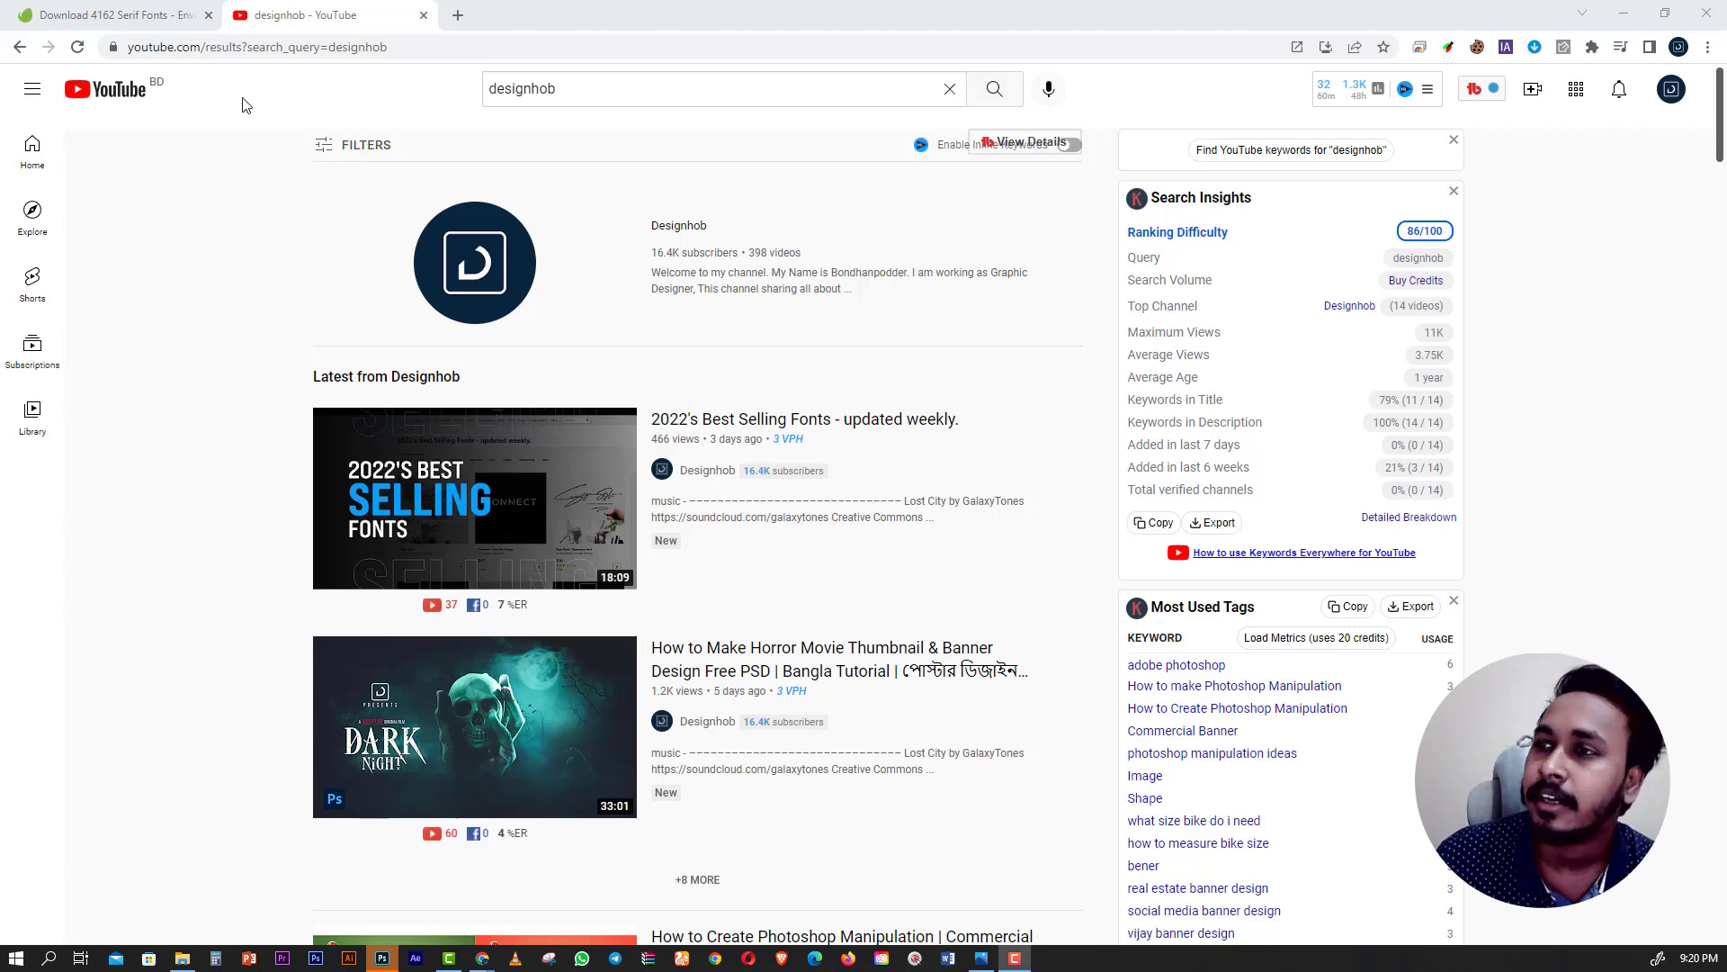
Switch to the Envato Elements tab and browse the serif fonts listing.
left_click(117, 16)
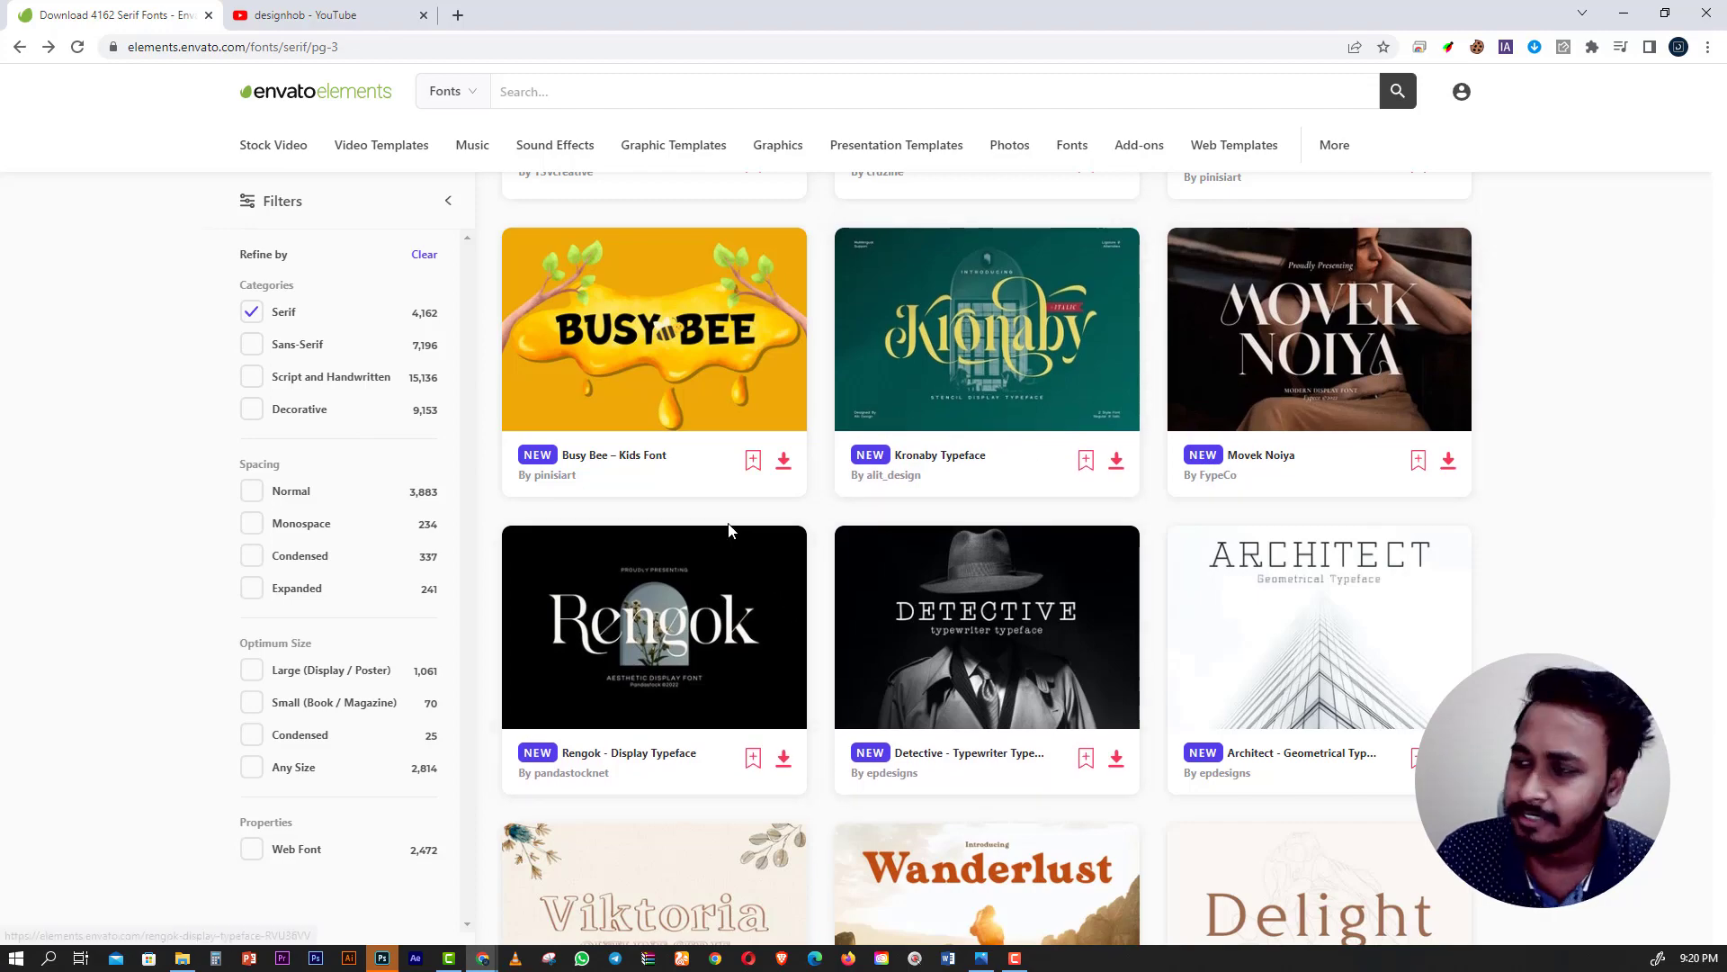
scroll(727, 527, "down", 5)
scroll(731, 531, "up", 7)
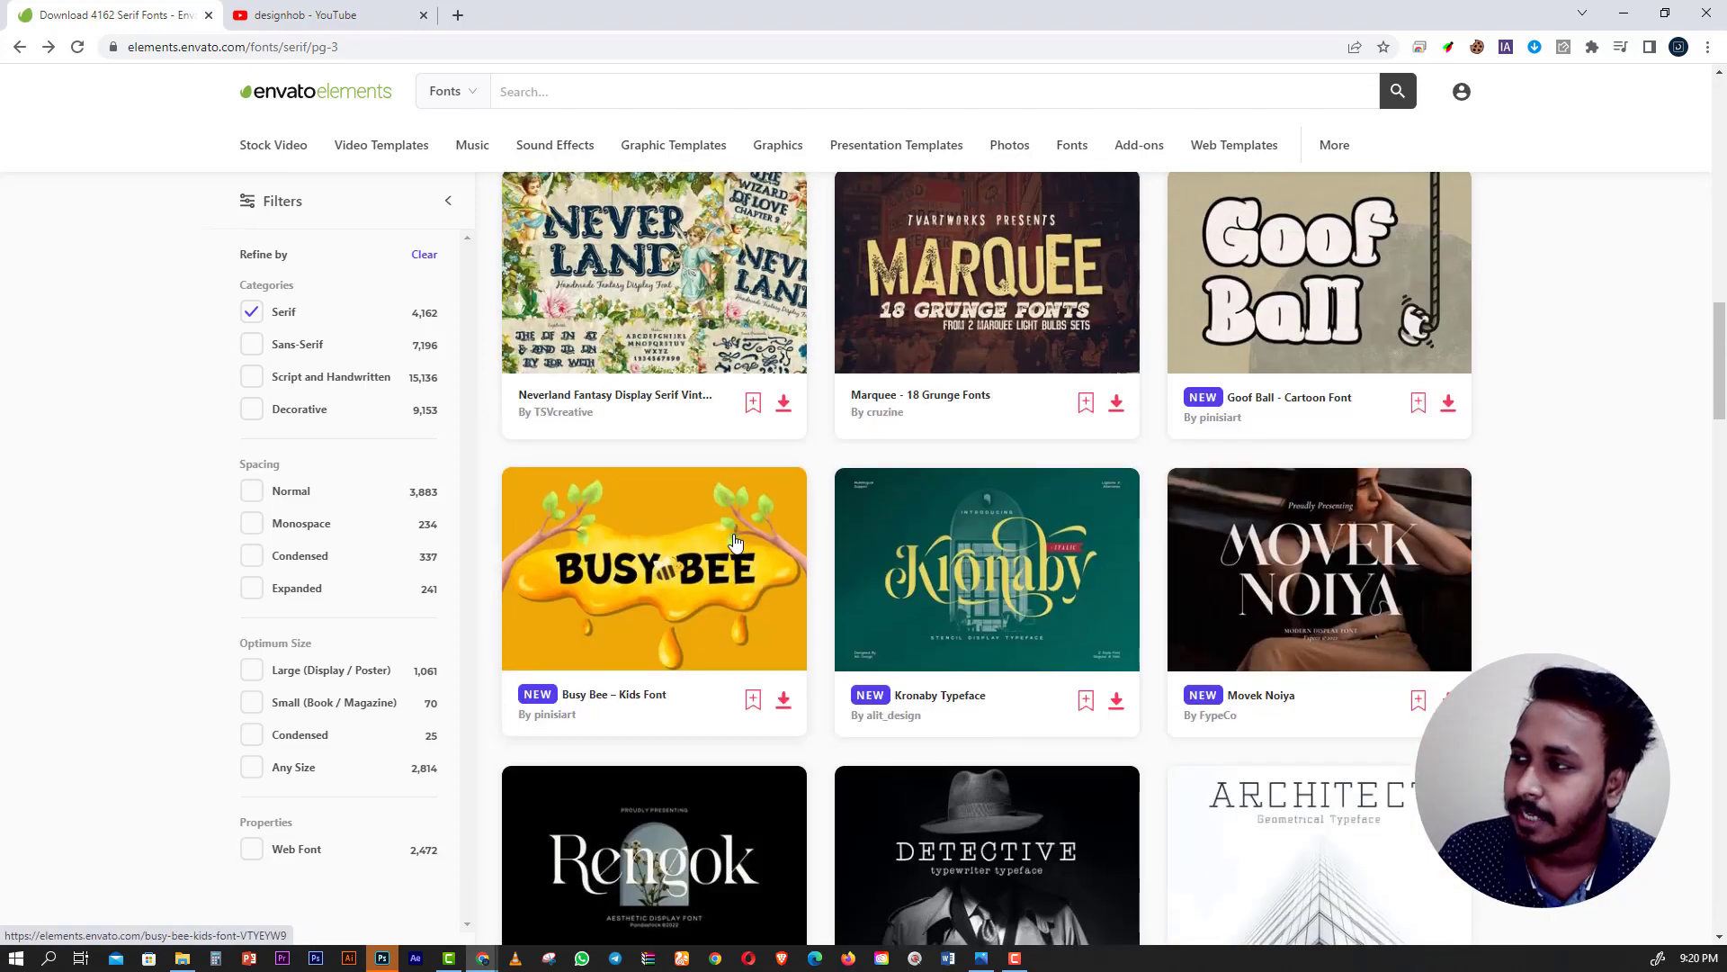
scroll(734, 541, "up", 6)
scroll(774, 553, "up", 5)
scroll(774, 553, "up", 8)
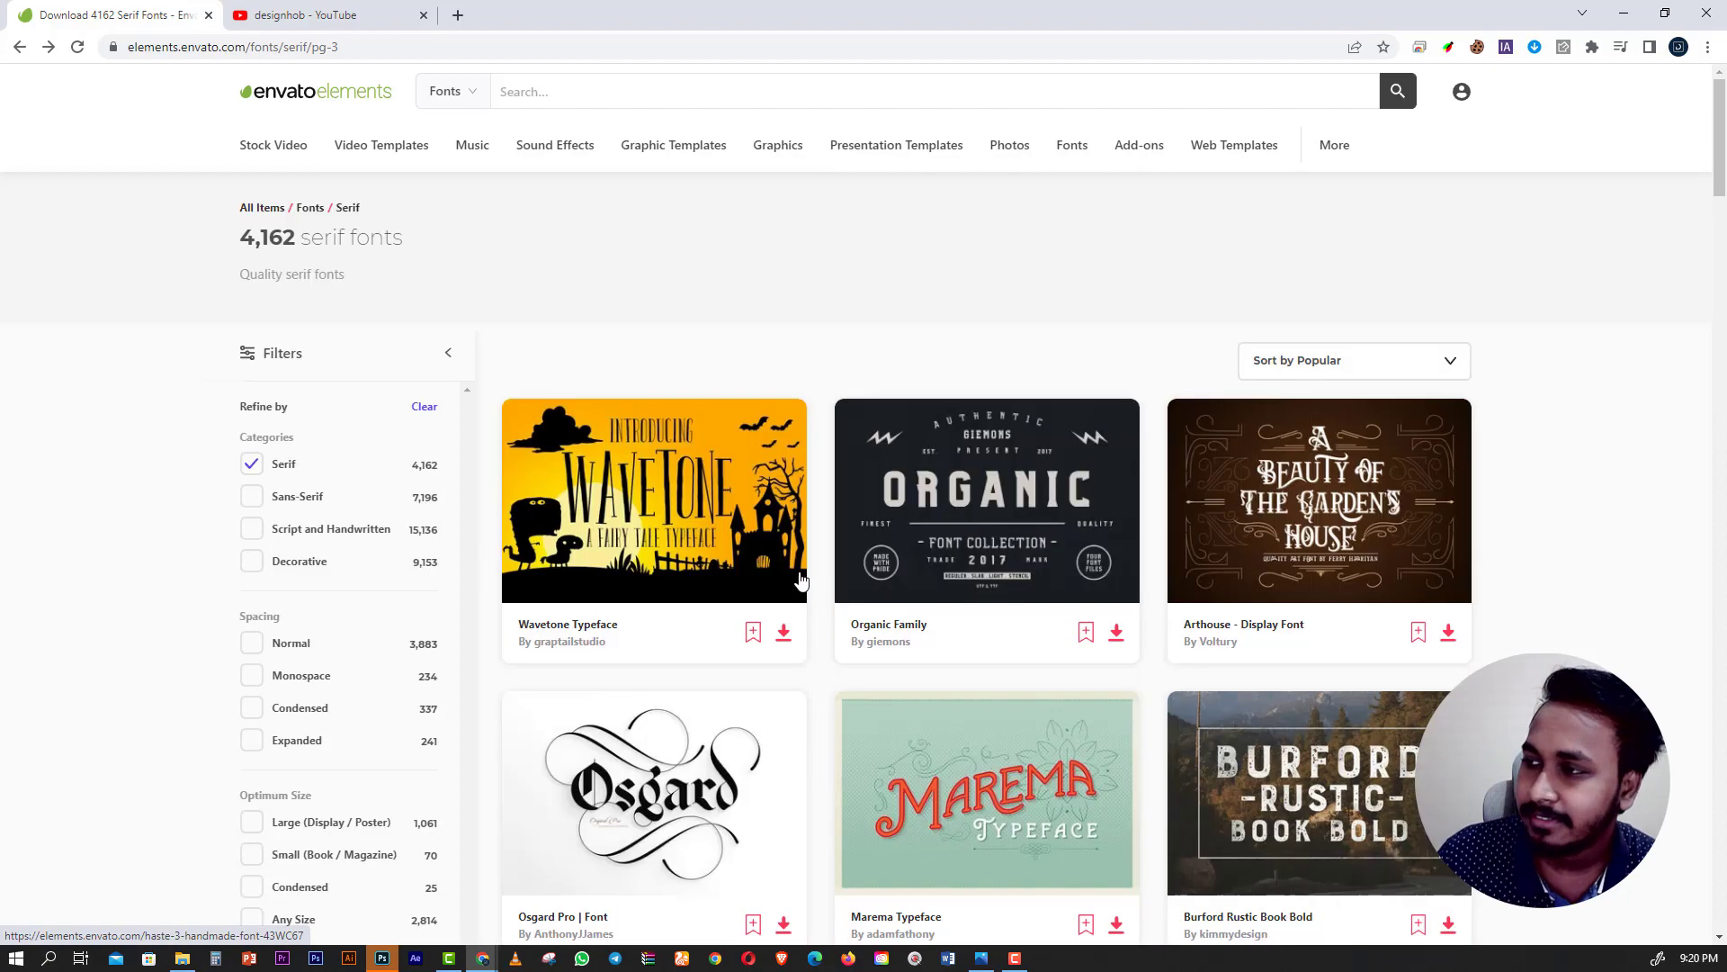
scroll(801, 575, "down", 7)
scroll(1079, 450, "down", 13)
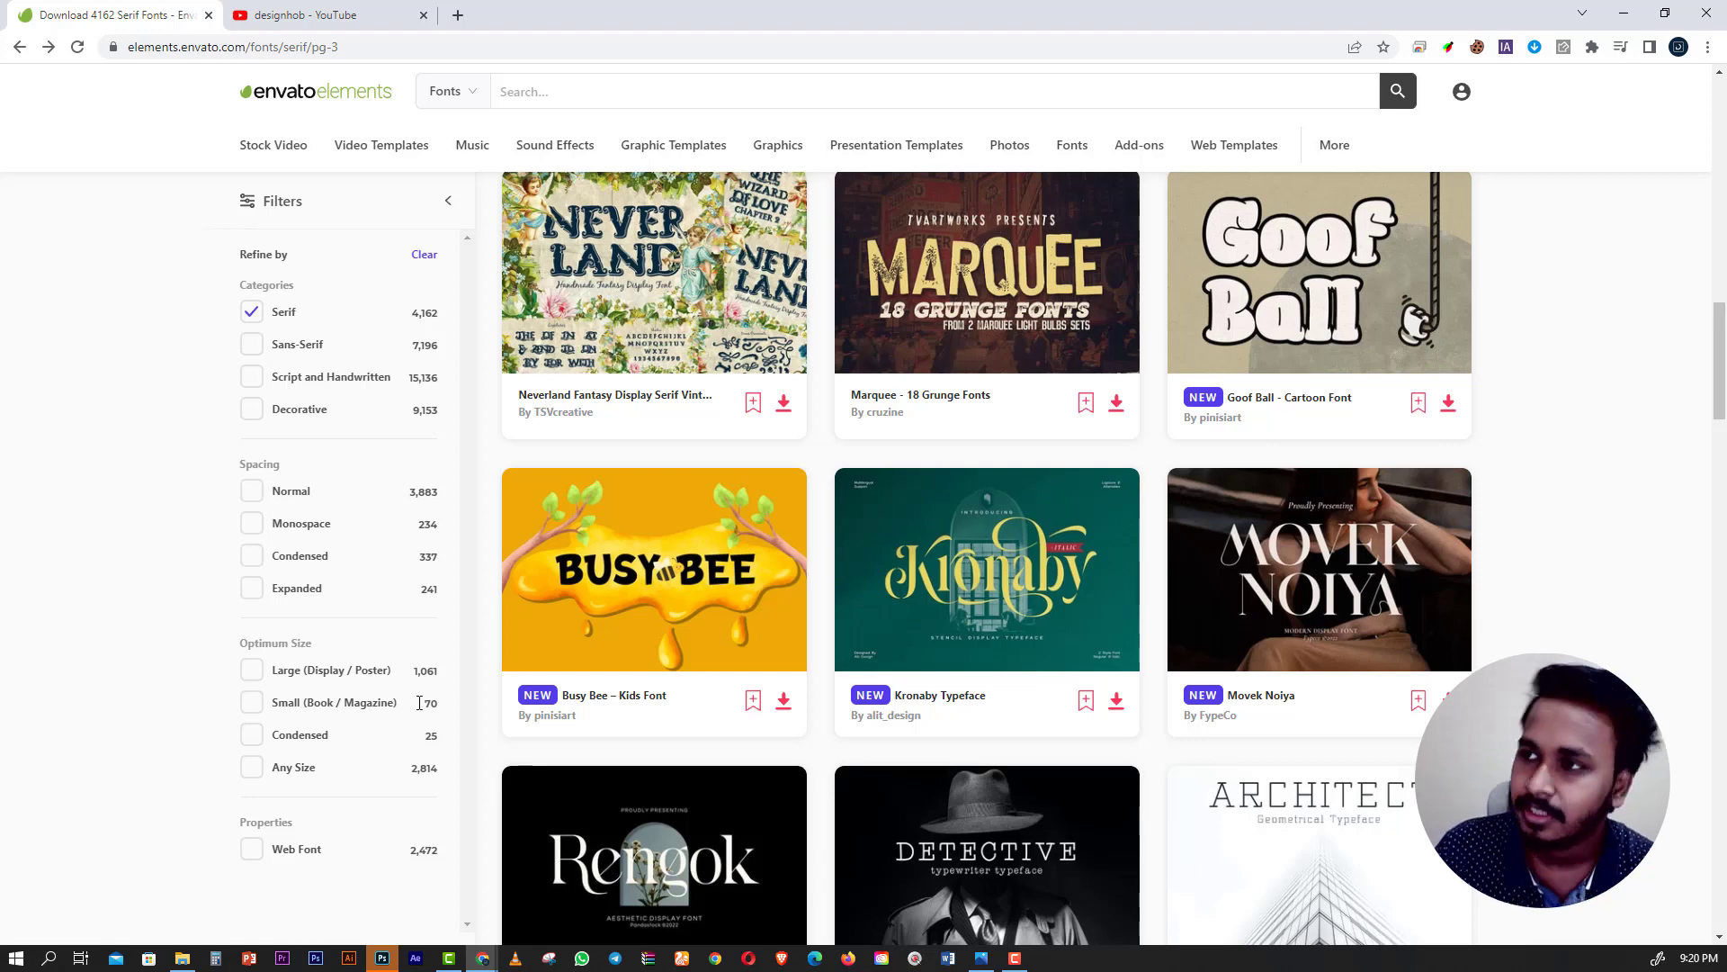
Check the designhob YouTube results, then return to Envato serif fonts page 3.
left_click(276, 12)
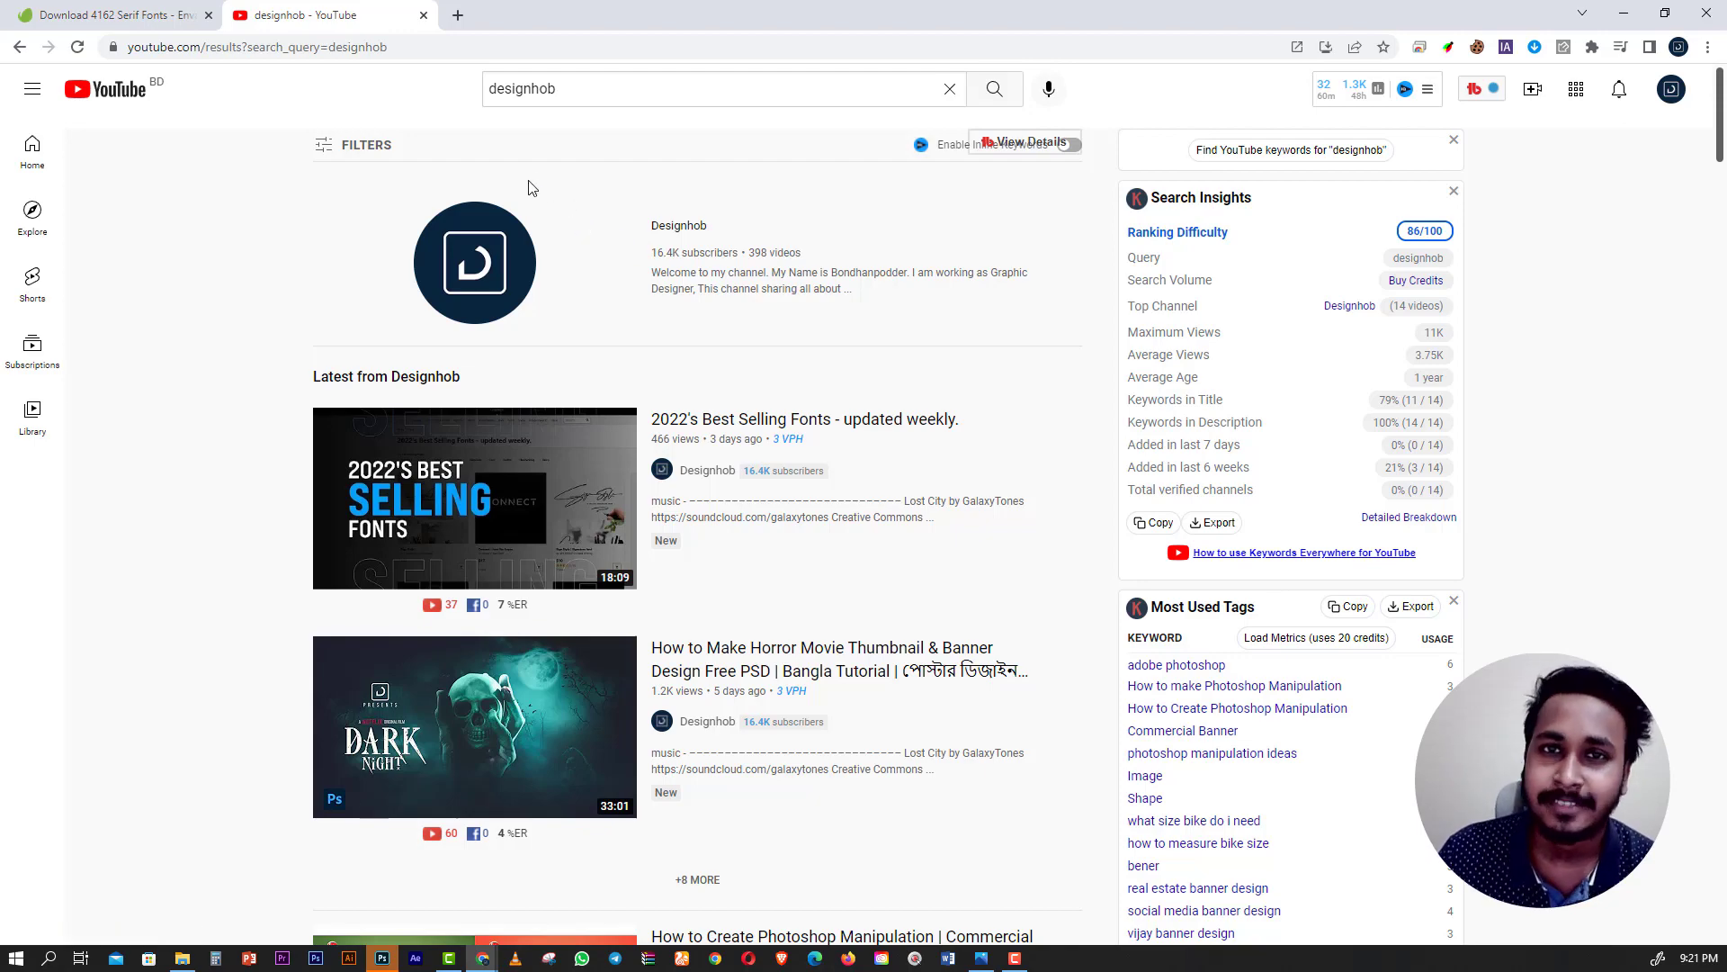
scroll(586, 315, "down", 2)
scroll(586, 316, "down", 8)
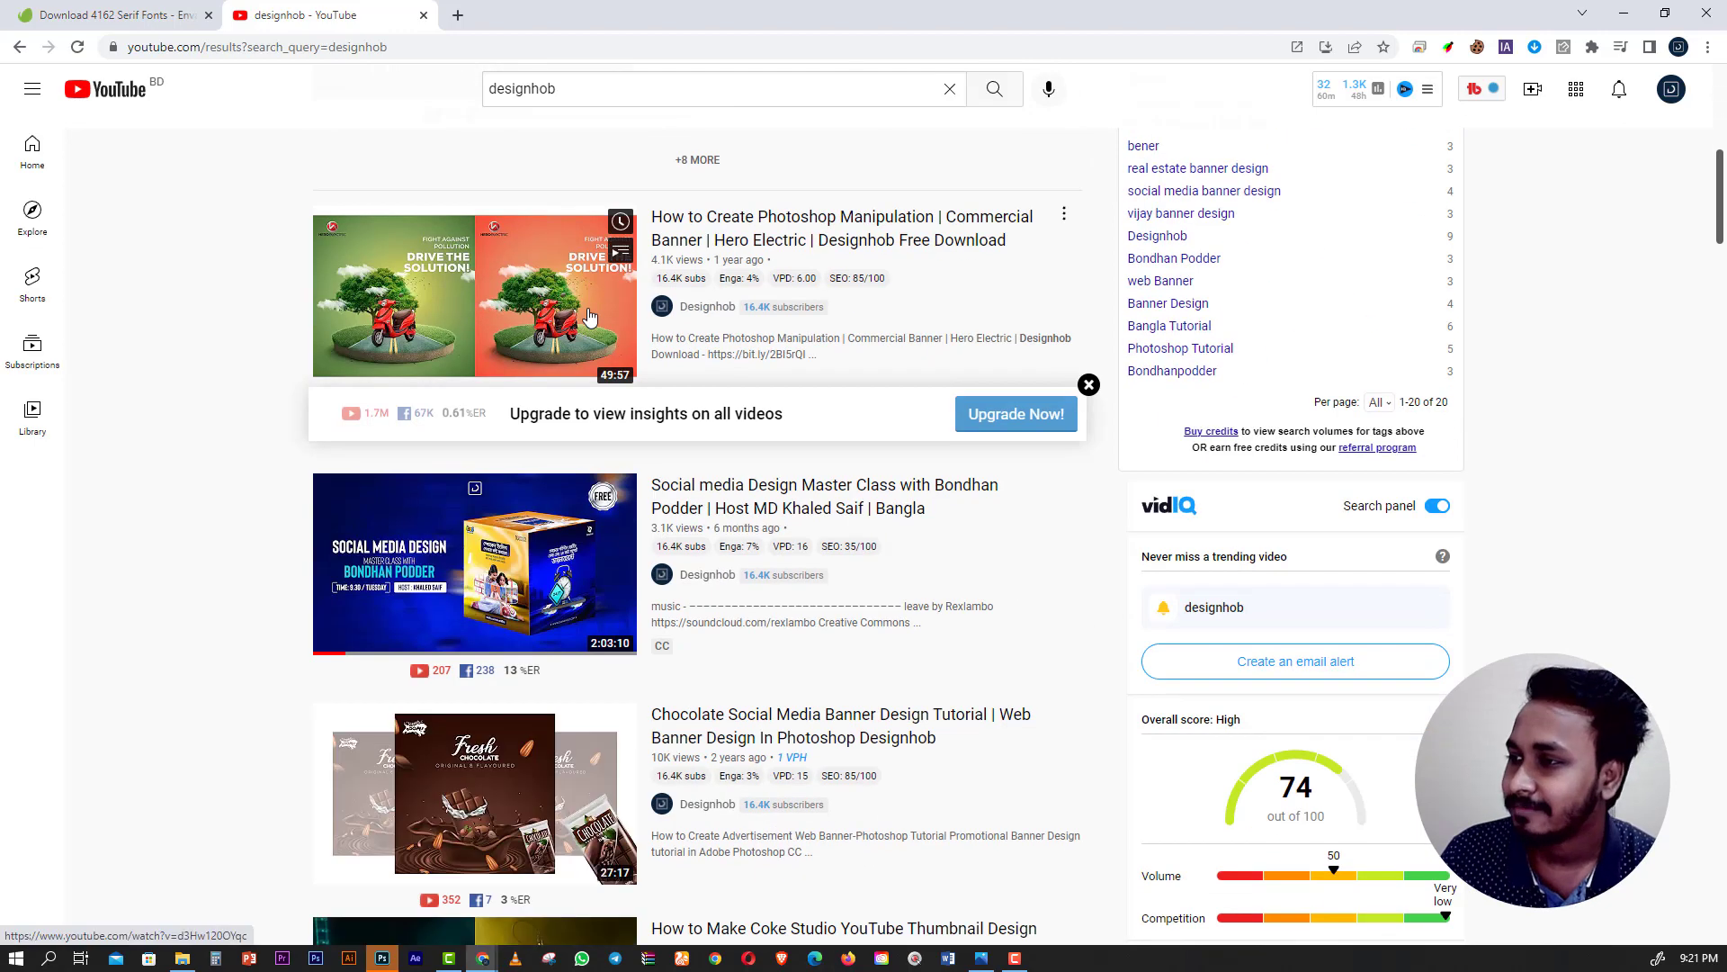
scroll(585, 316, "down", 10)
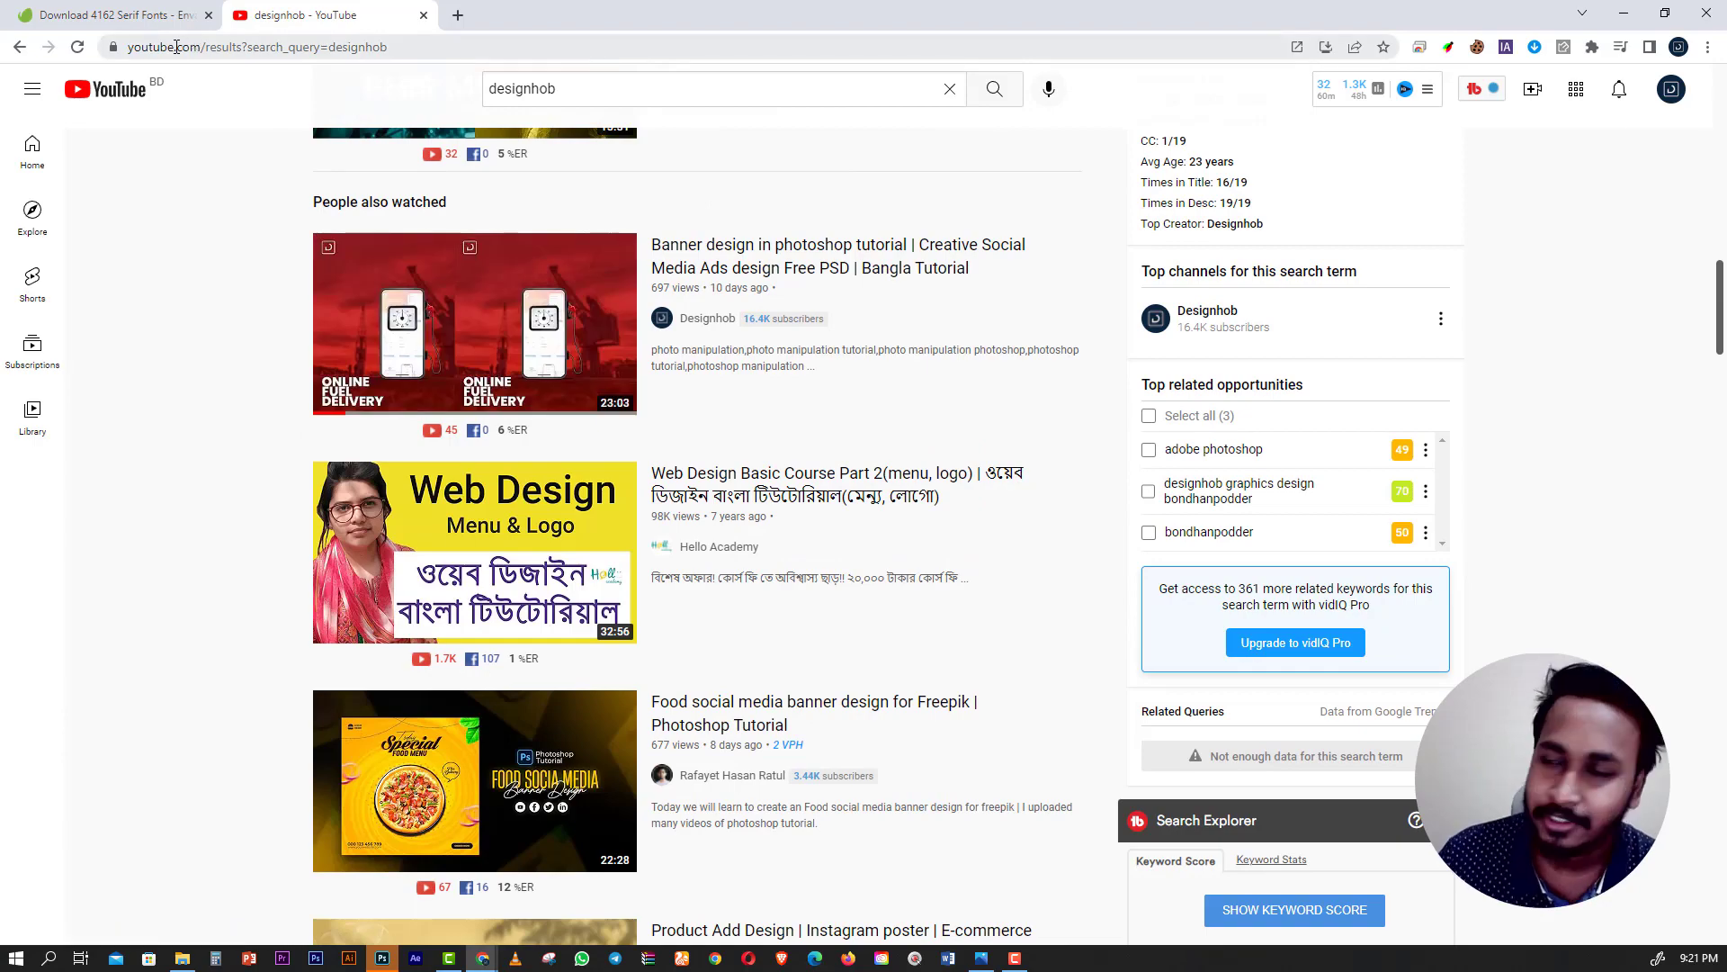
left_click(144, 15)
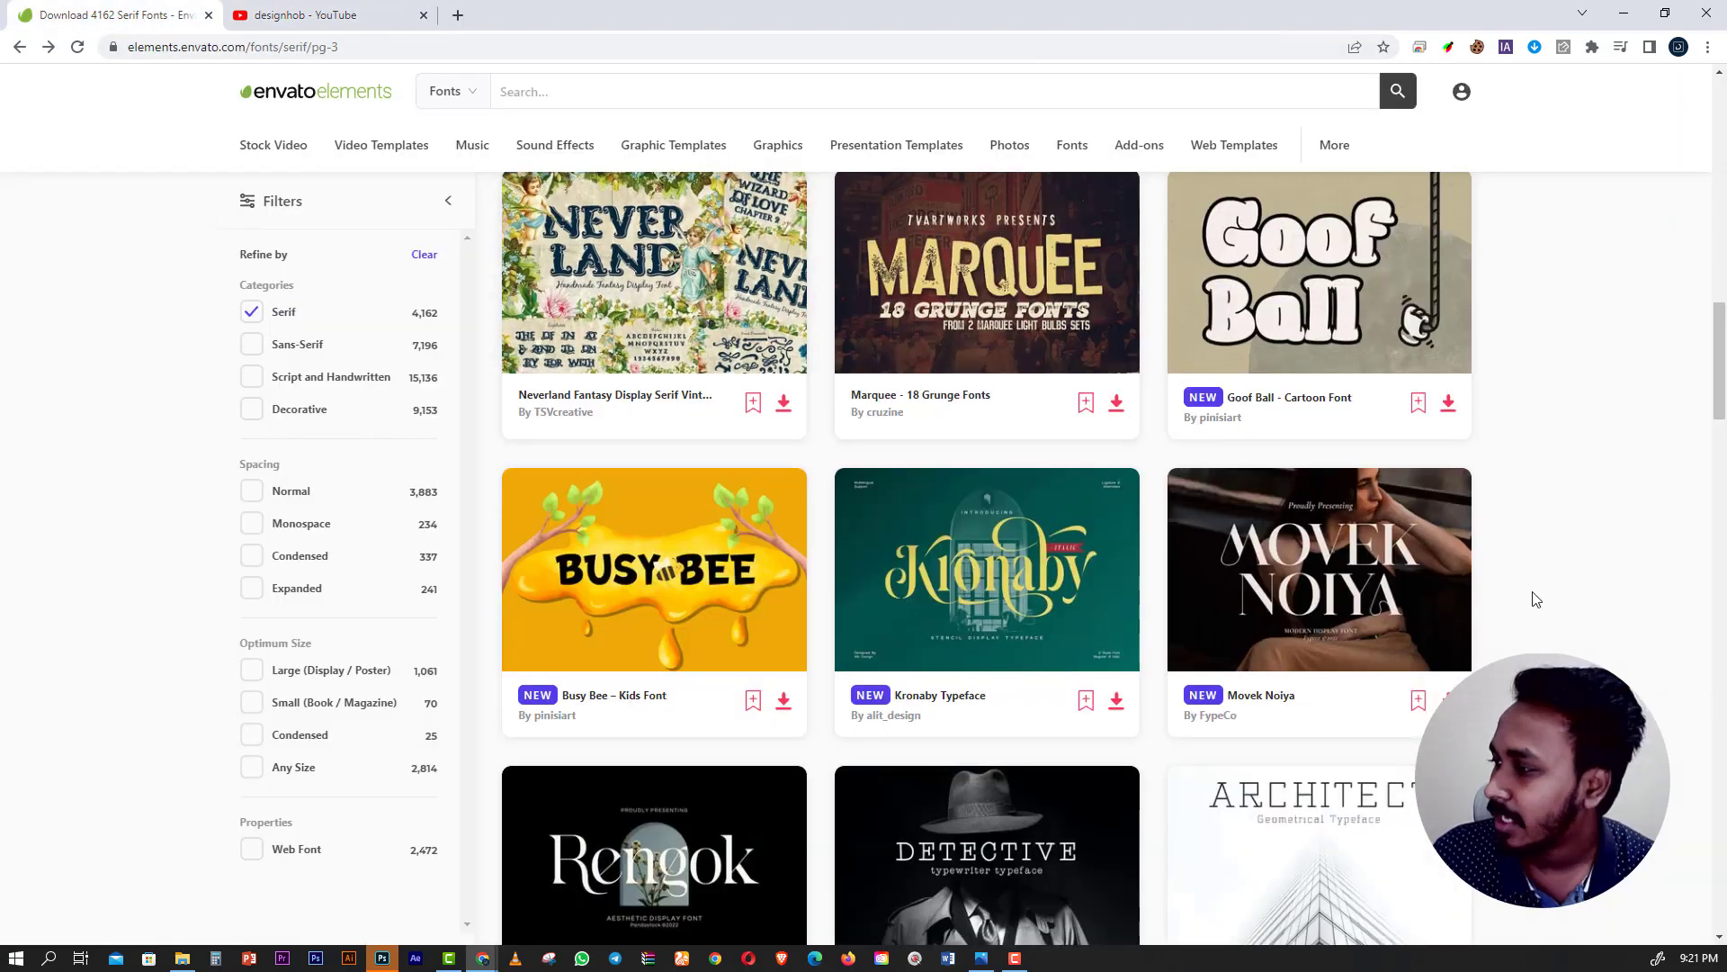
Add the Movek Noiya font to the youtube project and download it.
scroll(1260, 639, "up", 3)
scroll(1349, 648, "down", 10)
scroll(1379, 639, "up", 5)
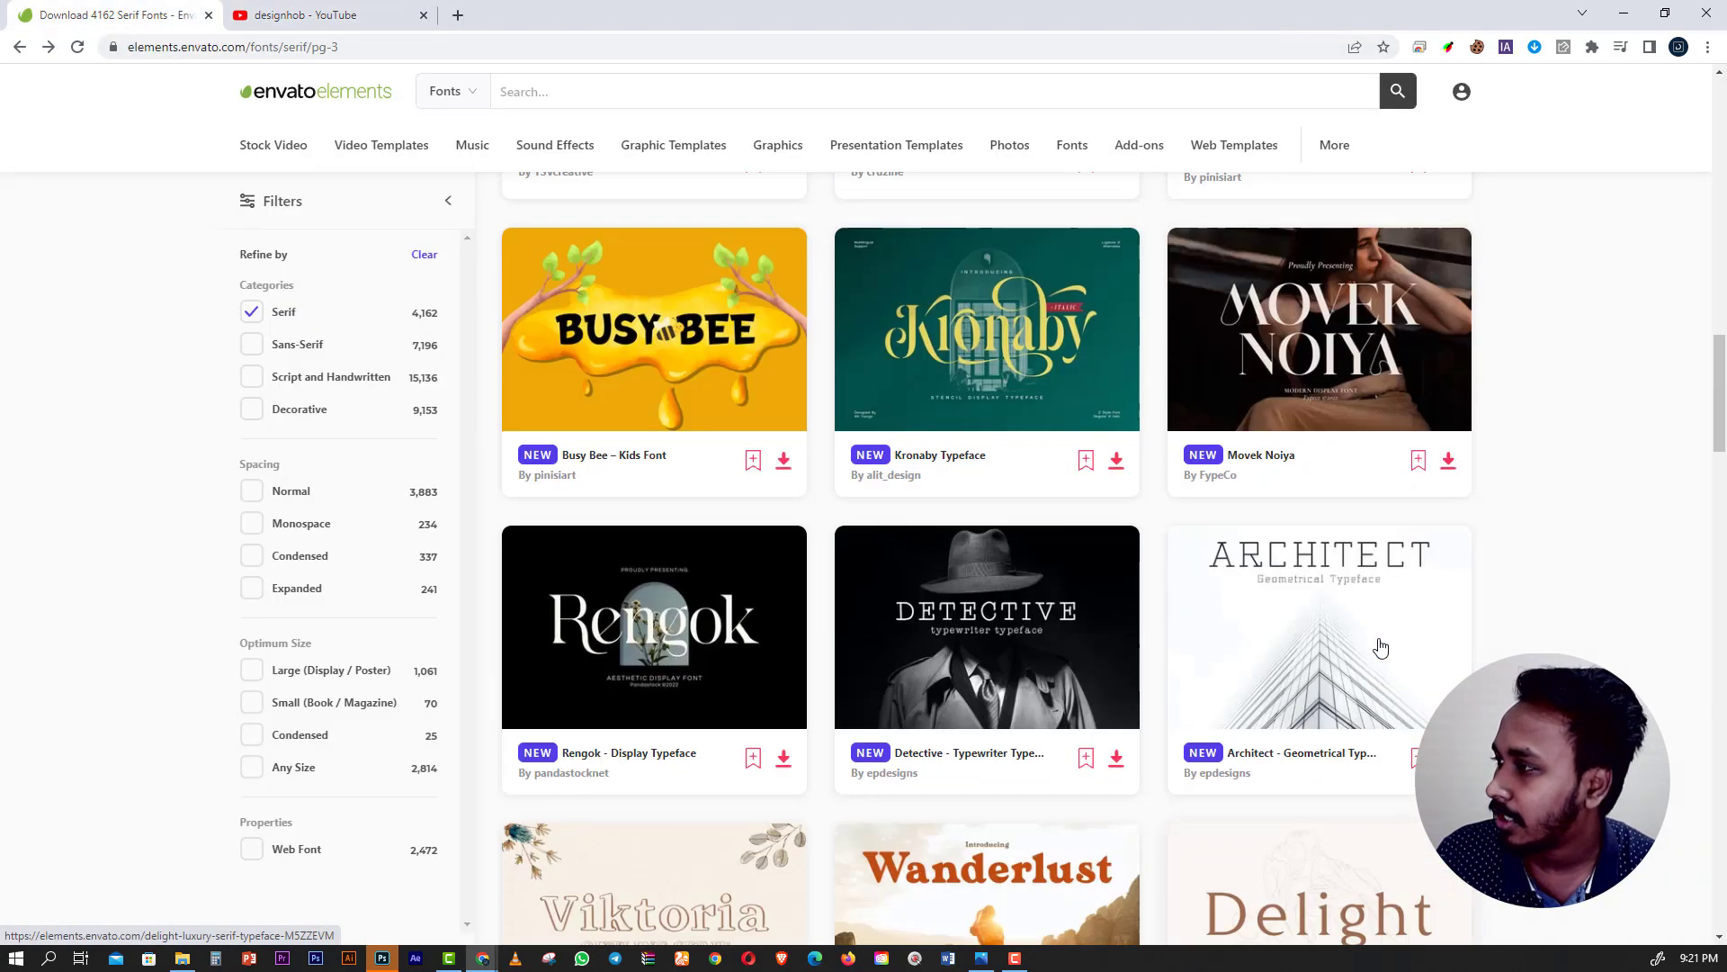
left_click(1449, 460)
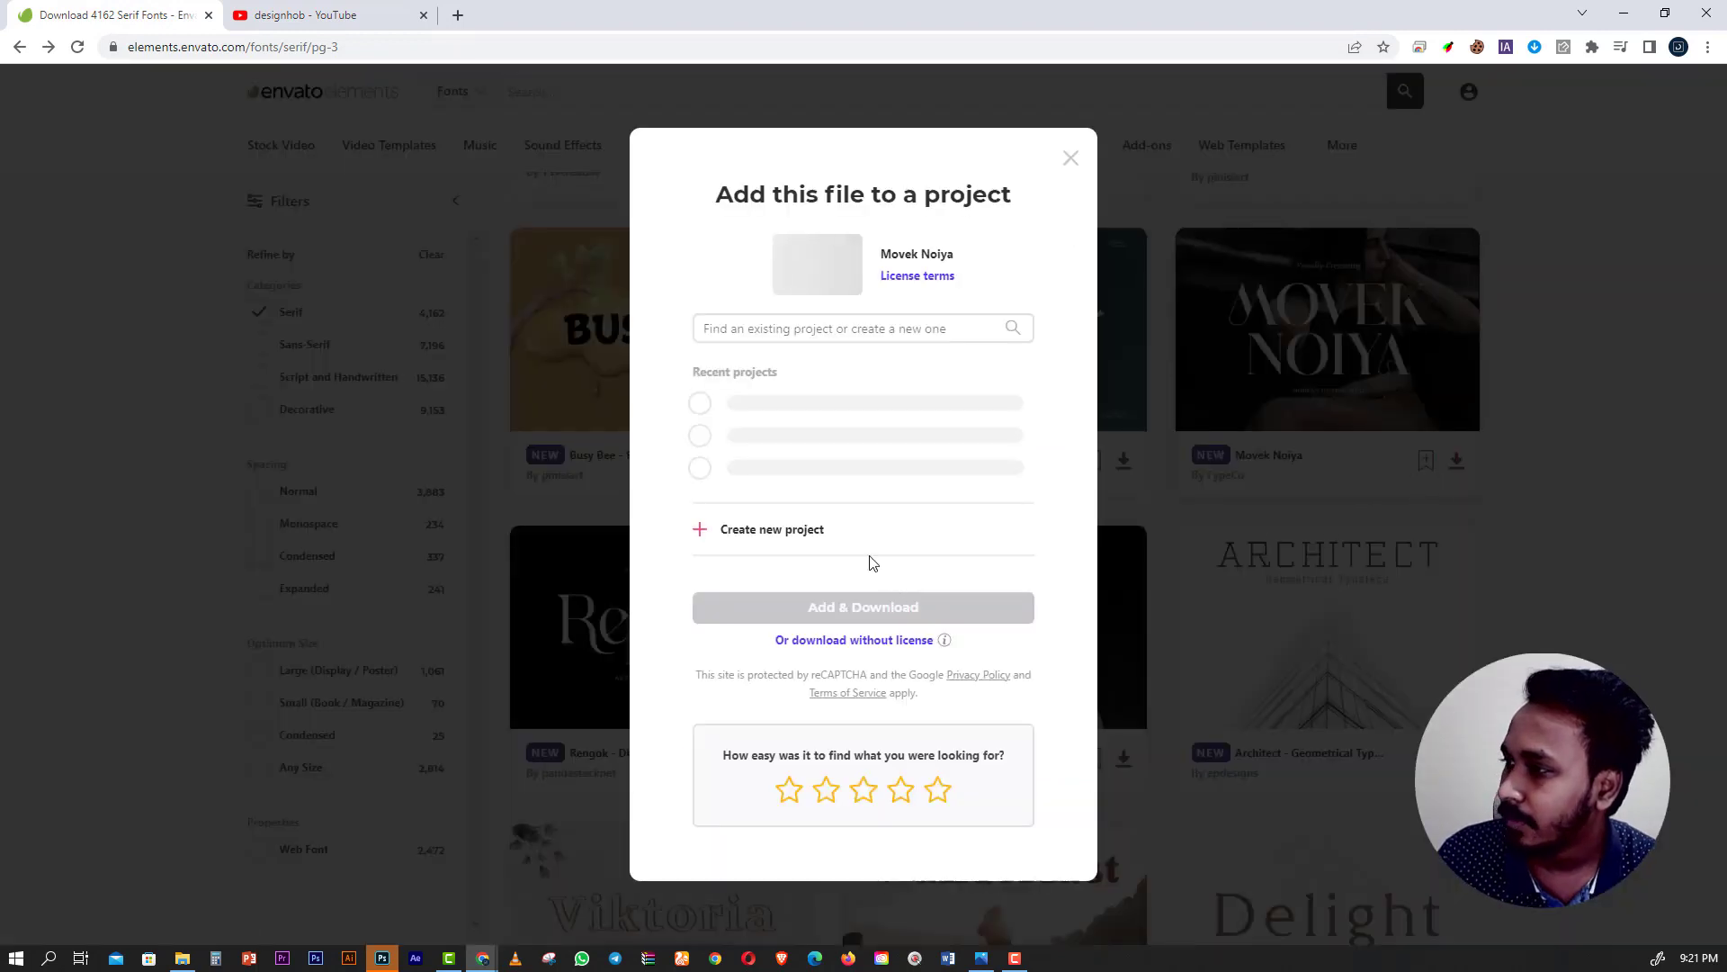
left_click(760, 403)
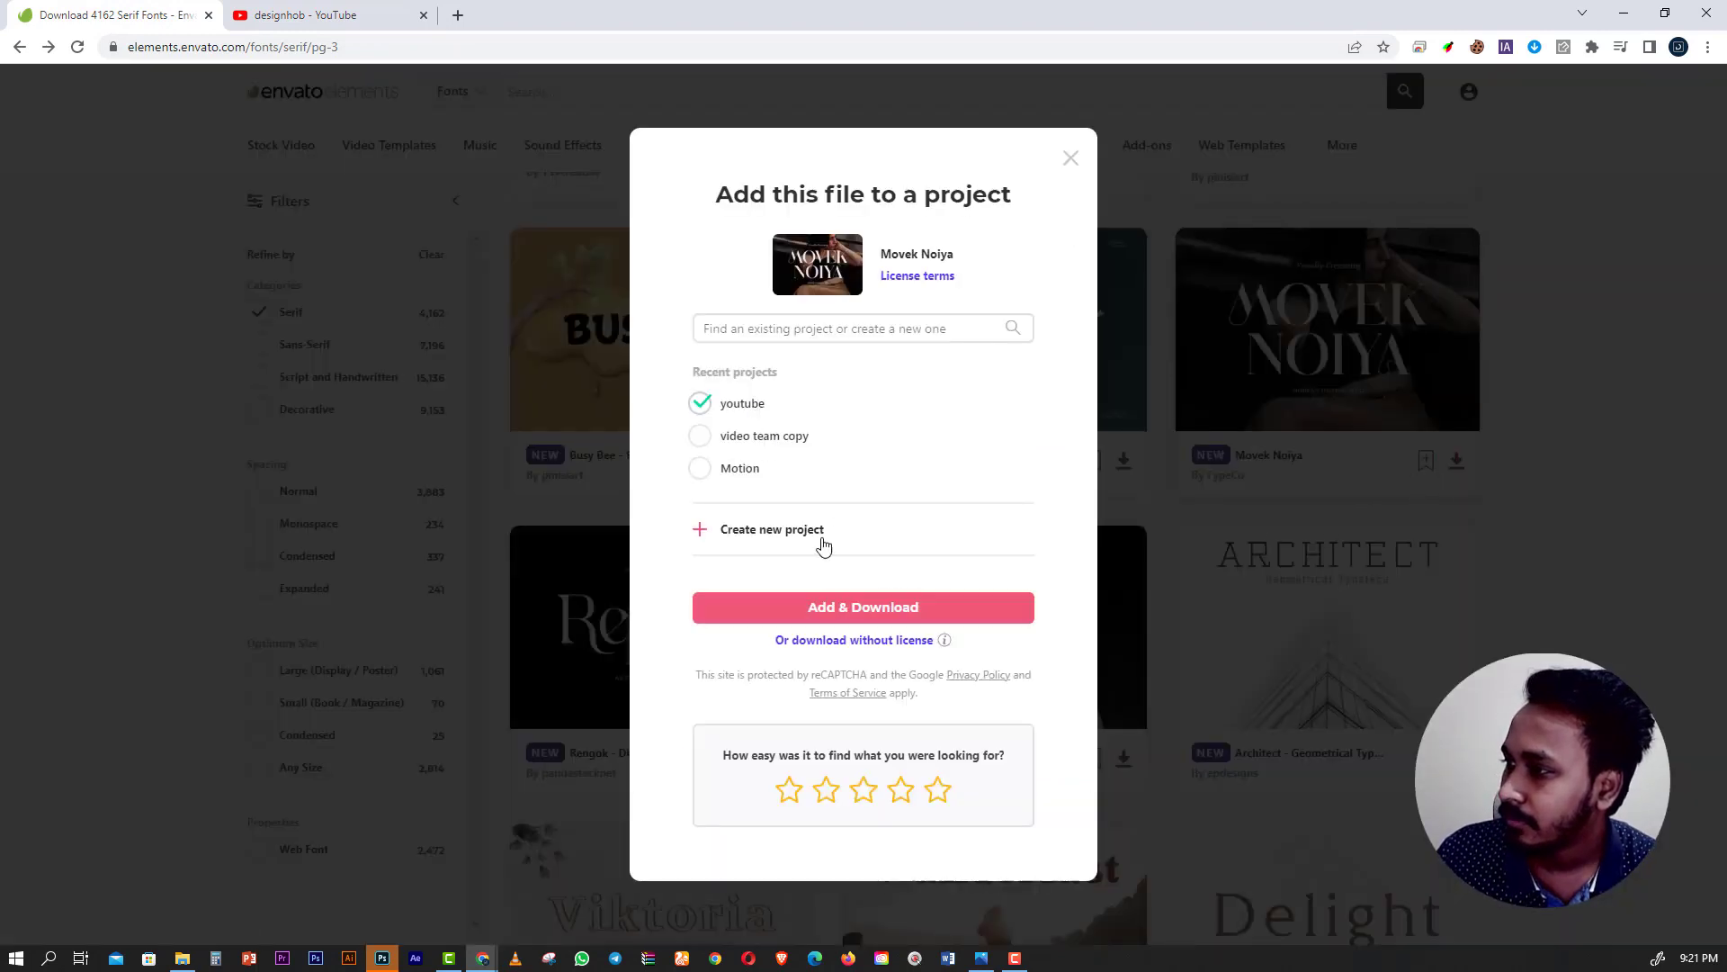
left_click(845, 612)
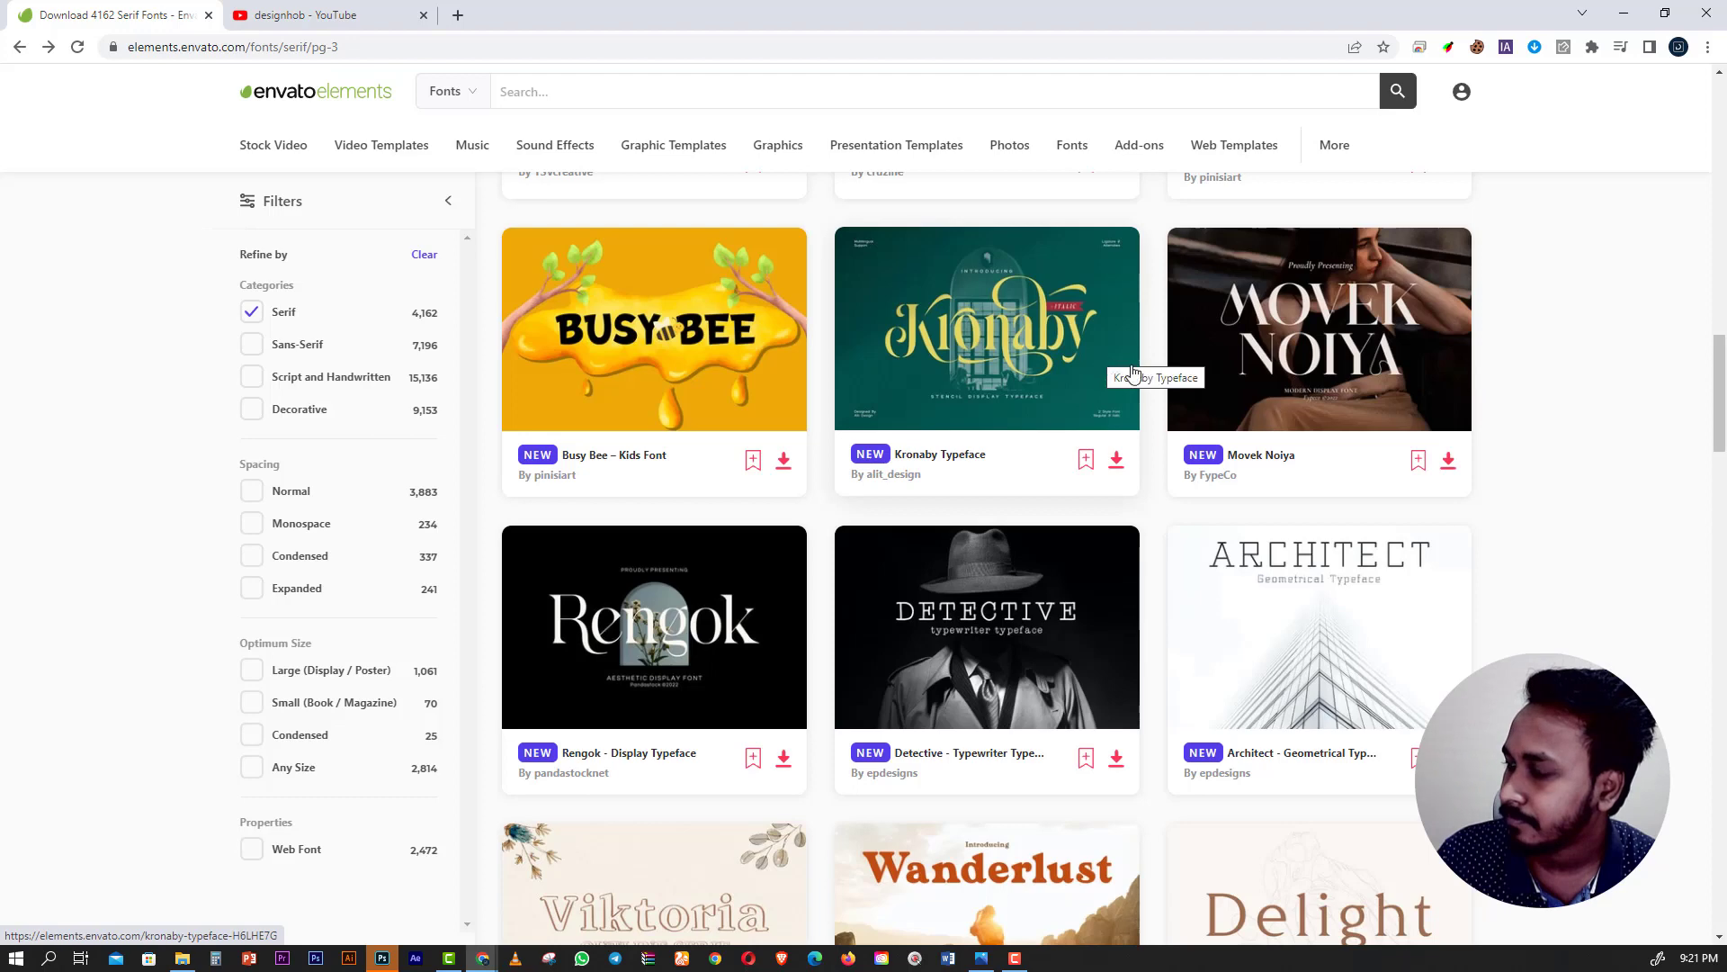
Add the Rengok font to the youtube project and download it.
left_click(784, 760)
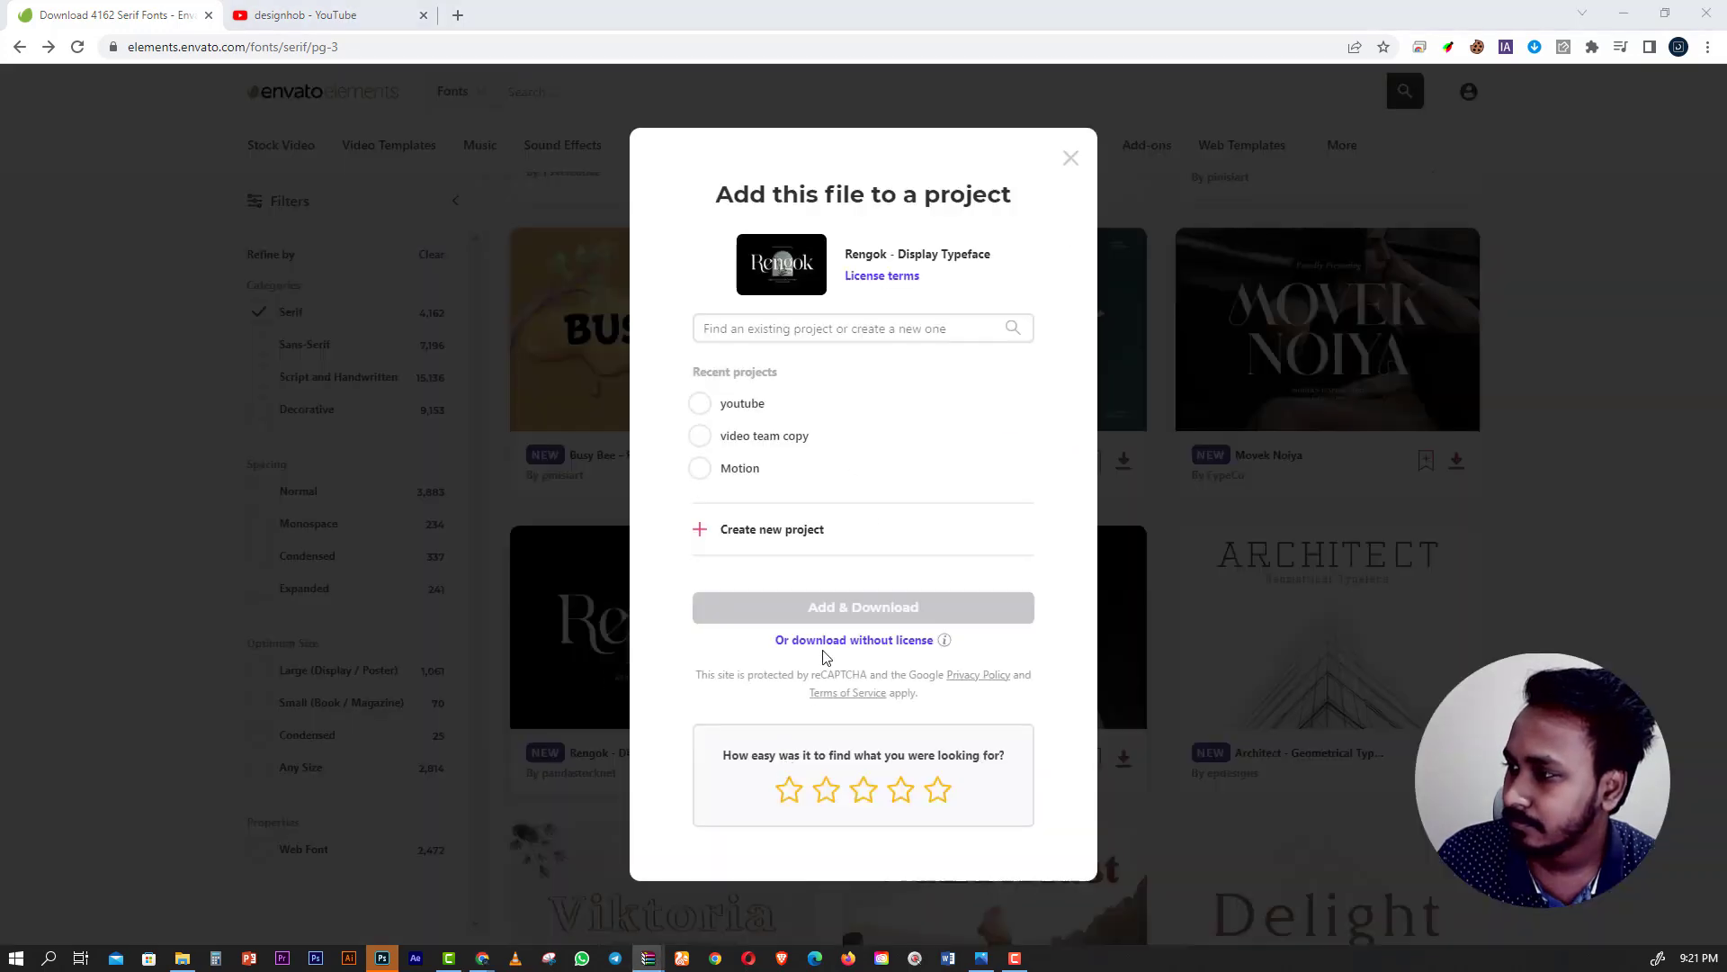
left_click(742, 404)
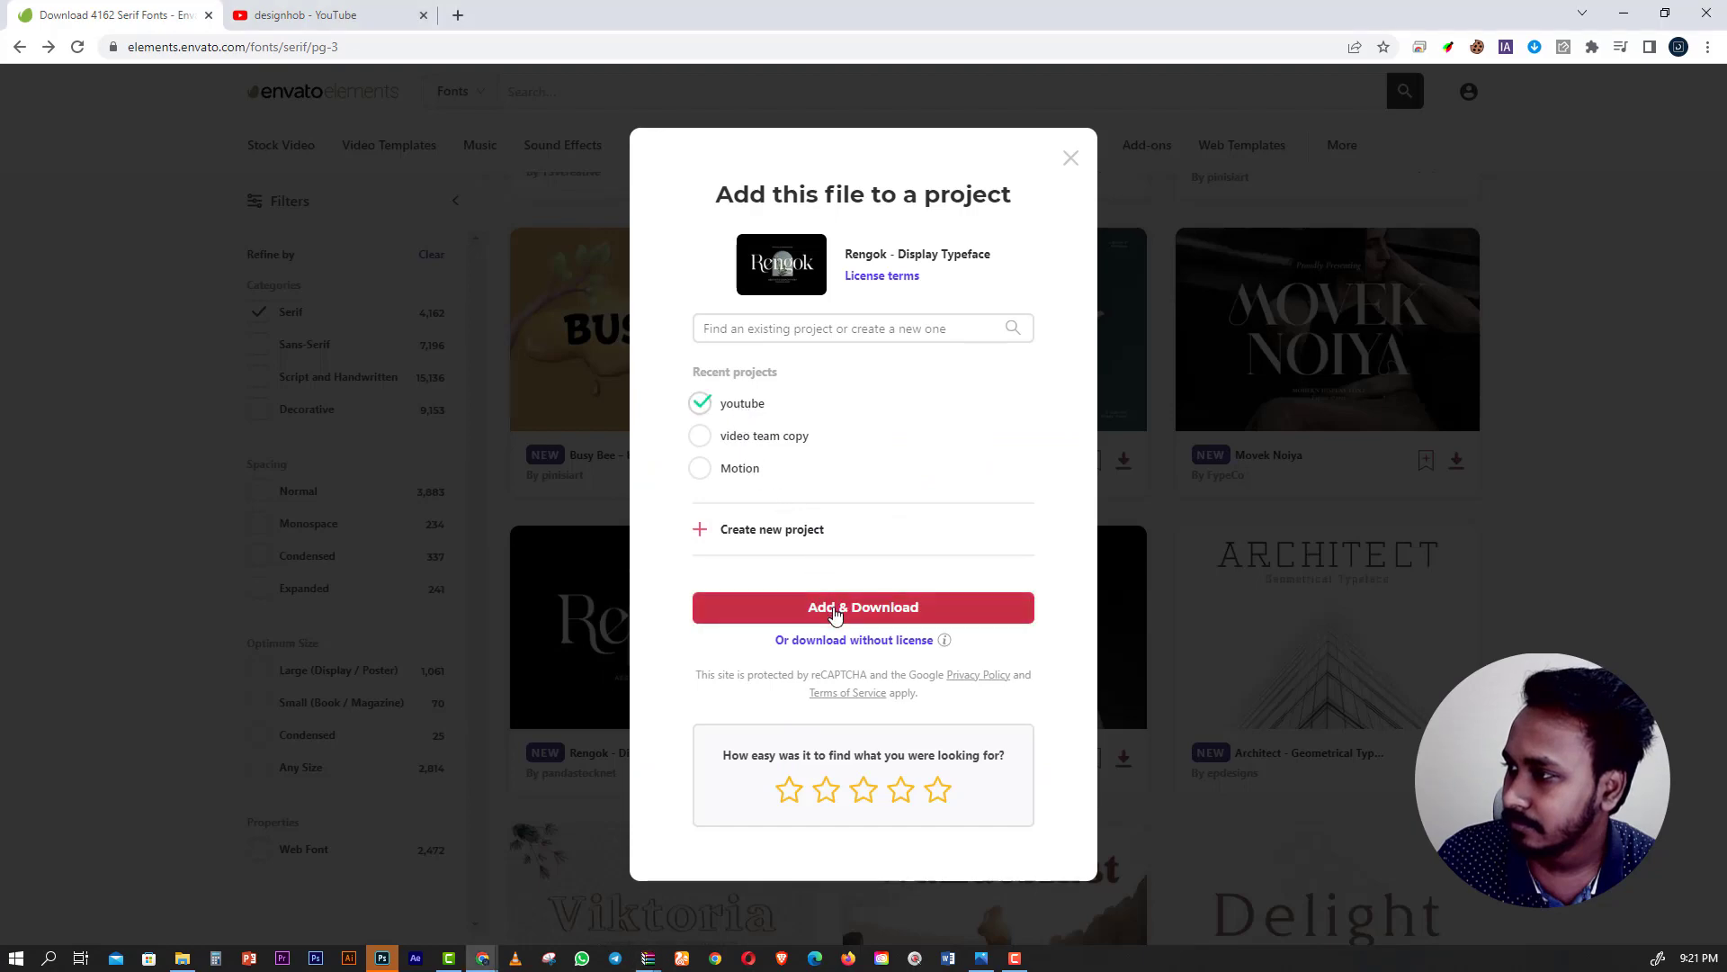
left_click(833, 610)
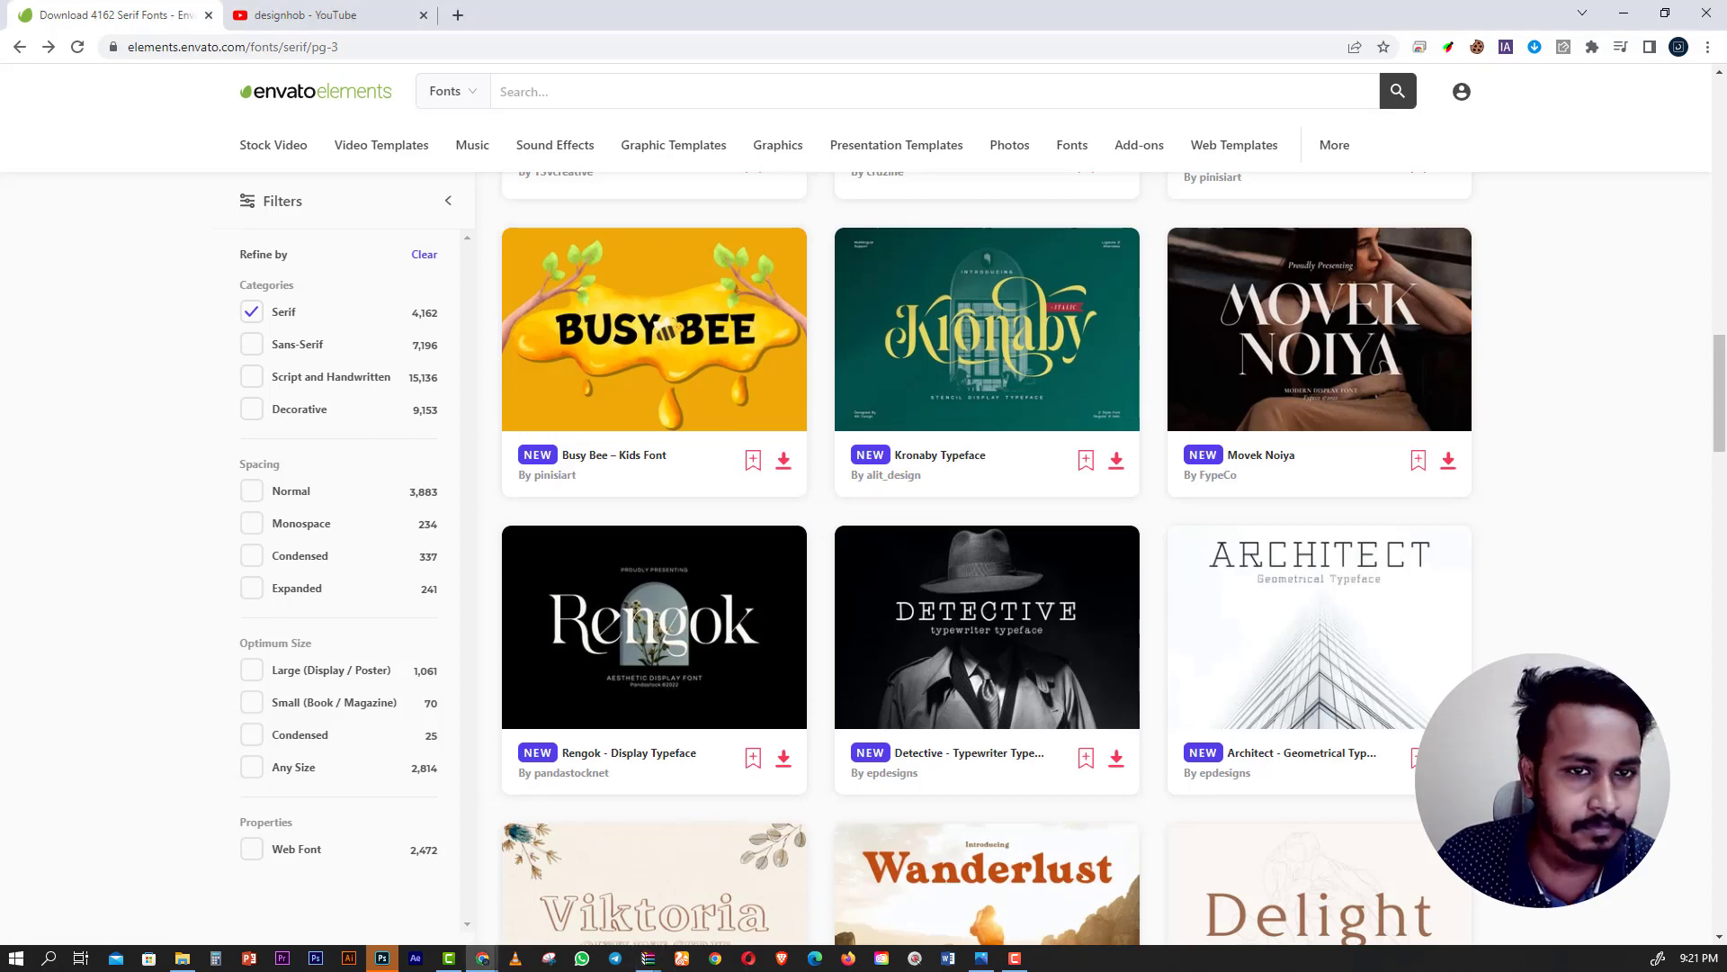
Scroll down to the pagination and open page 4 of the serif font results.
scroll(822, 598, "down", 3)
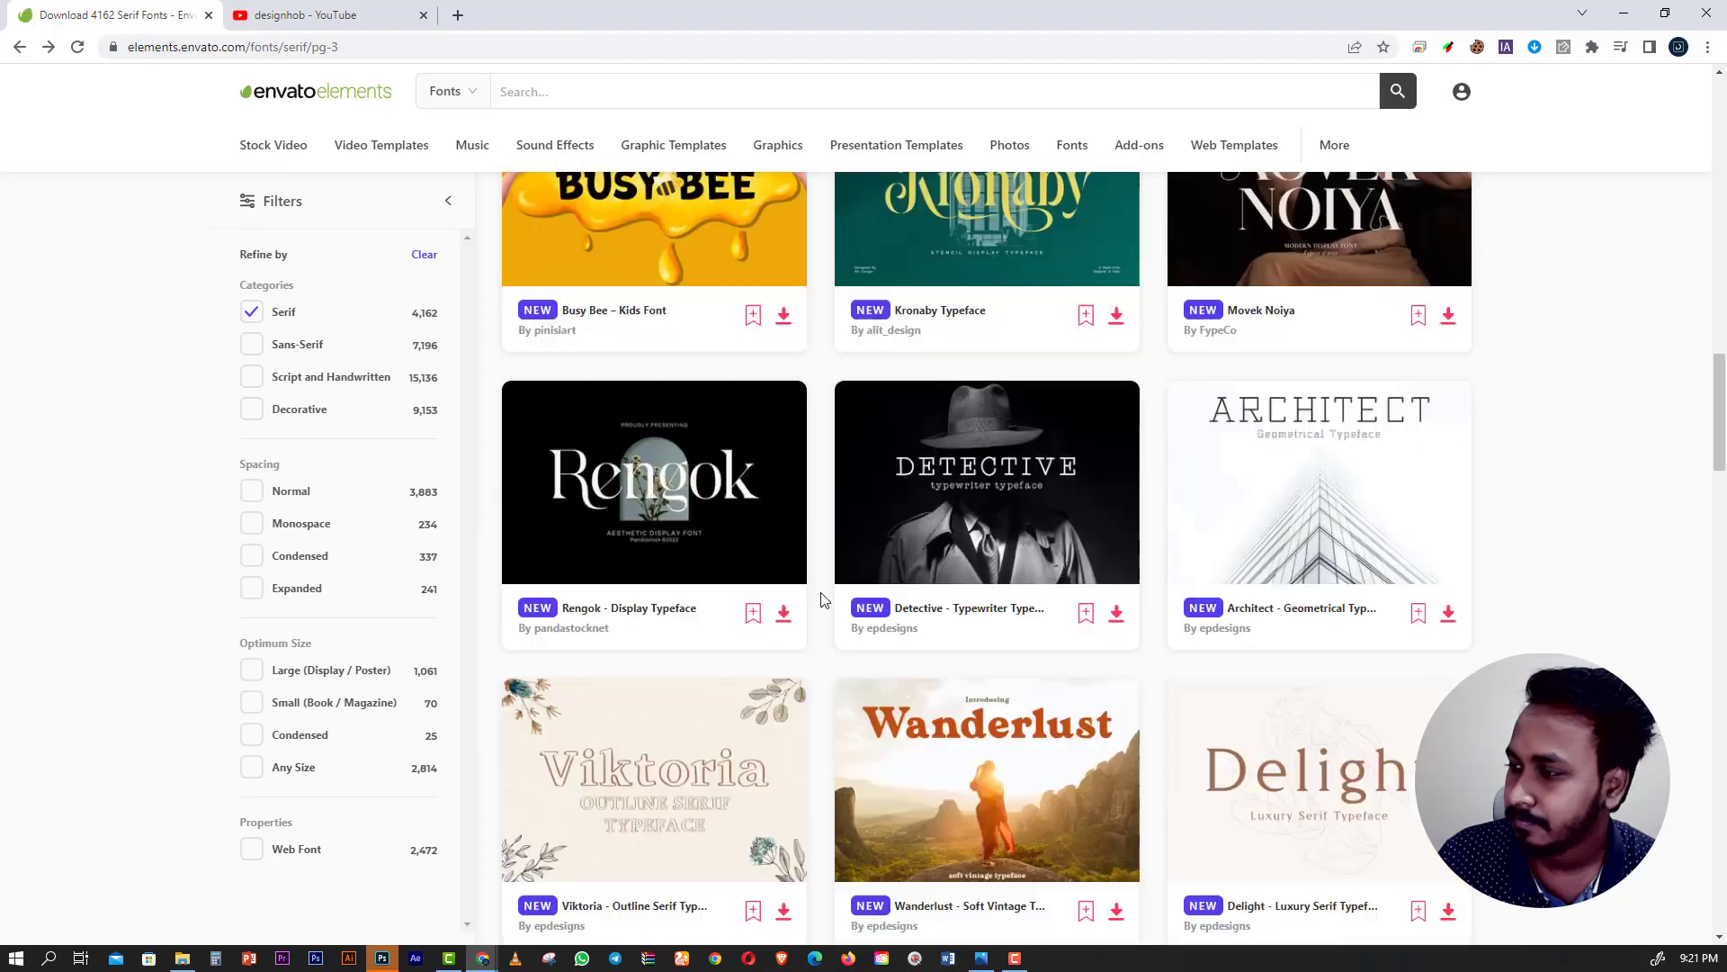
scroll(822, 598, "down", 5)
scroll(821, 598, "down", 5)
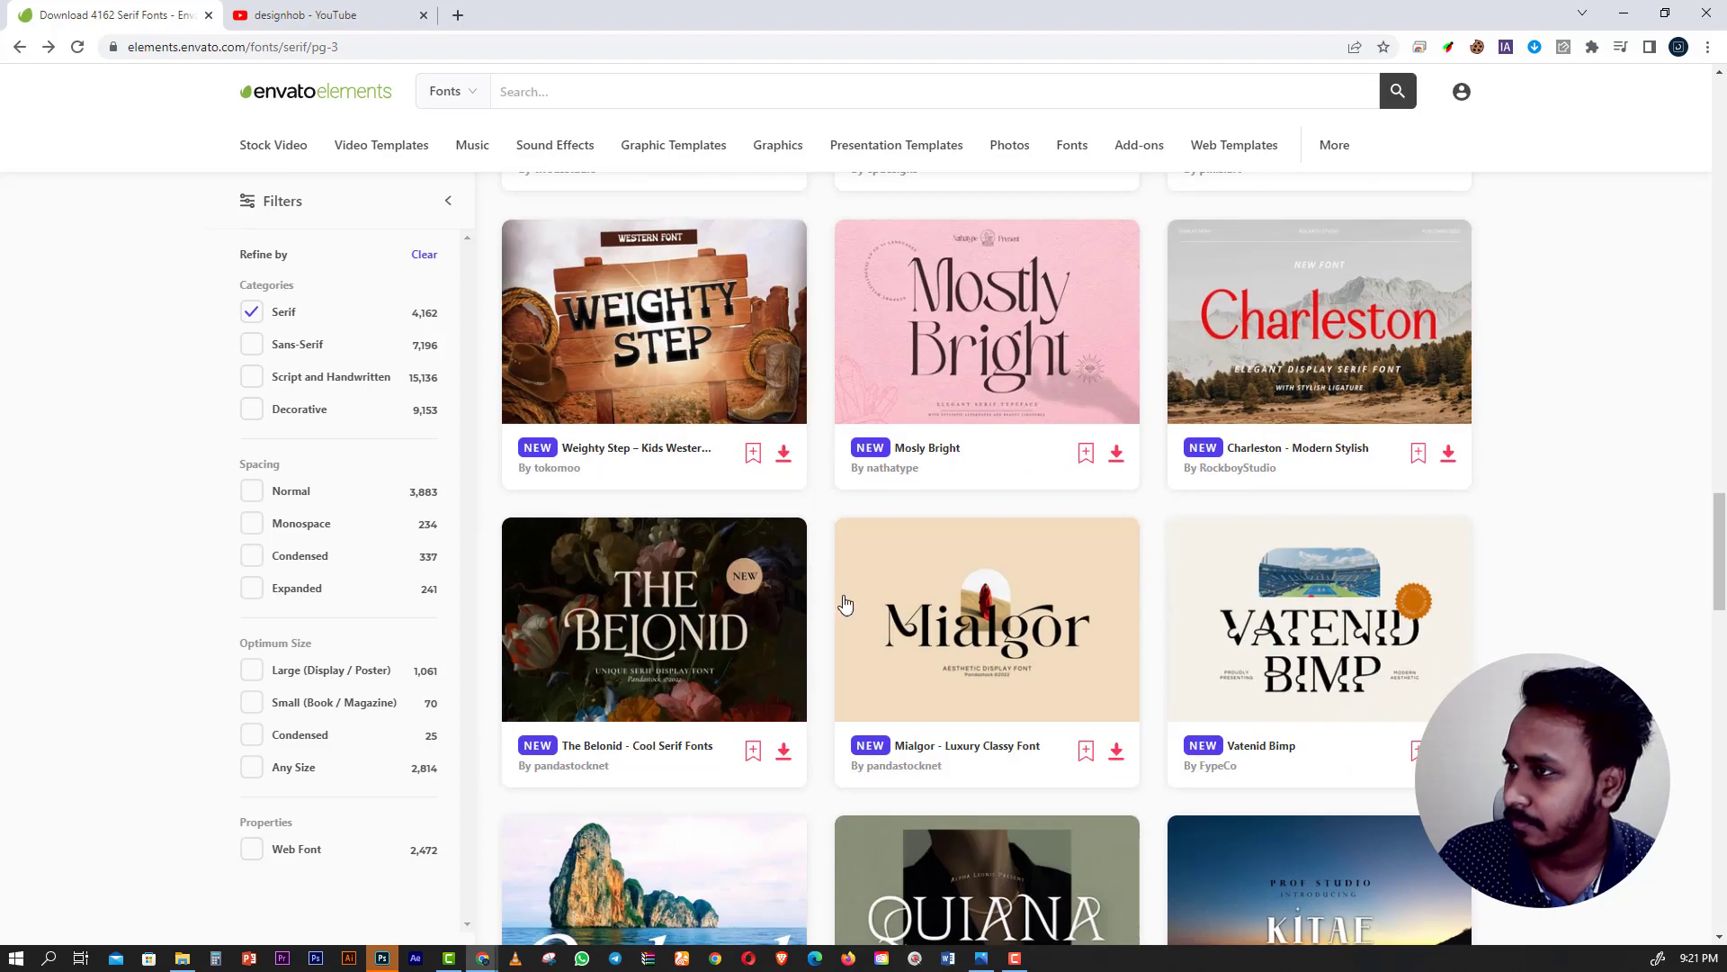
scroll(844, 604, "down", 3)
scroll(900, 630, "down", 8)
scroll(962, 691, "down", 10)
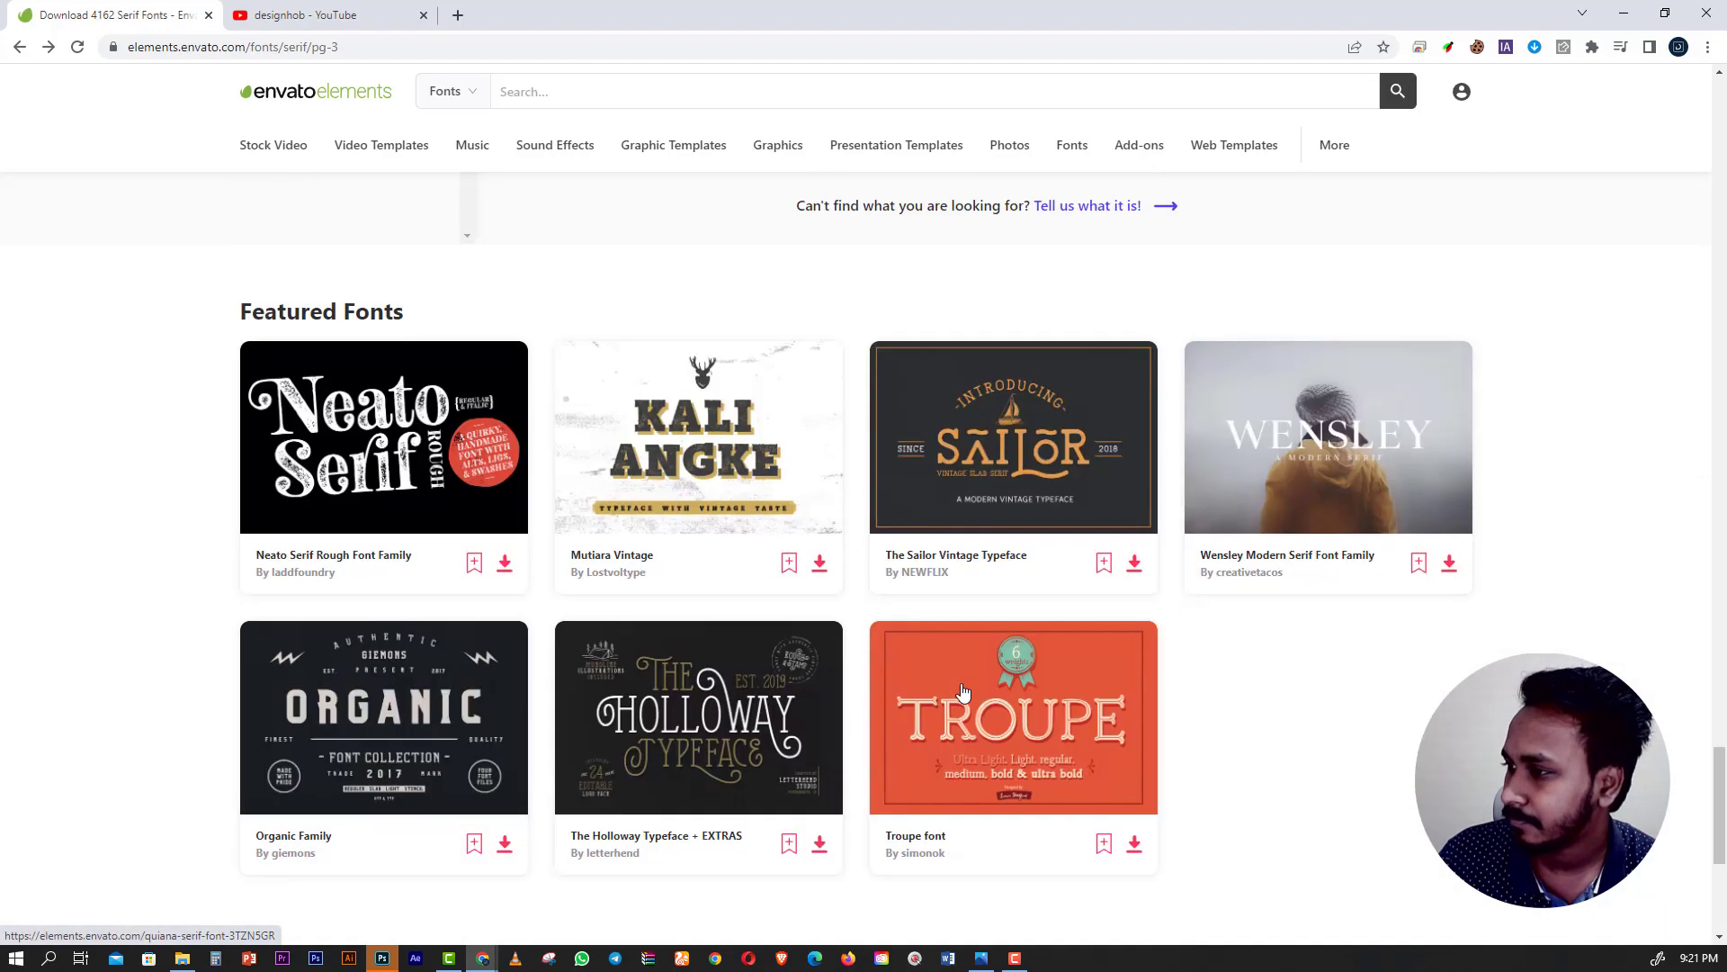
scroll(963, 691, "up", 3)
scroll(1008, 648, "up", 3)
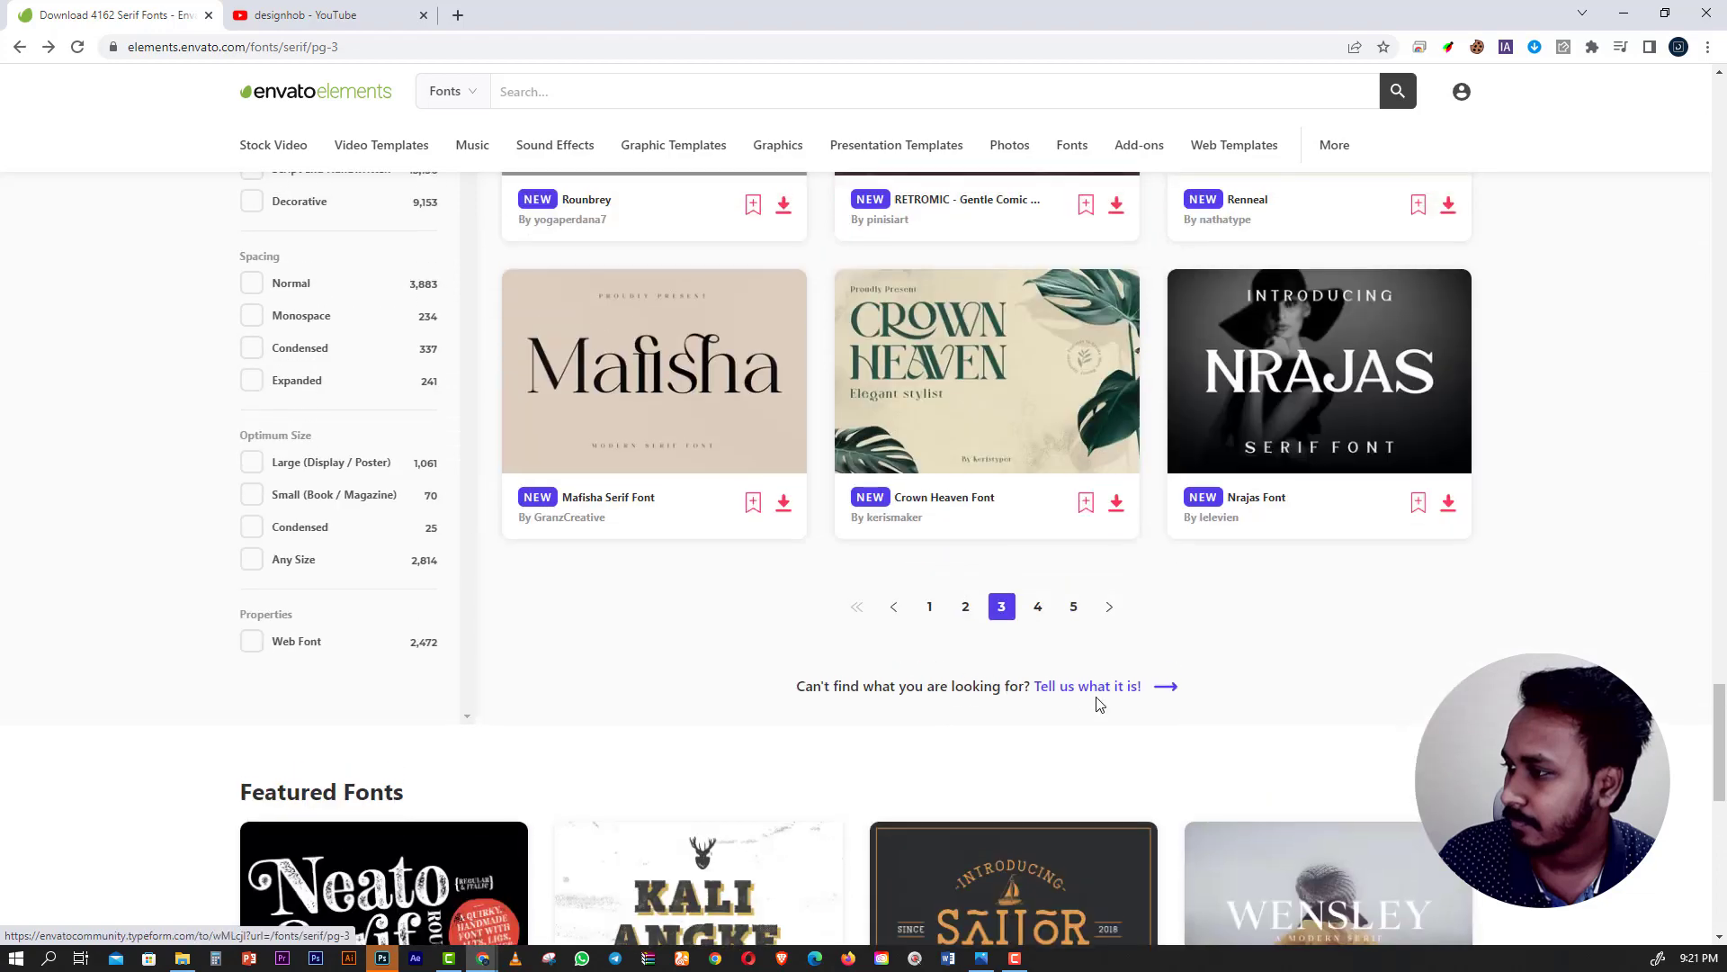
left_click(1037, 608)
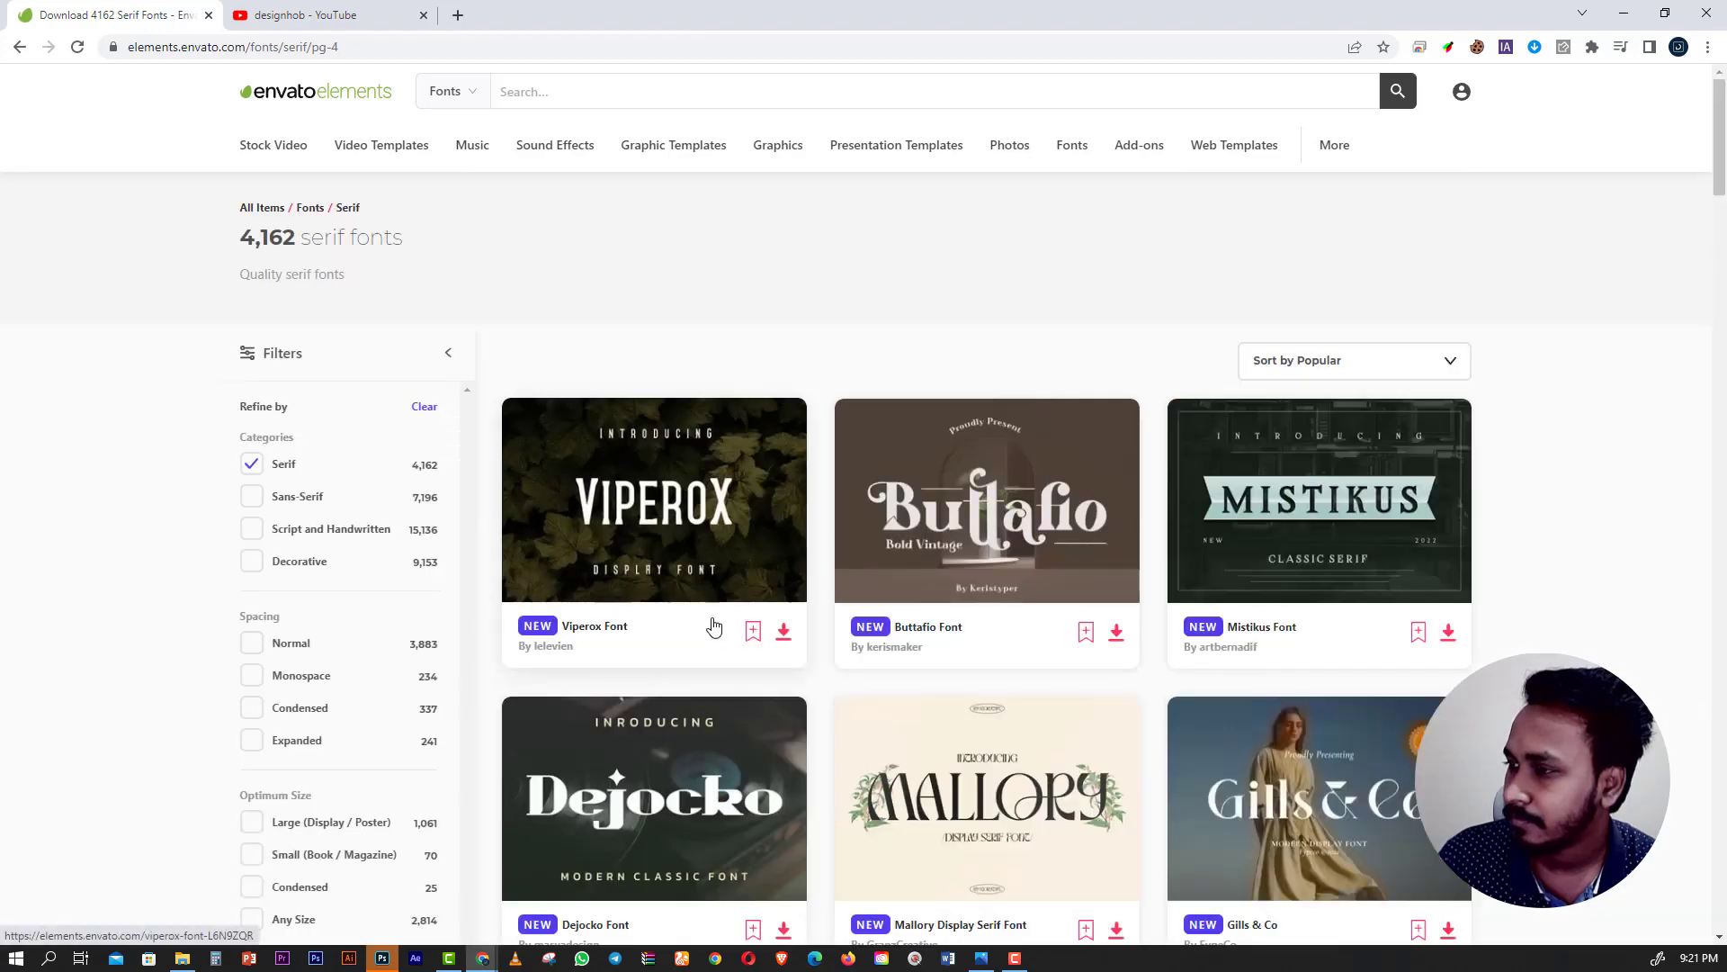
scroll(600, 575, "down", 5)
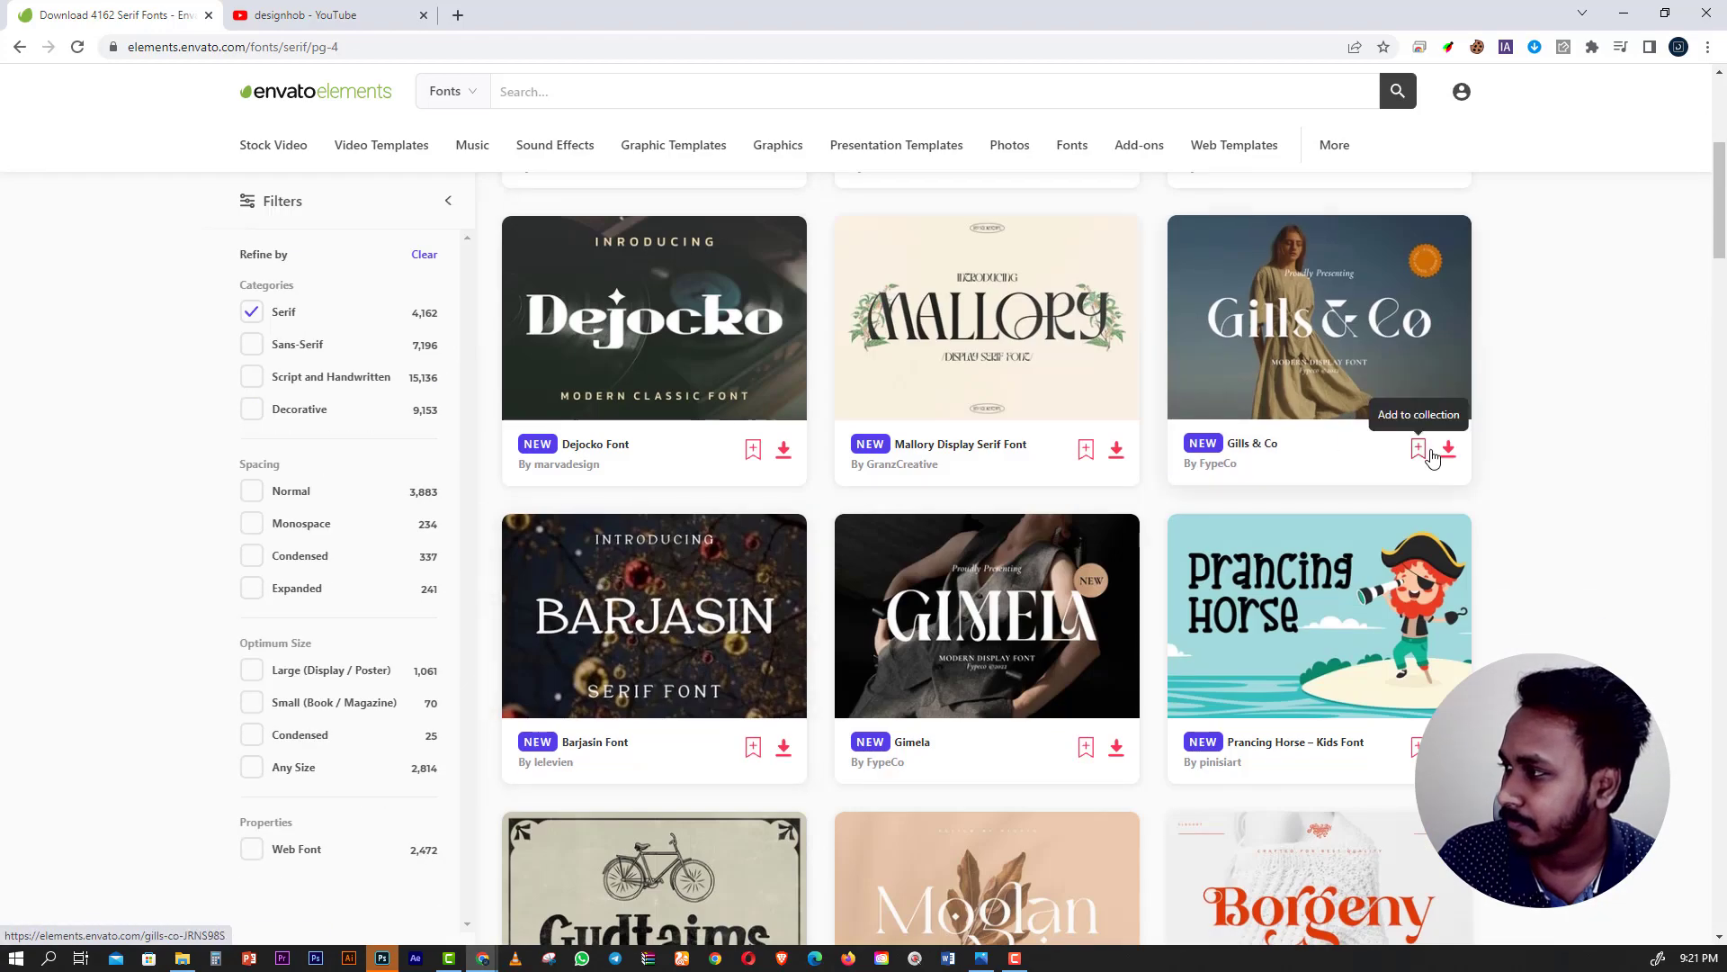
Open Gills & Co, add it to the youtube project, download it, and scroll its page.
left_click(1347, 356)
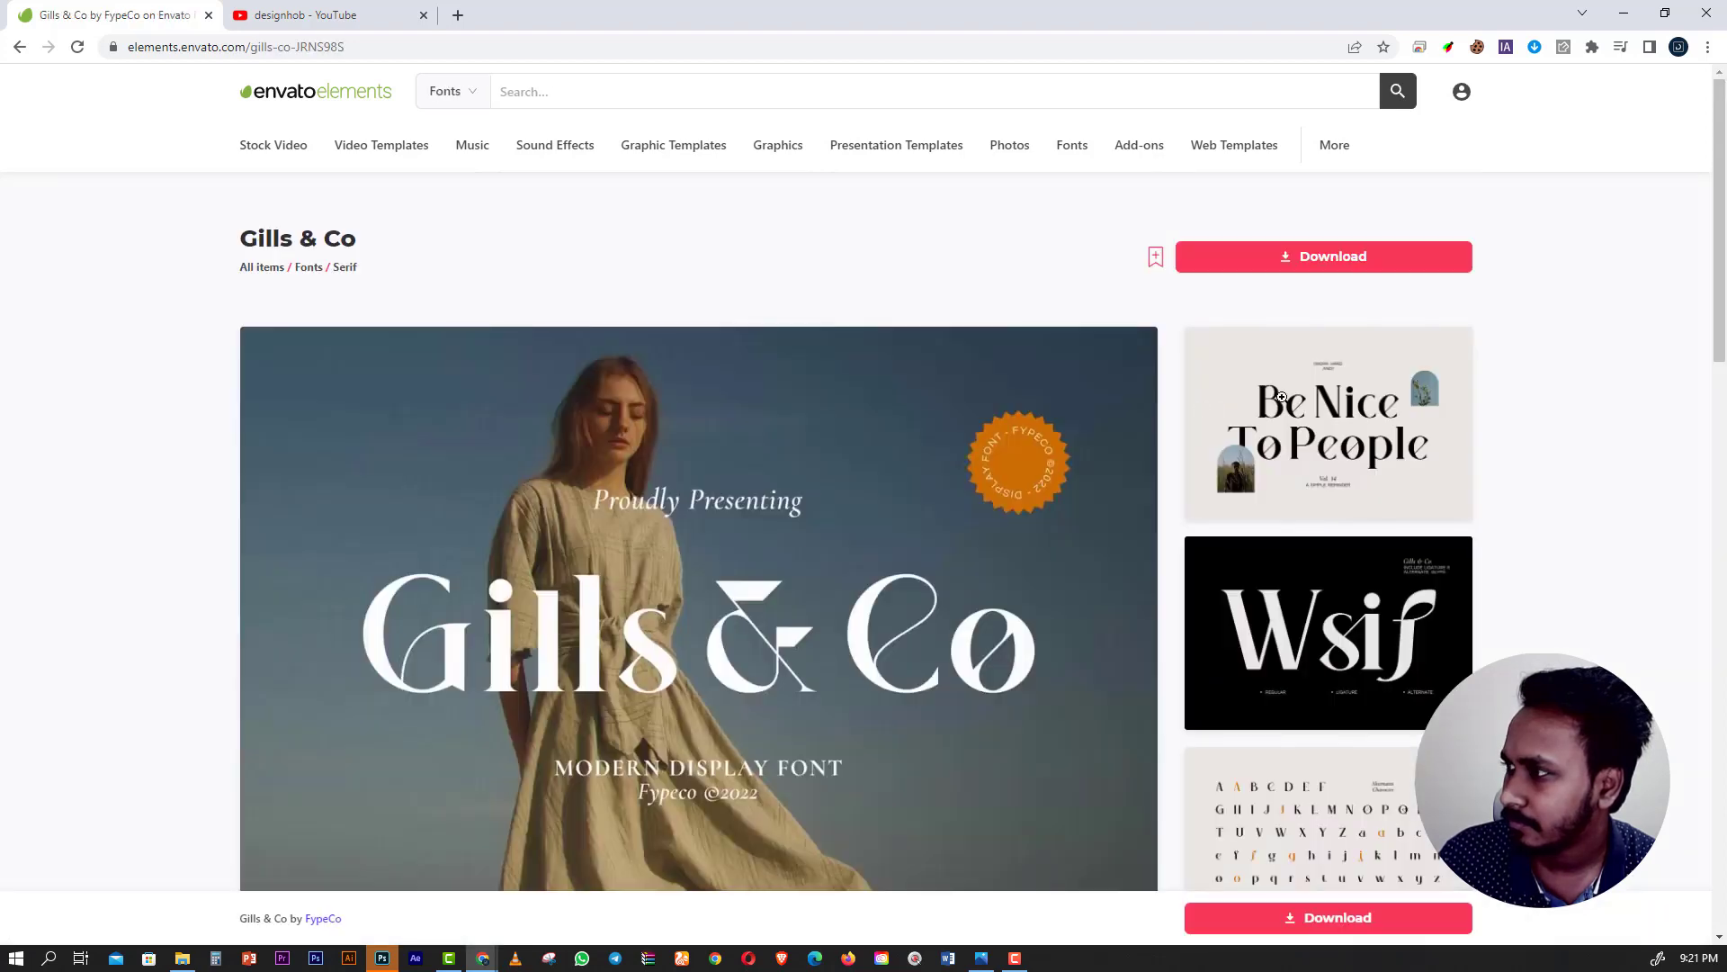
left_click(1324, 259)
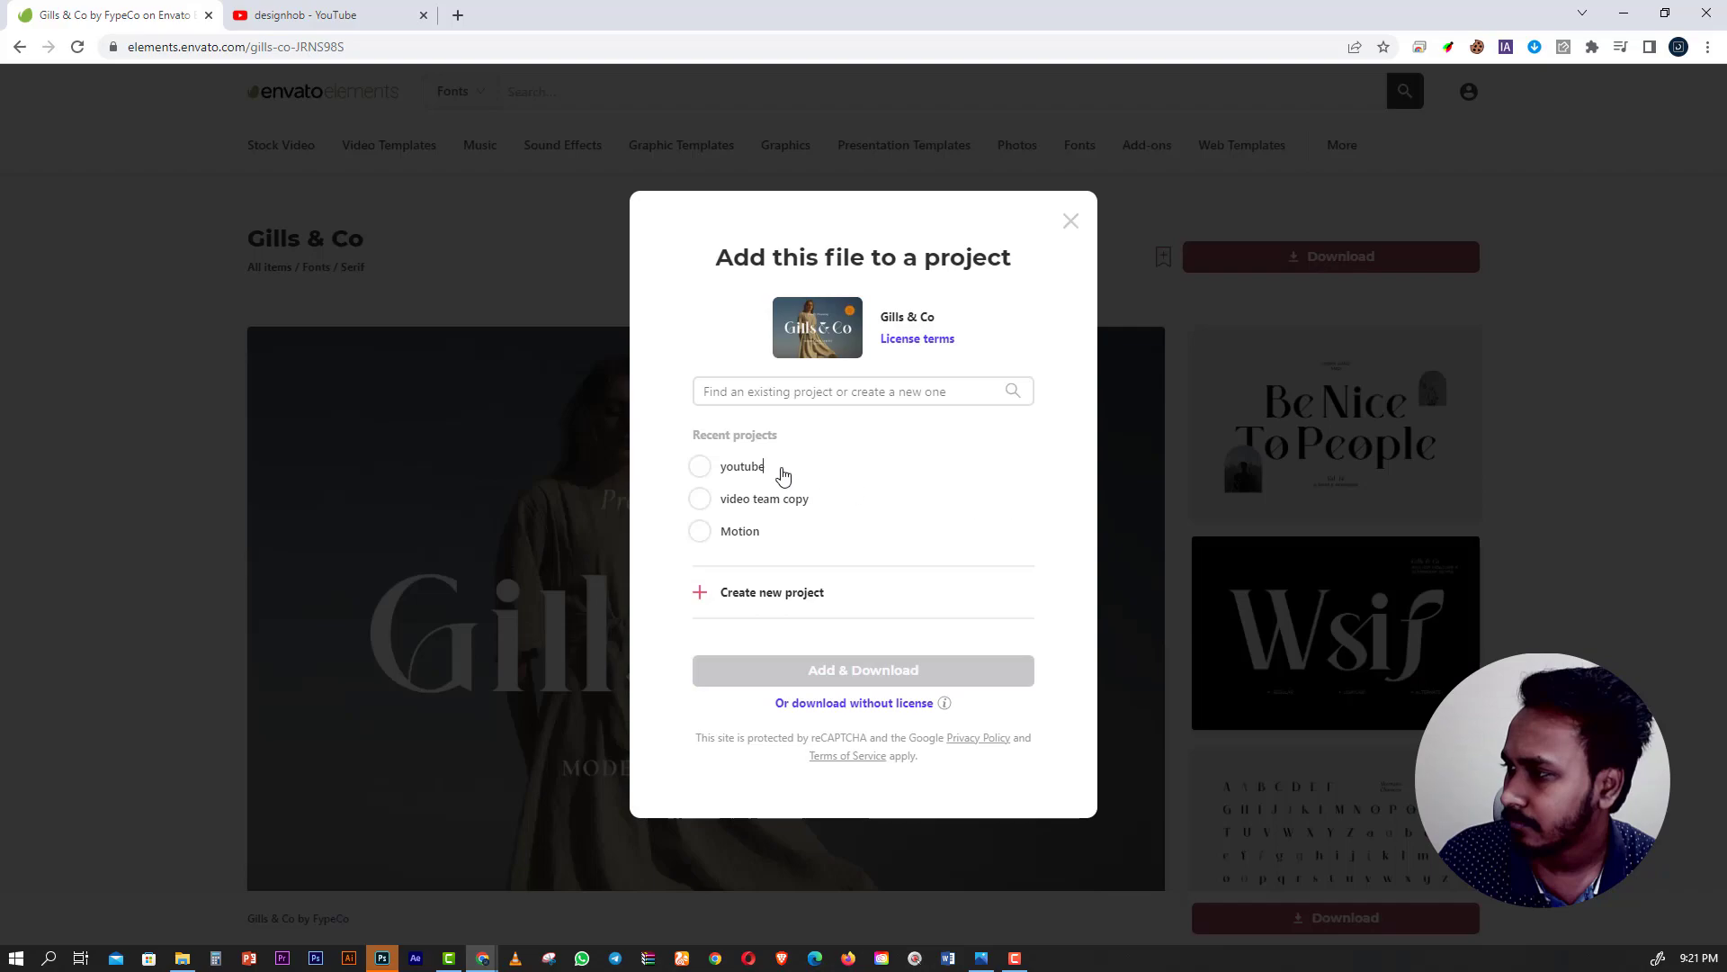
left_click(782, 475)
left_click(805, 675)
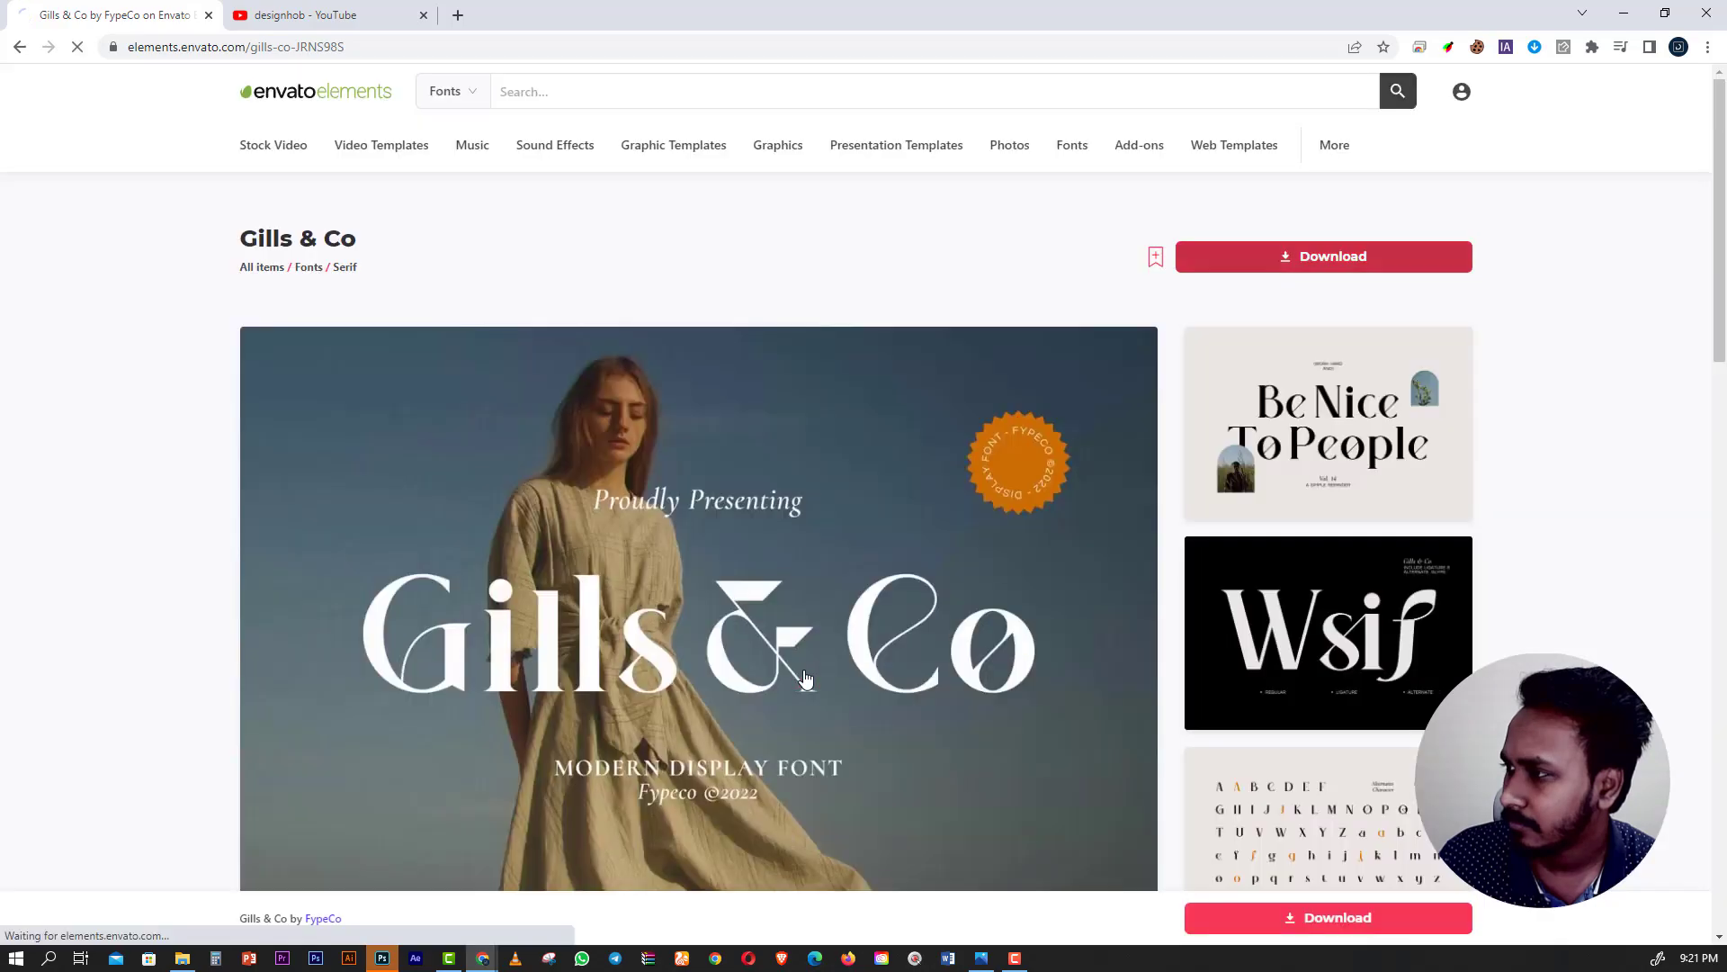
scroll(818, 632, "down", 6)
scroll(818, 632, "down", 5)
scroll(817, 633, "down", 7)
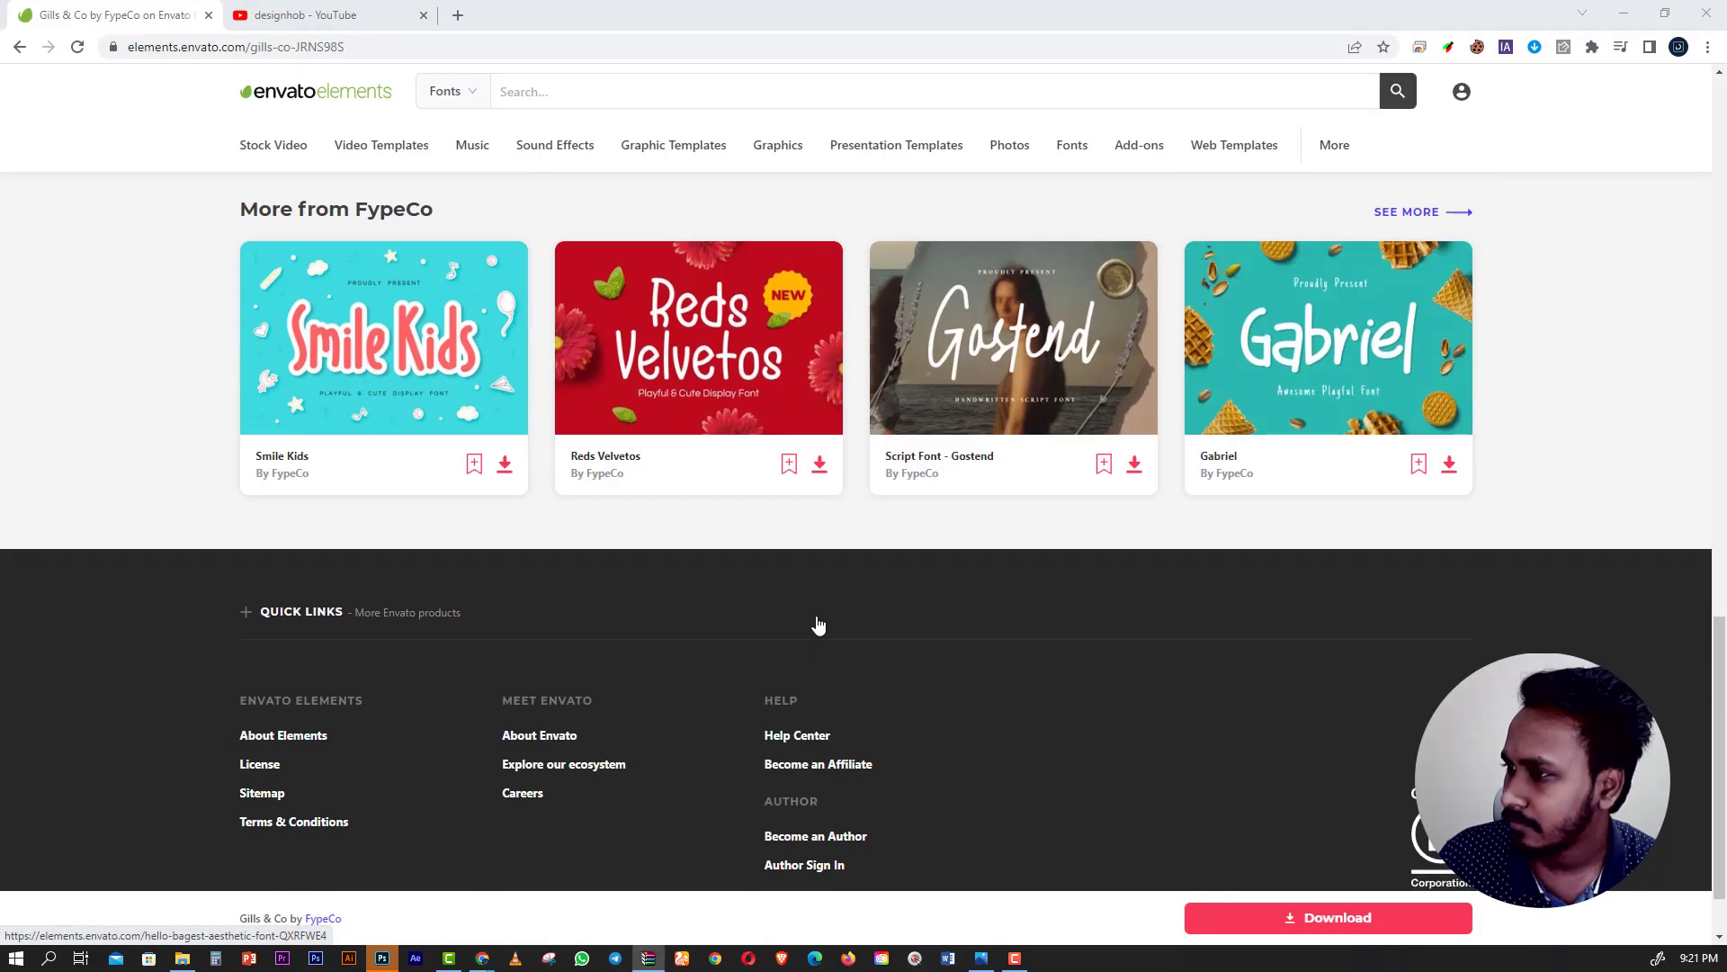
scroll(817, 625, "up", 5)
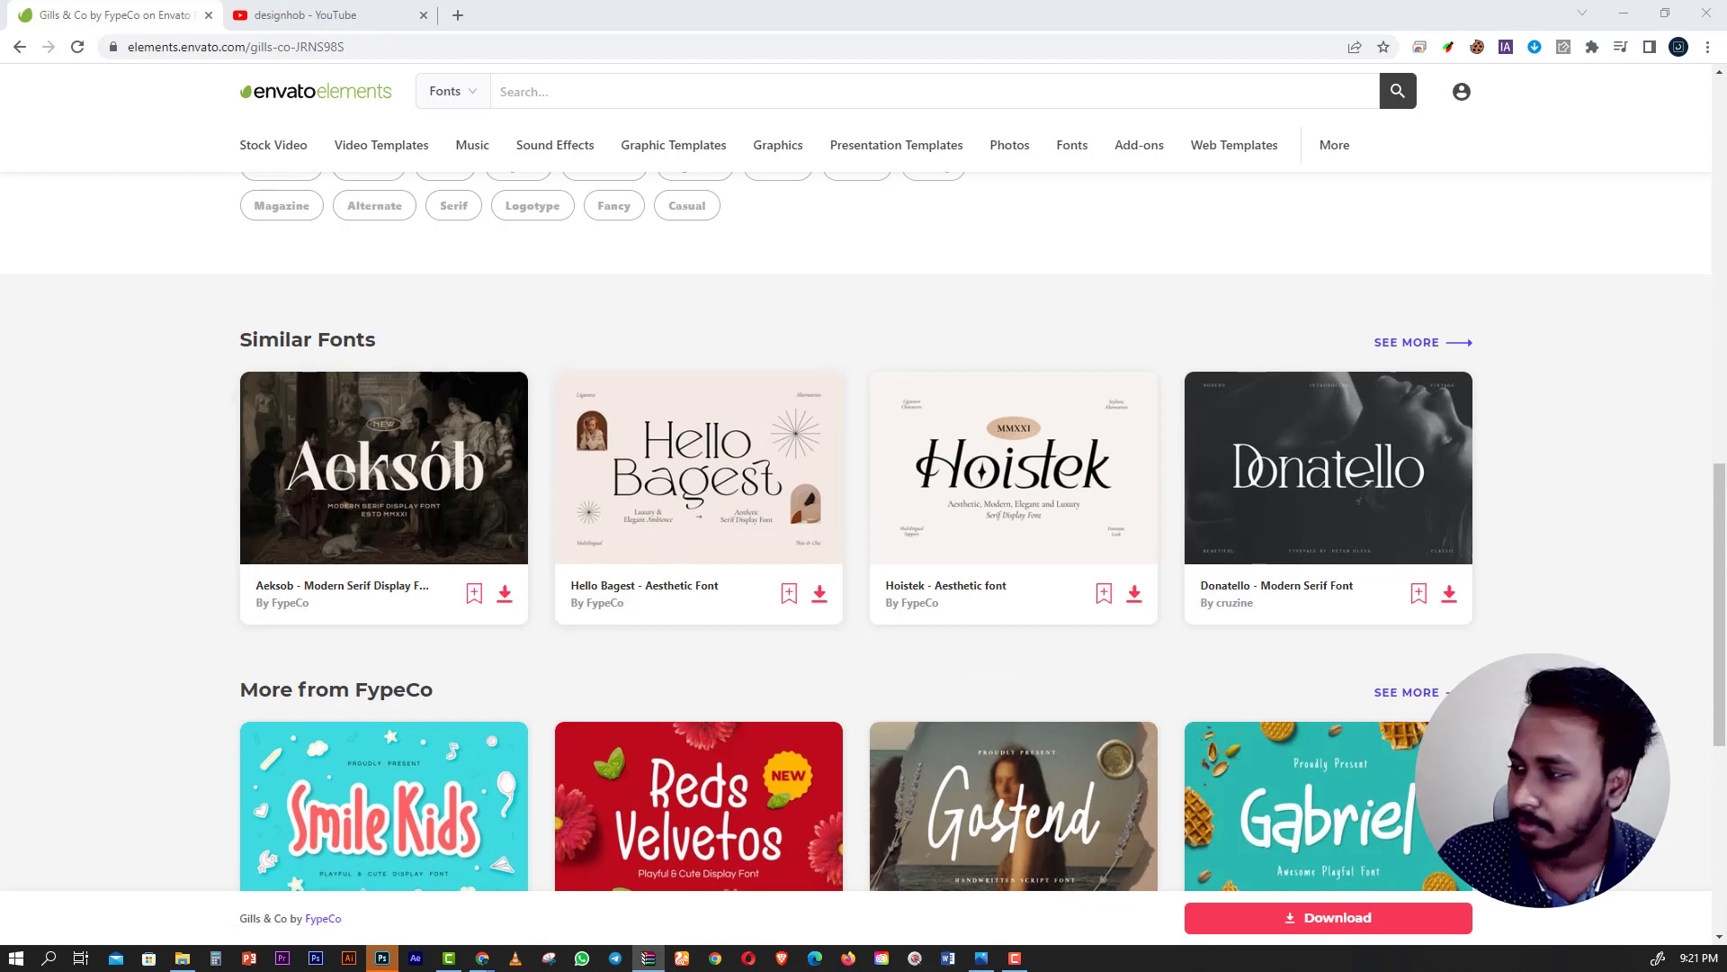
scroll(973, 552, "down", 6)
Return to the serif fonts listing and open page 5 of the results.
key("alt+Left")
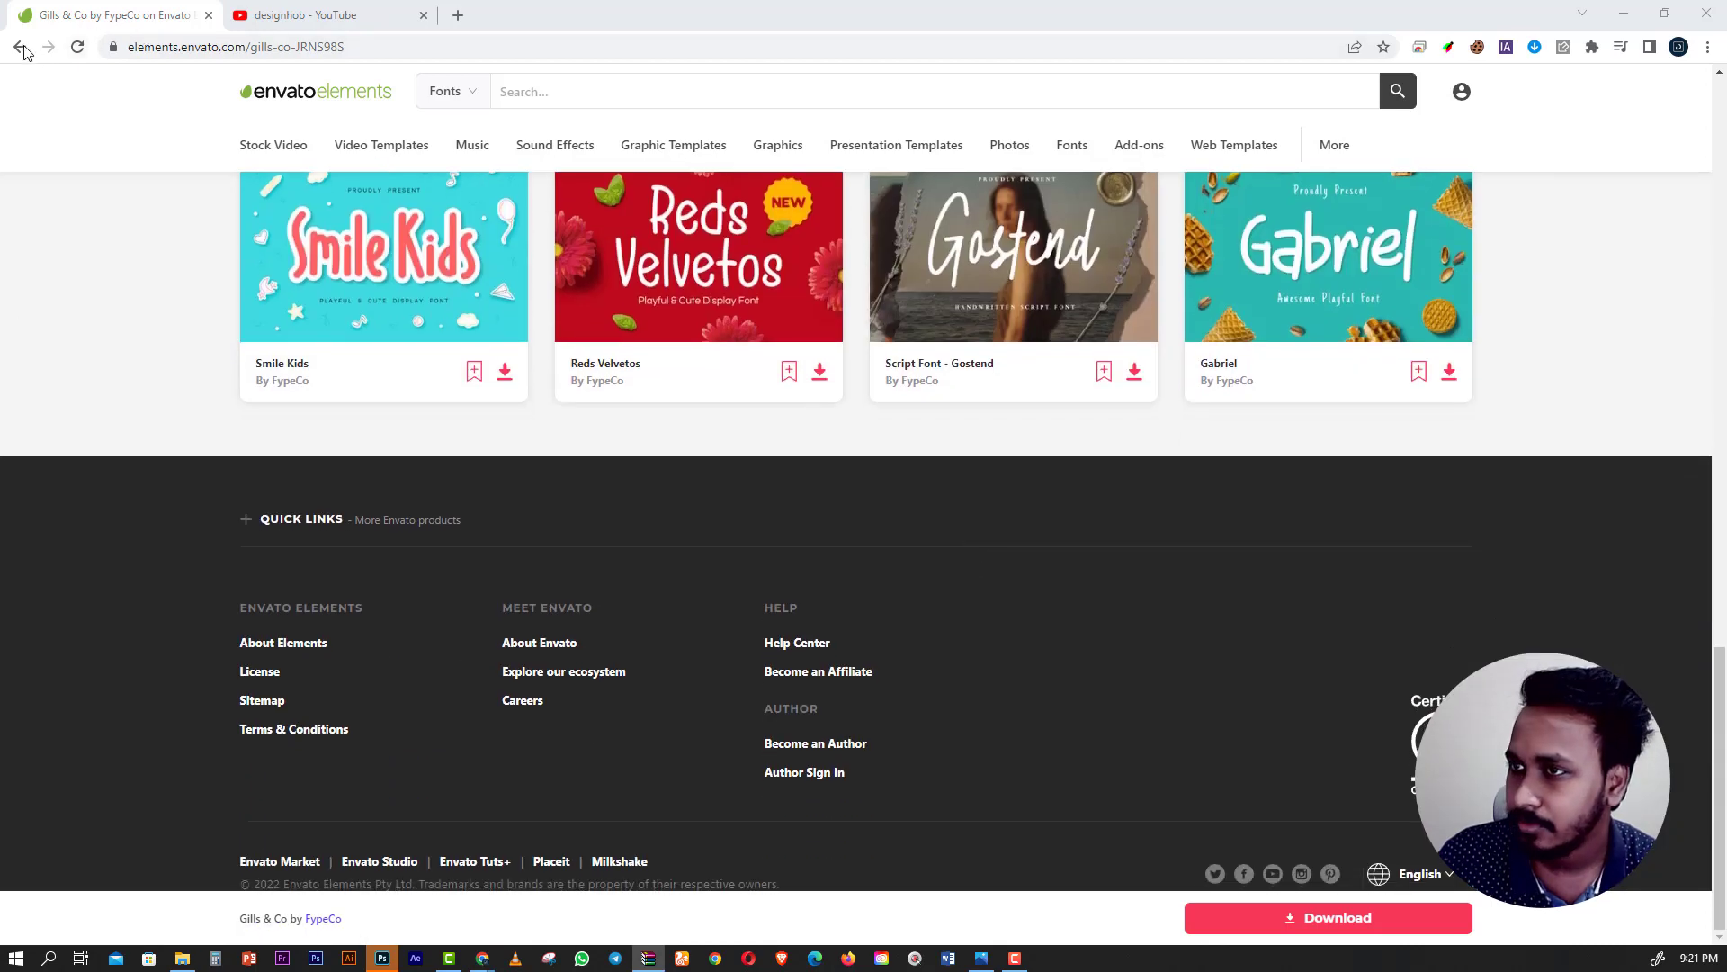
scroll(807, 503, "down", 10)
scroll(819, 506, "down", 5)
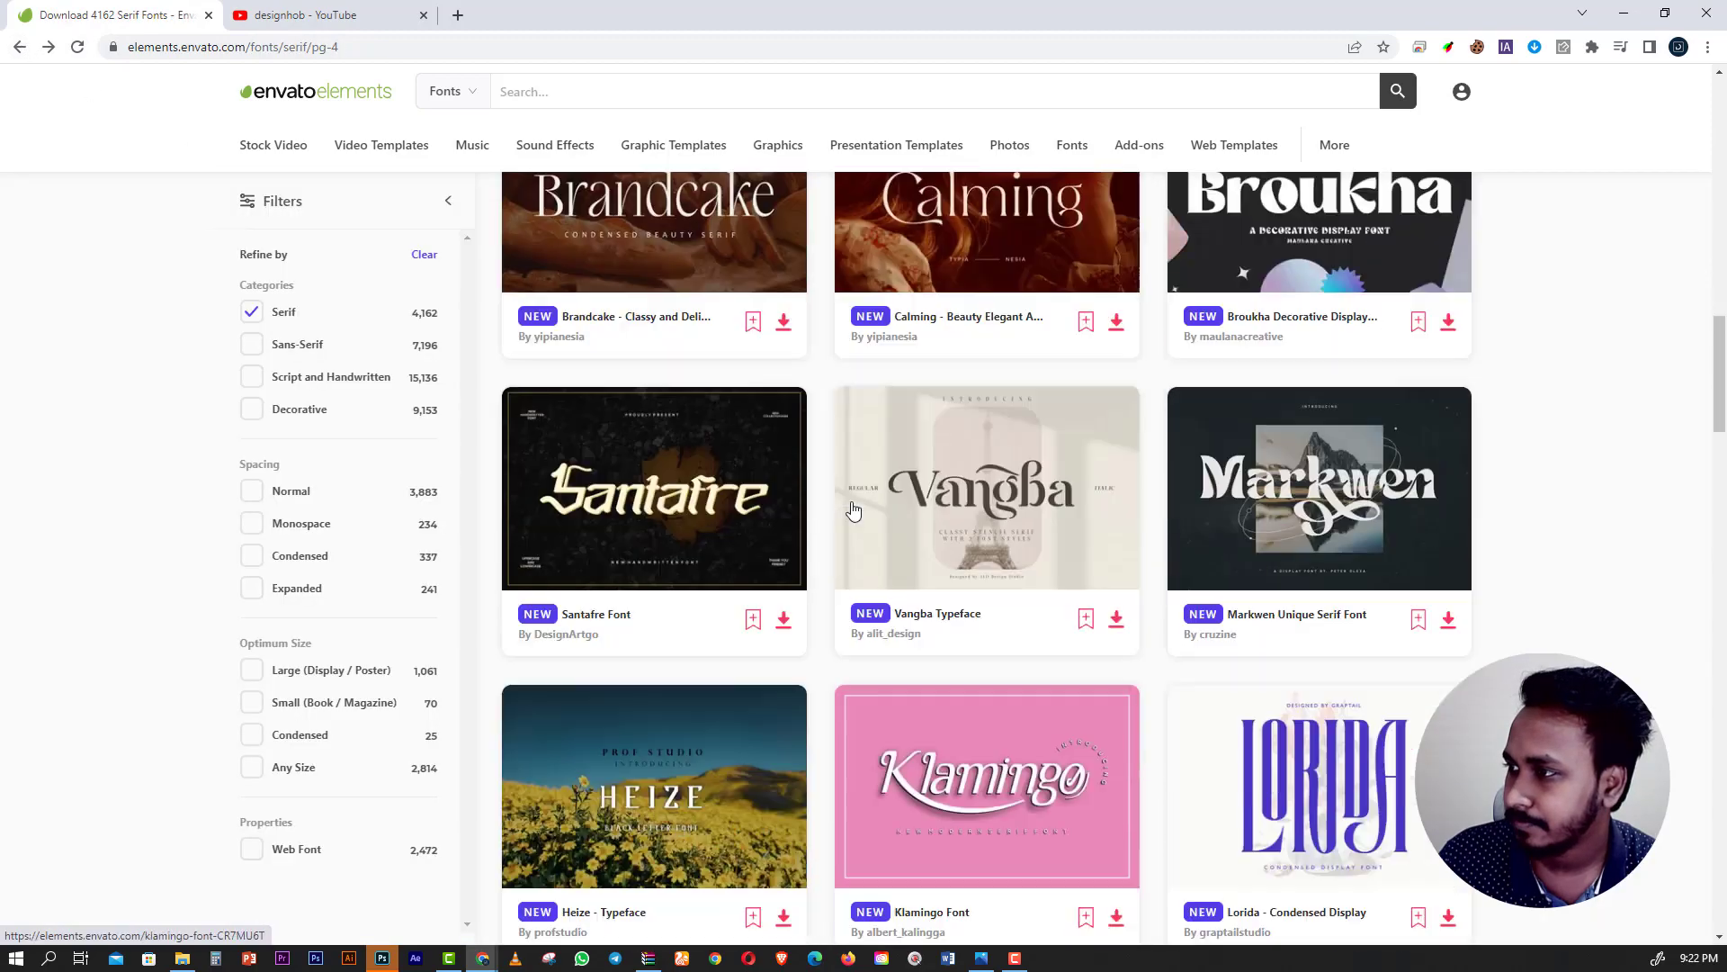
scroll(837, 508, "down", 8)
scroll(852, 510, "down", 3)
scroll(855, 510, "down", 6)
scroll(944, 630, "up", 3)
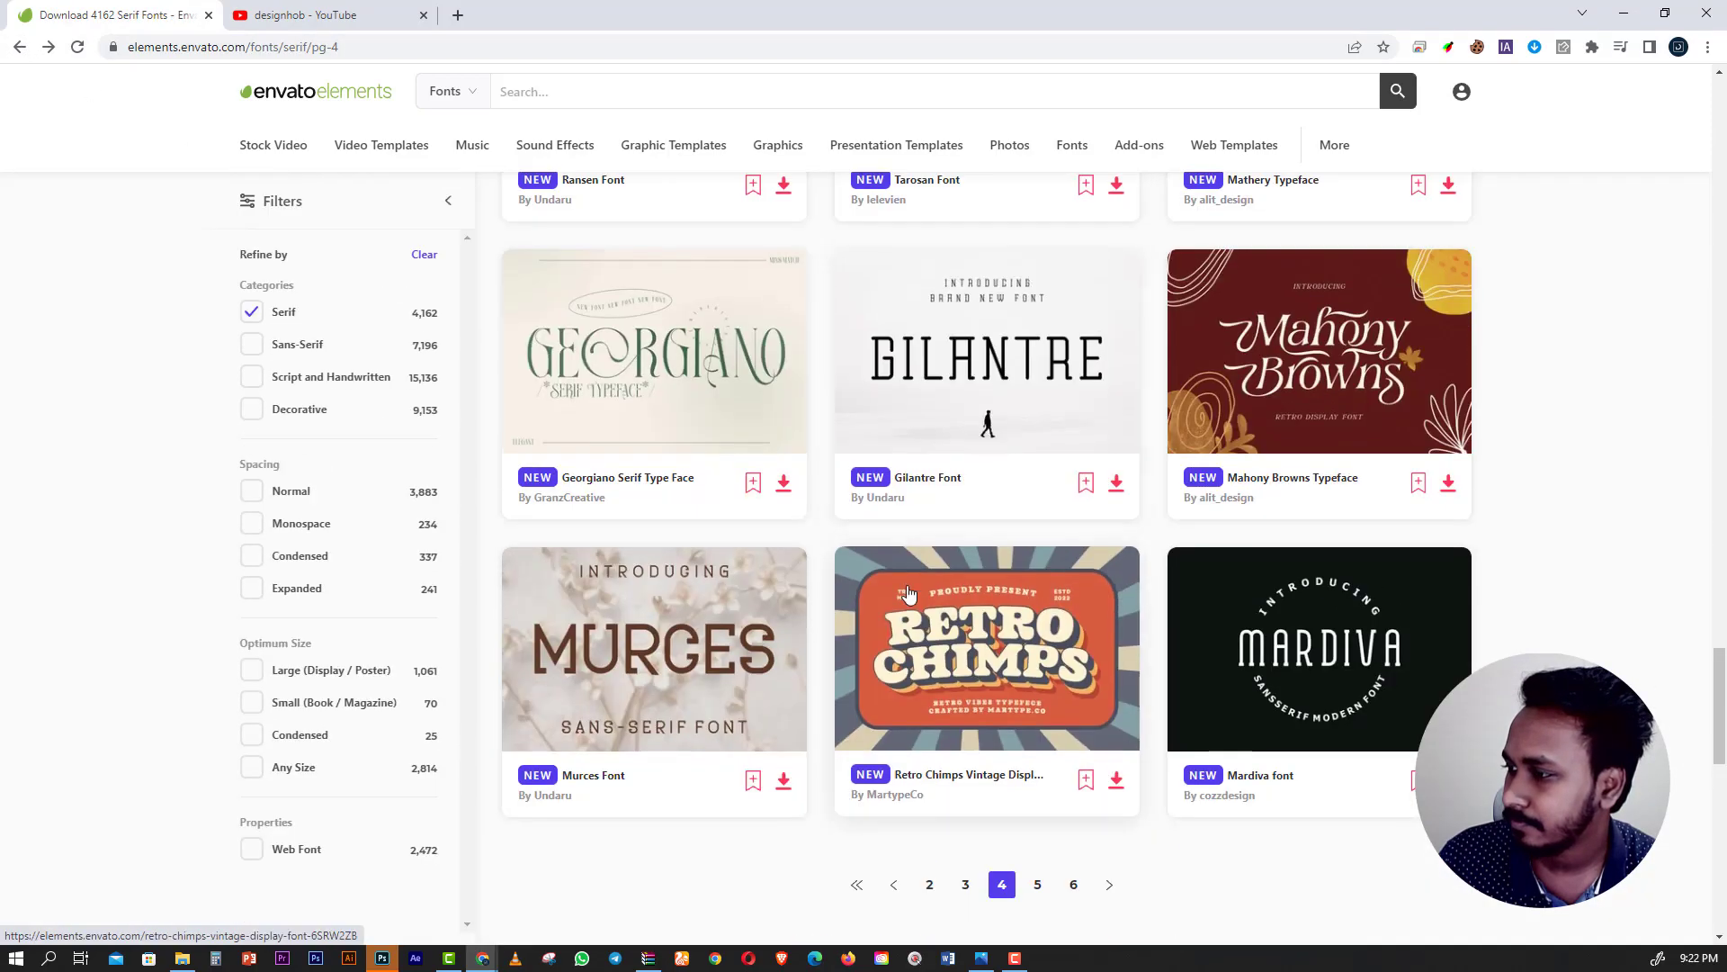
scroll(1041, 725, "down", 3)
left_click(1036, 648)
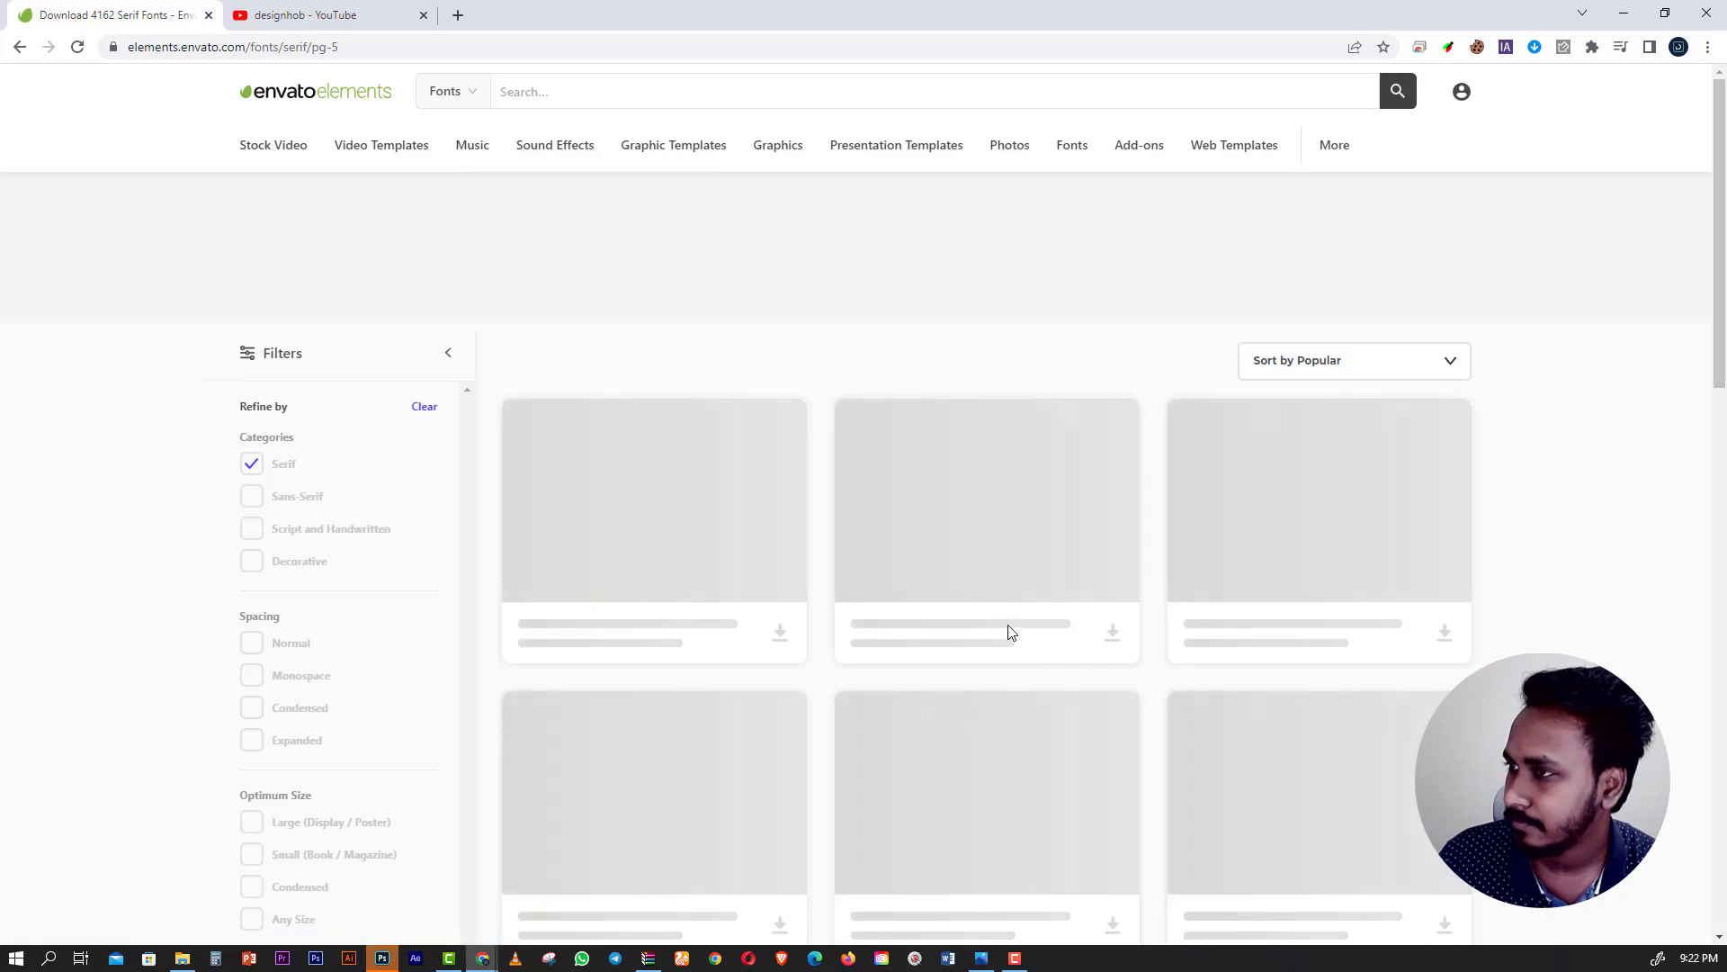
Browse the page 5 serif font cards down to the page numbers.
scroll(991, 620, "down", 3)
scroll(991, 621, "down", 3)
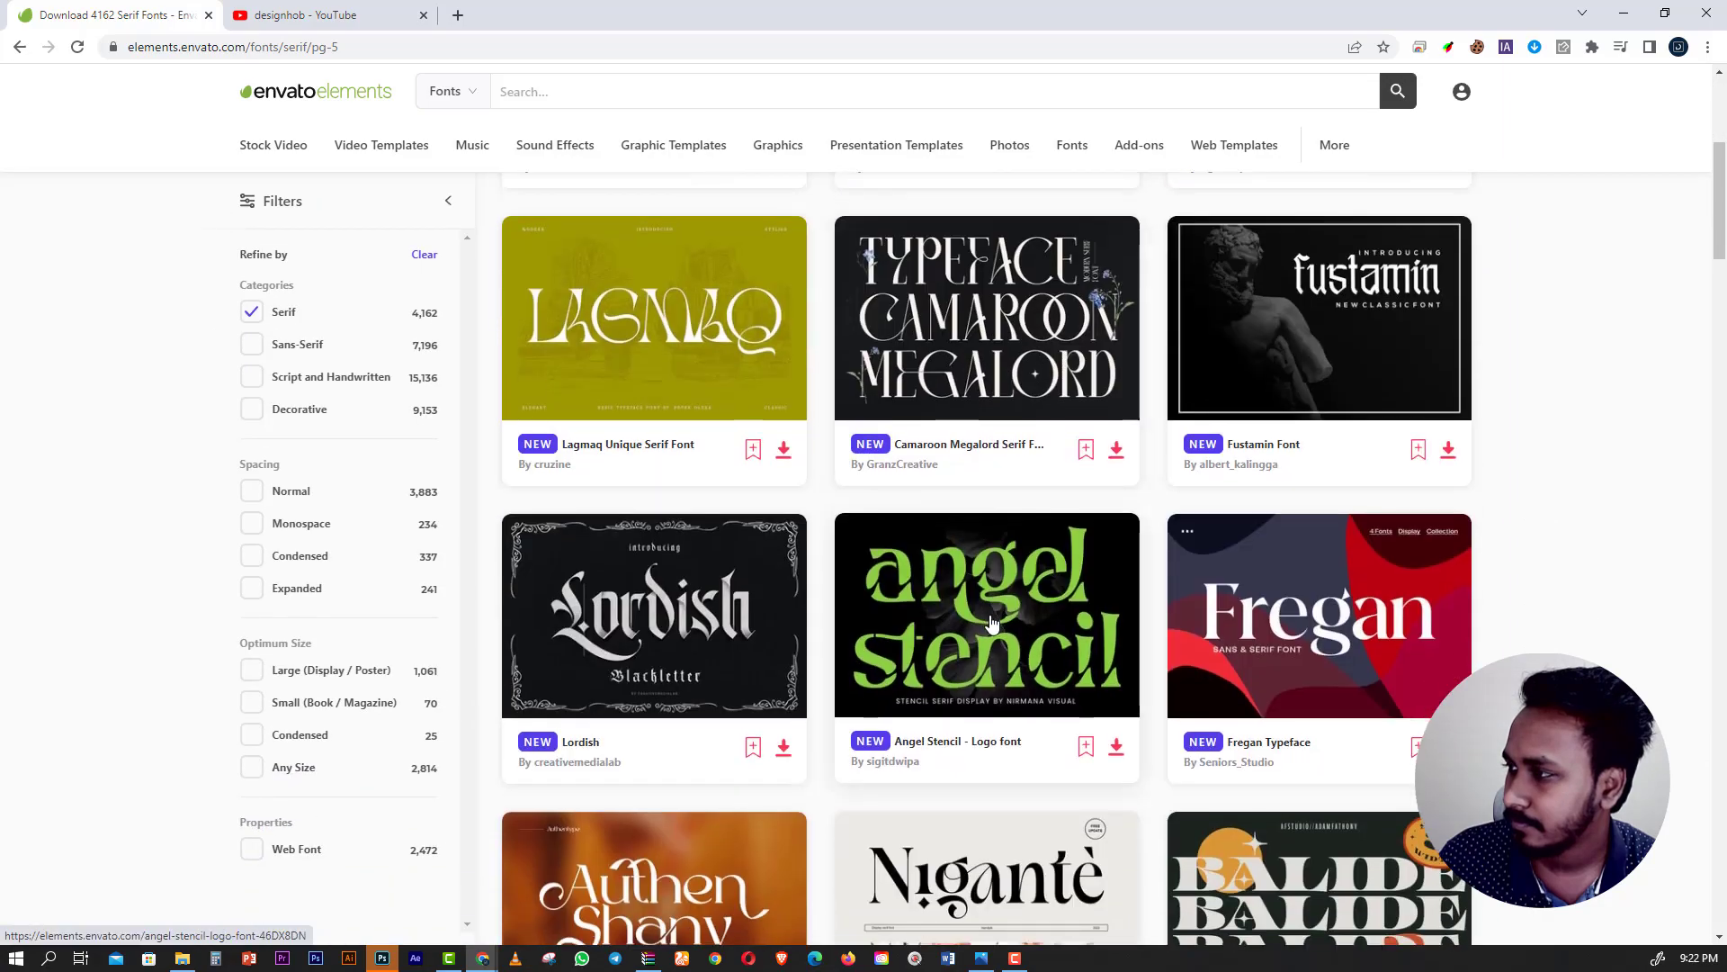
scroll(989, 619, "down", 8)
scroll(990, 619, "down", 3)
scroll(990, 619, "down", 3)
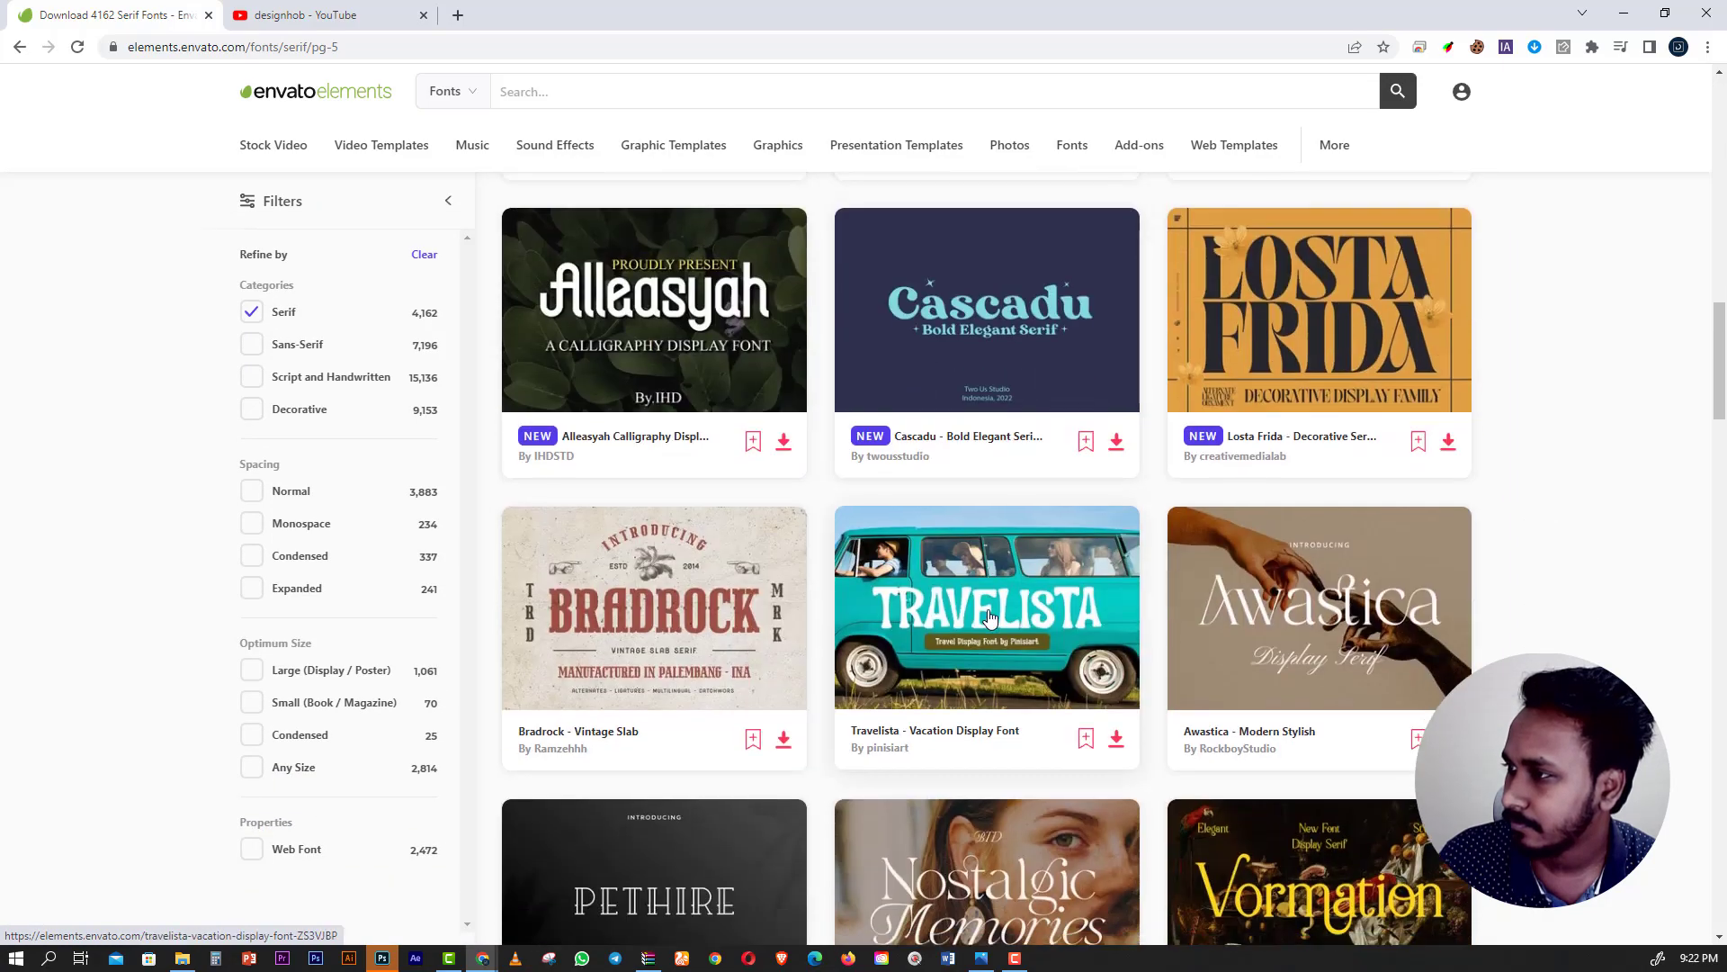
scroll(990, 619, "down", 5)
scroll(990, 618, "up", 3)
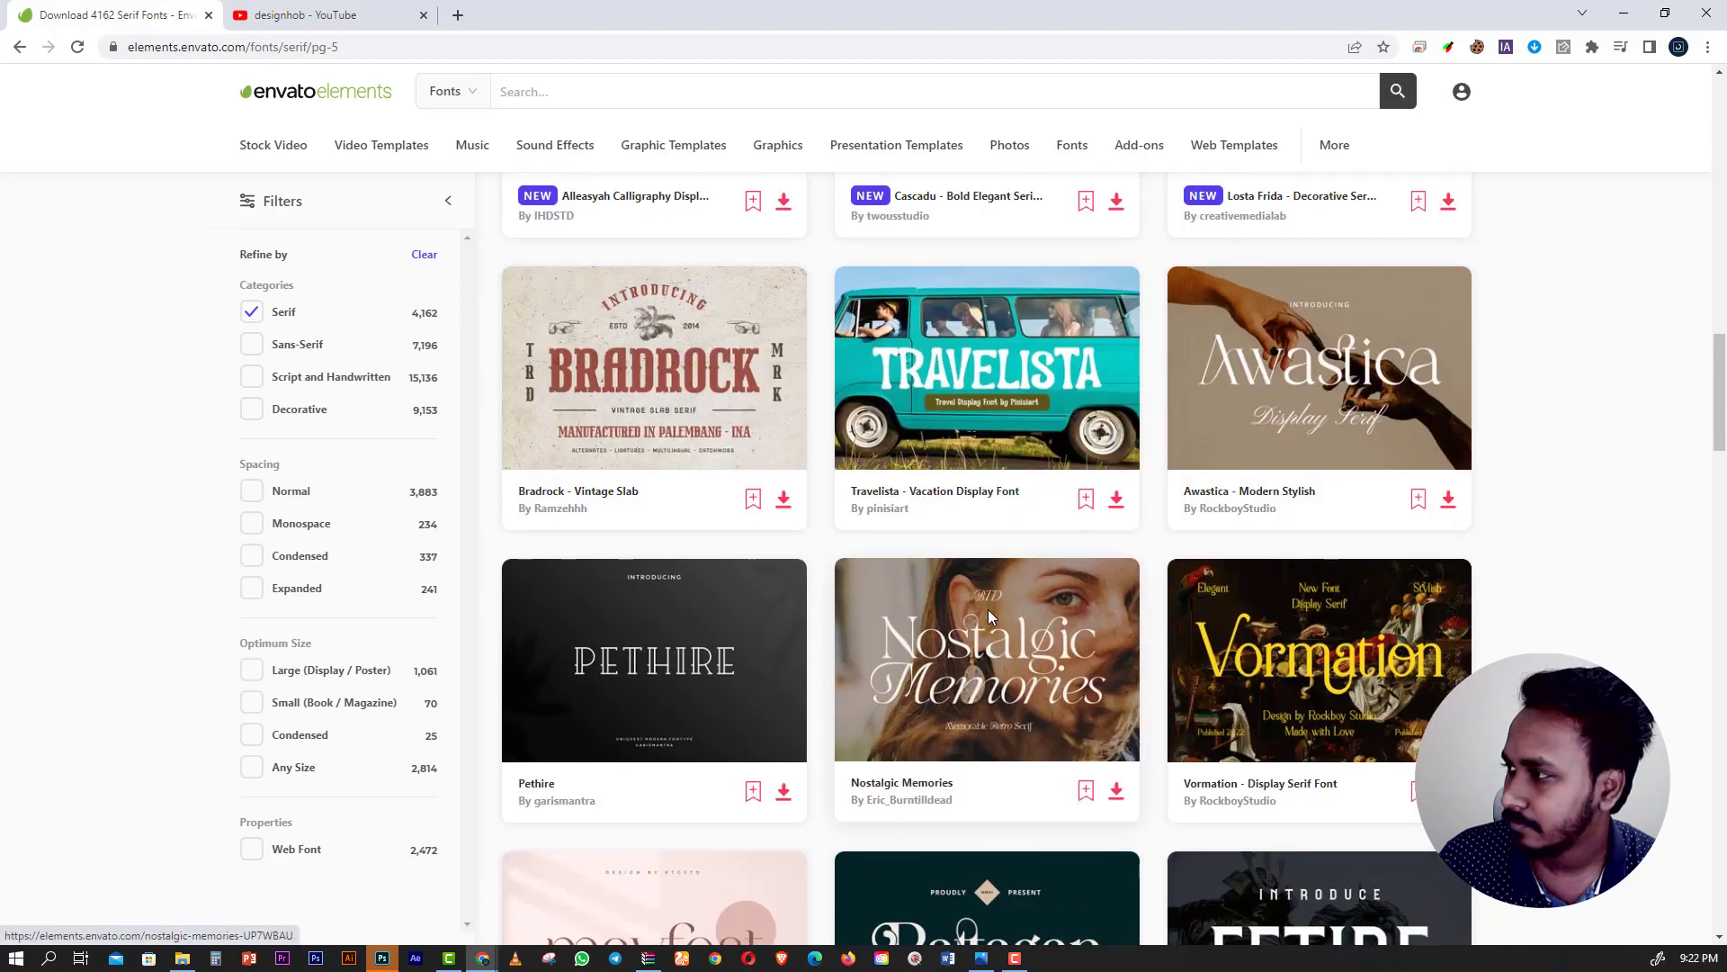
scroll(989, 618, "down", 5)
scroll(990, 617, "down", 2)
scroll(990, 617, "down", 5)
scroll(989, 617, "down", 5)
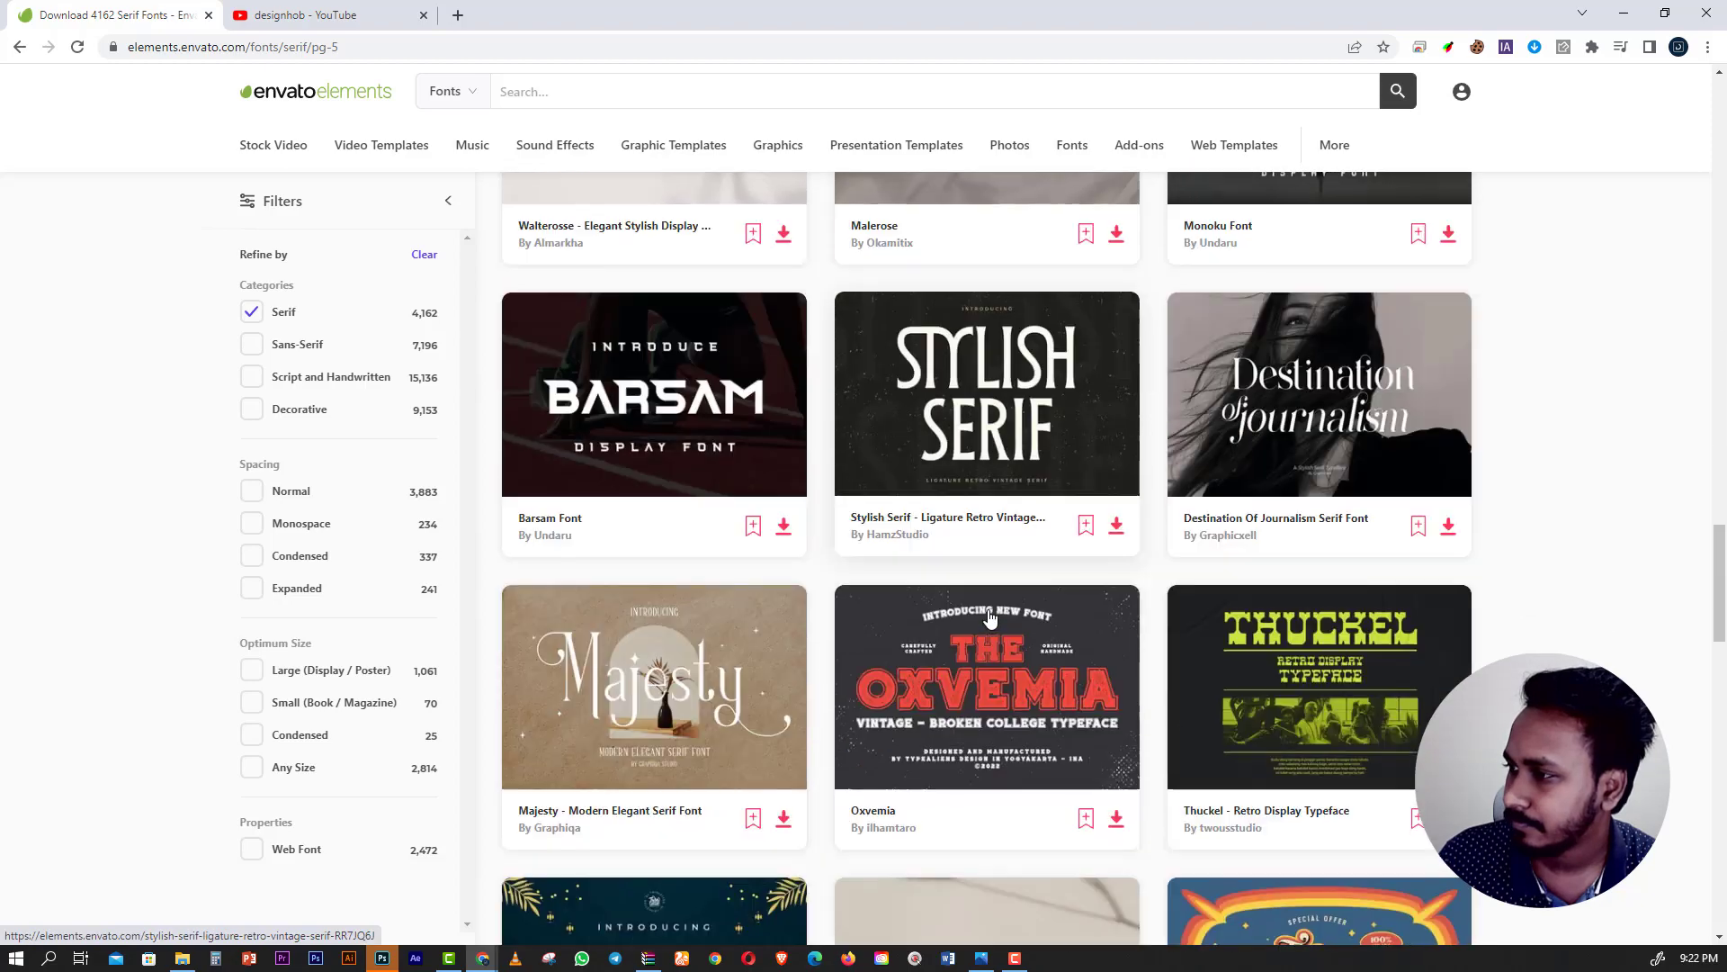
scroll(990, 617, "down", 3)
scroll(990, 617, "up", 3)
scroll(989, 617, "up", 2)
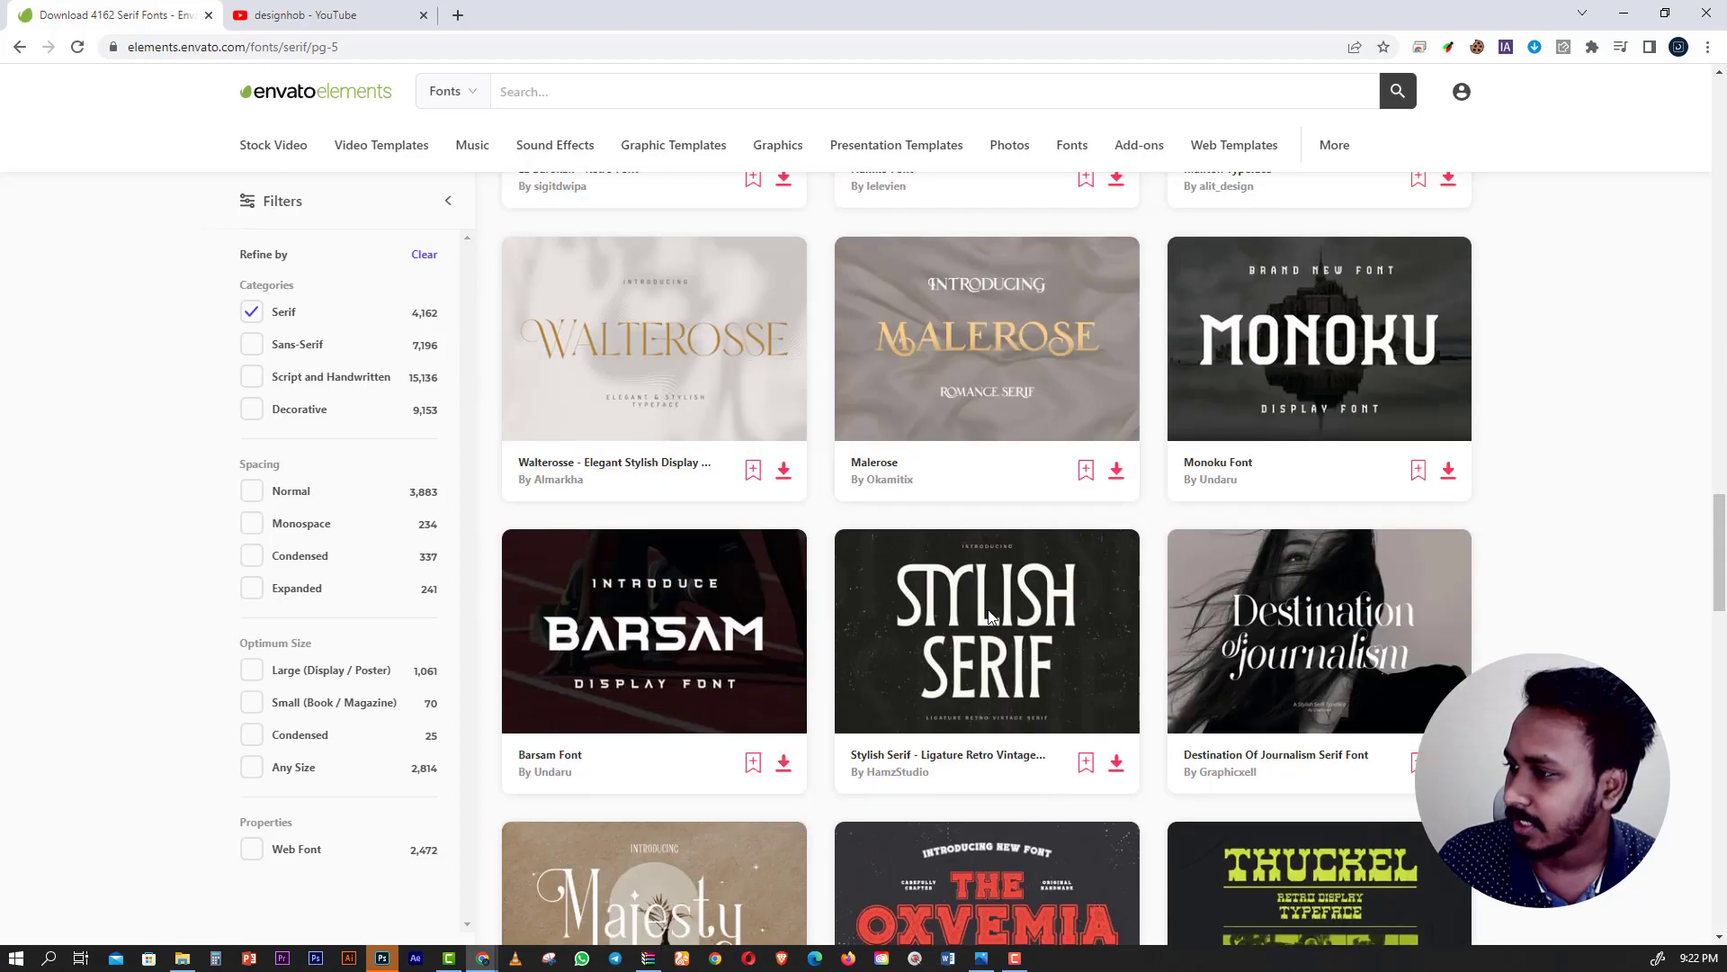
scroll(1214, 489, "down", 10)
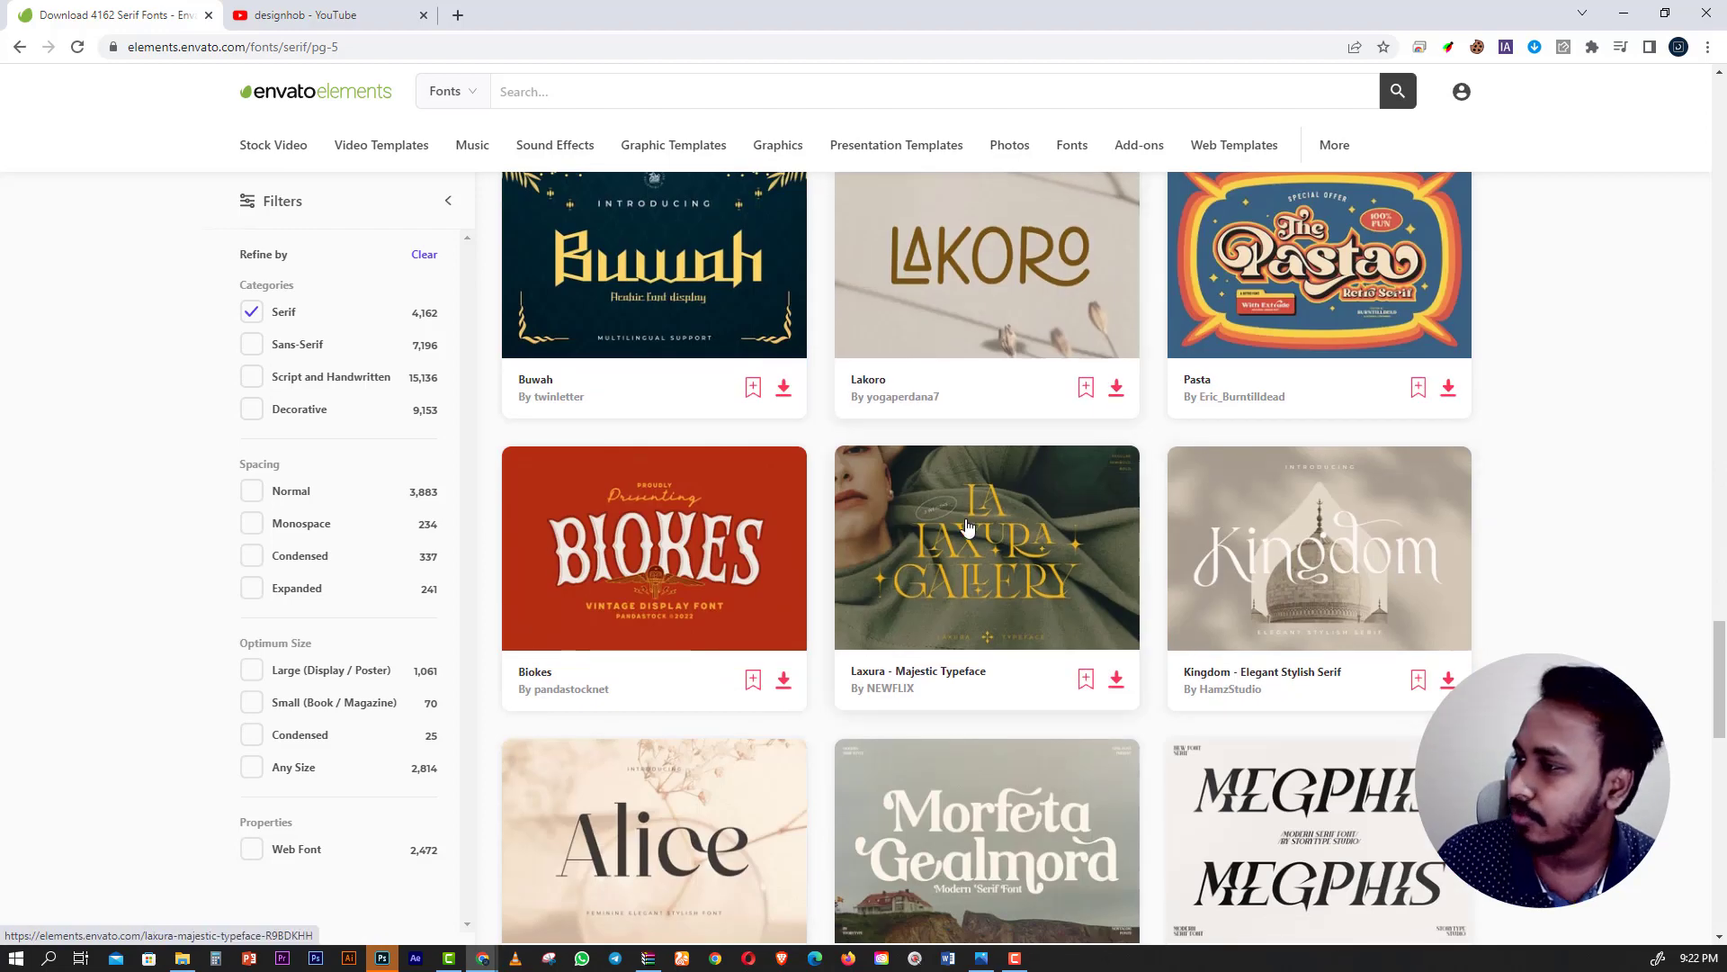
scroll(1158, 511, "down", 3)
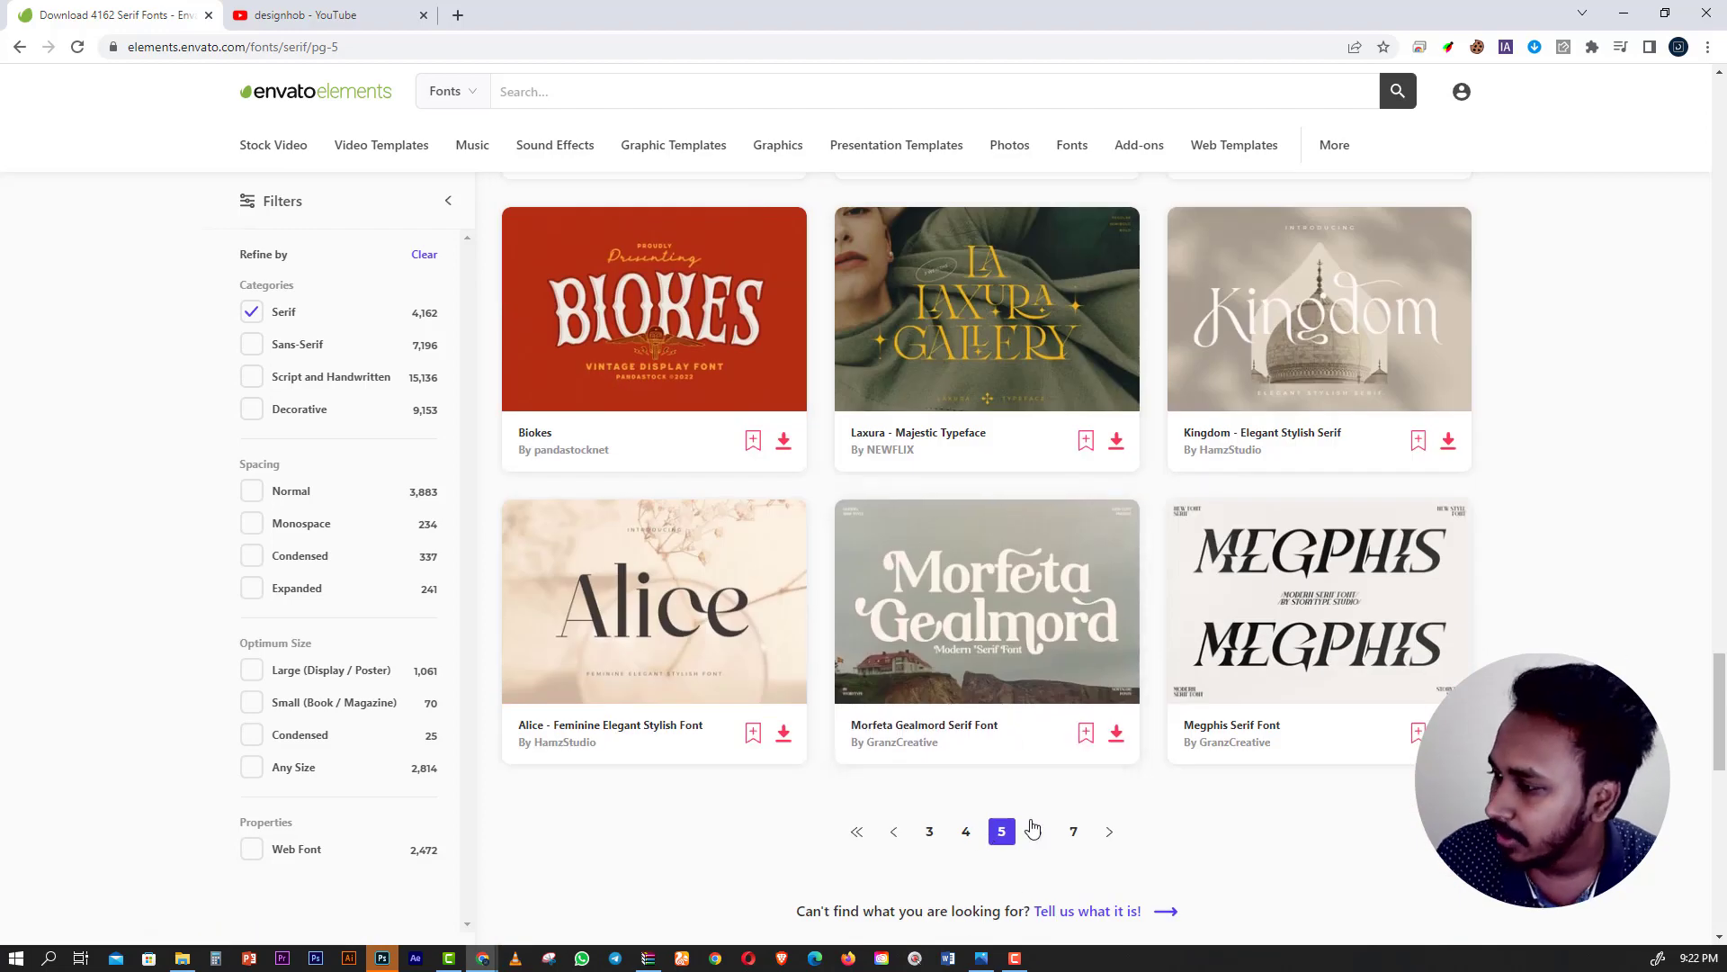
Open page 6 of the serif font results and browse its fonts.
left_click(1035, 832)
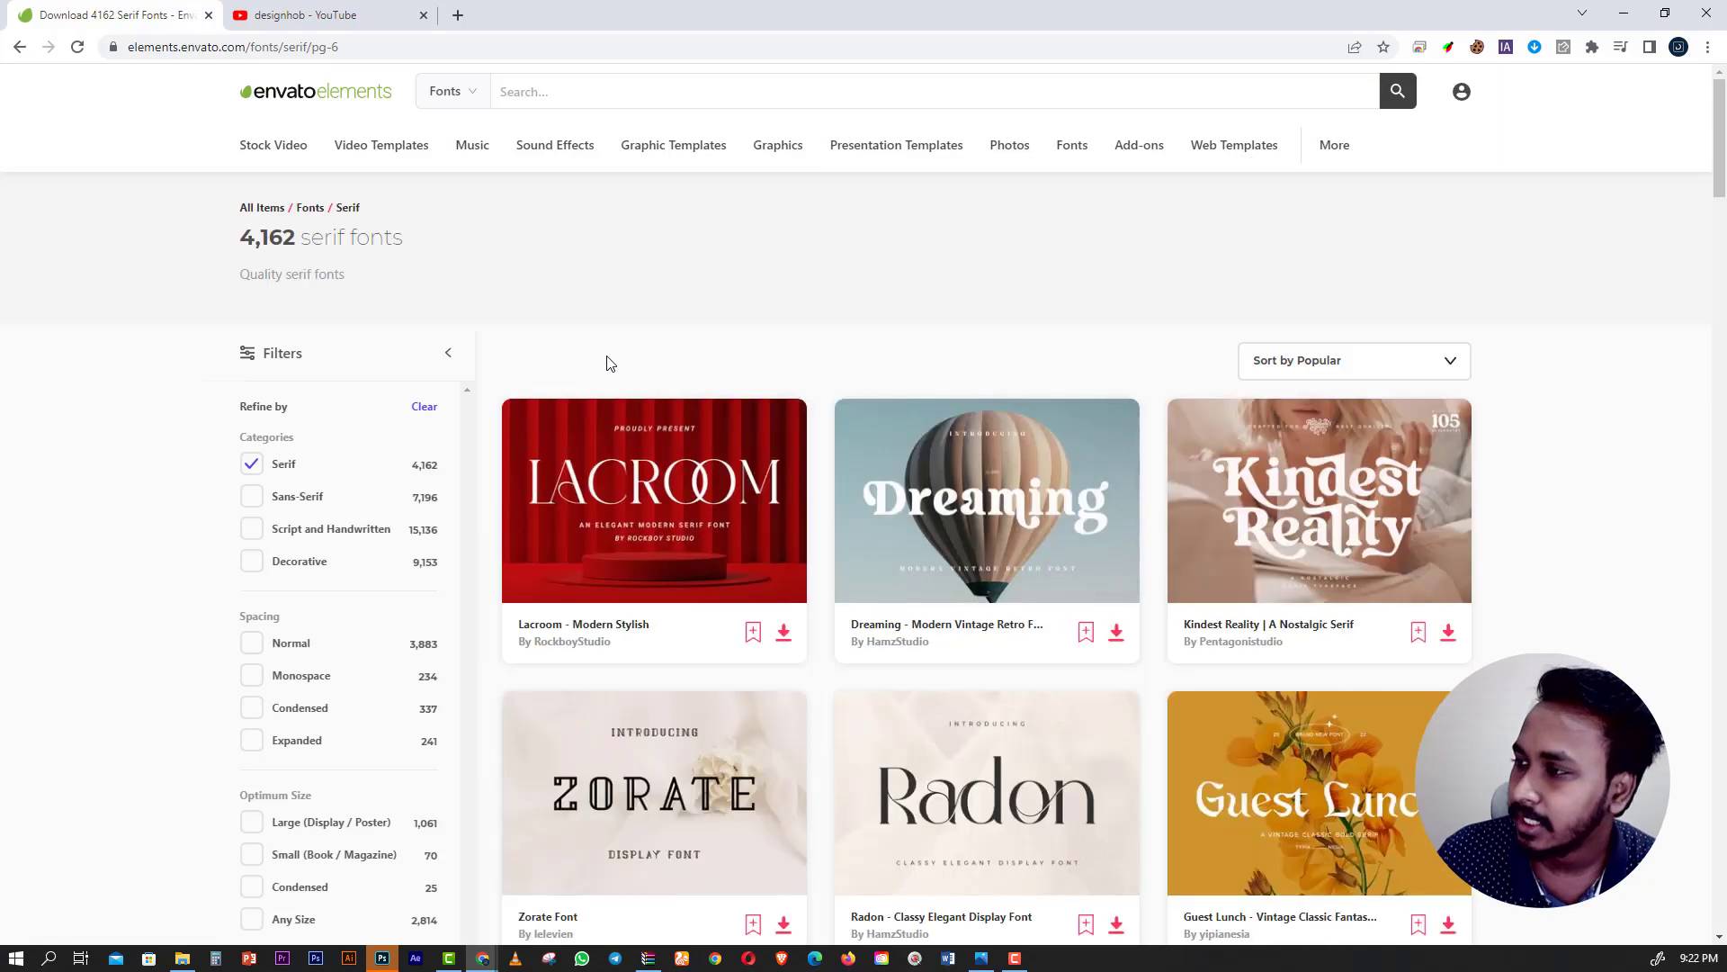
scroll(610, 373, "down", 5)
scroll(614, 386, "down", 3)
scroll(616, 396, "down", 1)
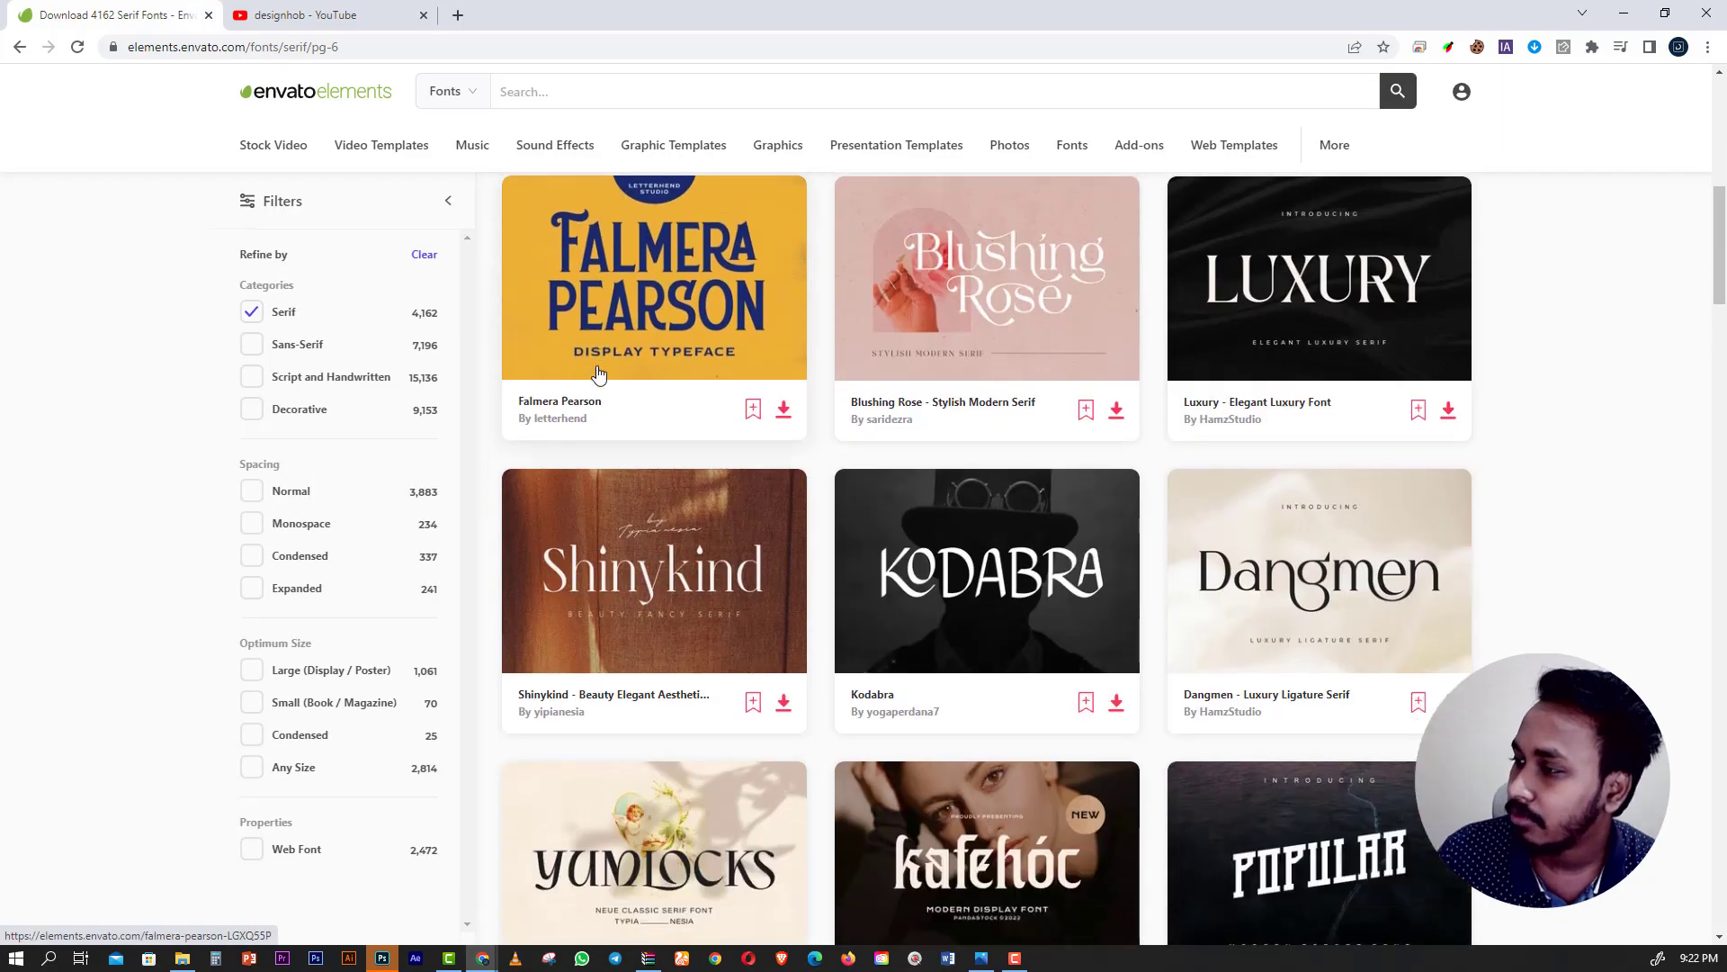
scroll(619, 407, "down", 2)
scroll(638, 423, "down", 8)
scroll(684, 459, "down", 5)
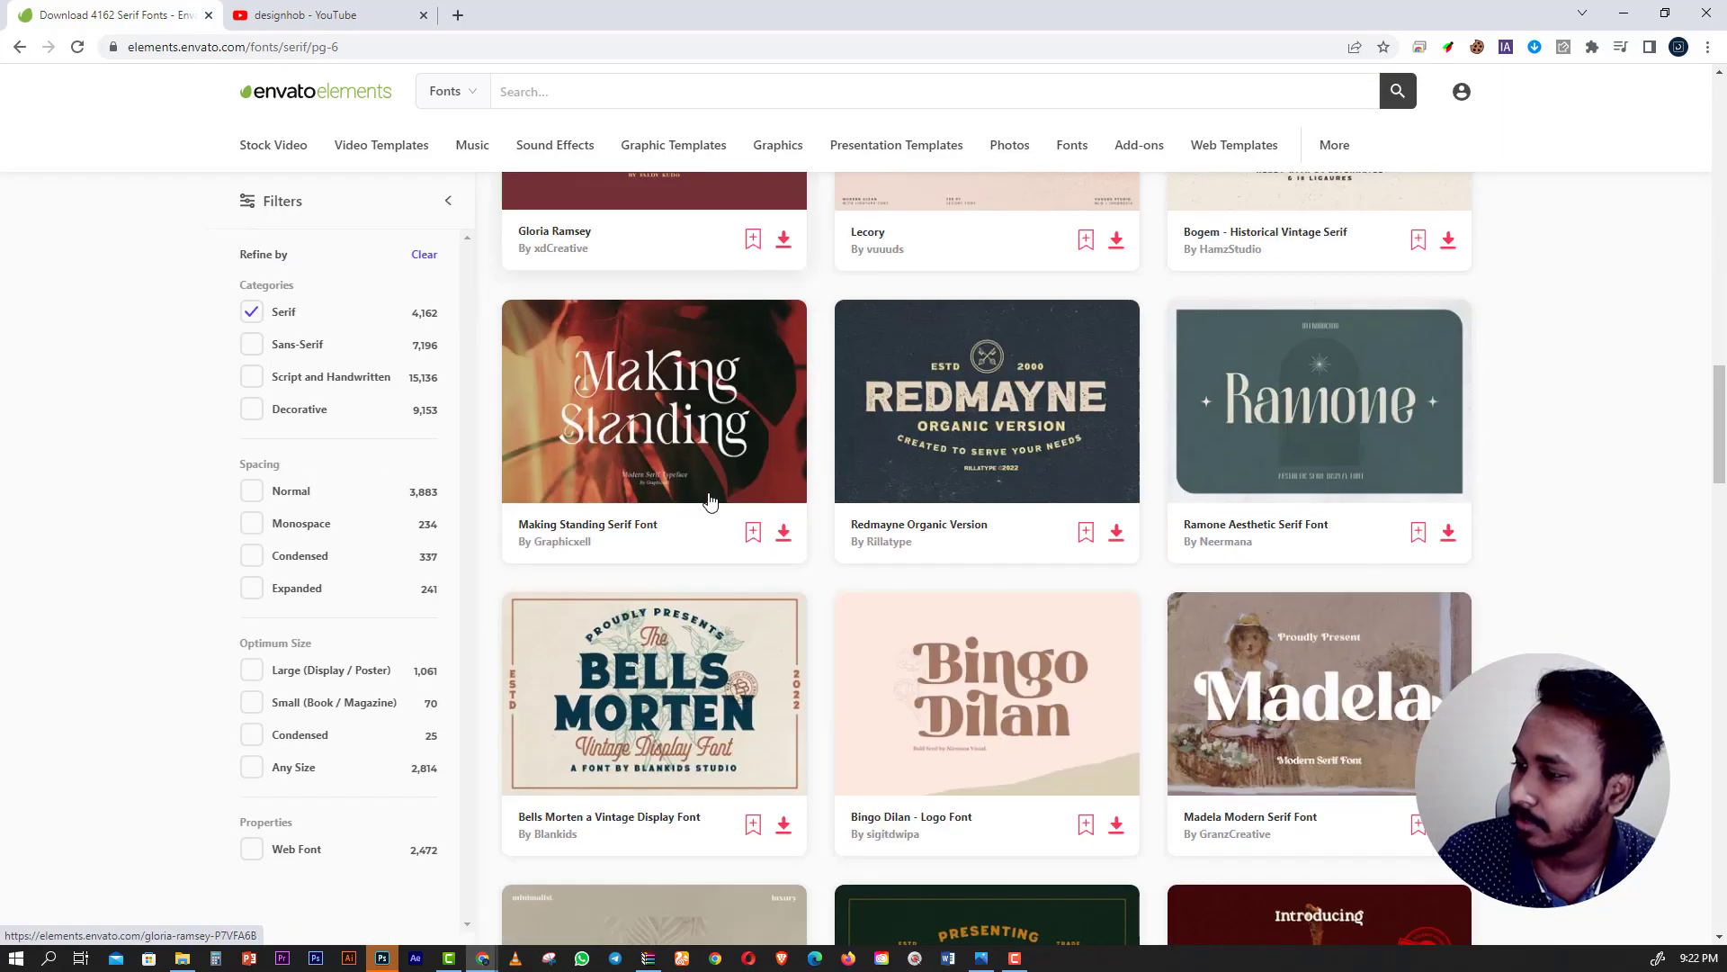
scroll(727, 522, "down", 5)
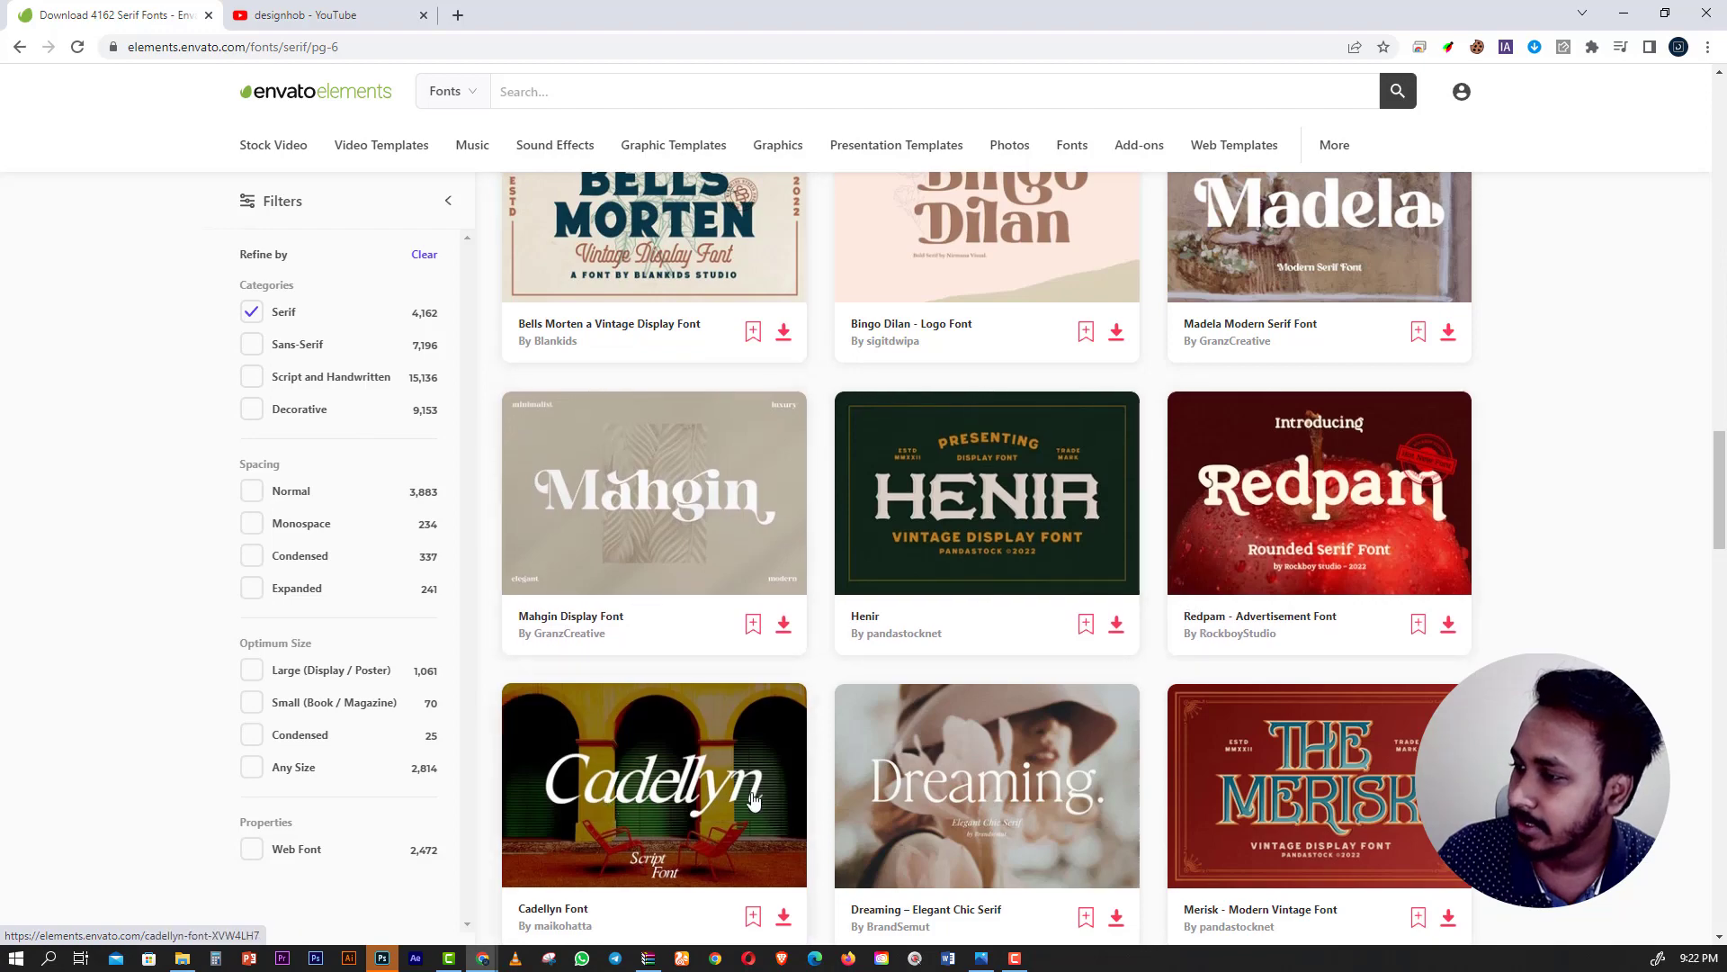
scroll(1035, 774, "down", 8)
scroll(810, 648, "down", 5)
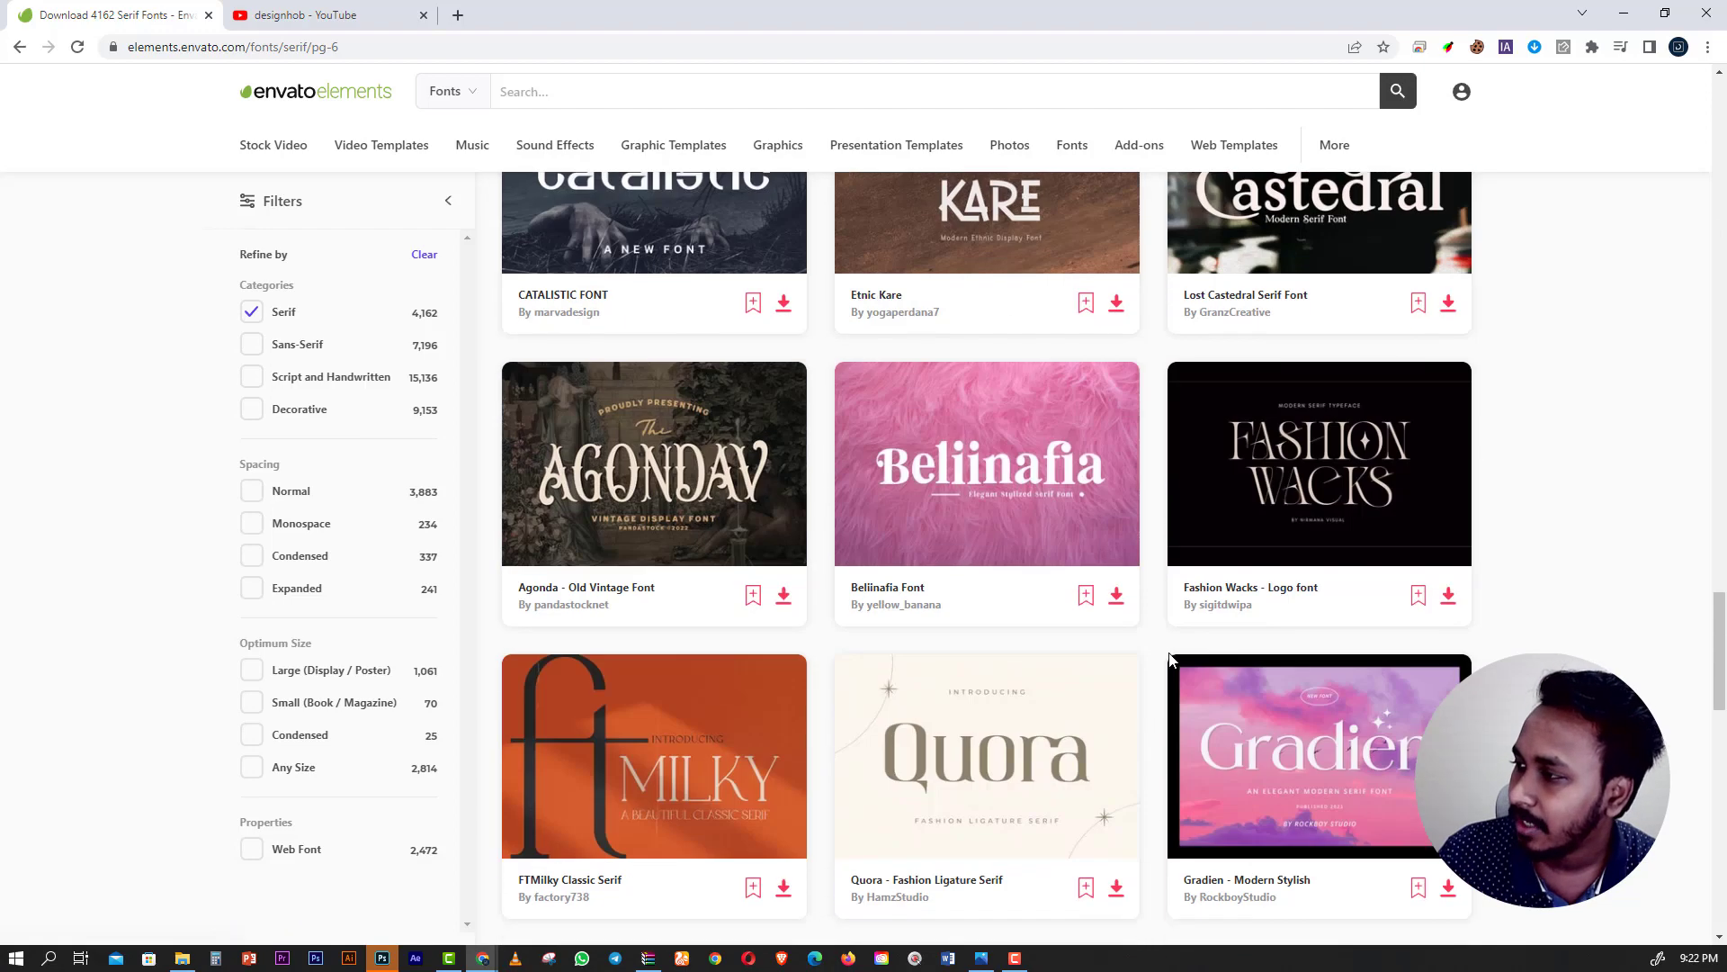
scroll(735, 602, "up", 3)
scroll(1369, 742, "up", 15)
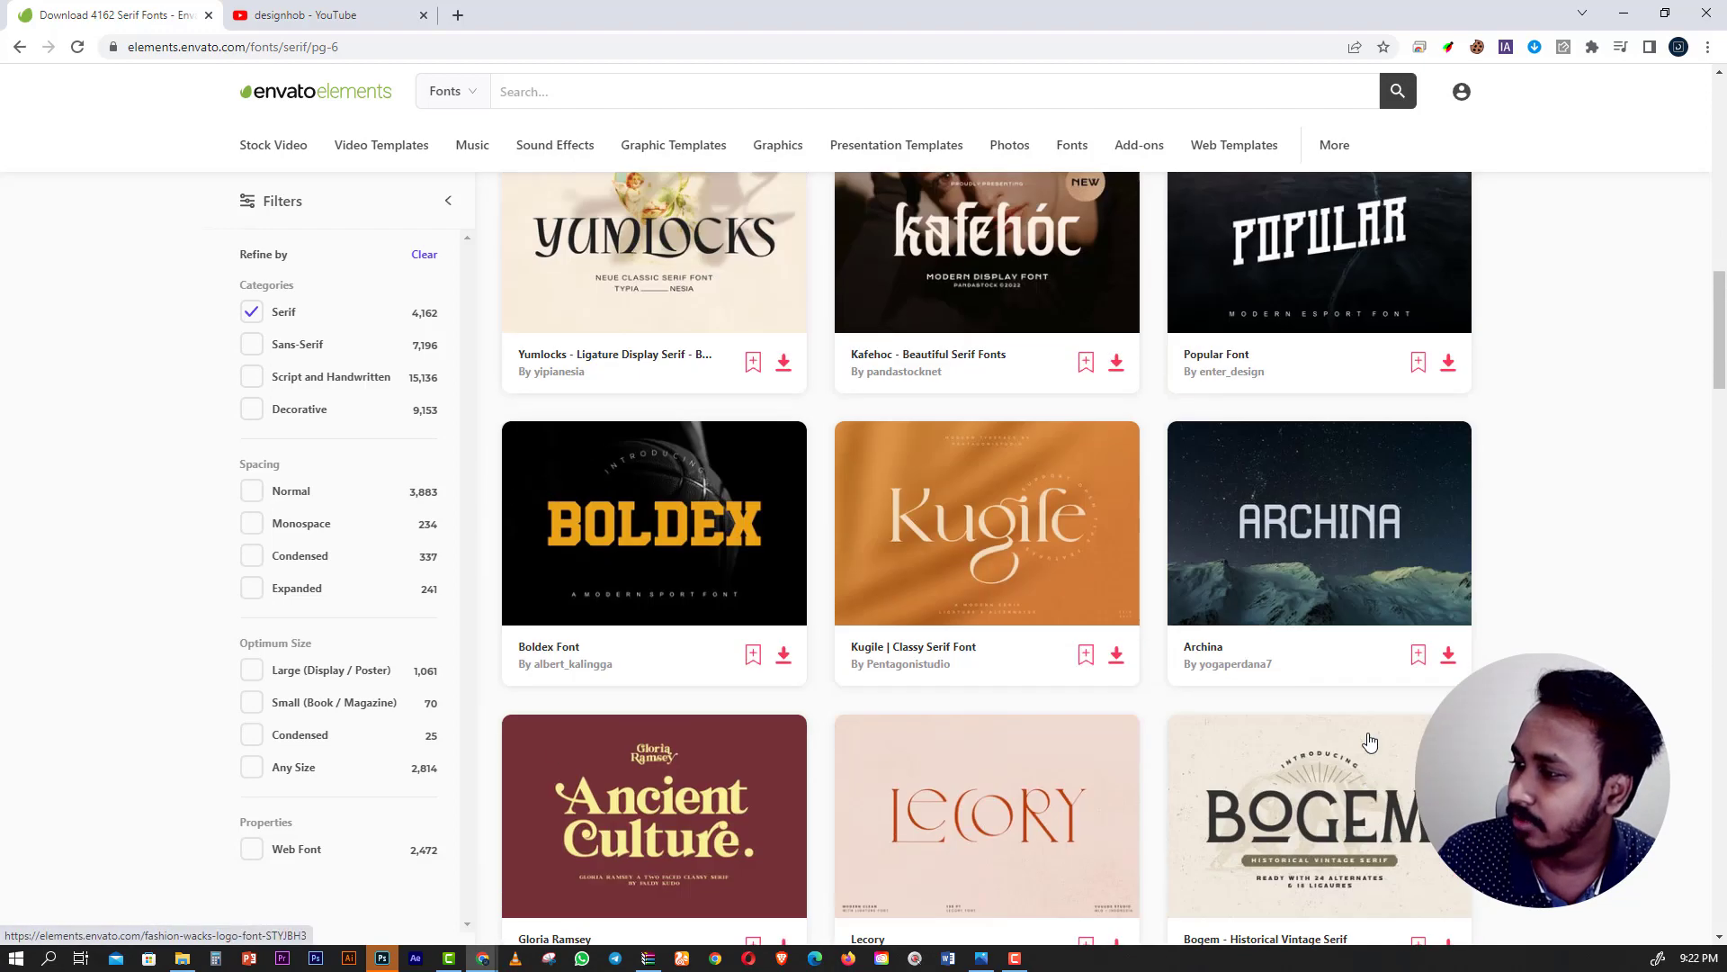
Finish scrolling page 6, then bring Photoshop forward and start a new document.
scroll(1370, 742, "down", 3)
scroll(971, 684, "down", 5)
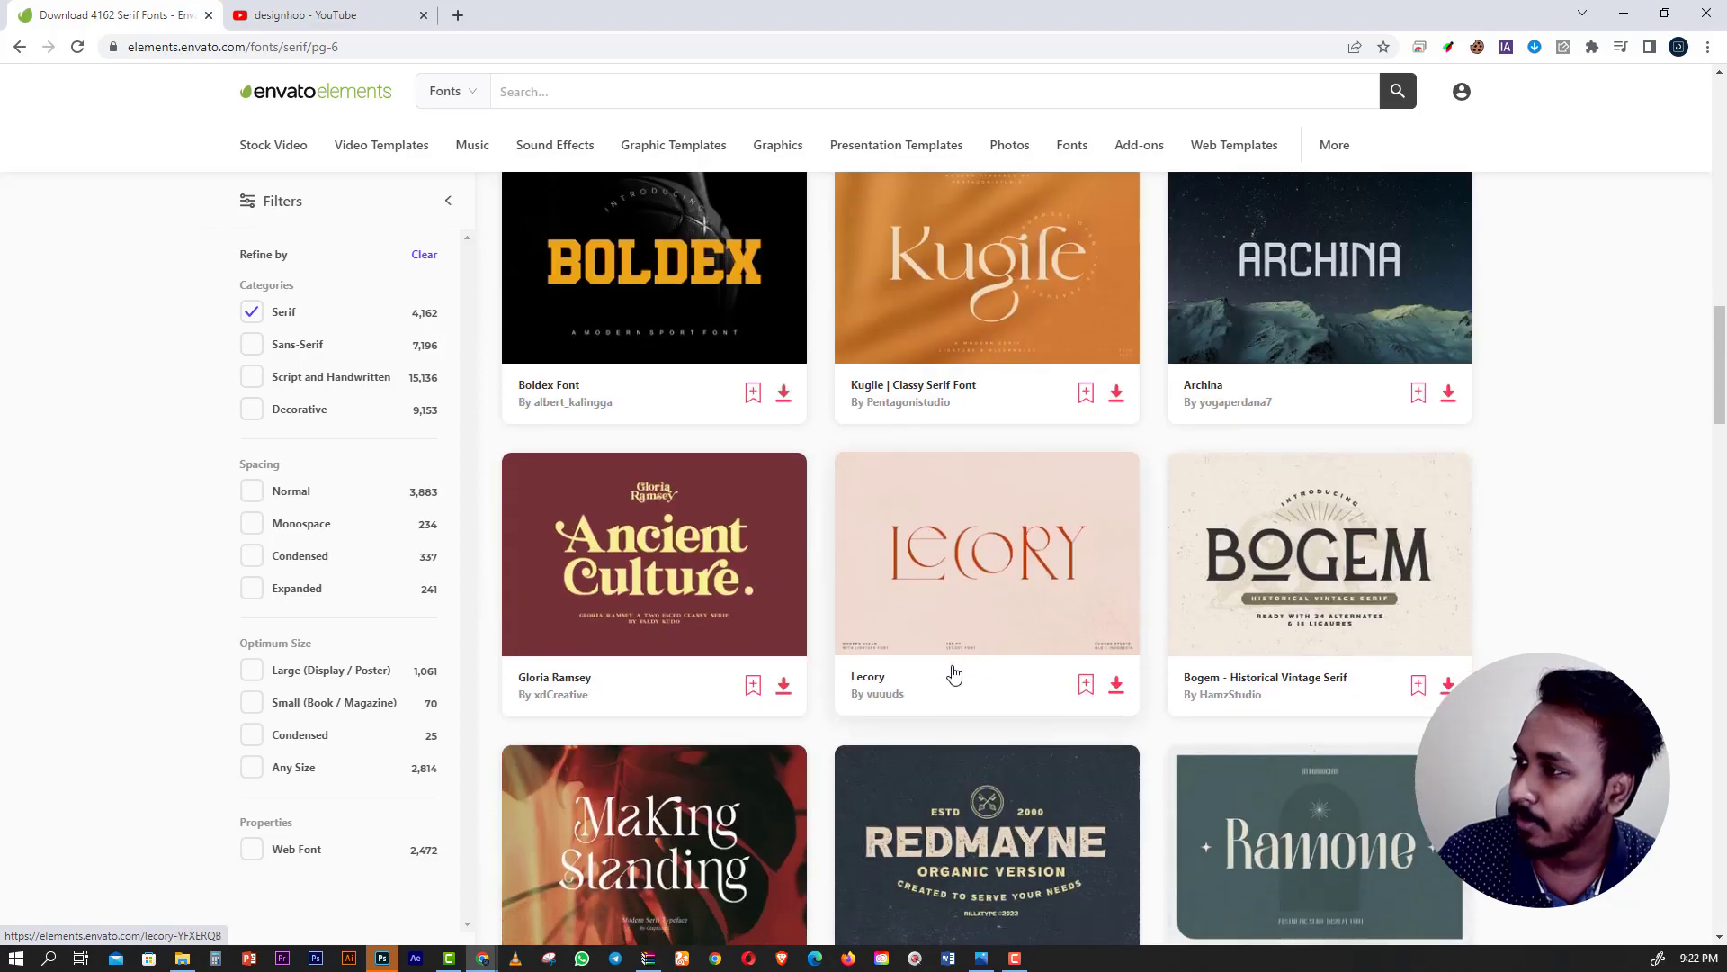
scroll(955, 673, "down", 4)
scroll(990, 665, "down", 9)
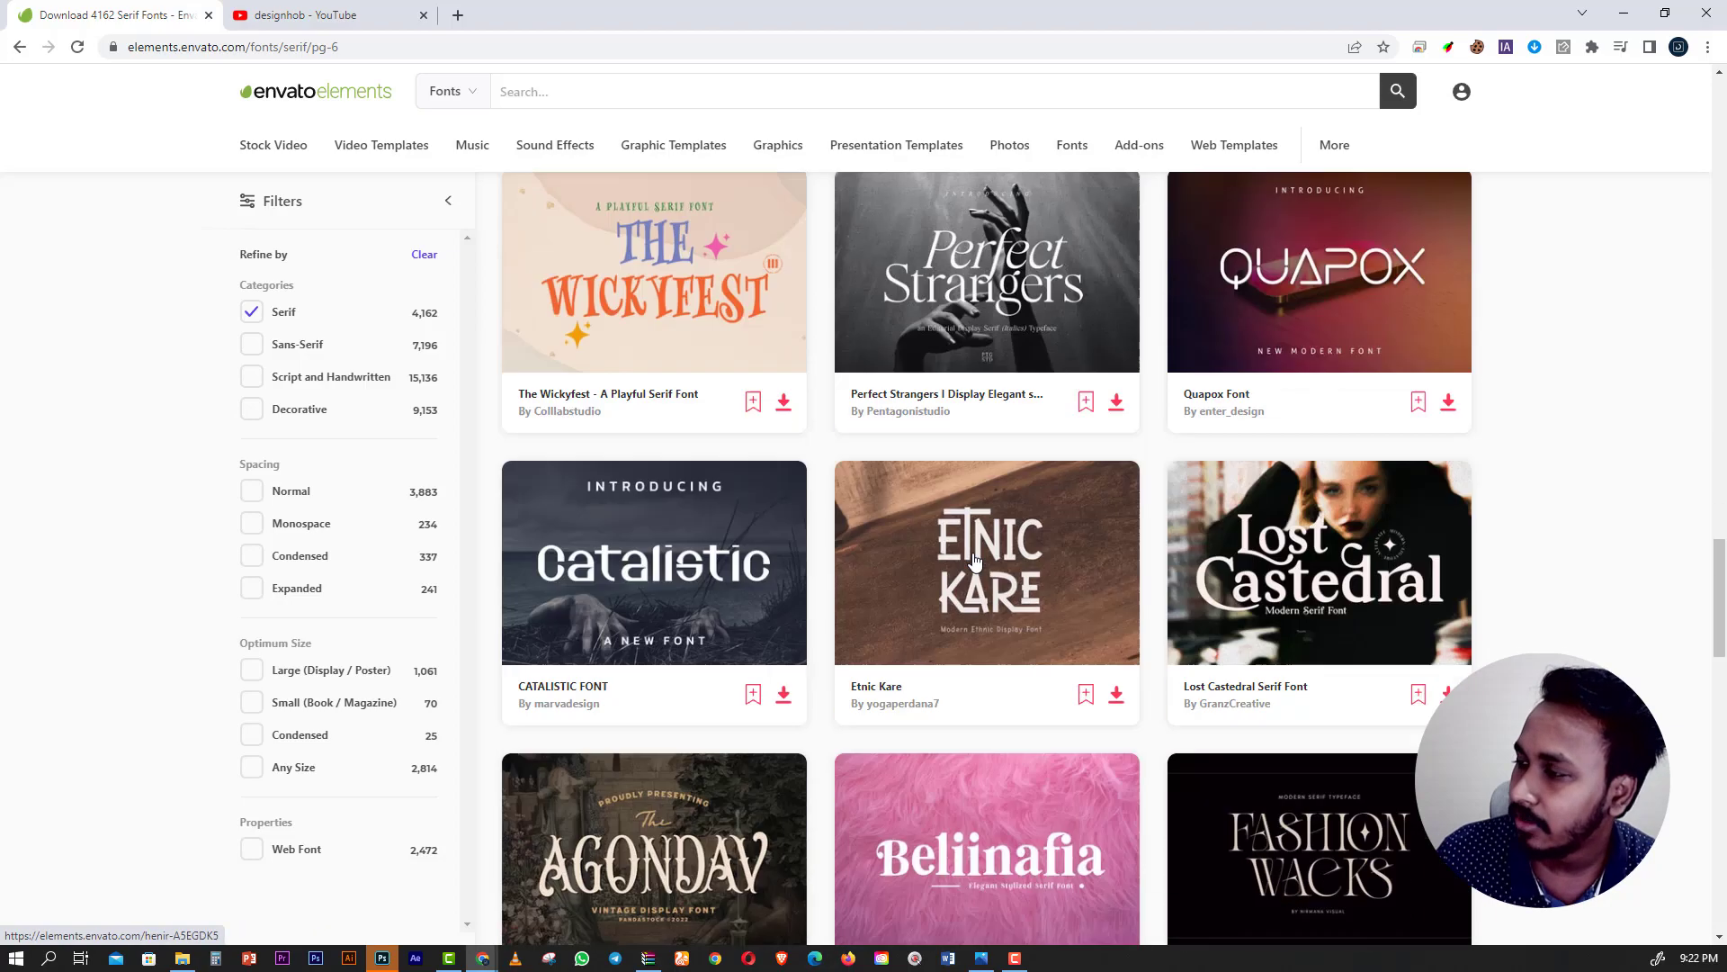
scroll(1044, 659, "down", 8)
scroll(1044, 653, "down", 4)
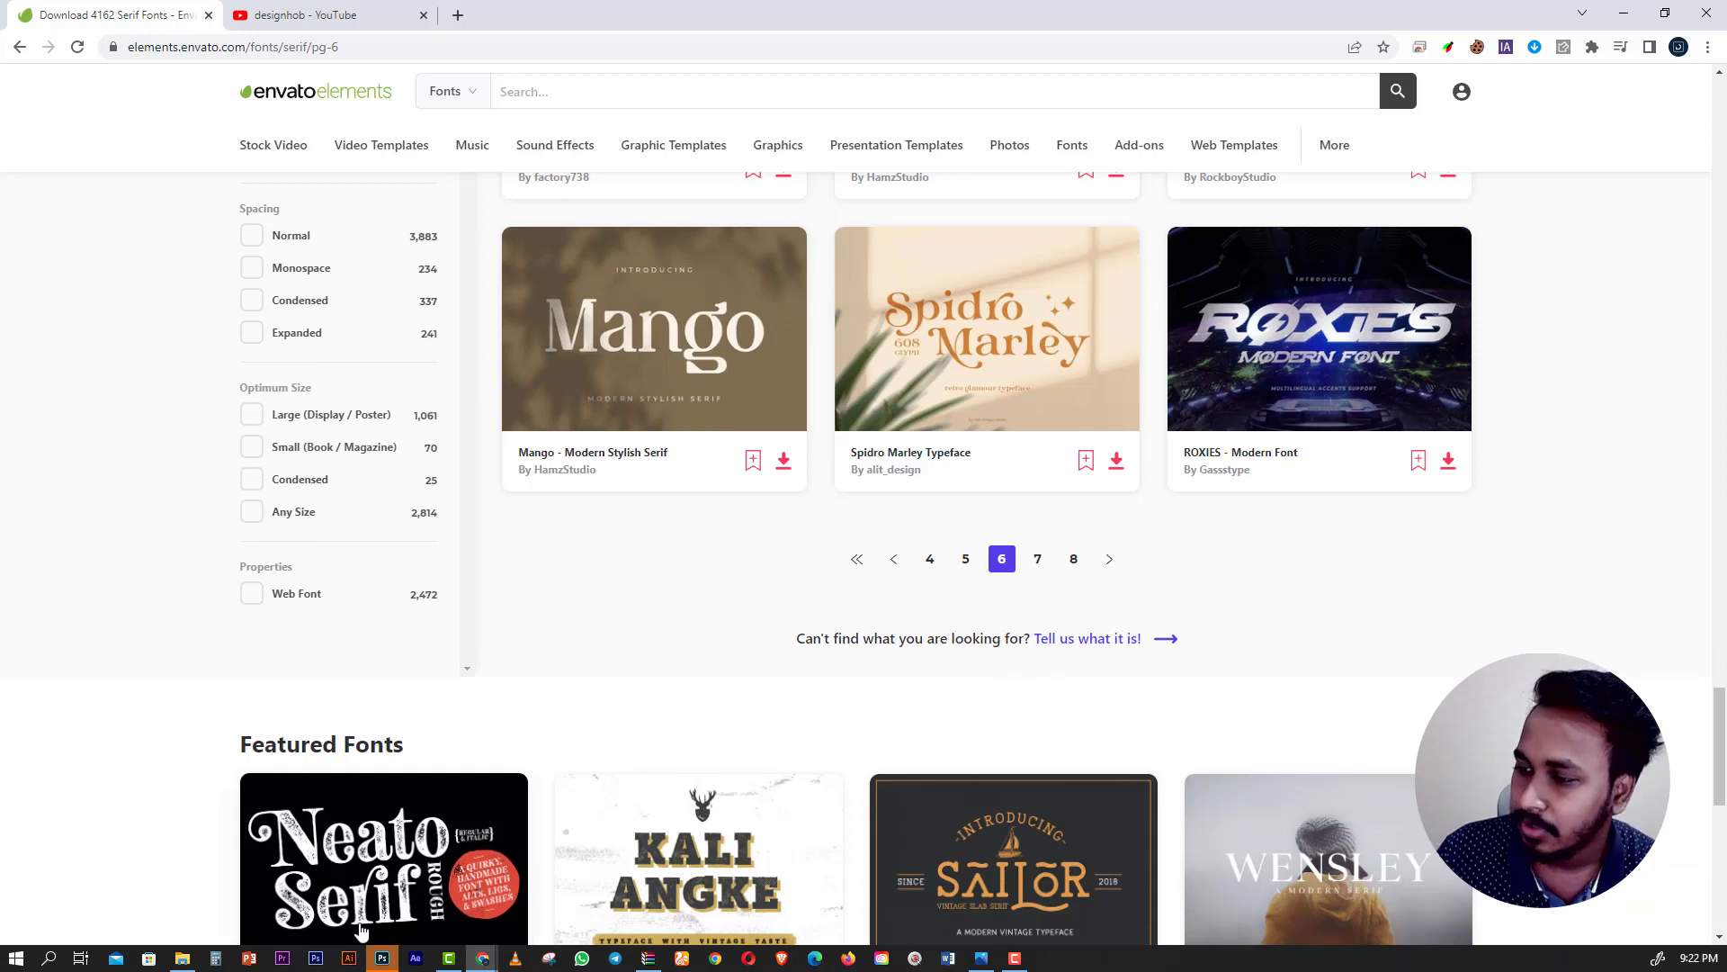
left_click(382, 959)
left_click(39, 11)
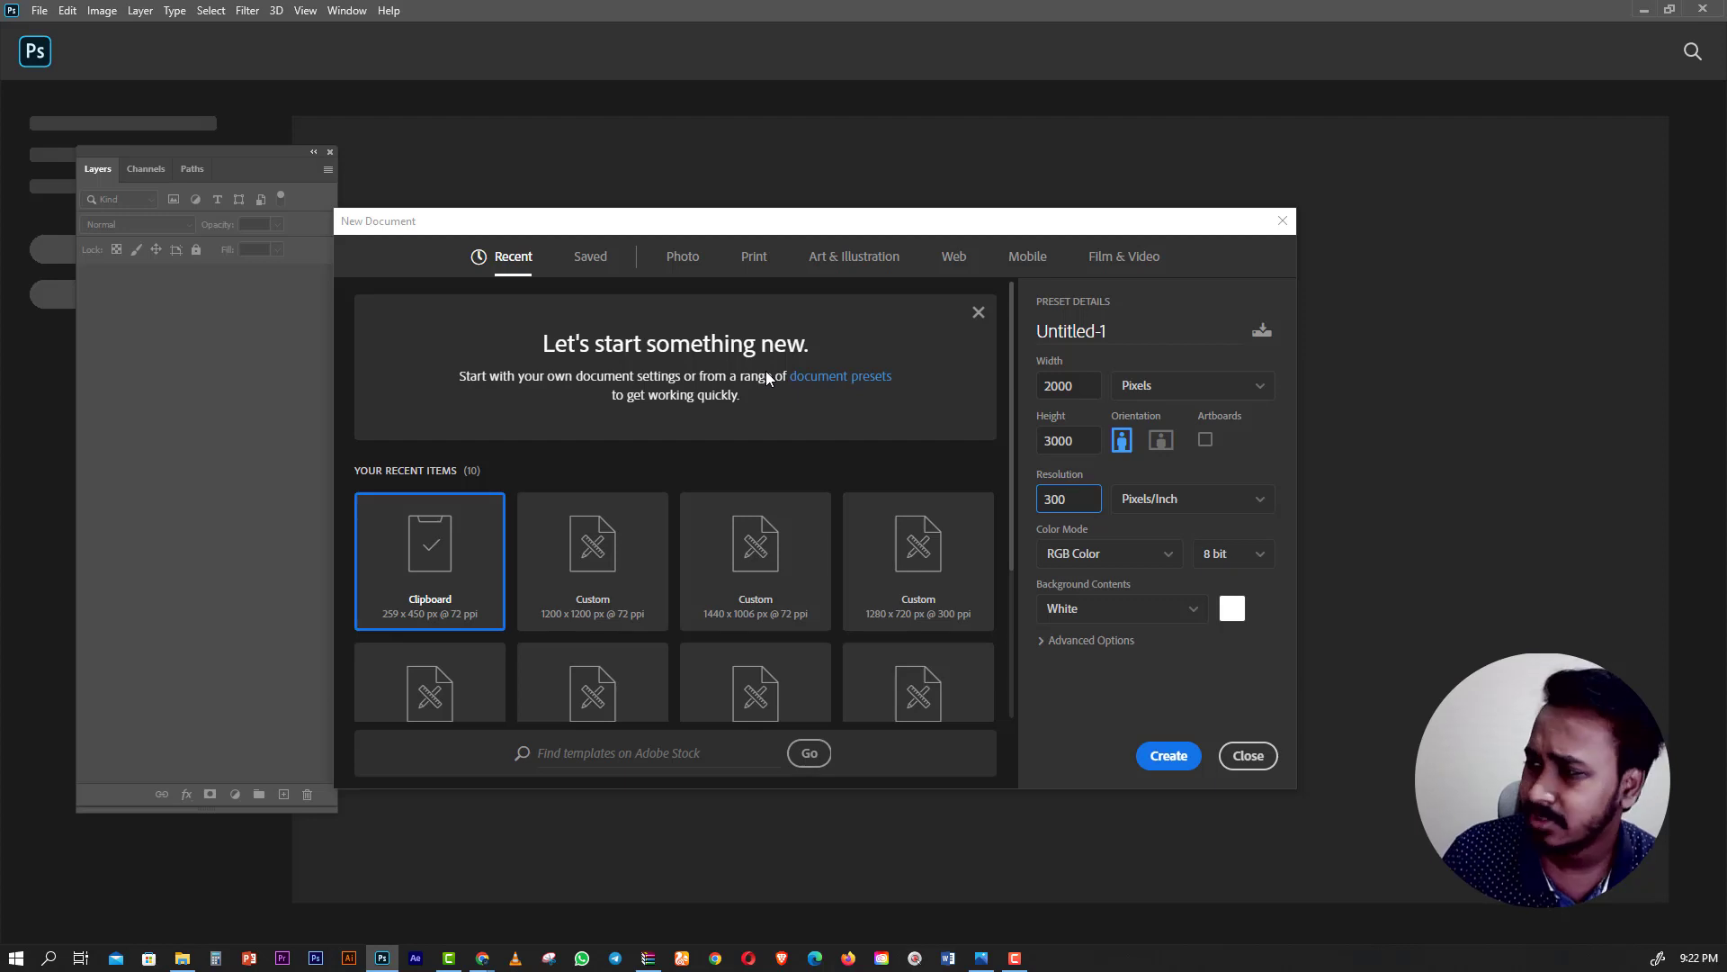
Create the 2000 × 3000 px, 300 ppi document; preview and close the woman photo.
key("Return")
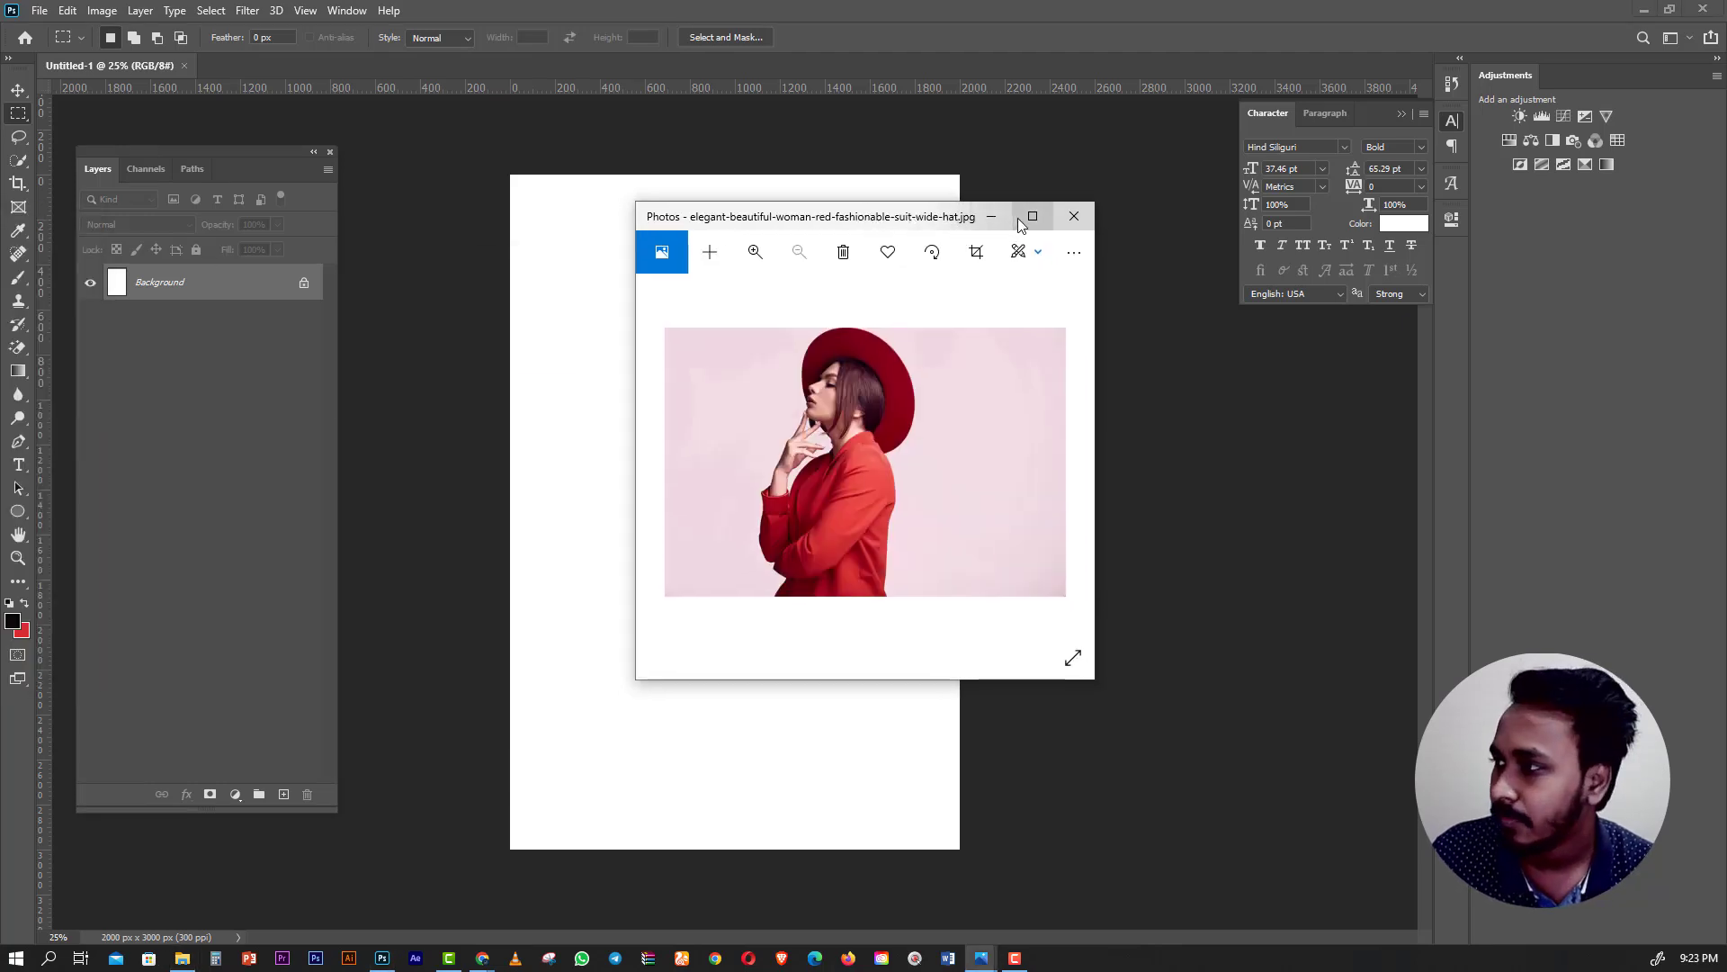
left_click(1032, 216)
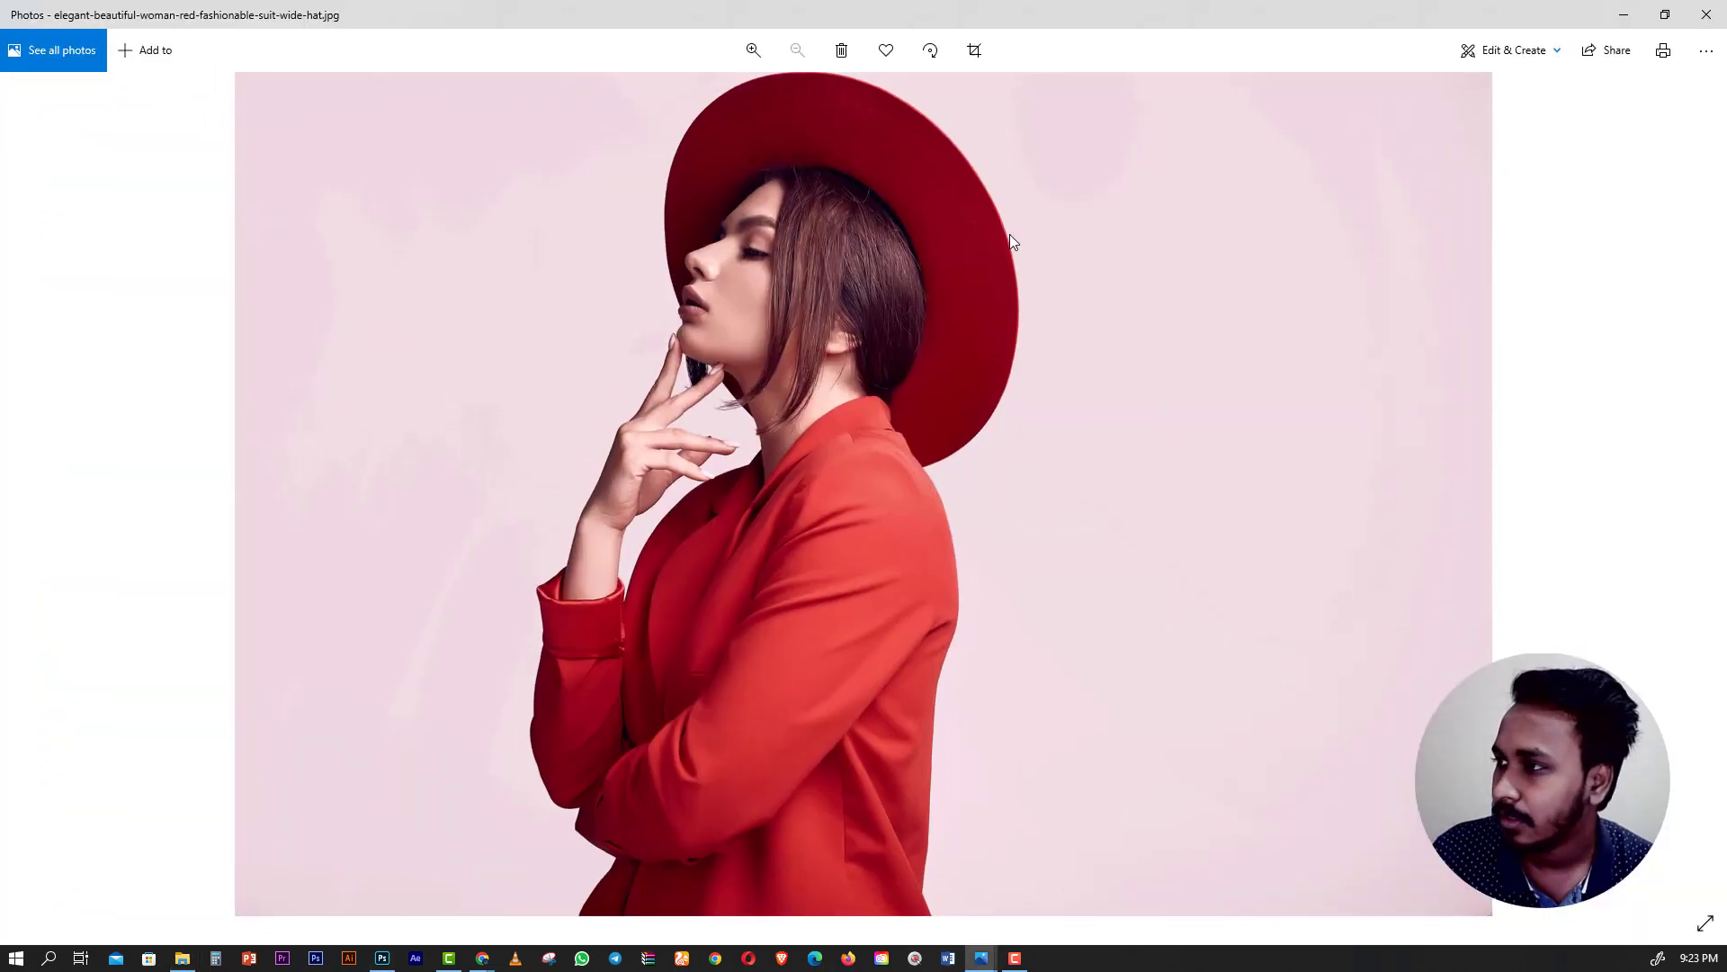
left_click(1717, 15)
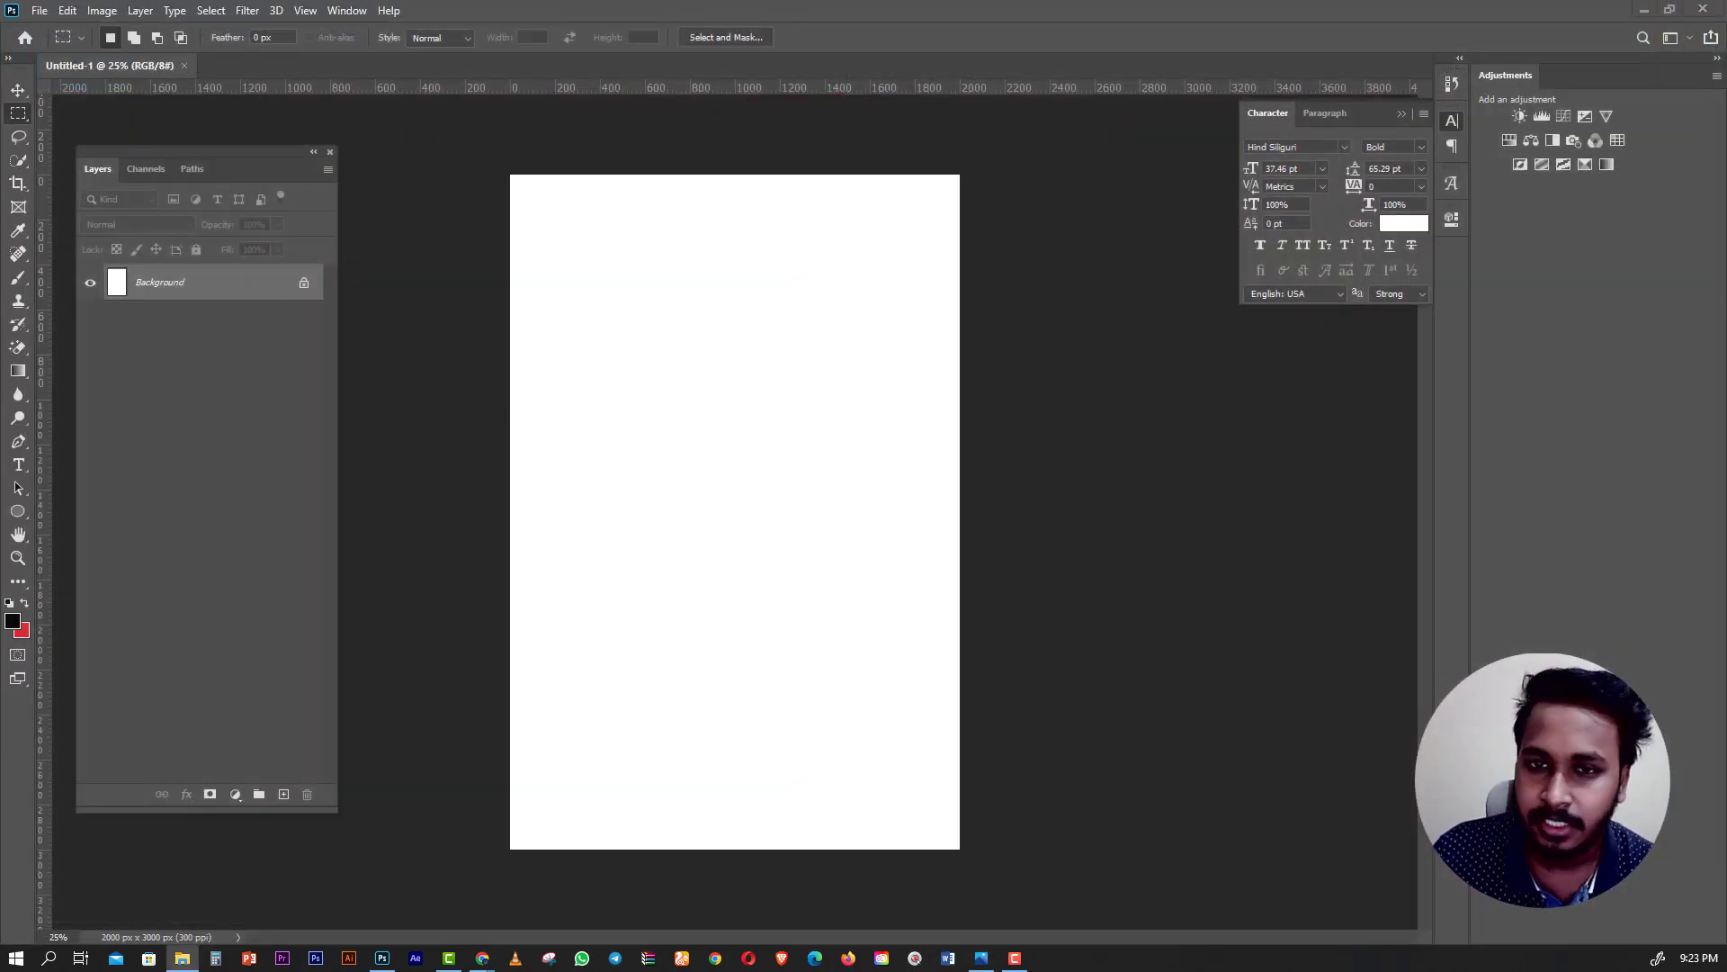
Place the woman-in-red-hat photo on the canvas, enlarged and positioned.
left_click(617, 752)
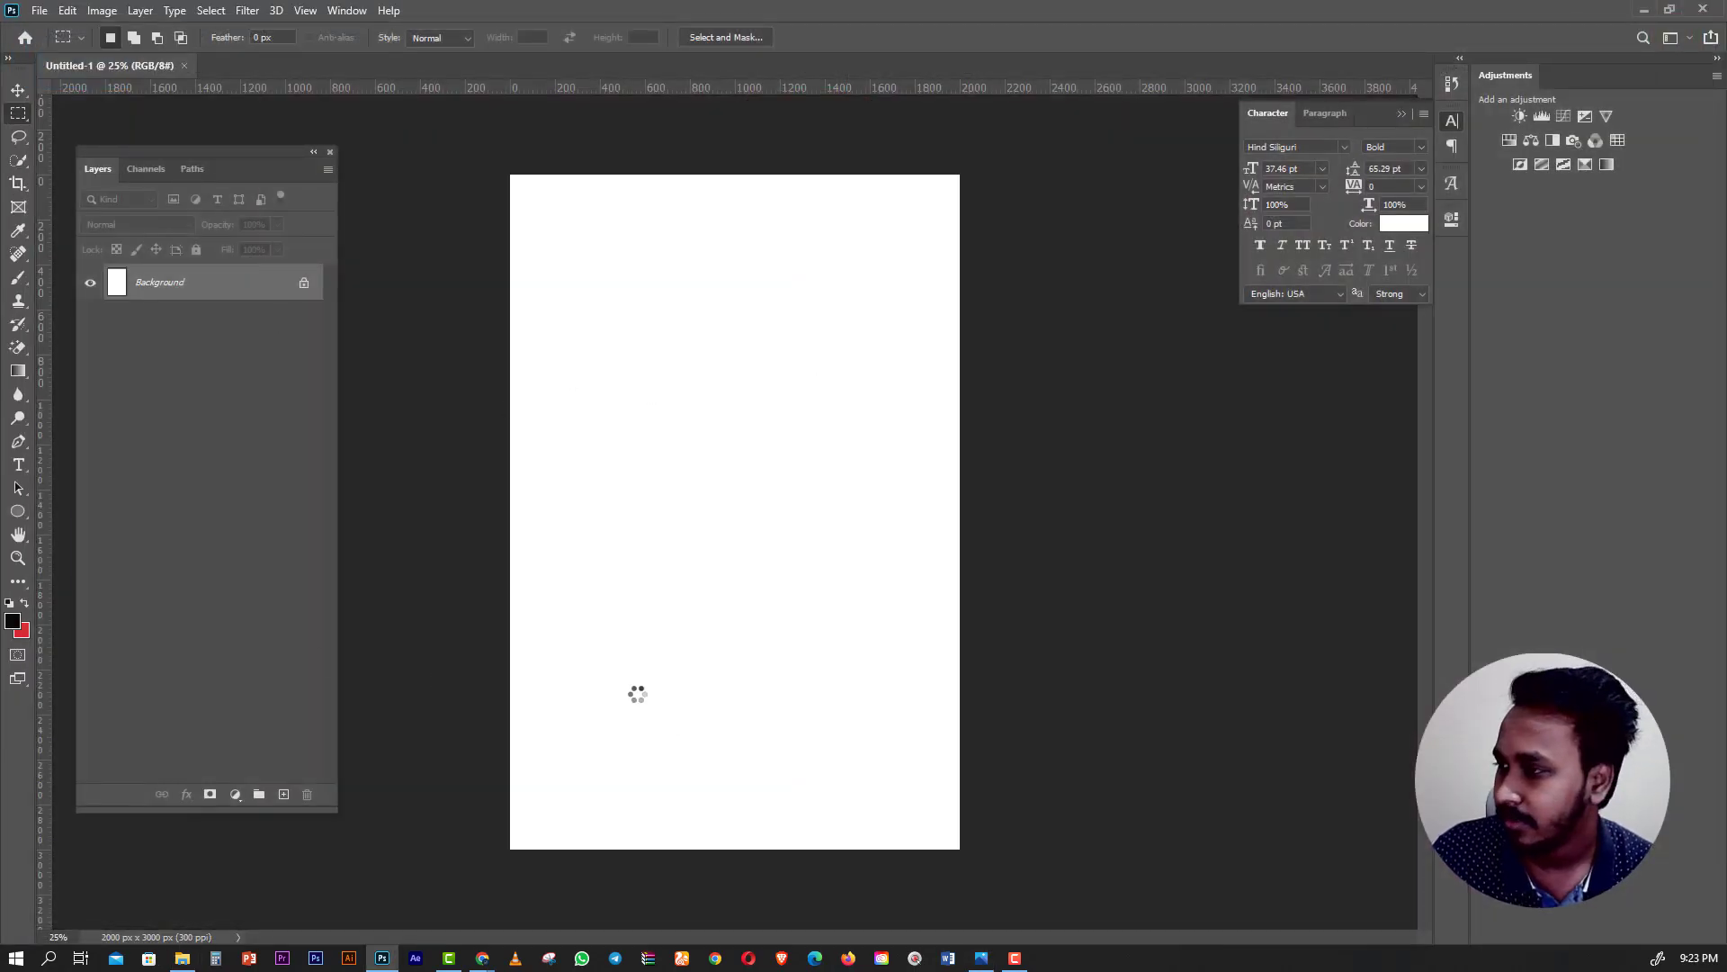
left_click_drag(791, 518, 790, 704)
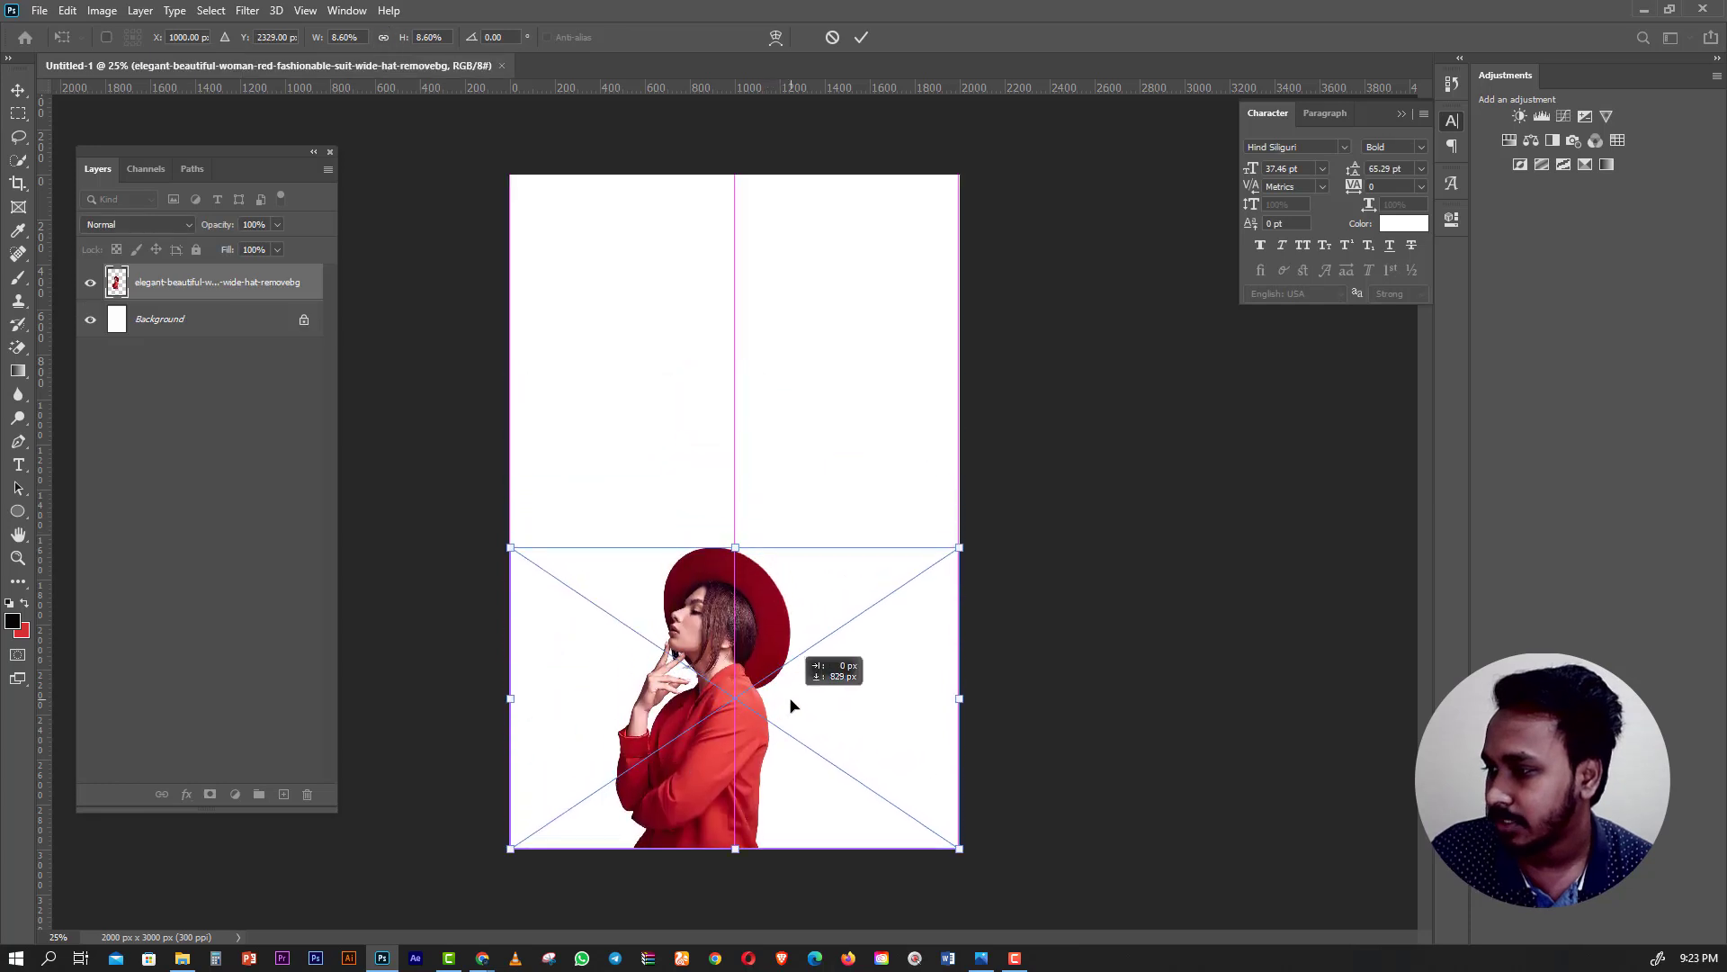
left_click_drag(736, 548, 746, 278)
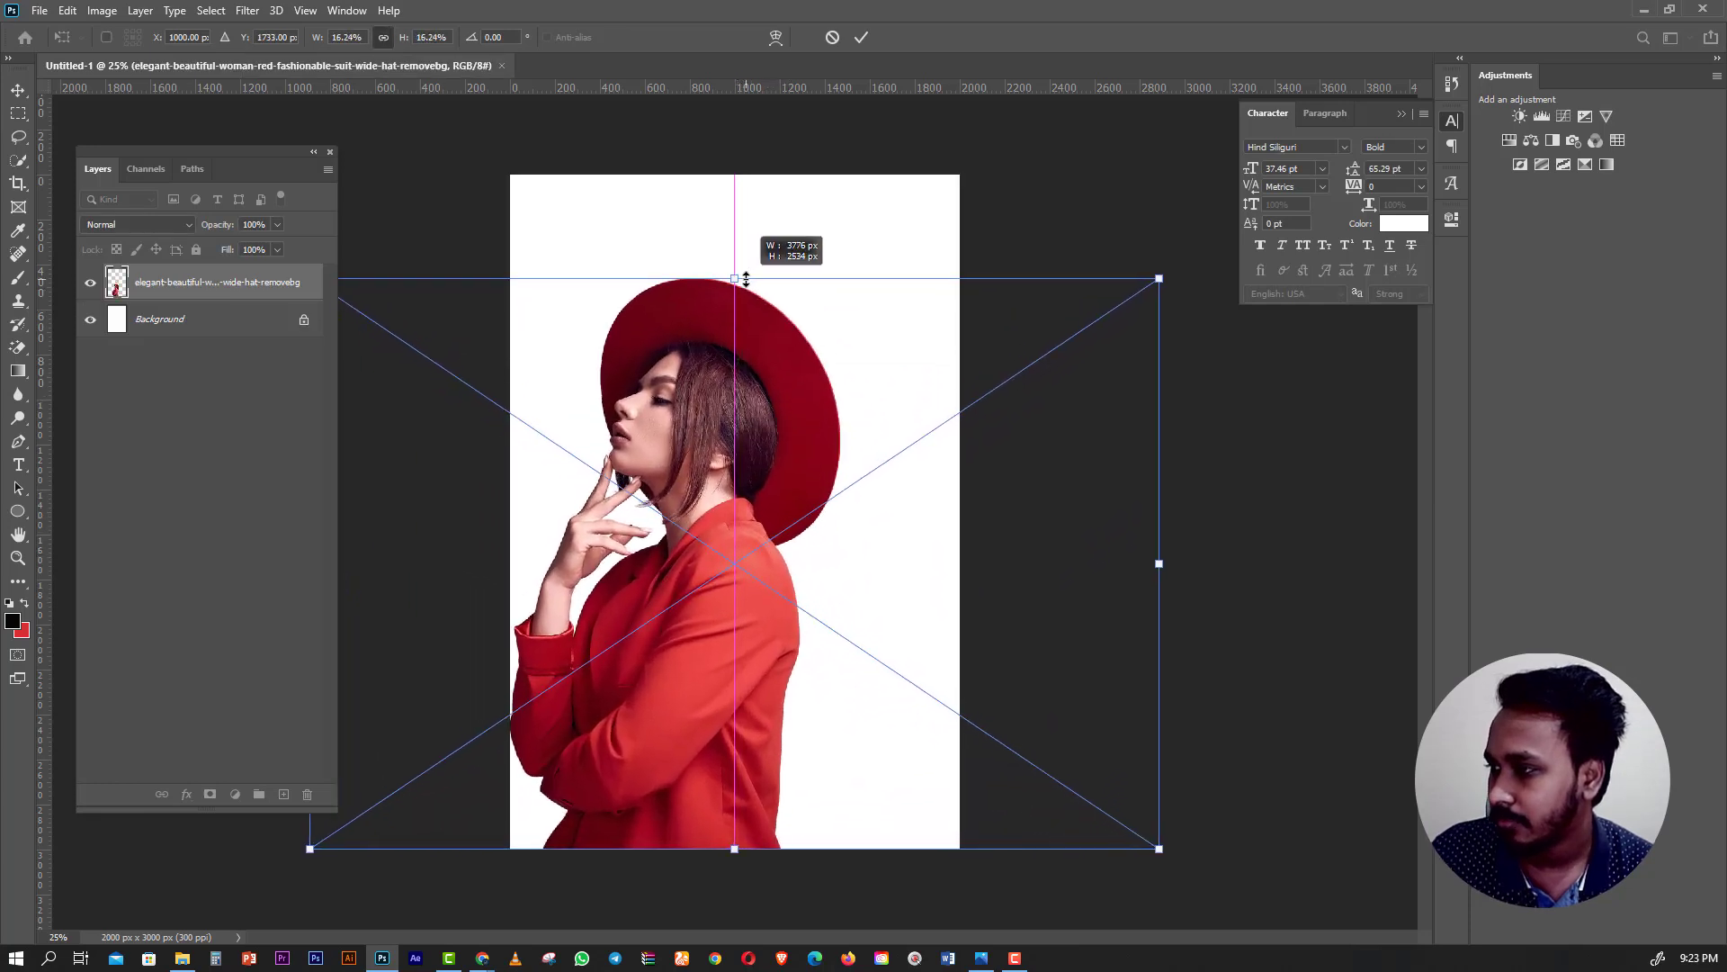
left_click_drag(824, 397, 893, 396)
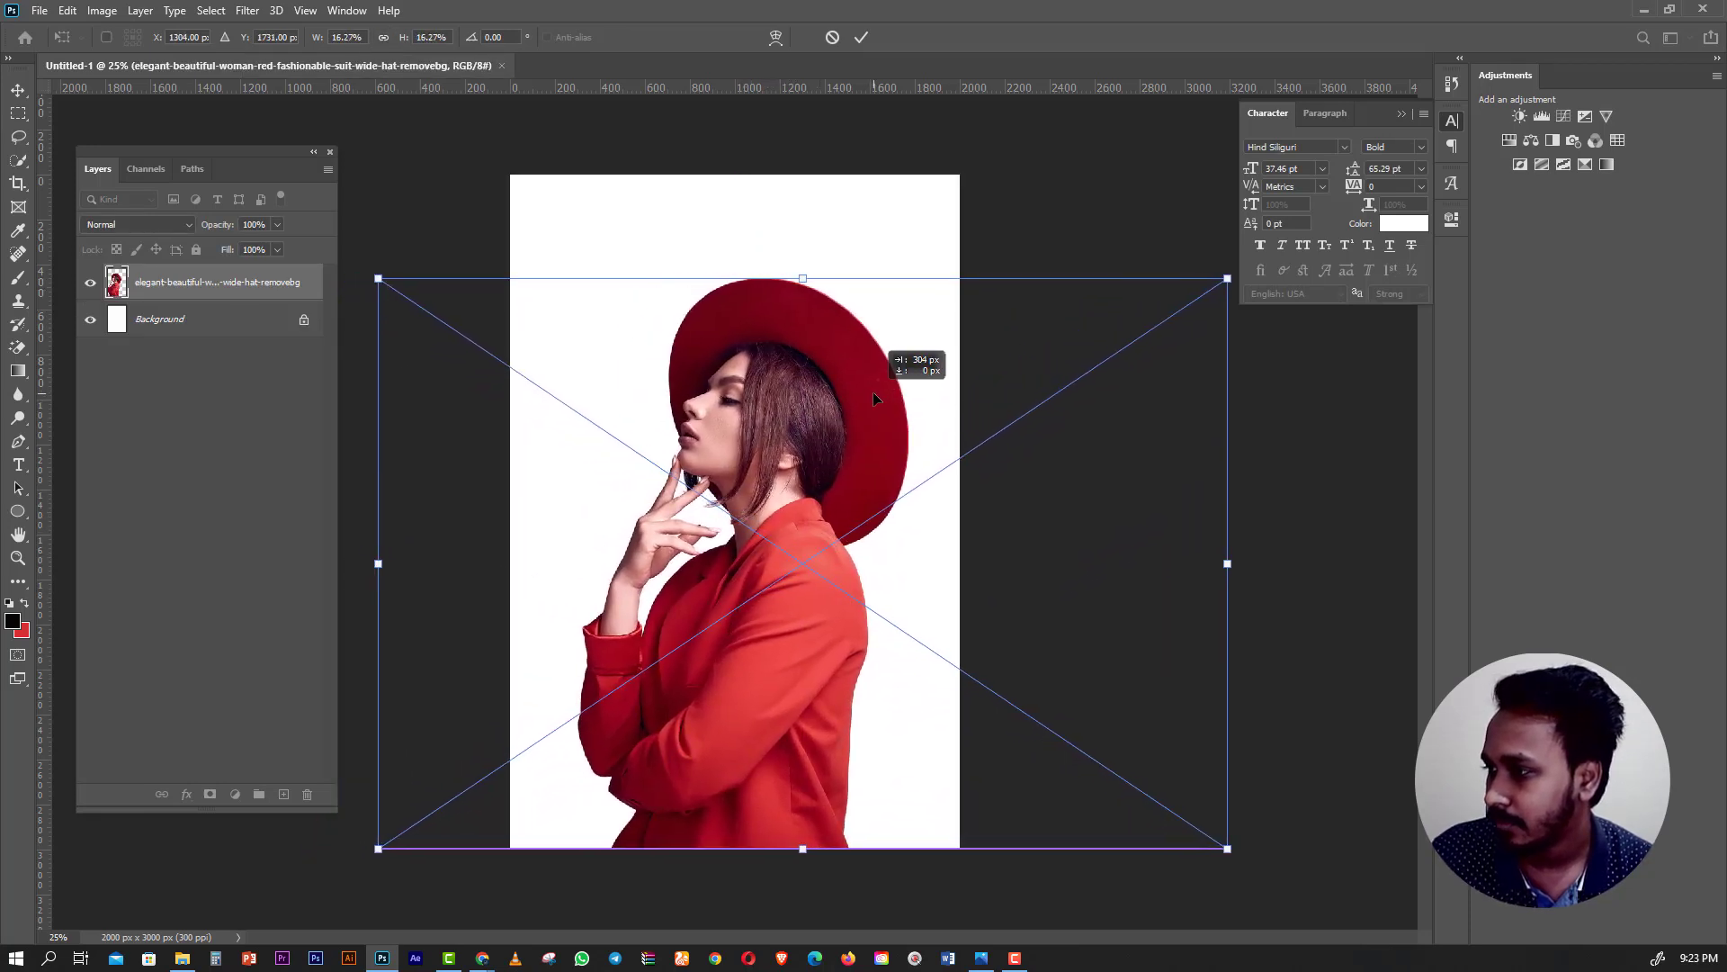
mouse_move(833, 387)
left_mouse_down()
mouse_move(933, 374)
mouse_move(822, 387)
left_mouse_up()
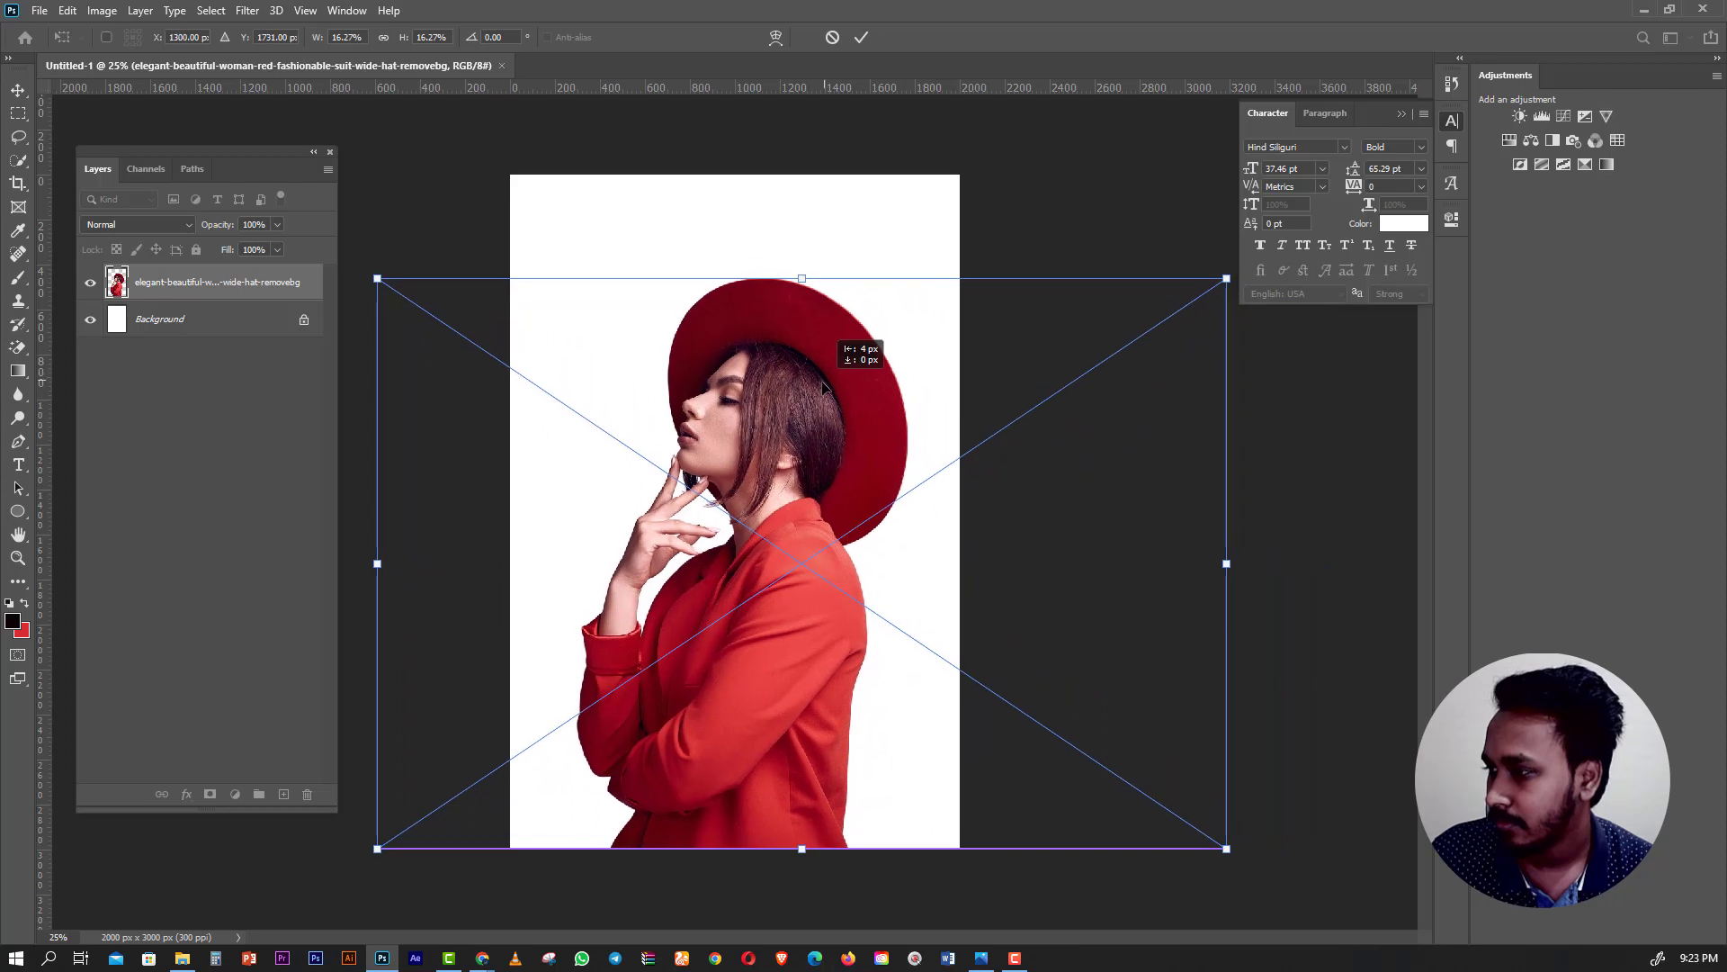
left_click_drag(777, 286, 791, 304)
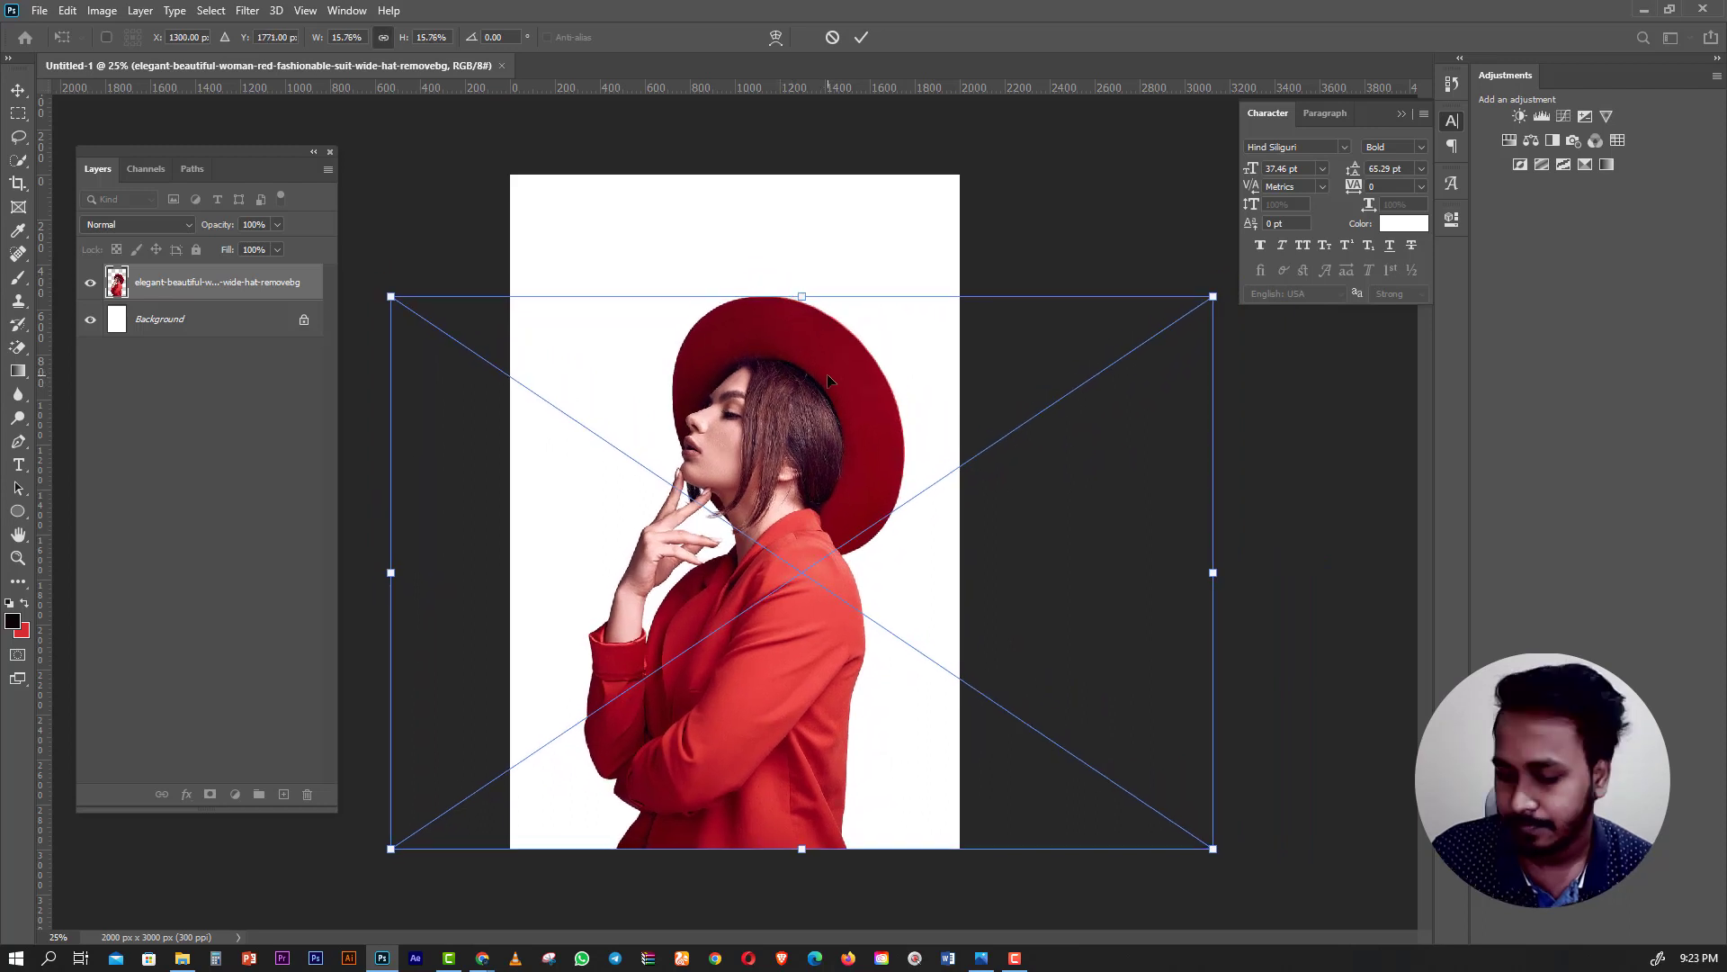
key("Return")
Zoom out to view the whole poster with the placed photo.
scroll(697, 617, "up", 1)
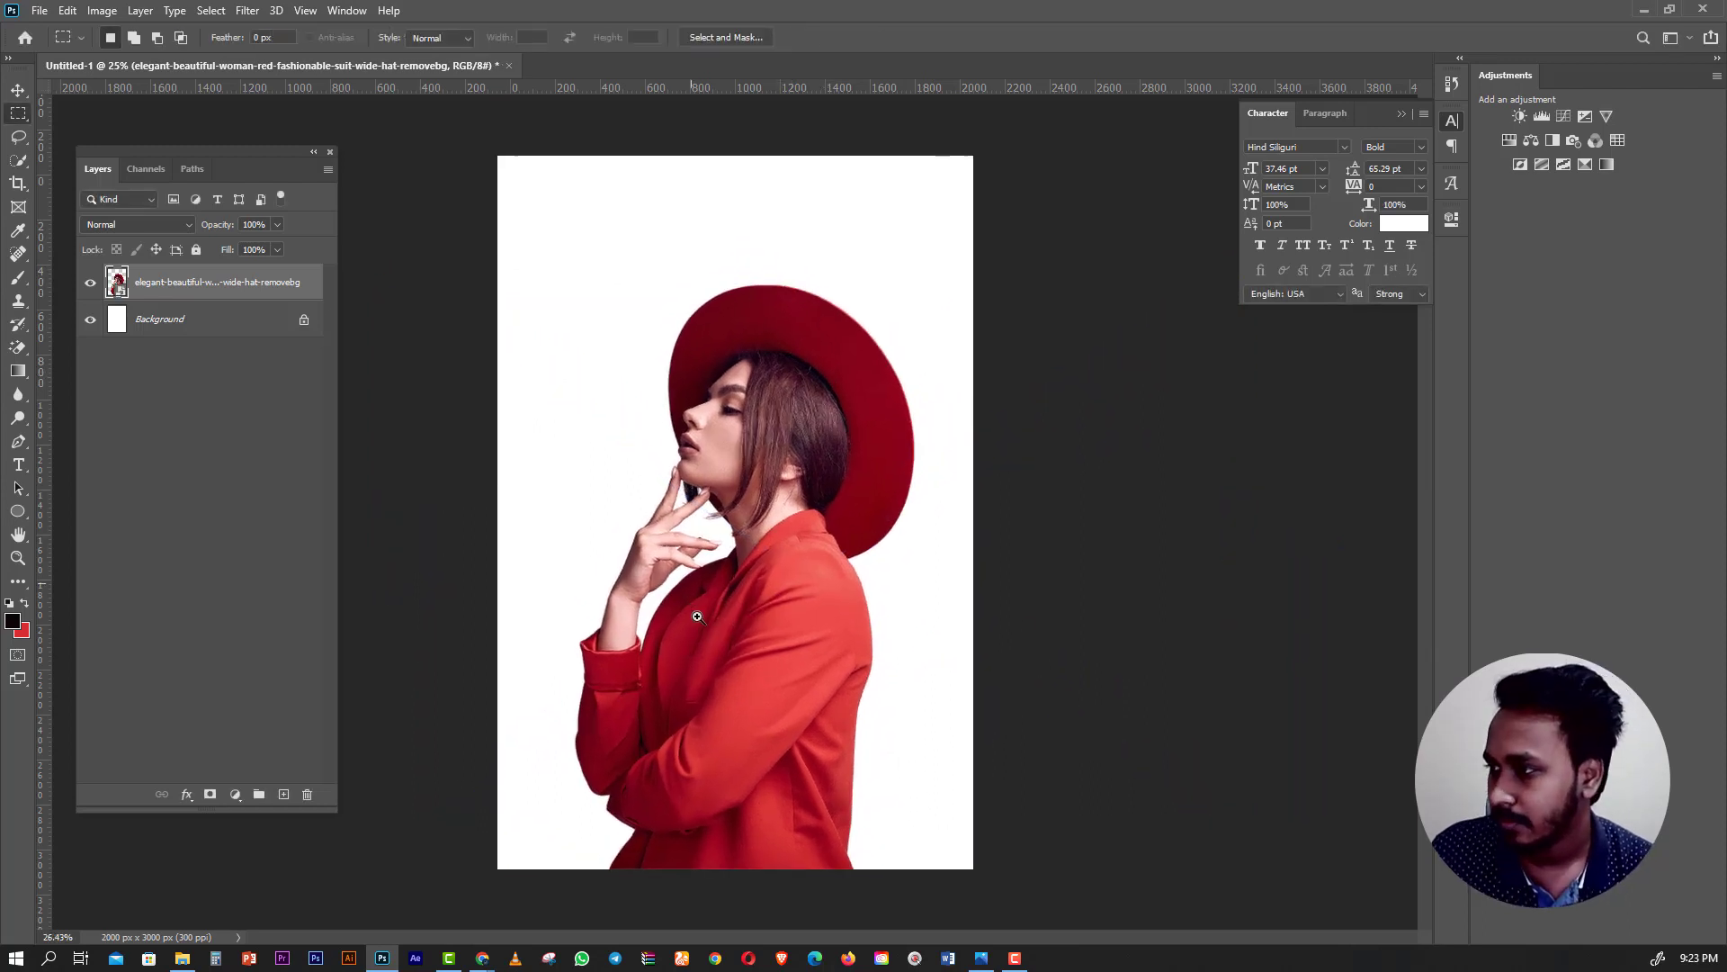
scroll(698, 617, "up", 1)
scroll(760, 181, "up", 3)
scroll(754, 271, "up", 1)
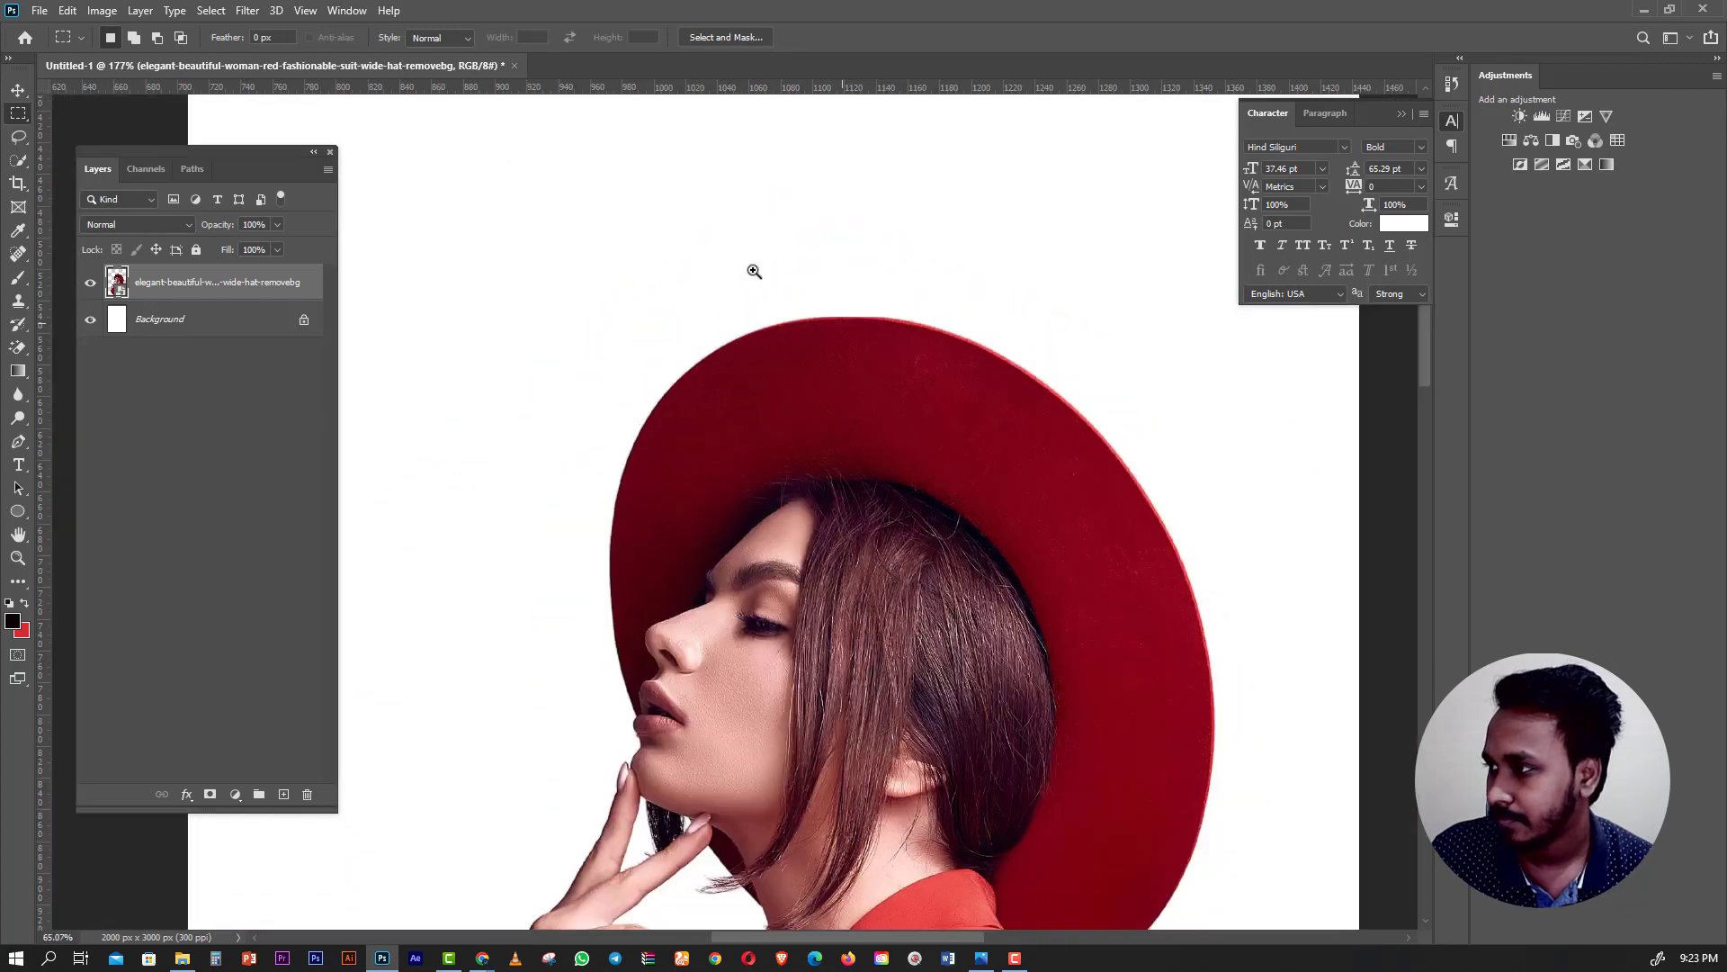
scroll(754, 271, "down", 1)
scroll(752, 308, "down", 2)
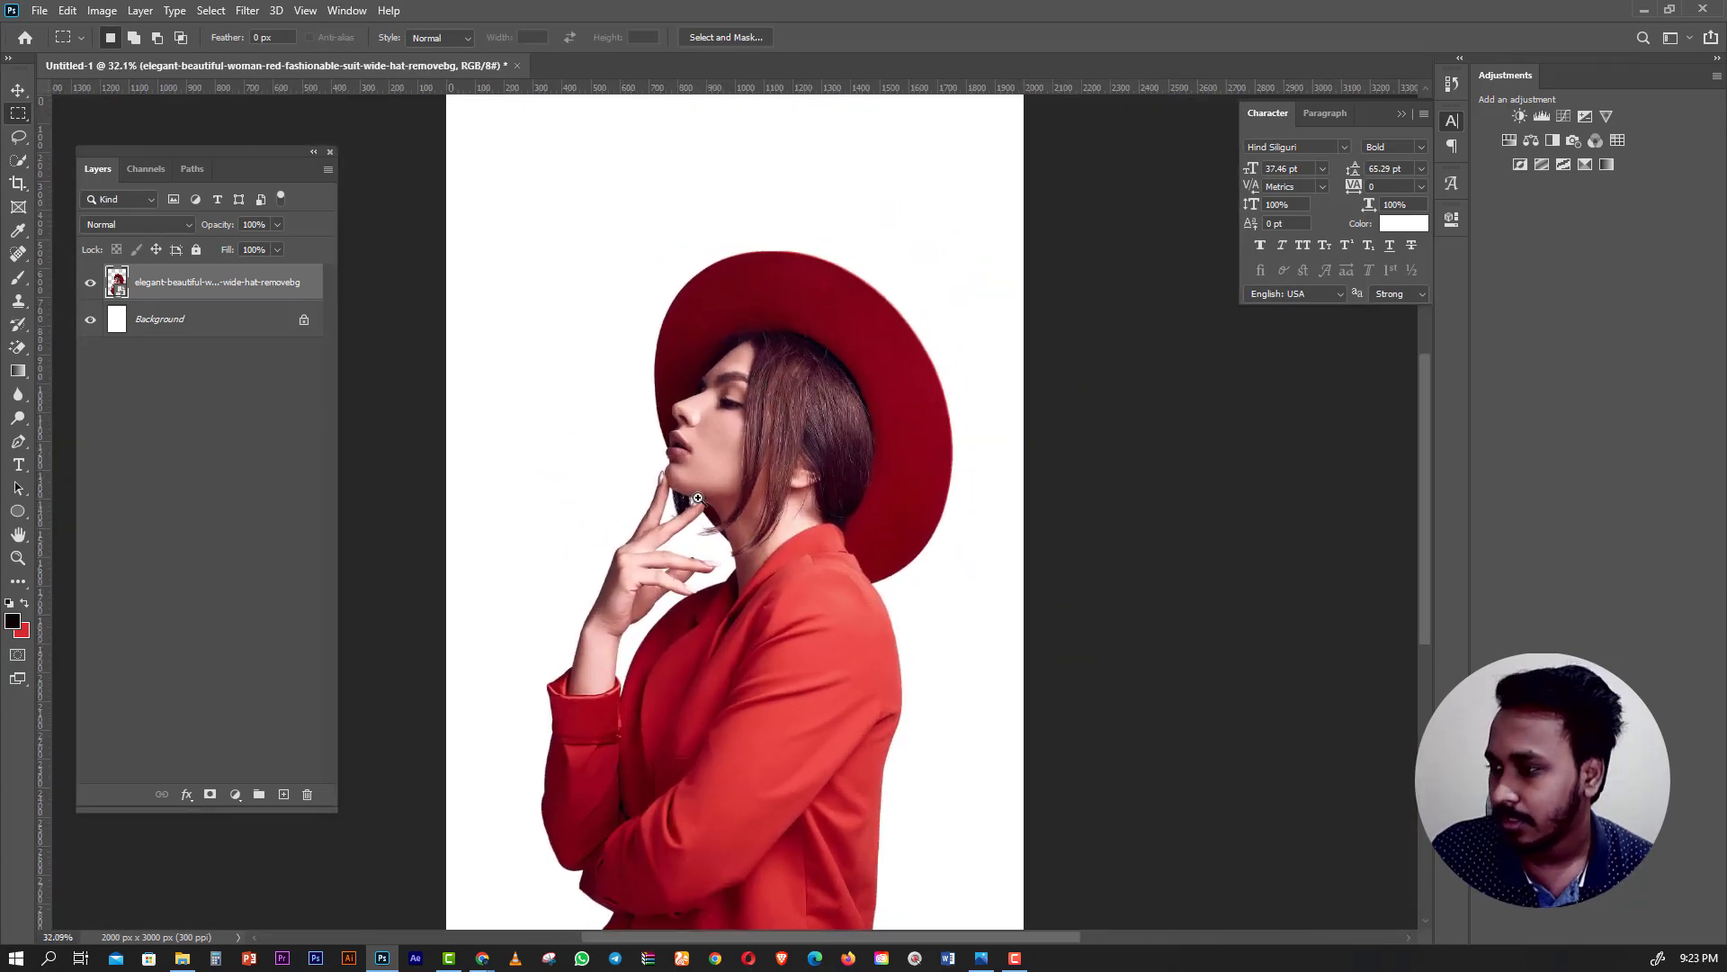
left_click_drag(758, 377, 636, 490)
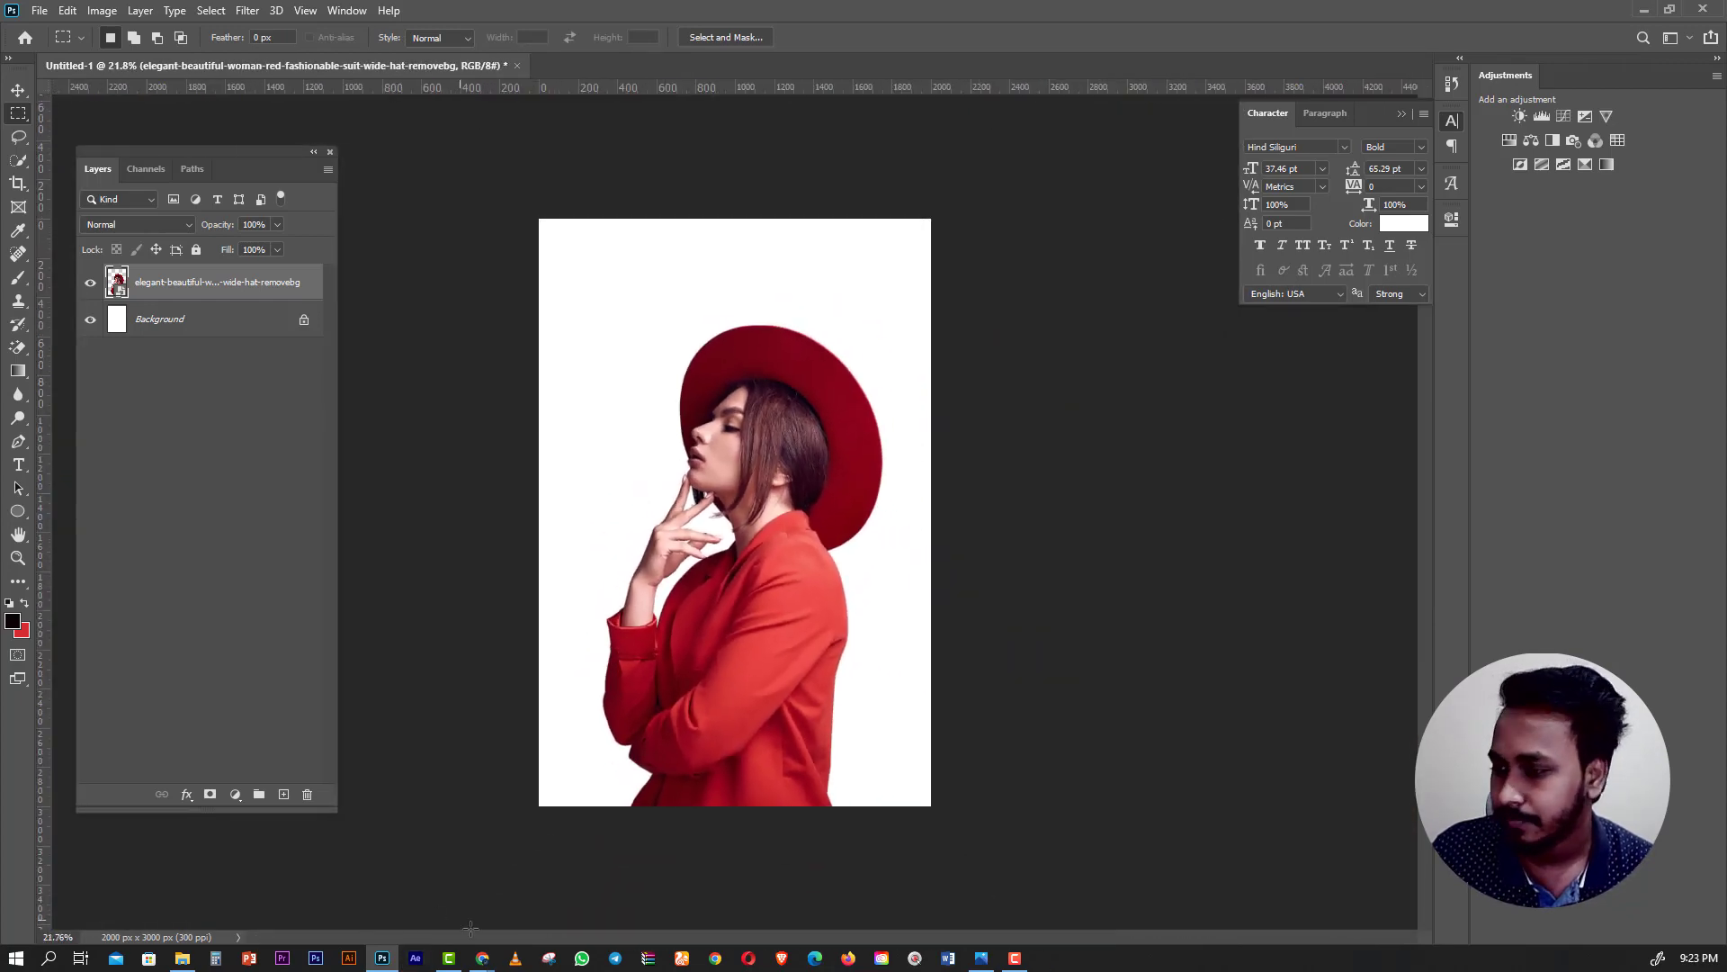
Bring the Envato browser forward and open page 7 of the serif fonts.
mouse_move(482, 958)
left_click(661, 902)
scroll(915, 578, "up", 3)
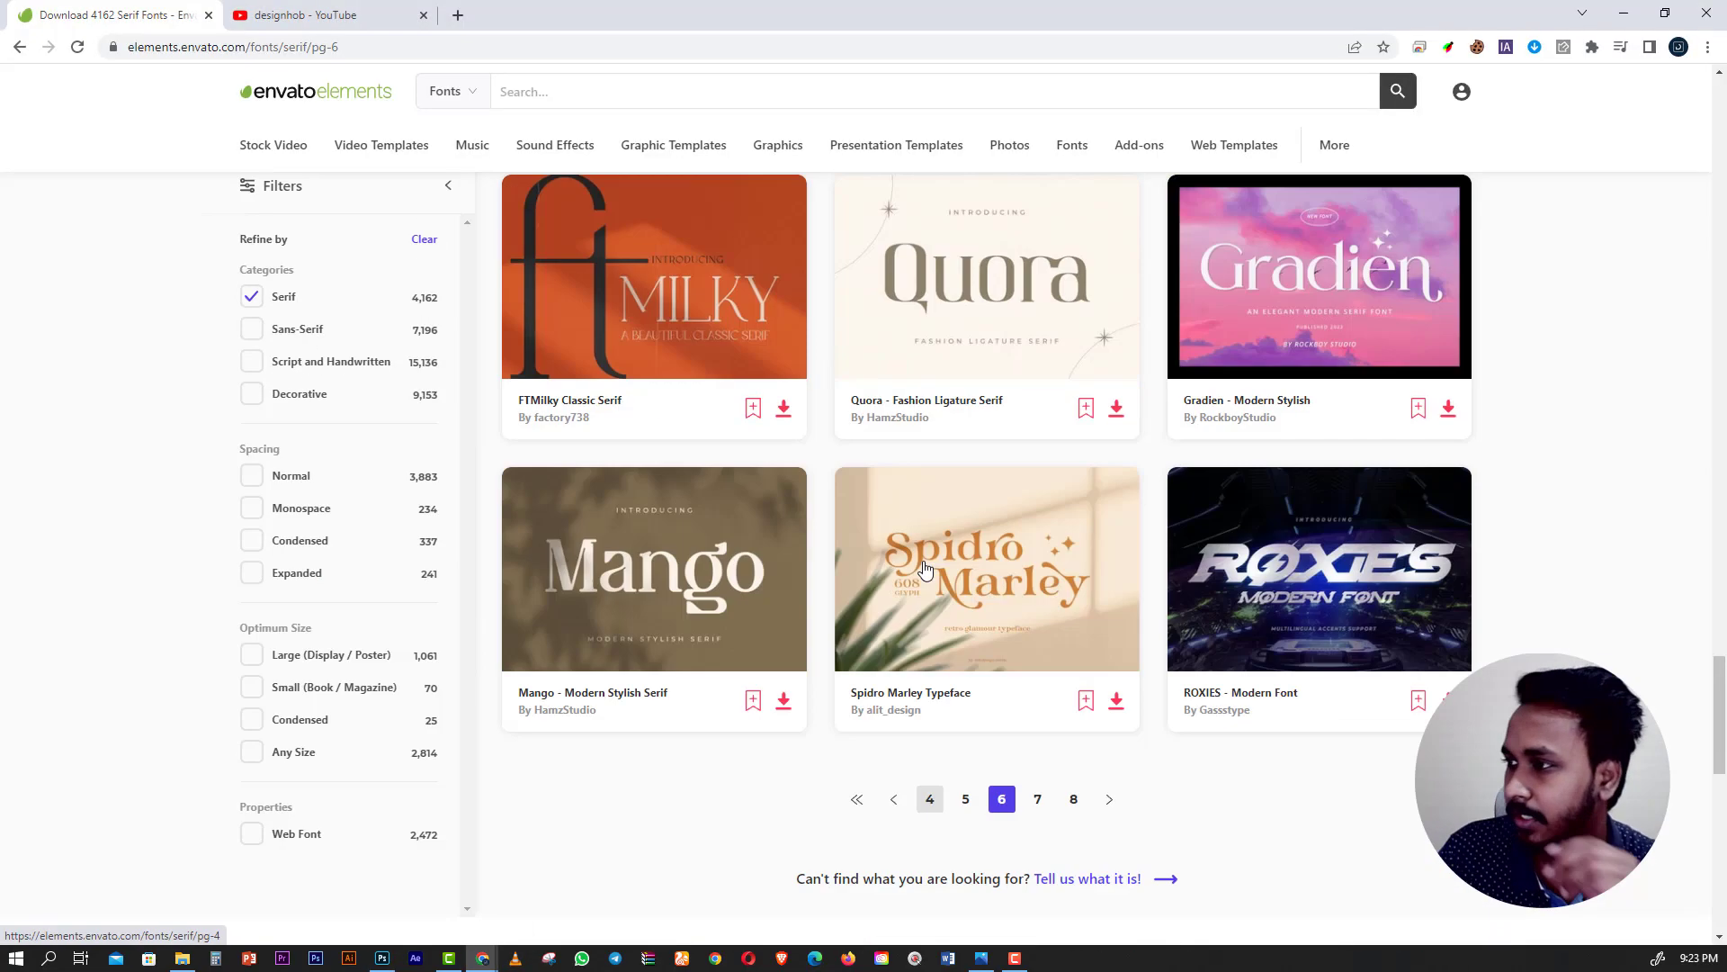
scroll(927, 572, "up", 5)
scroll(907, 526, "up", 5)
scroll(907, 526, "down", 10)
scroll(911, 530, "down", 5)
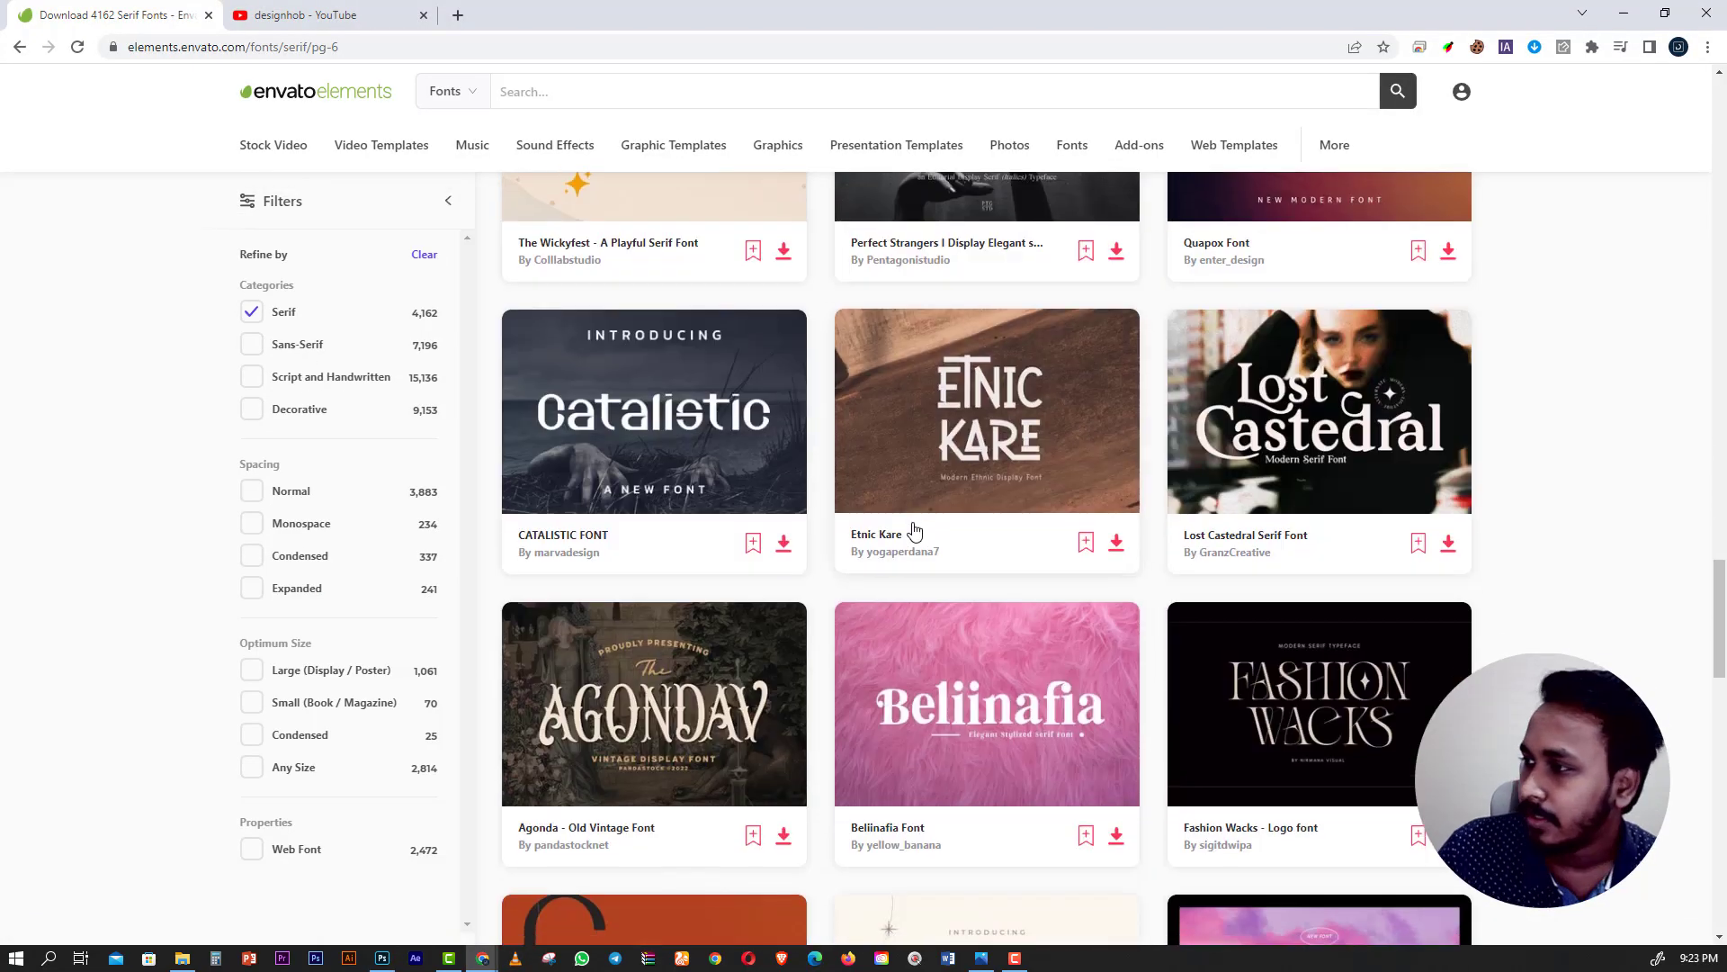
scroll(913, 532, "down", 8)
left_click(1035, 800)
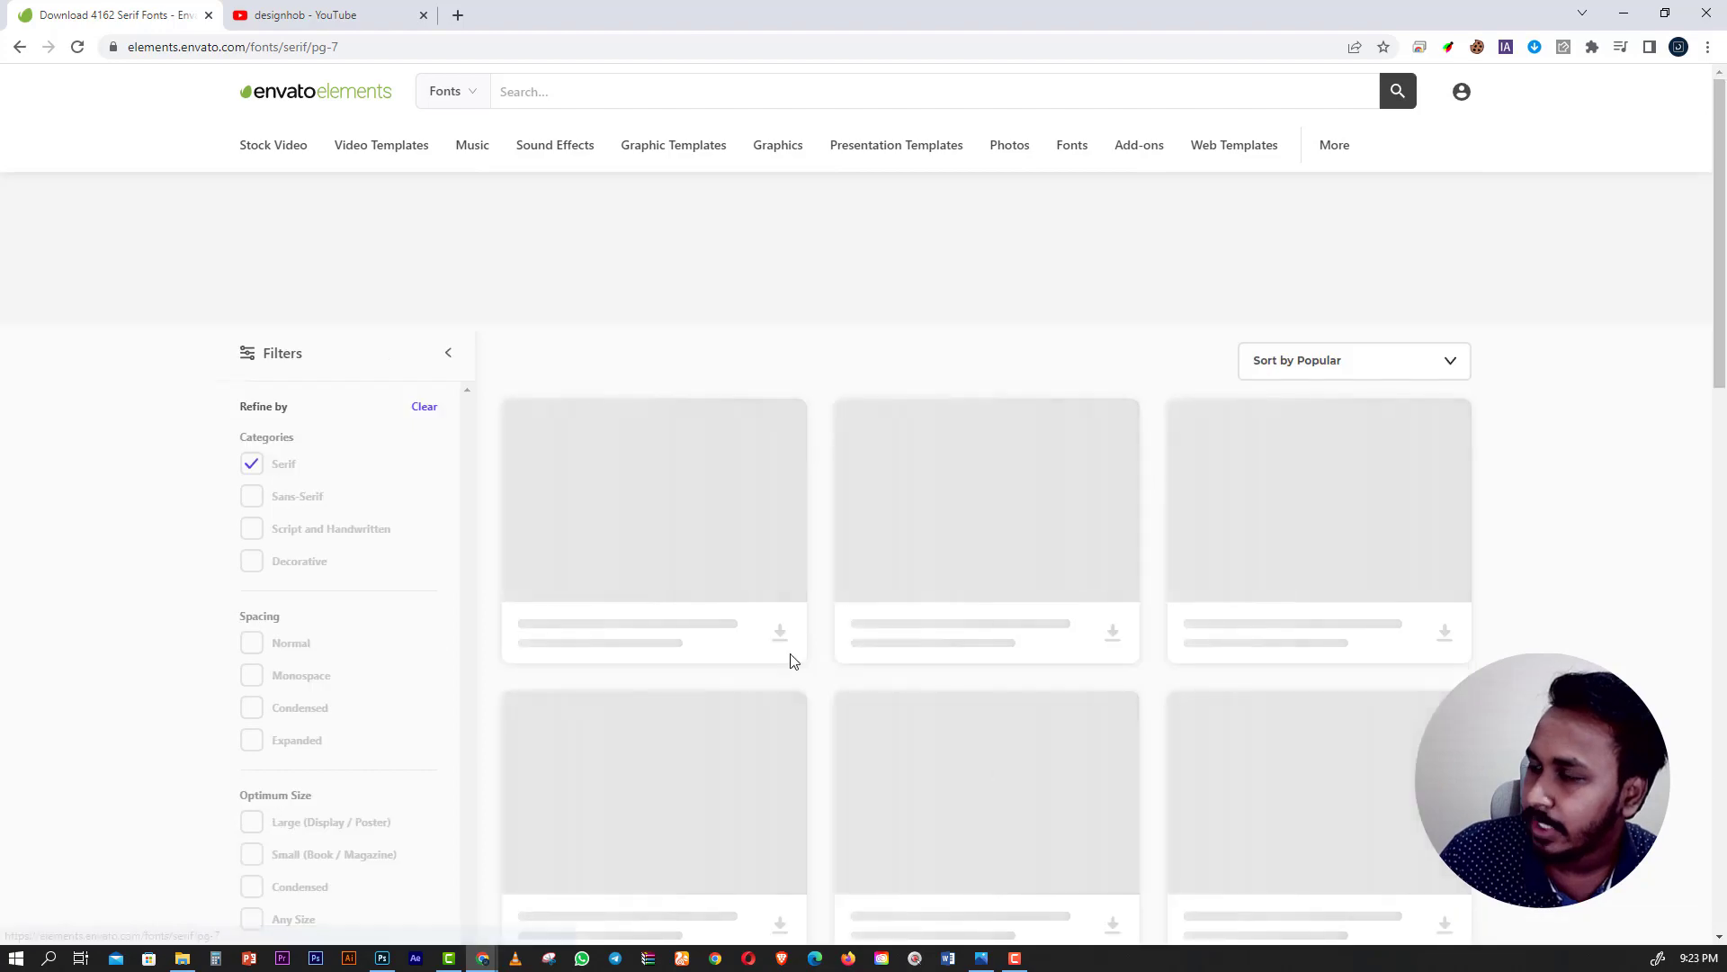
Browse the page 7 serif font cards.
scroll(823, 455, "down", 2)
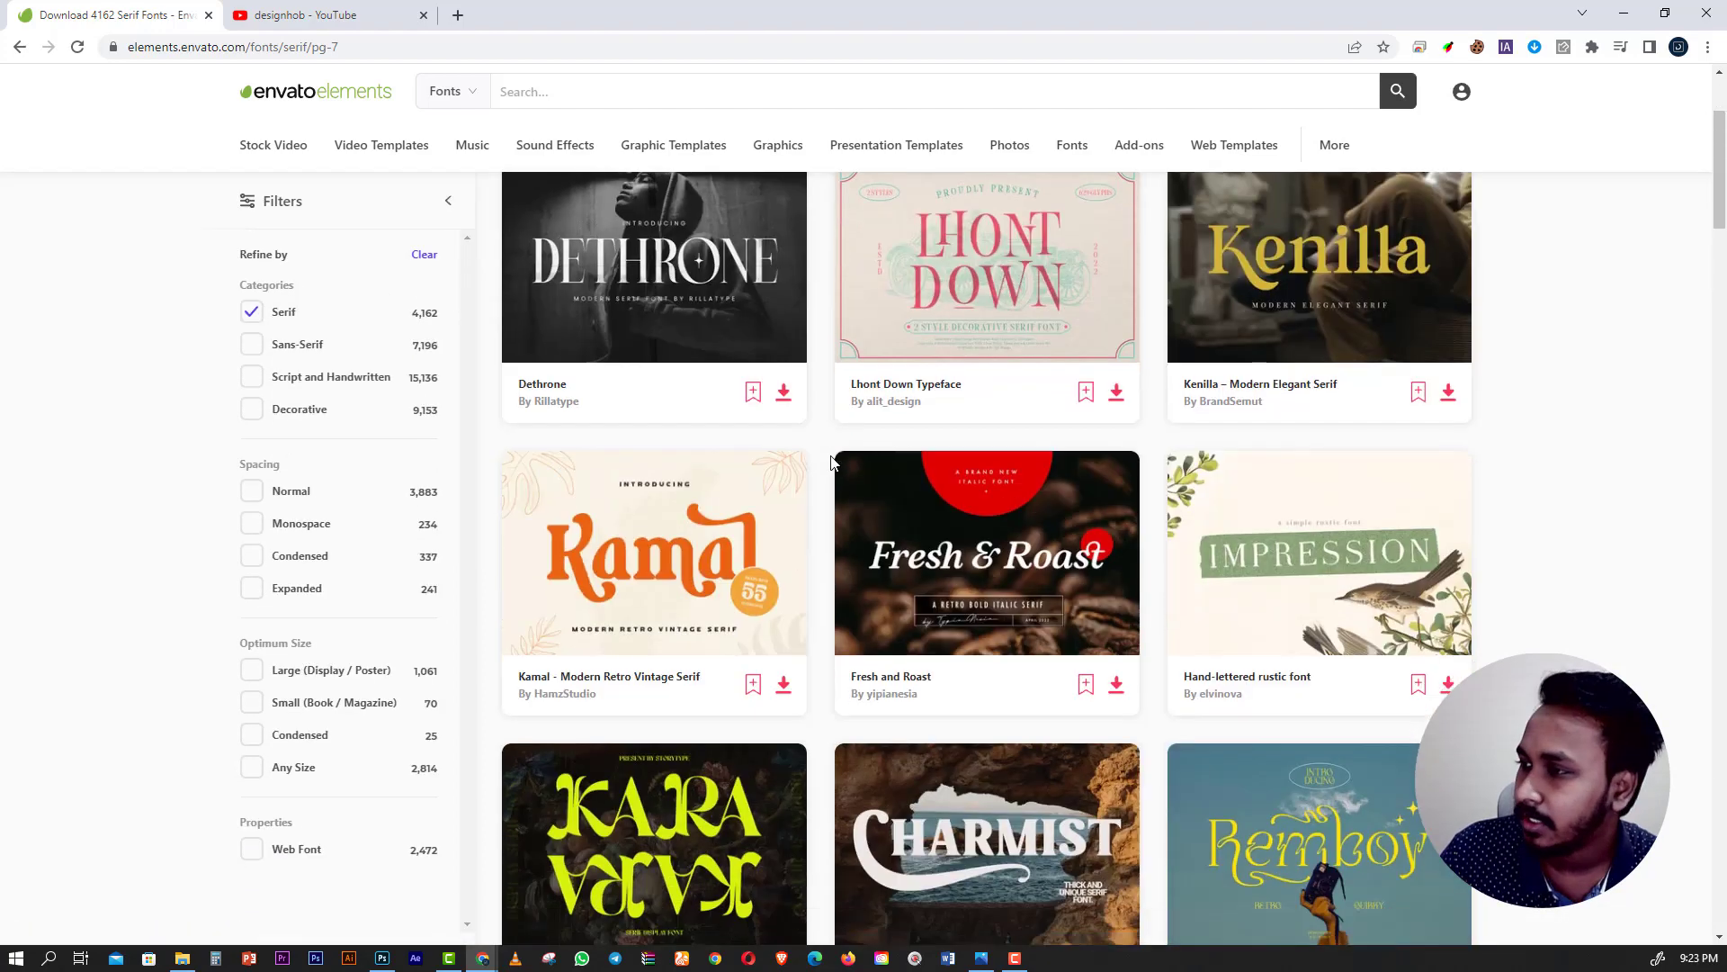
scroll(828, 457, "up", 2)
scroll(829, 459, "down", 1)
scroll(829, 455, "down", 10)
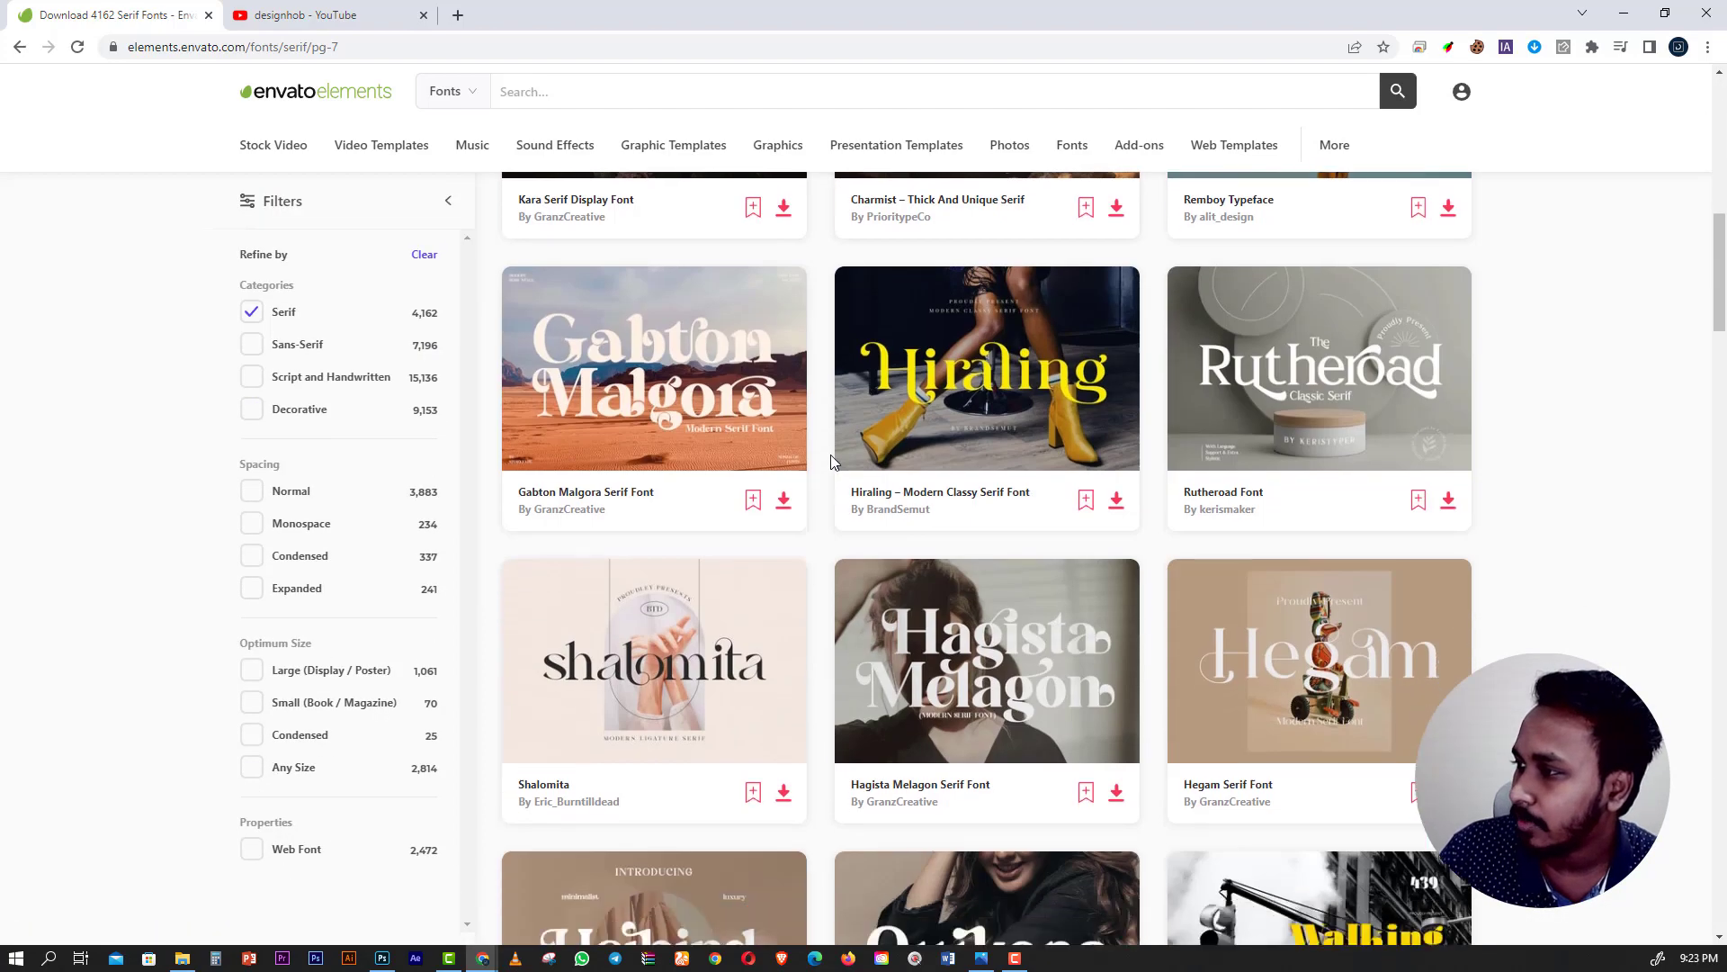
scroll(830, 456, "down", 2)
scroll(830, 456, "down", 3)
scroll(830, 458, "up", 15)
scroll(829, 459, "down", 5)
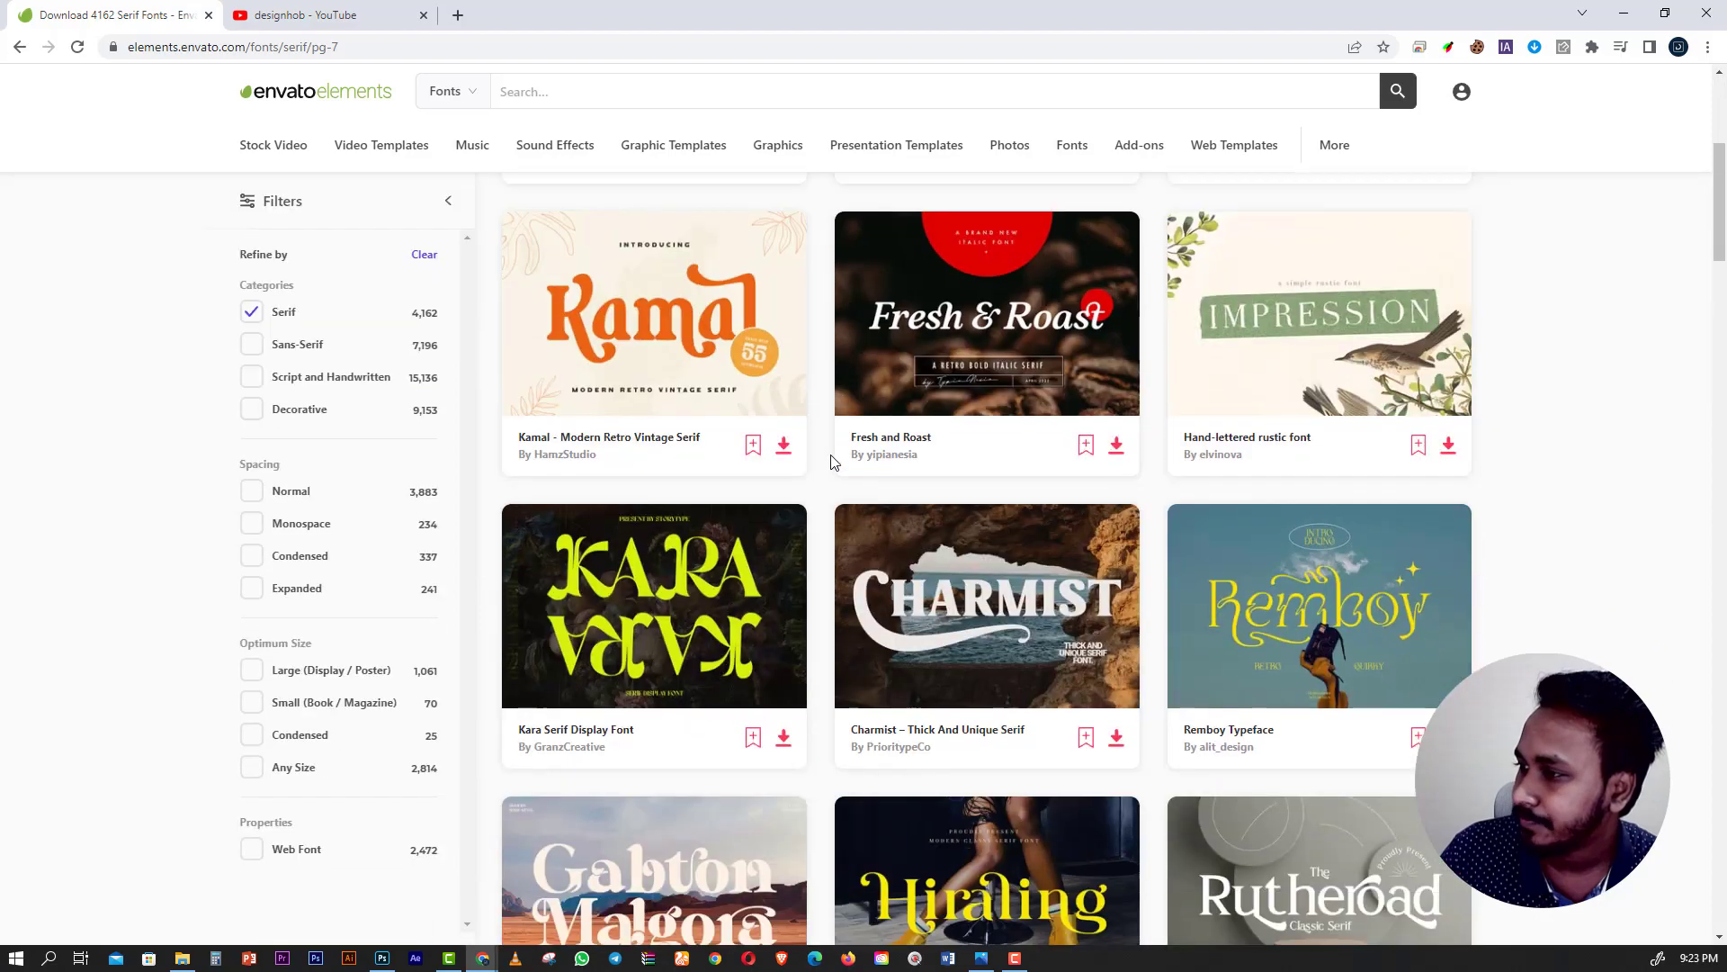
scroll(829, 459, "down", 7)
scroll(829, 459, "down", 4)
scroll(830, 461, "down", 5)
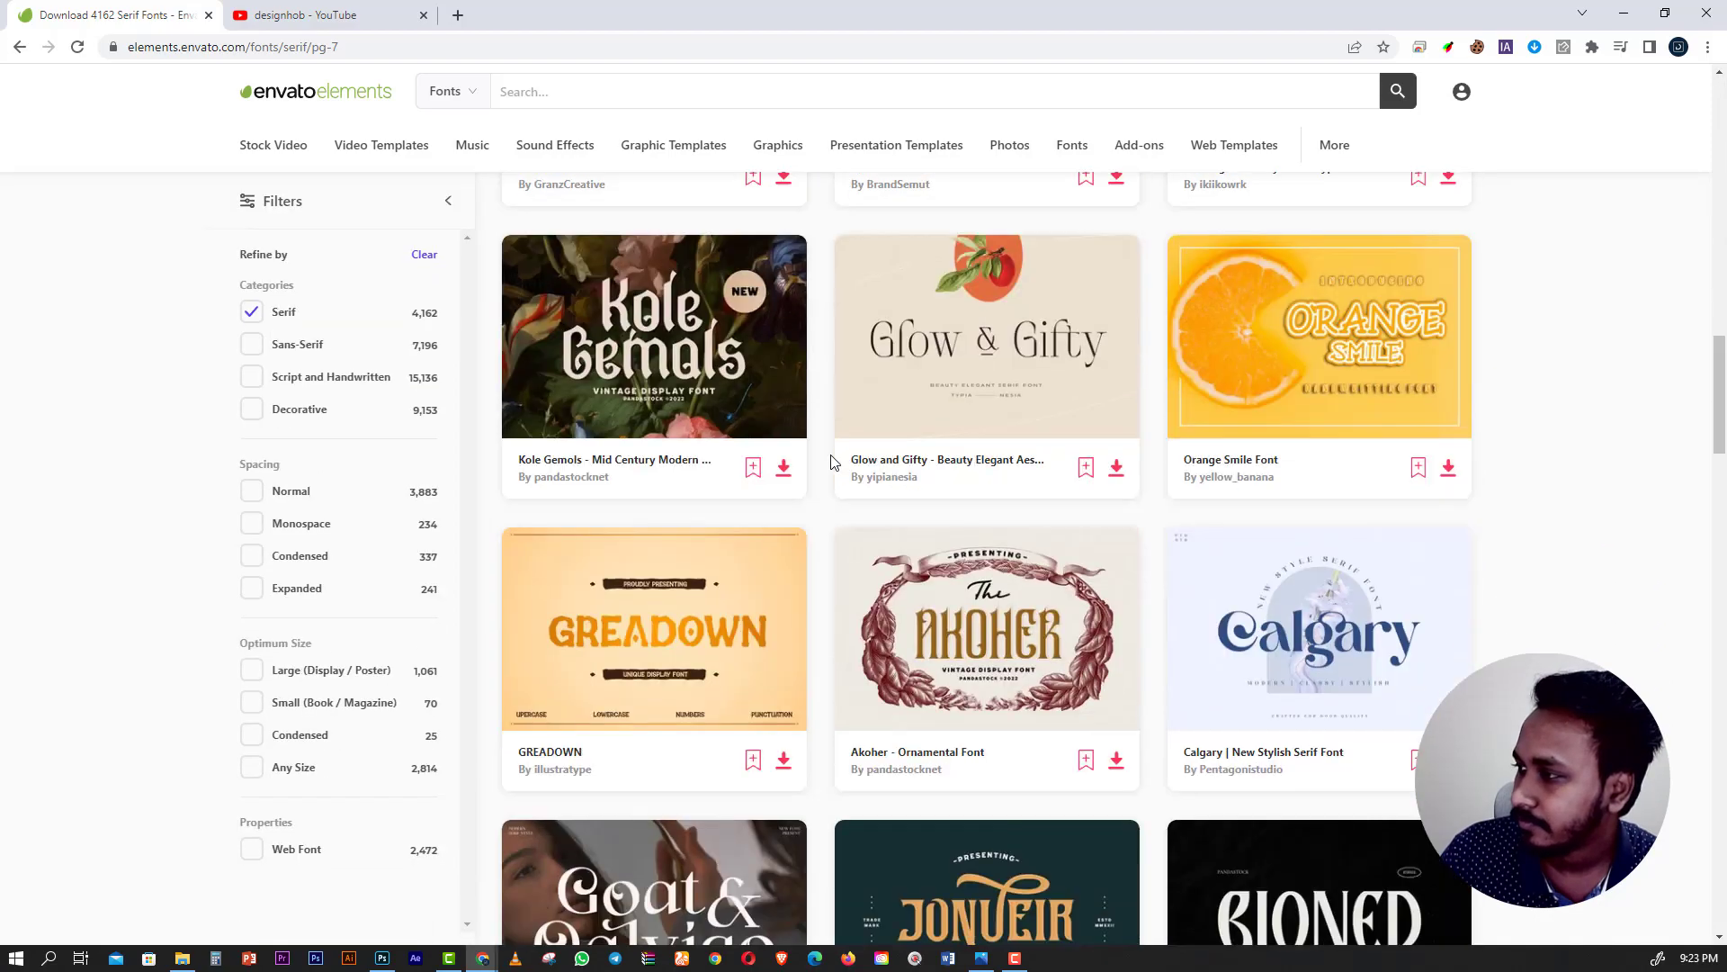
scroll(830, 461, "down", 6)
scroll(829, 460, "down", 3)
scroll(832, 461, "down", 7)
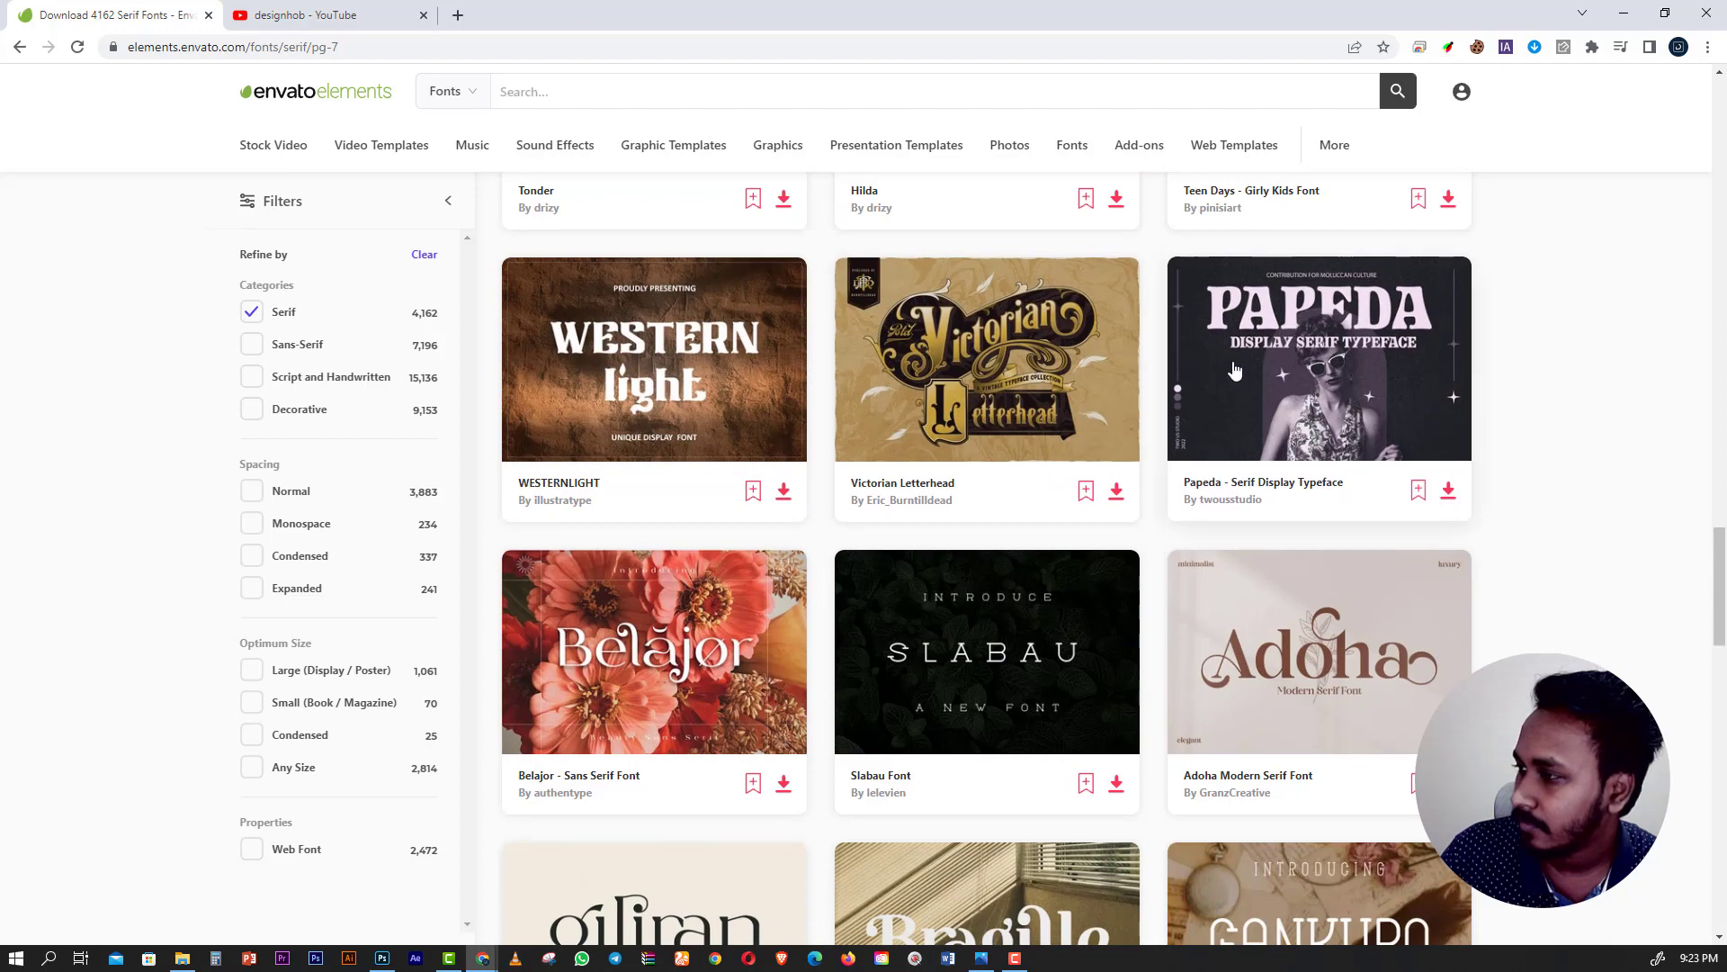
Open the Papeda font in a new background tab.
right_click(1184, 340)
left_click(1260, 351)
scroll(1128, 693, "down", 6)
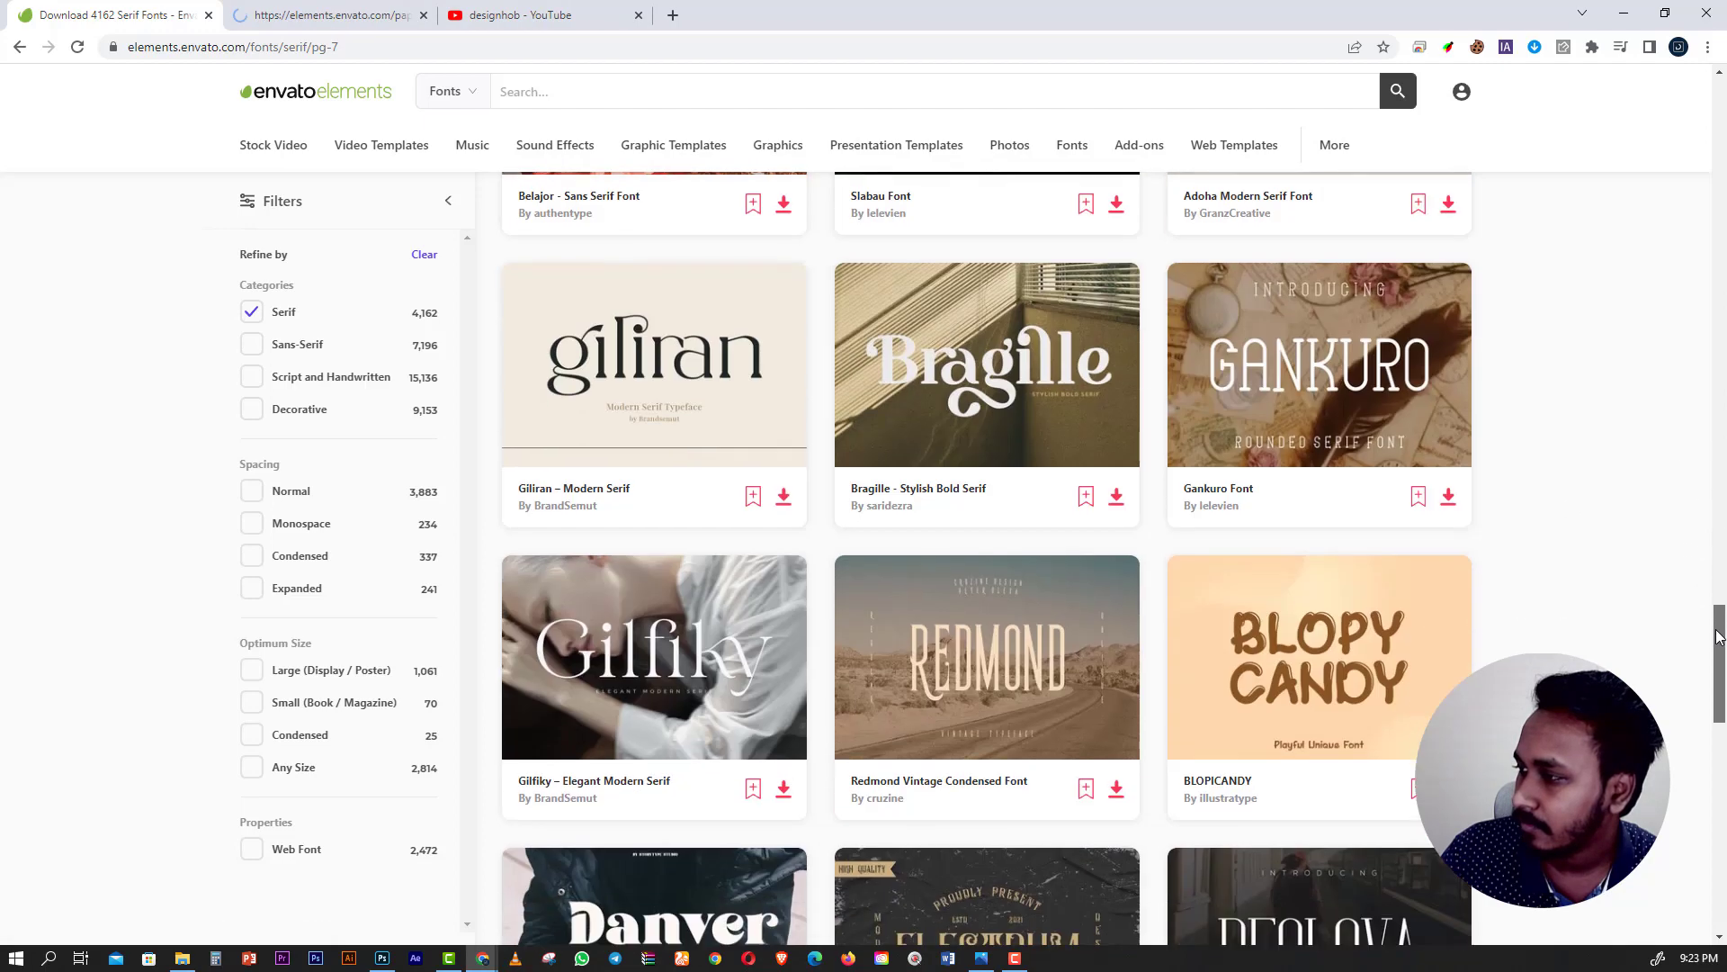
scroll(1128, 694, "down", 5)
Go to page 8 of the serif font results and browse through it.
left_click(1040, 709)
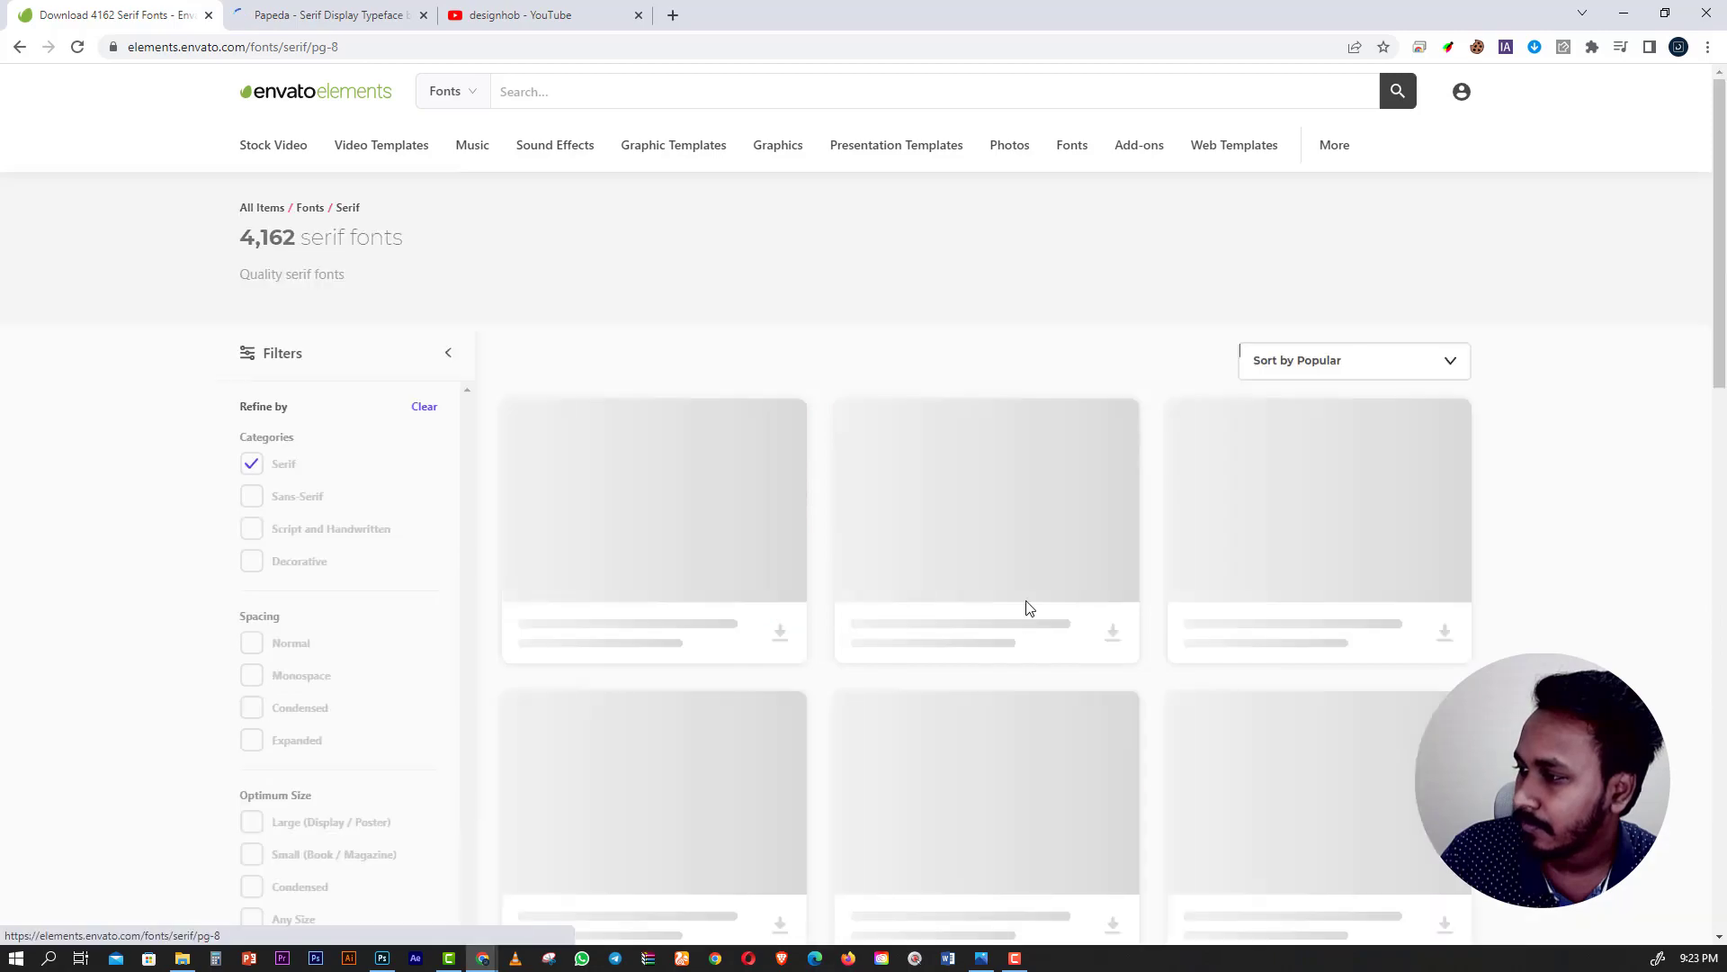
scroll(566, 389, "down", 8)
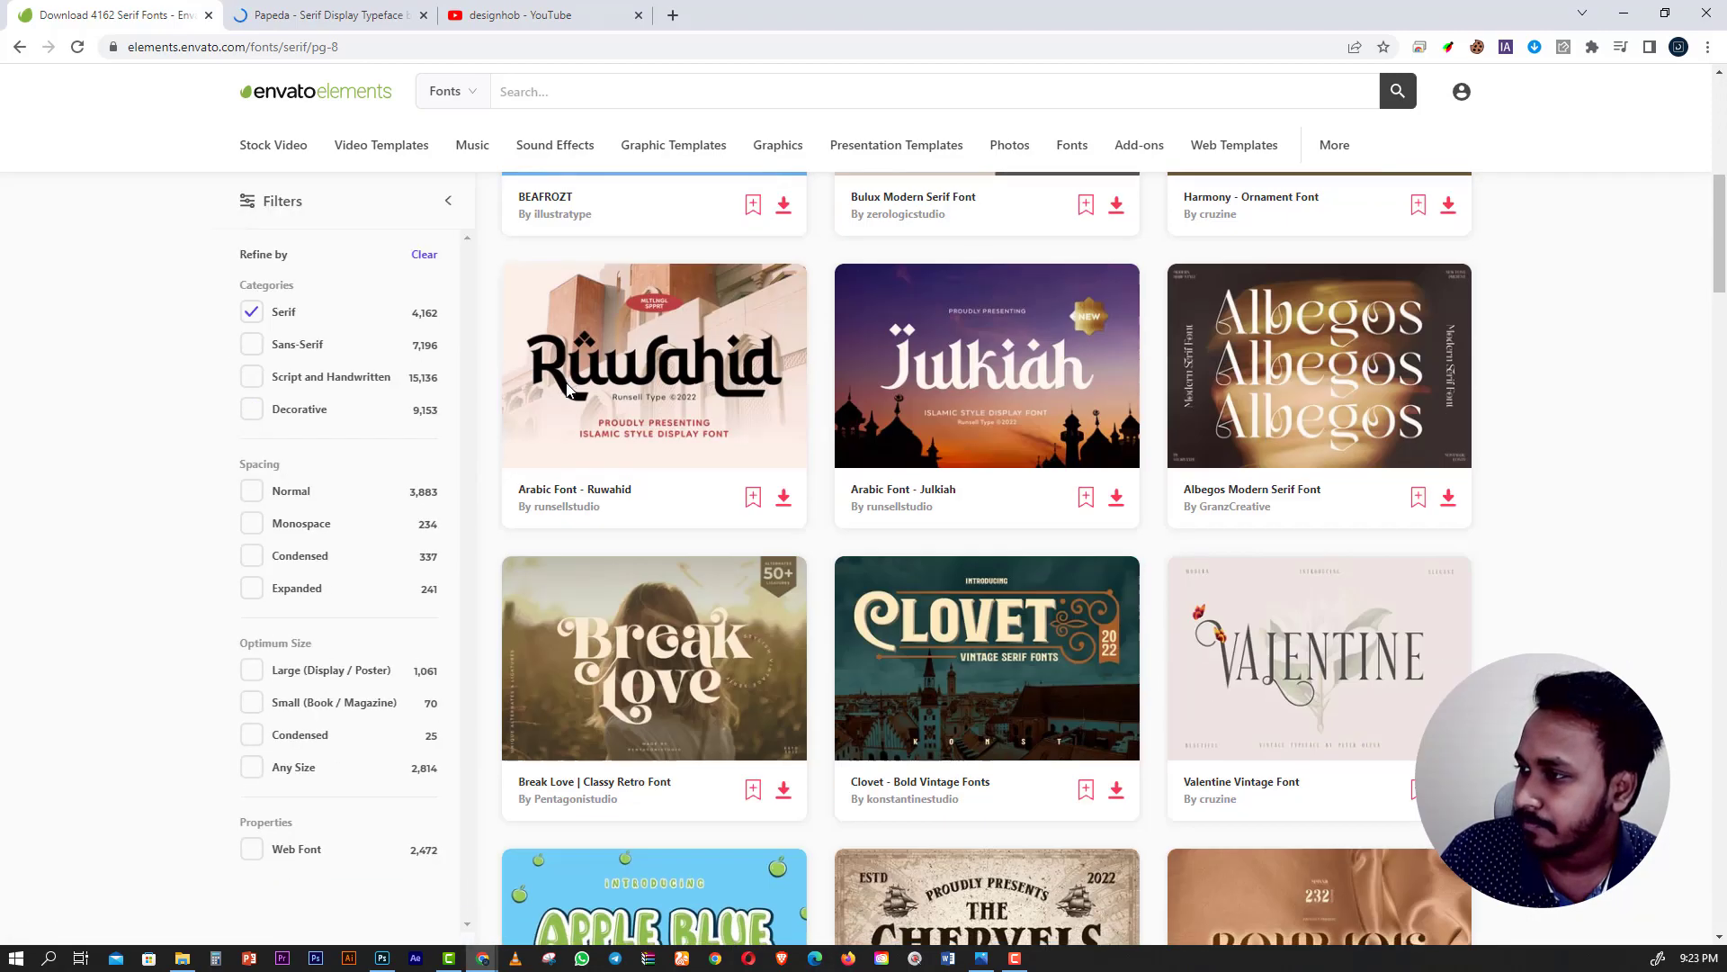
scroll(567, 389, "down", 5)
scroll(567, 390, "down", 2)
scroll(567, 390, "down", 6)
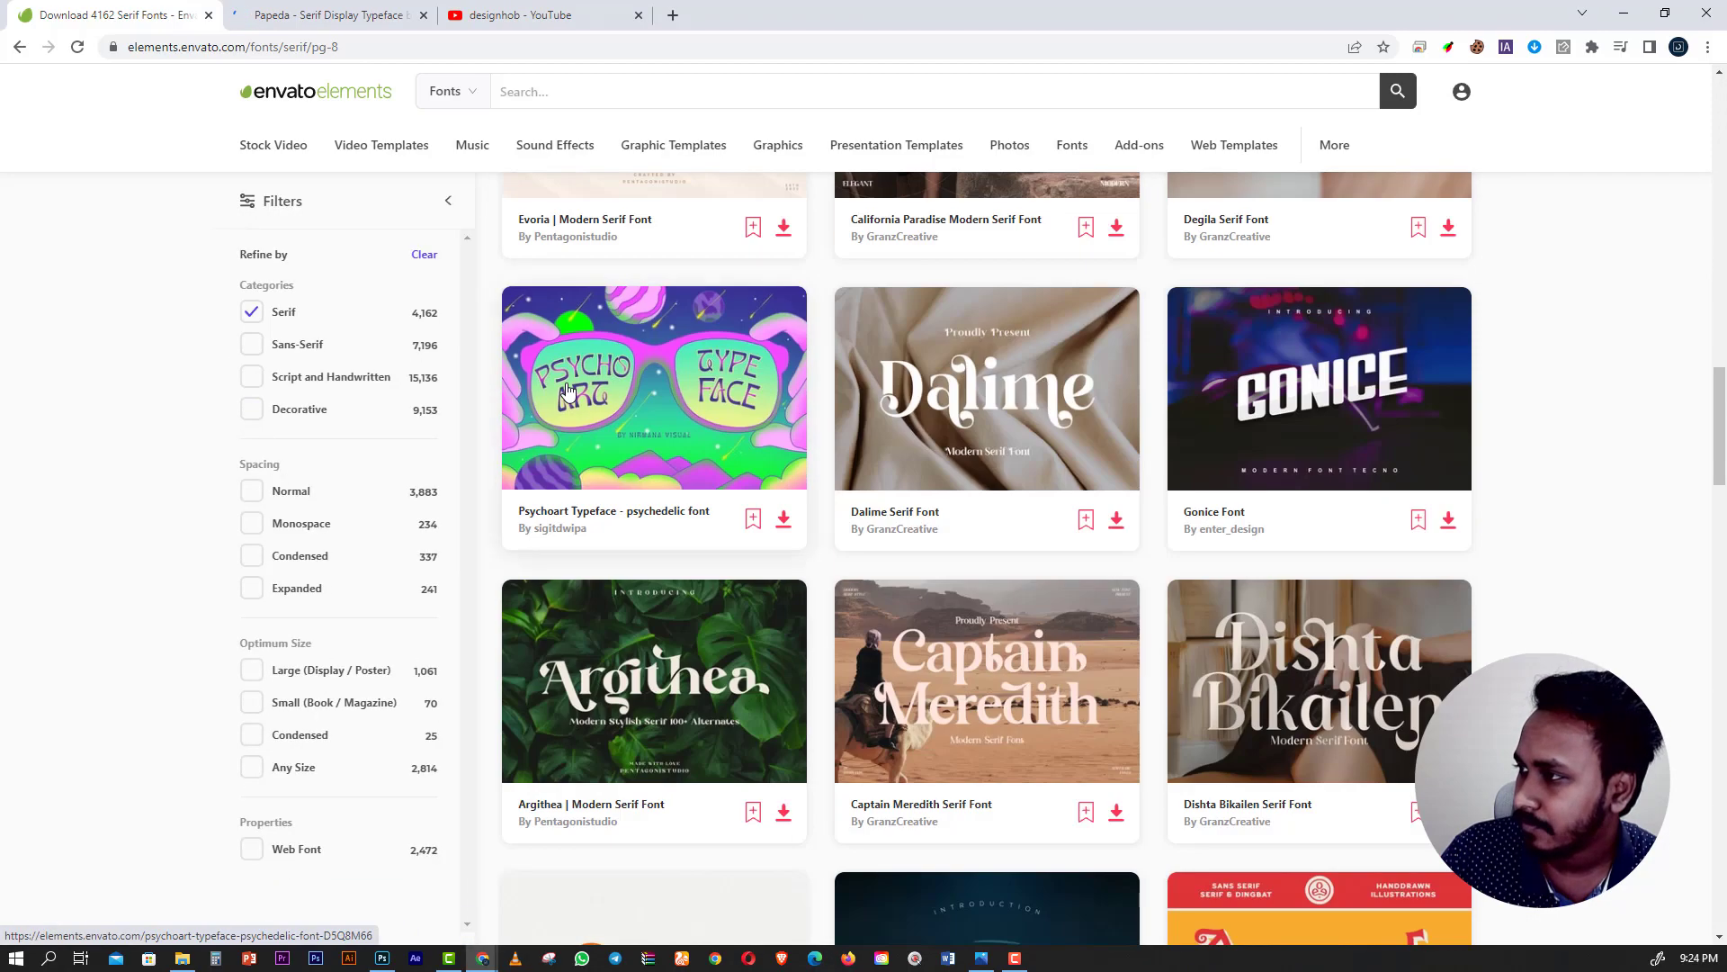
scroll(567, 389, "up", 6)
scroll(567, 389, "down", 10)
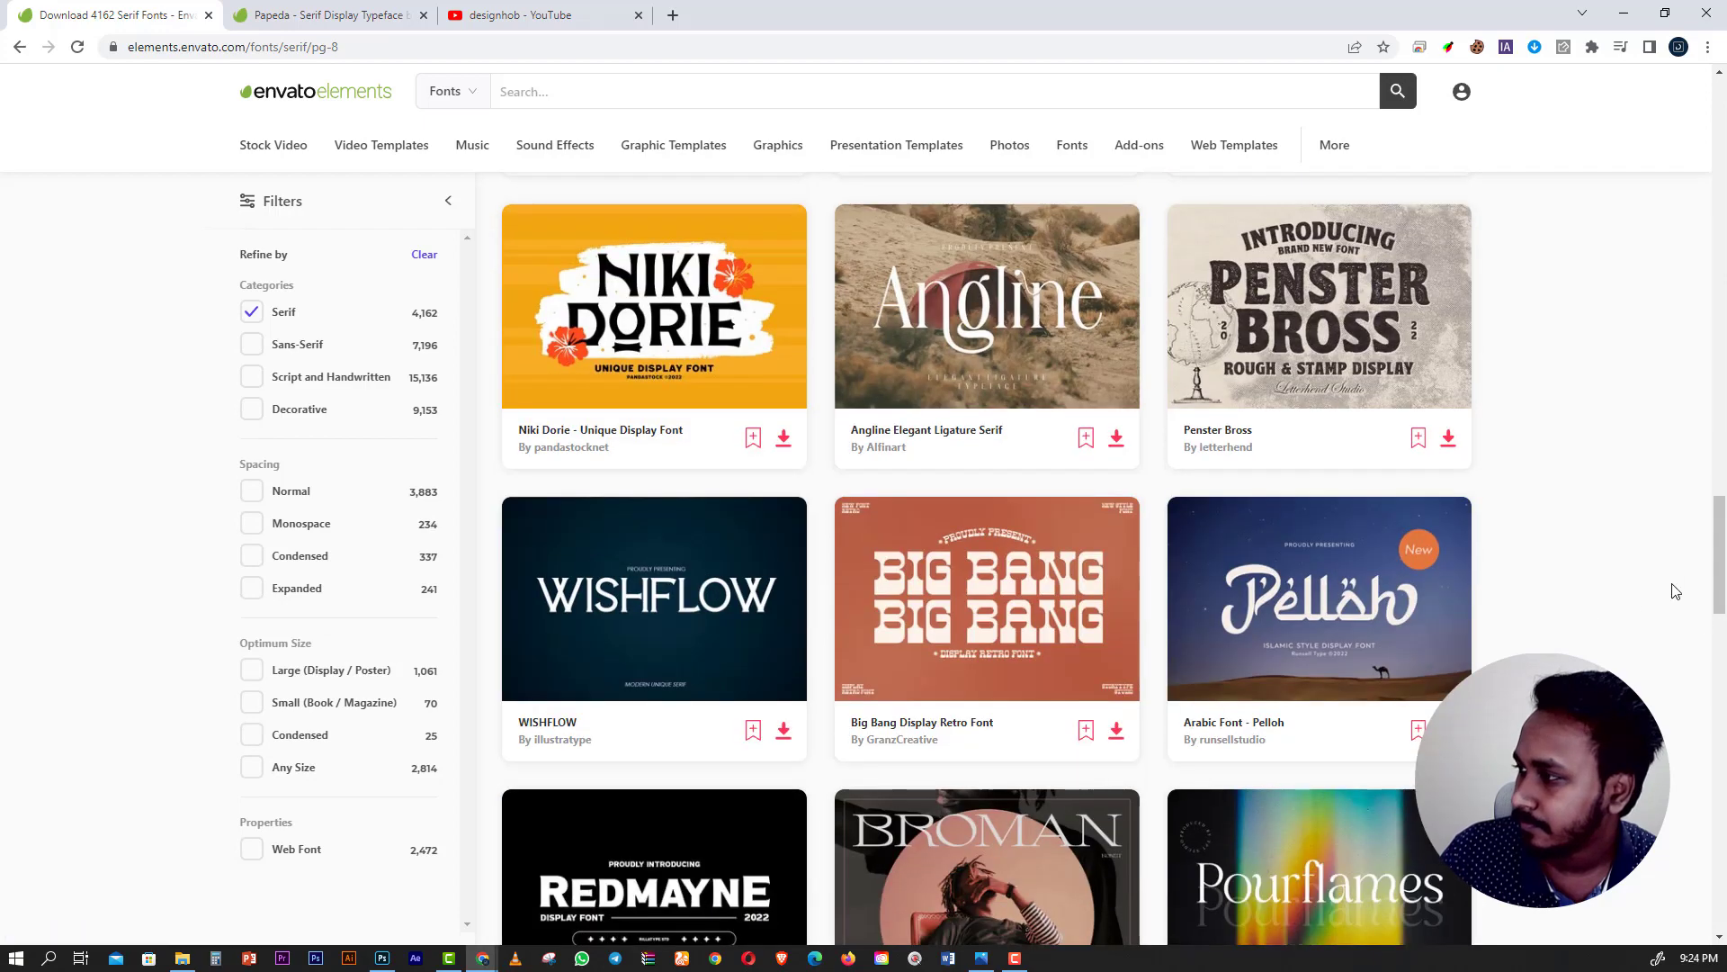
left_click_drag(1721, 585, 1721, 762)
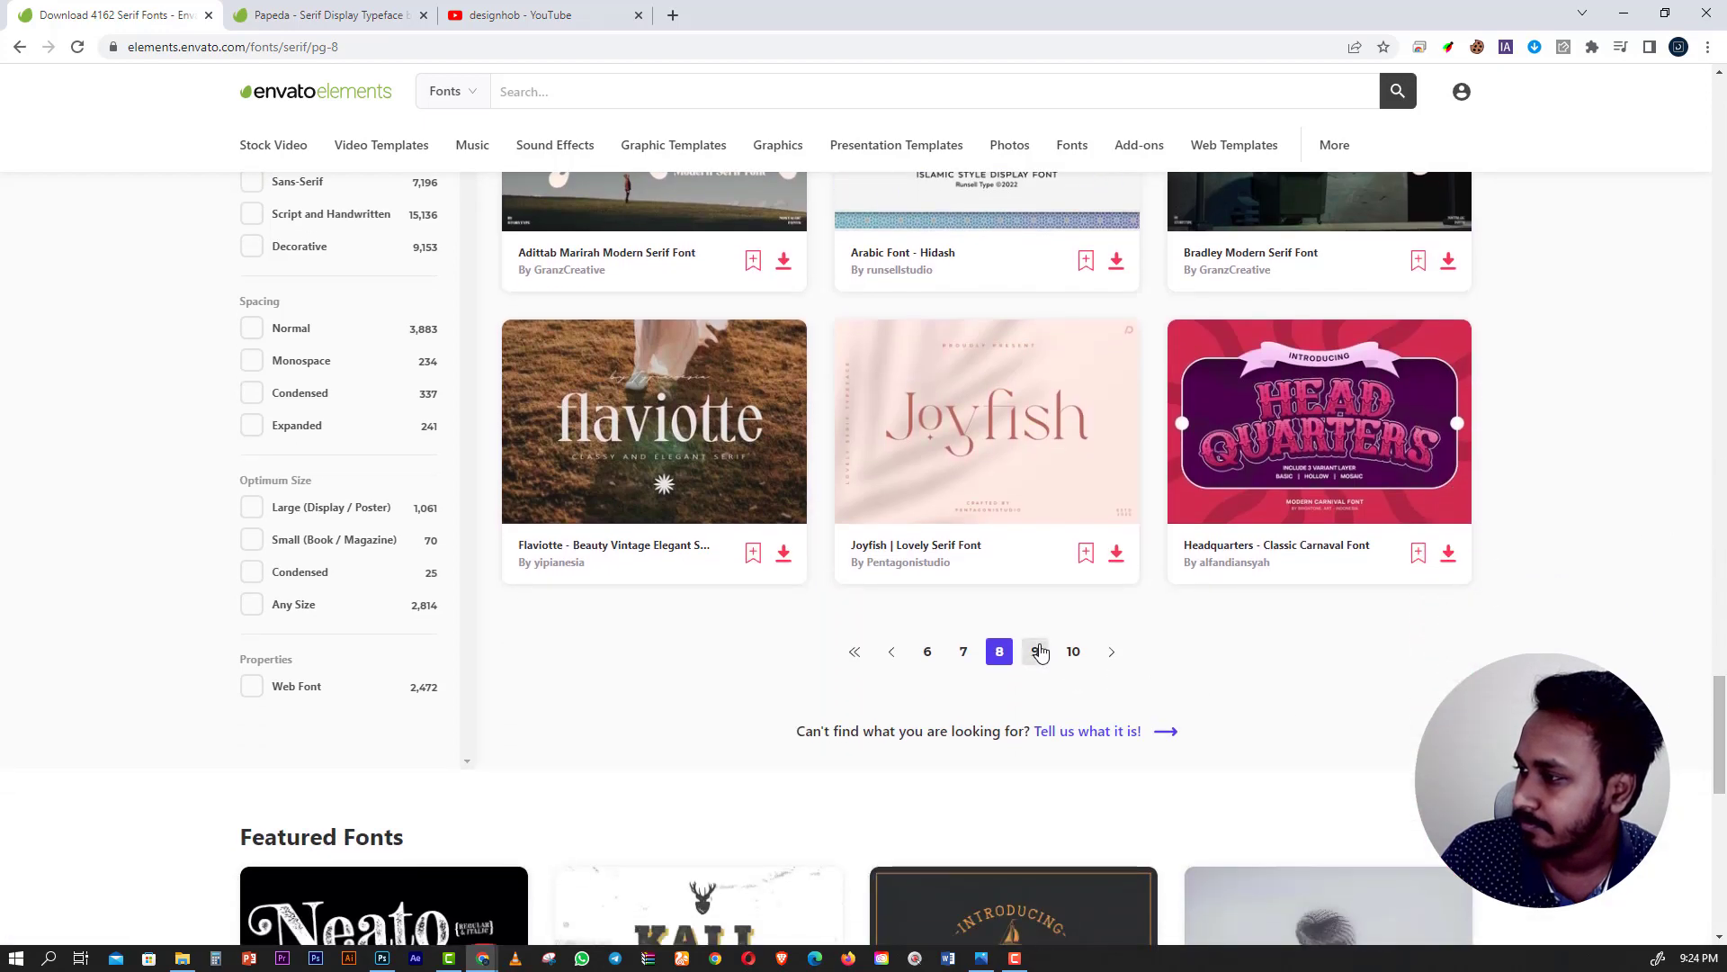
Browse serif font result pages 9 and 10.
left_click(1038, 651)
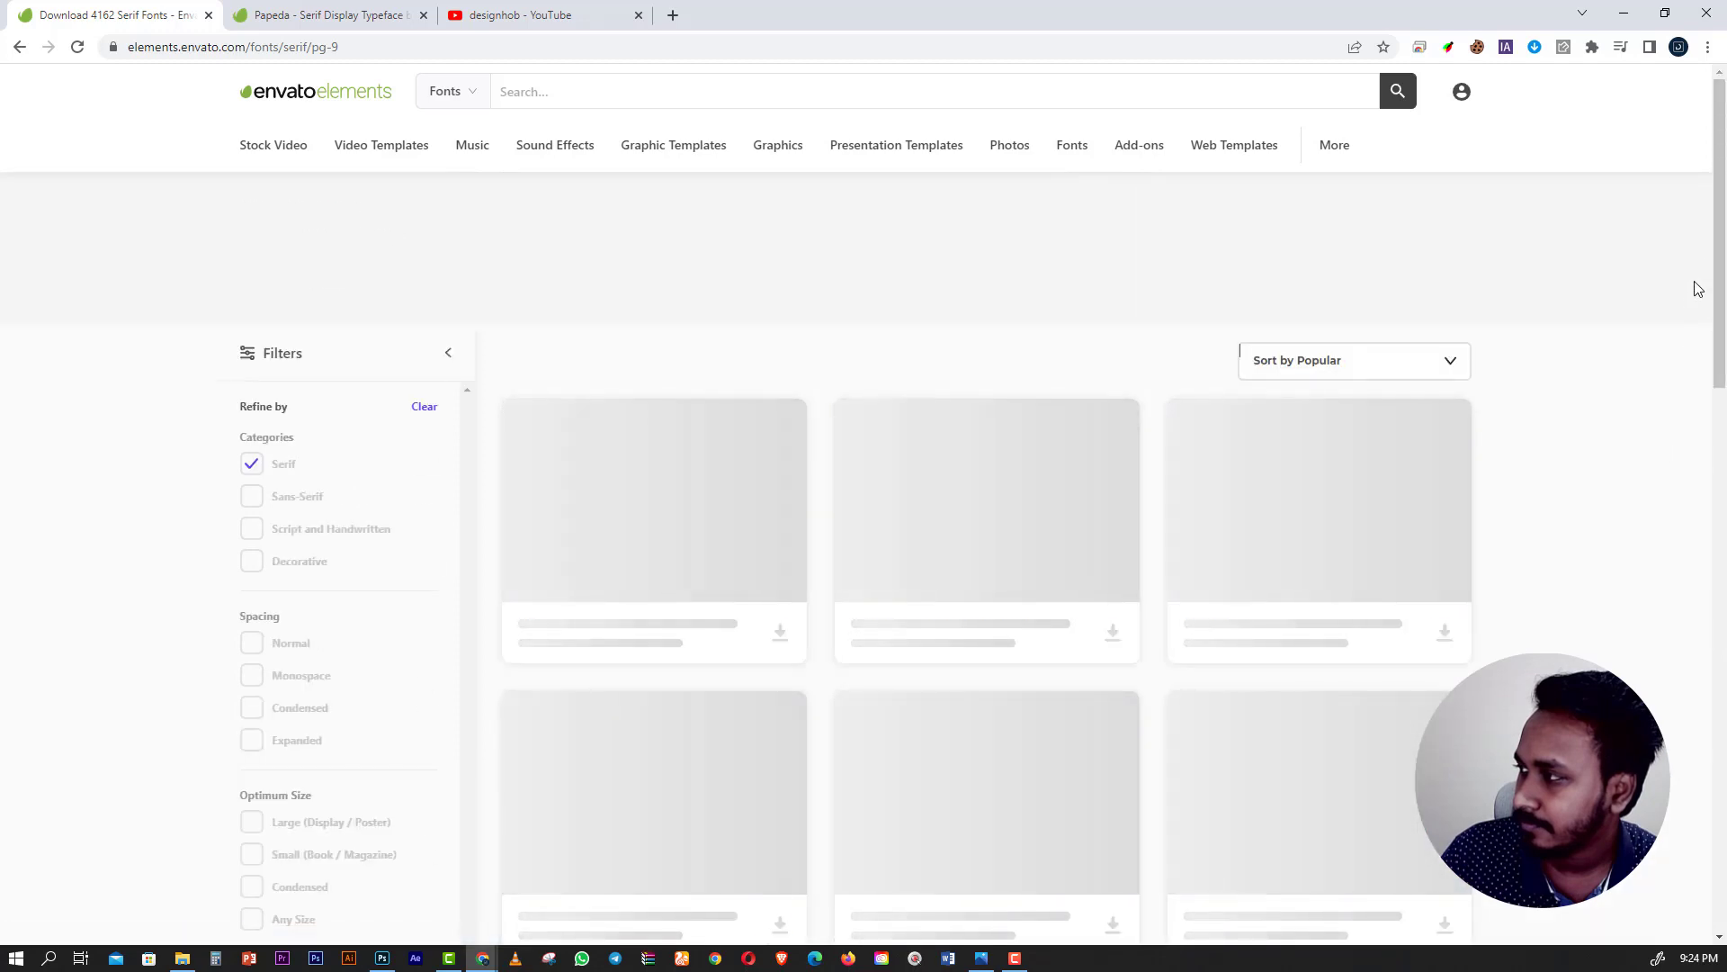
left_click_drag(1725, 135, 1721, 183)
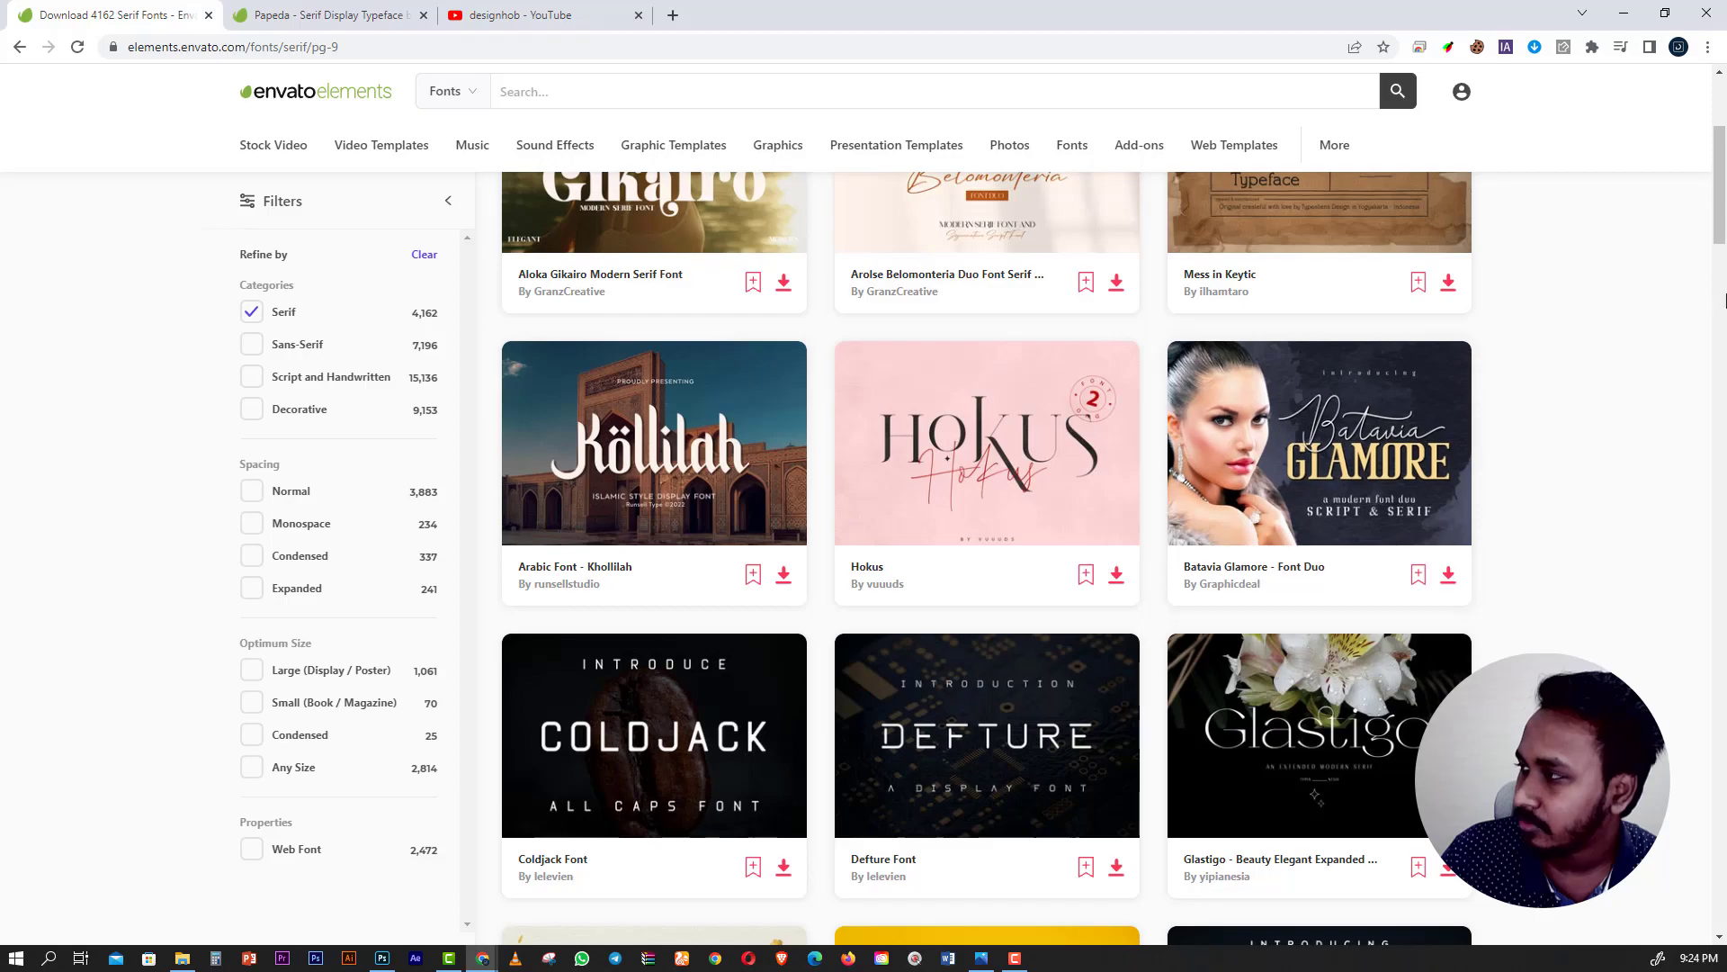
left_click_drag(1721, 232, 1667, 792)
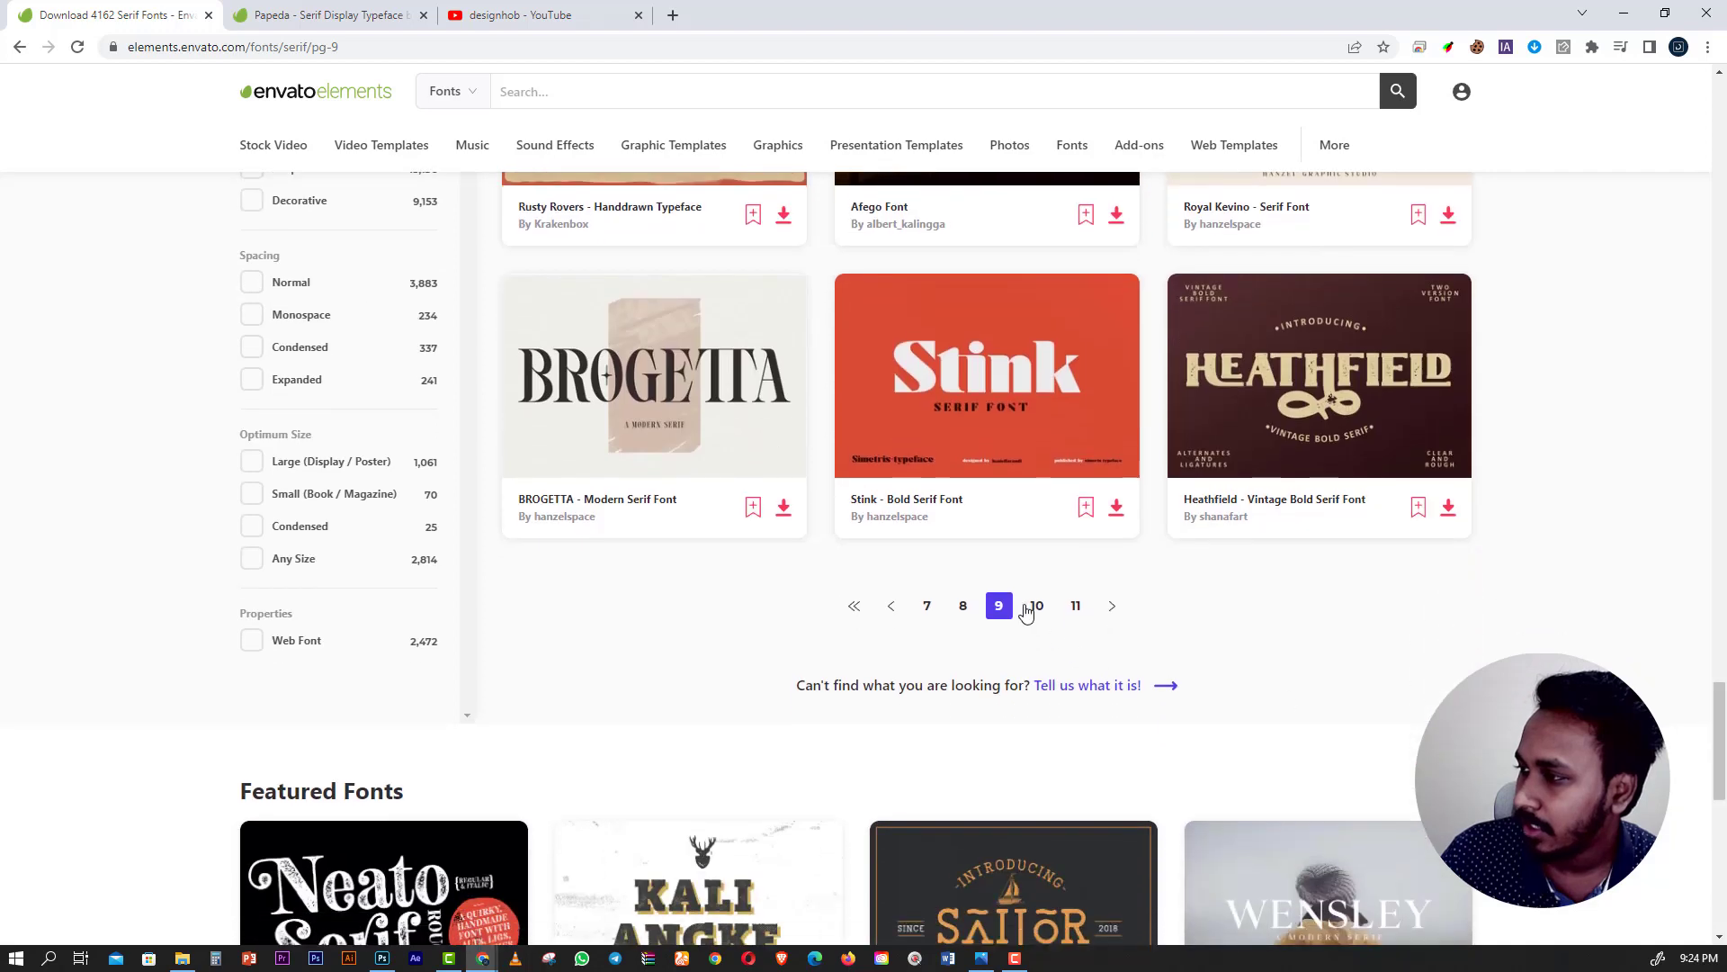
left_click(1027, 611)
mouse_move(380, 144)
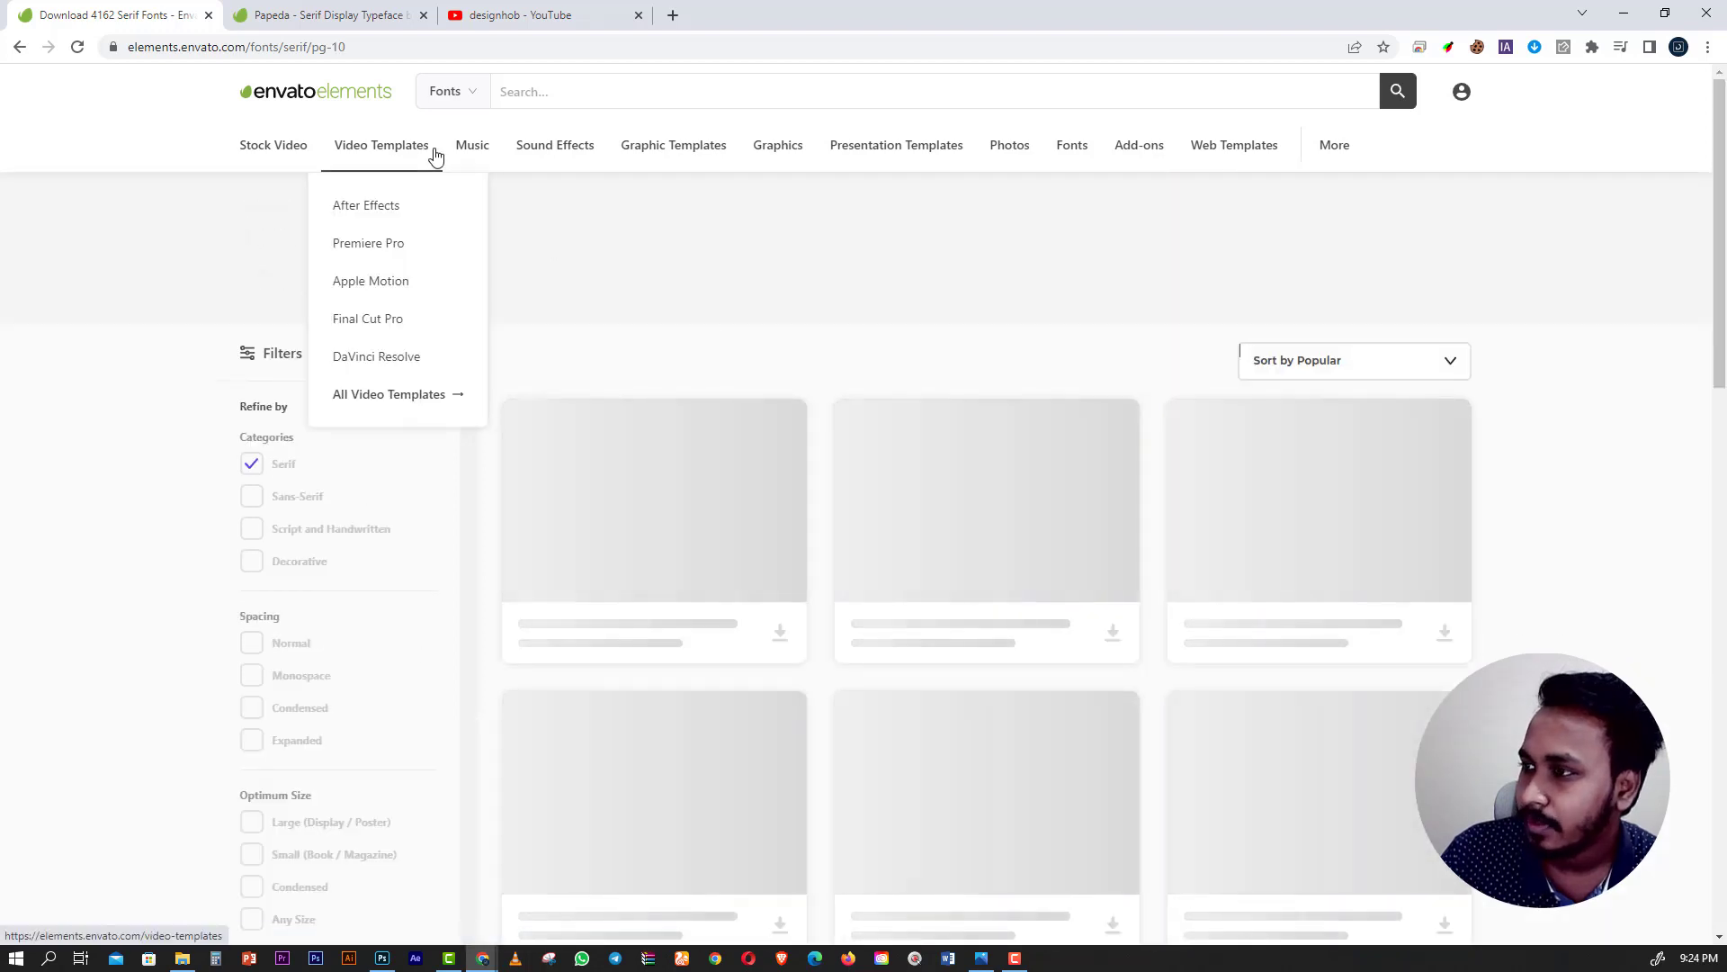
scroll(872, 385, "down", 8)
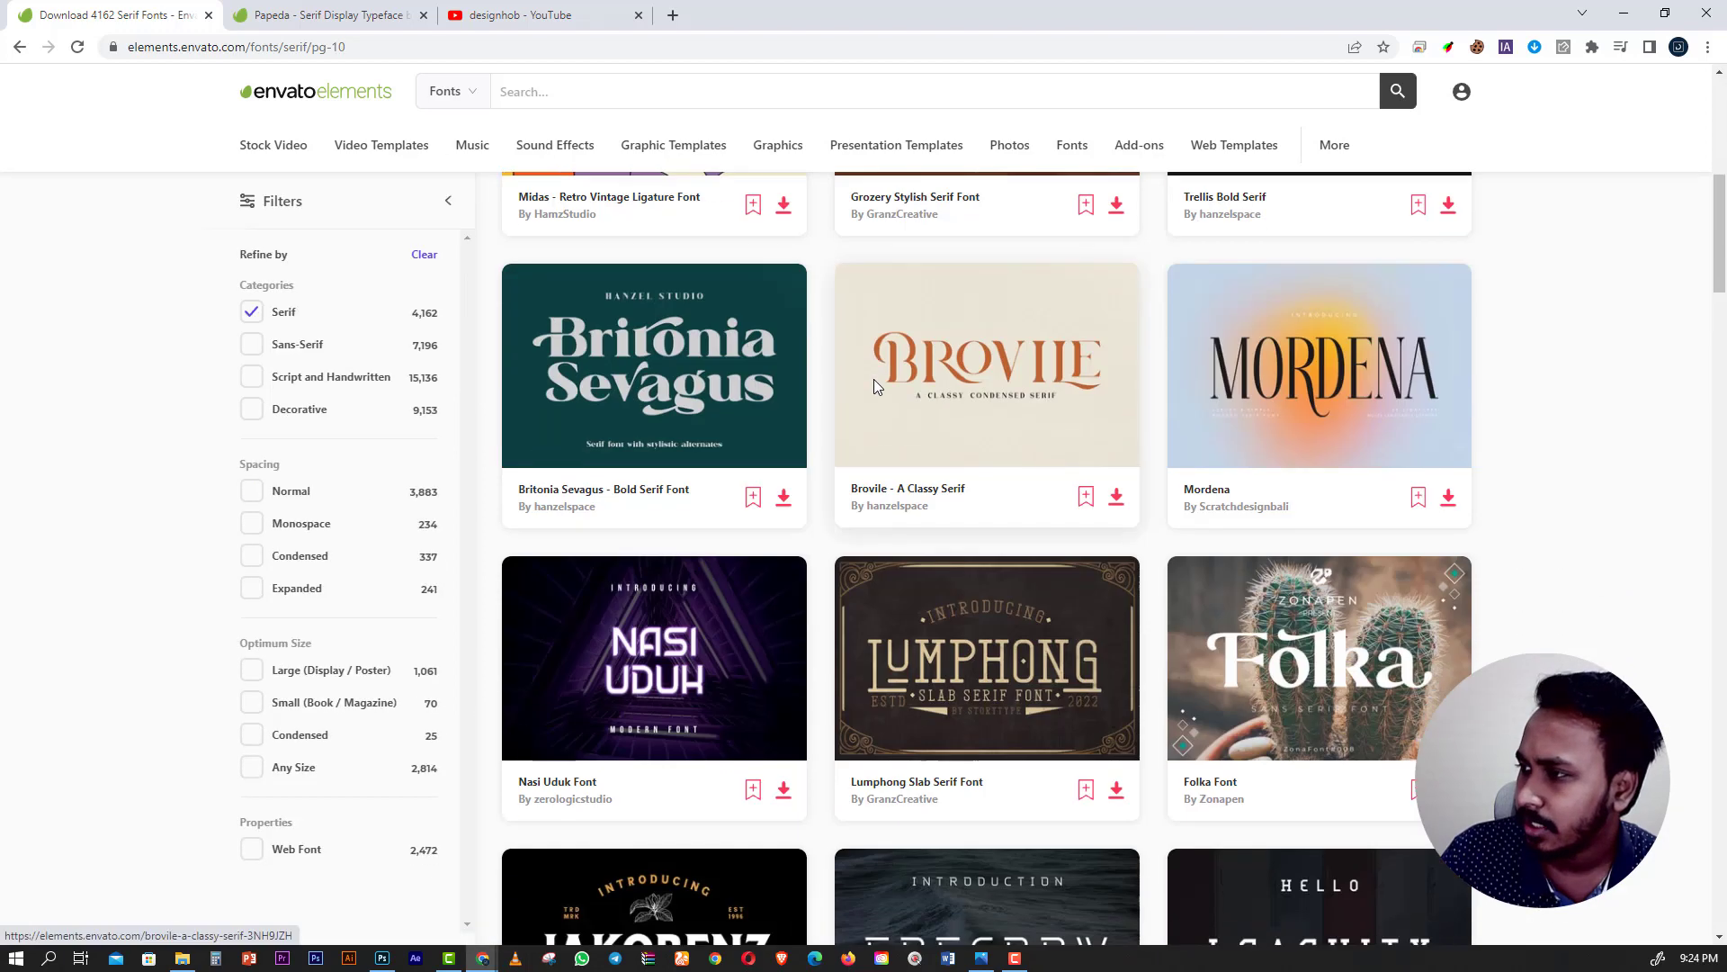
scroll(1718, 270, "up", 4)
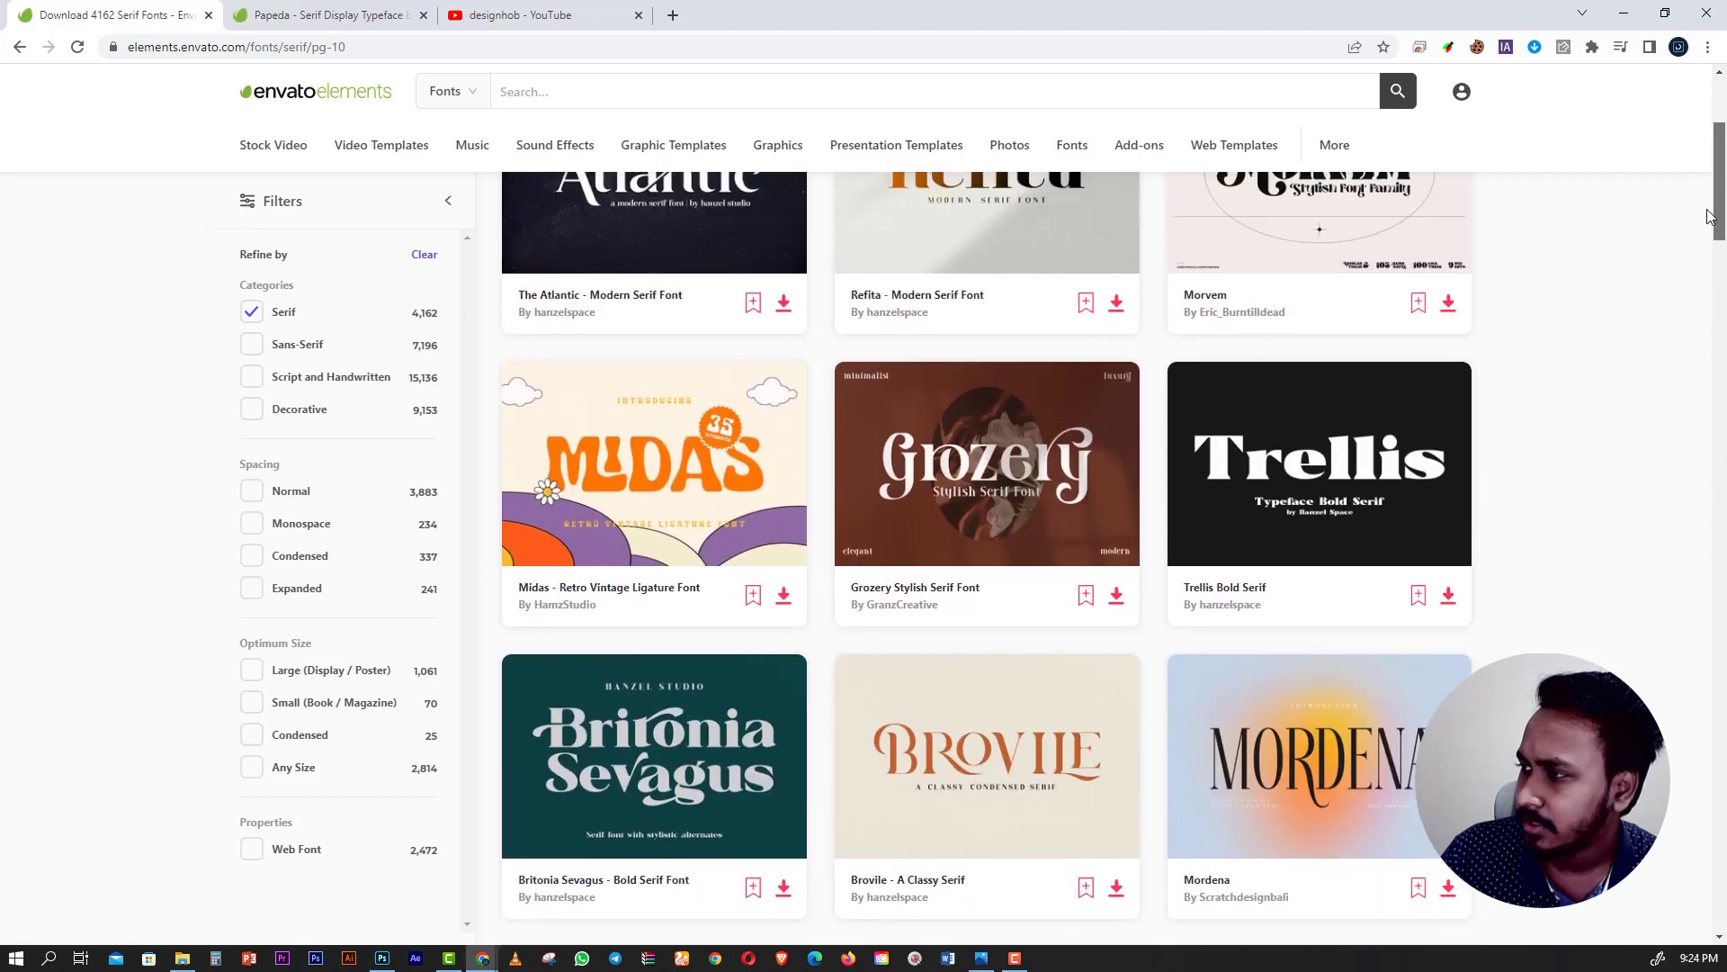
Check the poster in Photoshop, then return to the Envato serif fonts page.
left_click(394, 963)
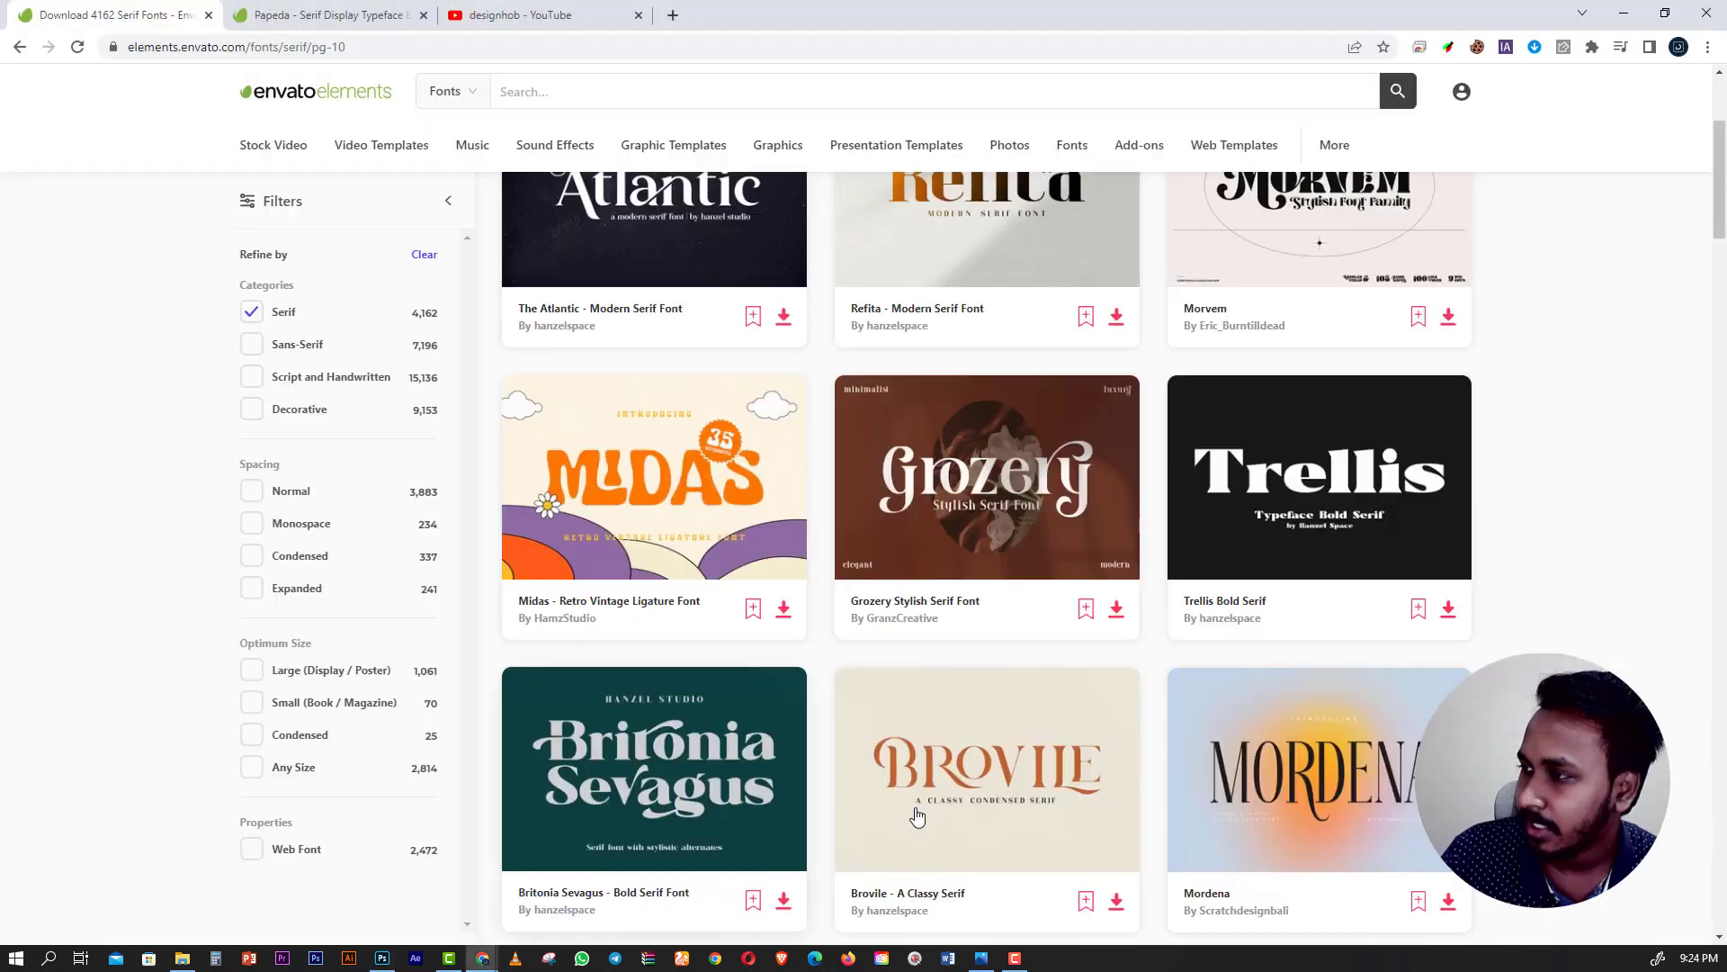
left_click(675, 886)
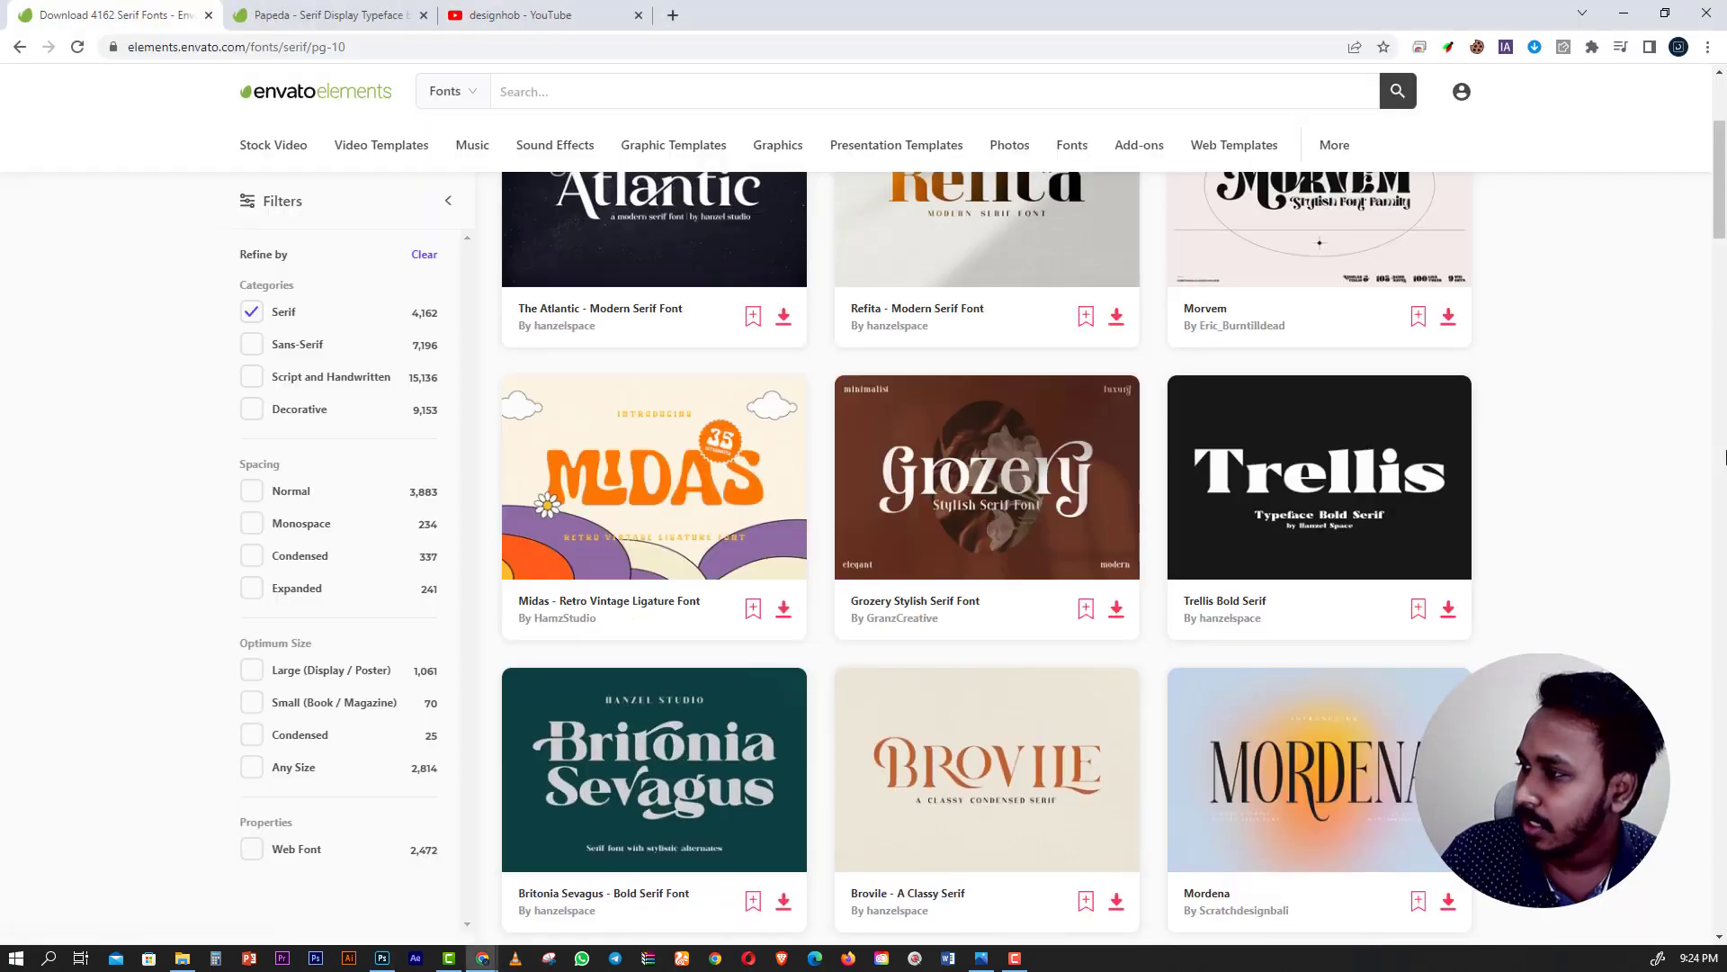
scroll(1718, 218, "down", 3)
scroll(1718, 219, "up", 2)
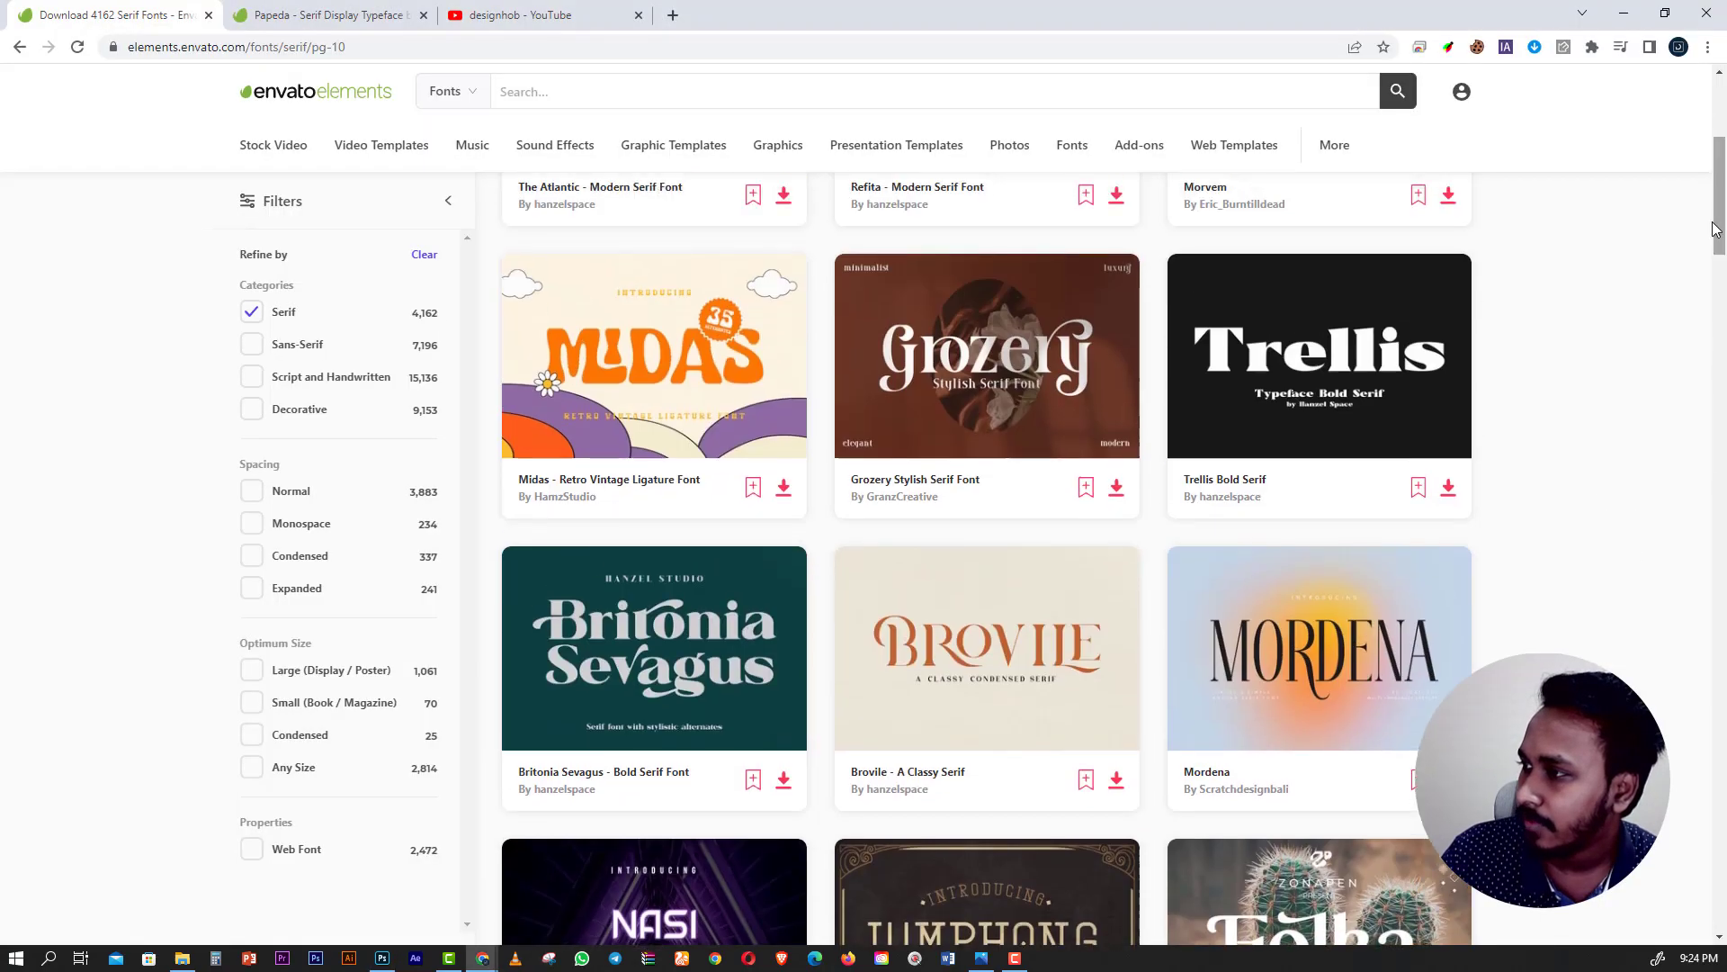
Open the Grozery, CLAMERON and Oranges font pages in new tabs.
right_click(1052, 333)
left_click(1053, 333)
scroll(1714, 306, "down", 7)
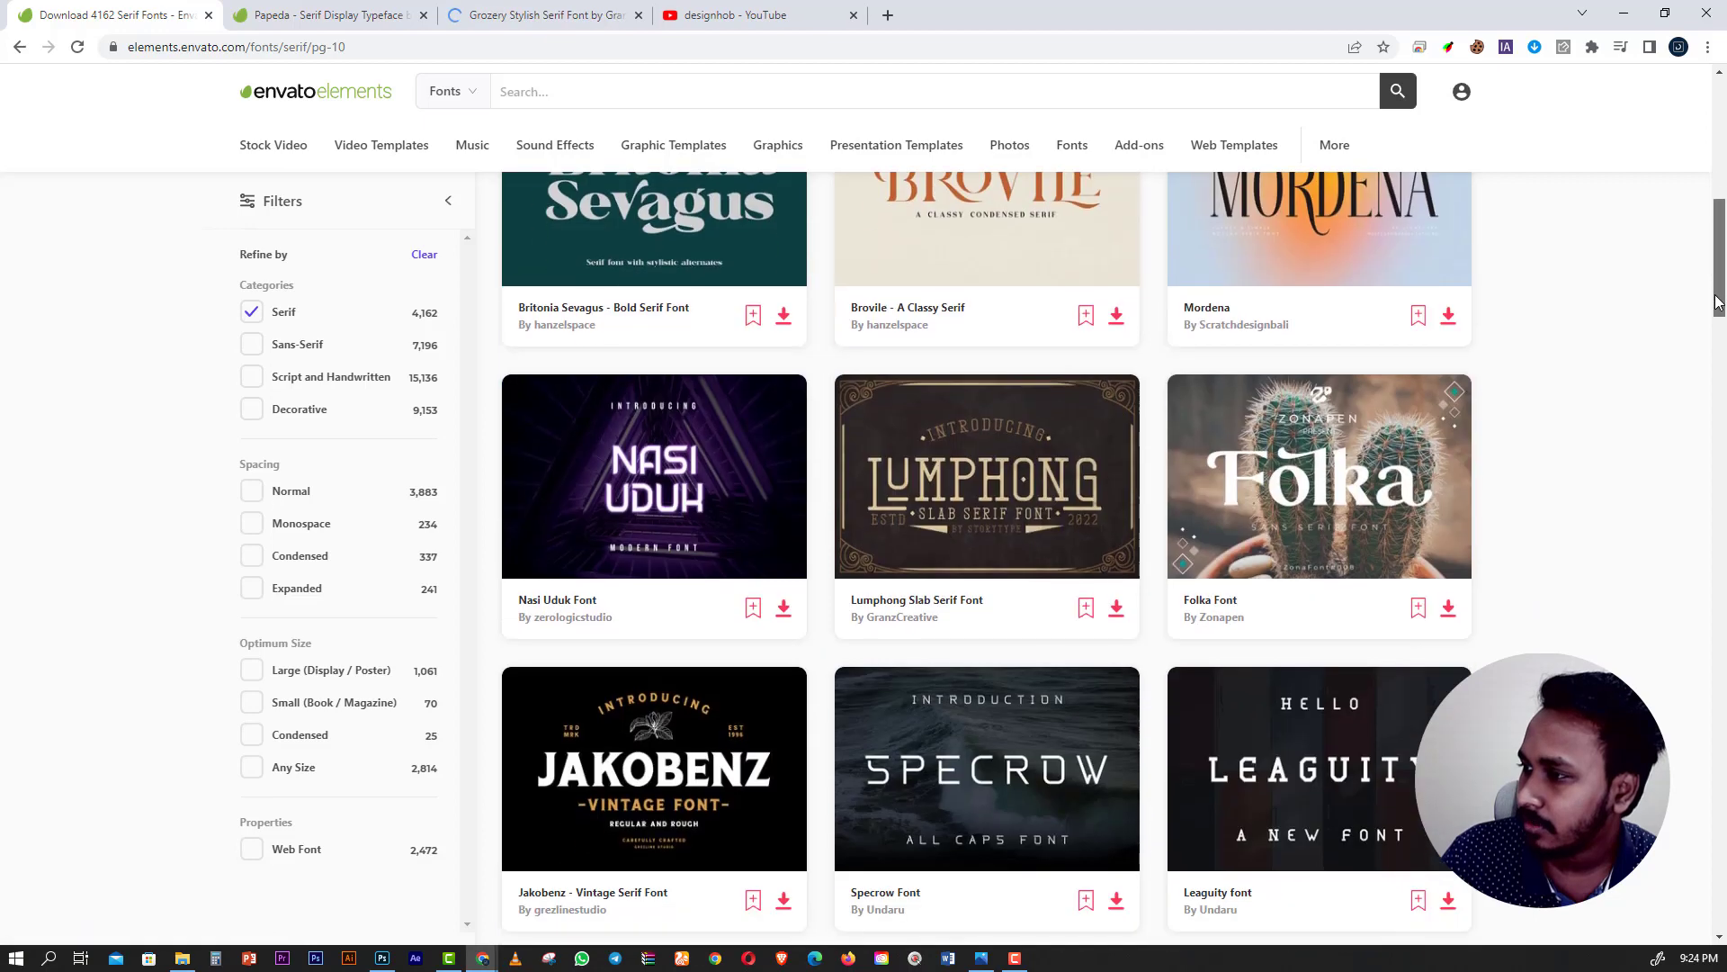
left_click_drag(1714, 331, 1691, 591)
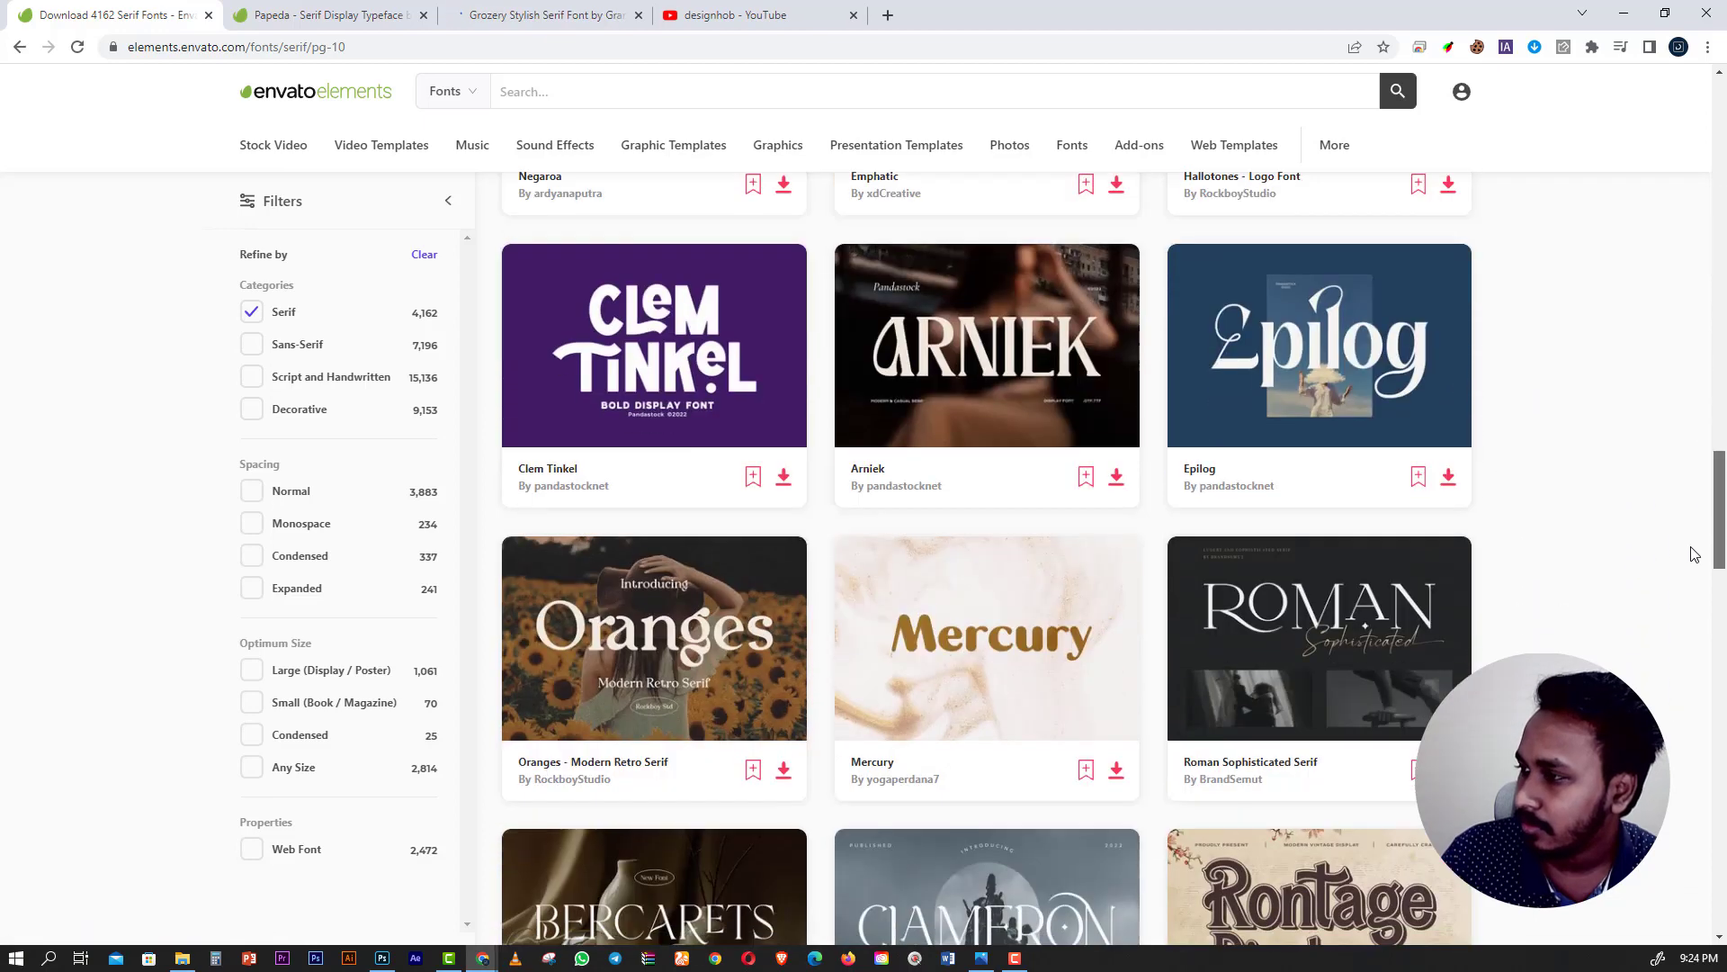
scroll(1691, 591, "down", 1)
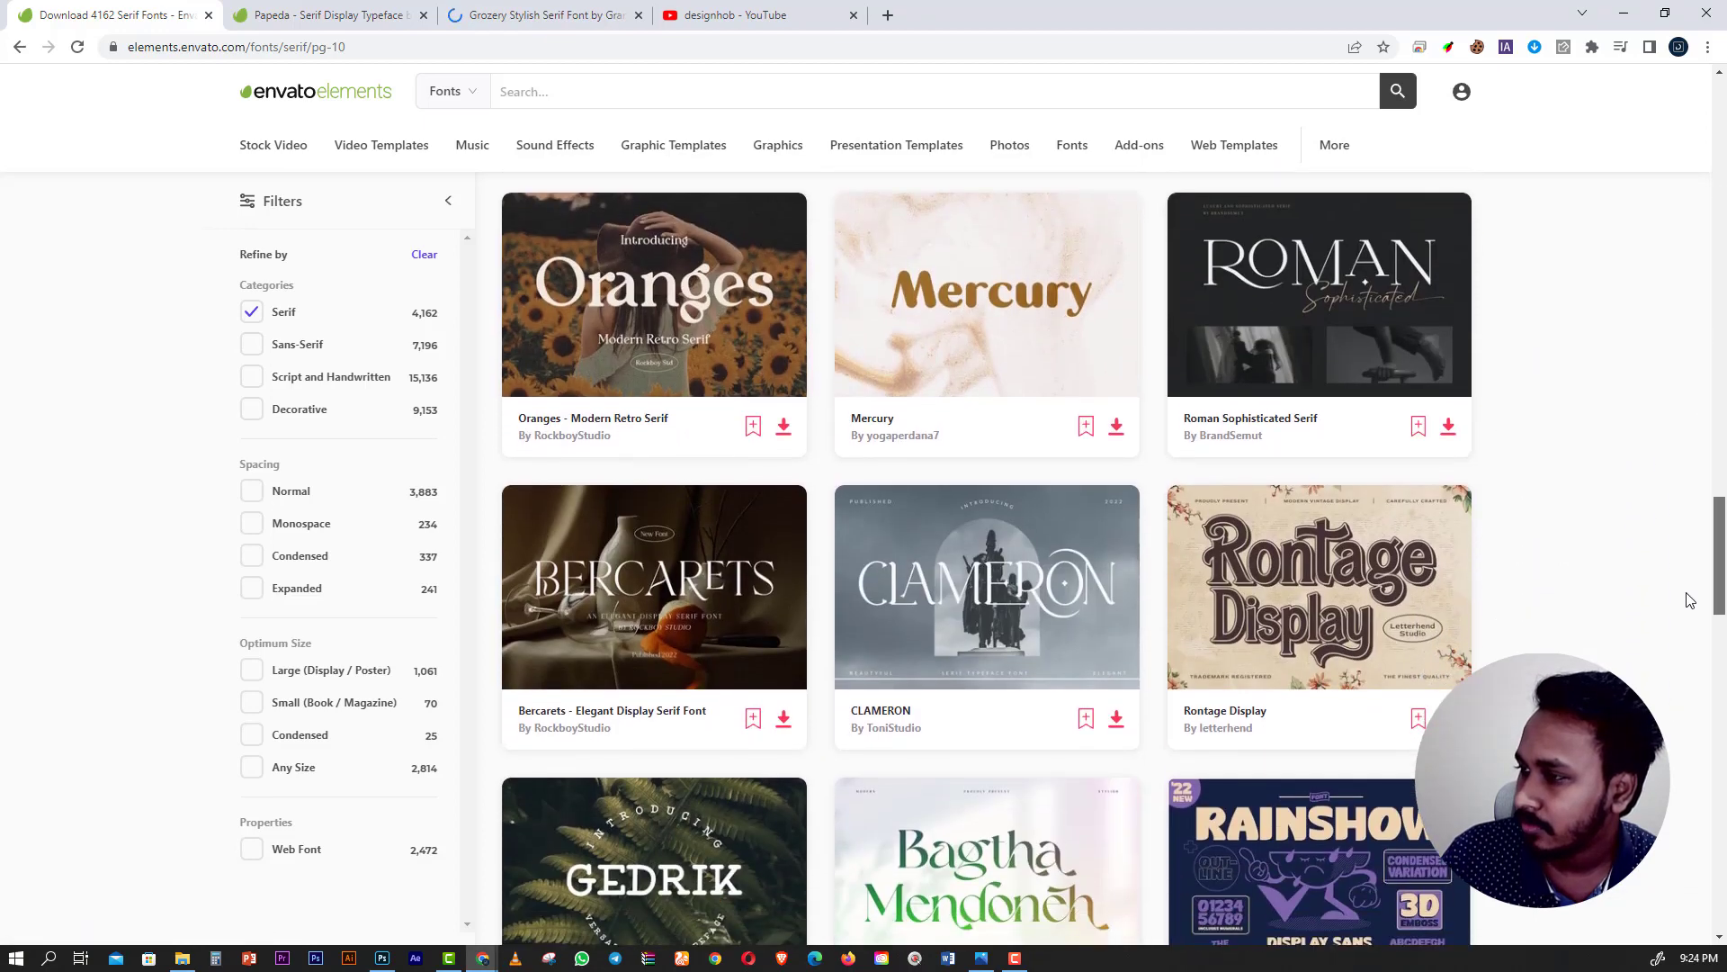
right_click(1100, 574)
left_click(1116, 587)
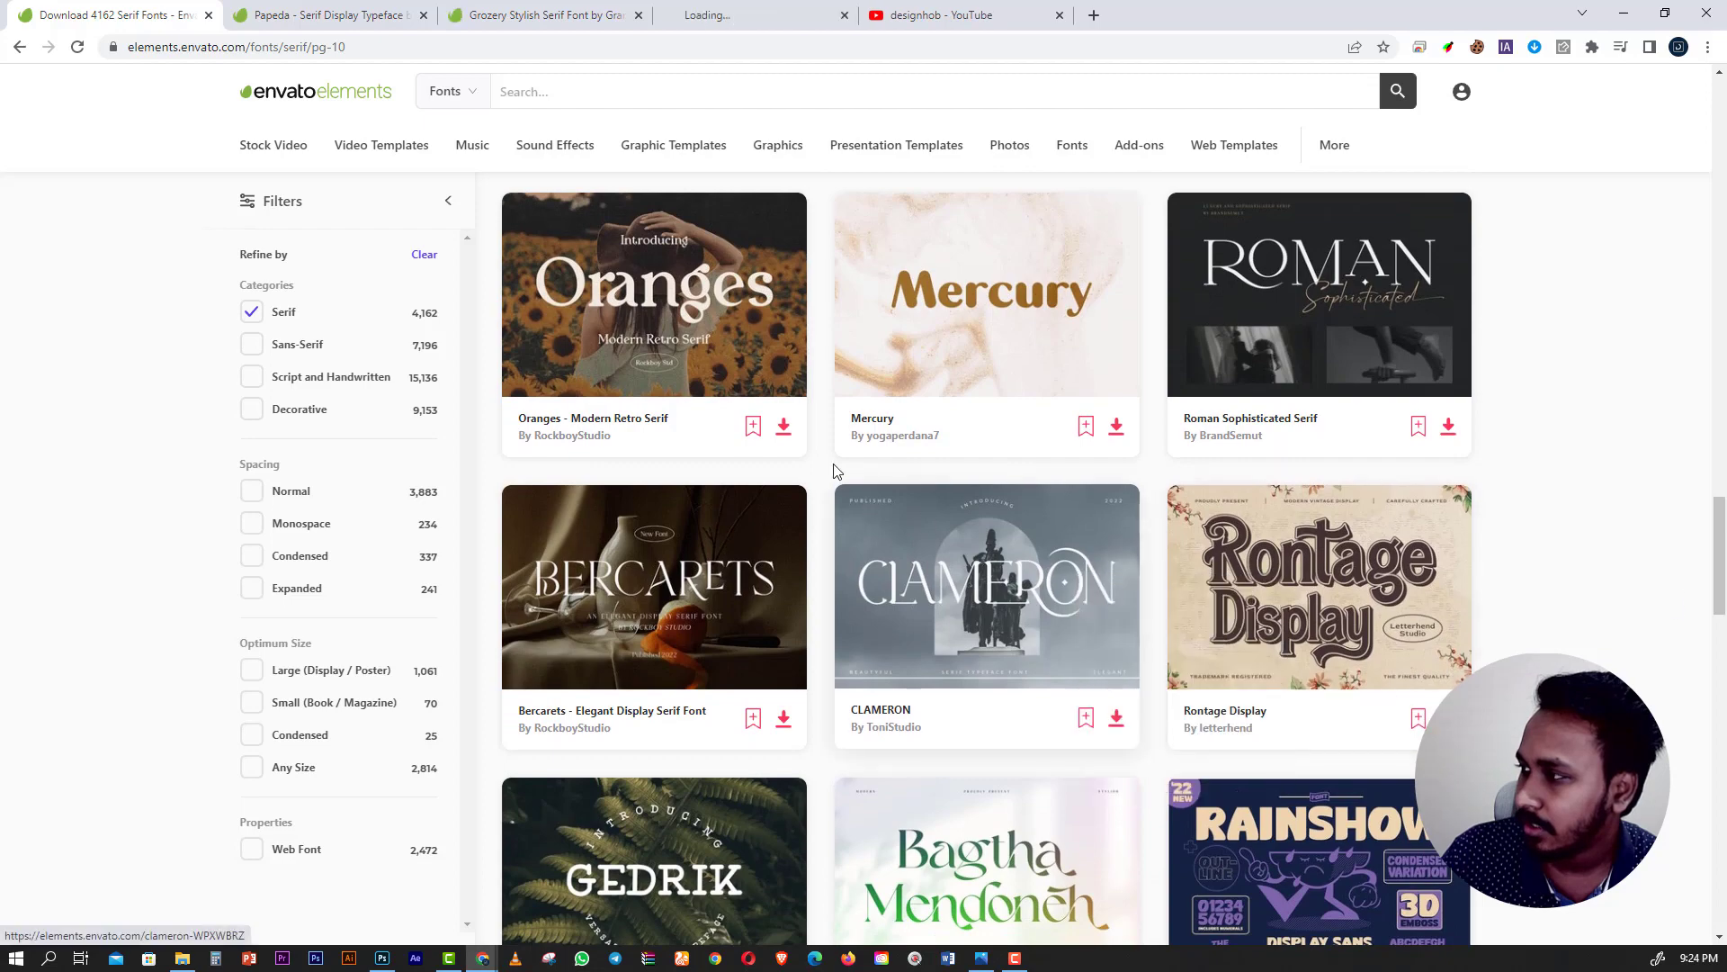
right_click(664, 340)
left_click(693, 351)
left_click_drag(1714, 494, 1720, 714)
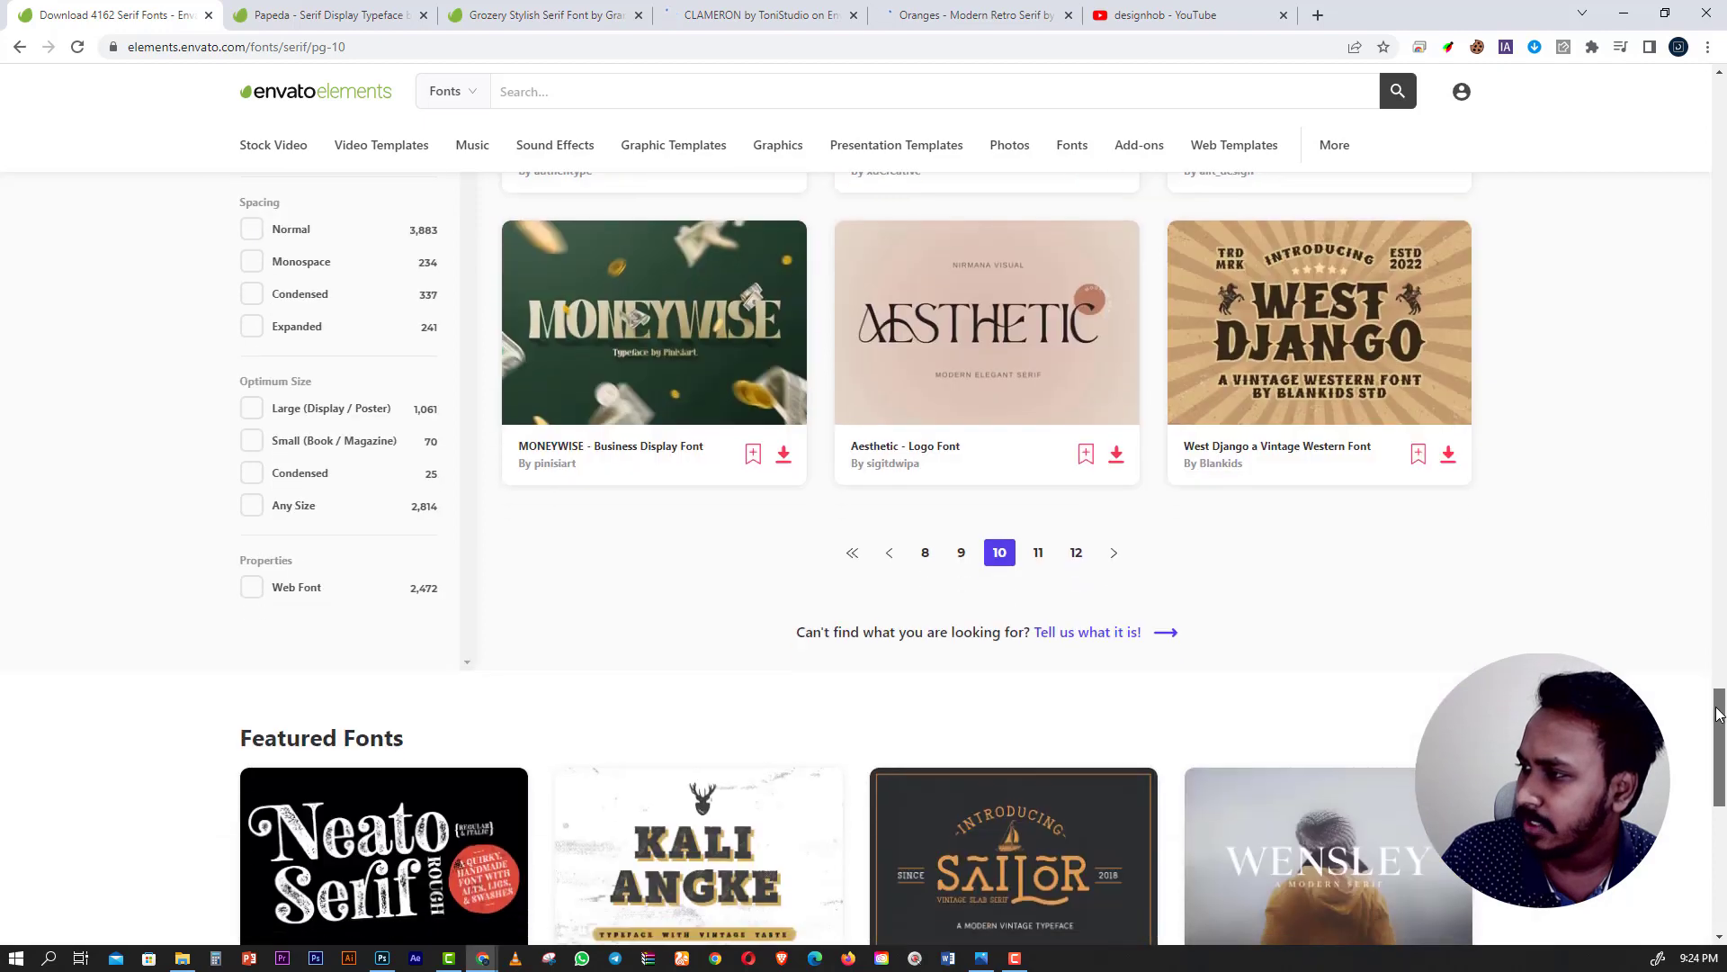
Go to page 11 of the serif font results and scroll through it.
left_click(1038, 553)
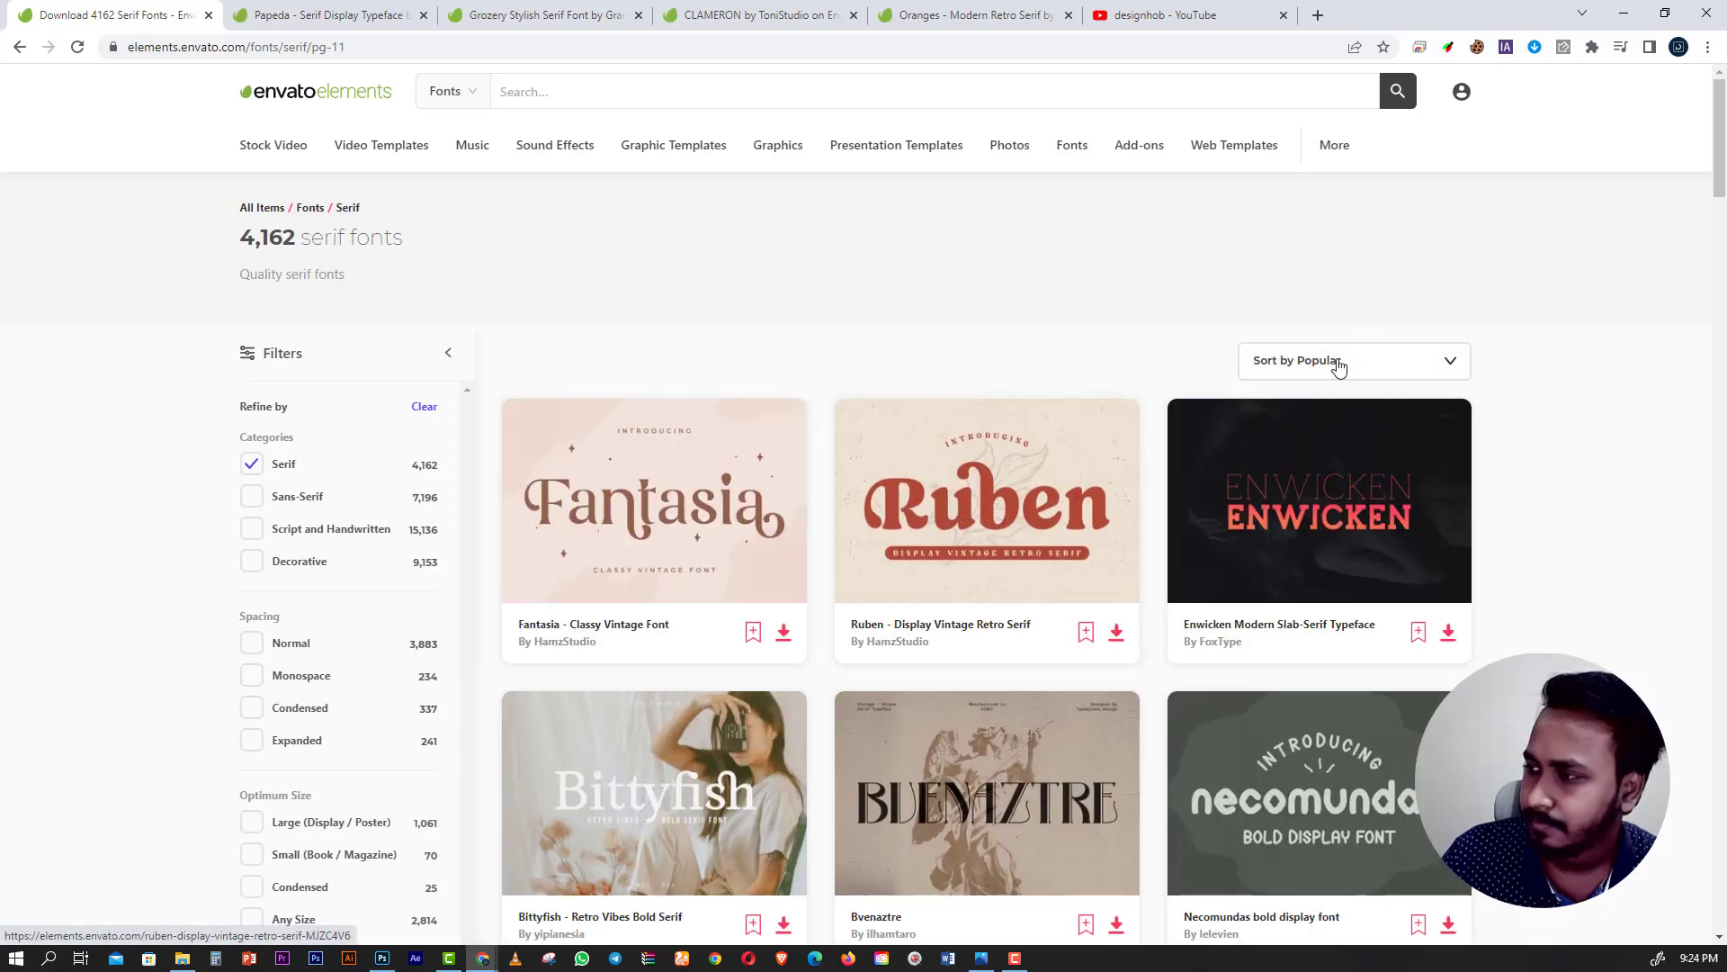
scroll(1022, 501, "down", 3)
scroll(1027, 501, "down", 4)
scroll(1026, 501, "down", 4)
scroll(1027, 501, "down", 10)
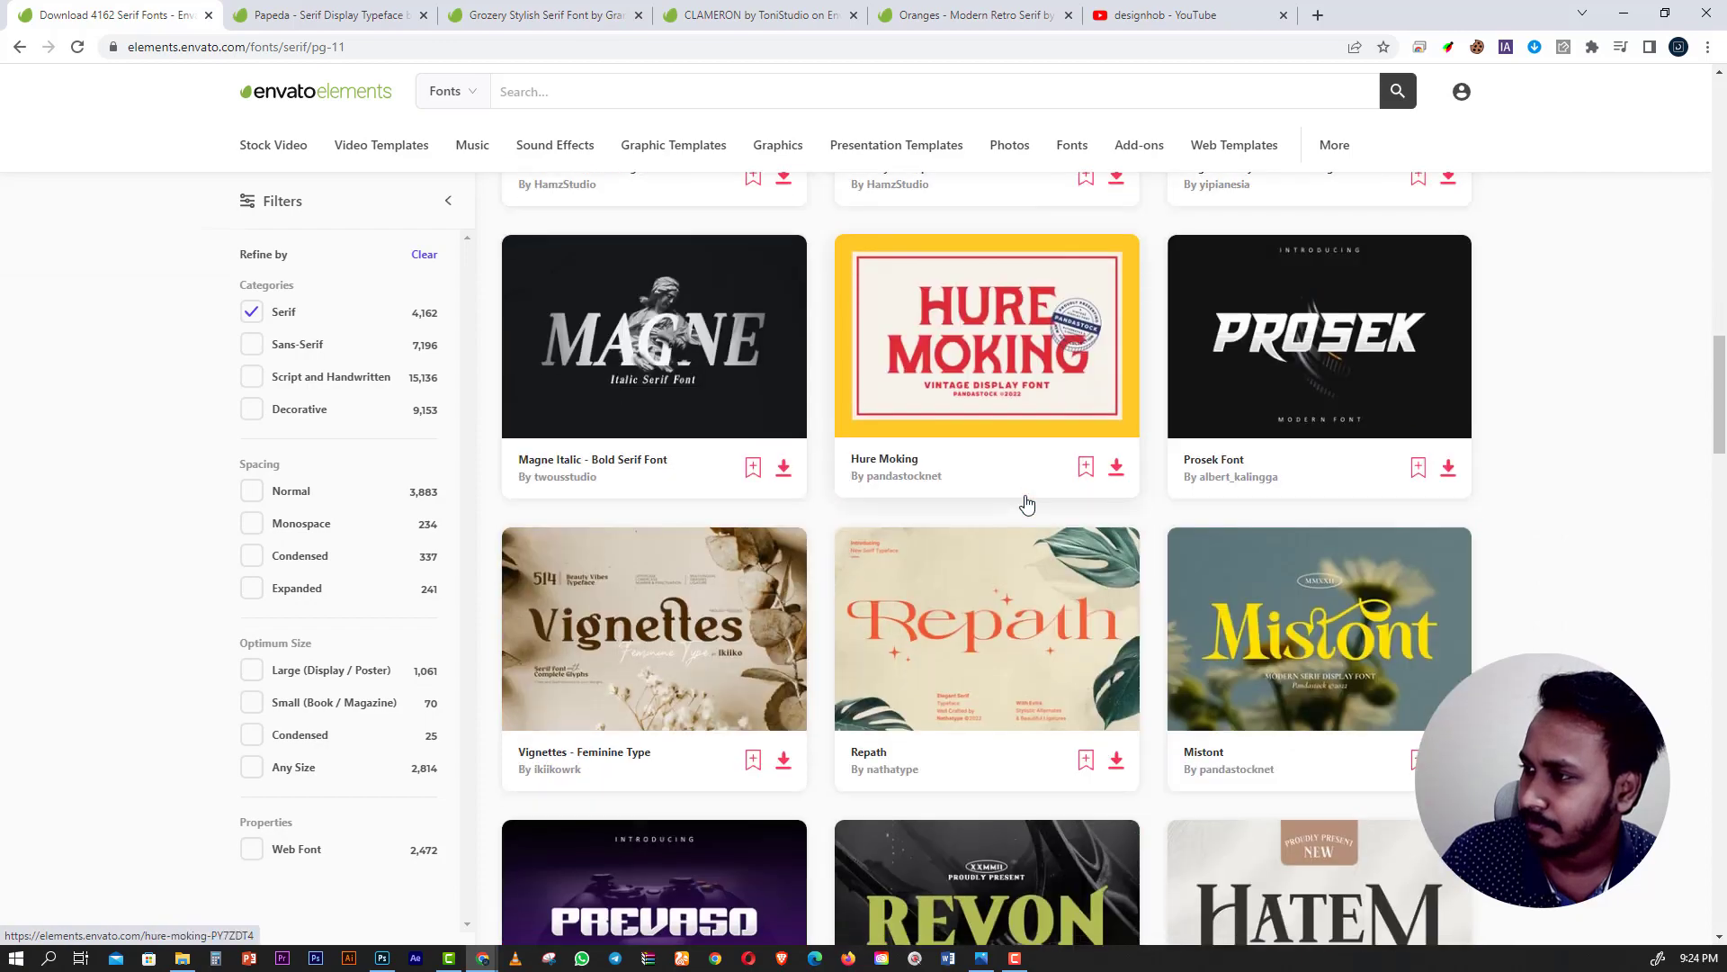
scroll(1027, 502, "down", 8)
scroll(1026, 501, "down", 10)
scroll(1026, 501, "down", 8)
scroll(1026, 501, "down", 8)
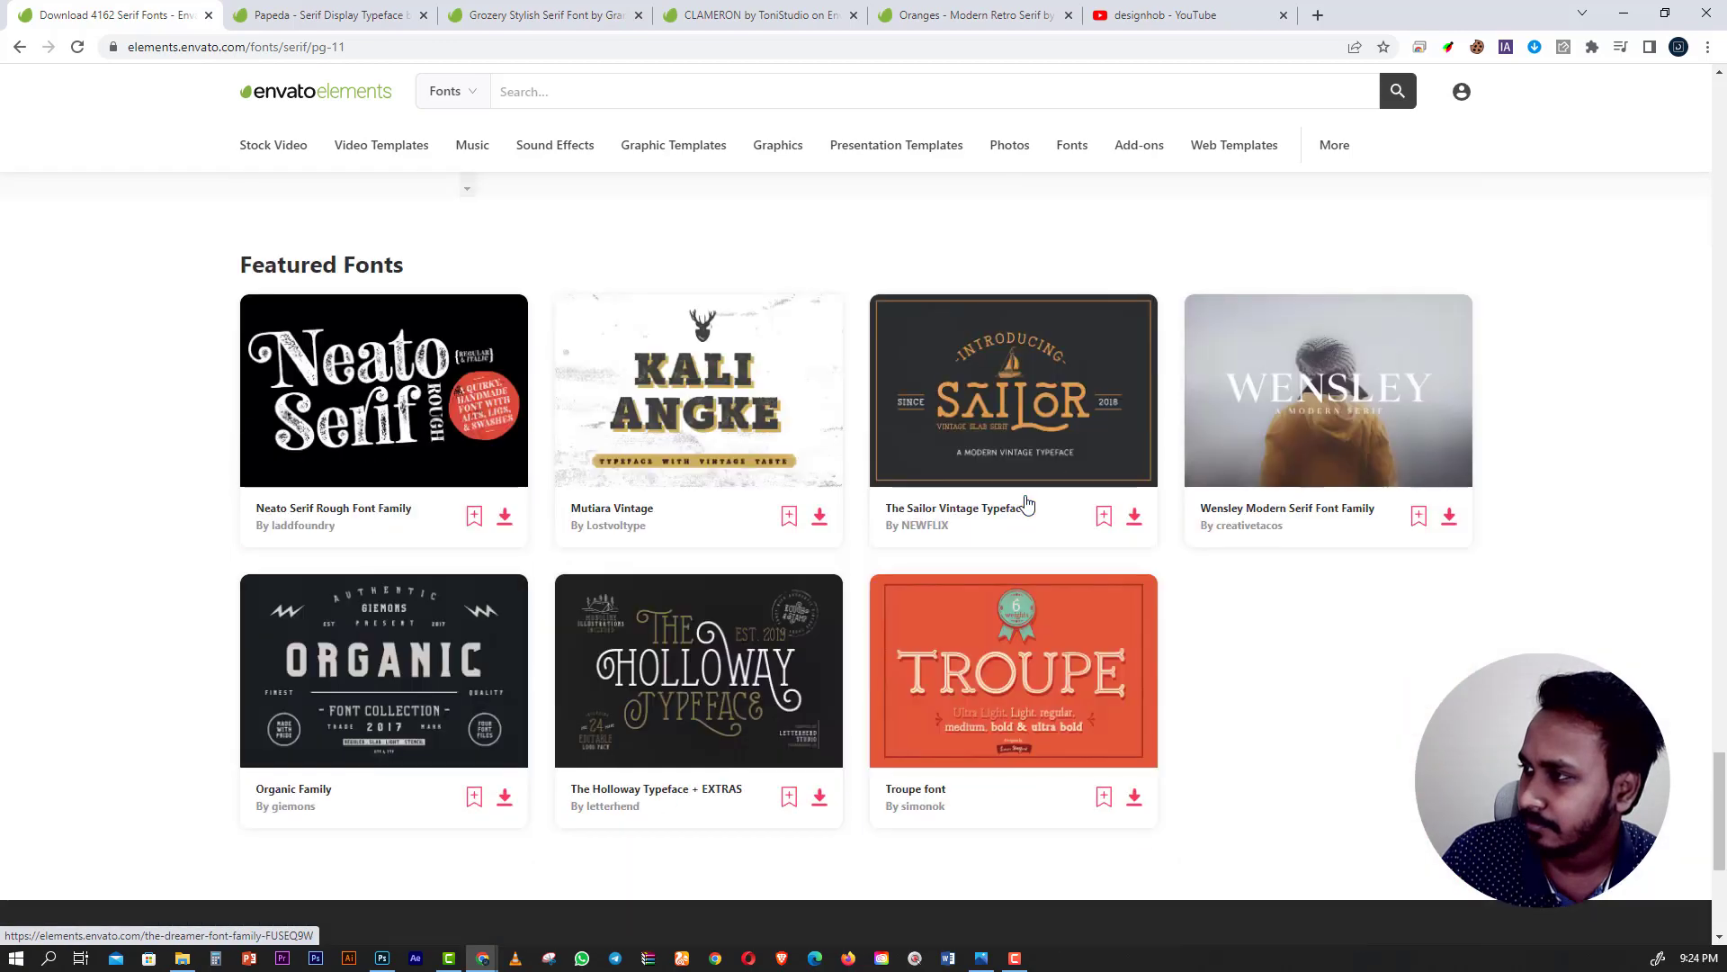
scroll(1027, 501, "up", 5)
scroll(1027, 501, "up", 3)
scroll(1027, 502, "down", 10)
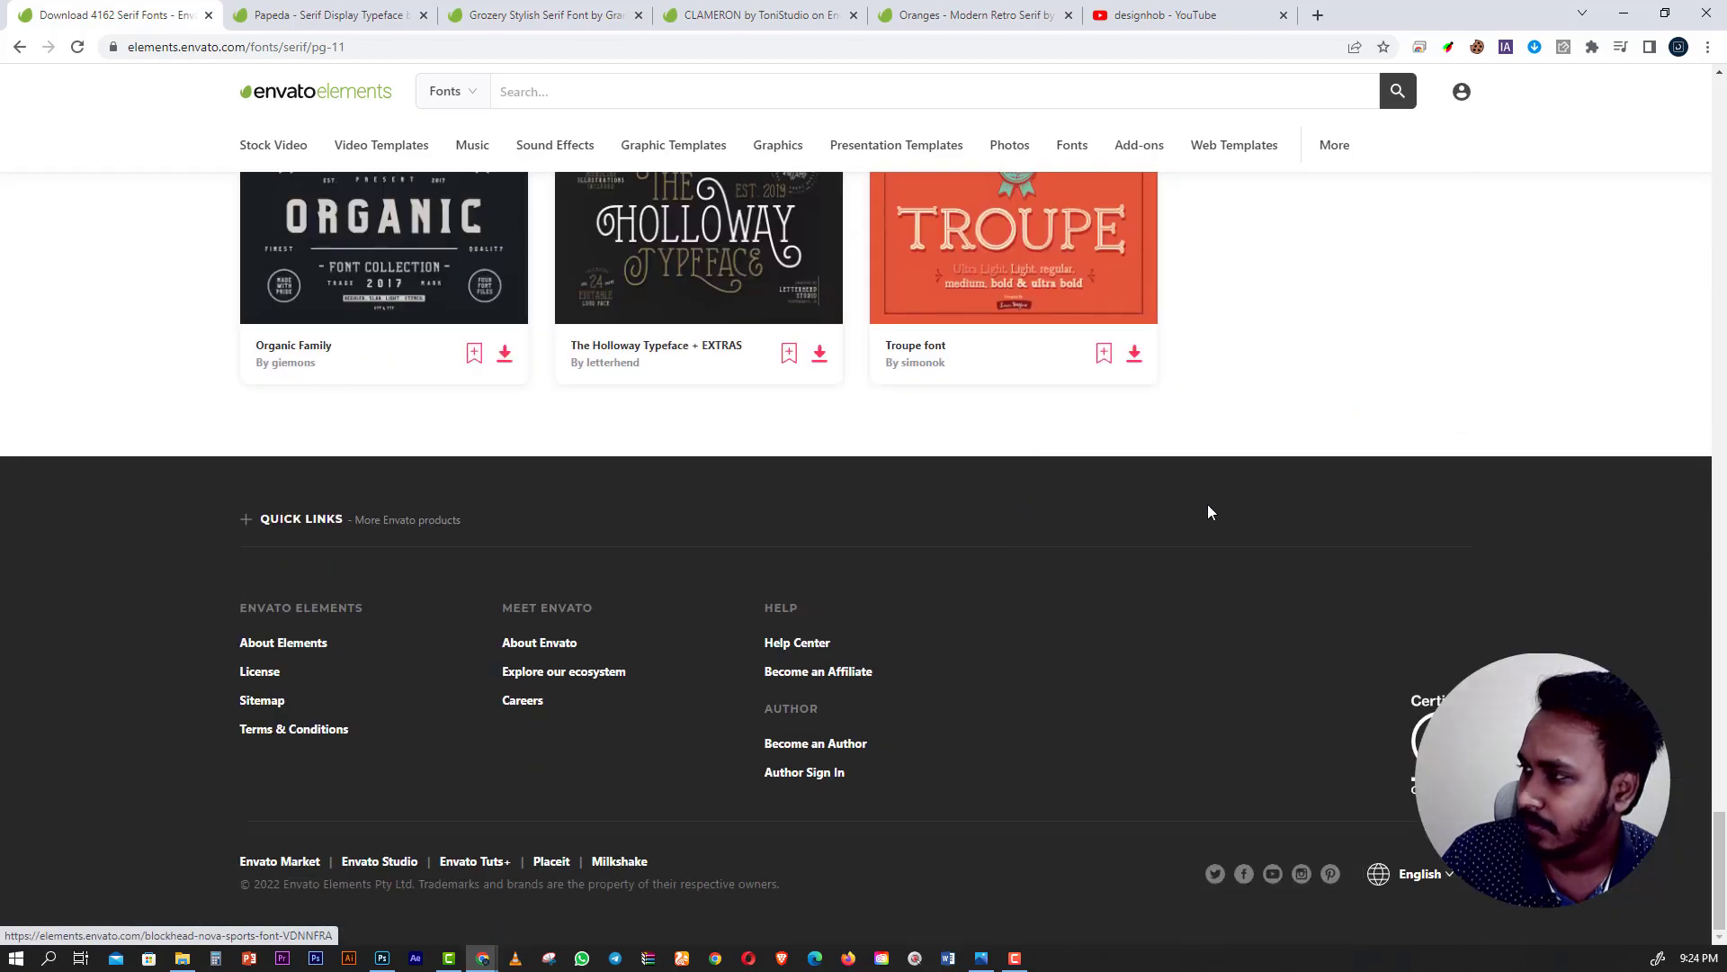
scroll(1207, 504, "up", 5)
Open the Wensley Modern Serif font page in a new tab.
right_click(1323, 419)
left_click(1343, 427)
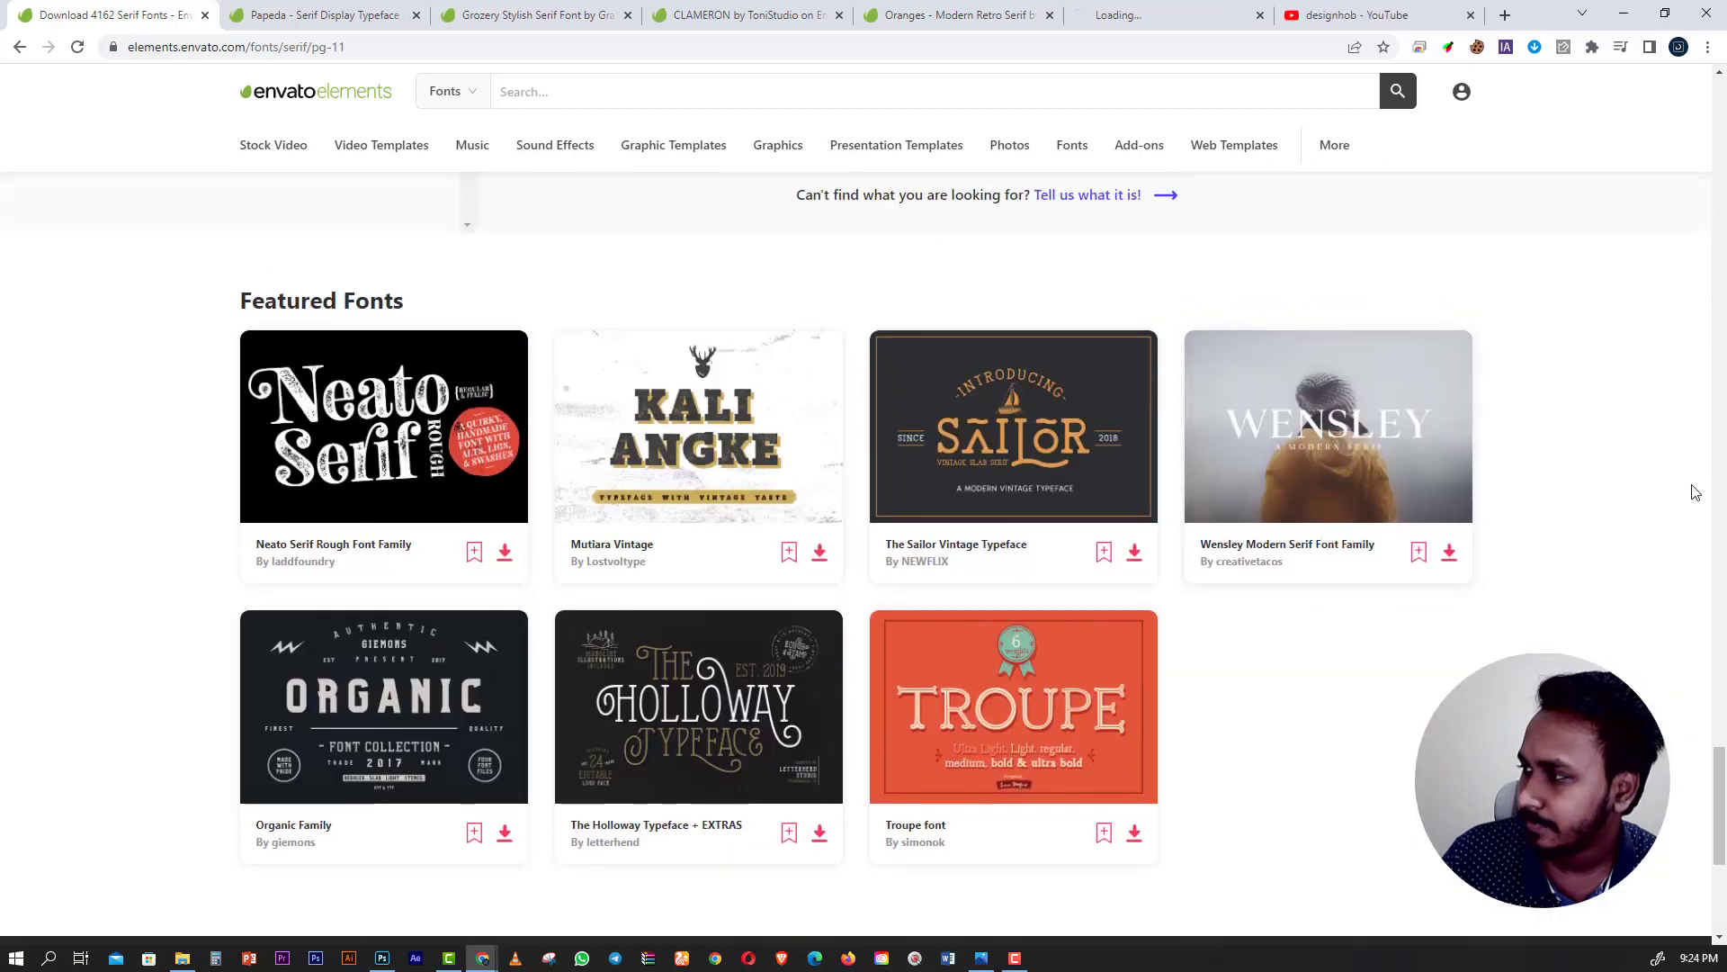
scroll(1097, 872, "up", 8)
scroll(1098, 871, "down", 1)
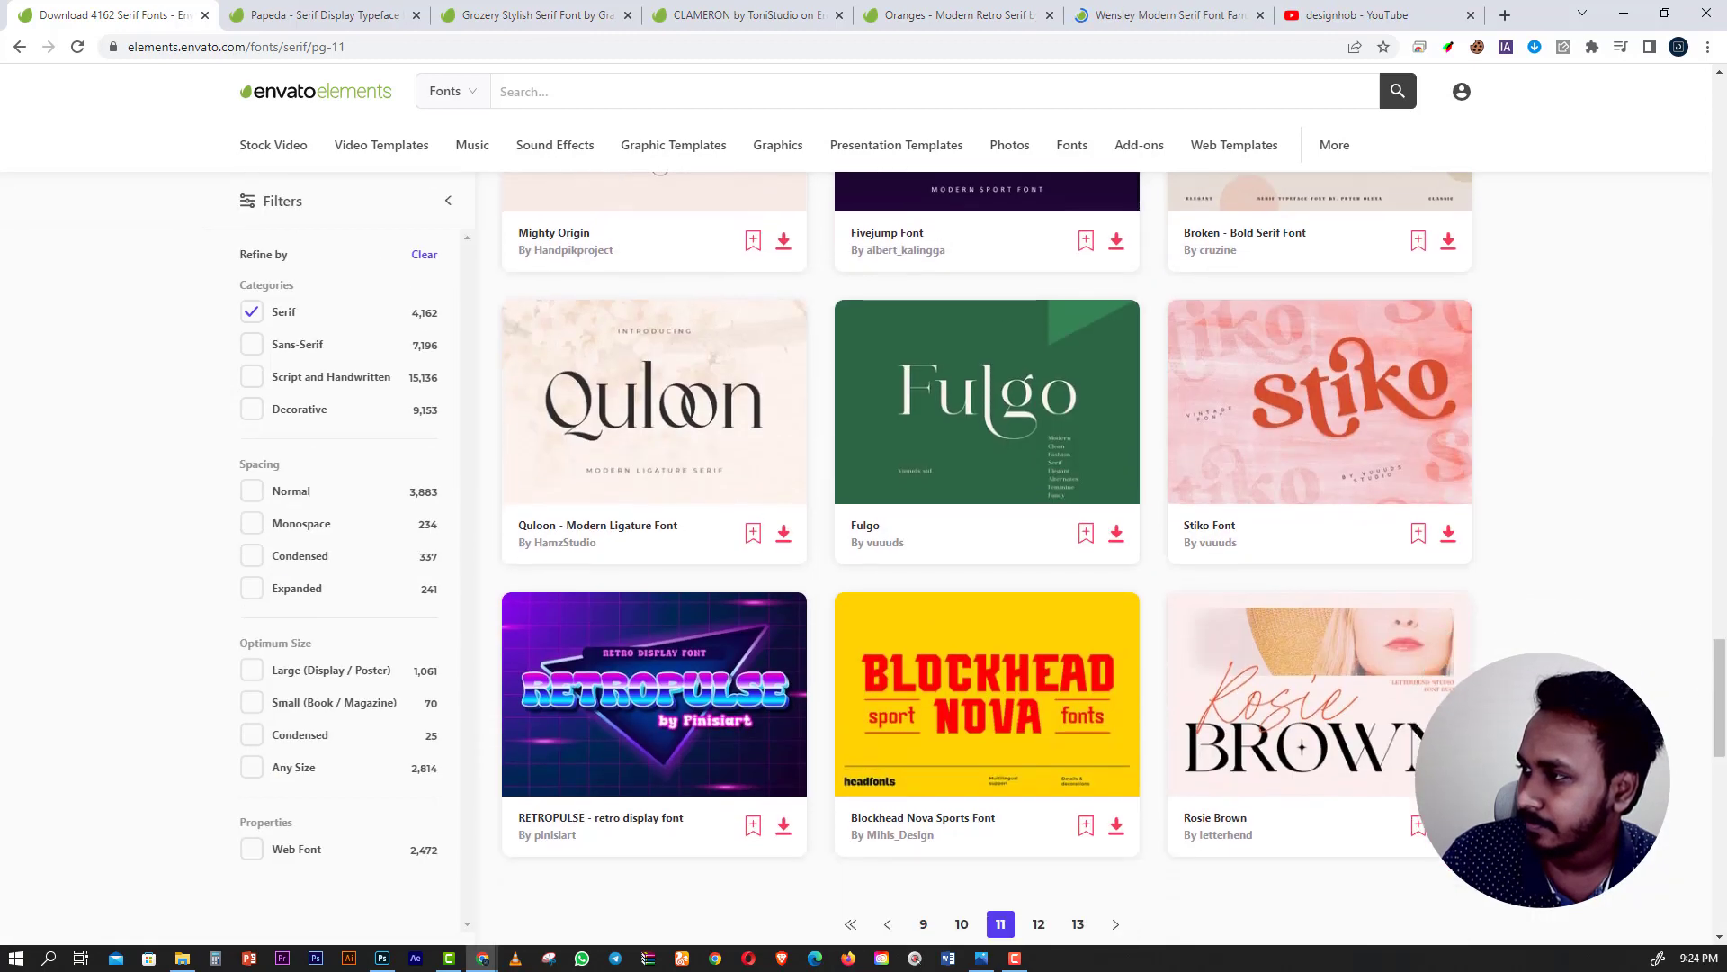
Open the Fulgo font page in its own tab and look through it.
middle_click(920, 381)
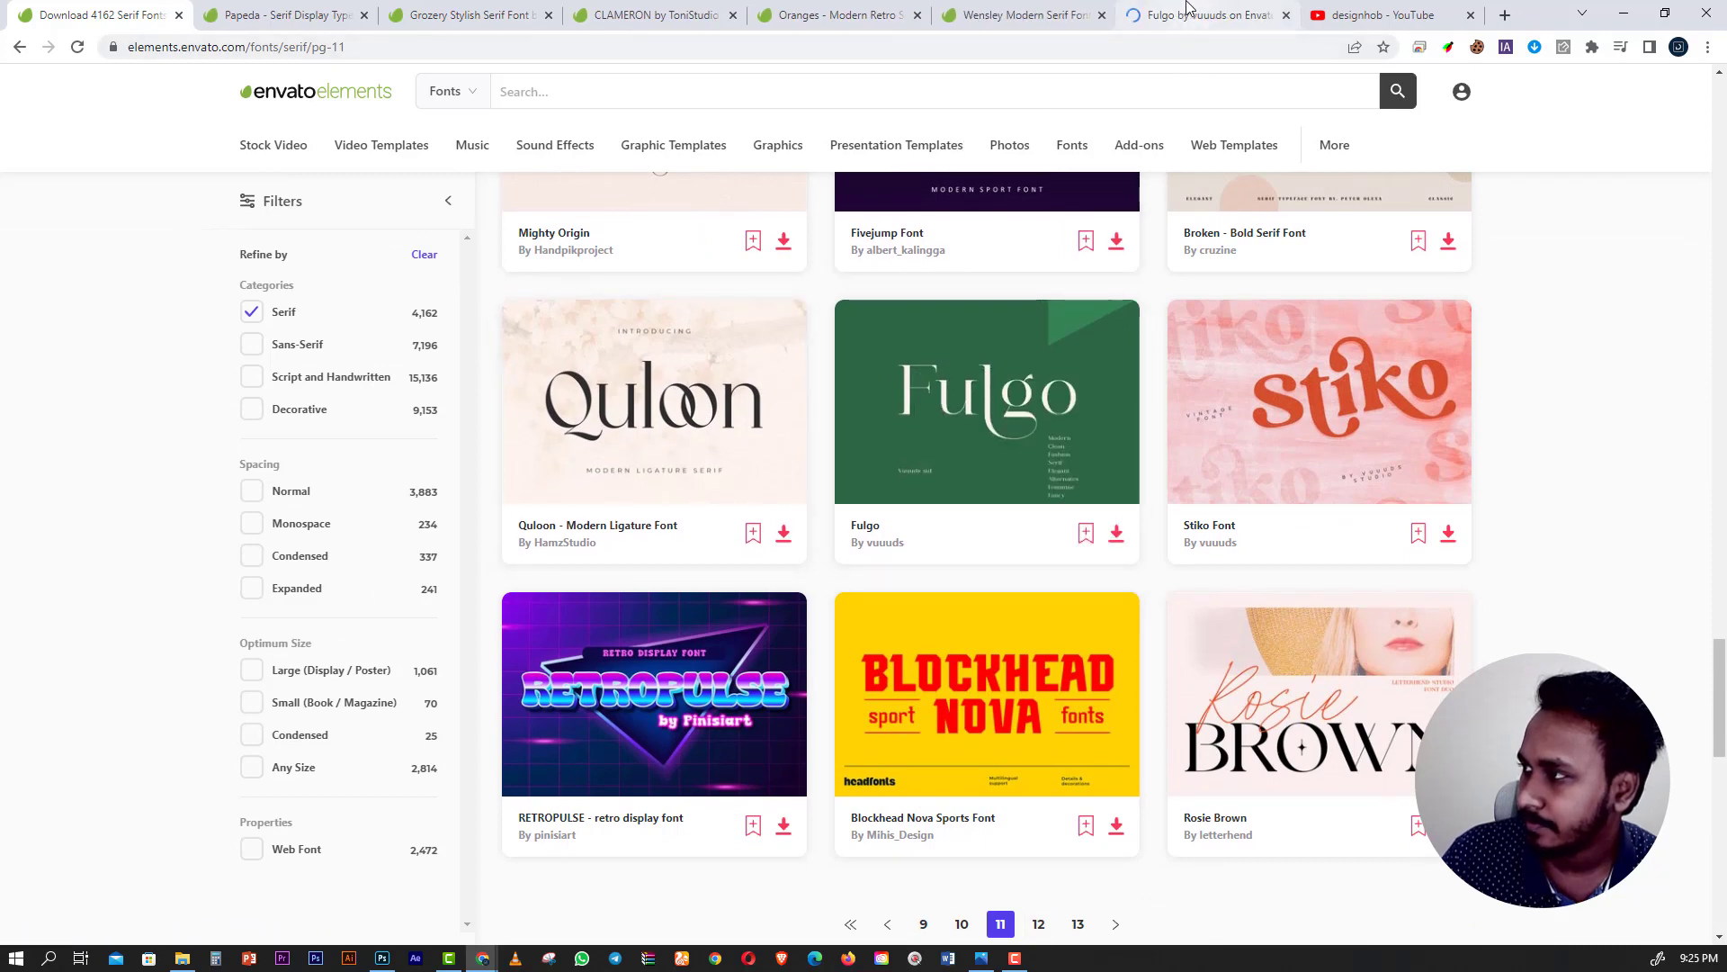
left_click(1192, 14)
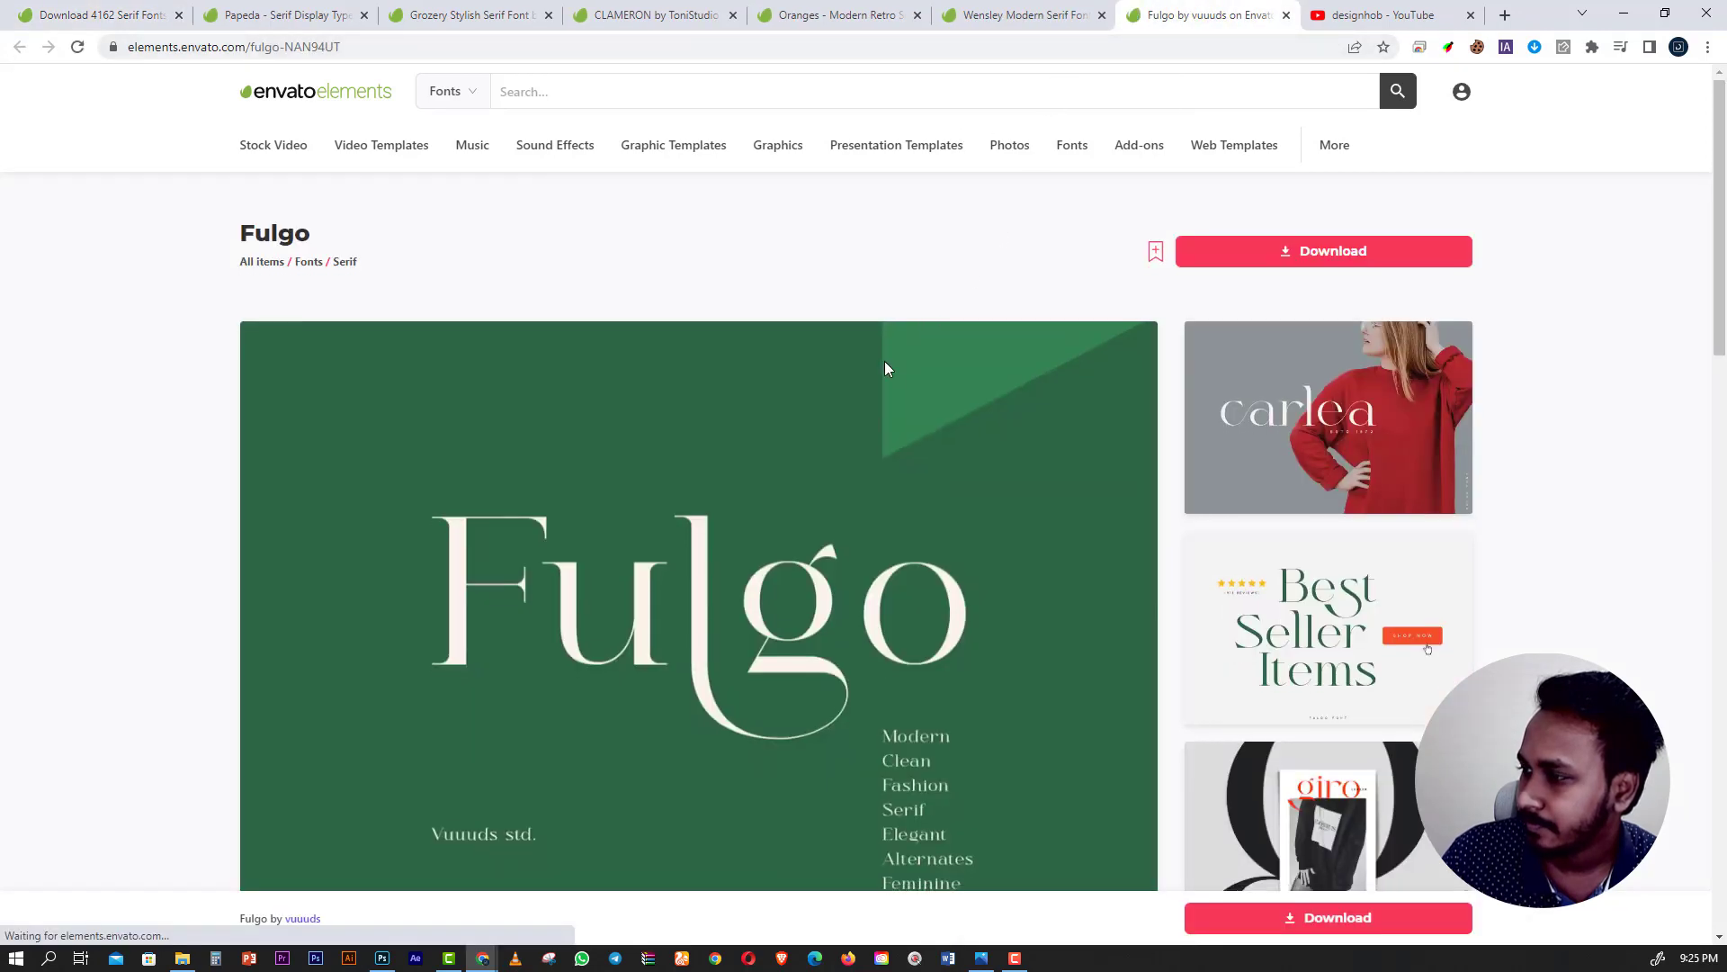
scroll(886, 367, "down", 5)
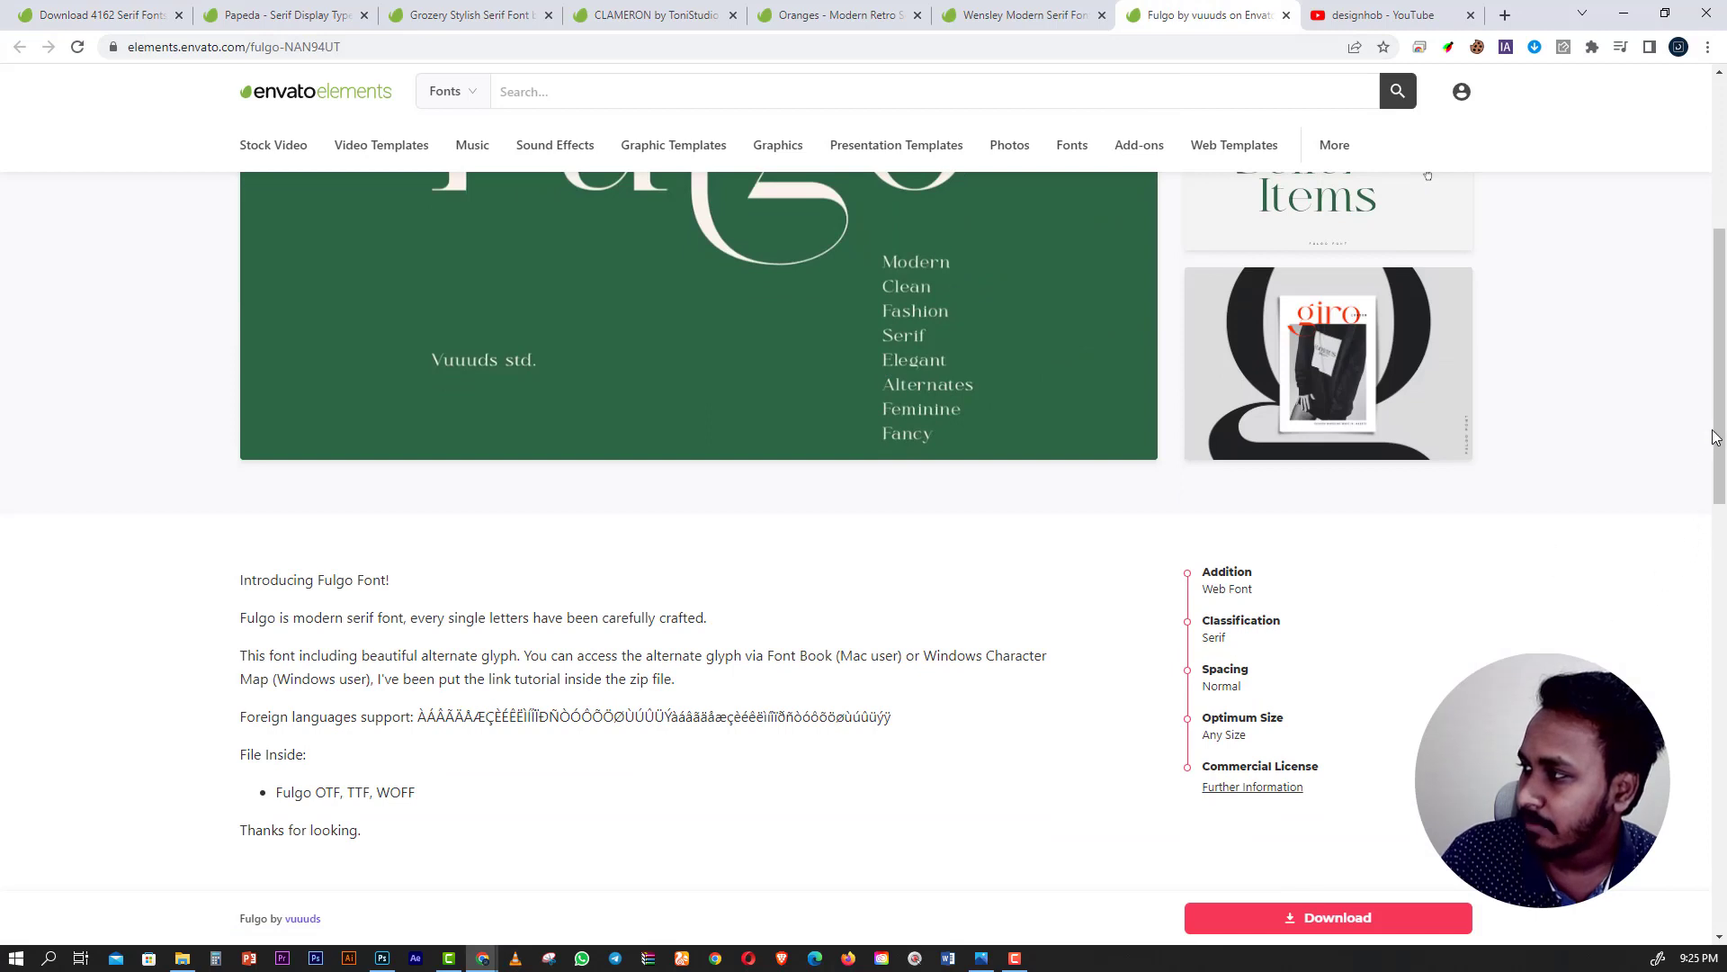
left_click_drag(1716, 438, 1715, 351)
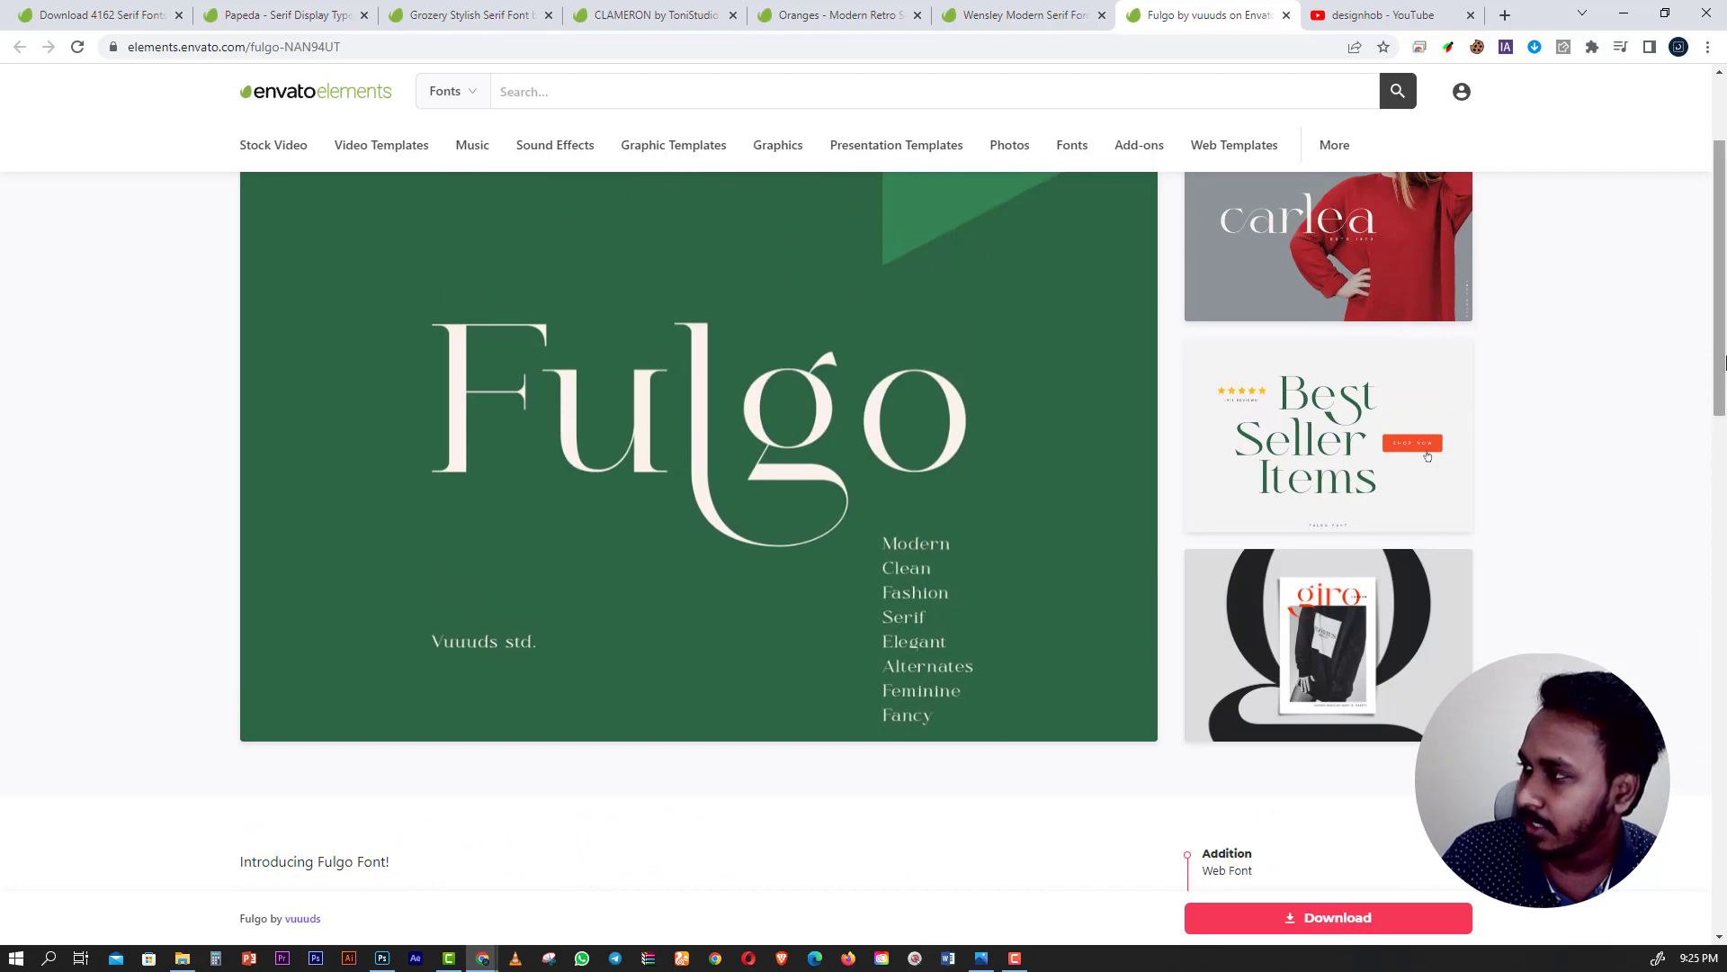
scroll(1725, 360, "up", 1)
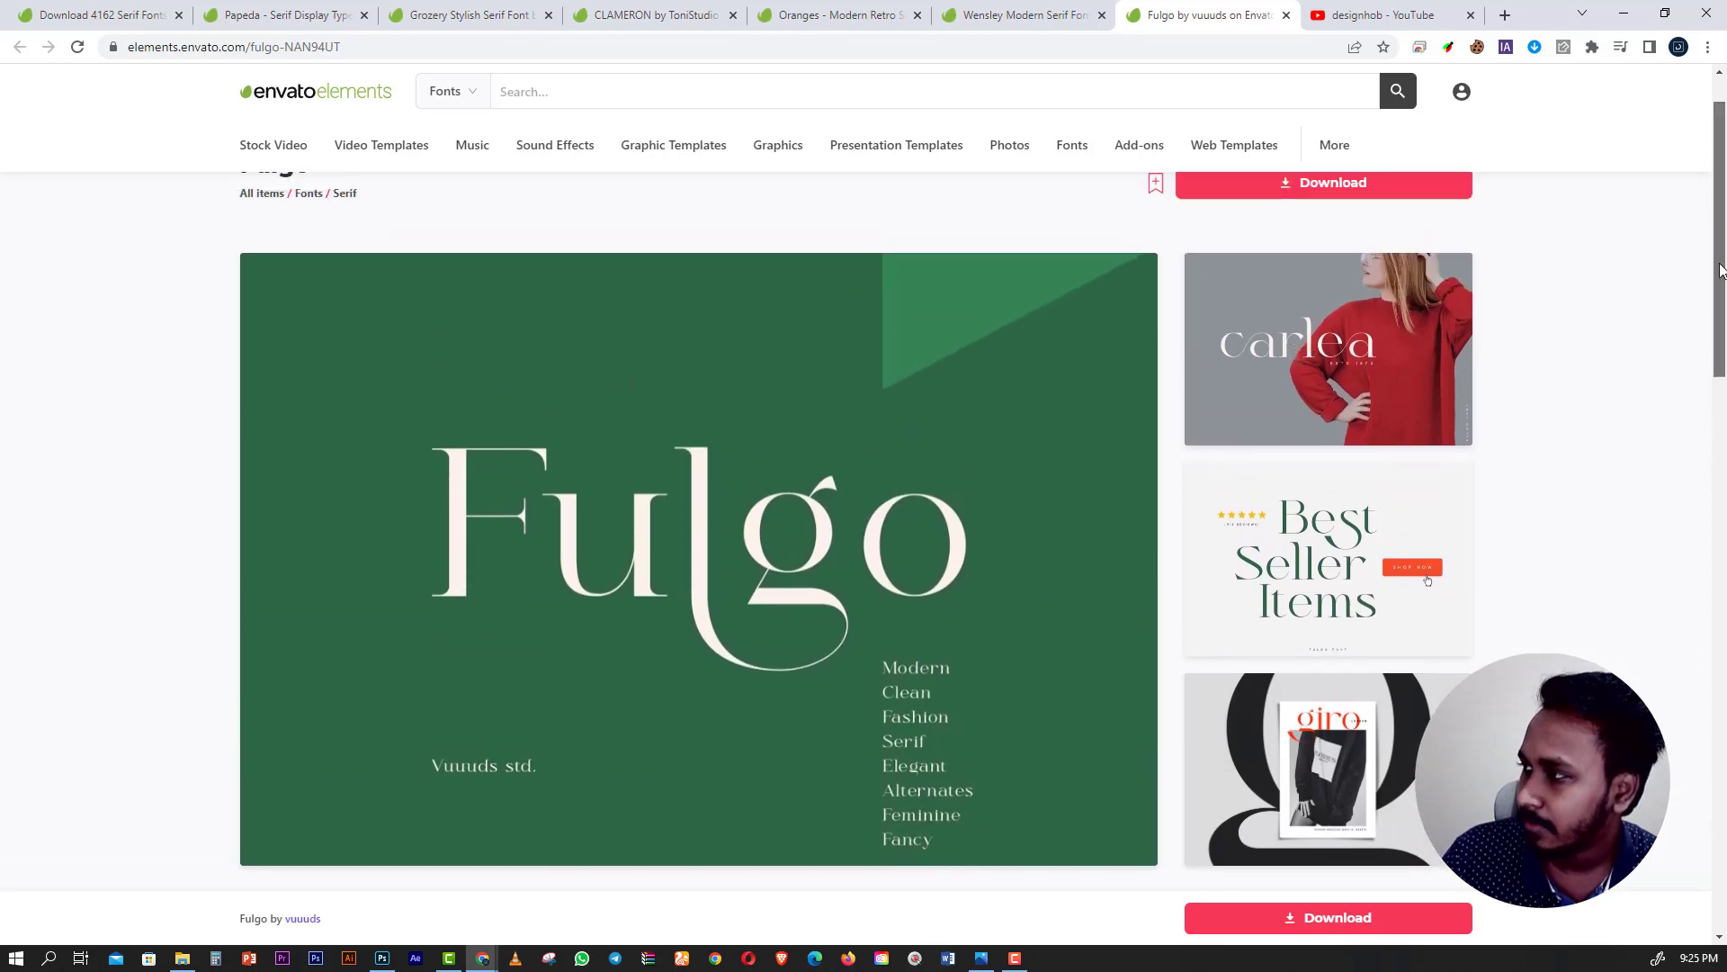
scroll(981, 486, "up", 1)
scroll(981, 486, "down", 4)
Switch to the Wensley tab and scroll down to More from creativetacos.
left_click(1018, 7)
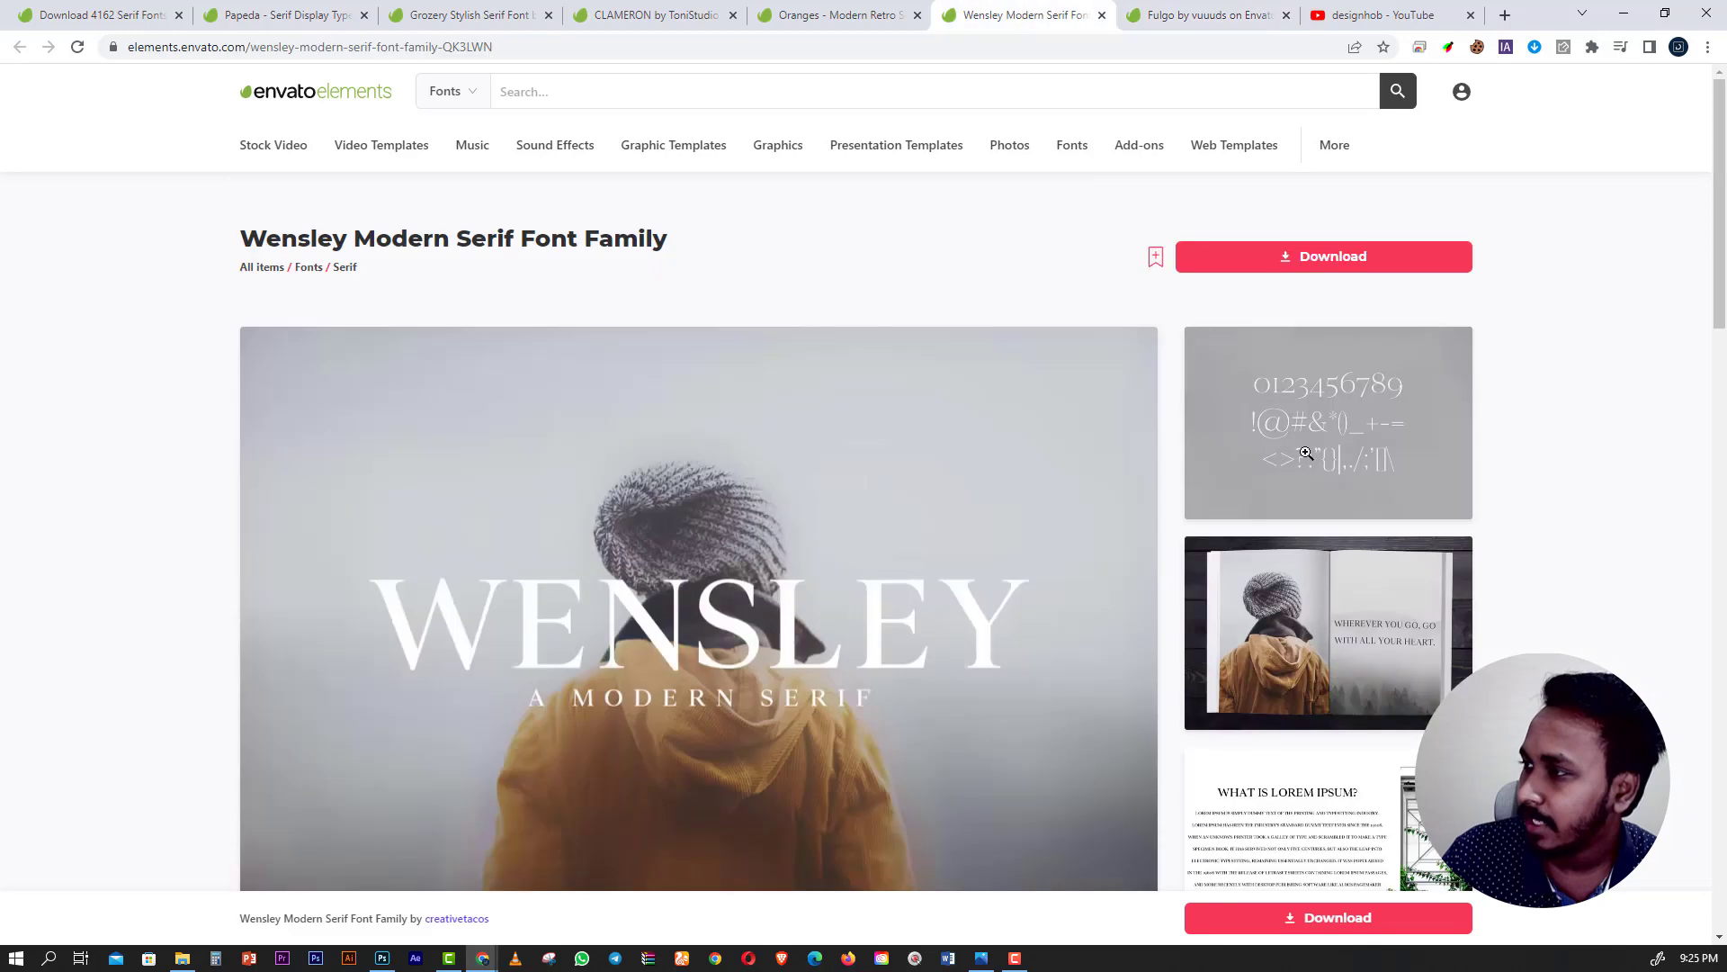
scroll(1319, 640, "down", 5)
scroll(1334, 630, "down", 10)
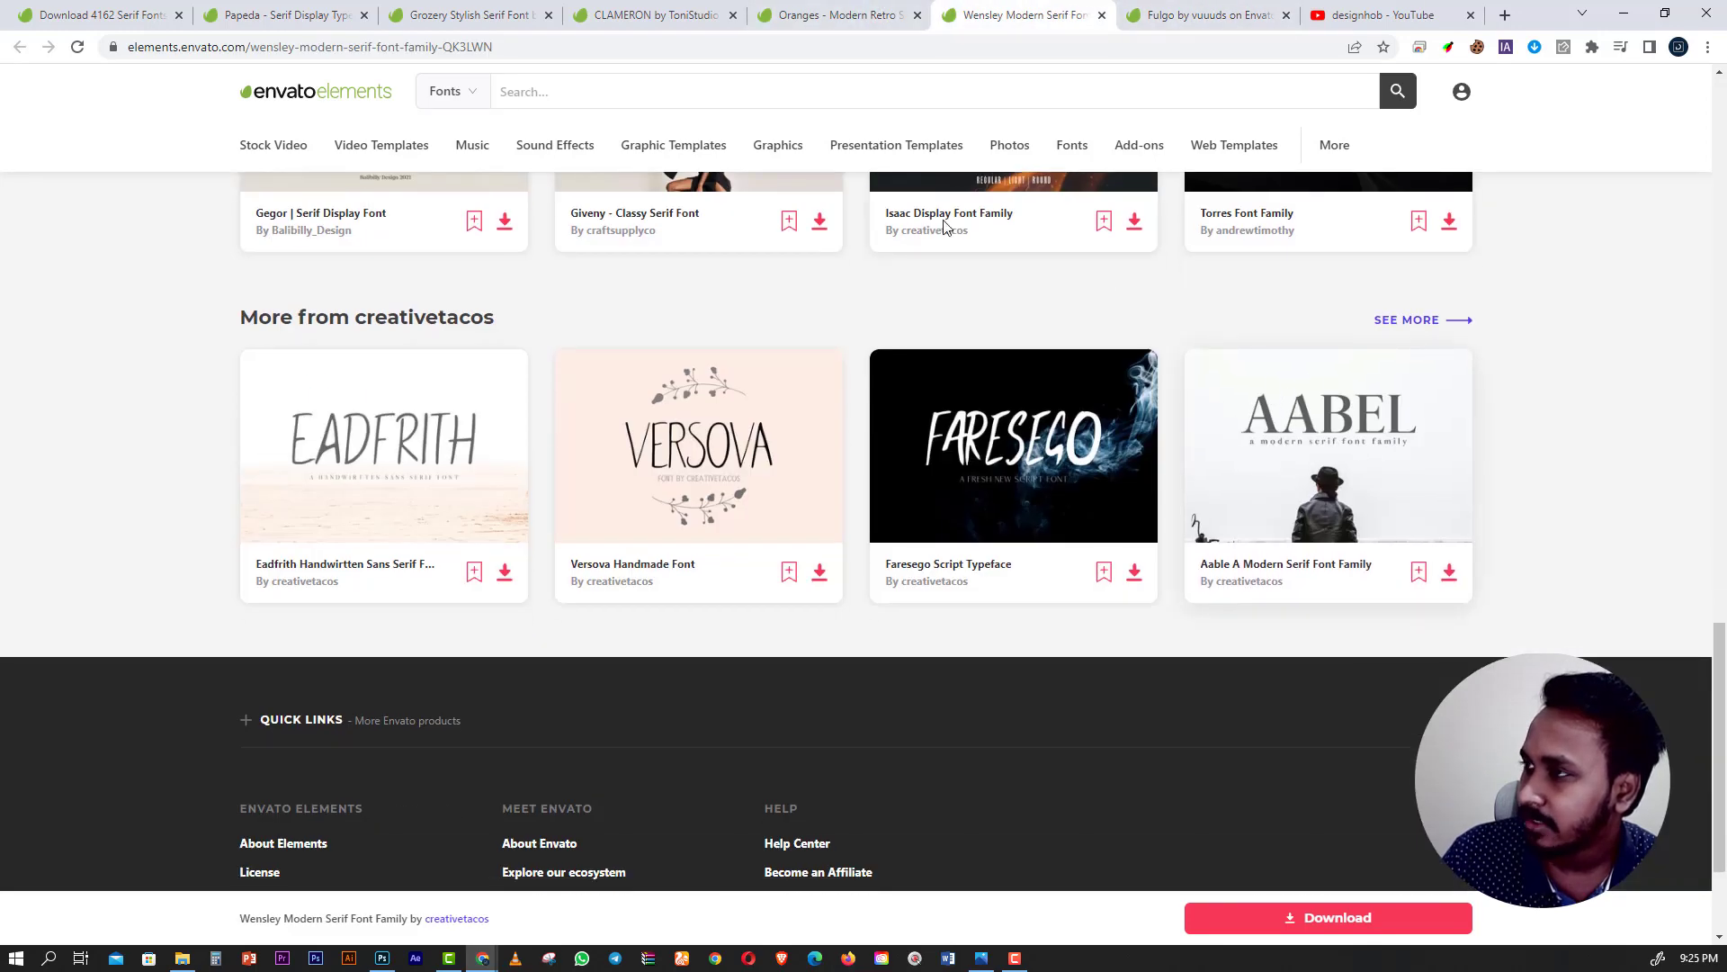
Review the Oranges - Modern Retro Serif font page in its tab.
left_click(832, 18)
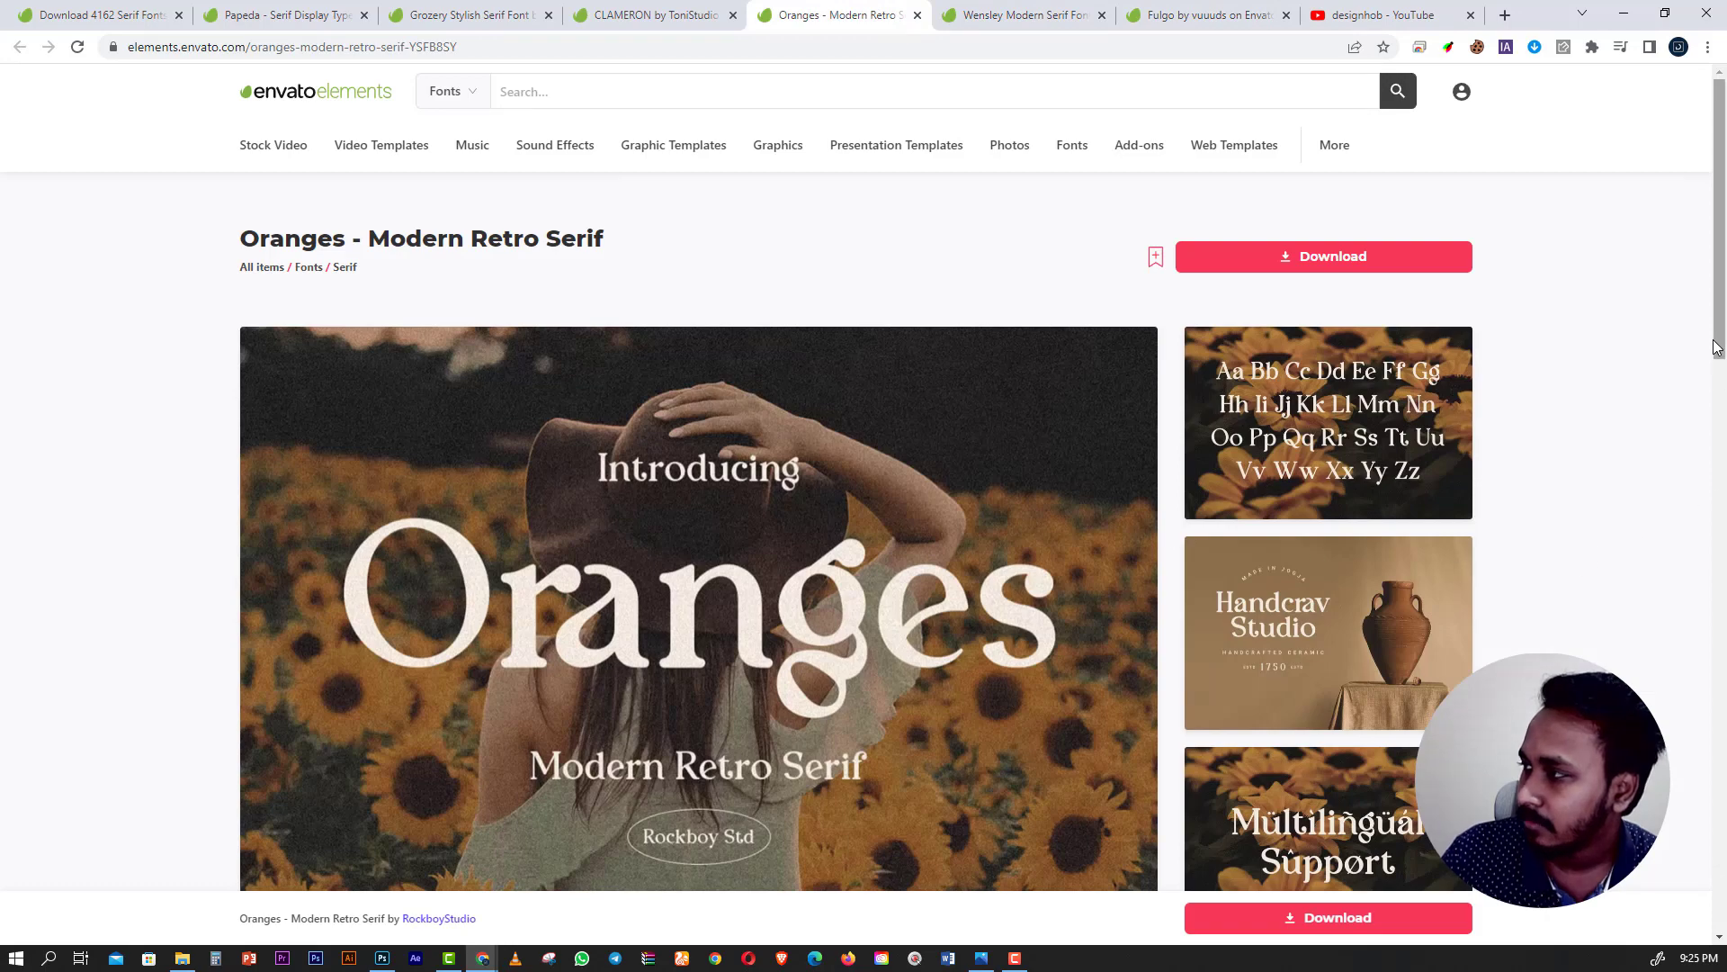
left_click_drag(1720, 335, 1713, 752)
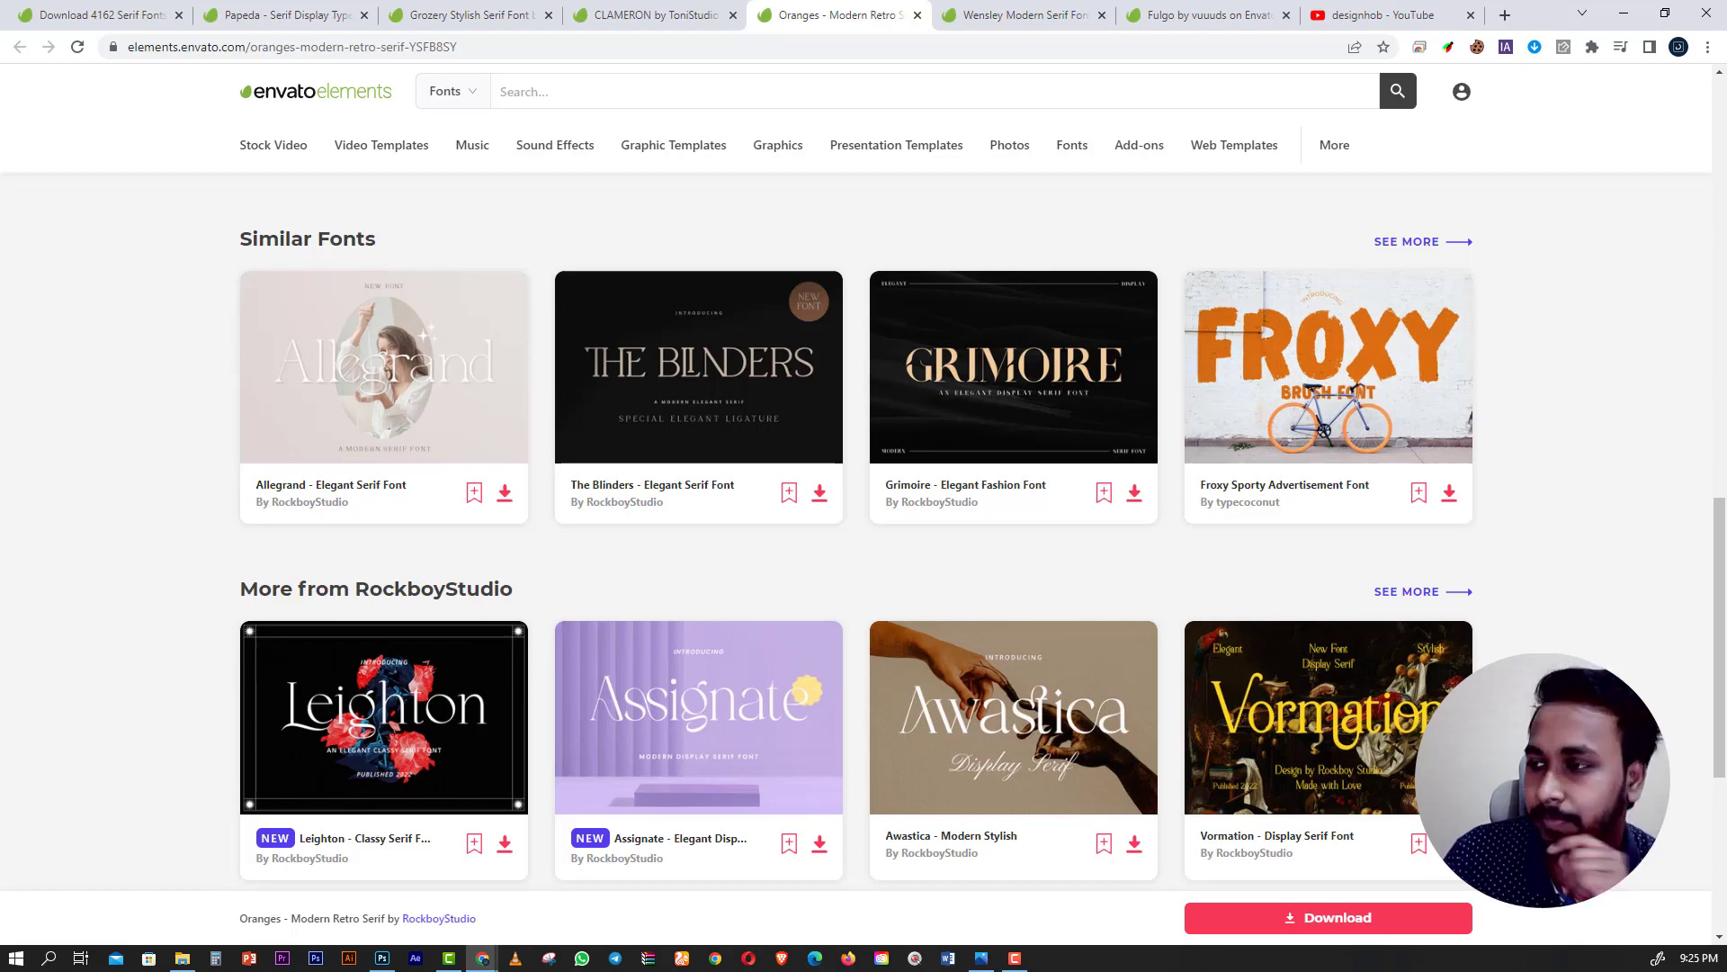
scroll(720, 376, "up", 5)
scroll(720, 375, "up", 4)
scroll(720, 375, "down", 2)
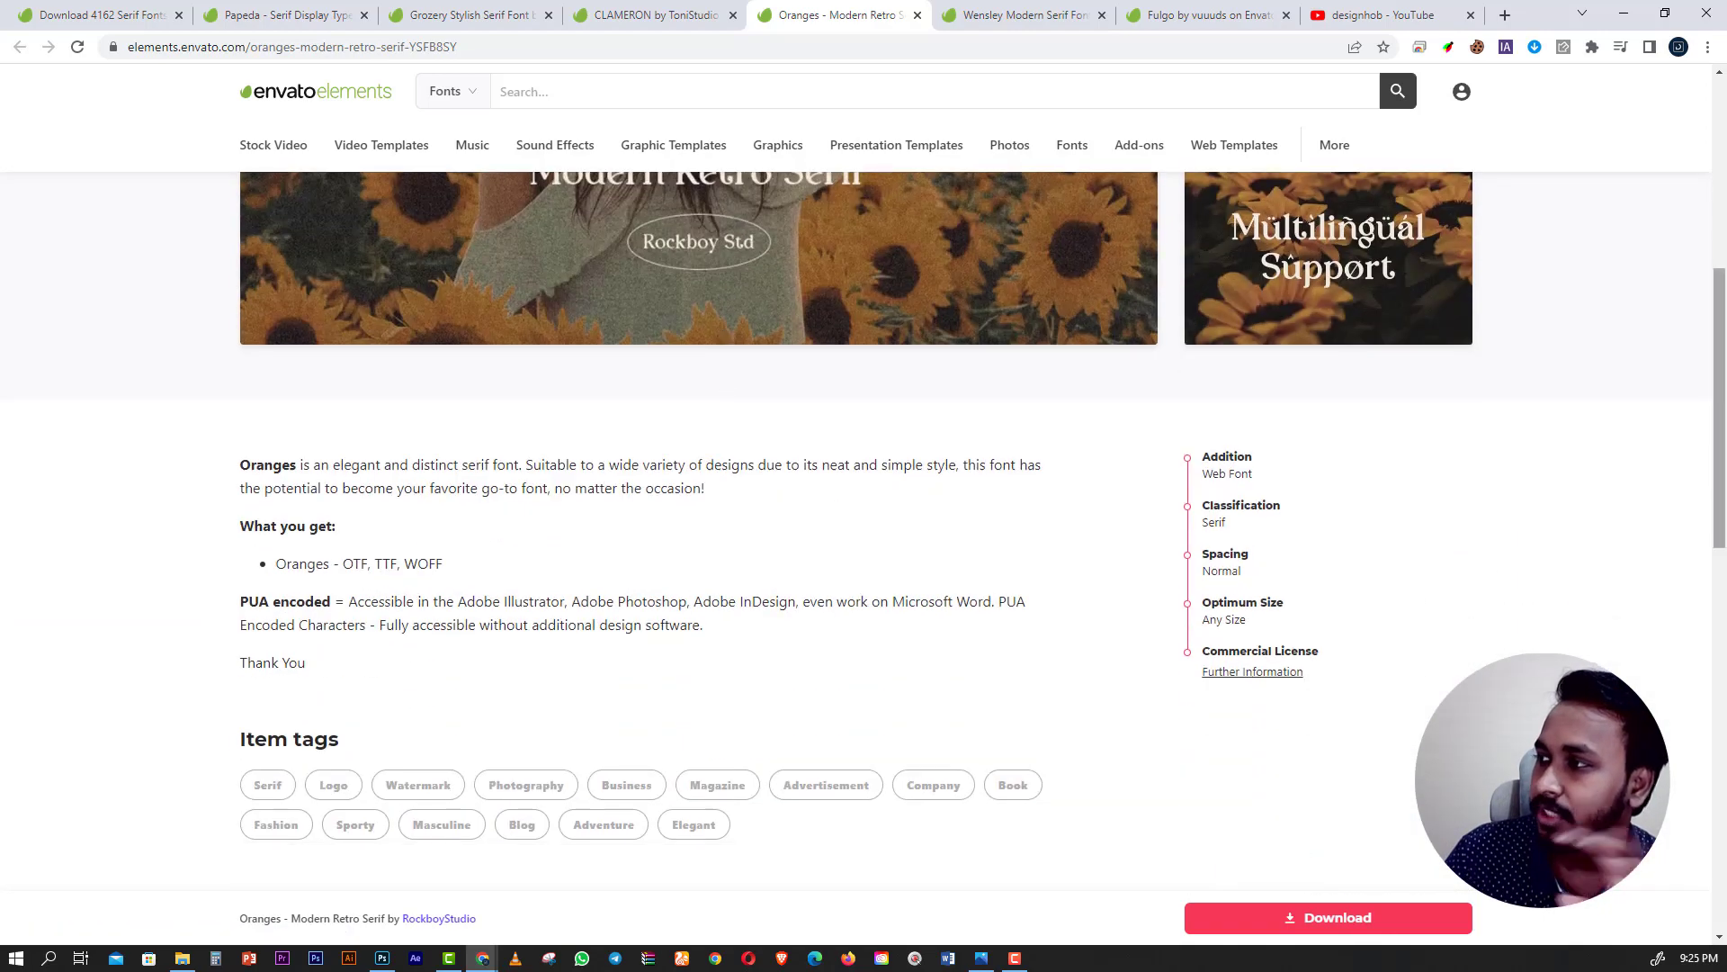
left_click_drag(1723, 448, 1691, 654)
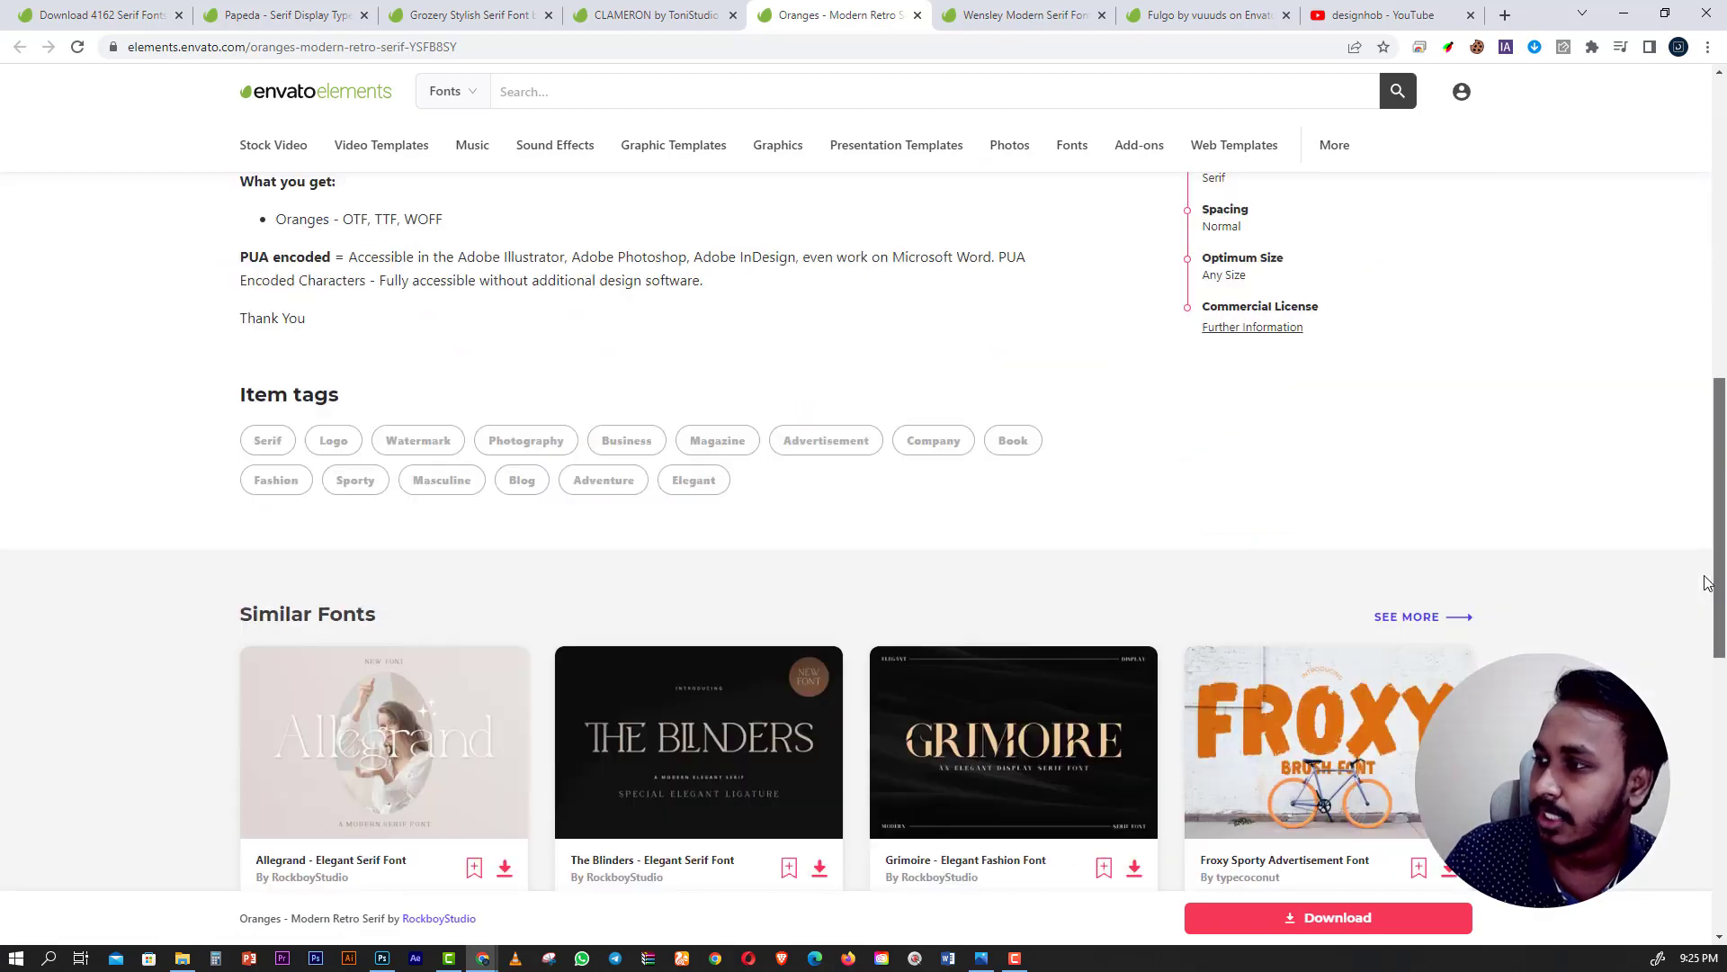
scroll(1682, 684, "down", 2)
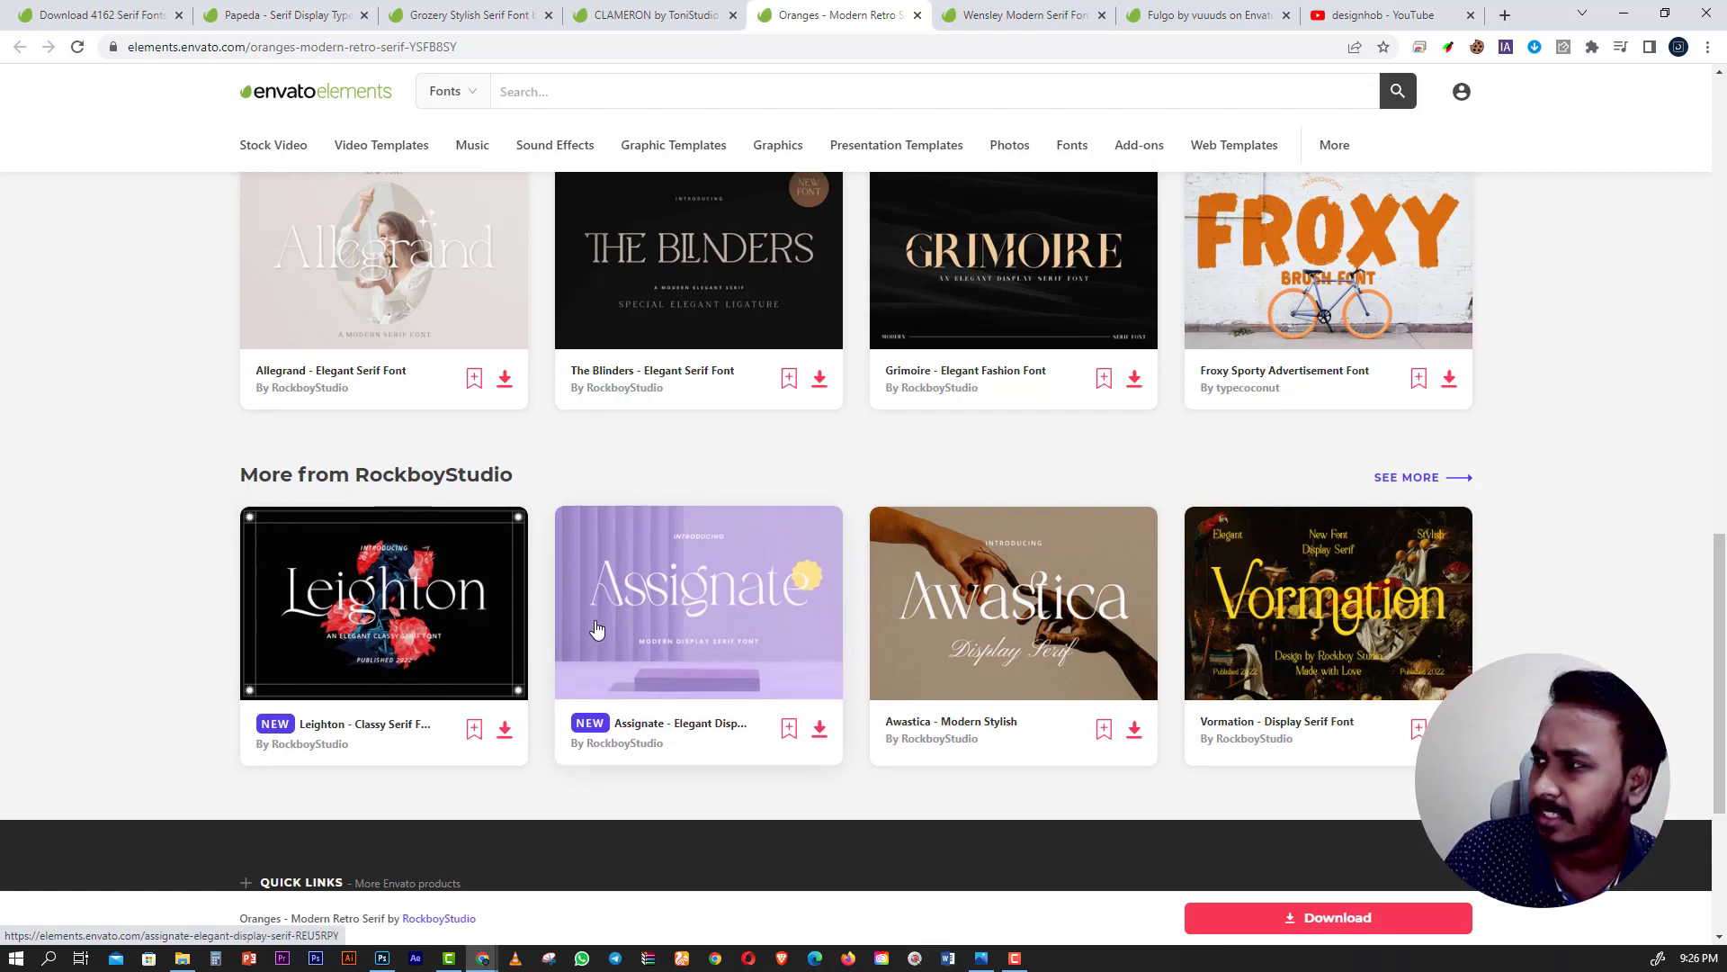
scroll(586, 694, "up", 3)
scroll(586, 695, "up", 15)
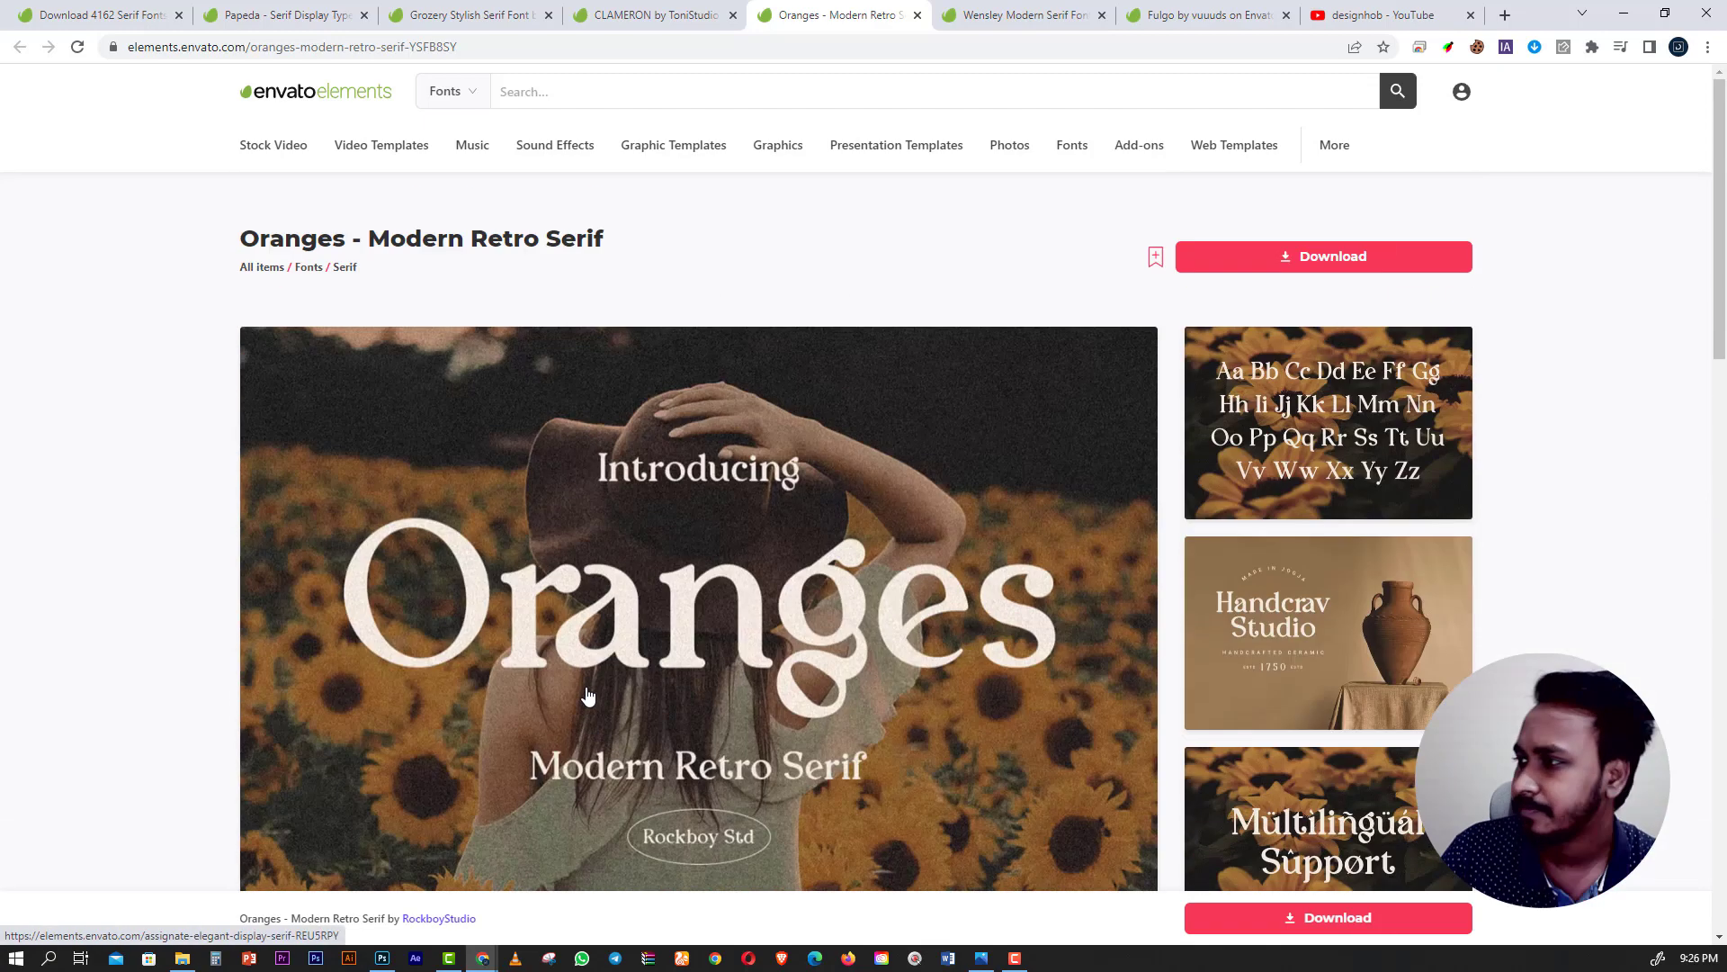
scroll(587, 696, "down", 8)
Review the CLAMERON font page, ending back at its main preview.
left_click(610, 7)
scroll(783, 475, "down", 9)
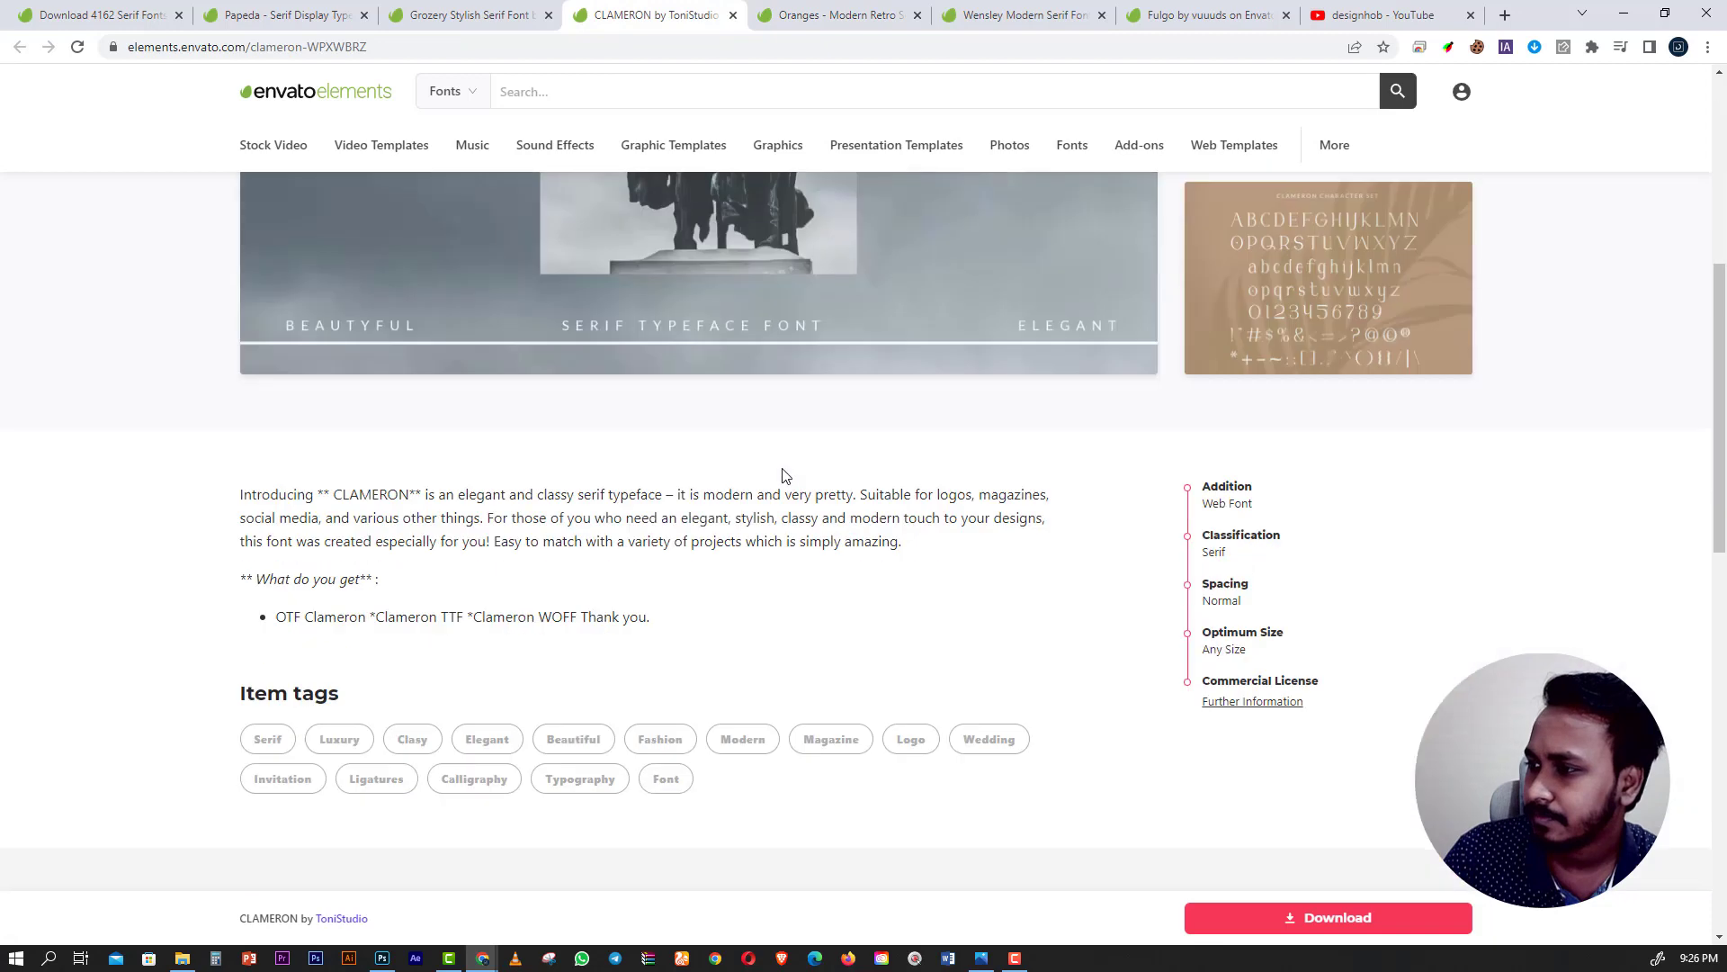
scroll(783, 474, "down", 7)
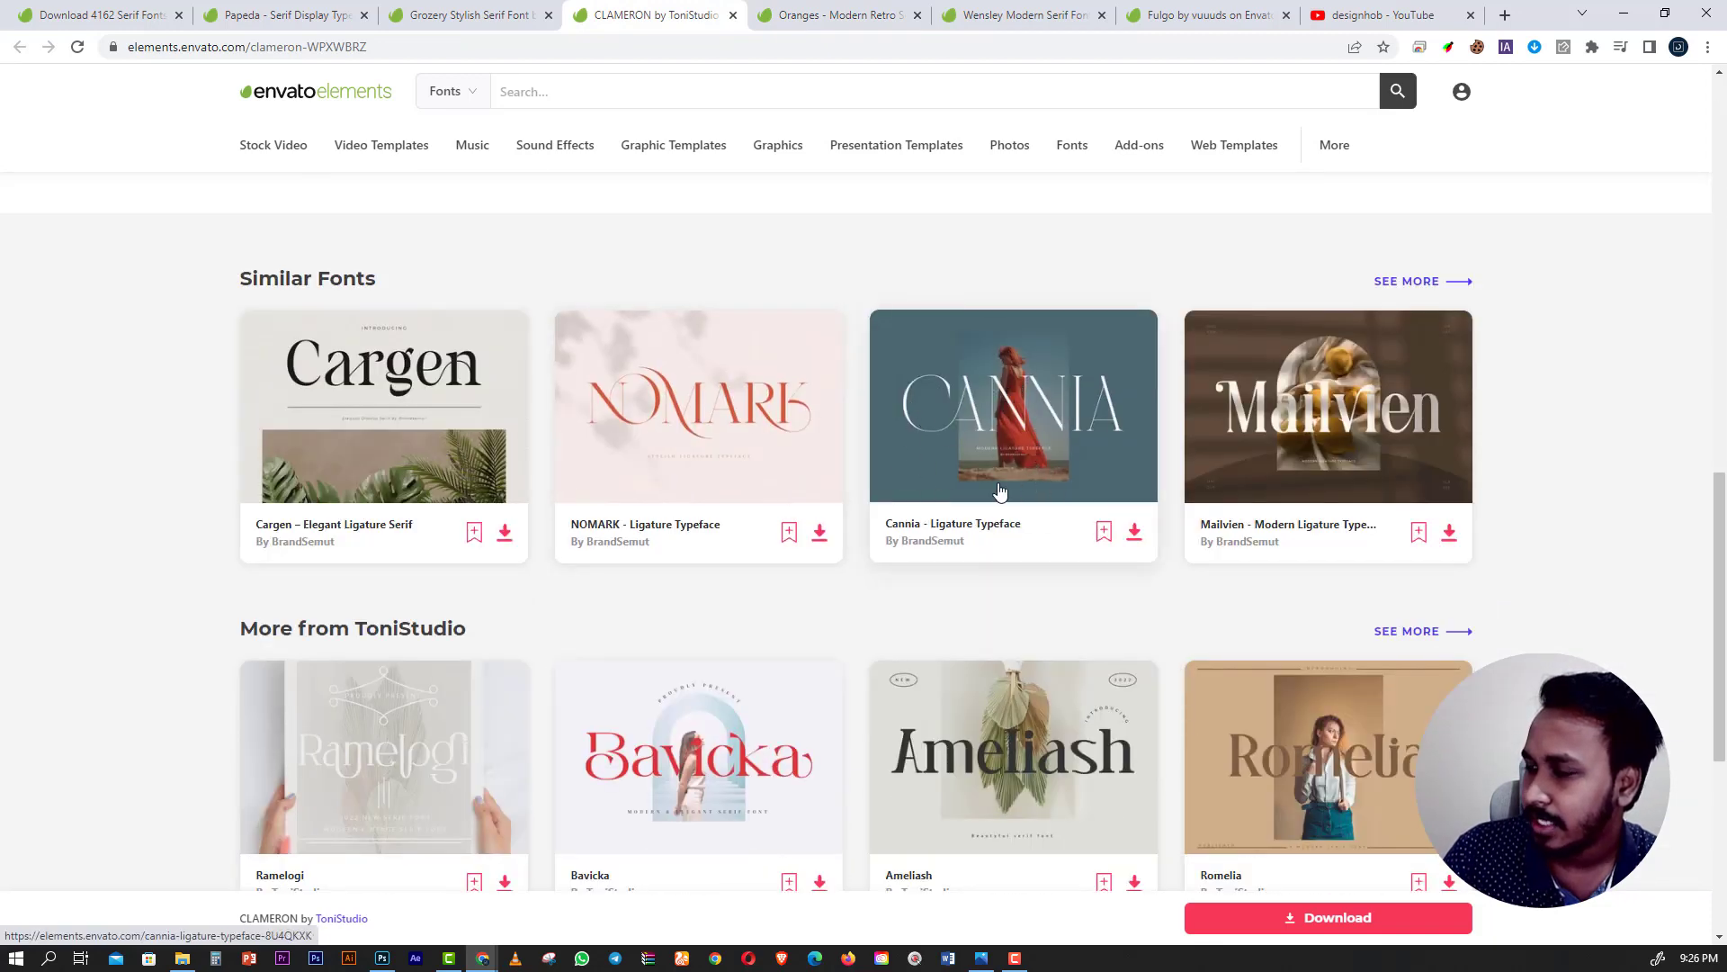
scroll(1076, 471, "up", 10)
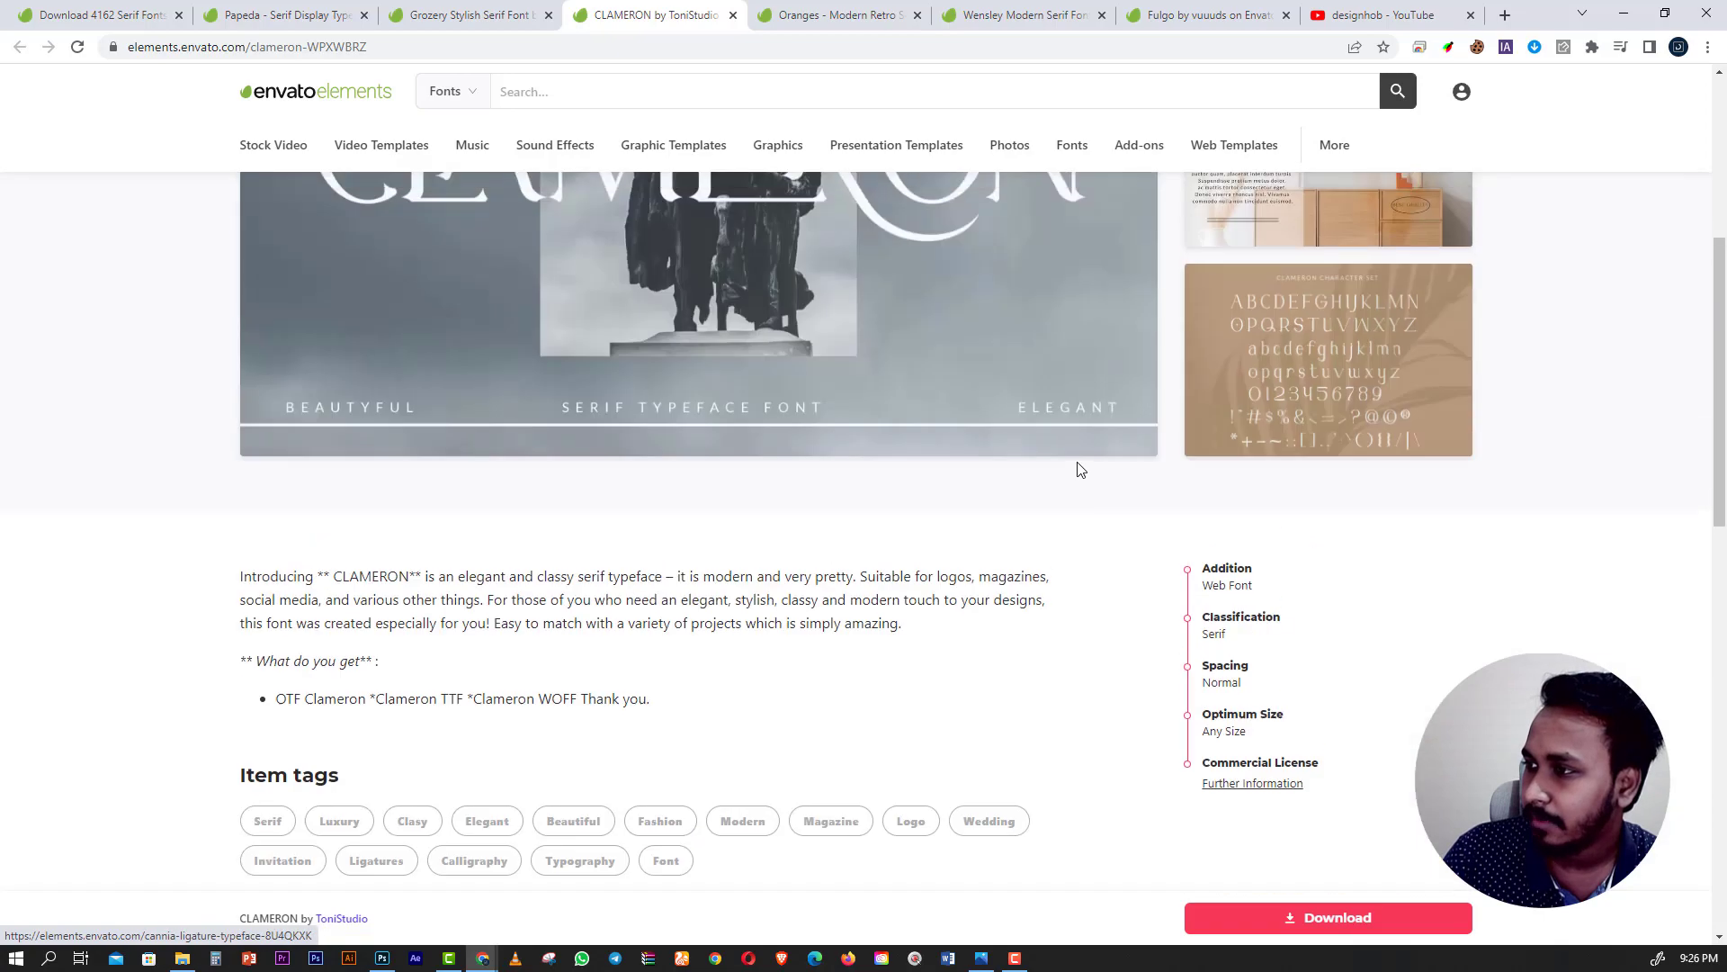
scroll(1079, 469, "up", 3)
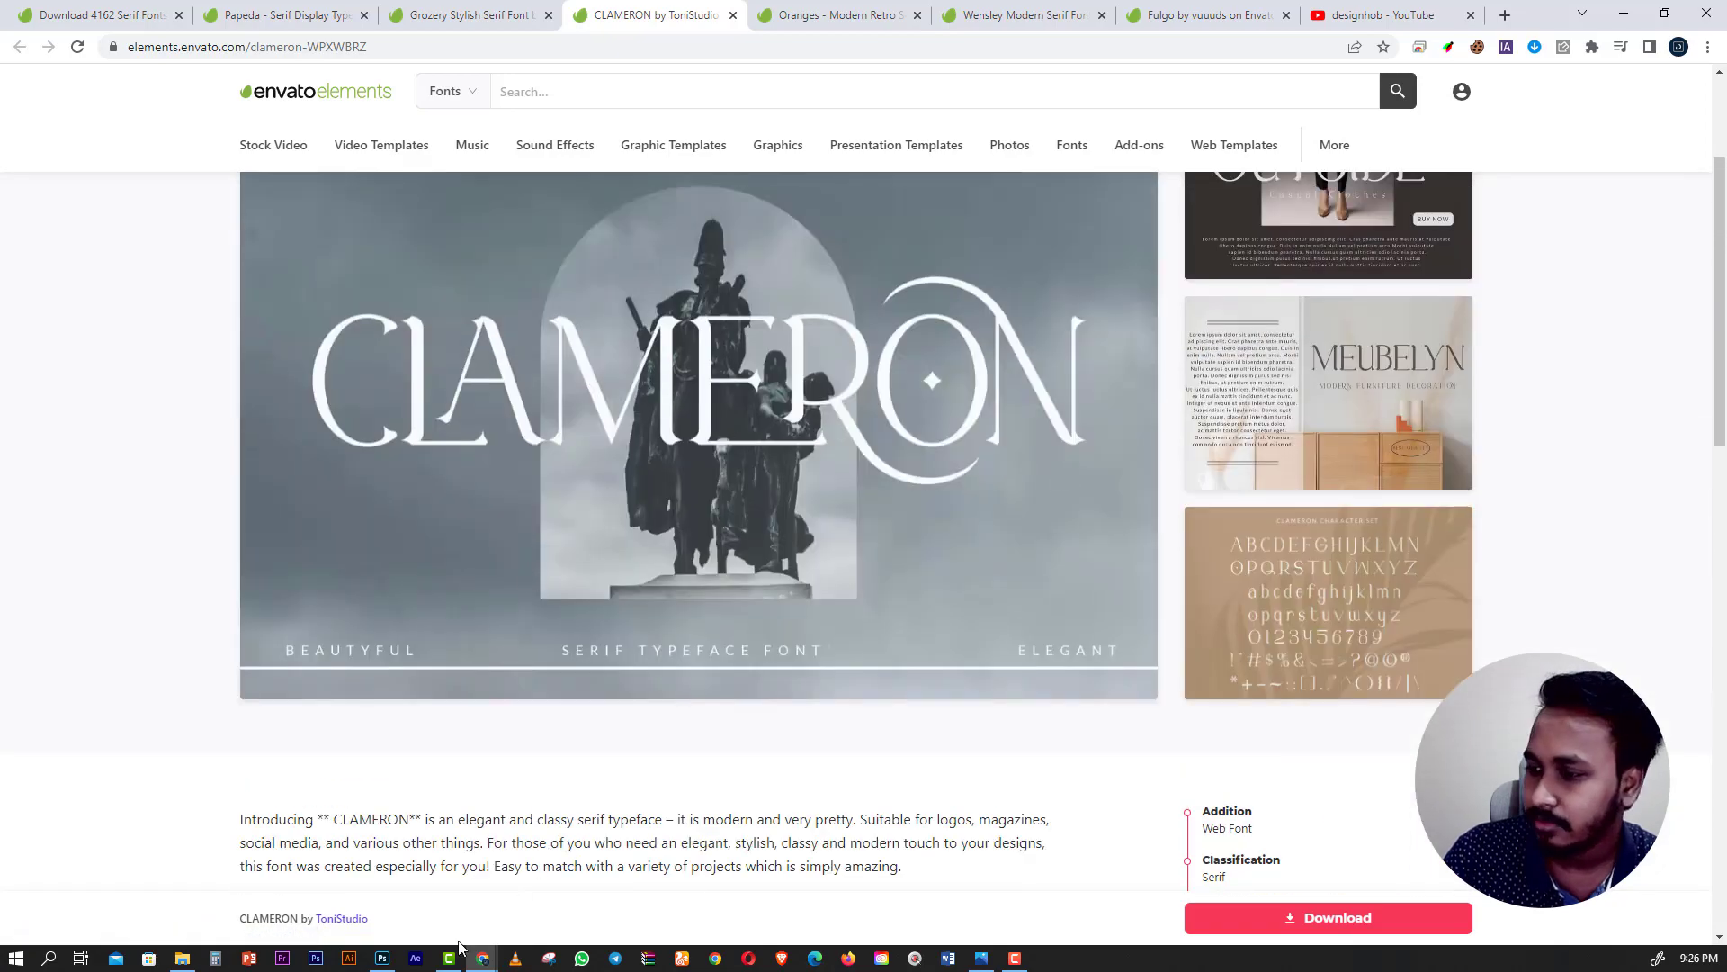
Bring the Photoshop poster to the front, then switch to the New folder (6) window.
left_click(385, 959)
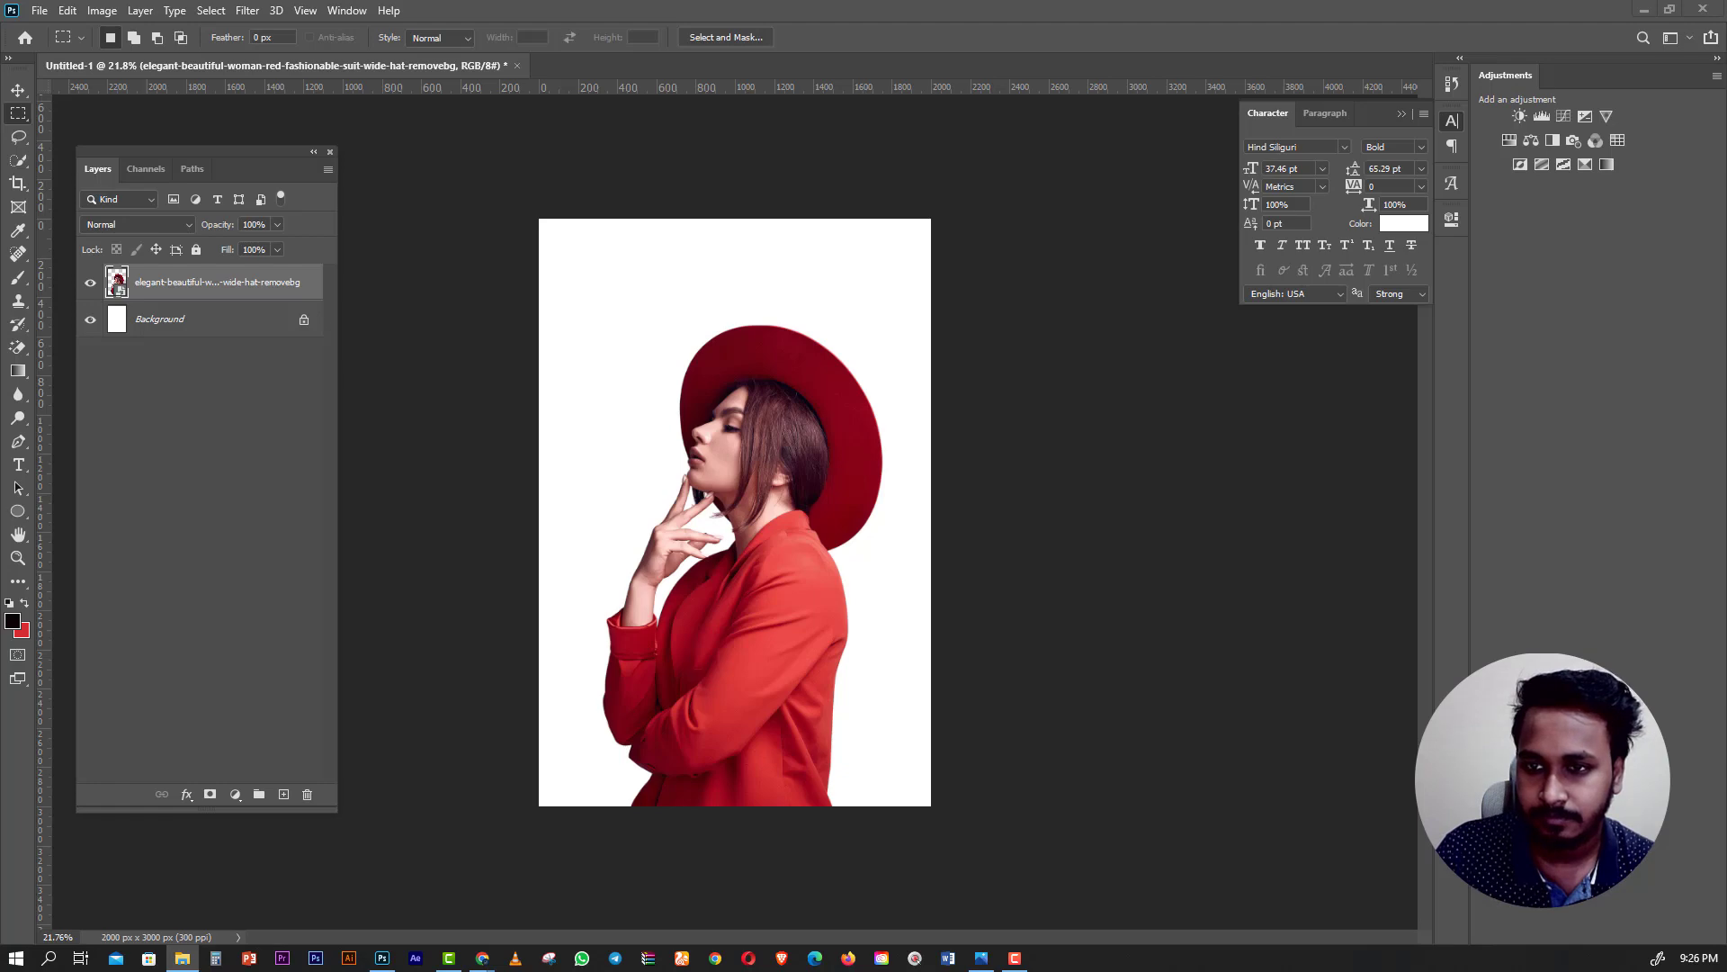
key("alt+Tab")
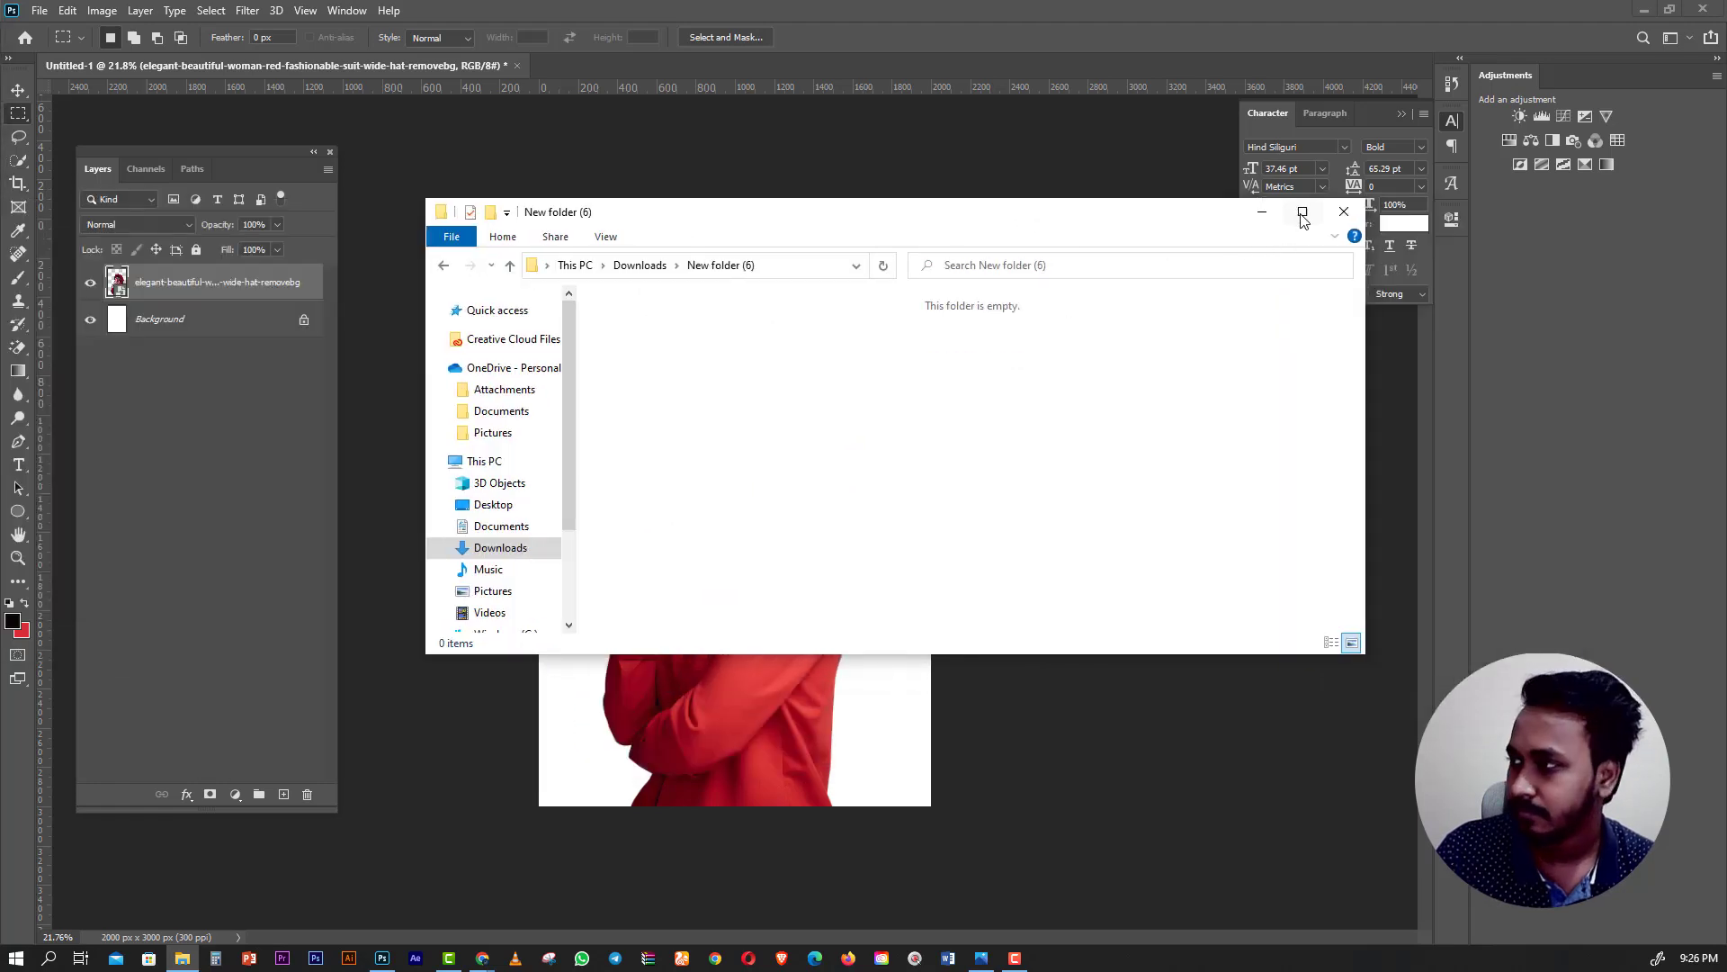
Maximize New folder (6) and paste the three downloaded font archives into it.
left_click(1302, 212)
right_click(559, 324)
left_click(627, 445)
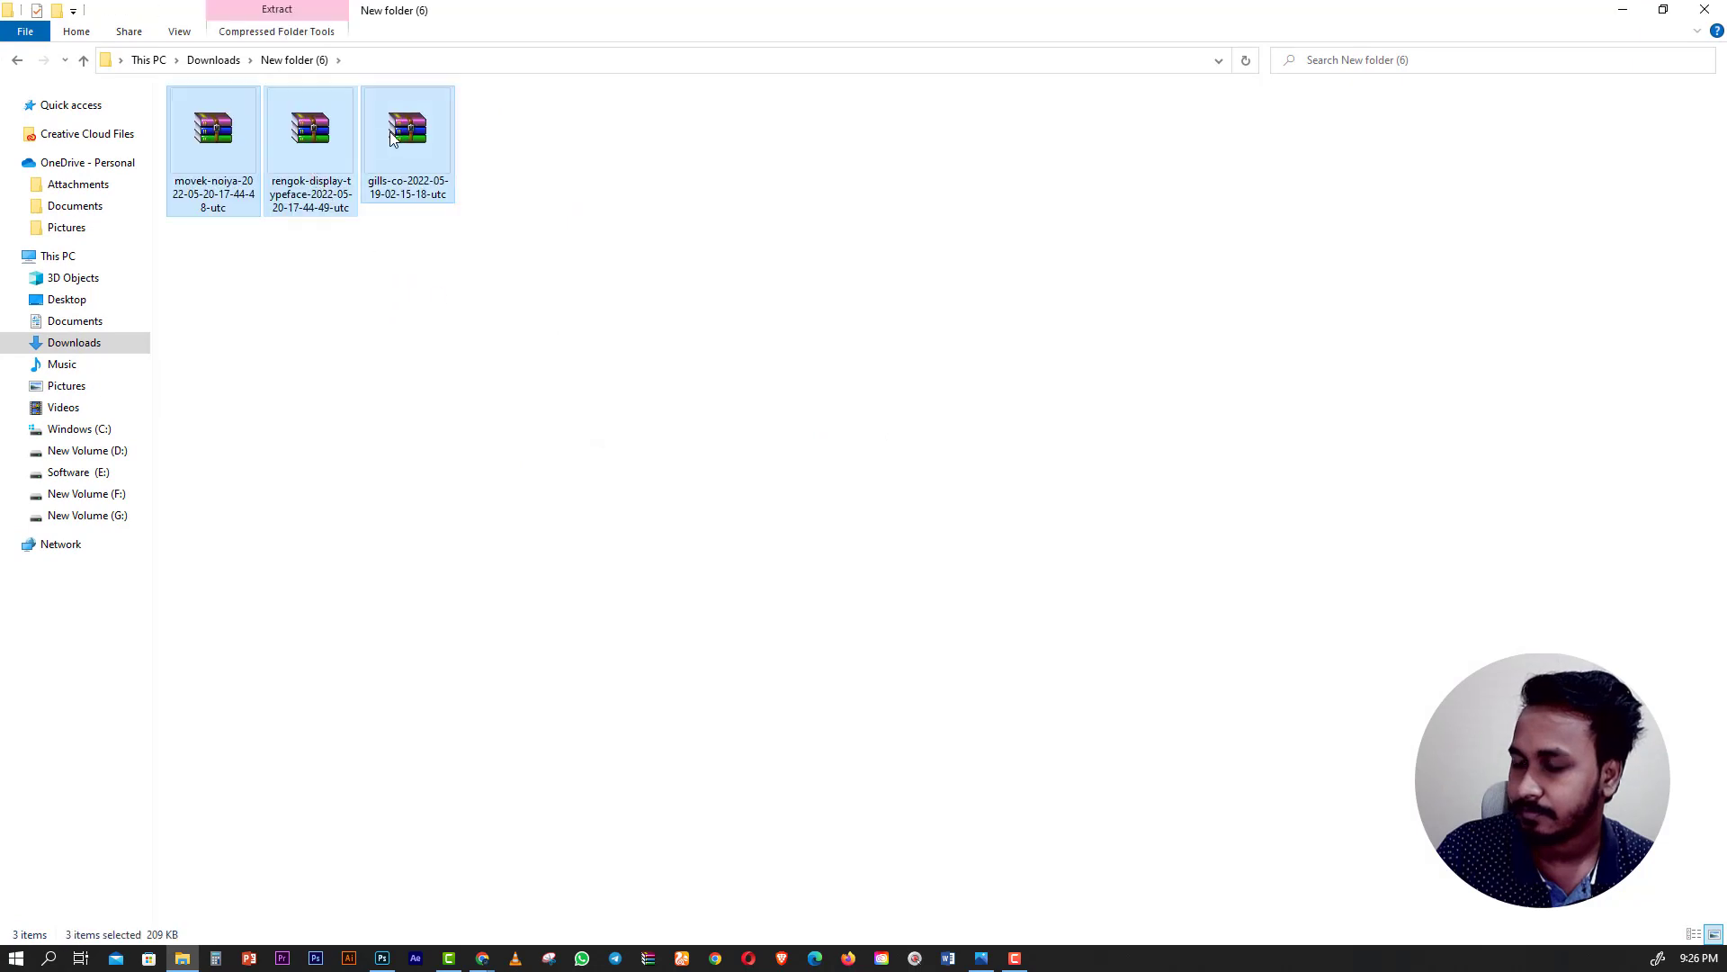
Extract the gills-co archive into its own folder with WinRAR.
left_click(443, 139)
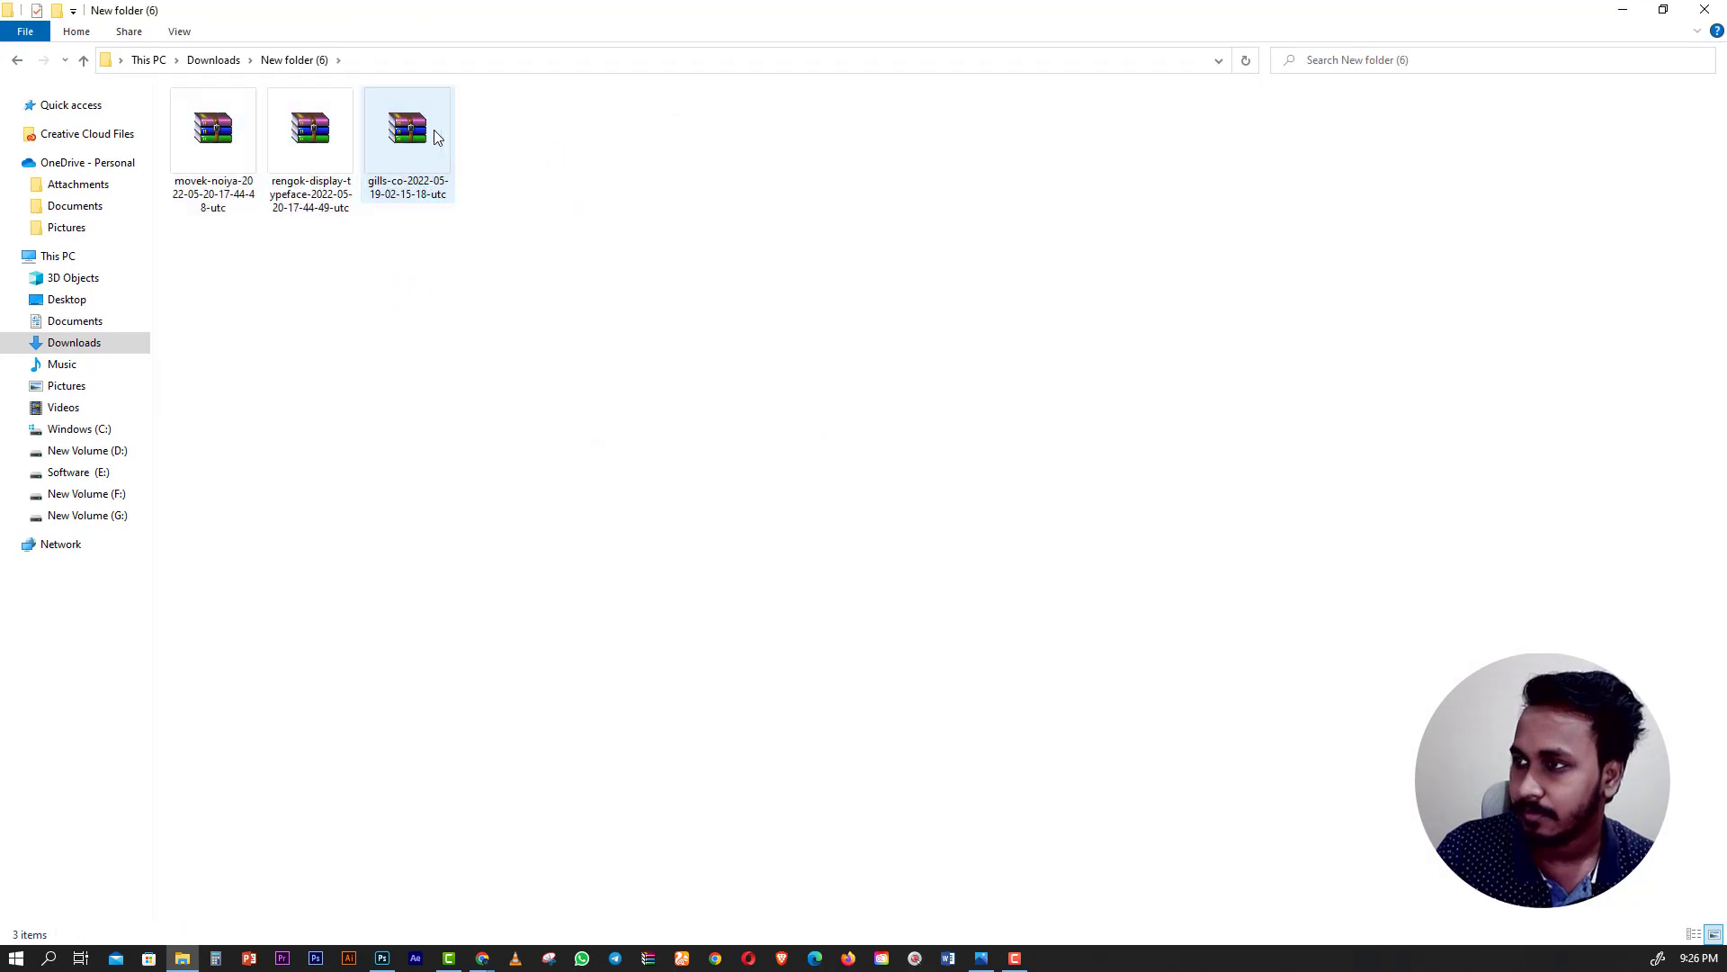
right_click(435, 133)
left_click(486, 220)
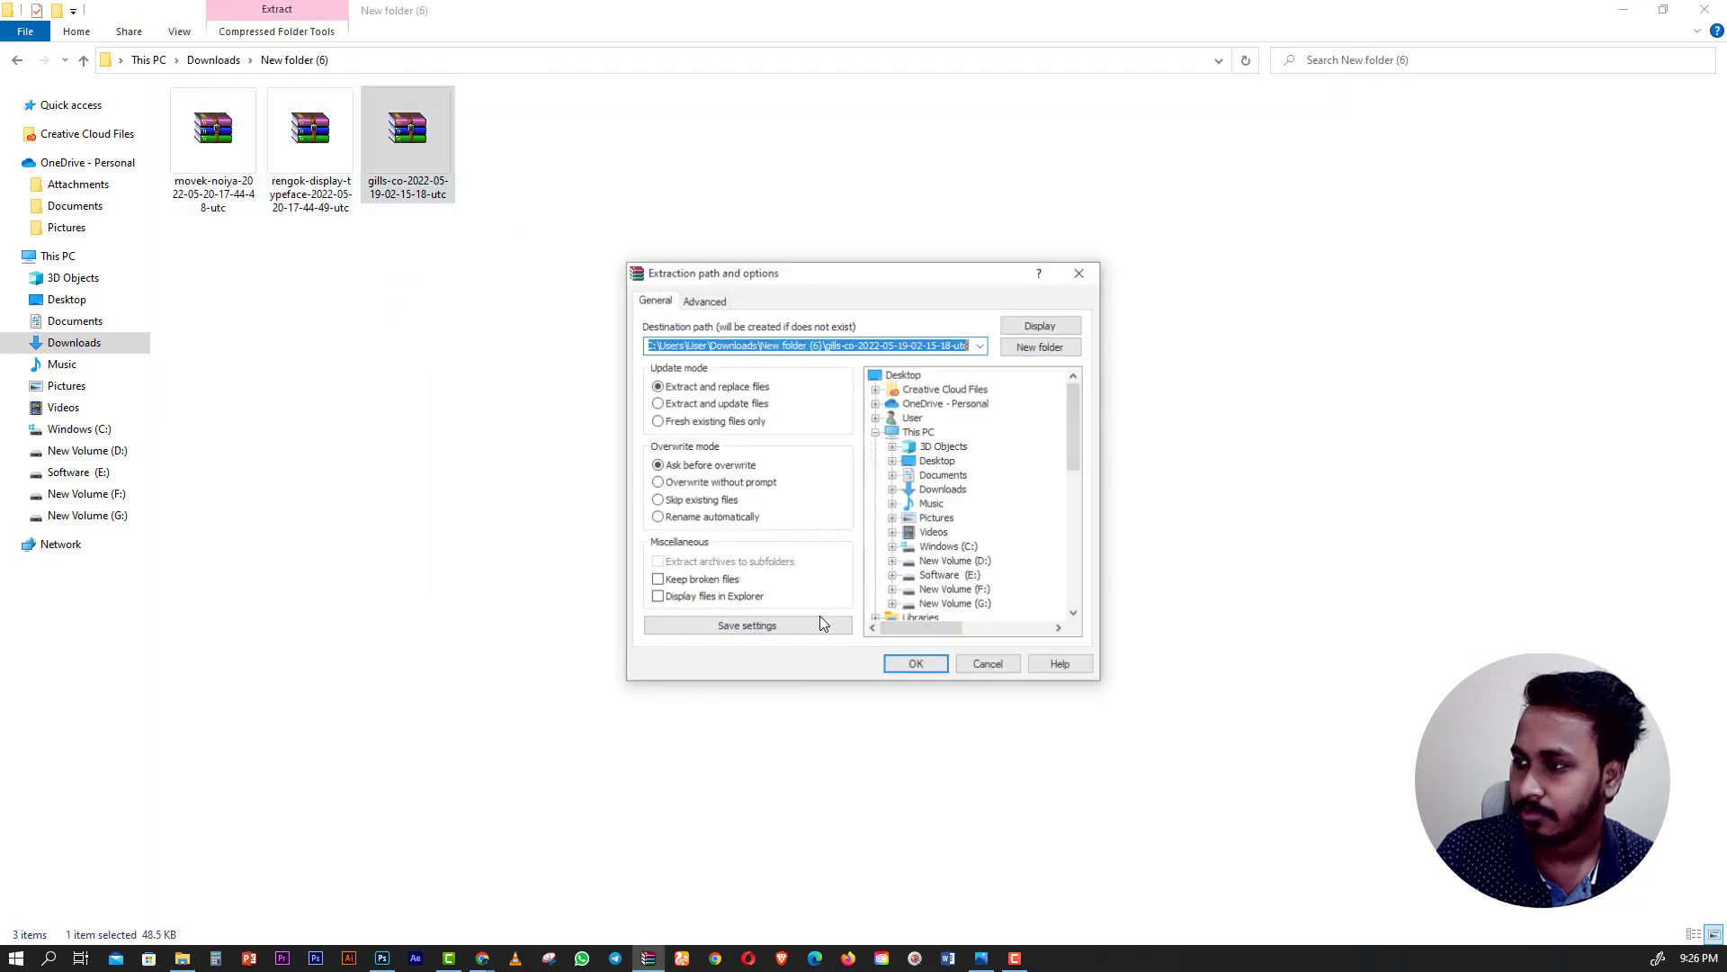
left_click(921, 669)
Extract the rengok-display and movek-noiya font archives.
left_click(303, 124)
right_click(303, 124)
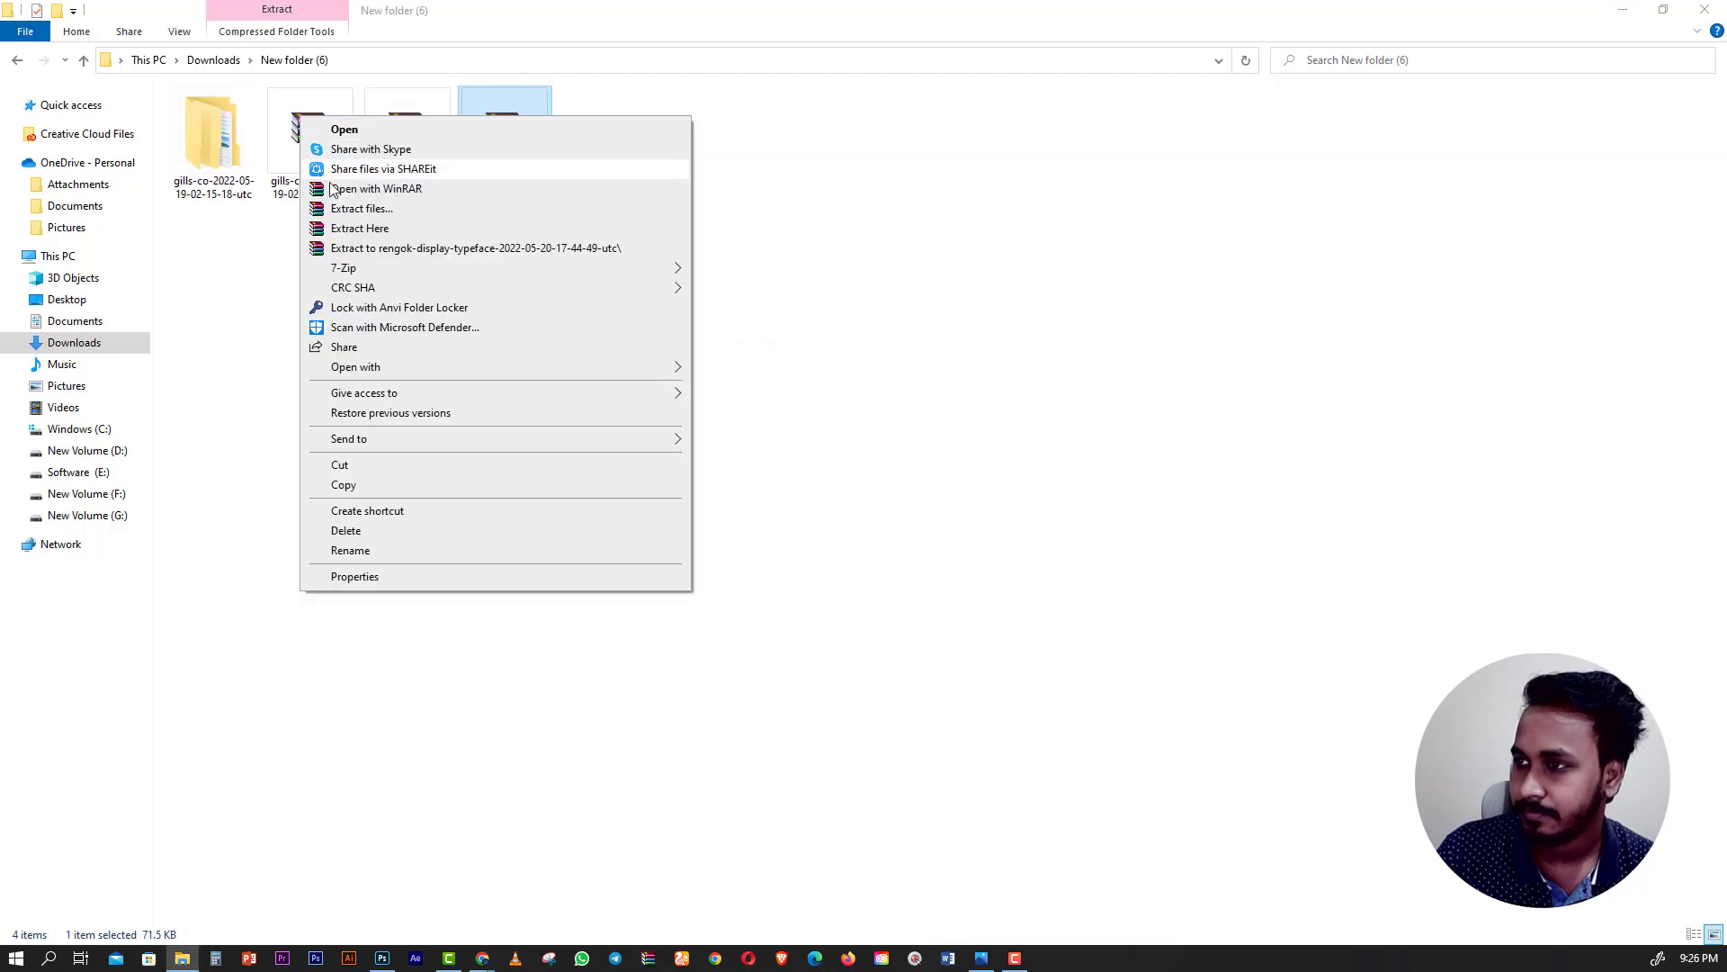
left_click(360, 207)
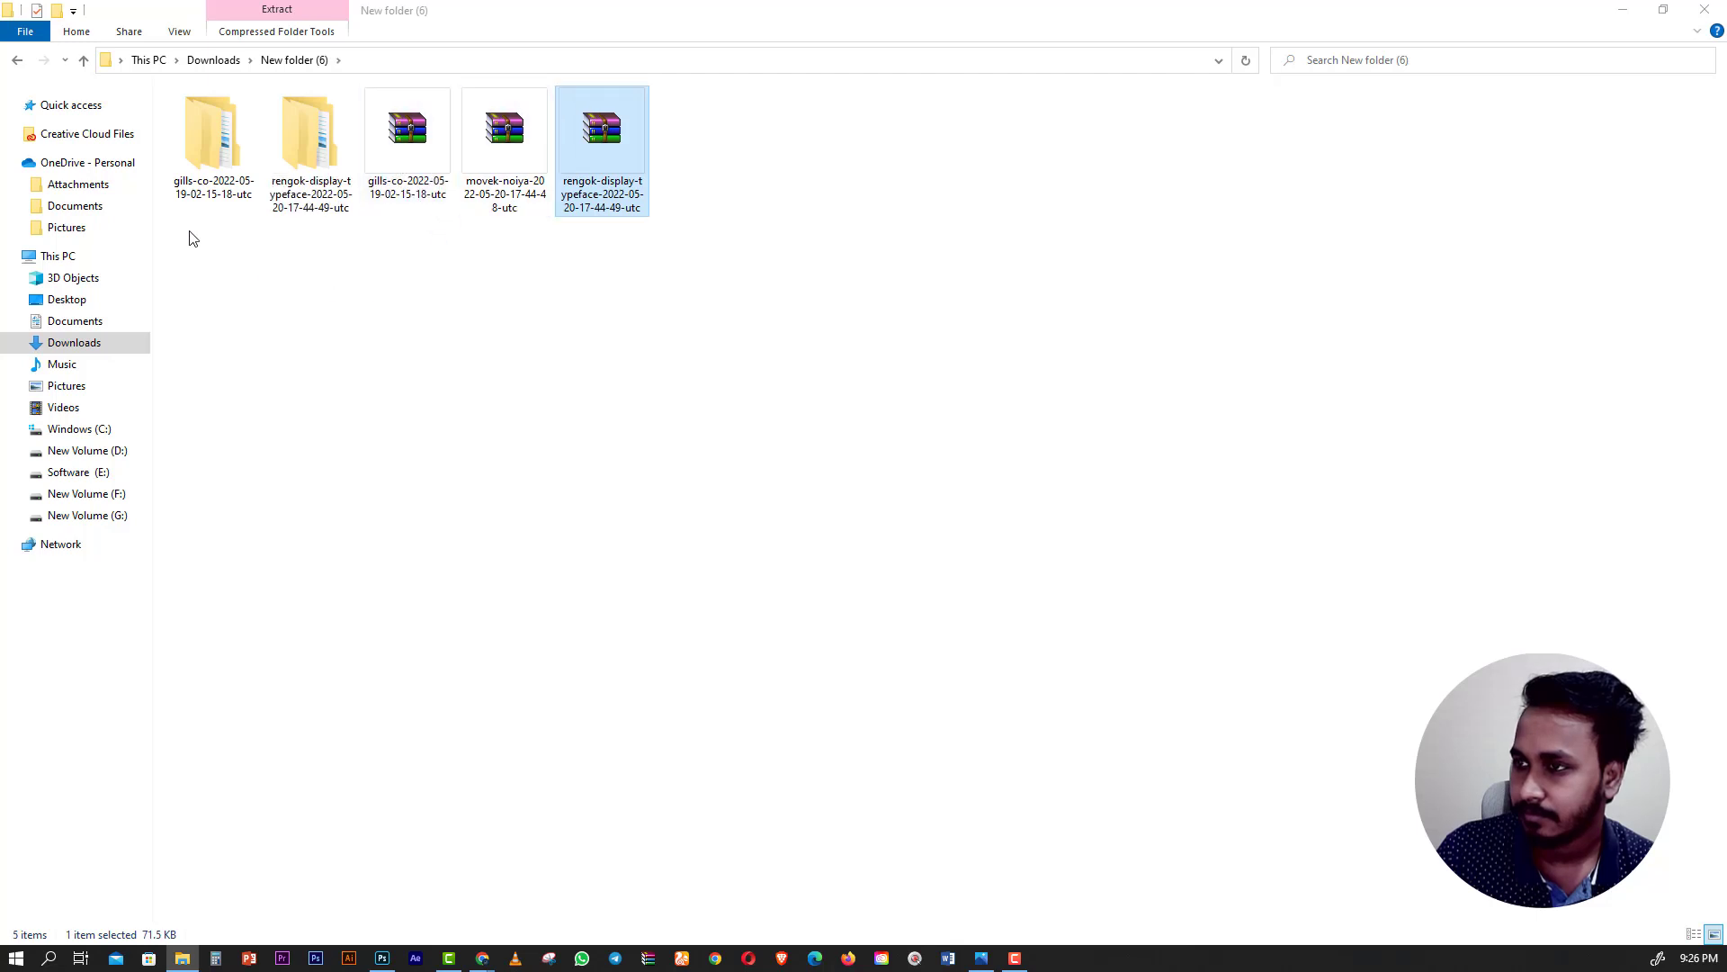
right_click(517, 128)
left_click(576, 224)
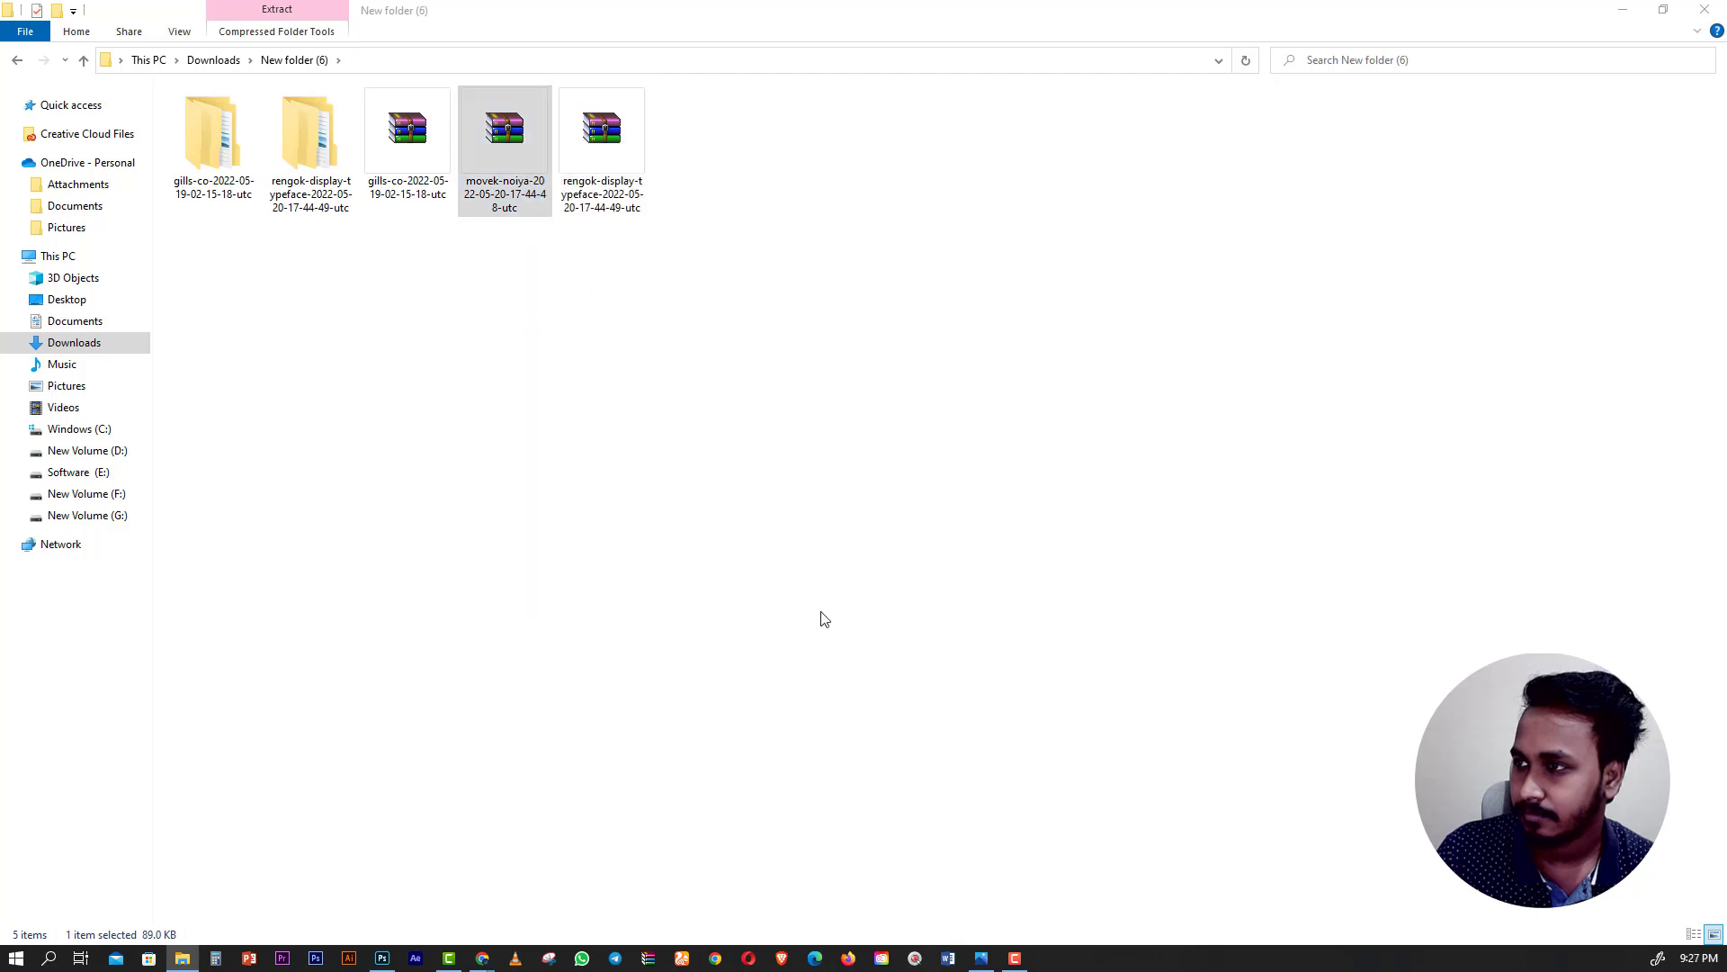
left_click(918, 669)
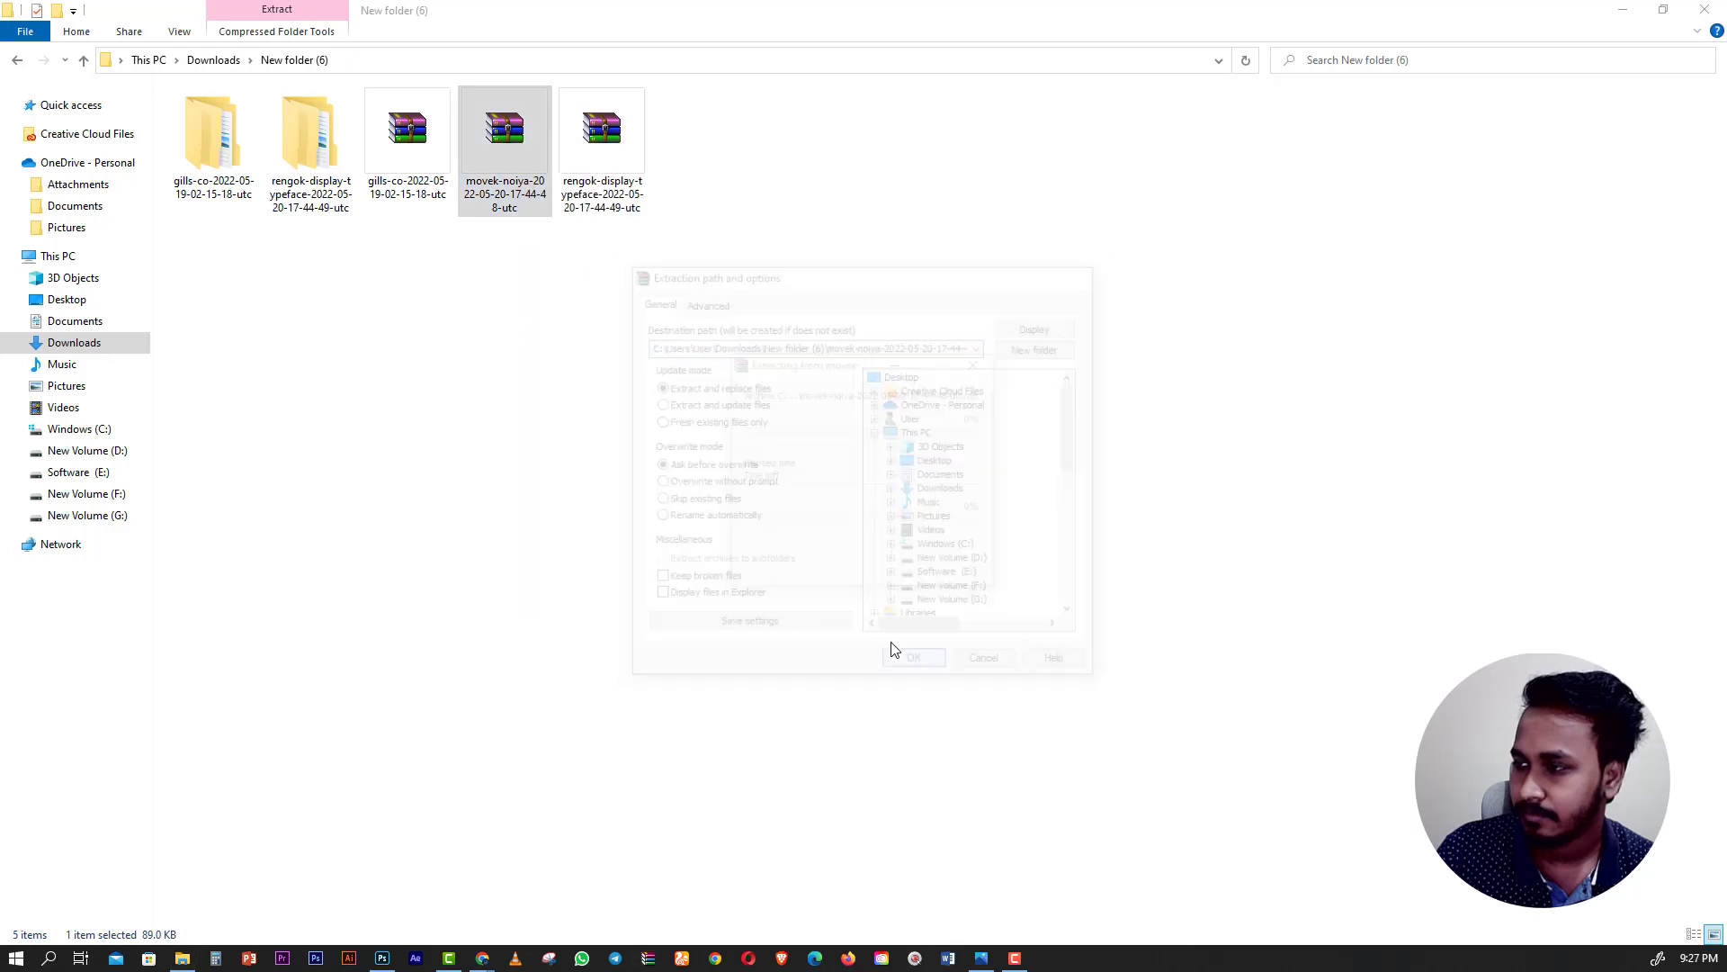
Install both Gills & Co font files for all users.
double_click(234, 127)
double_click(220, 121)
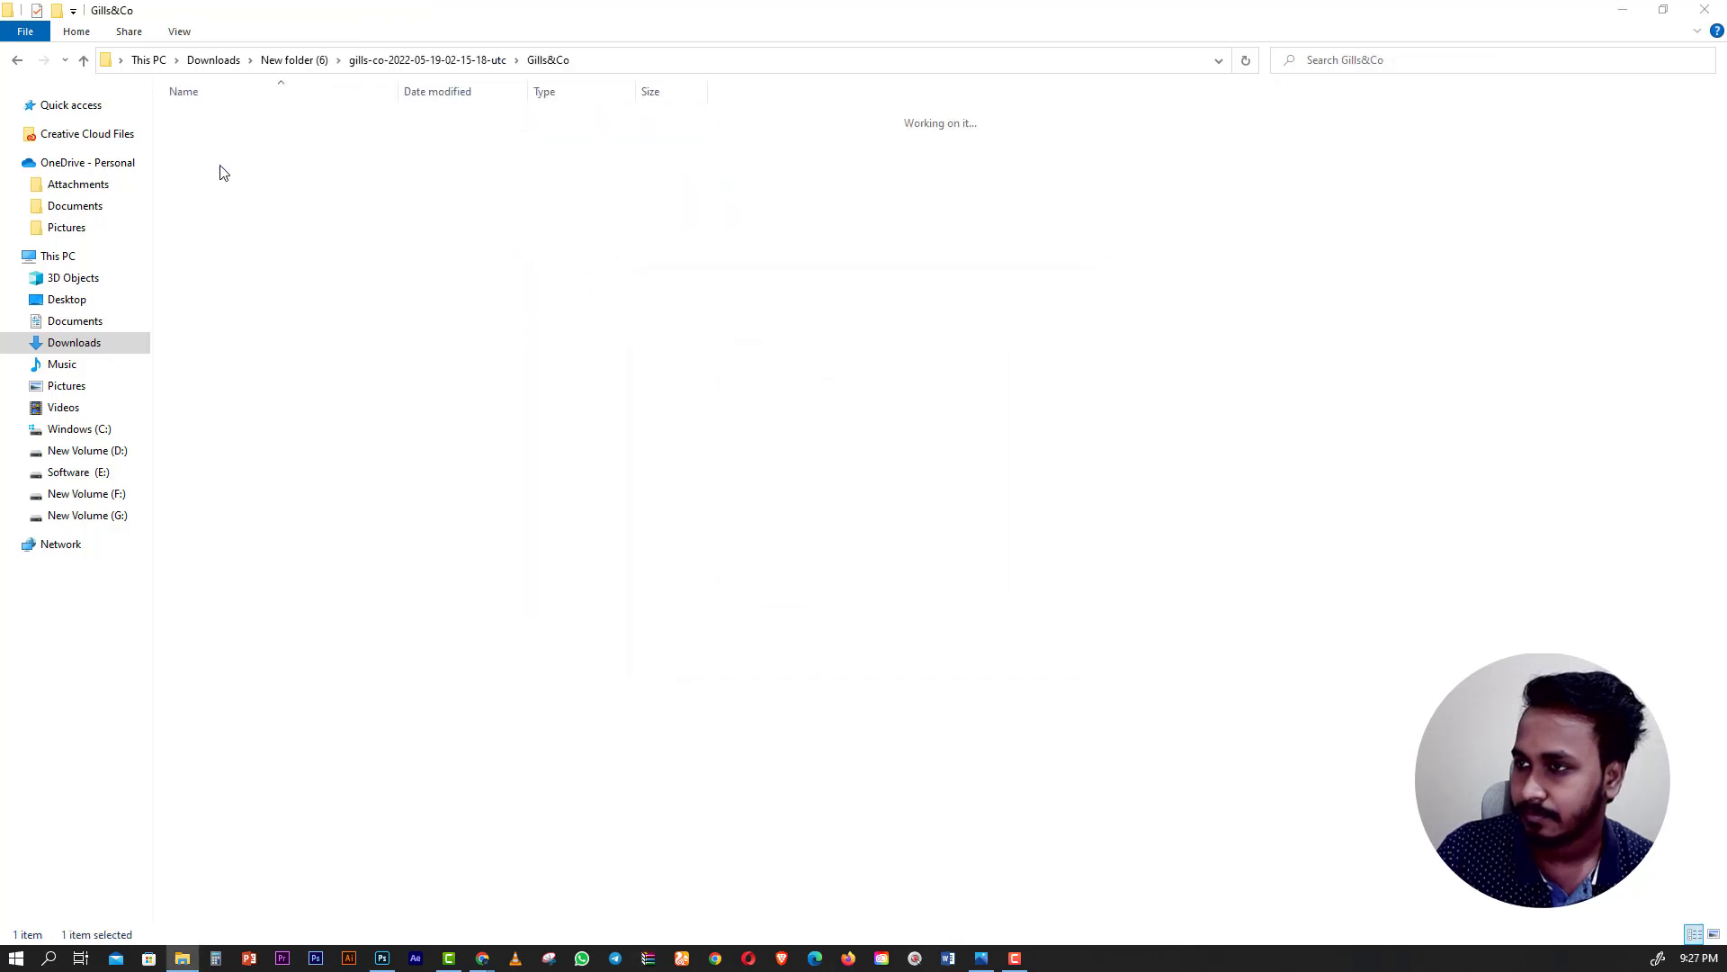
left_click_drag(224, 144, 236, 111)
right_click(236, 111)
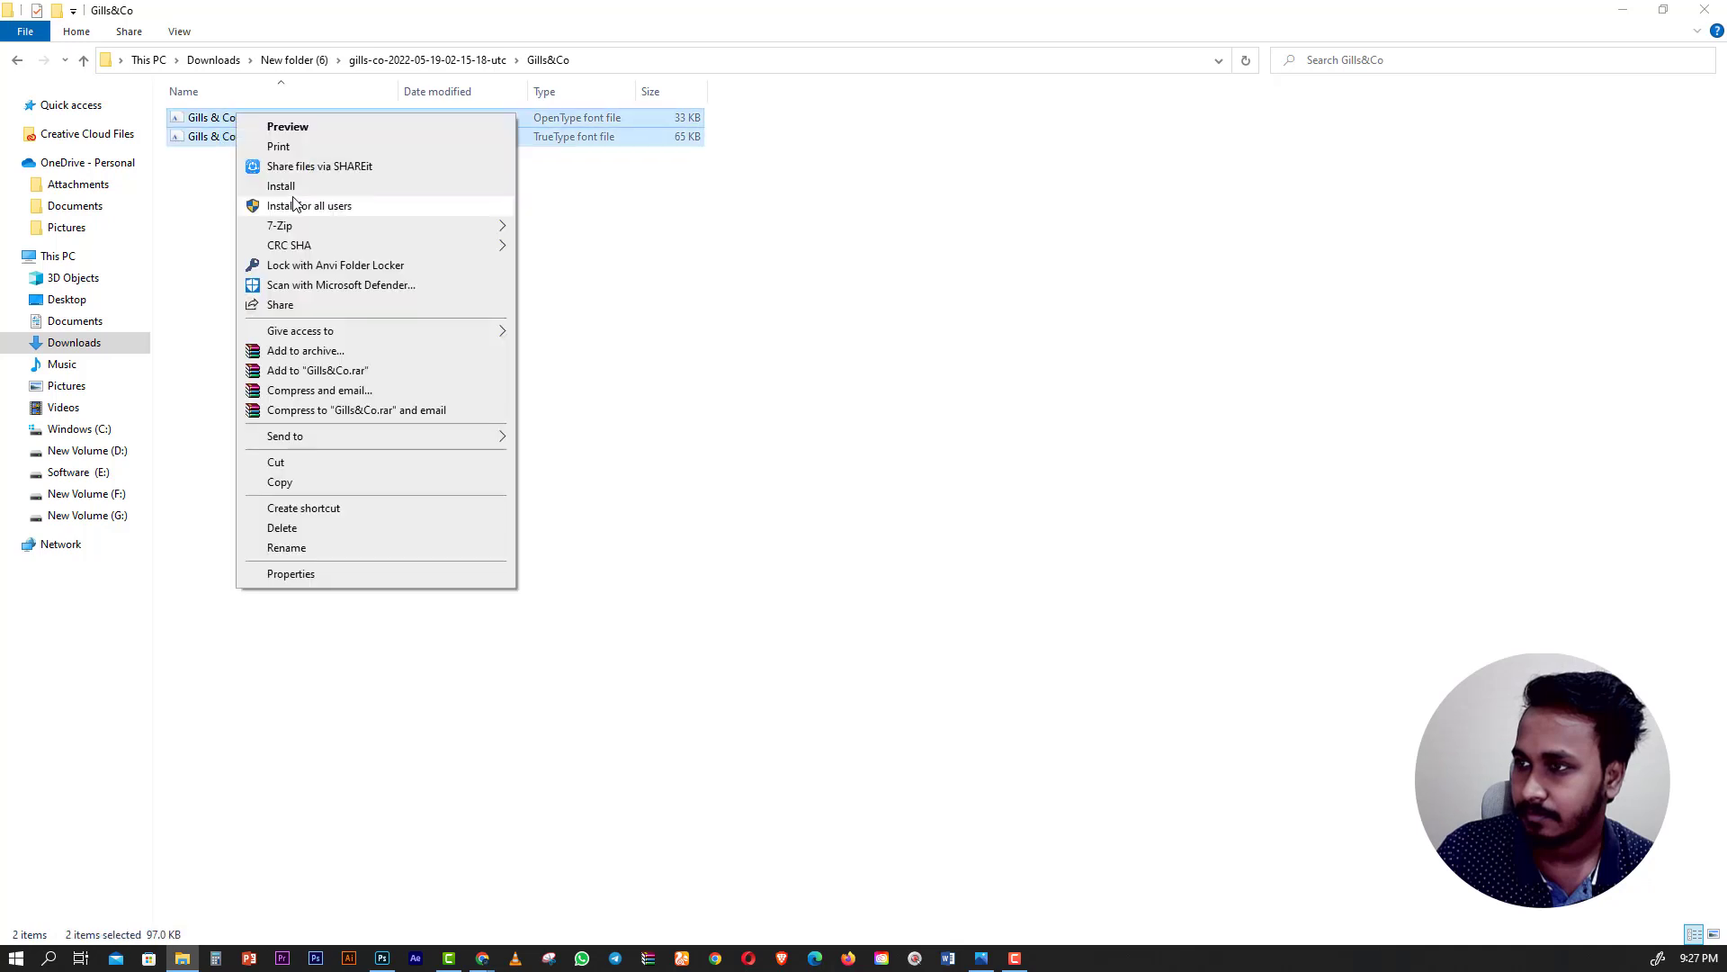
left_click(294, 203)
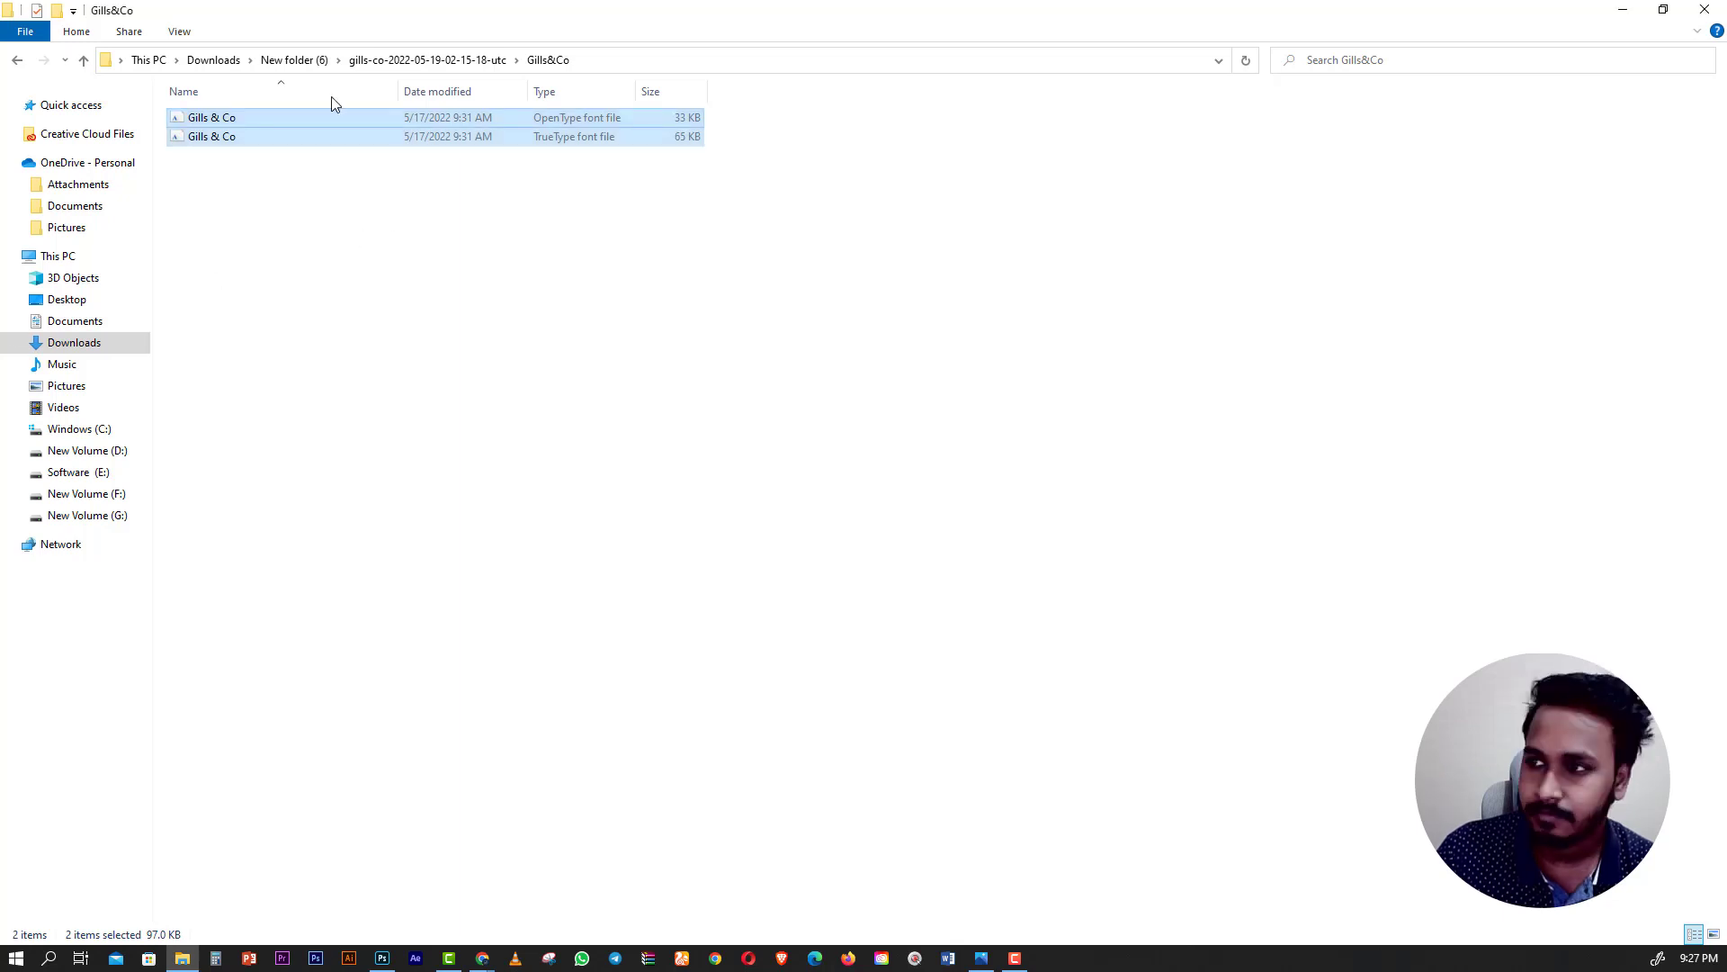
Install both Movek Noiya font files for all users.
left_click(18, 61)
left_click(18, 61)
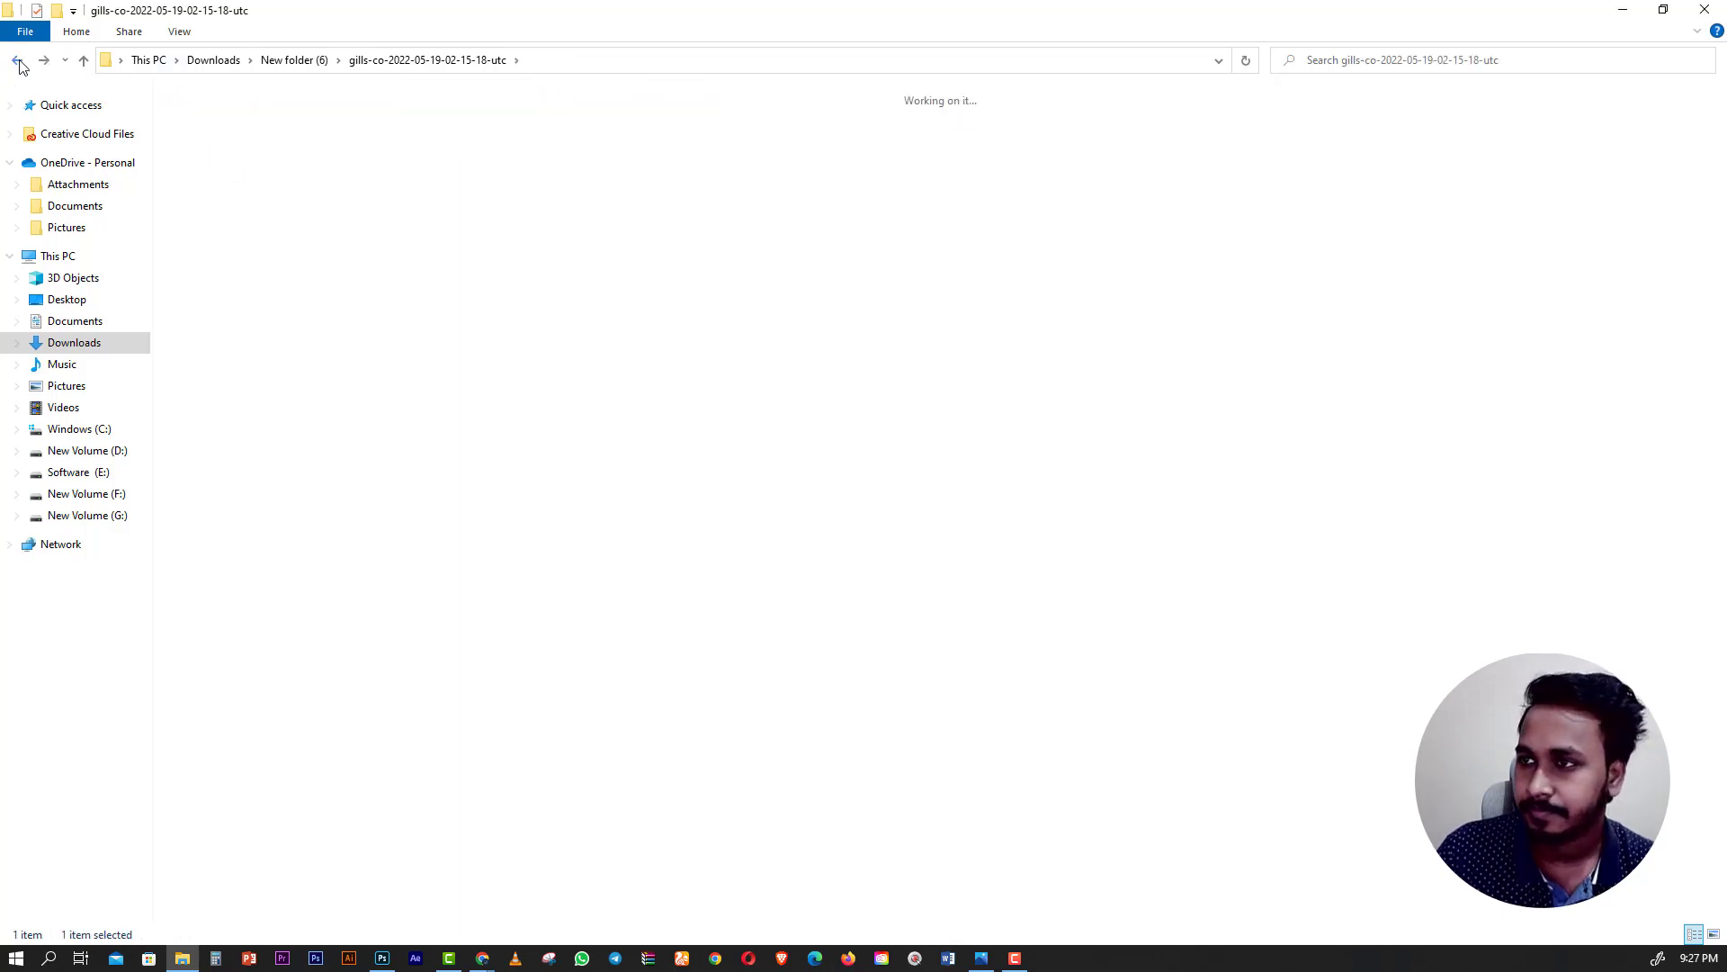
double_click(311, 135)
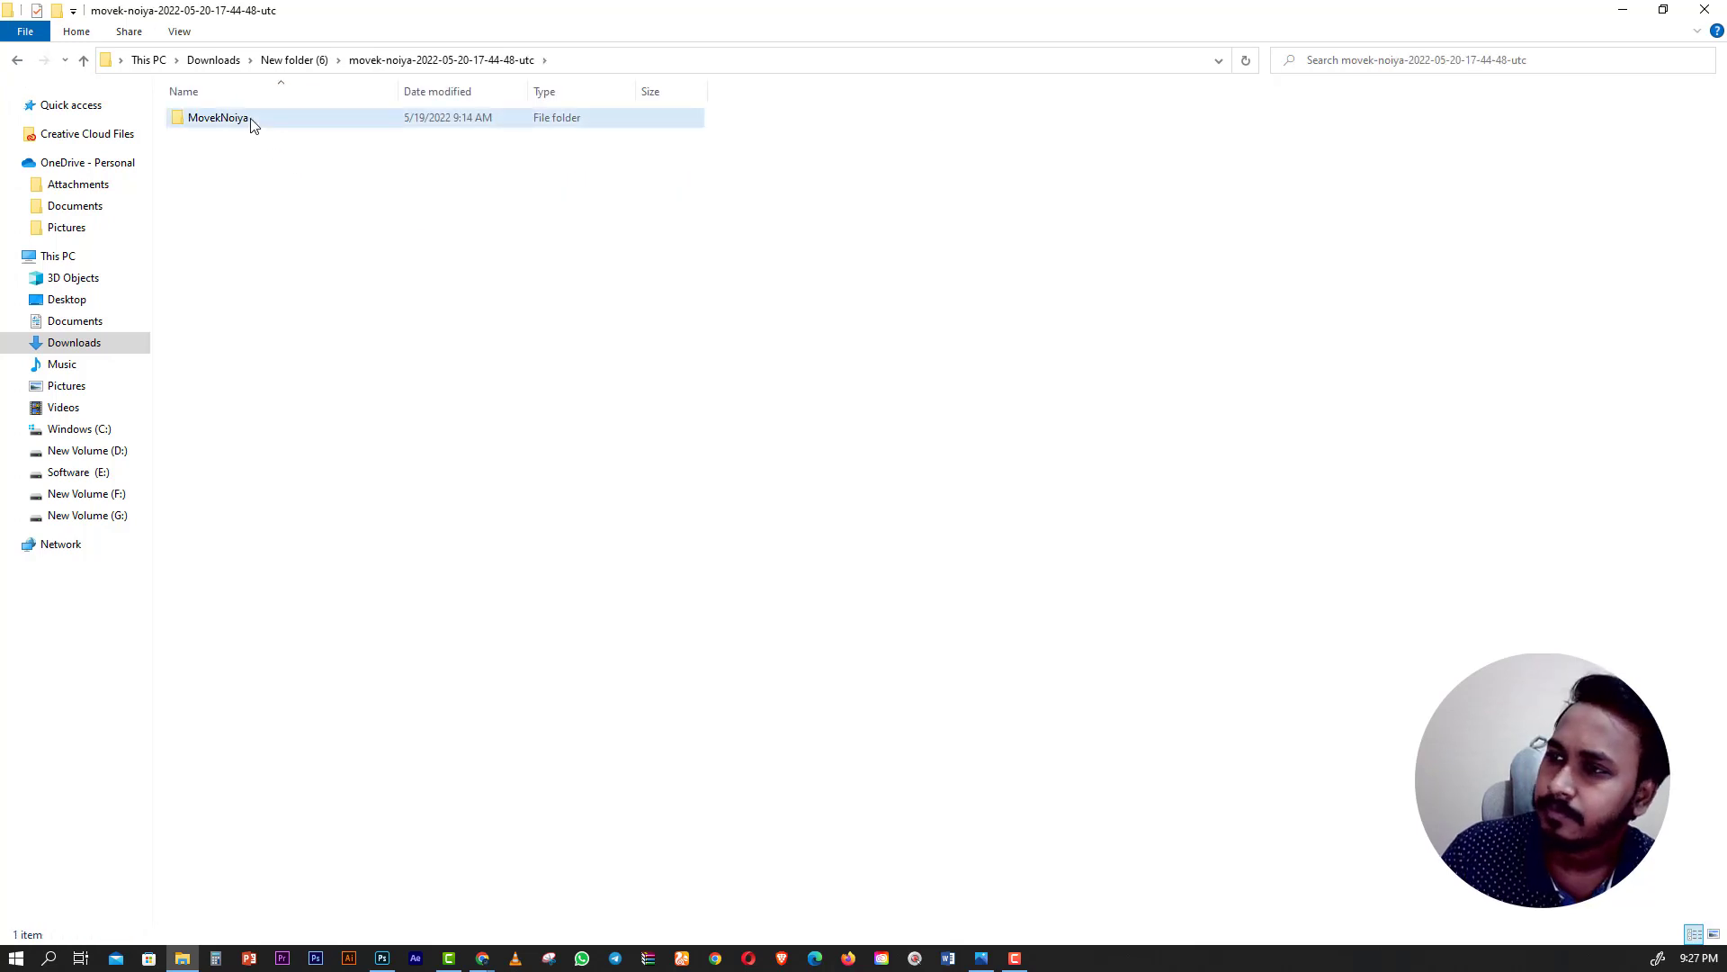
double_click(230, 118)
left_click(228, 139)
key("ctrl+a")
right_click(241, 115)
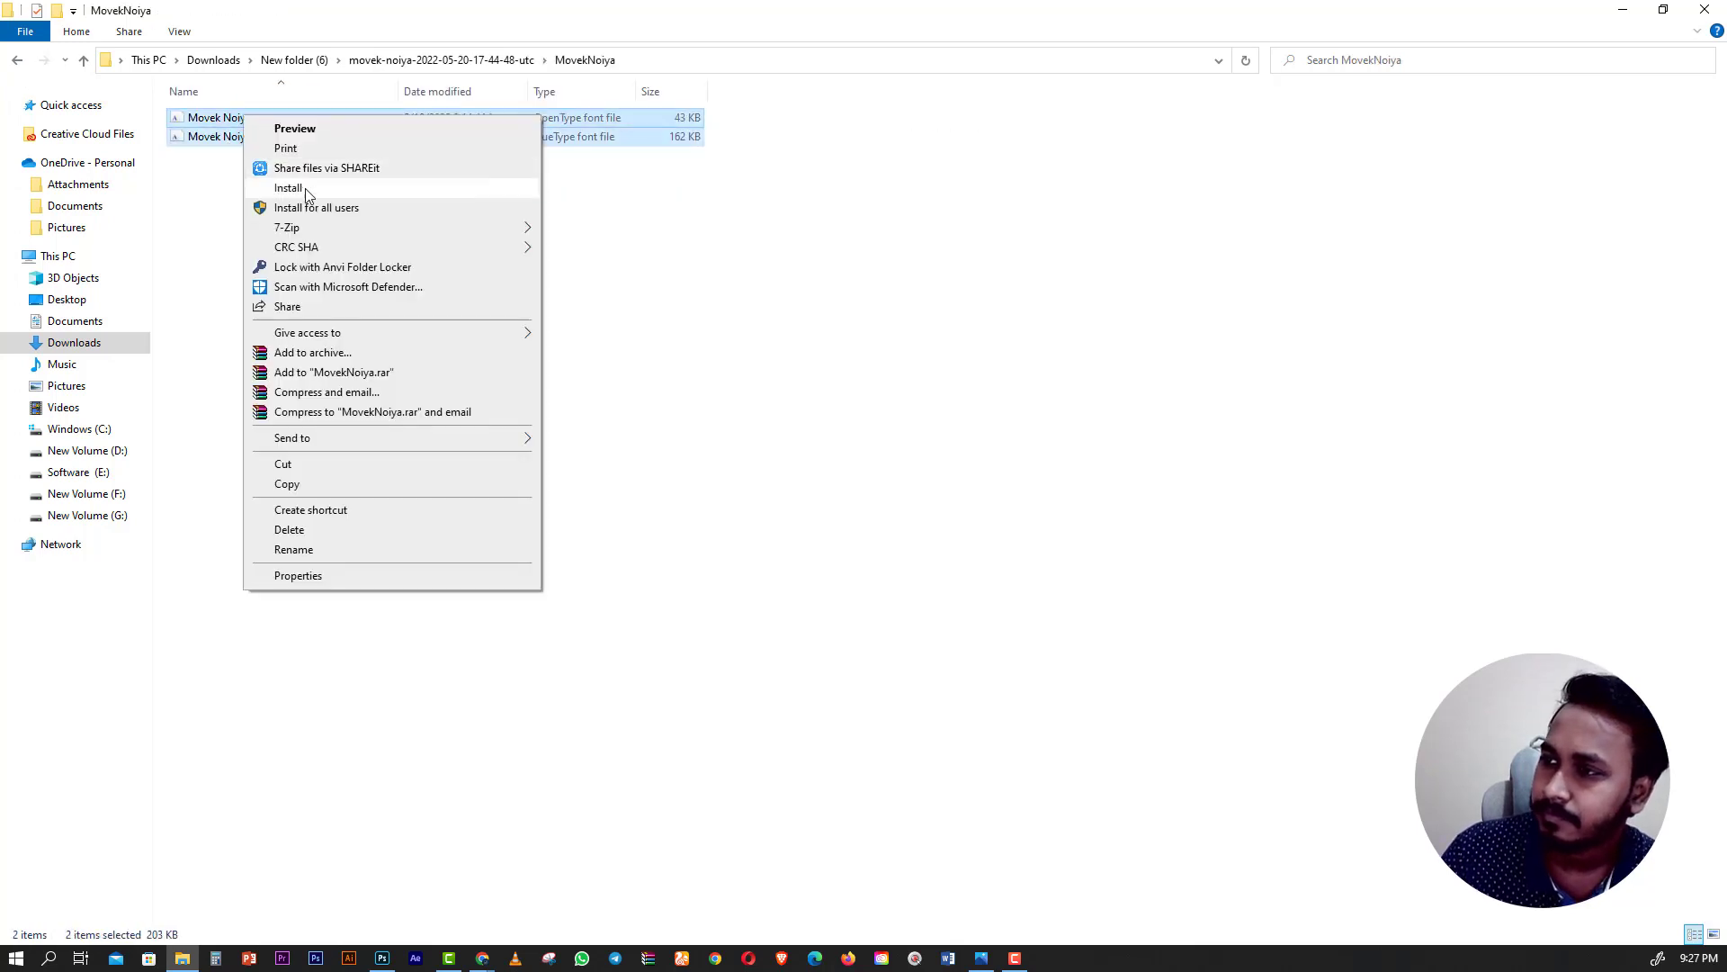
left_click(316, 208)
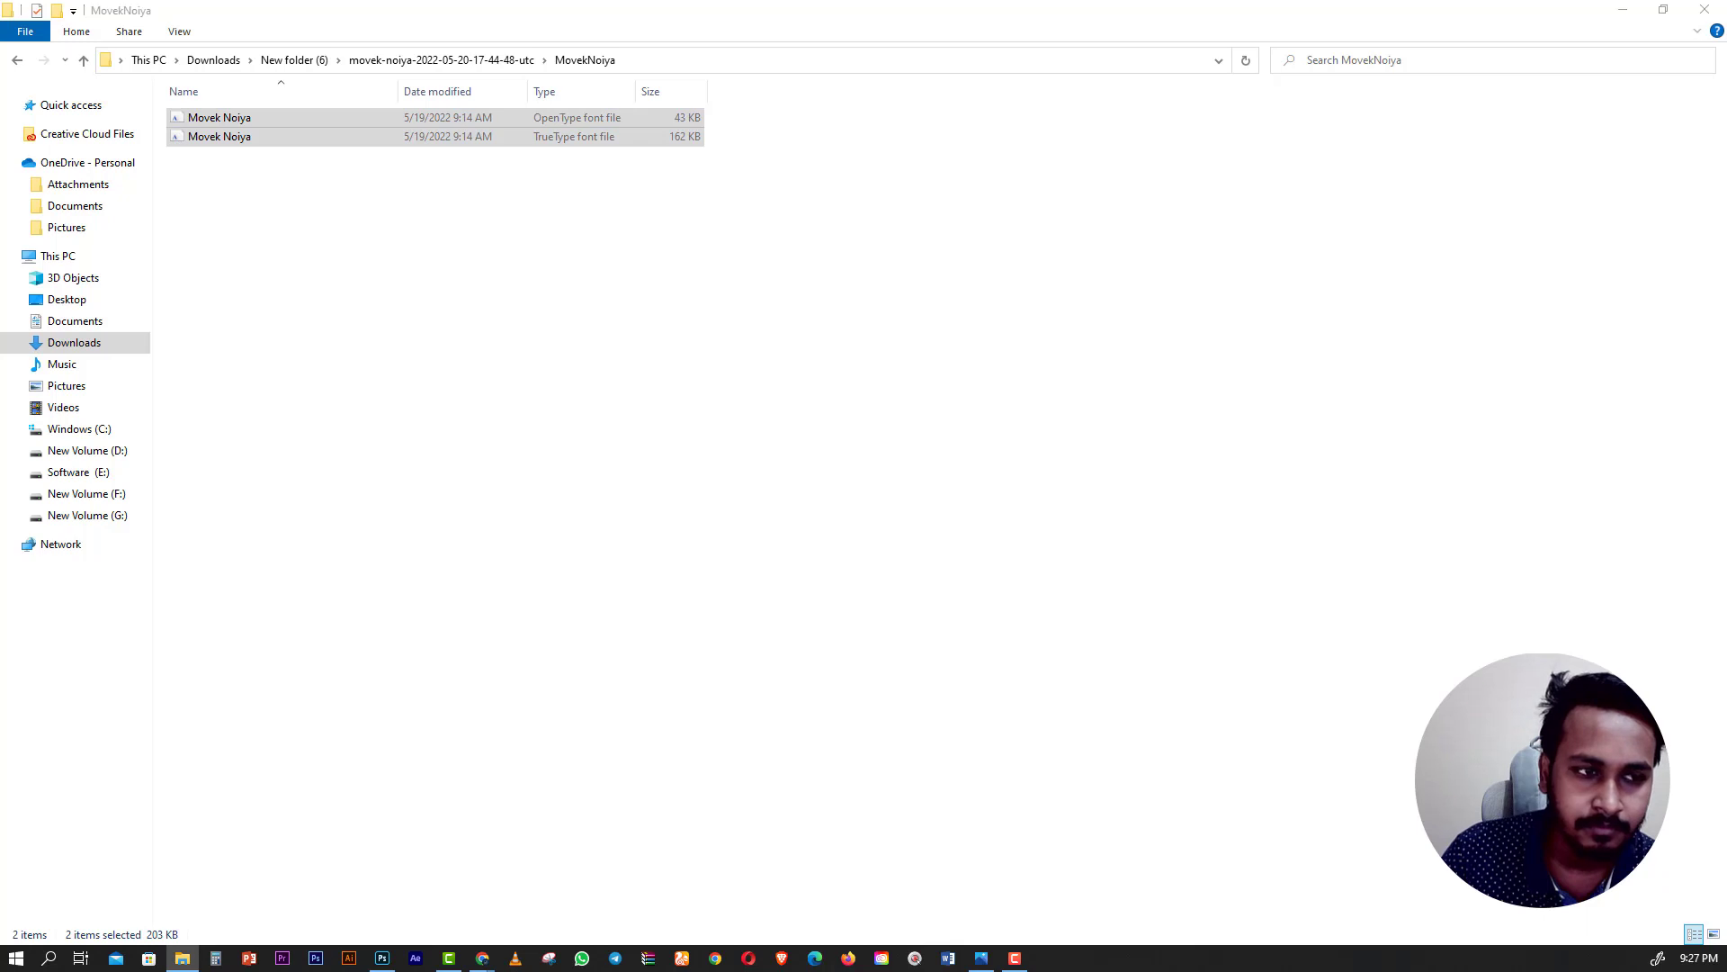
left_click(314, 272)
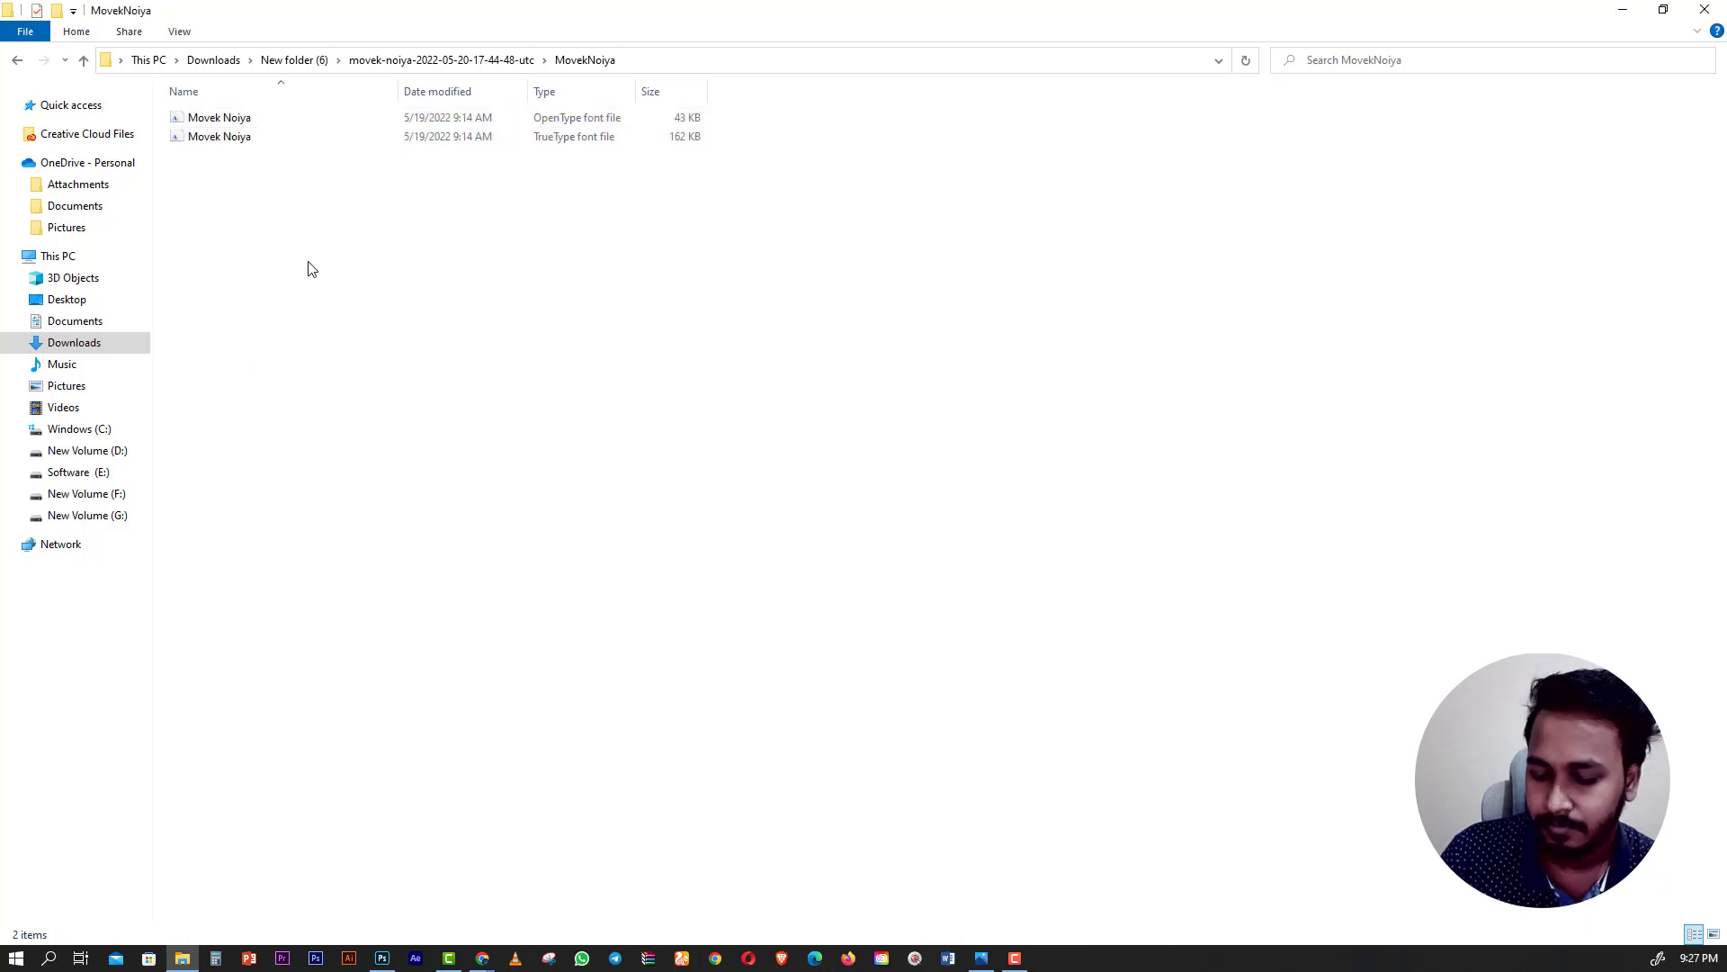
Install both Rengok font files for all users, then bring Photoshop back.
key("alt+Up")
key("alt+Up")
left_click(429, 133)
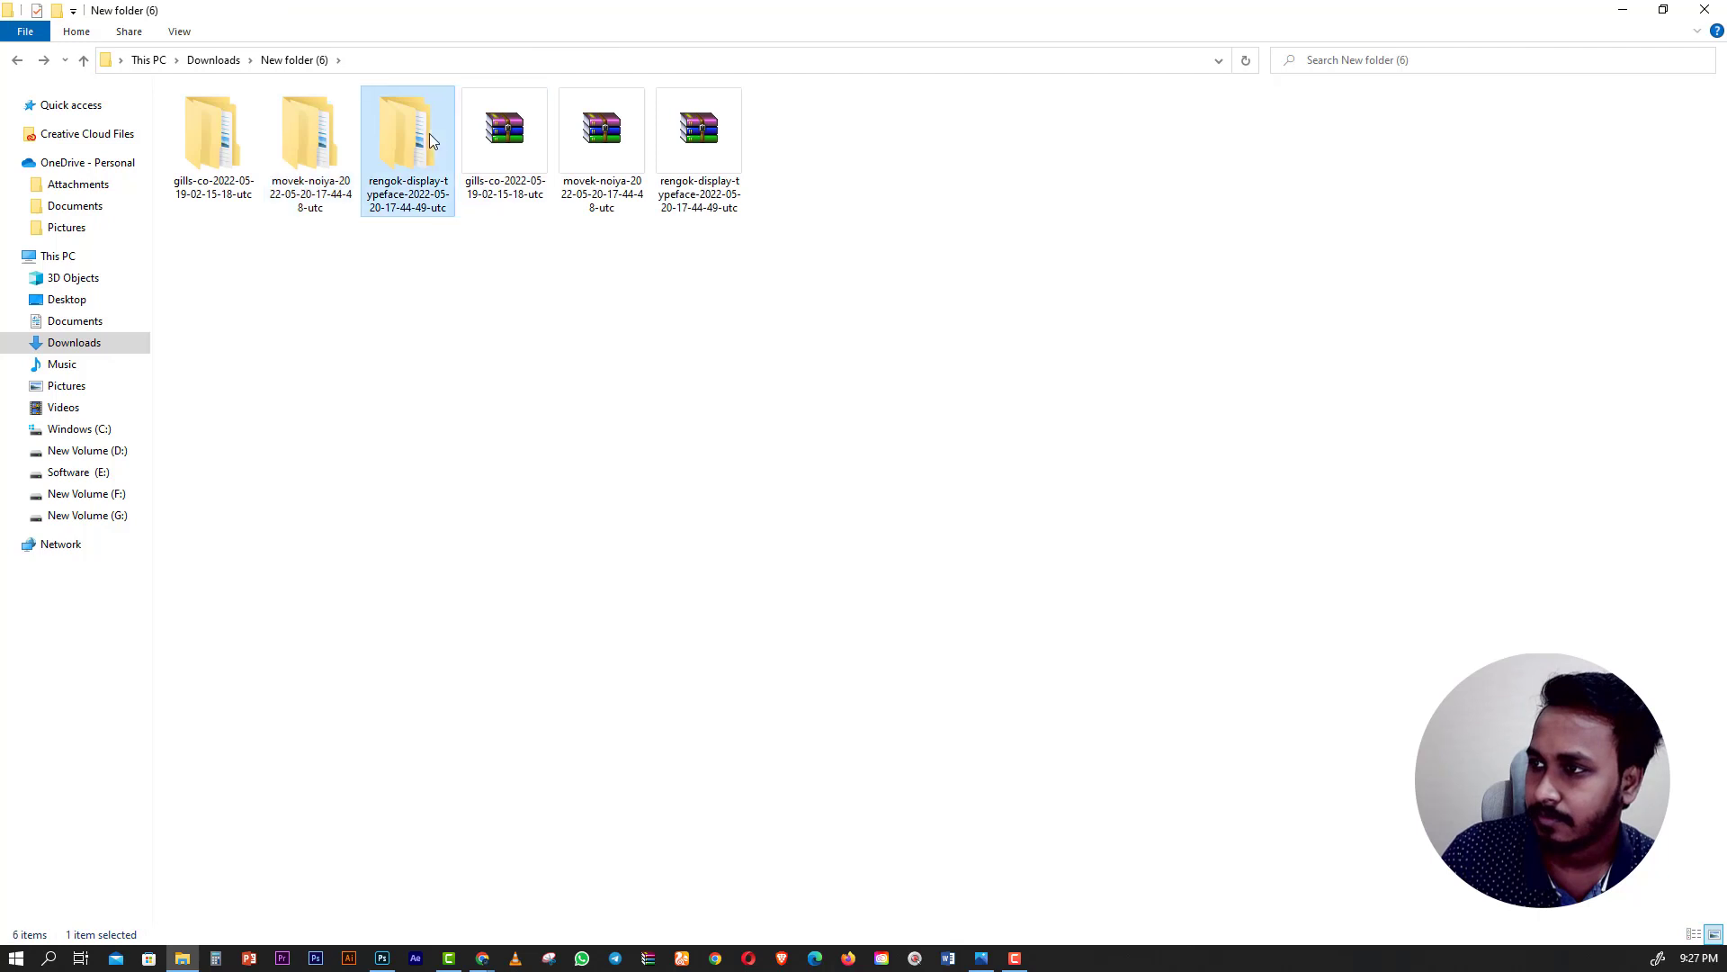
double_click(430, 133)
double_click(181, 127)
left_click_drag(225, 194, 241, 117)
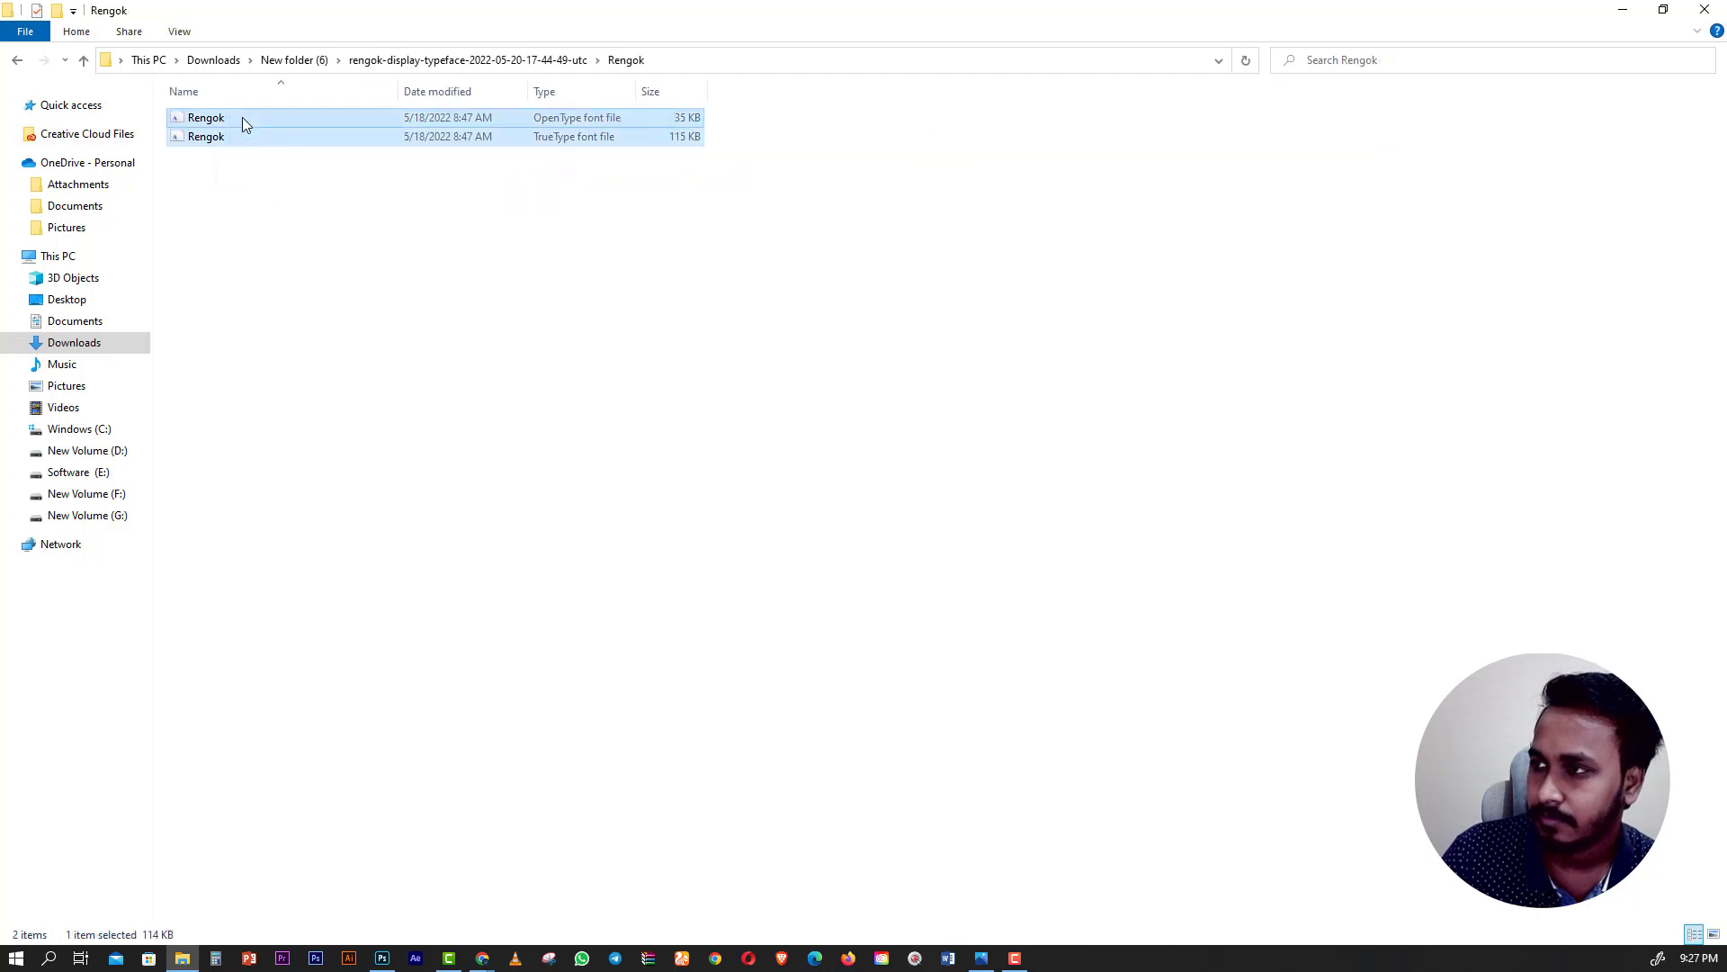
right_click(241, 117)
left_click(288, 203)
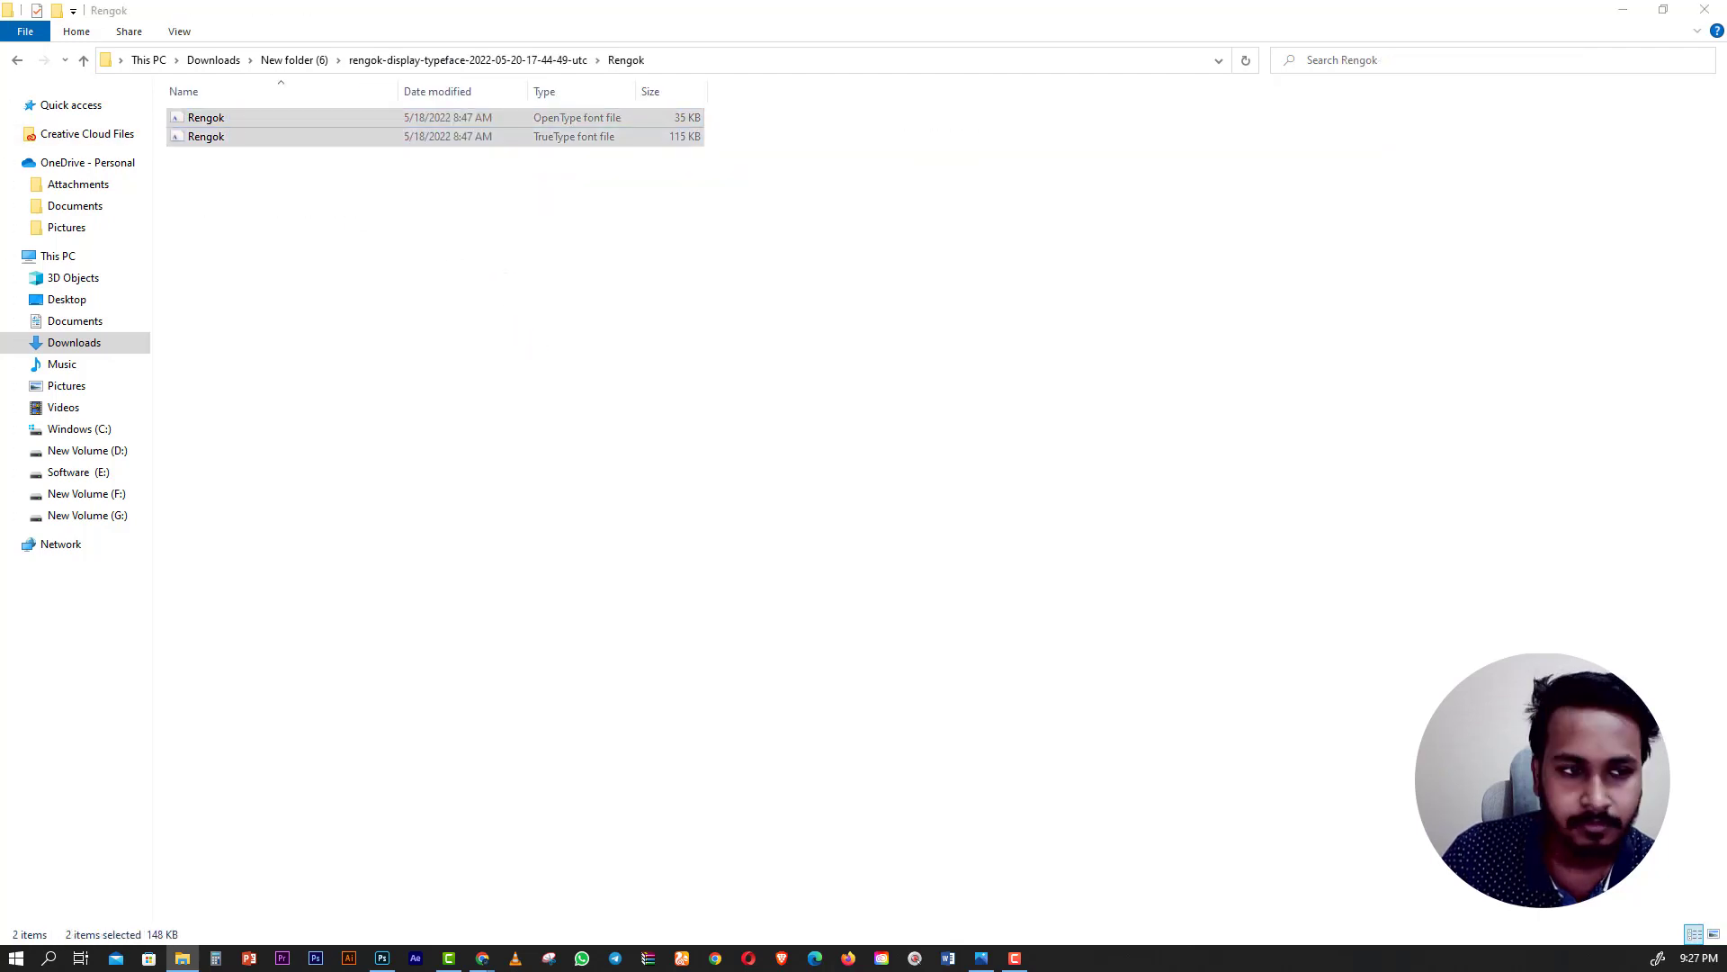
left_click(256, 201)
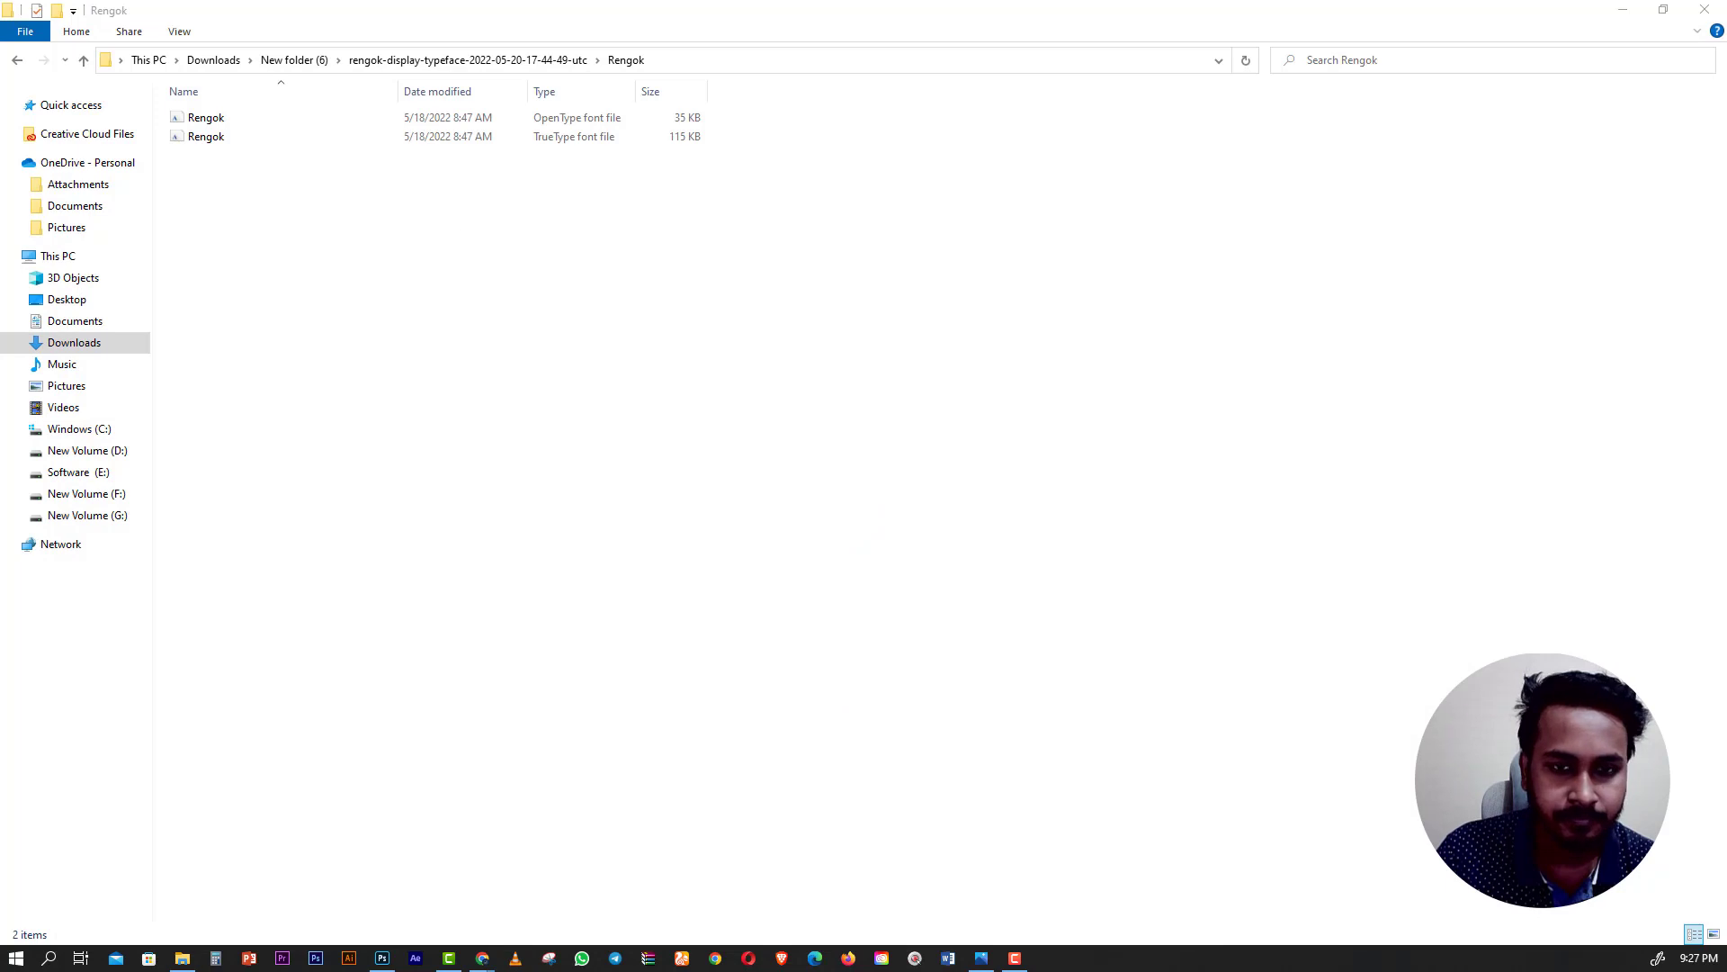
left_click_drag(1073, 253, 41, 256)
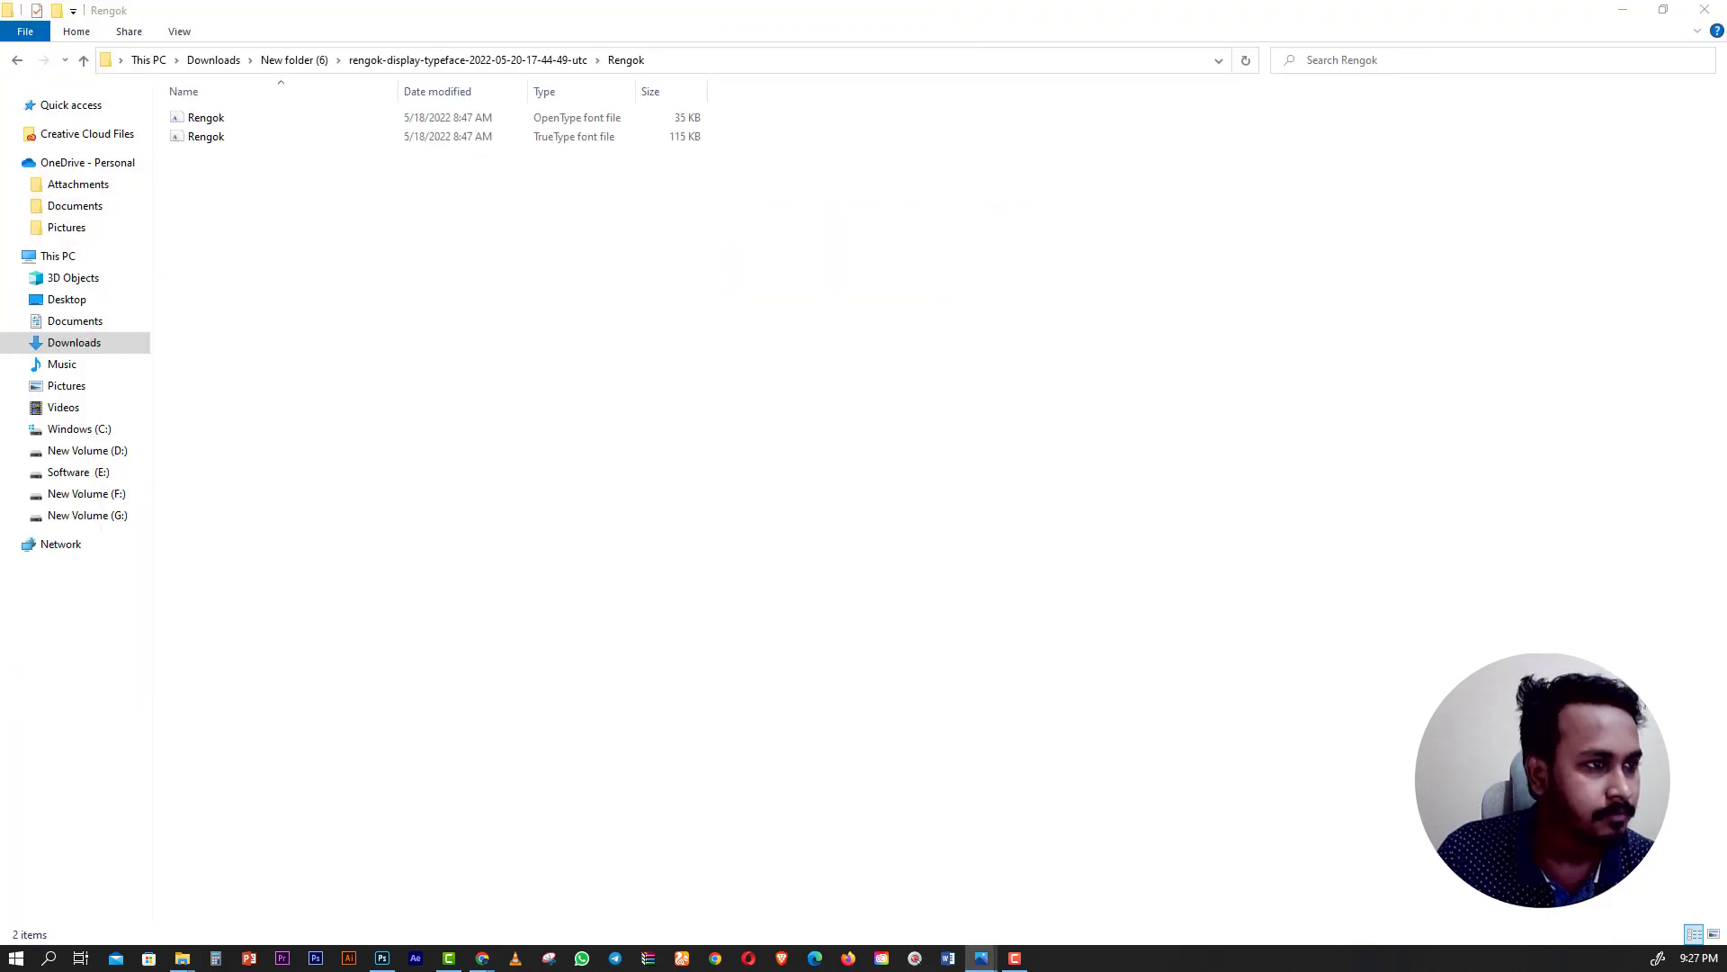
left_click(382, 958)
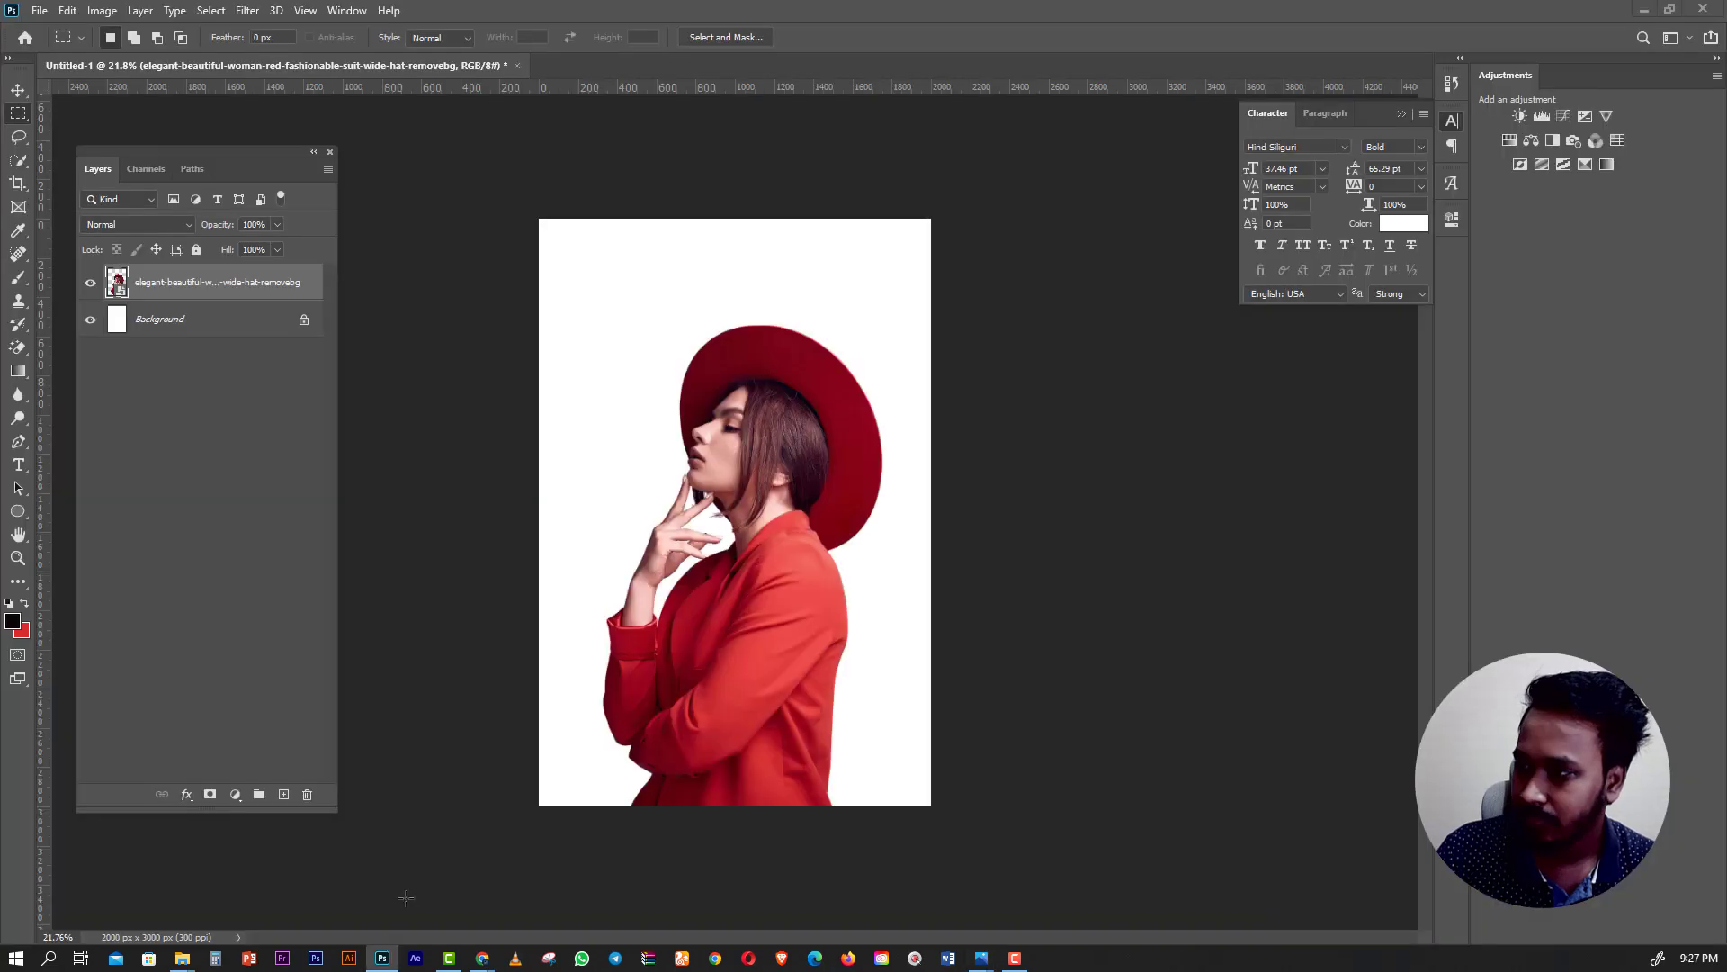
Add a two-line 'new season' / 'new look' text layer over the jacket.
left_click(20, 466)
scroll(817, 717, "up", 5)
scroll(733, 501, "down", 2)
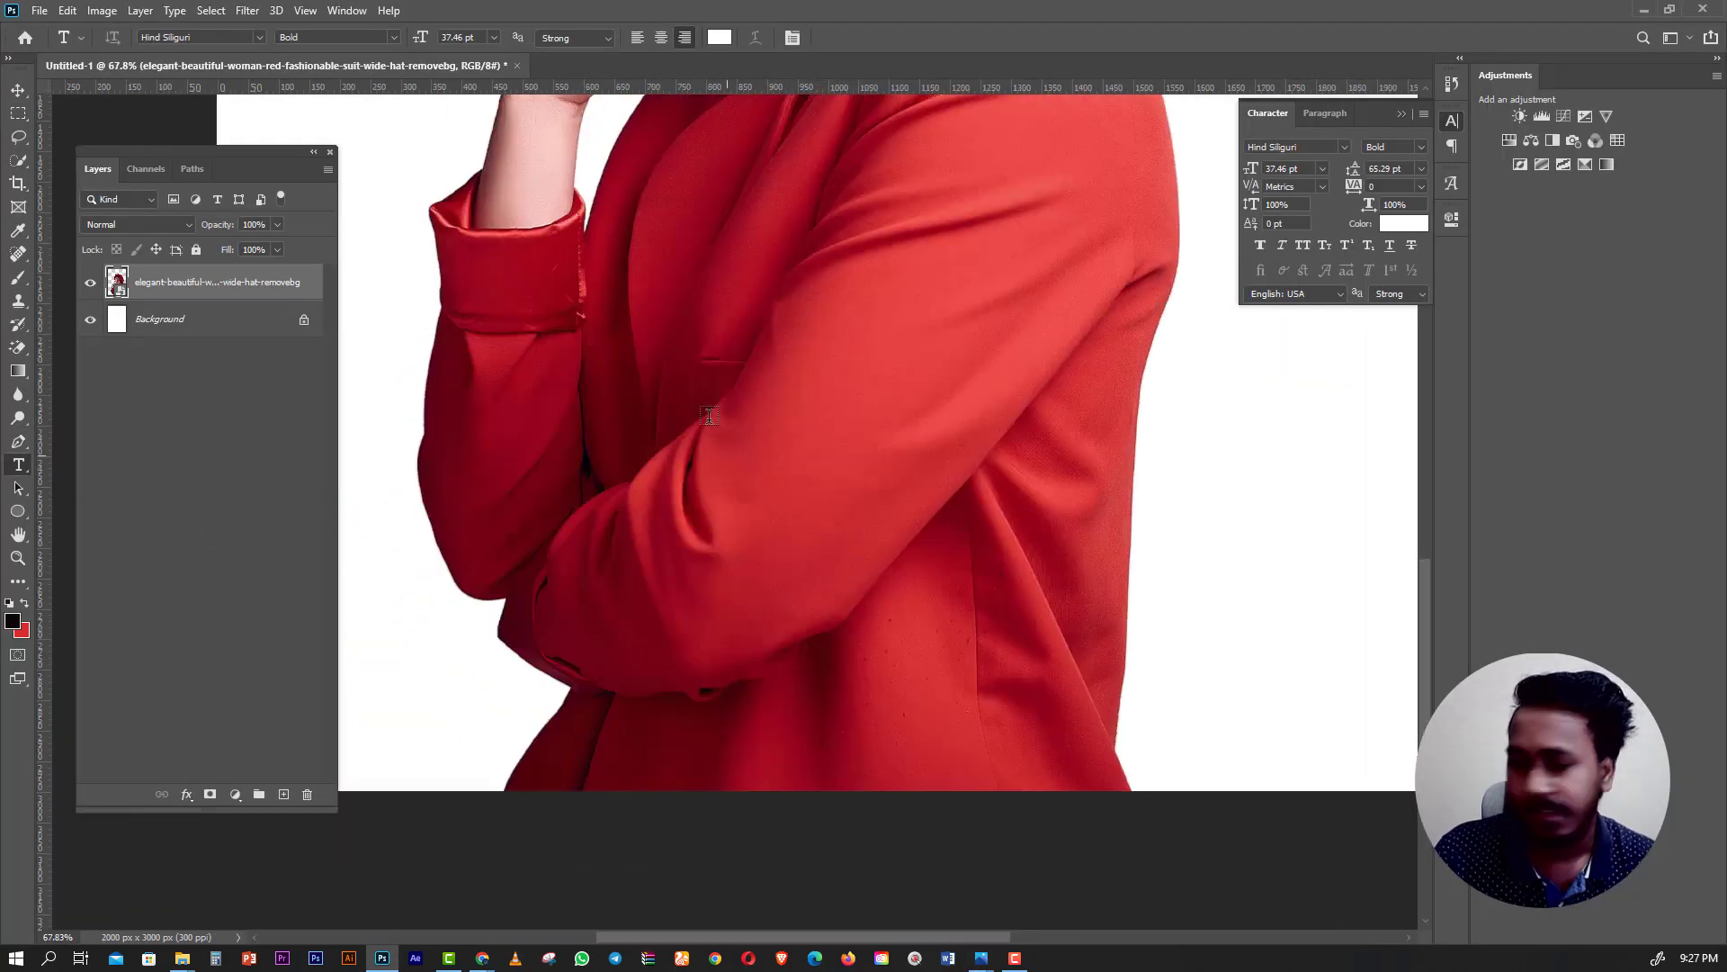
left_click(684, 378)
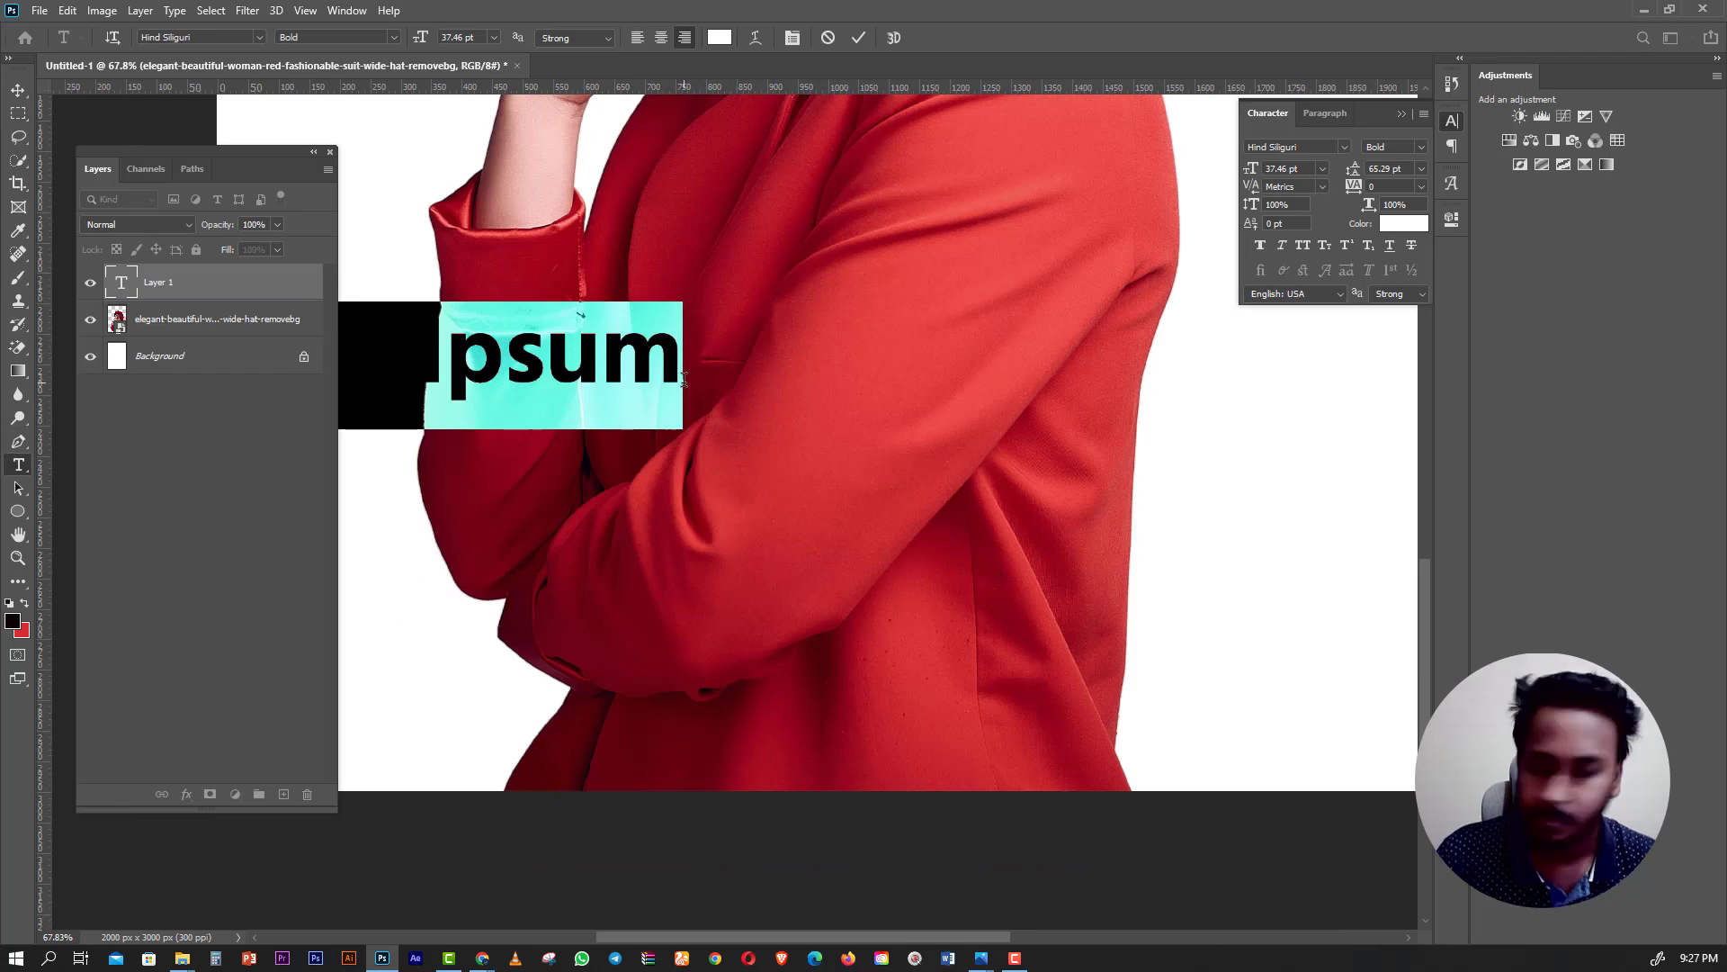
type("n")
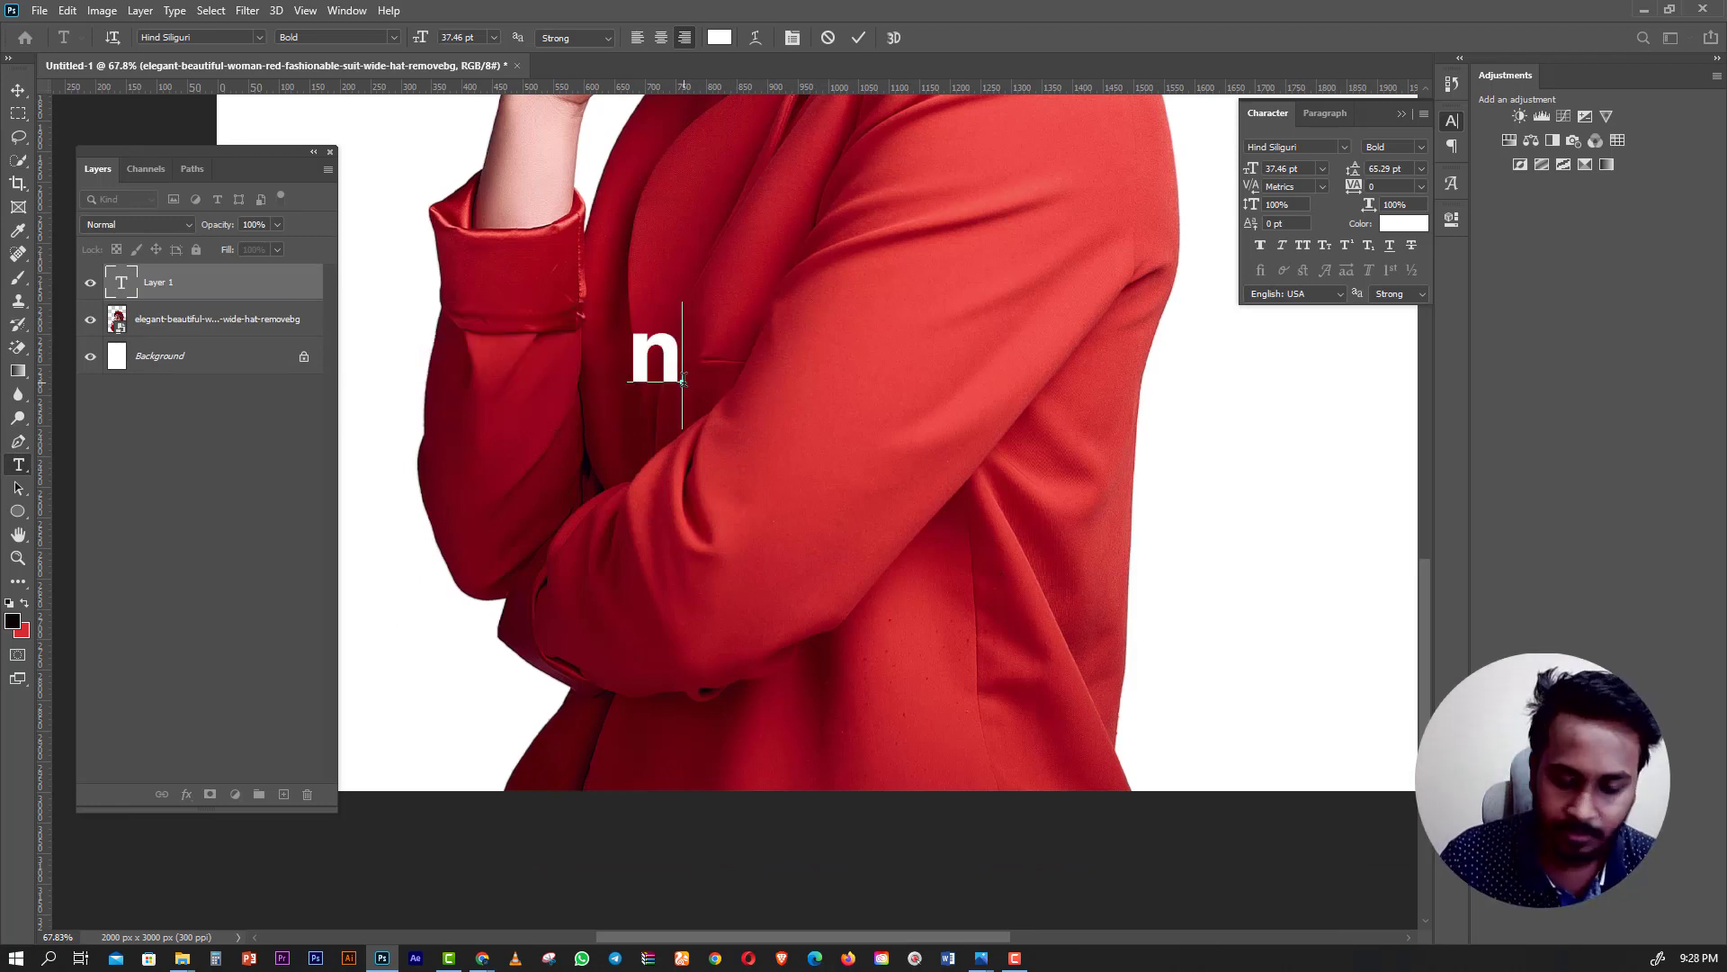
type("ew")
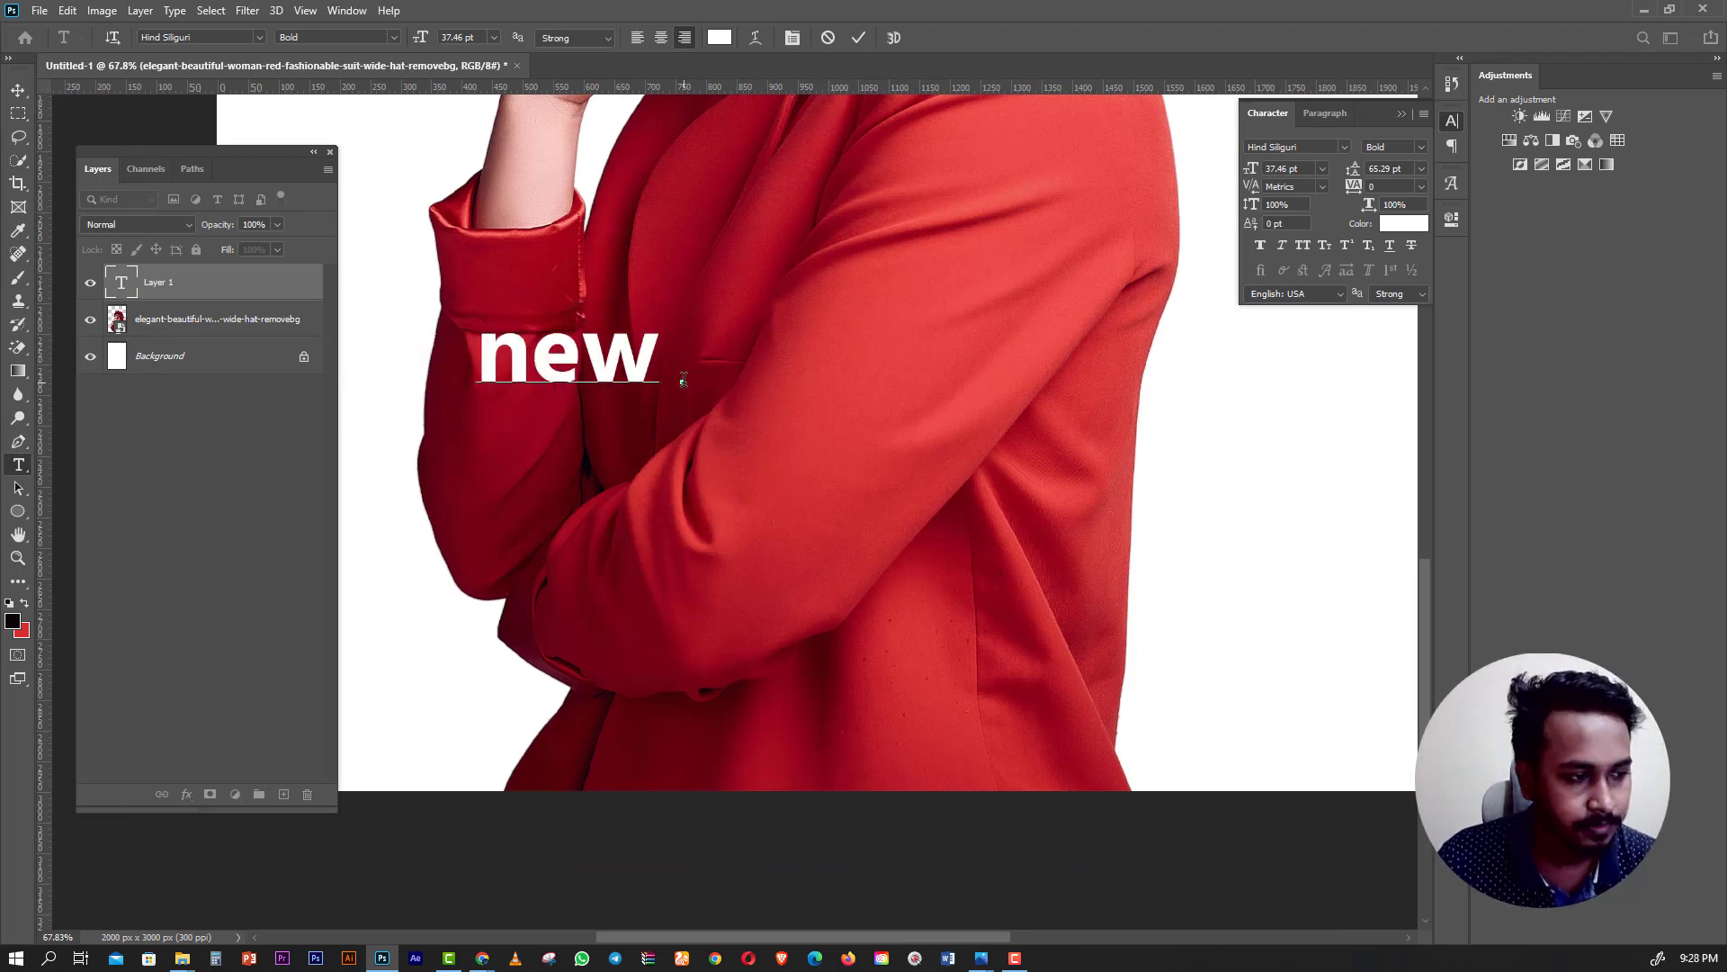
type(" seas")
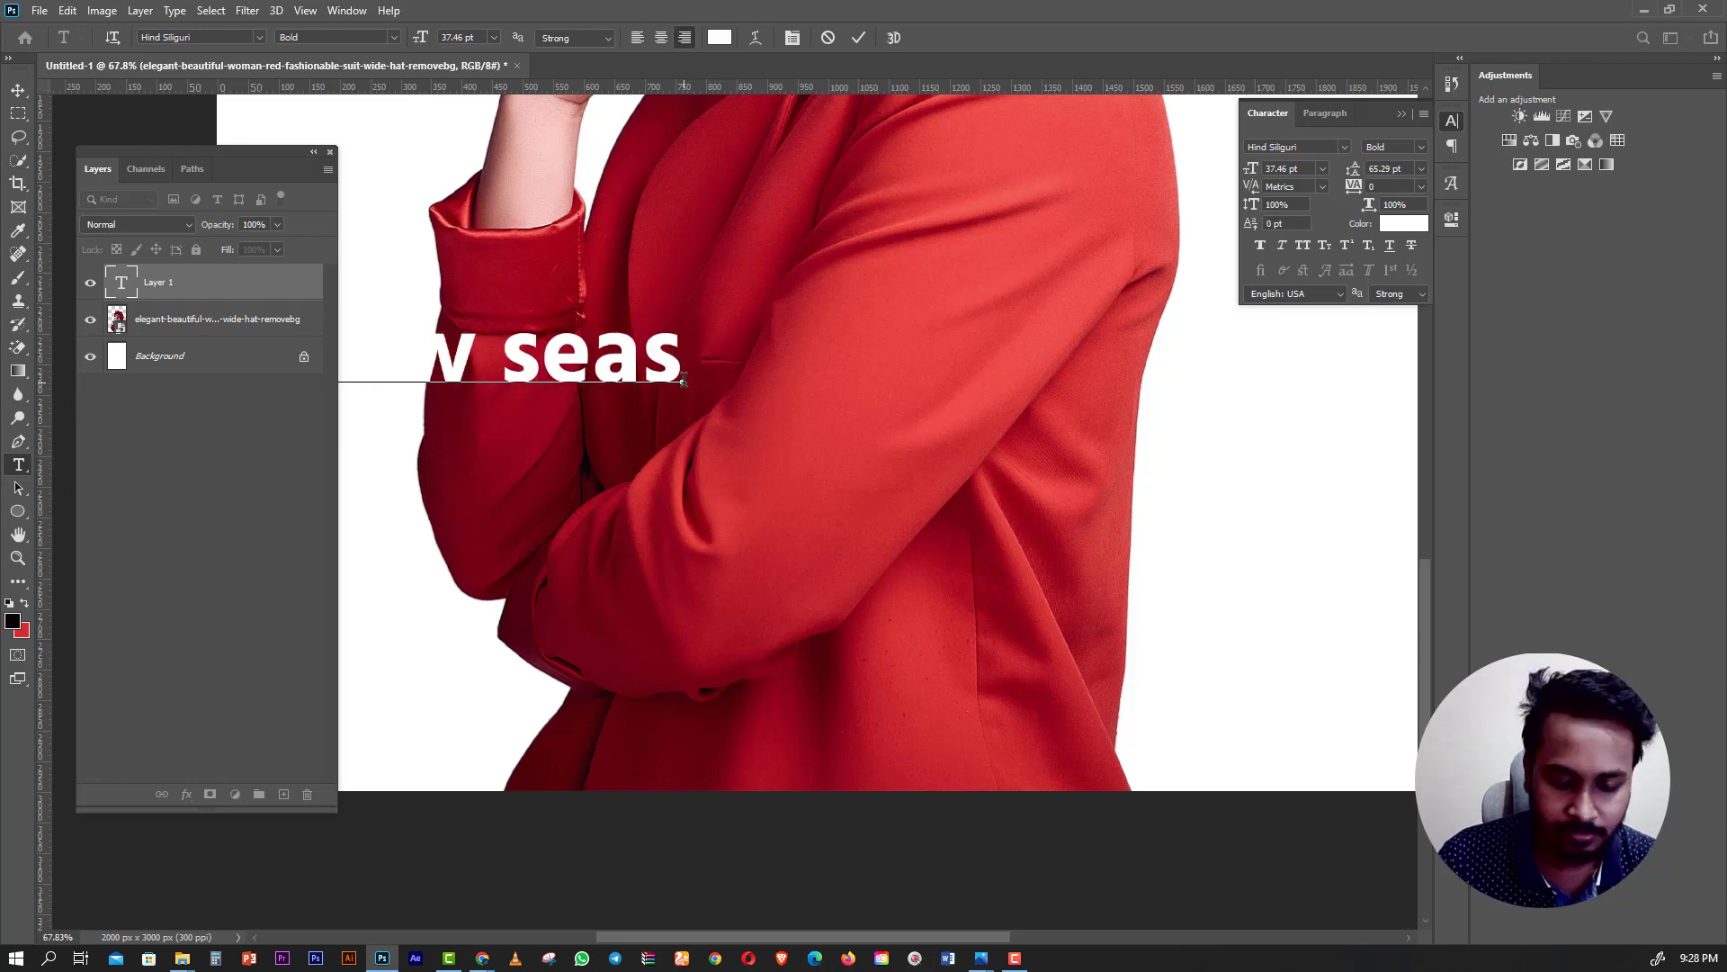
type("on")
key("Return")
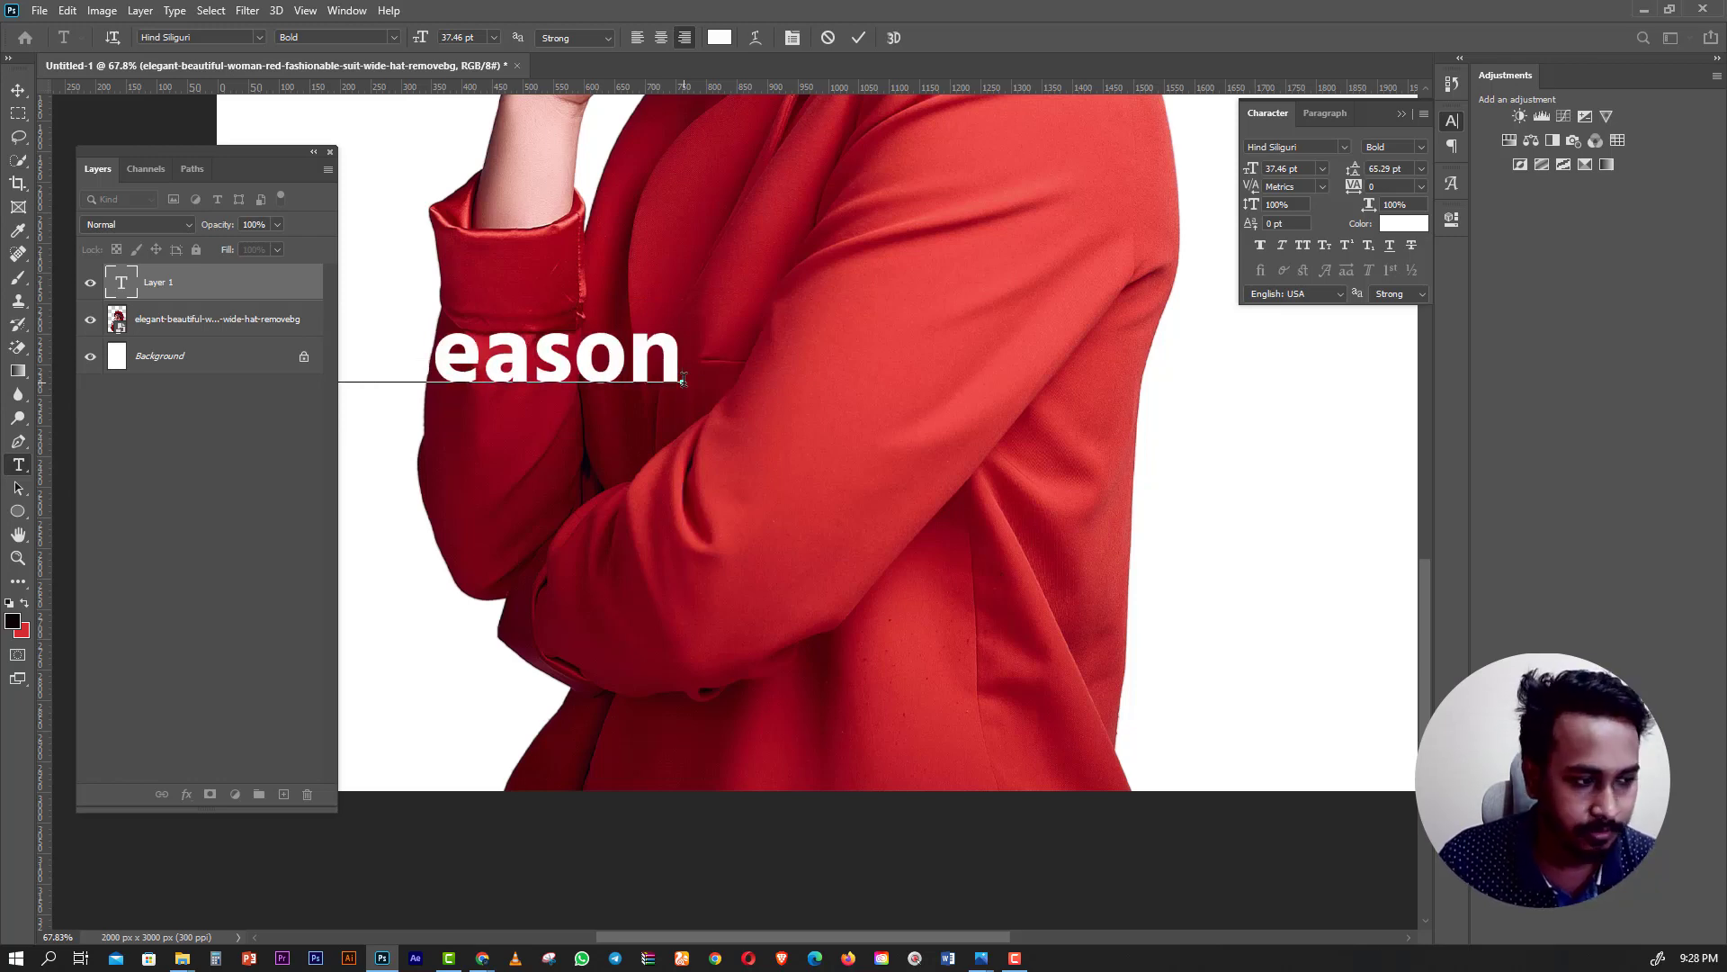
type("new ")
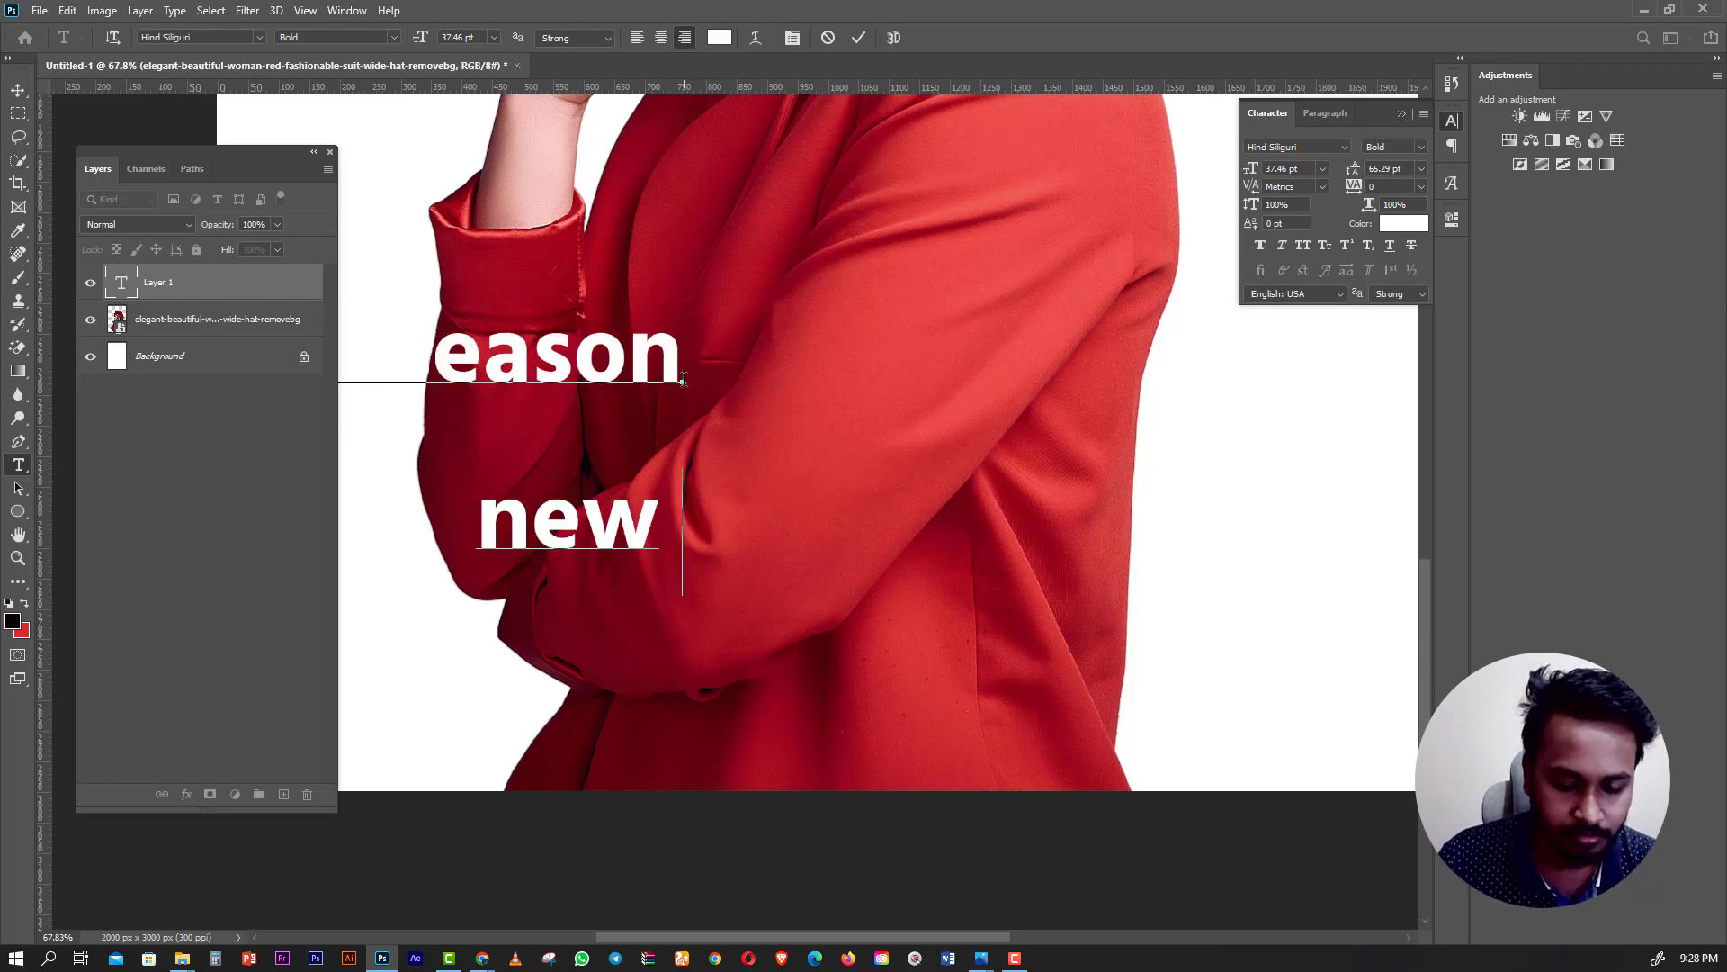
type("loo")
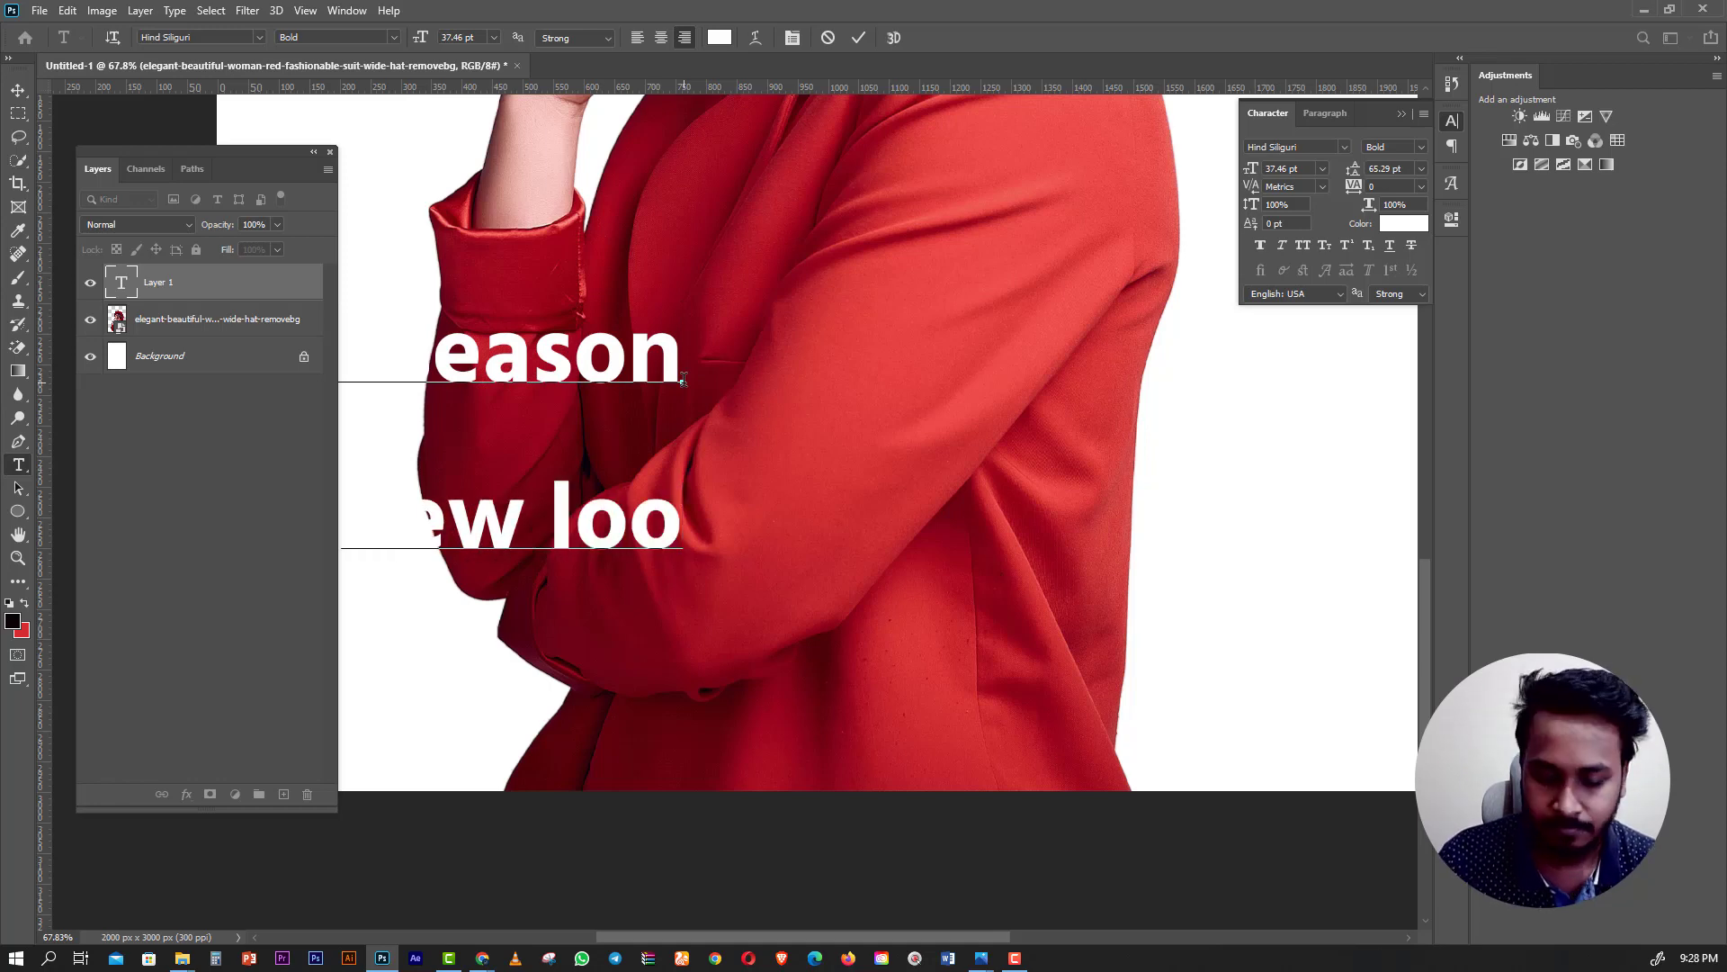
type("k")
key("ctrl+Return")
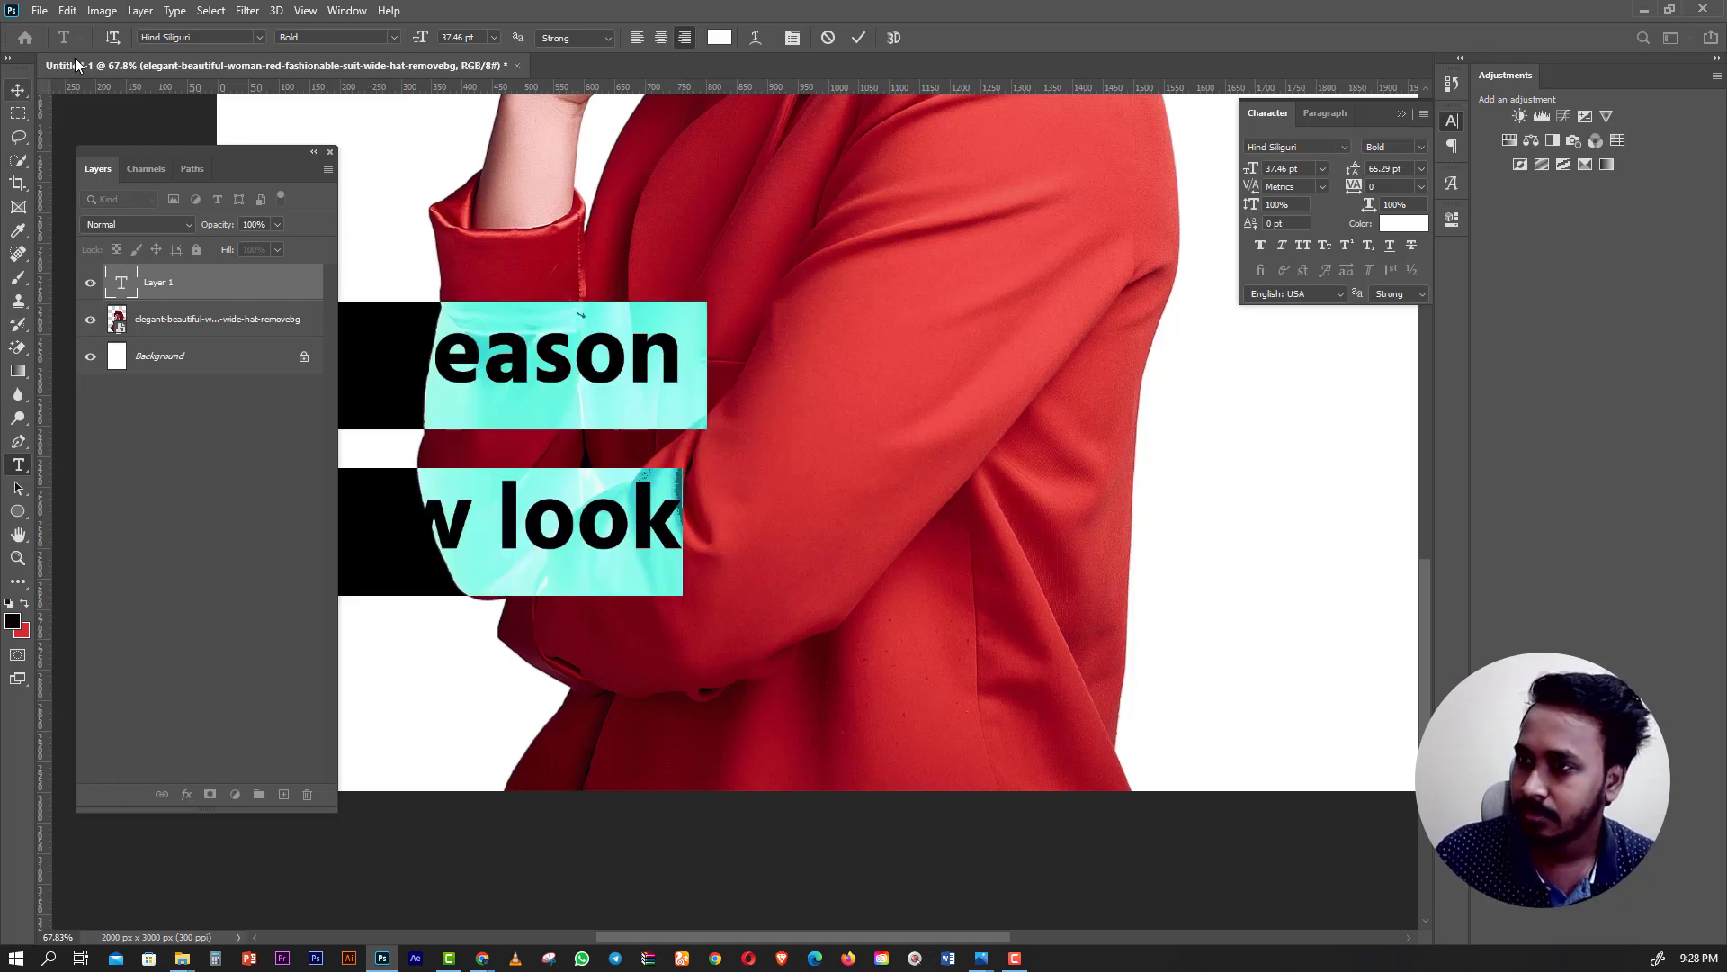
left_click(18, 90)
mouse_move(558, 373)
left_mouse_down()
mouse_move(950, 295)
mouse_move(909, 301)
mouse_move(919, 637)
left_mouse_up()
Set the text leading to Auto, centre-align it, and centre it on the jacket.
left_click(1421, 169)
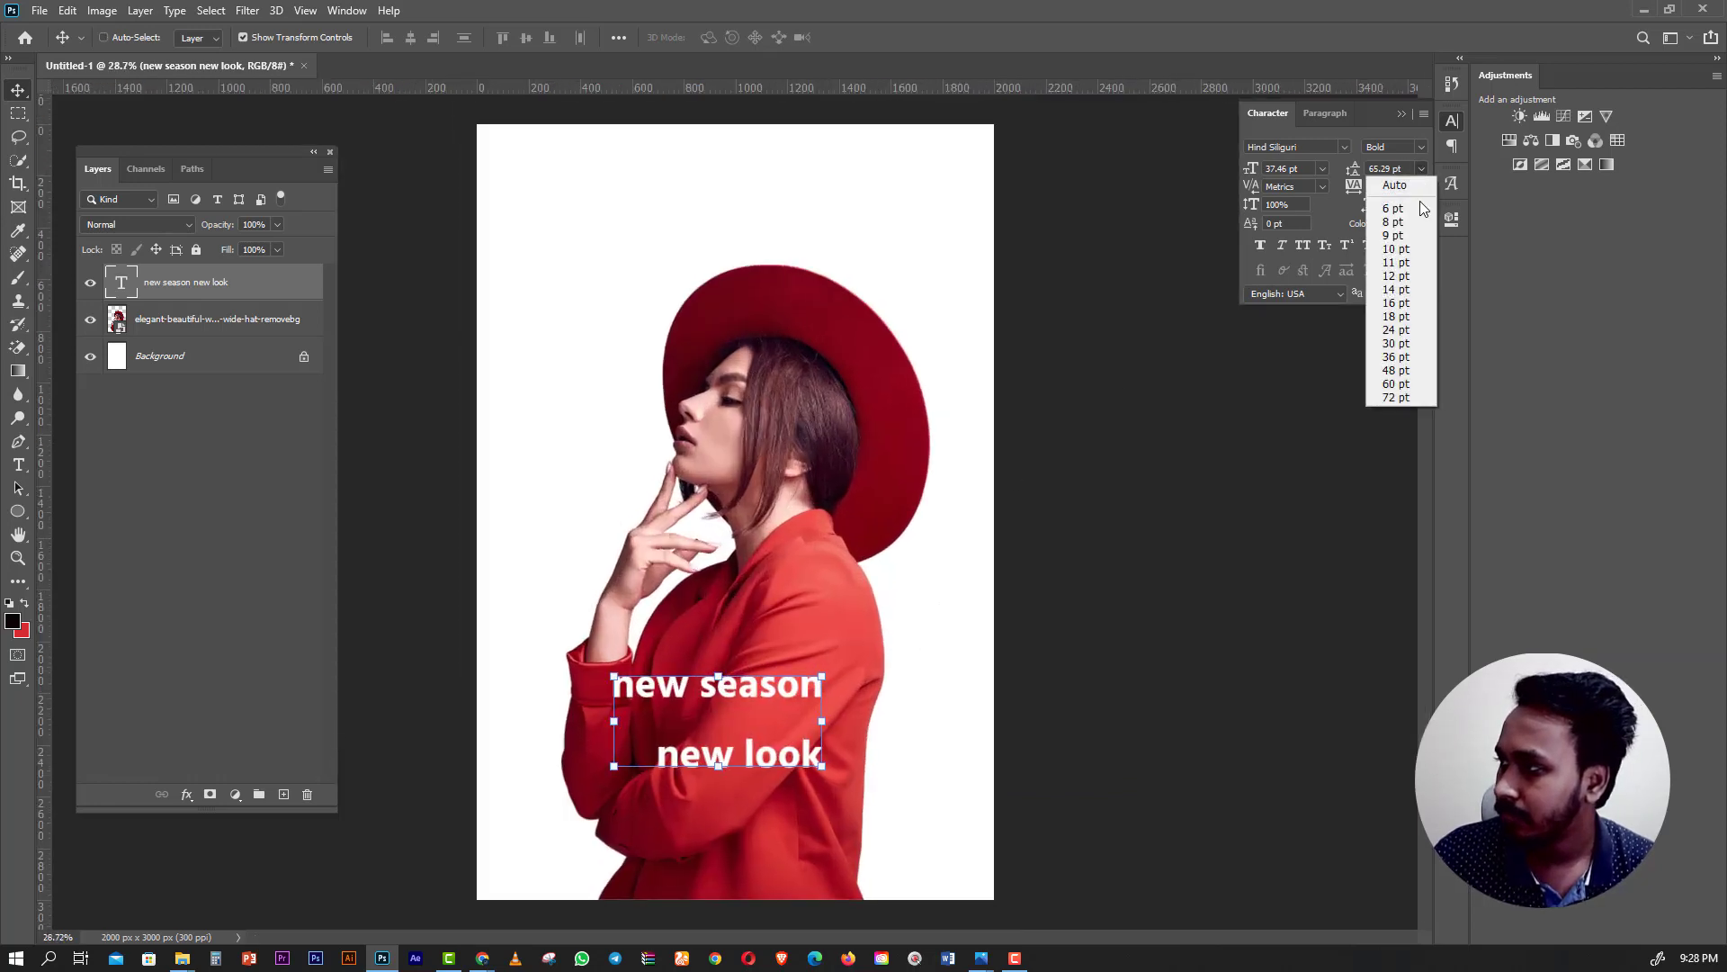
left_click(1421, 171)
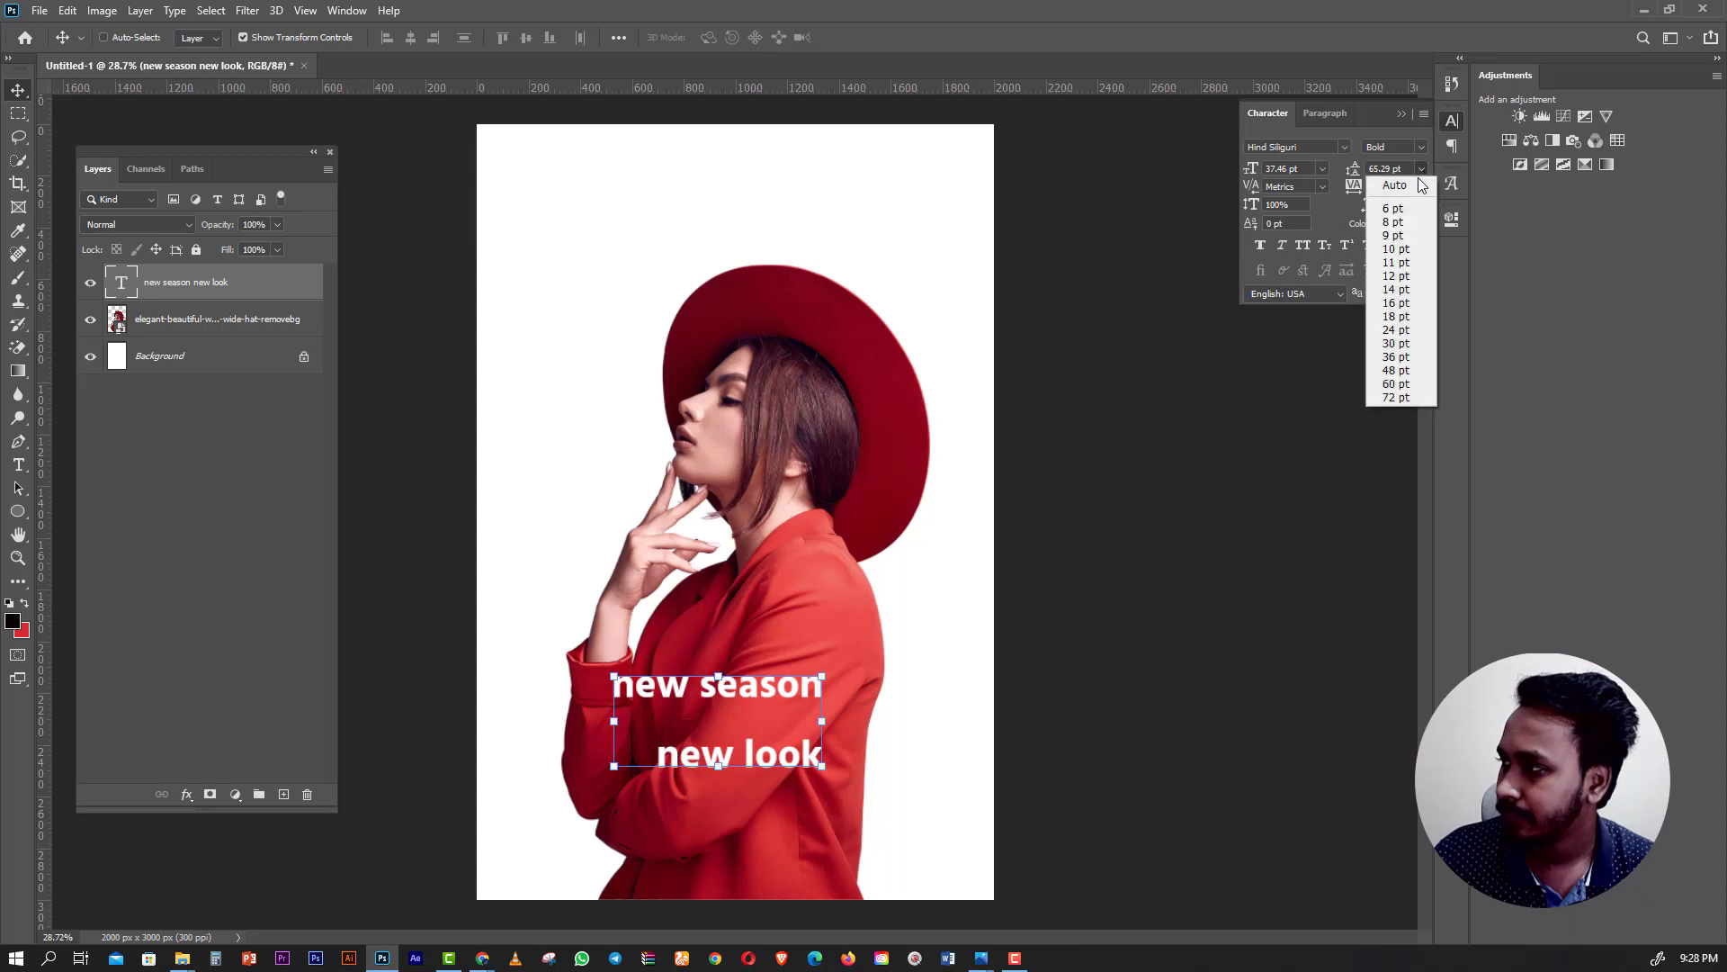
left_click(1395, 185)
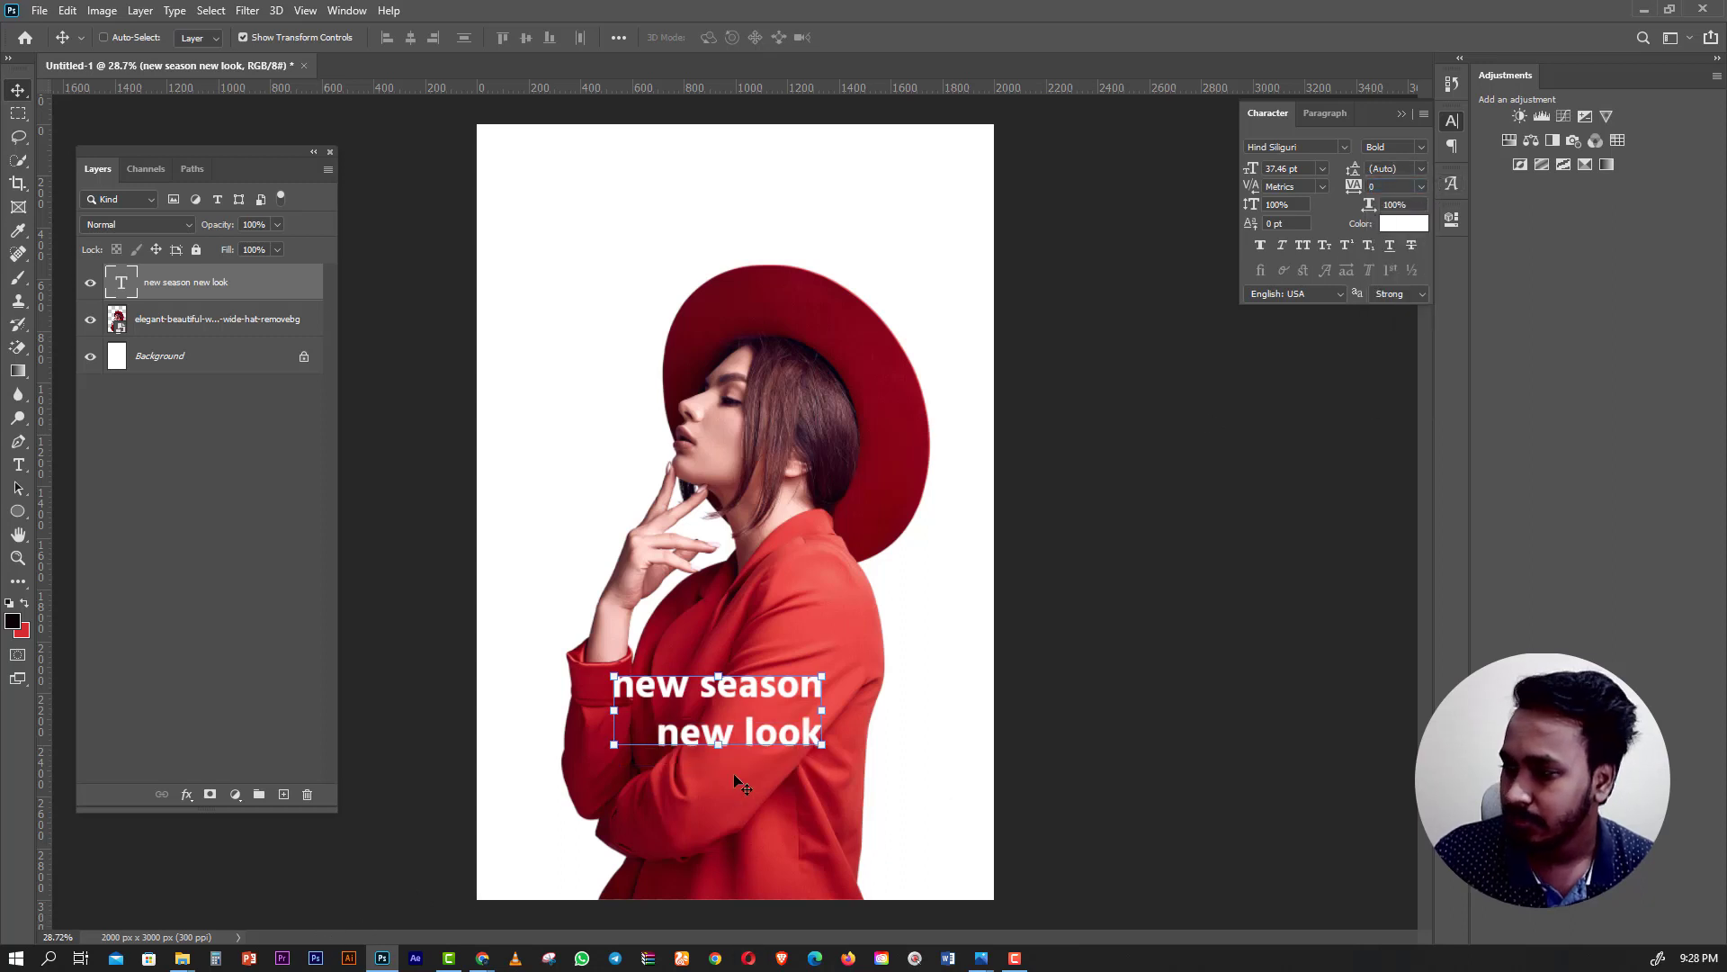
left_click(1325, 113)
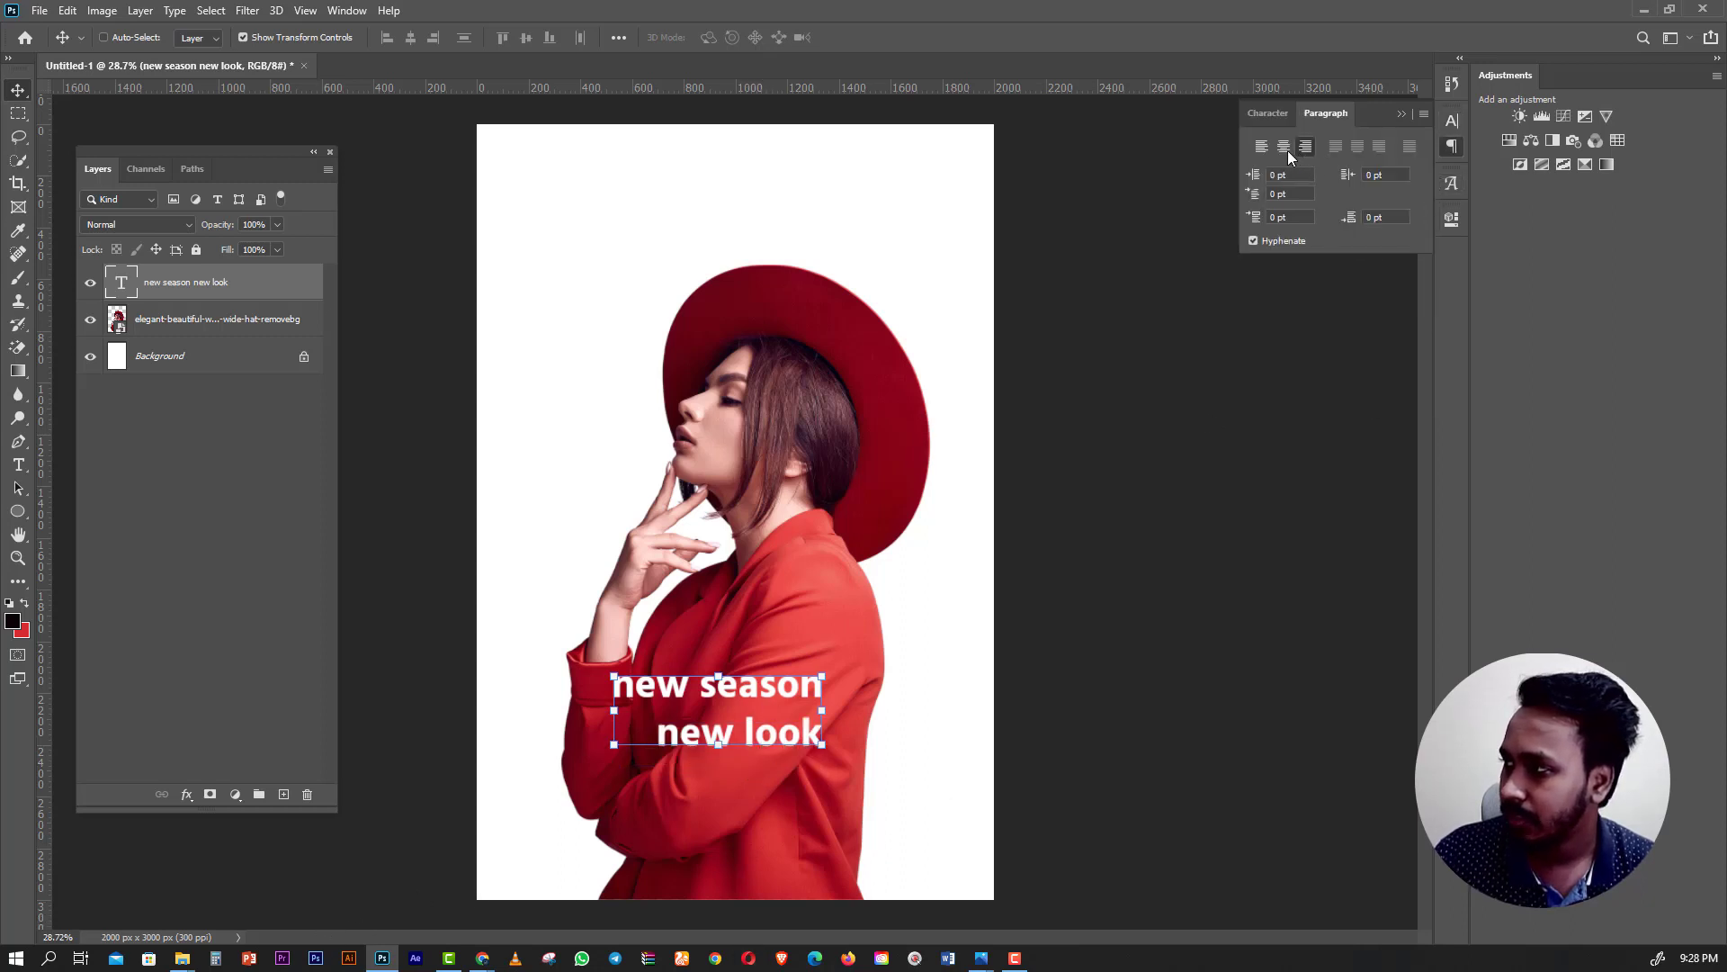
left_click(1285, 147)
left_click_drag(809, 720, 693, 700)
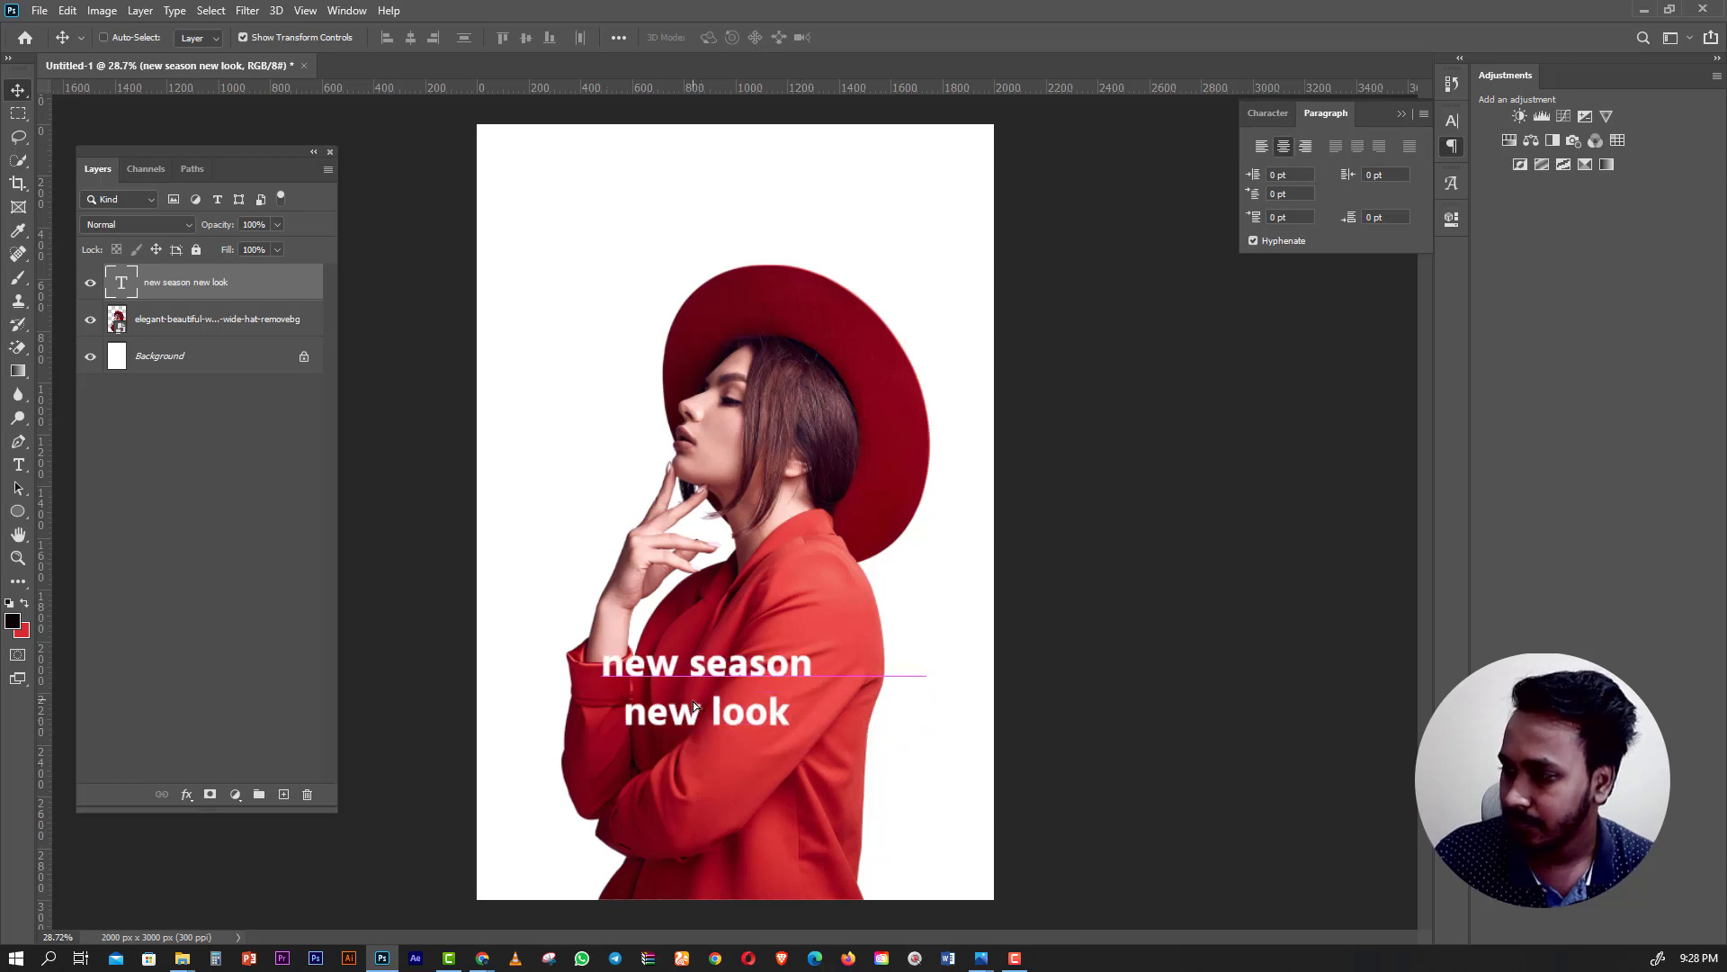
mouse_move(95, 888)
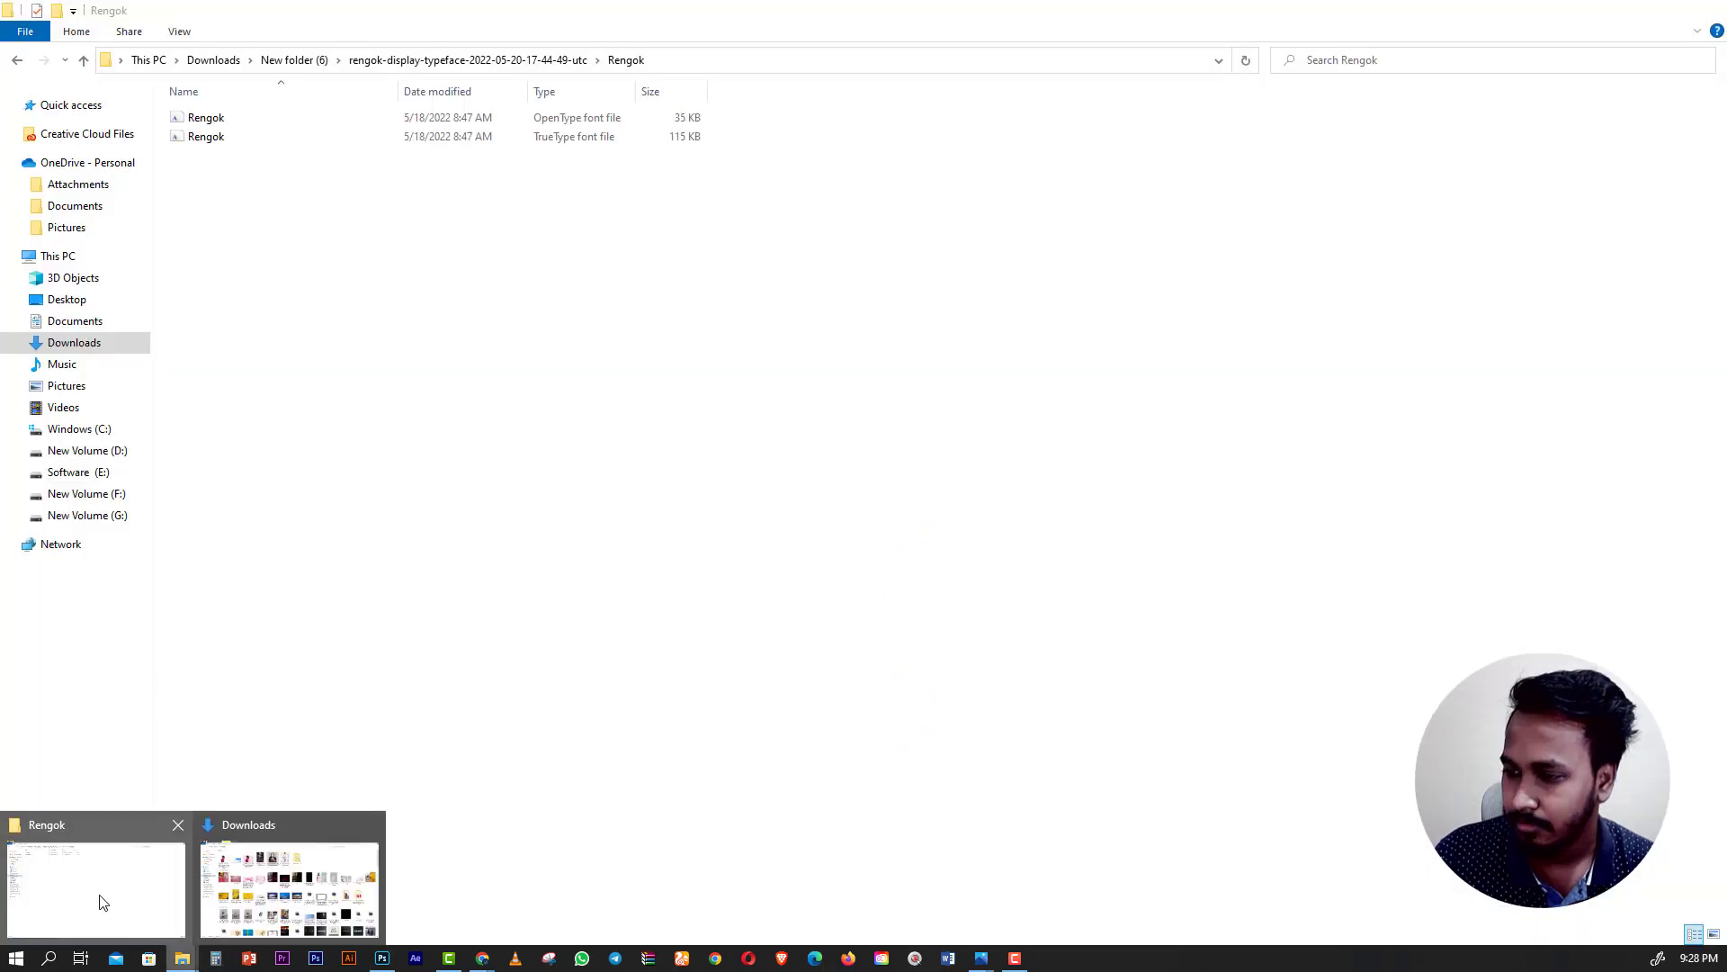
Set the poster text to the Rengok font, trying All Caps and then undoing it.
left_click(102, 902)
left_click(254, 135)
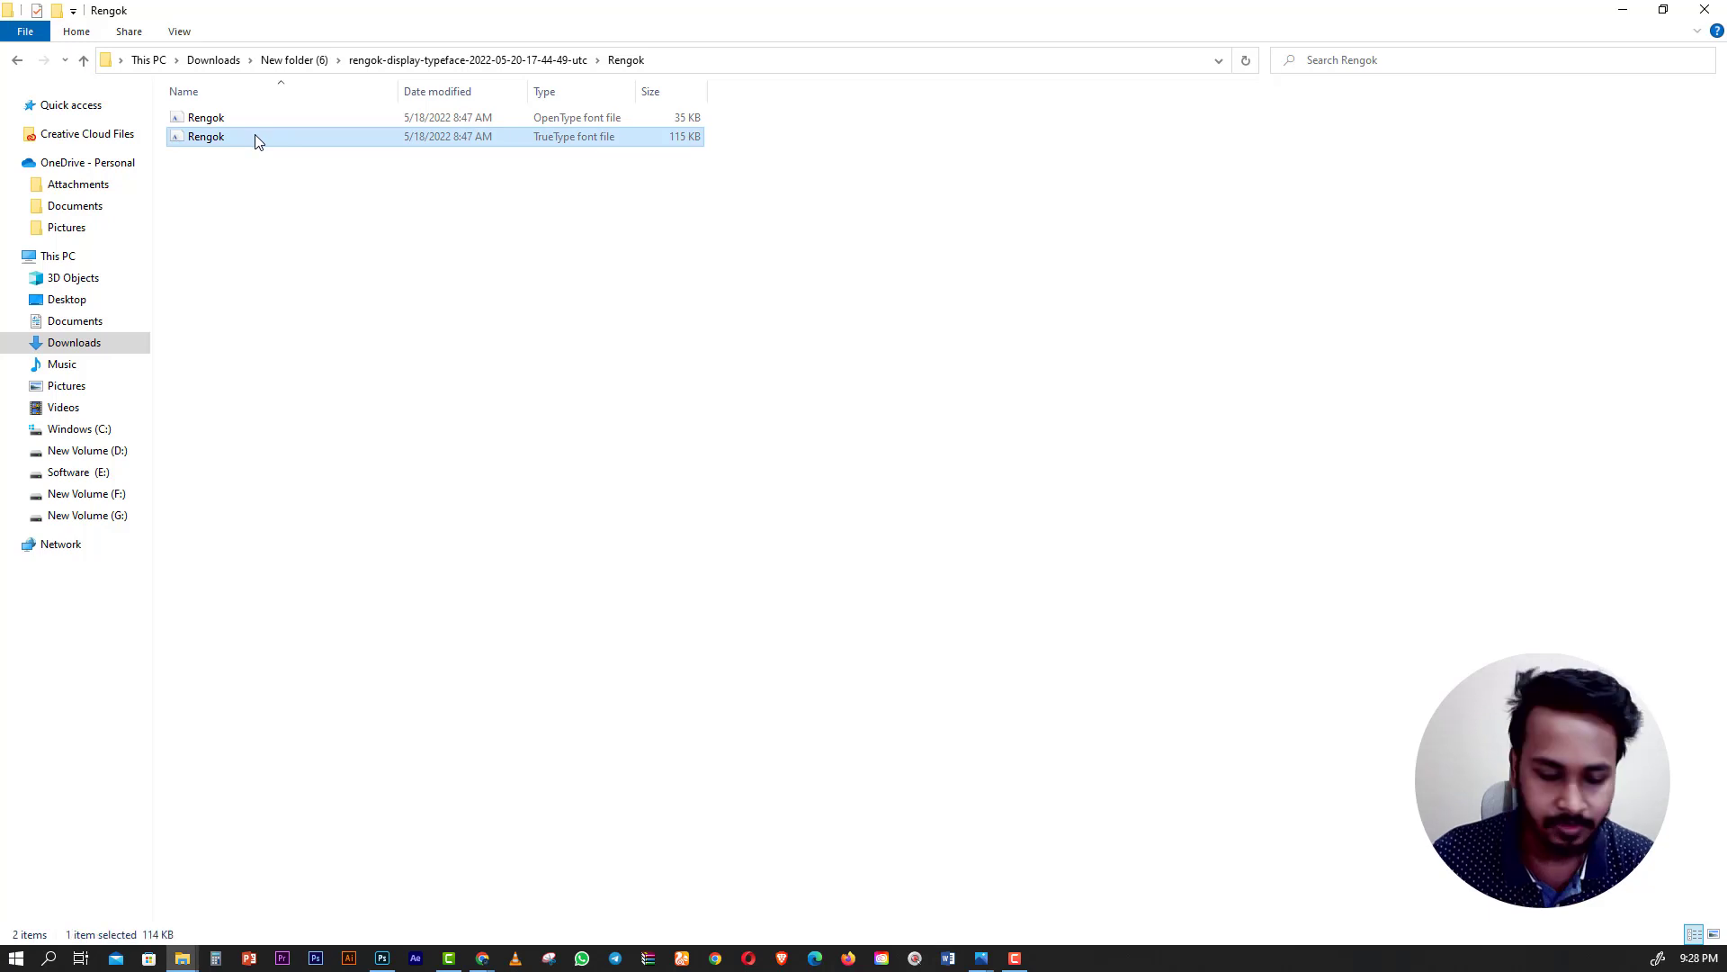
key("F2")
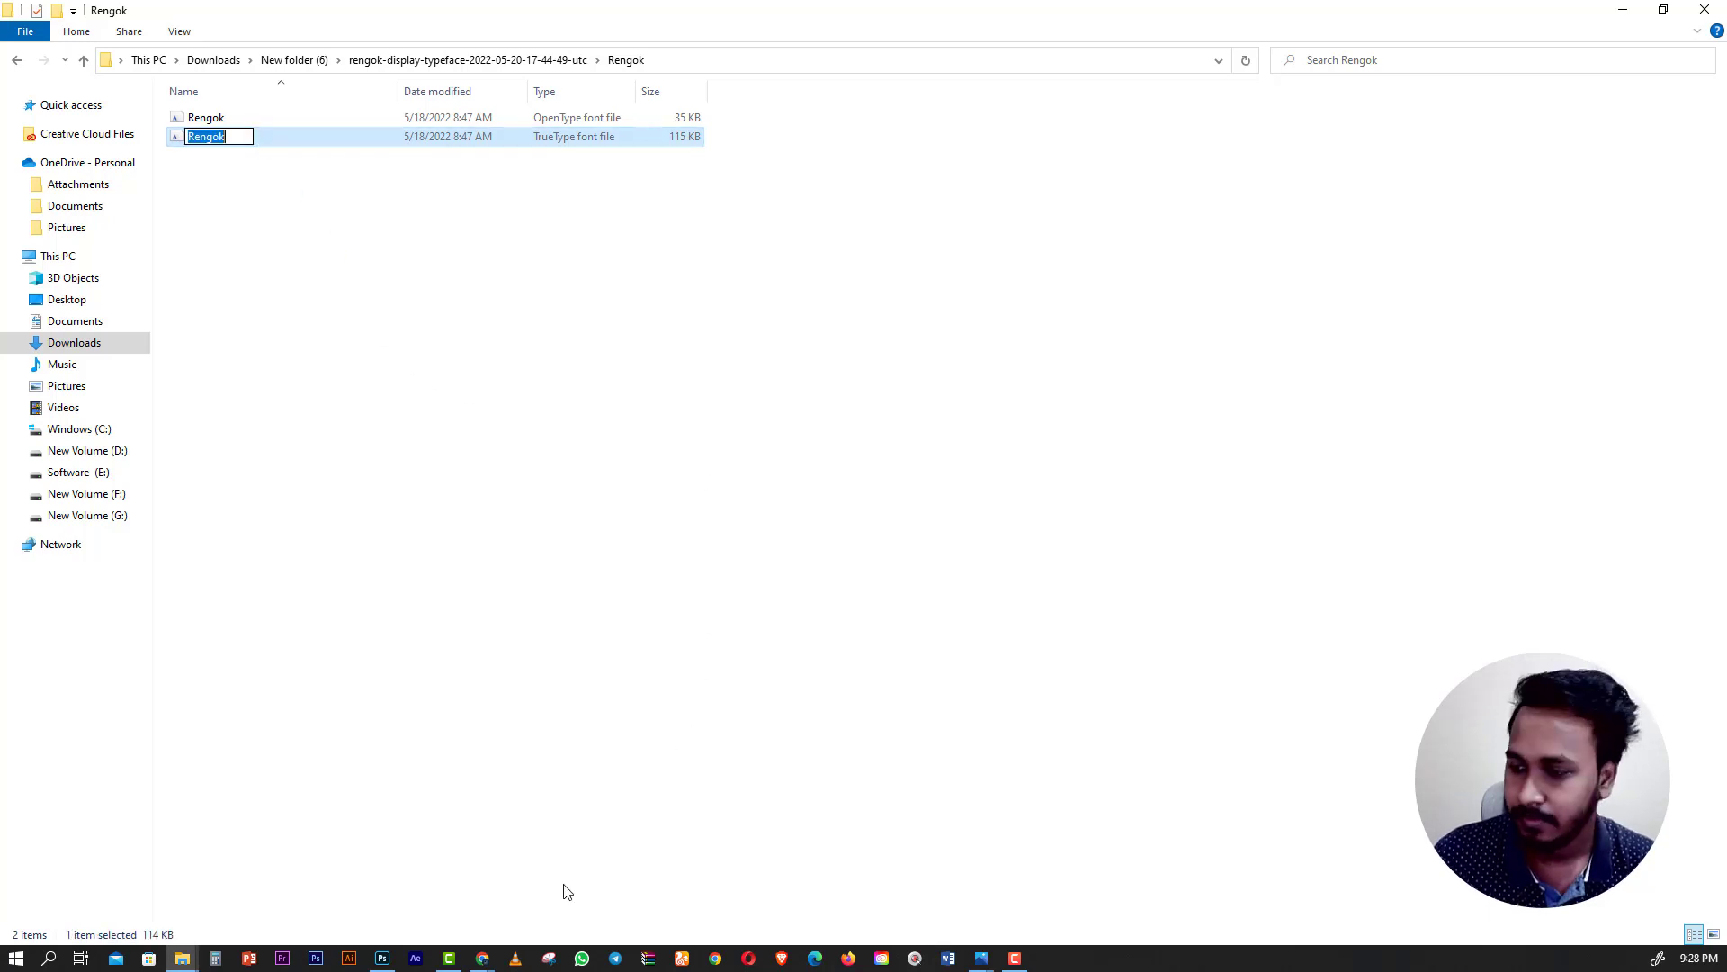
left_click(382, 958)
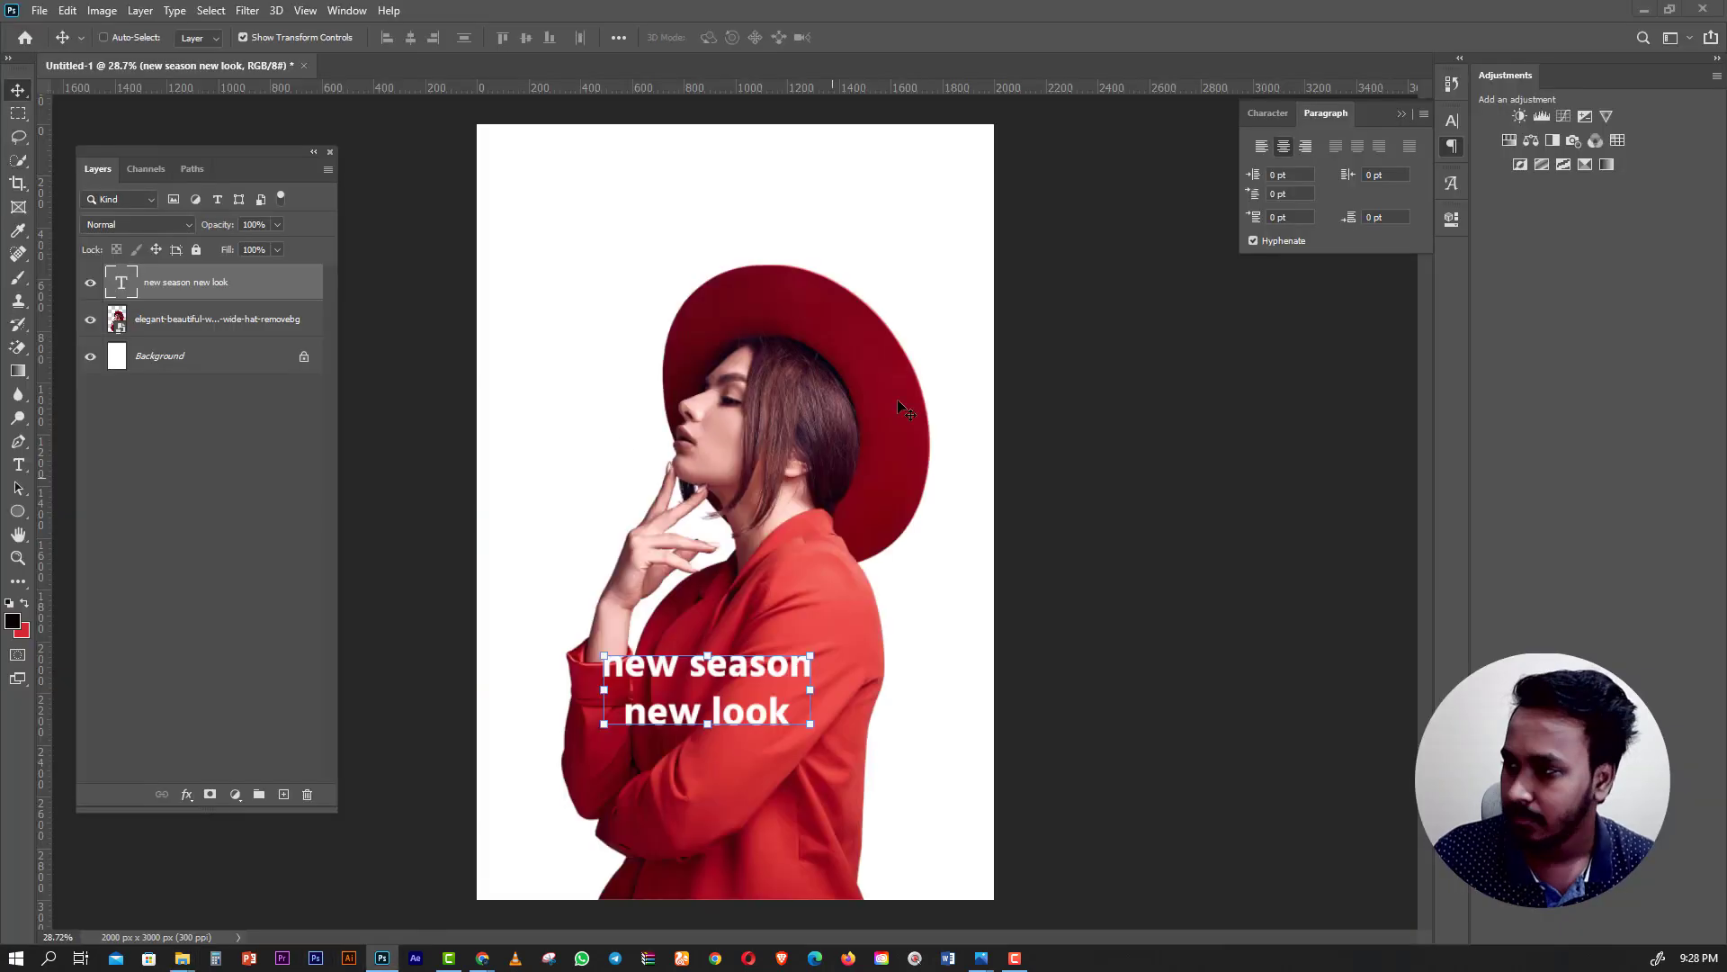
left_click(1284, 116)
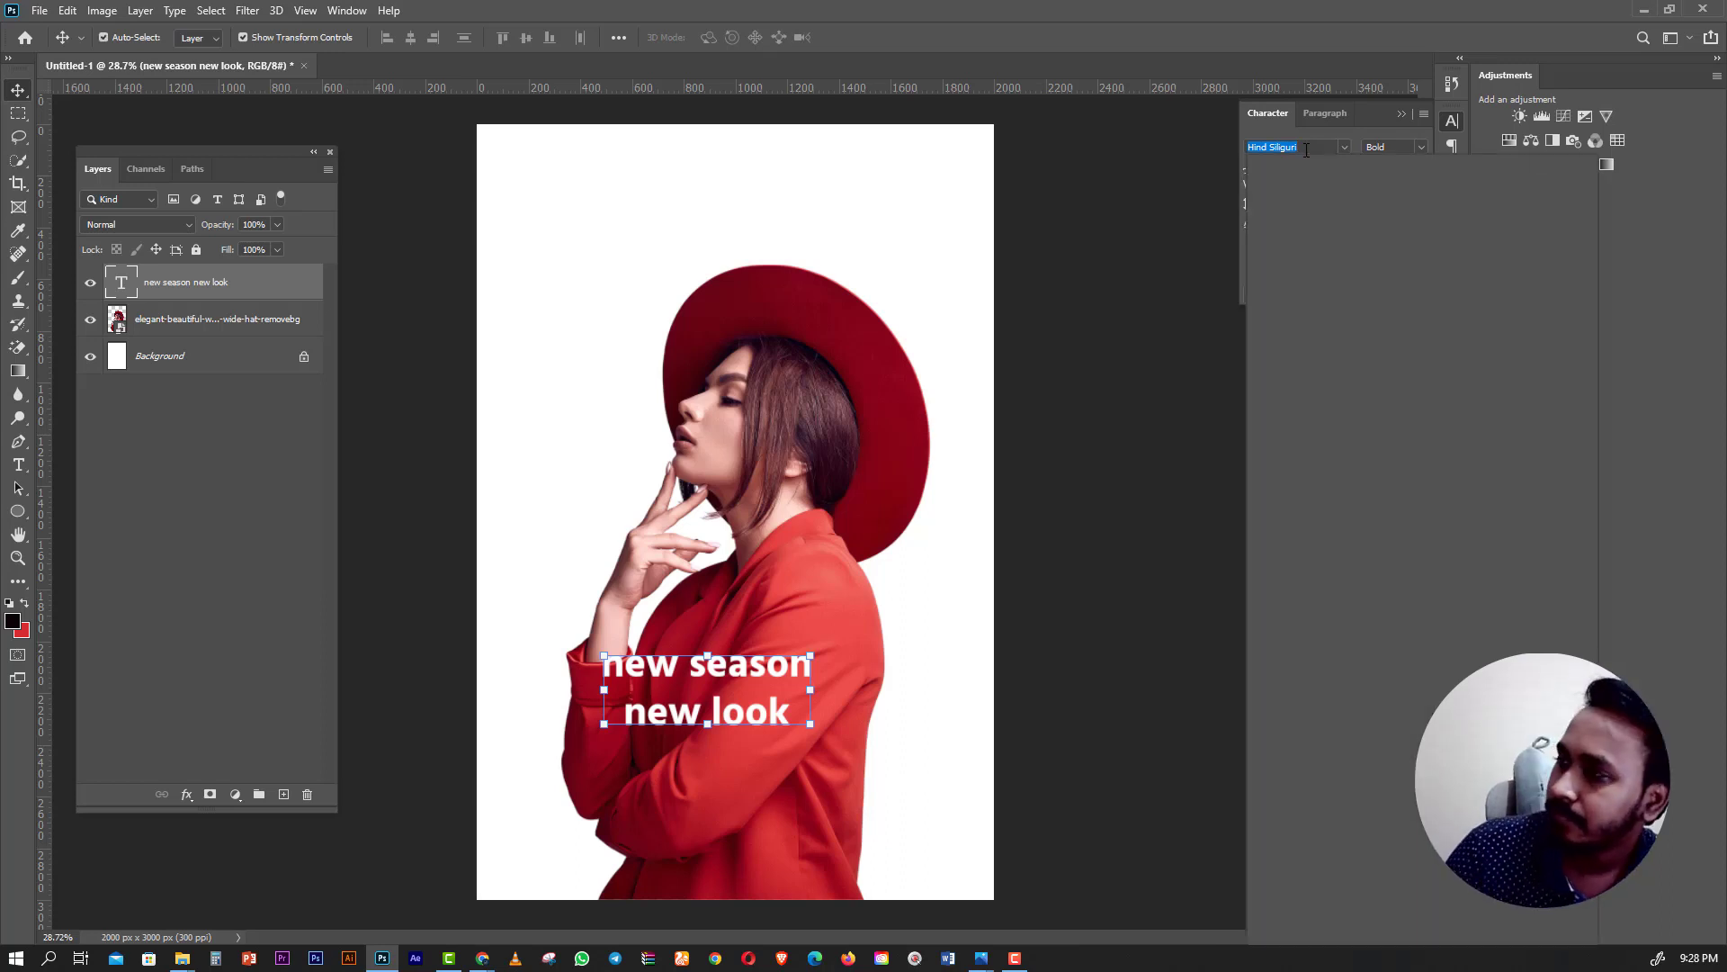
type("Rengok")
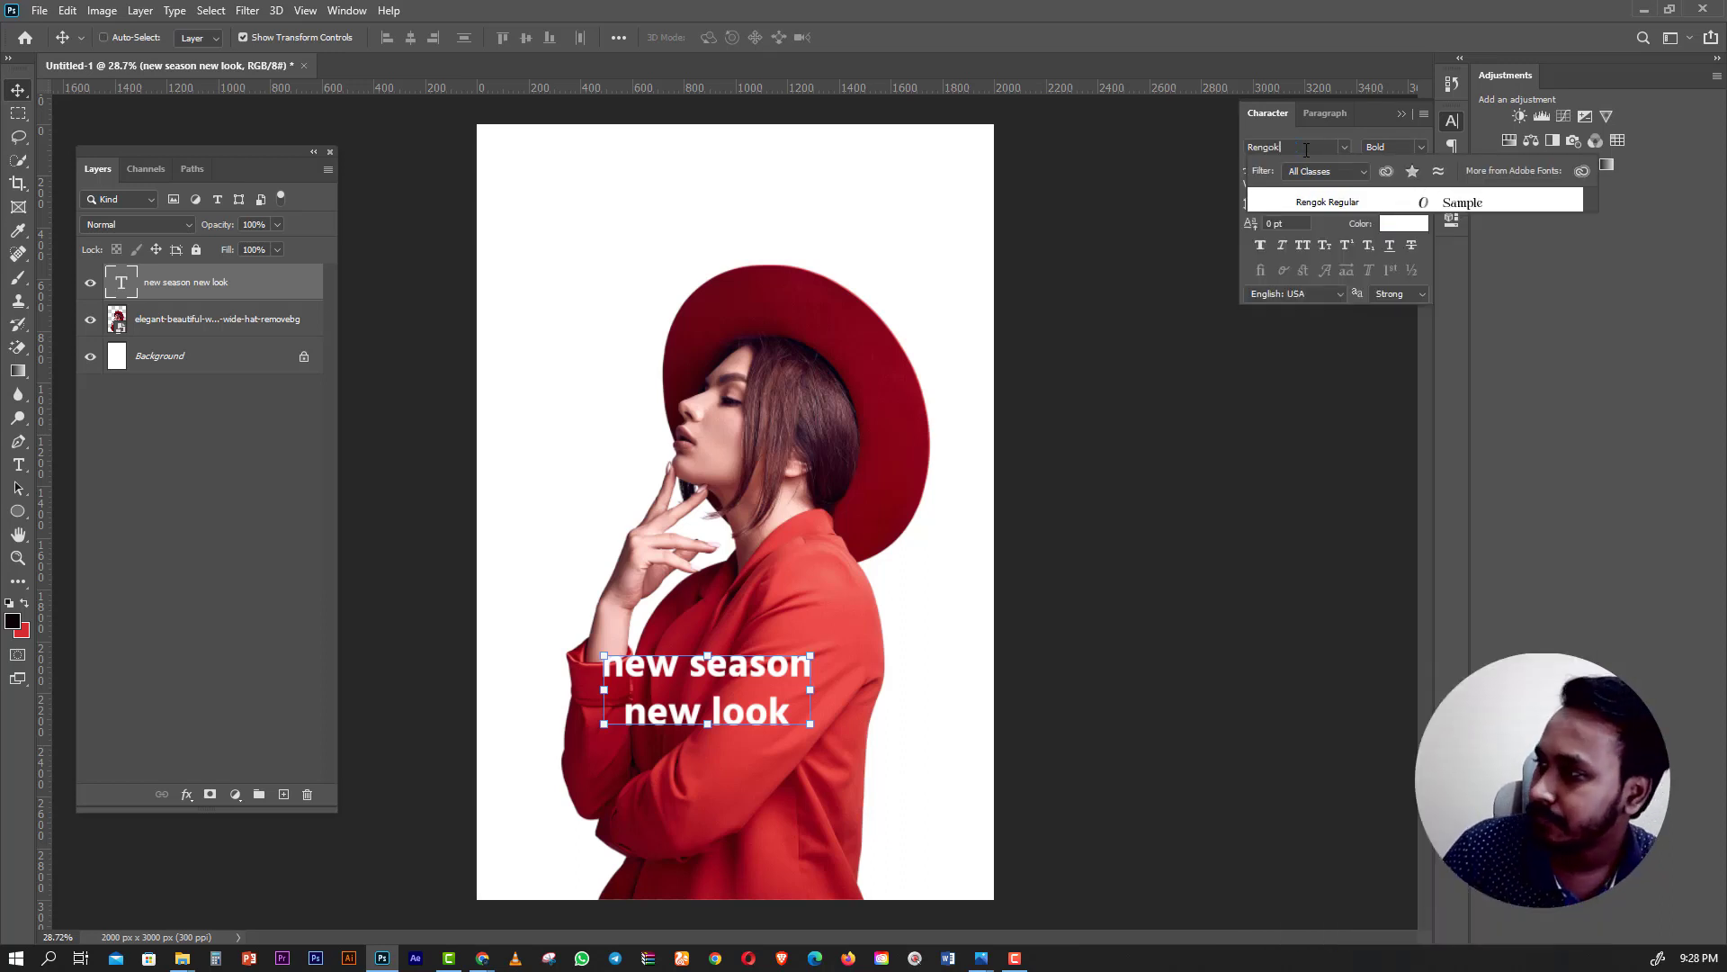
left_click(1329, 201)
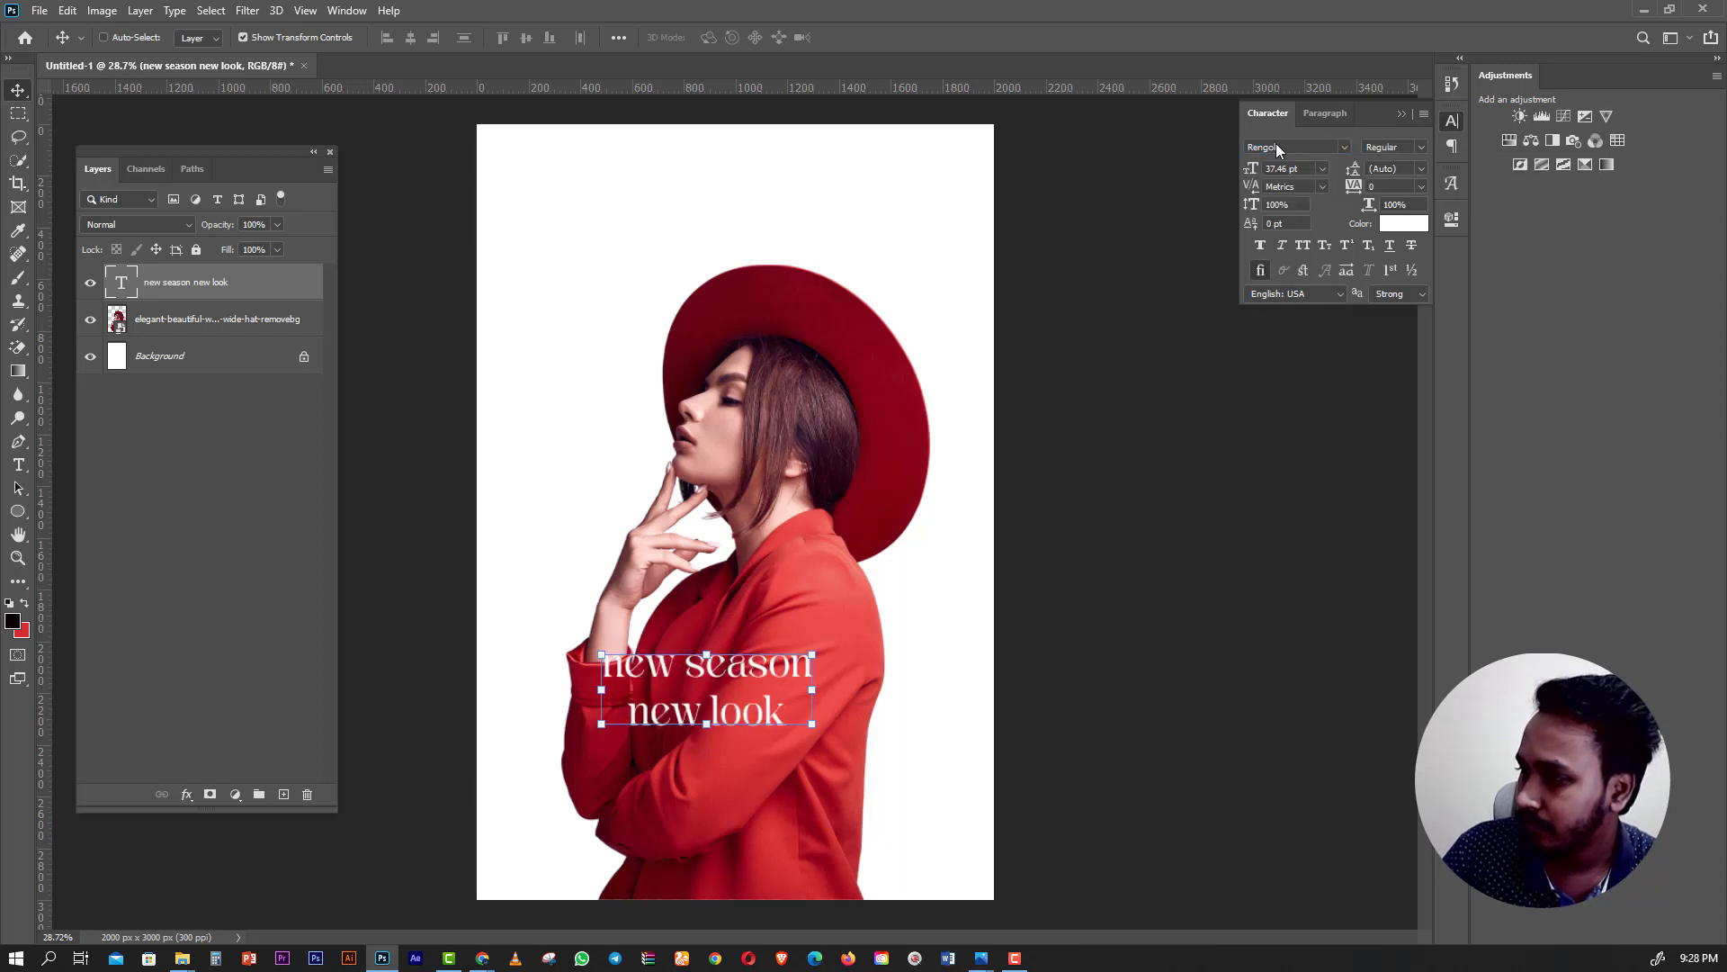
left_click(1305, 246)
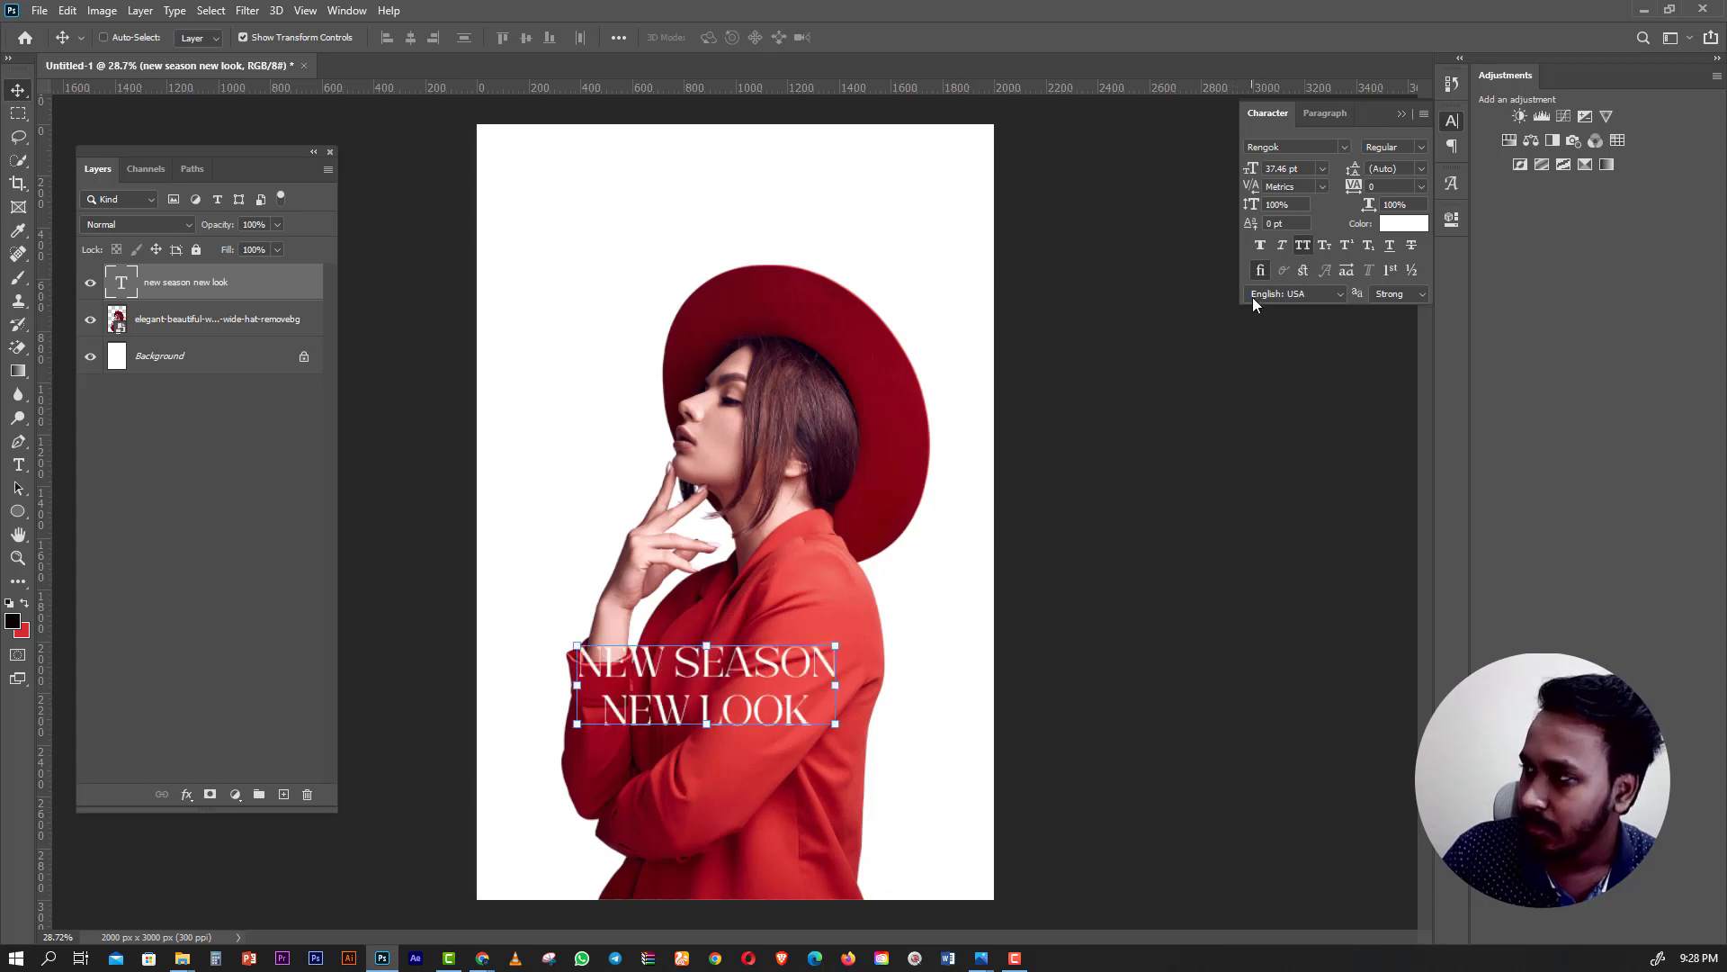
key("ctrl+z")
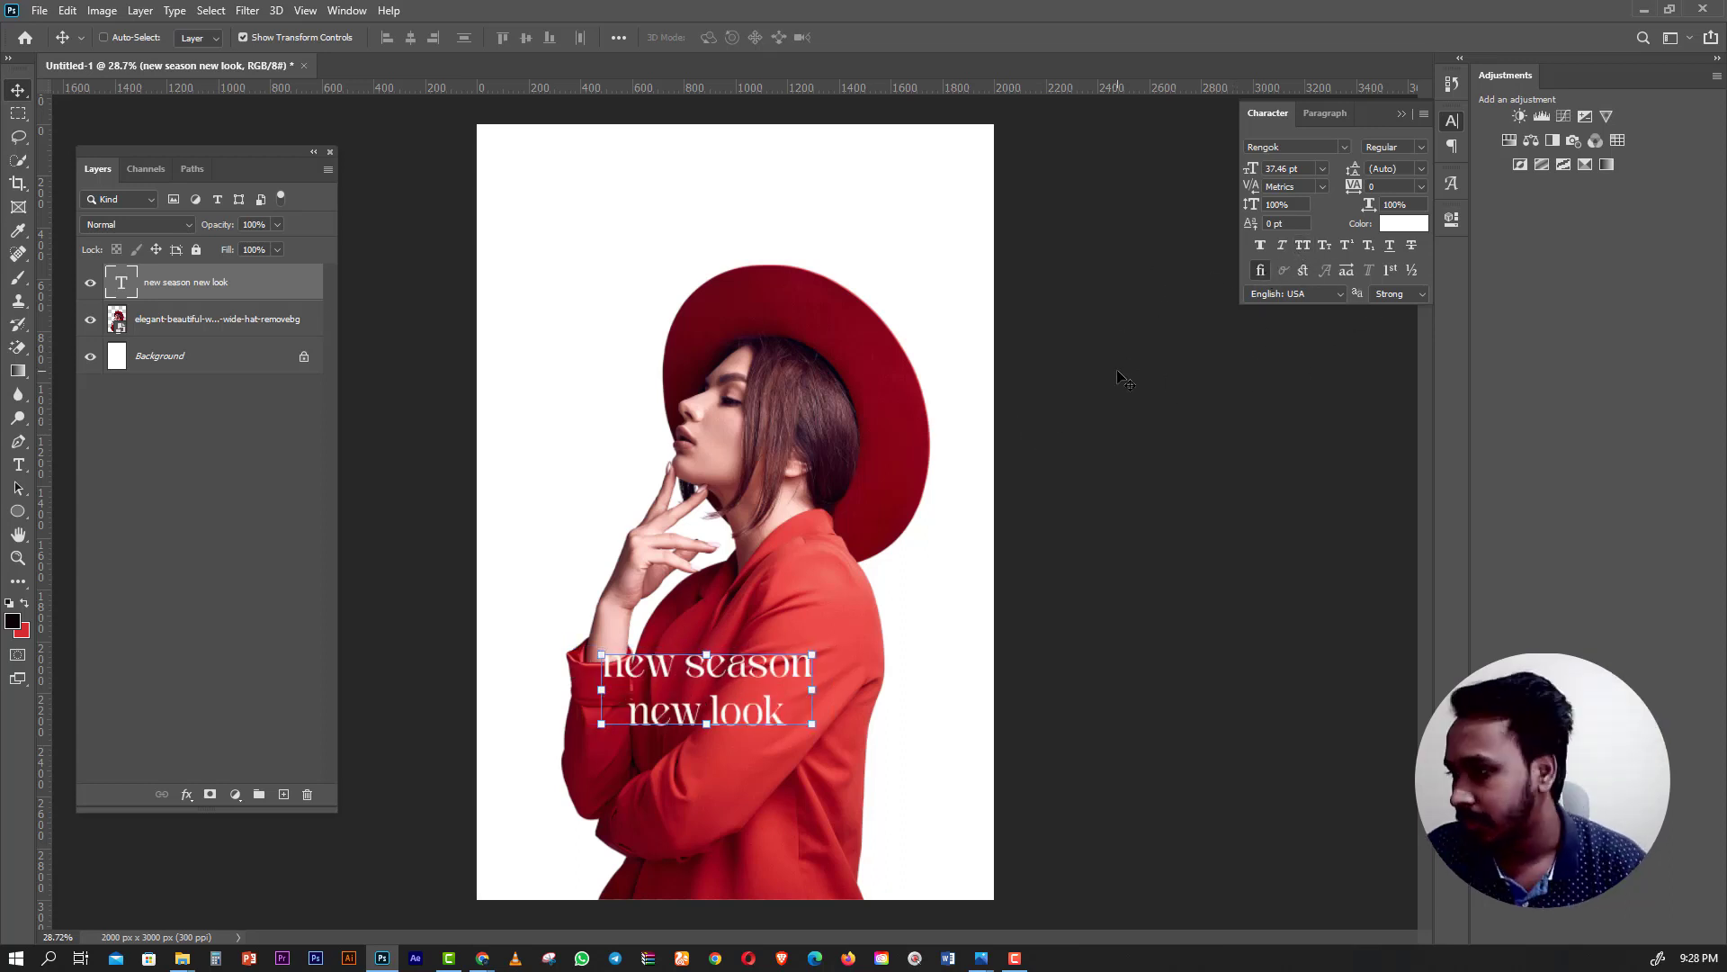
Capitalise the first letters so the text reads 'New Season' over 'New look'.
left_click(19, 466)
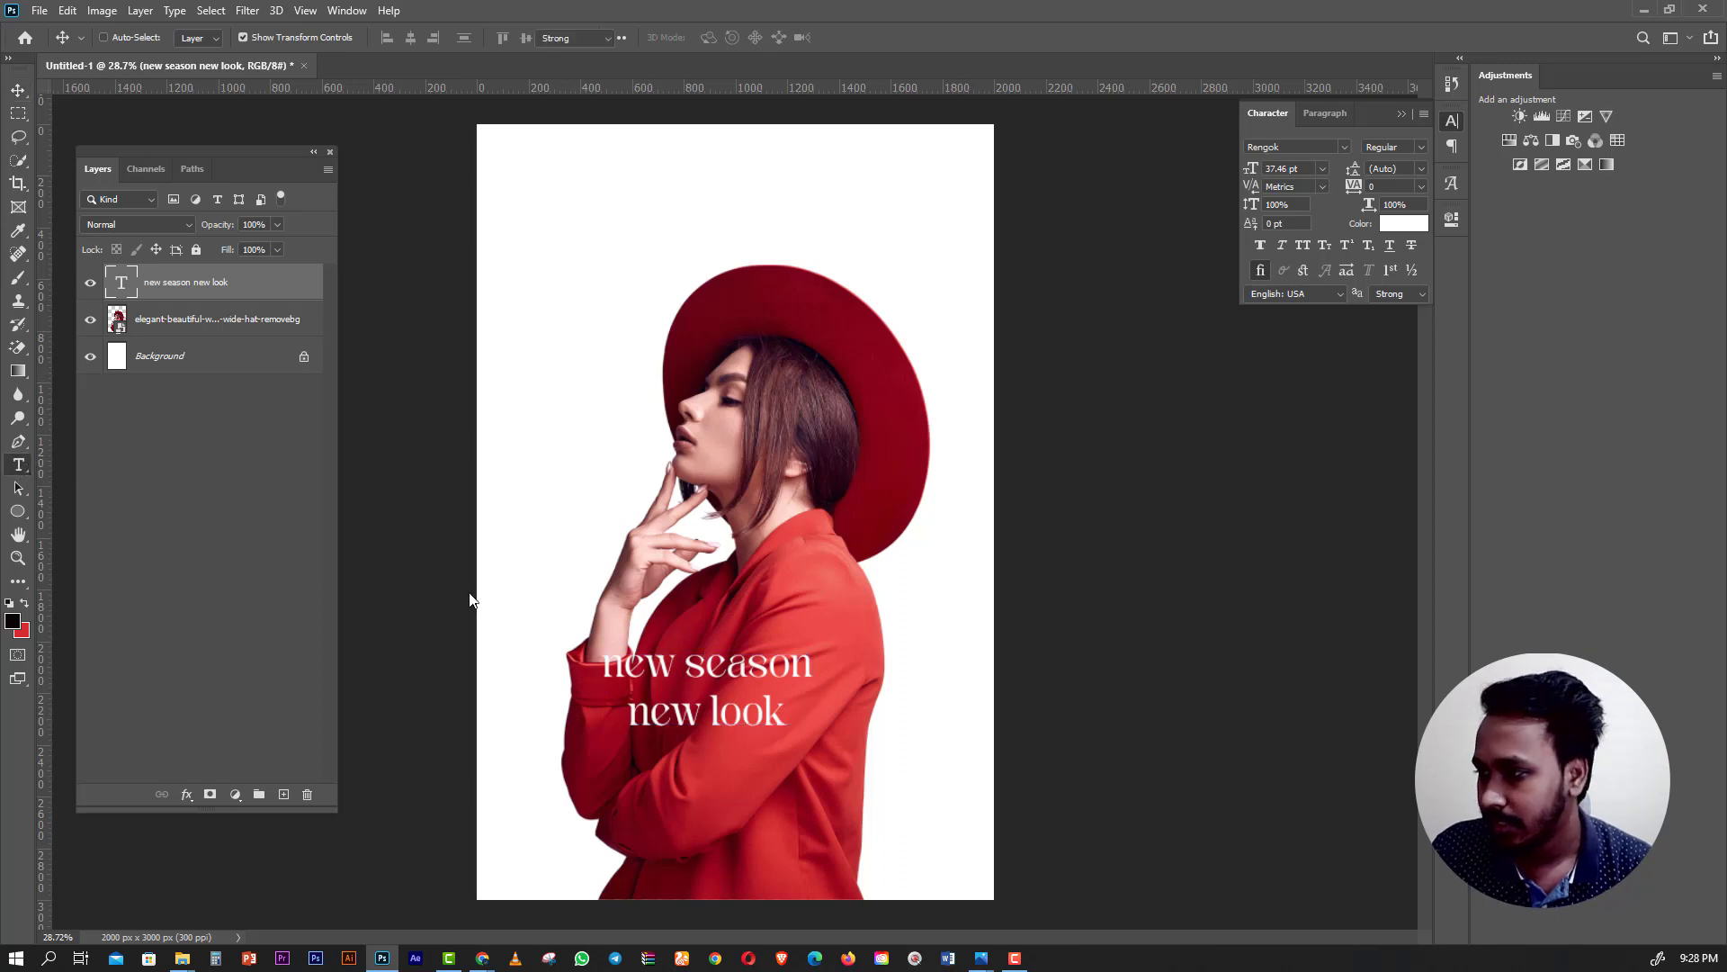
left_click_drag(650, 717, 437, 717)
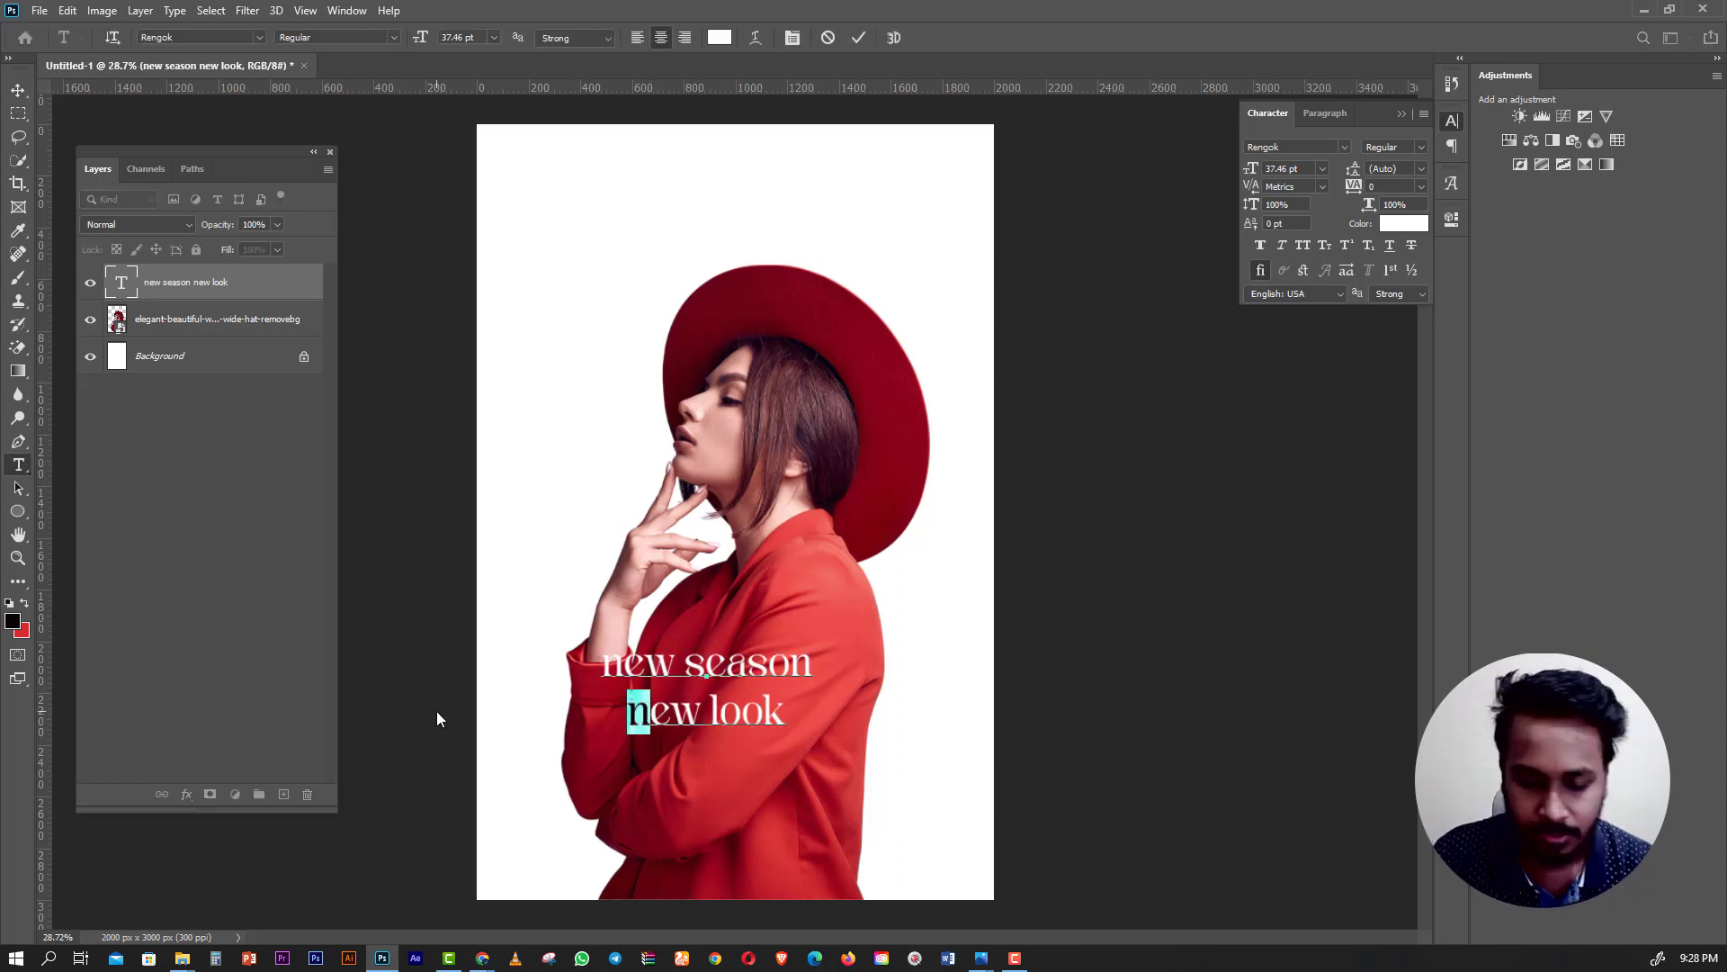
type("N")
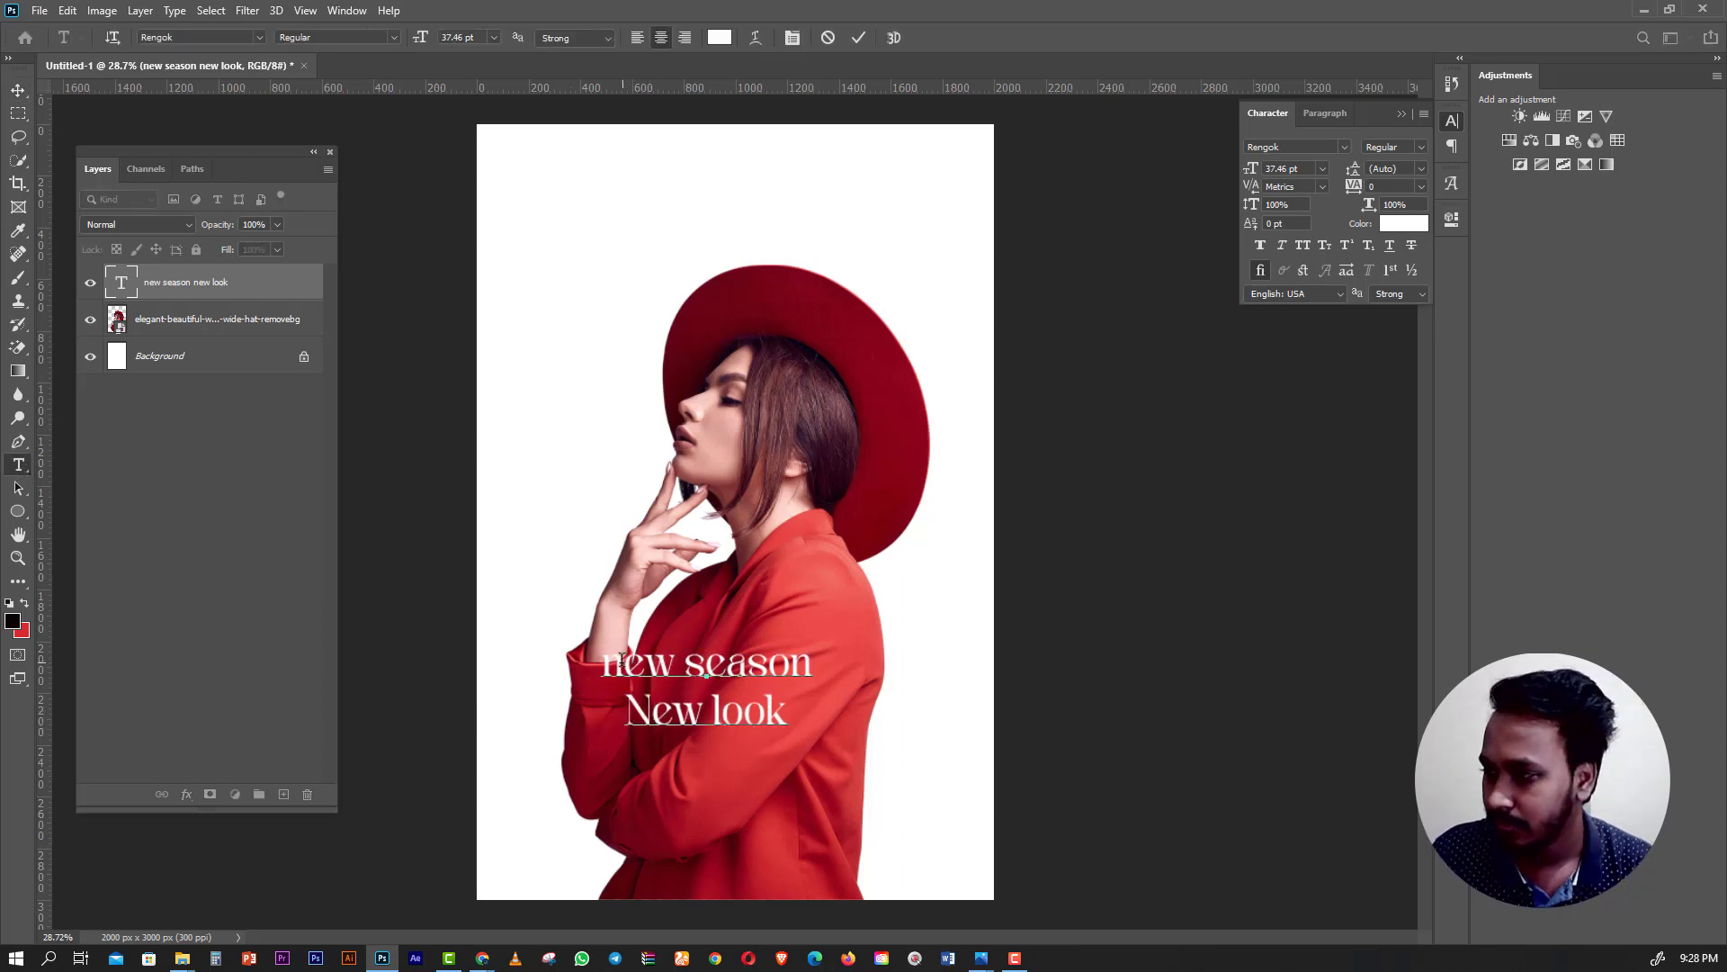
left_click_drag(618, 660, 485, 661)
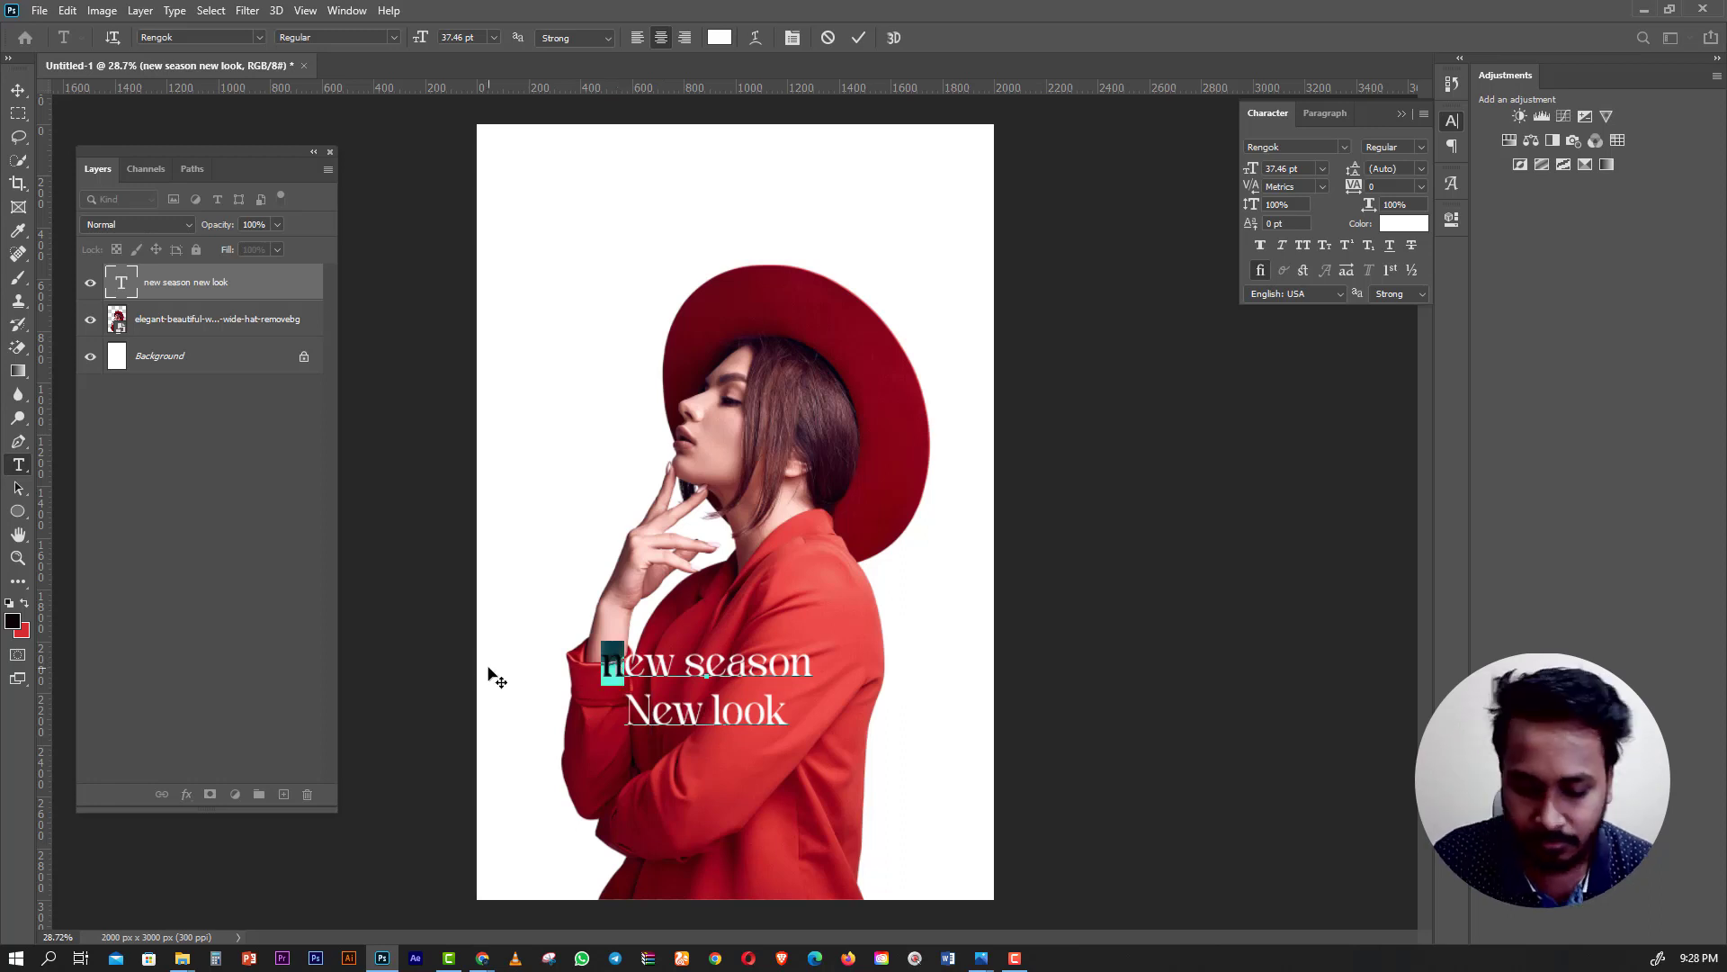
type("N")
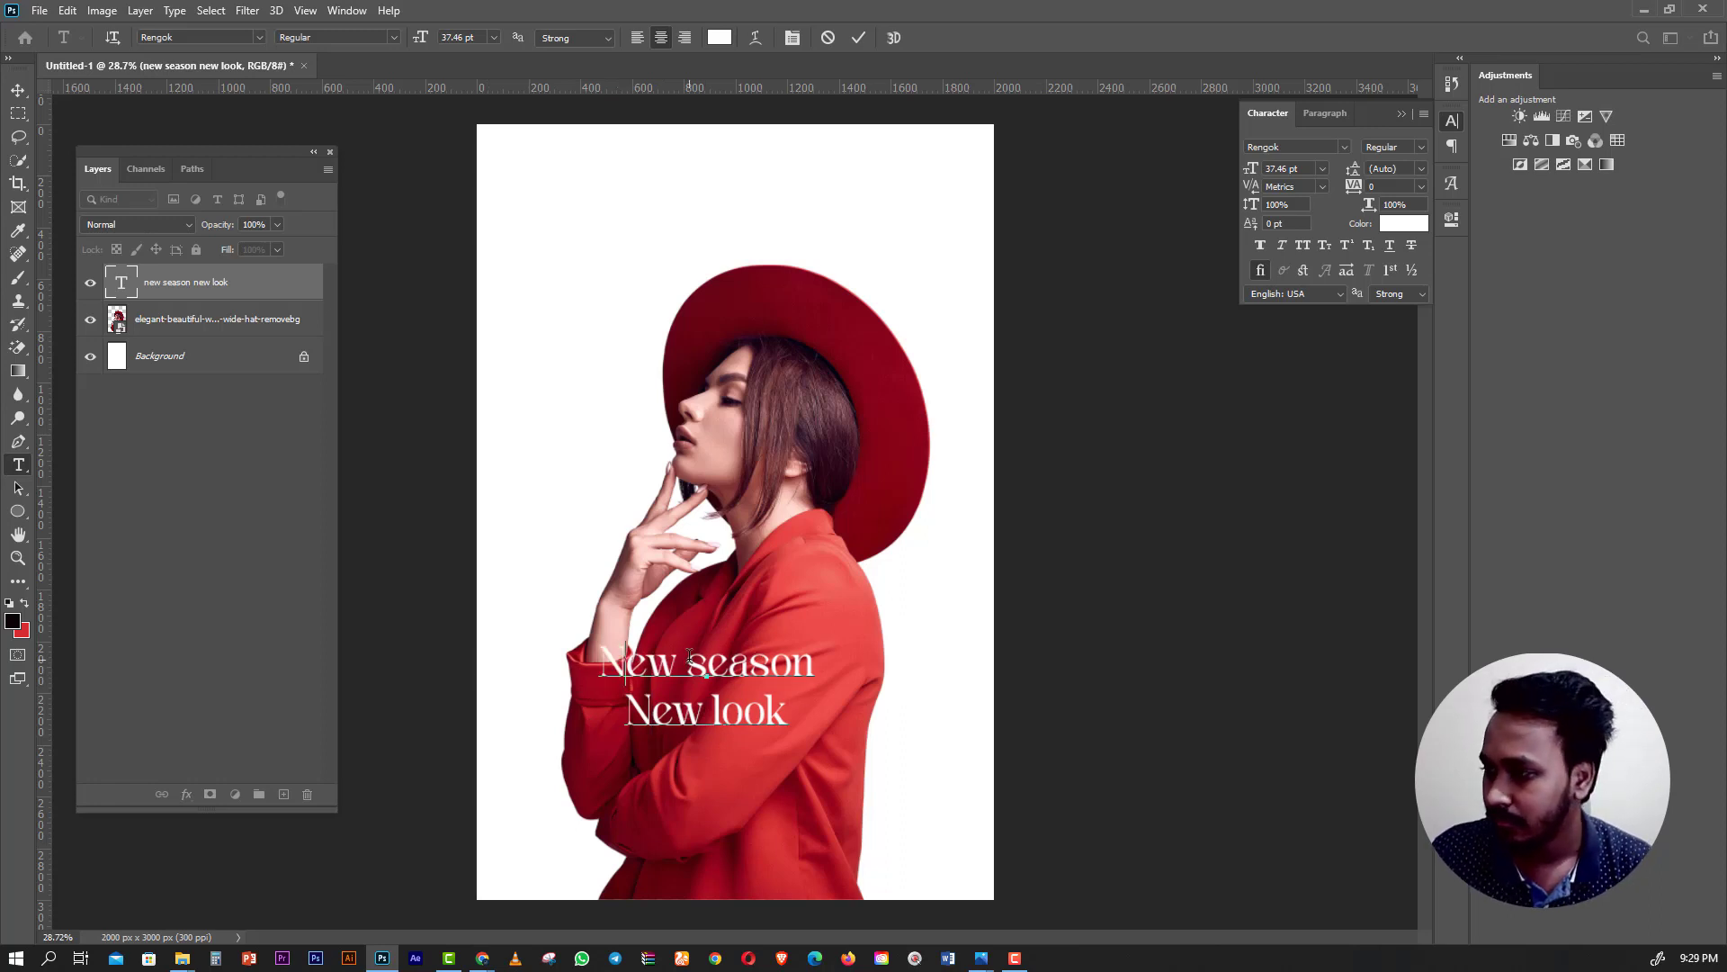
left_click_drag(689, 659, 705, 663)
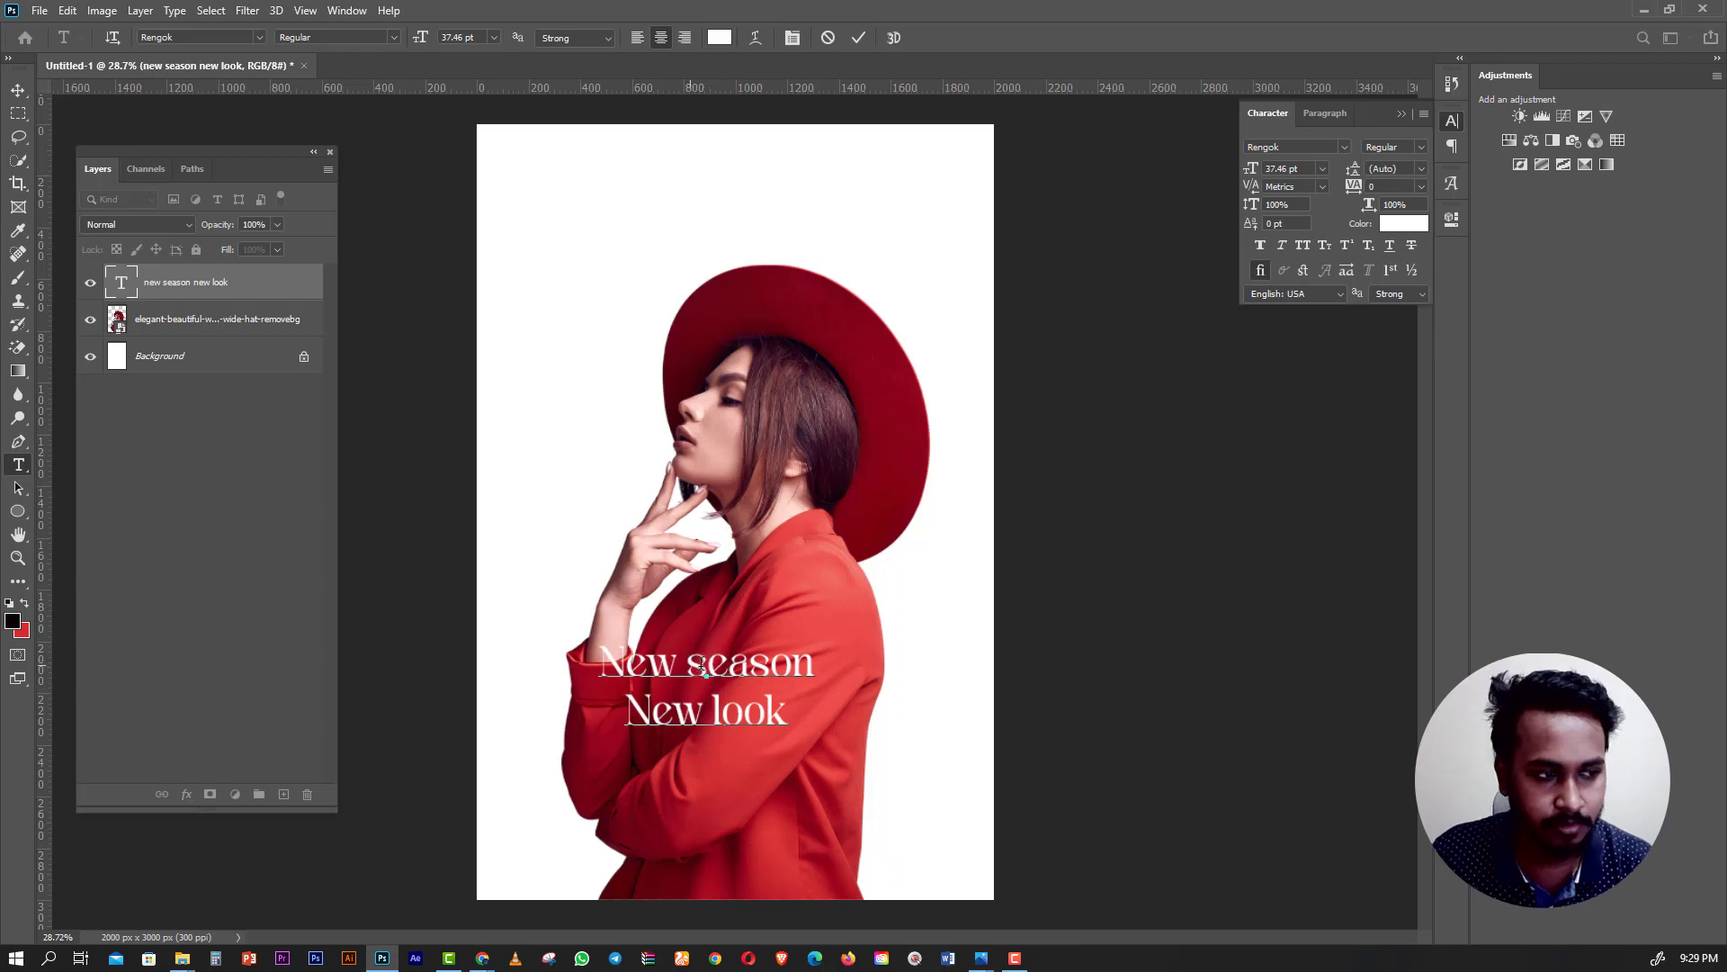
type("S")
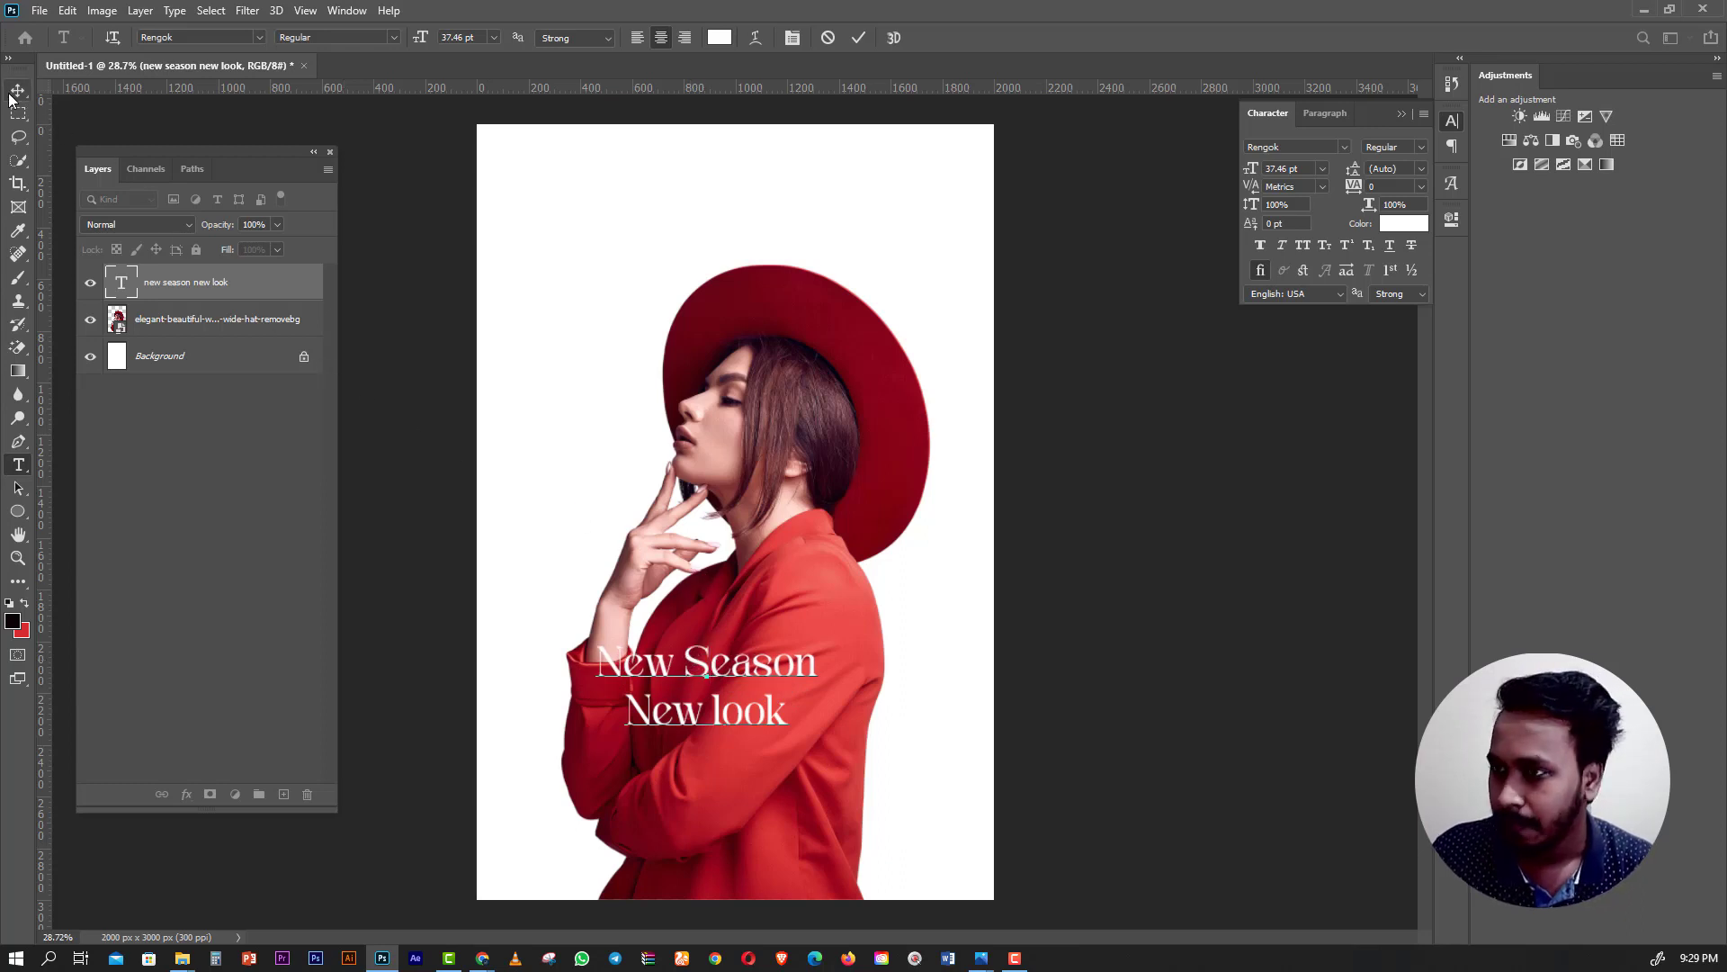
left_click(16, 91)
mouse_move(182, 958)
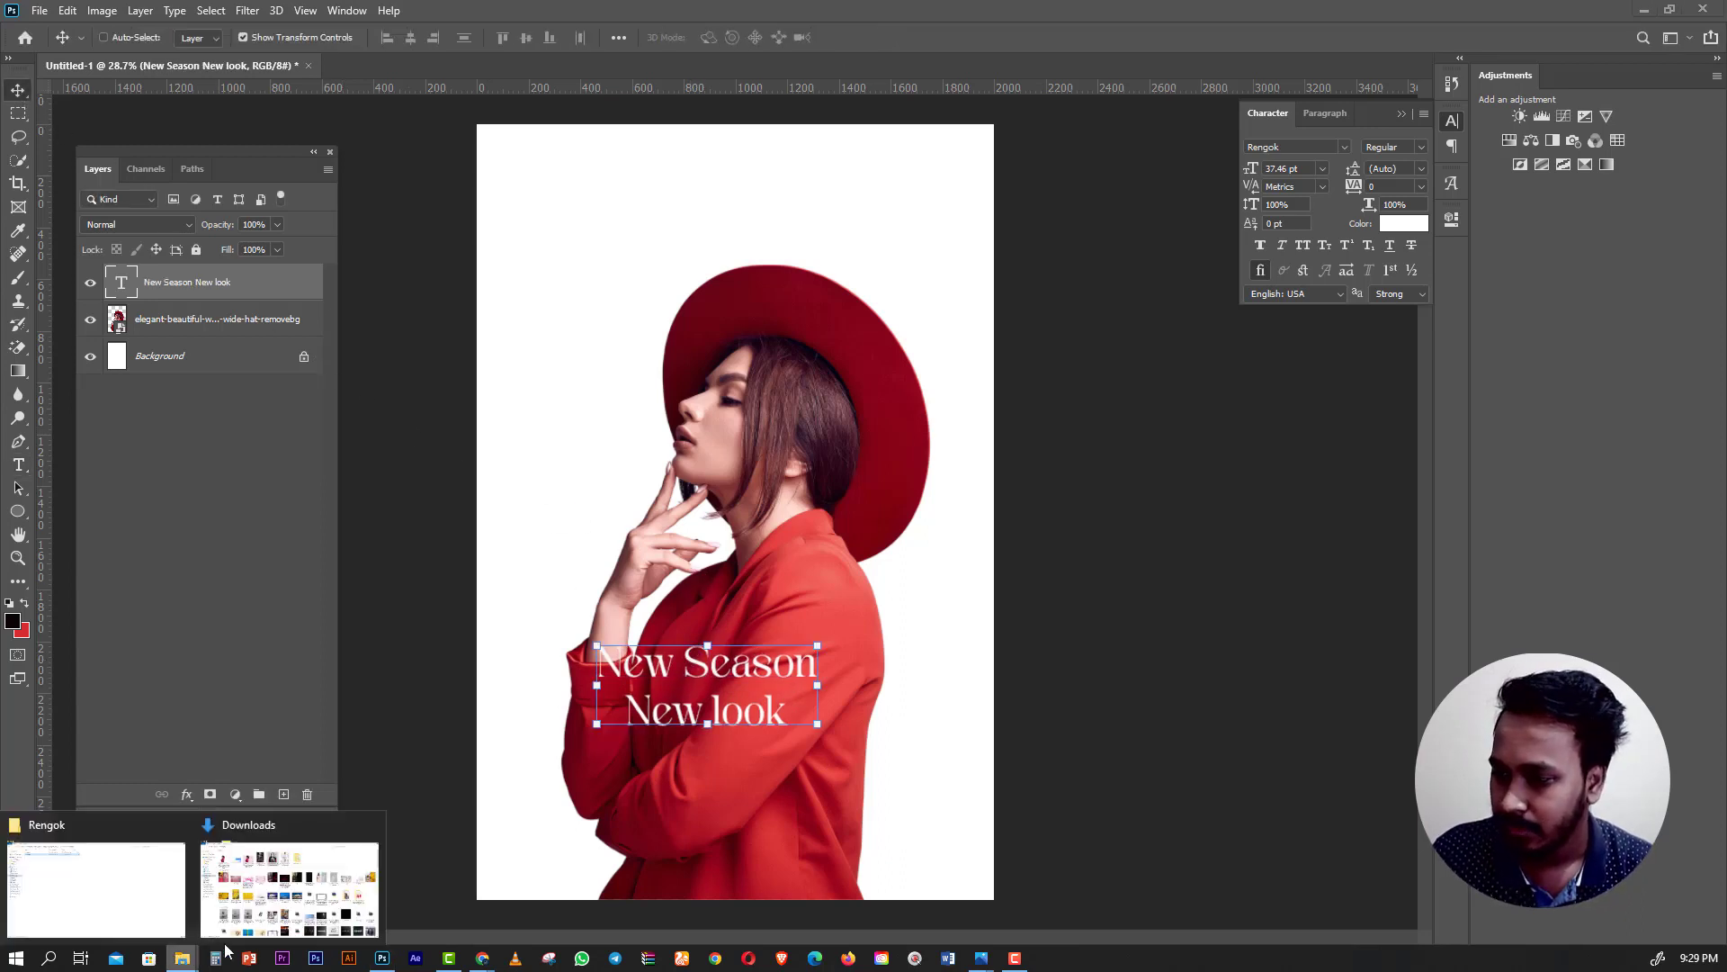
left_click(154, 898)
key("BackSpace")
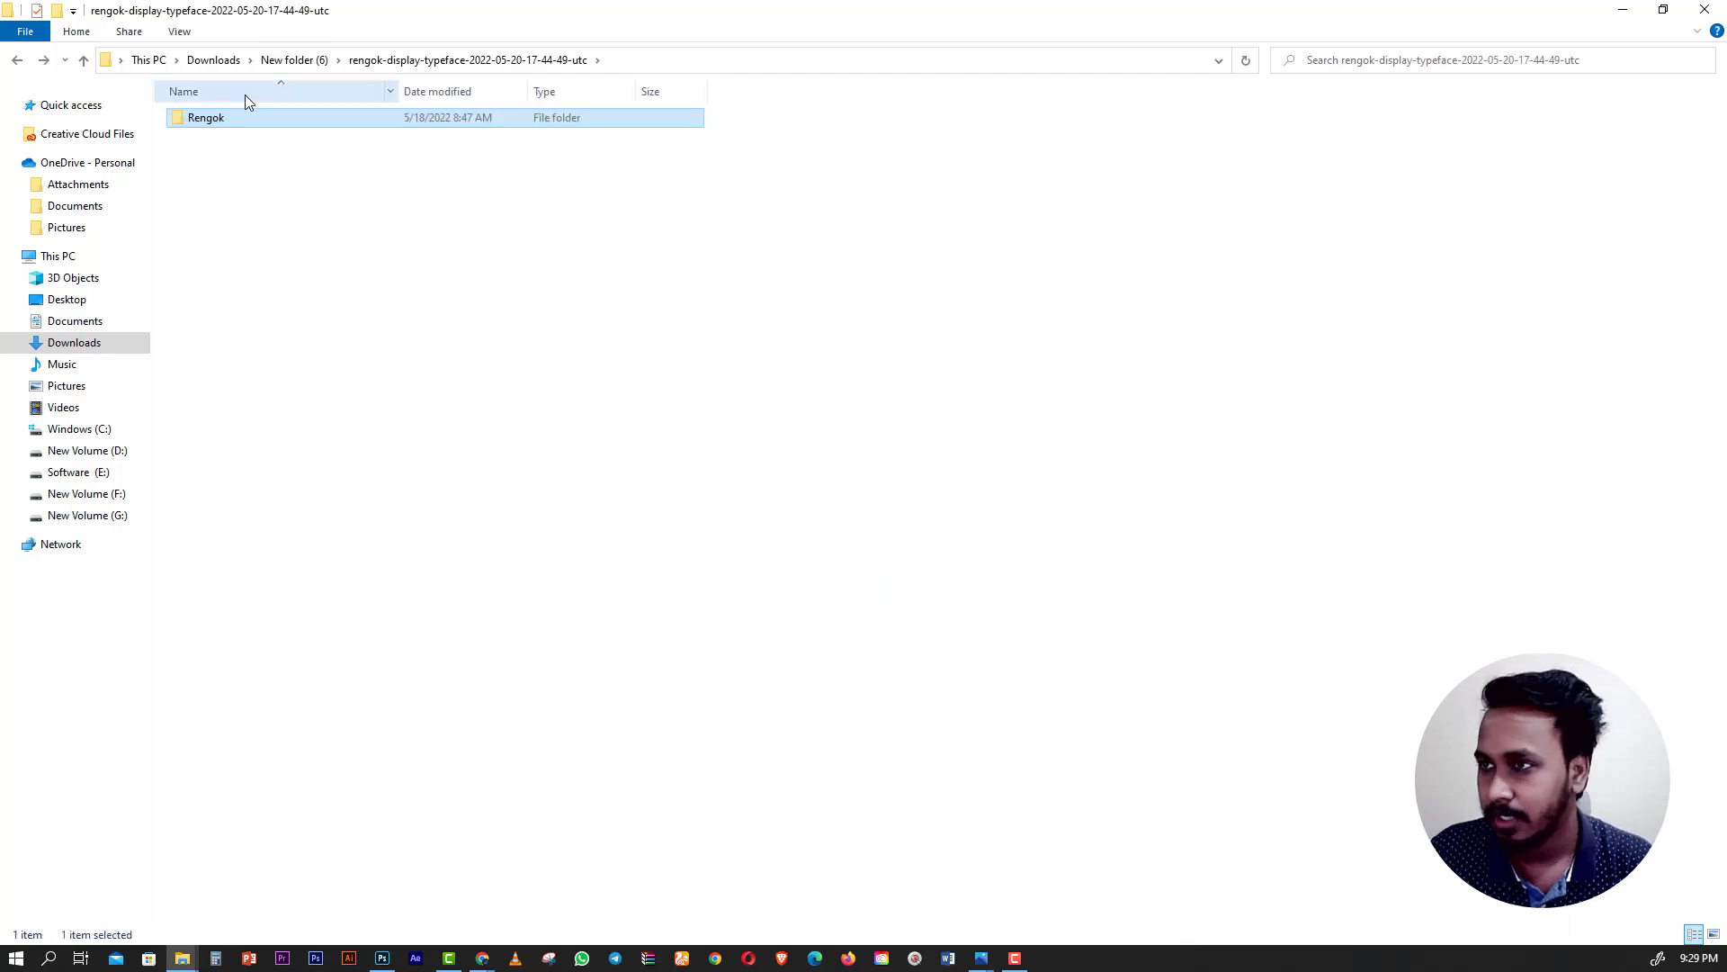
key("BackSpace")
double_click(315, 128)
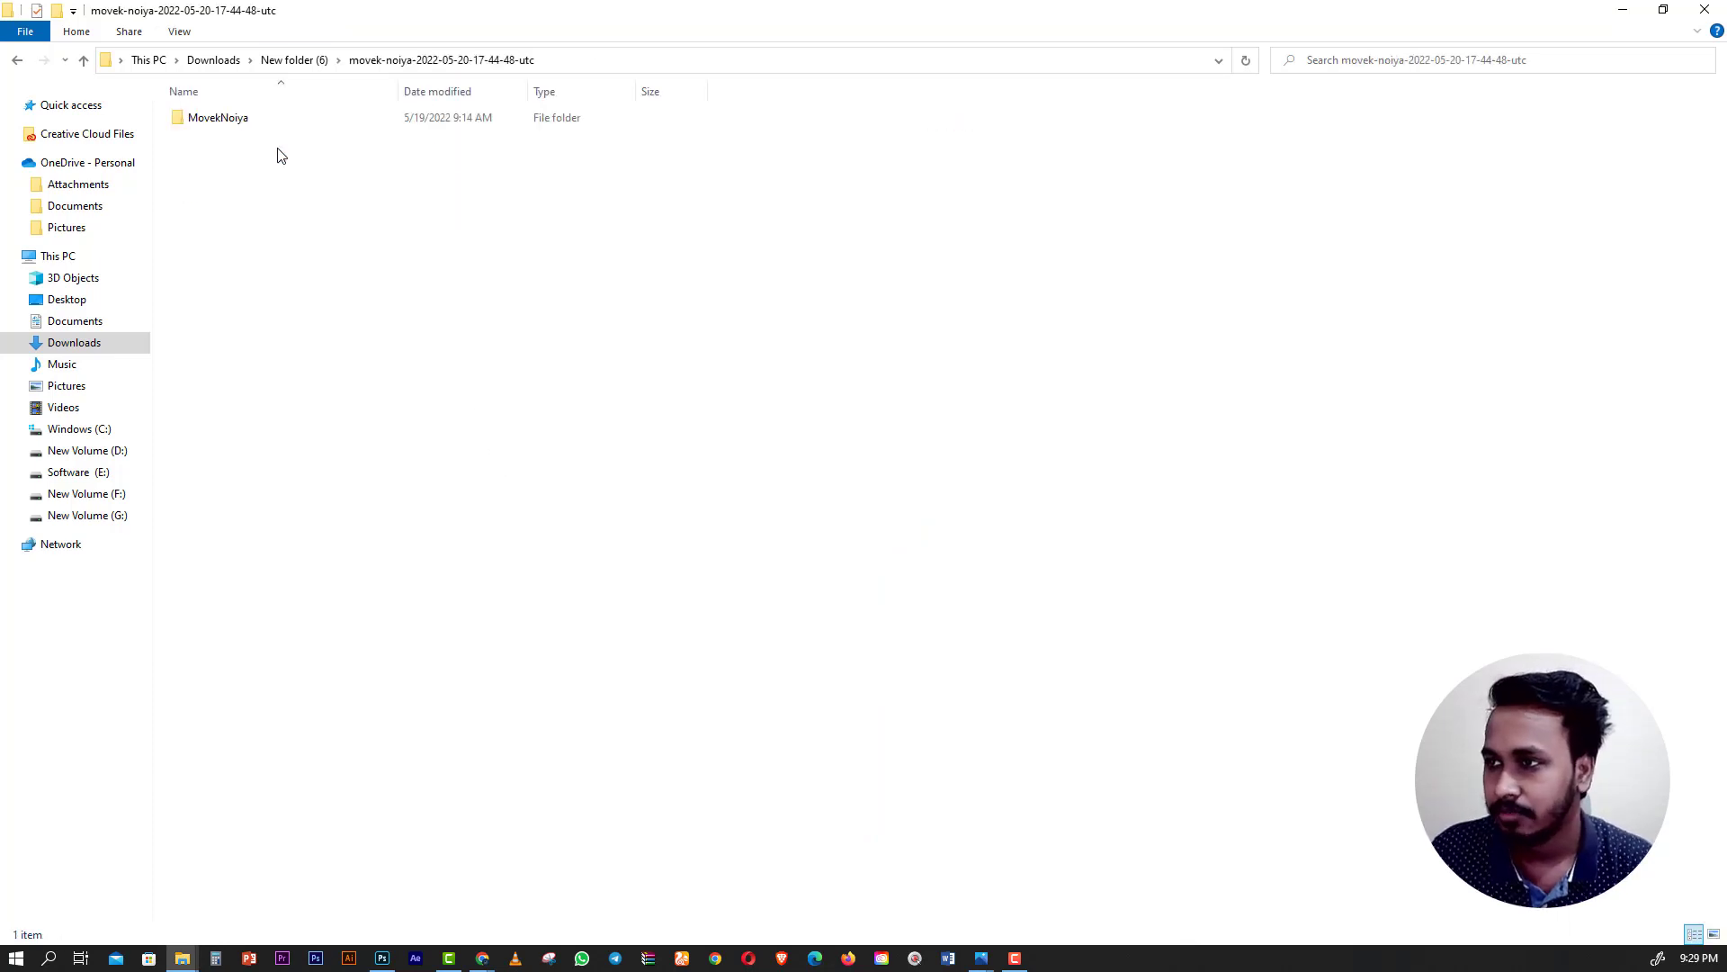
double_click(248, 120)
left_click(245, 138)
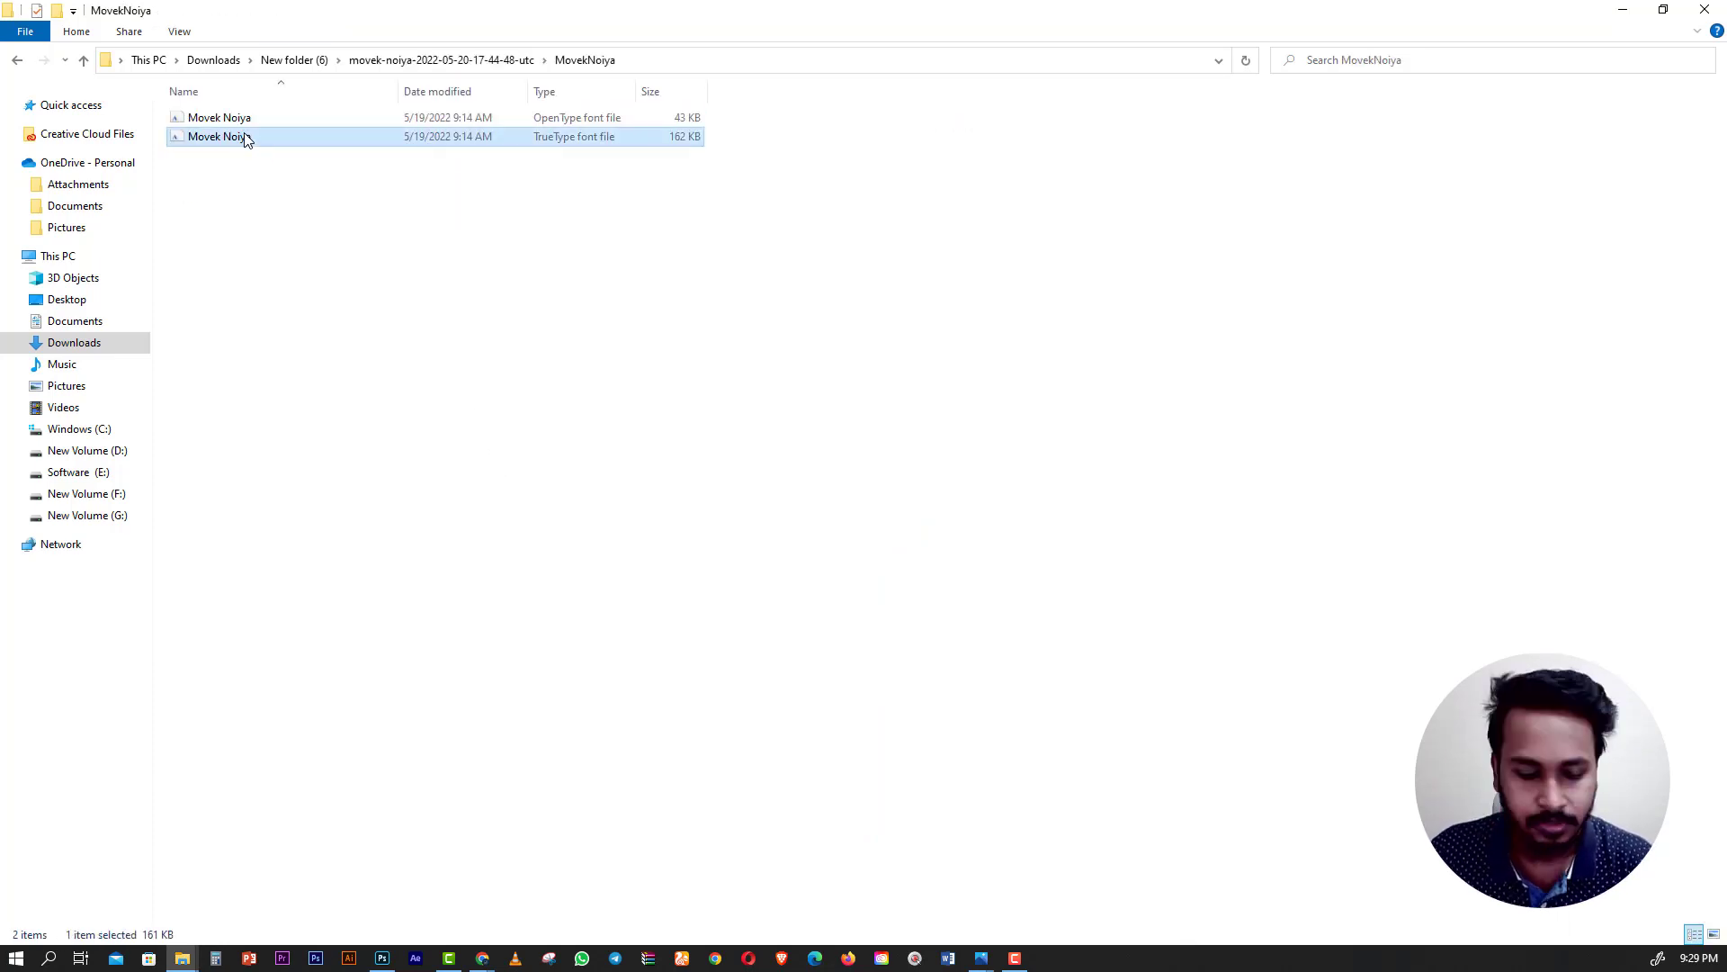
left_click(246, 137)
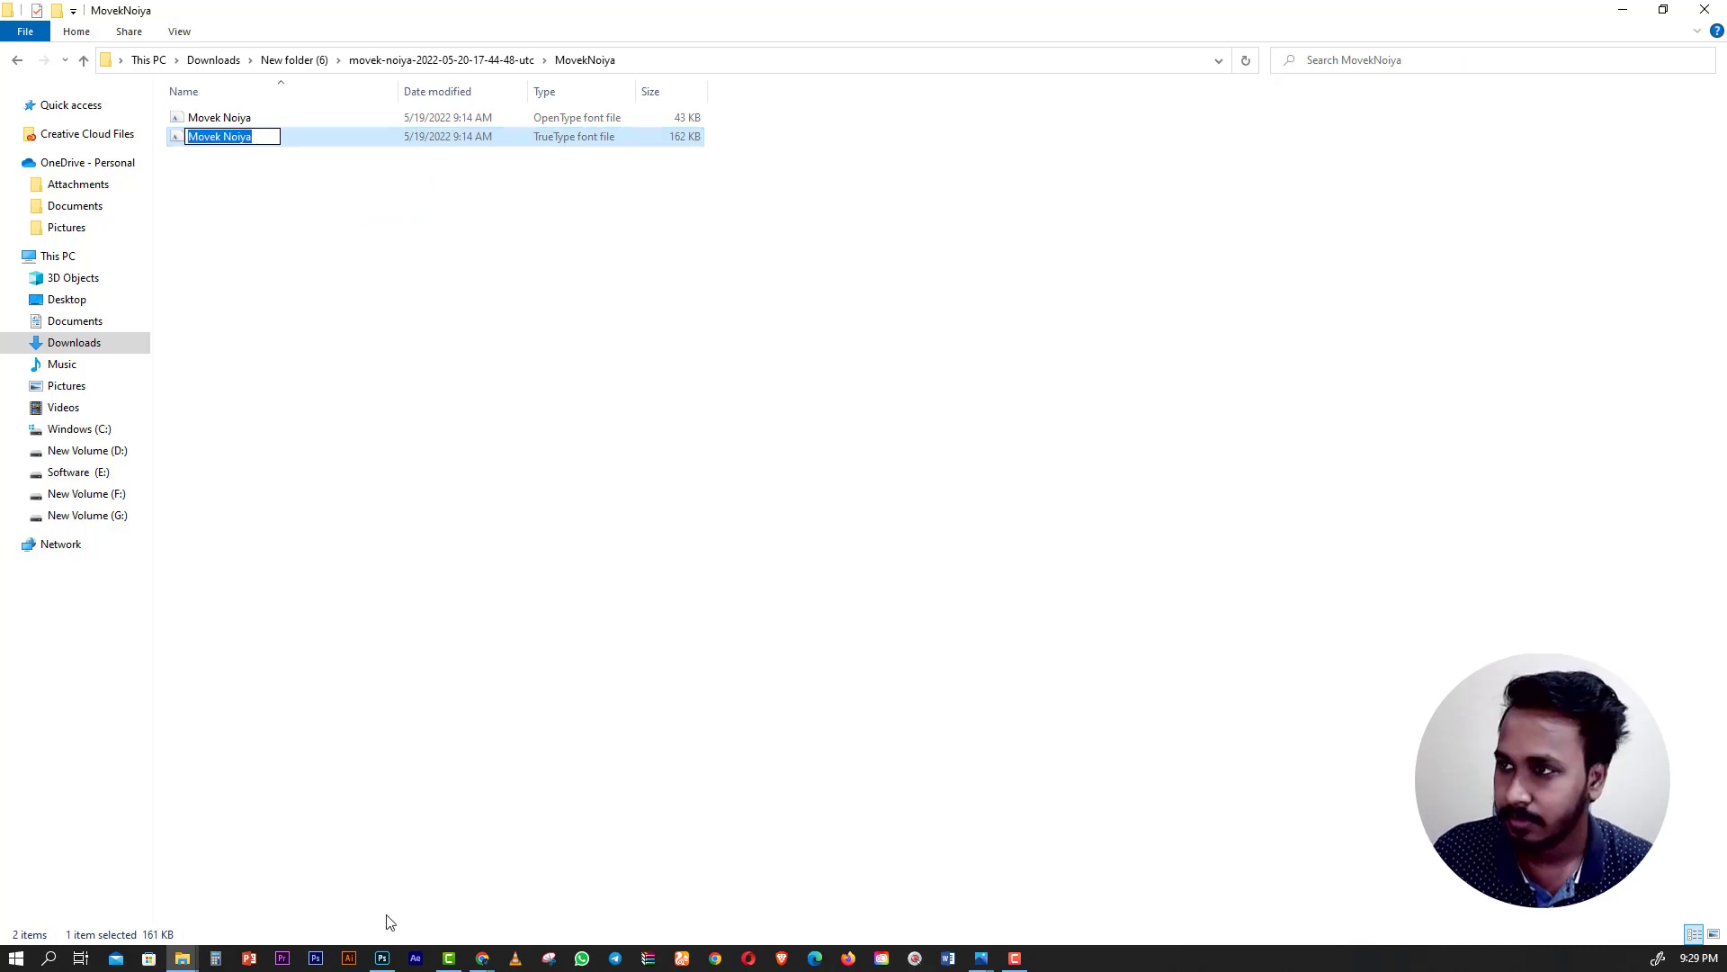
left_click(383, 957)
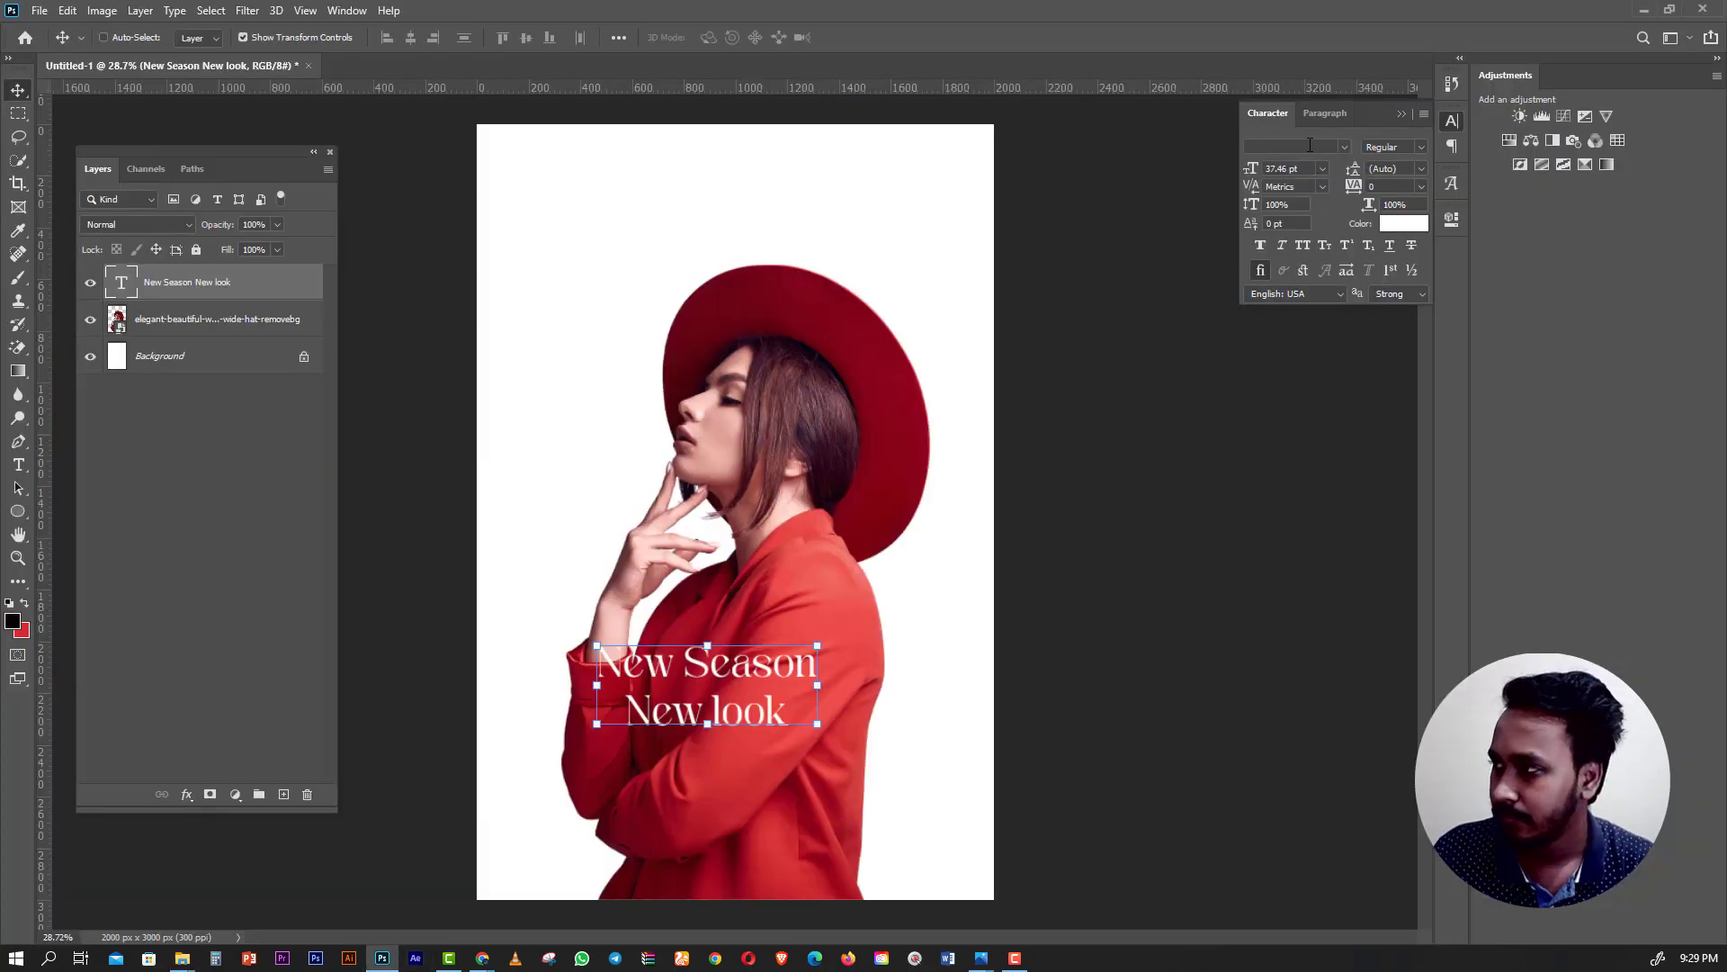
type("Movek Noiya")
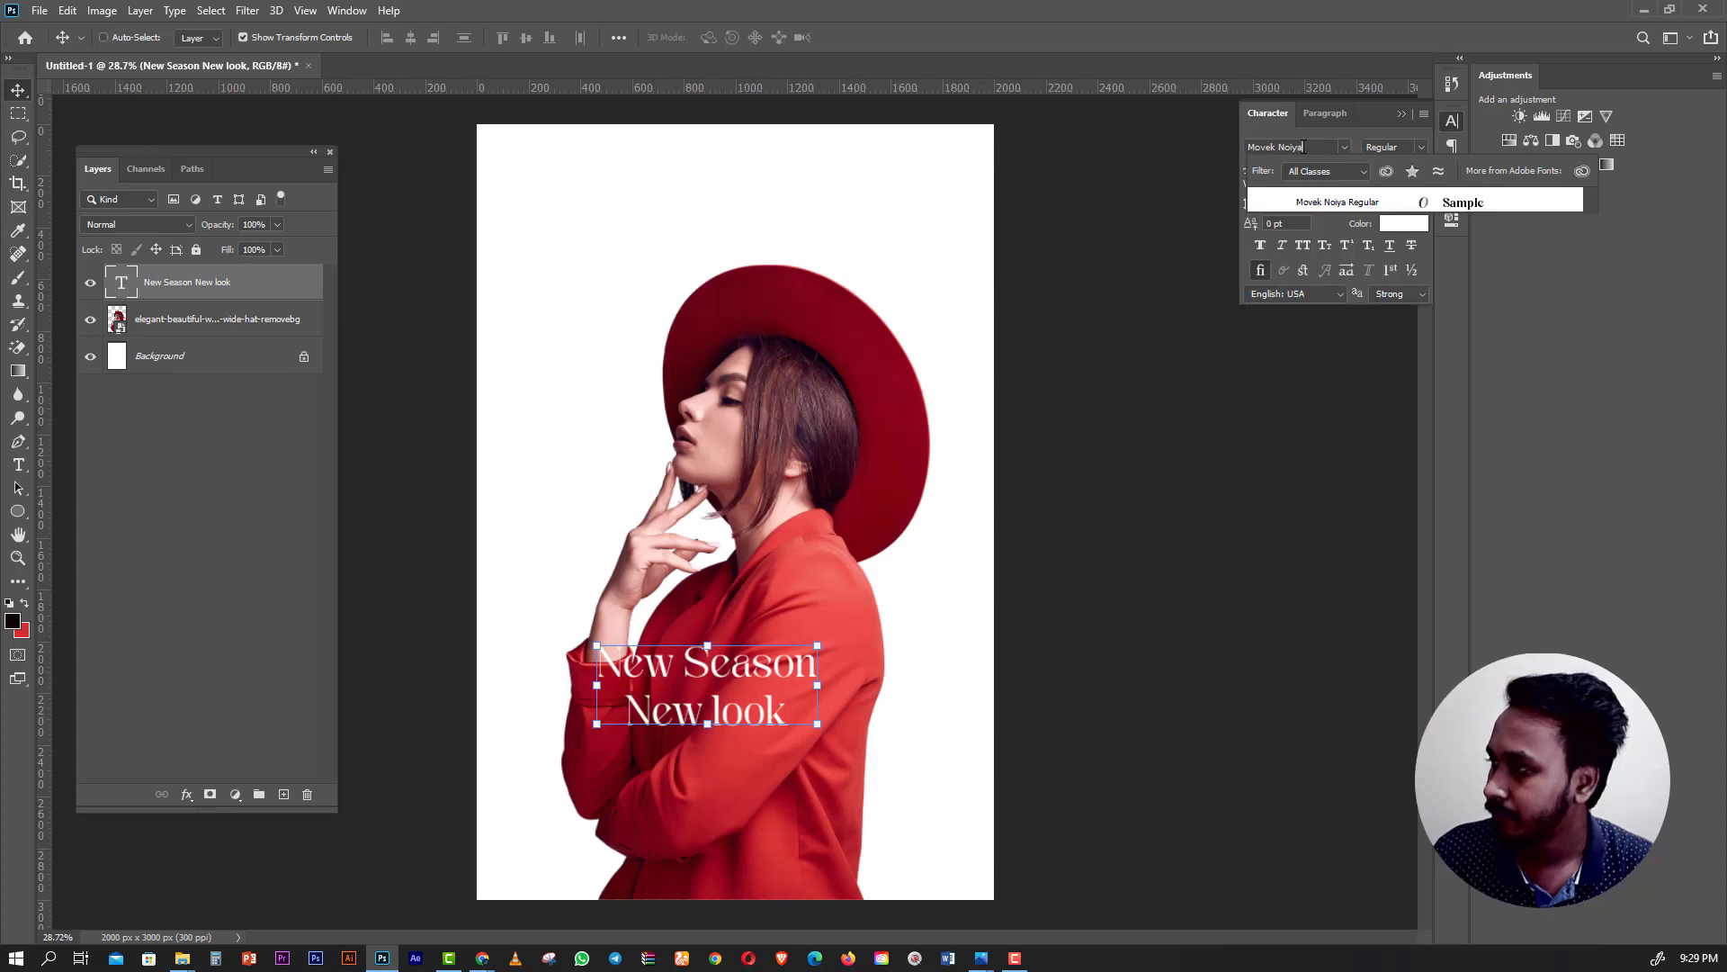
left_click(1319, 202)
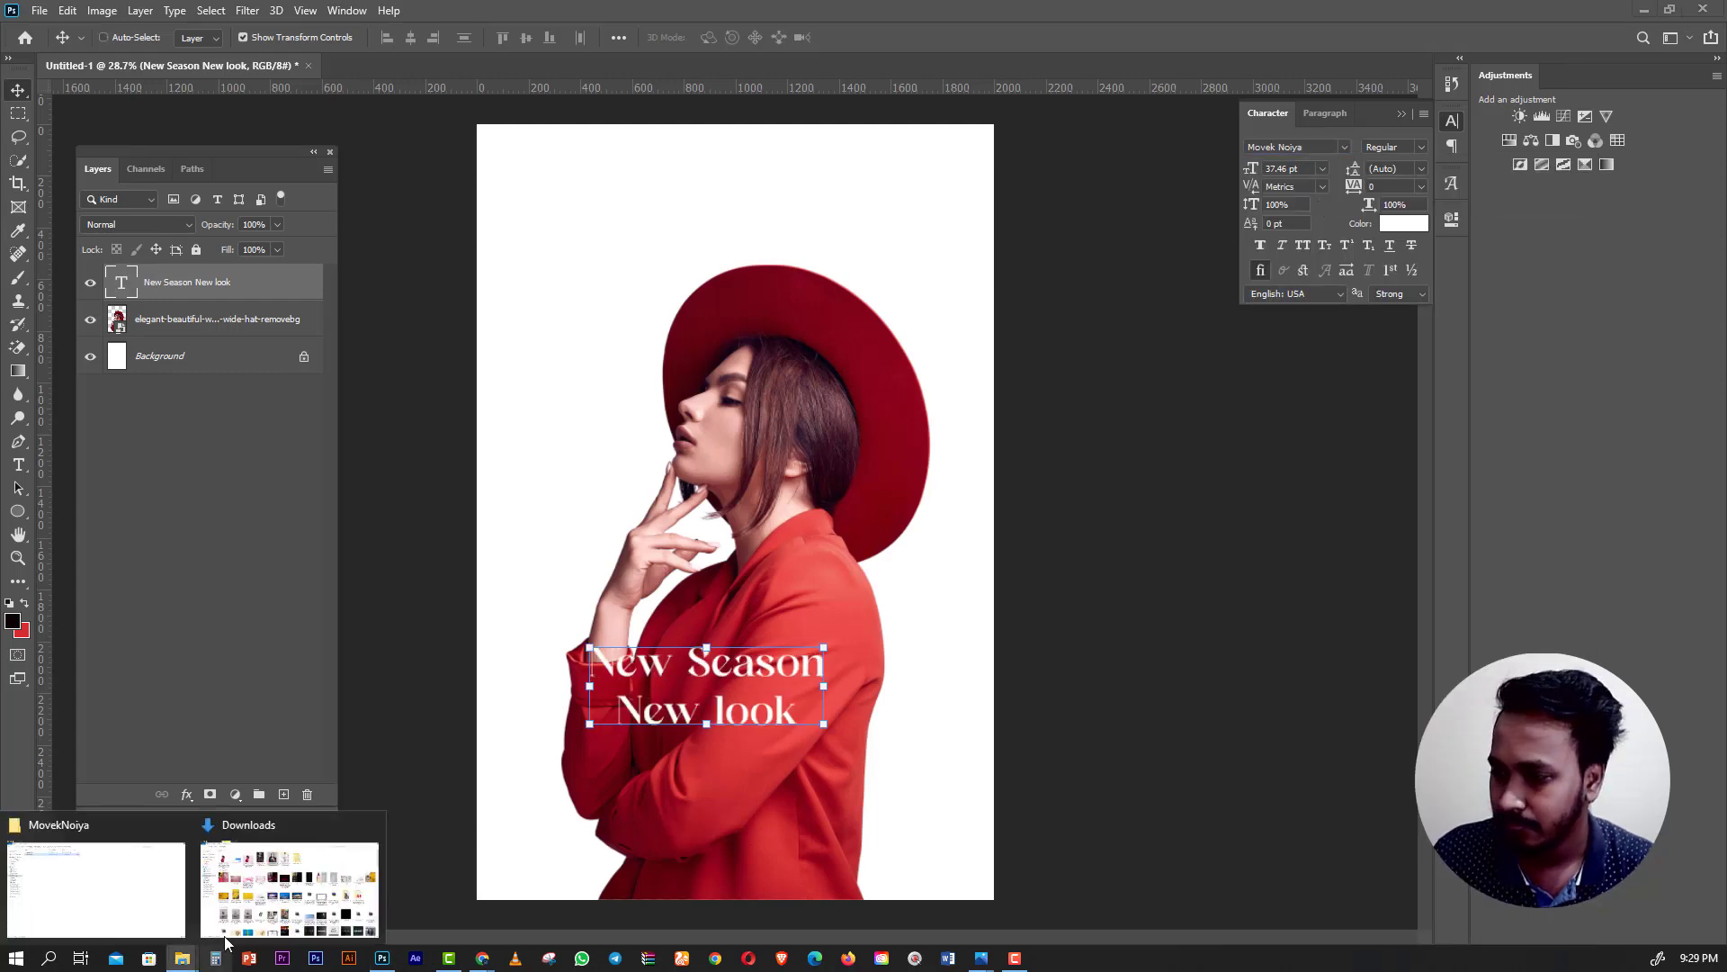
left_click(187, 961)
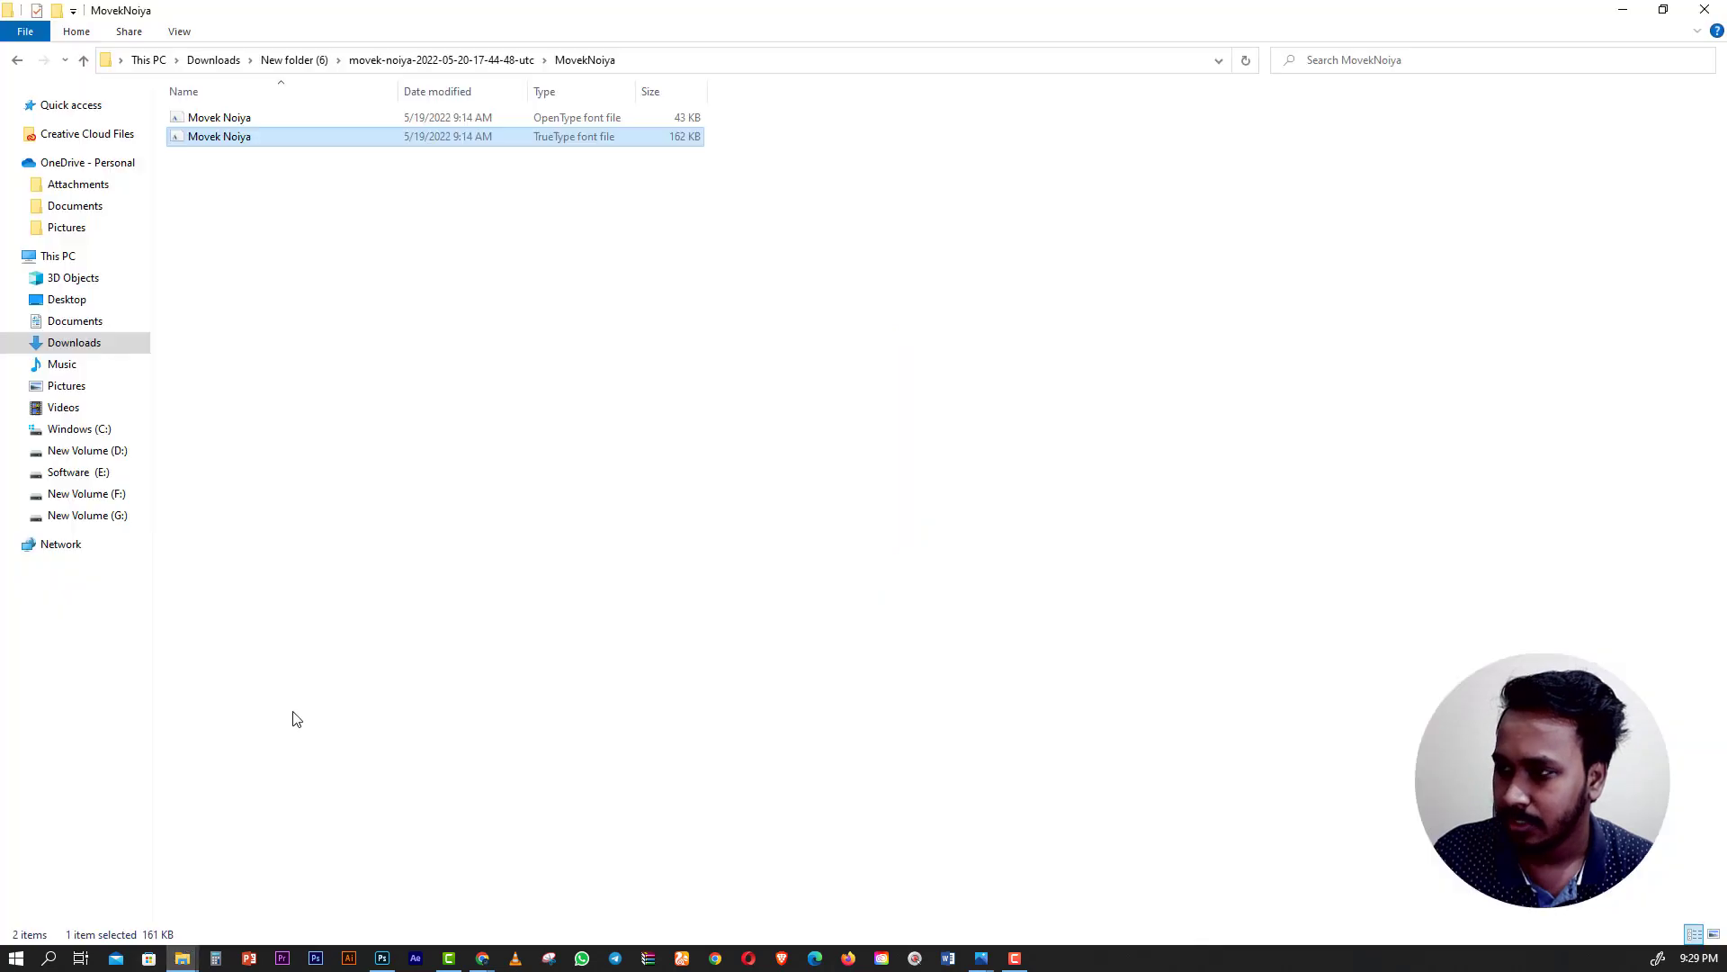
left_click(18, 61)
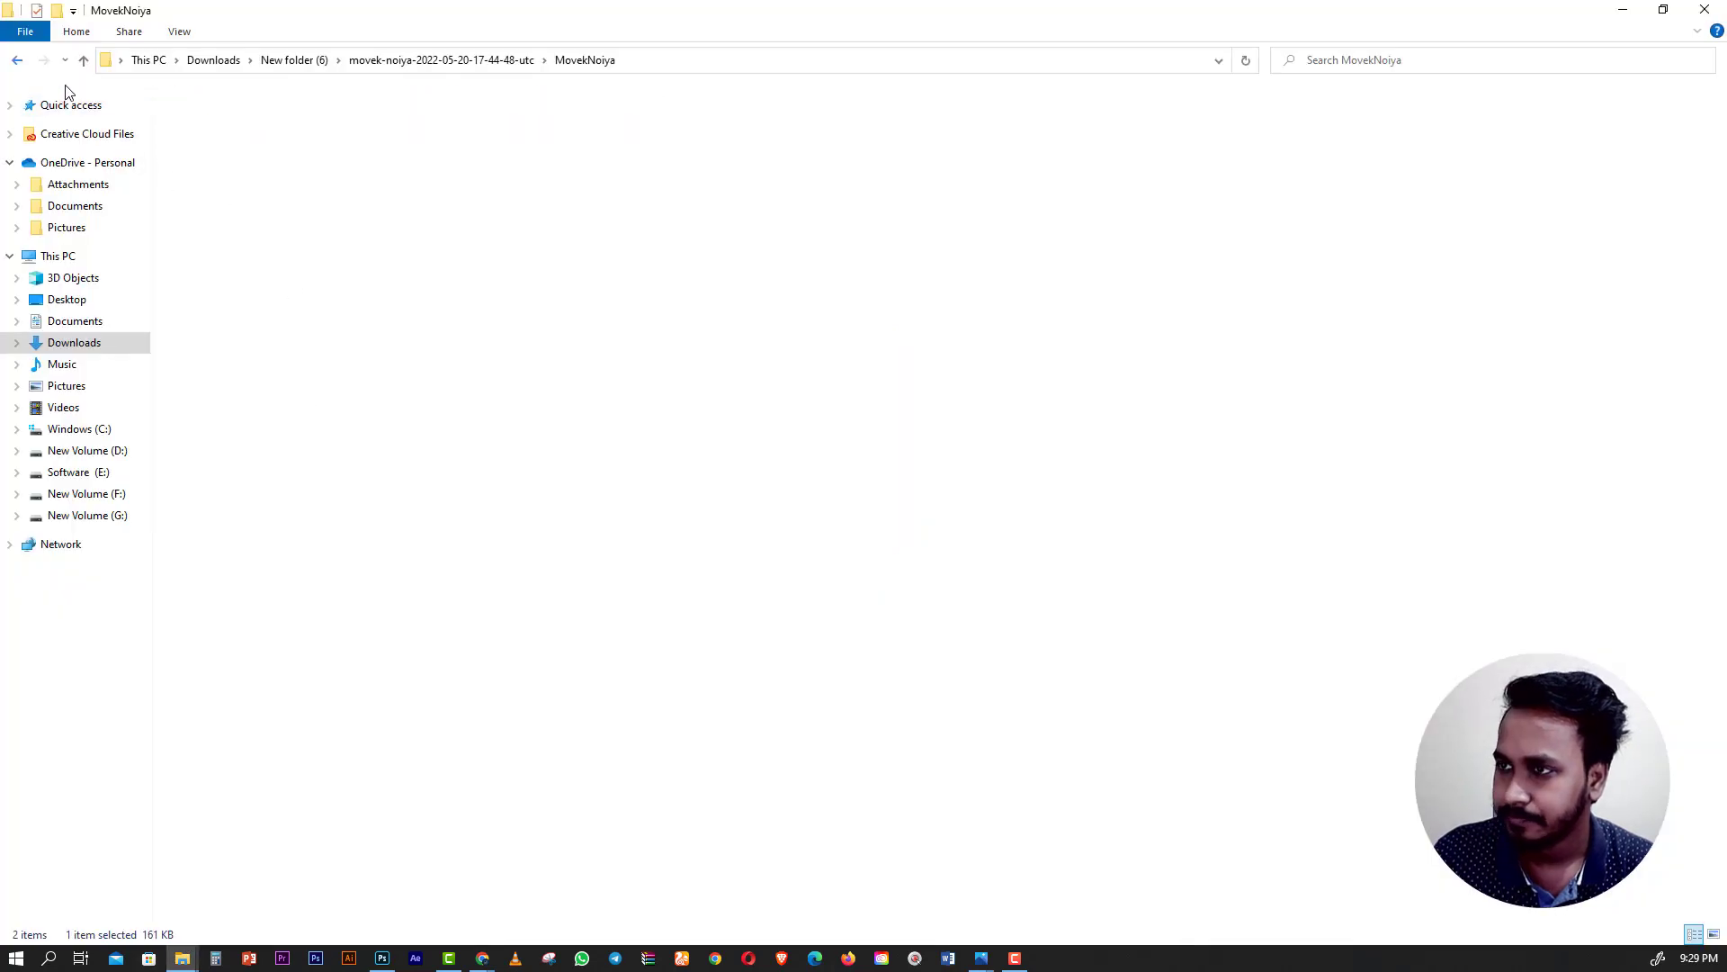
left_click(18, 61)
double_click(207, 131)
double_click(198, 121)
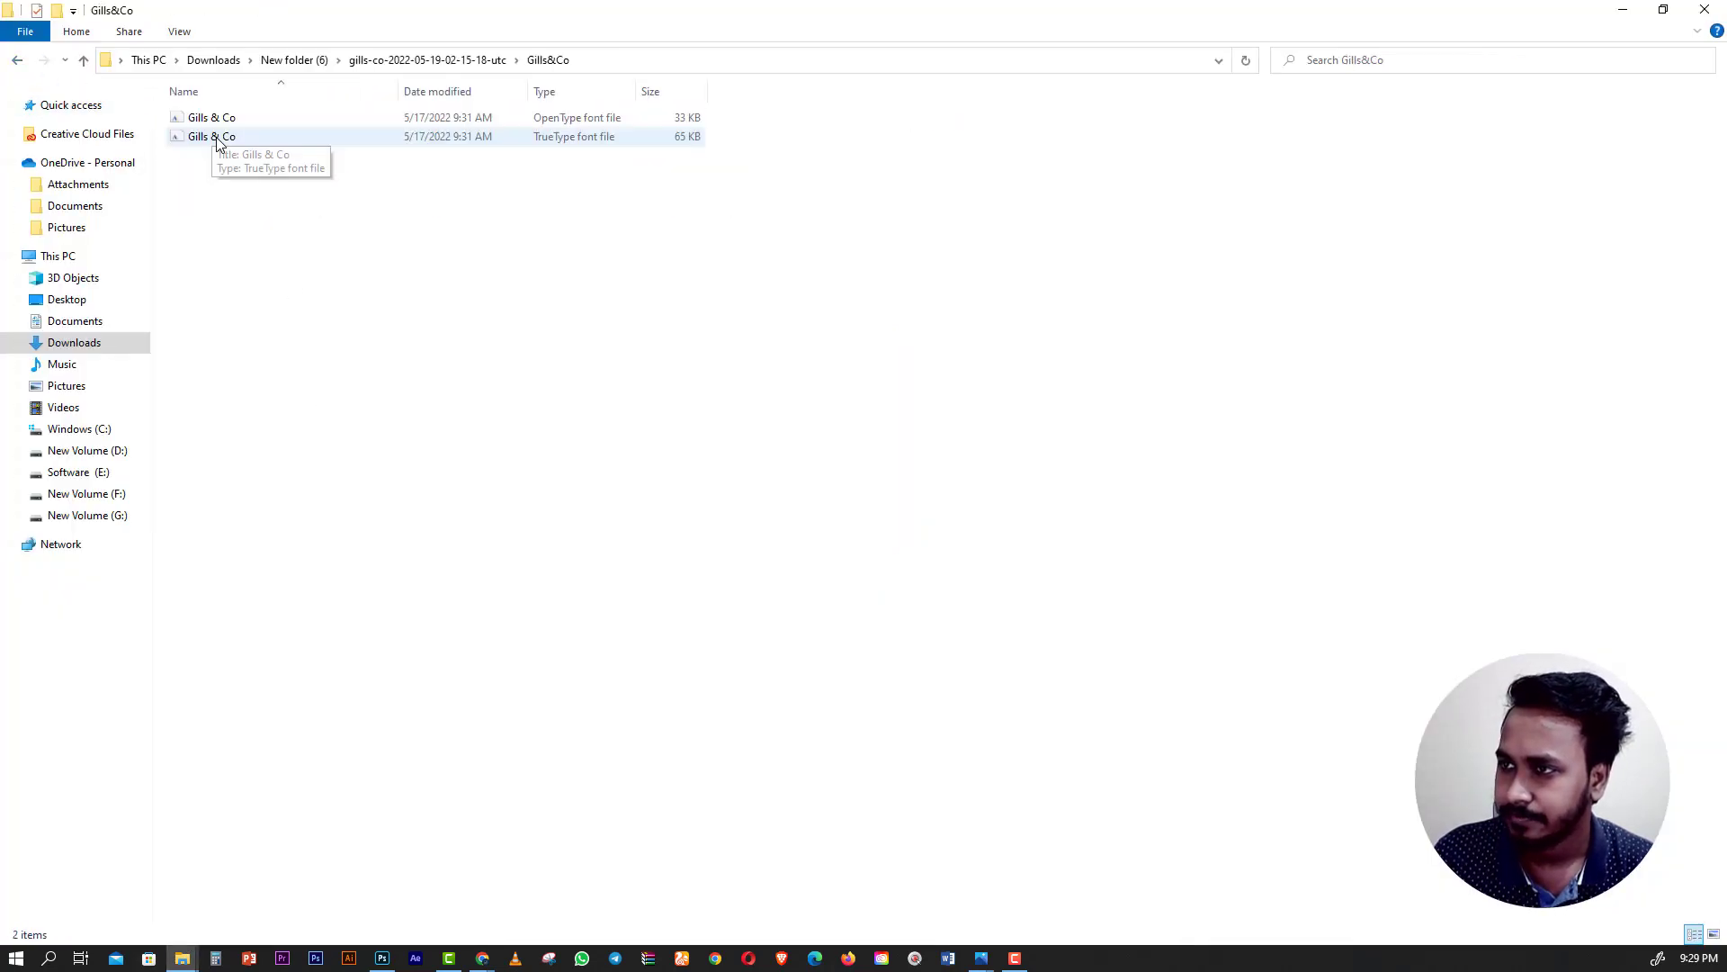
left_click(217, 140)
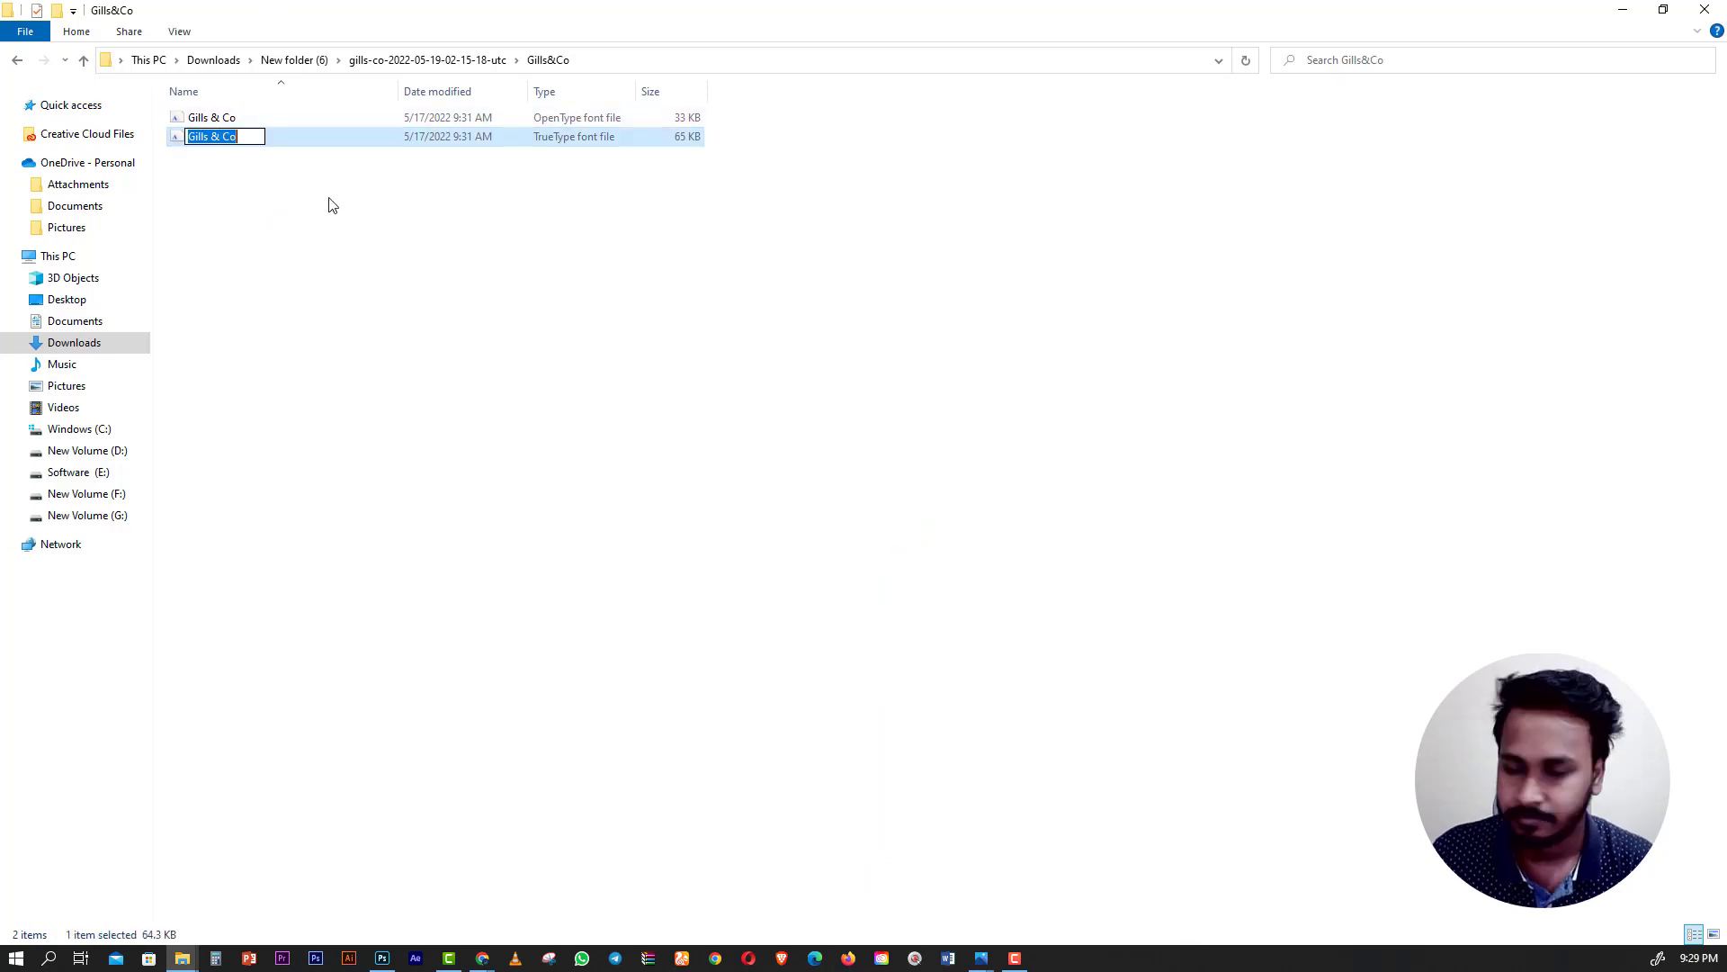
left_click(382, 958)
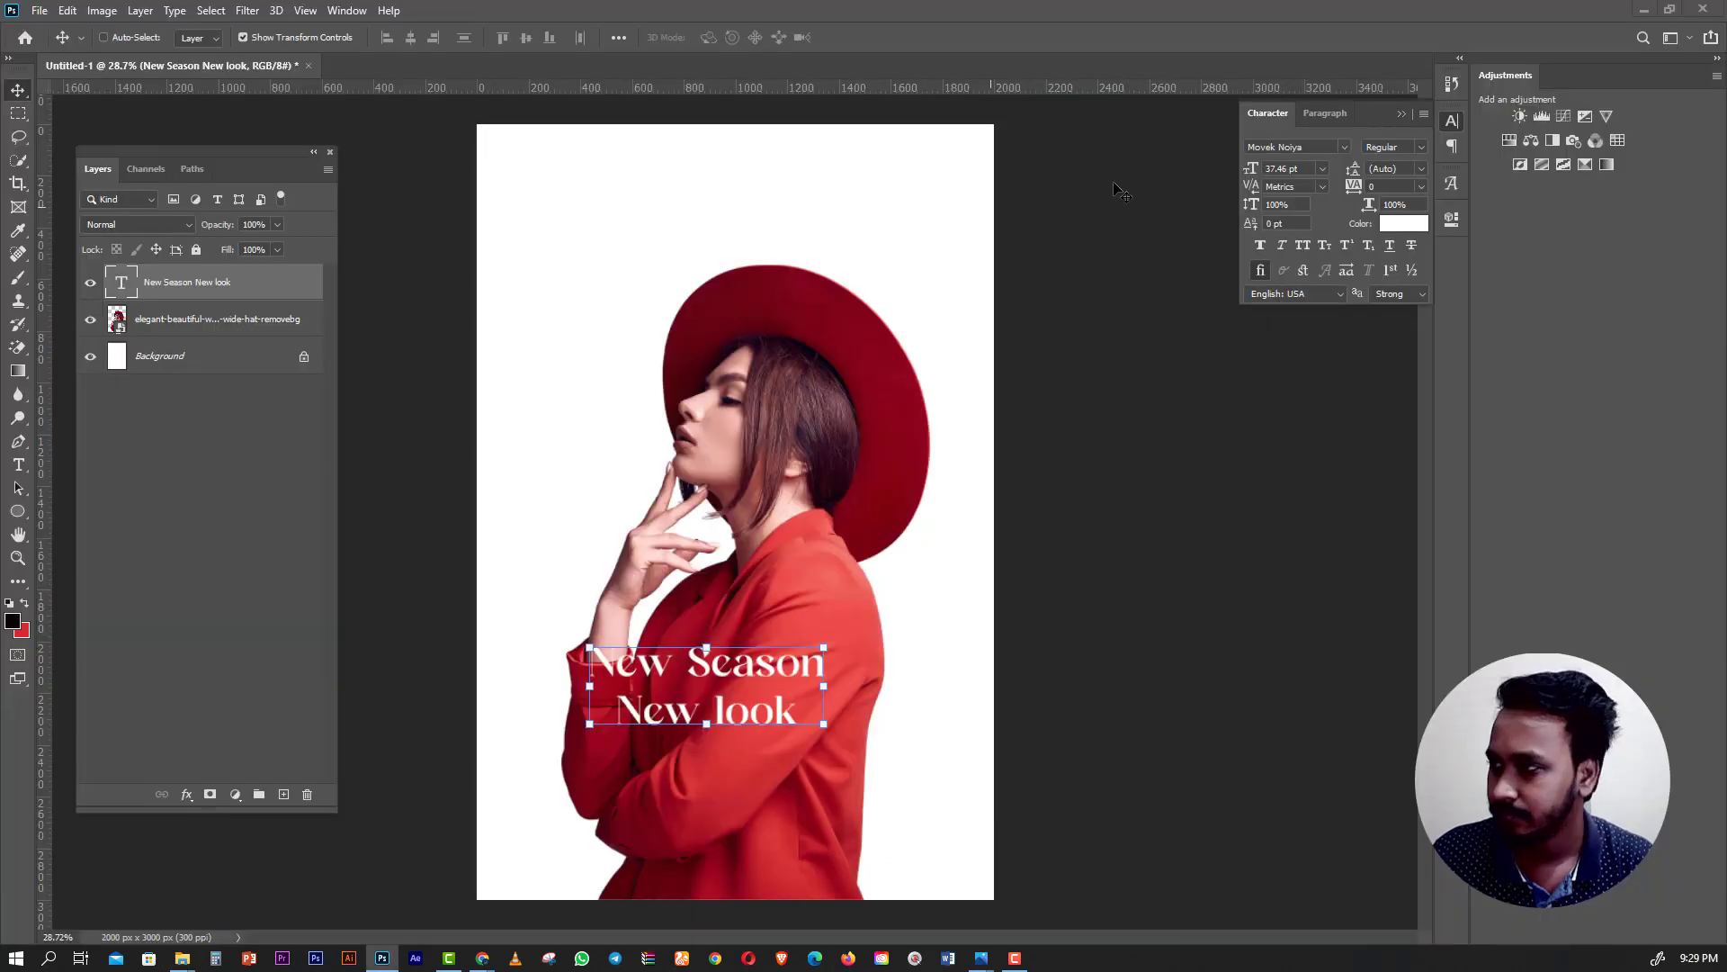
left_click(1313, 147)
type("Gills & Co")
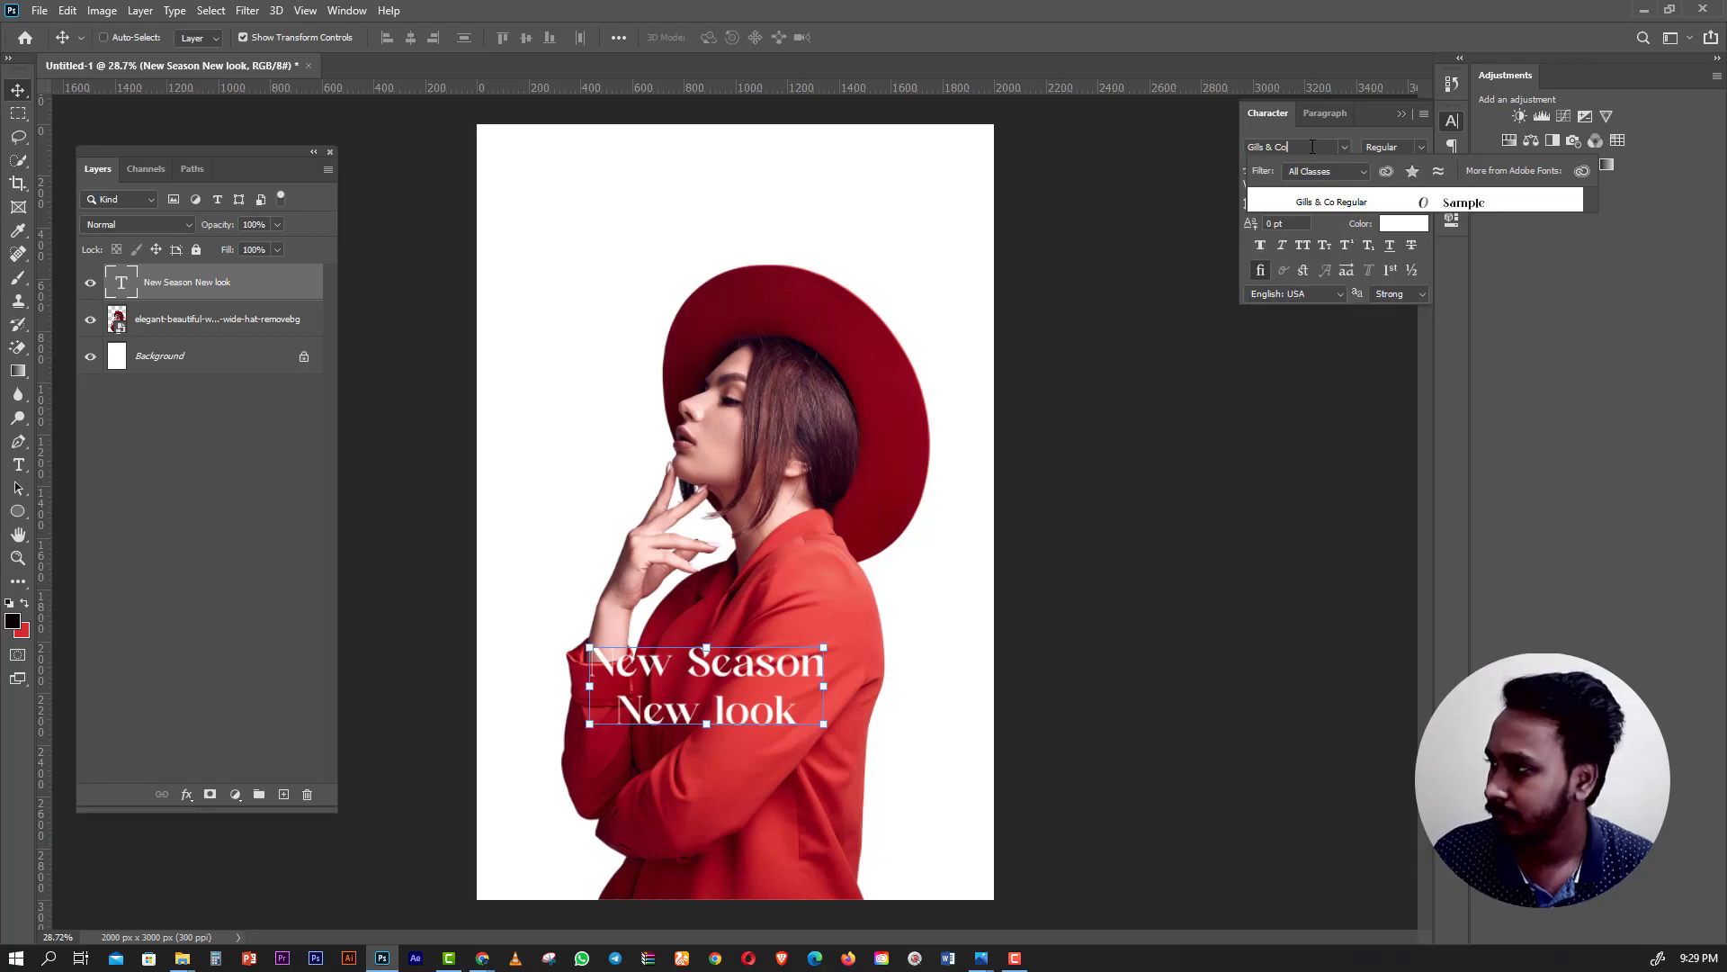
left_click(1335, 202)
left_click(1344, 148)
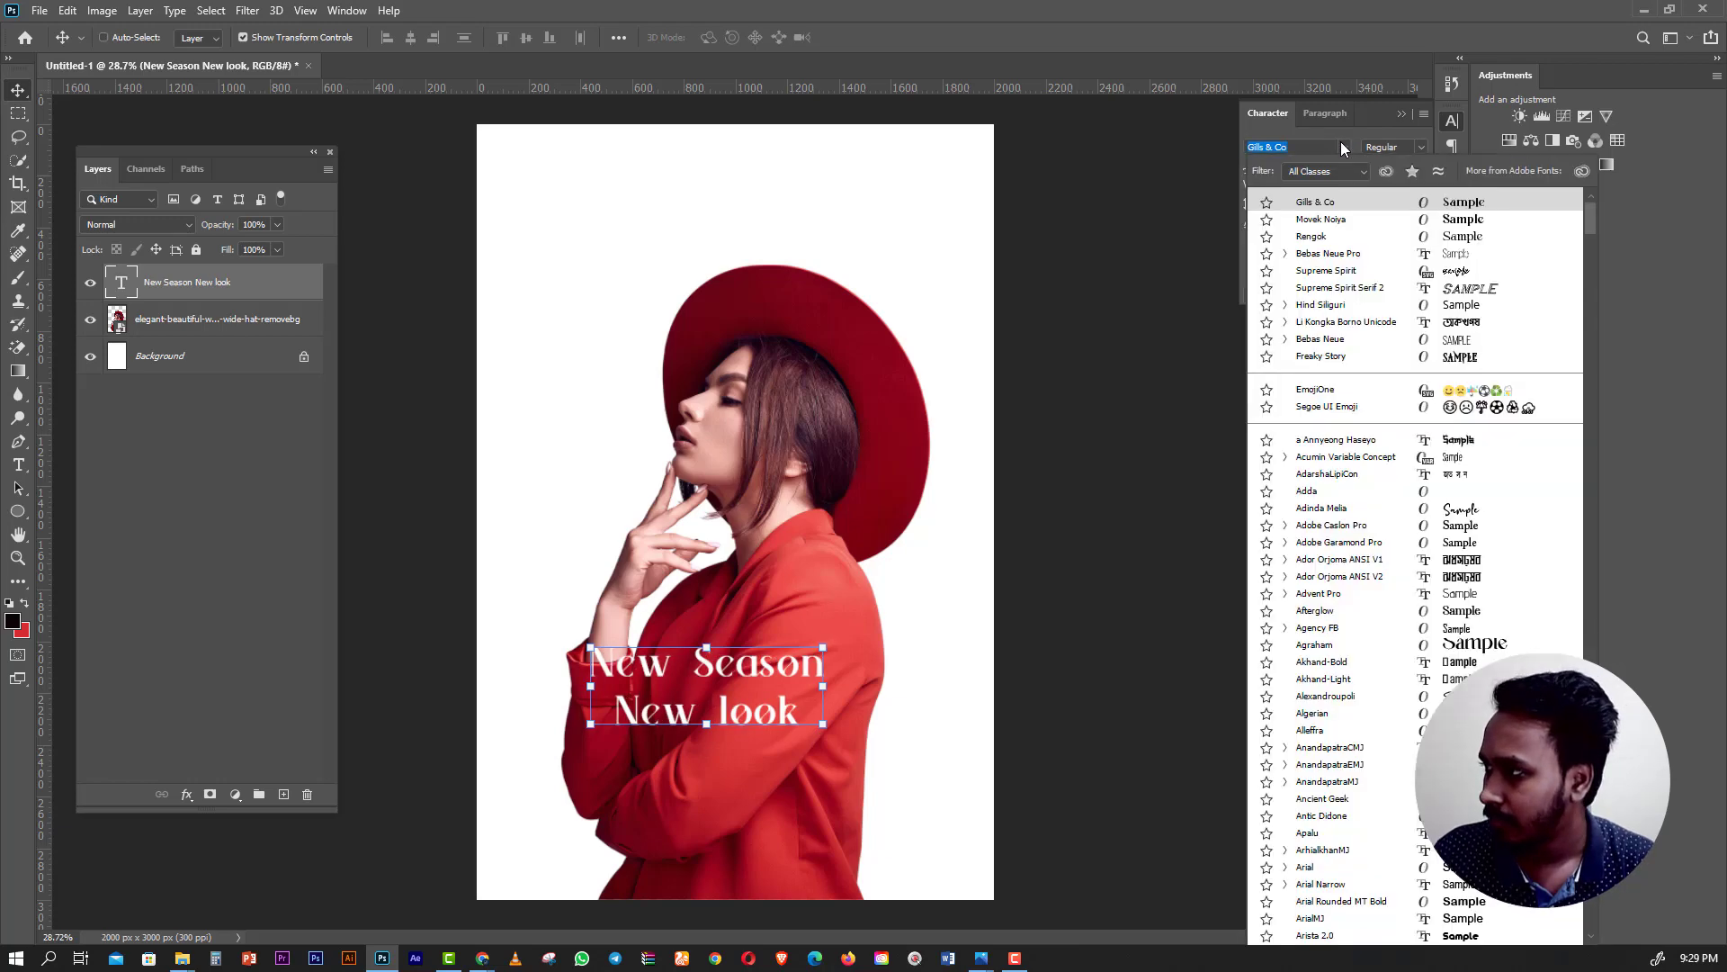
Restore Rengok, lower the headline, adjust line spacing, and enlarge 'New look' to 65.46 pt.
left_click(1332, 237)
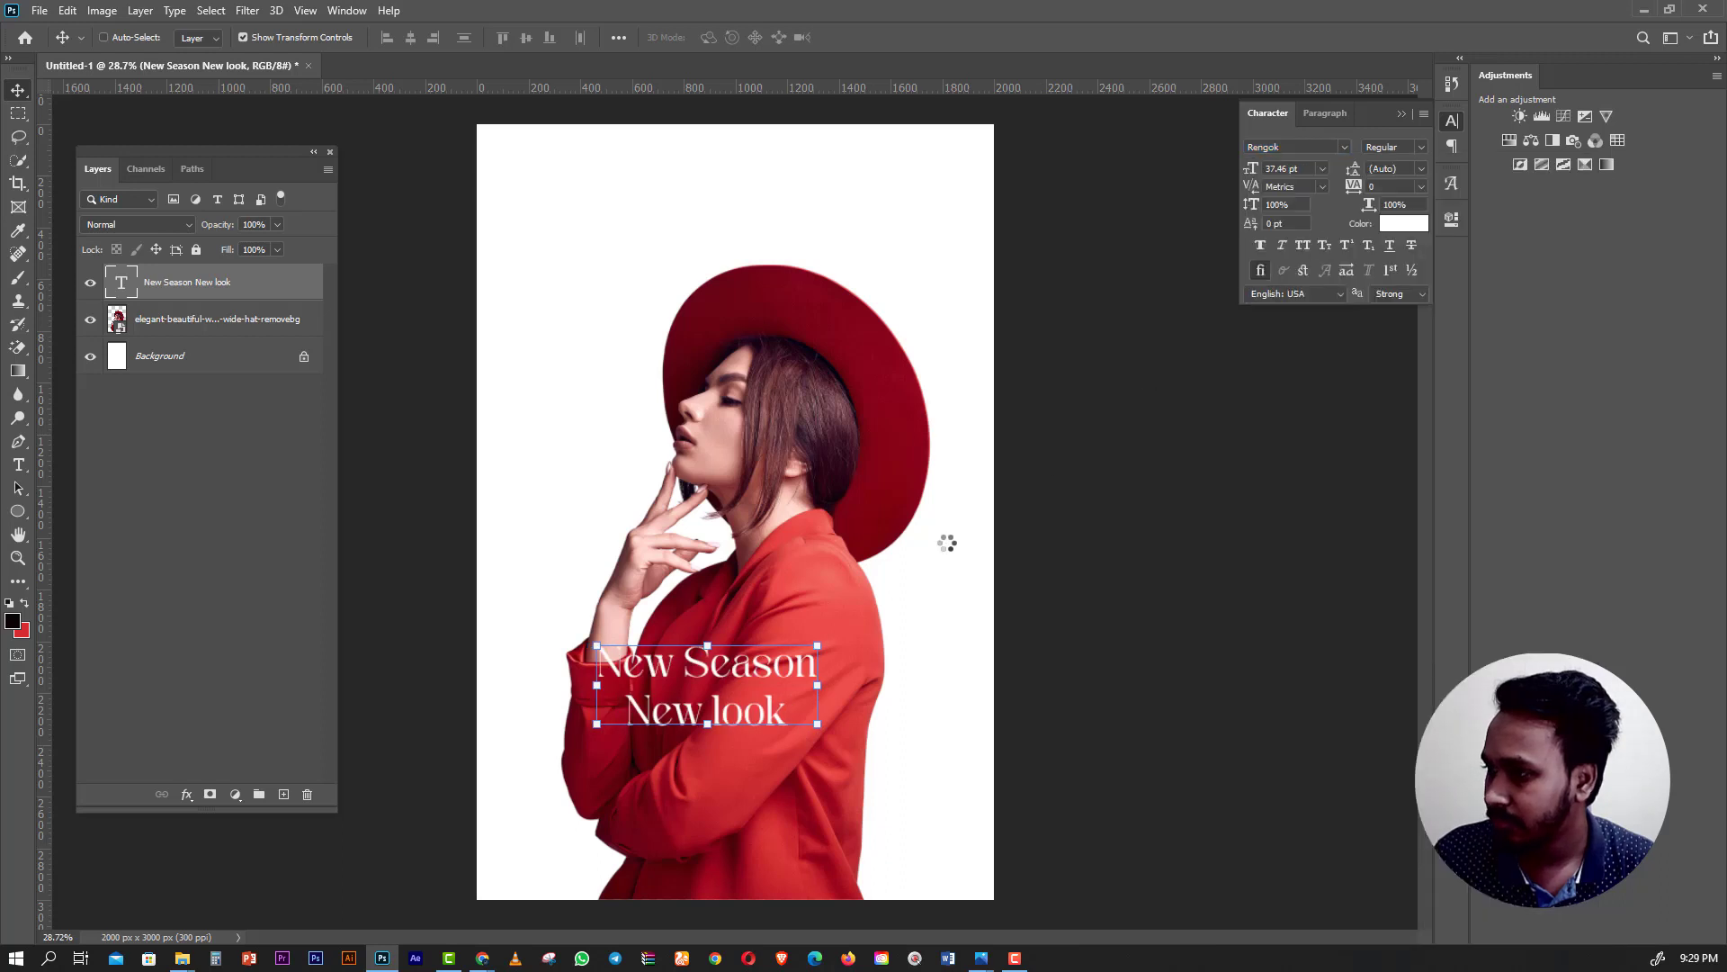
left_click_drag(745, 672, 765, 702)
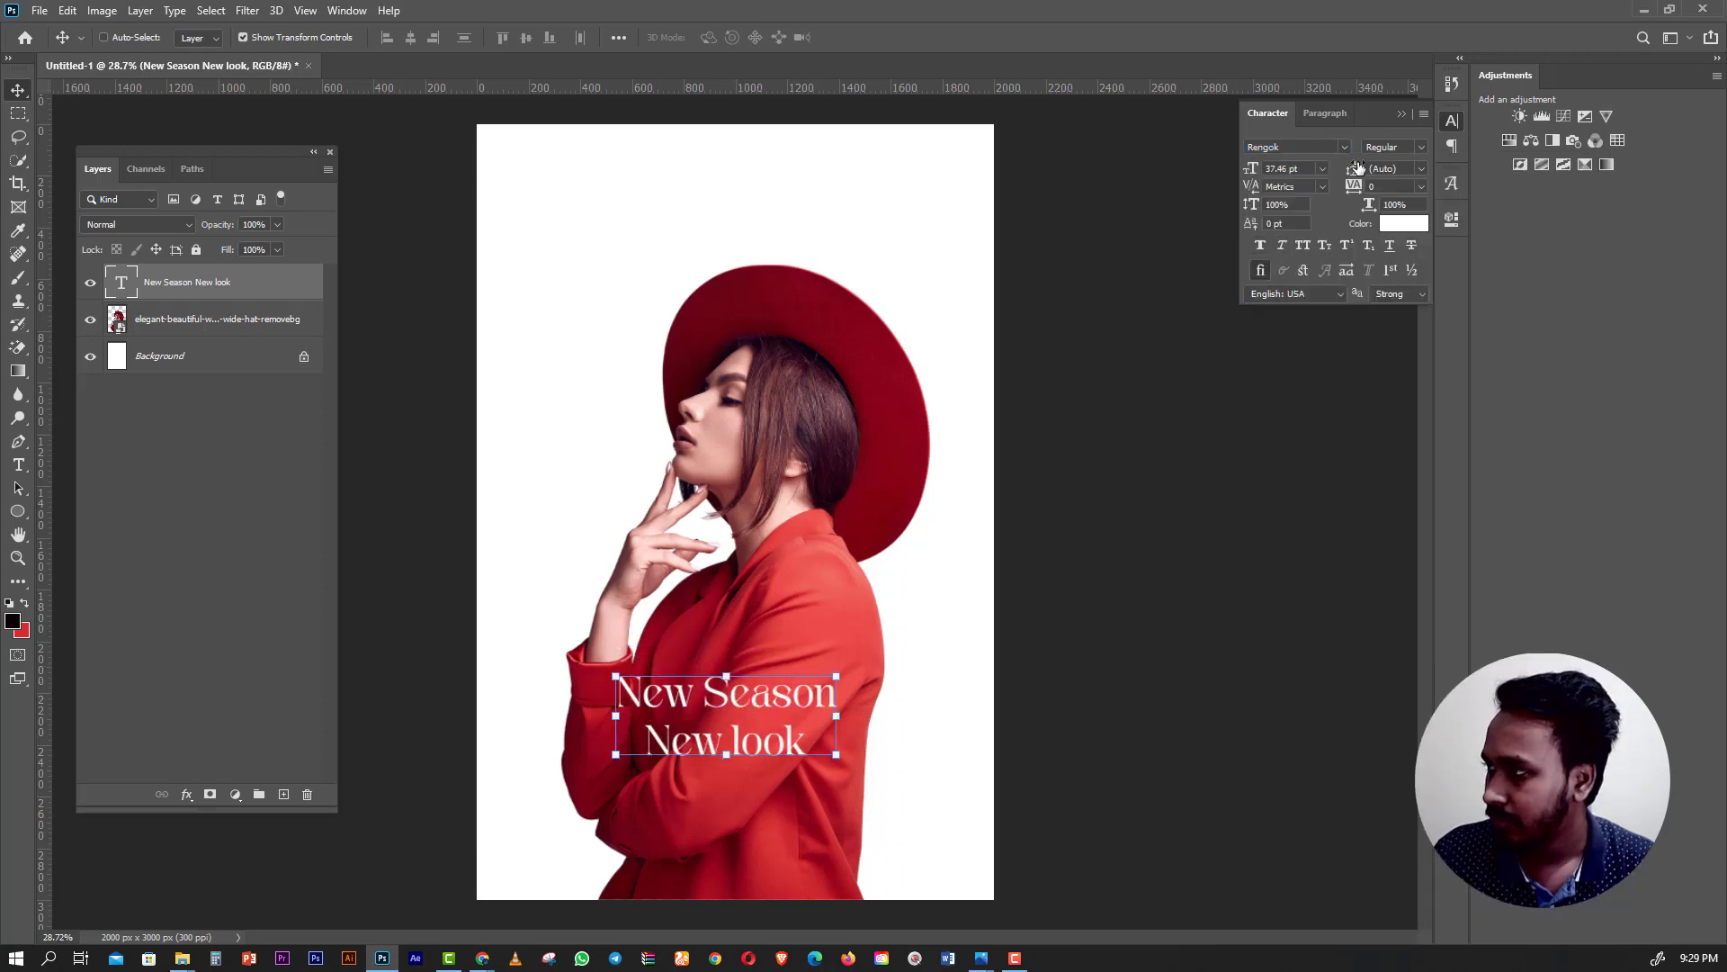
left_click_drag(1355, 169, 1347, 156)
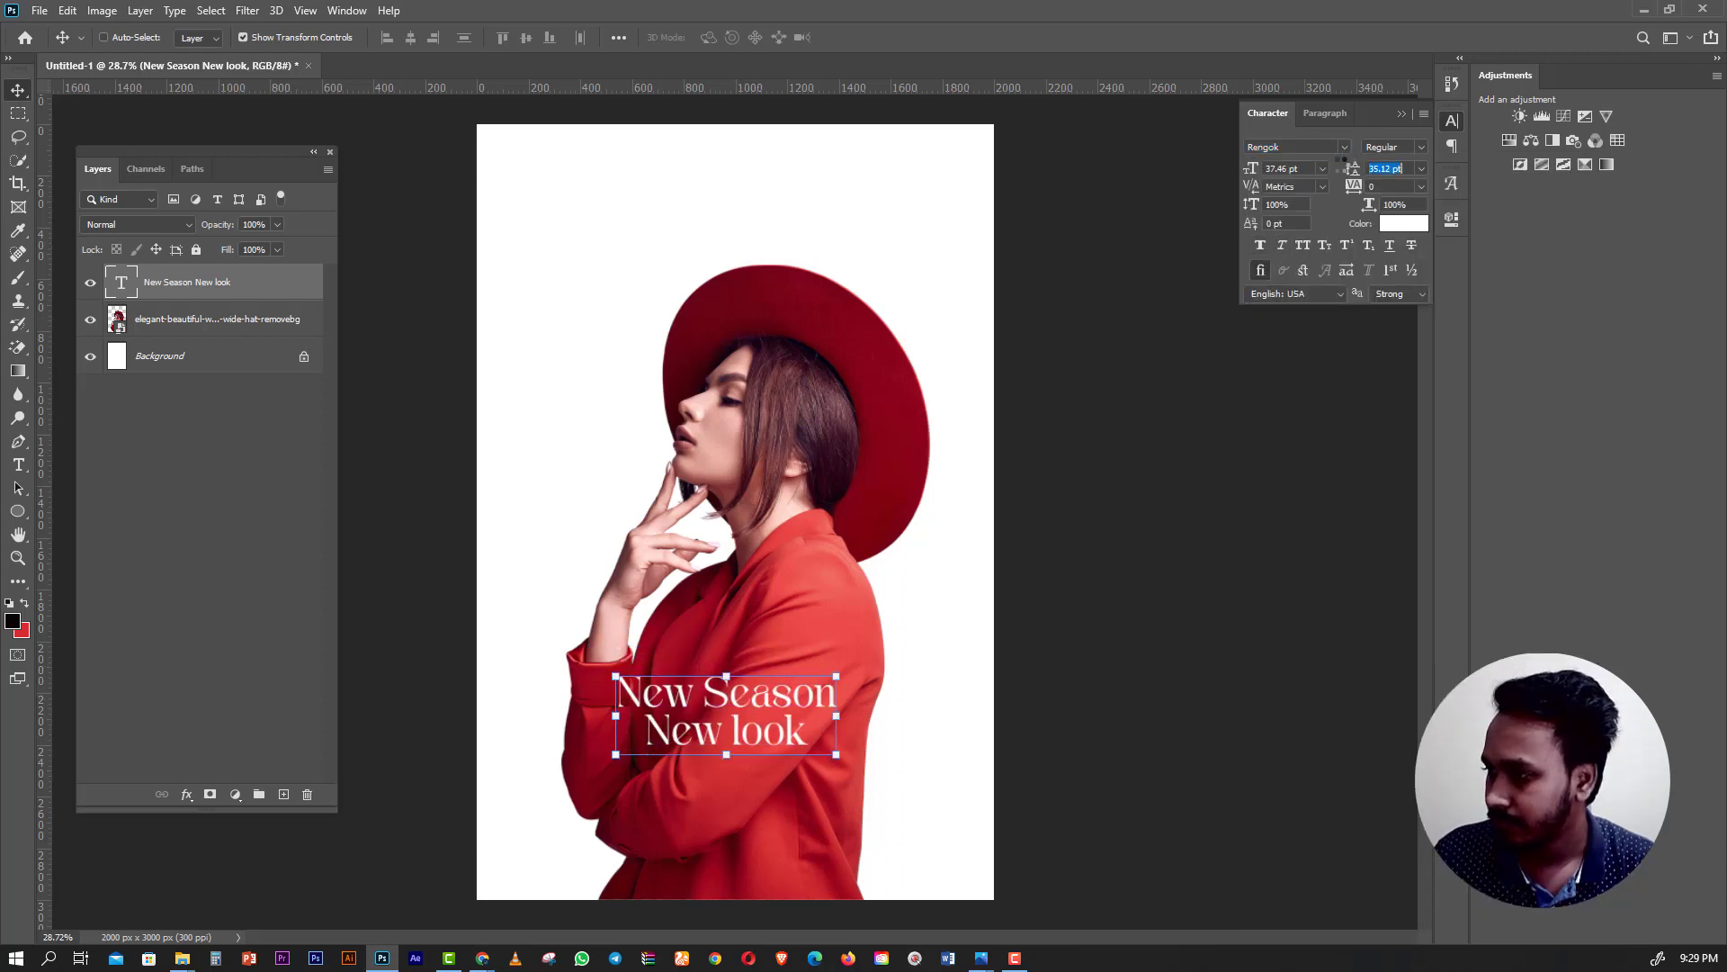
left_click(18, 464)
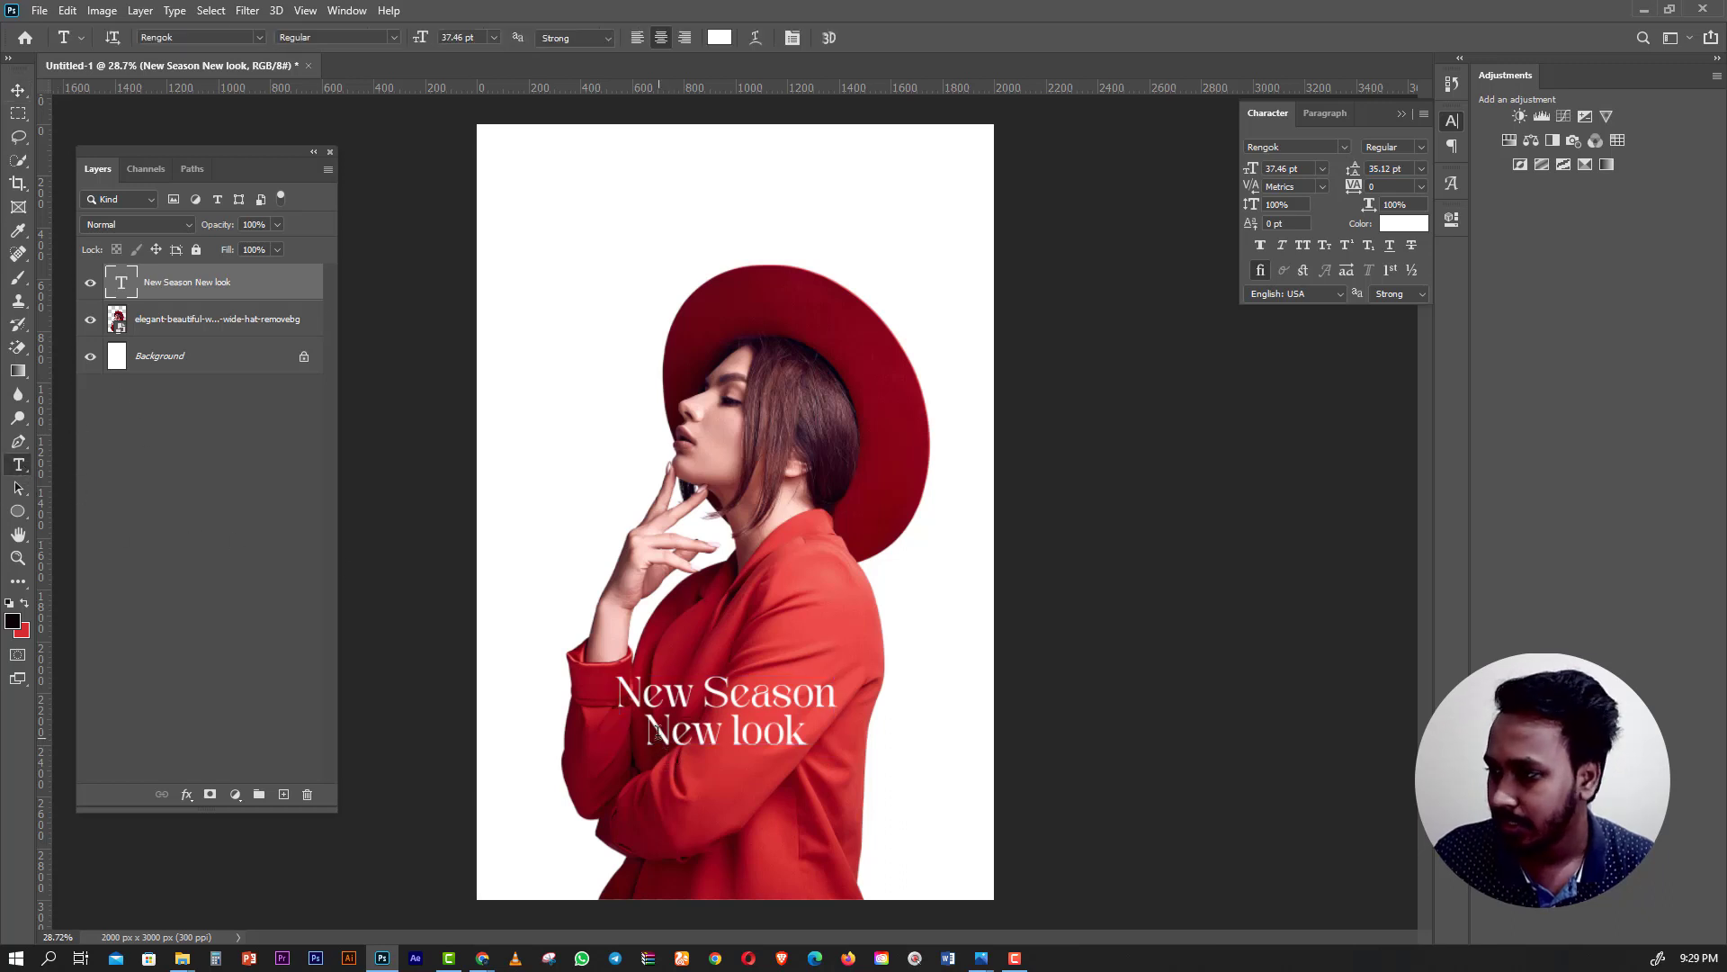
left_click_drag(645, 731, 808, 730)
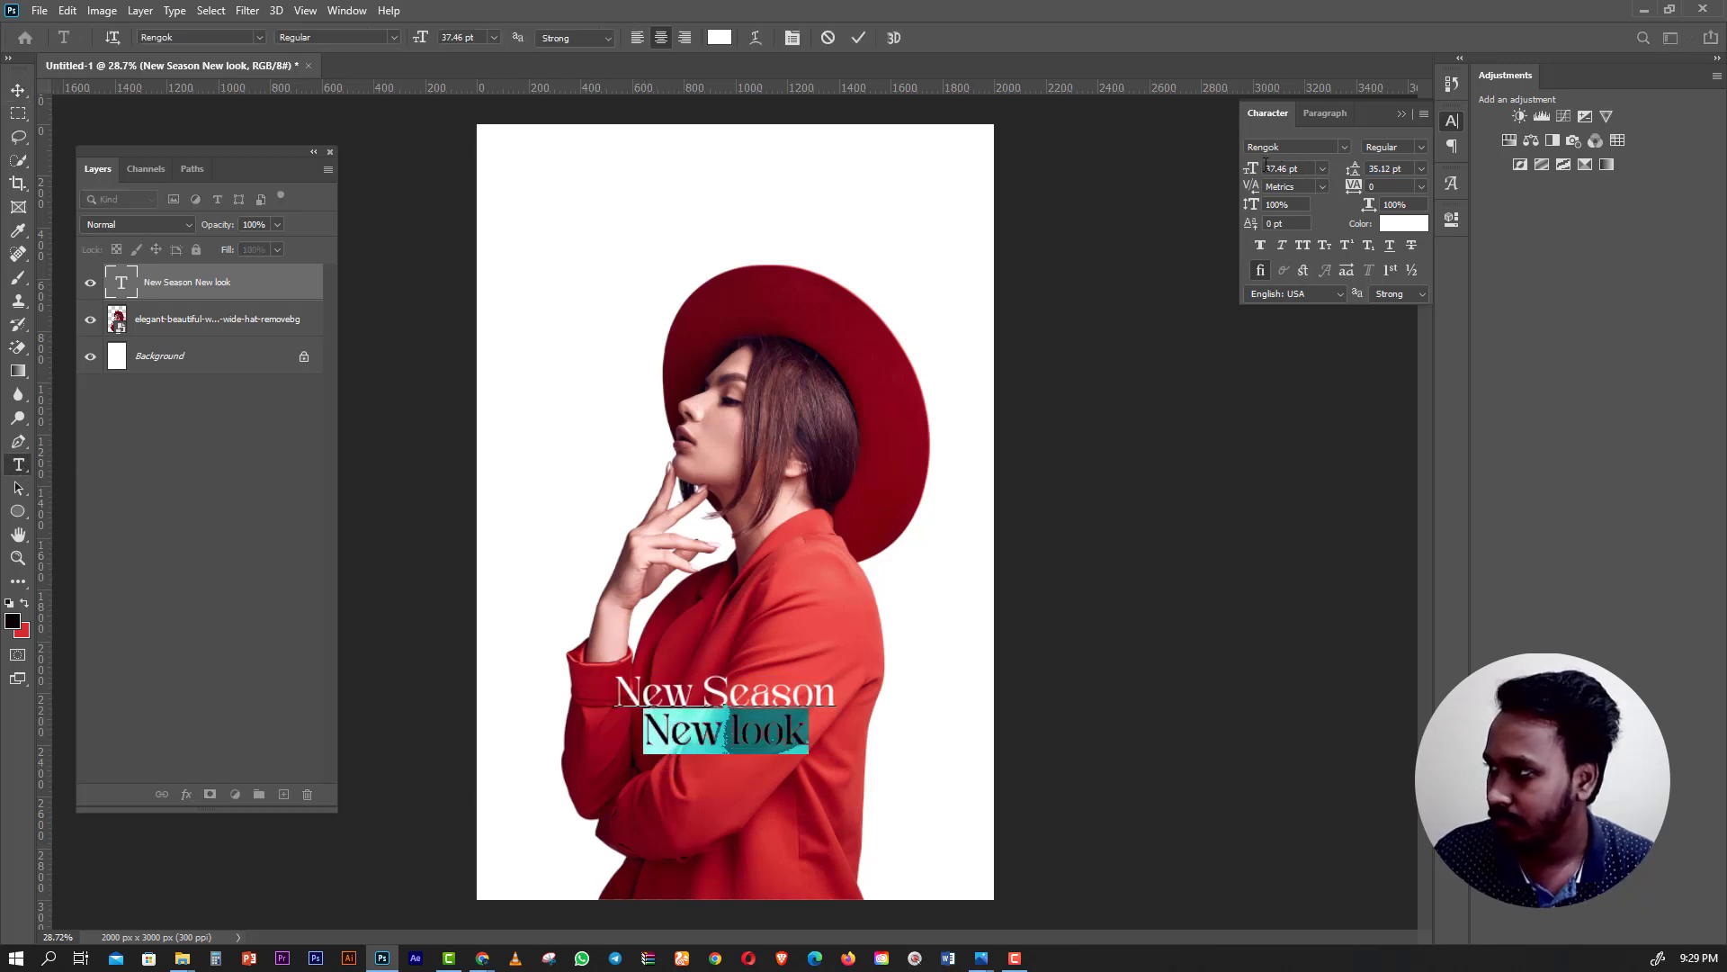
left_click_drag(1257, 167, 1285, 173)
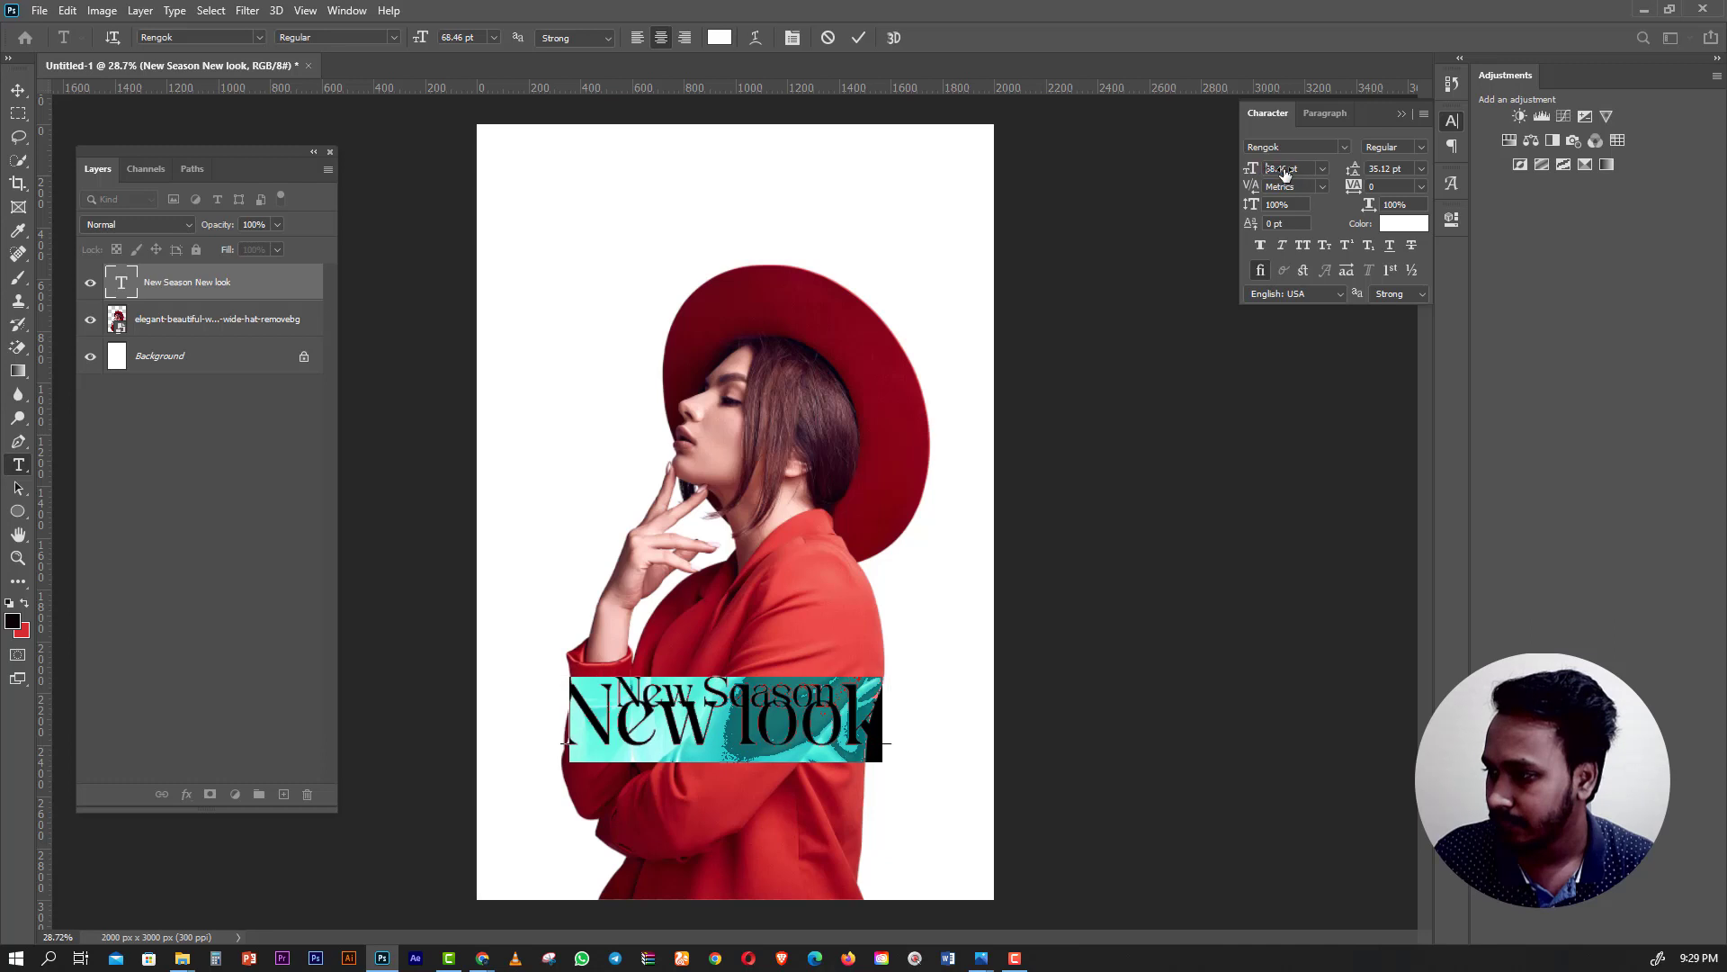
scroll(1284, 172, "down", 2)
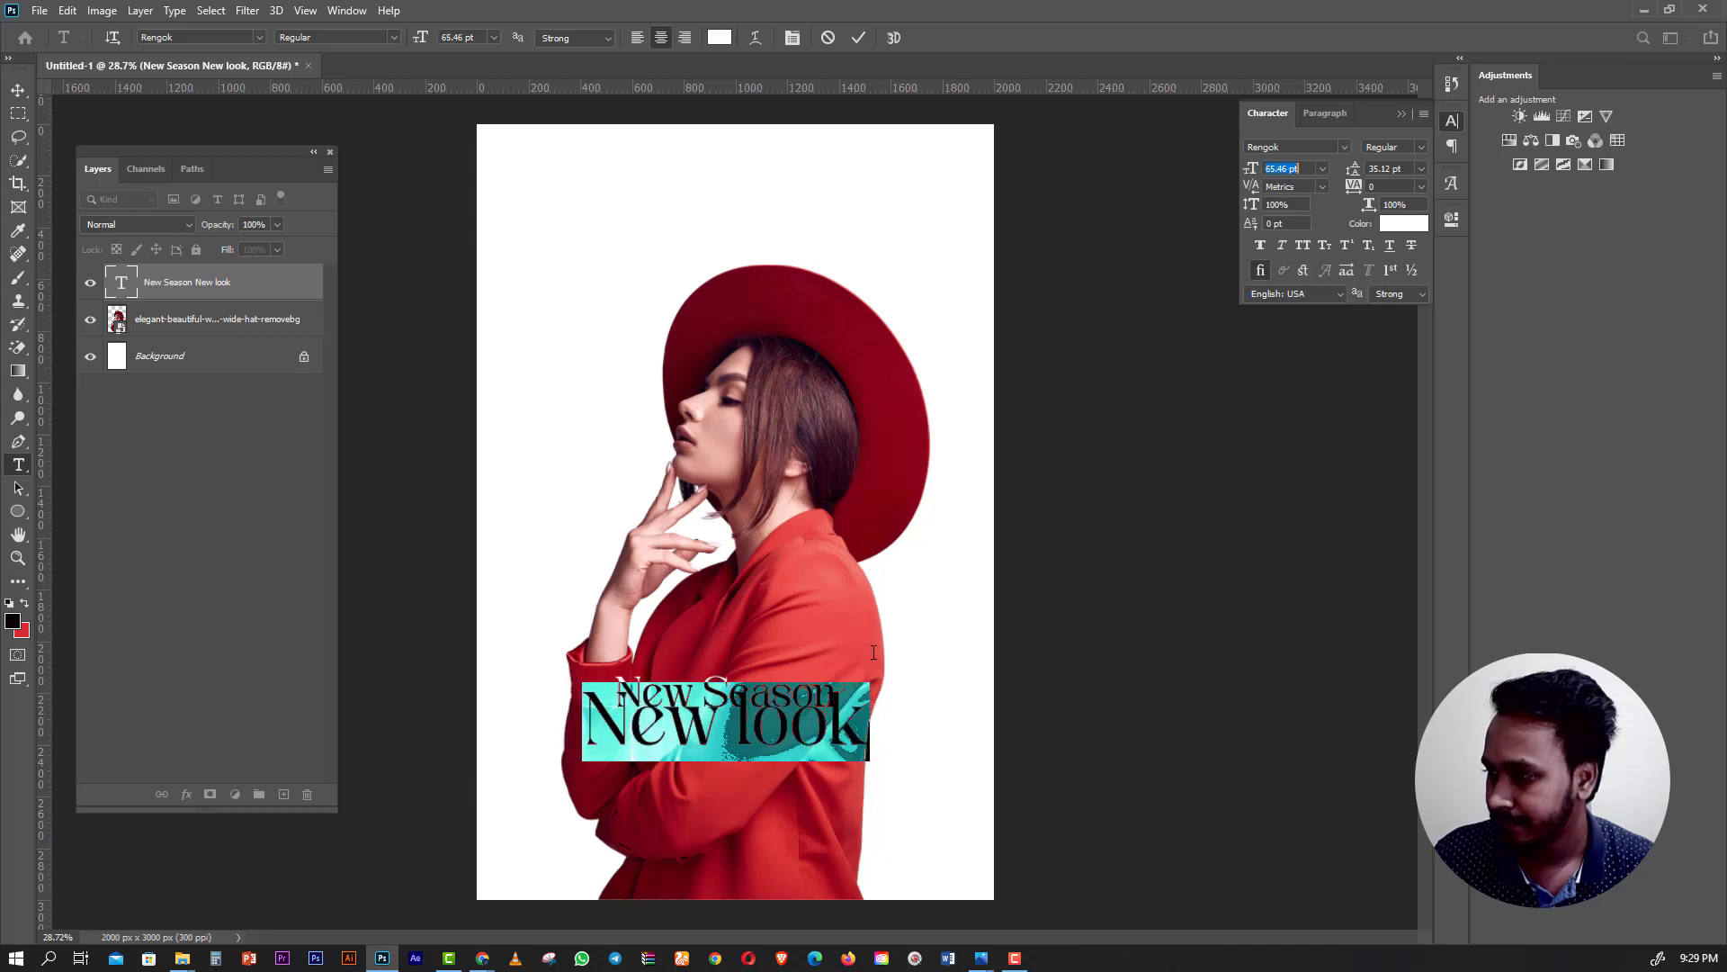
key("Return")
Shrink 'New Season' to 34.46 pt and push 'New look' further below it.
left_click(629, 681)
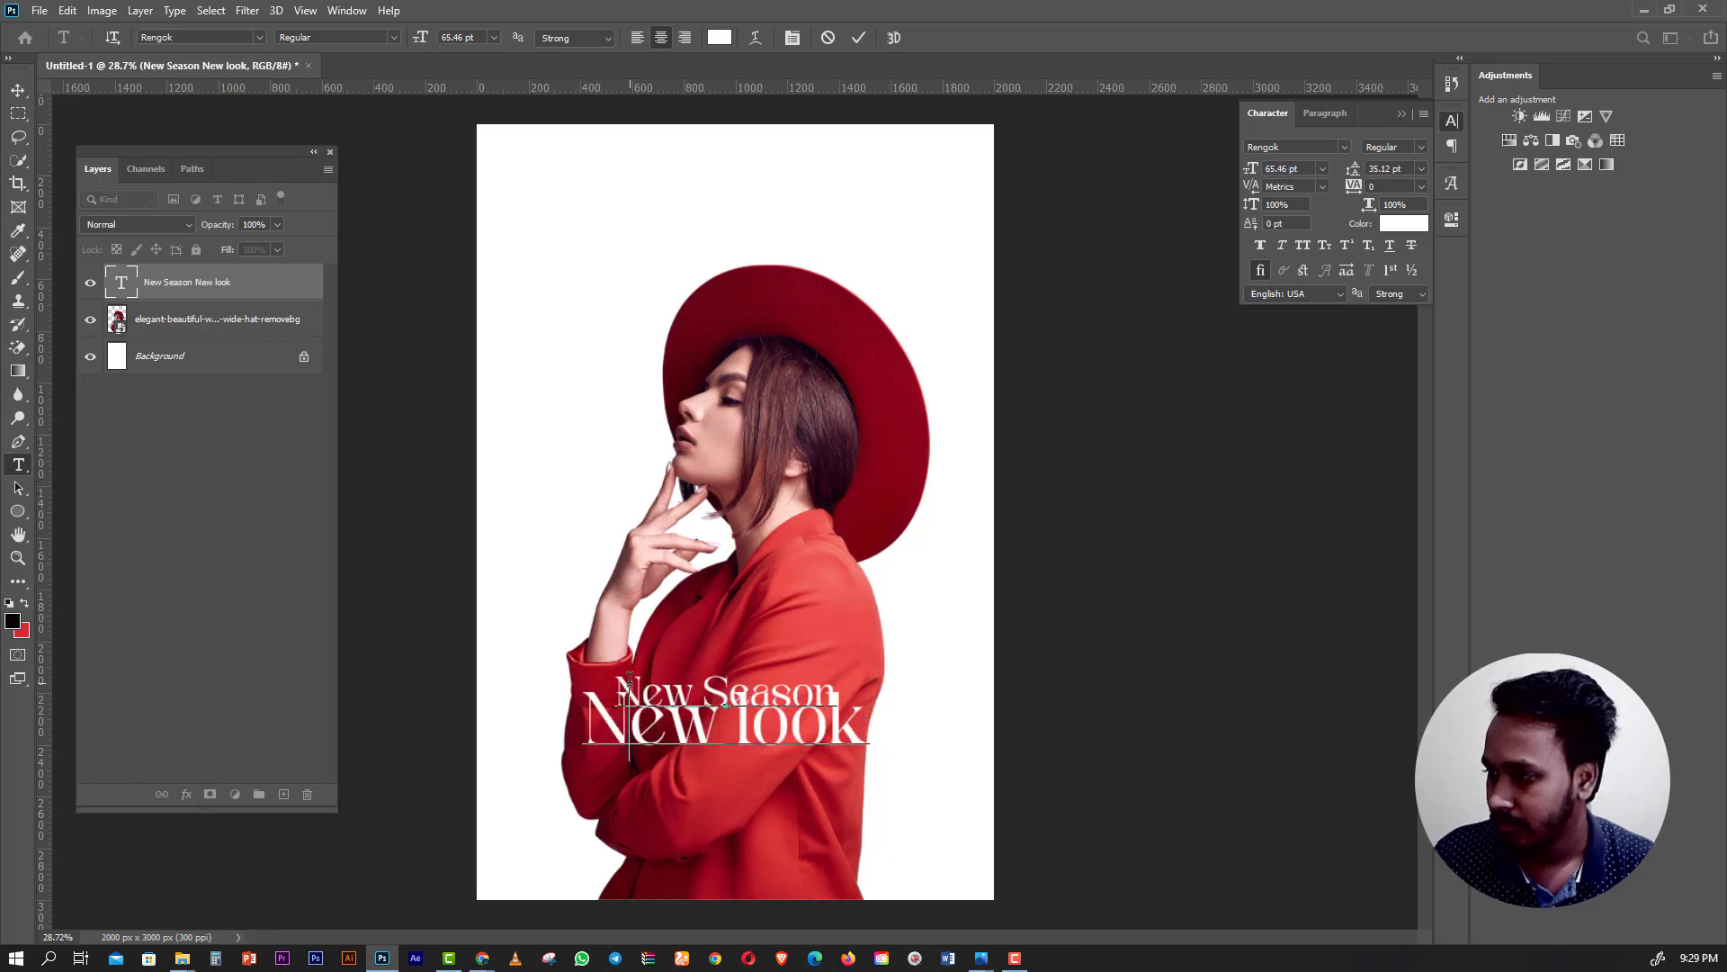
left_click_drag(619, 688, 837, 697)
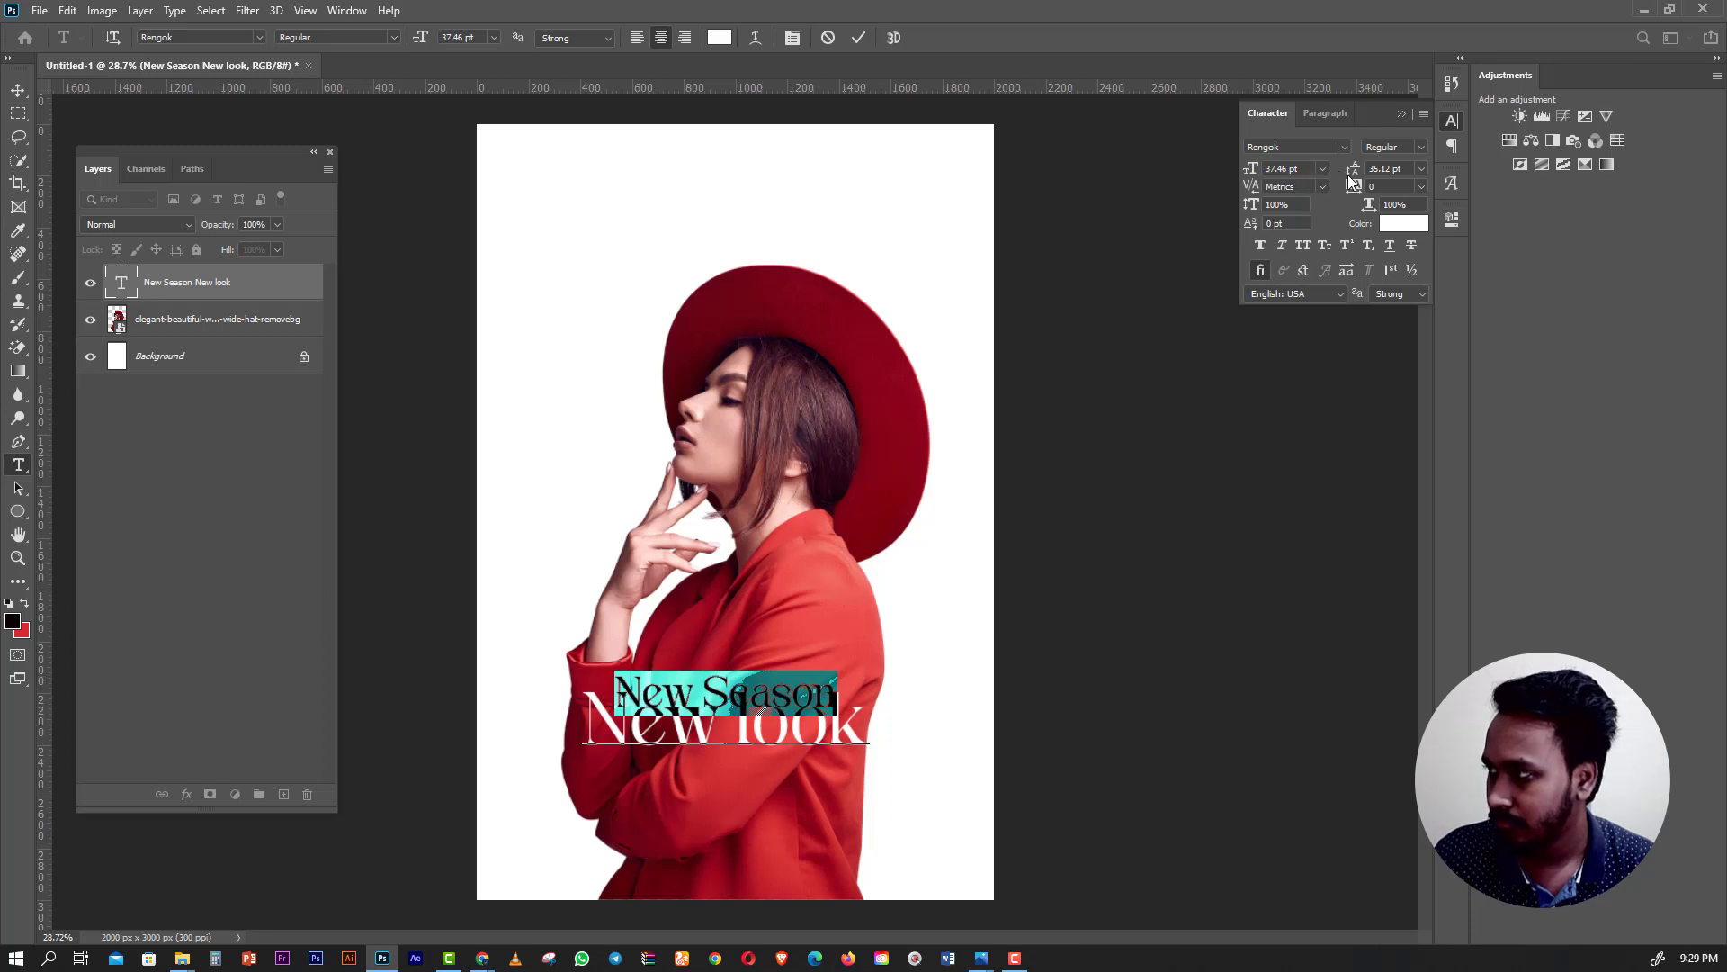
left_click_drag(1355, 170, 1354, 170)
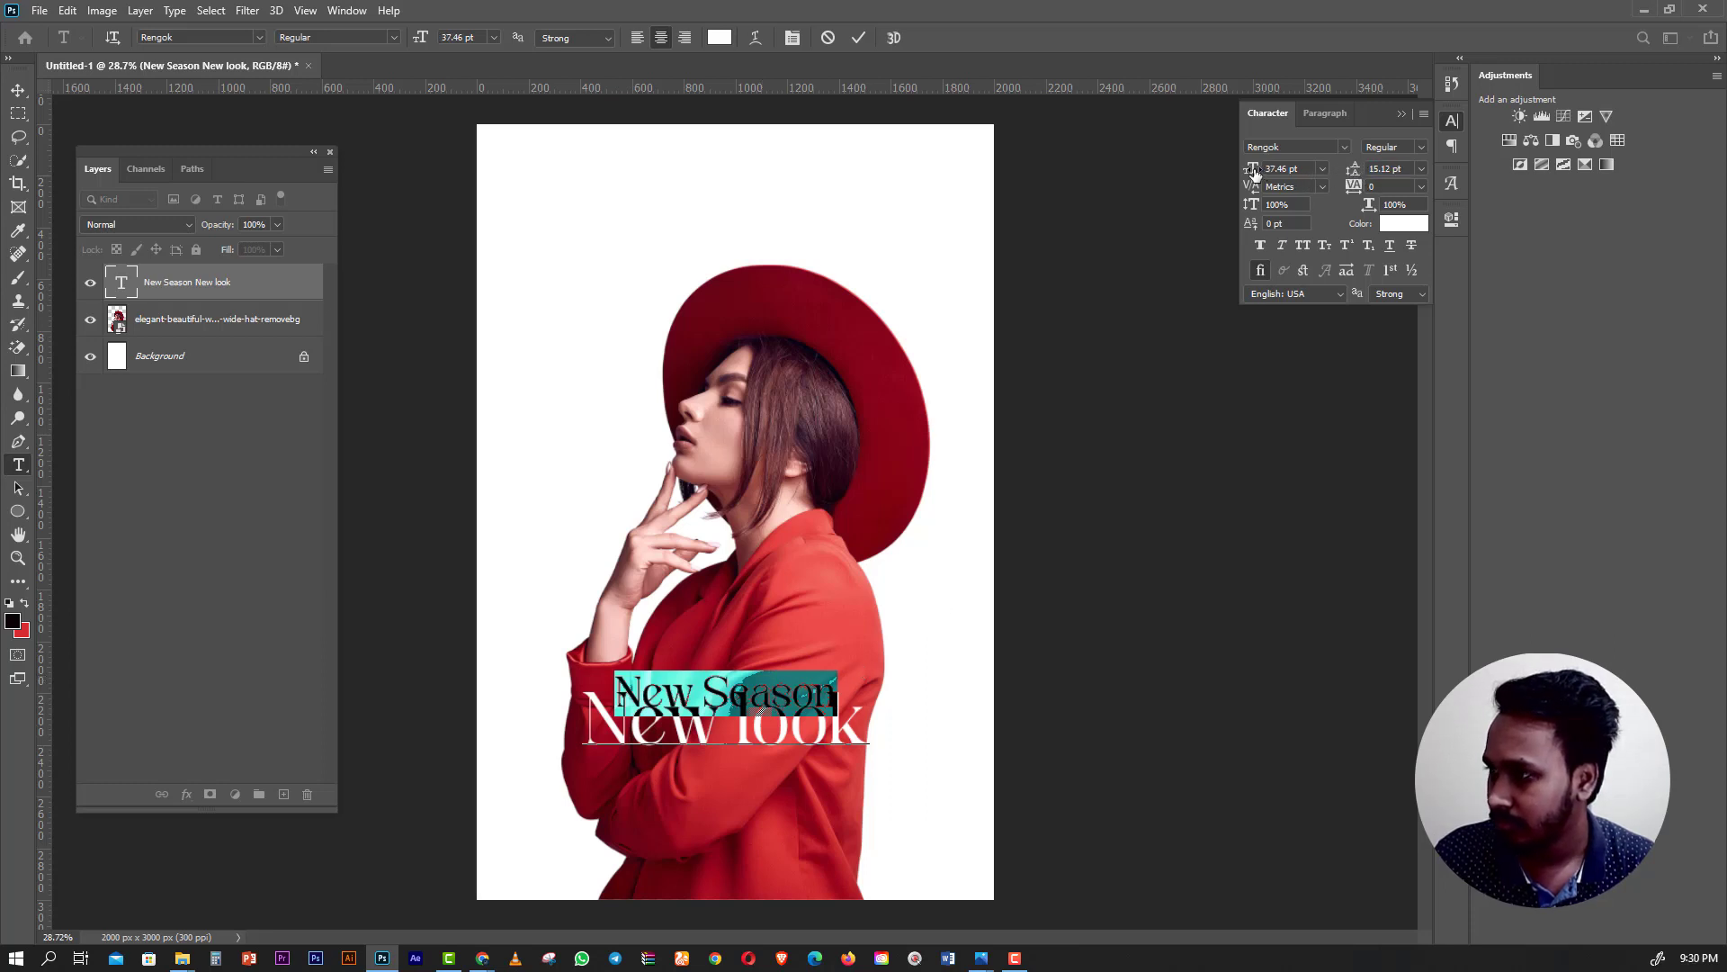
left_click_drag(1253, 171, 1252, 172)
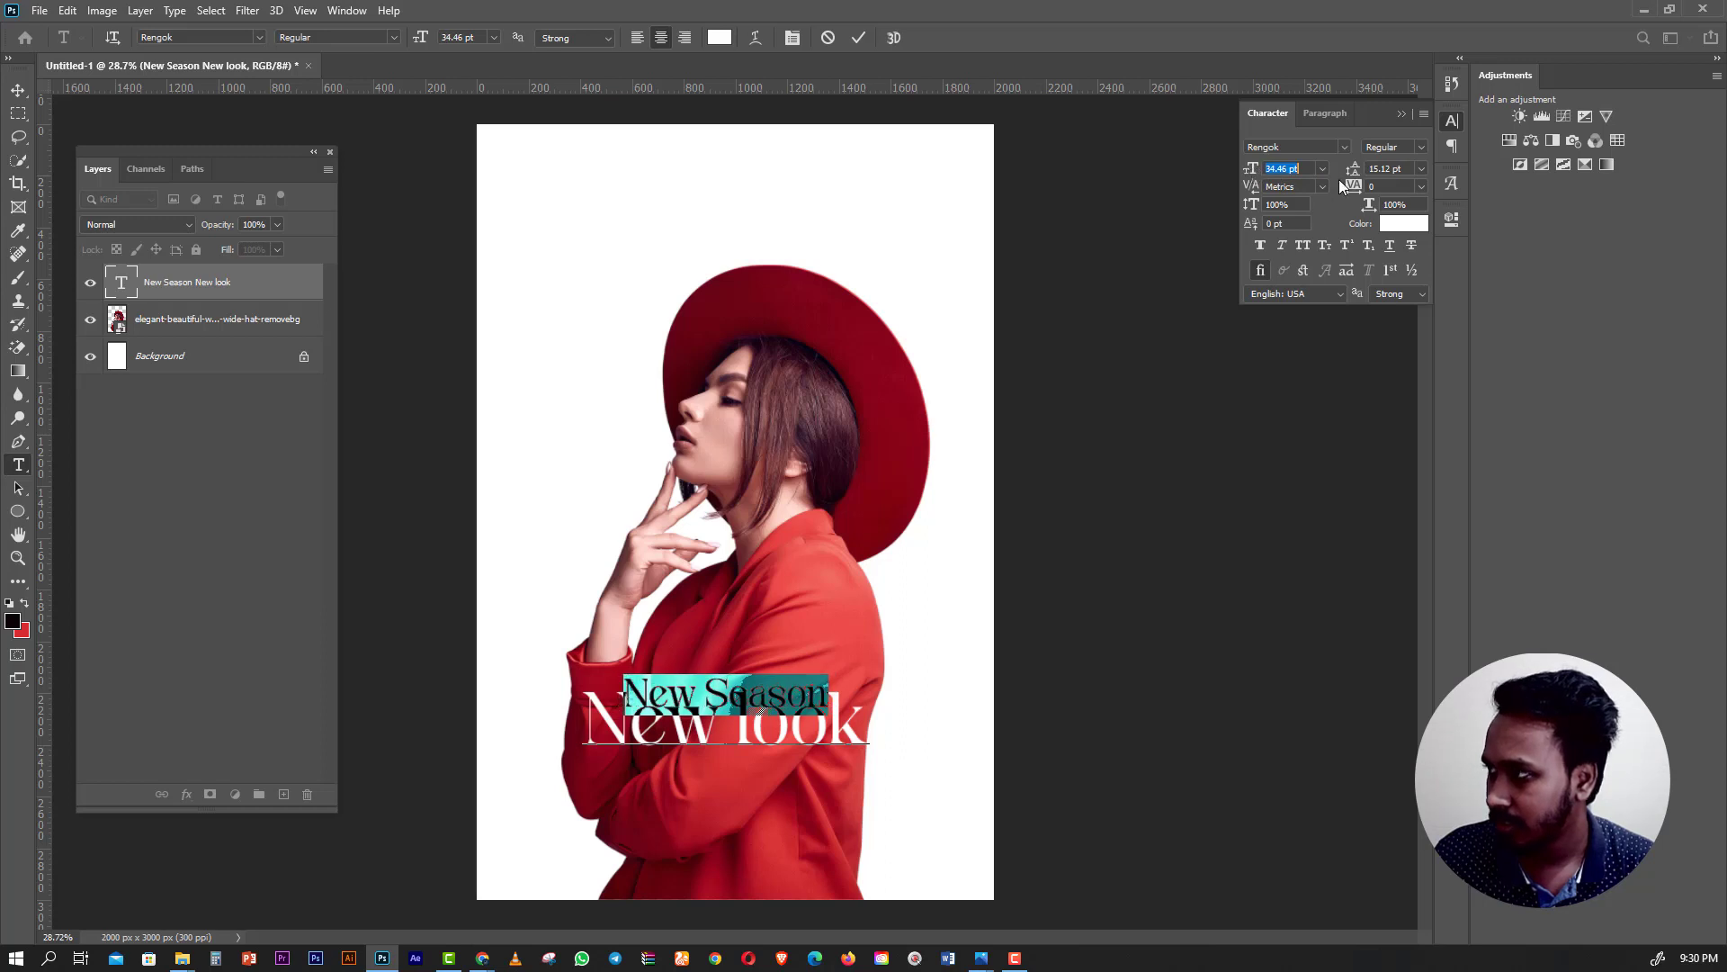
left_click(735, 720)
left_click_drag(581, 715, 870, 720)
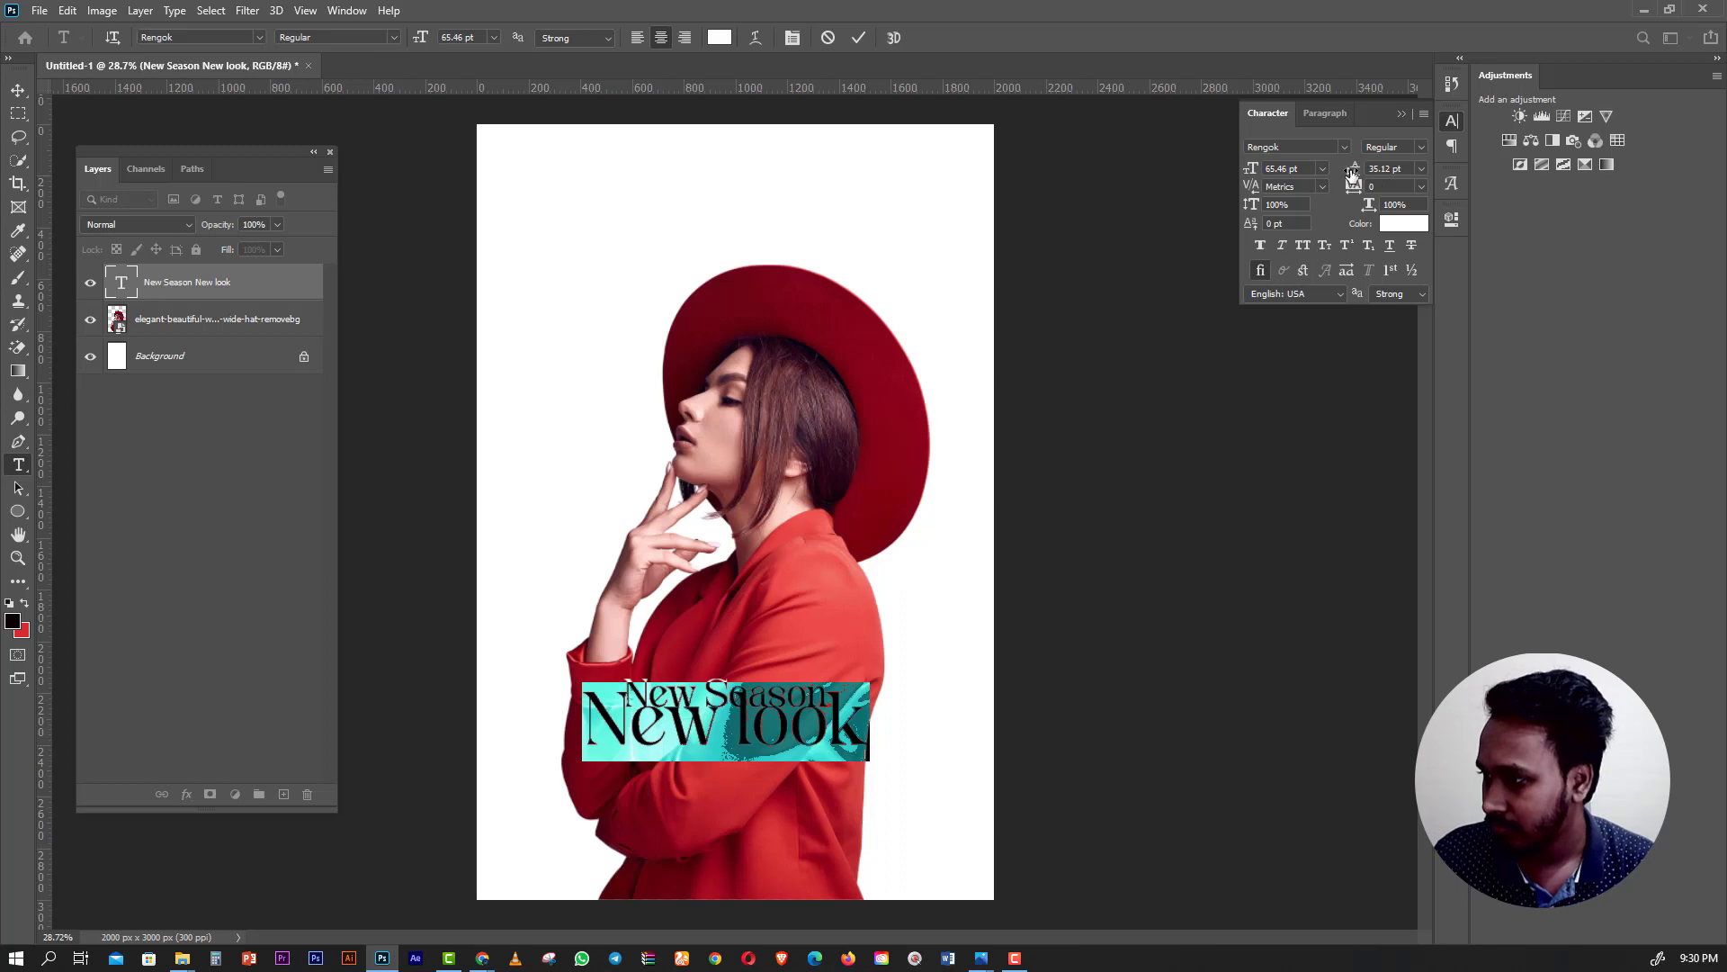
left_click_drag(1350, 175, 1368, 177)
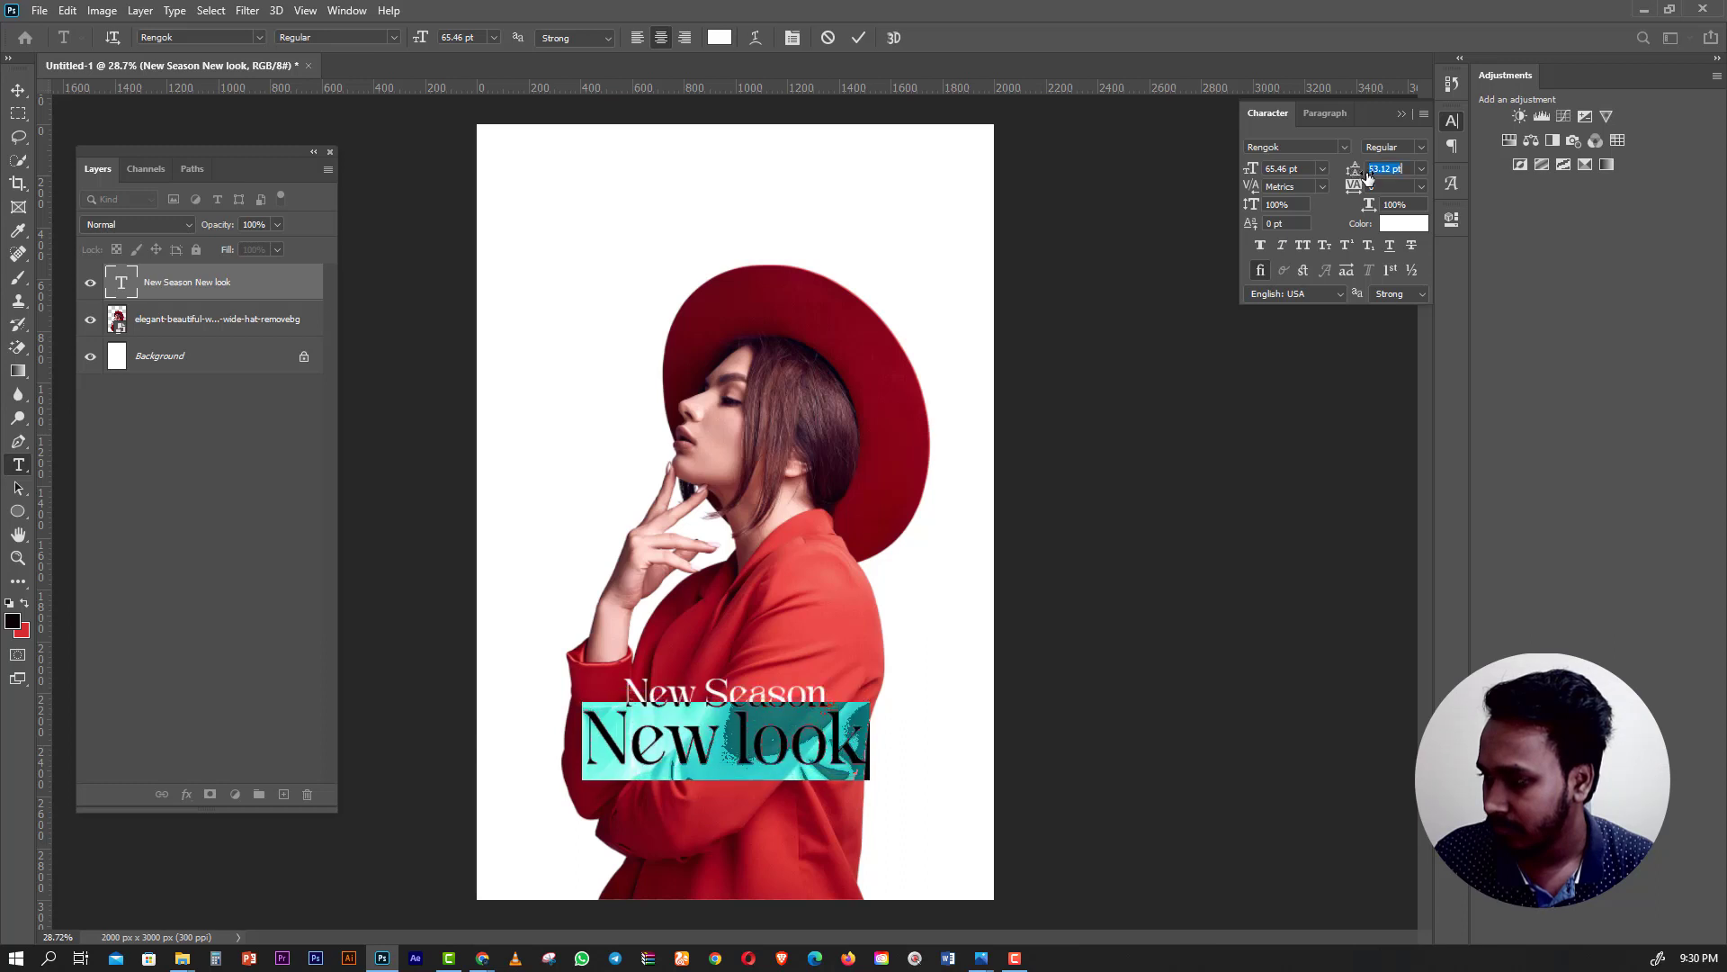
Make 'New look' all caps at 48.46 pt with 44.12 pt leading, then reposition the headline.
left_click(684, 738)
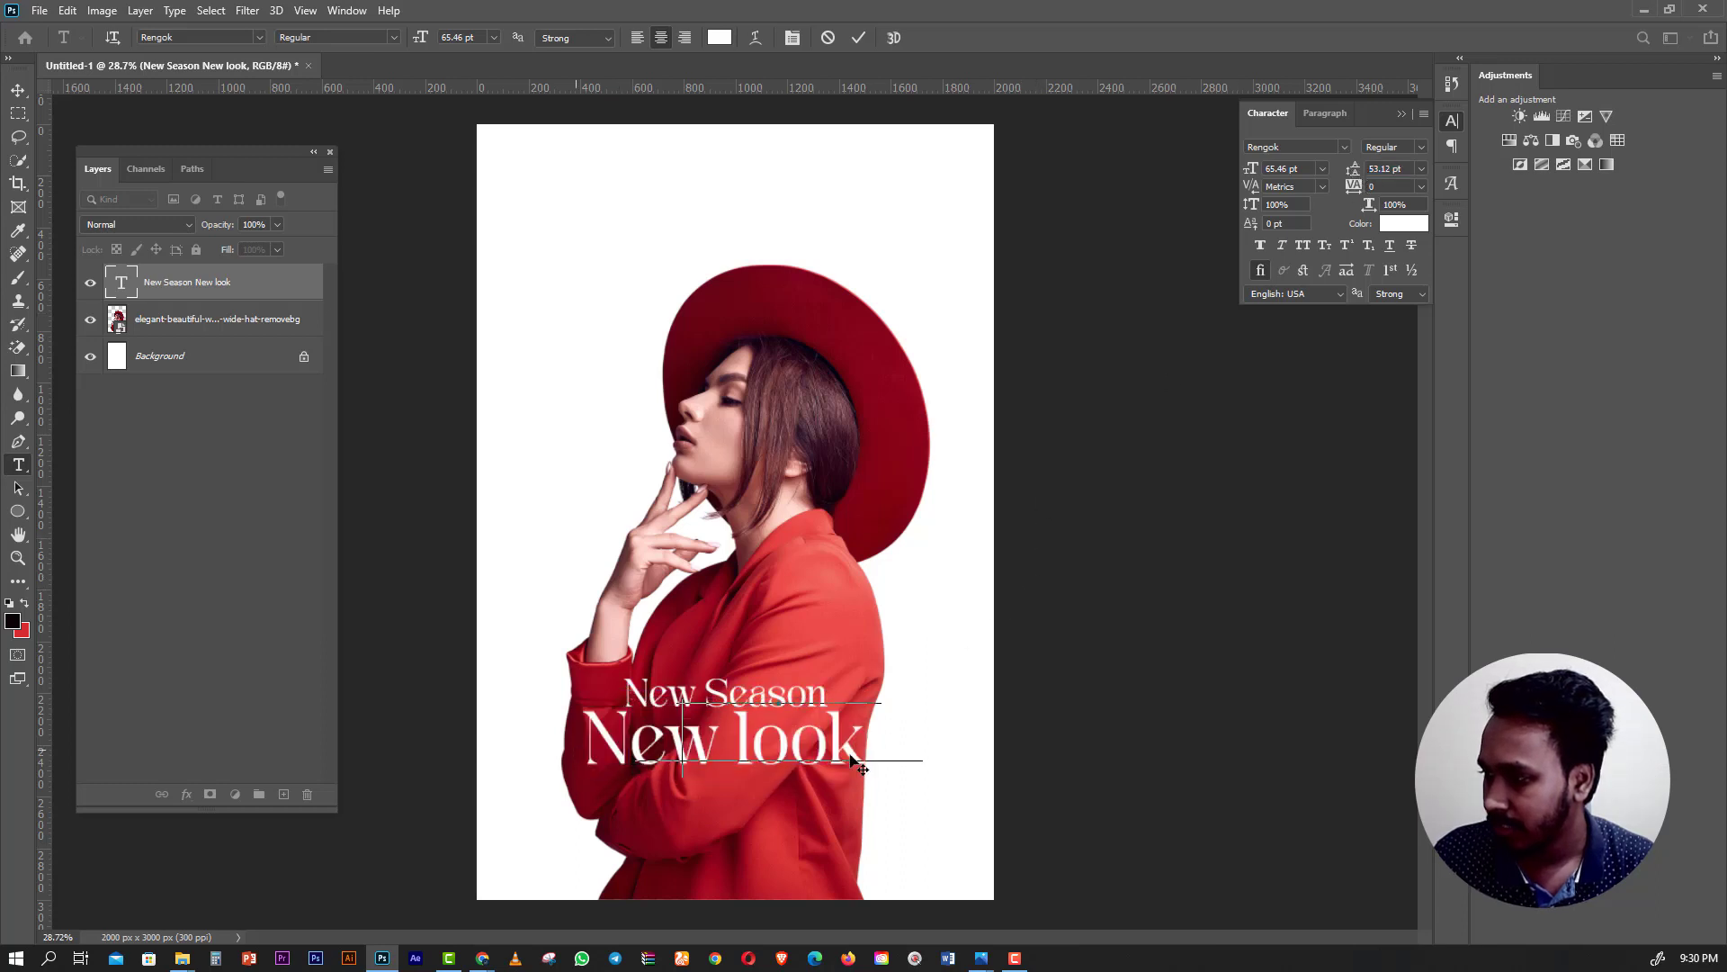
left_click_drag(861, 767, 859, 728)
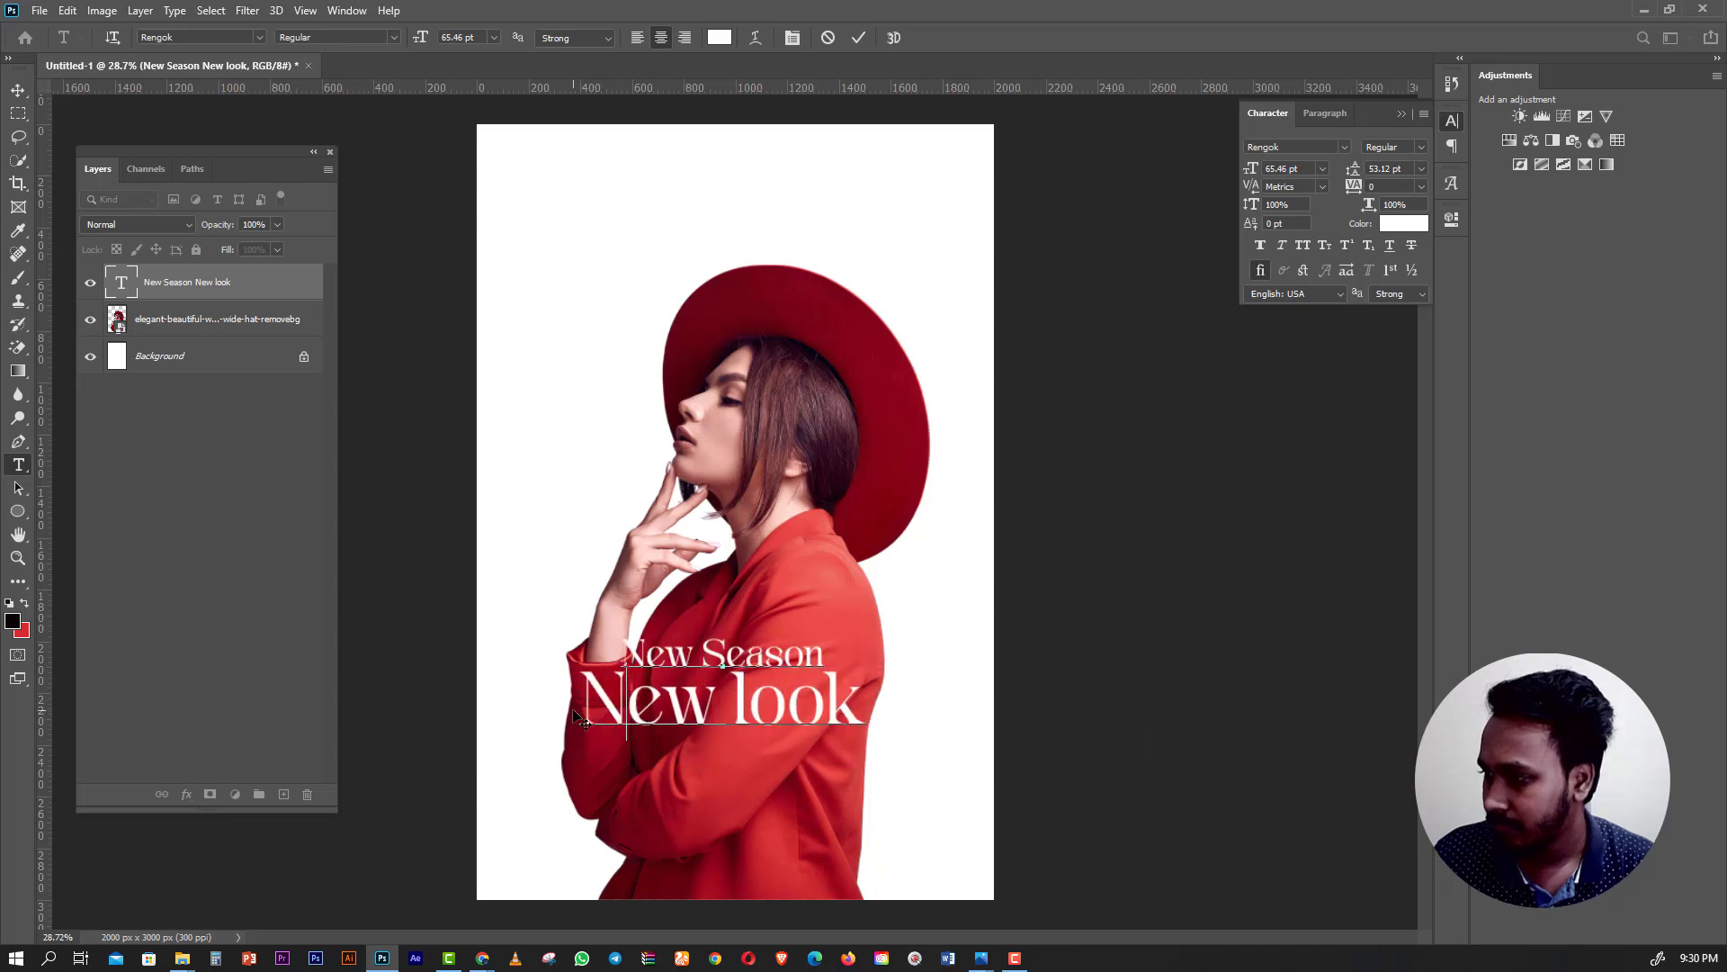
left_click_drag(584, 697, 1091, 717)
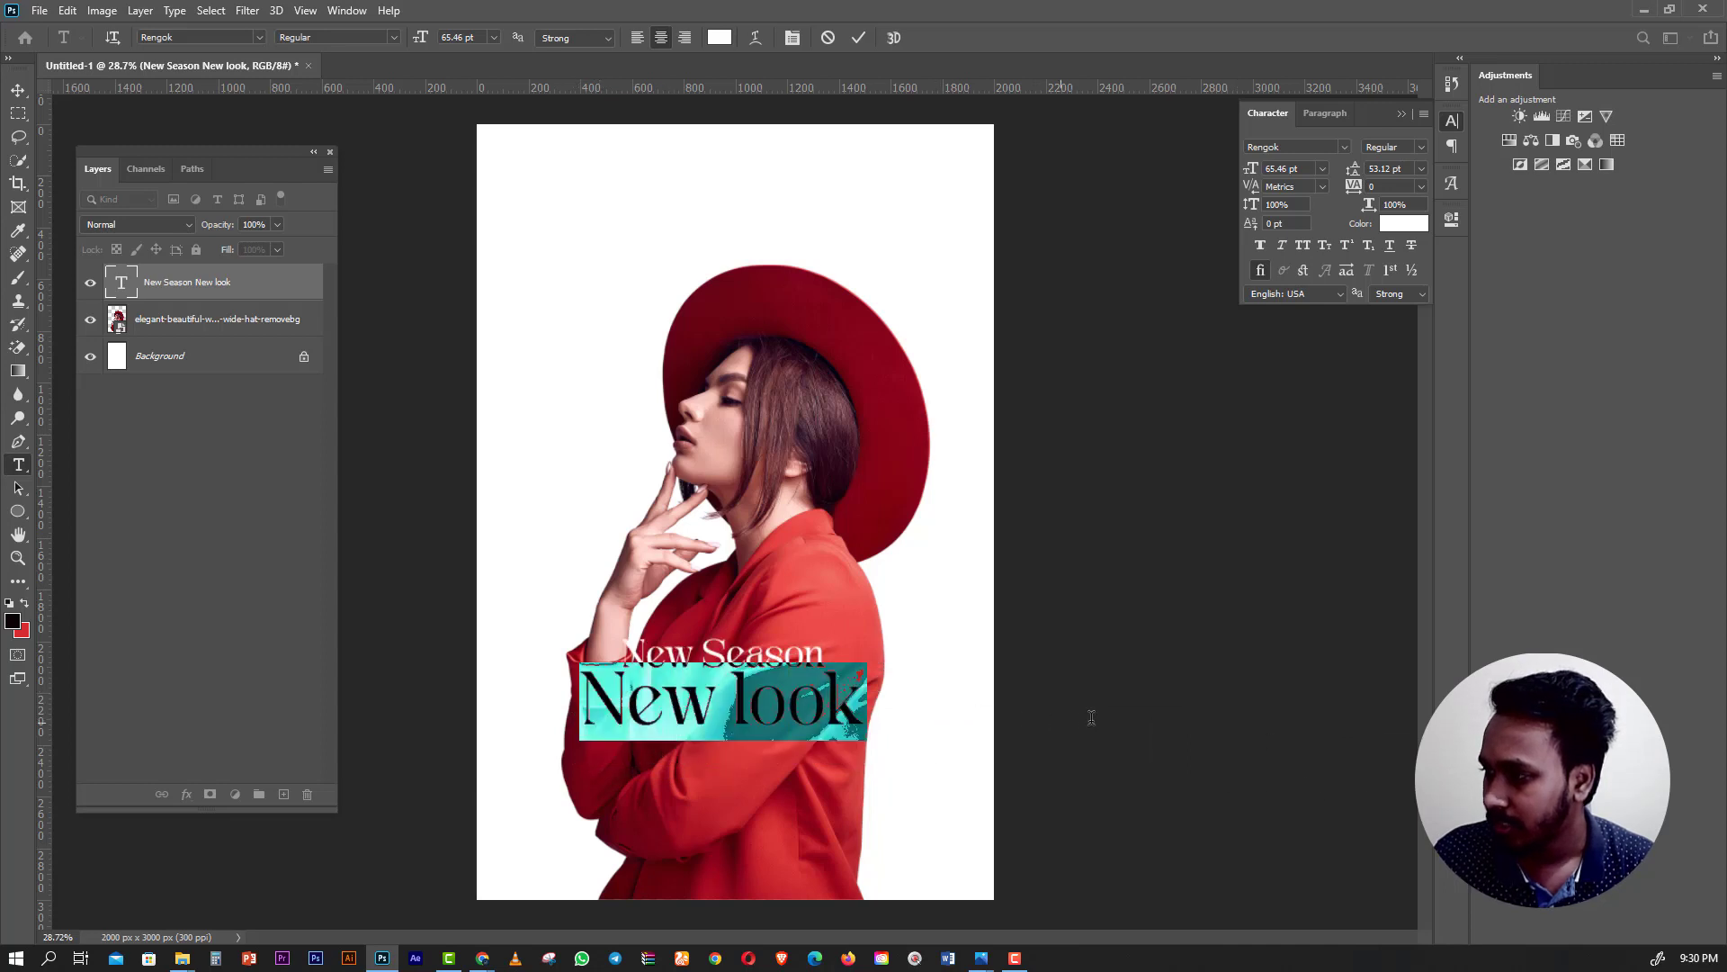
left_click(1304, 243)
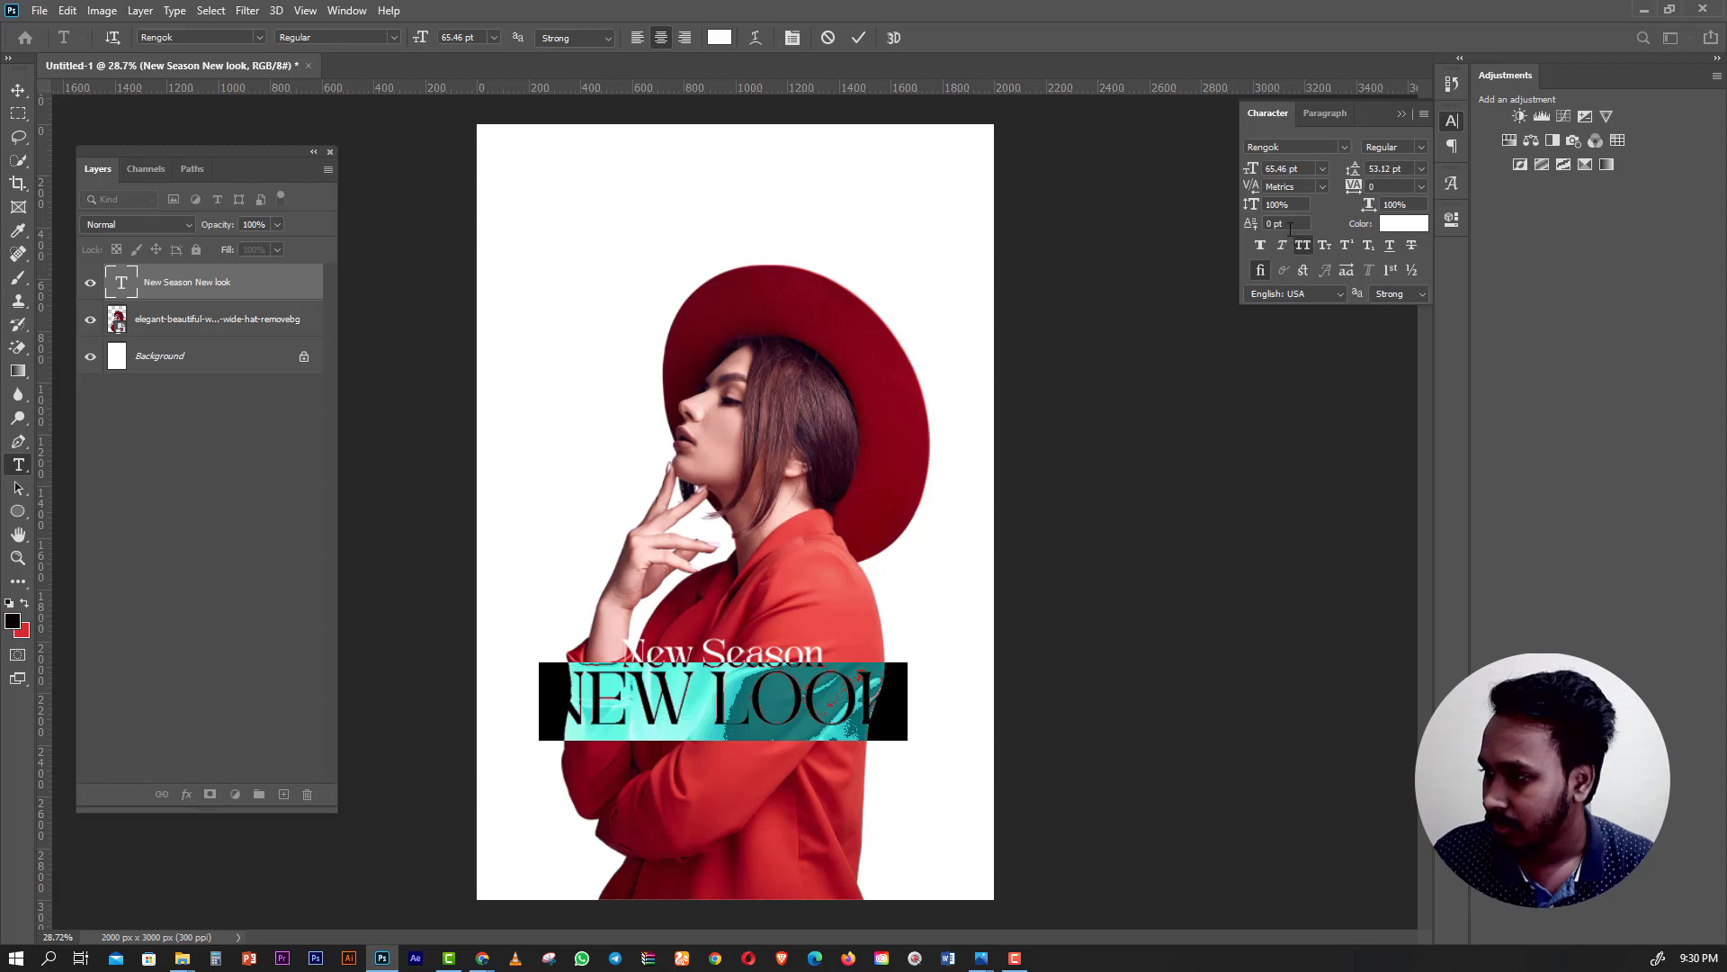
left_click_drag(1252, 173, 1236, 171)
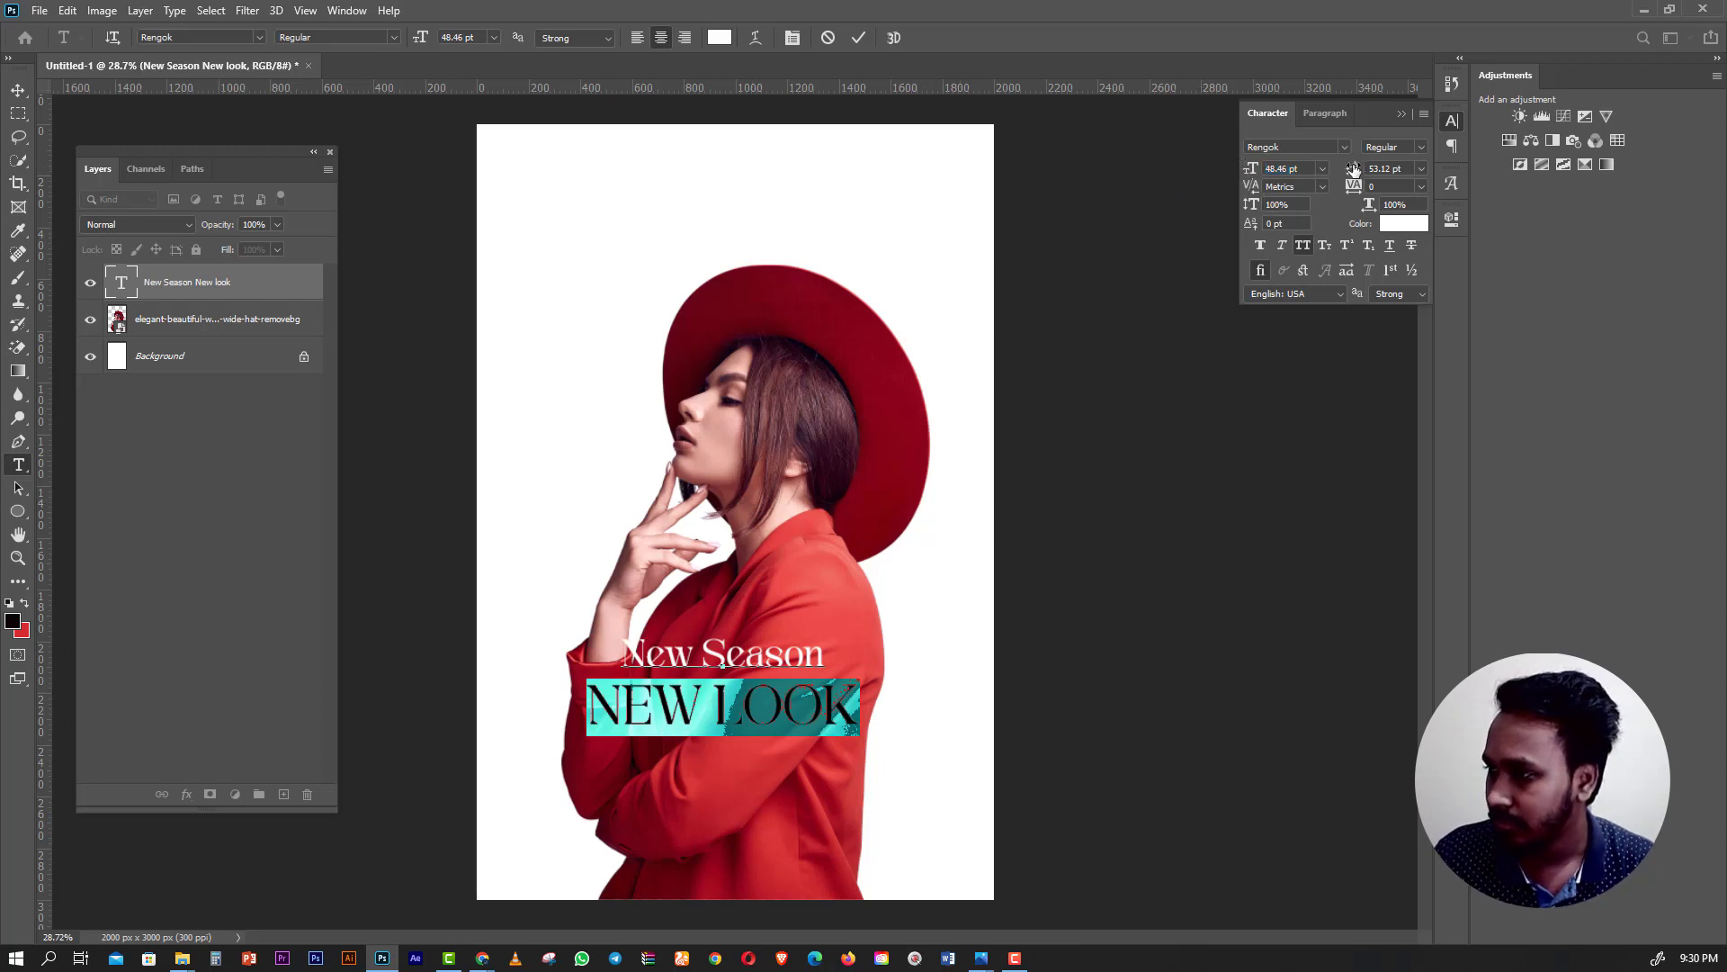
left_click_drag(1354, 169, 1347, 169)
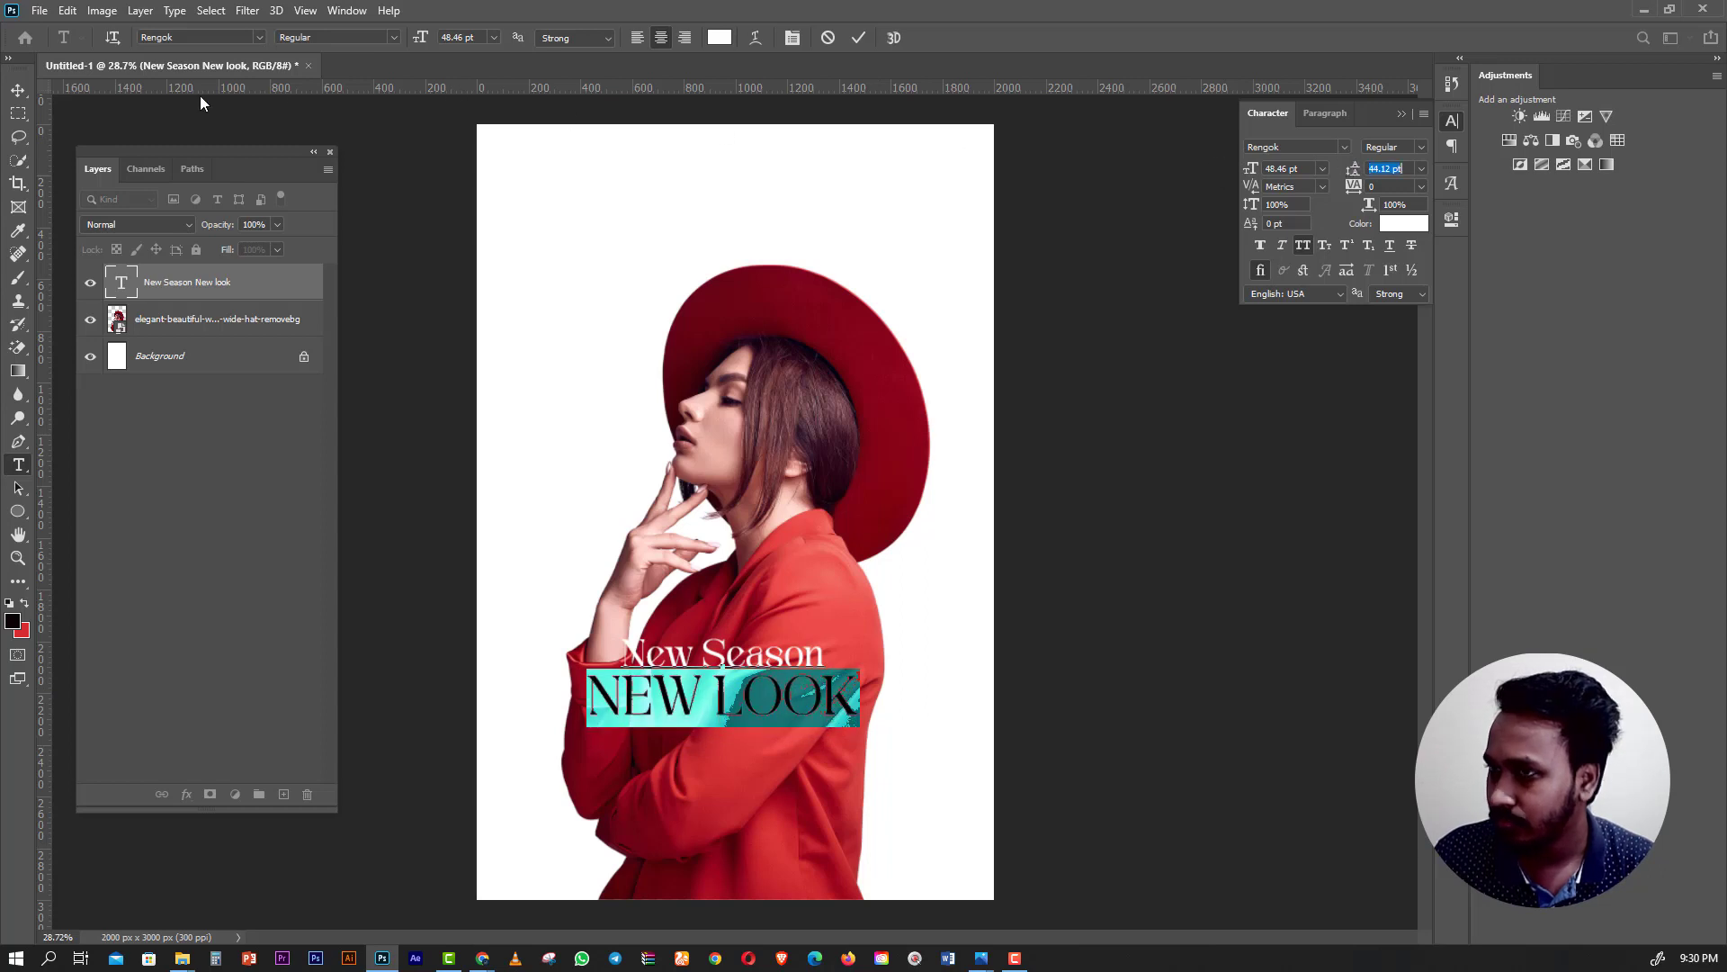
left_click(18, 90)
left_click_drag(754, 676, 756, 735)
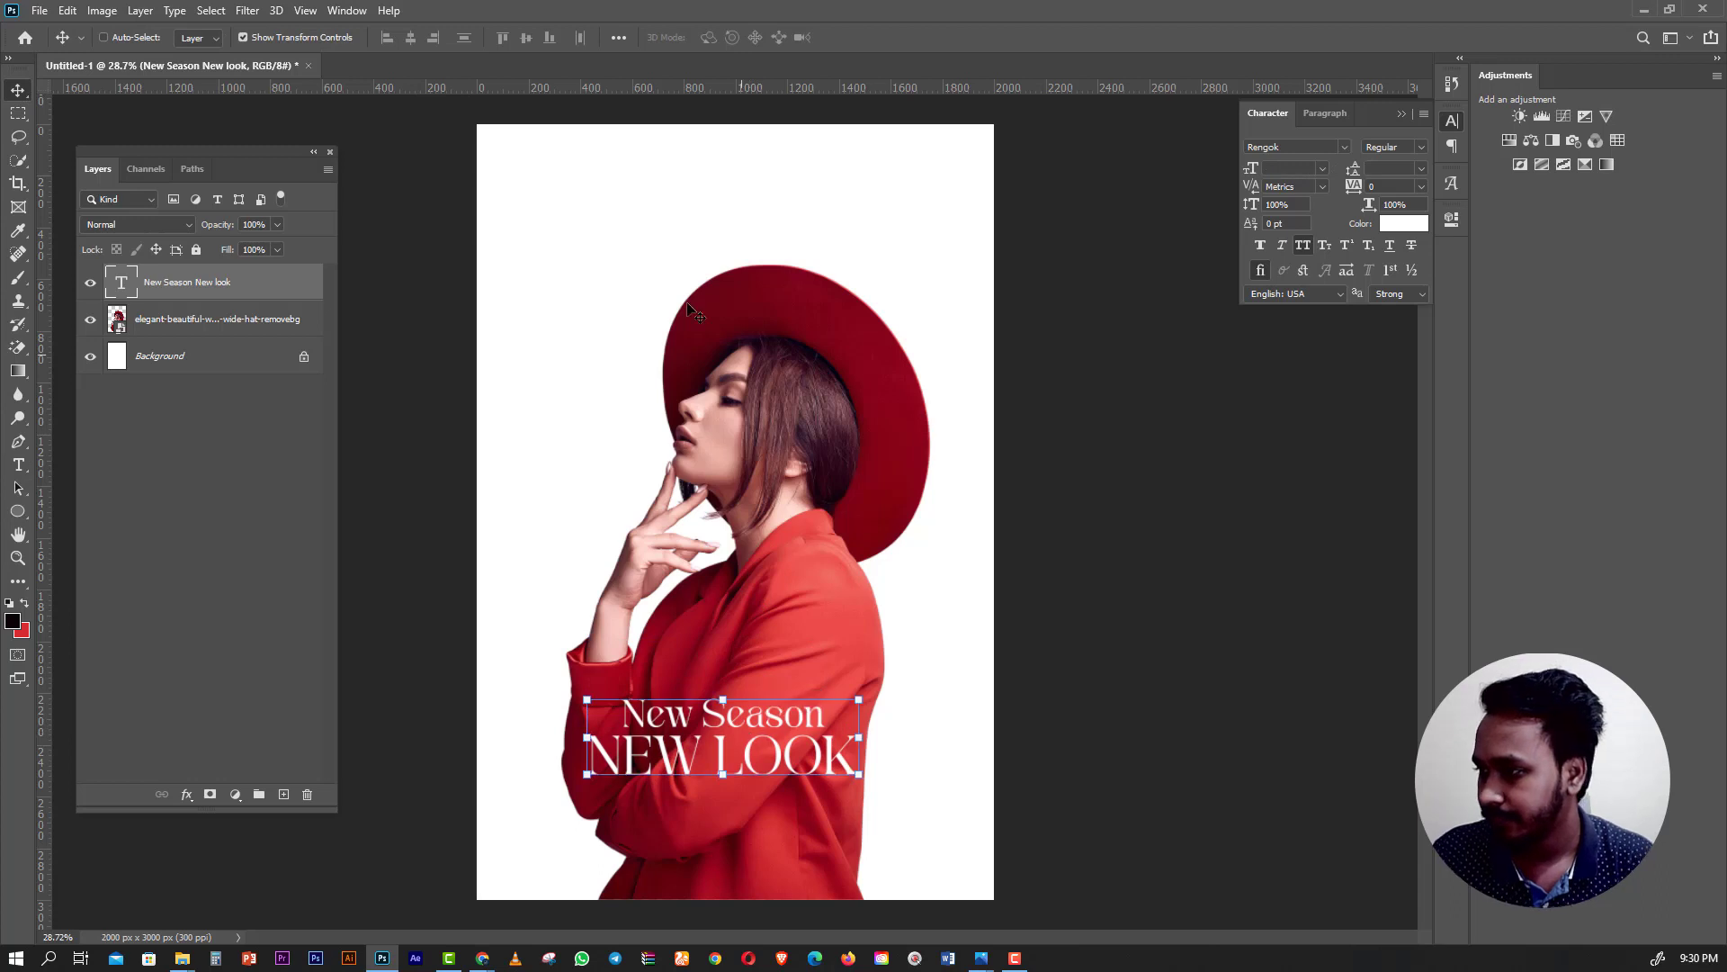
Centre the headline horizontally on the canvas and shift the model photo 66 px right.
left_click(406, 41)
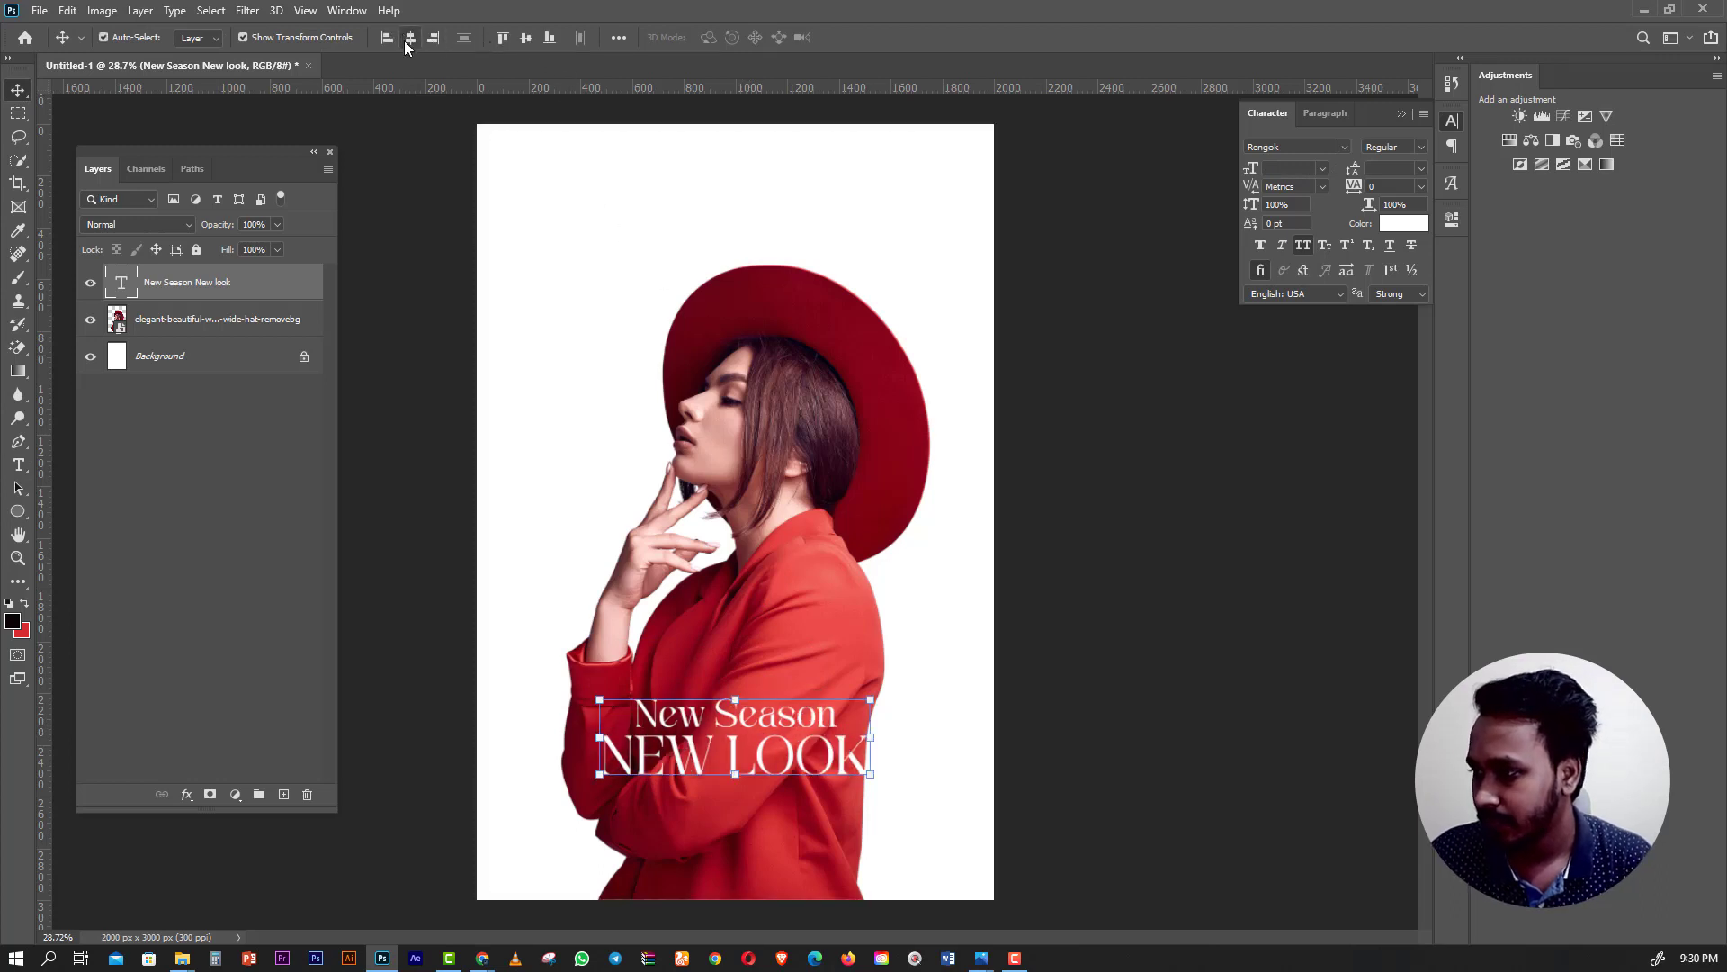
key("ctrl+d")
left_click_drag(776, 545, 794, 546)
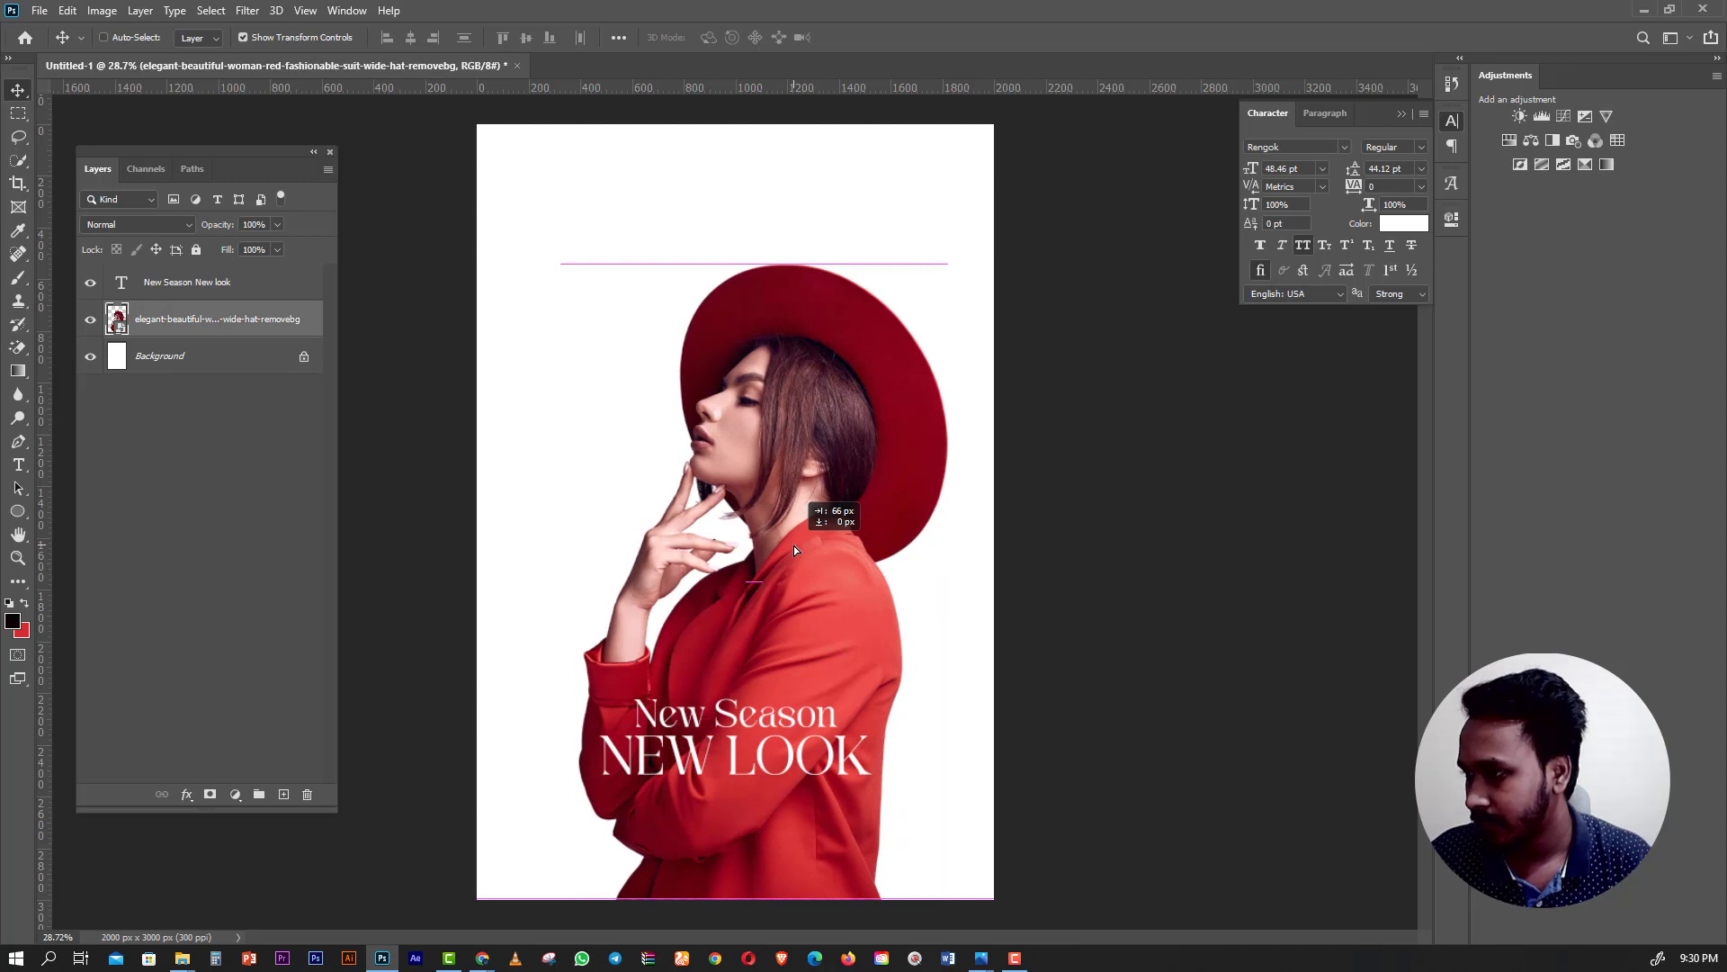
left_click_drag(794, 545, 793, 546)
Add an empty Layer 1 above the model photo.
left_click(16, 114)
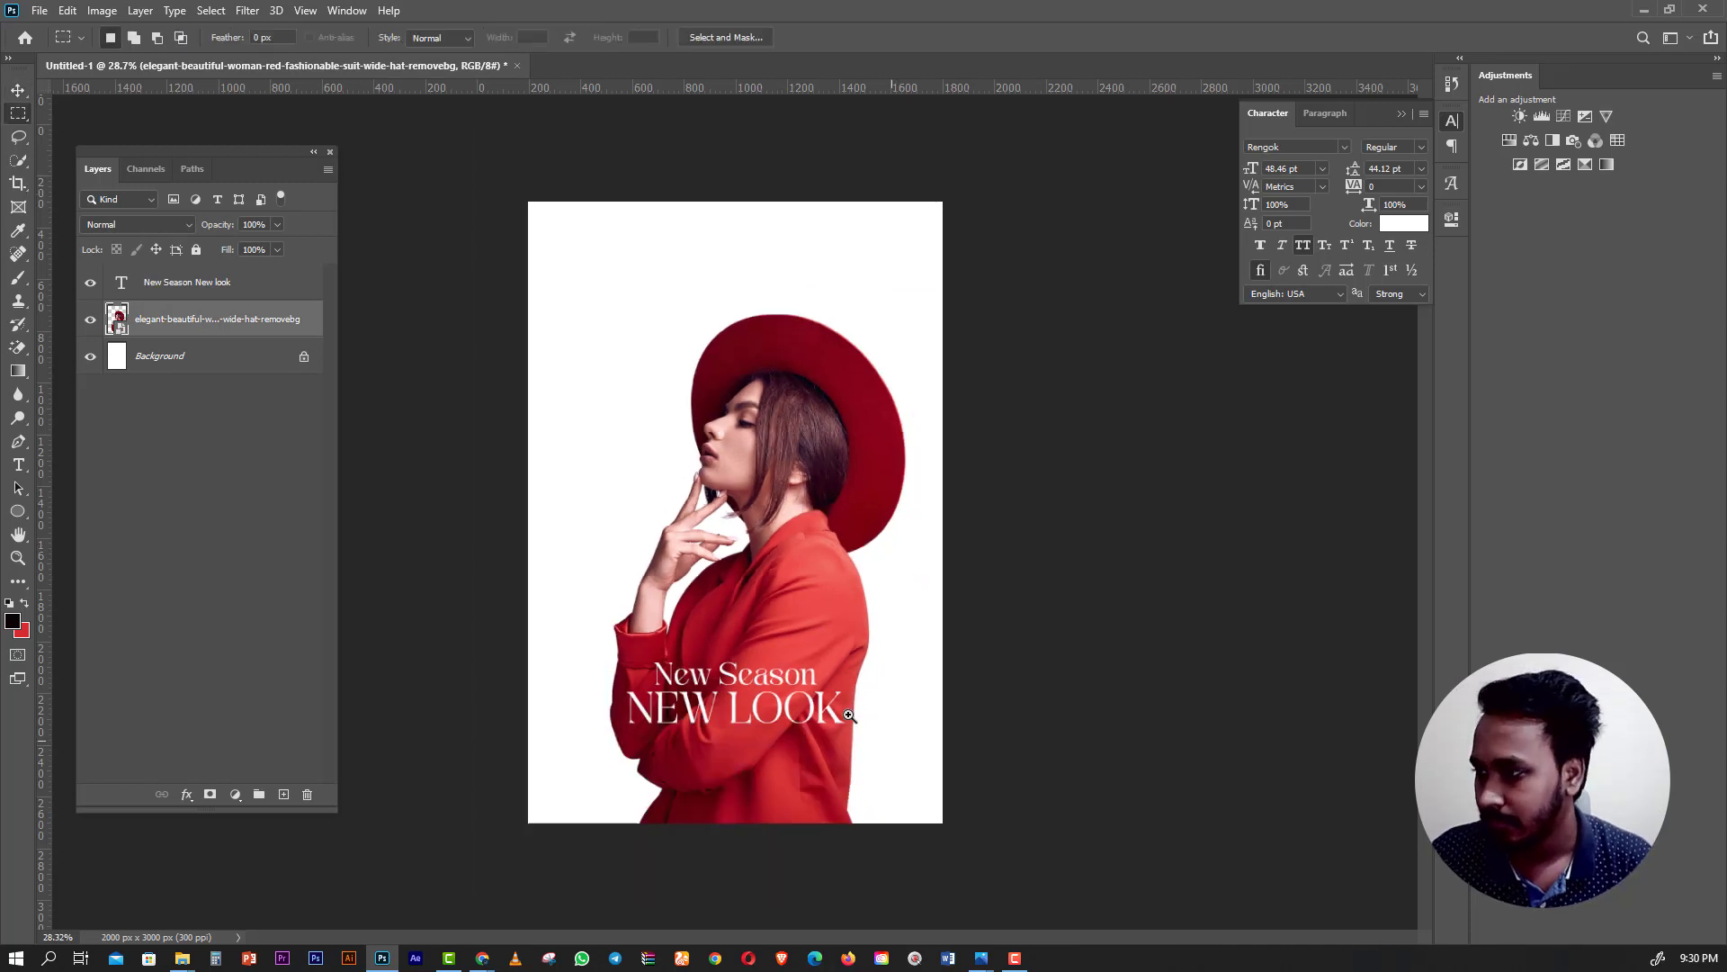
scroll(635, 764, "up", 3)
left_click_drag(636, 767, 635, 694)
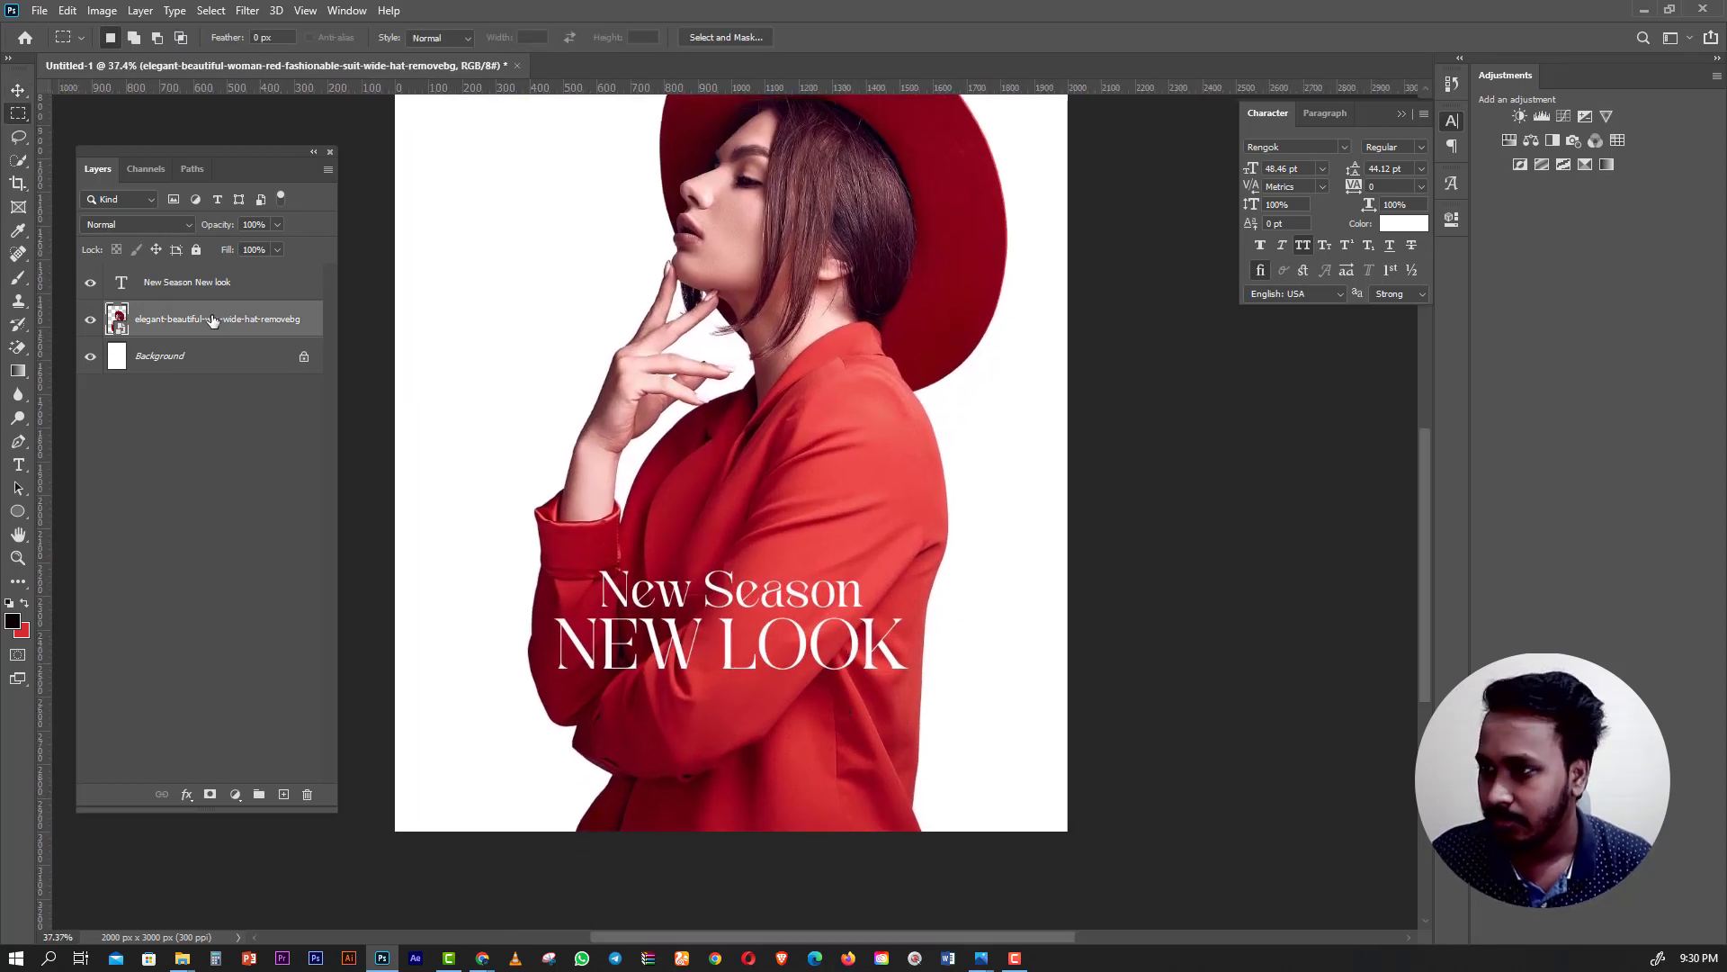
left_click(283, 793)
Clip Layer 1 to the model photo and set up a red-to-transparent gradient using the jacket's red.
right_click(245, 320)
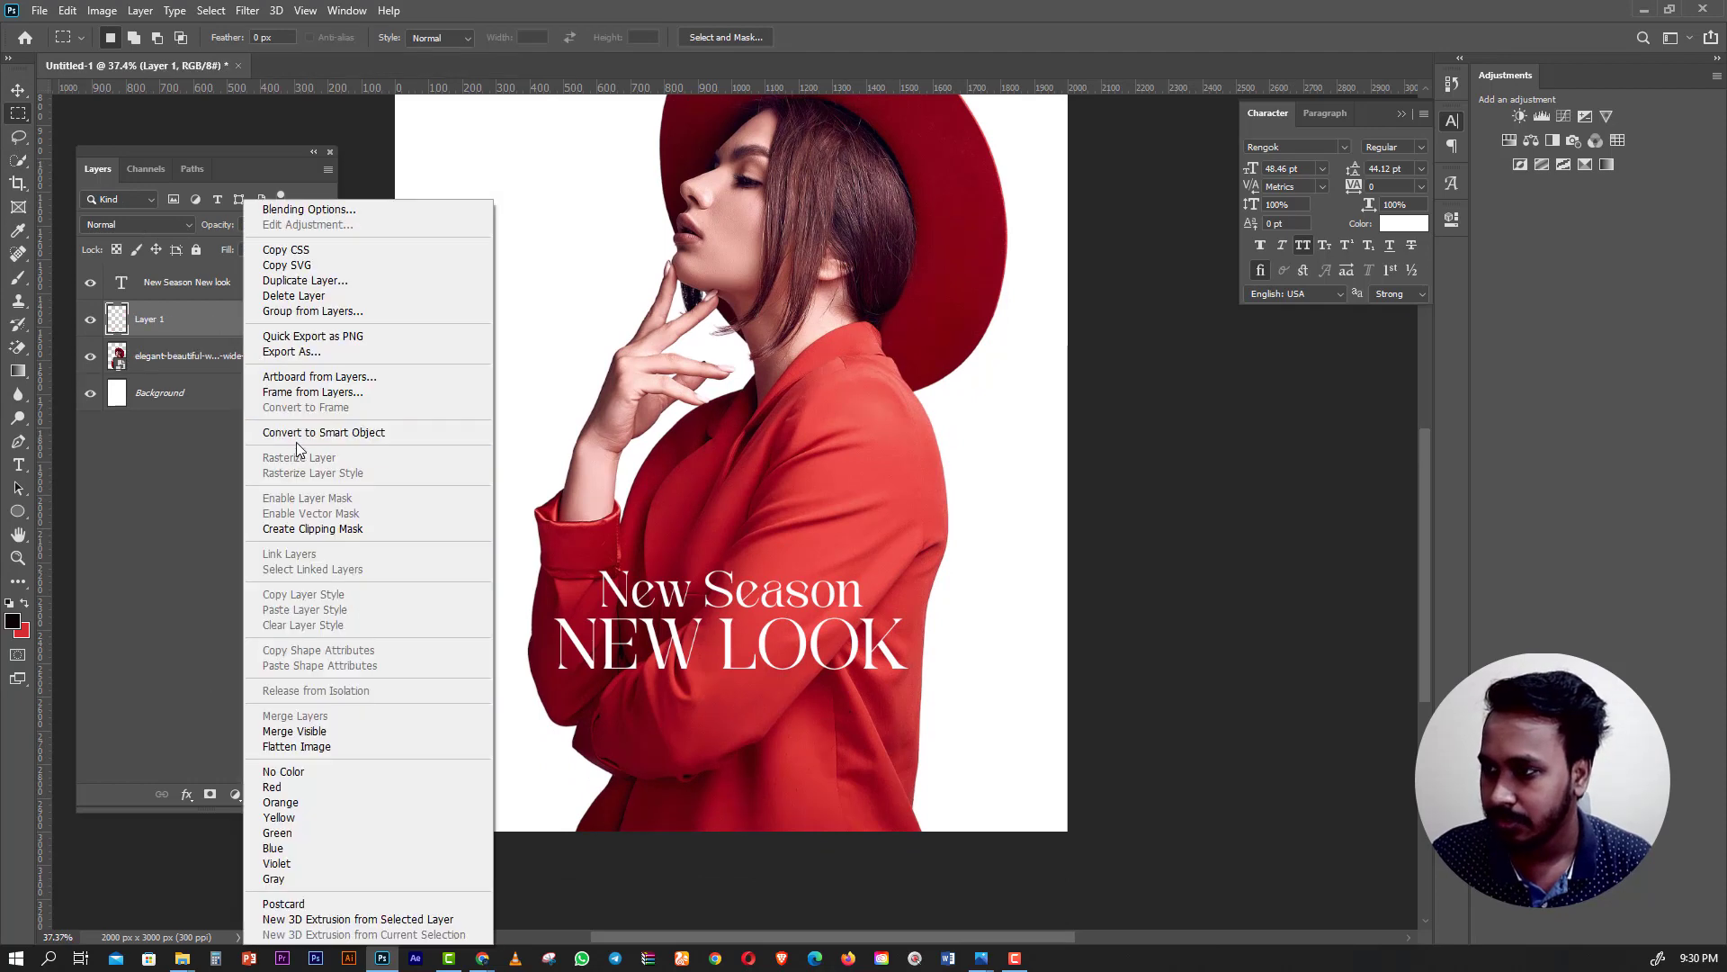
left_click(312, 528)
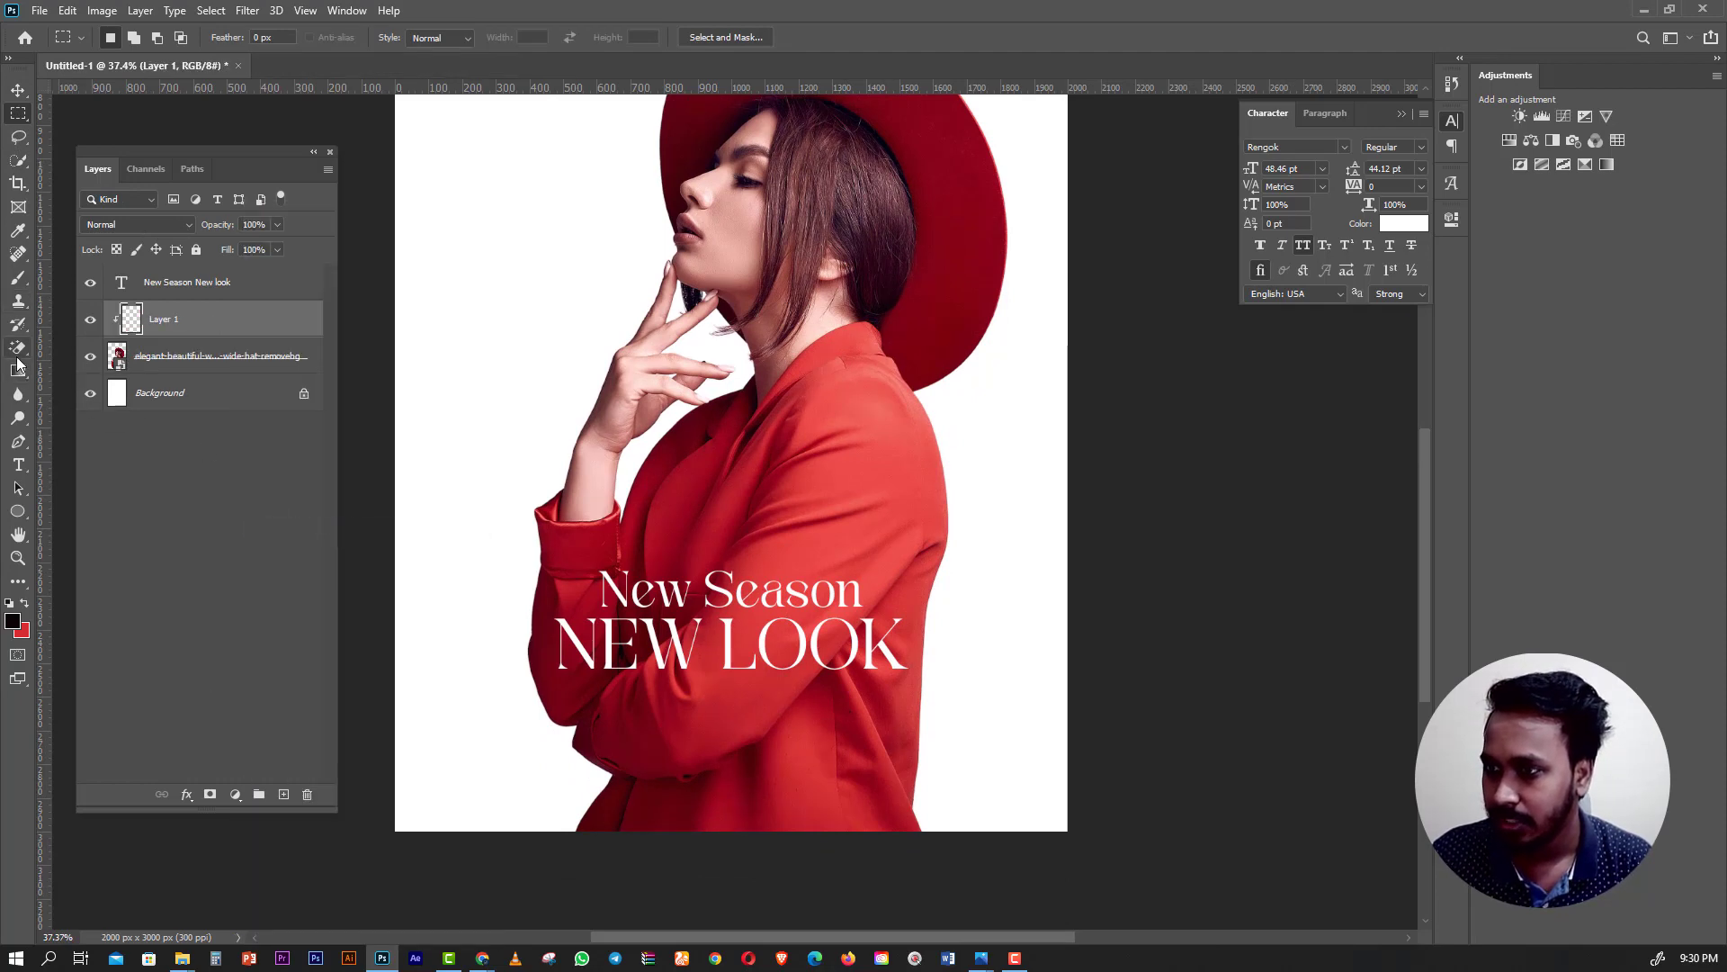
left_click(17, 367)
left_click(144, 36)
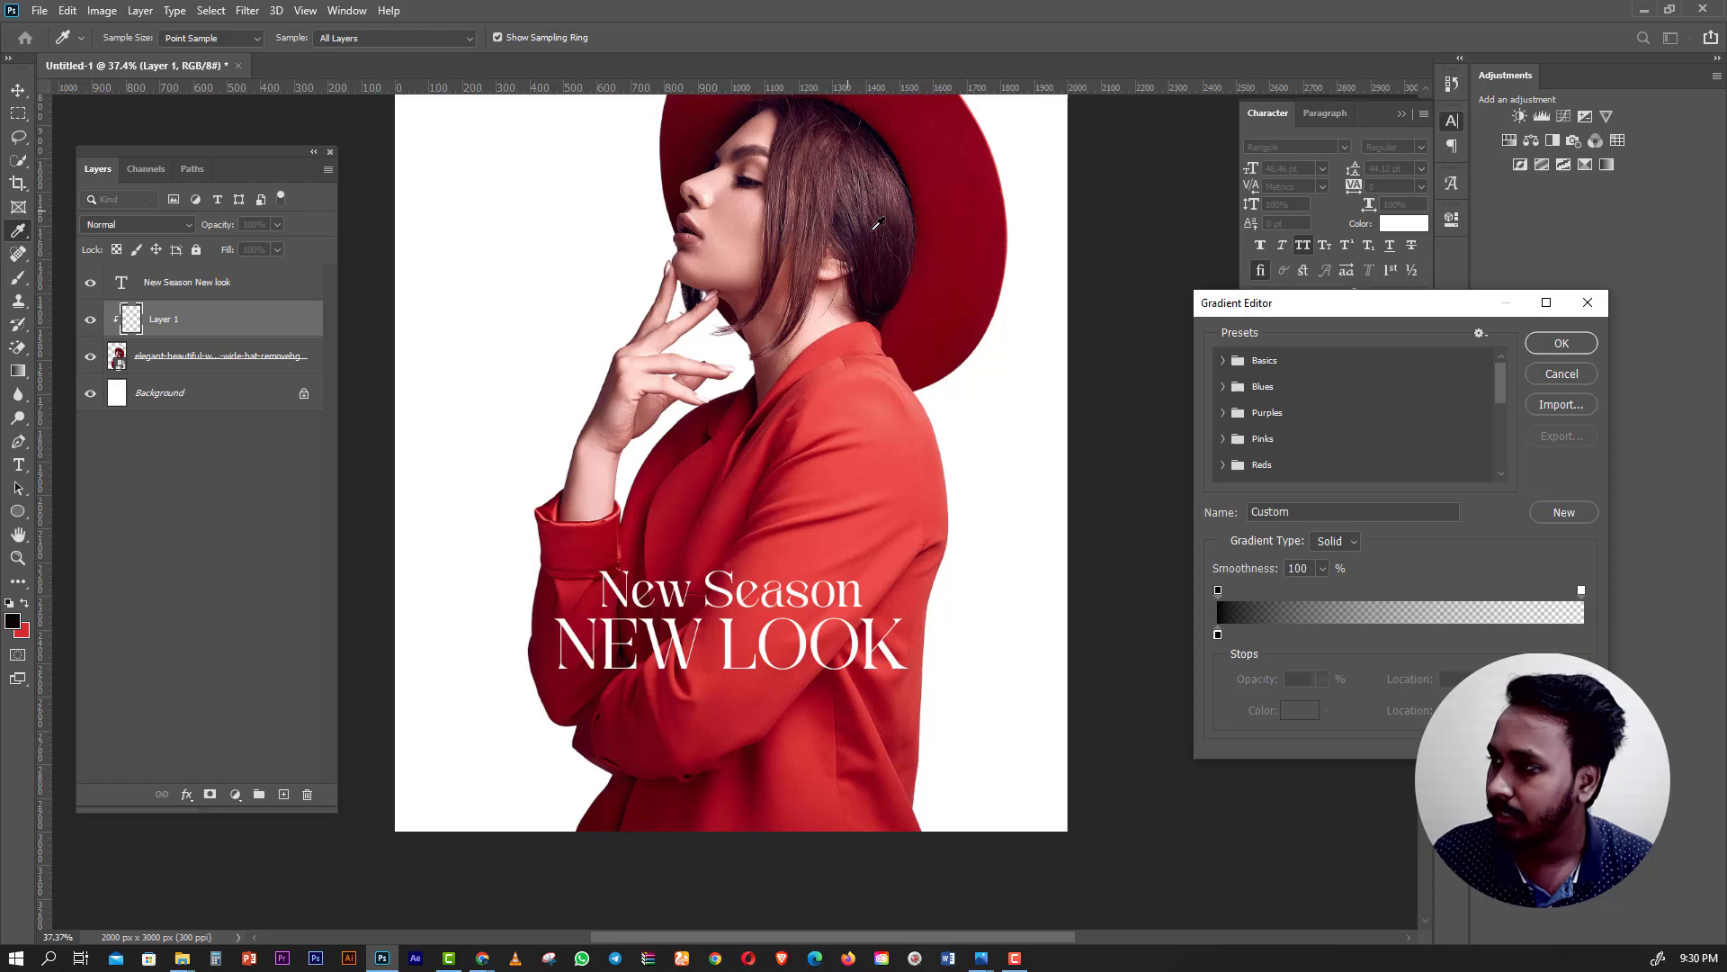
left_click(1219, 636)
left_click(1299, 709)
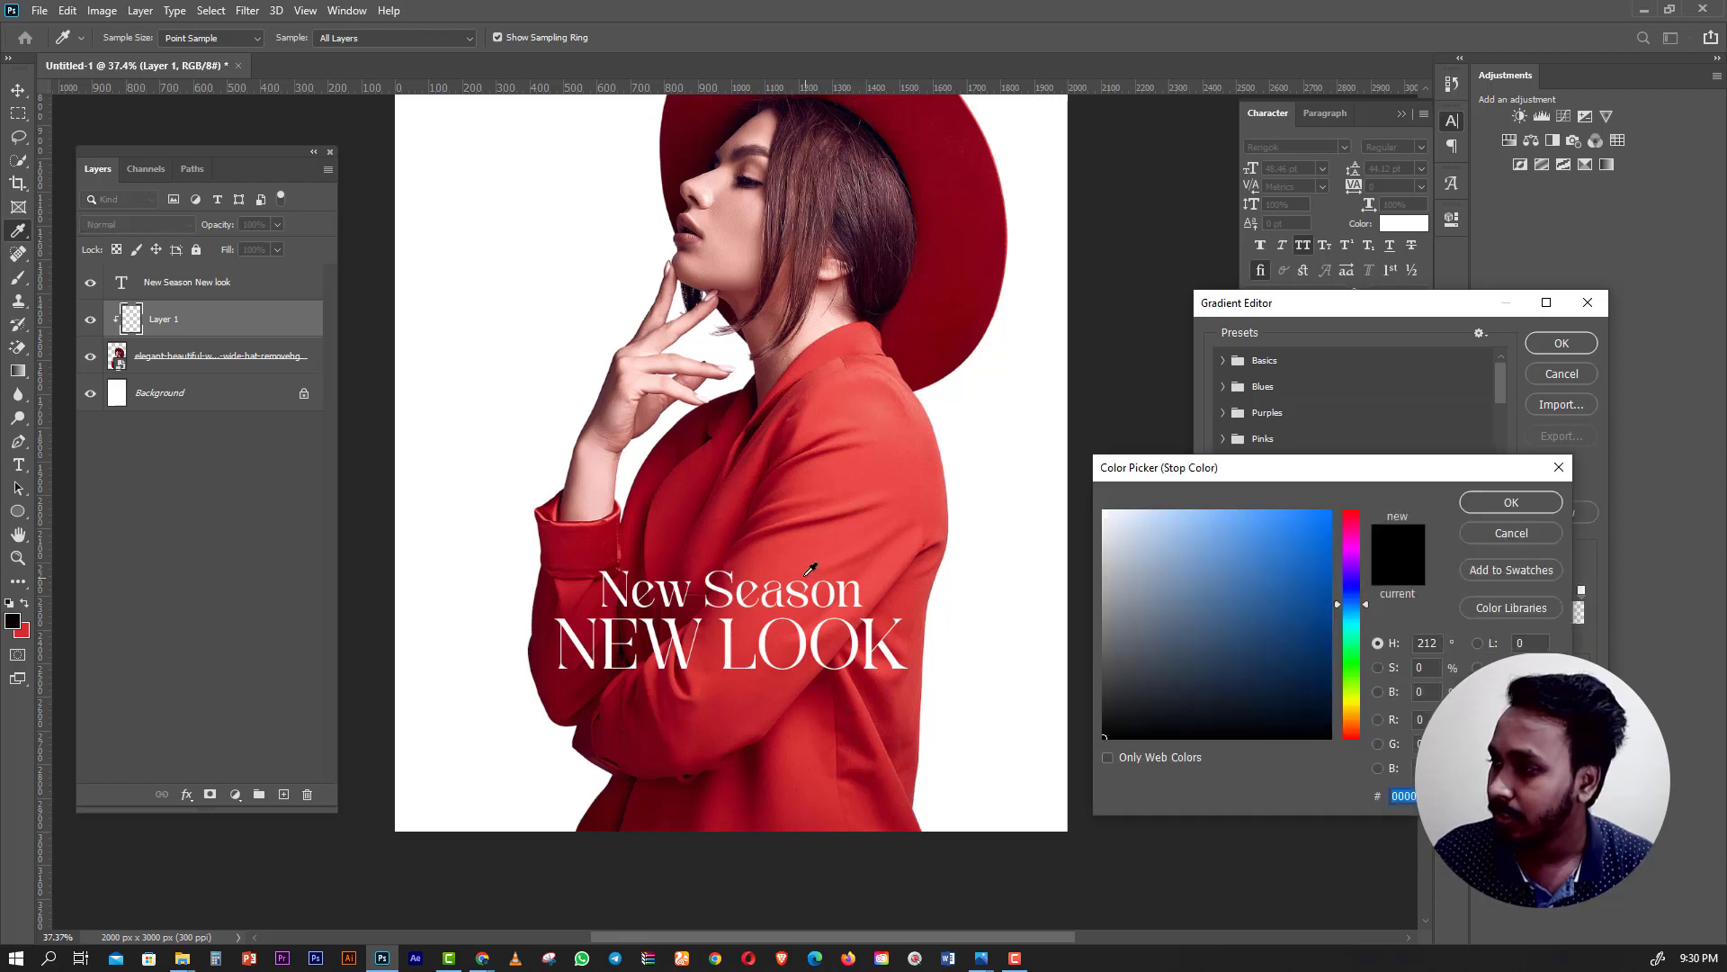
left_click(808, 567)
left_click(1476, 500)
left_click(1562, 343)
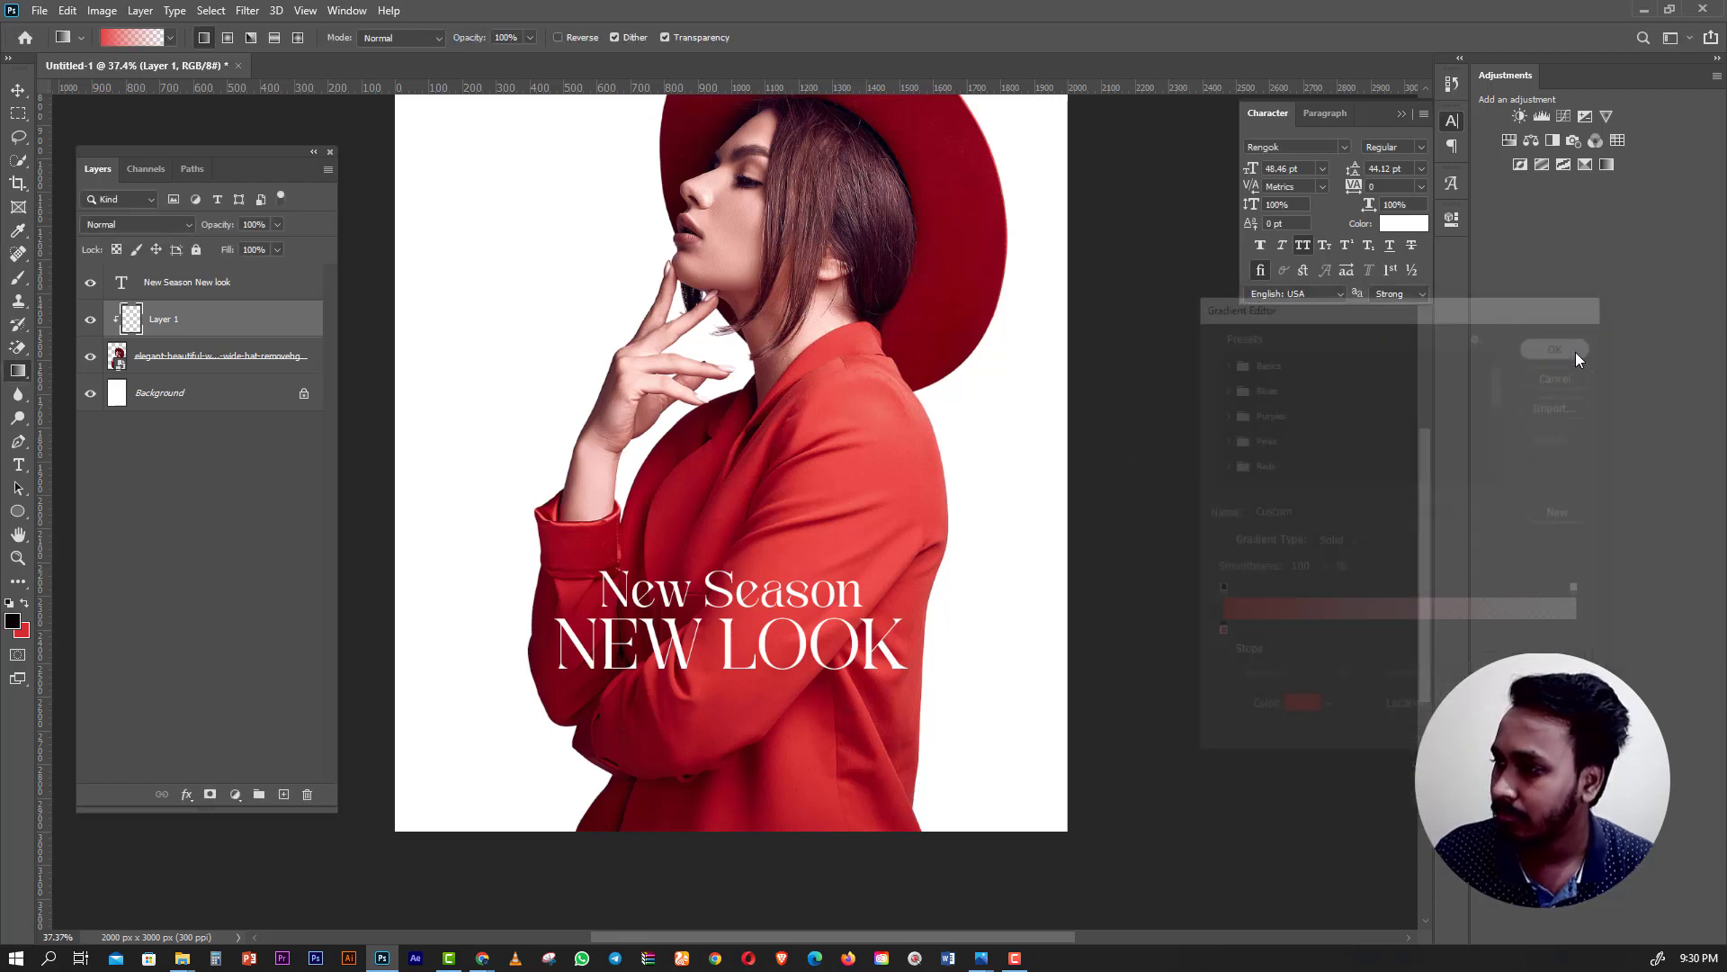
Fill Layer 1 with a vertical red-to-transparent gradient over the lower poster.
left_click_drag(731, 491, 730, 912)
left_click_drag(715, 450, 711, 387)
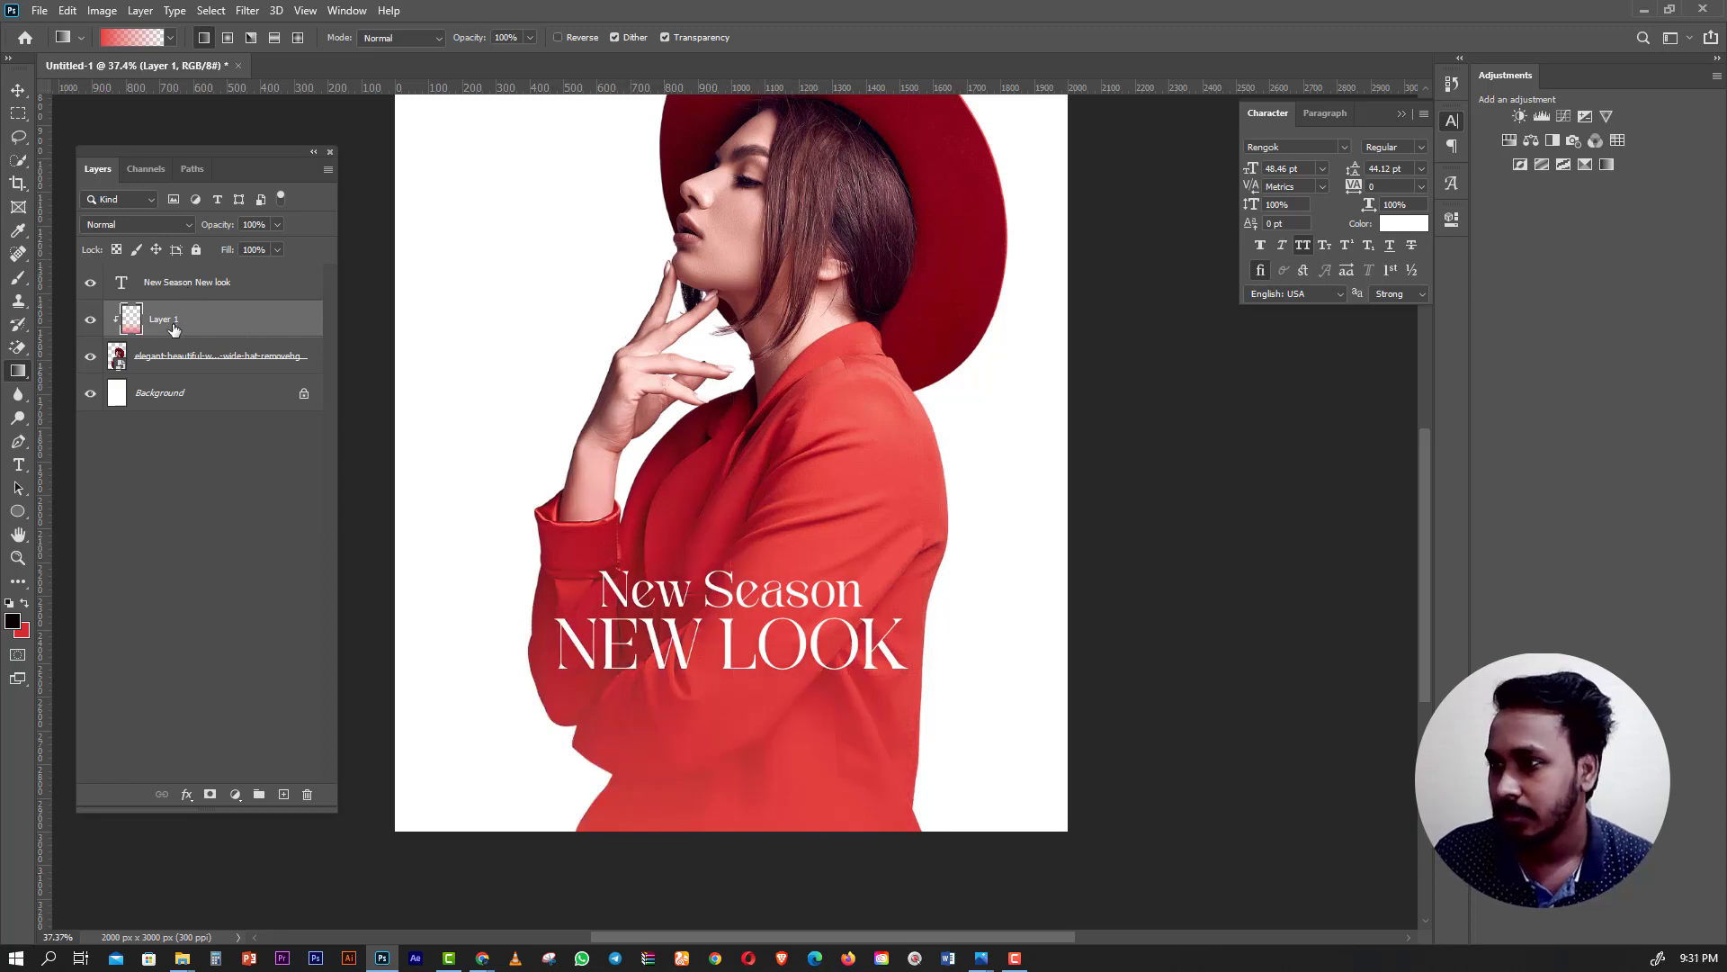
left_click(17, 89)
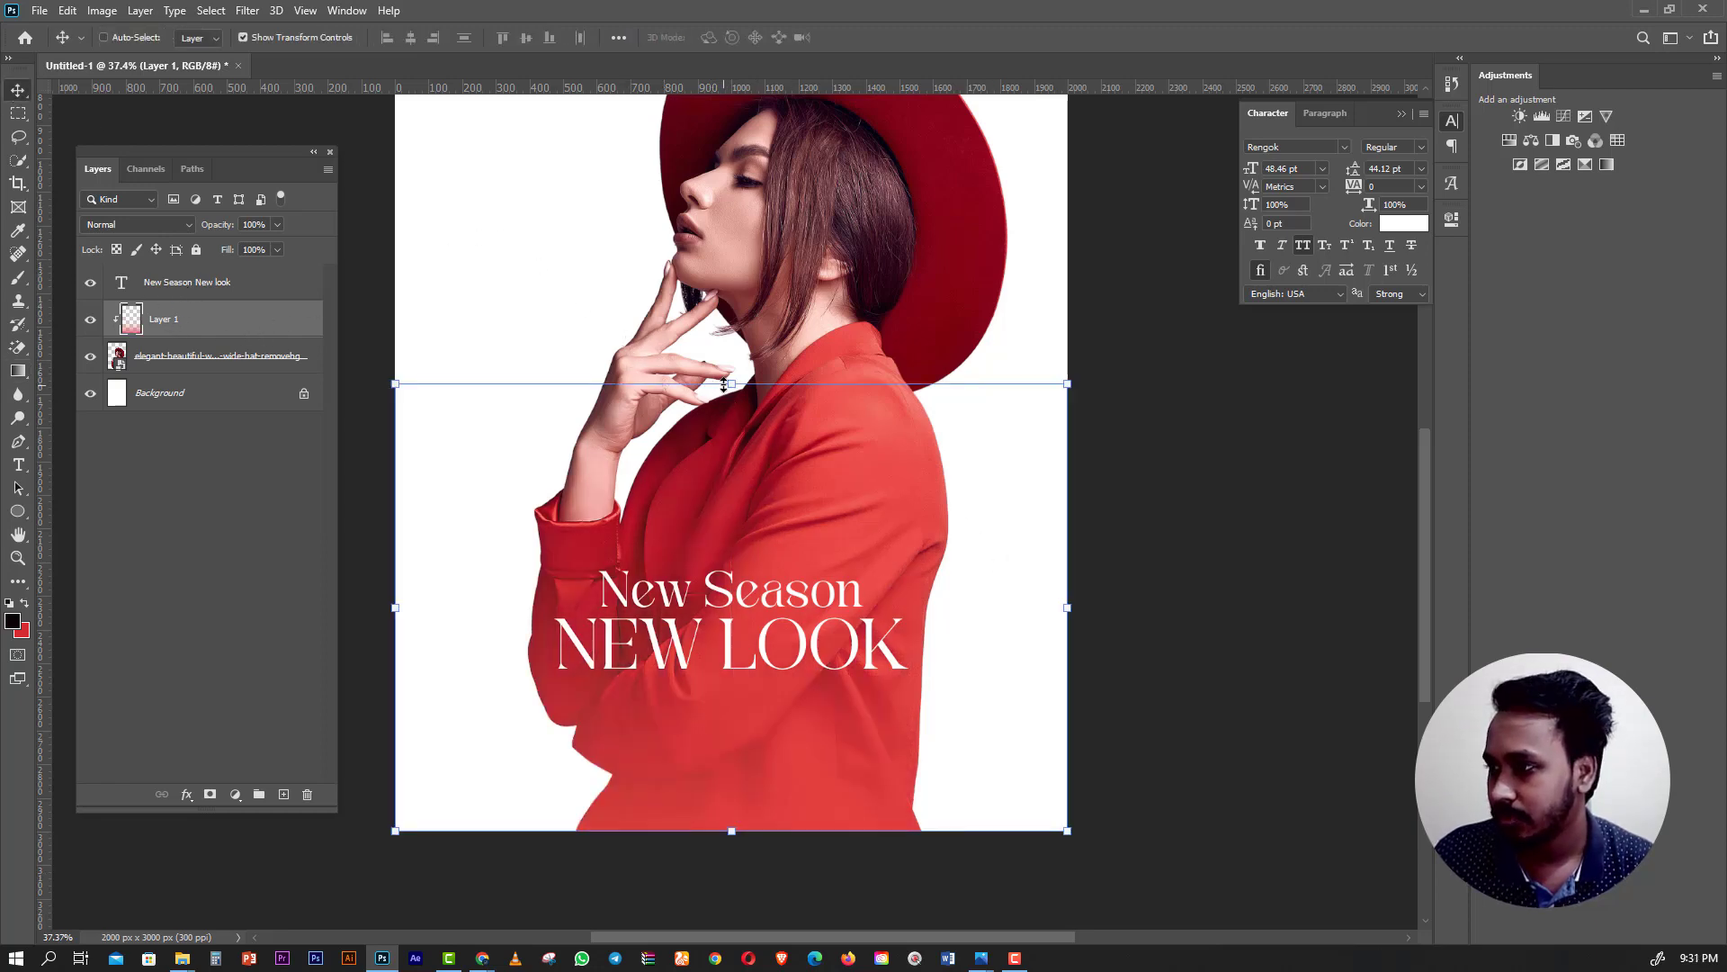
Stretch the gradient to 126% height and try Multiply, Overlay, Screen, Darker Color and Linear Dodge.
left_click_drag(724, 384, 731, 265)
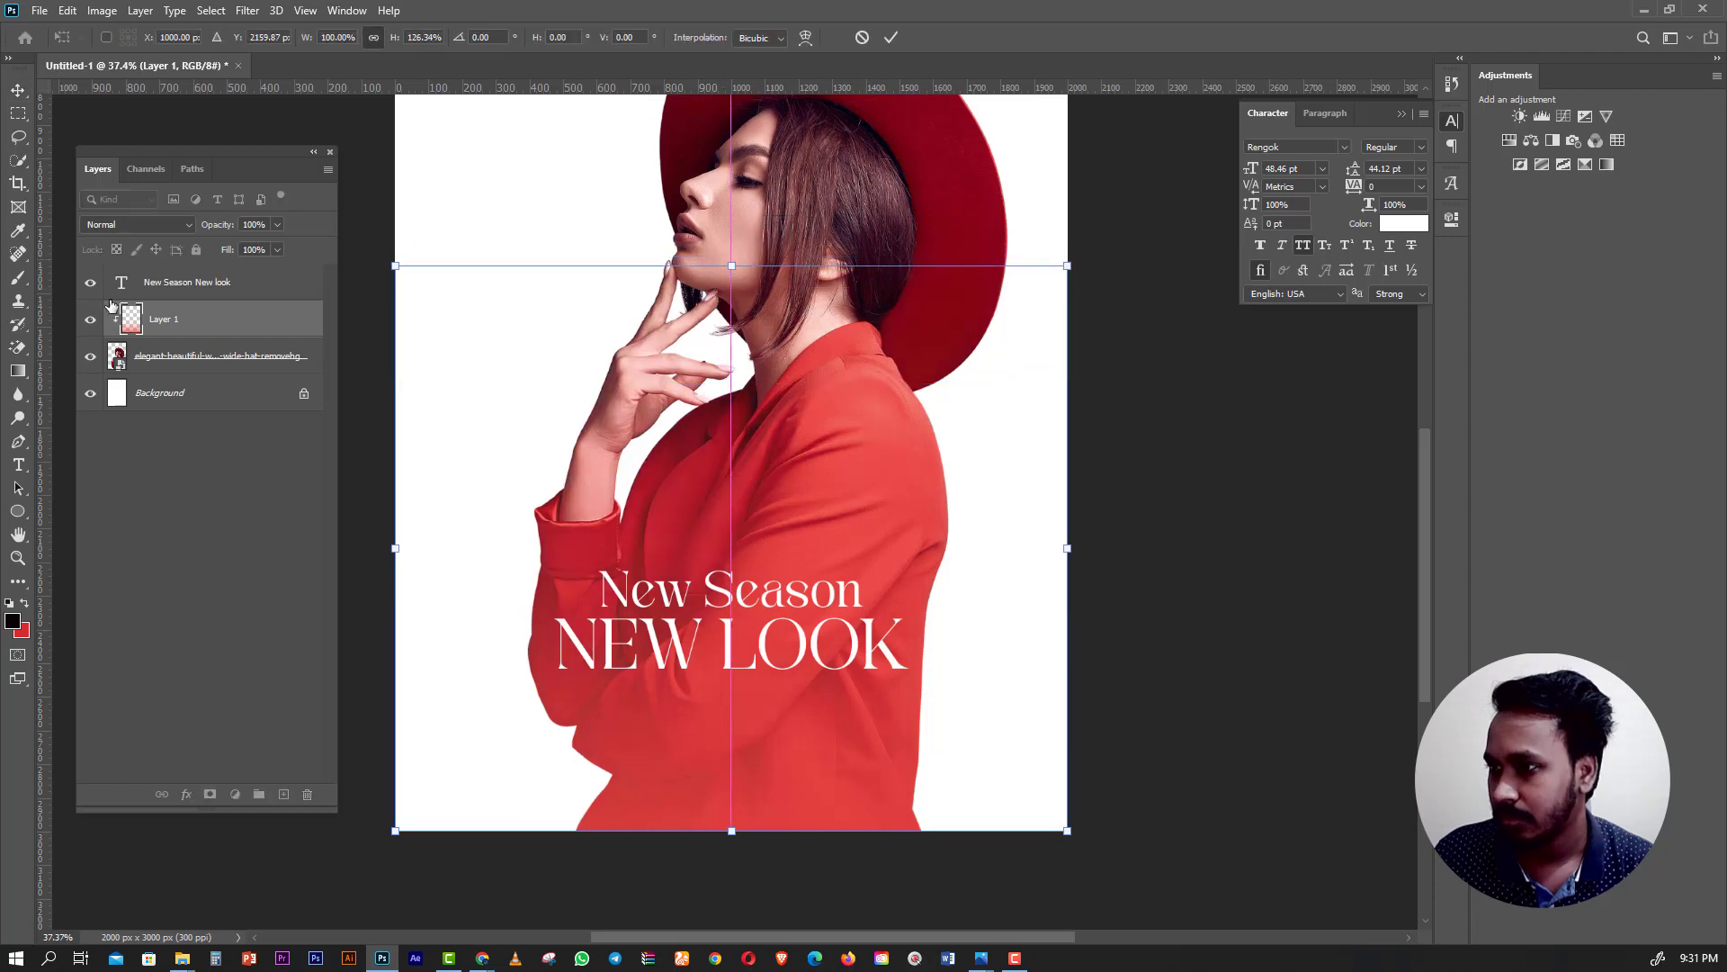
left_click(135, 224)
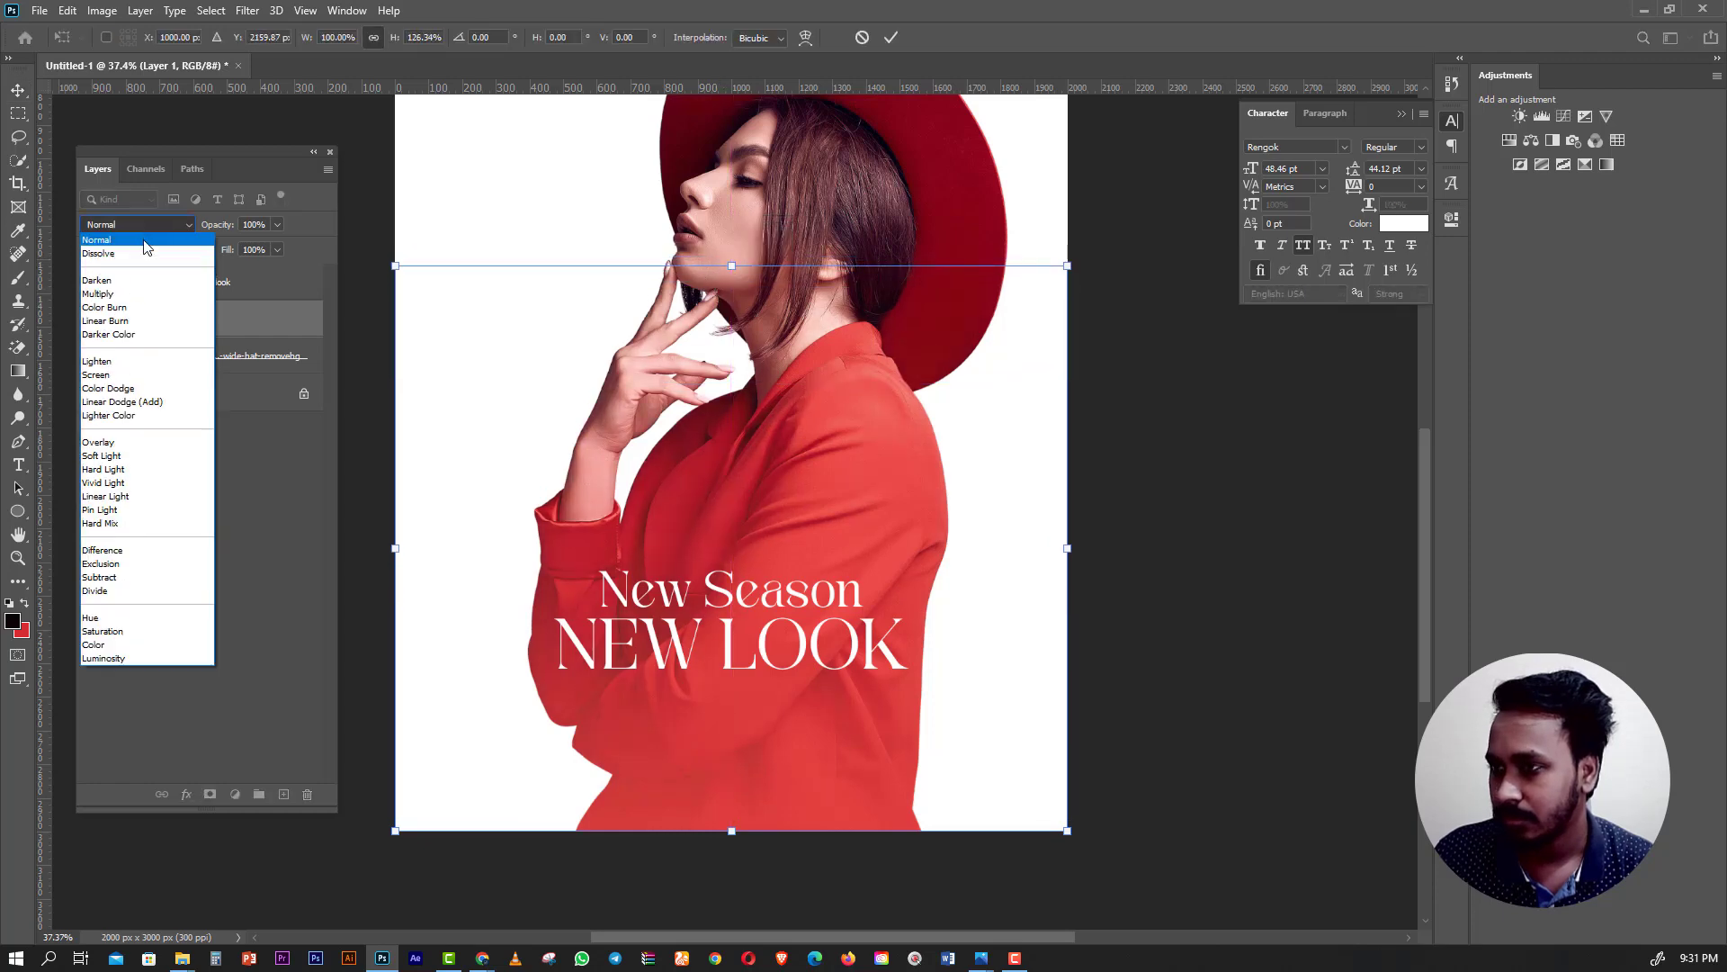
left_click(99, 294)
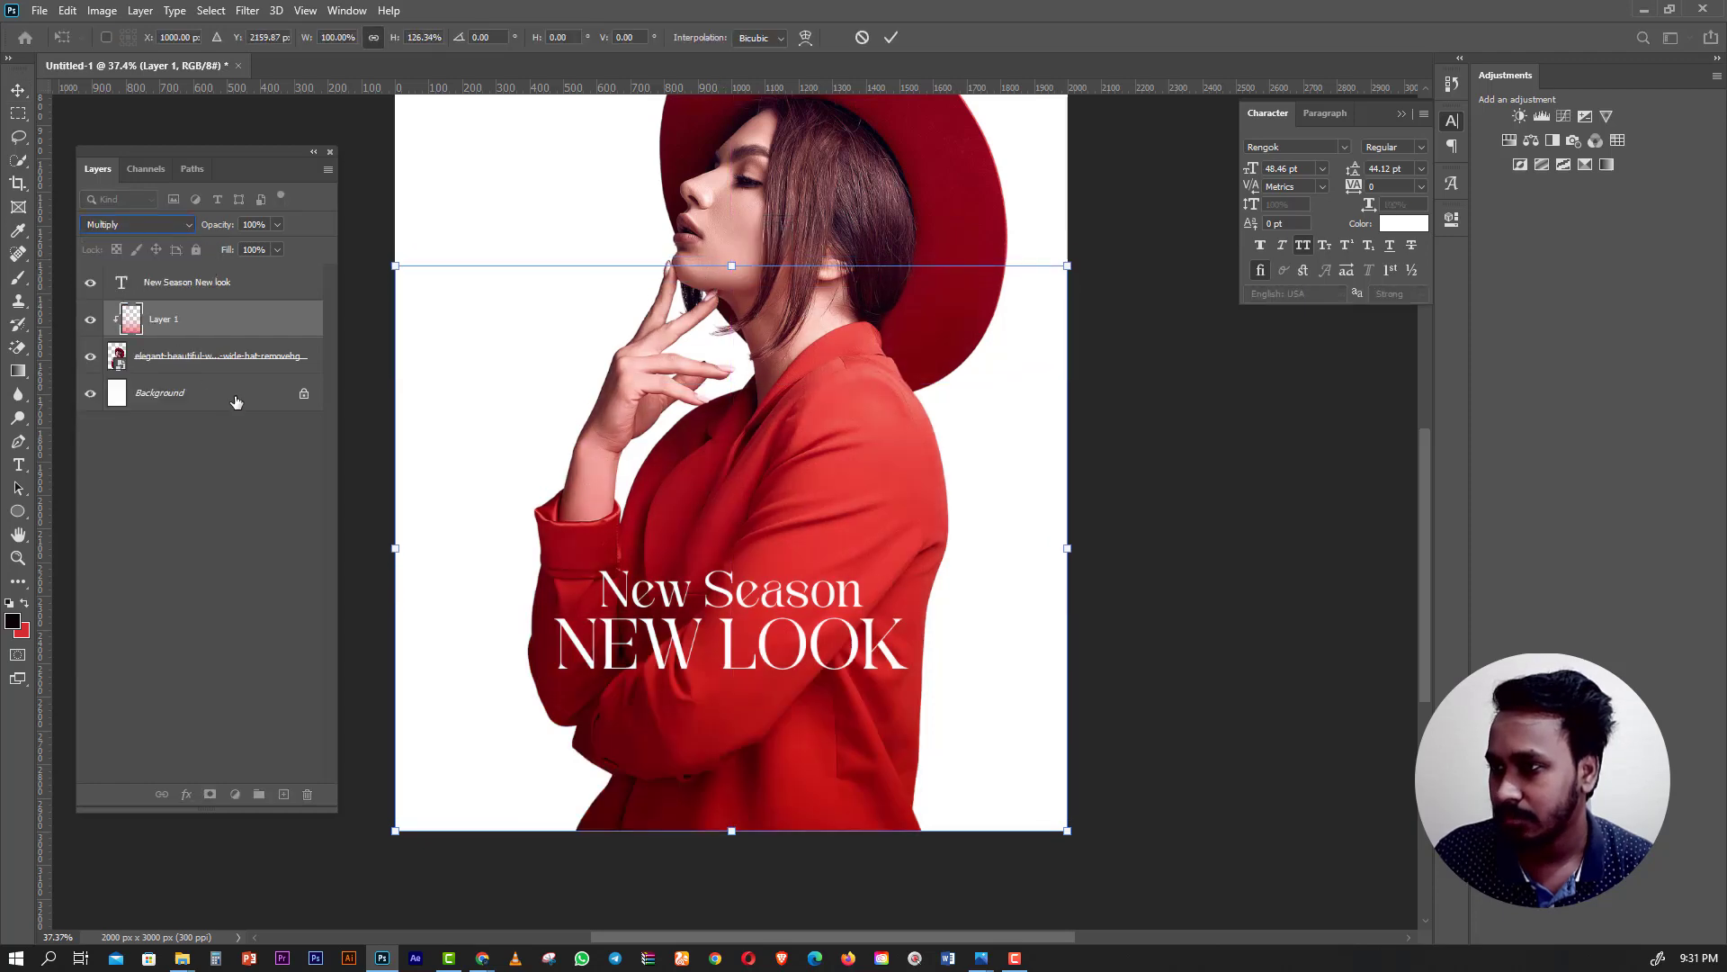
left_click(167, 225)
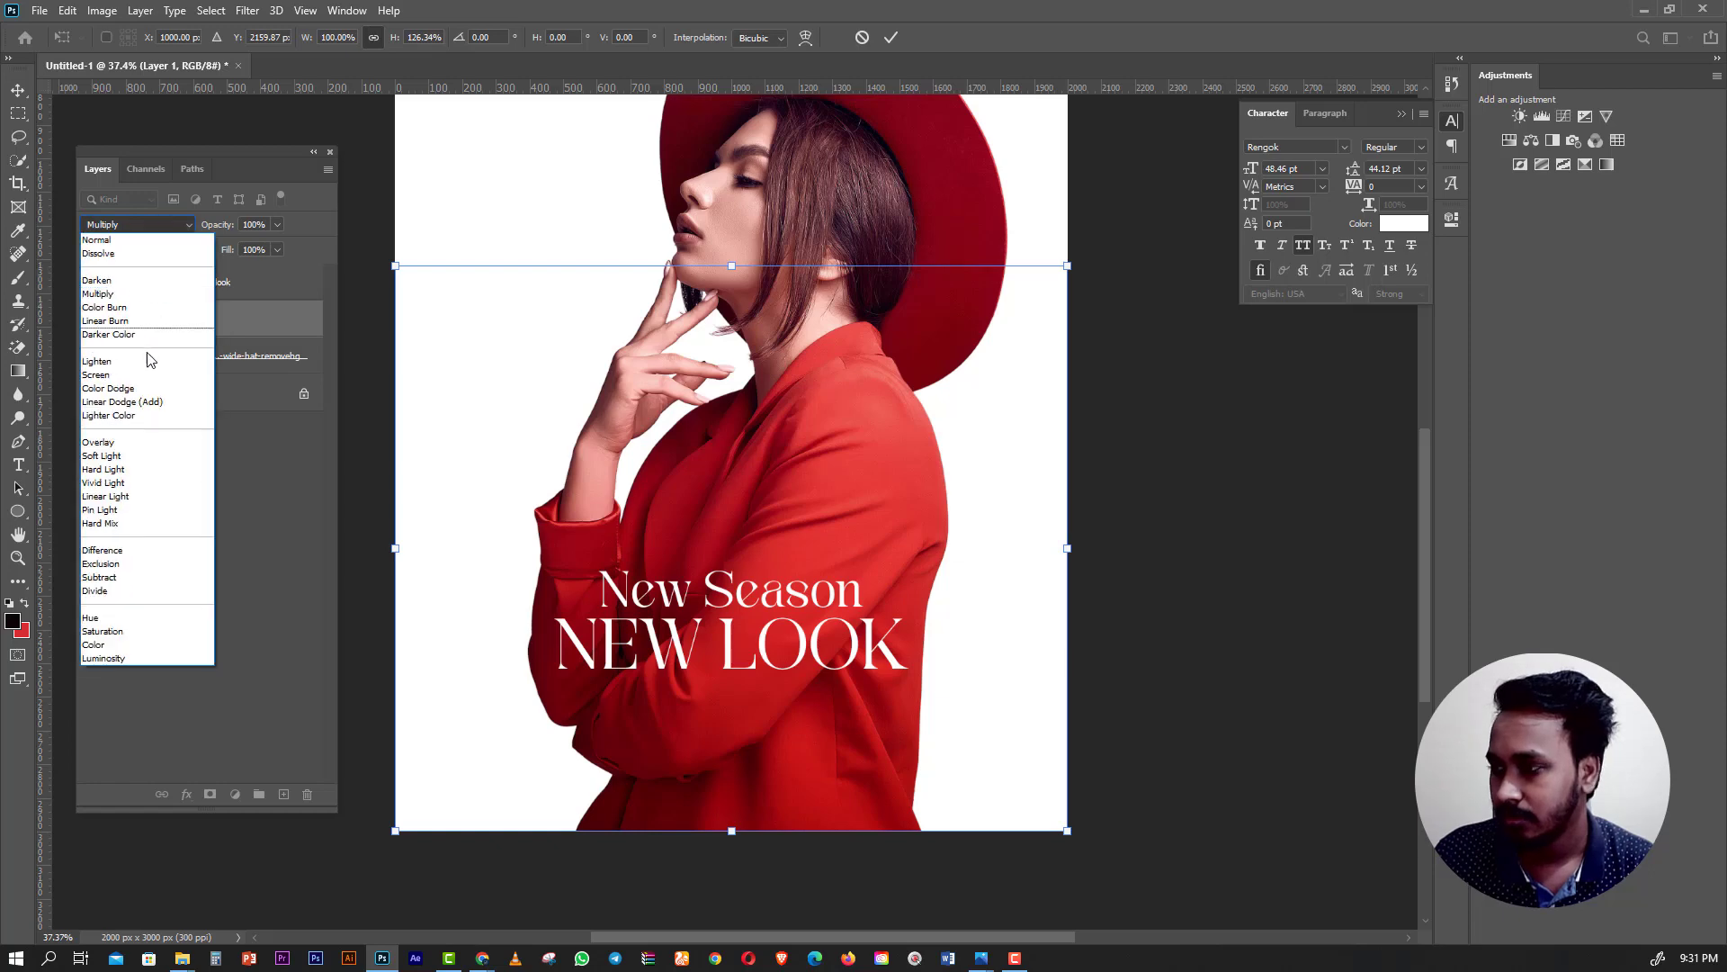
left_click(99, 442)
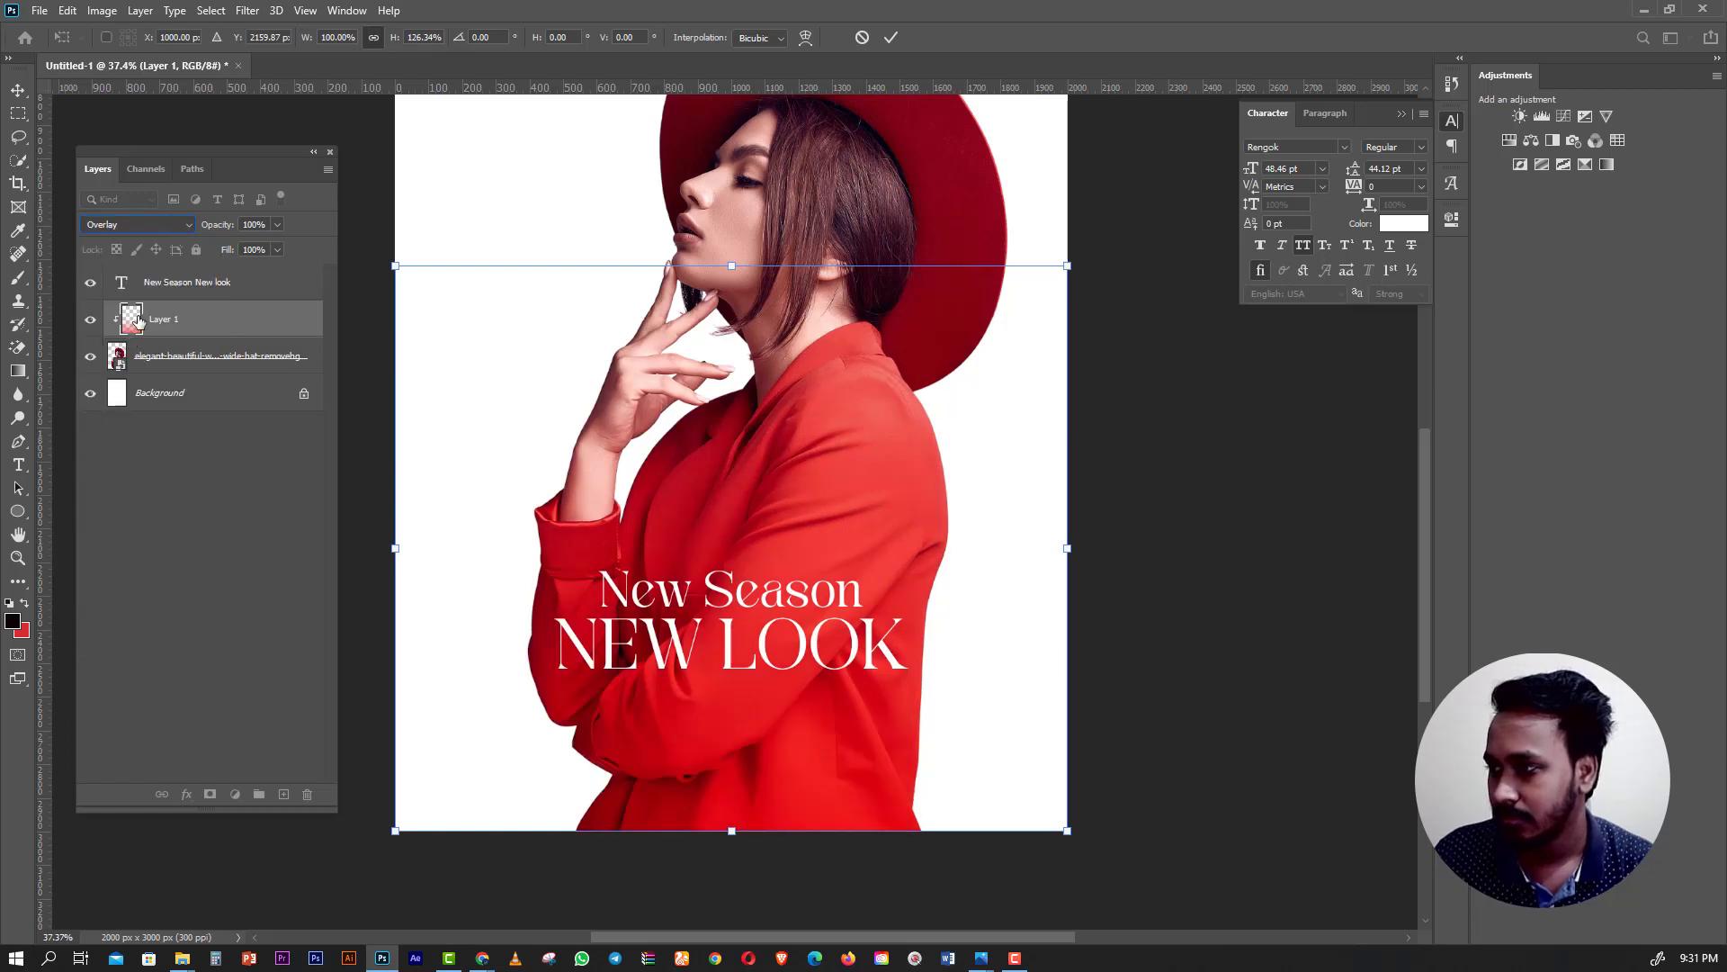
left_click(134, 225)
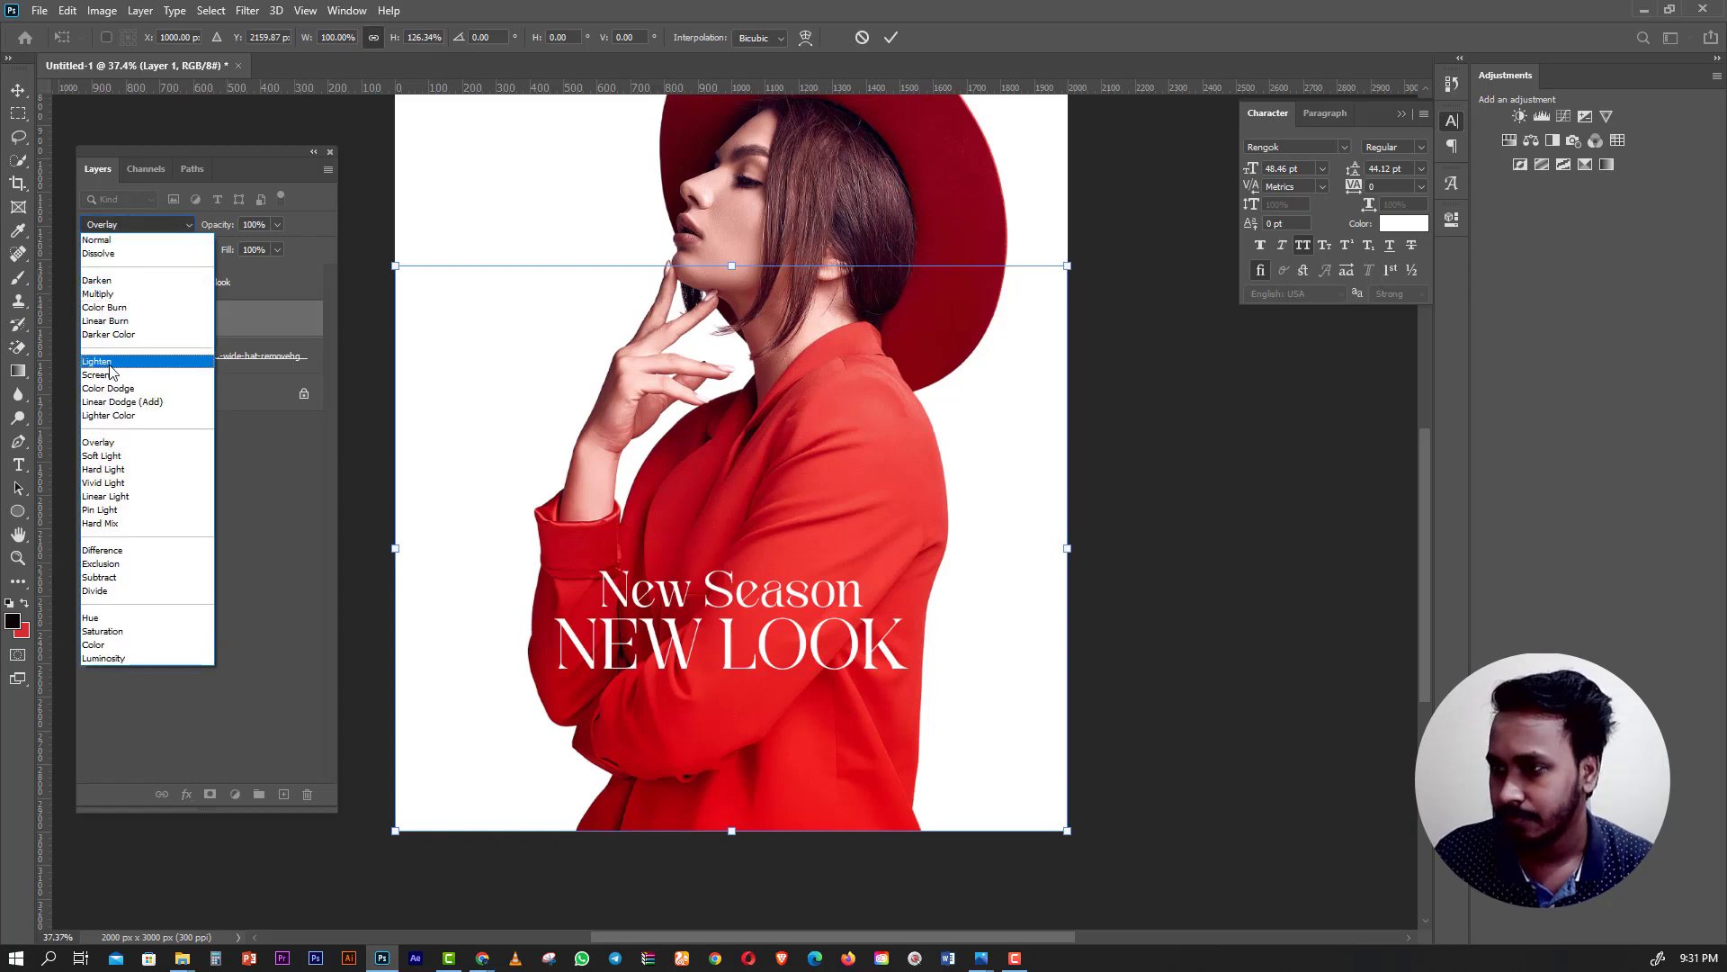
left_click(110, 378)
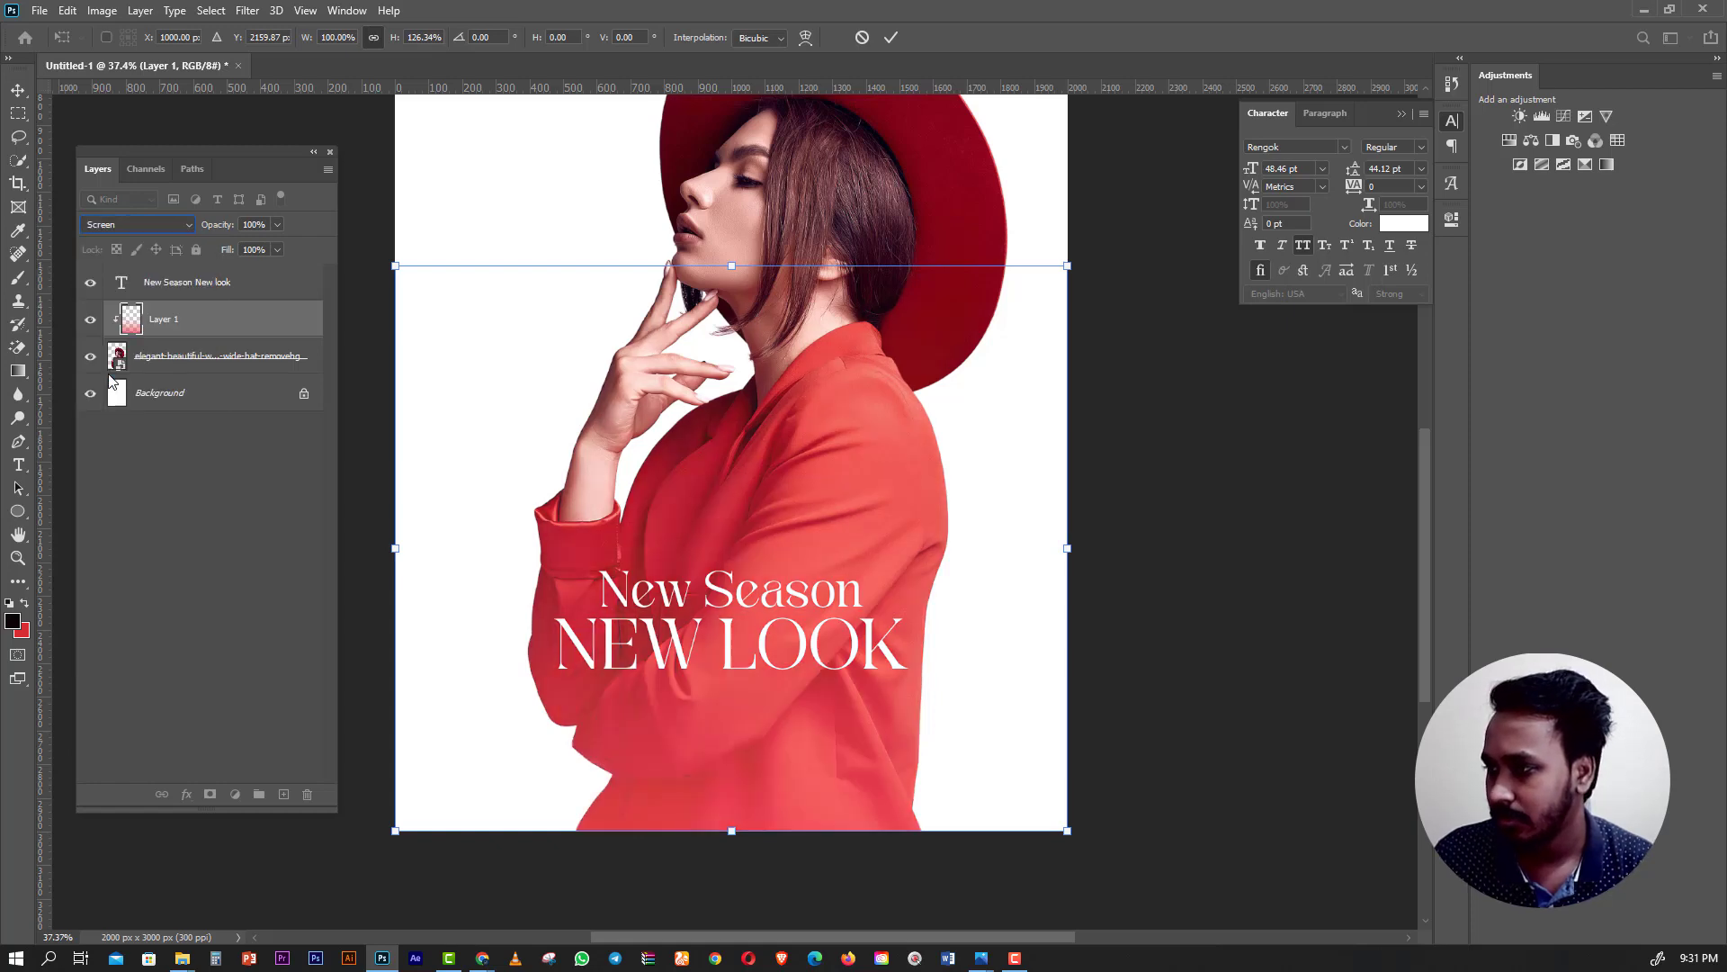
left_click(135, 225)
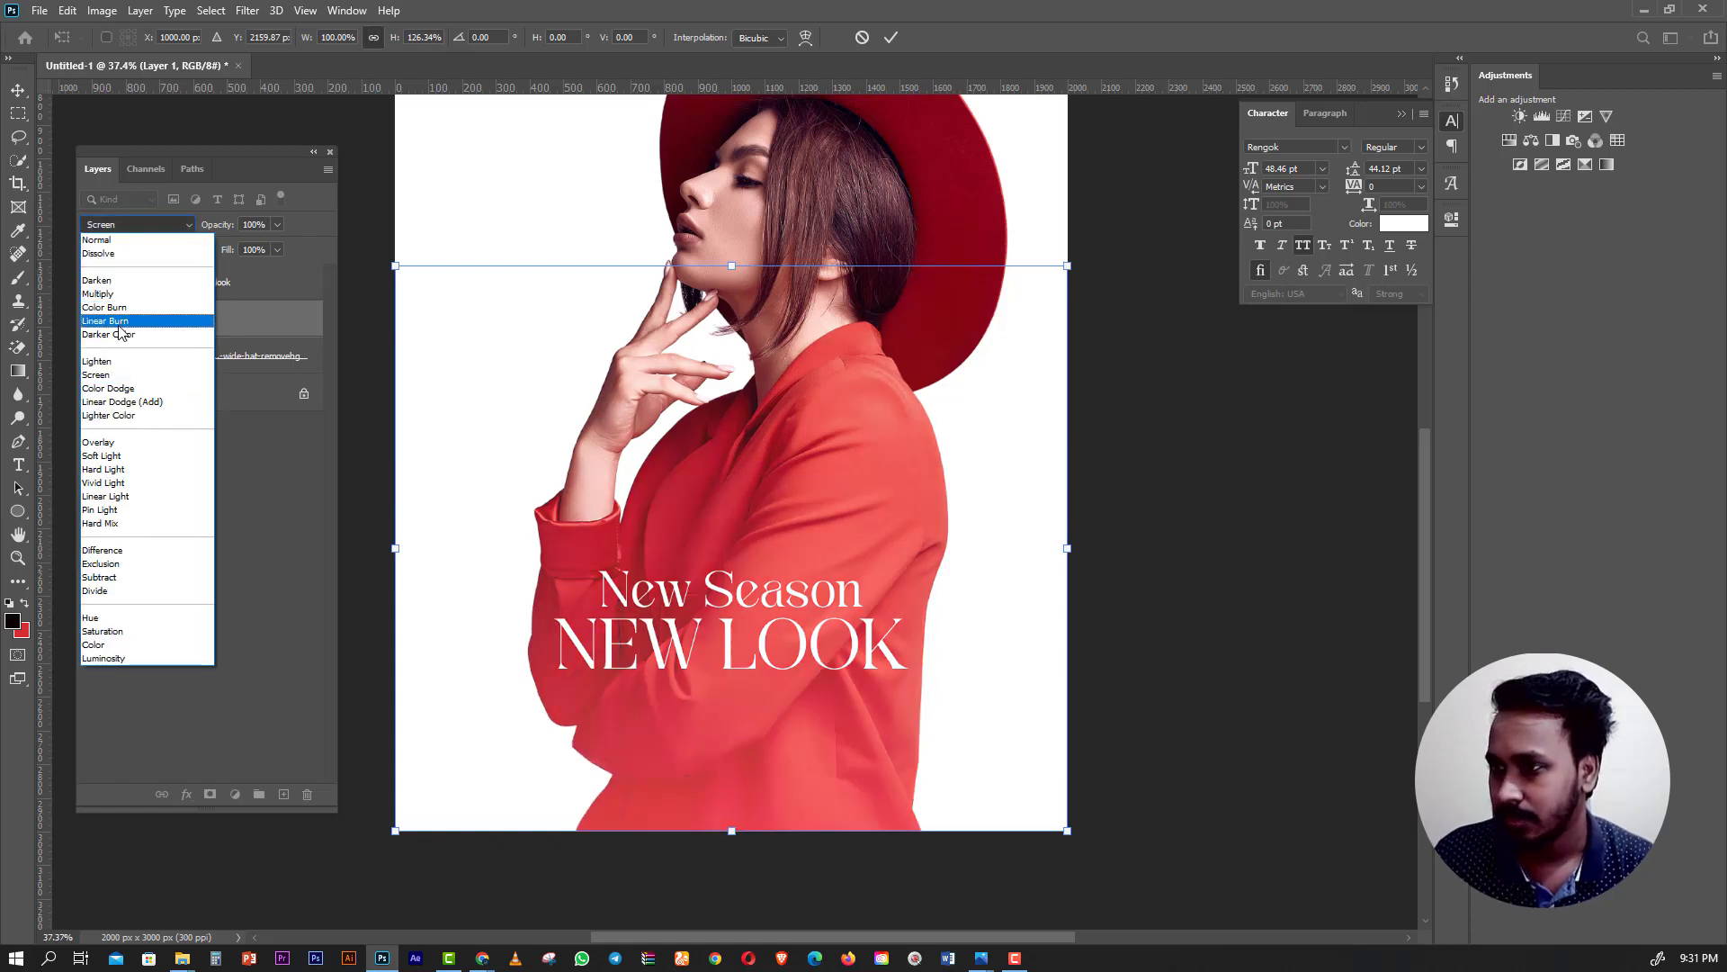
left_click(116, 336)
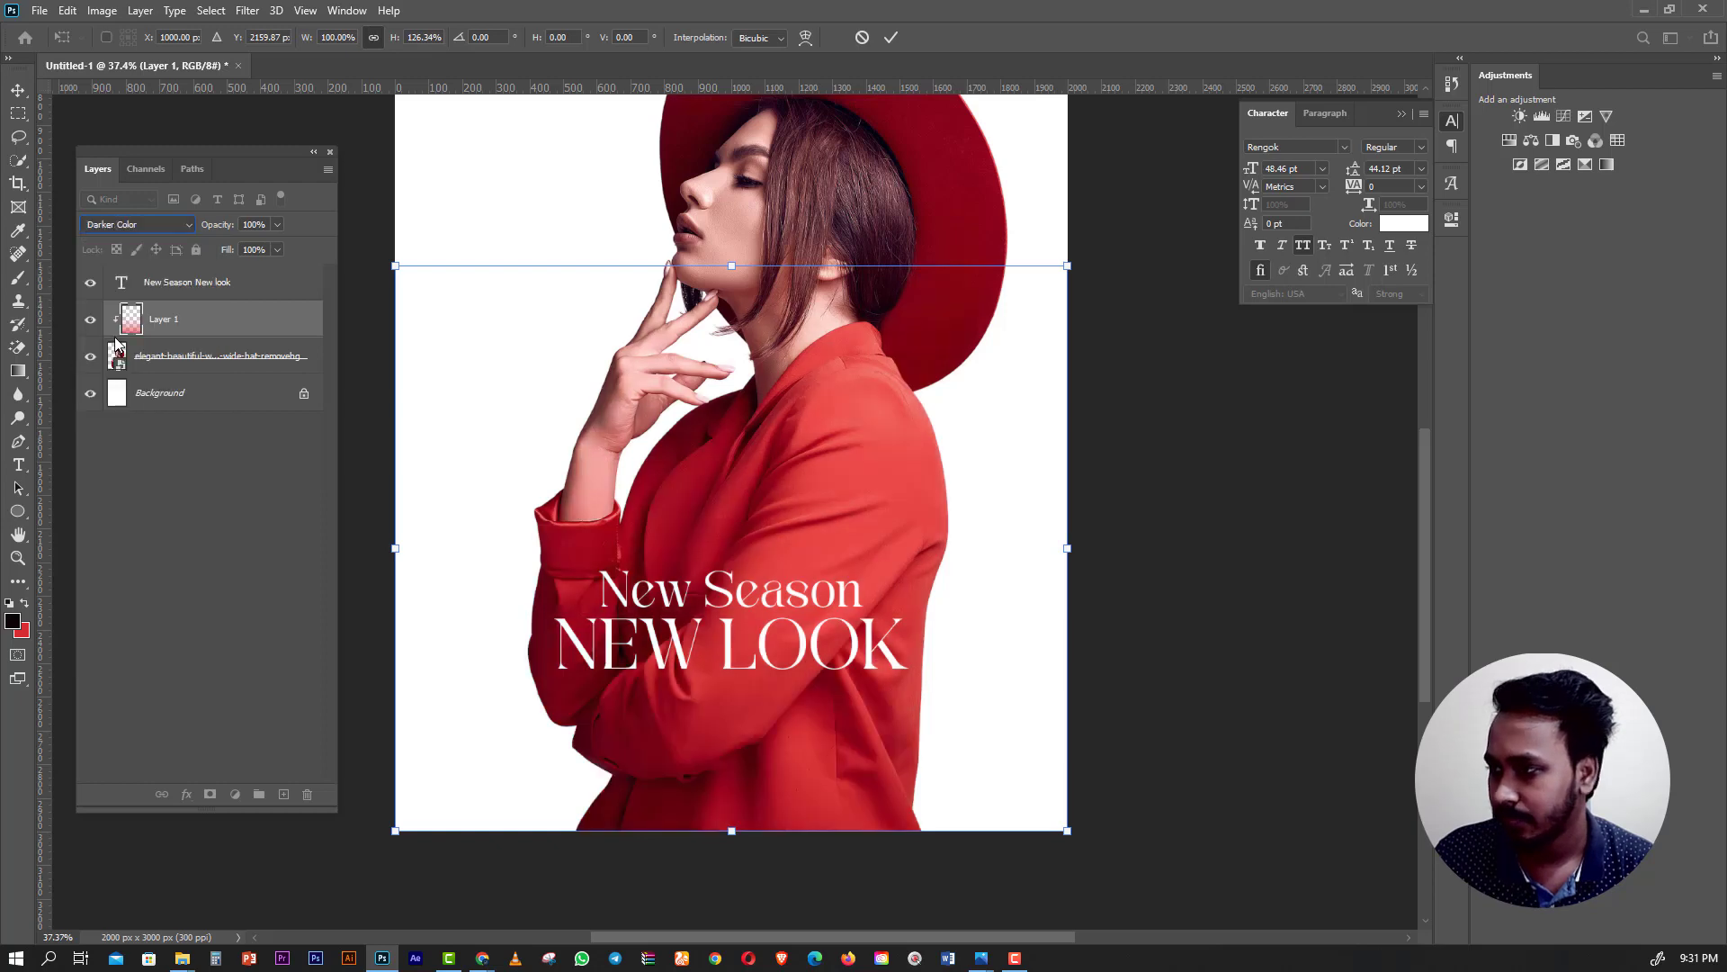
left_click(142, 225)
left_click(150, 408)
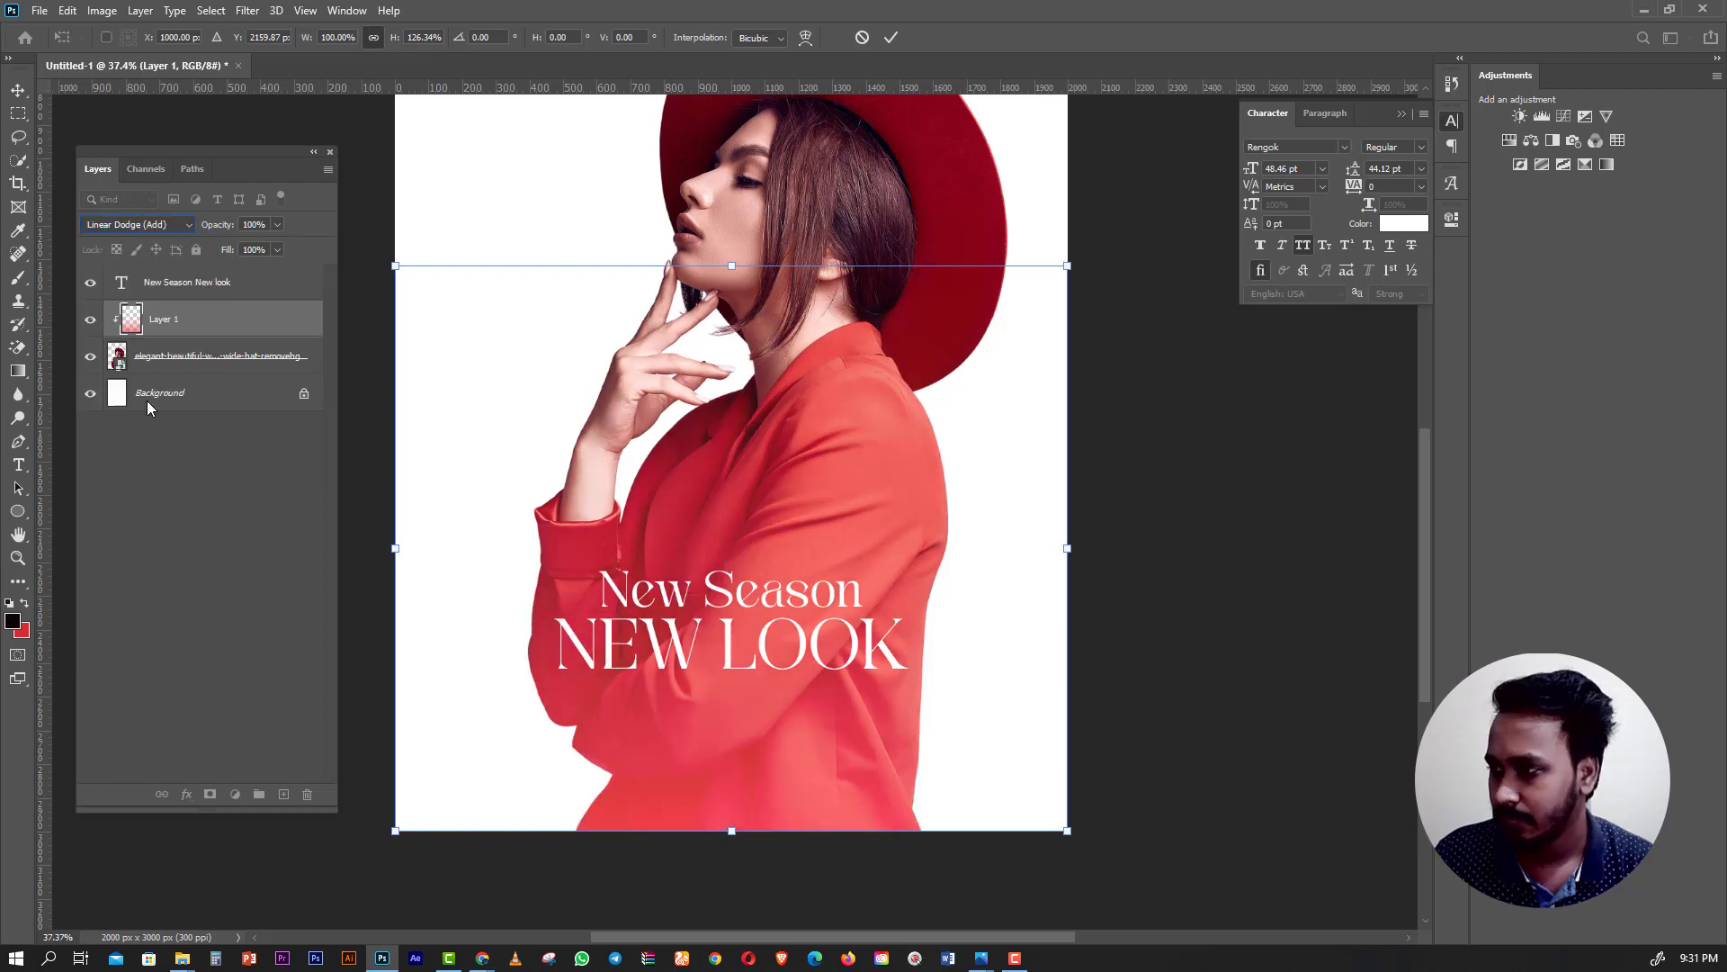
scroll(508, 558, "down", 1)
scroll(525, 605, "down", 3)
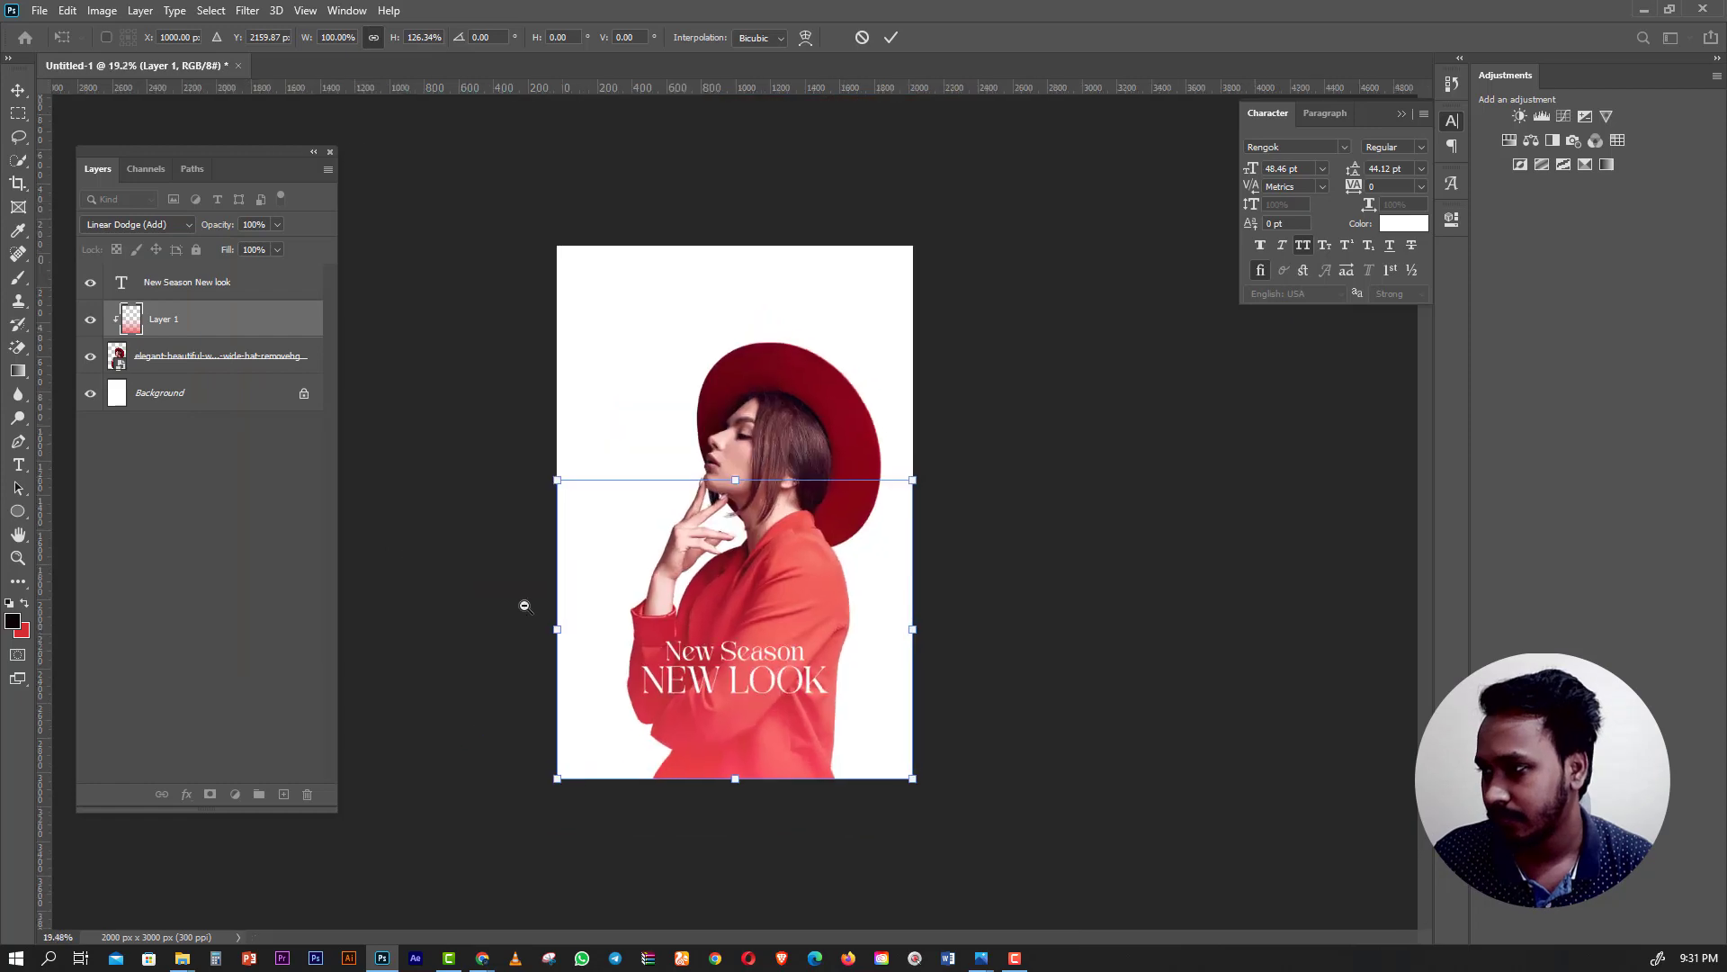
Toggle the gradient layer's visibility to compare, then settle on Multiply blending.
left_click(18, 114)
scroll(774, 684, "up", 2)
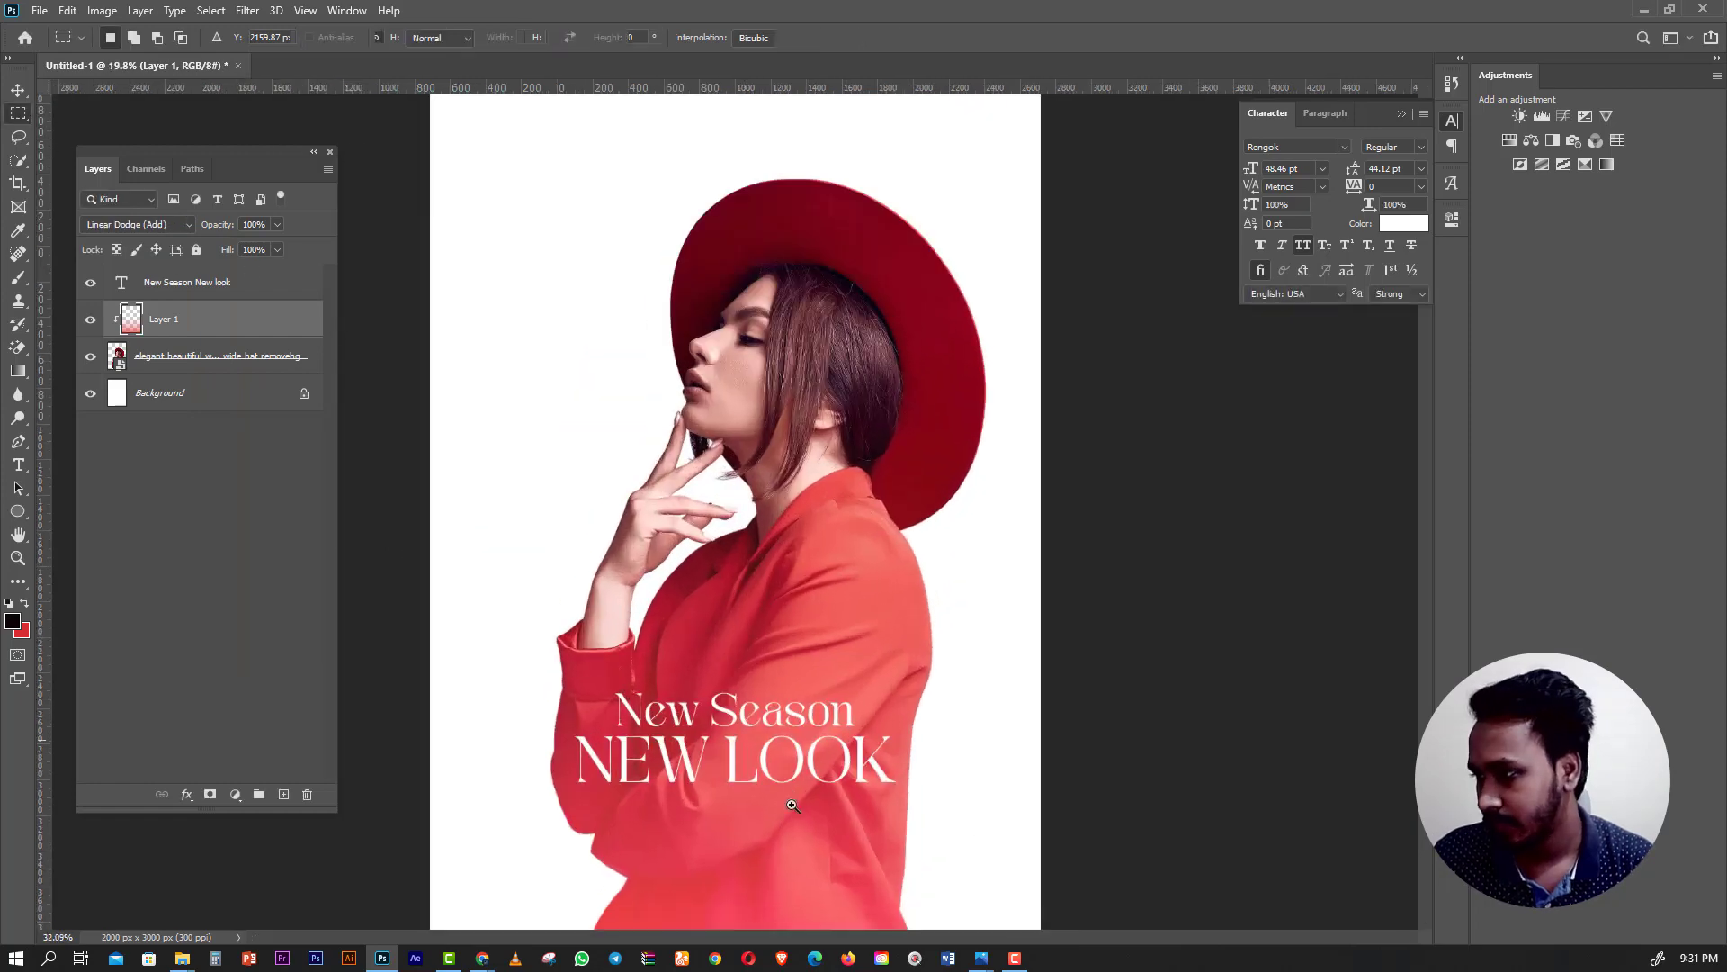
scroll(756, 698, "up", 2)
scroll(731, 713, "down", 3)
scroll(732, 712, "up", 1)
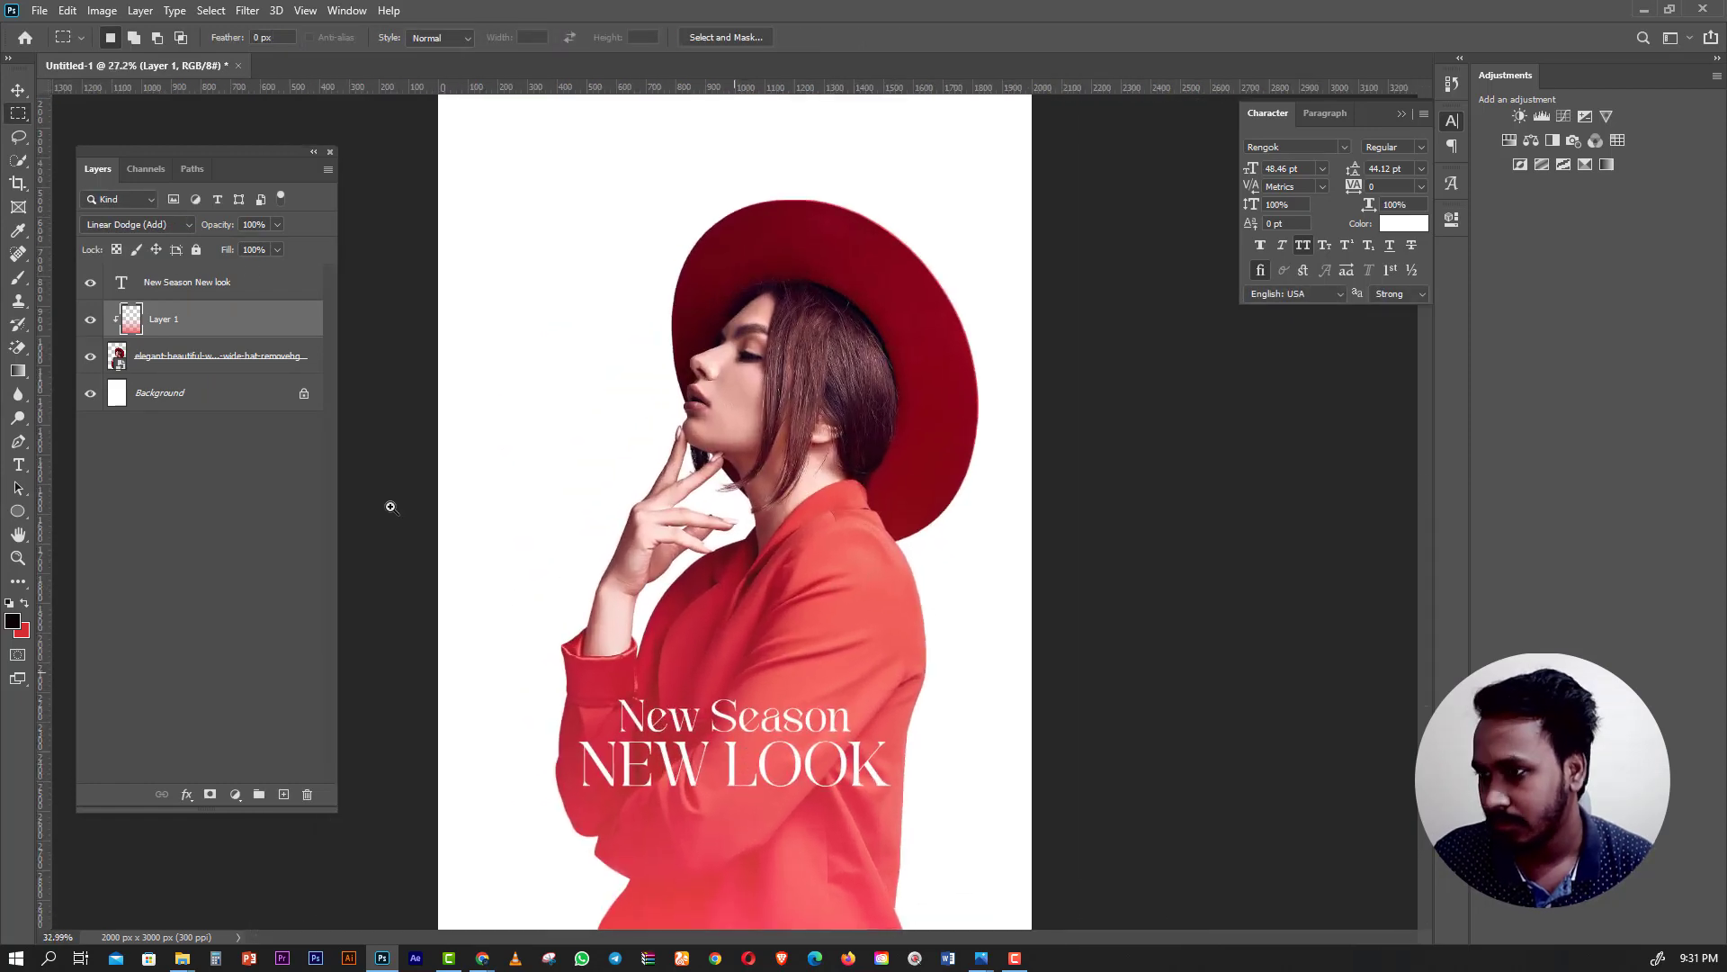
left_click(89, 319)
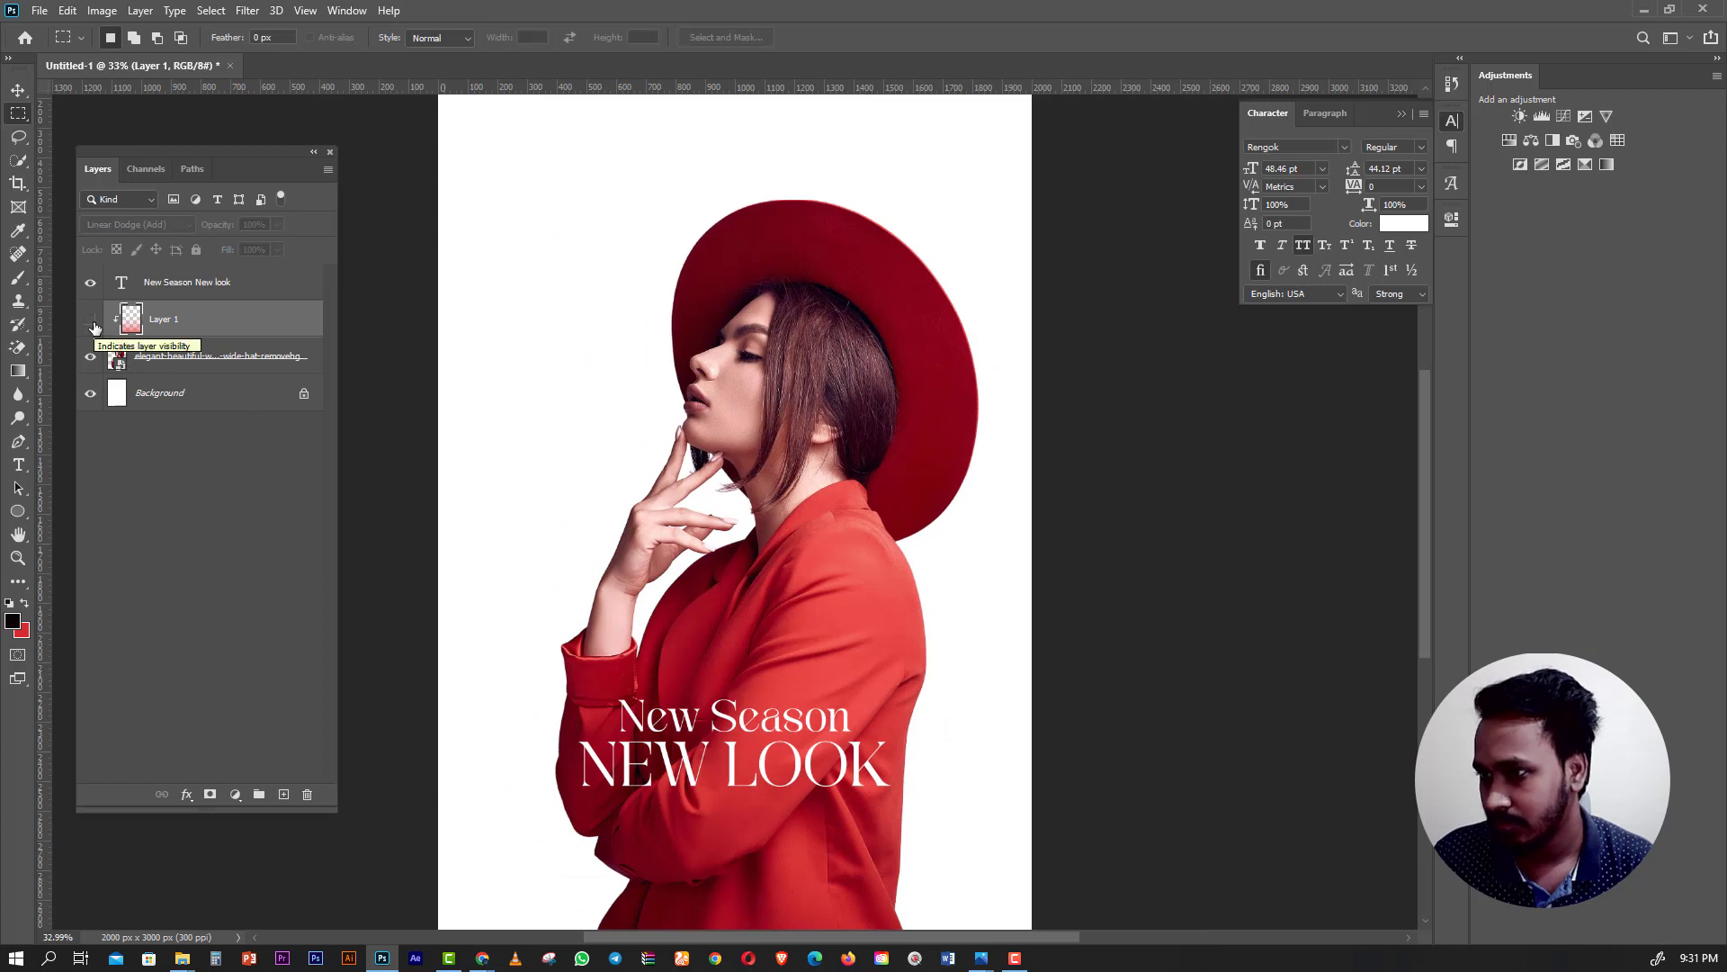
left_click(91, 320)
left_click(90, 321)
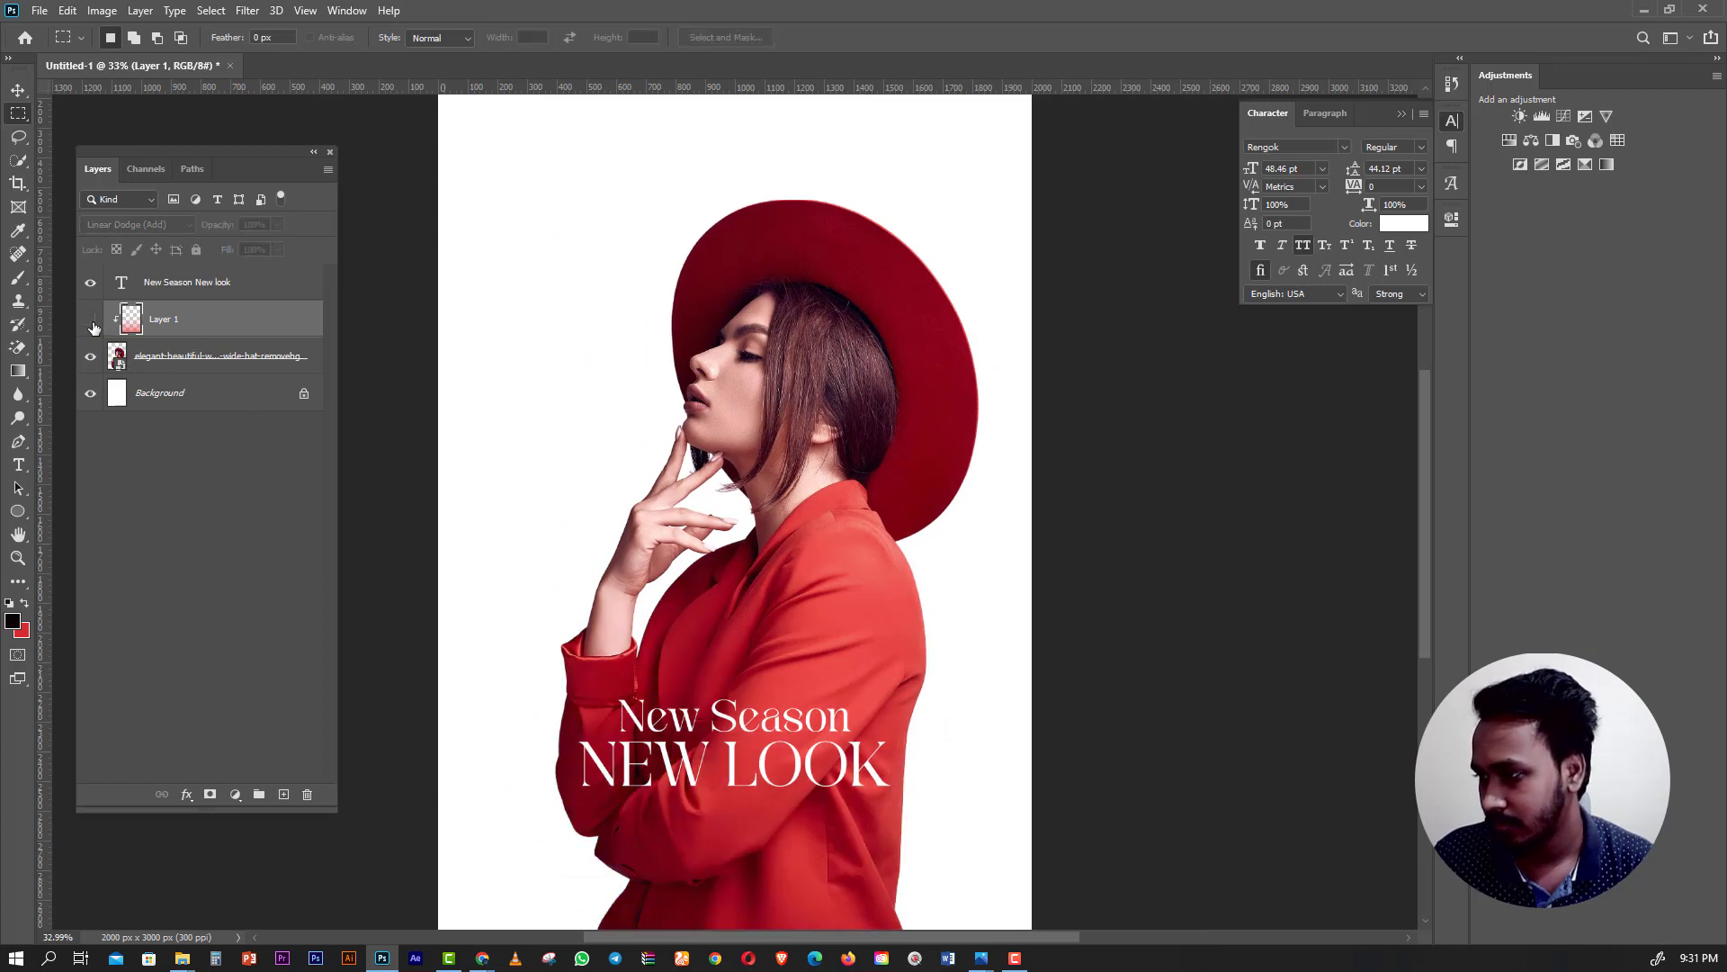
left_click(91, 320)
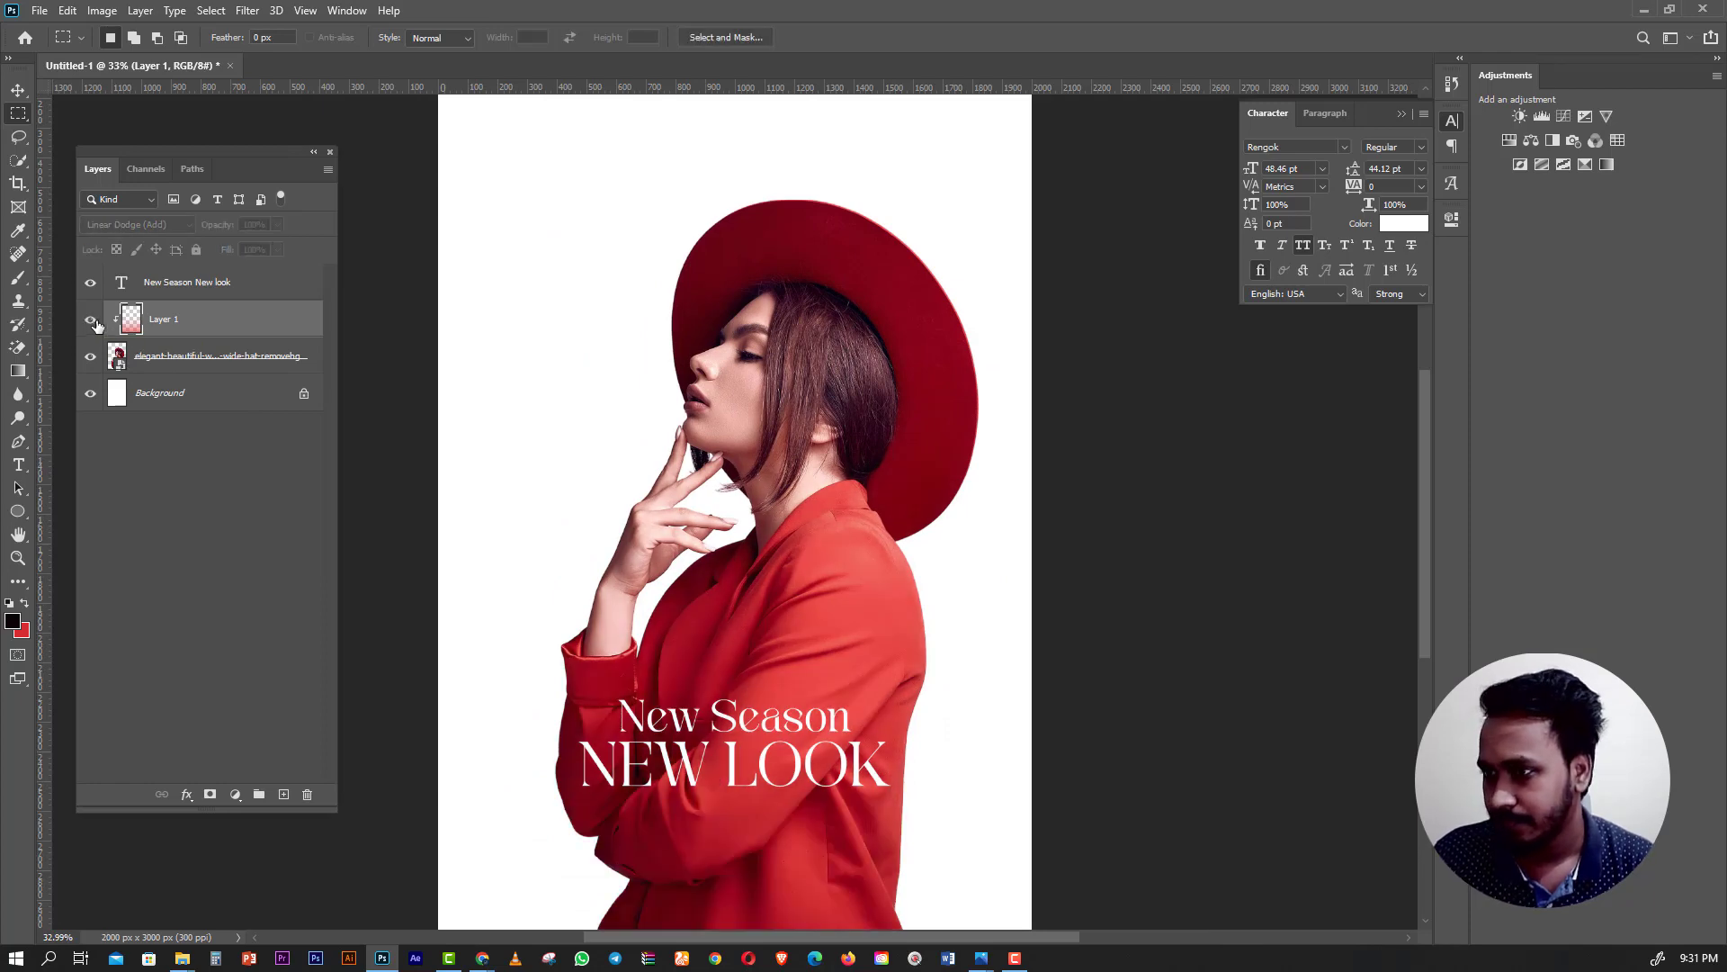
left_click(135, 224)
left_click(122, 279)
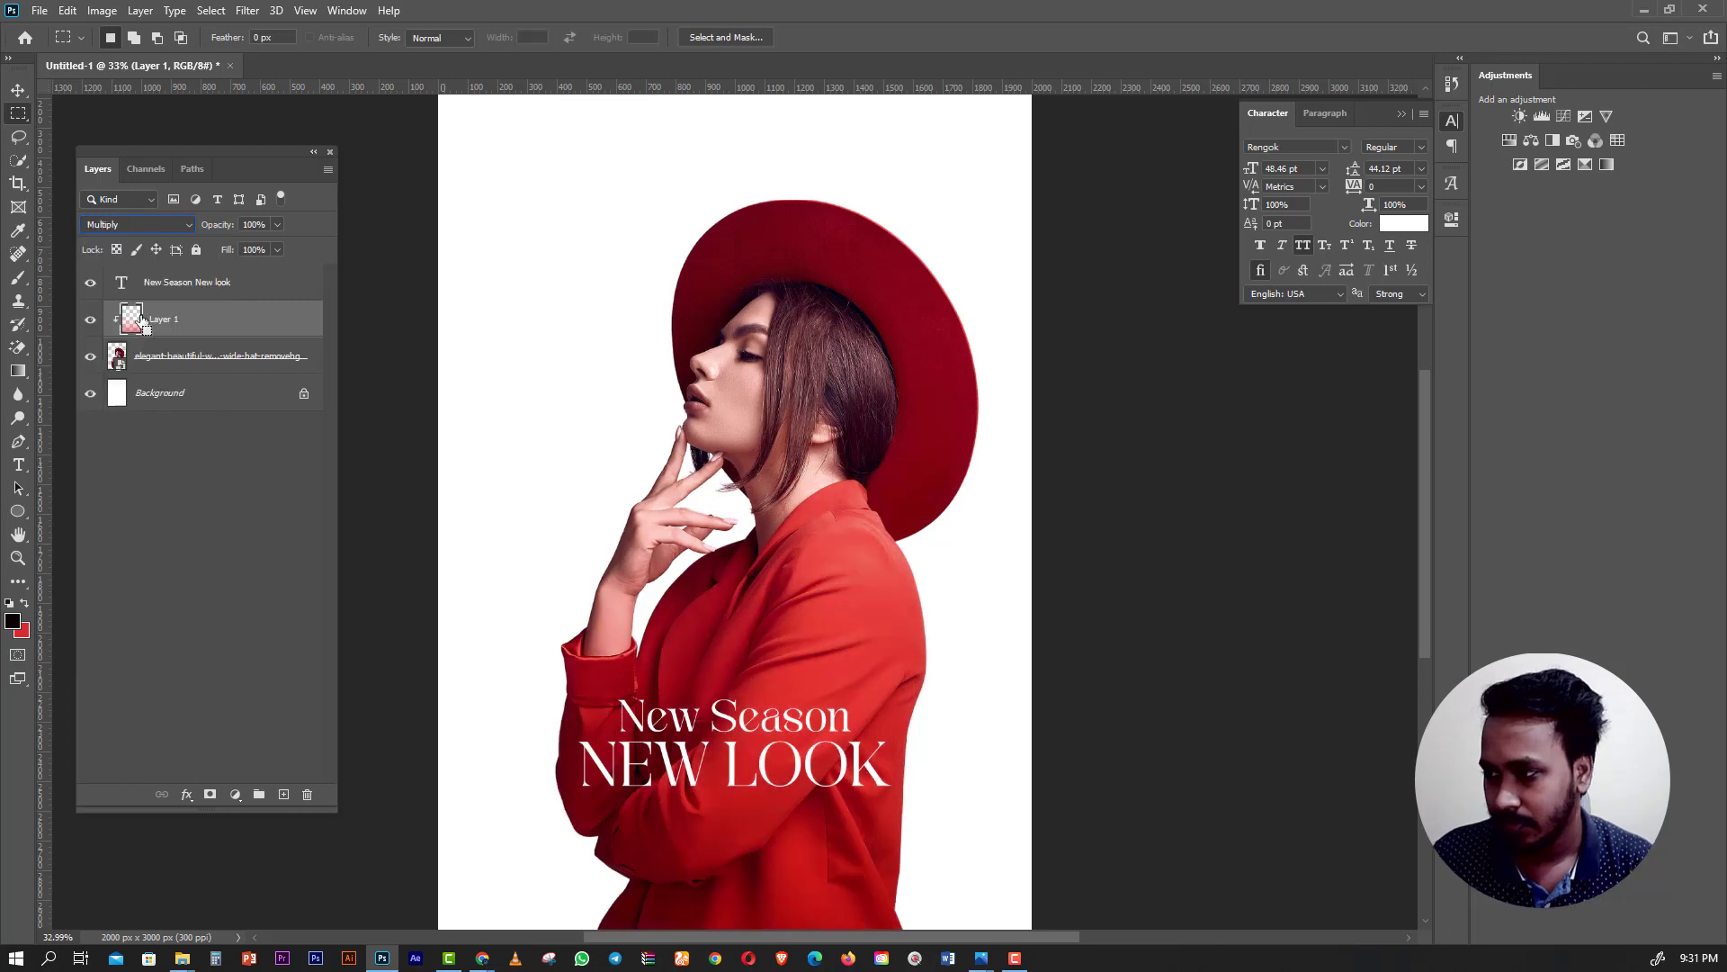
Duplicate the gradient as Layer 1 copy, clipped at Normal and 63% opacity, and hide Layer 1.
key("ctrl+j")
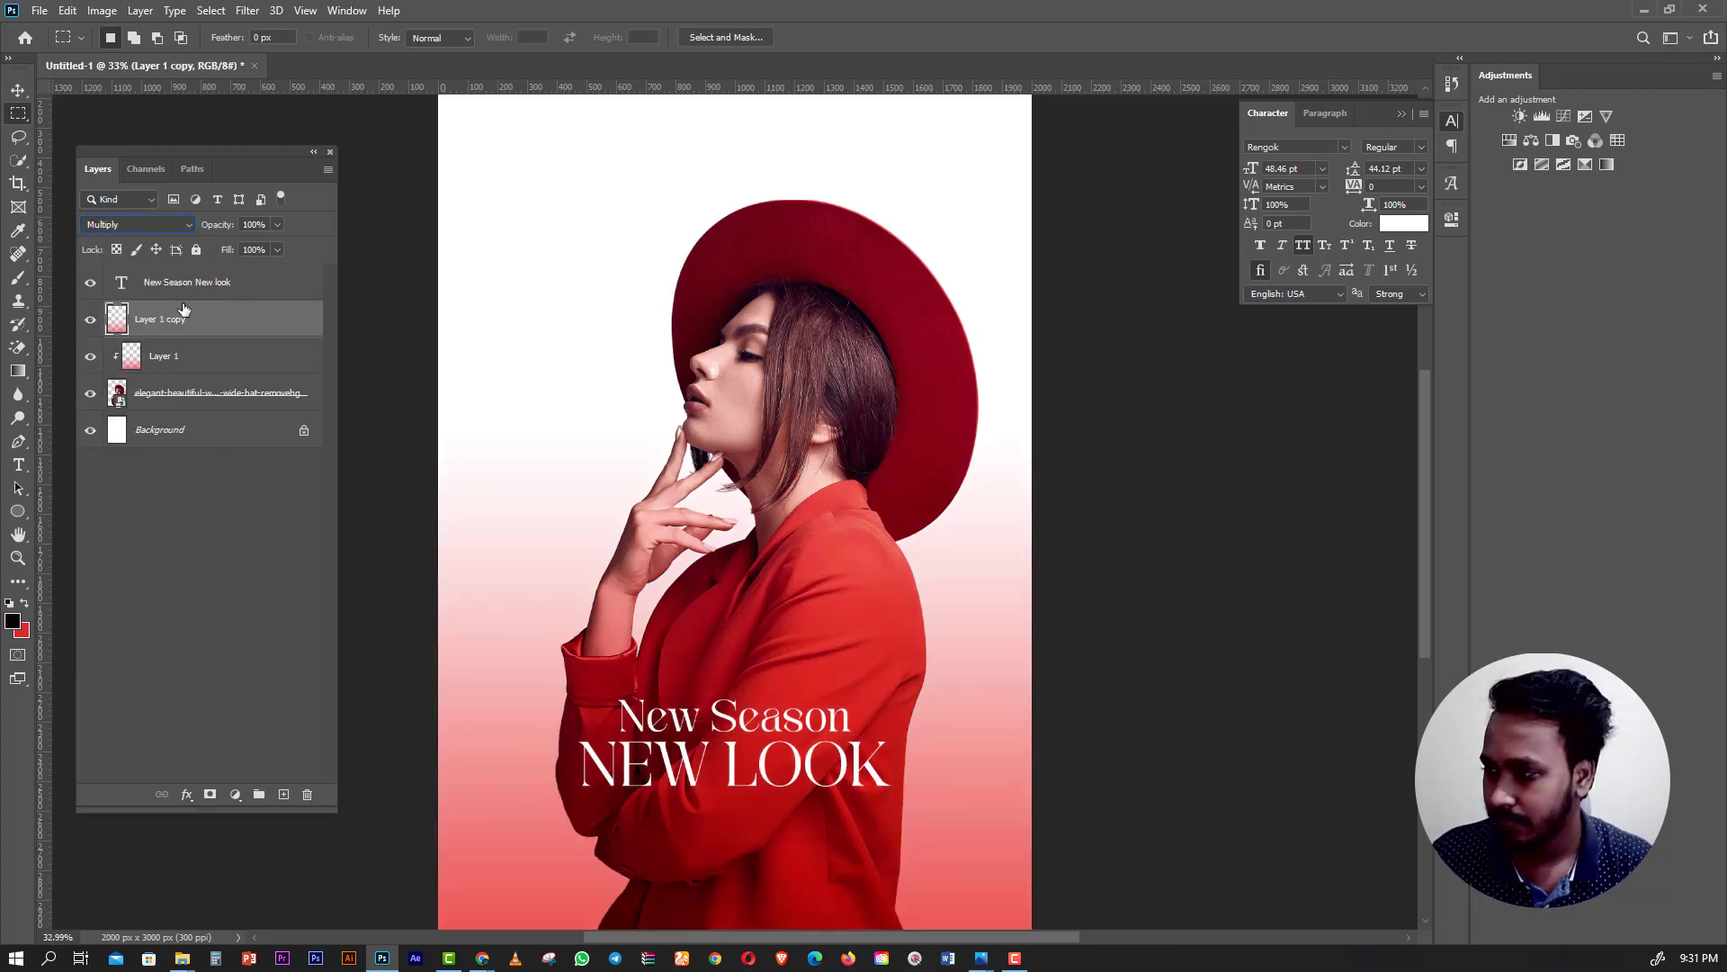
right_click(191, 322)
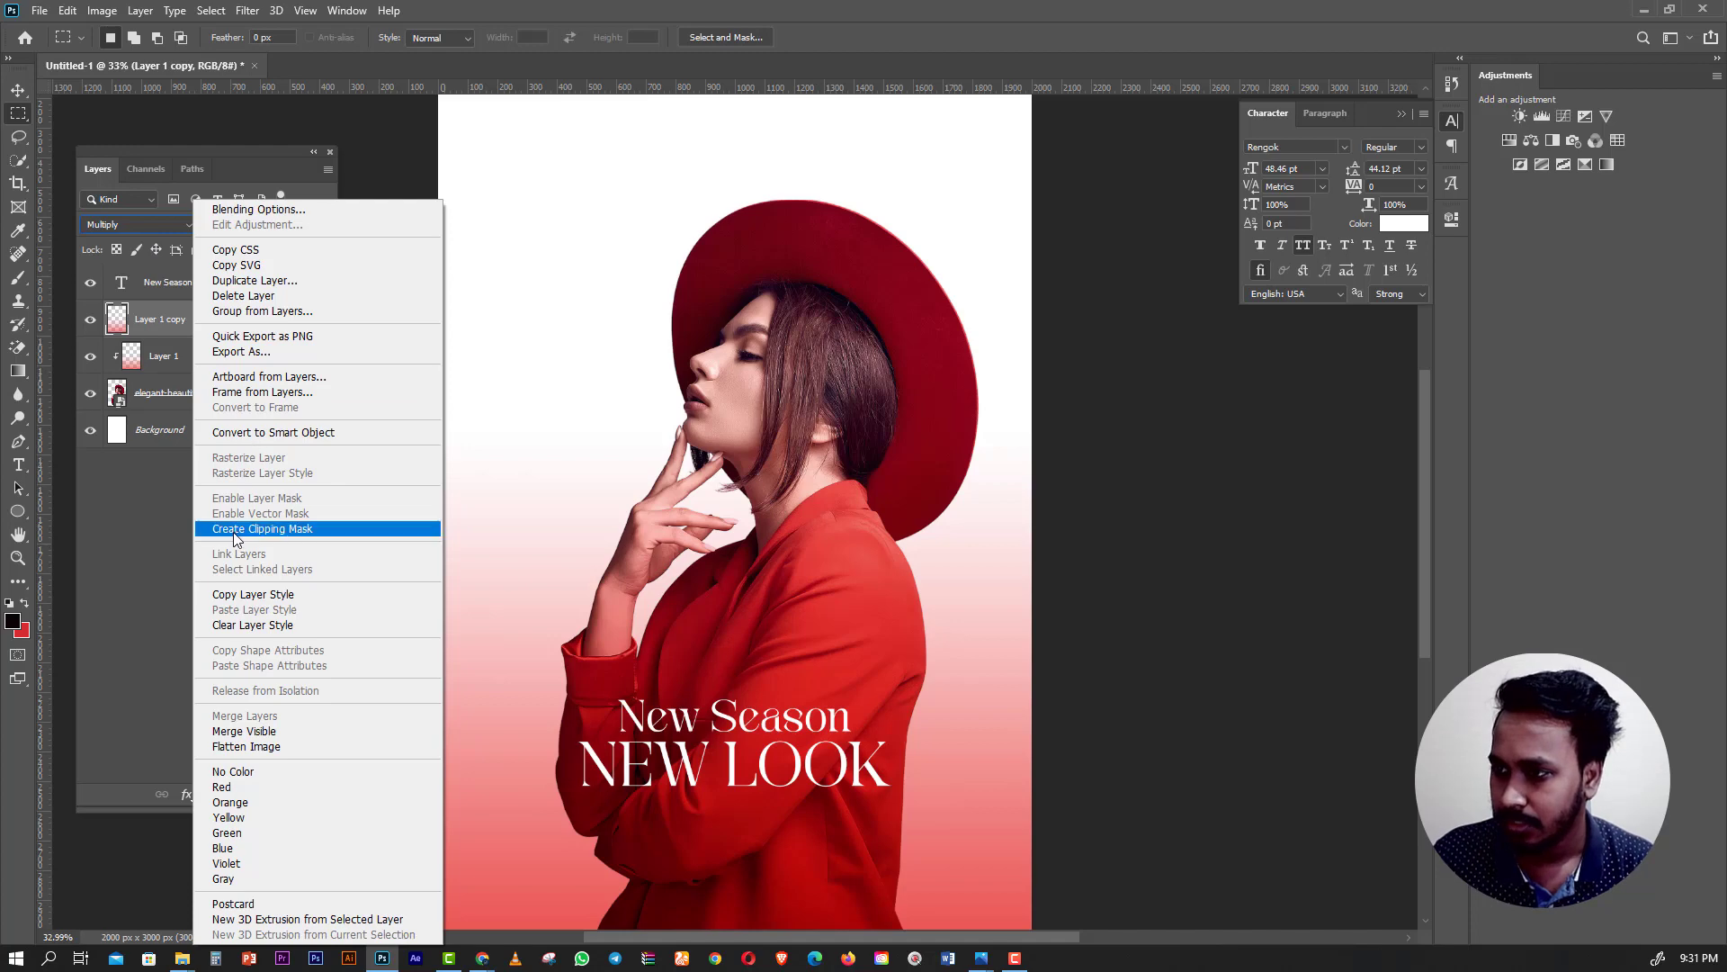
left_click(262, 528)
left_click(134, 224)
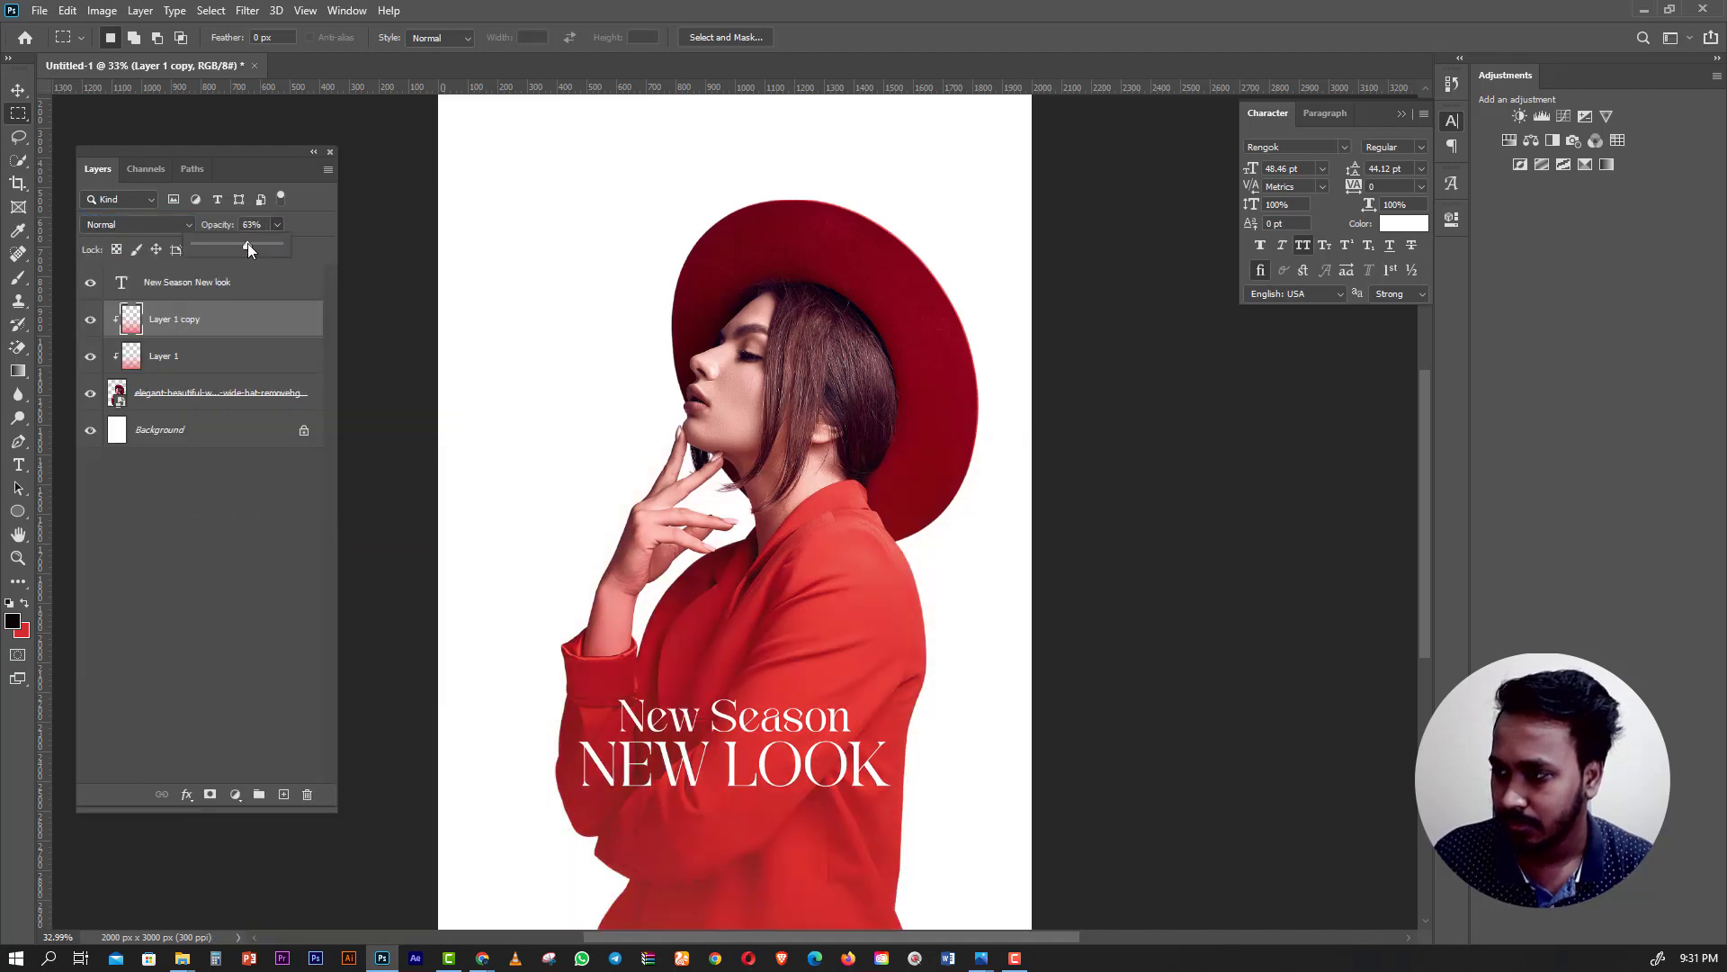
left_click(91, 358)
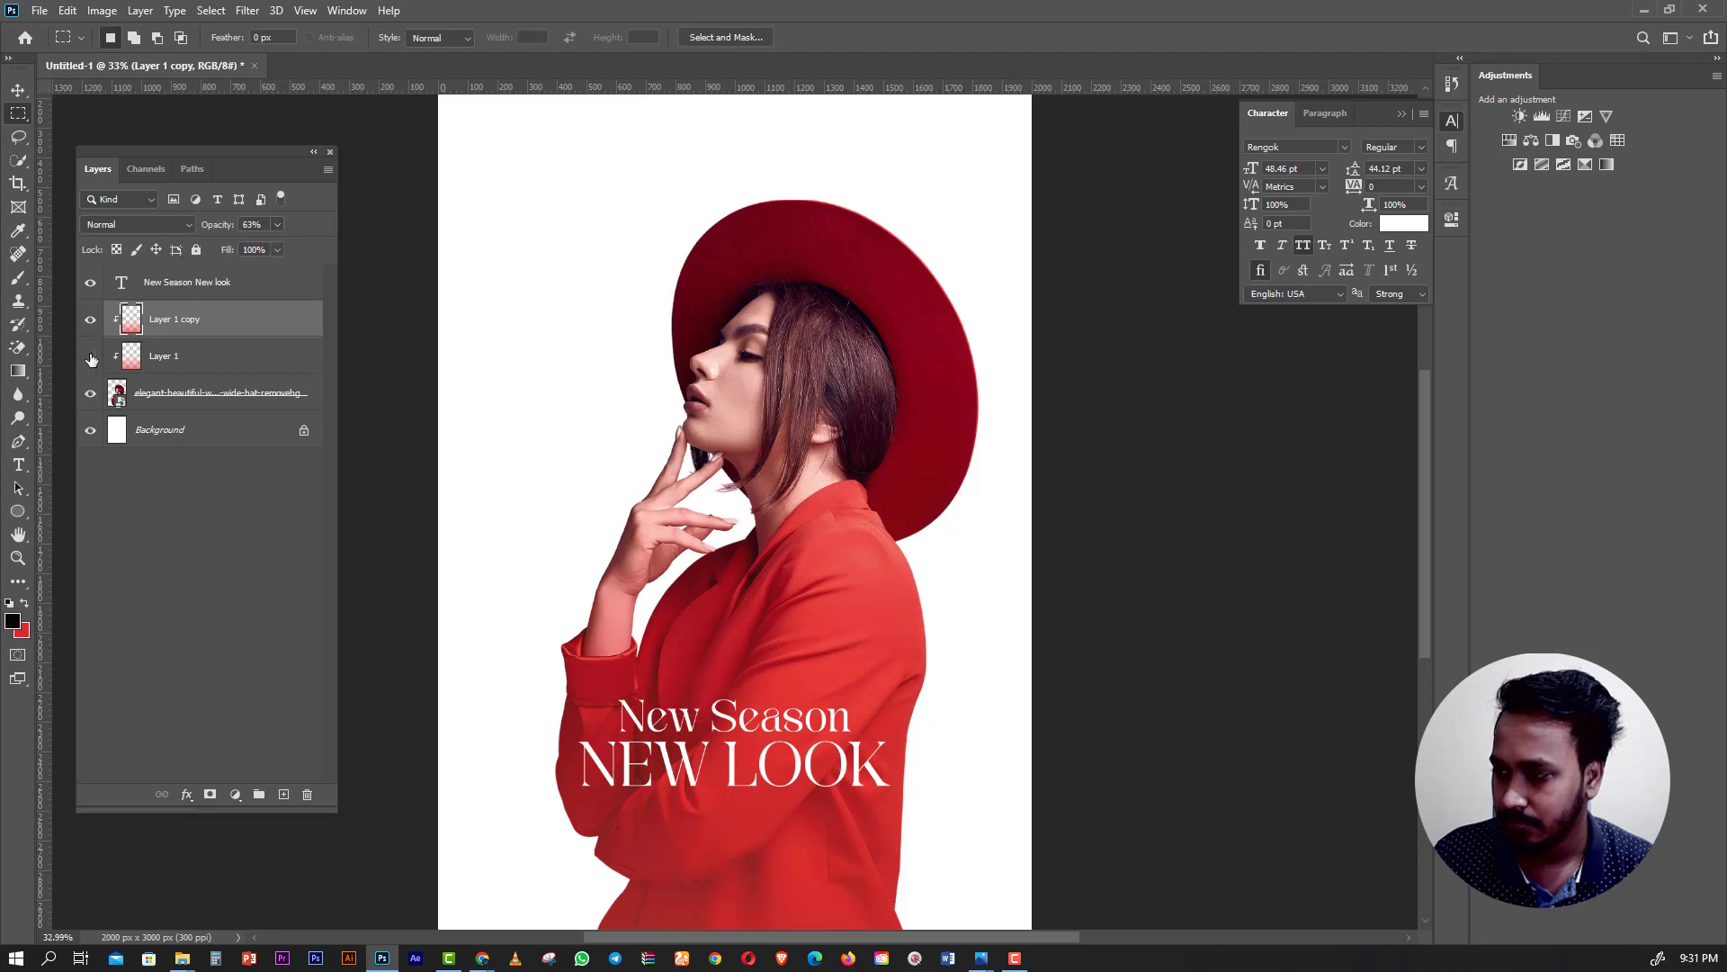
left_click(91, 358)
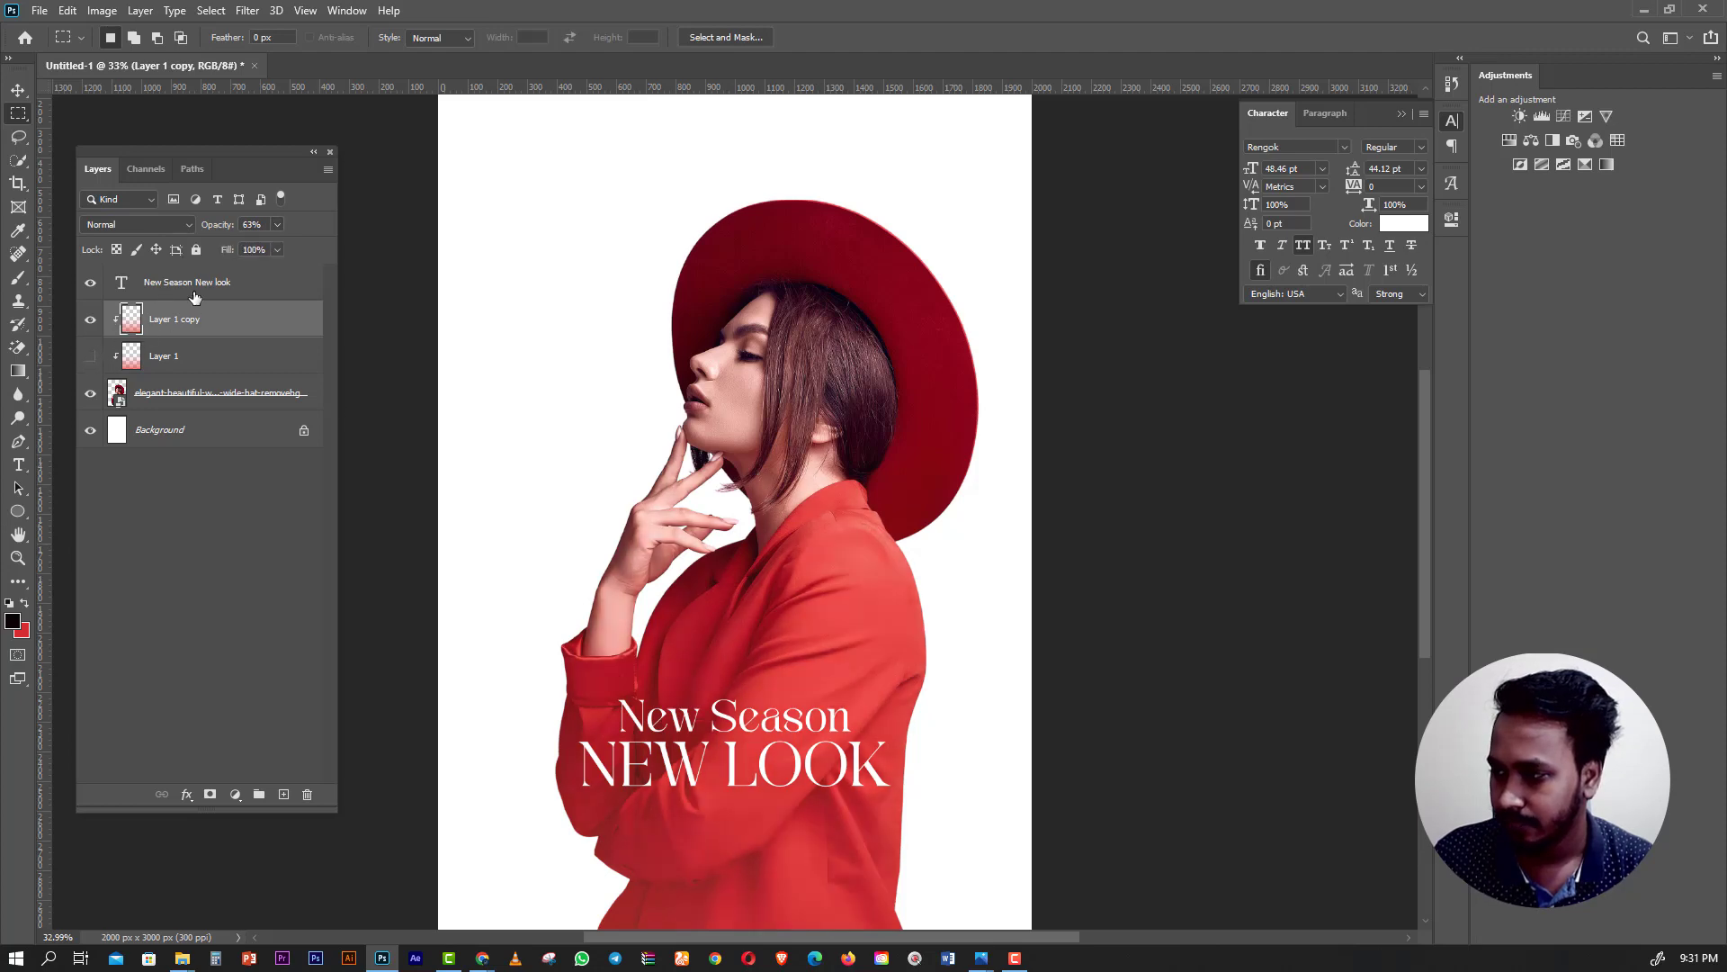
scroll(724, 731, "down", 3)
scroll(724, 731, "up", 1)
scroll(724, 731, "up", 2)
scroll(724, 730, "up", 2)
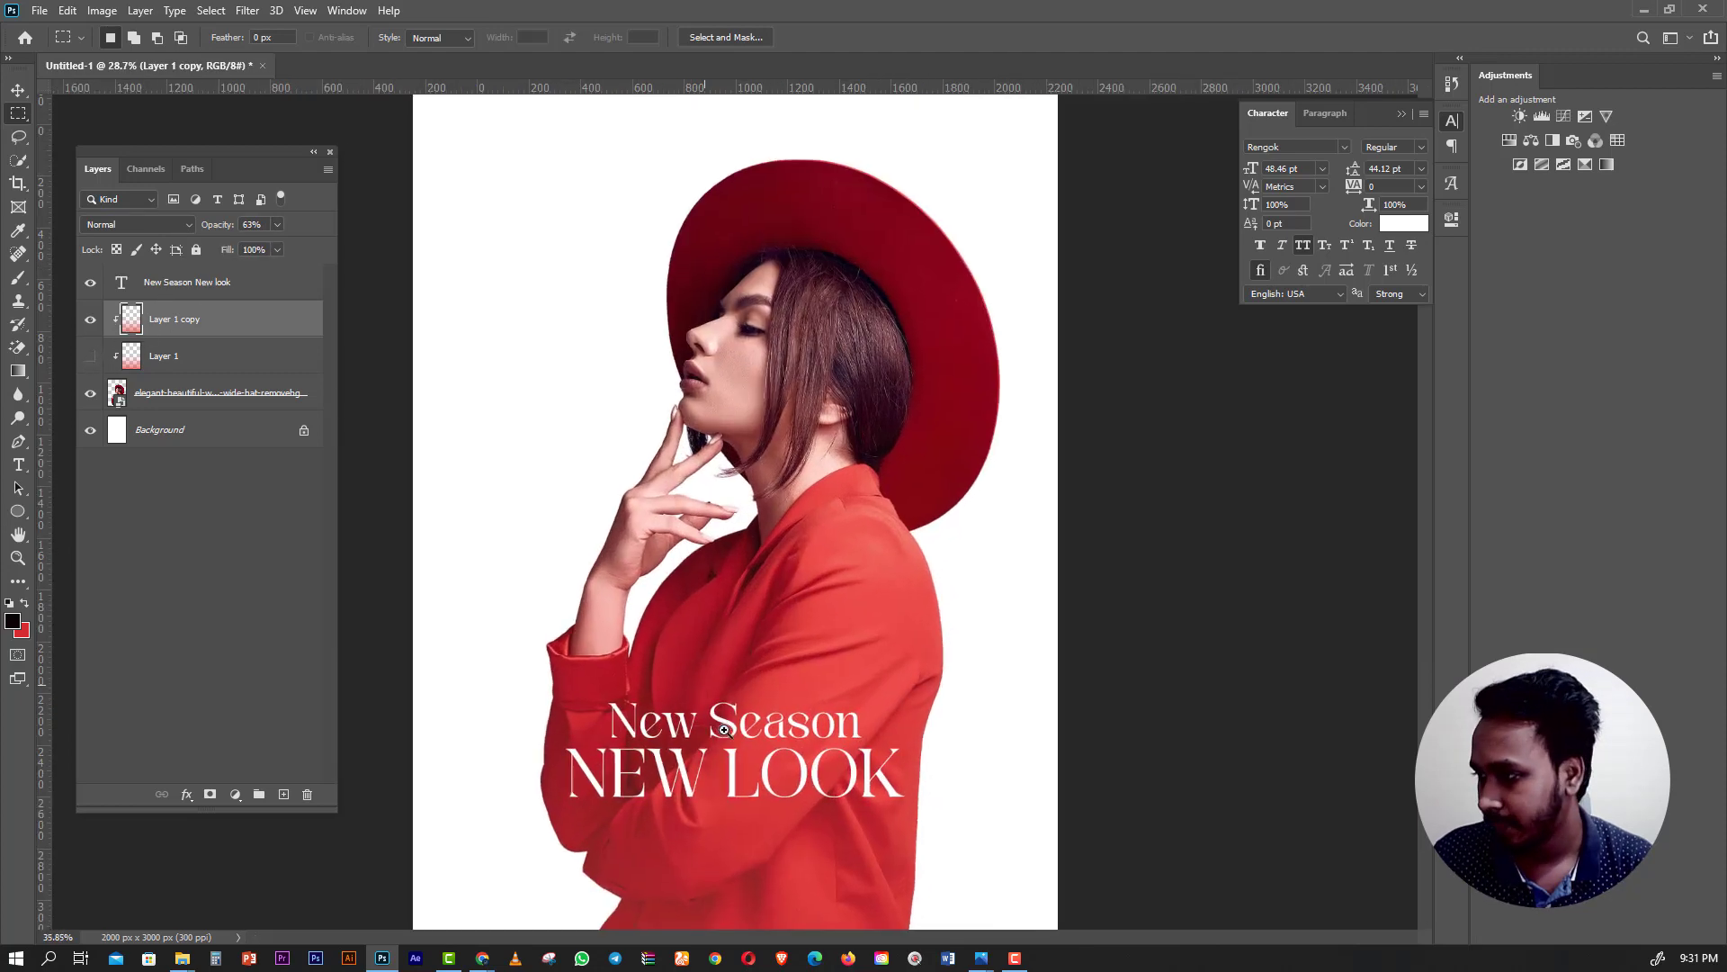
scroll(724, 730, "up", 1)
scroll(725, 731, "down", 1)
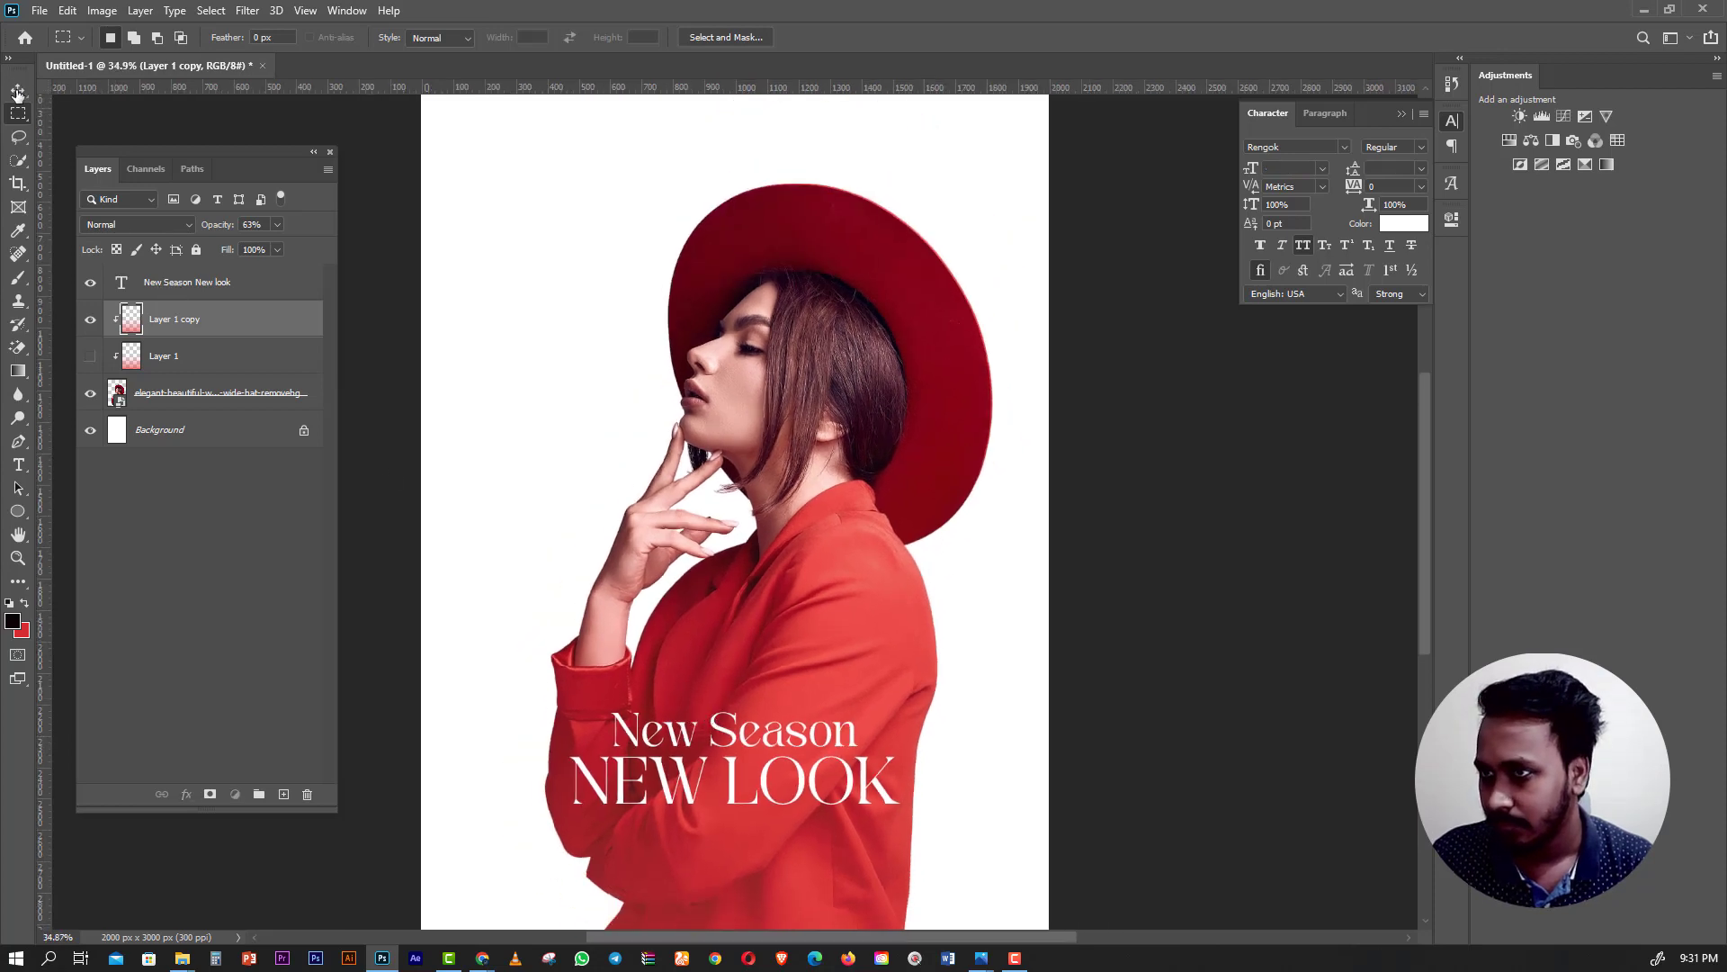
Scale the 'New Season / NEW LOOK' text layer up to about 106% with Free Transform.
key("v")
left_click(648, 773)
scroll(756, 738, "up", 1)
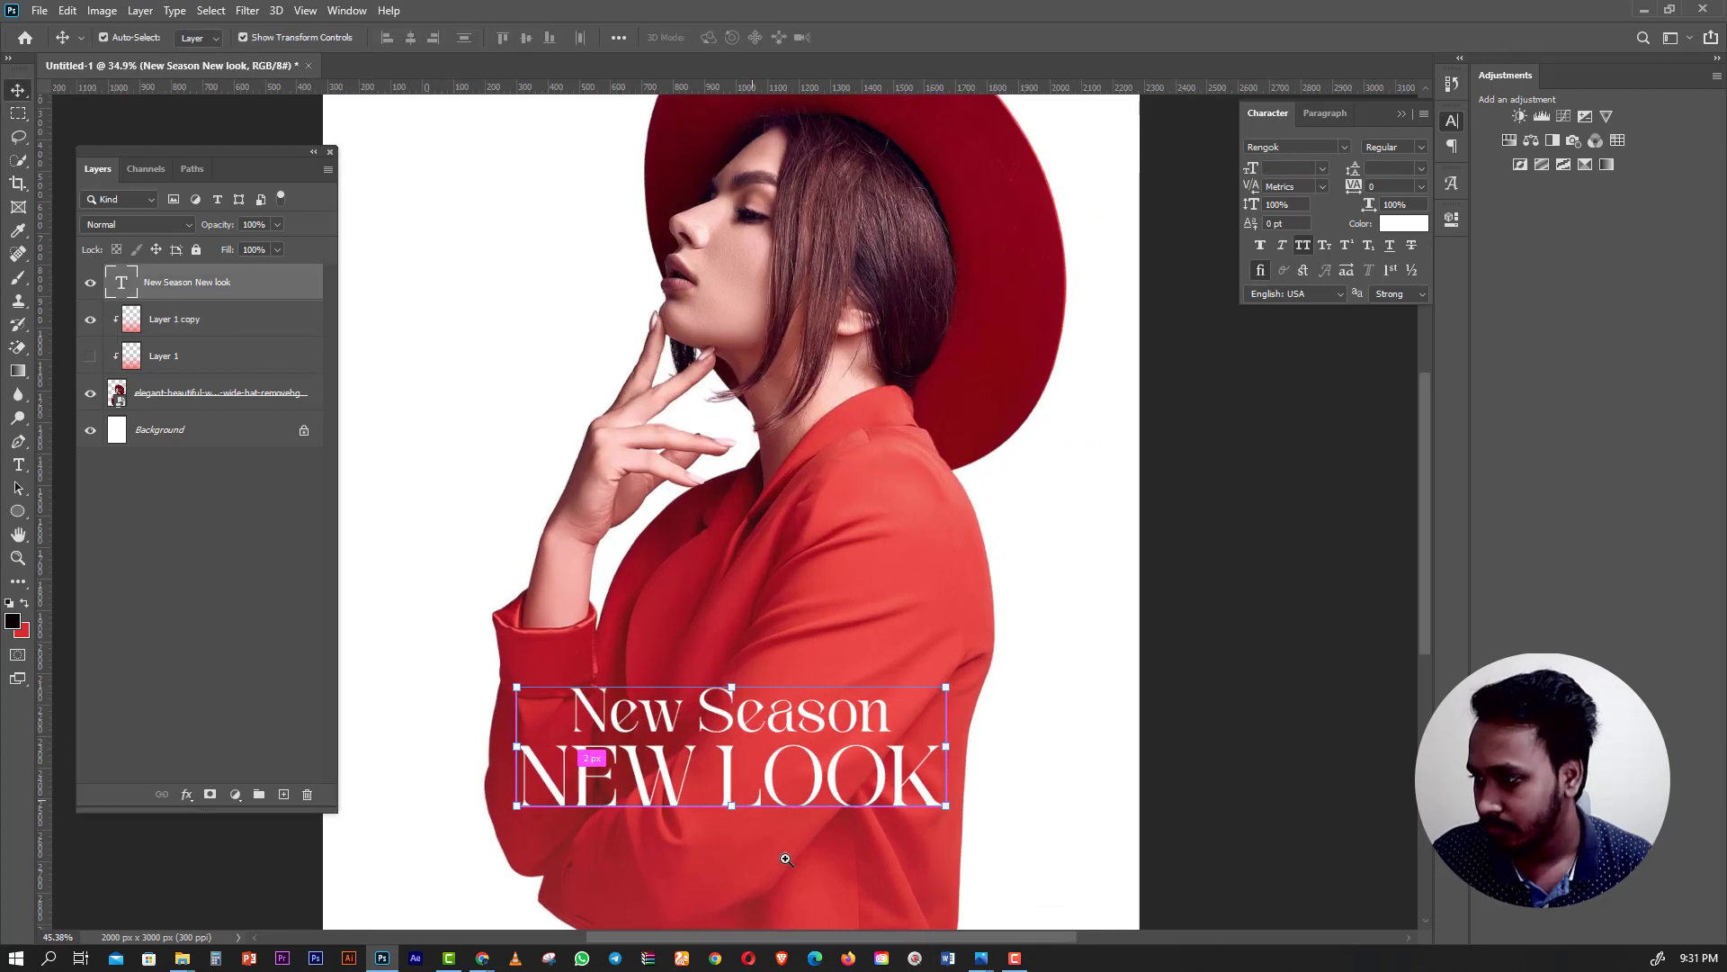
scroll(756, 738, "up", 2)
key("ctrl+t")
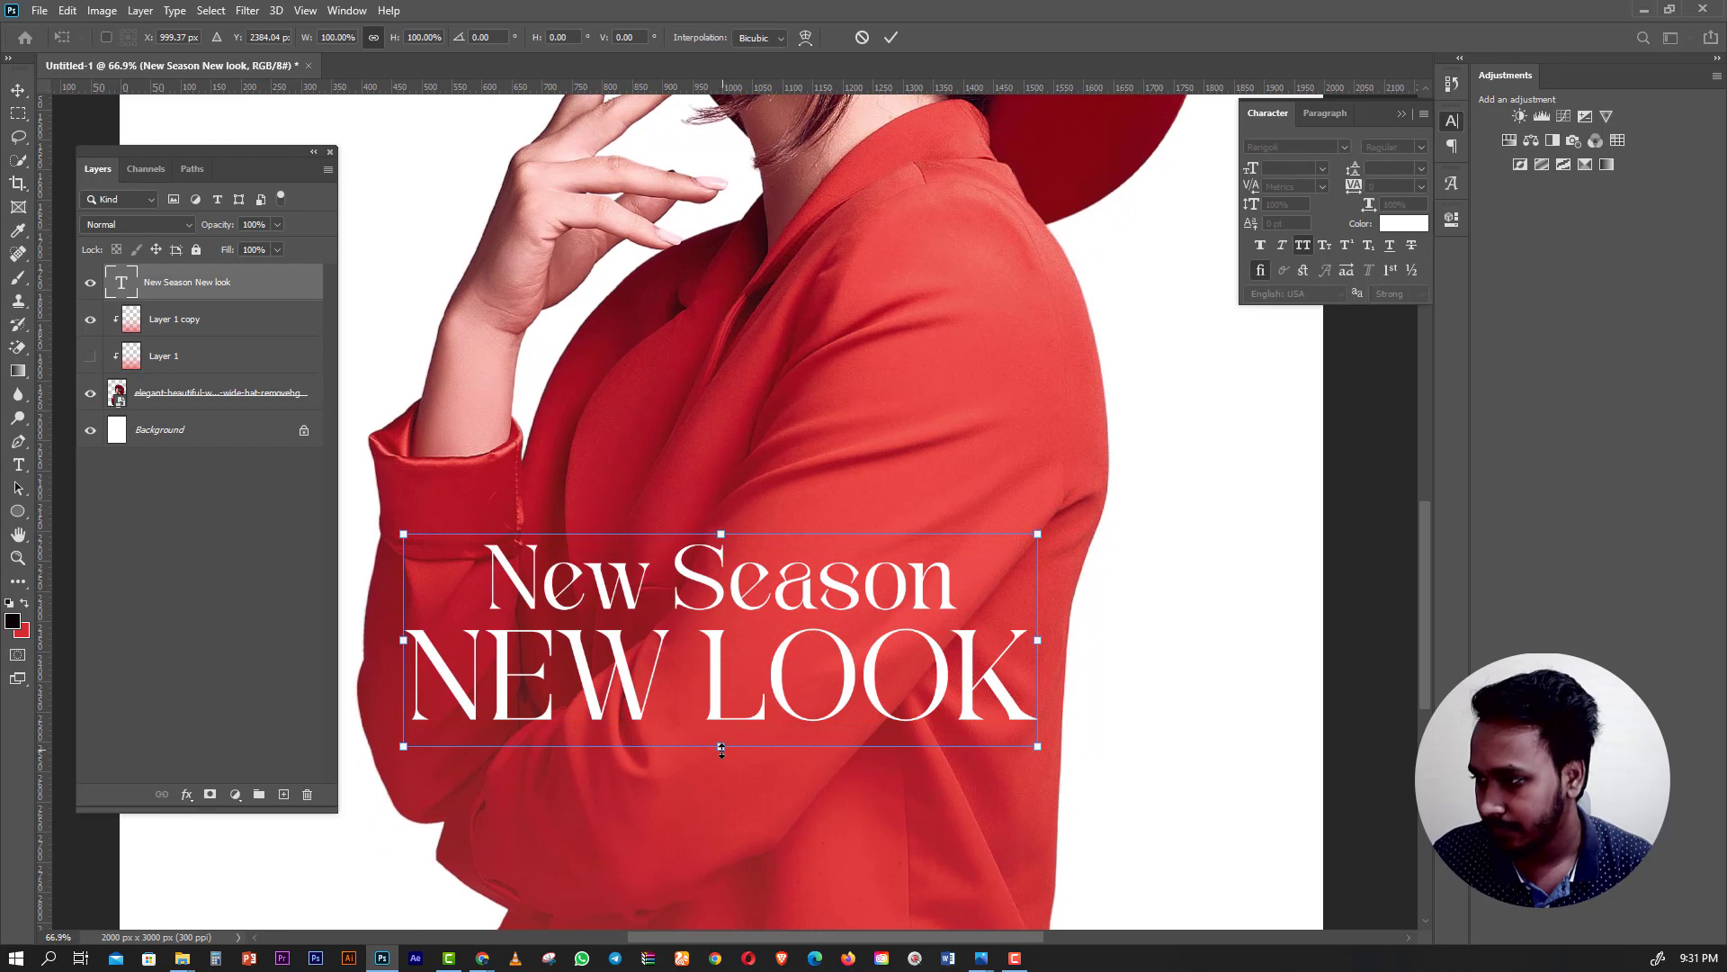
left_click_drag(722, 749, 721, 761)
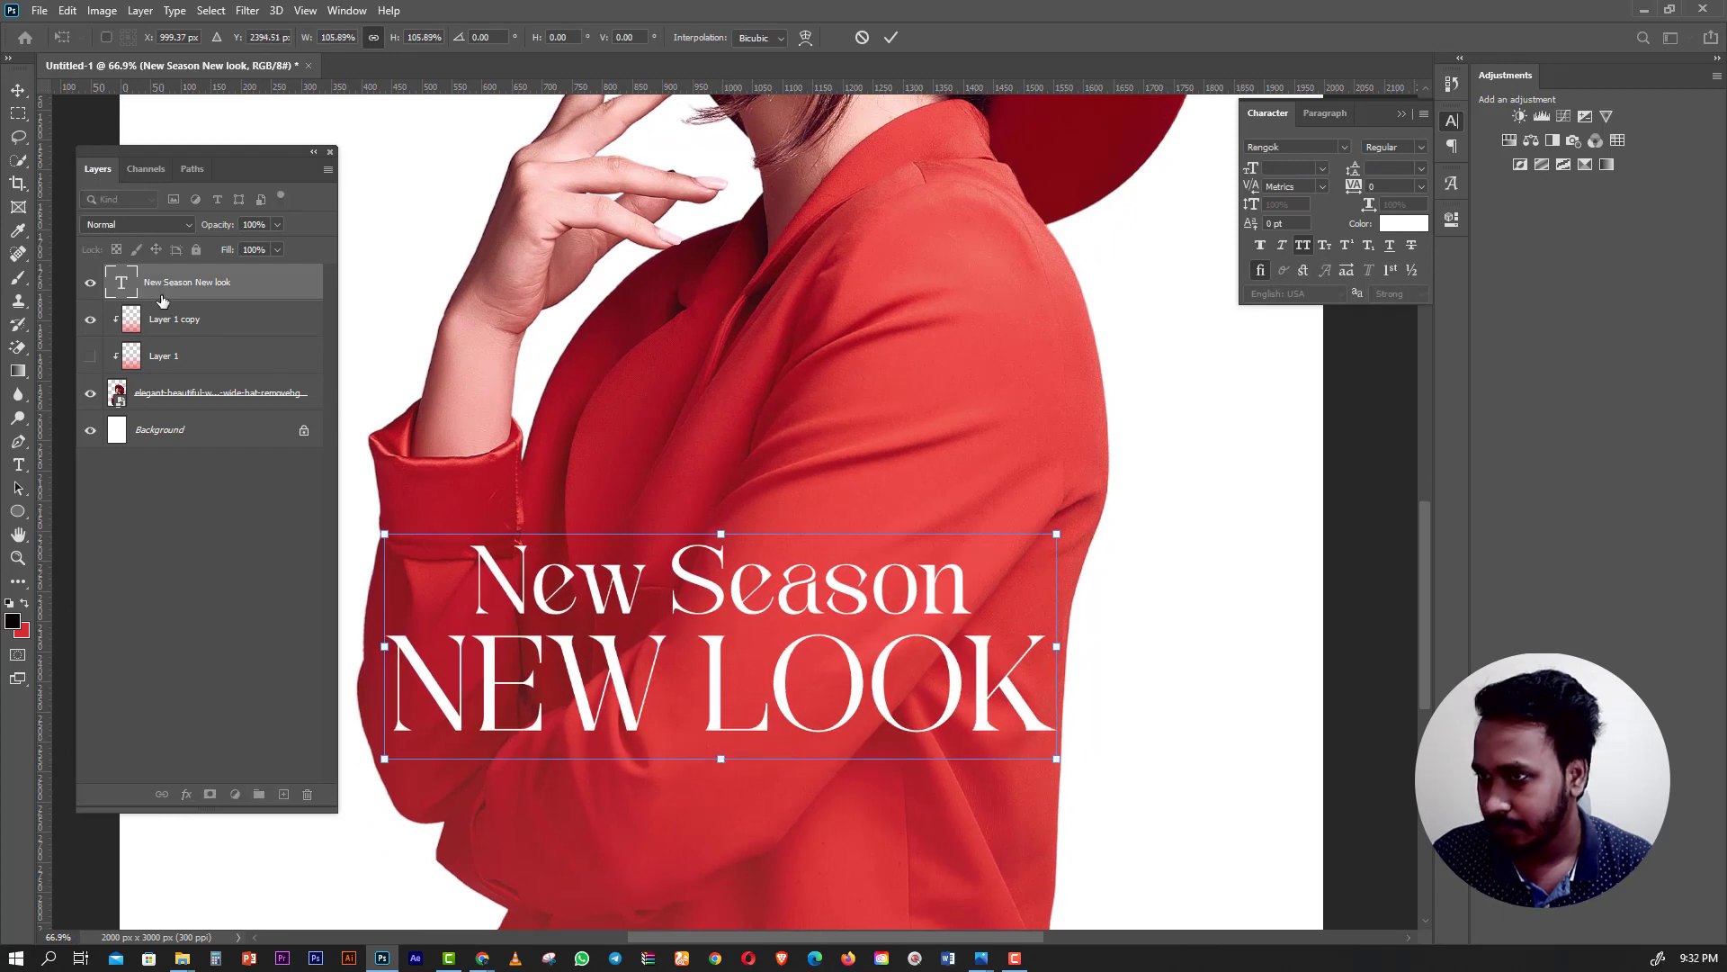
left_click(20, 113)
mouse_move(482, 959)
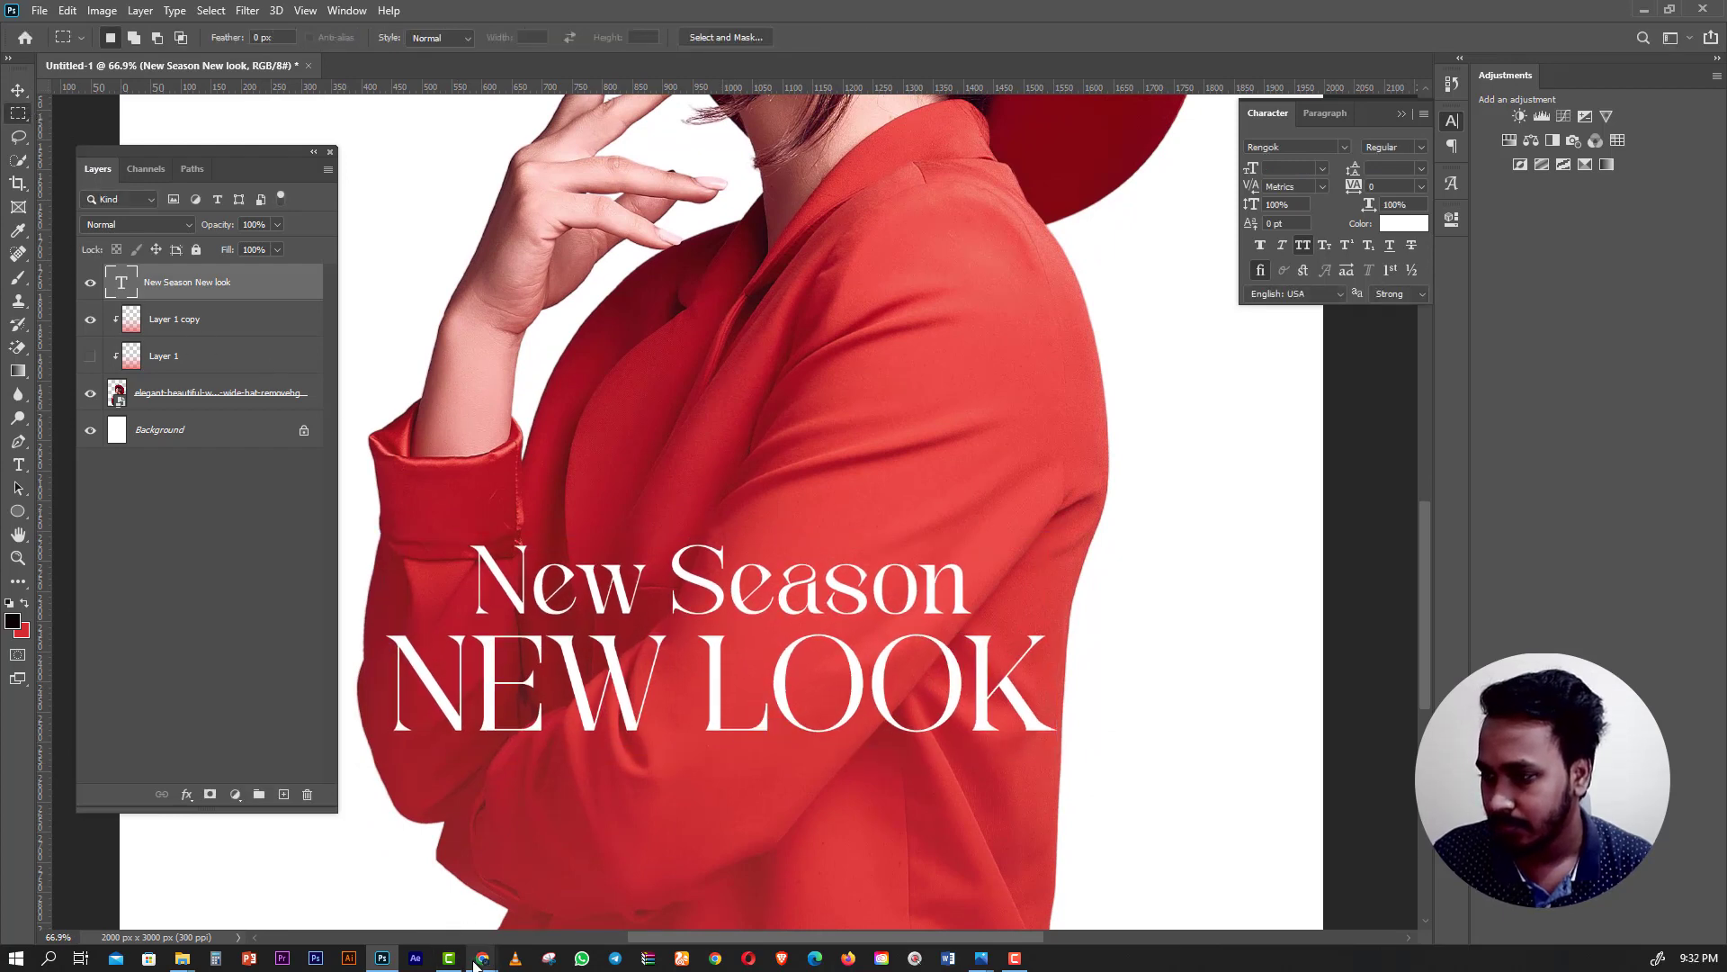
Browse the Oranges - Modern Retro Serif and Wensley font pages in the browser.
left_click(675, 886)
scroll(392, 235, "down", 5)
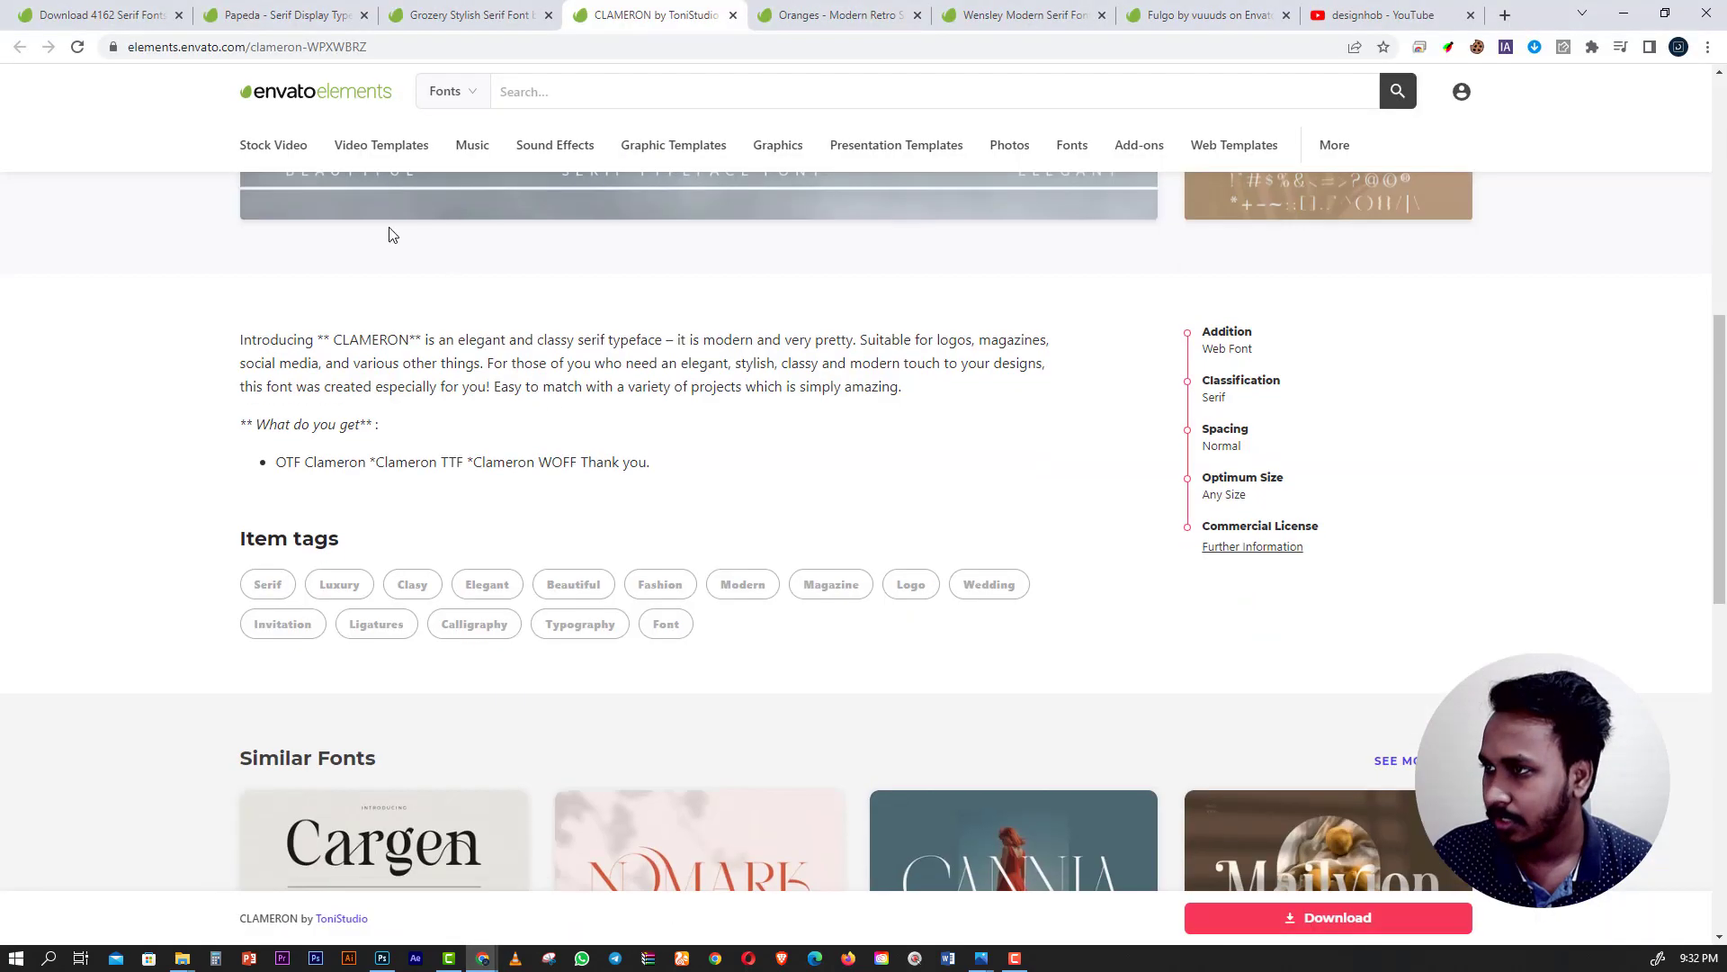
left_click(870, 18)
scroll(784, 411, "up", 8)
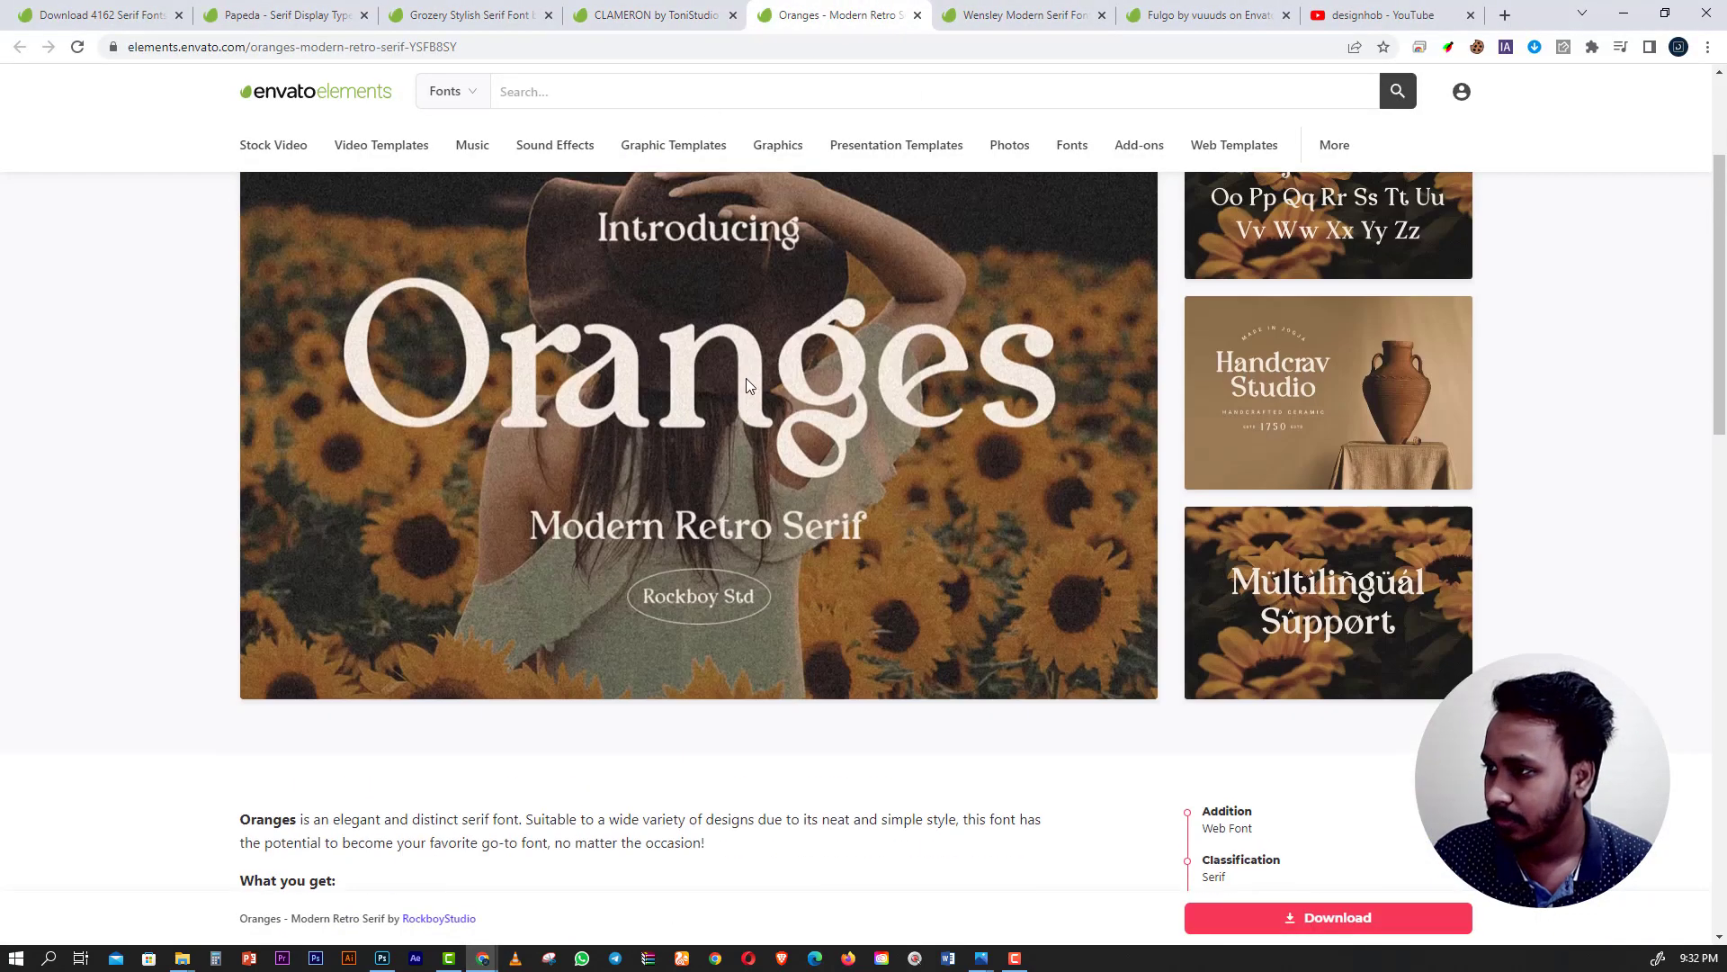
left_click(1025, 15)
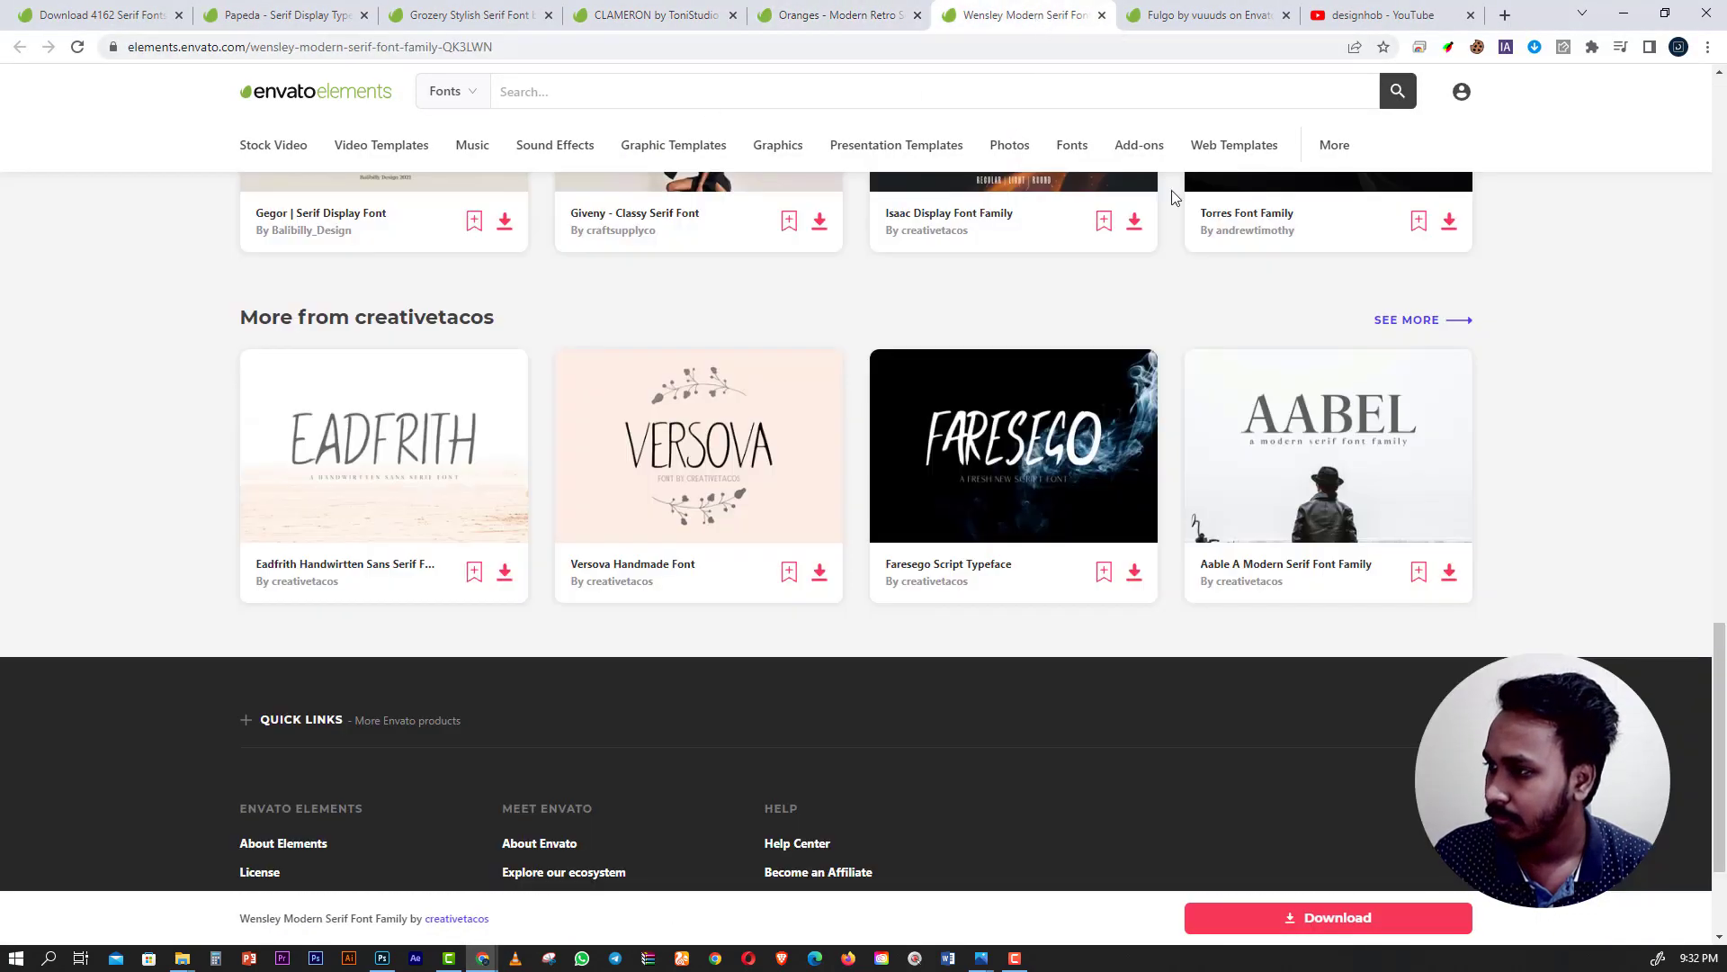
scroll(1002, 436, "up", 10)
scroll(994, 467, "down", 1)
scroll(994, 466, "up", 2)
scroll(986, 468, "up", 8)
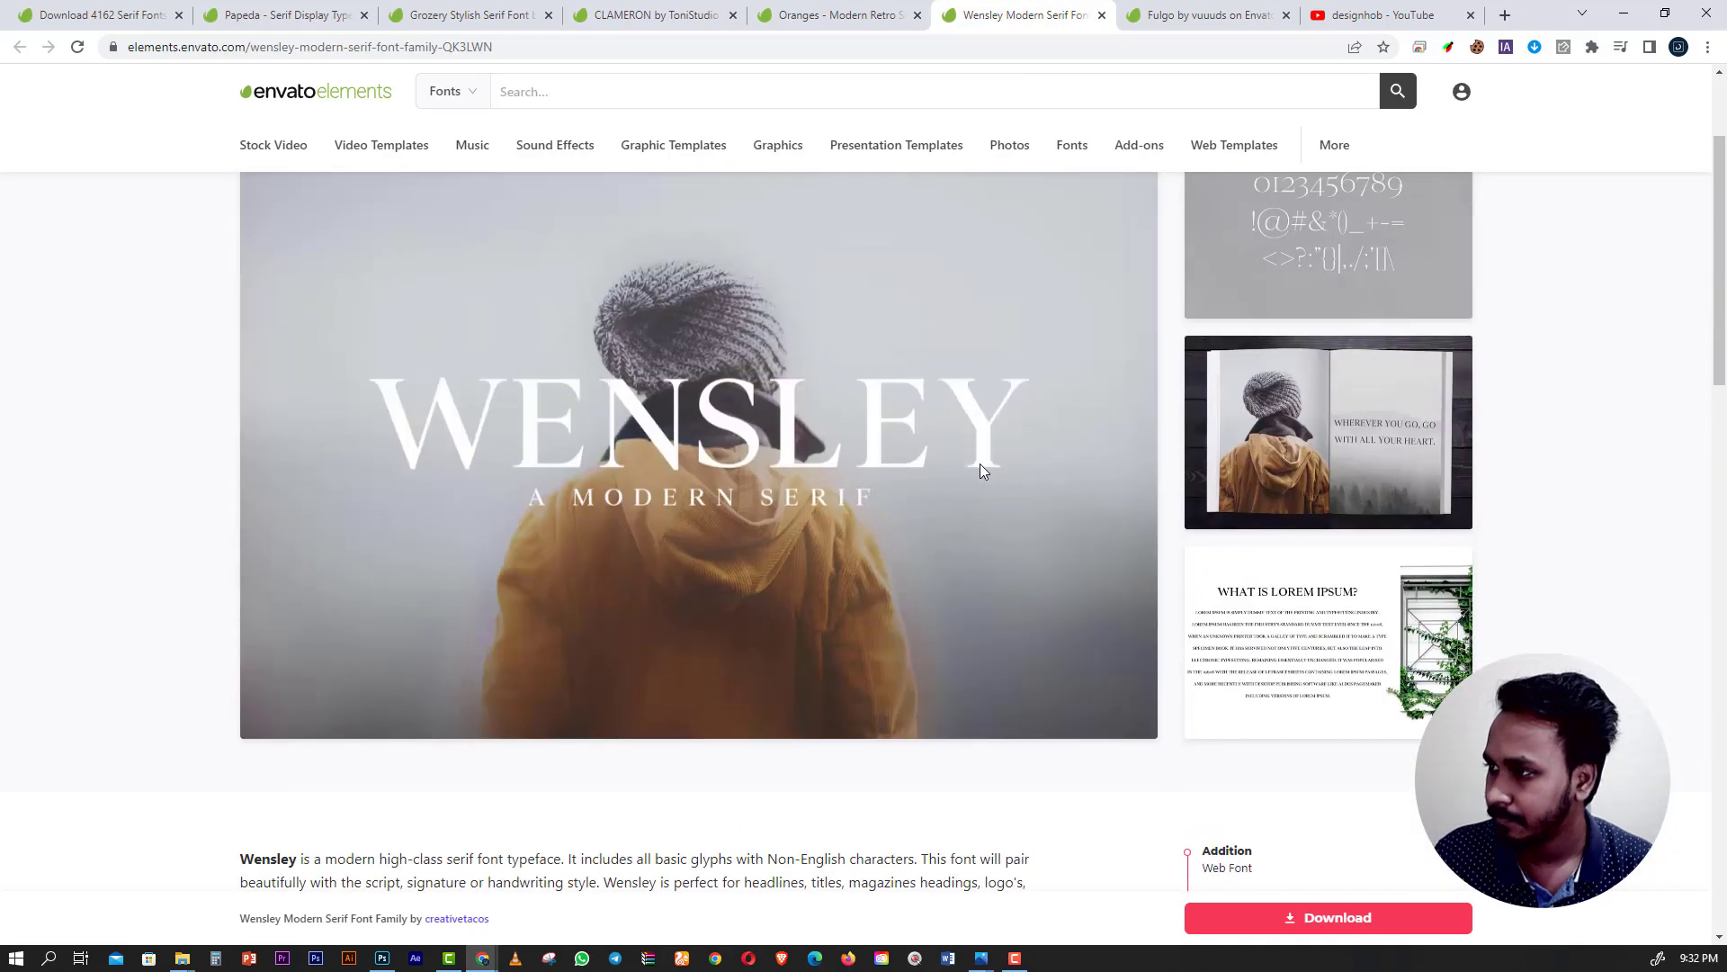
Add the Fulgo font to the youtube project and download it.
left_click(1206, 15)
scroll(986, 286, "up", 6)
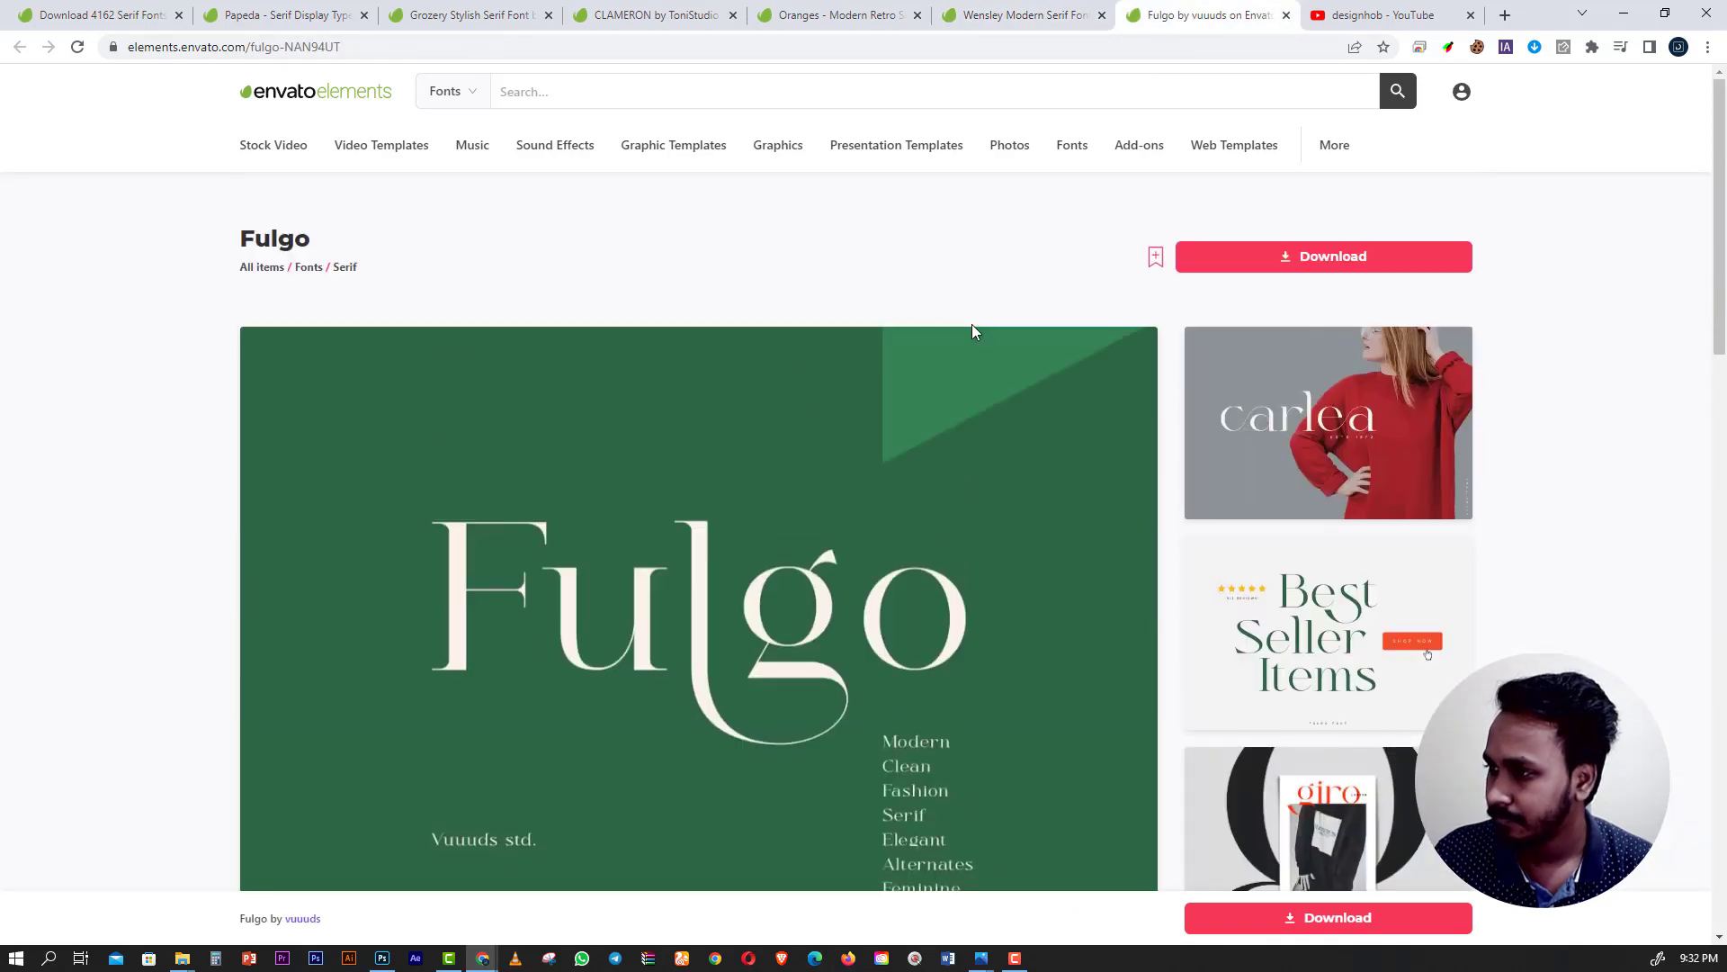
scroll(971, 323, "down", 3)
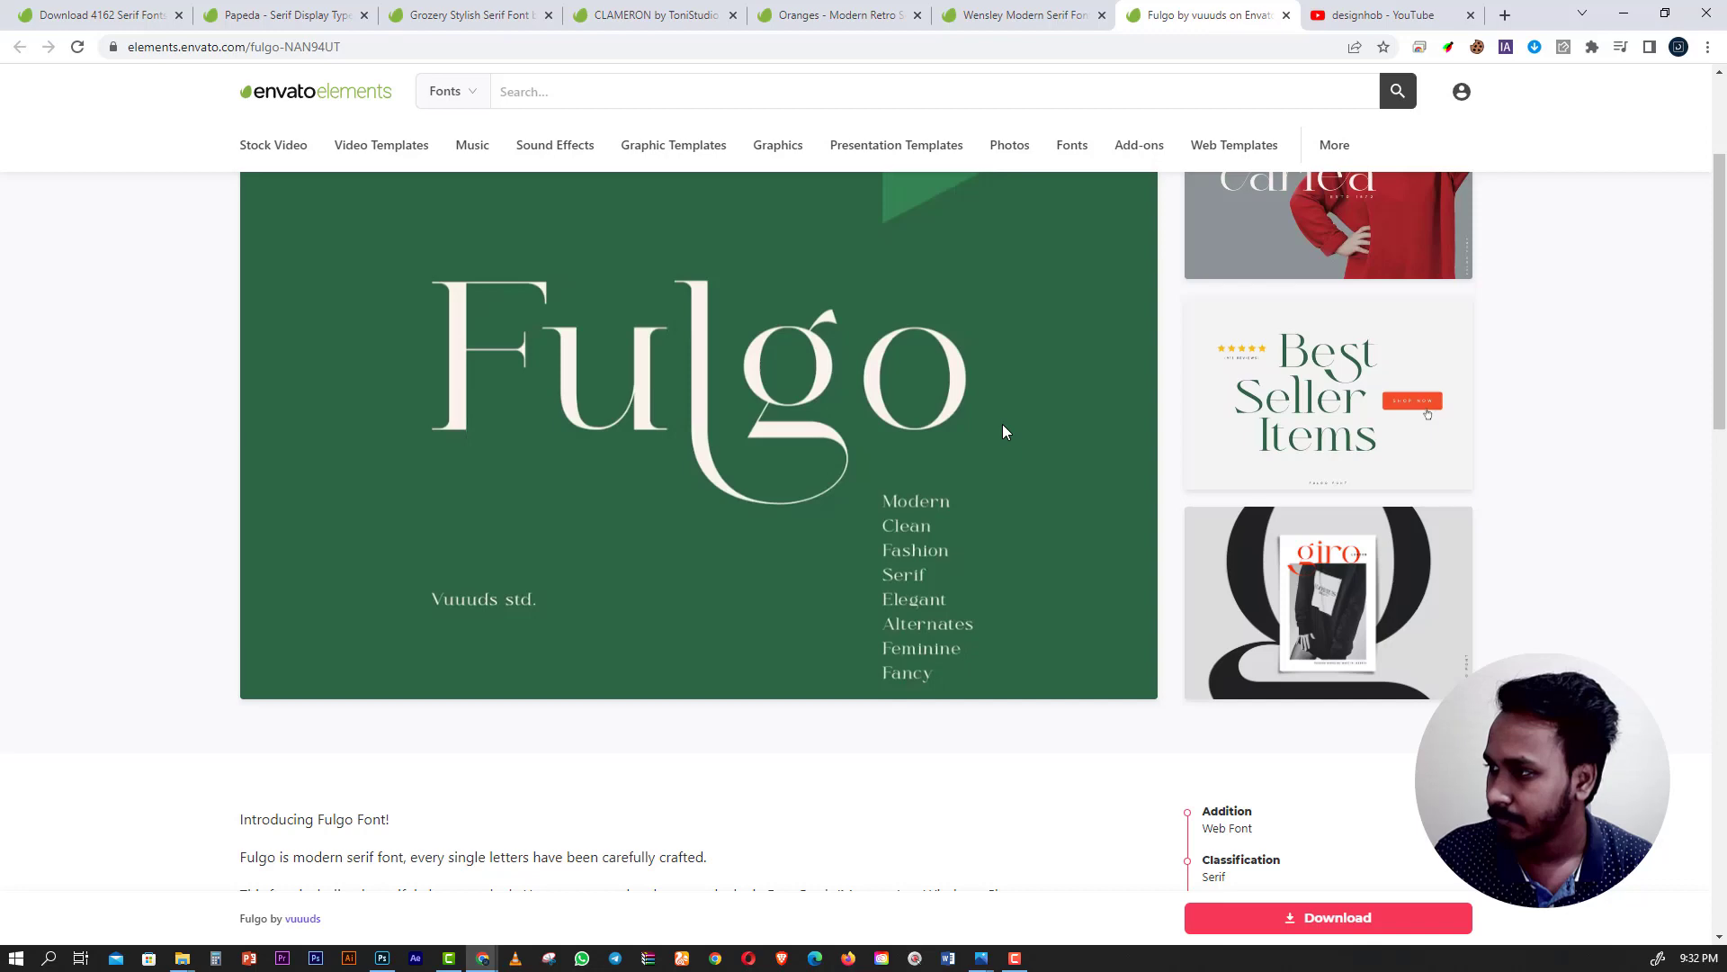
scroll(1004, 432, "down", 3)
left_click(1272, 916)
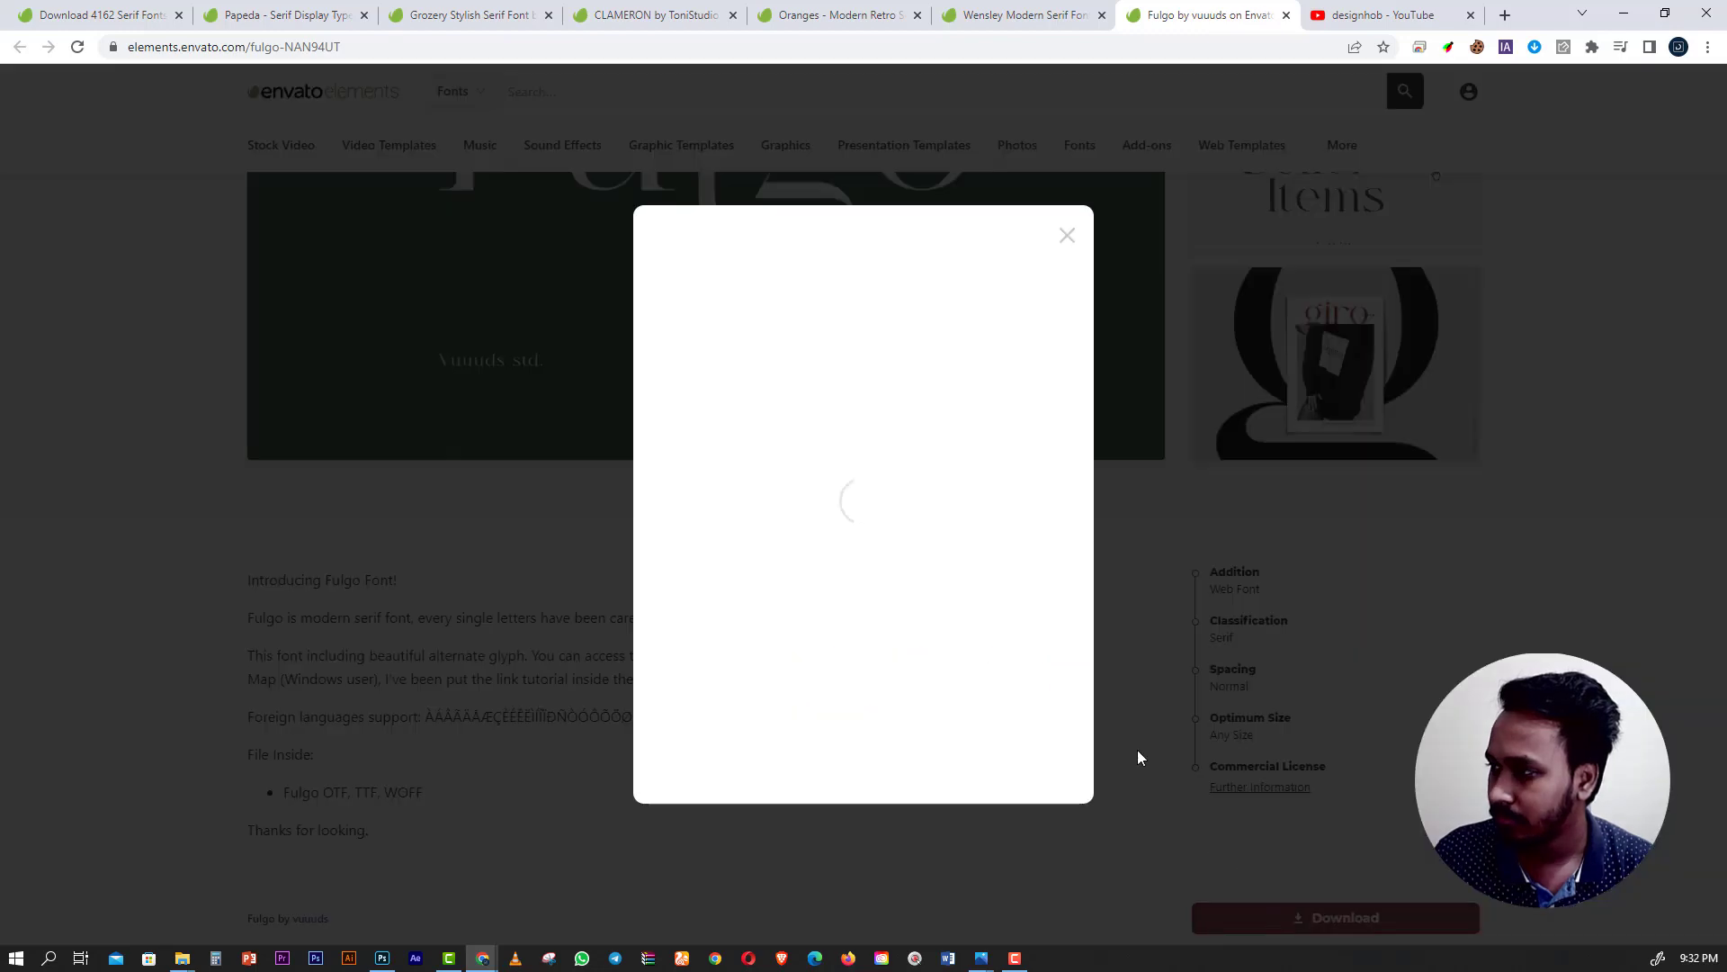
left_click(754, 410)
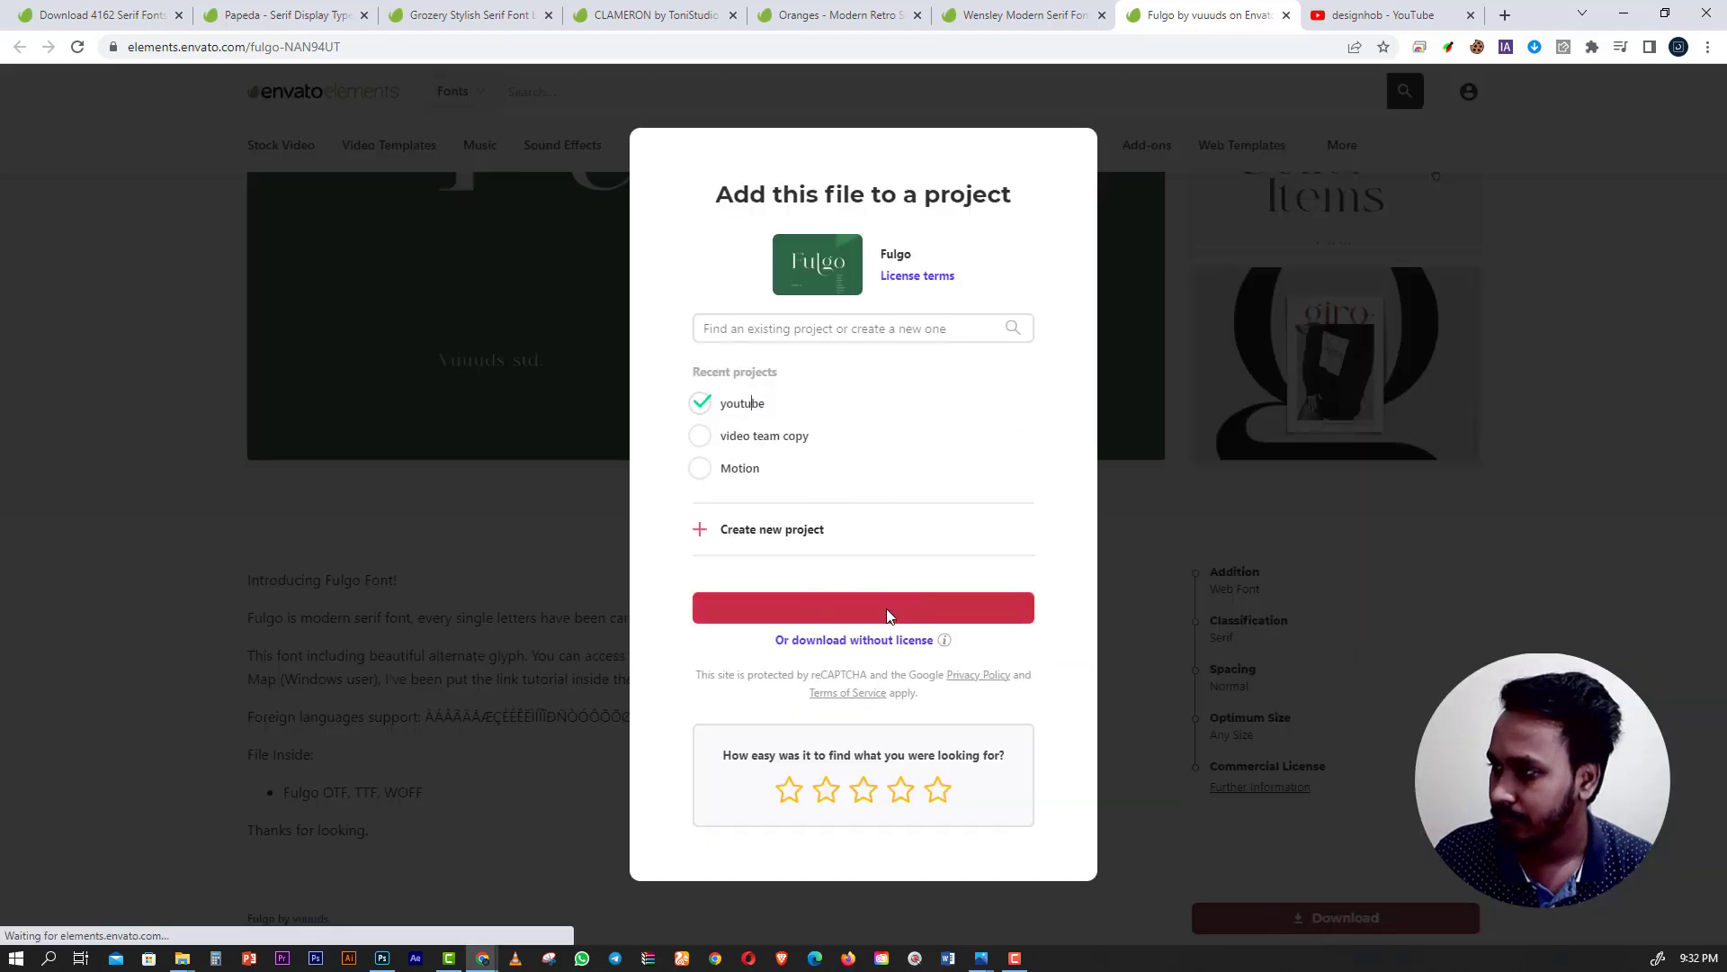
left_click(898, 607)
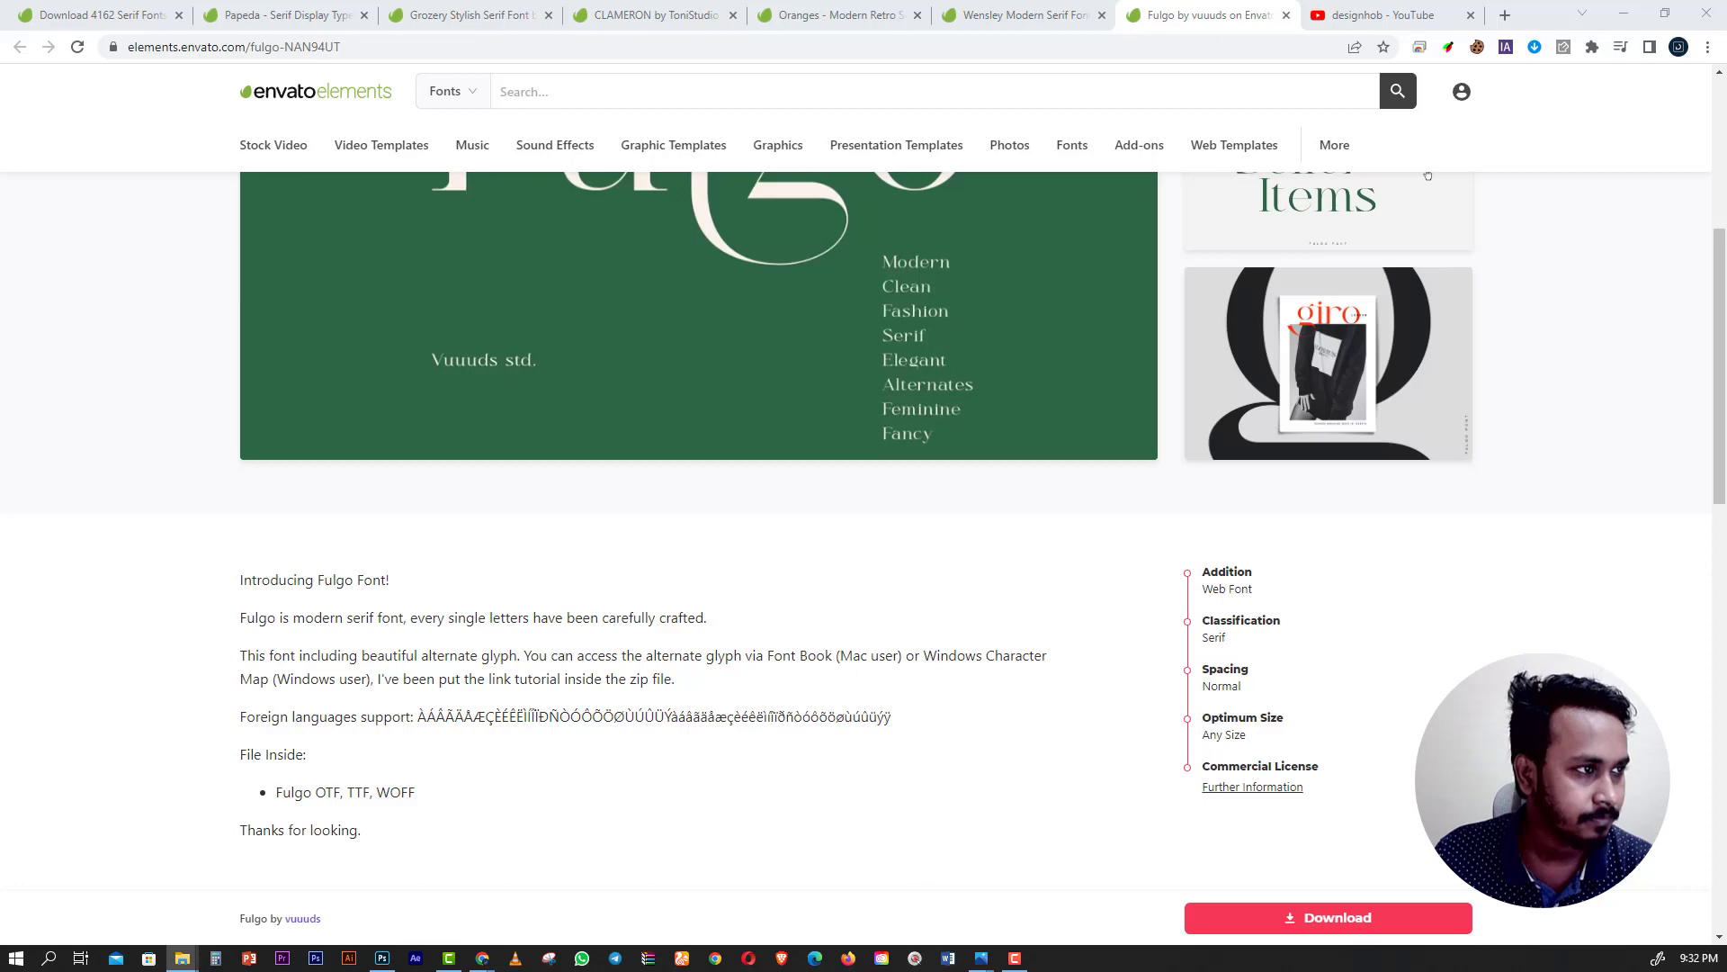
Maximise the downloads folder window and extract the fulgo archive.
left_click_drag(0, 171, 788, 141)
left_click(1195, 147)
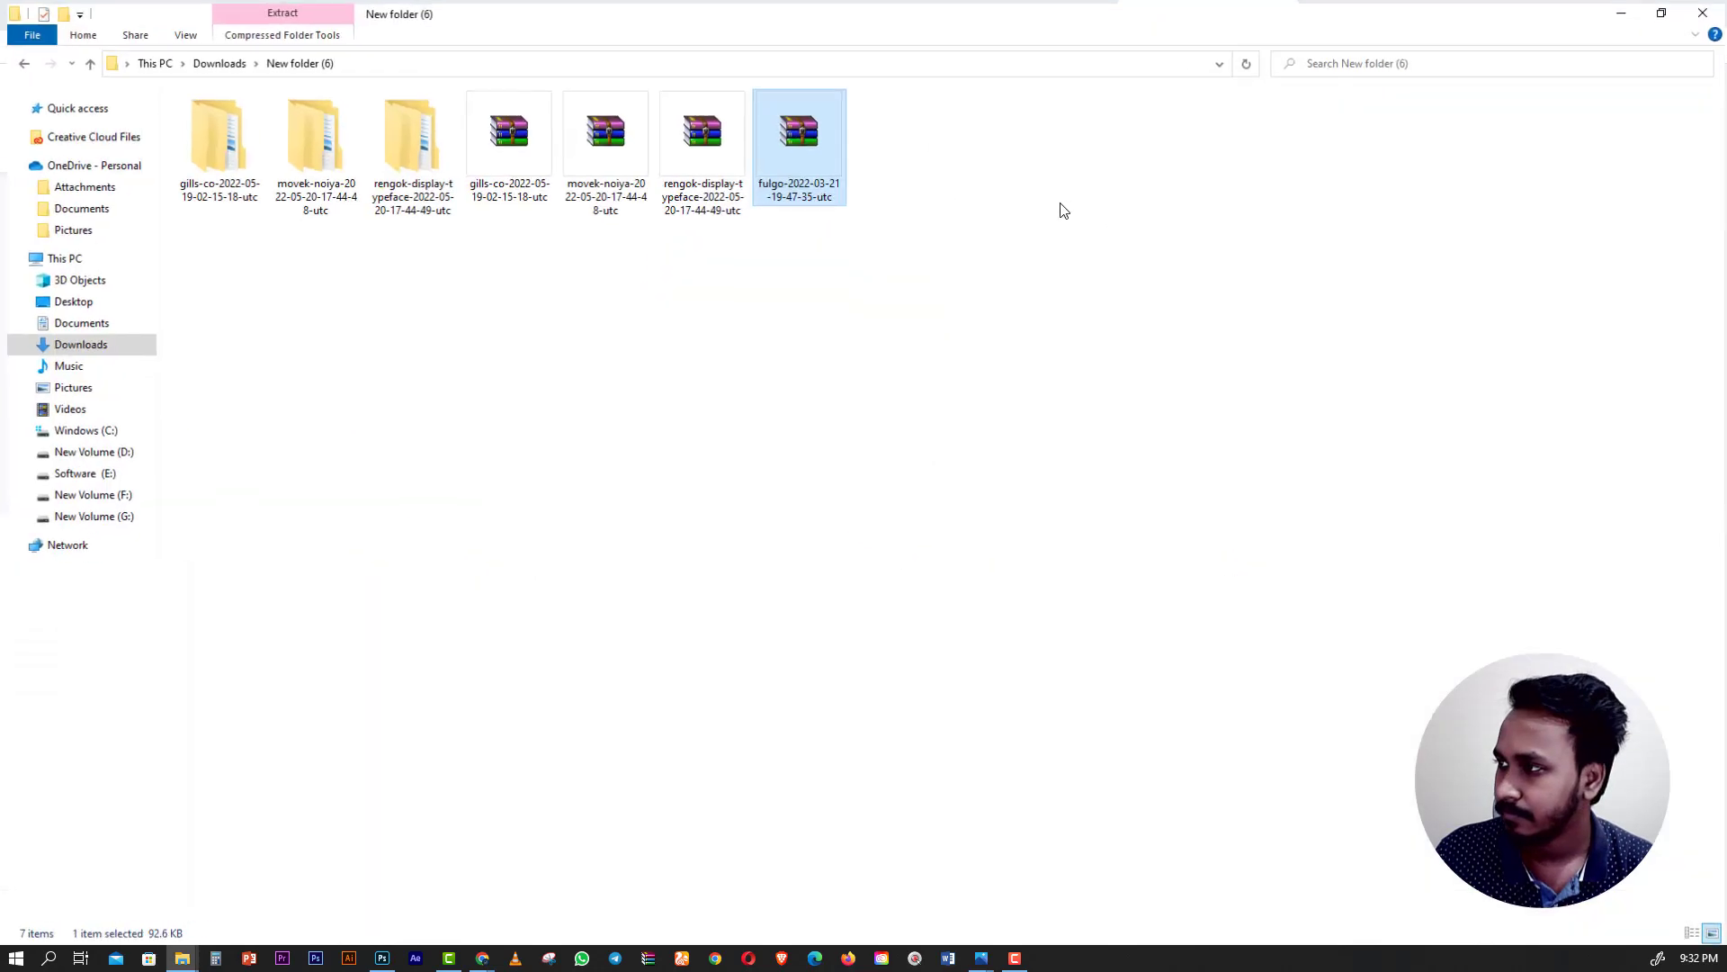
right_click(832, 124)
left_click(895, 219)
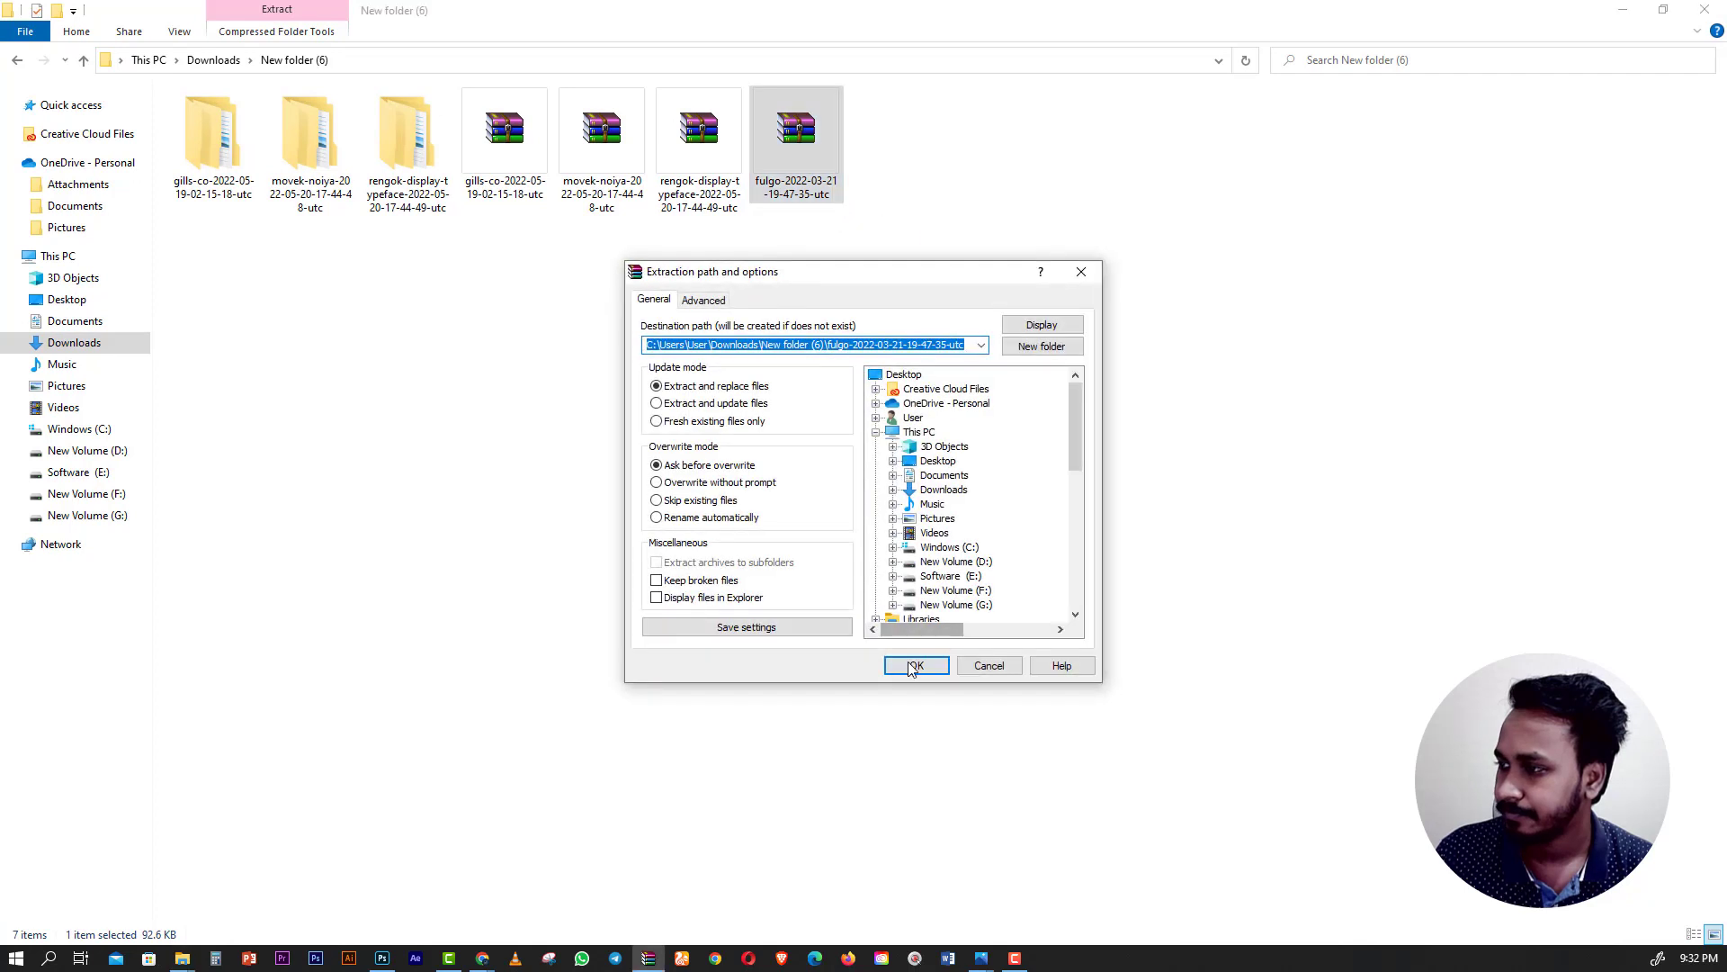
left_click(910, 666)
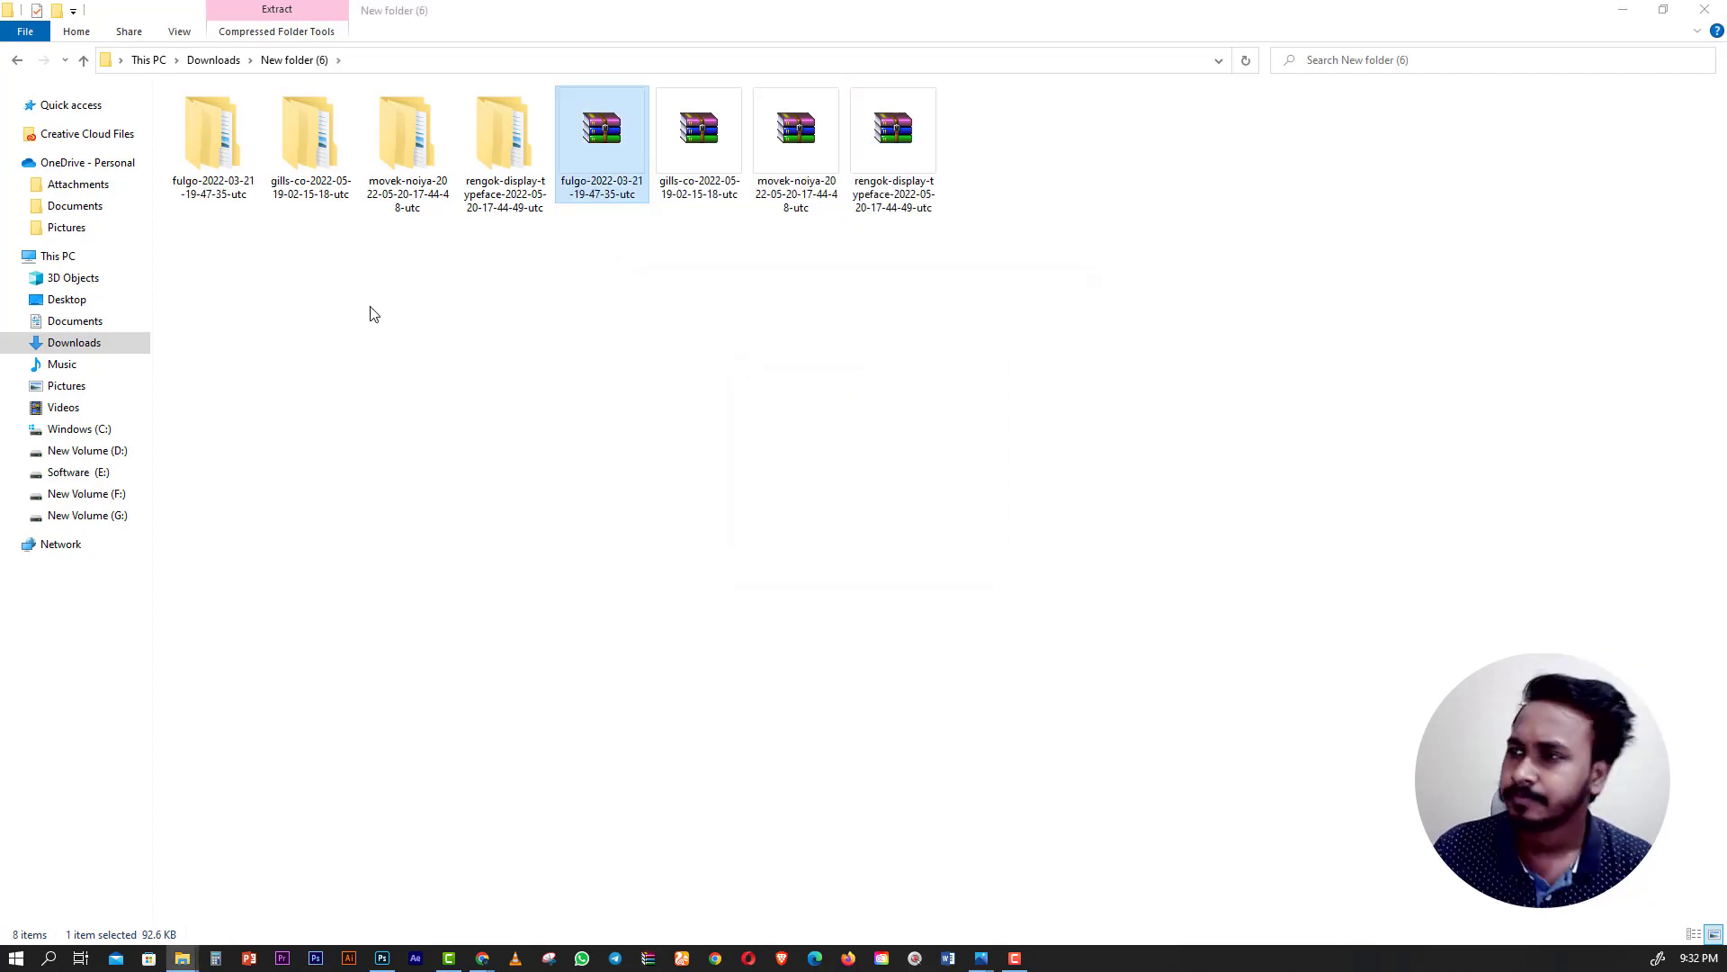
Install the Fulgo OpenType and TrueType font files for all users.
double_click(213, 135)
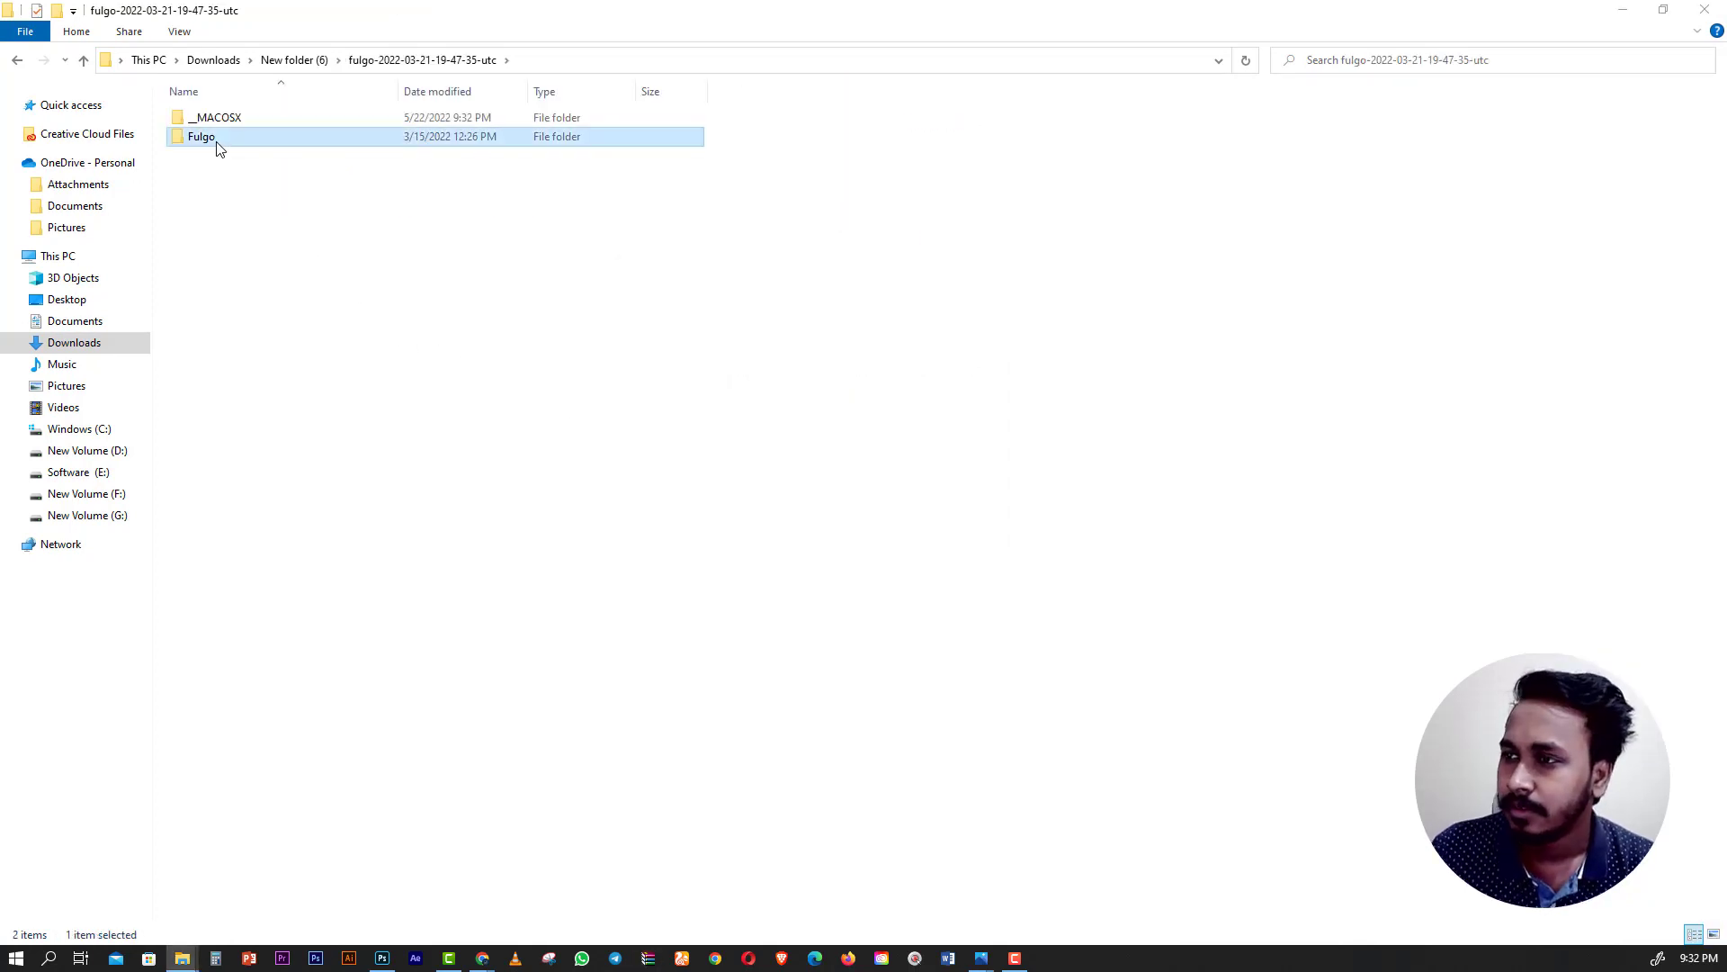
double_click(206, 138)
left_click(209, 157)
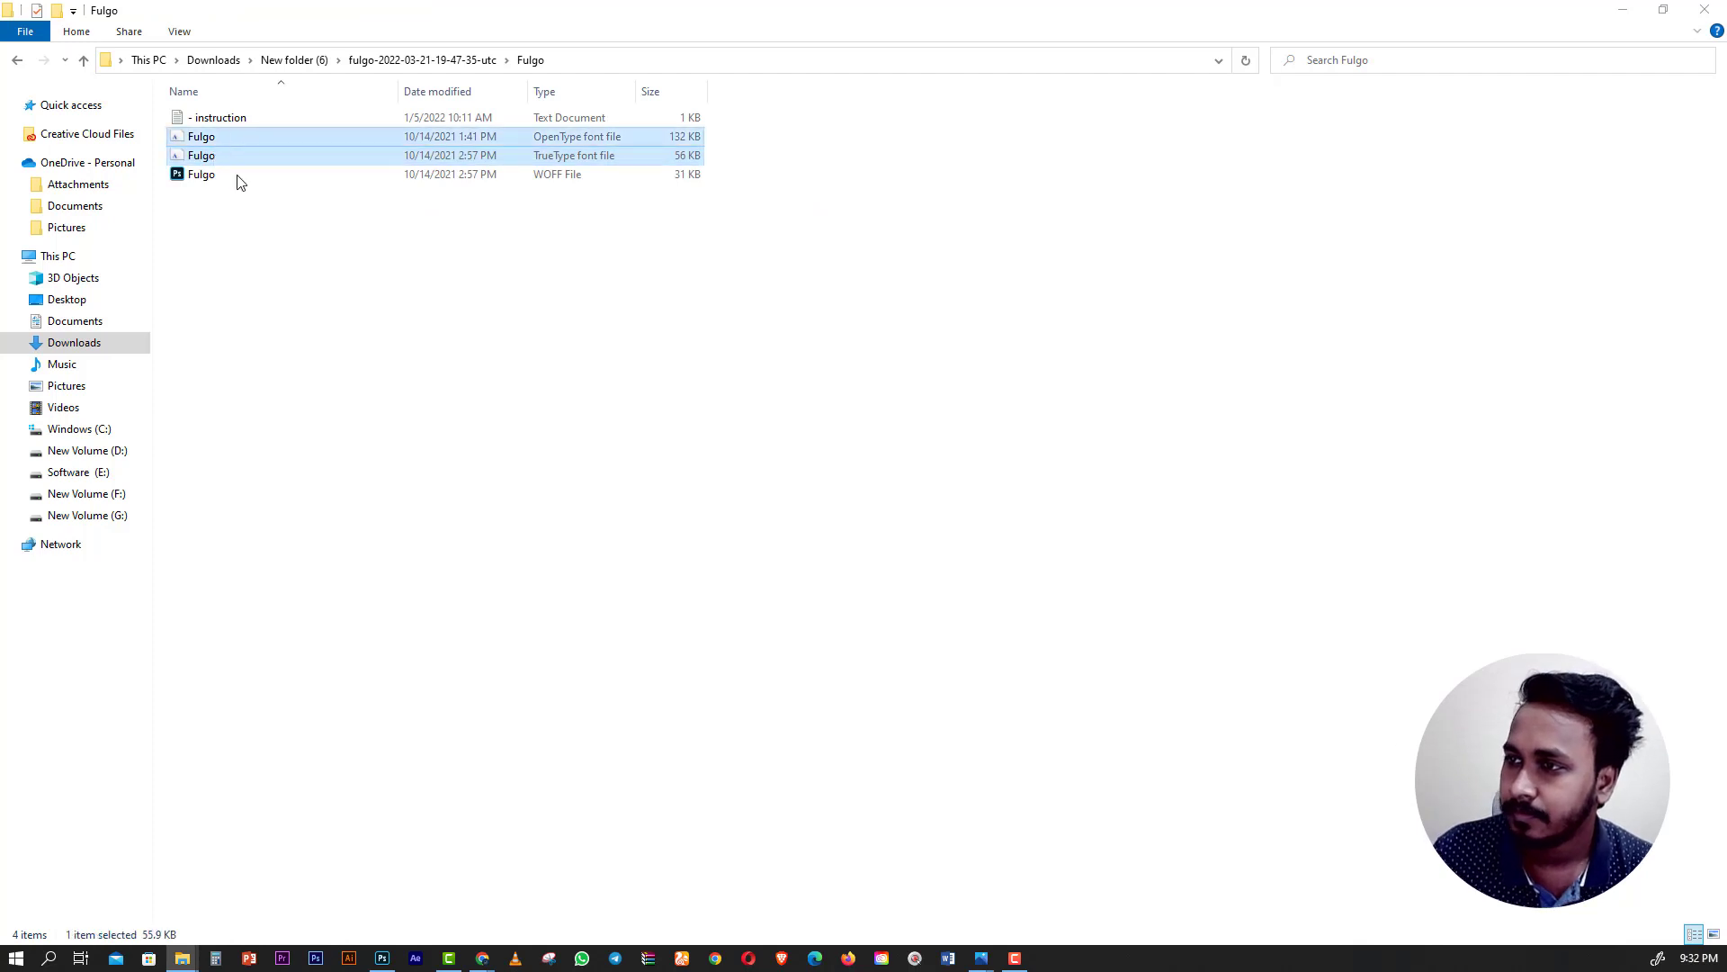
right_click(218, 139)
left_click(270, 231)
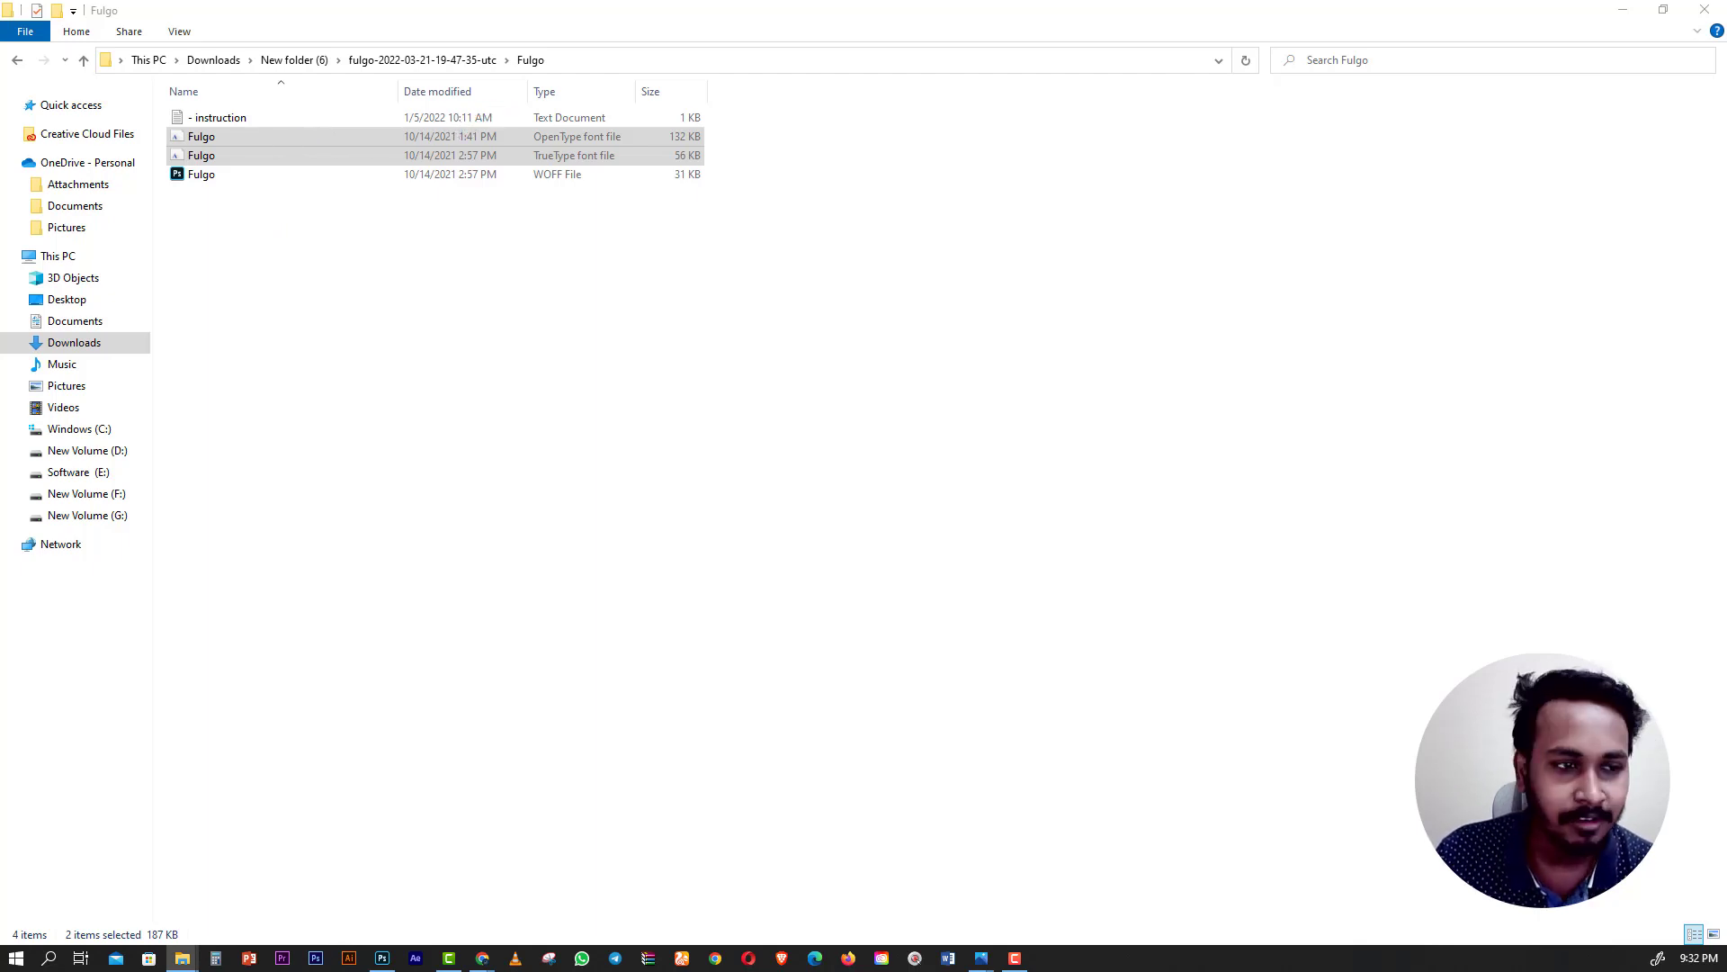
left_click(203, 160)
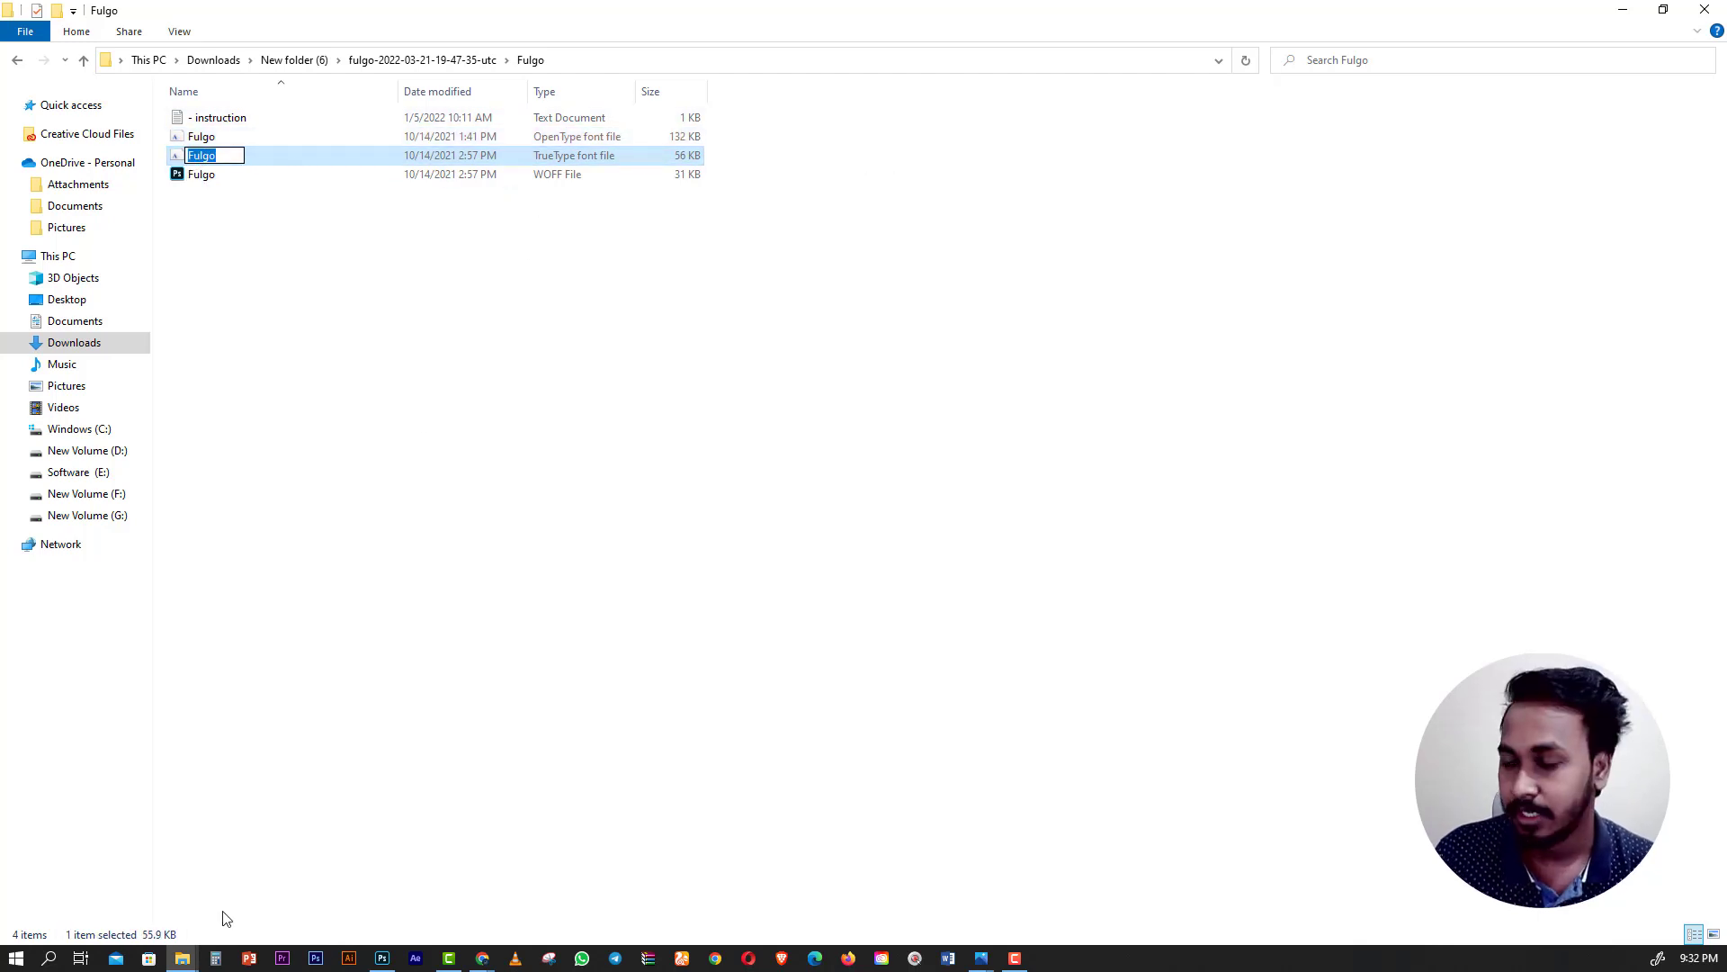
Hide the Layer 1 overlay and raise the Layer 1 copy overlay's opacity to 92%.
left_click(382, 958)
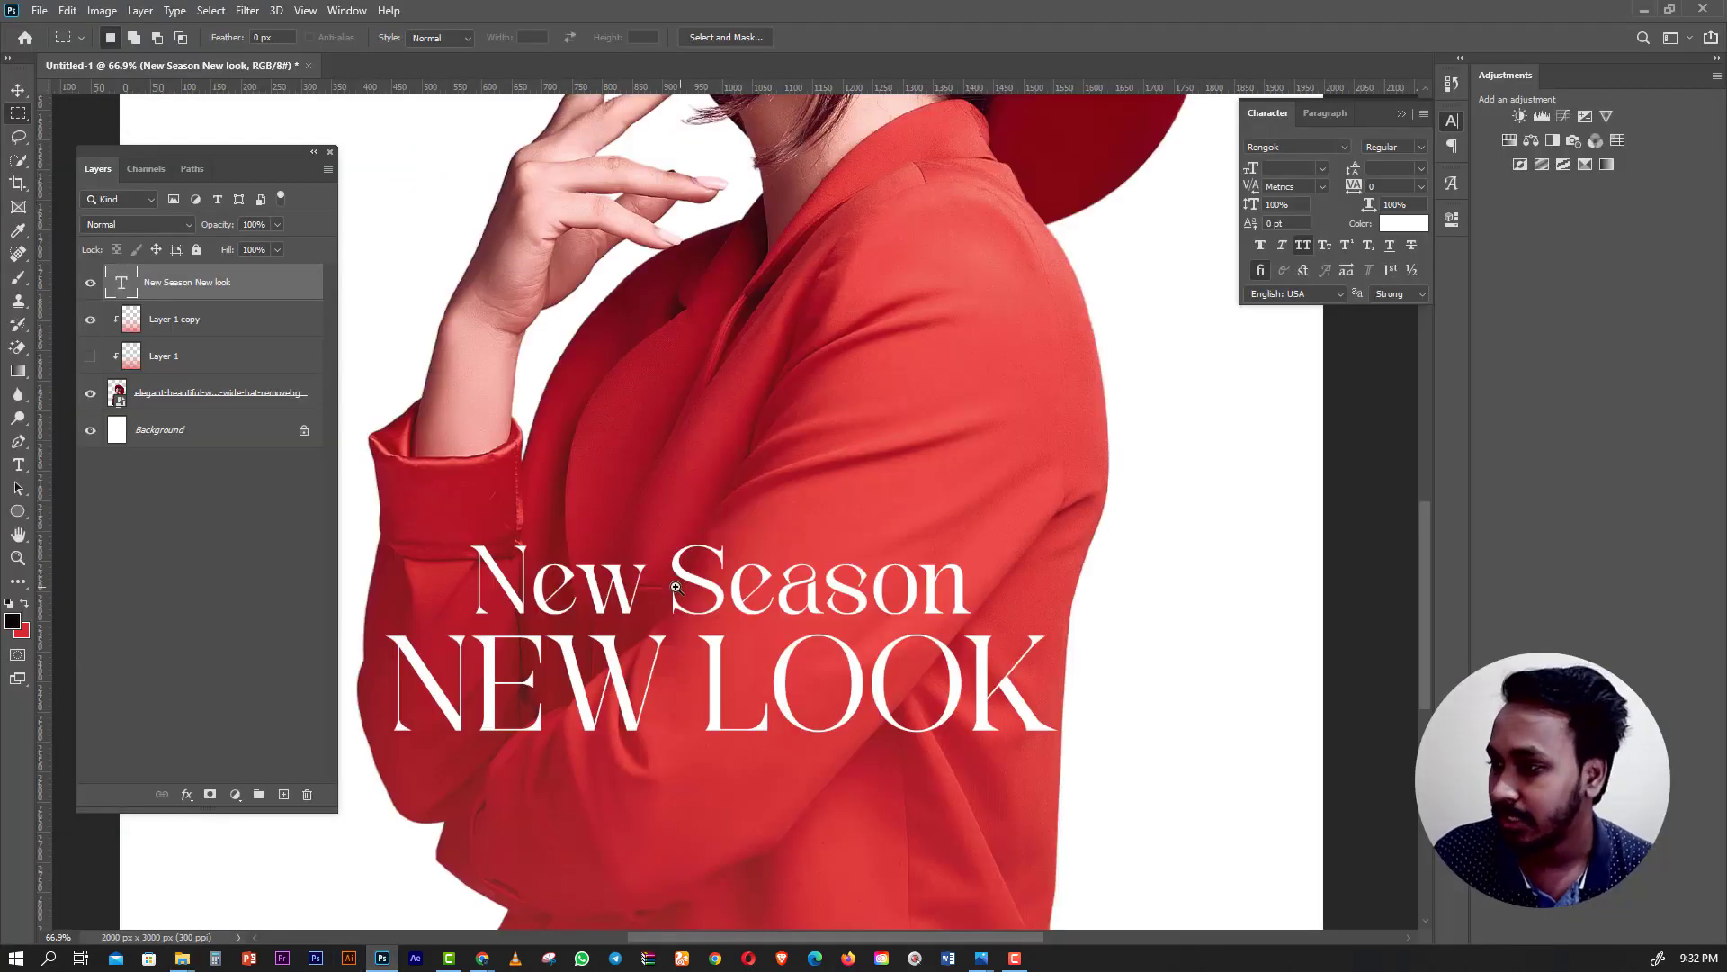
scroll(675, 587, "down", 5)
scroll(715, 630, "up", 1)
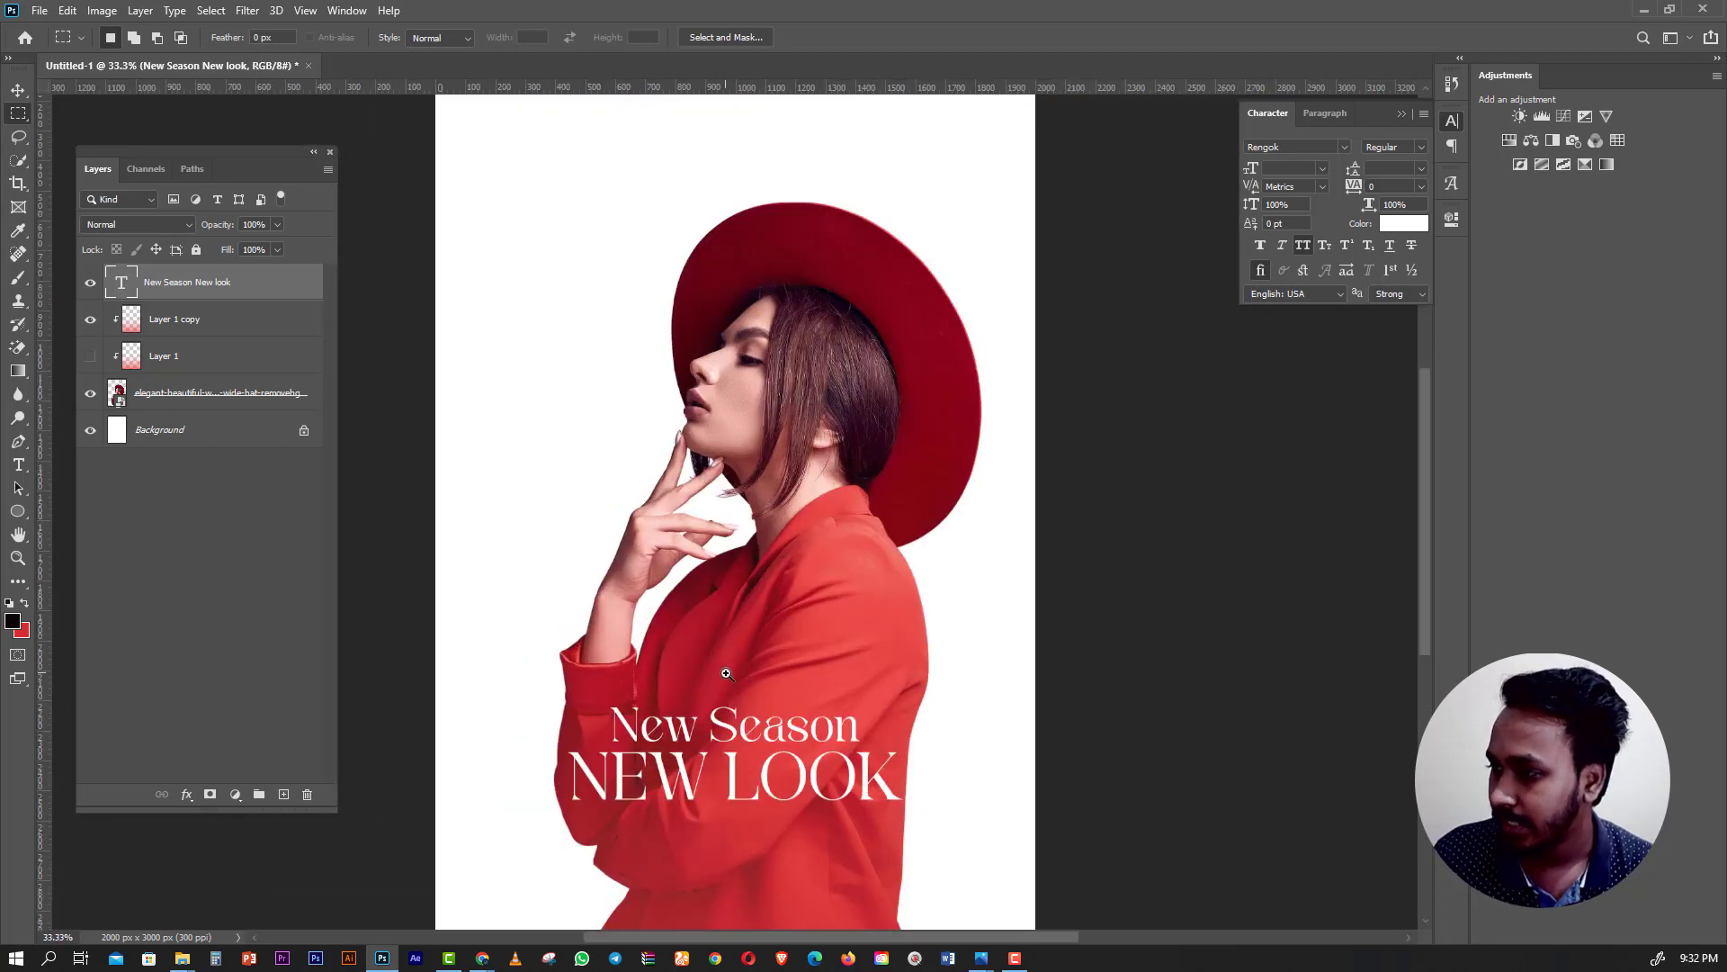
scroll(714, 629, "down", 1)
scroll(715, 630, "up", 1)
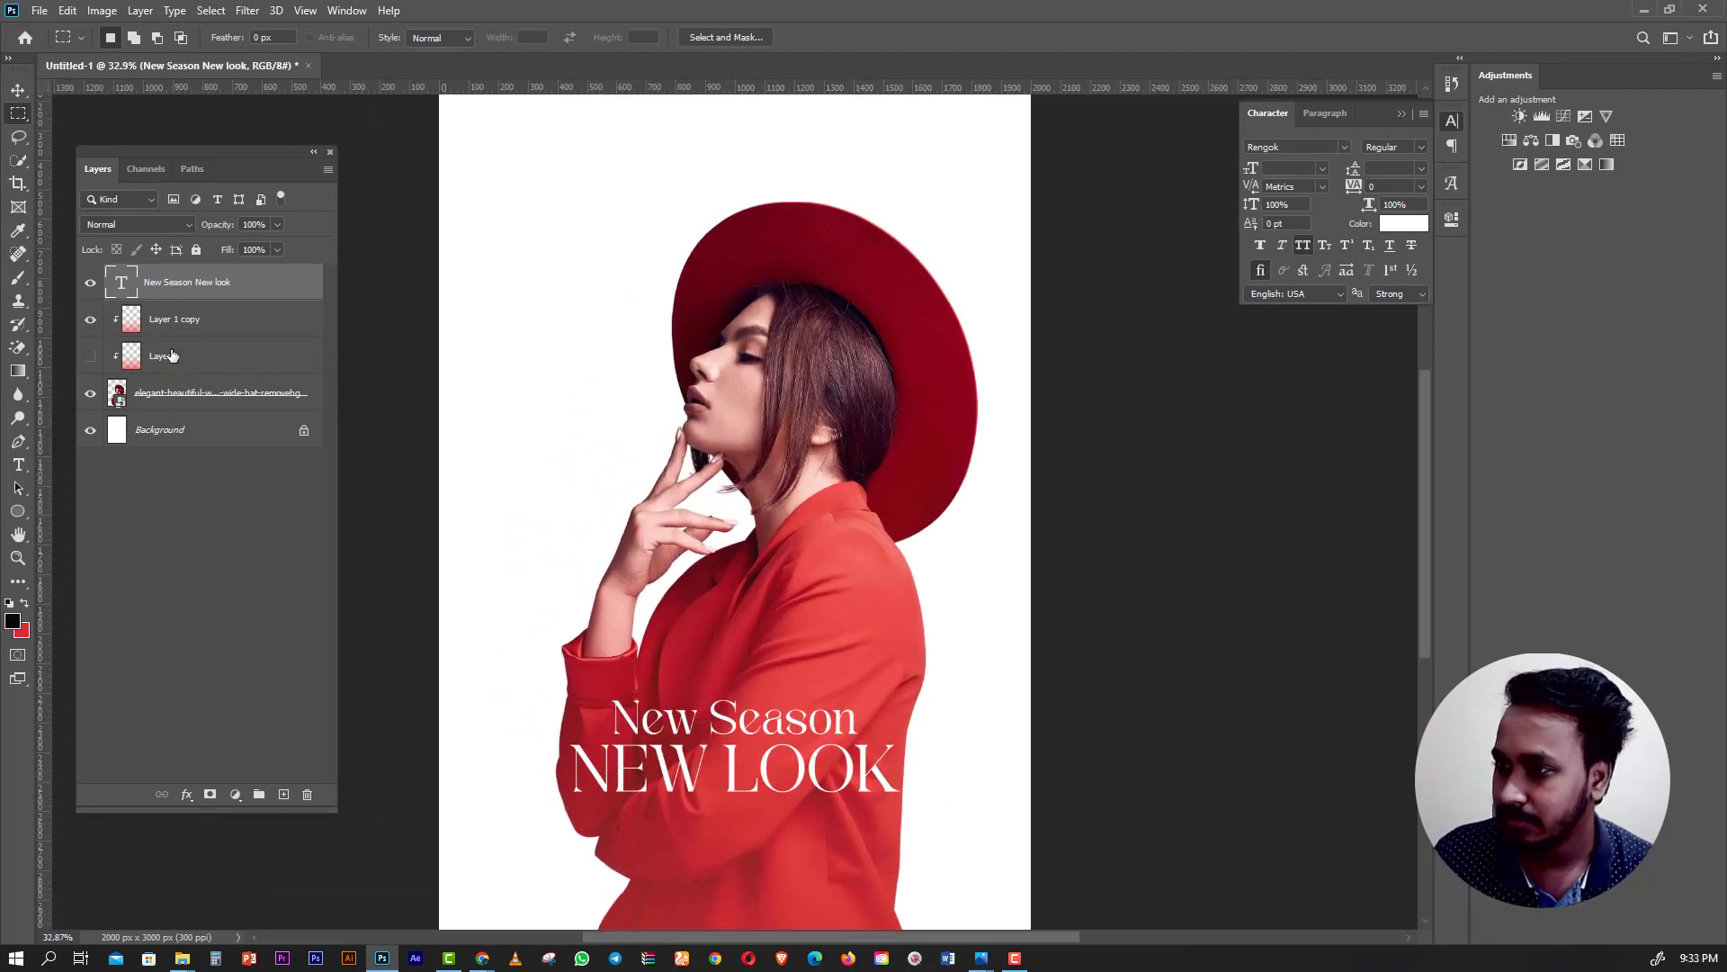
left_click(91, 358)
left_click(211, 315)
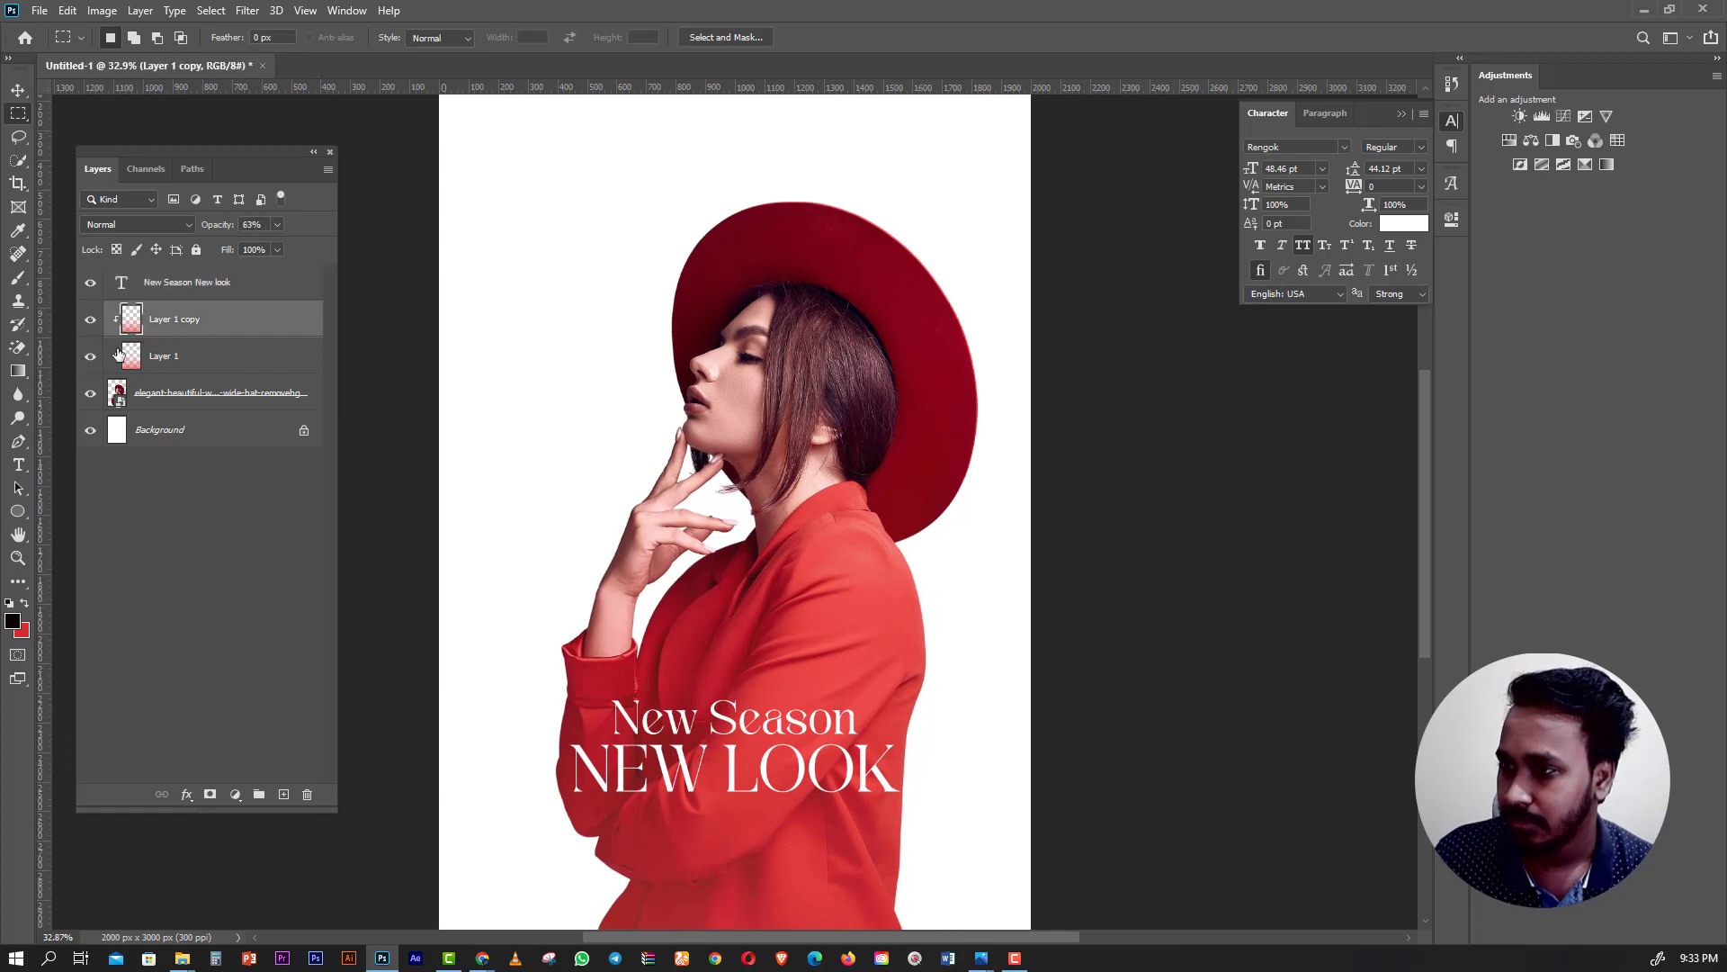
left_click(118, 354, "alt")
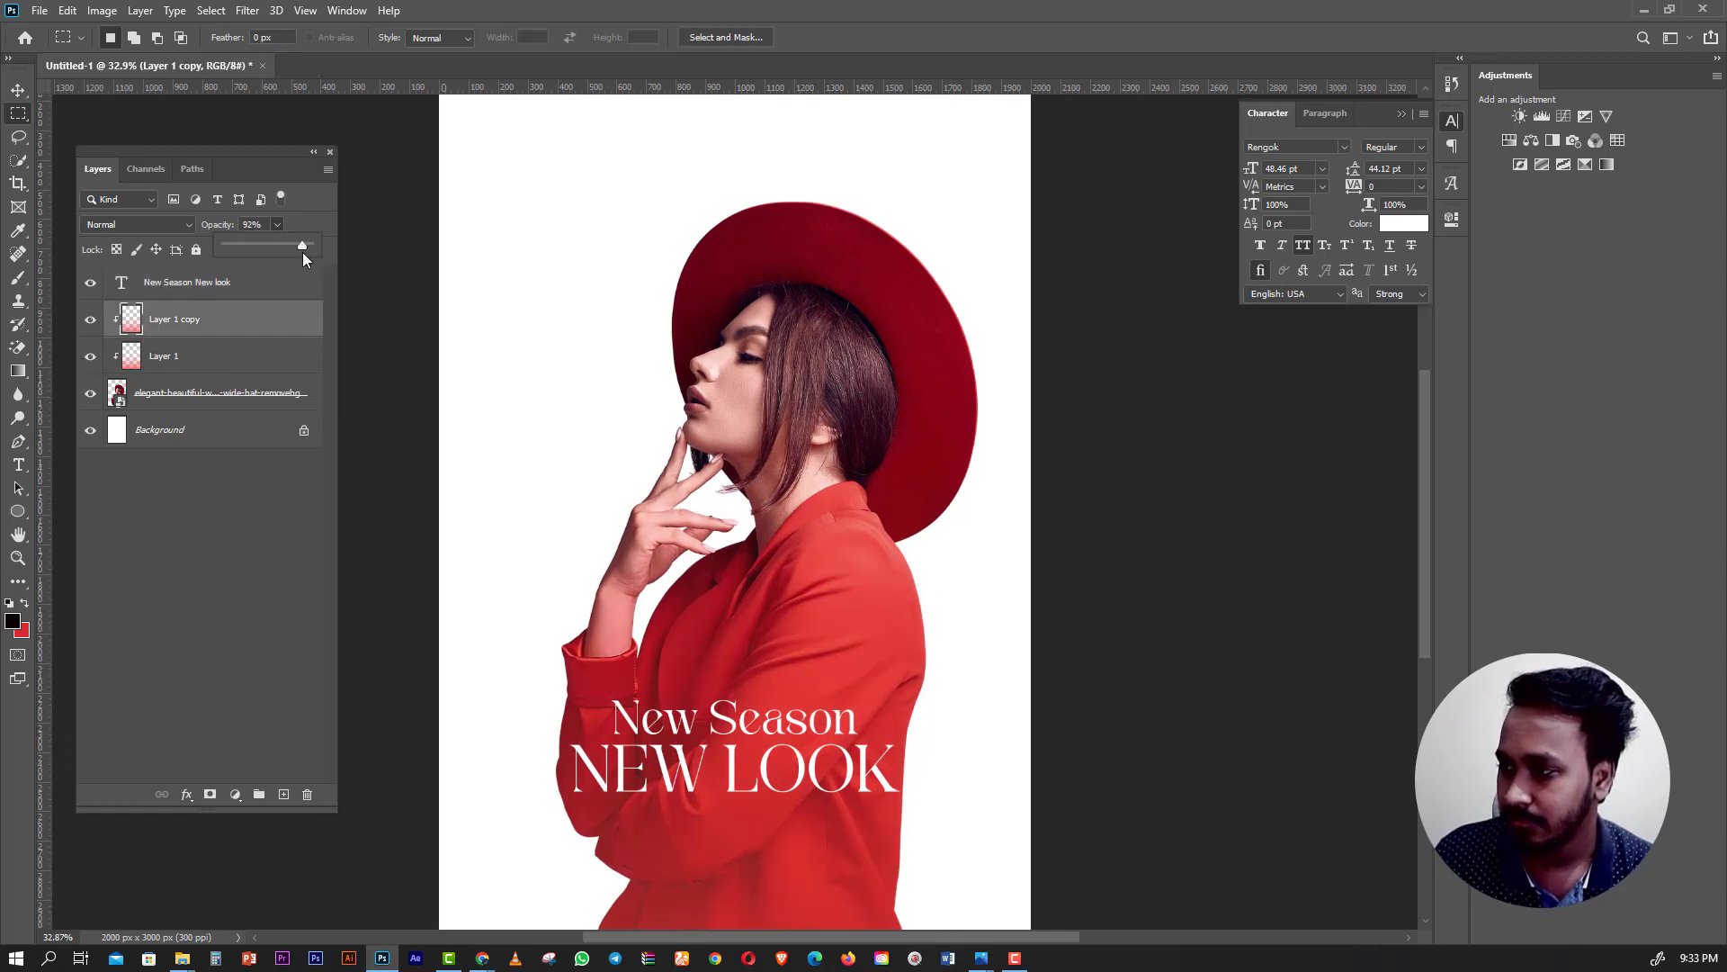
Look up the Fulgo font and apply Fulgo Regular.
scroll(781, 532, "down", 2)
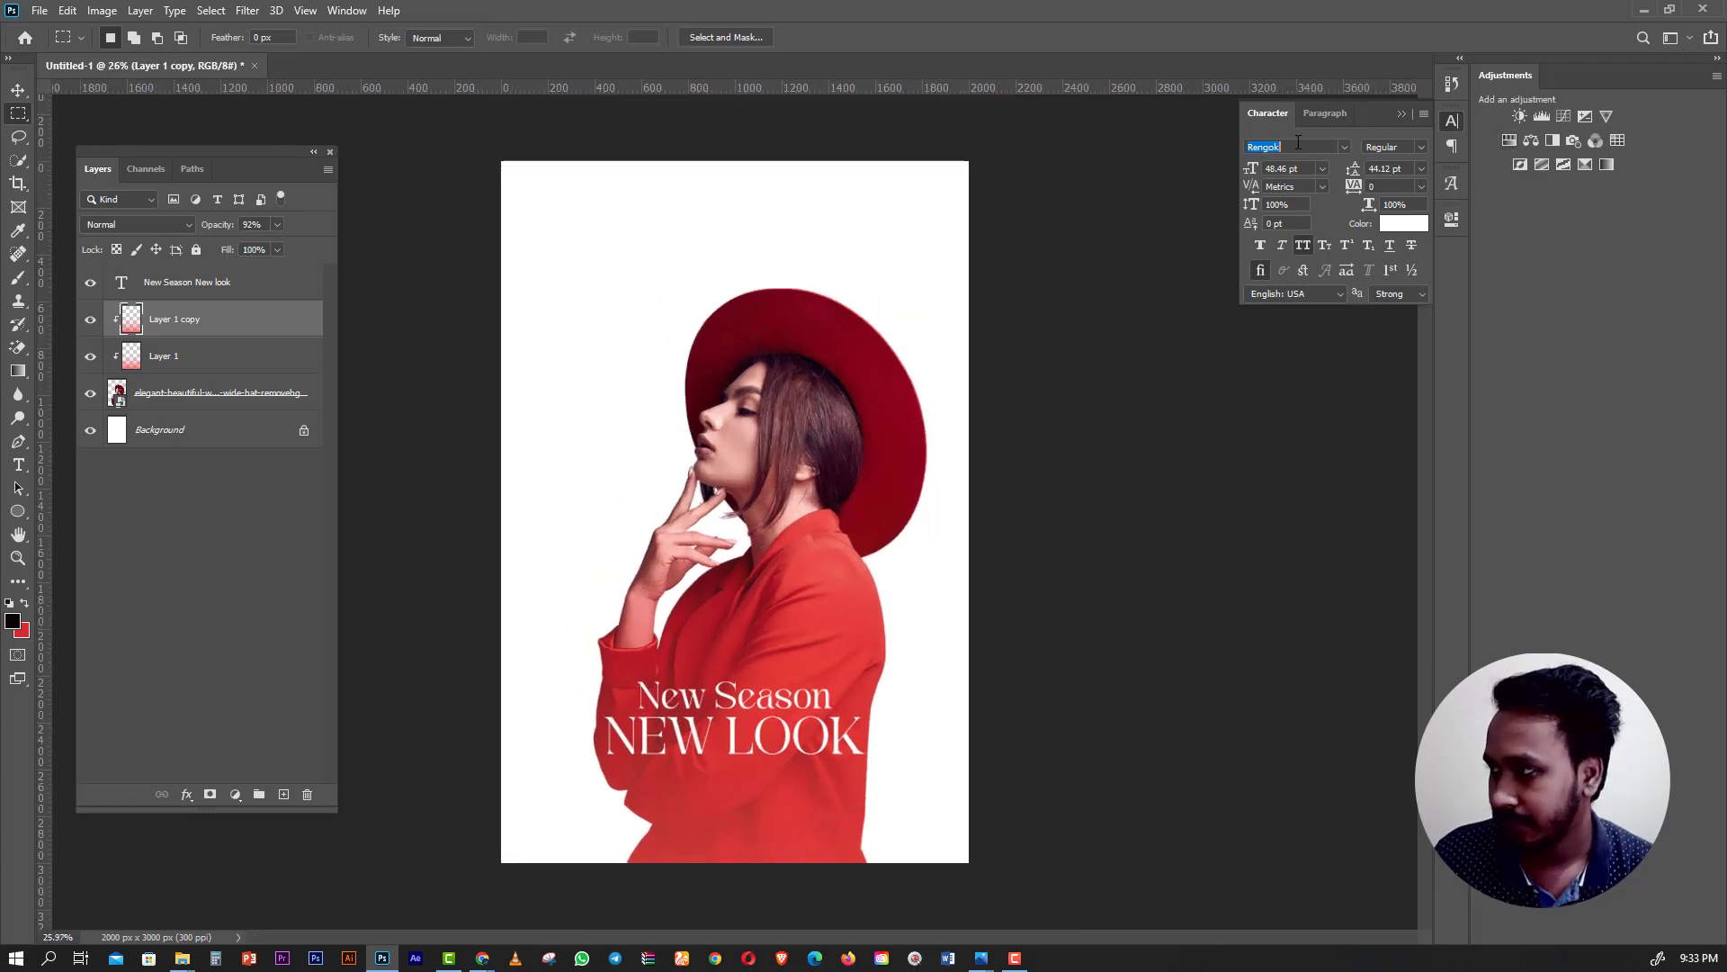
type("Fulgo")
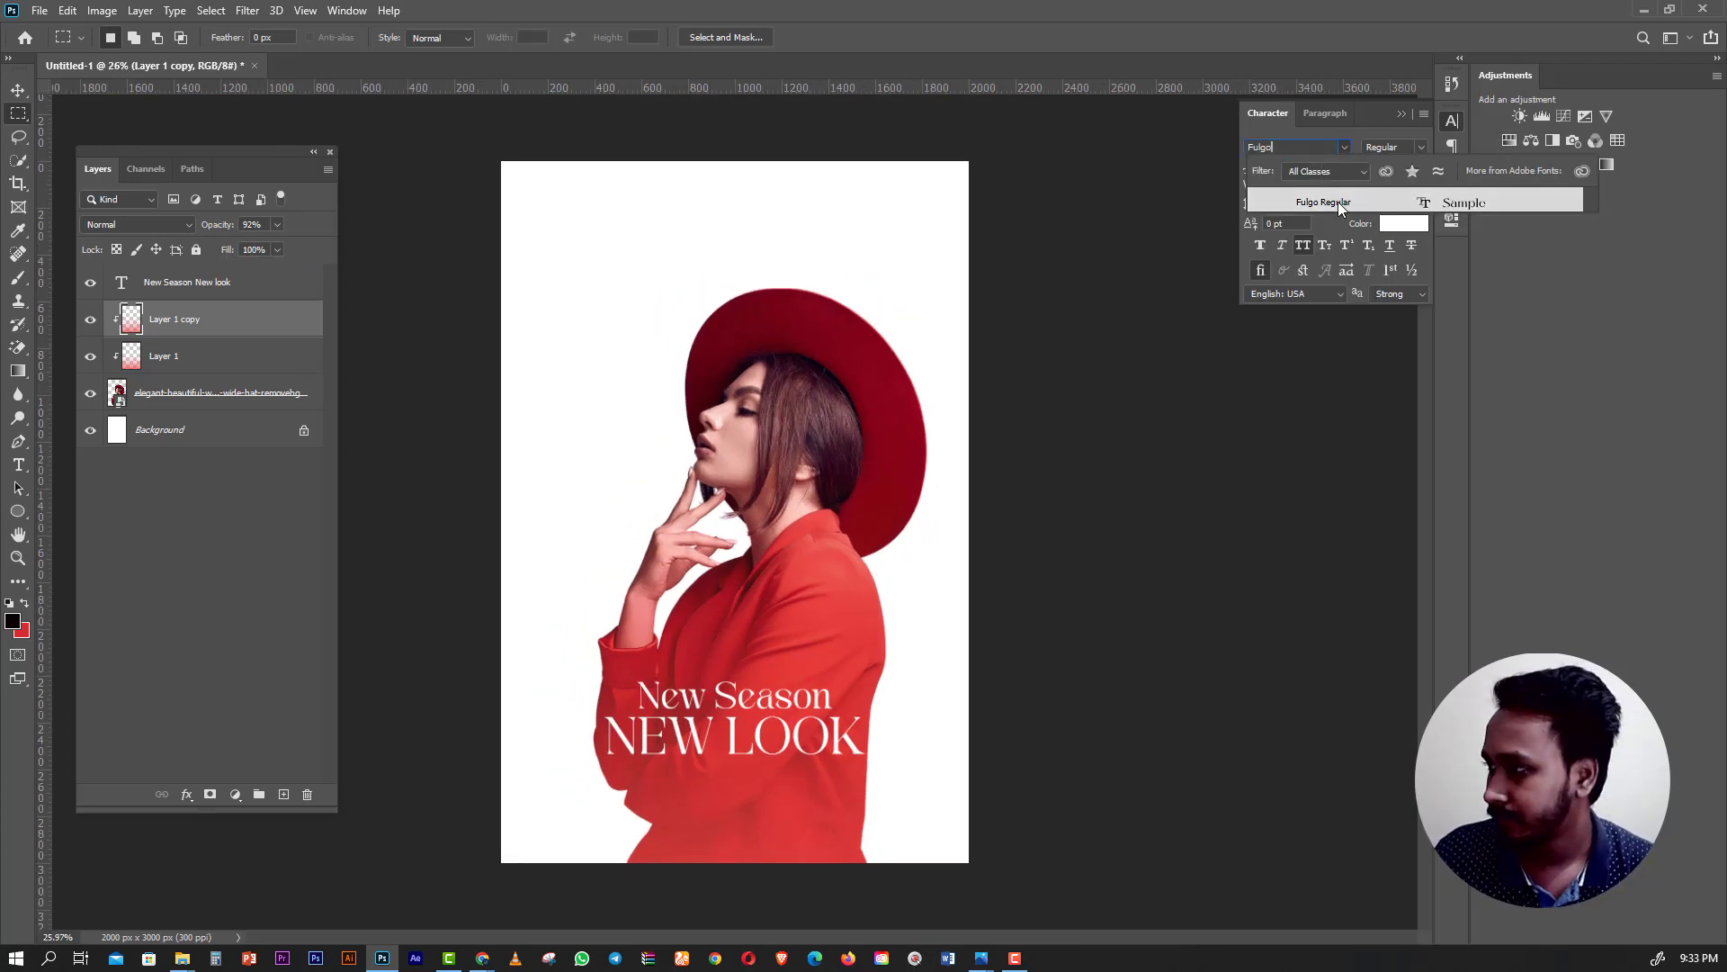
left_click(1337, 201)
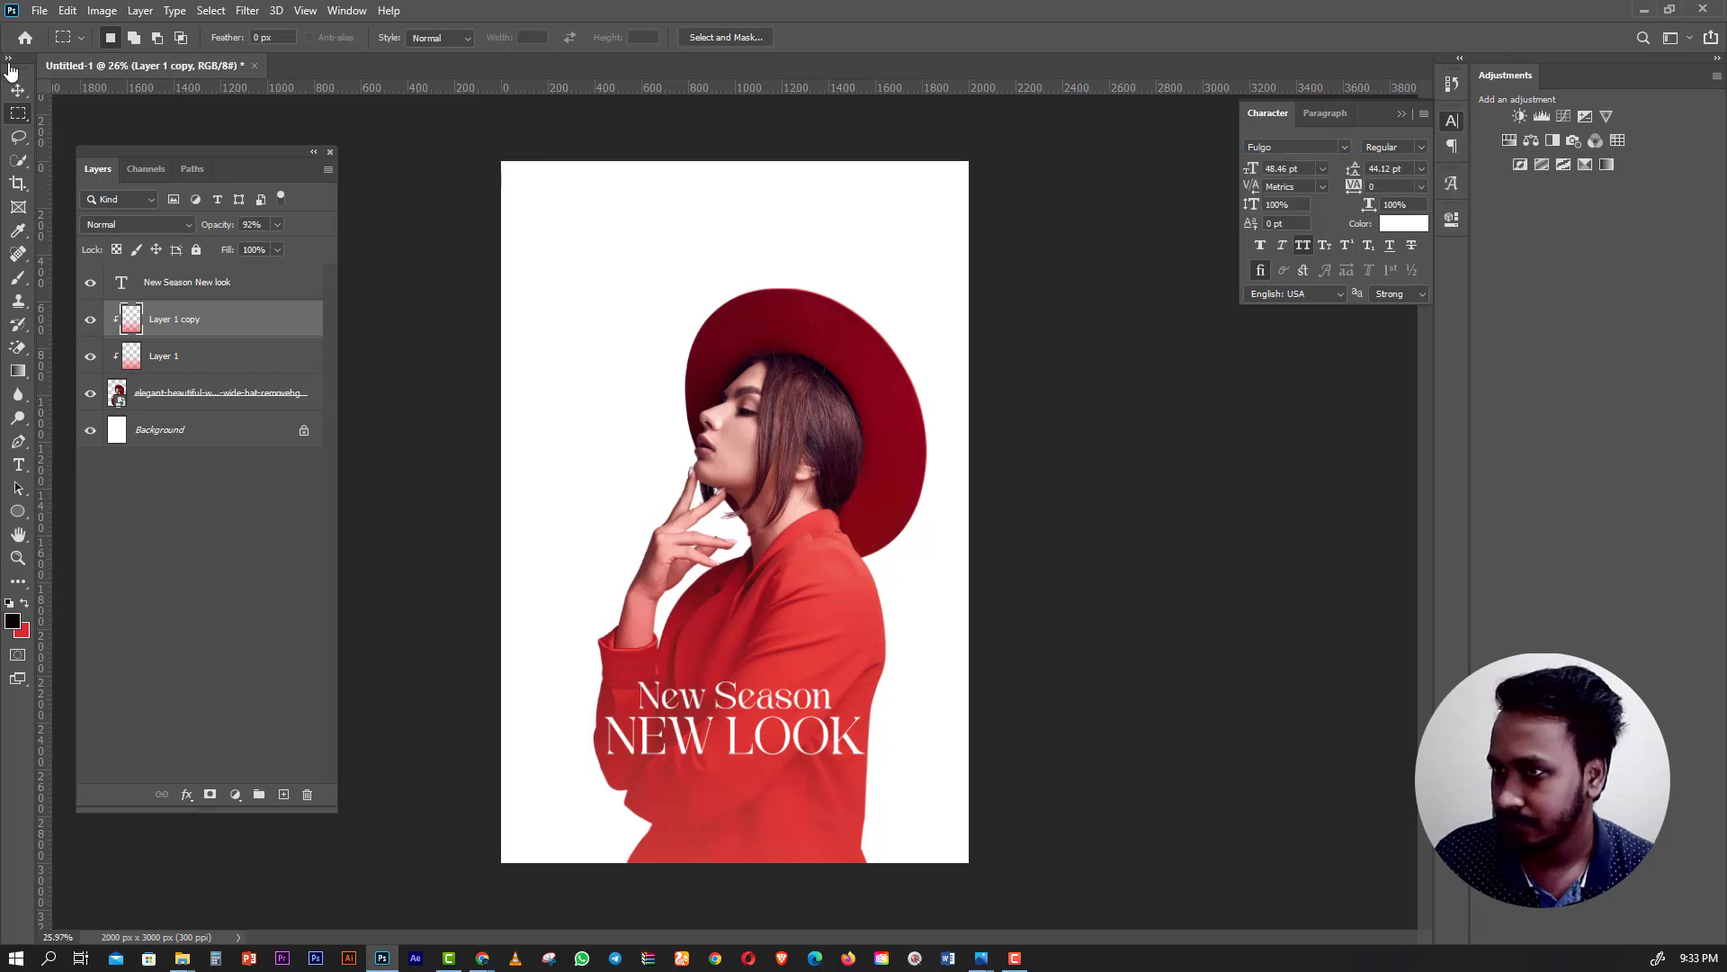
left_click(17, 90)
Duplicate the New Season title layer, set the copy to Fulgo, and turn off All Caps.
left_click(171, 286)
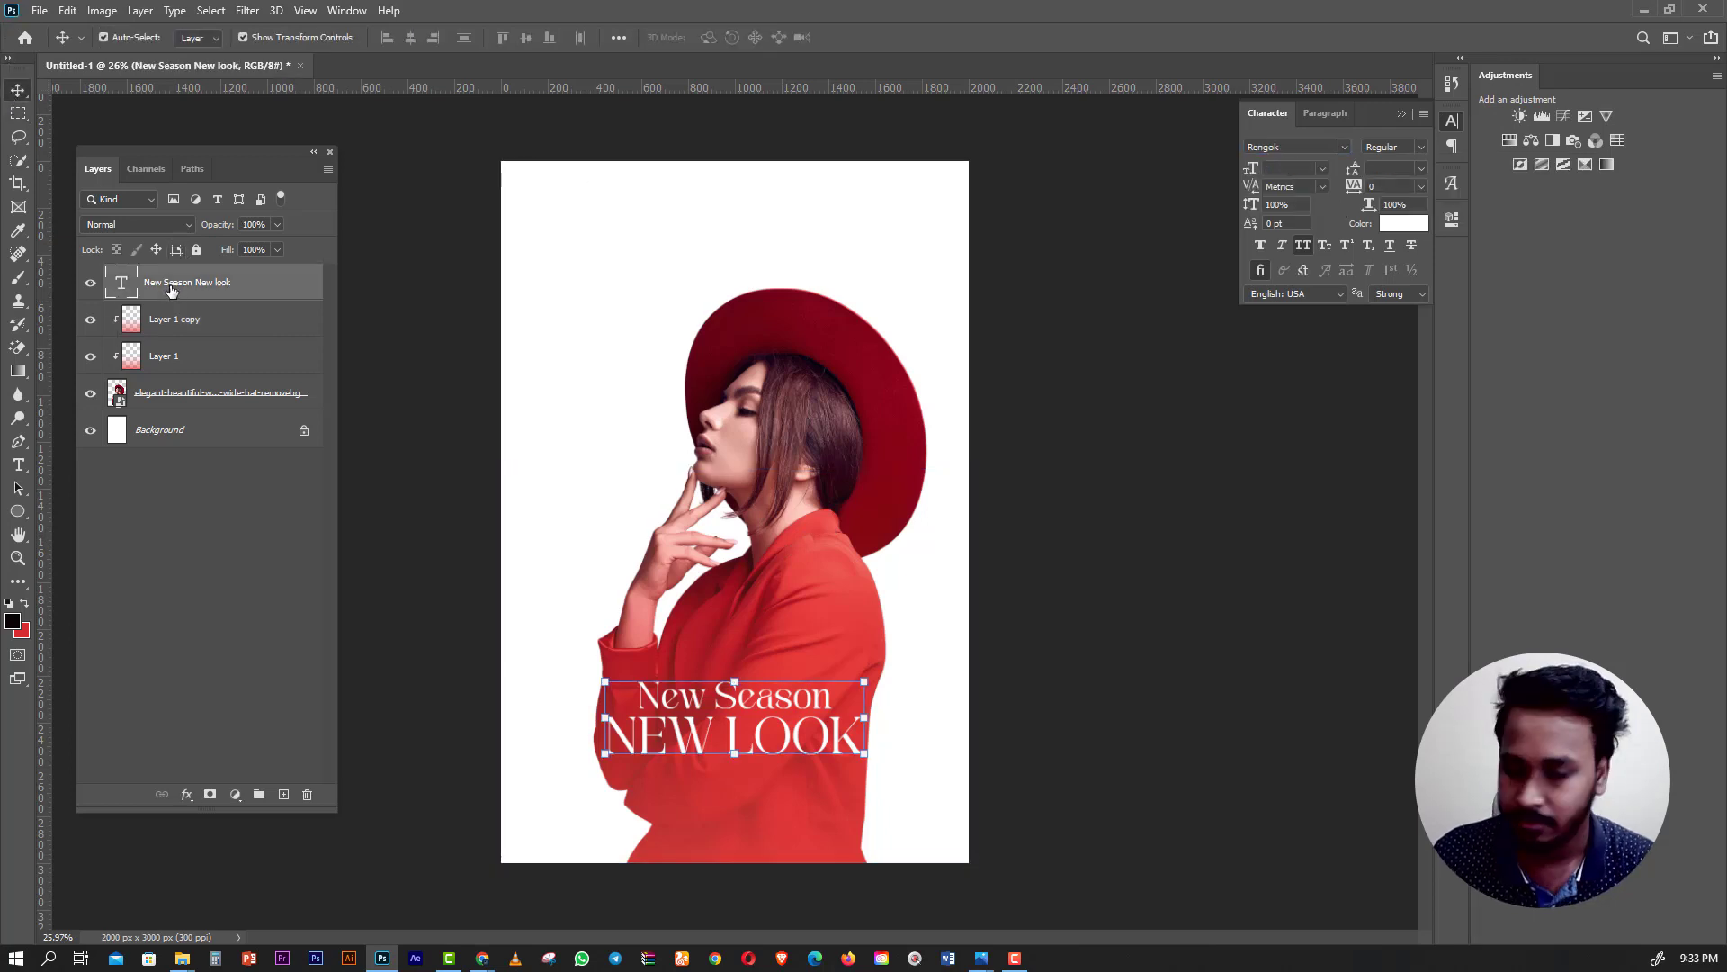
key("ctrl+j")
left_click(1292, 145)
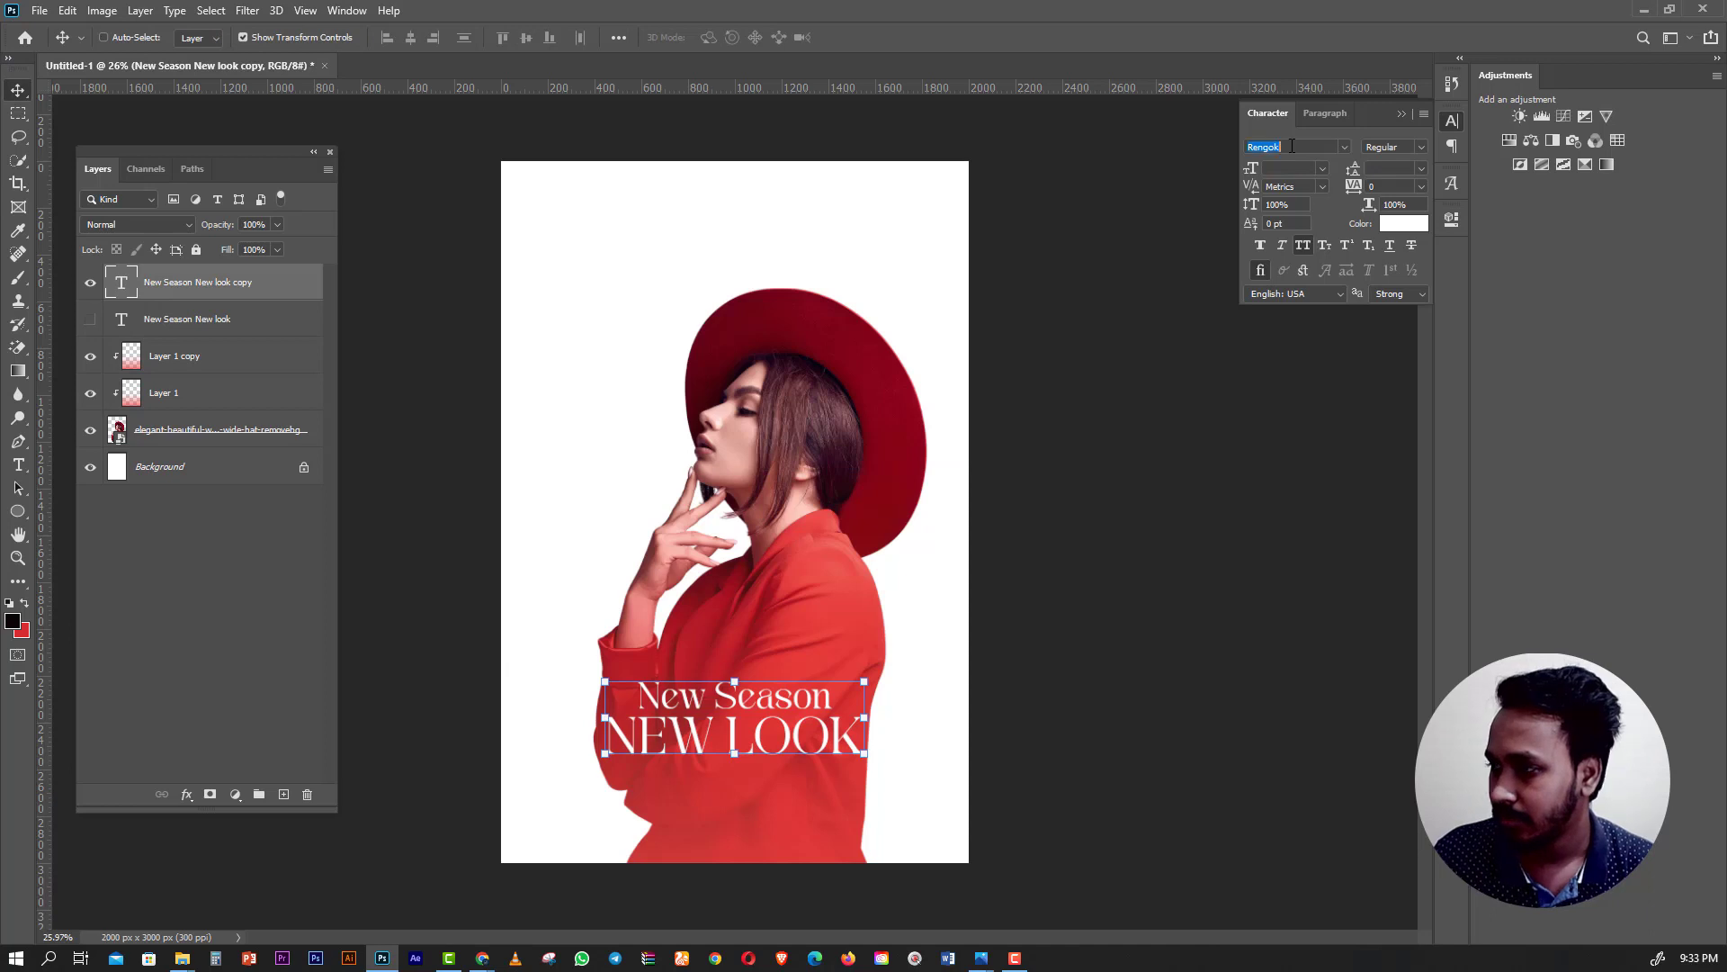
left_click(1344, 147)
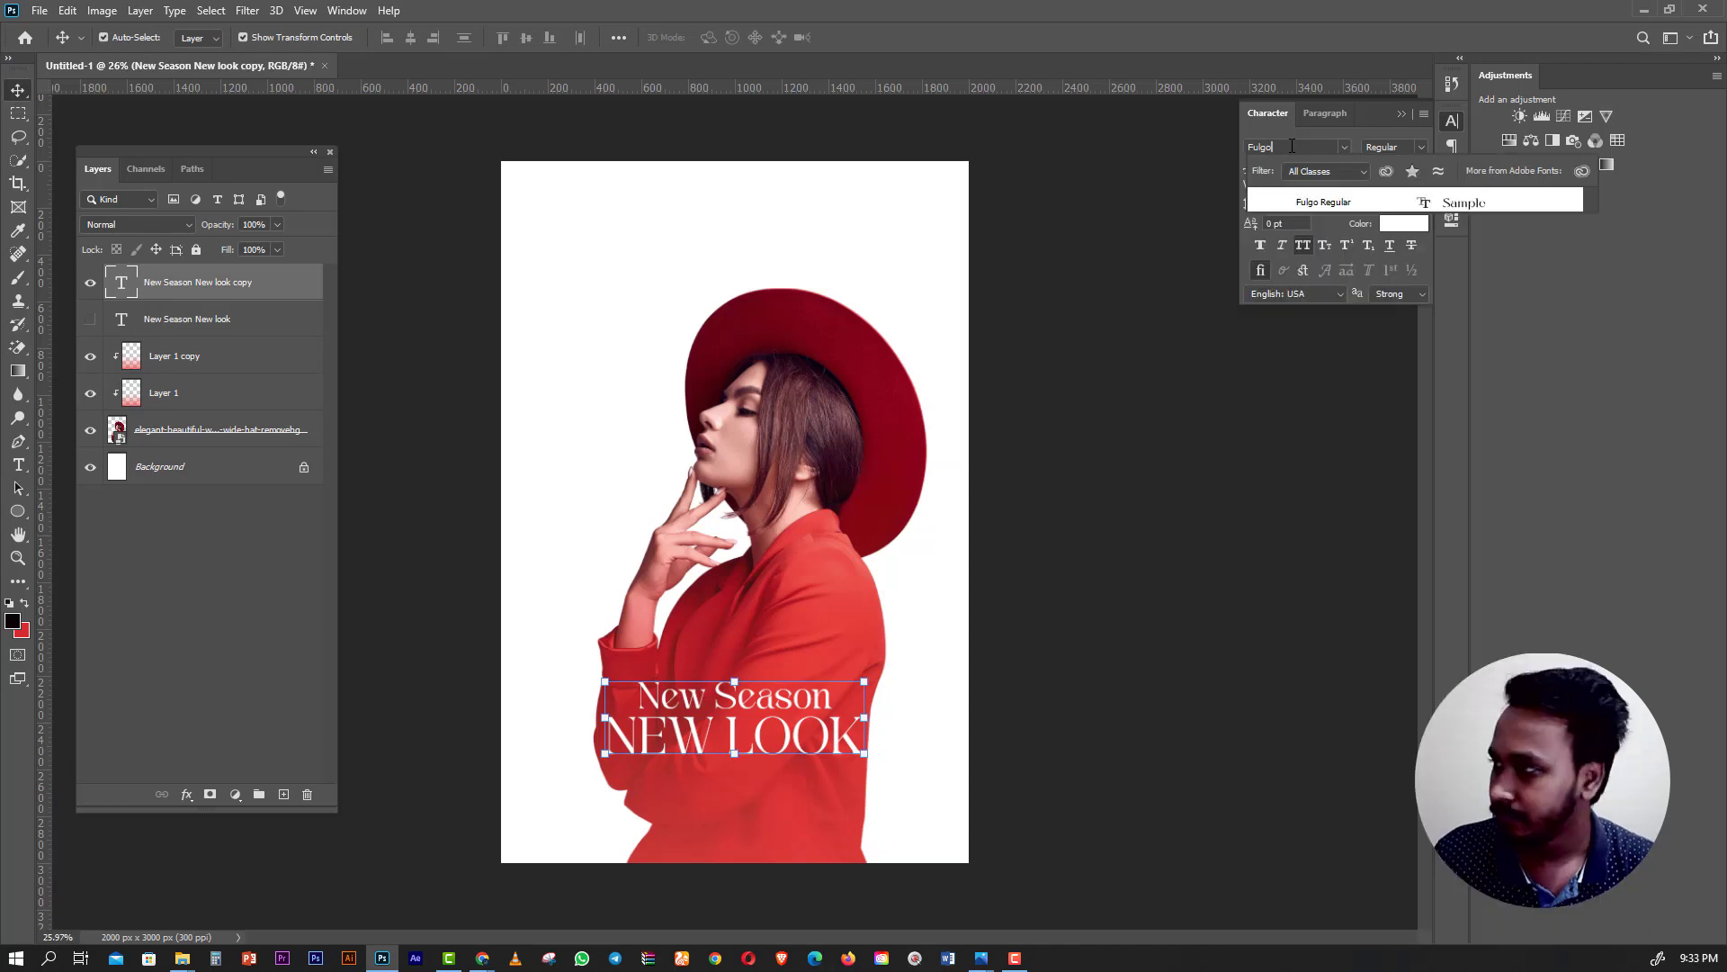
left_click(1320, 202)
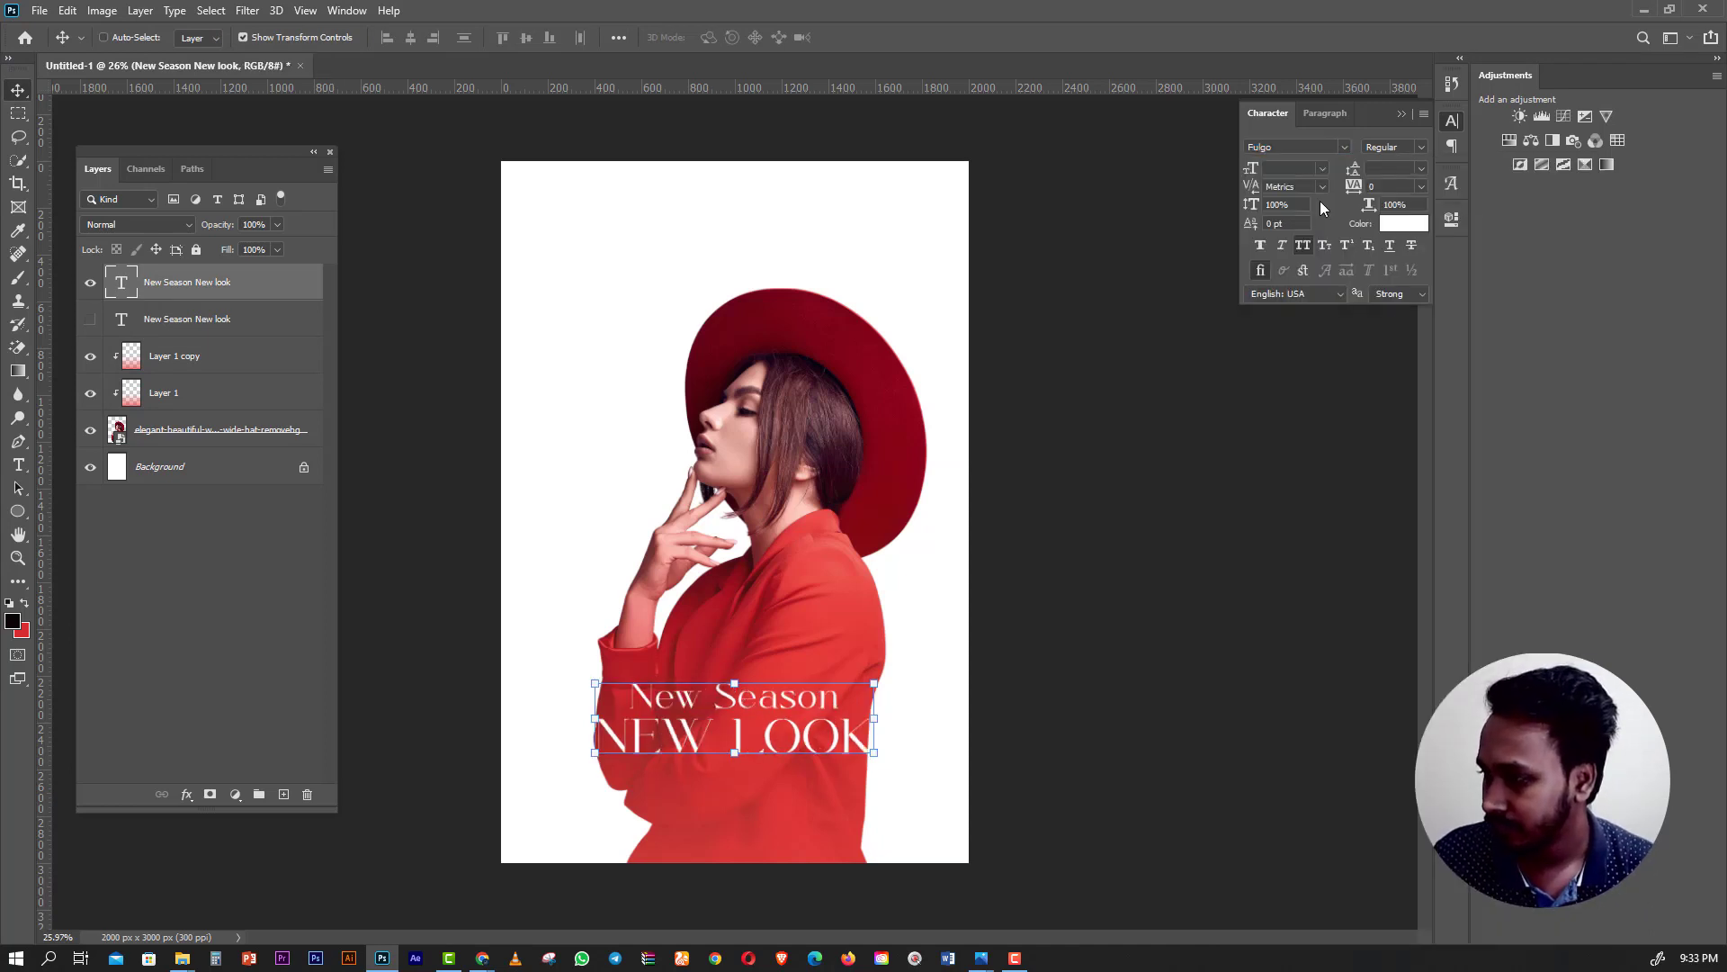
left_click(1303, 243)
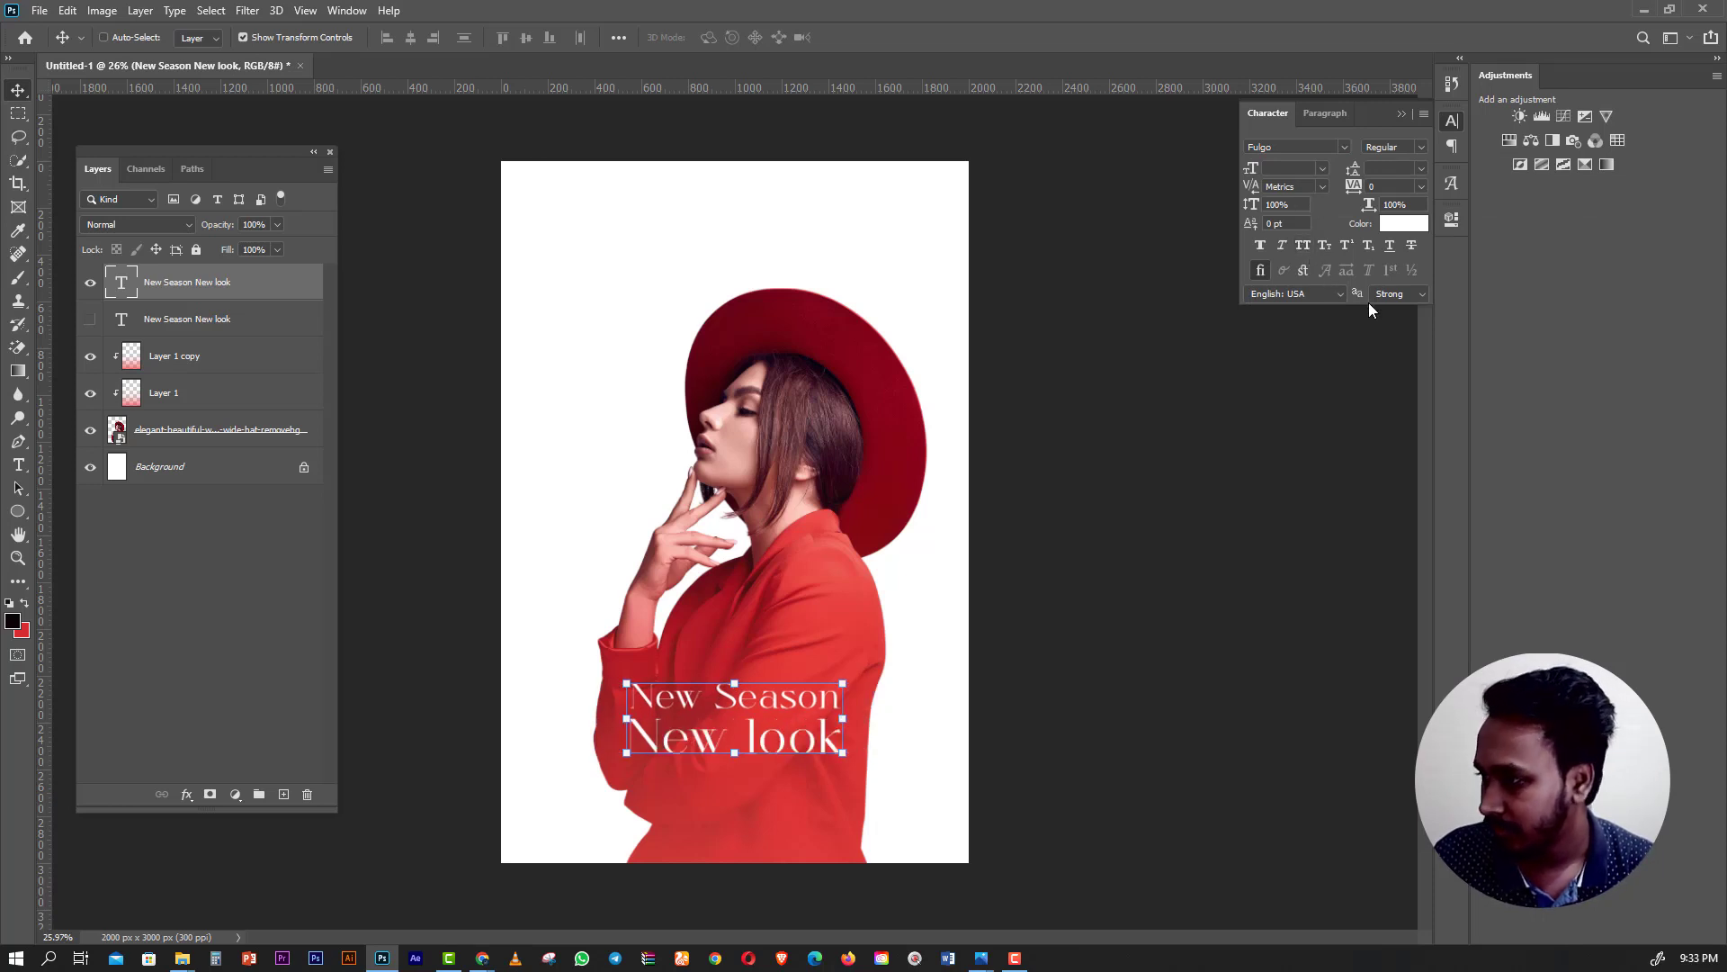
Hide the Fulgo title copy, show the original NEW LOOK title, and keep Layer 1 visible.
left_click(90, 284)
left_click(89, 321)
left_click(161, 369)
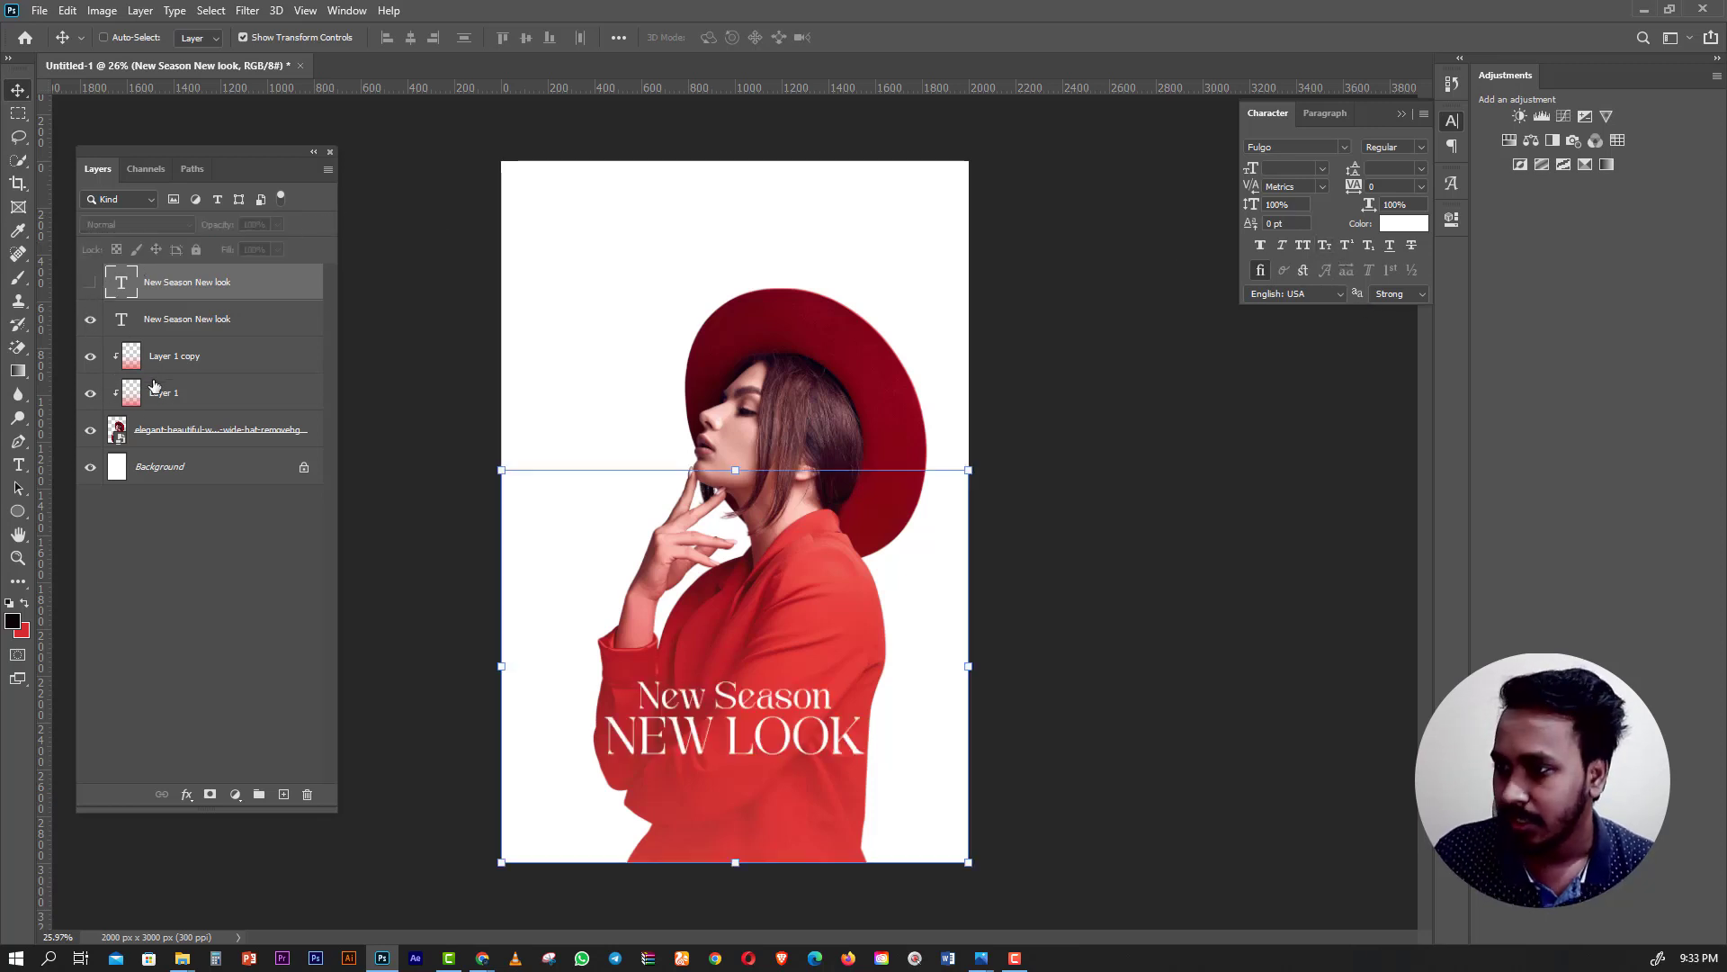
left_click(91, 395)
left_click(90, 394)
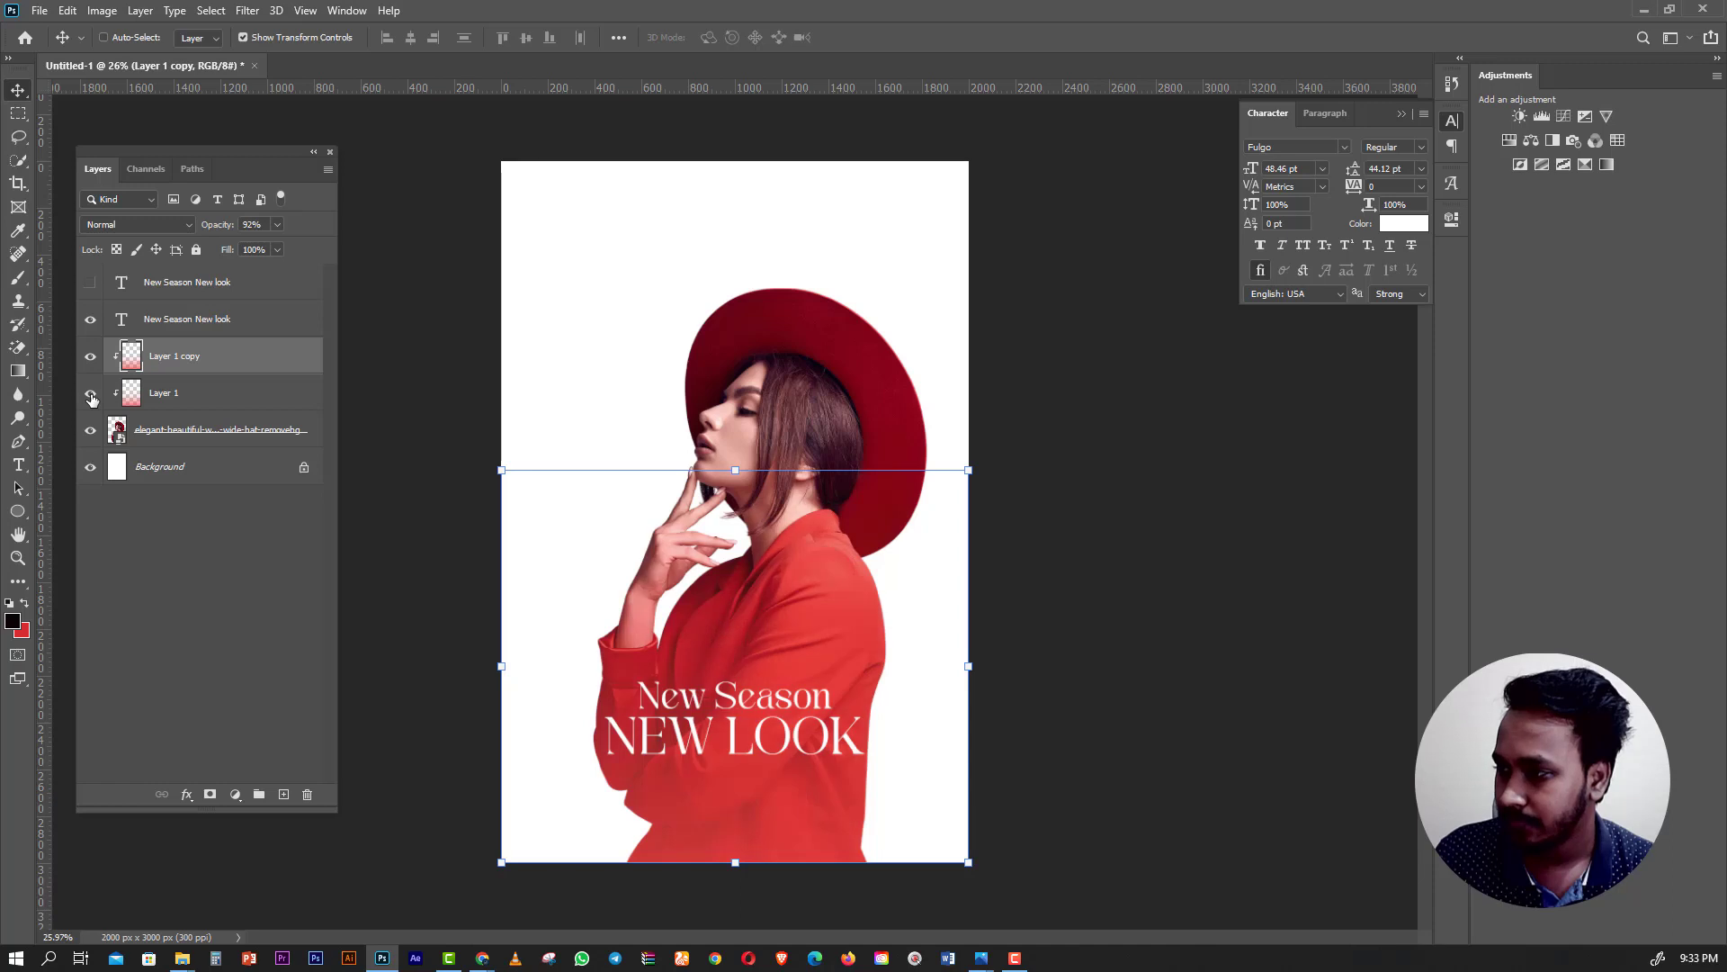
Split Layer 1 copy's Blend If underlying-layer sliders to 19/50 and 241/255 and apply.
right_click(205, 360)
left_click(268, 209)
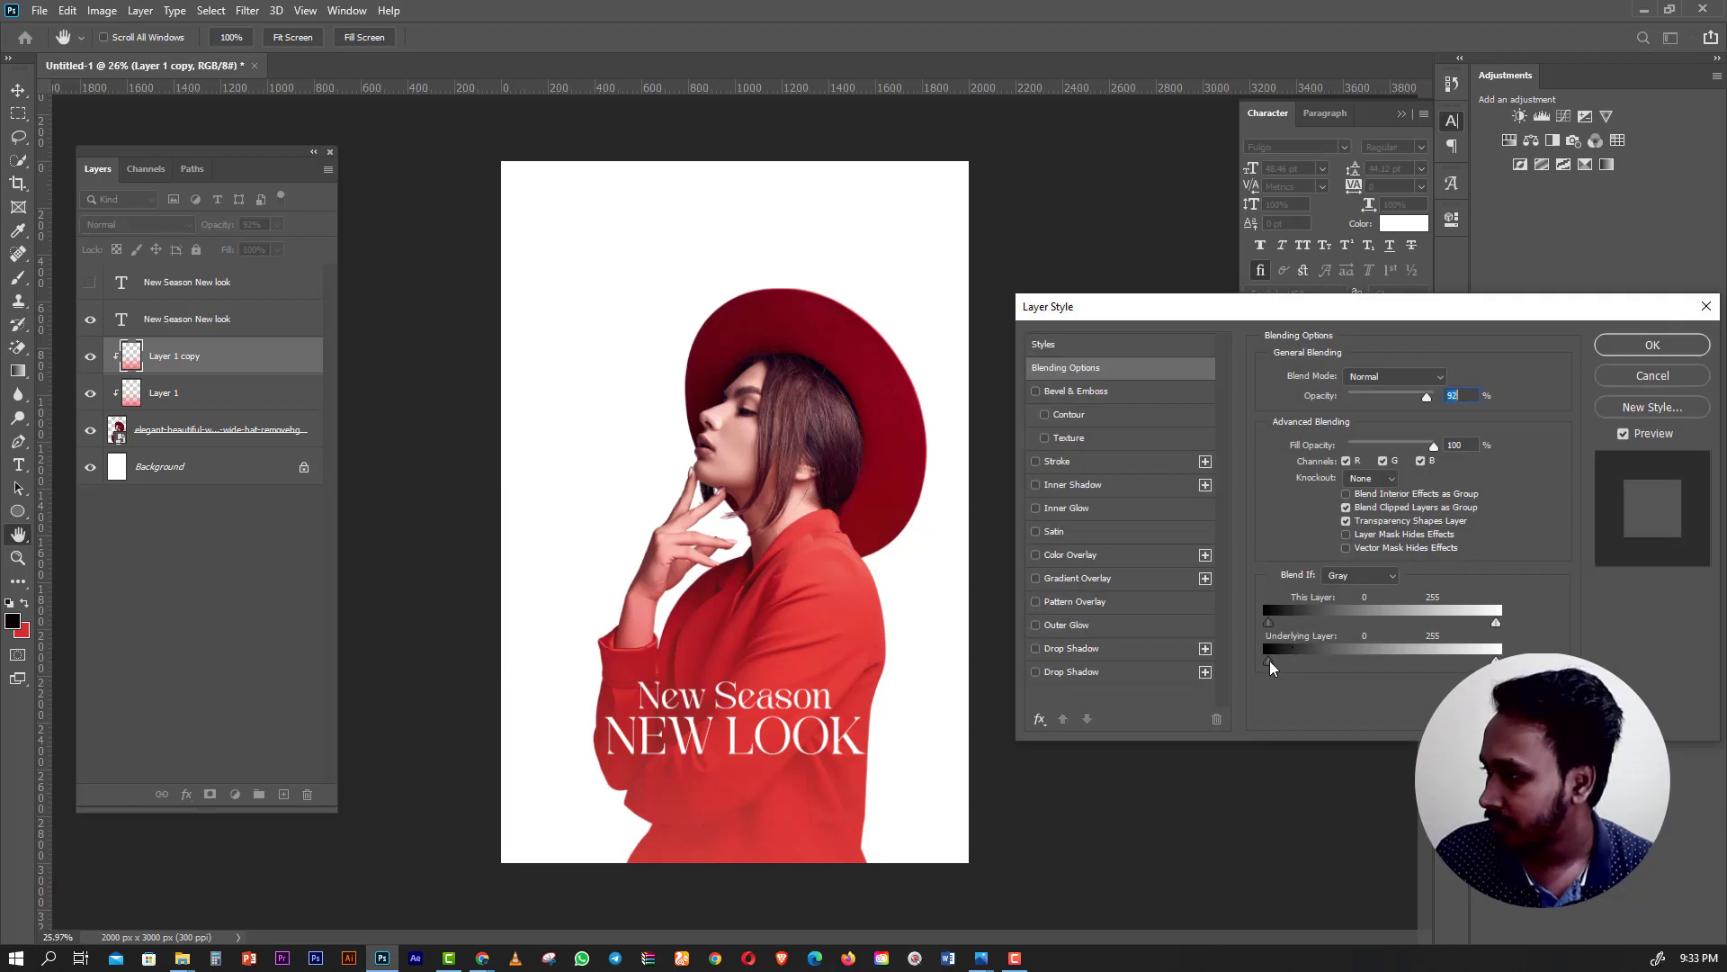
left_click_drag(1277, 666, 1288, 665)
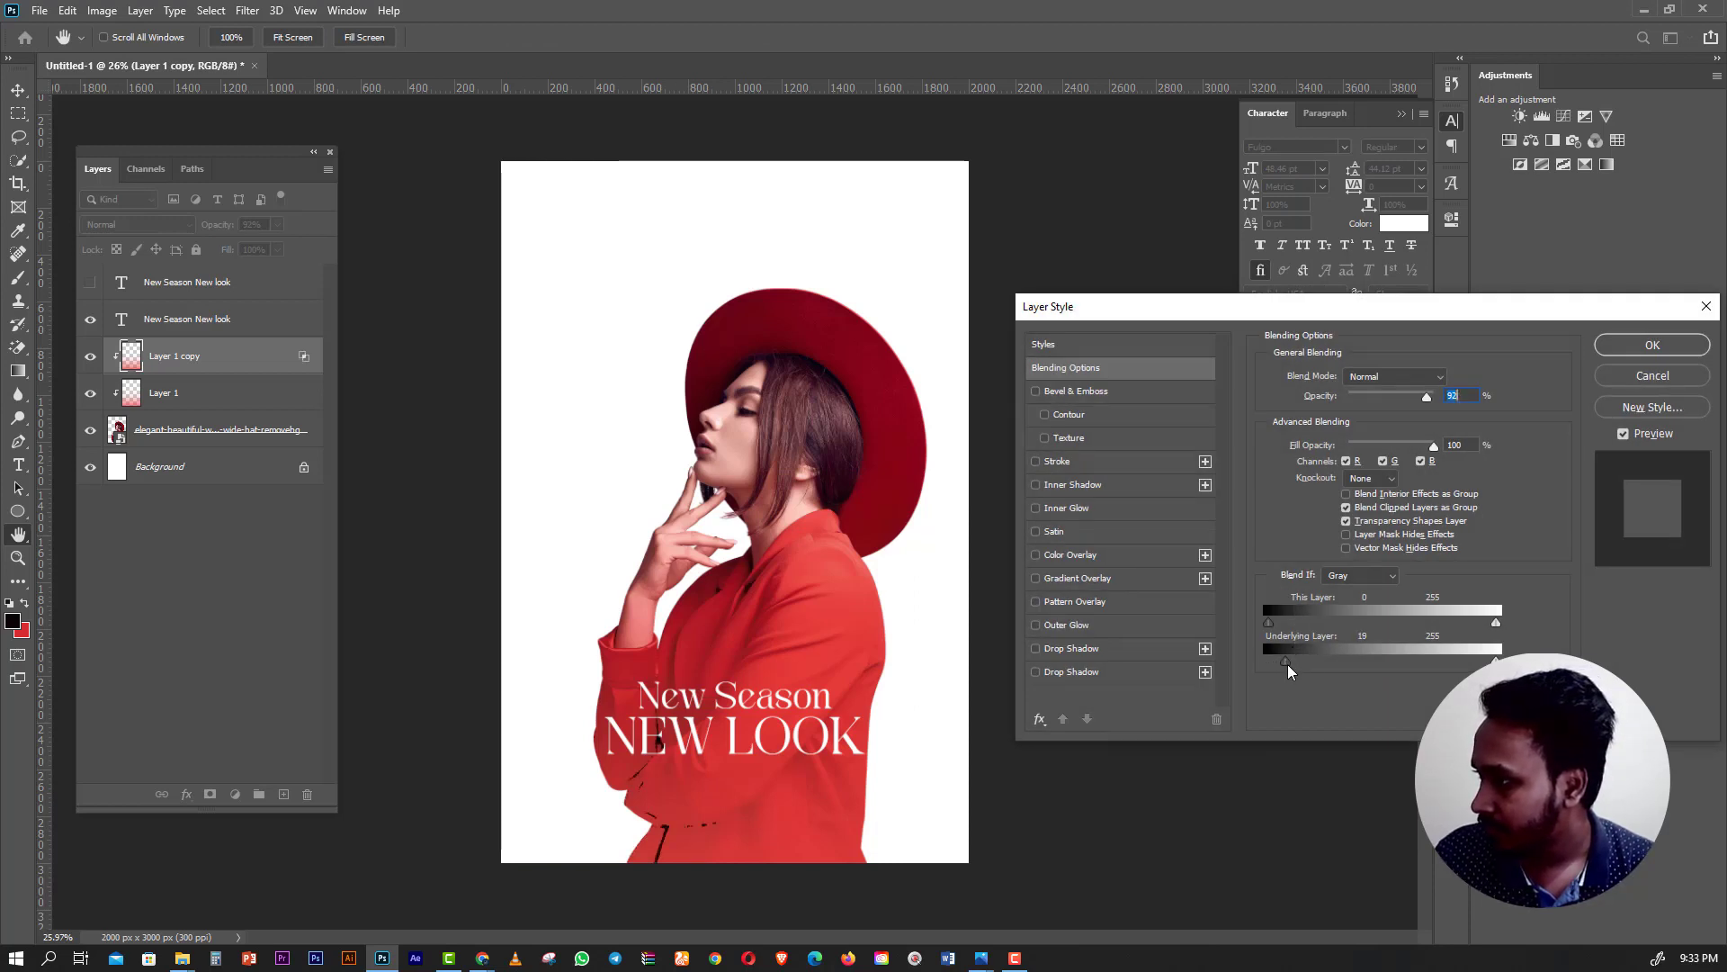
key("alt")
left_click_drag(1290, 665, 1321, 669)
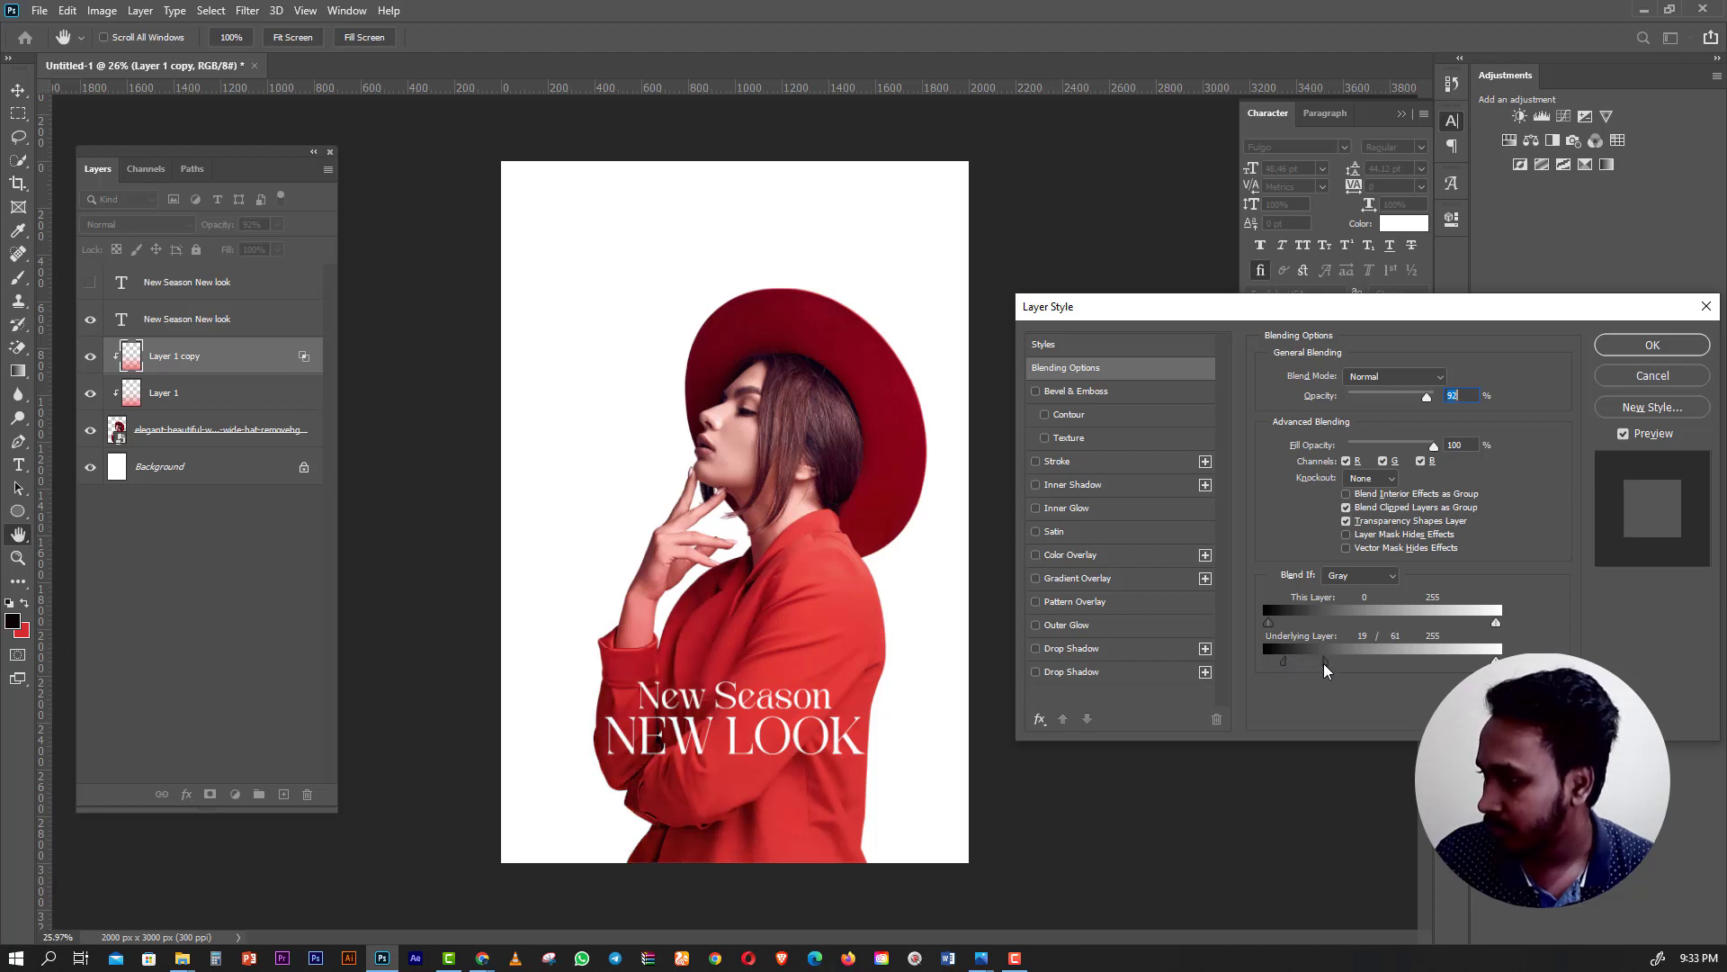
key("alt")
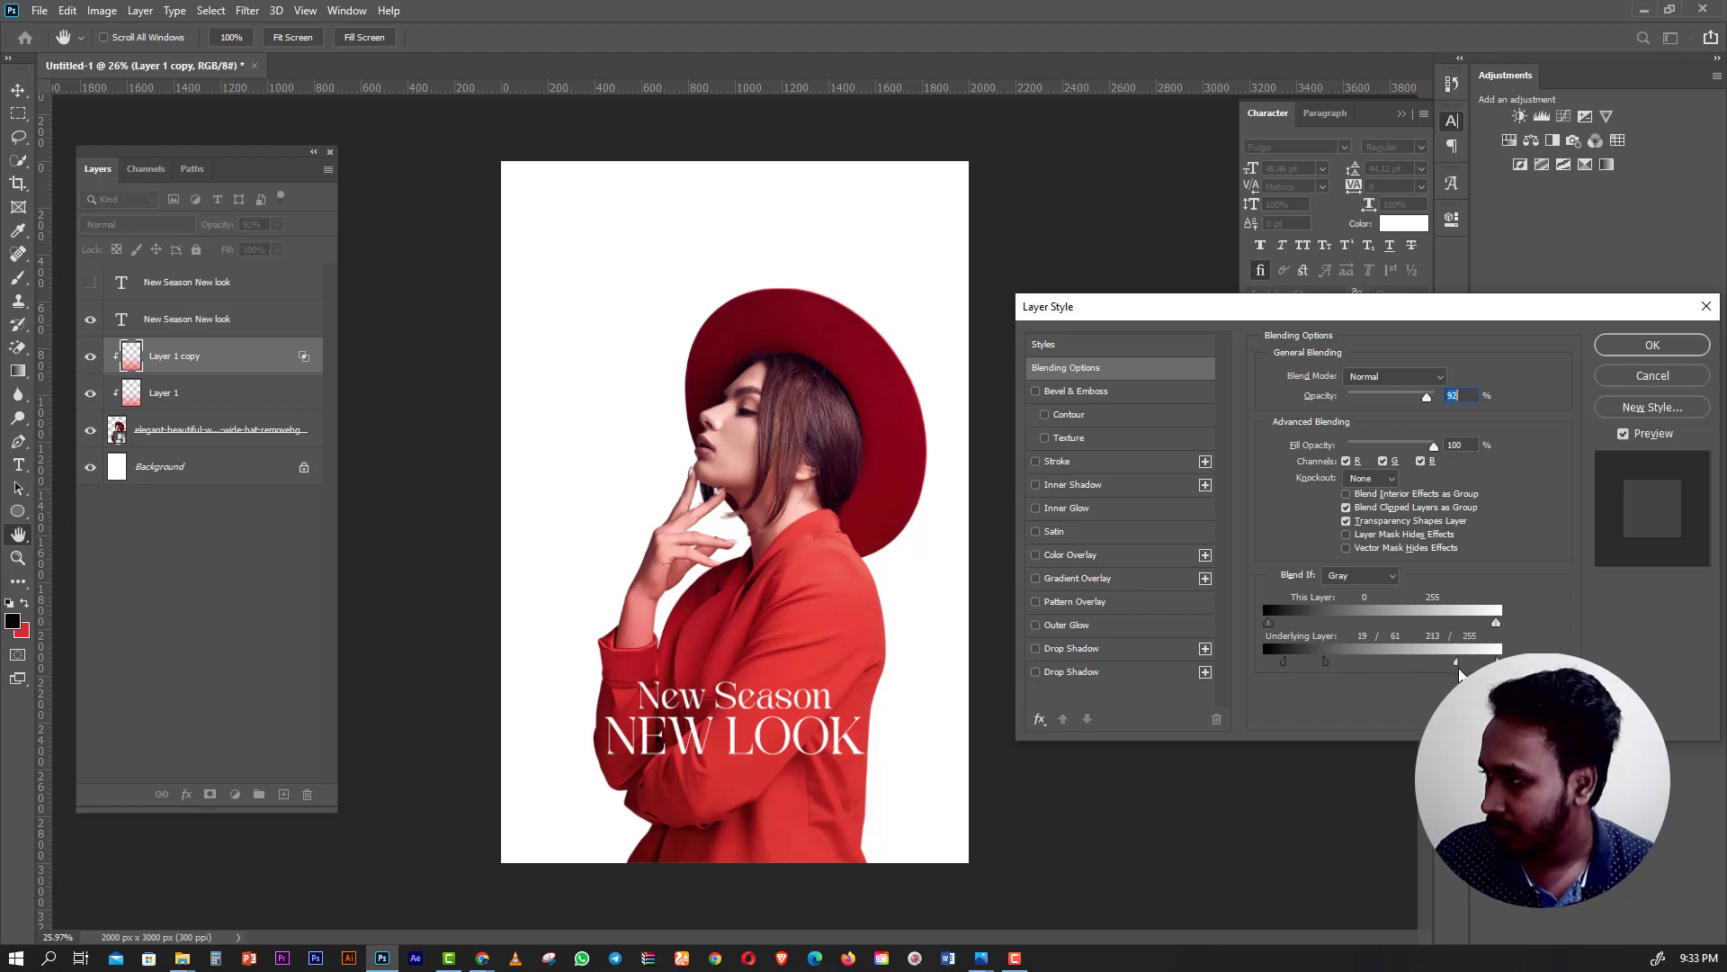
left_click_drag(1326, 663, 1321, 671)
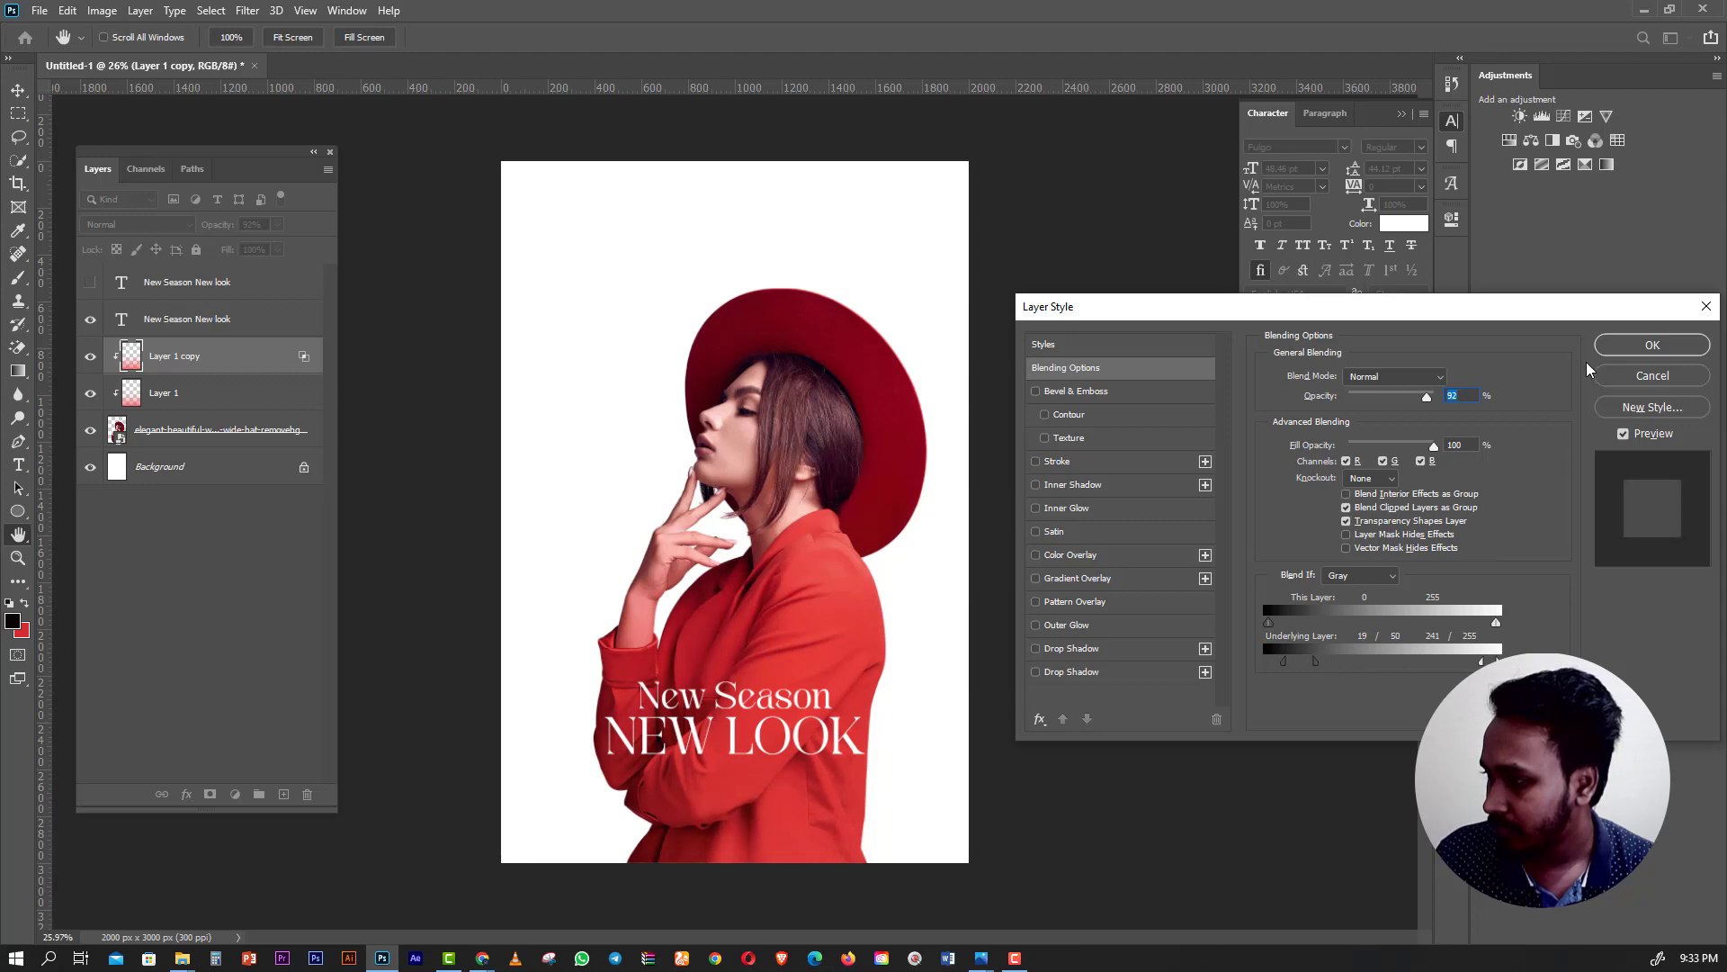
left_click(1652, 346)
key("v")
mouse_move(733, 685)
left_mouse_down()
mouse_move(805, 763)
mouse_move(611, 547)
left_mouse_up()
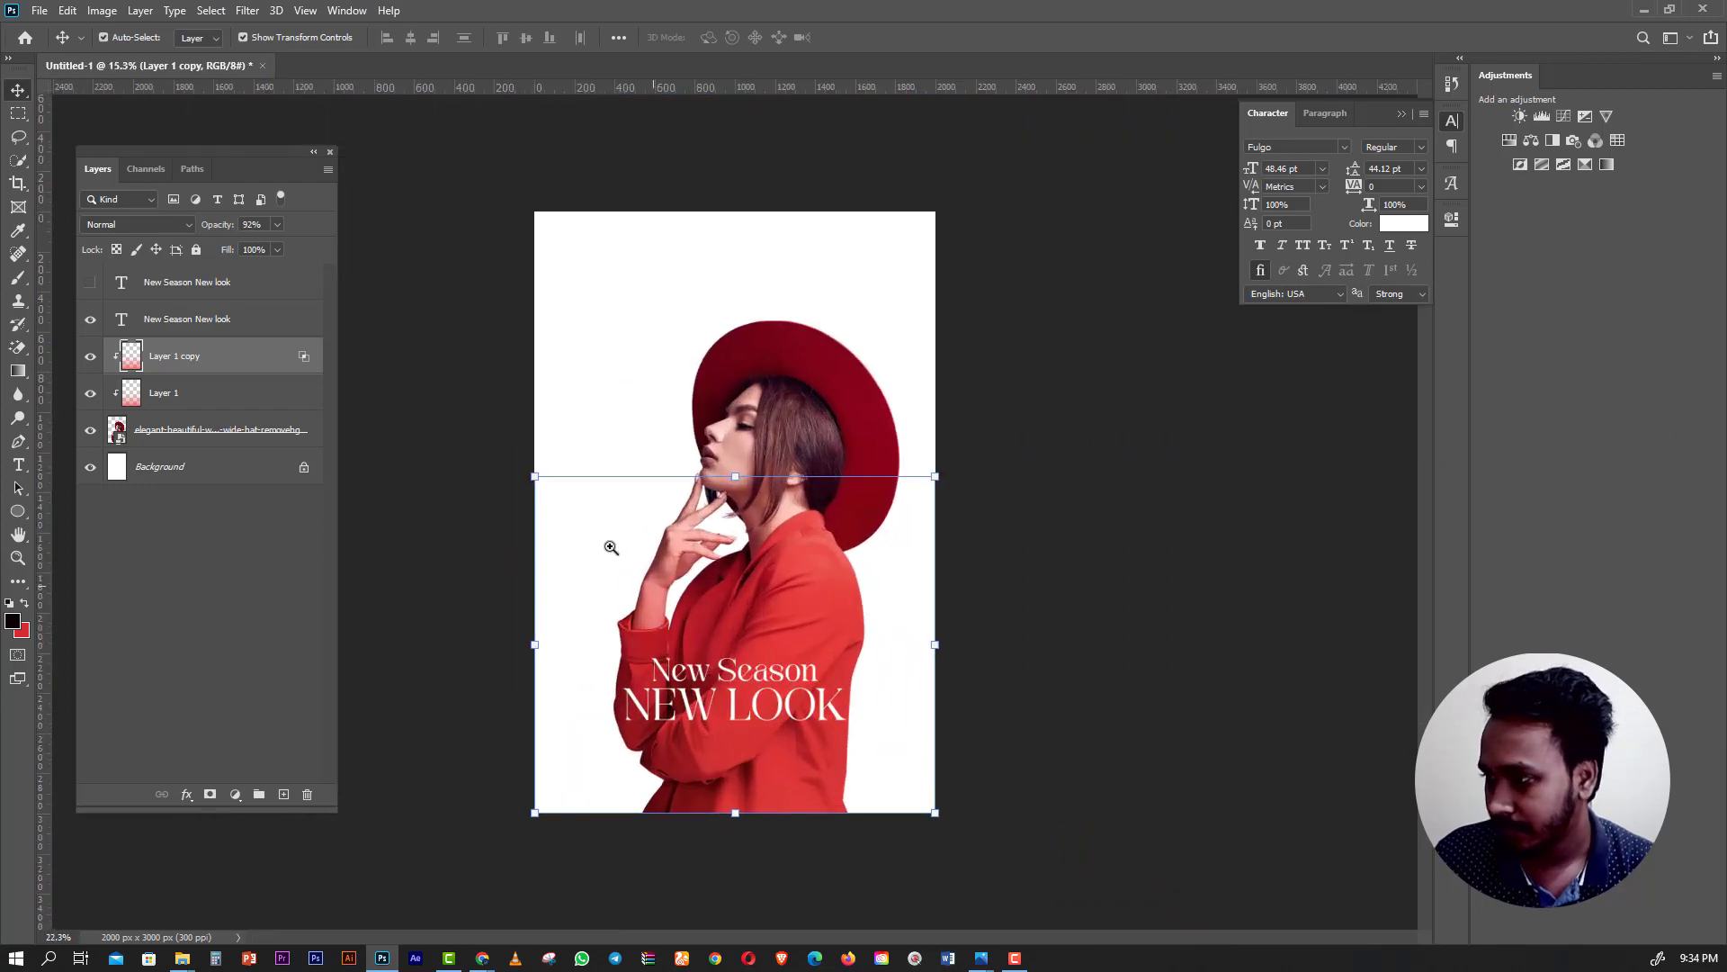
Scale the woman photo up beyond the poster edges and stretch it taller.
key("m")
scroll(697, 687, "down", 2)
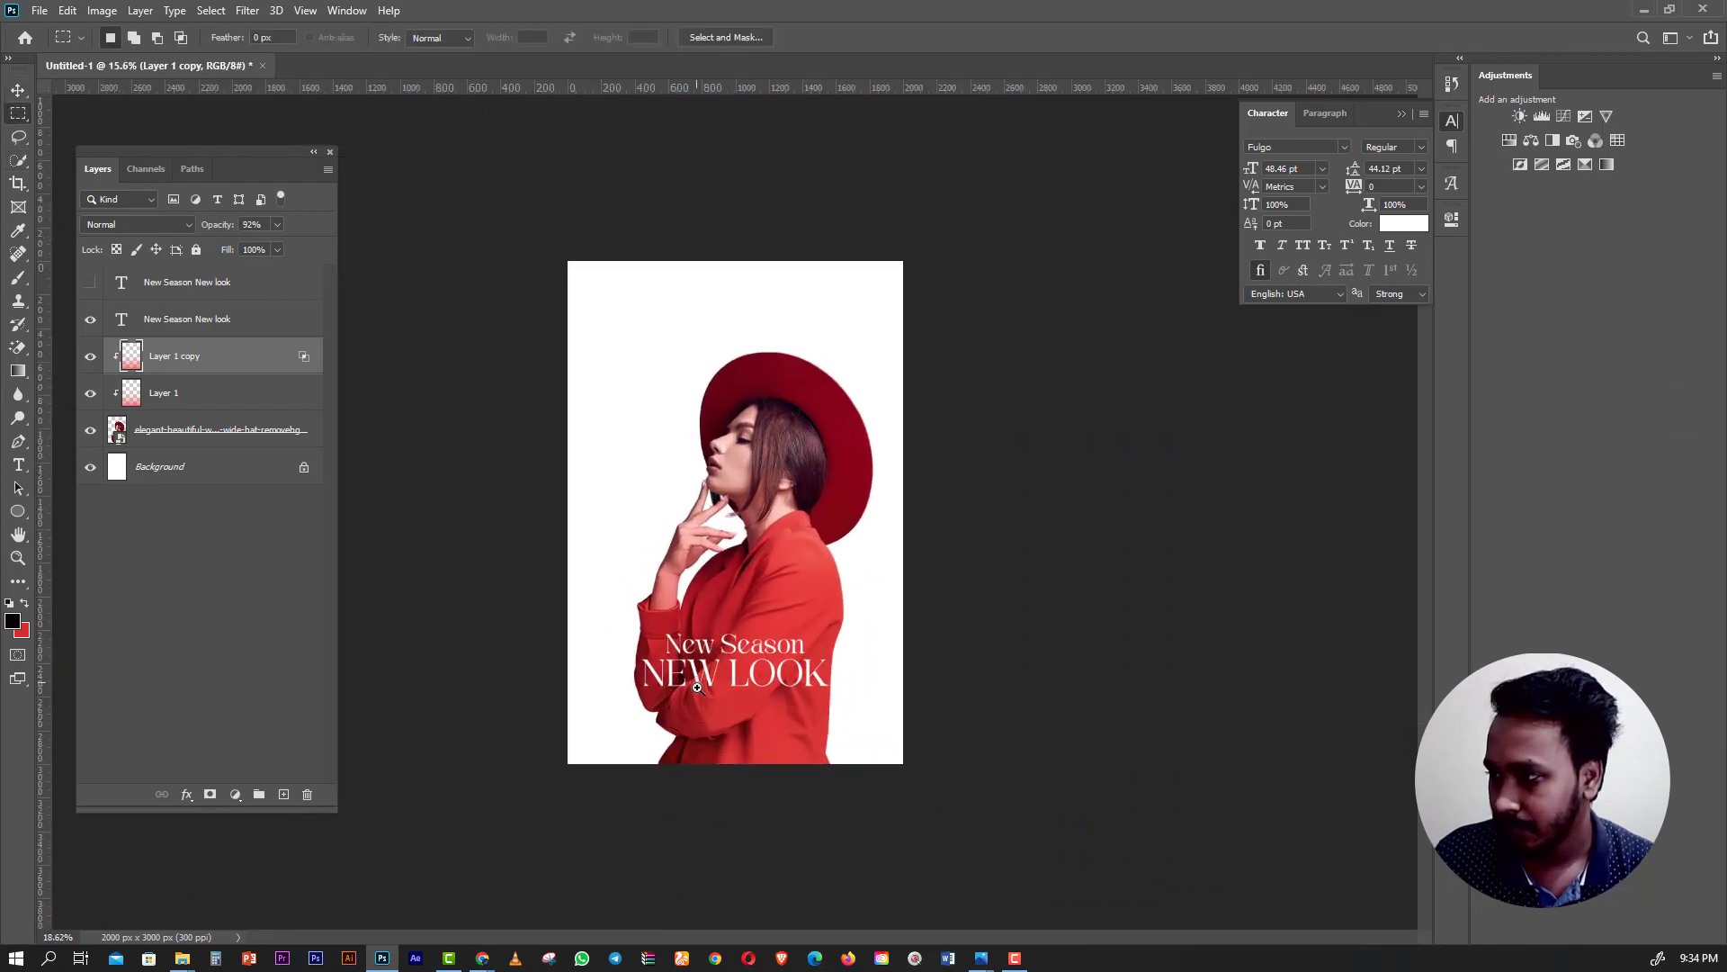
scroll(697, 686, "up", 1)
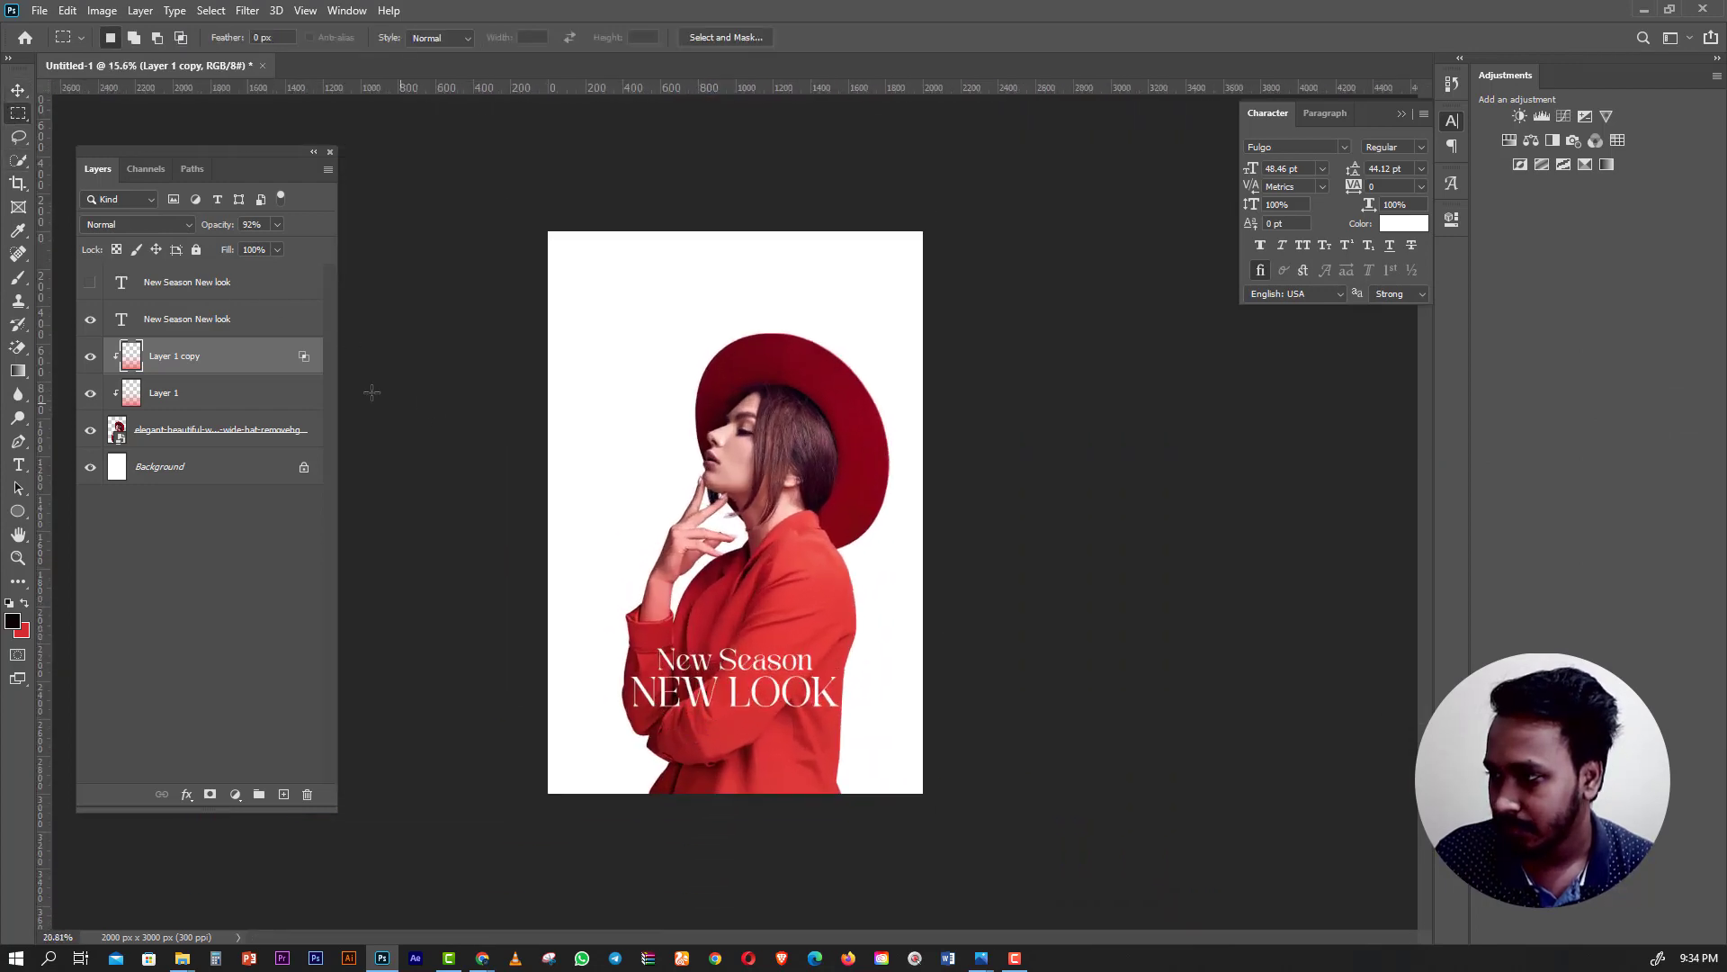
left_click(159, 445)
key("v")
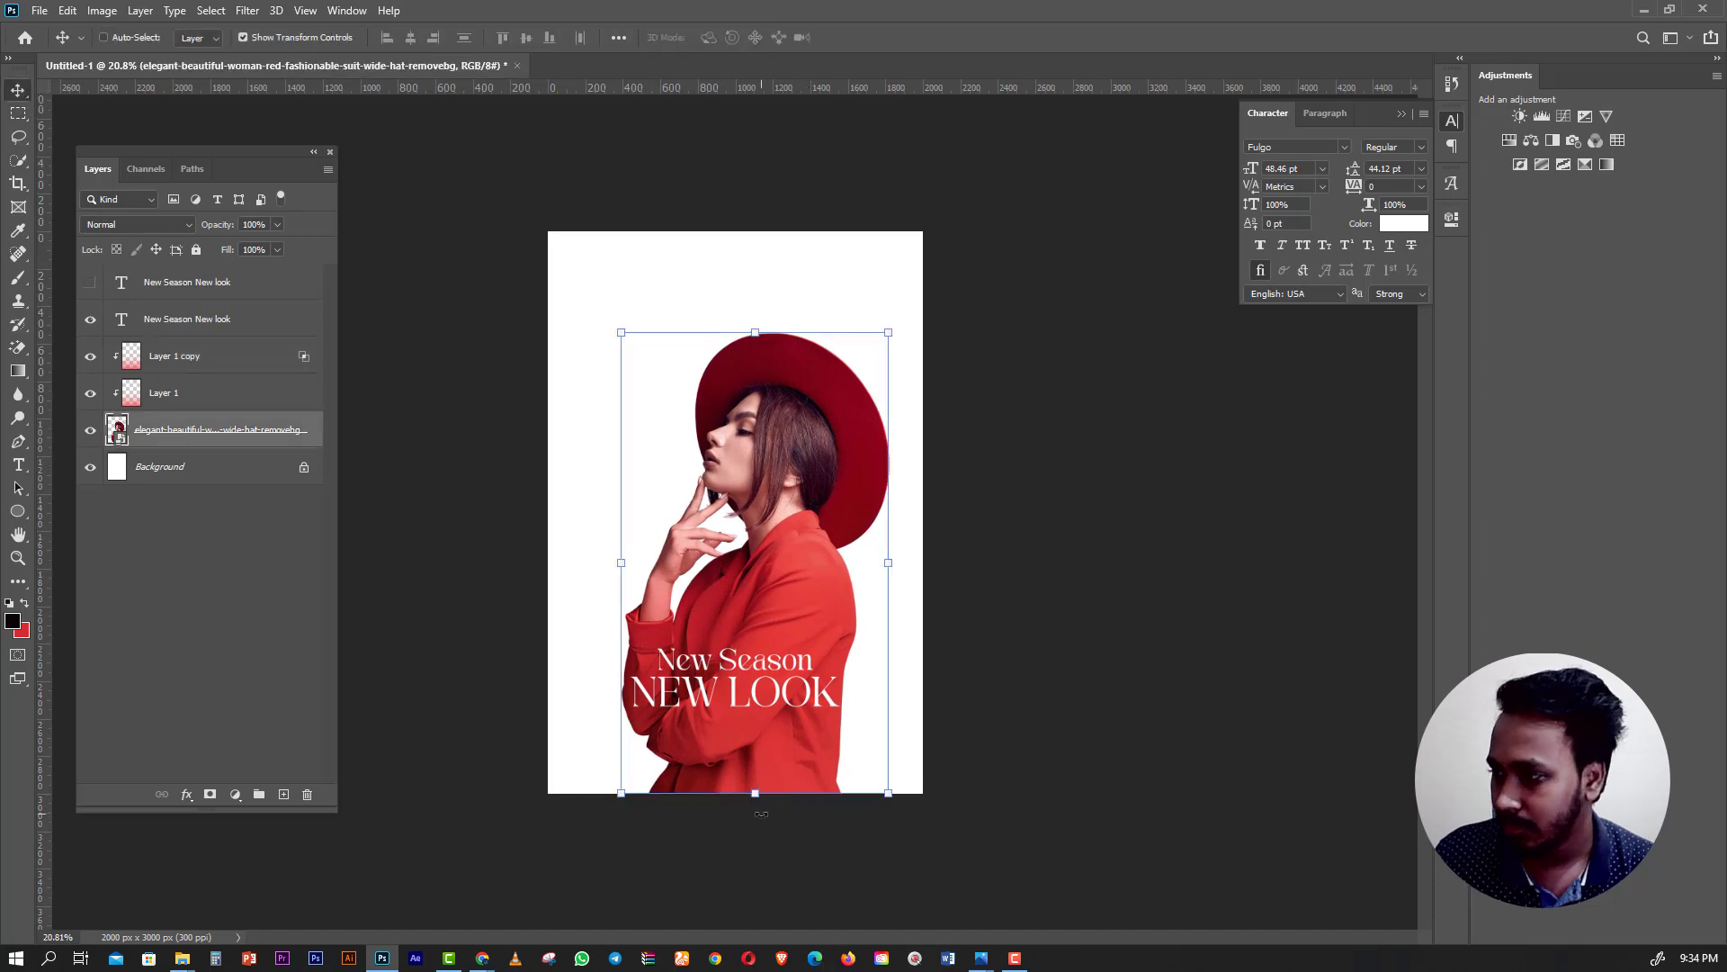
key("ctrl+t")
left_click_drag(793, 849, 830, 765)
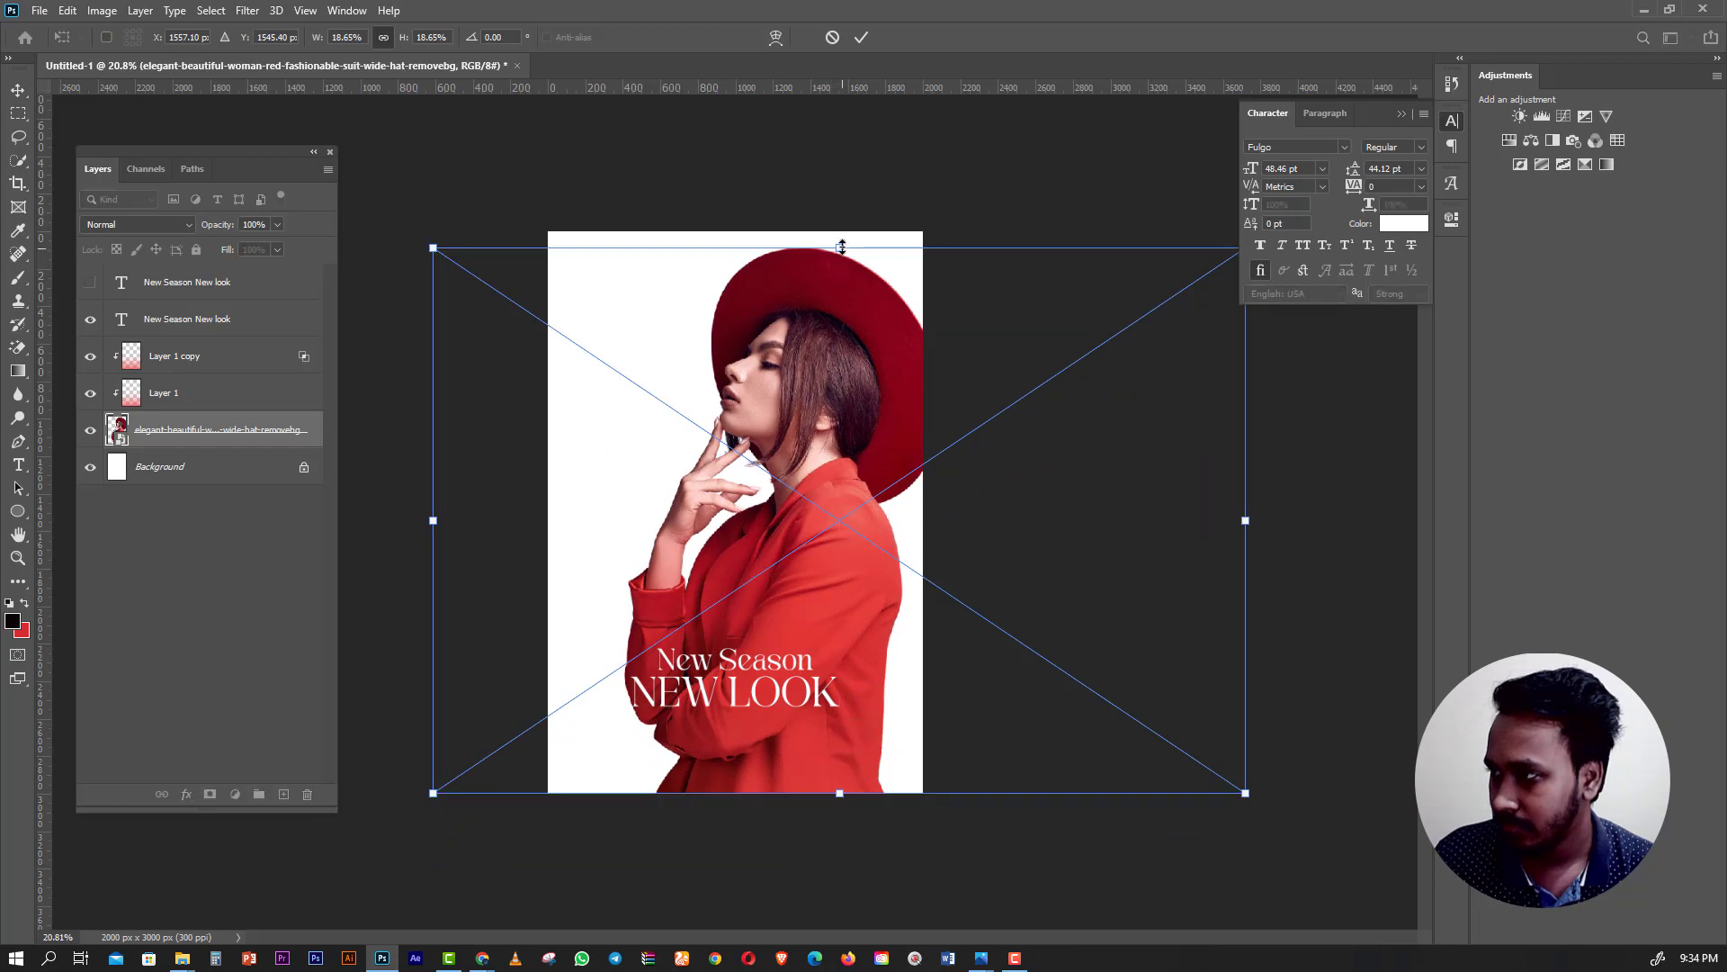
left_click_drag(839, 247, 850, 204)
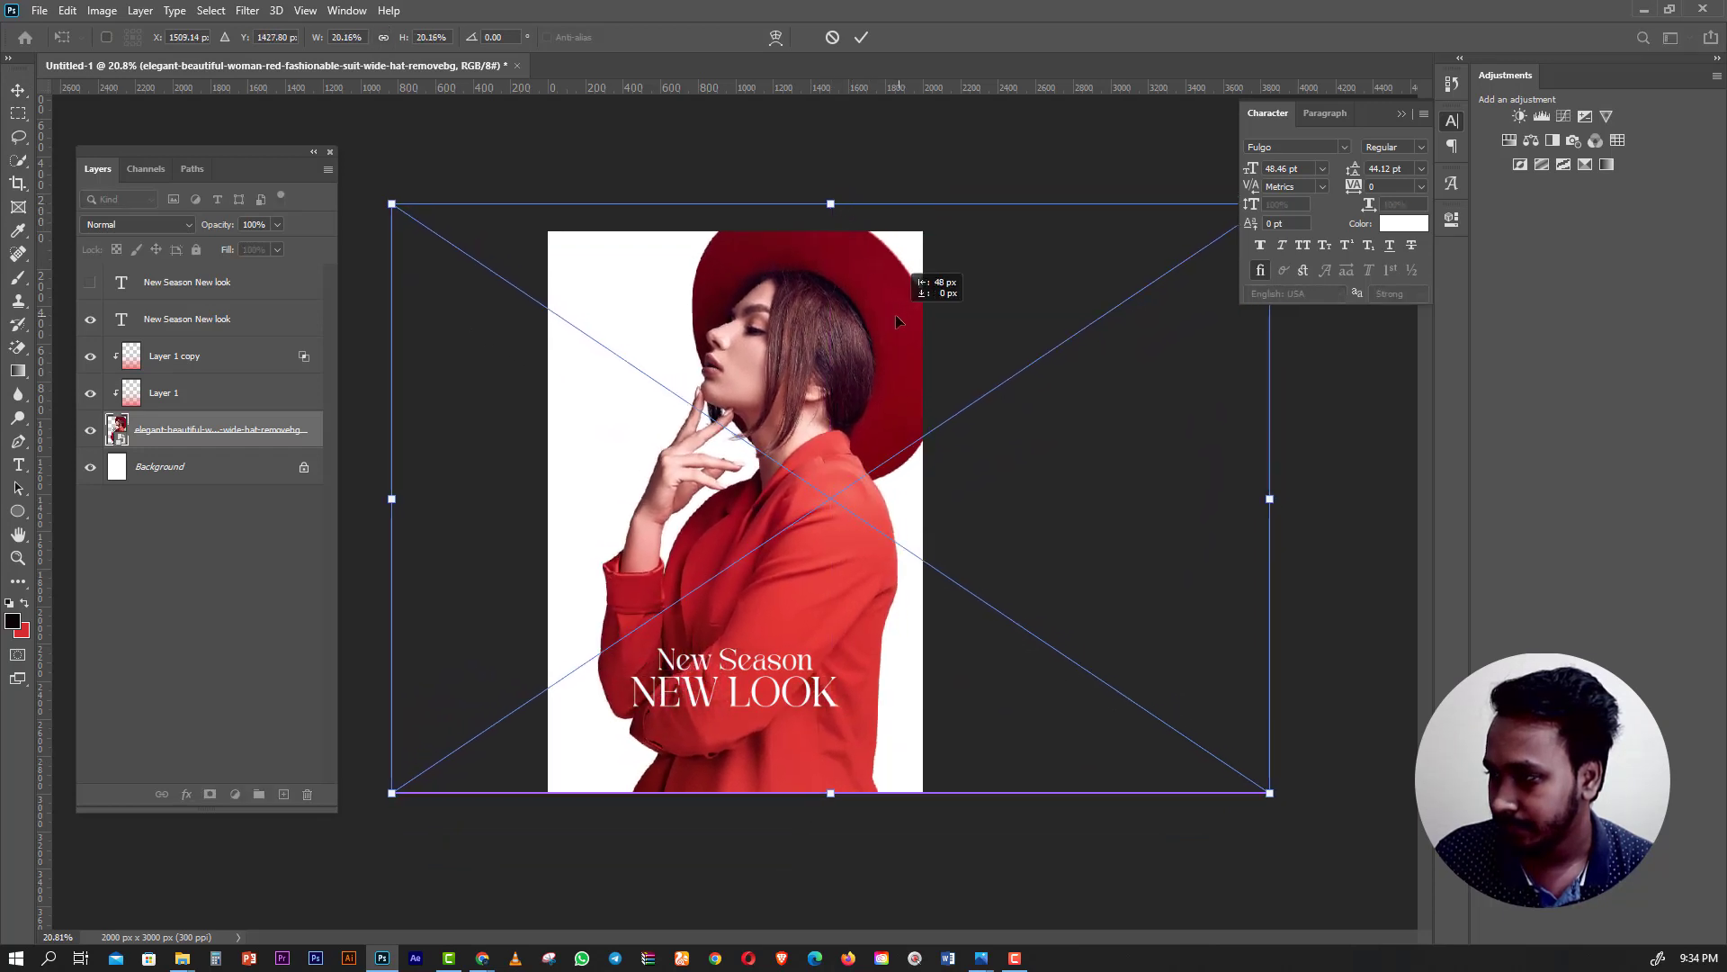
key("Return")
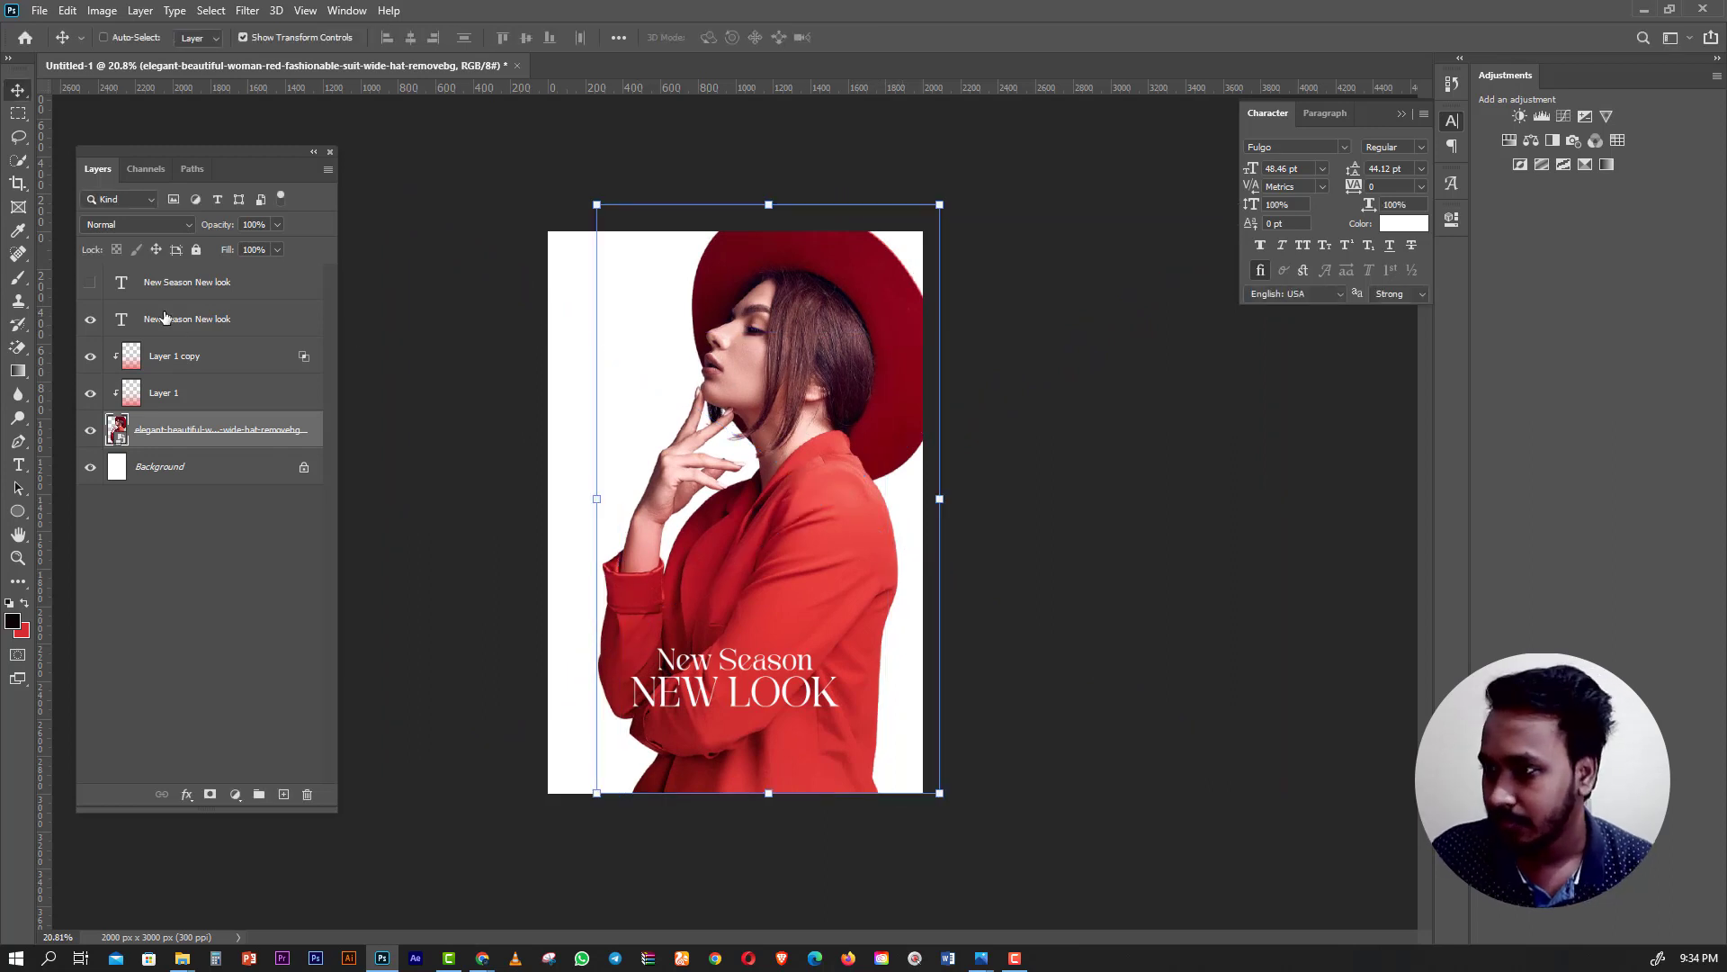
Enlarge the New Season NEW LOOK text to about 112% and shift the photo slightly left.
left_click(181, 313)
key("ctrl+plus")
key("ctrl+plus")
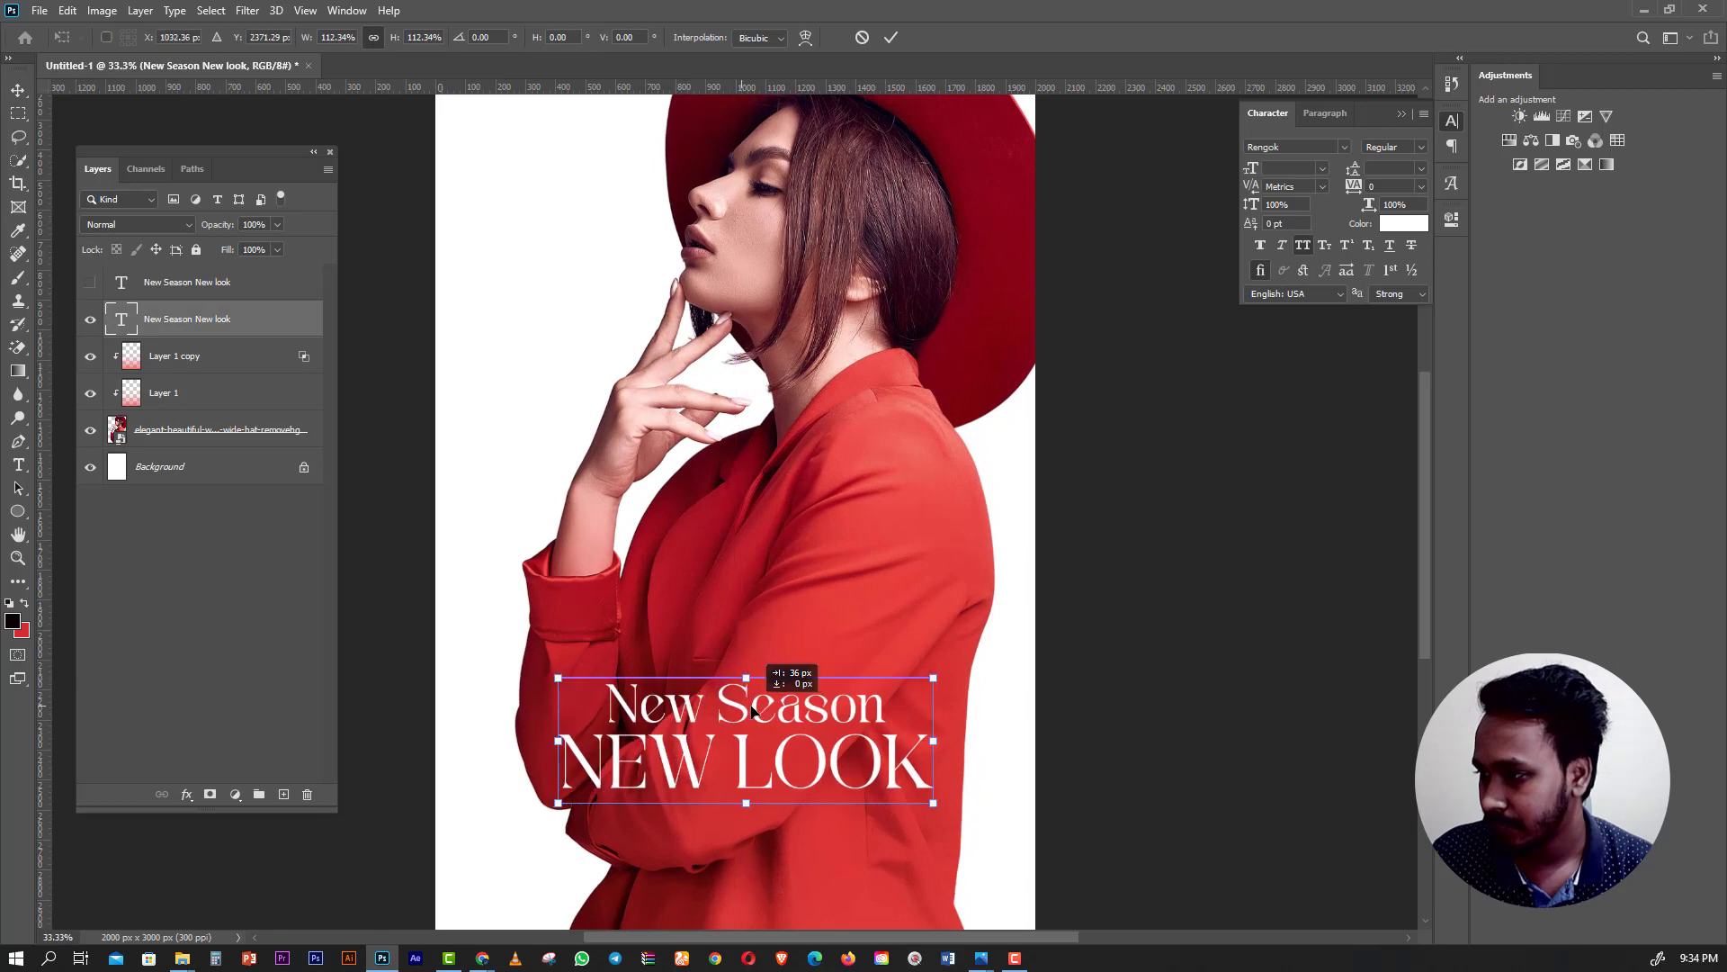
left_click_drag(735, 694, 739, 711)
key("Return")
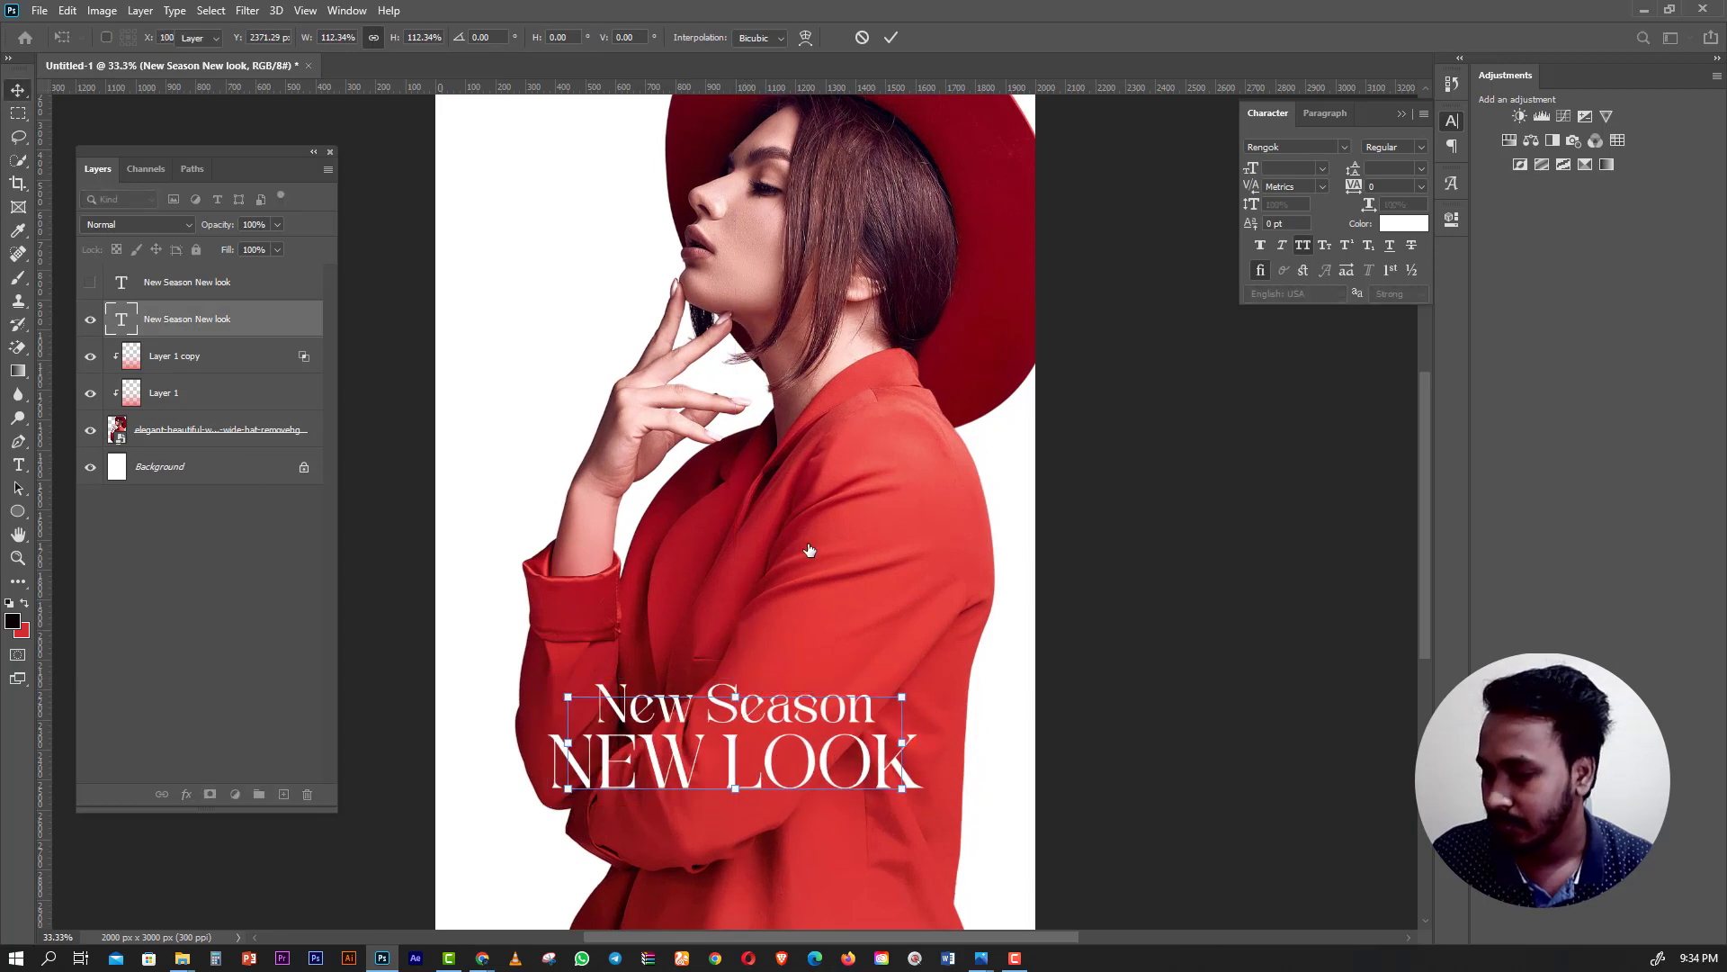
left_click(886, 543, "ctrl")
left_click_drag(879, 537, 862, 533)
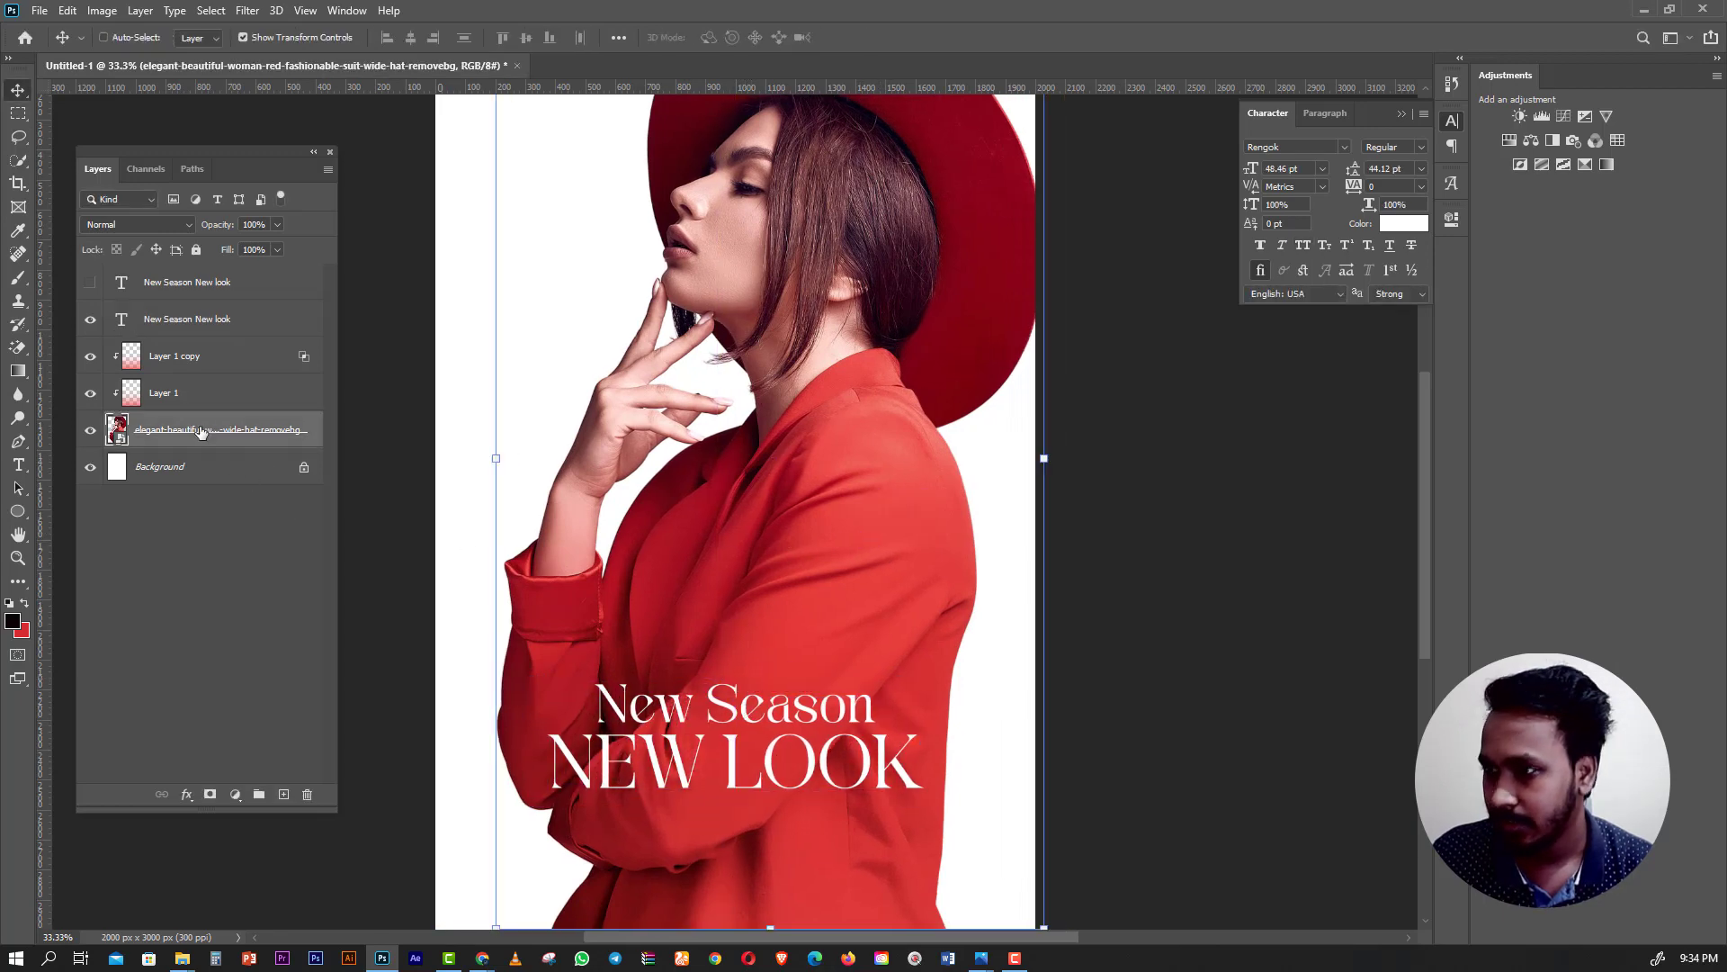
Hide both red overlays, Layer 1 and Layer 1 copy, and fit the poster in view.
left_click(174, 352)
left_click(90, 356)
left_click(90, 393)
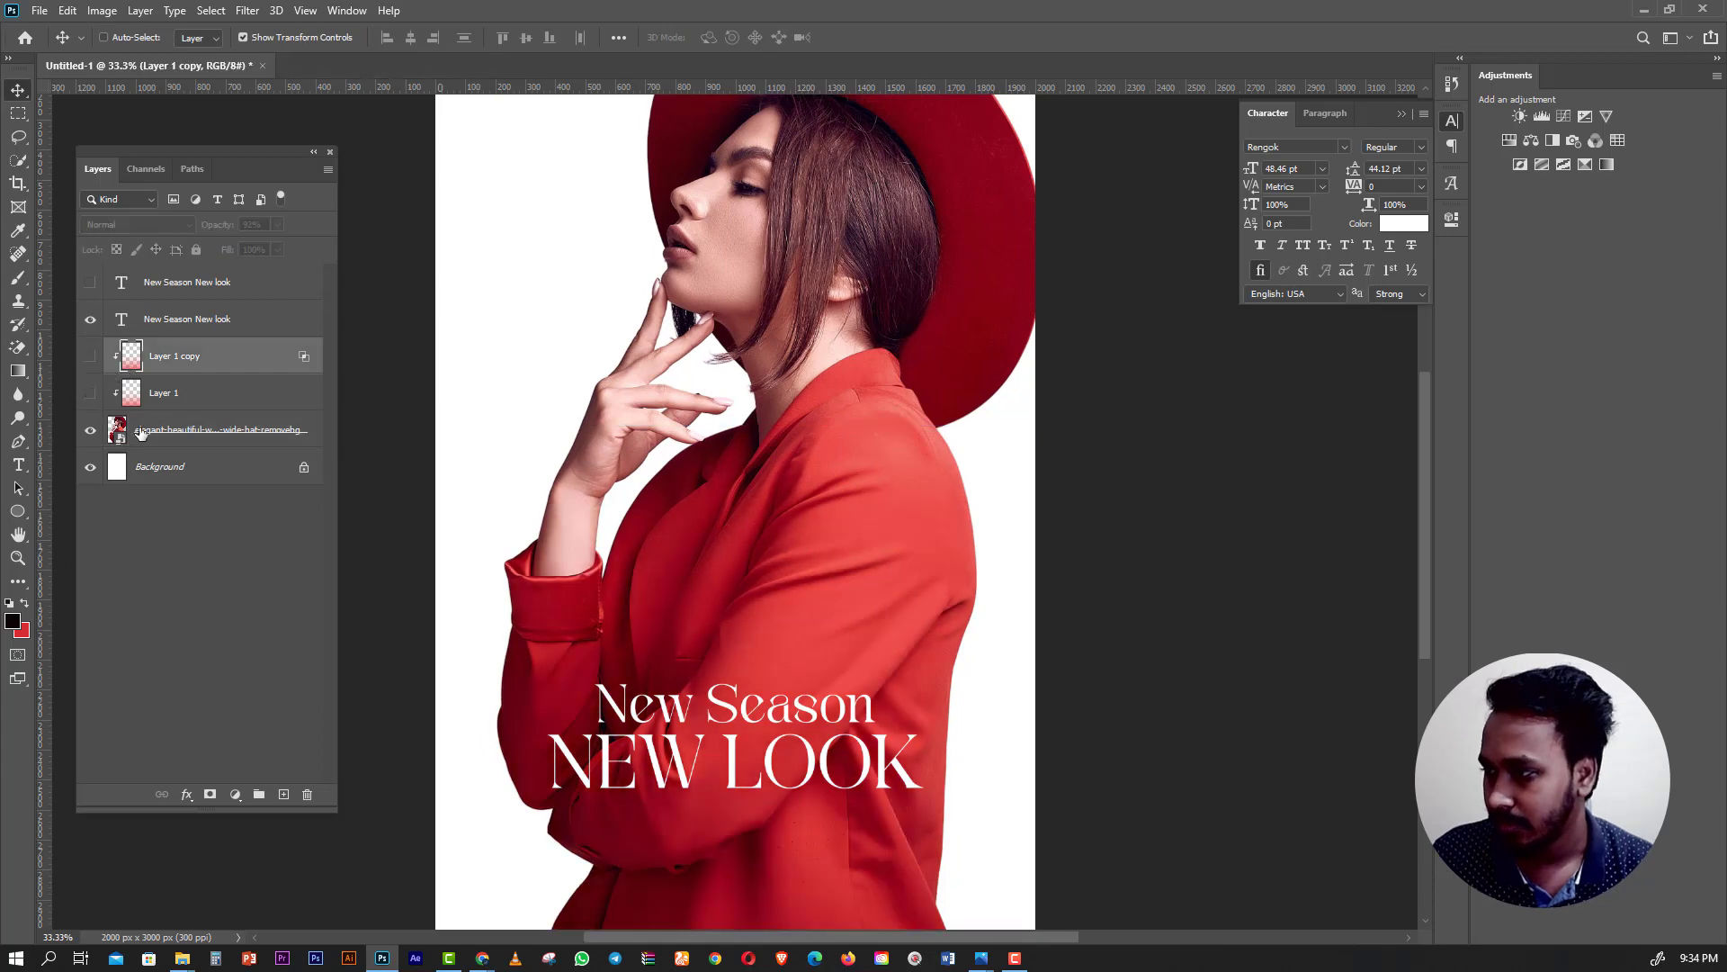
key("ctrl+minus")
key("ctrl+0")
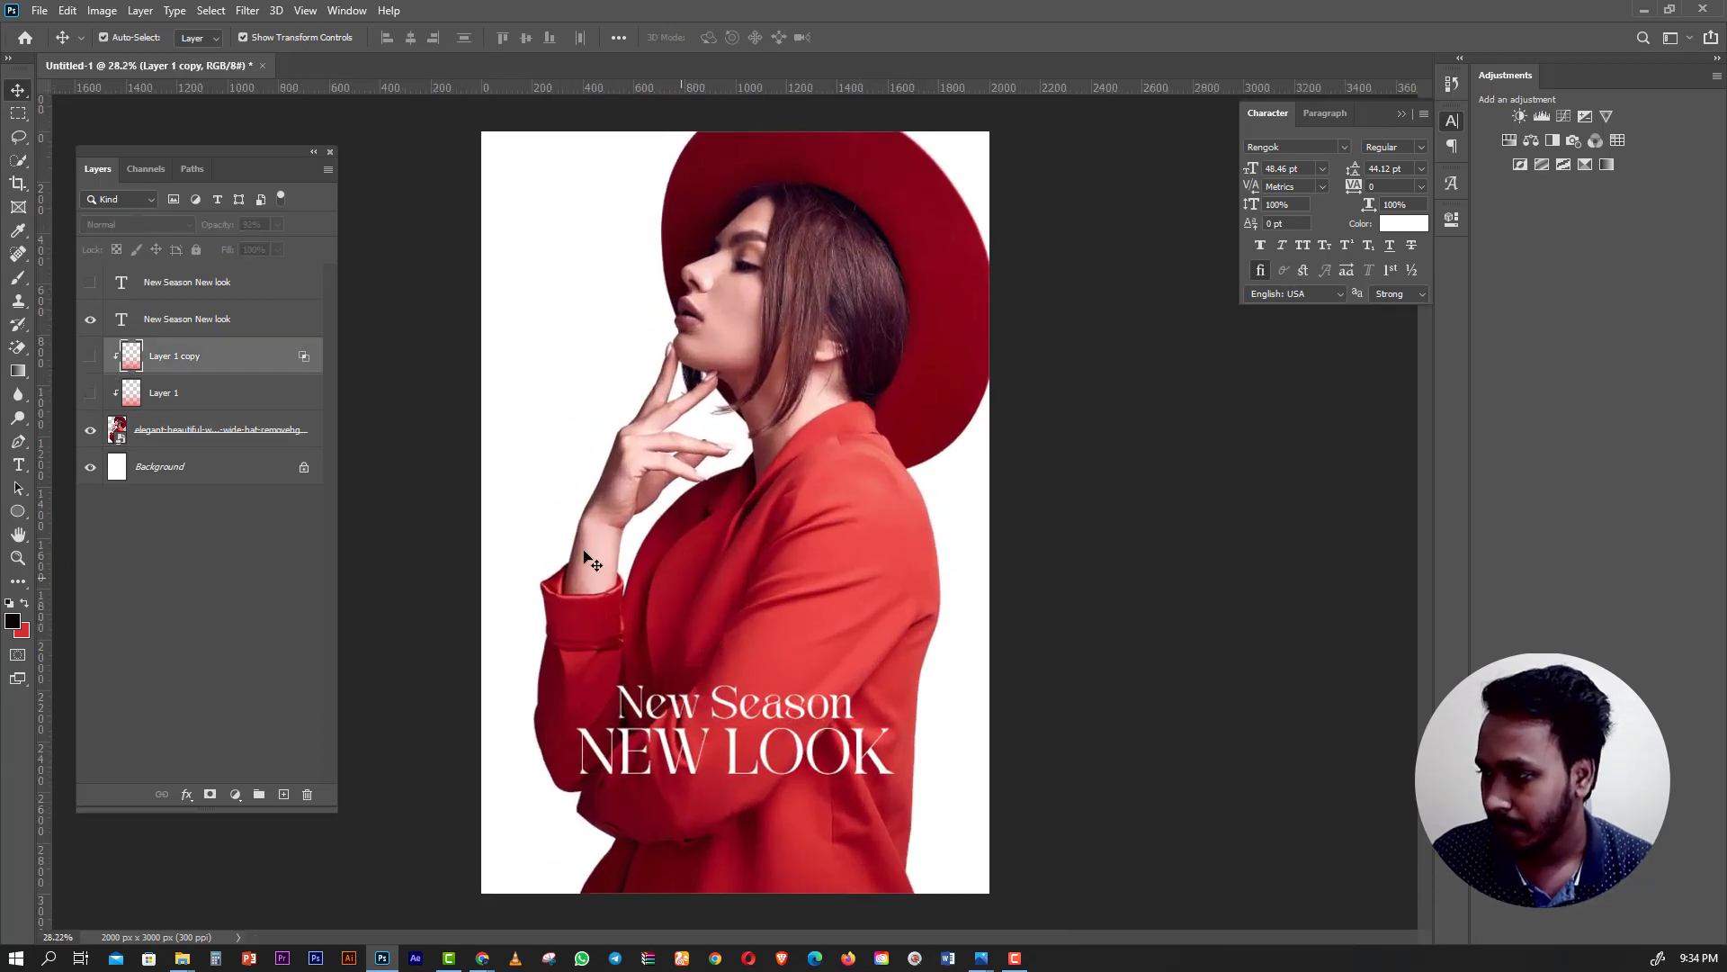
Make the NEW LOOK line Faux Bold.
left_click(18, 464)
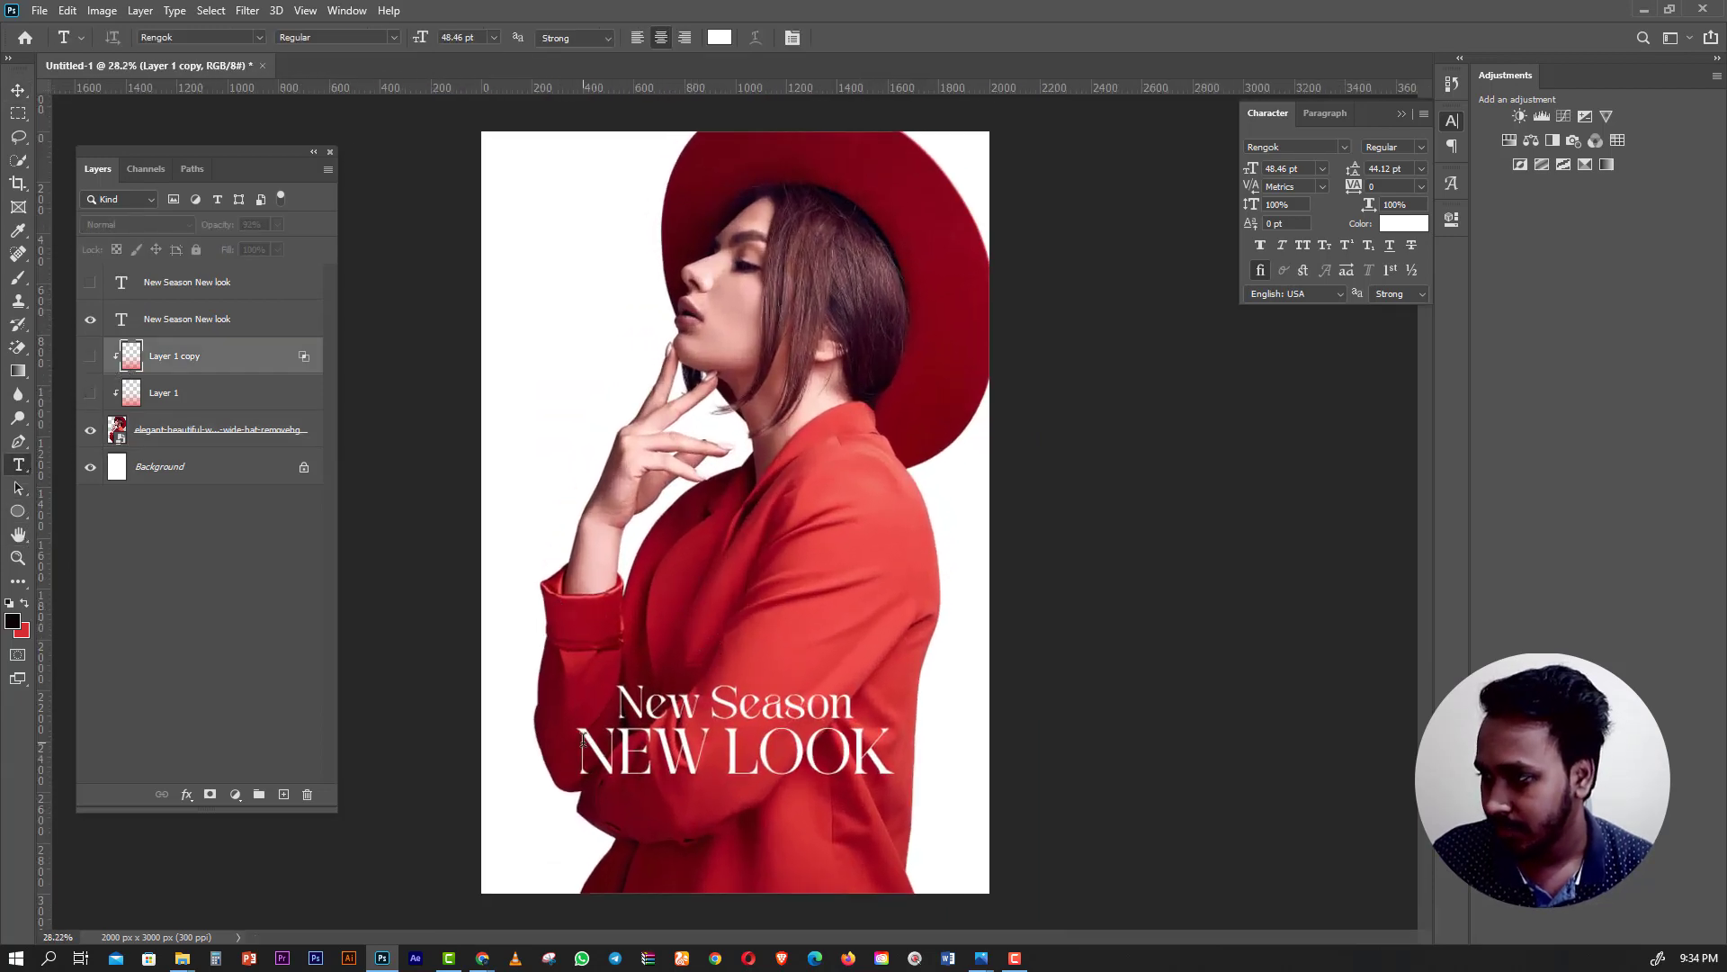
left_click_drag(583, 740, 1017, 760)
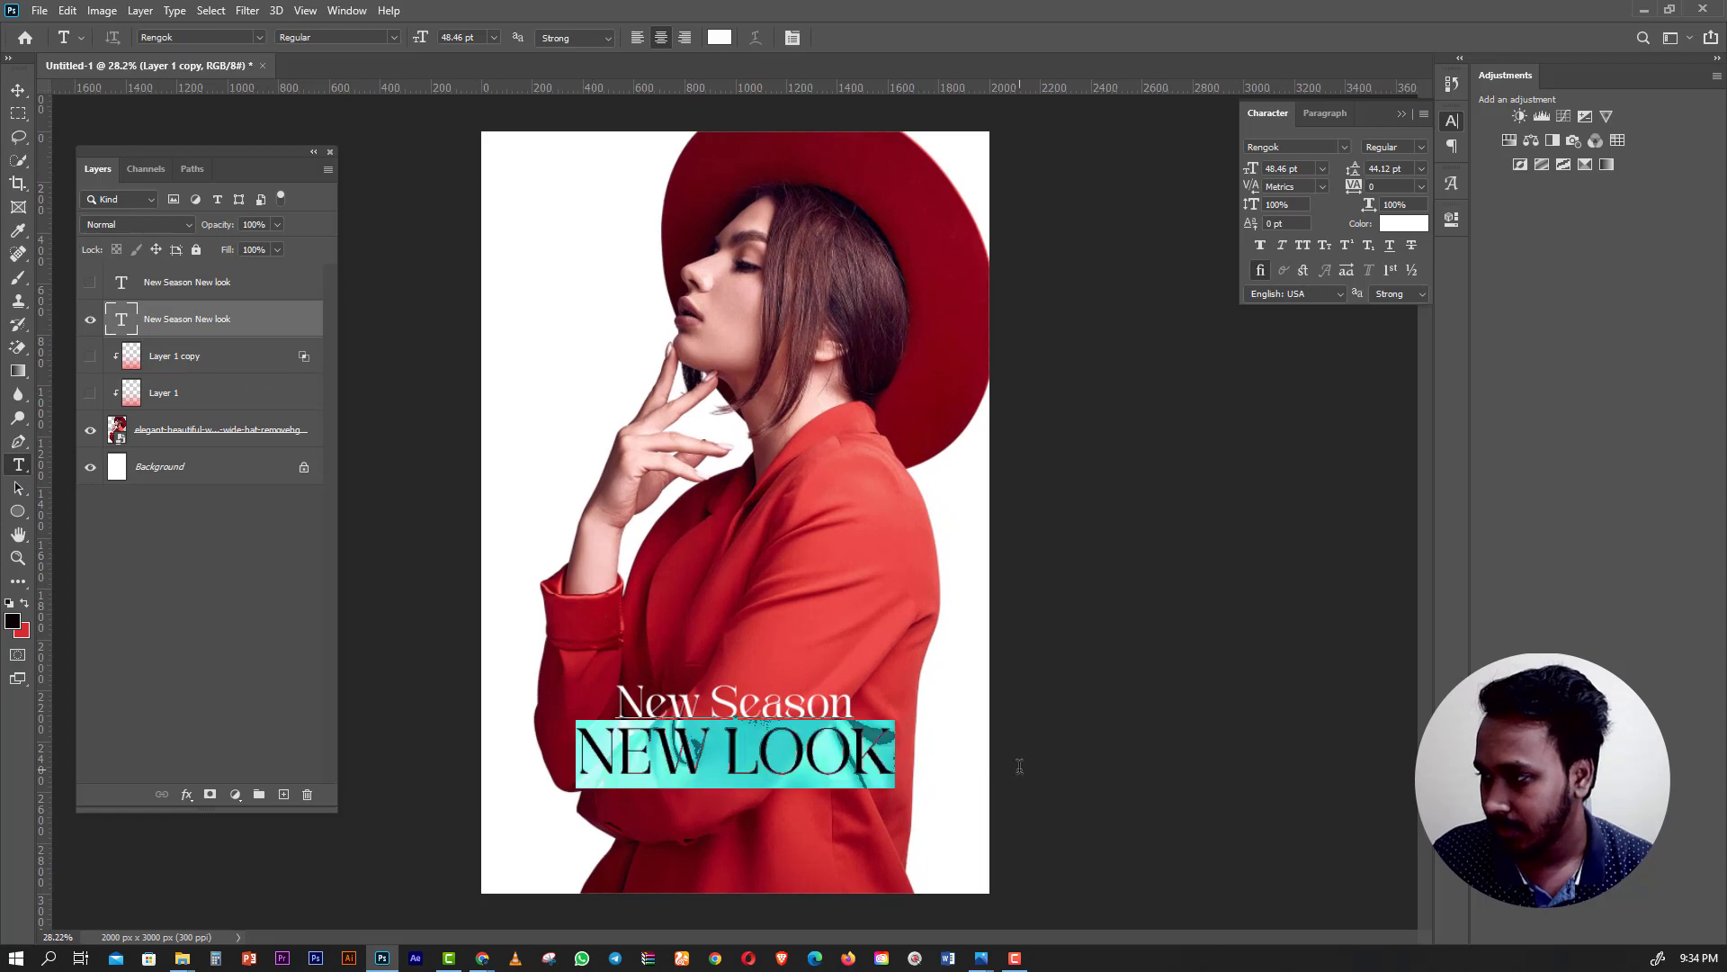
left_click(1262, 246)
left_click(18, 114)
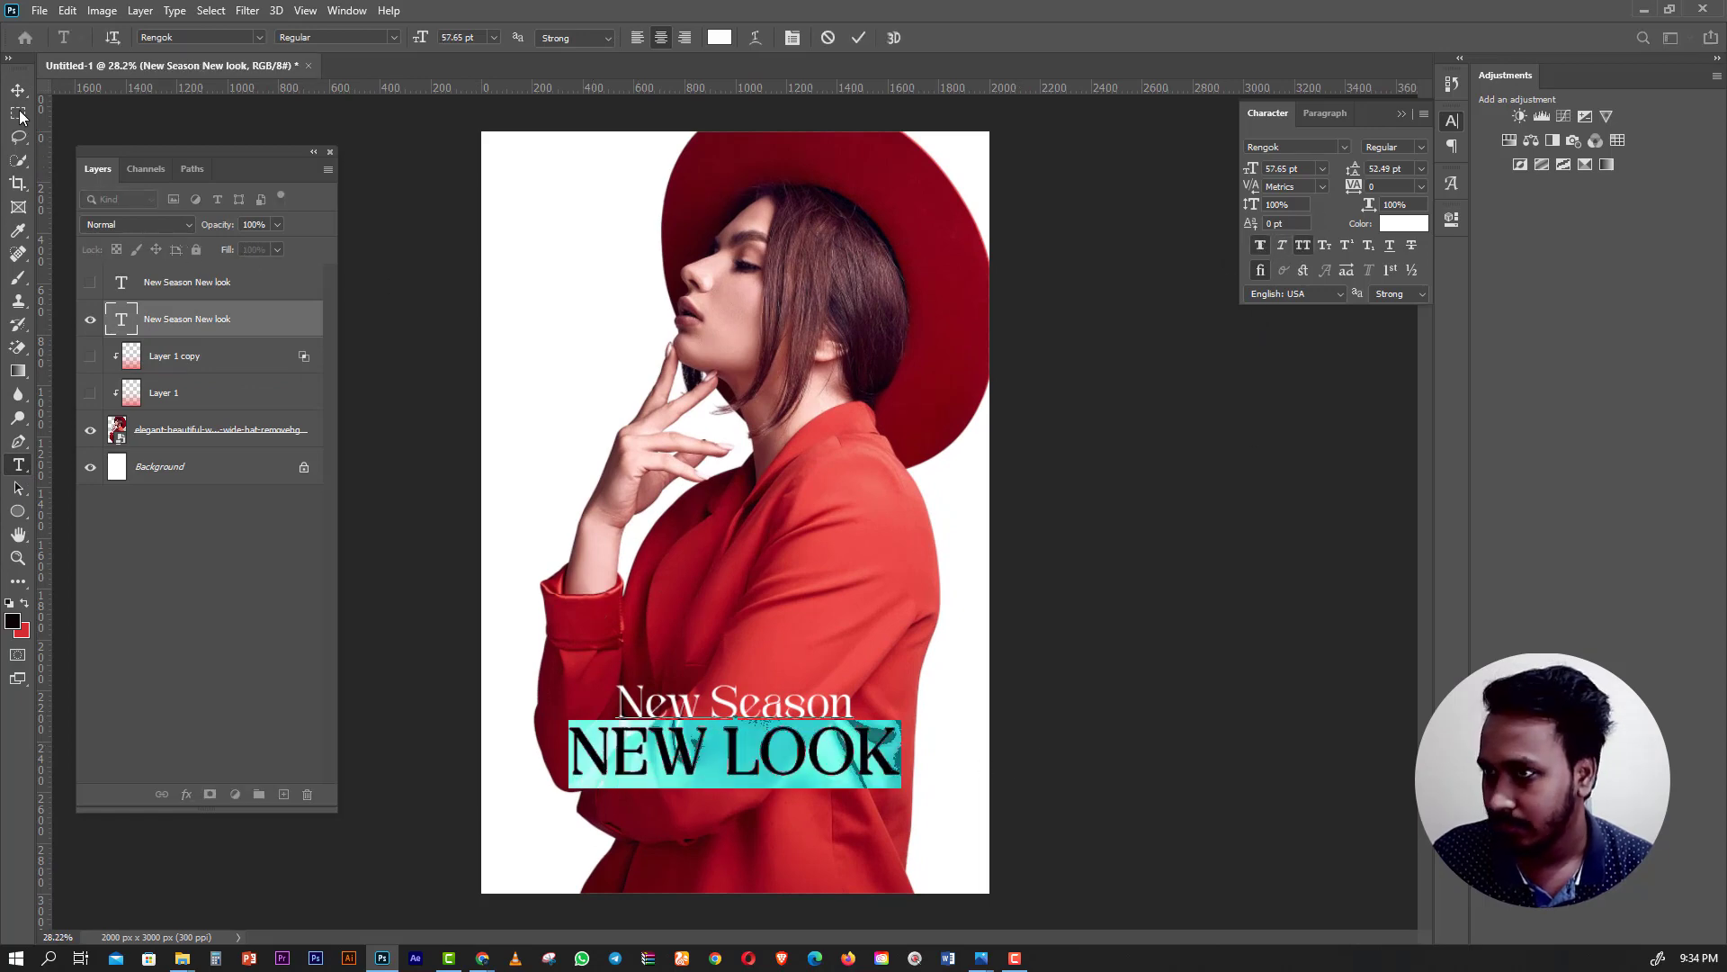
Show the Layer 1 copy overlay again and set its opacity to 100%.
scroll(627, 670, "down", 2)
scroll(627, 670, "up", 2)
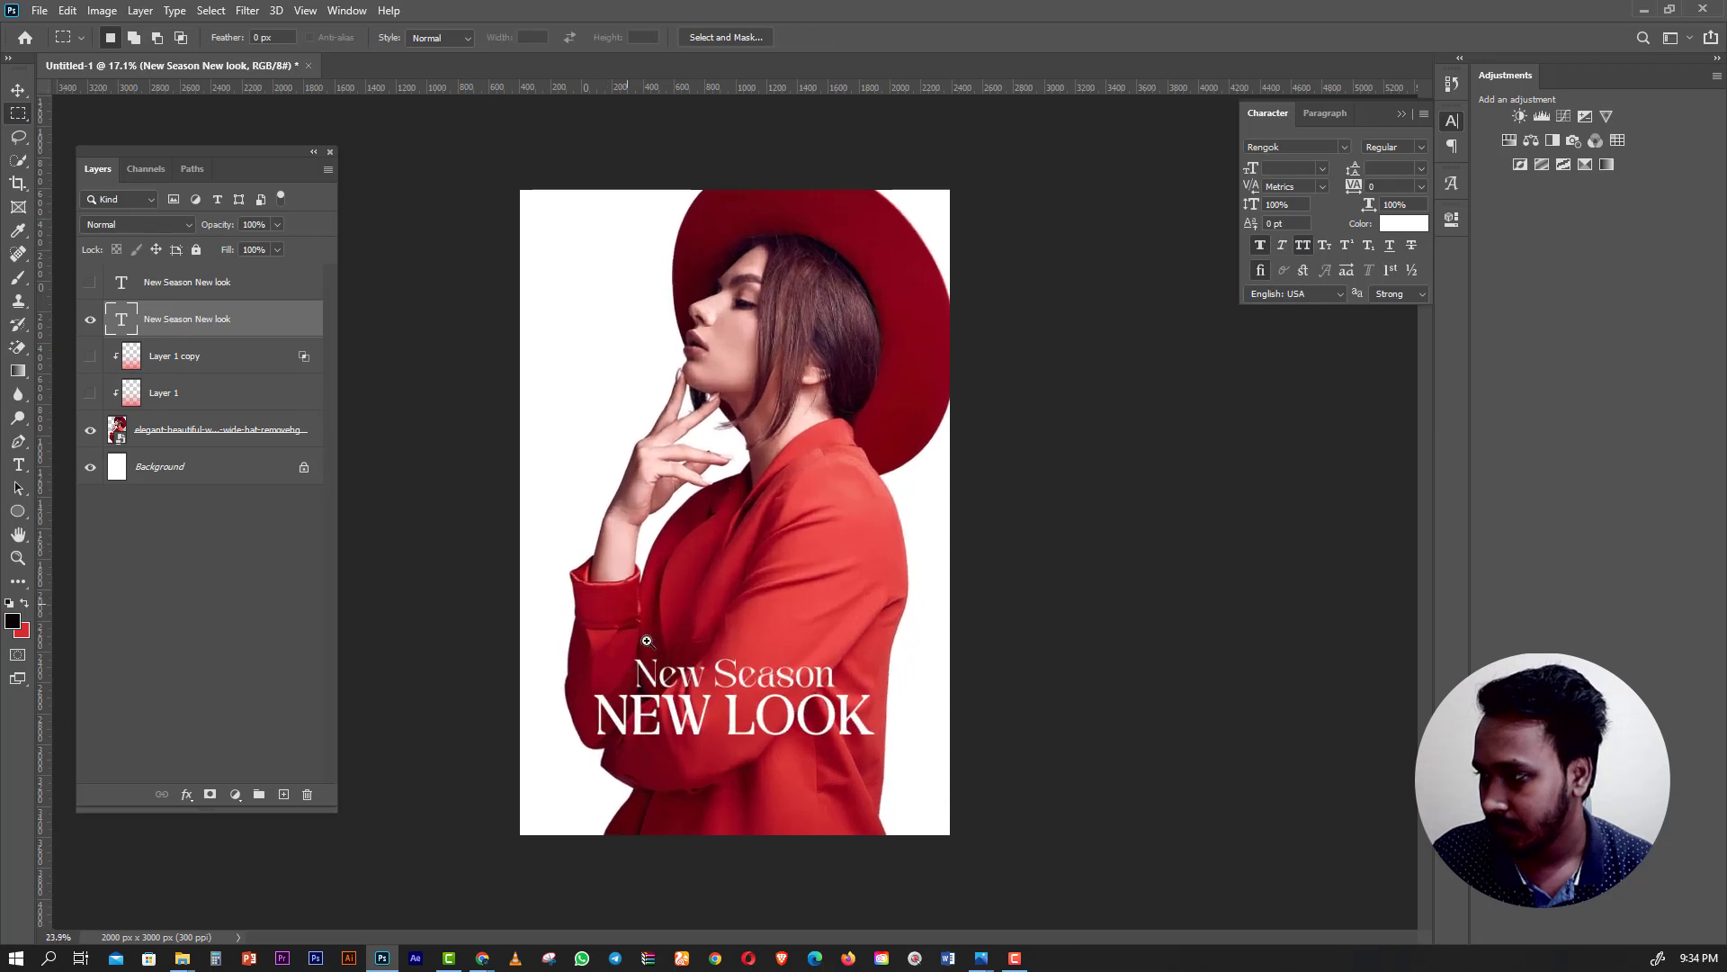
scroll(627, 670, "up", 1)
scroll(627, 670, "down", 1)
left_click(90, 356)
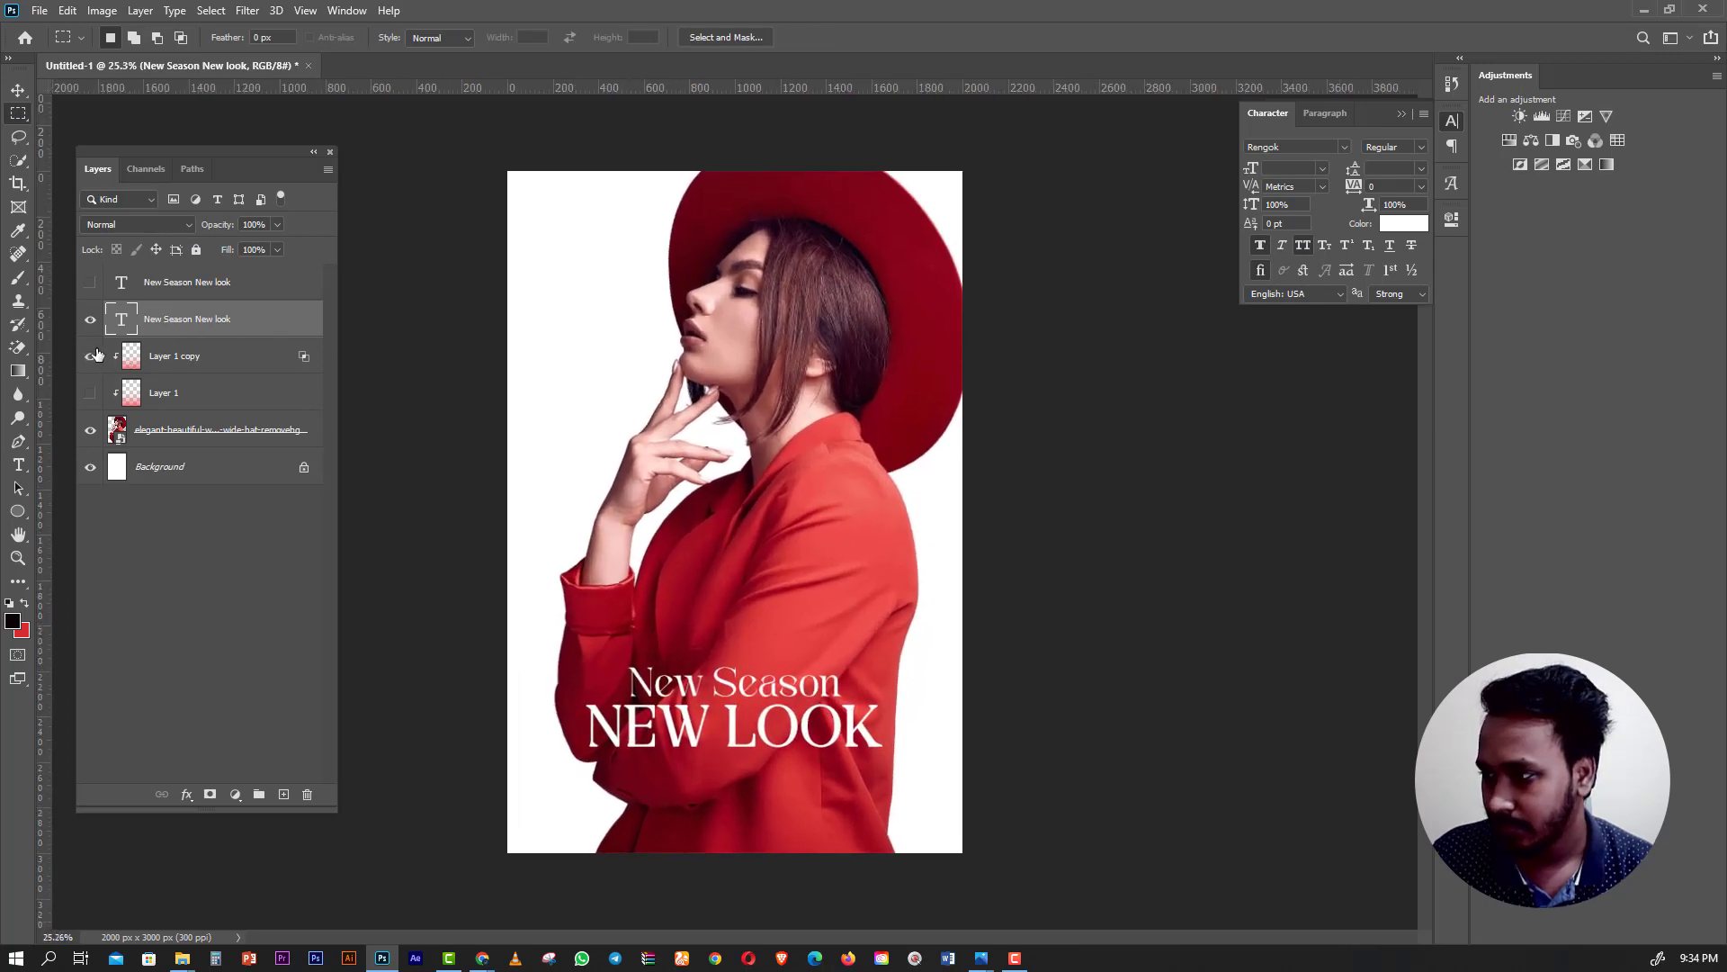
left_click(171, 364)
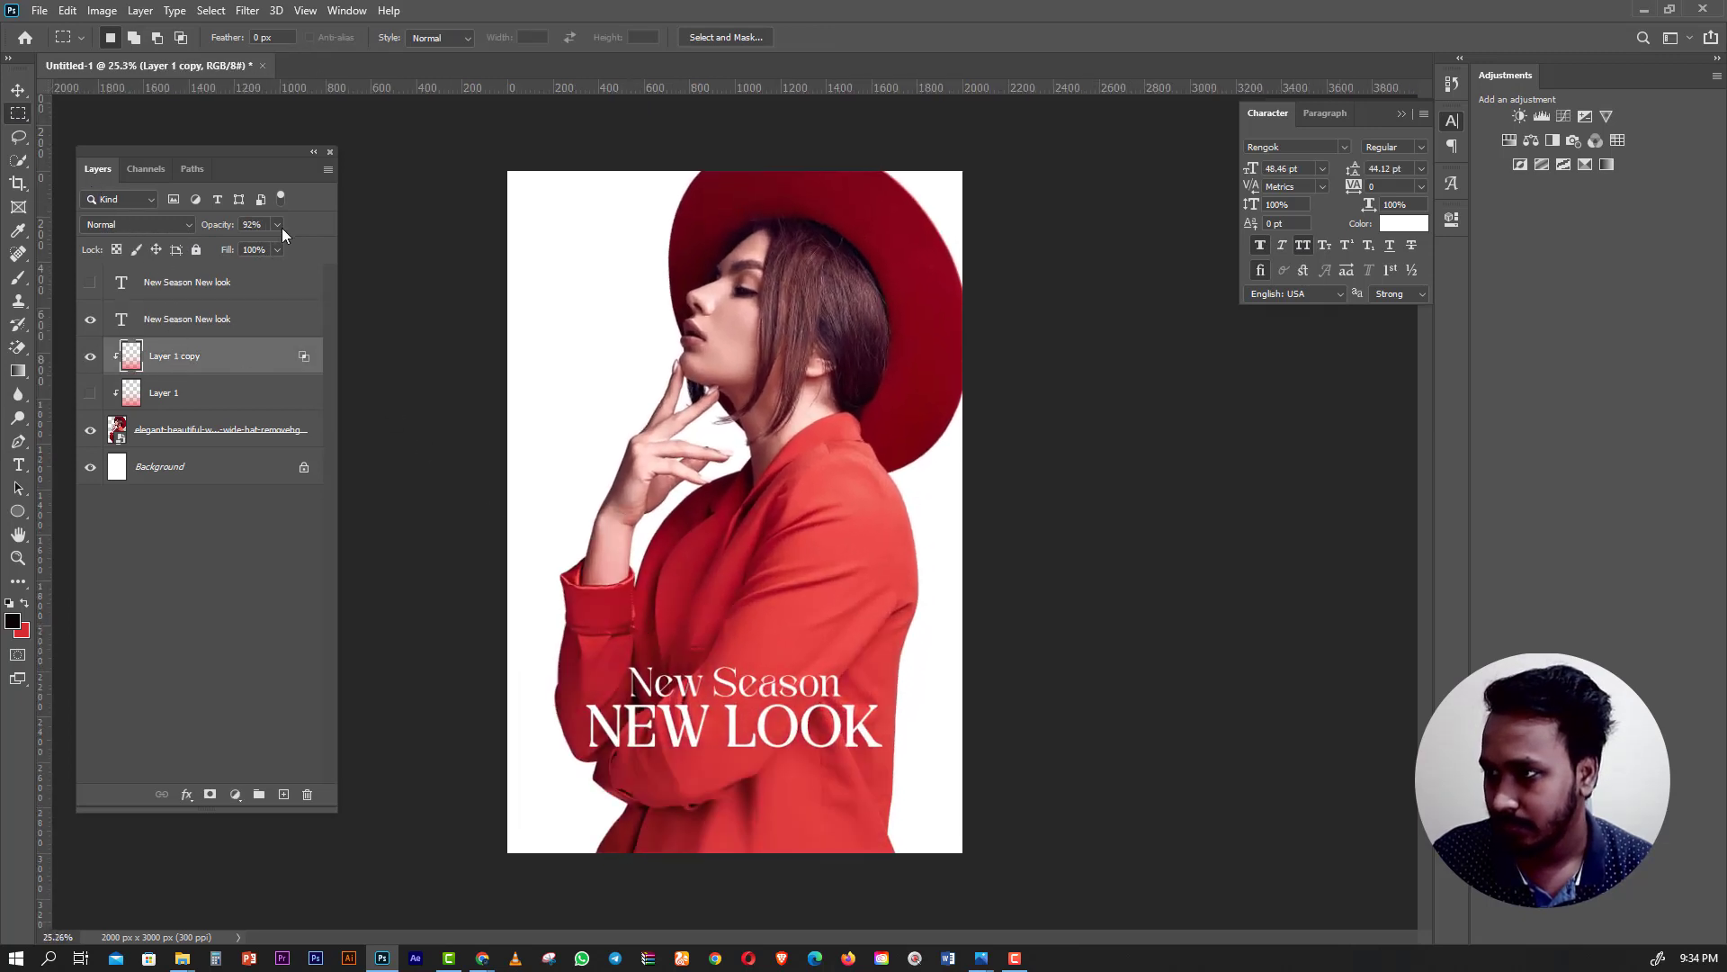
left_click_drag(281, 245, 466, 246)
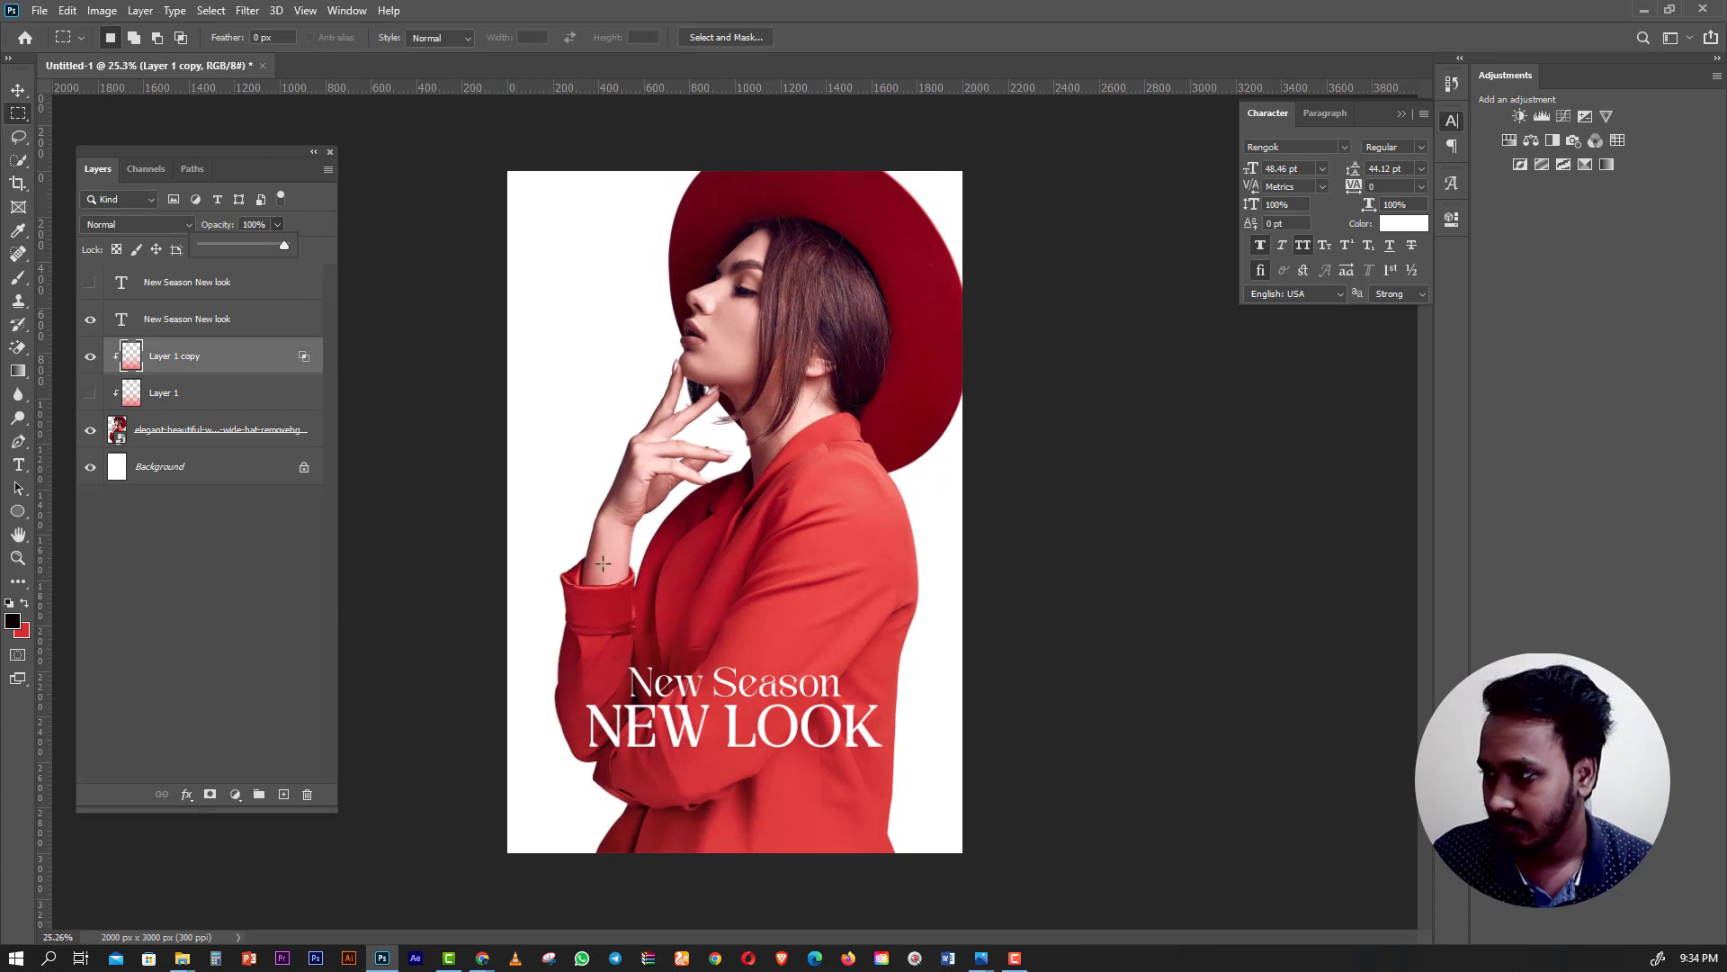
scroll(603, 564, "down", 1)
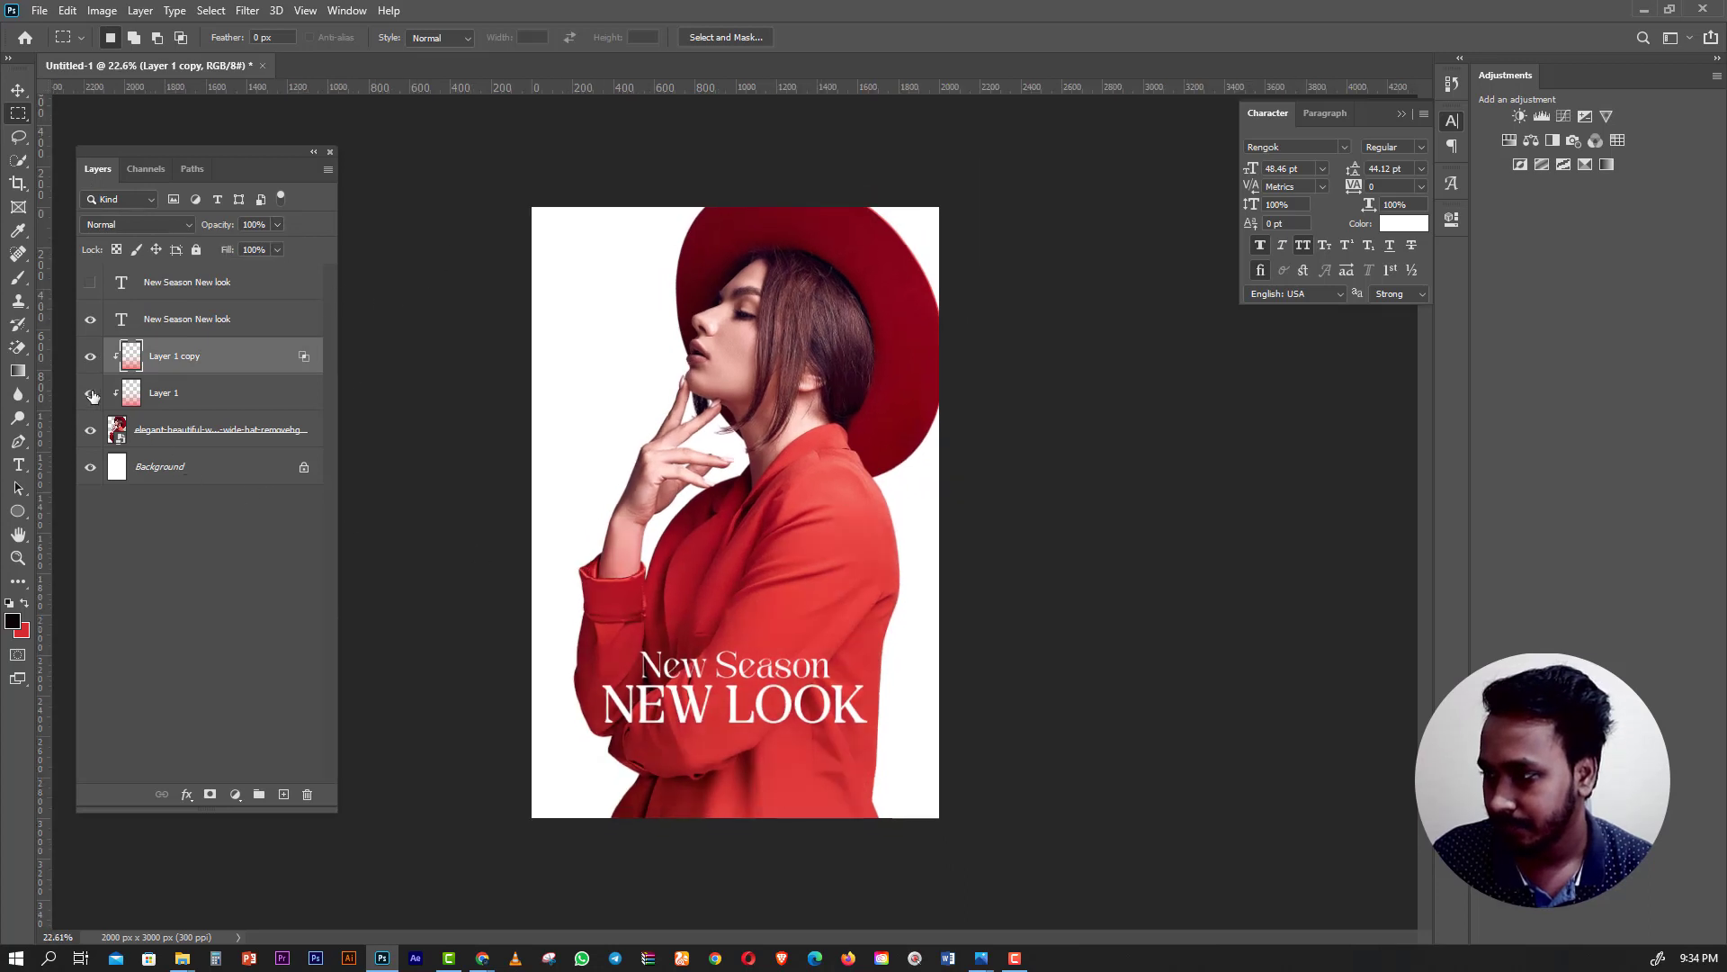
Squash Layer 1 and Layer 1 copy red gradients down toward the poster's lower half.
left_click(166, 396)
key("v")
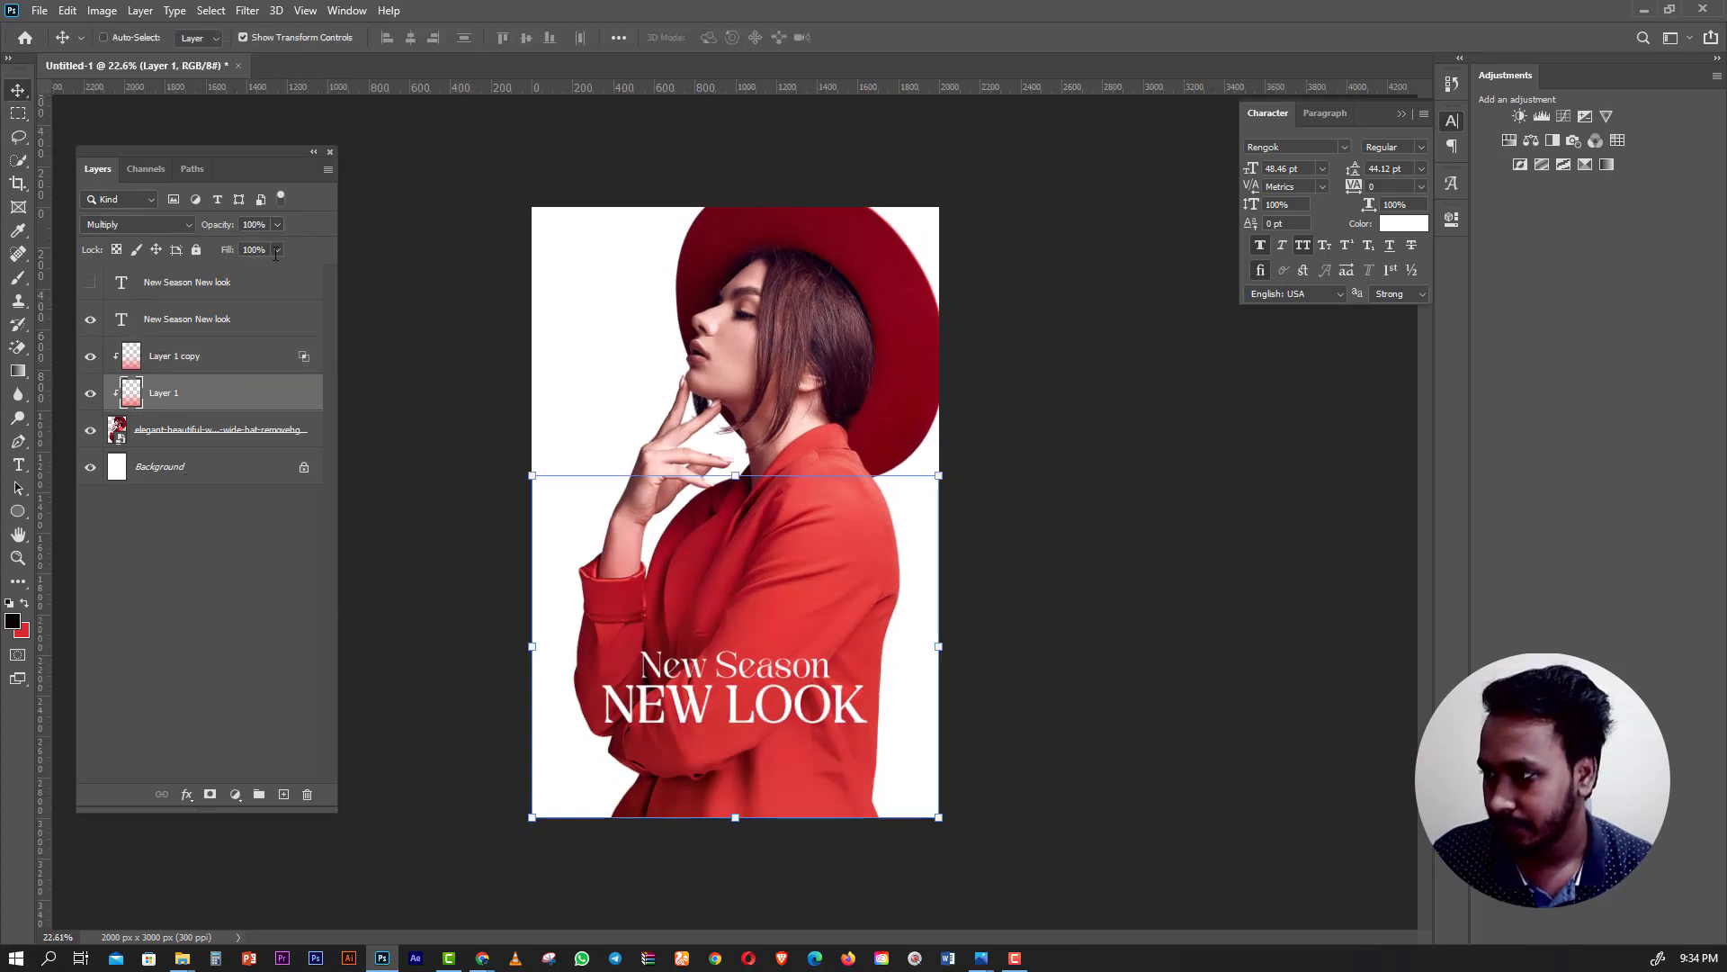
left_click_drag(729, 468, 735, 599)
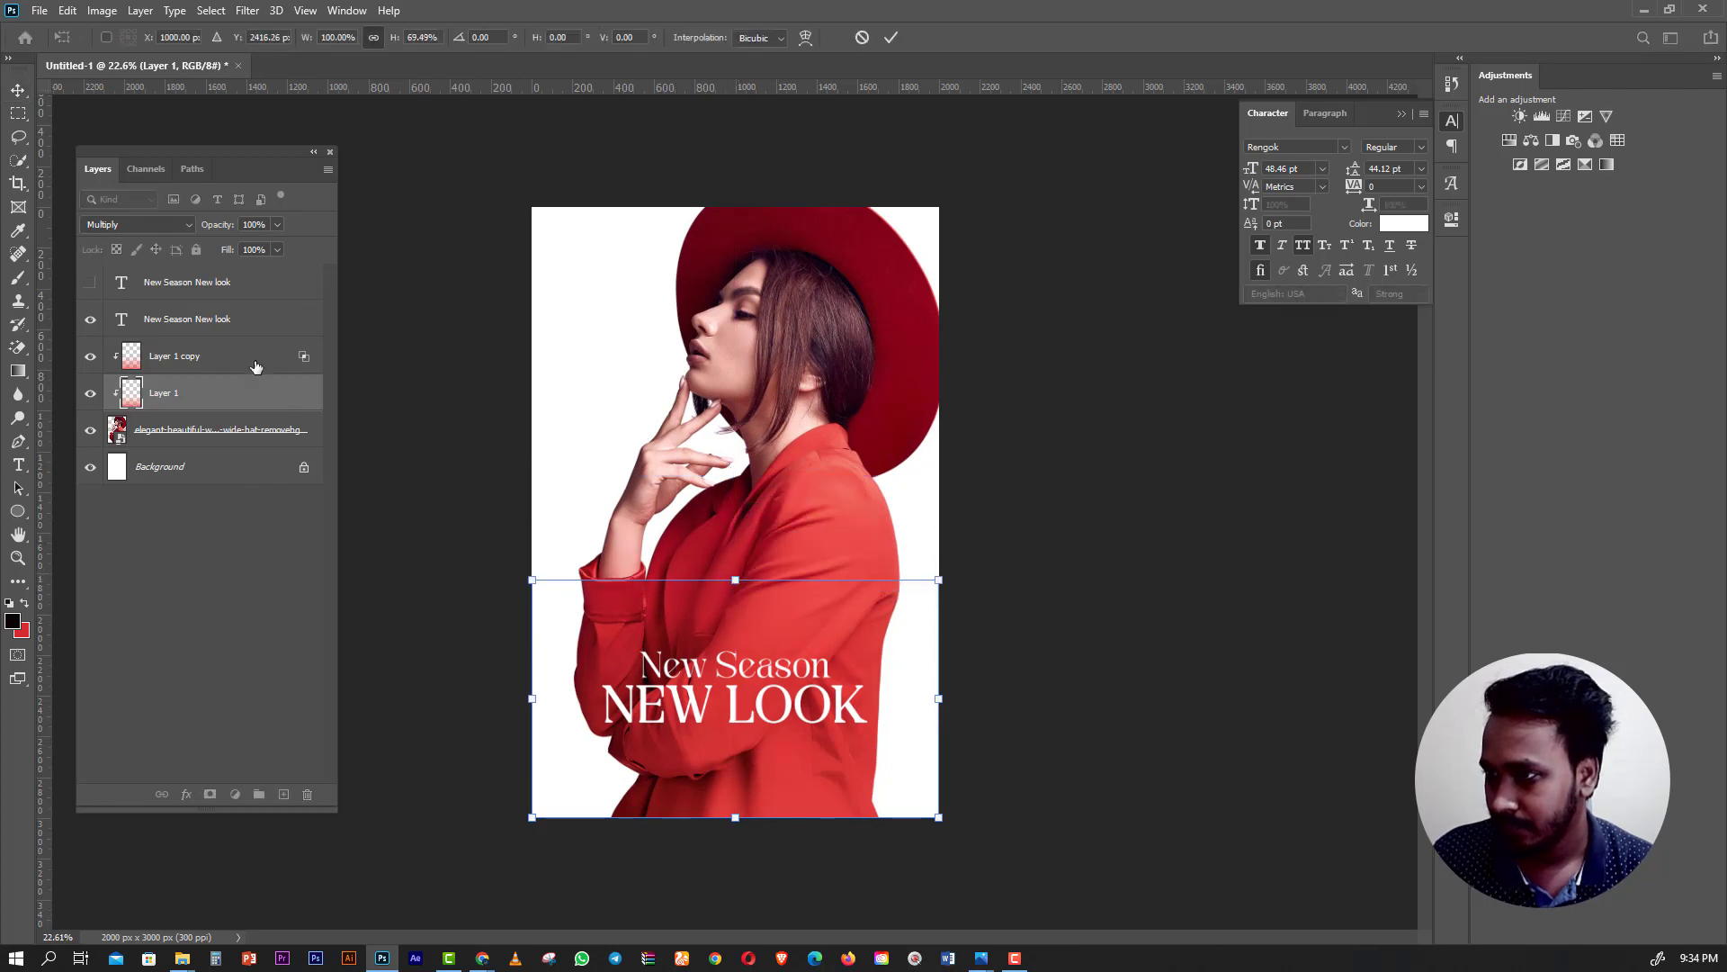
mouse_move(735, 600)
left_mouse_down()
mouse_move(735, 475)
mouse_move(738, 560)
mouse_move(735, 545)
left_mouse_up()
left_click(175, 356, "shift")
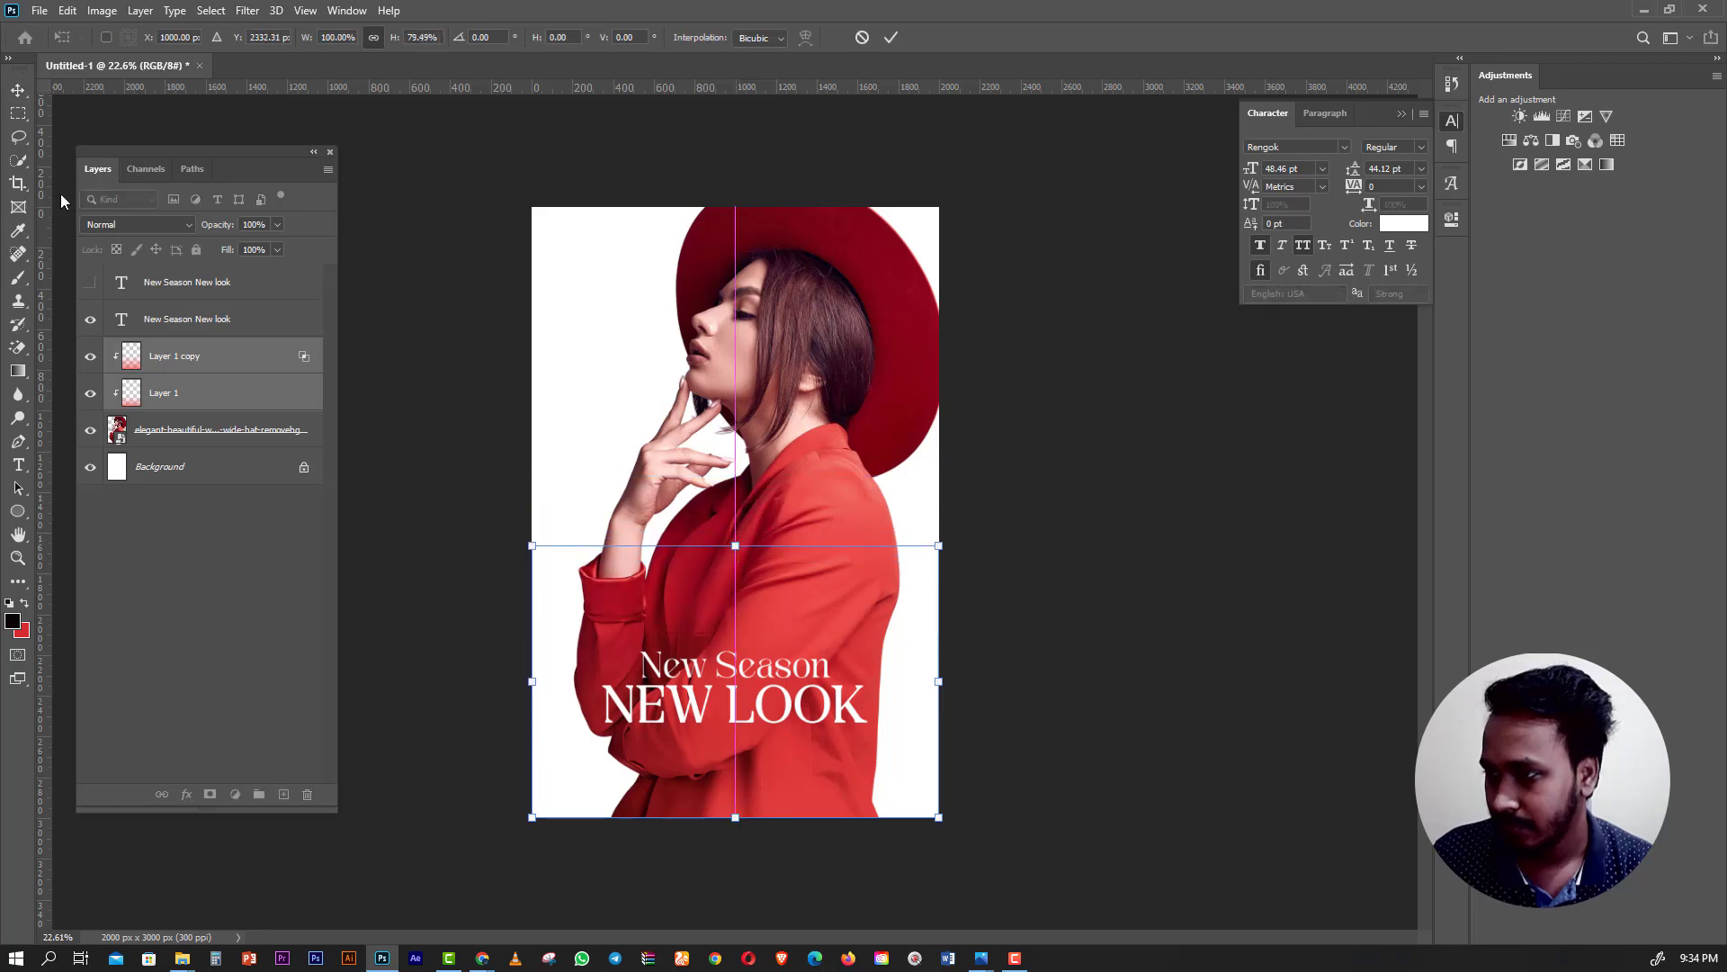
left_click(18, 113)
scroll(800, 673, "down", 1)
scroll(800, 673, "up", 2)
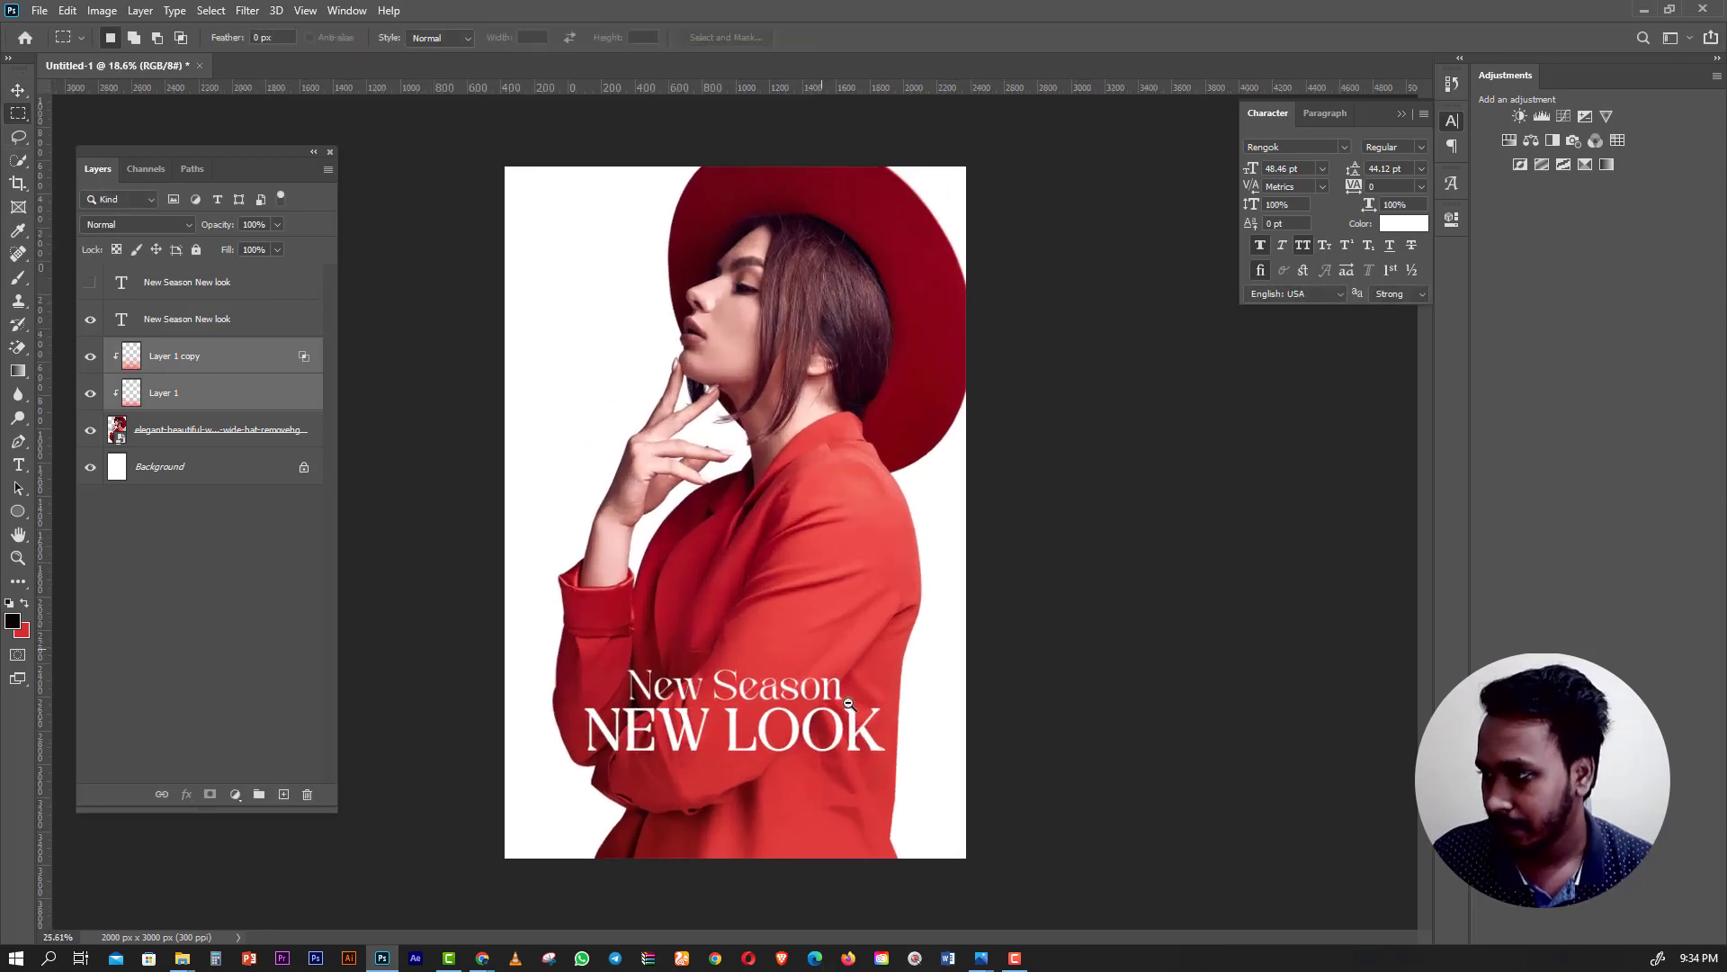
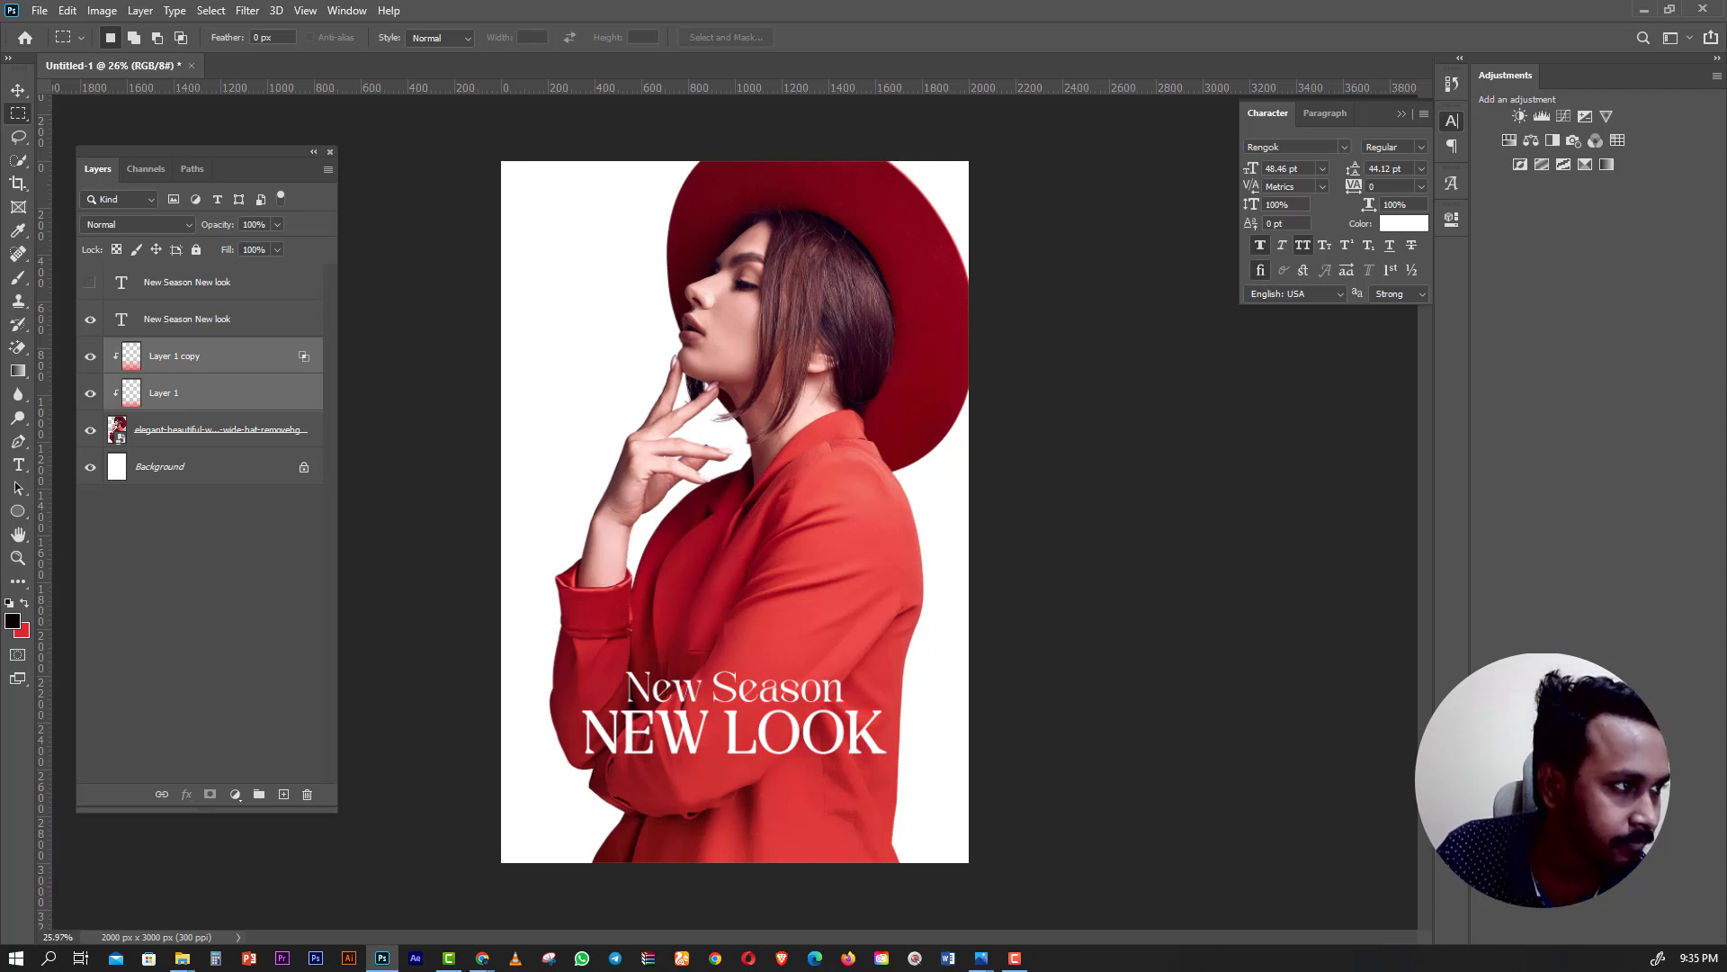
Select the woman photo layer and begin enlarging and repositioning it on the poster.
key("alt+Tab")
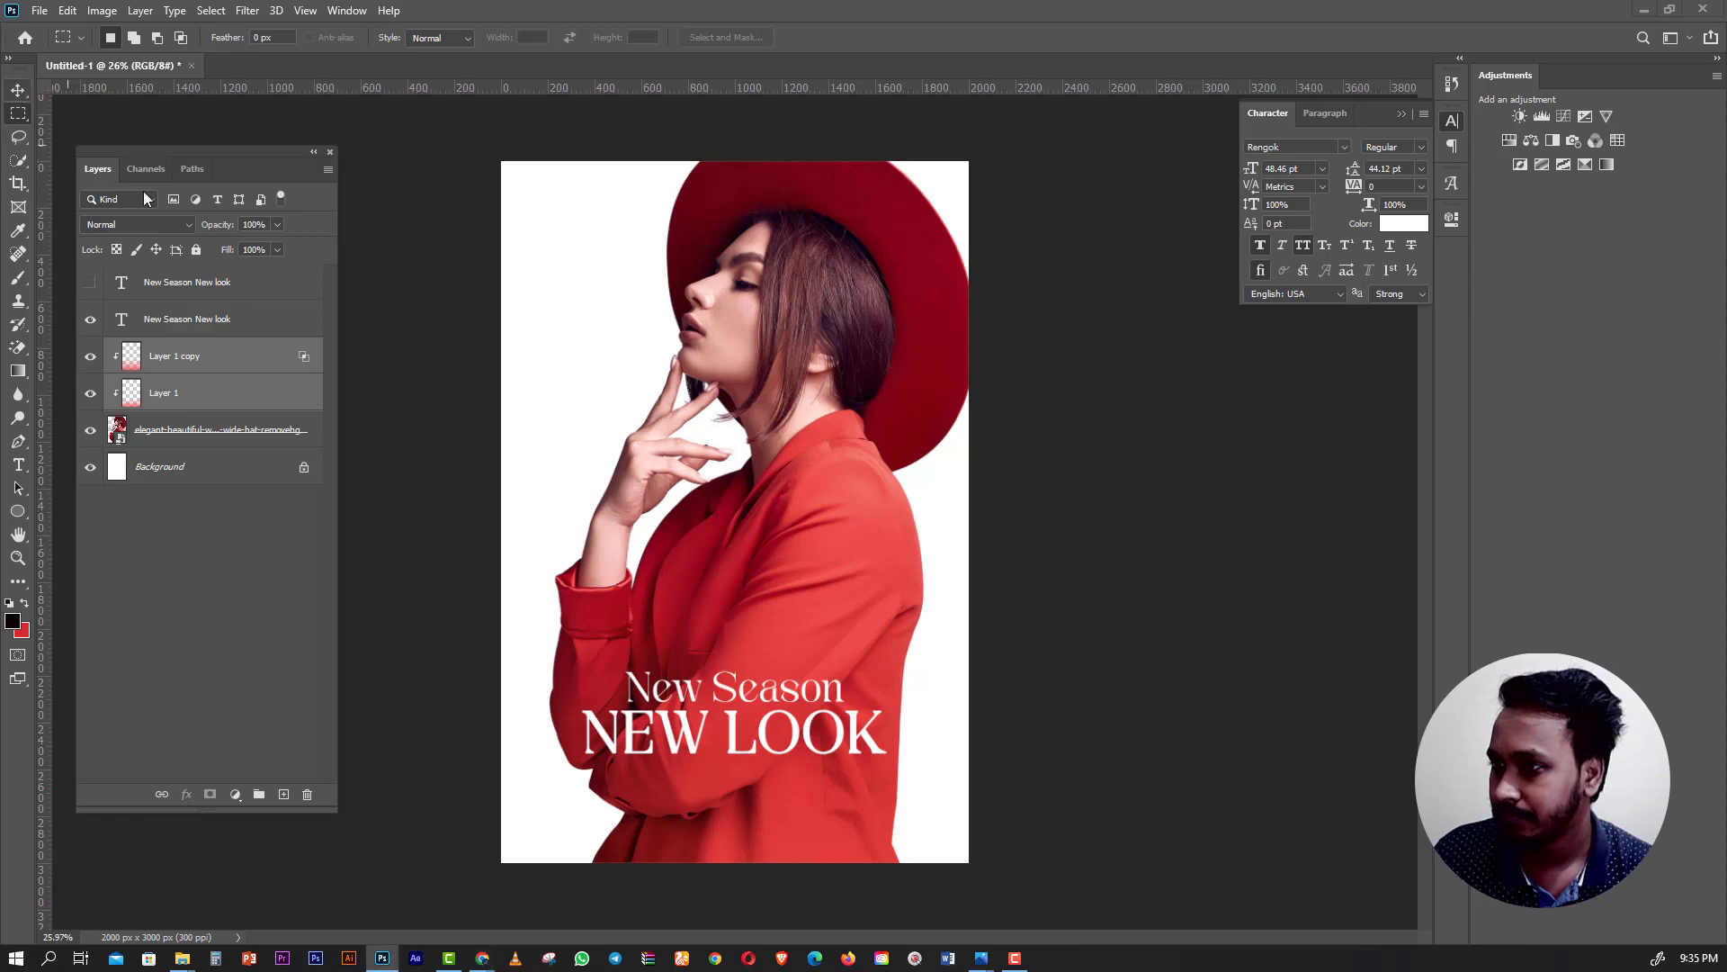
left_click(239, 432)
key("v")
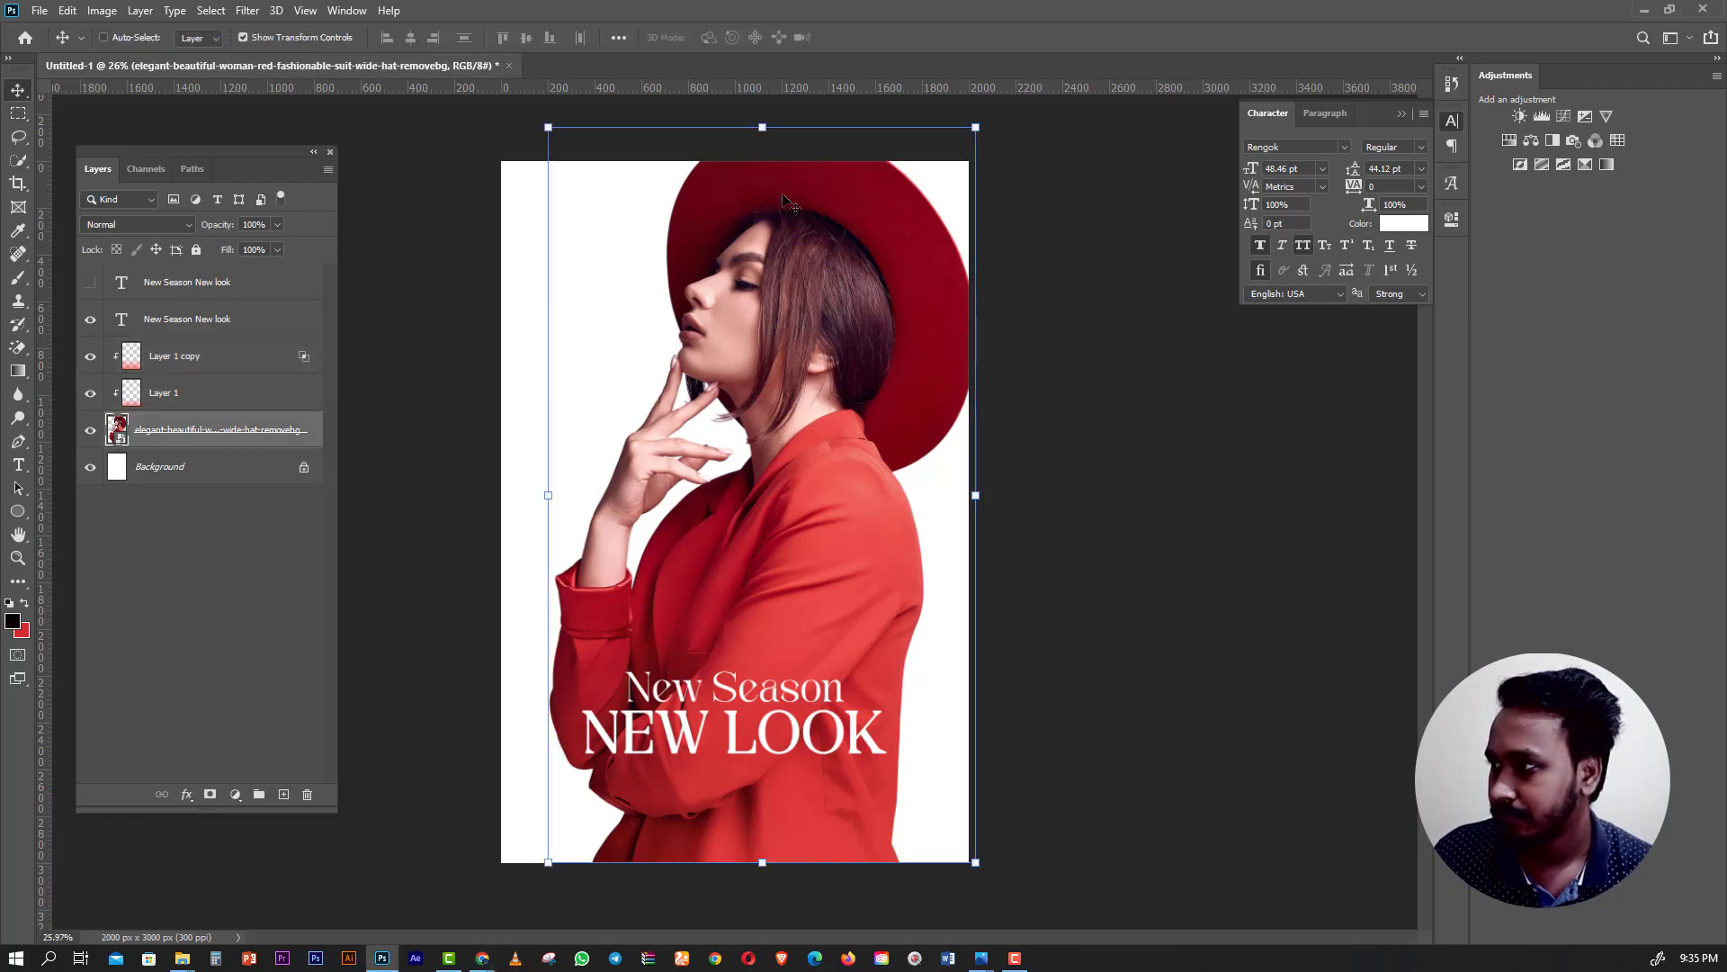
left_click_drag(977, 127, 973, 142)
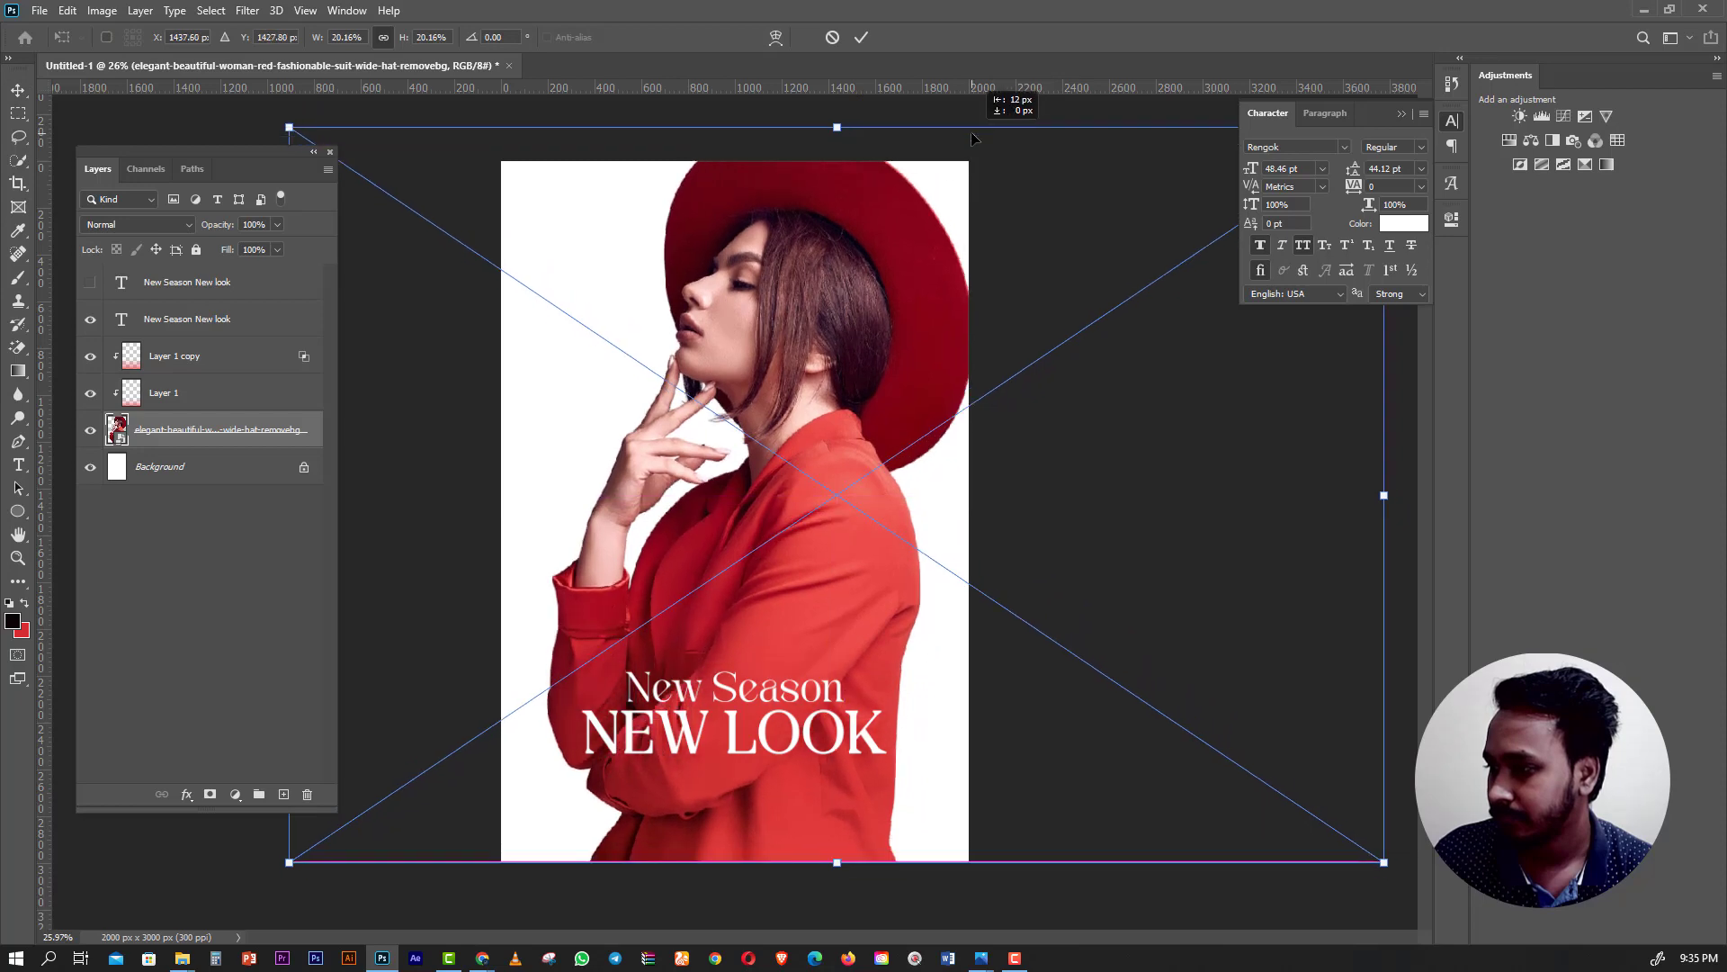
scroll(816, 697, "down", 2)
scroll(817, 697, "down", 1)
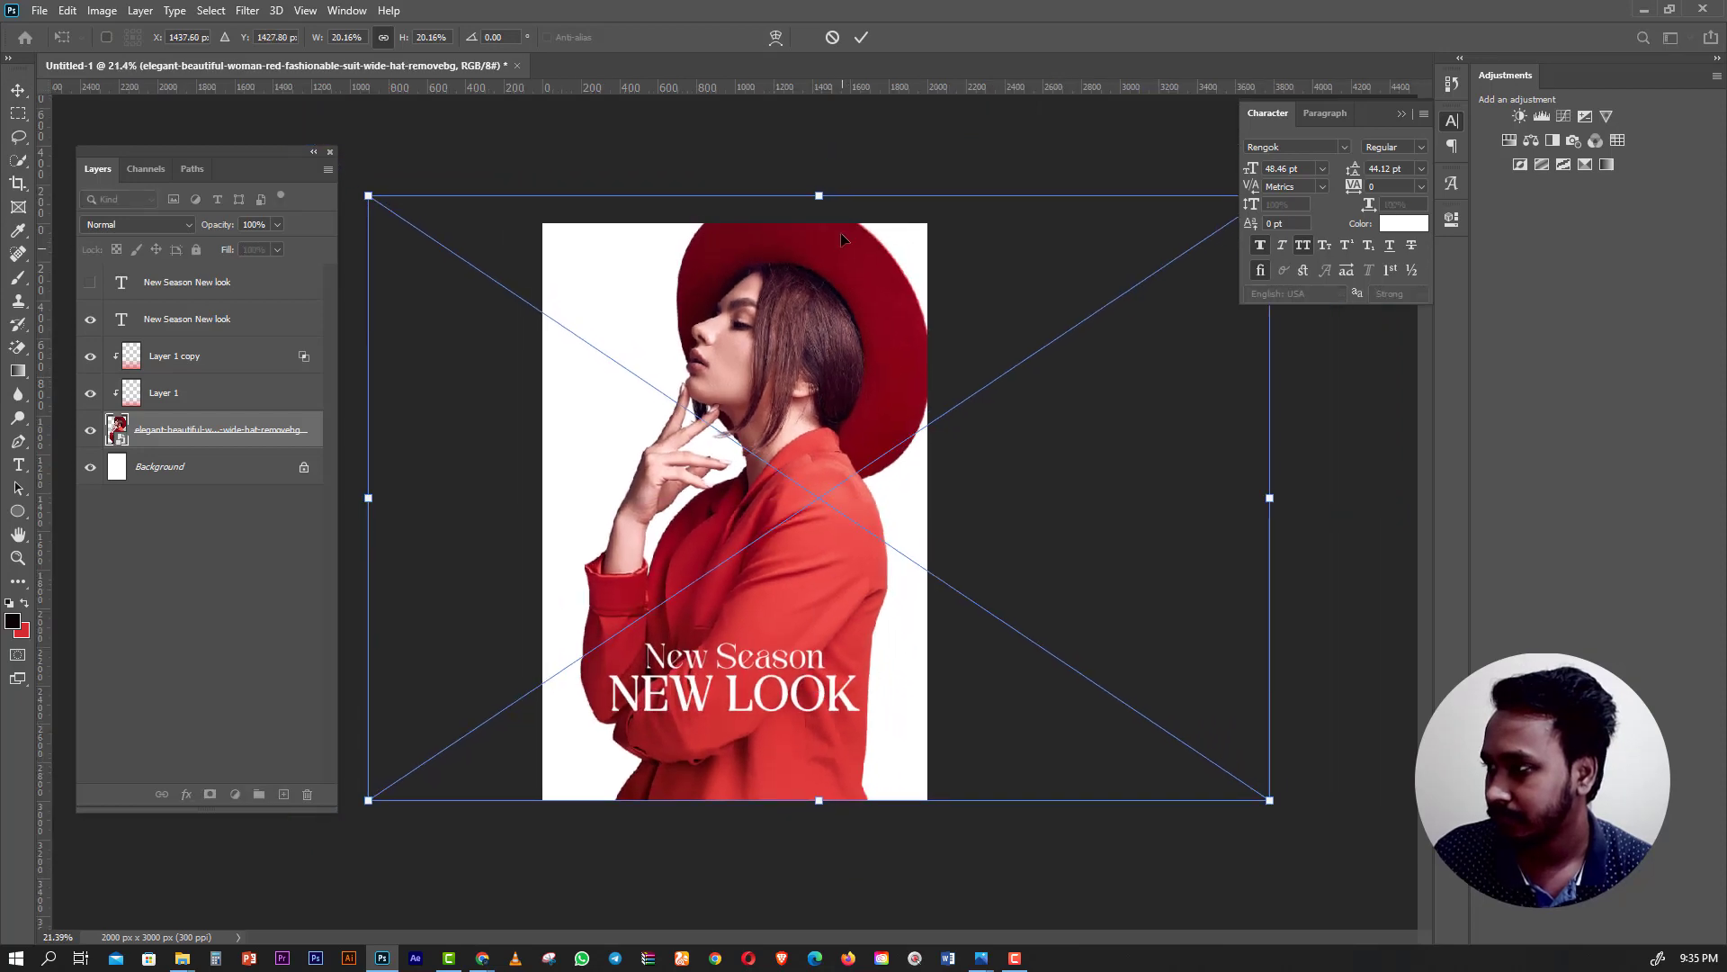
left_click_drag(828, 183, 825, 174)
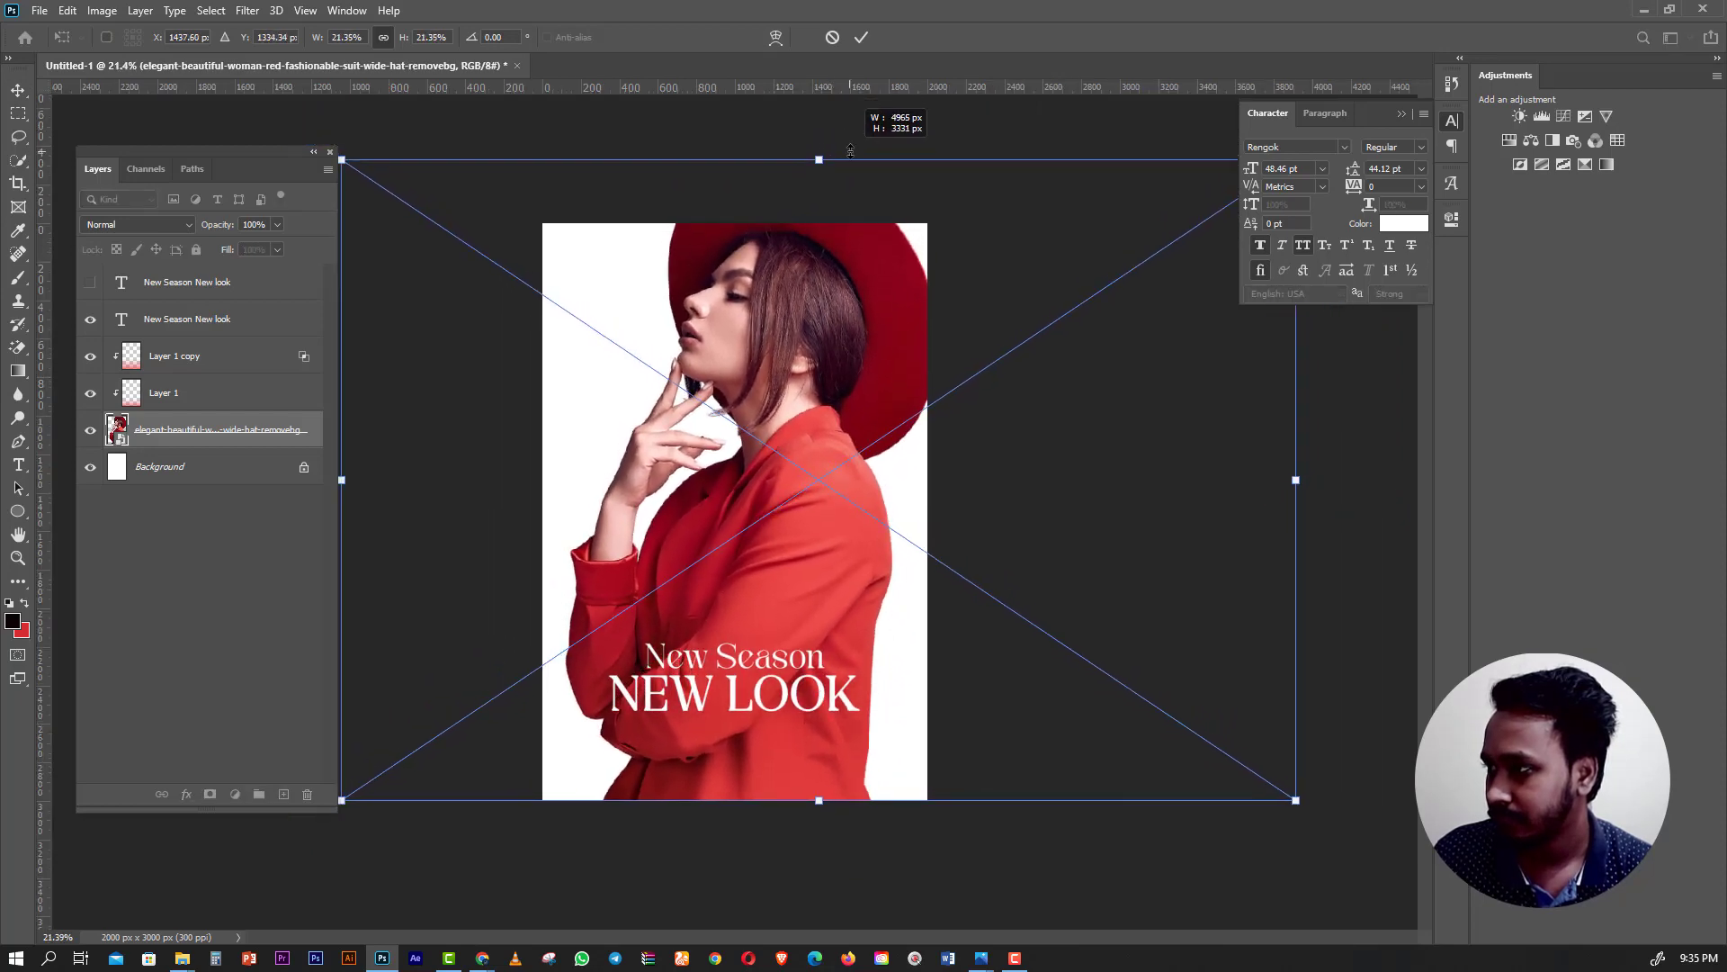
left_click_drag(906, 234, 945, 239)
Finish scaling the photo to about 23.6% so her hat and jacket fill the right edge.
left_click_drag(395, 810, 337, 838)
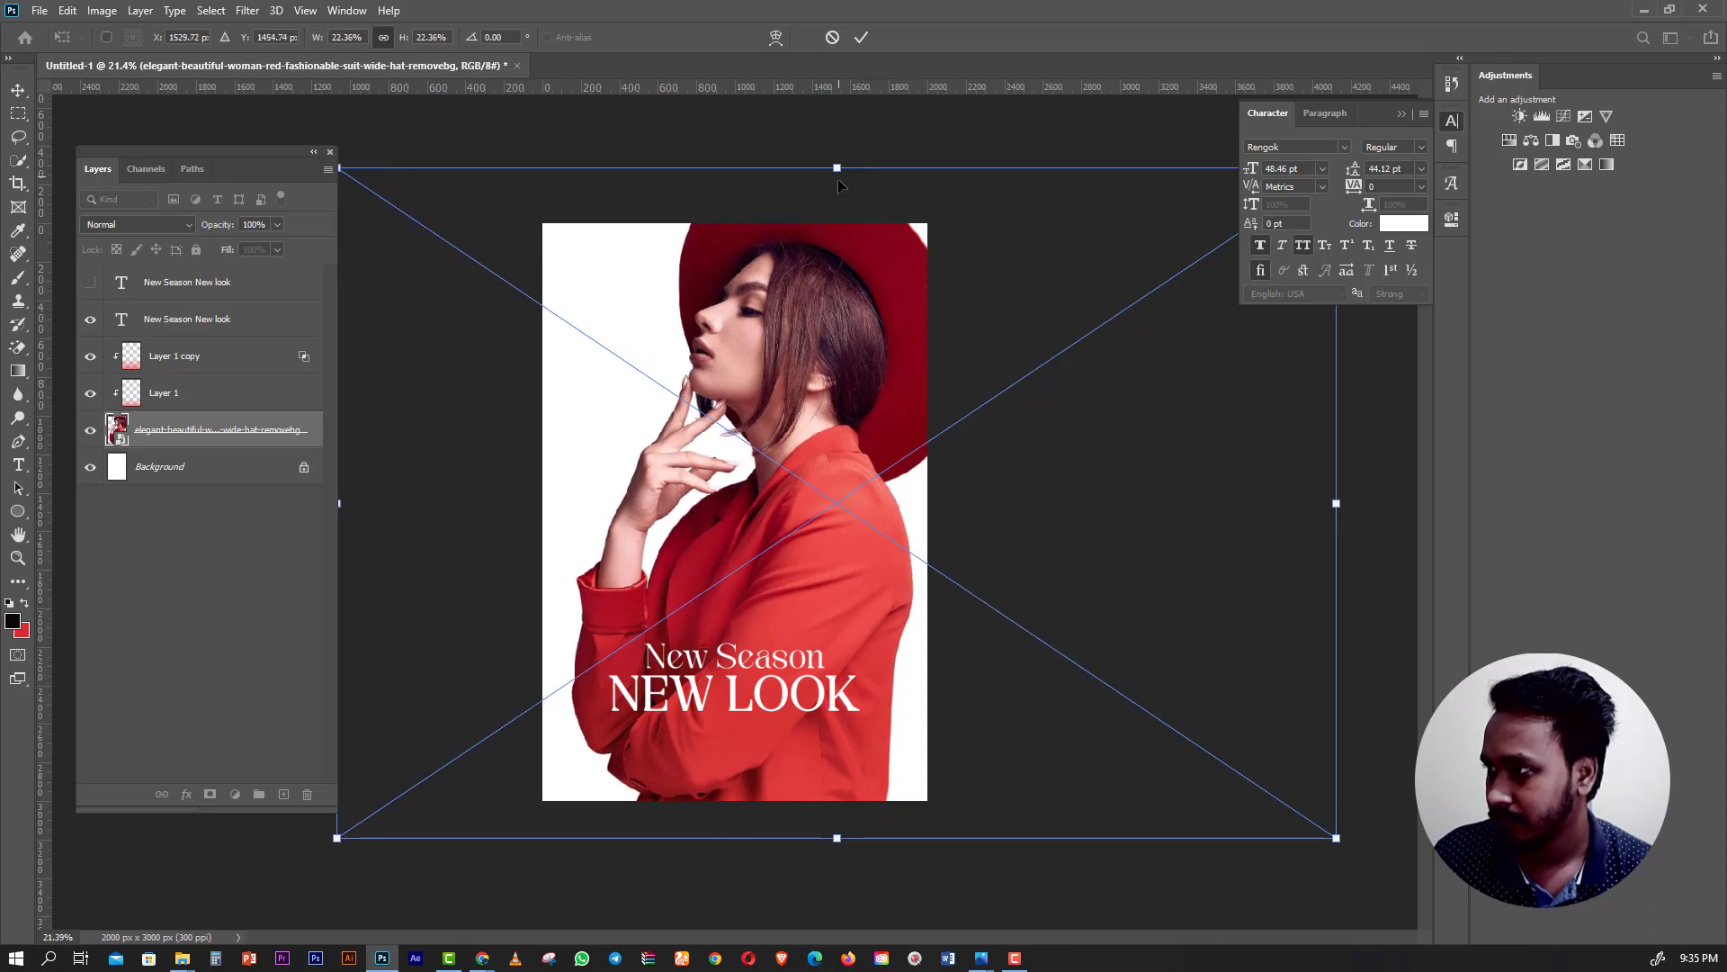
left_click_drag(837, 164, 837, 143)
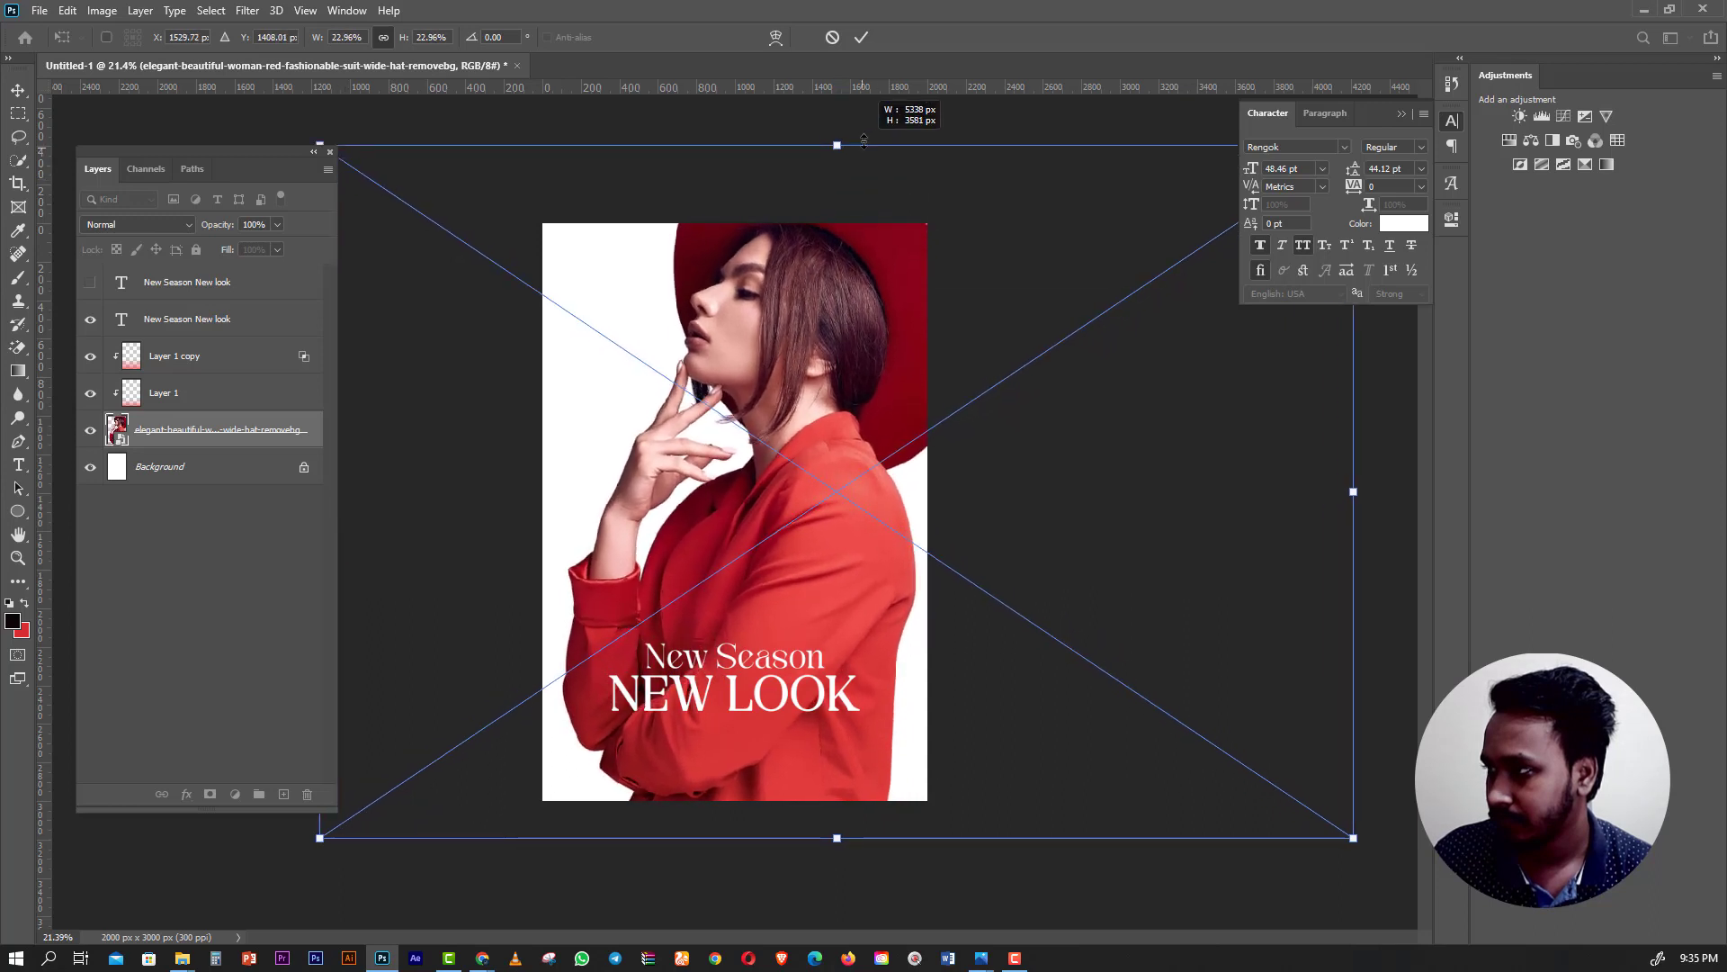
left_click_drag(902, 212, 936, 249)
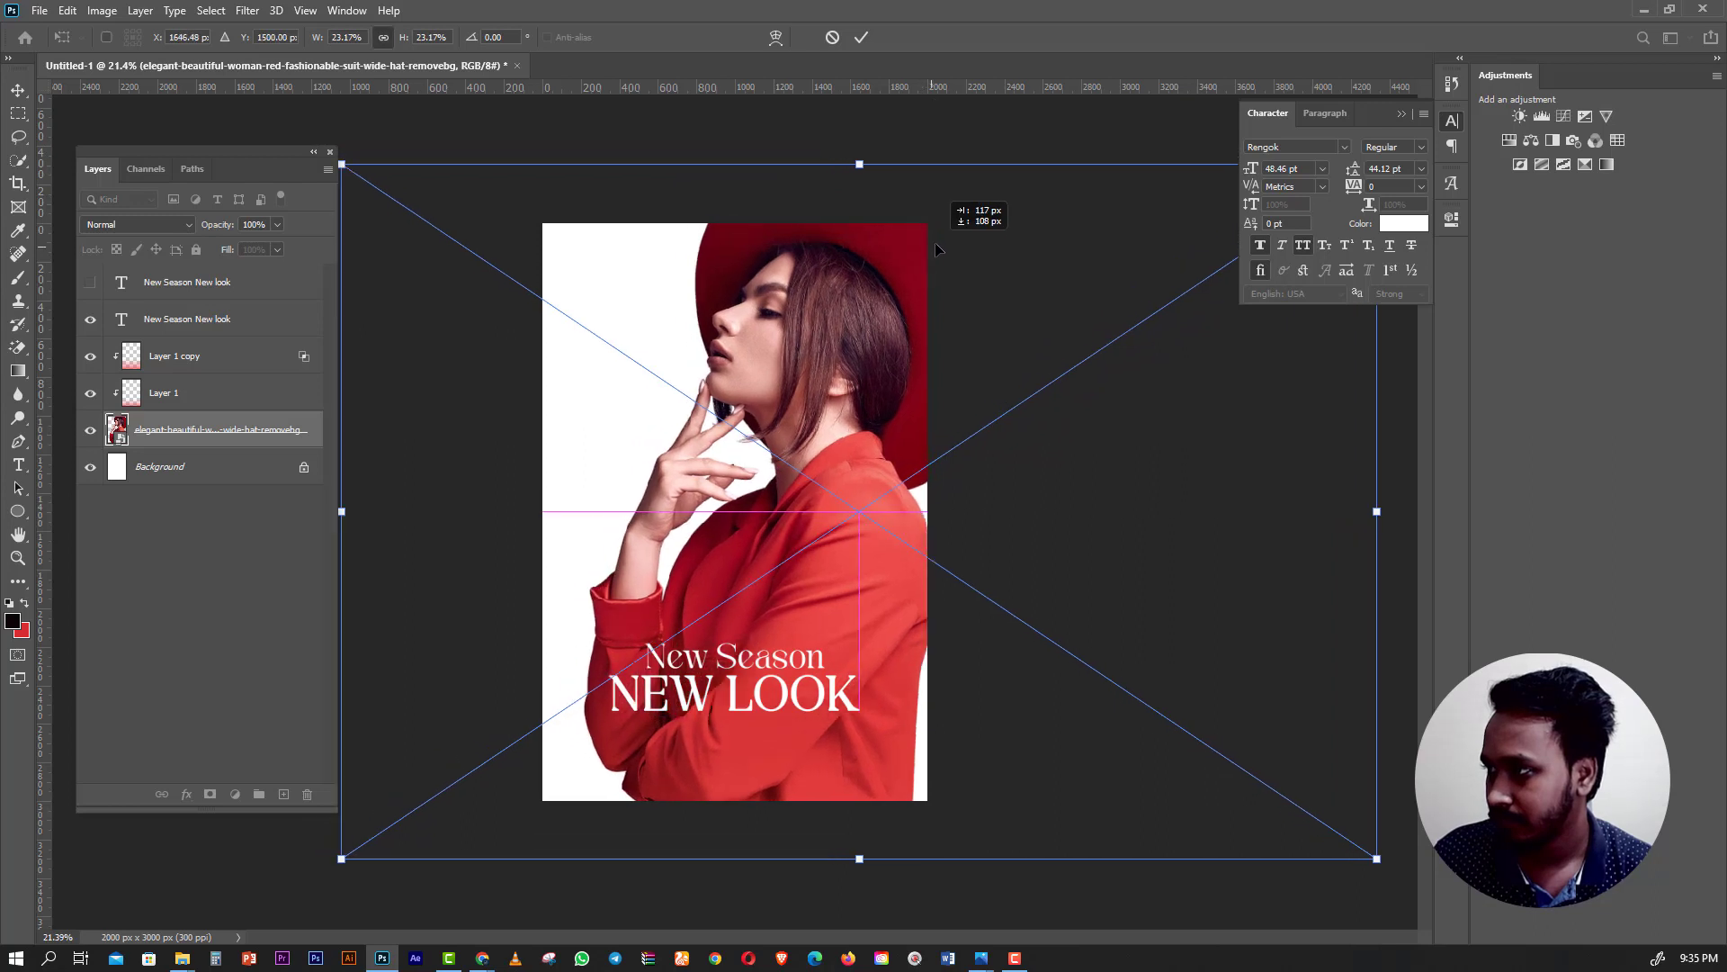
left_click_drag(341, 859, 321, 871)
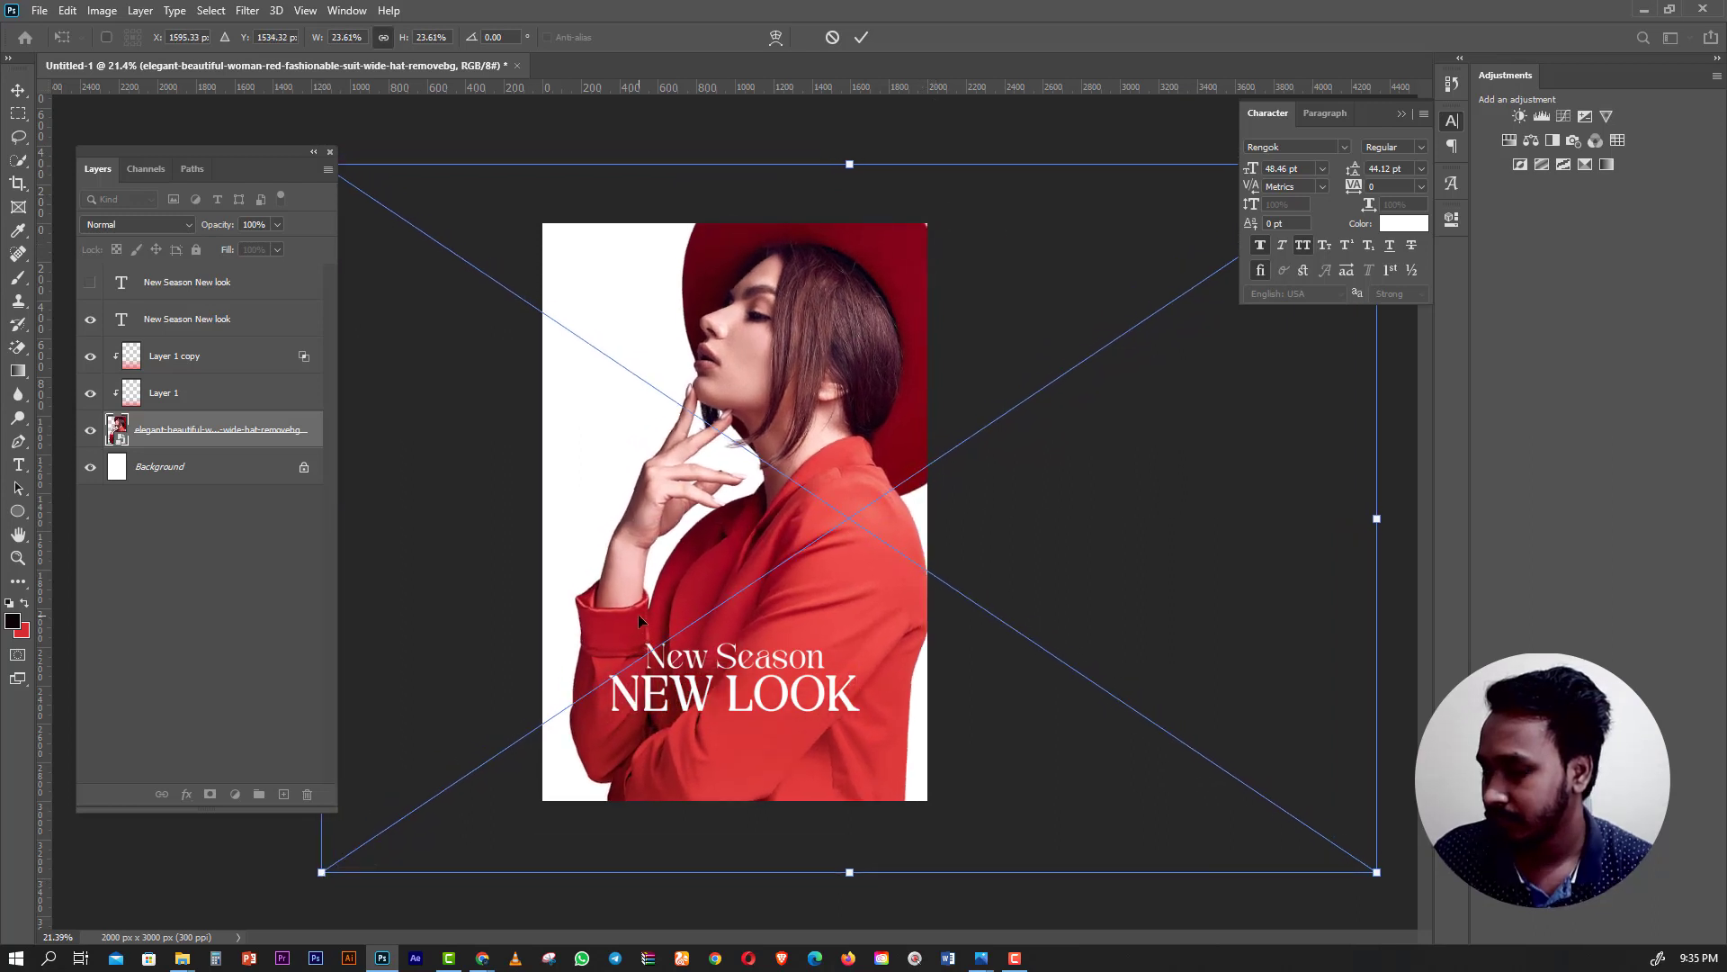
key("Up")
key("Up")
key("Up")
key("Up")
key("Up")
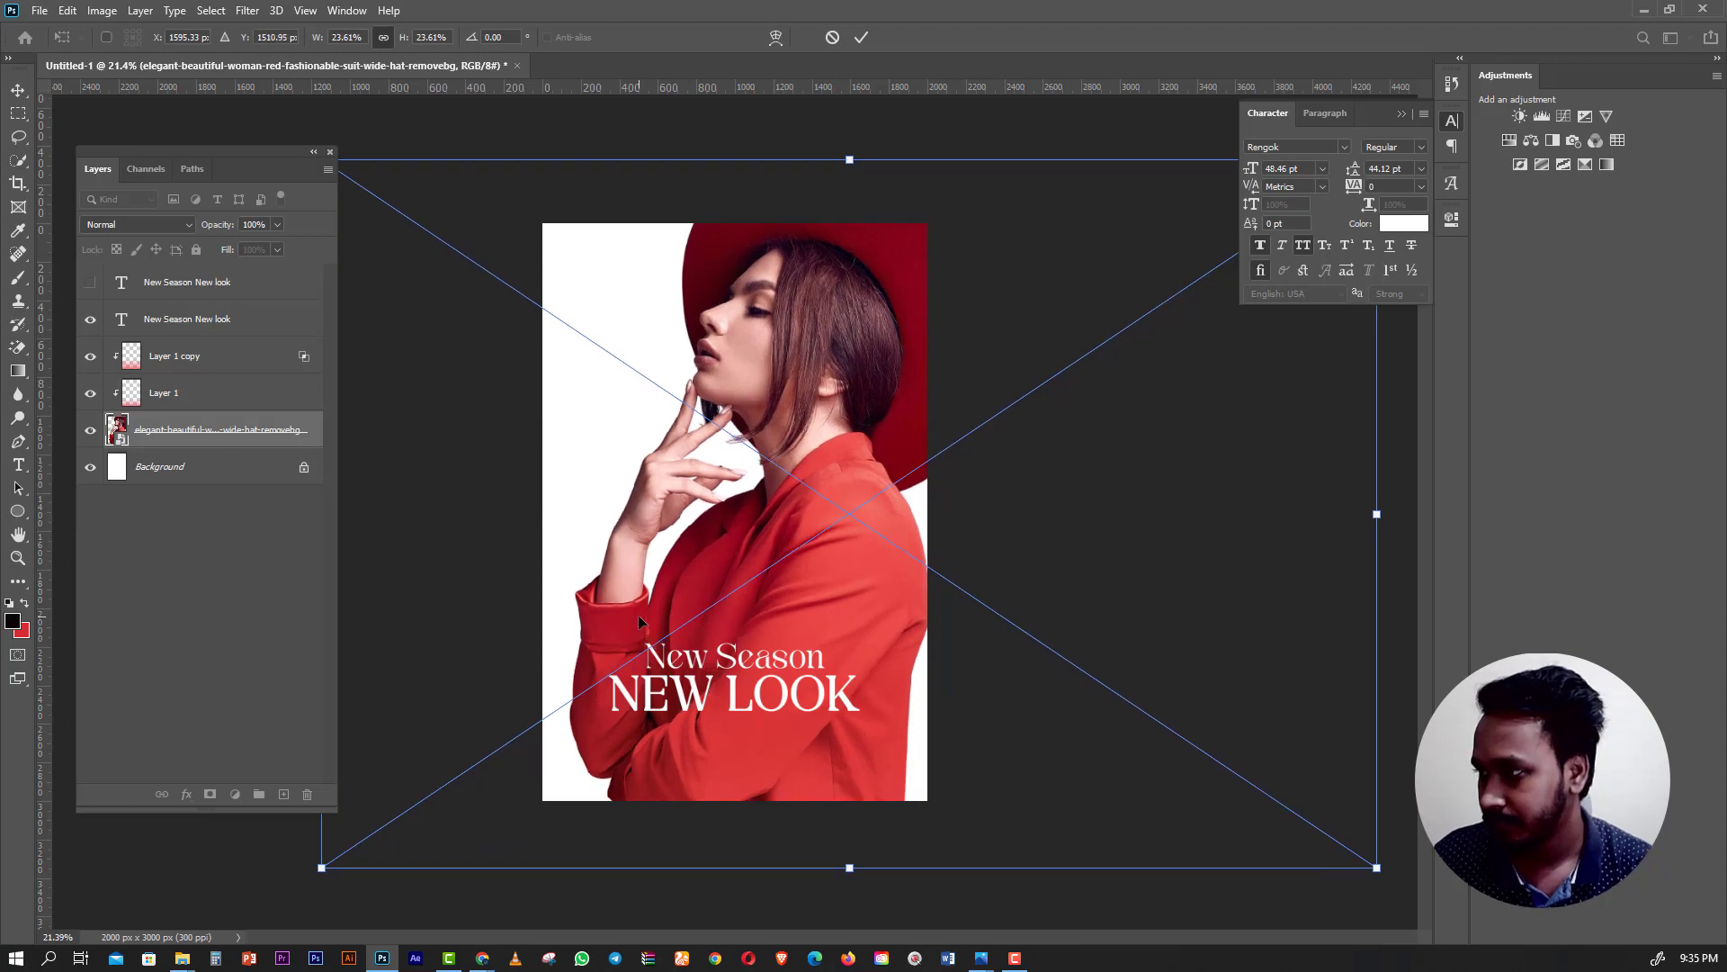
key("Return")
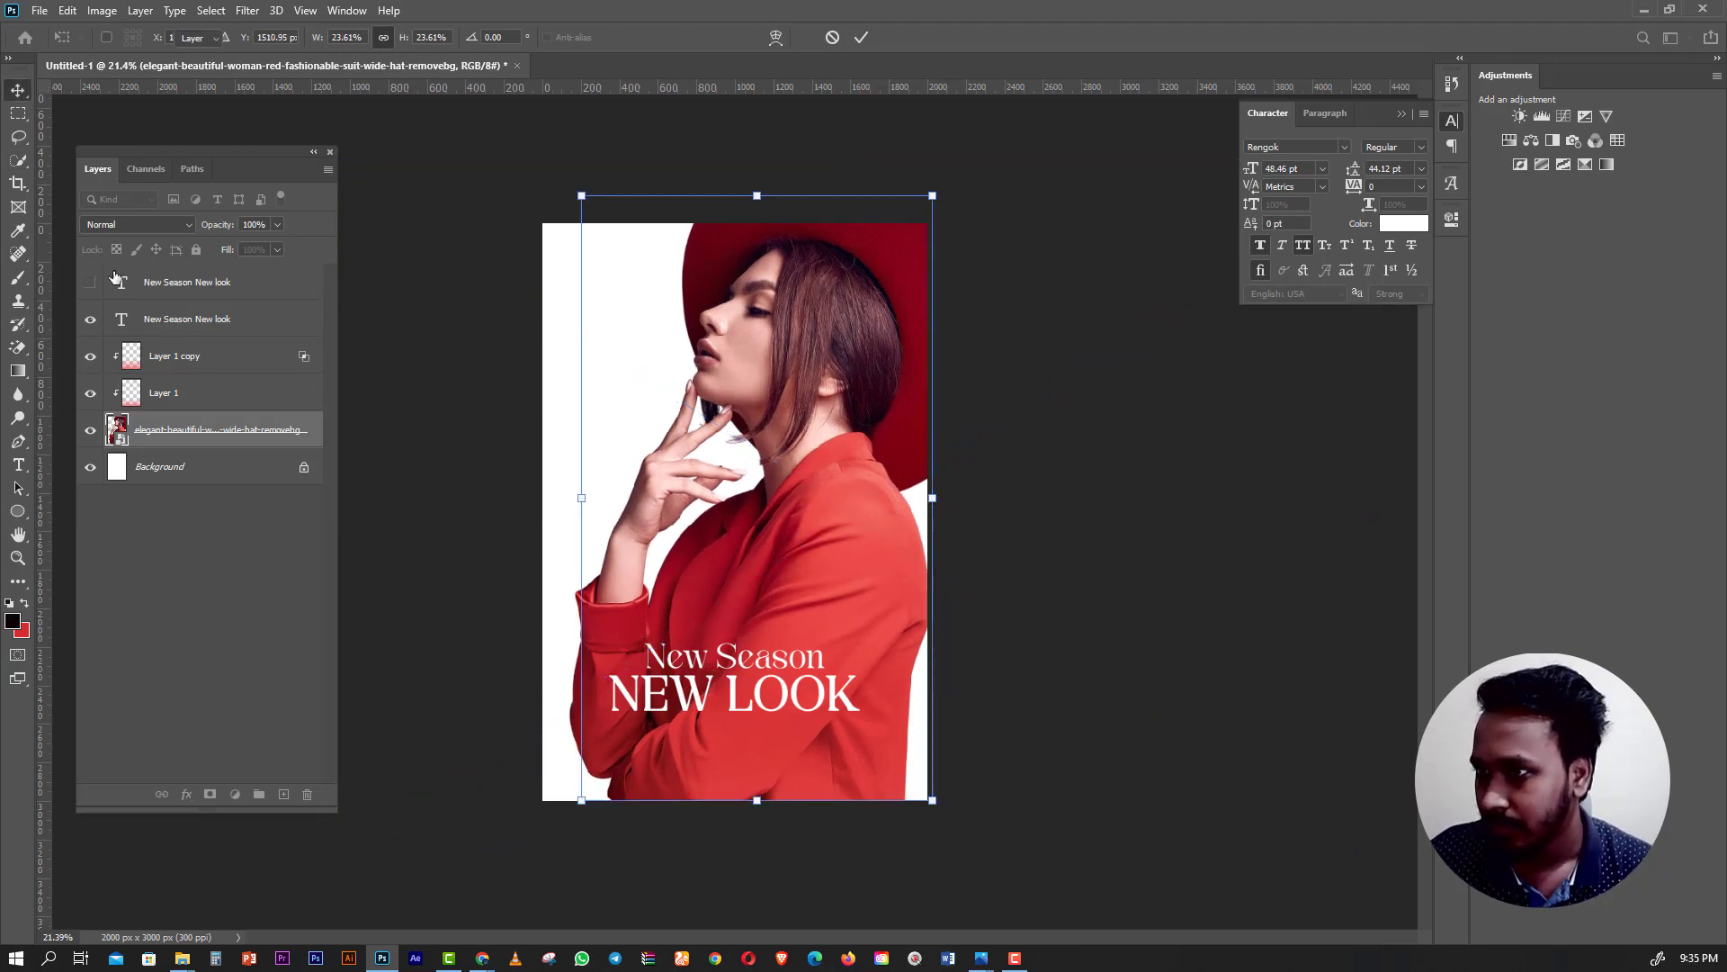
key("alt+period")
Move the New Season NEW LOOK text block lower on the poster.
scroll(788, 757, "up", 2)
scroll(787, 756, "up", 1)
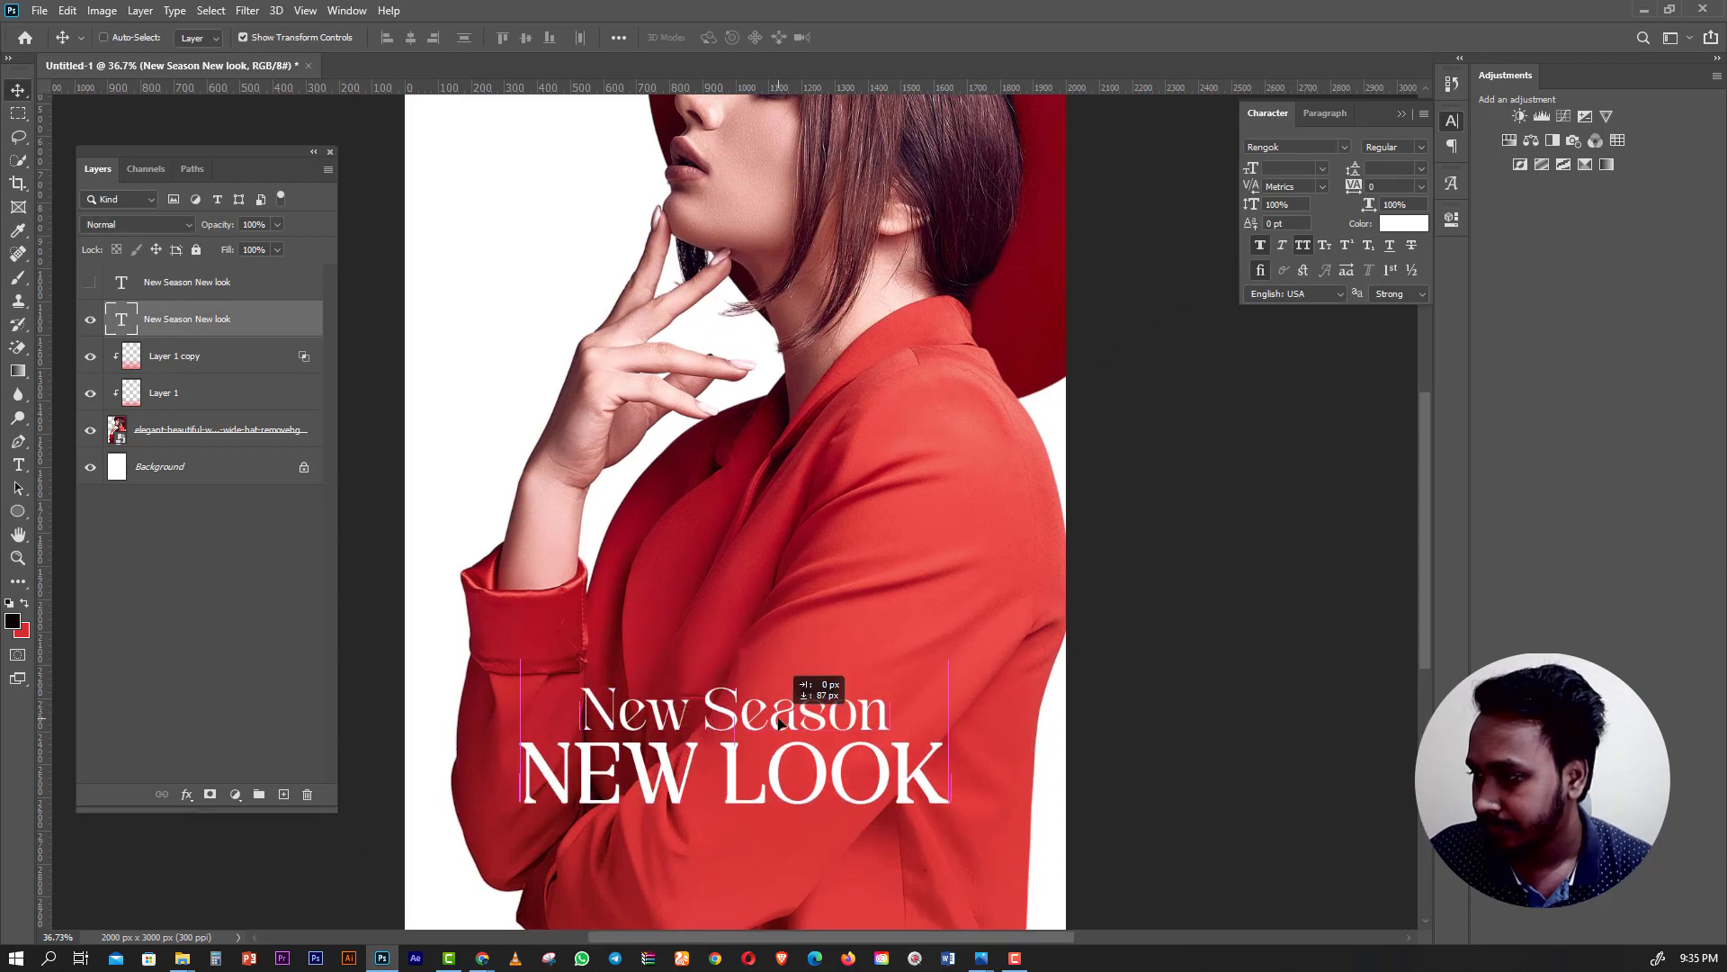
left_click_drag(781, 695, 781, 741)
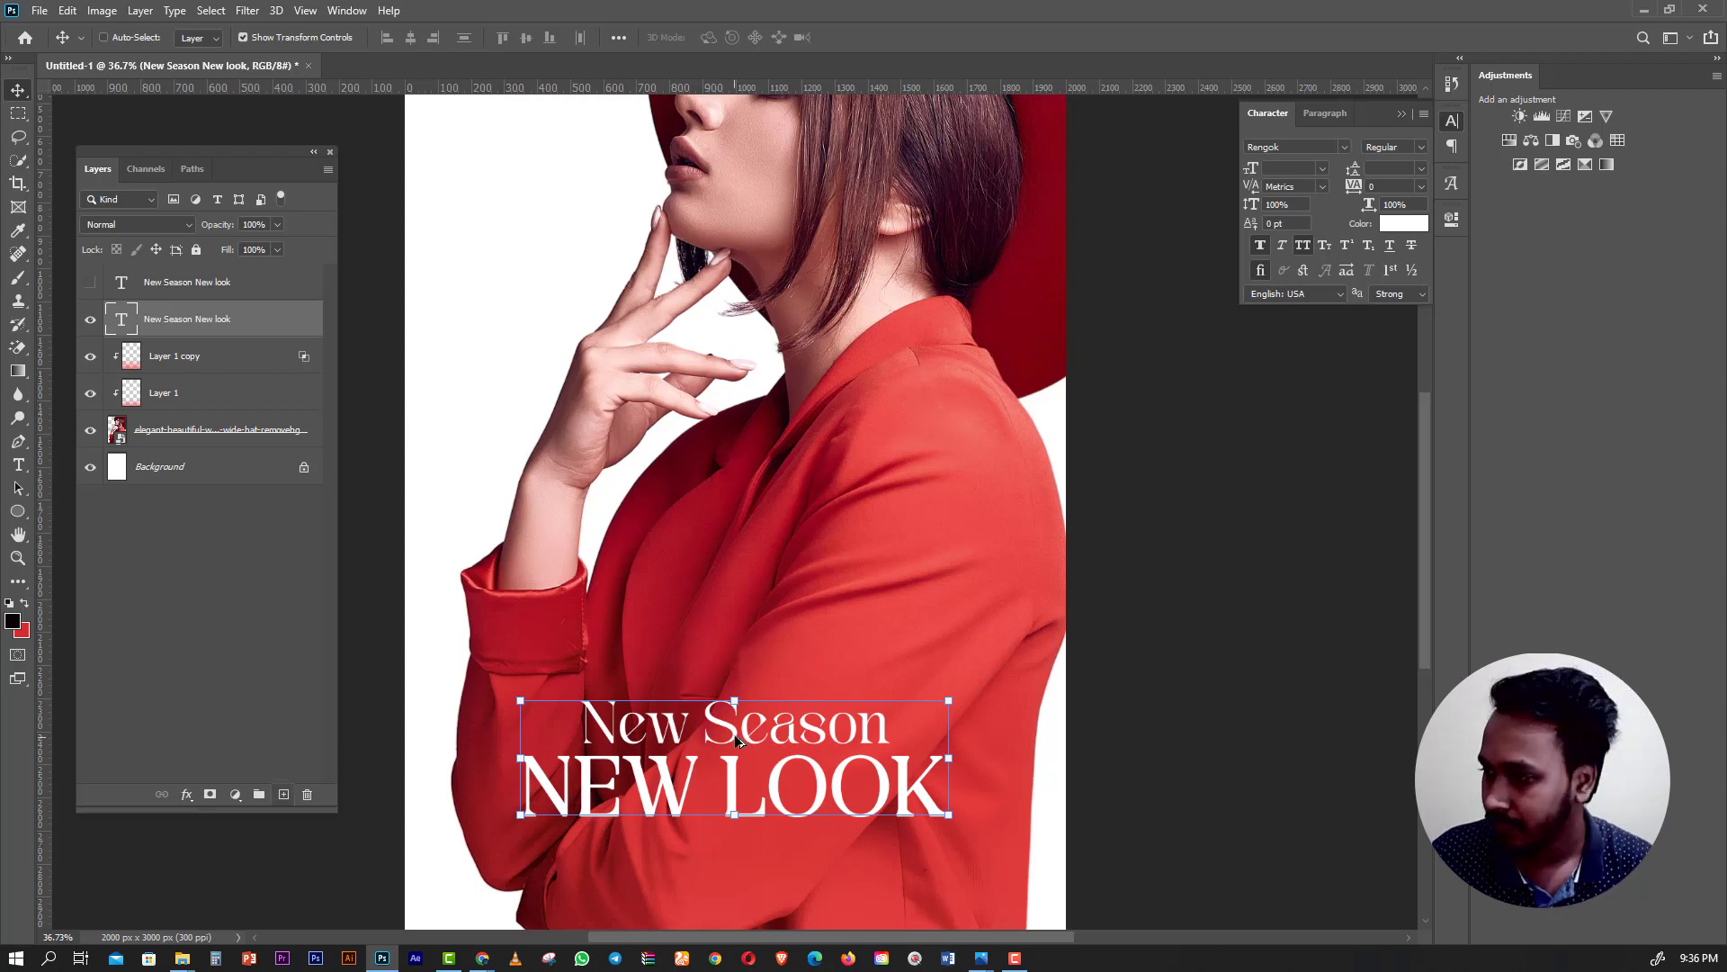
Duplicate the text block above the original and retype the copy as 'paul smith collection'.
left_click_drag(738, 740, 745, 581, "alt")
key("t")
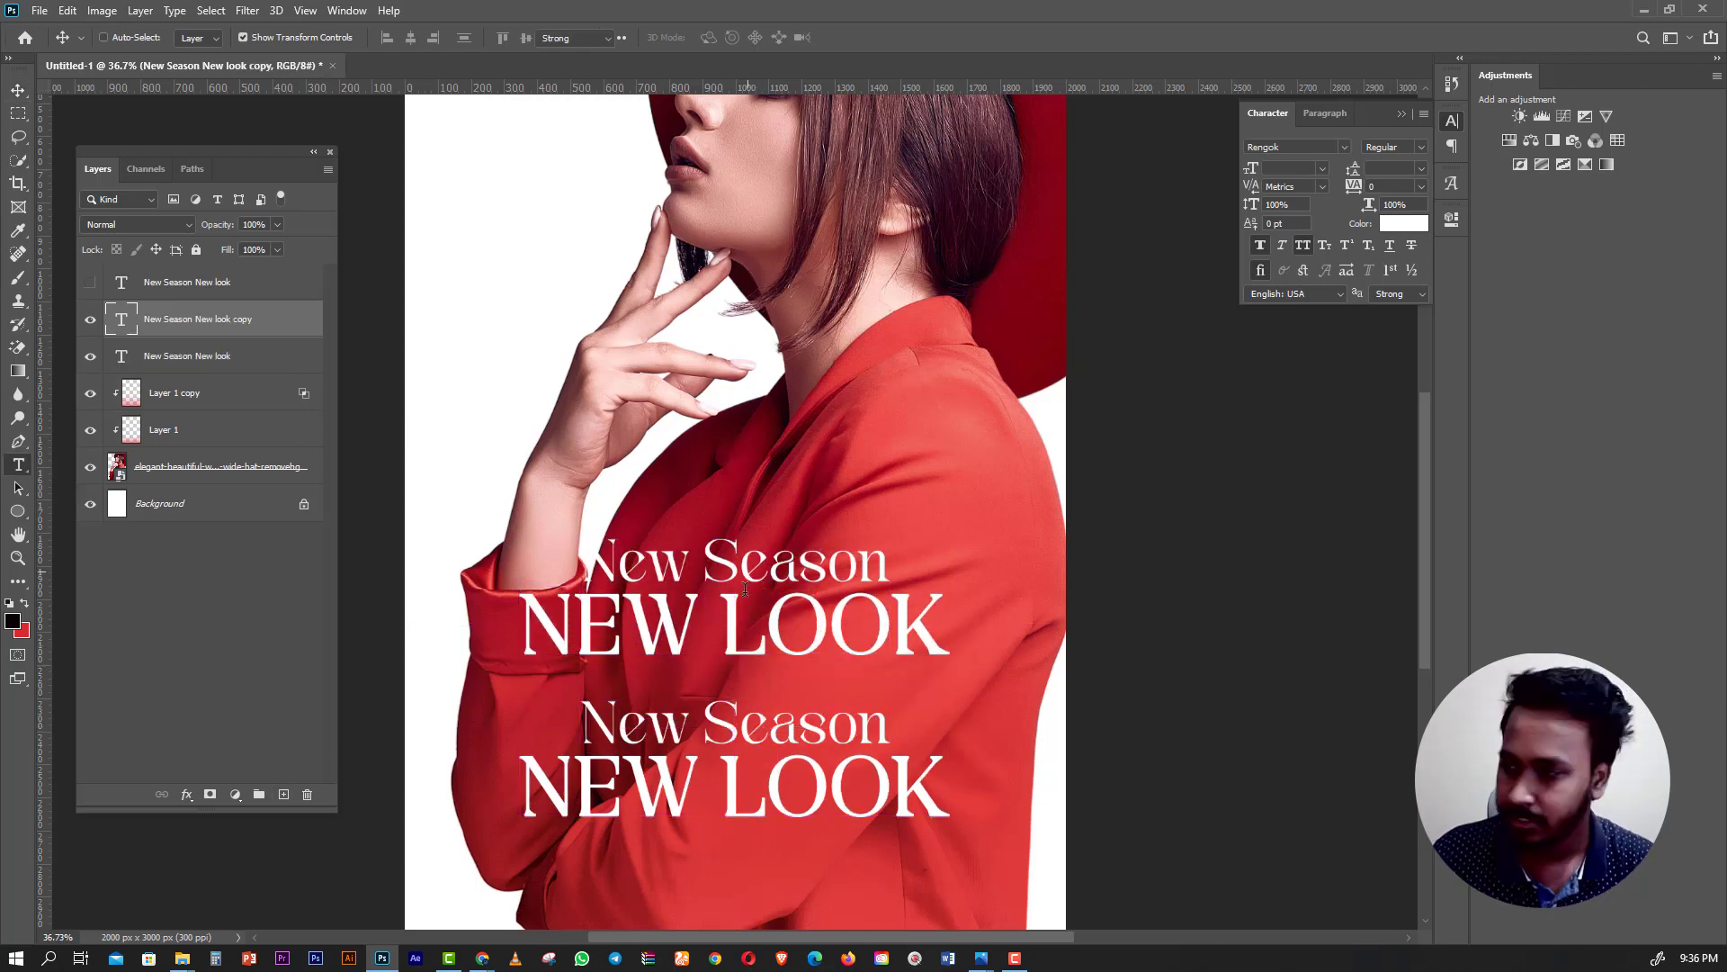
left_click(745, 589)
key("ctrl+a")
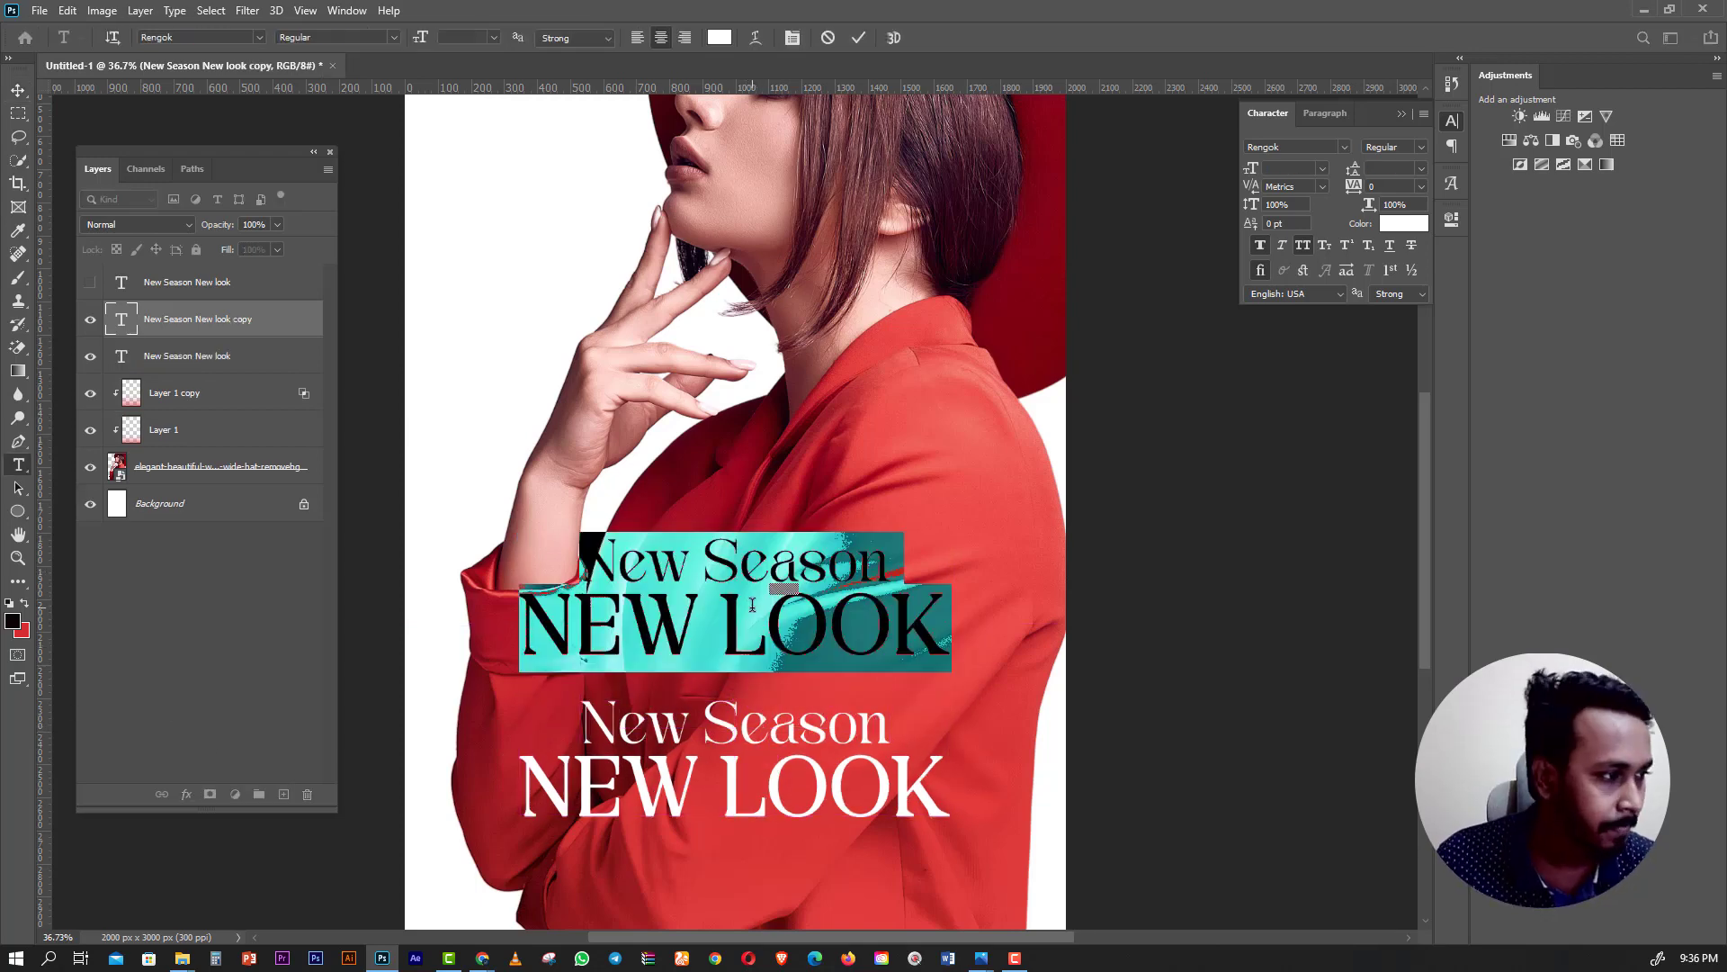
type("pai")
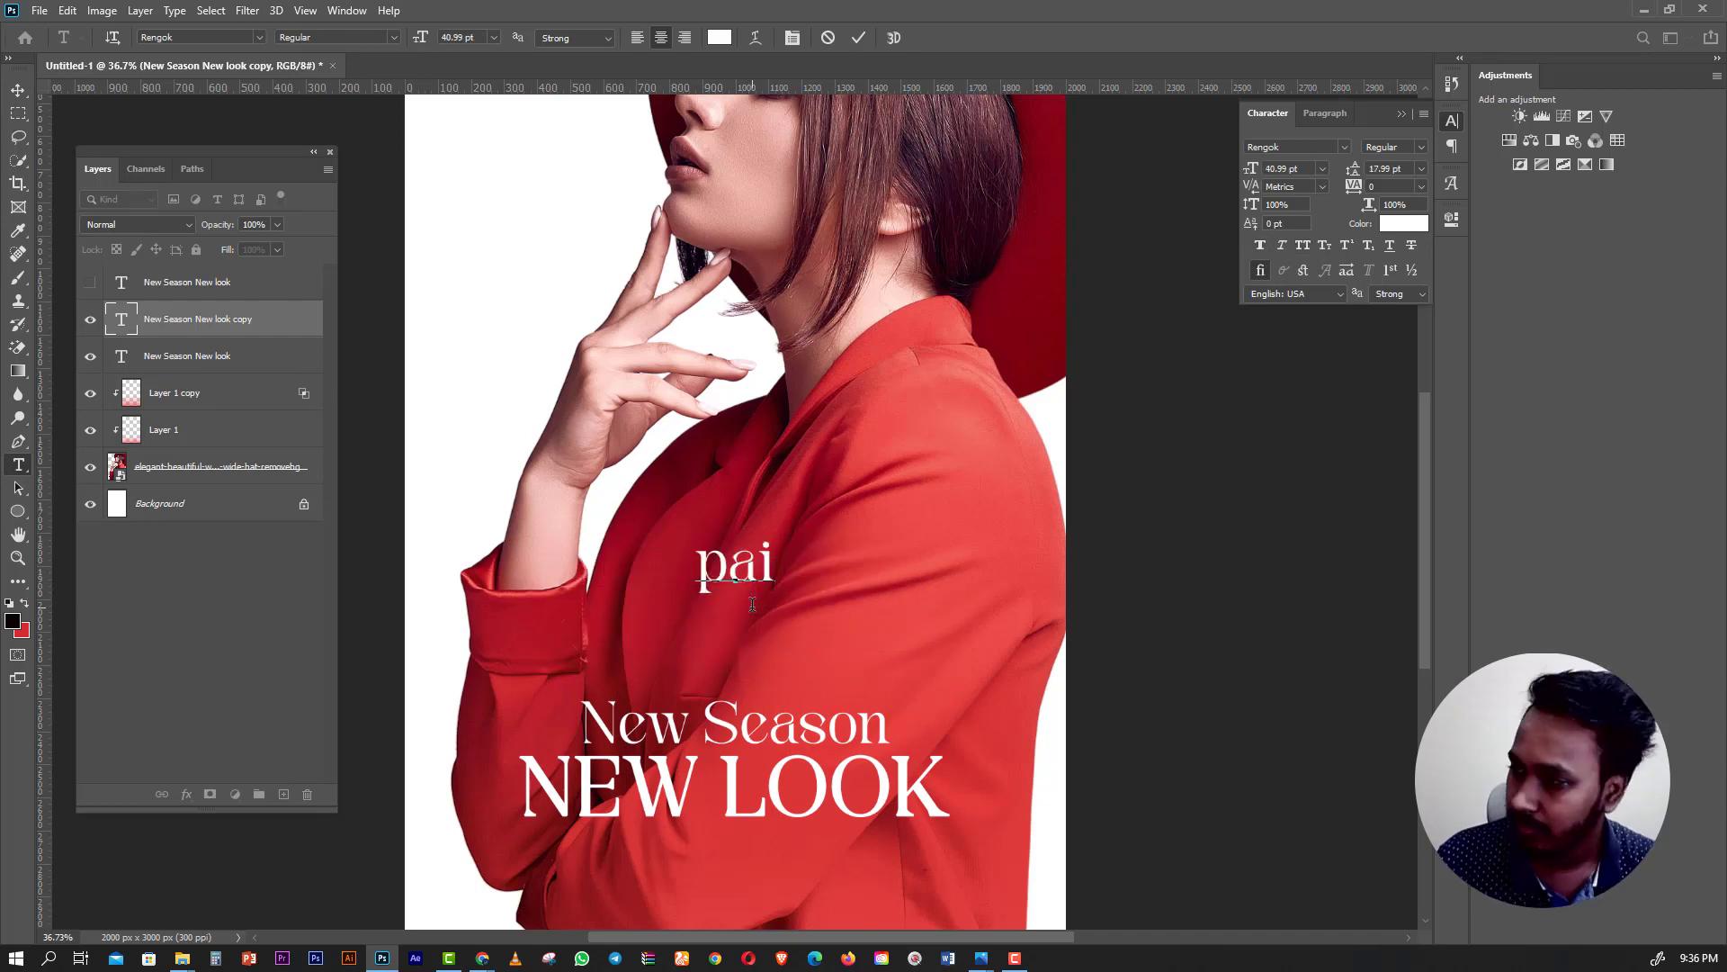
key("BackSpace")
key("BackSpace")
type("a")
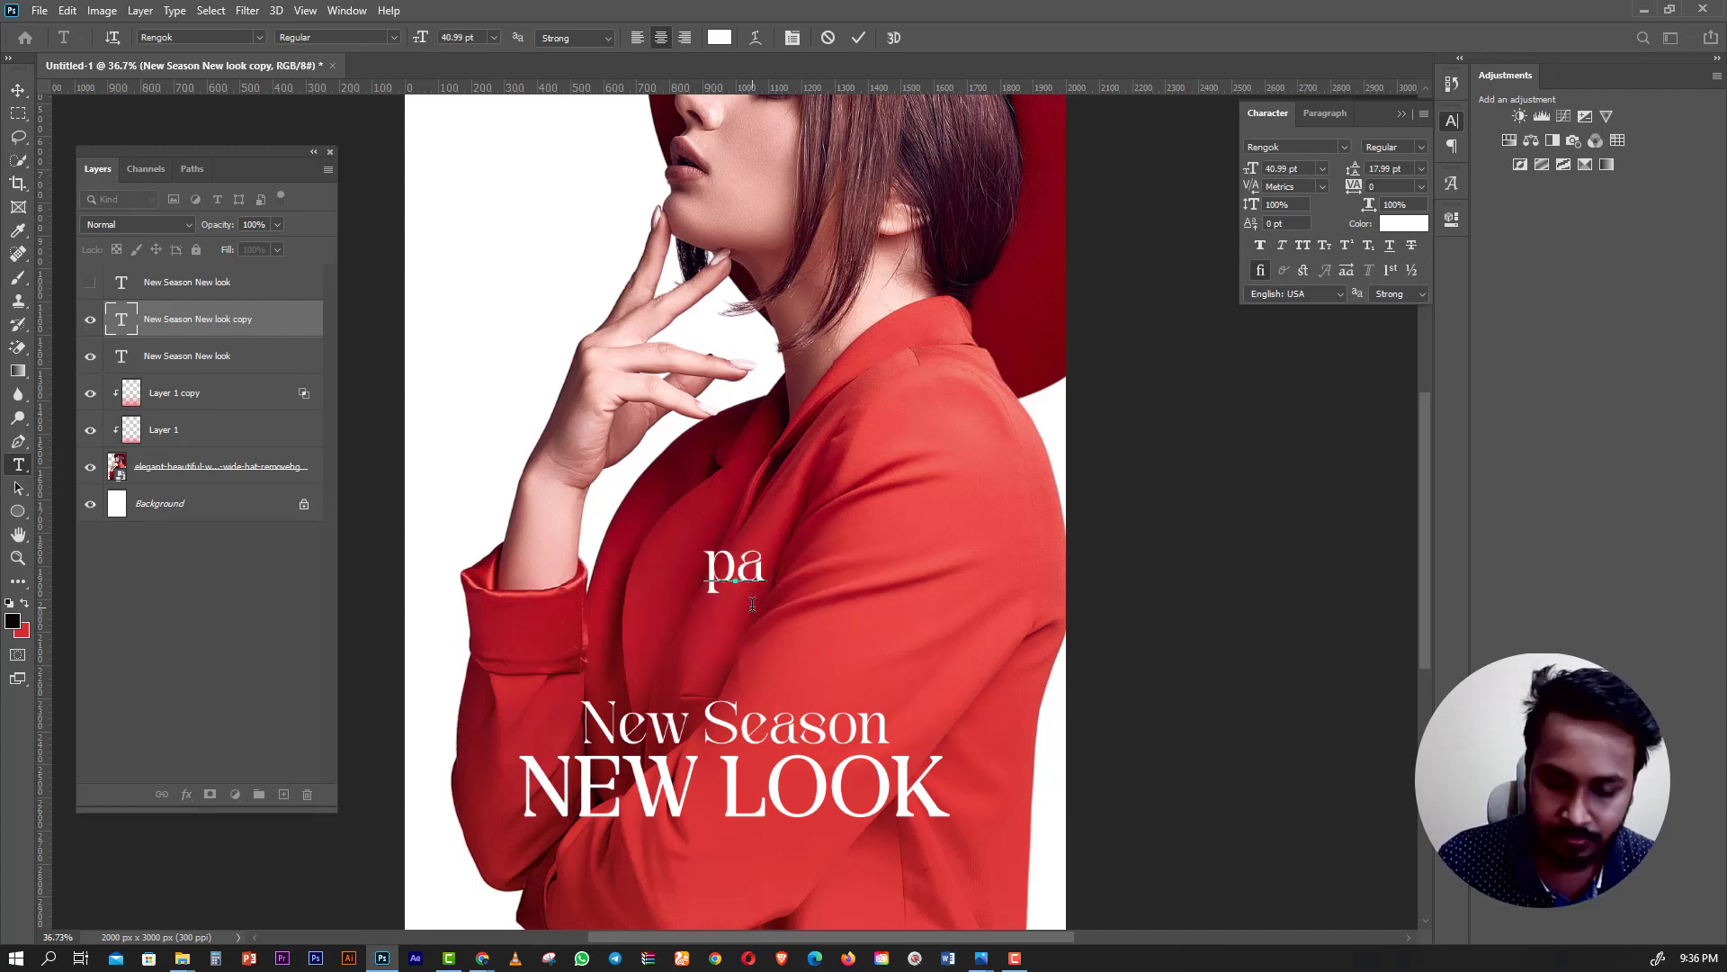
type("ul")
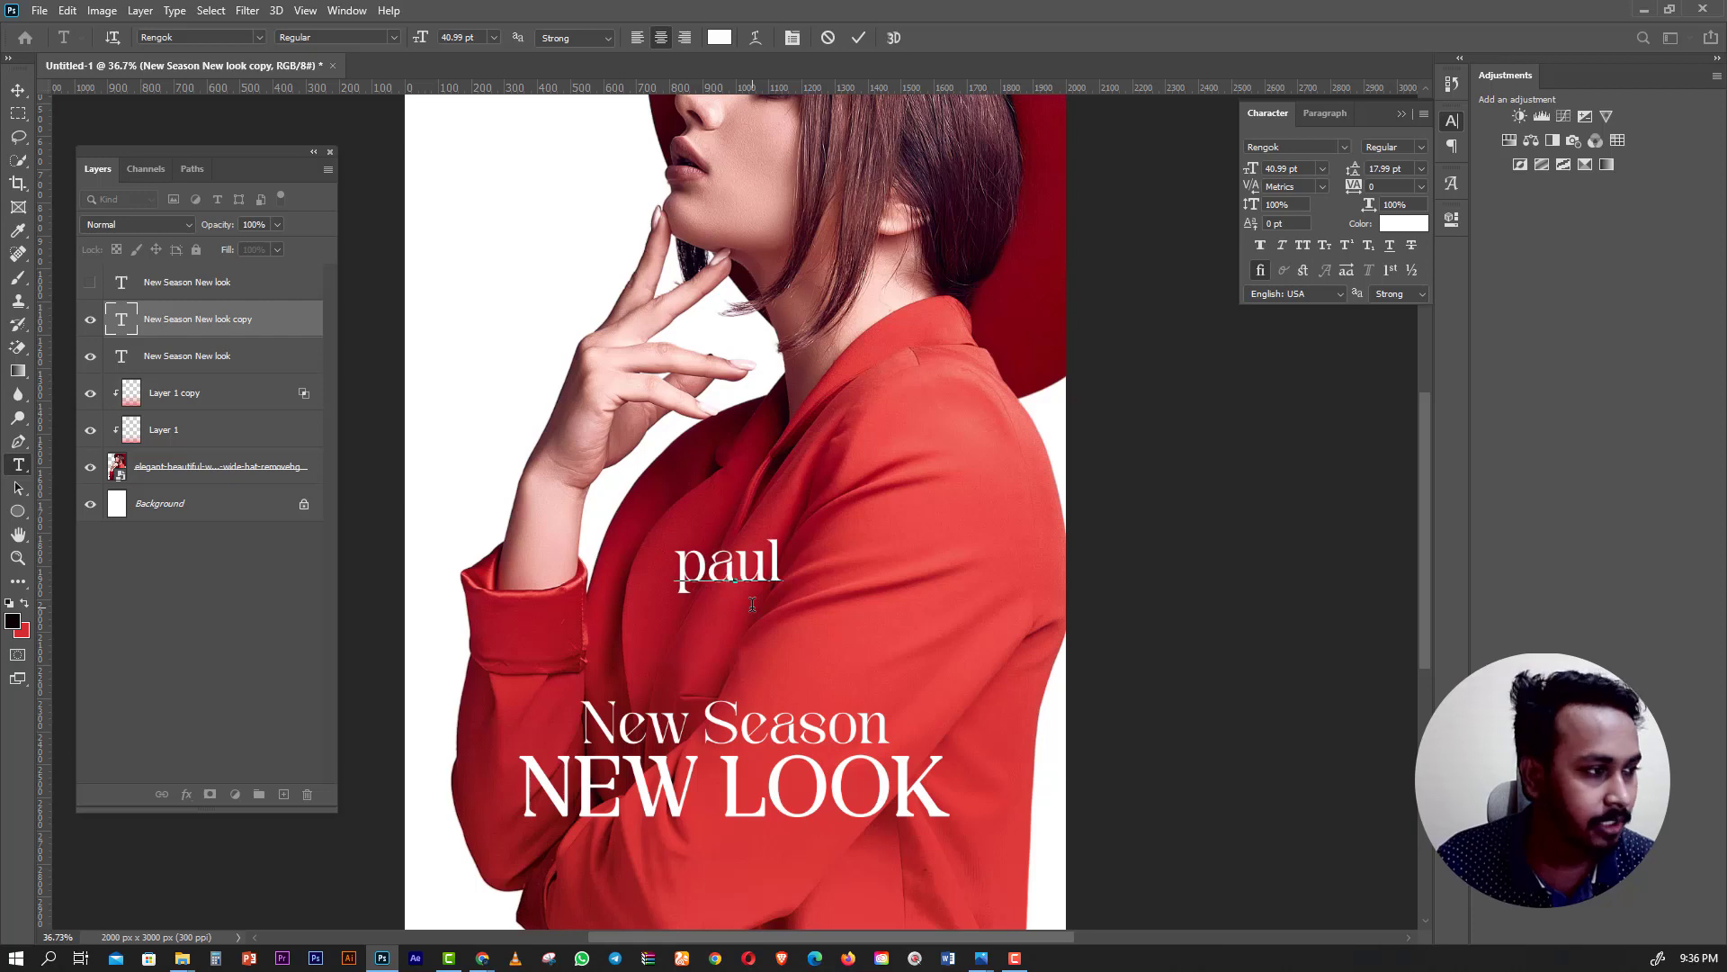
type(" smit")
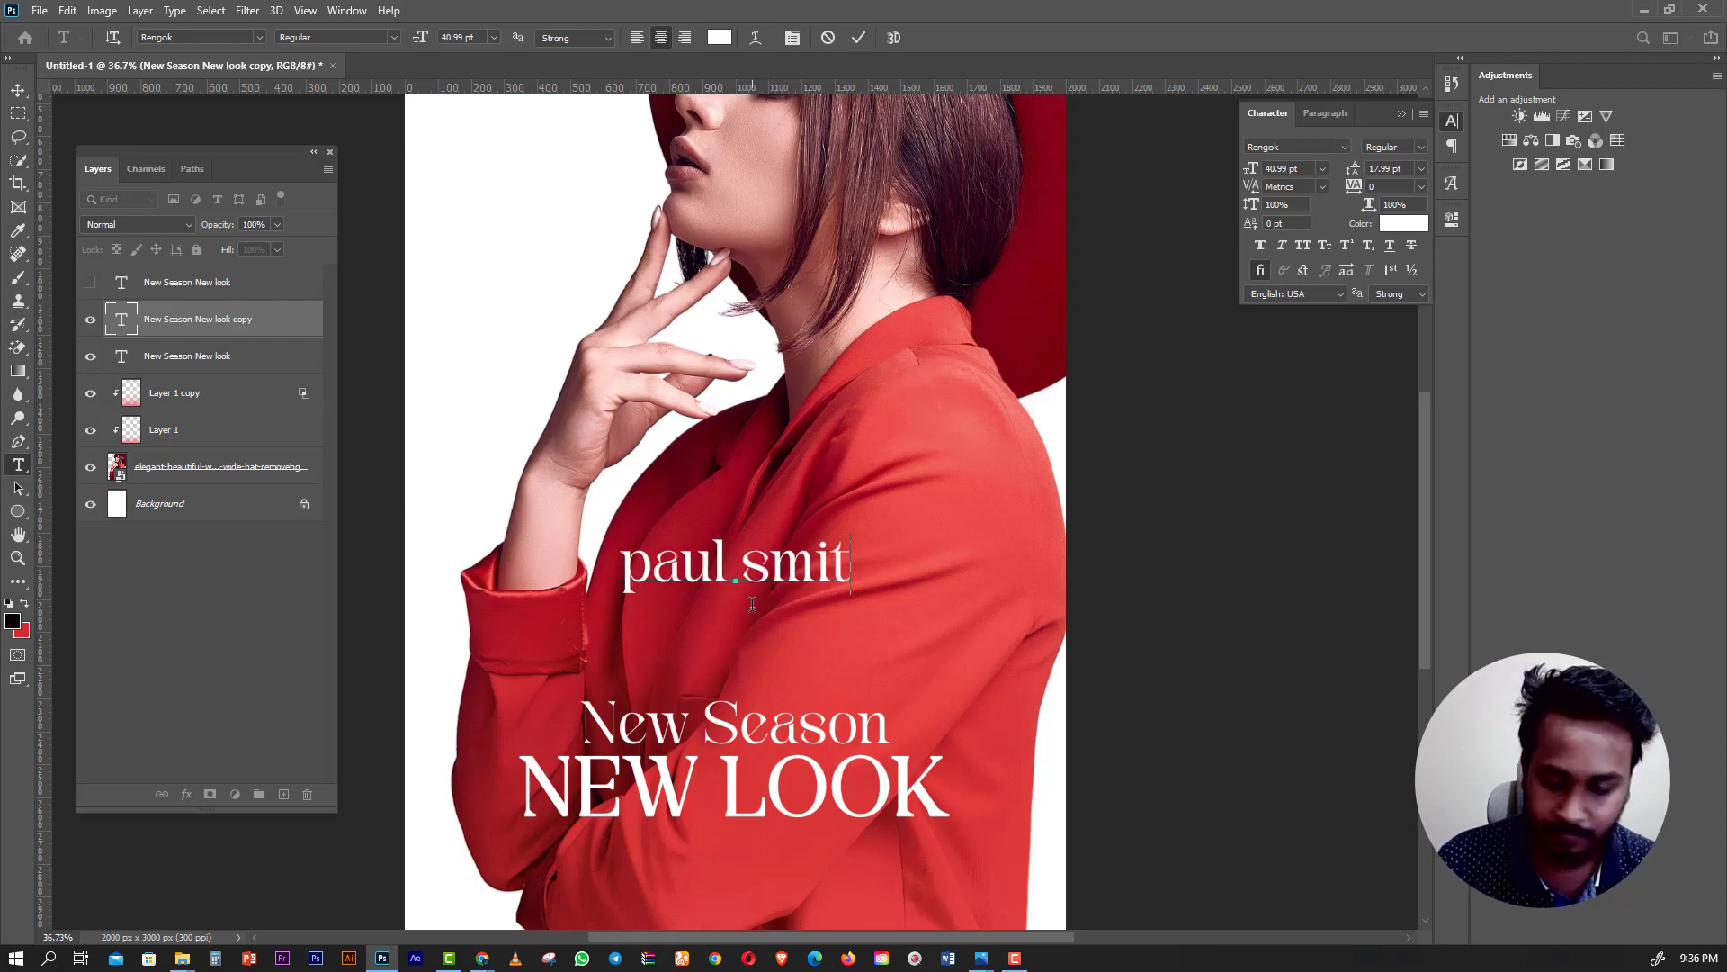
type("h c")
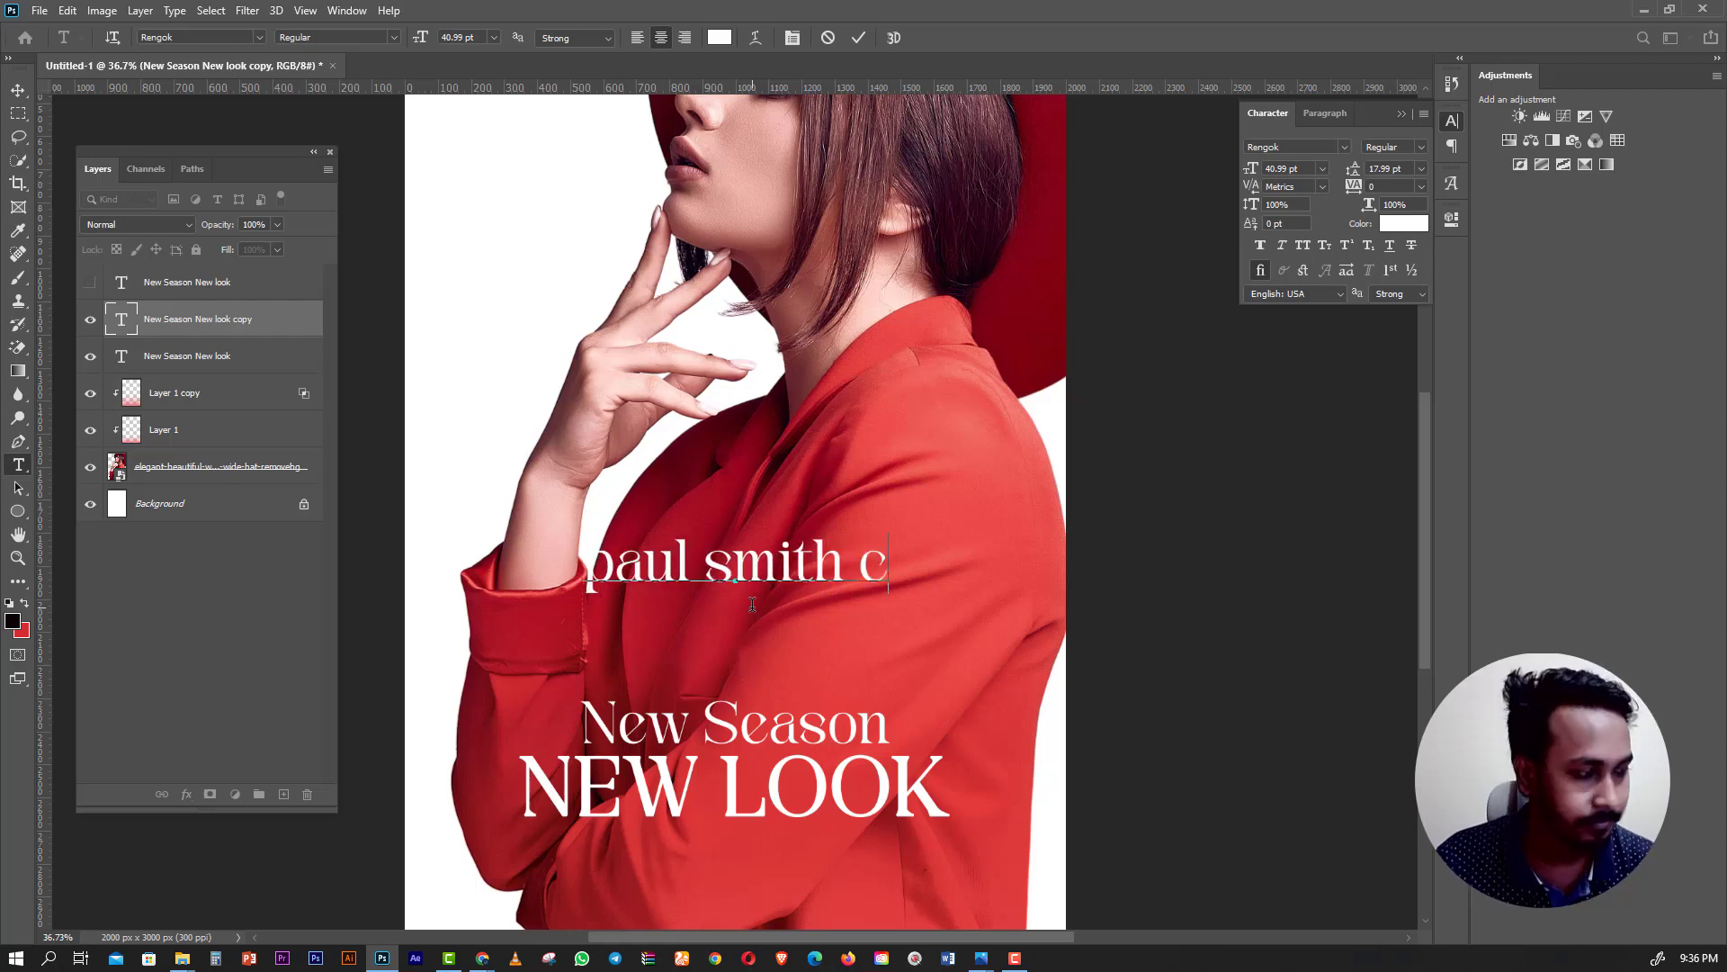
type("oll")
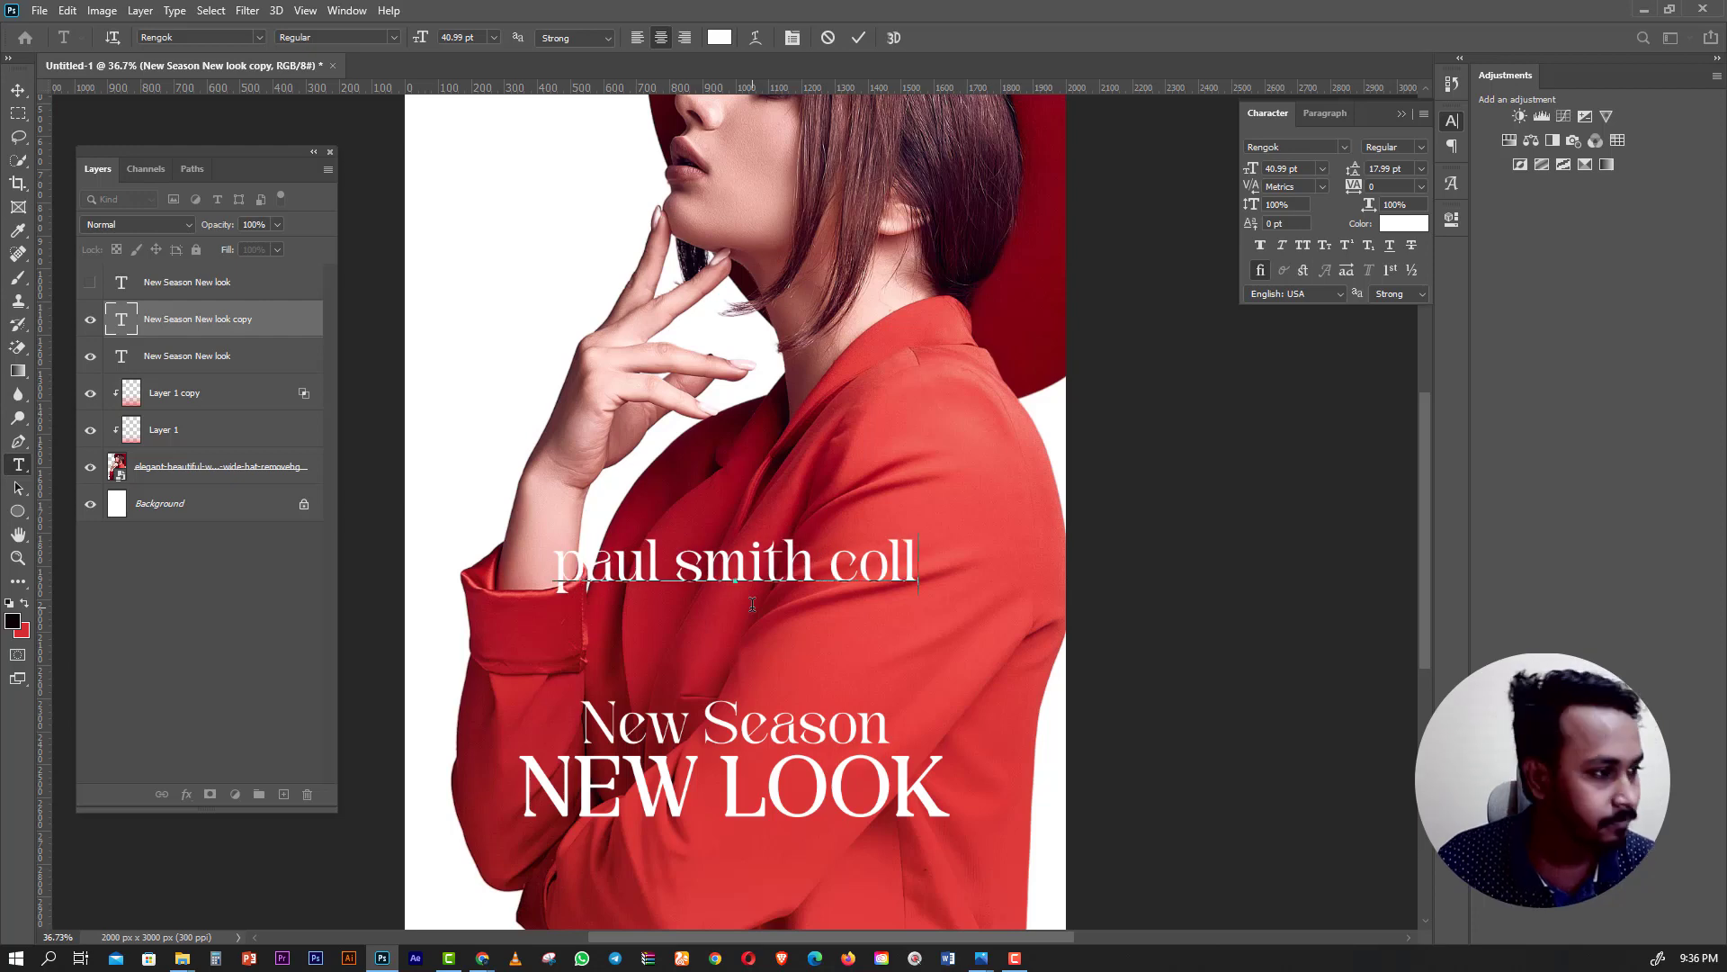
type("e")
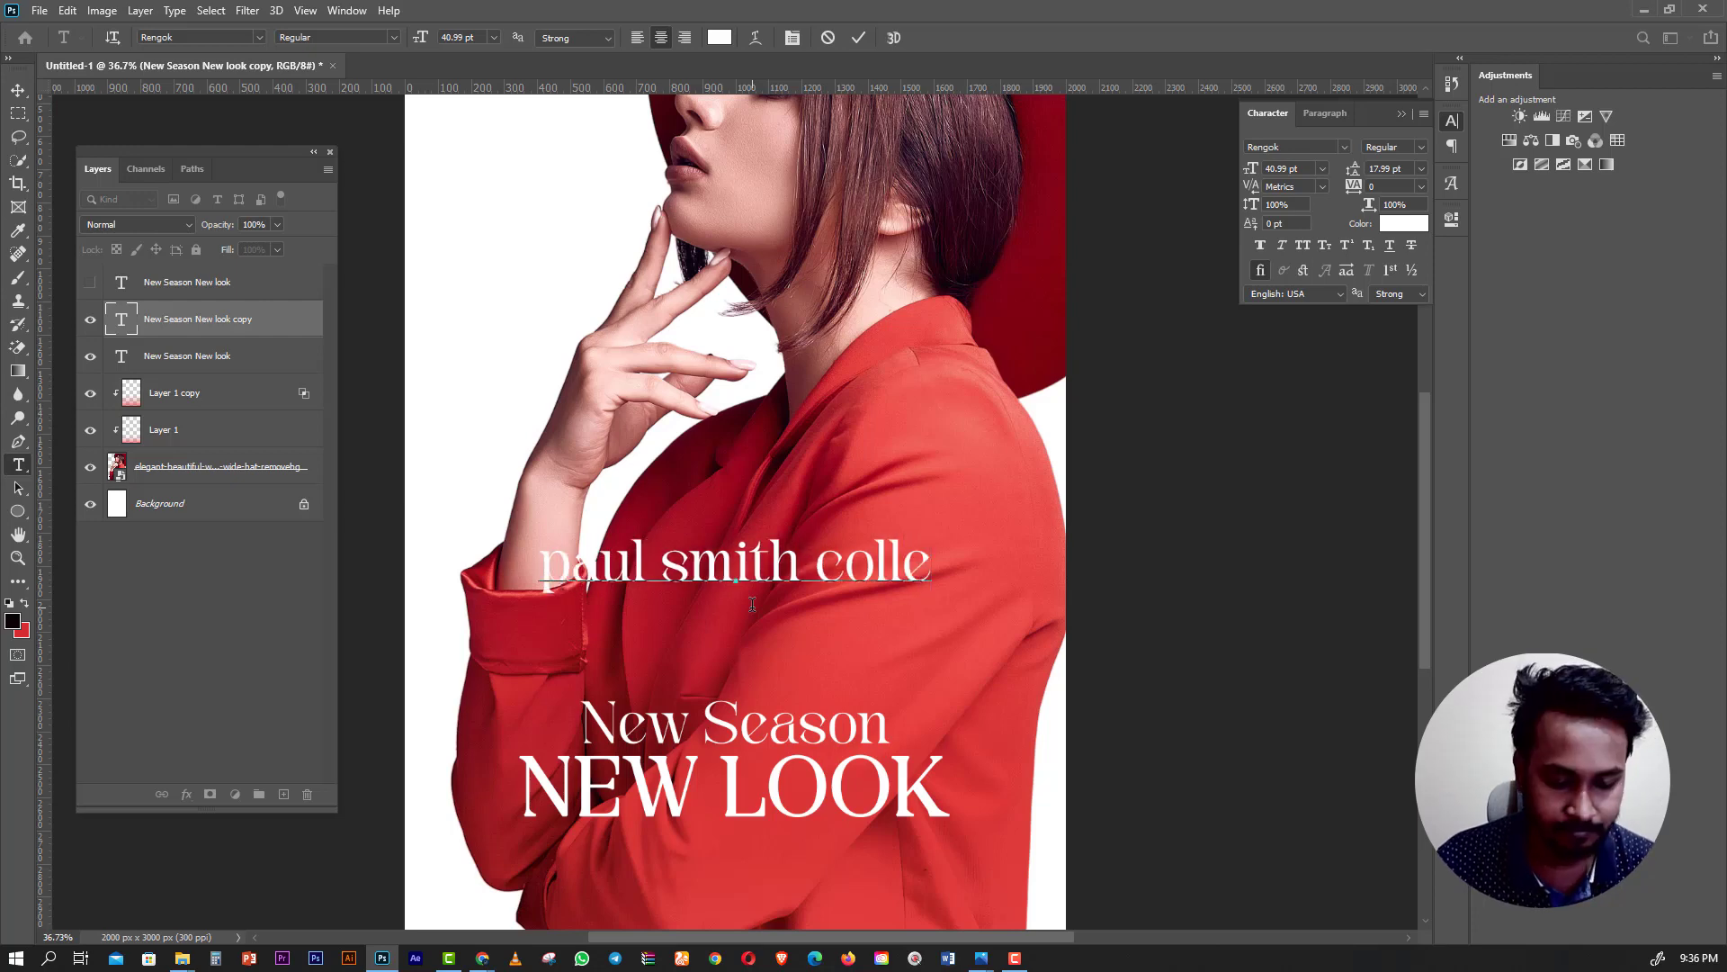
type("ction")
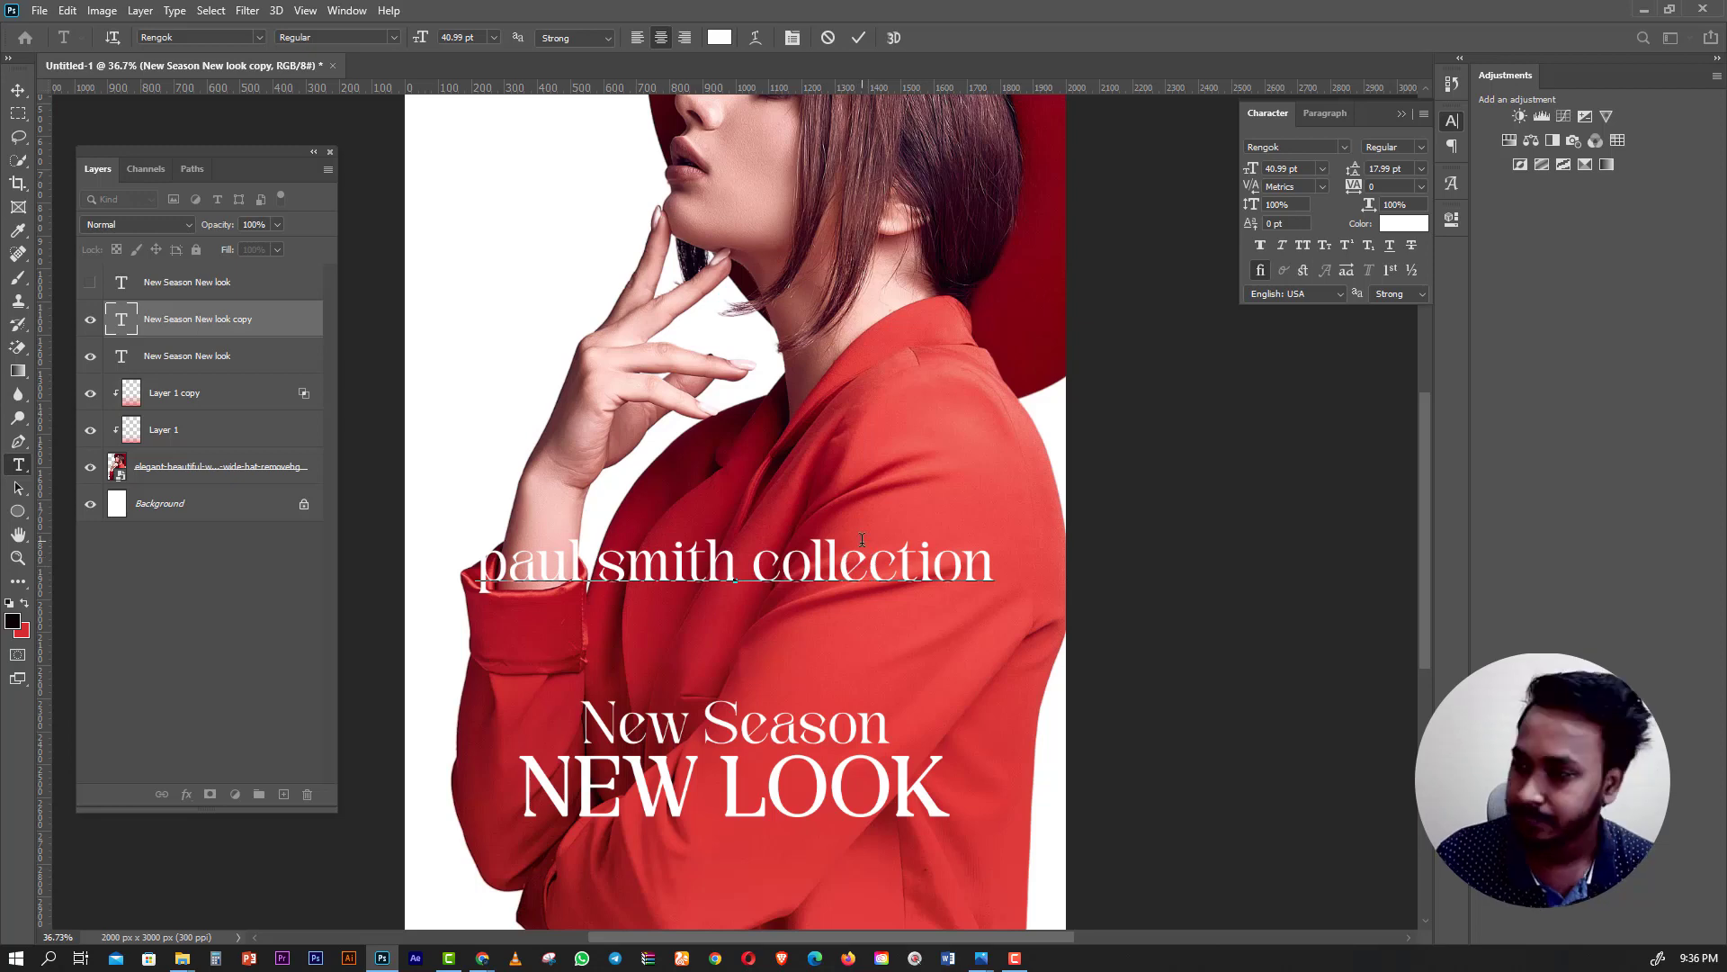
key("ctrl+a")
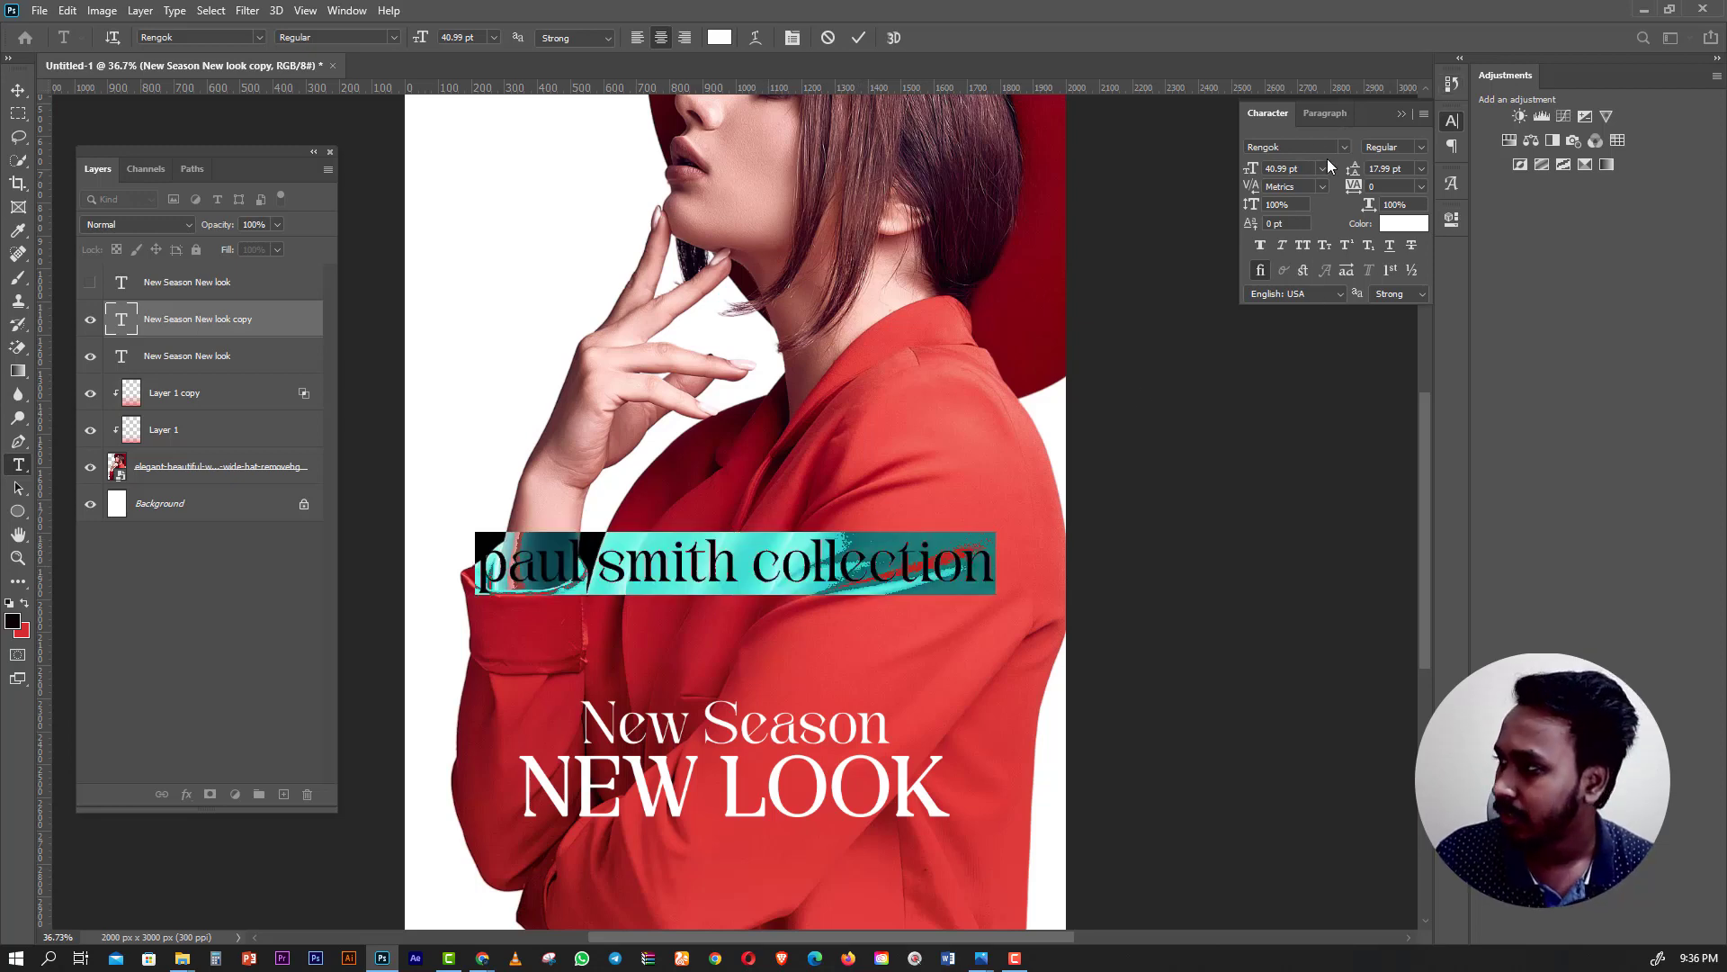
Set the tagline in Fulgo, all caps, 13.99 pt, and place it just above New Season.
left_click(1342, 144)
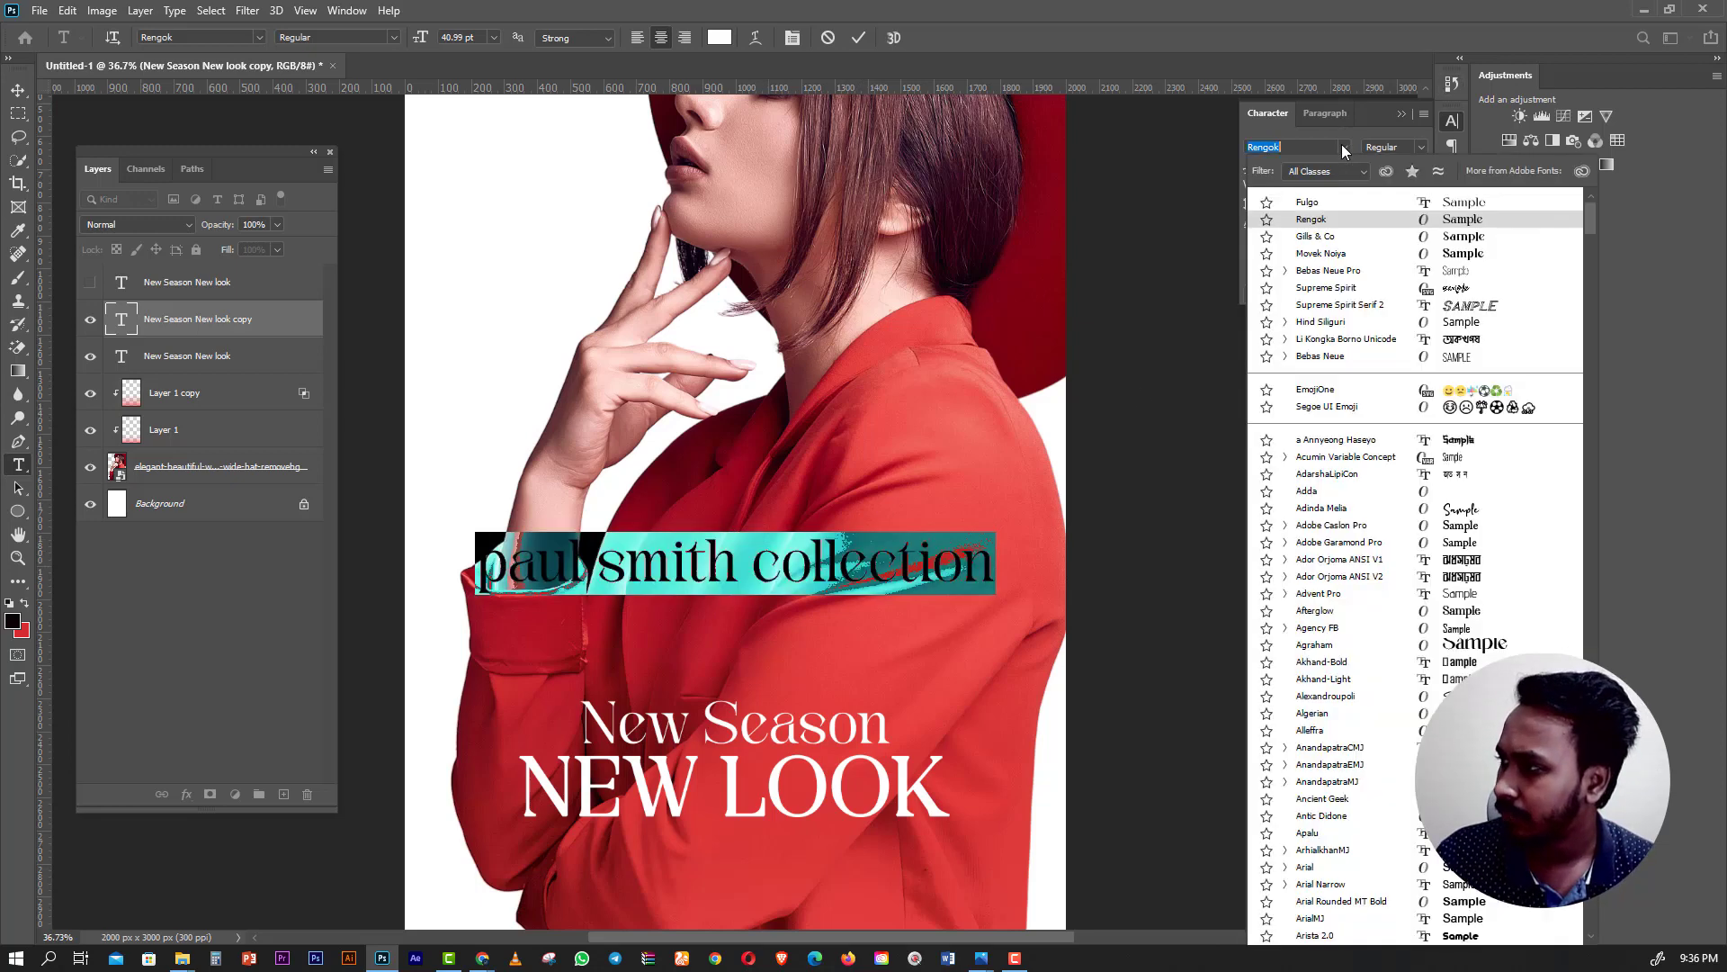
left_click(1369, 196)
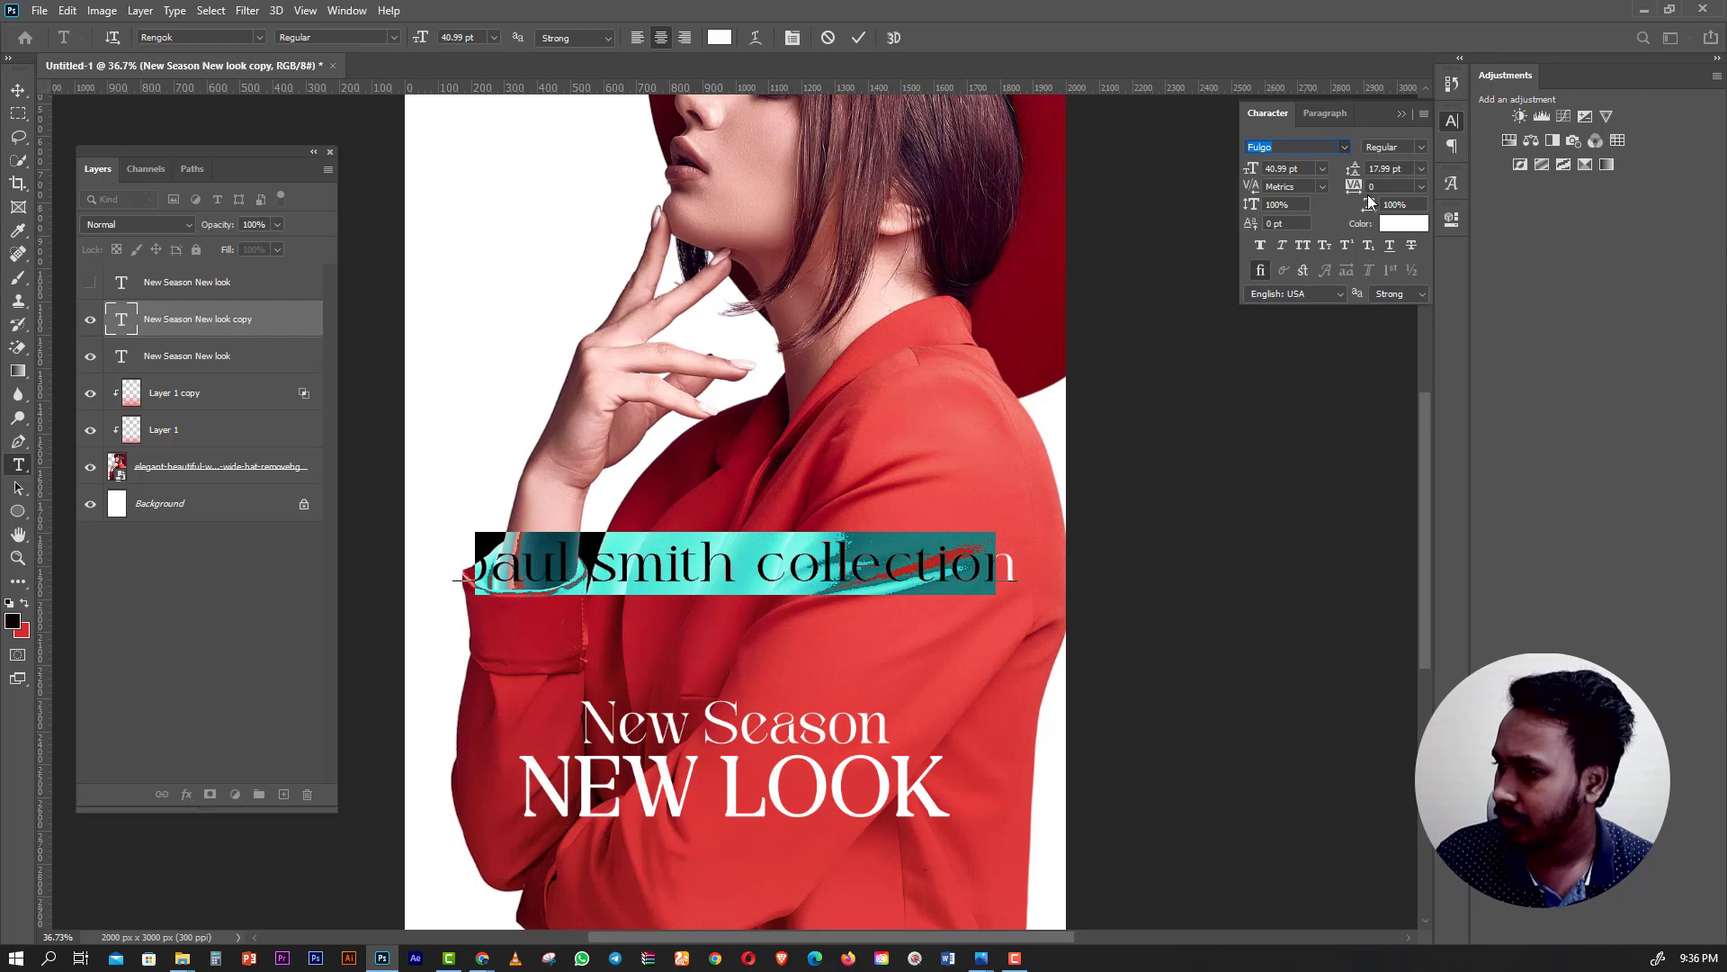
left_click(1304, 248)
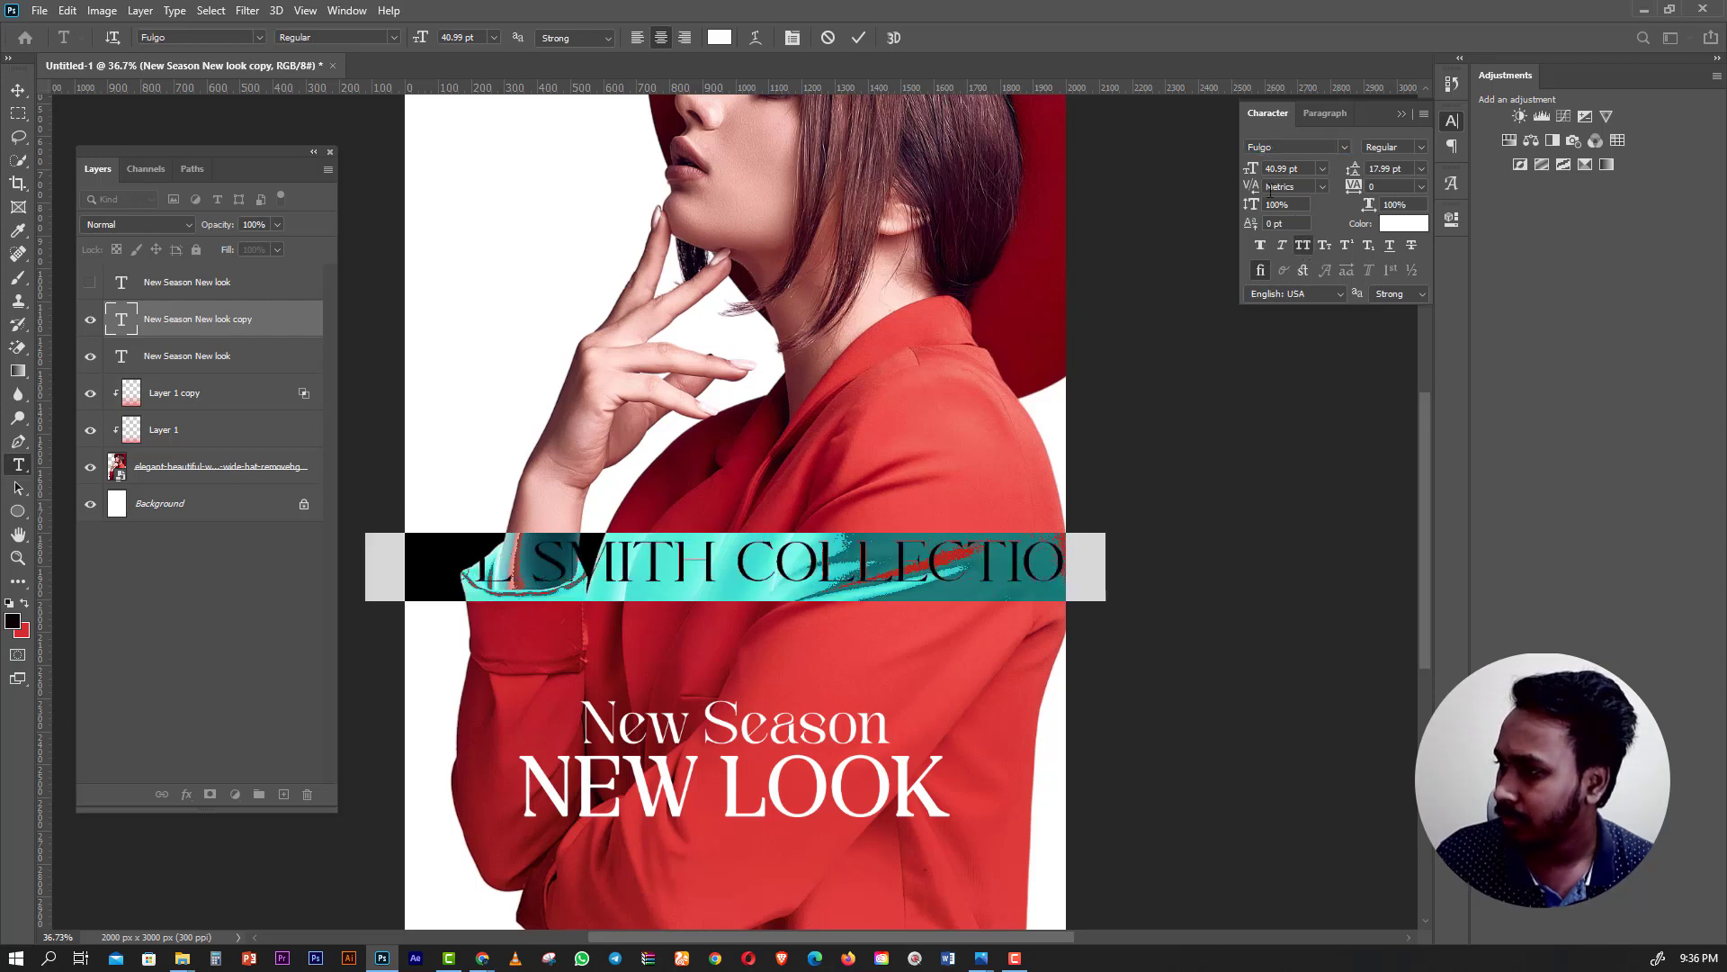
left_click_drag(1256, 171, 1232, 169)
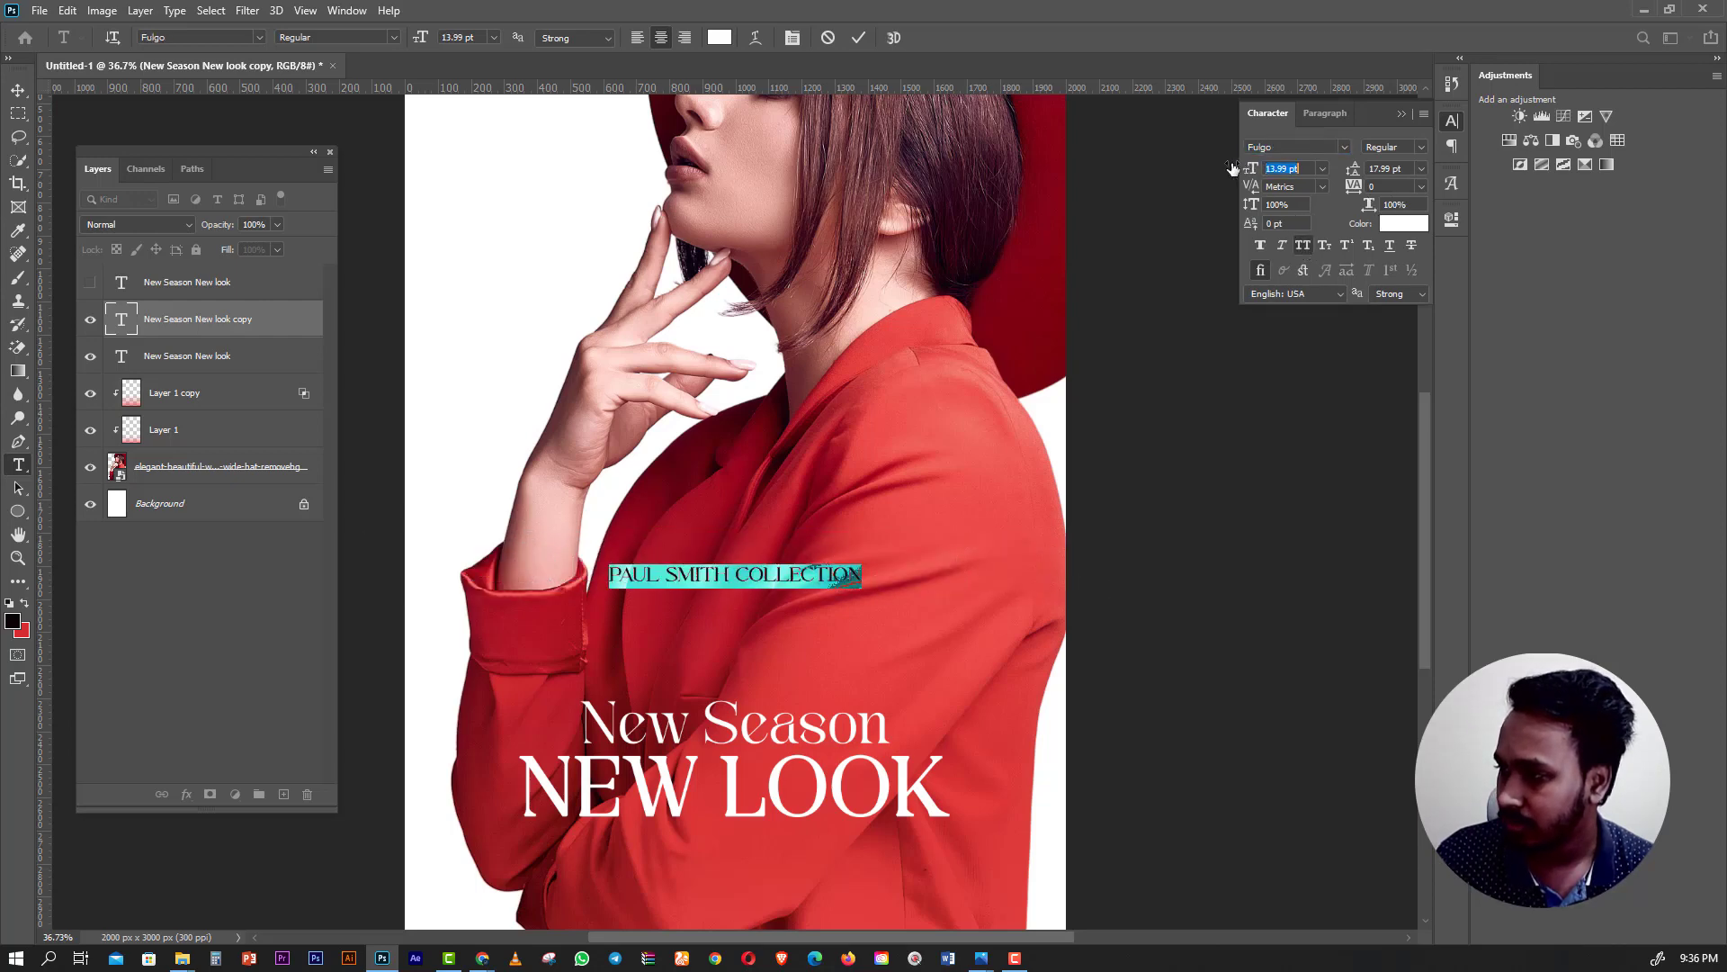
left_click(18, 90)
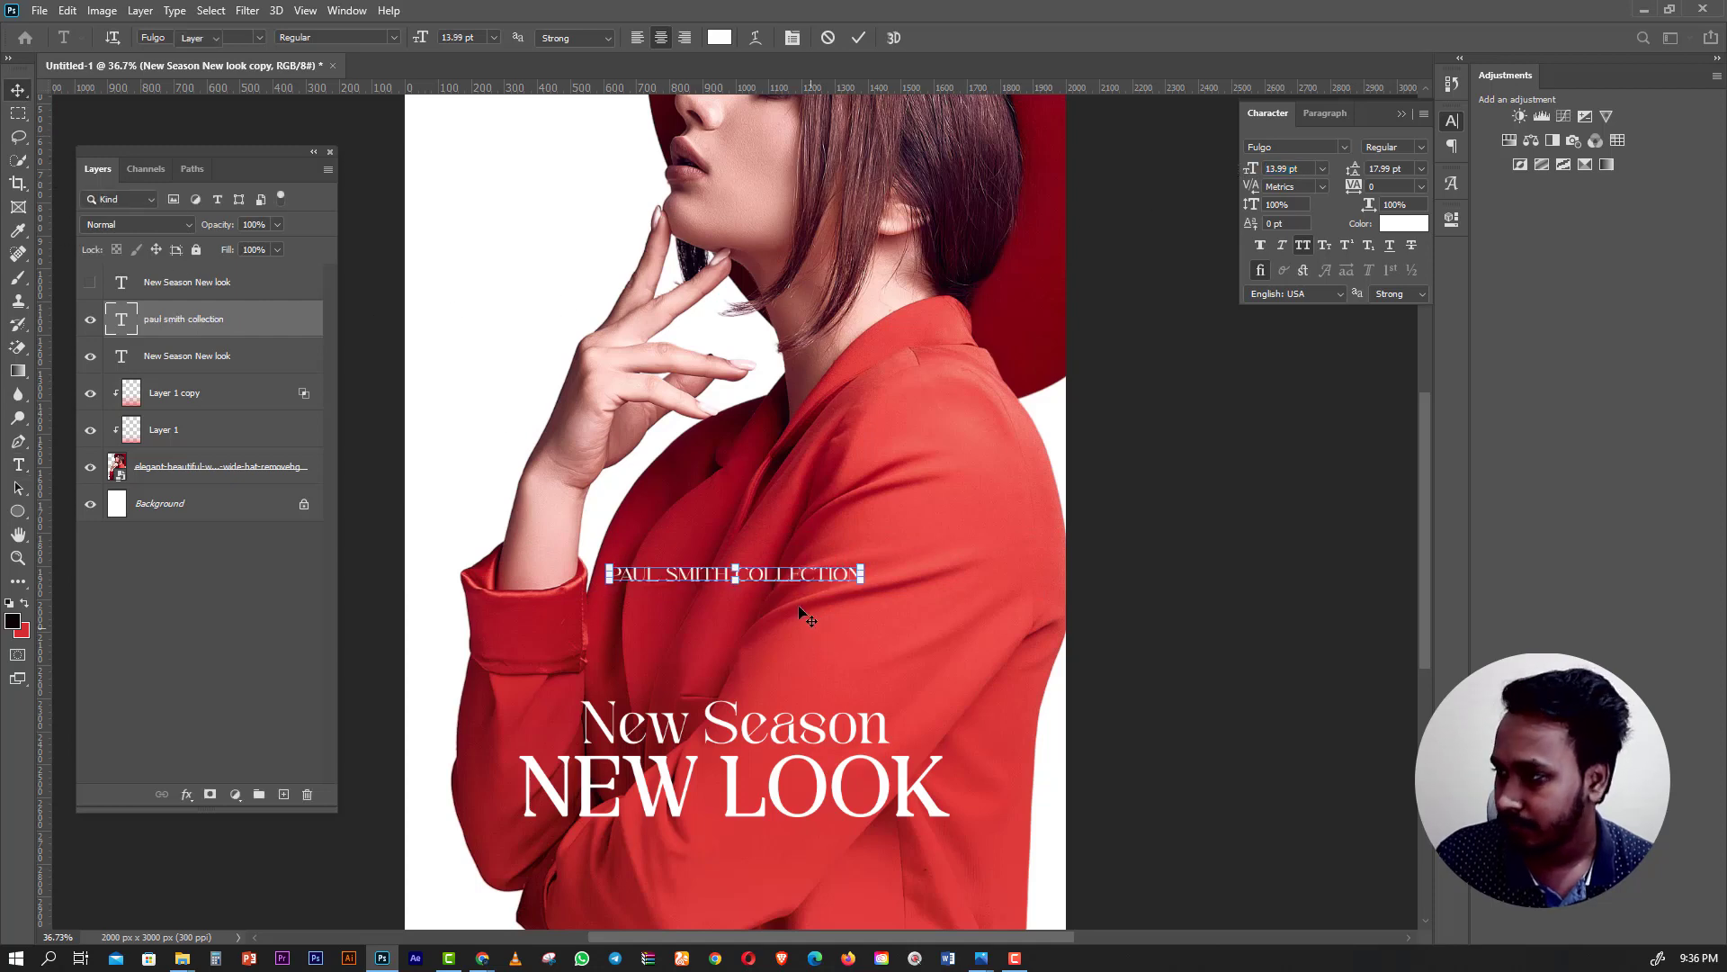
left_click_drag(780, 586, 779, 682)
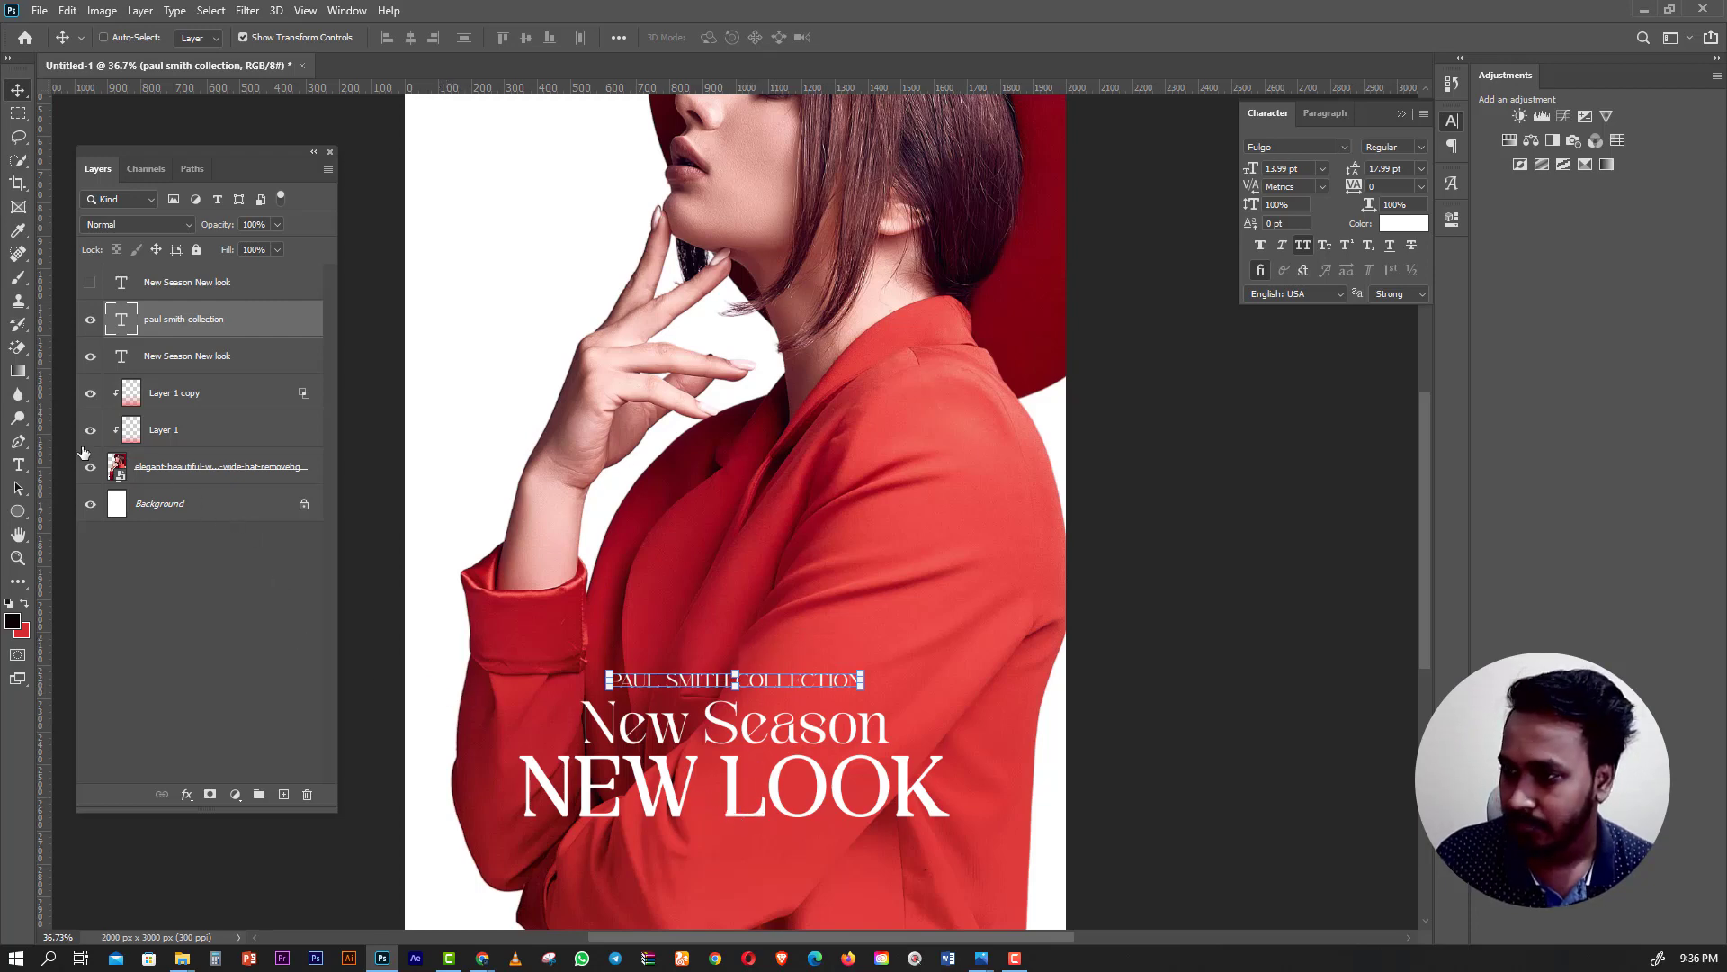
Enlarge the New Season line to about 84 pt.
left_click(18, 465)
left_click(630, 760)
key("ctrl+a")
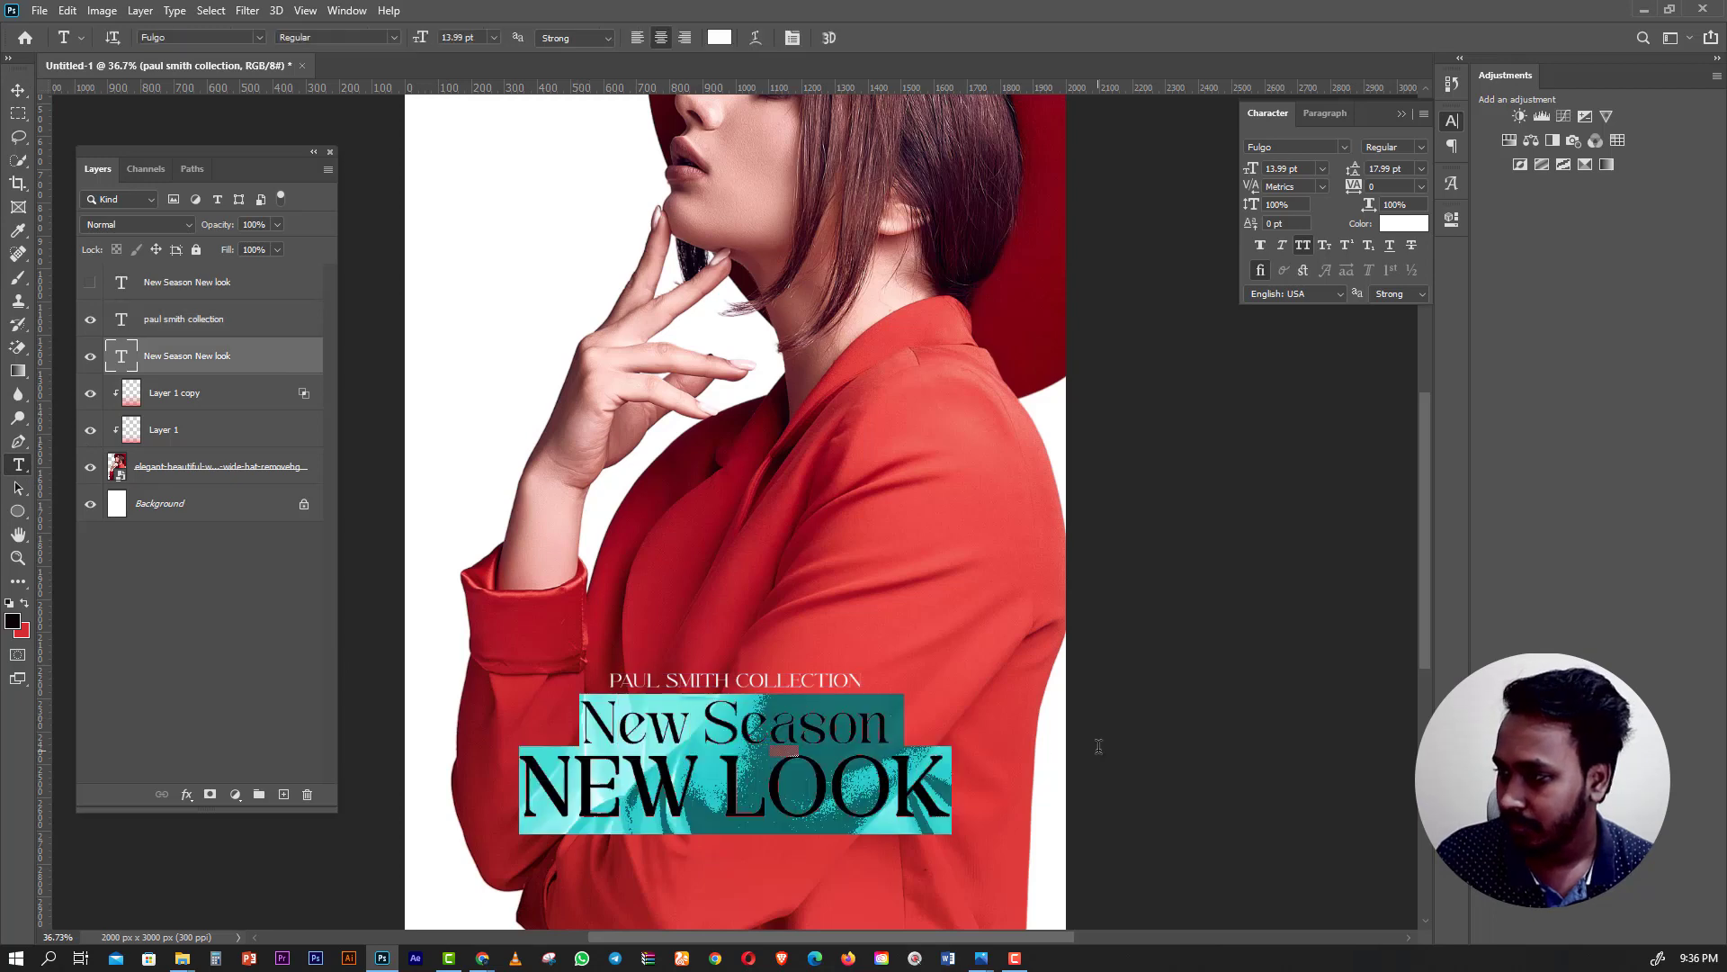
left_click(1121, 706, "shift")
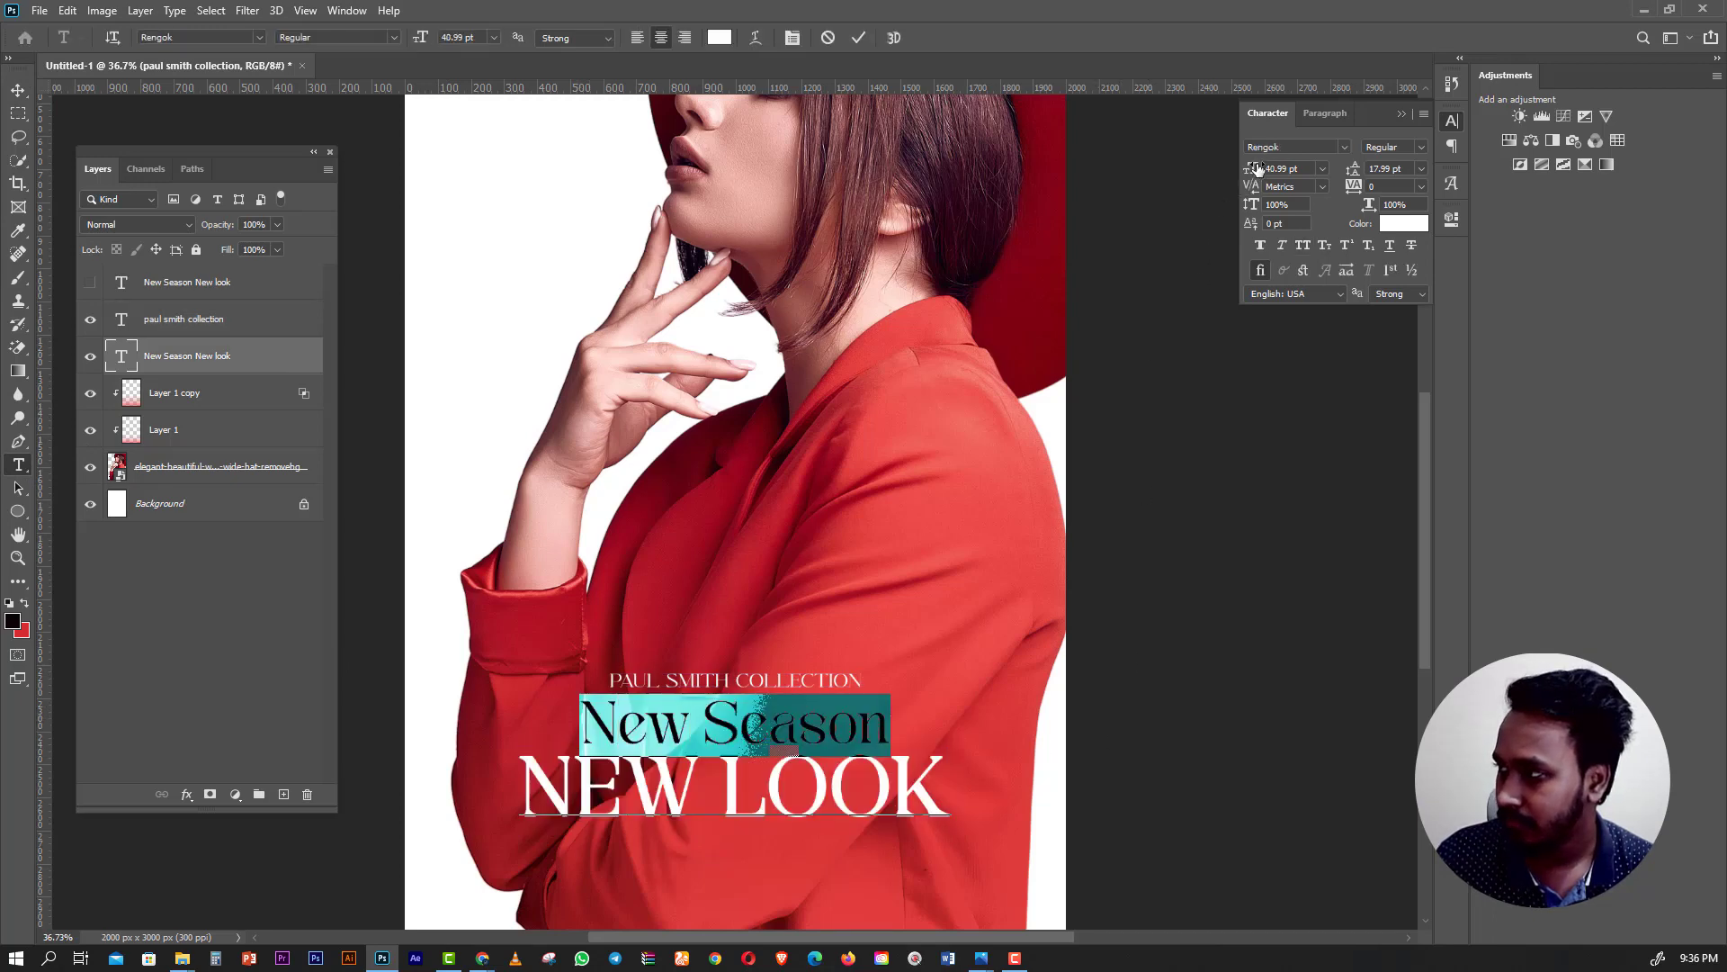
left_click_drag(1258, 169, 1281, 193)
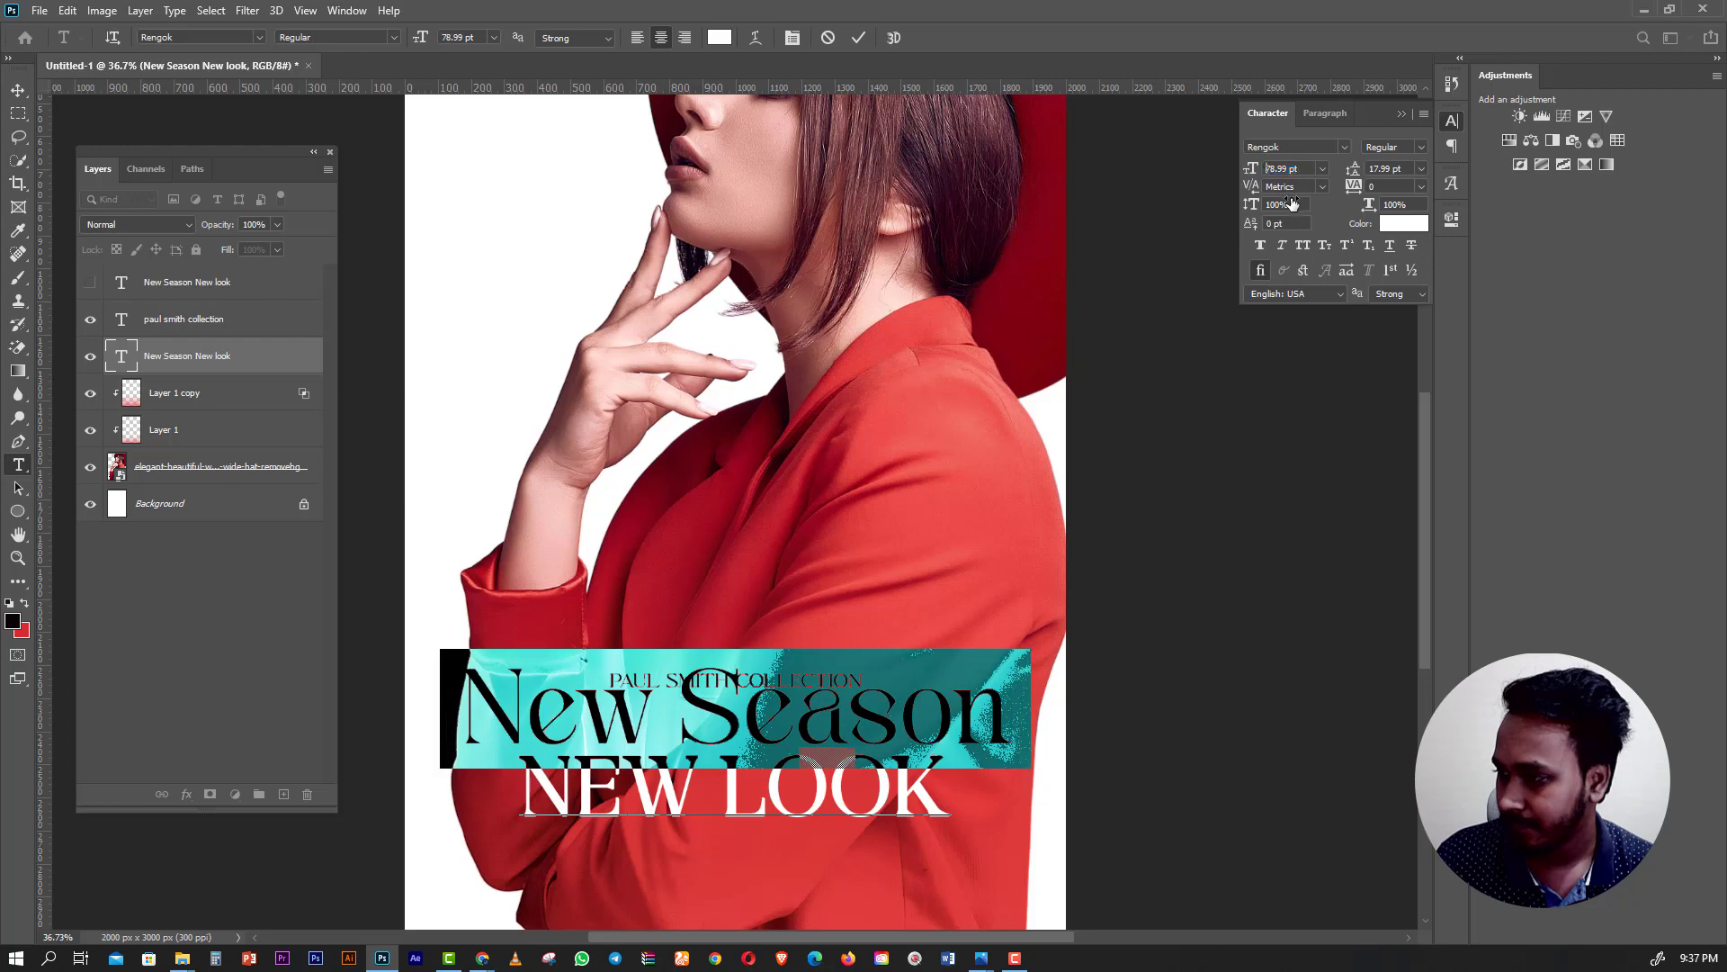
left_click_drag(1282, 194, 1296, 206)
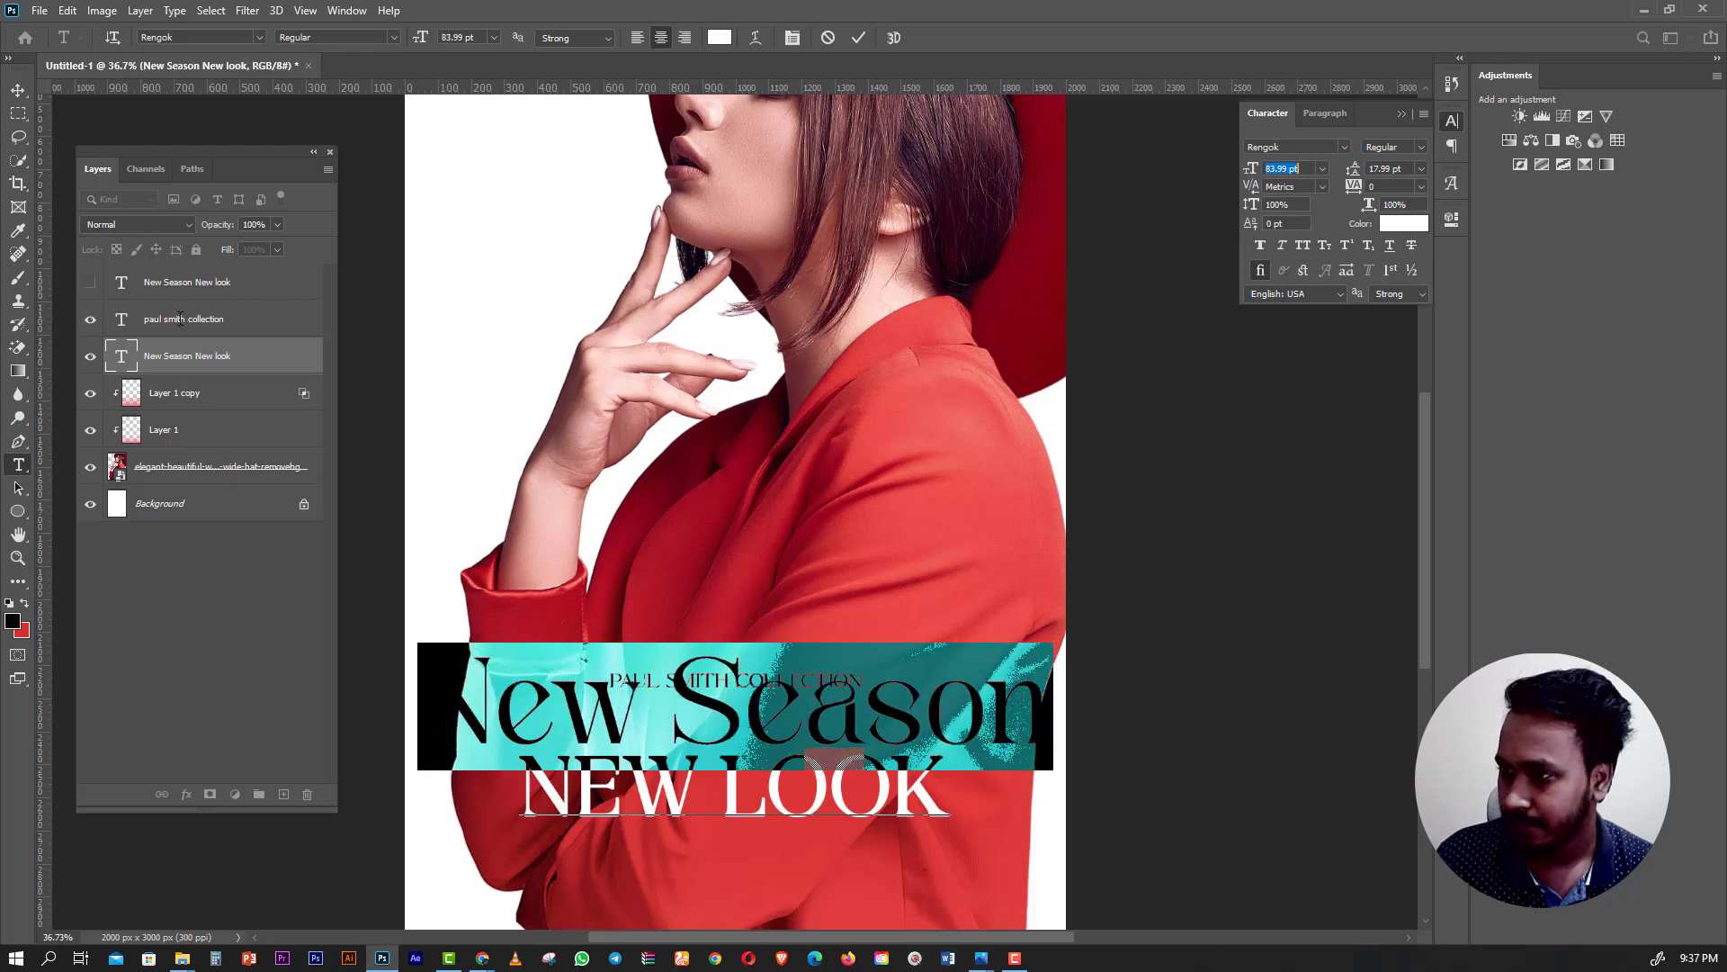
left_click(18, 90)
Scale the heading text block down and centre it on the poster.
key("ctrl+t")
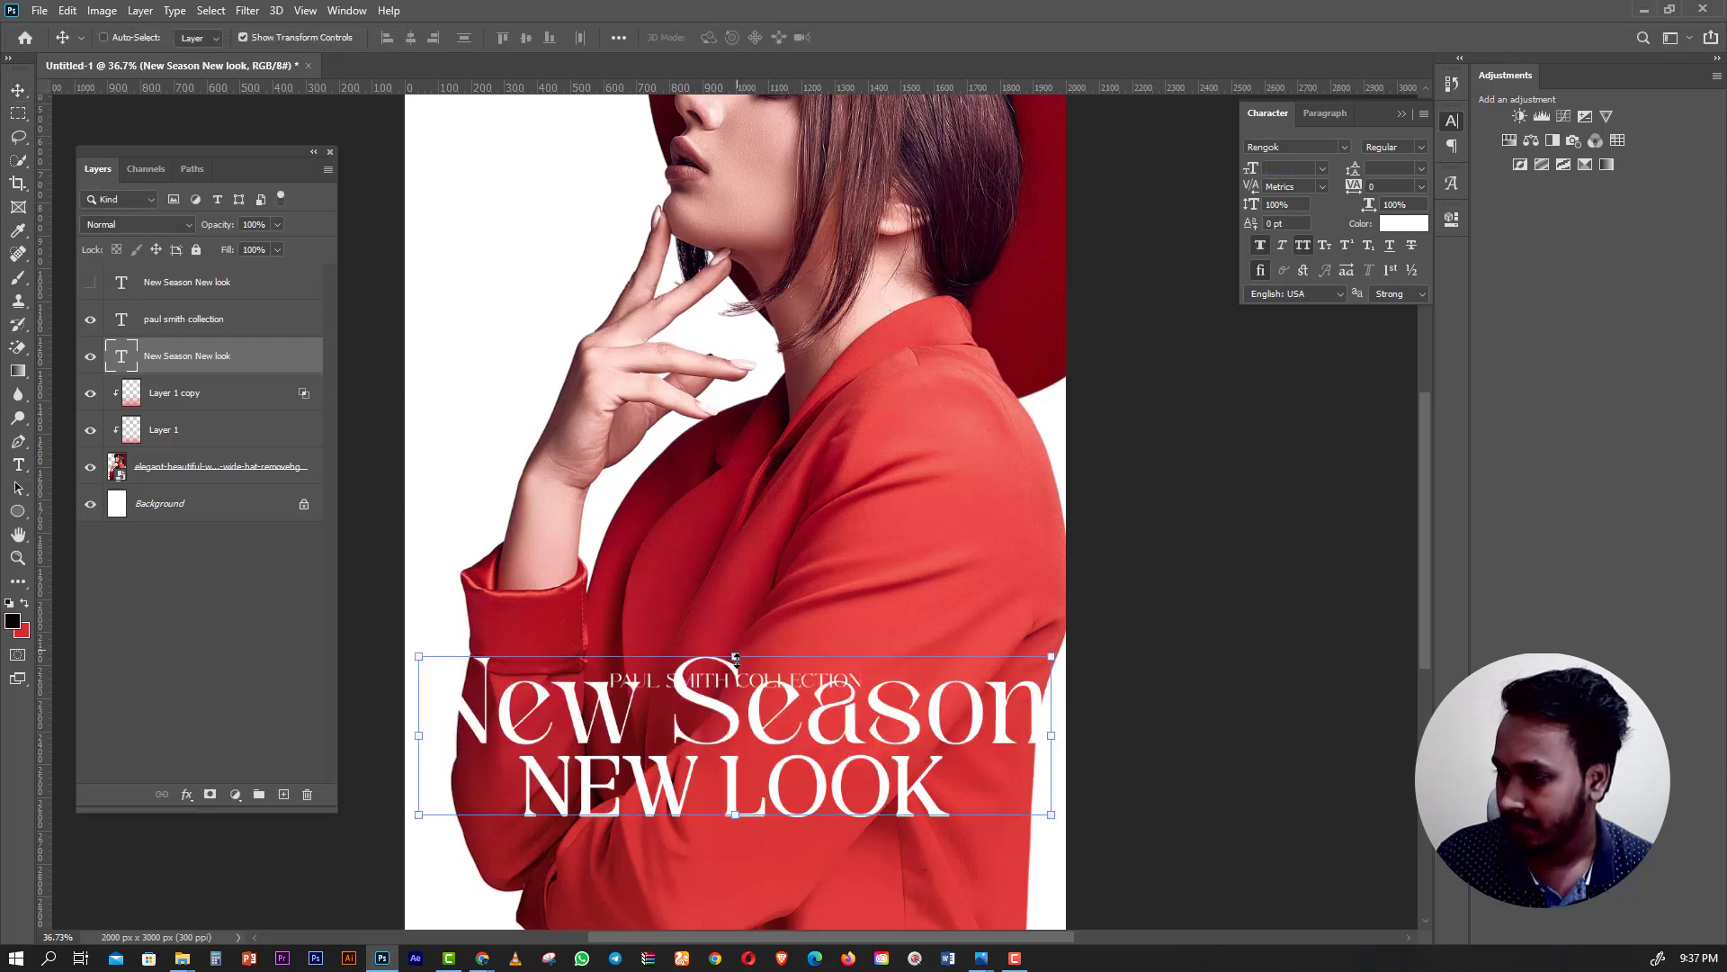
left_click_drag(824, 692, 741, 717)
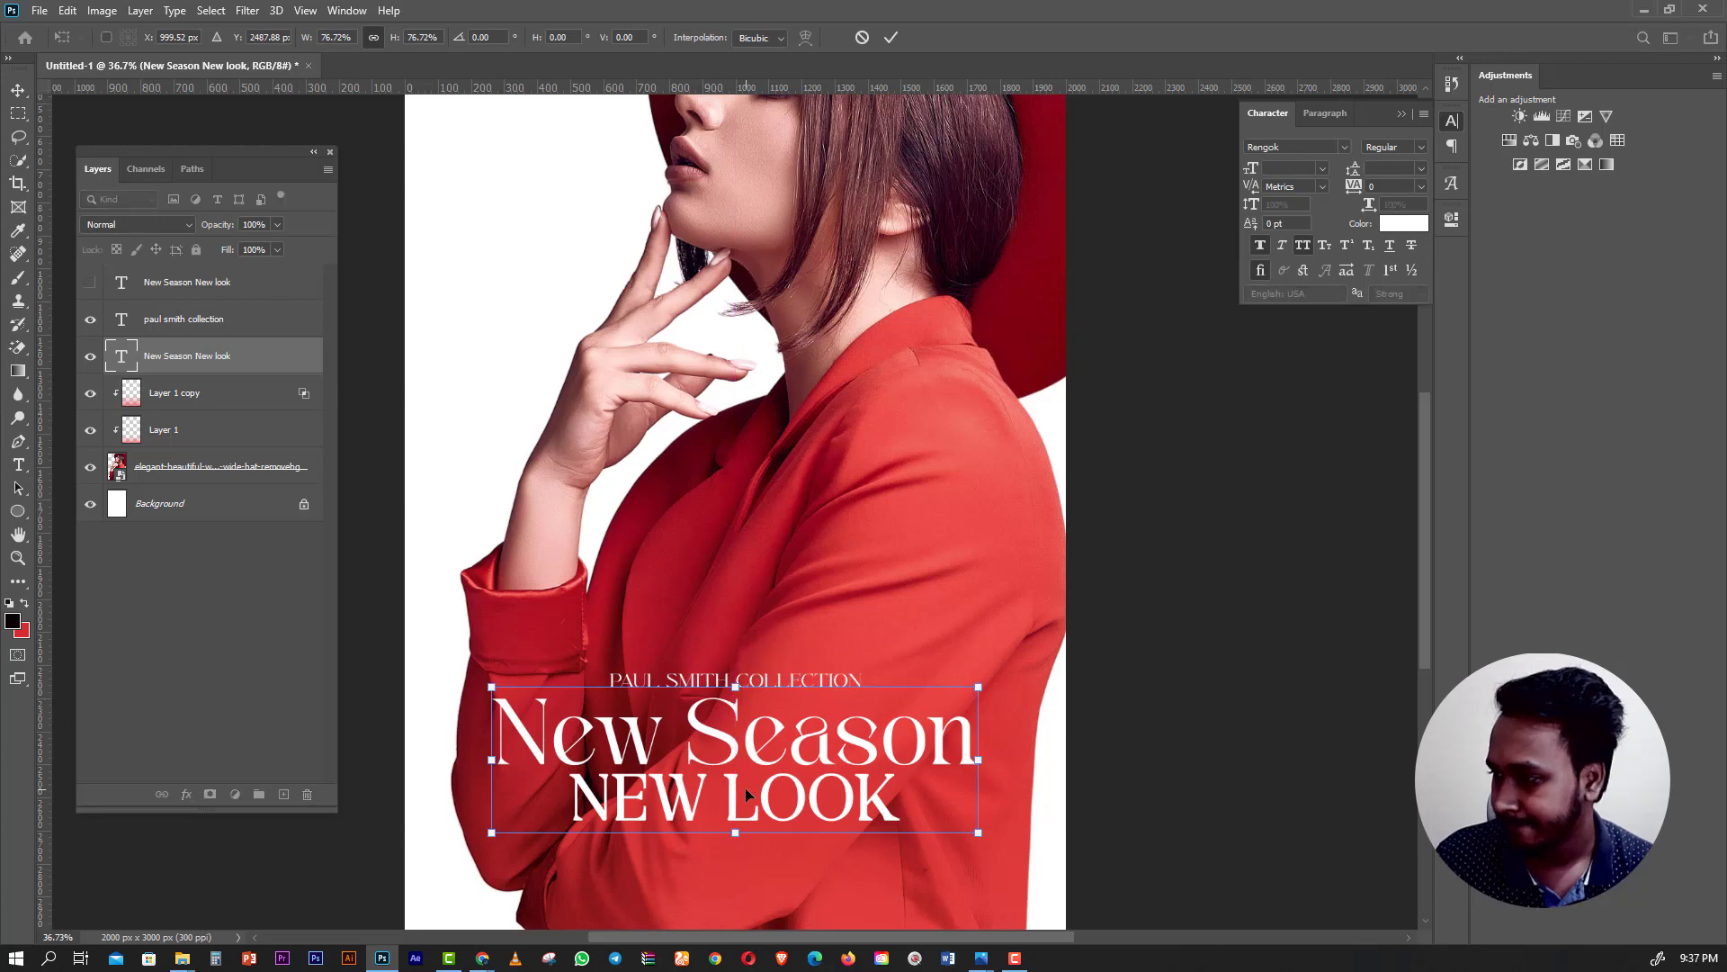
left_click_drag(745, 787, 737, 800)
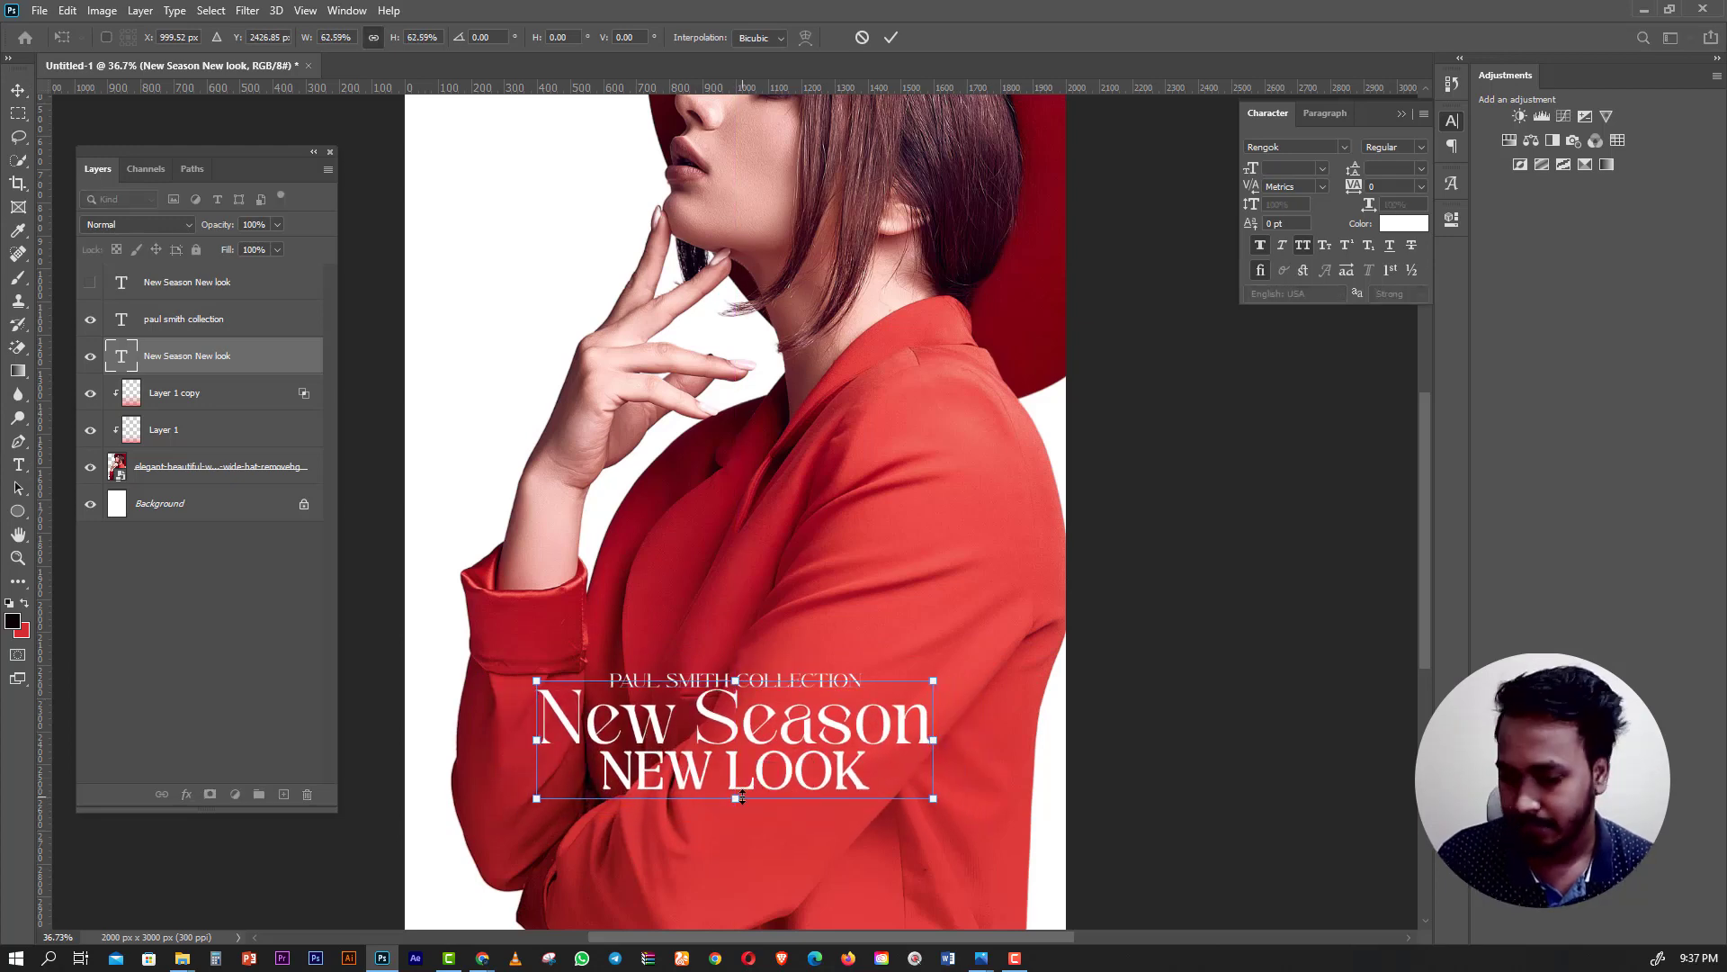
key("Return")
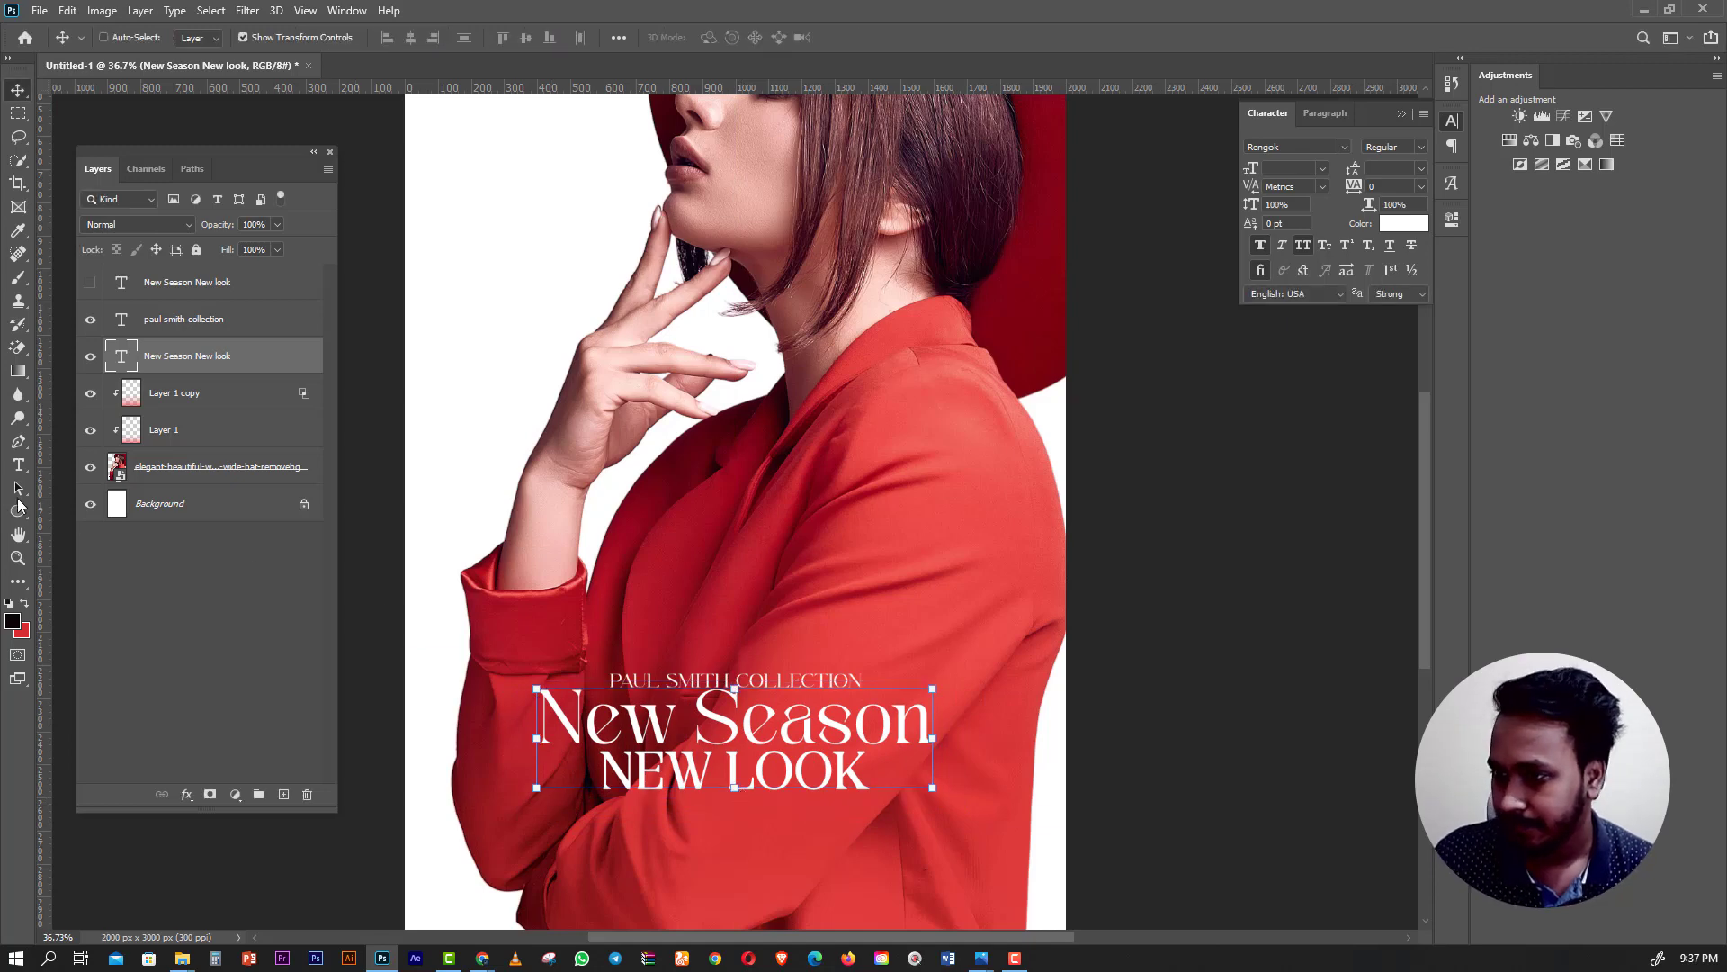
Set the New Season words in all capitals.
left_click(18, 464)
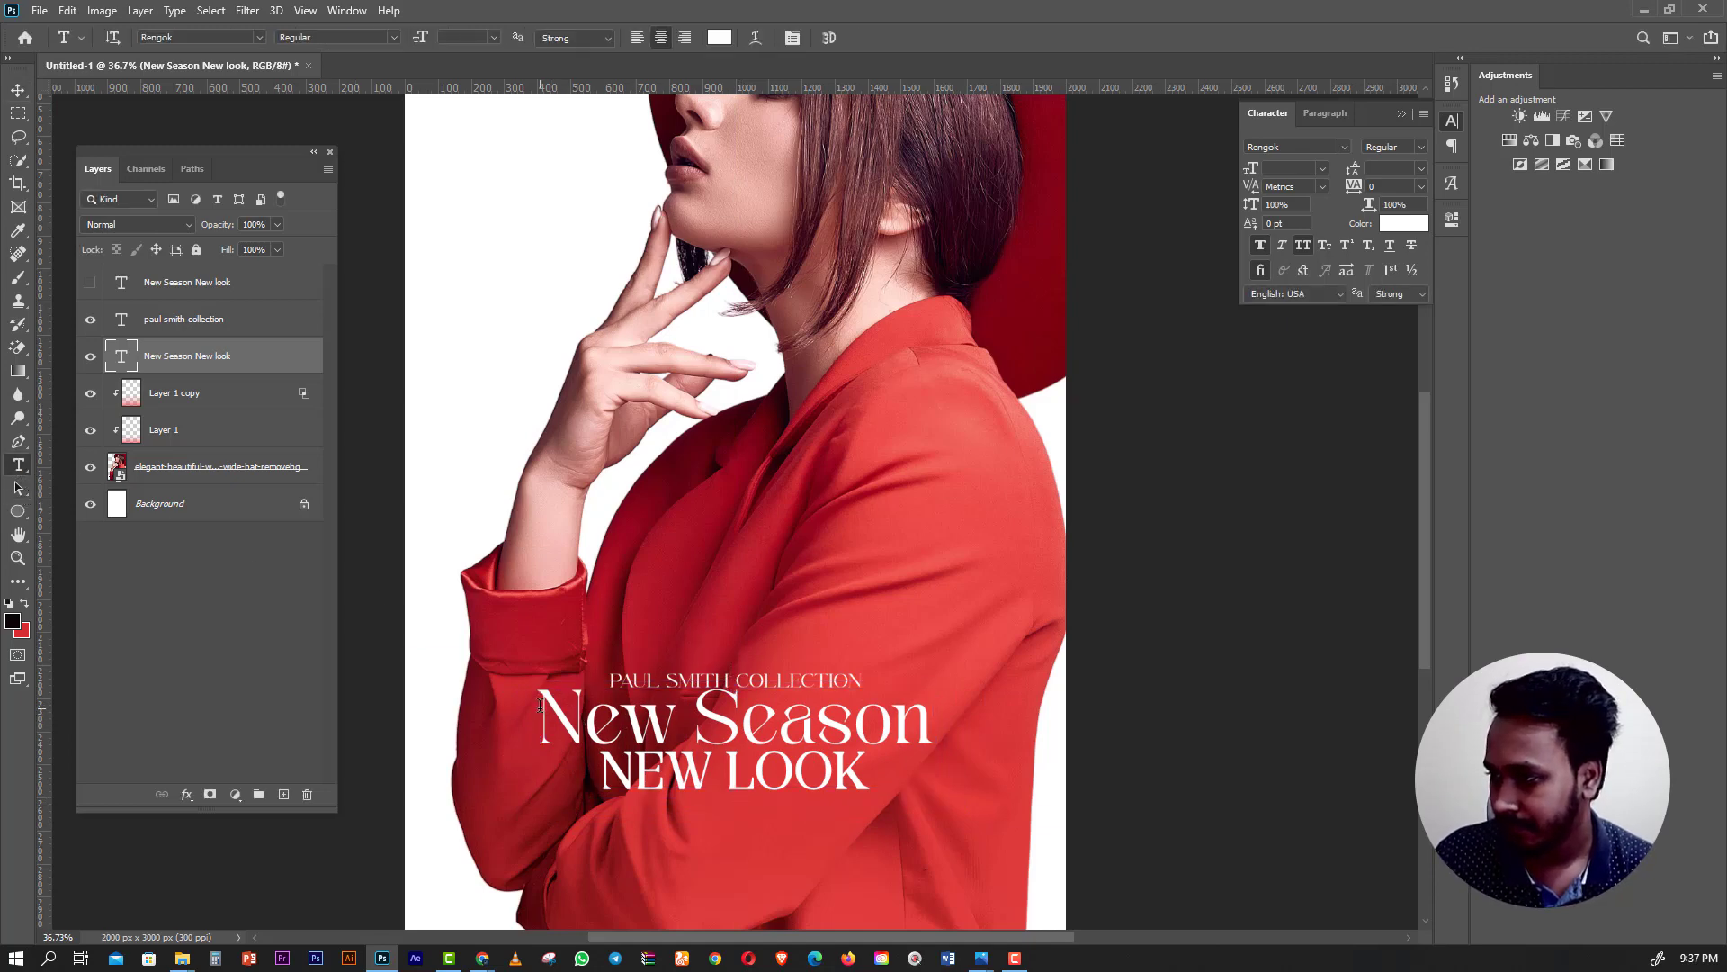
left_click_drag(540, 704, 935, 720)
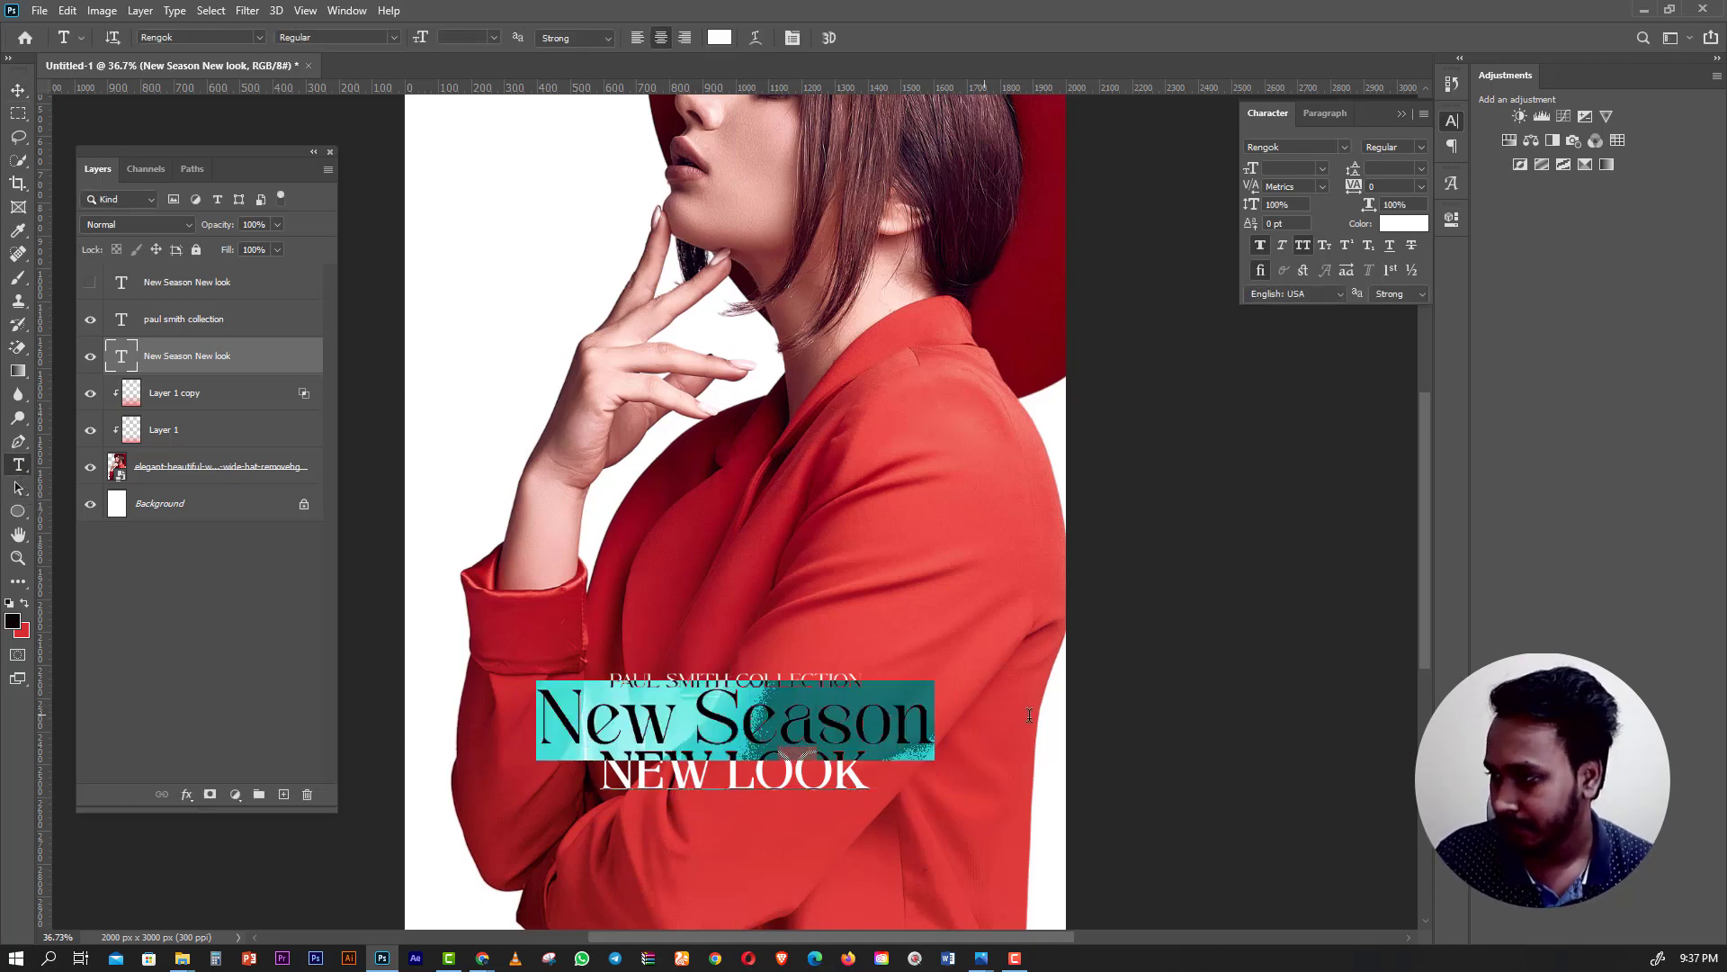
left_click(1304, 245)
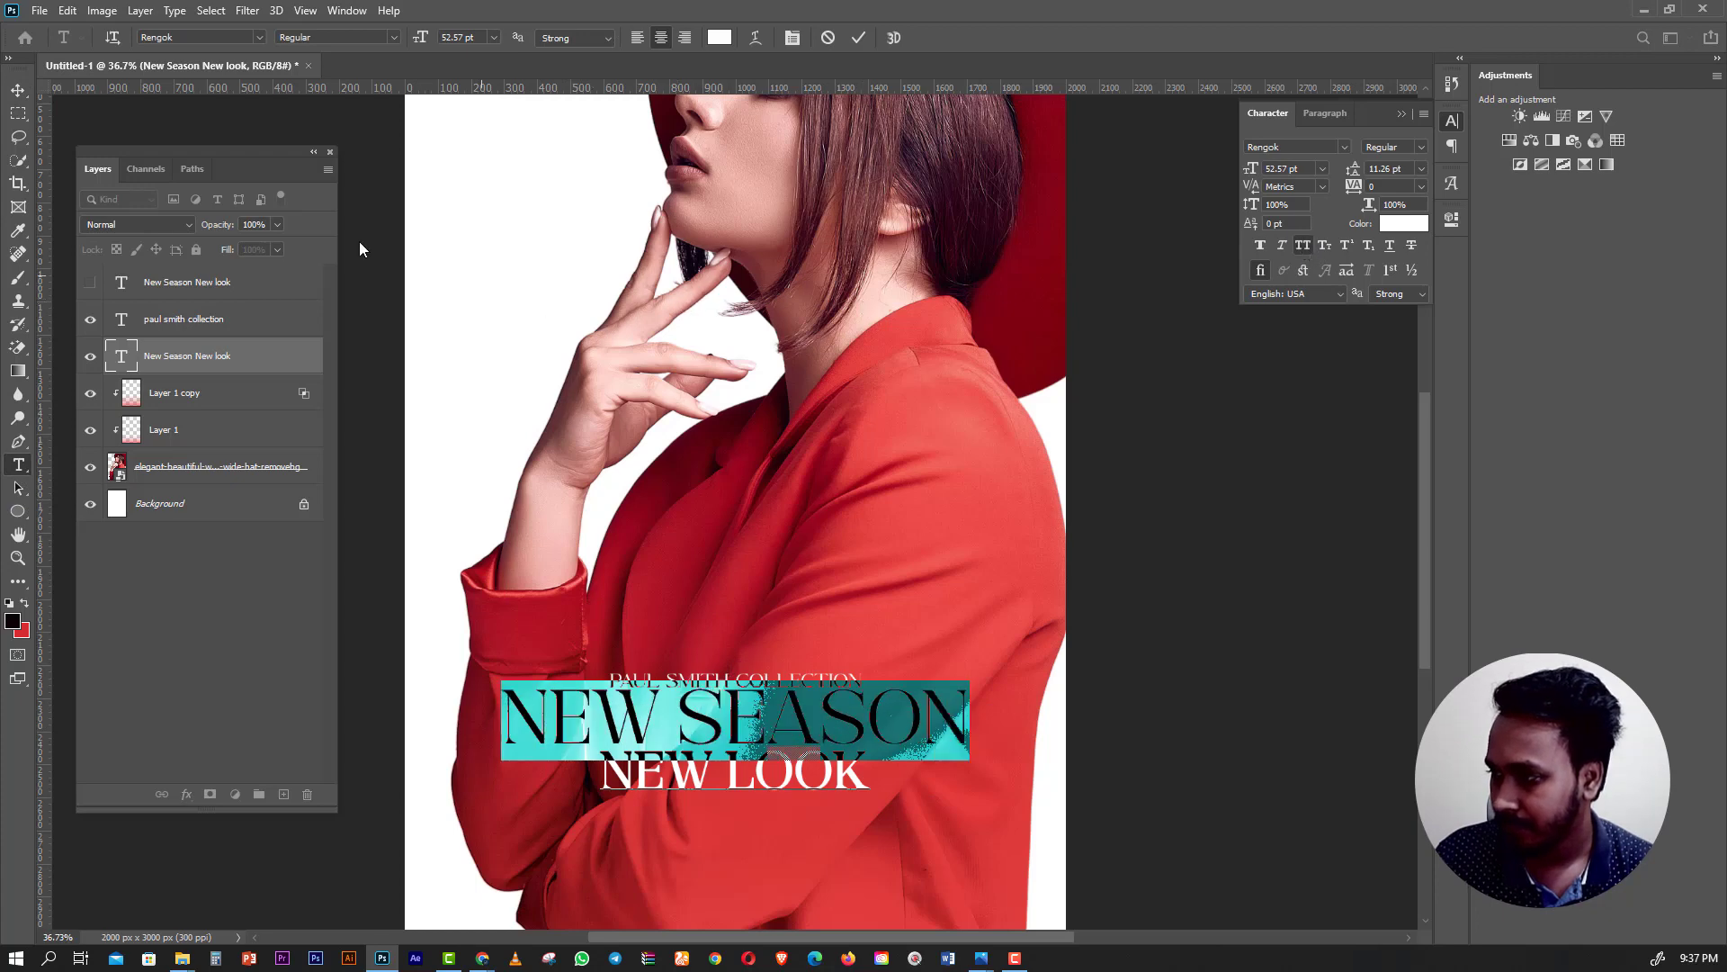
left_click(18, 90)
Enlarge the PAUL SMITH COLLECTION line slightly and raise it.
left_click(759, 684, "ctrl")
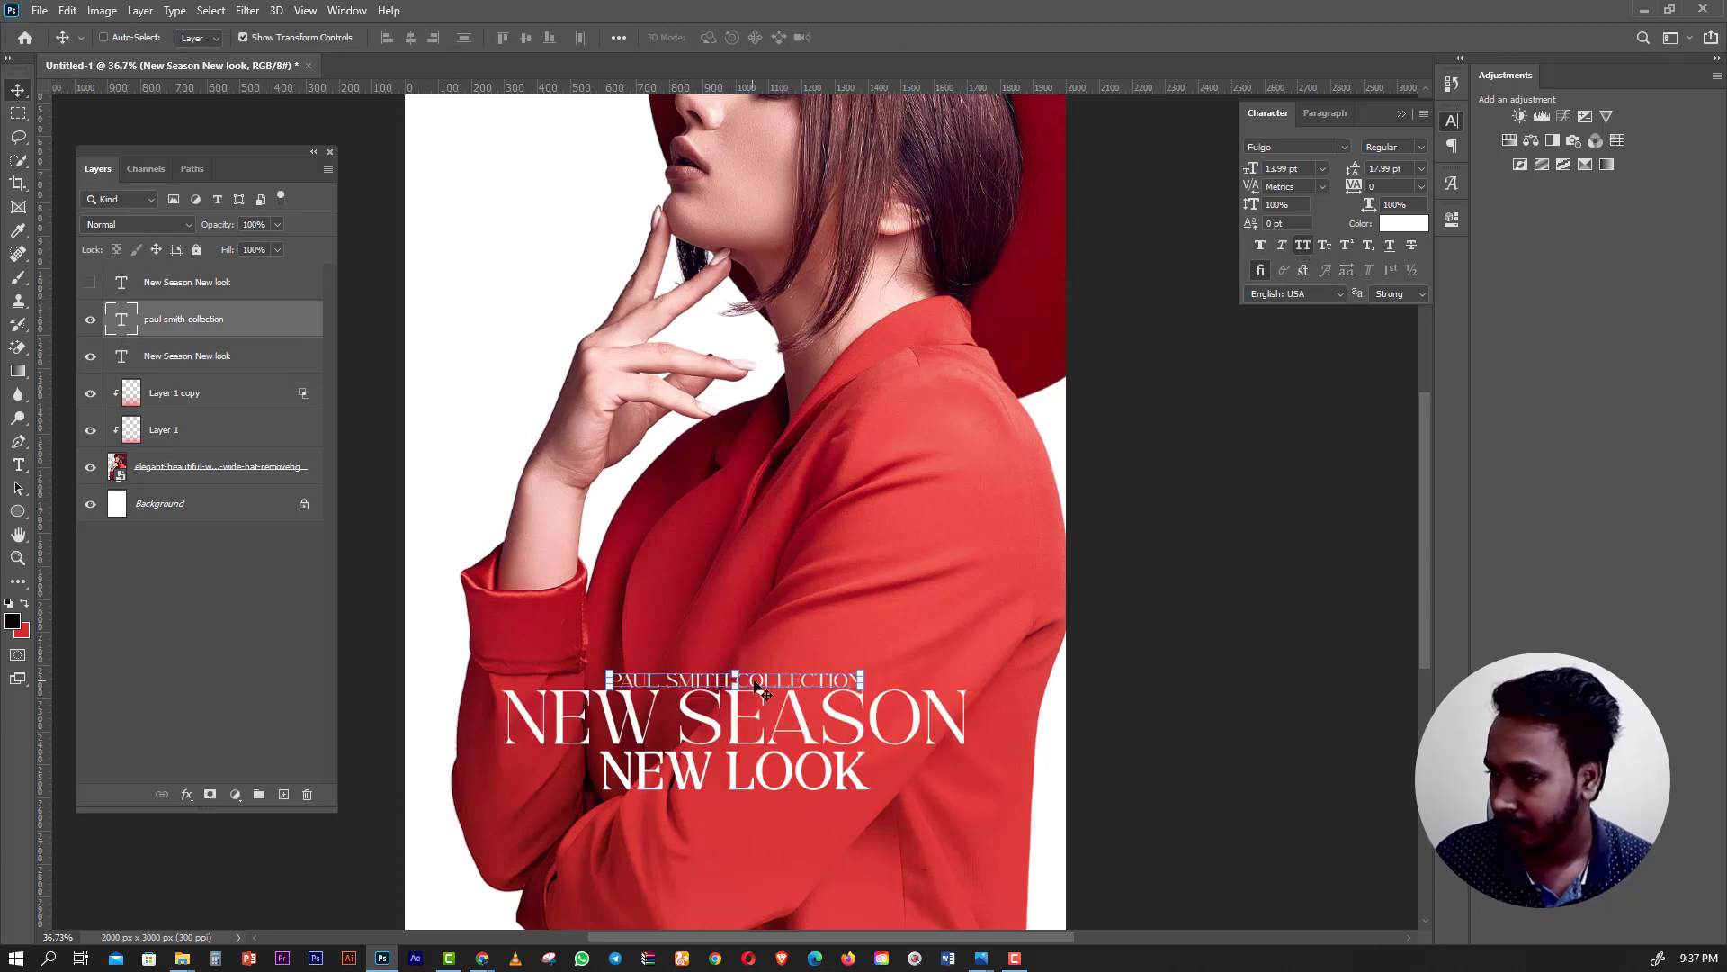
left_click_drag(759, 686, 736, 656)
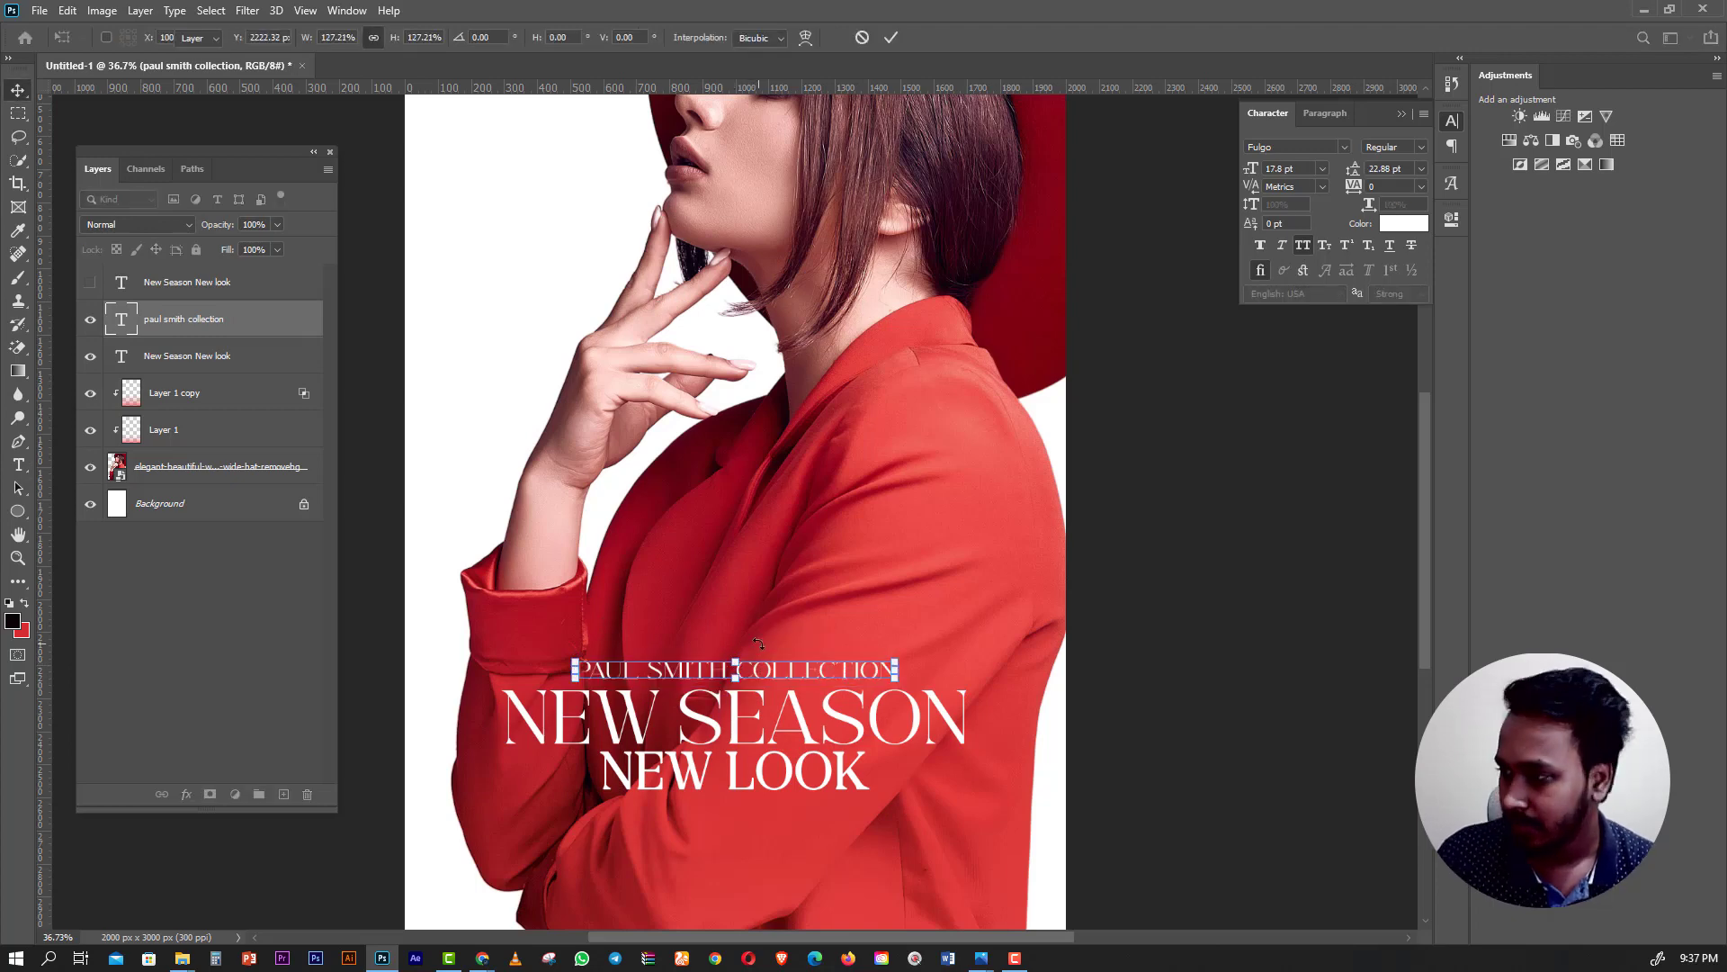
key("Return")
Set the collection line in Bebas Neue Pro, Expanded Book style.
left_click(1344, 148)
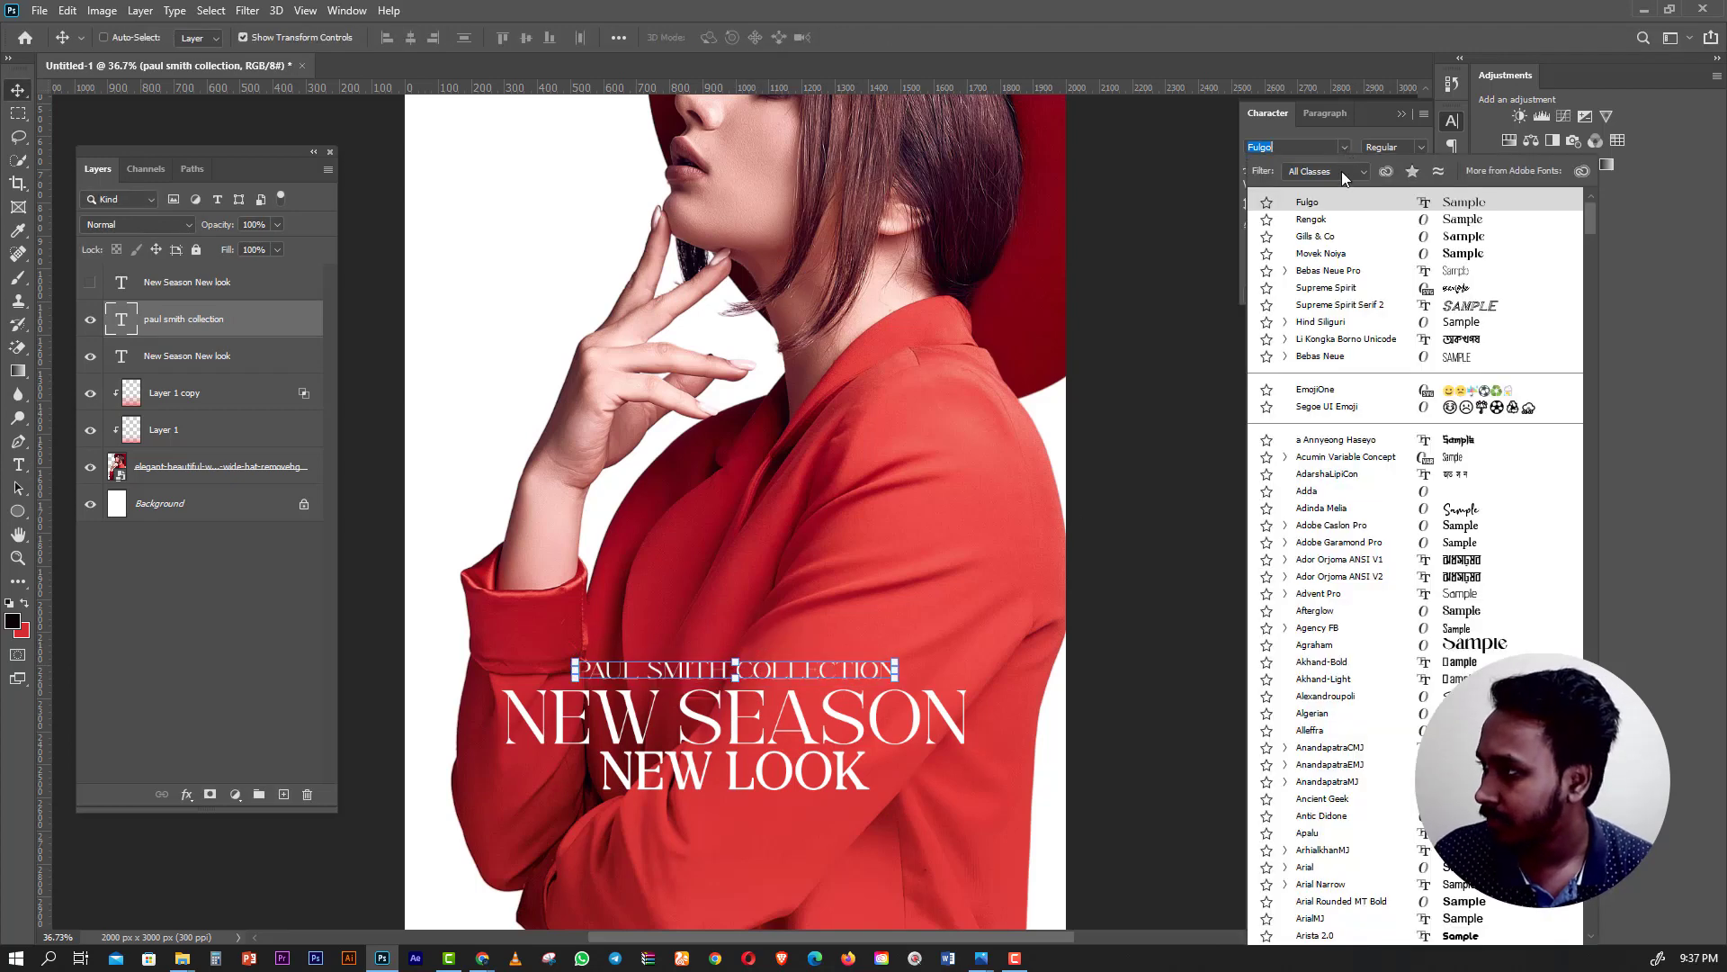
left_click(1346, 271)
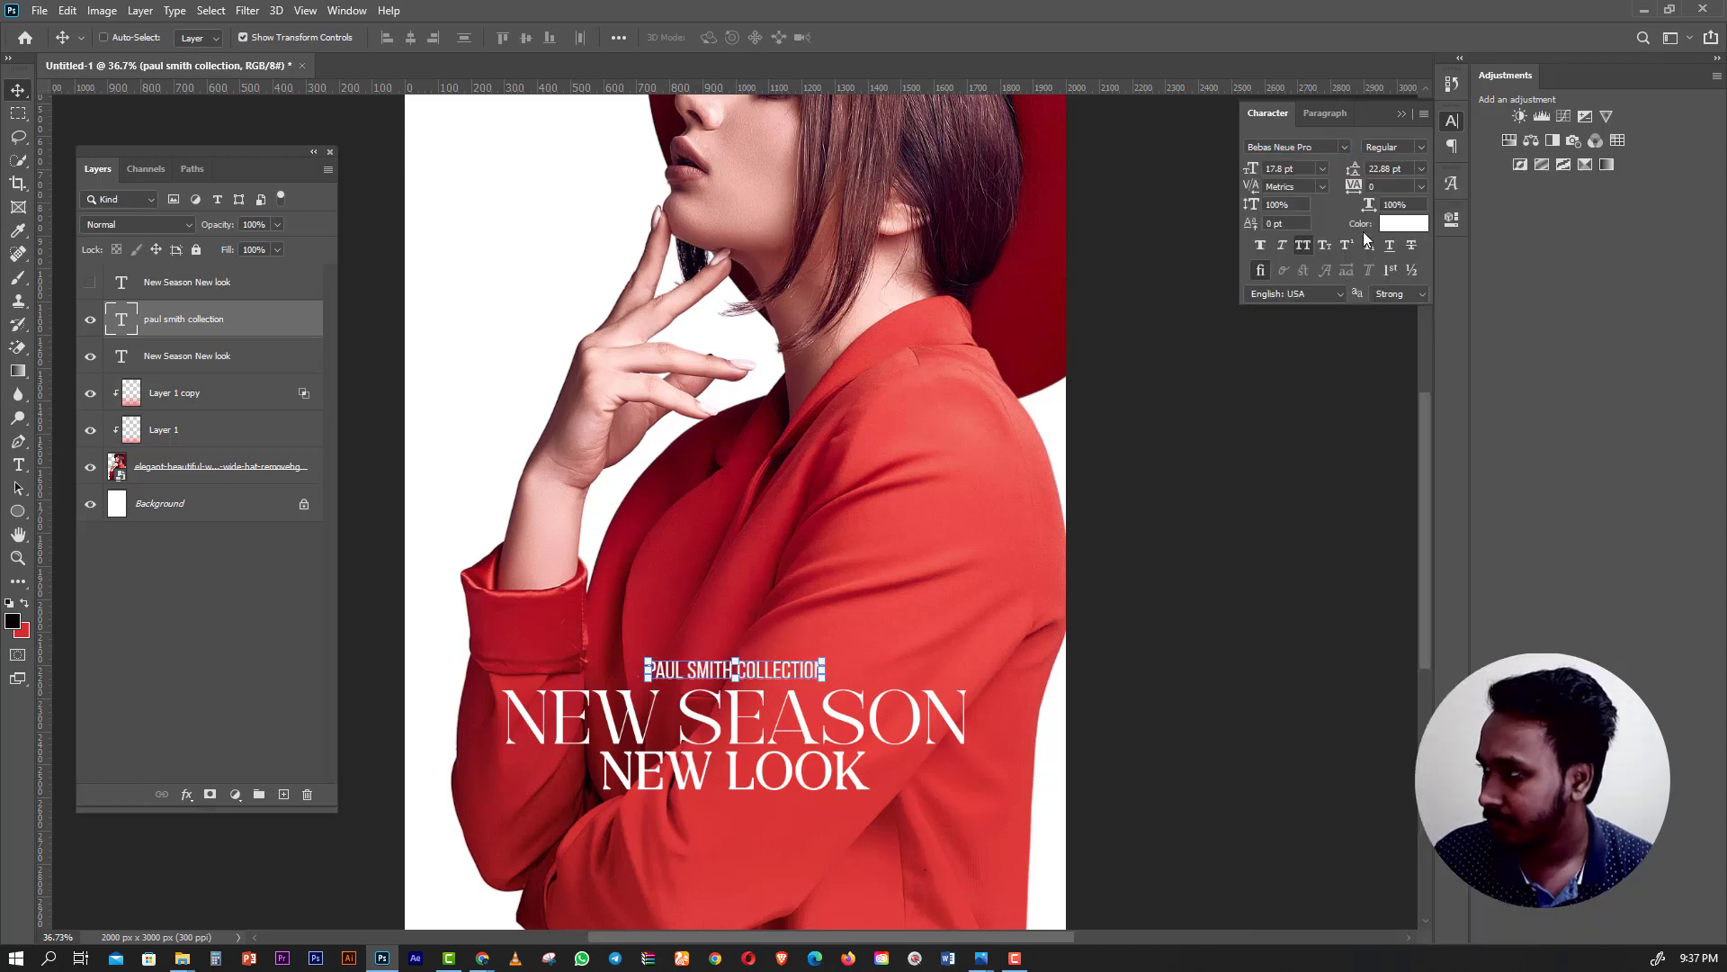
left_click(1423, 151)
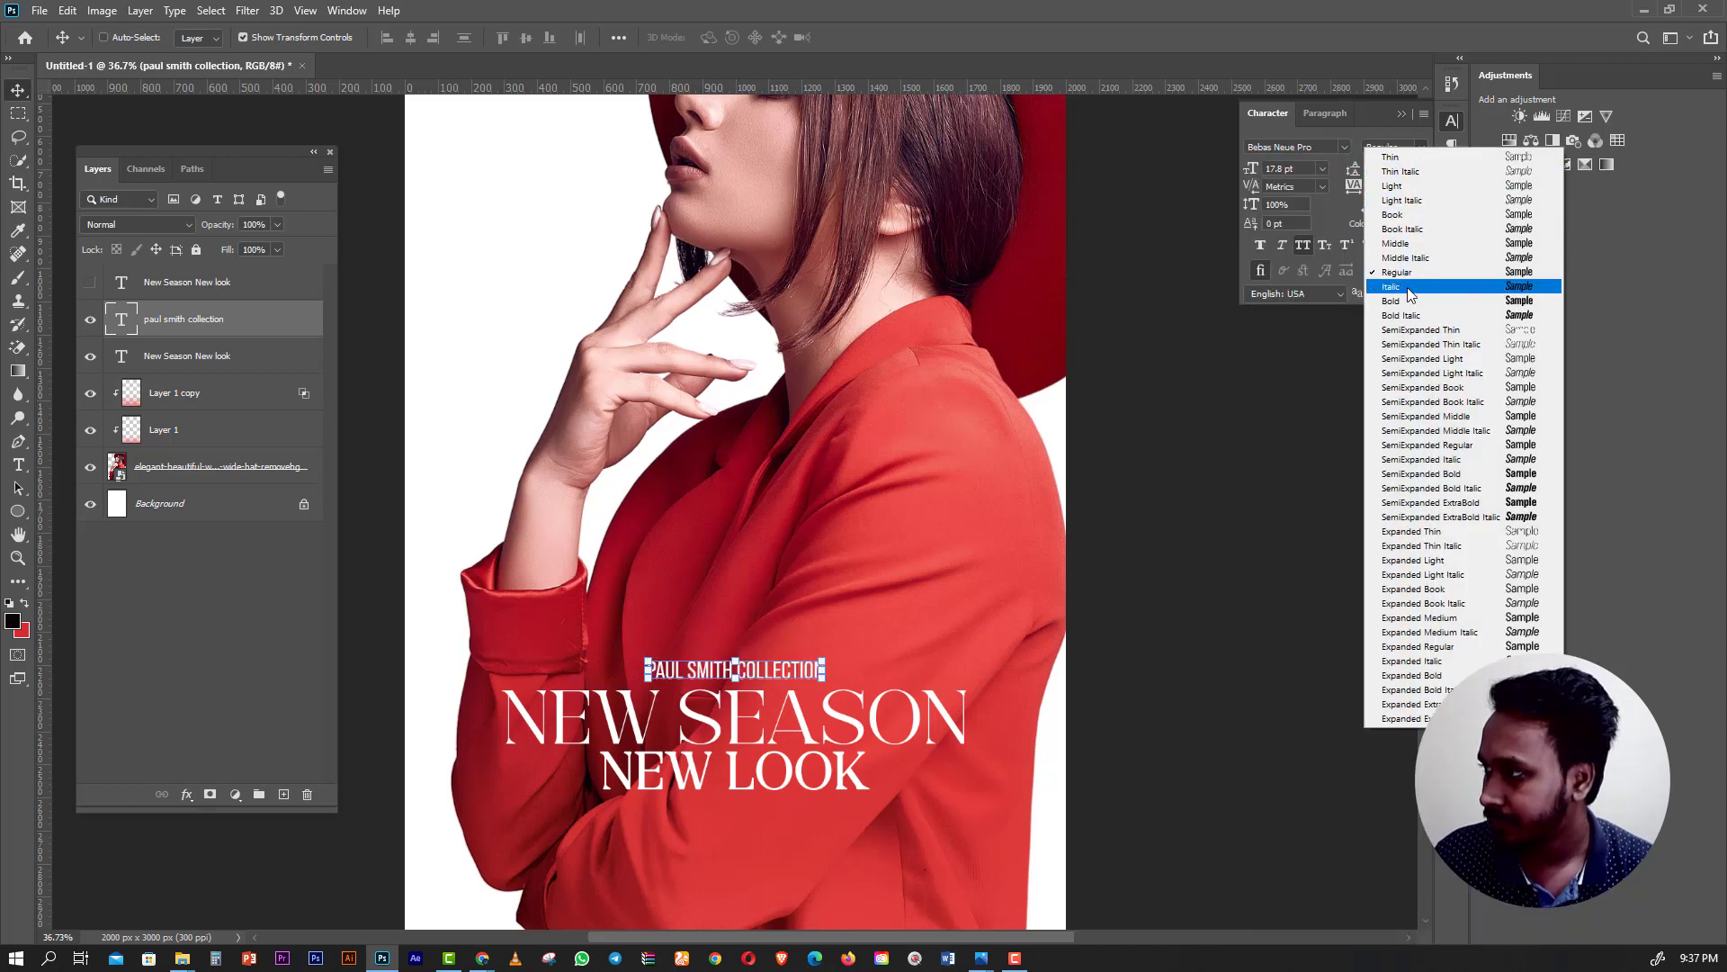
left_click(1399, 244)
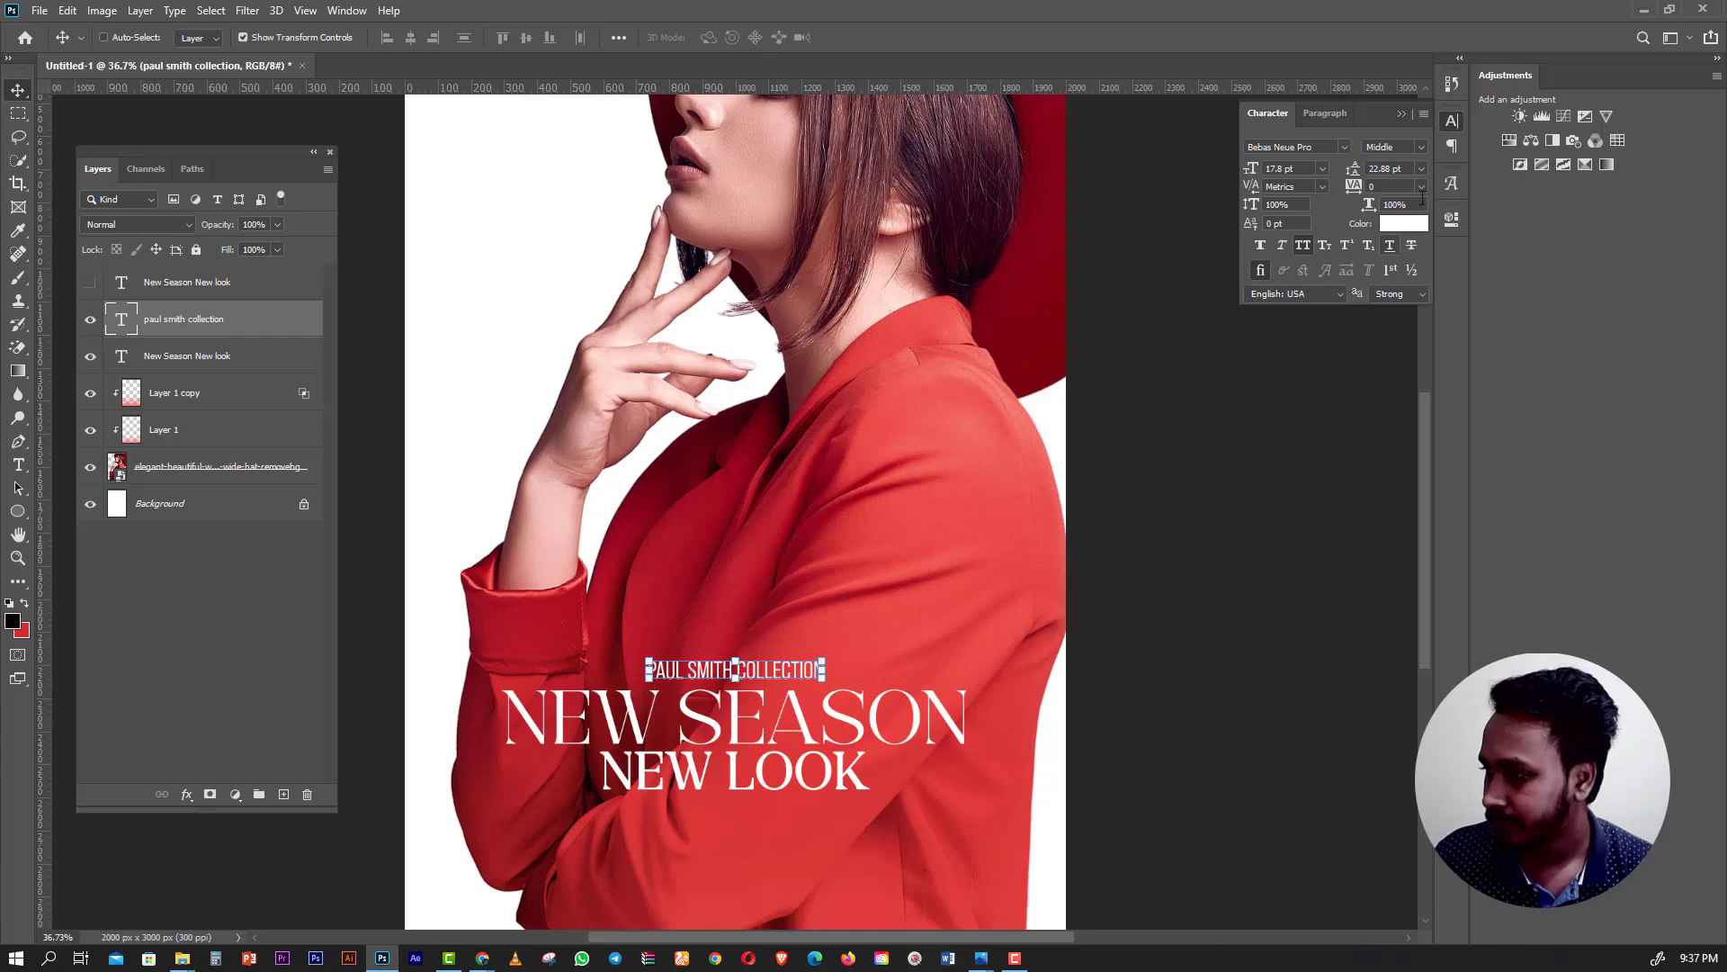
left_click(1423, 144)
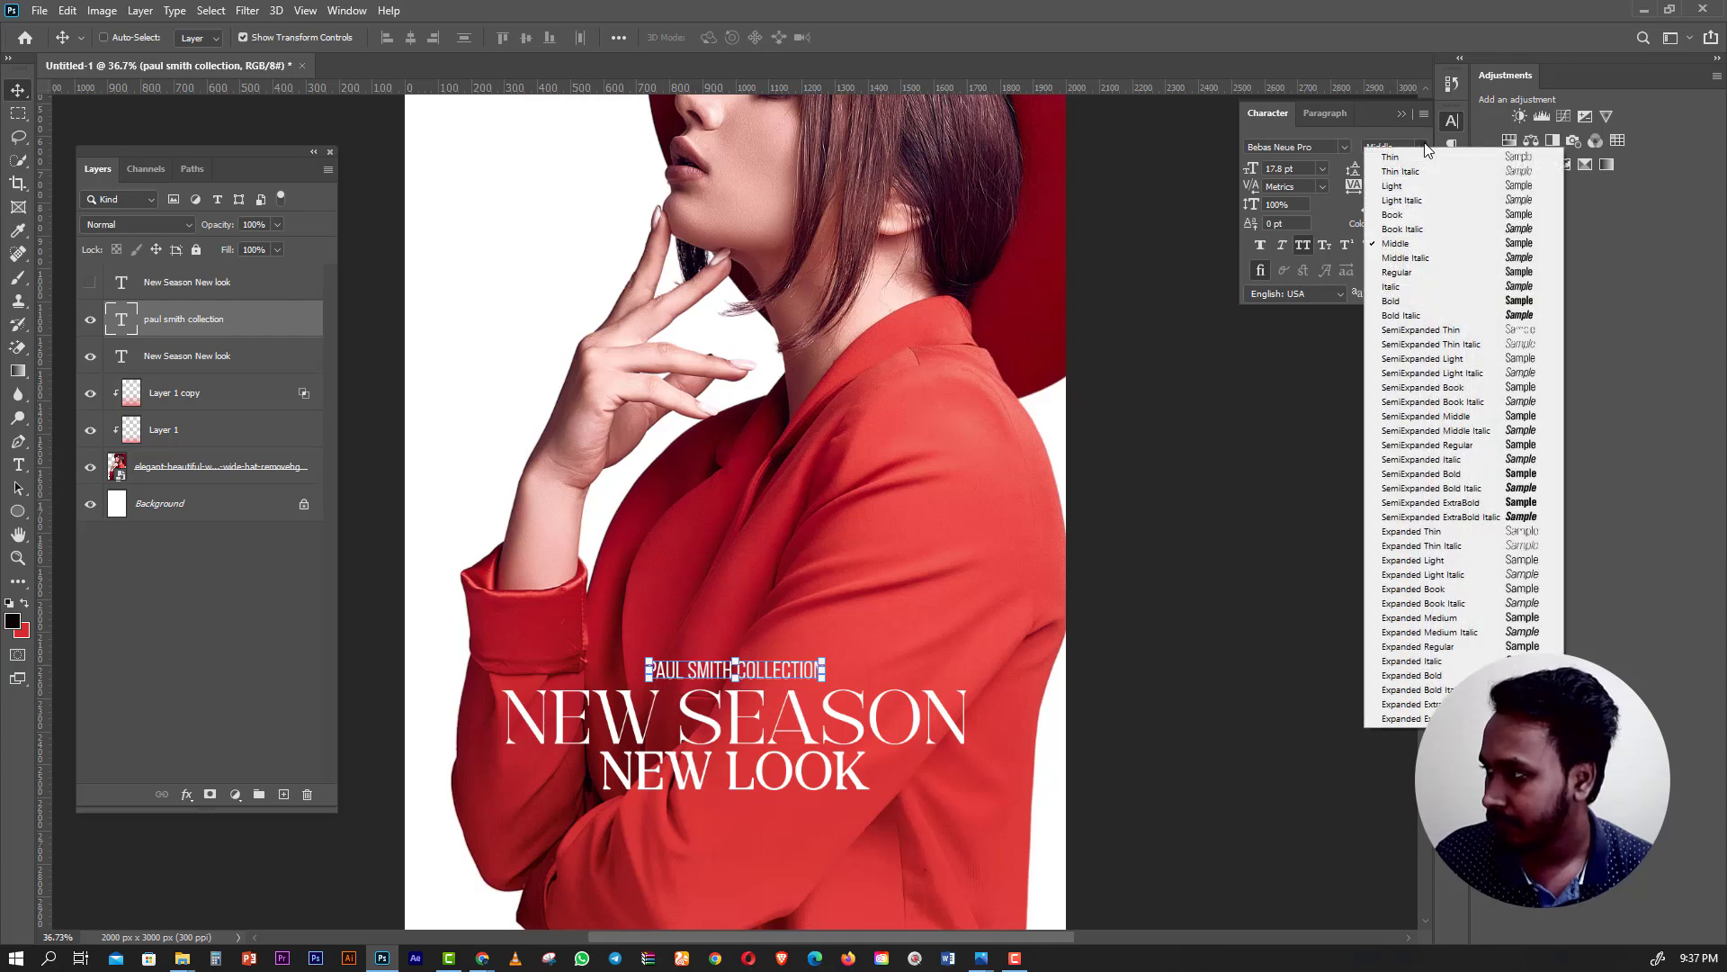
left_click(1430, 590)
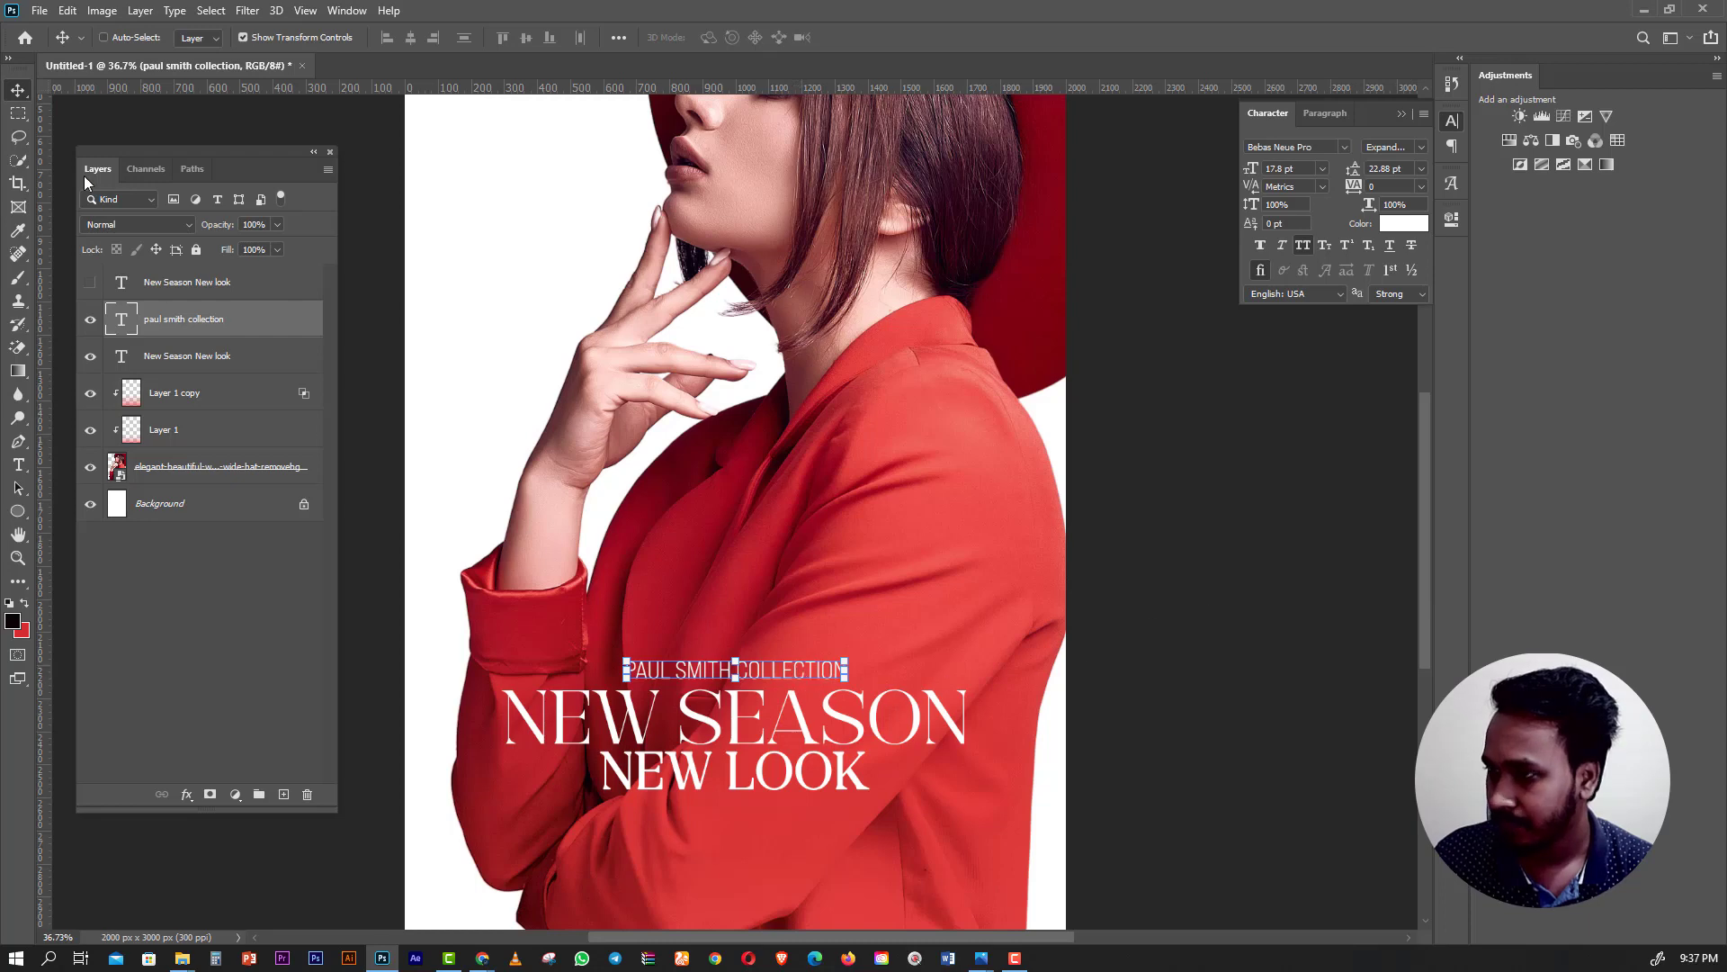
key("m")
scroll(698, 624, "down", 5)
Duplicate Layer 1 copy with Normal blending at about 13% opacity.
scroll(698, 624, "up", 3)
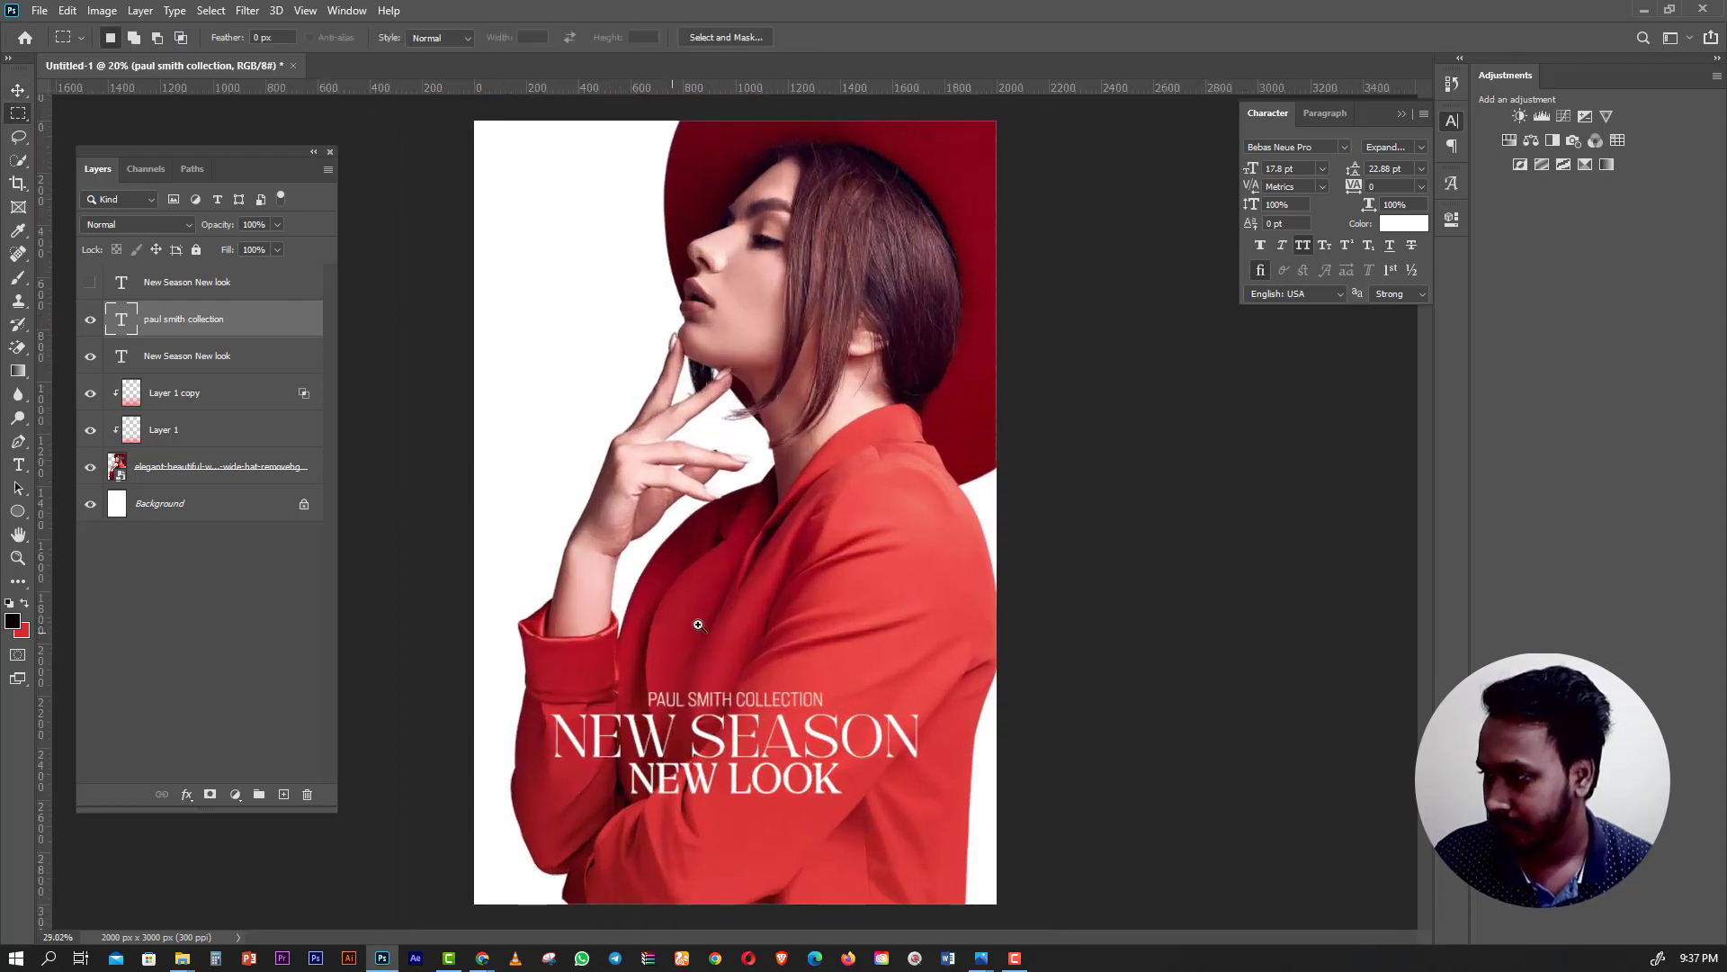
scroll(698, 625, "up", 1)
key("v")
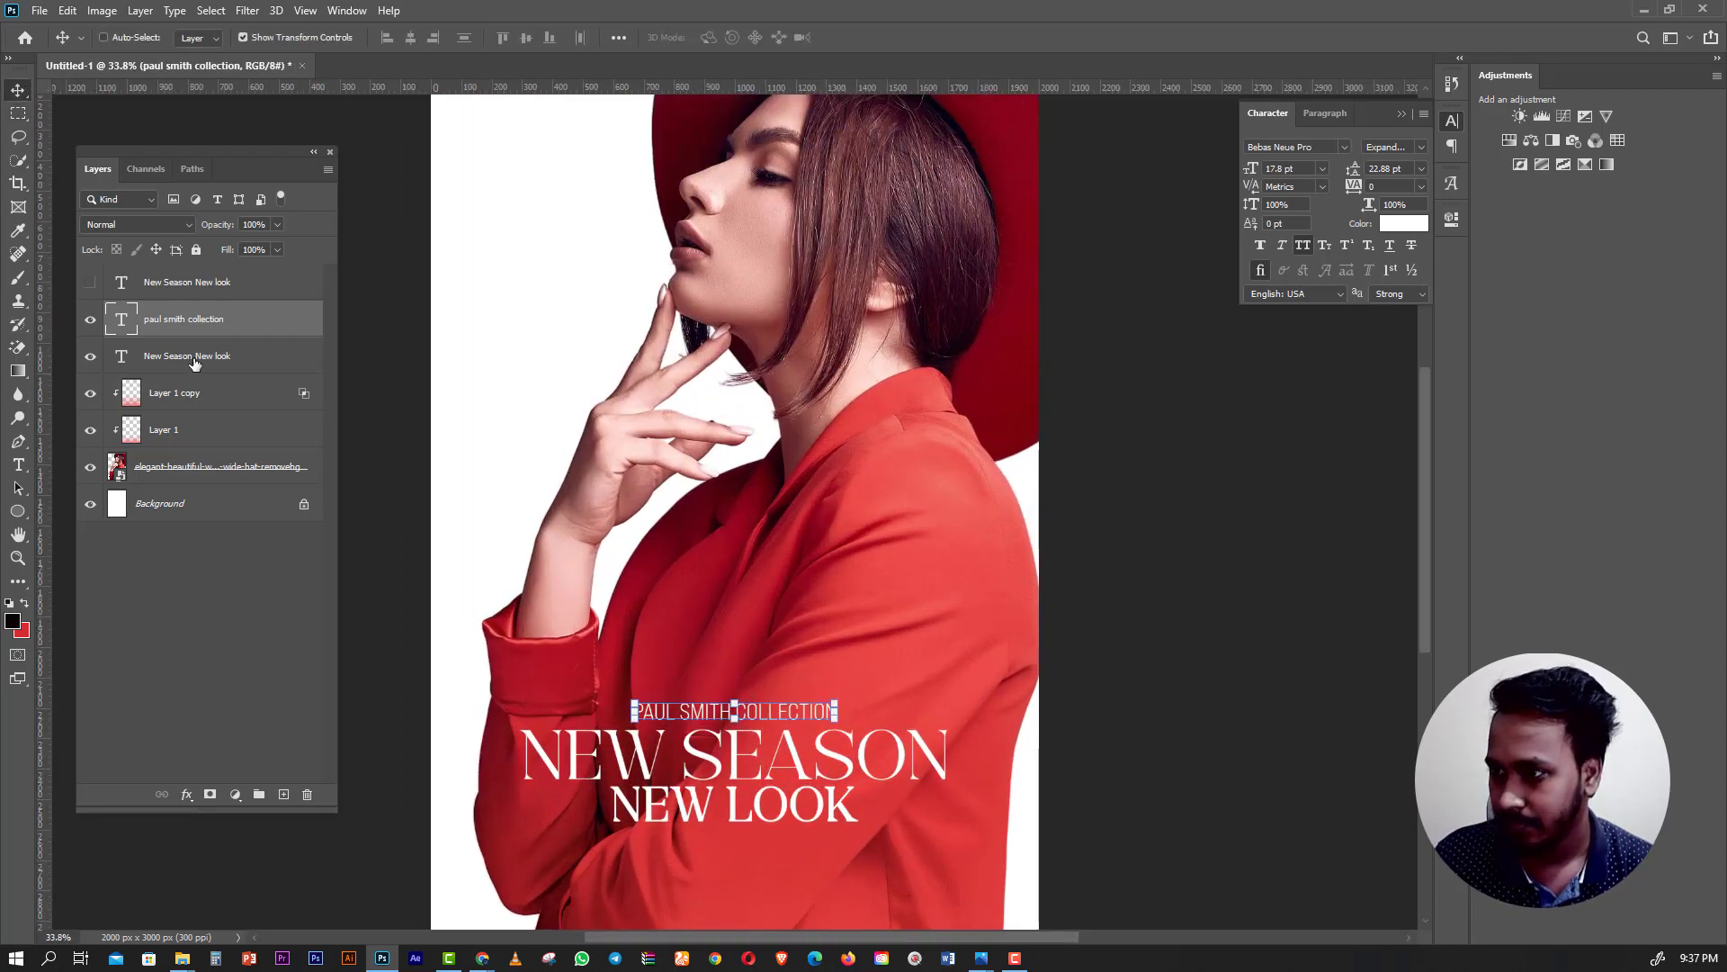
left_click(194, 356)
left_click(189, 396)
left_click(175, 431)
left_click(206, 400)
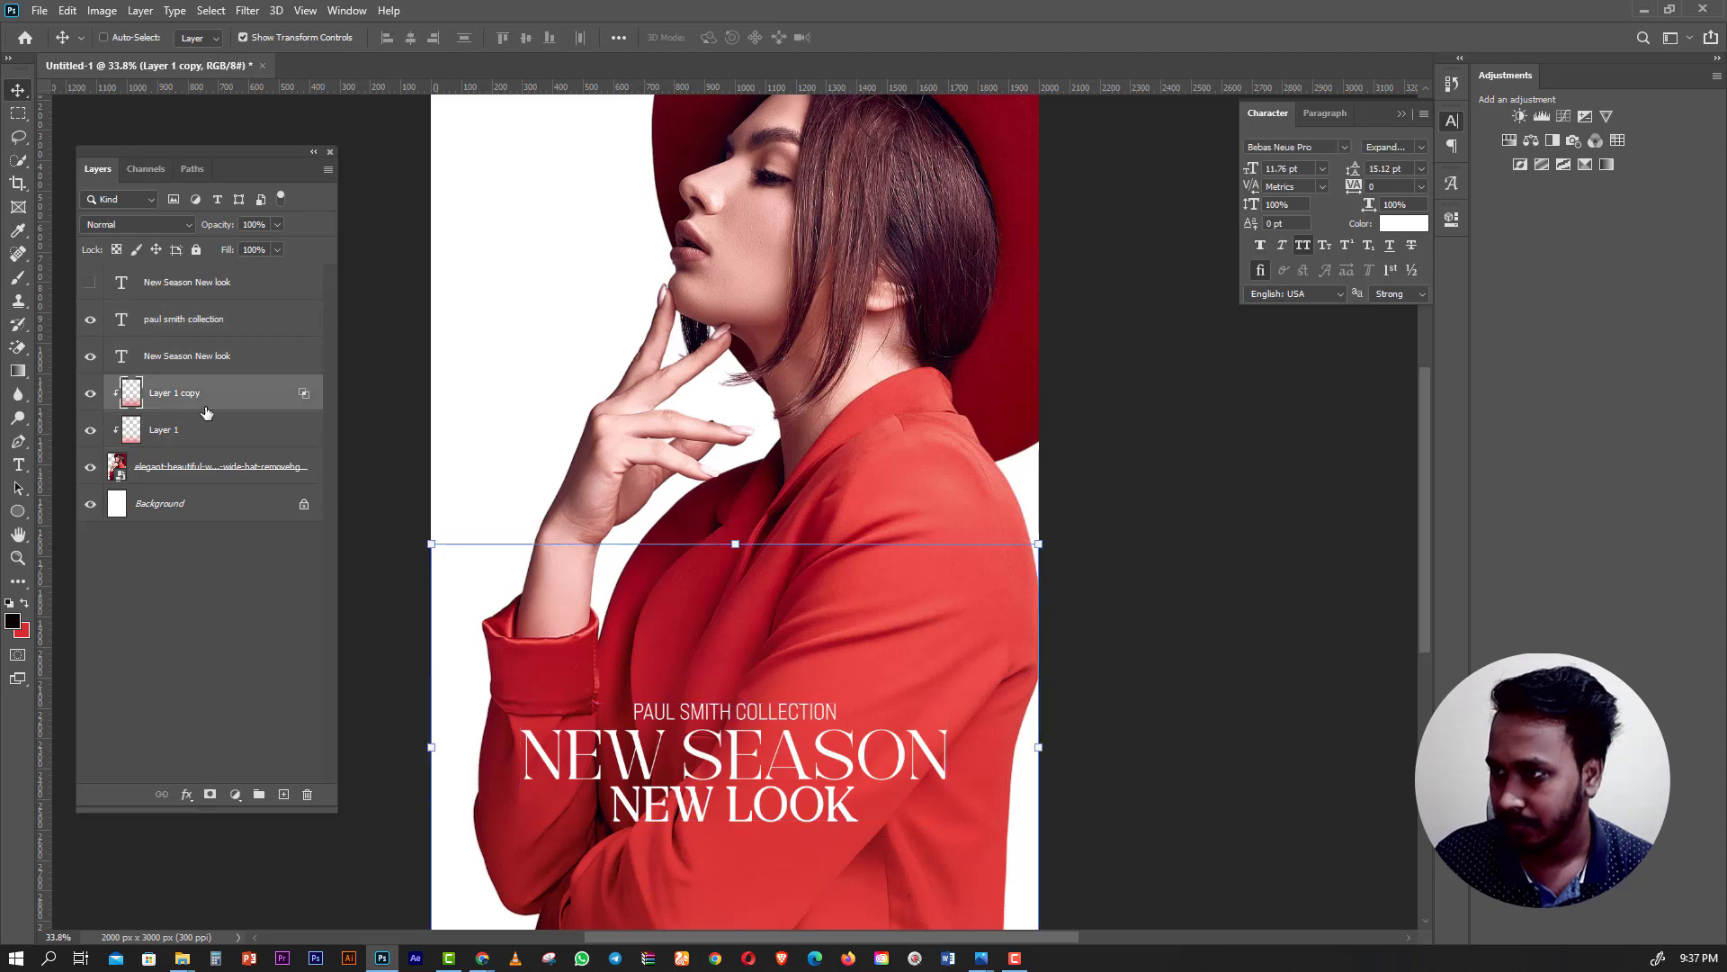
left_click_drag(182, 429, 283, 794)
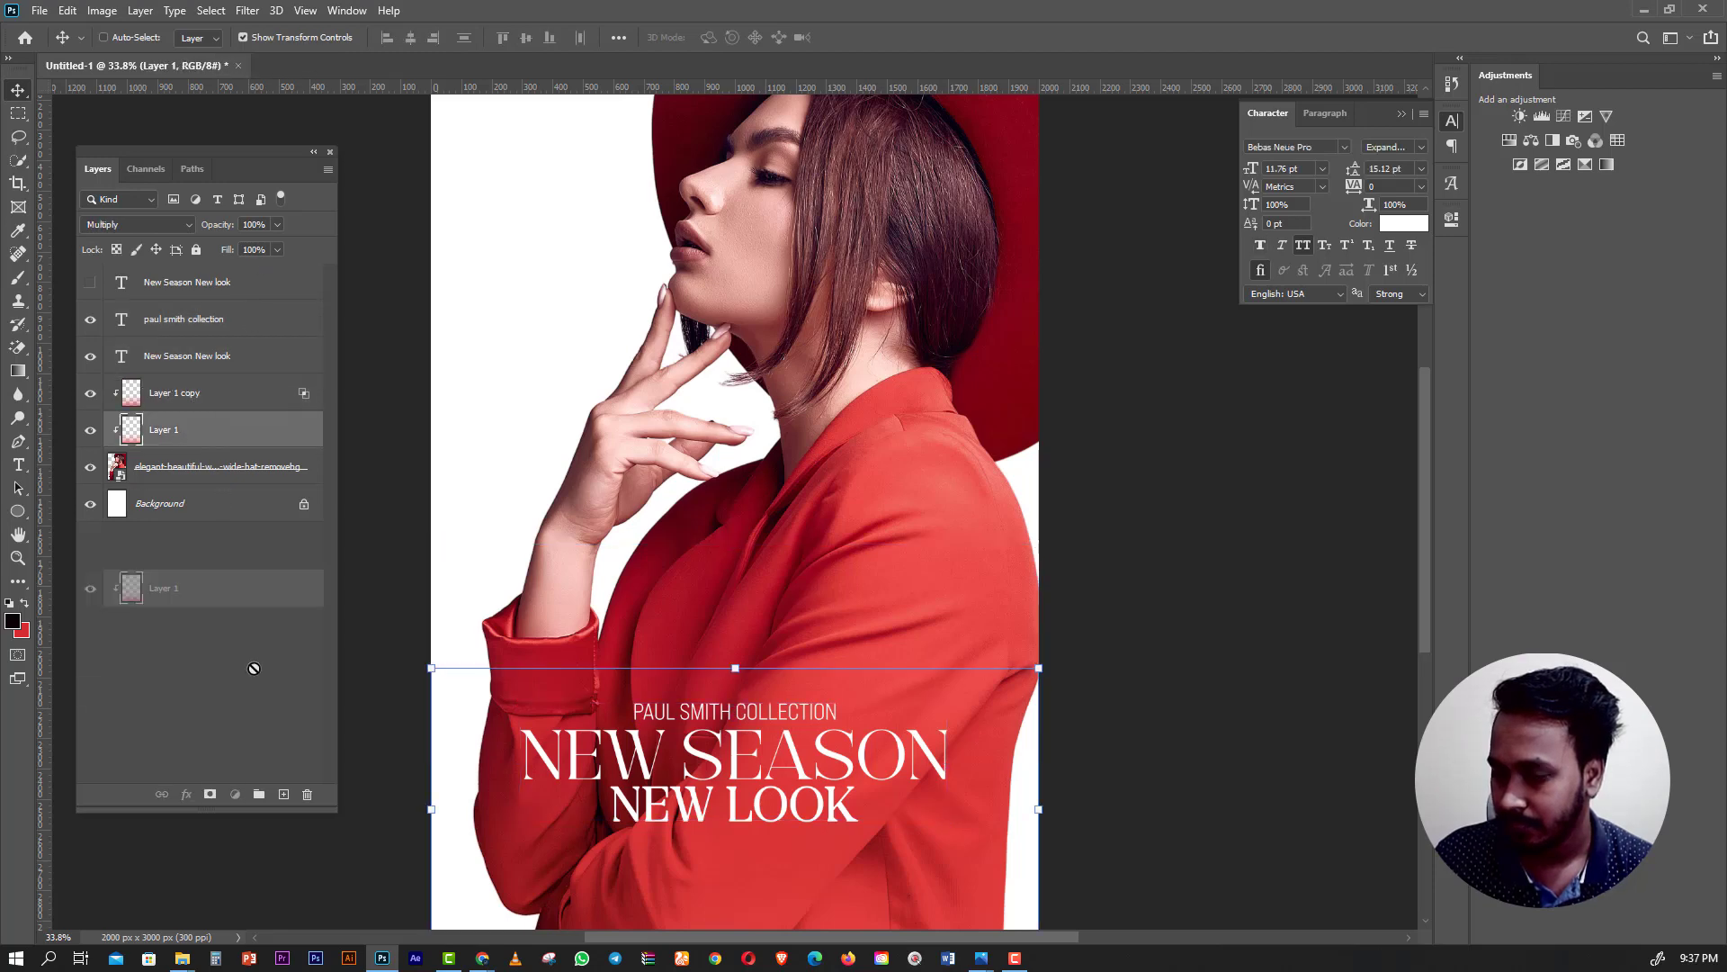
left_click(148, 225)
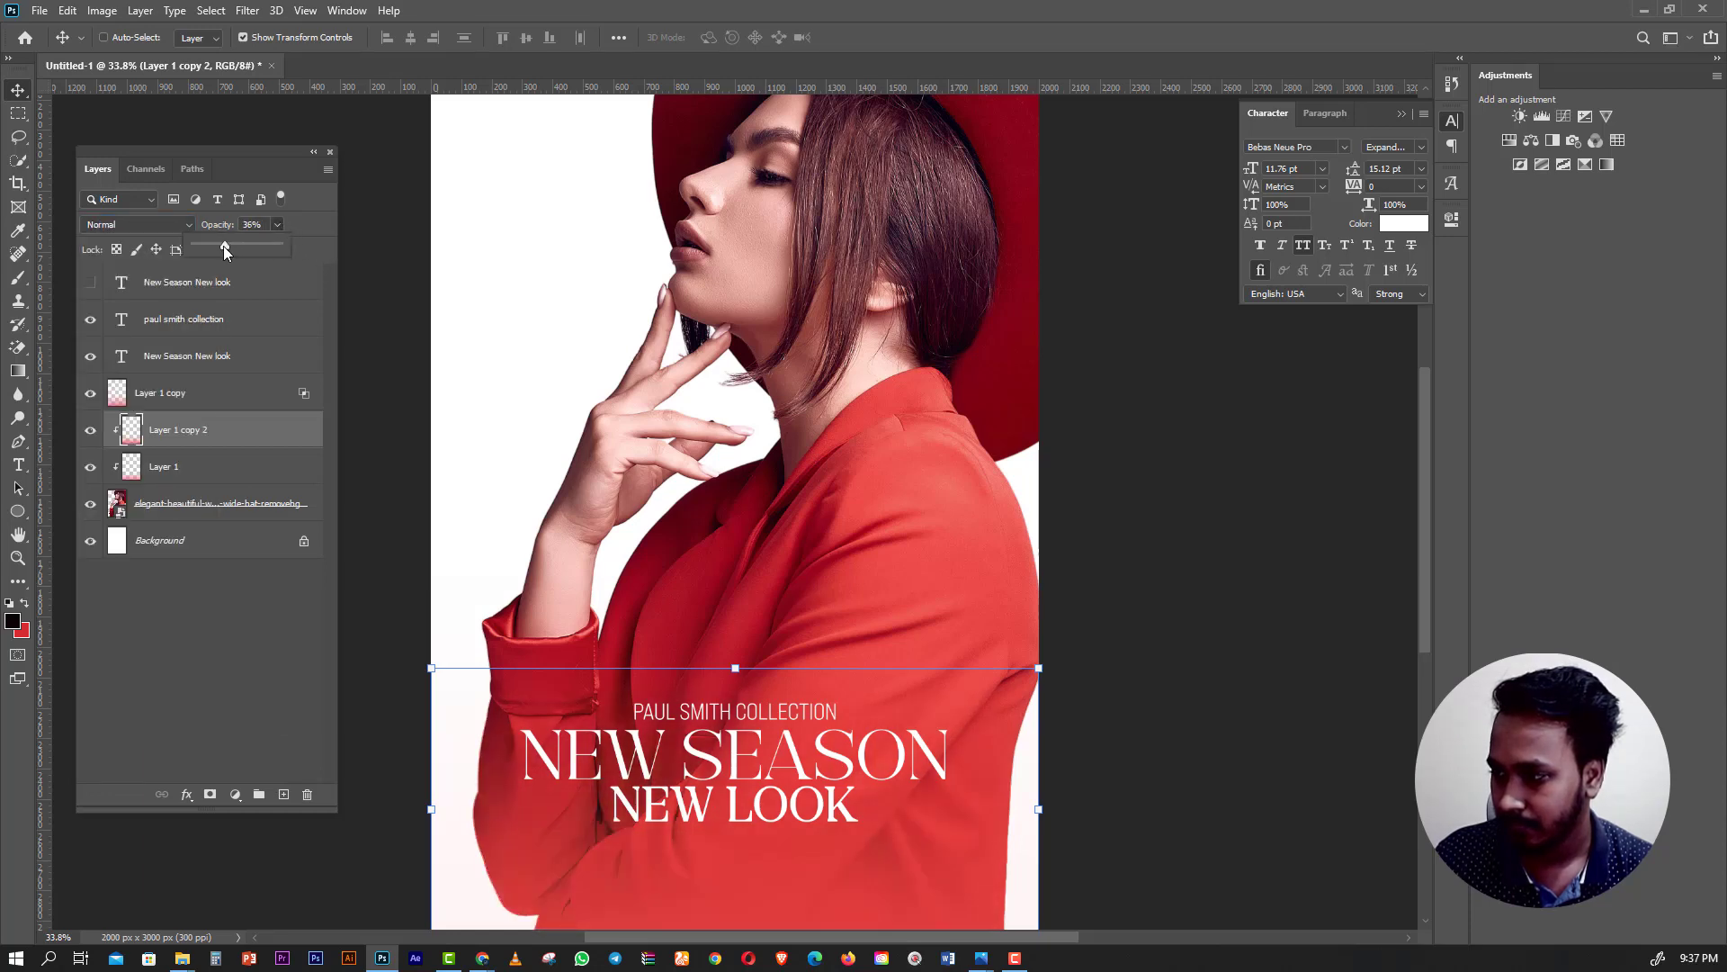
left_click_drag(225, 247, 204, 252)
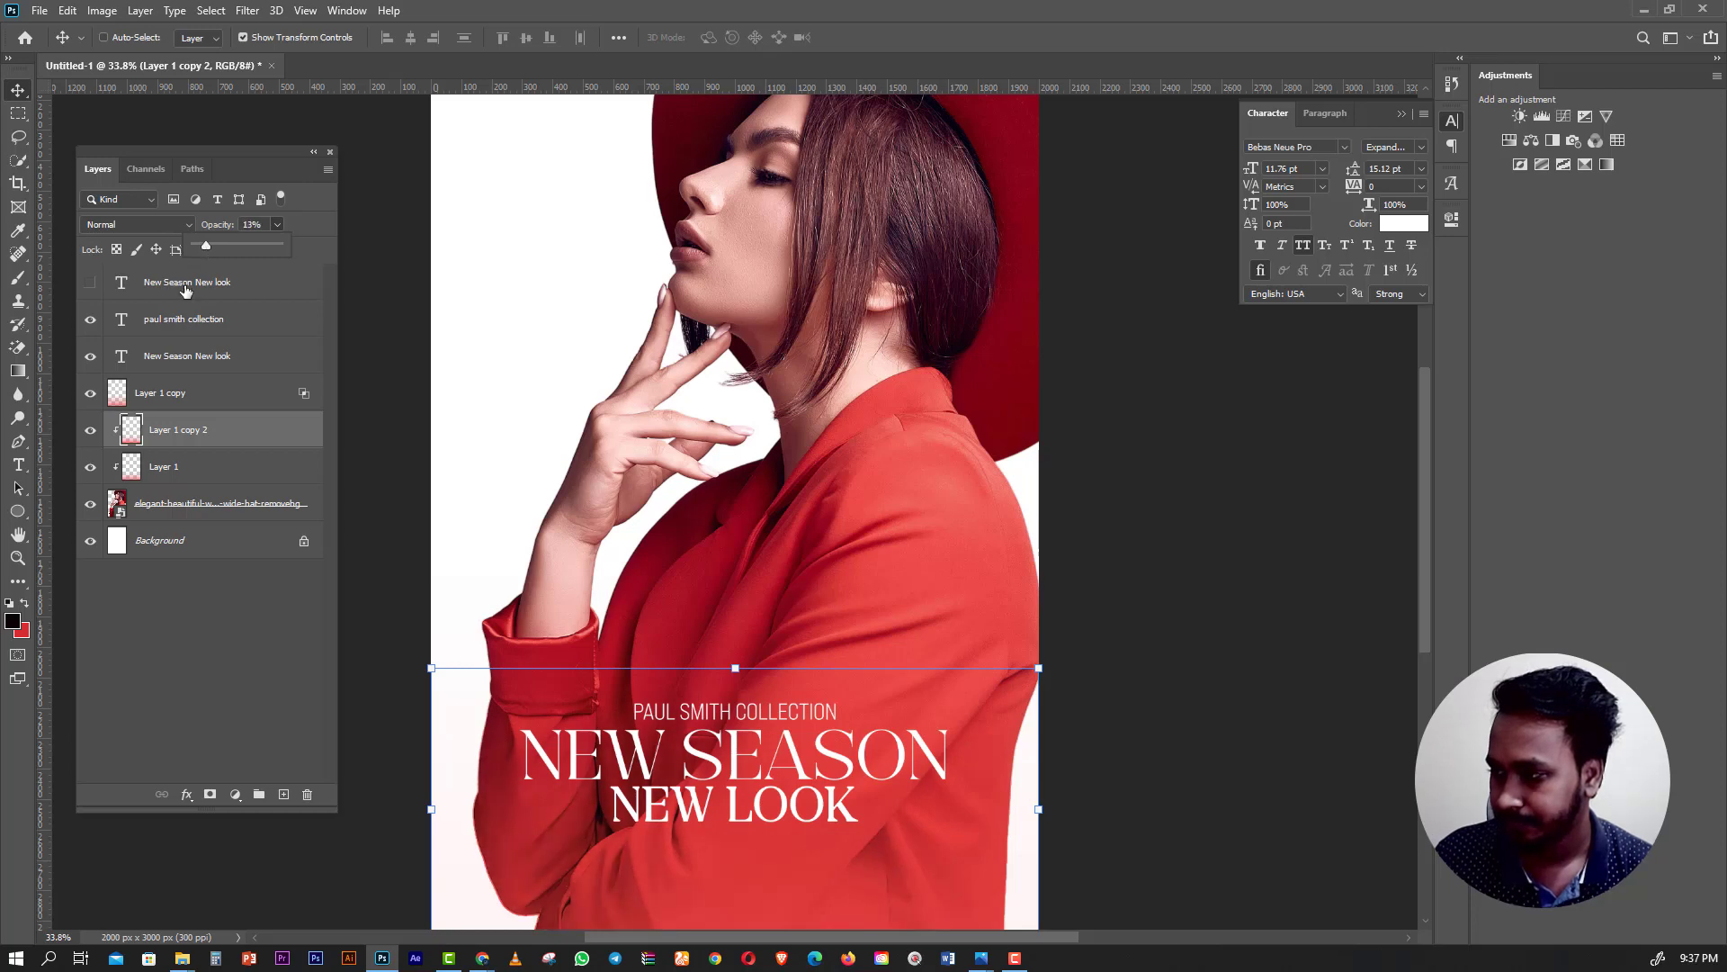
Turn off All Caps so New Season returns to mixed case.
key("ctrl+minus")
key("ctrl+0")
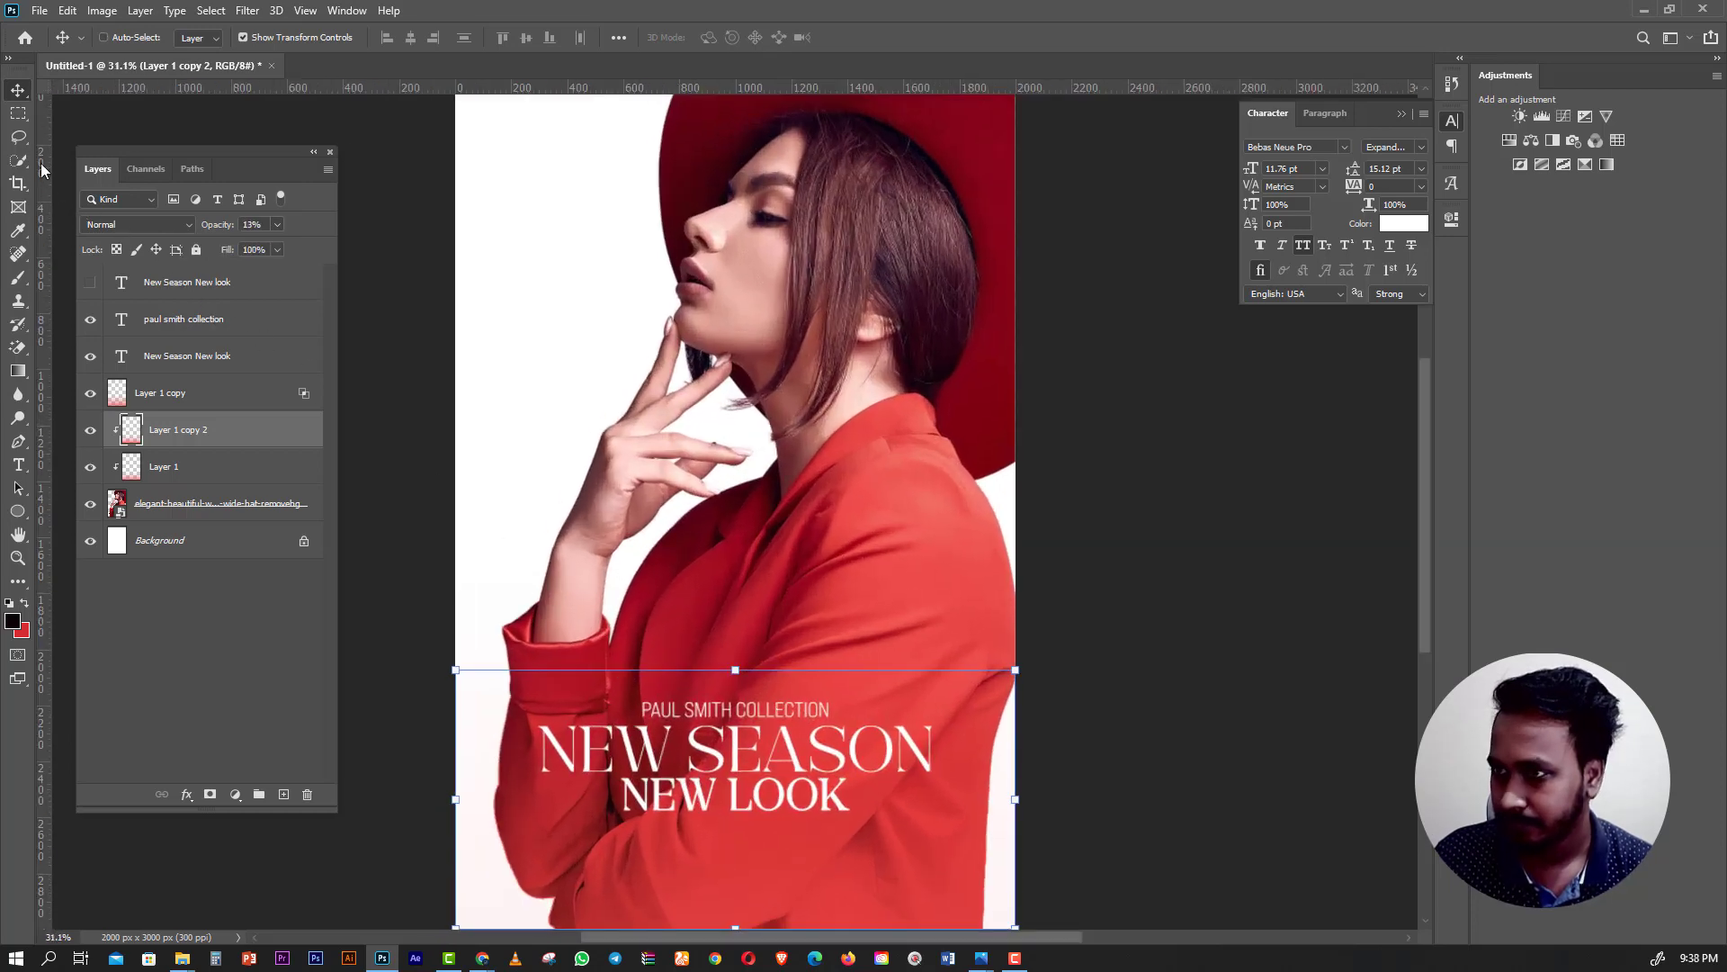
key("m")
left_click(19, 468)
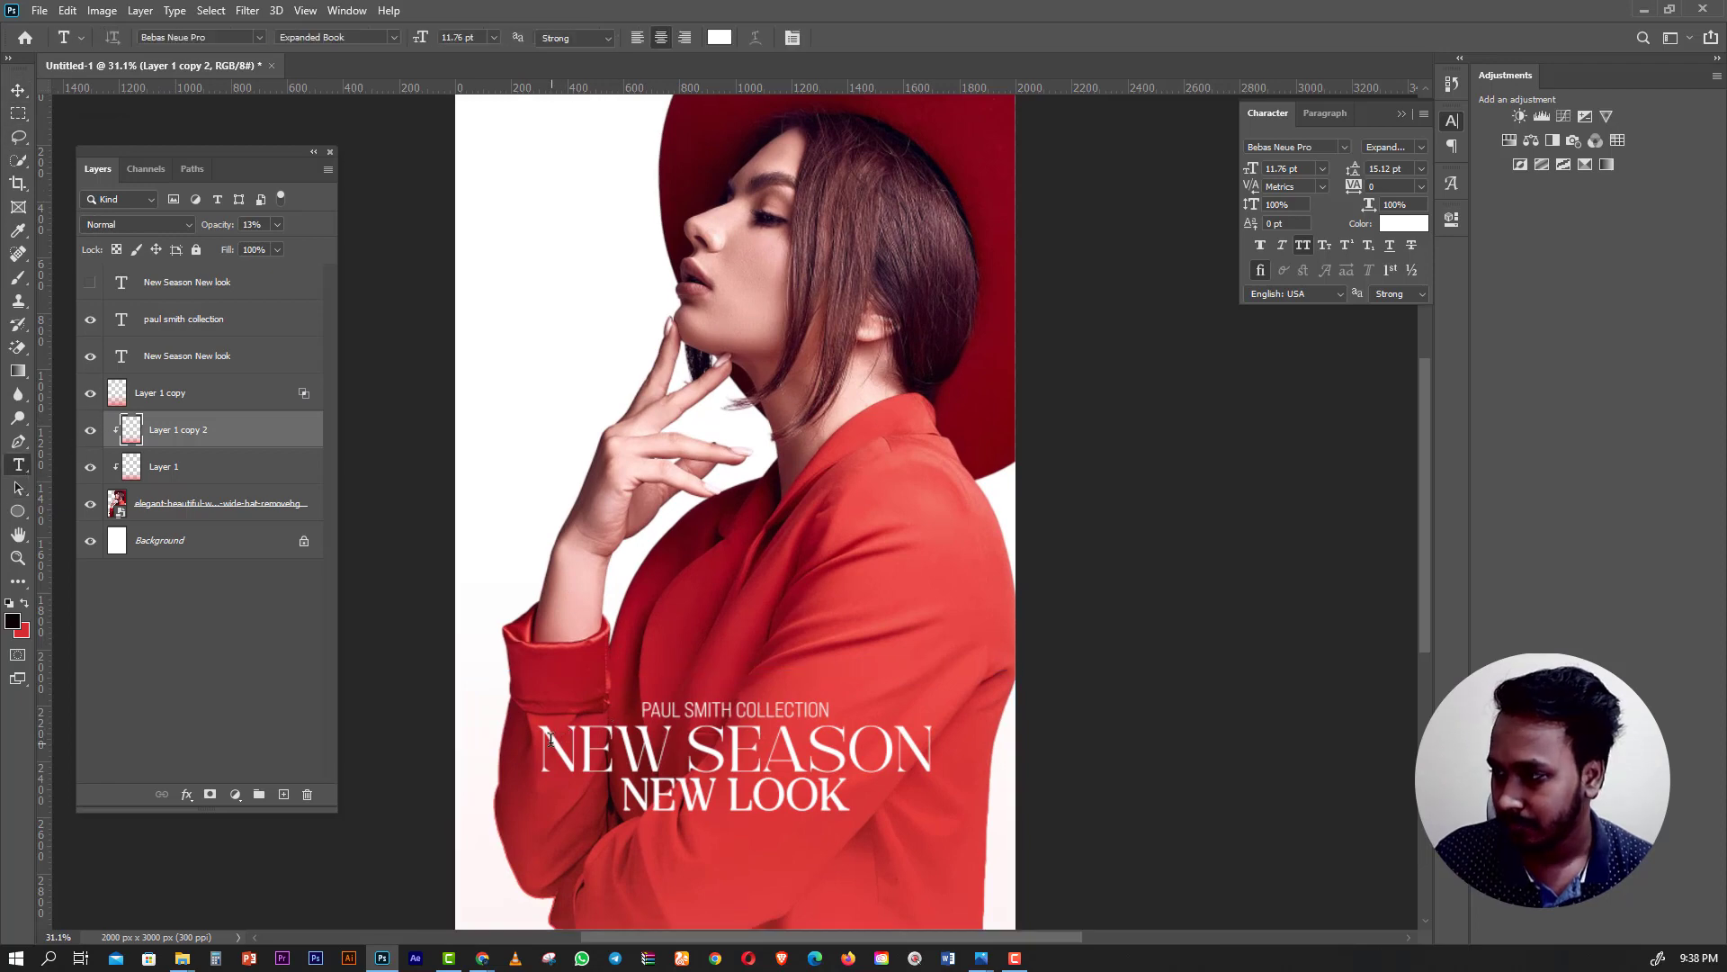
triple_click(550, 739)
left_click(1302, 246)
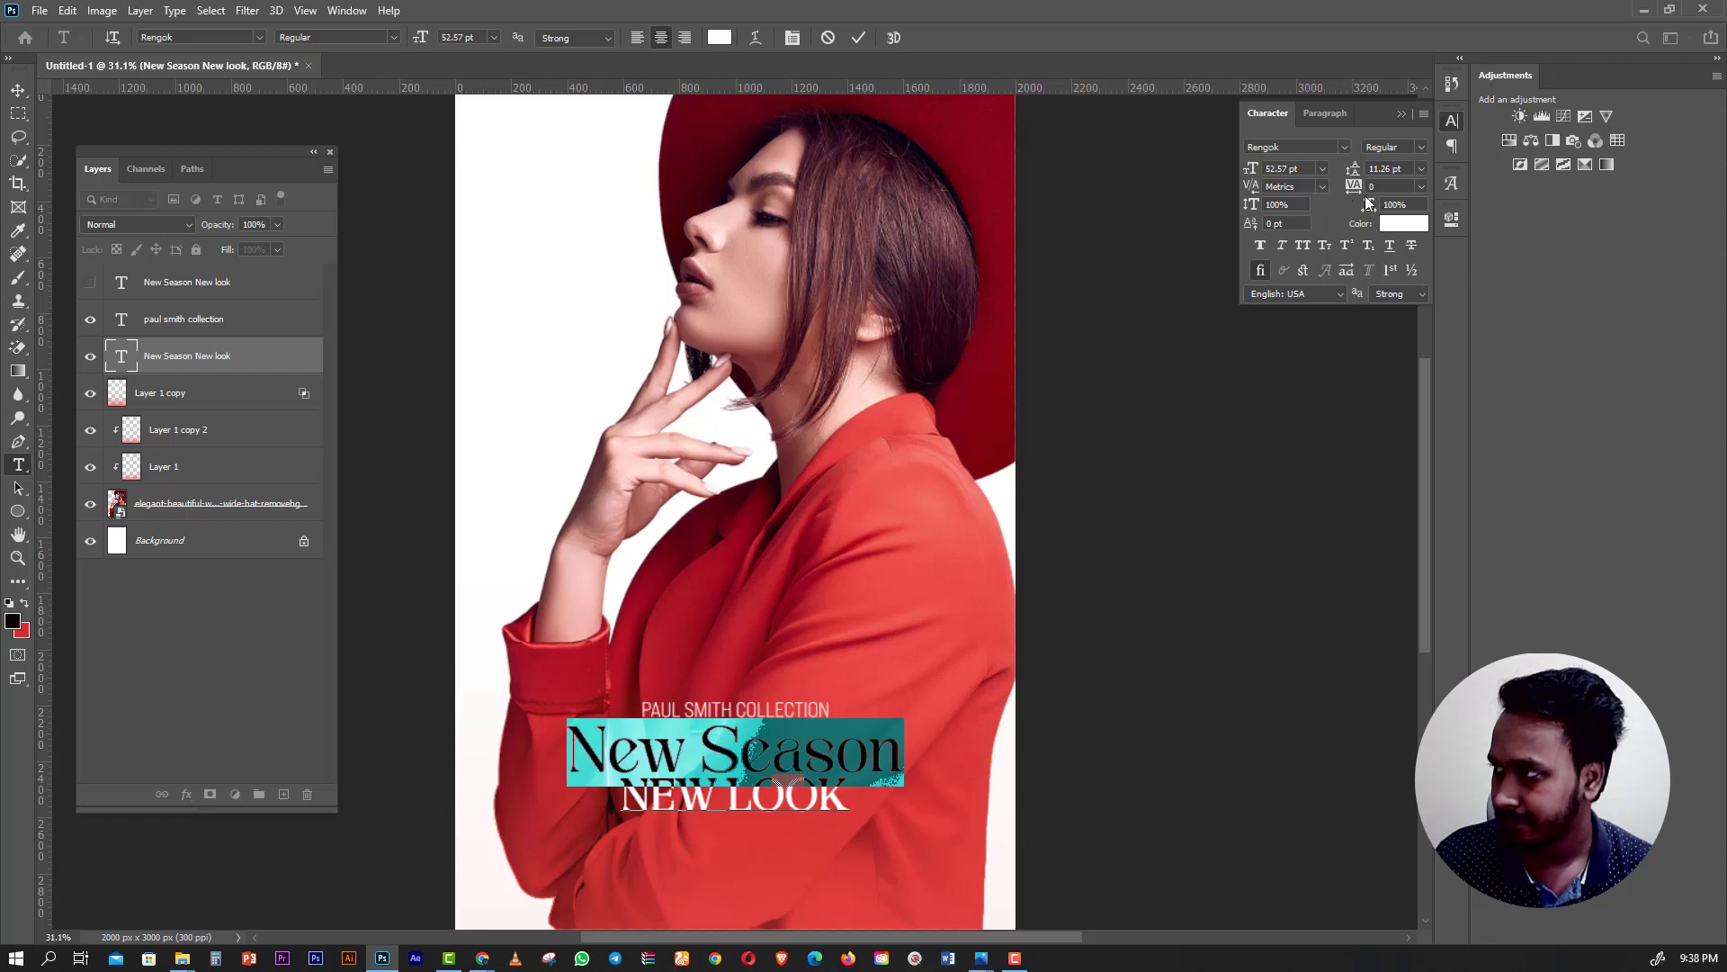
left_click(17, 93)
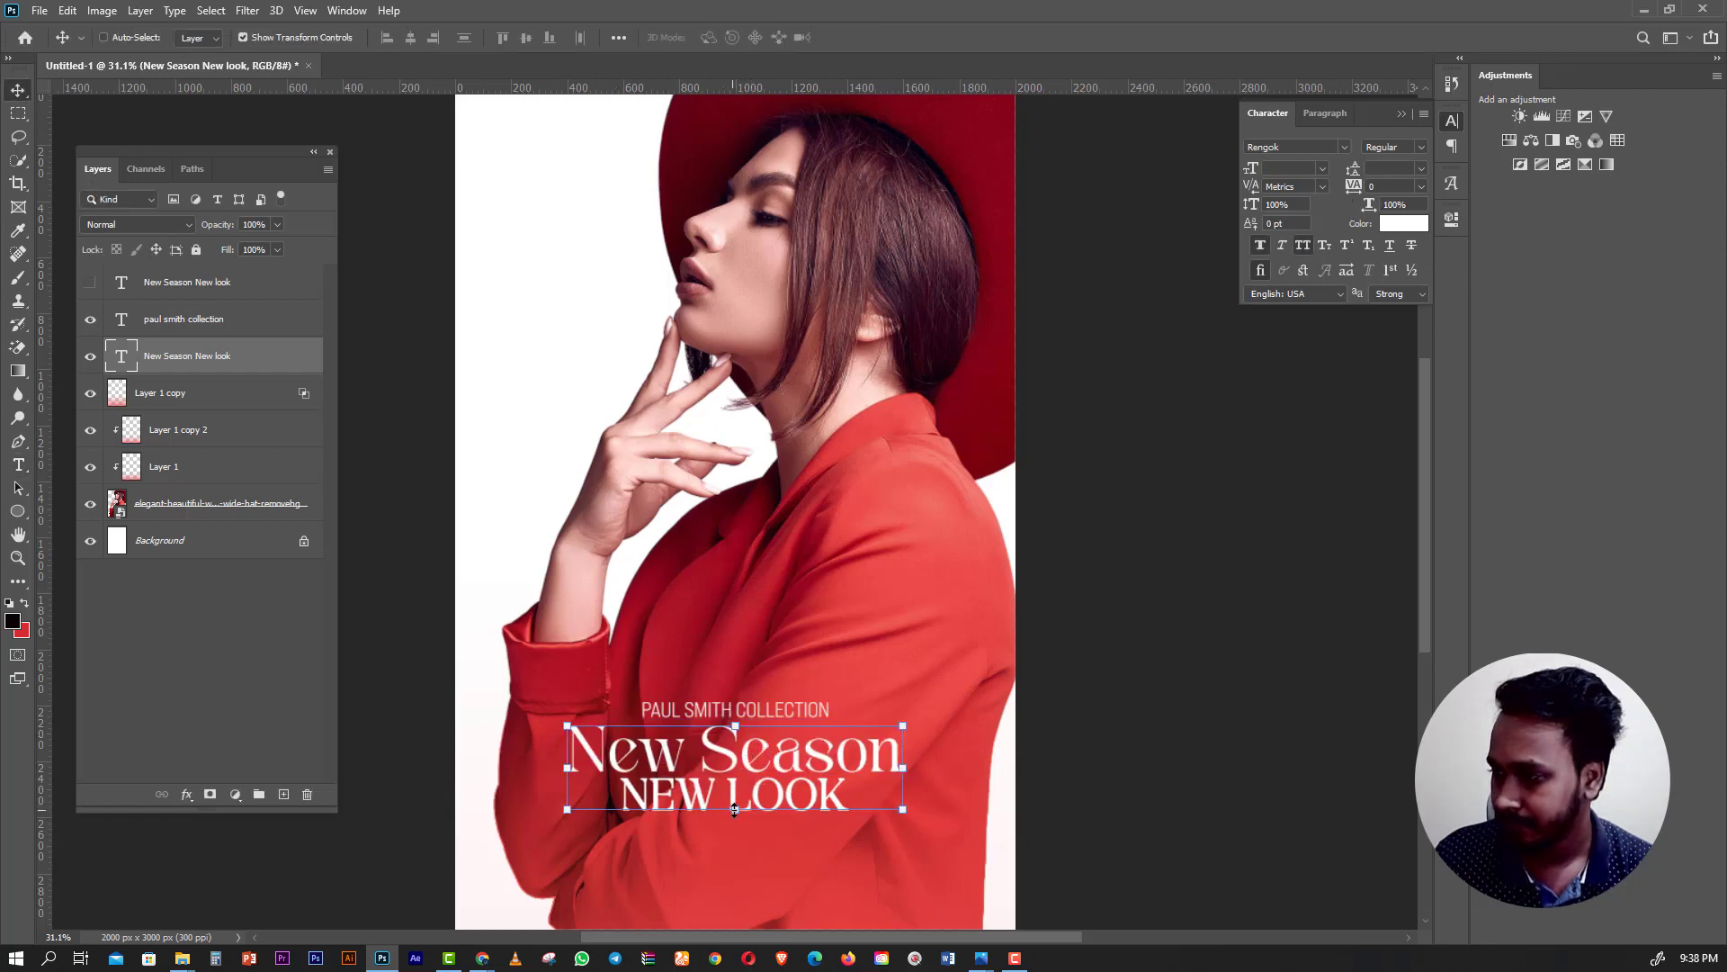
Enlarge the heading block to about 116% around its centre.
left_click_drag(736, 808, 738, 835)
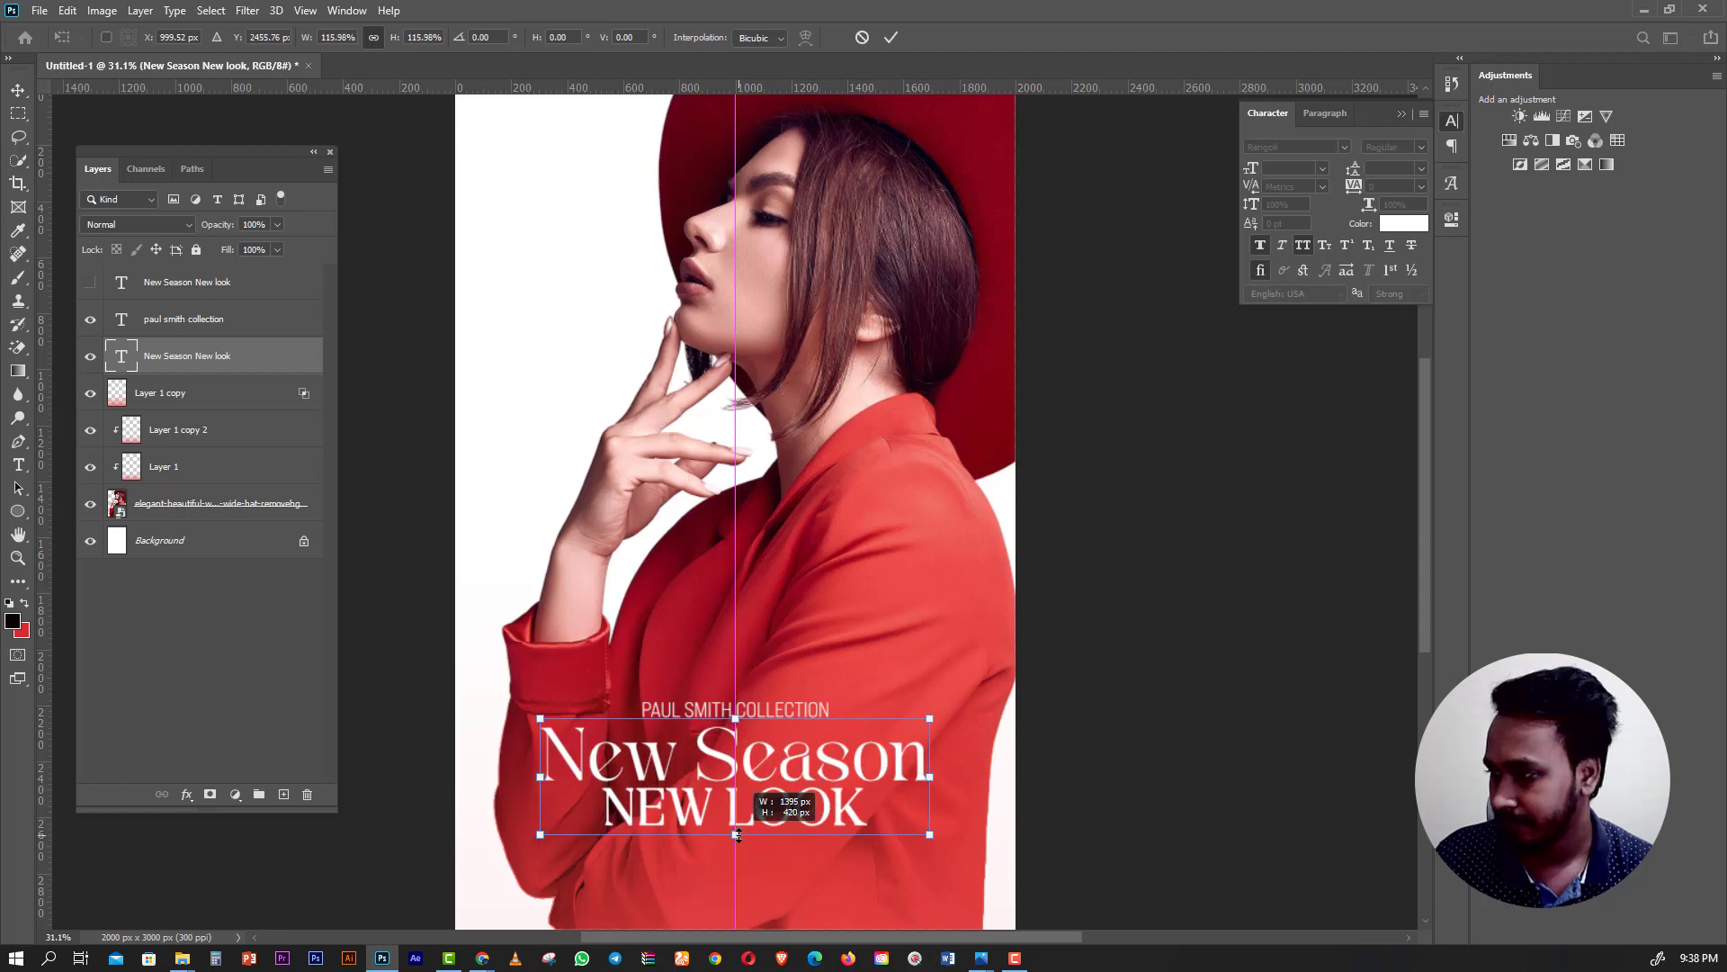
key("m")
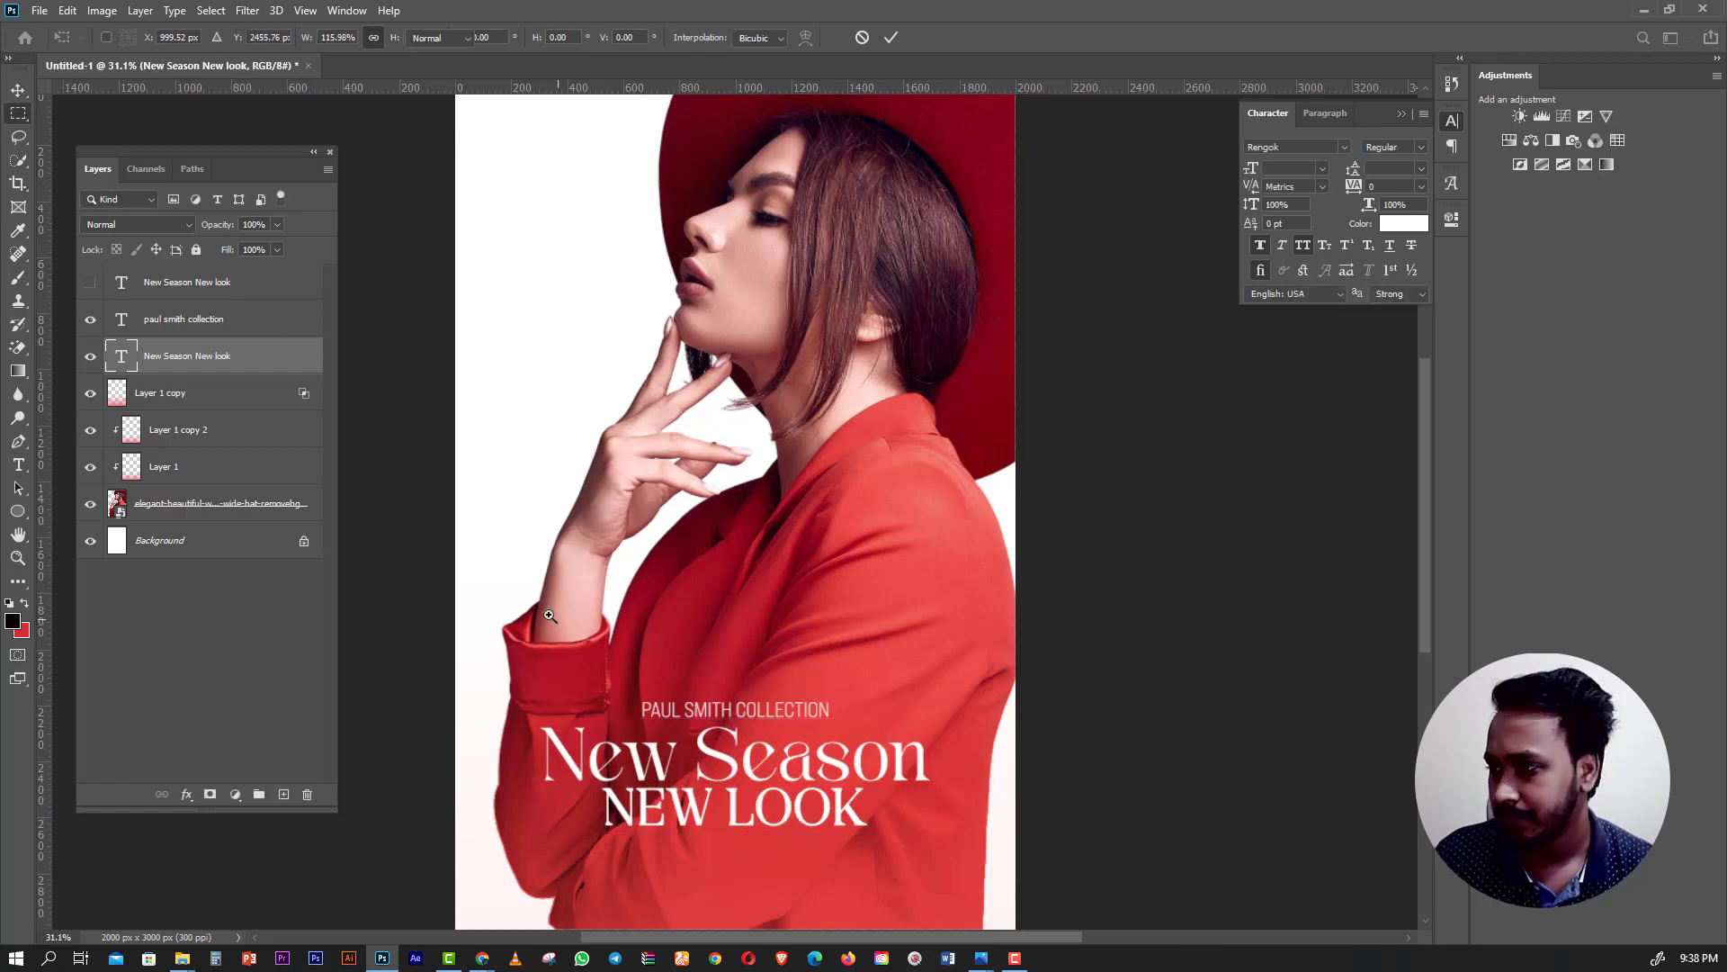
left_click_drag(550, 616, 609, 620)
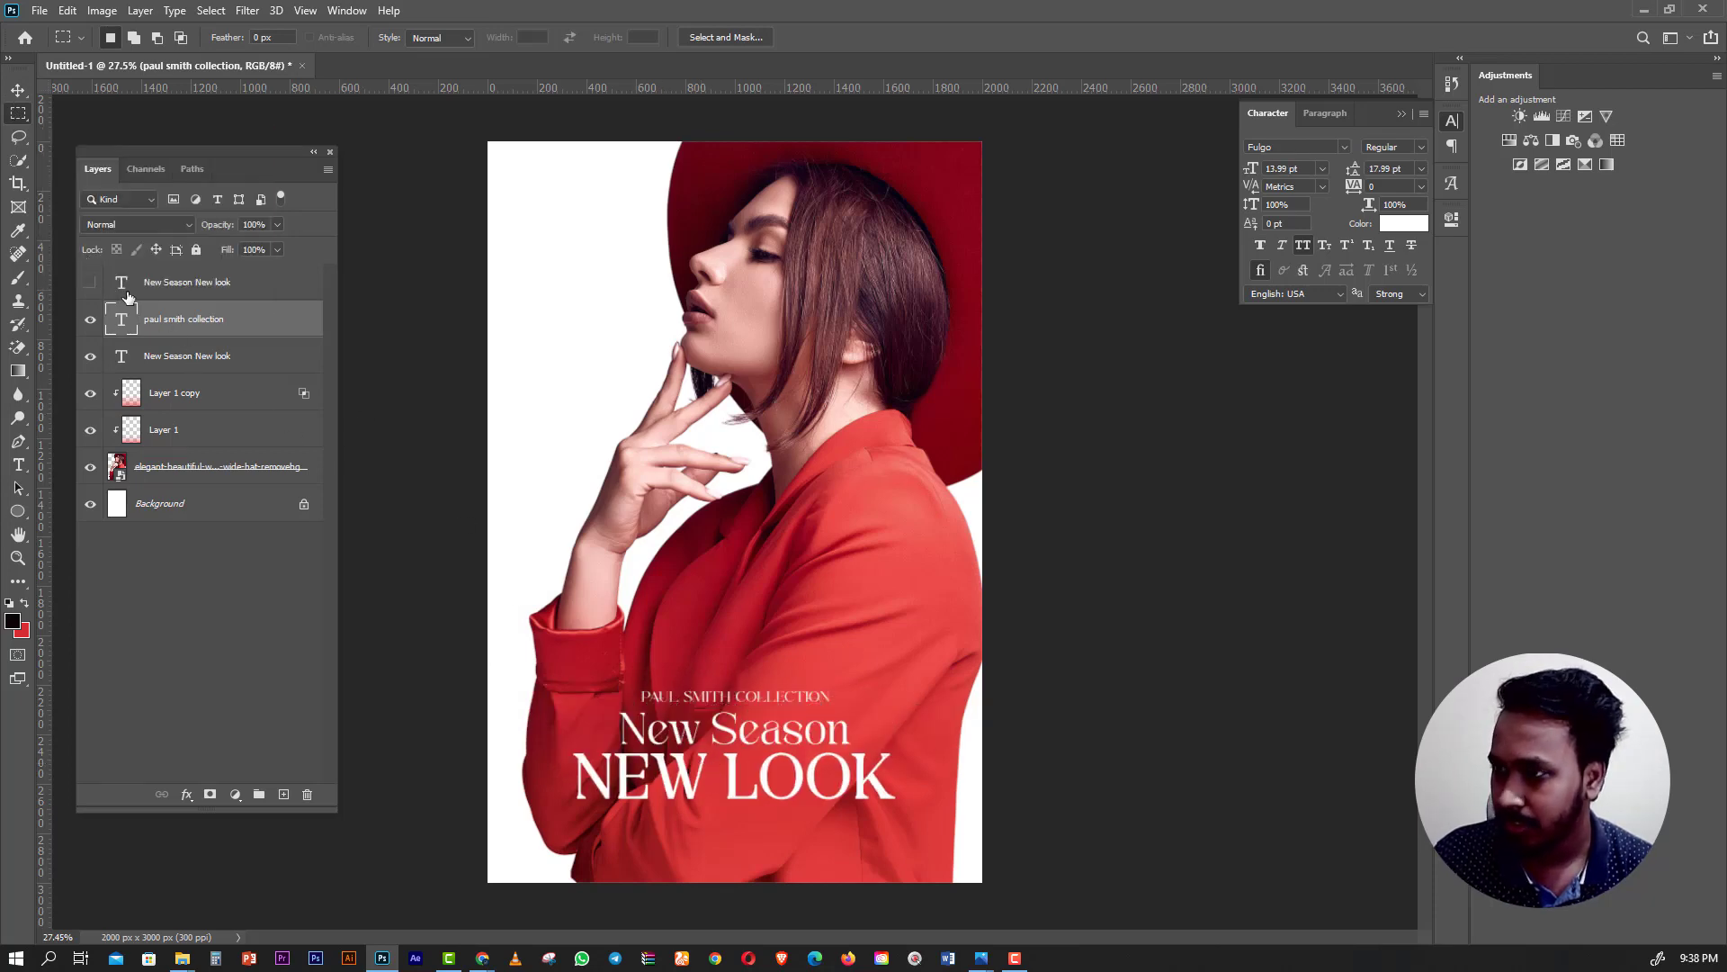
Set the paul smith collection text to Bebas Neue Pro and enlarge it.
left_click(176, 354)
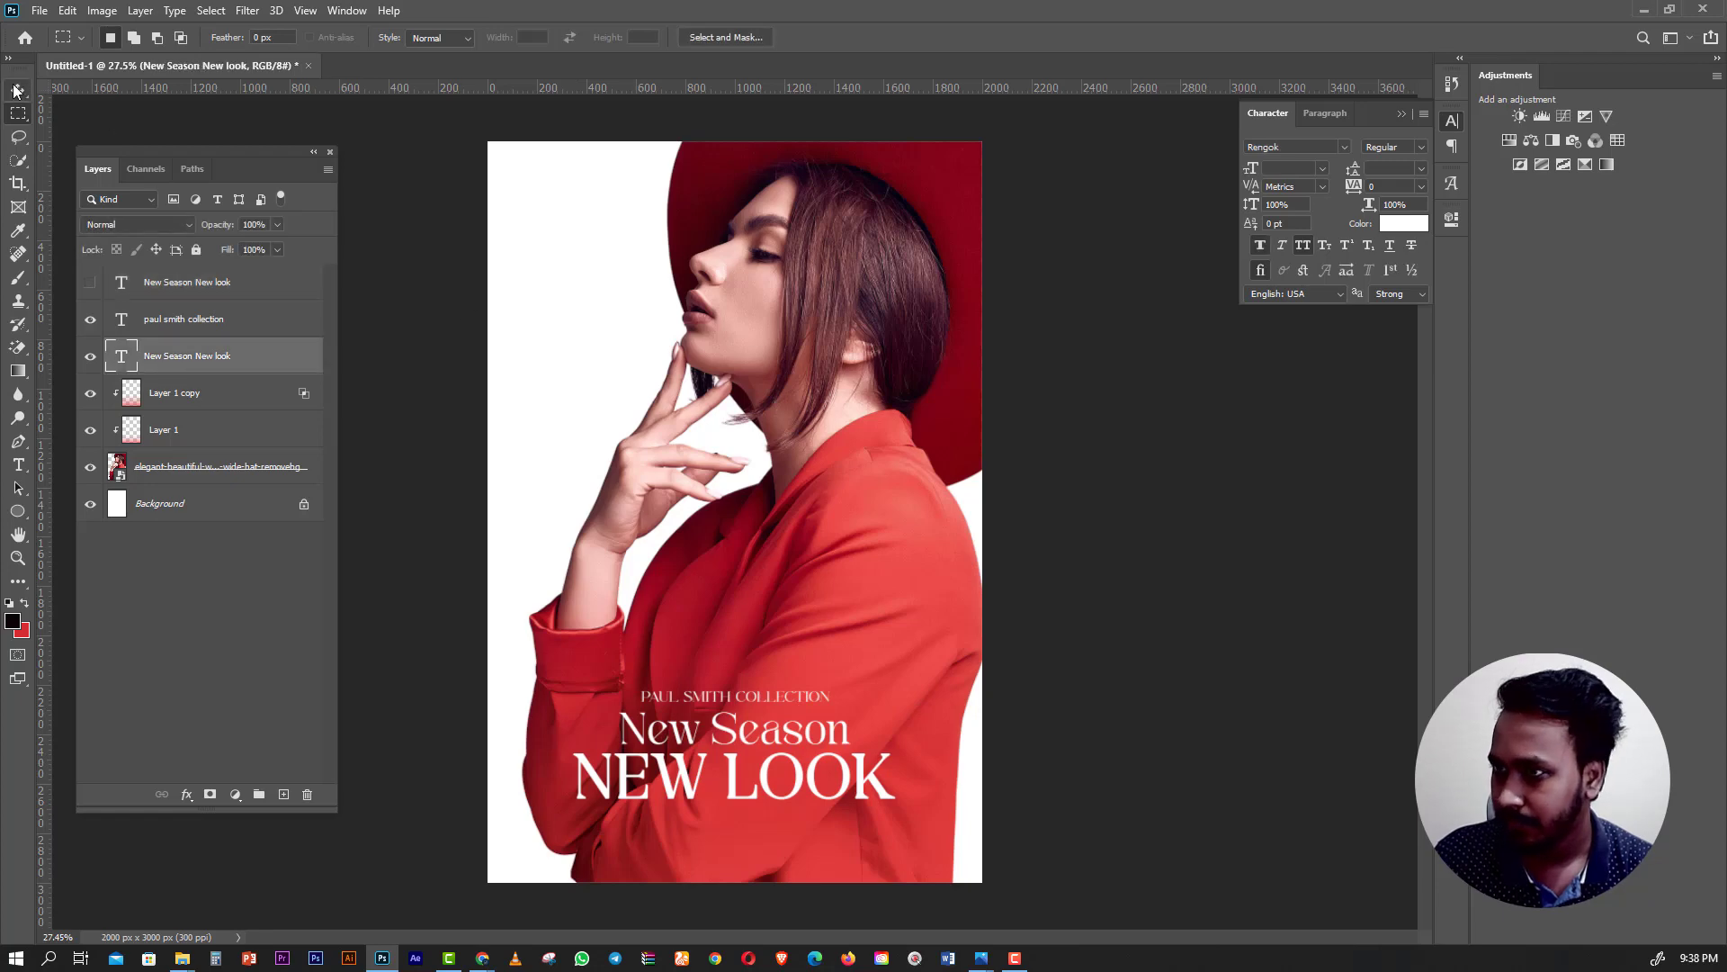
key("v")
left_click(177, 324)
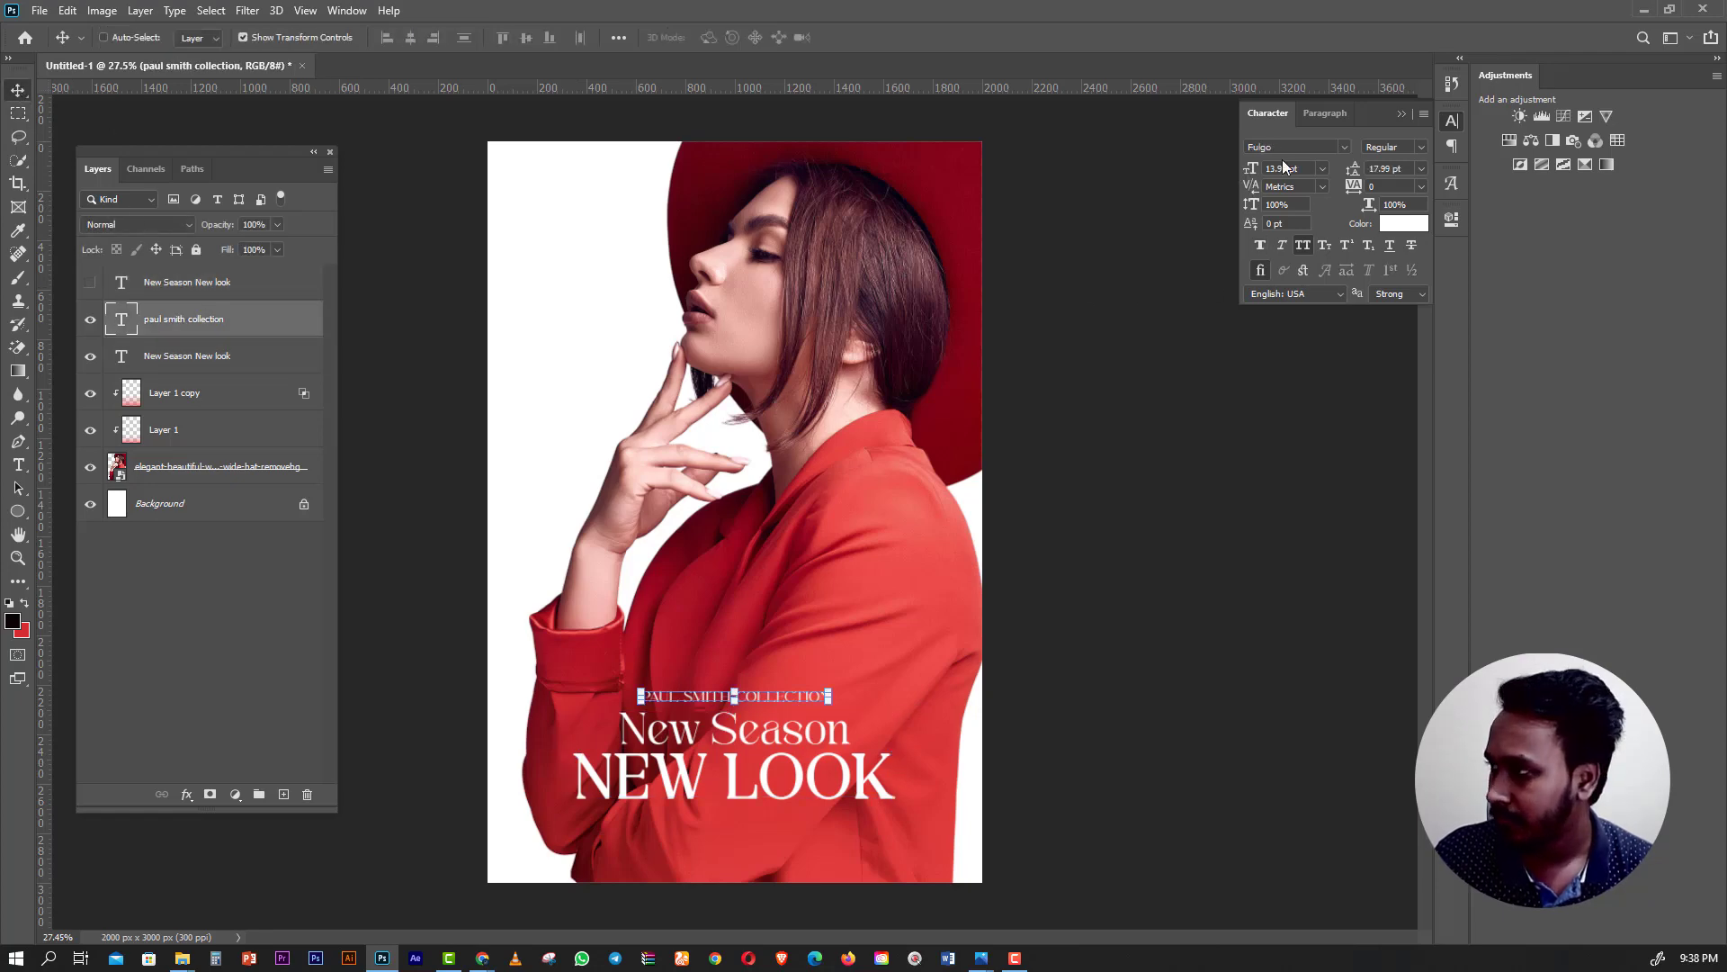
left_click(1344, 147)
key("Down")
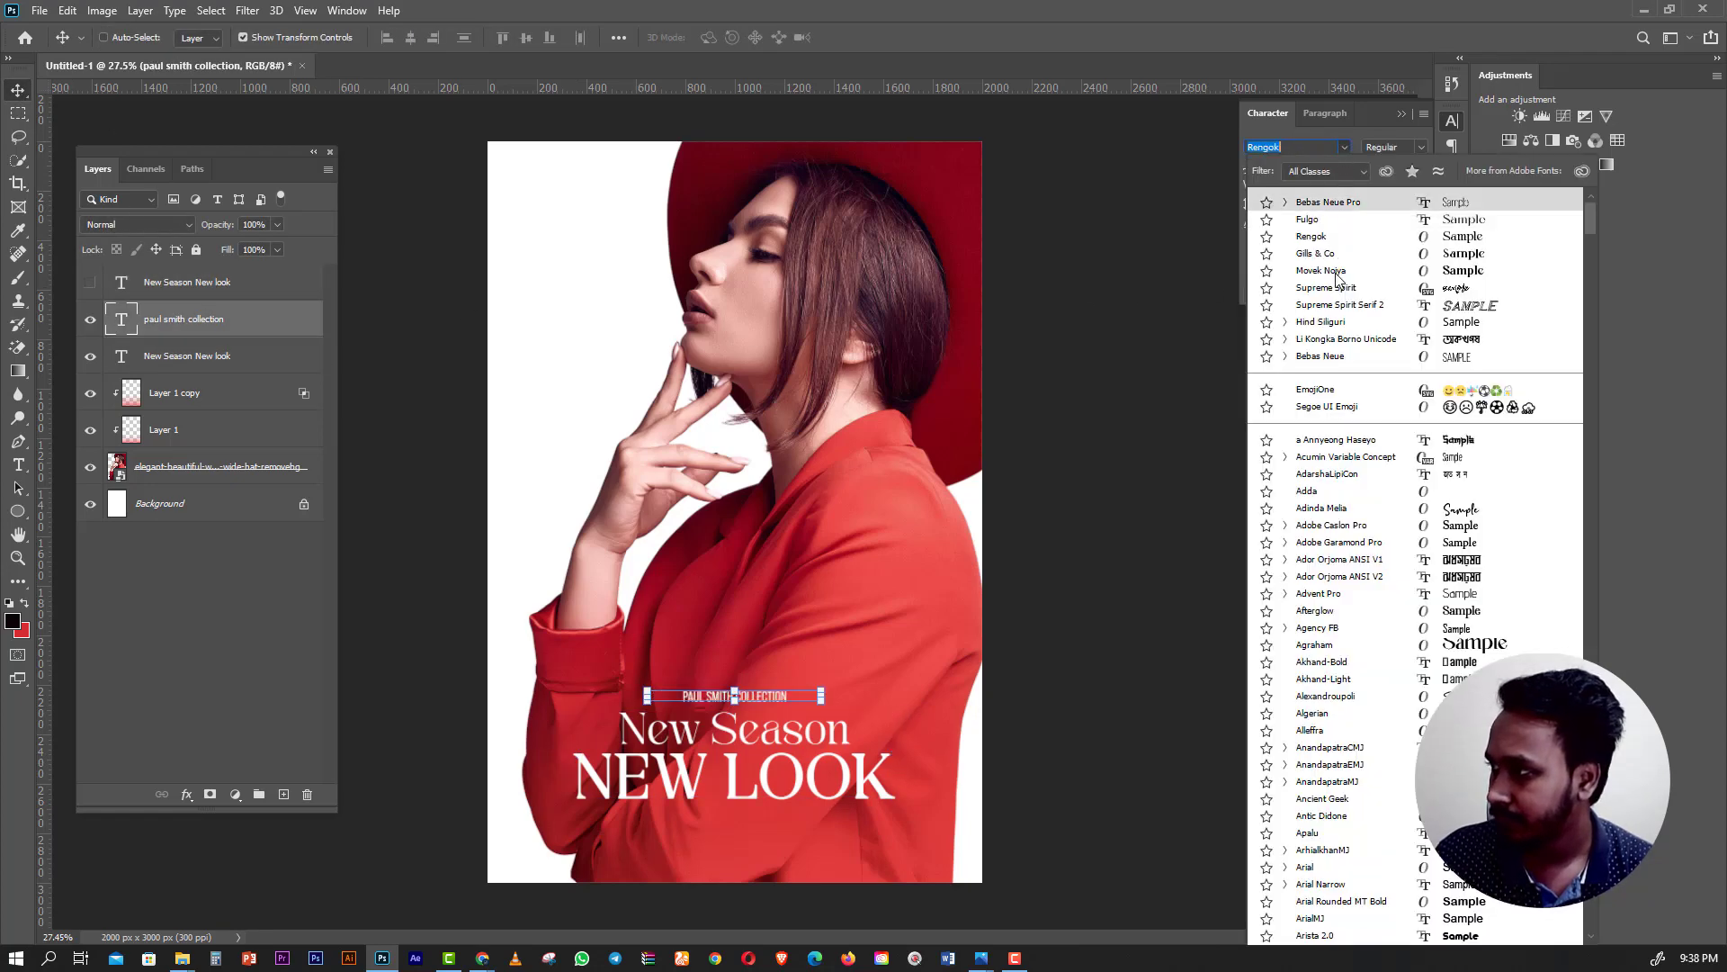
left_click(1320, 205)
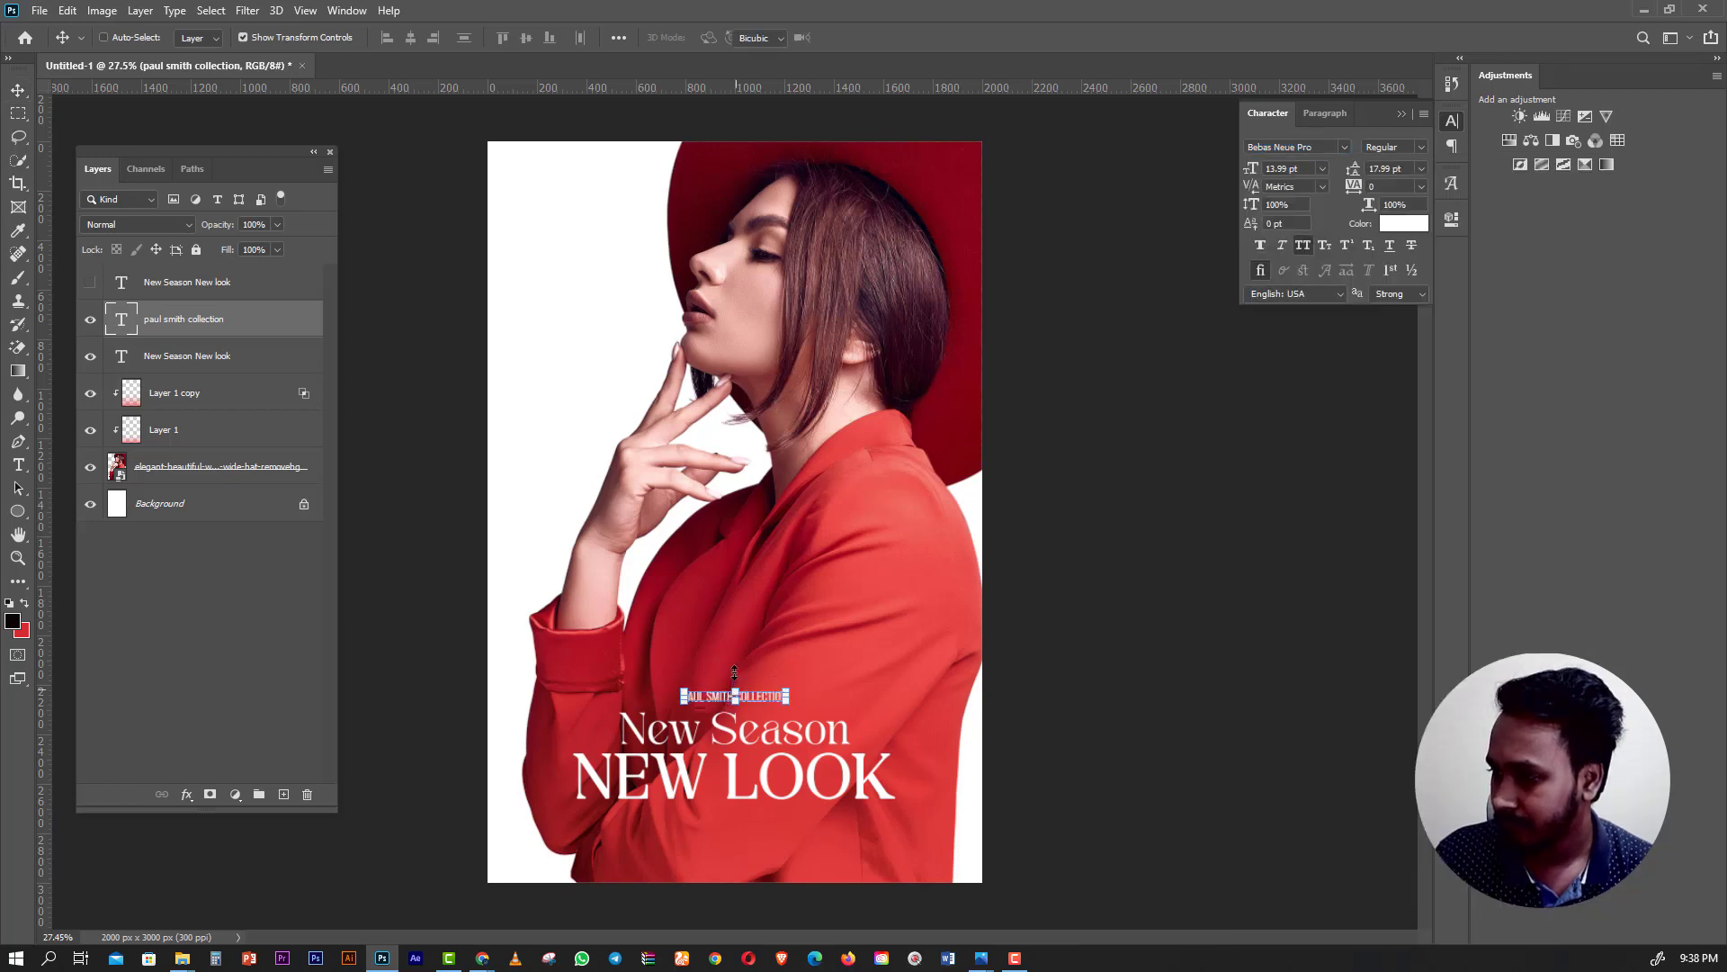
mouse_move(730, 691)
left_mouse_down()
mouse_move(758, 704)
mouse_move(740, 685)
mouse_move(785, 670)
left_mouse_up()
Change the collection text's font style to Expanded Medium.
scroll(1403, 147, "up", 4)
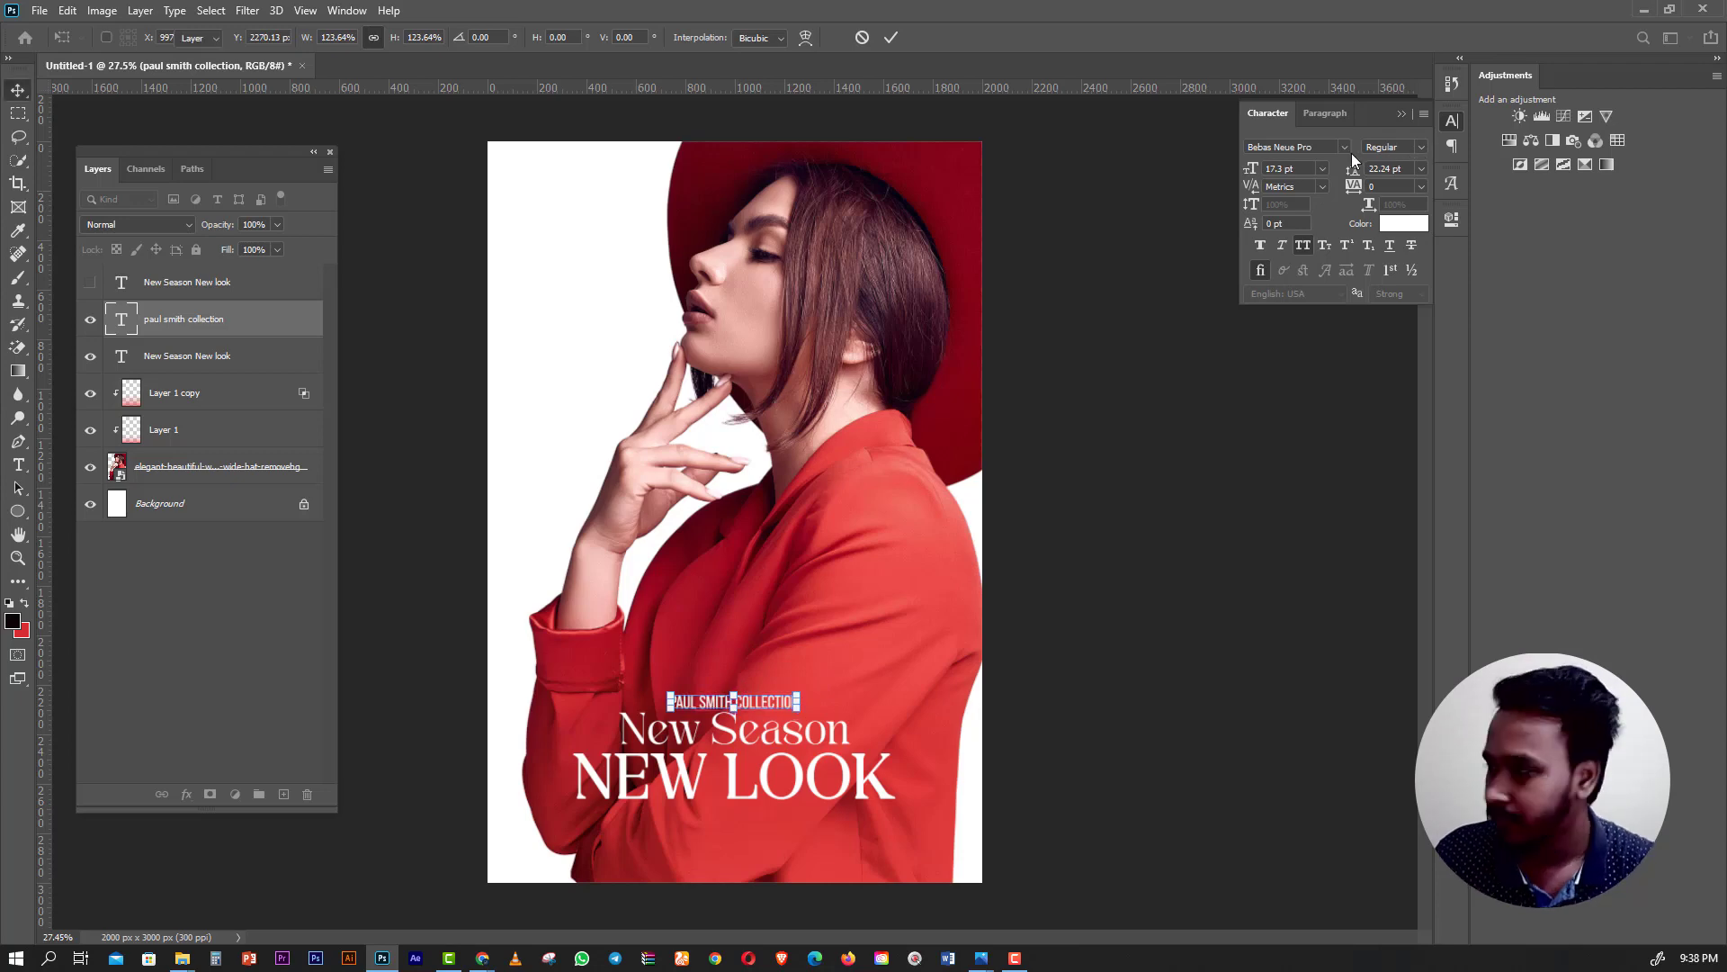
left_click(1344, 146)
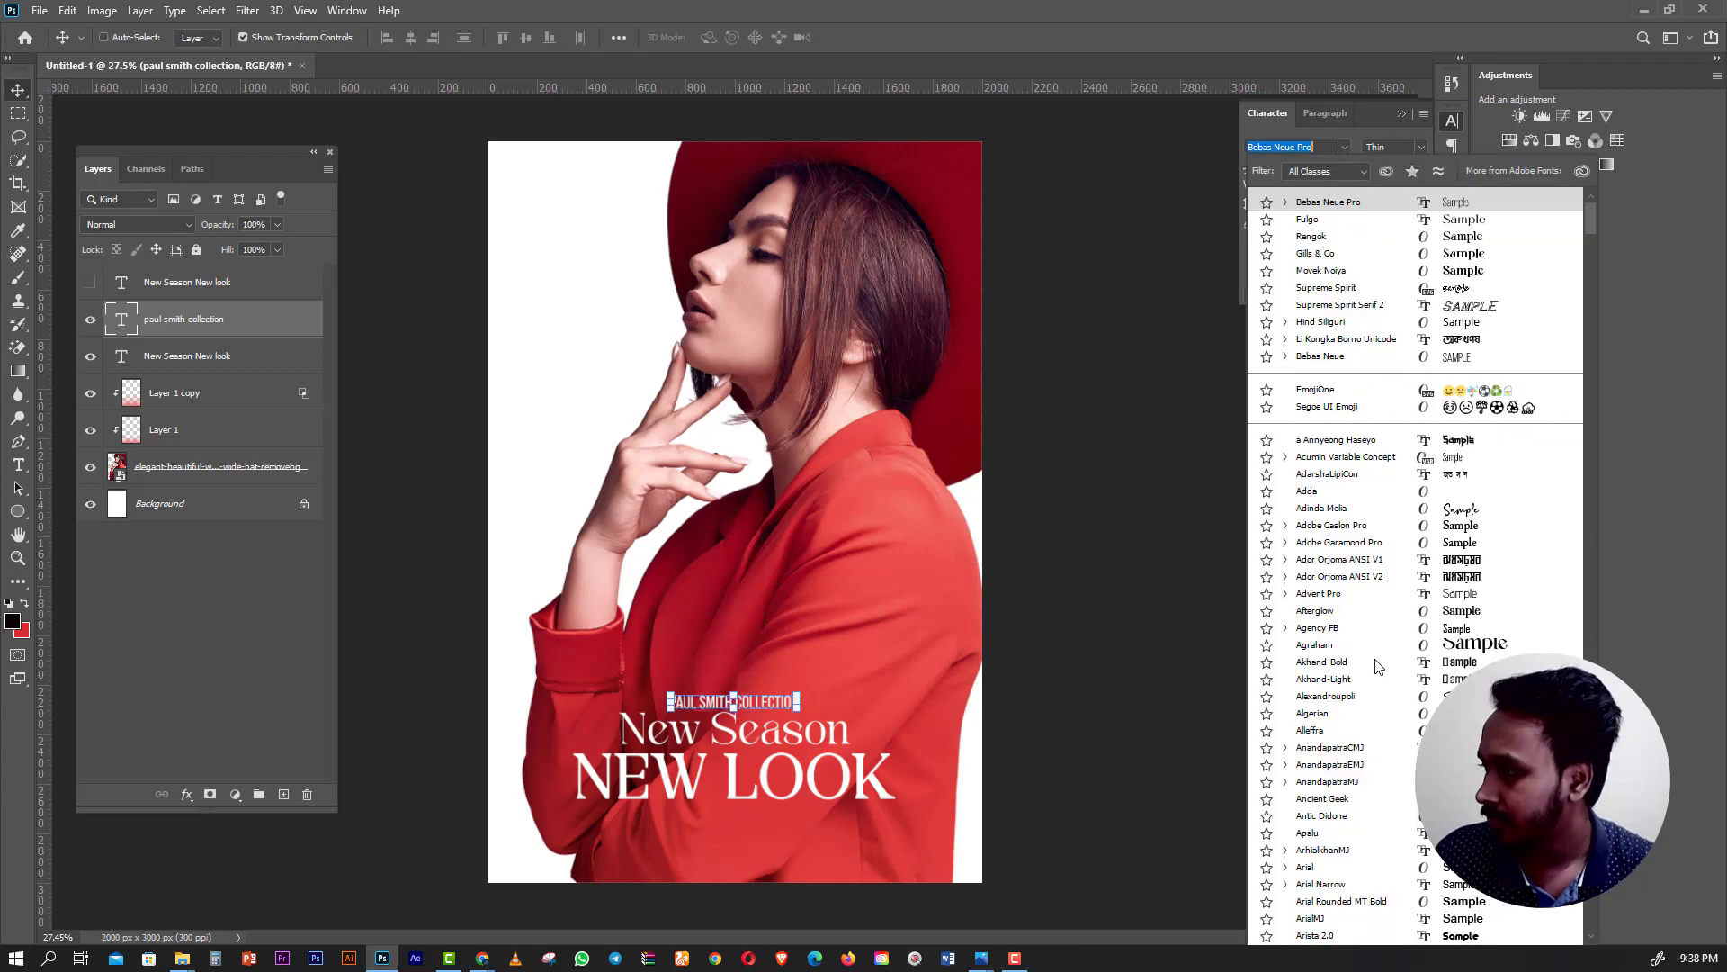
left_click(1421, 148)
left_click(1422, 148)
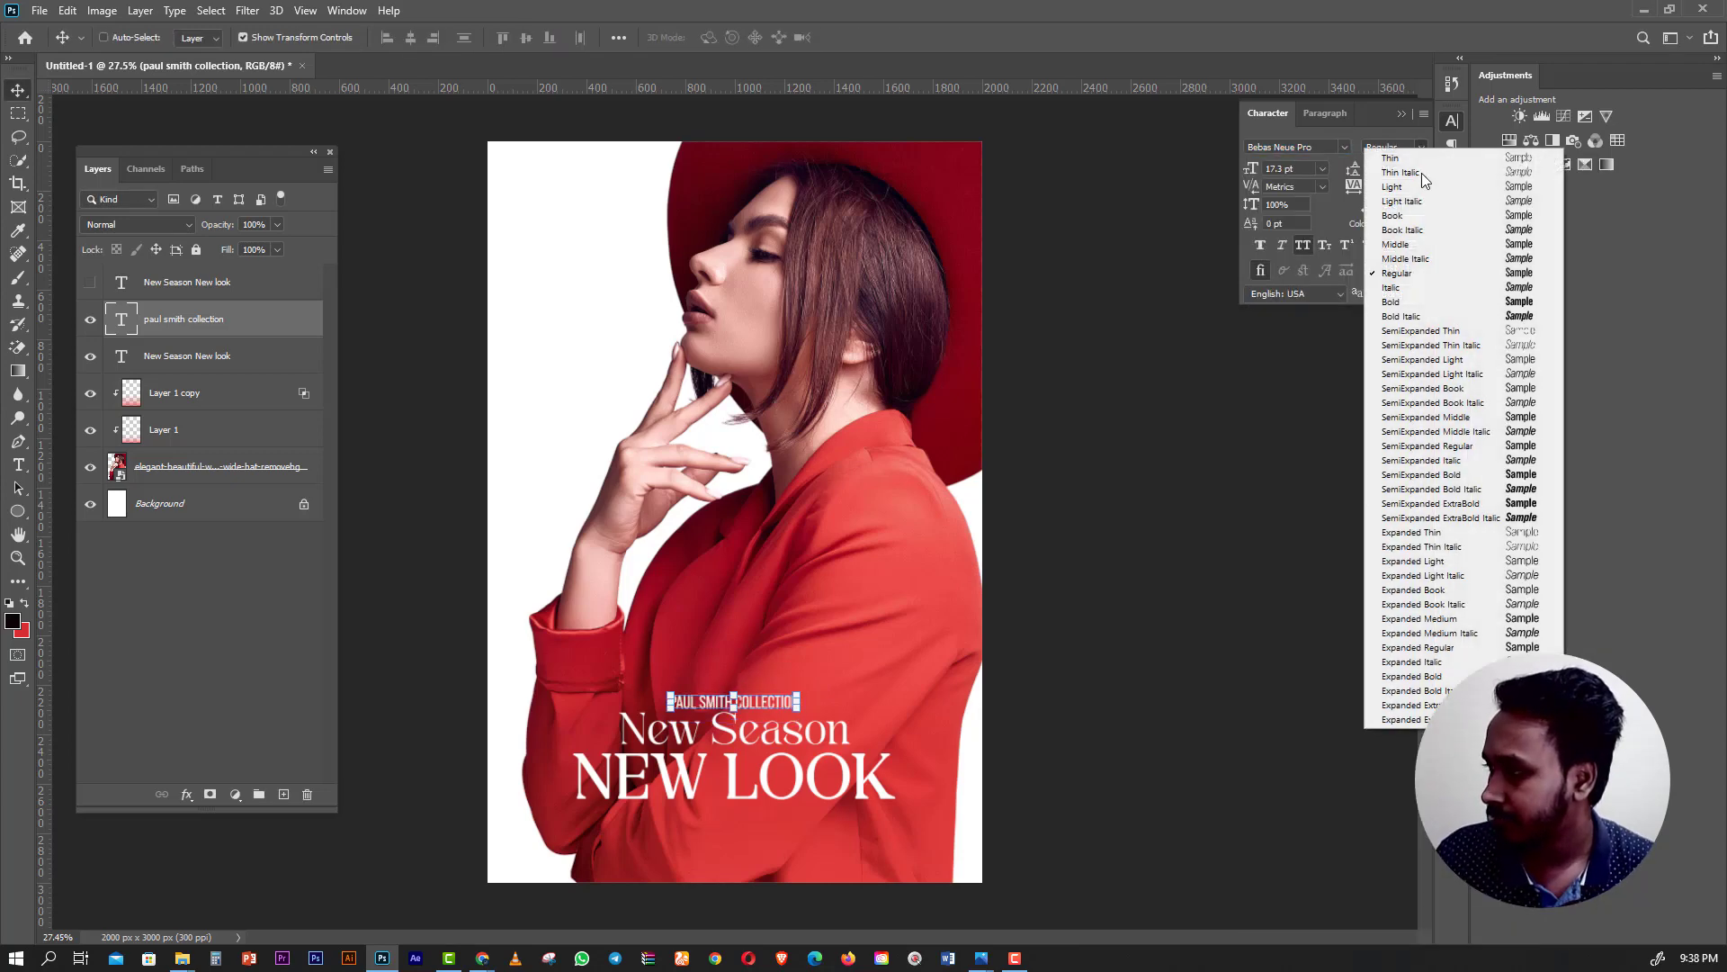
left_click(1440, 621)
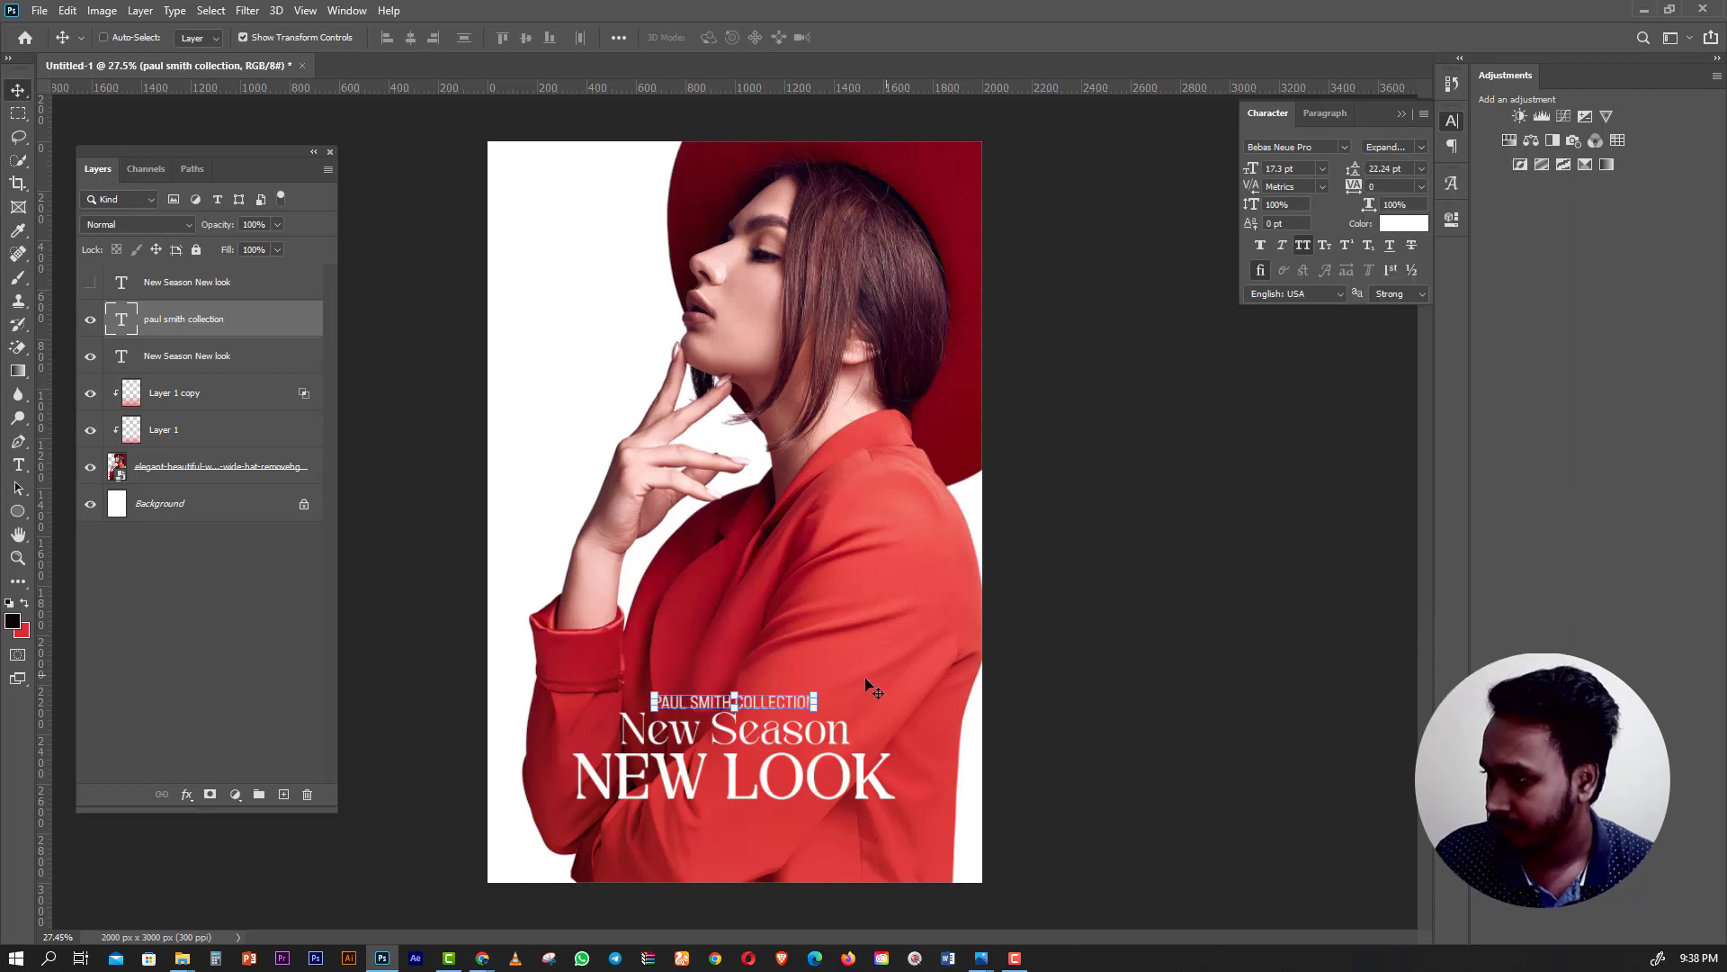
Move PAUL SMITH COLLECTION beneath NEW LOOK and shift the whole text block up slightly.
left_click_drag(768, 706, 764, 815)
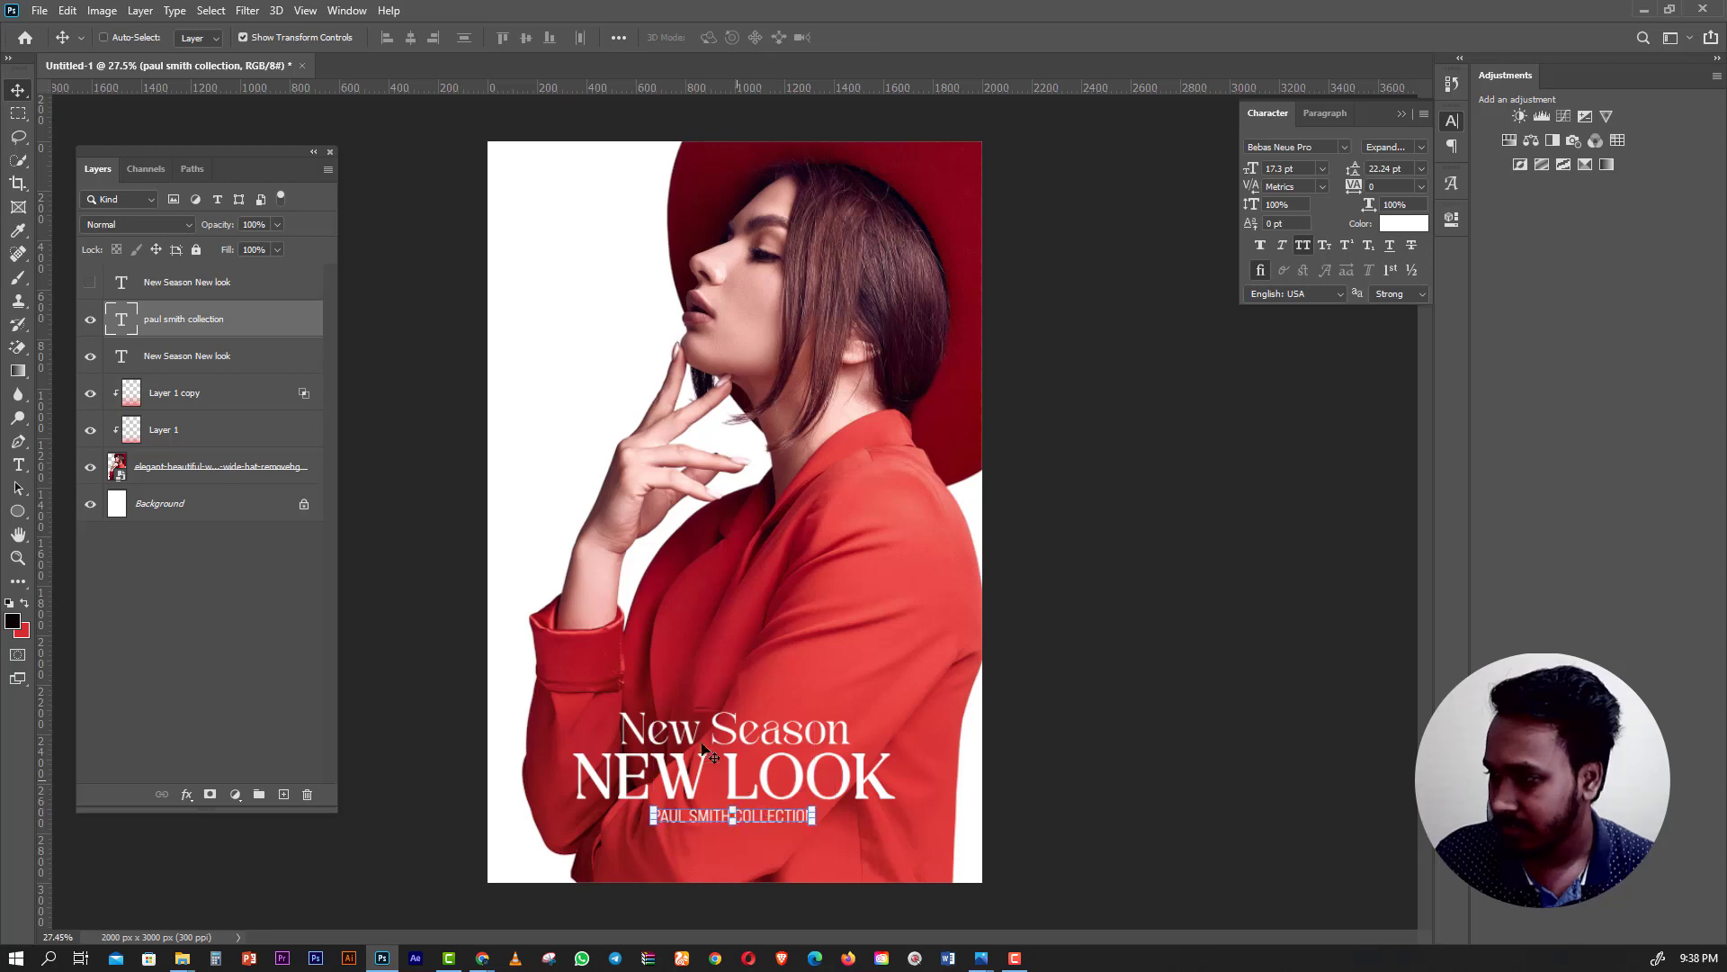
left_click(198, 355, "ctrl")
left_click_drag(785, 773, 782, 761)
left_click(19, 113)
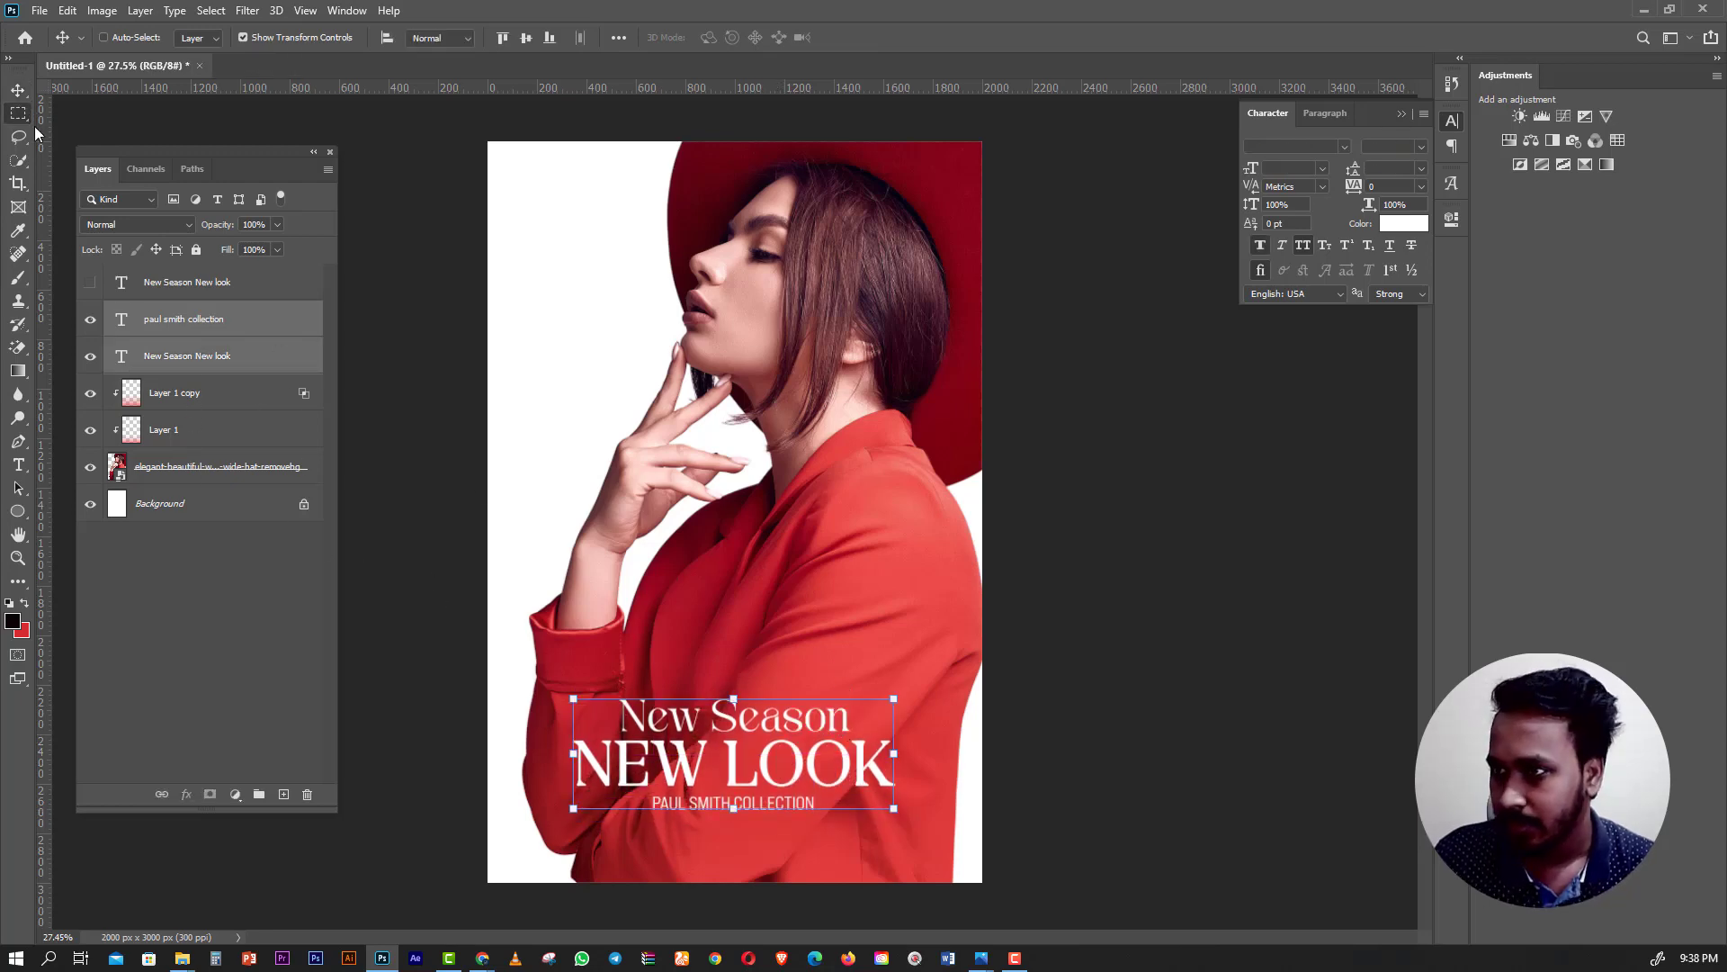
left_click_drag(551, 570, 686, 641)
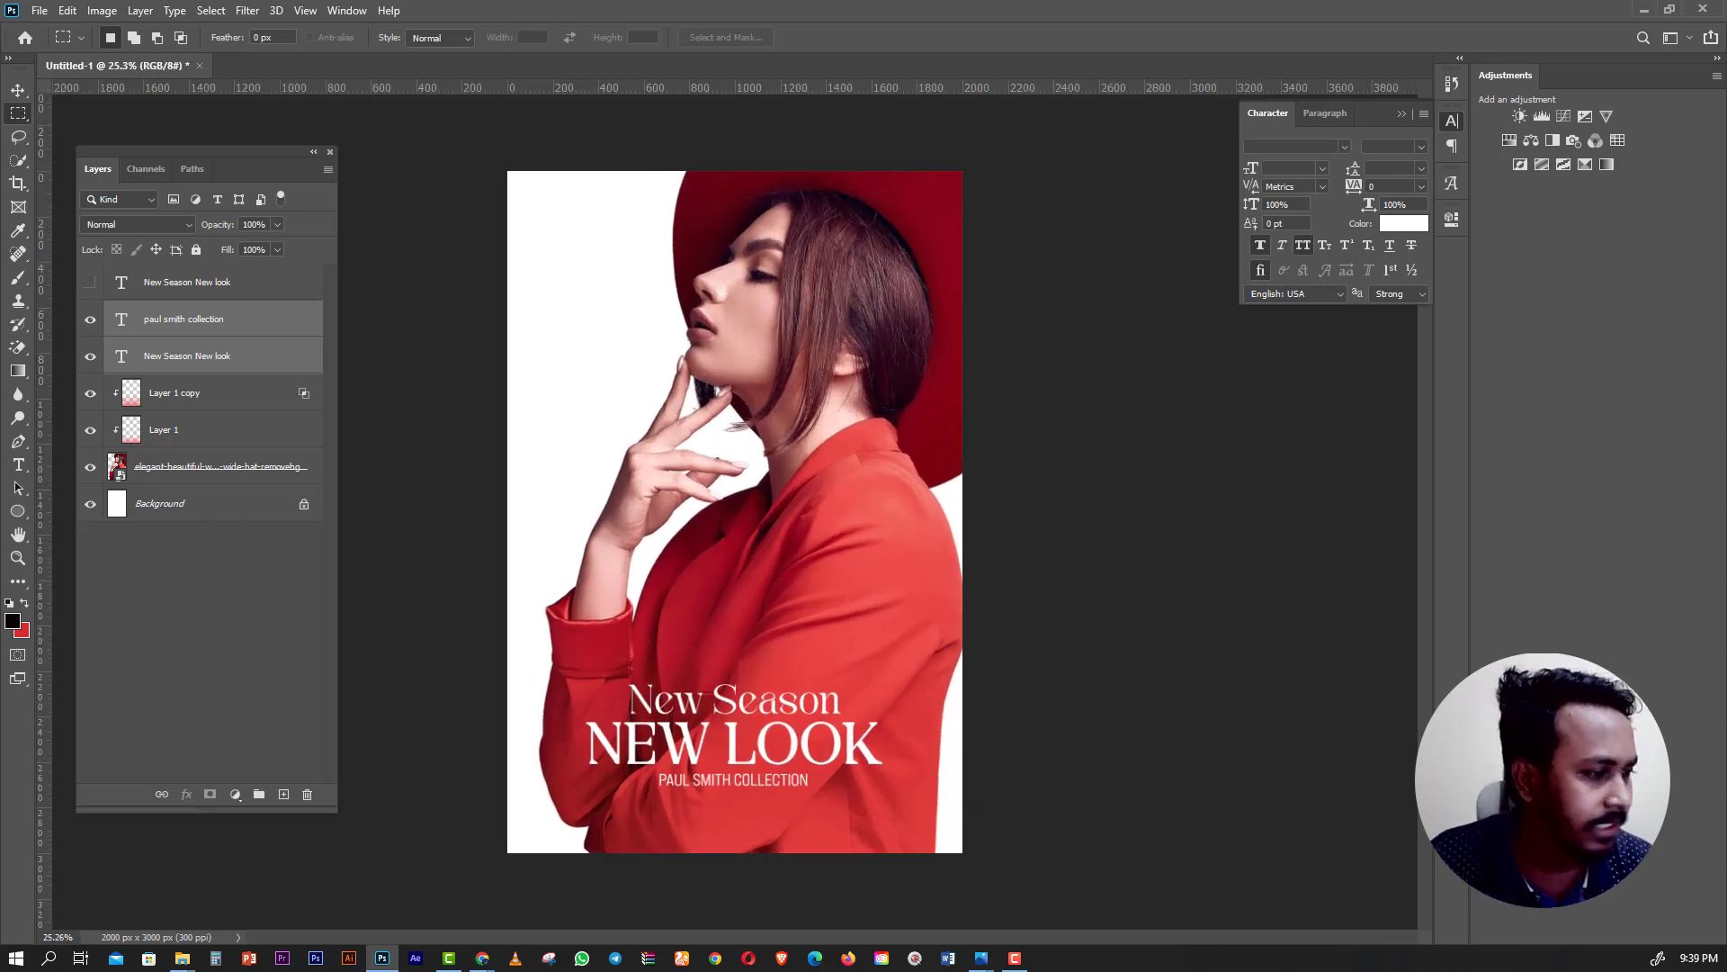
Discard an empty new text box and reselect the paul smith collection layer.
left_click(18, 464)
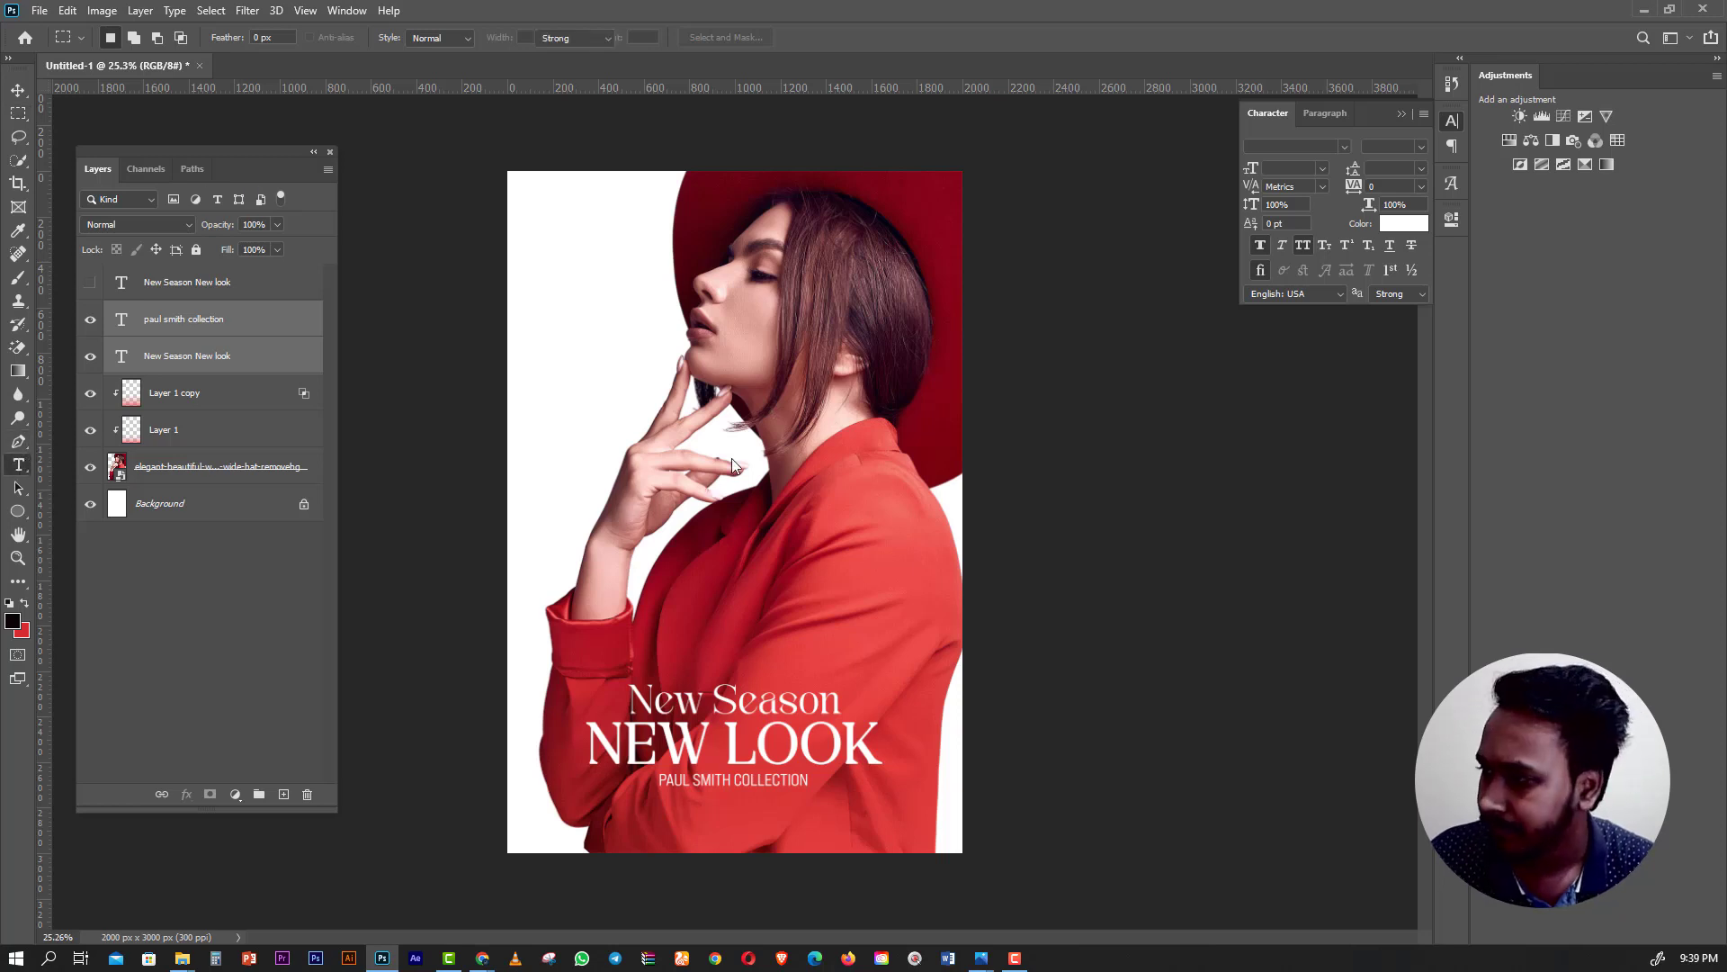
left_click(632, 385)
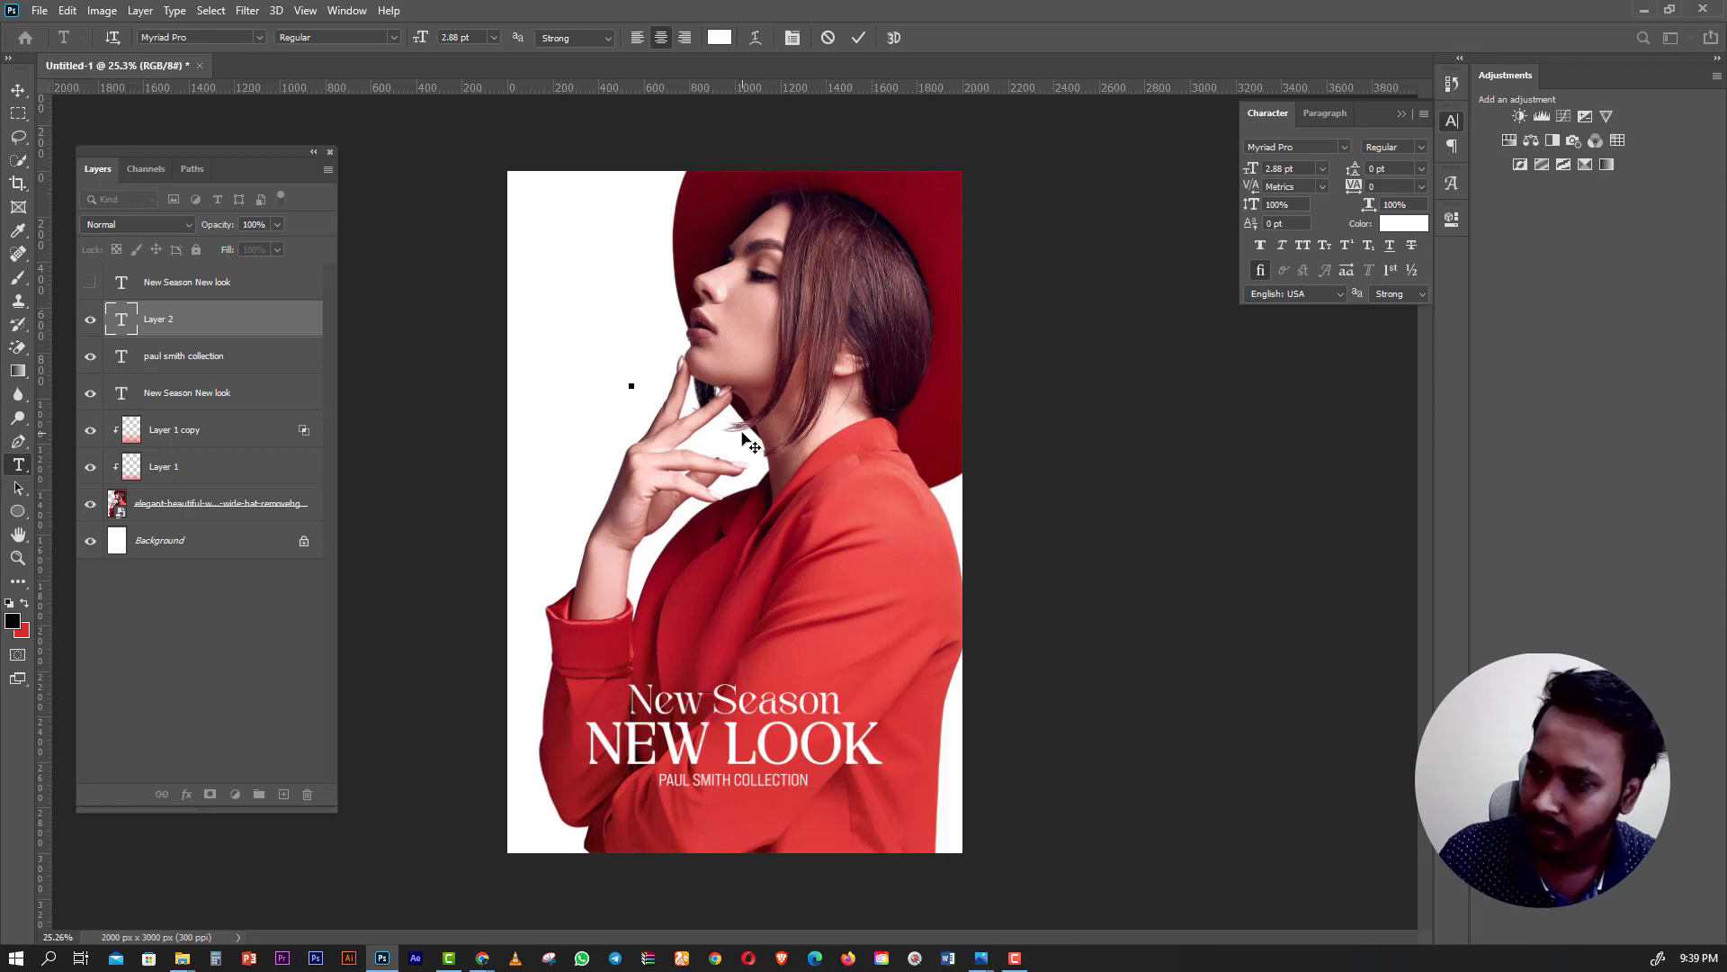
left_click(18, 90)
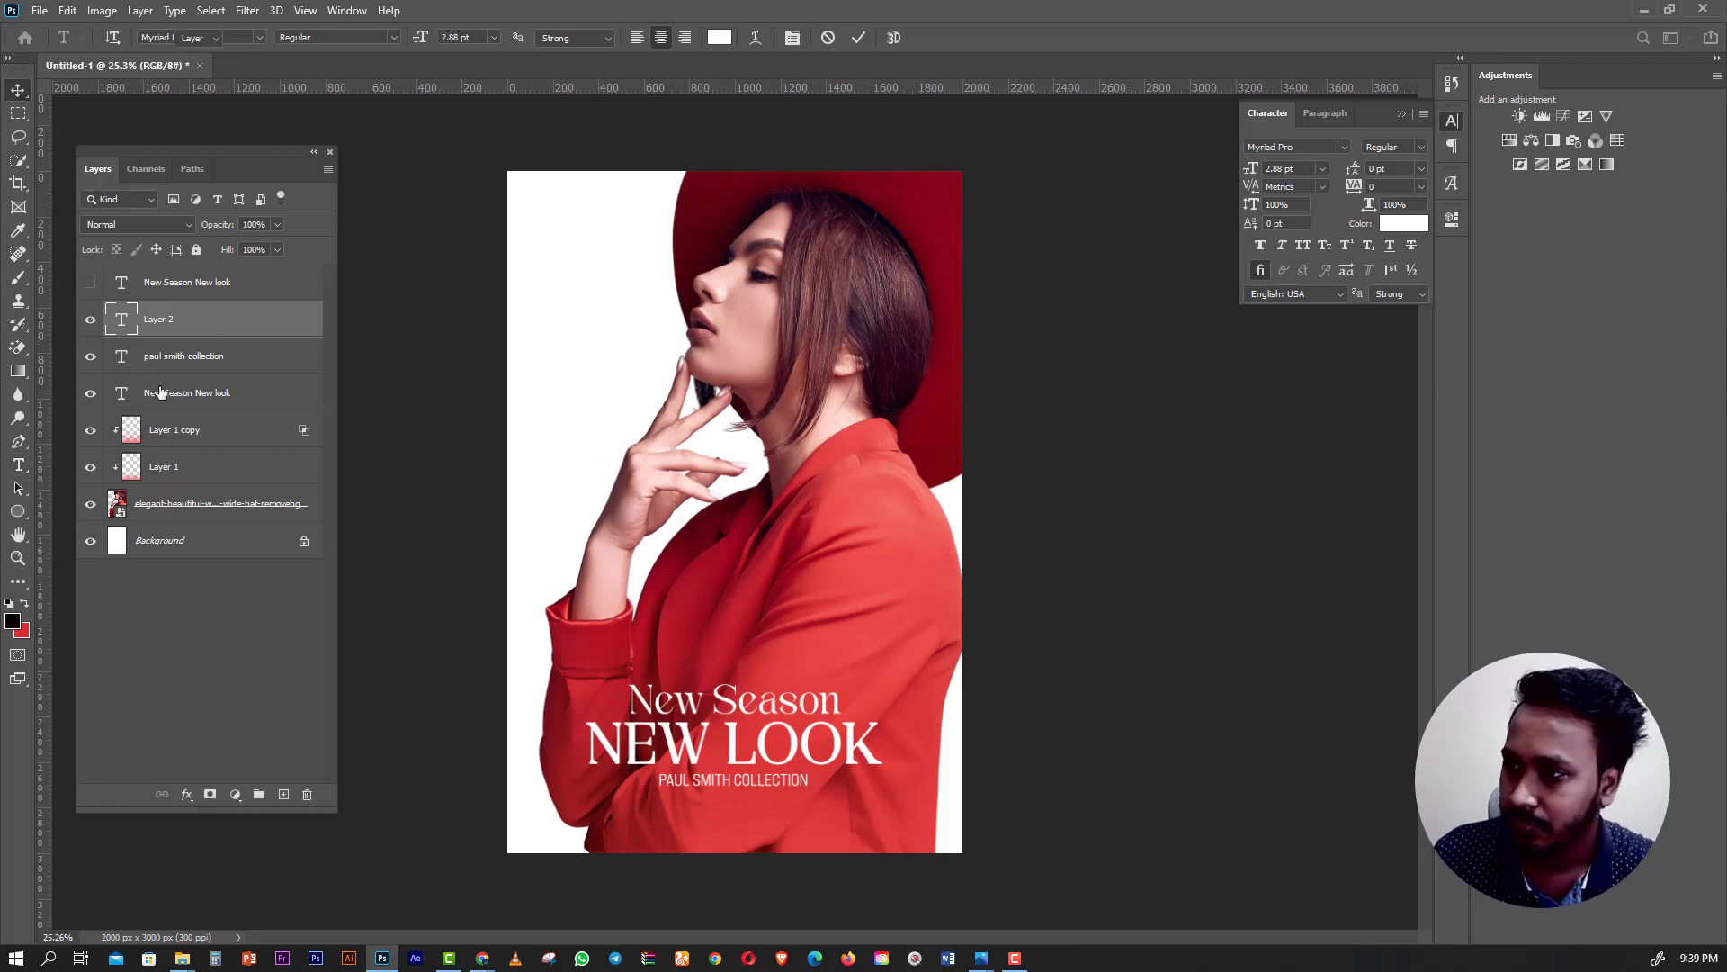
left_click(185, 358)
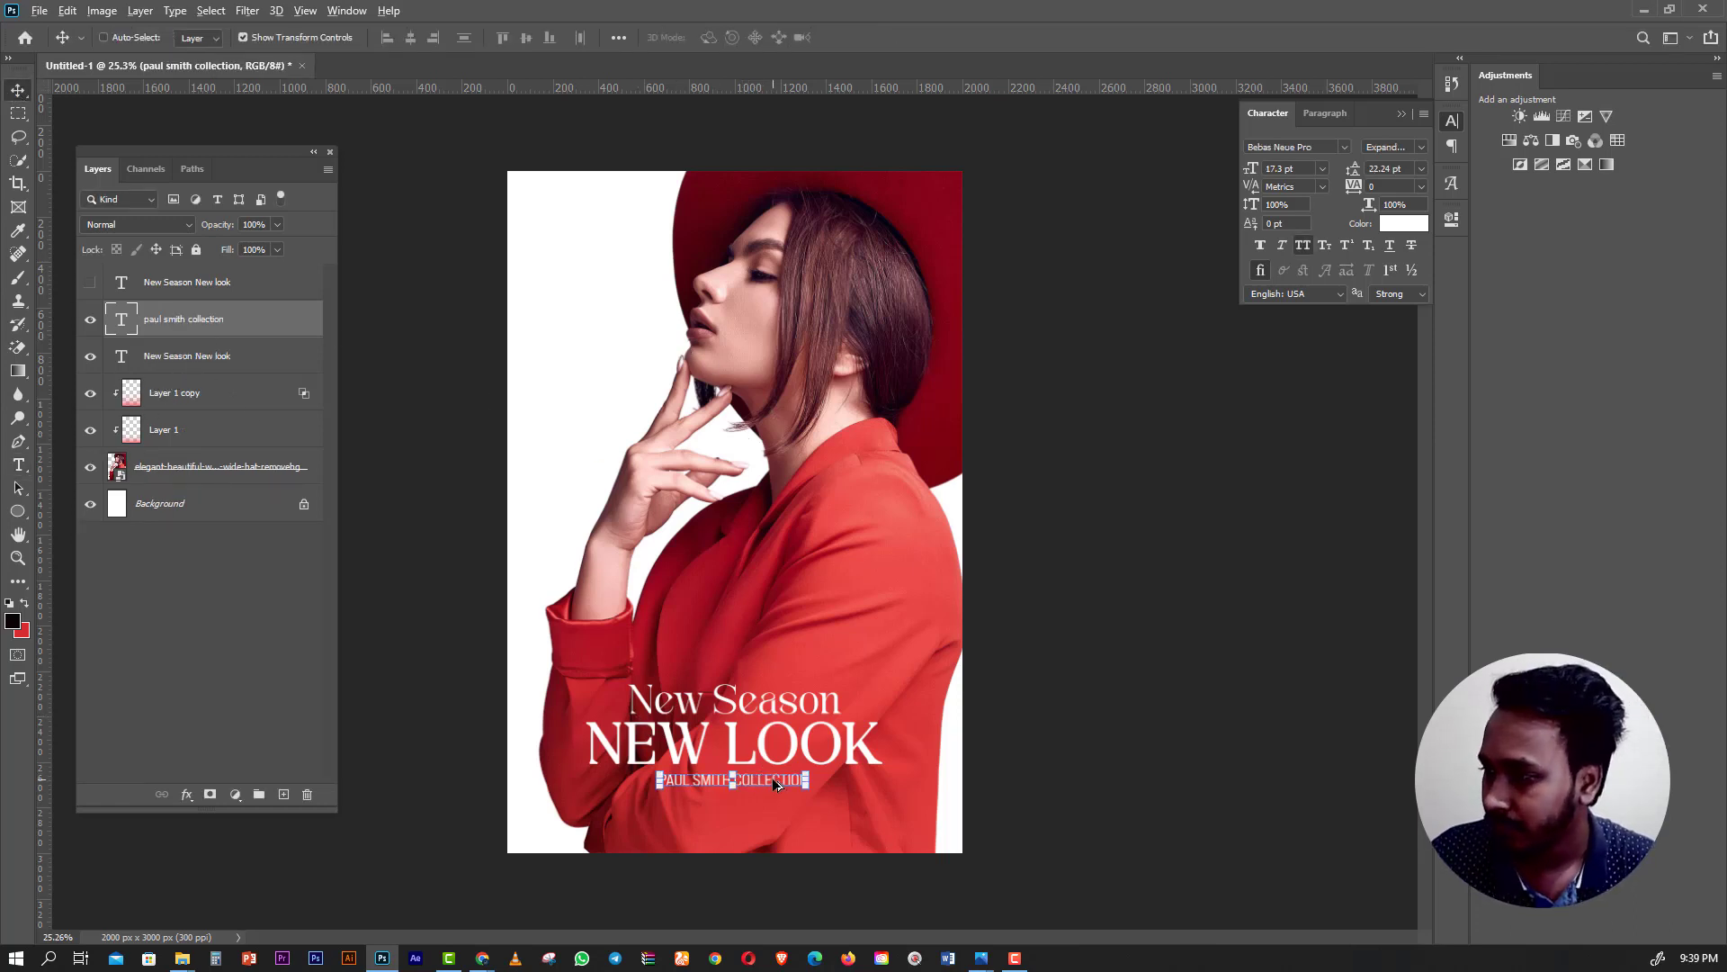
Duplicate the collection text onto the jacket and retype it as TICKKET with a number line below.
left_click_drag(772, 778, 846, 557)
scroll(809, 584, "up", 3)
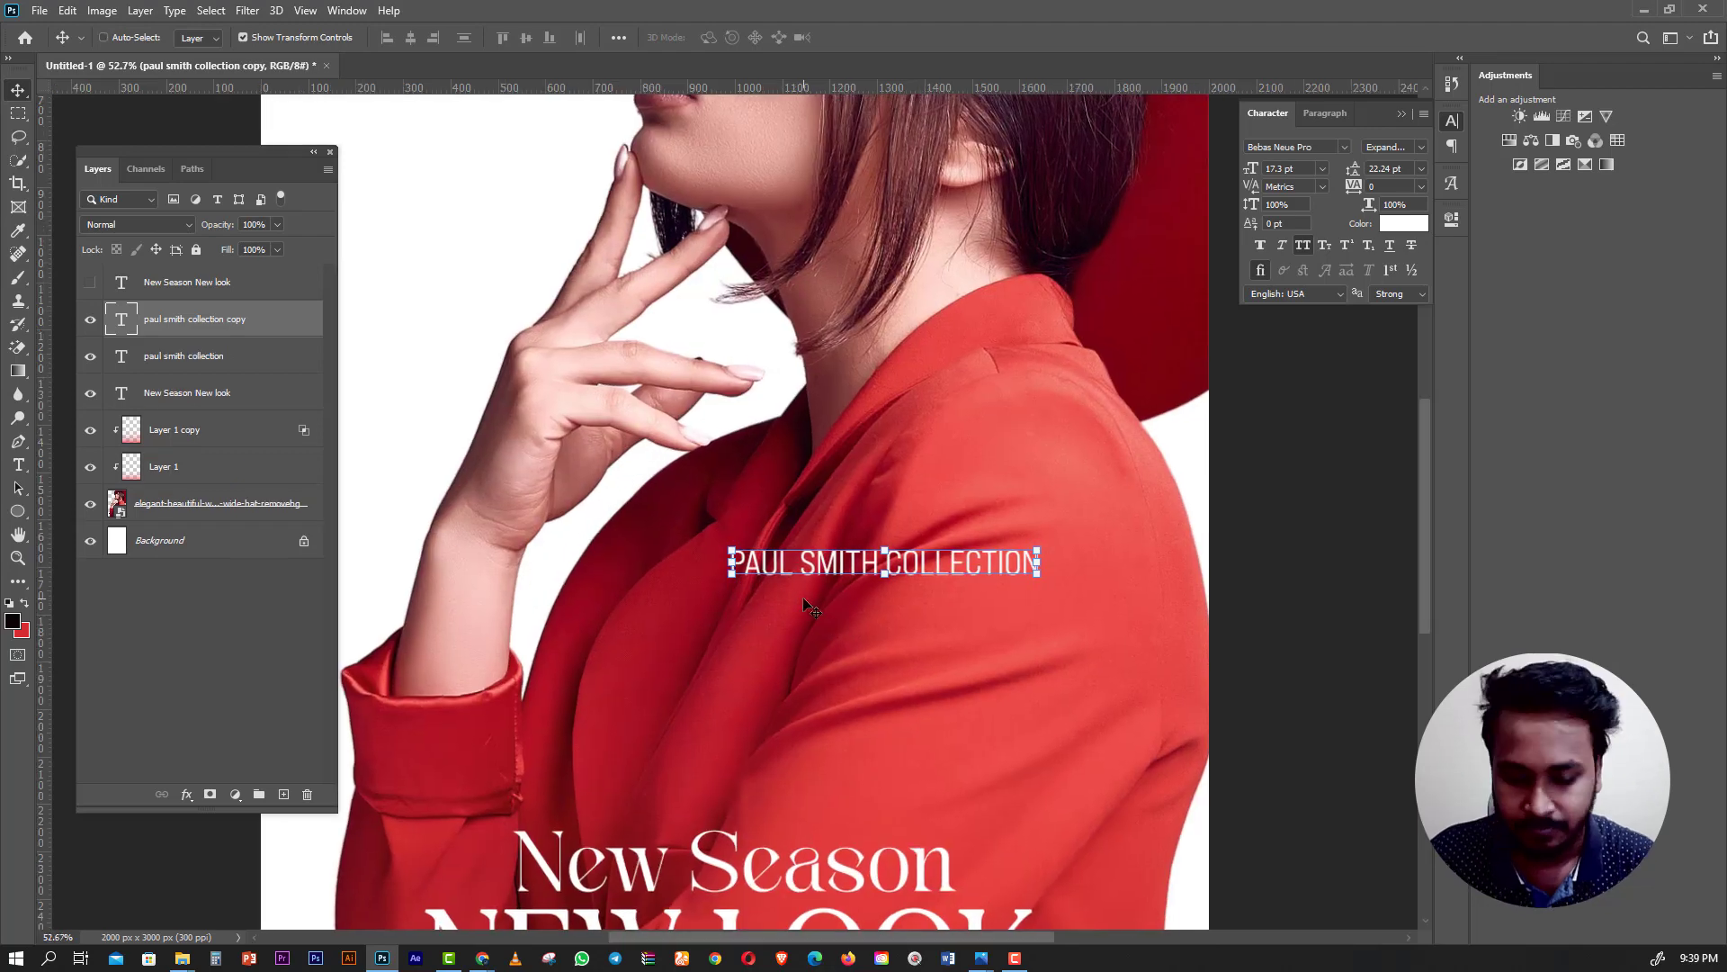
key("t")
left_click(872, 554)
key("ctrl+a")
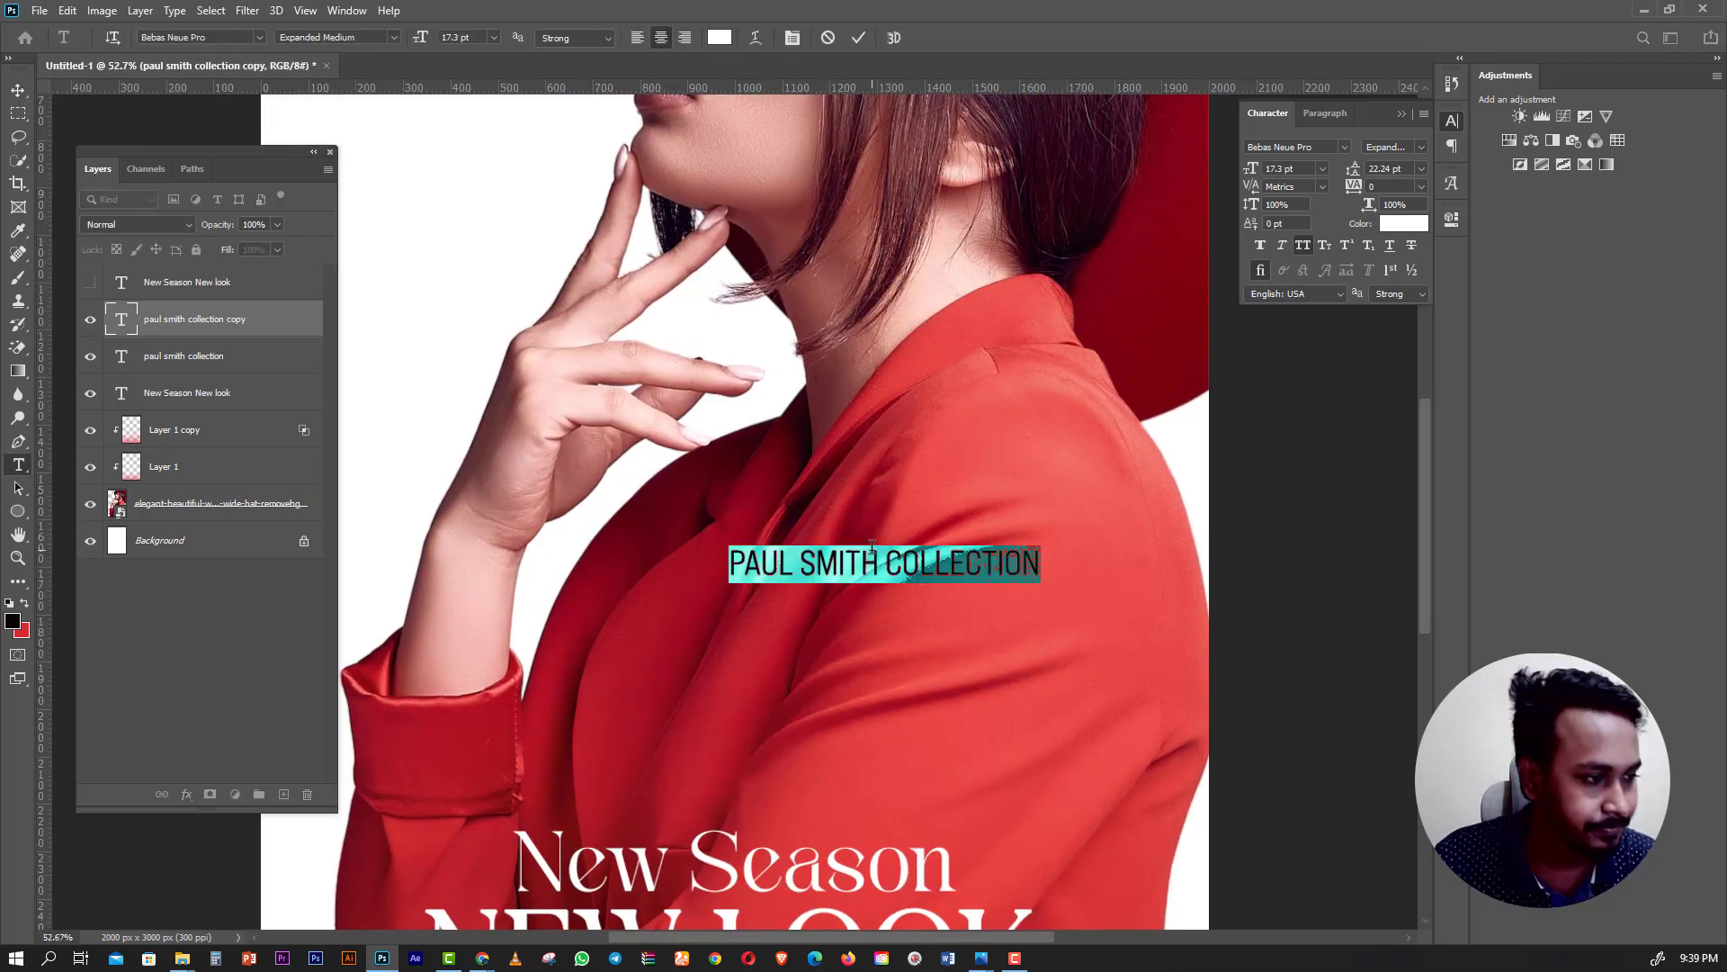
type("TICK")
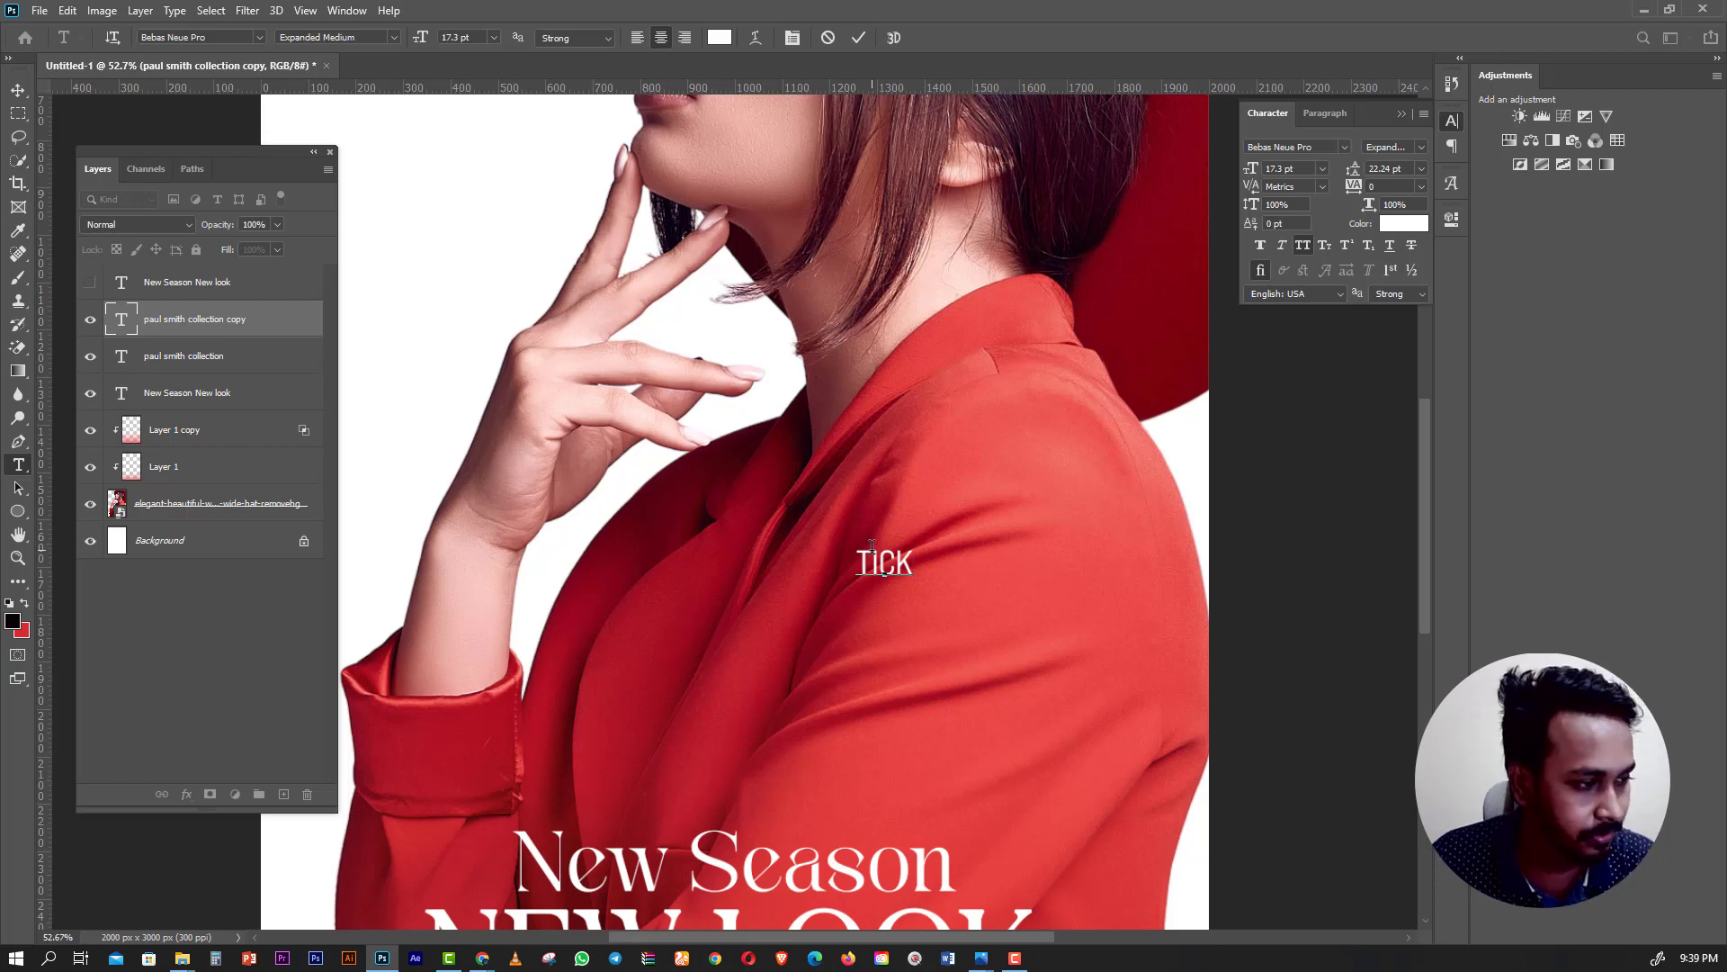
type("KET ")
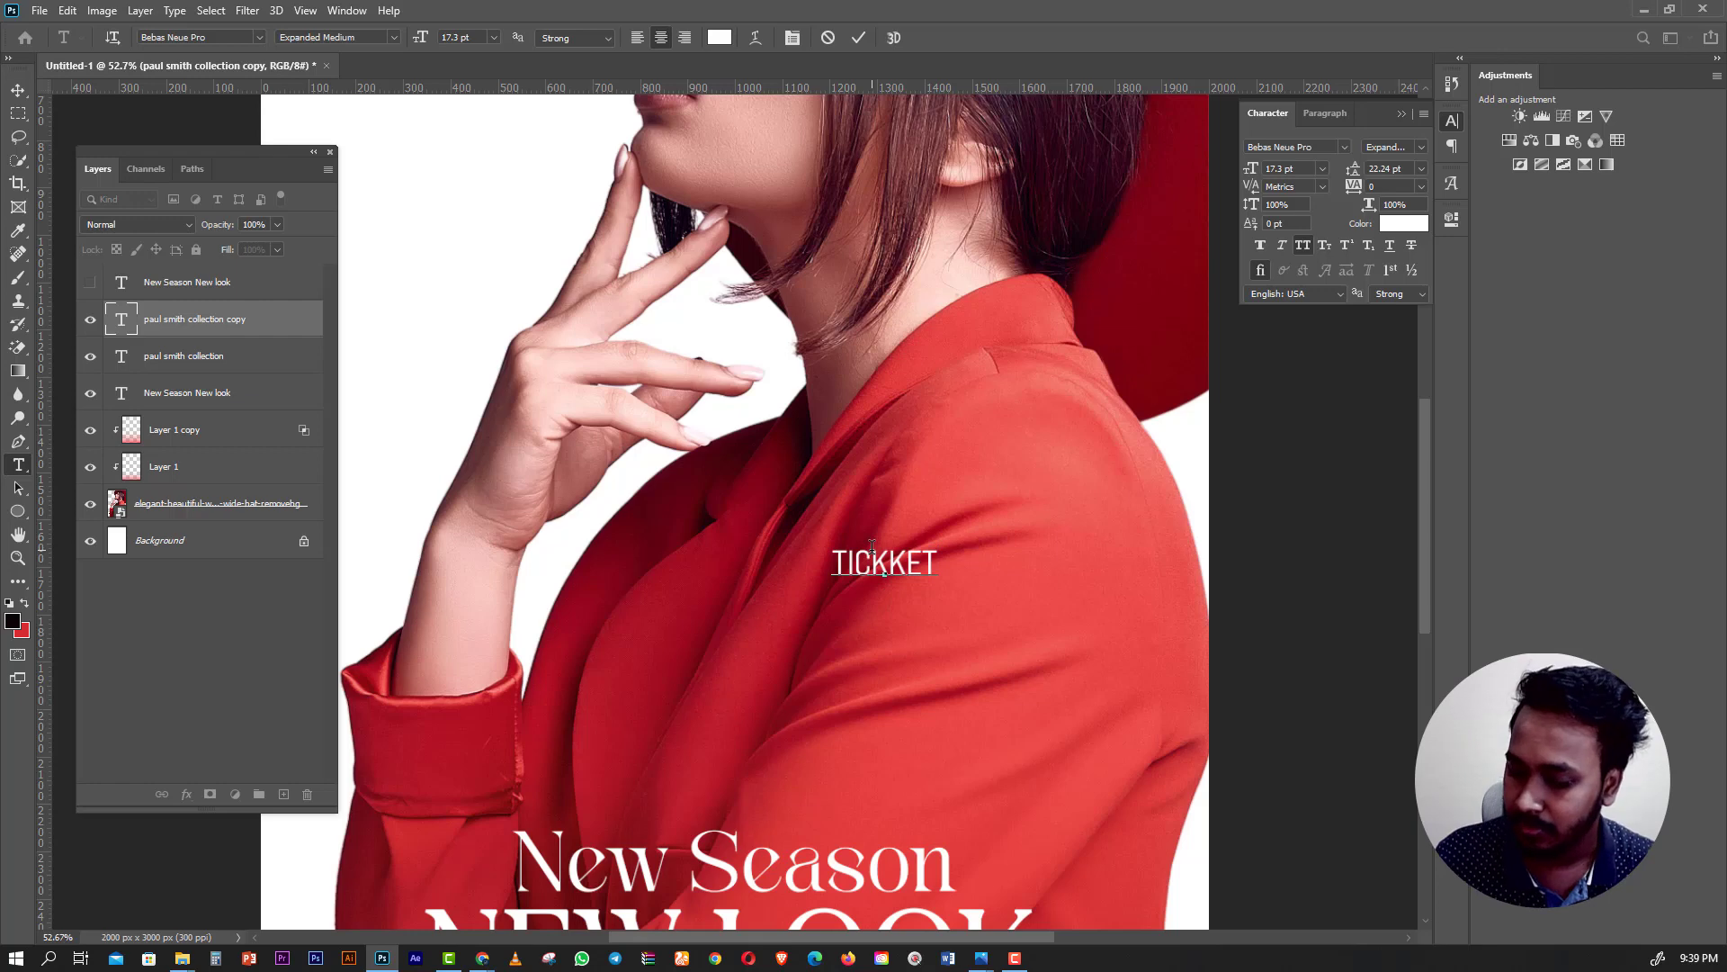
type("10")
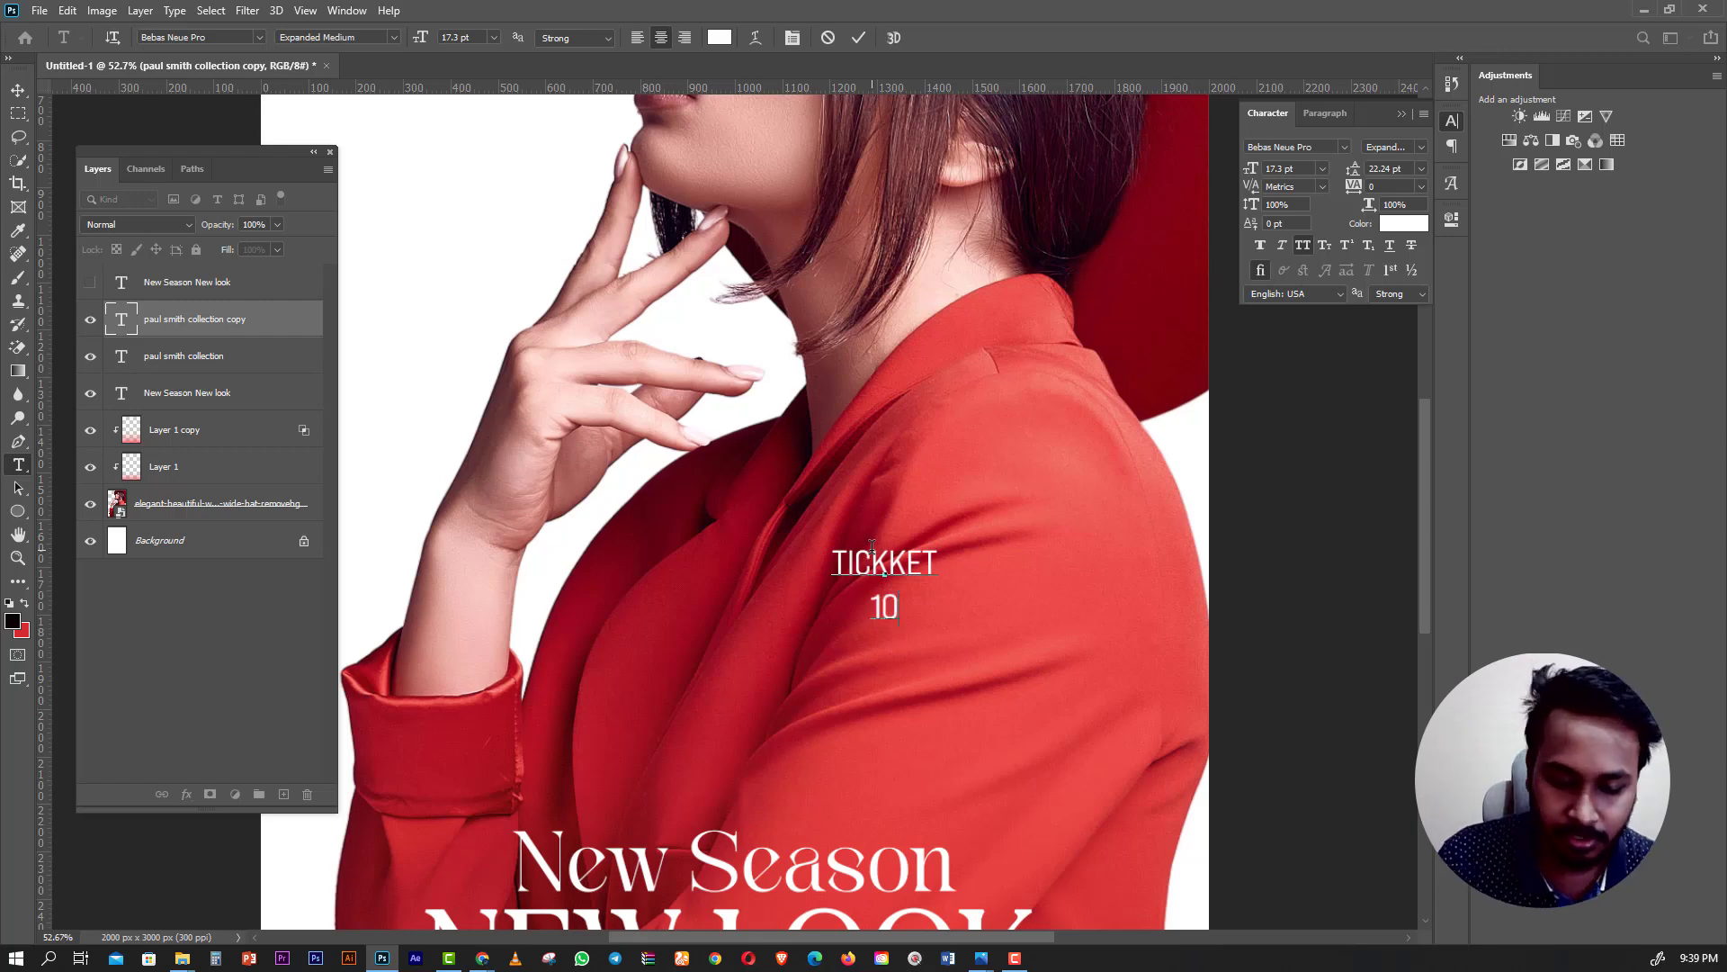
type("6")
key("ctrl+a")
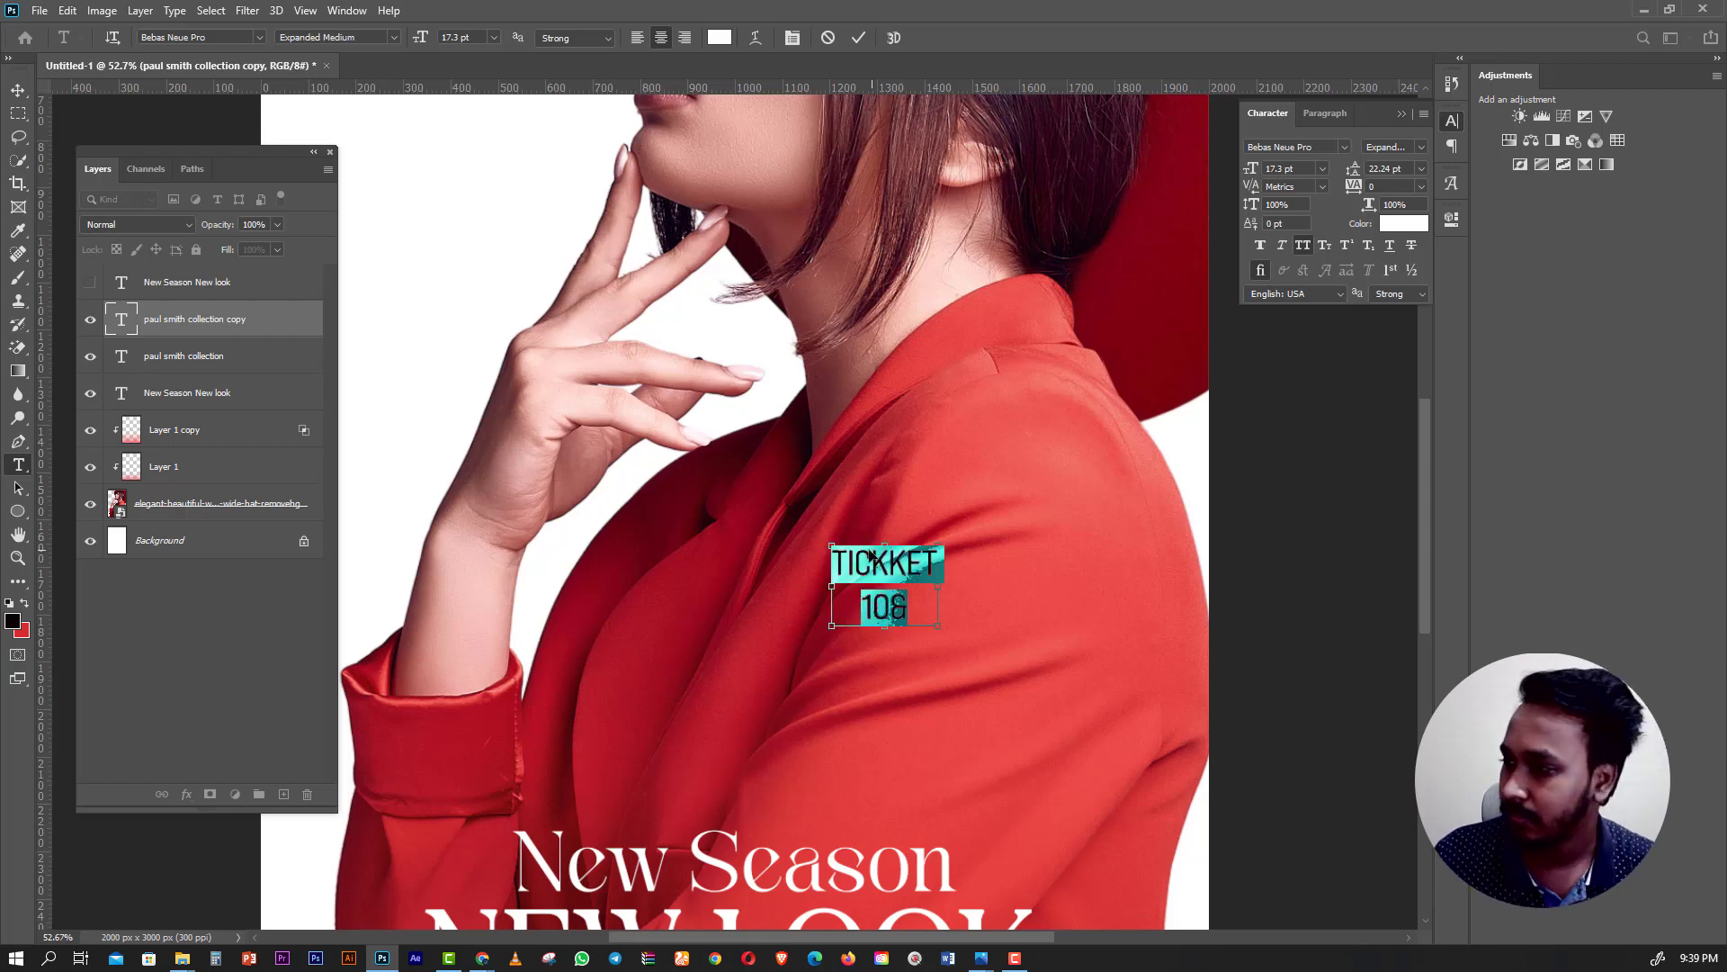
left_click(901, 609)
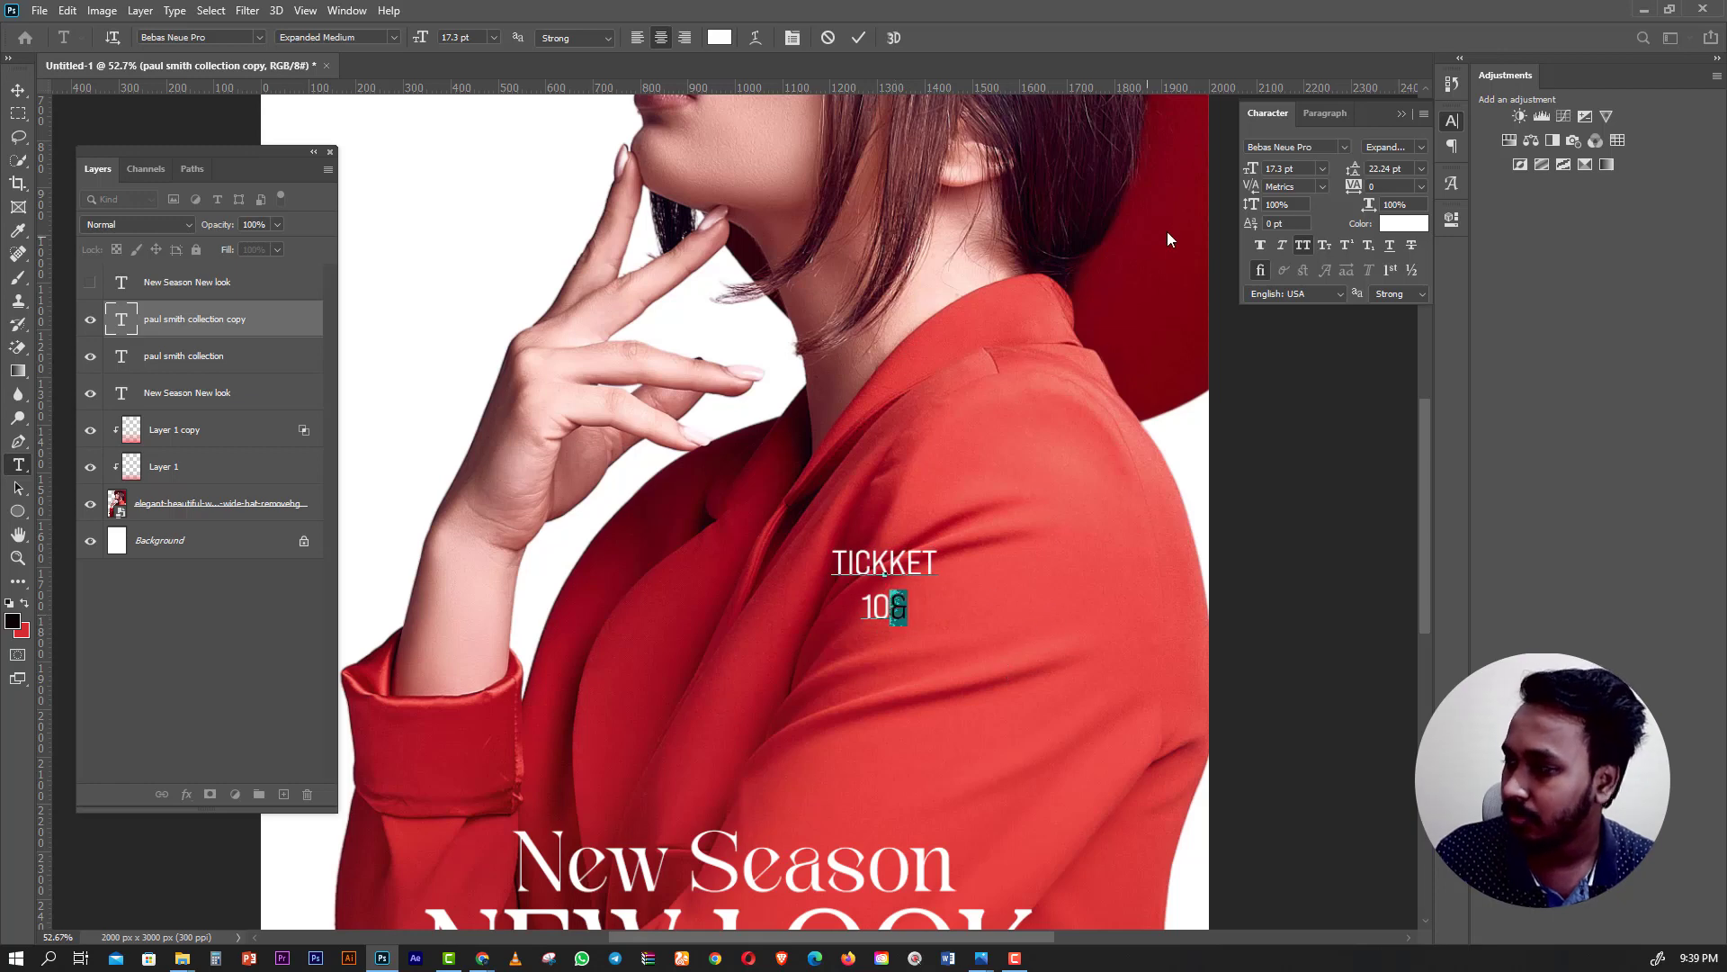
Set a character in the number line to Arial Narrow at 15.3 pt.
key("ctrl+a")
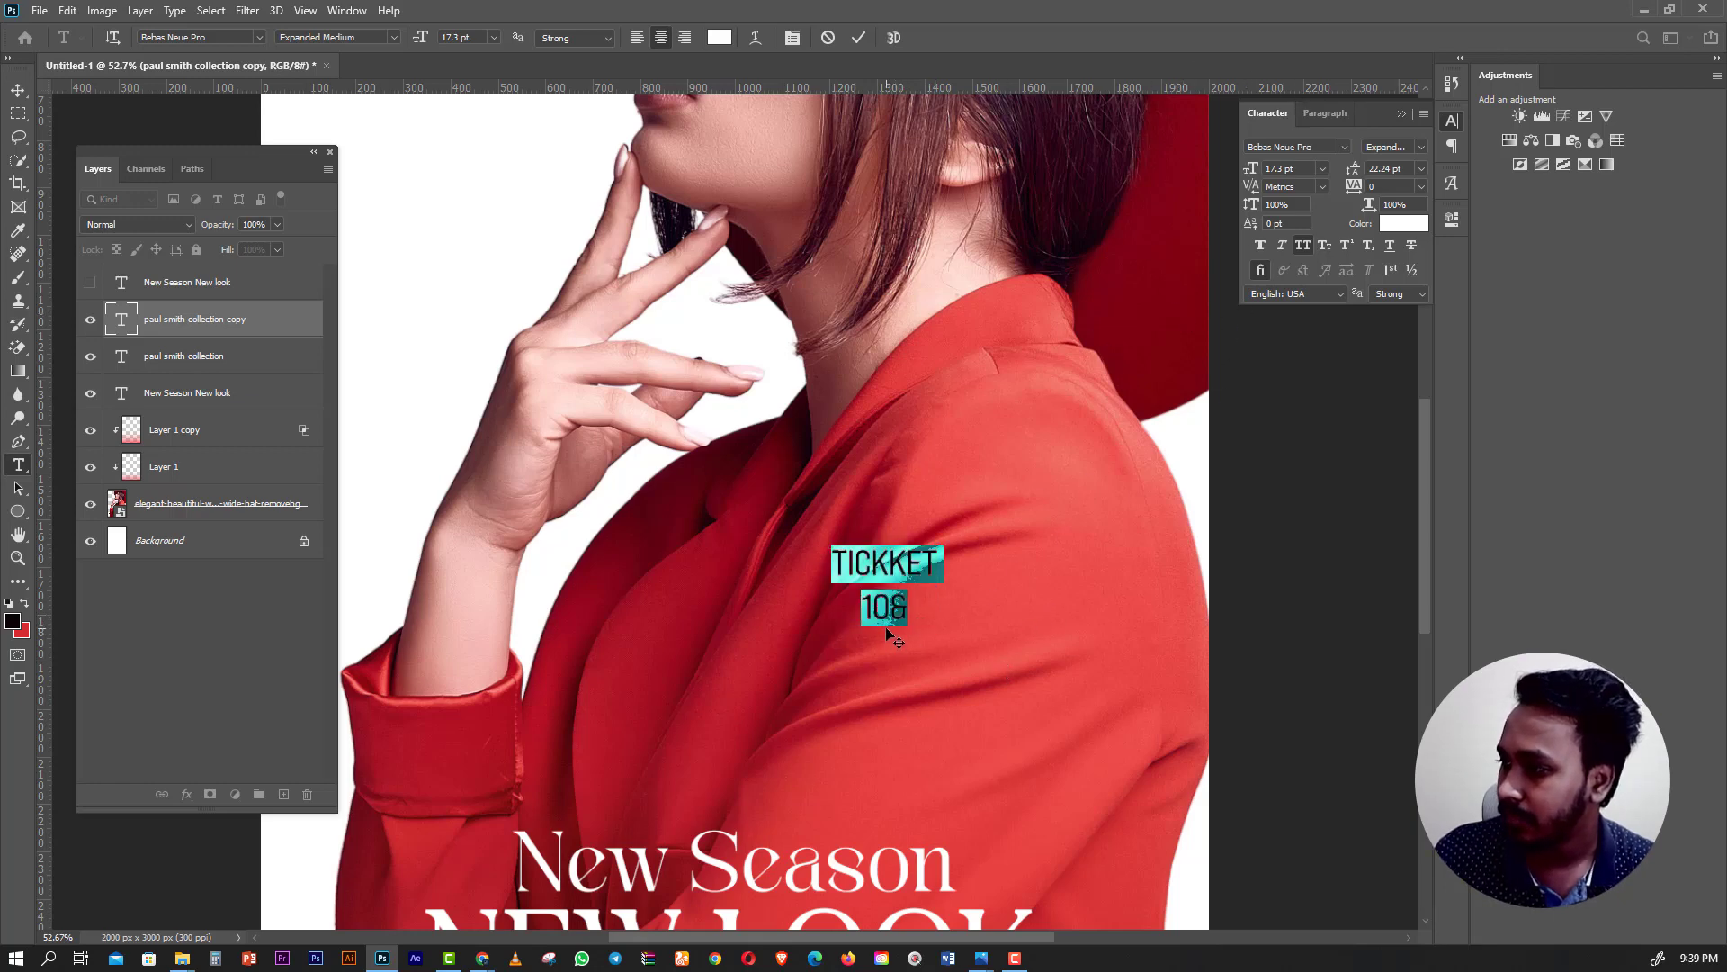
left_click(897, 610)
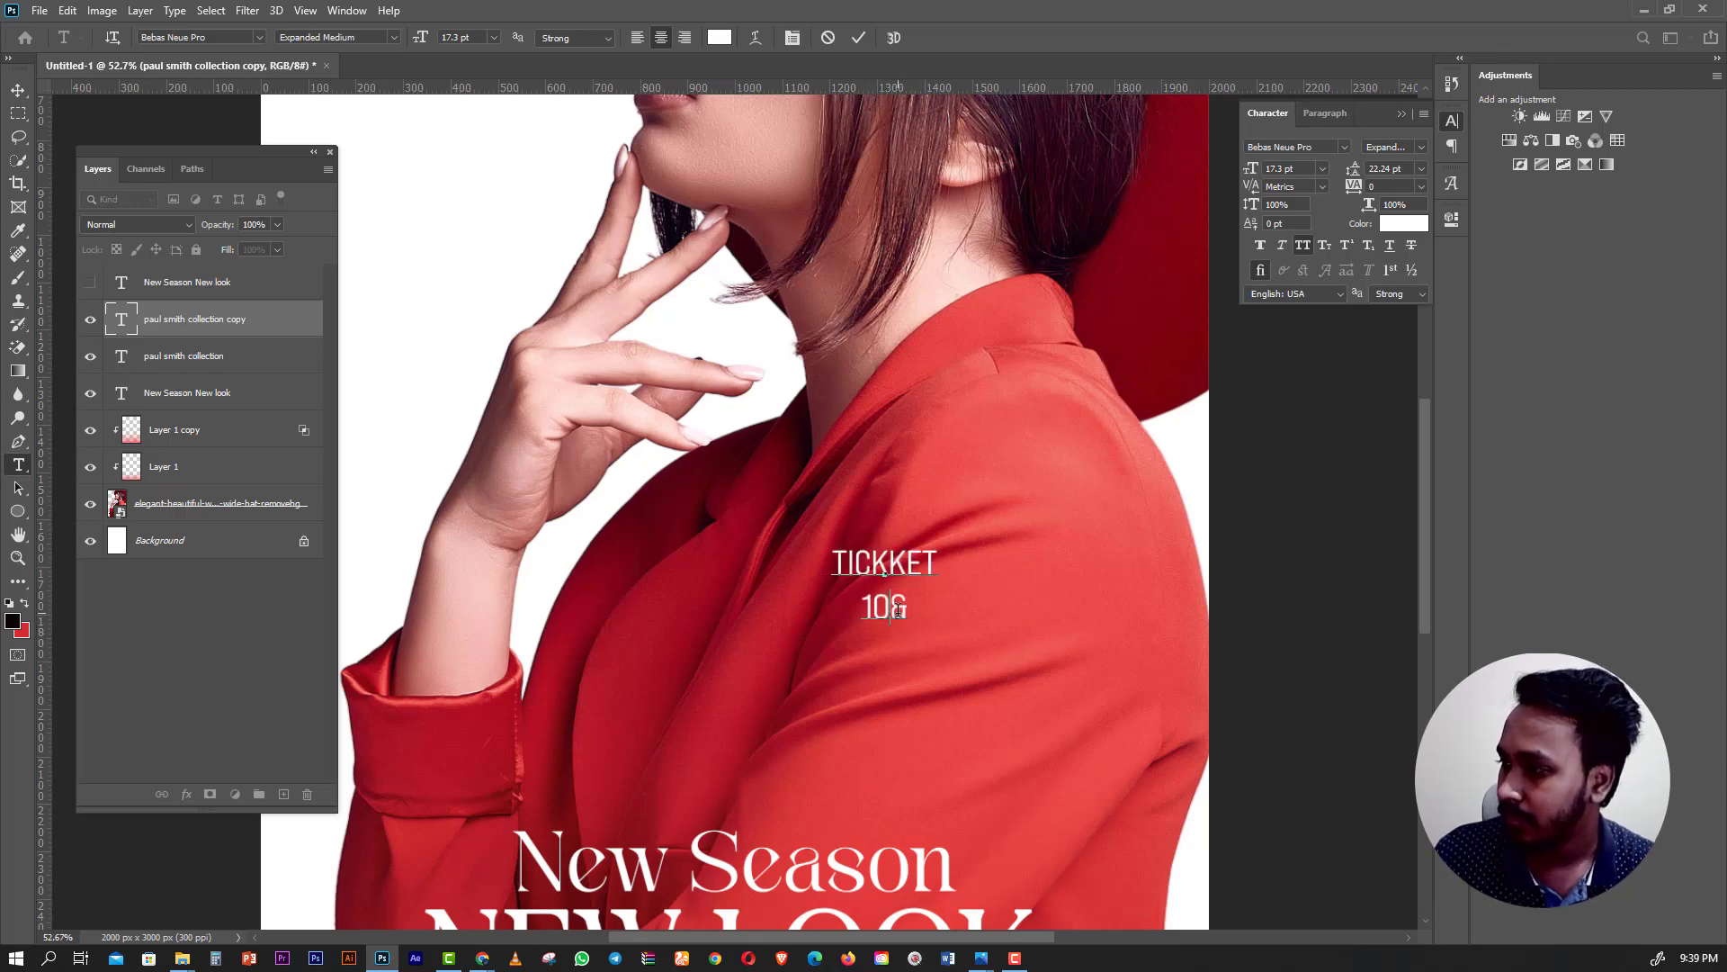
left_click(1342, 150)
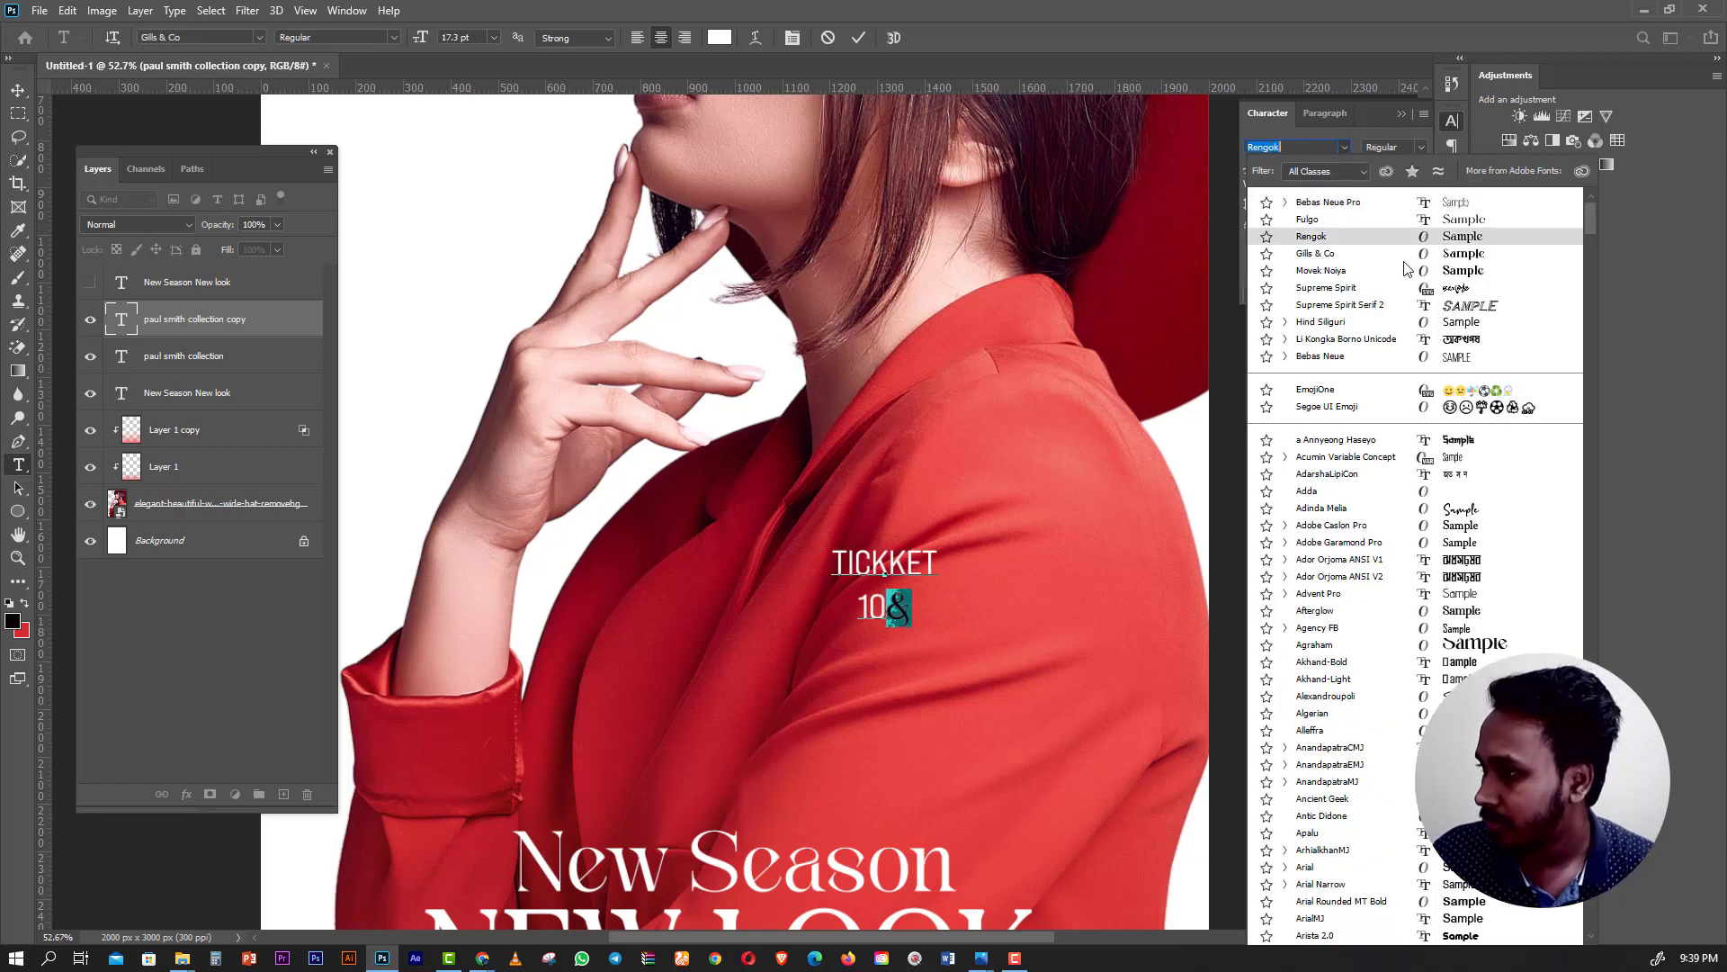
key("Down")
key("Down")
key("Down")
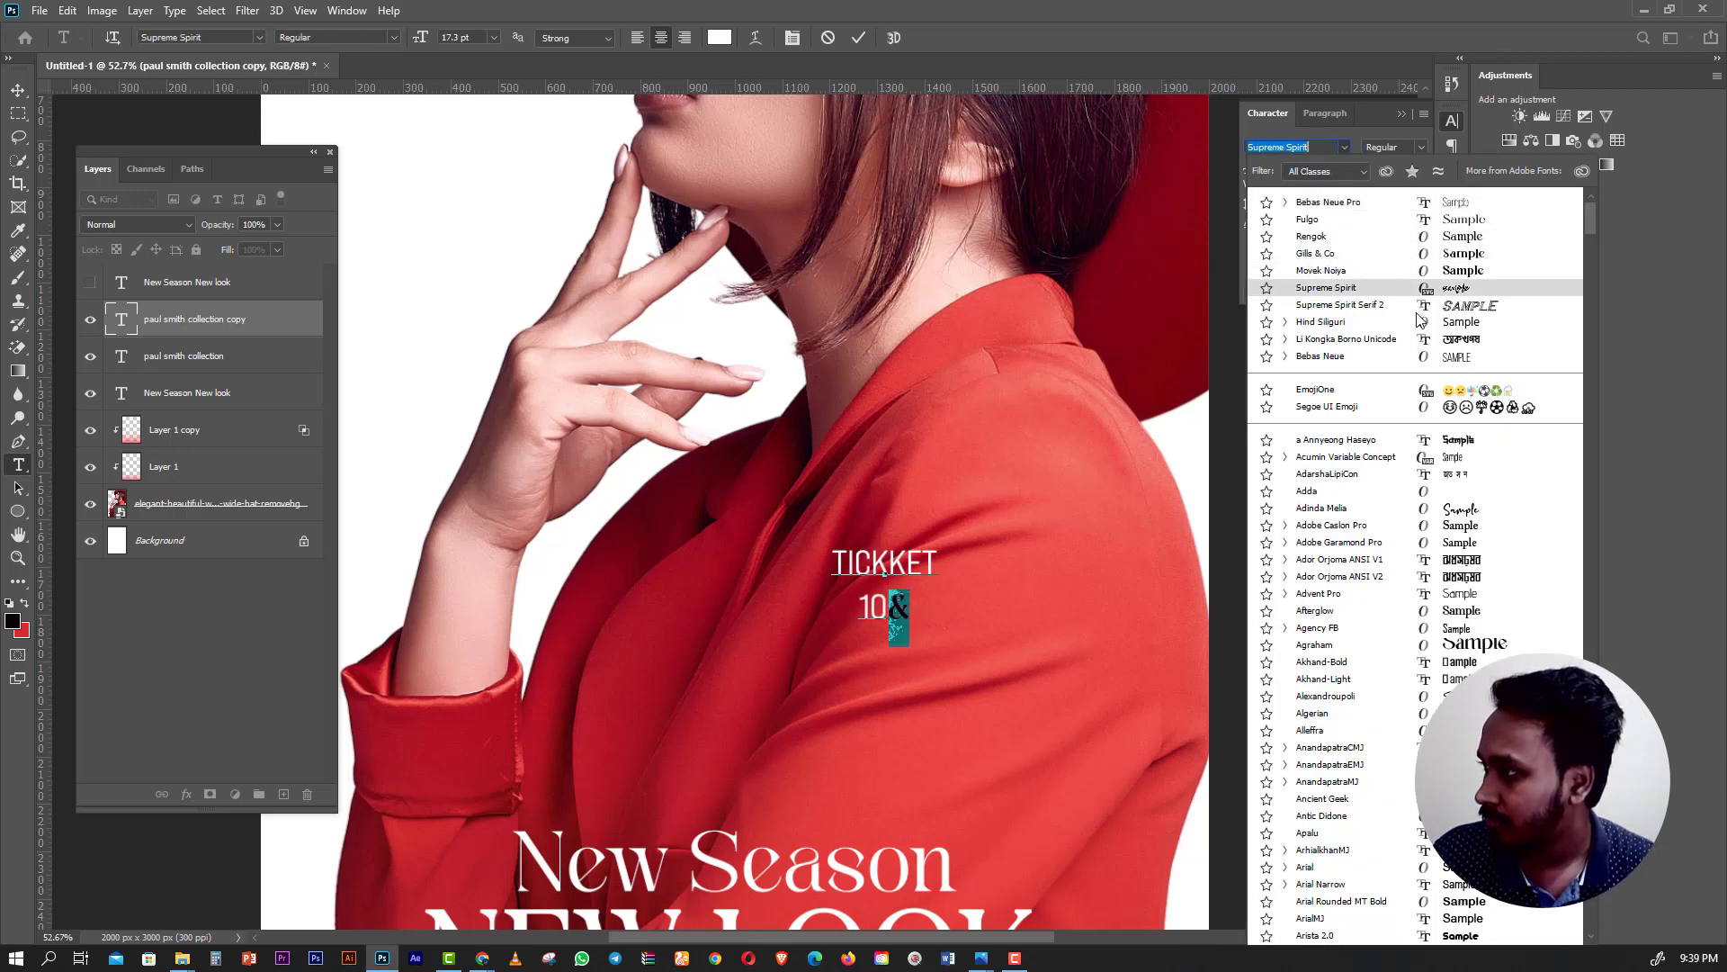
key("Down")
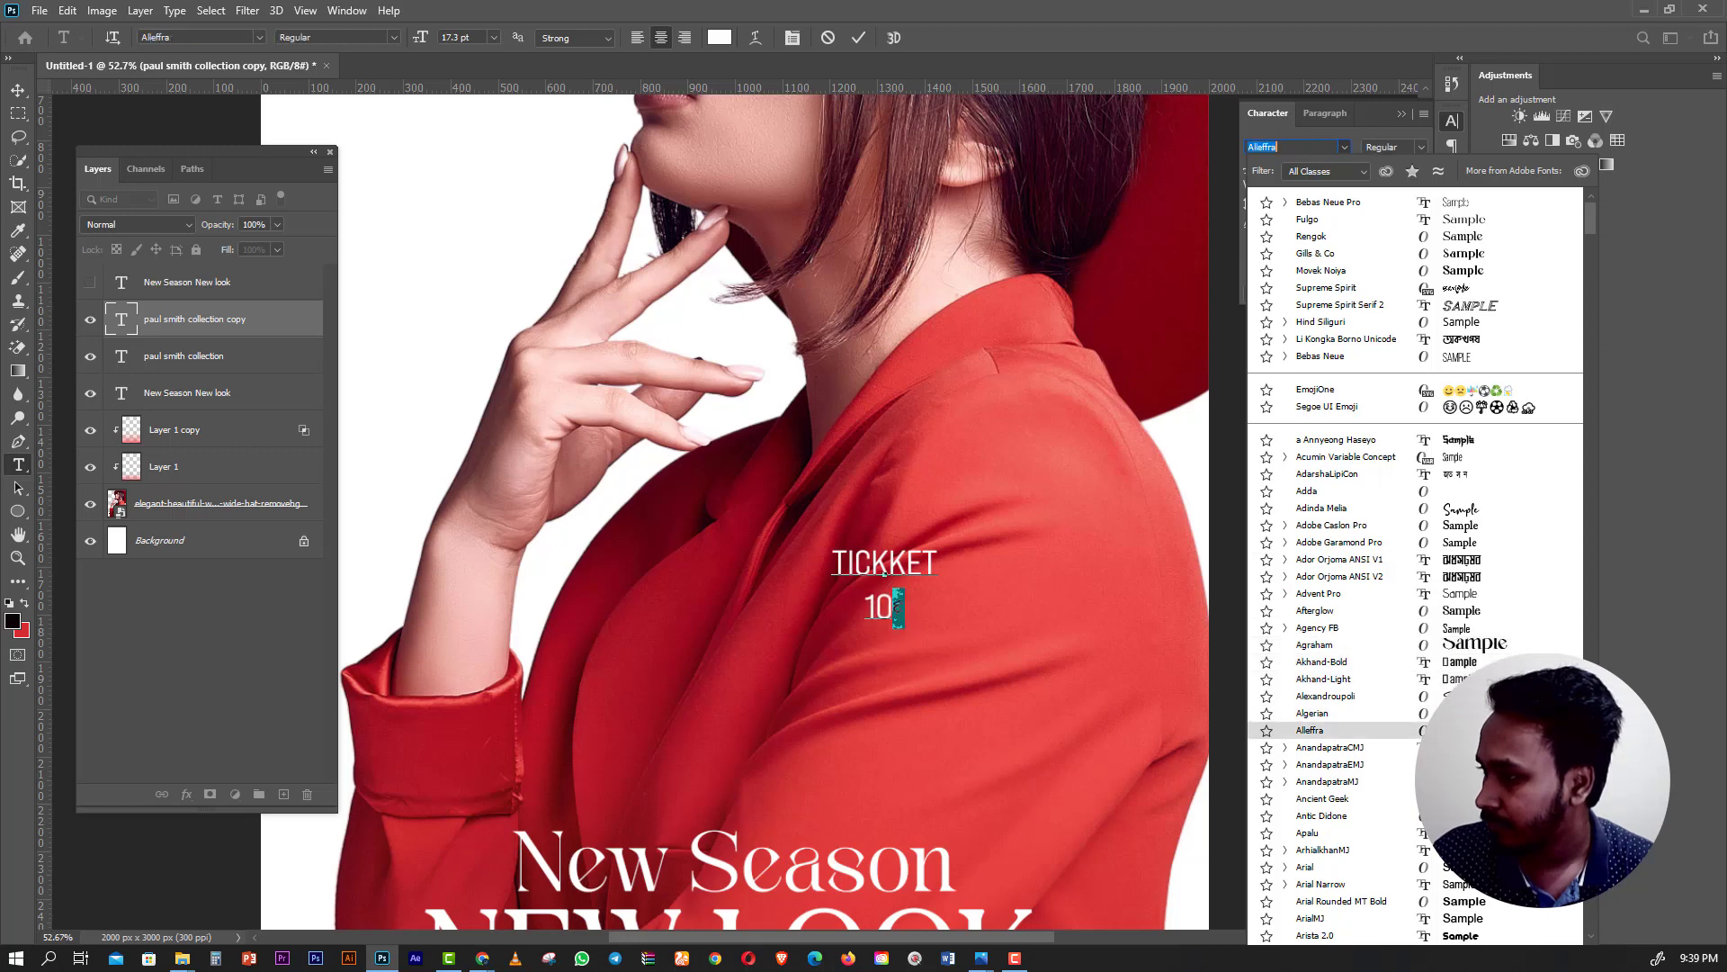
key("Down")
key("Down")
key("Down")
key("Down")
key("Down")
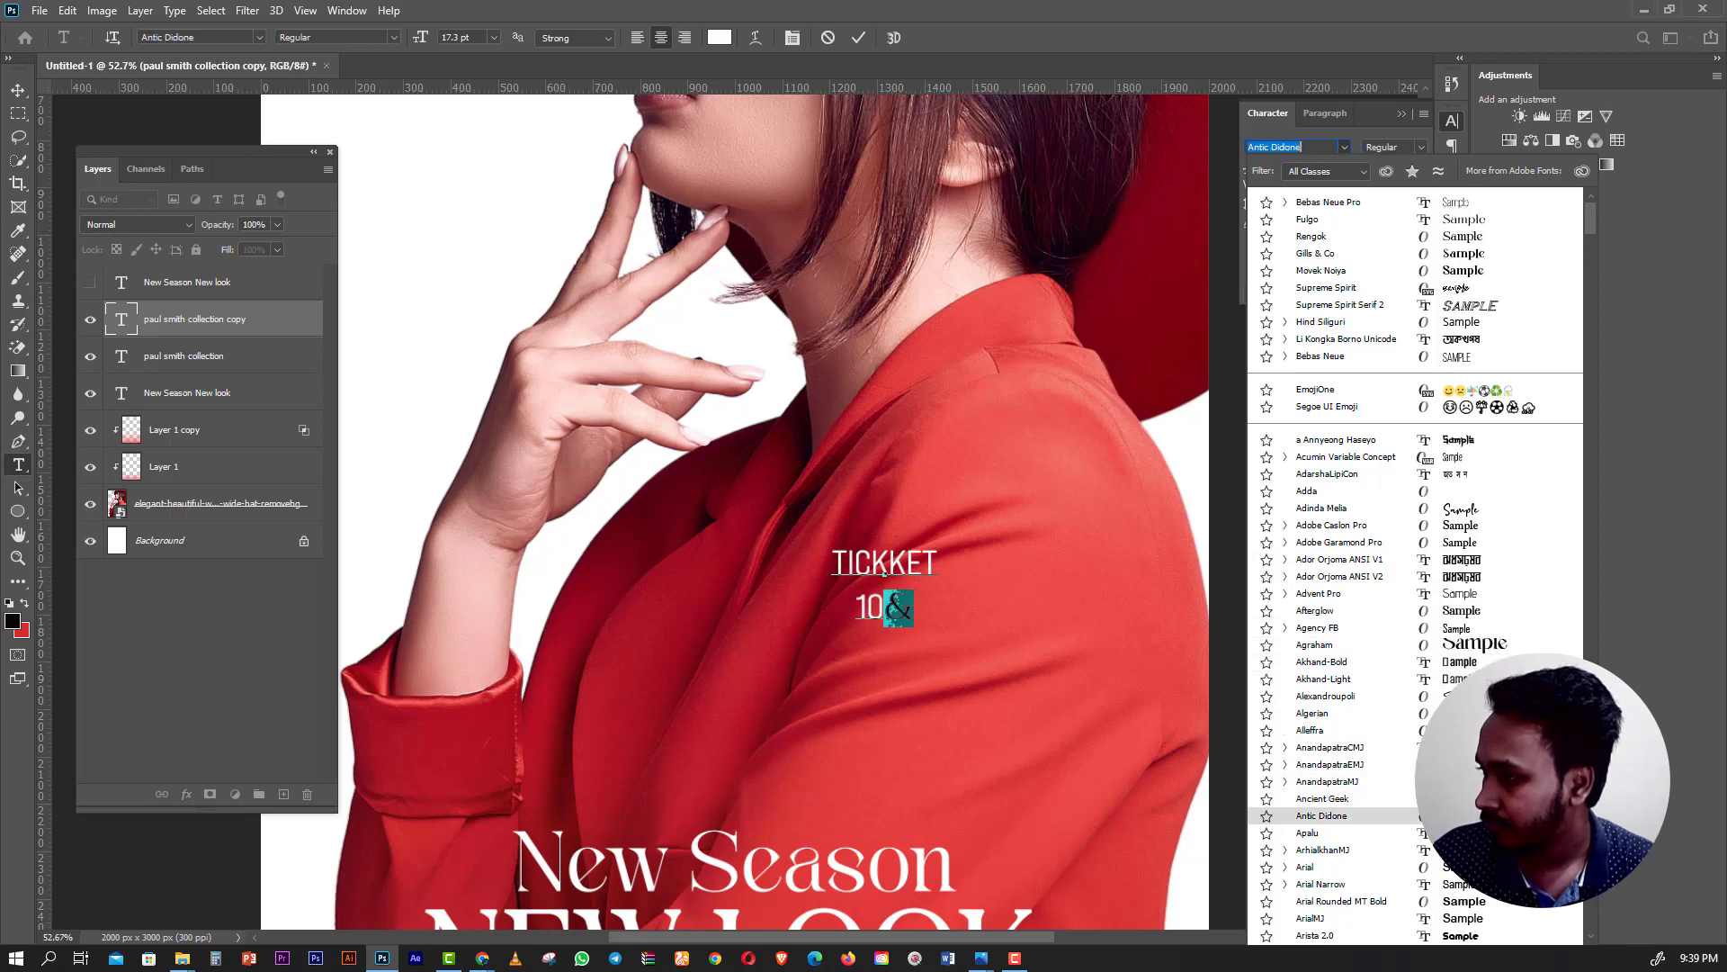
key("Up")
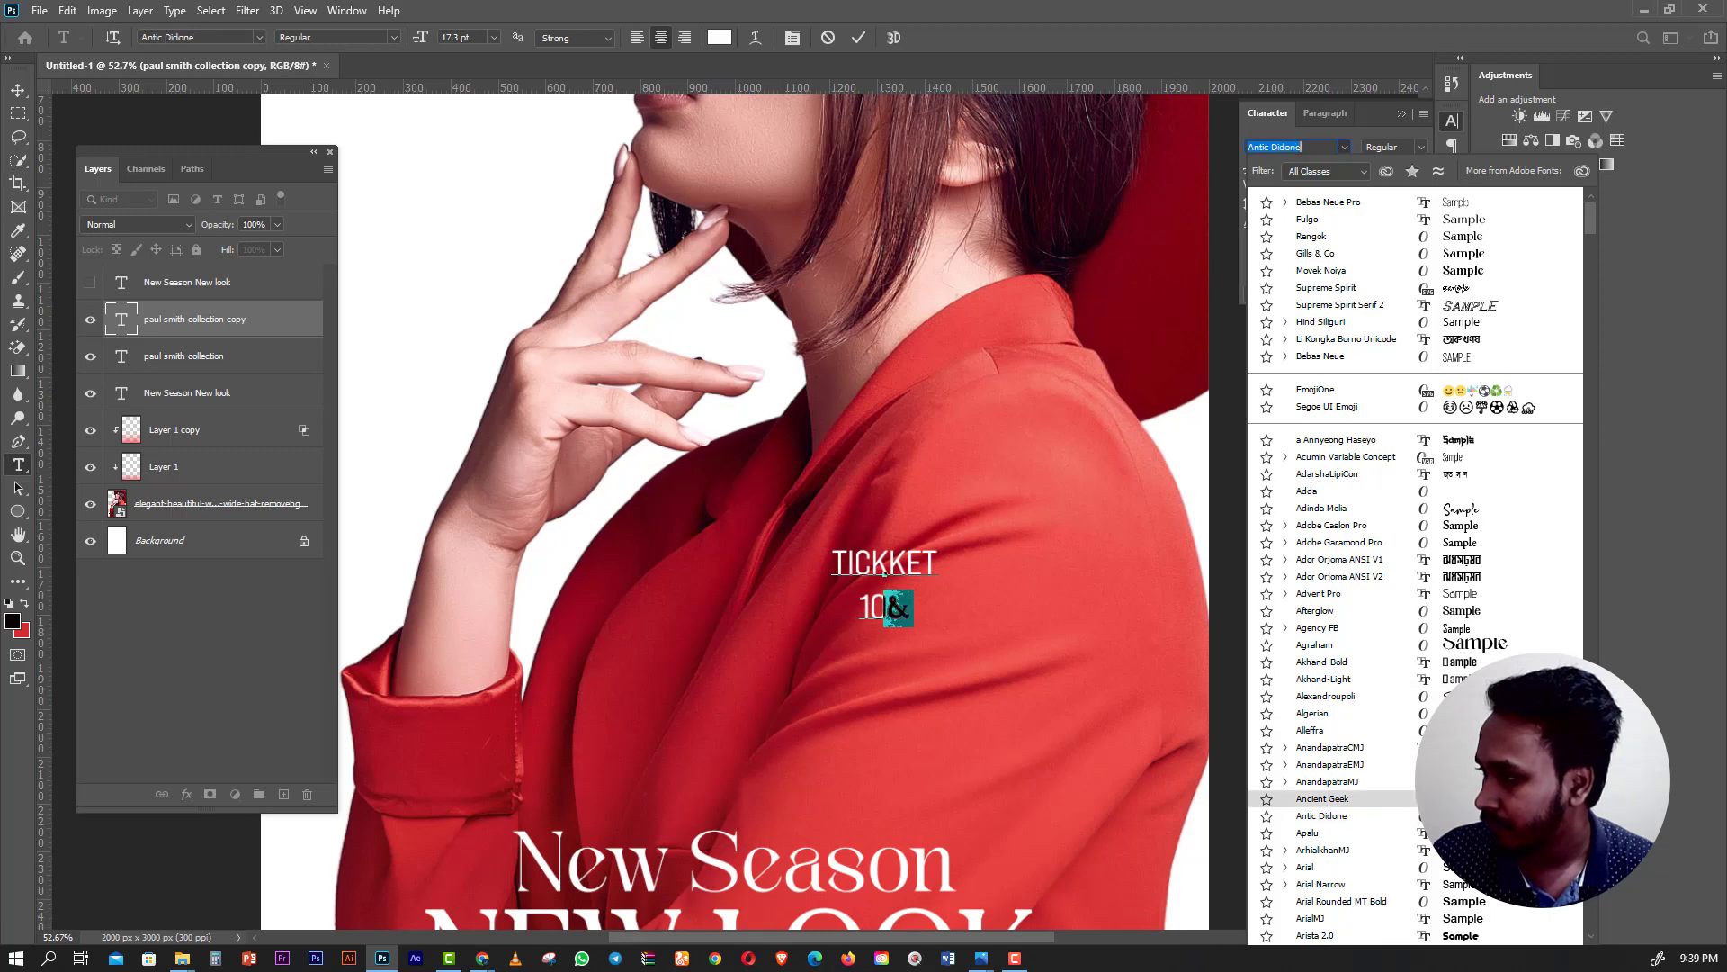
key("Down")
key("Down")
key("Down")
key("Down")
key("Down")
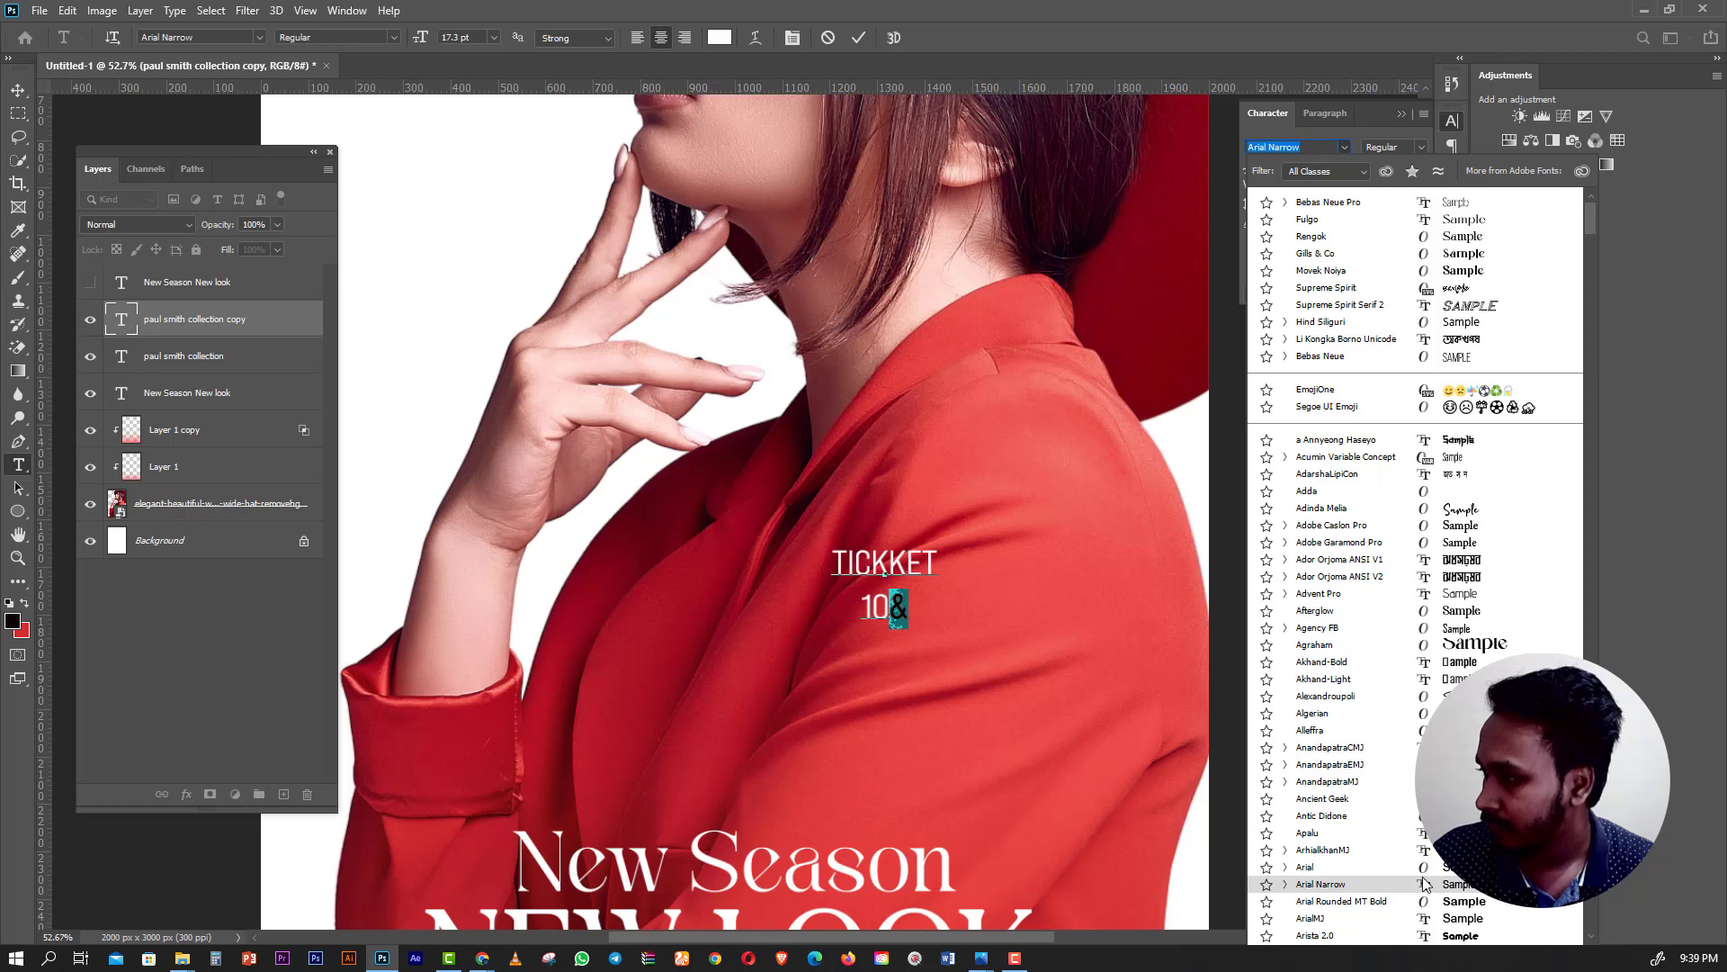
left_click(1425, 885)
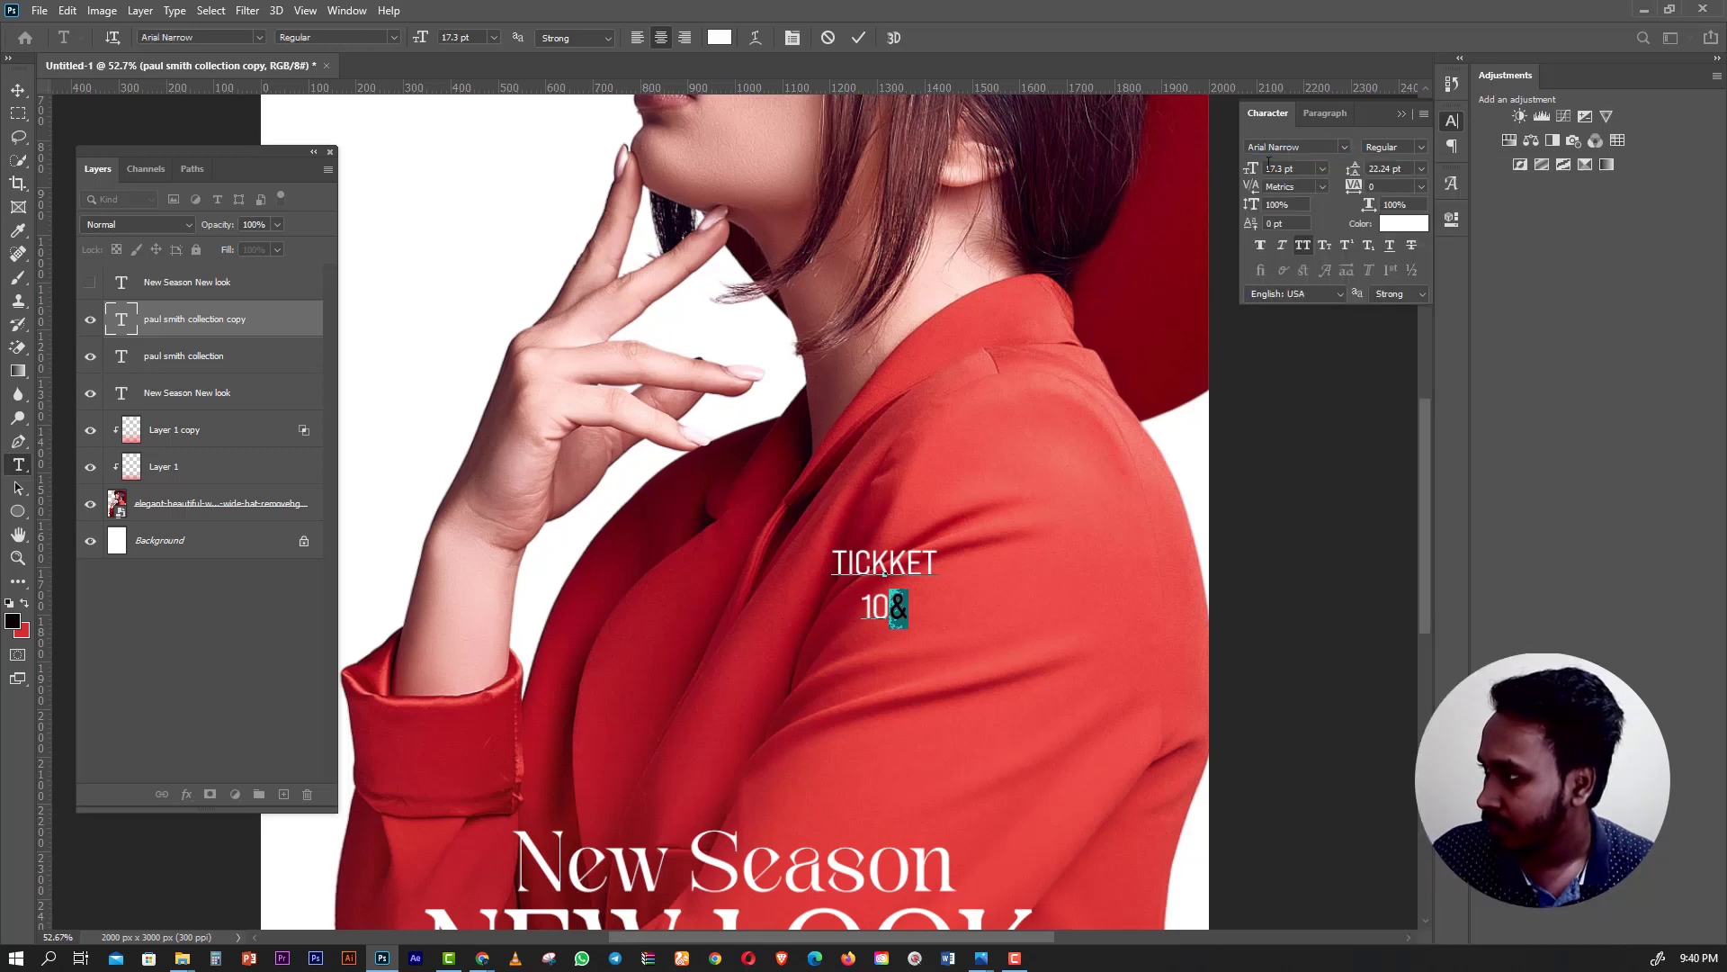
left_click_drag(1252, 173, 1252, 175)
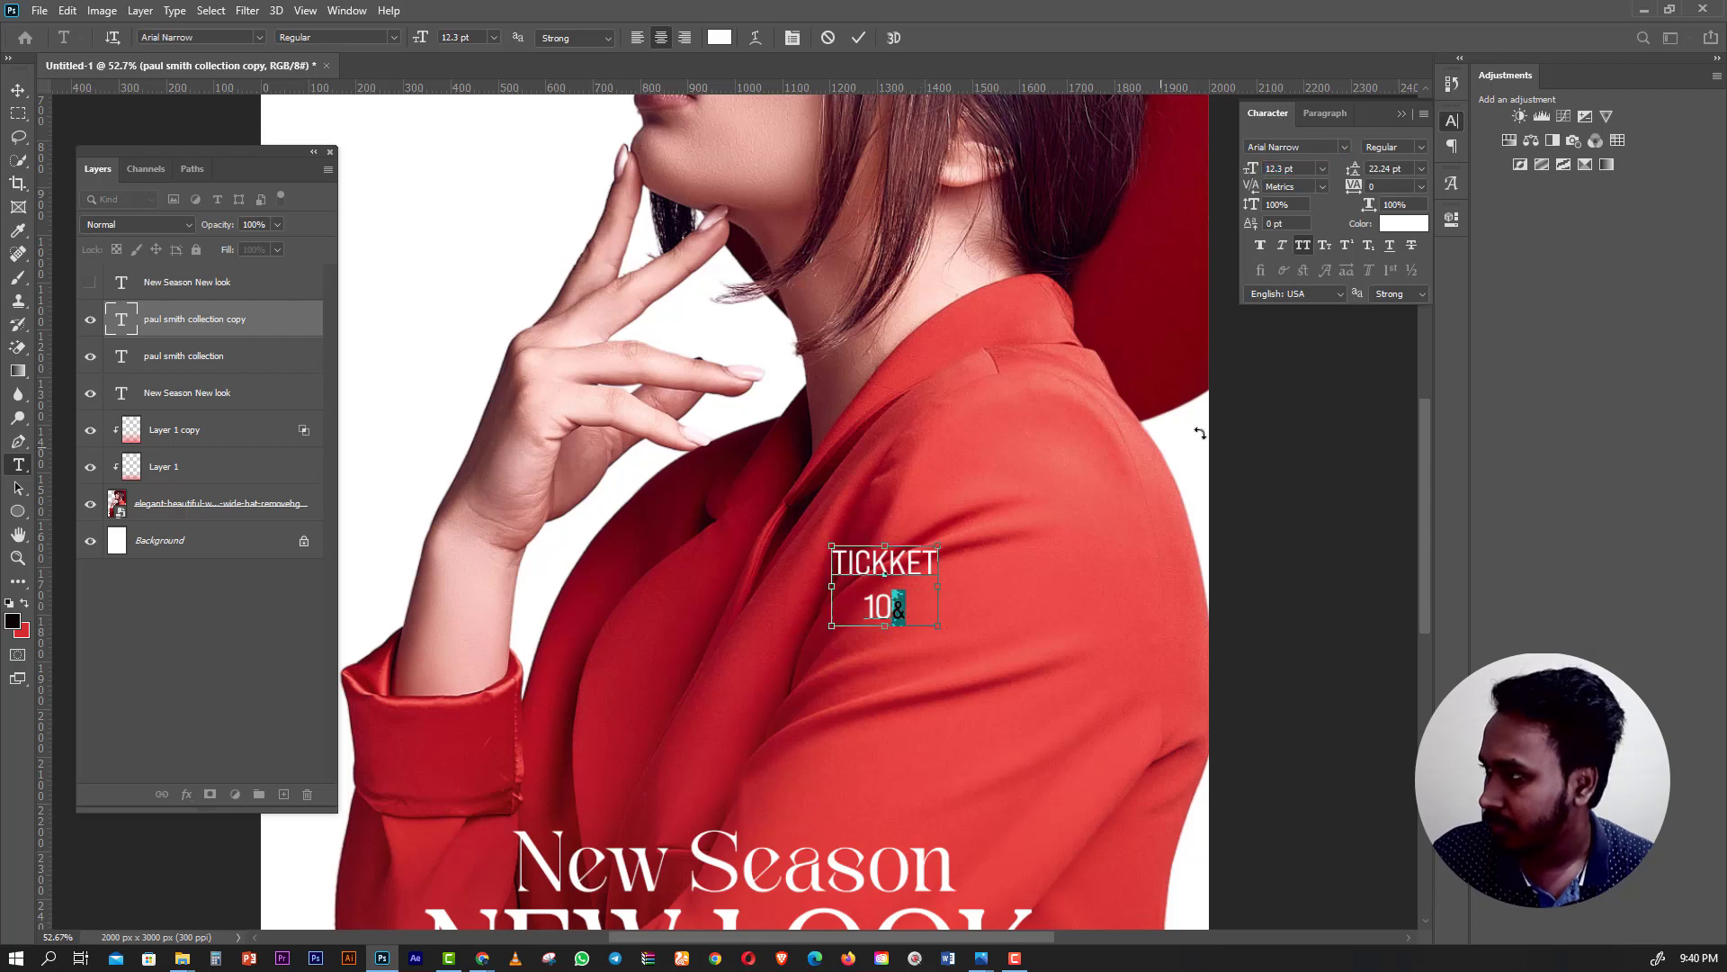
Tighten the line spacing, then delete the 10& line, leaving only TICKKET.
key("ctrl+a")
left_click_drag(1354, 169, 1348, 169)
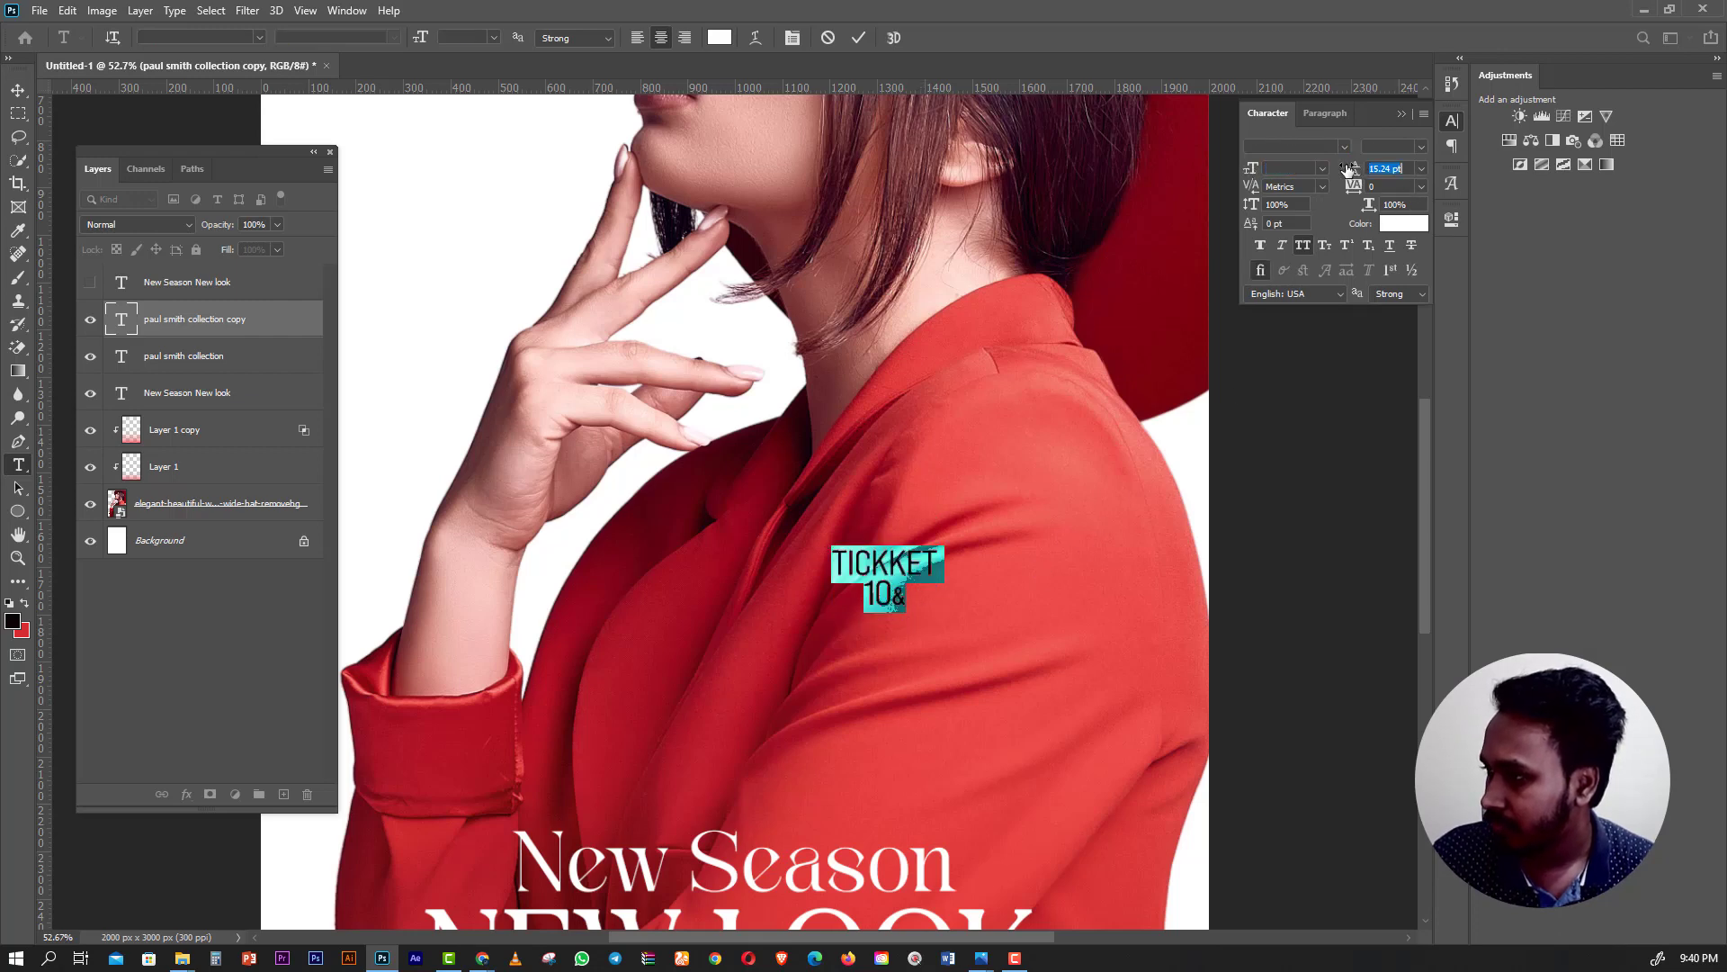
left_click(888, 608)
double_click(882, 593)
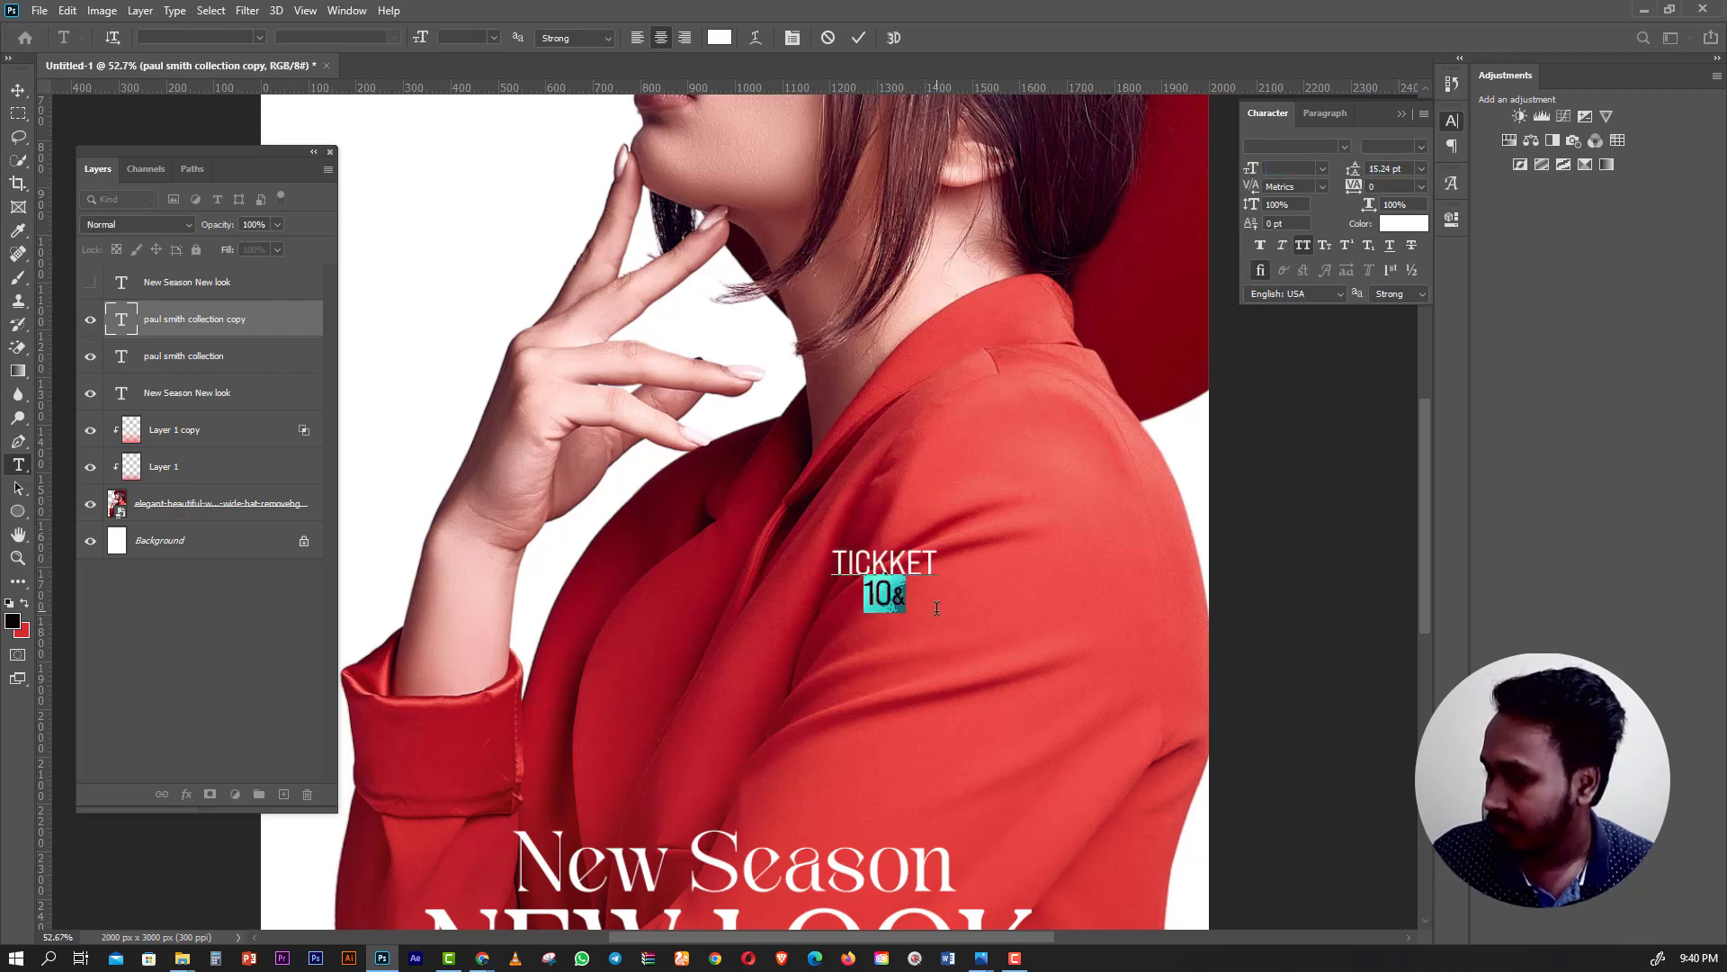
key("BackSpace")
key("BackSpace")
key("BackSpace")
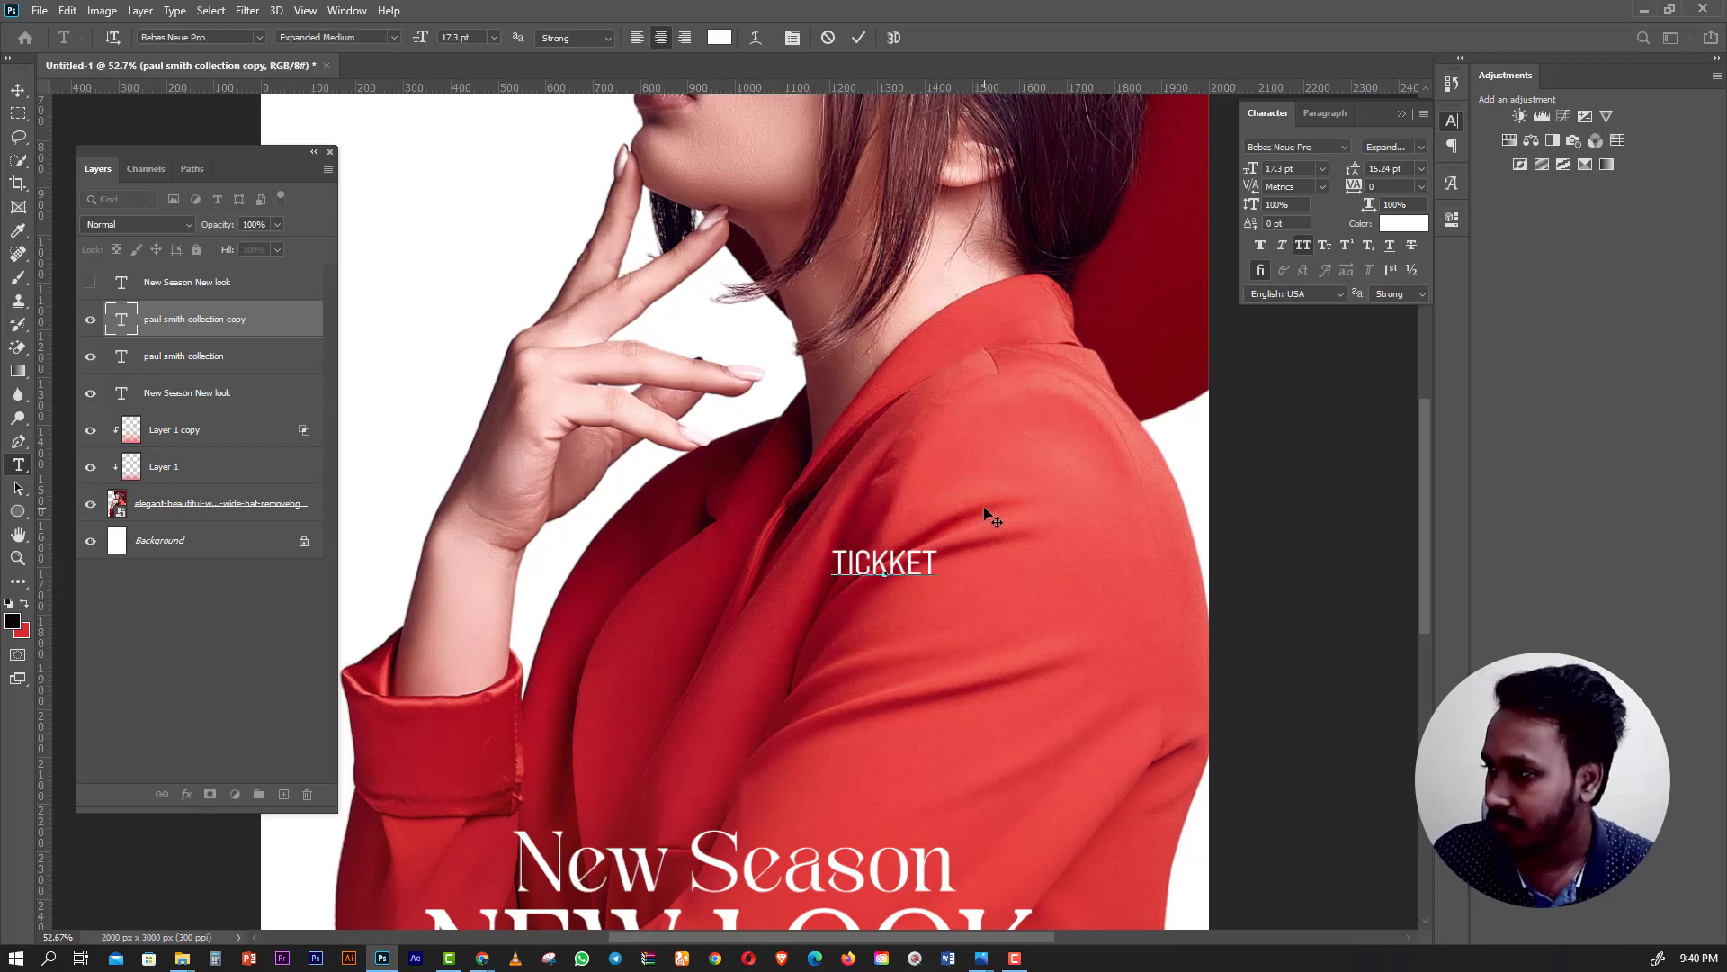
Duplicate TICKKET directly below itself and retype the copy as '10&'.
left_click(18, 90)
left_click_drag(909, 567, 910, 688)
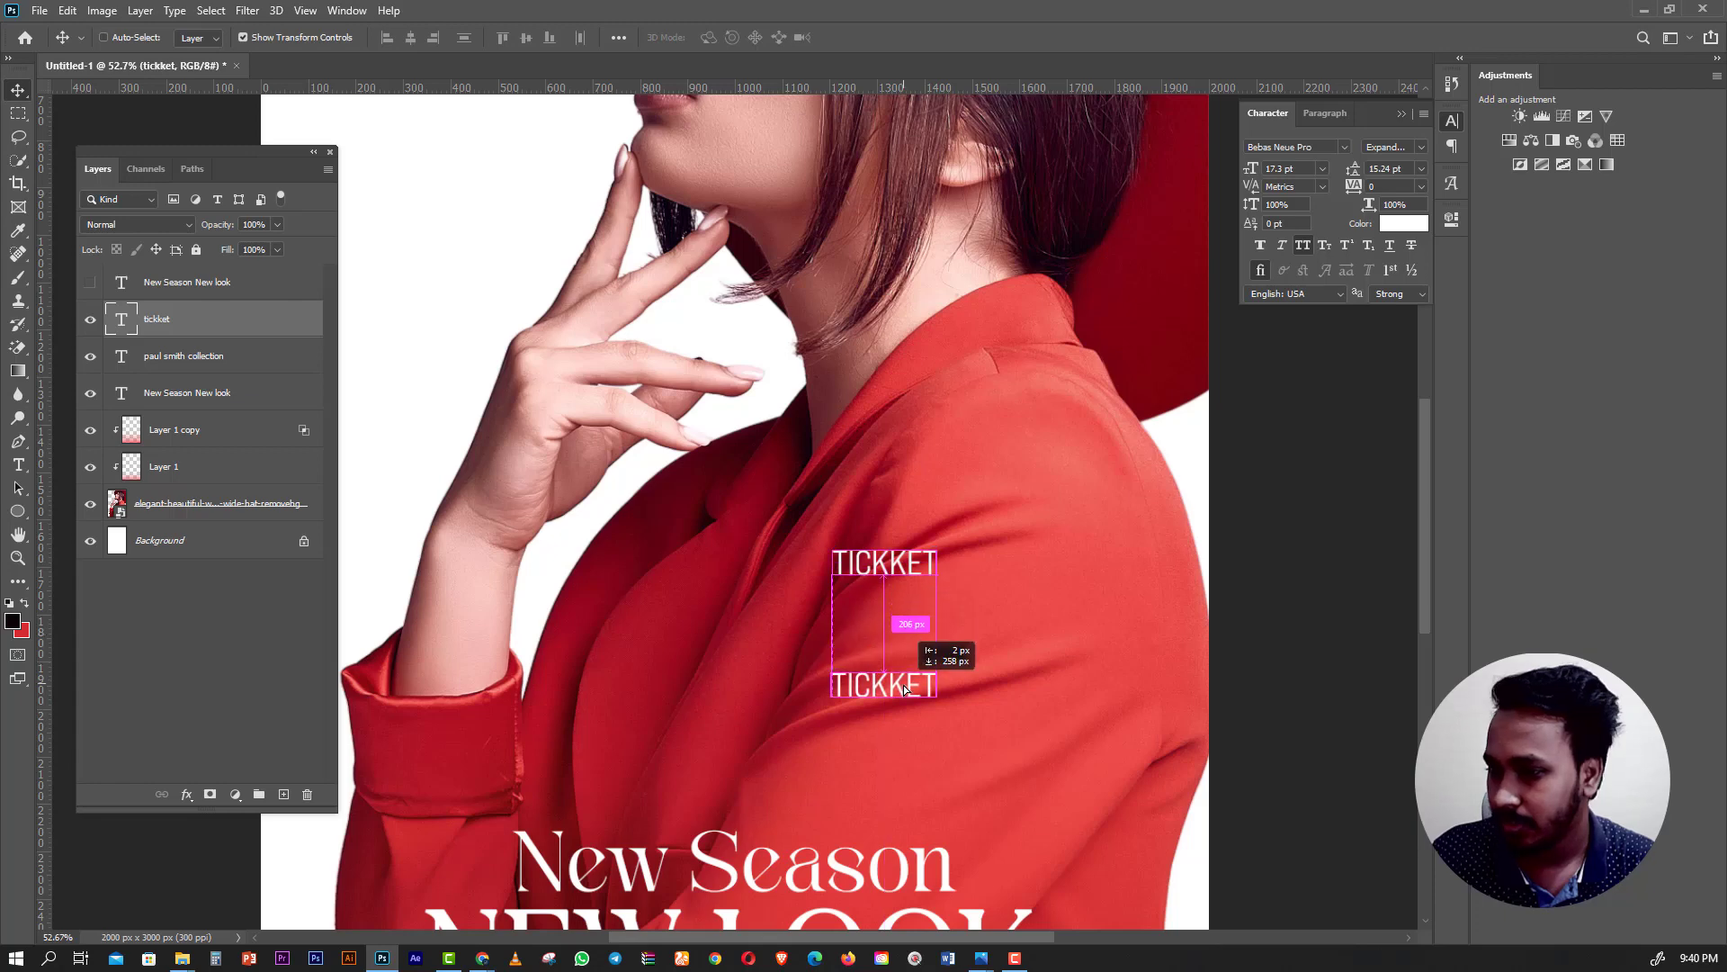
key("t")
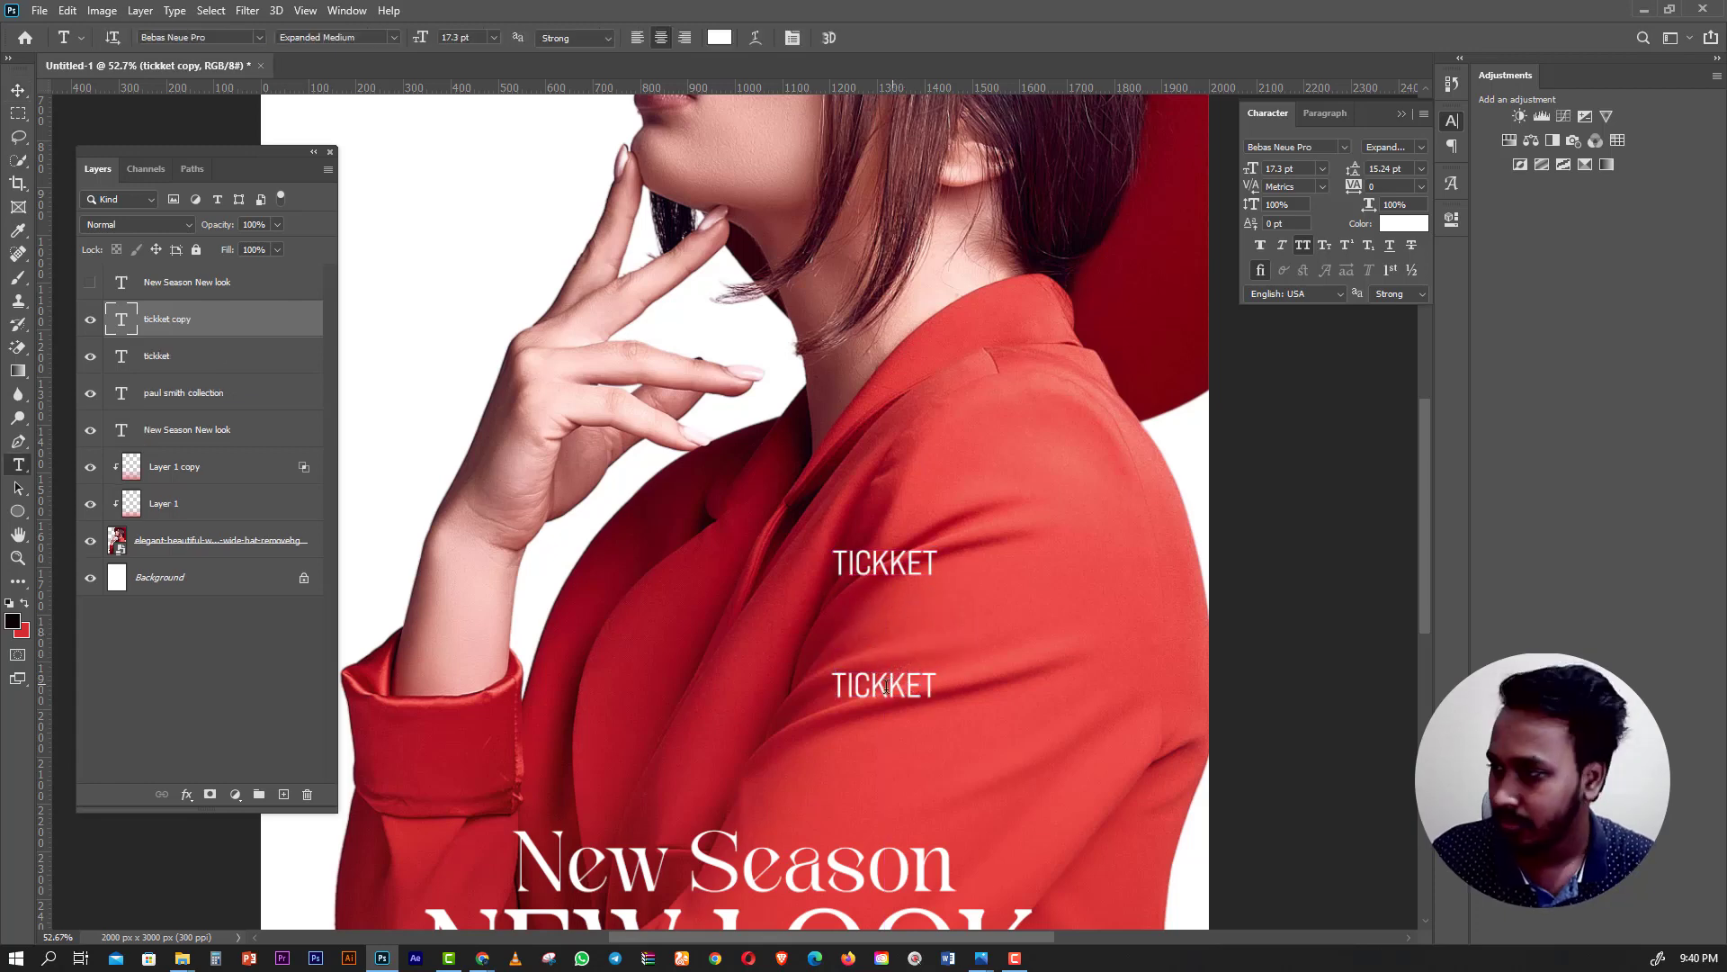
double_click(902, 688)
type("10&")
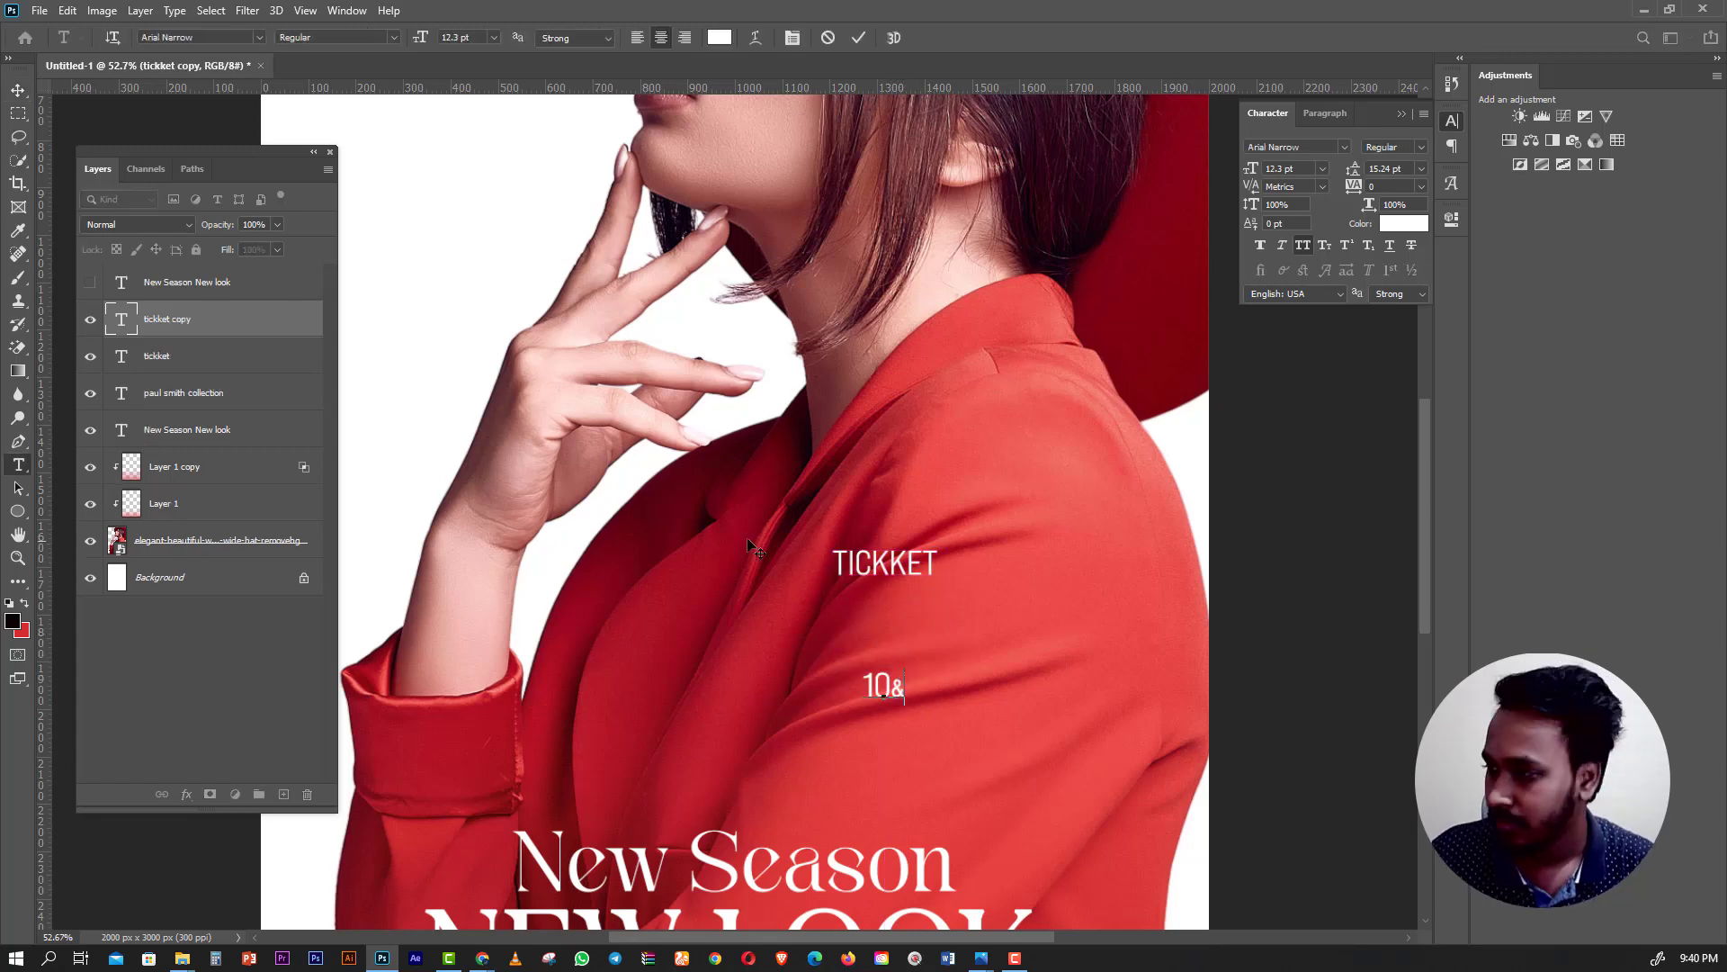
left_click(18, 90)
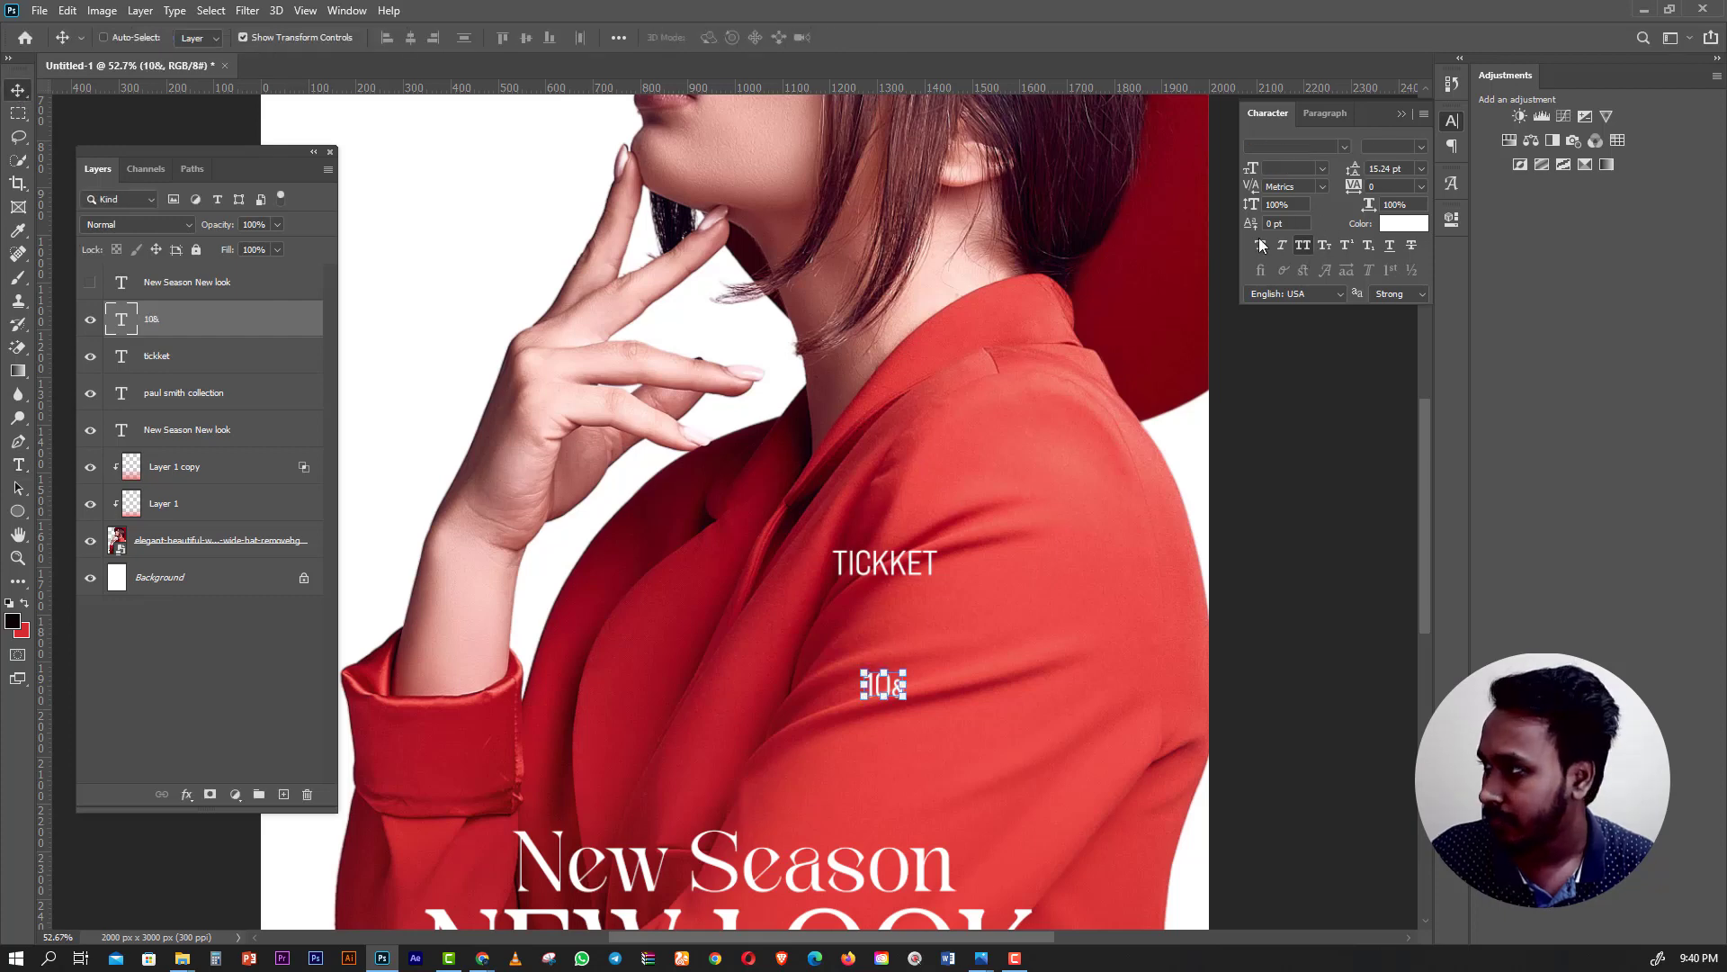
Set the '10' characters to Bebas Neue Pro Expanded Bold.
left_click(18, 464)
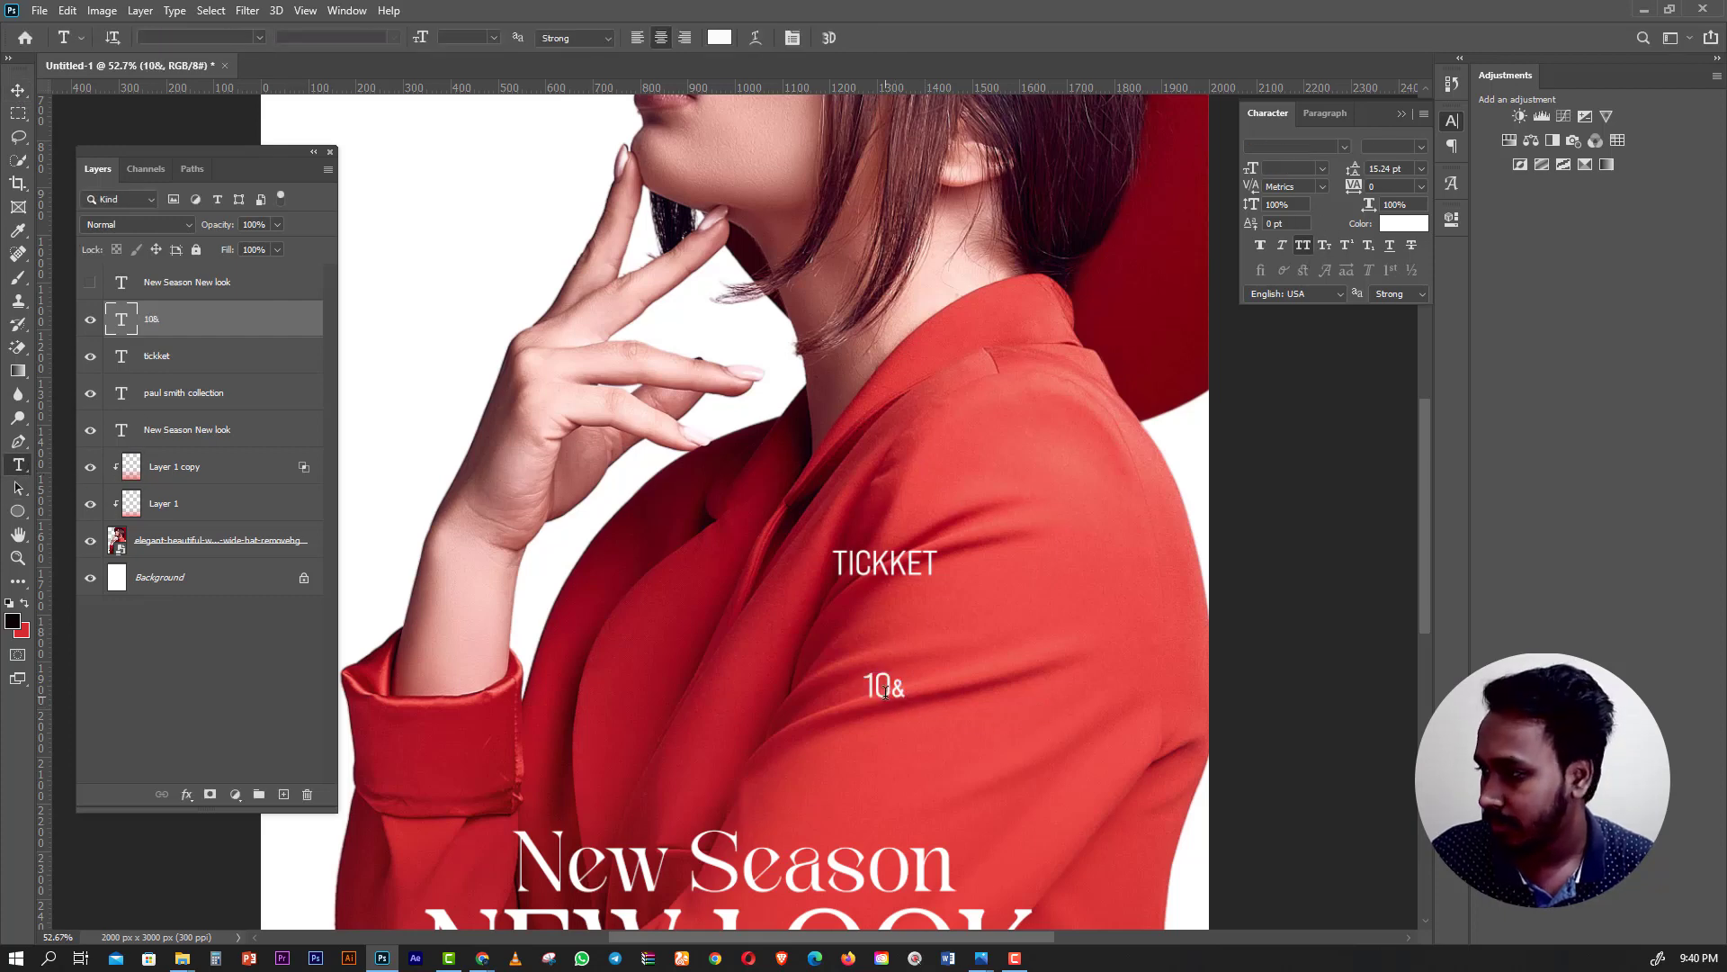
left_click(882, 686)
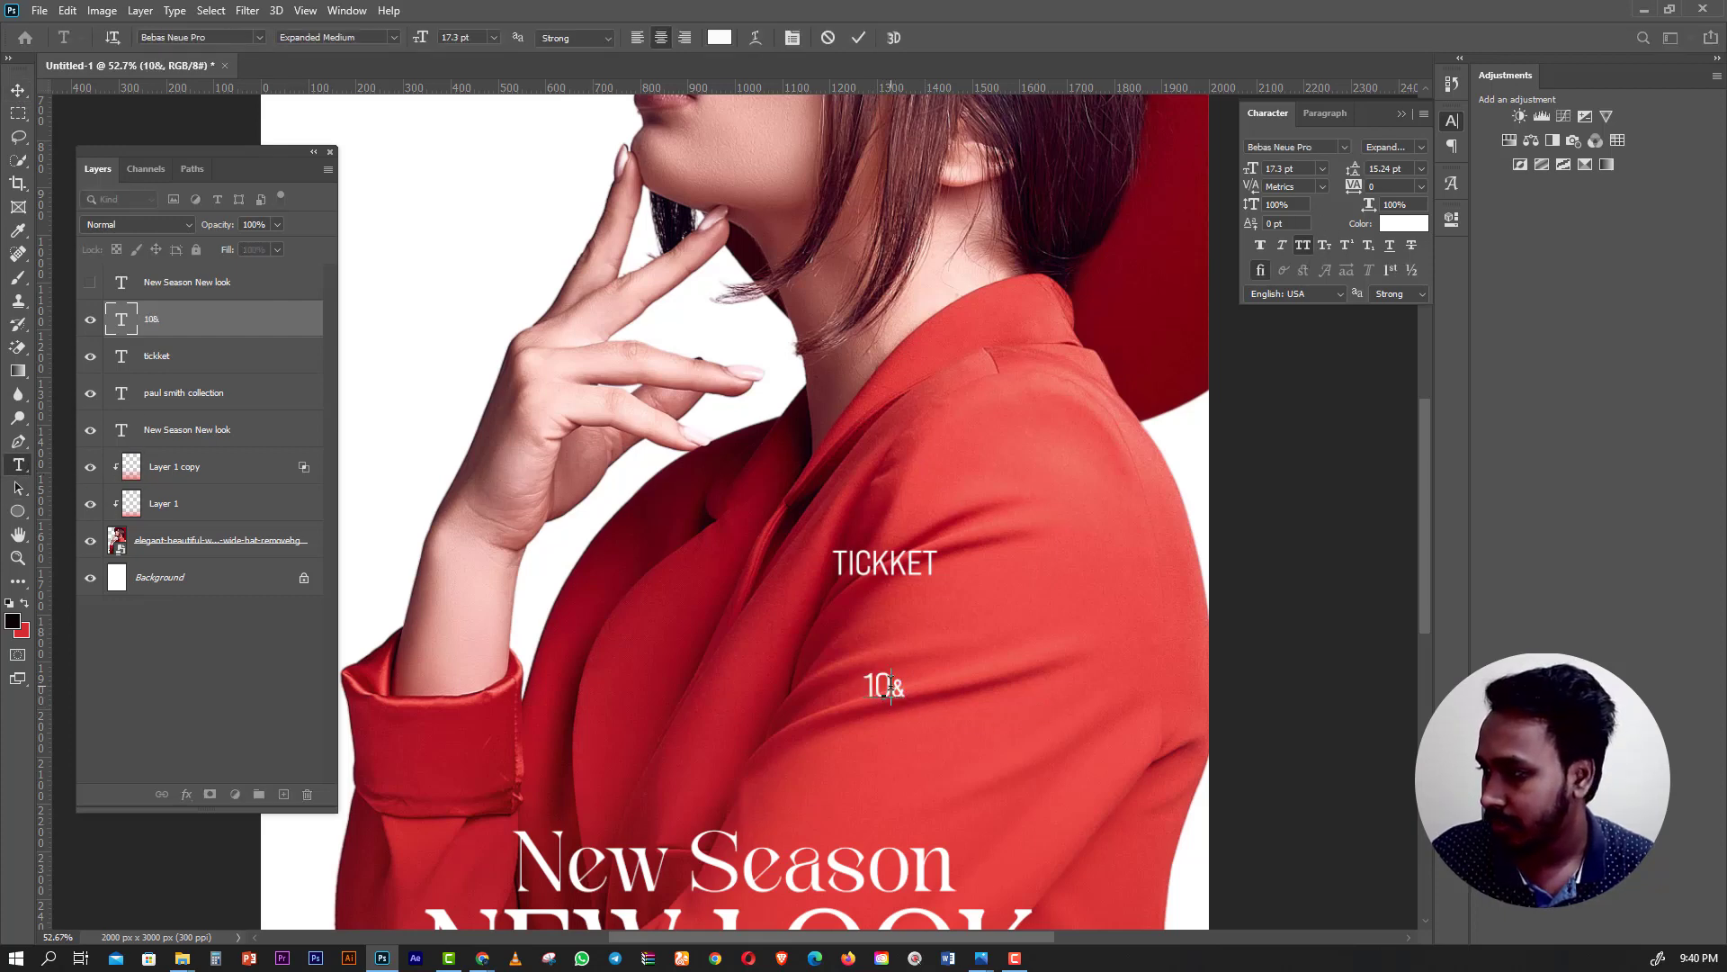
left_click_drag(892, 686, 862, 686)
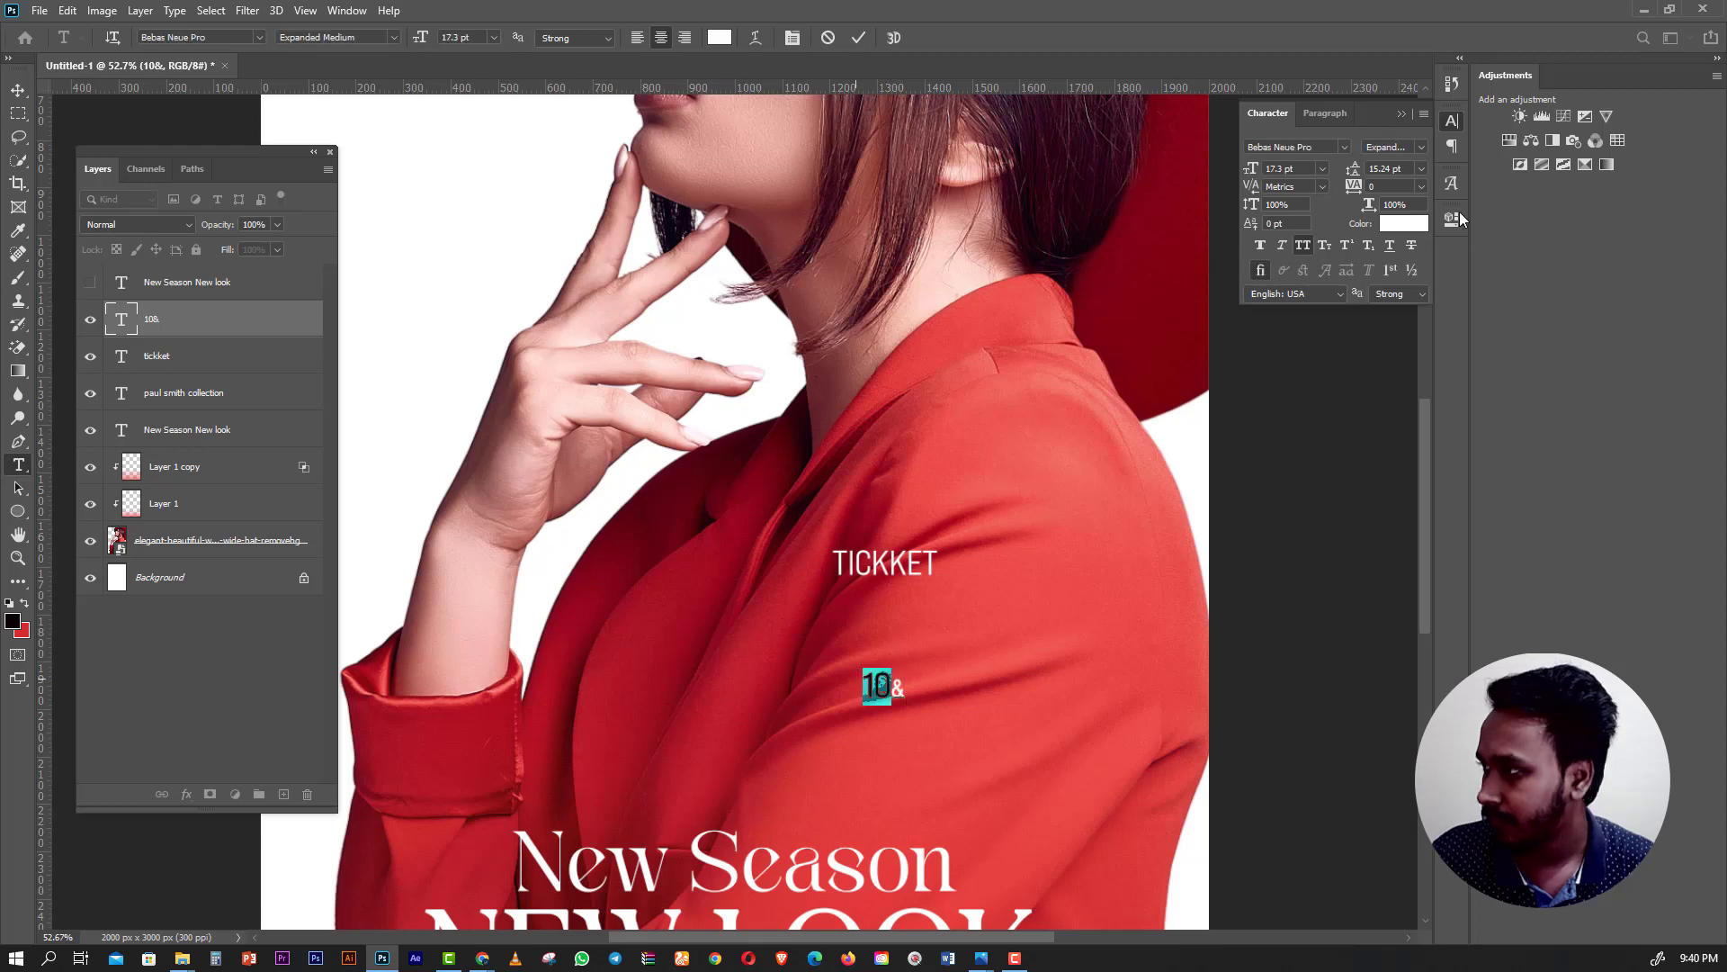
left_click(1413, 146)
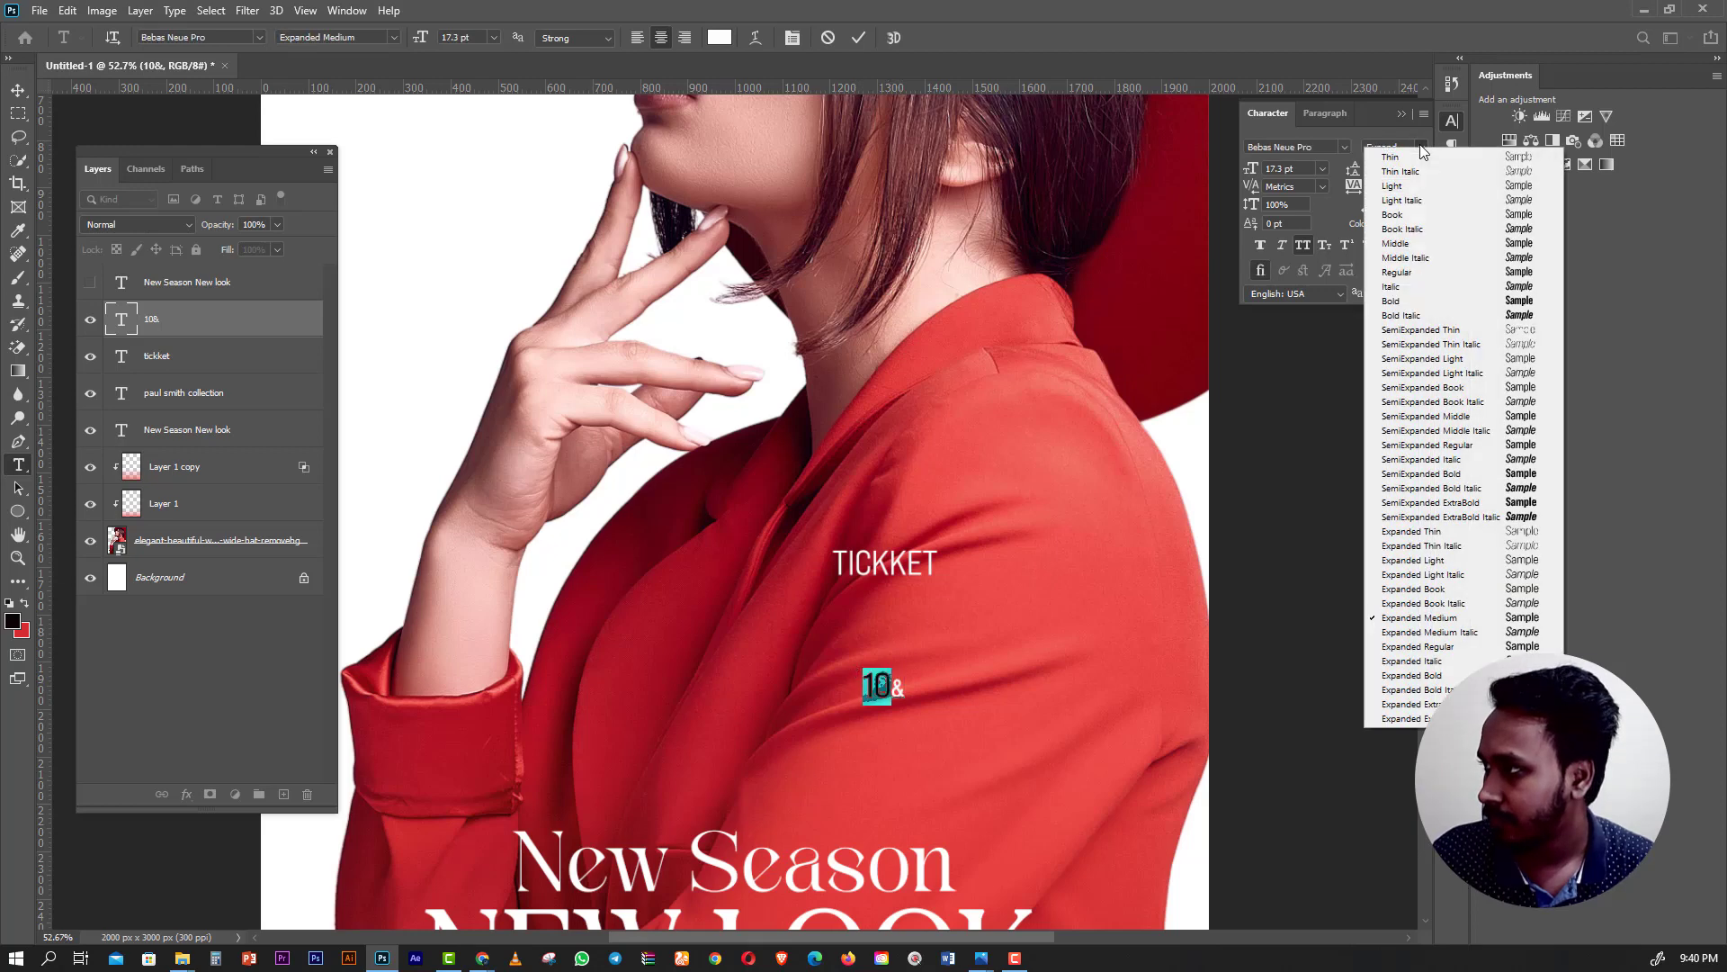
left_click(1413, 675)
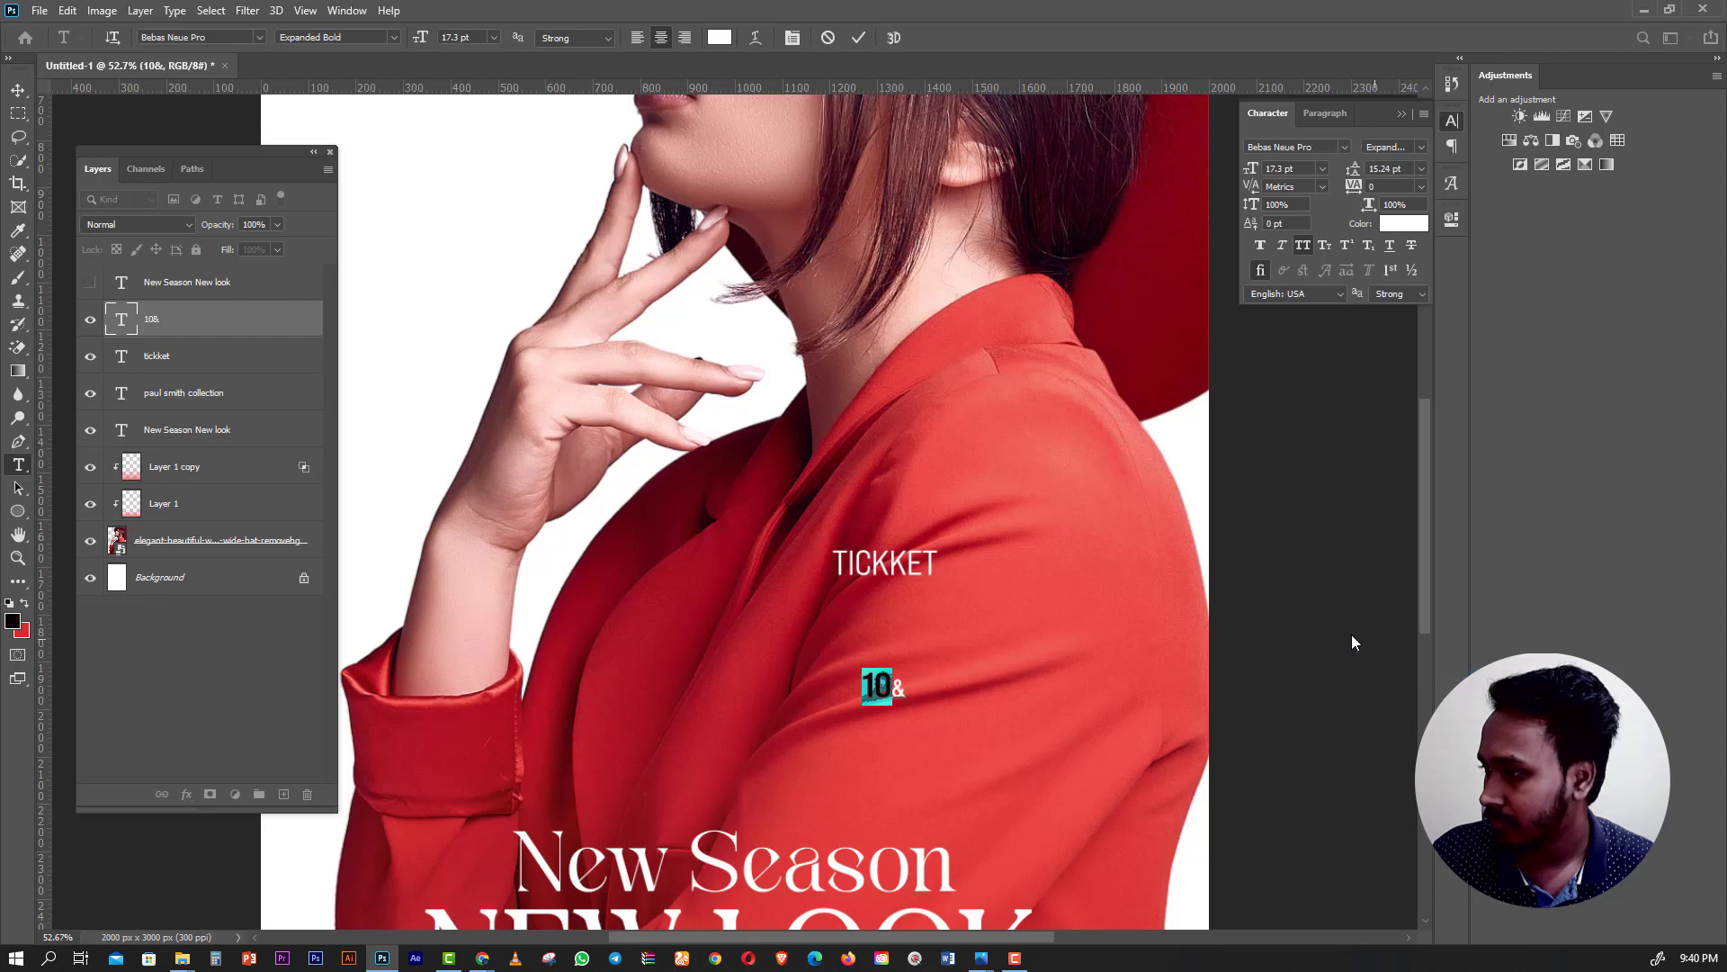
left_click(18, 90)
Enlarge the 10& text to about 248% with Free Transform.
key("ctrl+t")
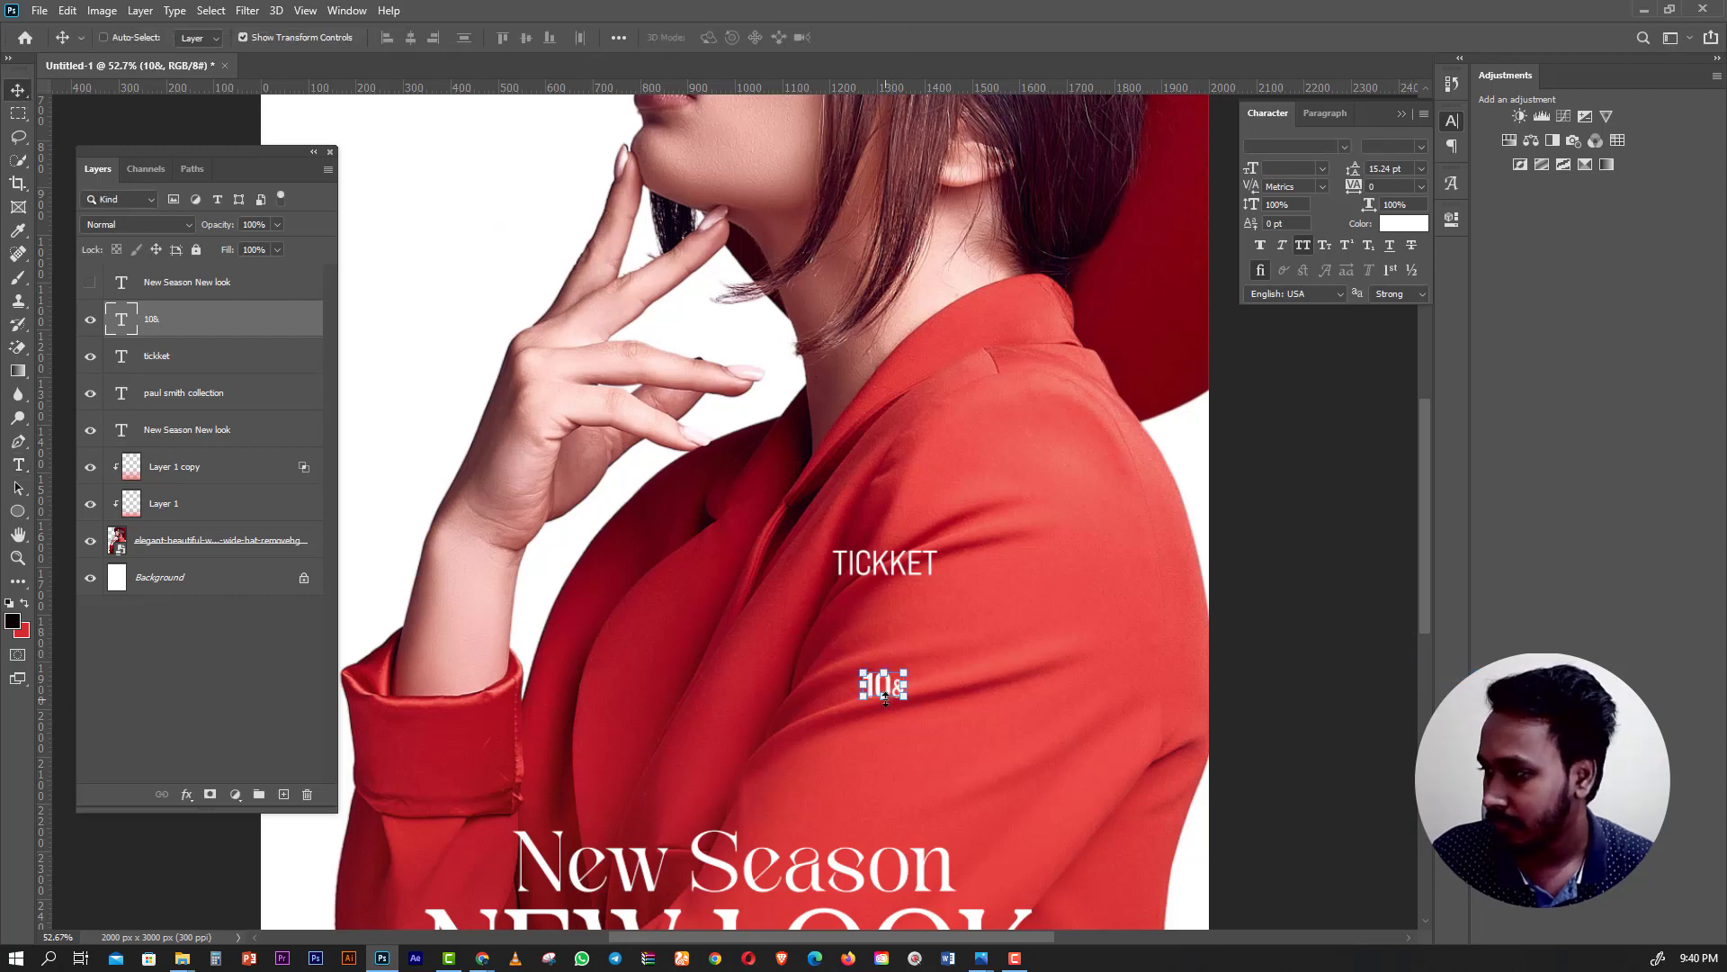
mouse_move(907, 707)
left_mouse_down()
mouse_move(921, 720)
mouse_move(936, 634)
mouse_move(913, 634)
left_mouse_up()
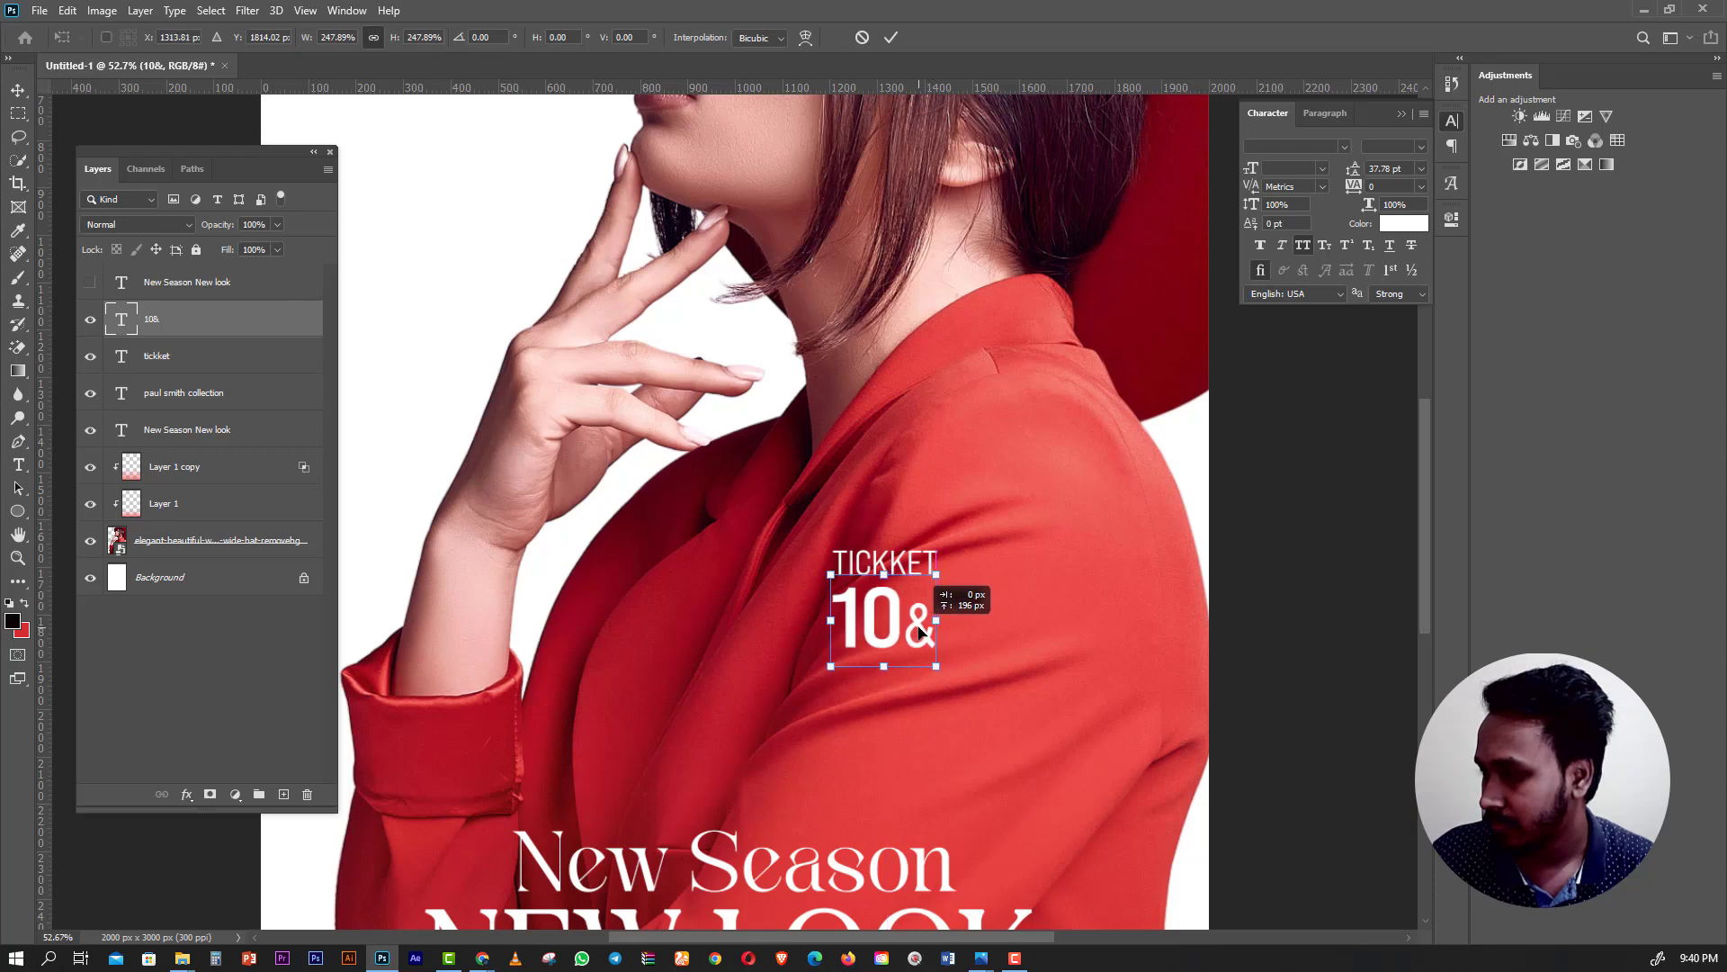
left_click(18, 465)
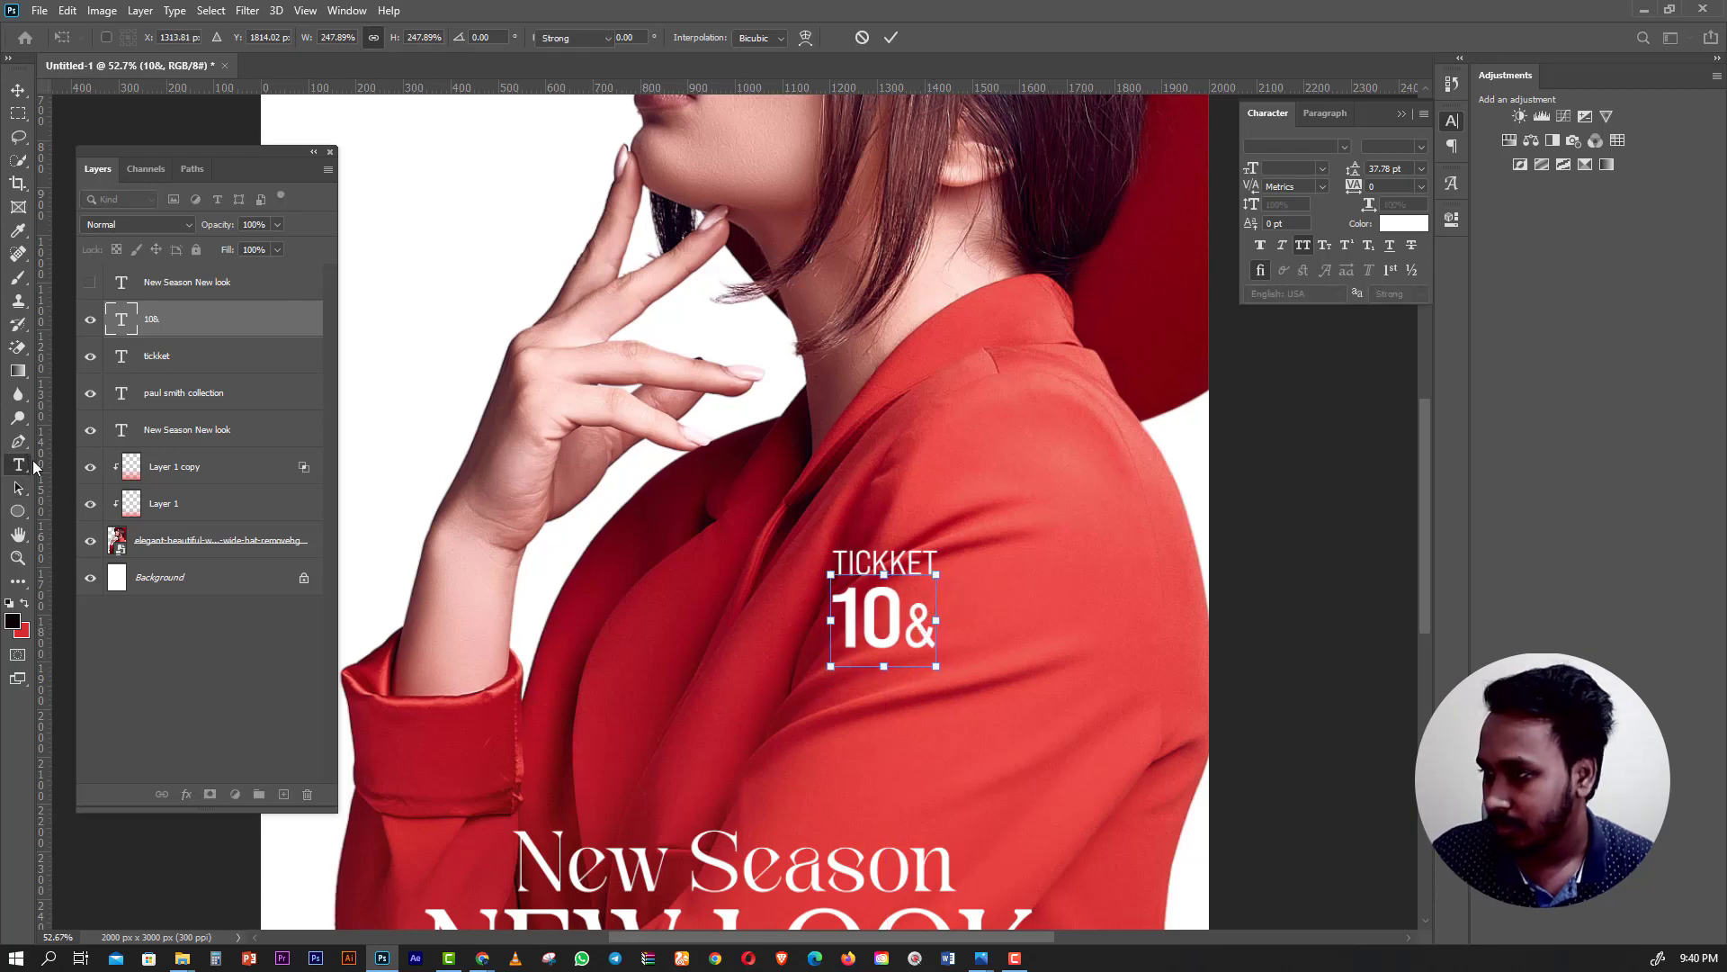
Set the ampersand to 24.49 pt Acumin Variable Concept.
left_click_drag(903, 621, 938, 621)
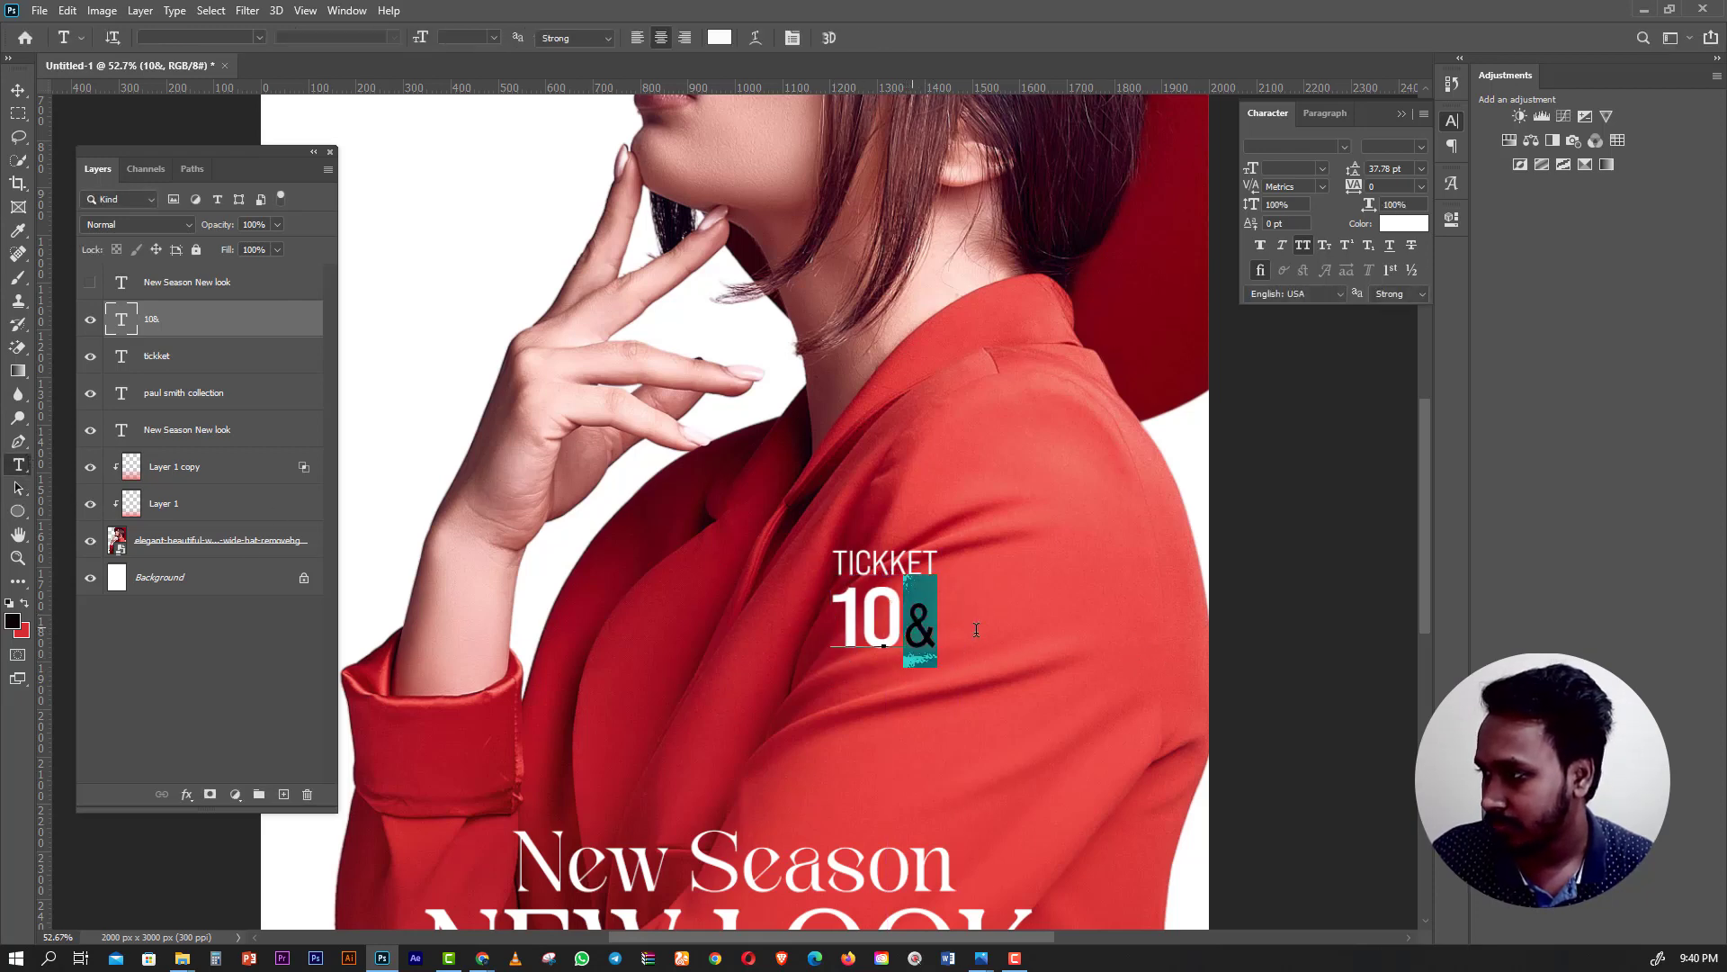
left_click_drag(1252, 176, 1249, 177)
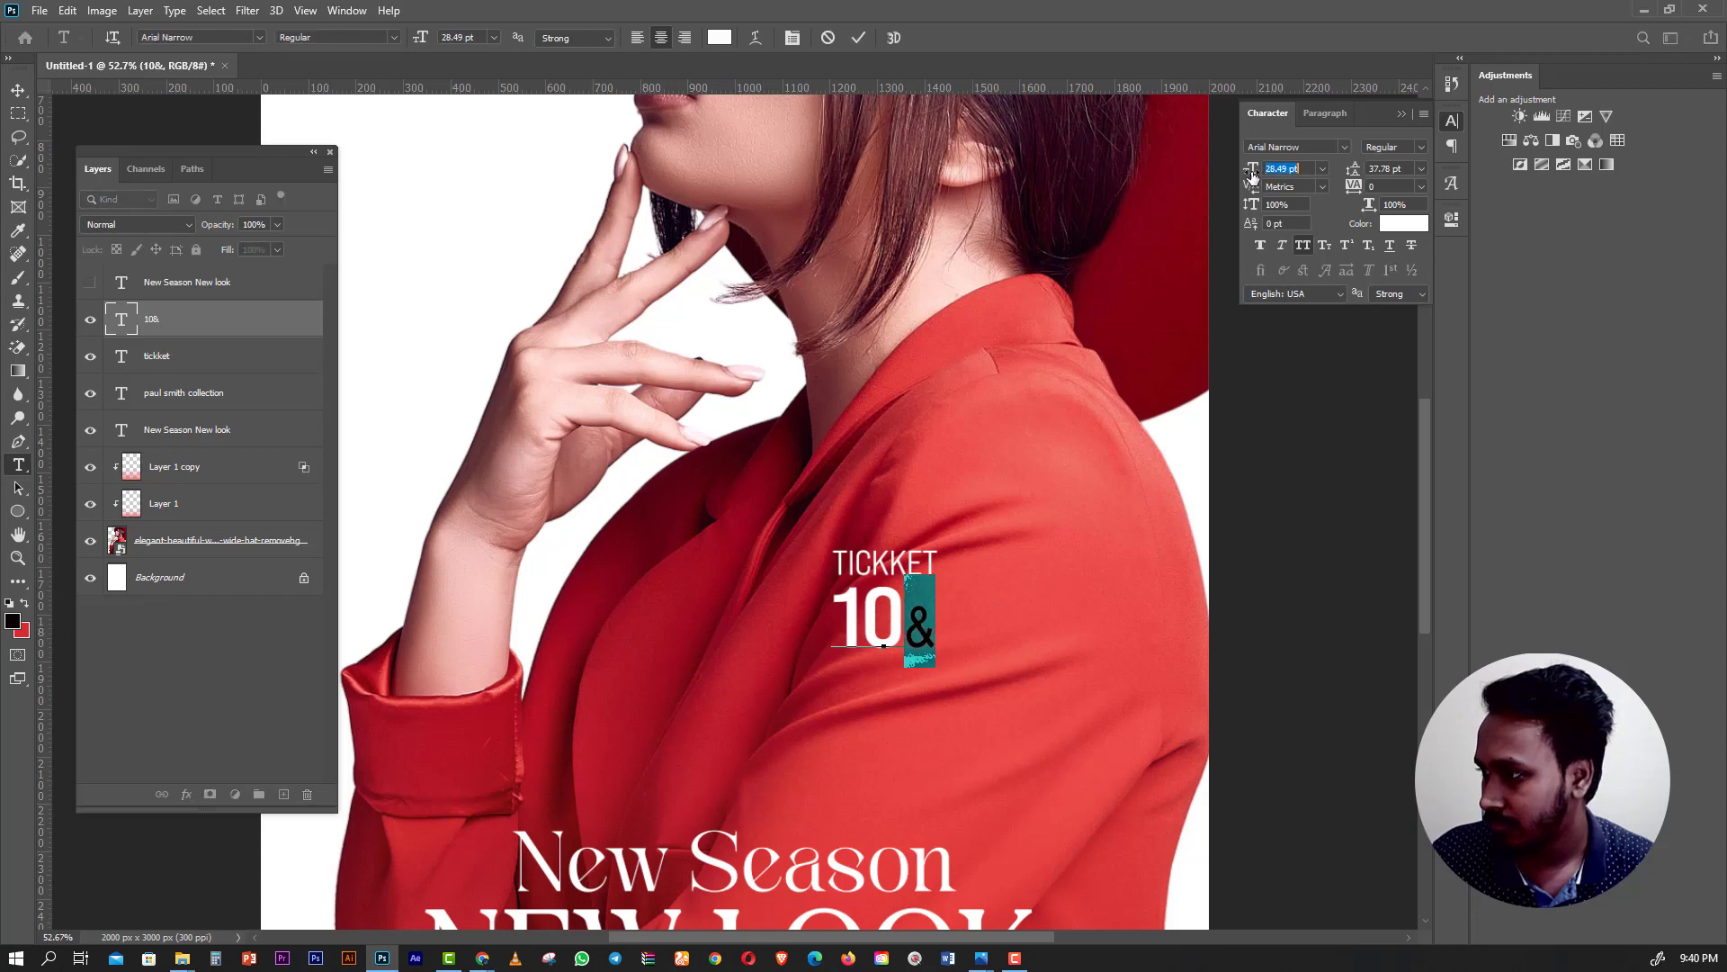
left_click(1345, 148)
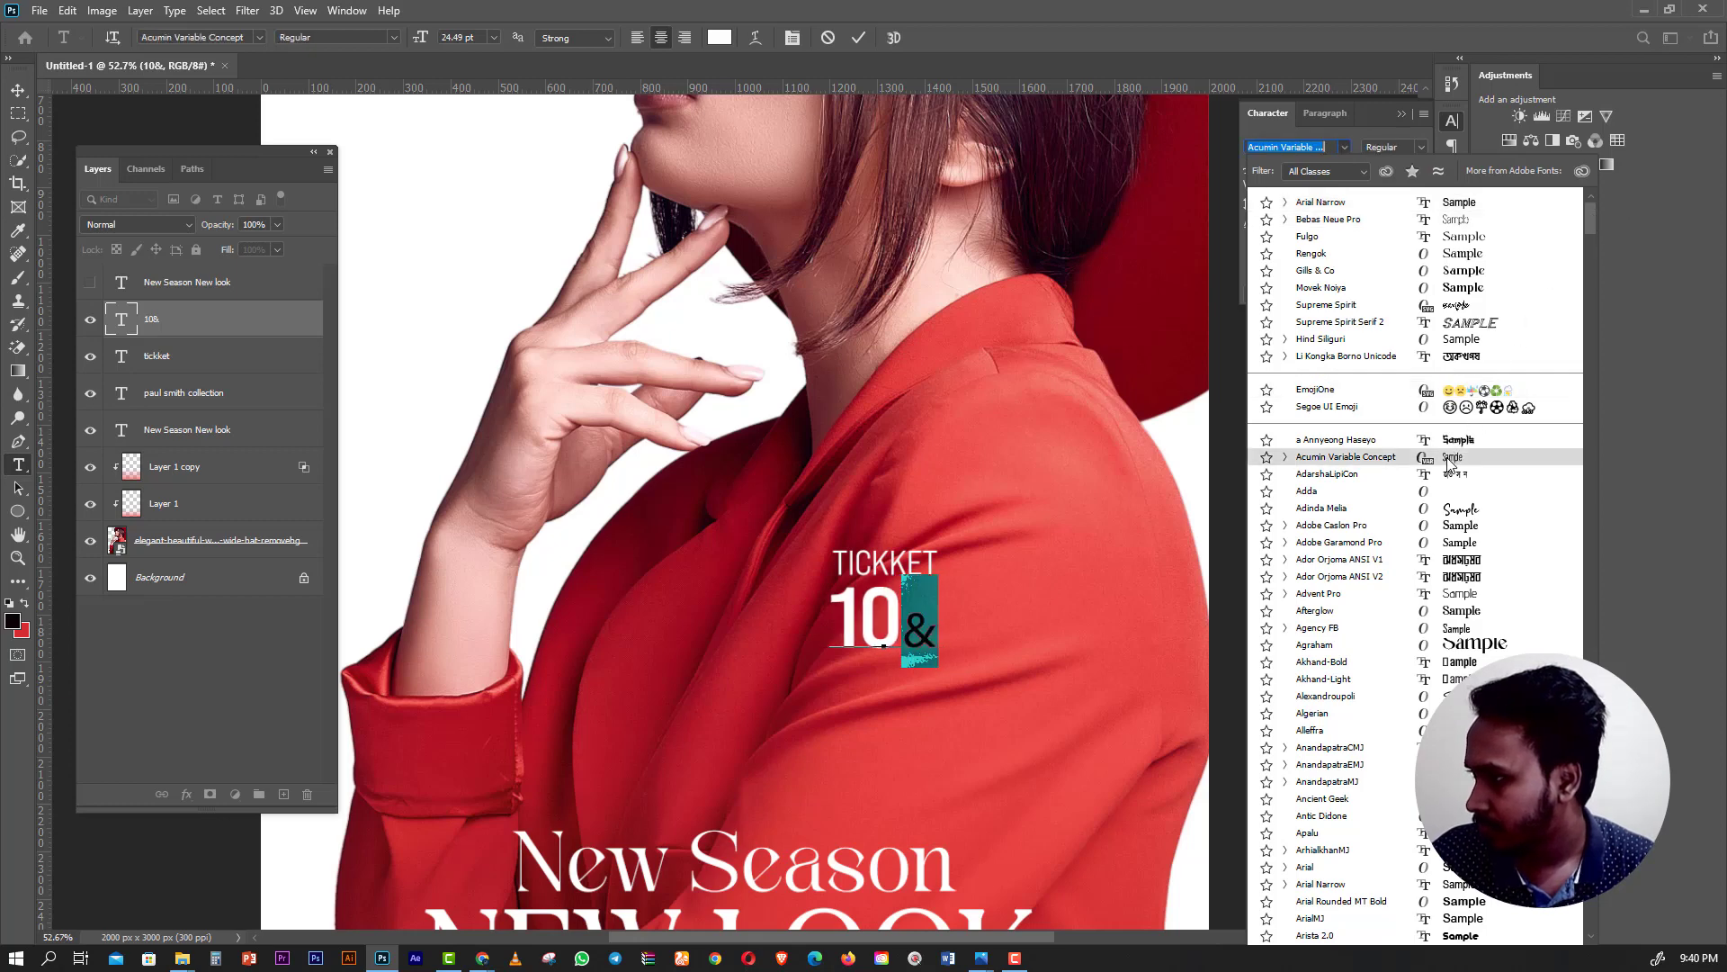
left_click(1428, 471)
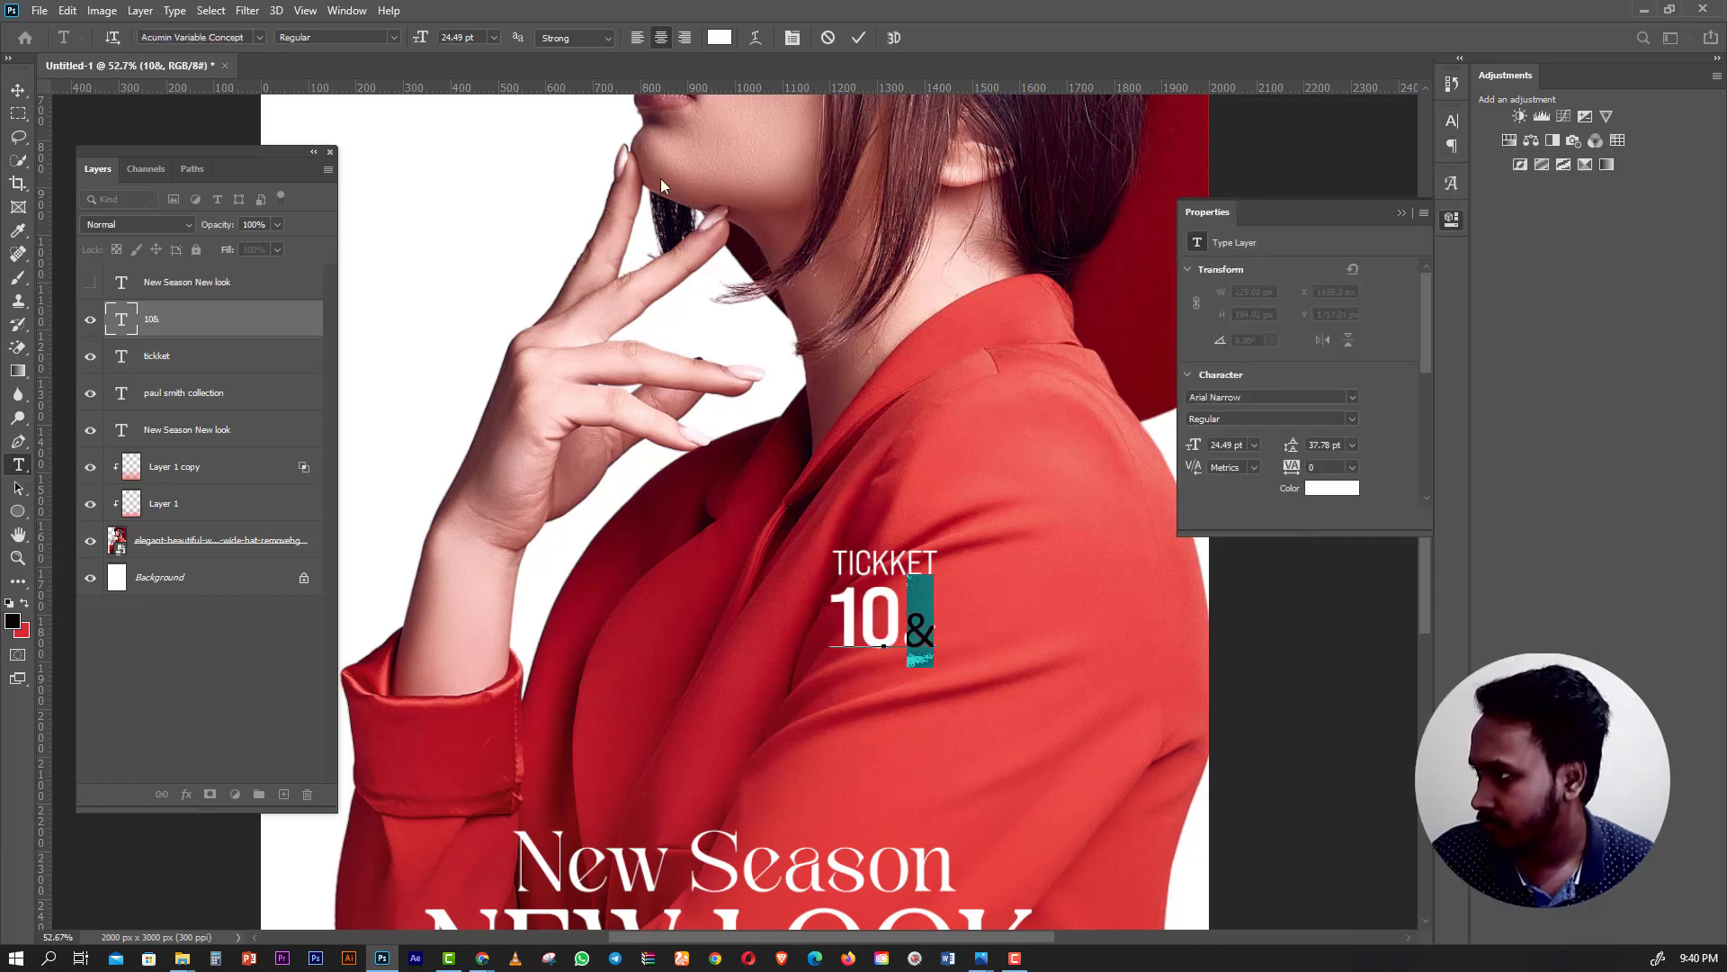
left_click(20, 114)
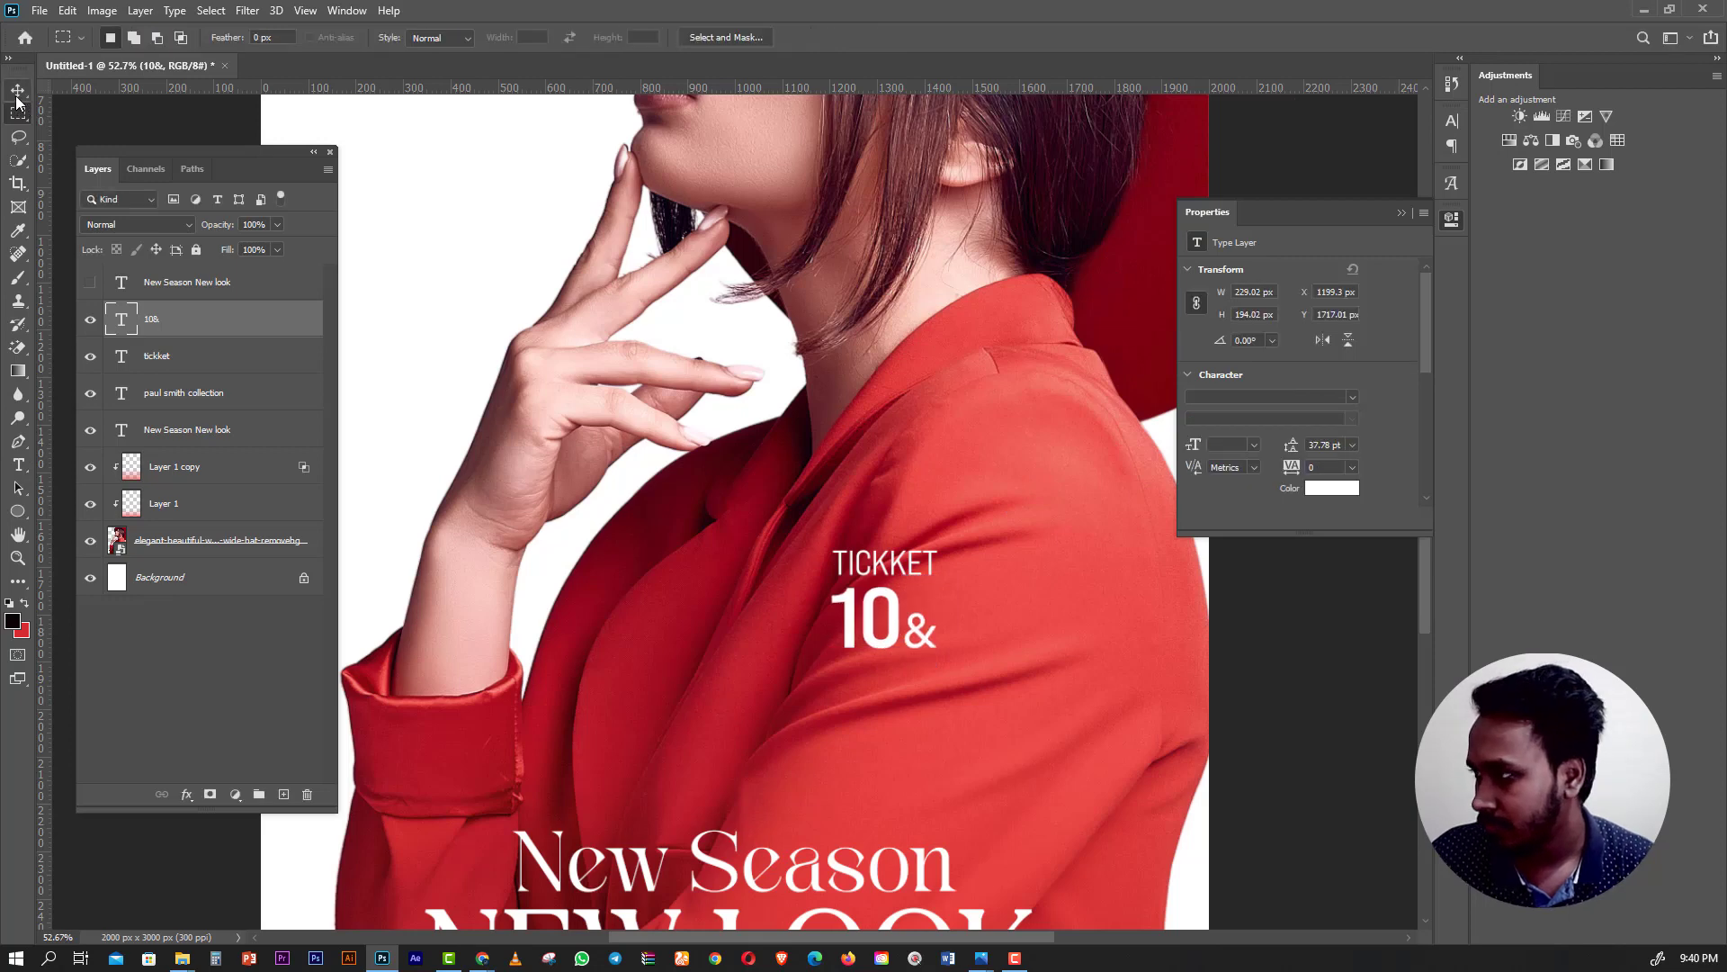
Scale 10& down slightly, move it just under TICKKET, and select both text layers.
left_click(17, 91)
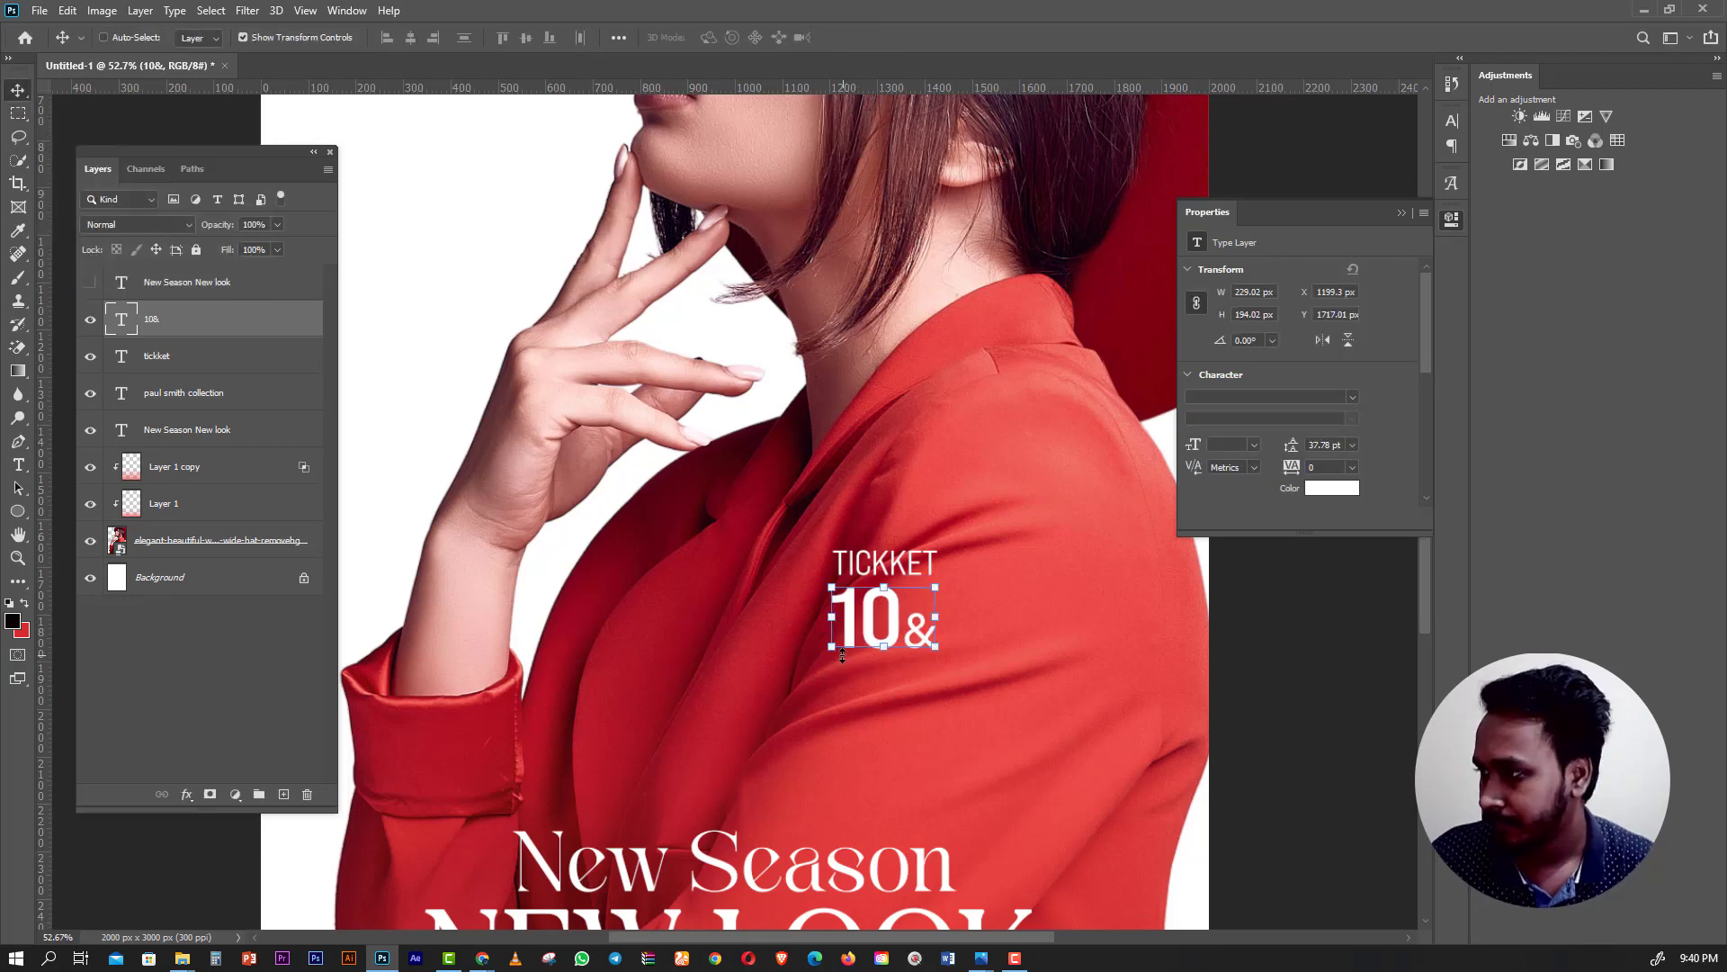
left_click_drag(842, 656, 898, 614)
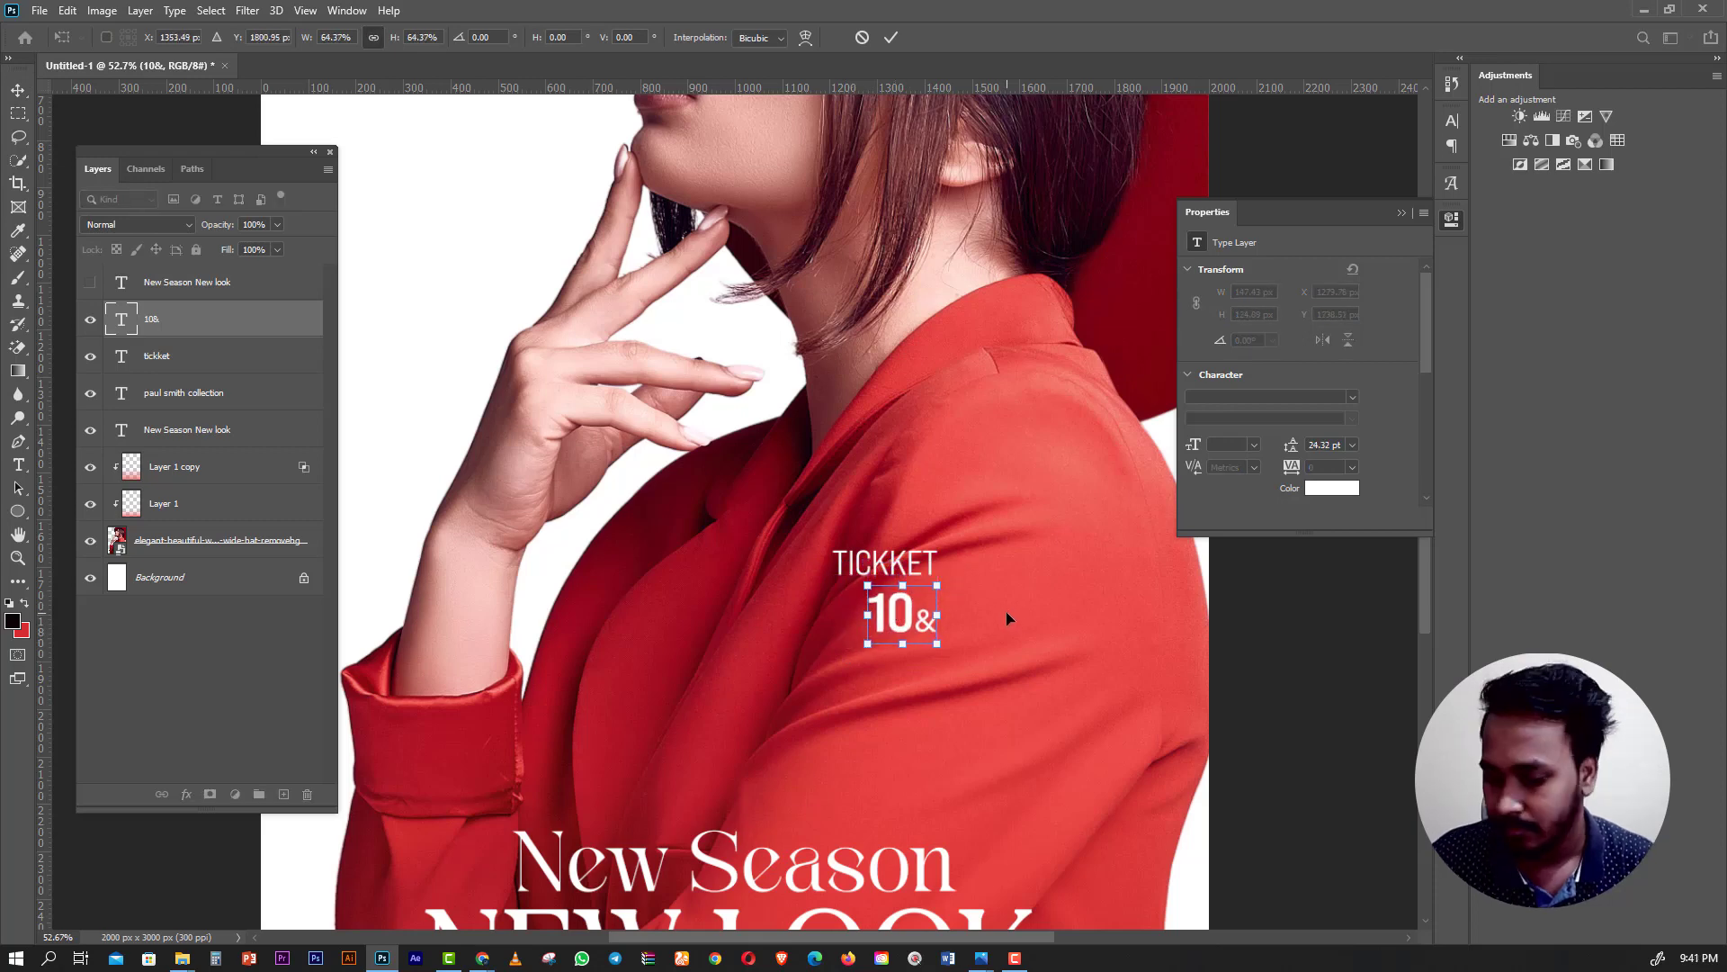
key("Return")
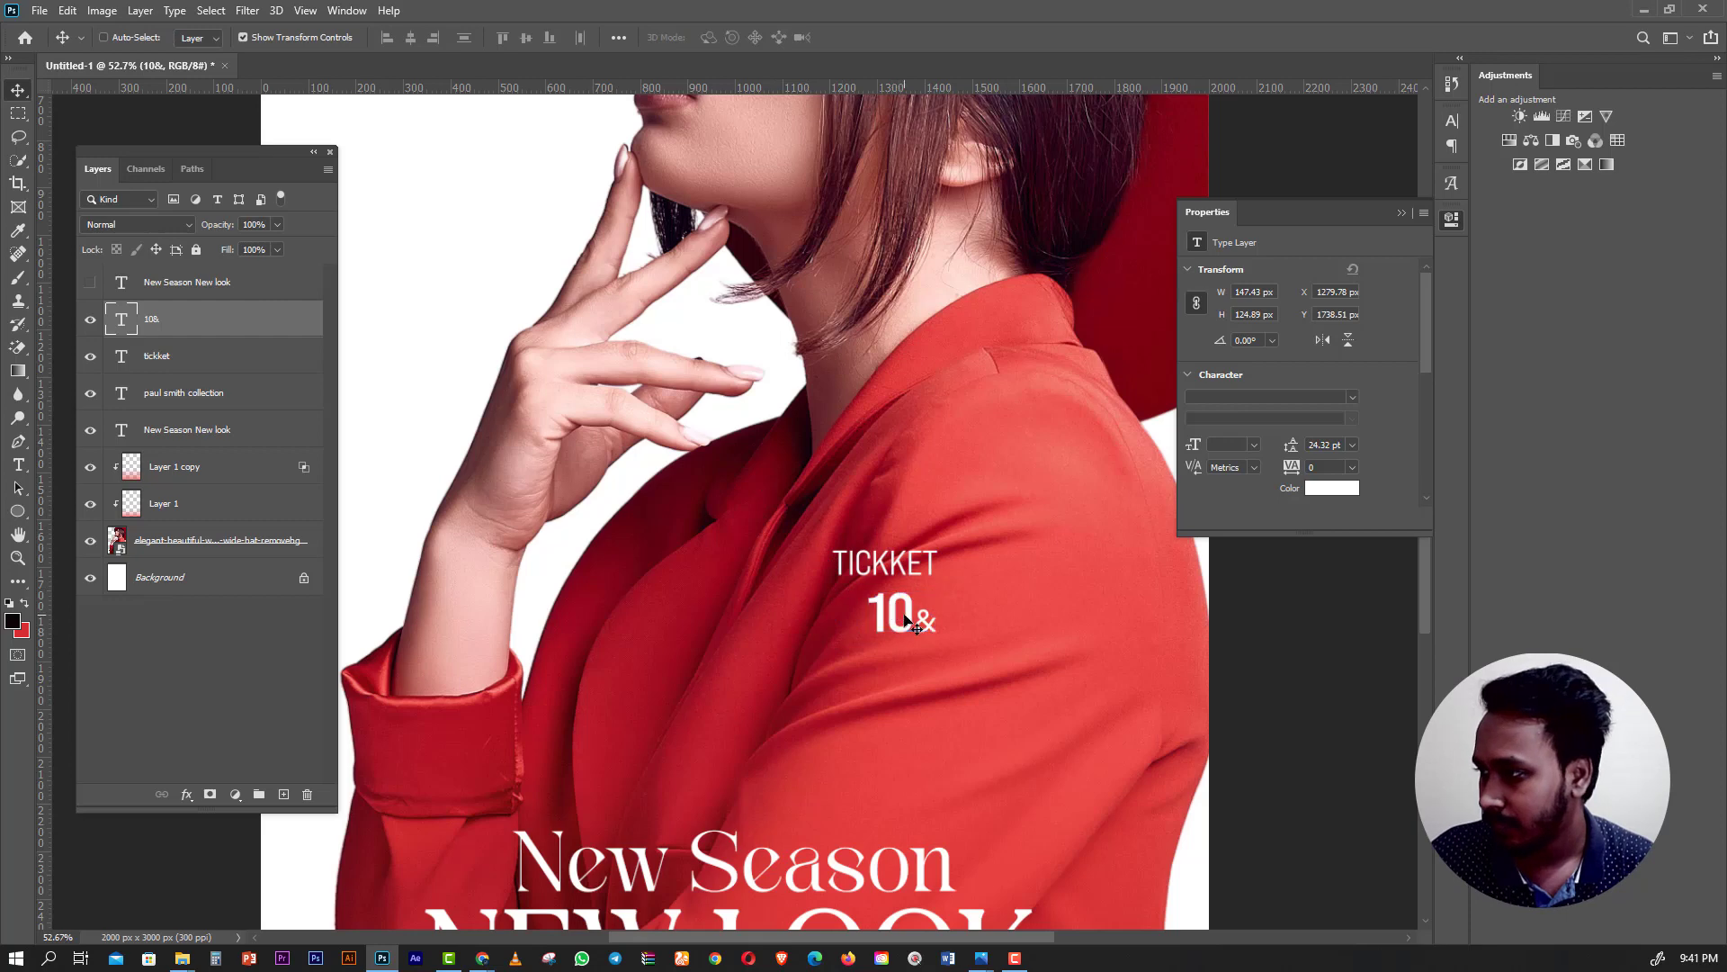
left_click_drag(907, 621, 907, 611)
left_click(103, 37)
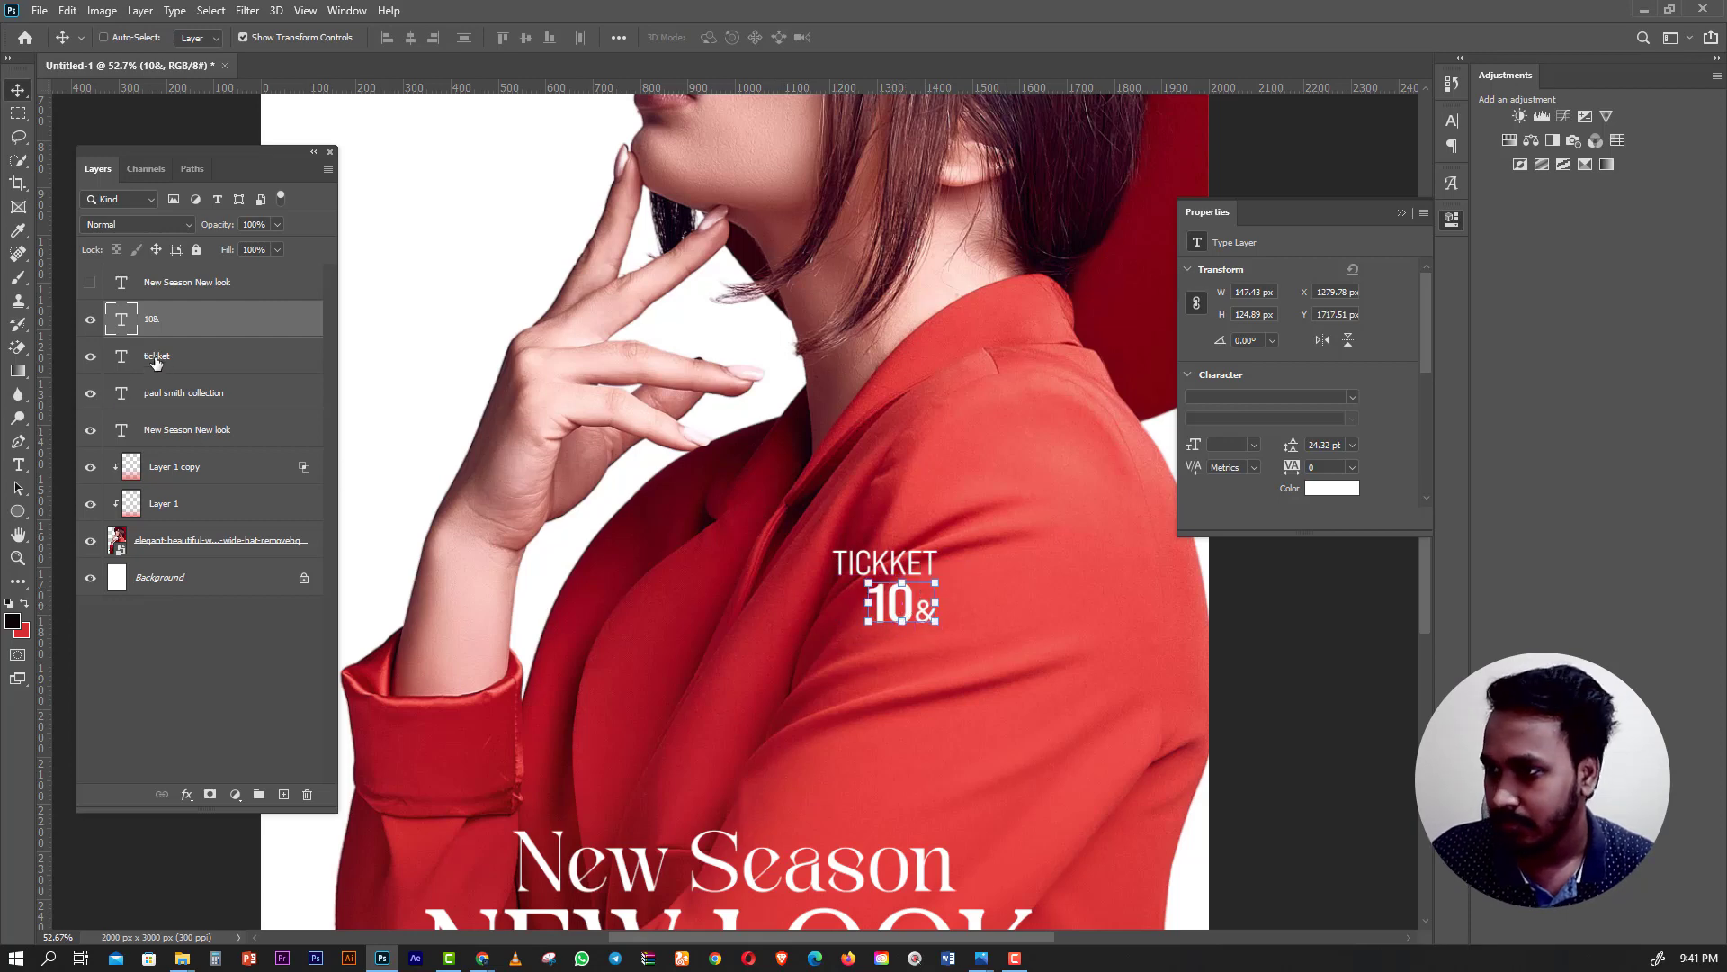
left_click(886, 564, "shift")
Group TICKKET and 10&, then move and shrink the group into the top-right corner over the hat.
key("ctrl+g")
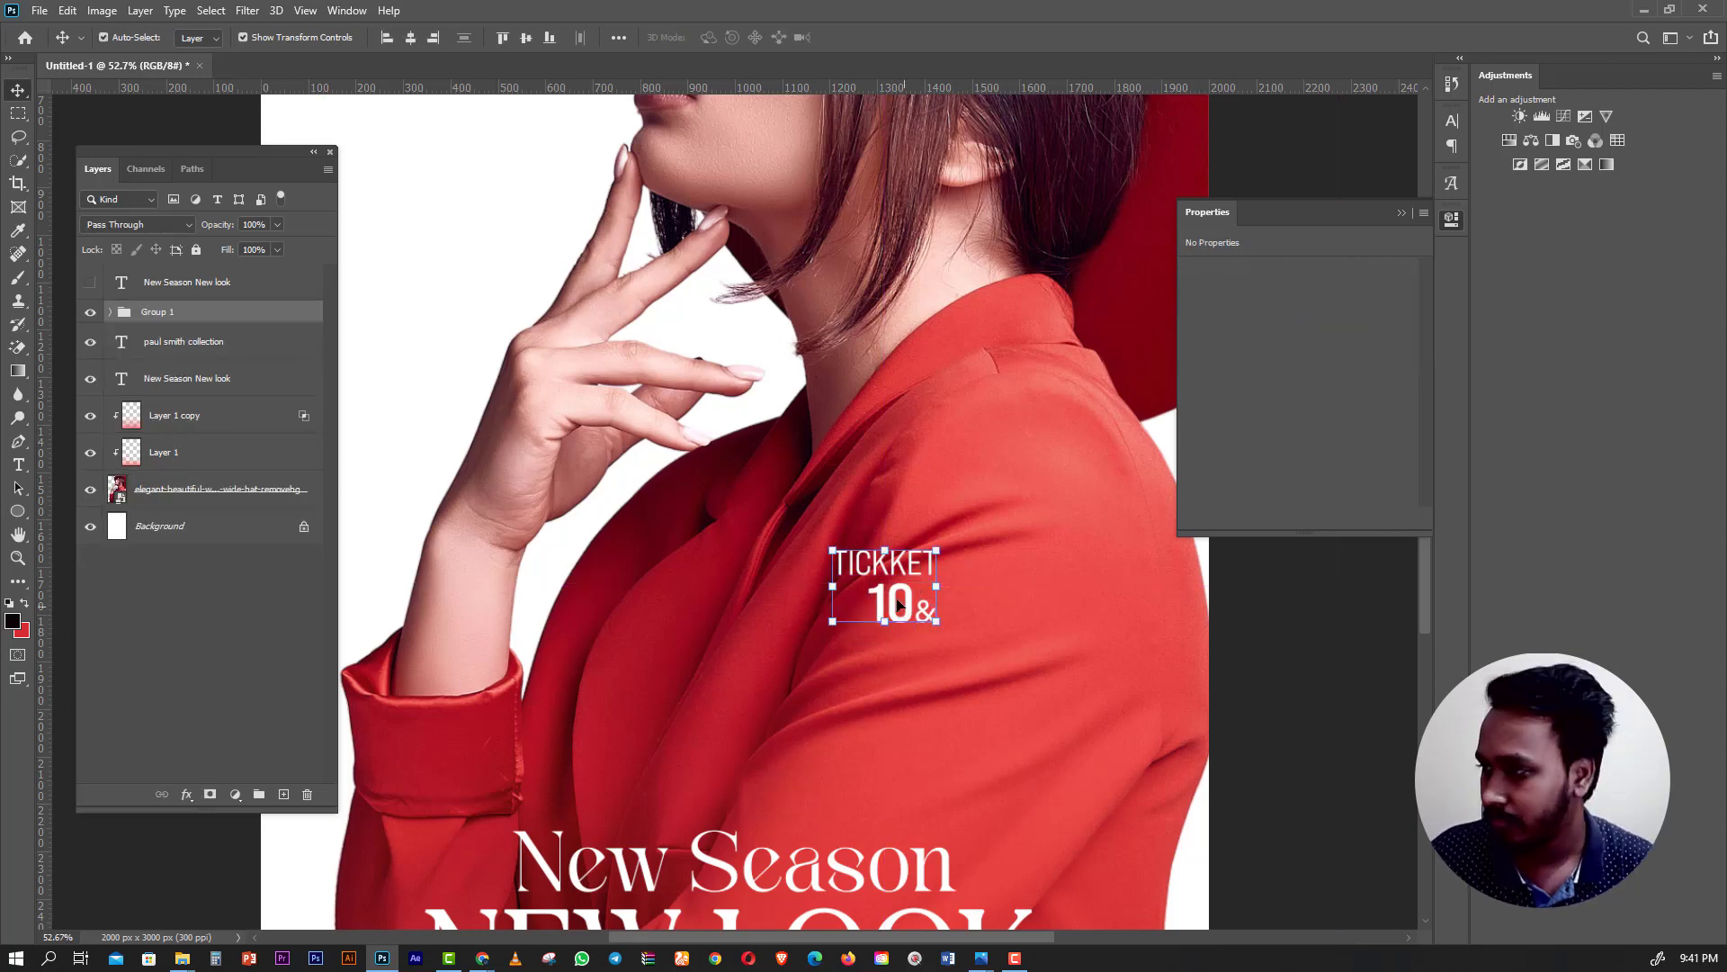
left_click_drag(930, 576, 990, 306)
left_click_drag(1014, 372, 955, 321)
scroll(955, 321, "down", 5)
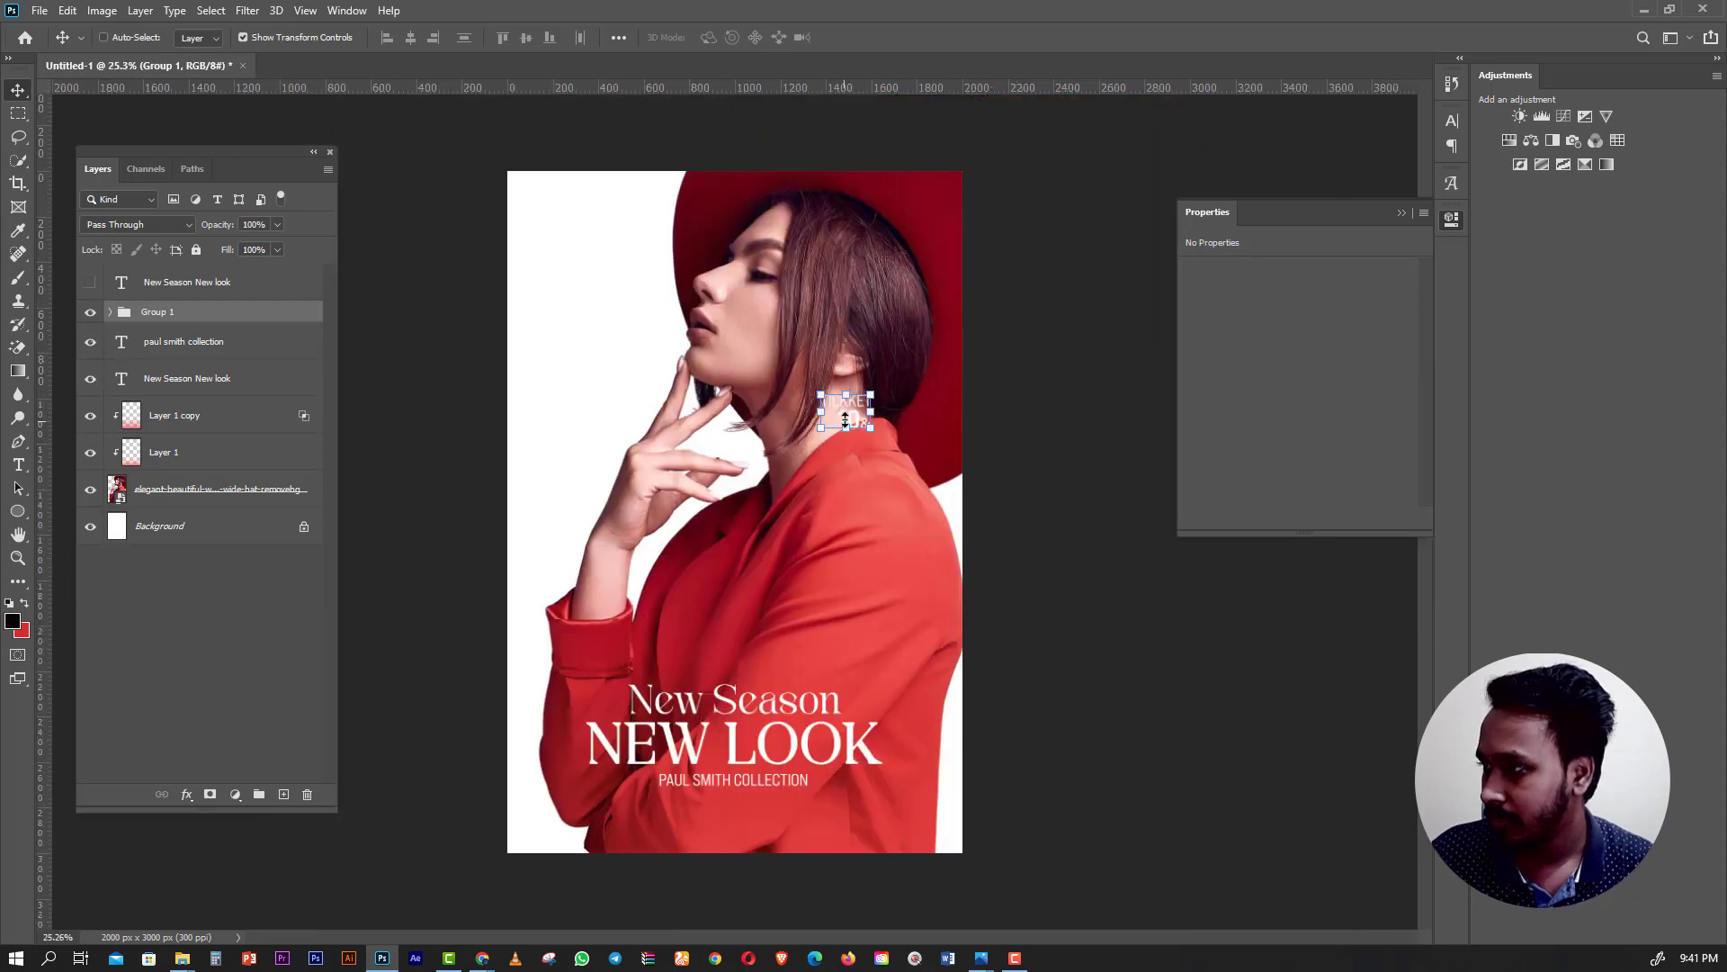
mouse_move(845, 418)
left_mouse_down()
mouse_move(891, 241)
mouse_move(852, 266)
mouse_move(934, 255)
mouse_move(920, 249)
left_mouse_up()
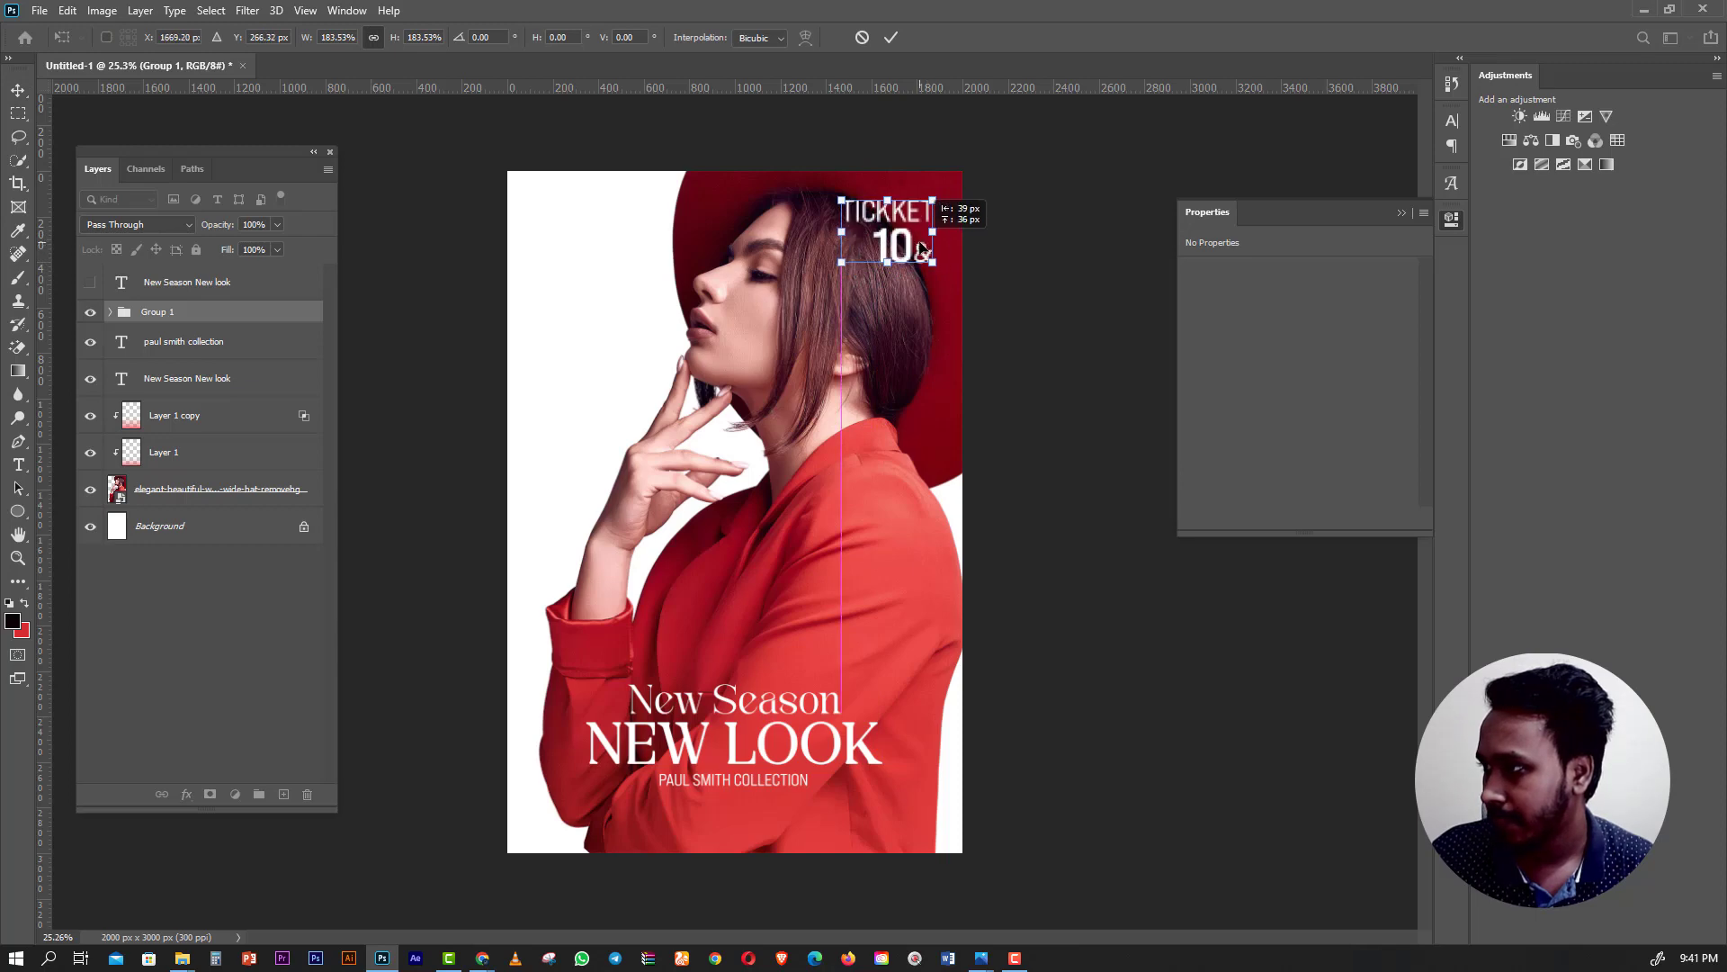
mouse_move(841, 261)
left_mouse_down()
mouse_move(867, 244)
mouse_move(929, 448)
mouse_move(937, 247)
mouse_move(874, 249)
left_mouse_up()
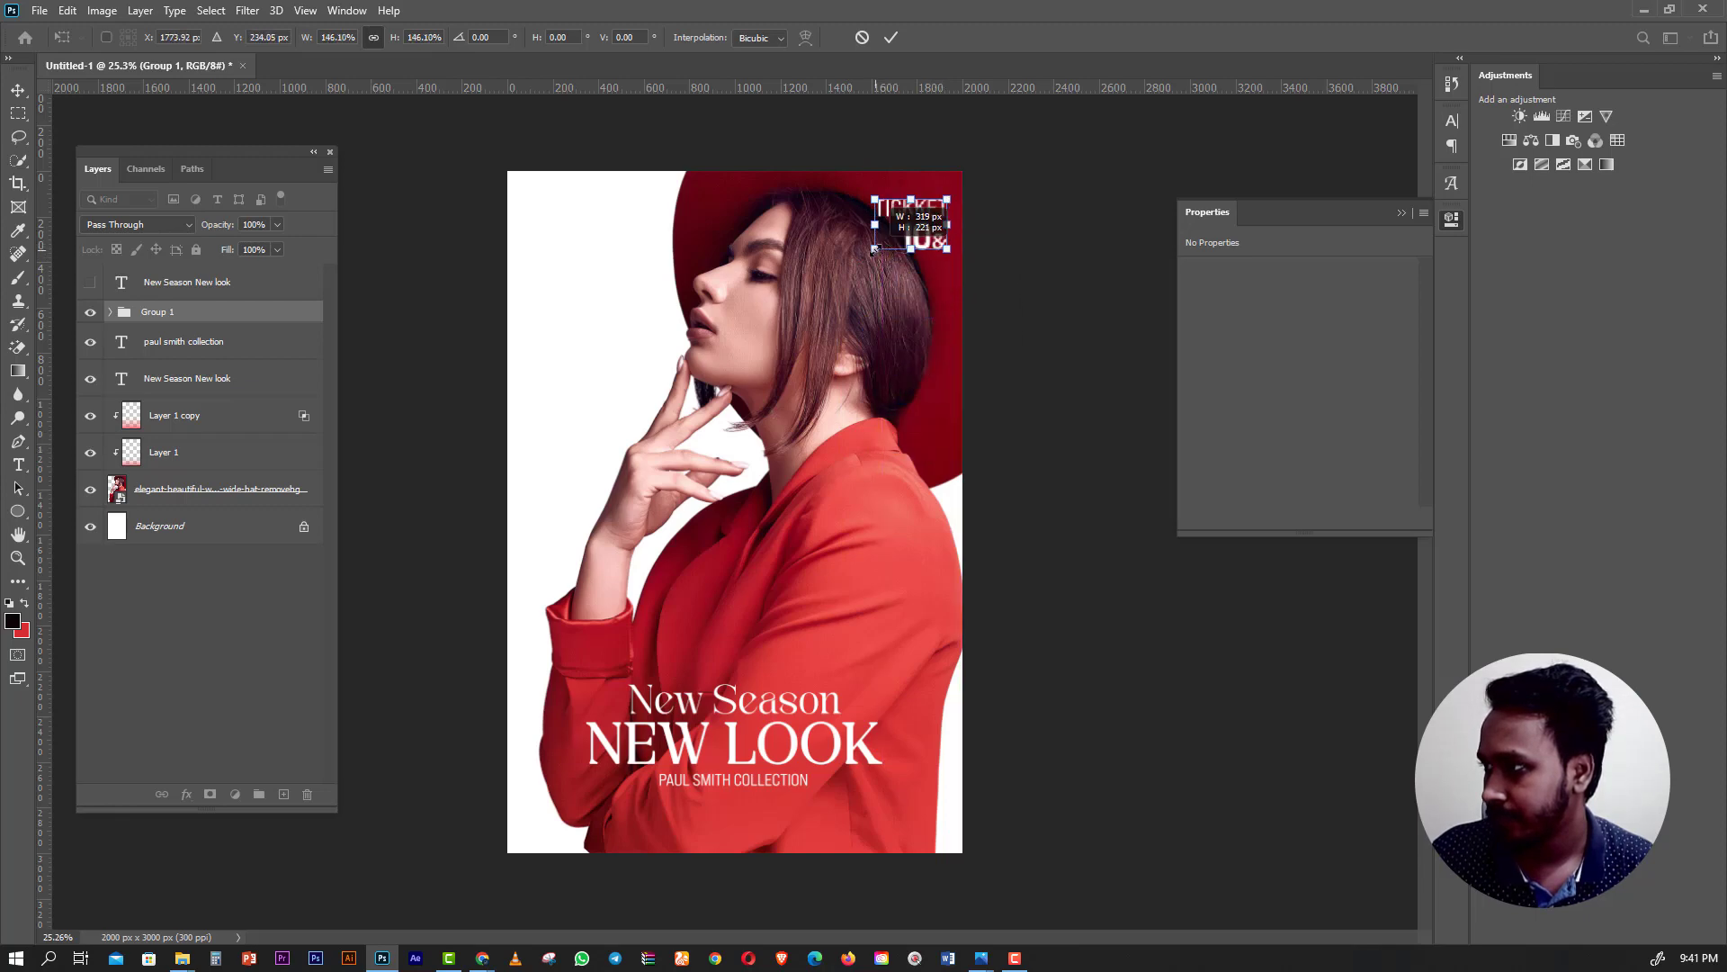
key("Return")
left_click(18, 90)
left_click(791, 557, "ctrl")
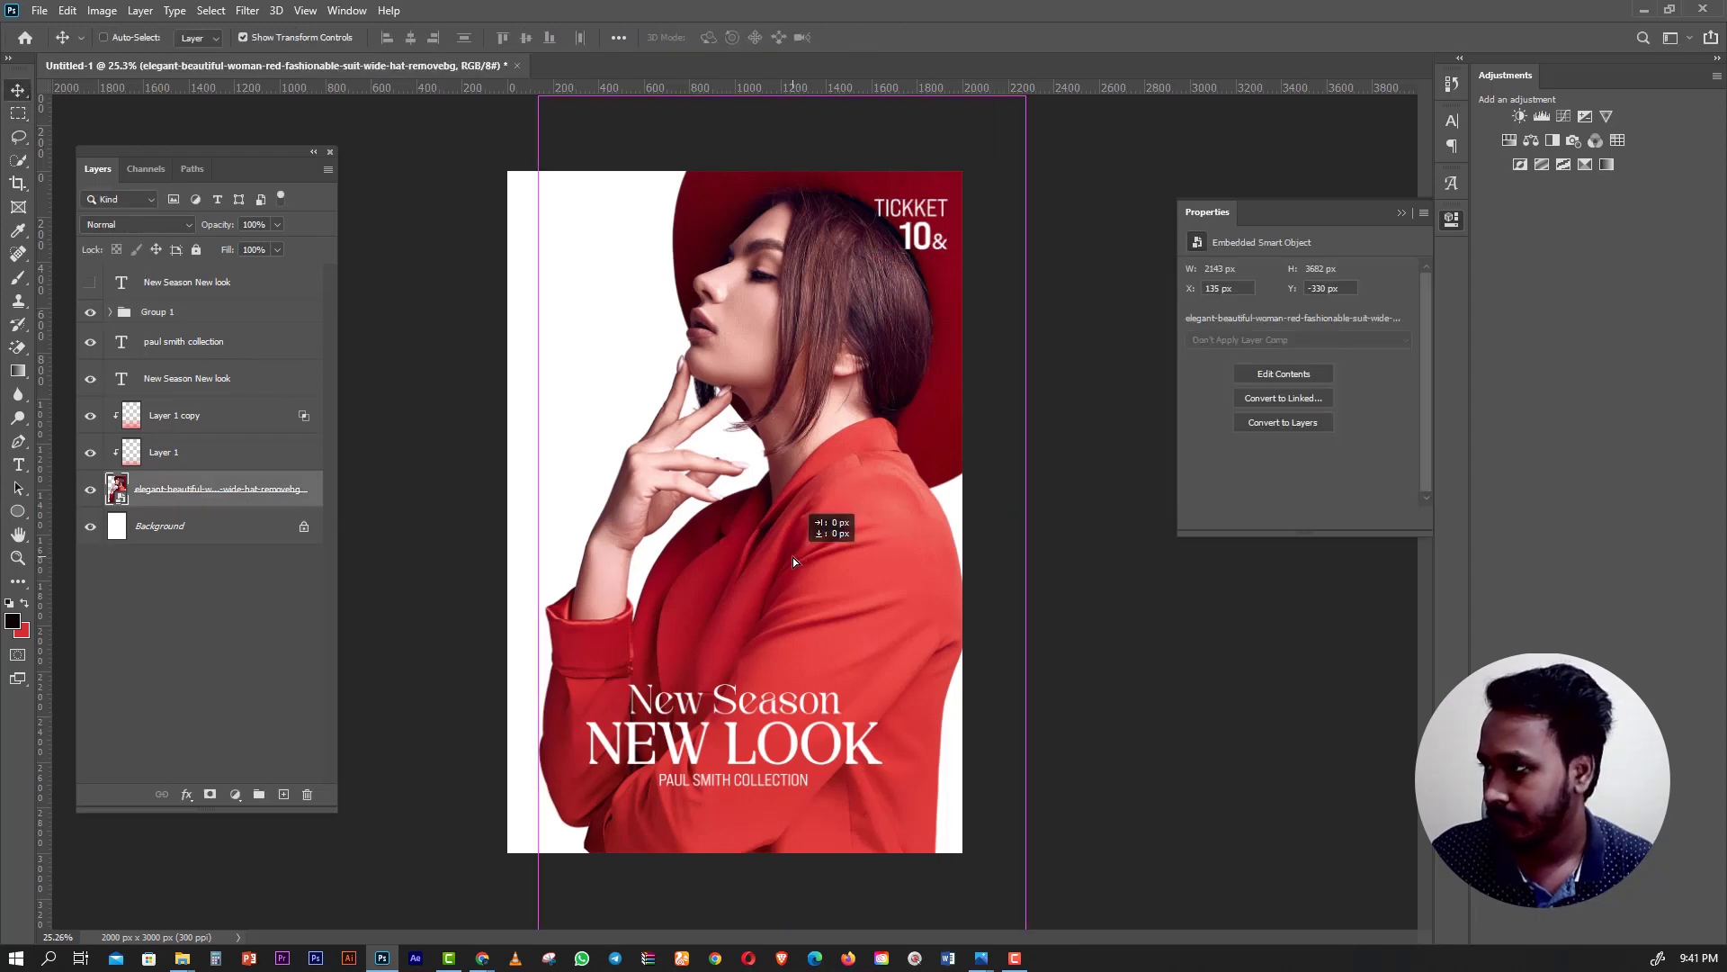
Shift the woman's photo slightly to the left.
left_click_drag(792, 558, 779, 549)
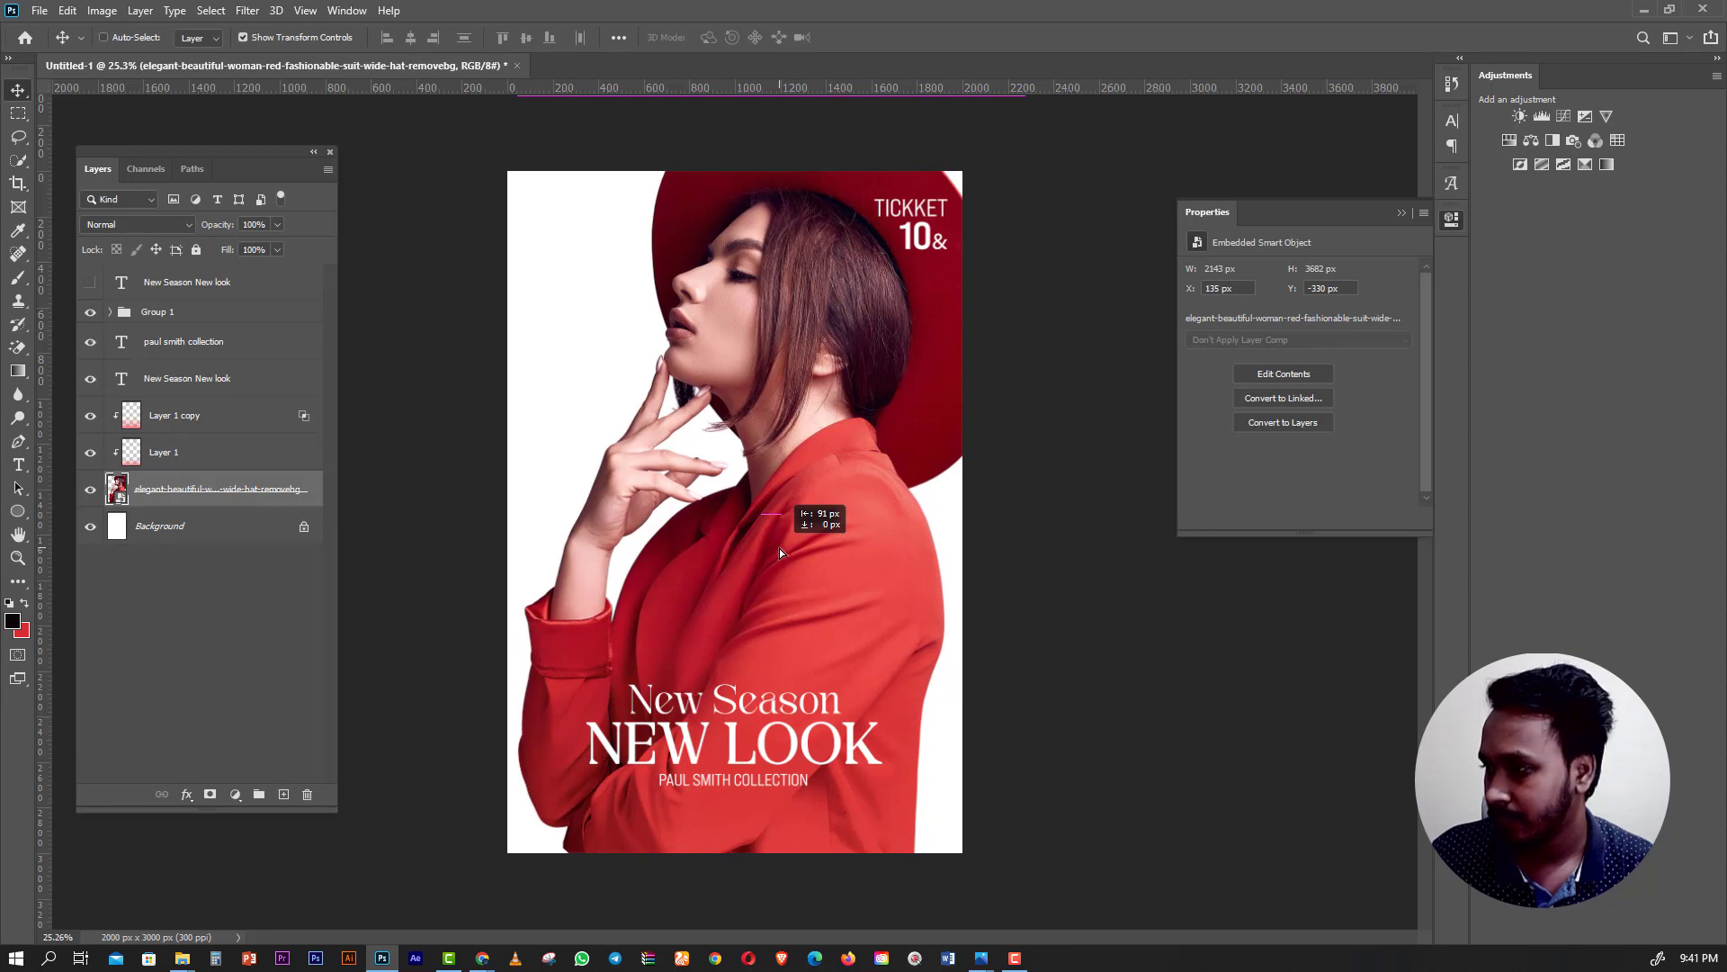
left_click_drag(779, 548, 787, 547)
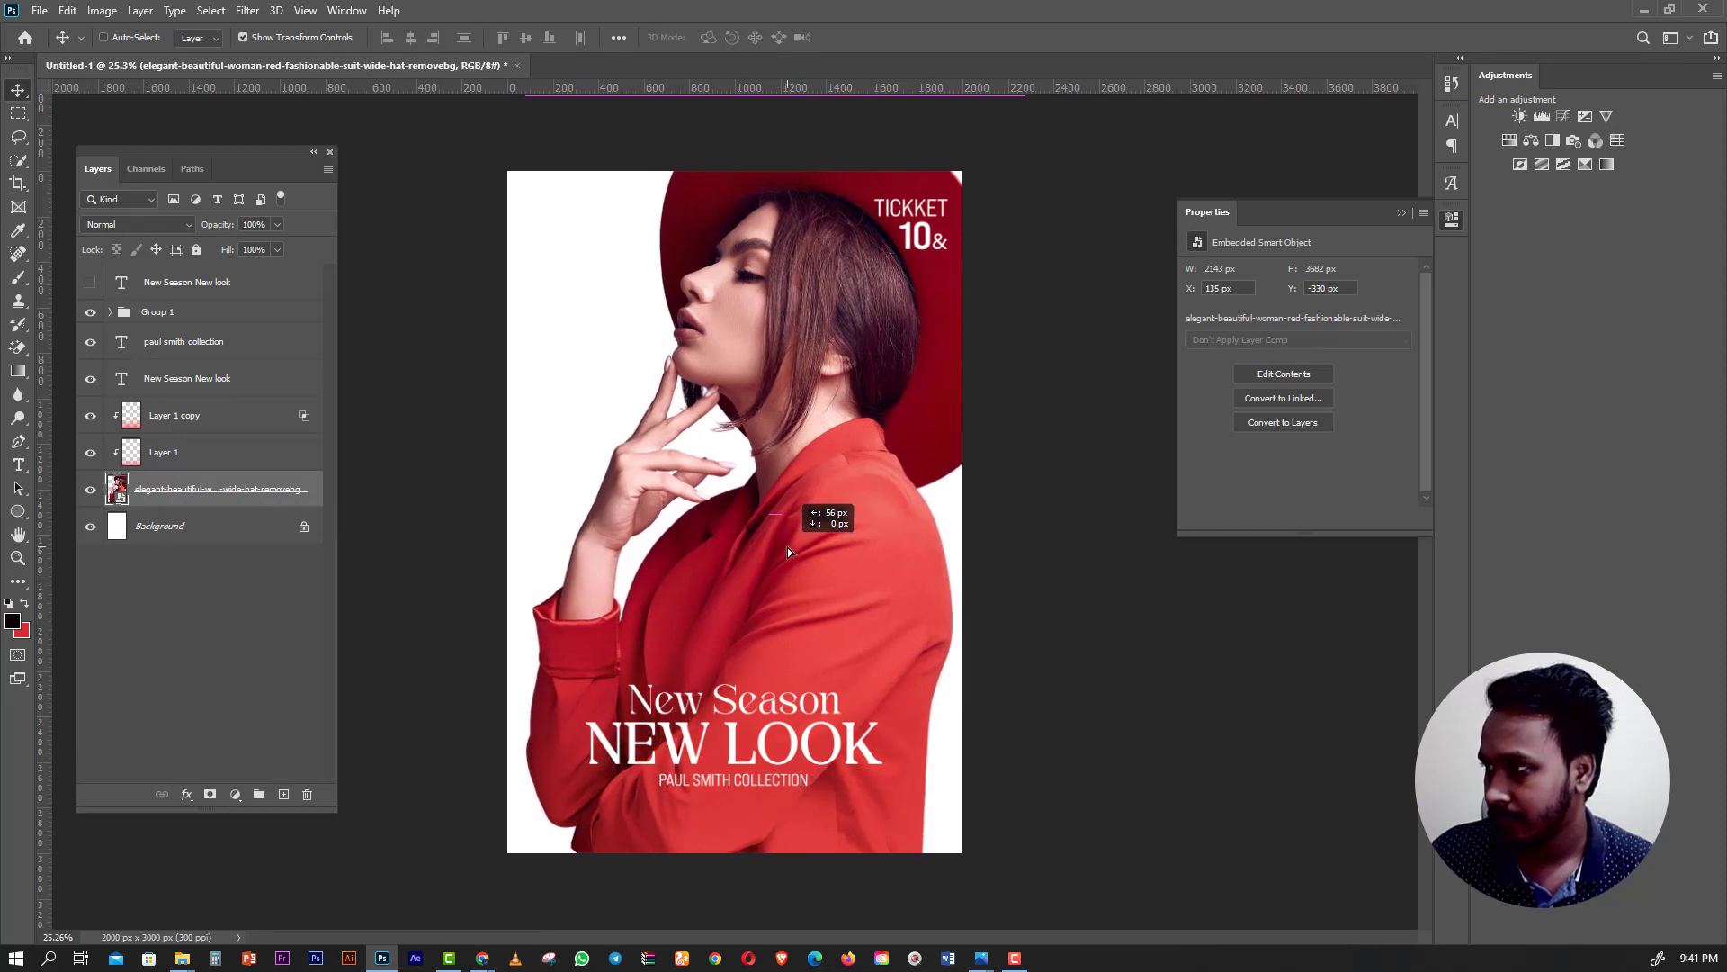
left_click(196, 311)
key("ctrl+t")
Resize the TICKKET 10& group to about 79.5% and nudge it right into the corner.
left_click_drag(875, 249, 856, 261)
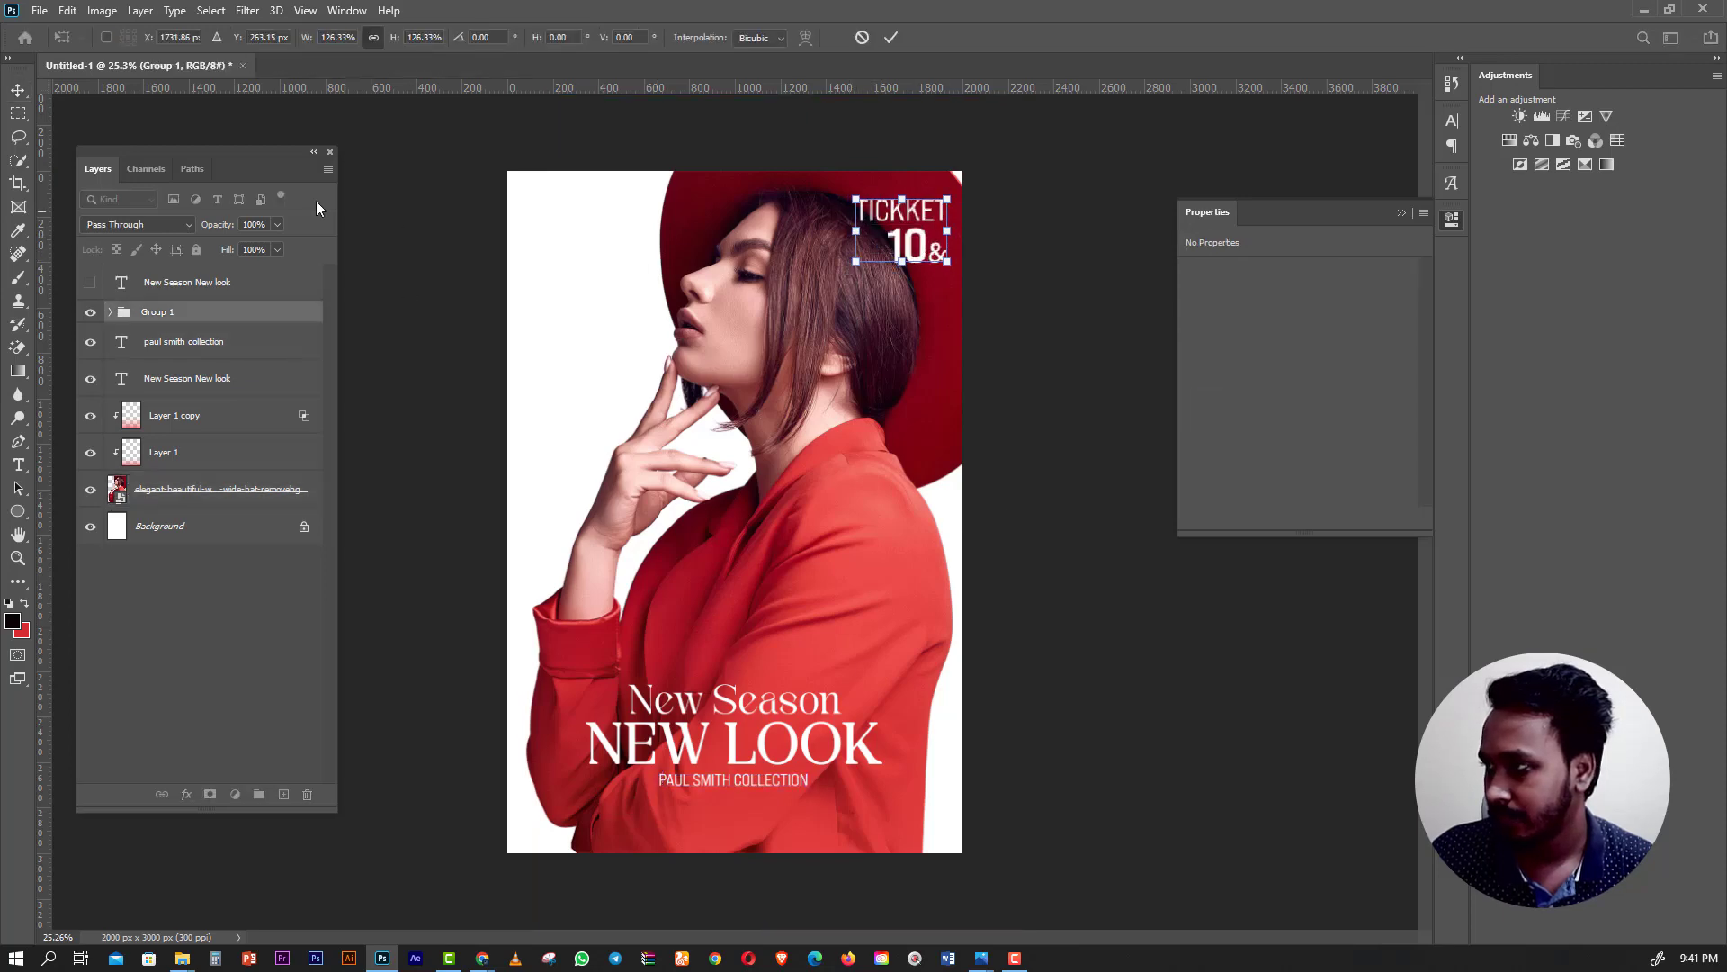
left_click(30, 121)
scroll(856, 507, "down", 2)
scroll(857, 506, "up", 2)
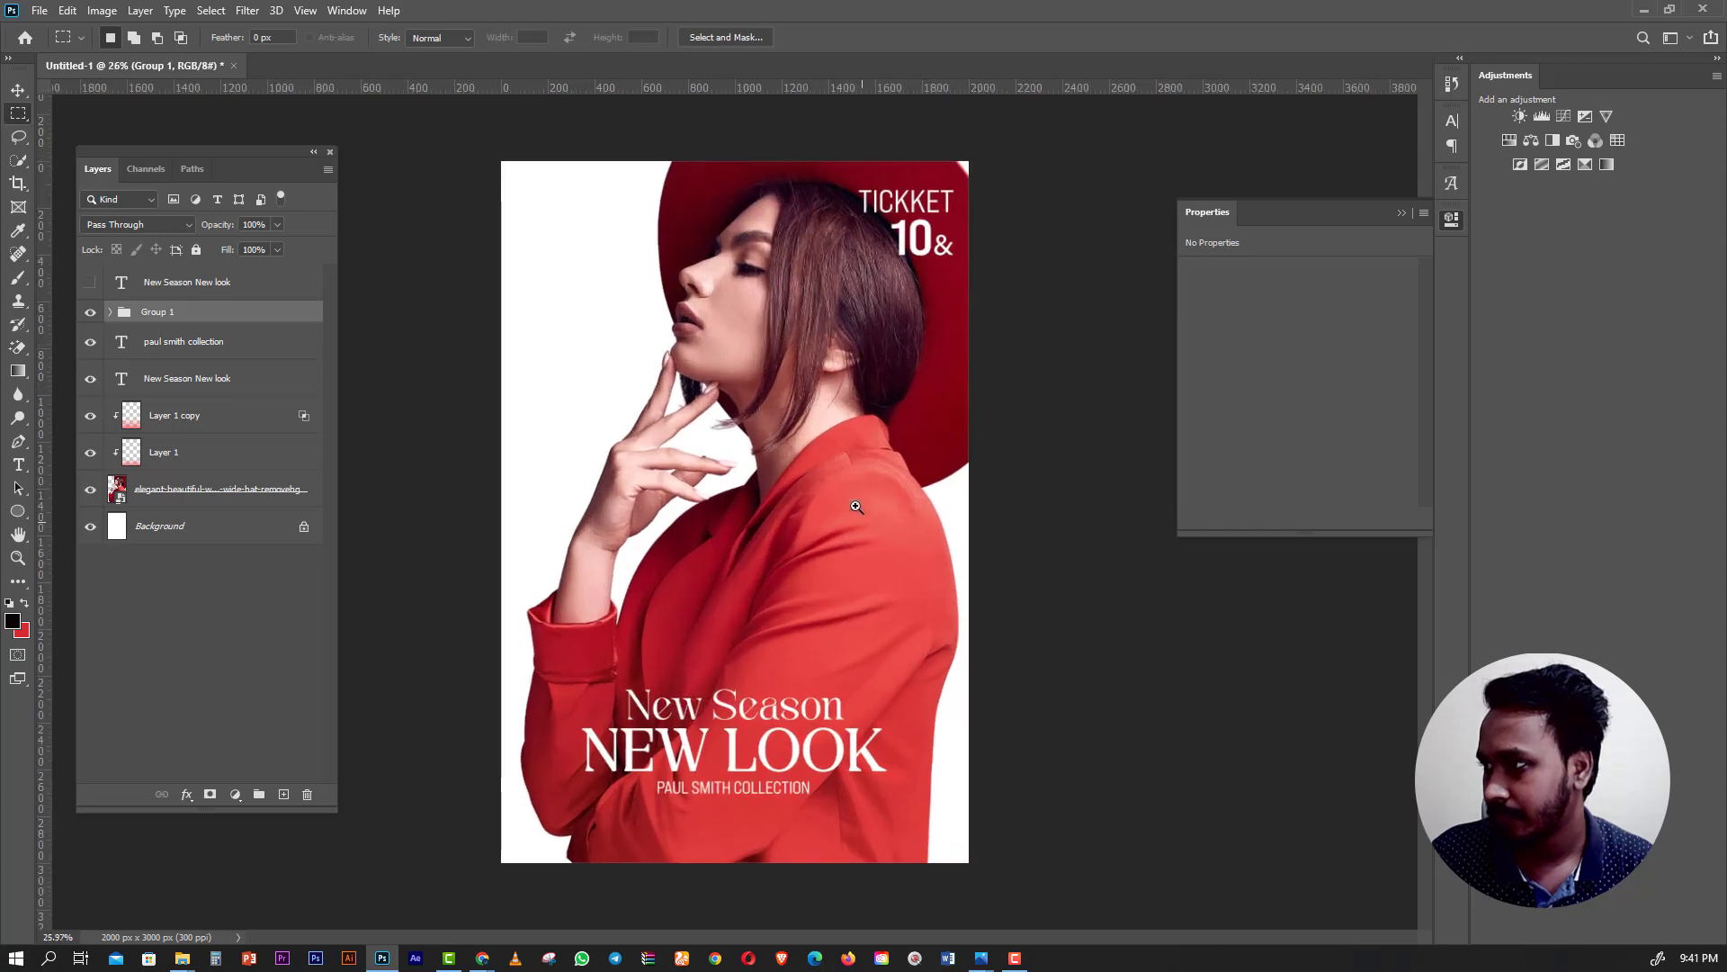
scroll(857, 506, "down", 1)
left_click(18, 90)
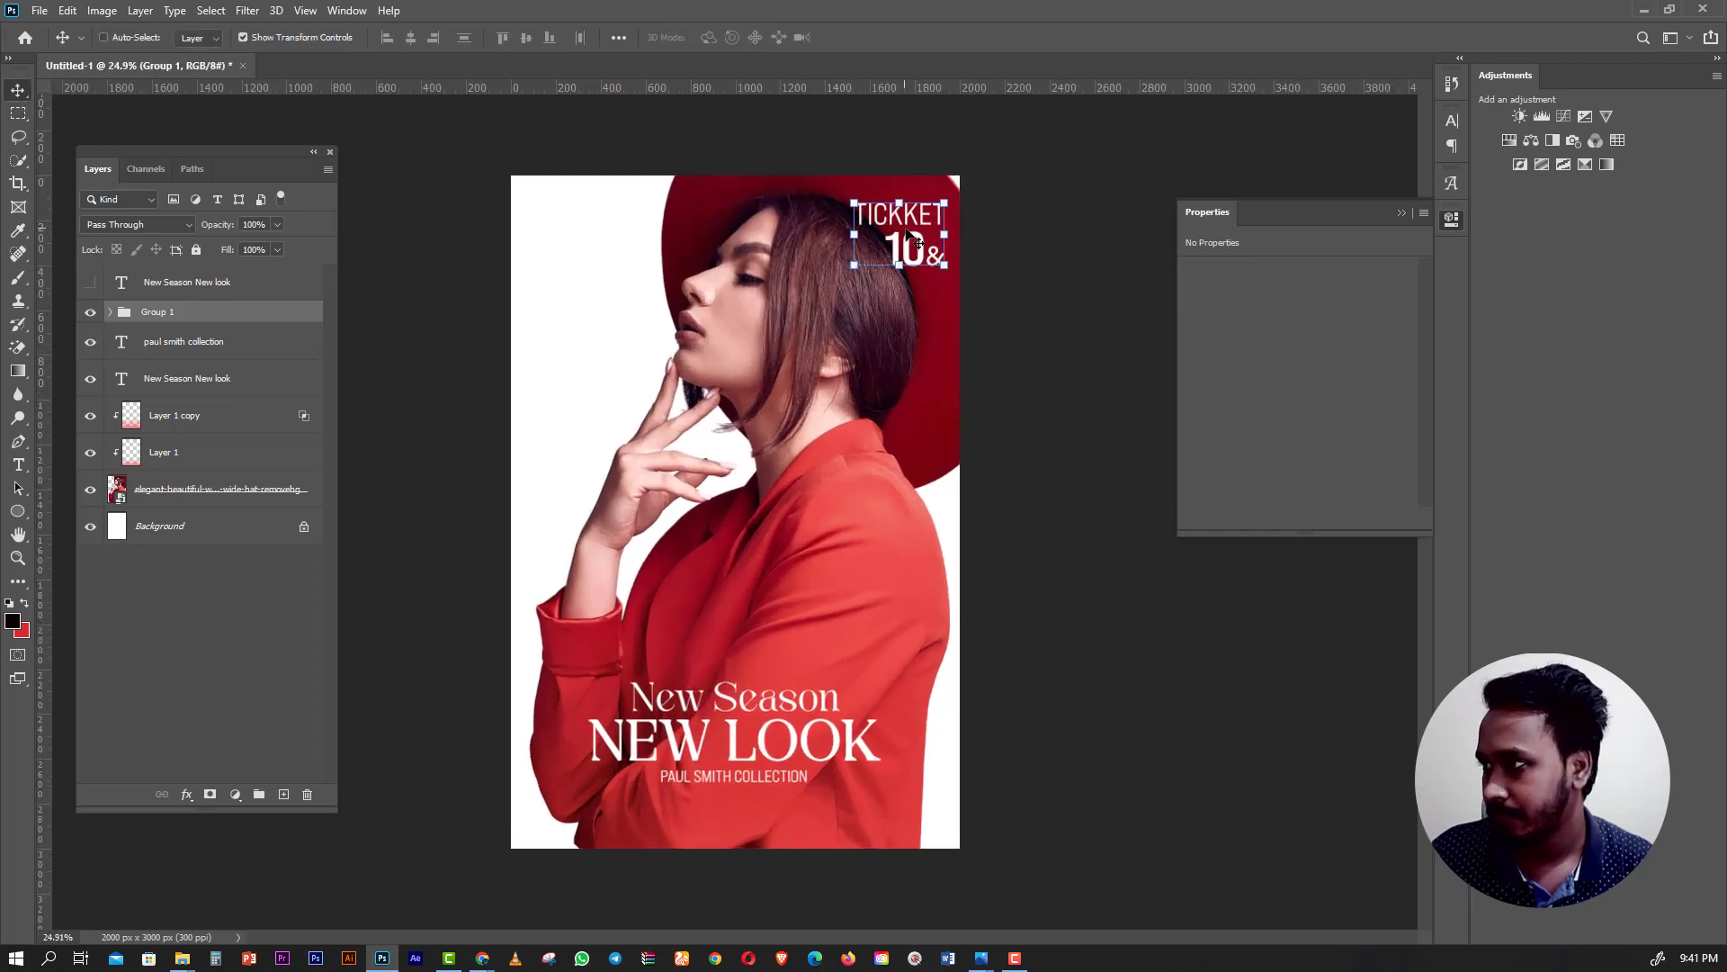
mouse_move(906, 235)
left_mouse_down()
mouse_move(860, 256)
mouse_move(918, 235)
left_mouse_up()
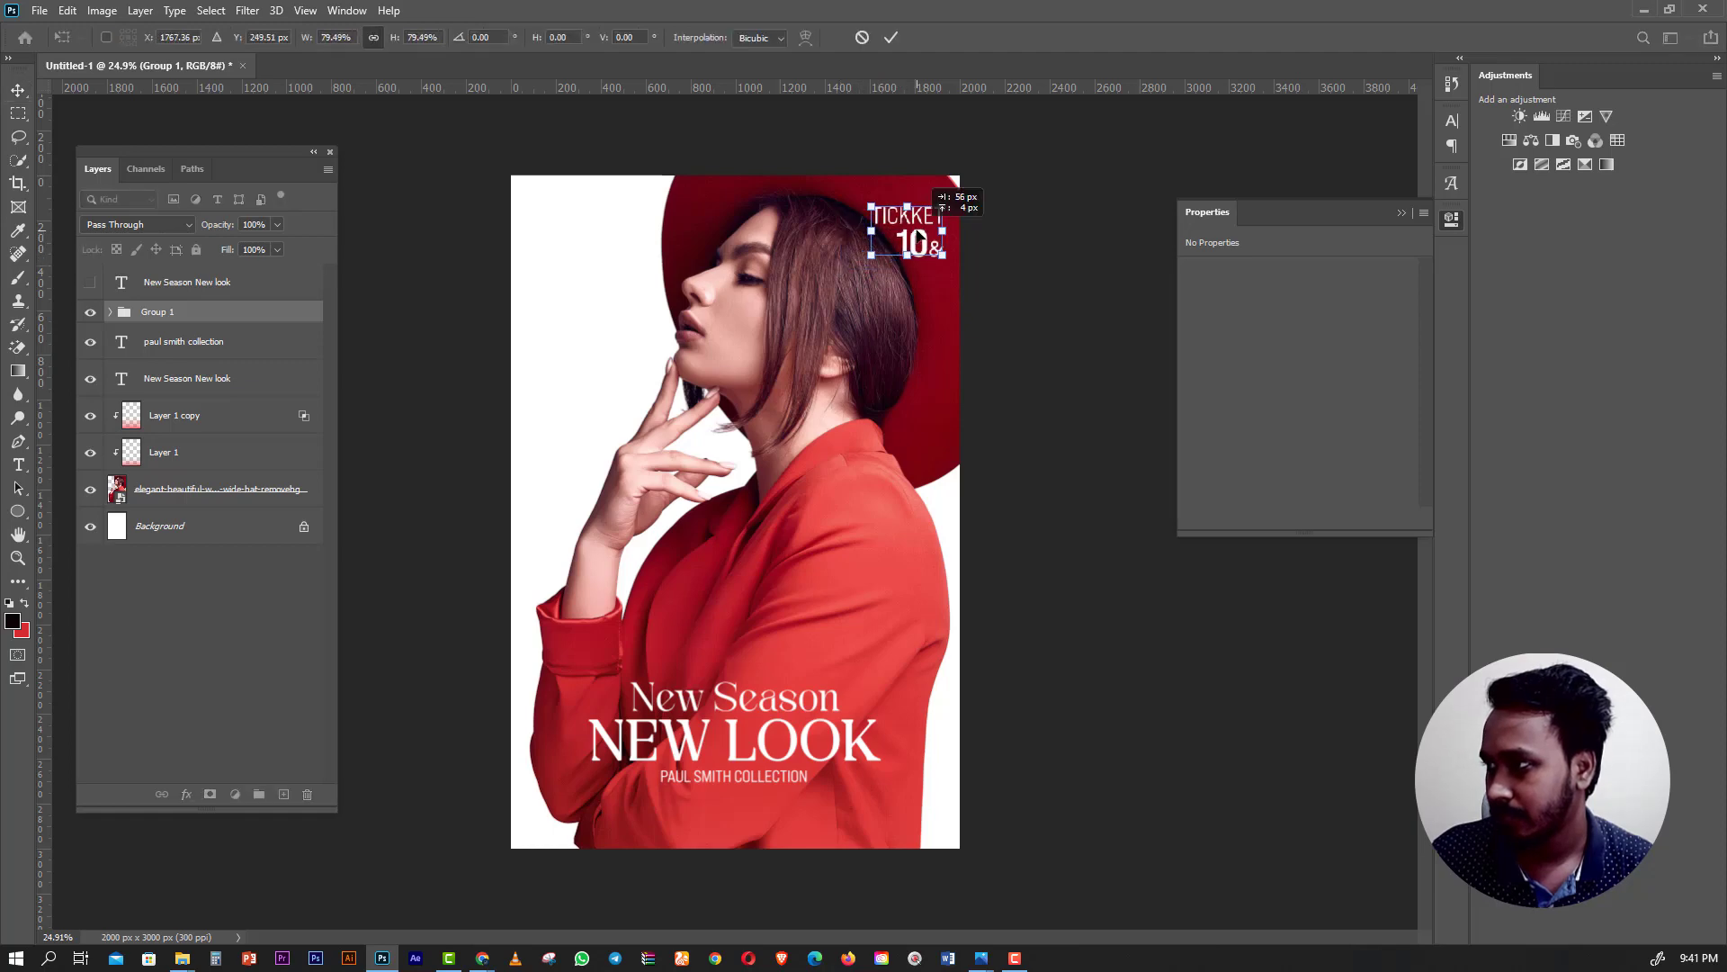
left_click(18, 113)
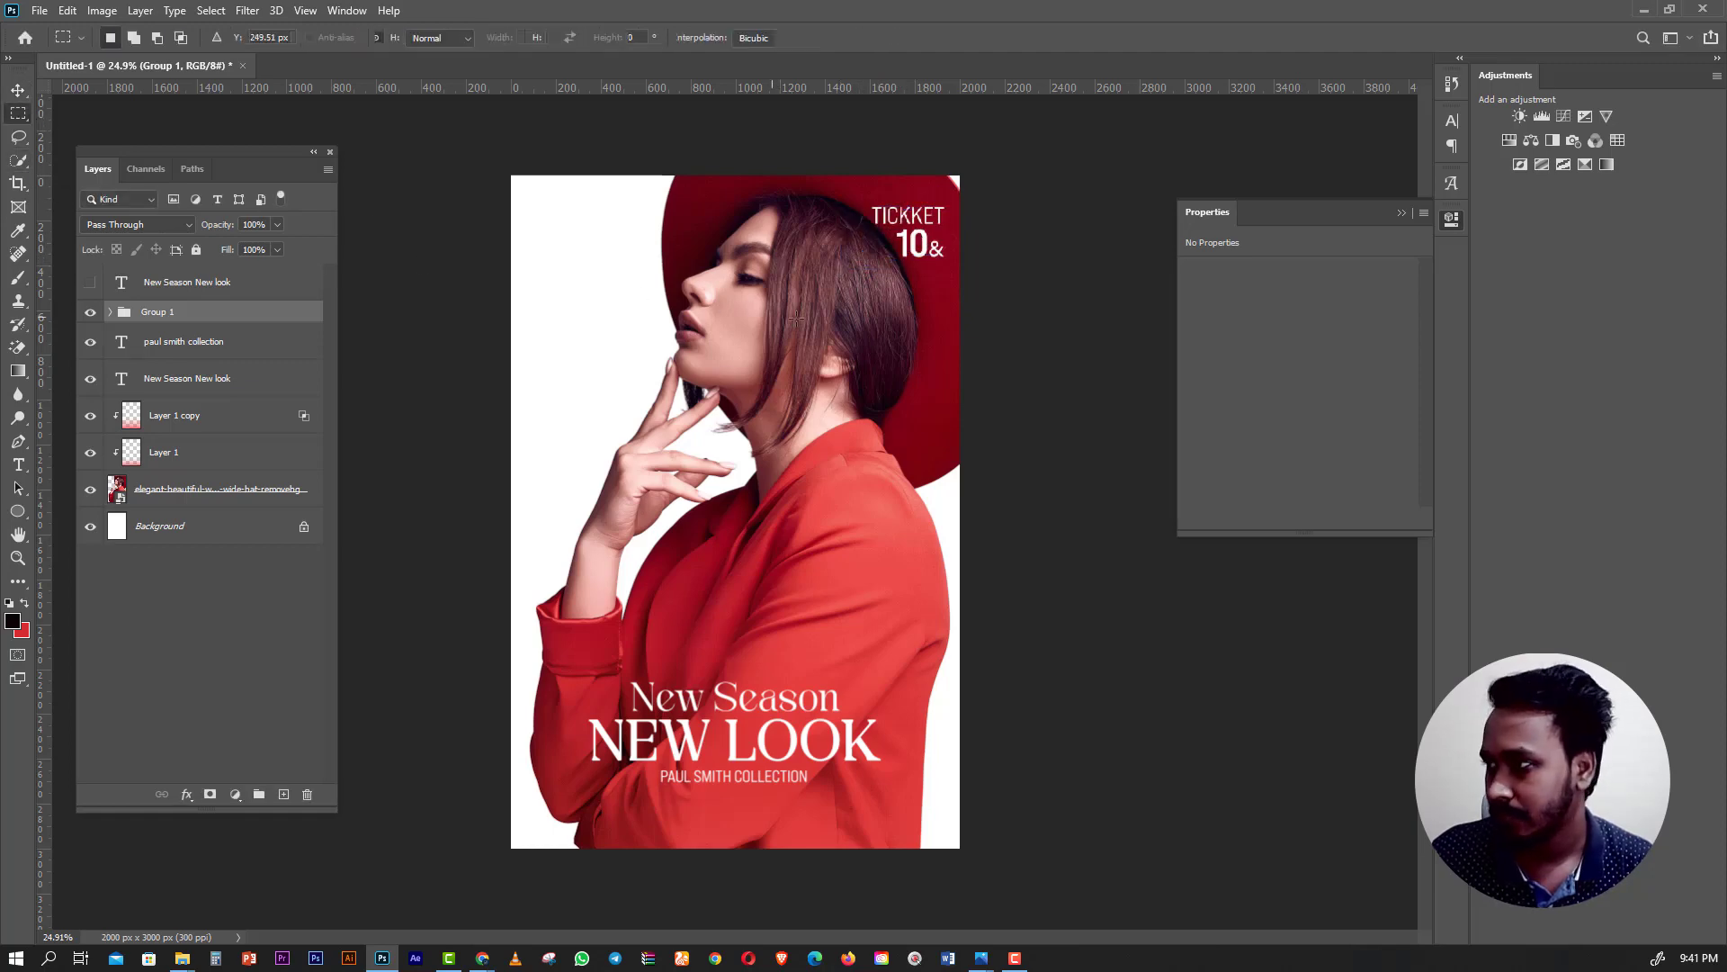
scroll(888, 288, "up", 2)
scroll(888, 288, "down", 1)
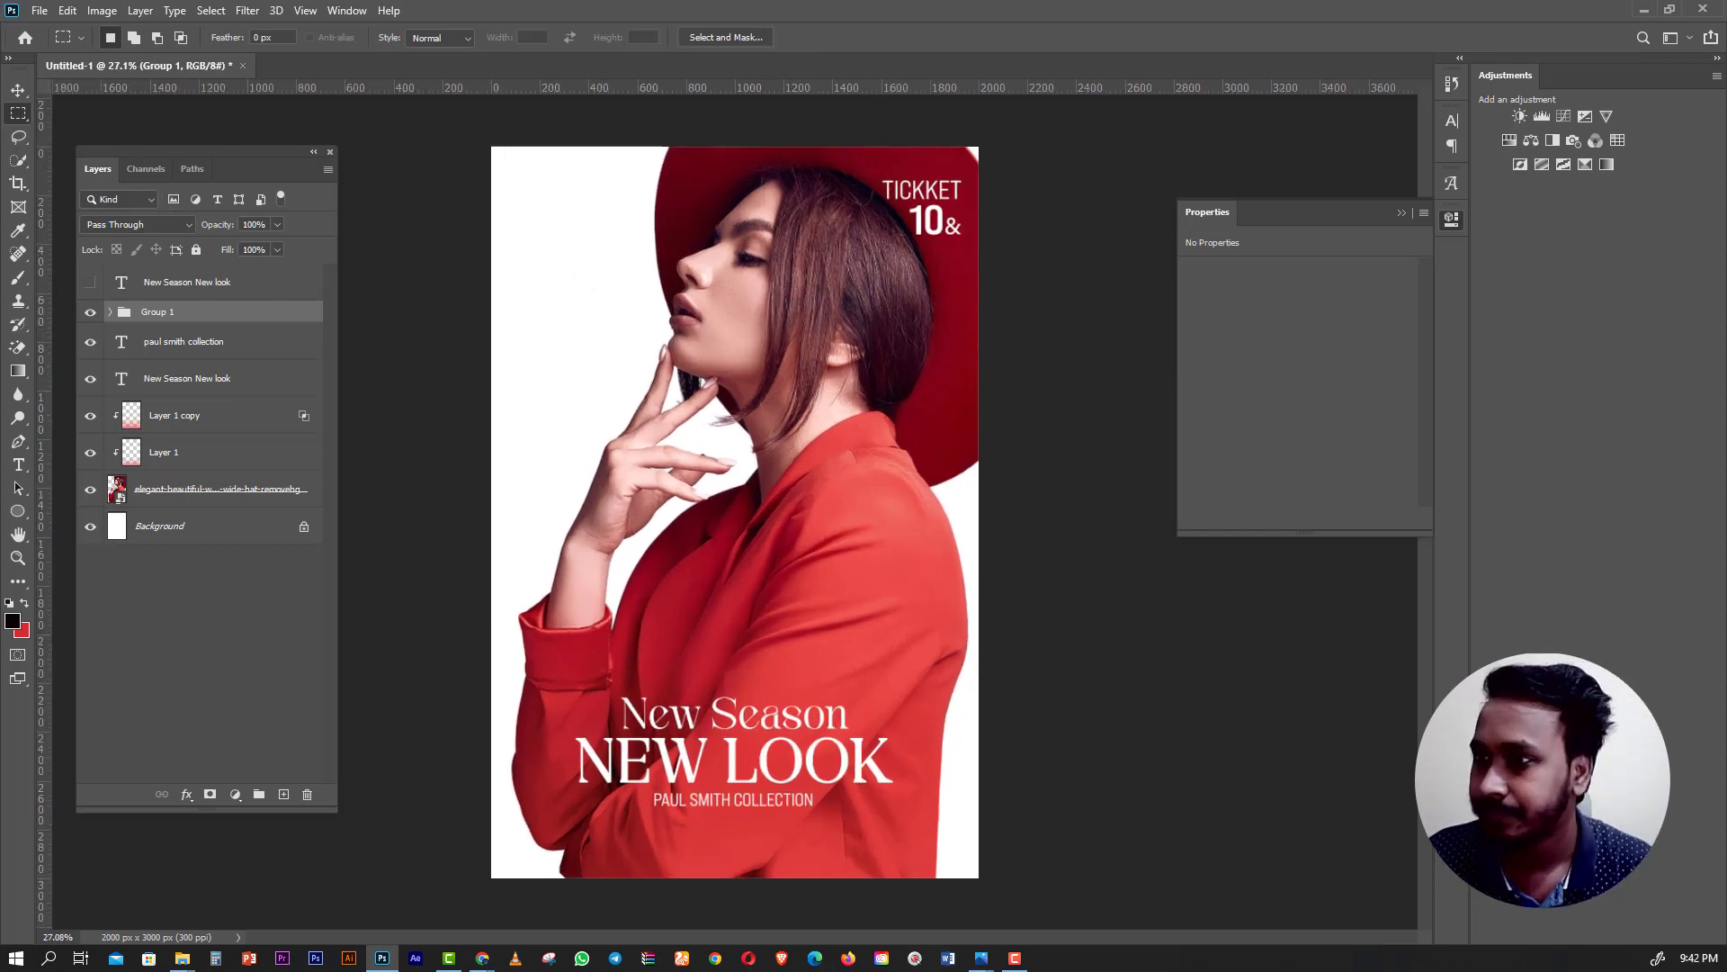
left_click(18, 90)
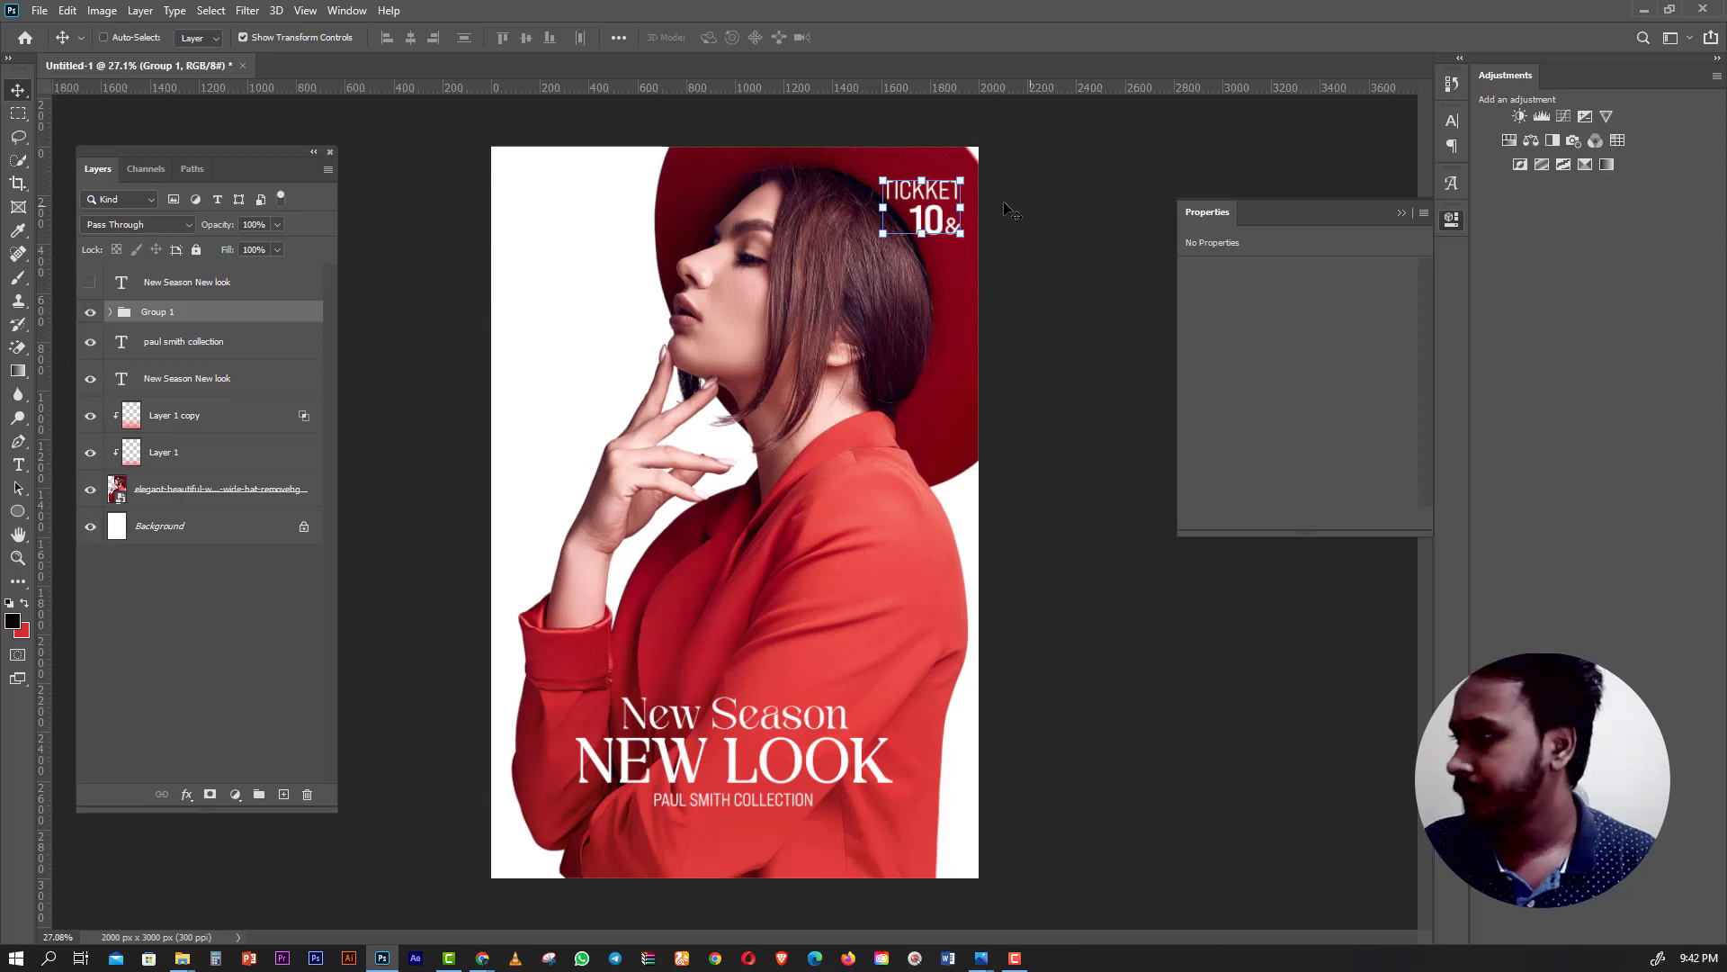
Copy the TICKKET 10& group to the top-left and colour its text the hat's dark red.
left_click_drag(950, 221, 568, 239)
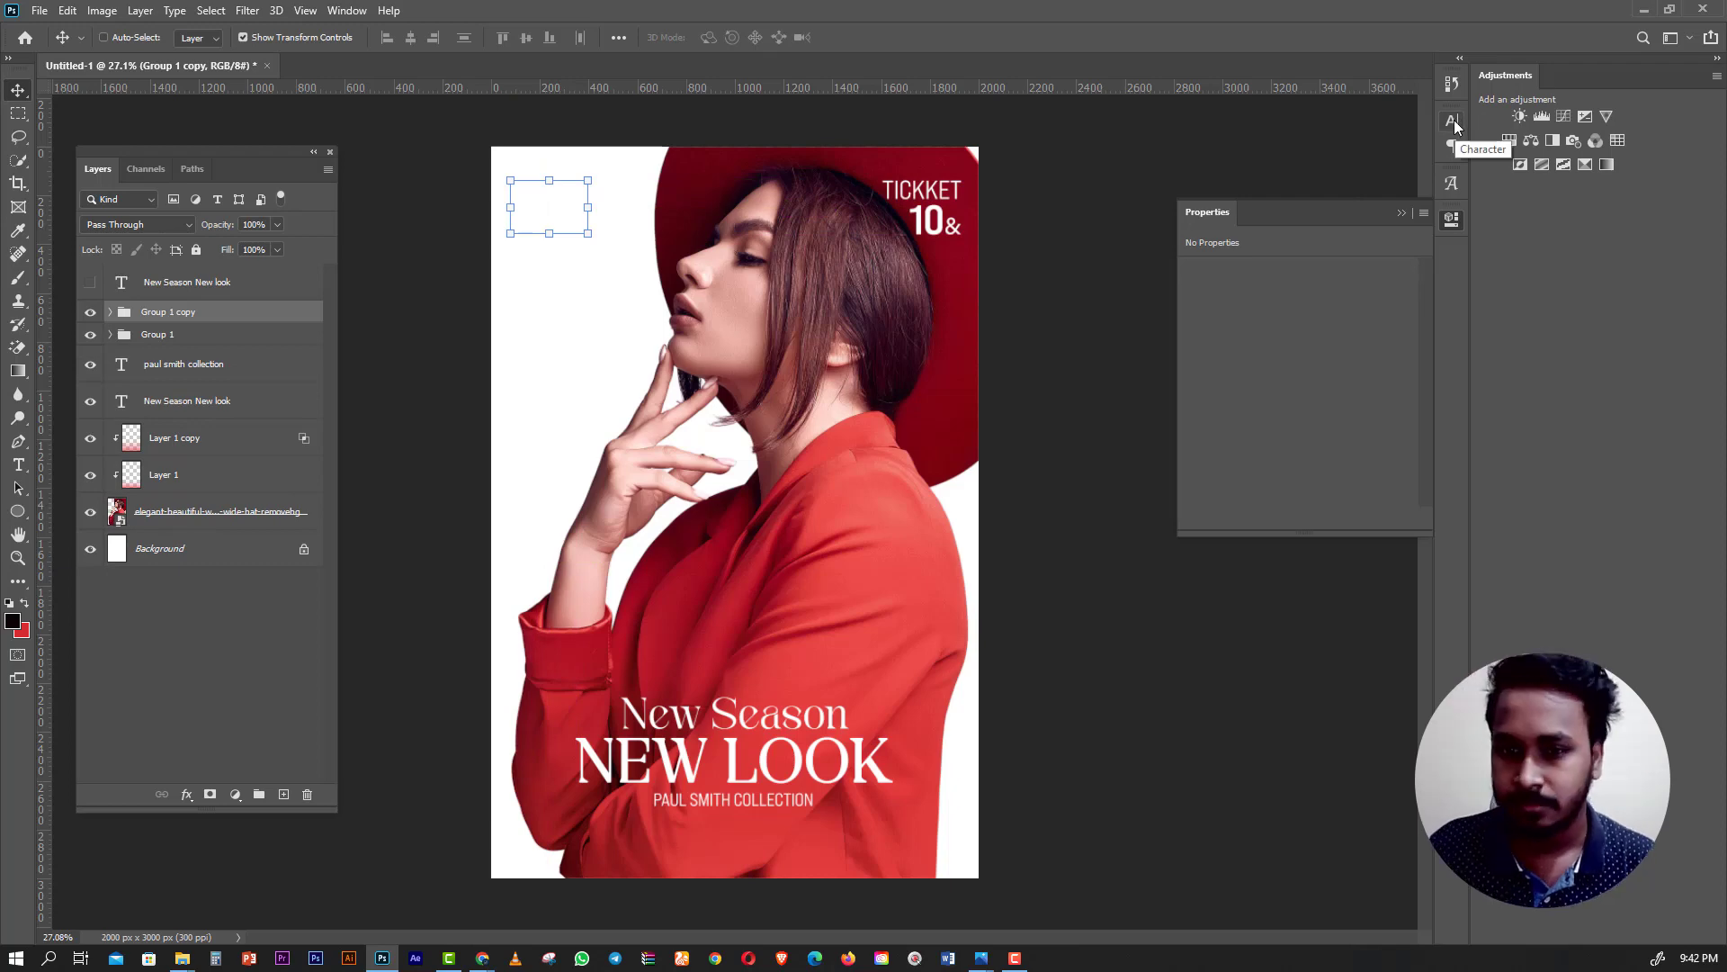
left_click(1454, 122)
left_click(1403, 223)
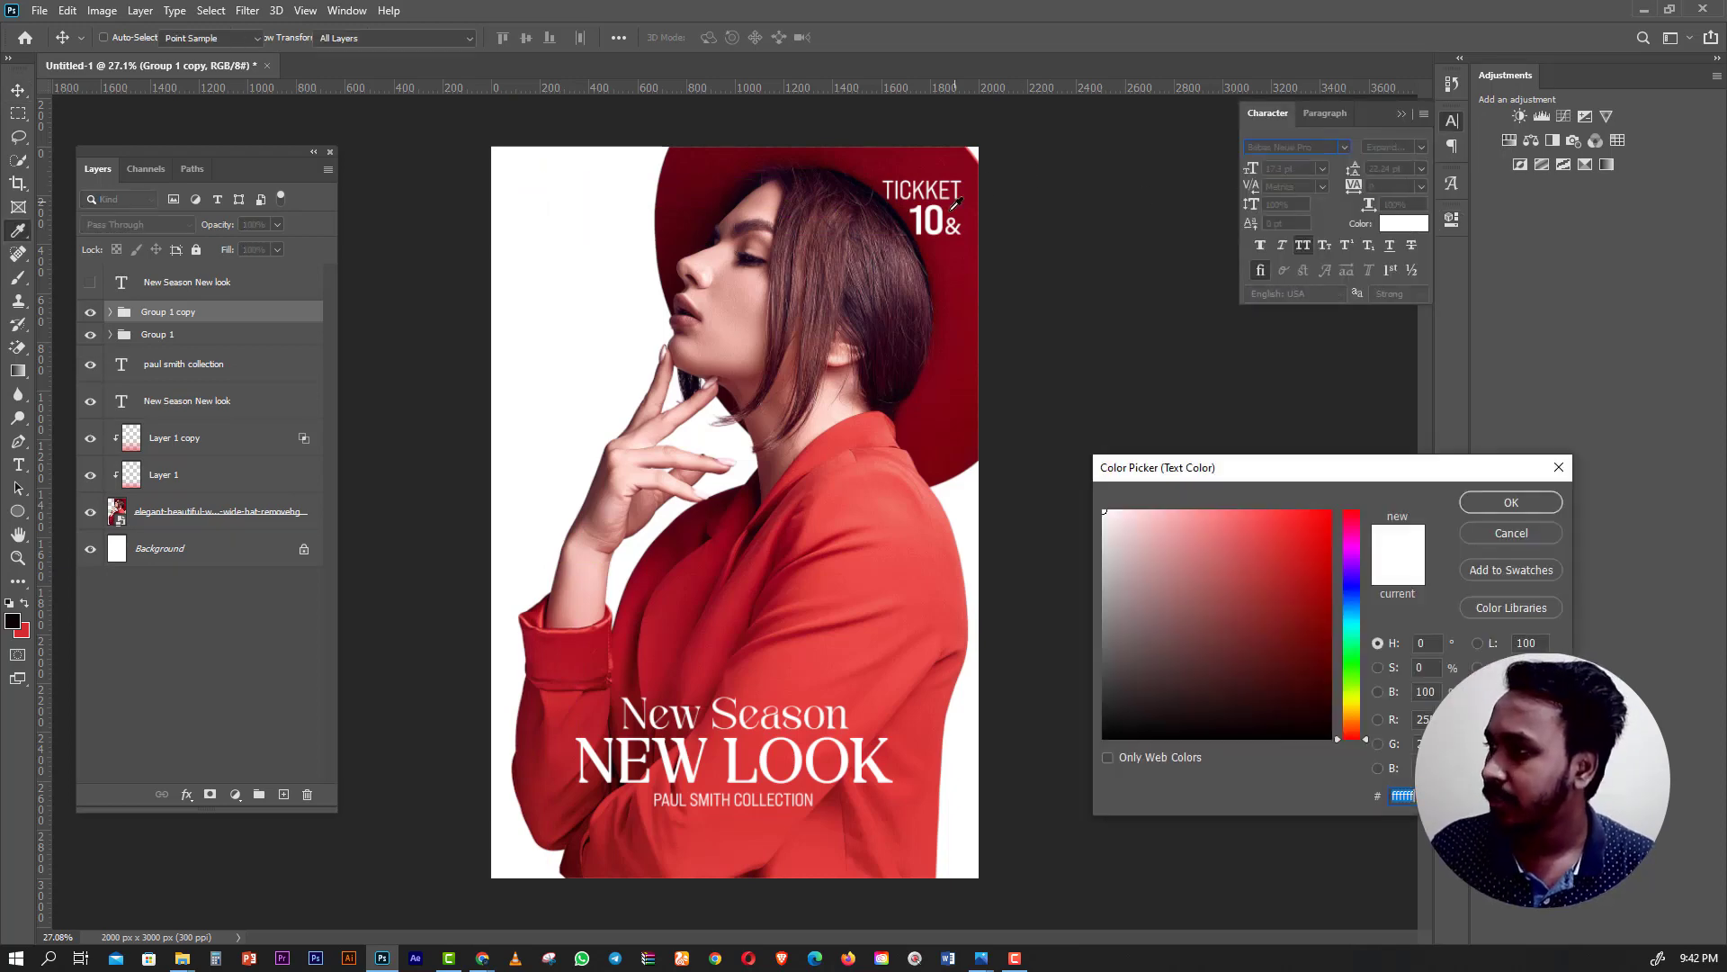
left_click(982, 331)
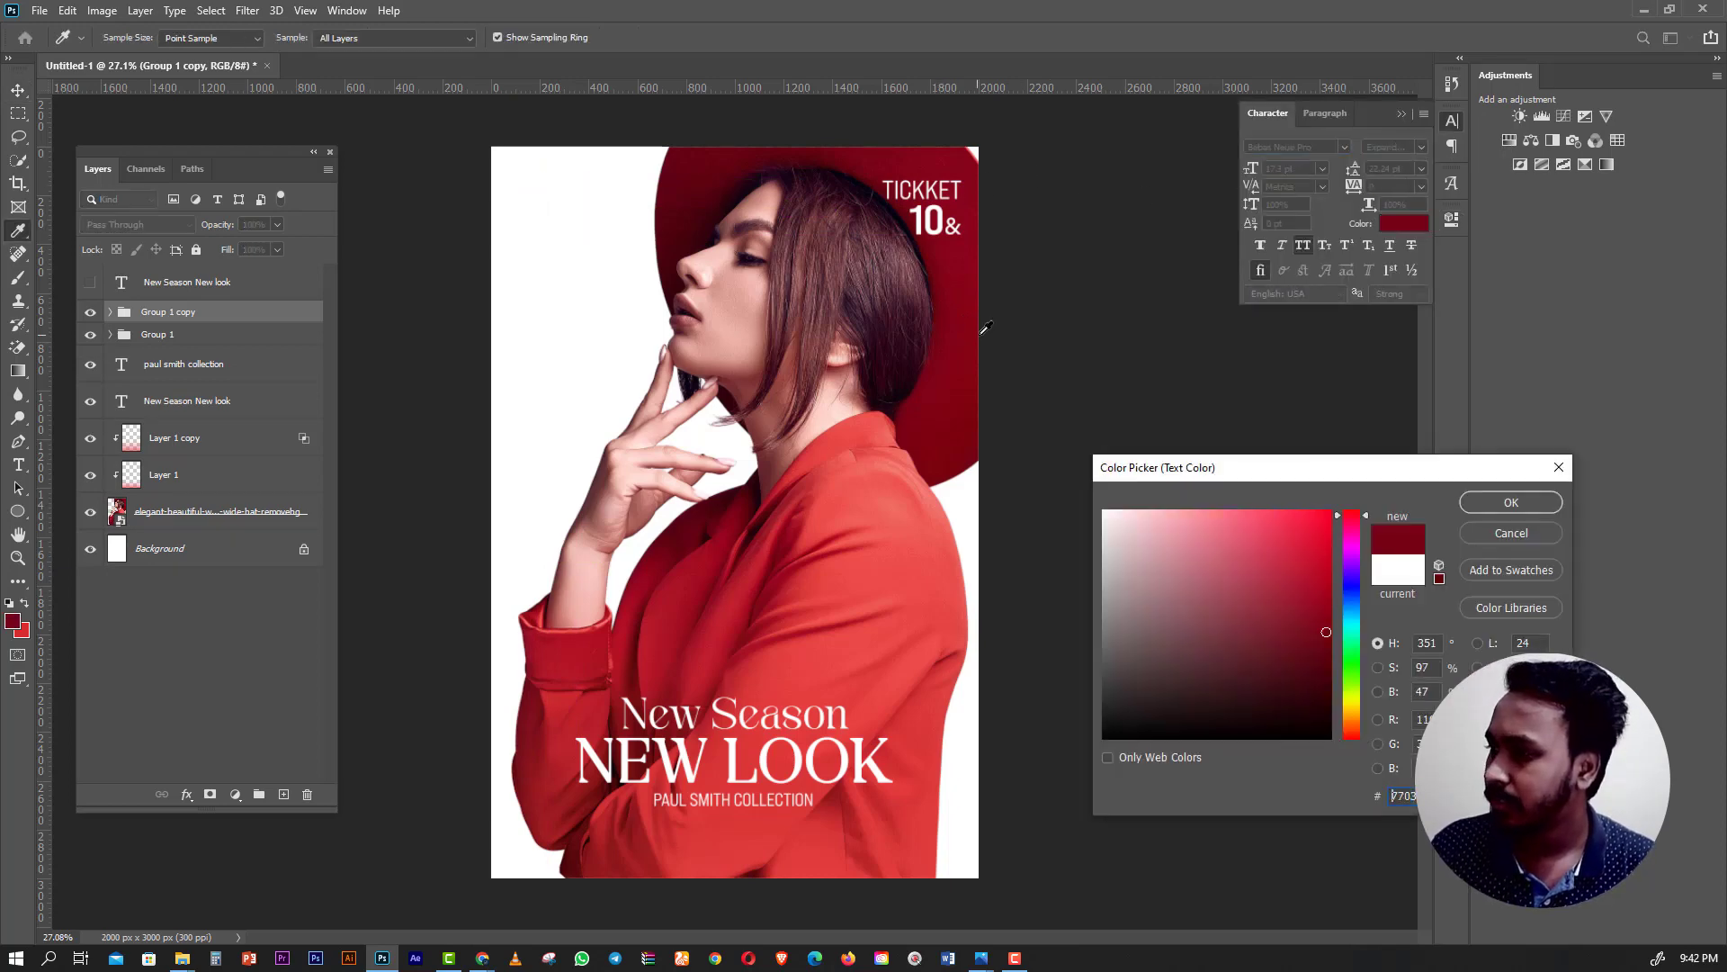
left_click(1496, 502)
left_click(110, 312)
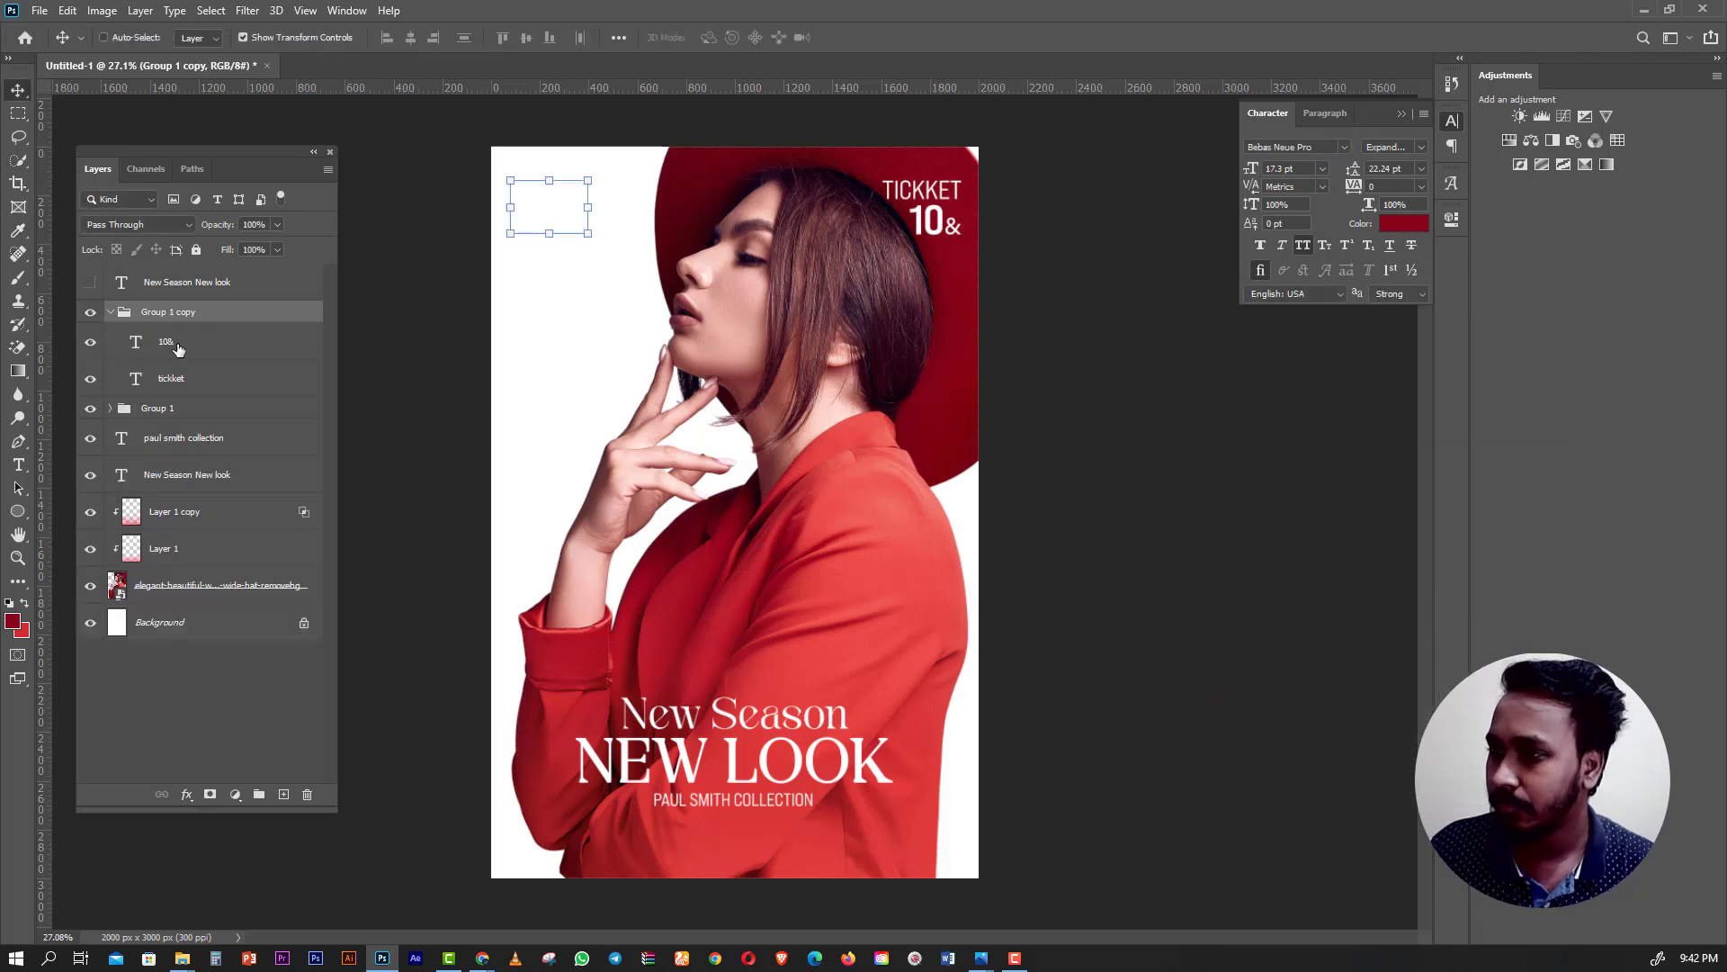
left_click(167, 342)
left_click(171, 378, "shift")
left_click(1404, 223)
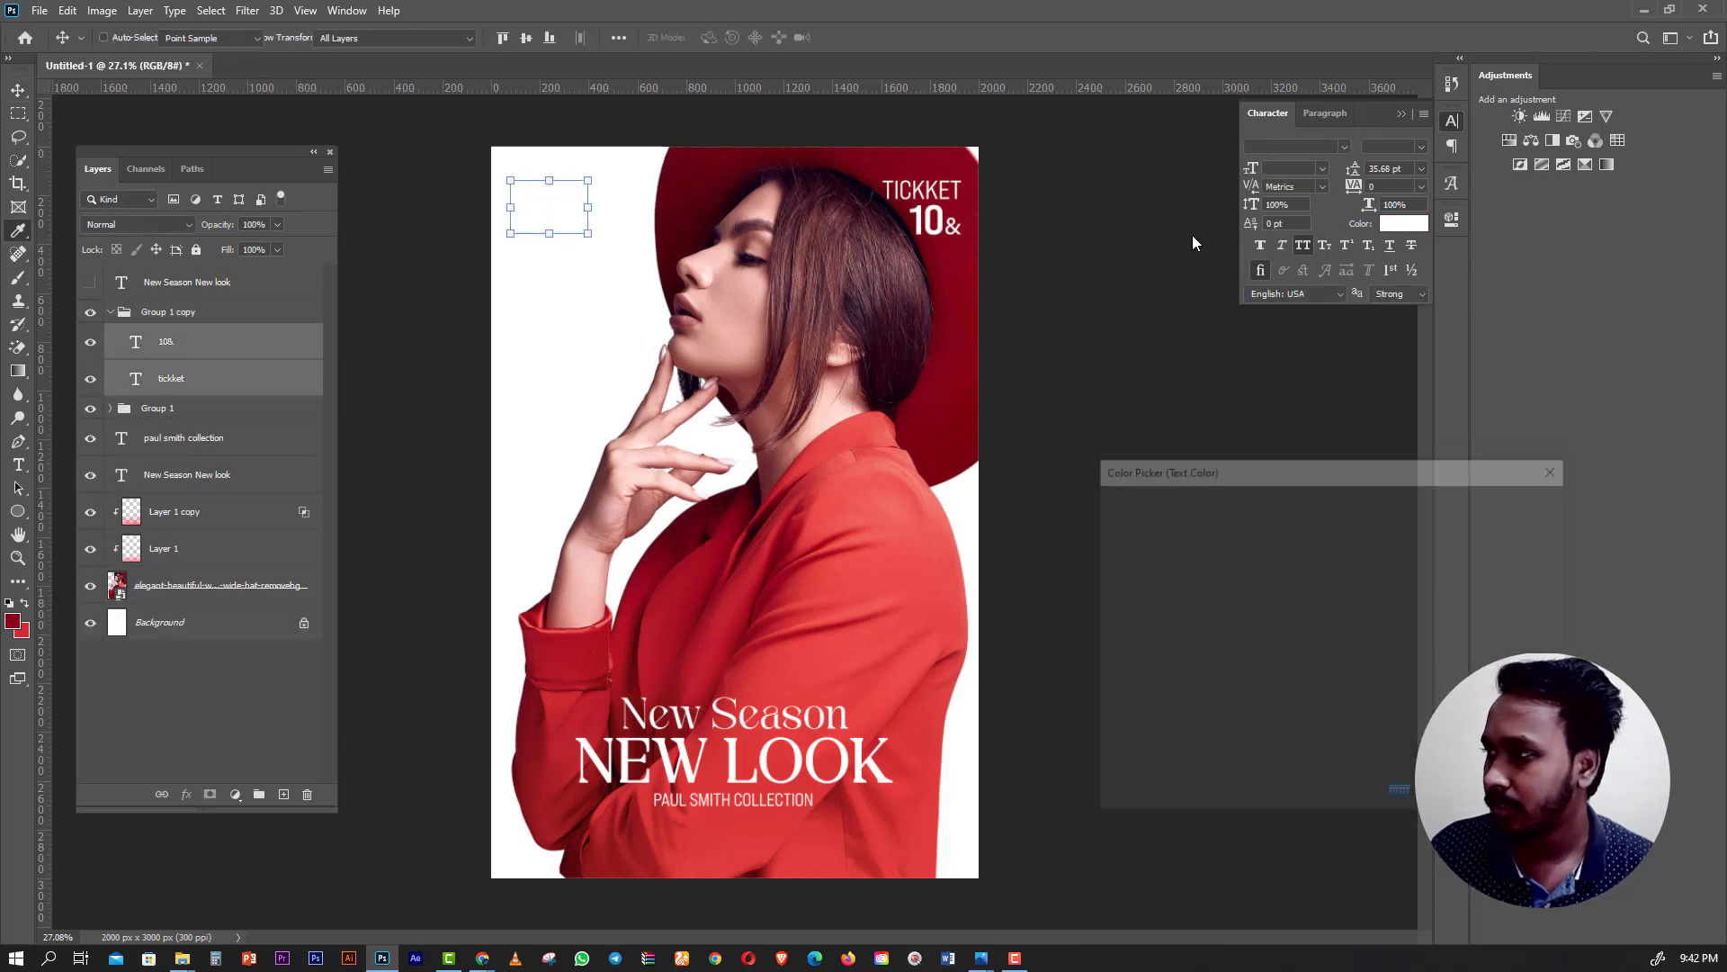
left_click(936, 220)
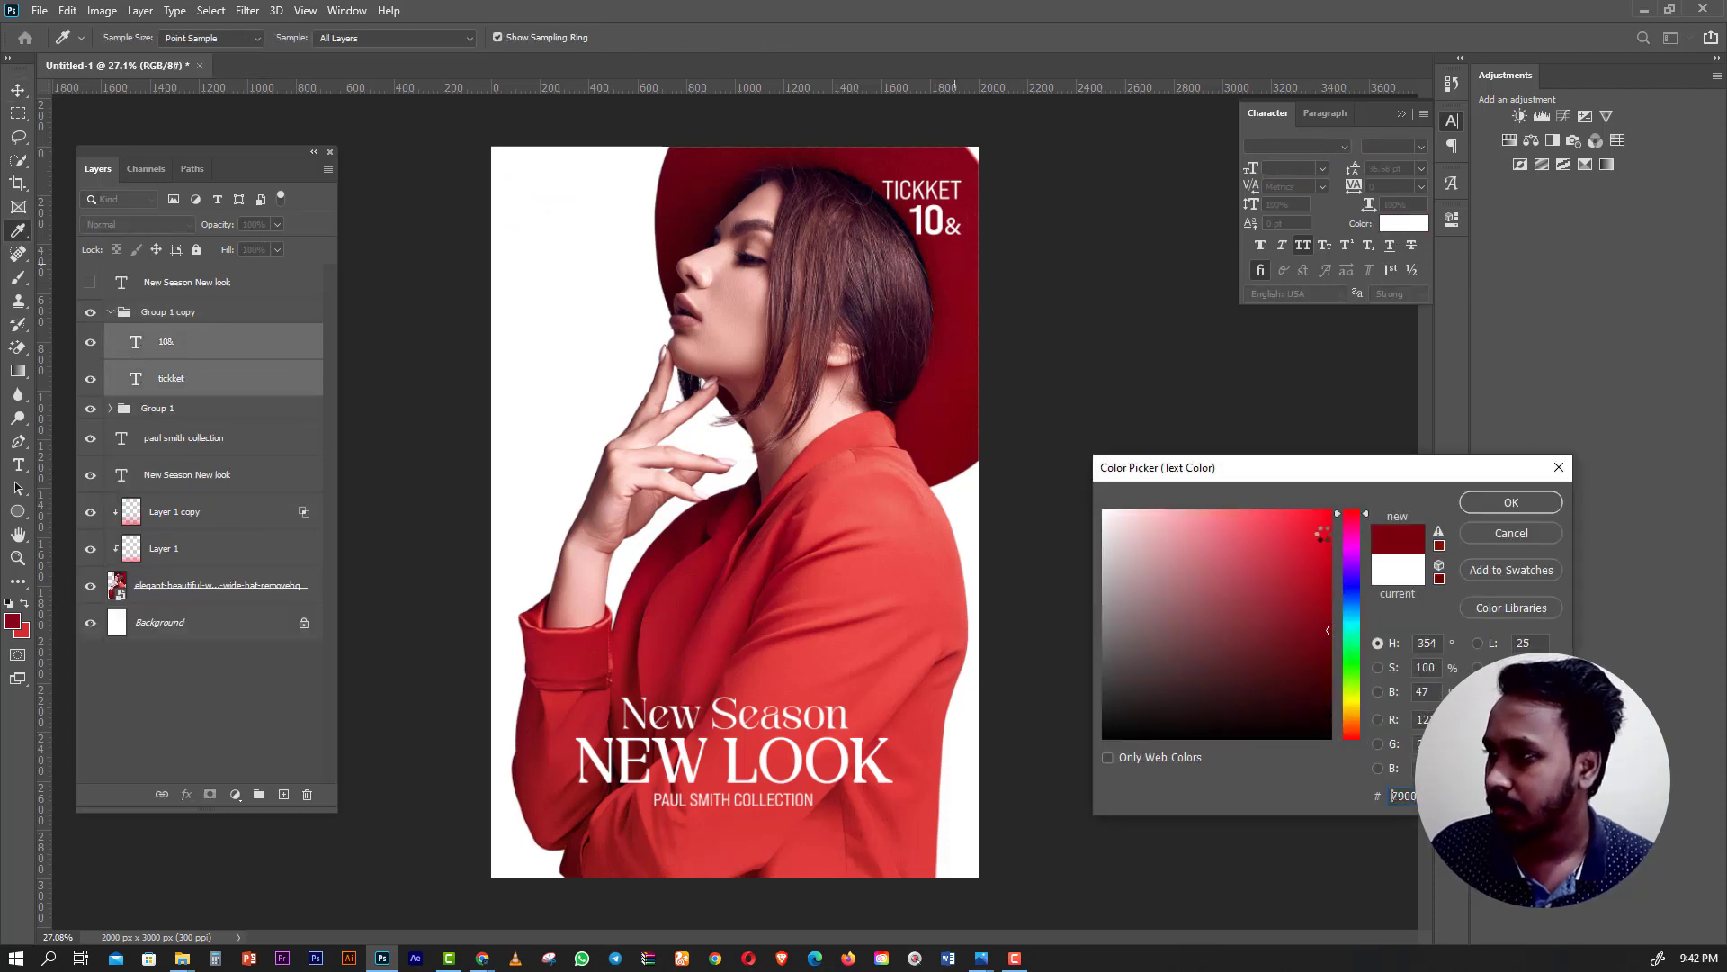
left_click(1512, 502)
Left-align the copied text lines and move the block closer to the left edge.
left_click(1322, 114)
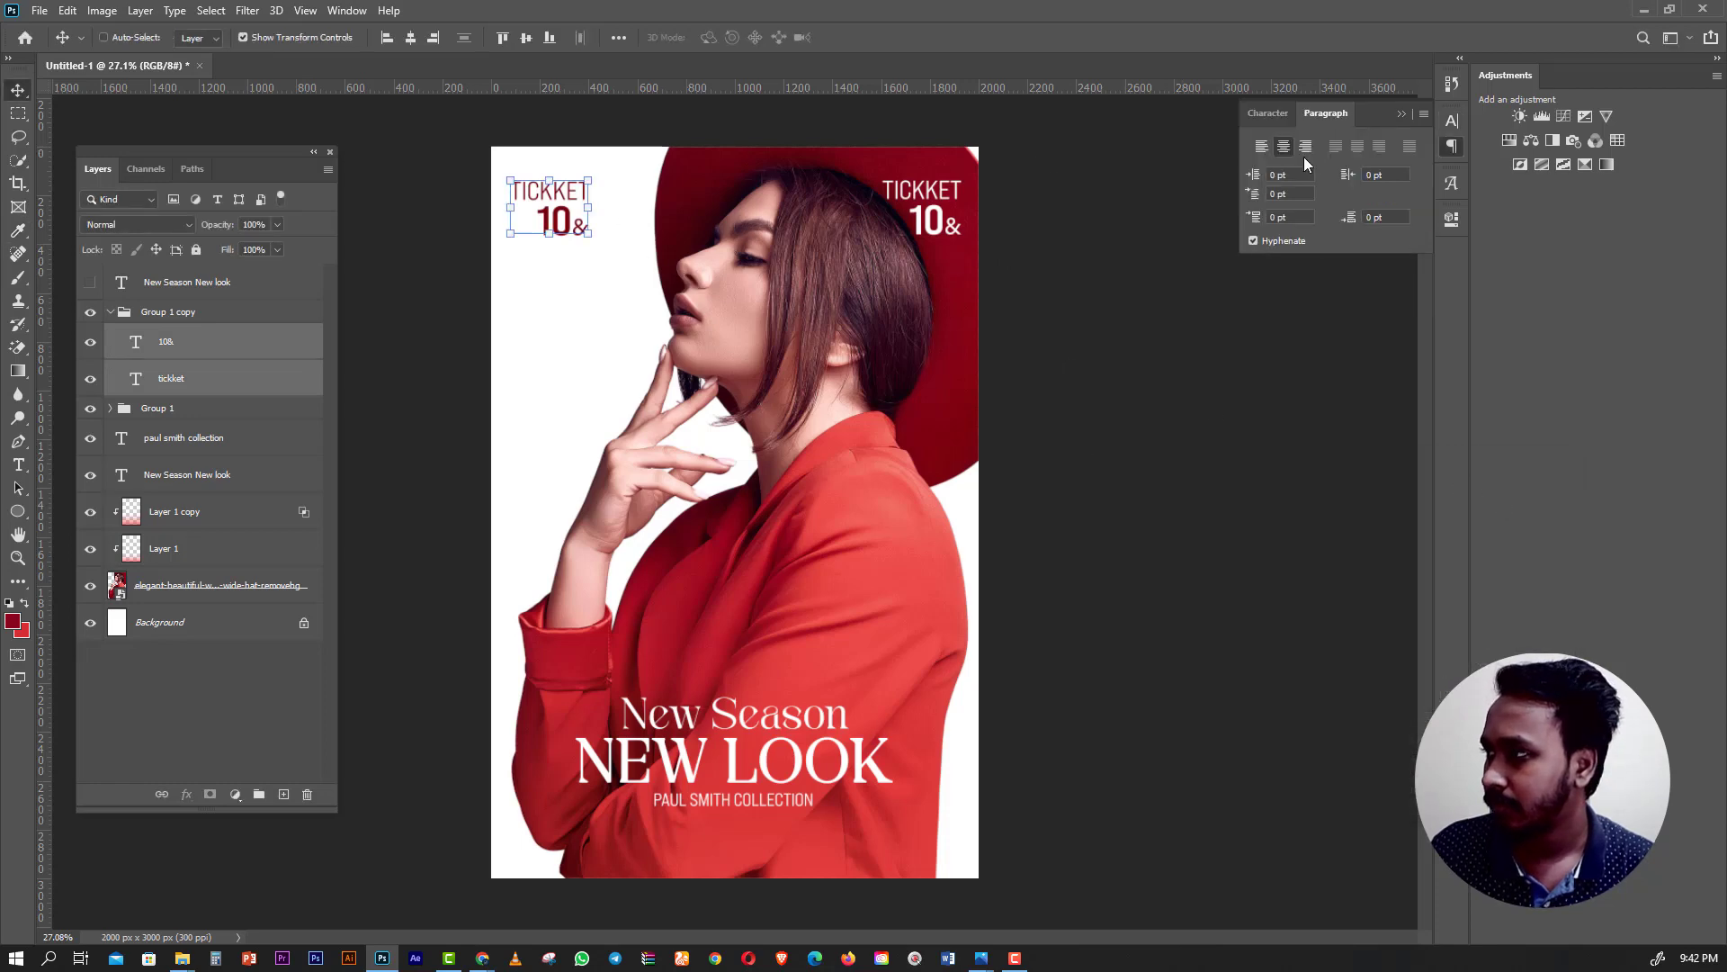
left_click(1265, 144)
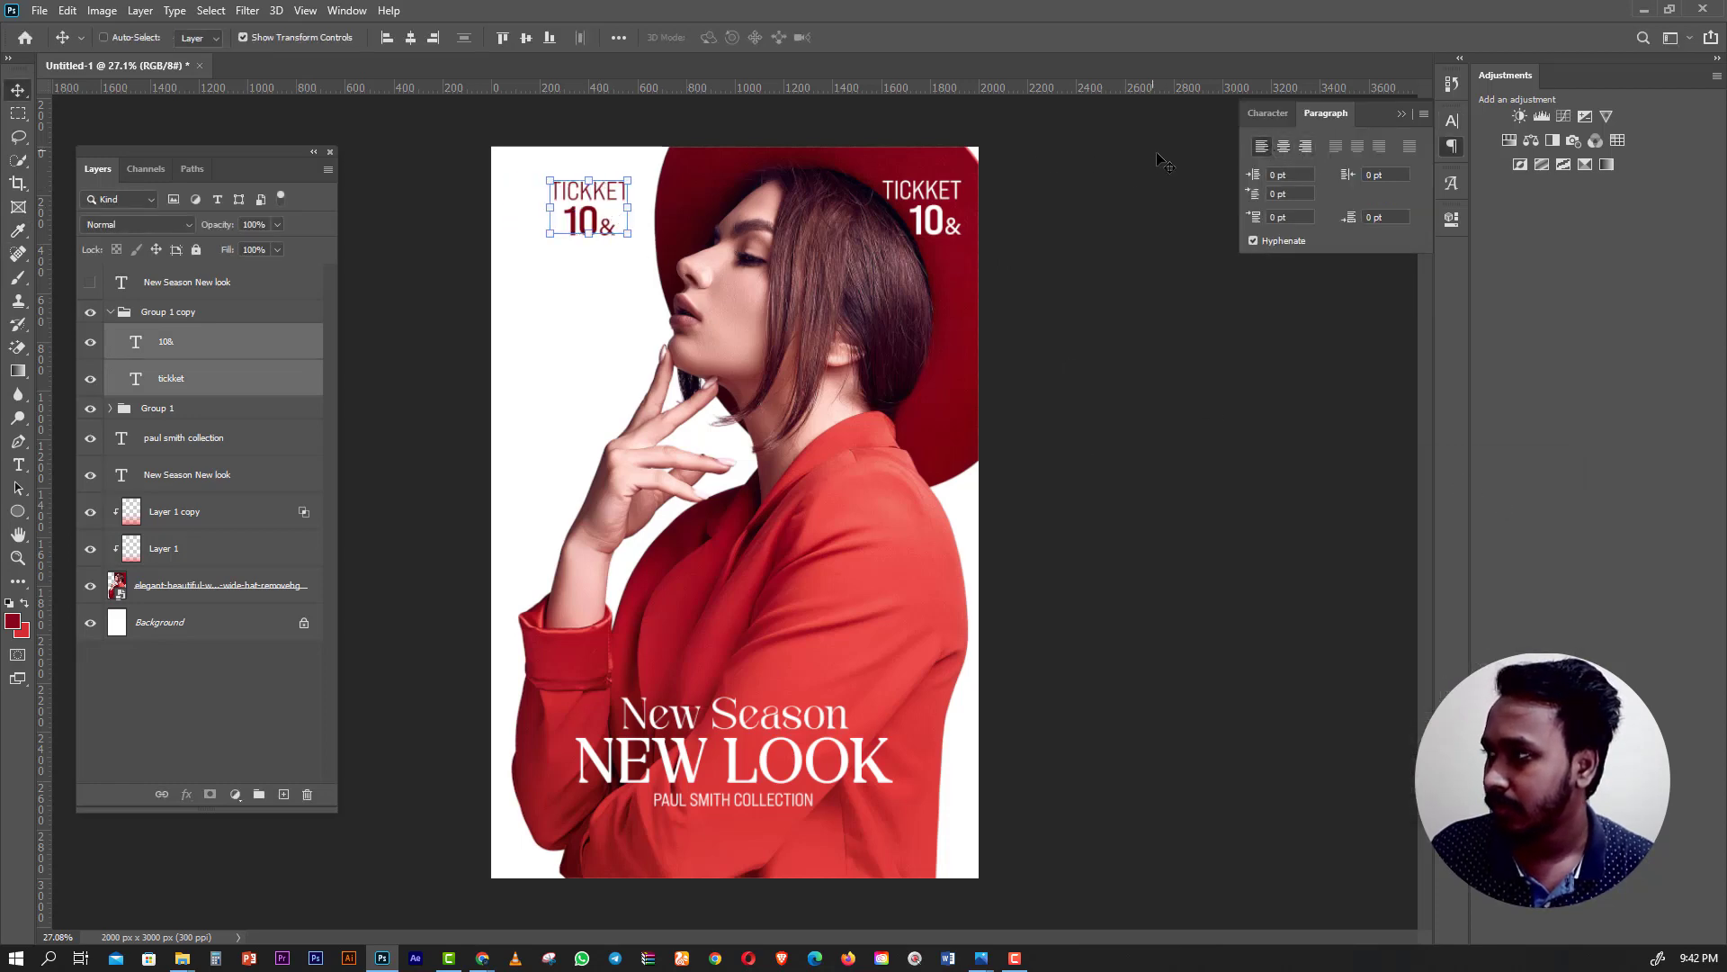
left_click(389, 41)
left_click_drag(596, 193, 567, 194)
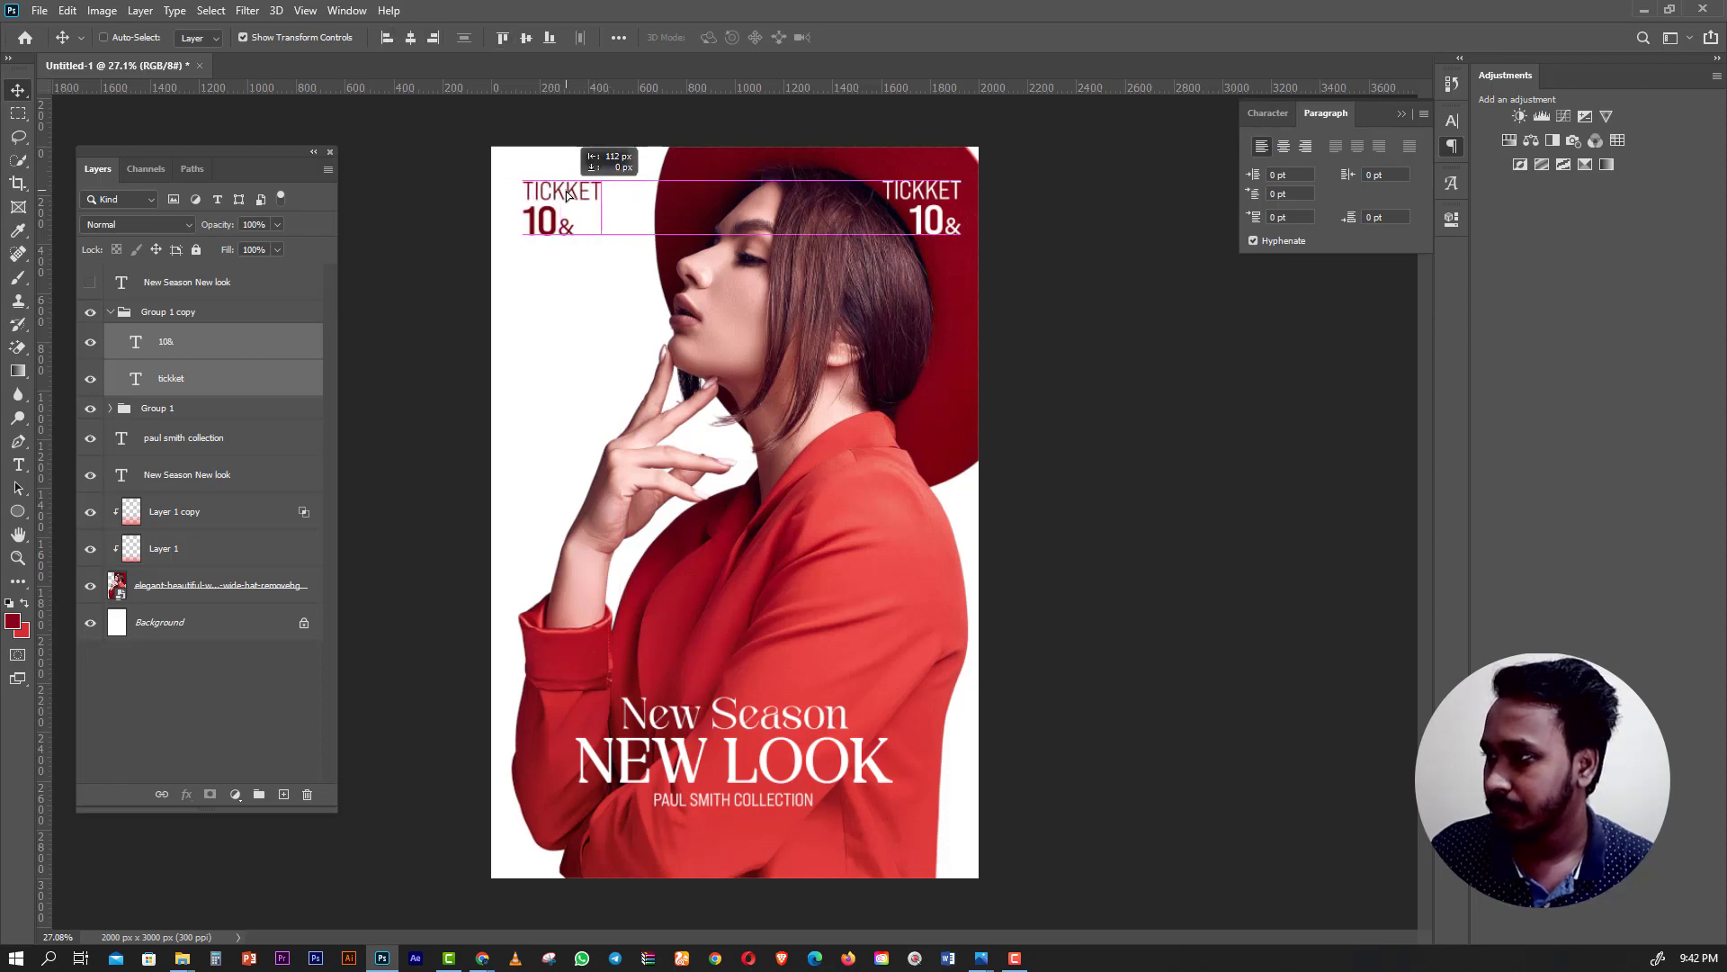
left_click(18, 114)
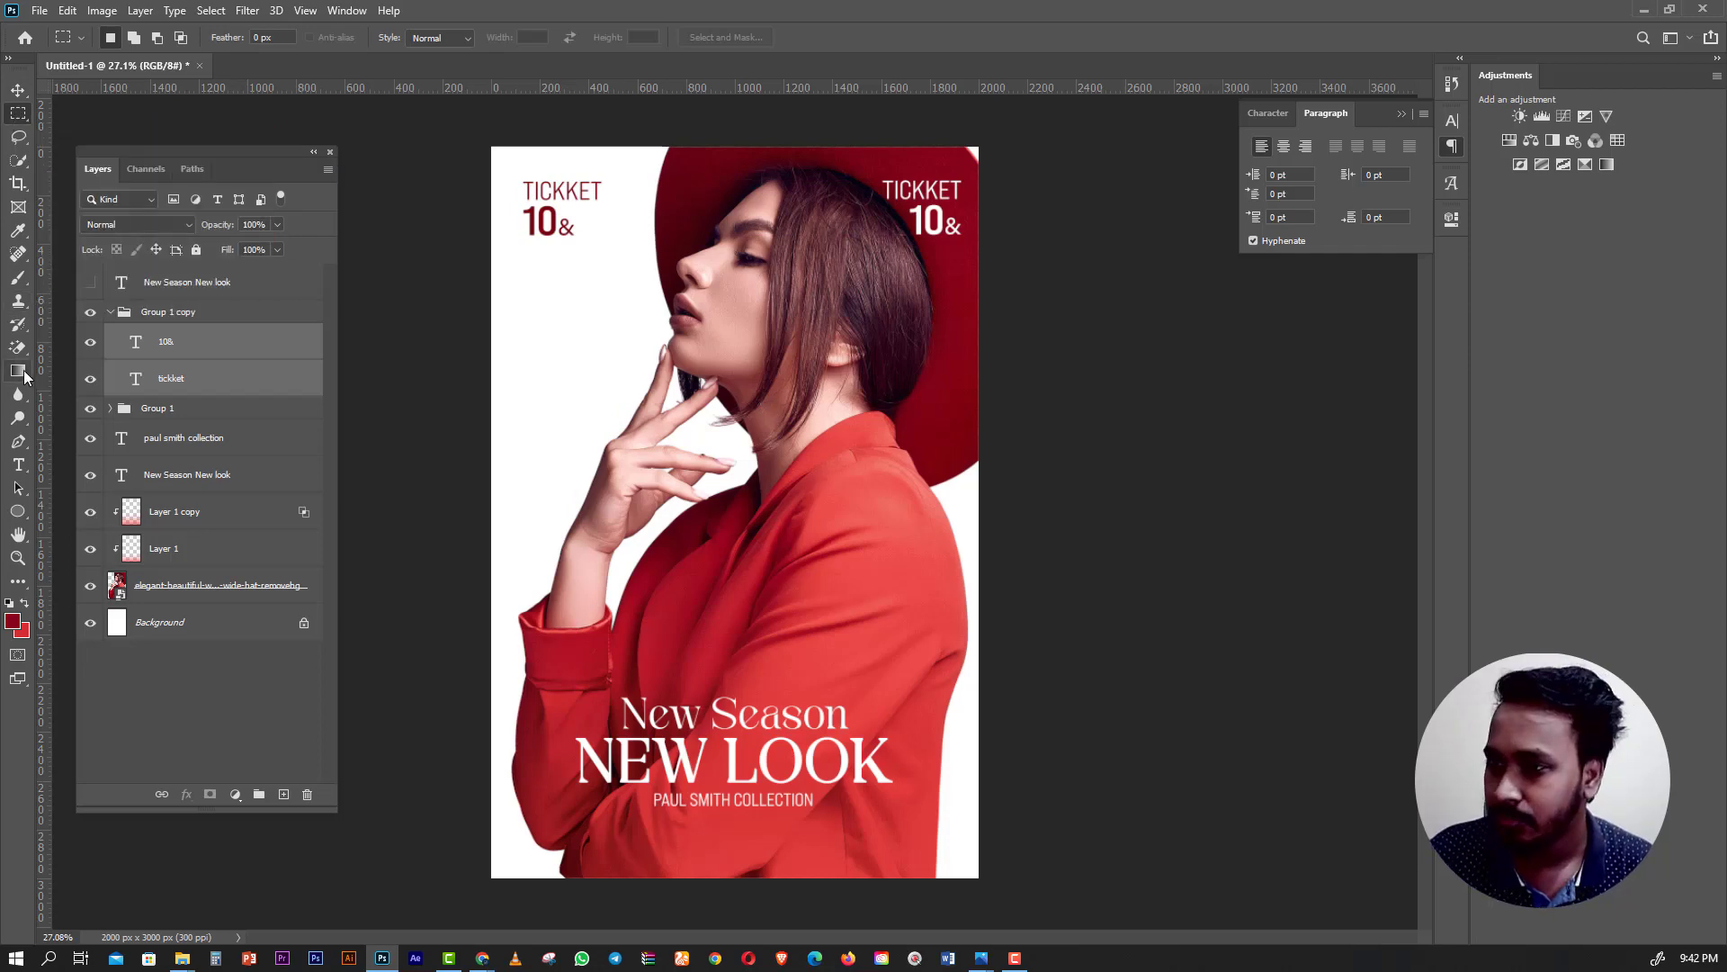
left_click(16, 466)
Replace the top-left TICKKET word with MAY.
double_click(529, 190)
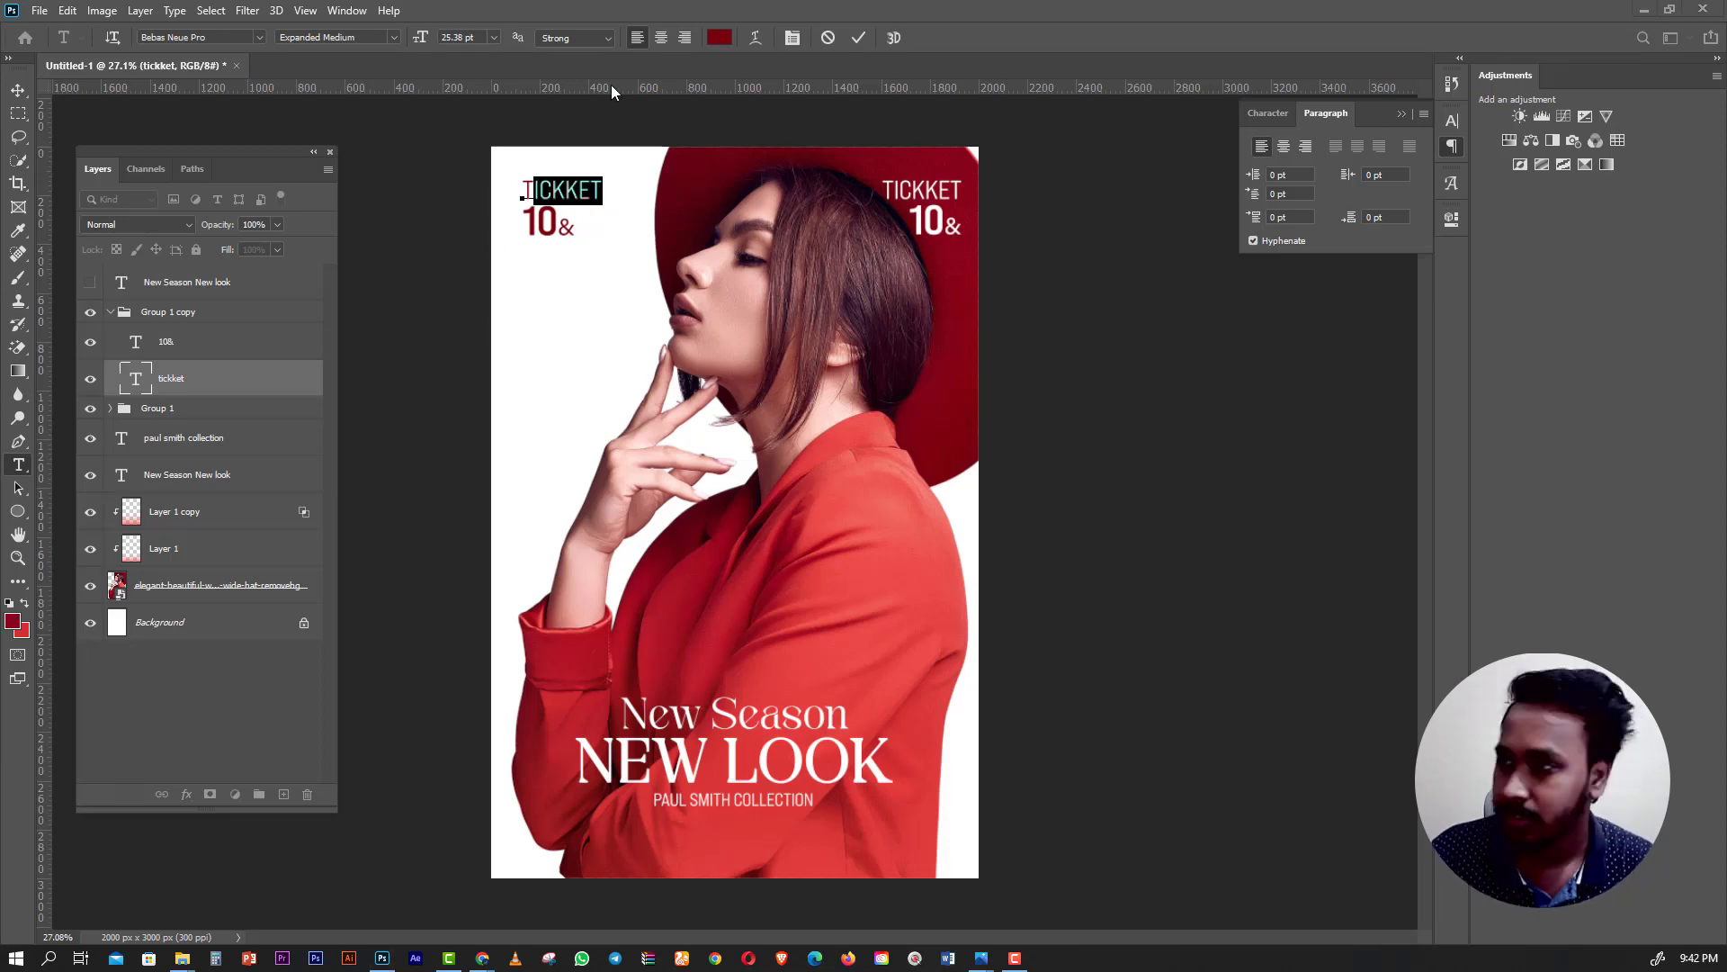
left_click(538, 187)
key("ctrl+a")
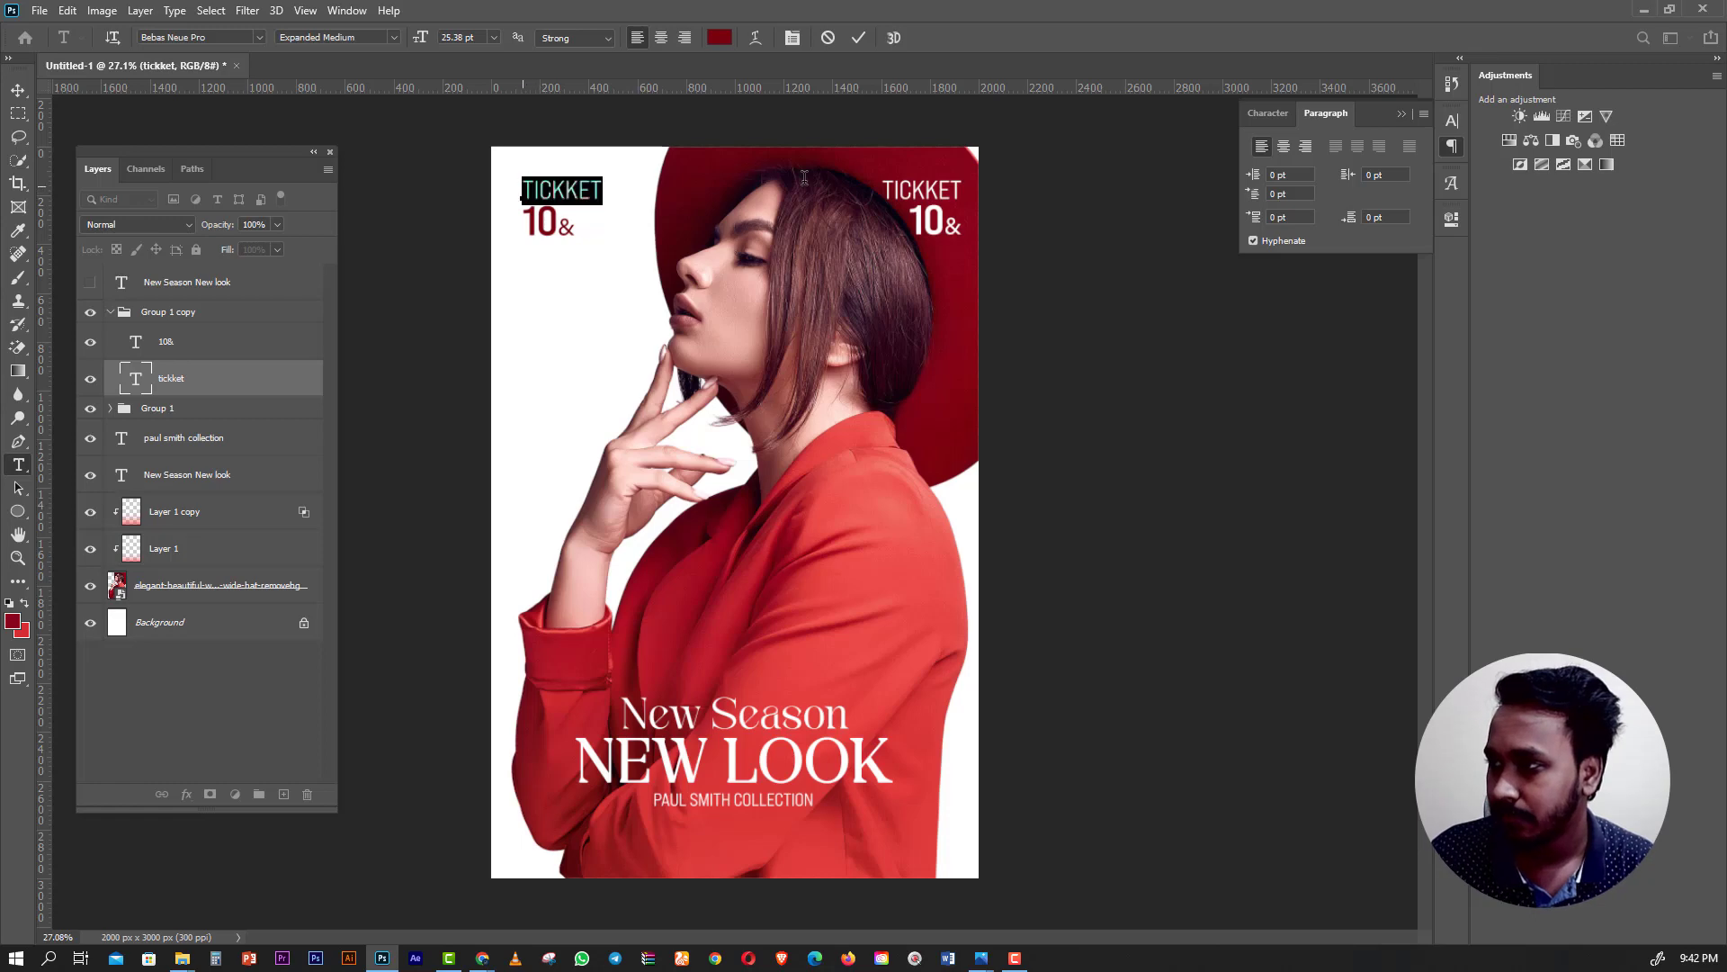
type("MAY")
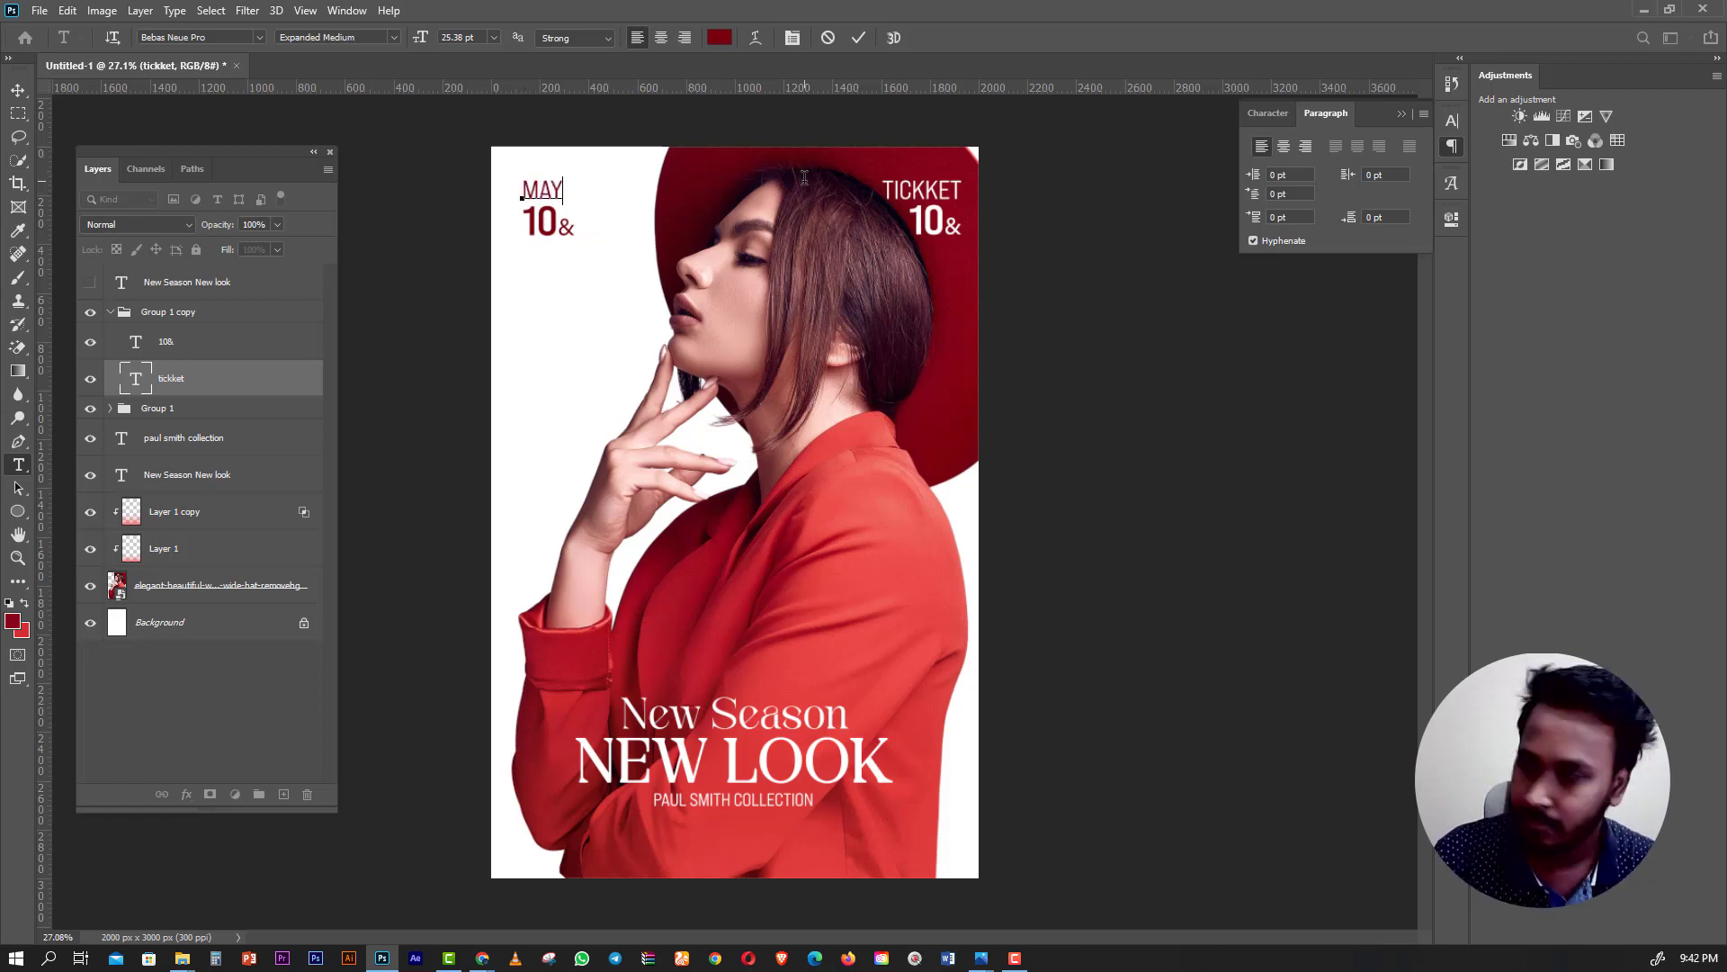
Change the lower line to just 12, deleting the ampersand and year.
left_click(537, 216)
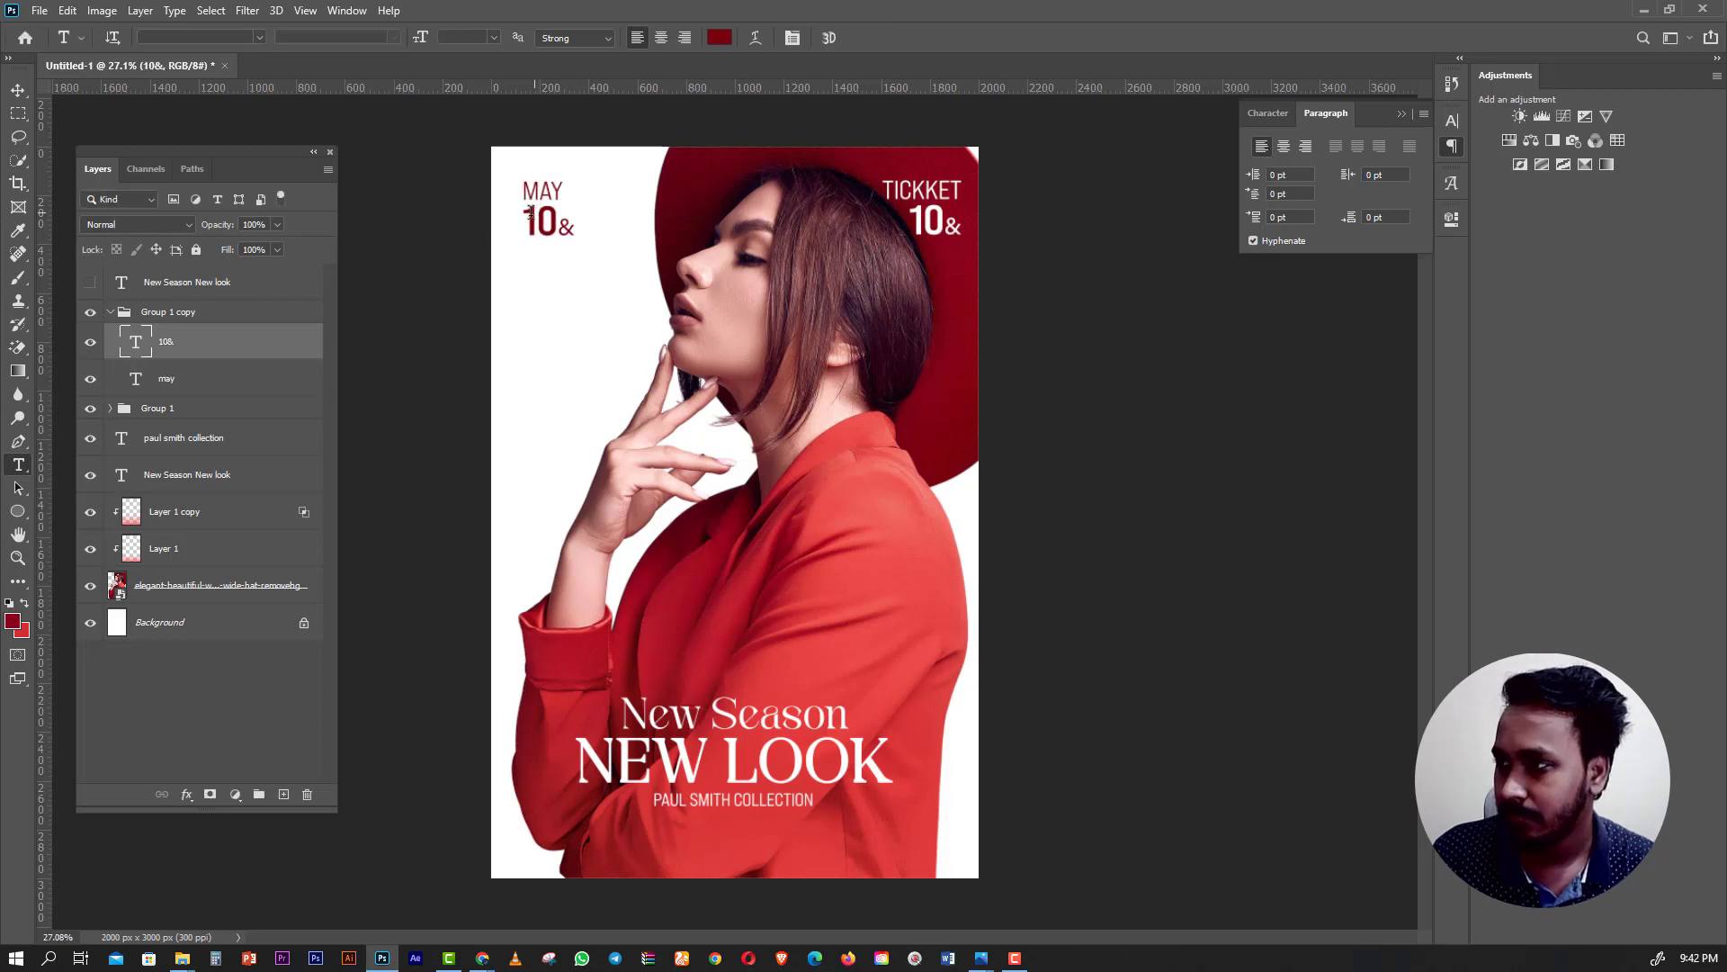
left_click_drag(521, 221, 562, 219)
type("12")
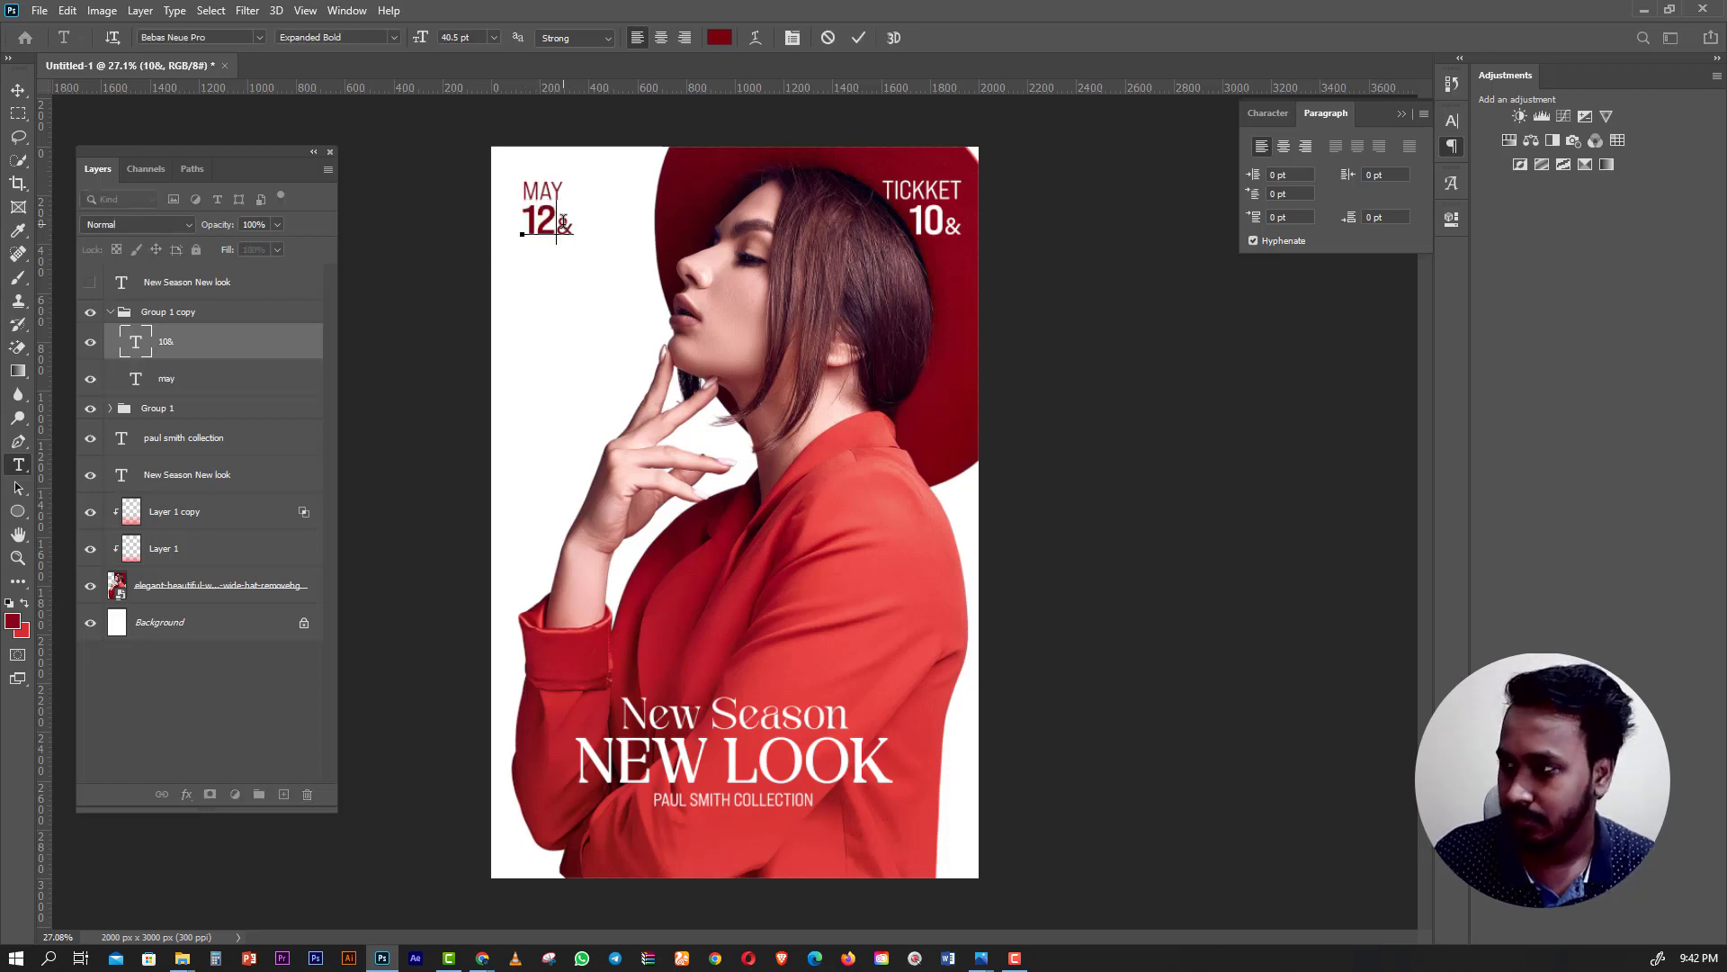
left_click_drag(577, 224, 557, 224)
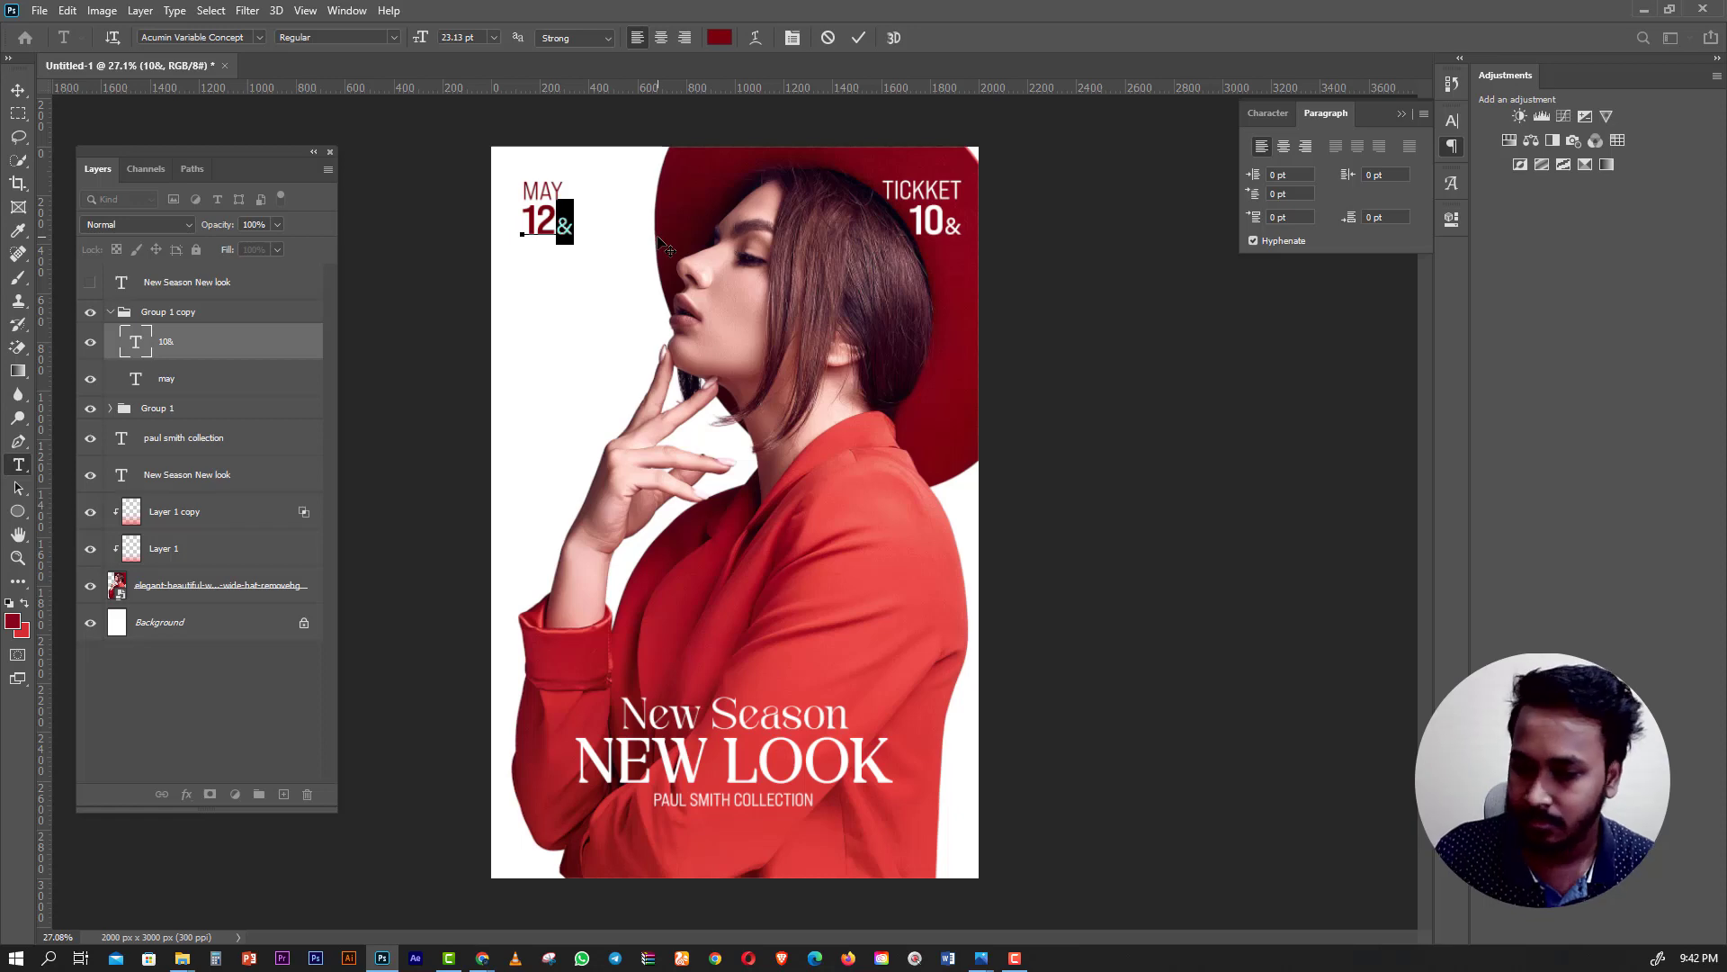
left_click(568, 226)
type("2020")
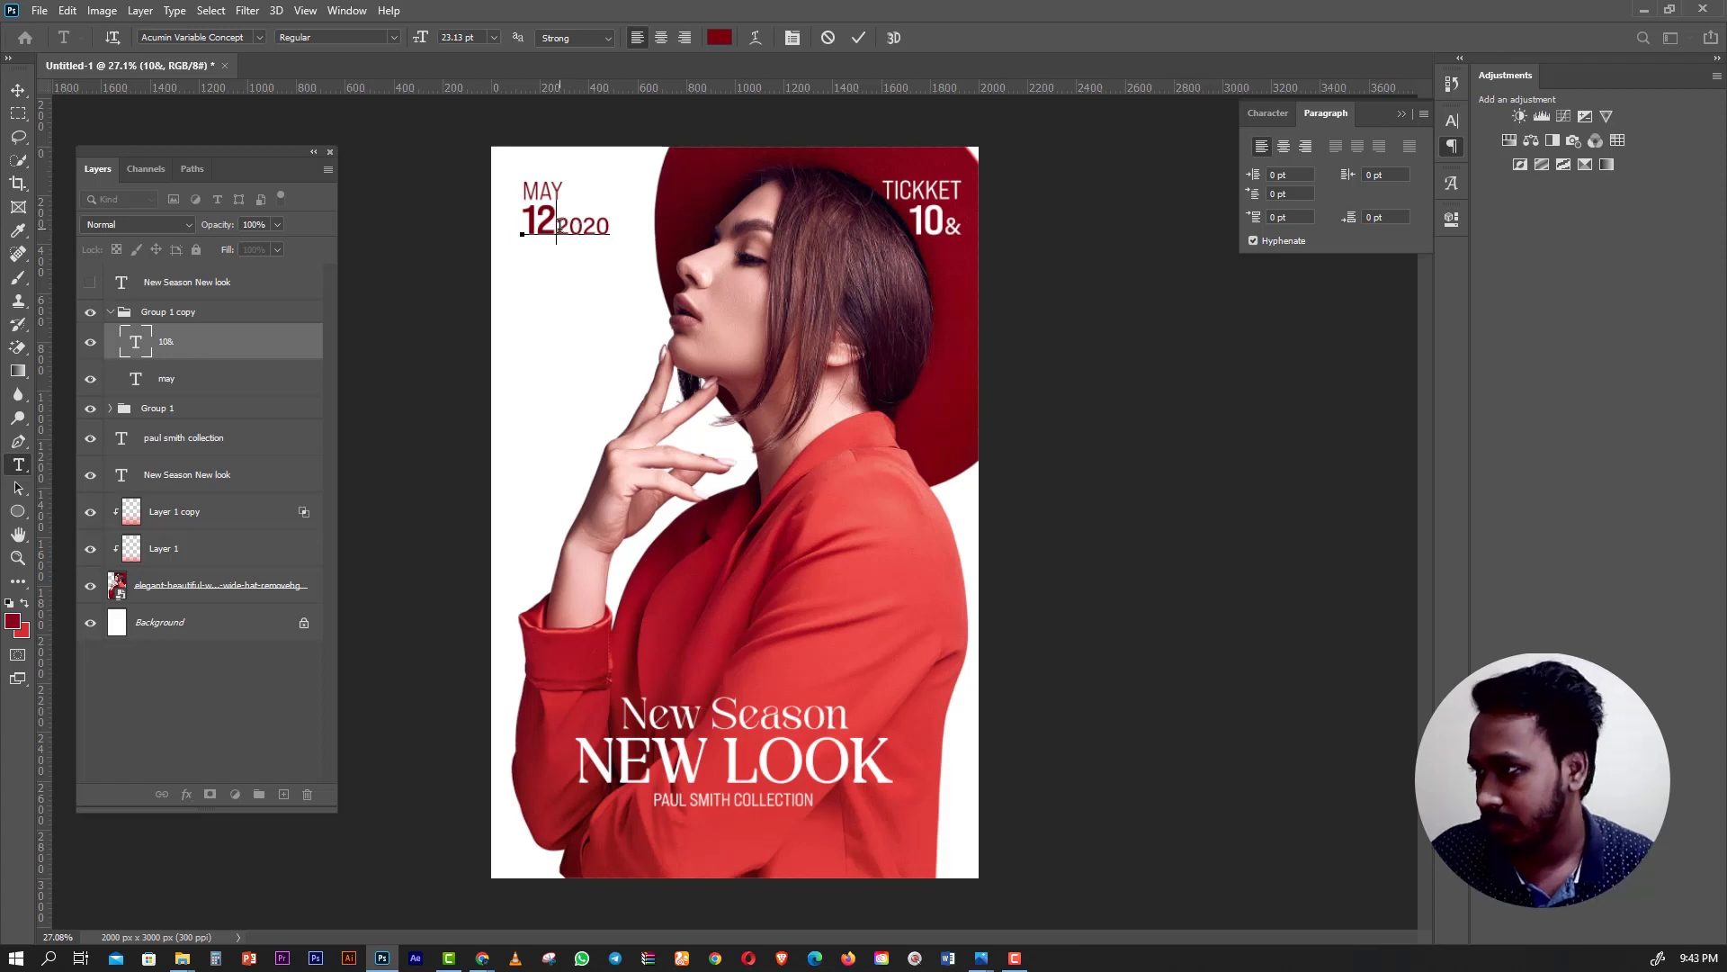
key("BackSpace")
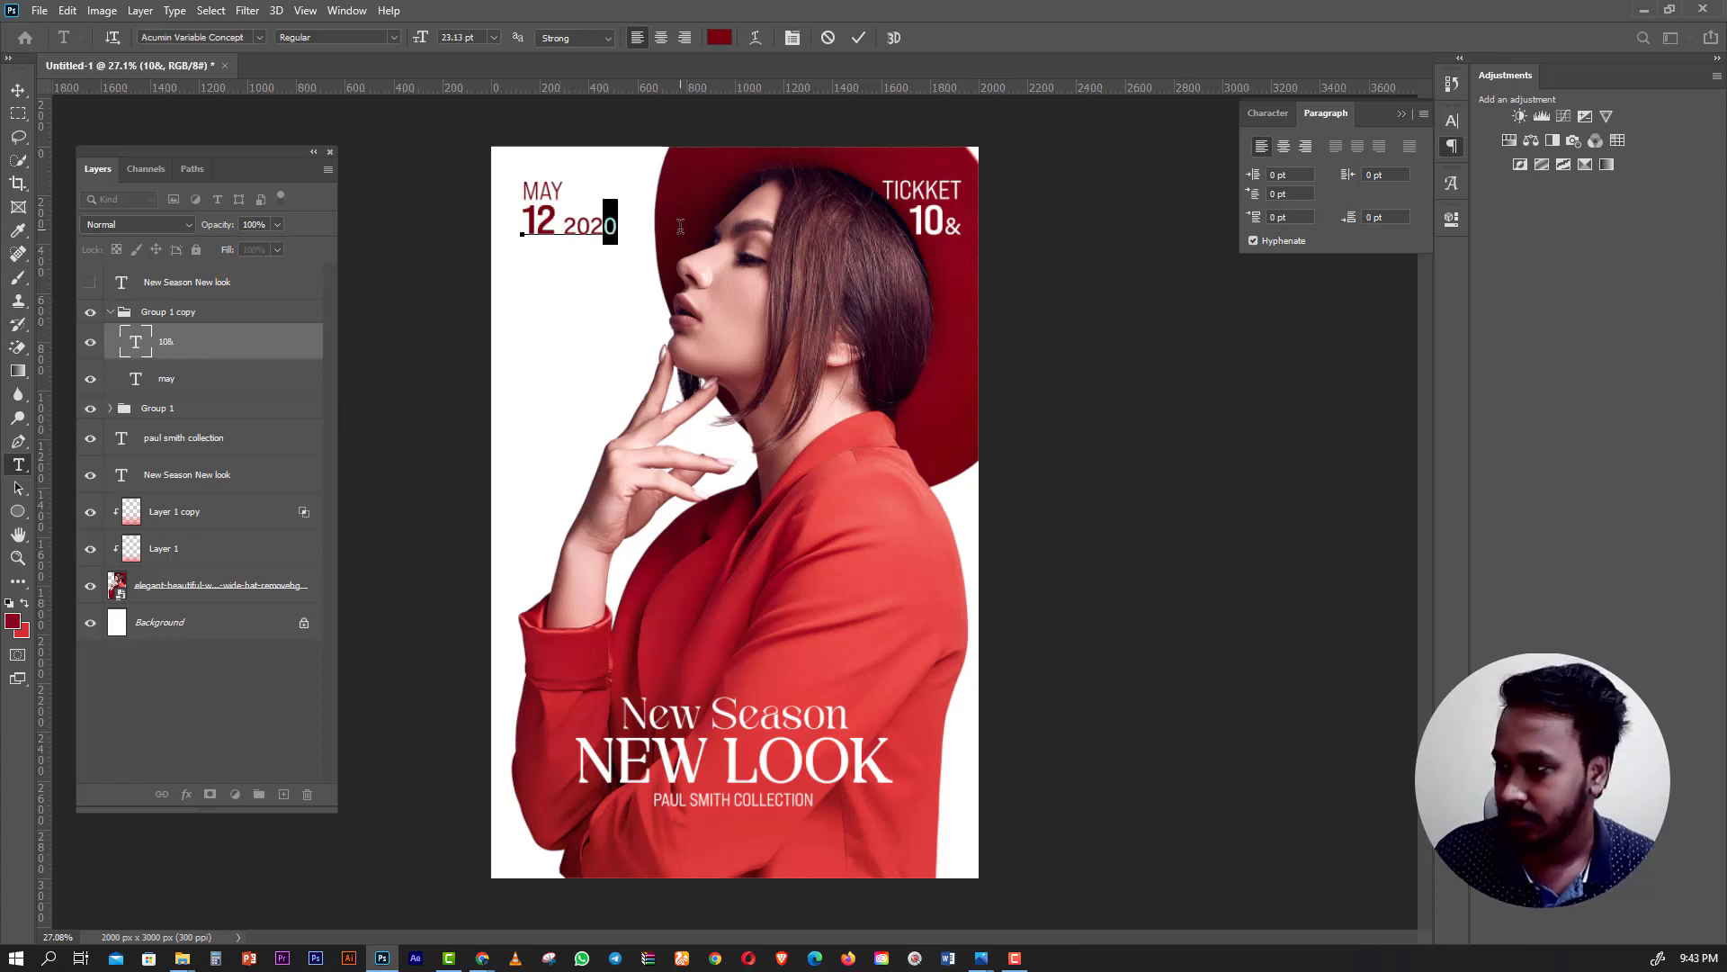
type("2")
left_click_drag(556, 238, 893, 225)
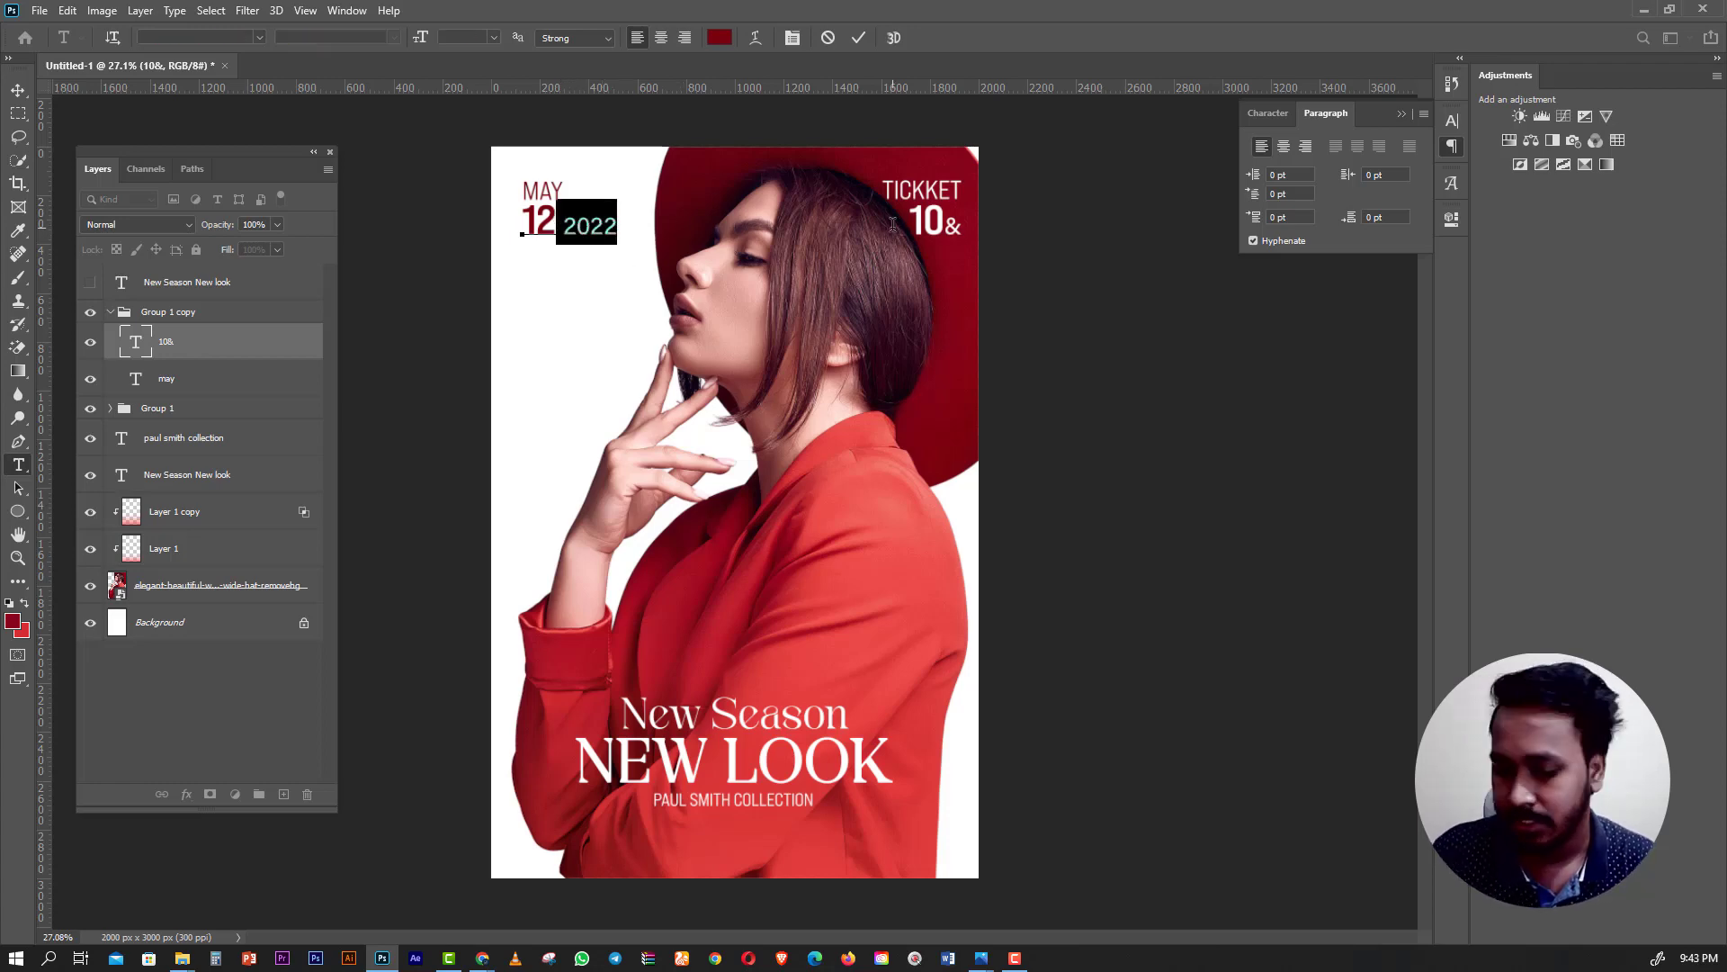
key("BackSpace")
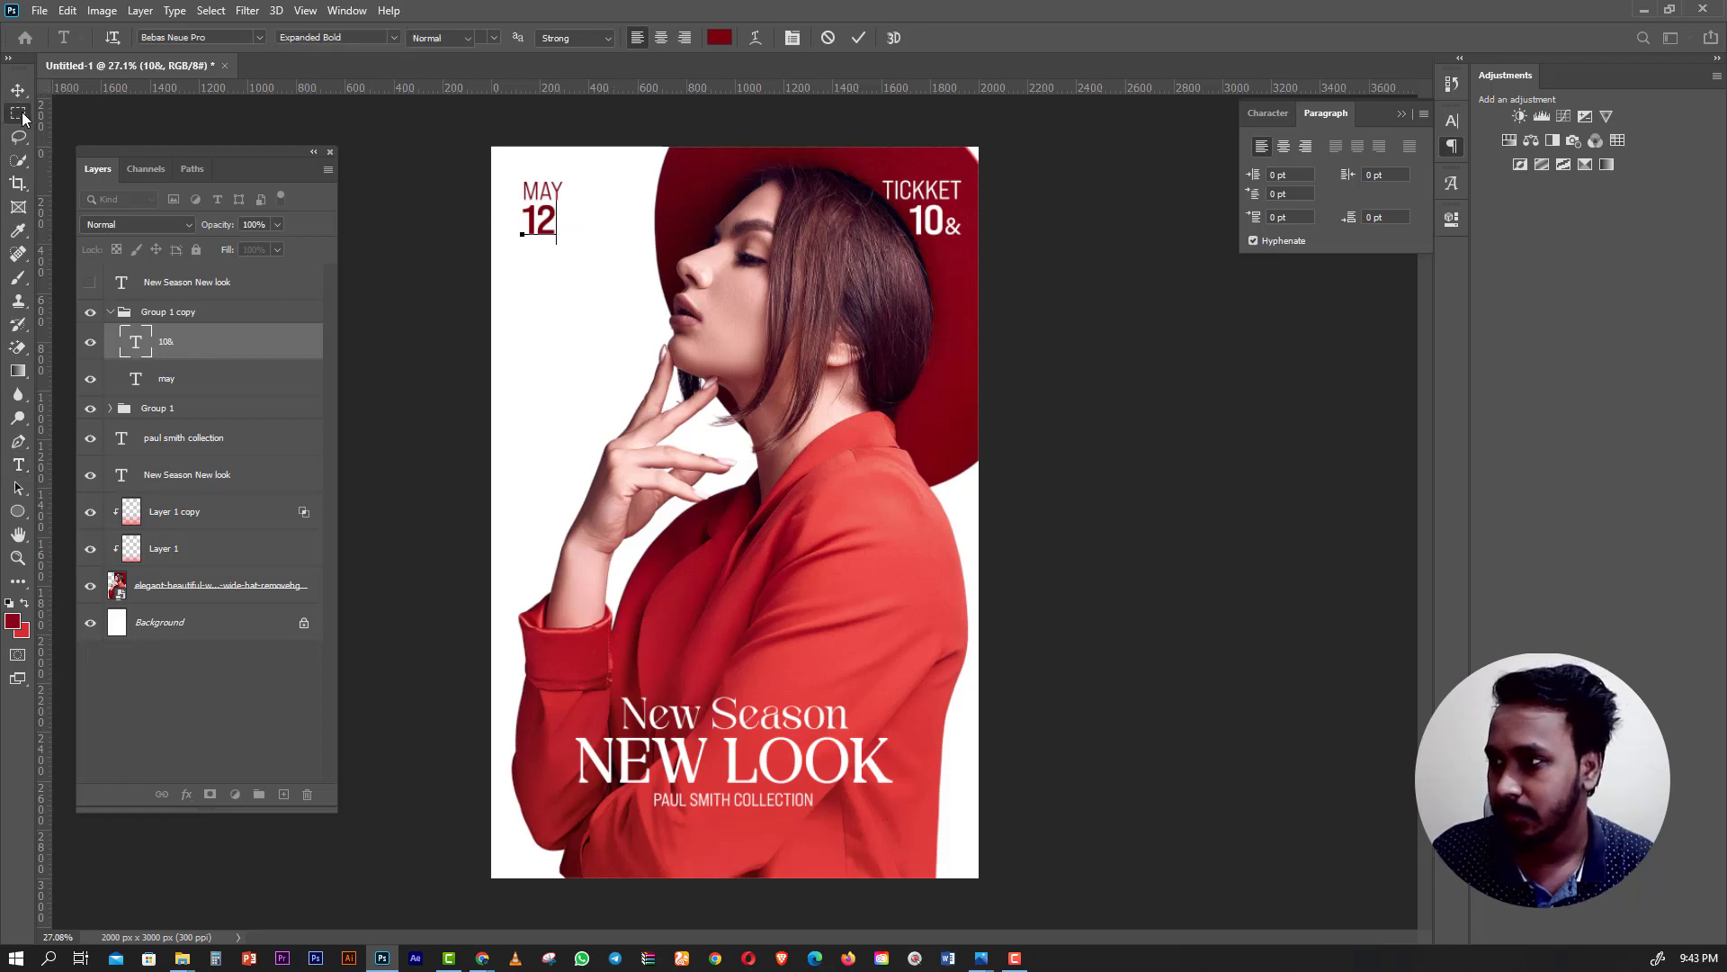
Shift the MAY 12 group slightly left to line it up.
left_click(18, 90)
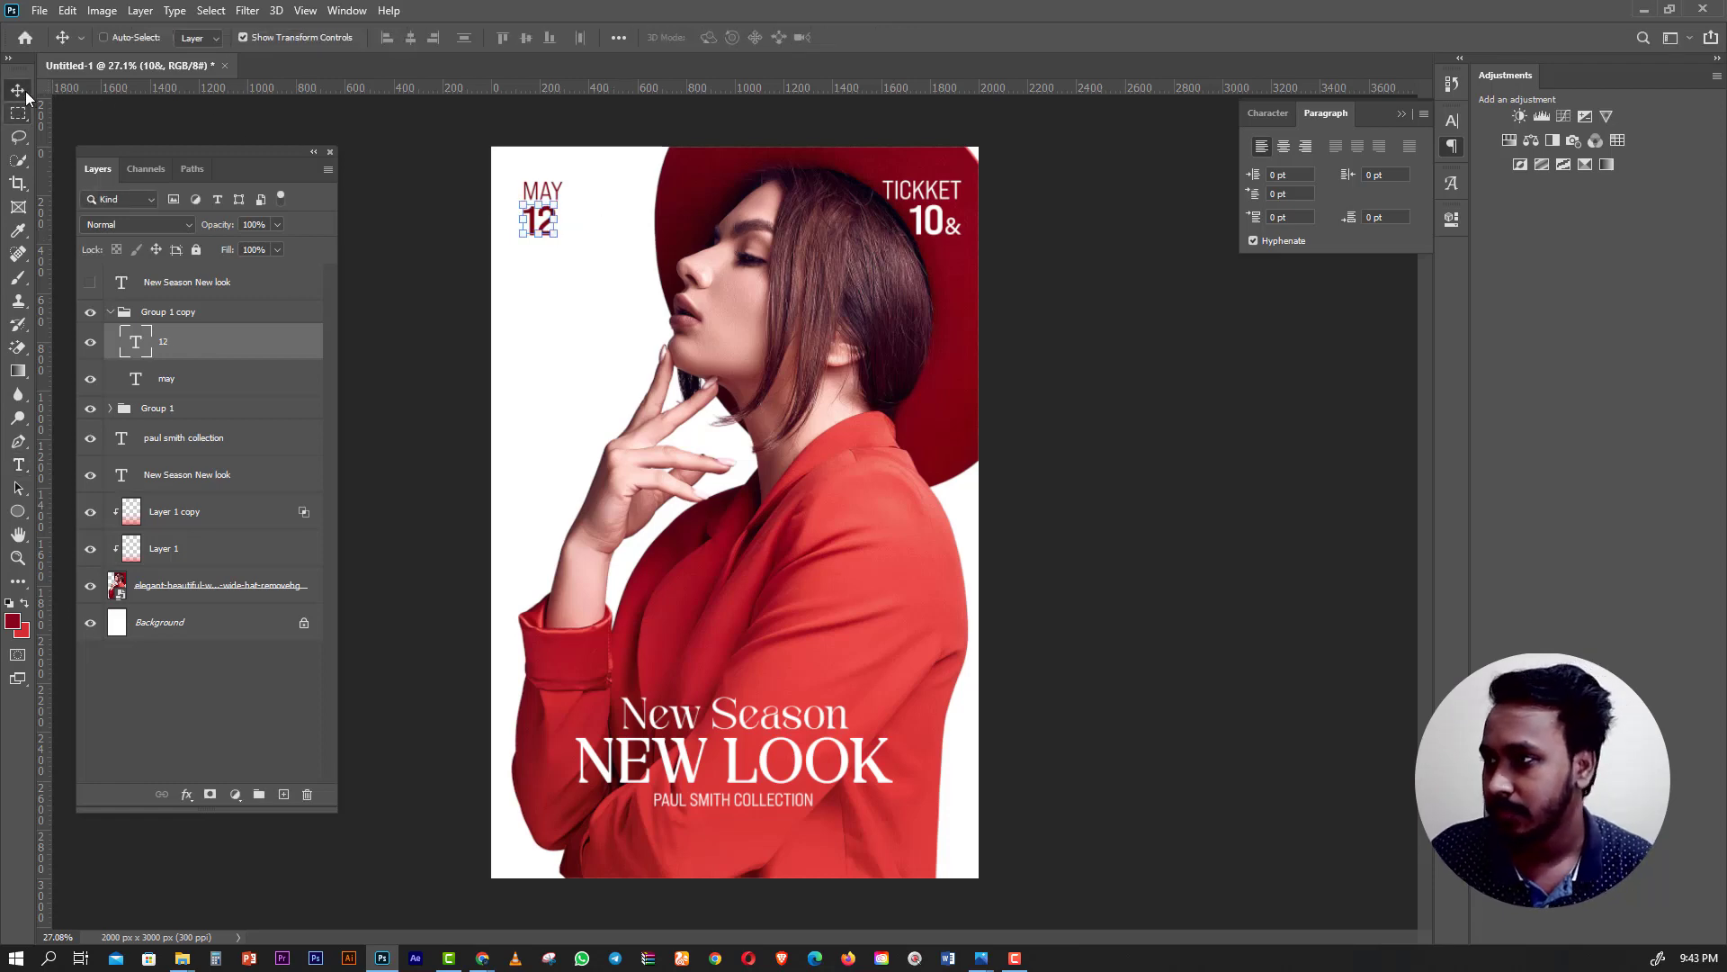
left_click(169, 311)
left_click_drag(540, 203, 535, 204)
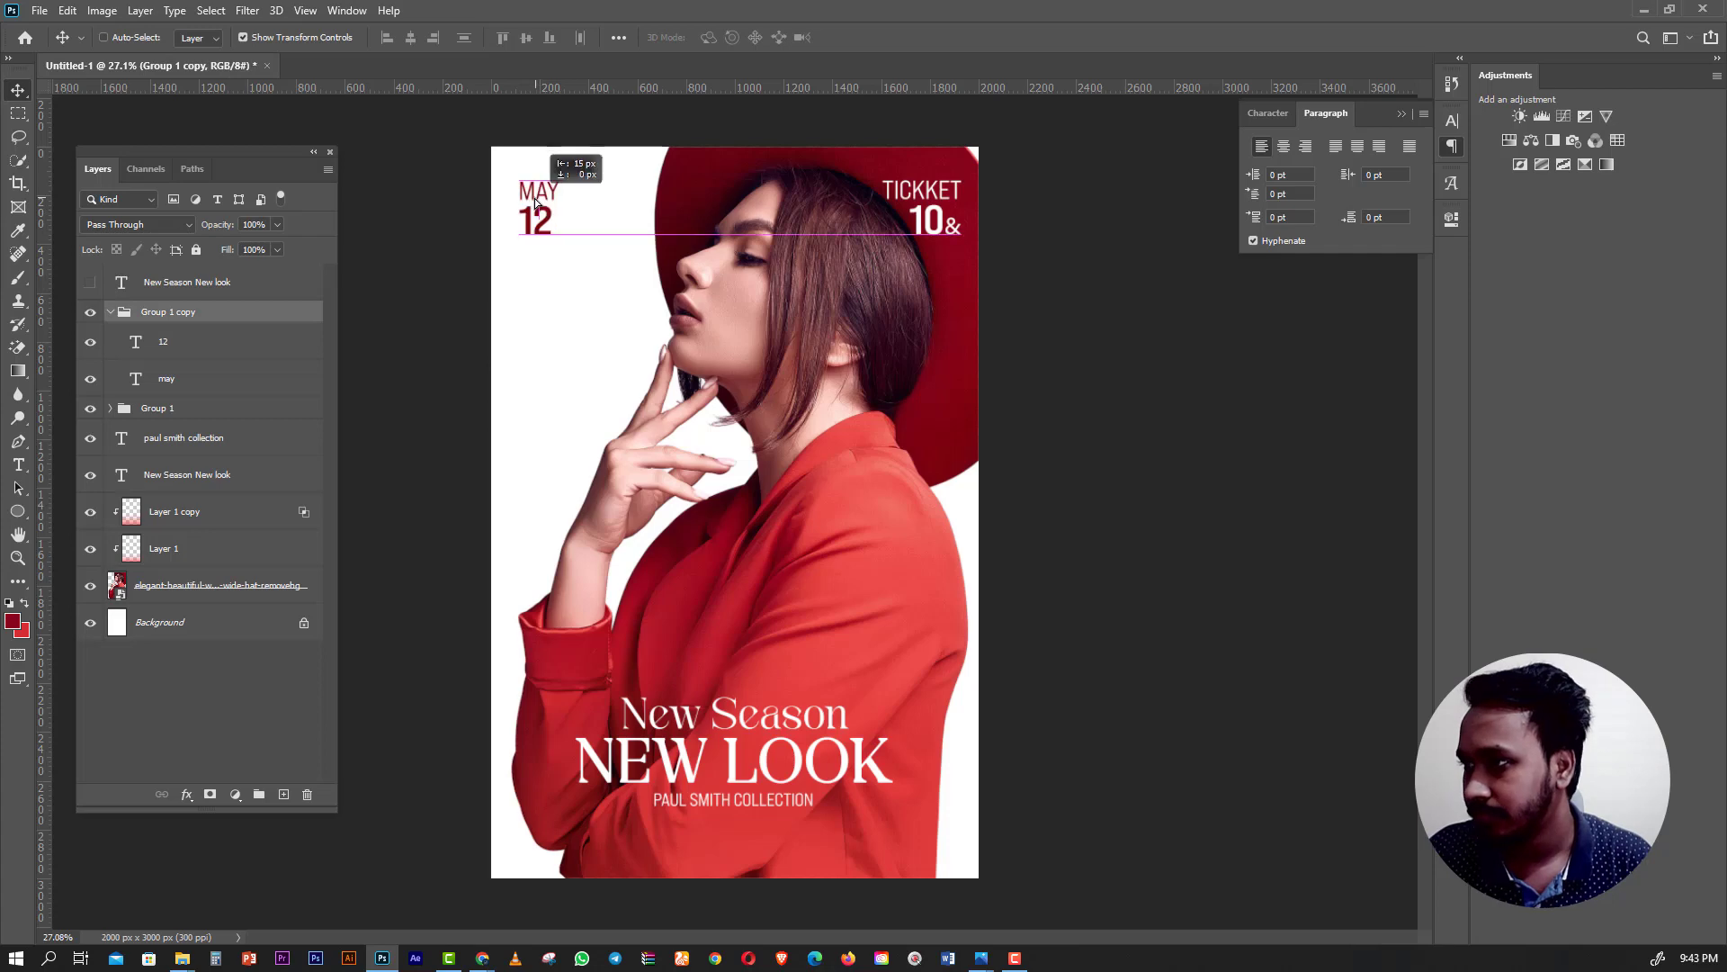
left_click(15, 115)
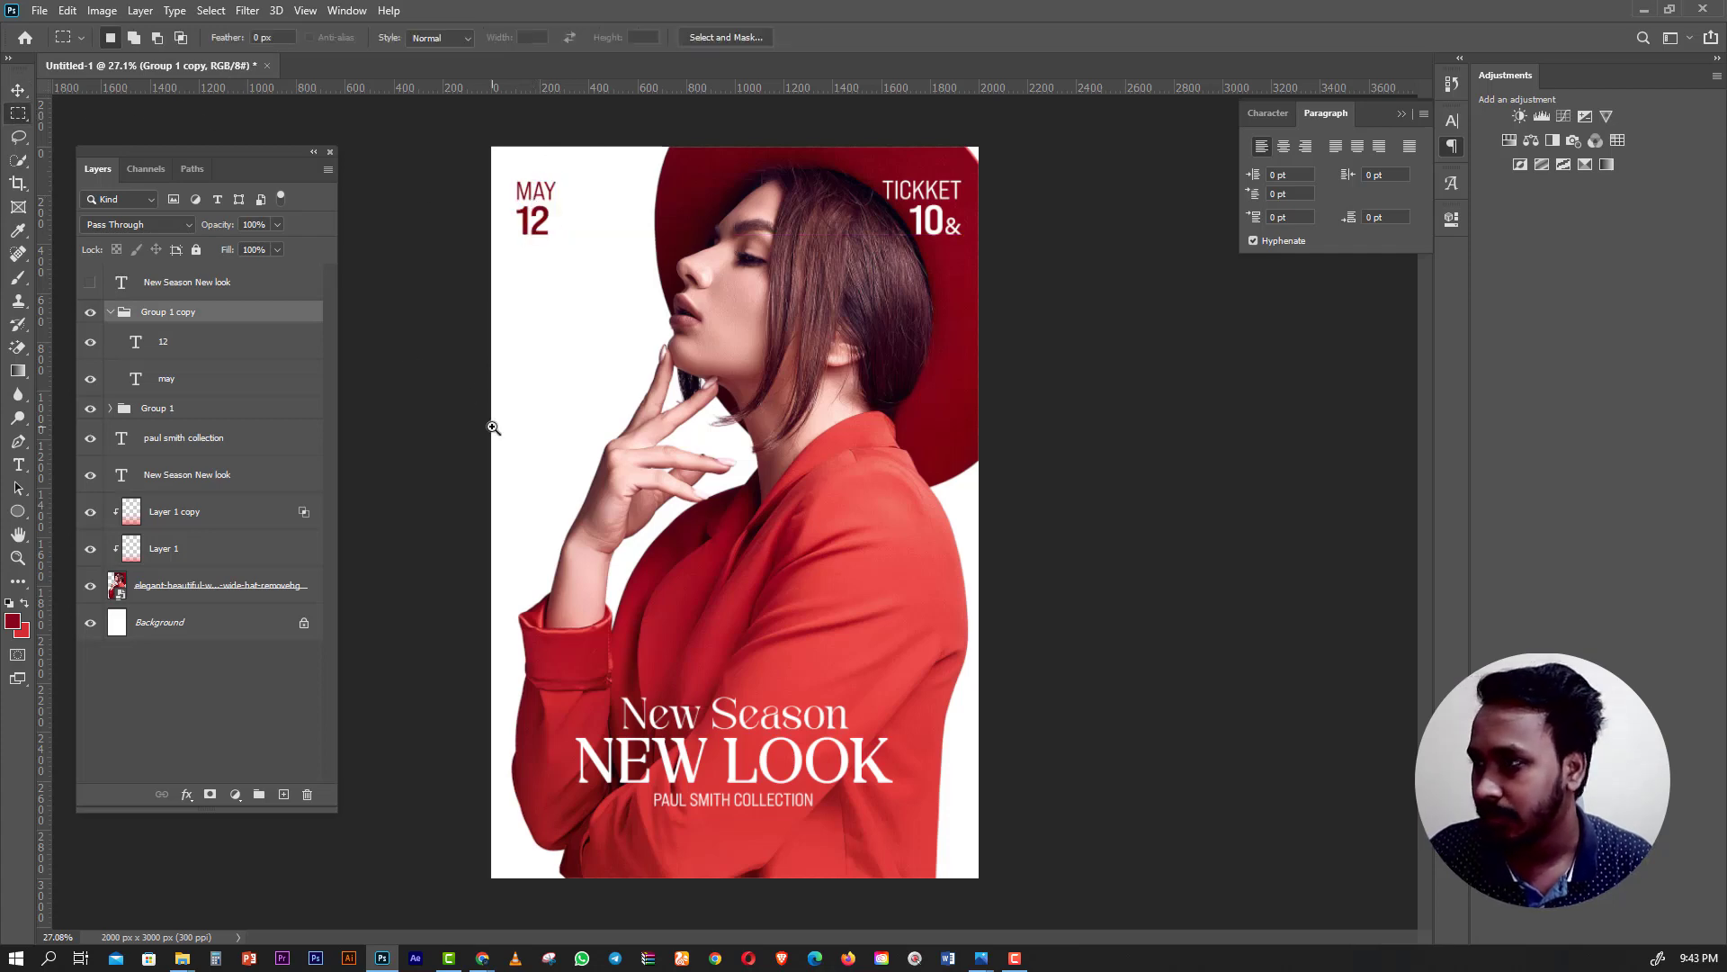
key("ctrl+minus")
key("ctrl+plus")
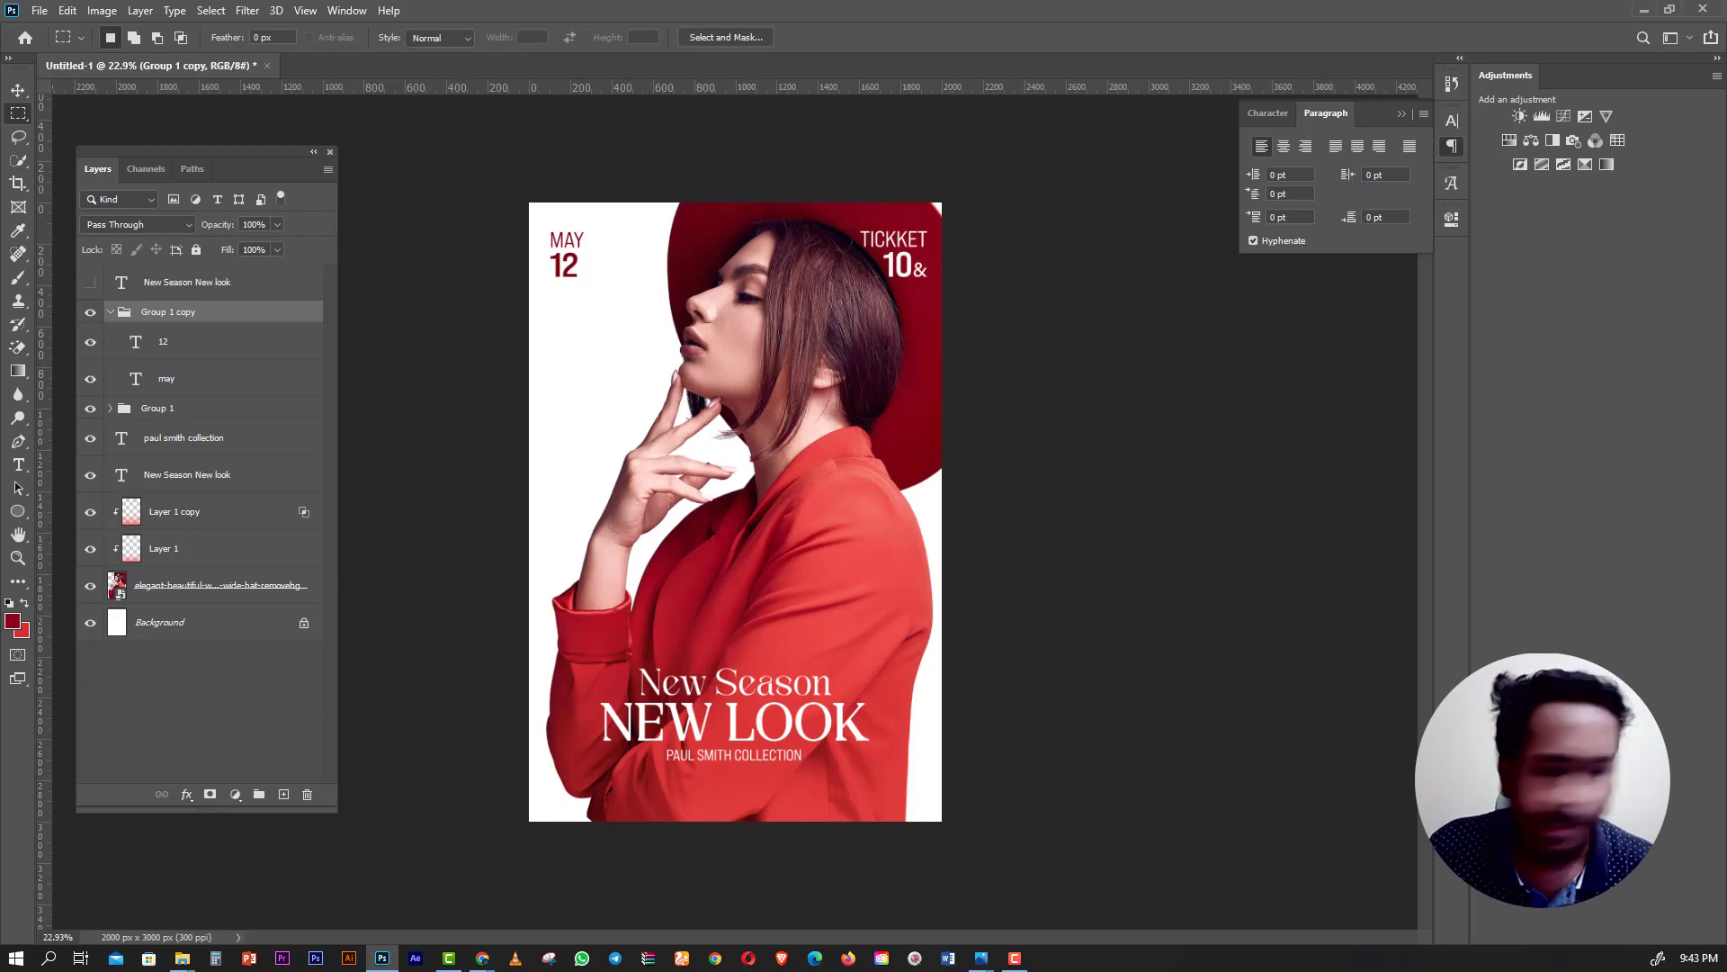
Nudge the MAY 12 group slightly down and left within the top-left corner.
scroll(727, 459, "up", 1)
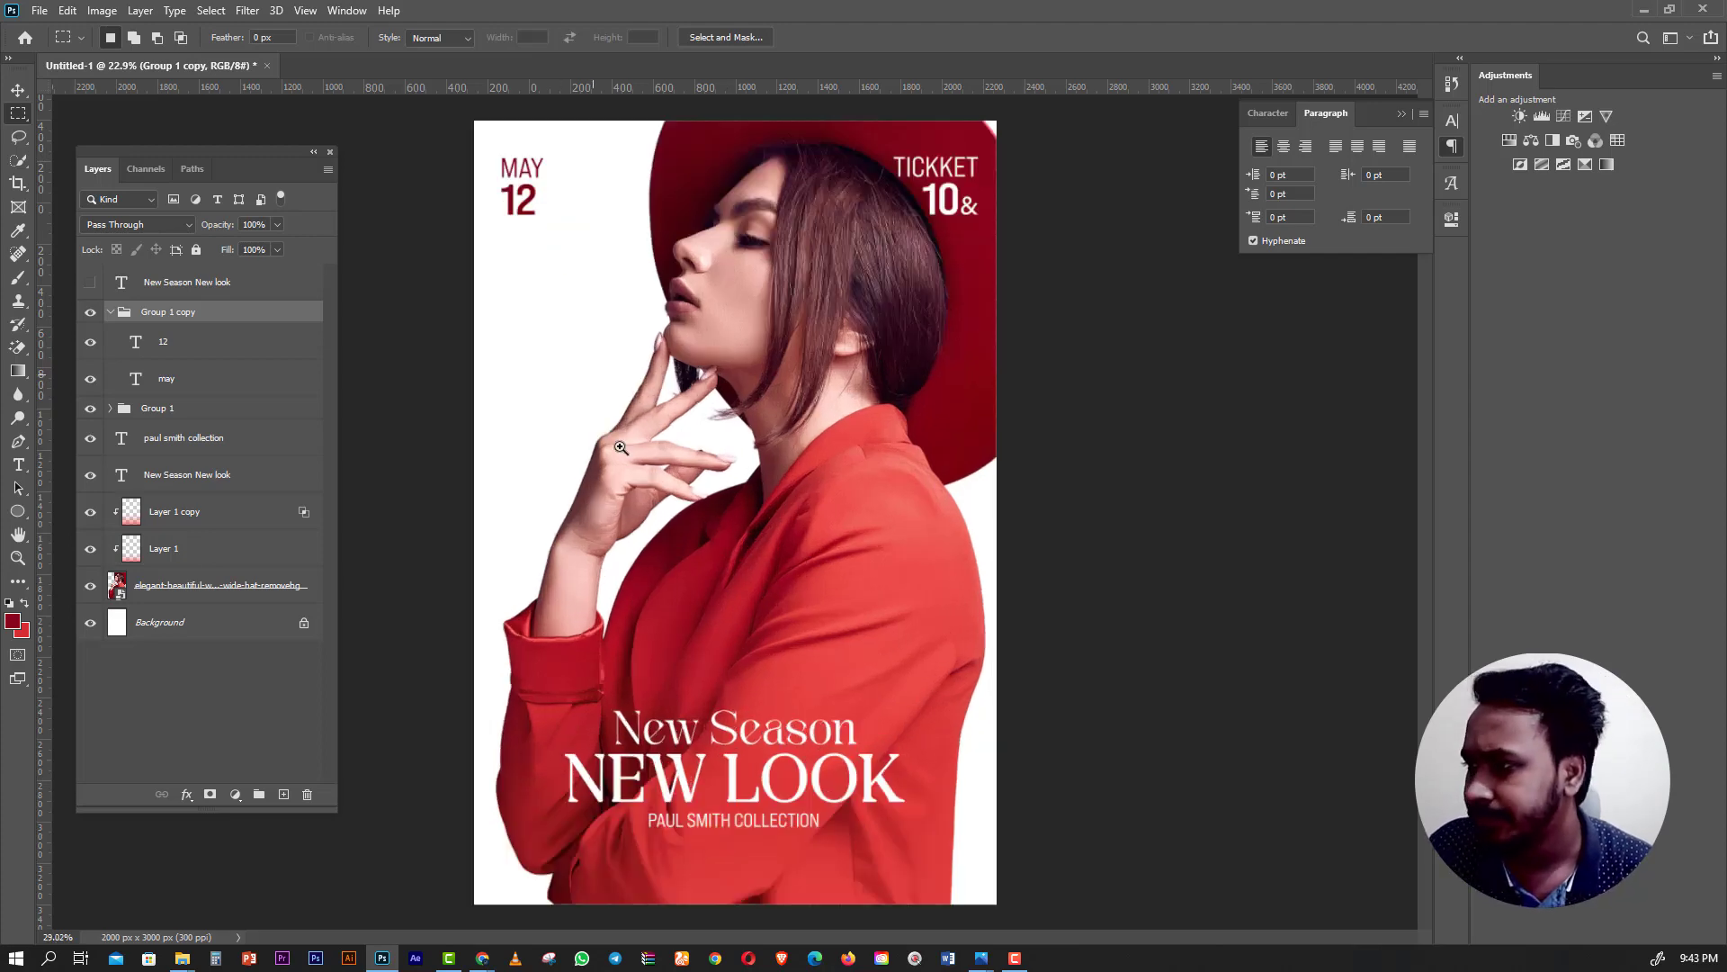
scroll(608, 475, "up", 1)
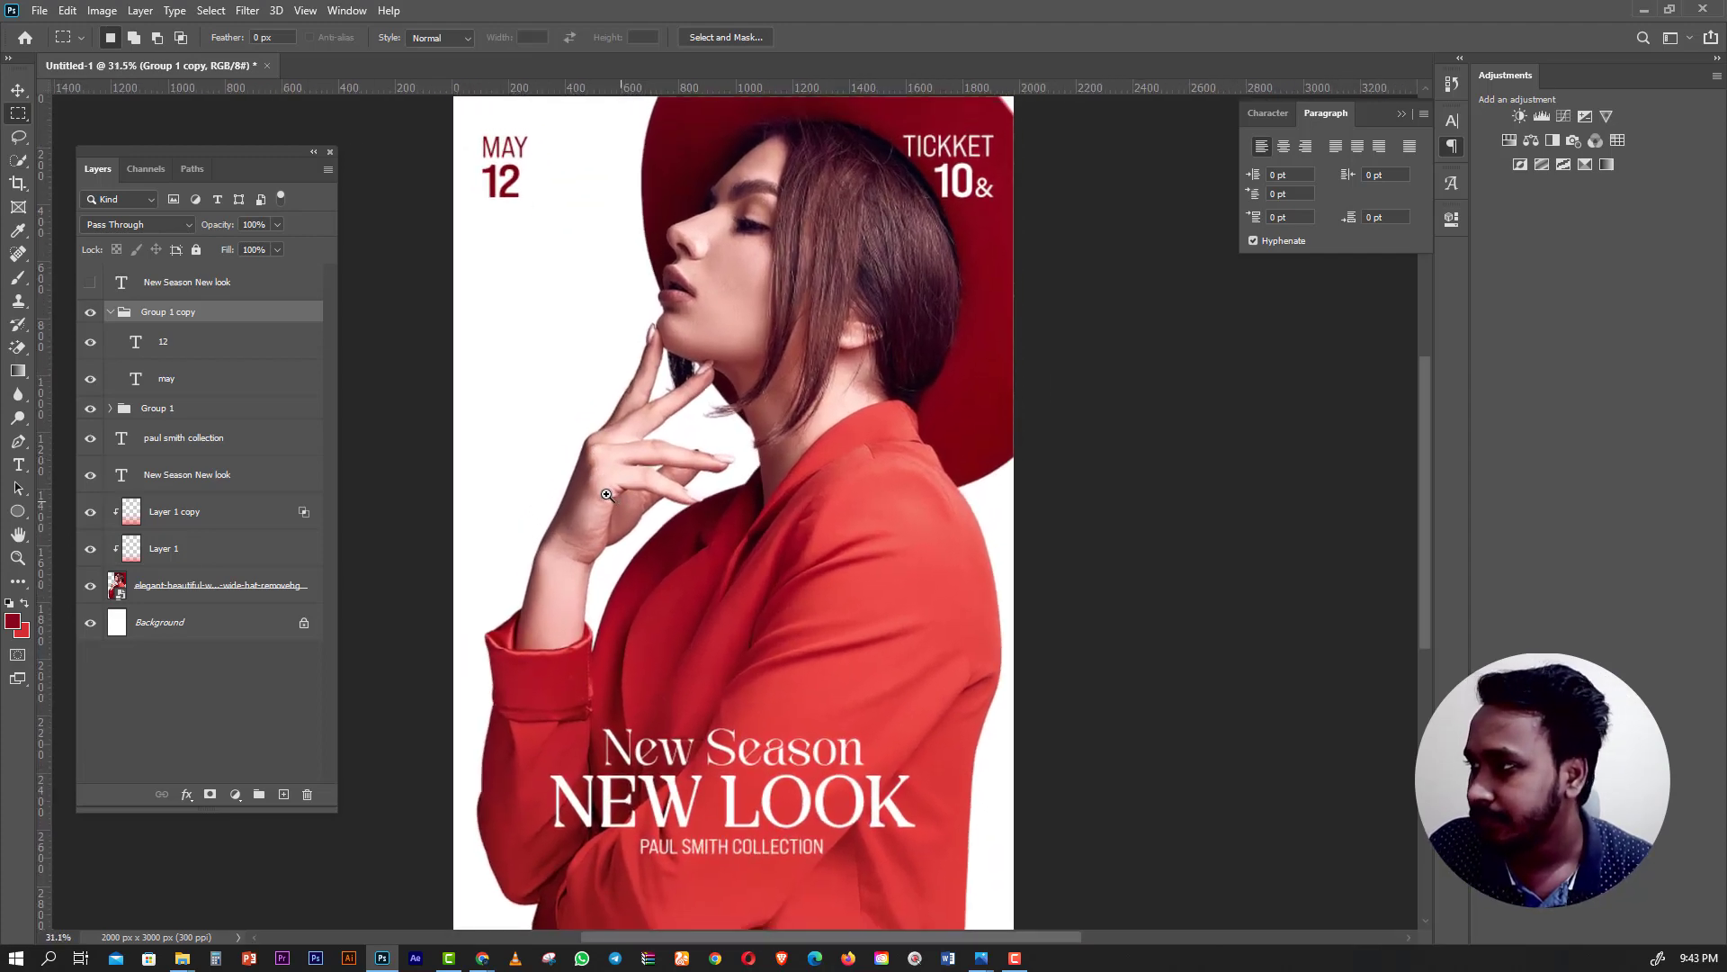
scroll(608, 475, "down", 1)
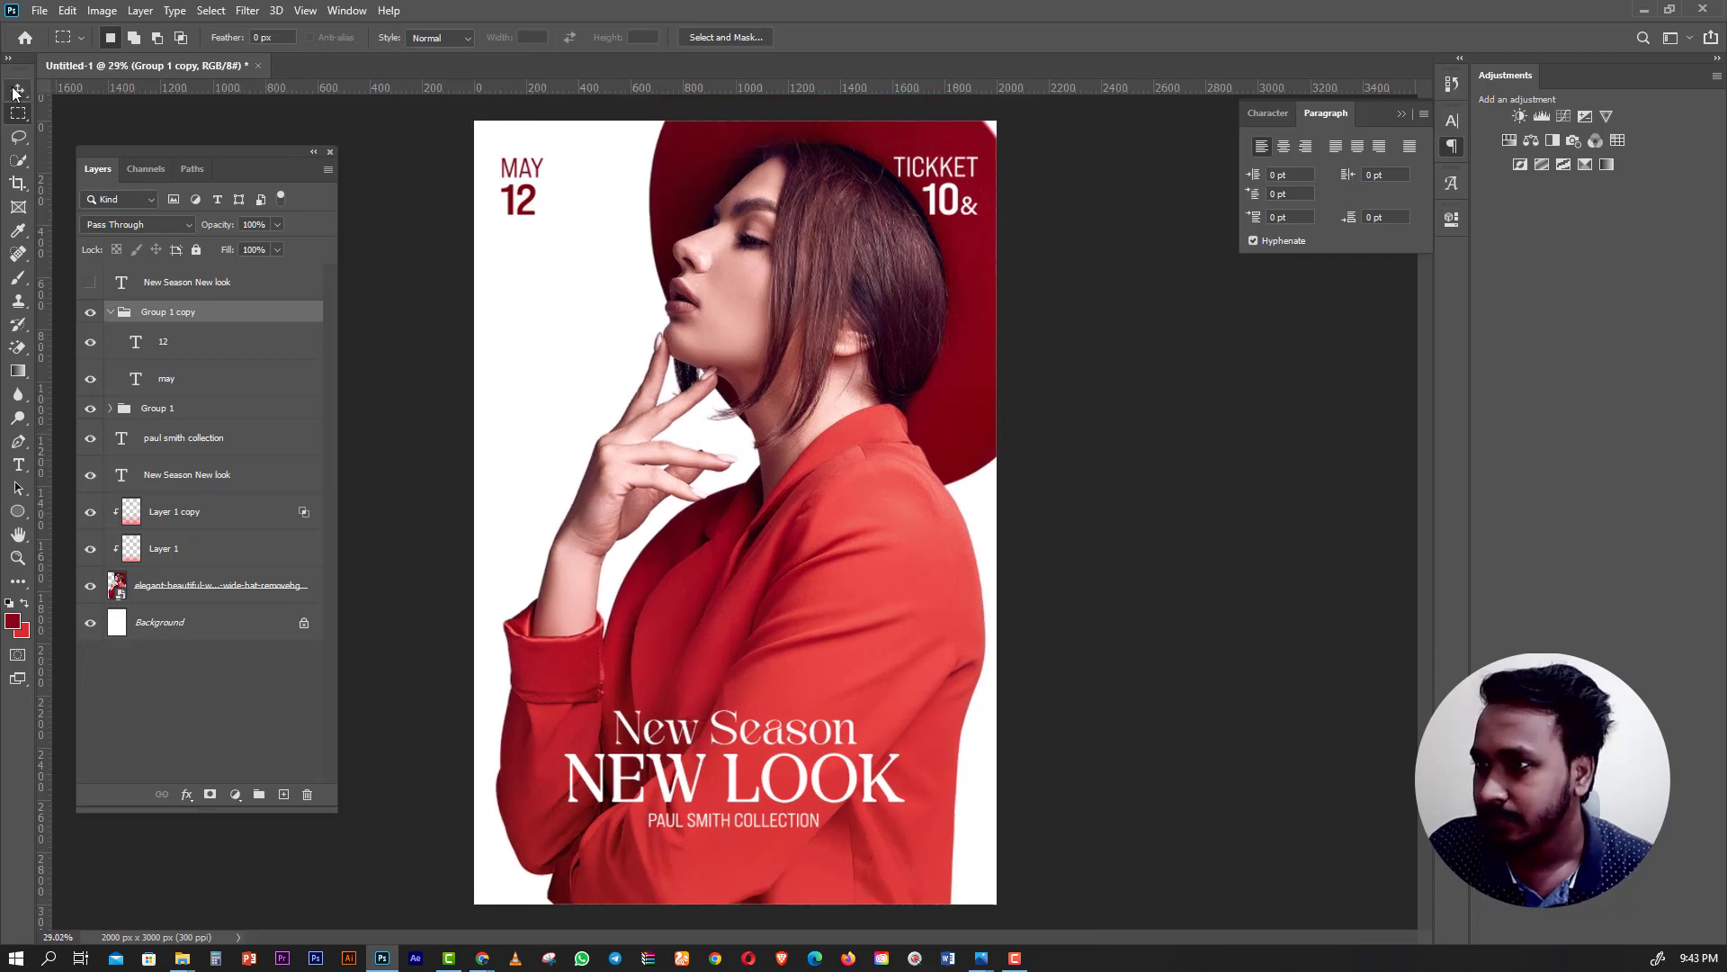
left_click(16, 90)
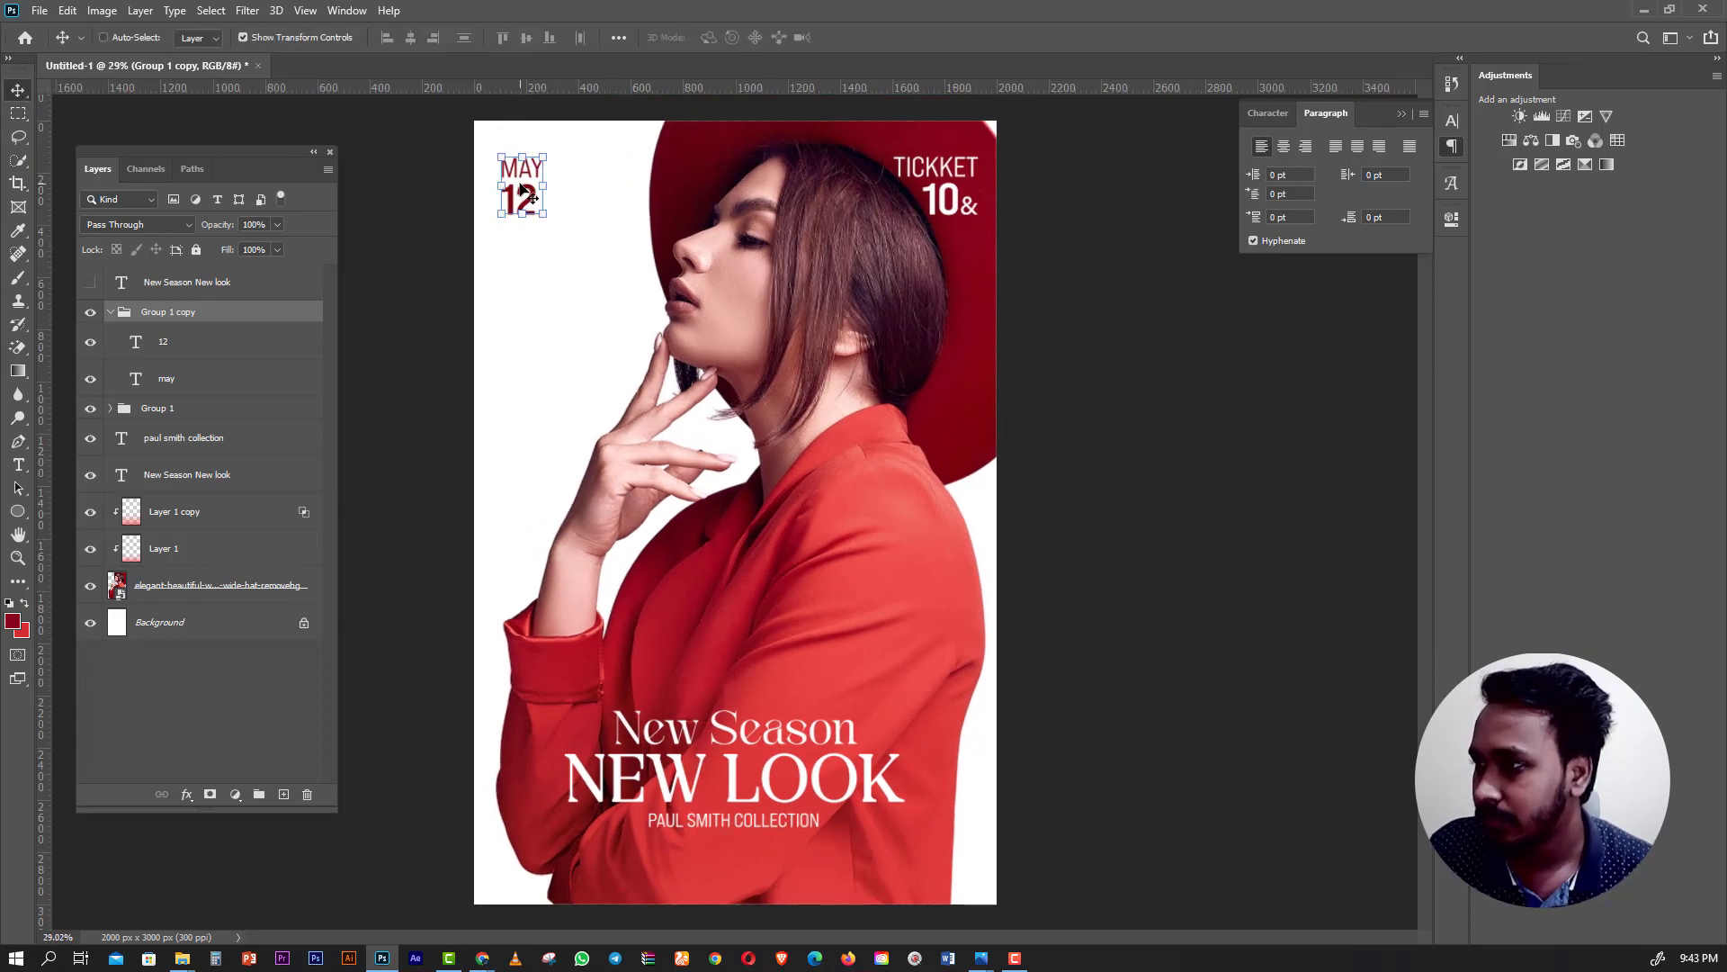
mouse_move(522, 188)
left_mouse_down()
mouse_move(524, 359)
mouse_move(515, 179)
mouse_move(515, 197)
left_mouse_up()
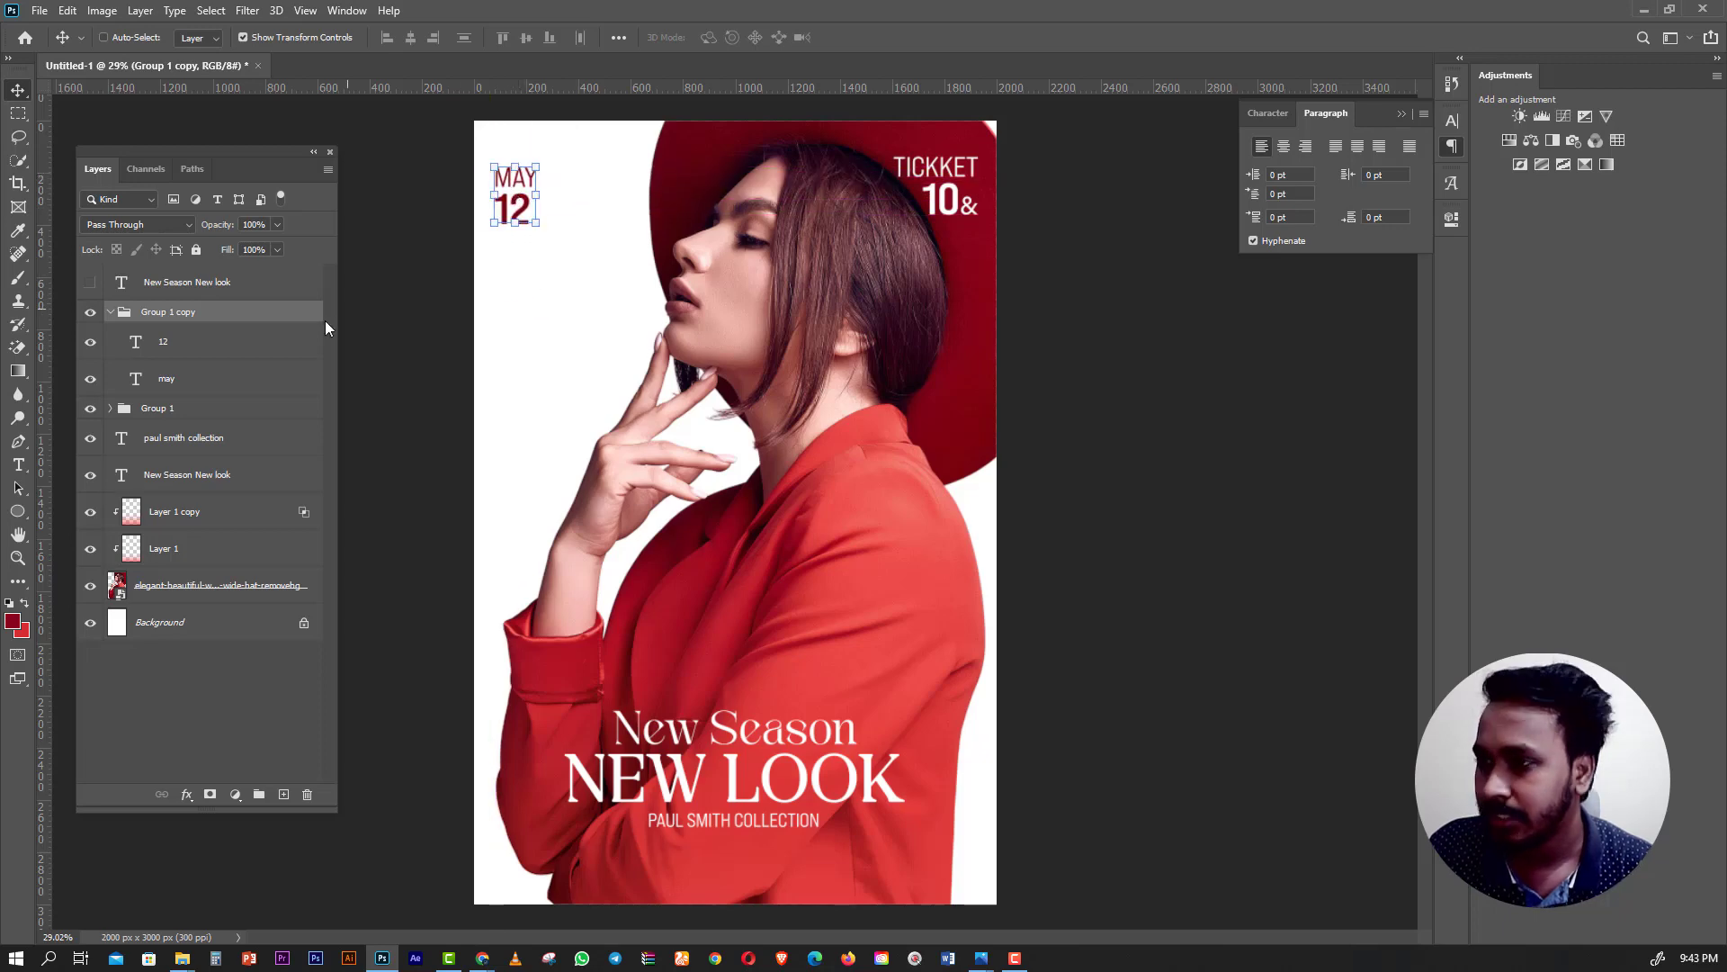
Align MAY 12 and TICKKET 10& vertically, then move both slightly up and left.
left_click(110, 311)
left_click(188, 339, "ctrl")
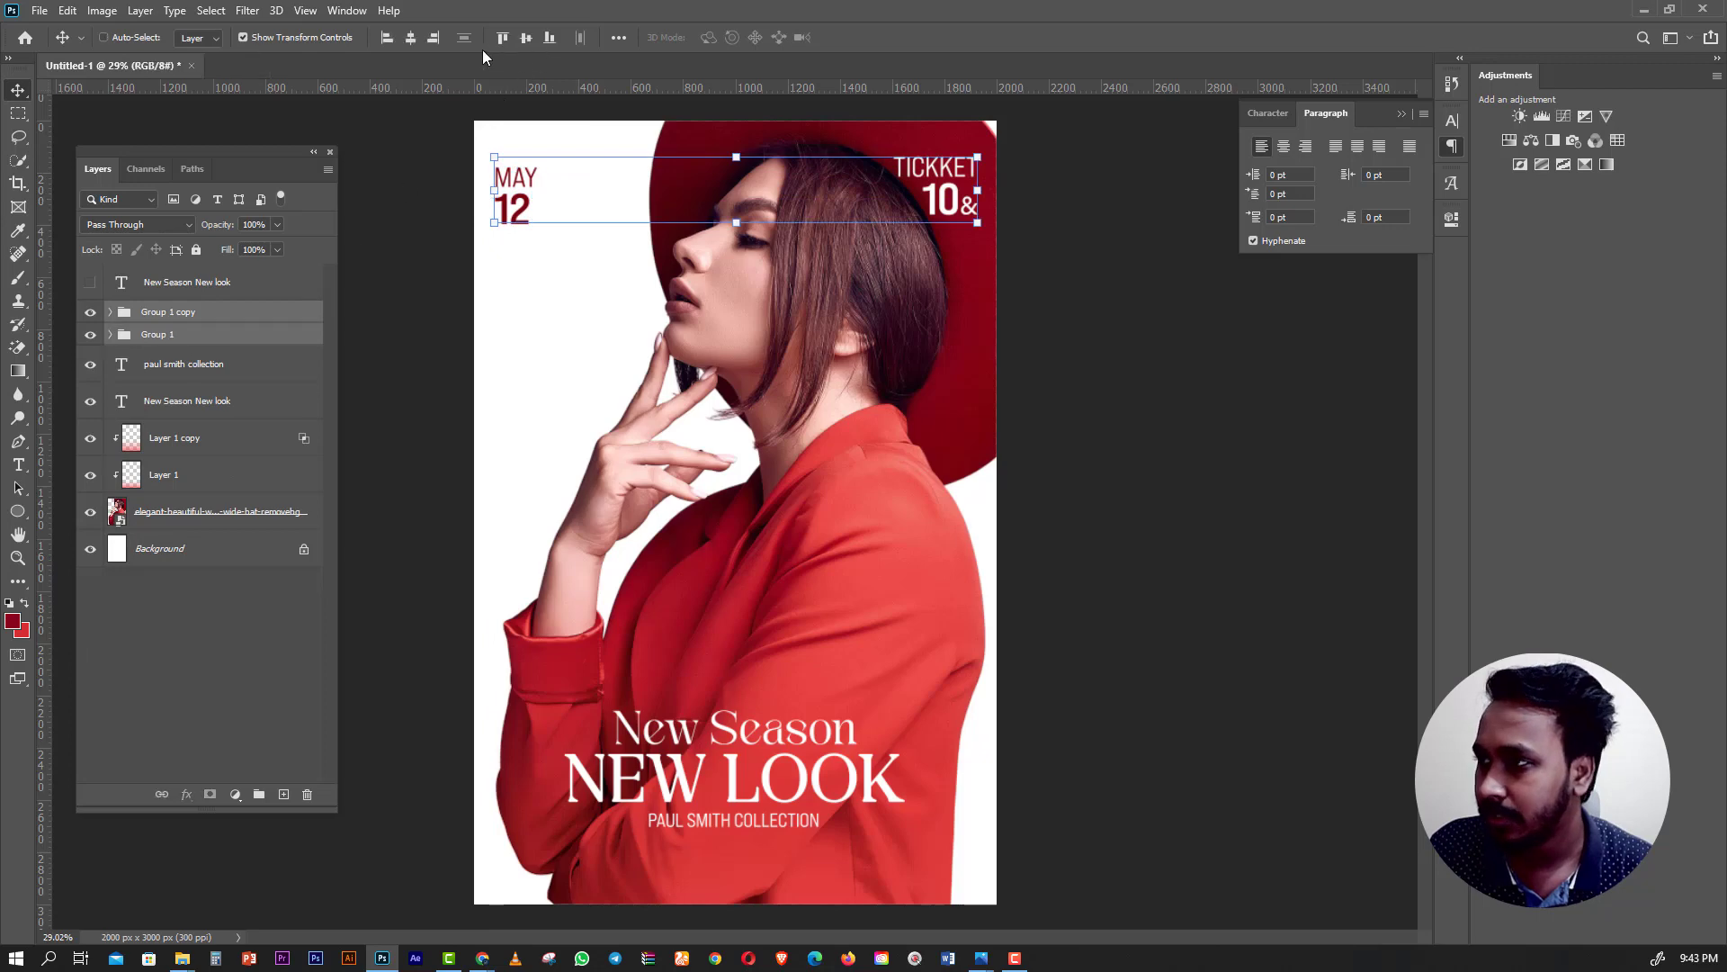
left_click(525, 37)
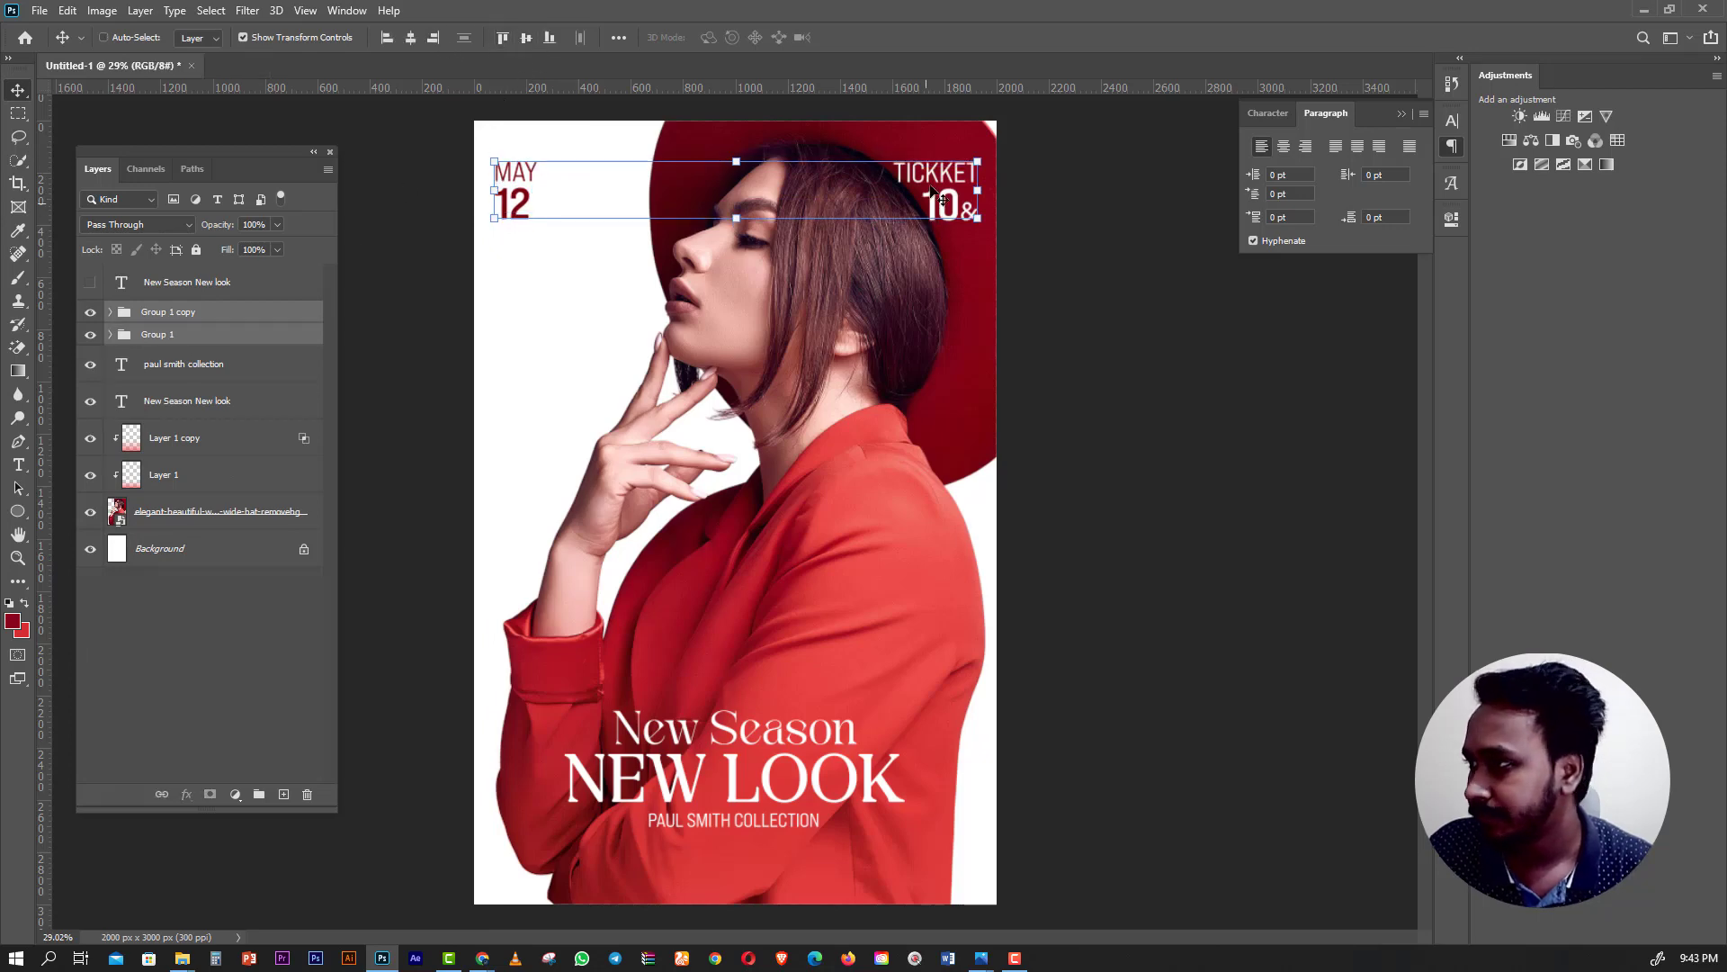
left_click_drag(928, 188, 930, 177)
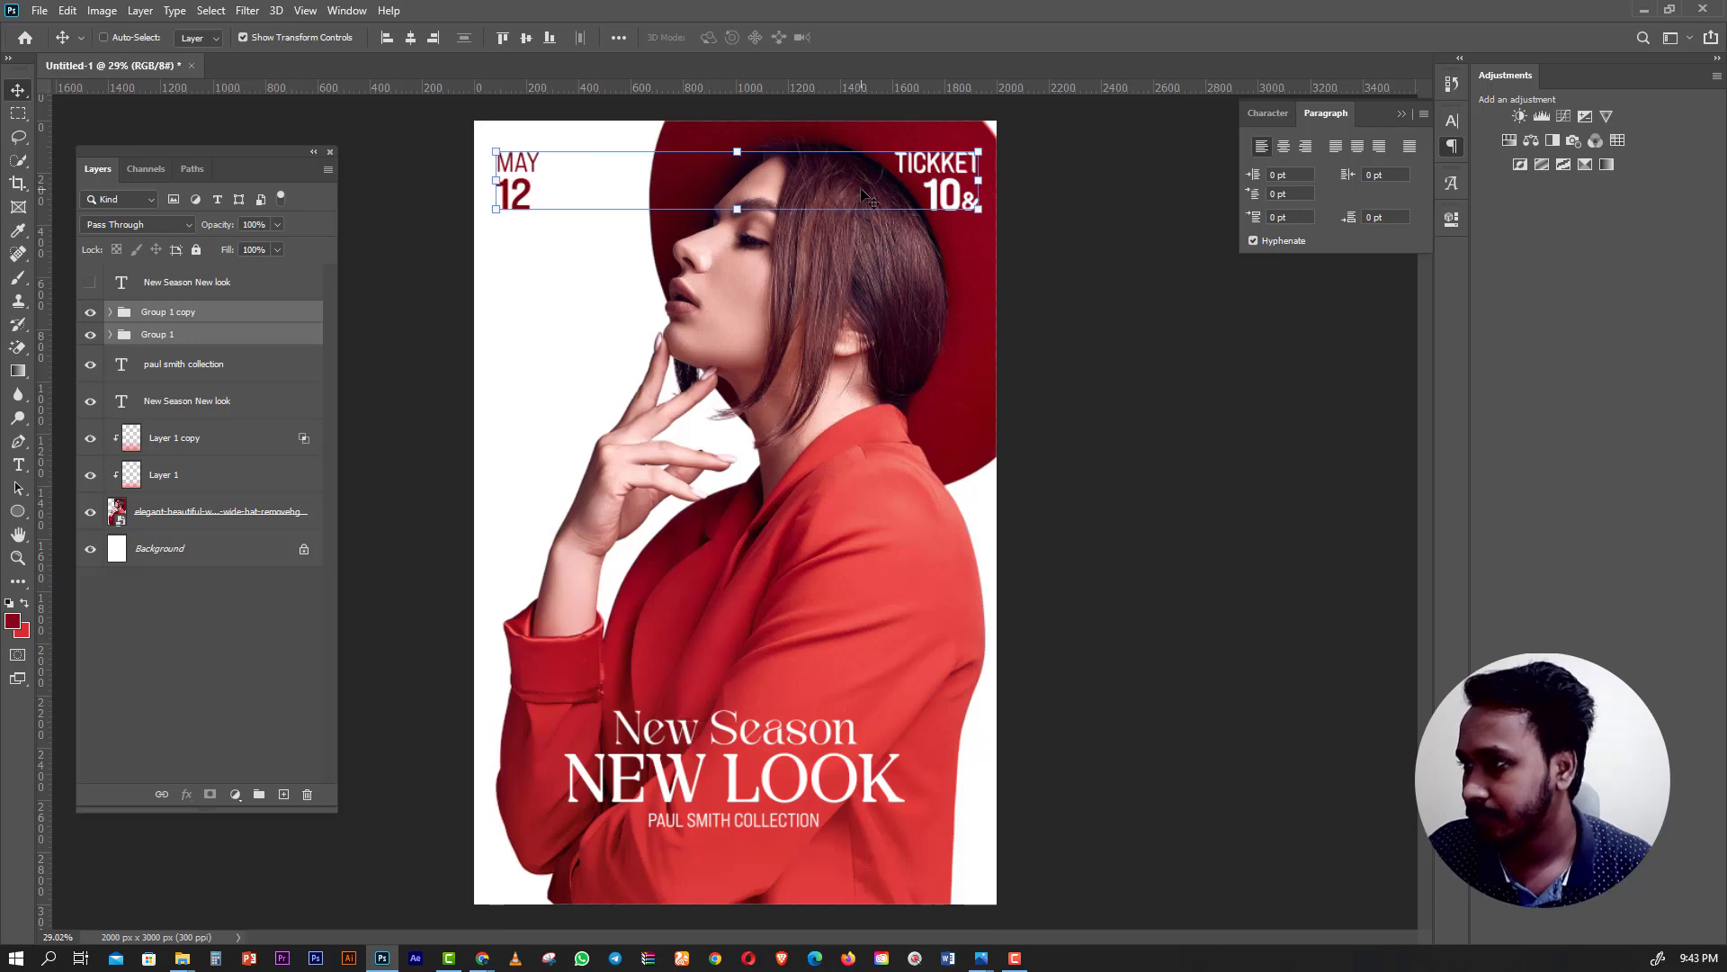
key("shift+Left")
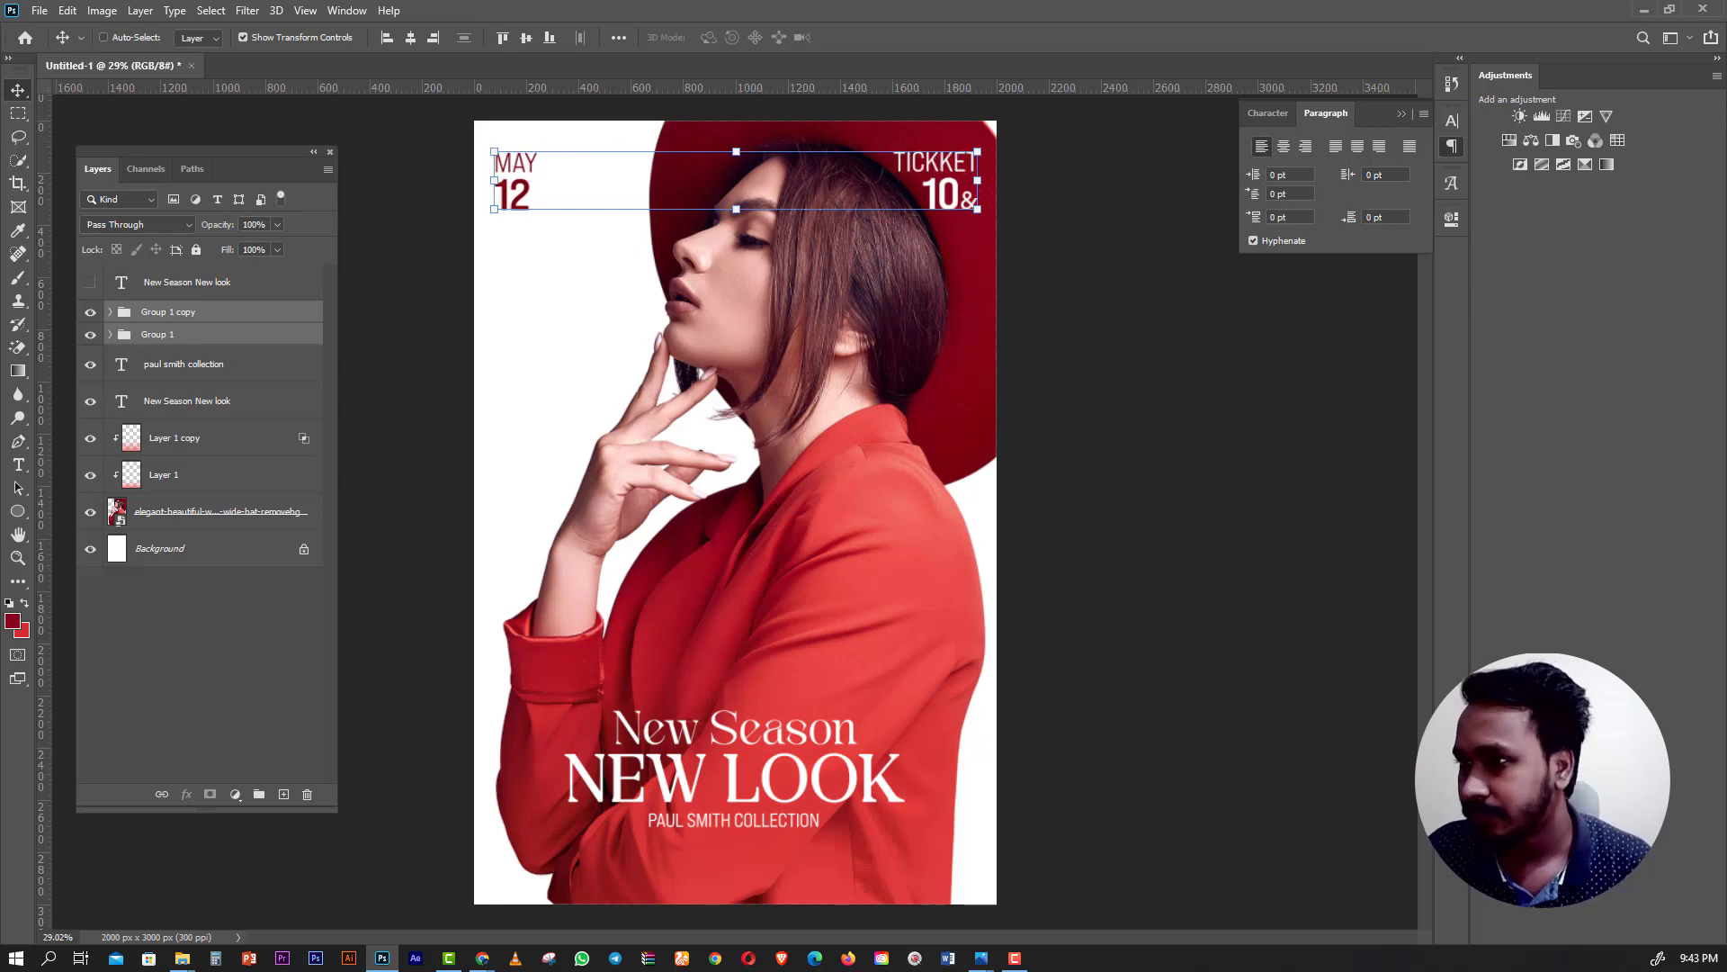
key("m")
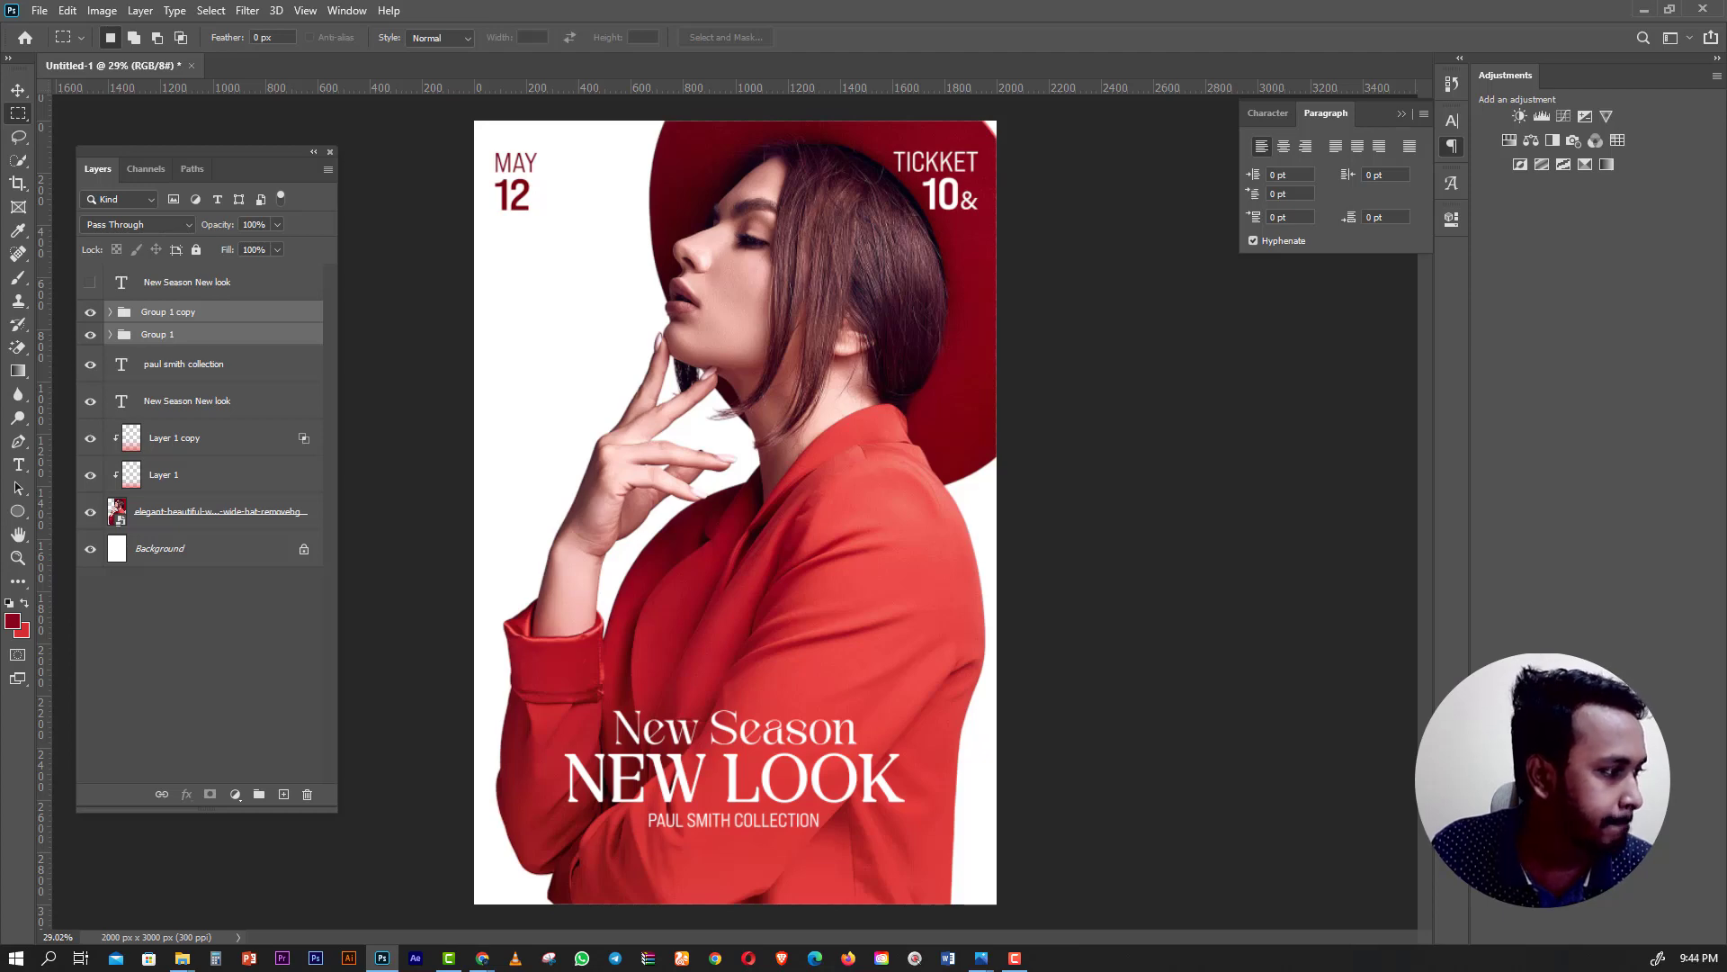
Visit the web browser briefly, then start a text layer left of the woman's face.
key("alt+Tab")
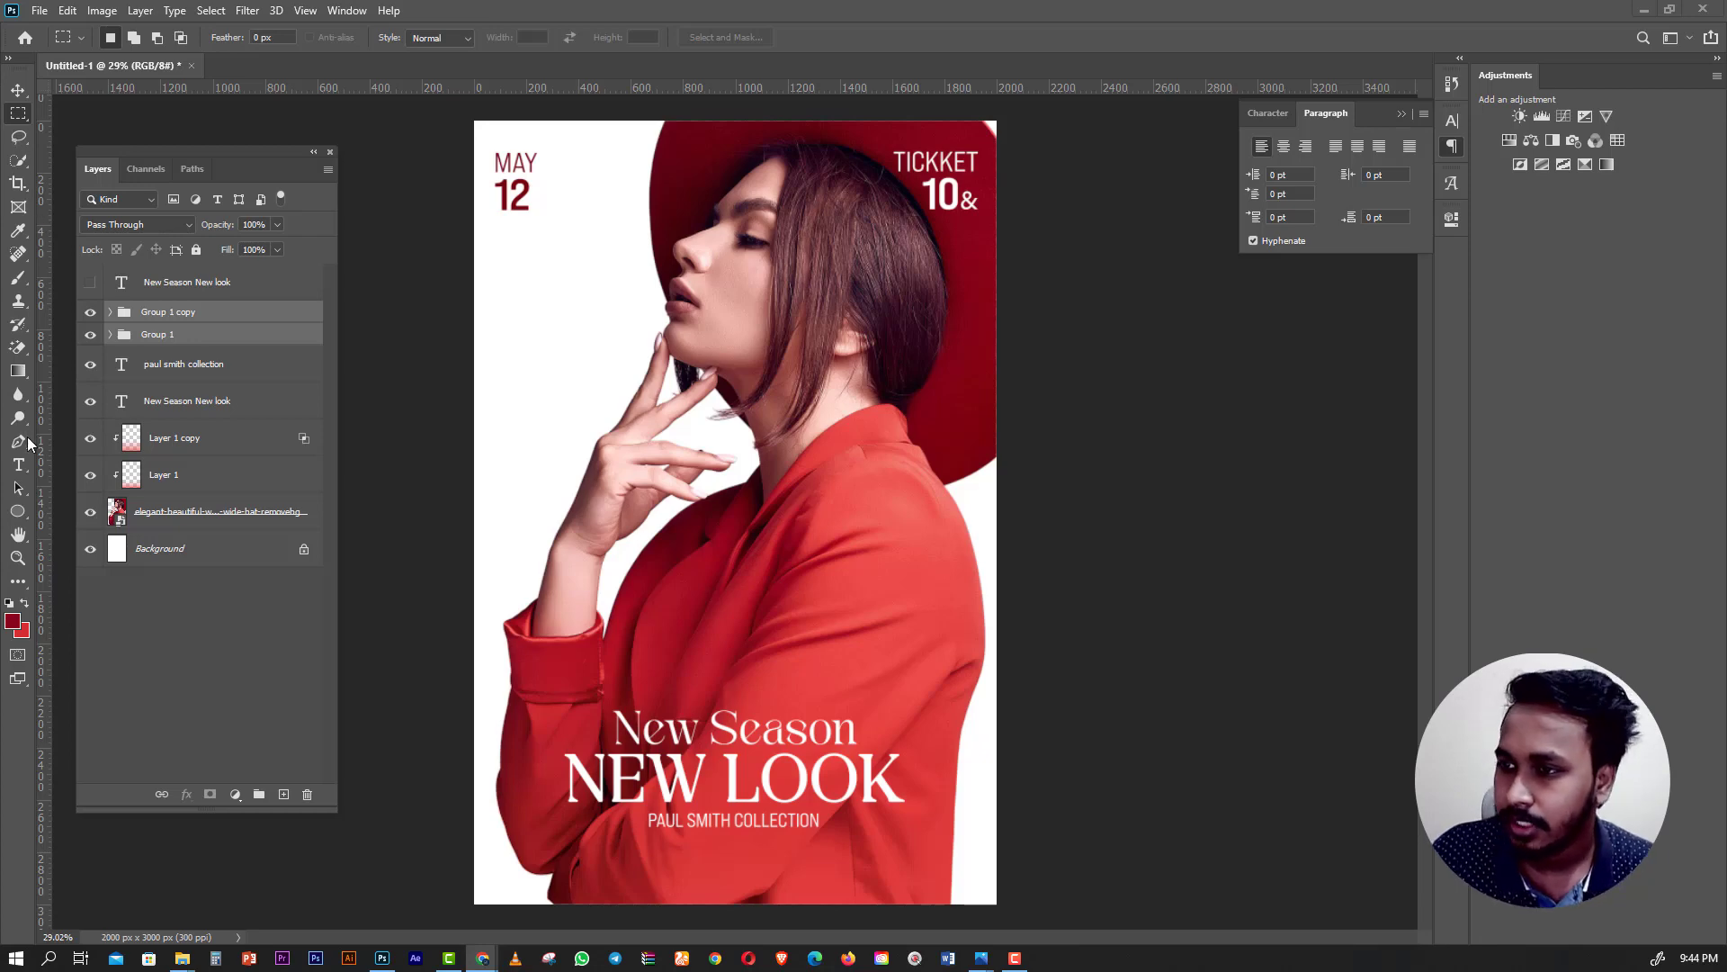
left_click(18, 464)
Replace the placeholder text with the venue's street-and-city address in small capitals.
left_click(562, 351)
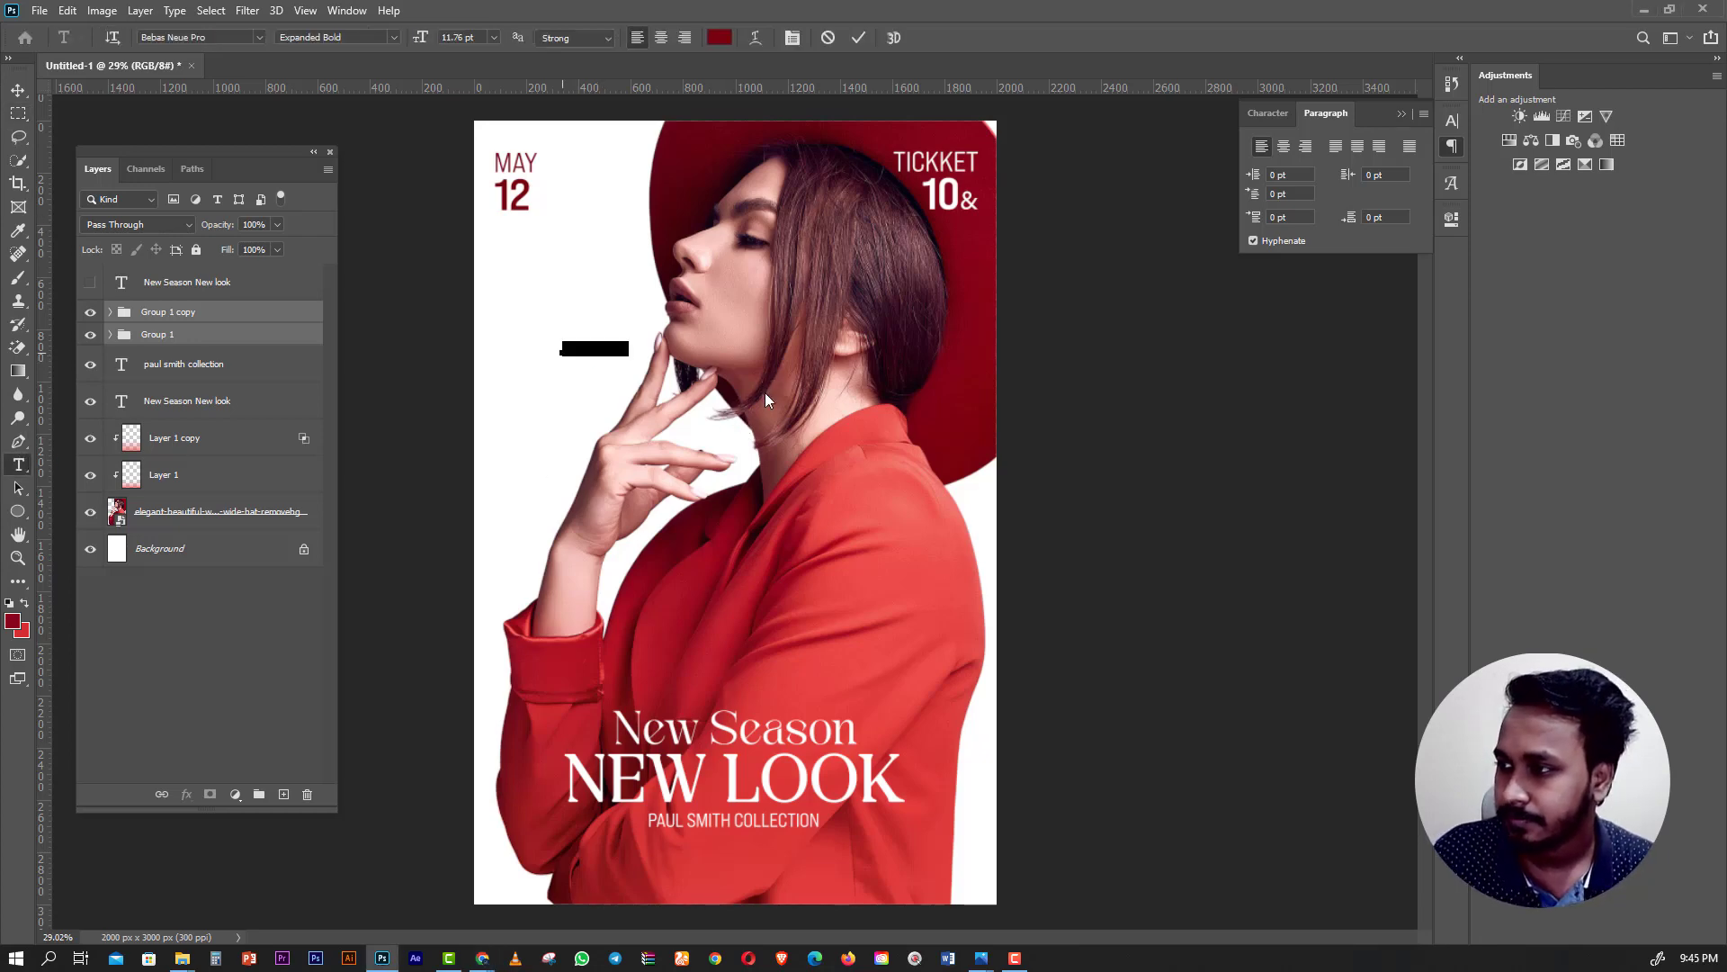
key("ctrl+h")
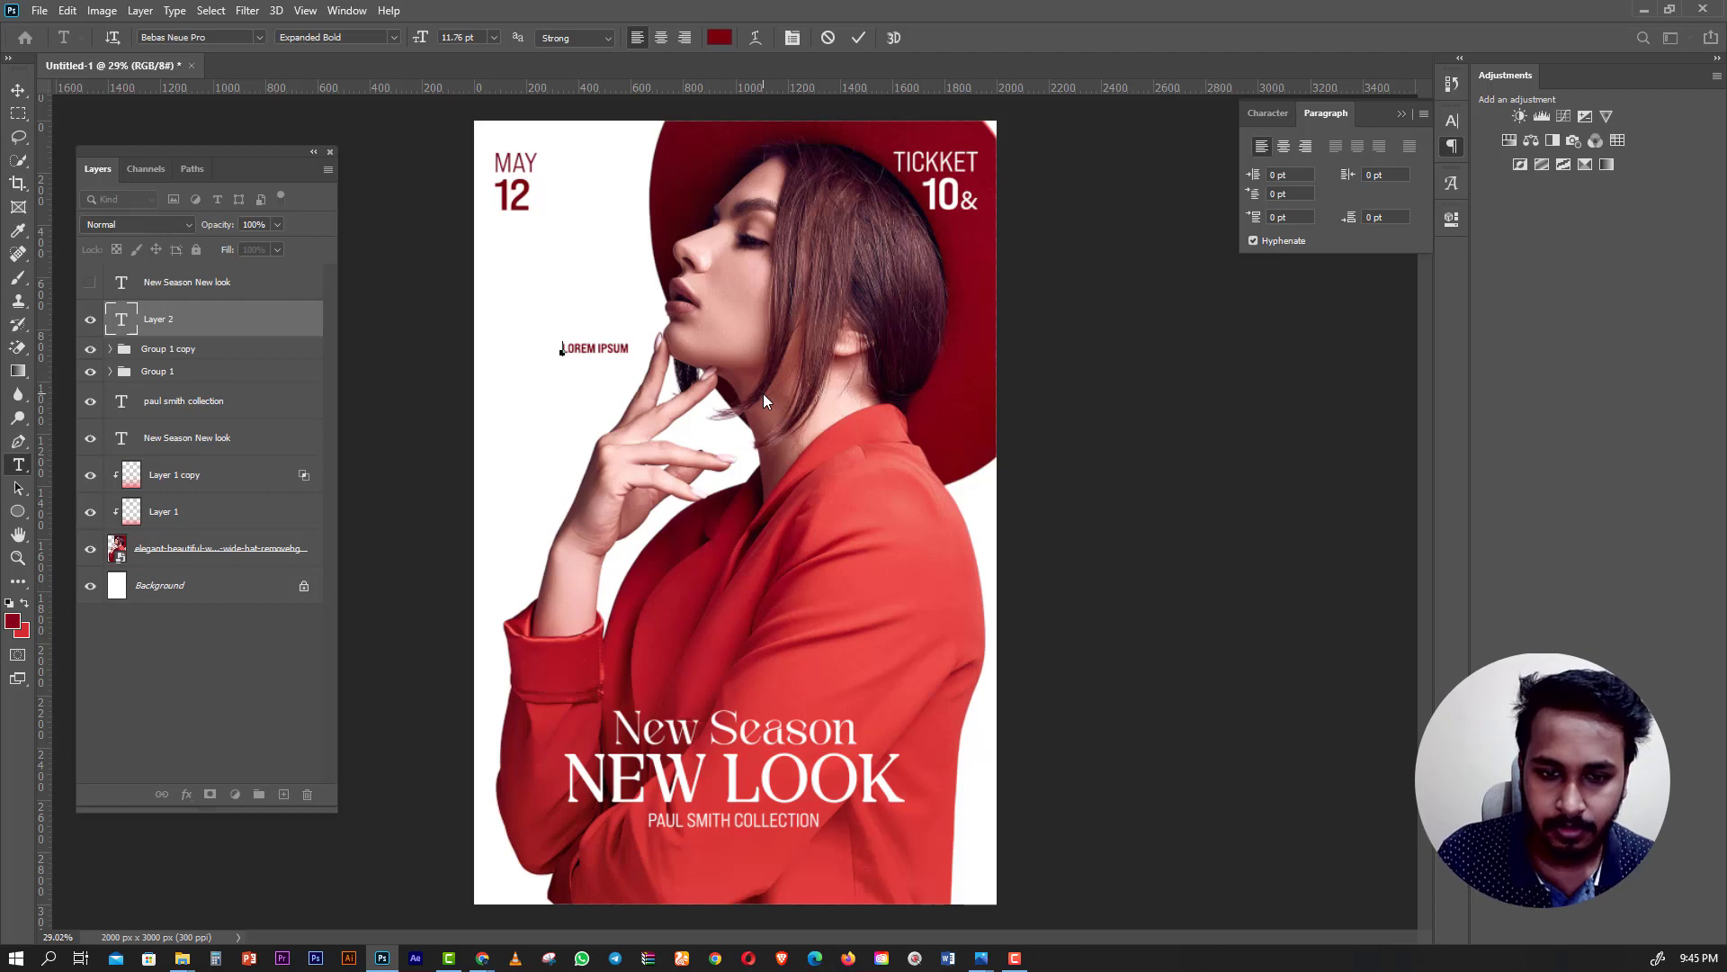
key("BackSpace")
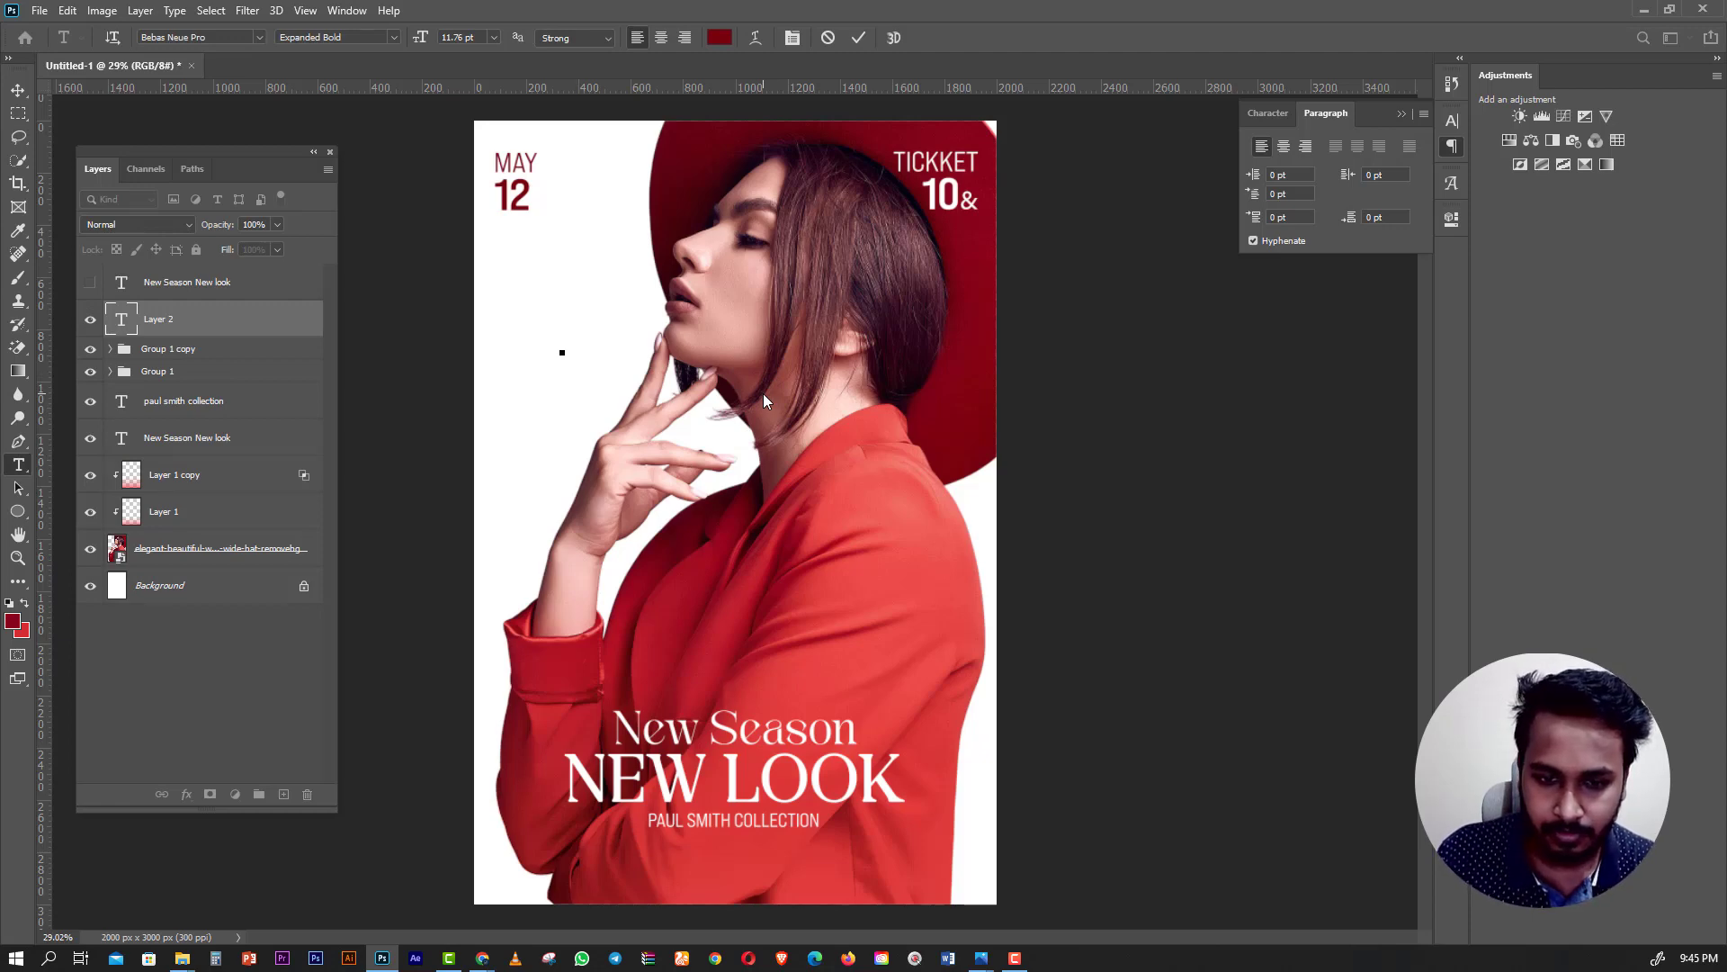
type("12")
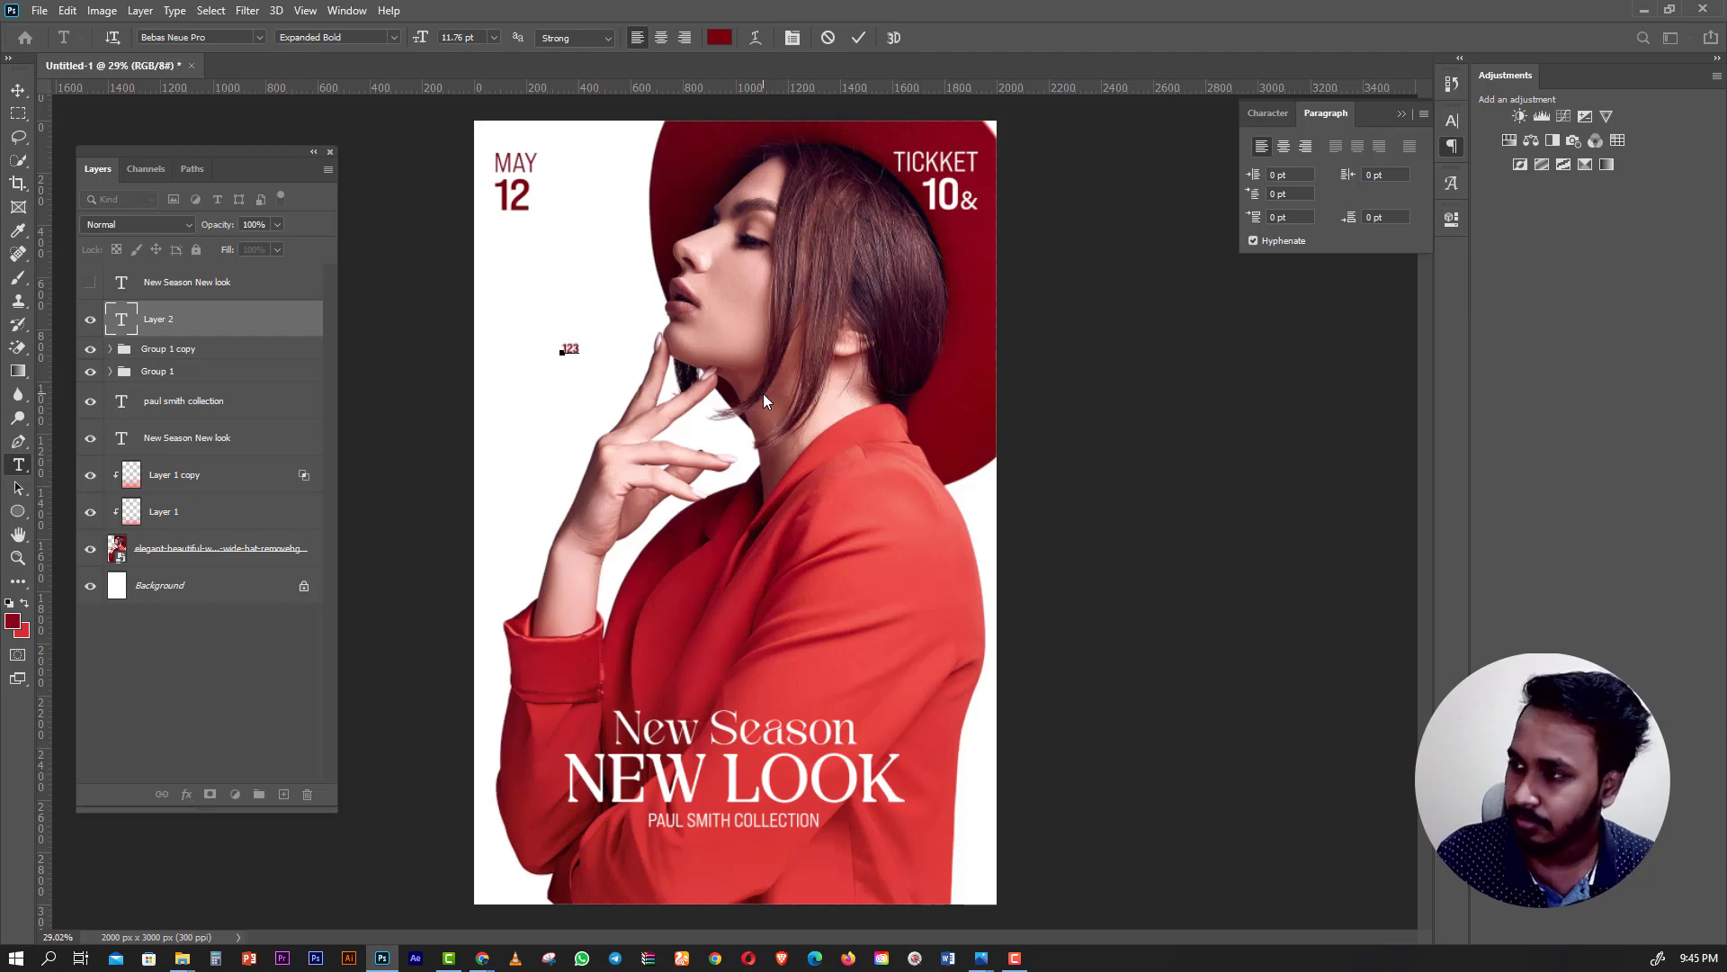
type("3 R")
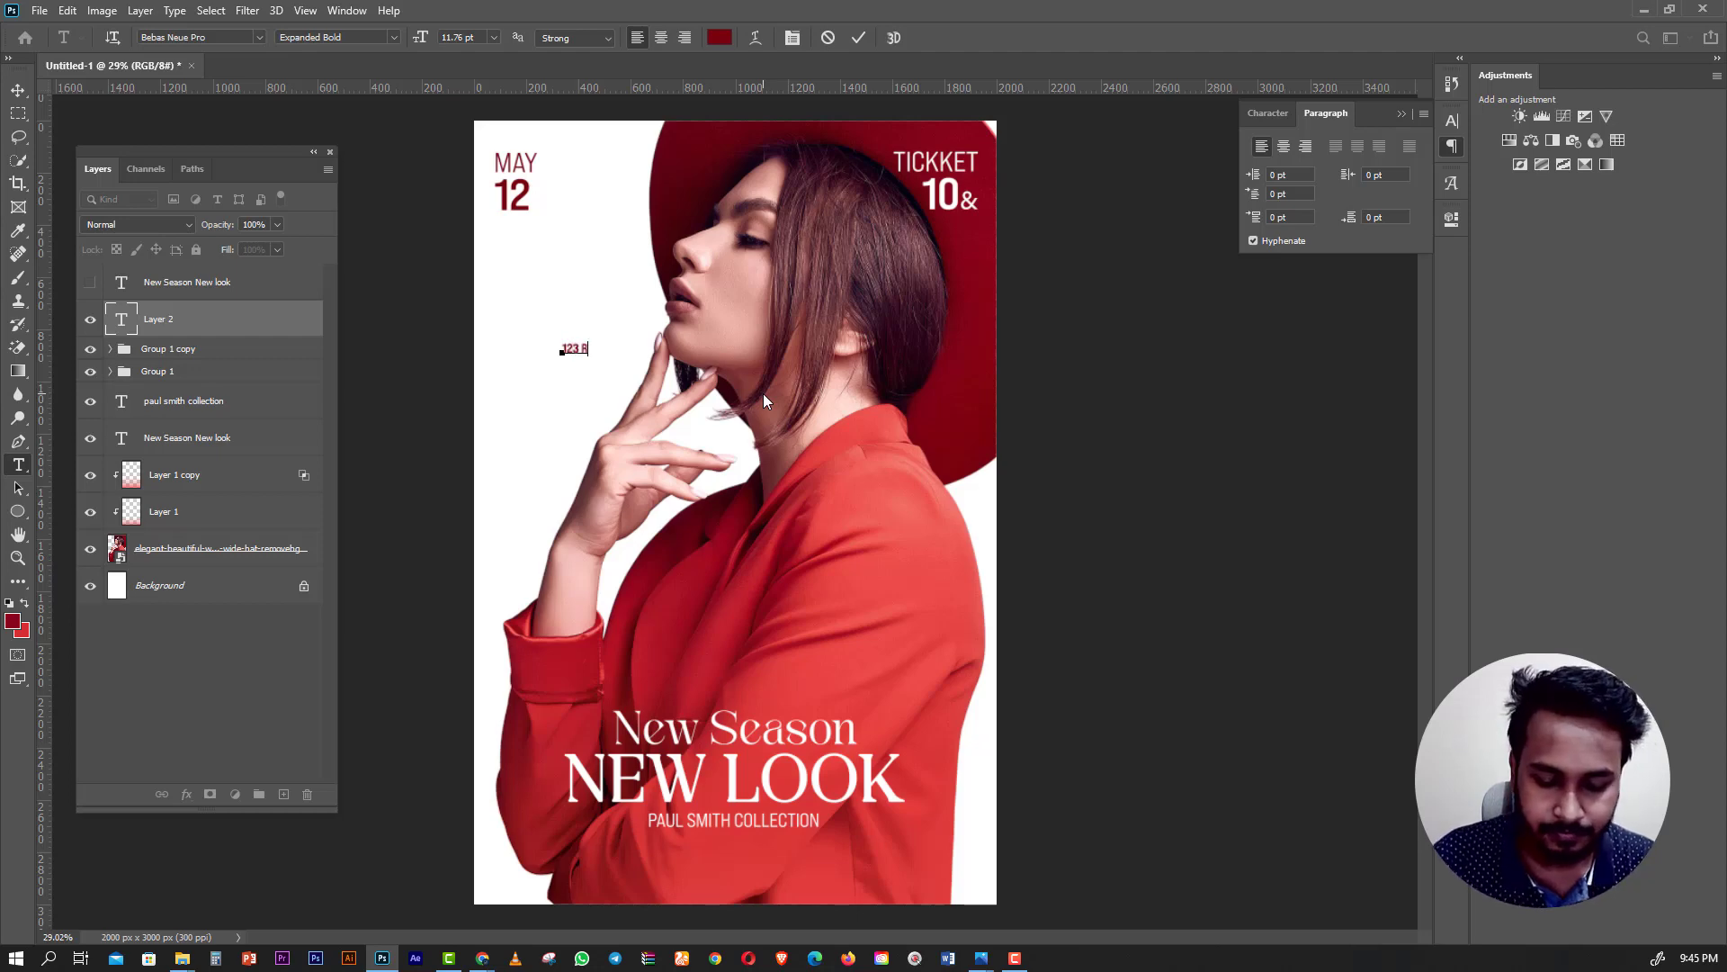
type("AM")
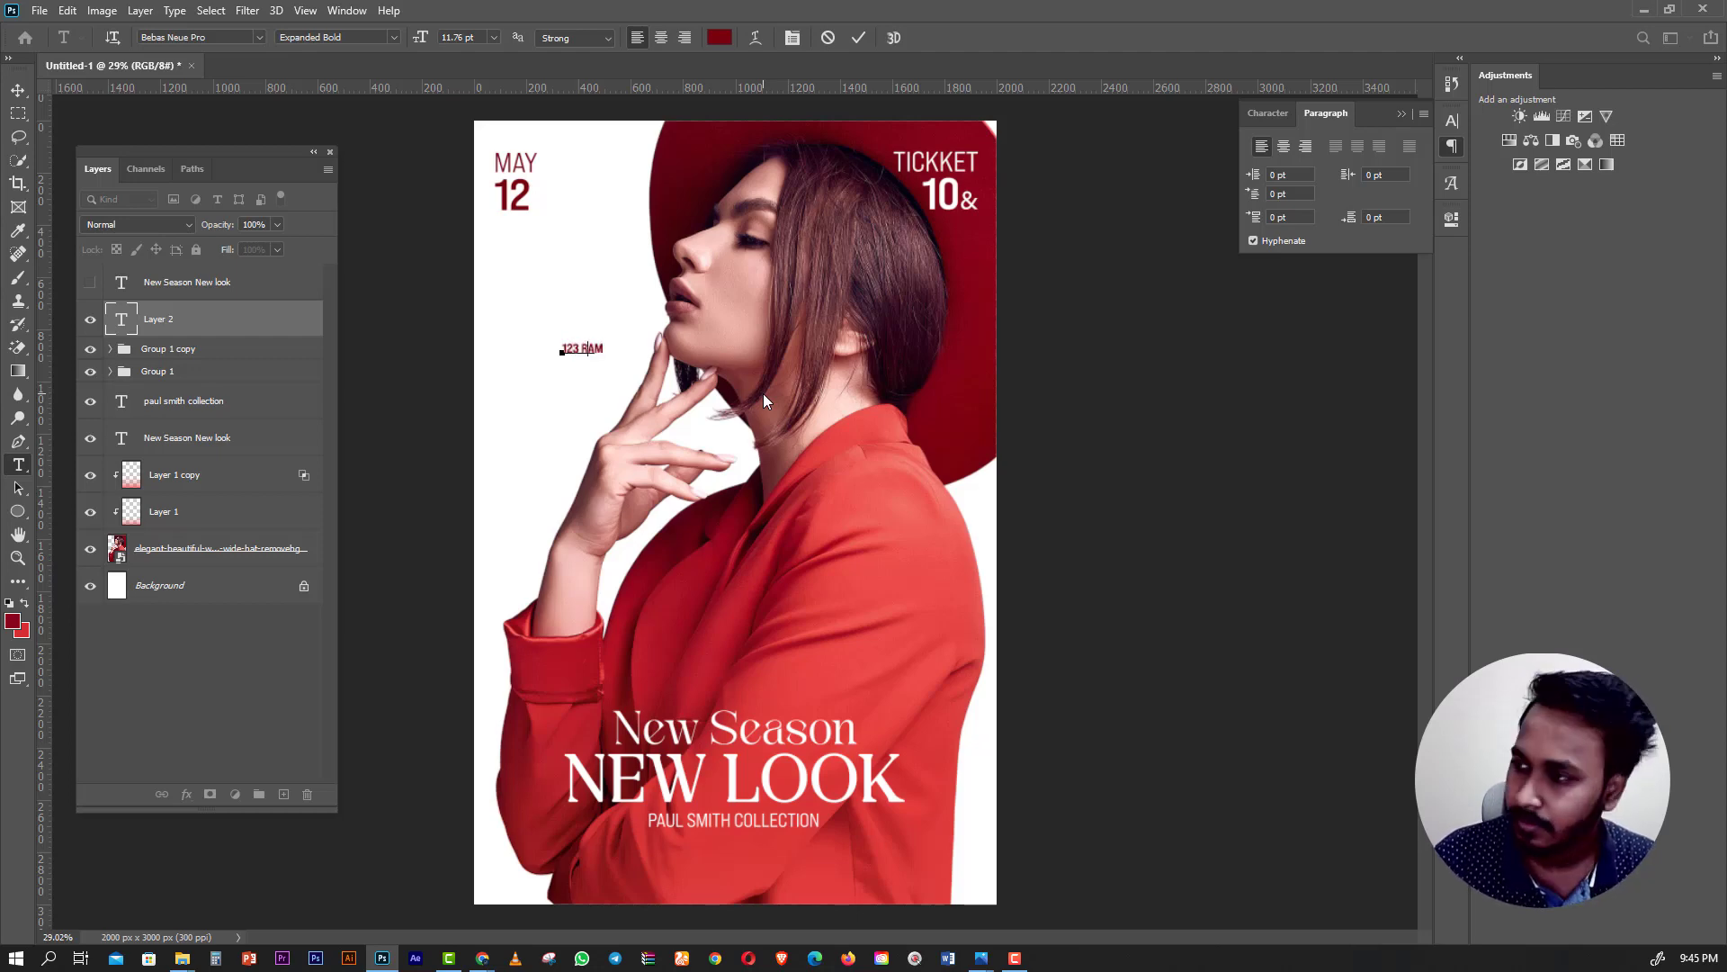
key("BackSpace")
key("BackSpace")
key("BackSpace")
type("RA")
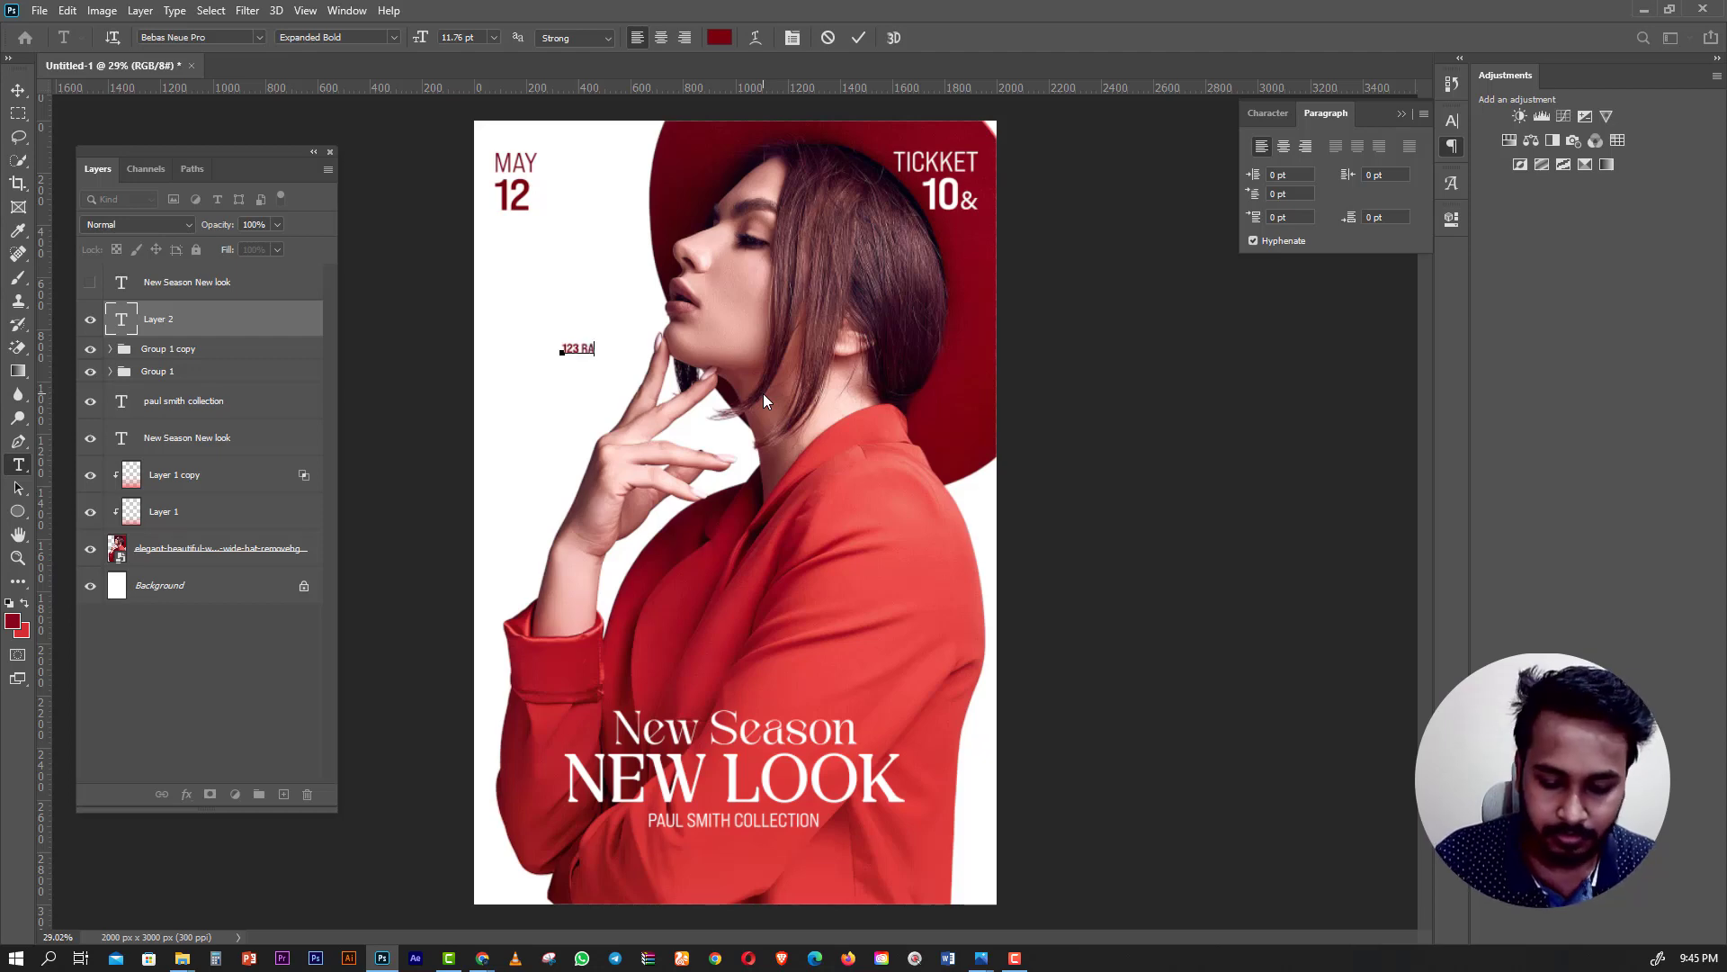
type("MPURA")
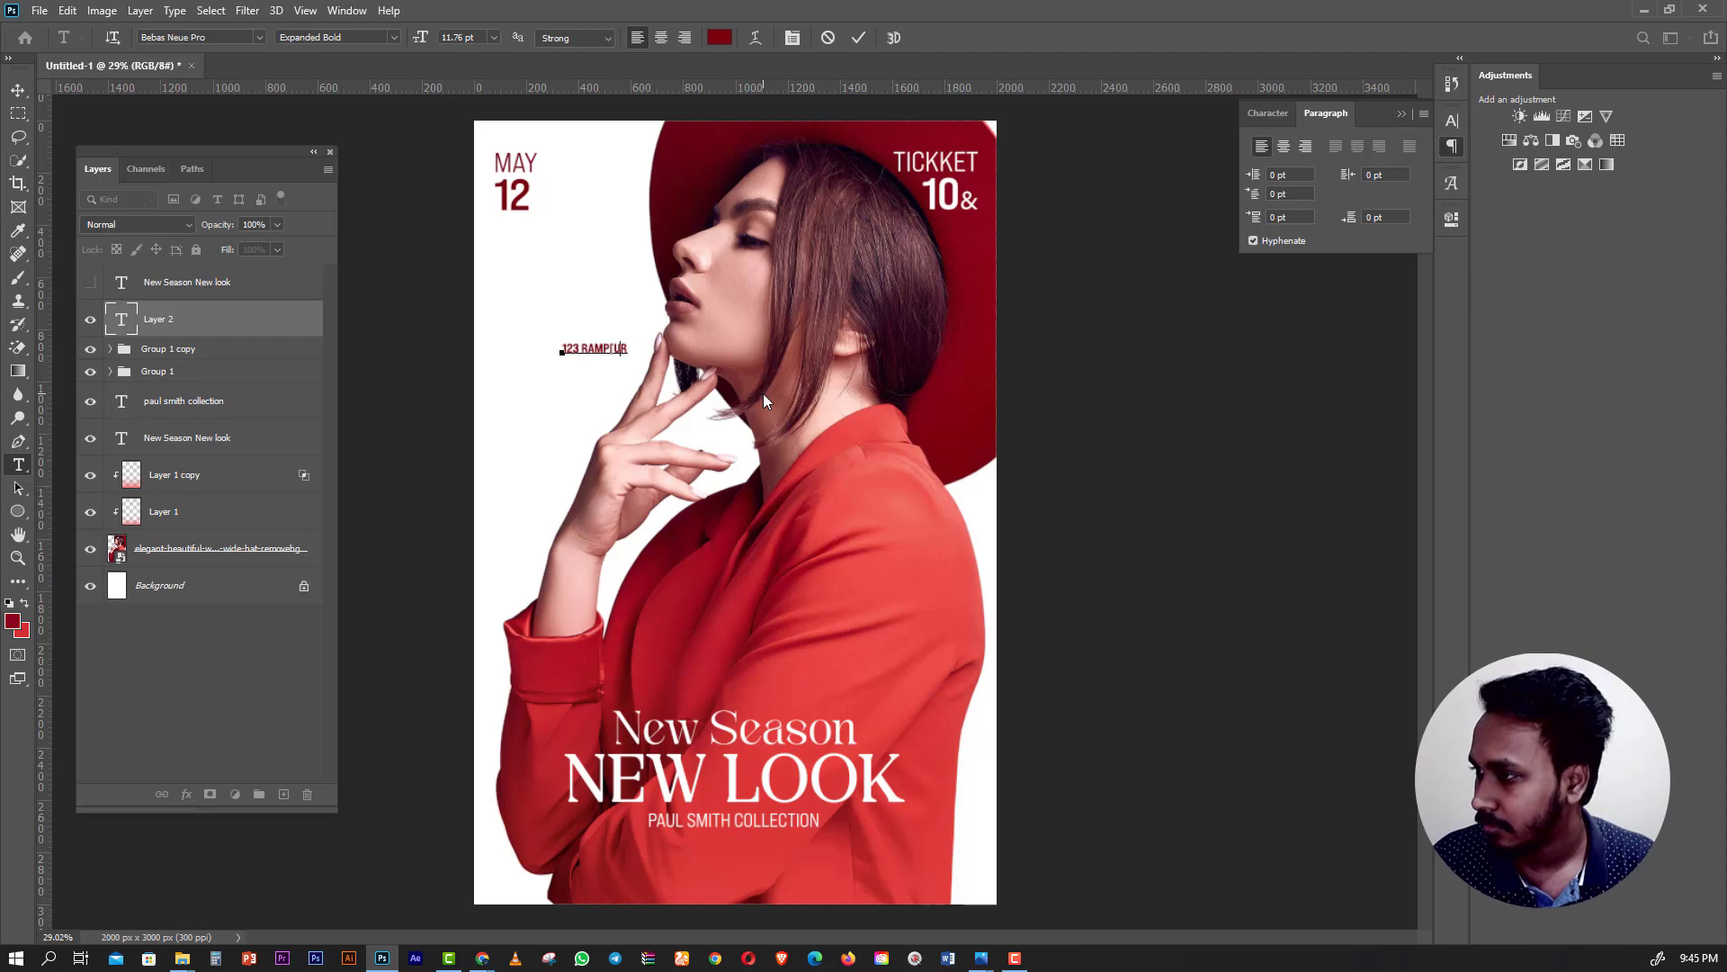
key("BackSpace")
key("BackSpace")
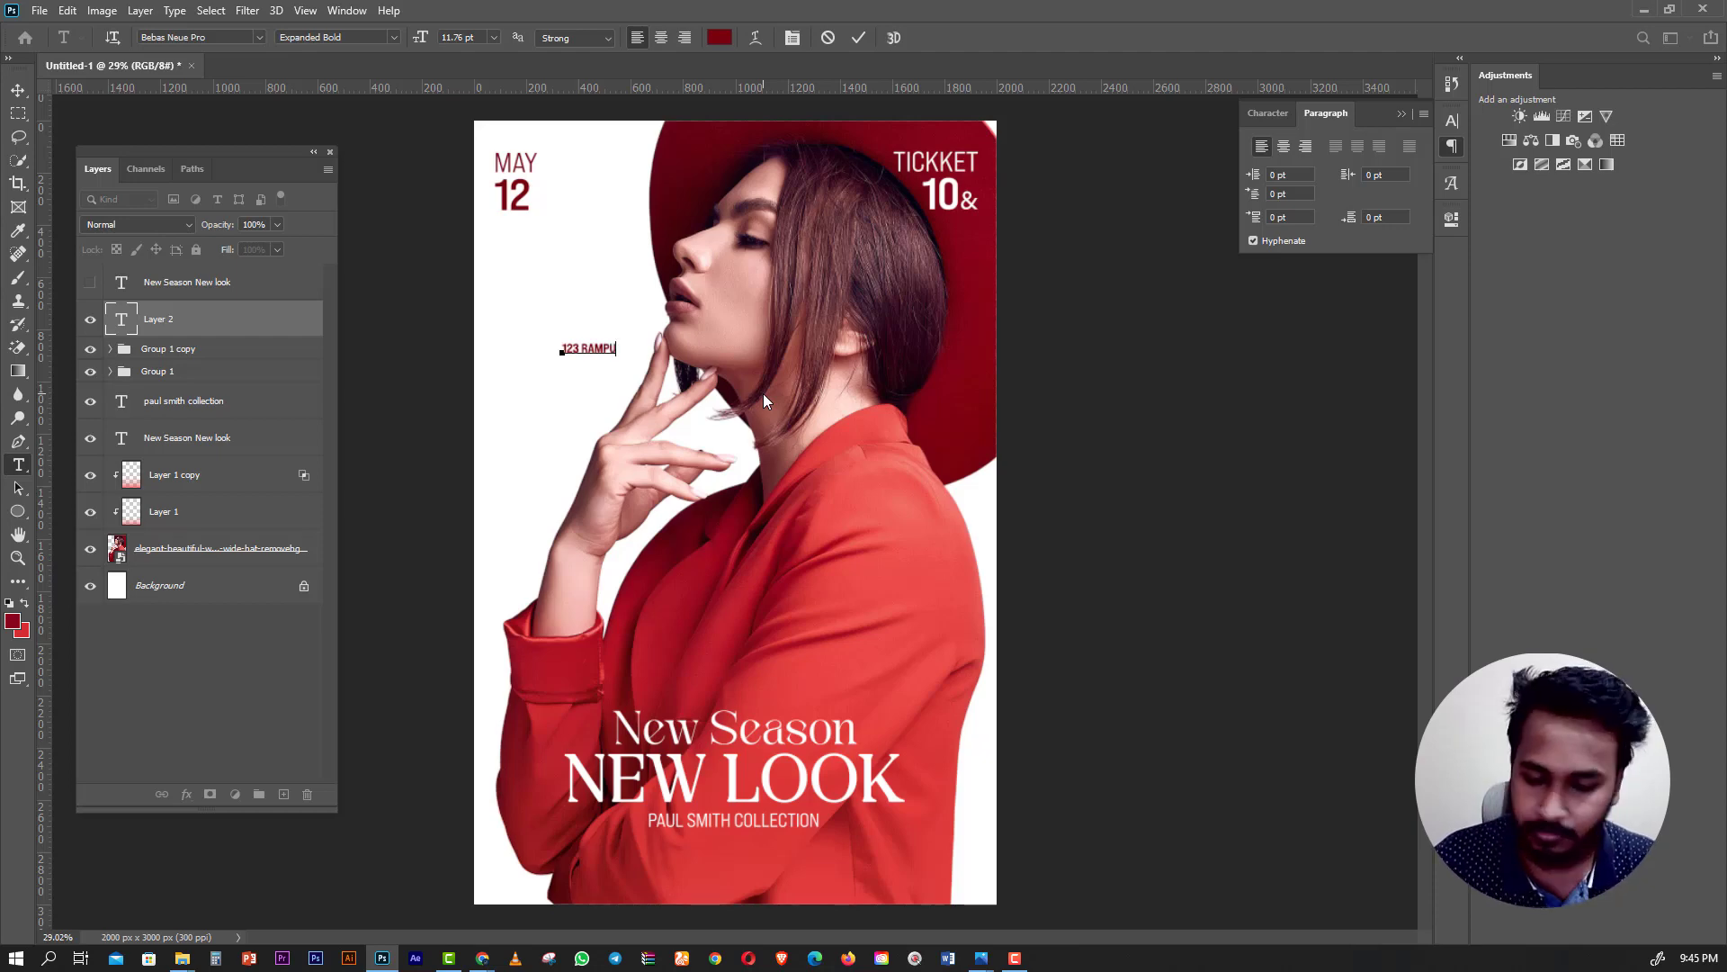
type("RA")
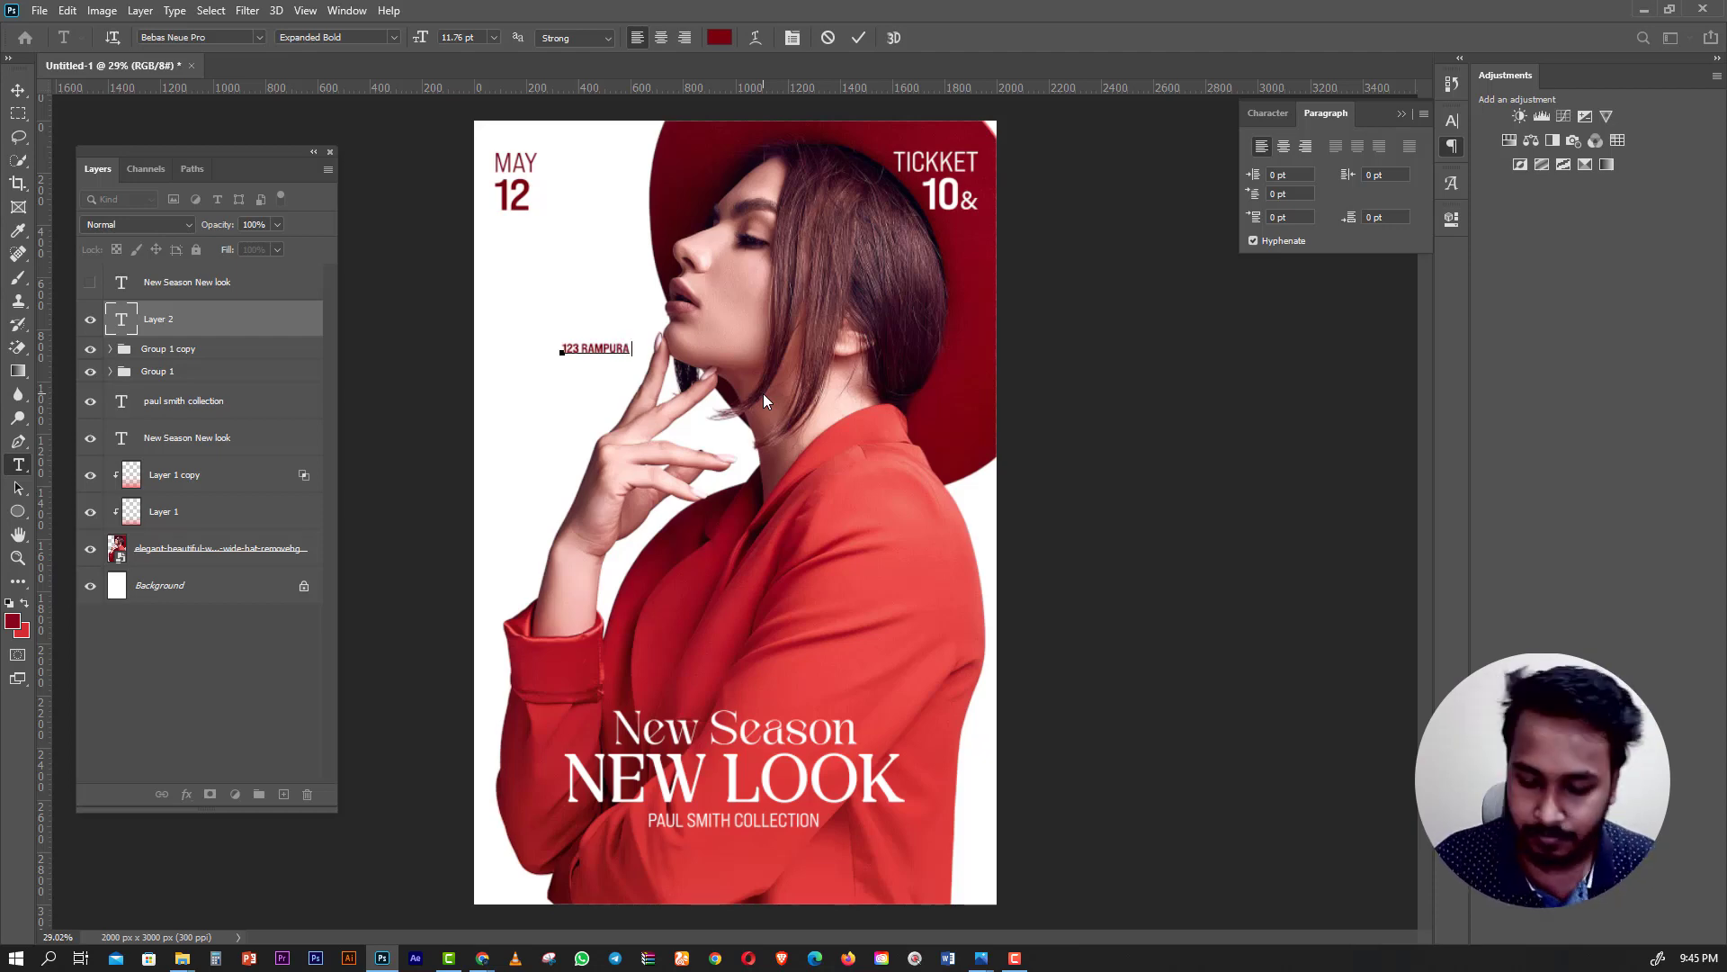
type(", DHA")
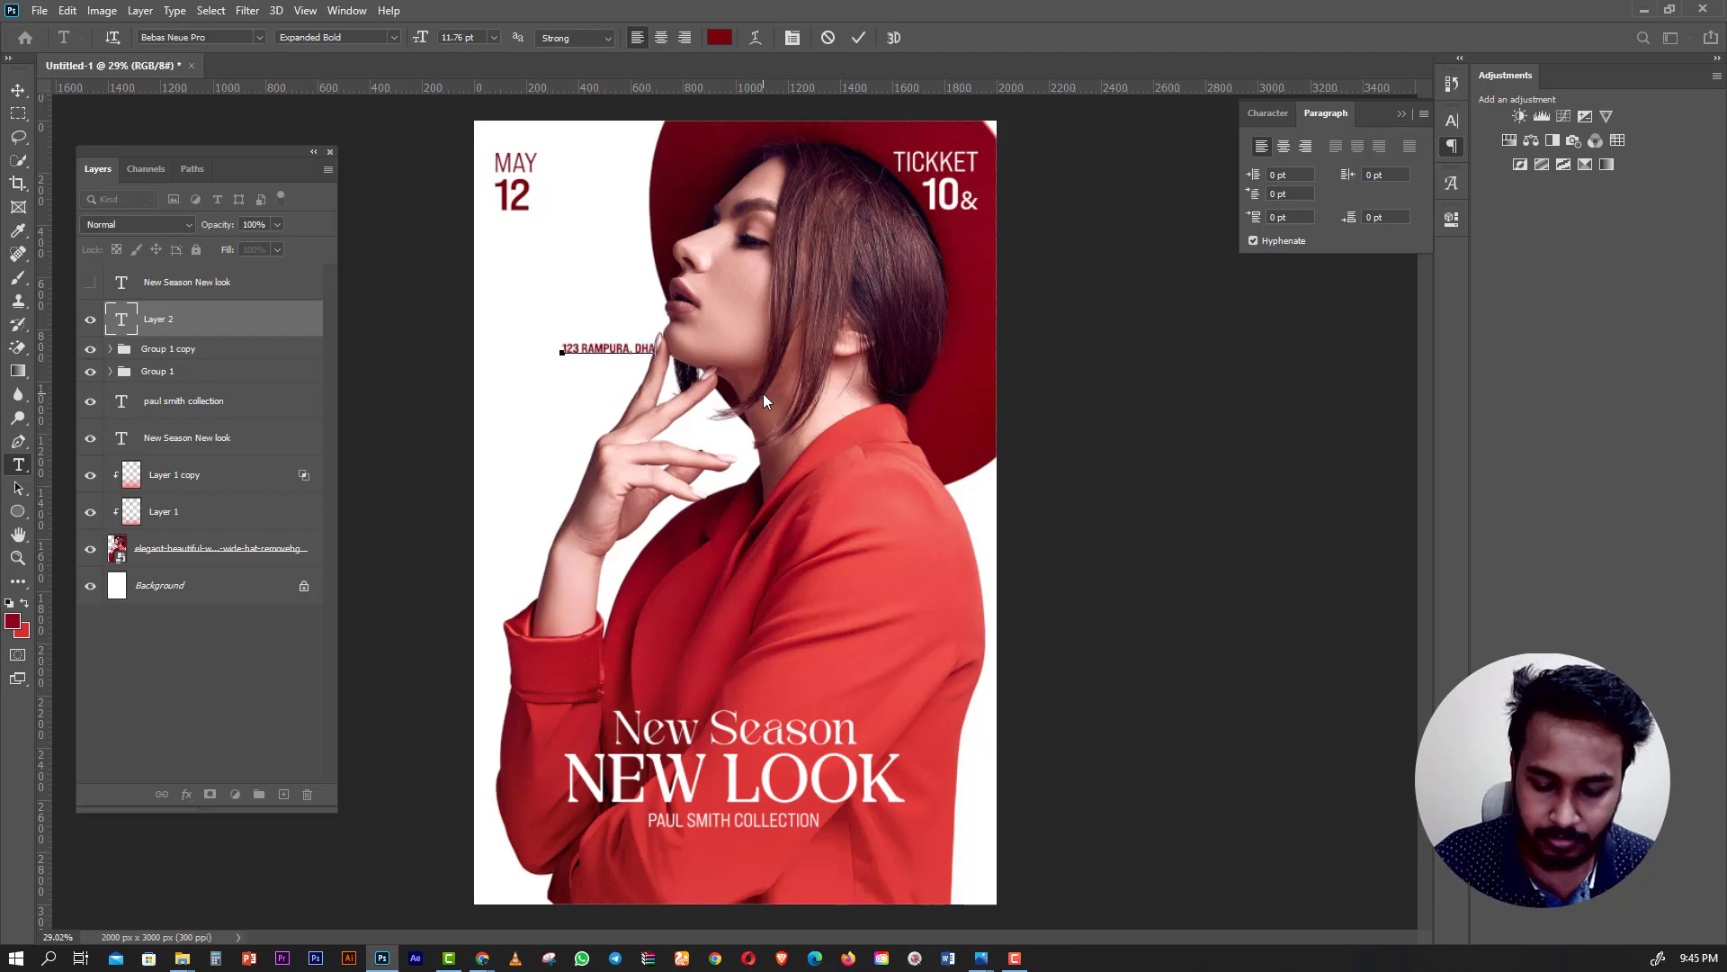
type("KA")
left_click(18, 90)
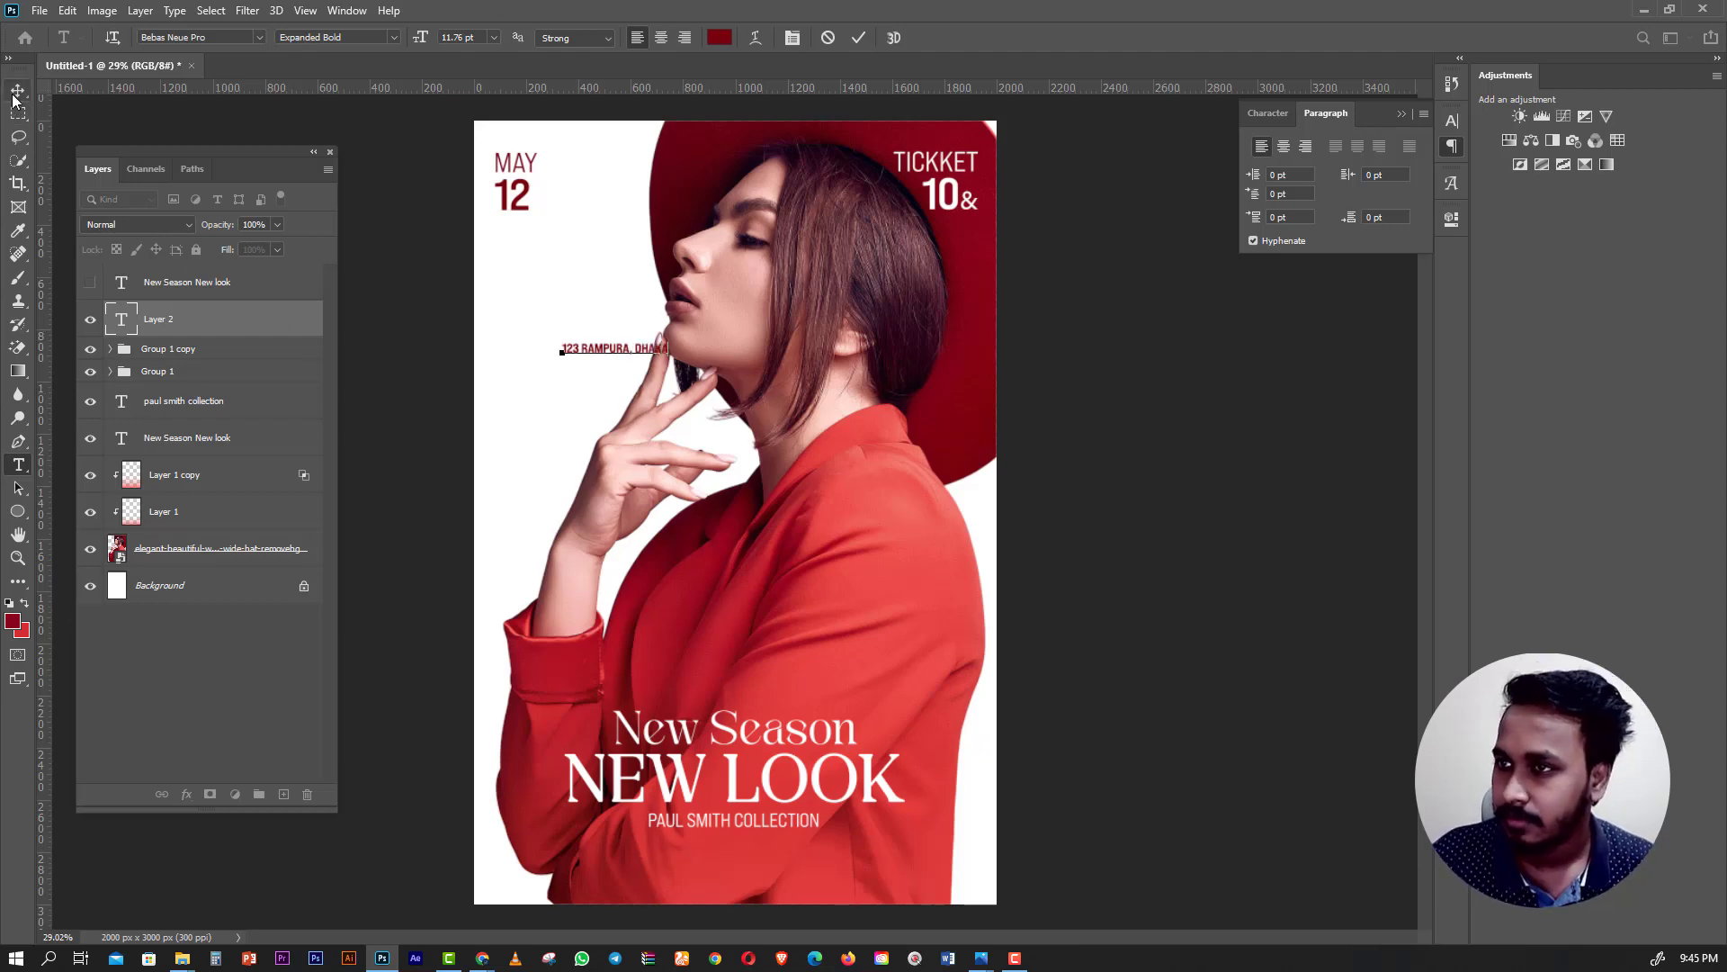
Scale up the address text and rotate it -90° so it runs vertically.
mouse_move(668, 348)
left_mouse_down()
mouse_move(820, 349)
mouse_move(725, 225)
mouse_move(700, 293)
mouse_move(520, 349)
mouse_move(513, 400)
left_mouse_up()
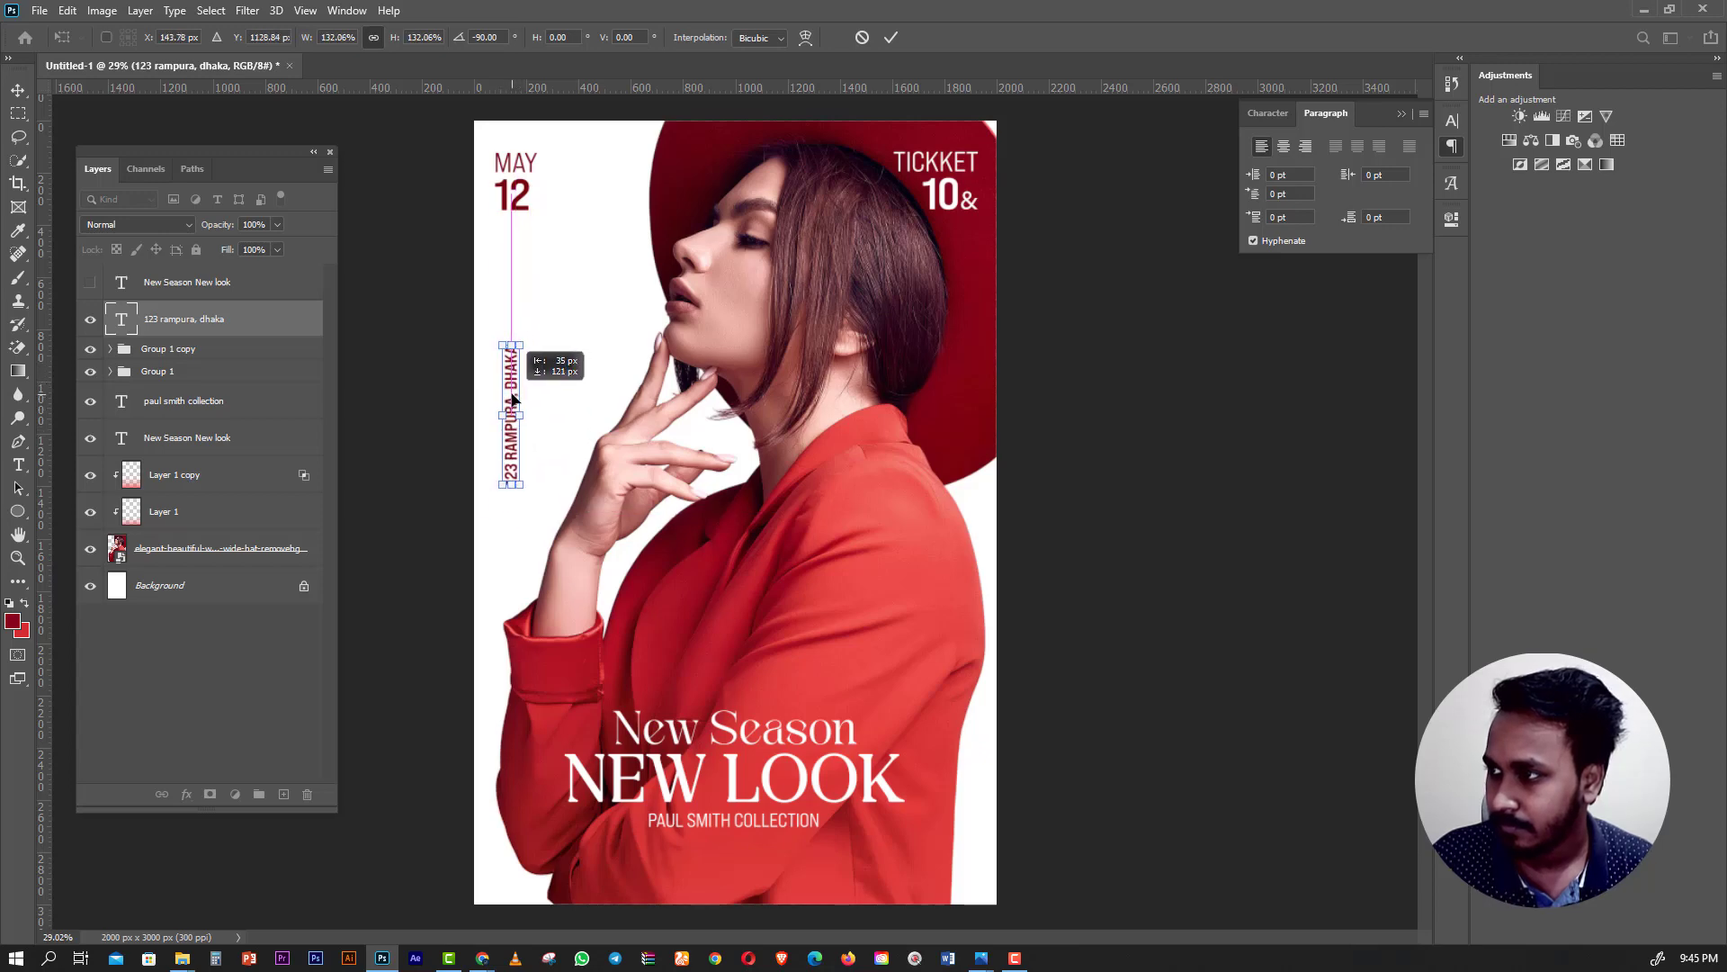
left_click(18, 113)
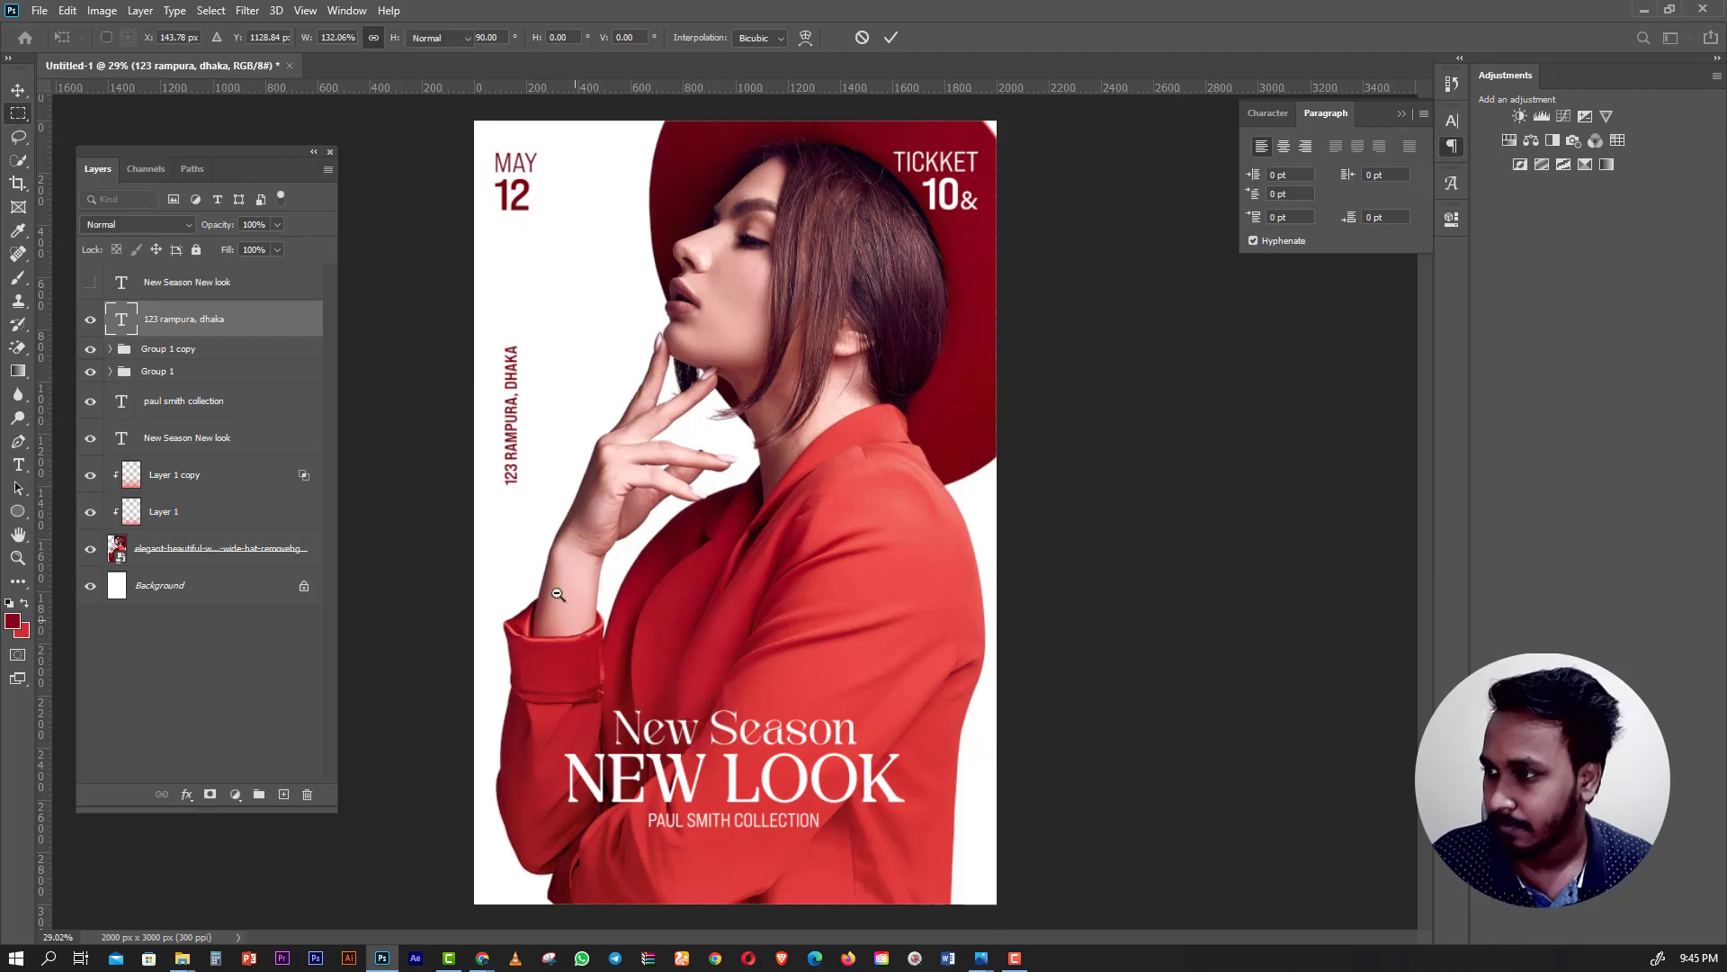
scroll(551, 605, "down", 5)
scroll(603, 623, "up", 3)
scroll(603, 623, "up", 2)
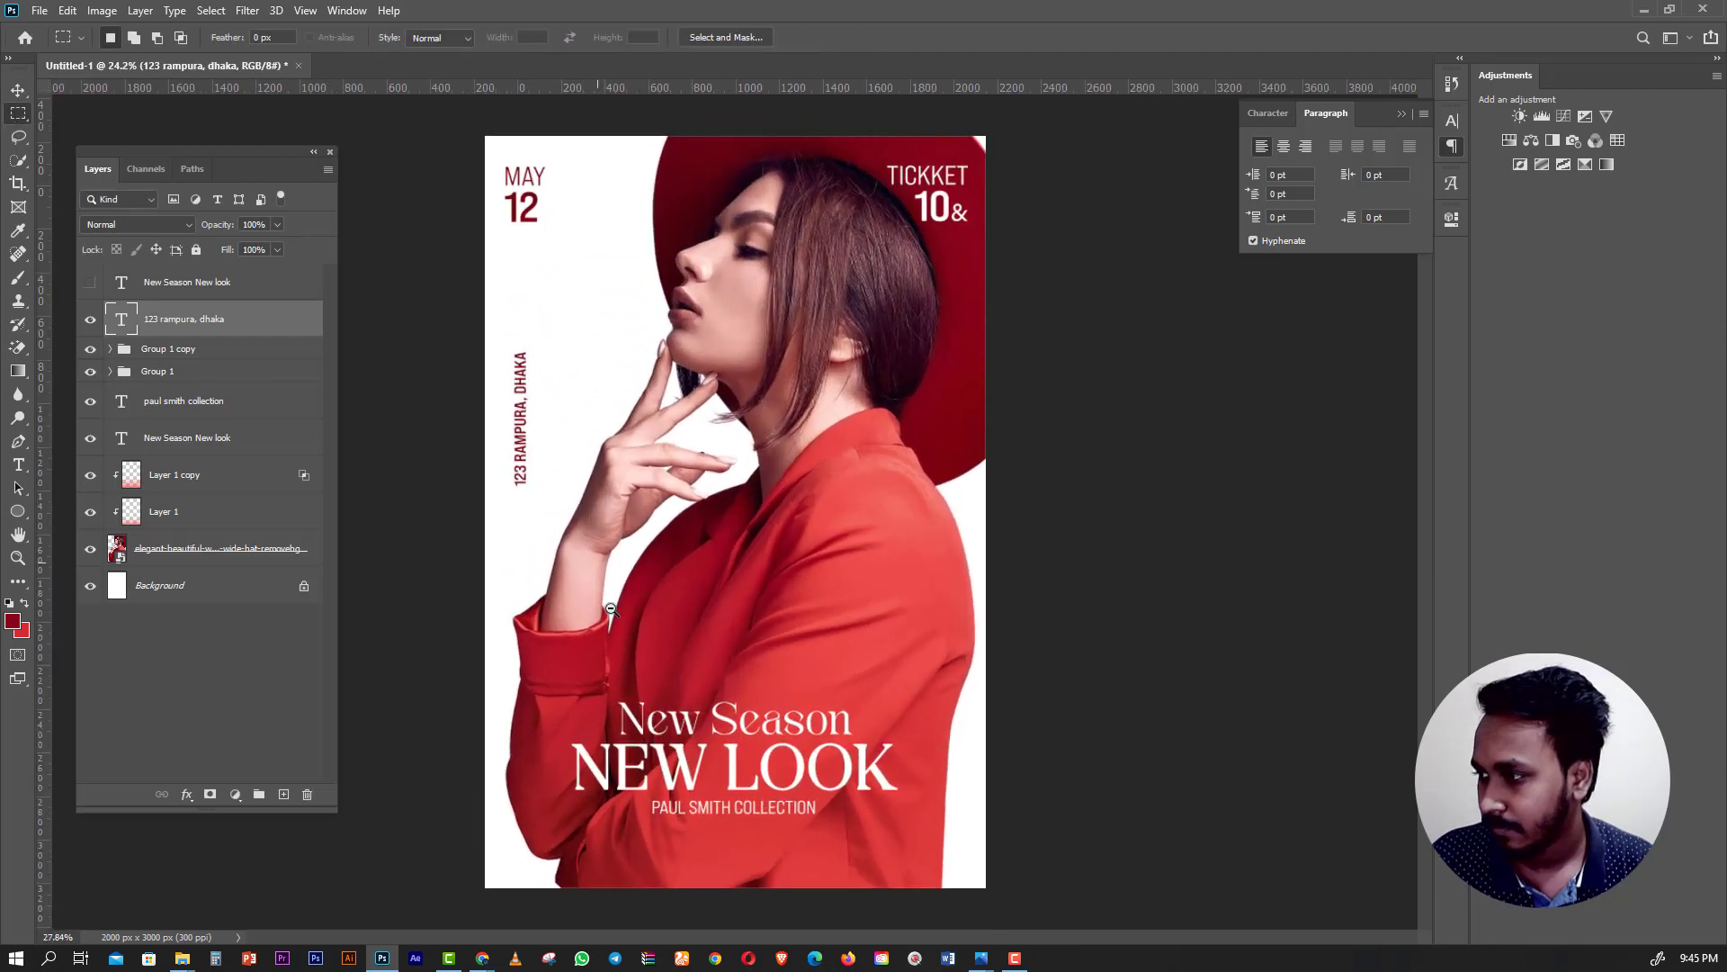
Move the vertical address to the poster's bottom-right edge beside NEW LOOK.
left_click(18, 89)
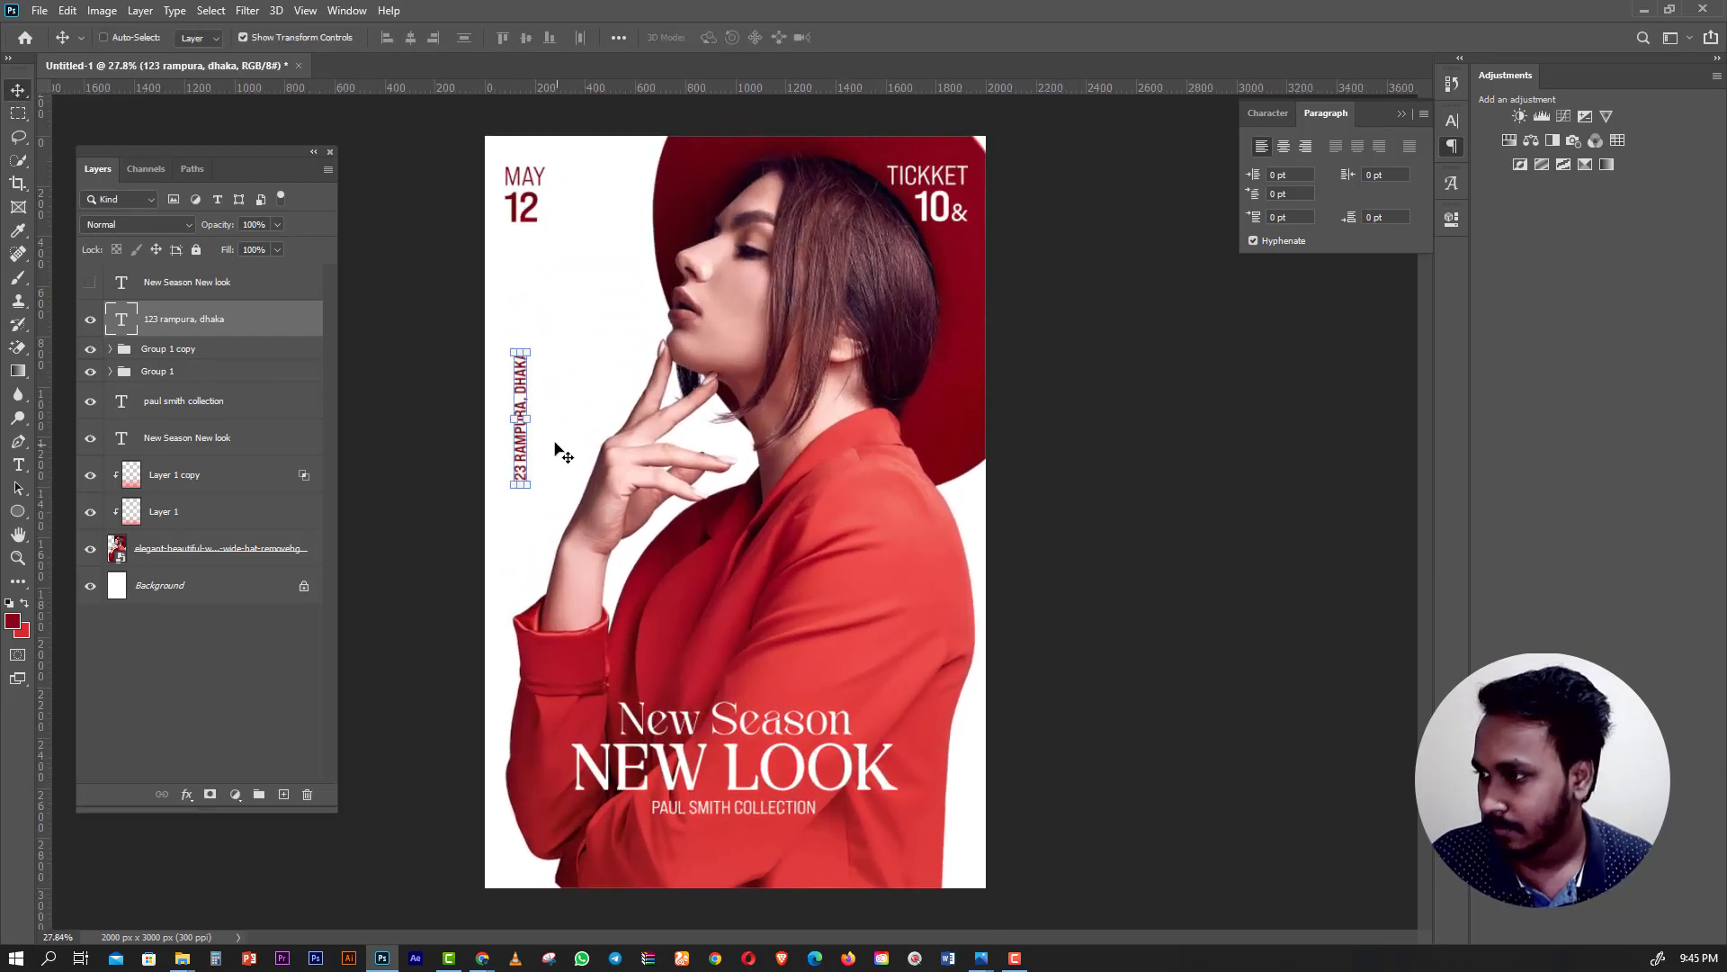
mouse_move(520, 445)
left_mouse_down()
mouse_move(956, 828)
mouse_move(969, 778)
left_mouse_up()
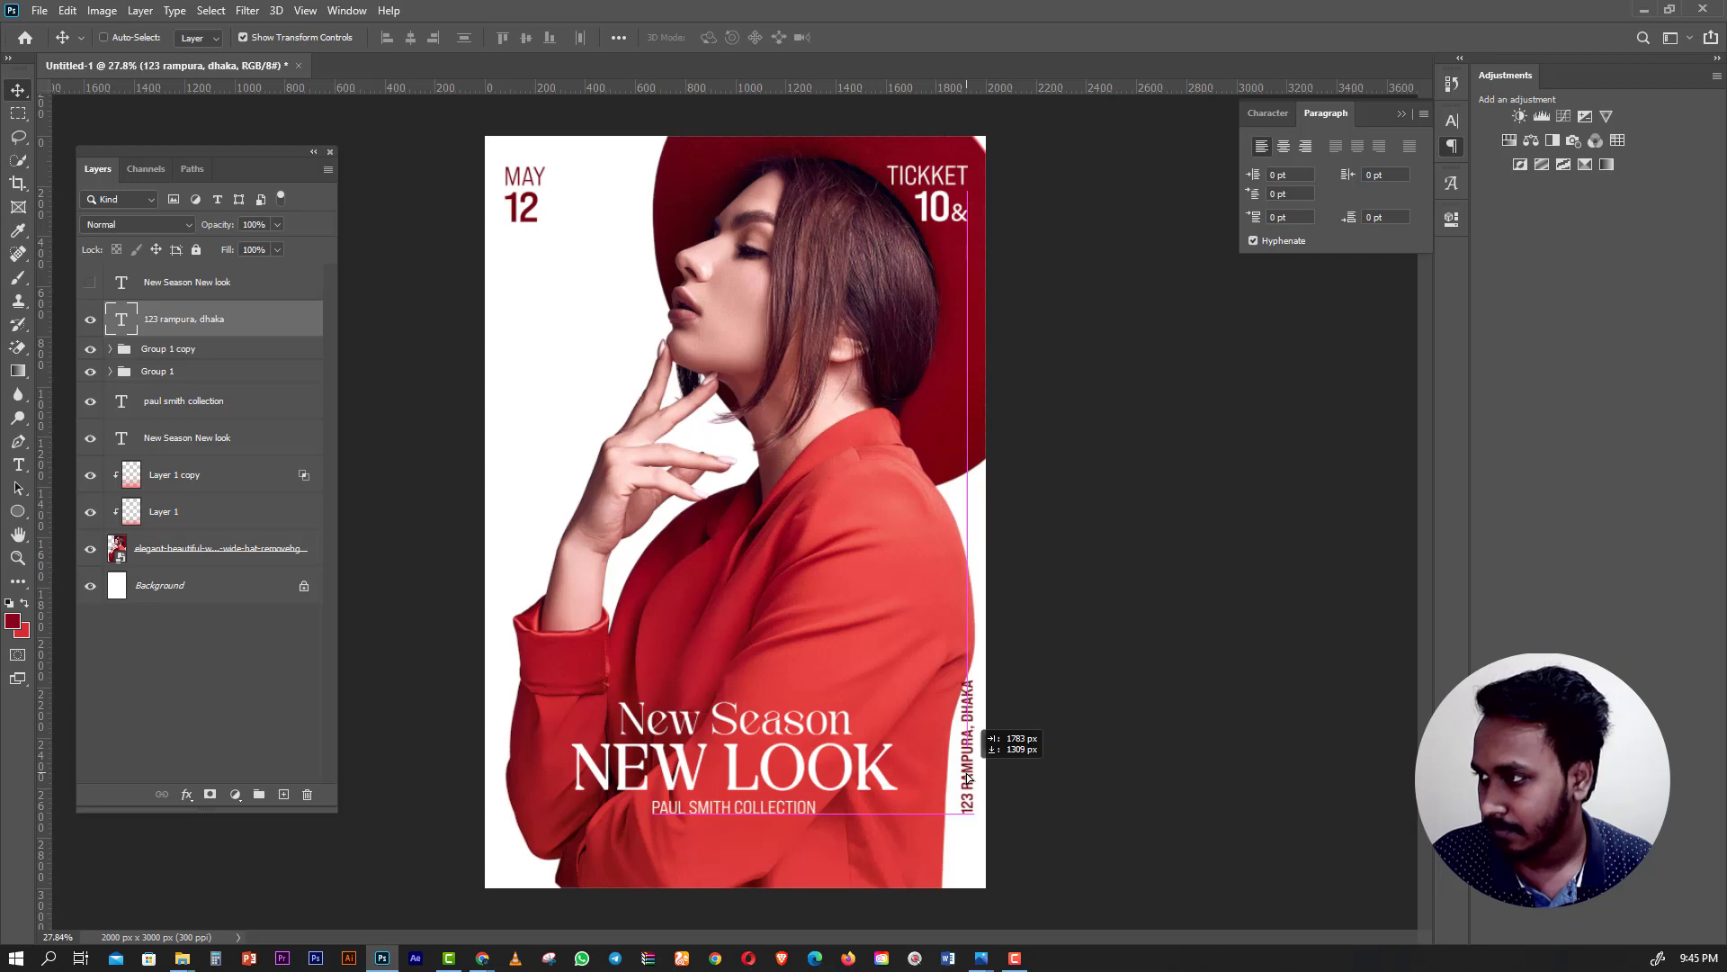
left_click_drag(968, 778, 968, 780)
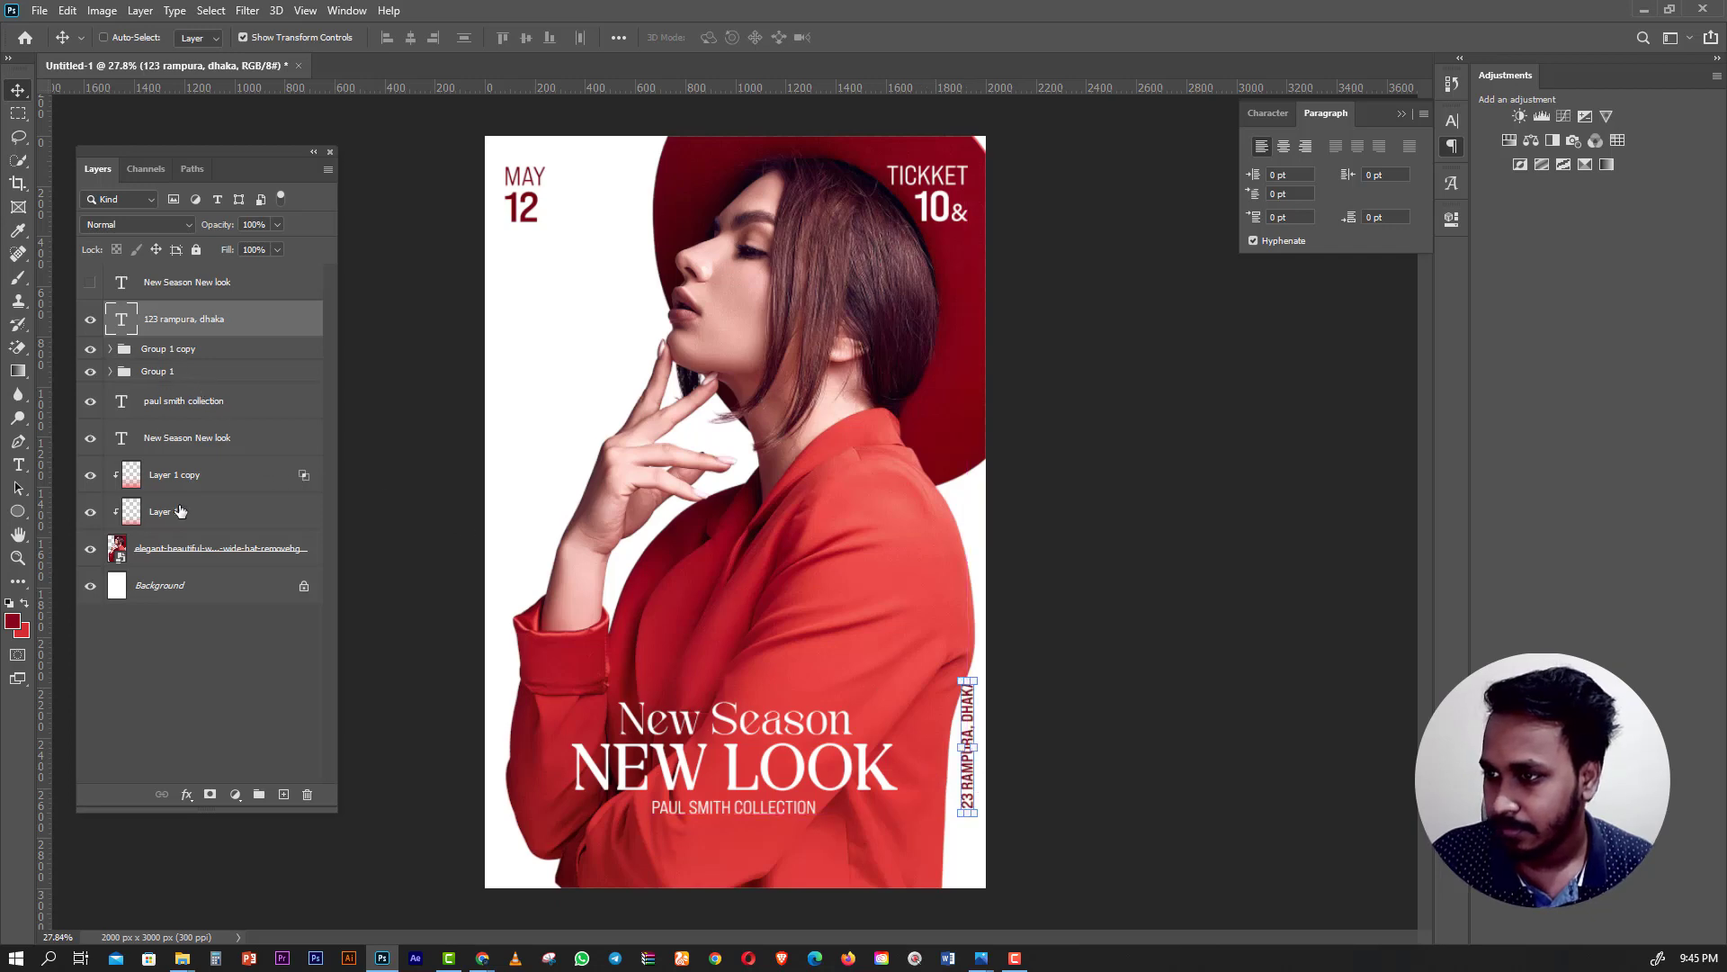
Raise the woman photo layer by a net two Shift+Up nudges, then drop the transform box.
left_click(178, 549)
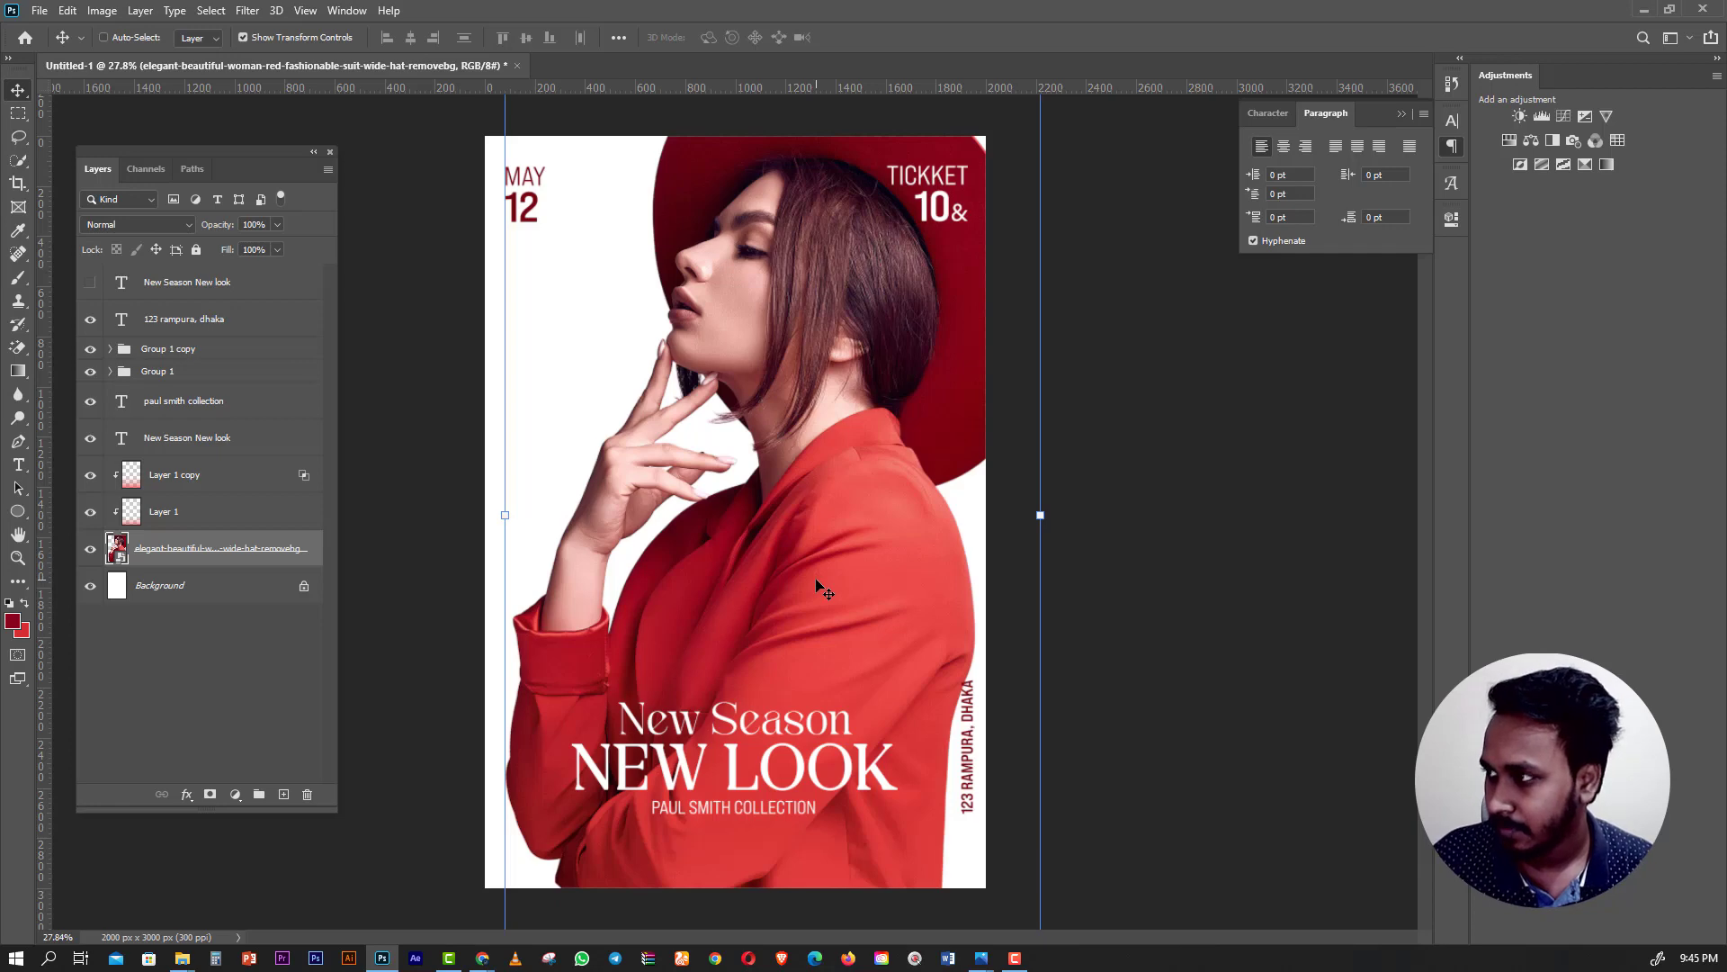
key("shift+Up")
key("shift+Up")
key("shift+Up")
key("shift+Up")
key("shift+Up")
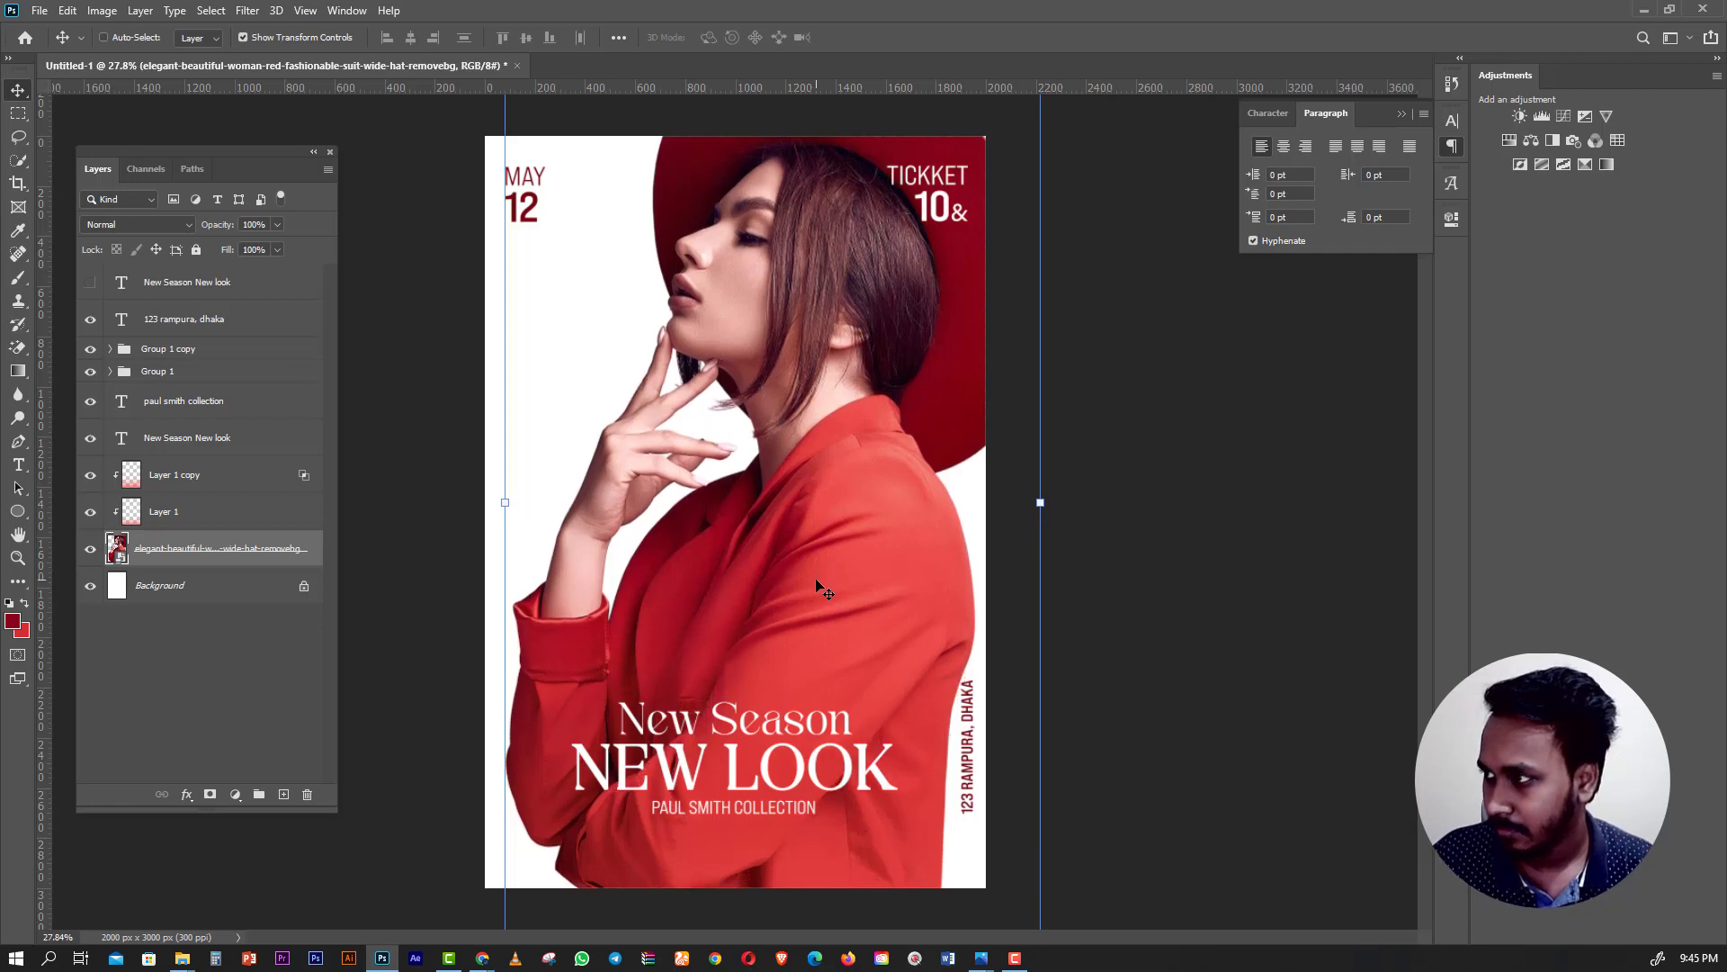
key("shift+Up")
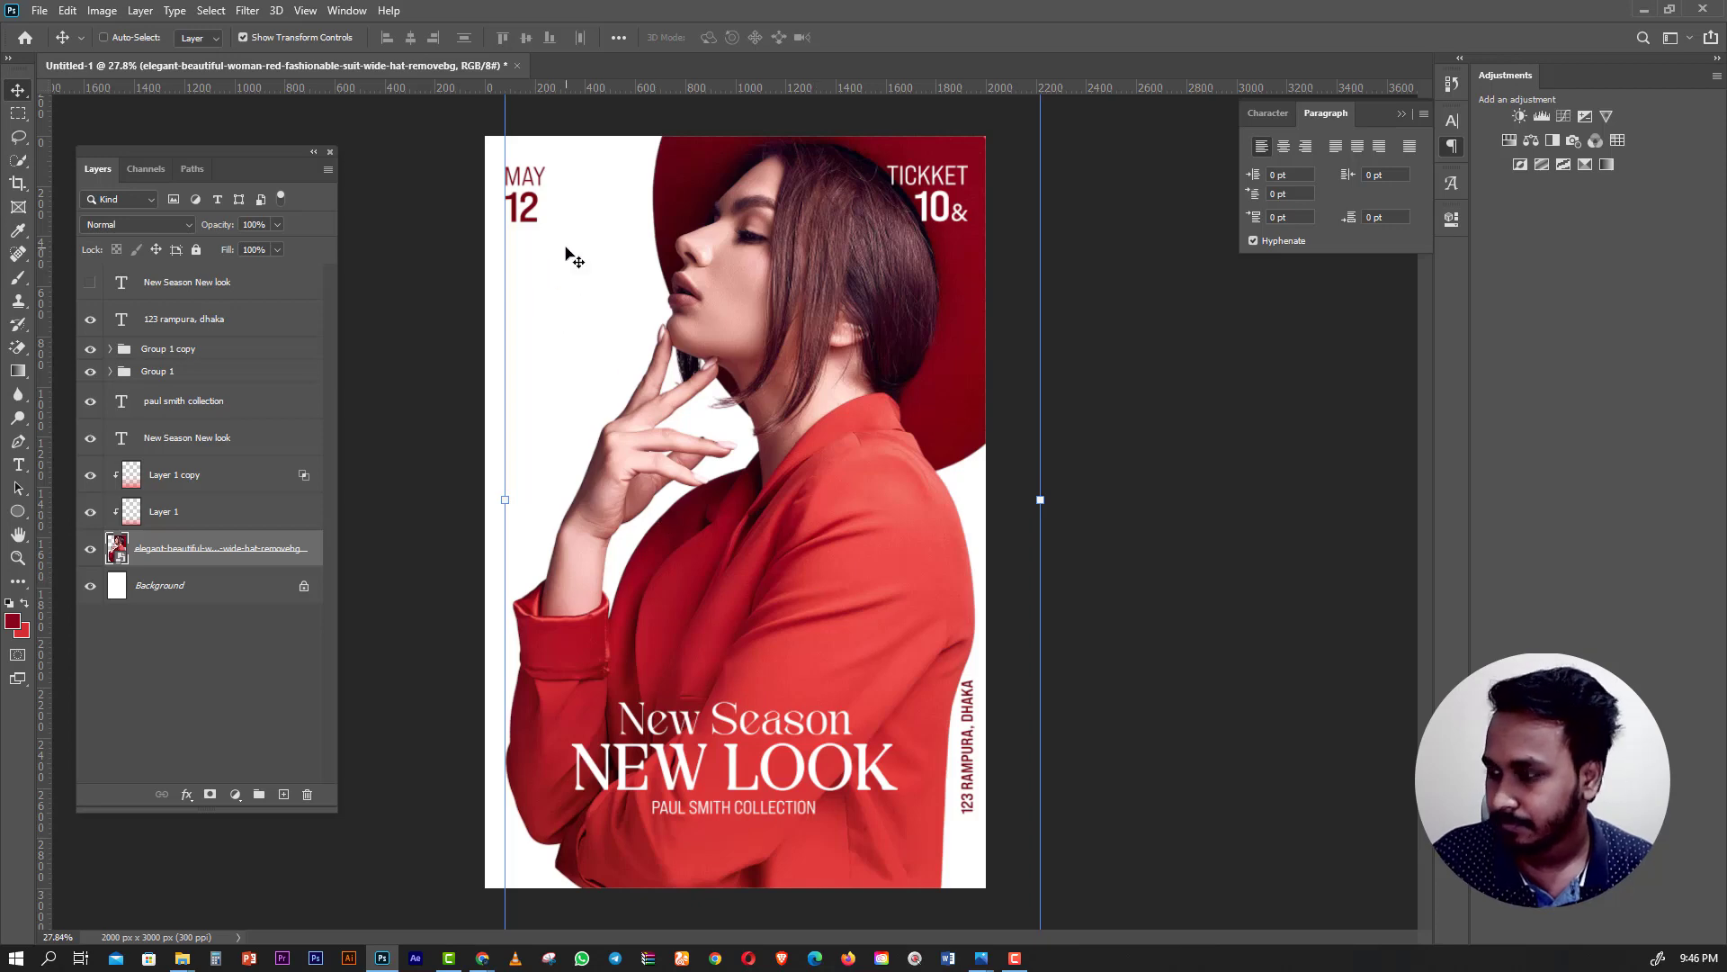
key("shift+Up")
key("shift+Down")
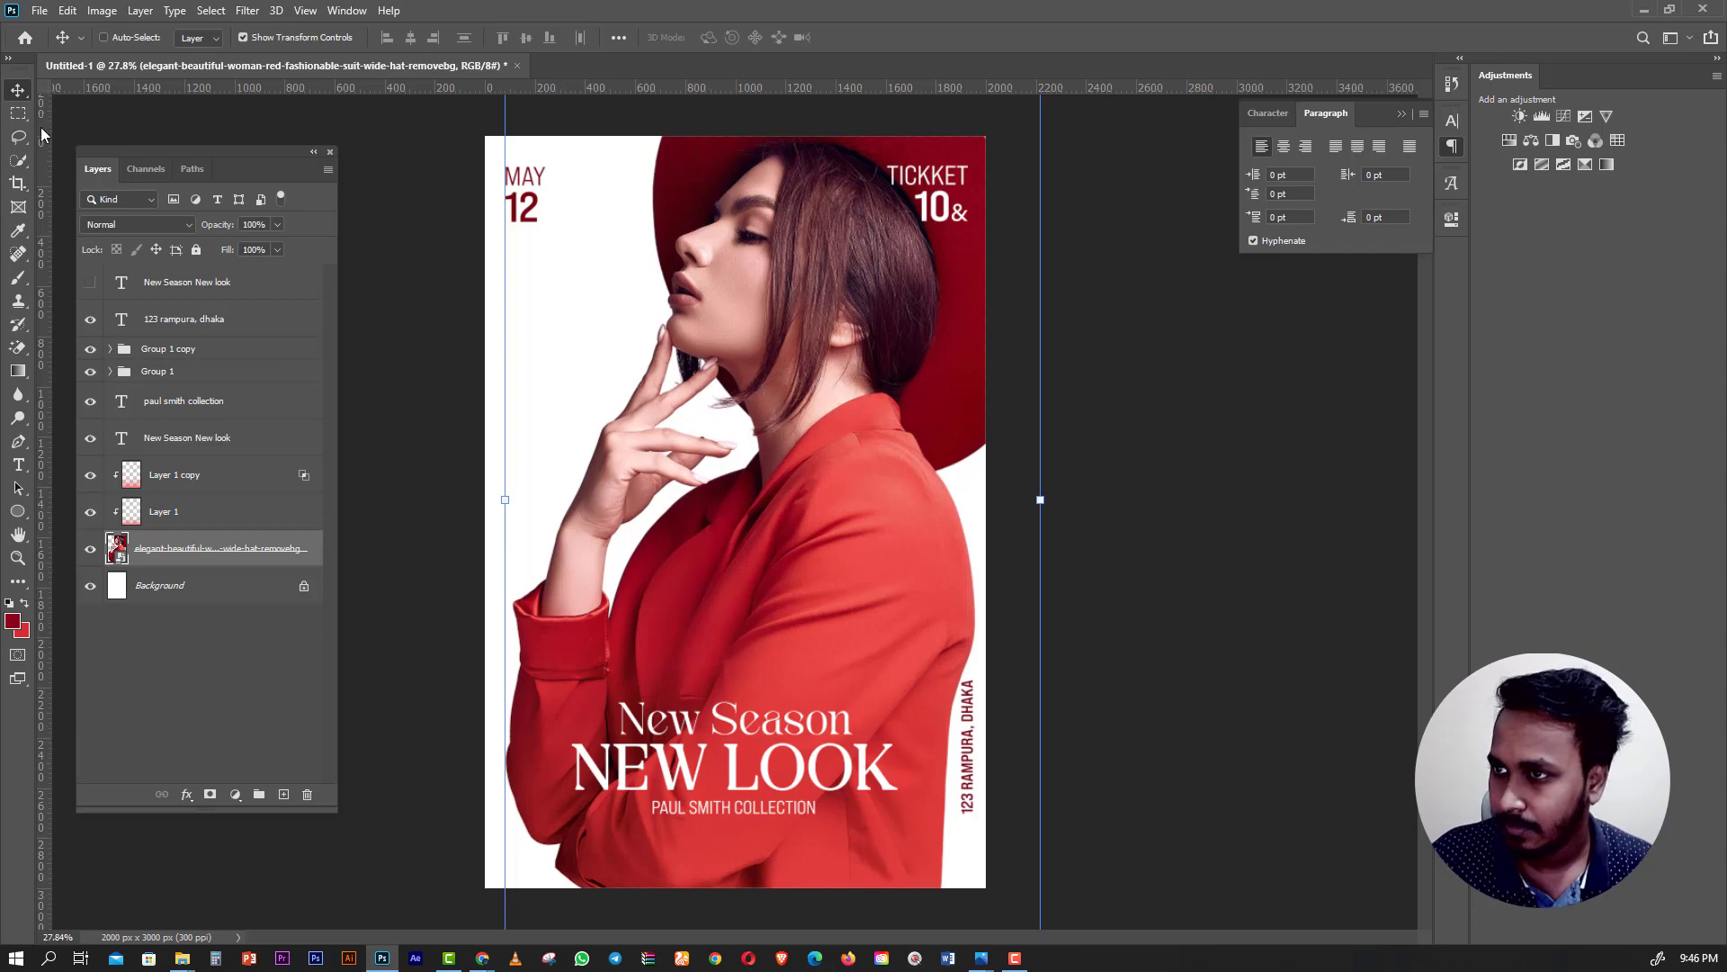
left_click(18, 113)
scroll(698, 312, "down", 3)
scroll(698, 312, "up", 5)
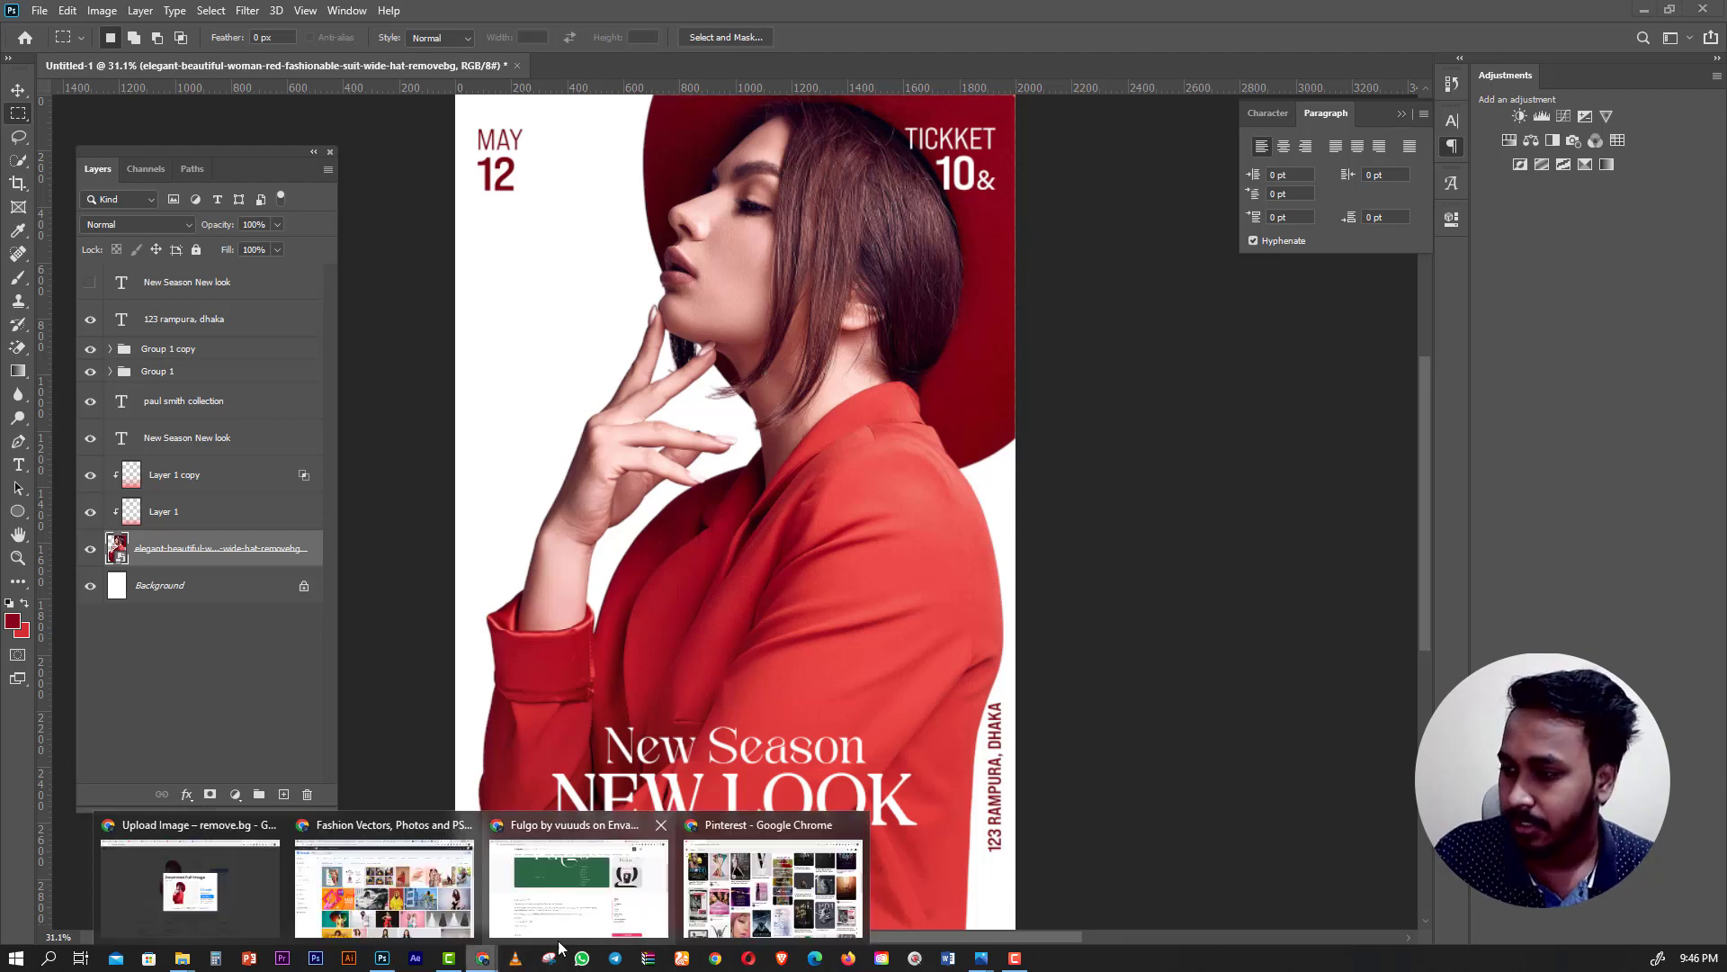
mouse_move(482, 958)
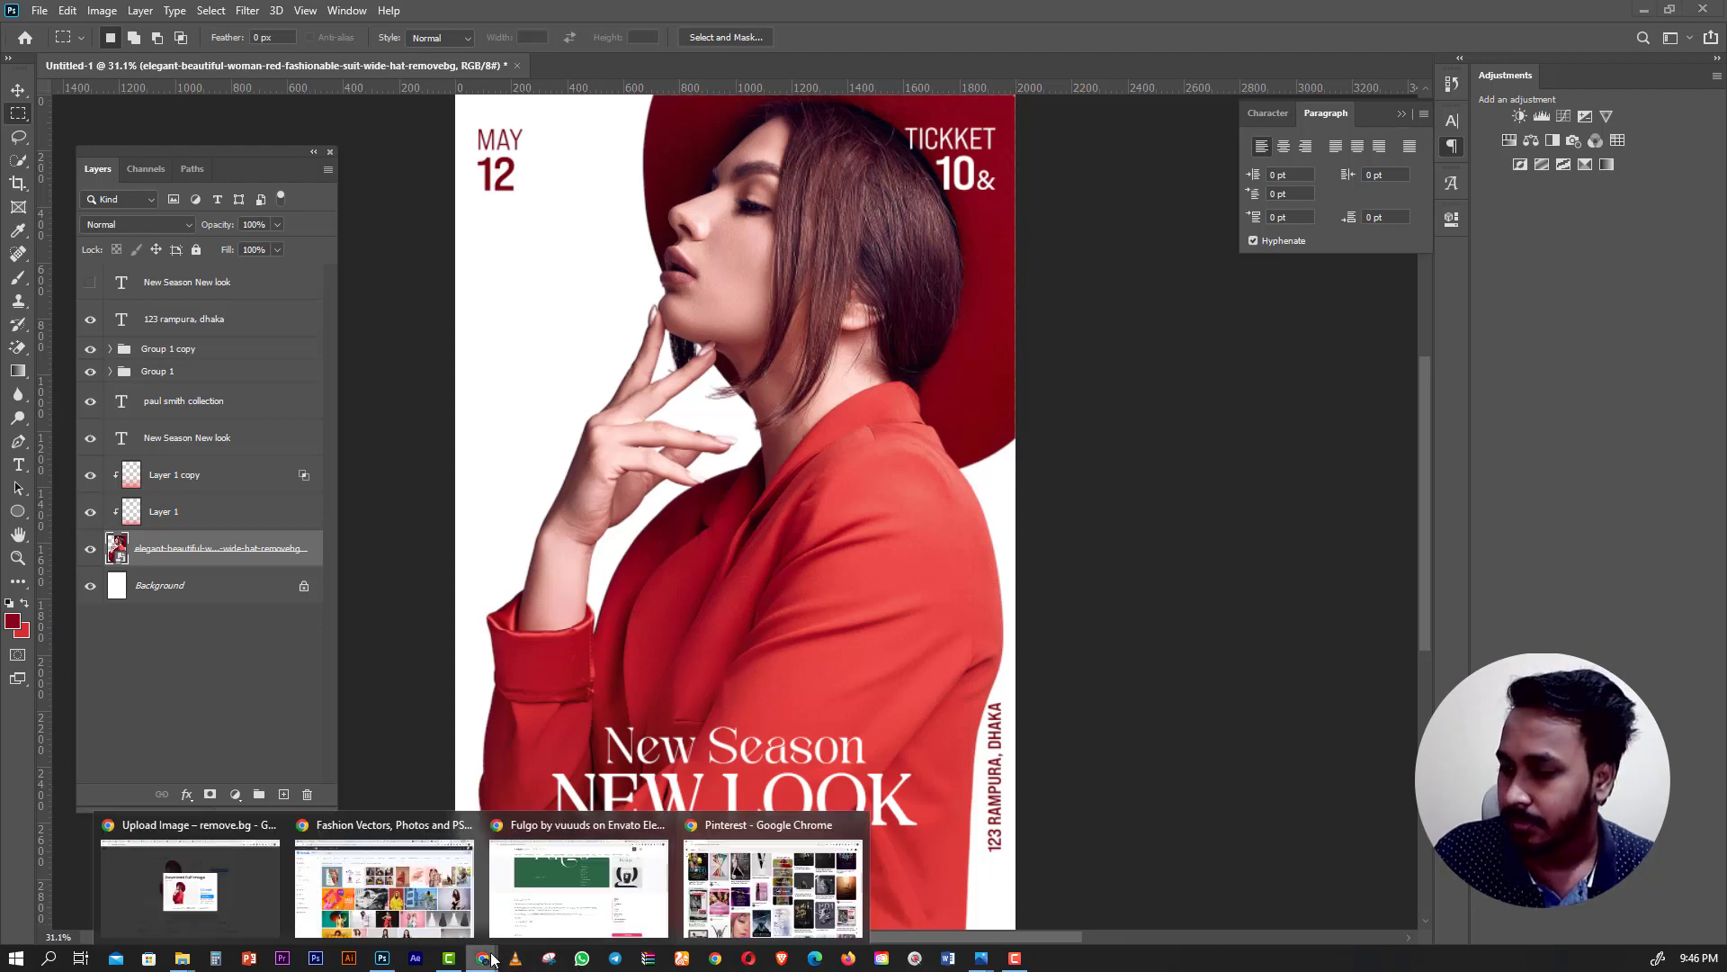
Open freepik.com in a new browser tab.
left_click(557, 911)
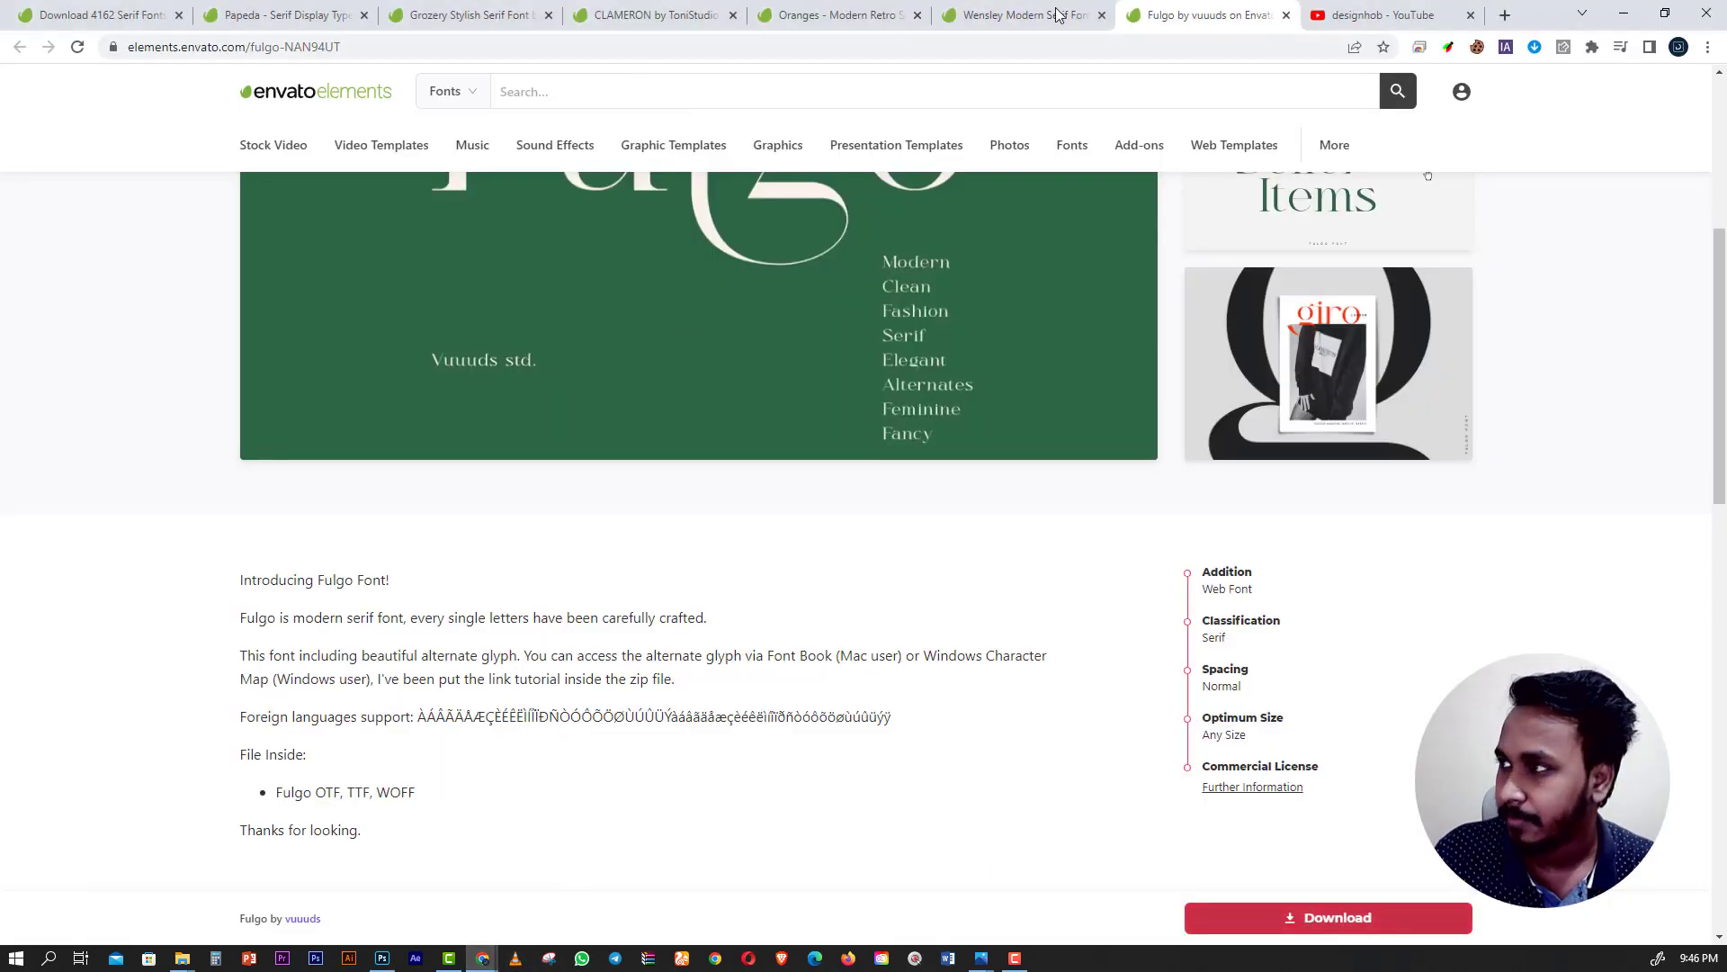
left_click(1505, 15)
type("df")
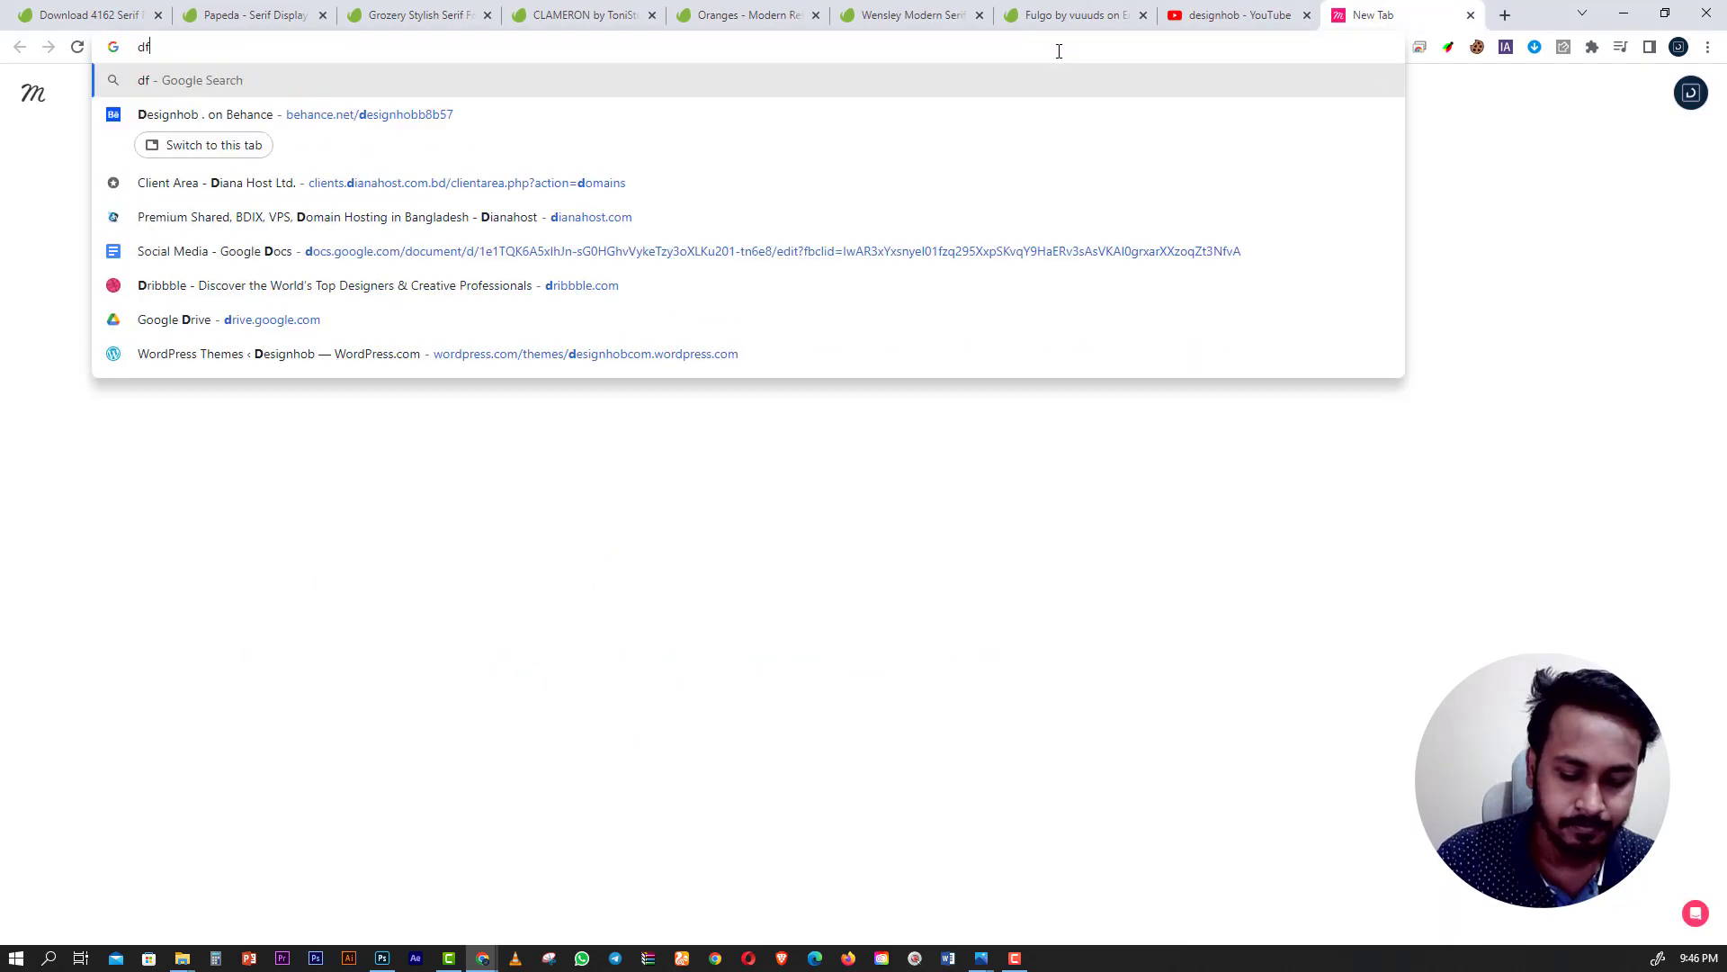
type("r")
key("BackSpace")
key("BackSpace")
key("BackSpace")
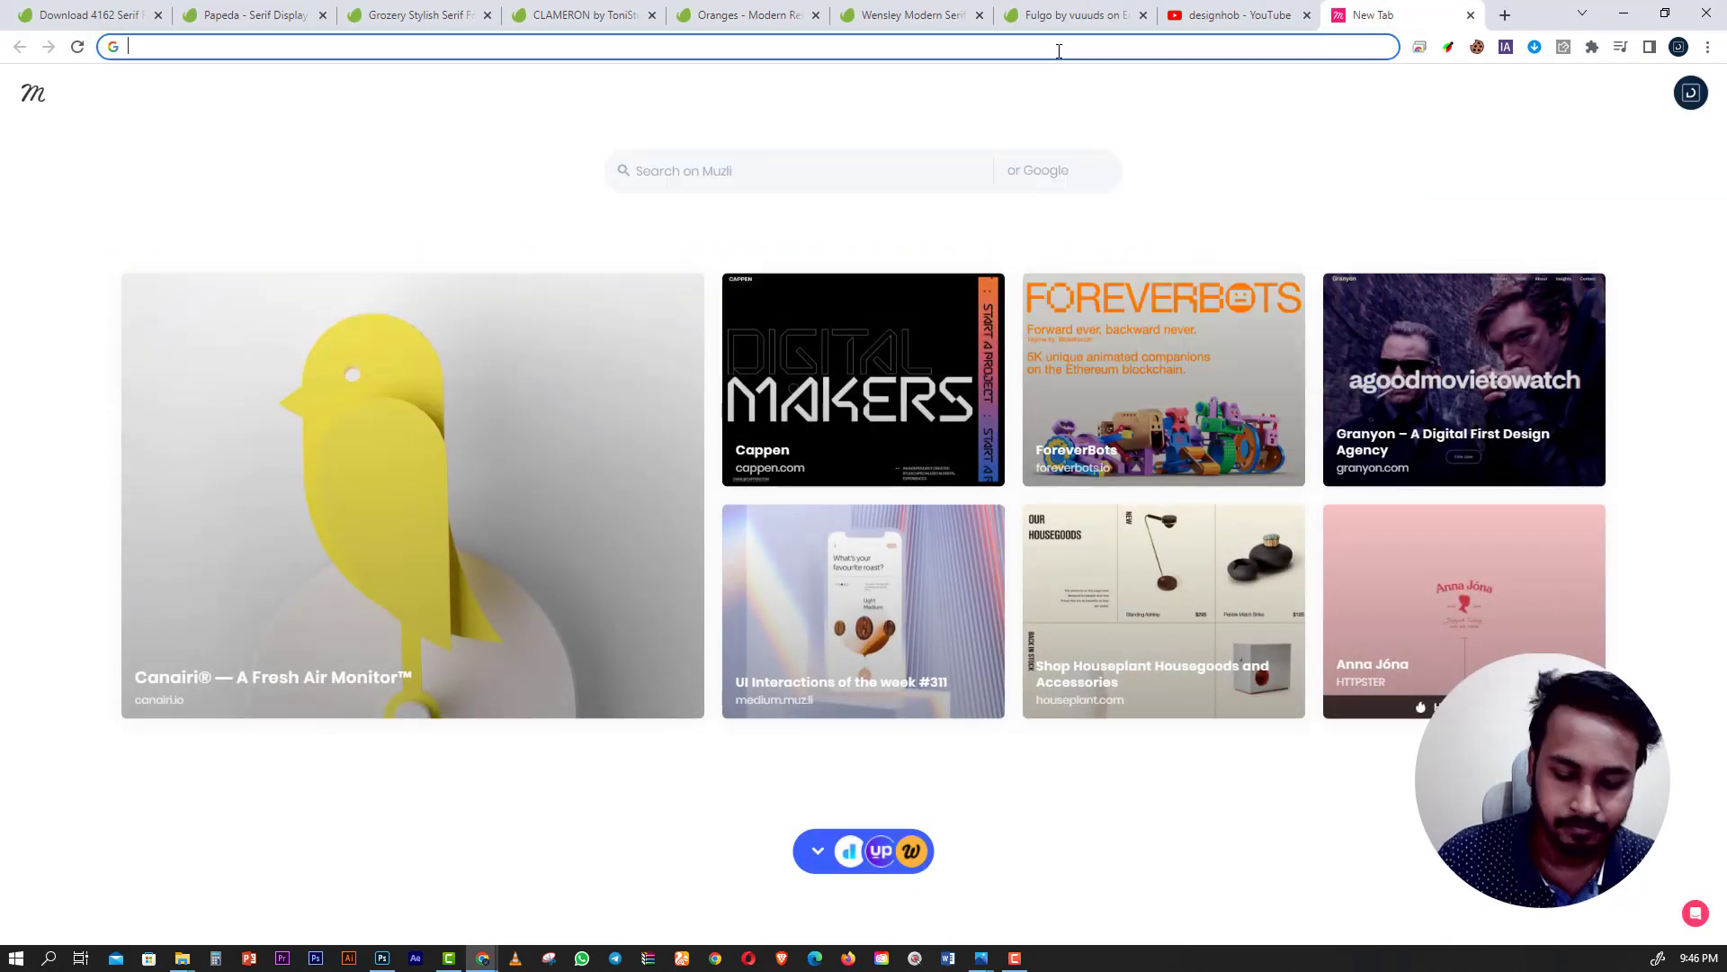
type("free")
key("Return")
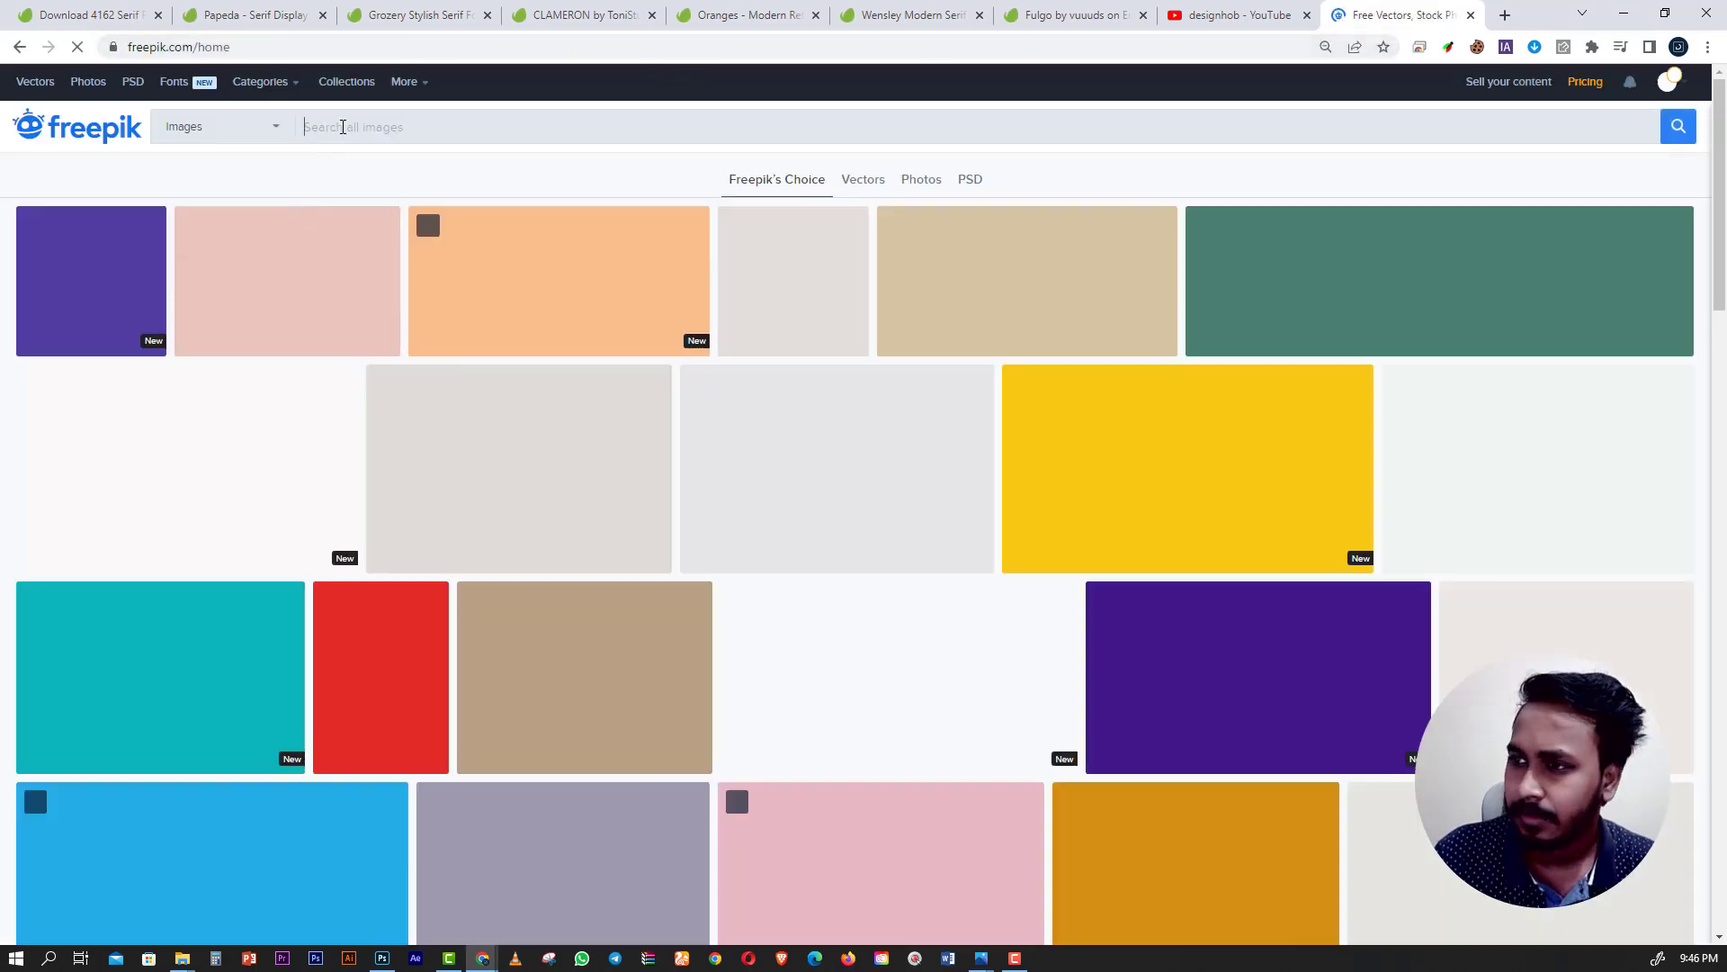
Search Freepik for 'water color back' and download the hand-painted watercolor abstract background.
type("water ")
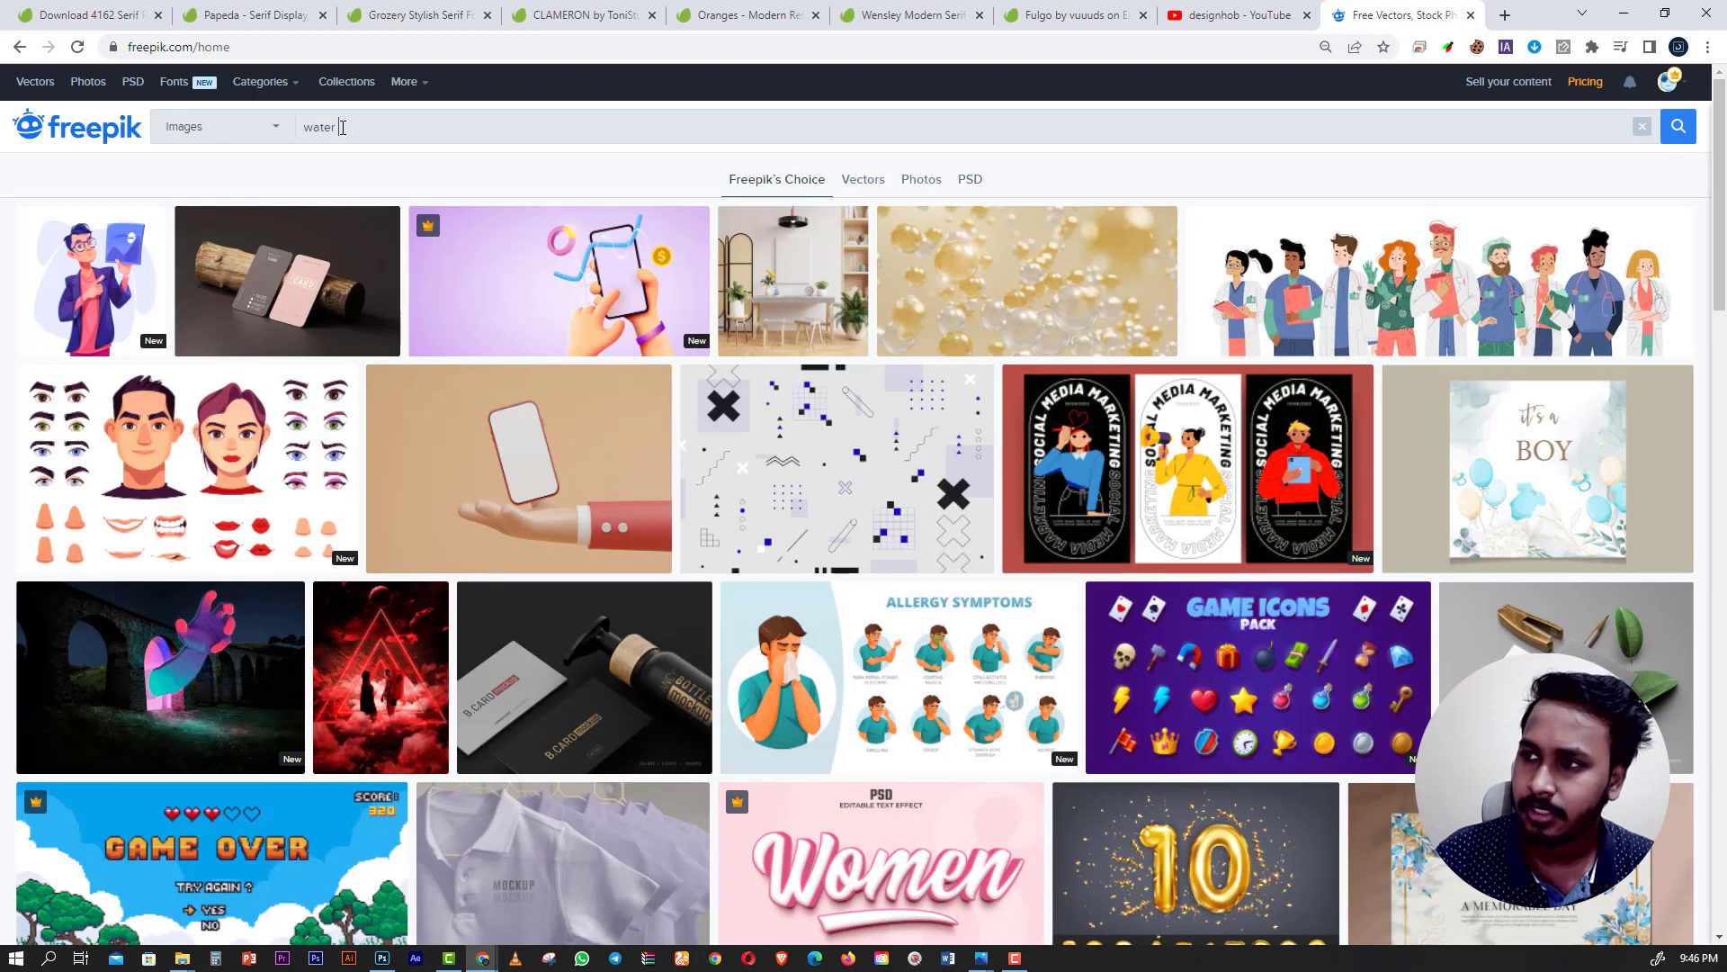
type("color")
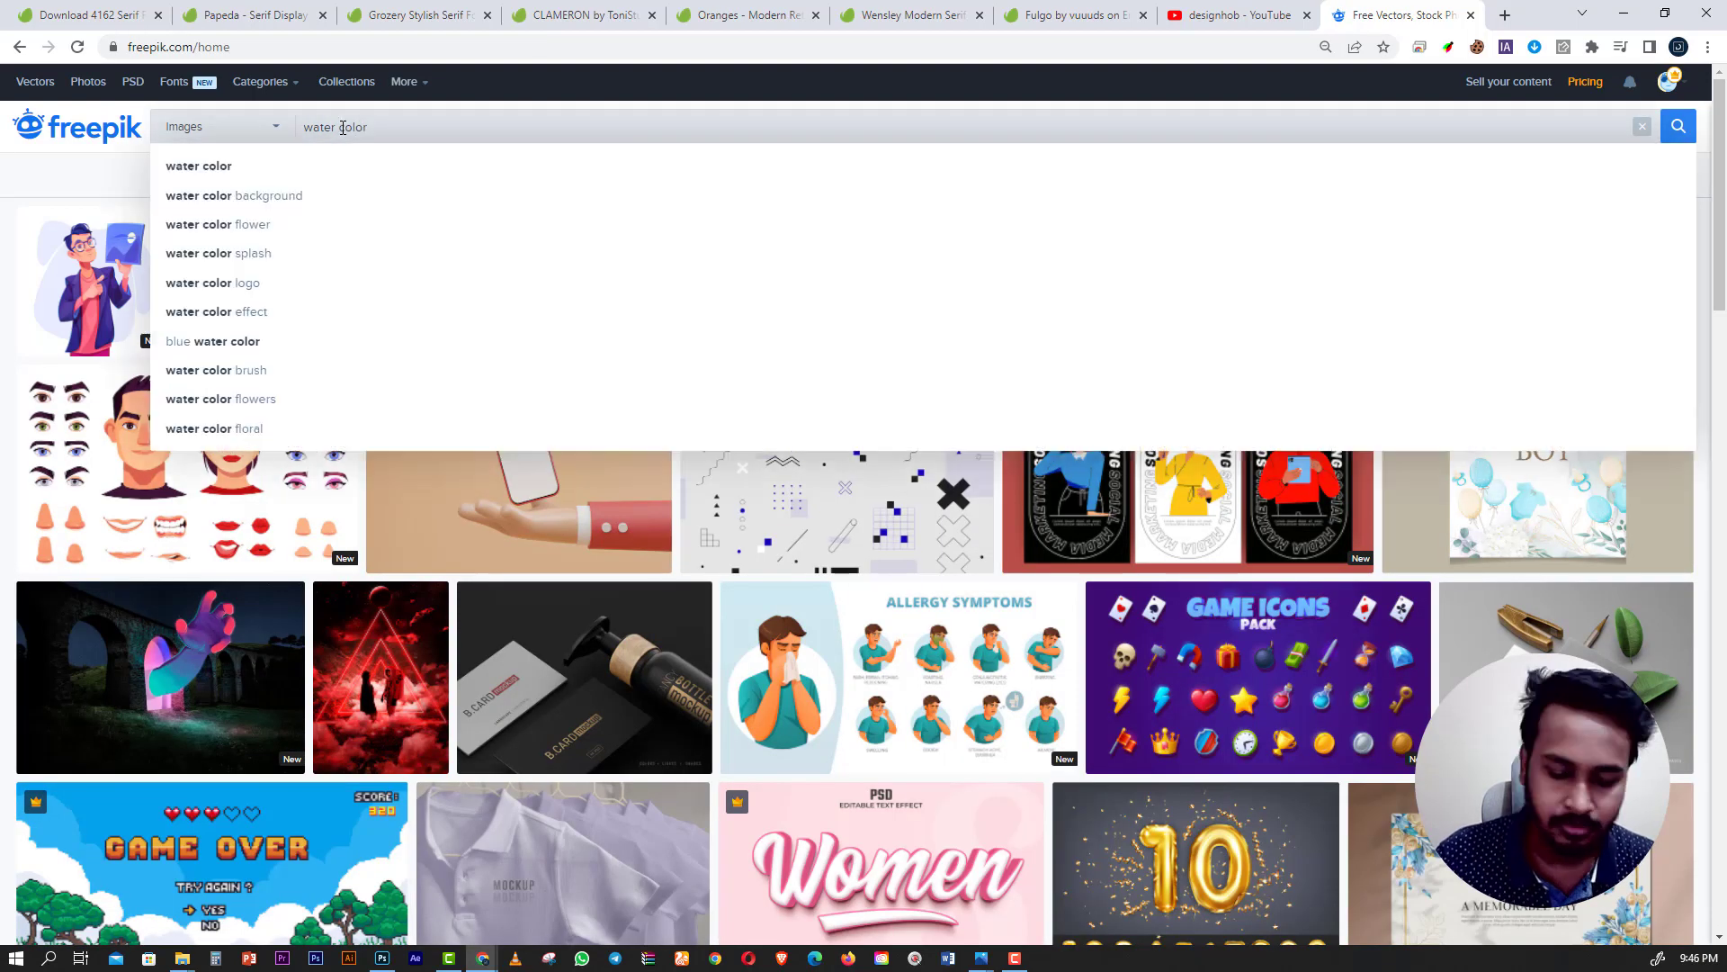
type(" background")
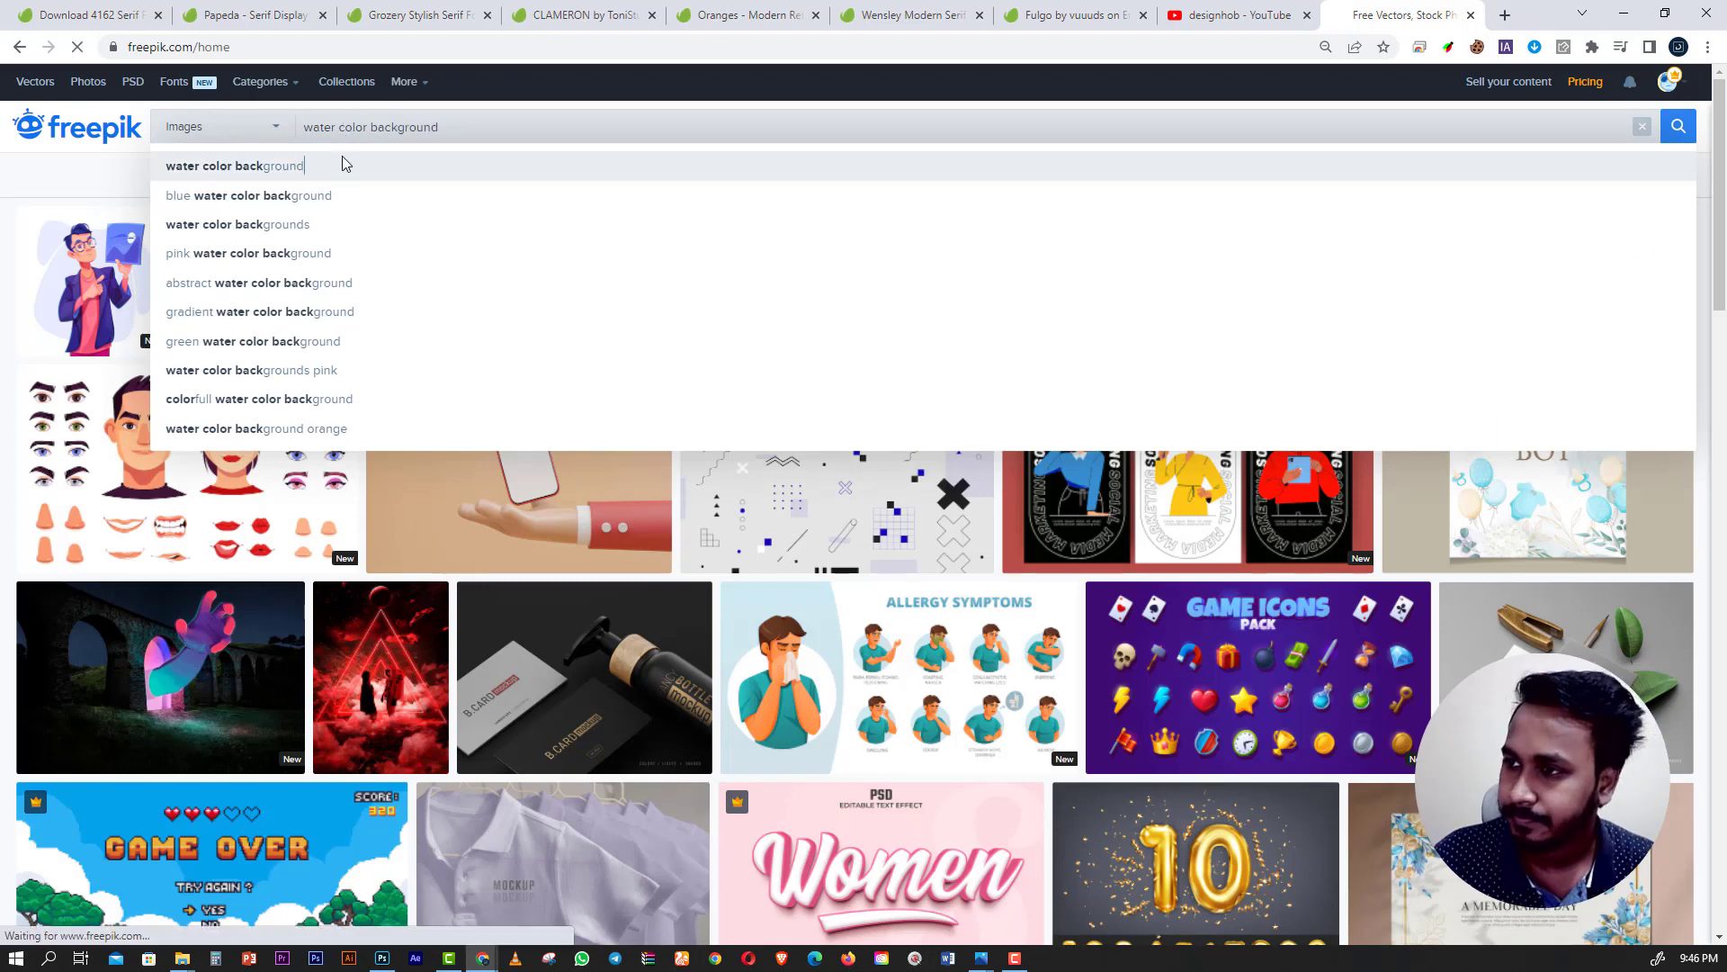
left_click(341, 163)
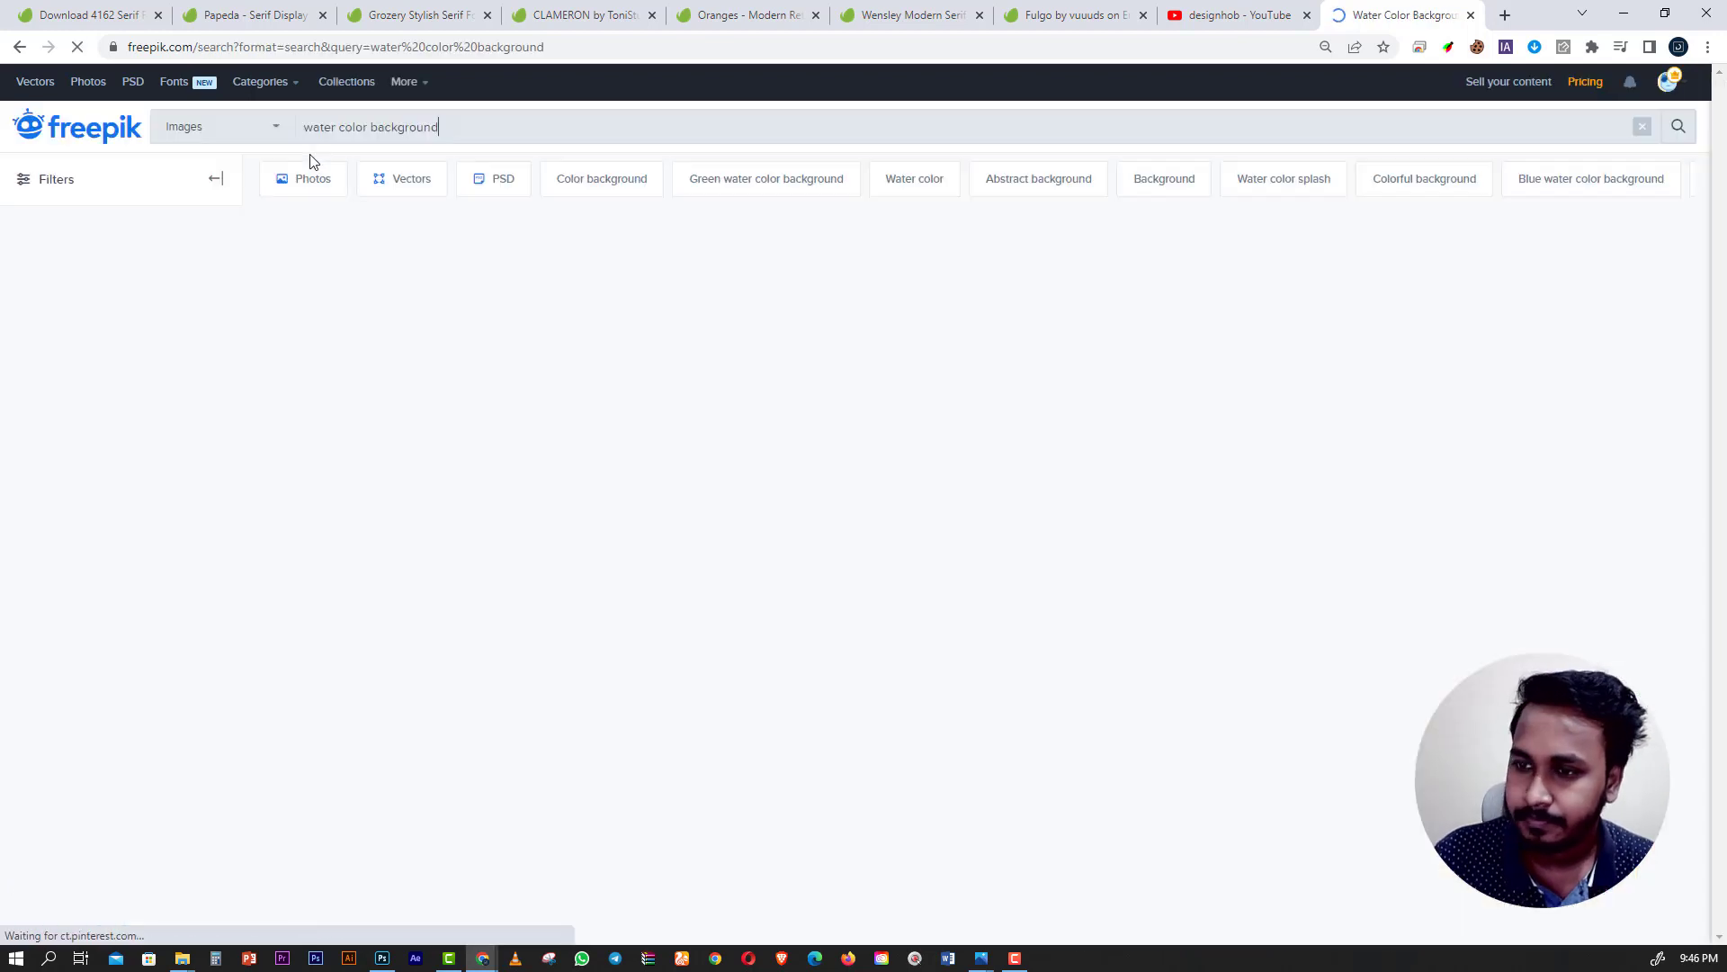
scroll(771, 494, "down", 10)
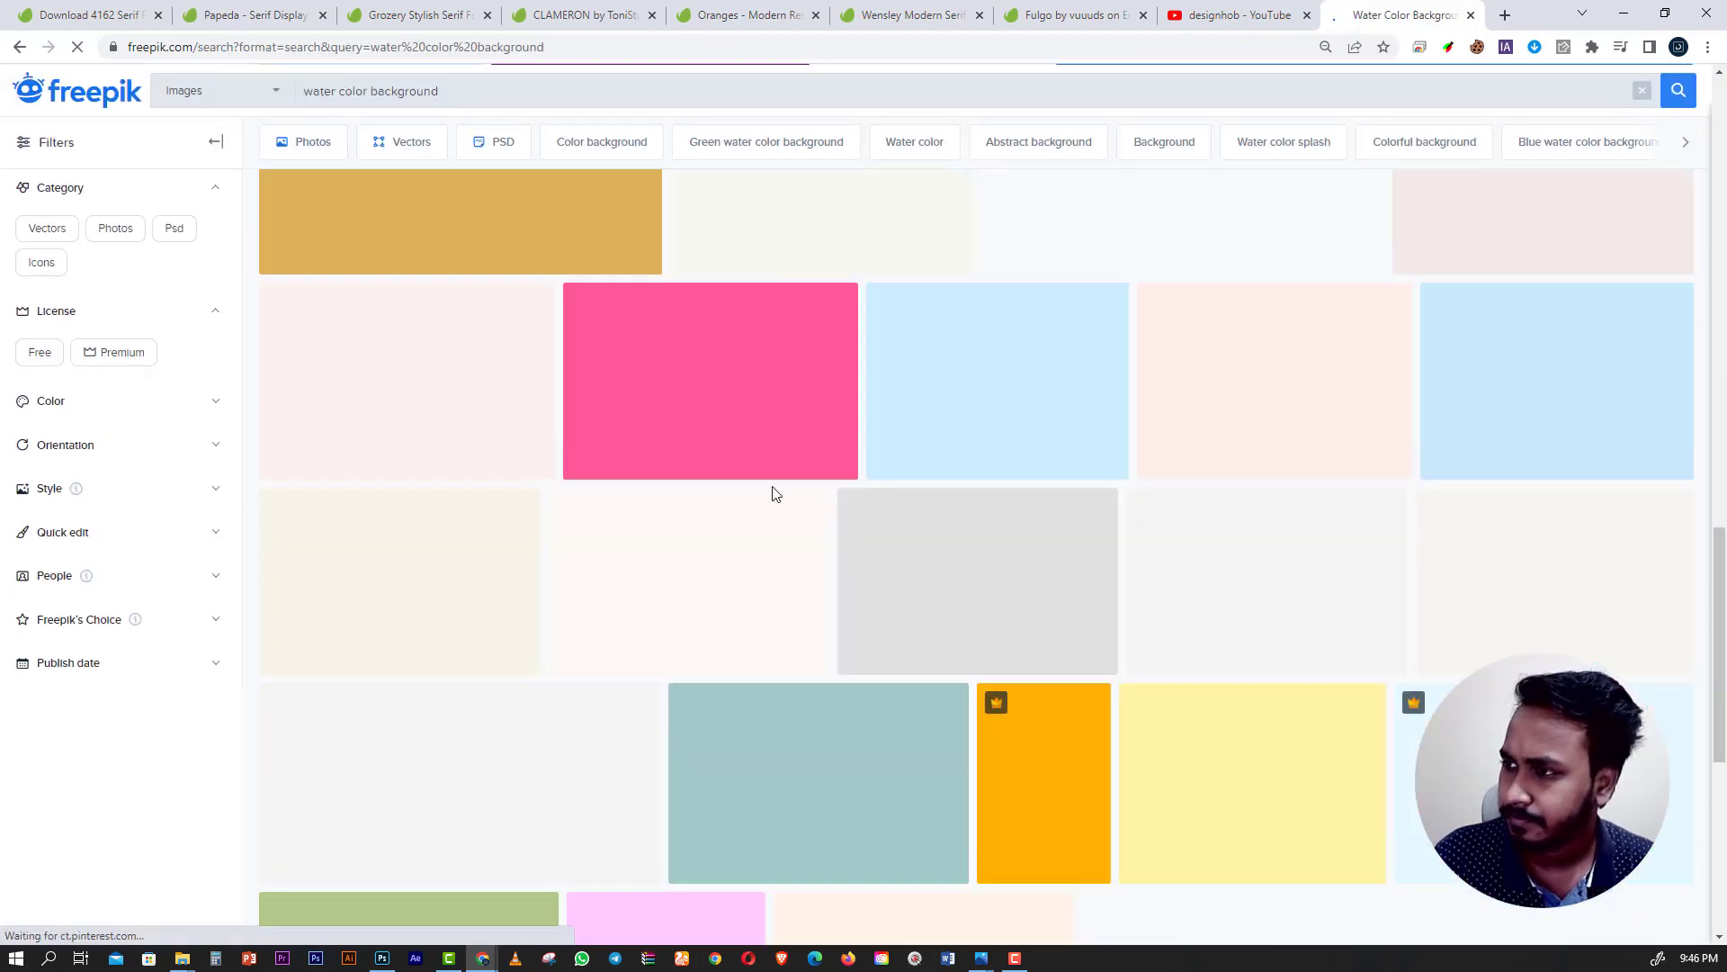
scroll(771, 494, "down", 10)
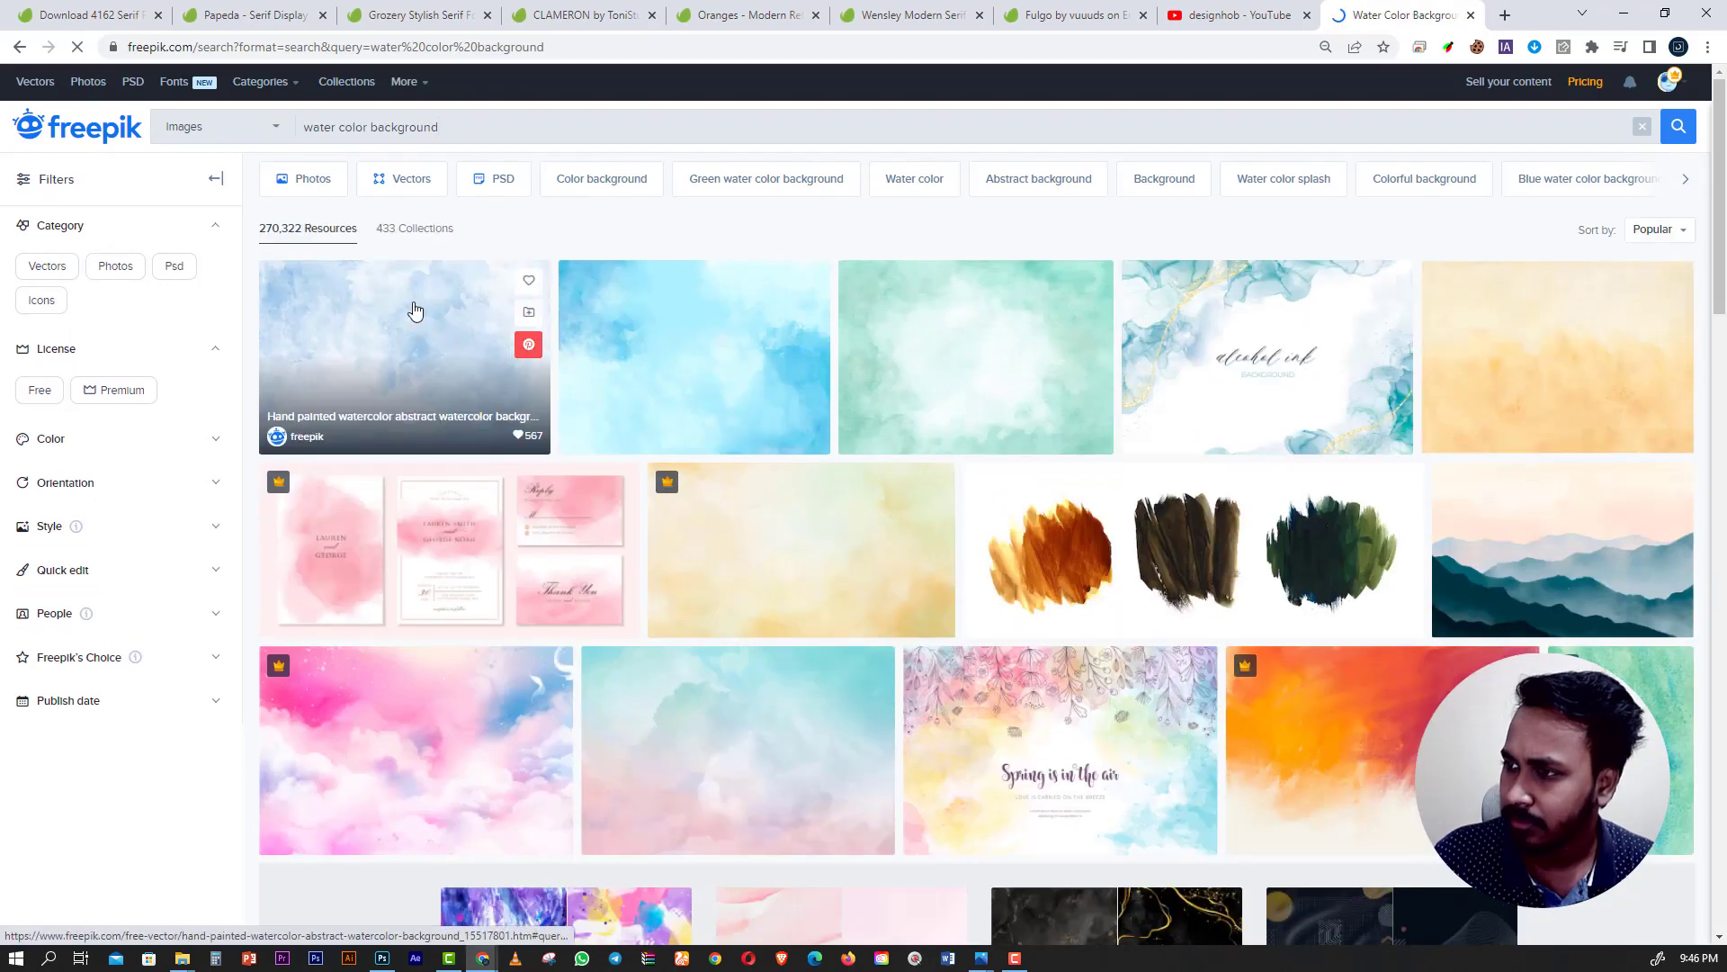
left_click(409, 315)
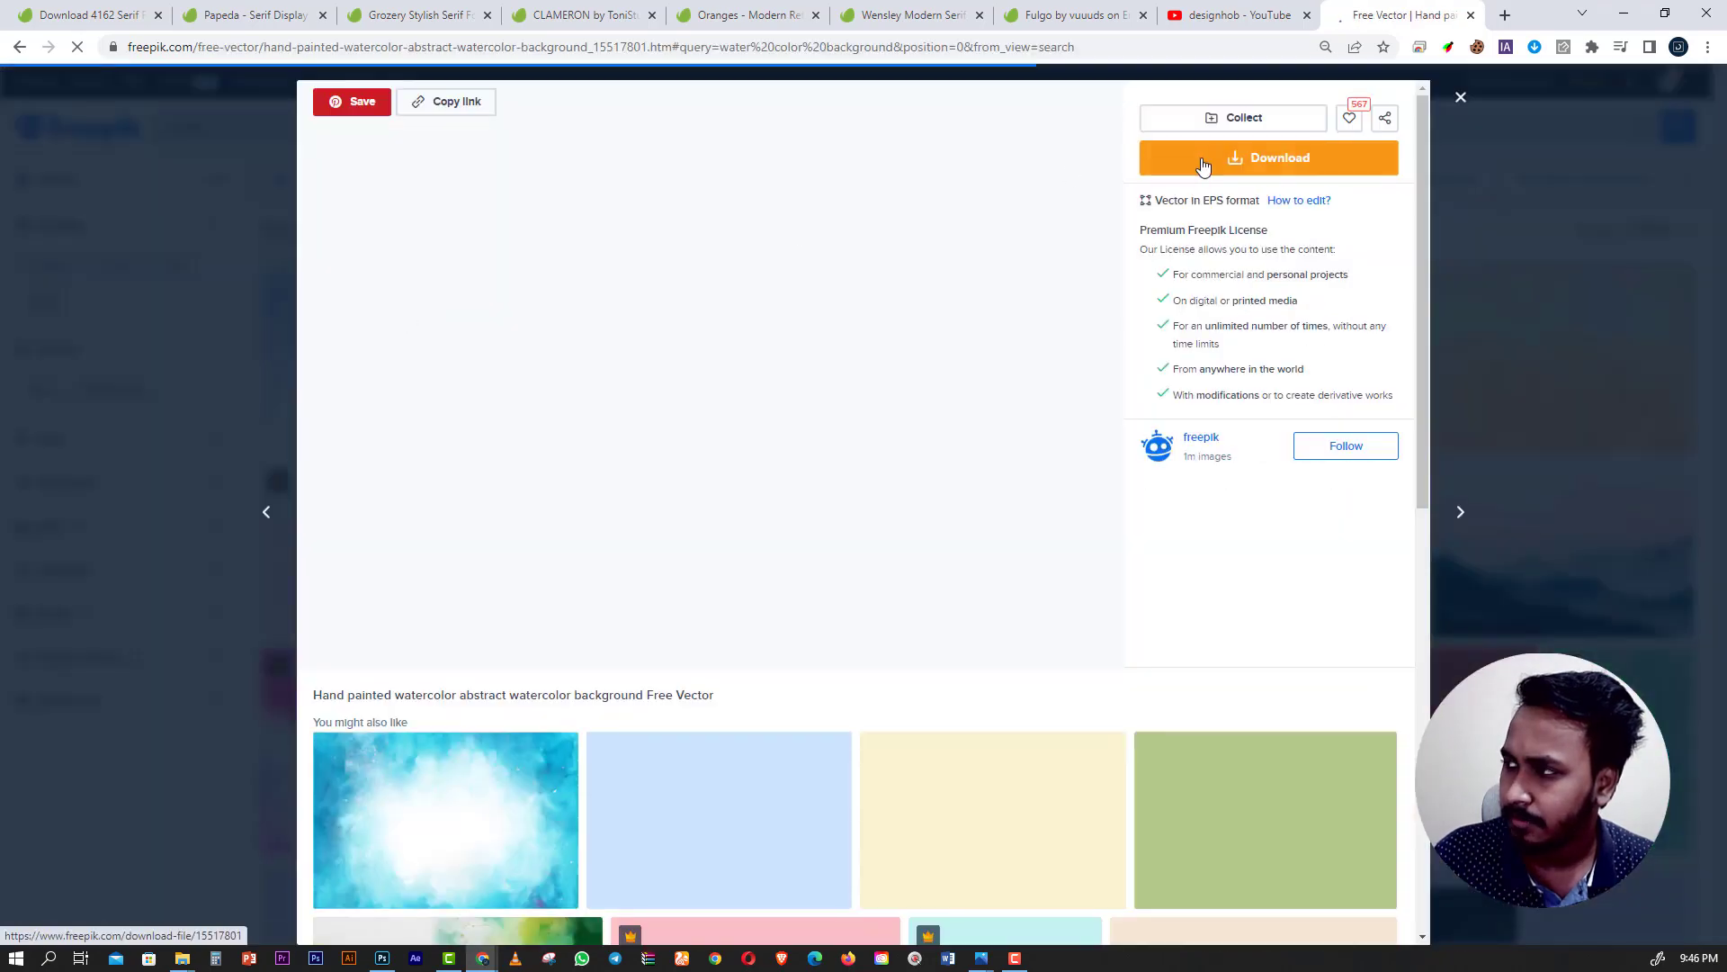
left_click(1211, 158)
Look over the download page, then return to the poster in Photoshop.
scroll(995, 259, "down", 8)
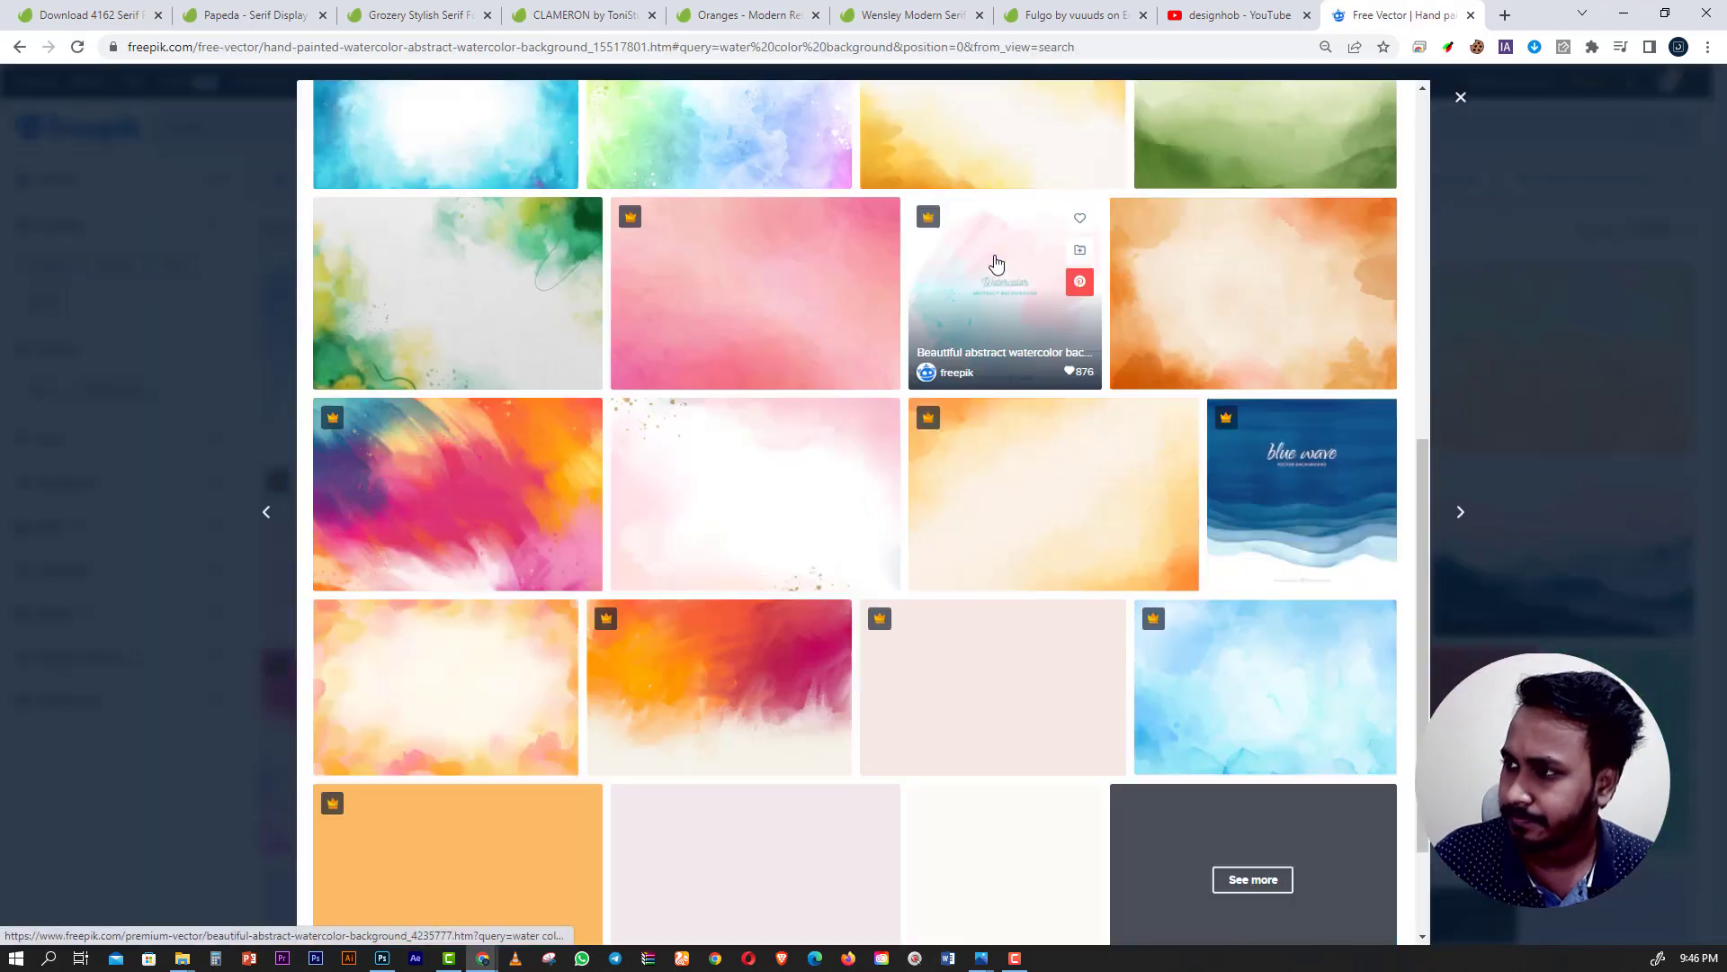
scroll(996, 264, "up", 5)
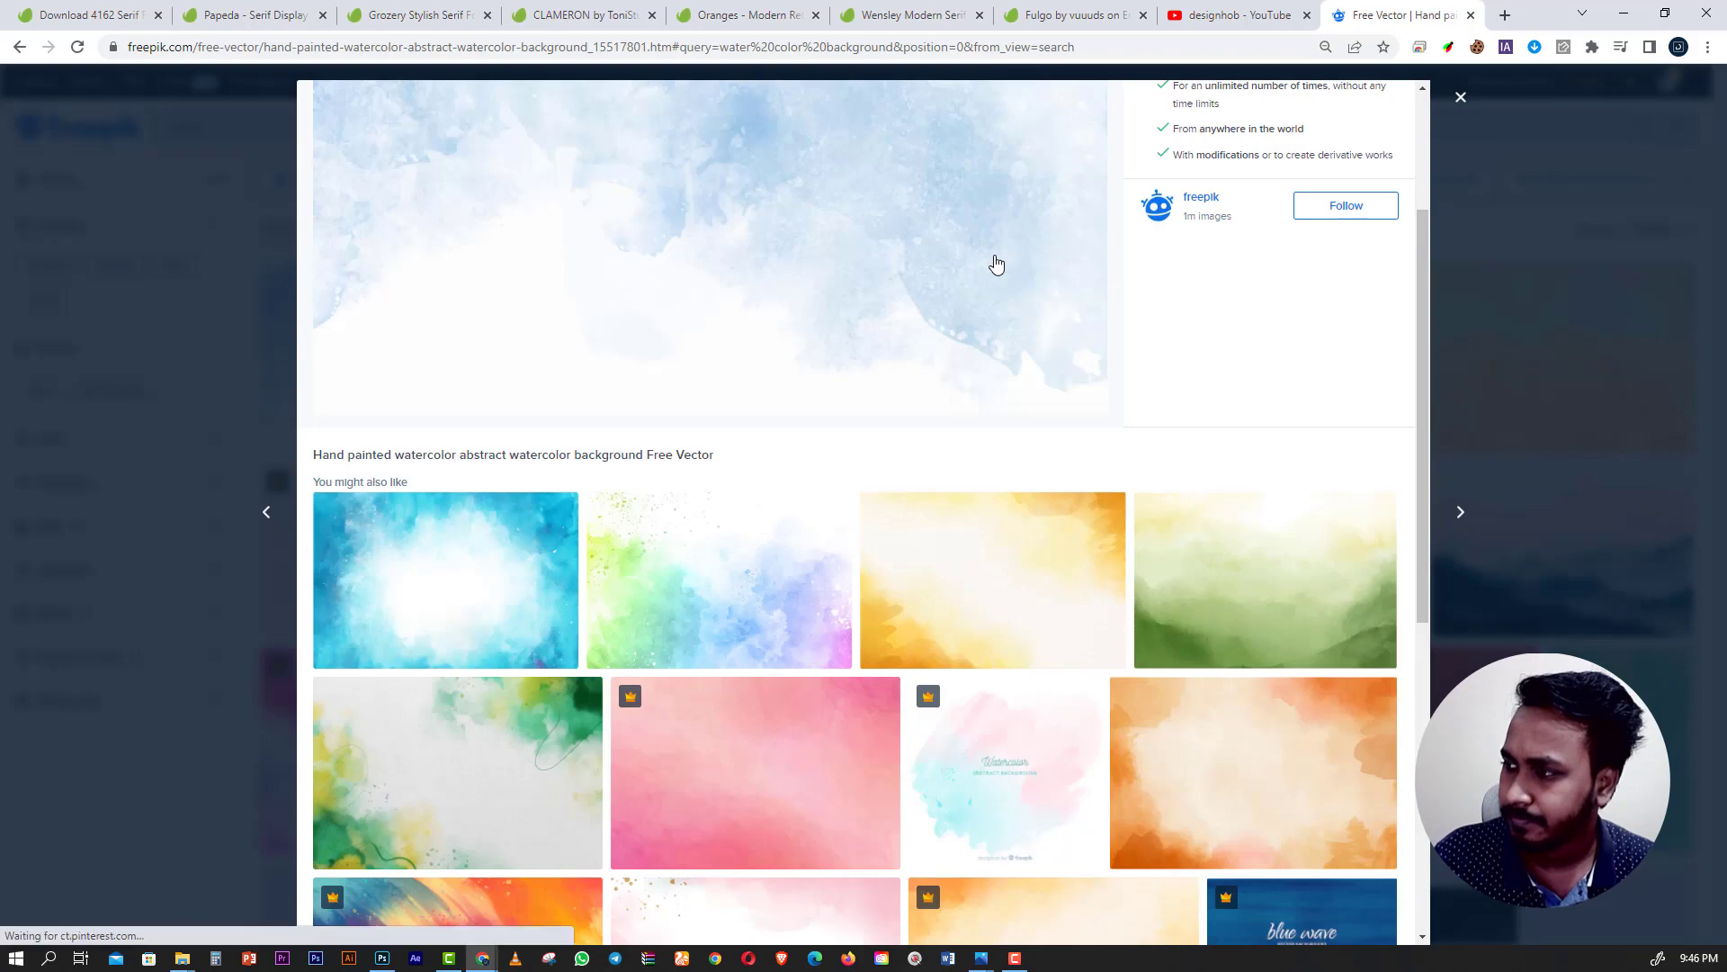
scroll(996, 263, "down", 3)
scroll(995, 264, "down", 4)
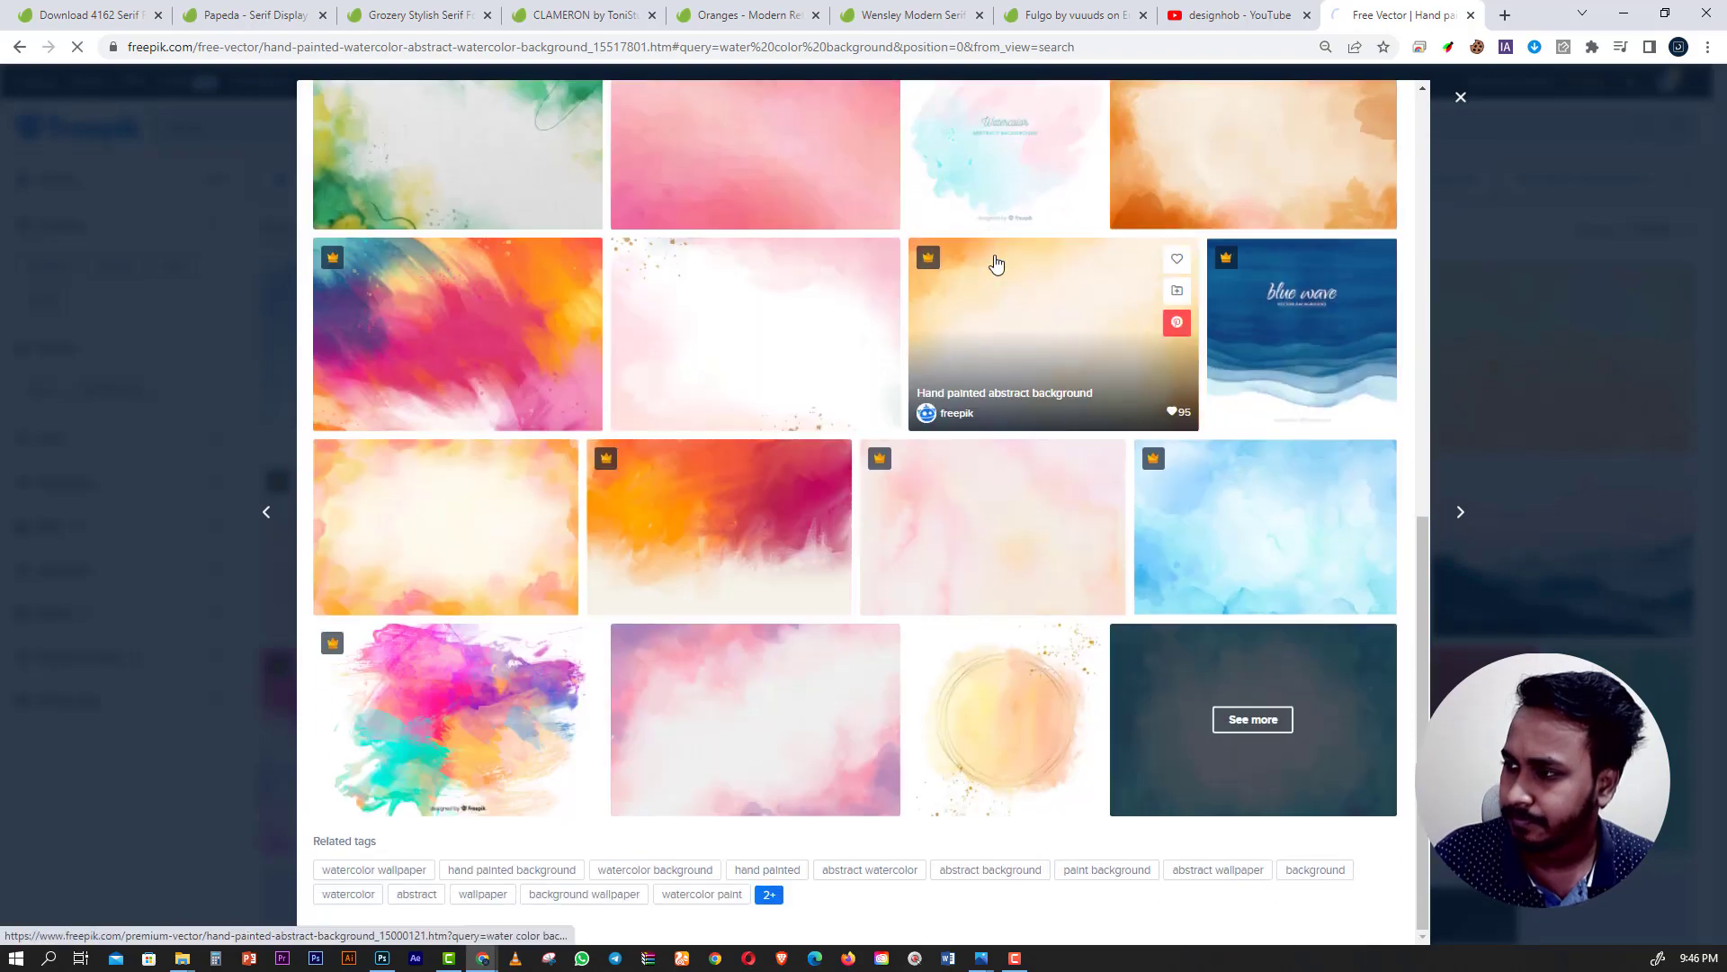
scroll(996, 263, "up", 4)
scroll(996, 263, "up", 5)
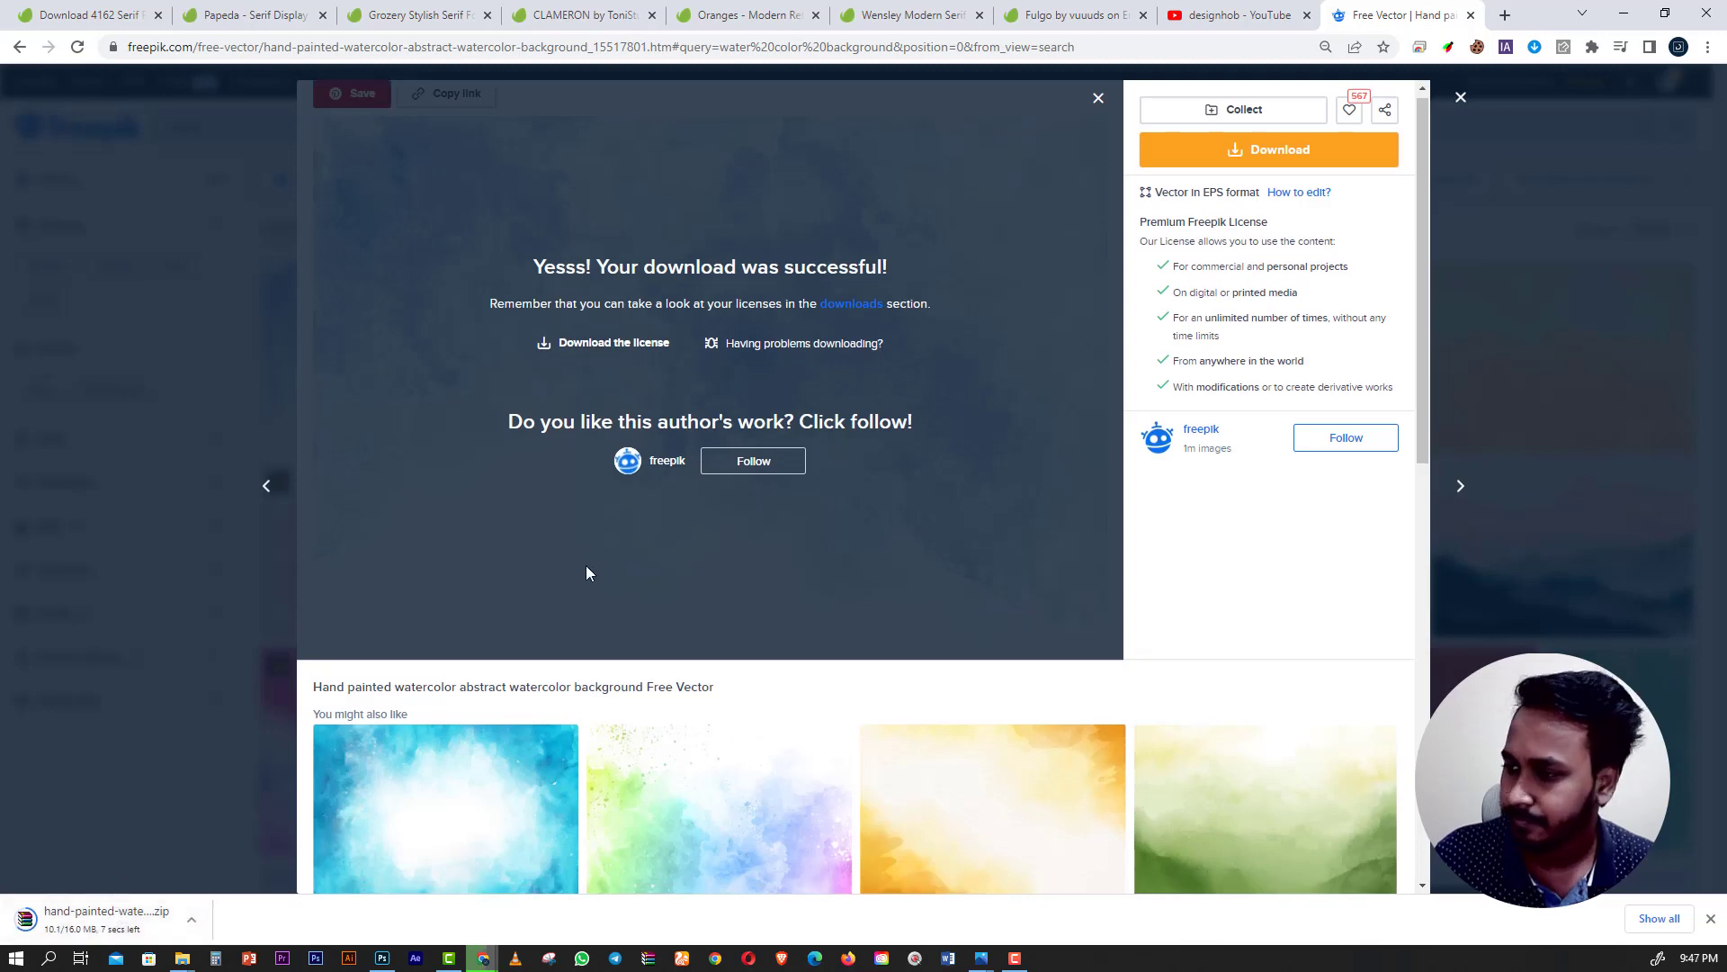
scroll(585, 565, "down", 5)
scroll(585, 565, "down", 5)
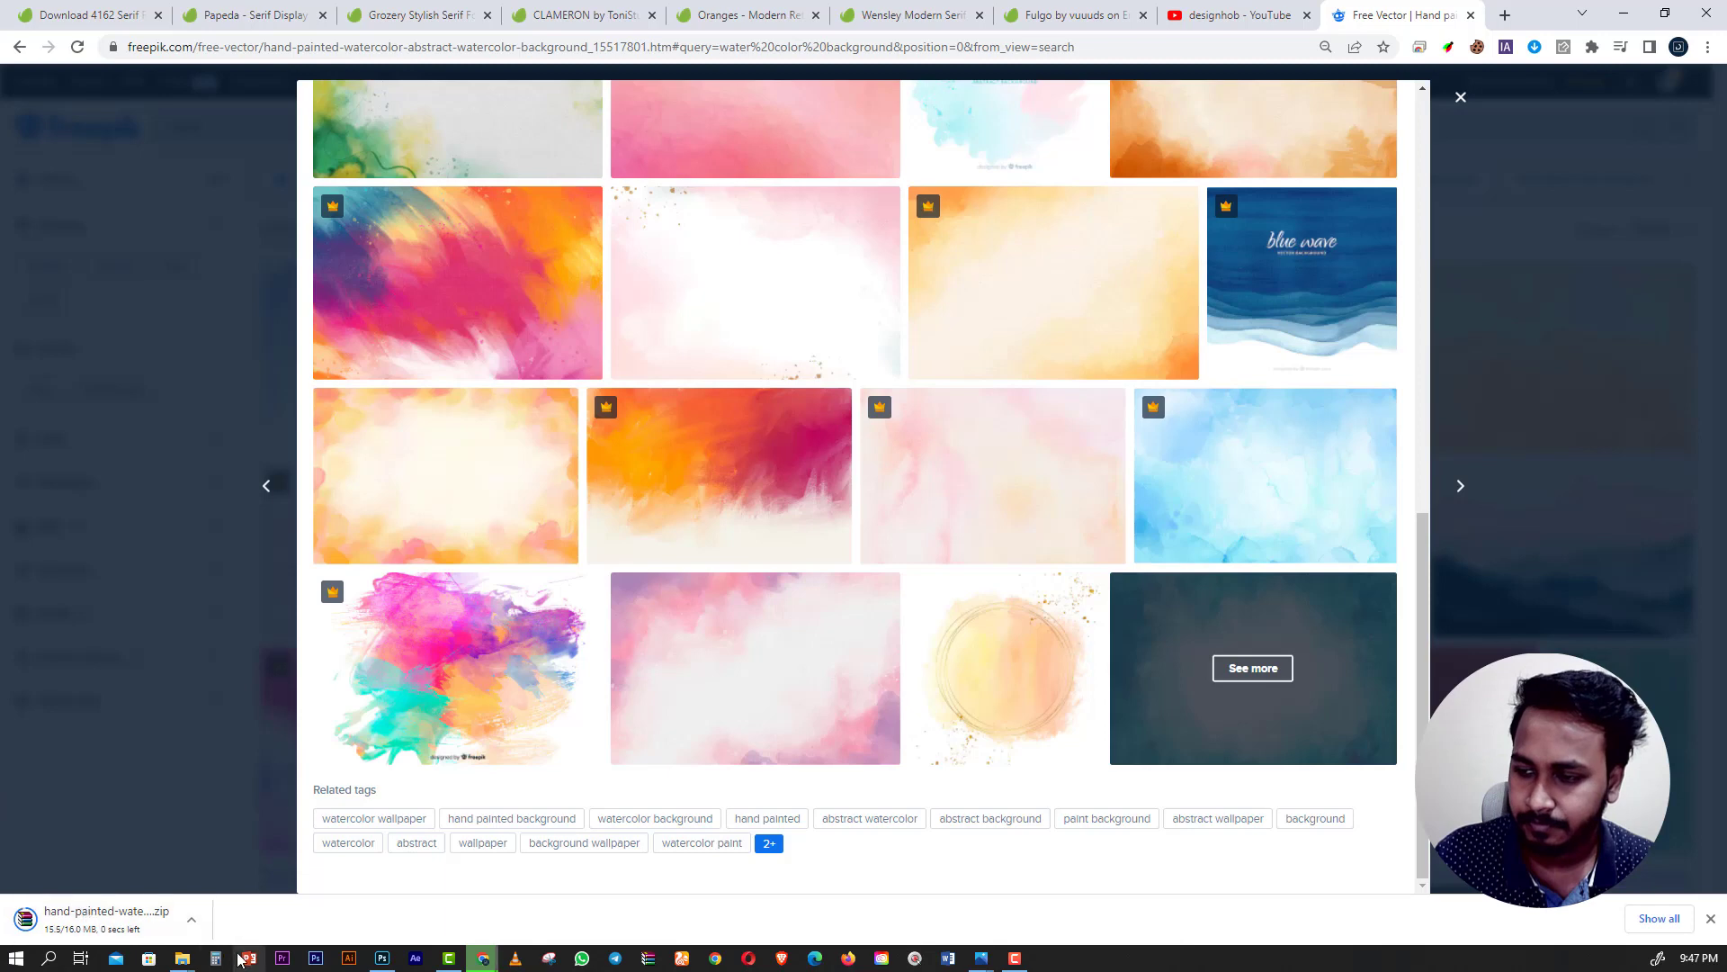
left_click(173, 950)
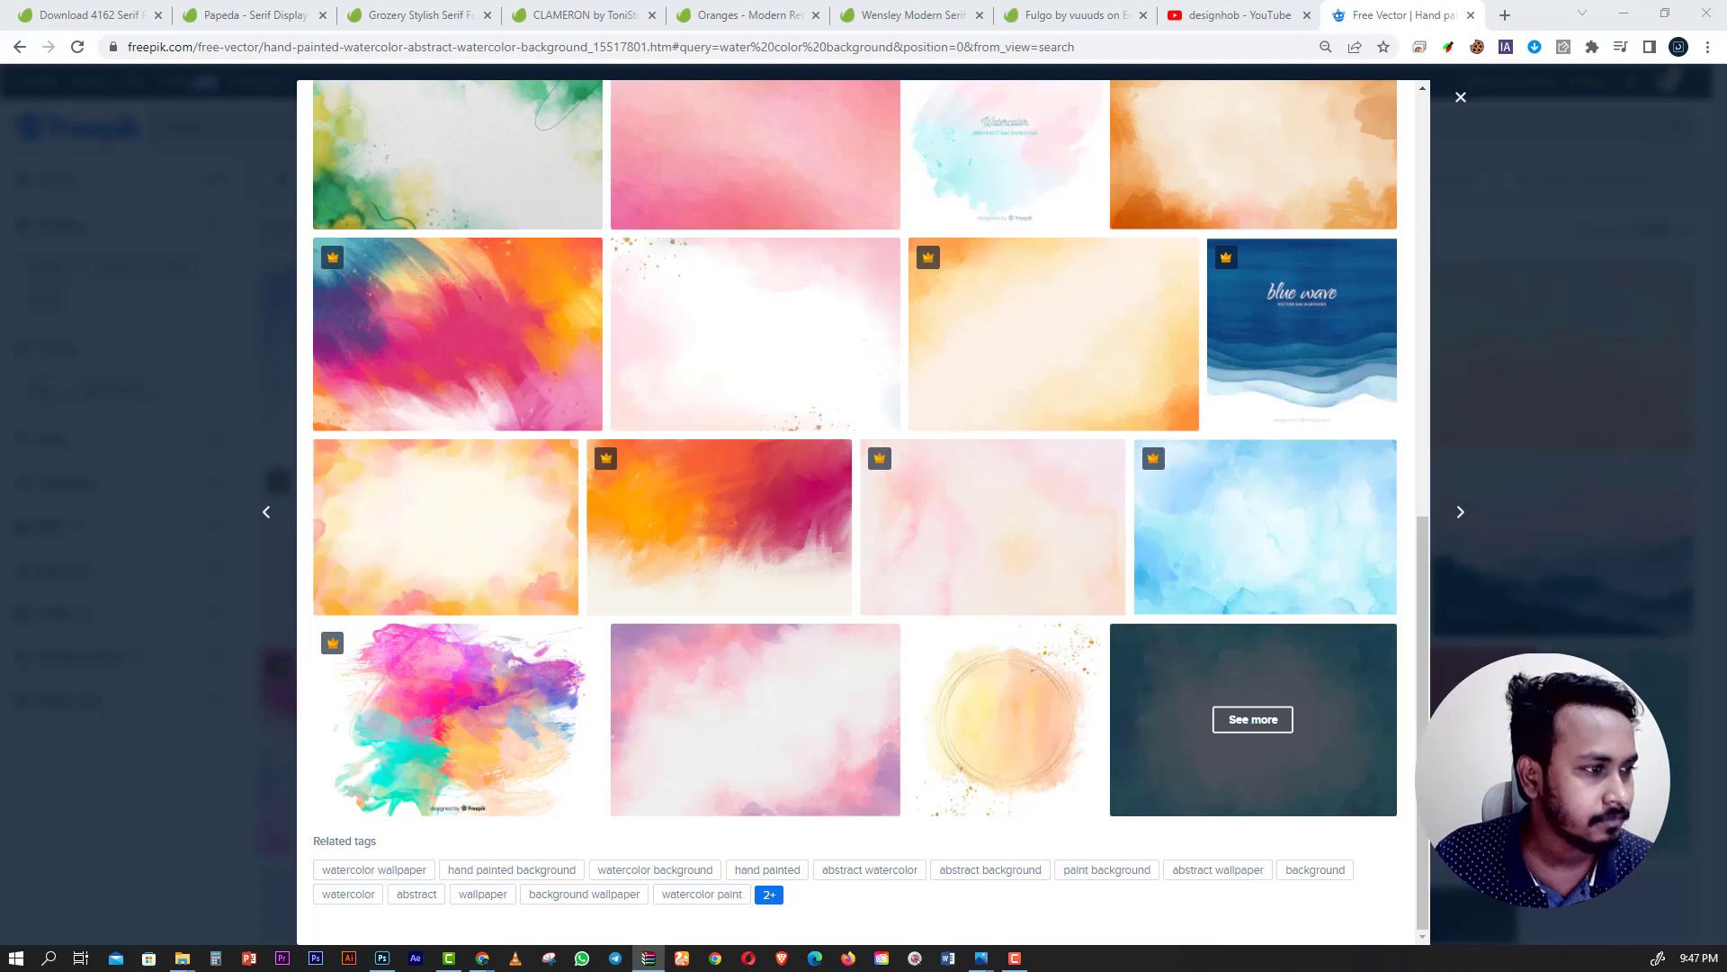
left_click(382, 958)
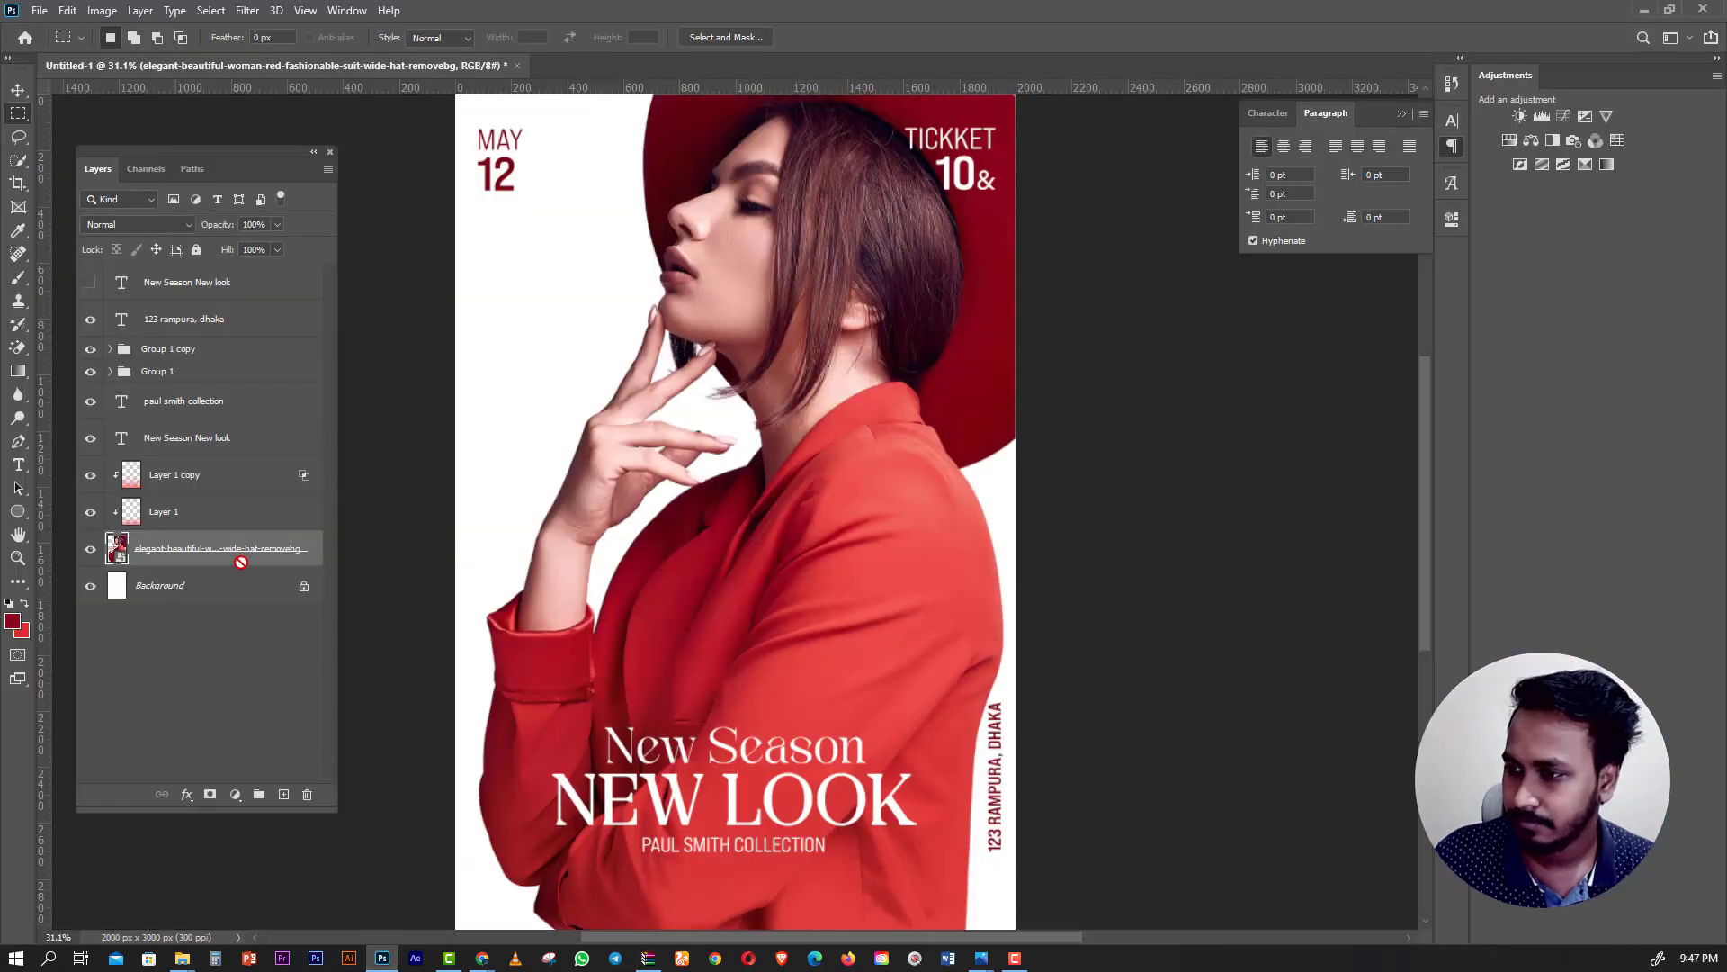
Drag on the opened 5630974.jpg watercolor canvas, bringing up the locked Background layer prompt.
left_click_drag(242, 562, 235, 580)
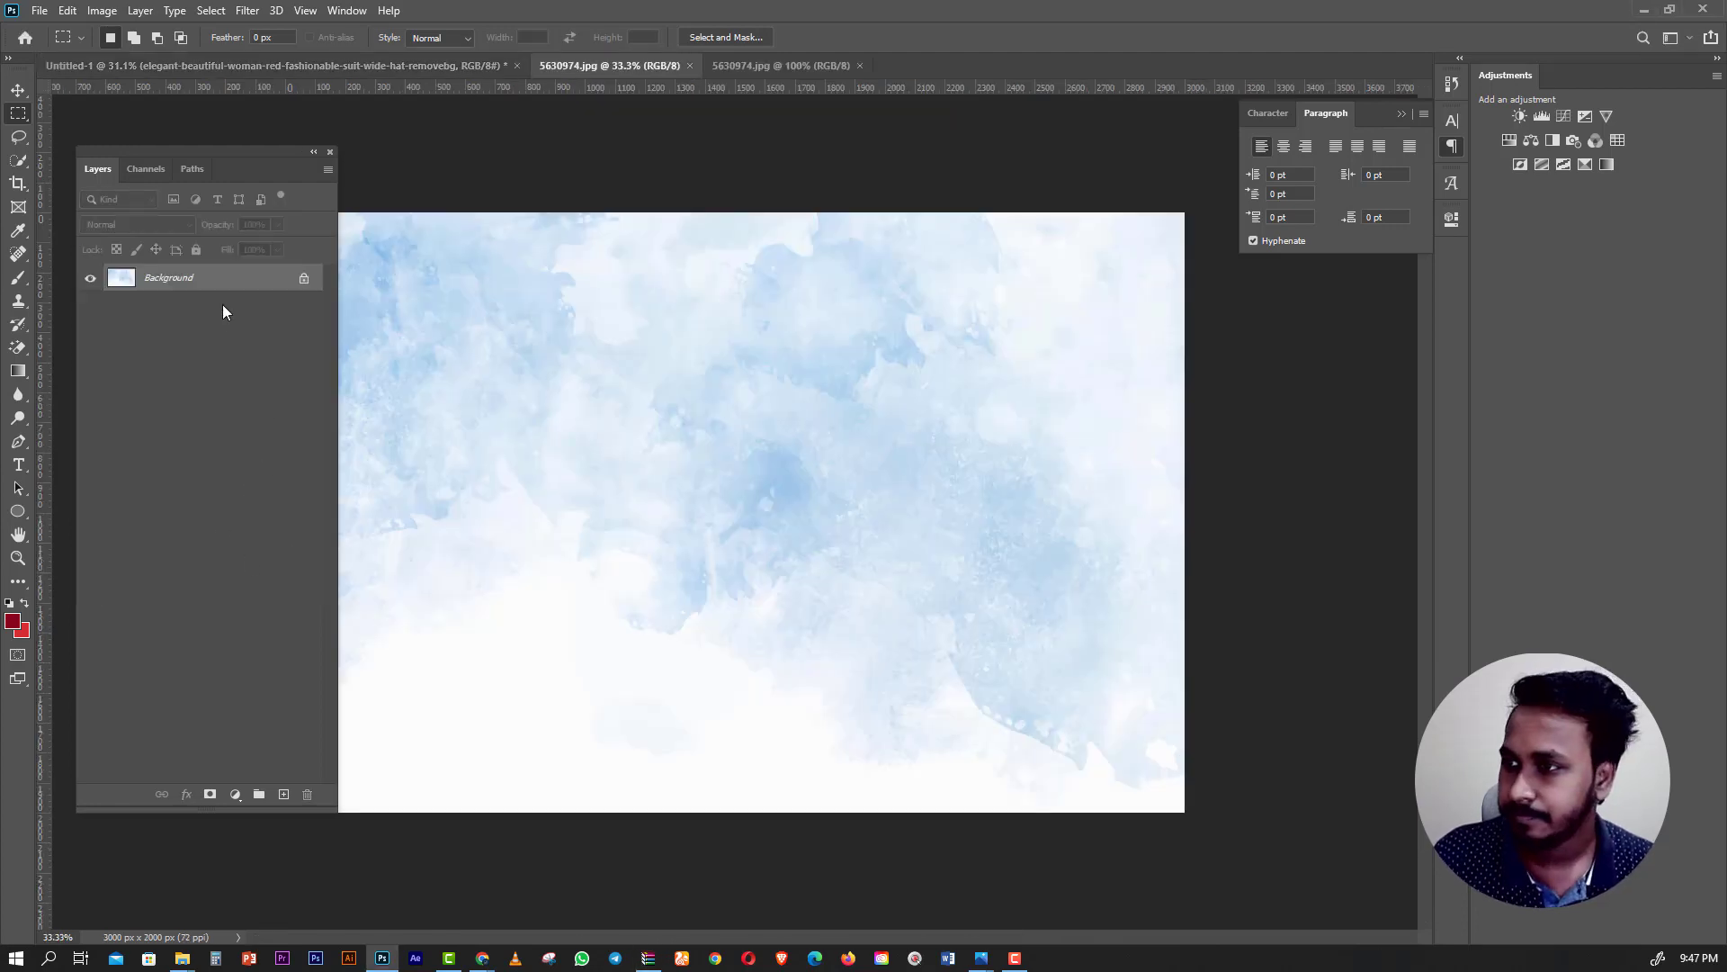
Unlock the watercolor, move it into the poster below the woman layer, and convert it to a smart object.
key("v")
left_click_drag(636, 381, 578, 280)
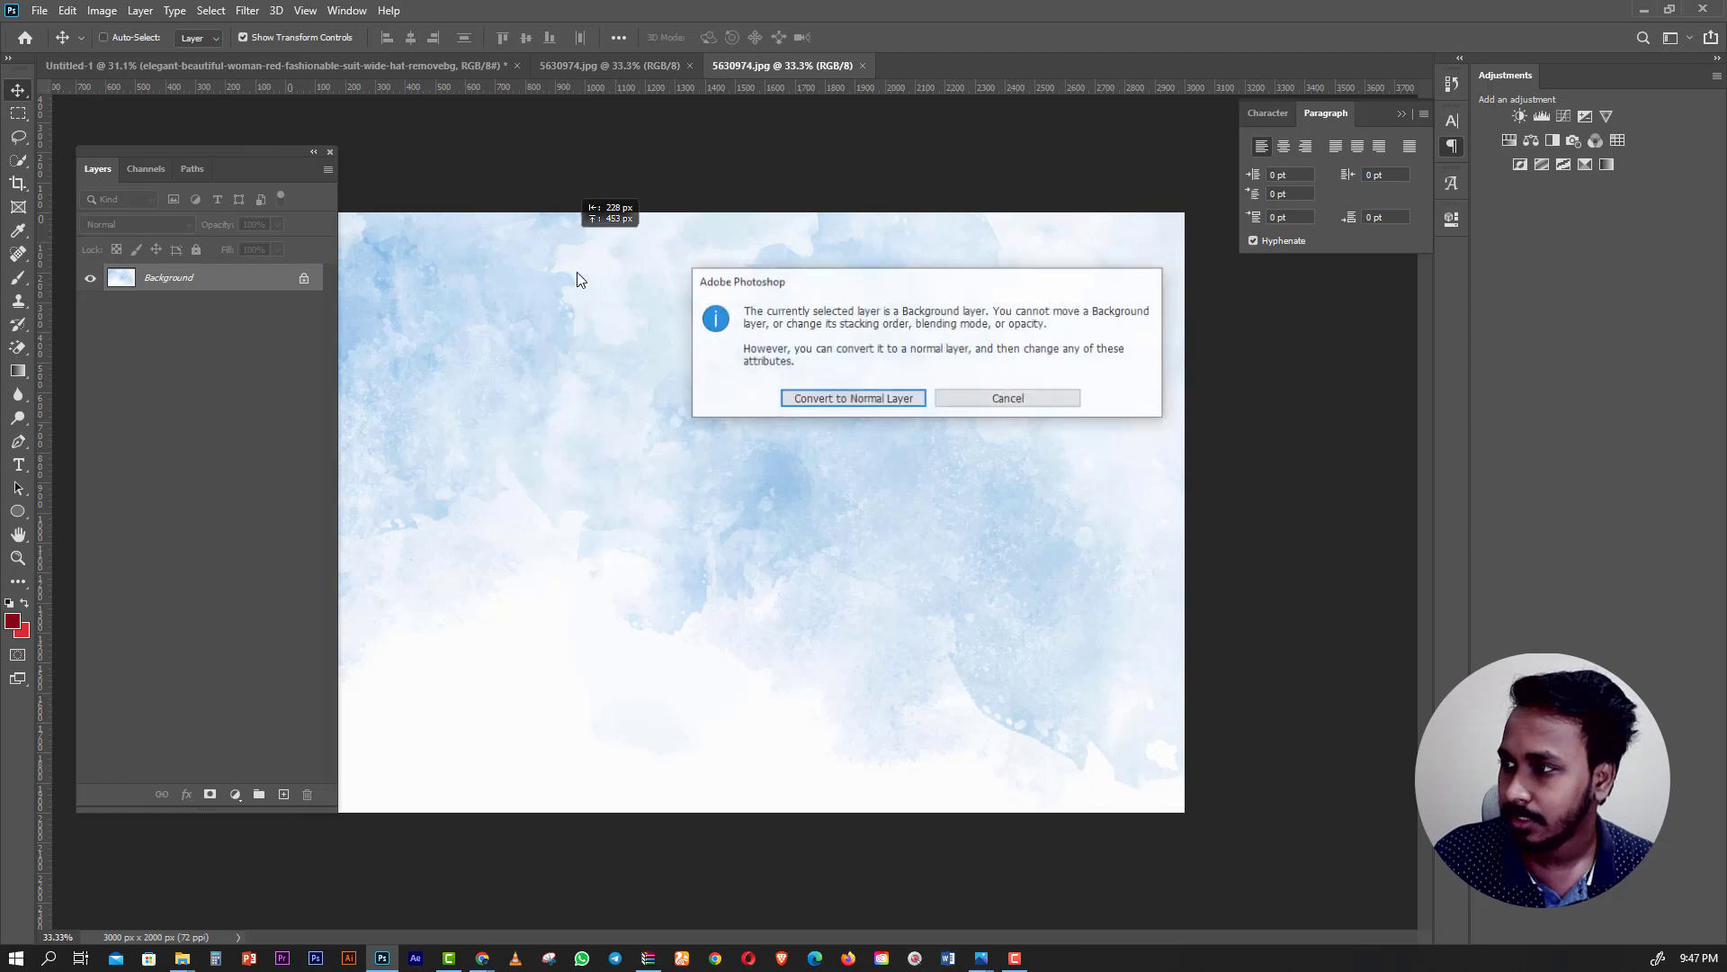
left_click(840, 400)
mouse_move(839, 412)
left_mouse_down()
mouse_move(144, 65)
mouse_move(565, 612)
left_mouse_up()
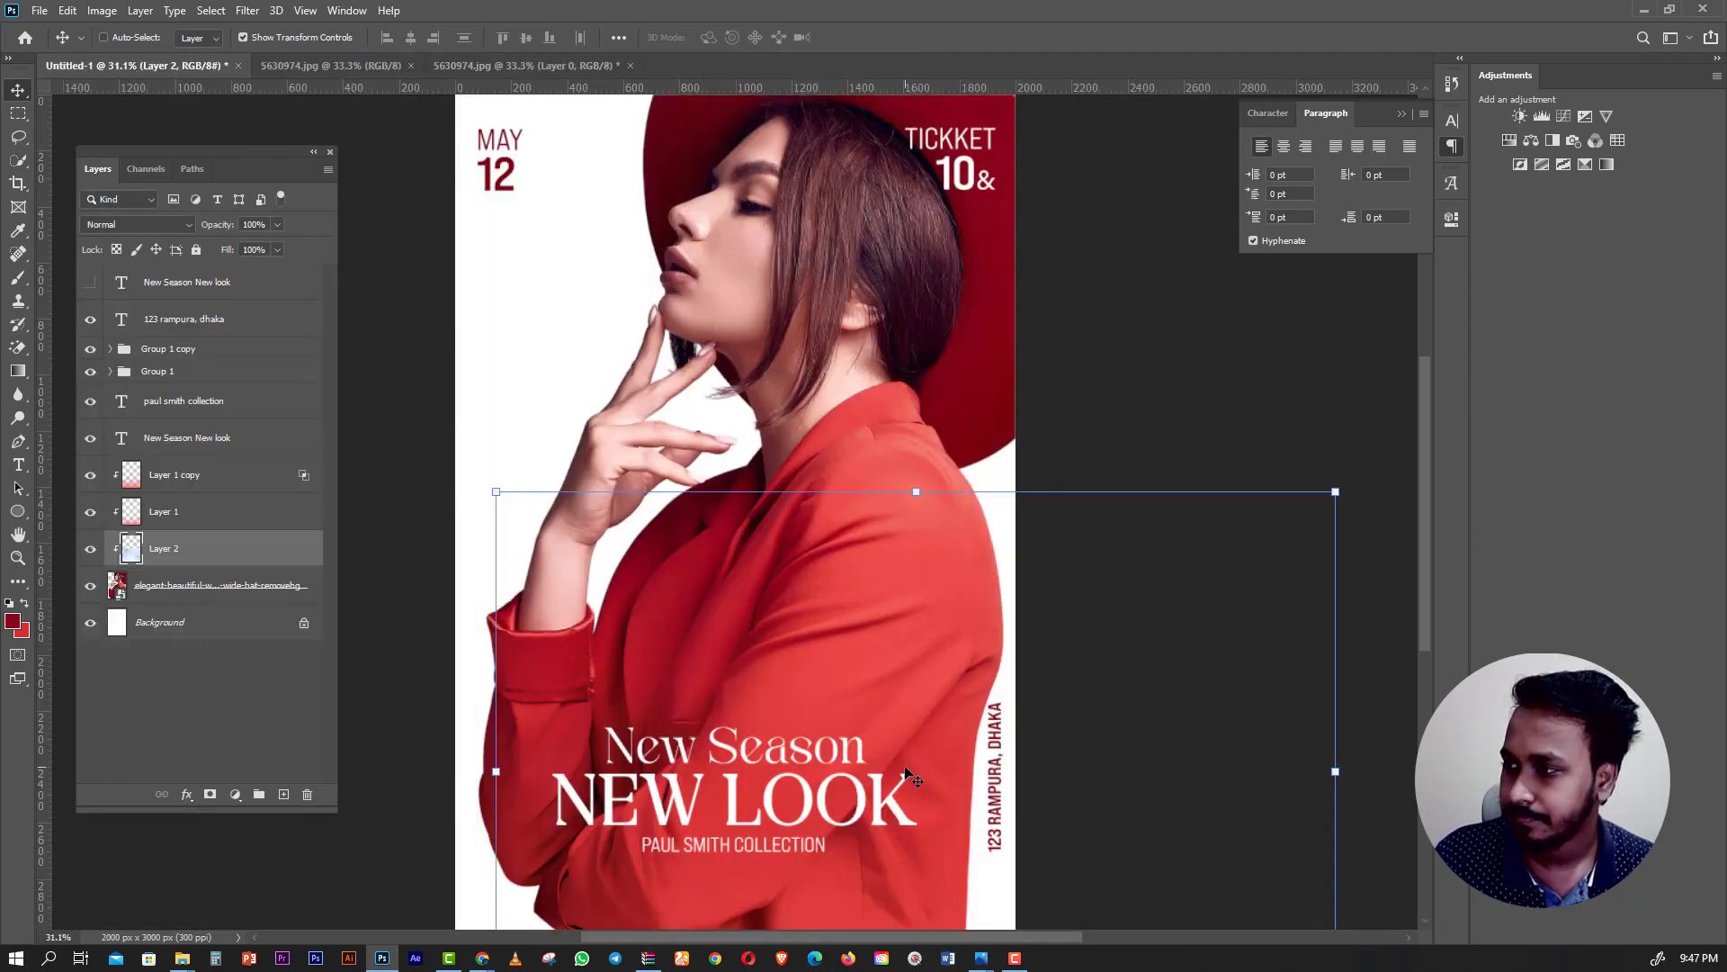
left_click_drag(196, 558, 196, 603)
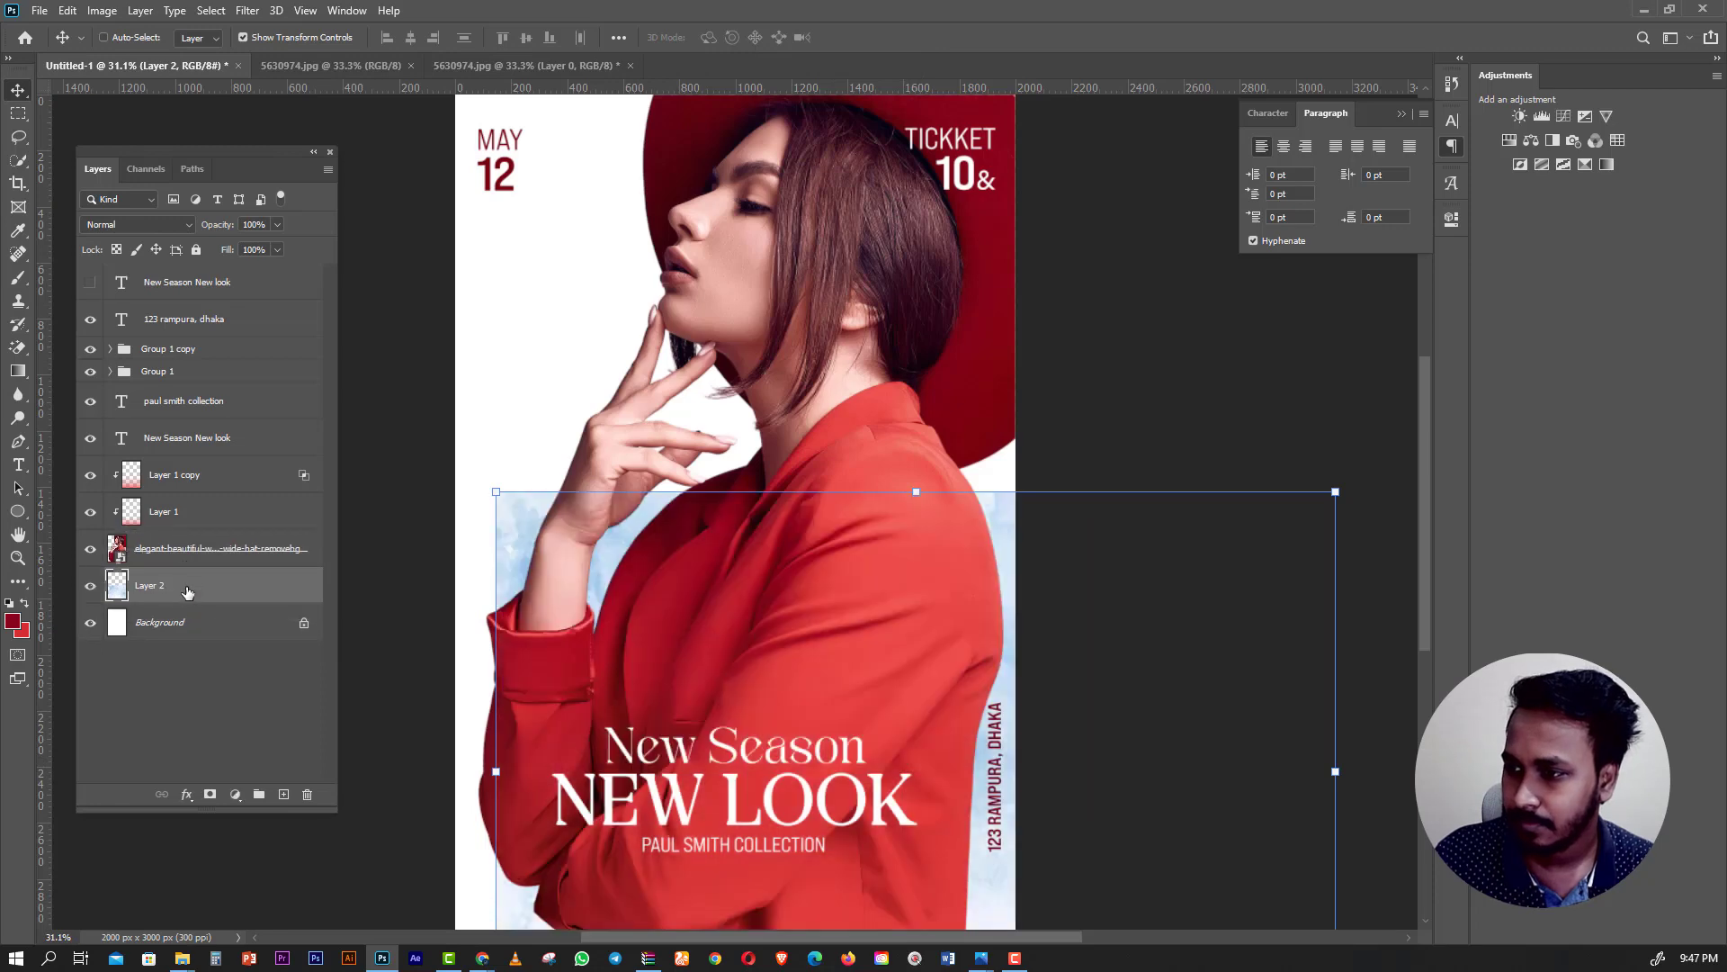
scroll(660, 581, "down", 2)
right_click(239, 587)
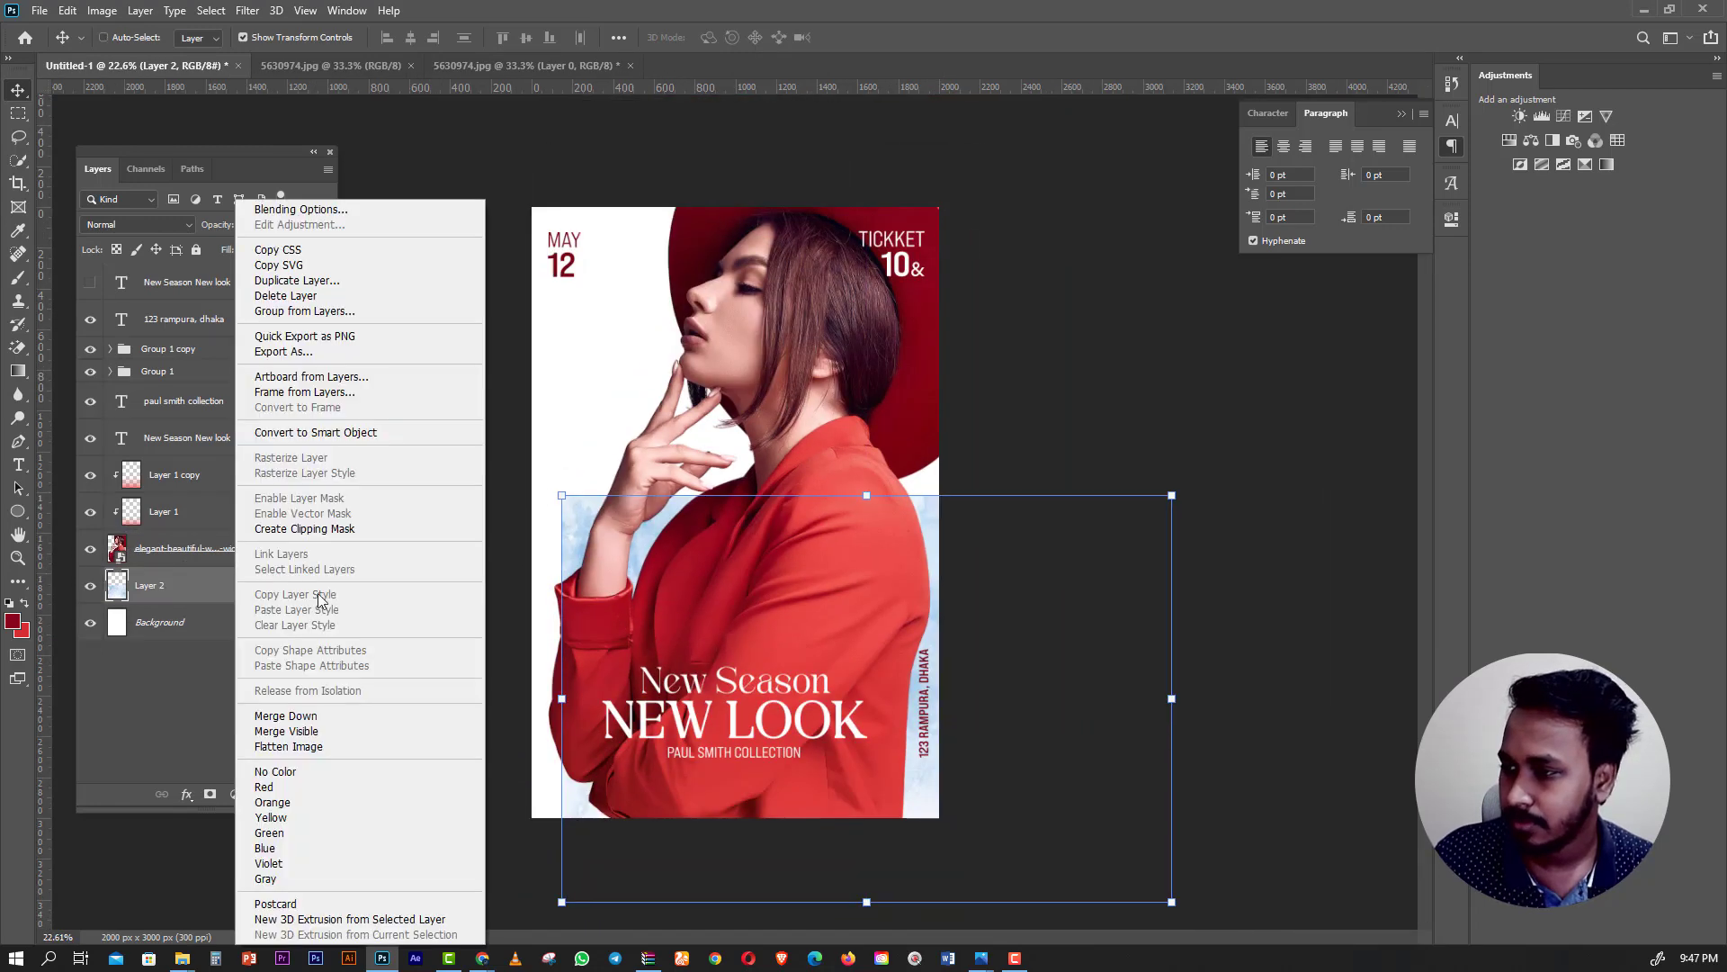
left_click(315, 432)
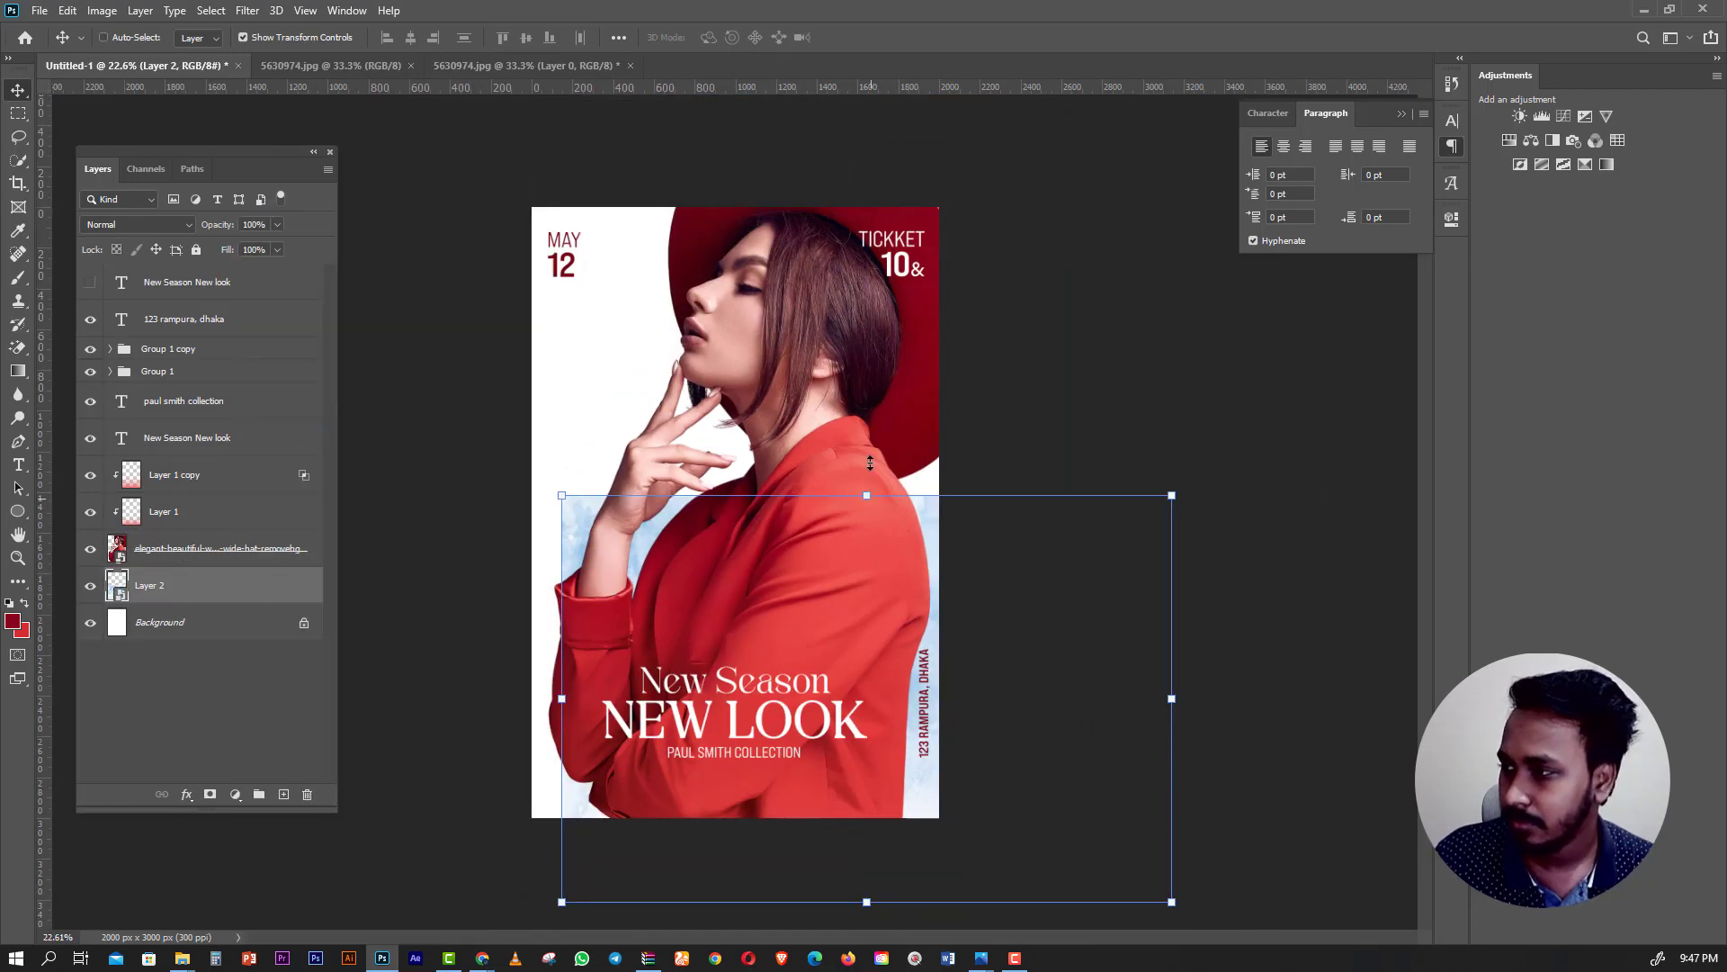
Scale the watercolor to about 150% and flip it so it fills the poster background.
left_click_drag(870, 463, 897, 178)
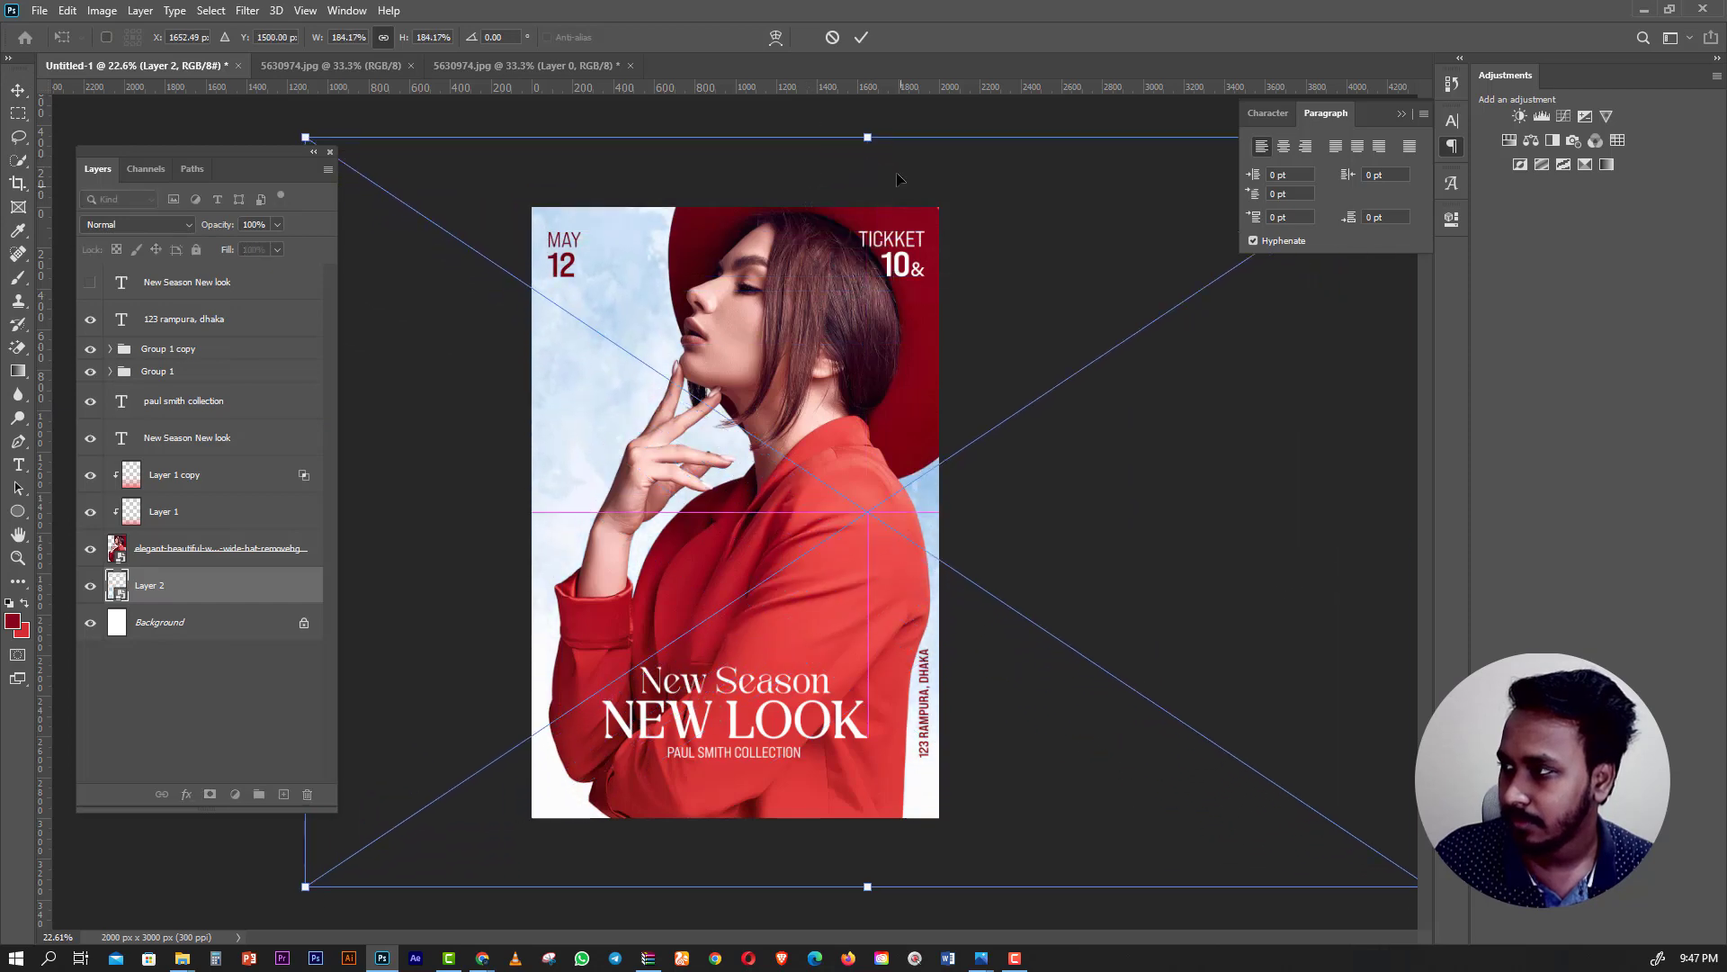
mouse_move(900, 113)
left_mouse_down()
mouse_move(1041, 879)
mouse_move(853, 893)
left_mouse_up()
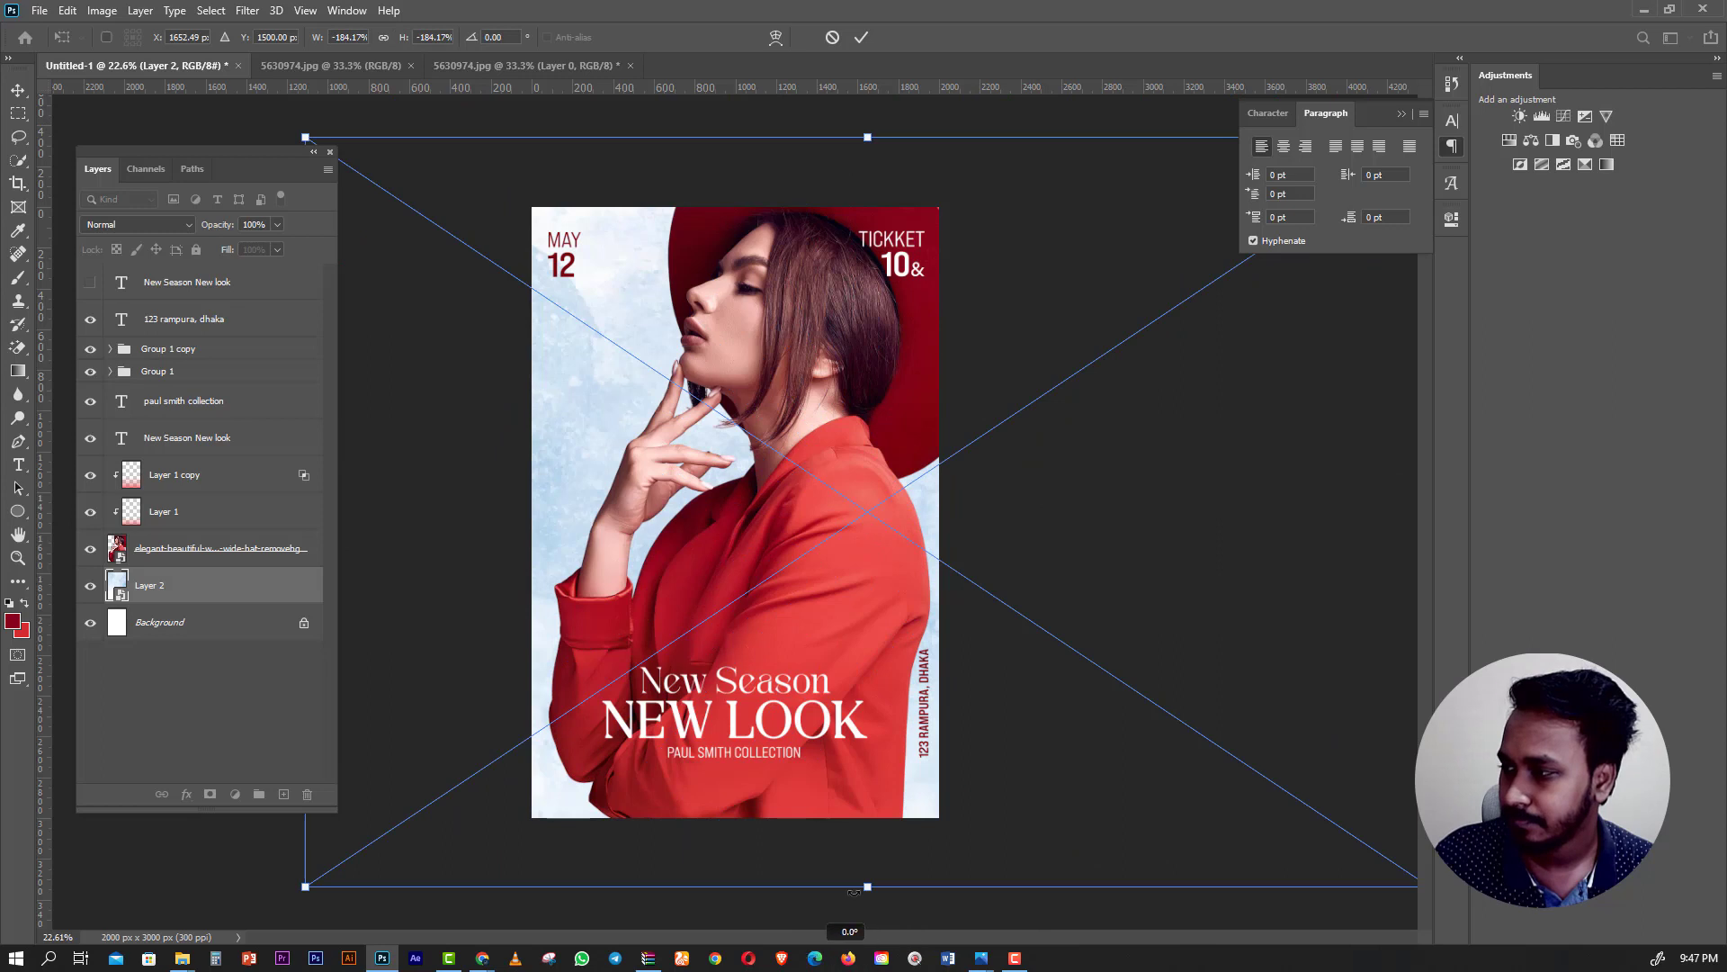
left_click_drag(990, 601, 942, 635)
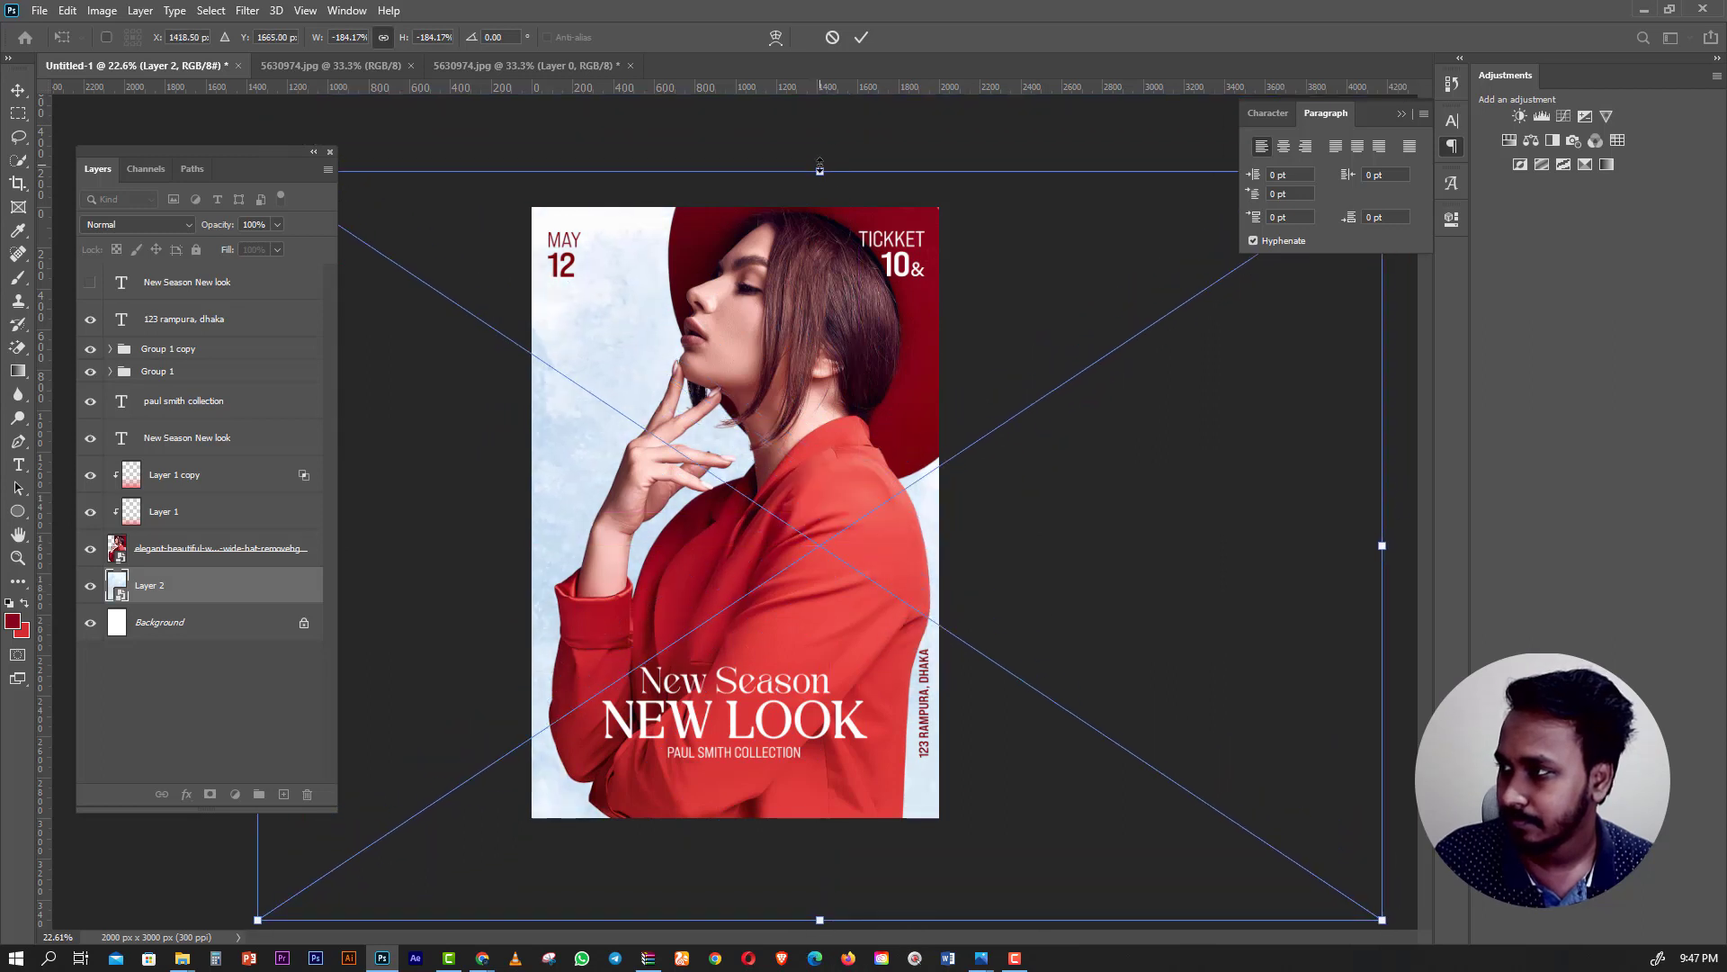
left_click_drag(820, 167, 809, 203)
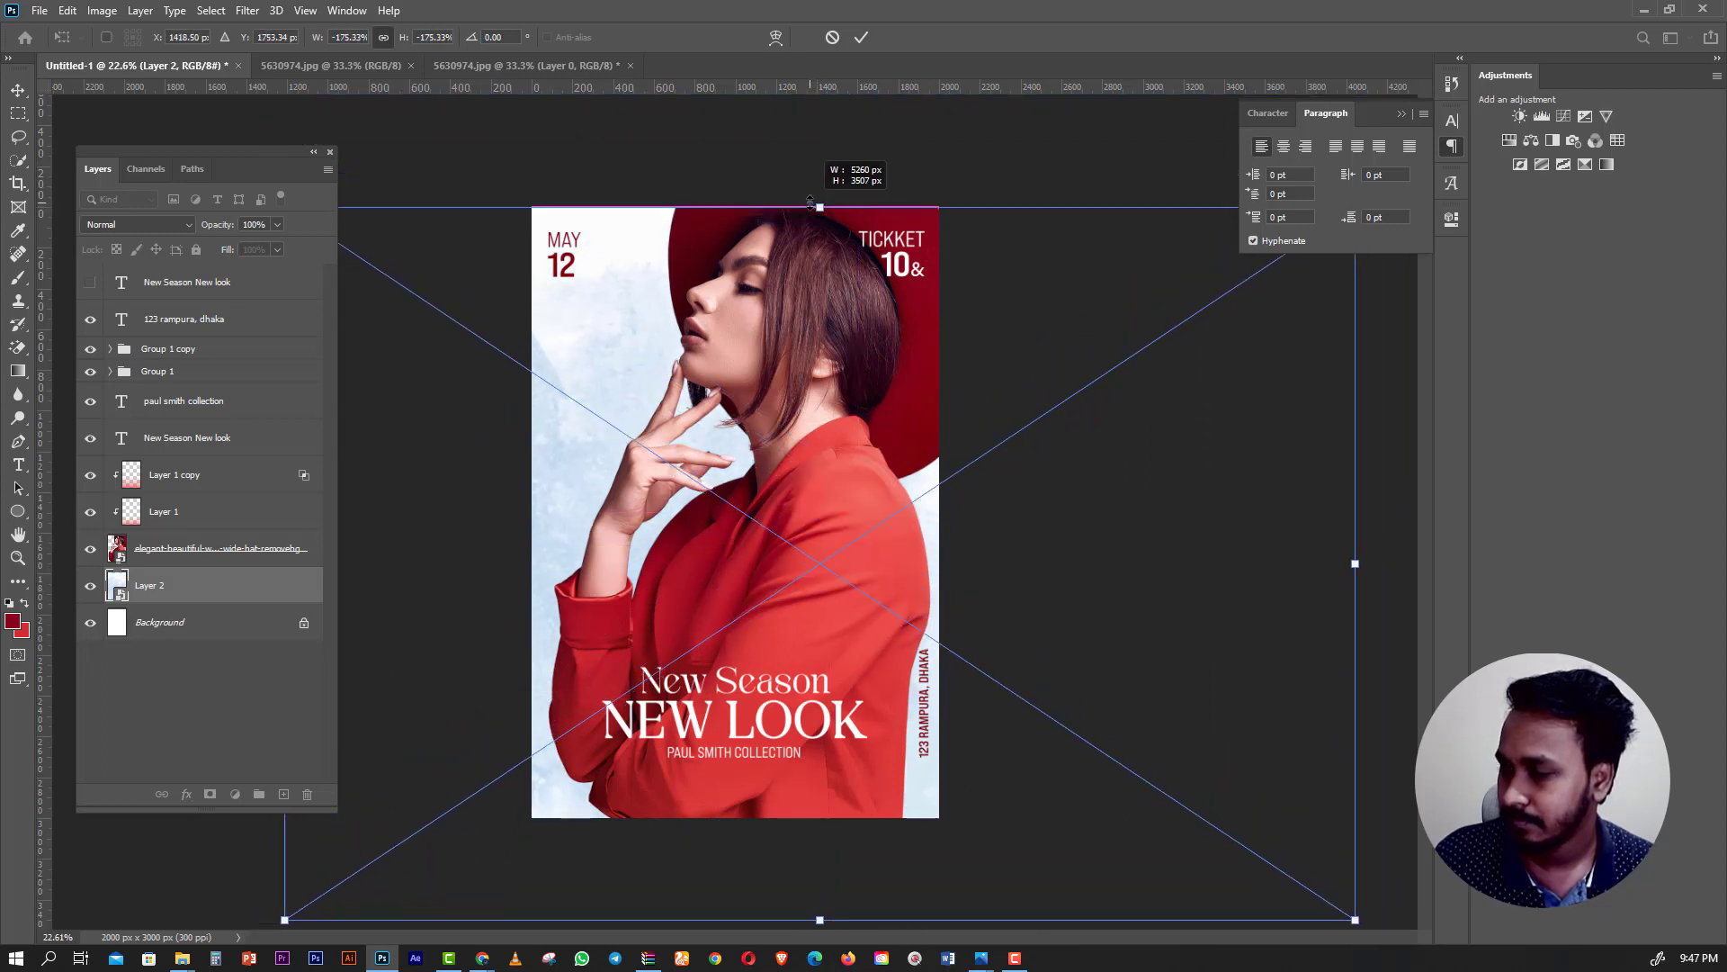
scroll(789, 862, "down", 2)
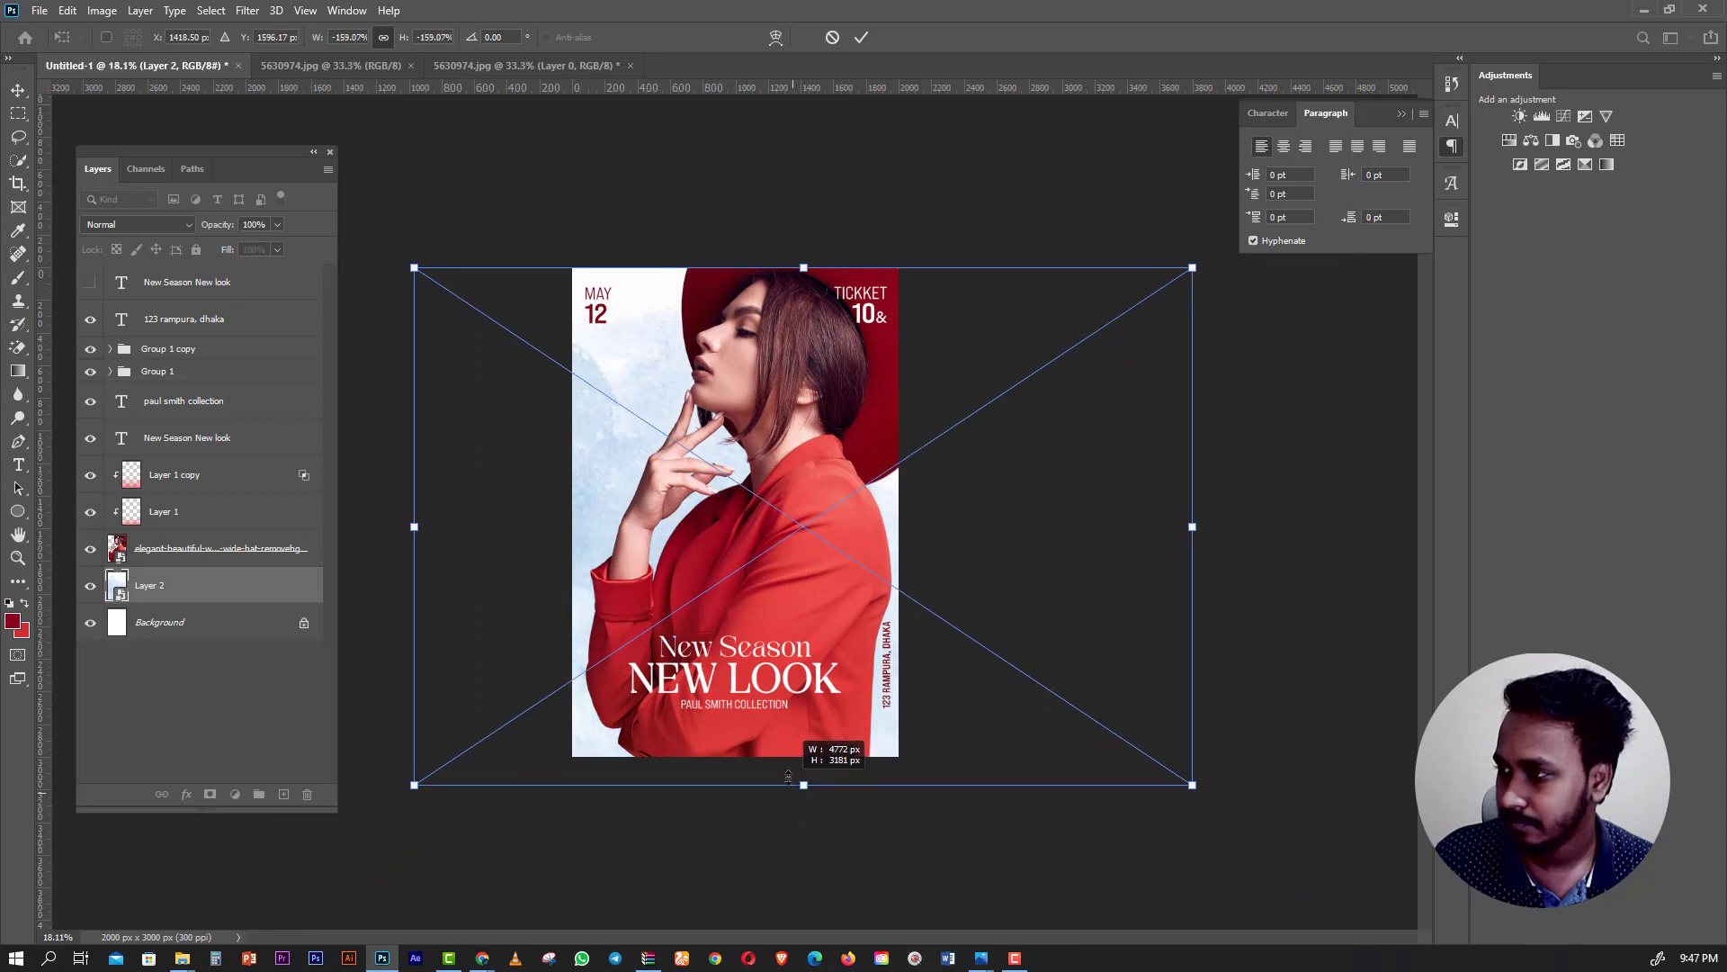
left_click_drag(800, 843, 804, 757)
left_click_drag(878, 649, 860, 648)
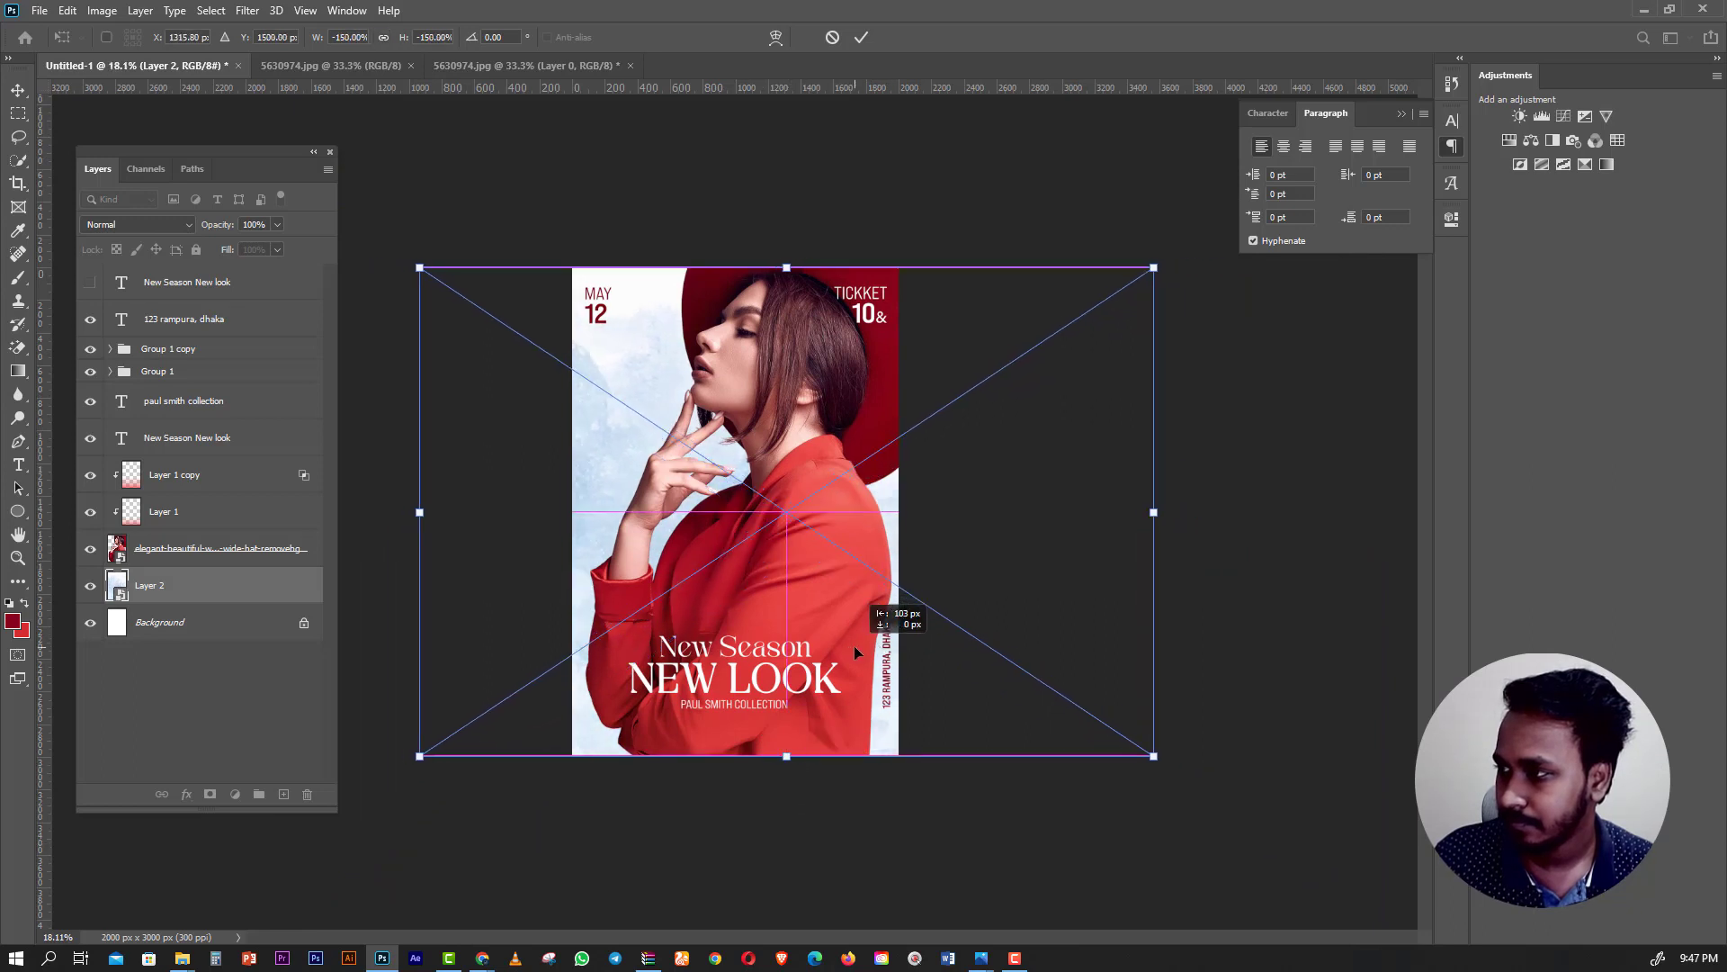
key("Return")
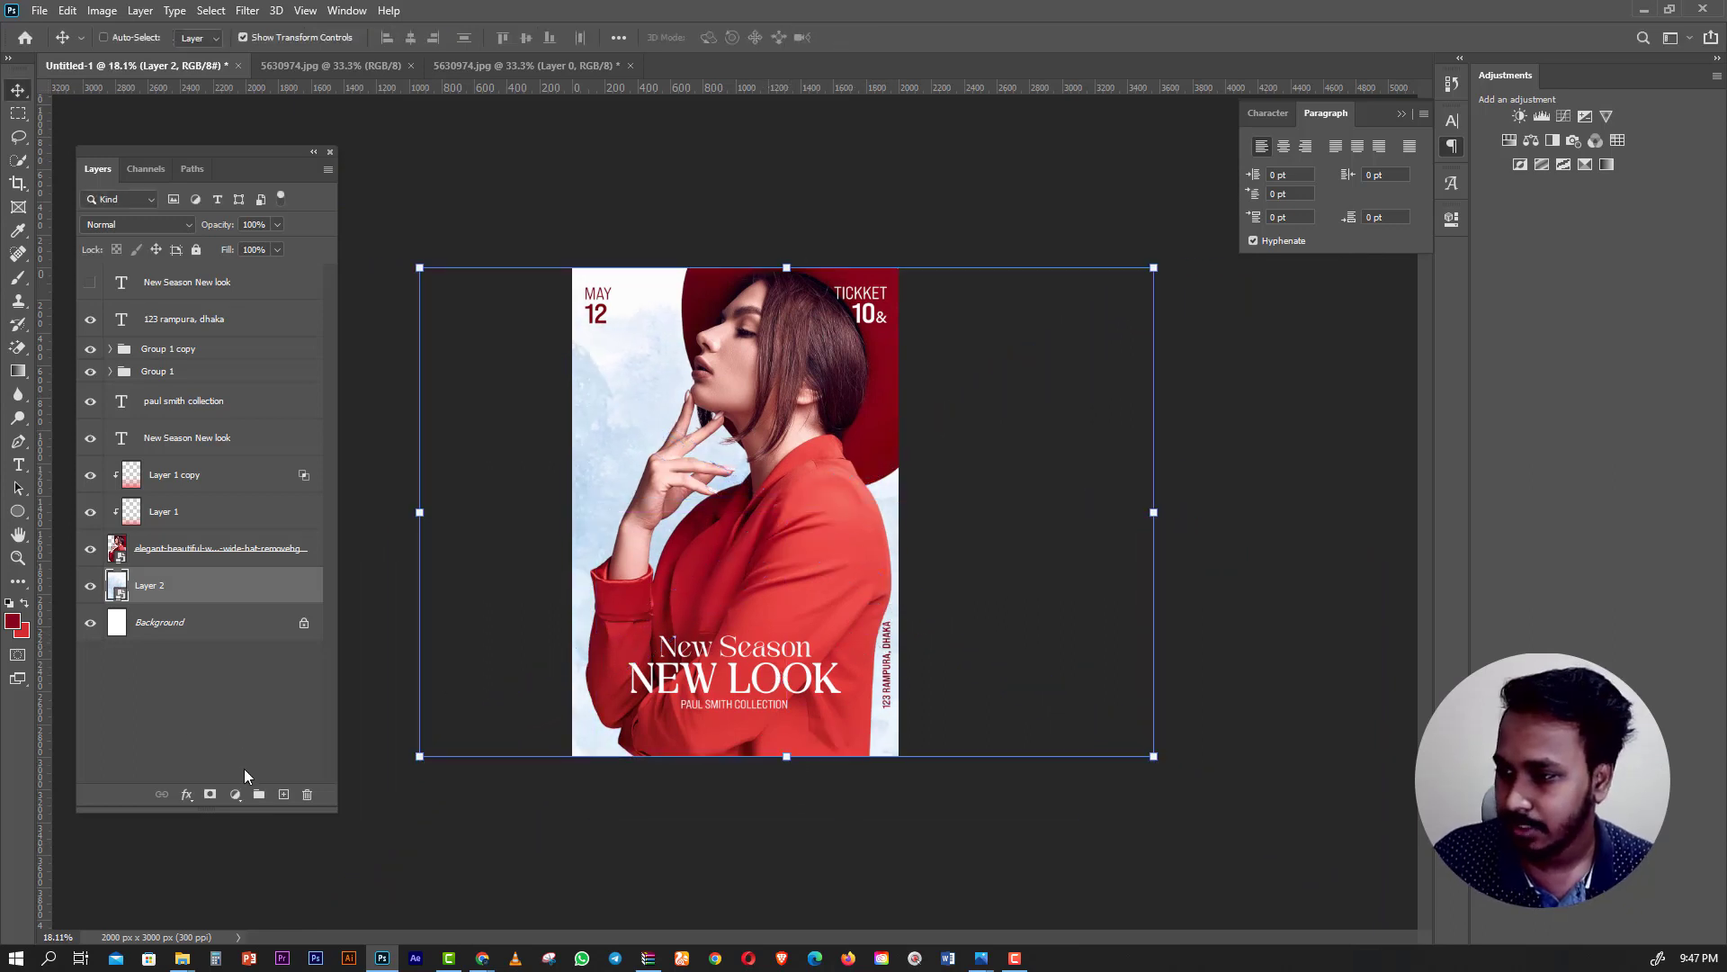
Add a lighter red Solid Color fill layer set to Color blend mode.
left_click(236, 794)
left_click(270, 479)
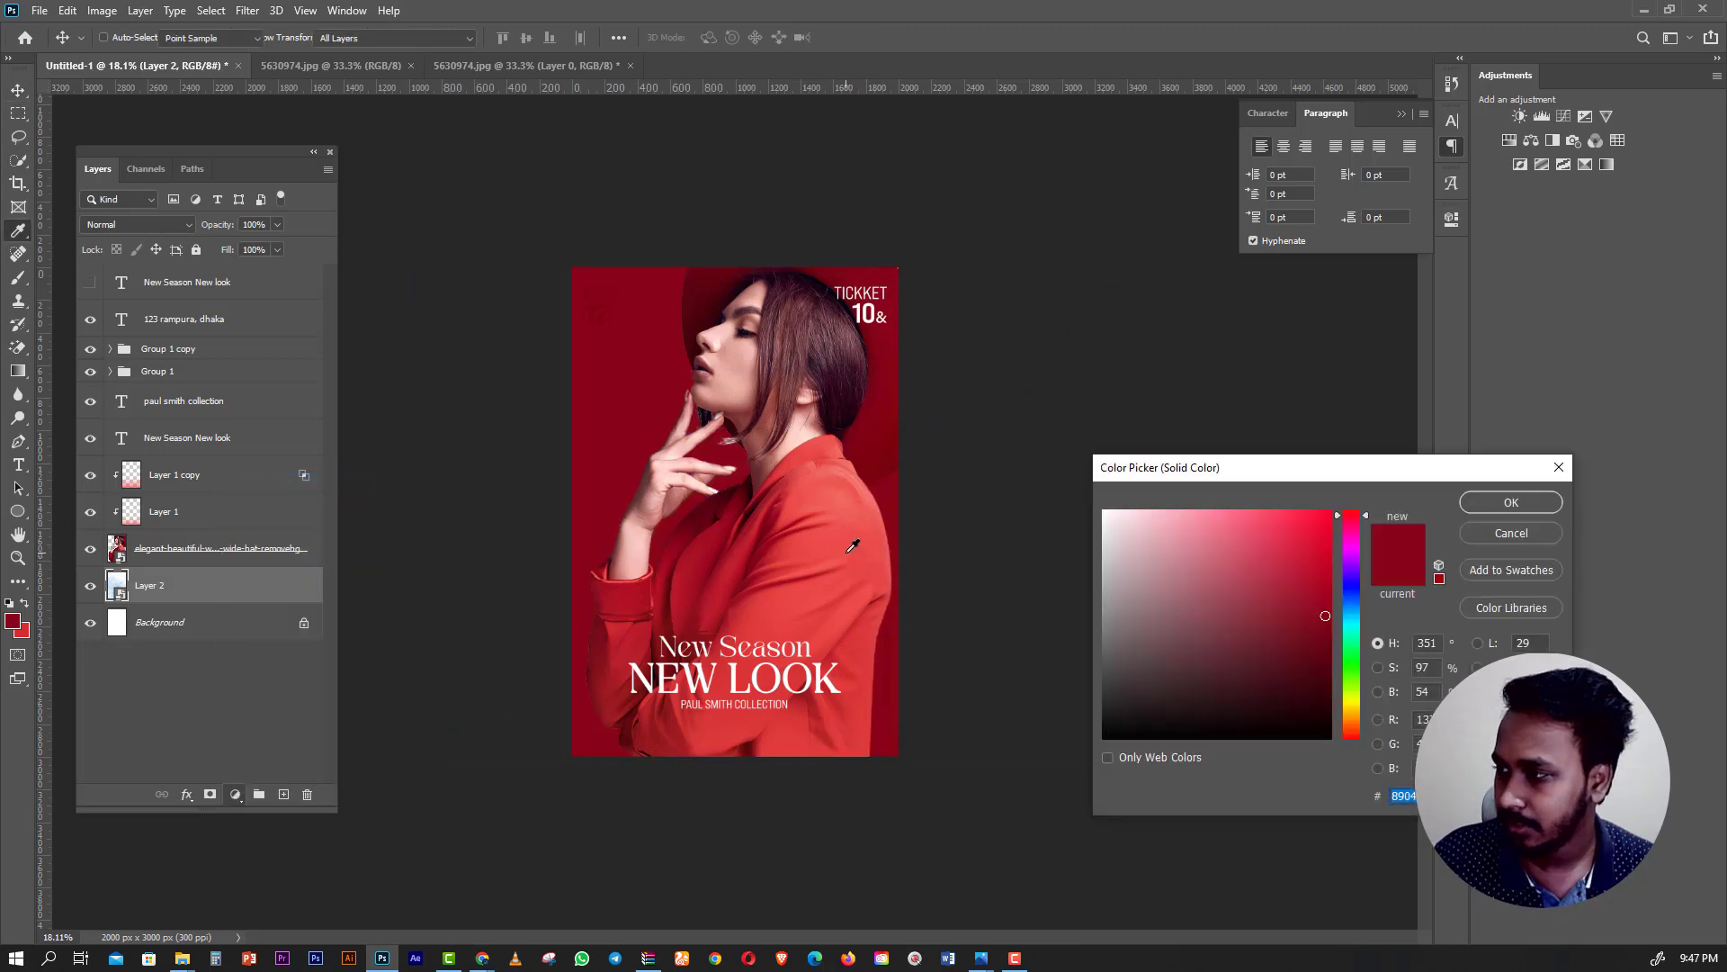
left_click(1260, 523)
left_click(1512, 502)
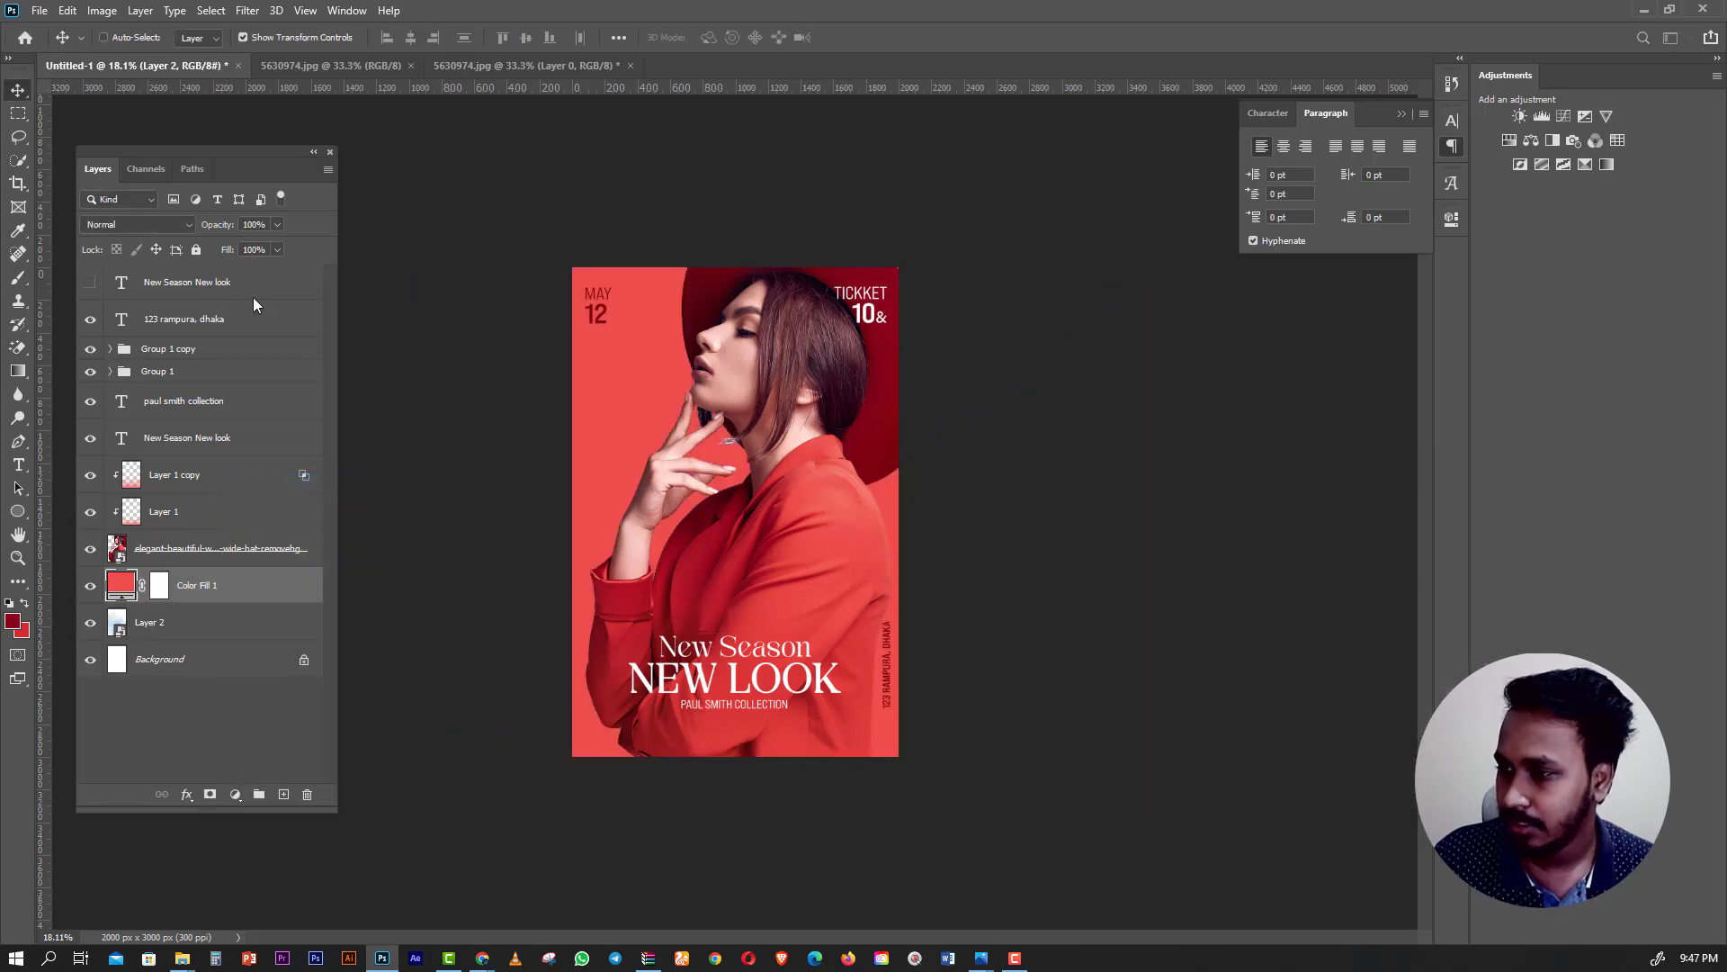
left_click(139, 224)
left_click(102, 646)
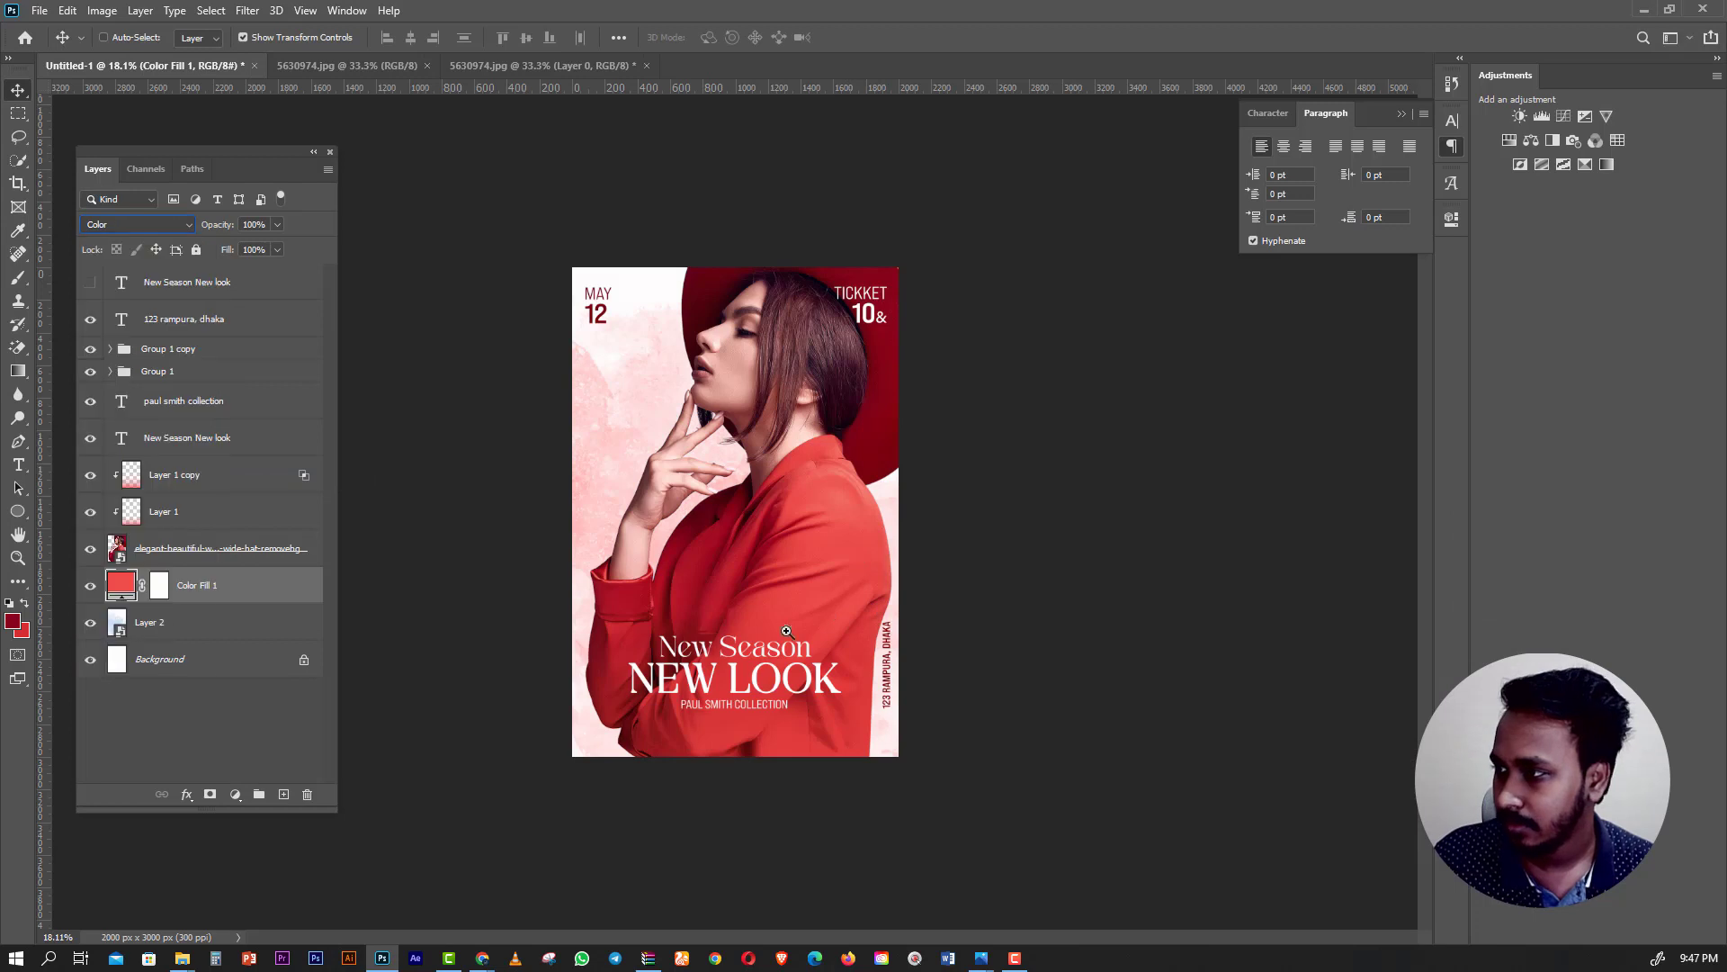
key("ctrl+plus")
key("ctrl+plus")
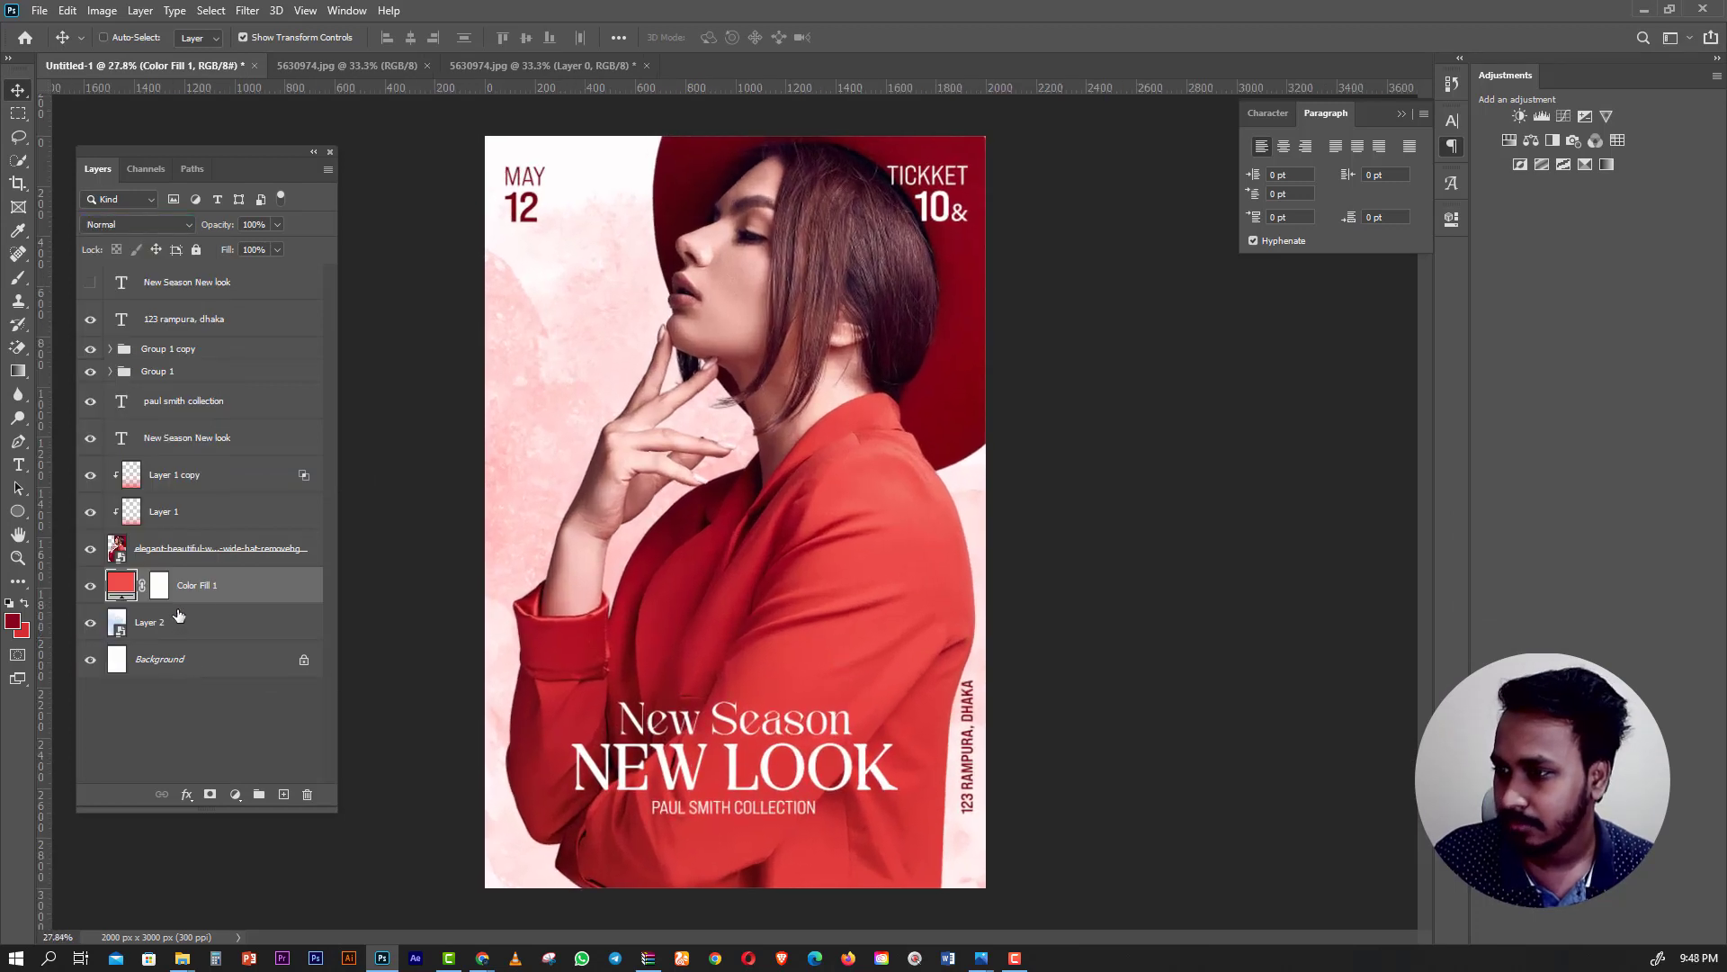
Apply a 12-pixel Gaussian Blur to the watercolor Layer 2.
left_click(179, 616)
left_click(247, 10)
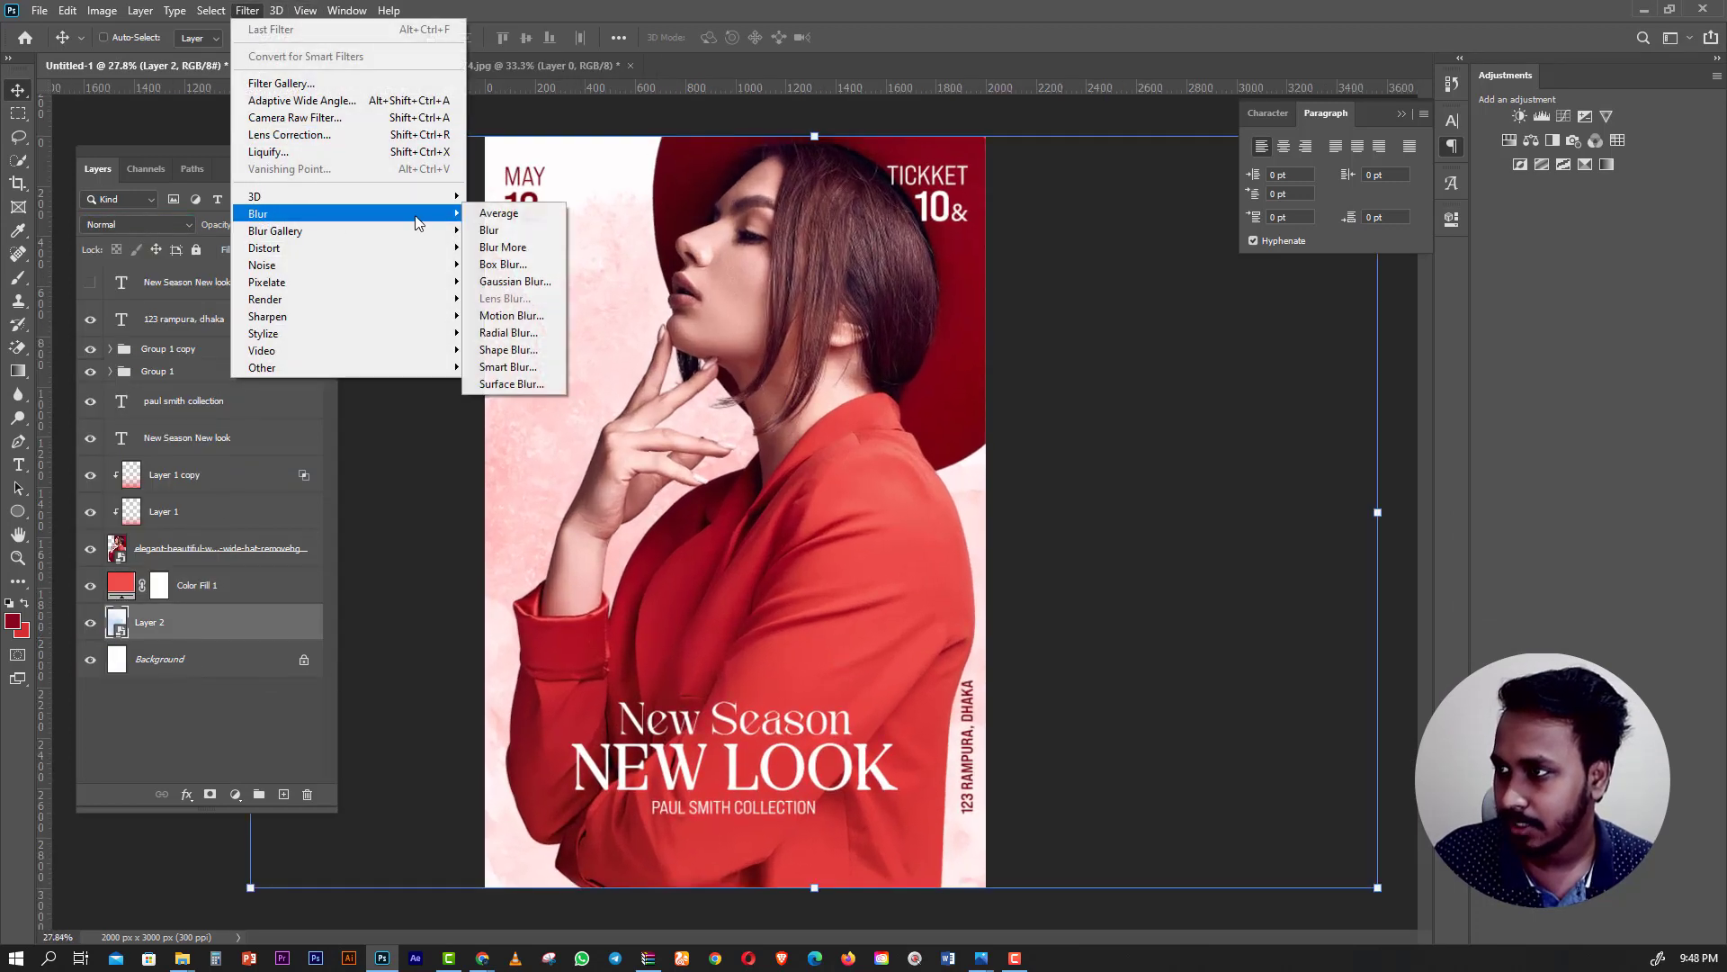
left_click(513, 281)
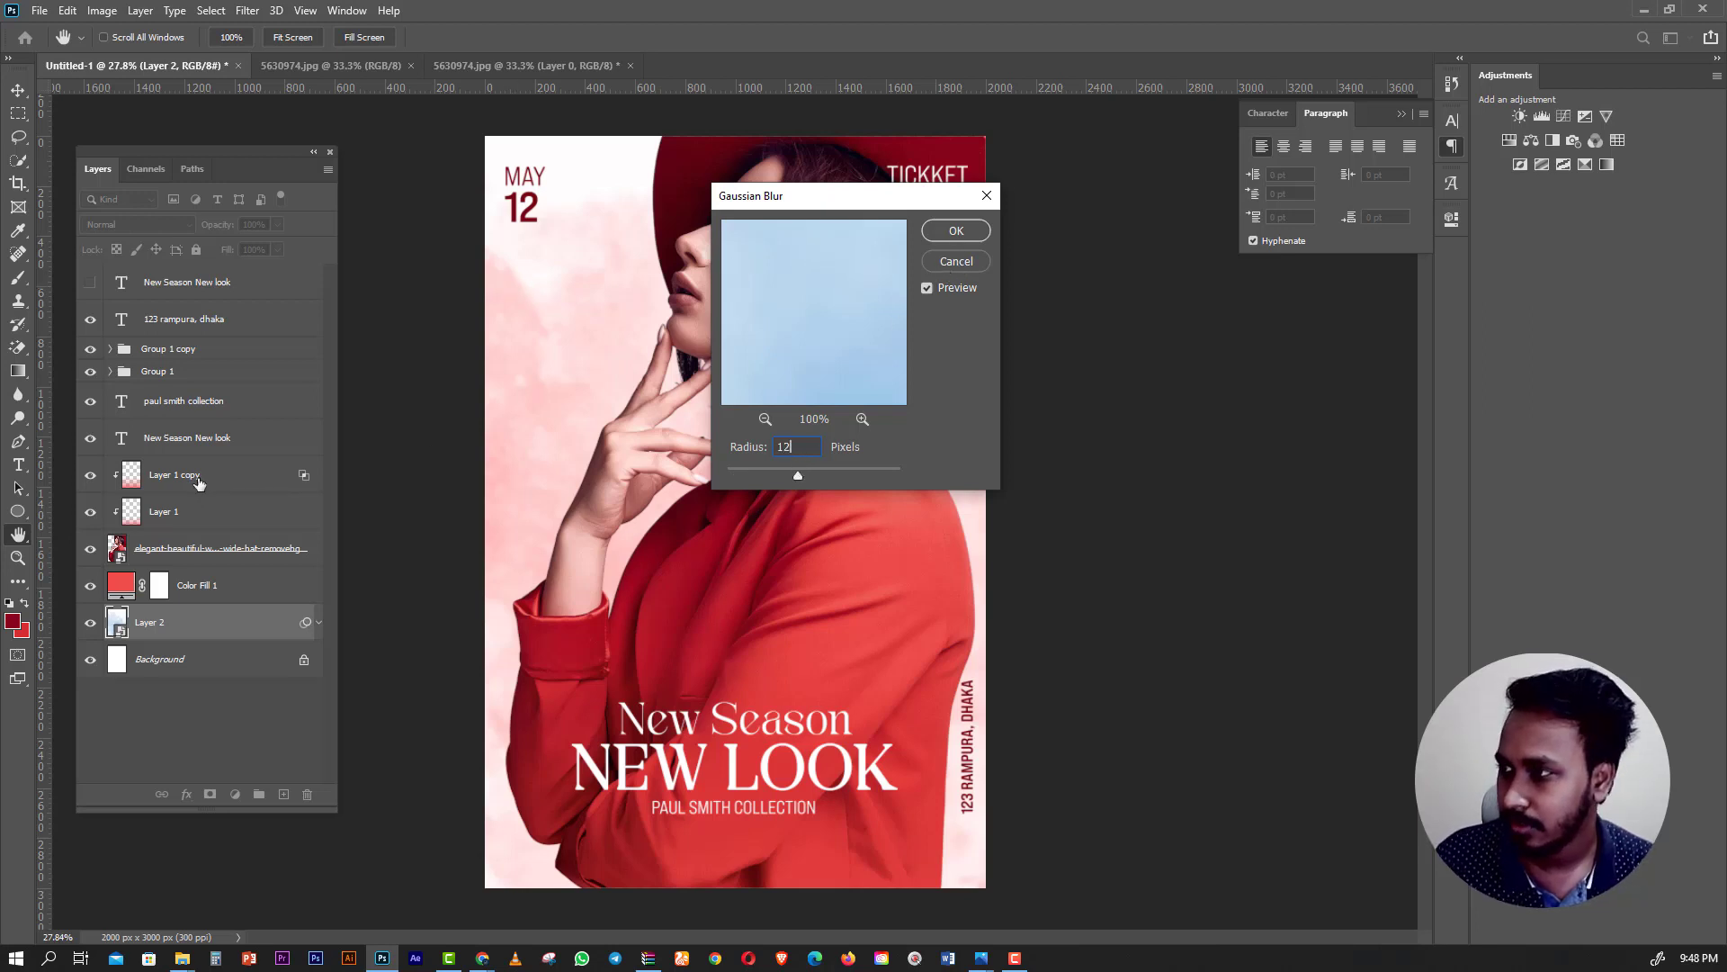
left_click(957, 230)
key("v")
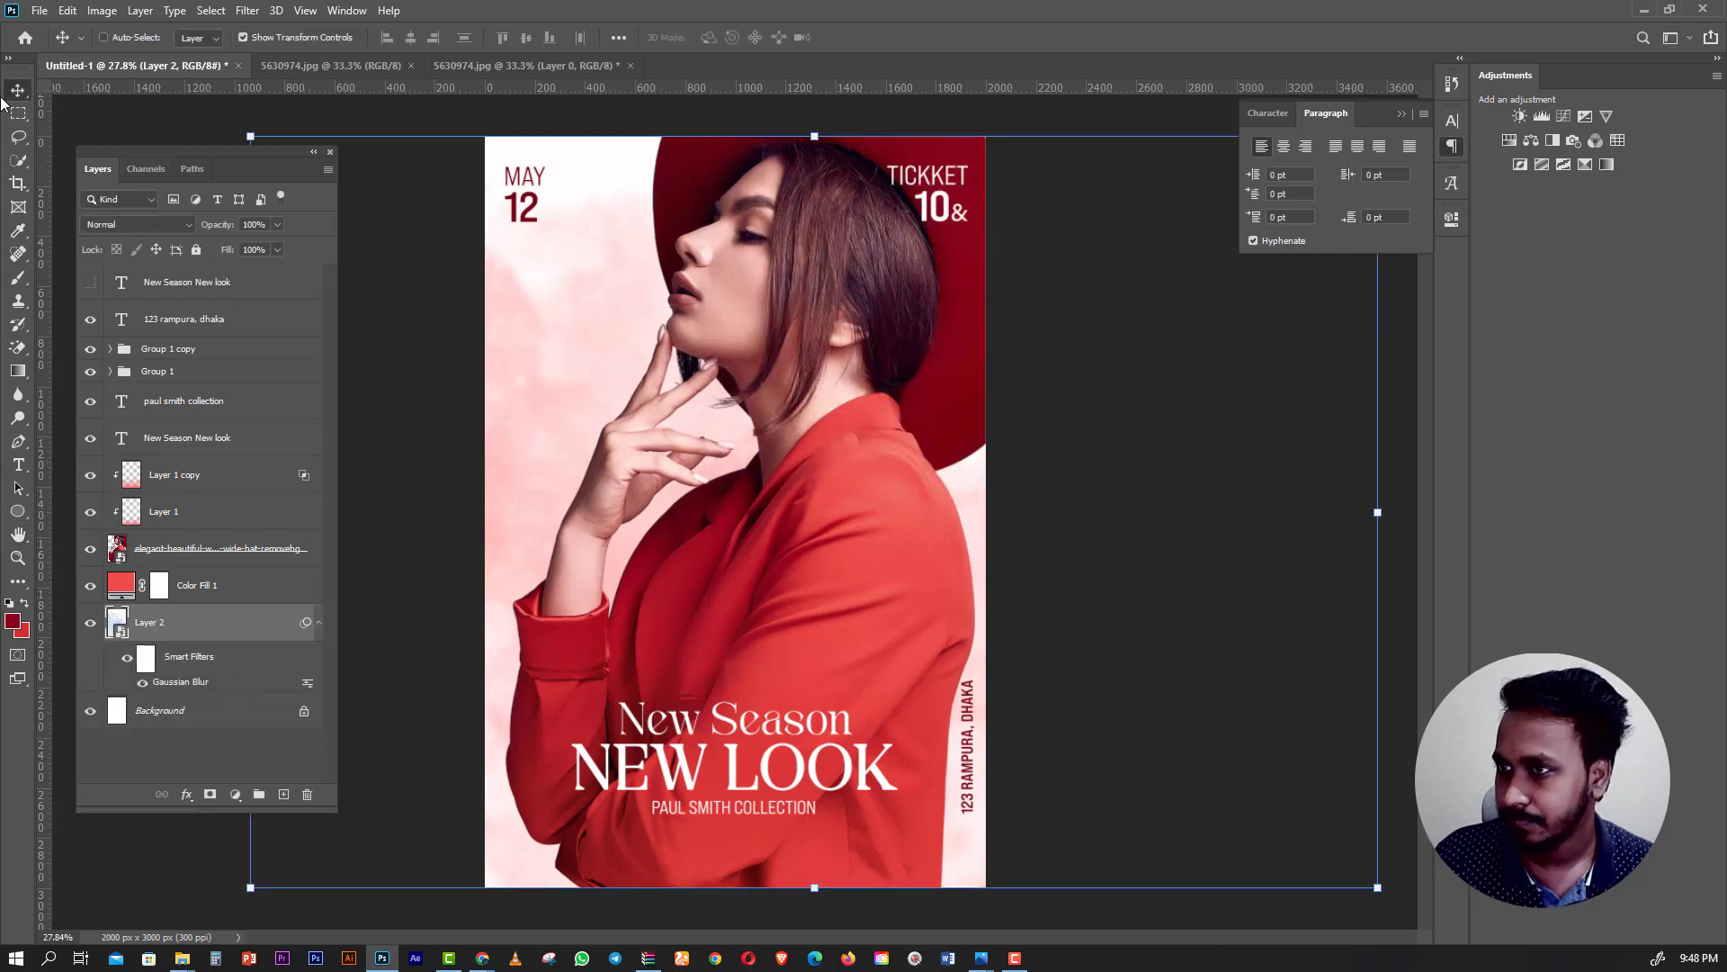
left_click(18, 114)
left_click_drag(594, 574, 603, 574)
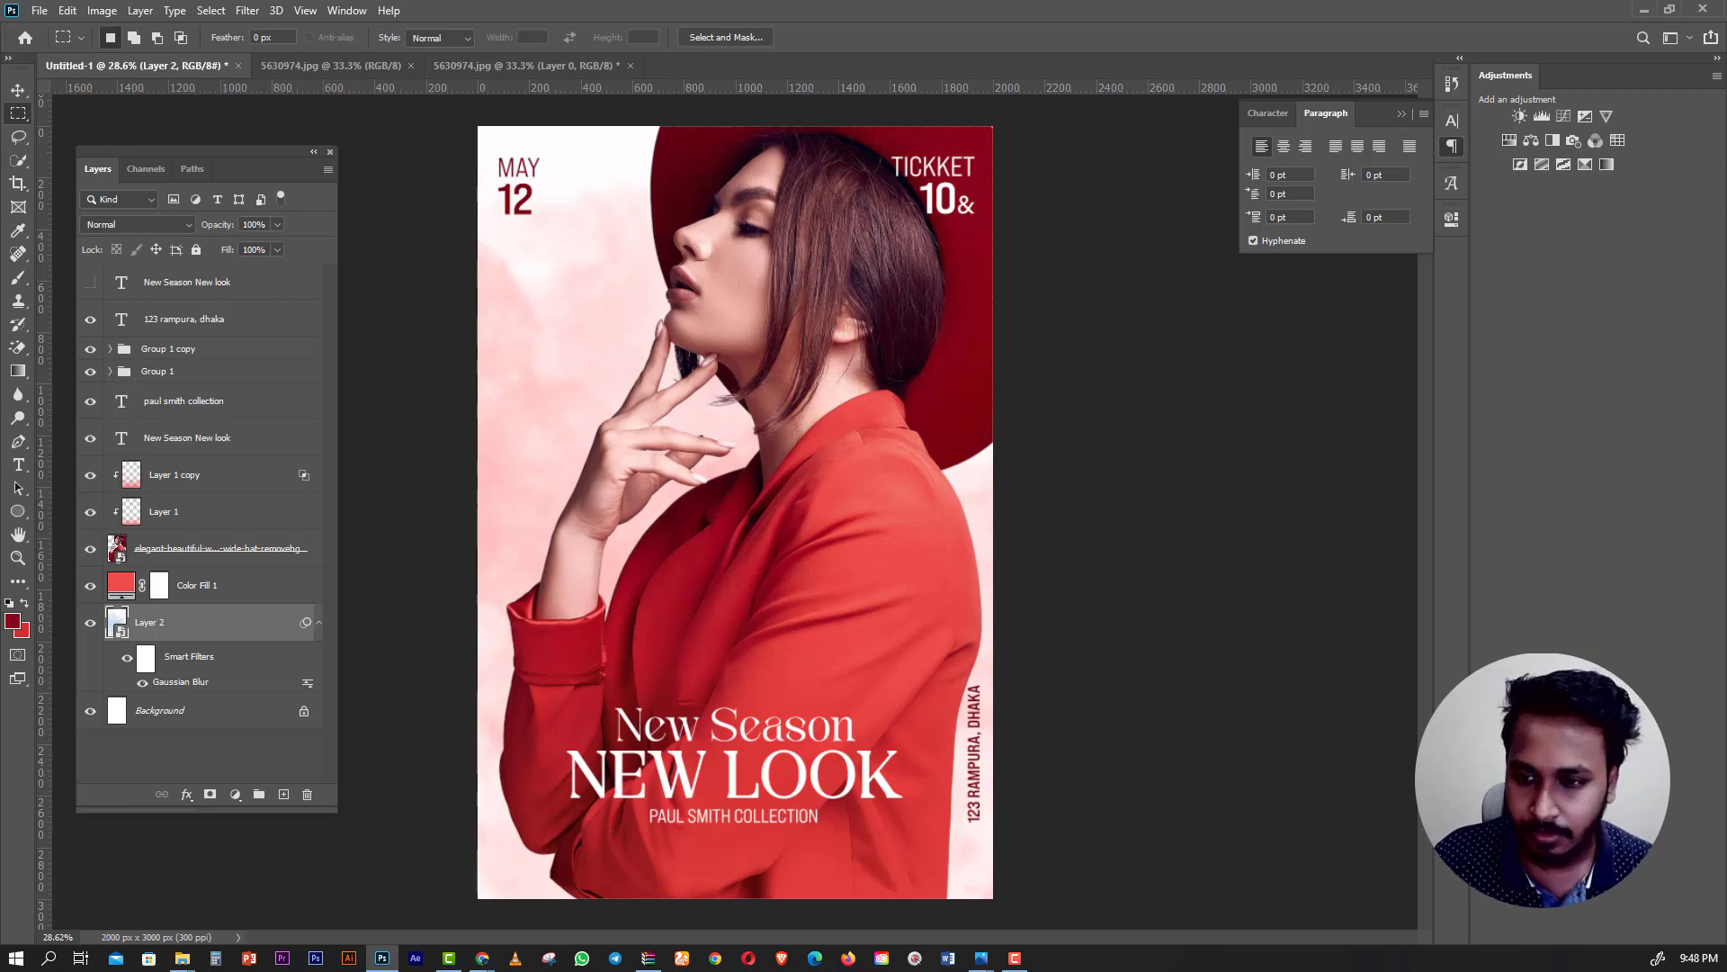
left_click(2, 478)
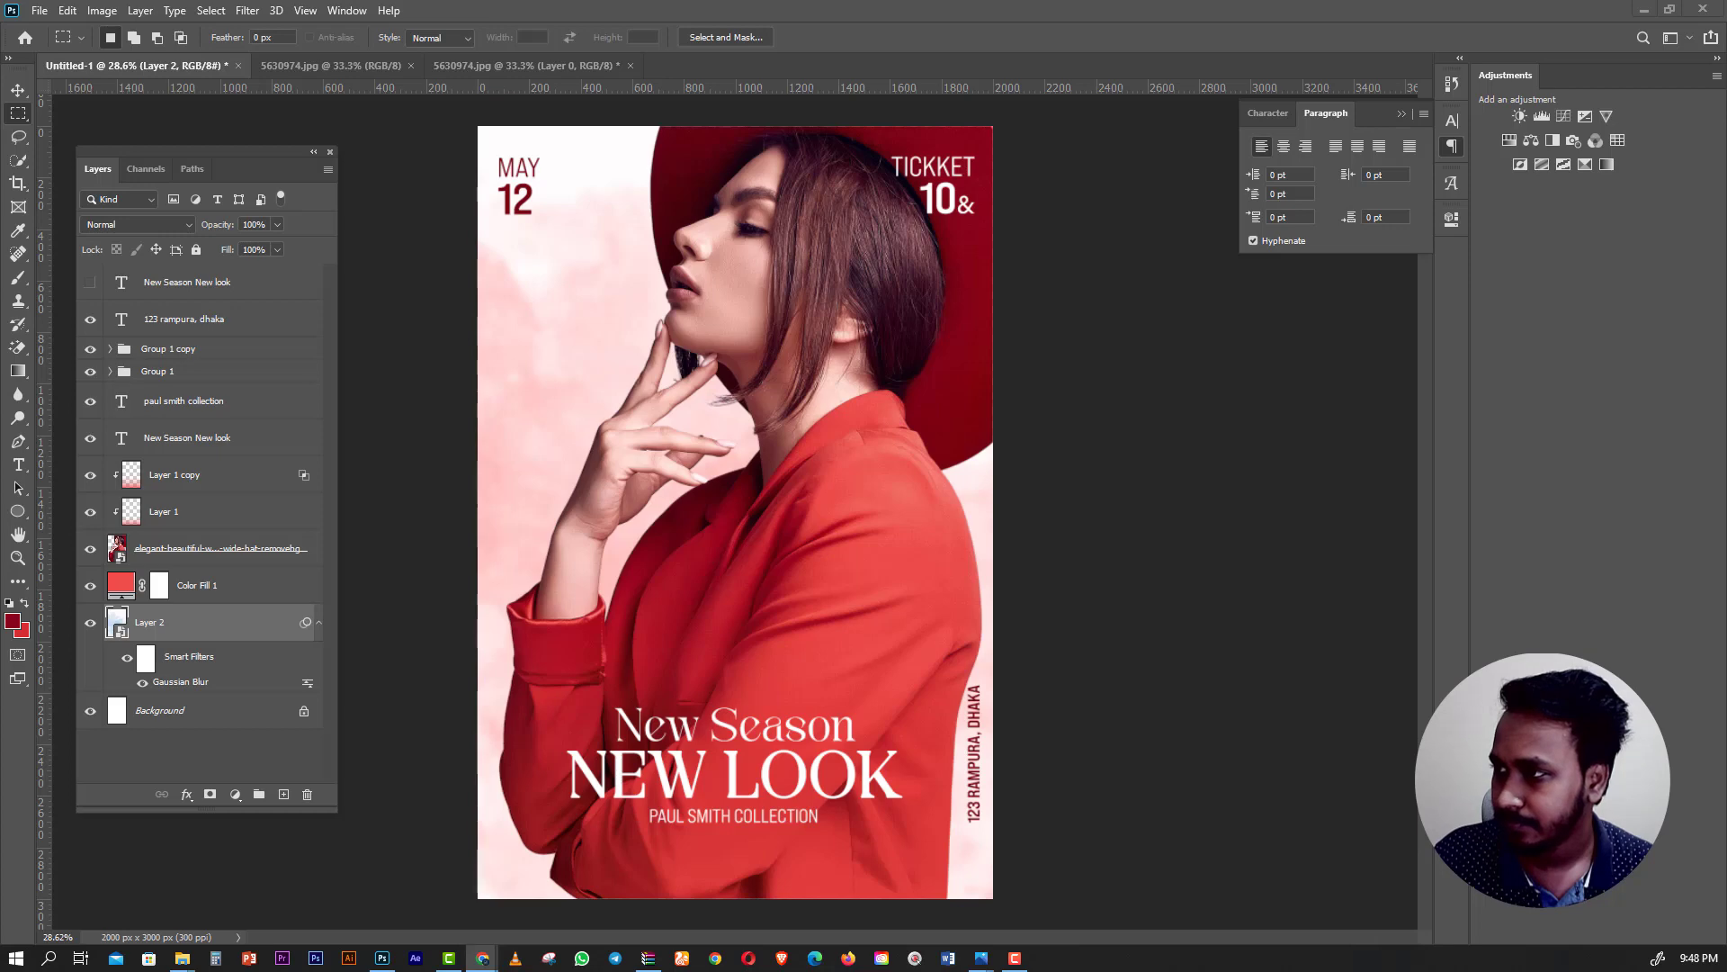
left_click(31, 467)
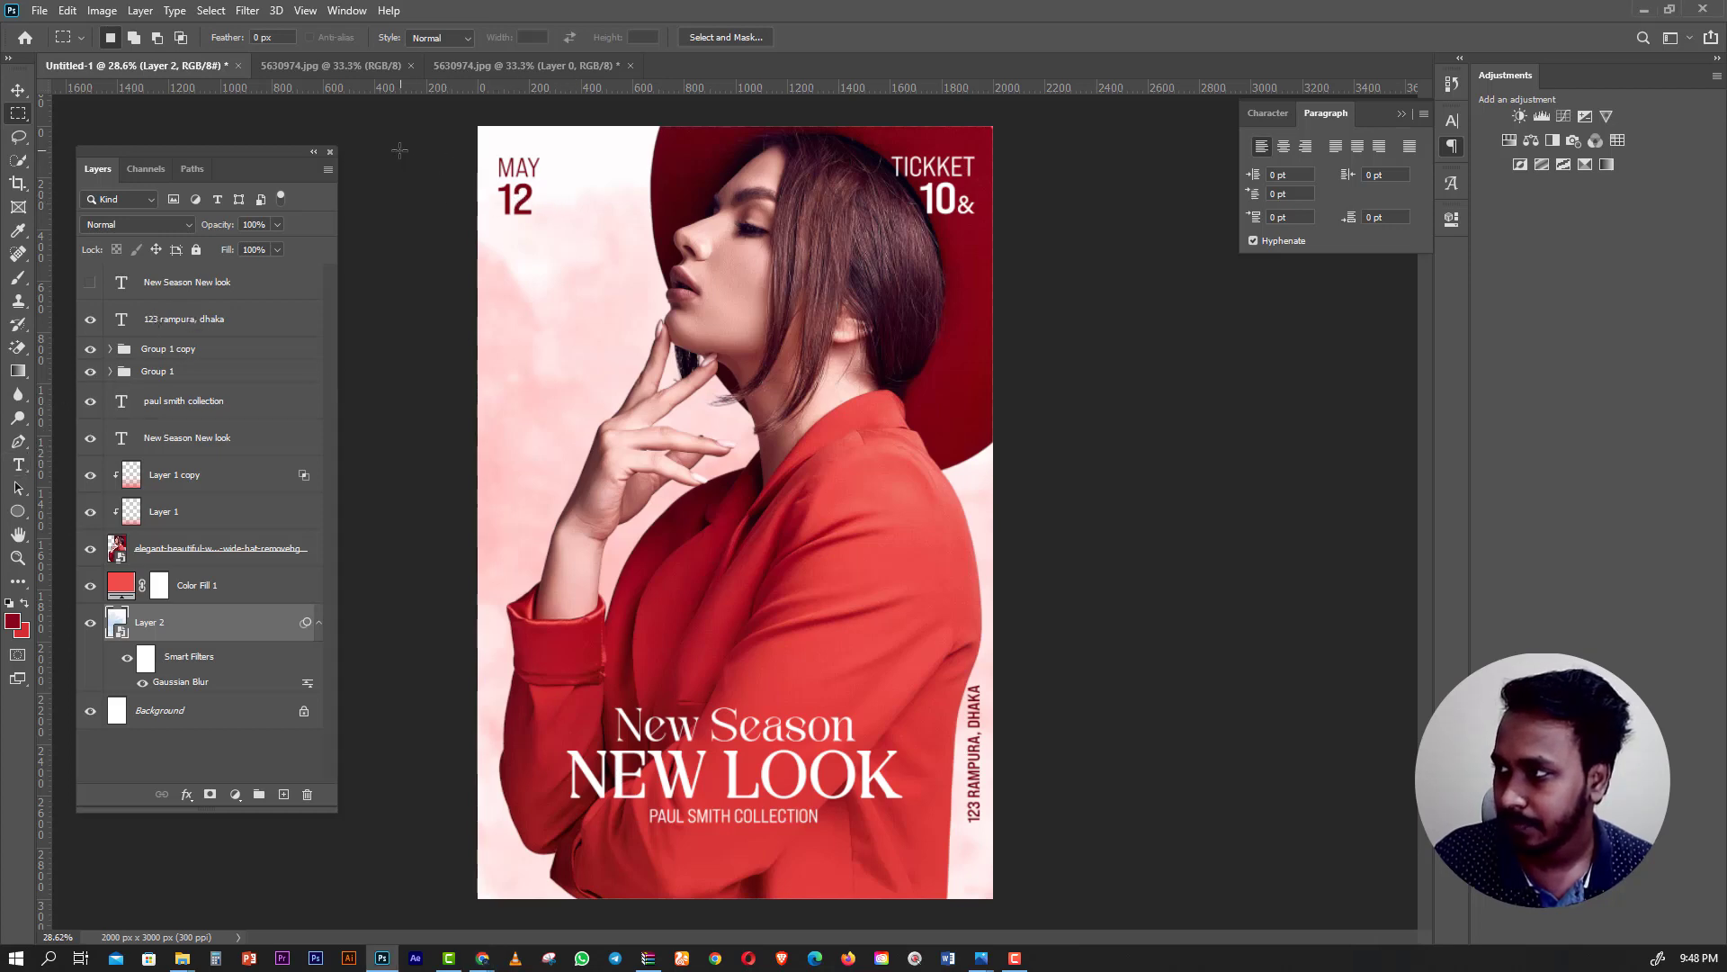
left_click(18, 91)
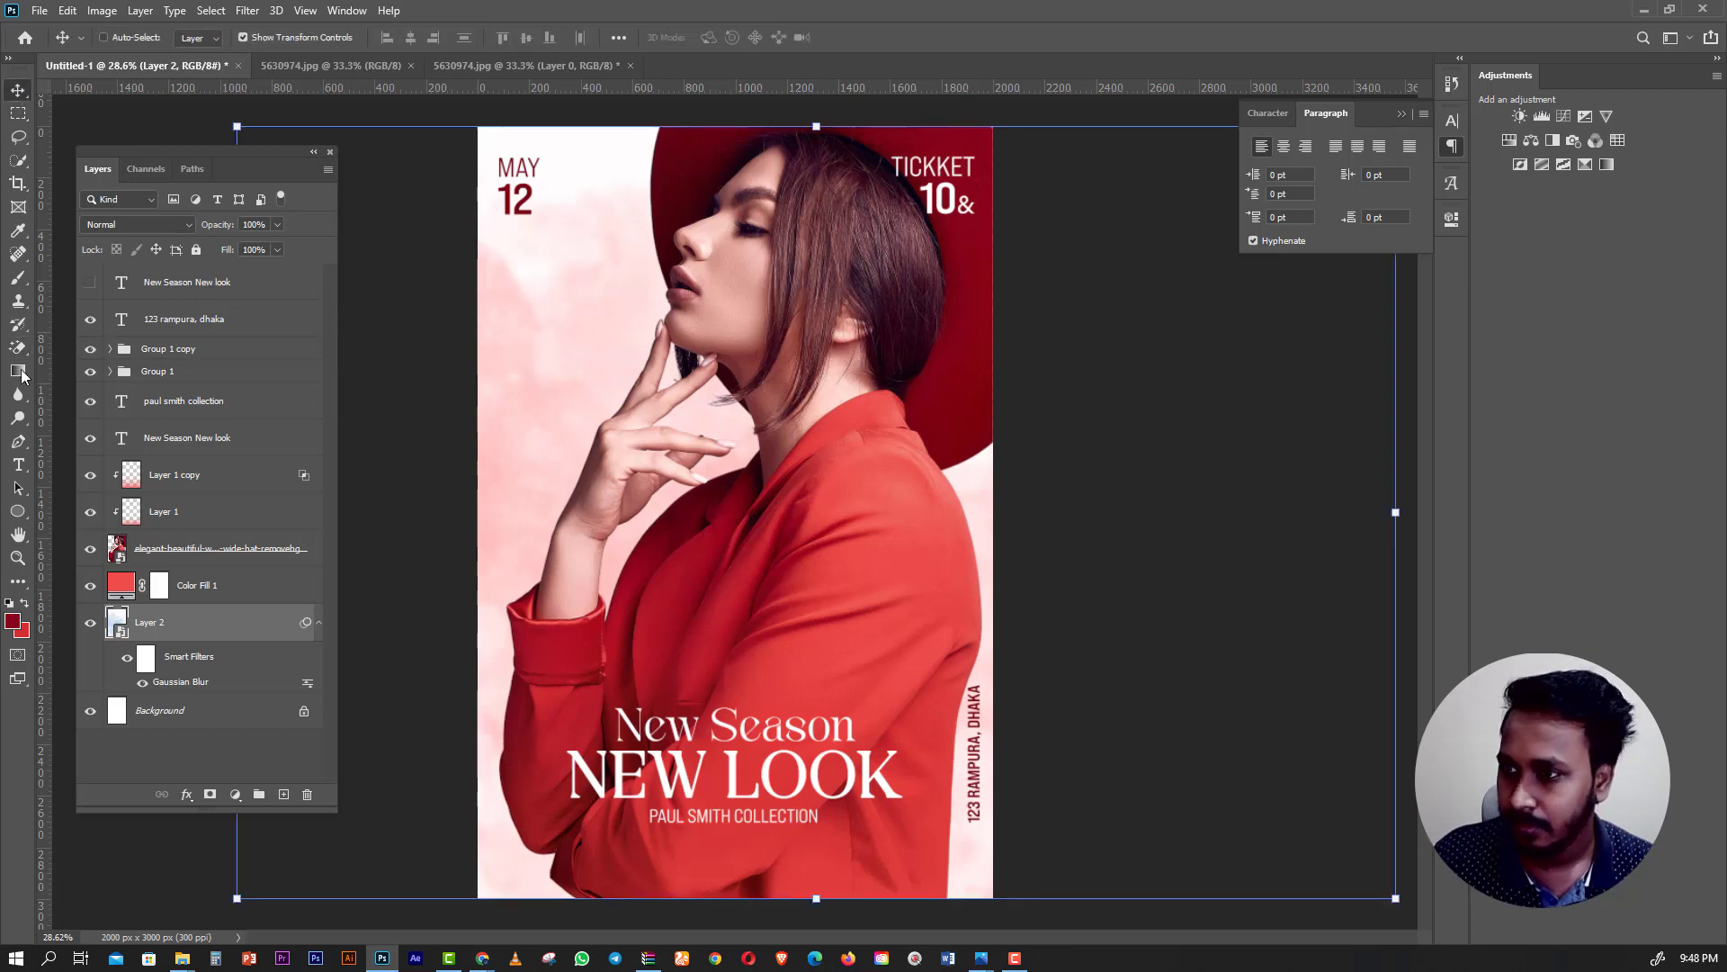
Draw a tall thin rounded-rectangle bar below the MAY 12 date.
left_click(17, 510)
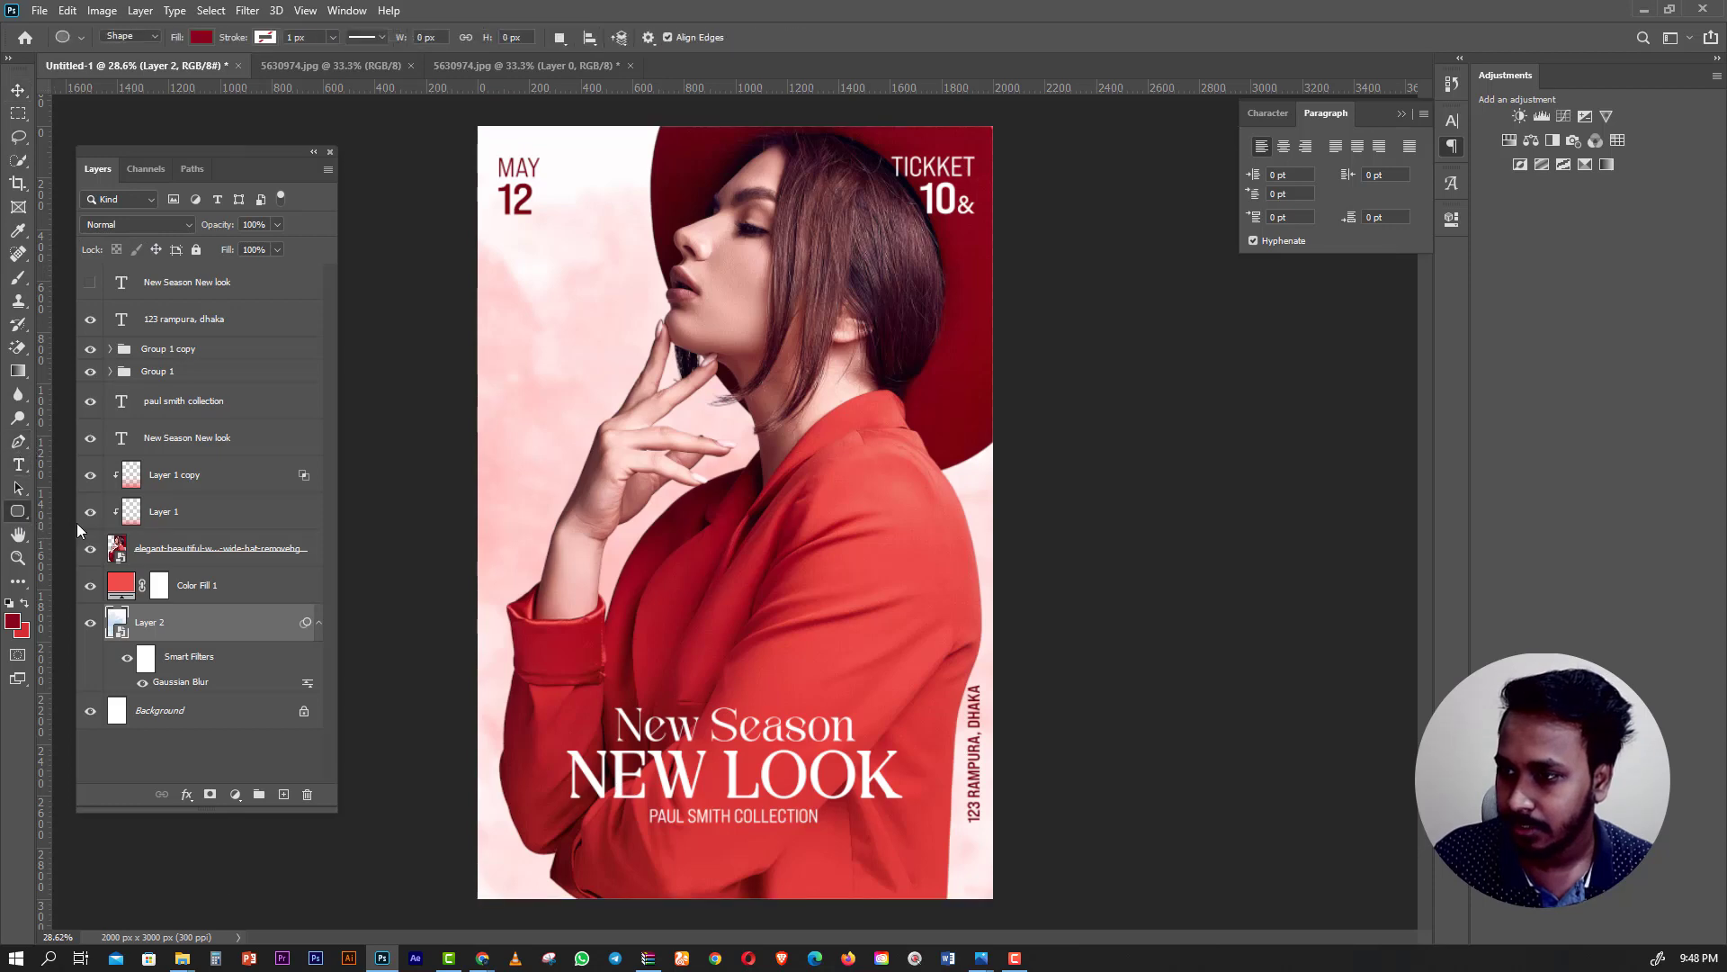
right_click(17, 510)
left_click(90, 529)
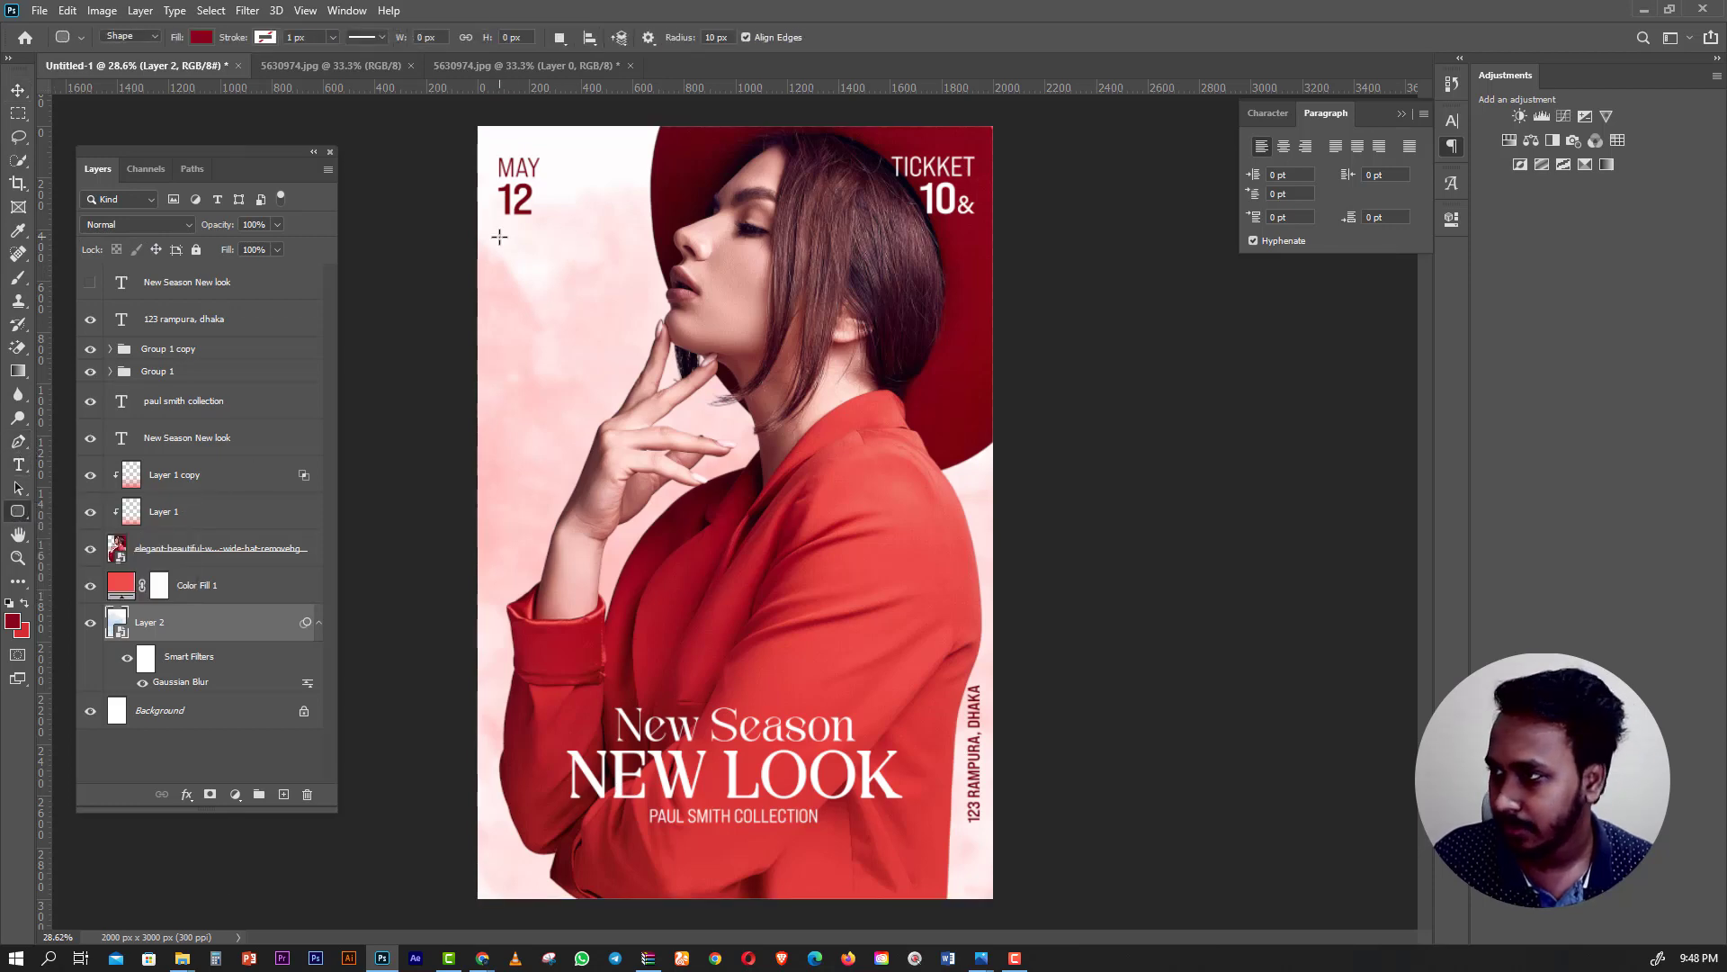
left_click_drag(504, 231, 506, 564)
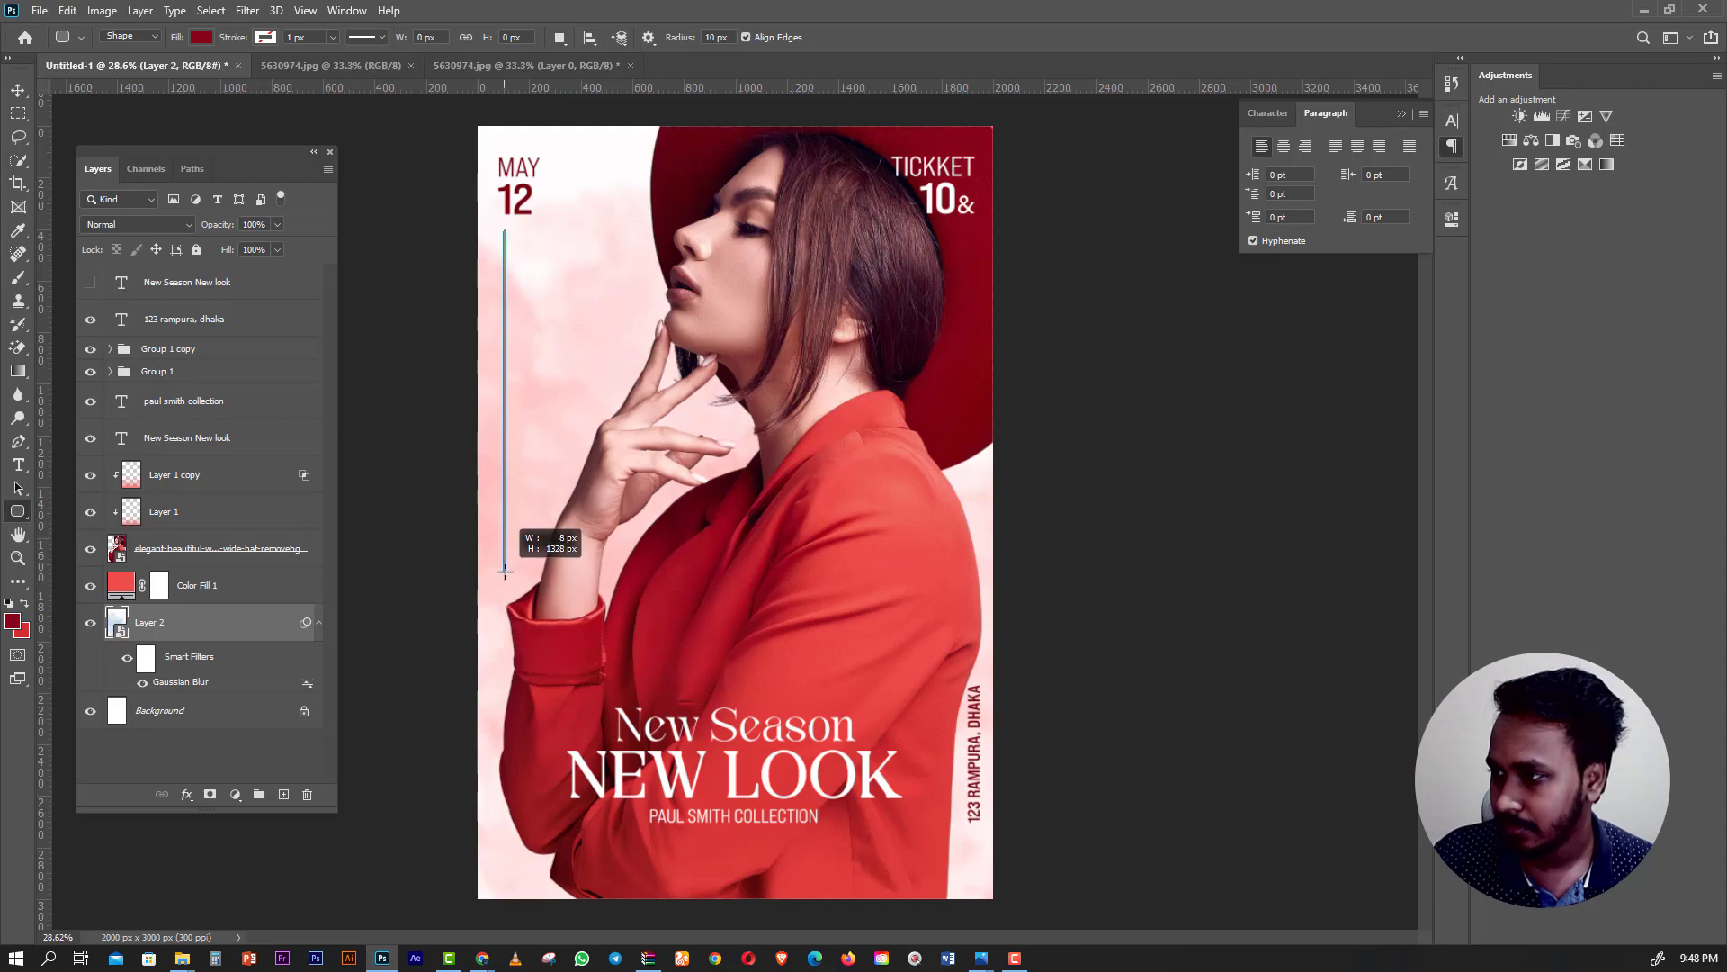
left_click_drag(506, 564, 505, 561)
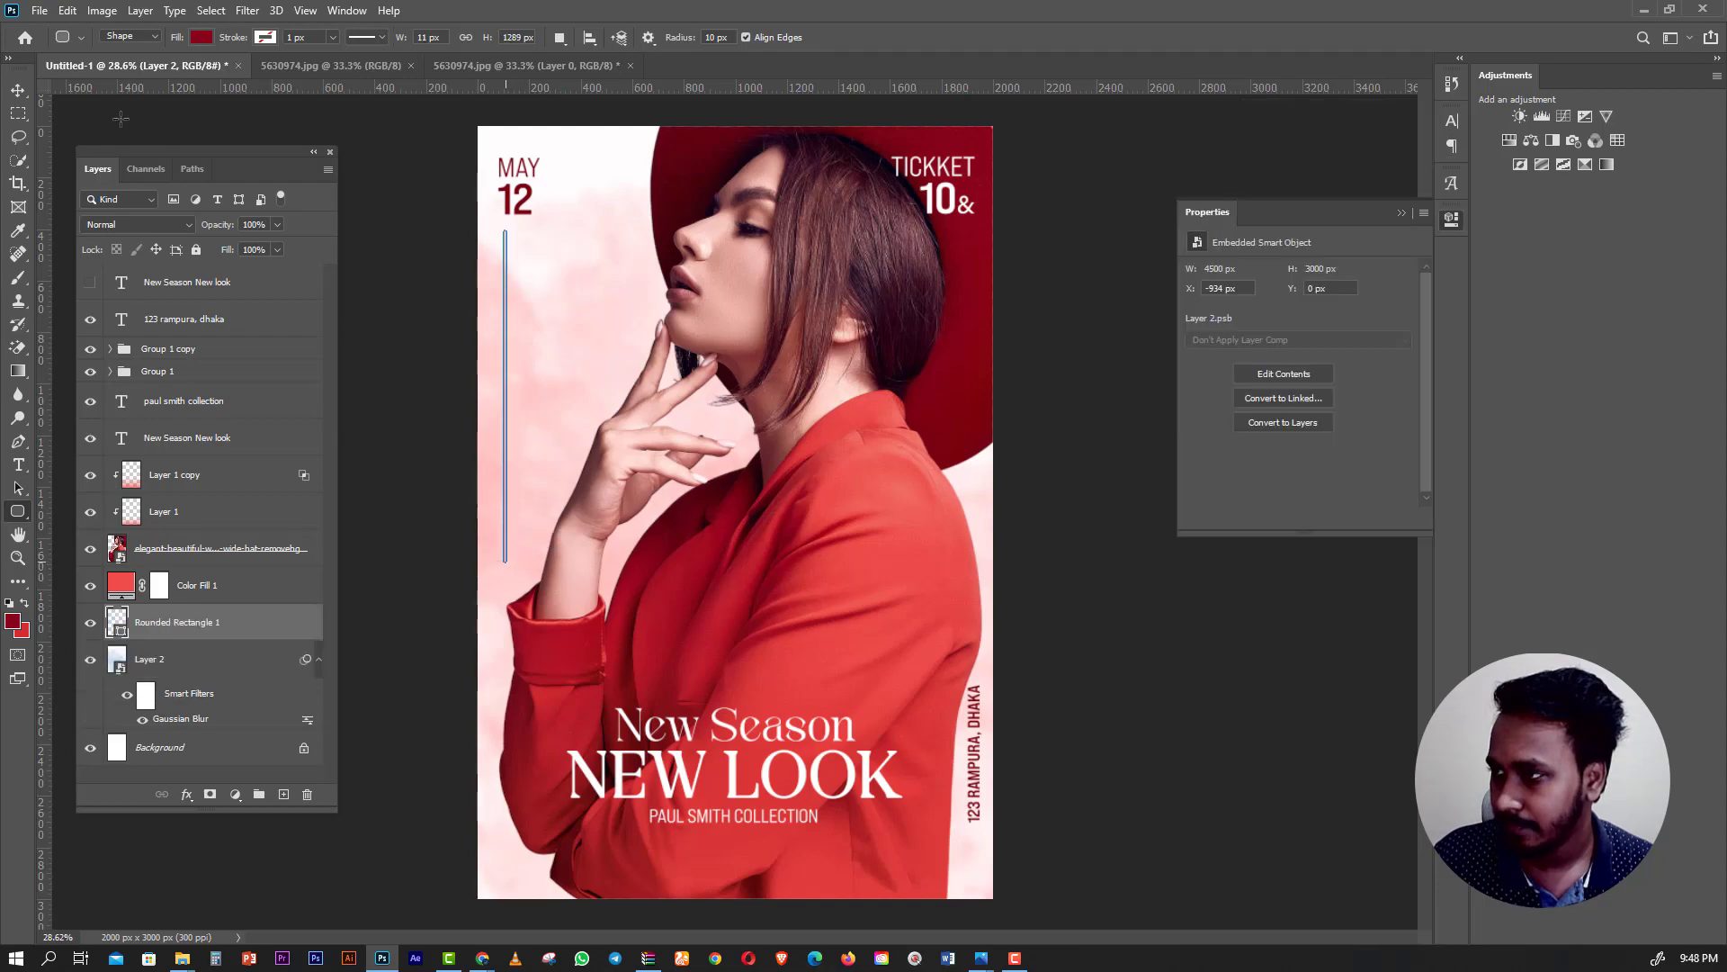
left_click(18, 91)
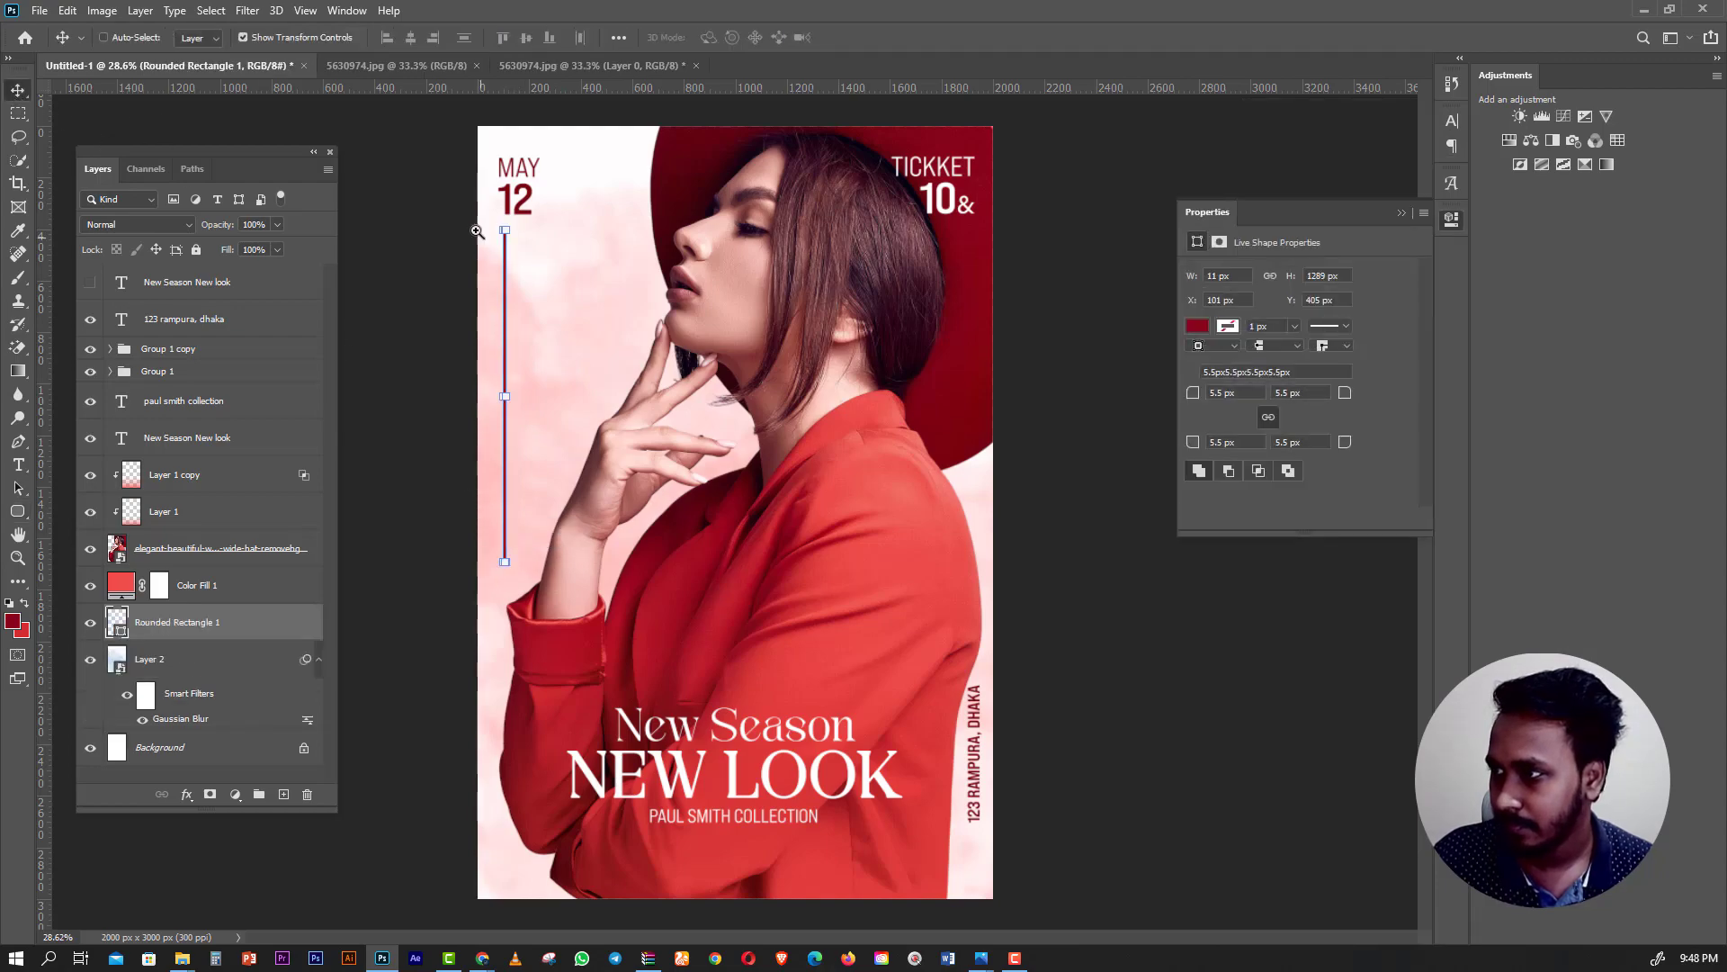
left_click_drag(476, 231, 582, 432)
left_click_drag(543, 567, 491, 539)
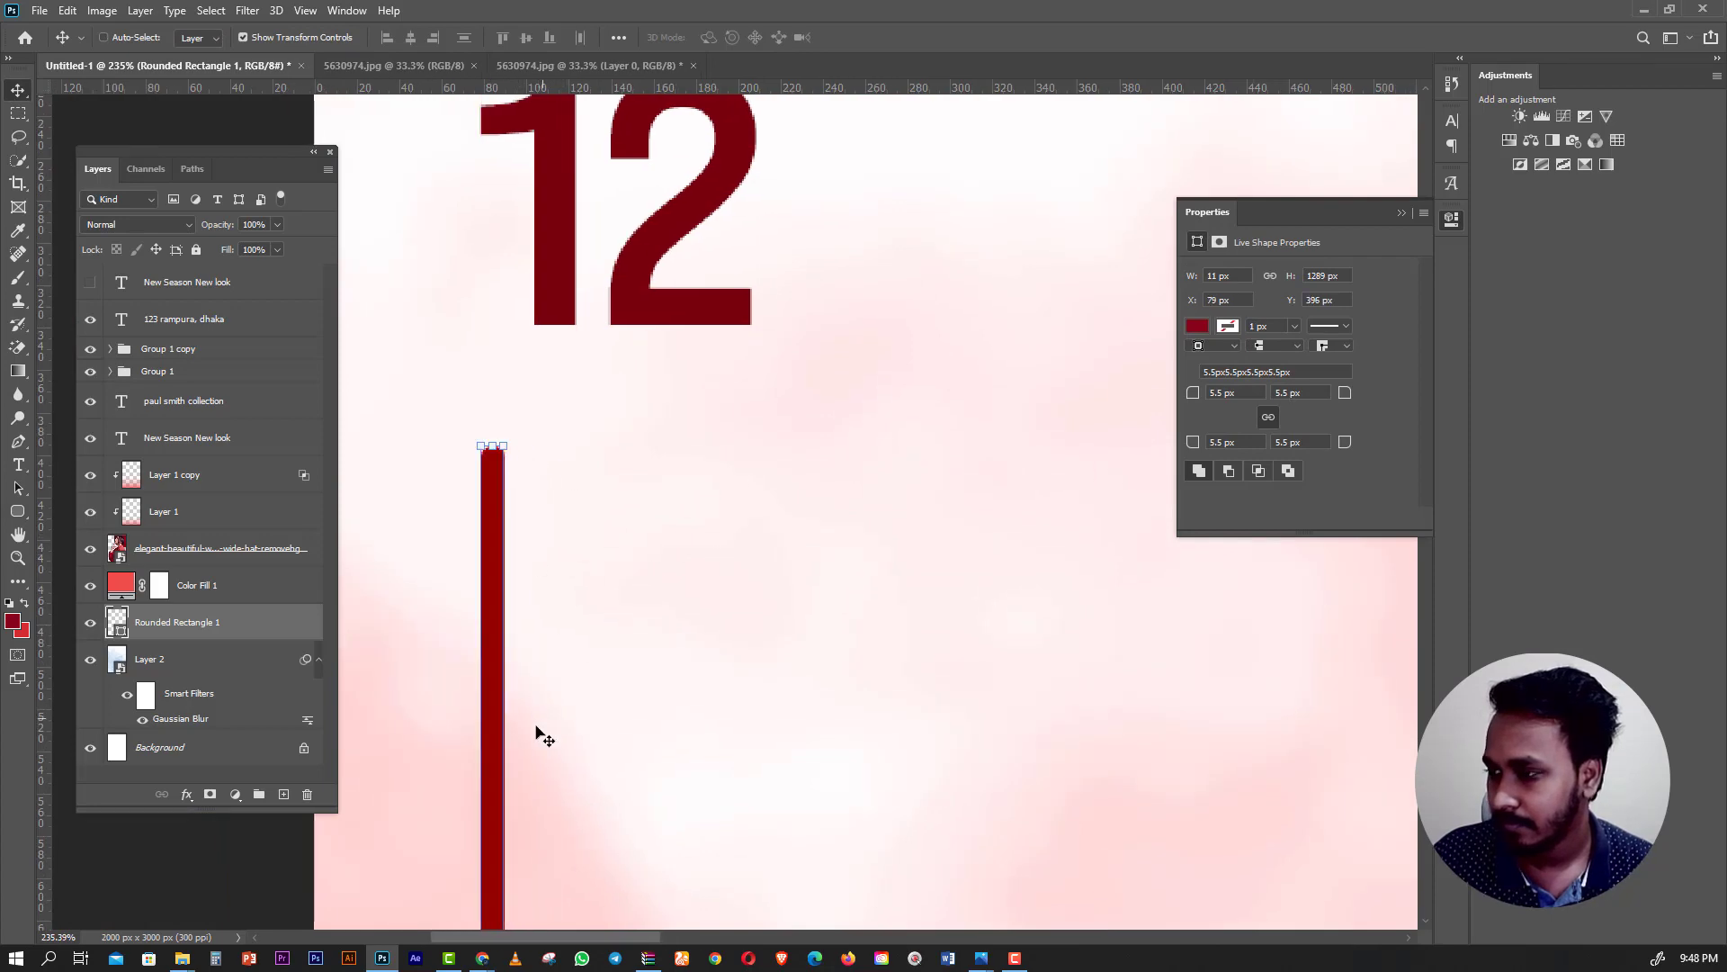
scroll(543, 478, "down", 6)
scroll(576, 539, "up", 6)
scroll(665, 791, "up", 5)
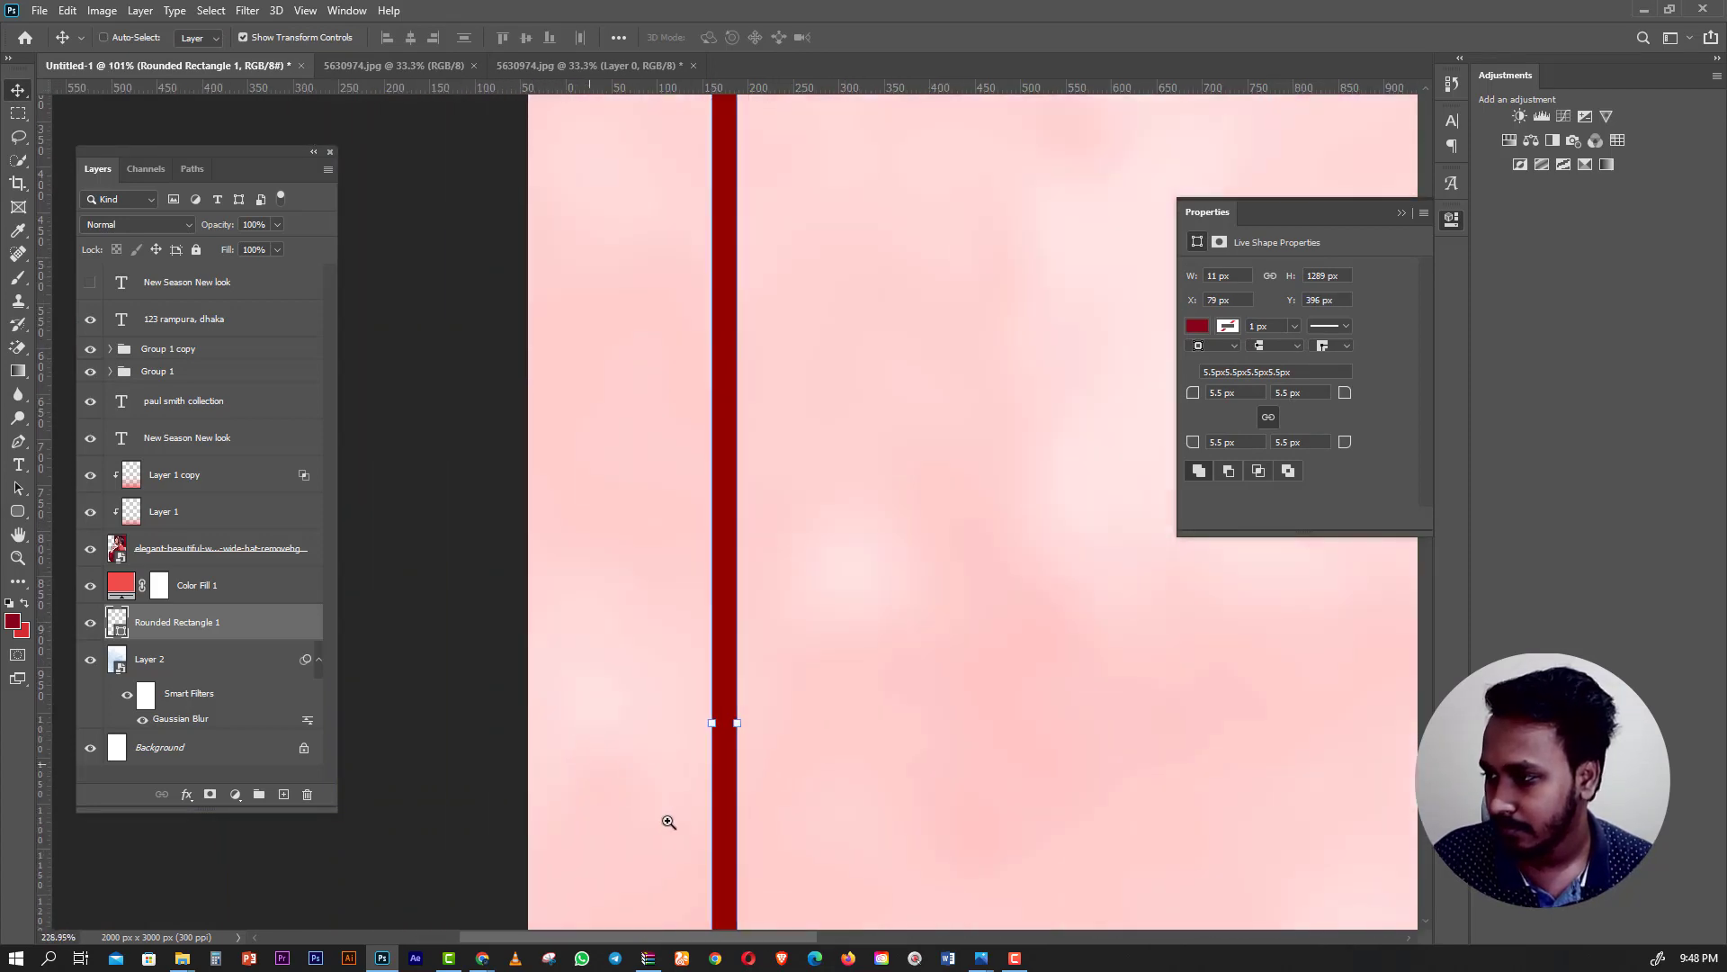
scroll(783, 783, "up", 2)
scroll(745, 713, "up", 2)
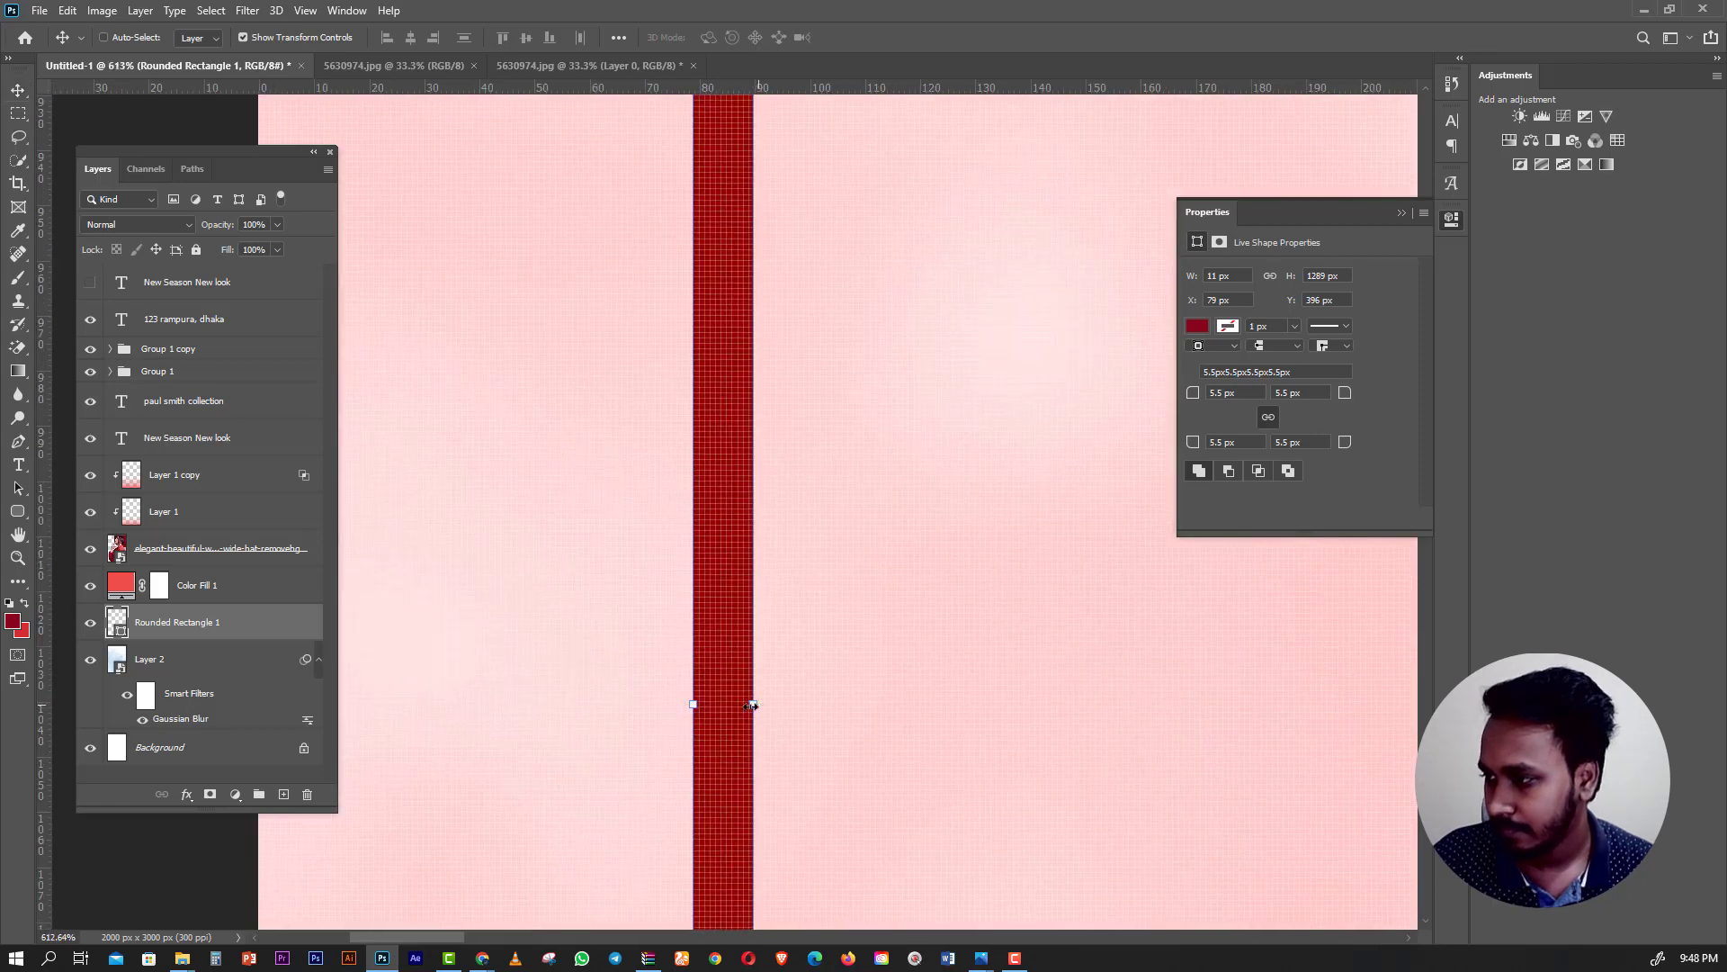
Narrow the red bar to a hairline width of about 5.6 px.
left_click_drag(752, 706, 716, 711)
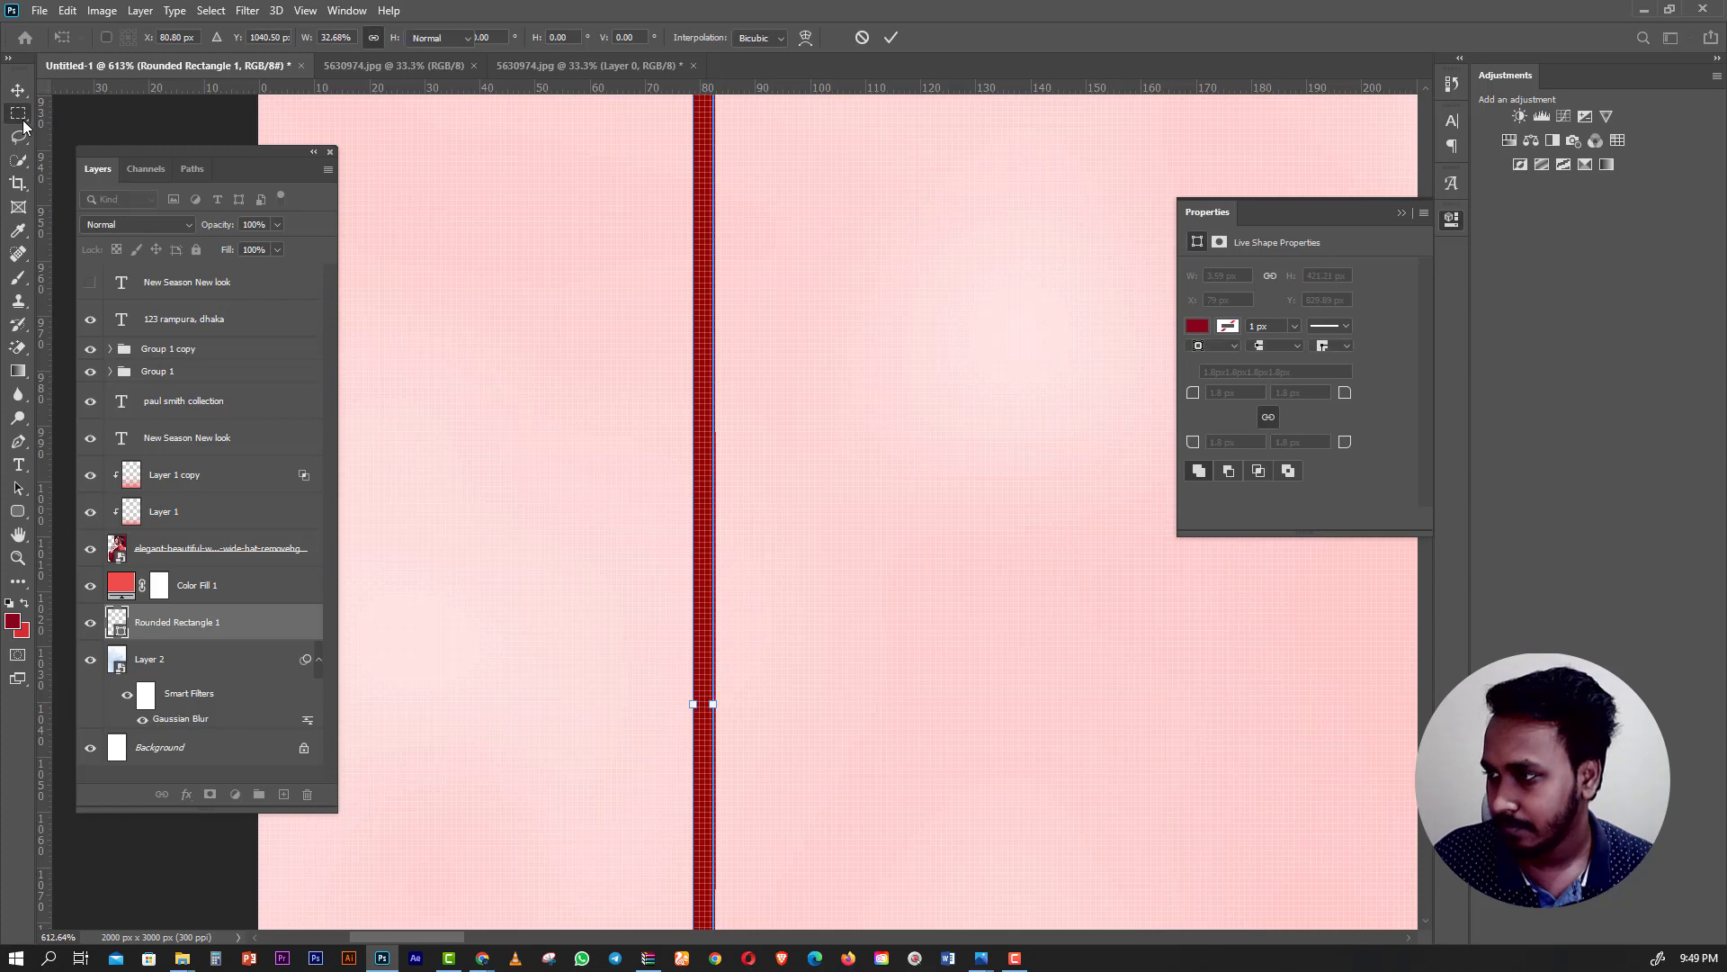
key("Return")
key("m")
scroll(420, 382, "down", 15)
scroll(563, 430, "up", 3)
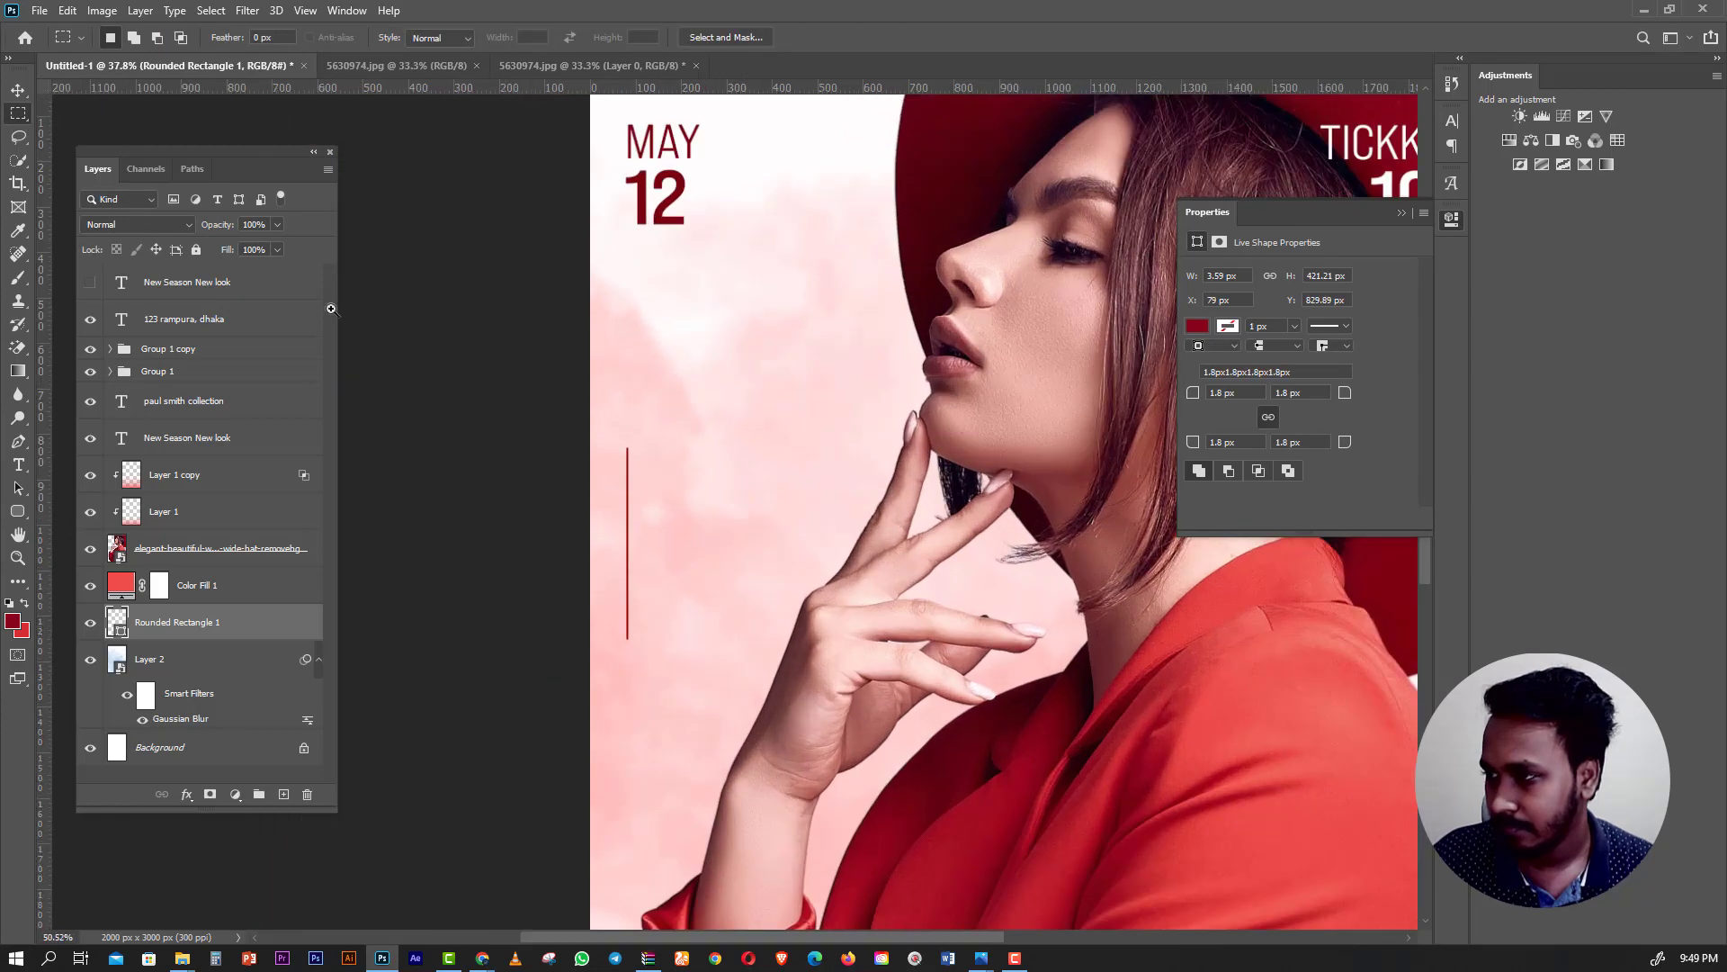
key("v")
scroll(563, 430, "up", 3)
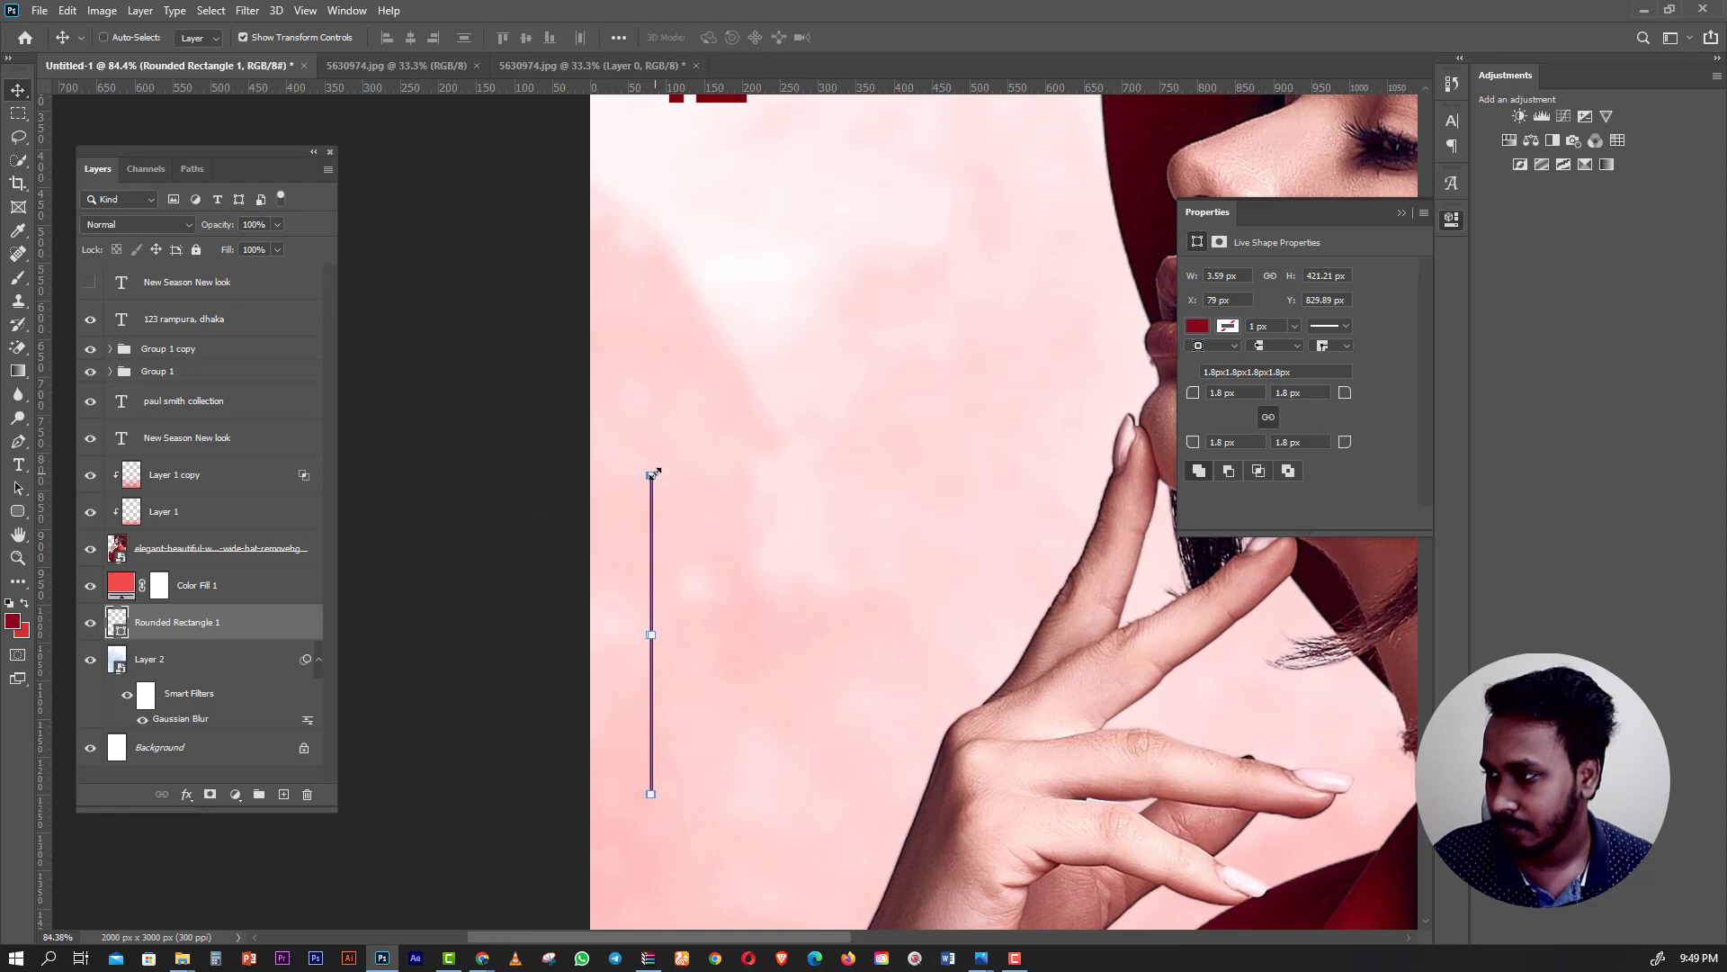
scroll(641, 449, "up", 10)
Stretch the bar taller, to about 800 px, up toward the date.
mouse_move(711, 623)
left_mouse_down()
mouse_move(657, 649)
mouse_move(646, 239)
left_mouse_up()
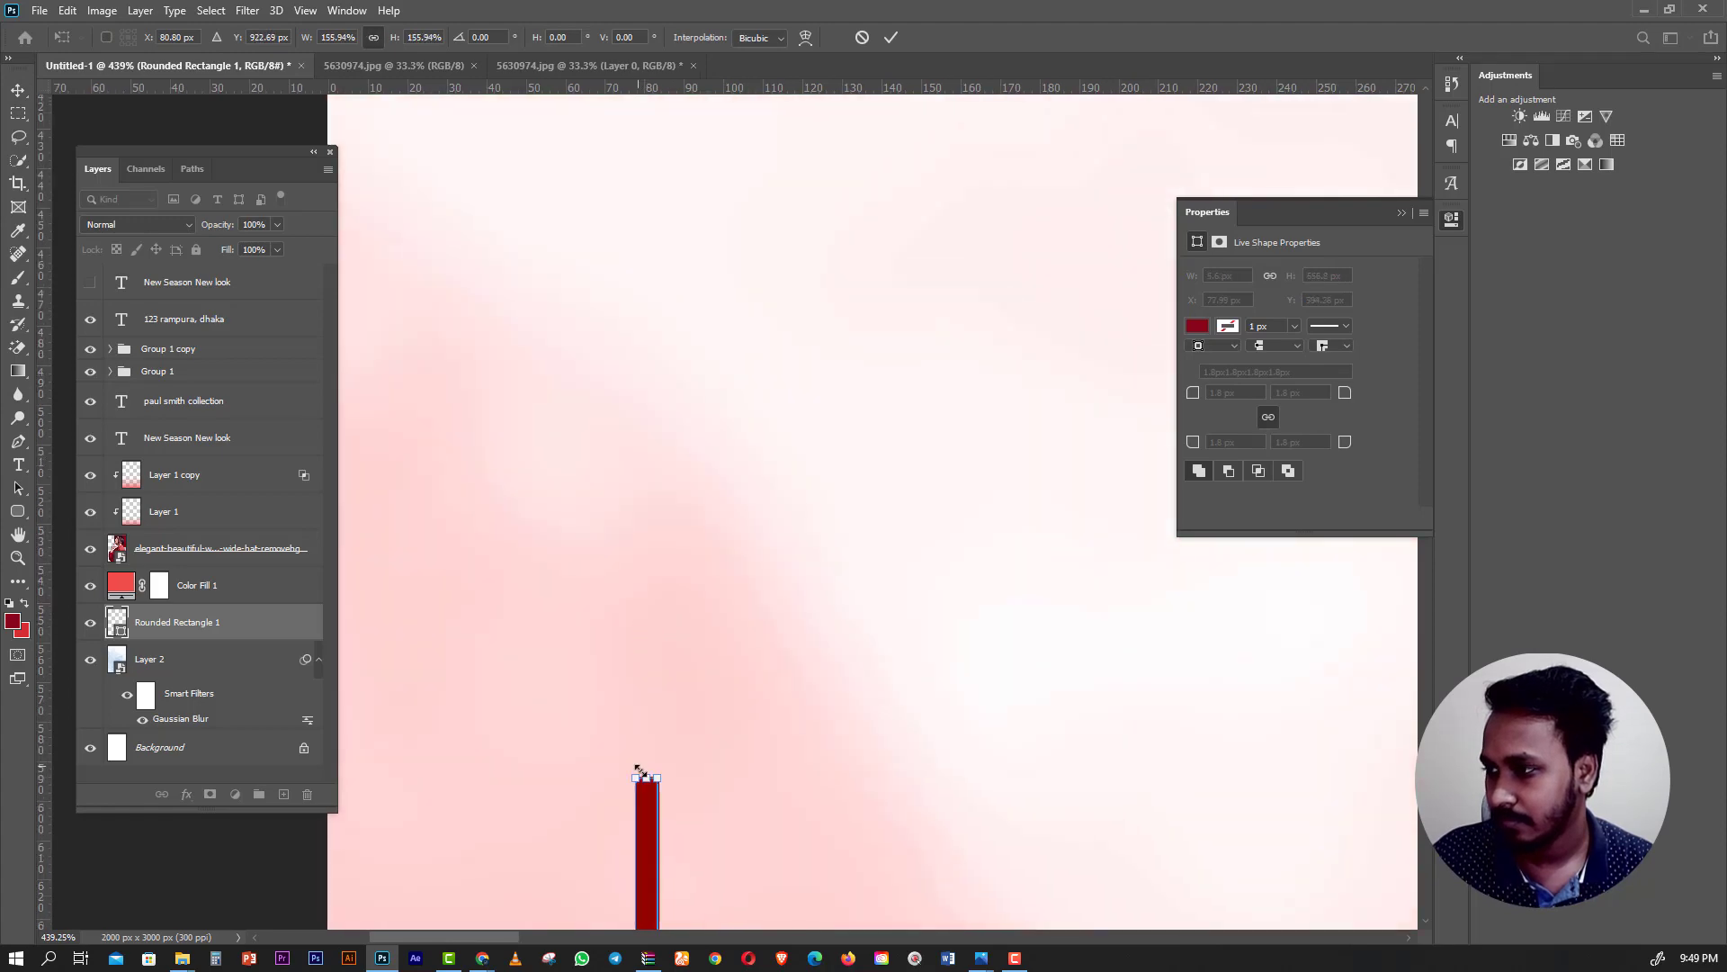
left_click_drag(648, 751, 647, 212)
scroll(686, 520, "down", 5)
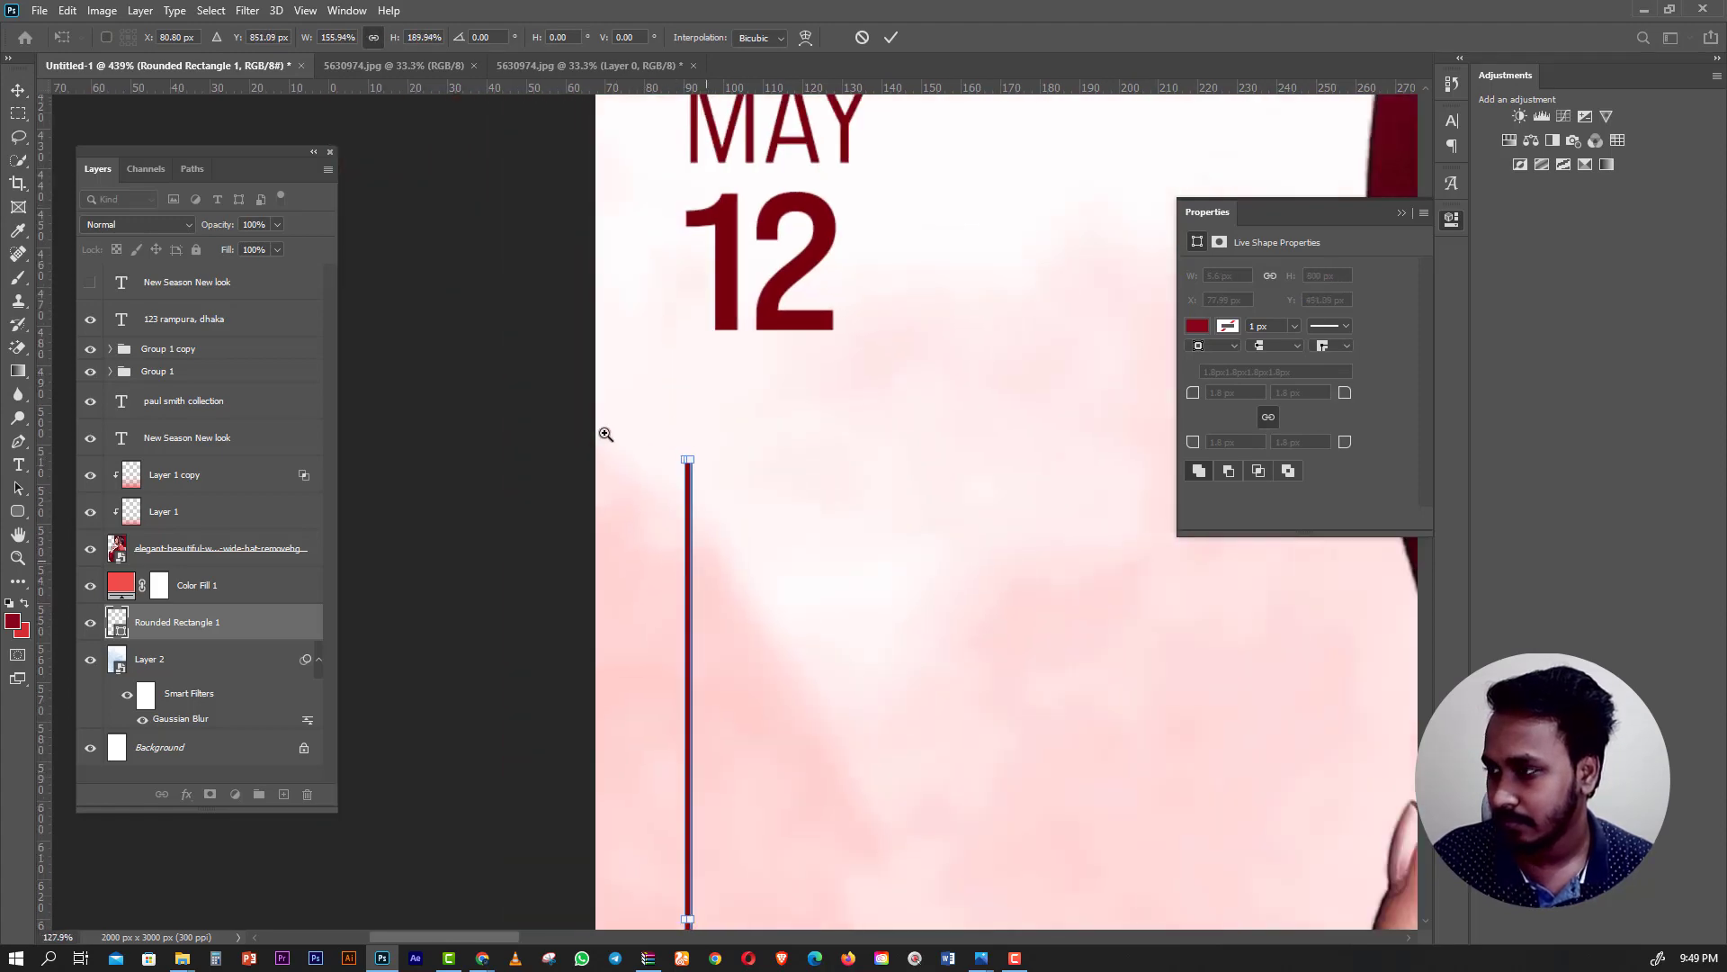
scroll(528, 358, "up", 2)
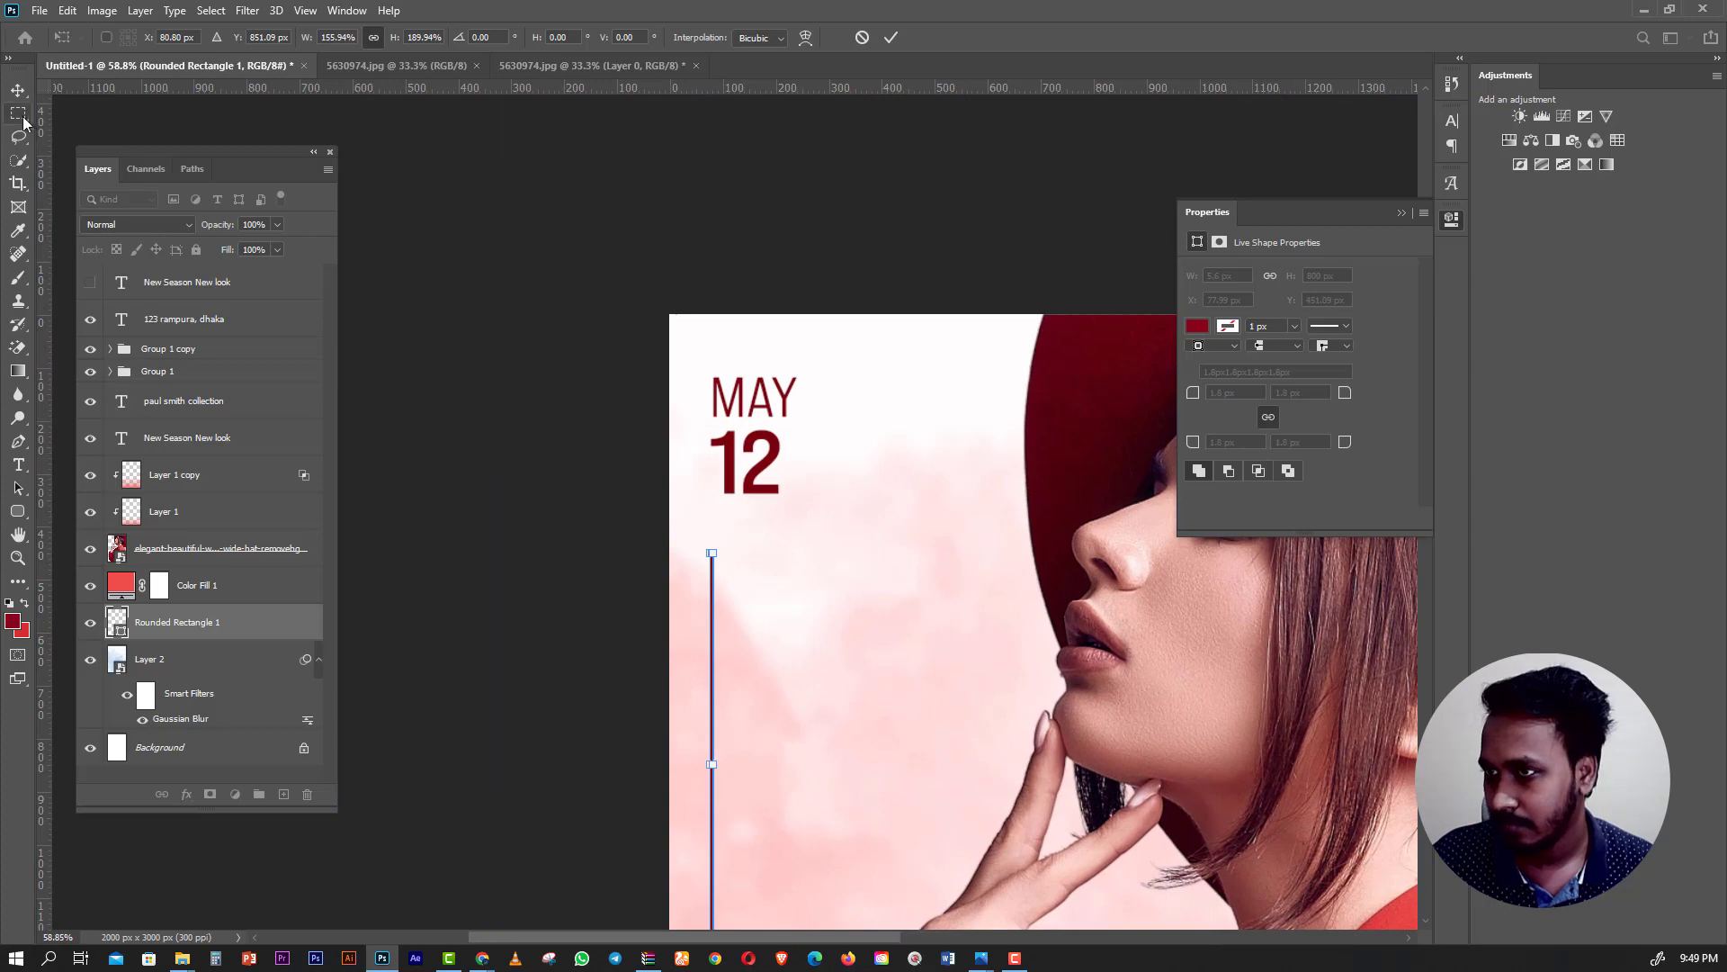
key("Return")
Move the thin line up so it sits just beneath the 12.
scroll(774, 648, "up", 5)
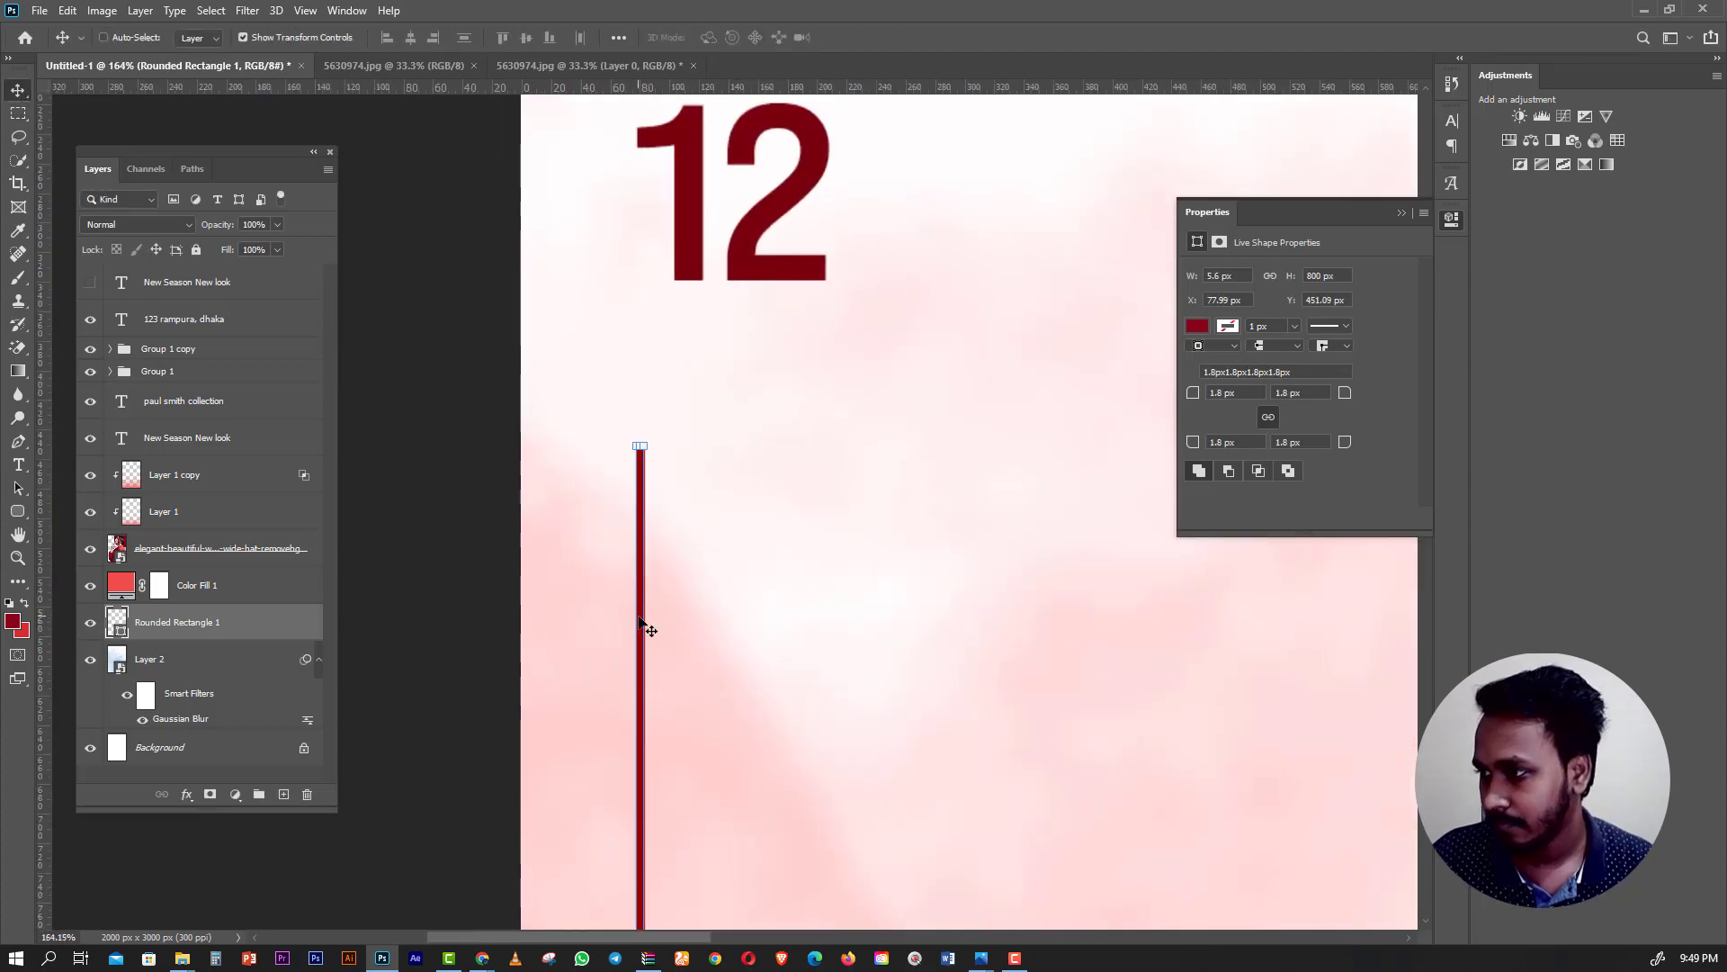
left_click_drag(639, 621, 639, 510)
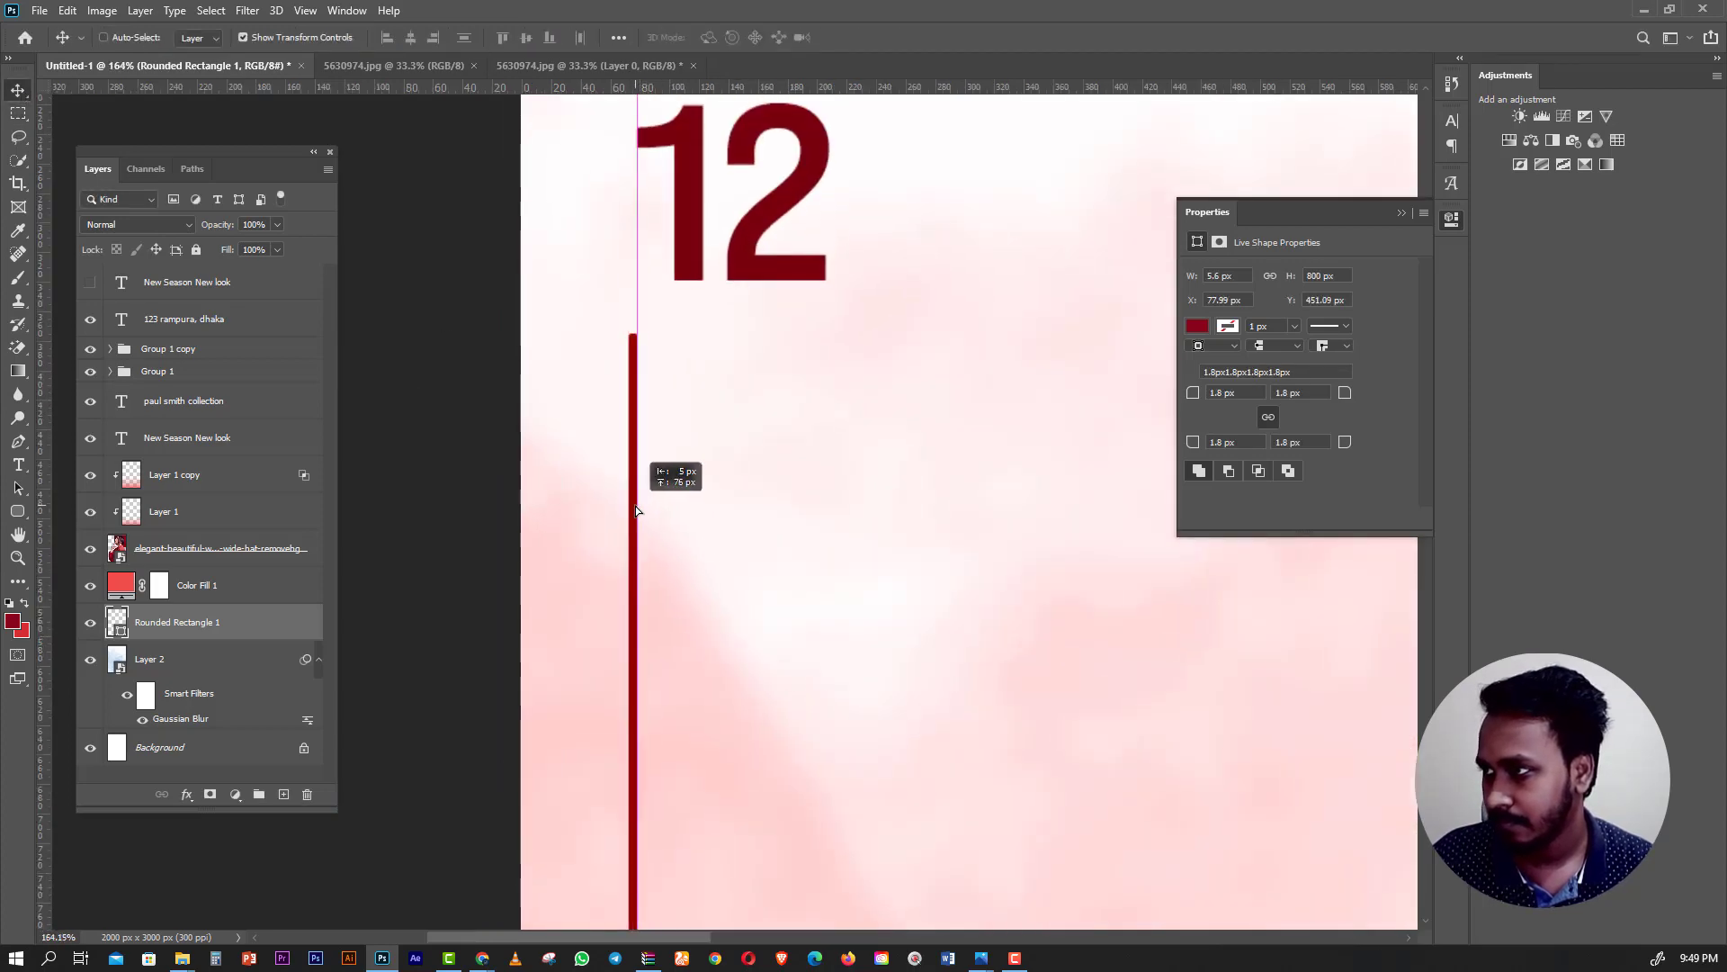
left_click_drag(638, 508, 642, 504)
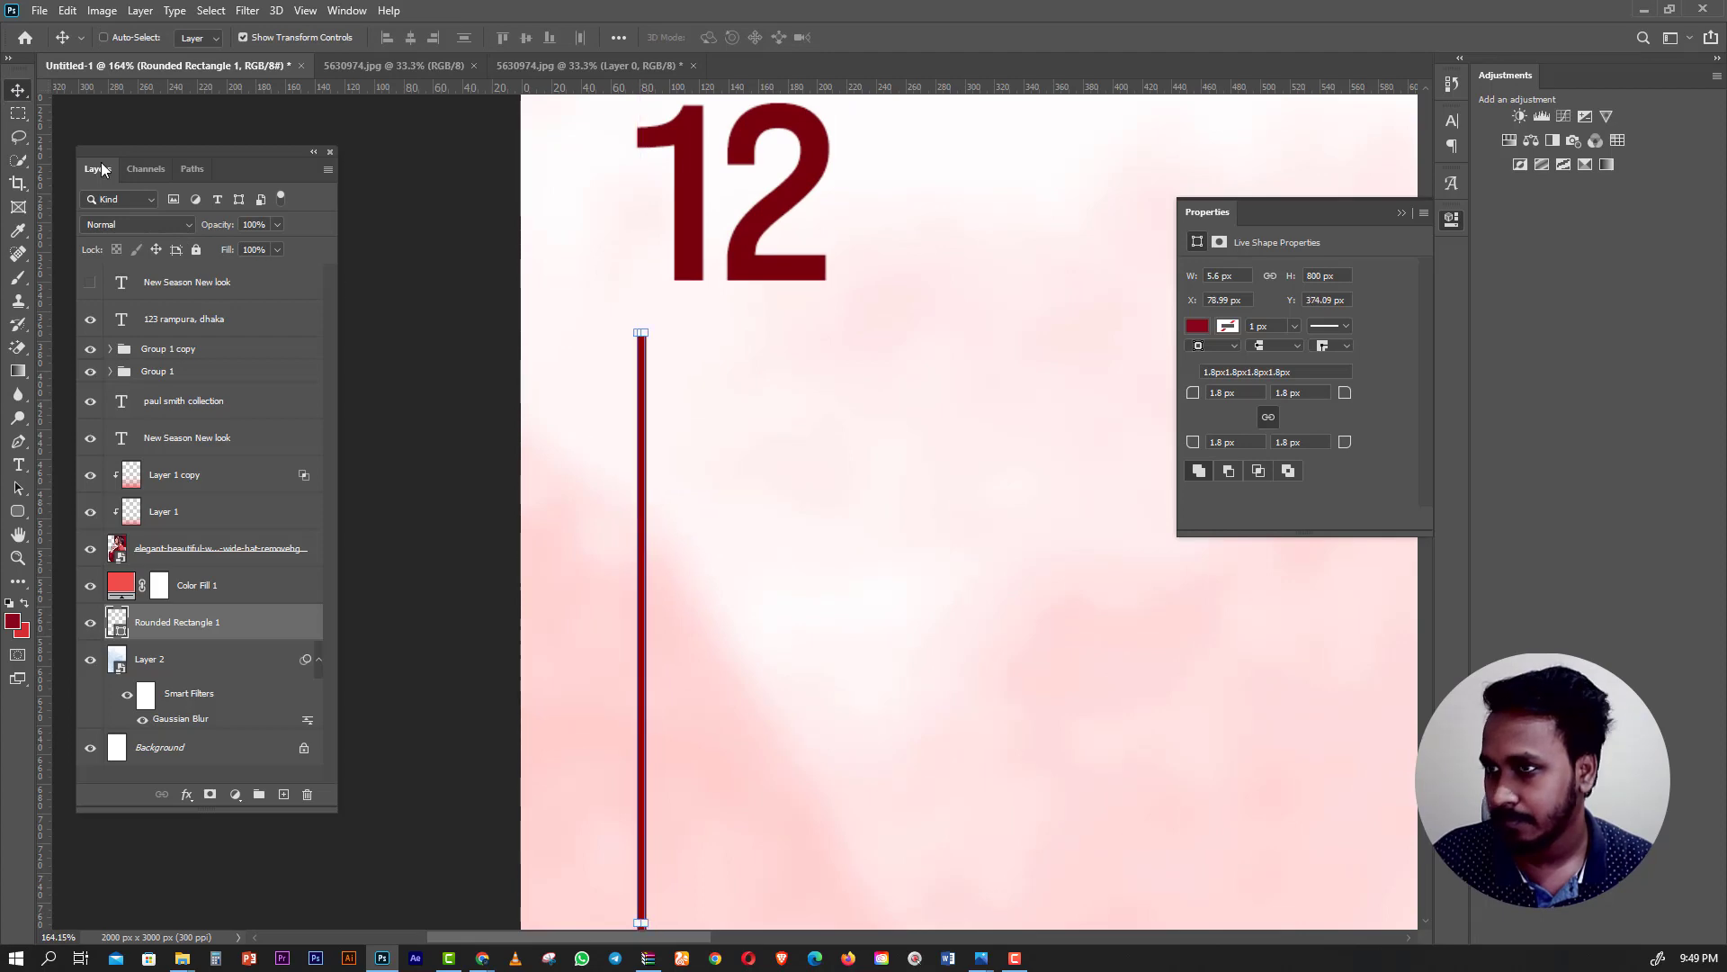
left_click(18, 113)
scroll(585, 522, "down", 5)
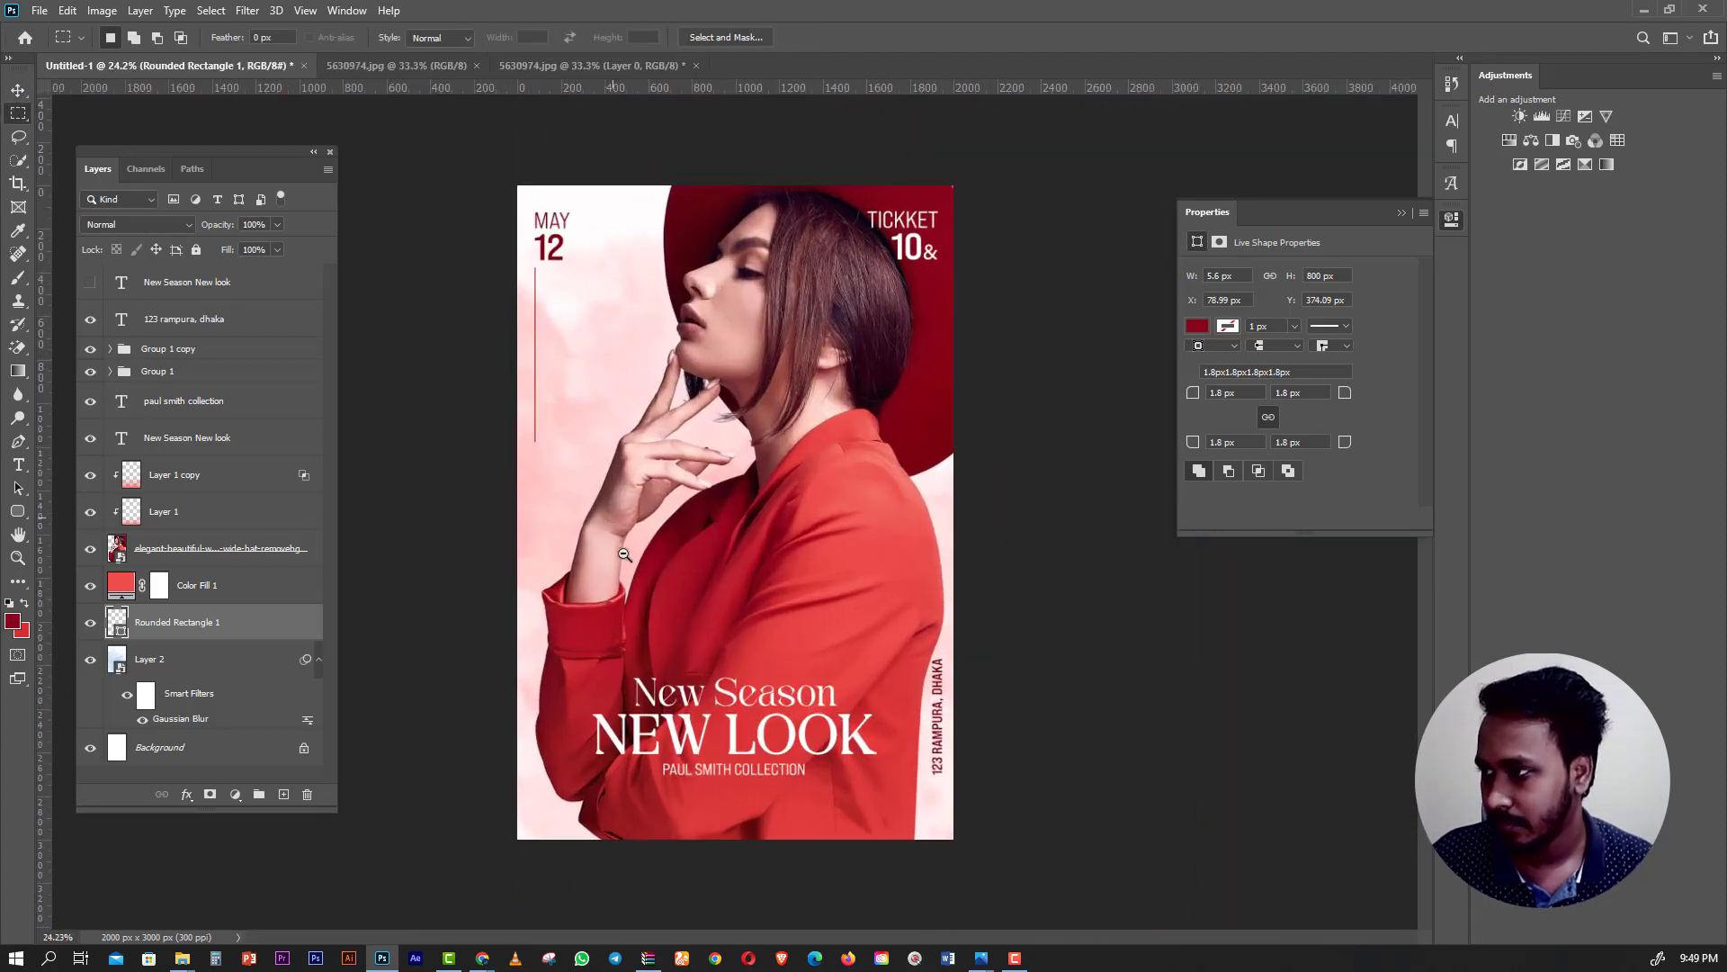
scroll(623, 555, "up", 3, "alt")
scroll(470, 270, "up", 3)
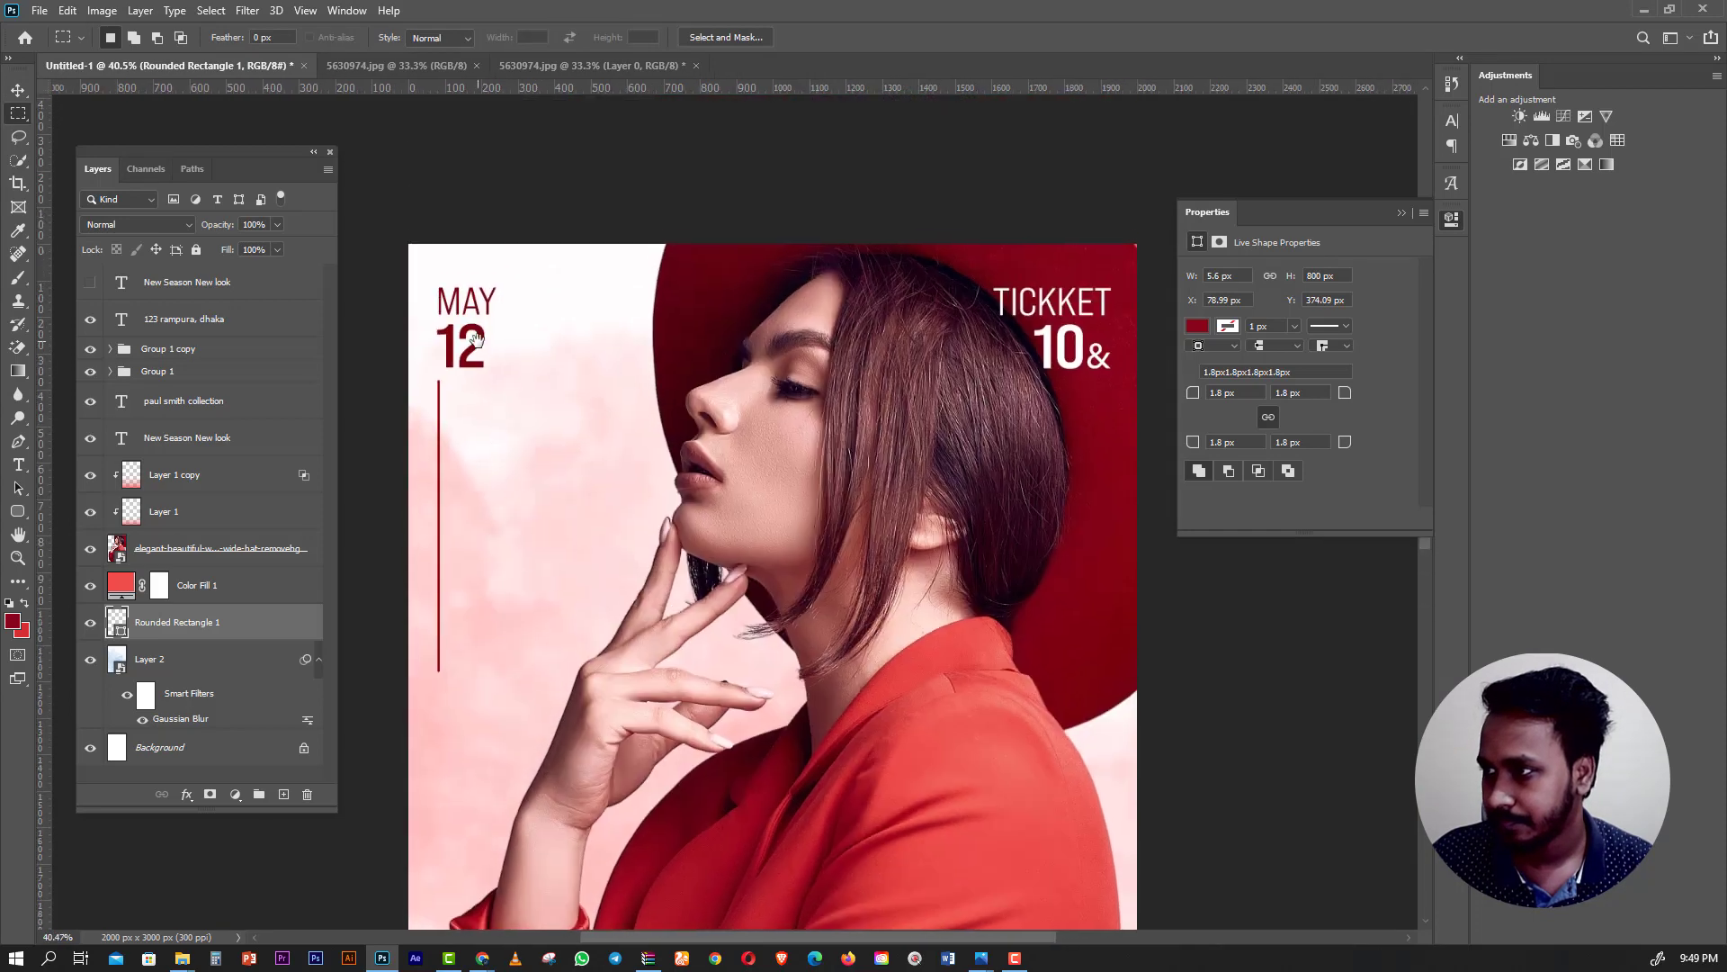
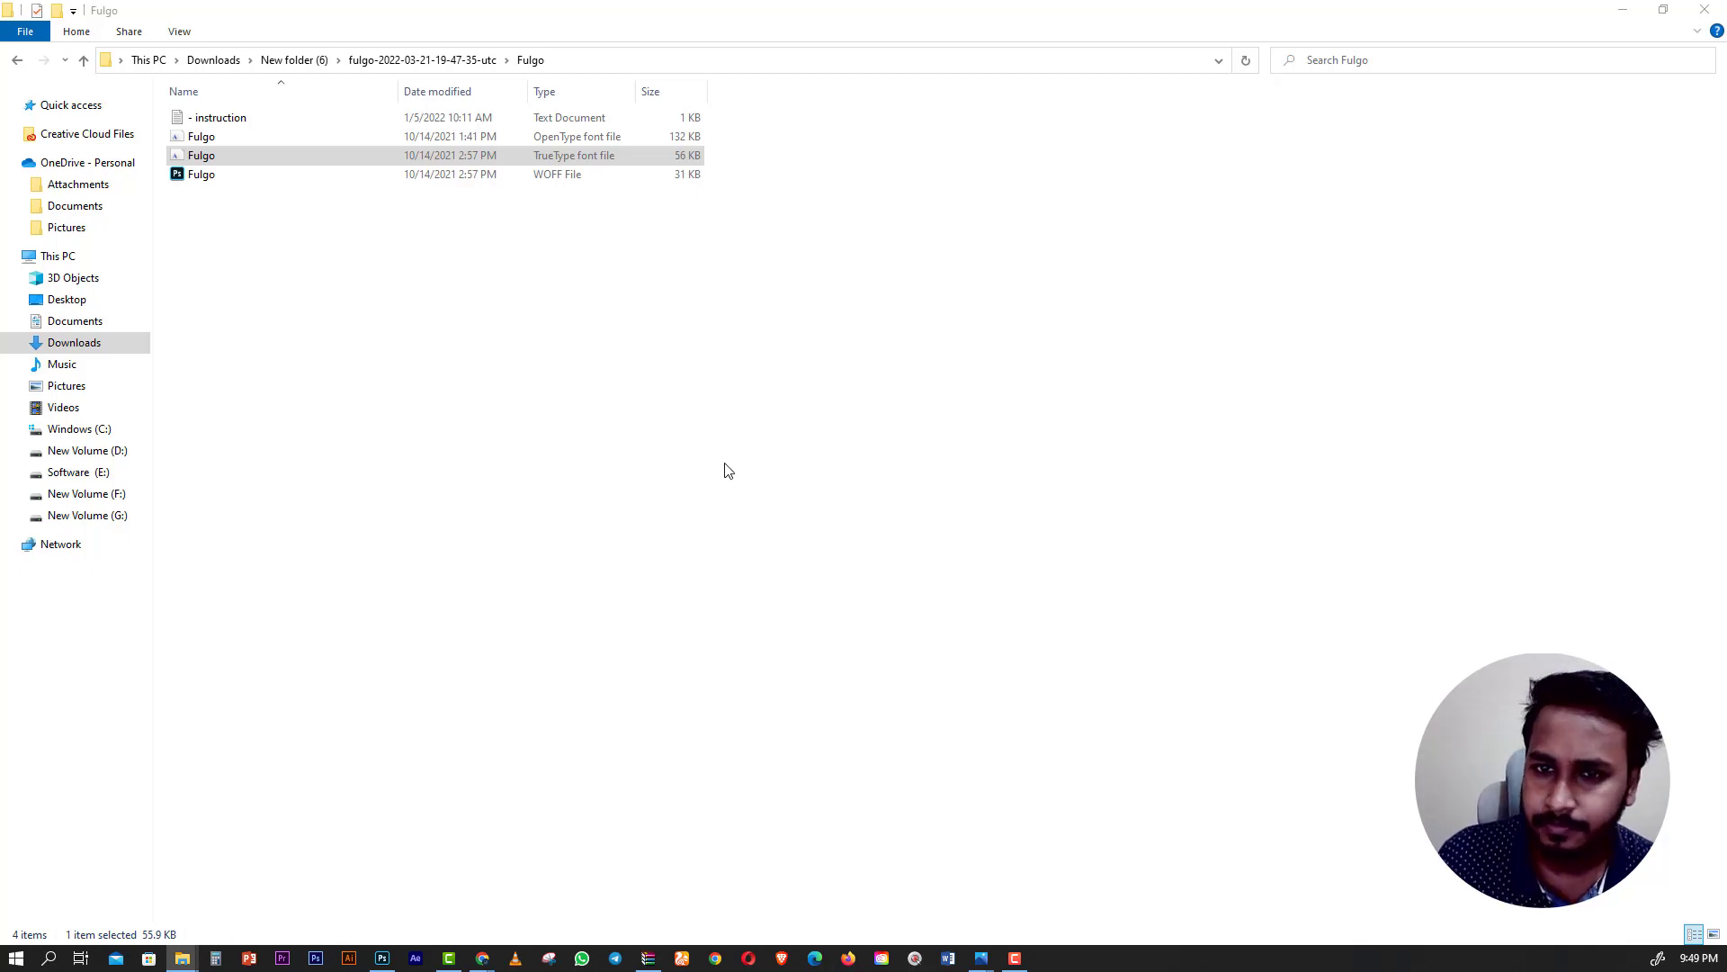
Switch from the File Explorer font folder back to the poster in Photoshop.
left_click(384, 959)
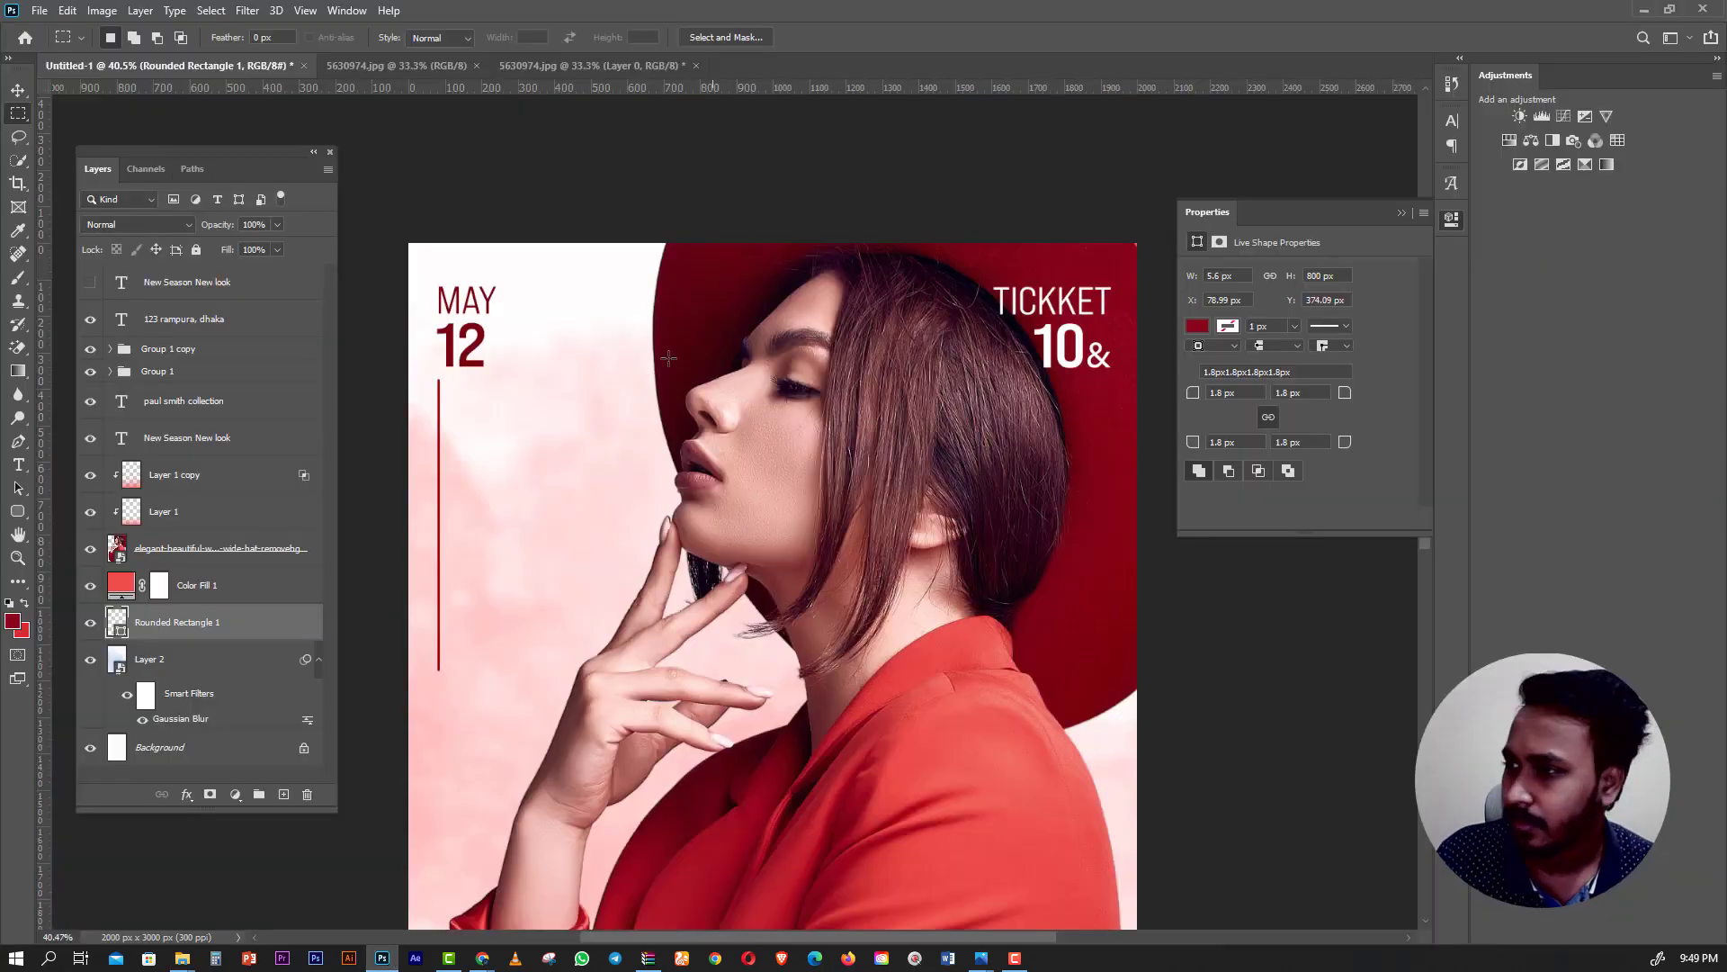
Hide the thin red Rounded Rectangle 1 divider.
left_click(90, 622)
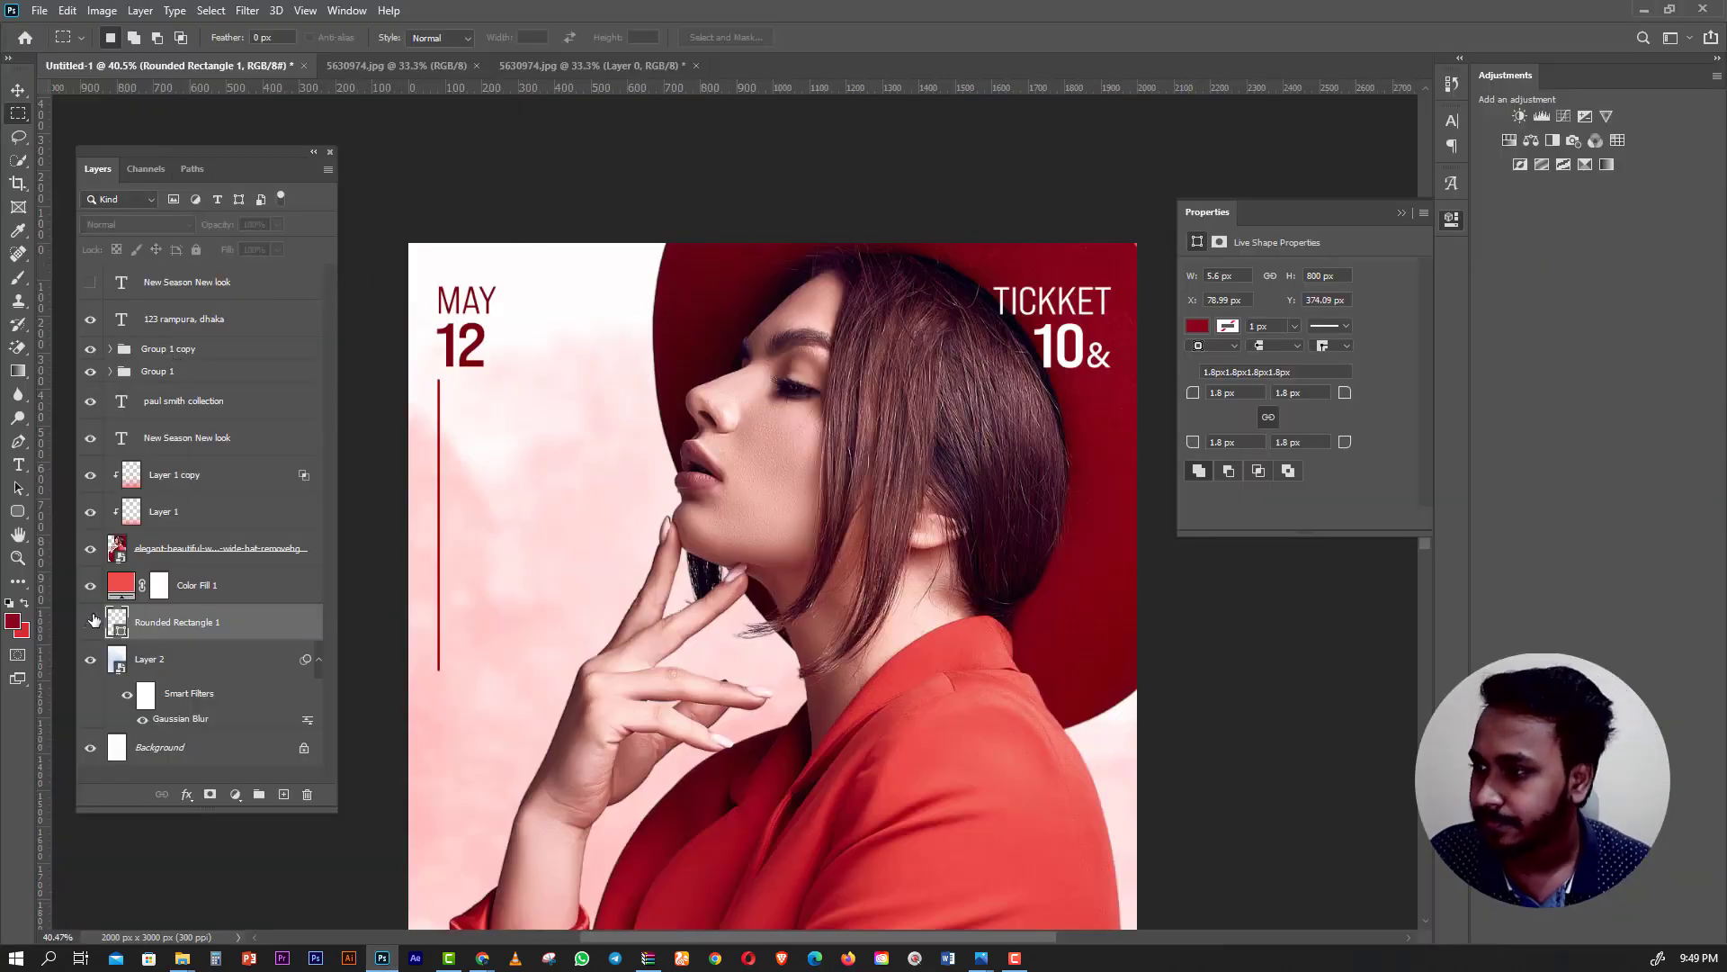
scroll(724, 494, "down", 3)
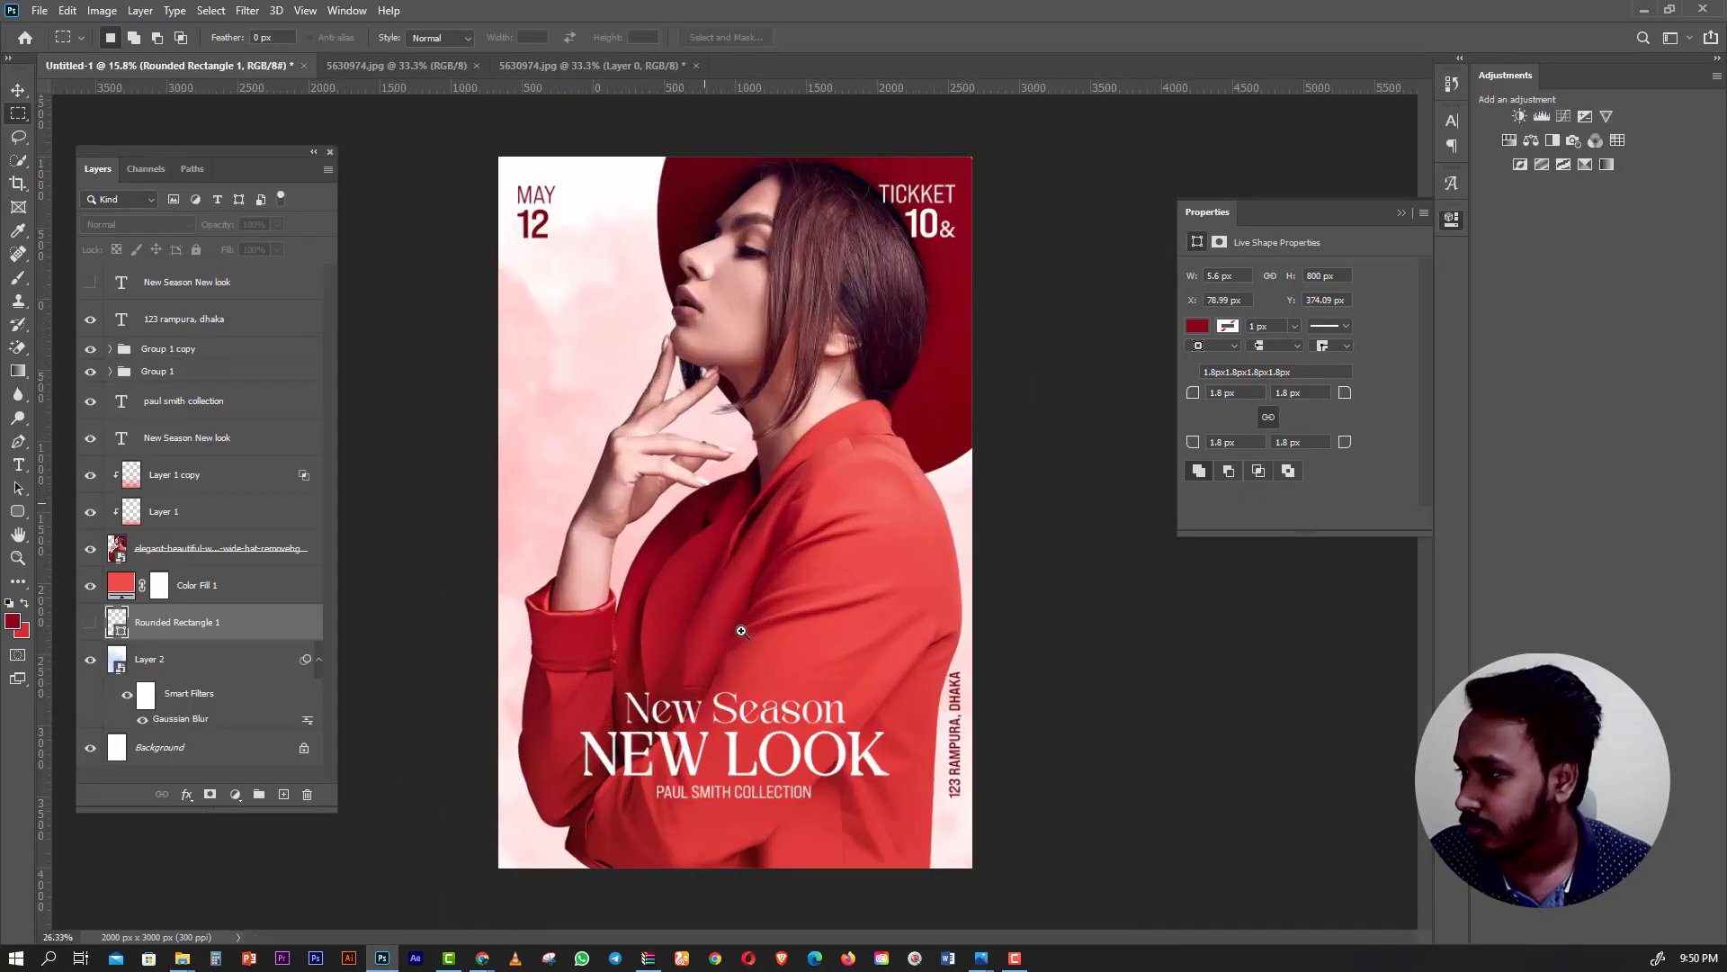
scroll(745, 659, "up", 1)
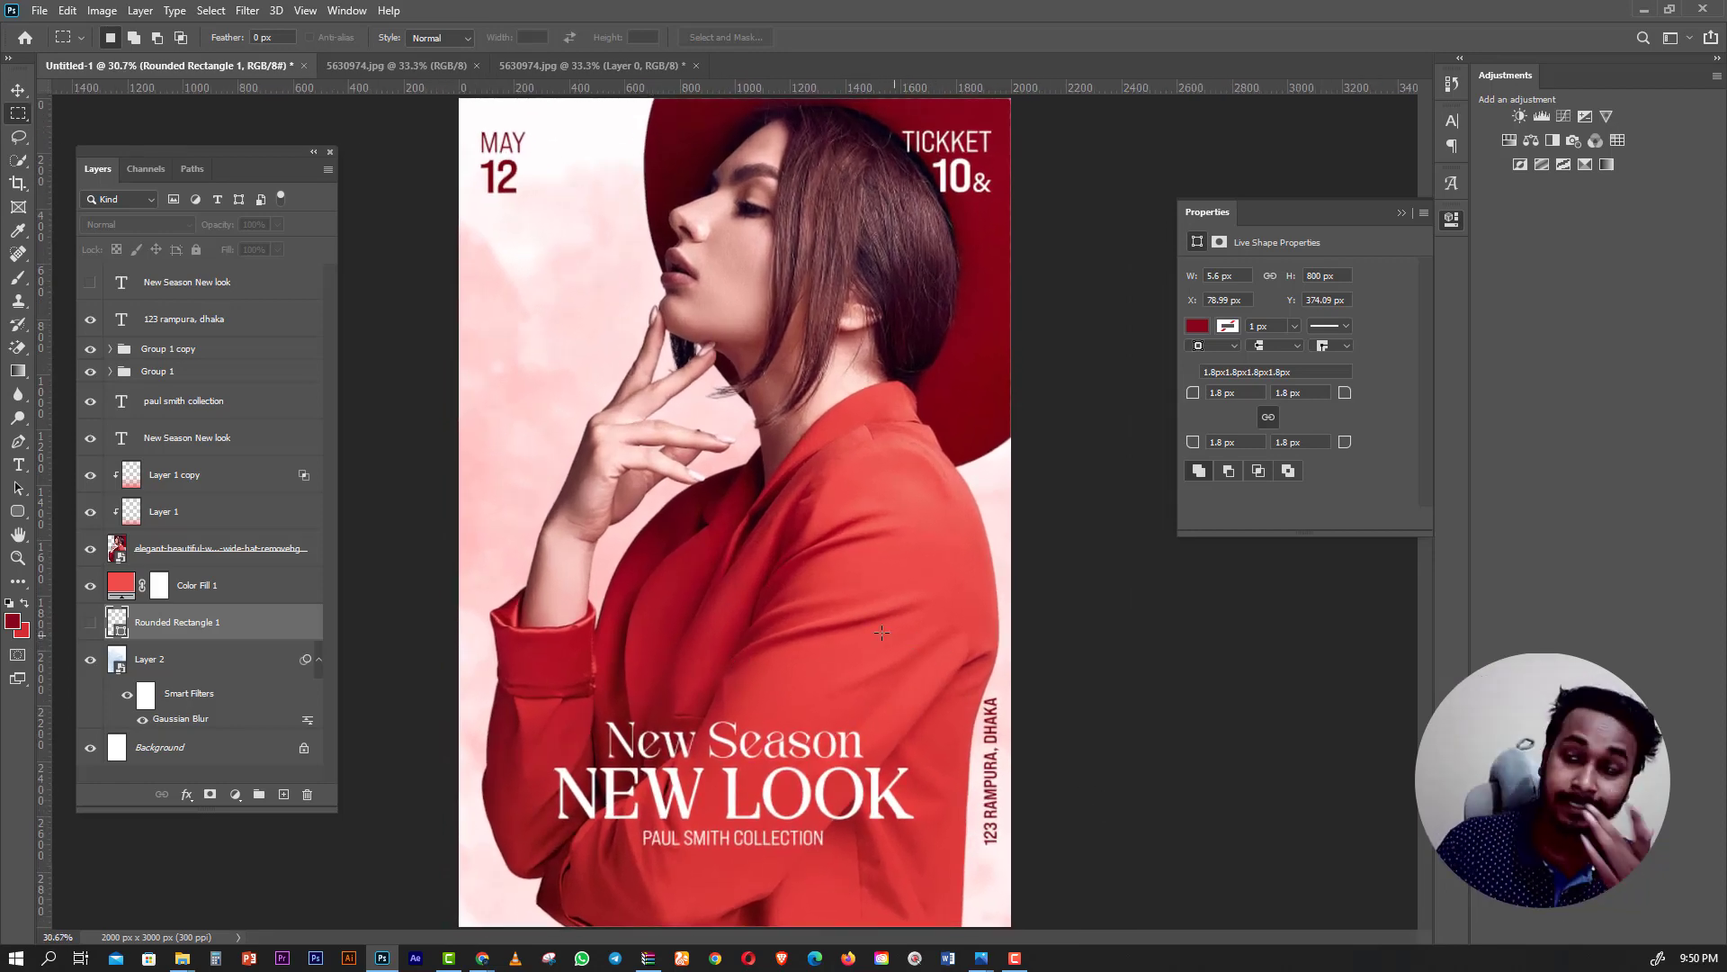
Move the 12 and may layers beneath TICKET 10& and colour them white #ffffff.
left_click(16, 90)
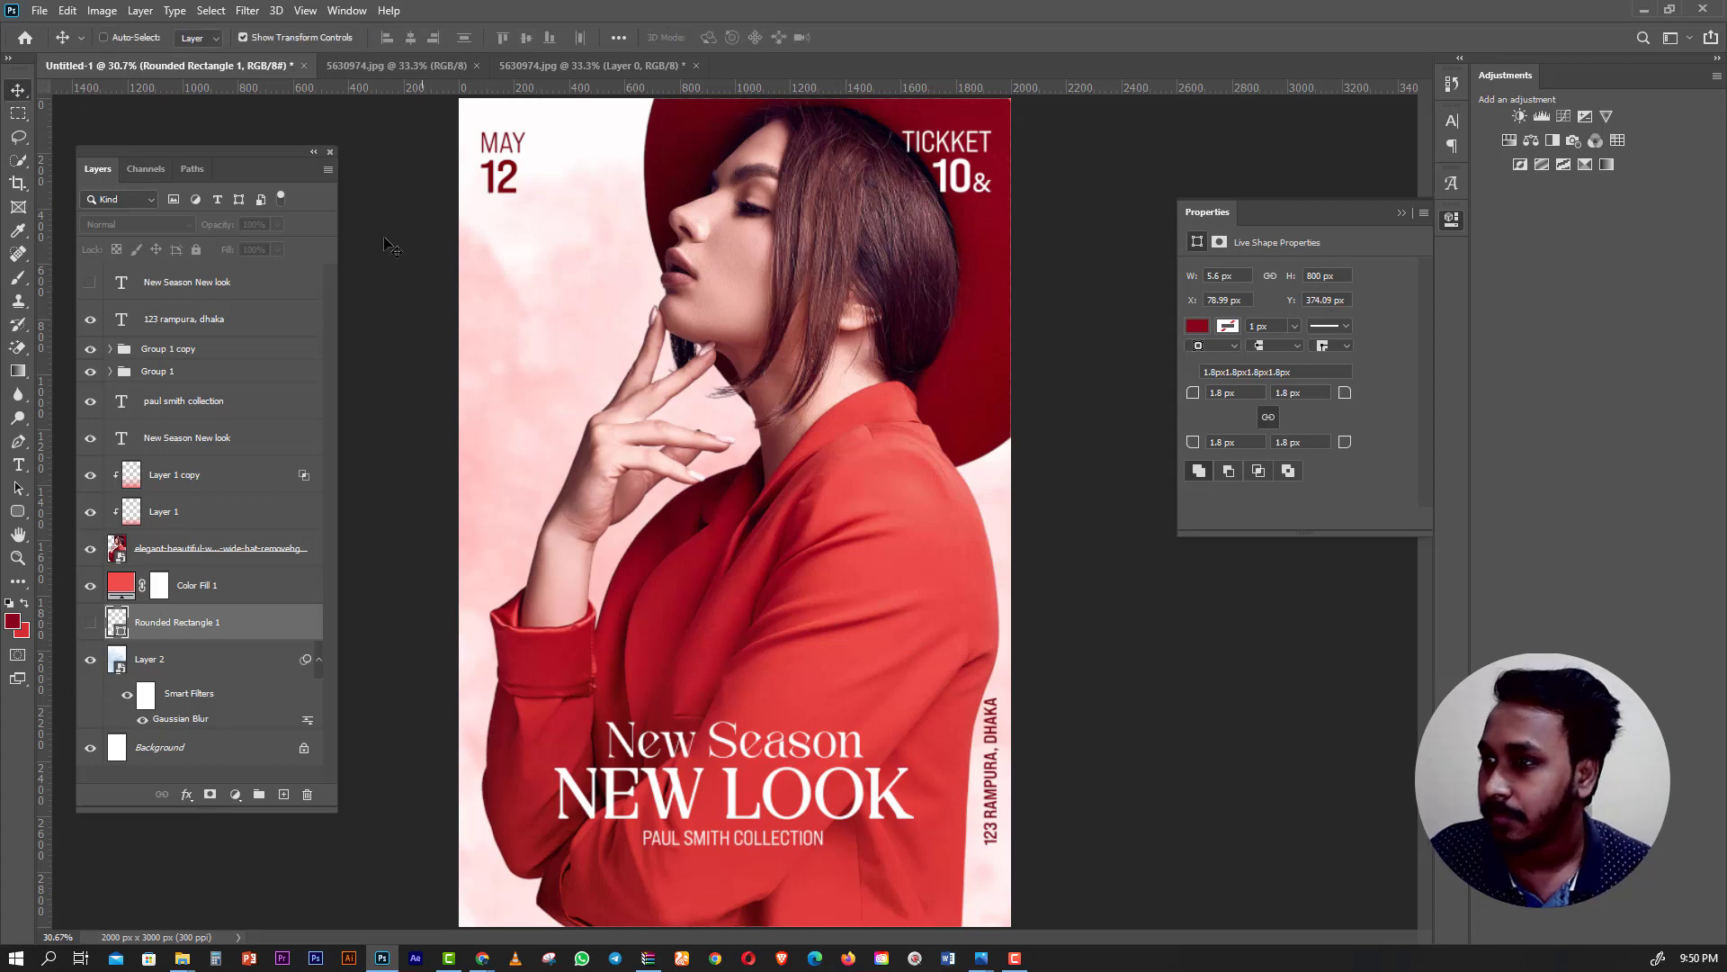
left_click(185, 351)
left_click(110, 349)
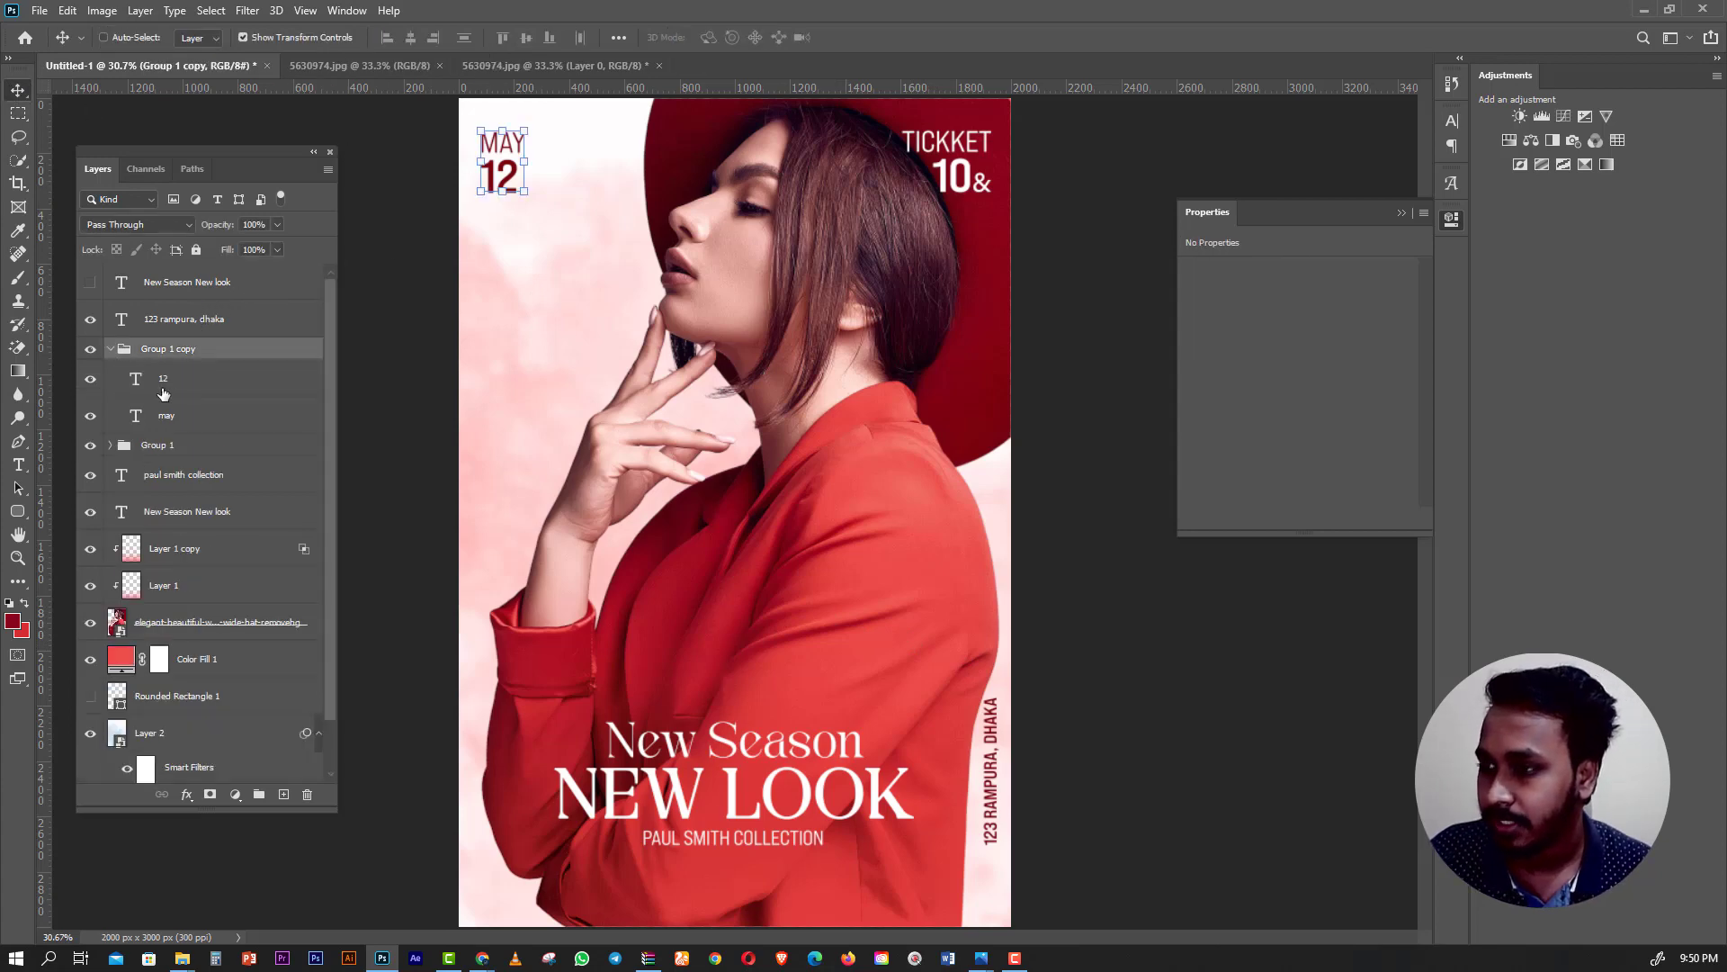
left_click(163, 379)
left_click(166, 415, "shift")
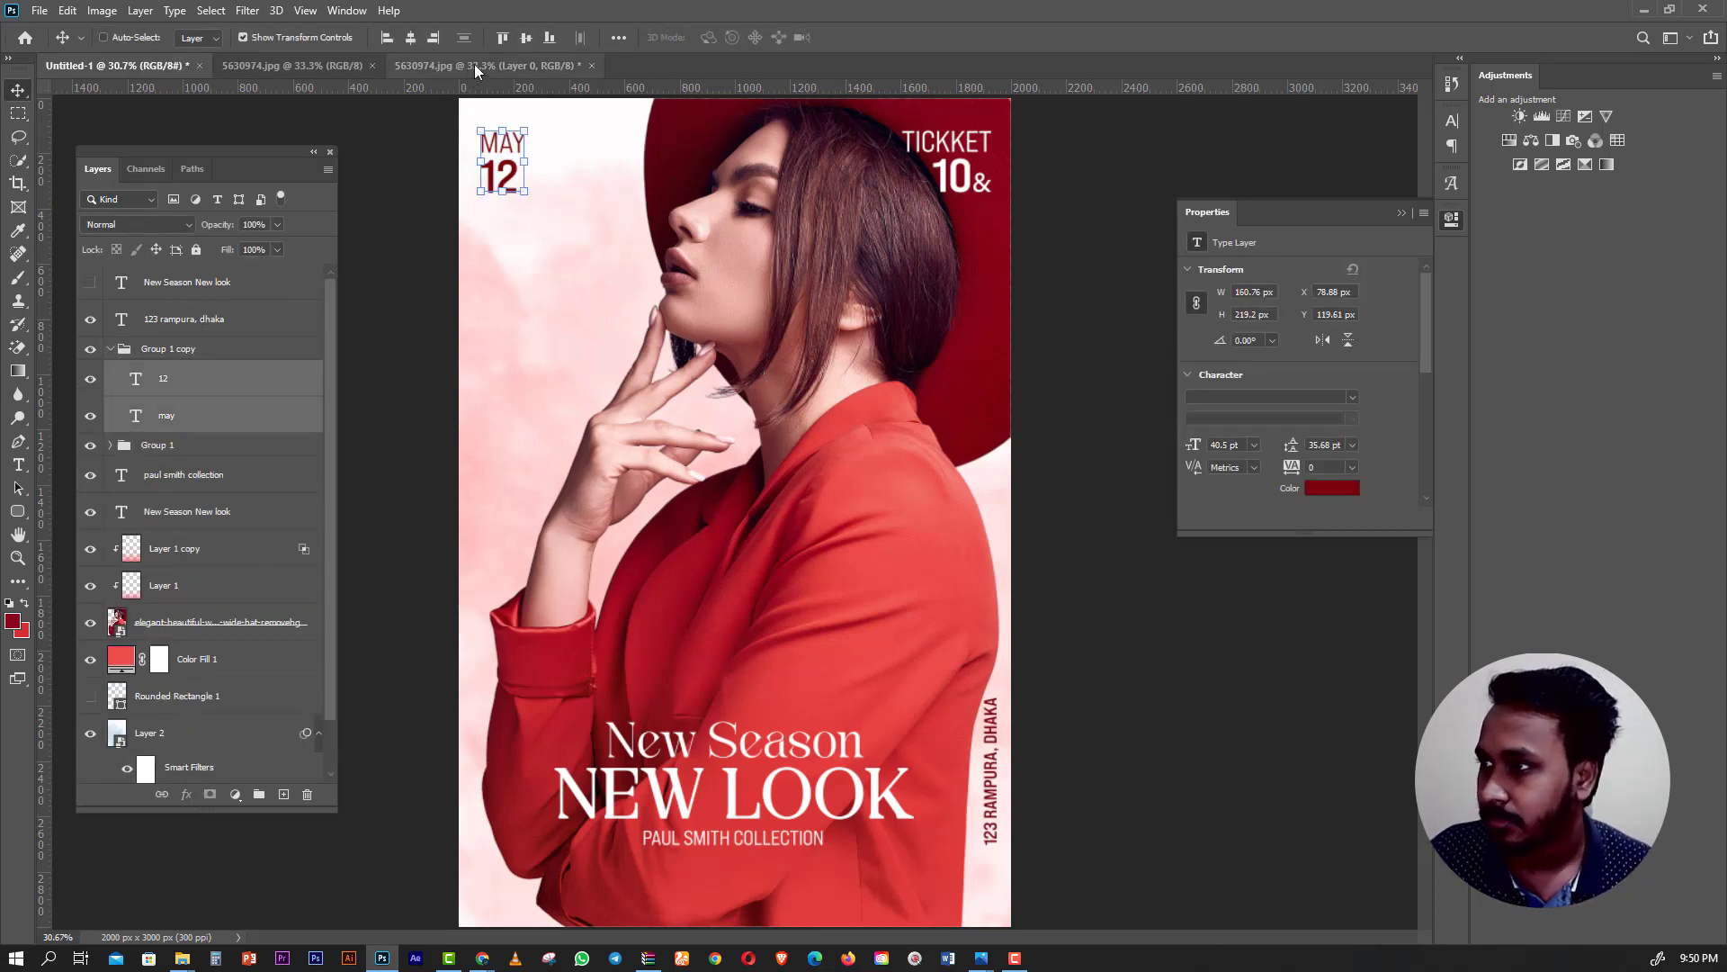
left_click_drag(519, 158, 972, 248)
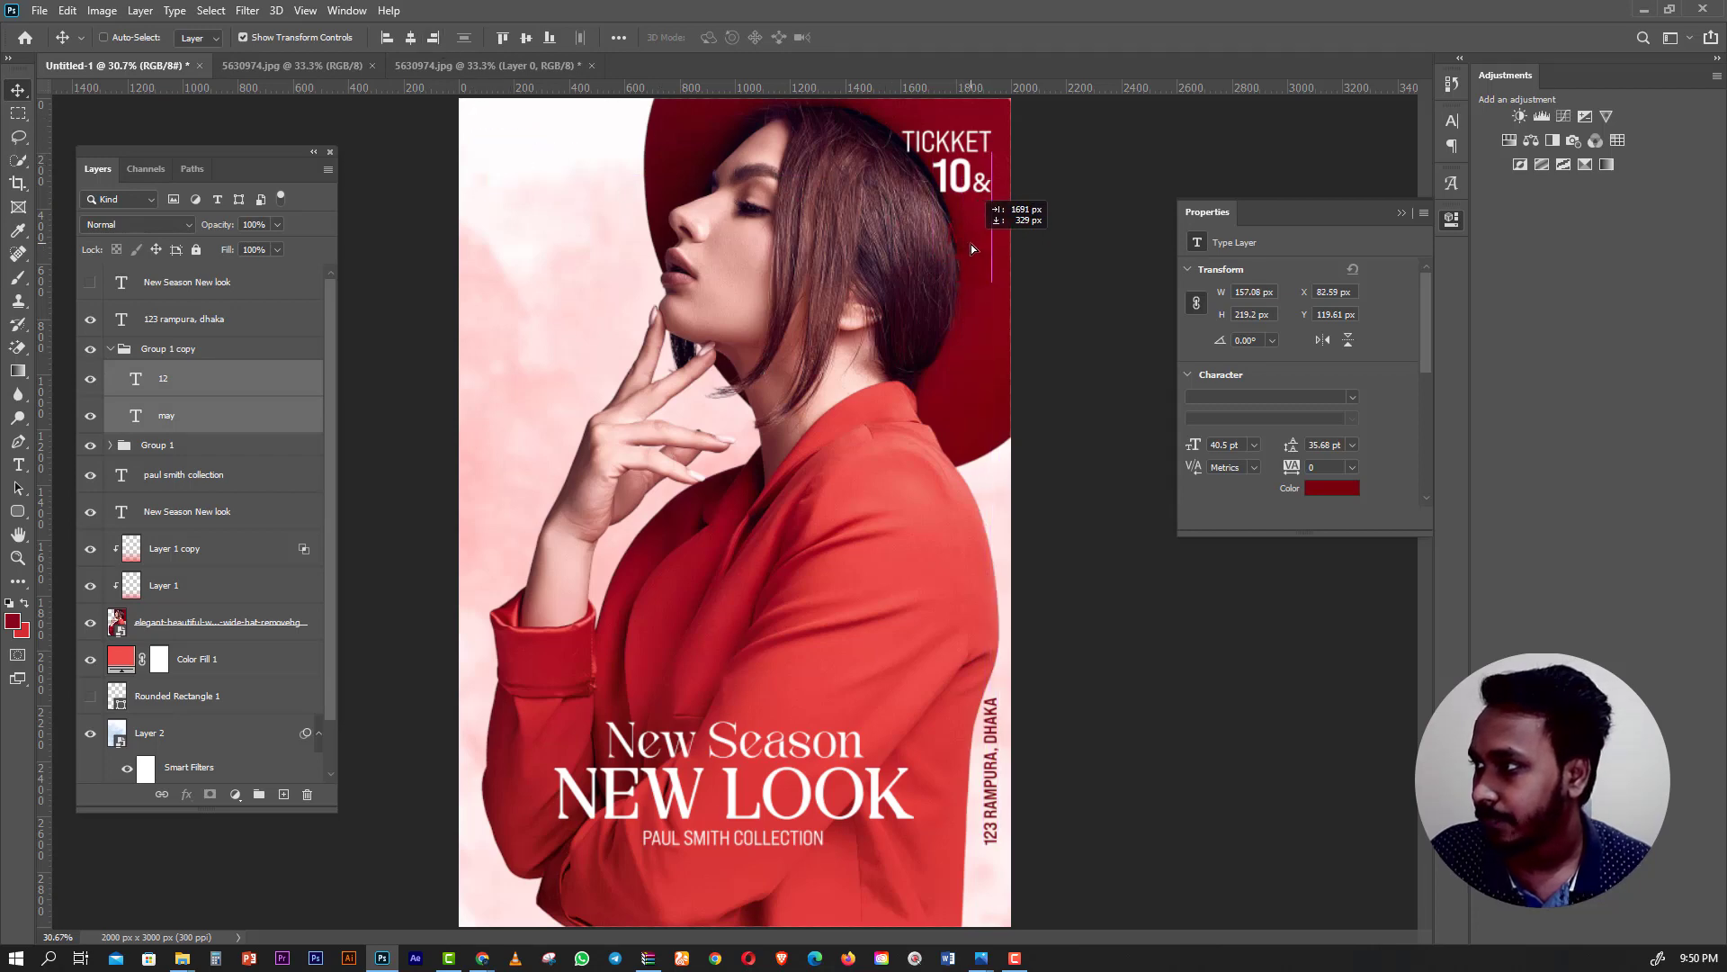
left_click_drag(969, 245, 970, 245)
left_click(1318, 491)
type("ffffff")
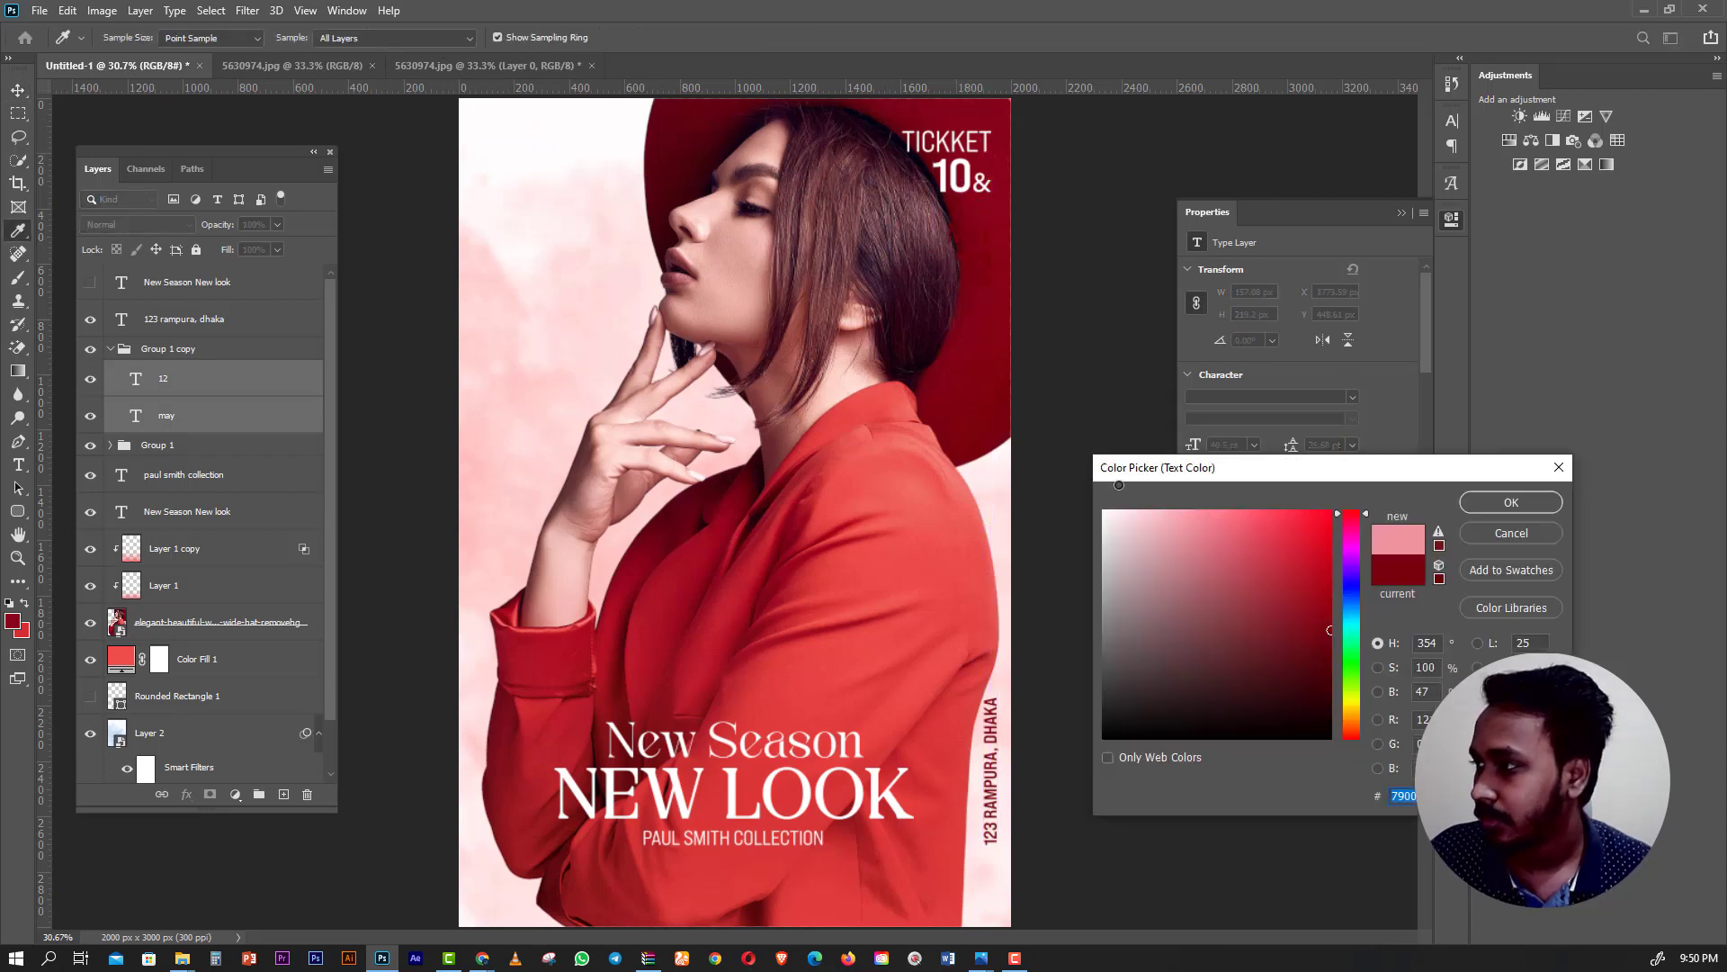
left_click(1491, 509)
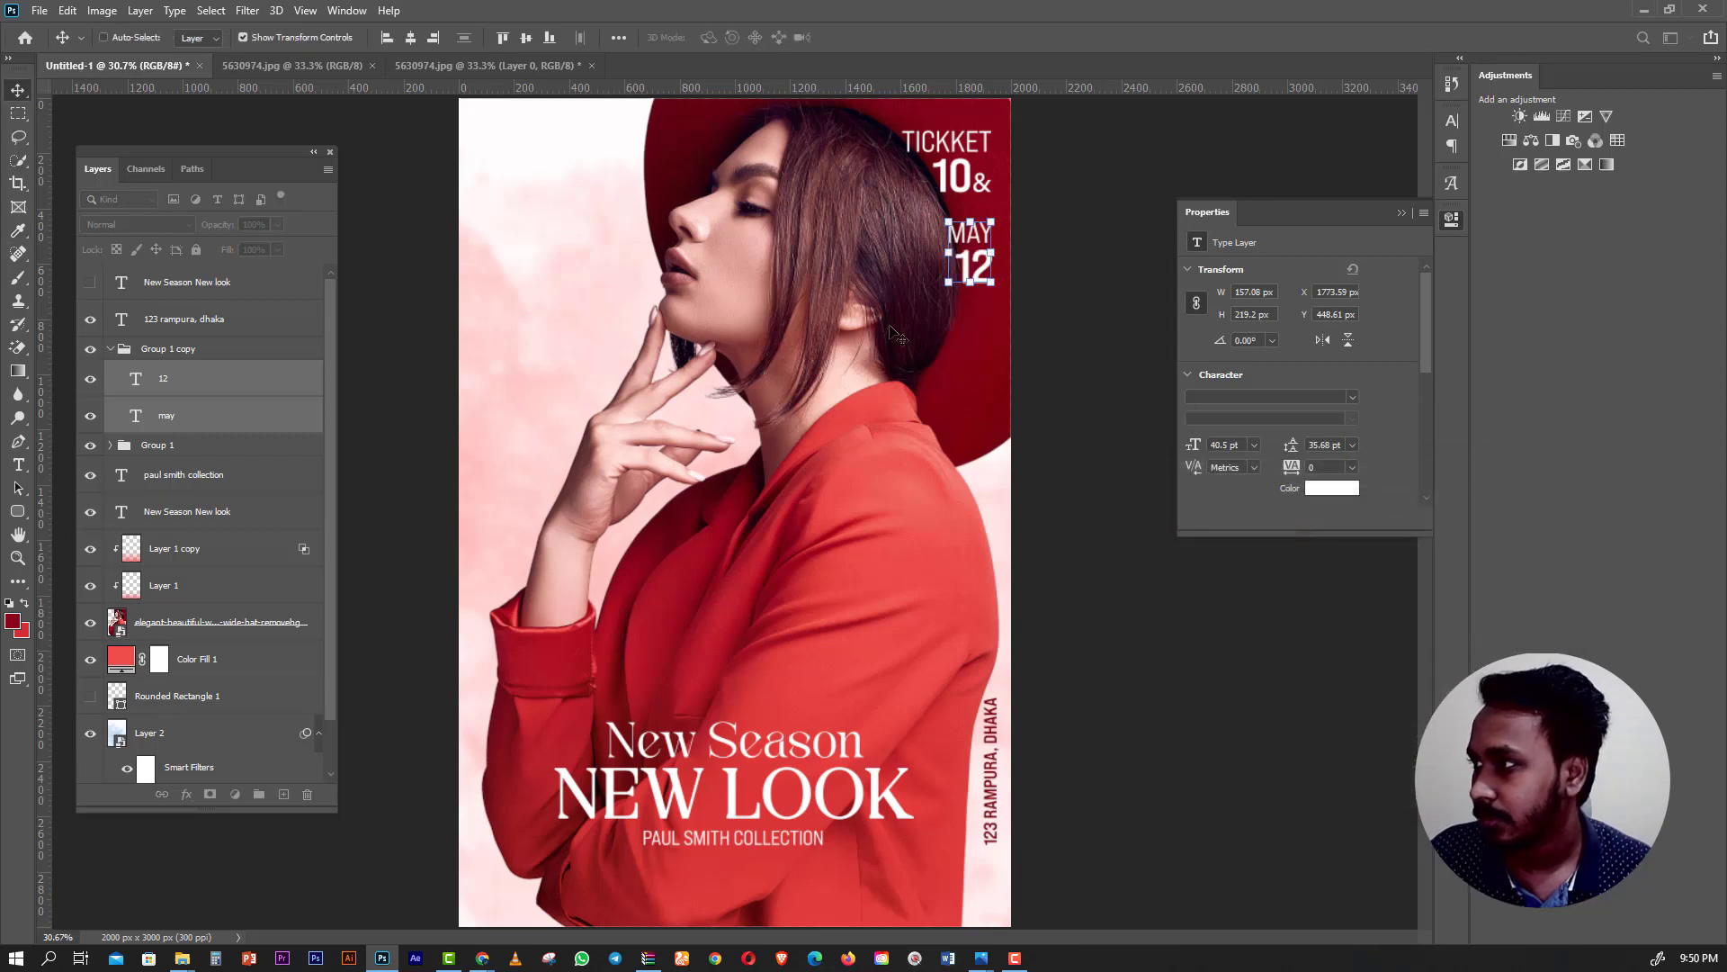
Nudge the ticket and date groups slightly down and left.
left_click(106, 352)
left_click(109, 349)
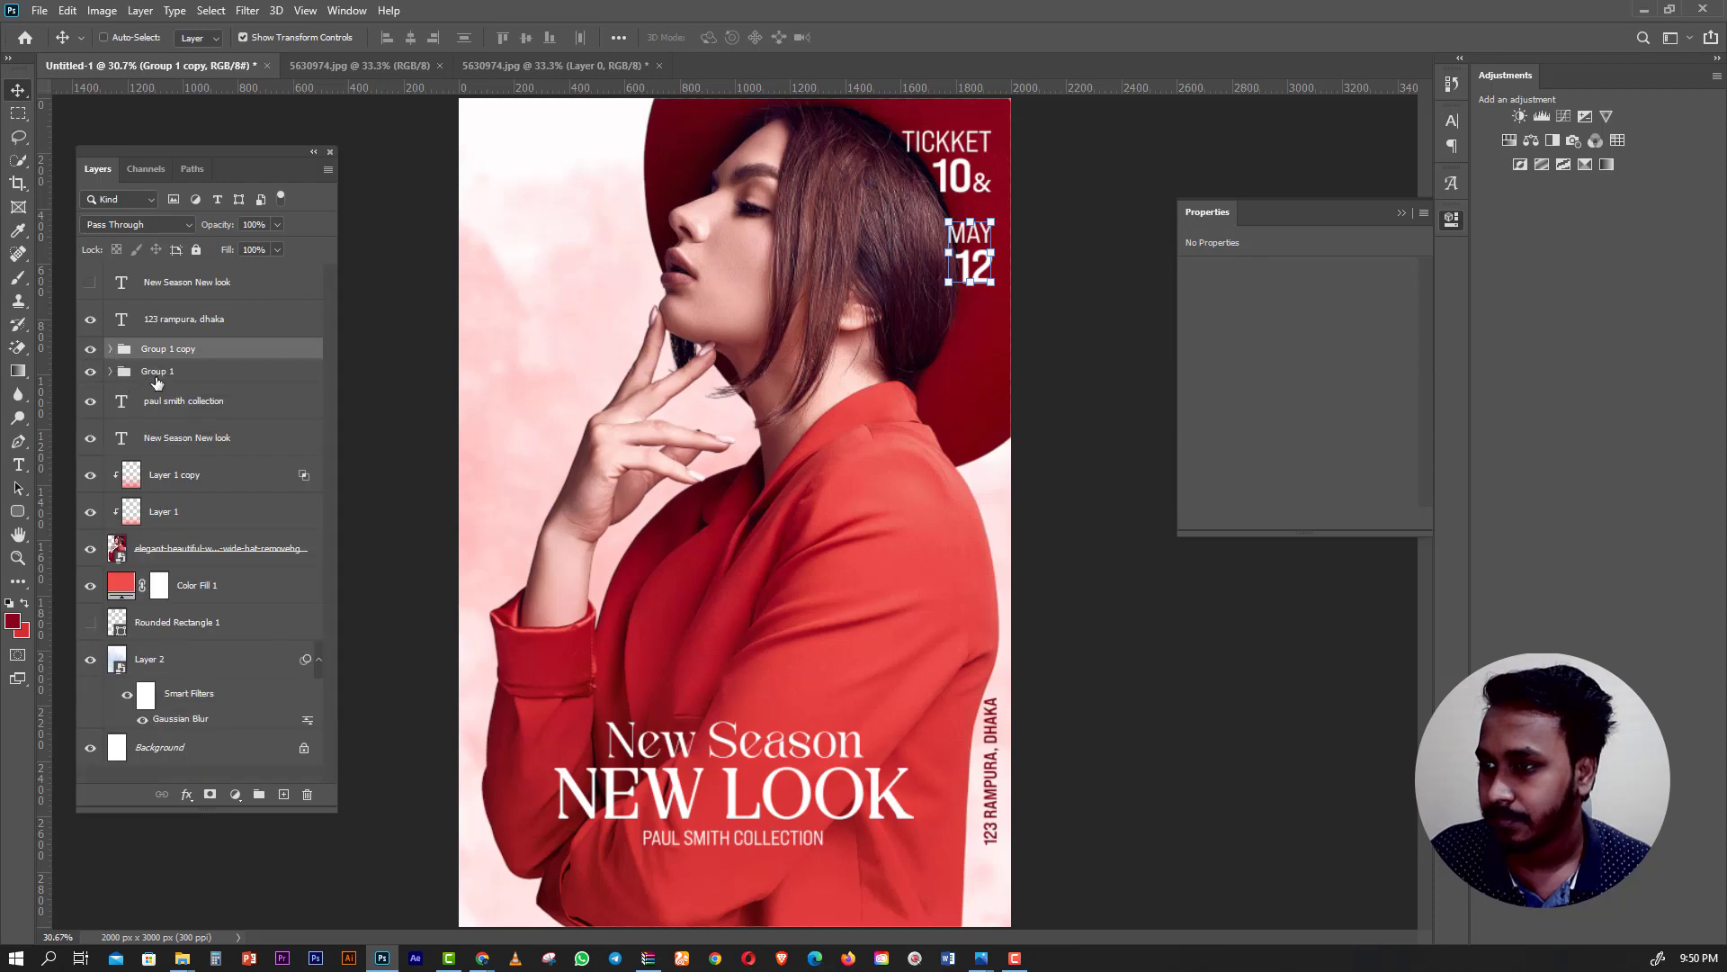
left_click(162, 371, "shift")
left_click_drag(977, 207, 979, 222)
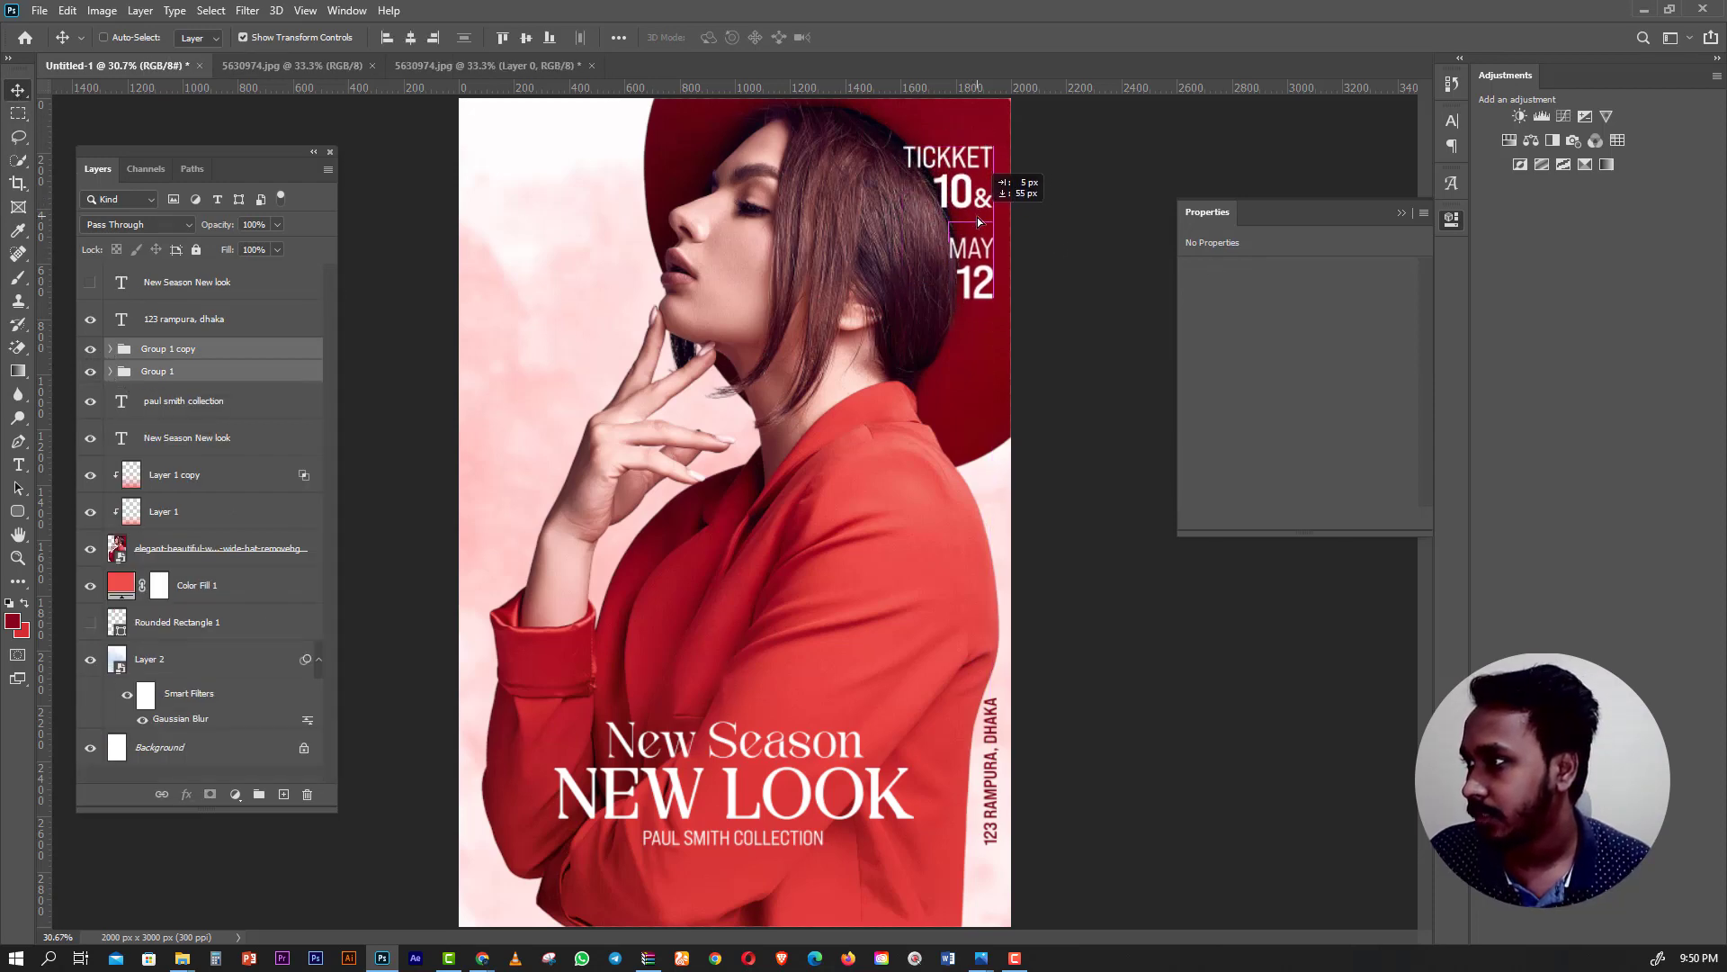
left_click_drag(979, 223, 959, 231)
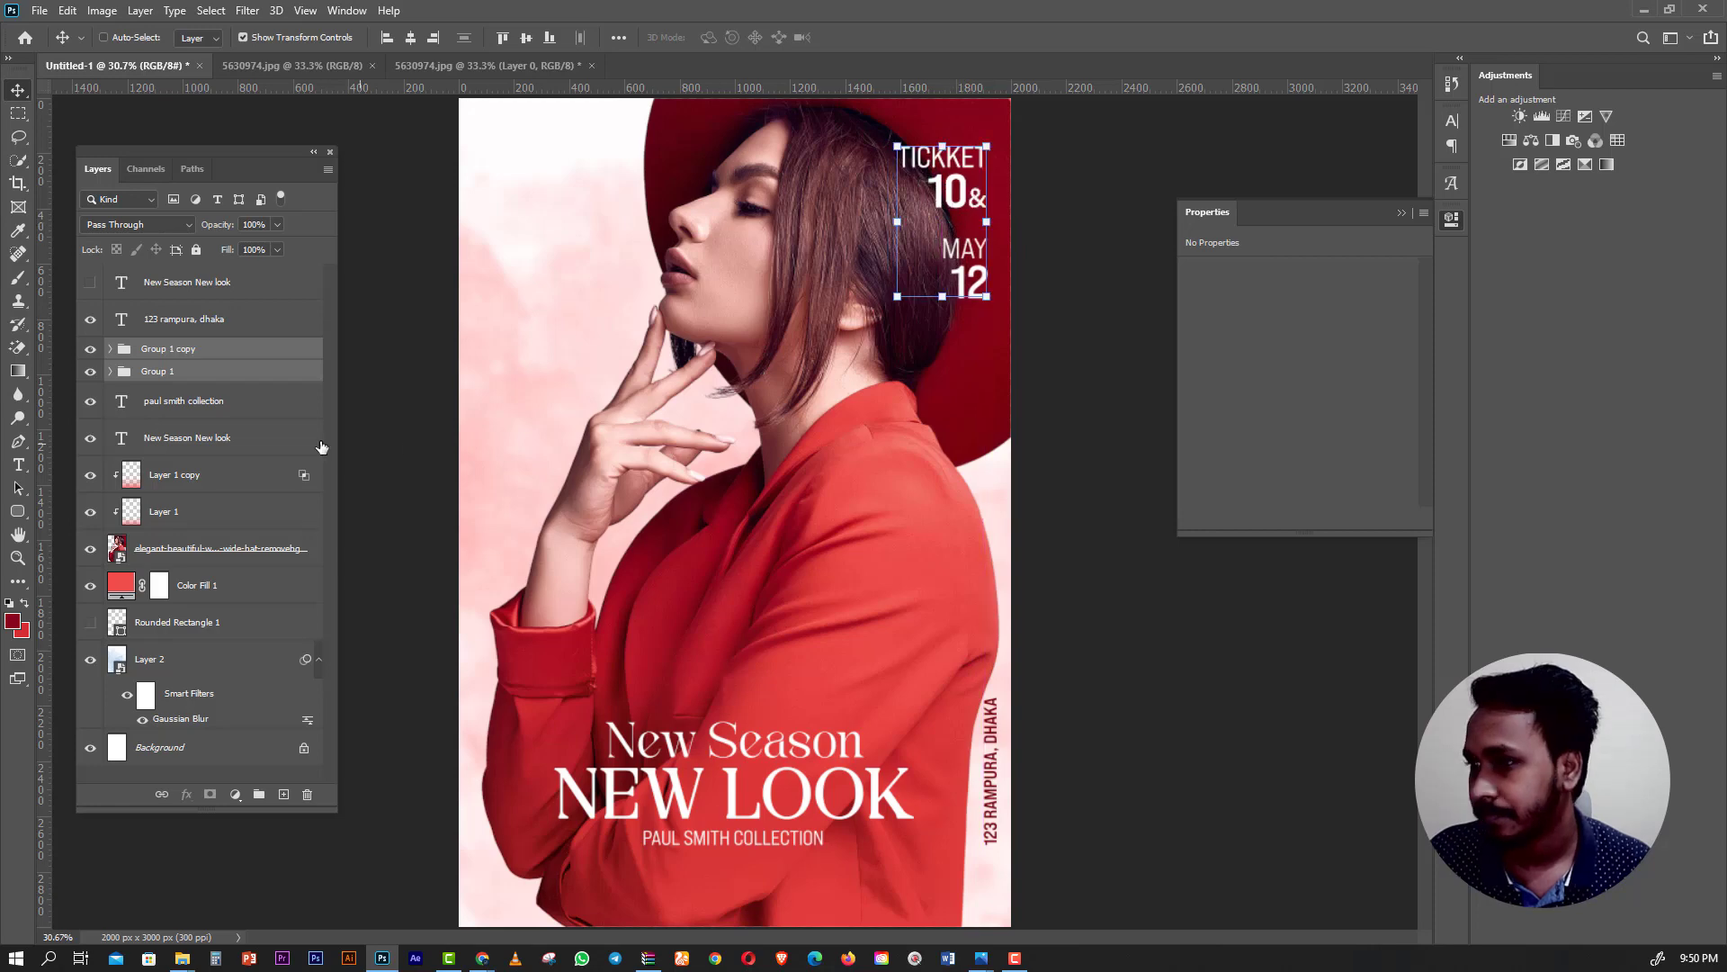
Nudge the vertical '123 RAMPURA, DHAKA' text slightly down-left.
left_click(221, 400)
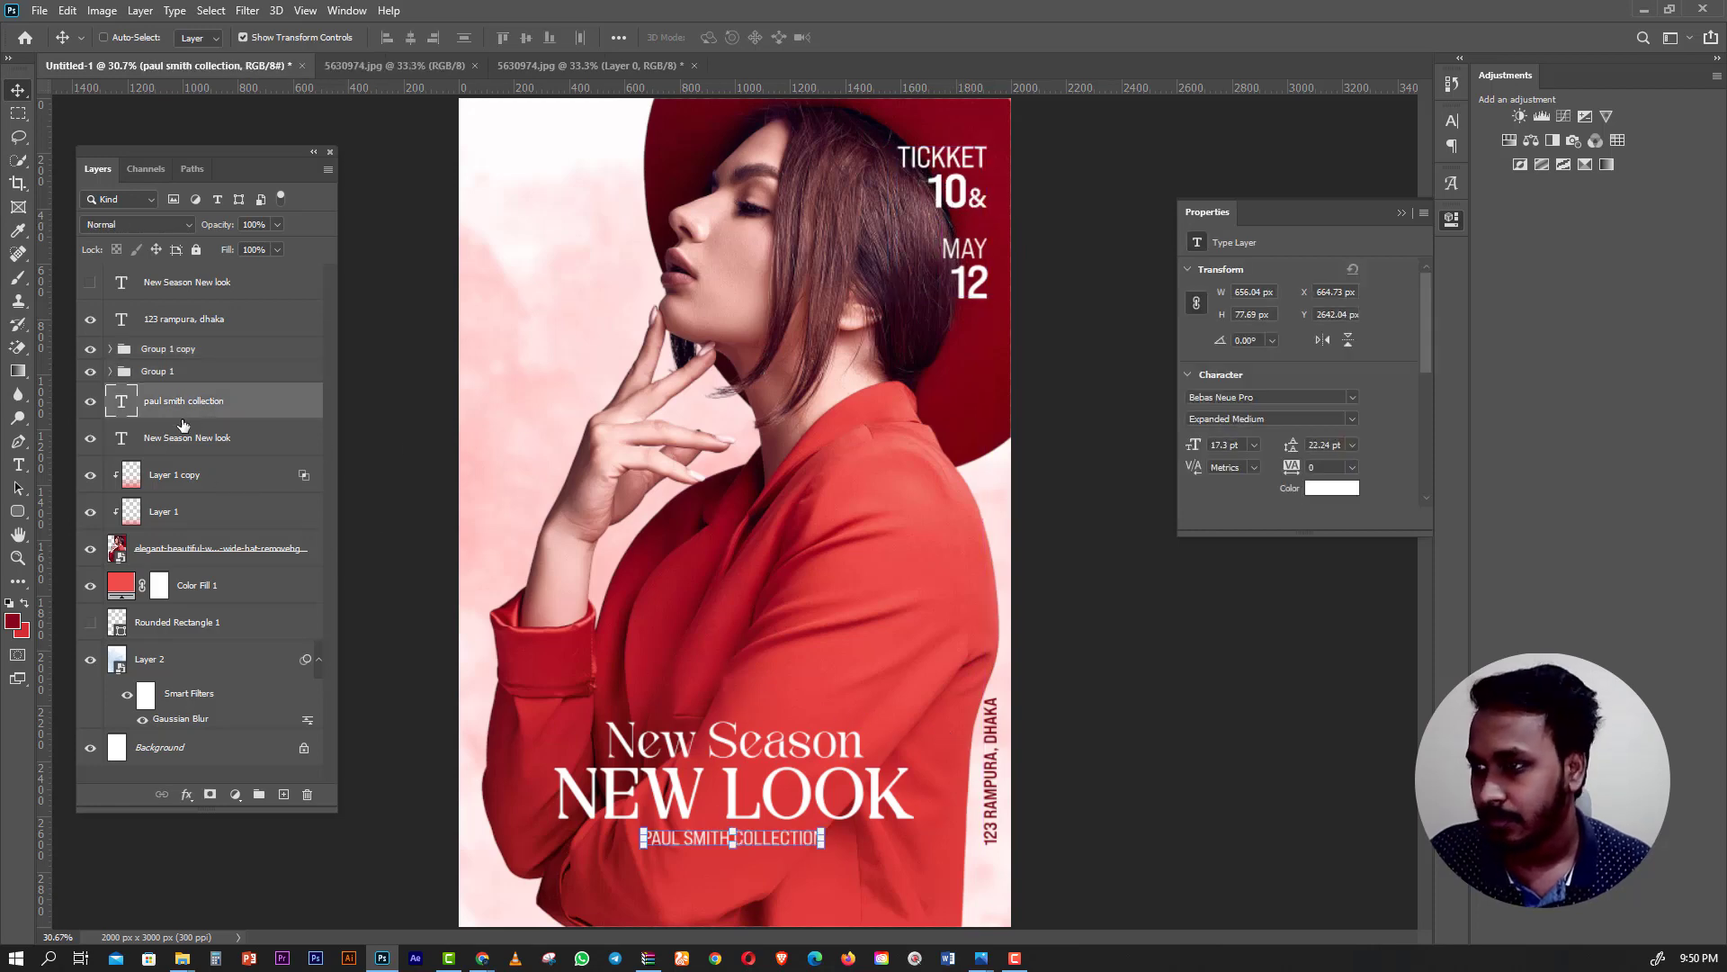
left_click(990, 778, "ctrl")
left_click_drag(989, 779, 981, 783)
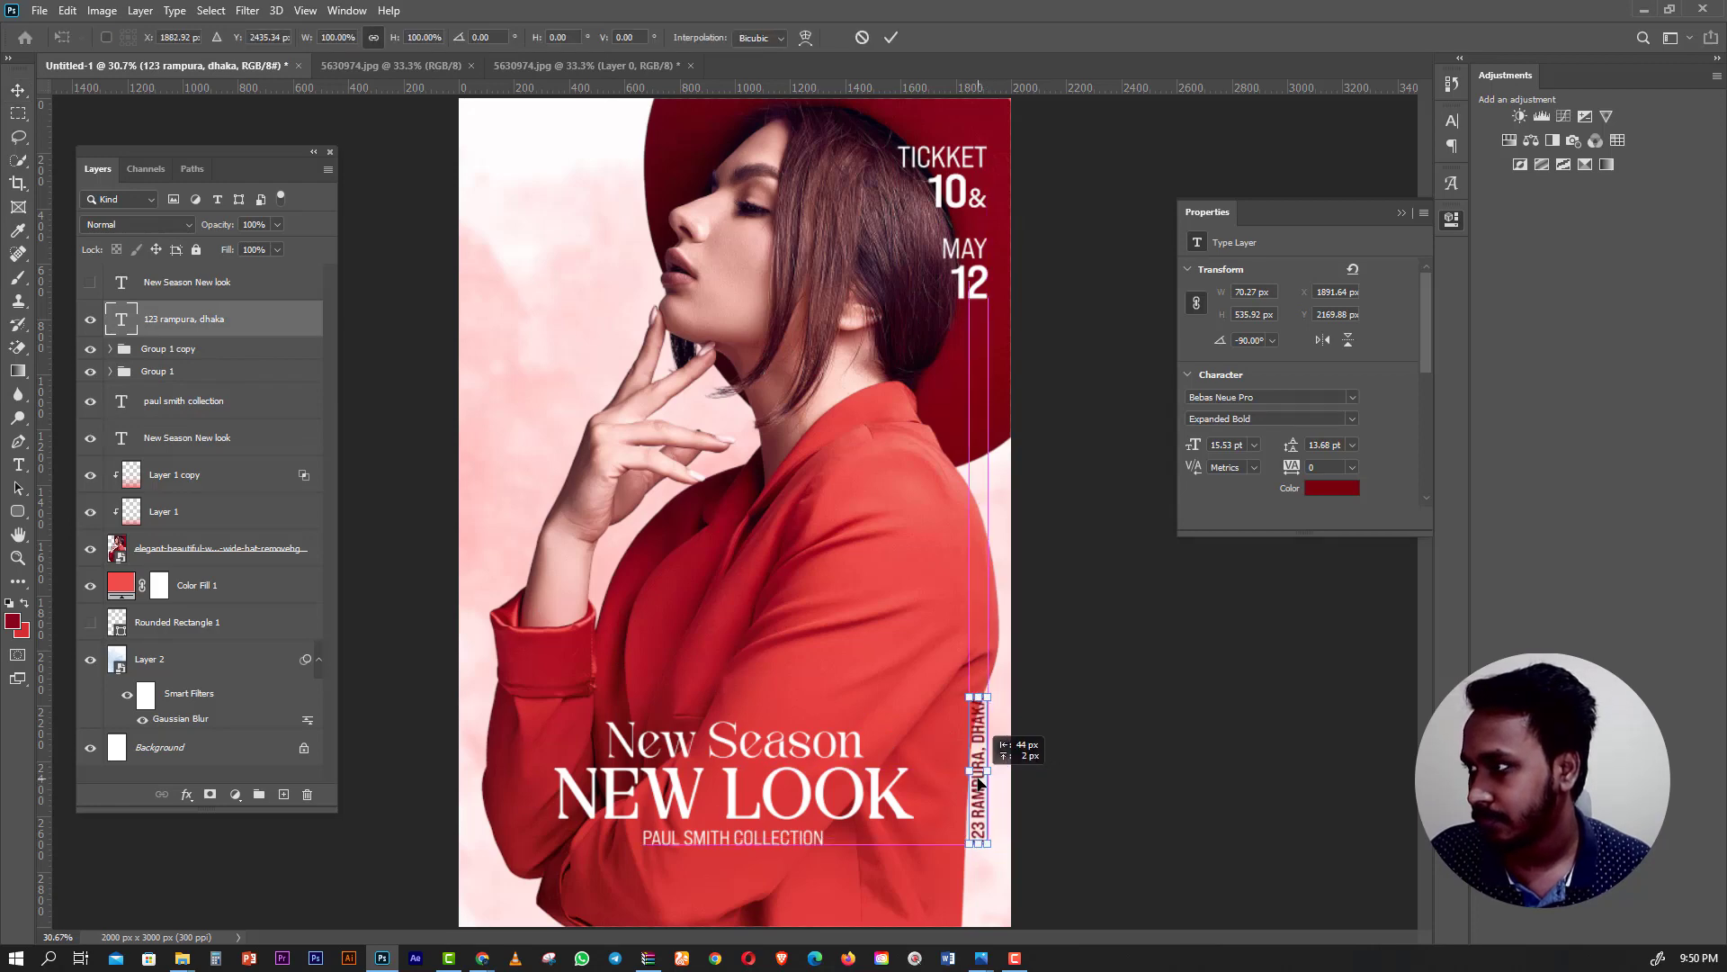
key("Return")
Move the woman's photo slightly to the left.
left_click(904, 527, "ctrl")
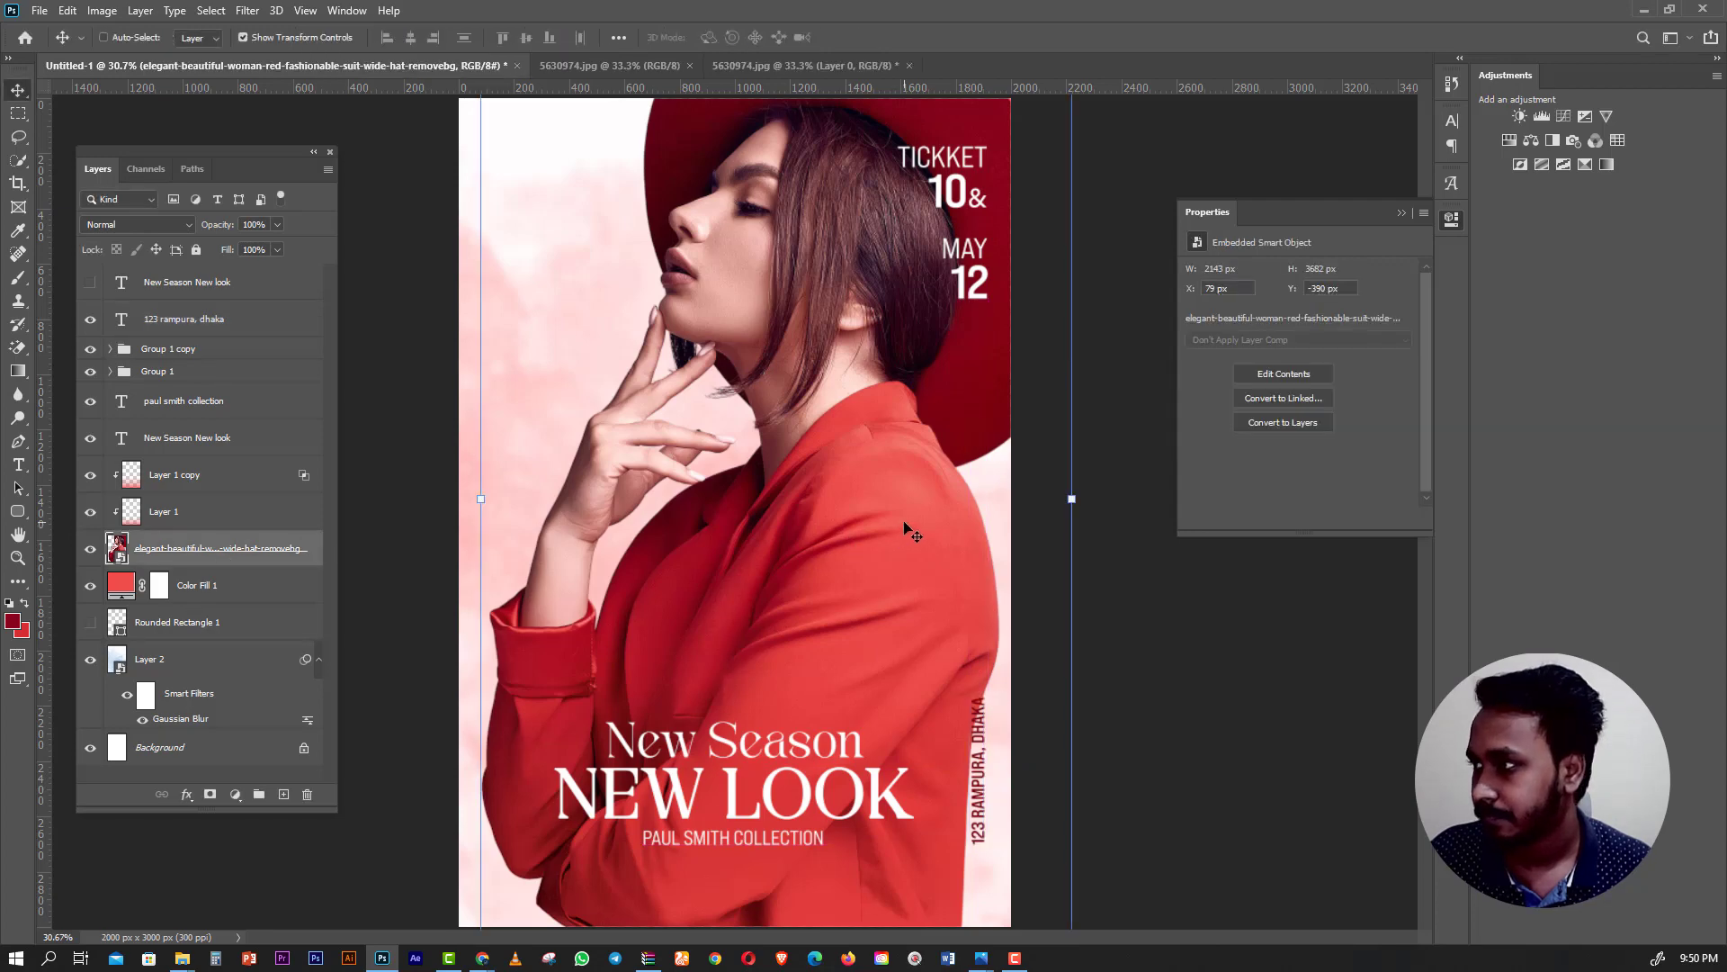
mouse_move(904, 531)
left_mouse_down()
mouse_move(873, 530)
mouse_move(892, 530)
left_mouse_up()
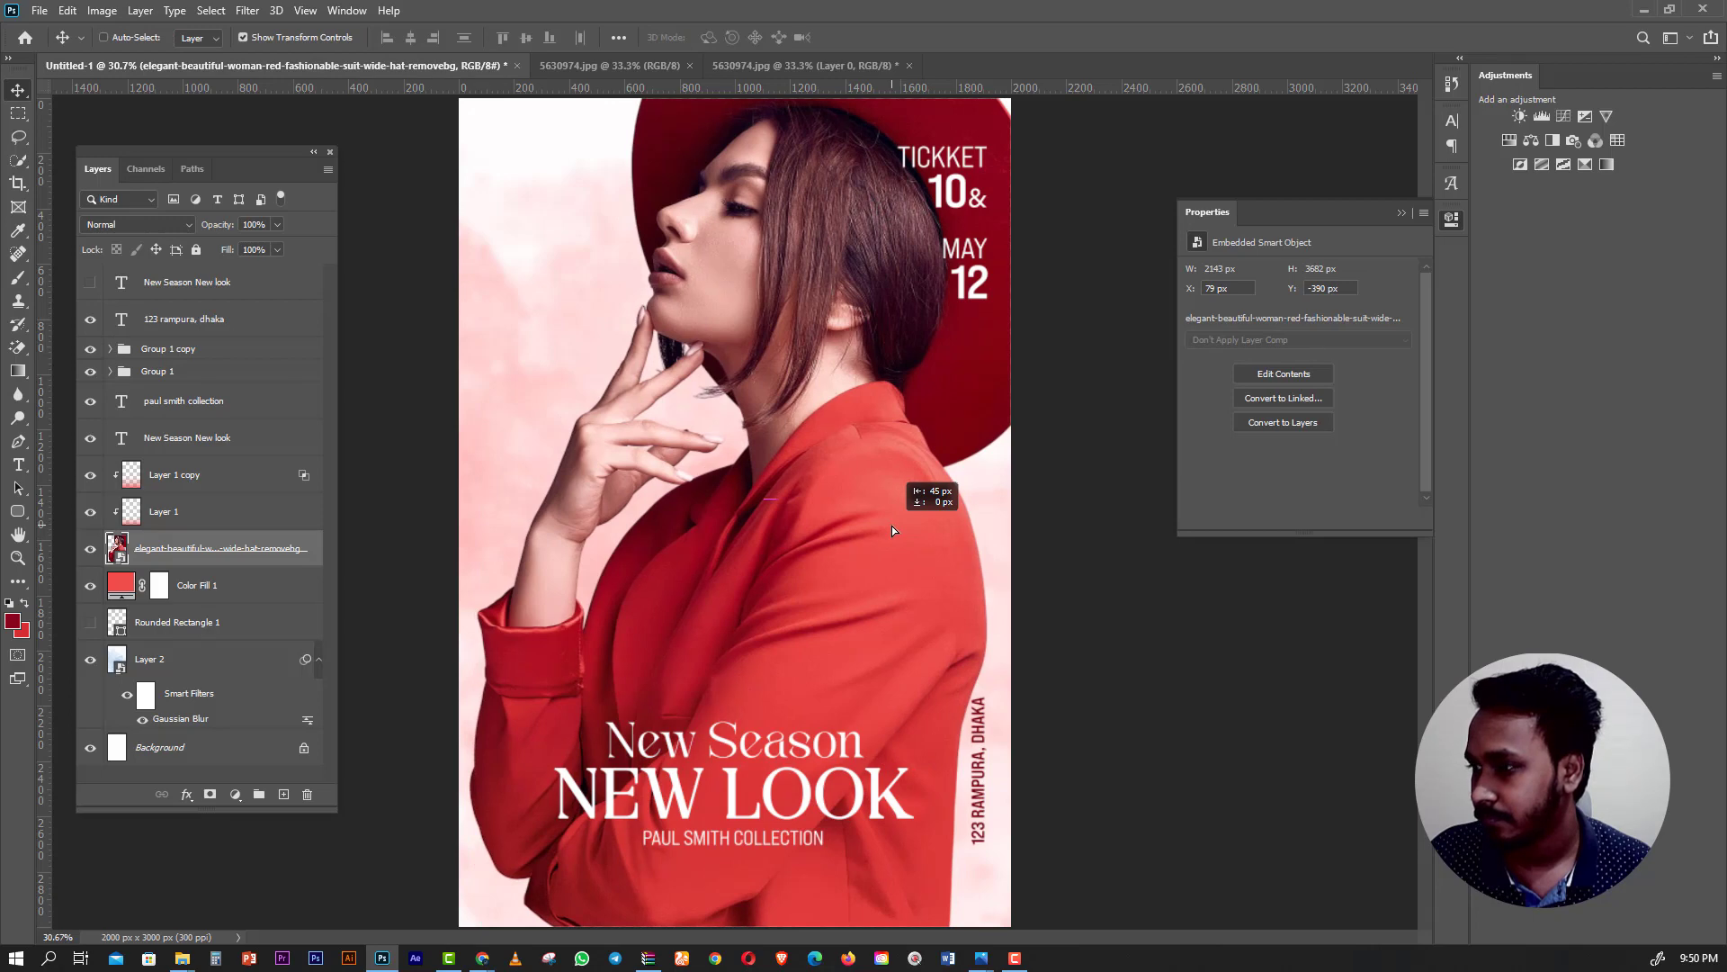
left_click_drag(892, 525, 893, 526)
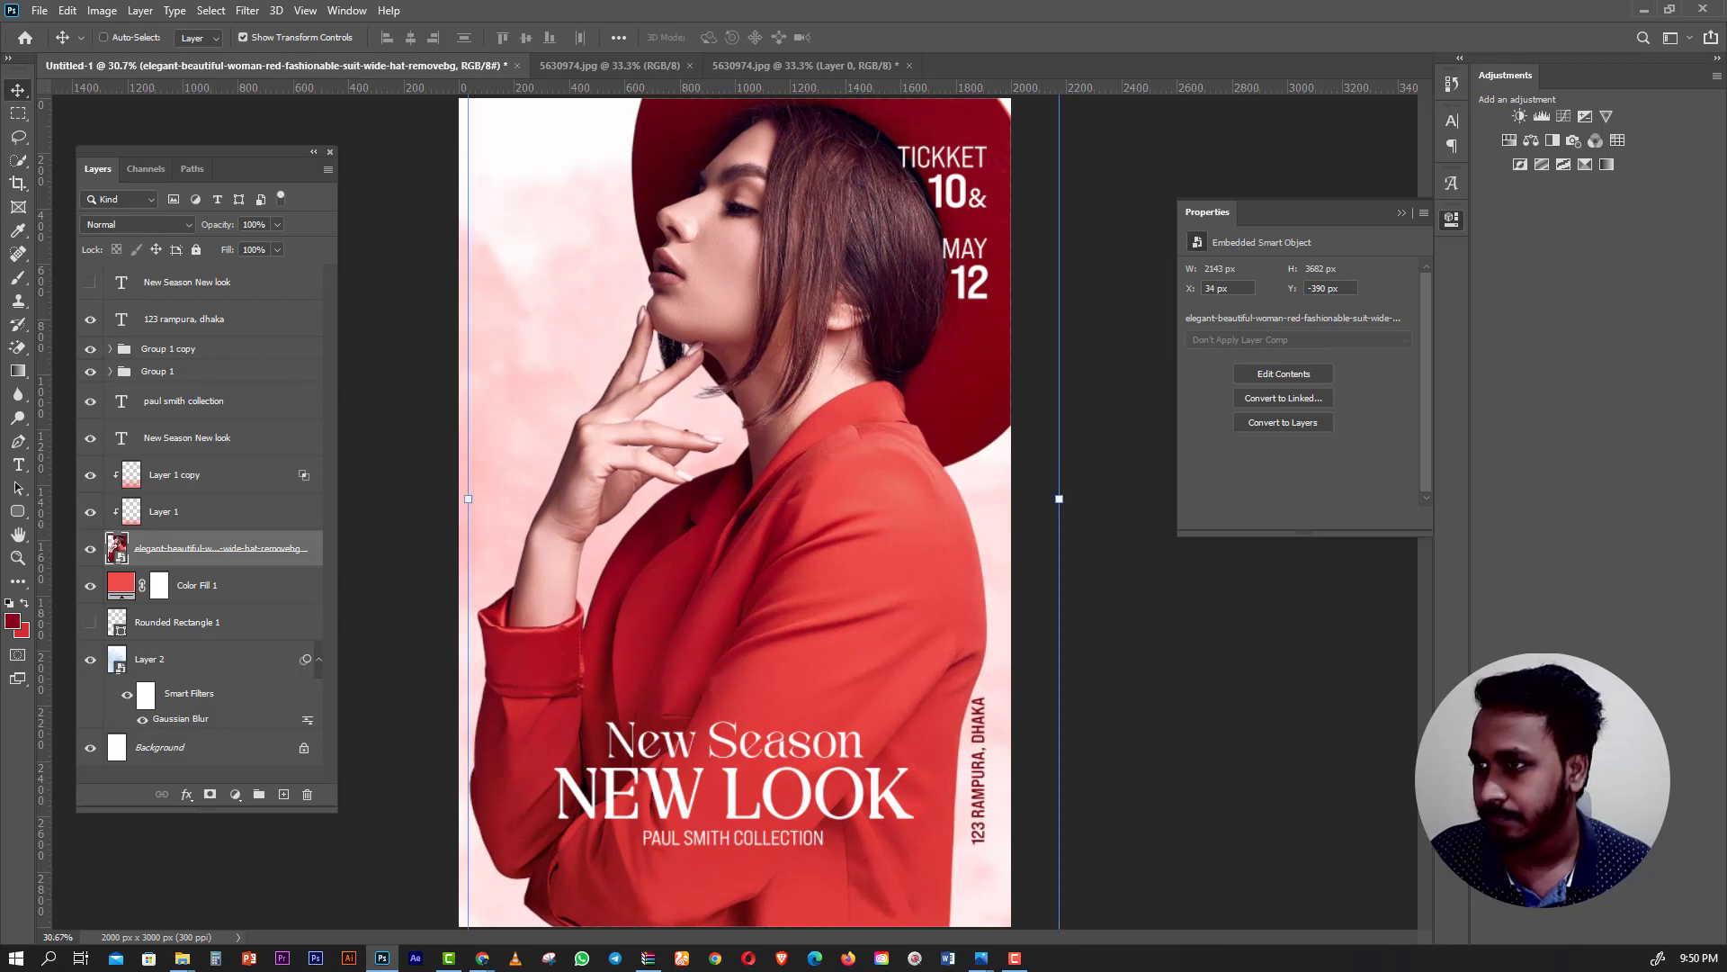
Scale the ticket and date groups to about 119% and move them lower on the right.
key("m")
scroll(565, 458, "down", 3)
scroll(611, 495, "up", 1)
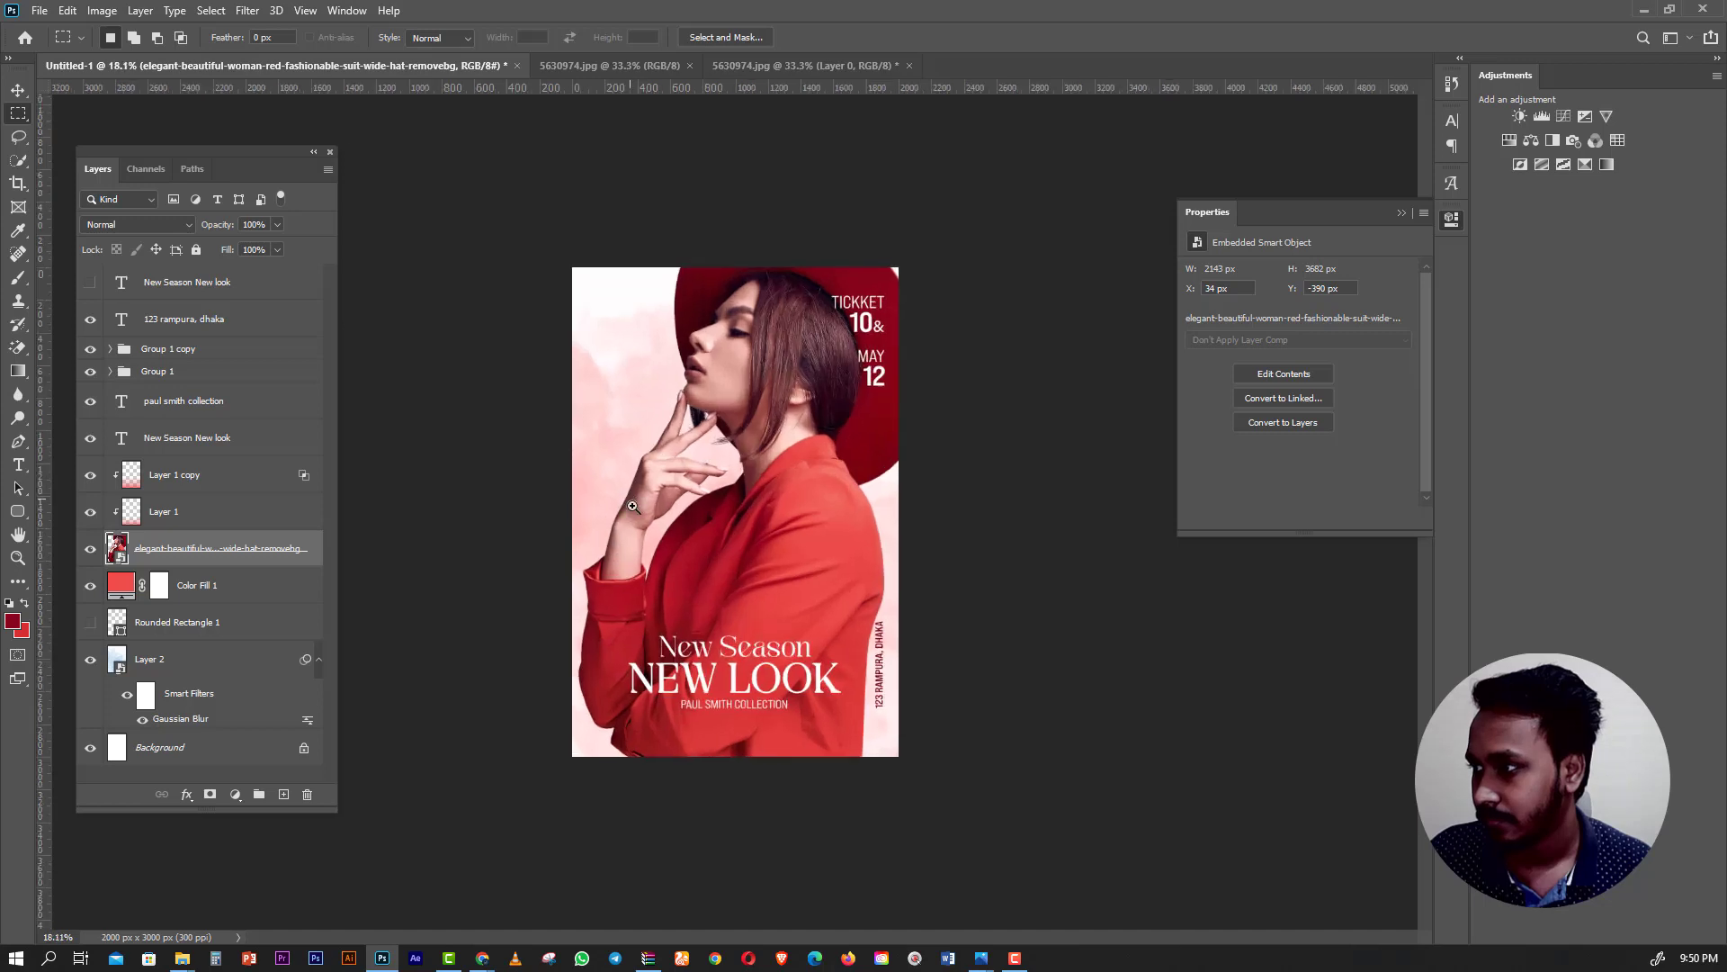
scroll(639, 513, "up", 1)
scroll(662, 528, "up", 1)
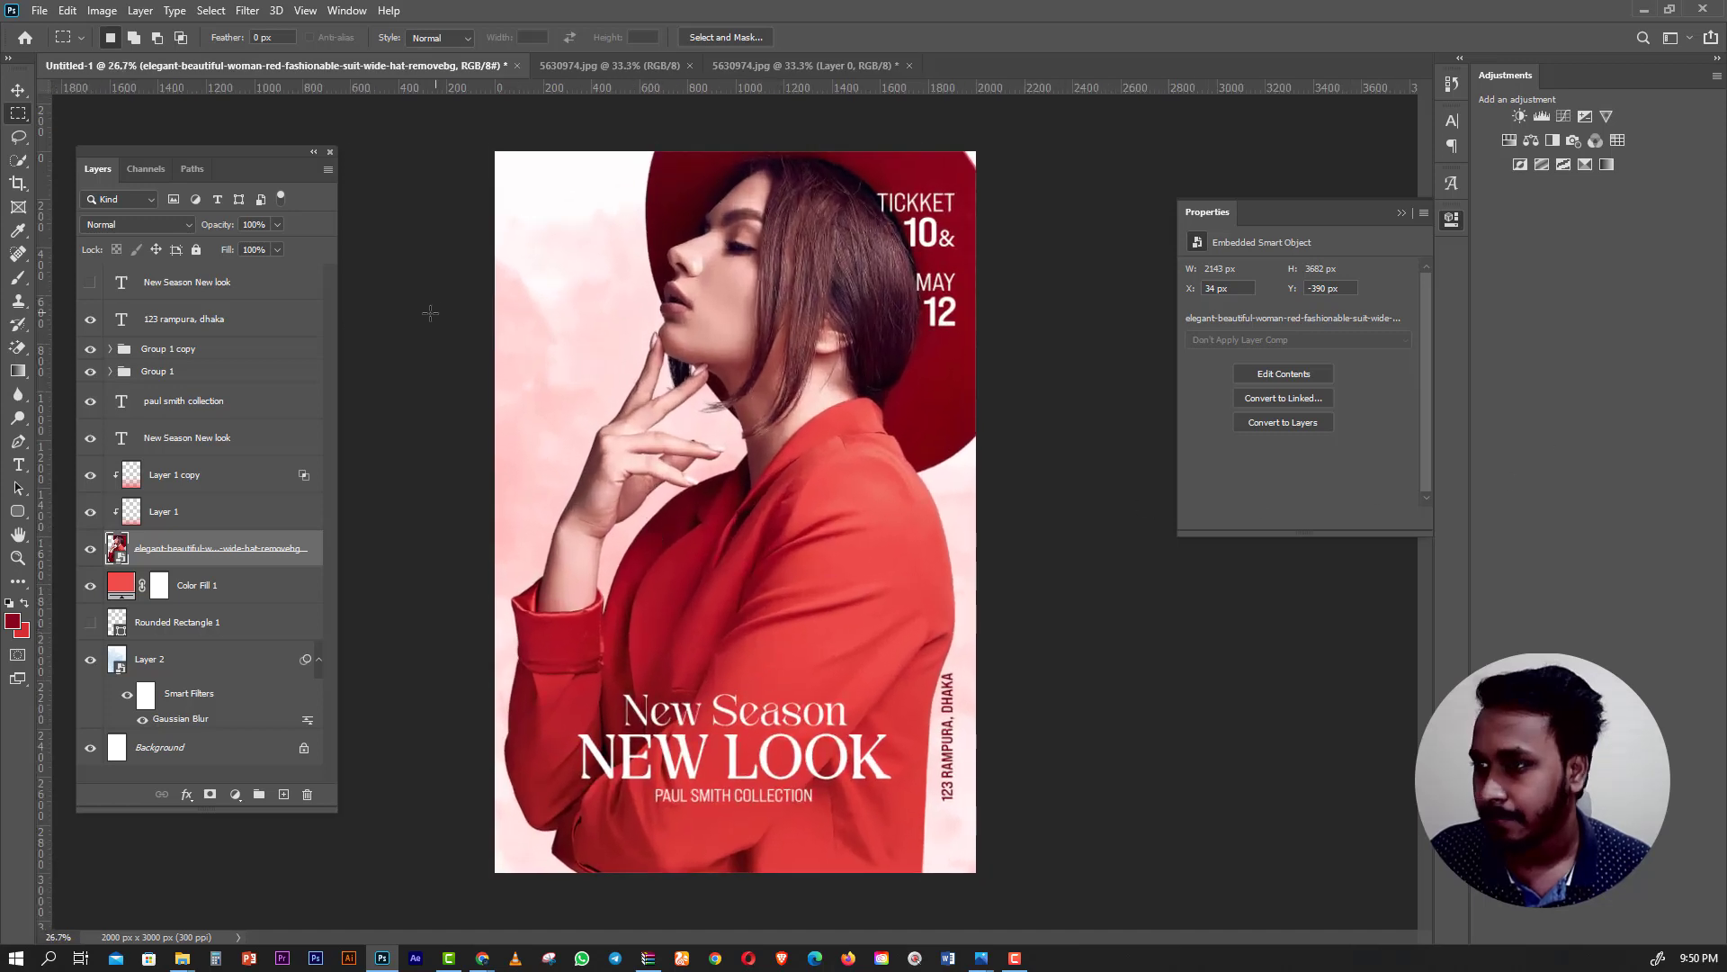
left_click(185, 353)
left_click(176, 371, "shift")
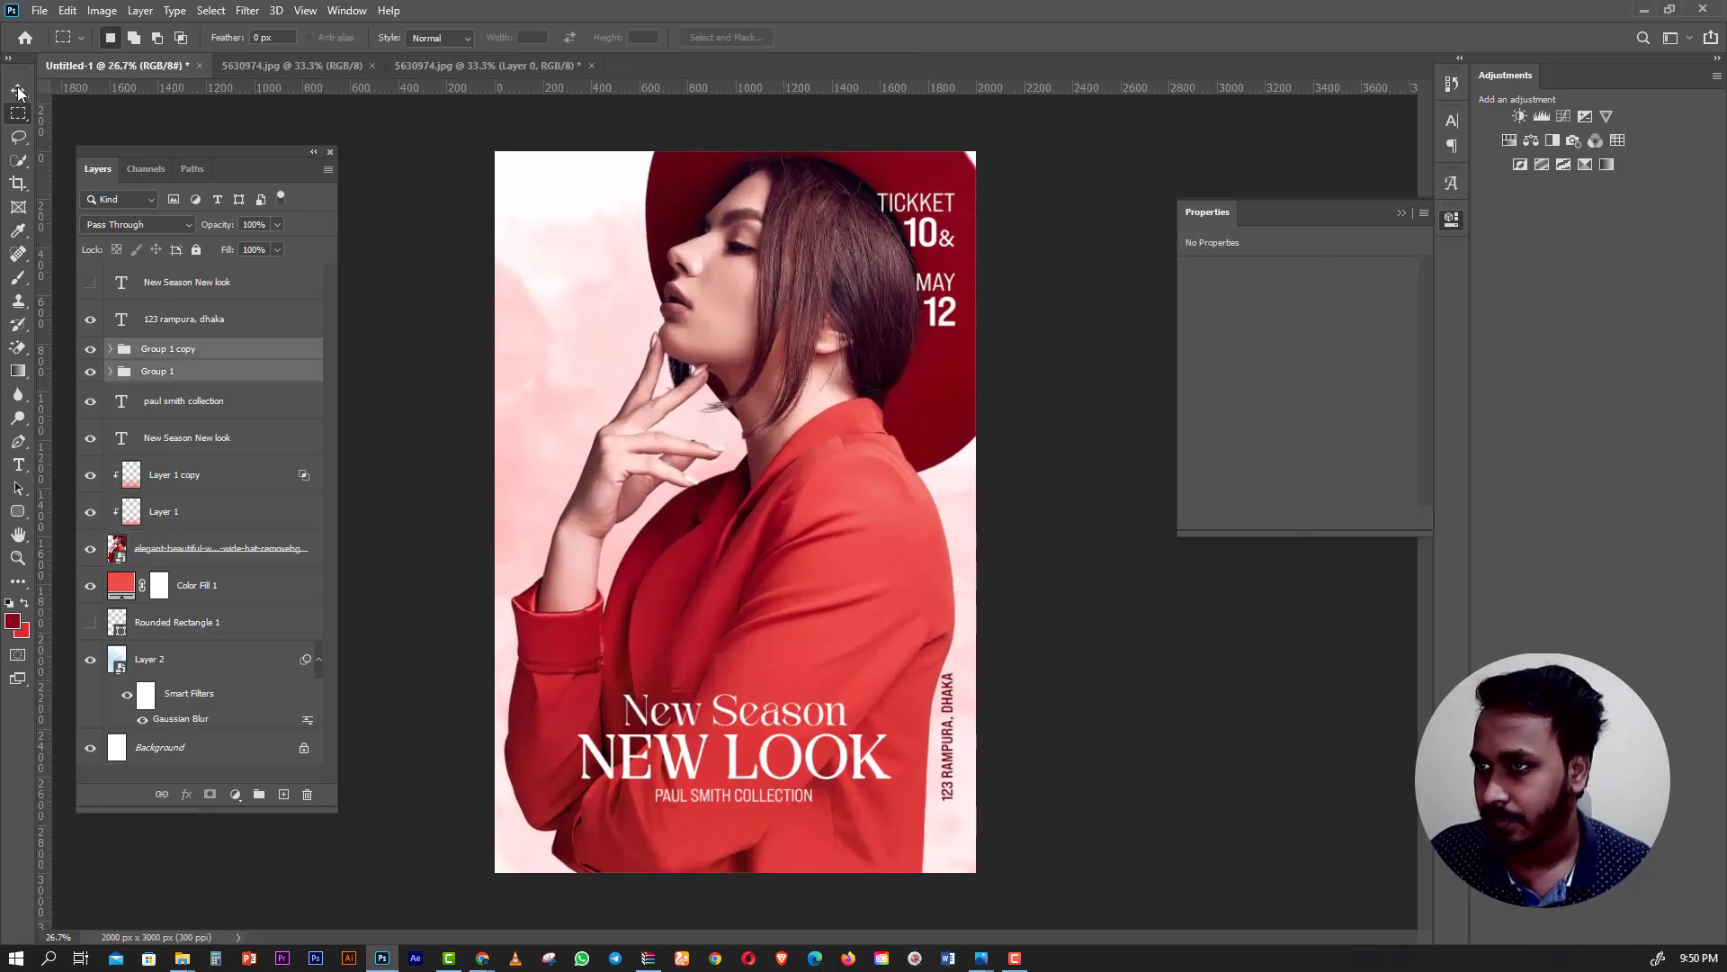
key("v")
left_click_drag(873, 332, 860, 353)
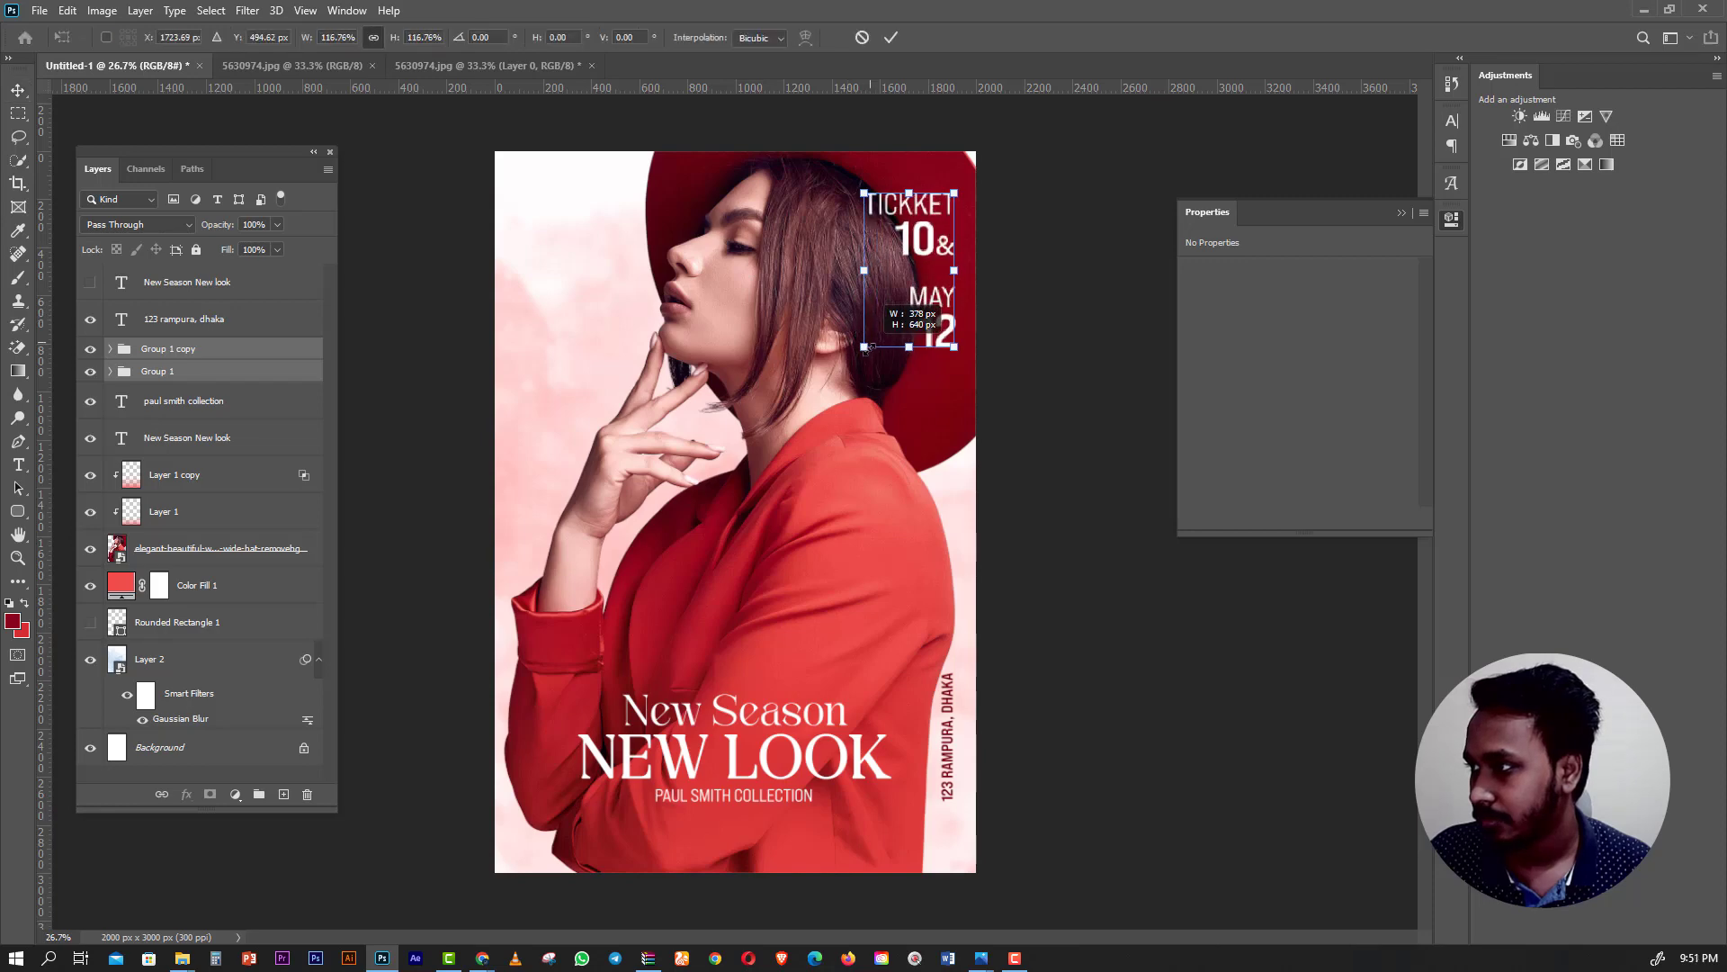
left_click_drag(944, 294, 946, 330)
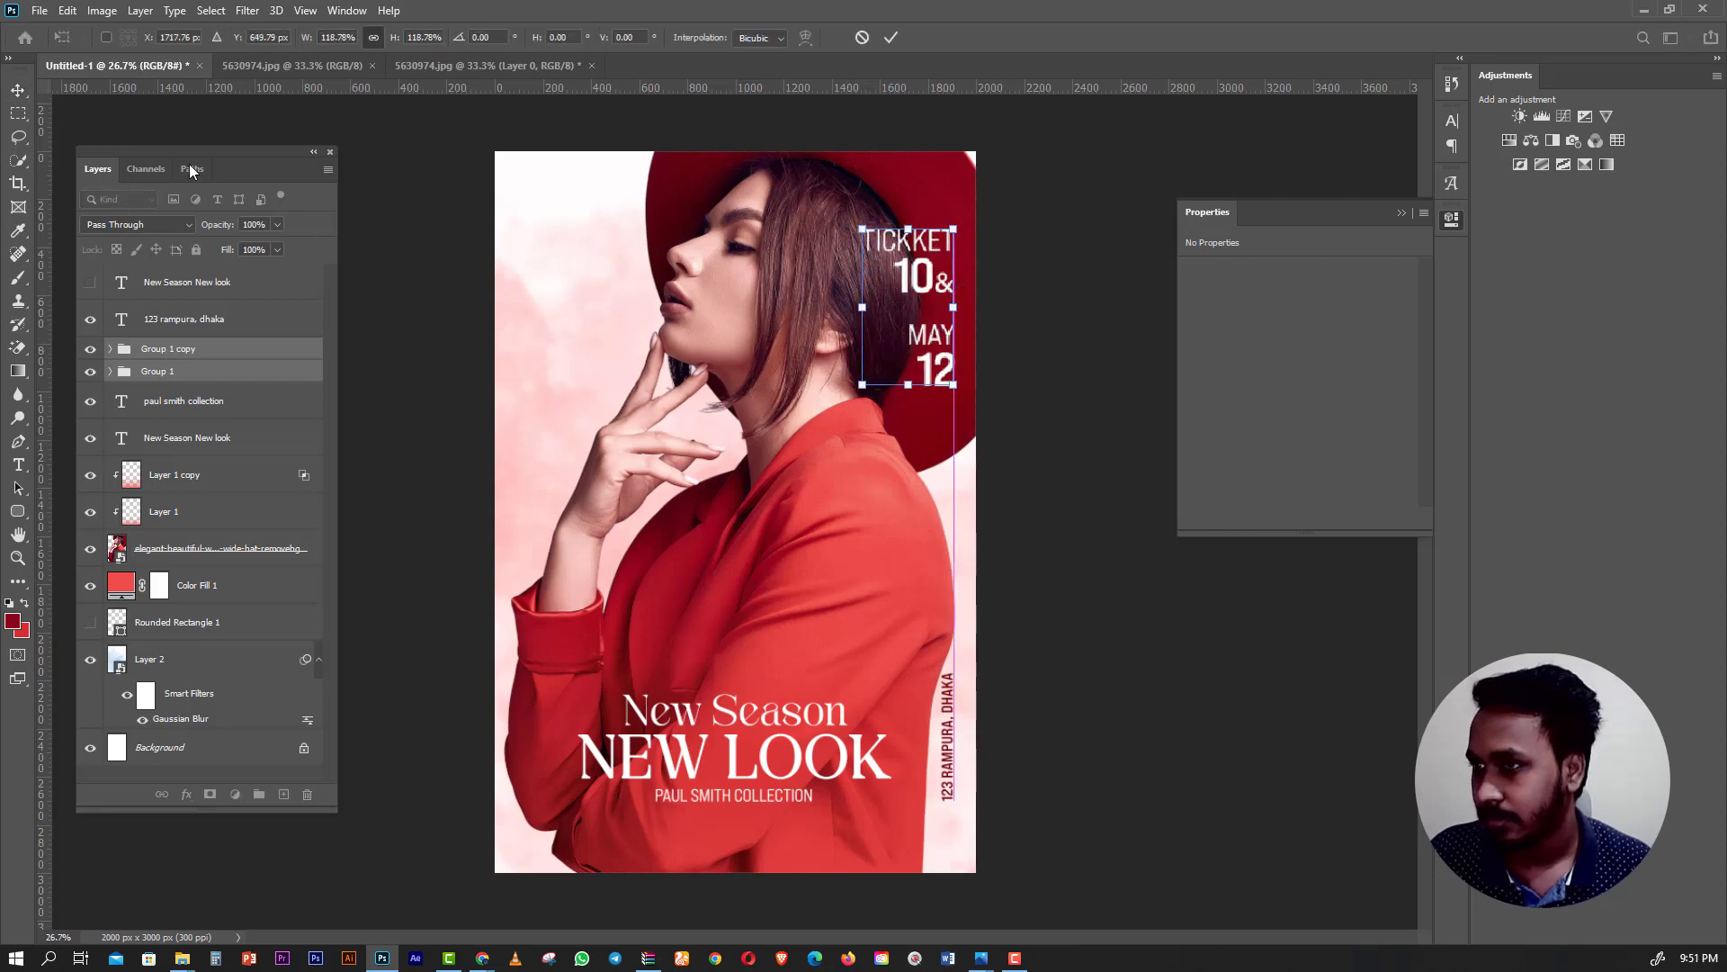
key("Return")
scroll(740, 472, "down", 3)
scroll(739, 472, "up", 2)
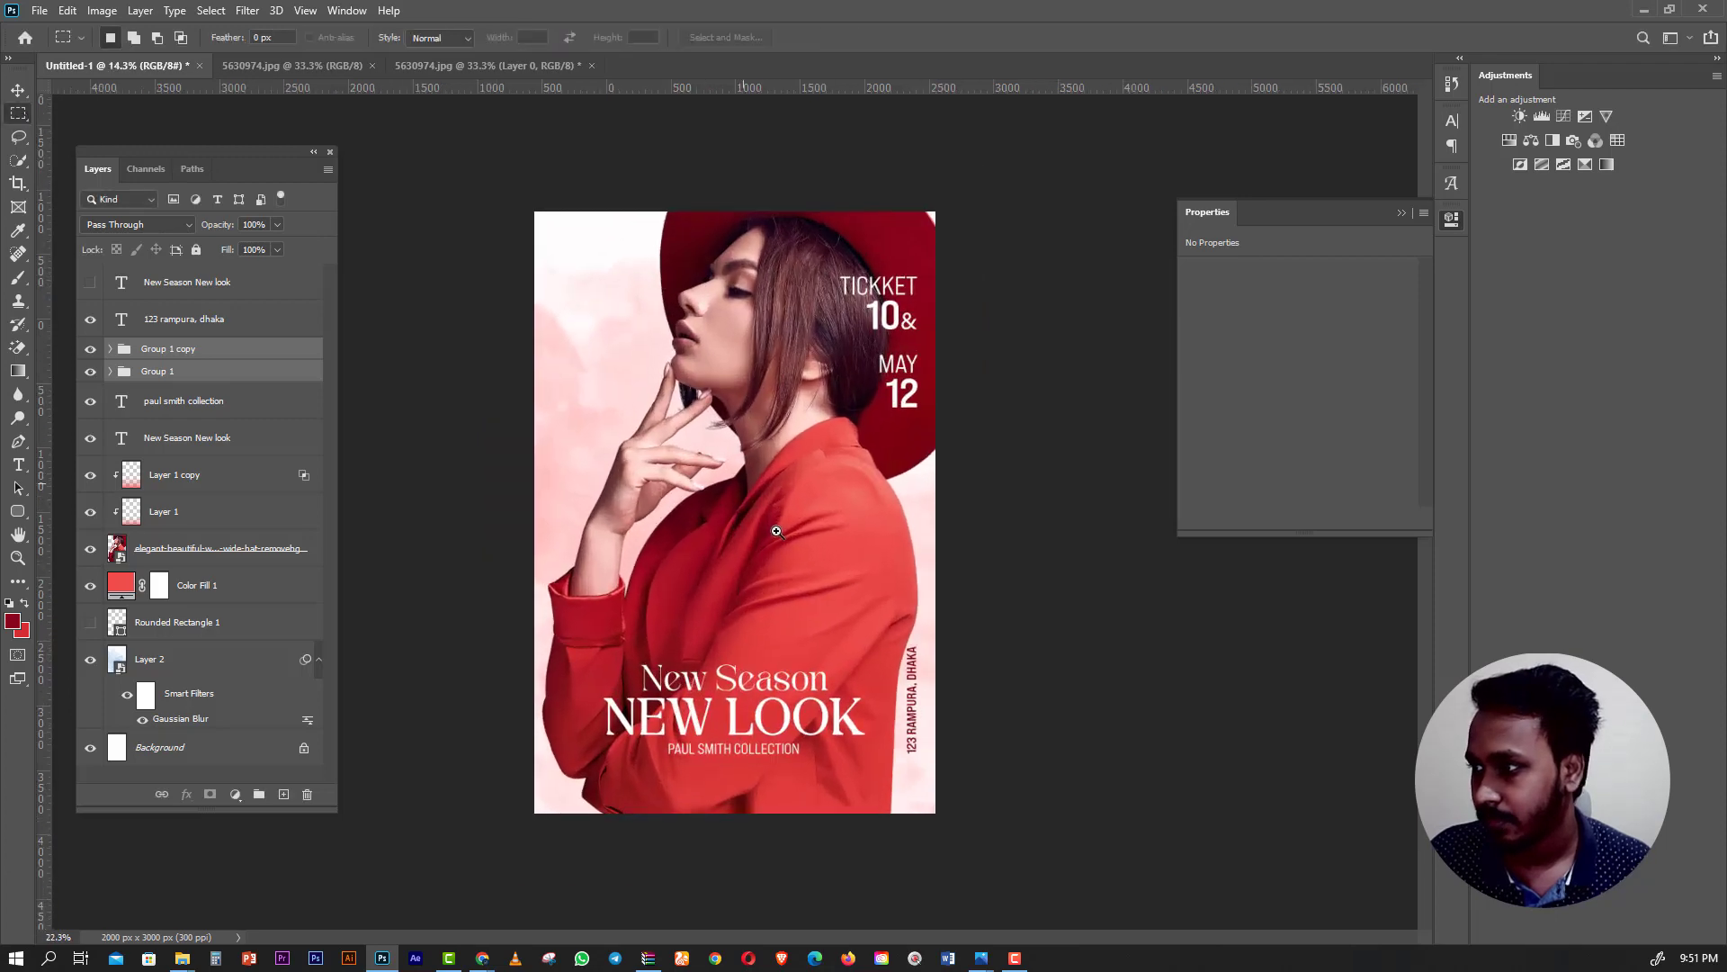
scroll(747, 479, "up", 2)
scroll(754, 486, "down", 1)
scroll(761, 491, "up", 1)
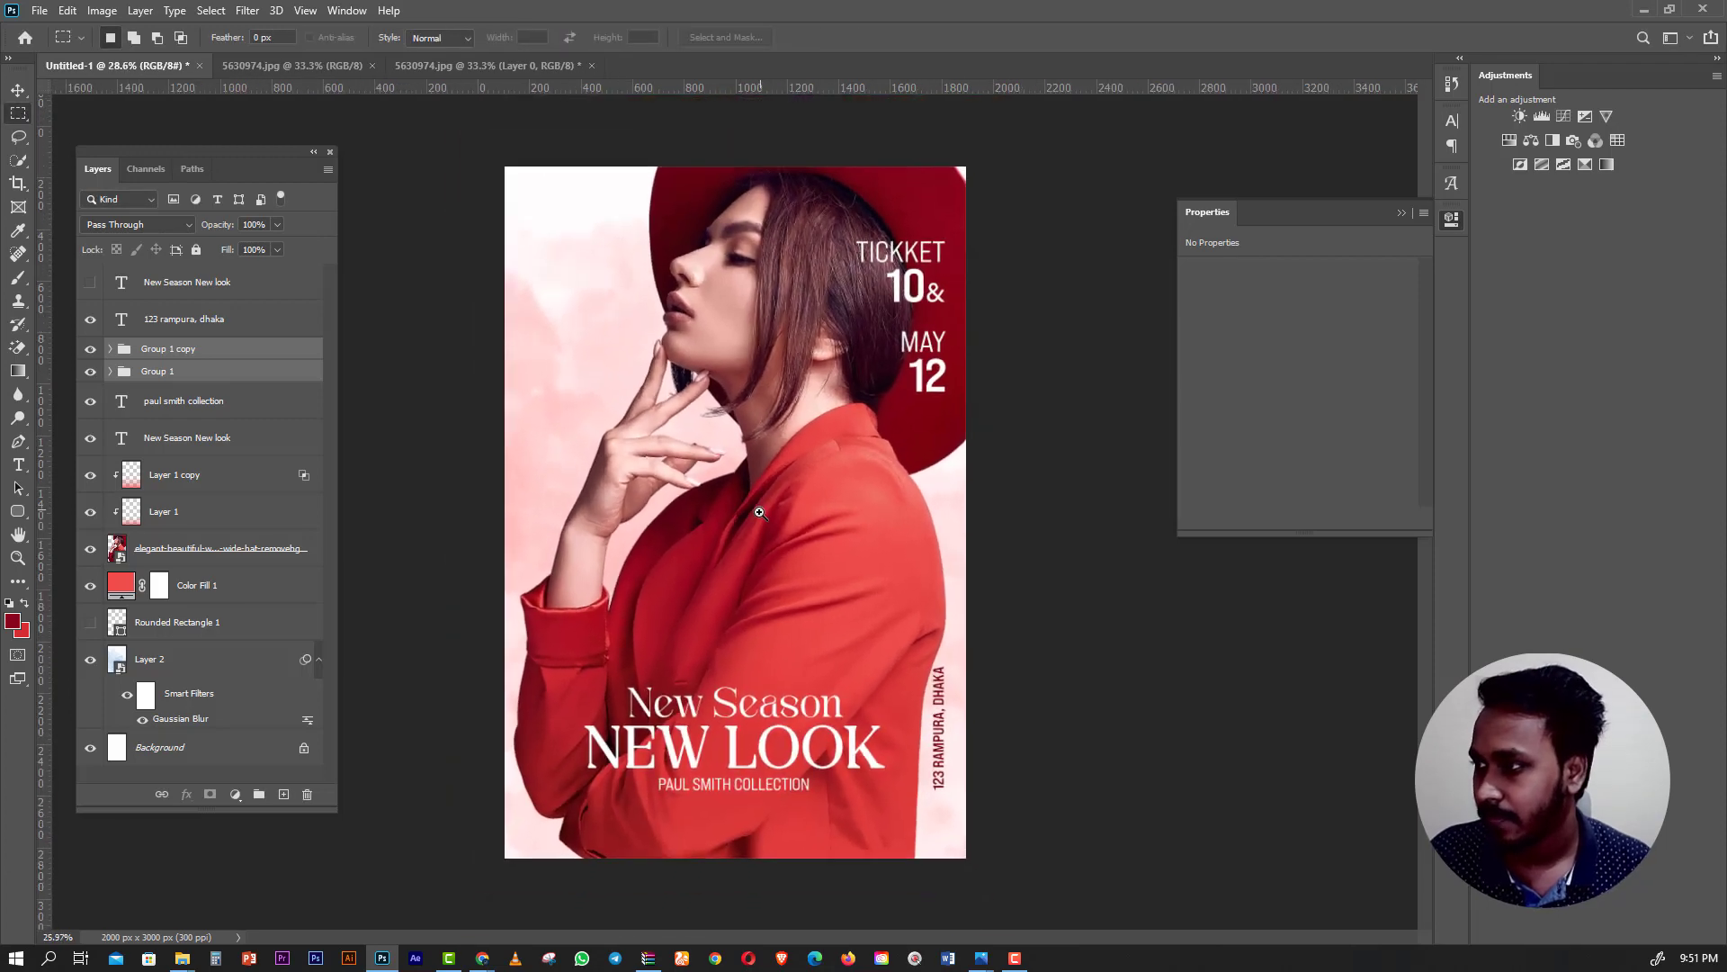
scroll(761, 492, "up", 1)
scroll(751, 491, "up", 1)
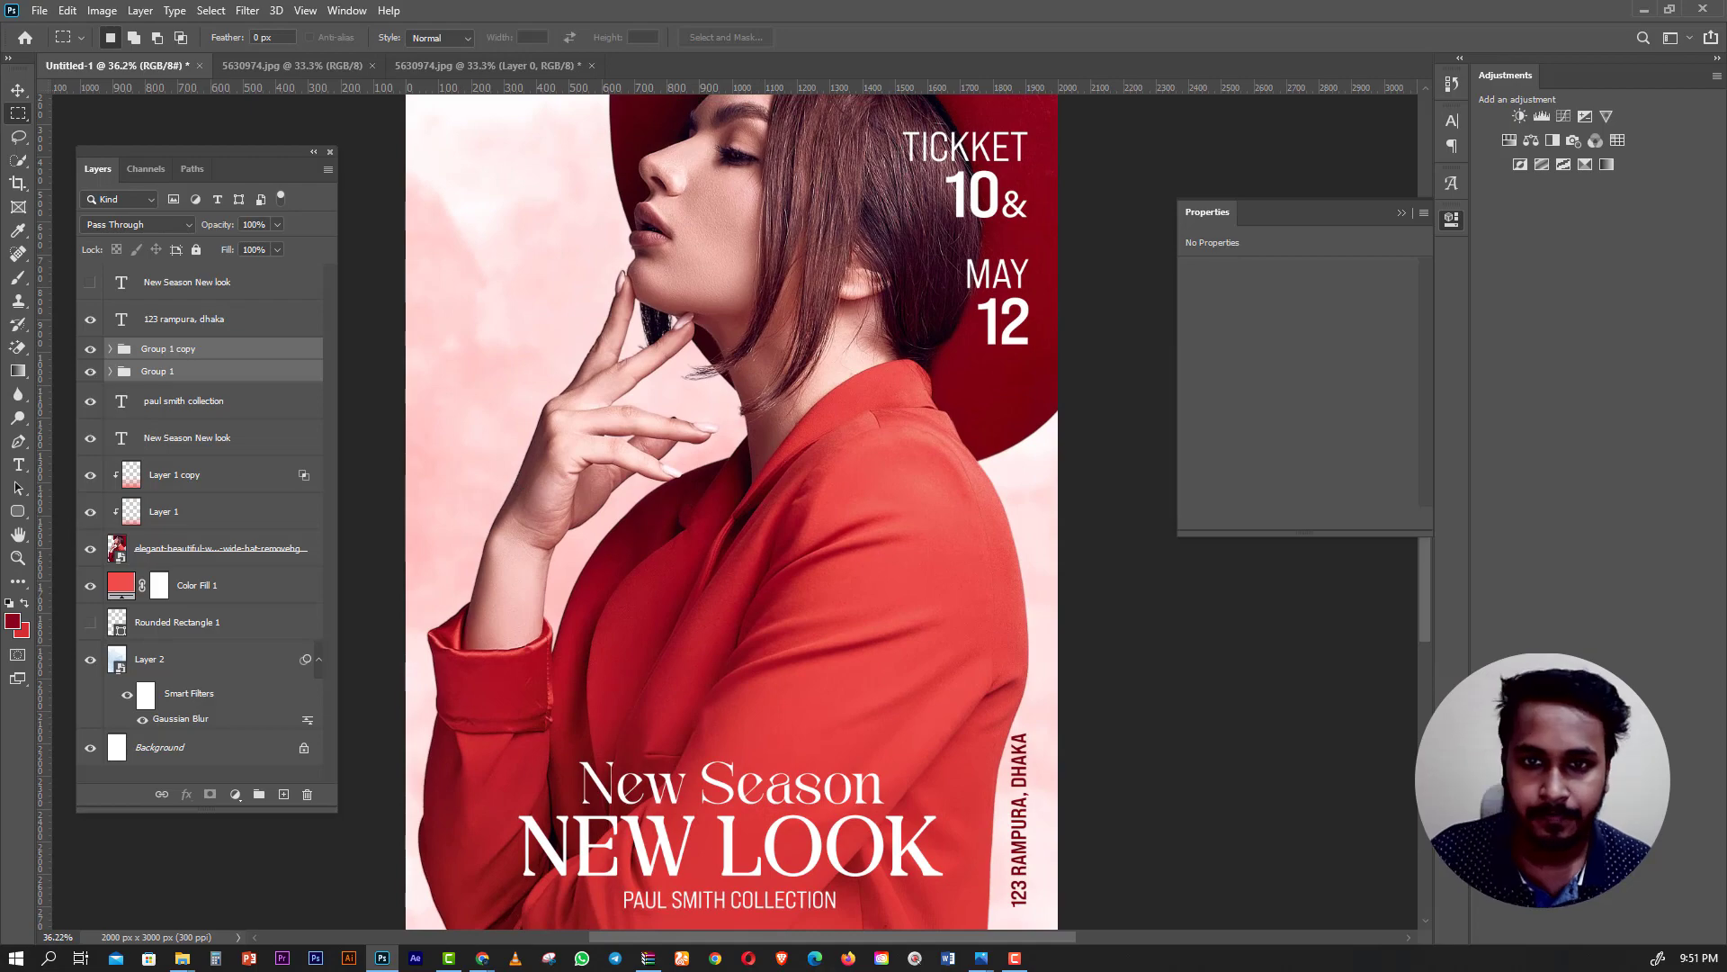
Glance at the Marie Claire reference cover in Photos, then close it.
key("alt+Tab")
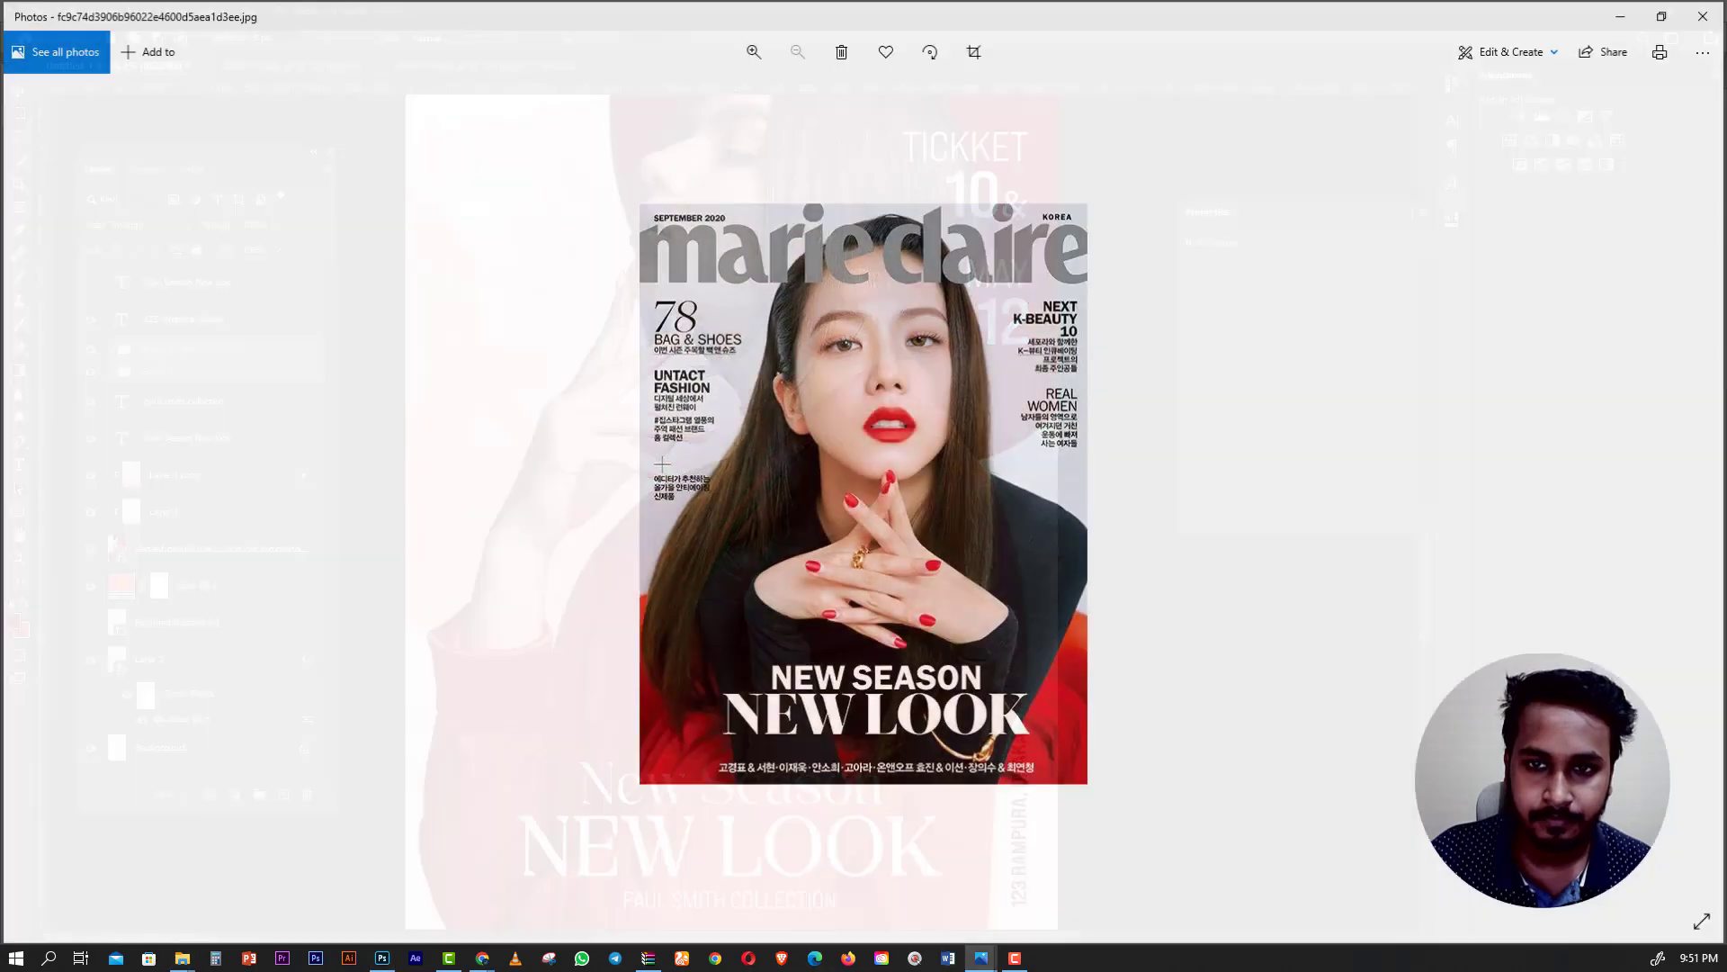
left_click(1709, 13)
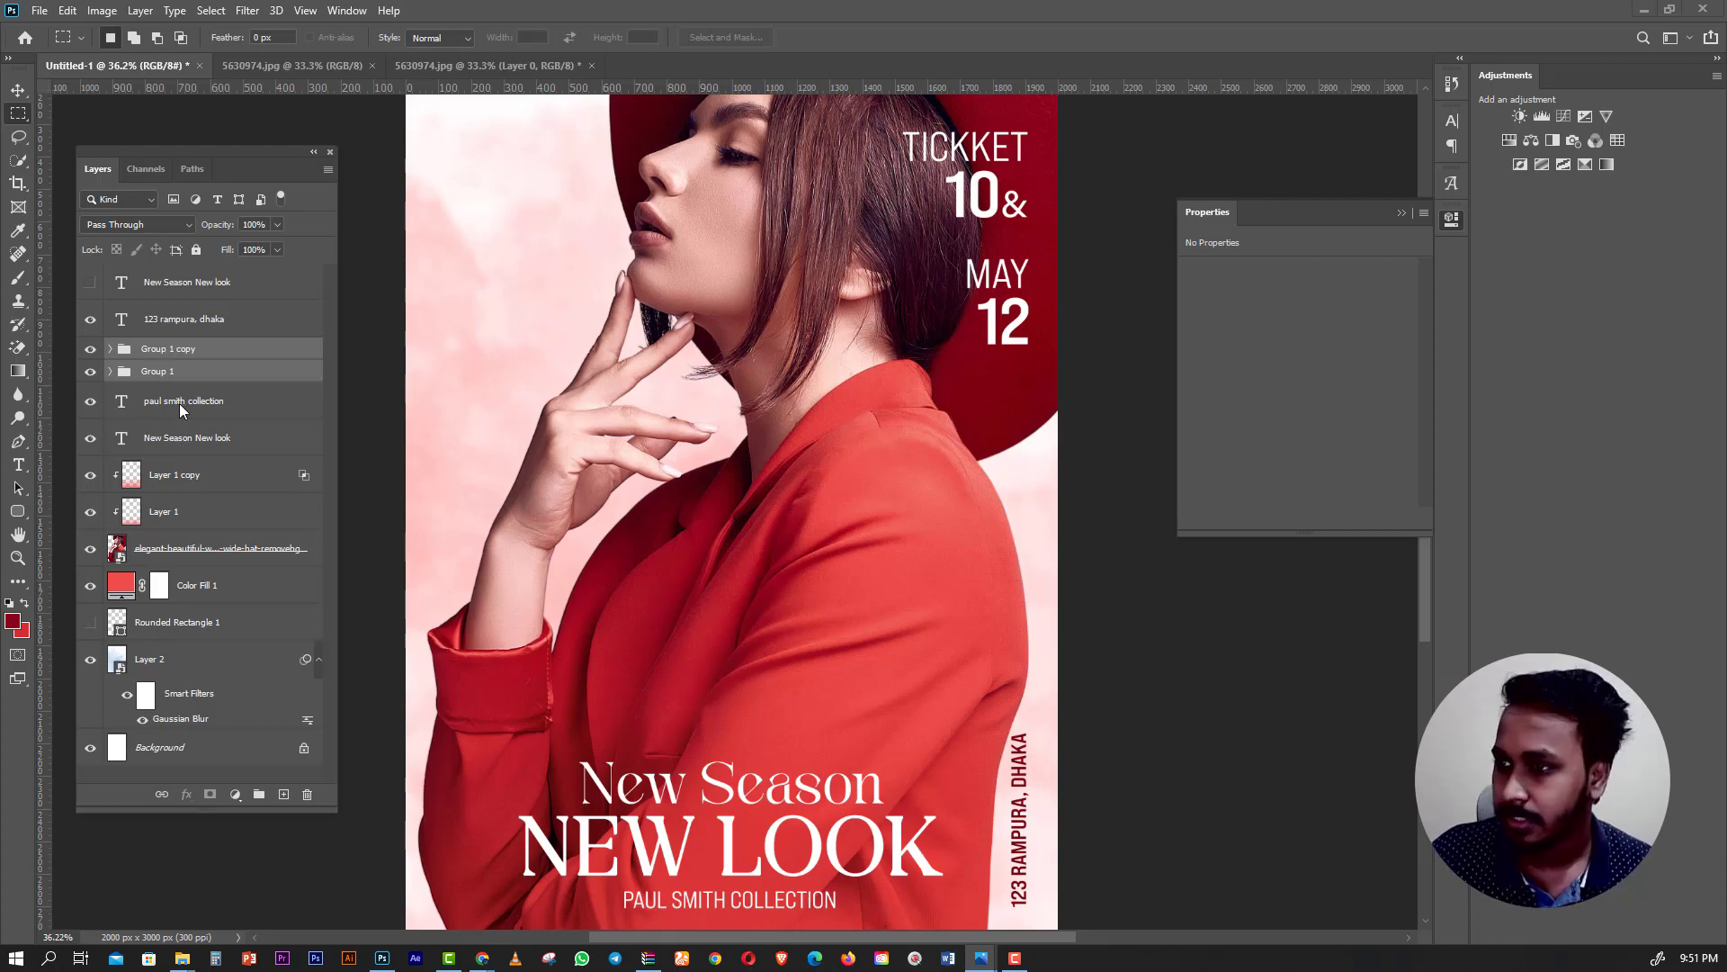
Duplicate the PAUL SMITH COLLECTION text layer and place the copy mid-poster.
left_click(177, 319)
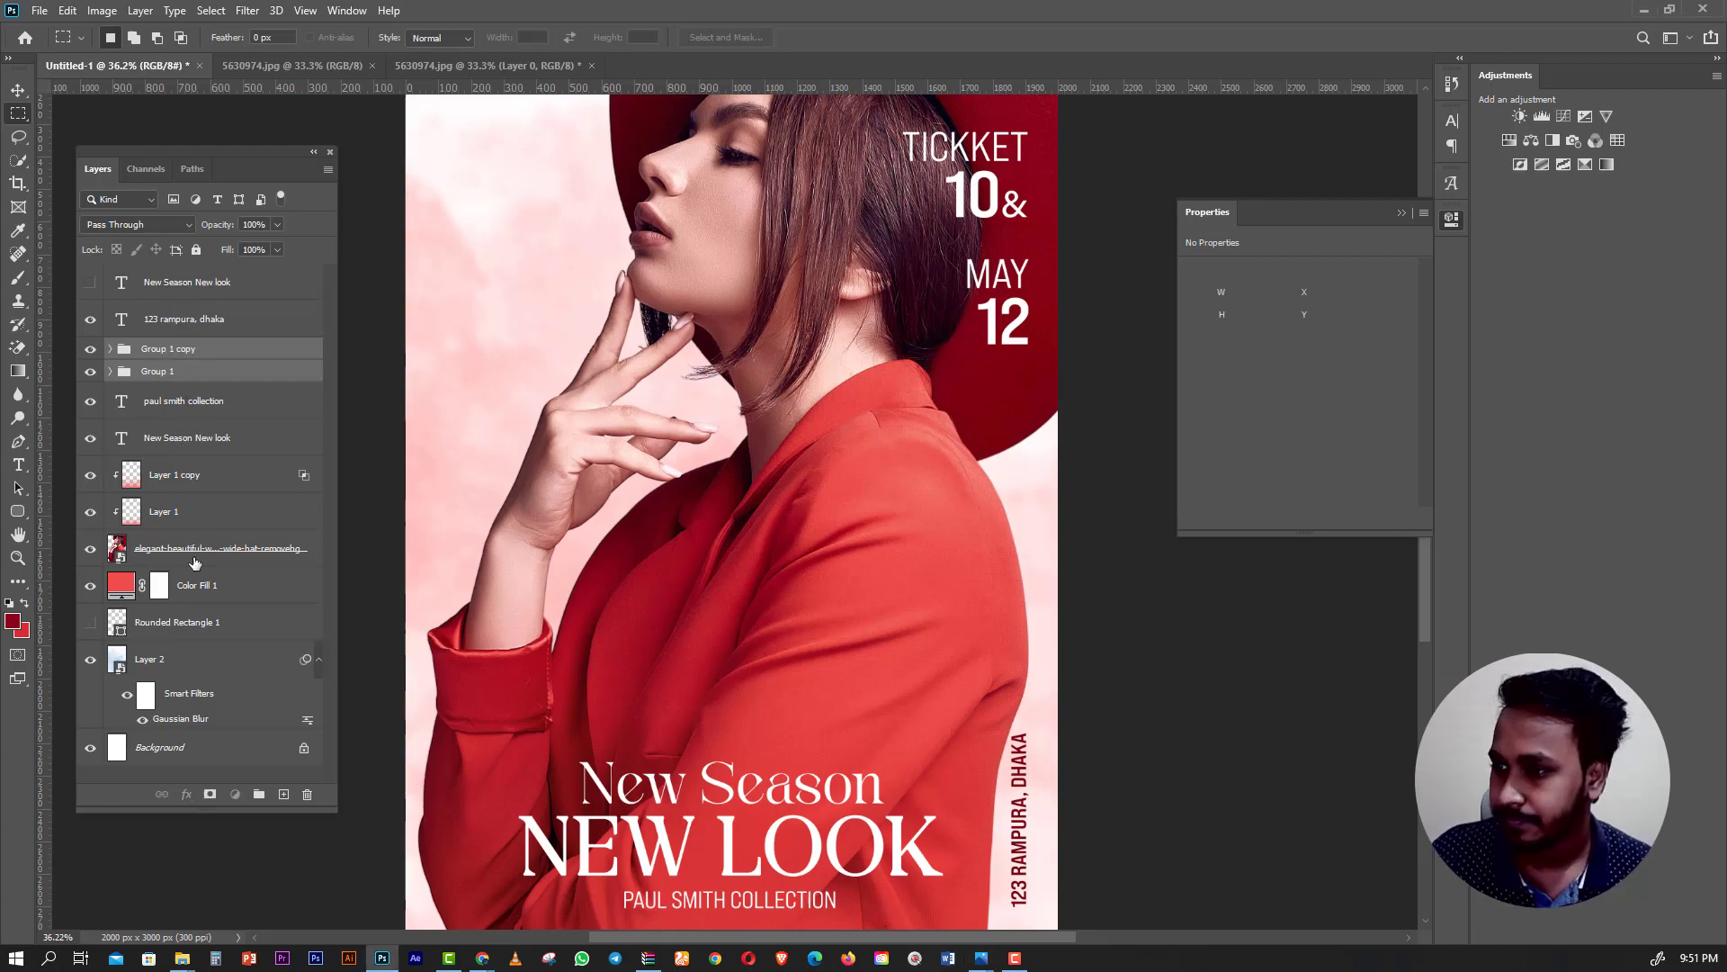
left_click(179, 438)
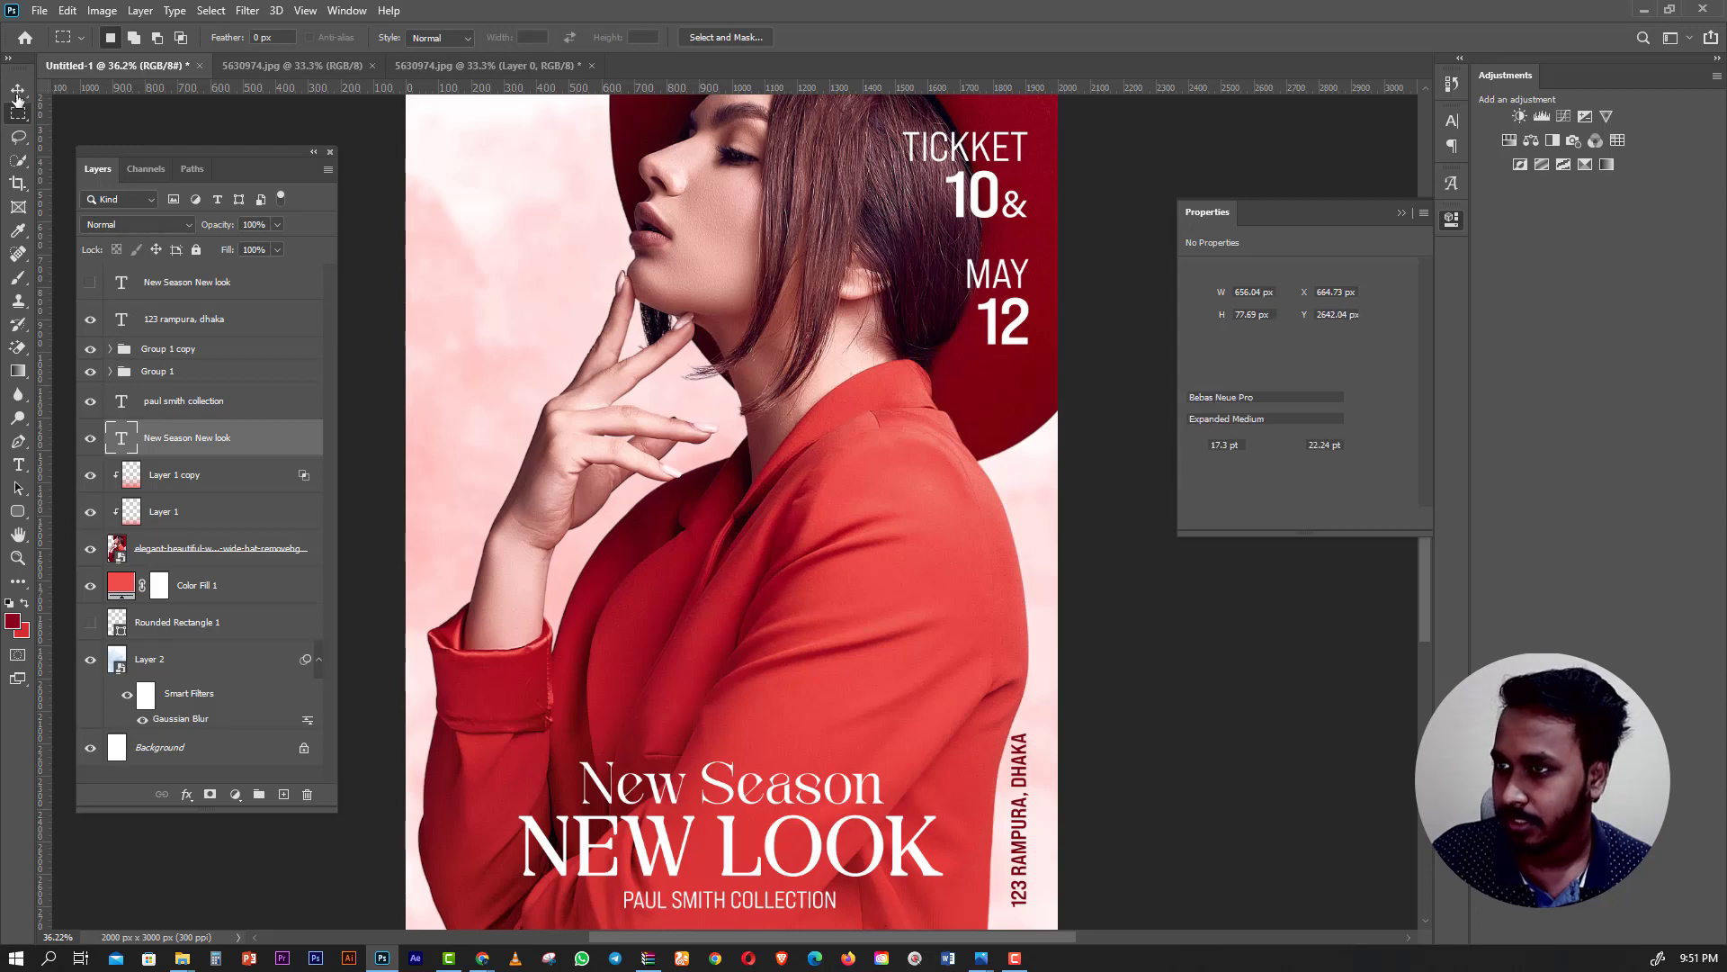
key("v")
left_click(749, 886, "ctrl")
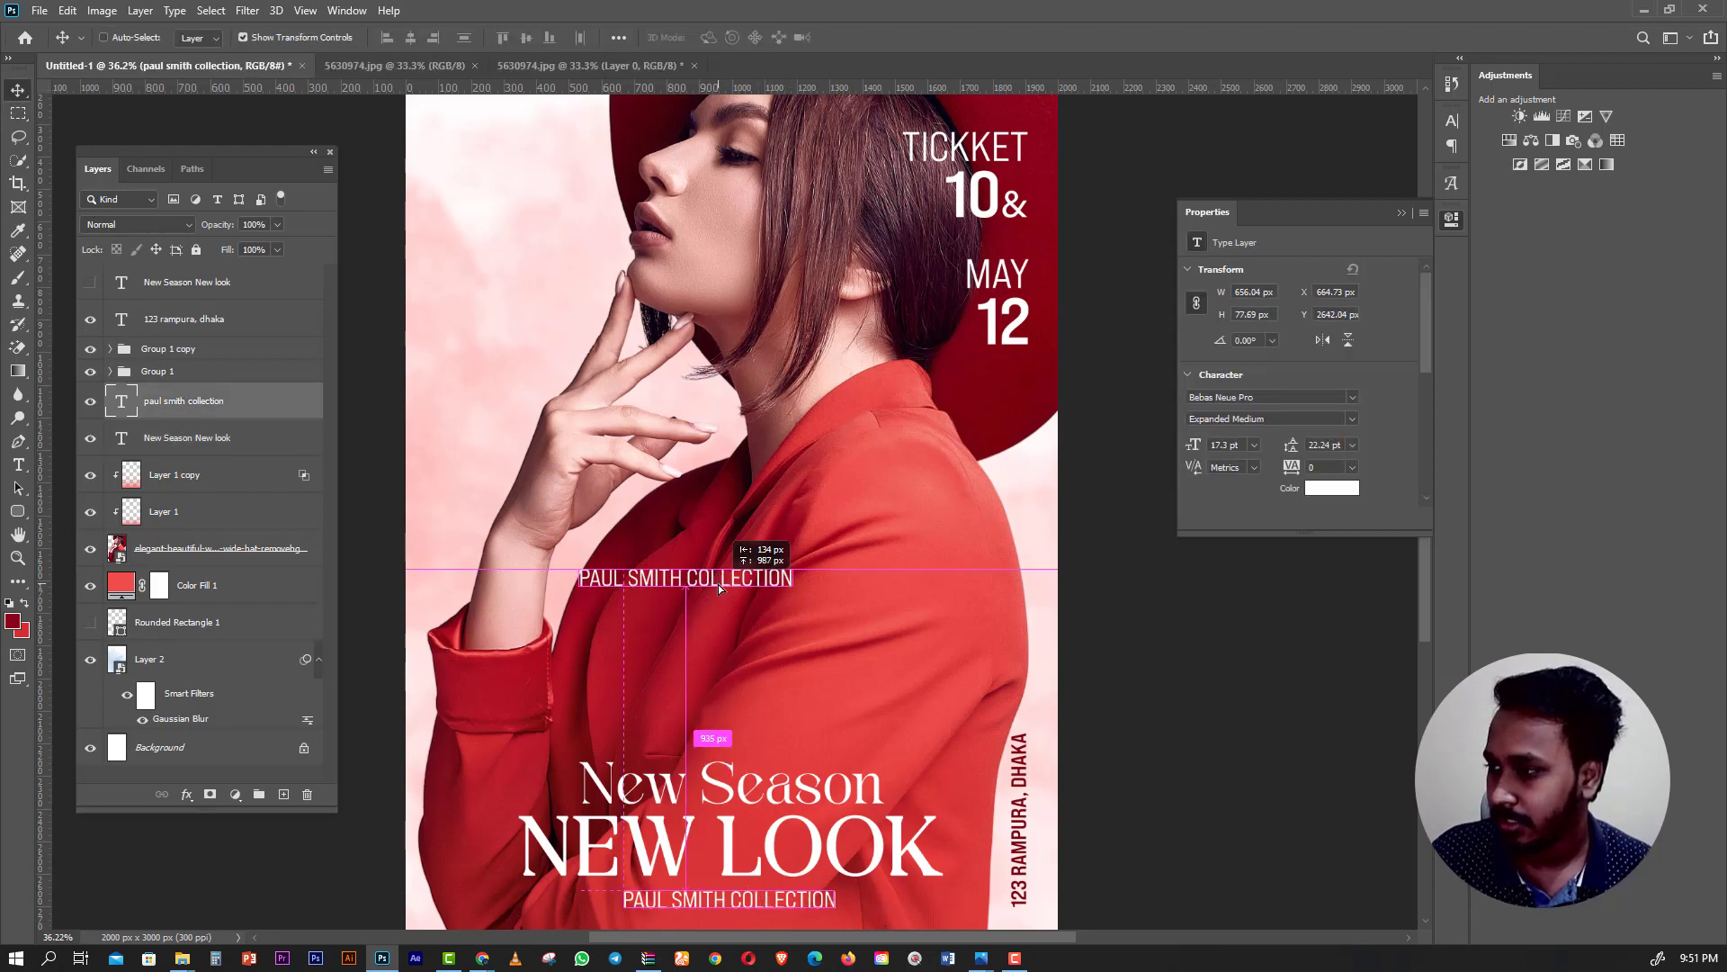
left_click_drag(755, 855, 712, 532)
key("t")
Retype the copy as NEXT / K-BEAUTY / 10 on separate left-aligned lines.
left_click(721, 577)
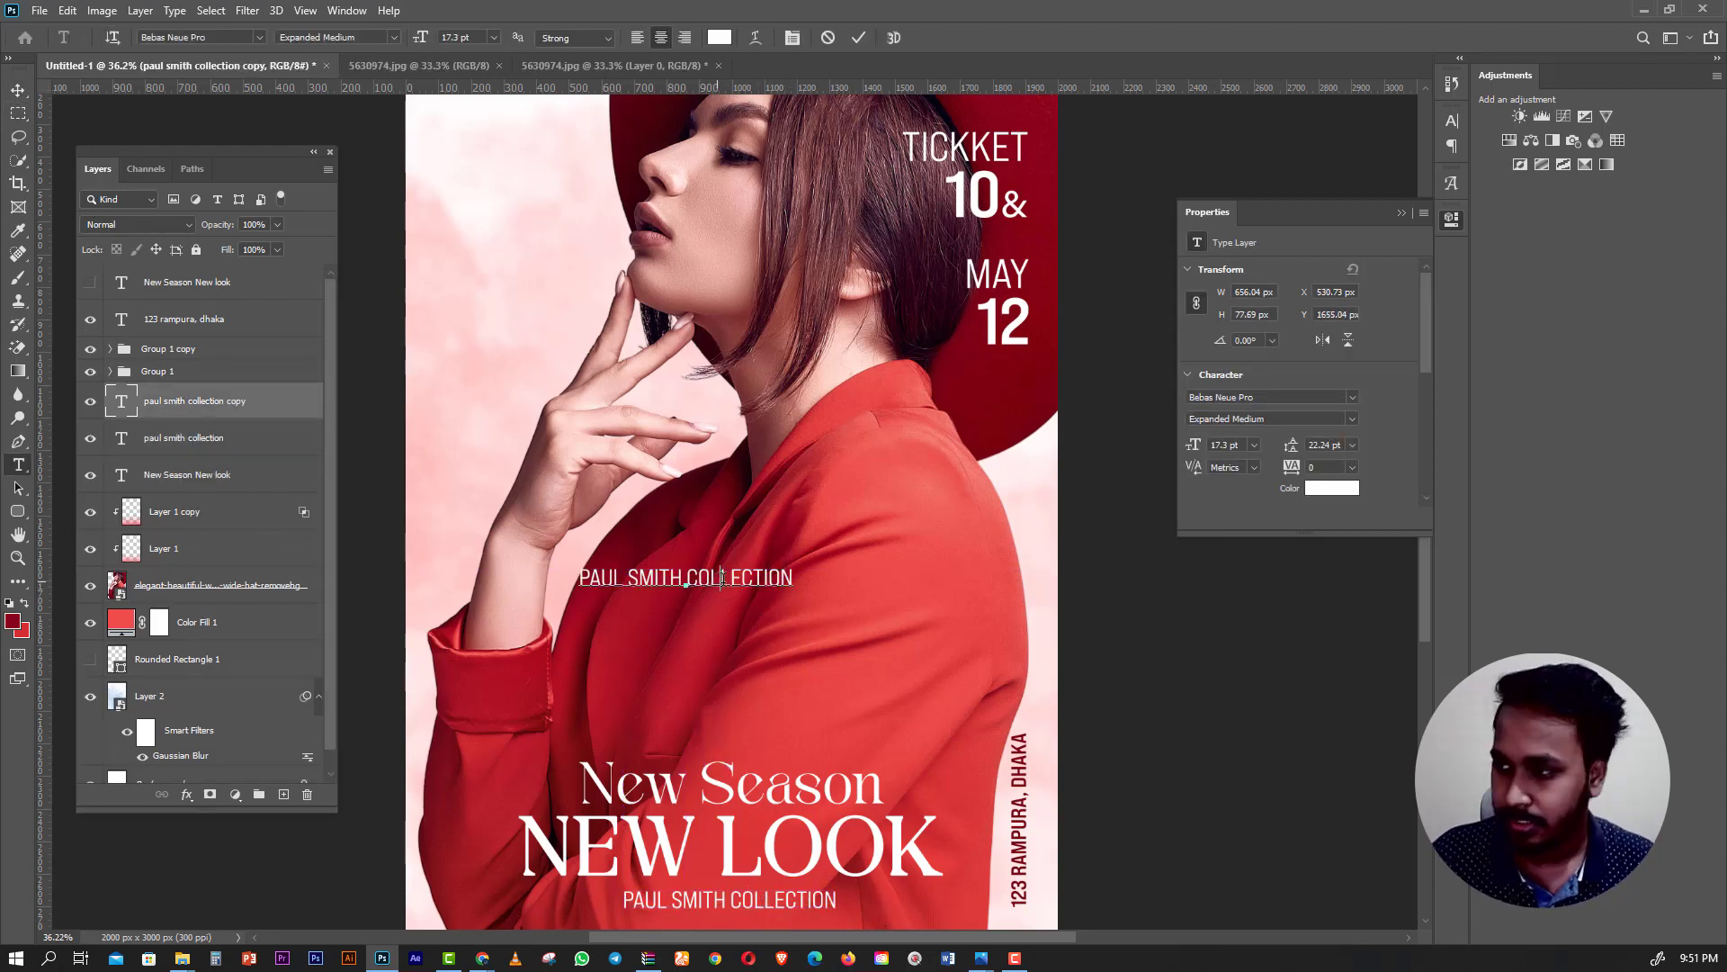
key("ctrl+a")
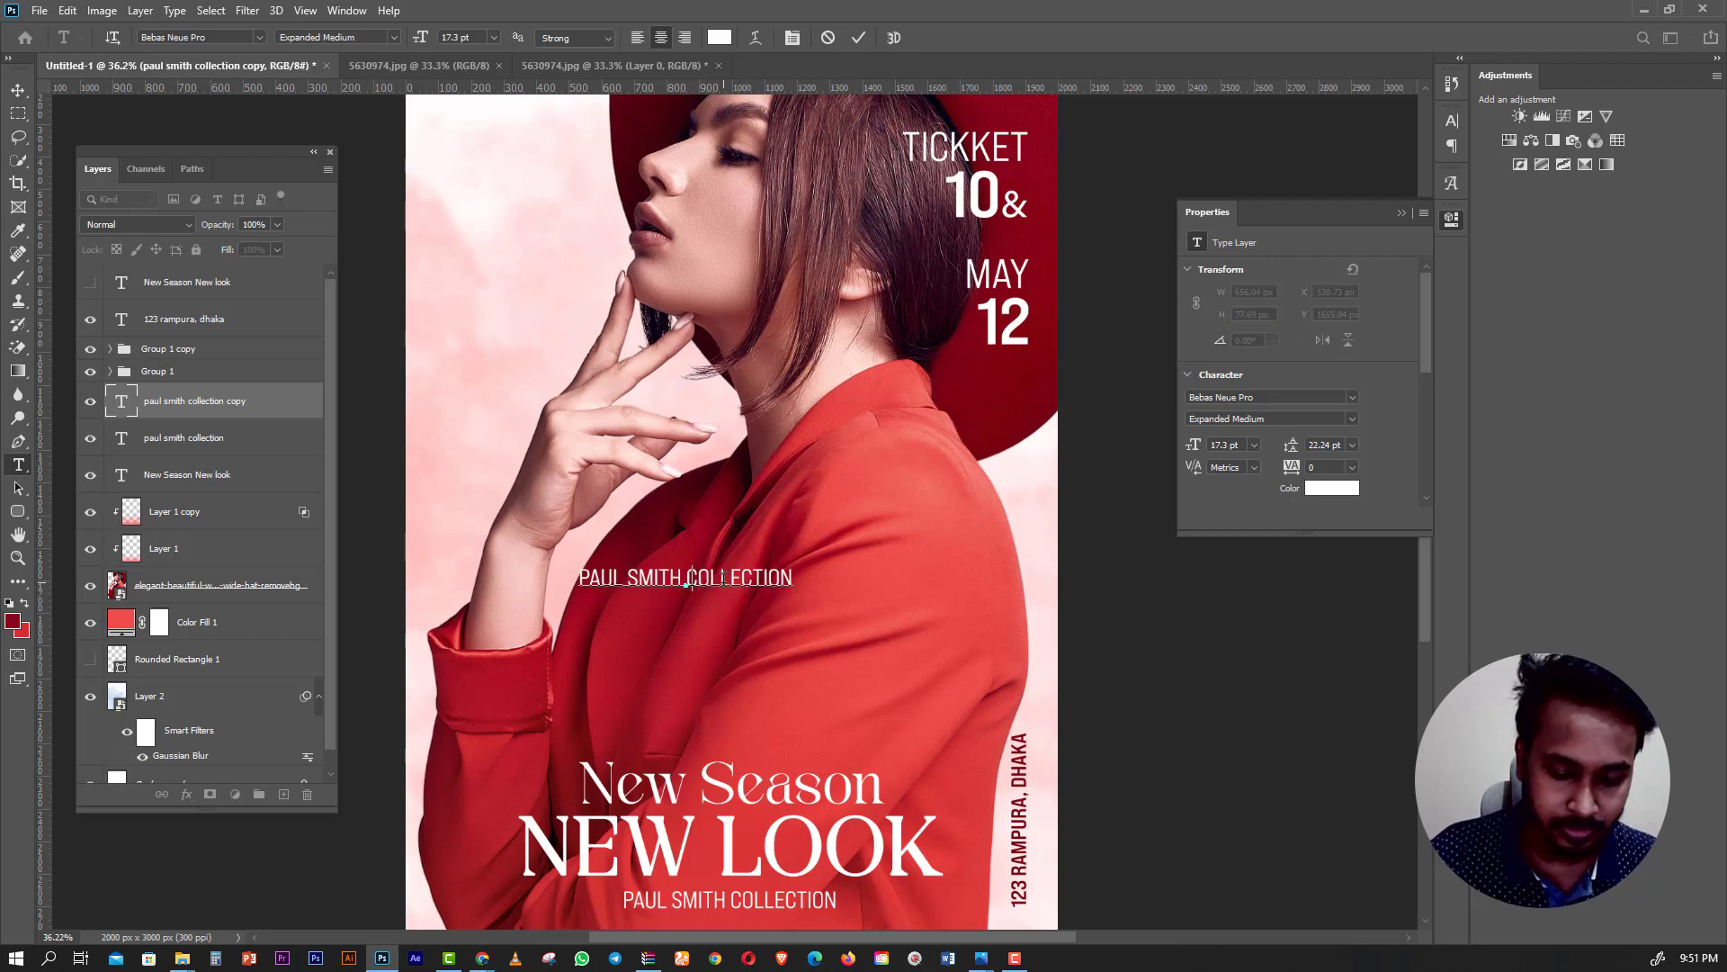
type("NEXT ")
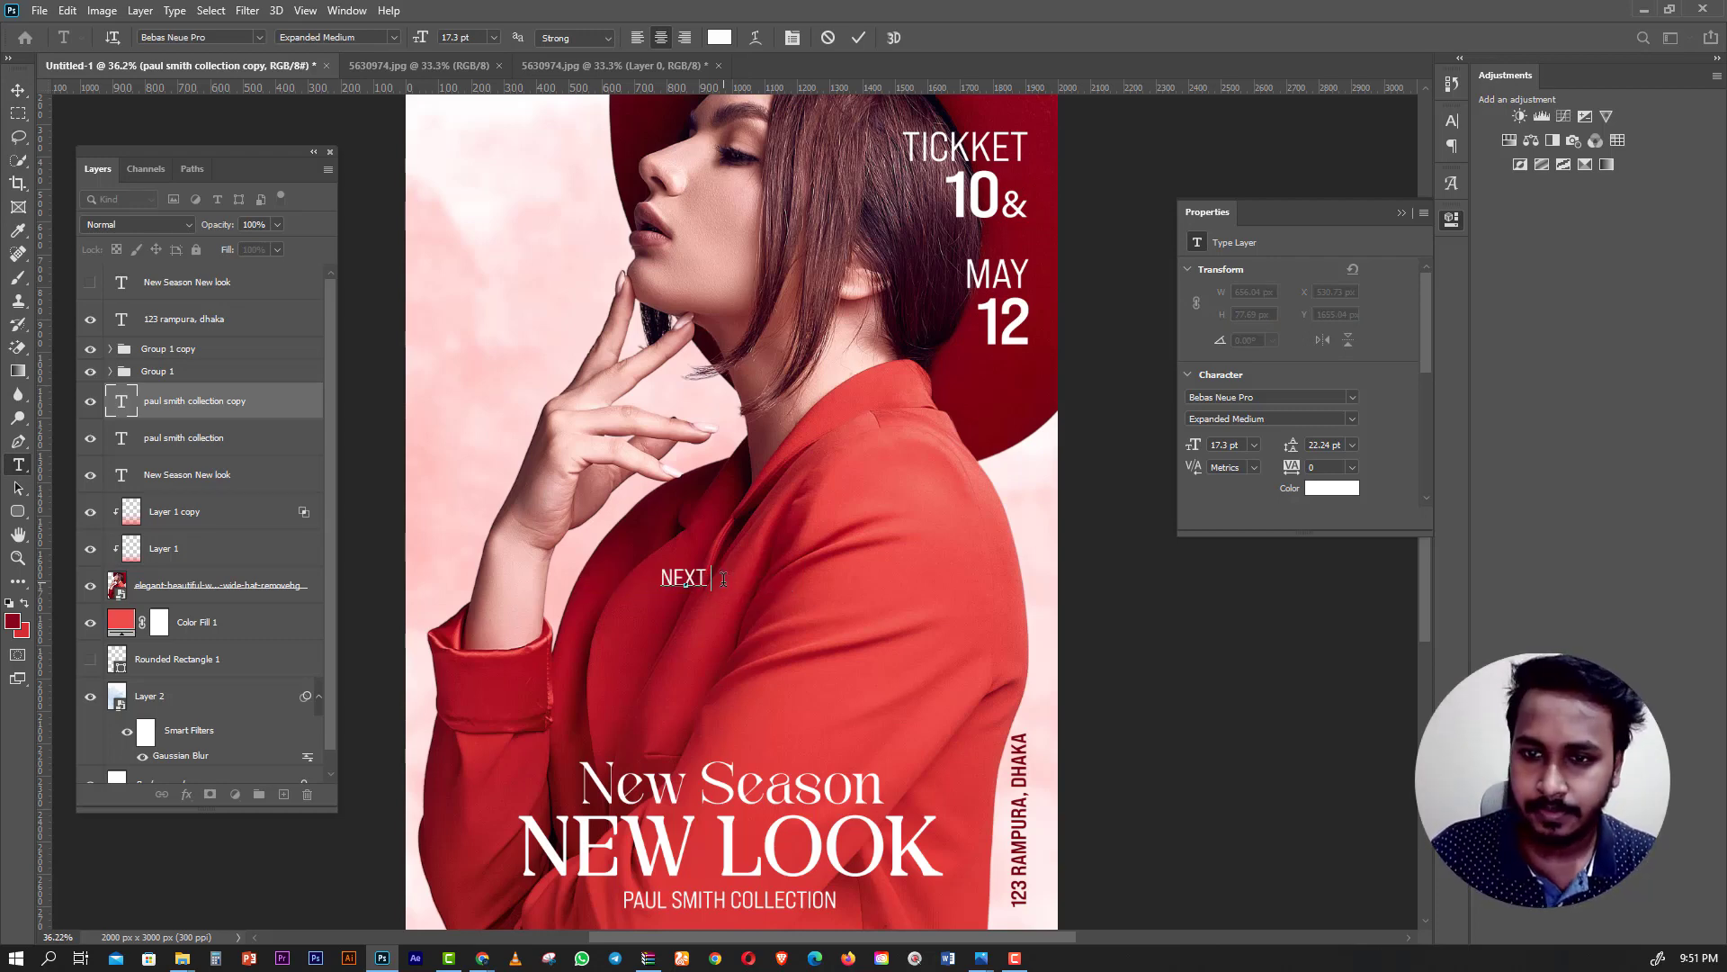
type("K")
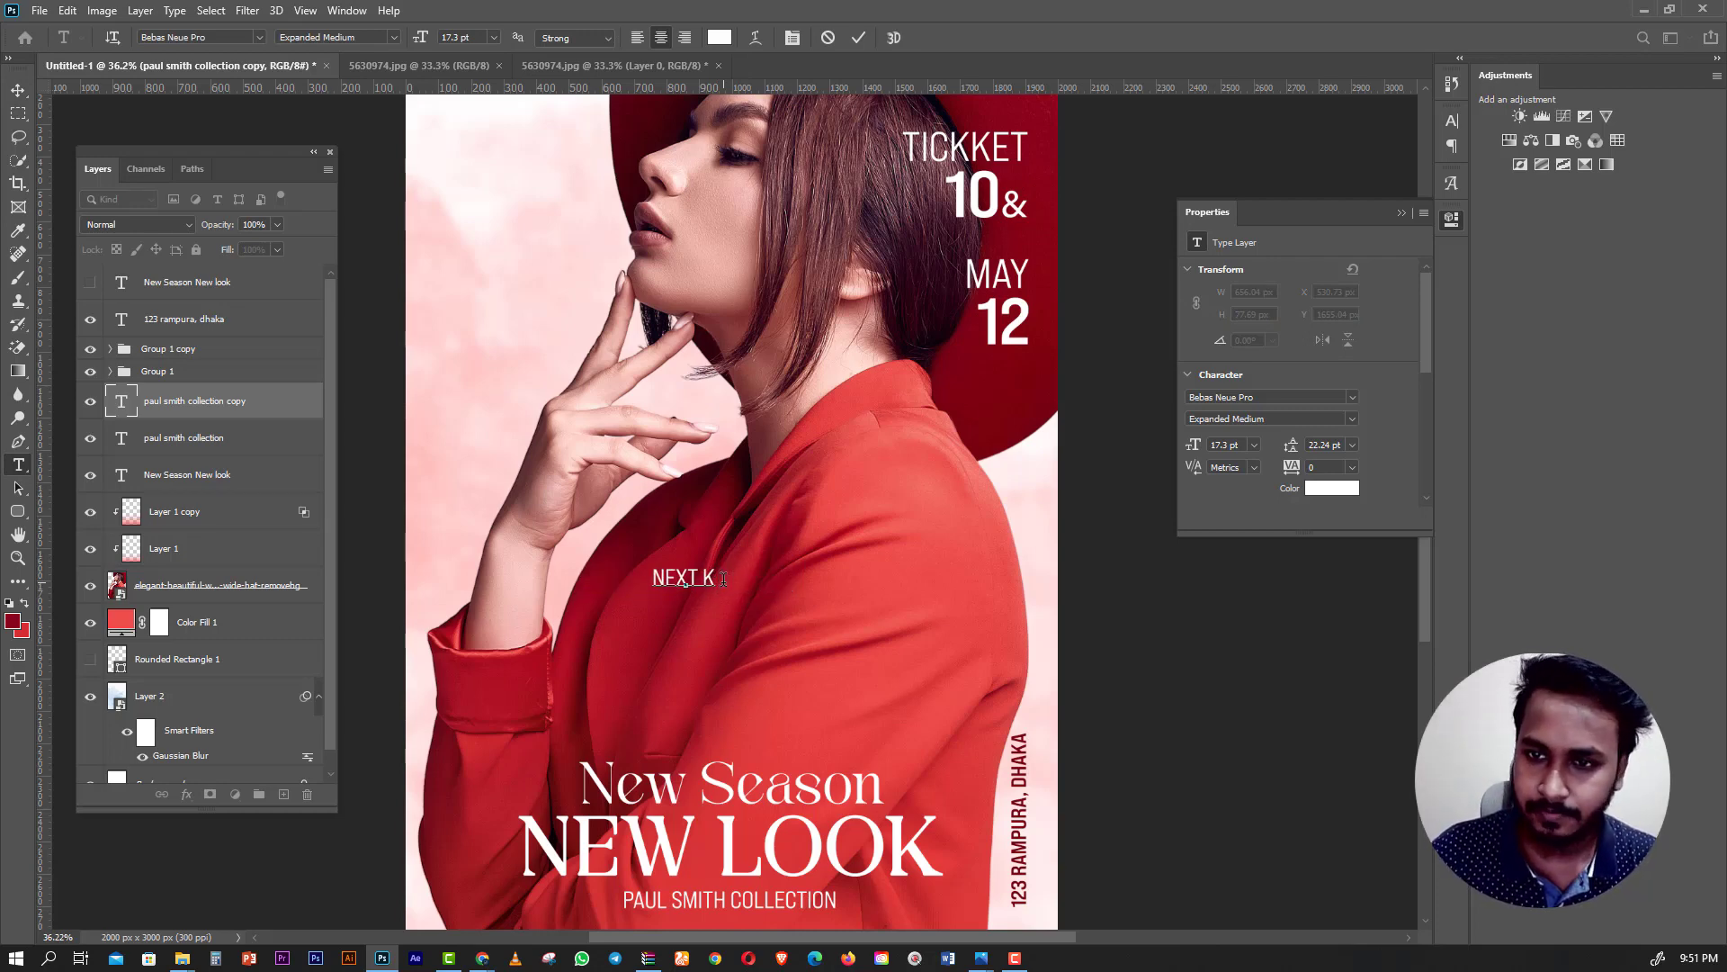
type("-")
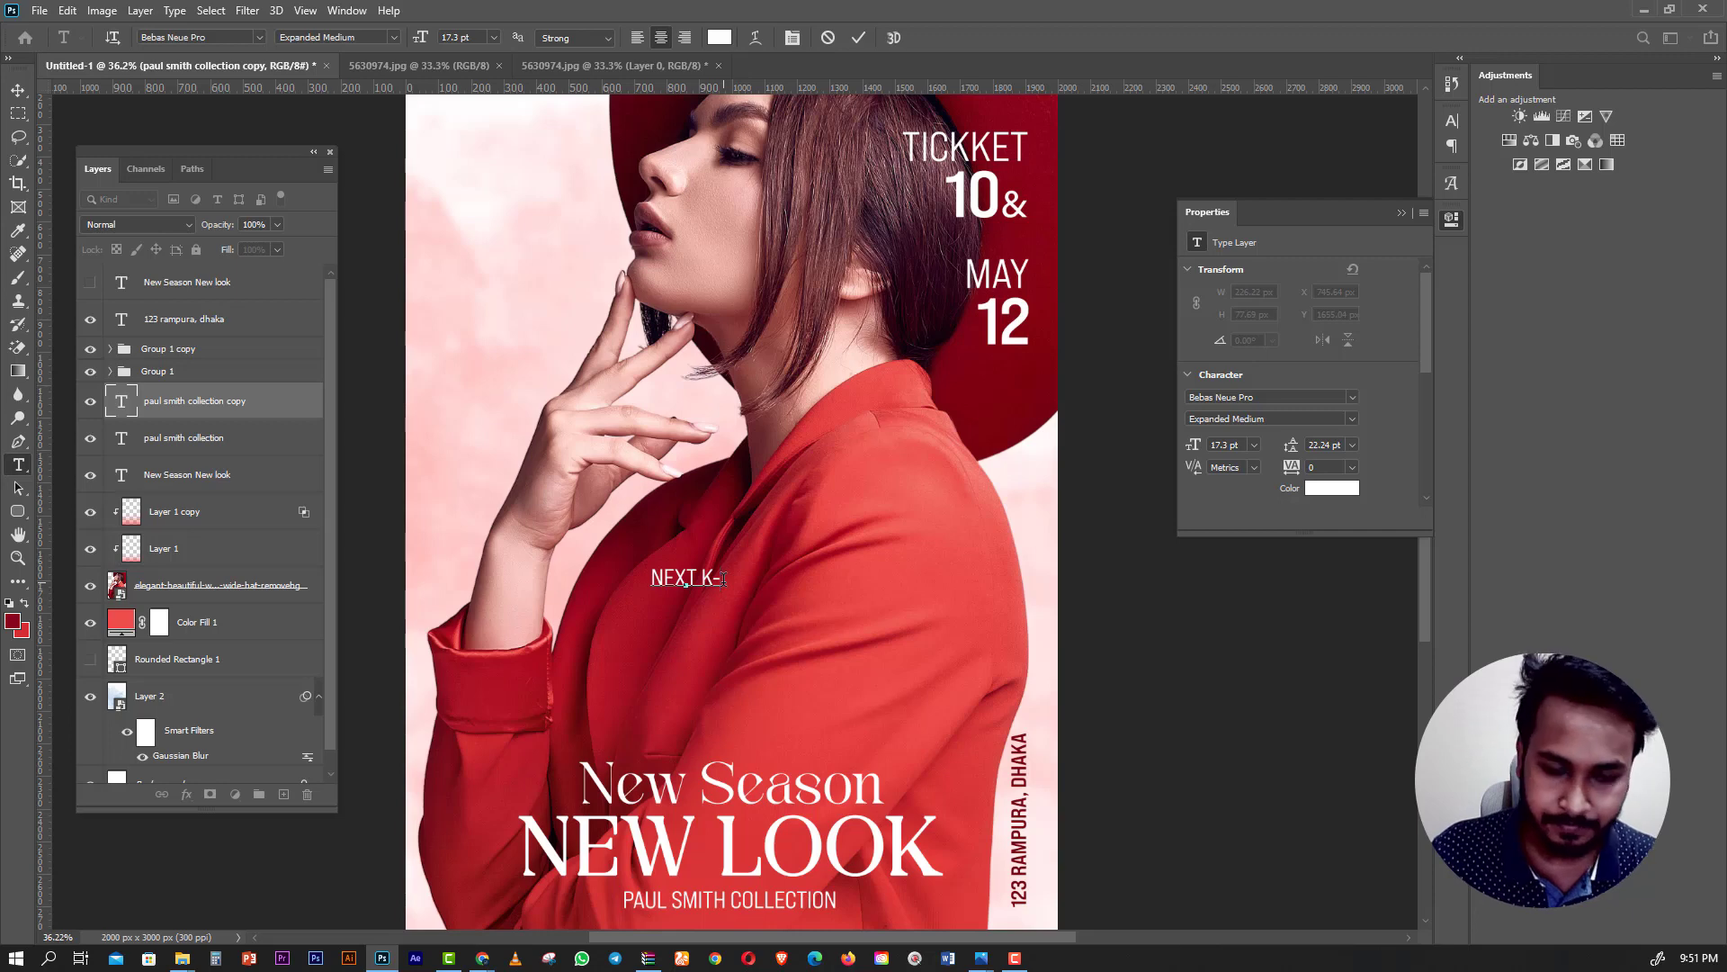
type("BEA")
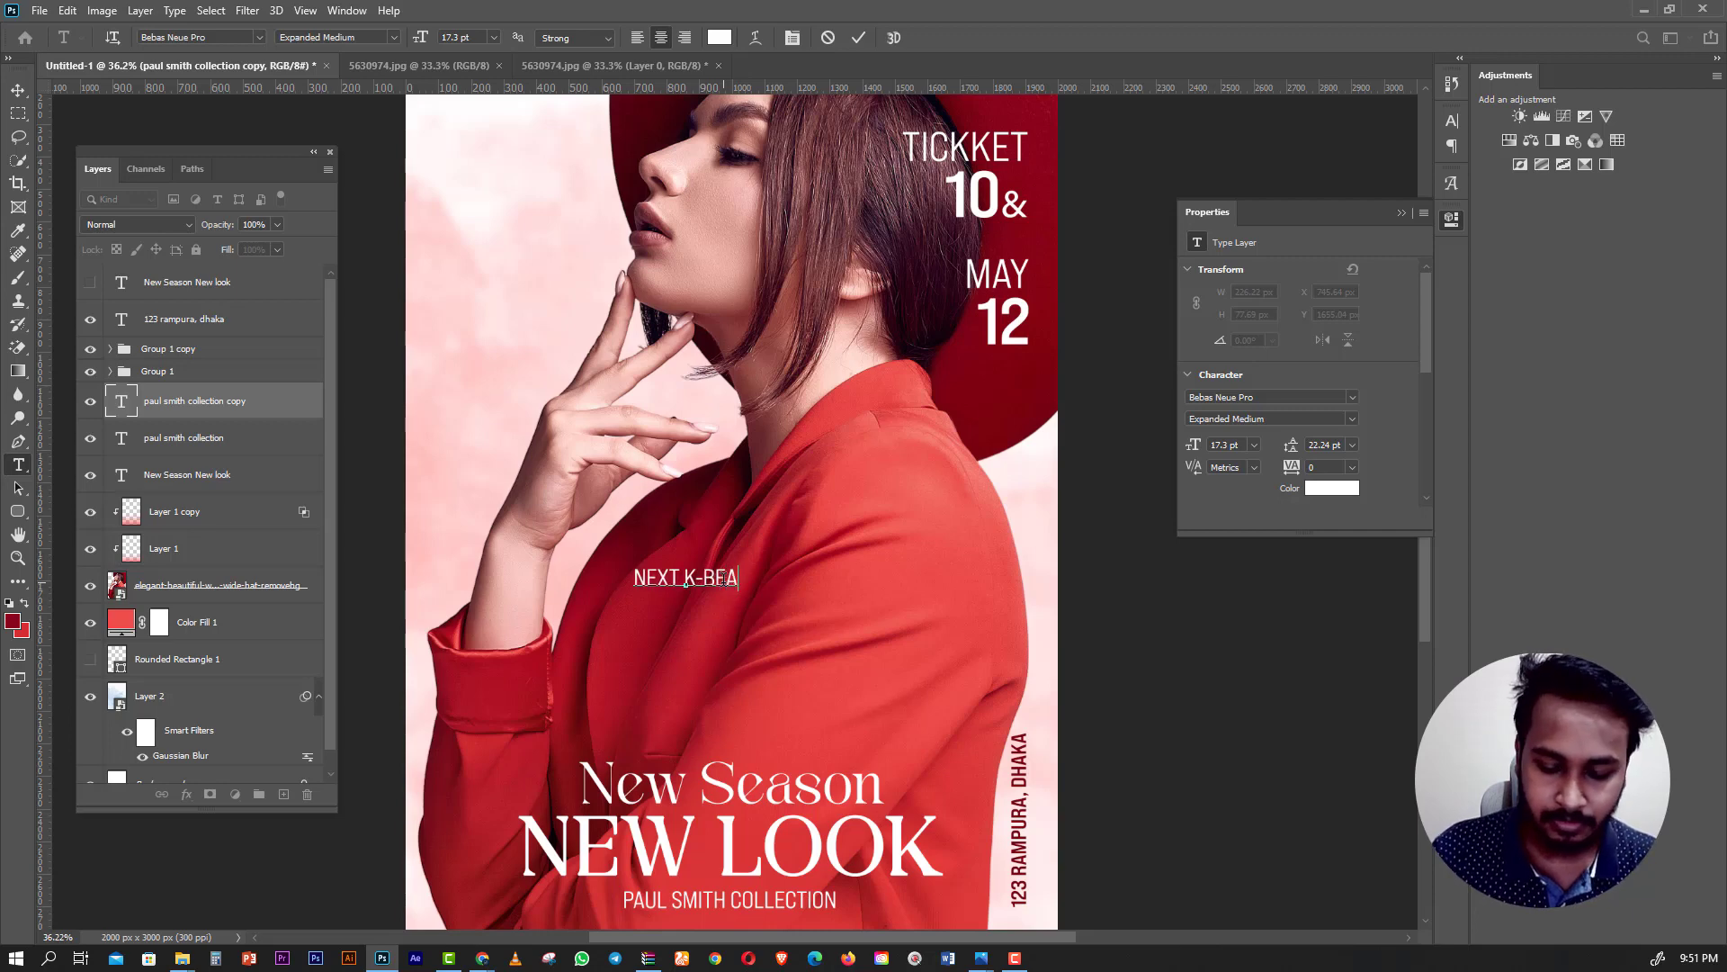
type("UTY")
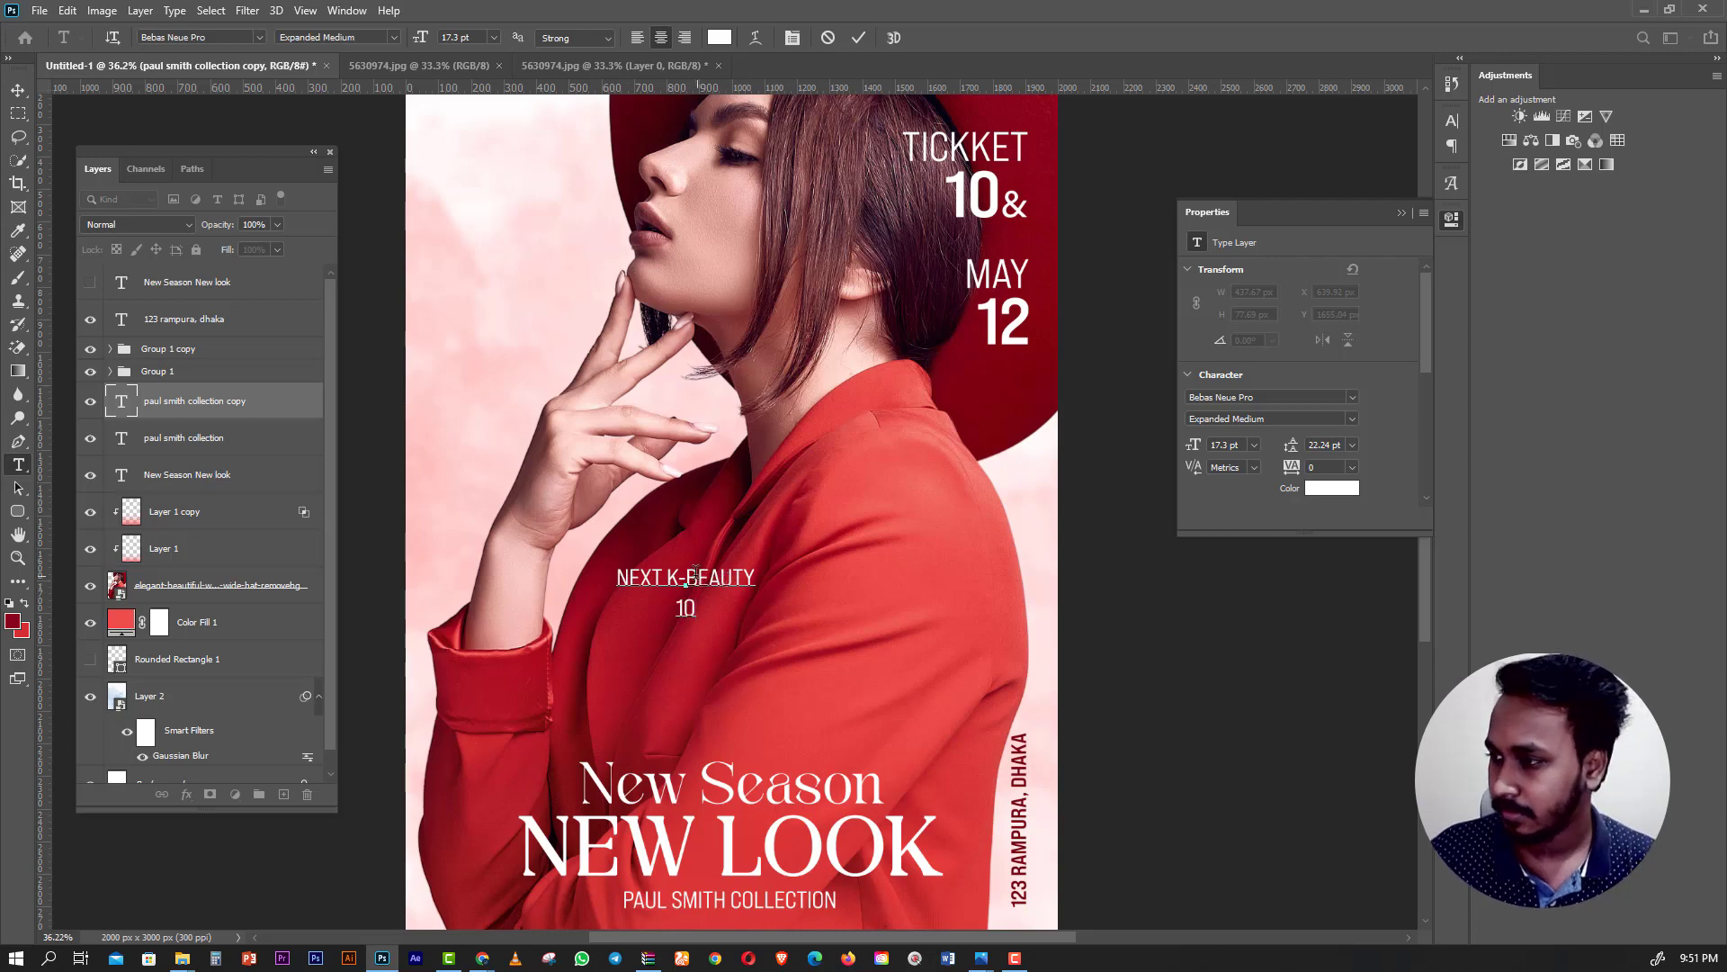
left_click(666, 572)
key("Return")
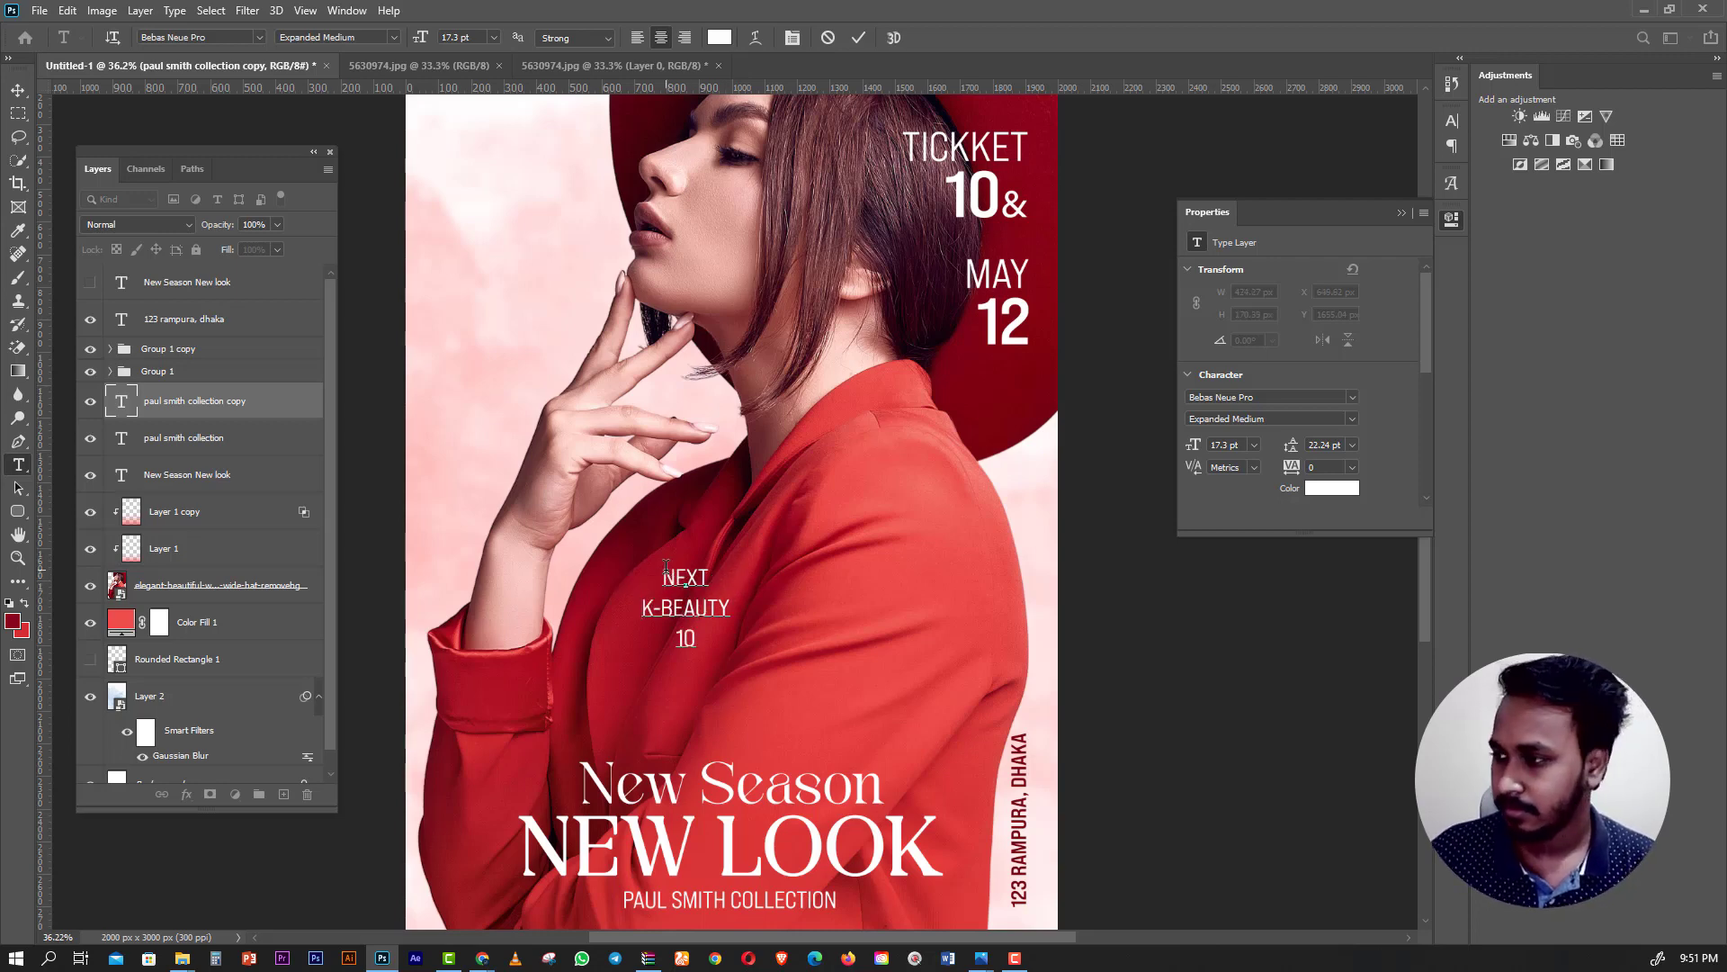
key("ctrl+a")
left_click(641, 39)
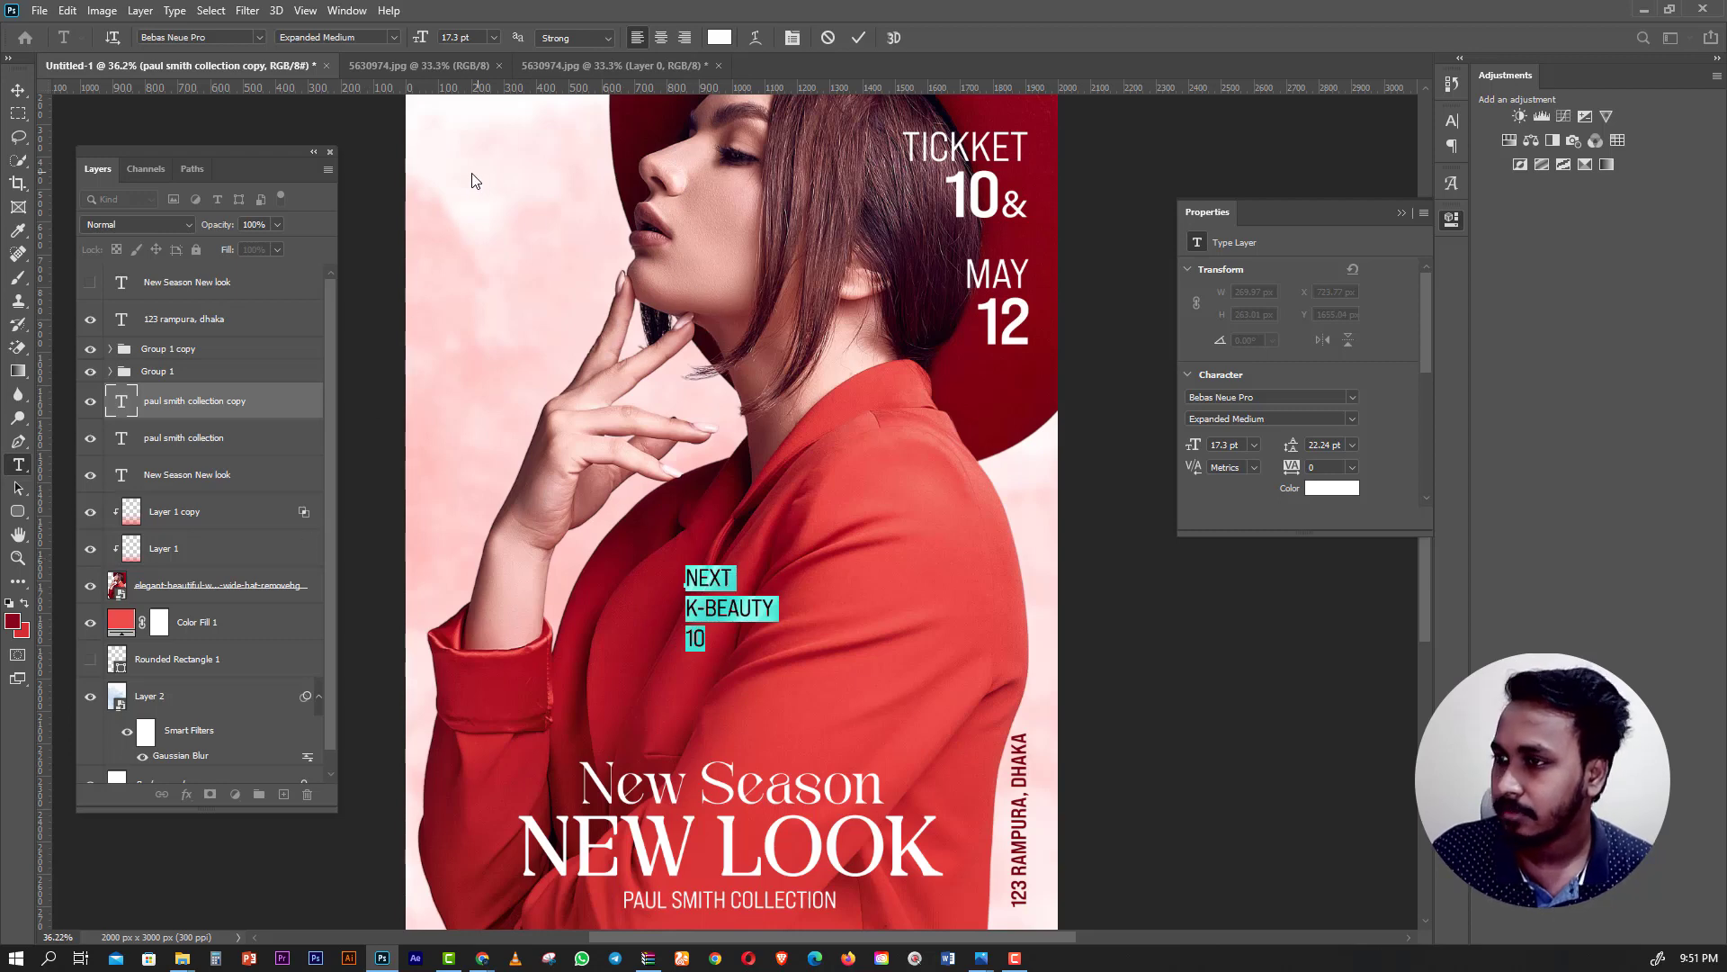
Set the text's leading to 16.18 pt and its style to Expanded Bold.
left_click(1451, 120)
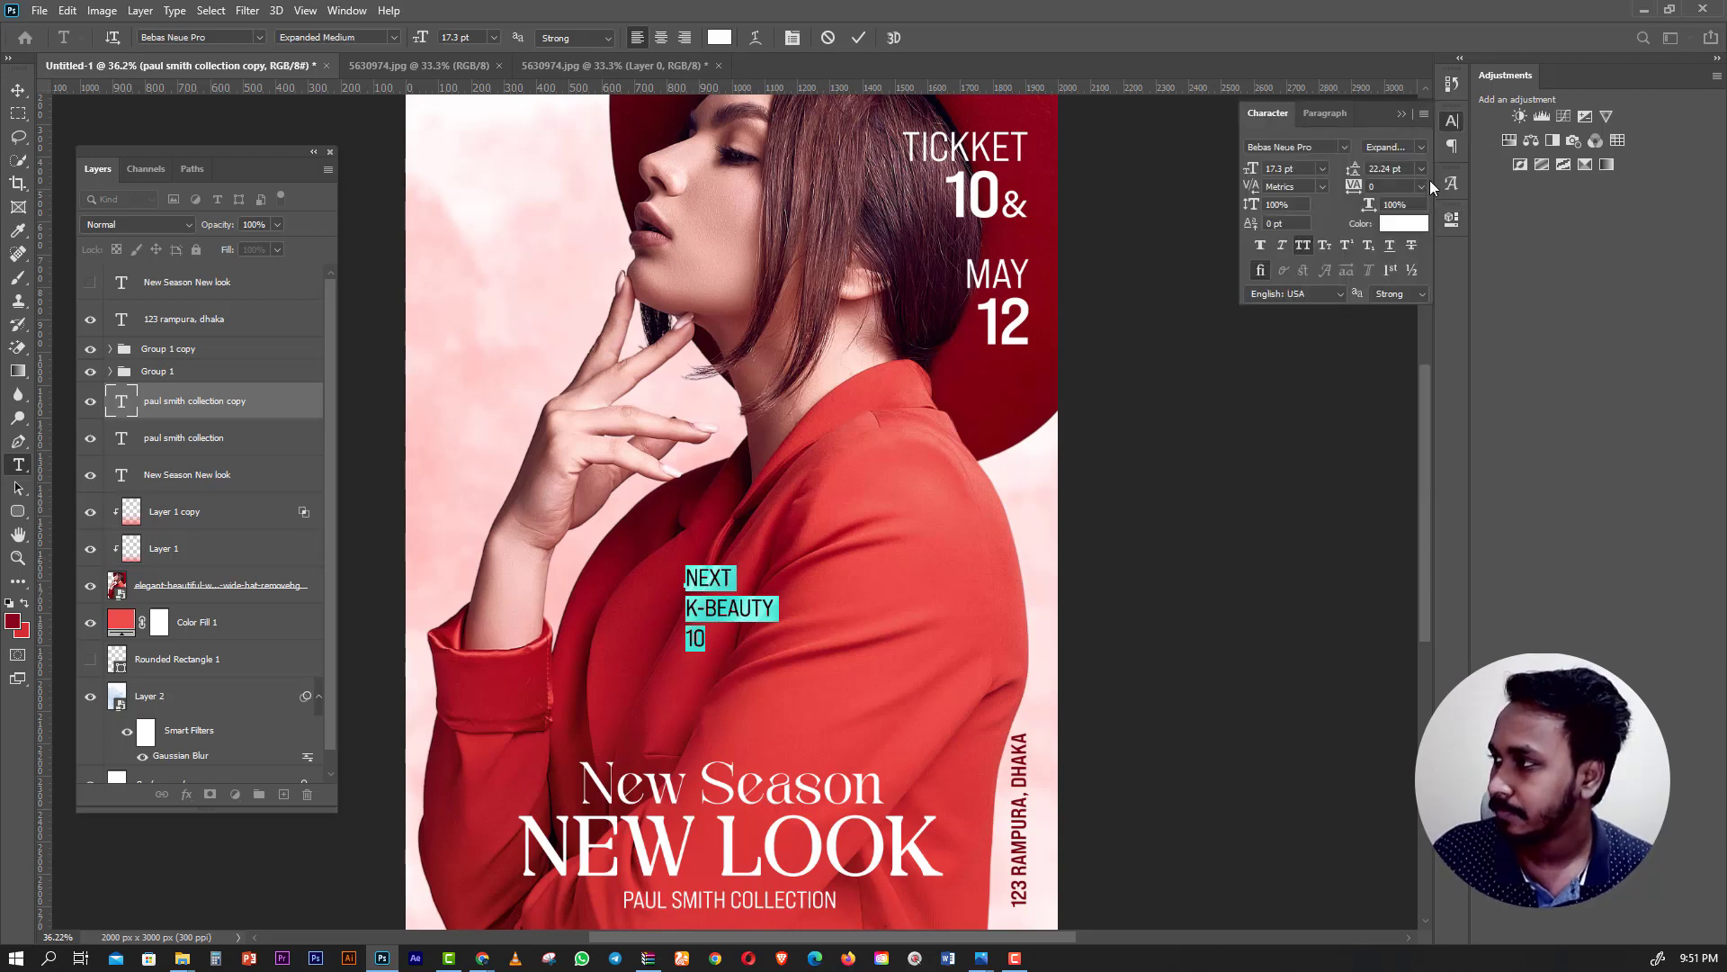
left_click(1421, 168)
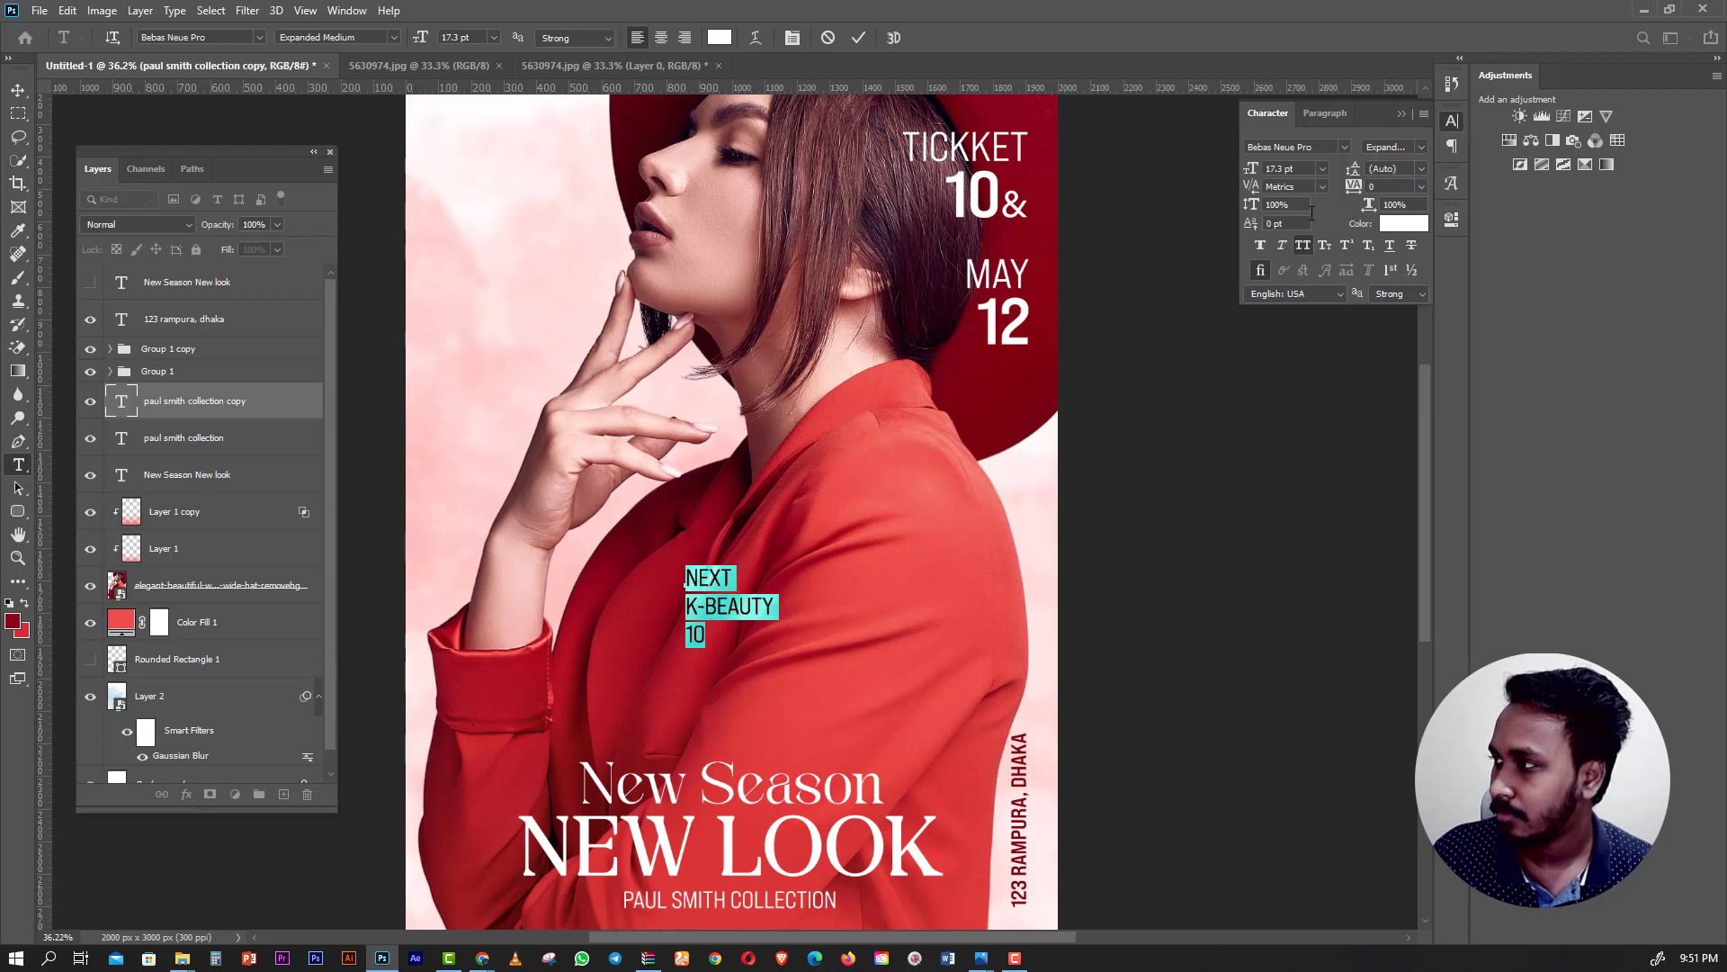
left_click_drag(1361, 169, 1354, 169)
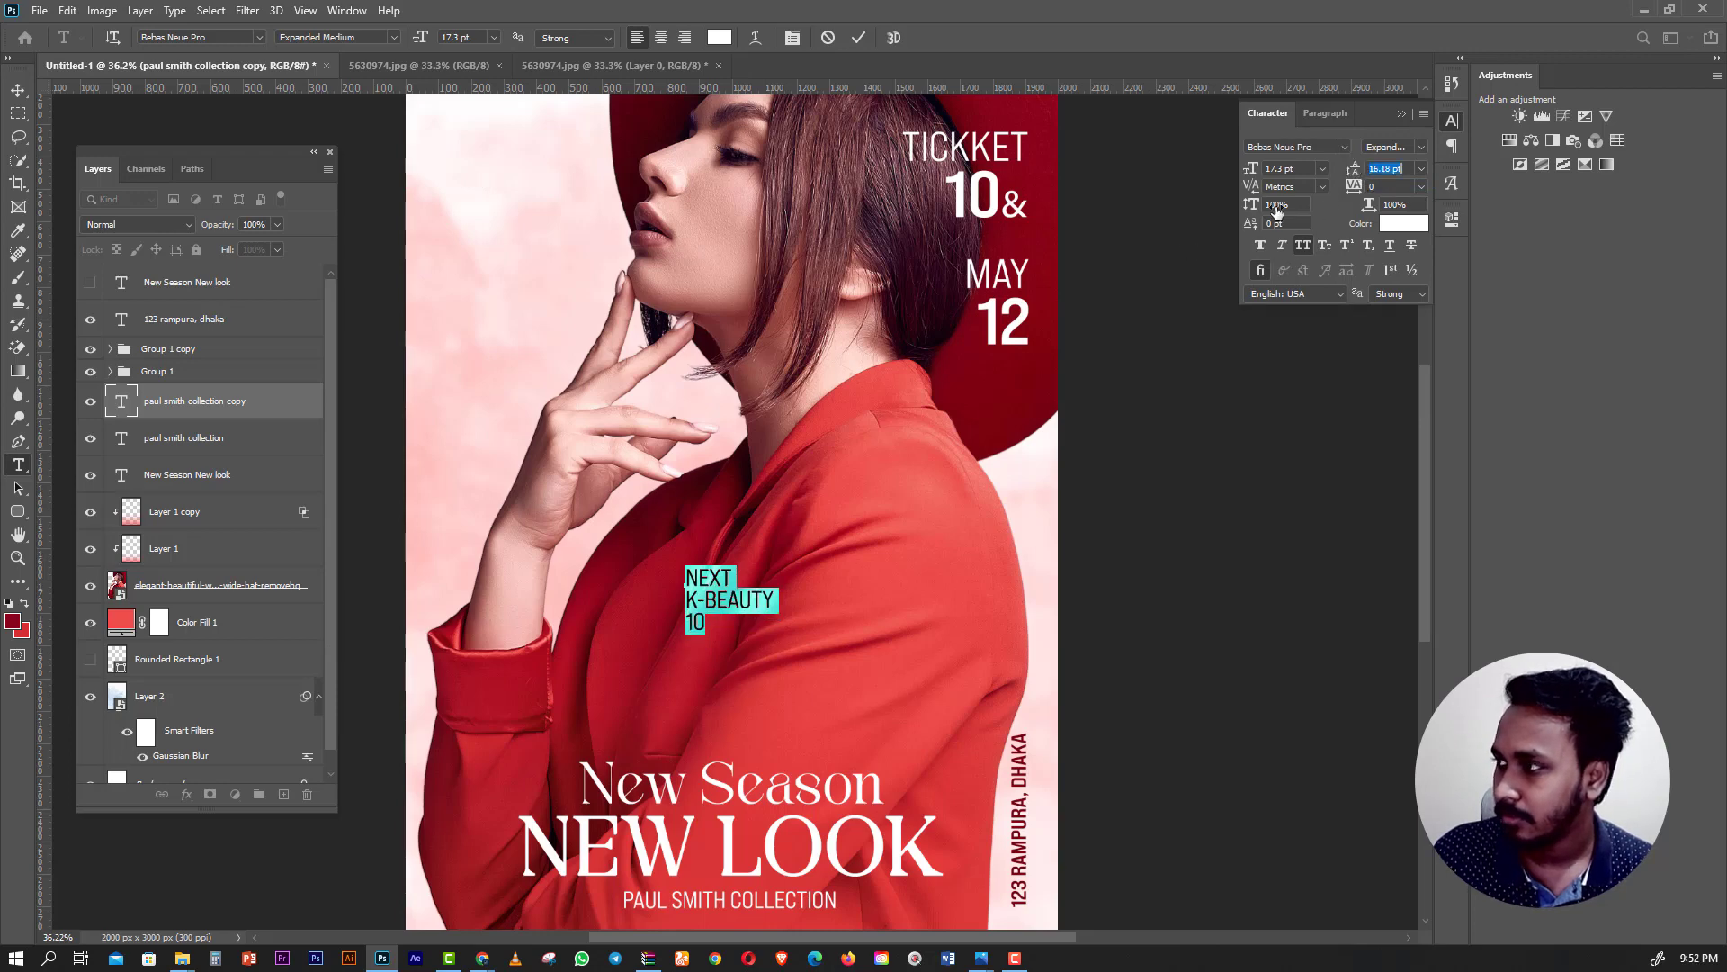
left_click(1422, 148)
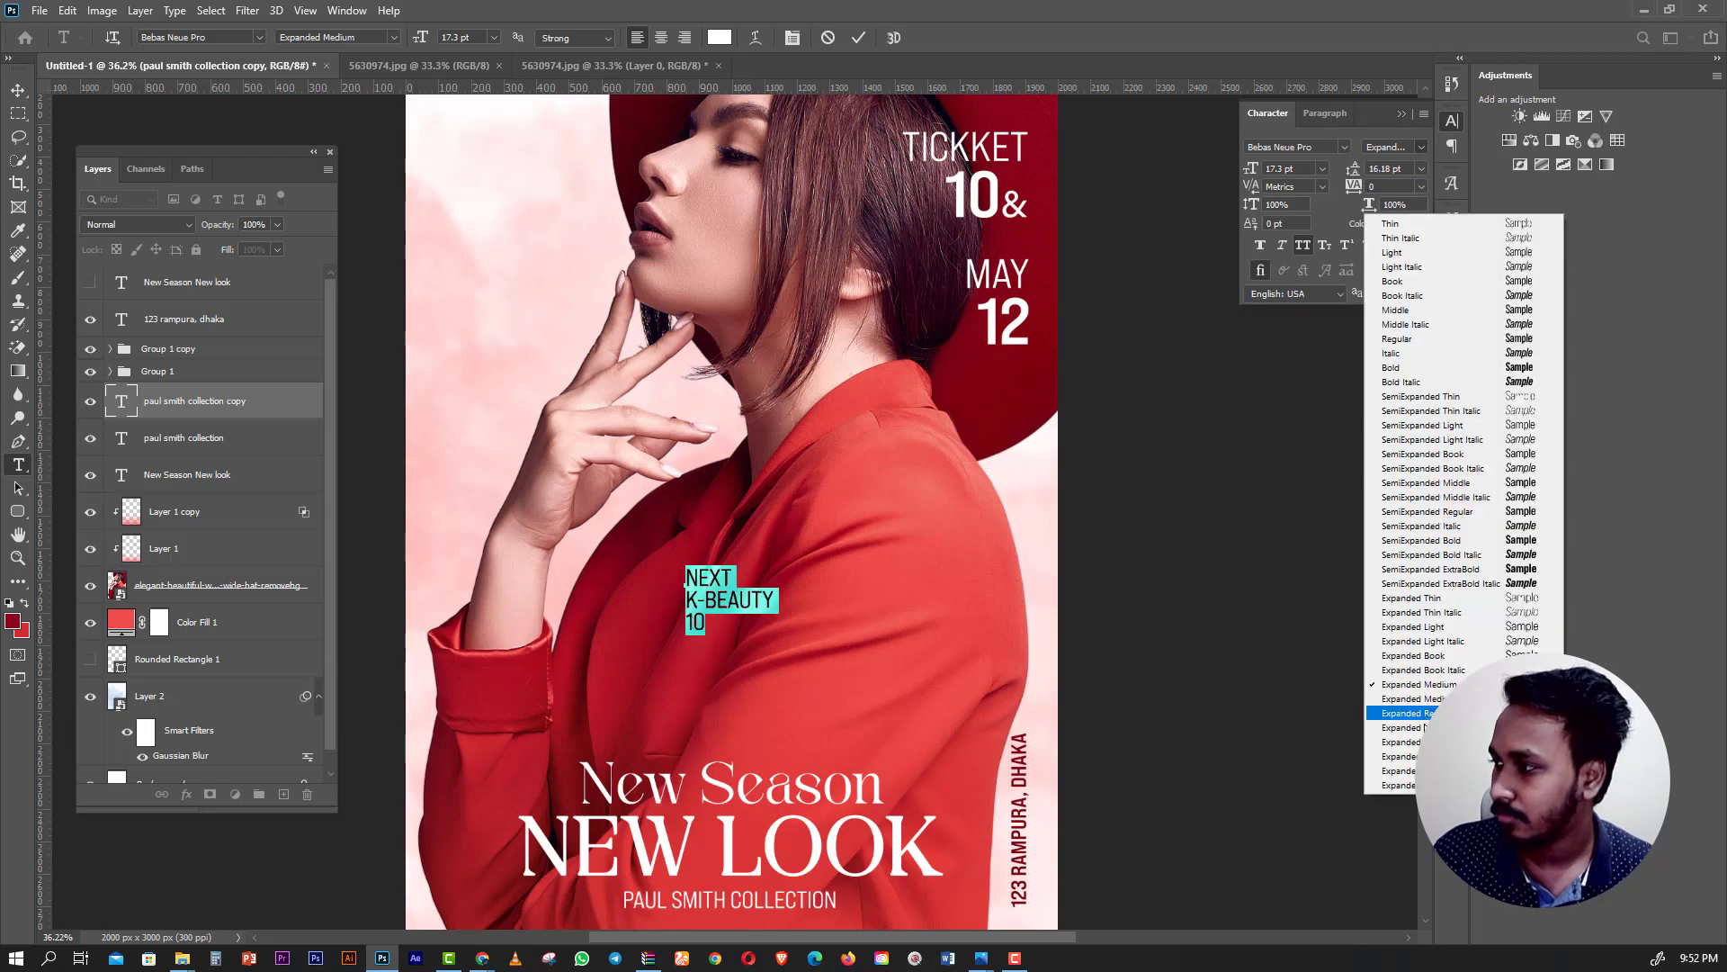
left_click(1418, 717)
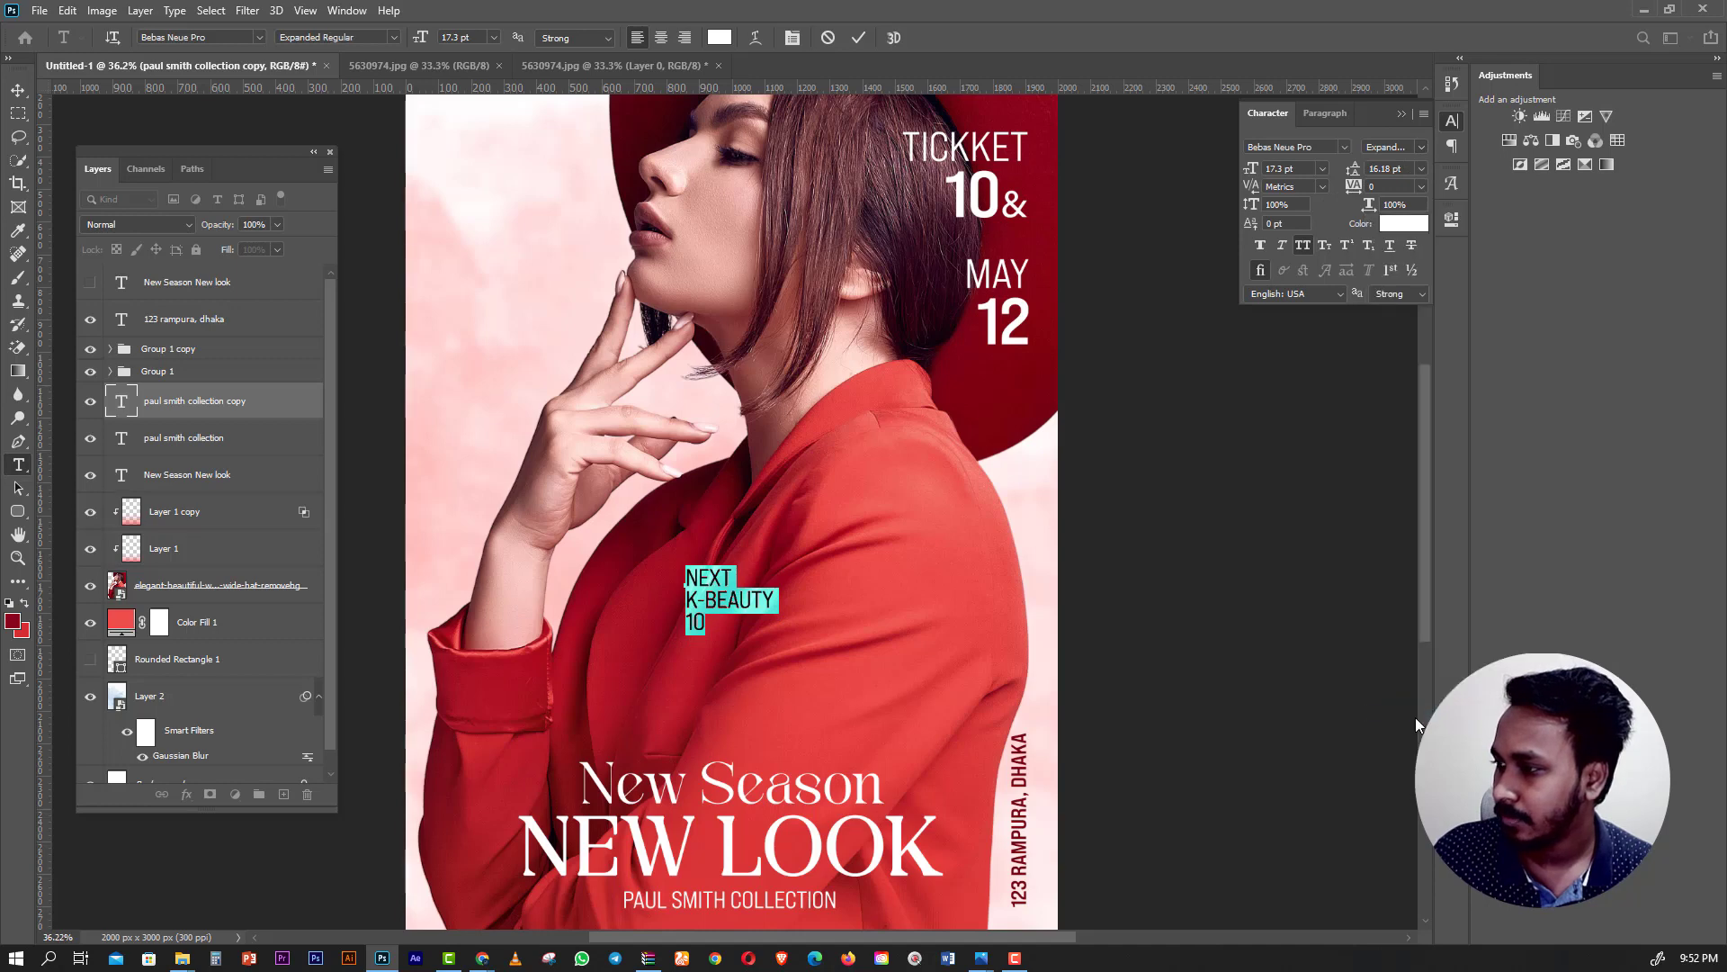
left_click(1424, 148)
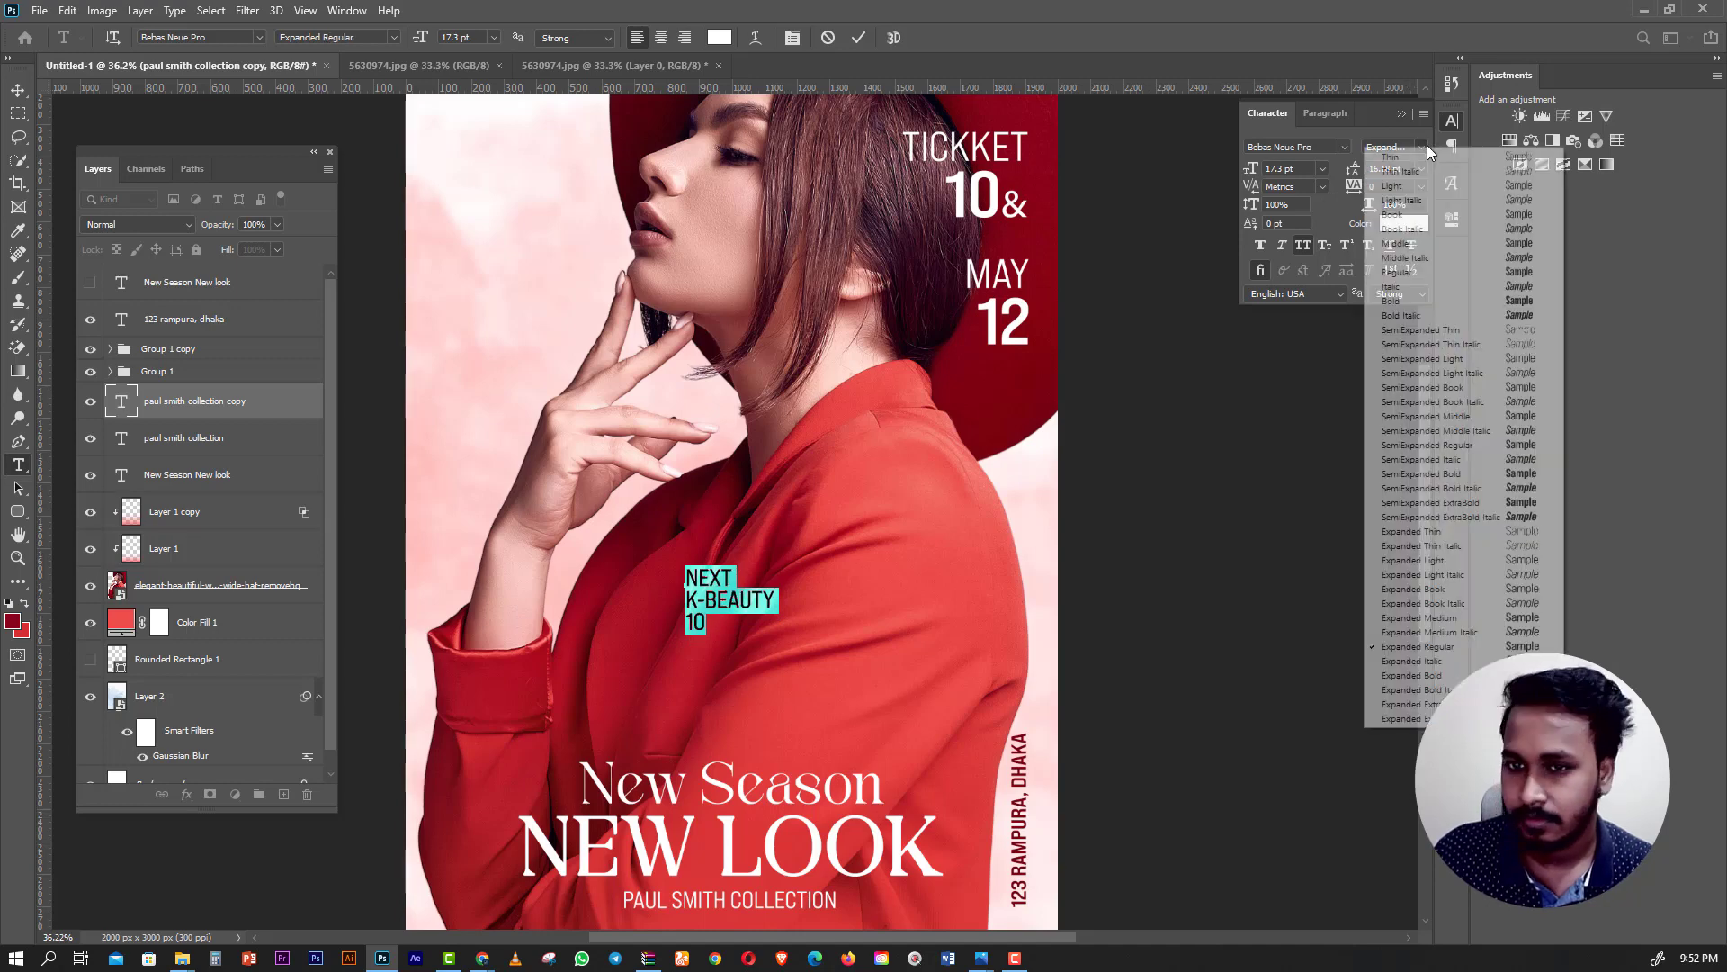
left_click(1415, 676)
Change NEXT and 10 to Expanded Medium, leaving K-BEAUTY bold.
left_click_drag(687, 595, 827, 588)
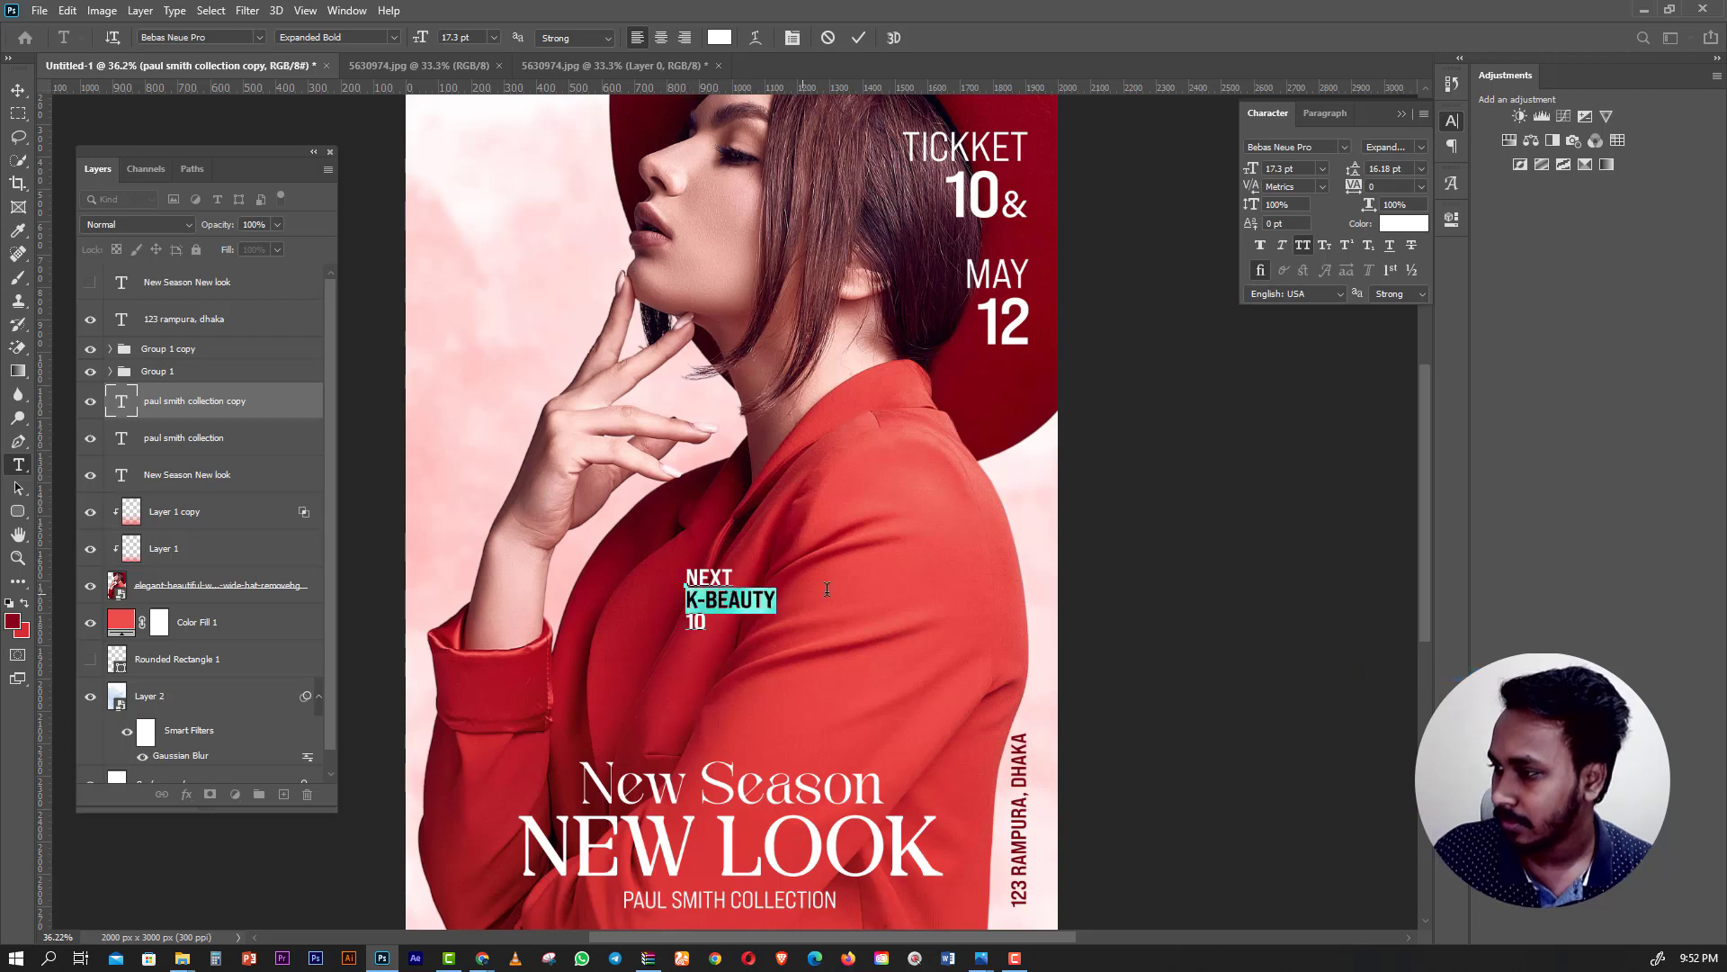
double_click(736, 572)
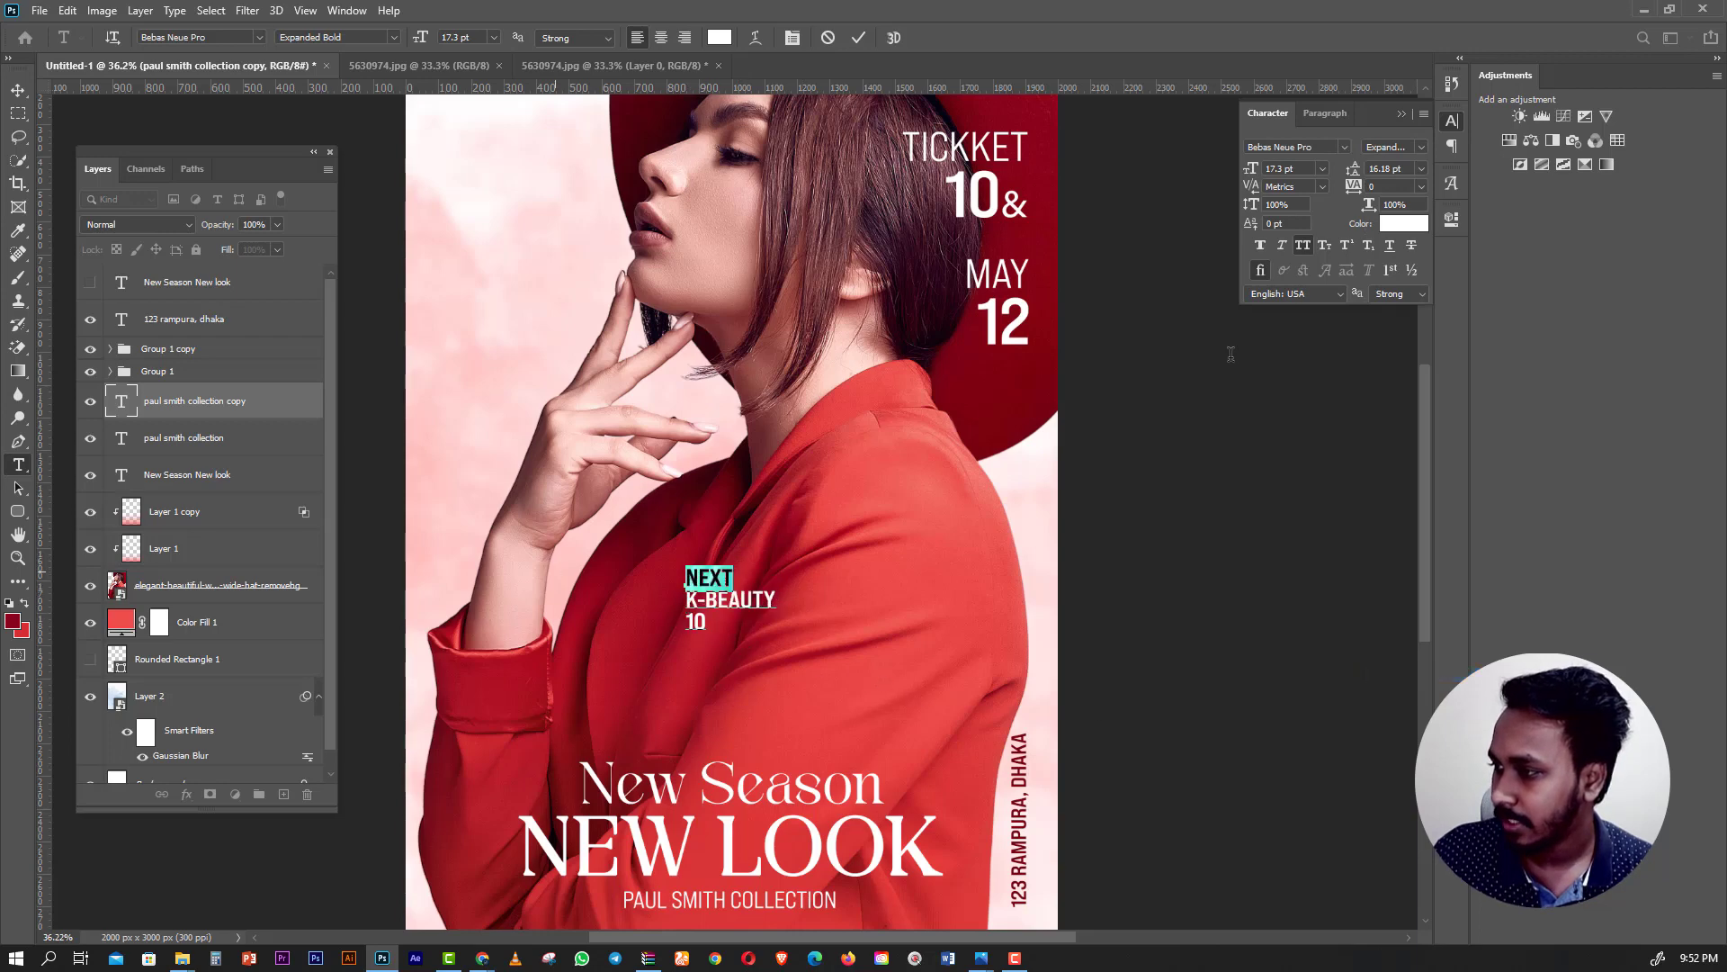
left_click(1423, 148)
left_click(1484, 618)
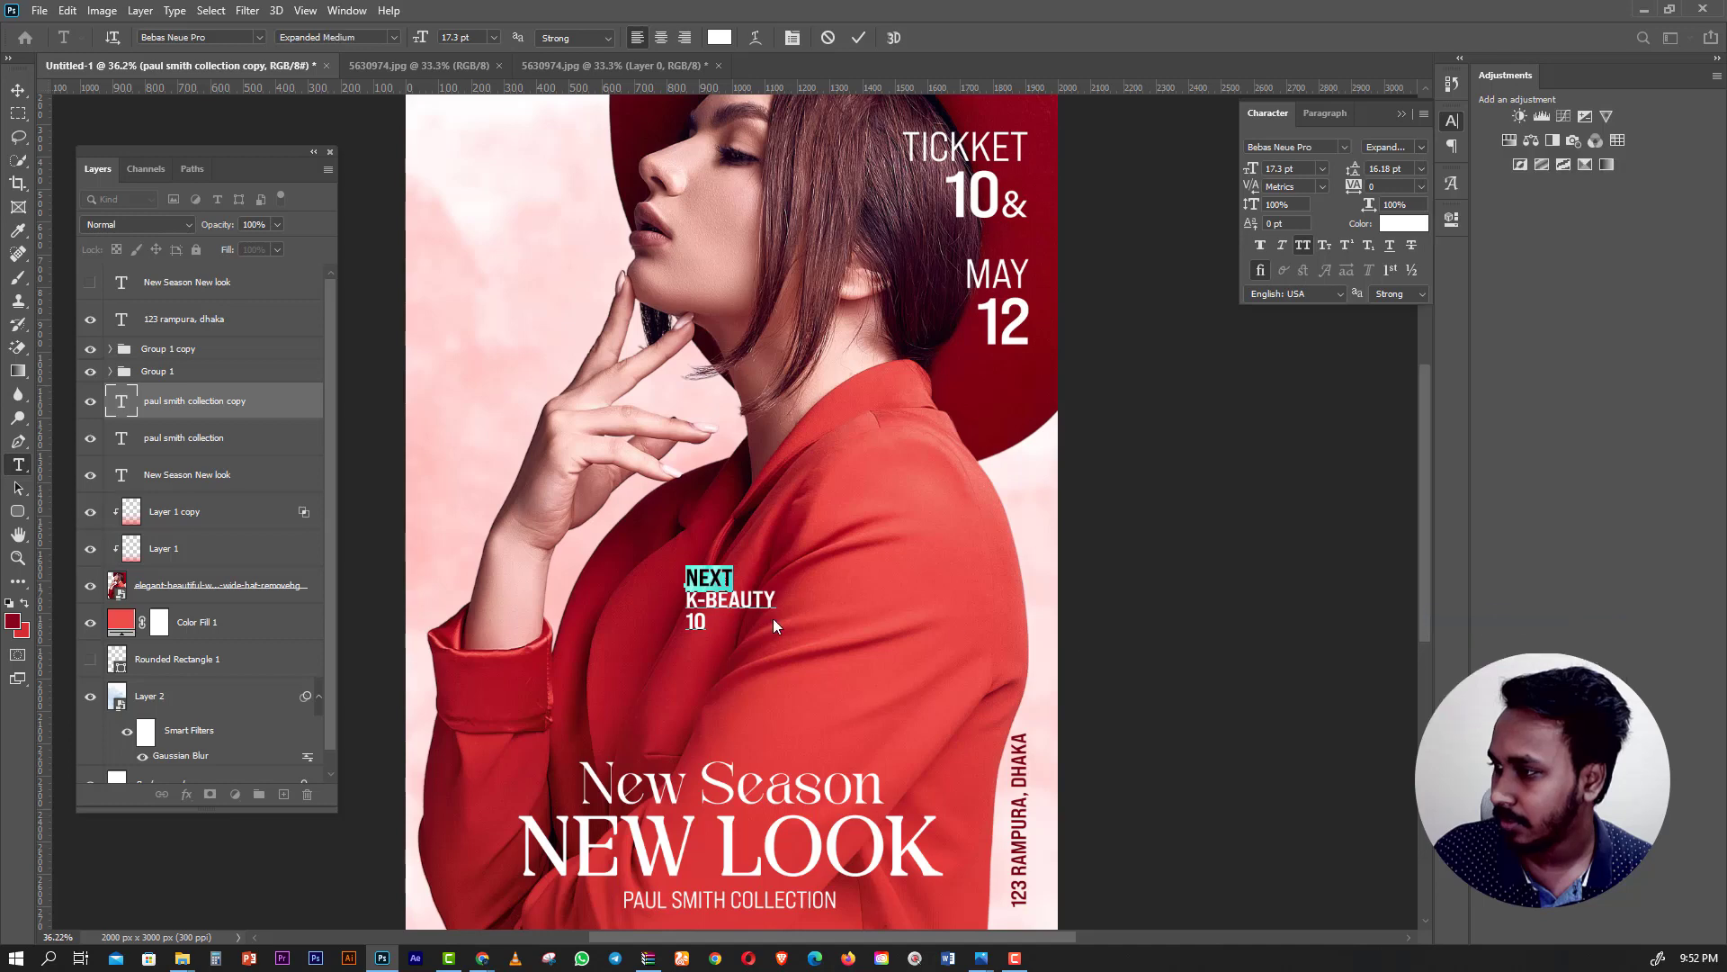
left_click(729, 624)
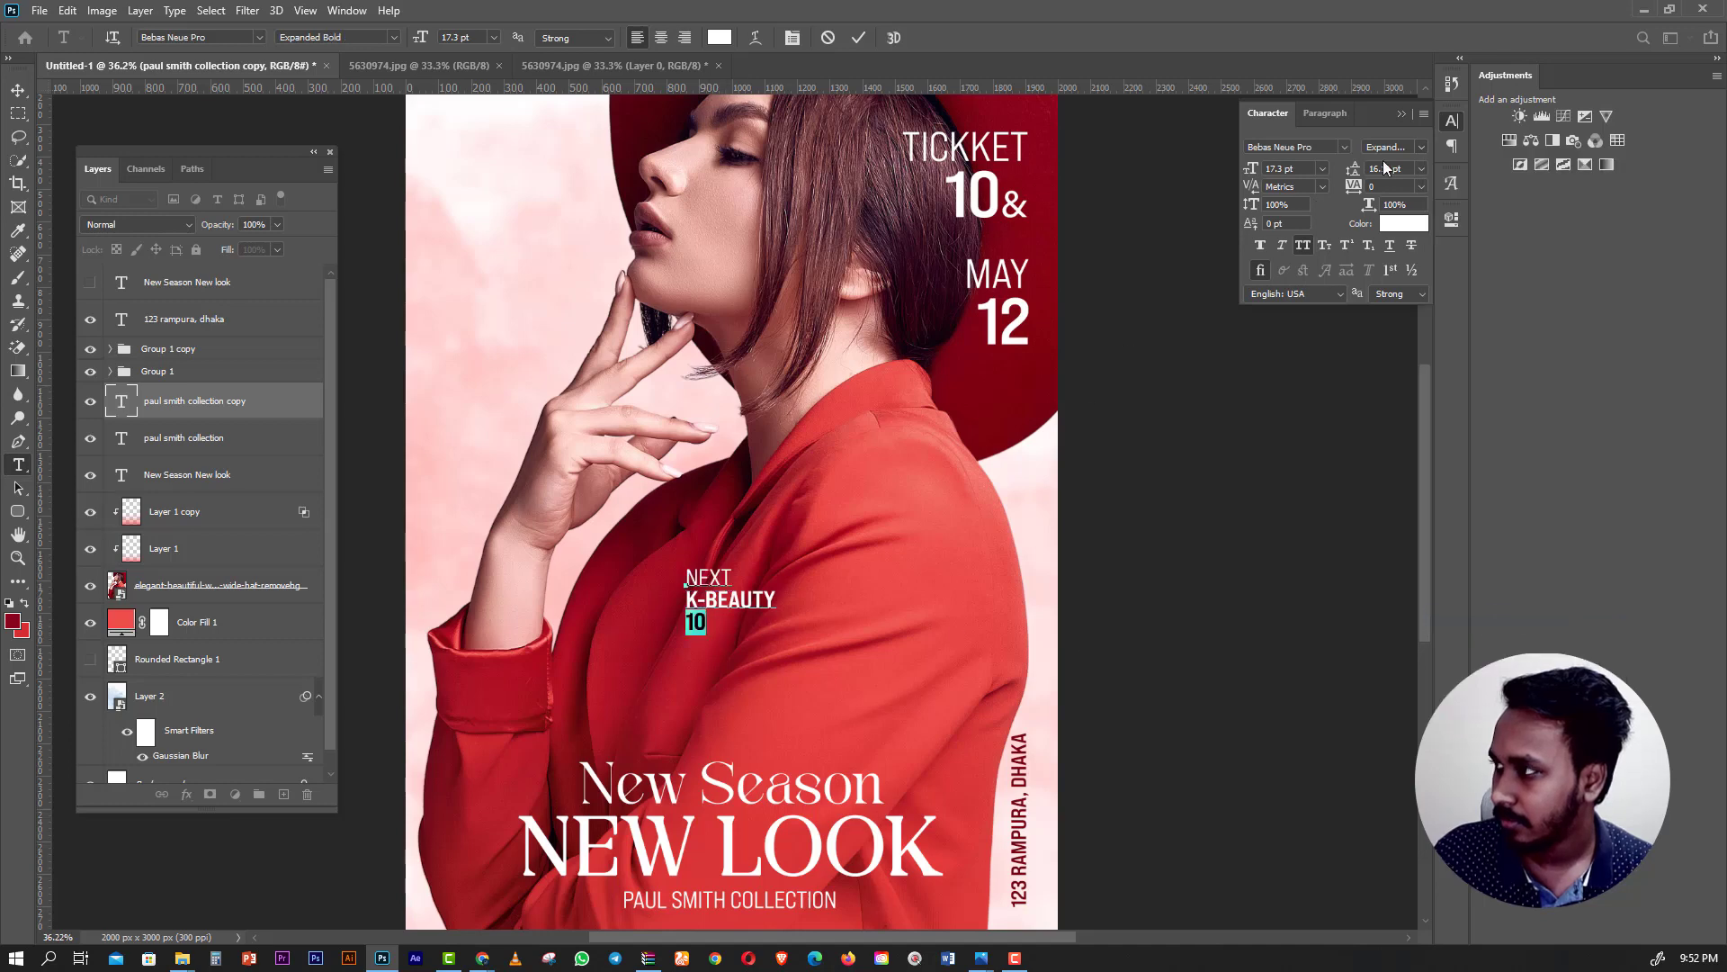
left_click(1423, 147)
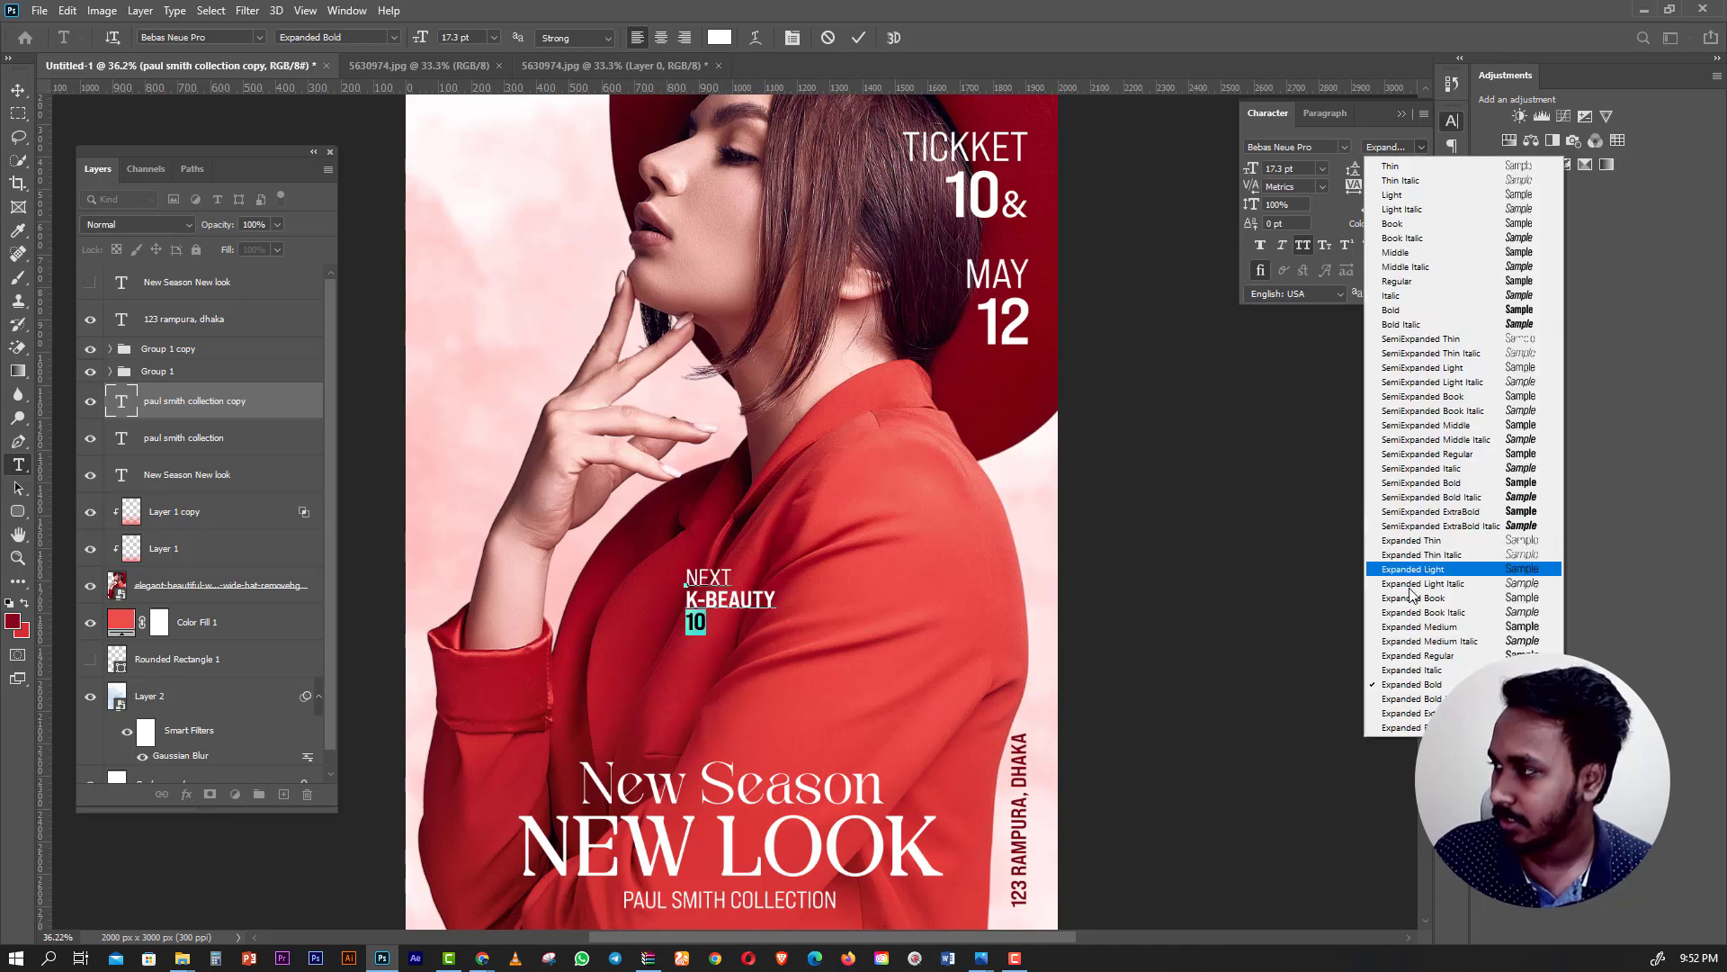
left_click(1410, 627)
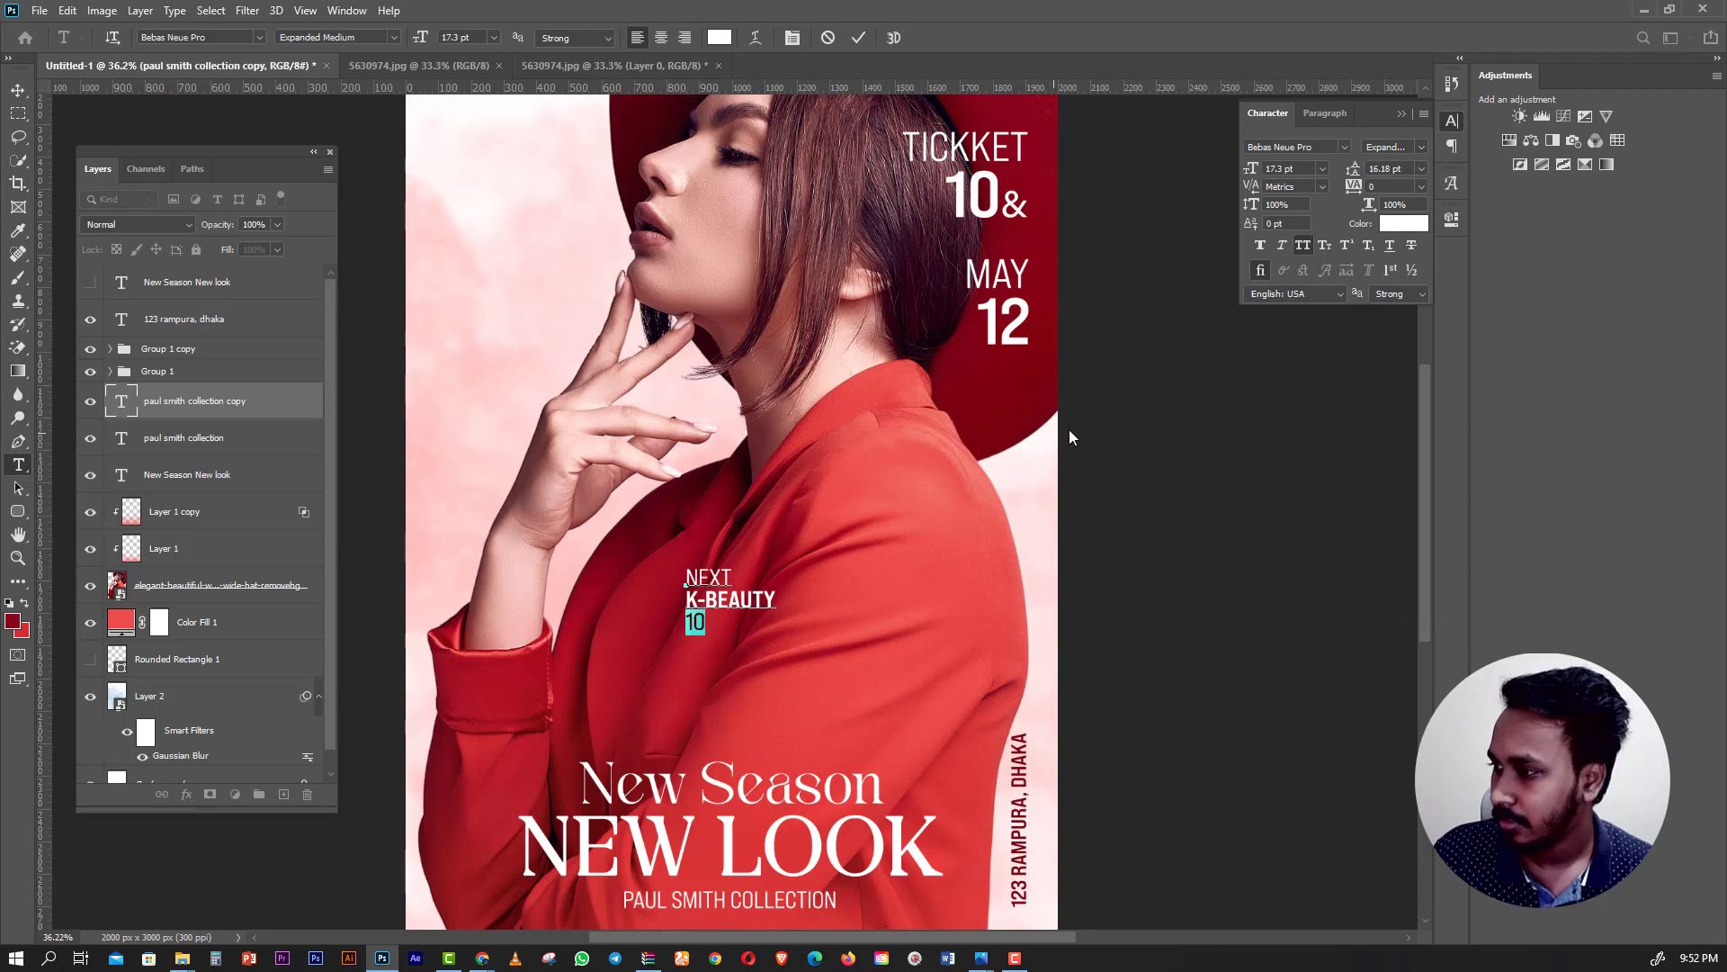
key("ctrl+a")
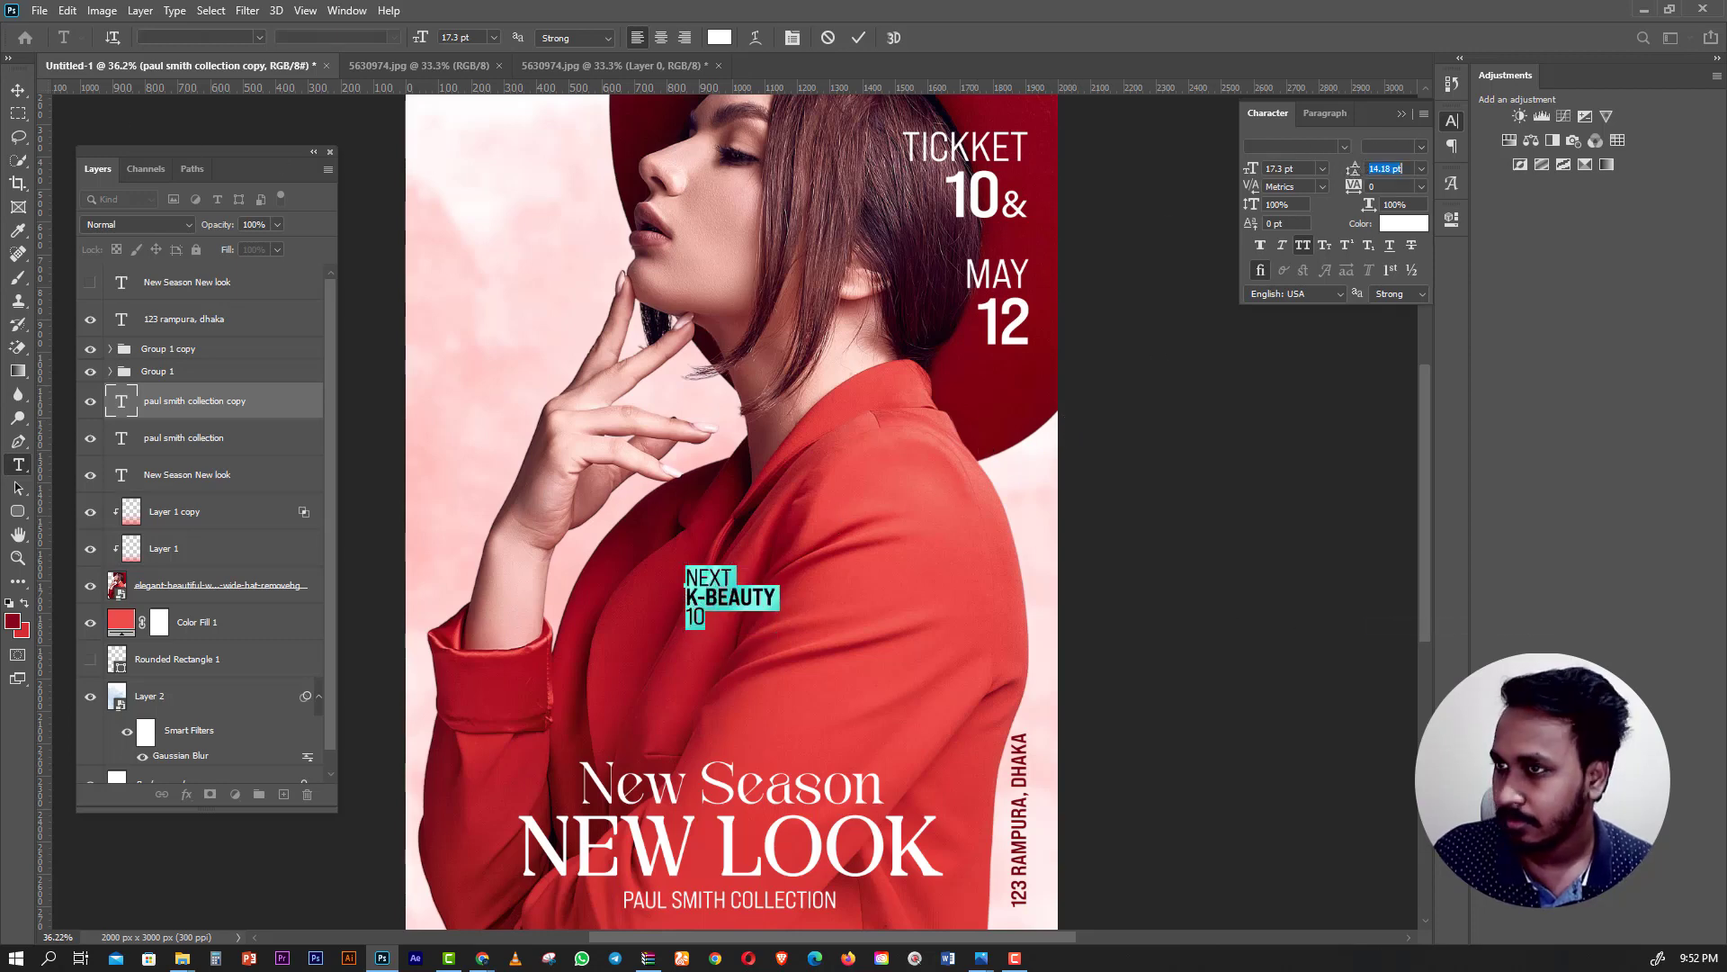
Commit the text and move the block toward the poster's upper left.
left_click(17, 79)
mouse_move(750, 597)
left_mouse_down()
mouse_move(503, 300)
mouse_move(618, 473)
mouse_move(619, 520)
left_mouse_up()
key("ctrl+t")
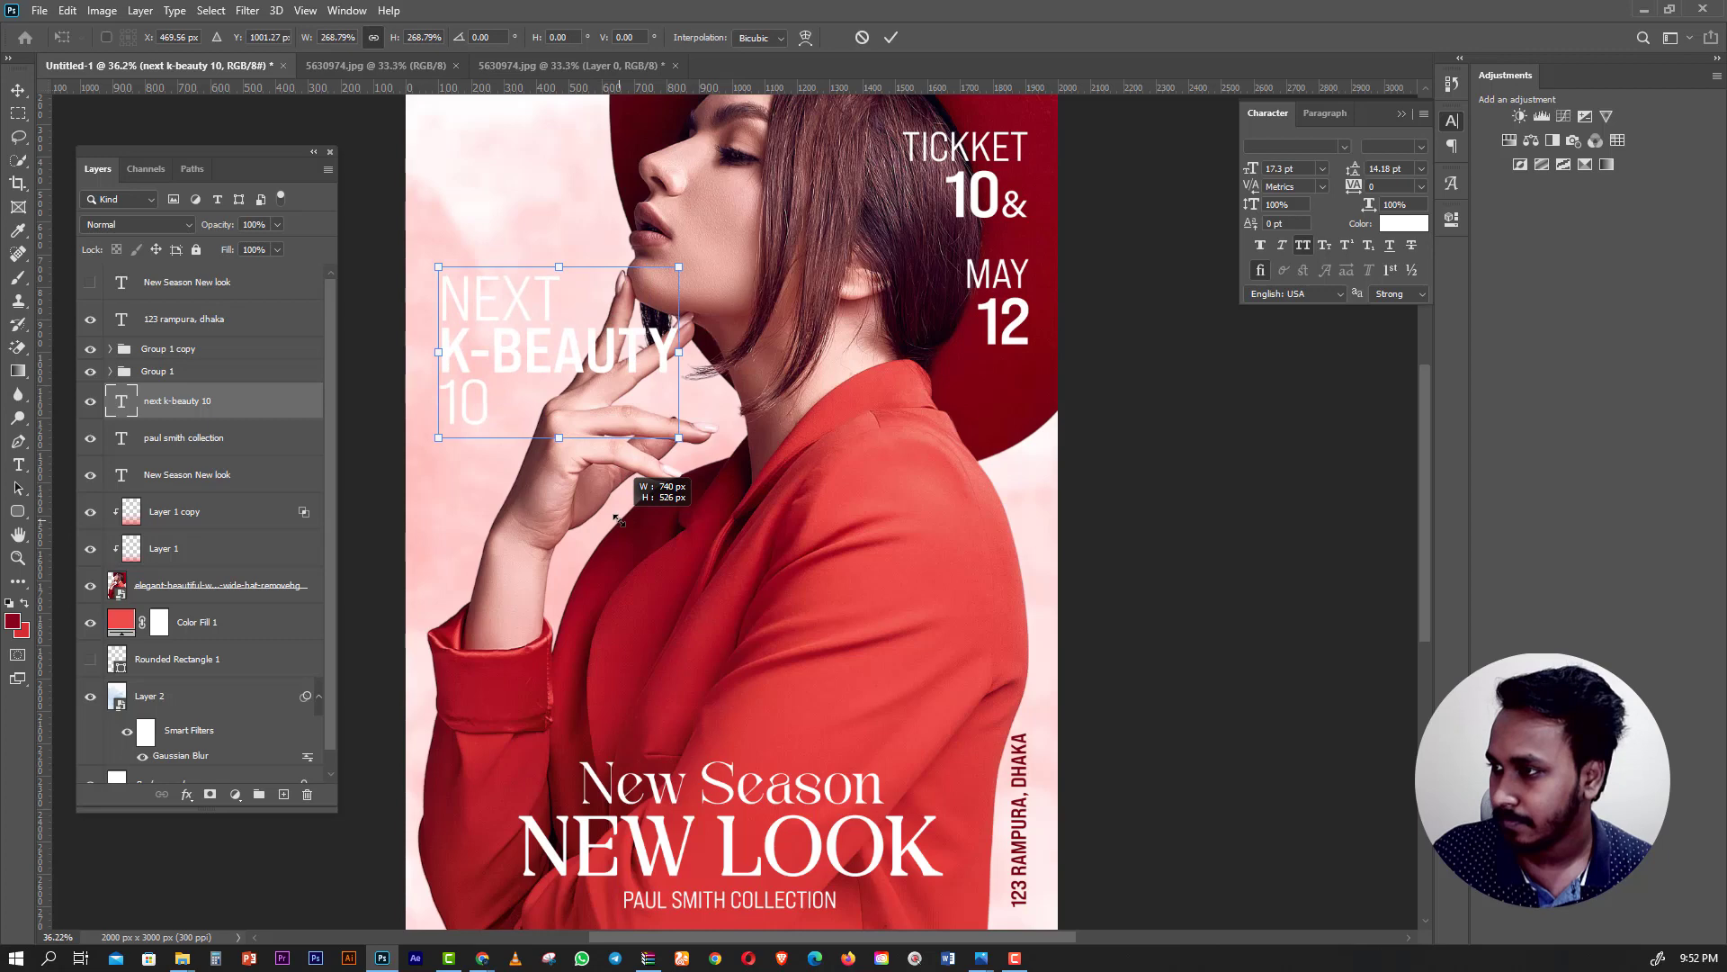
Enlarge the text to about 269%, put it behind the woman layer, and colour it the hat's dark red.
mouse_move(505, 382)
left_mouse_down()
mouse_move(484, 374)
mouse_move(602, 373)
left_mouse_up()
left_click_drag(249, 401, 308, 550)
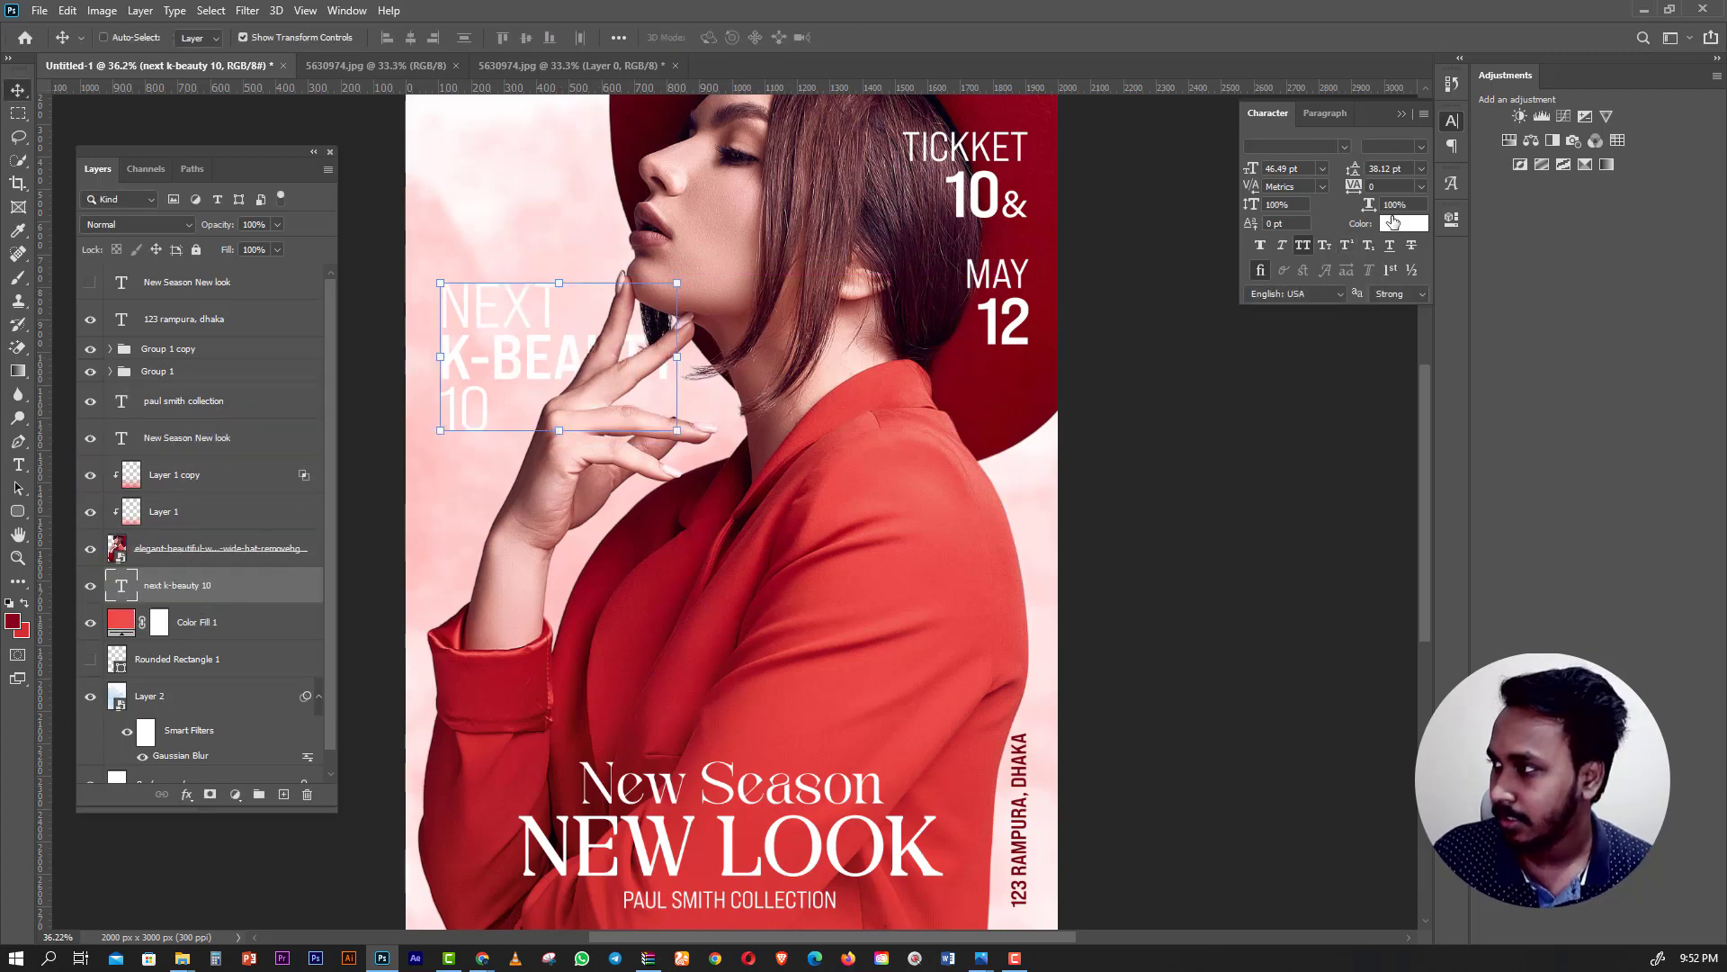
left_click(1393, 222)
left_click(1022, 317)
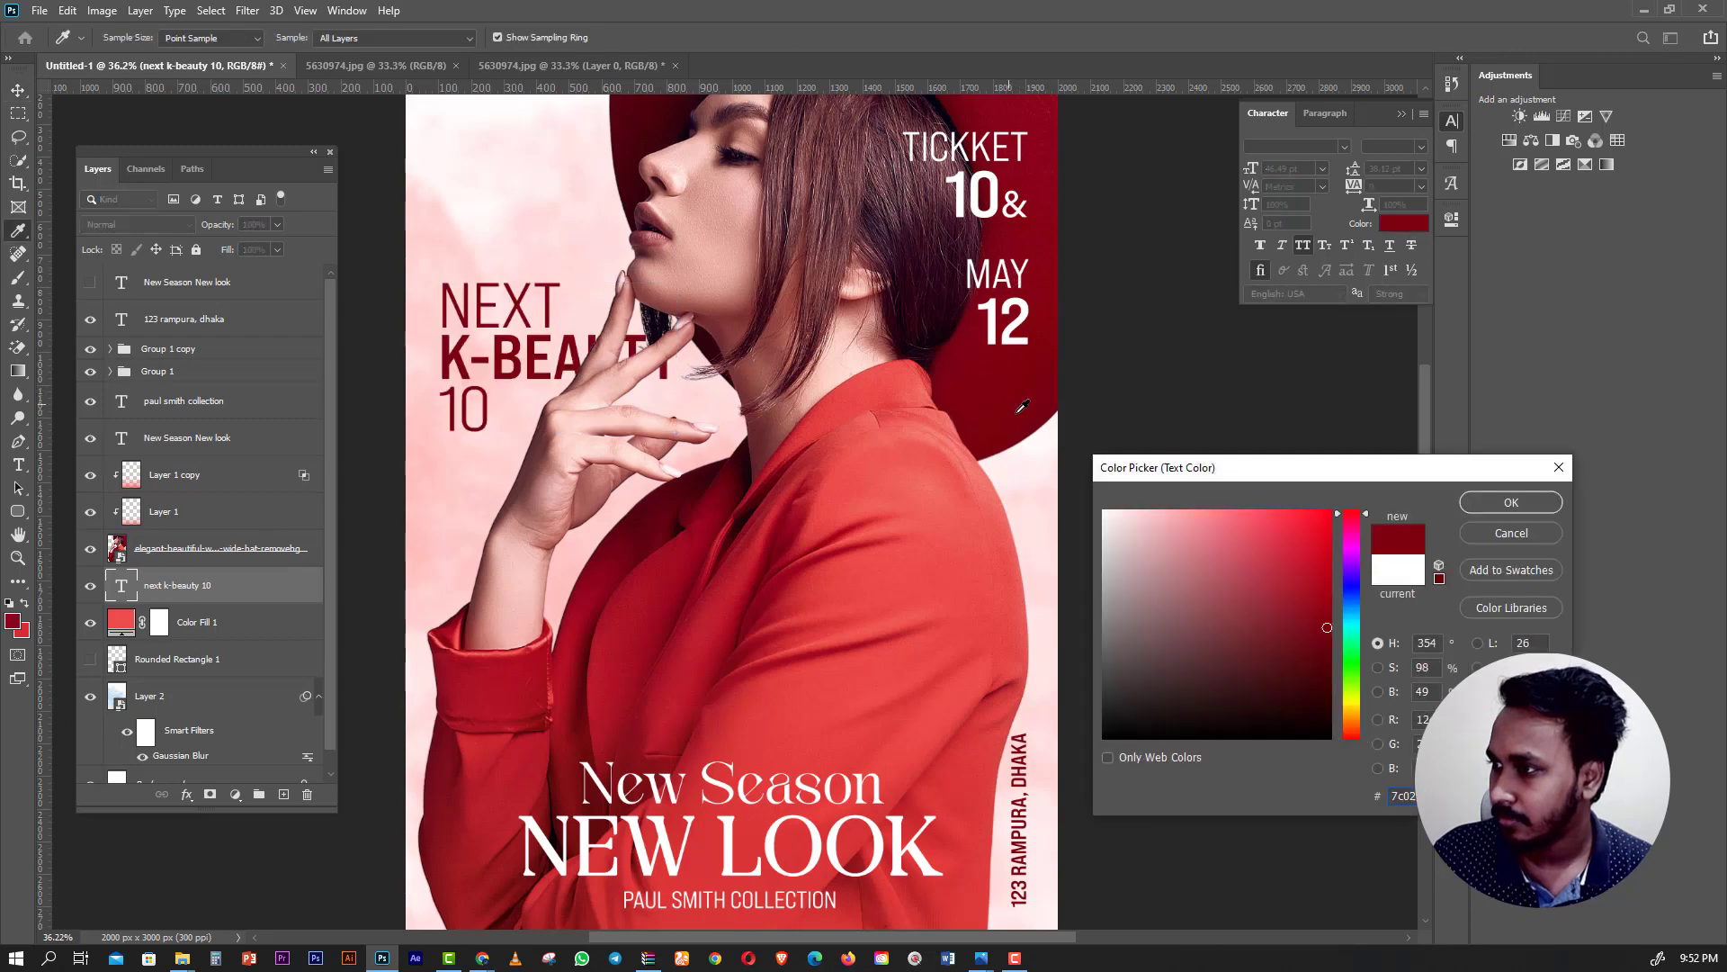
left_click(1515, 506)
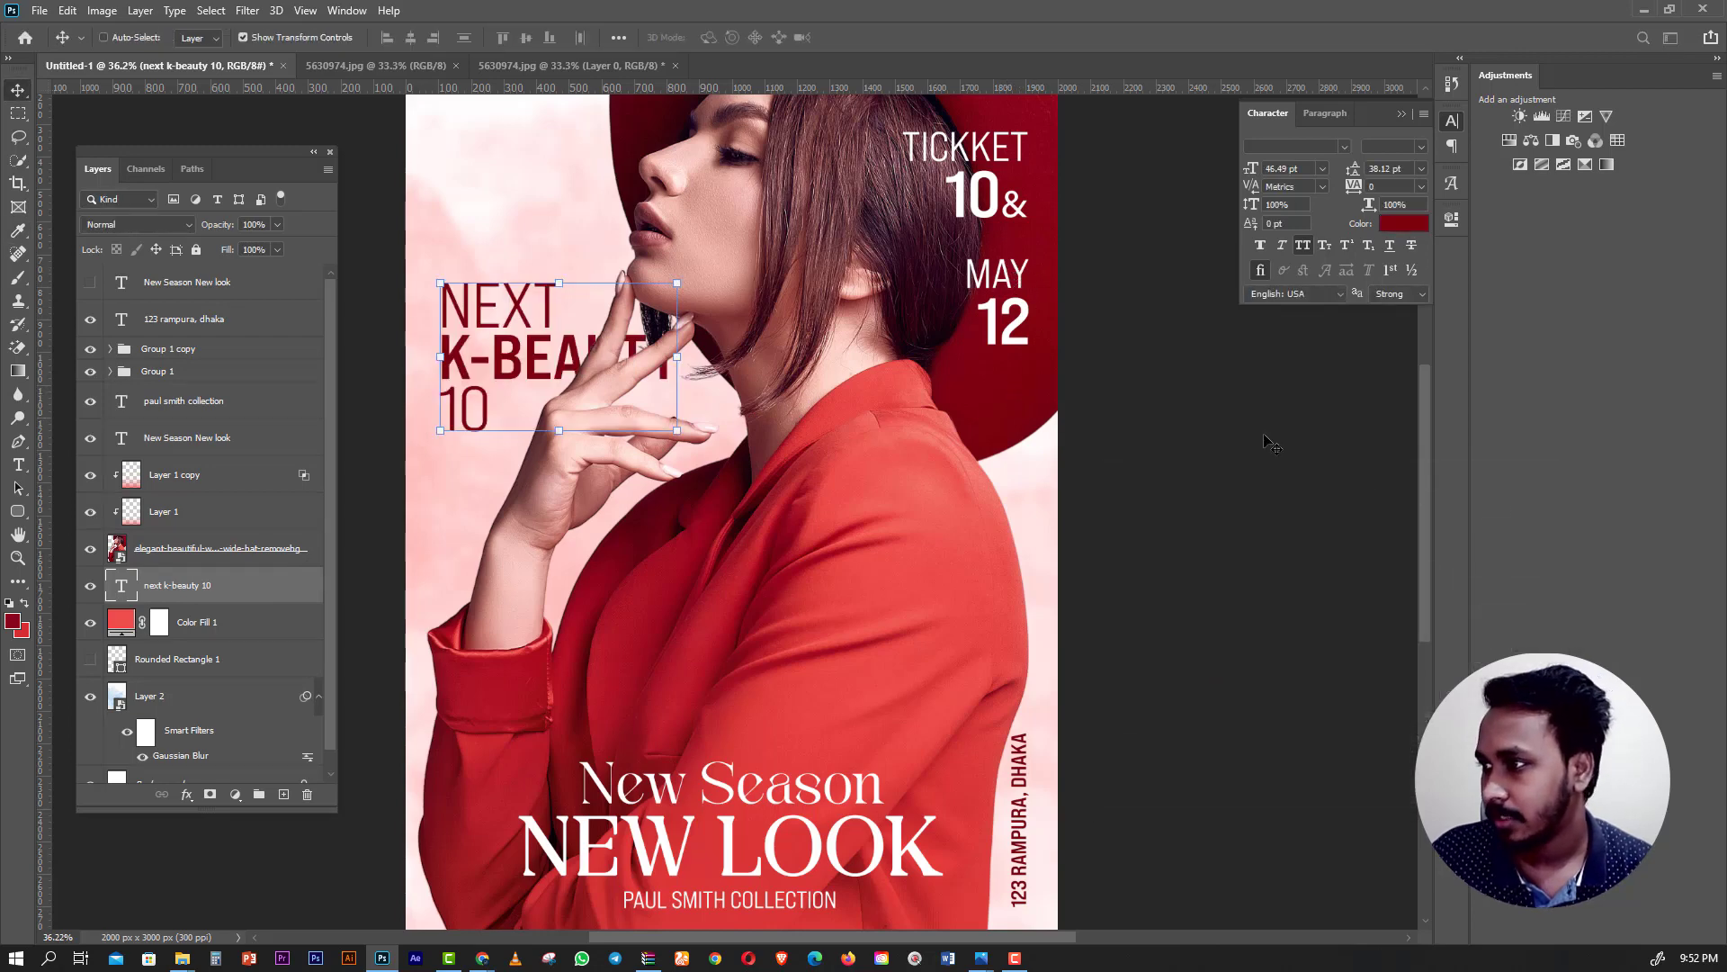
Shrink the text block to about 91% and shift it slightly right and down.
mouse_move(698, 413)
left_mouse_down()
mouse_move(720, 457)
mouse_move(673, 416)
mouse_move(686, 339)
mouse_move(663, 366)
mouse_move(641, 348)
mouse_move(737, 428)
left_mouse_up()
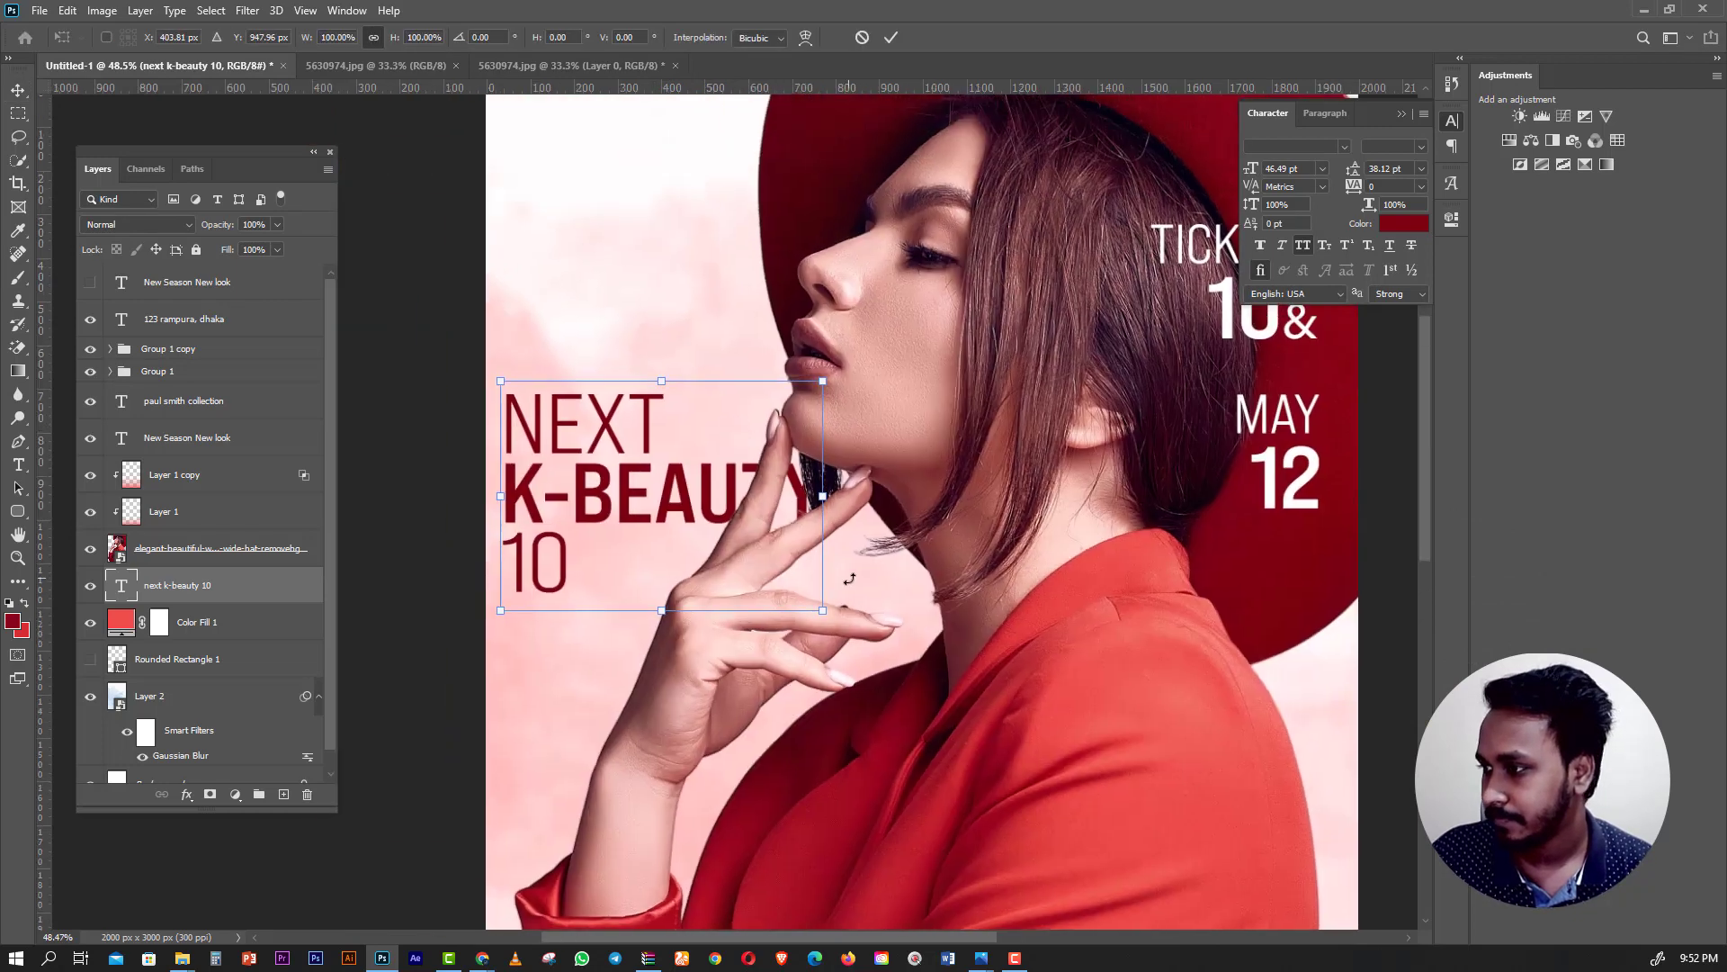
left_click_drag(822, 610, 793, 589)
left_click_drag(680, 499, 709, 514)
scroll(657, 531, "down", 2)
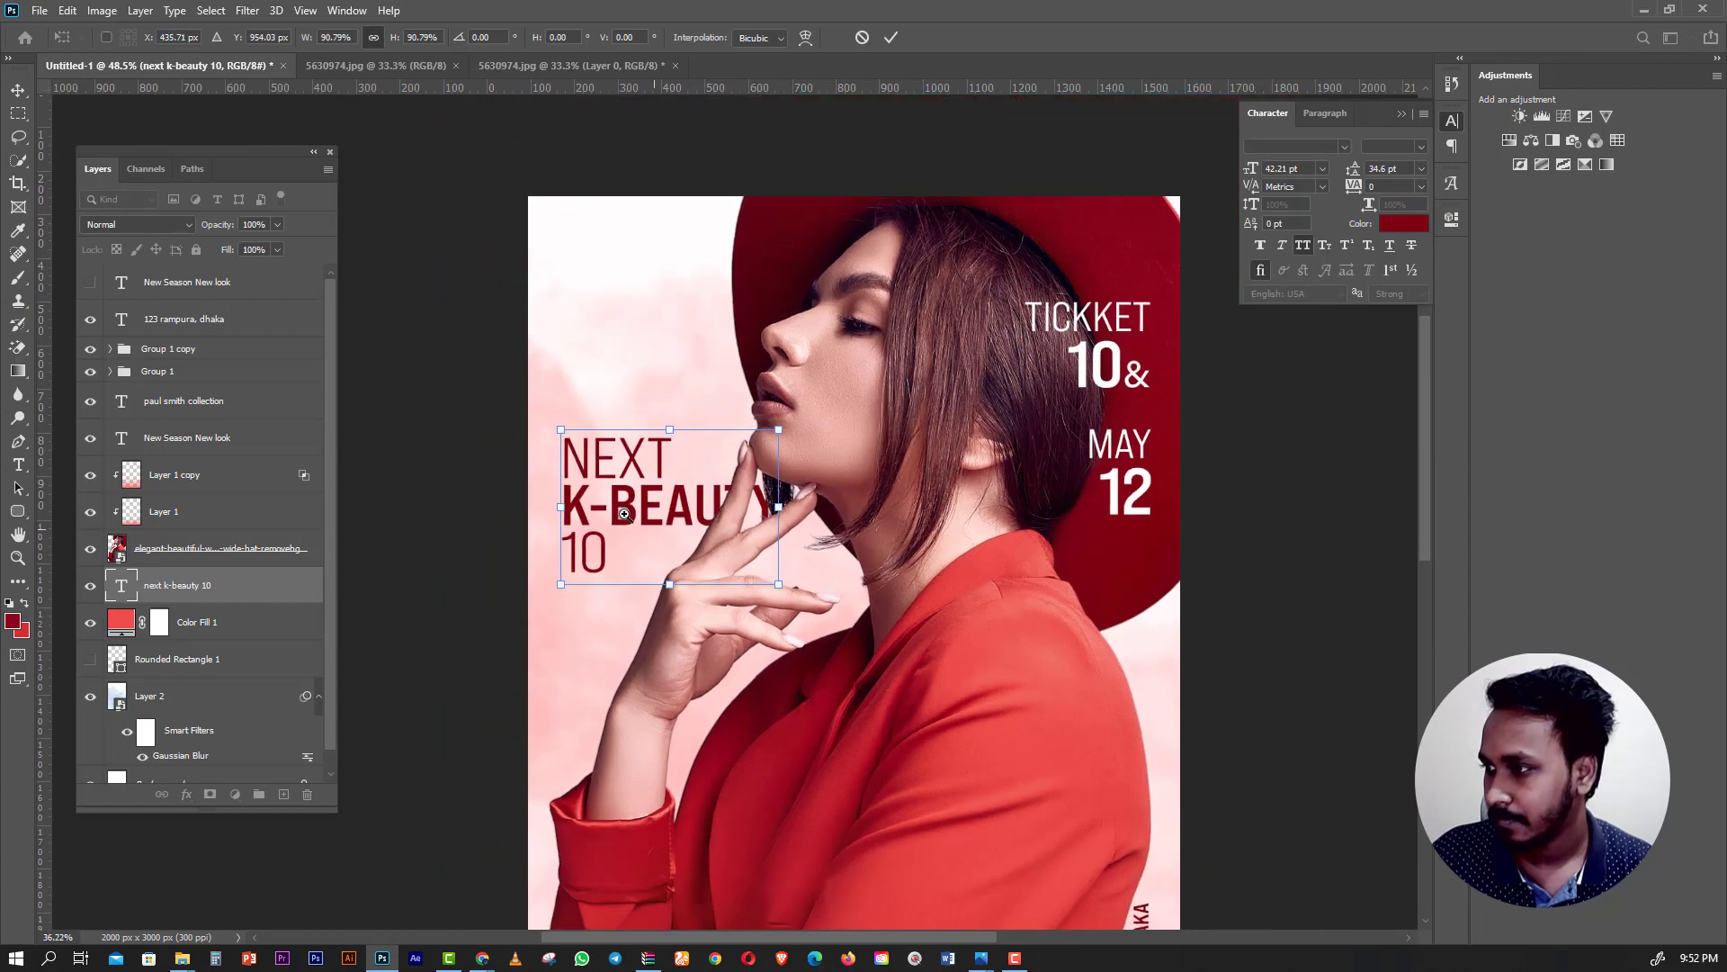
key("Return")
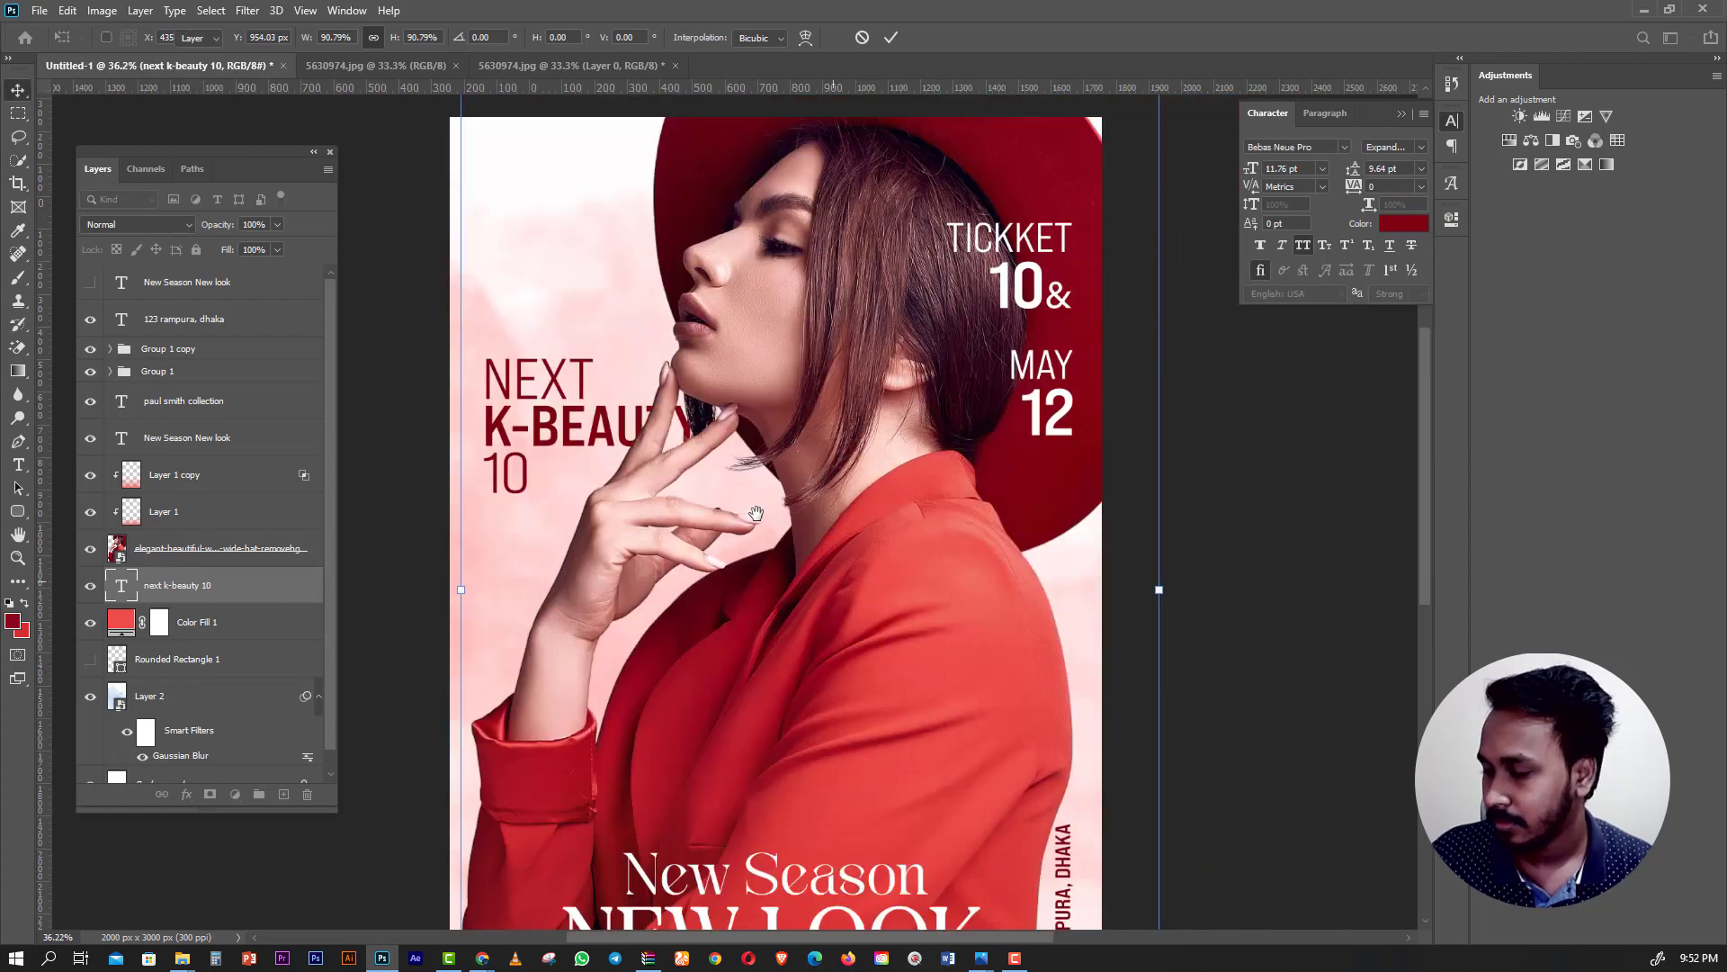
scroll(656, 540, "down", 2)
Reposition the woman's photo slightly right with arrow-key nudges.
left_click(180, 549)
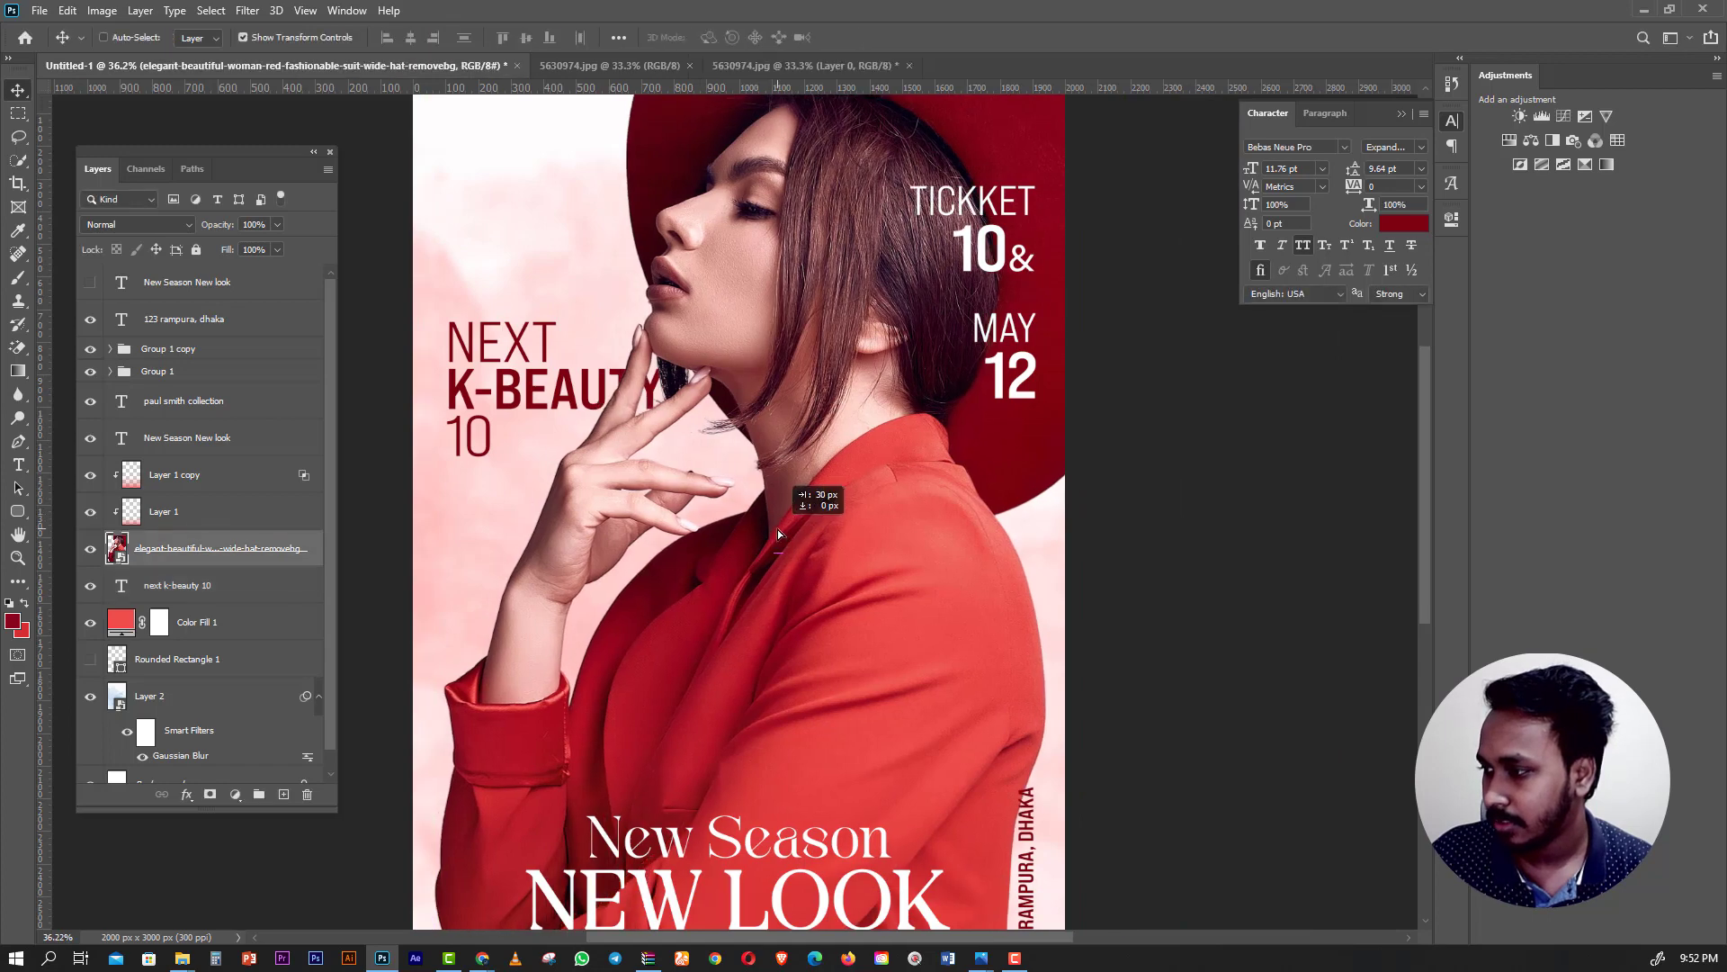
left_click_drag(773, 531, 781, 528)
key("Left")
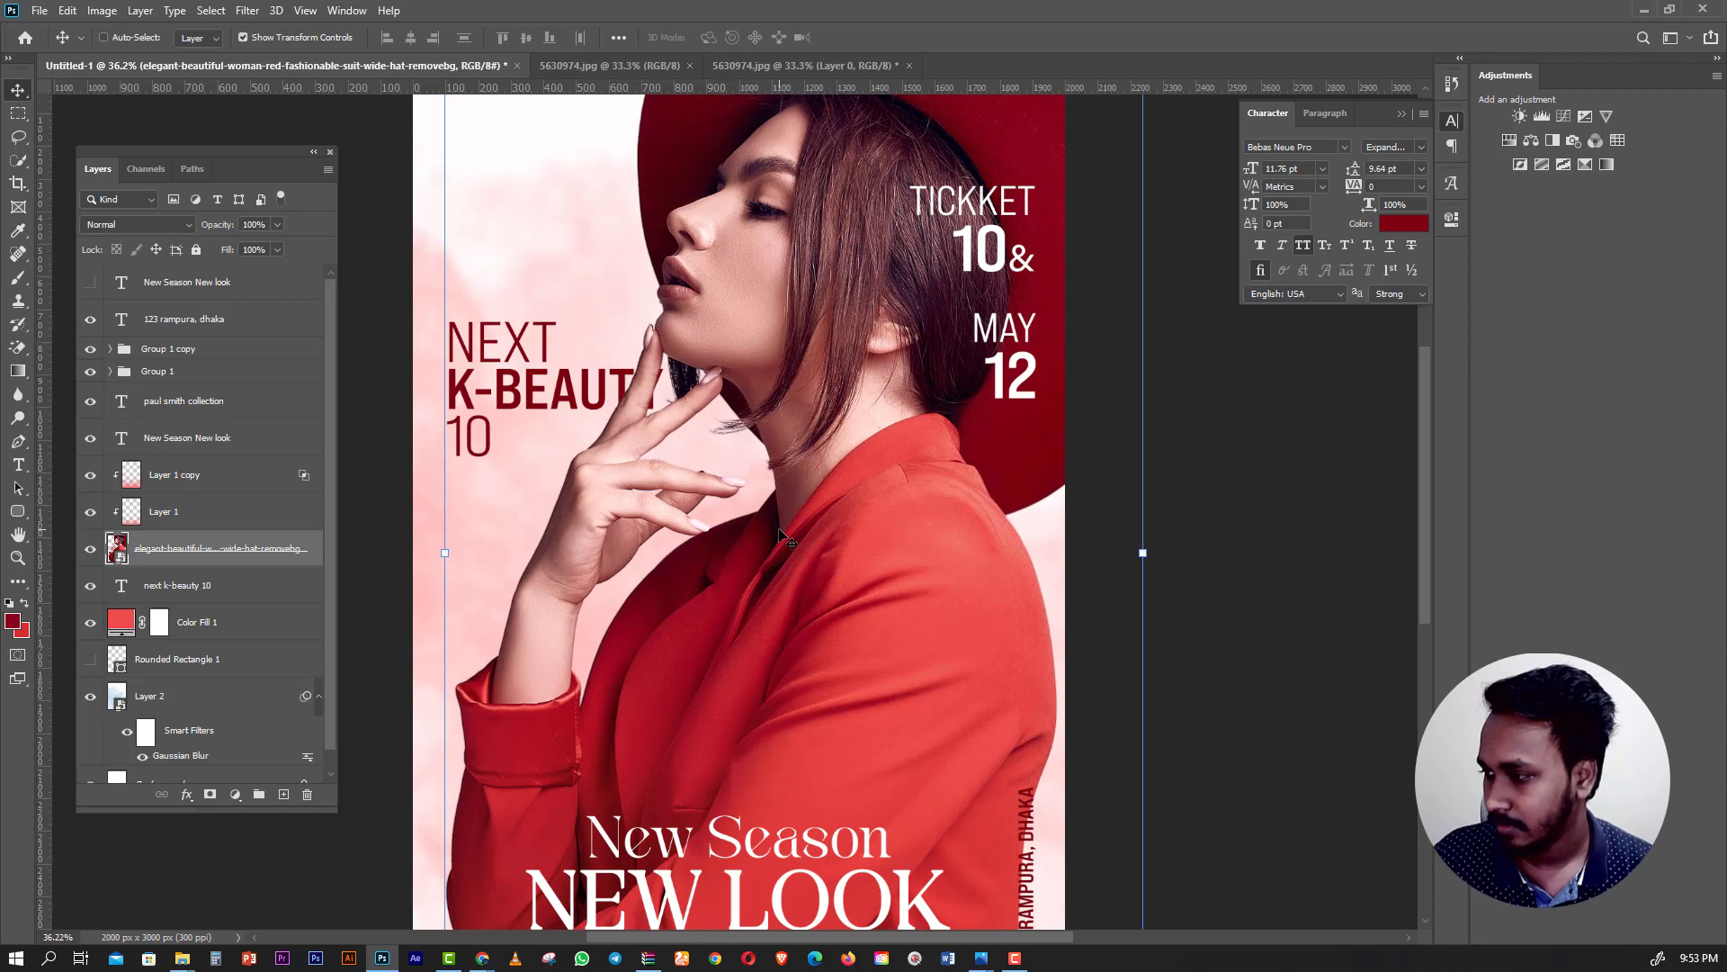
key("Left")
key("Left")
key("Right")
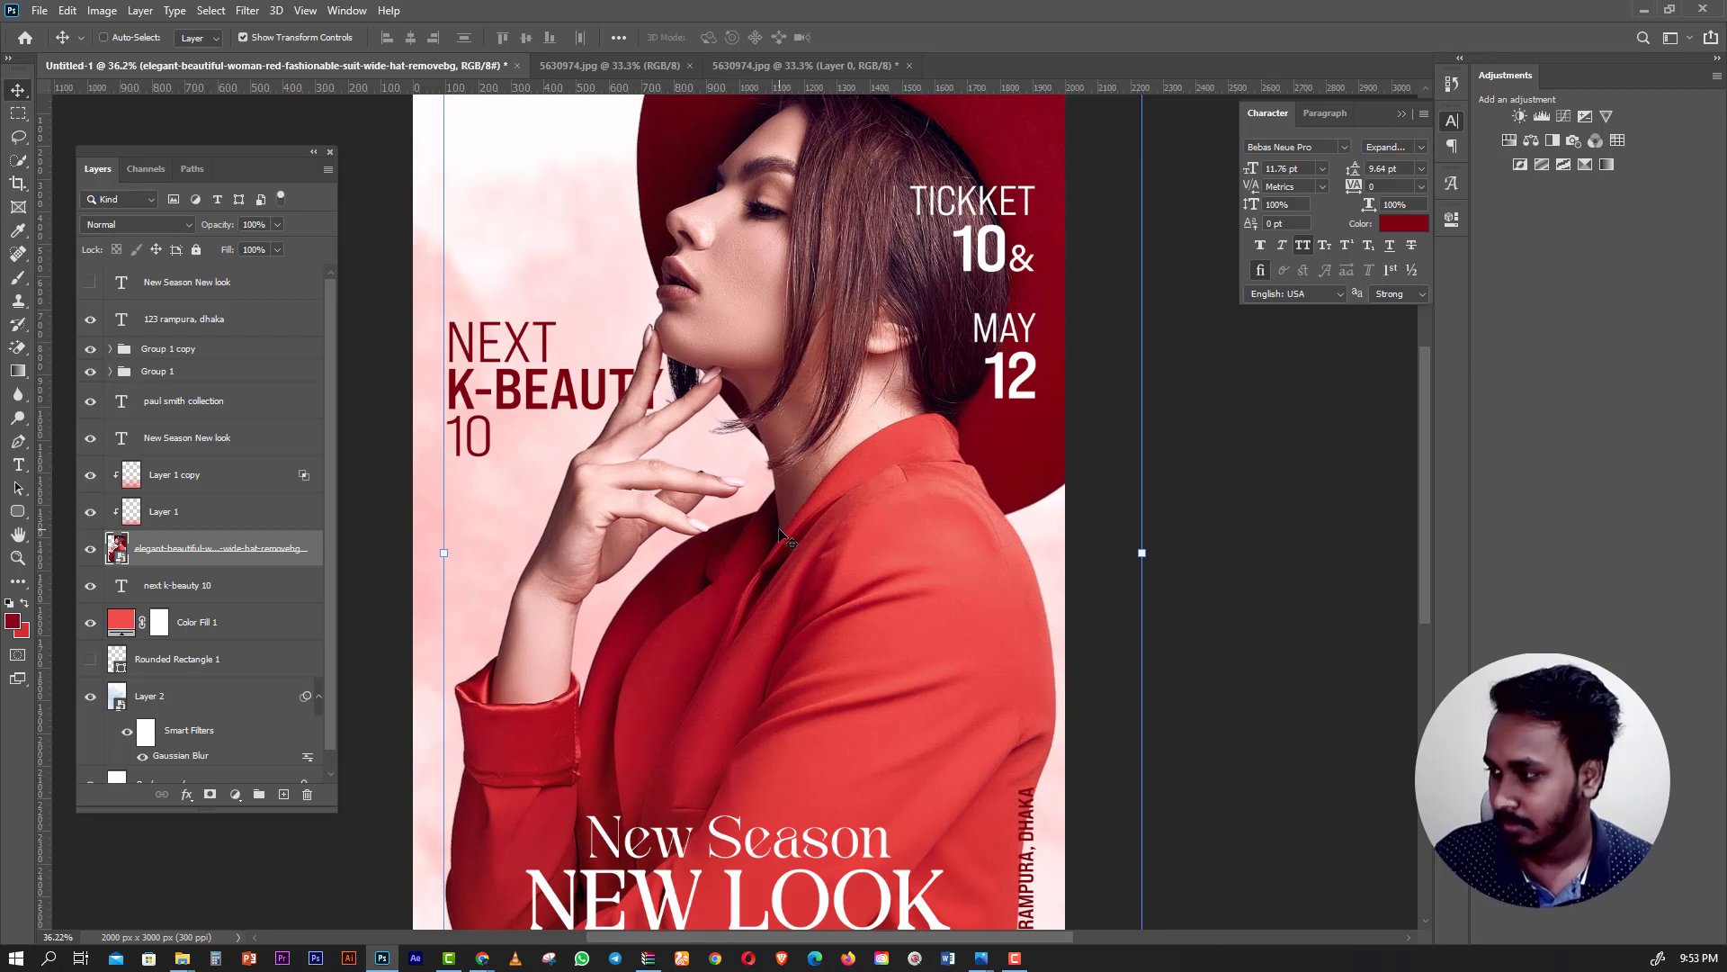
left_click(18, 113)
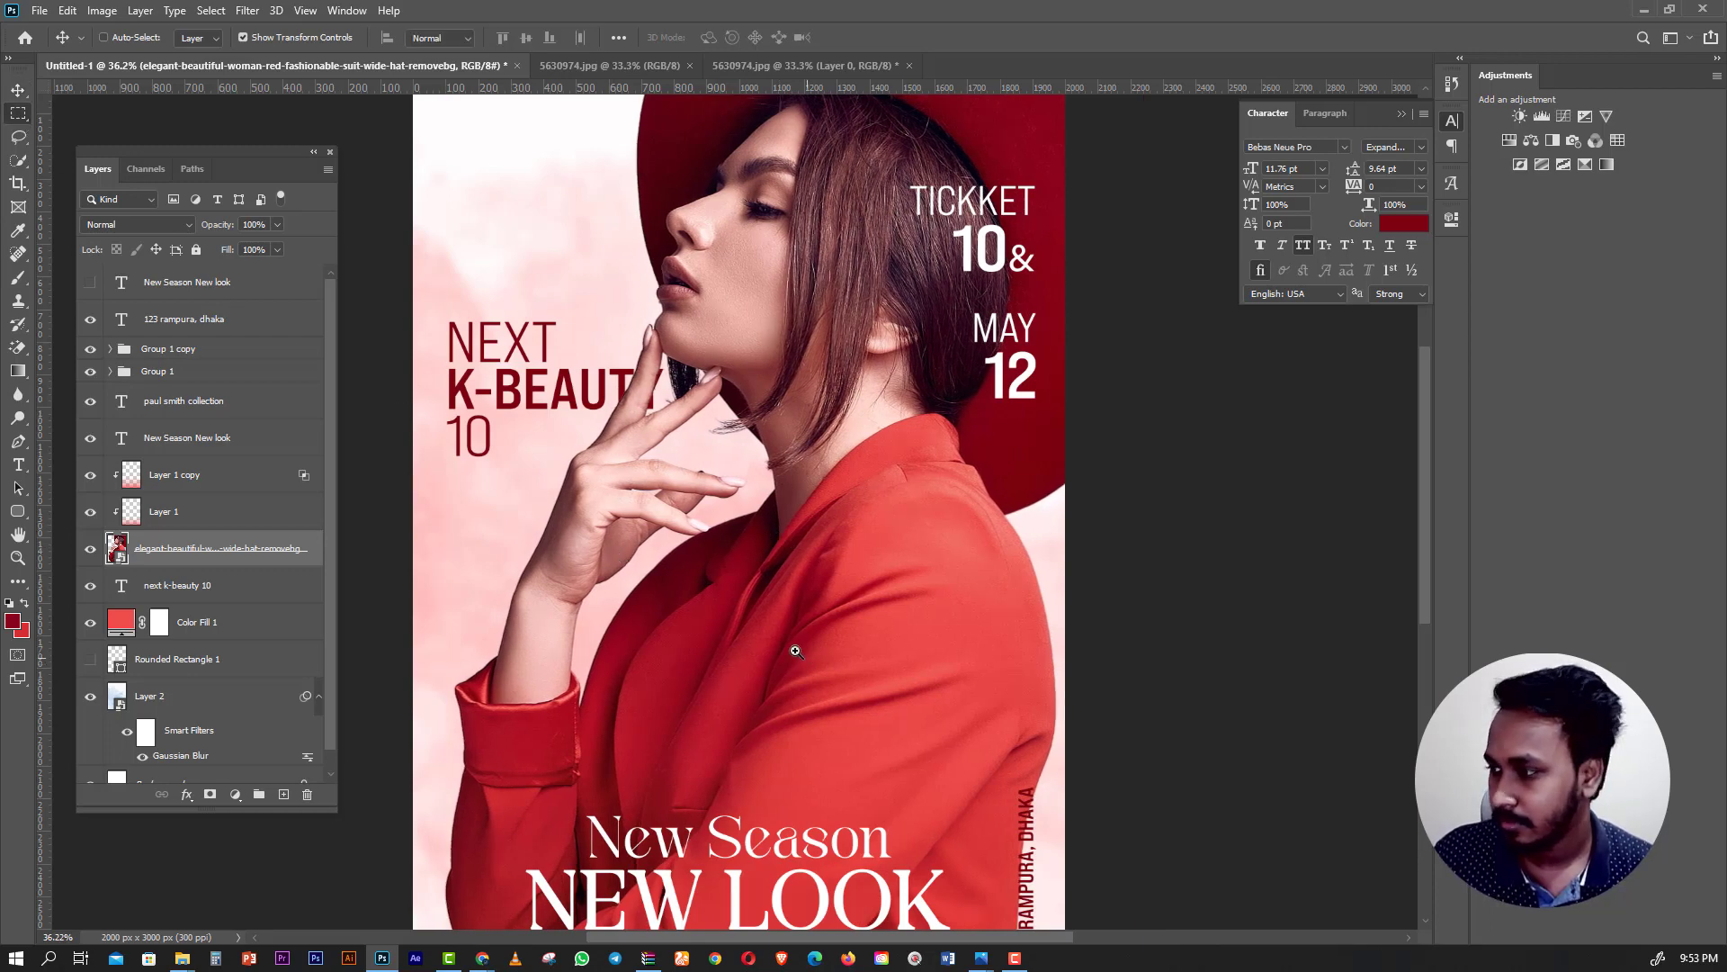
Place a Pen tool path point on the K of K-BEAUTY.
scroll(752, 675, "down", 2)
scroll(752, 675, "up", 1)
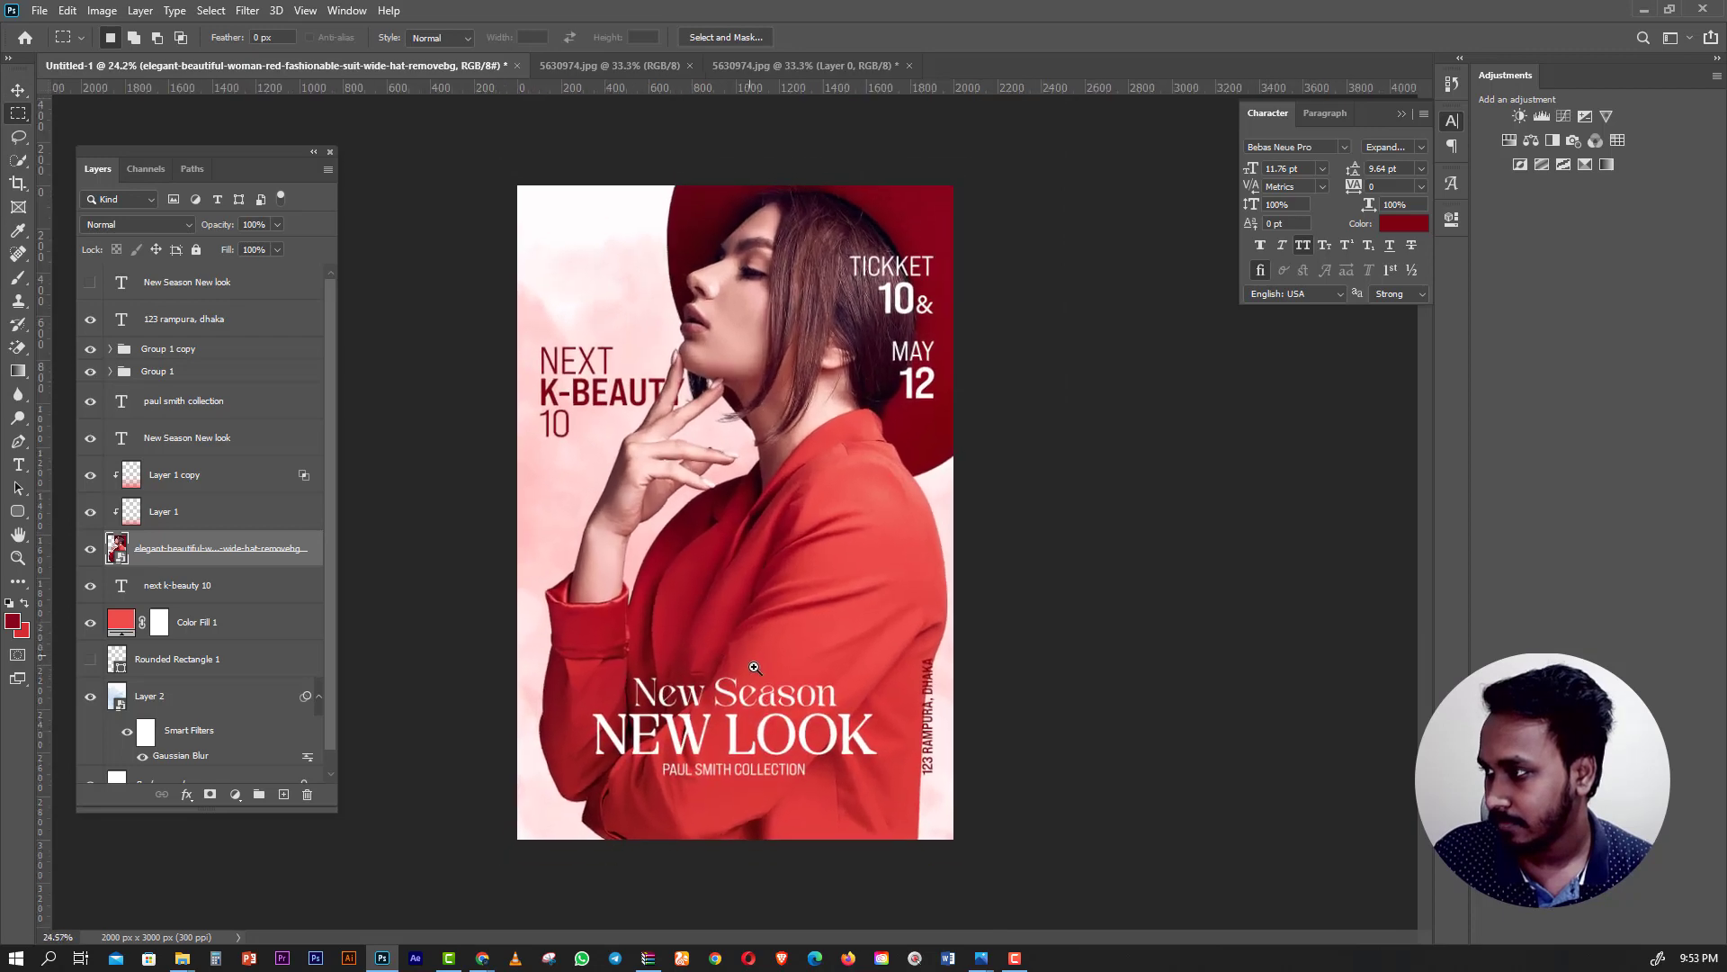
scroll(760, 676, "up", 1)
scroll(769, 677, "up", 1)
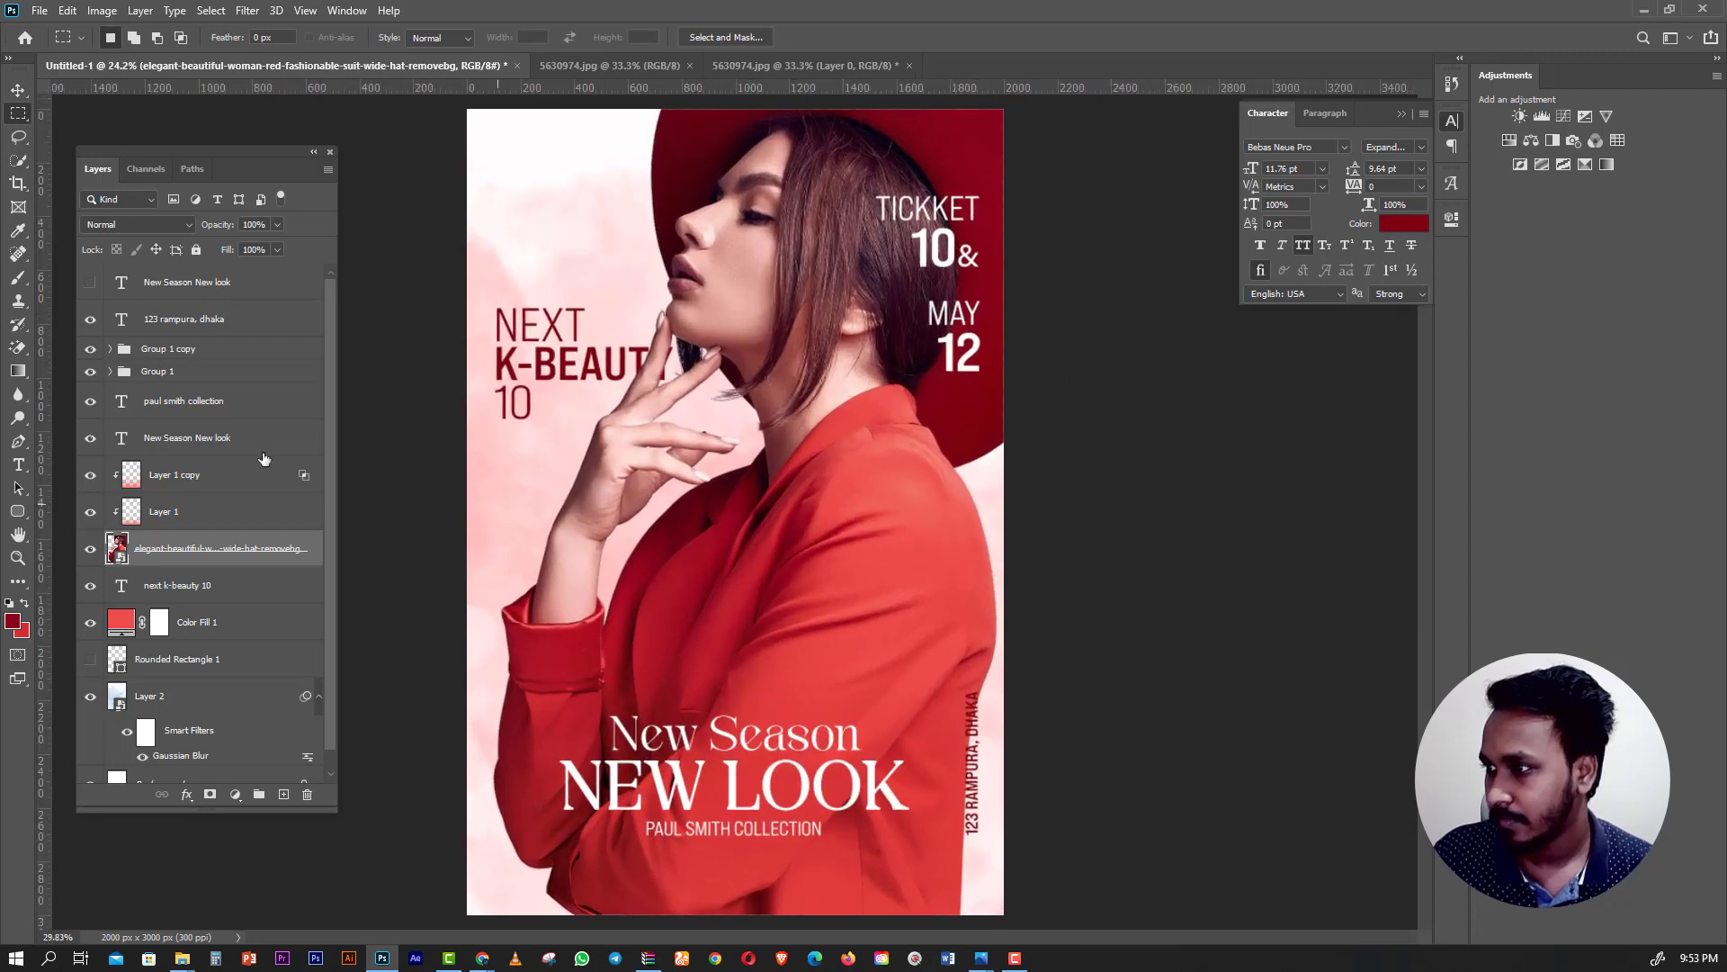
left_click(18, 441)
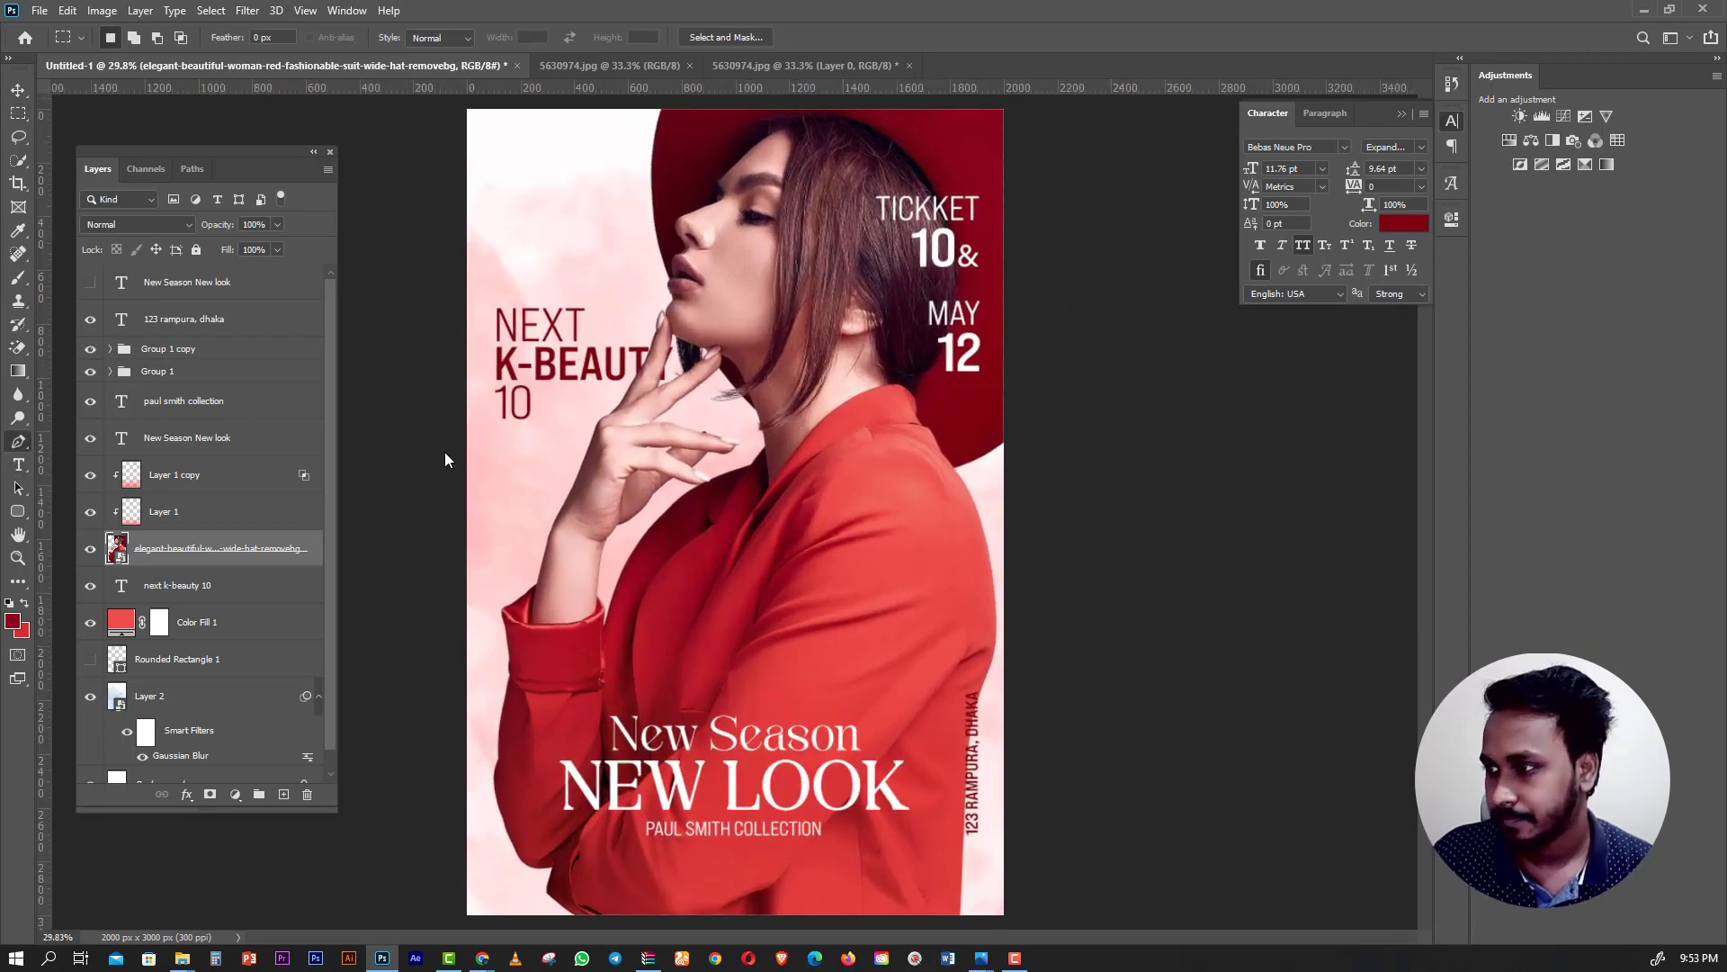
left_click(503, 361)
left_click(19, 90)
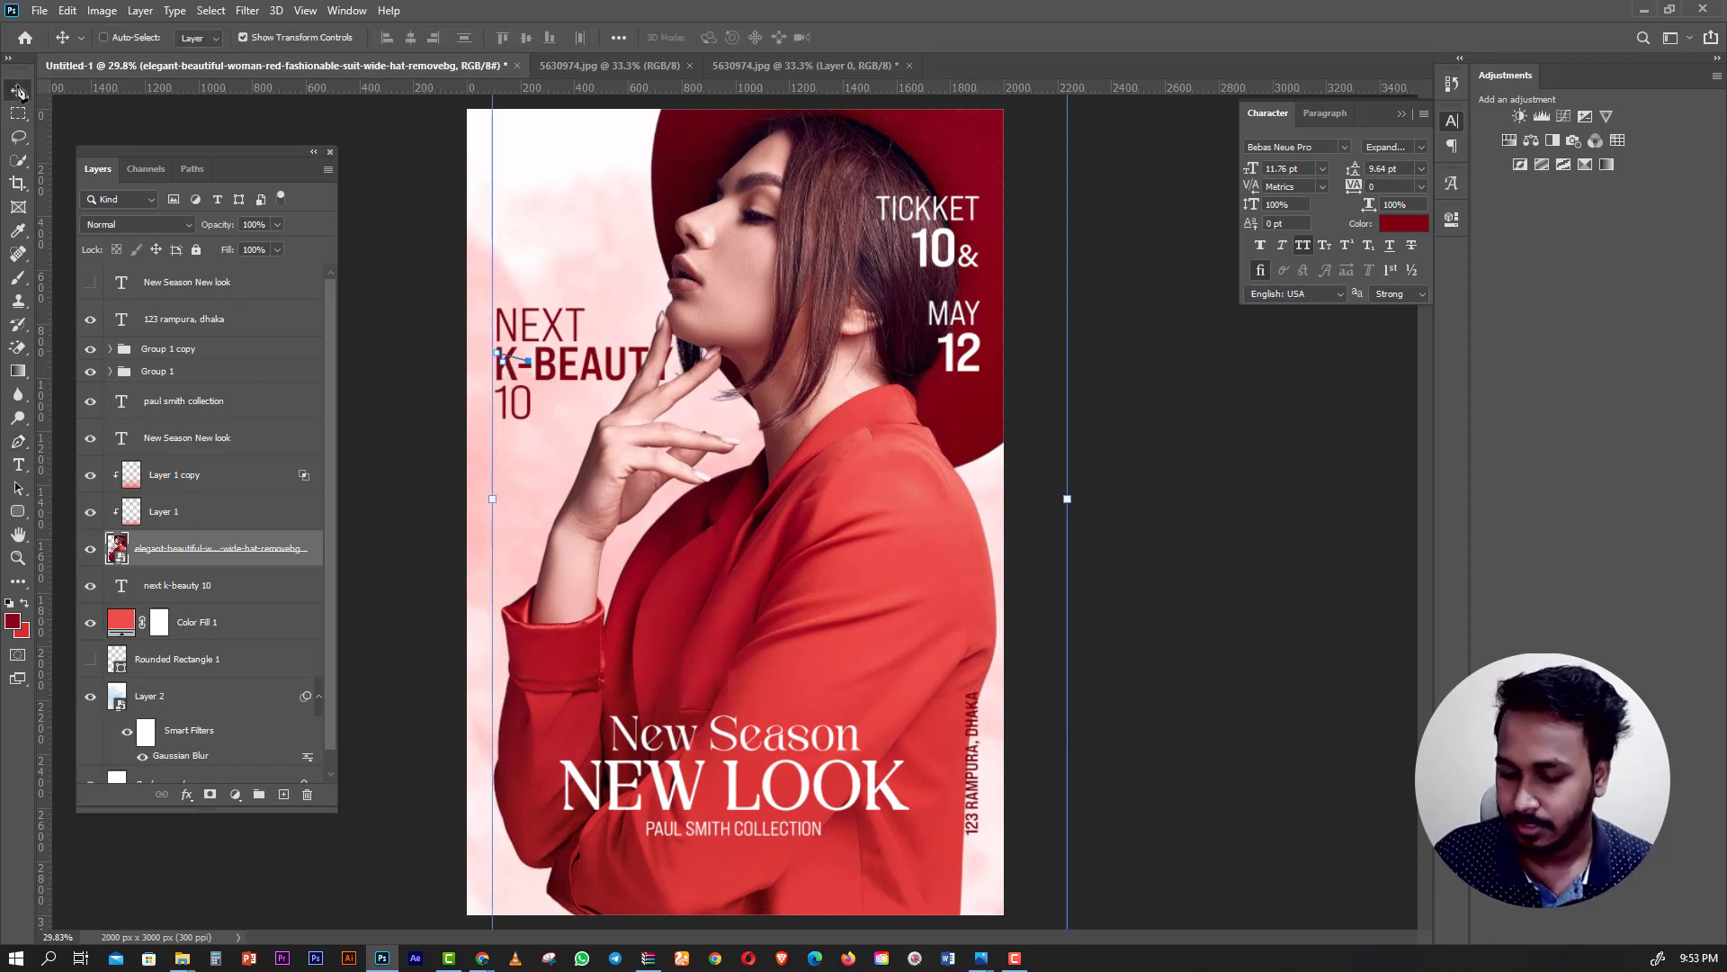
left_click(18, 466)
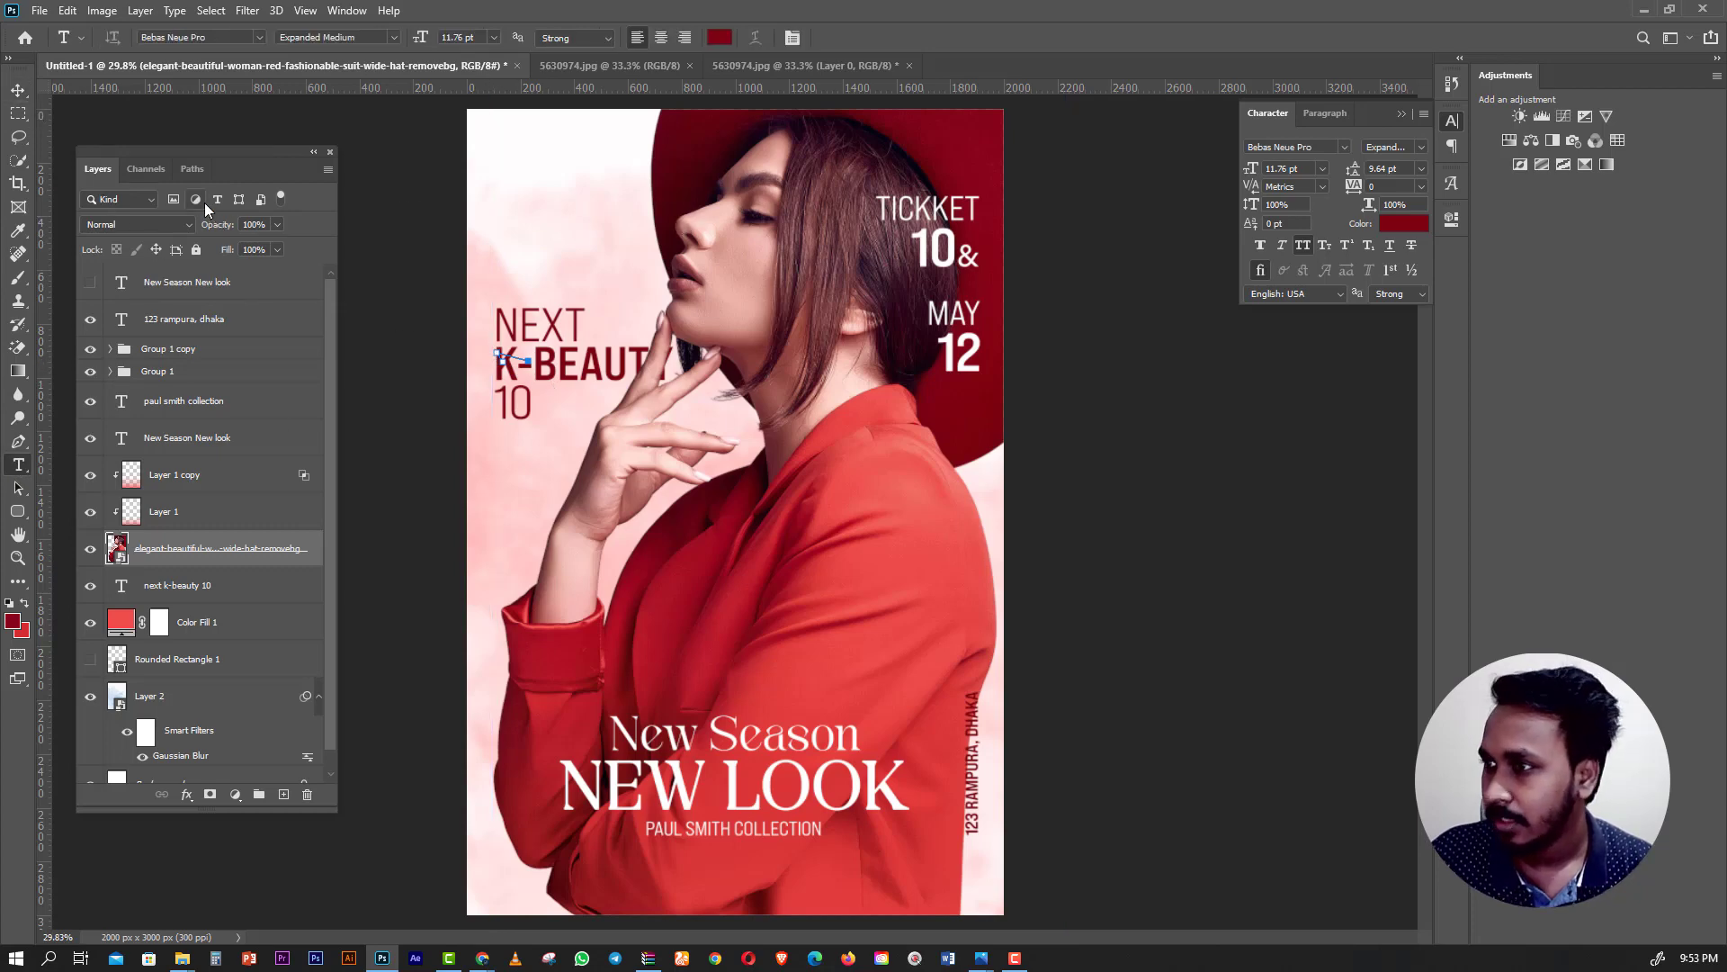
Delete the stray Work Path and set K-BEAUTY and 10 to Expanded ExtraBold.
left_click(180, 170)
left_click_drag(180, 199, 308, 794)
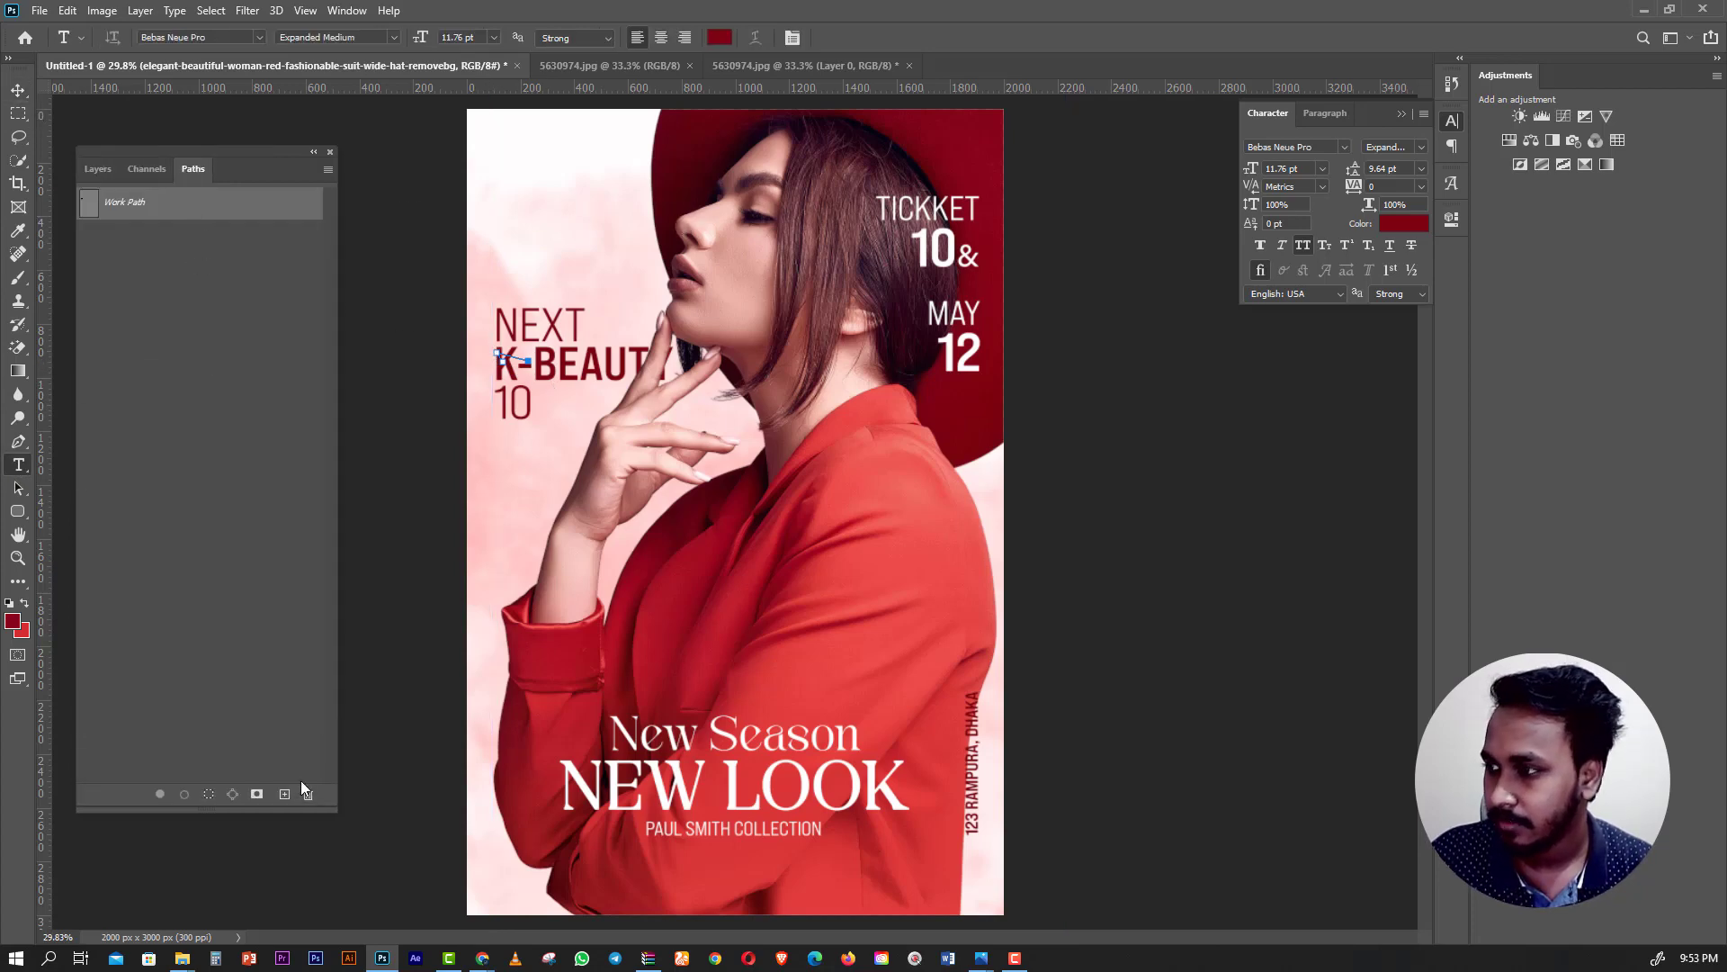
left_click_drag(504, 361, 618, 457)
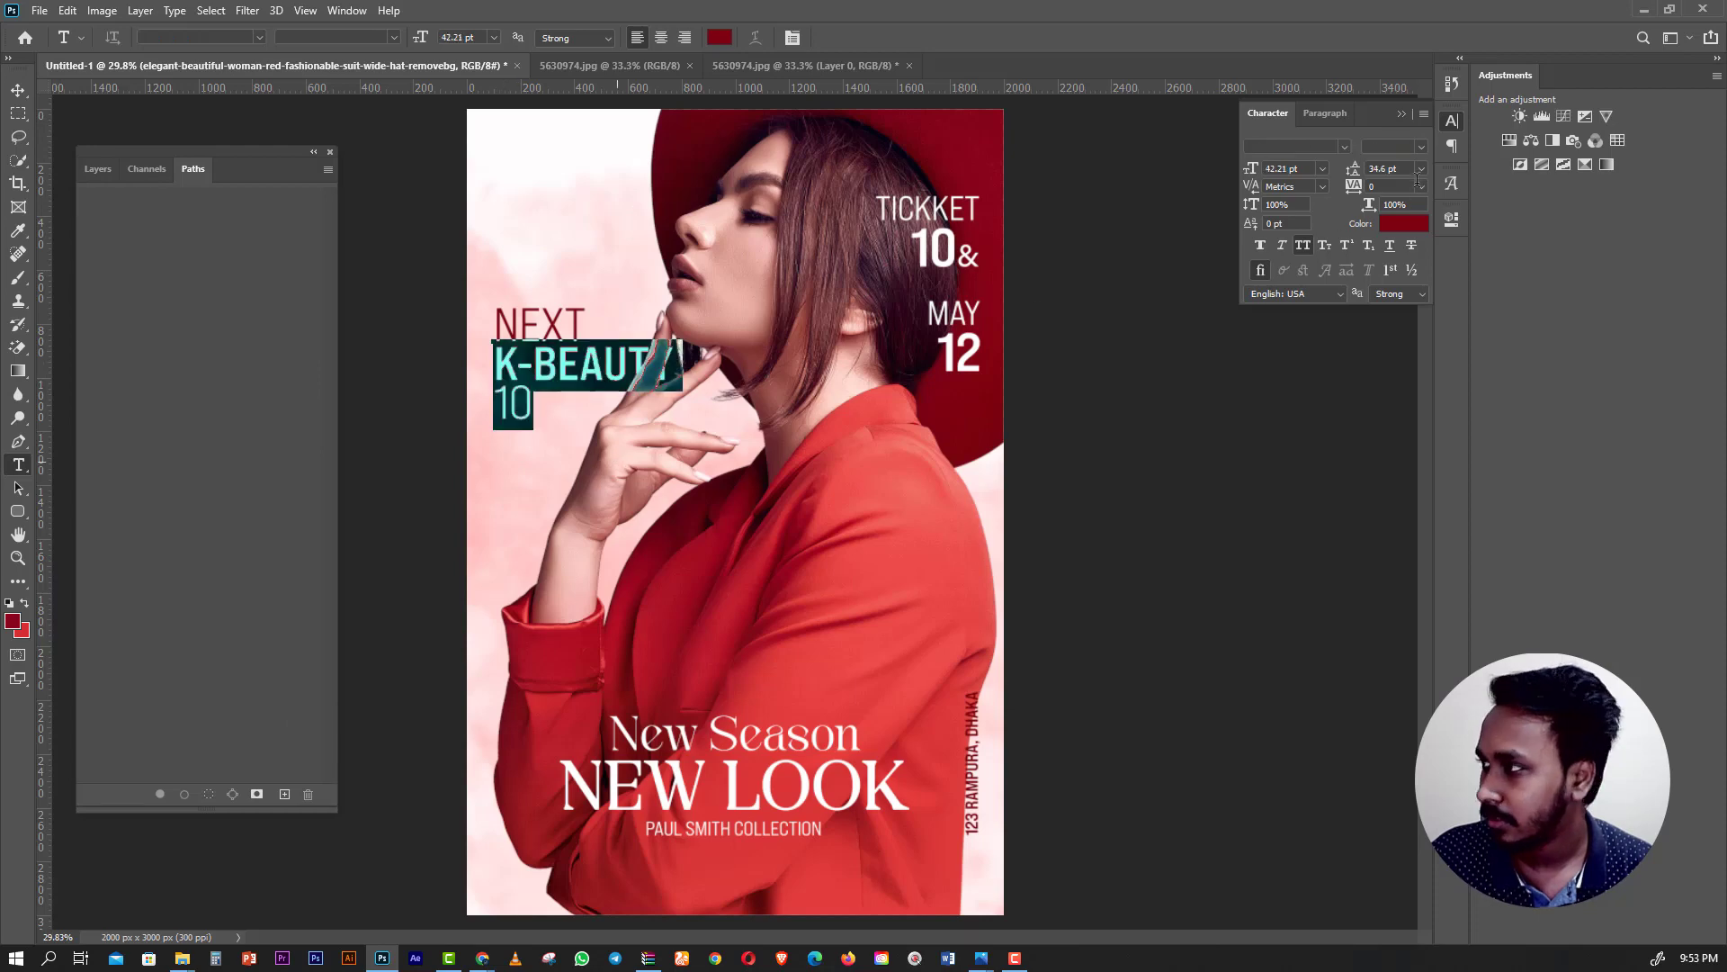
left_click(1421, 147)
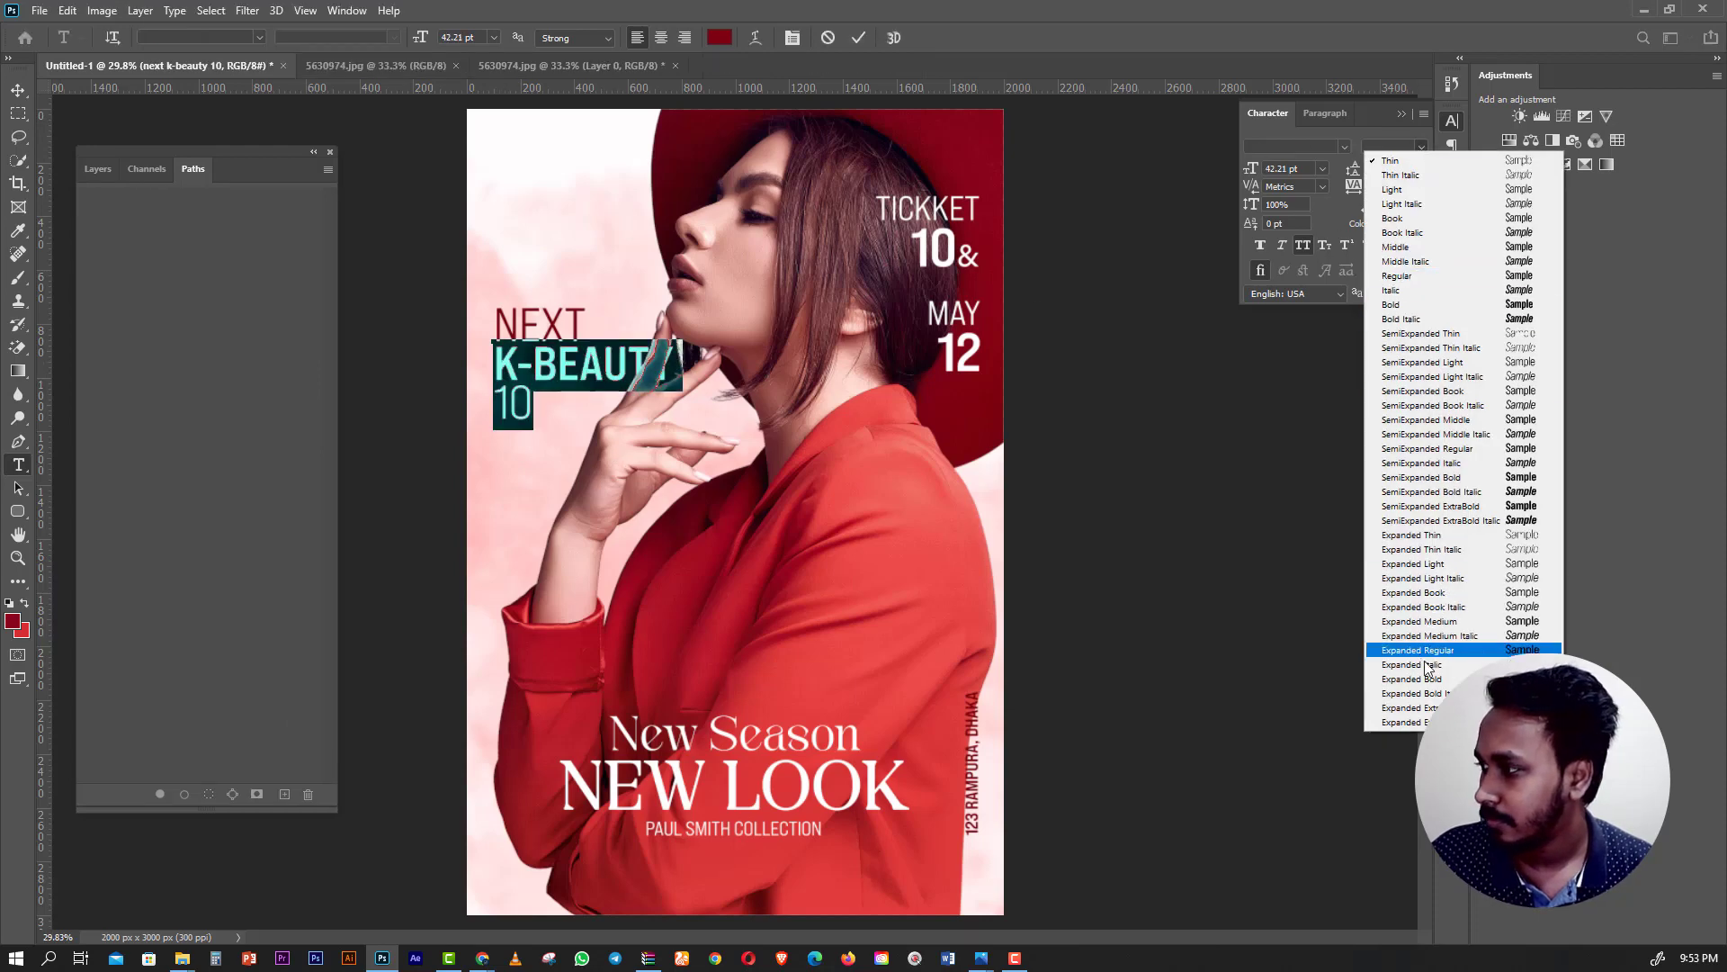
left_click(1422, 706)
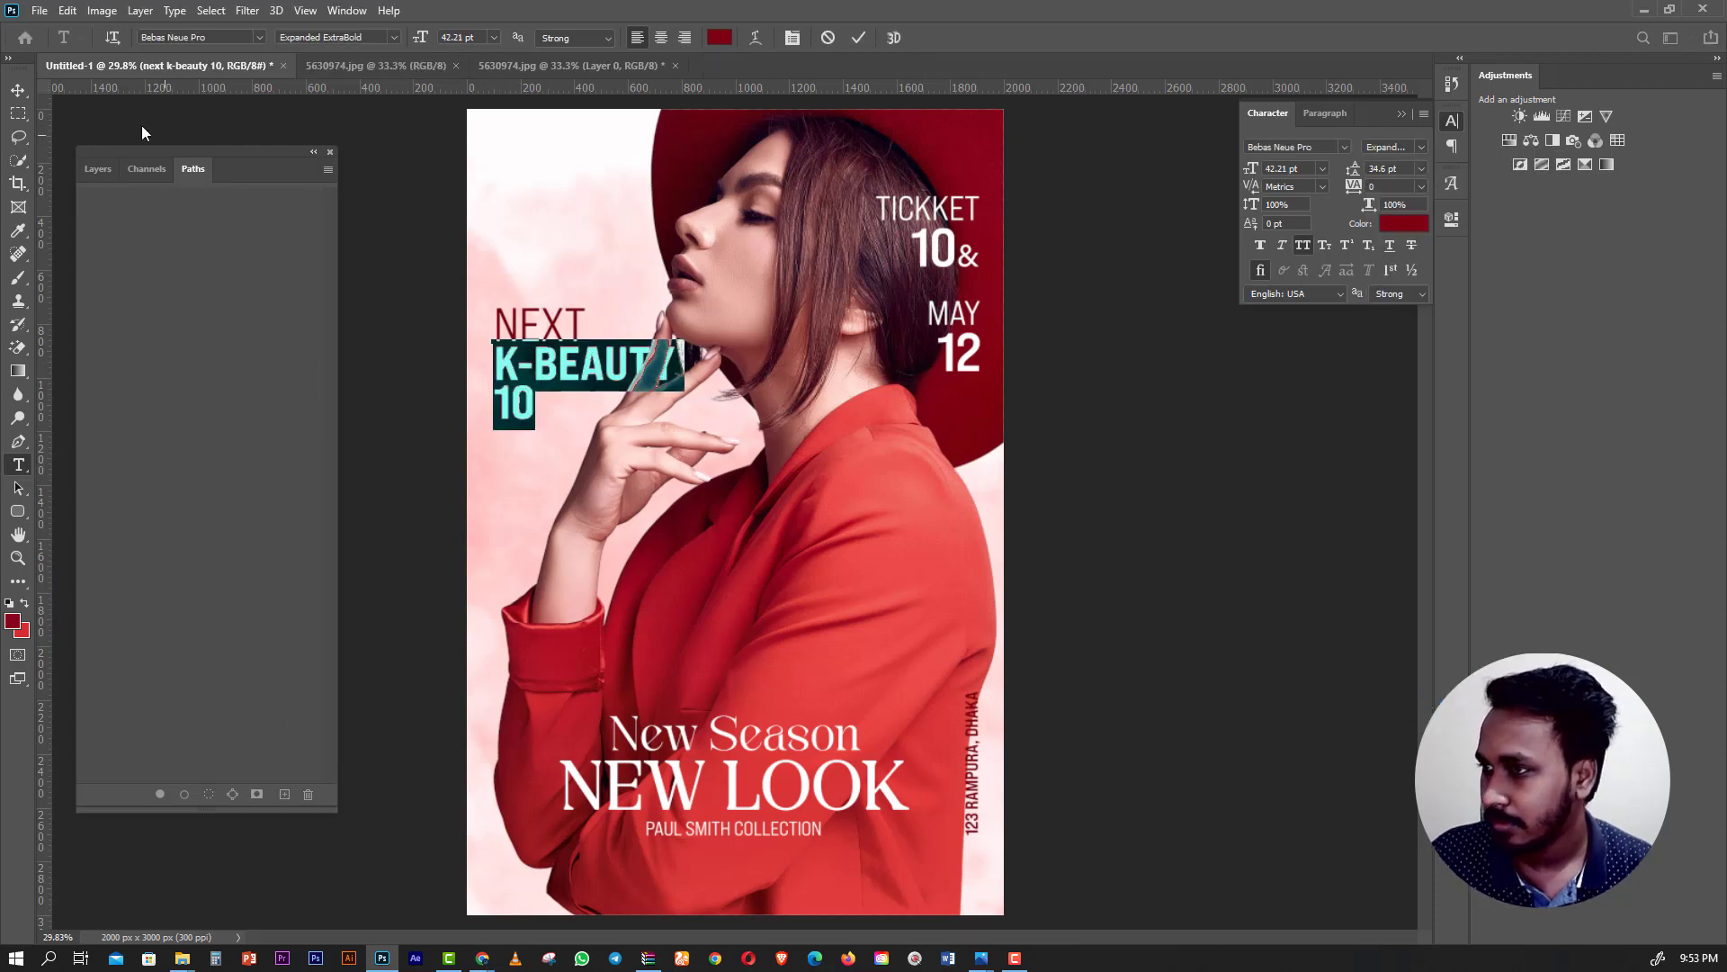
left_click(18, 113)
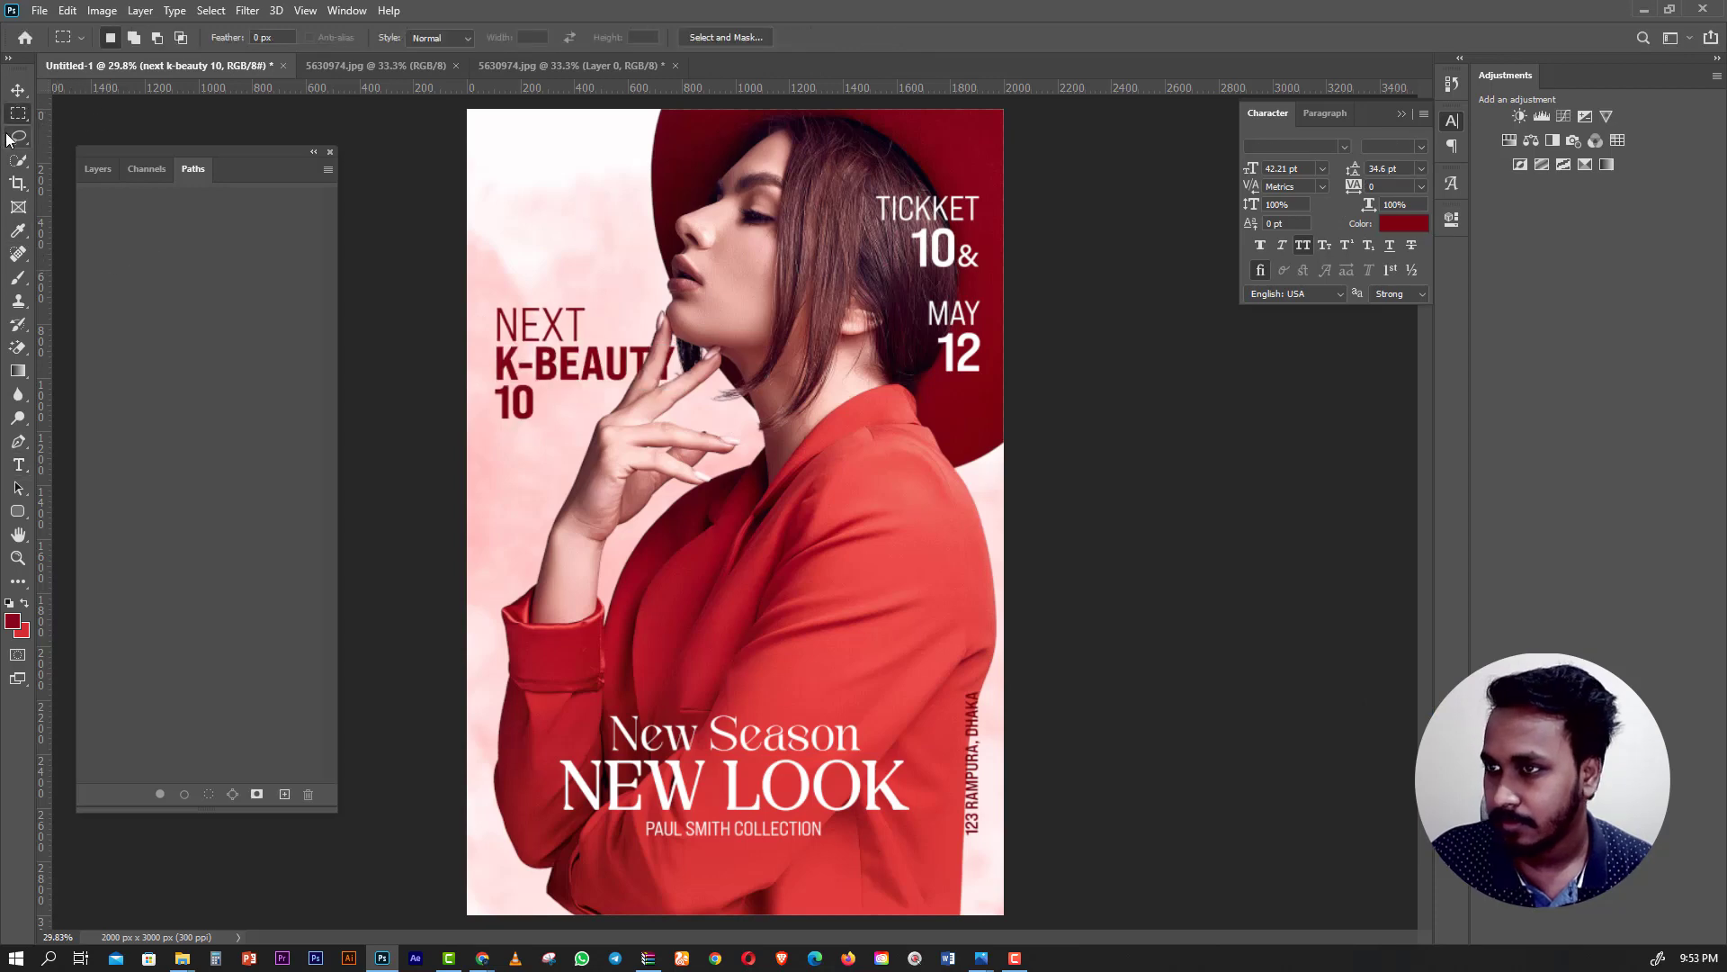
left_click(98, 169)
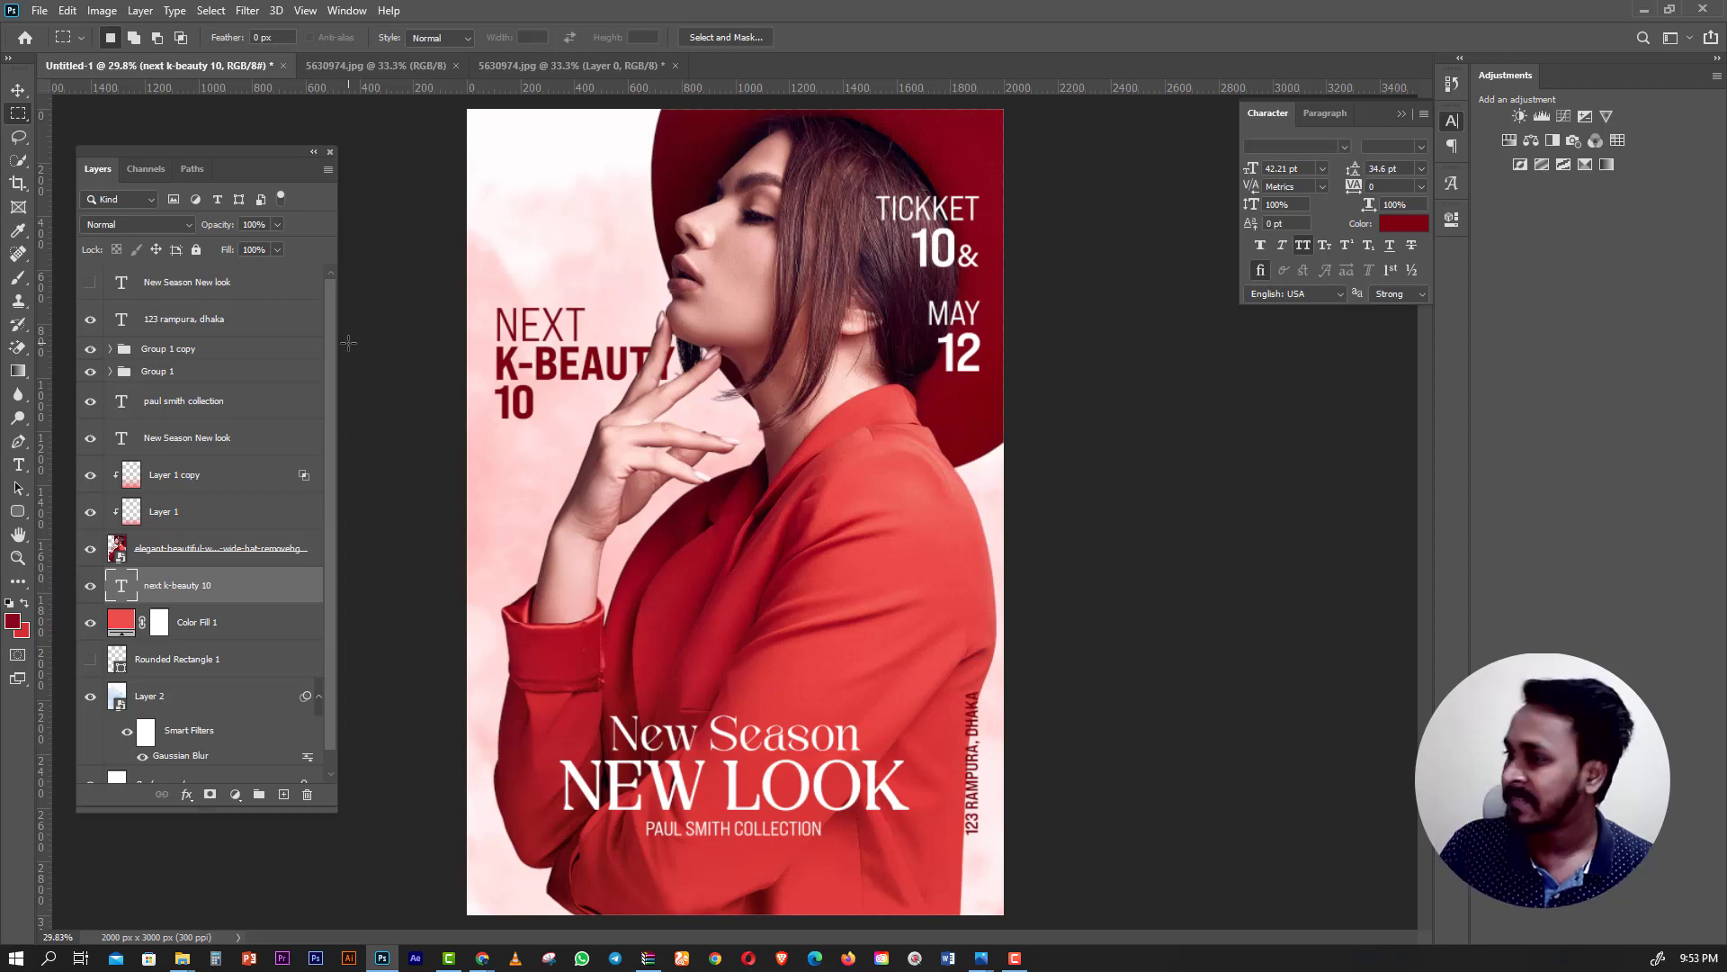
Move the NEXT K-BEAUTY 10 text up about 44 px and show Rounded Rectangle 1.
key("v")
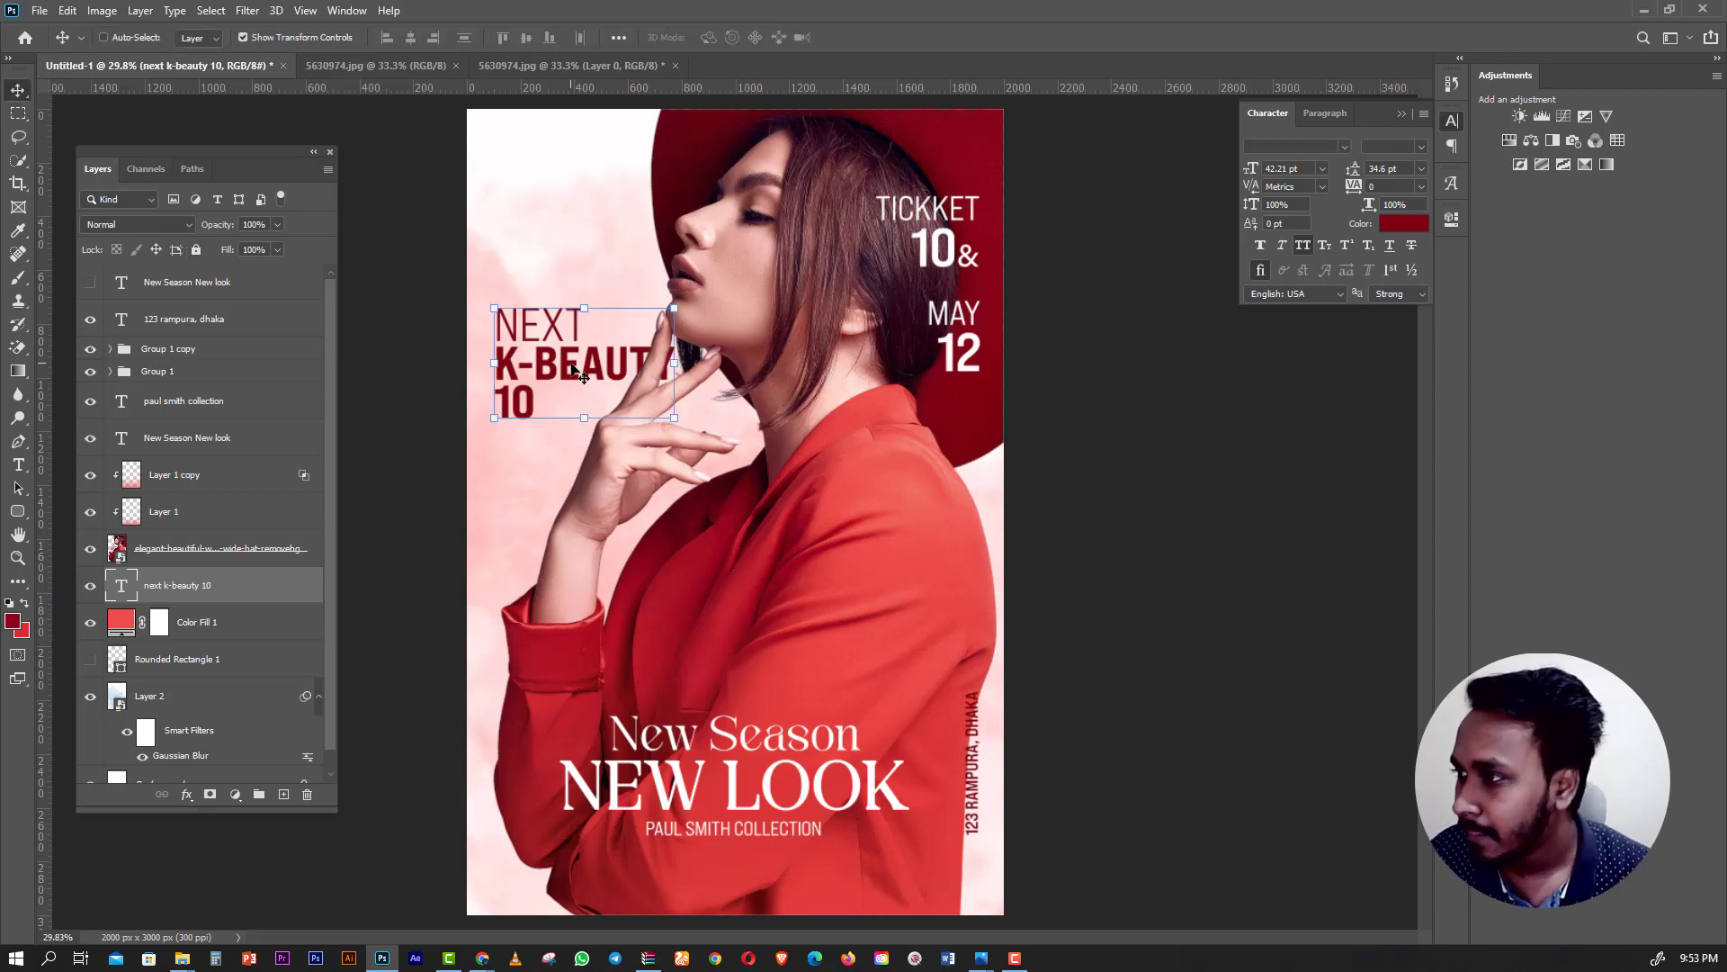
left_click_drag(574, 369, 574, 353)
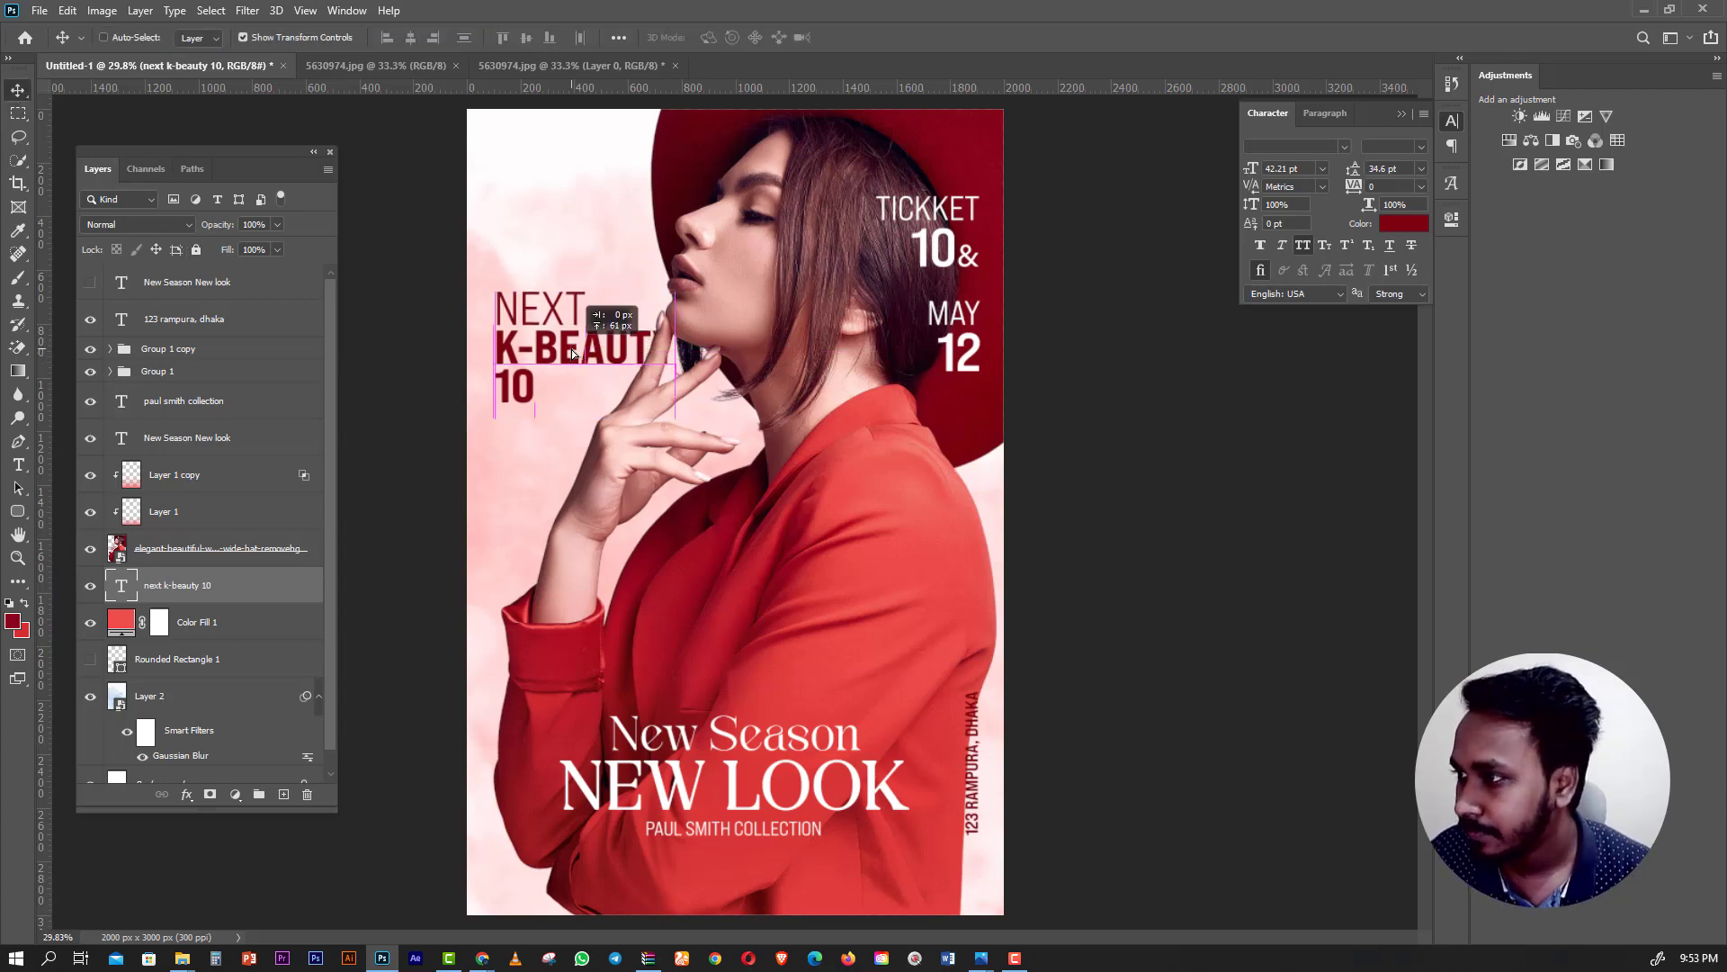
left_click(18, 511)
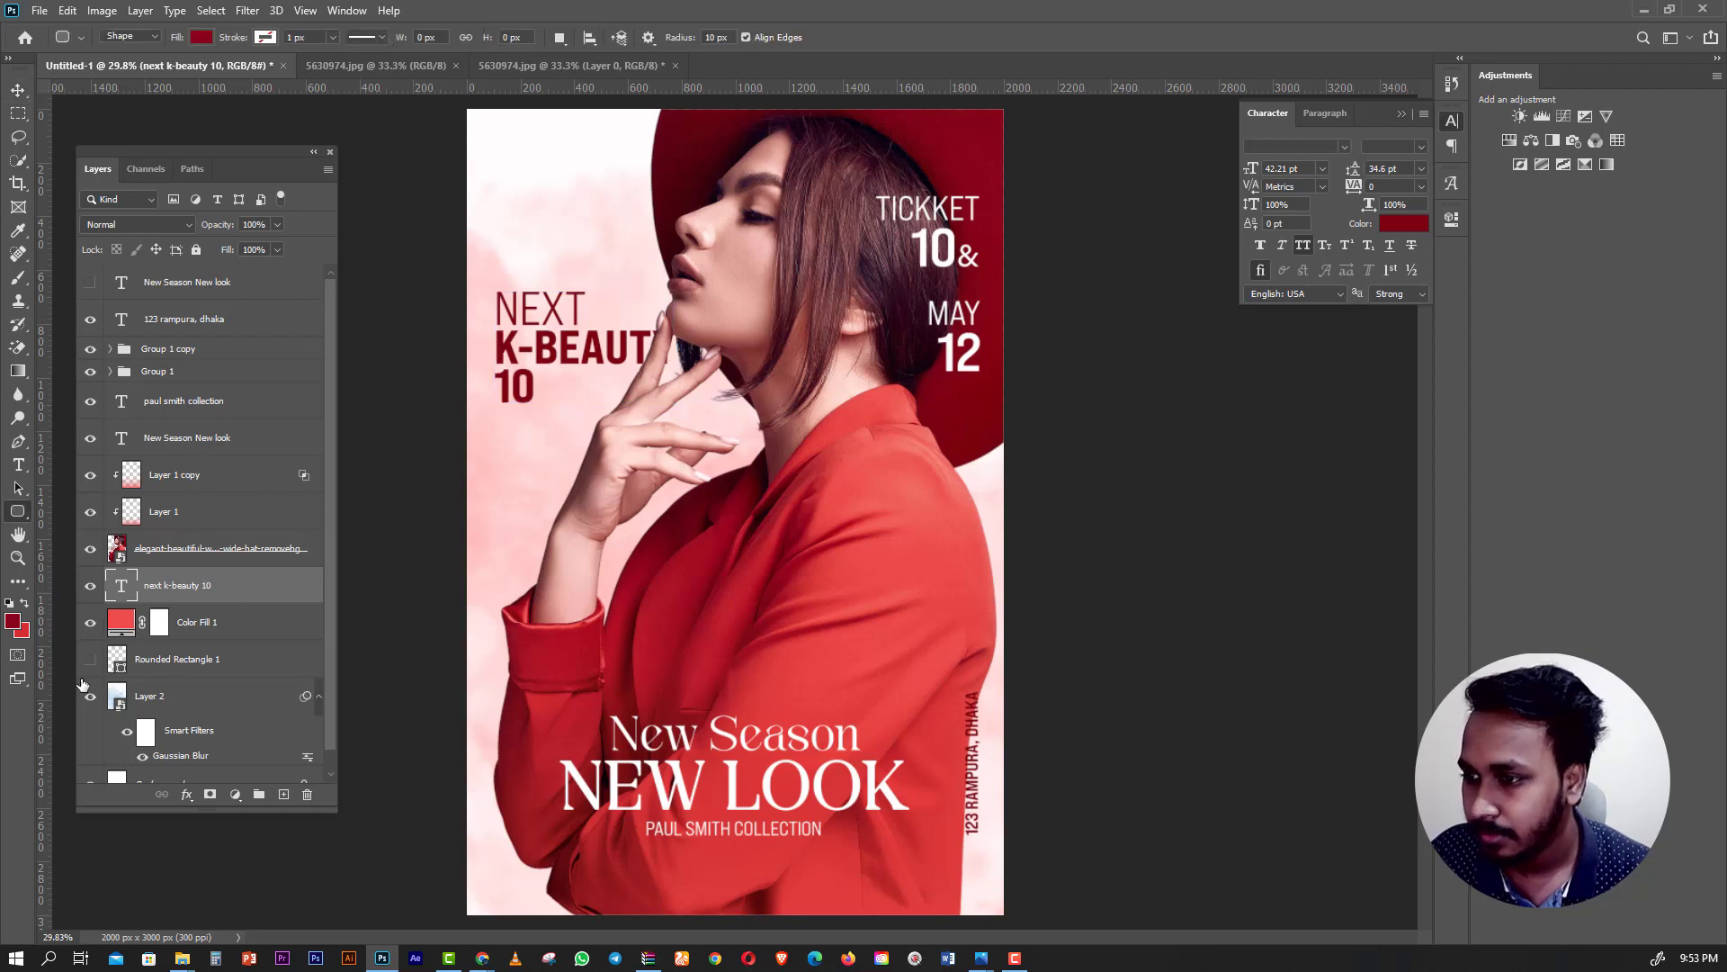
left_click(90, 659)
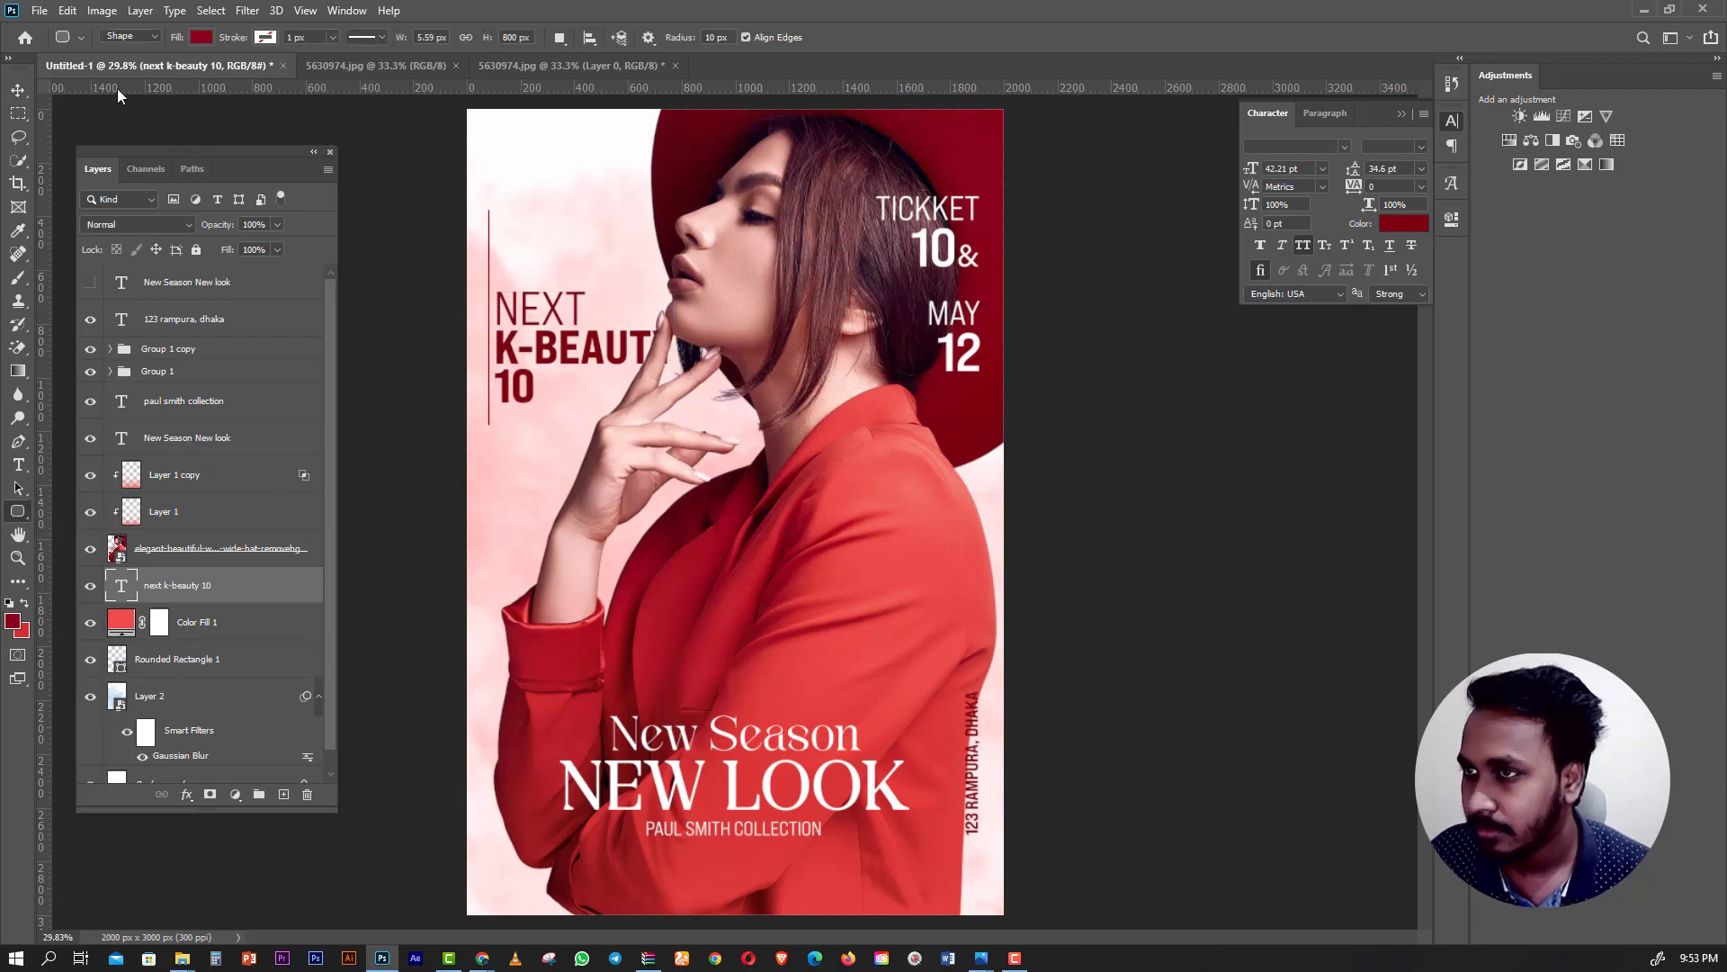
Rotate the divider 90° to lie horizontally just beneath the 10 line.
left_click(22, 90)
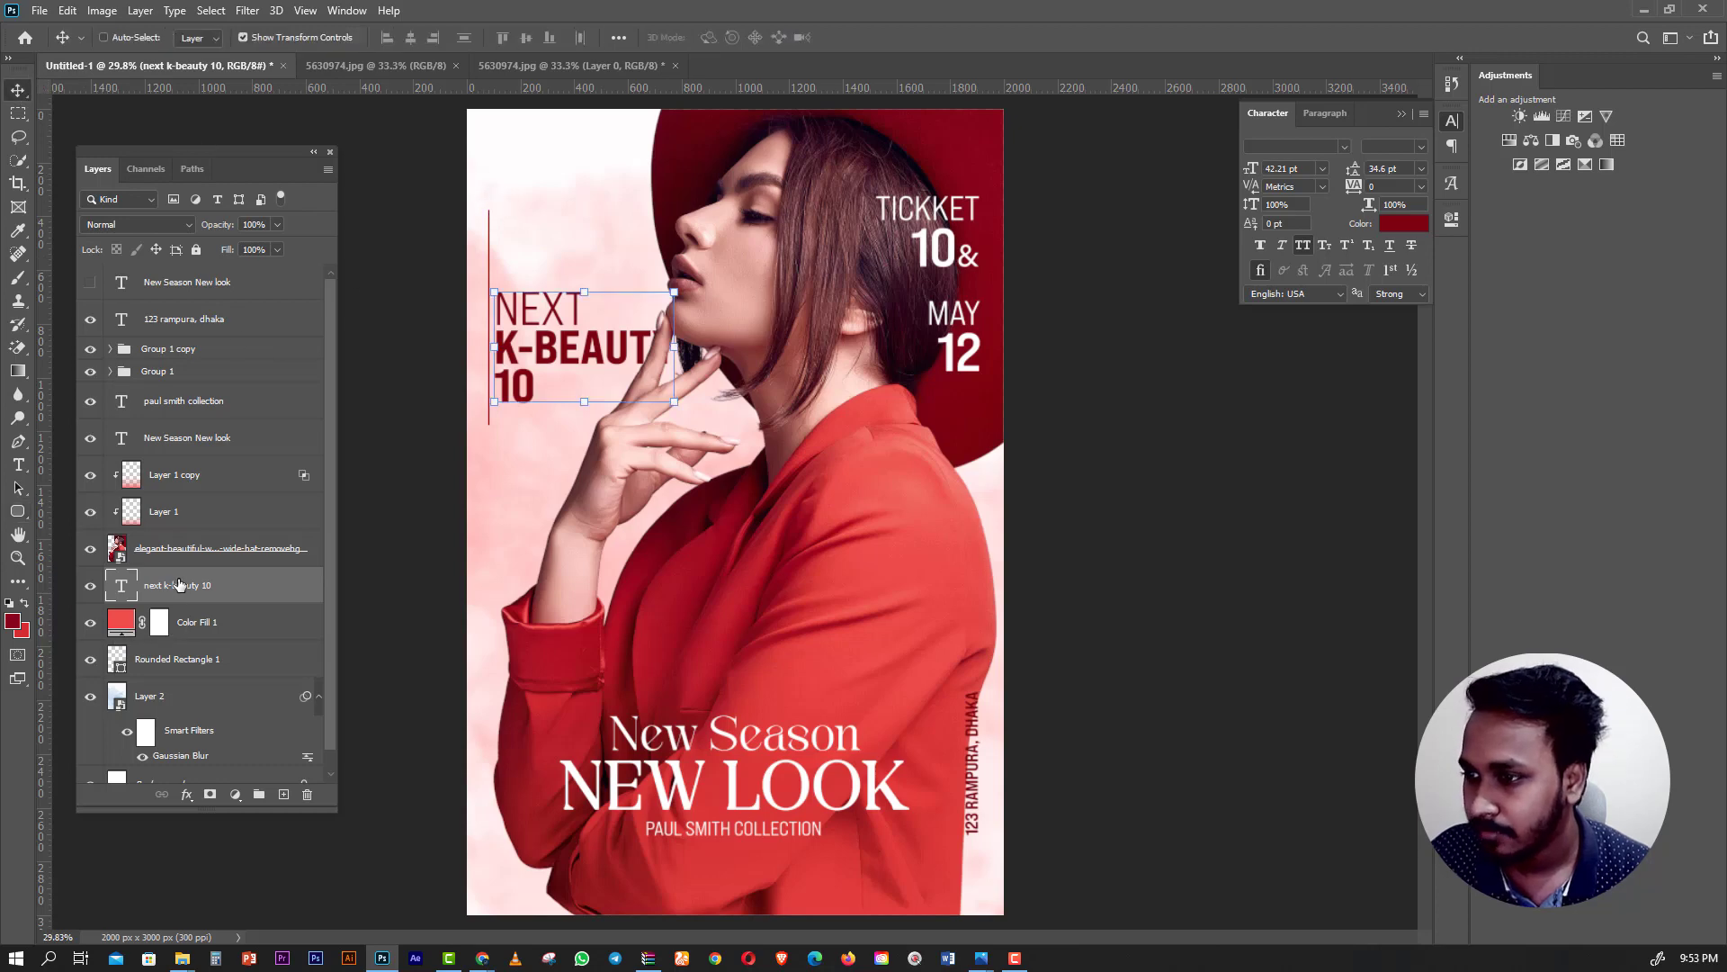
left_click(225, 659)
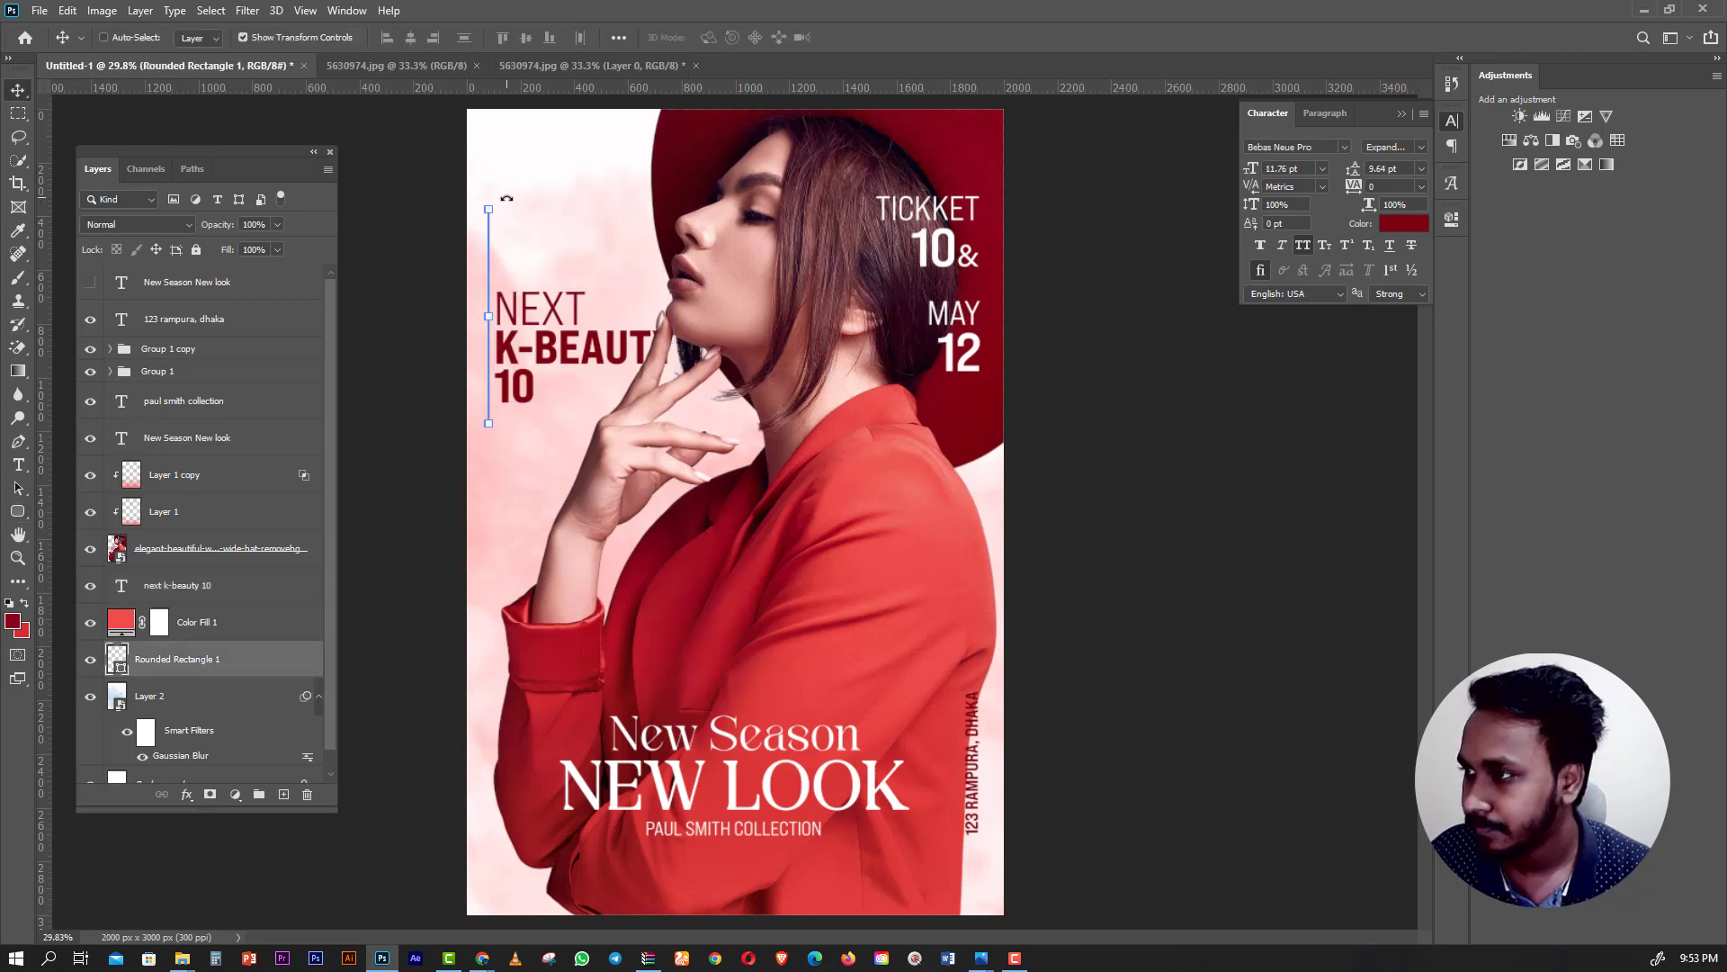
key("ctrl+t")
mouse_move(529, 215)
left_mouse_down()
mouse_move(589, 337)
mouse_move(678, 418)
left_mouse_up()
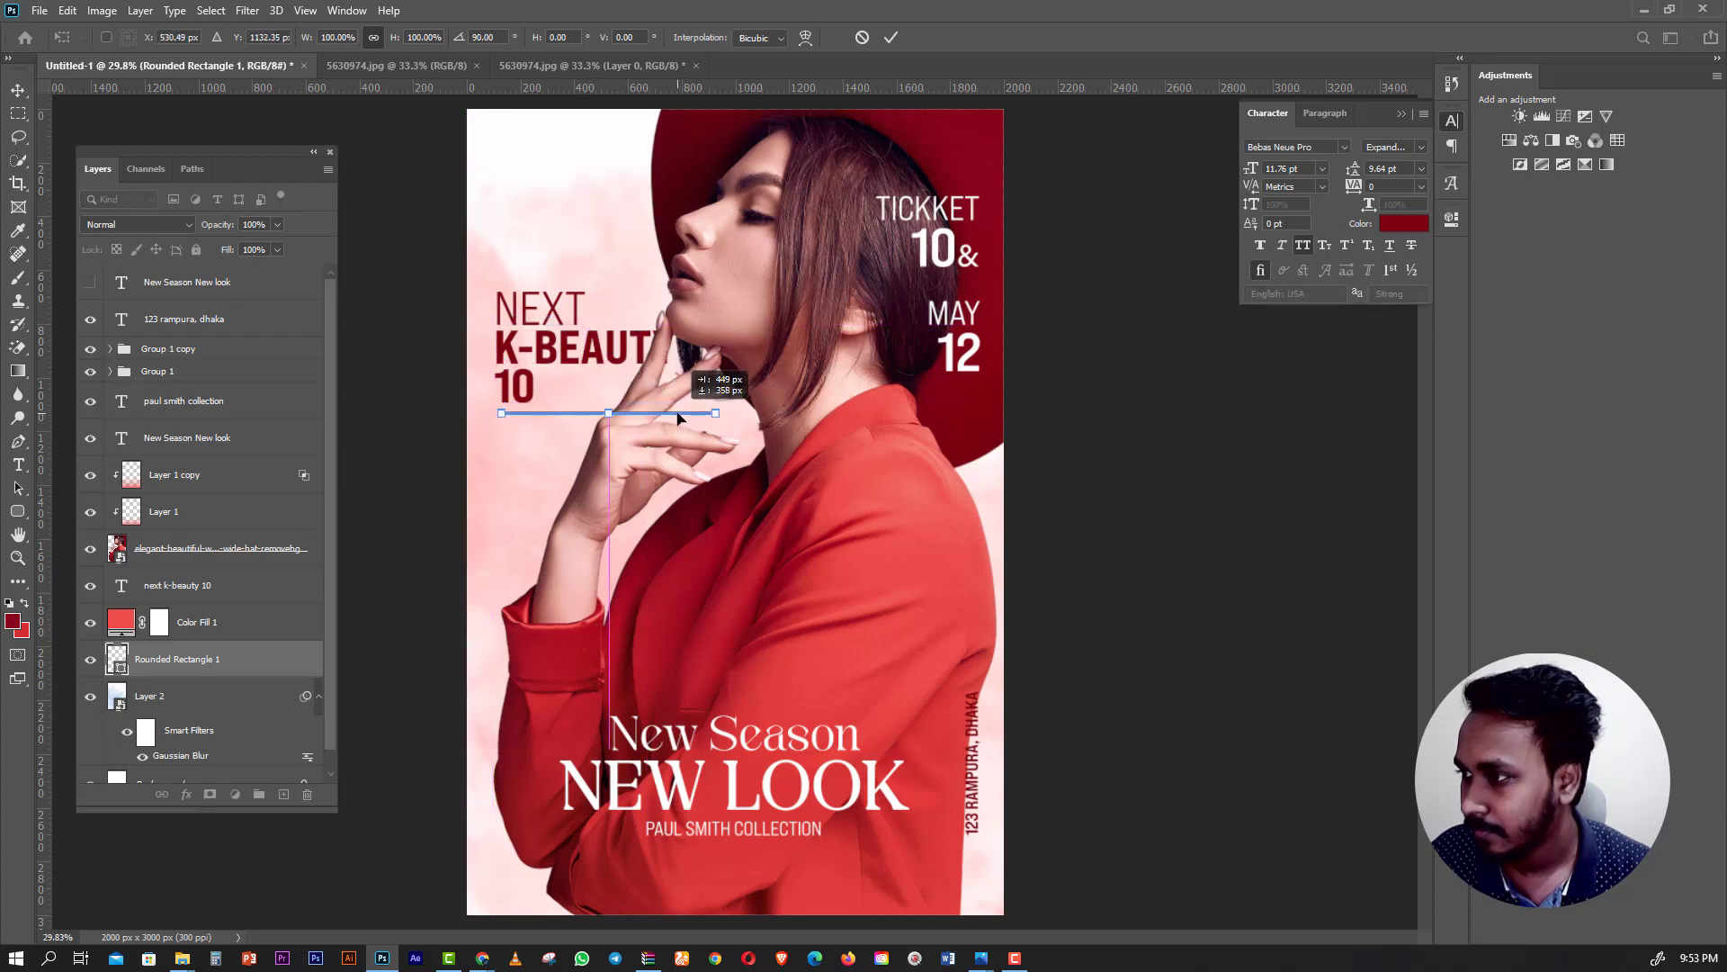
left_click(18, 114)
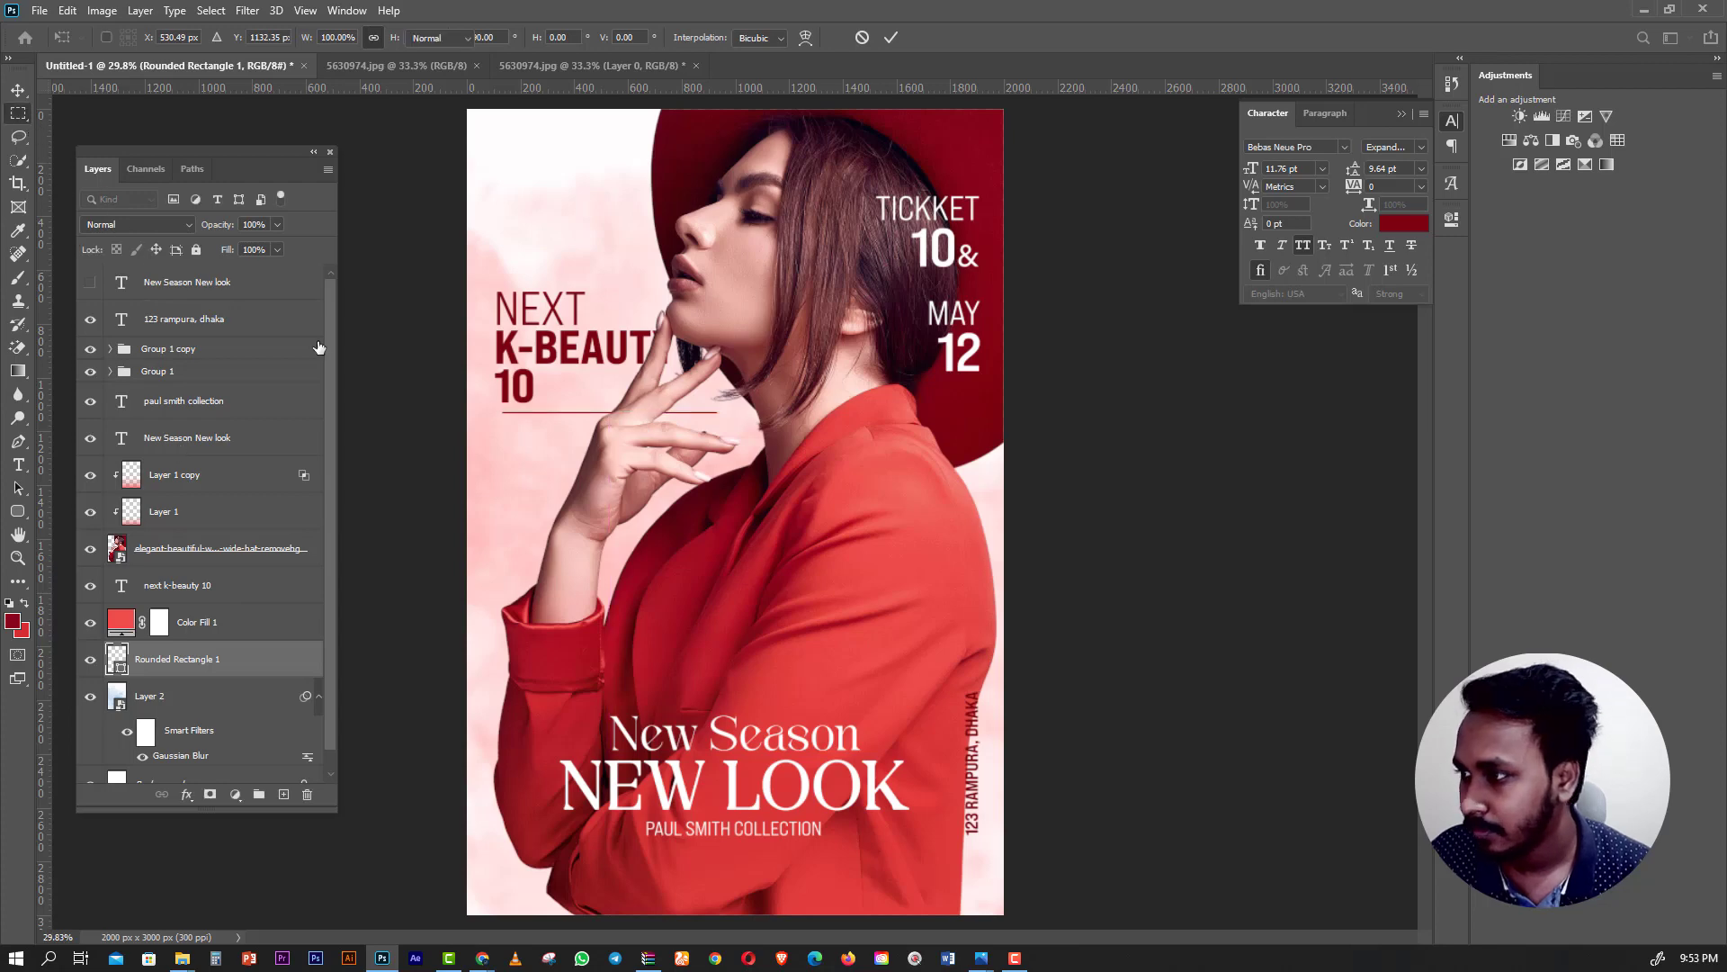
Zoom in and nudge the divider line left to the text block's left edge.
scroll(559, 405, "up", 1)
scroll(560, 406, "up", 2)
scroll(559, 406, "up", 1)
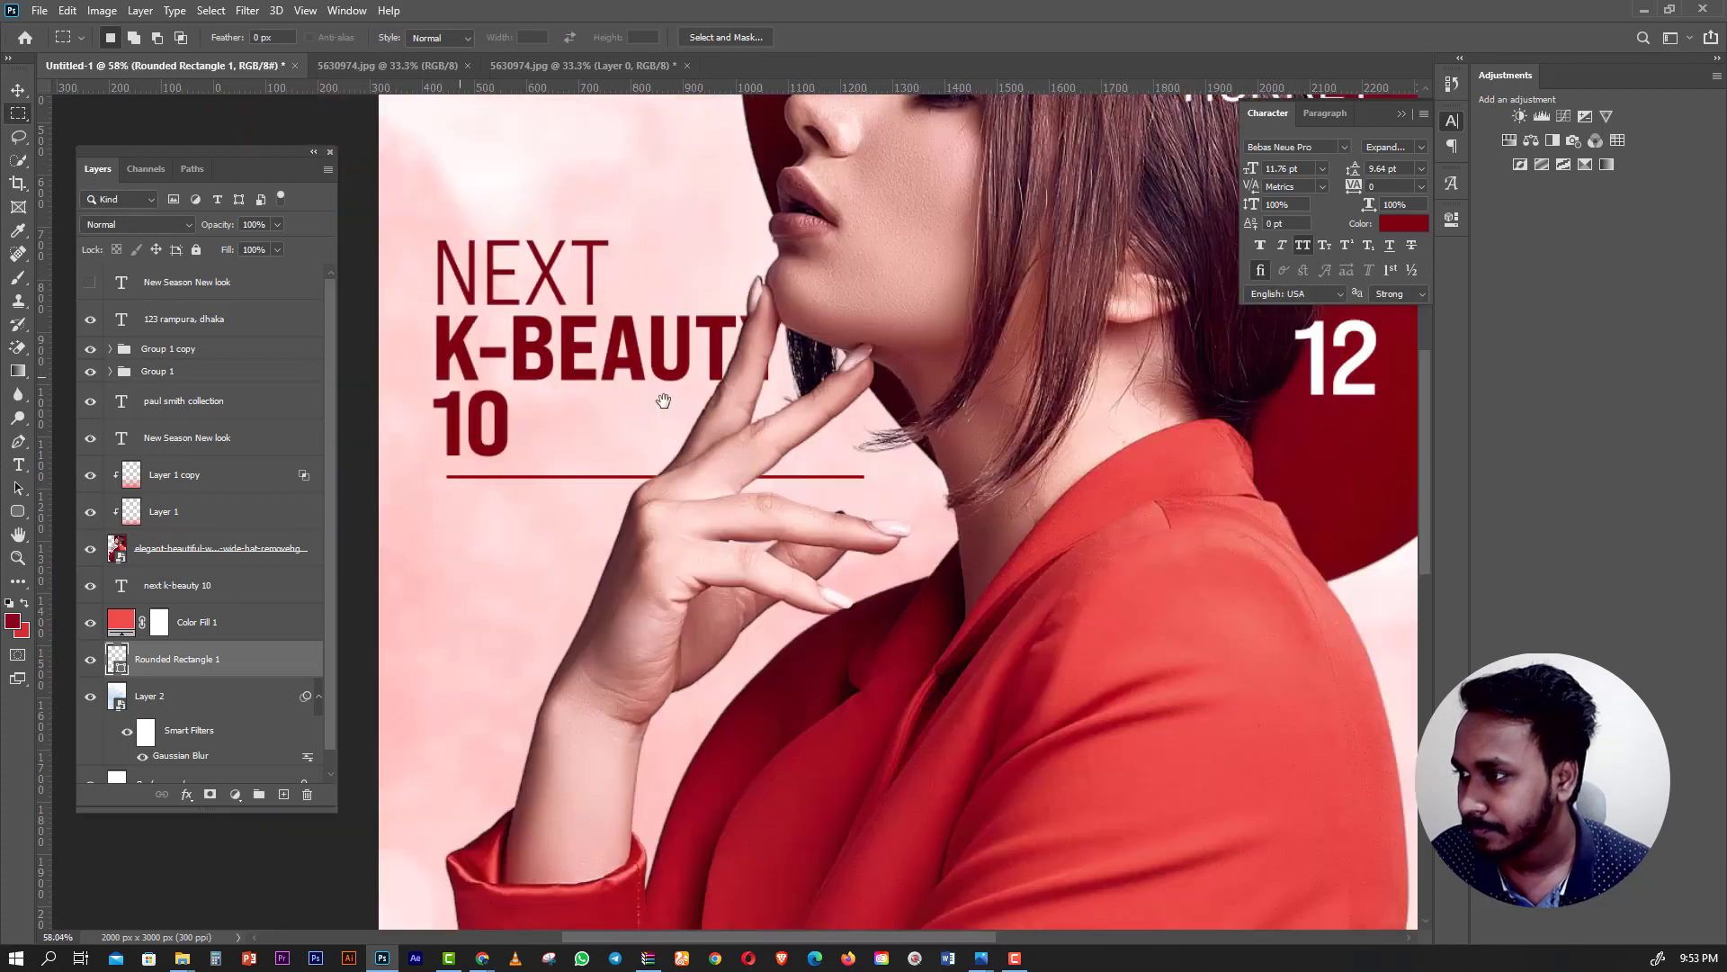
scroll(560, 406, "up", 1)
scroll(560, 405, "up", 3)
key("v")
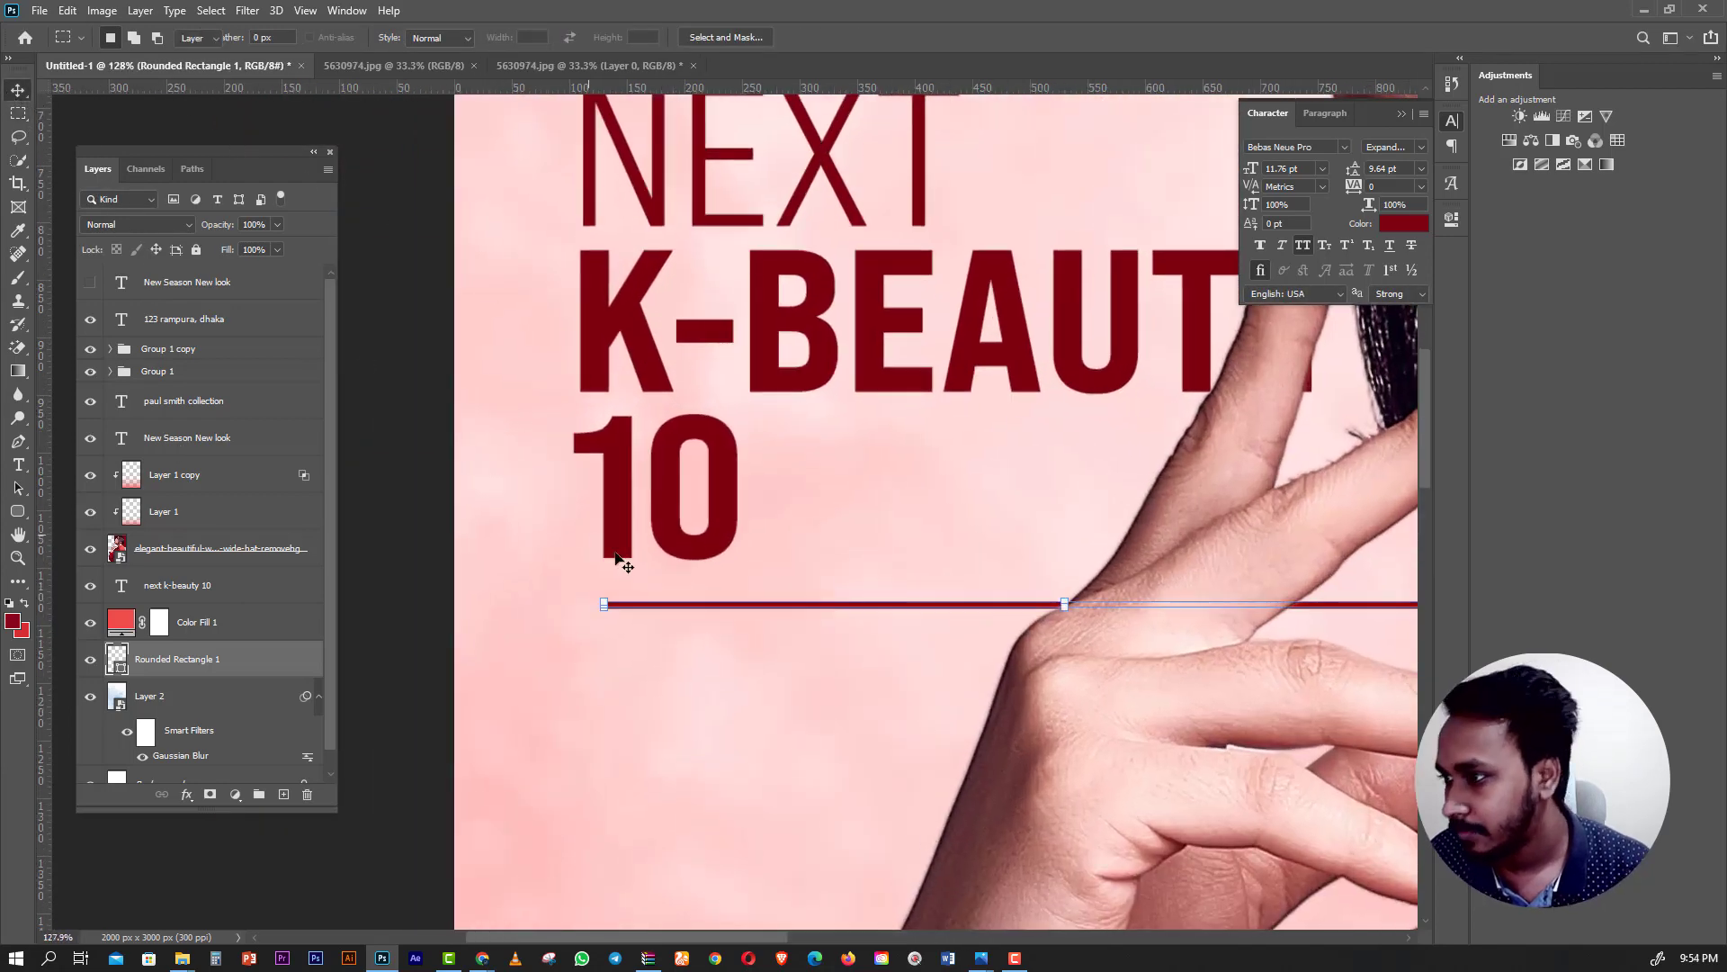
left_click_drag(659, 606, 628, 603)
Zoom back out and hide the Rounded Rectangle 1 divider layer.
left_click(18, 114)
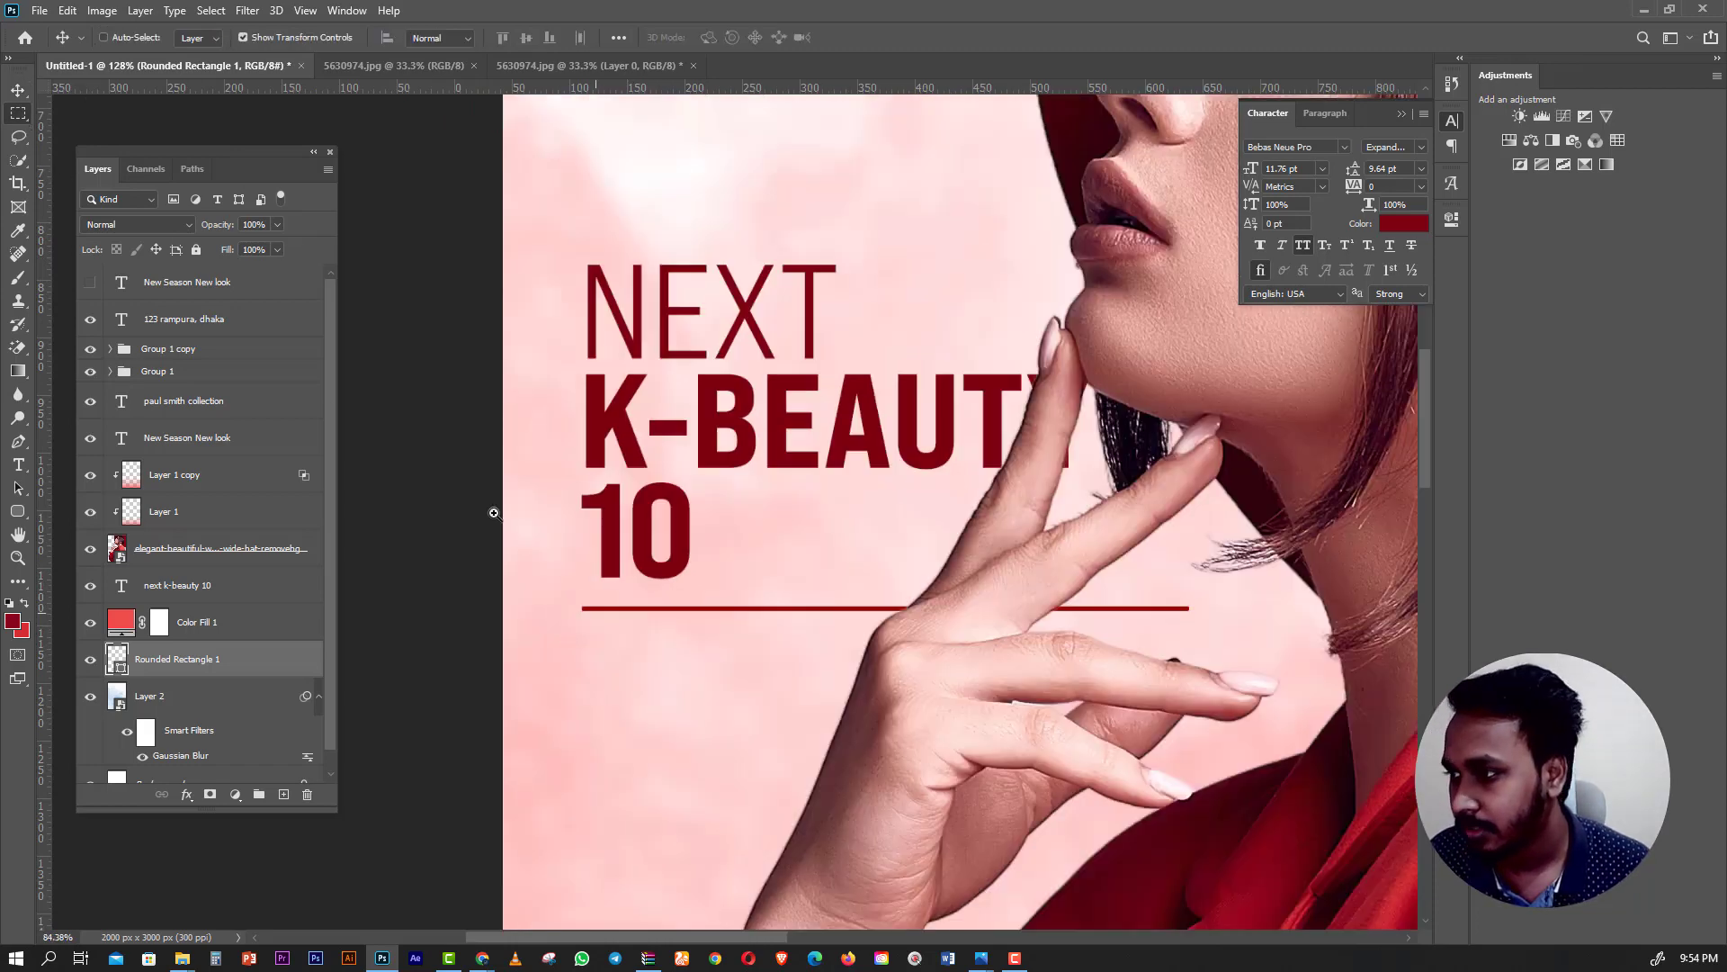
scroll(595, 534, "down", 4)
scroll(596, 534, "down", 4)
scroll(595, 534, "up", 1)
scroll(540, 498, "up", 2)
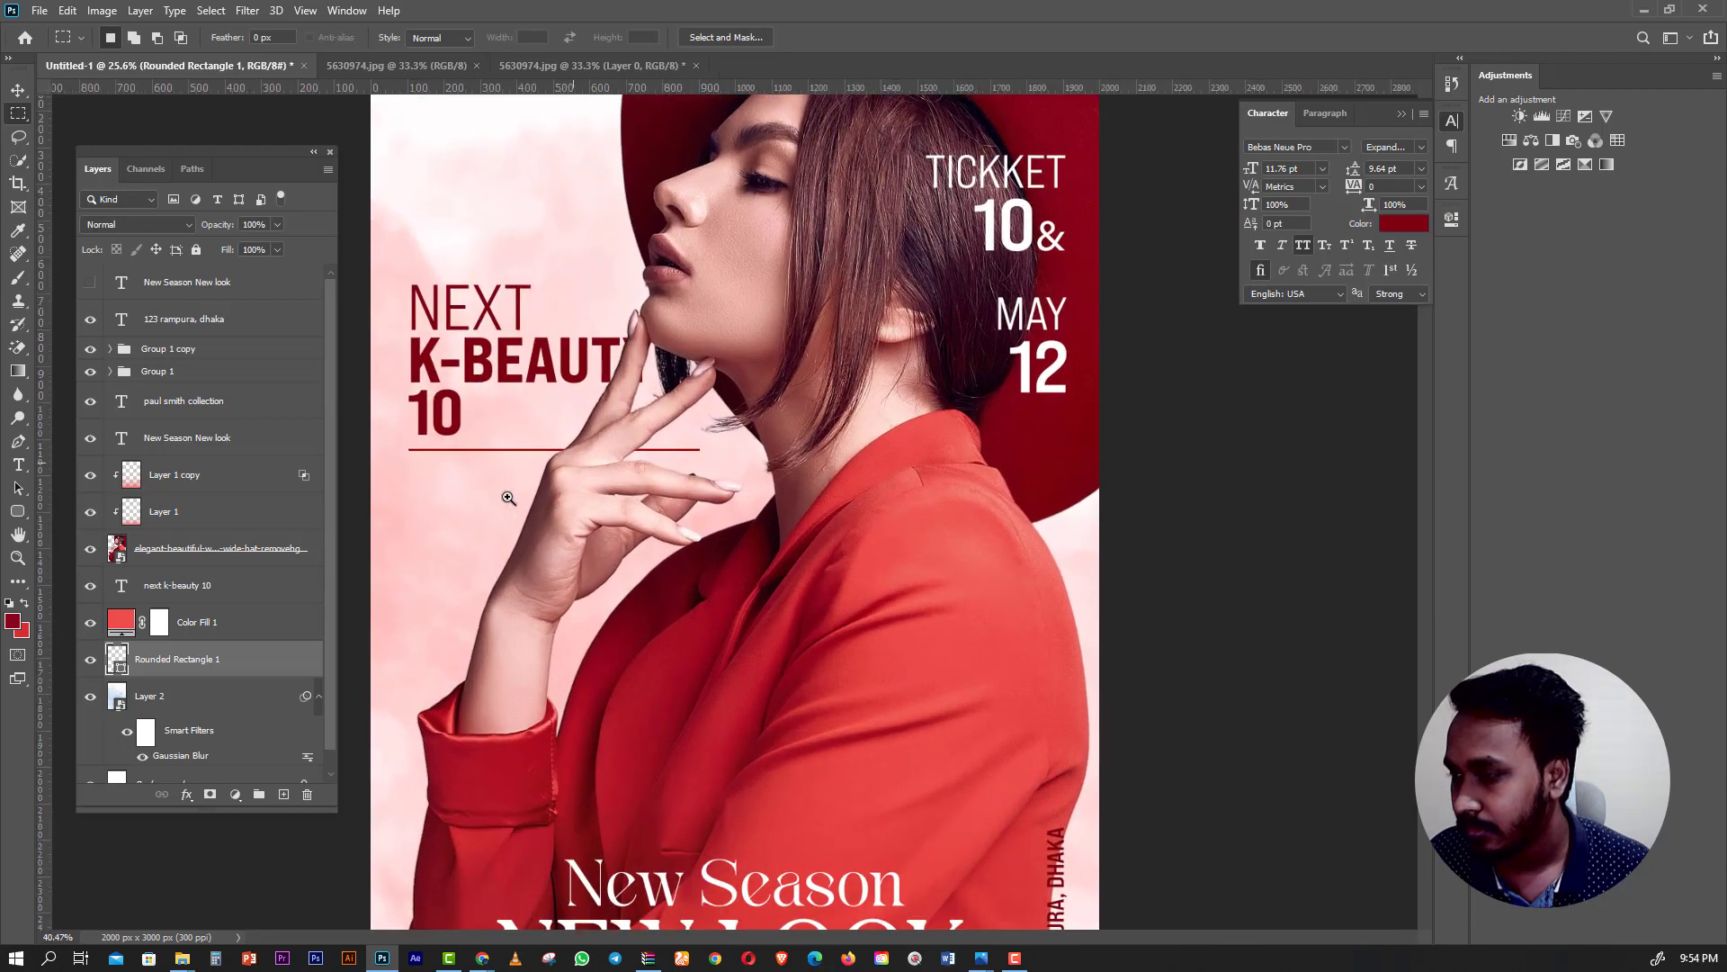
left_click(89, 662)
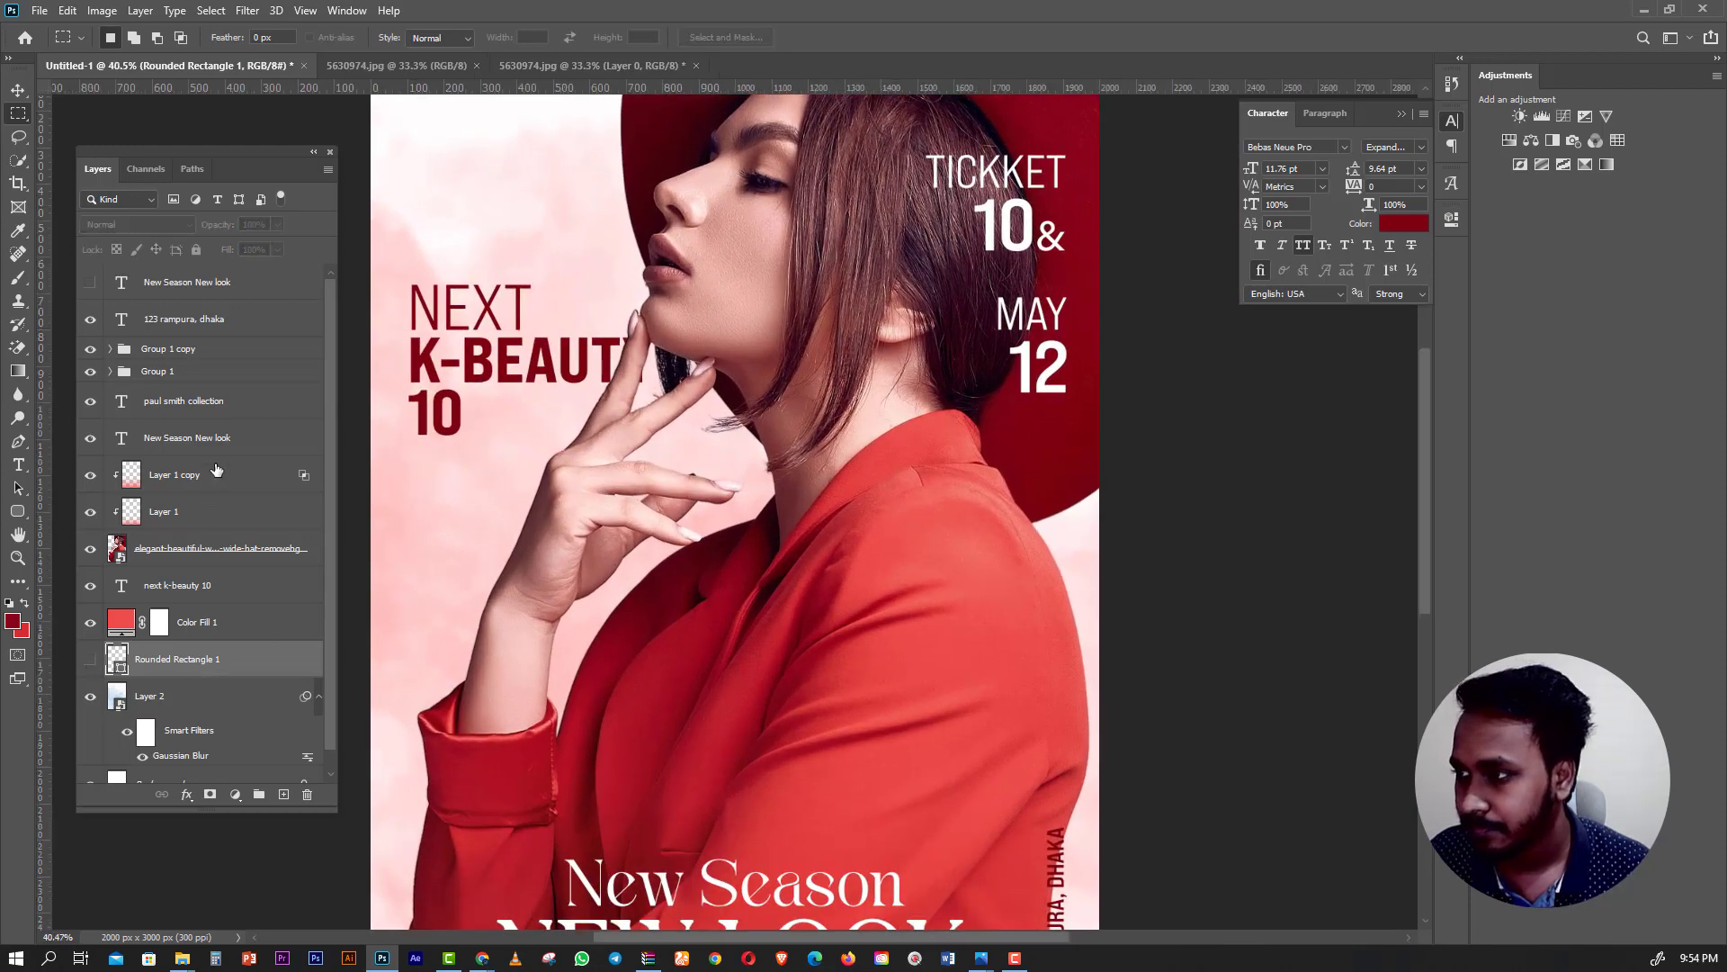
left_click(18, 464)
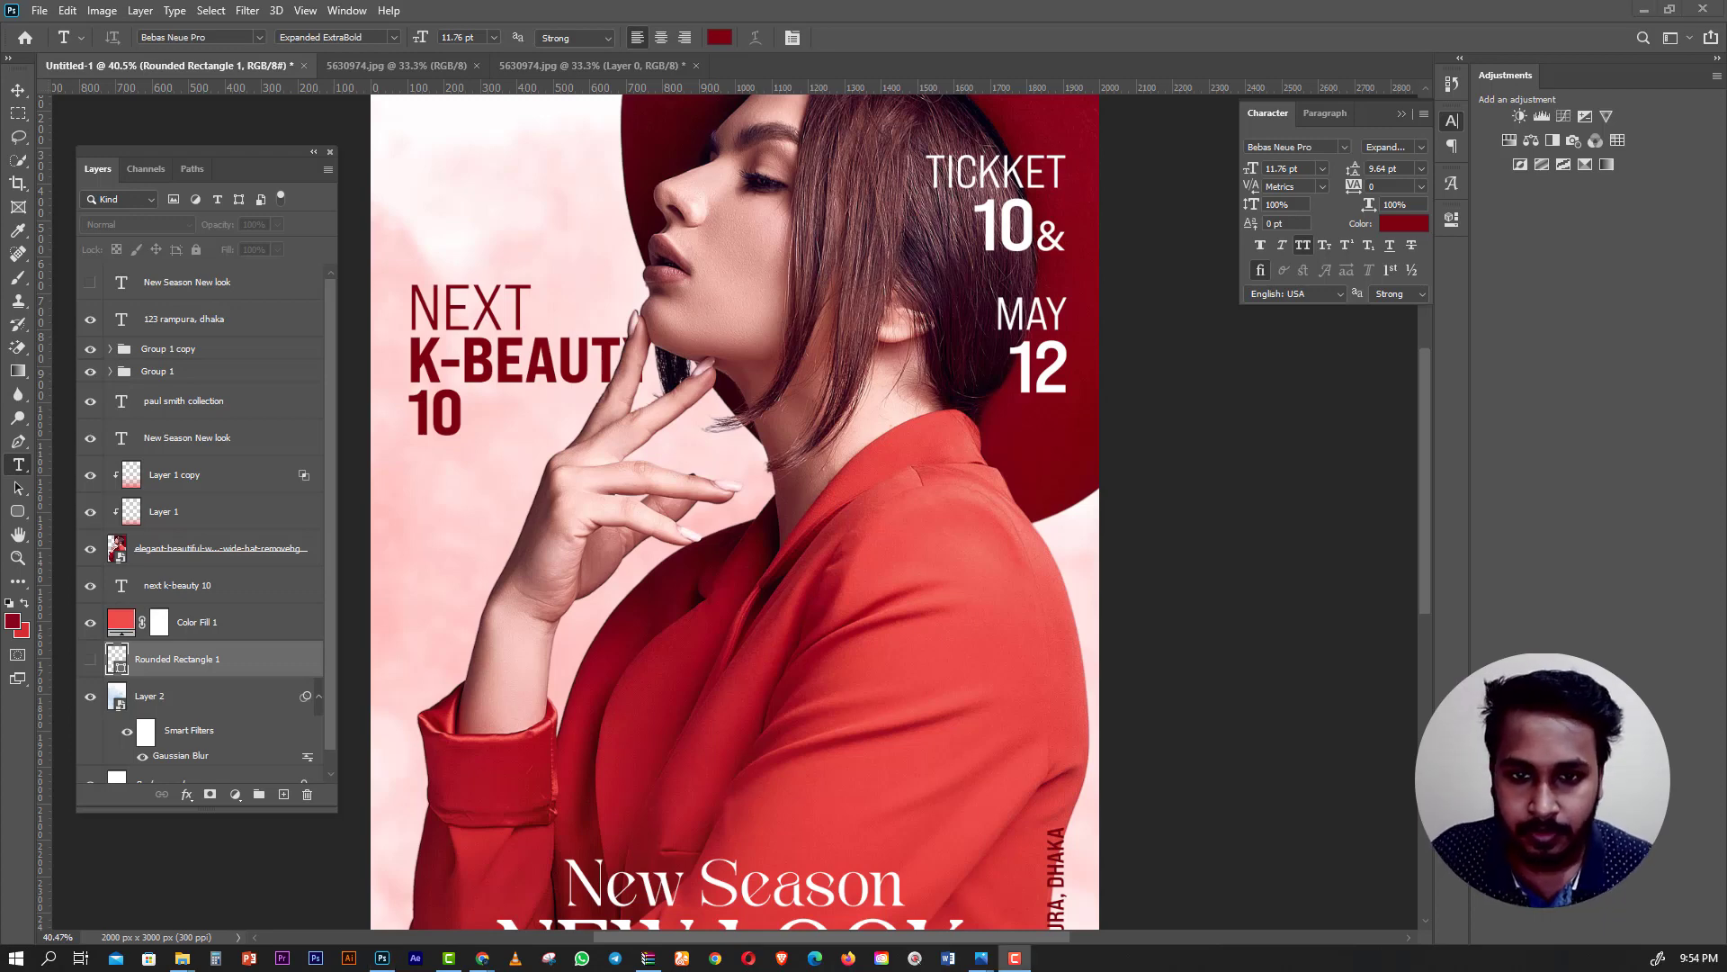
Add UNTACT and FASHION lines below 10, then move the text block up about 80 px.
left_click(463, 412)
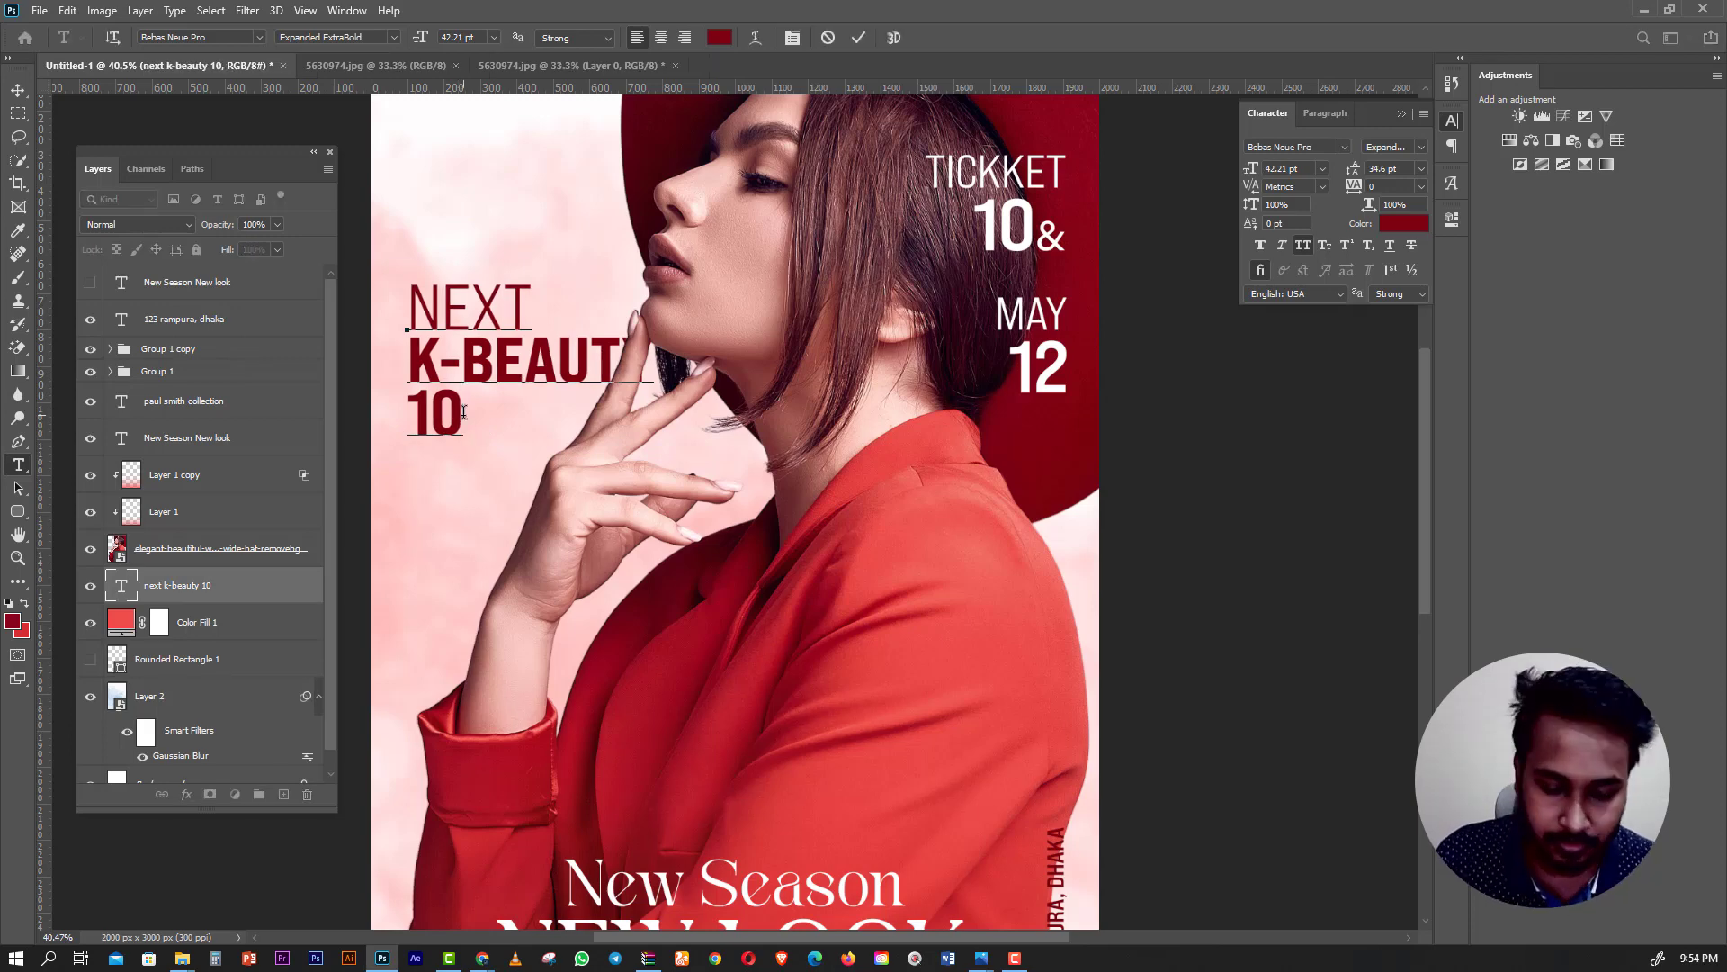
key("Return")
key("Return")
type("UNTA")
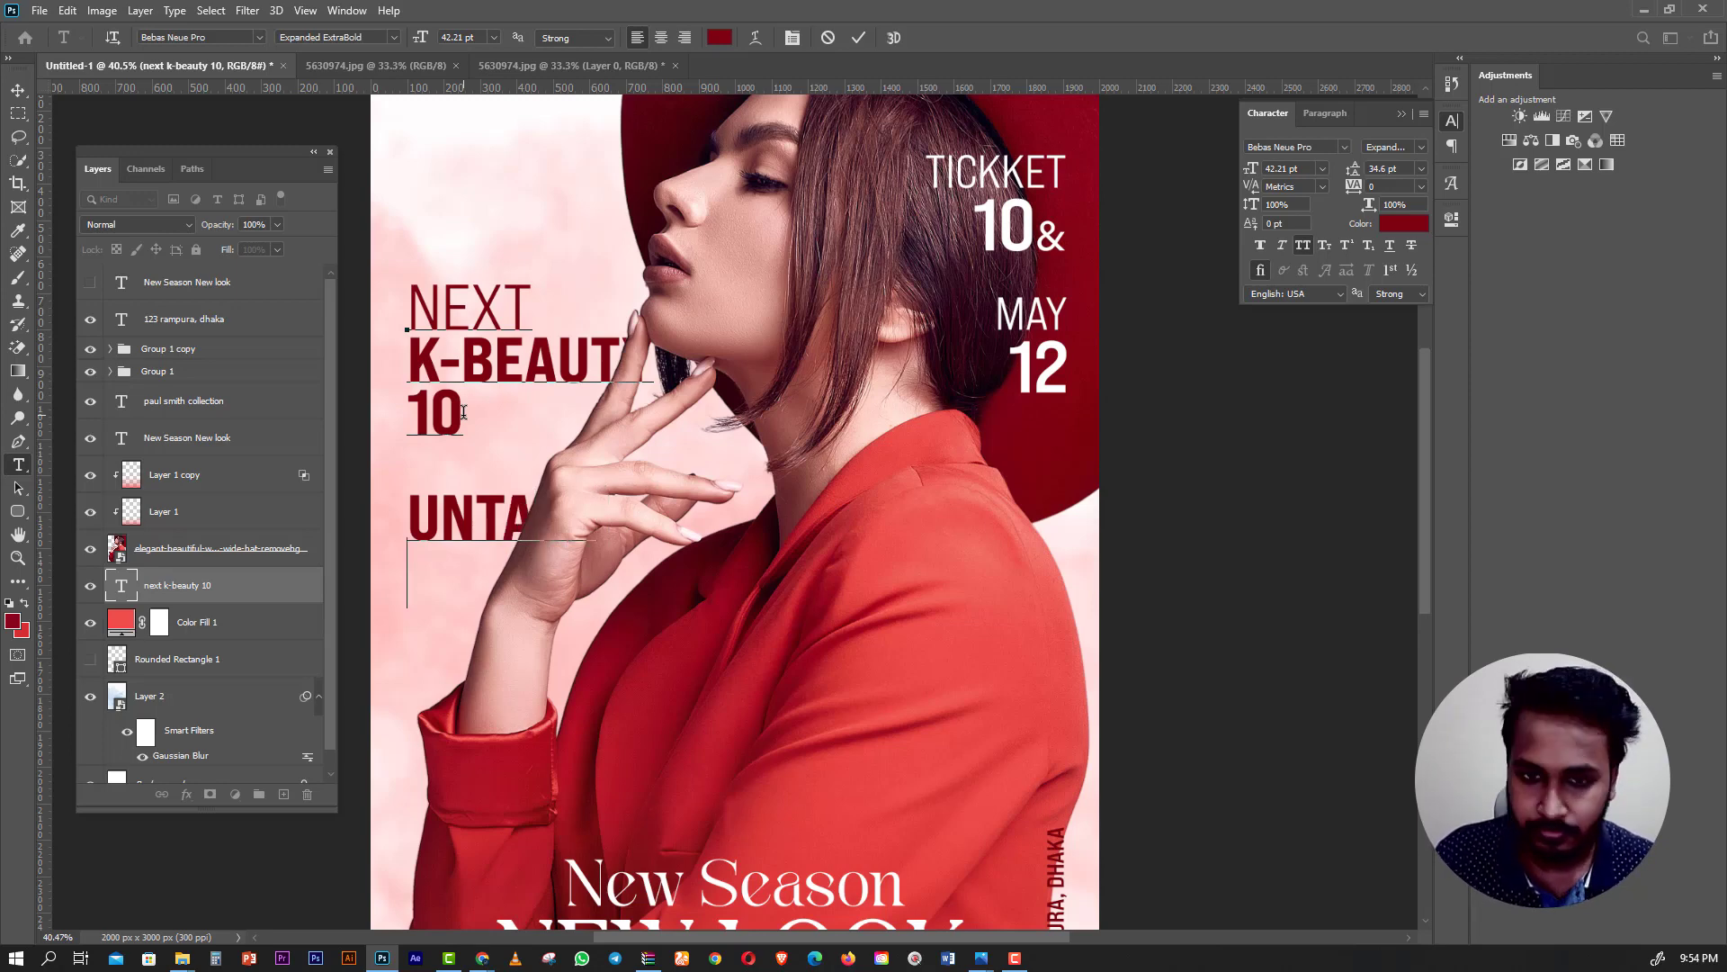
type("F")
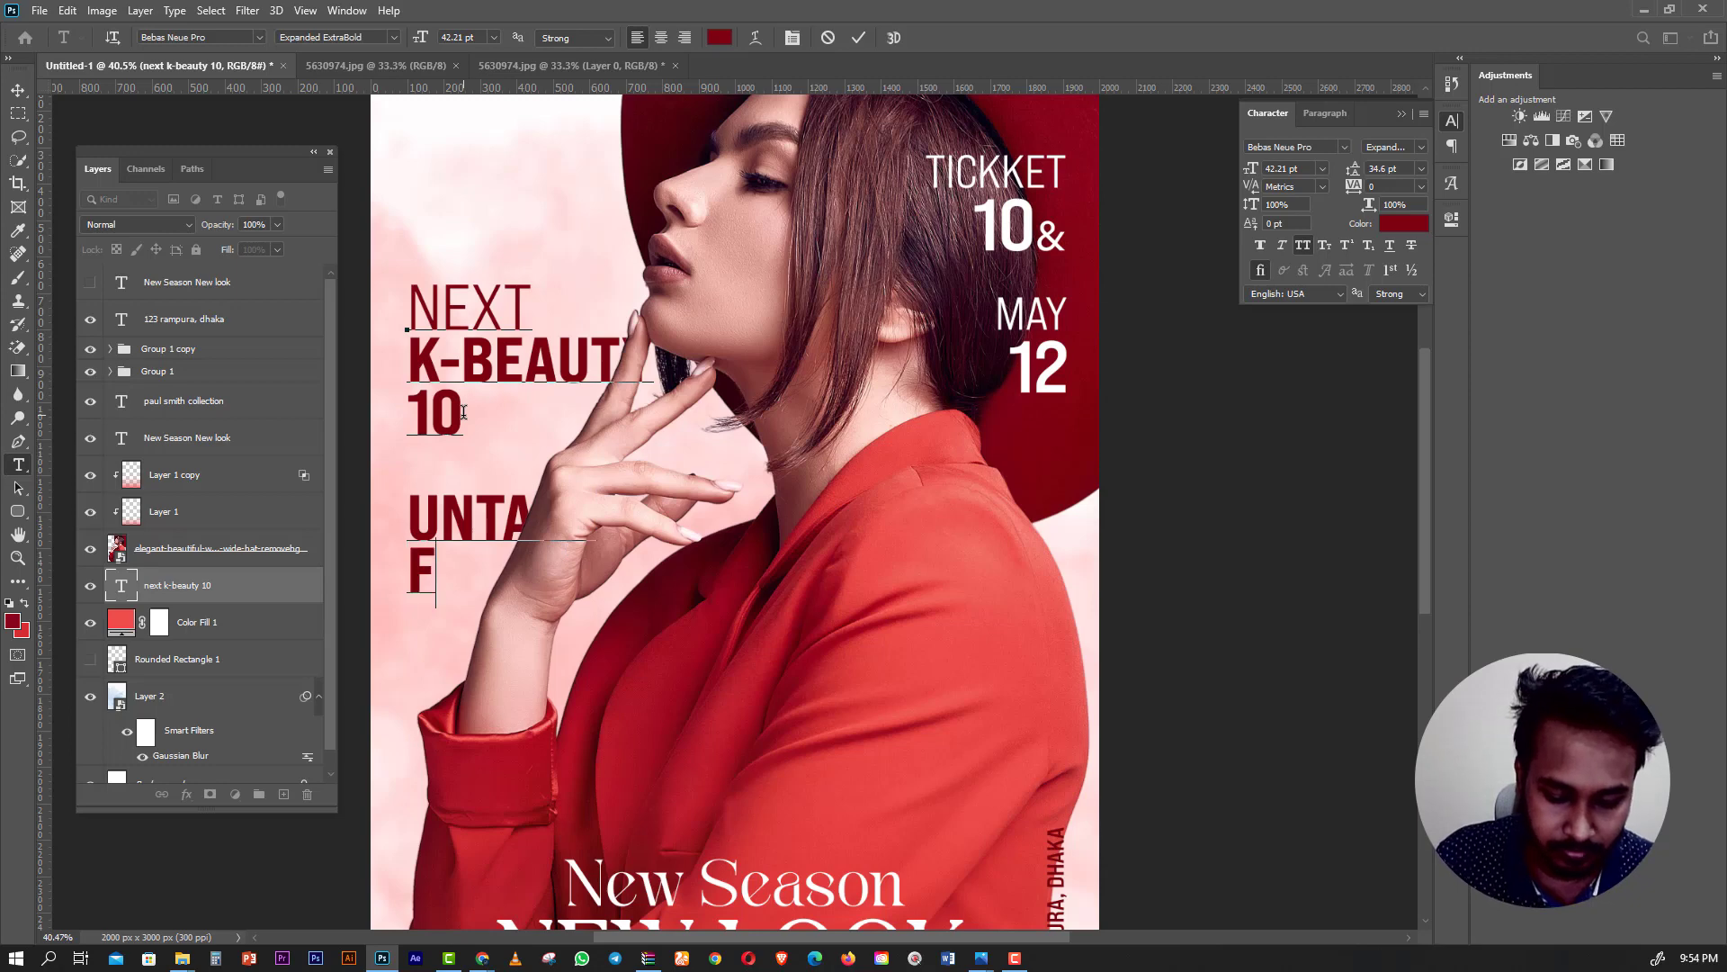
type("ASHI")
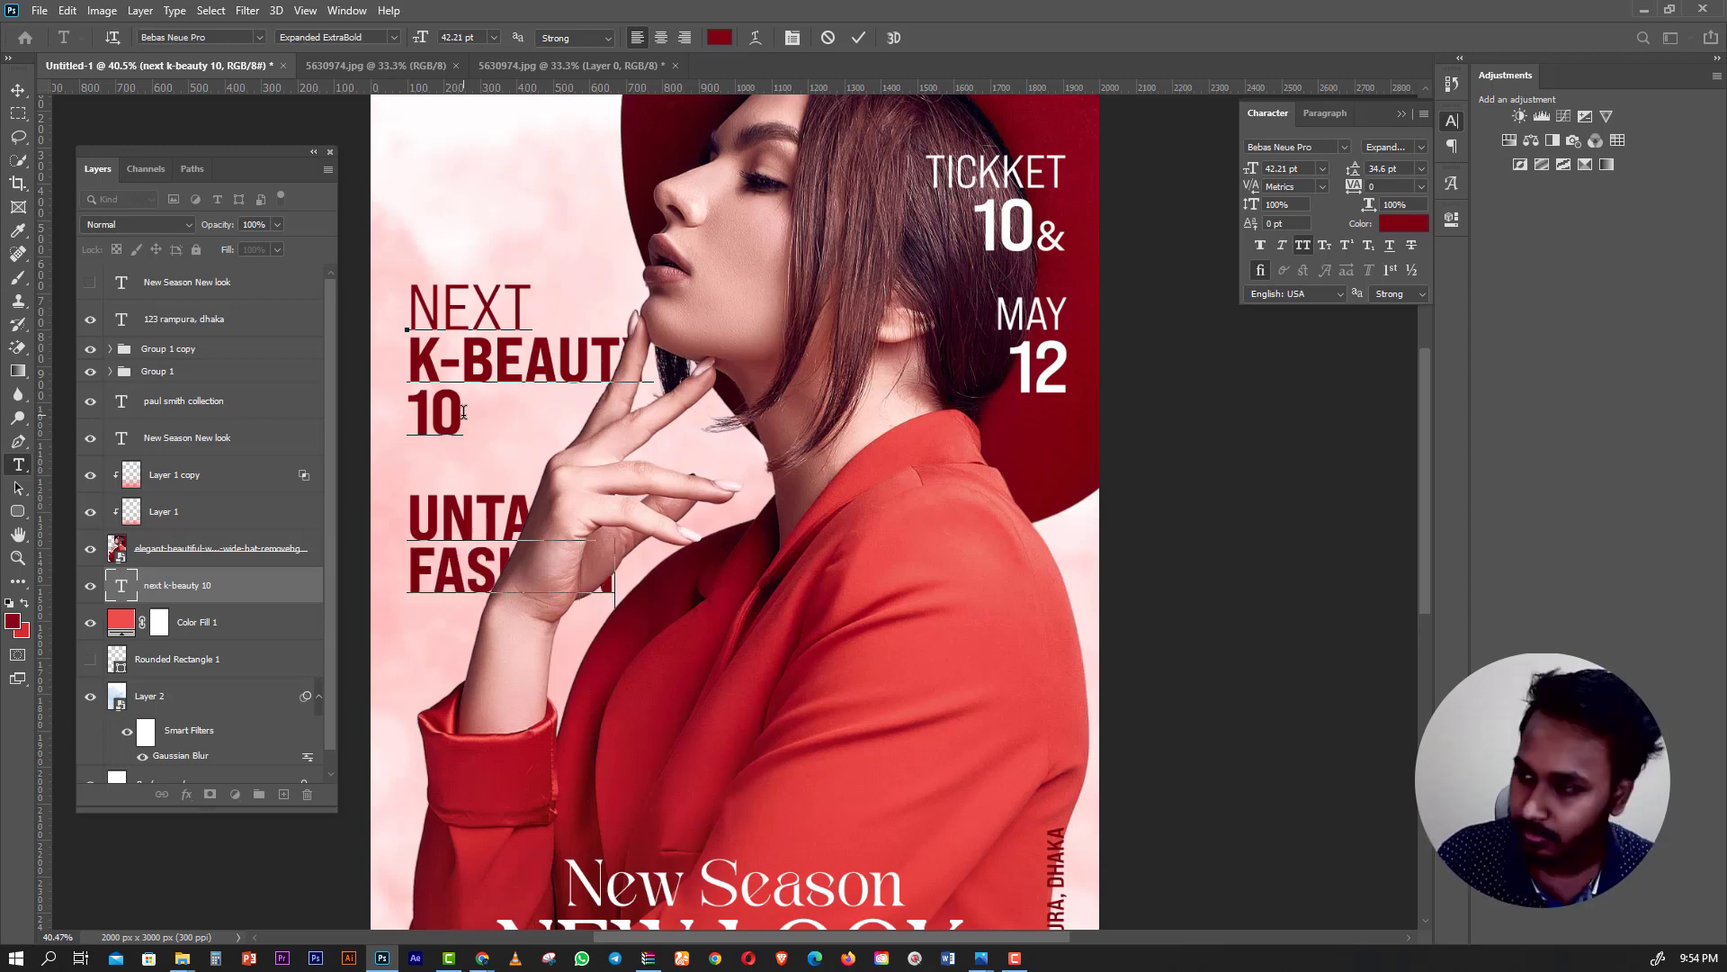
left_click(18, 90)
left_click_drag(461, 366, 452, 289)
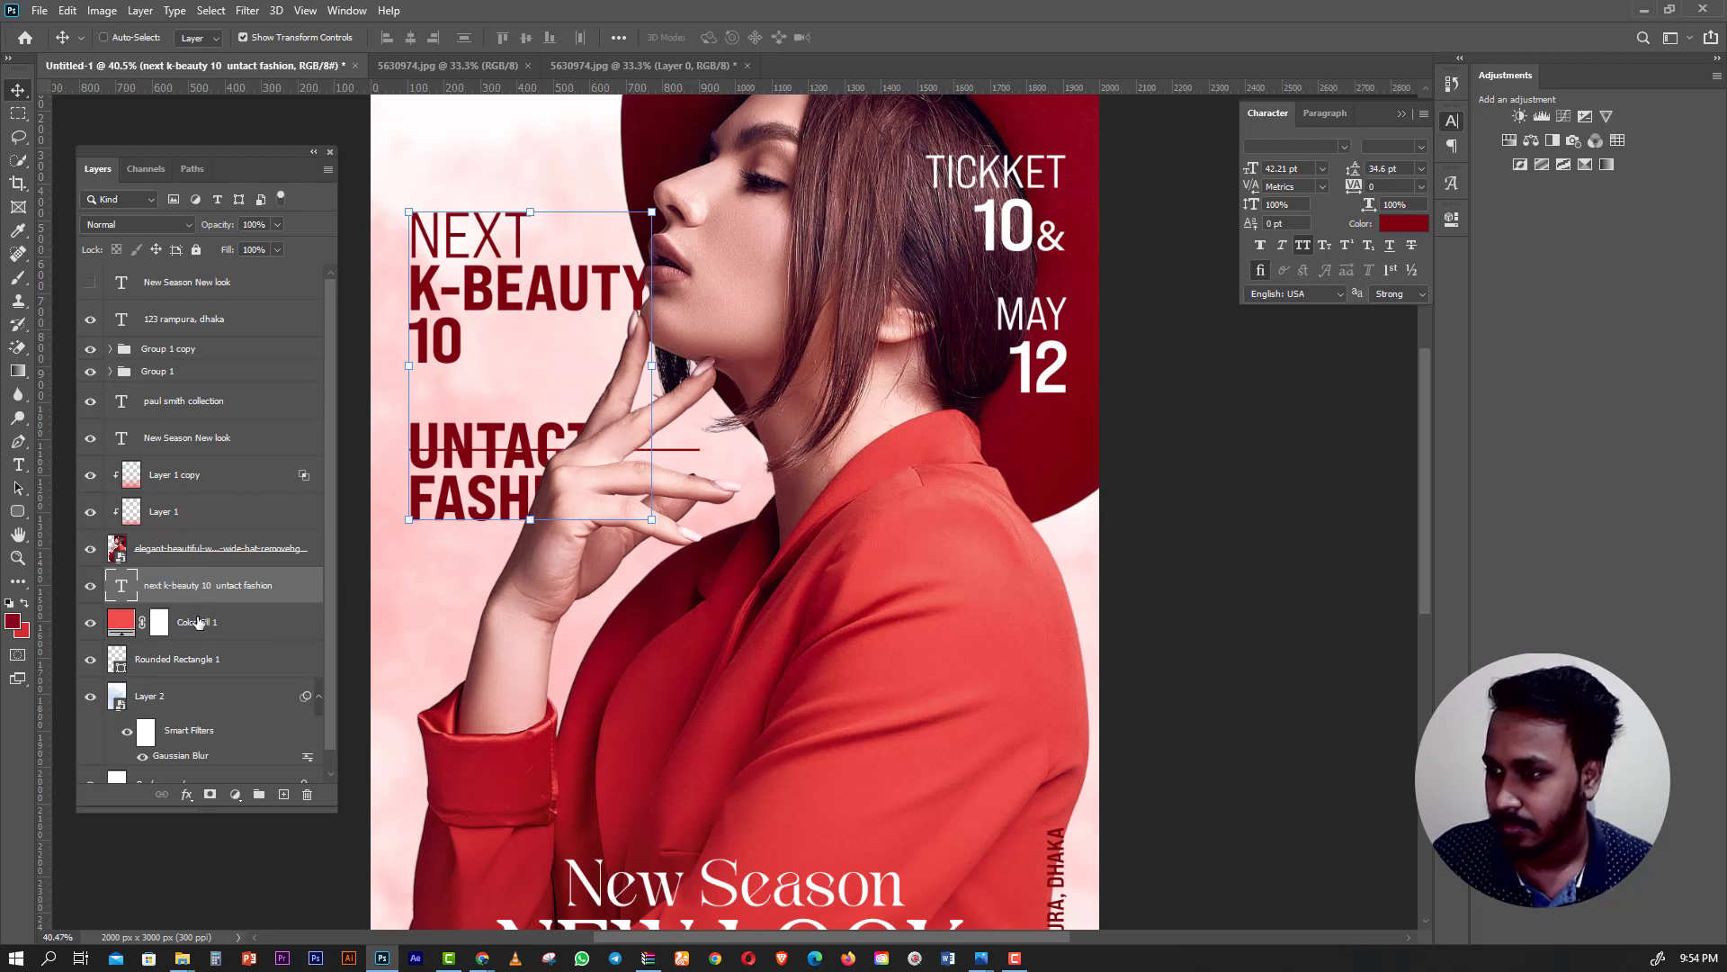
Move the thin divider line up to sit under the K-BEAUTY 10 line.
left_click(547, 450, "ctrl")
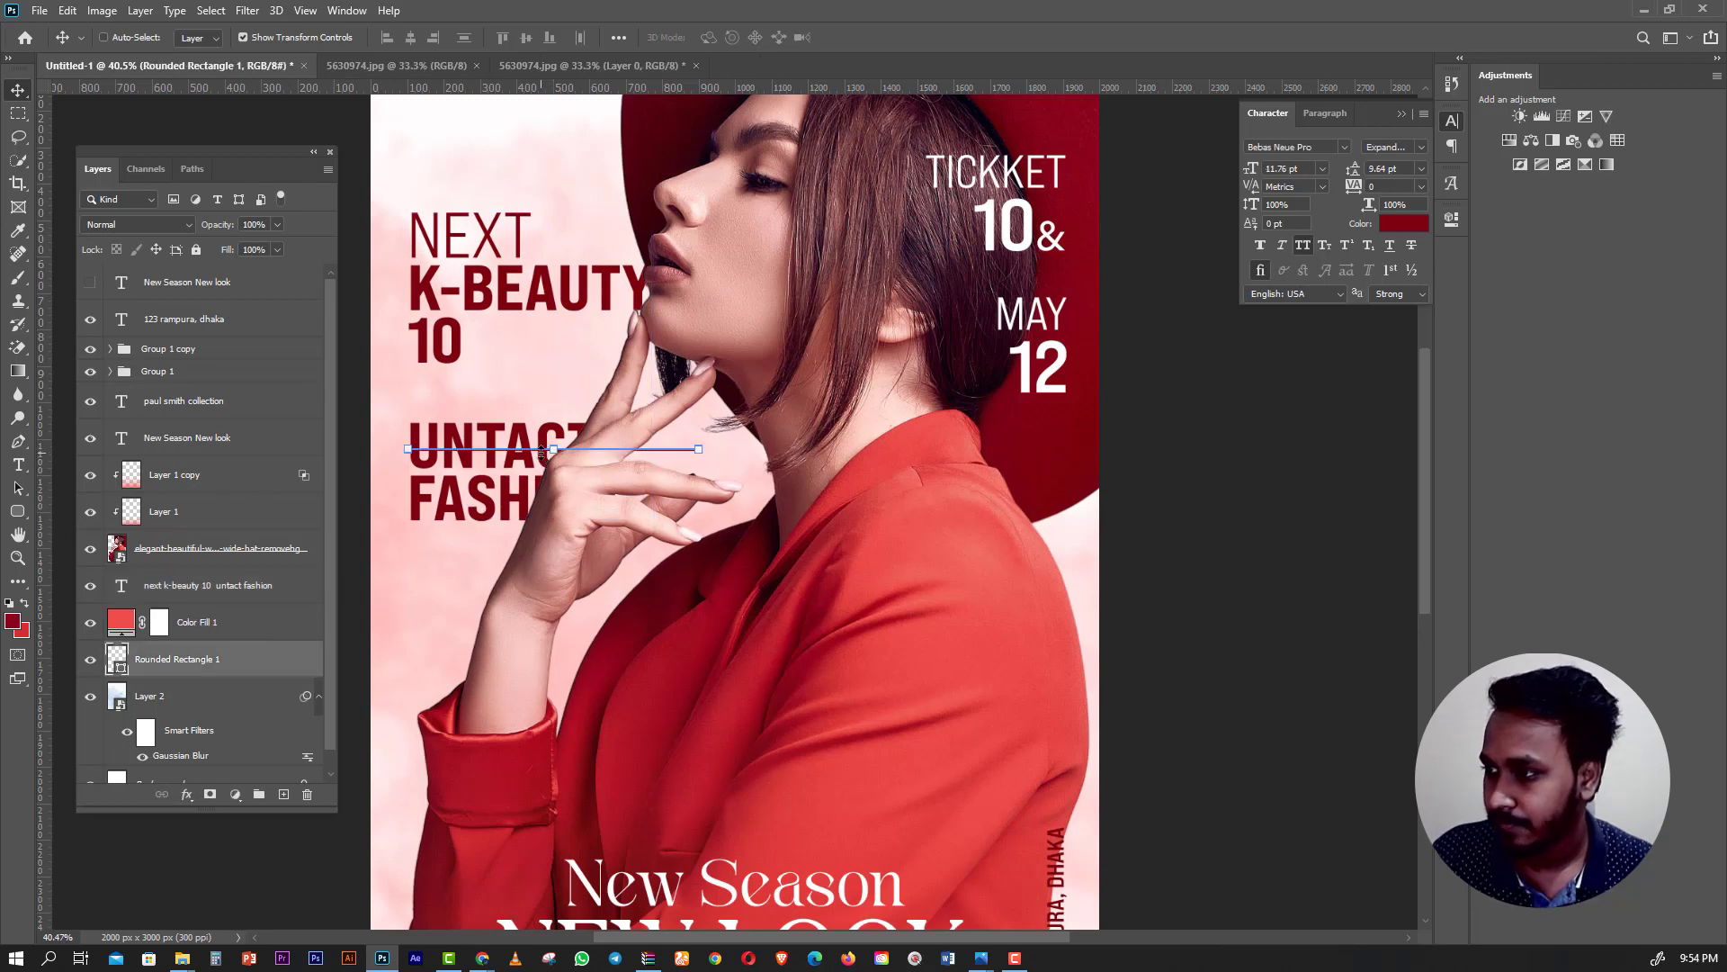
left_click_drag(550, 461, 526, 392)
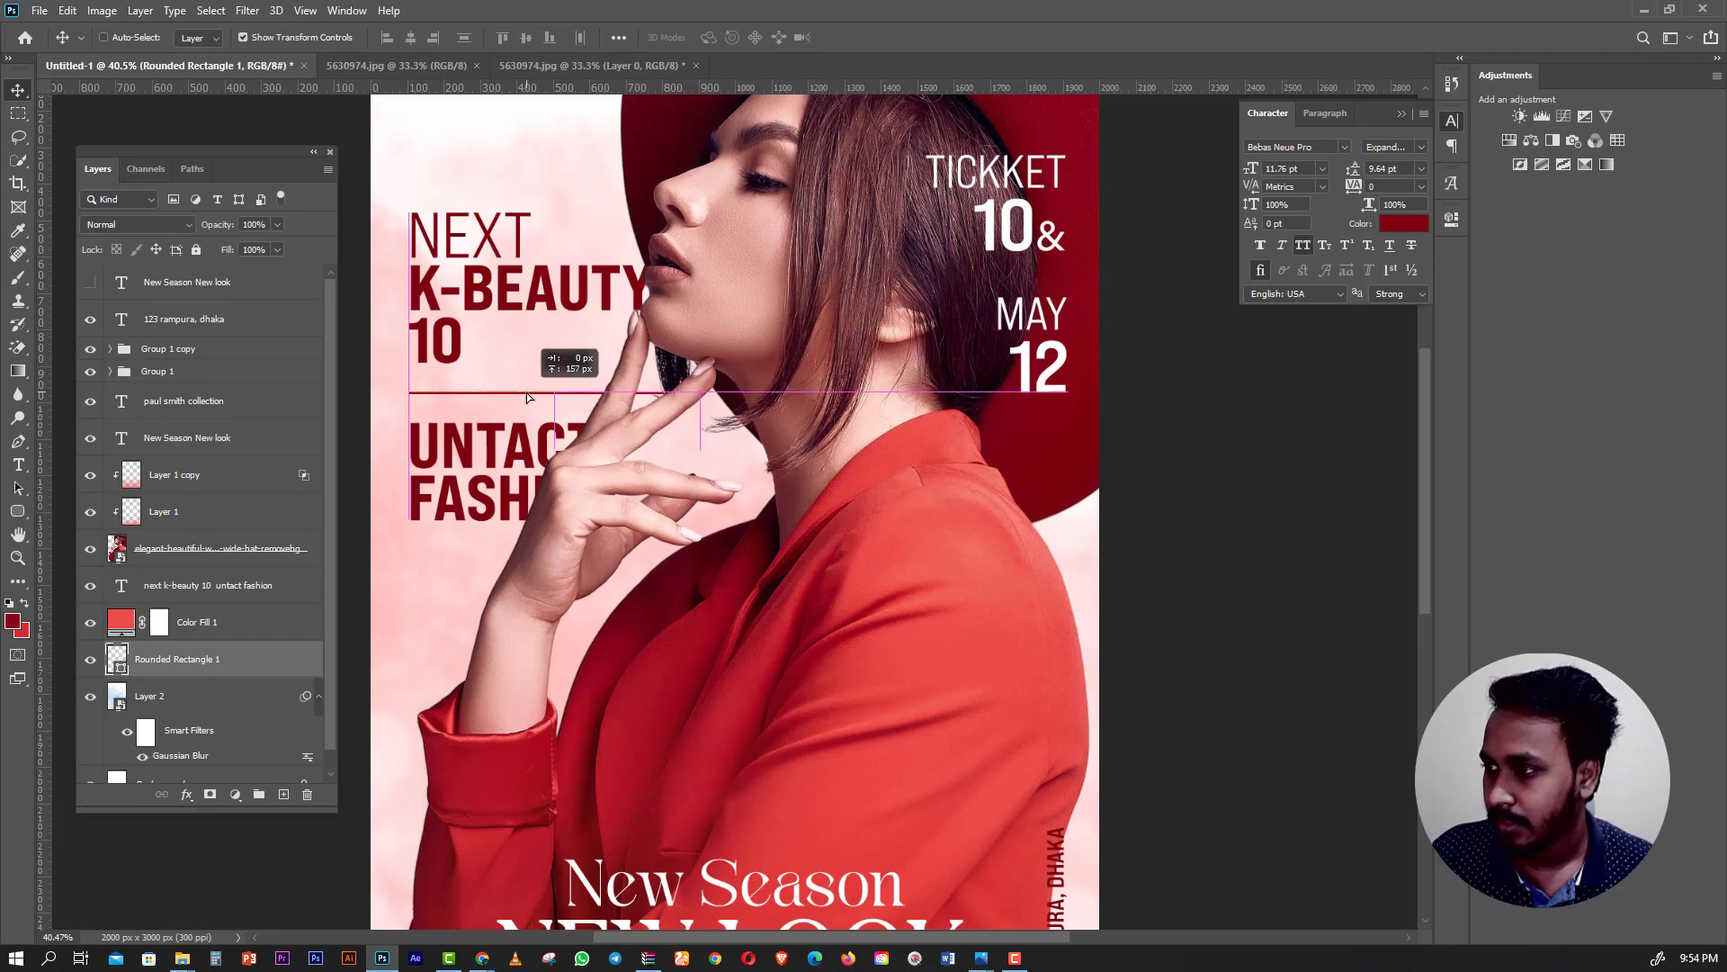
left_click(18, 114)
scroll(536, 496, "down", 3)
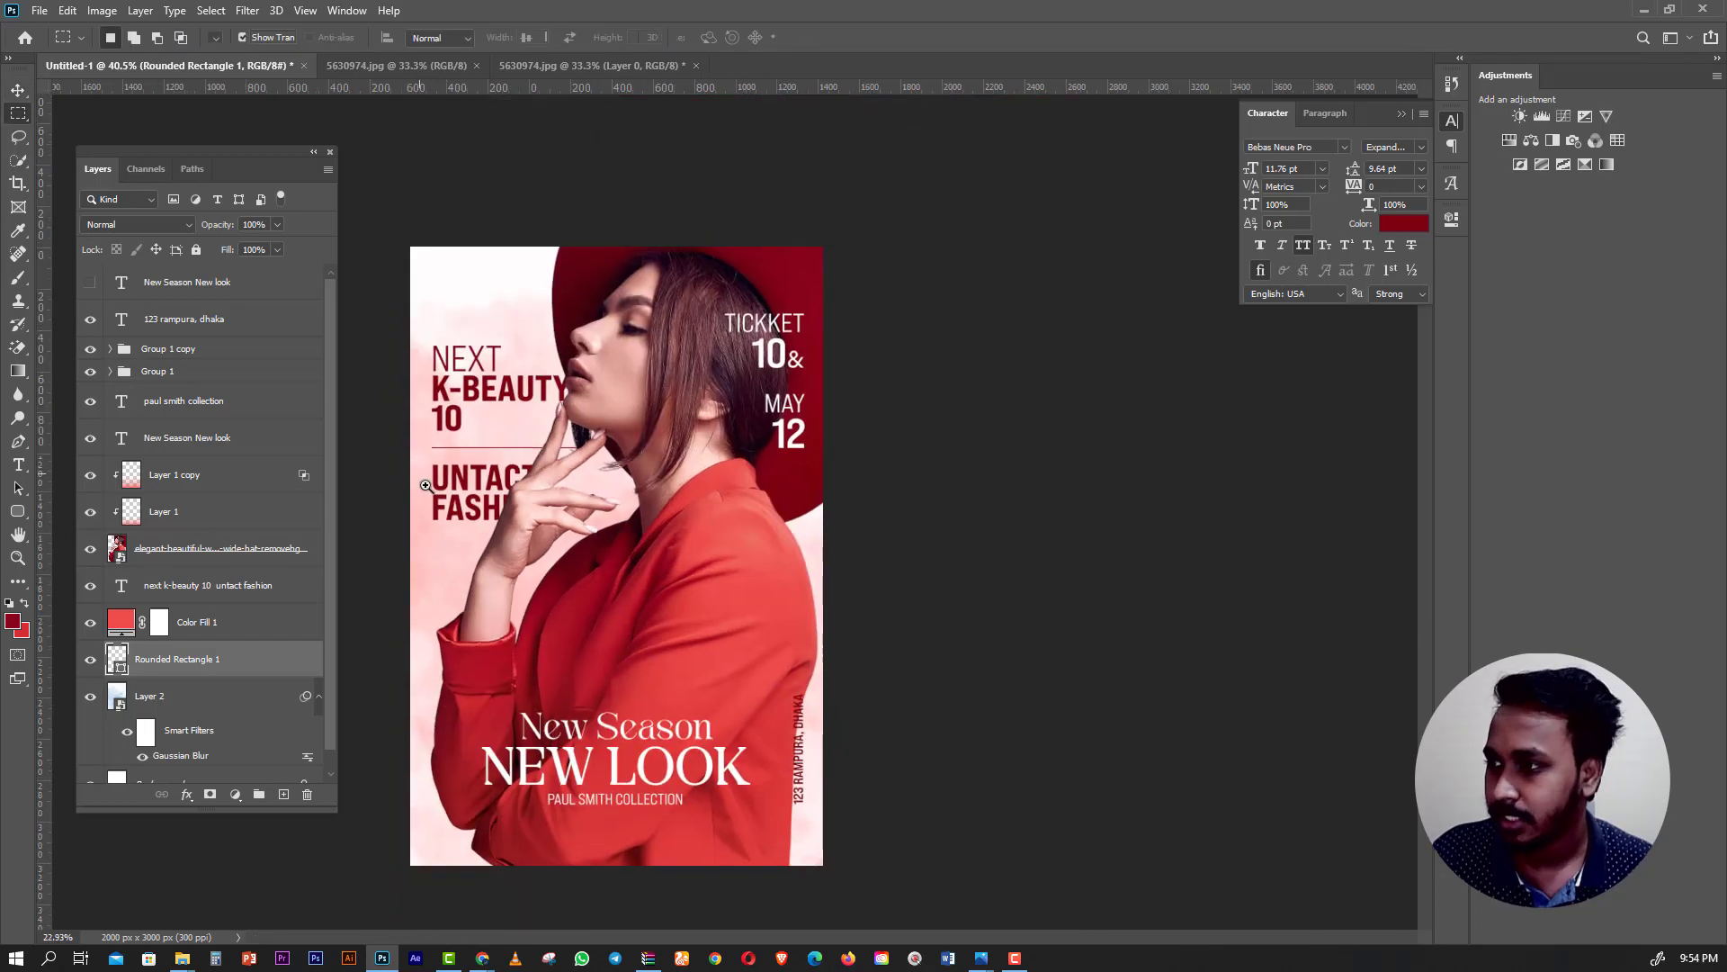
scroll(536, 496, "up", 2)
scroll(536, 496, "up", 1)
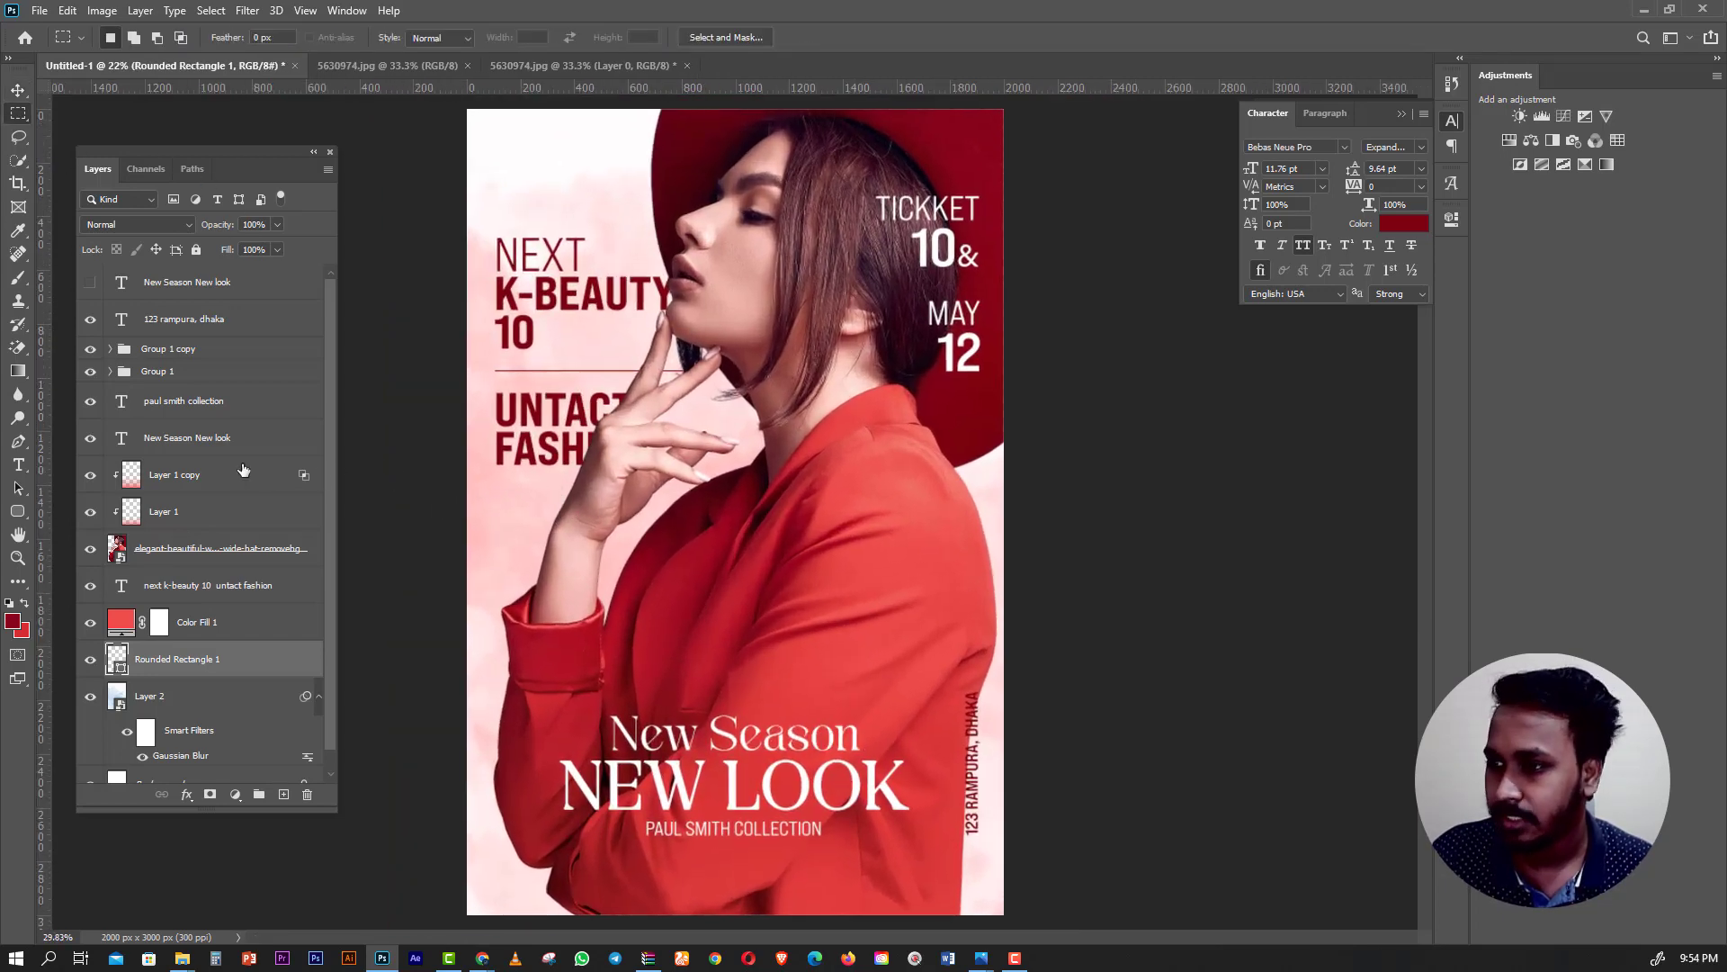
Scale the NEXT K-BEAUTY text block down to about 83% and reselect the divider line.
left_click(18, 91)
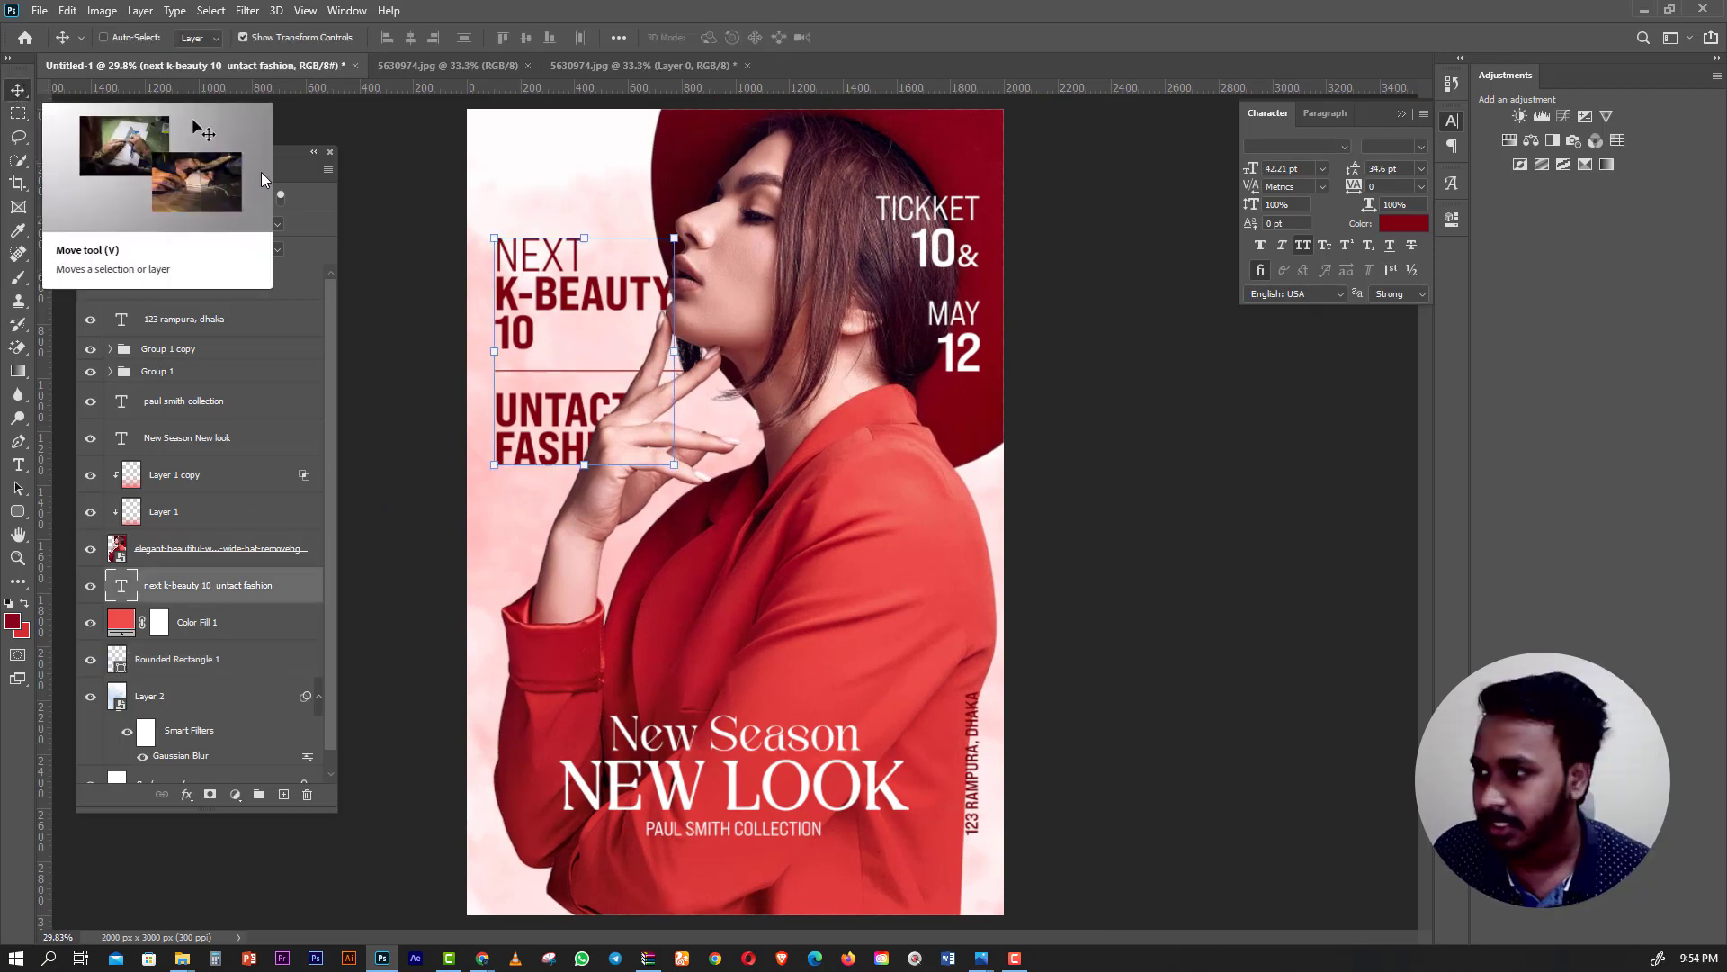
key("ctrl+t")
left_click_drag(657, 352, 648, 350)
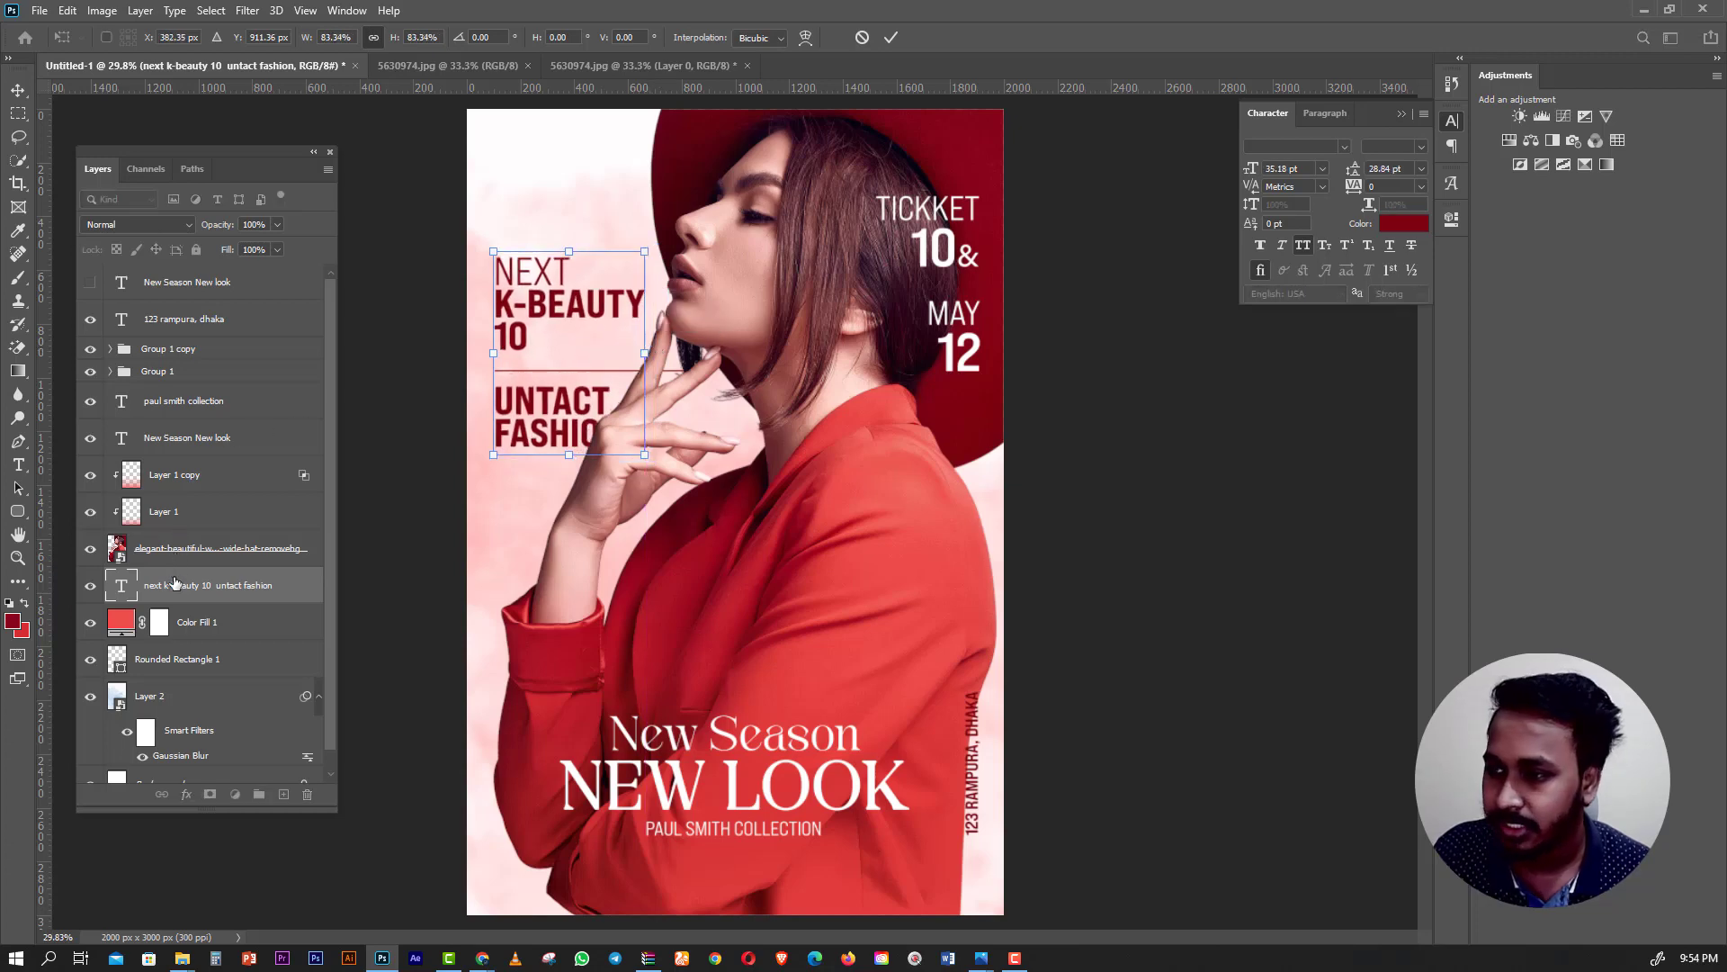
key("Return")
left_click(586, 373, "ctrl")
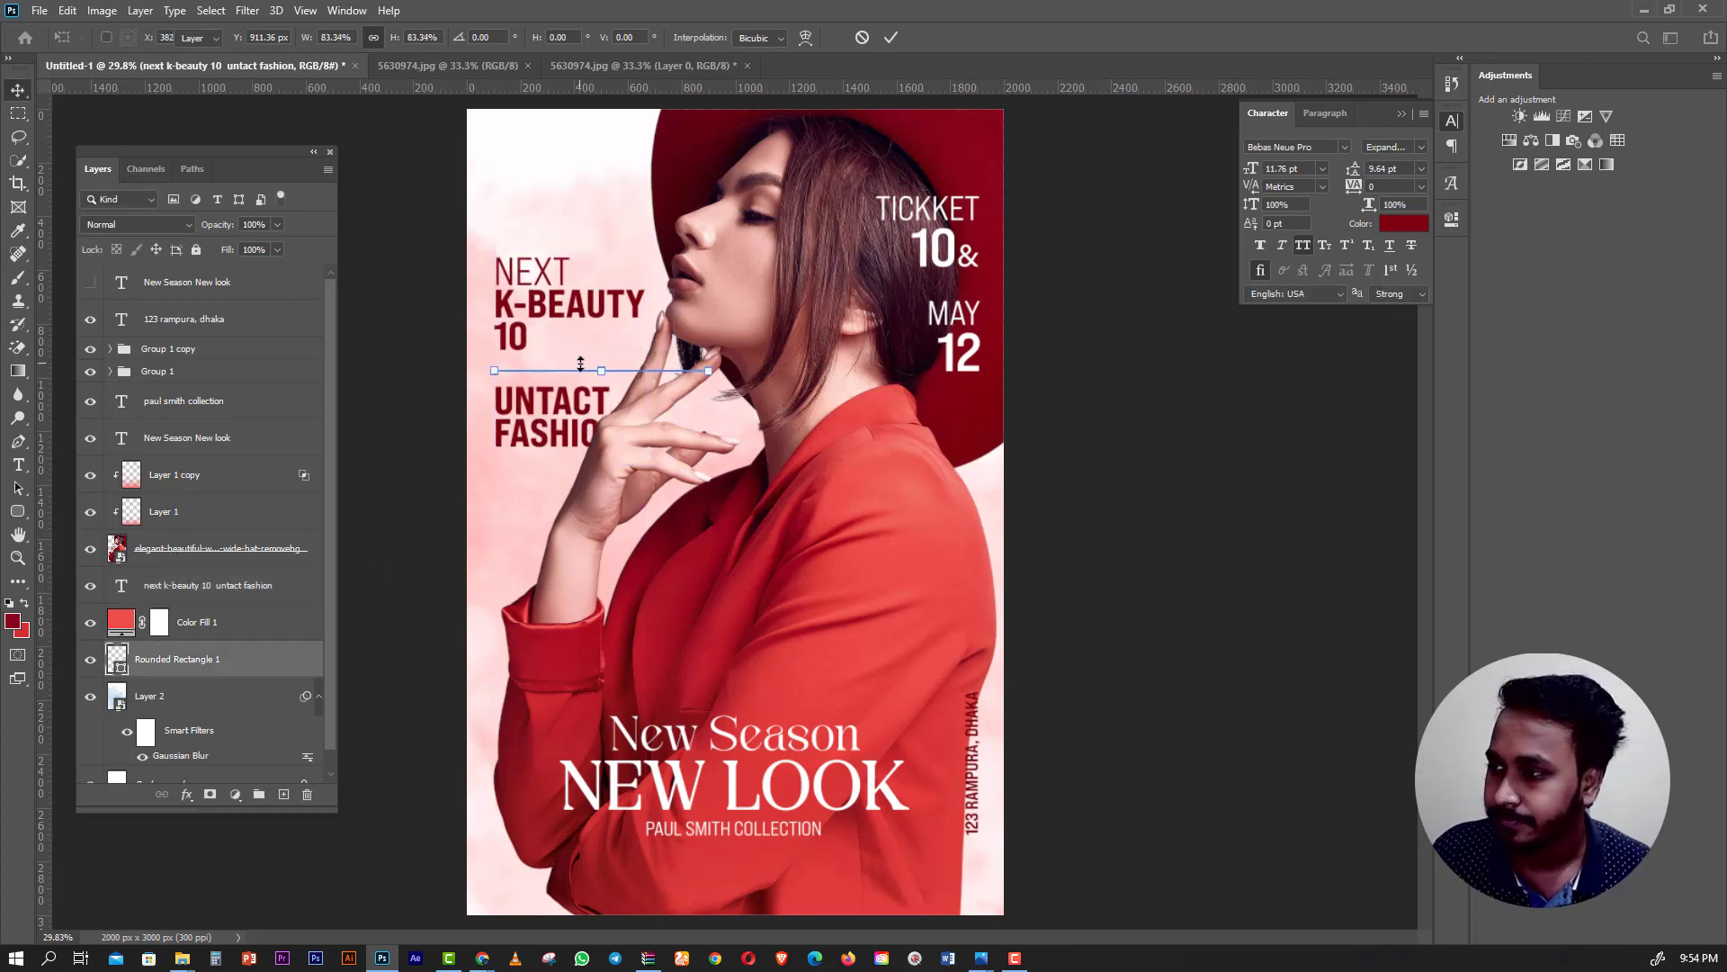
scroll(571, 362, "up", 5)
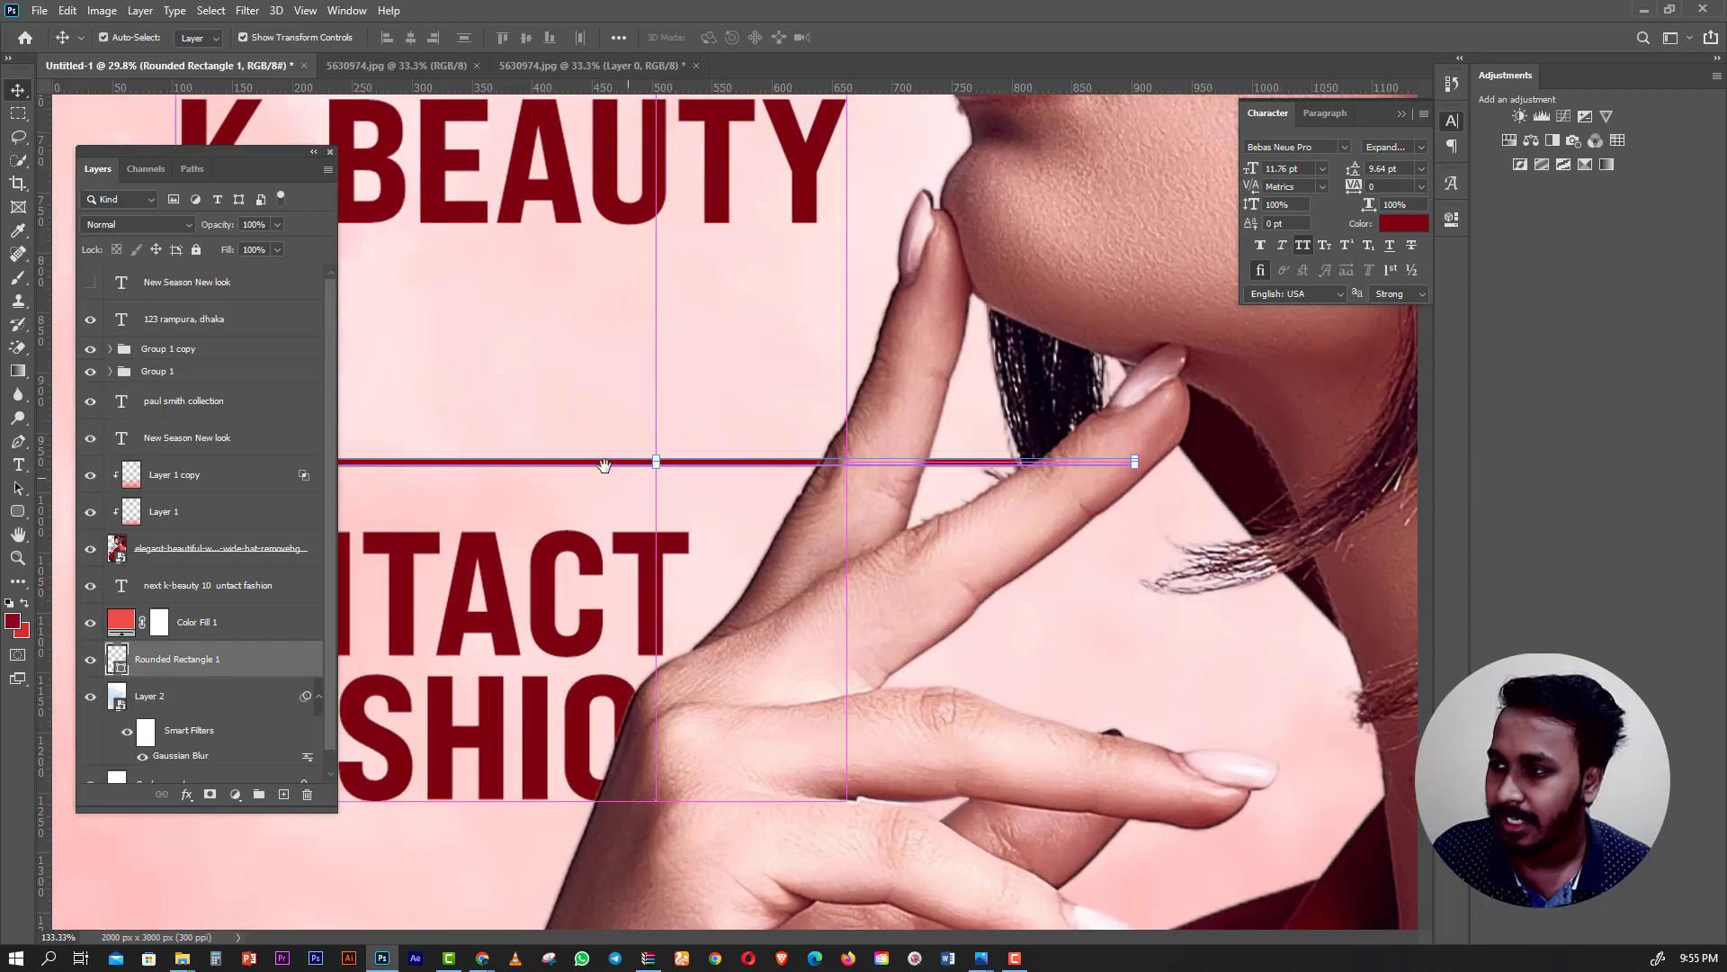
mouse_move(575, 451)
left_mouse_down()
mouse_move(765, 476)
mouse_move(656, 390)
mouse_move(565, 352)
left_mouse_up()
key("m")
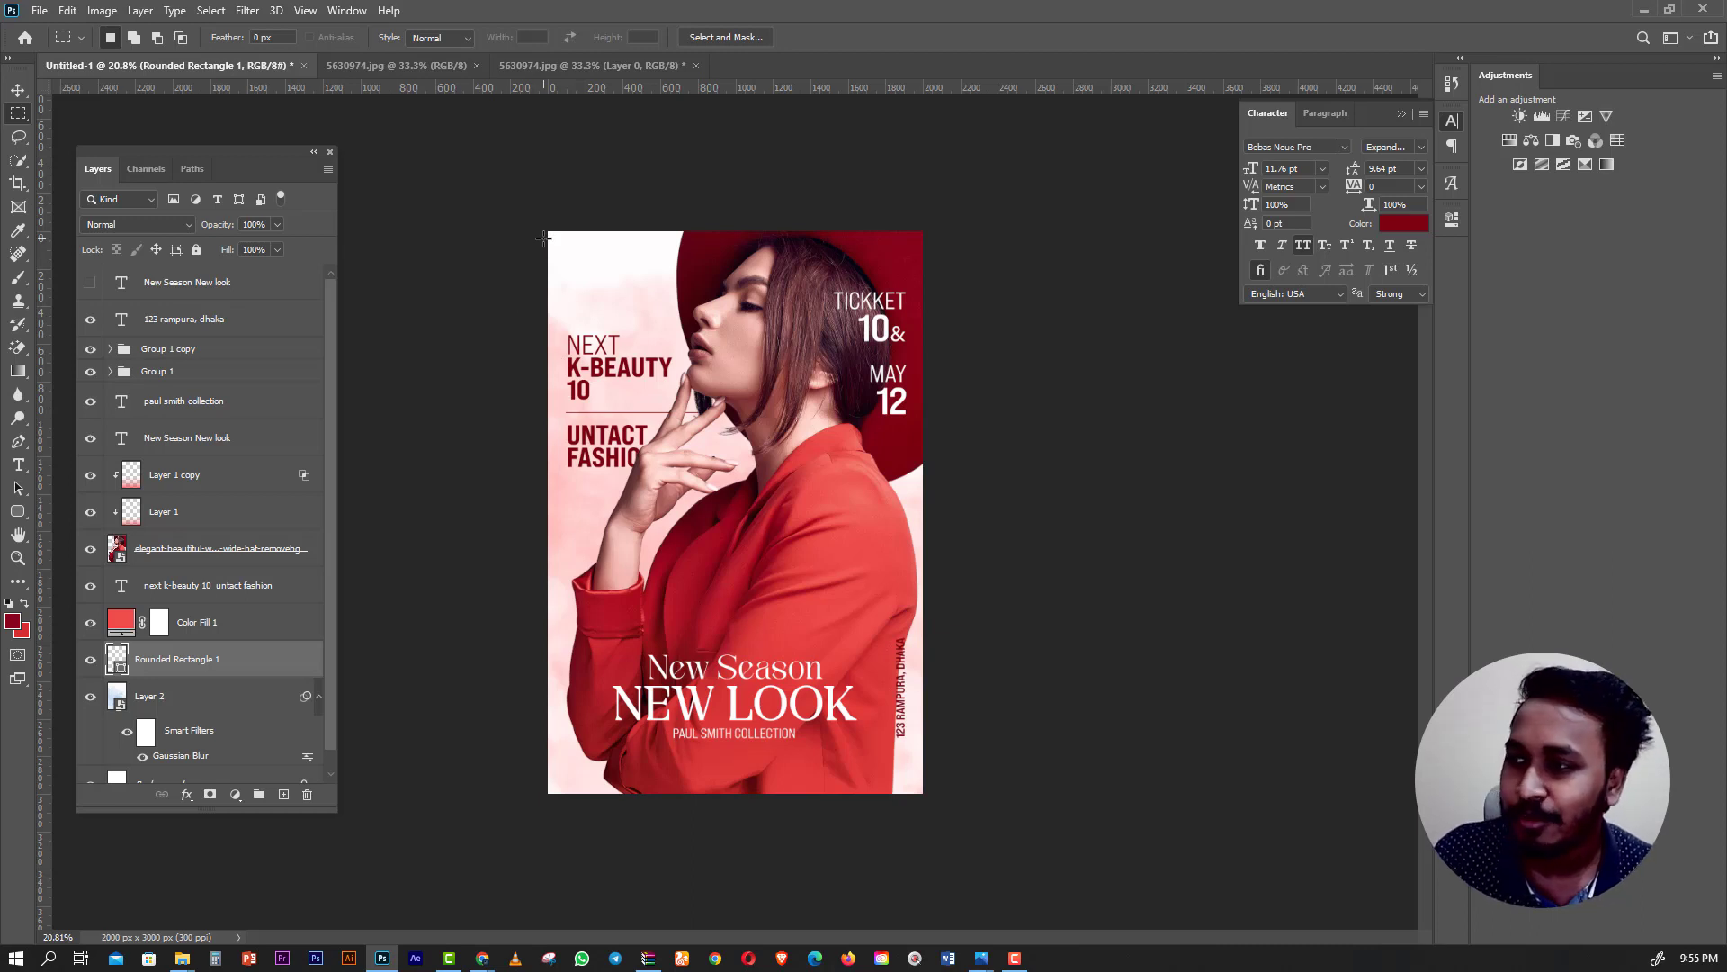
Select the text block and divider together and move them up about 22 px.
left_click(17, 91)
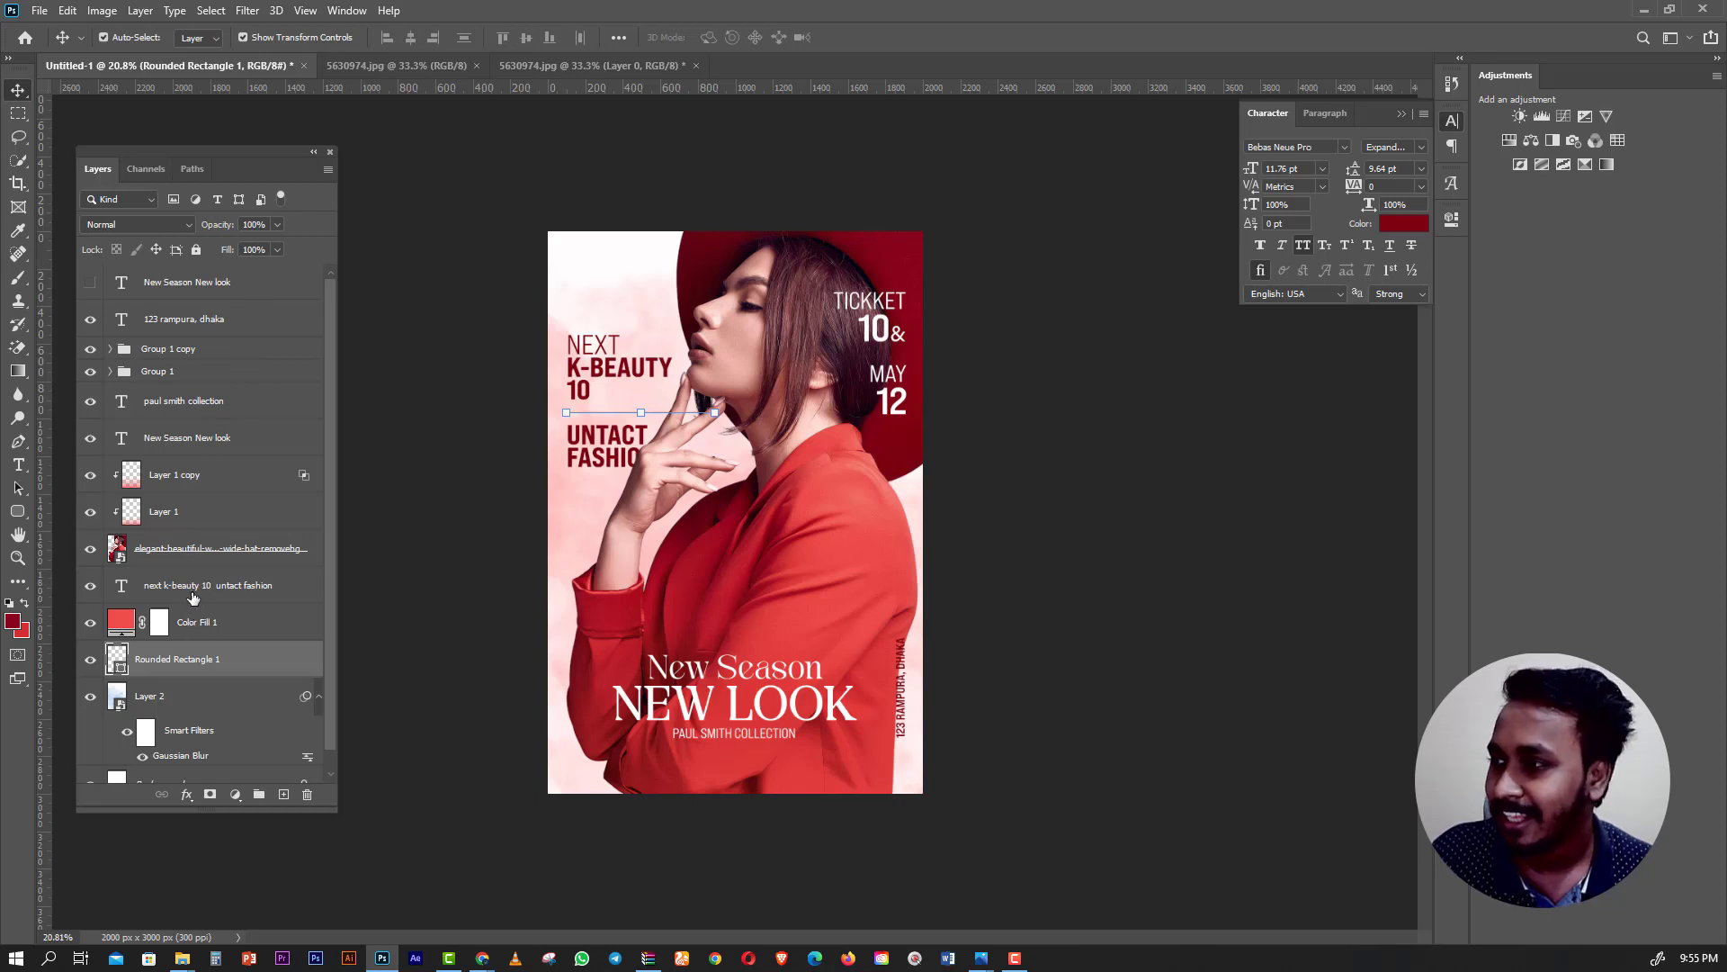
left_click(192, 586, "ctrl")
left_click_drag(621, 437, 620, 417)
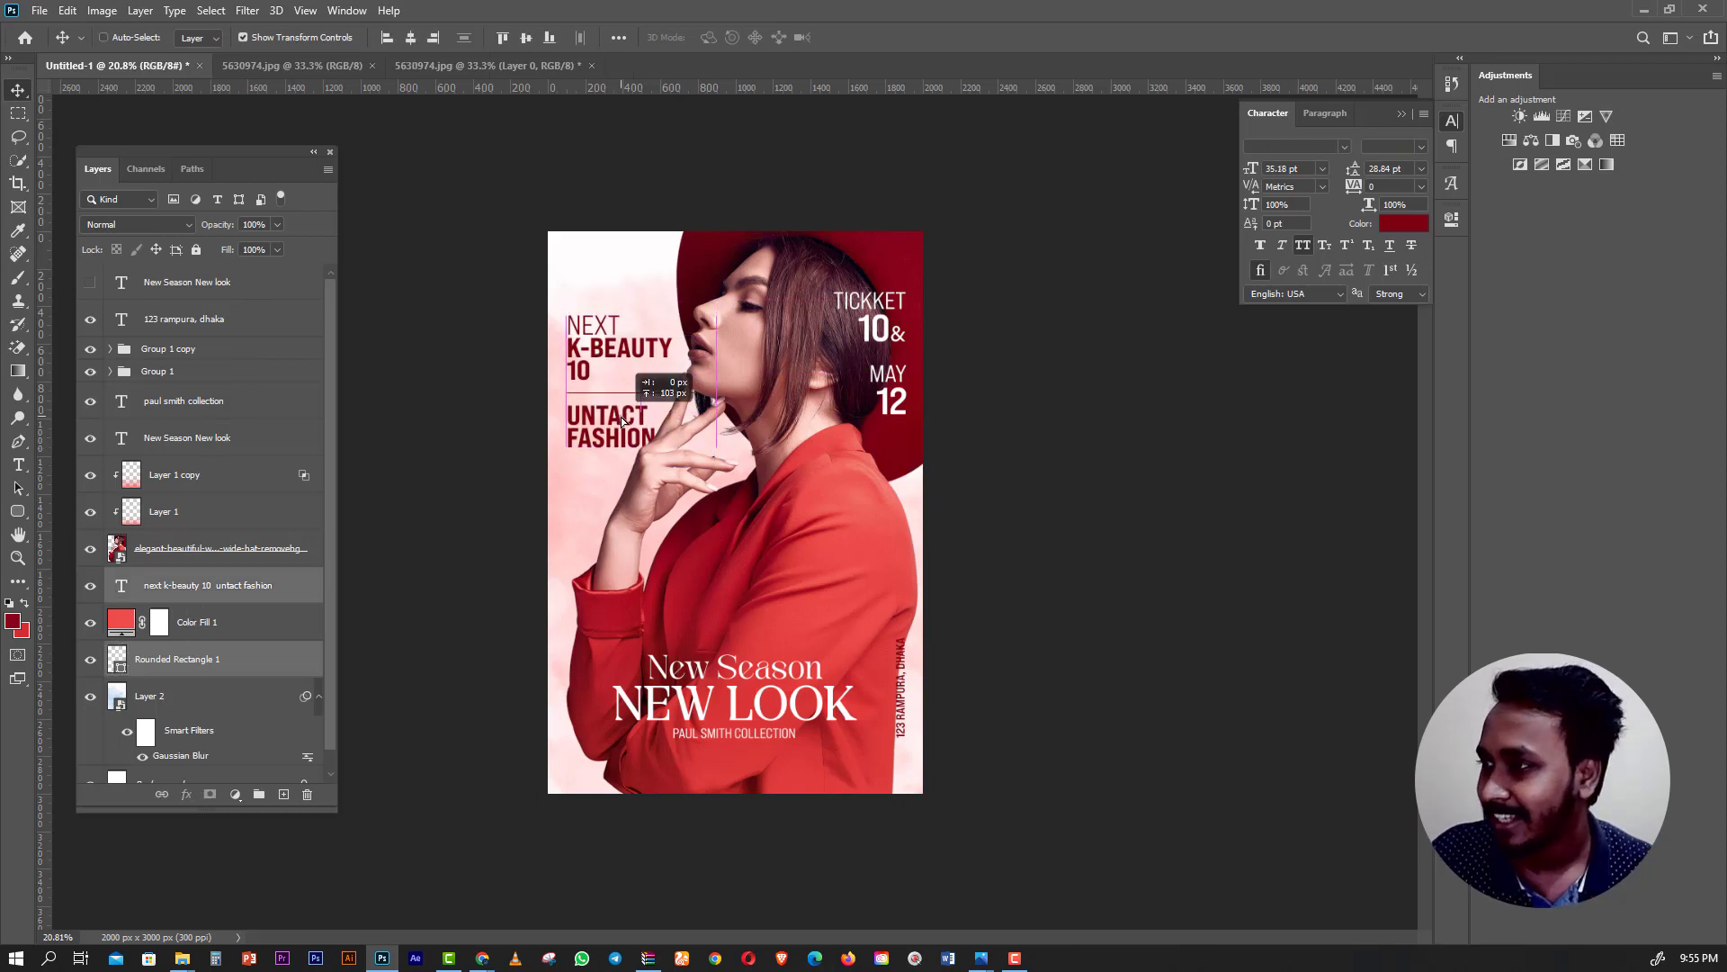
left_click(18, 114)
key("ctrl+minus")
key("ctrl+plus")
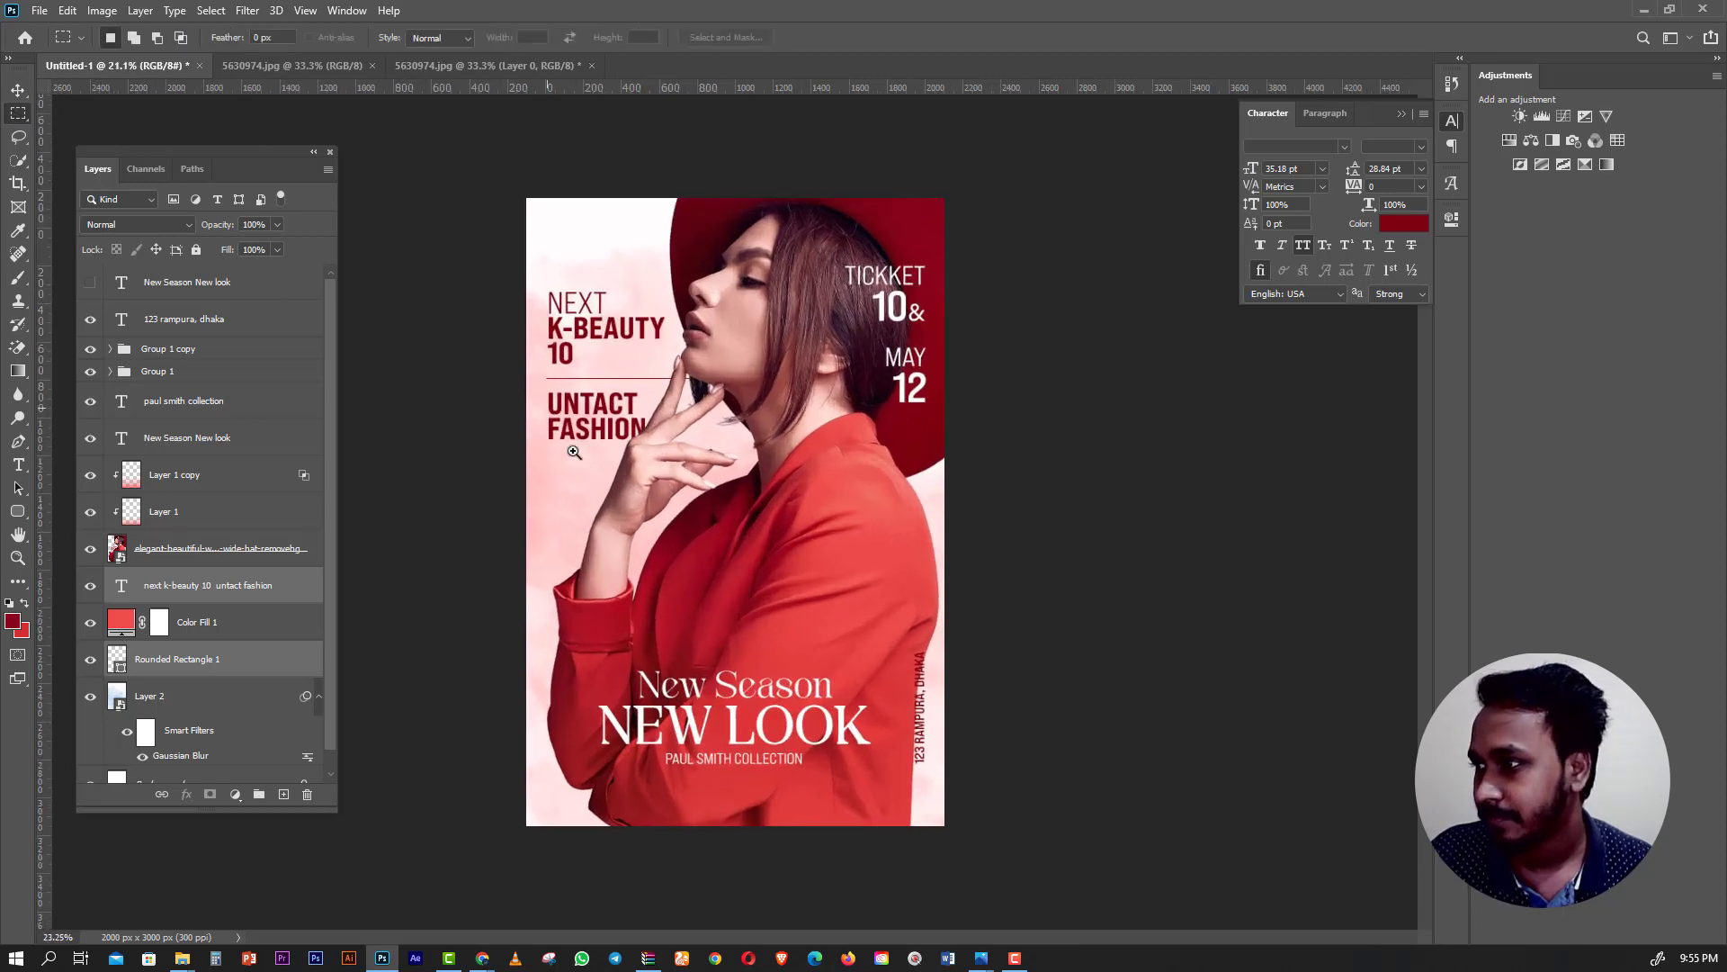
Enlarge the left text block to about 109% and adjust its vertical position.
key("v")
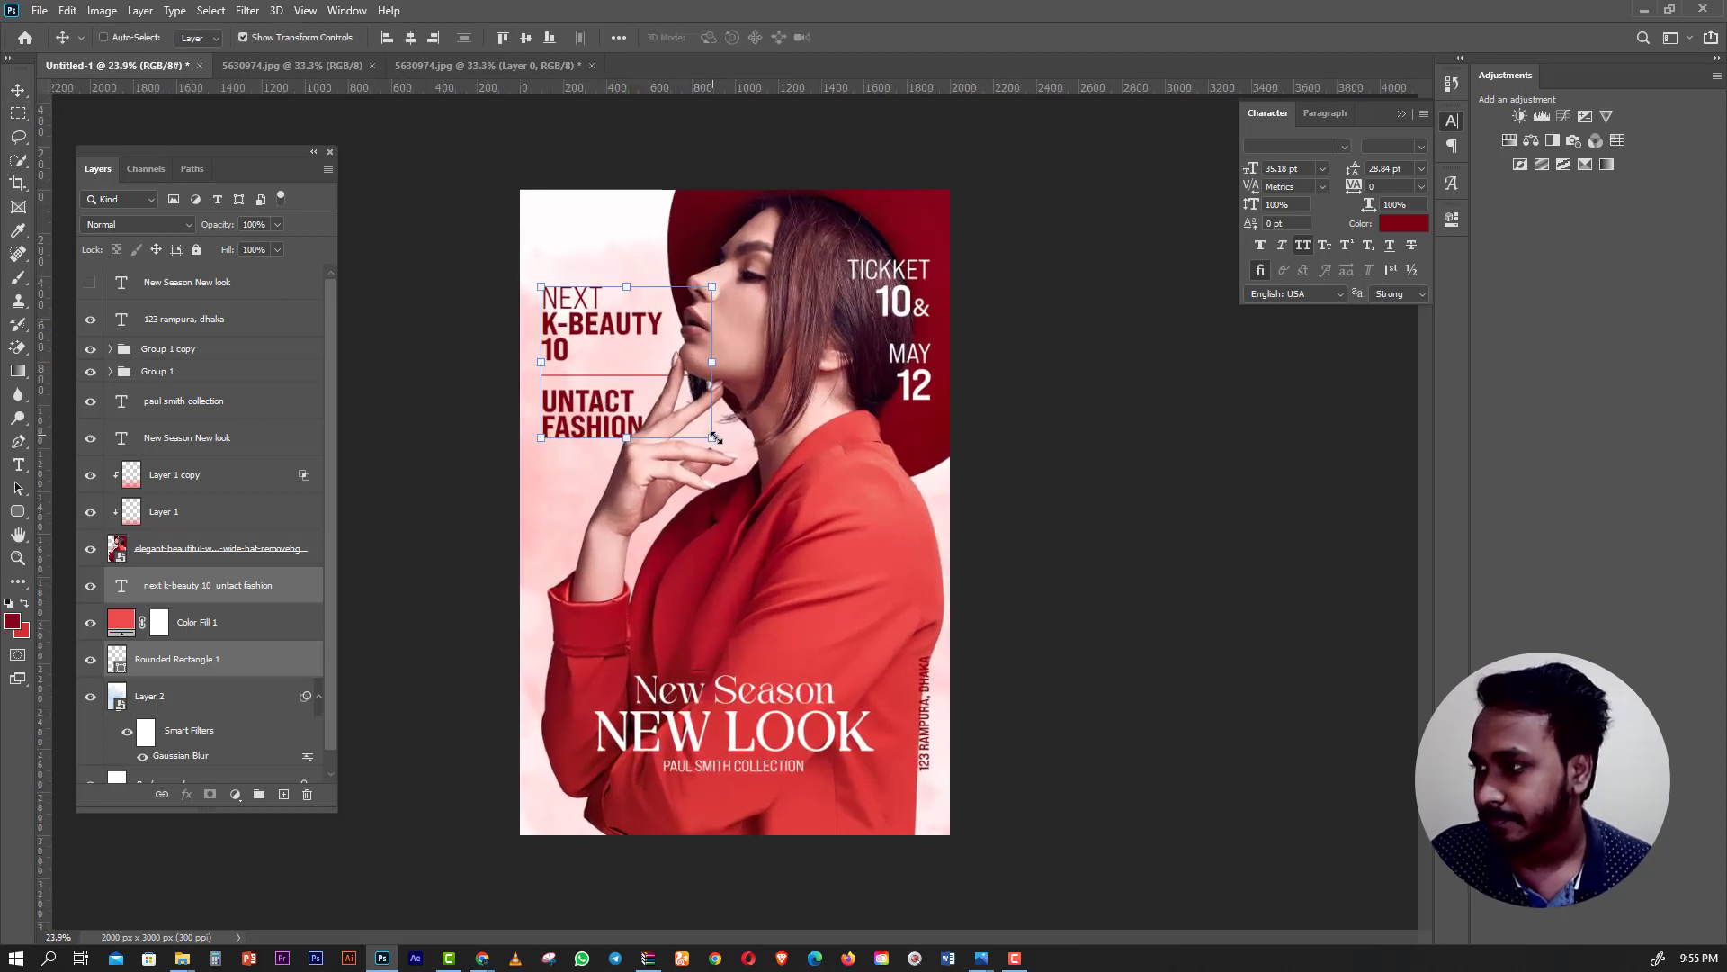
left_click_drag(714, 437, 730, 445)
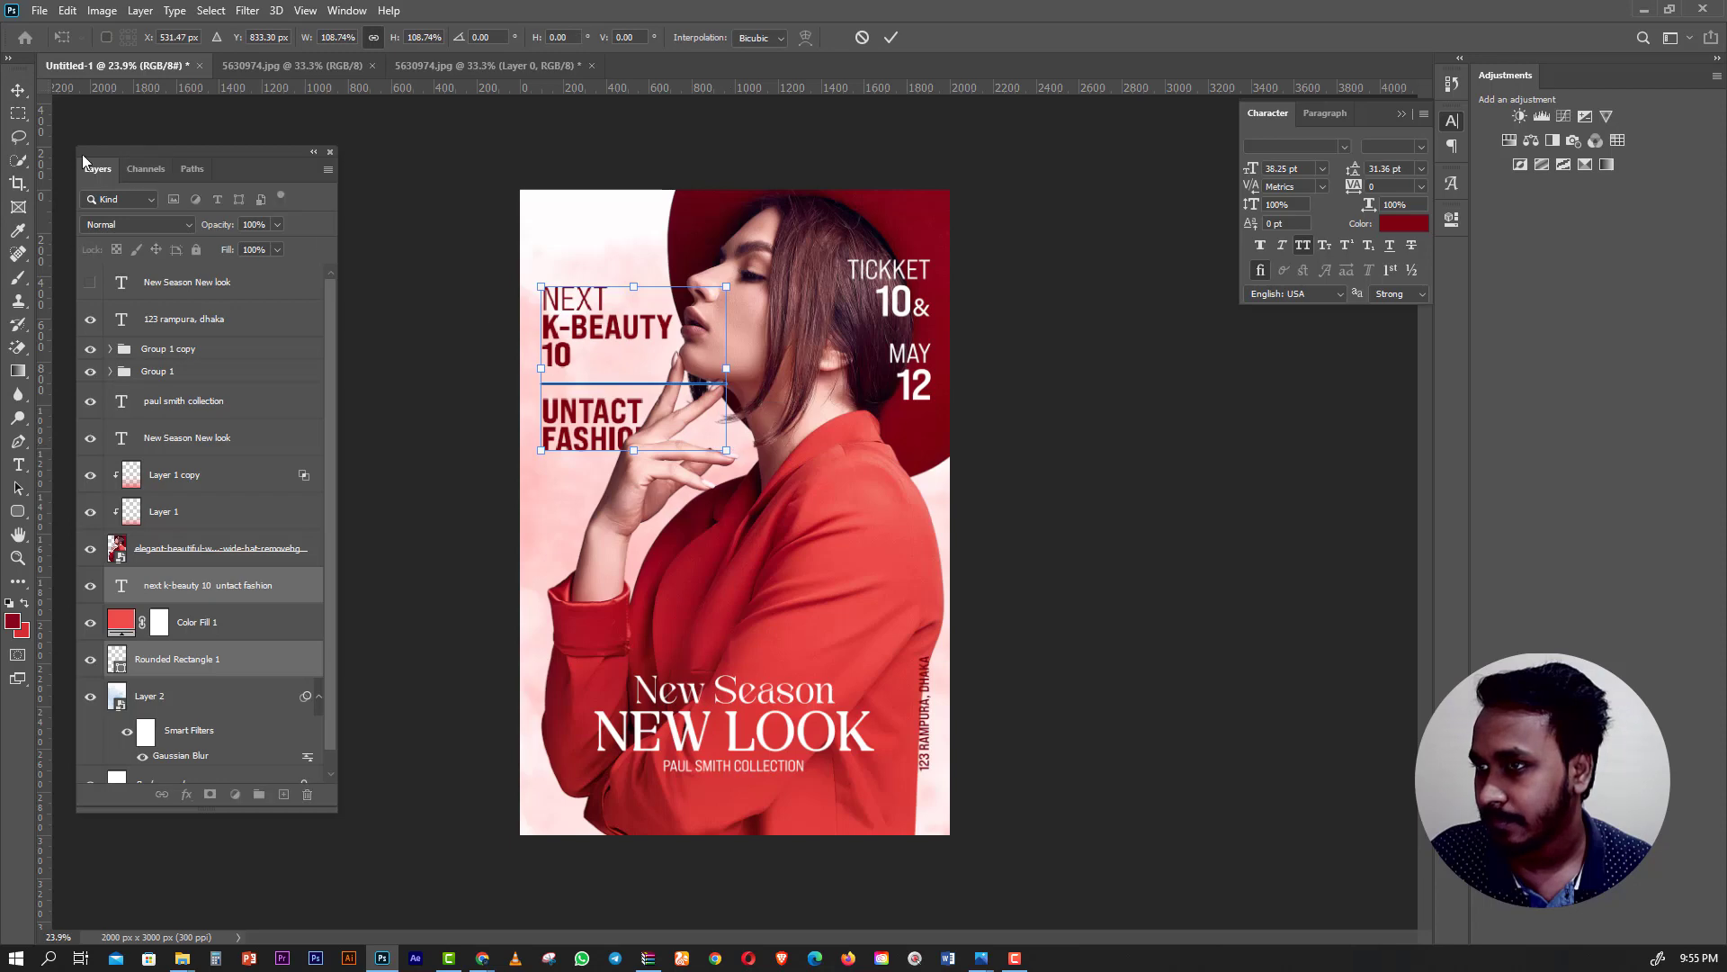
key("m")
scroll(623, 377, "down", 2)
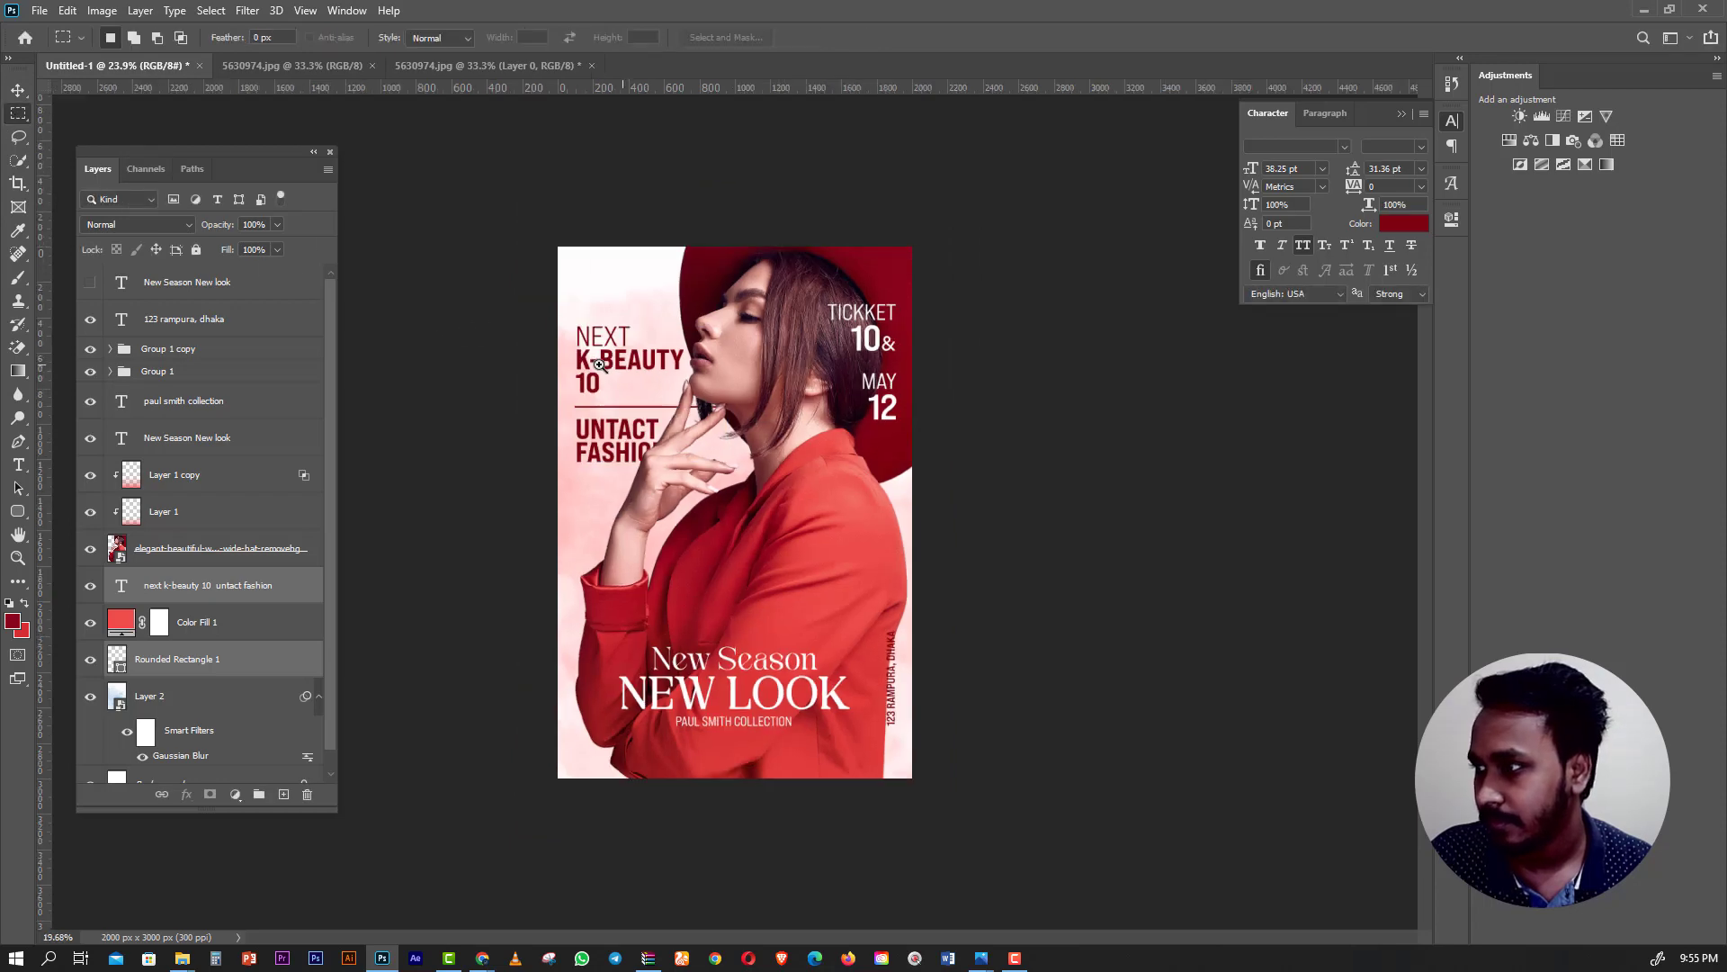
scroll(626, 400, "up", 1)
scroll(582, 357, "up", 1)
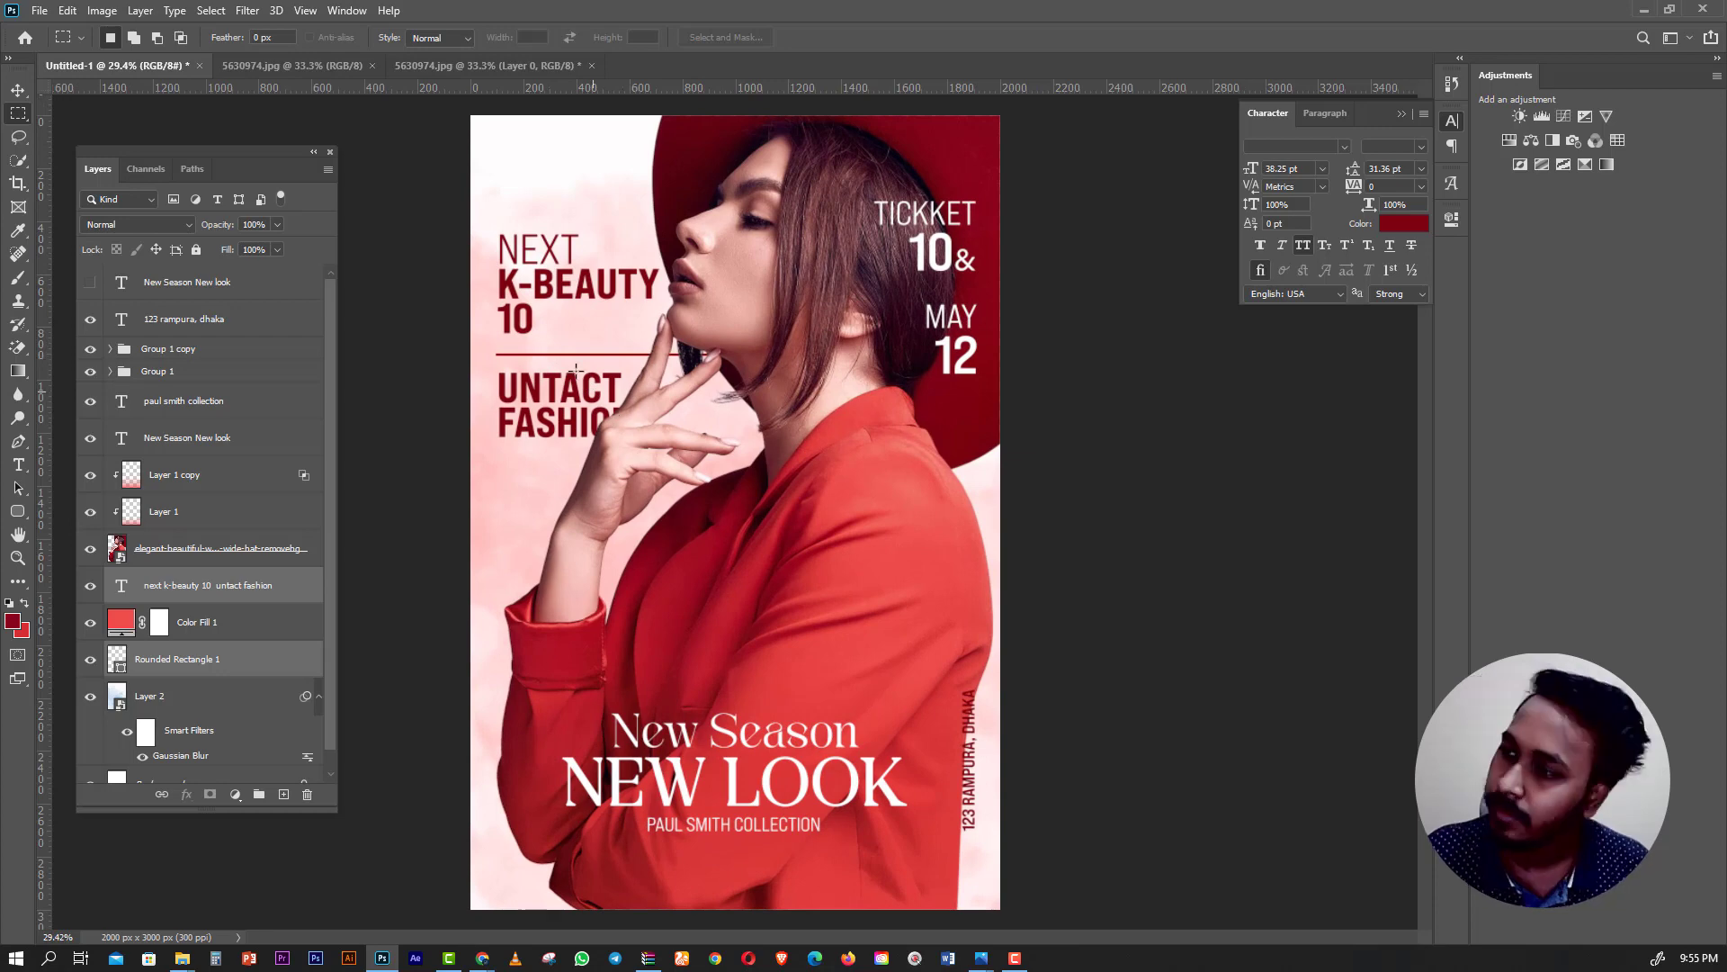
scroll(640, 393, "down", 1)
scroll(639, 393, "down", 1)
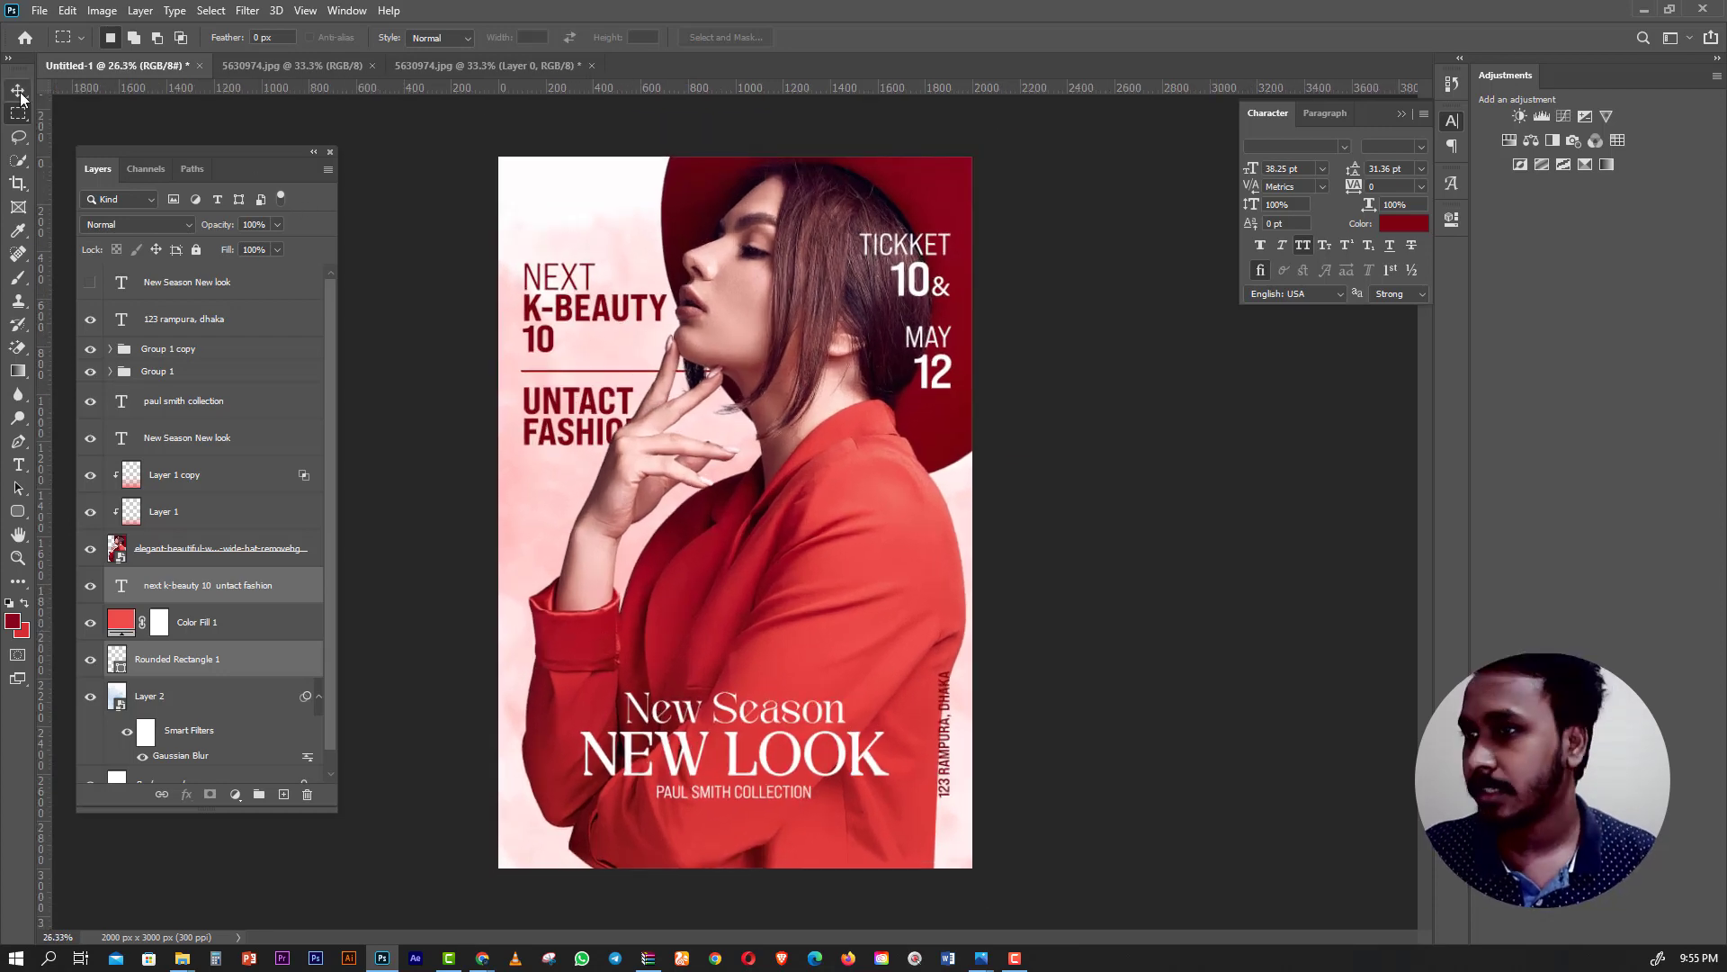
key("v")
left_click_drag(578, 412, 569, 375)
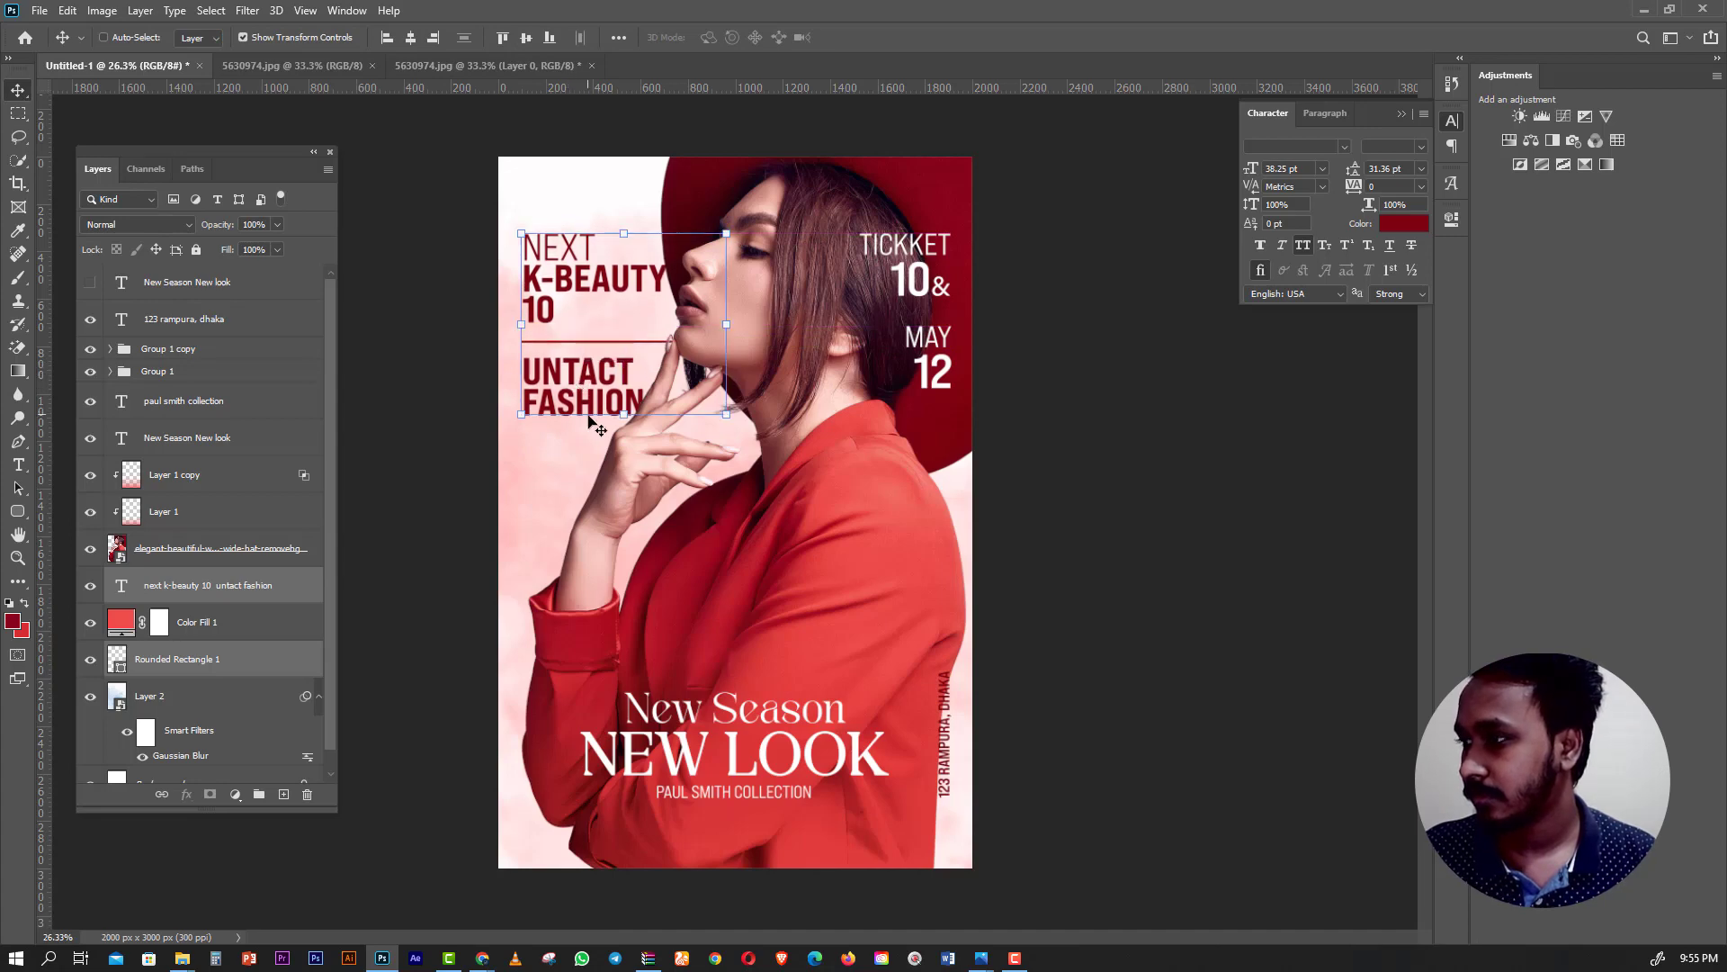
mouse_move(621, 373)
left_mouse_down()
mouse_move(597, 455)
mouse_move(601, 390)
left_mouse_up()
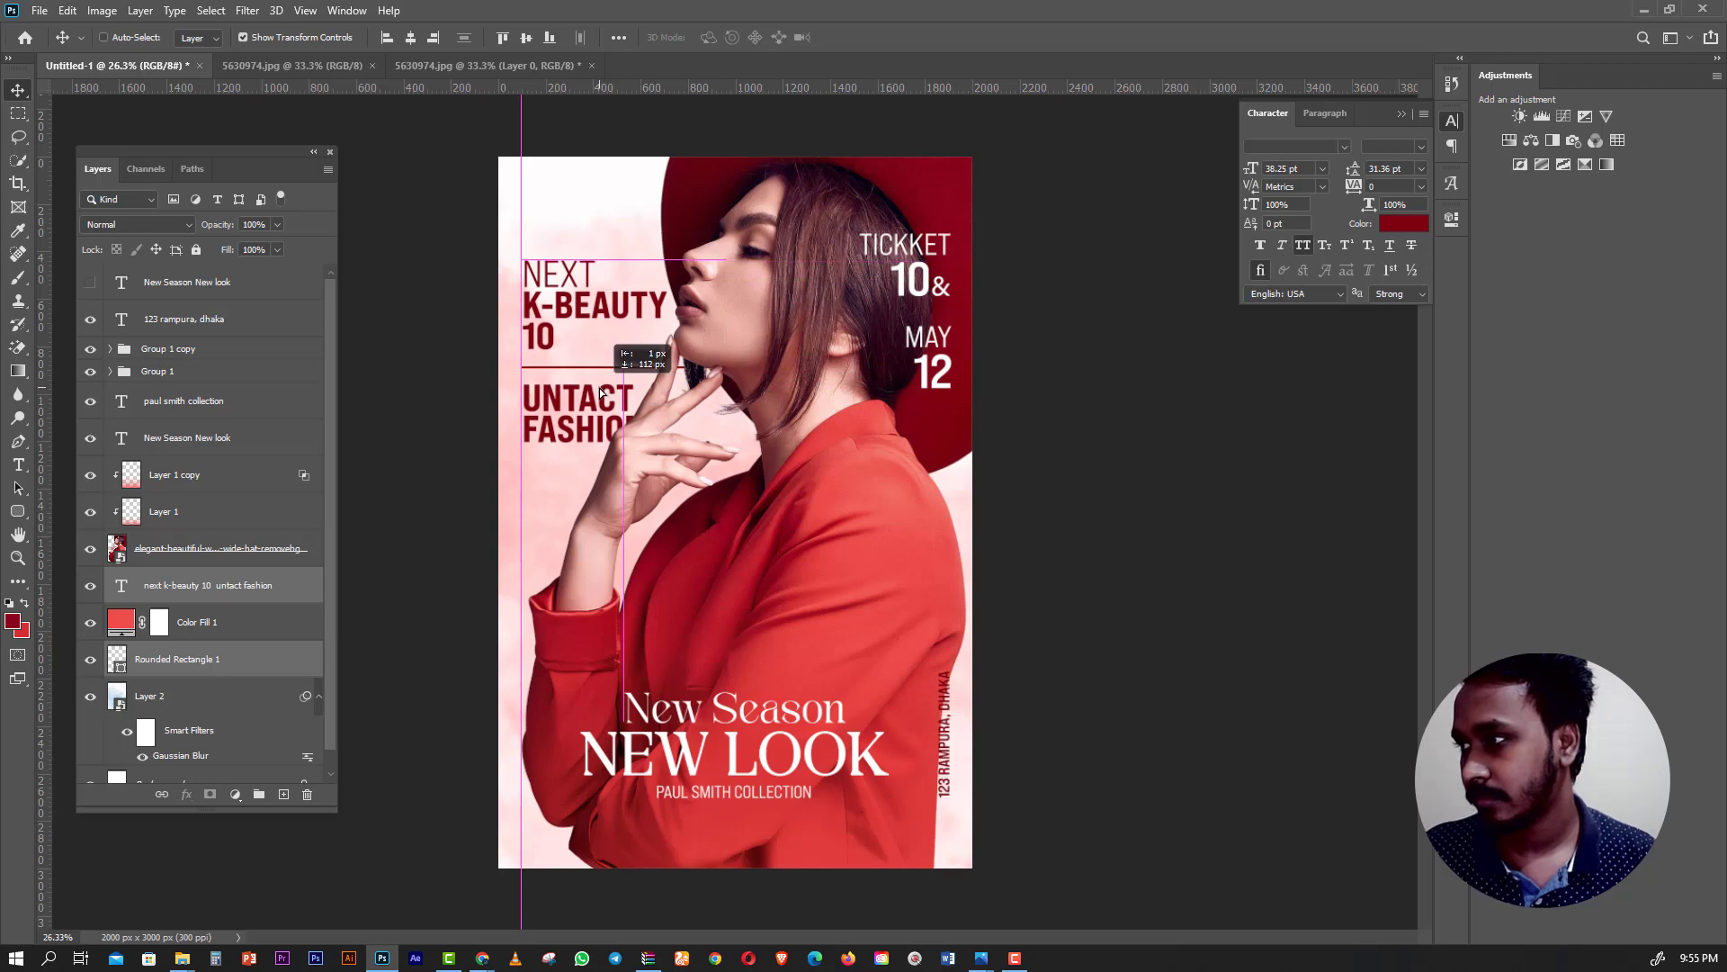
Shrink the two TICKKET MAY 12 date groups to about 86%.
left_click(846, 371, "ctrl")
left_click(851, 383, "ctrl+shift")
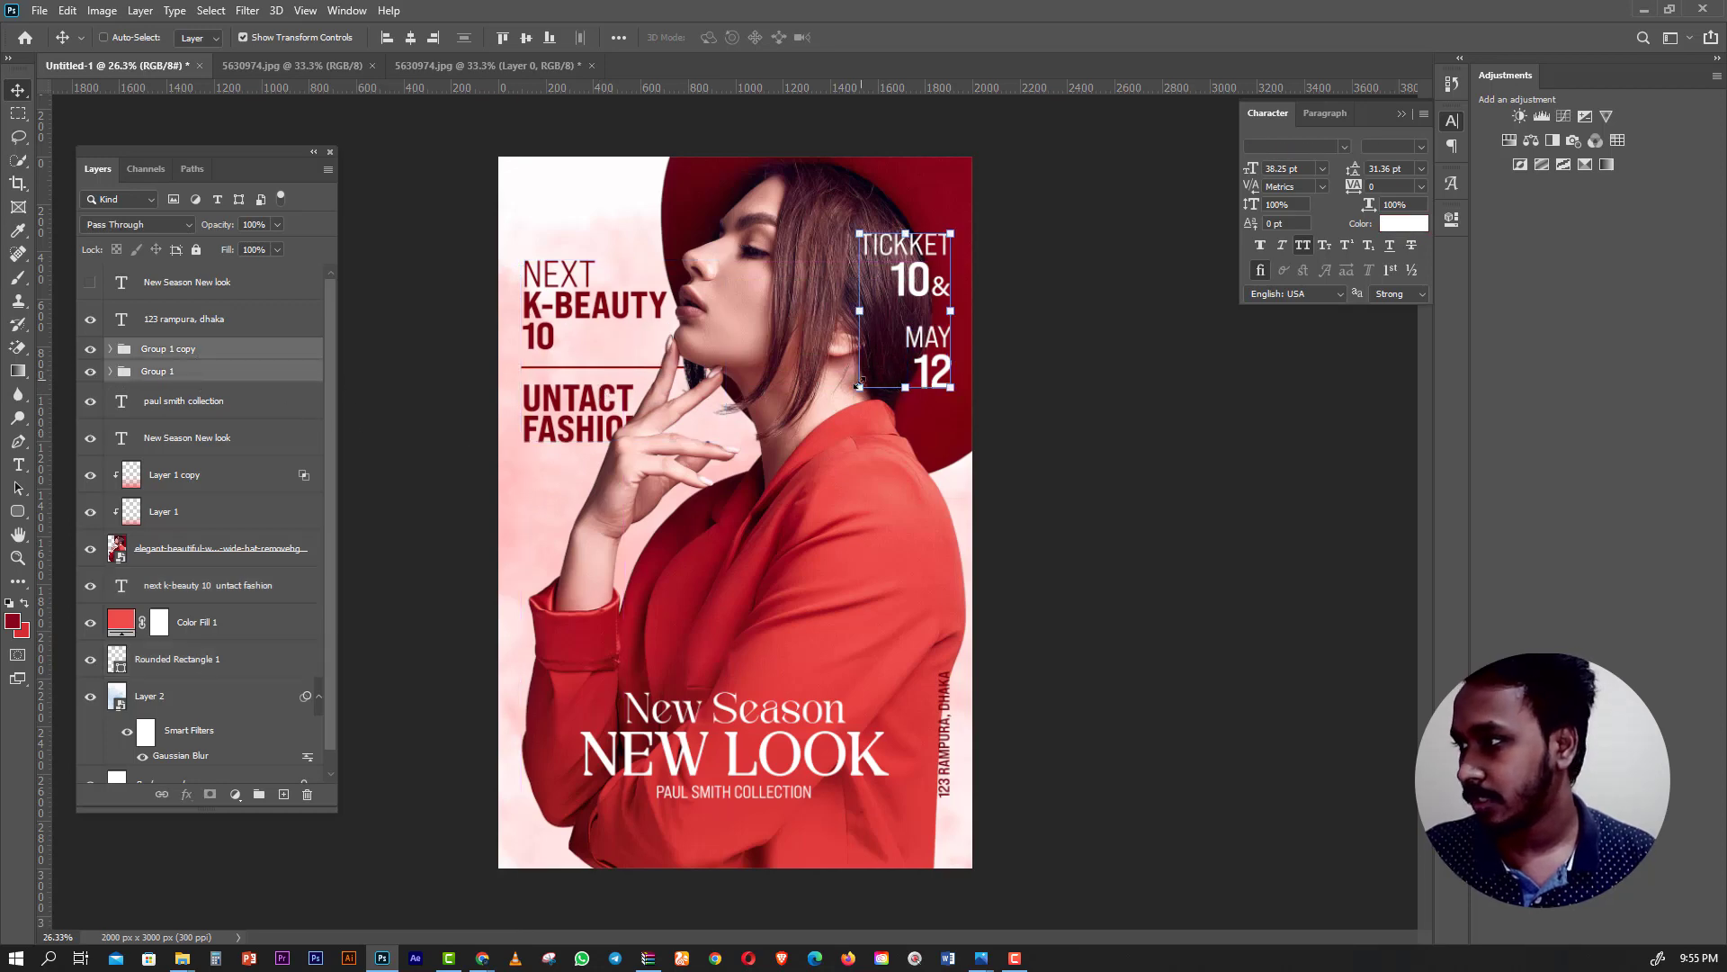
key("ctrl+t")
left_click_drag(859, 387, 937, 285)
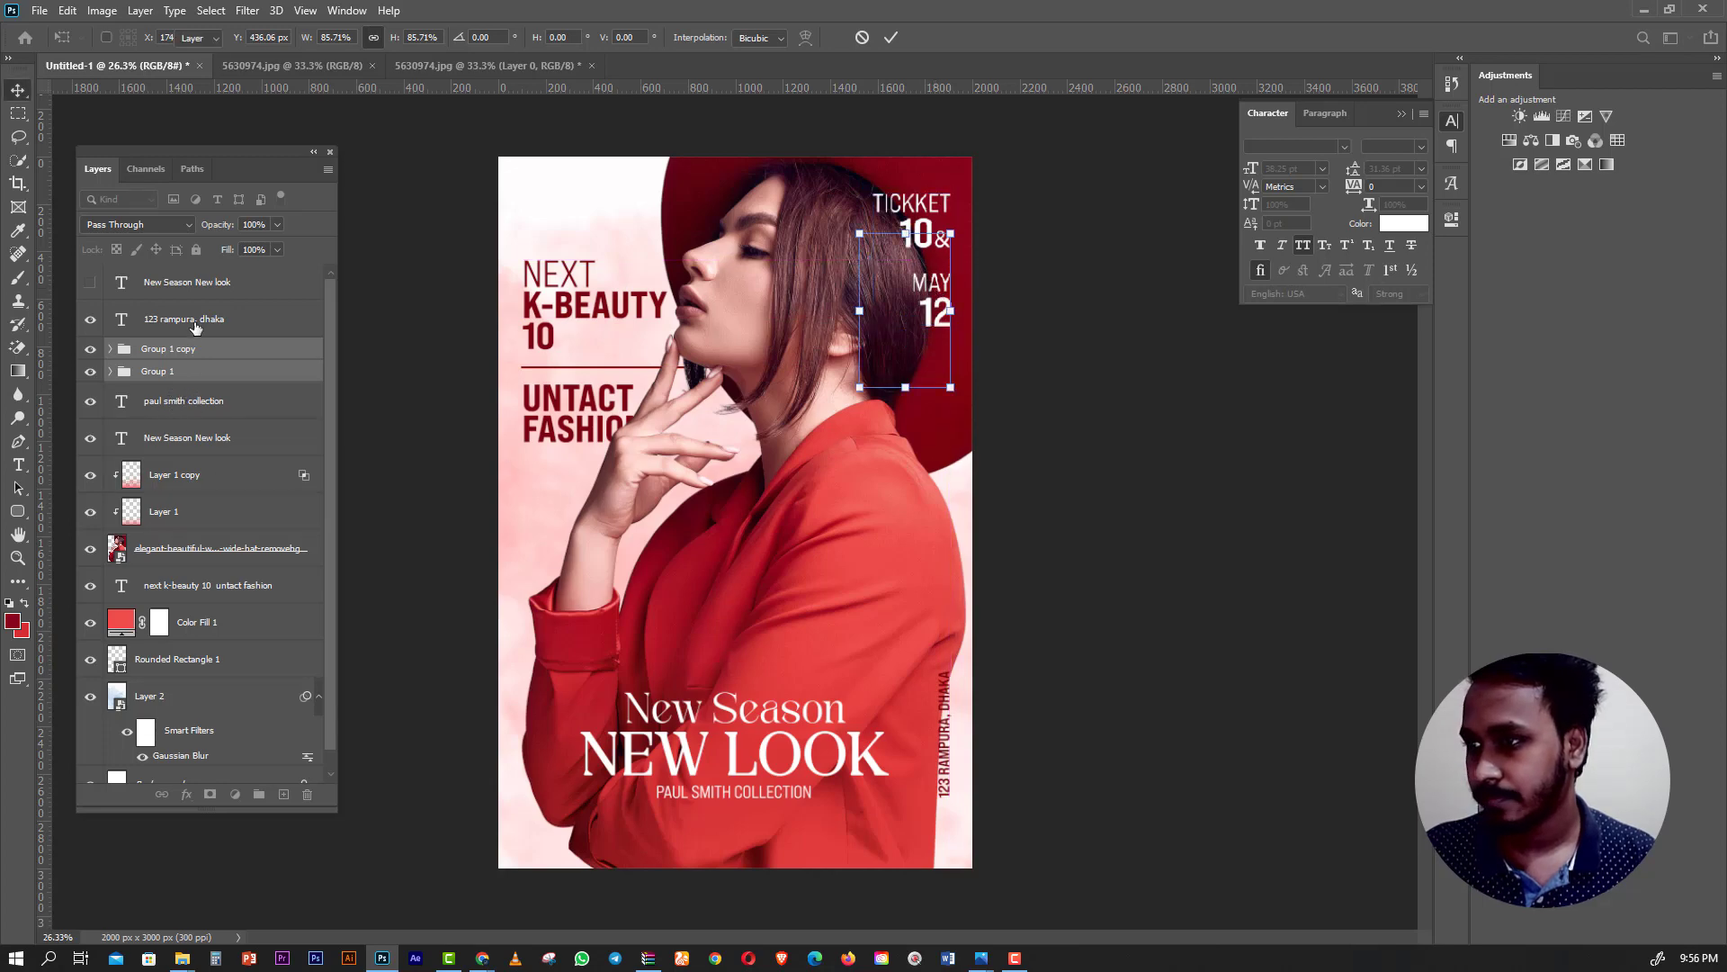
left_click(202, 397)
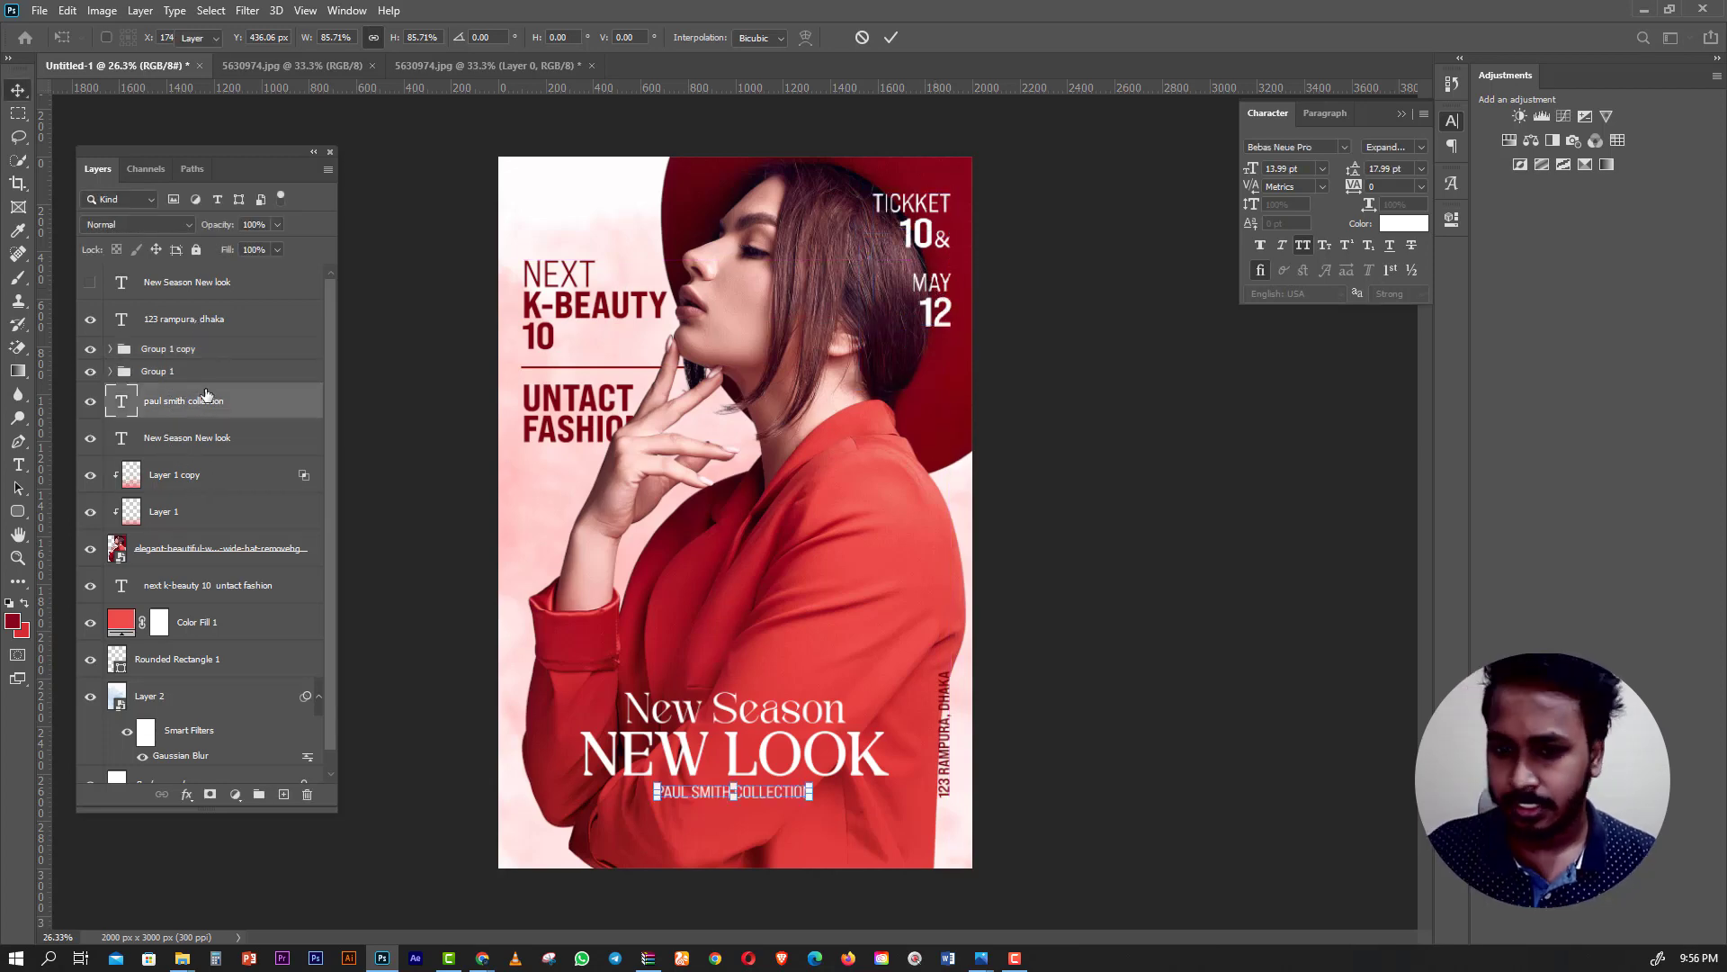
key("Return")
Stack the divider line above Color Fill 1 and move it with the text block lower.
left_click(270, 438)
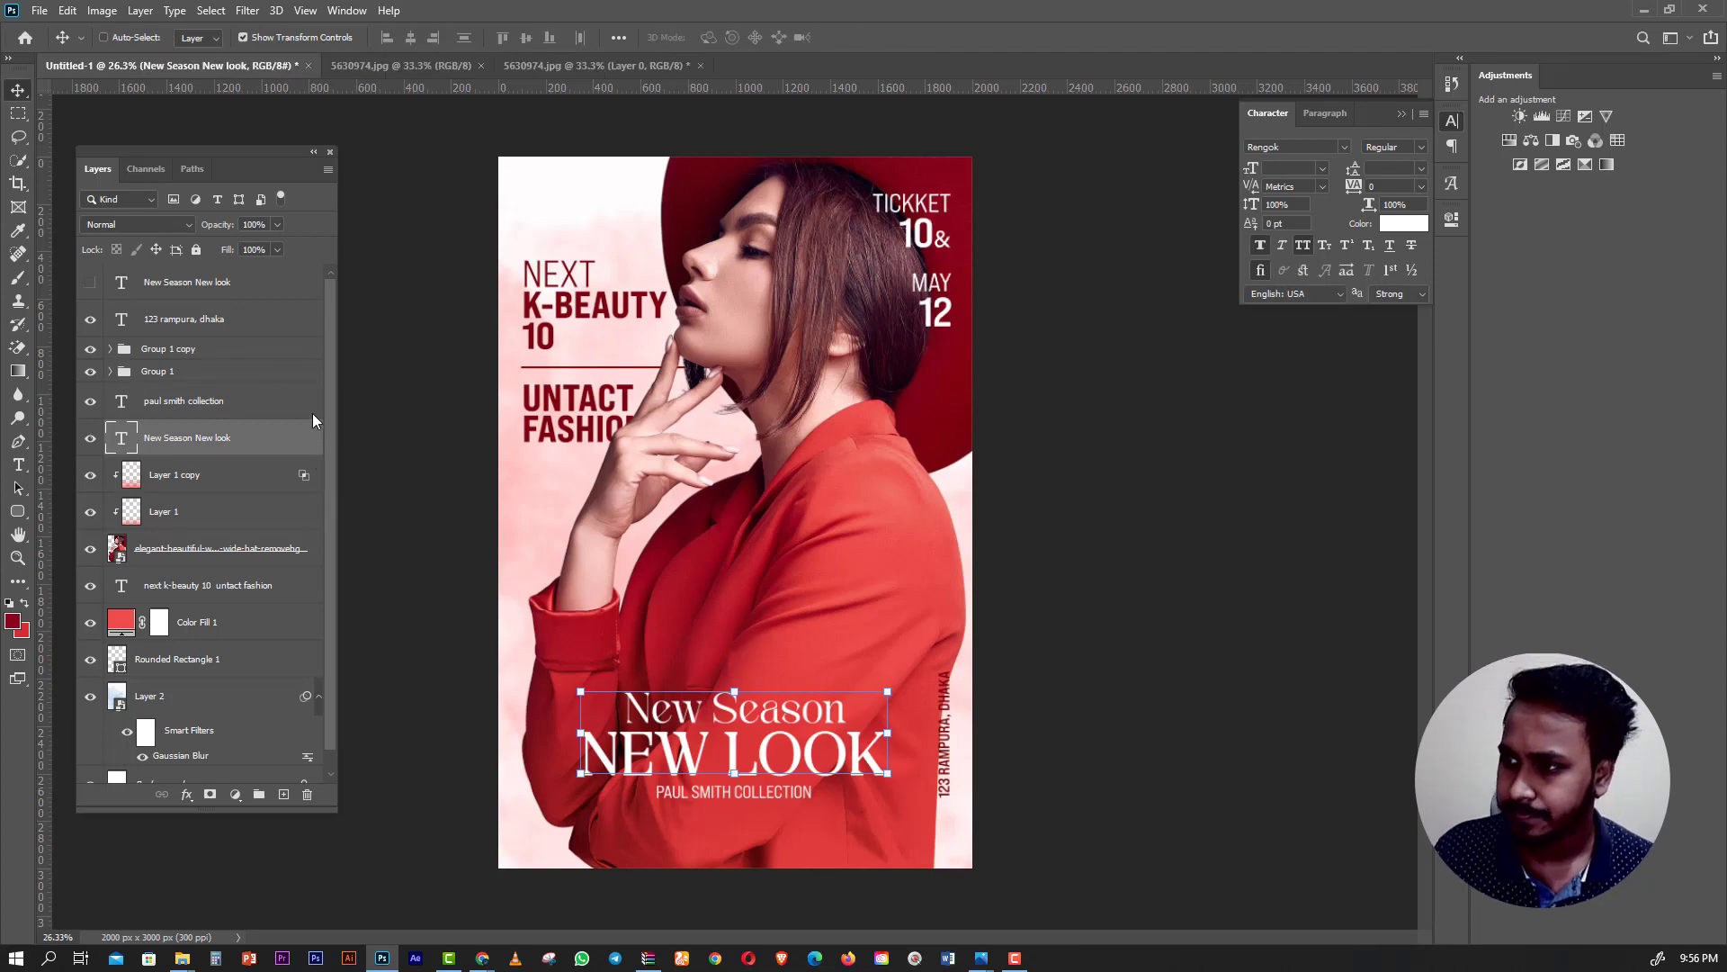
scroll(320, 477, "down", 1)
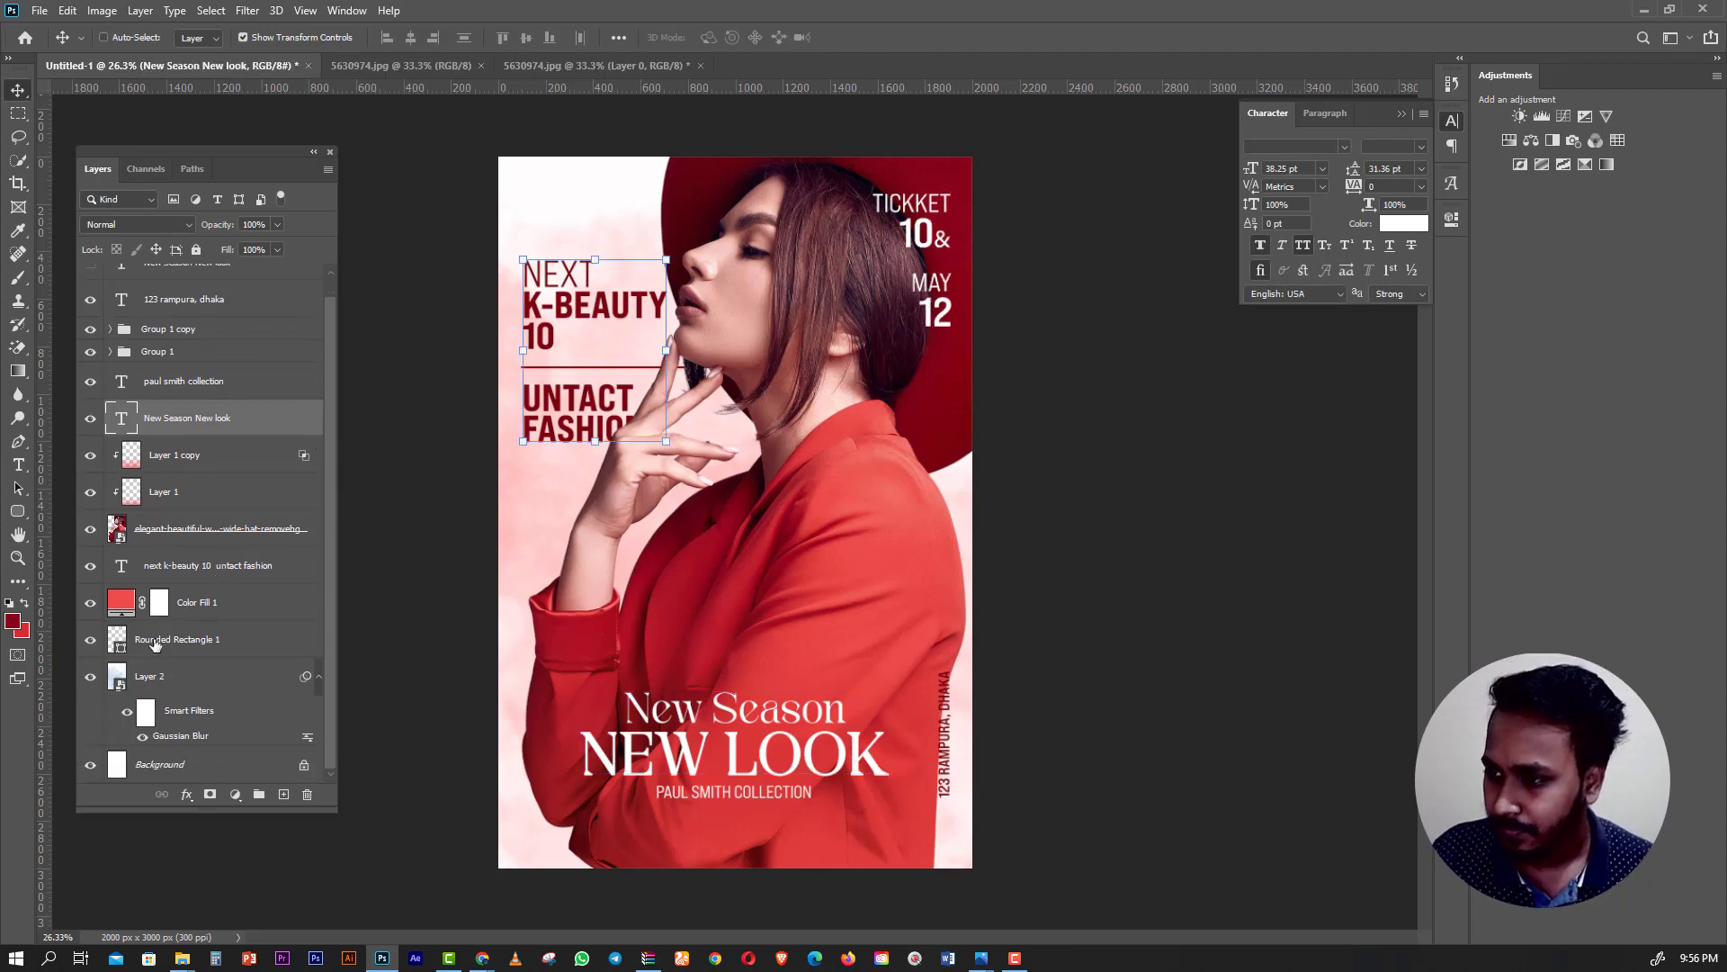
left_click(189, 565)
left_click(188, 640, "ctrl")
left_click(206, 641)
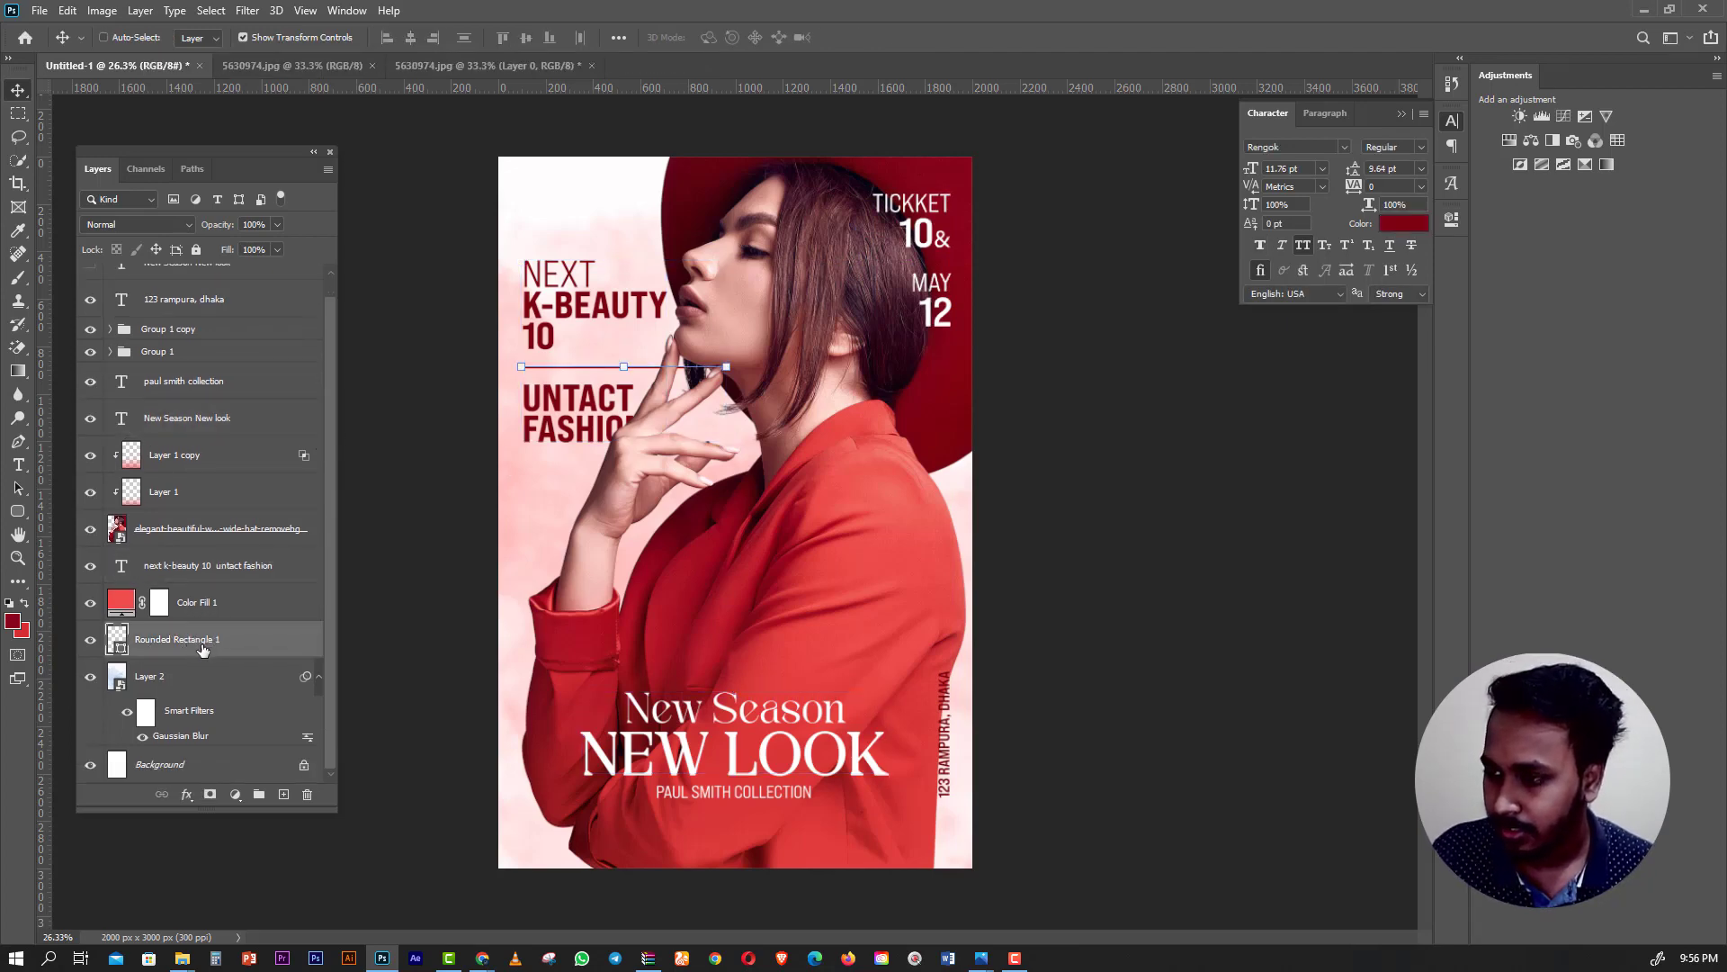
left_click_drag(206, 641, 194, 583)
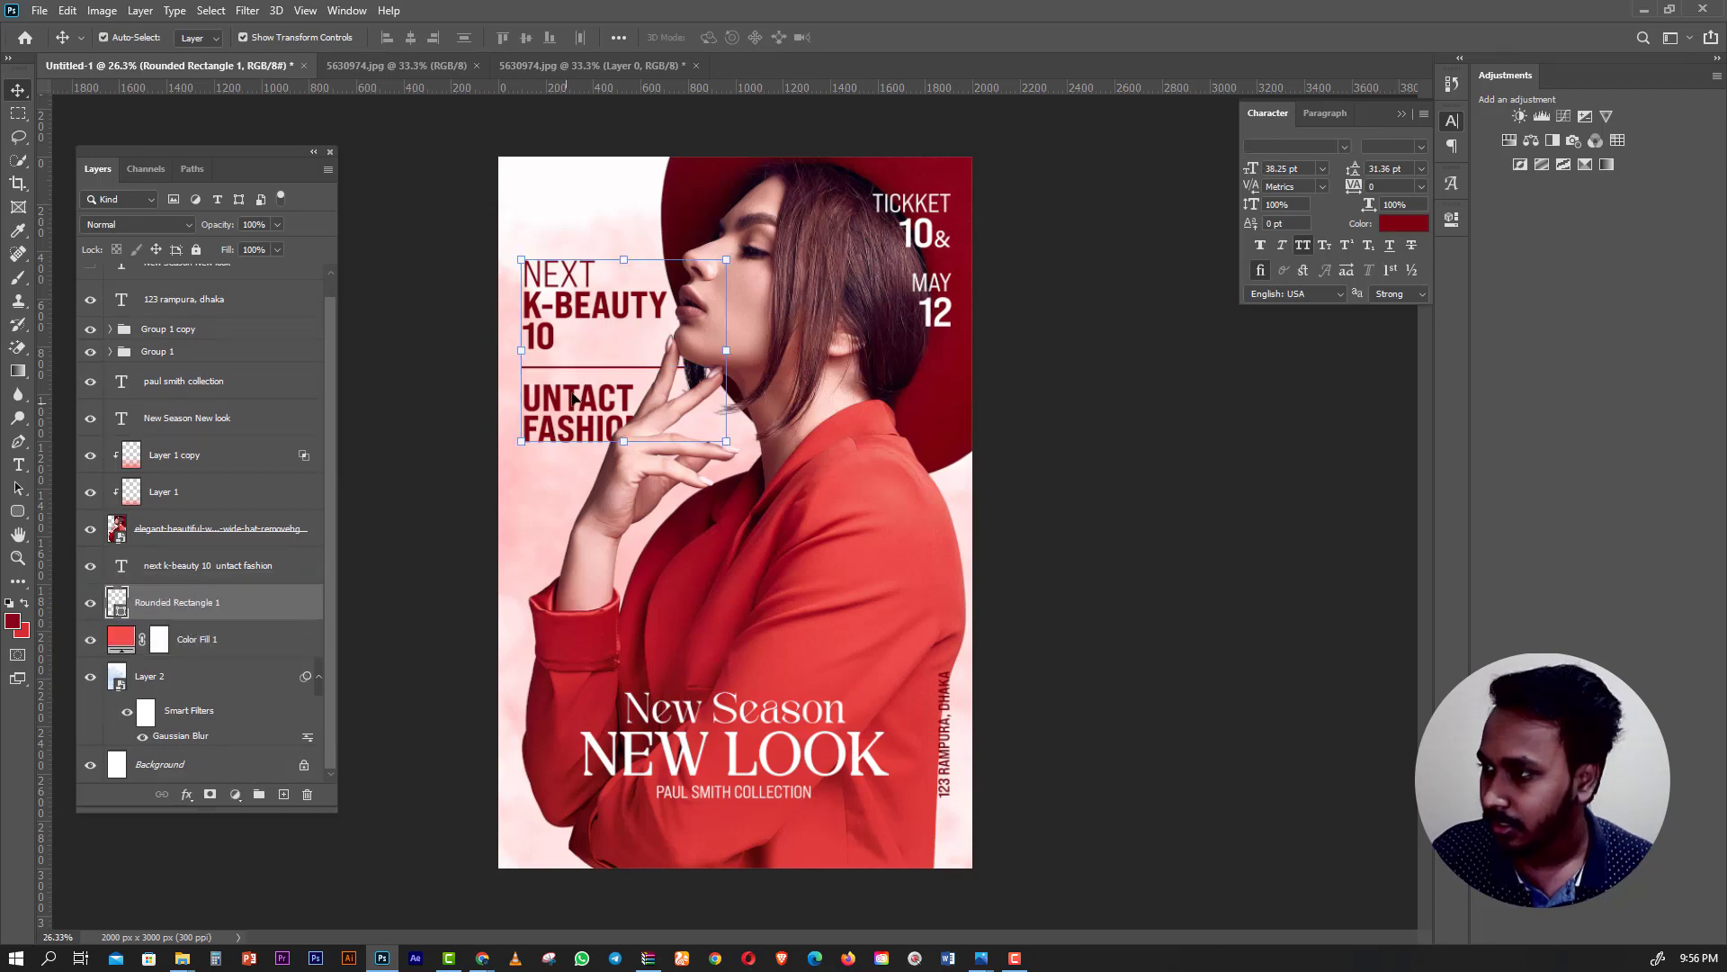
left_click(194, 565, "ctrl")
mouse_move(559, 349)
left_mouse_down()
mouse_move(558, 419)
mouse_move(565, 383)
left_mouse_up()
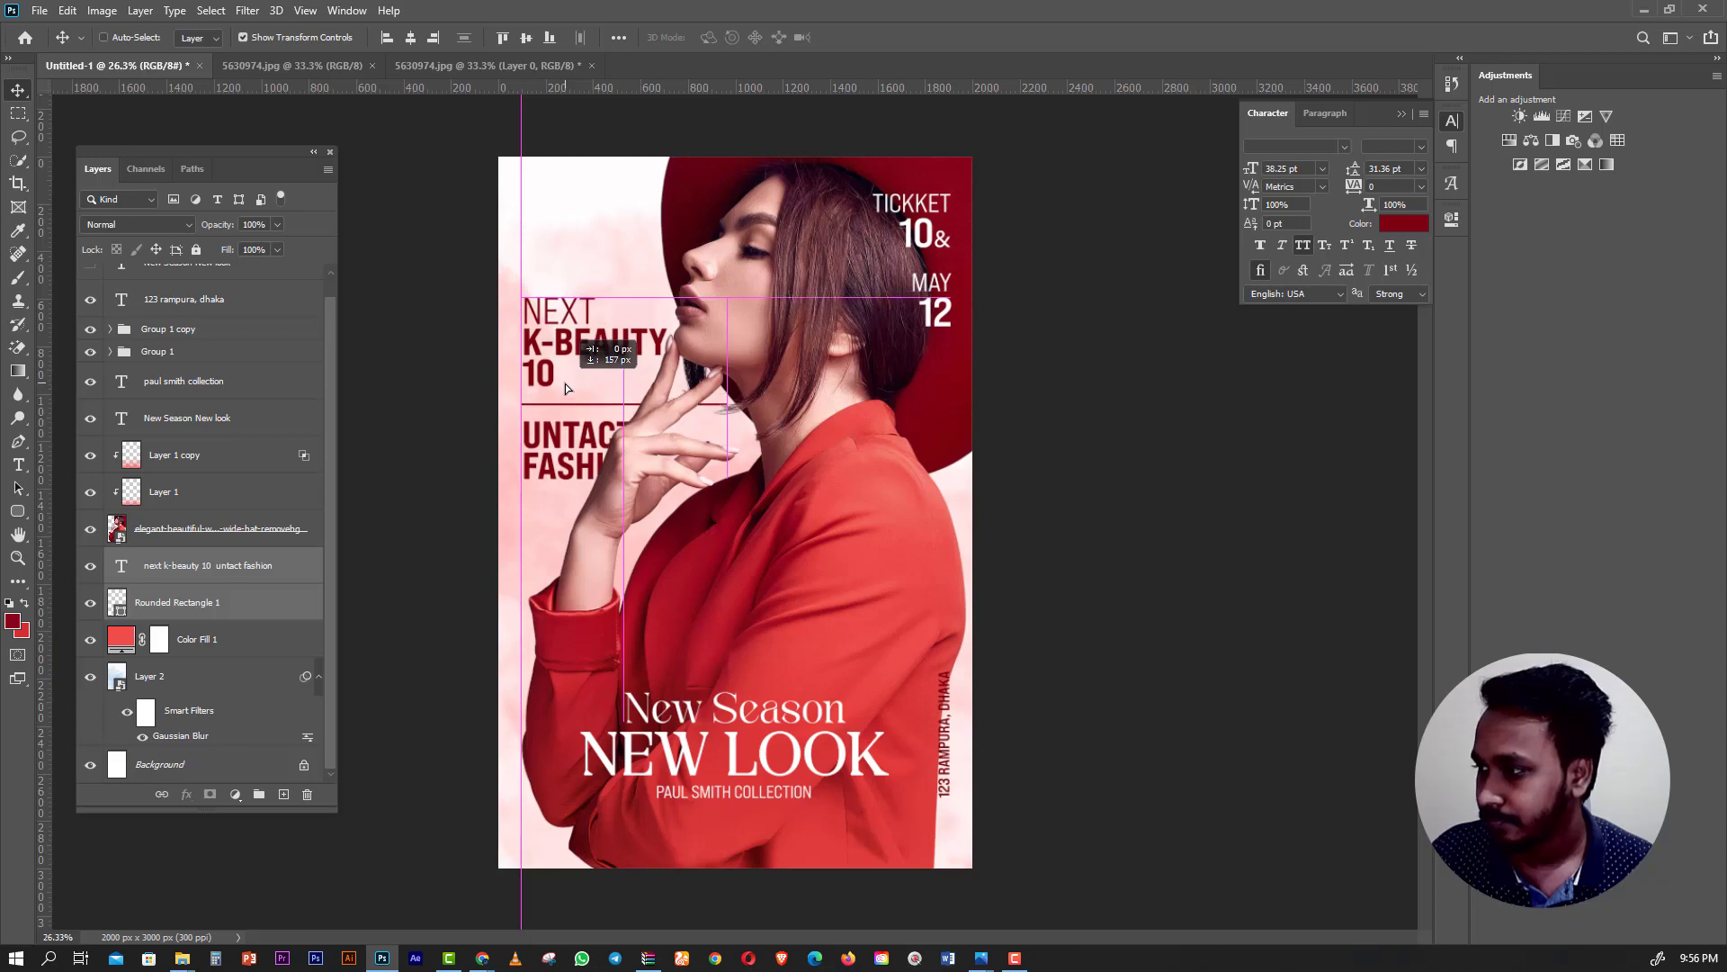
left_click_drag(565, 384, 565, 384)
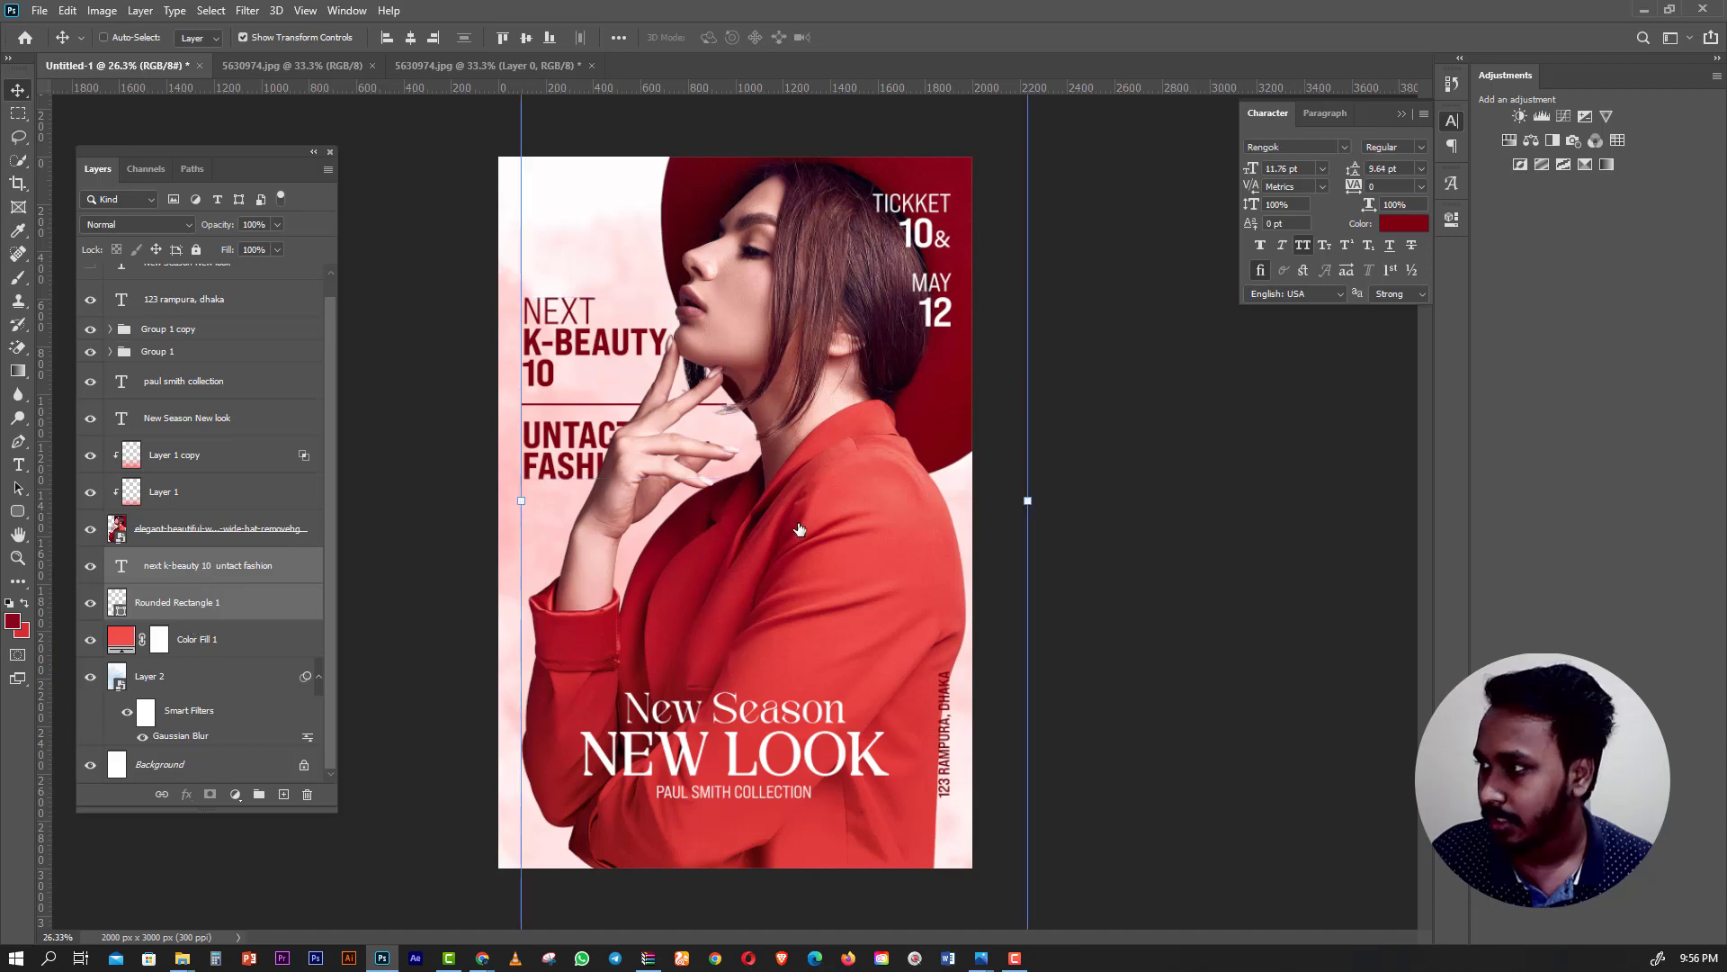
Select the woman photo layer and shift its horizontal position.
left_click(188, 528)
left_click_drag(741, 520, 824, 523)
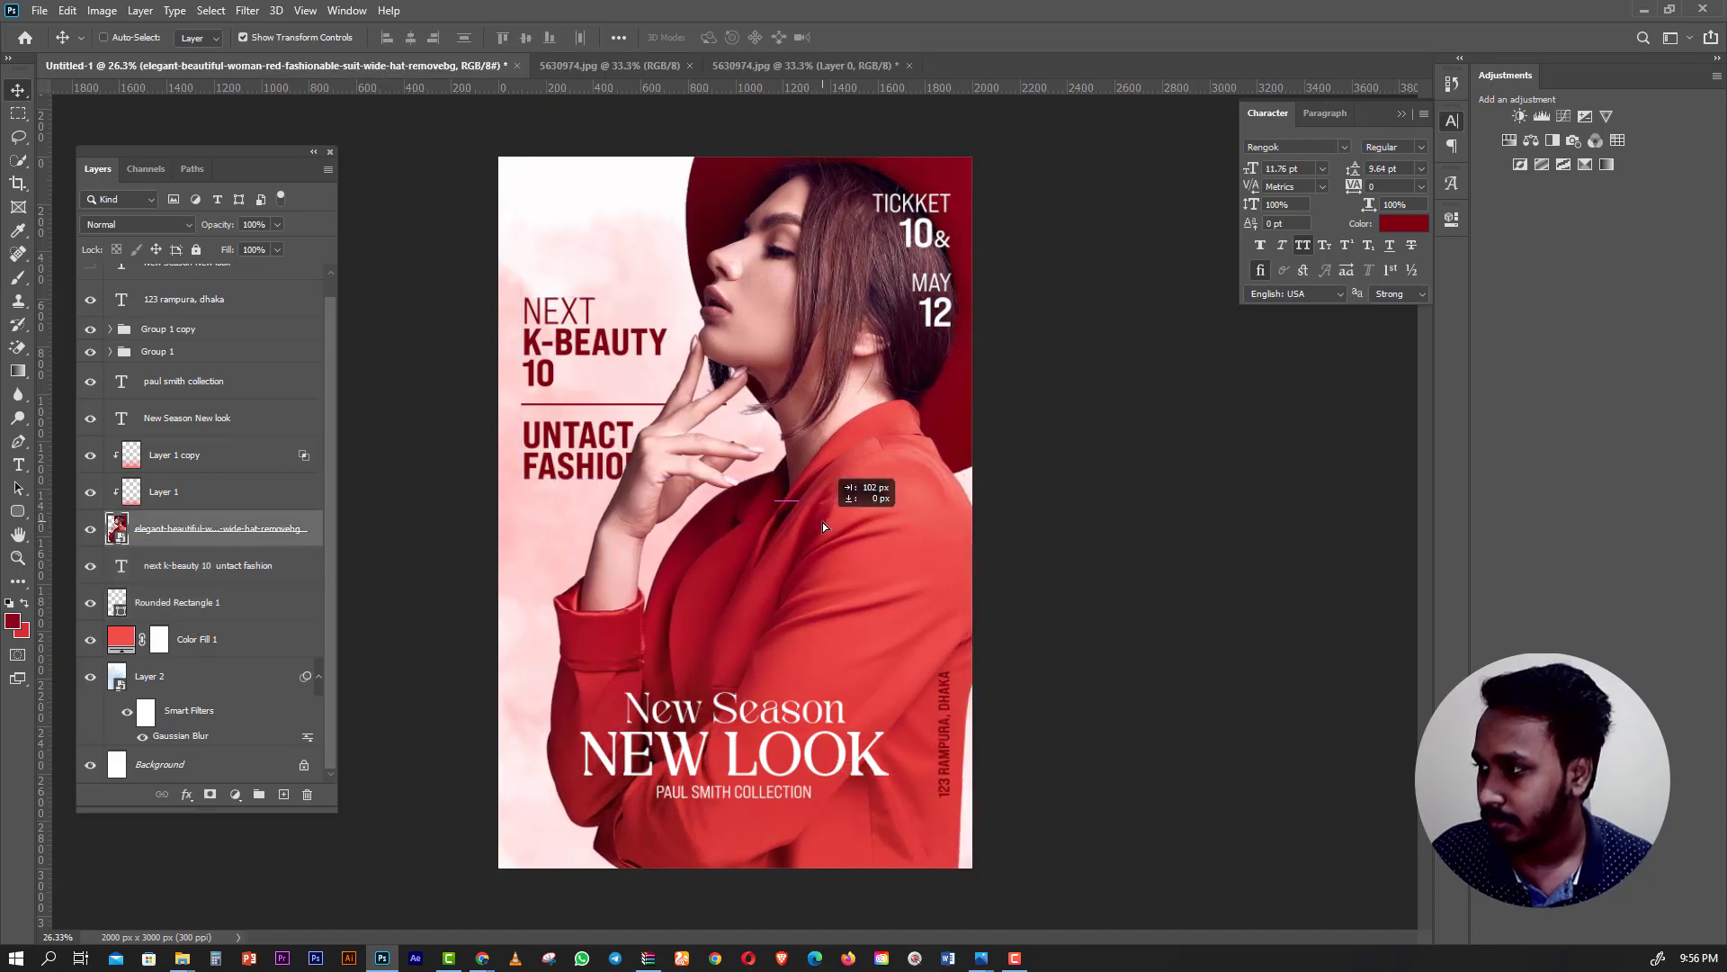
left_click_drag(823, 523, 819, 523)
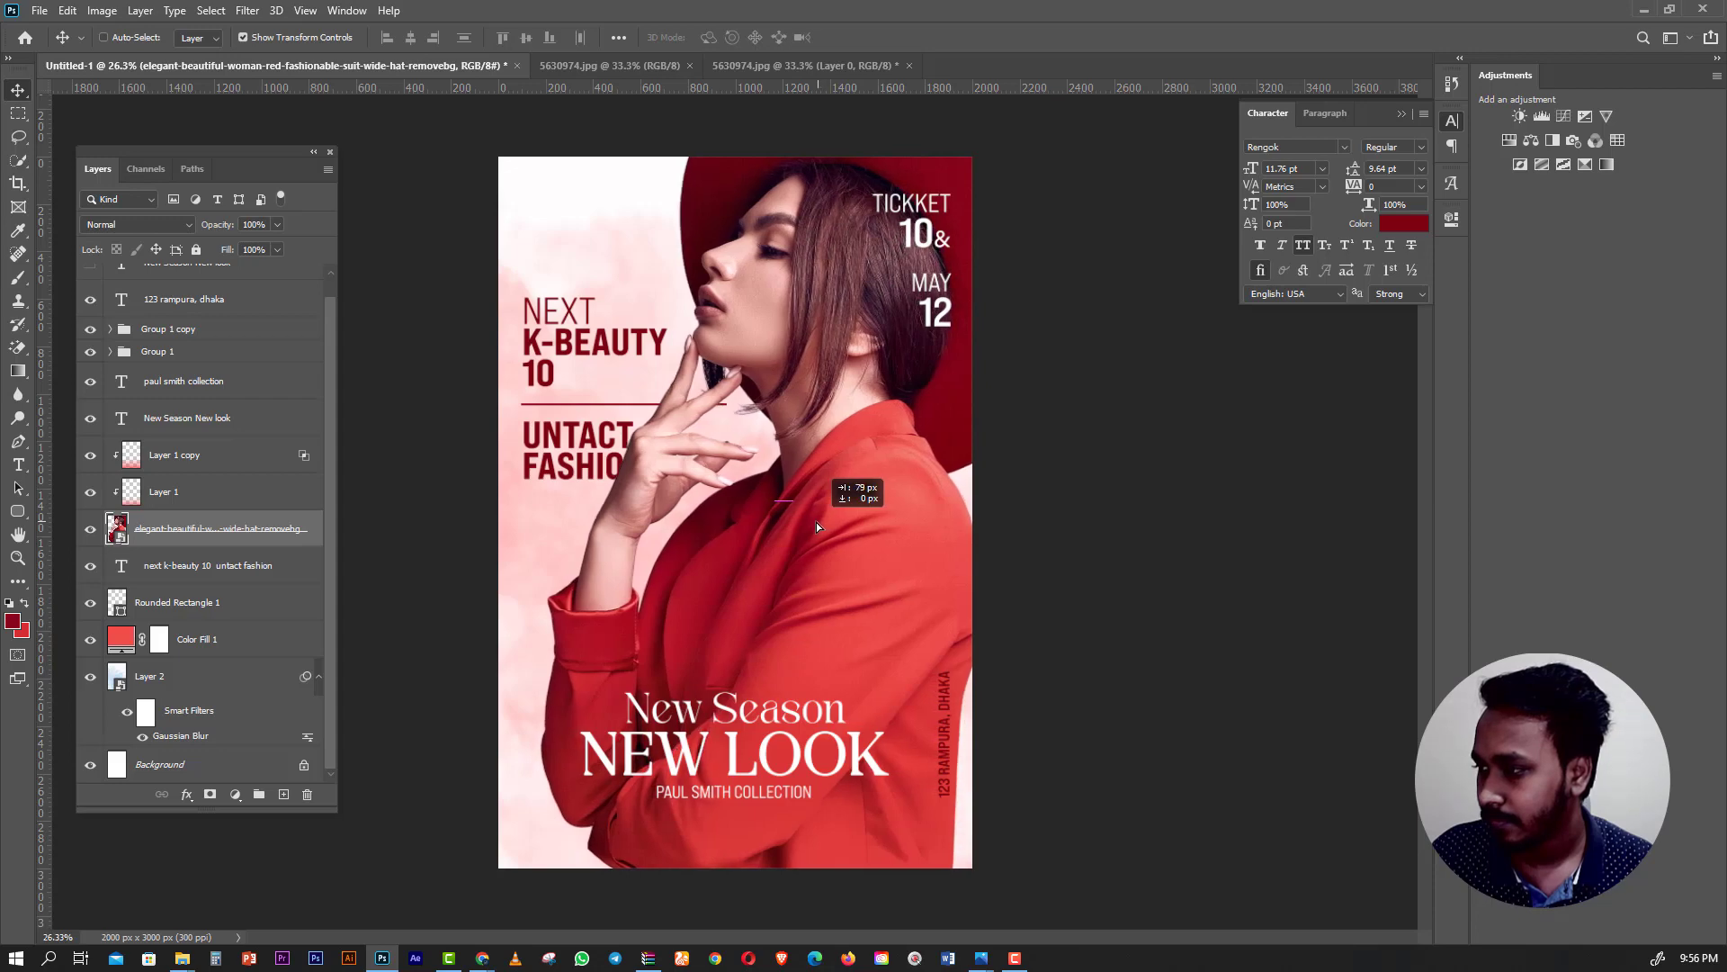
mouse_move(819, 522)
left_mouse_down()
mouse_move(786, 522)
mouse_move(819, 557)
mouse_move(807, 504)
mouse_move(803, 574)
mouse_move(805, 532)
left_mouse_up()
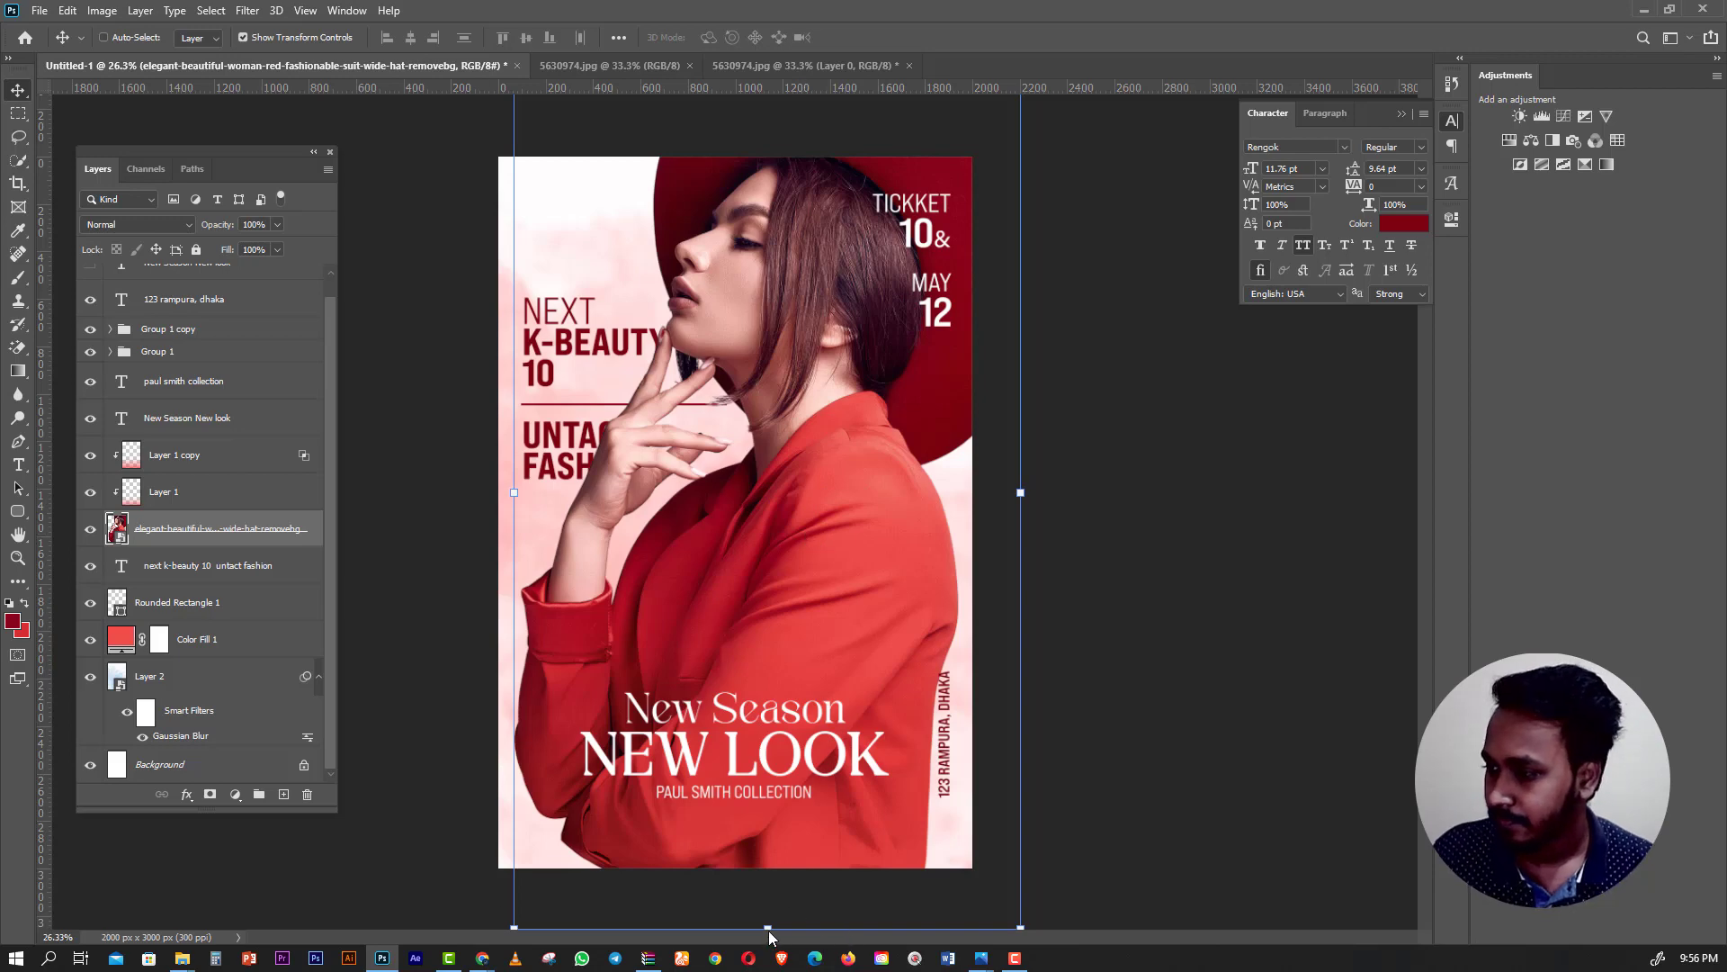
Free-transform the woman photo, enlarging it to about 24% to fill more of the poster.
key("ctrl+t")
mouse_move(861, 927)
left_mouse_down()
mouse_move(828, 916)
mouse_move(828, 869)
left_mouse_up()
key("ctrl+minus")
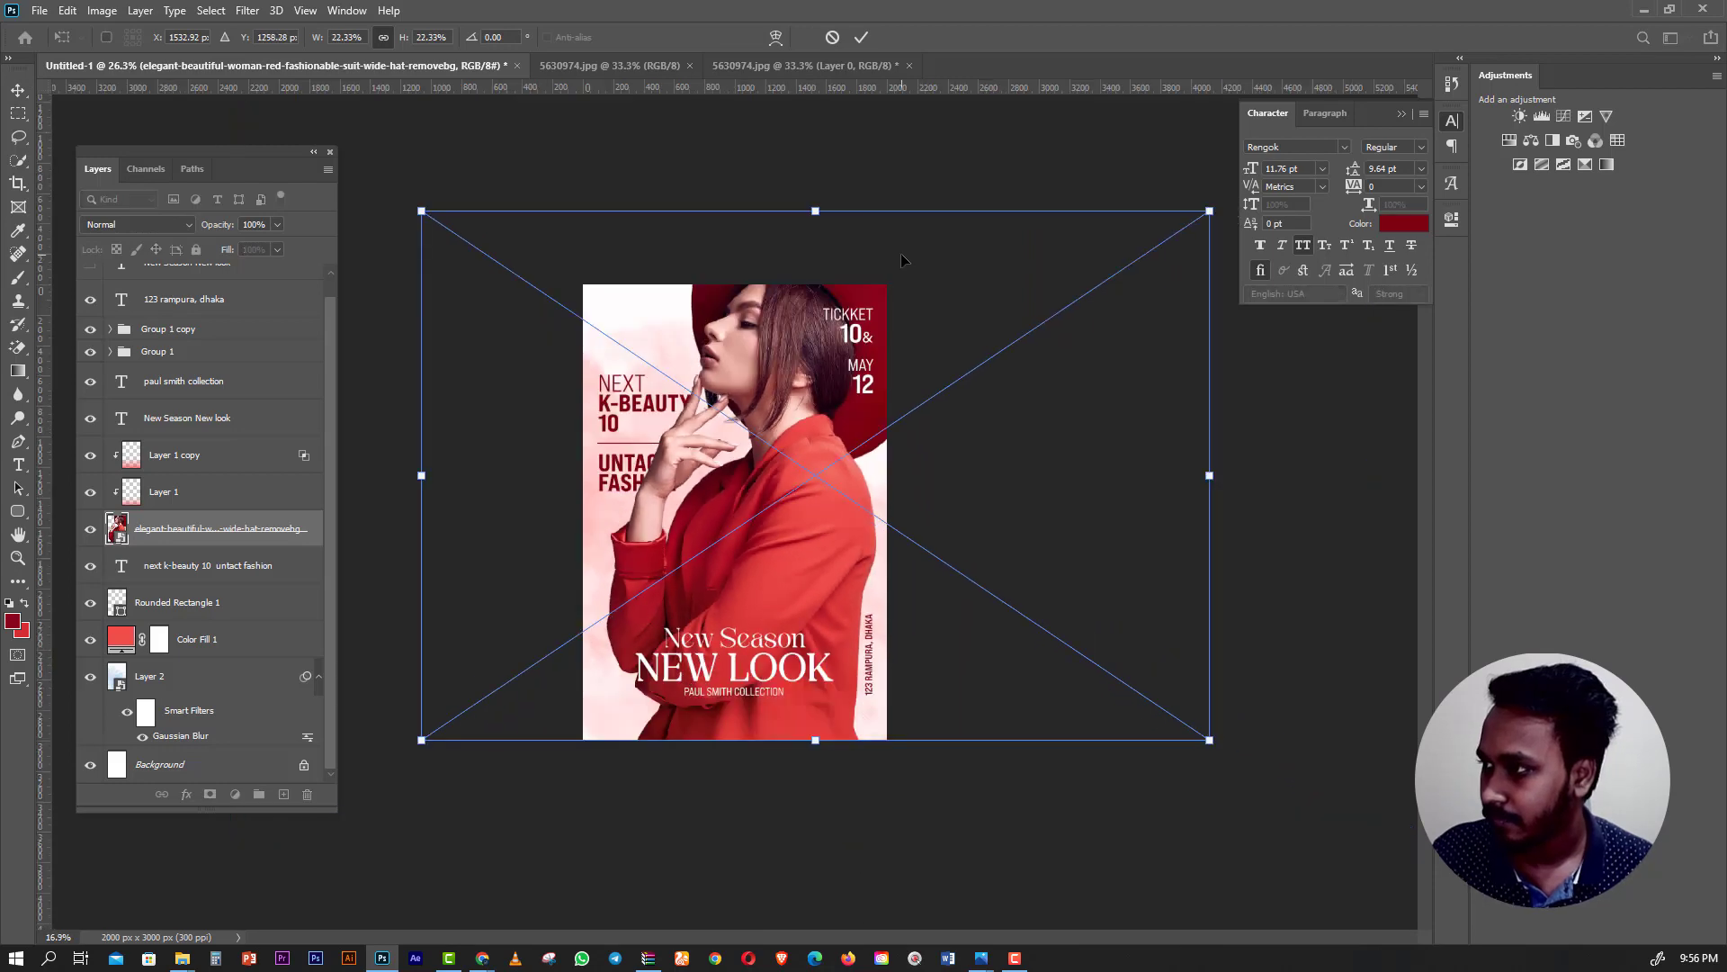
left_click_drag(815, 212, 808, 236)
left_click_drag(902, 308, 902, 309)
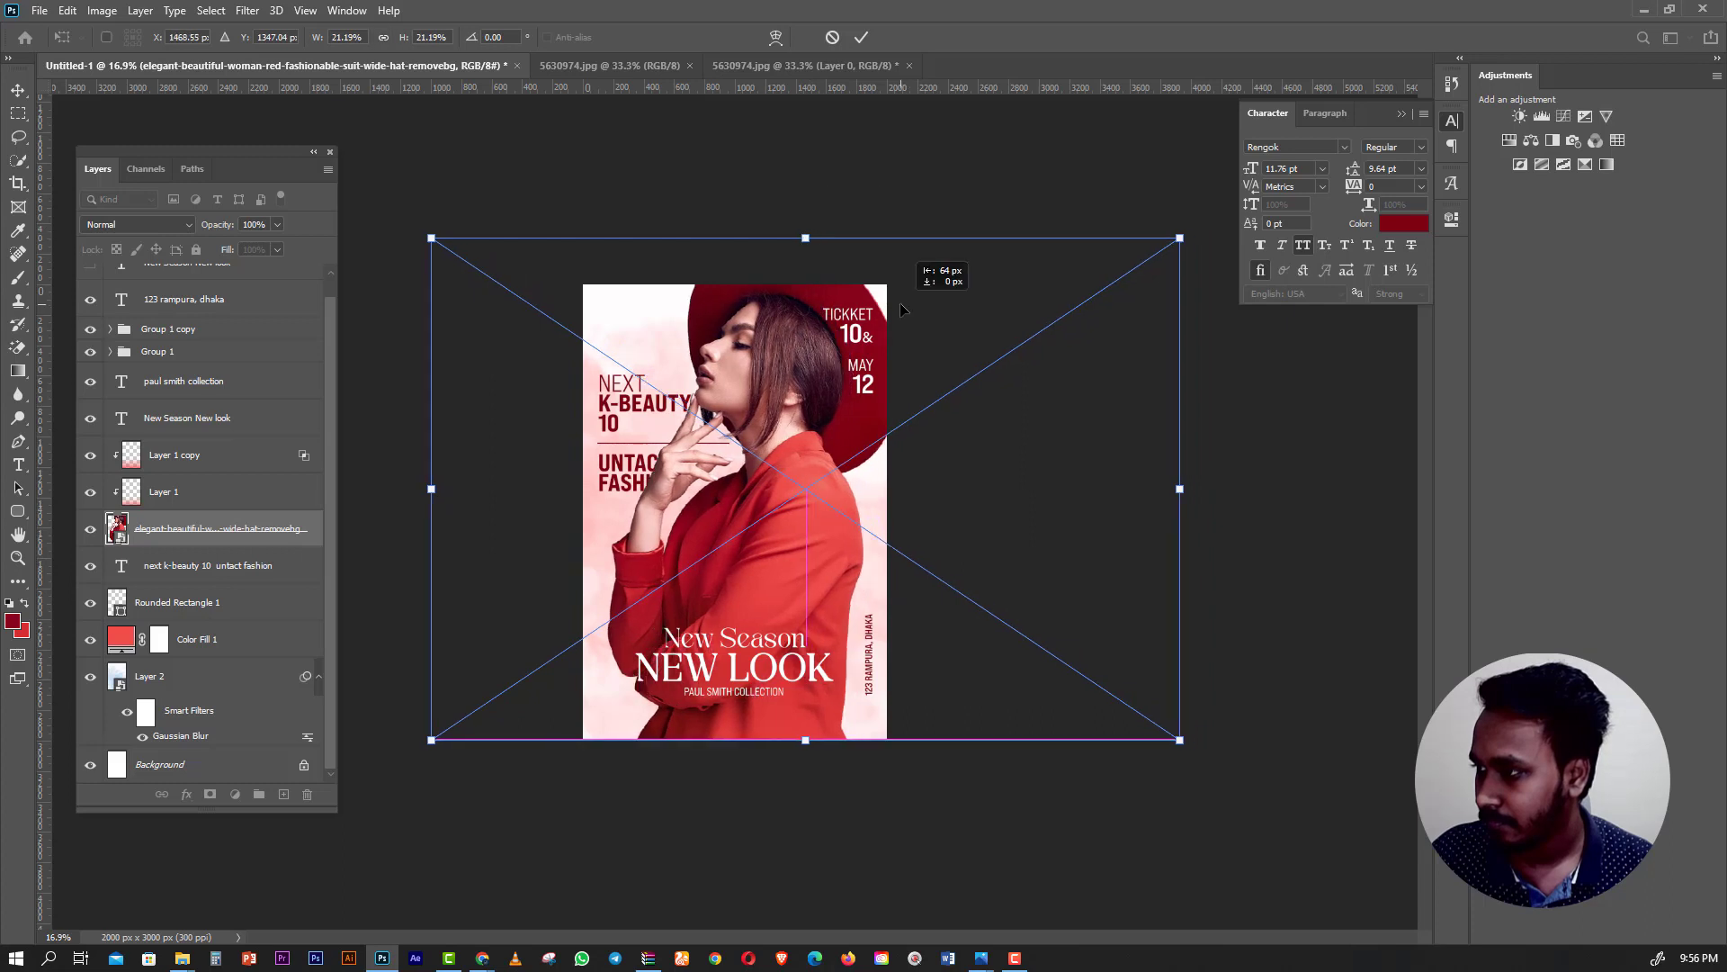
left_click_drag(905, 308, 894, 306)
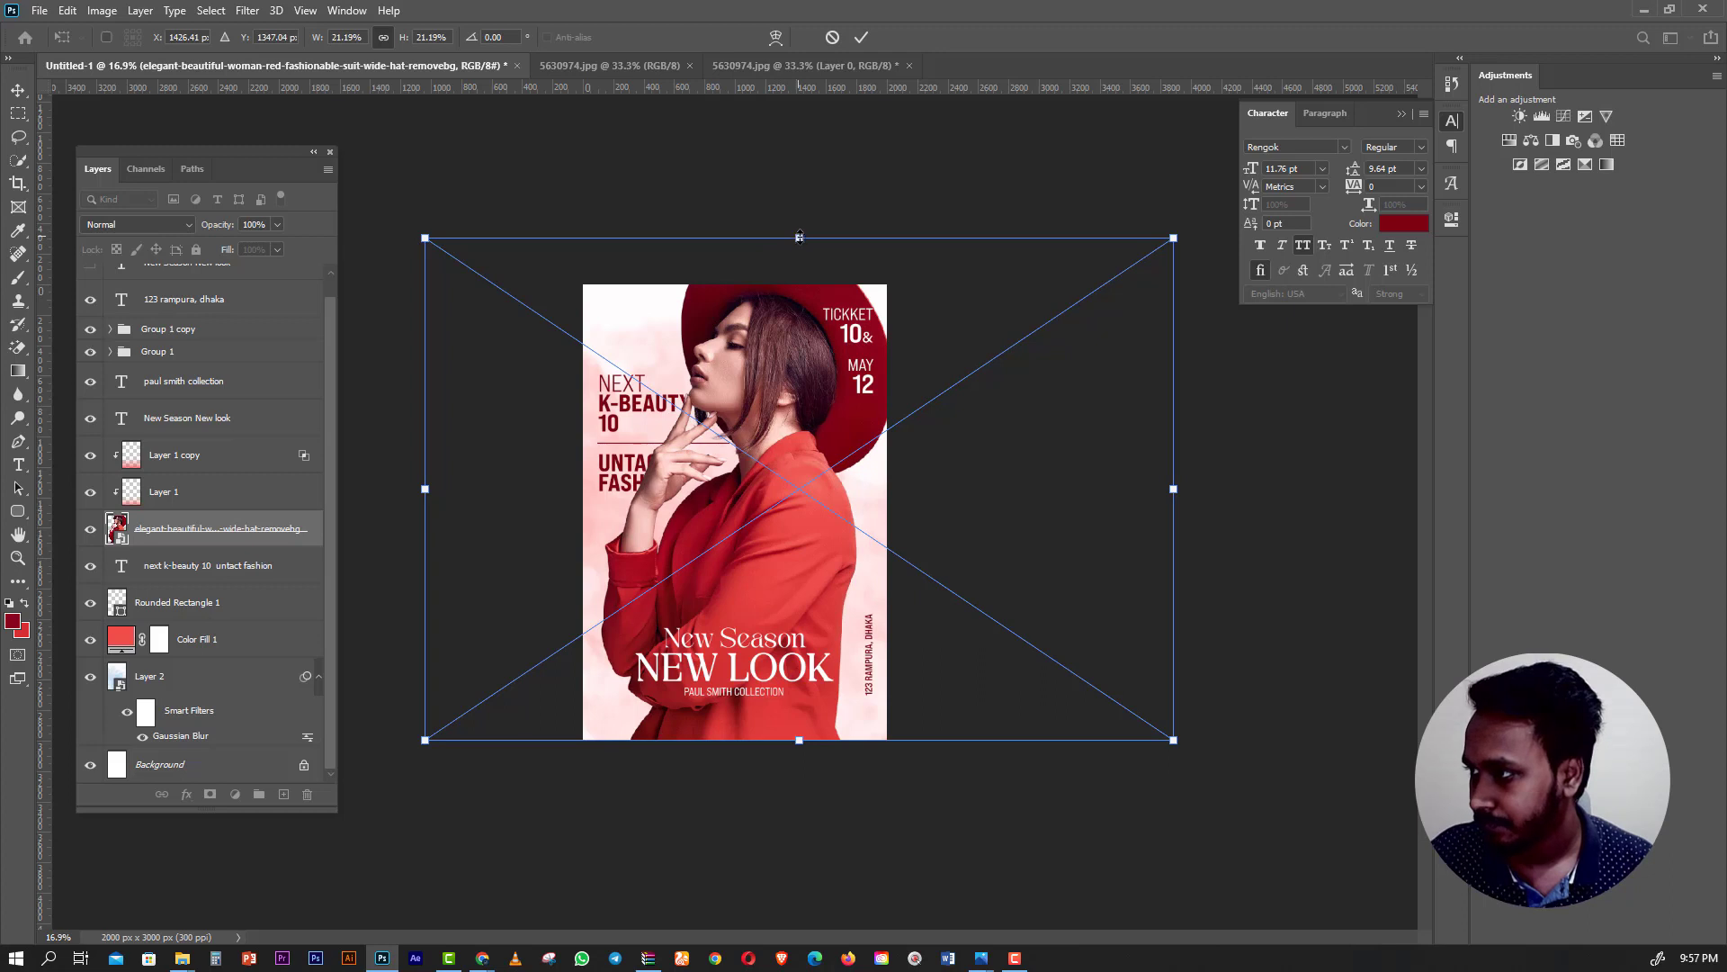
left_click_drag(799, 236, 805, 192)
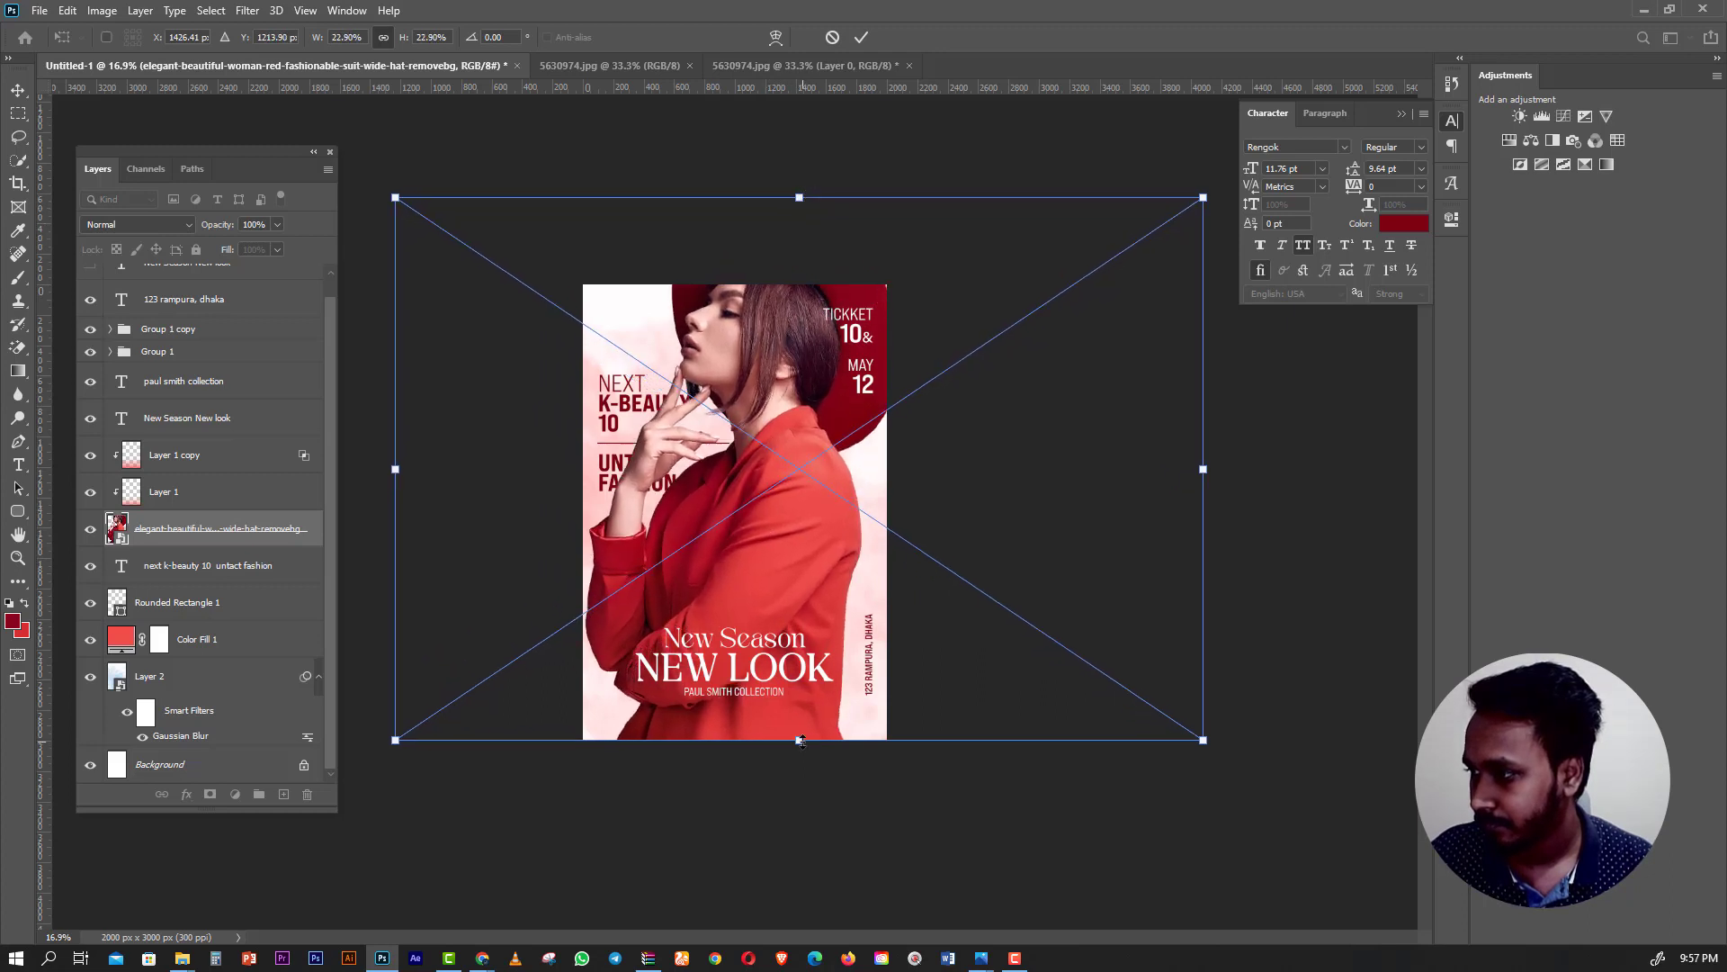
mouse_move(800, 740)
left_mouse_down()
mouse_move(803, 772)
mouse_move(833, 716)
left_mouse_up()
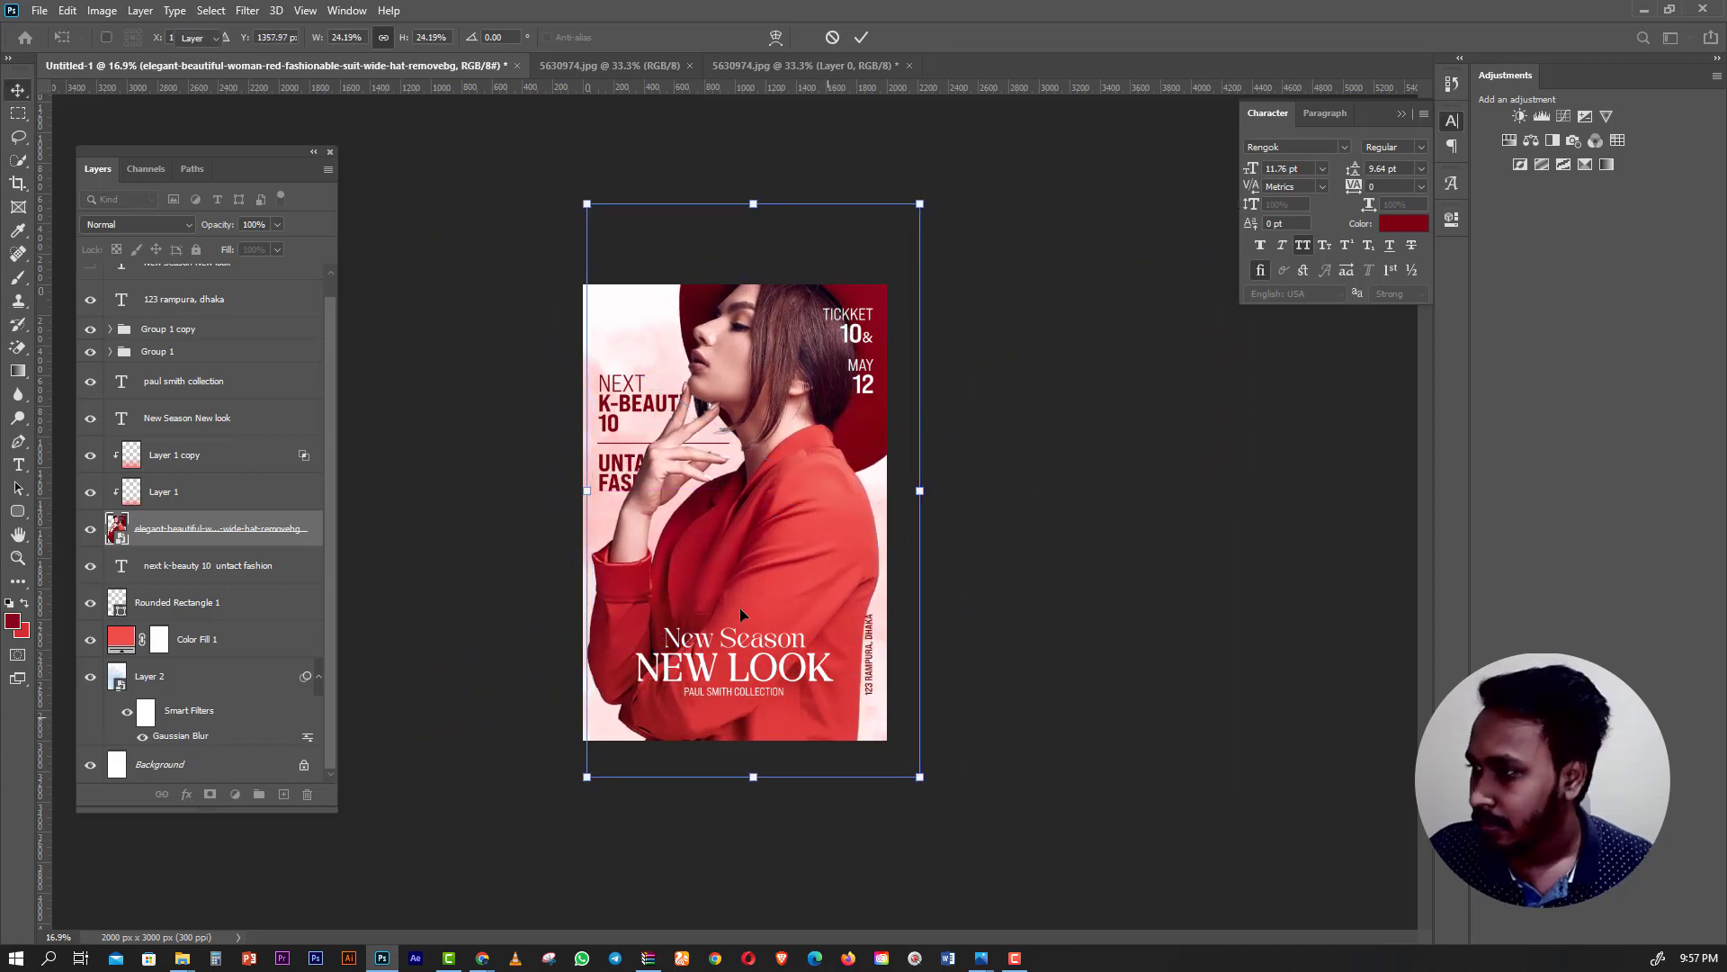
key("Return")
Nudge the woman photo three steps right and zoom in on the poster.
key("shift+Right")
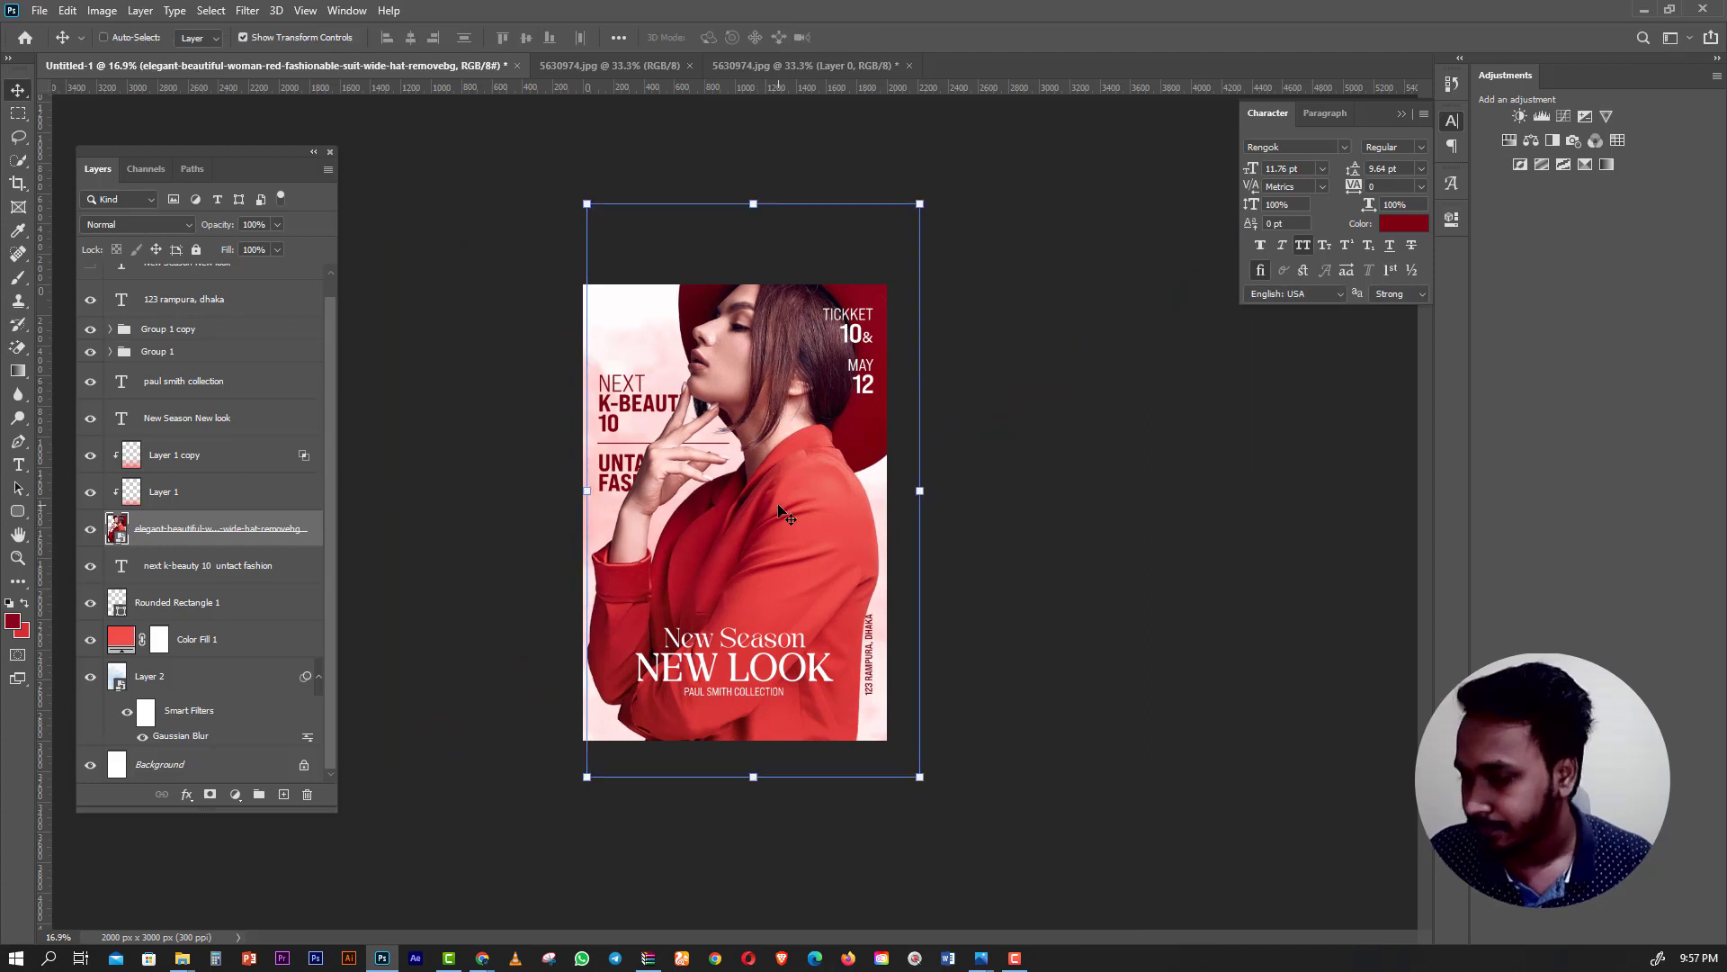
key("shift+Right")
key("shift+Right")
key("shift+Right")
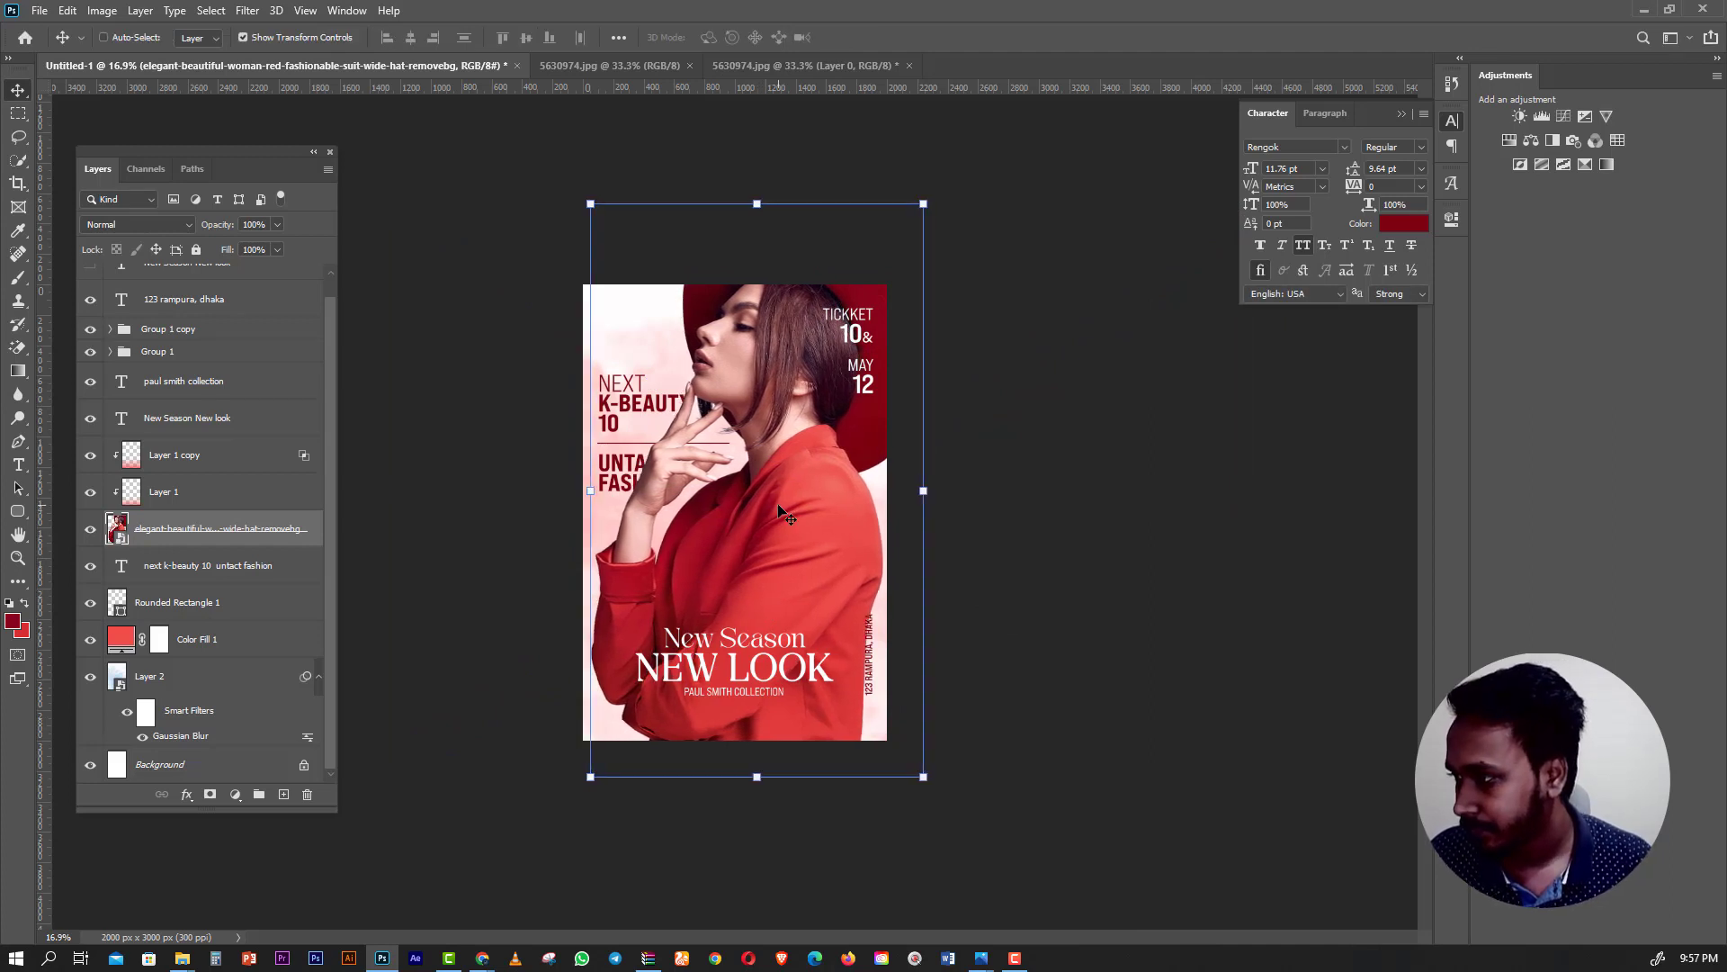
key("shift+Right")
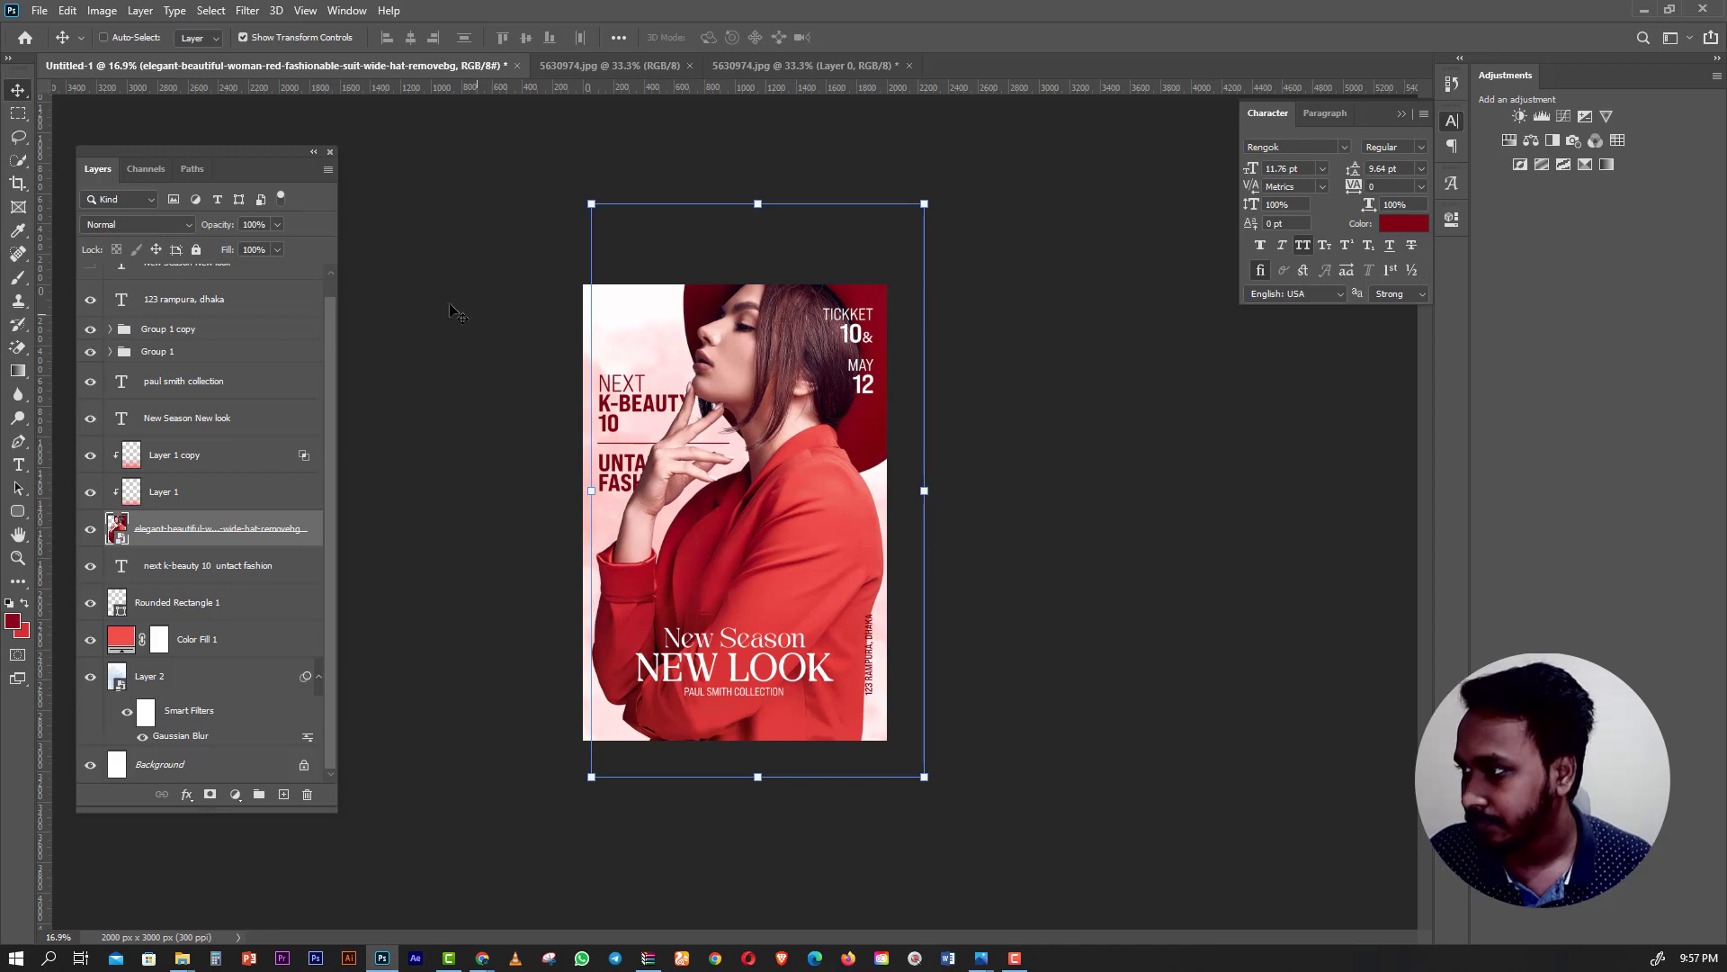
left_click(20, 117)
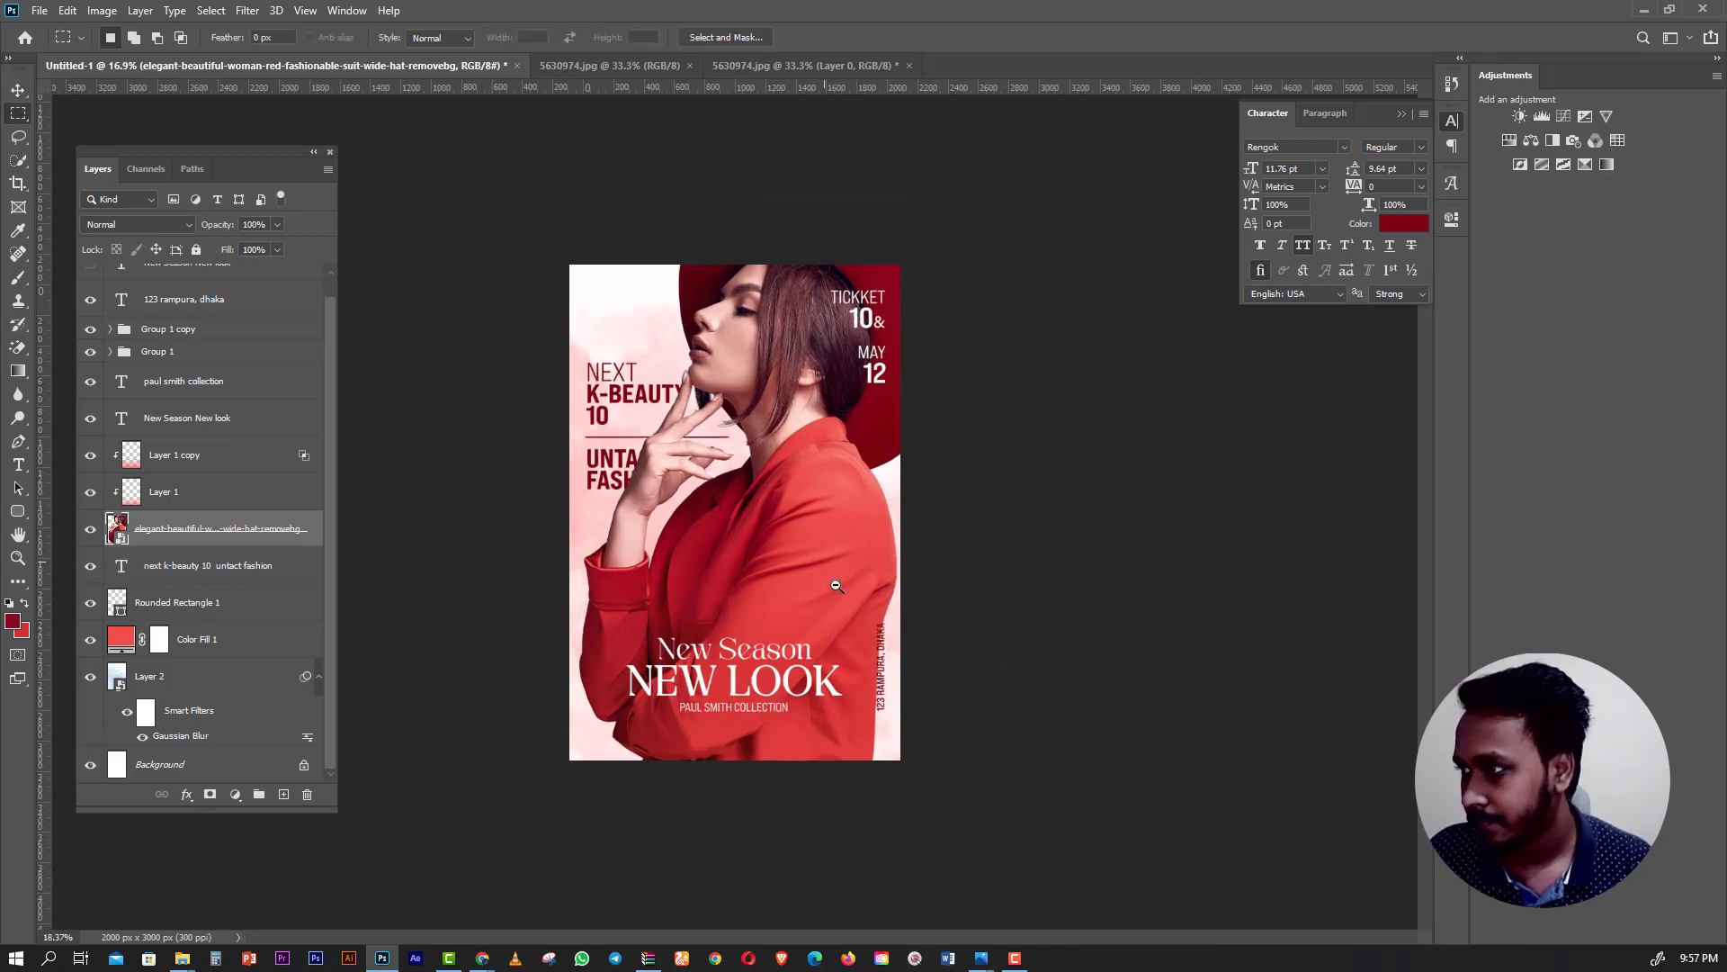
mouse_move(735, 513)
left_mouse_down()
mouse_move(871, 618)
mouse_move(666, 489)
left_mouse_up()
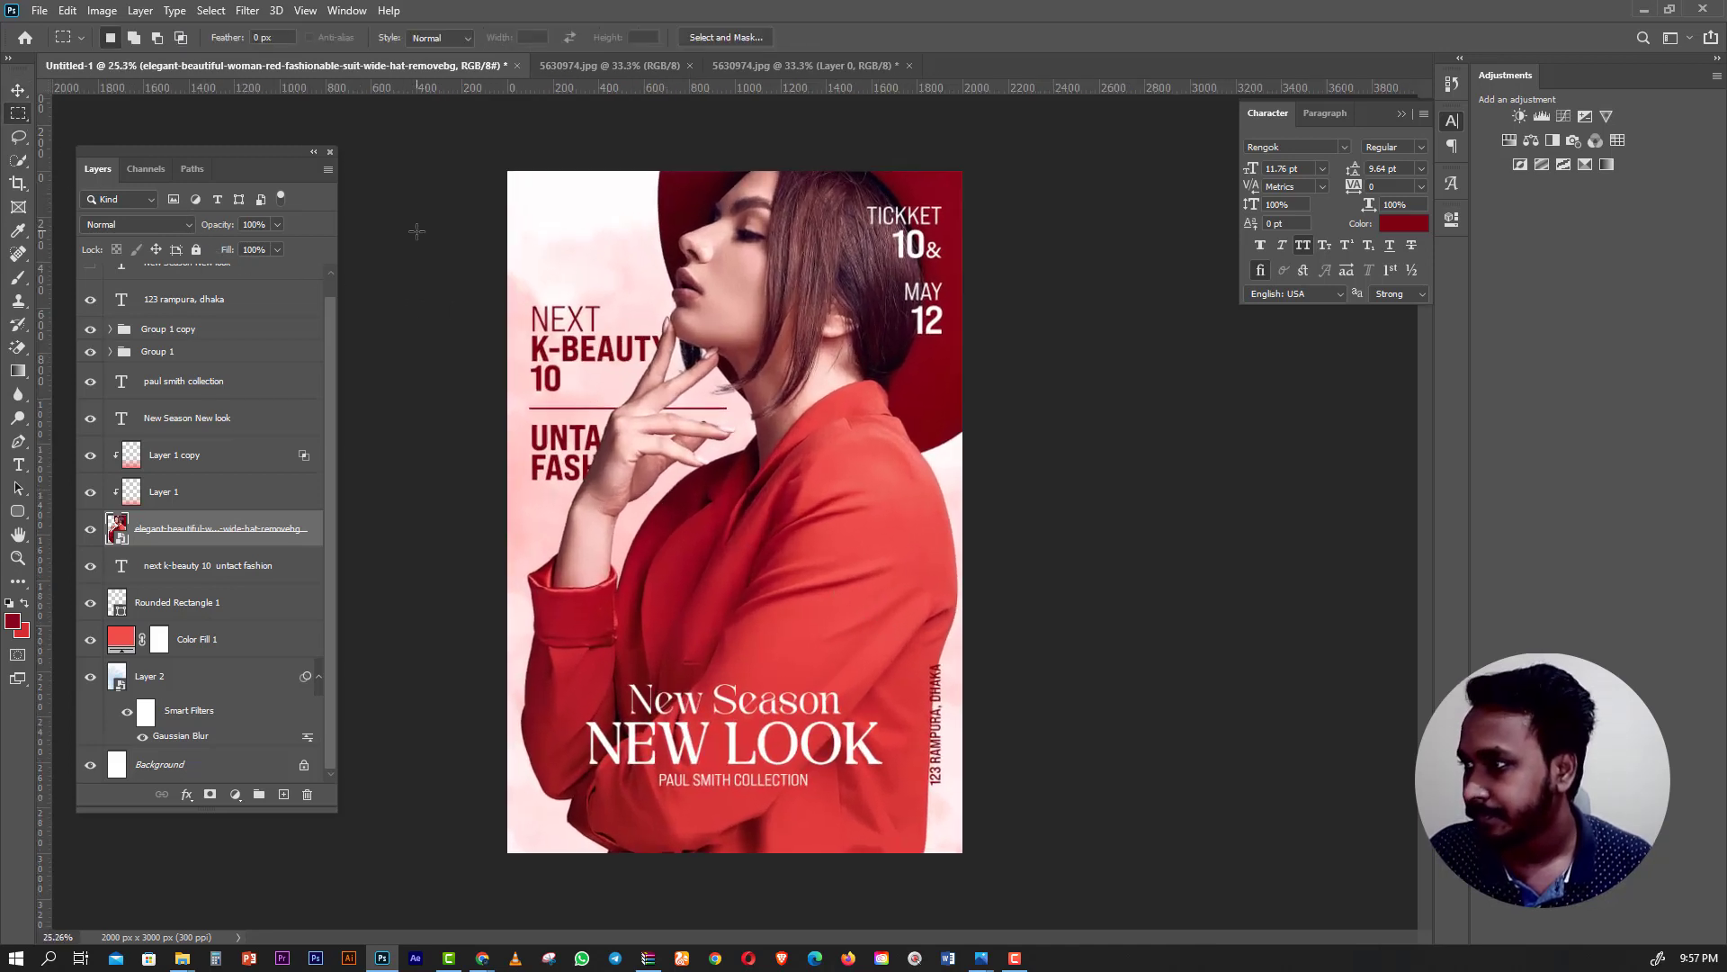
Move the woman photo about 163 px to the right.
key("v")
left_click_drag(828, 474, 874, 464)
left_click(18, 114)
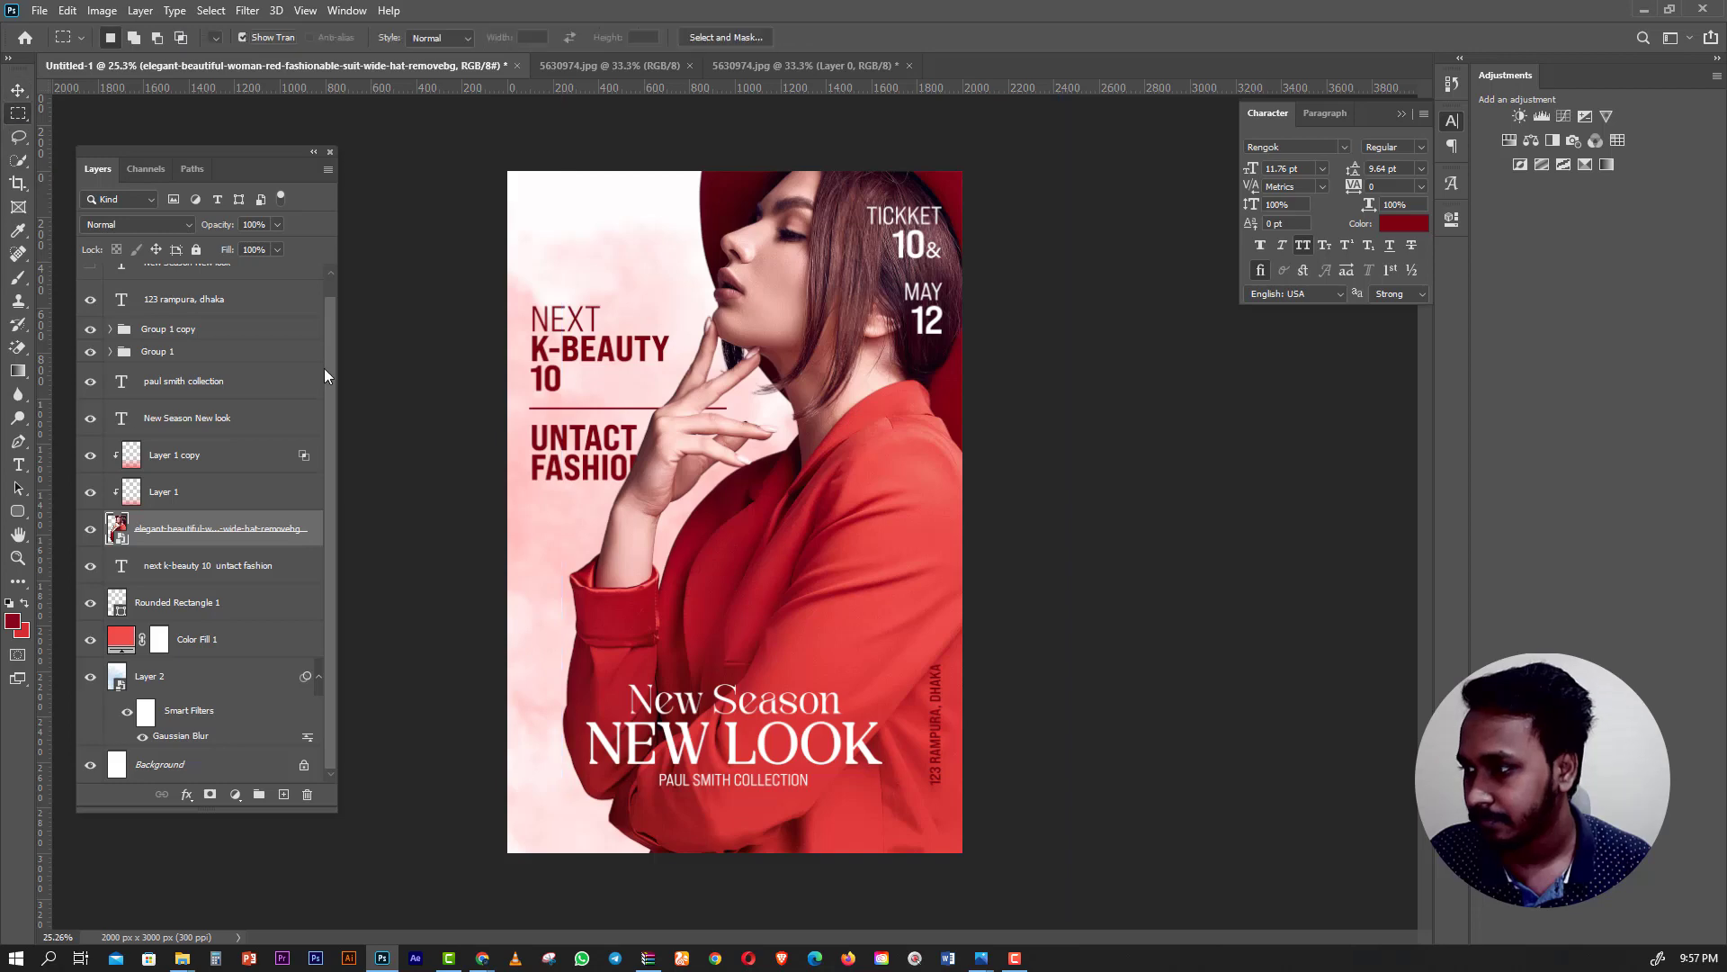
left_click_drag(803, 612, 702, 621)
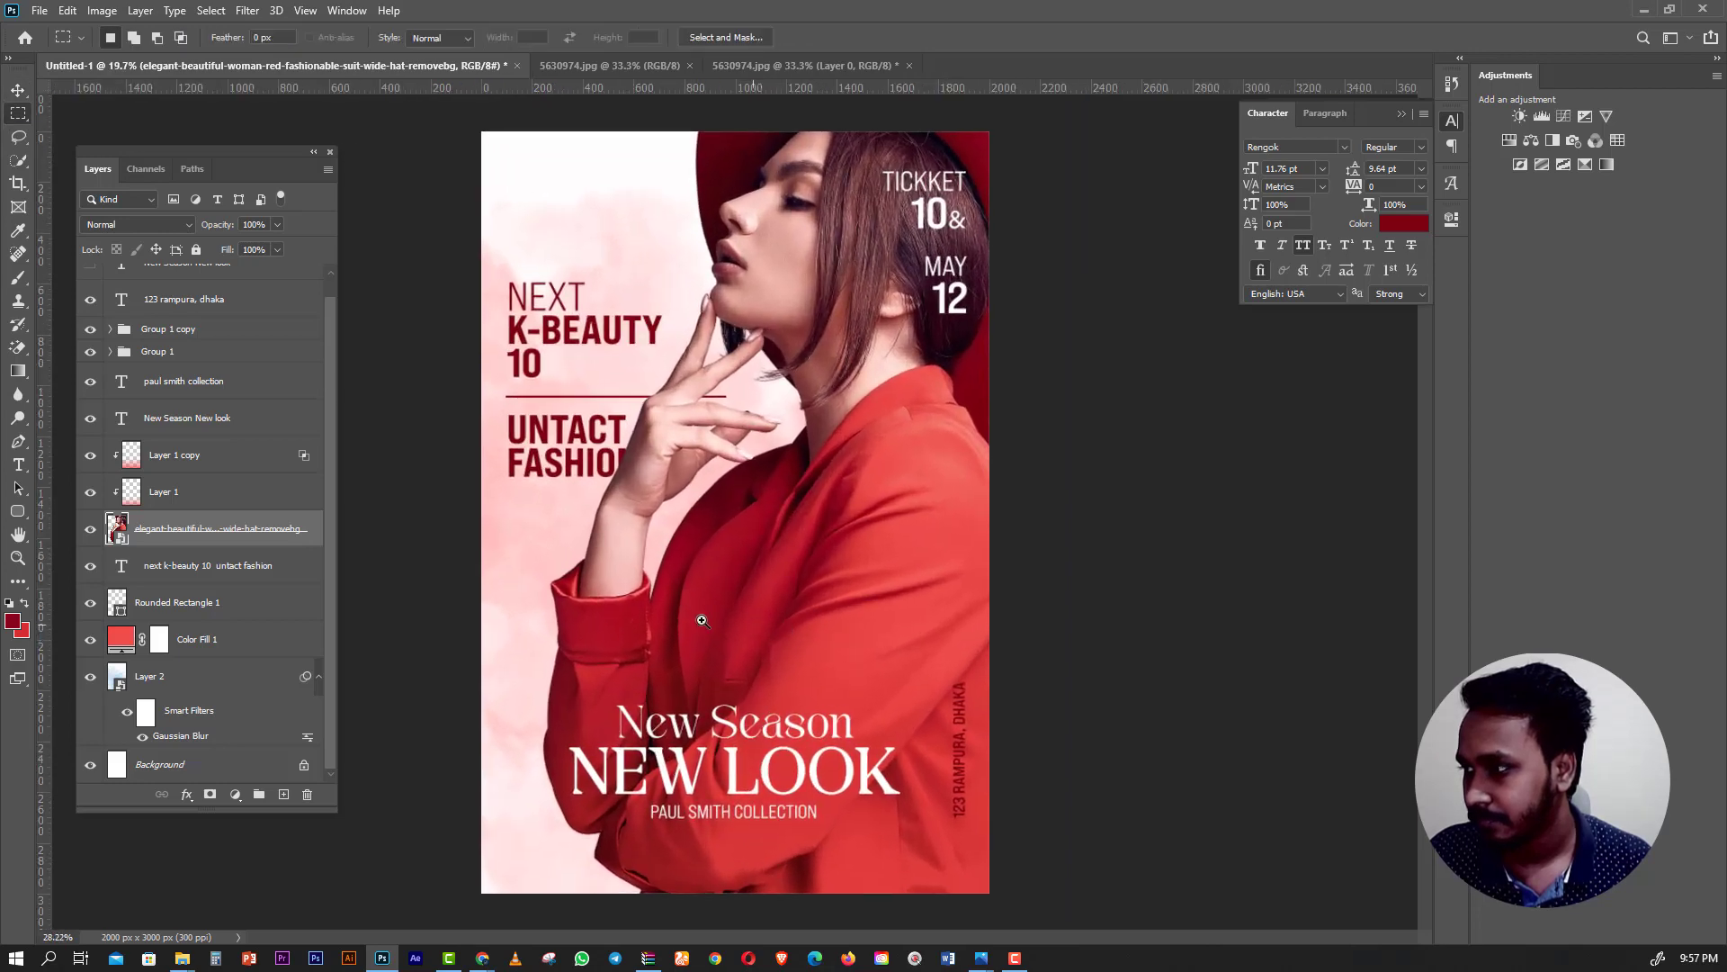
Drag the vertical '123 rampura, dhaka' address text to the poster's left edge.
left_click(13, 93)
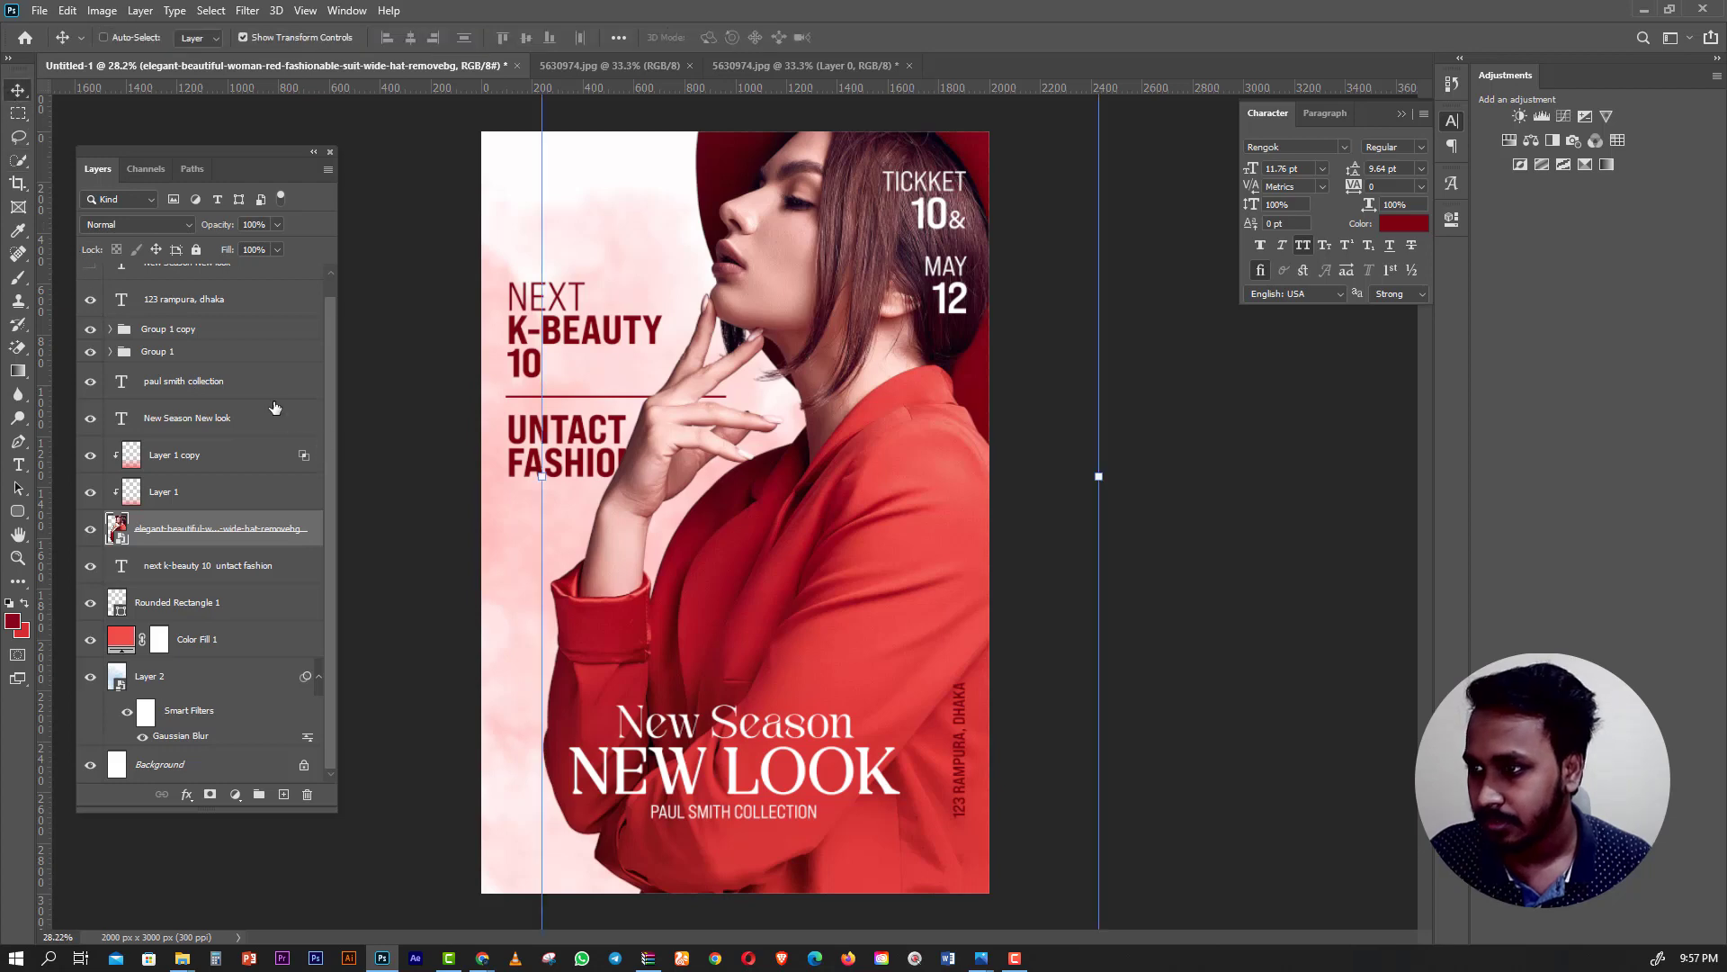
left_click(738, 729, "ctrl")
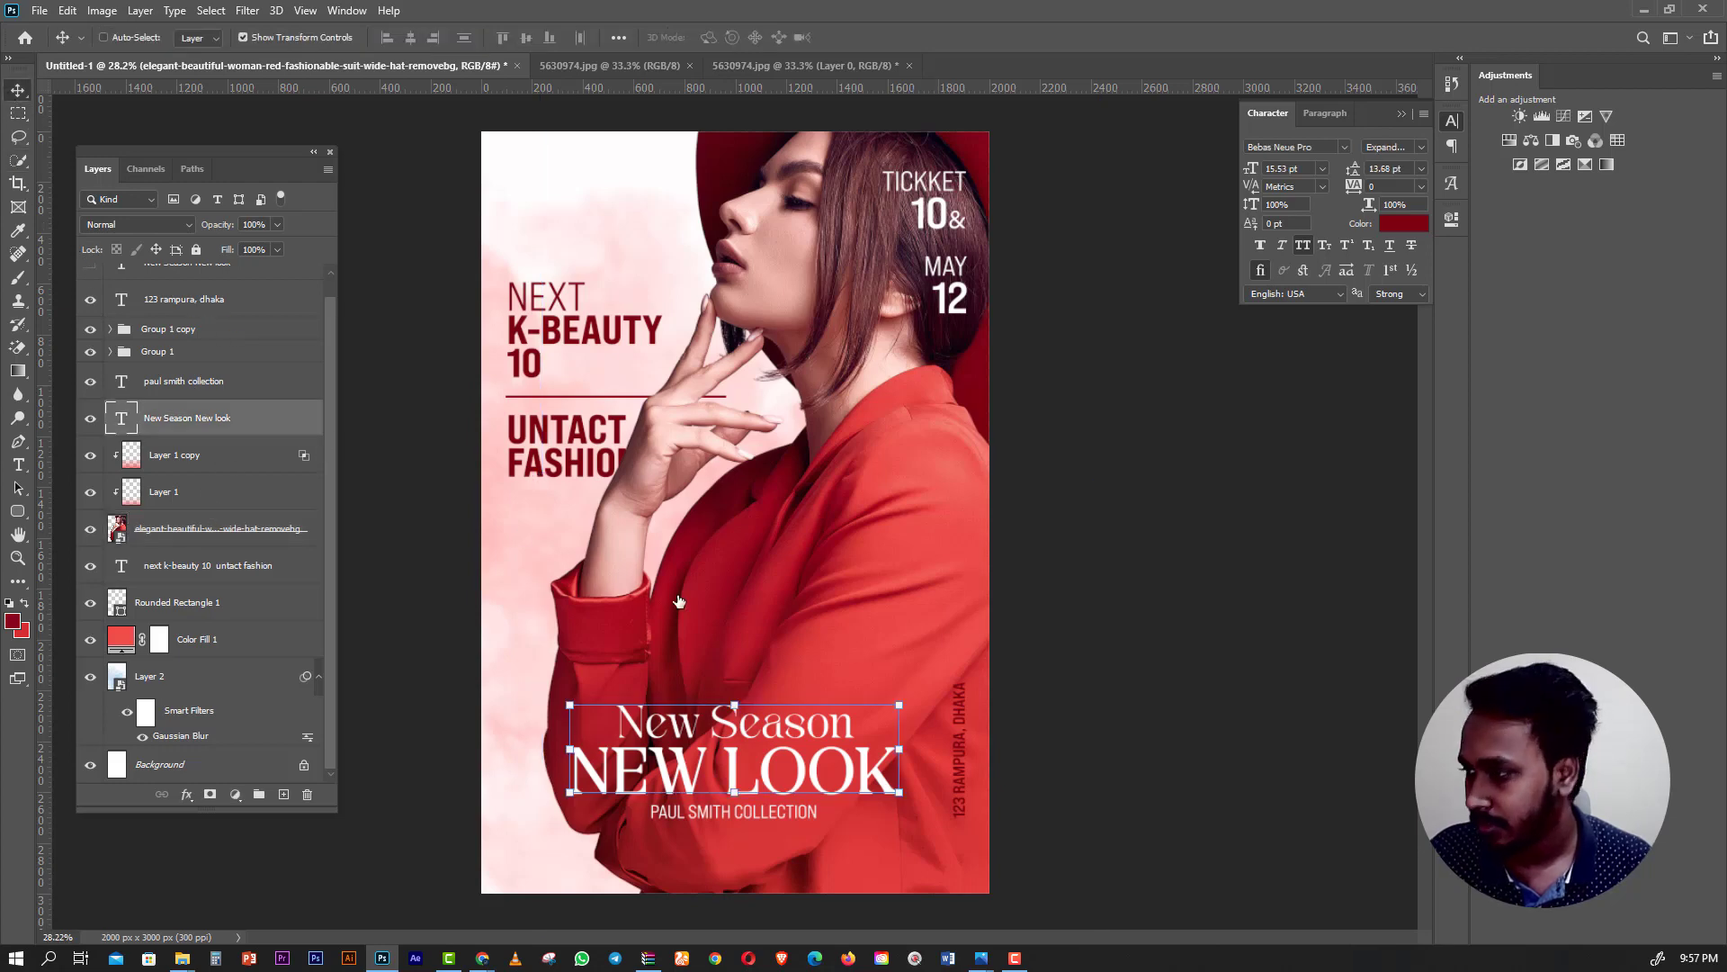
left_click(959, 747, "ctrl")
left_click_drag(967, 769, 520, 744)
key("m")
scroll(713, 630, "down", 2)
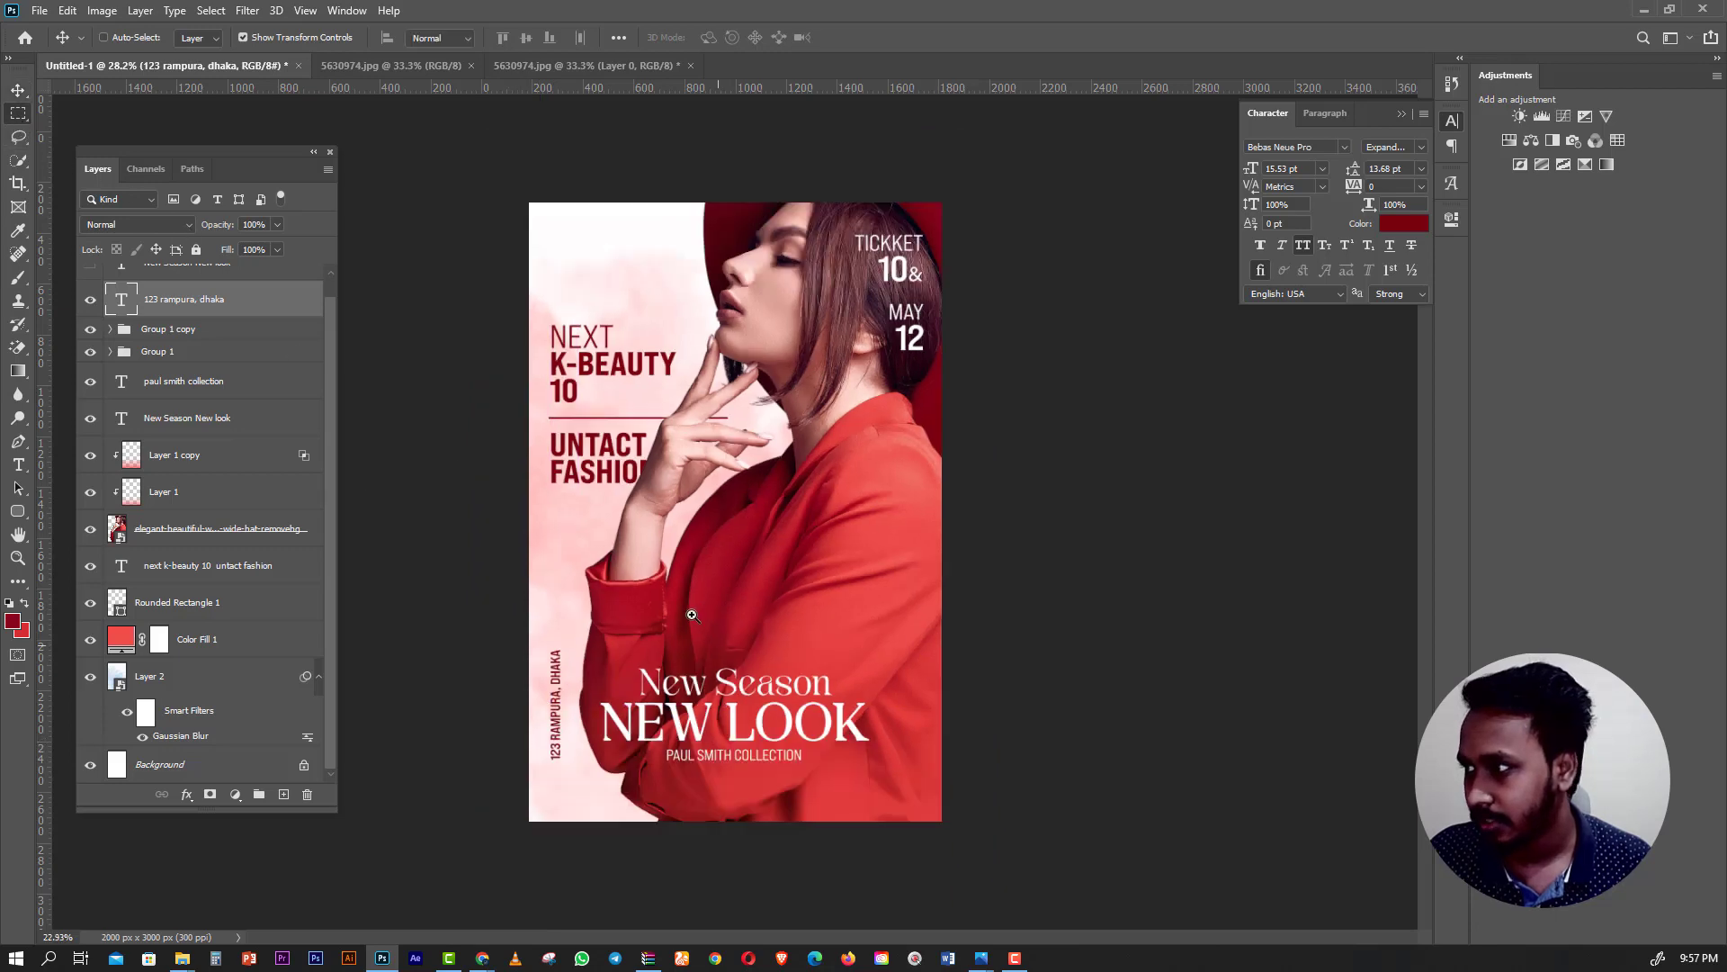
Scale Rounded Rectangle 1 and the NEXT K-BEAUTY text together to about 118% and raise them.
scroll(692, 558, "up", 1)
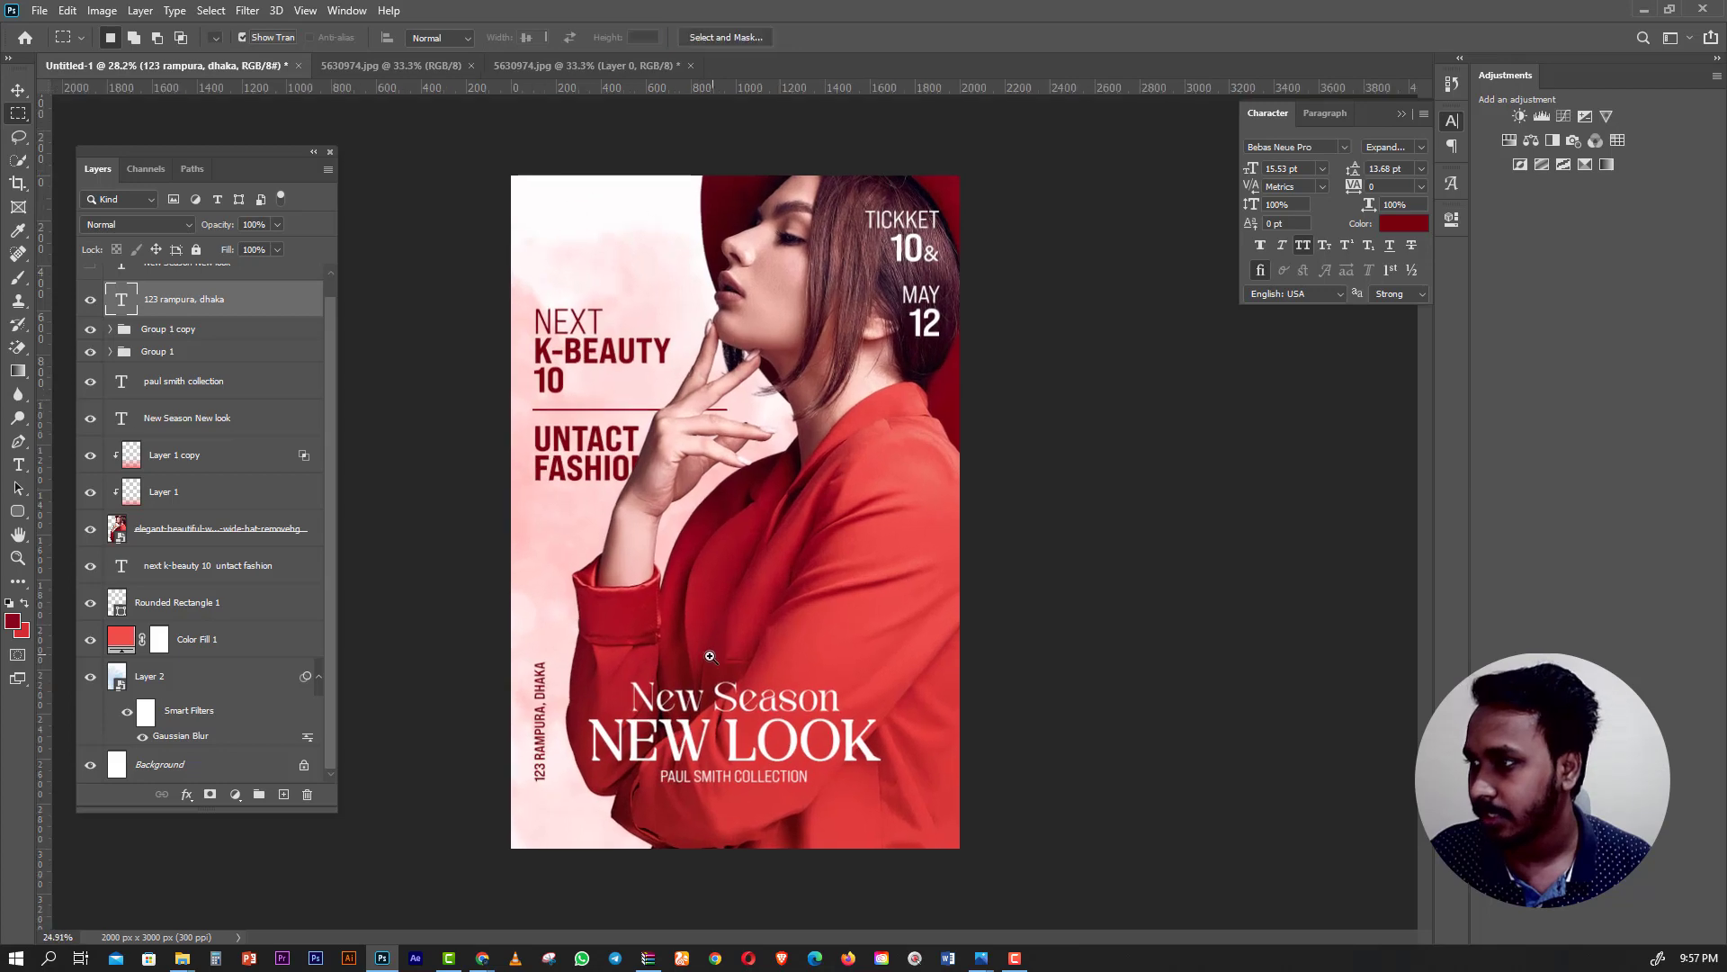
scroll(674, 504, "down", 1)
scroll(660, 455, "up", 1)
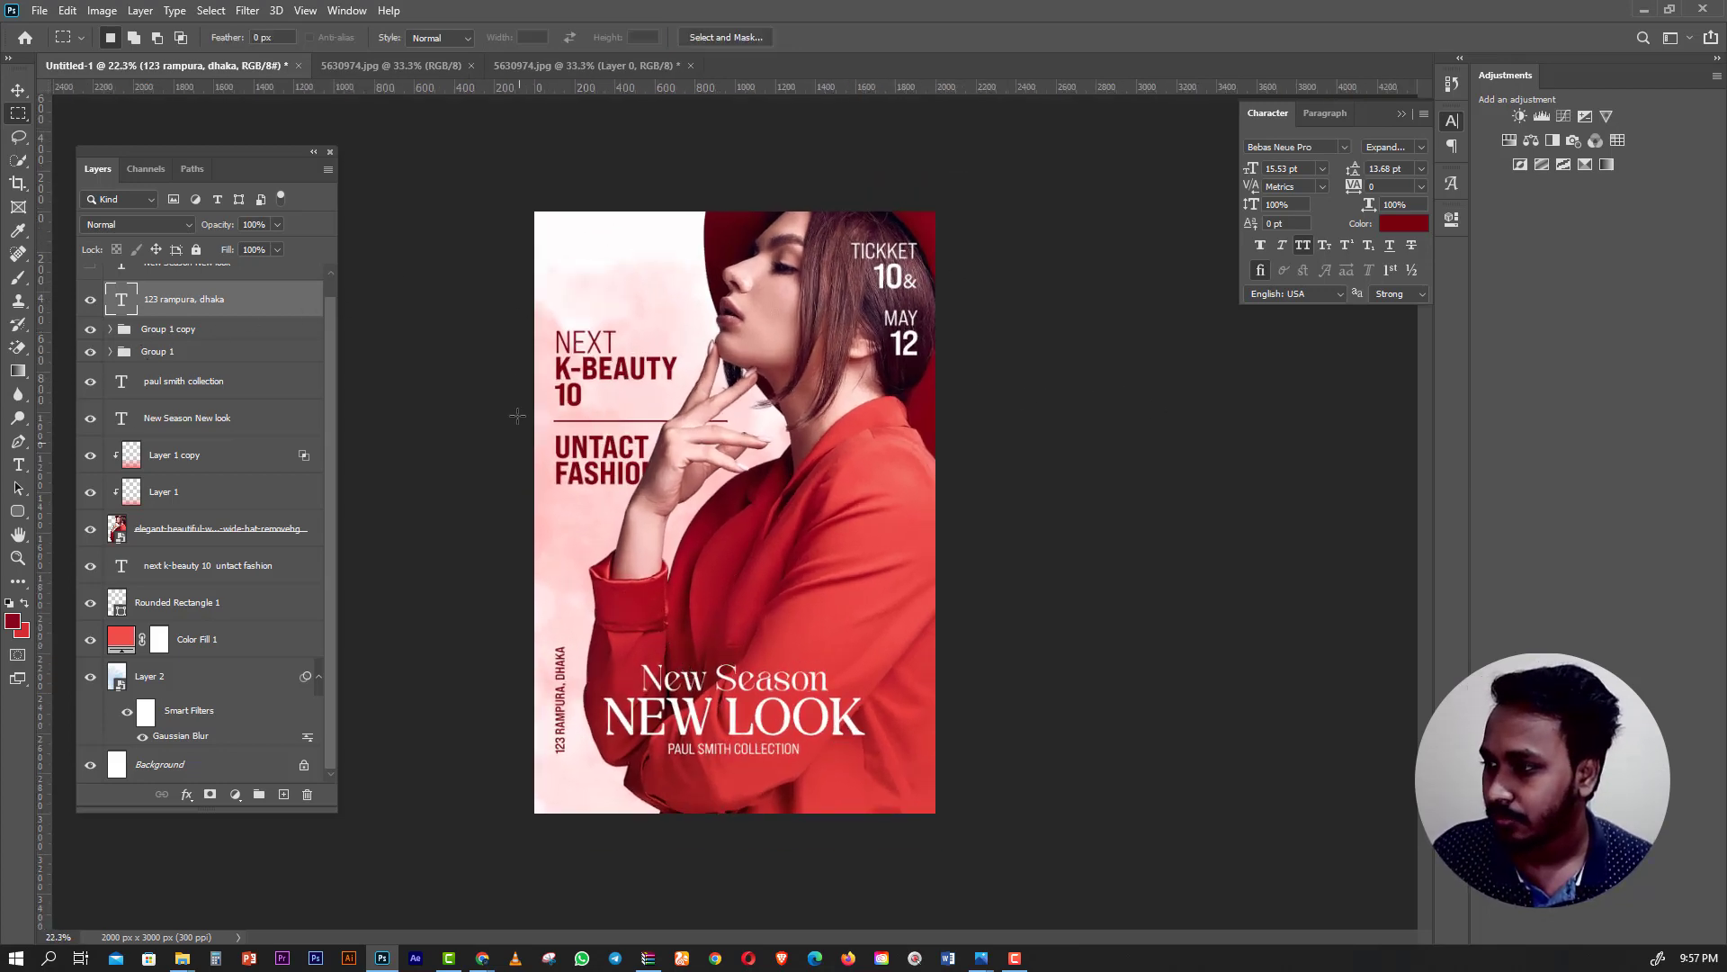
left_click(180, 329)
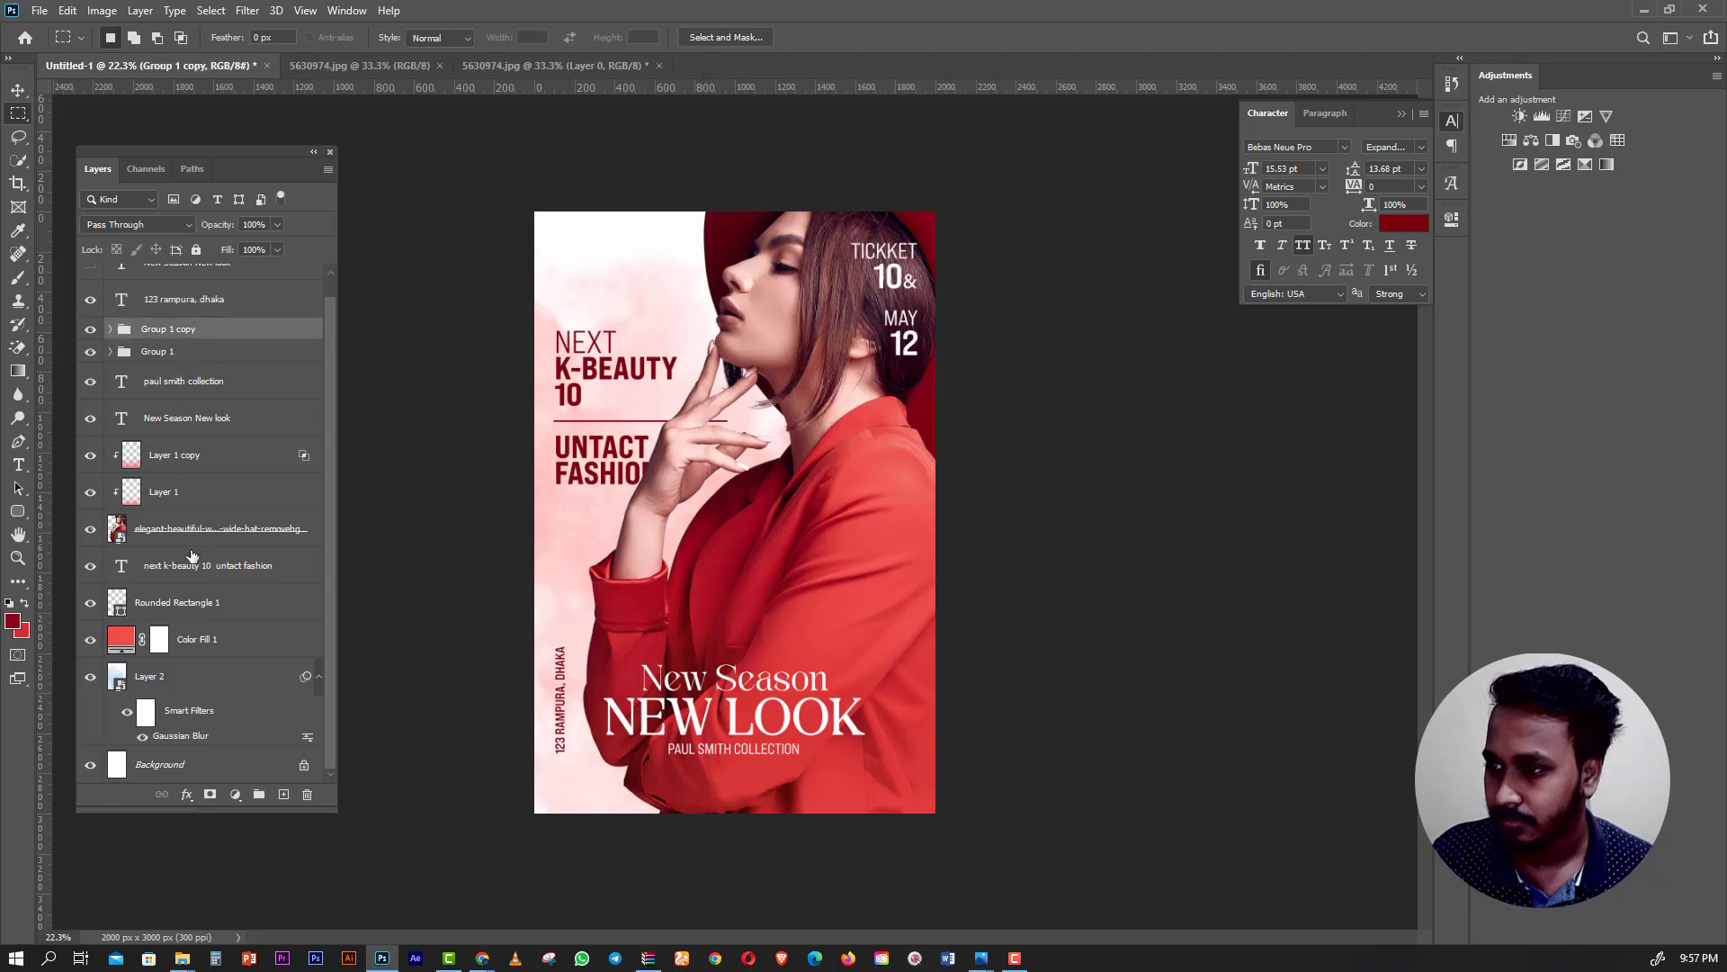
left_click(288, 565)
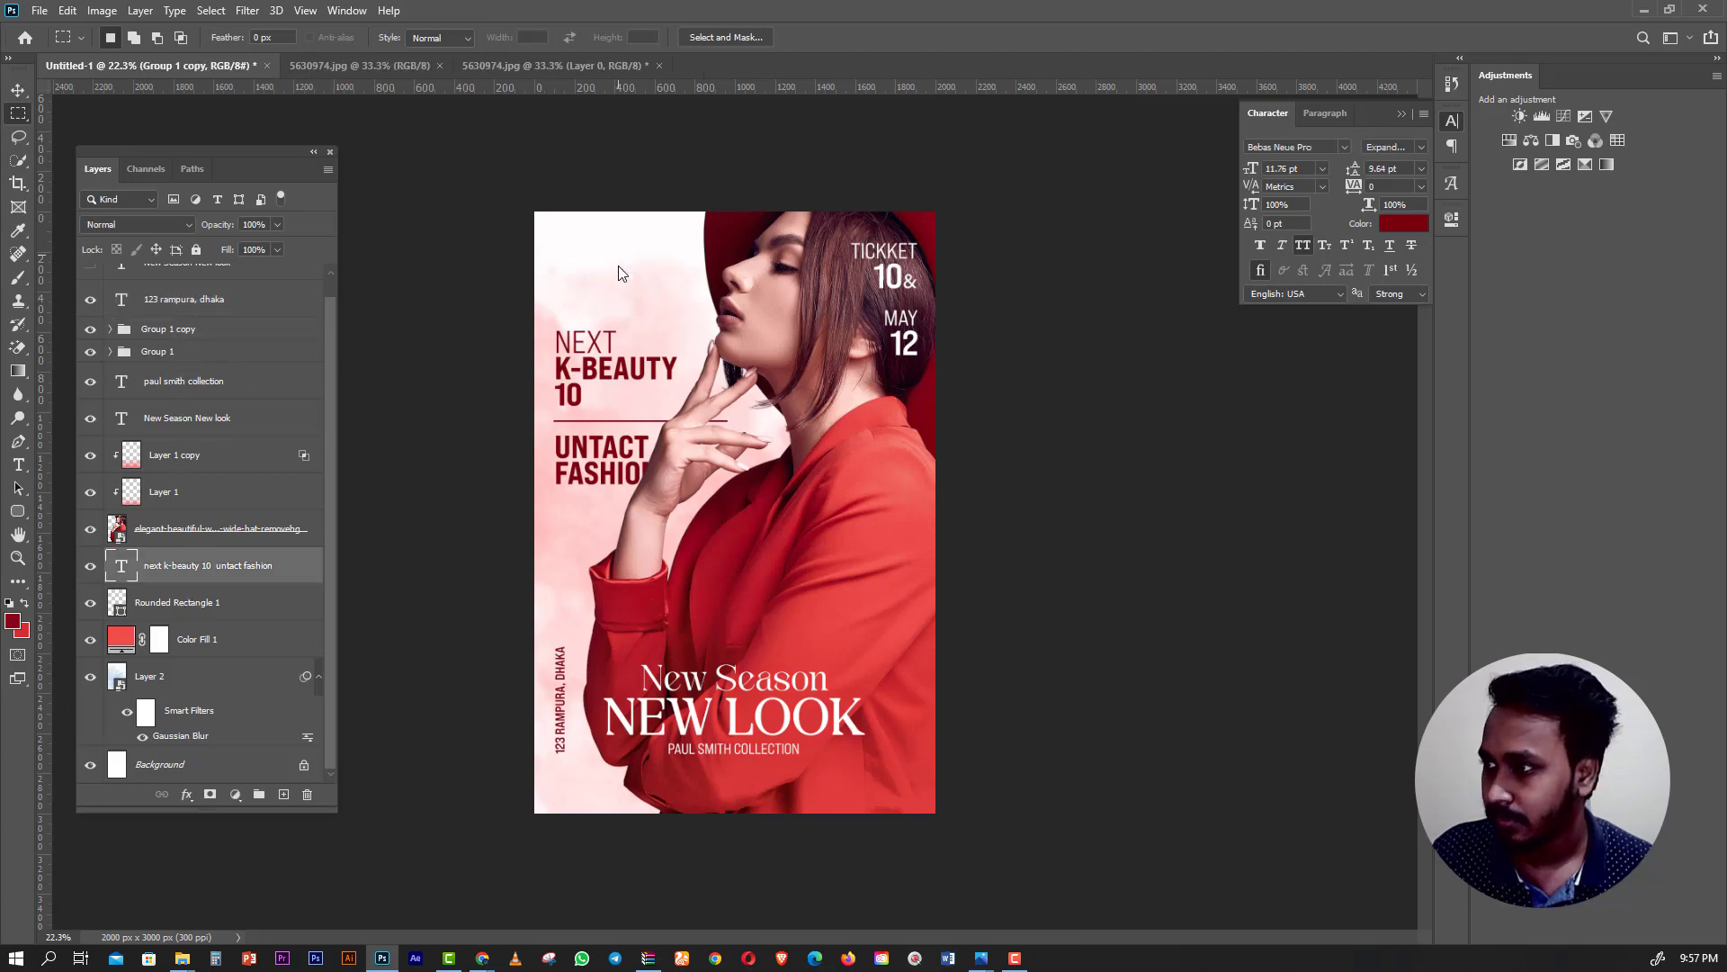
key("v")
key("alt+bracketleft")
left_click(208, 565, "shift")
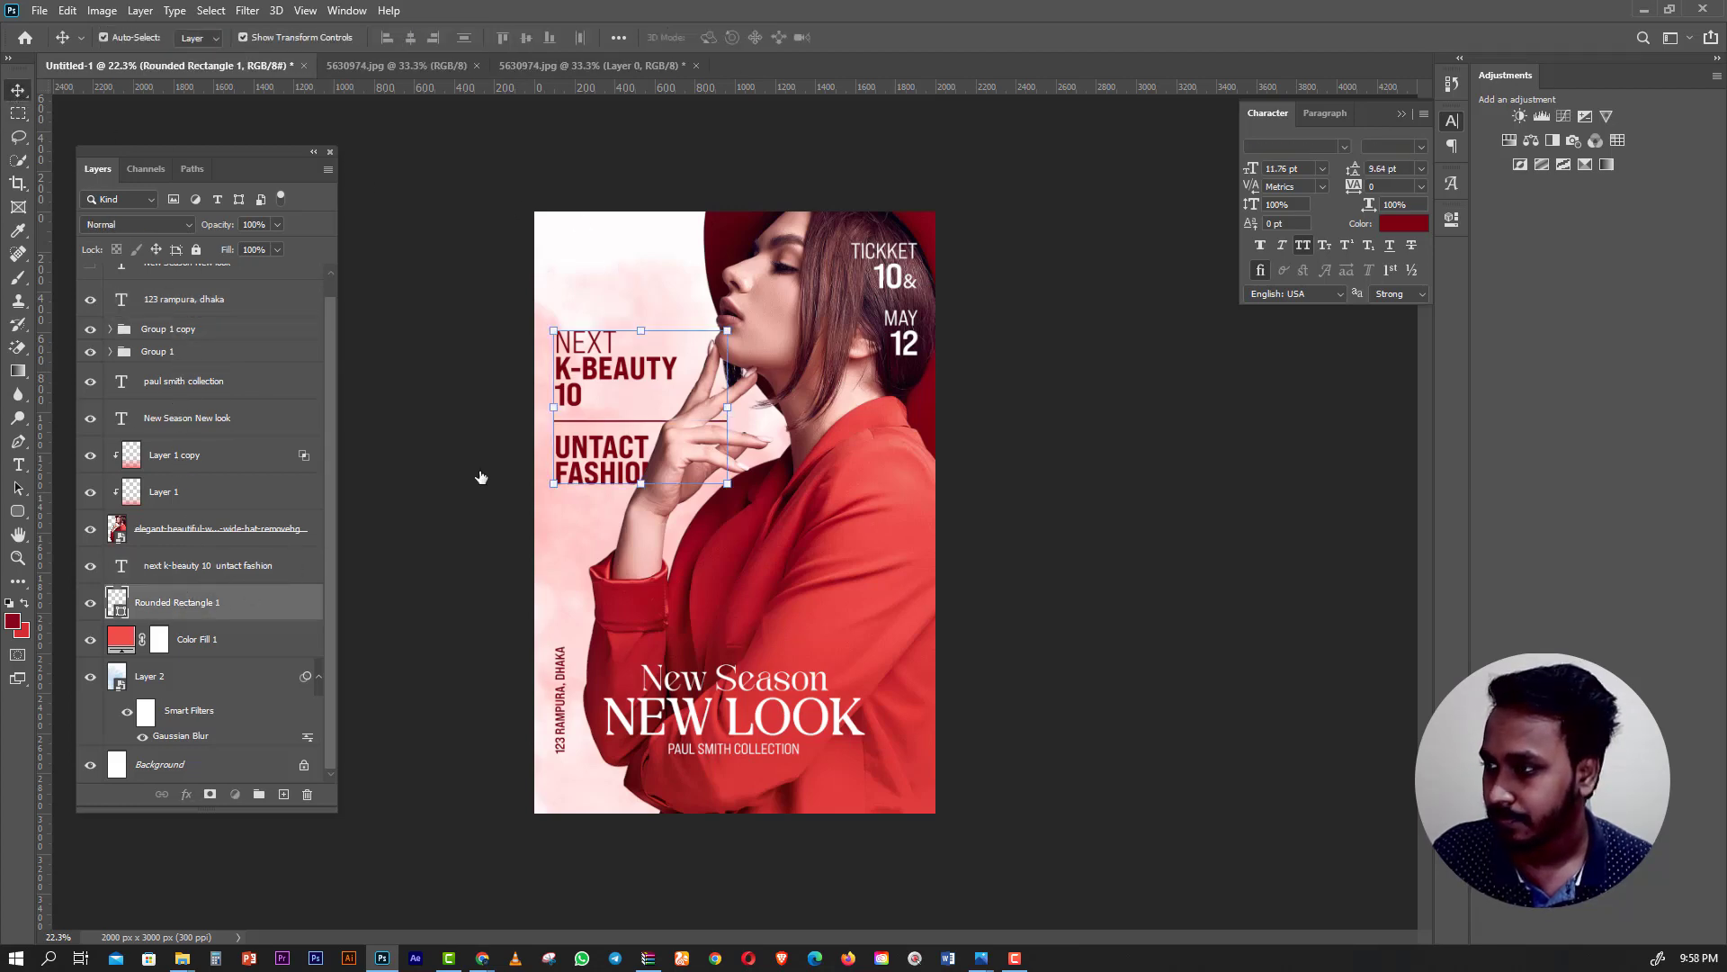
key("ctrl+t")
left_click_drag(727, 285, 805, 196)
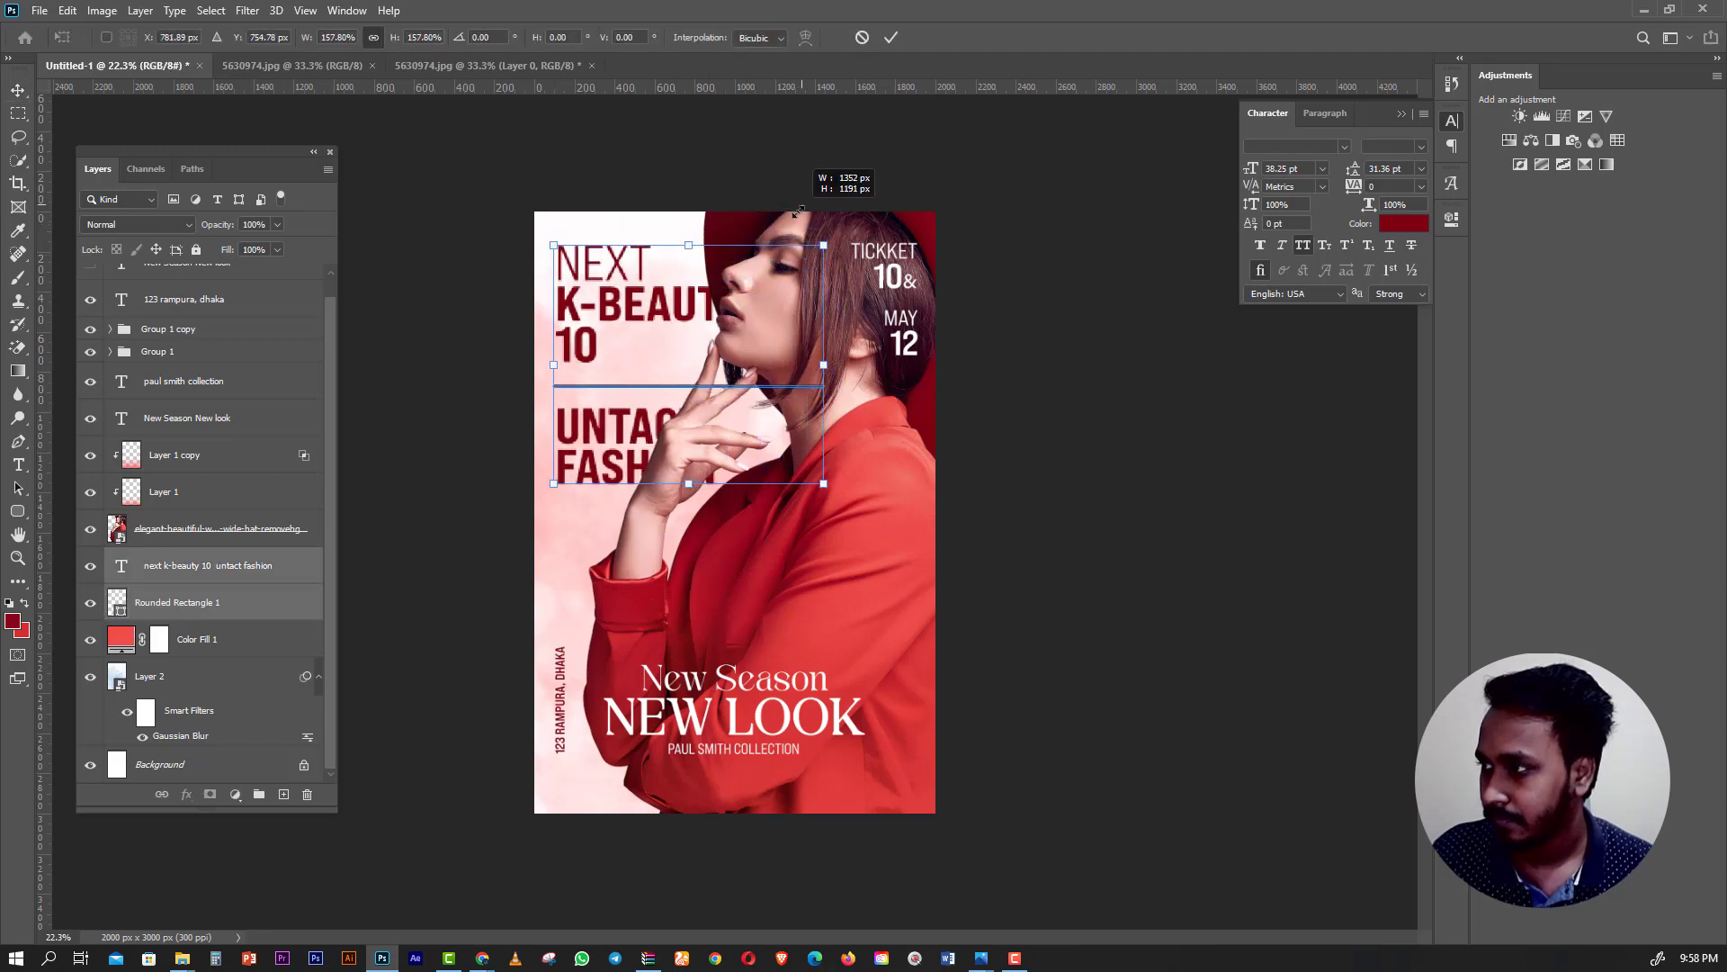
mouse_move(806, 196)
left_mouse_down()
mouse_move(727, 331)
mouse_move(759, 303)
left_mouse_up()
mouse_move(705, 367)
left_mouse_down()
mouse_move(706, 340)
mouse_move(701, 357)
left_mouse_up()
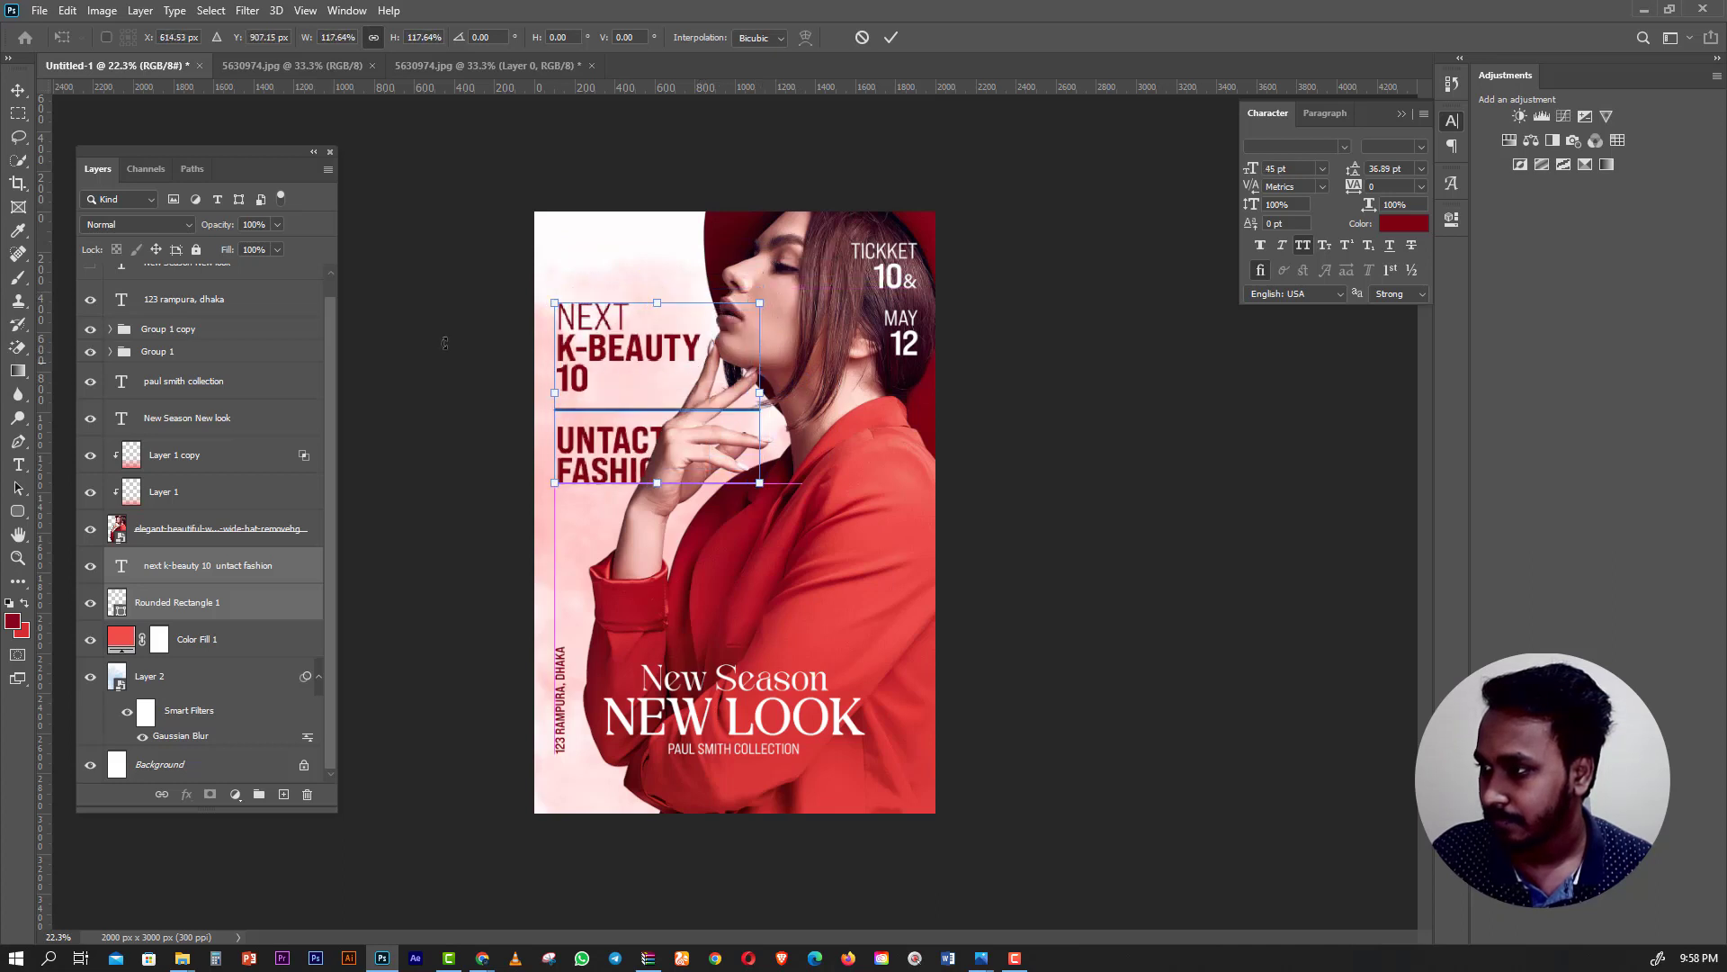
left_click(18, 113)
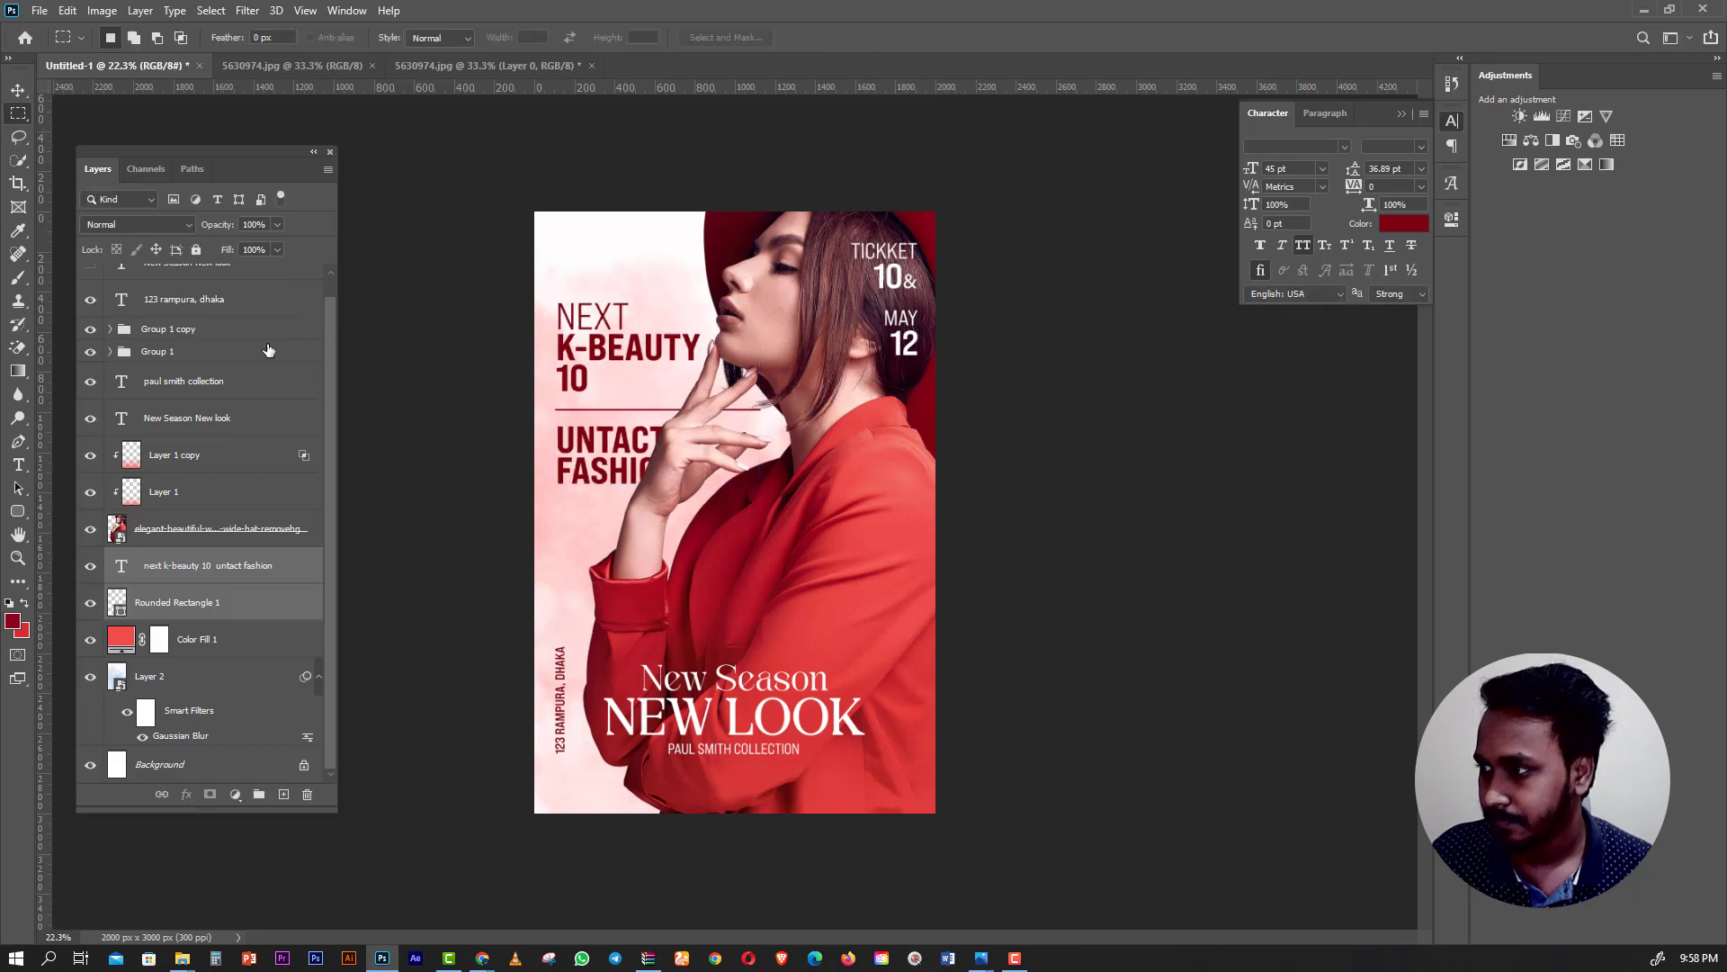
Set UNTACT FASHION to the Expanded Light font style.
left_click(30, 467)
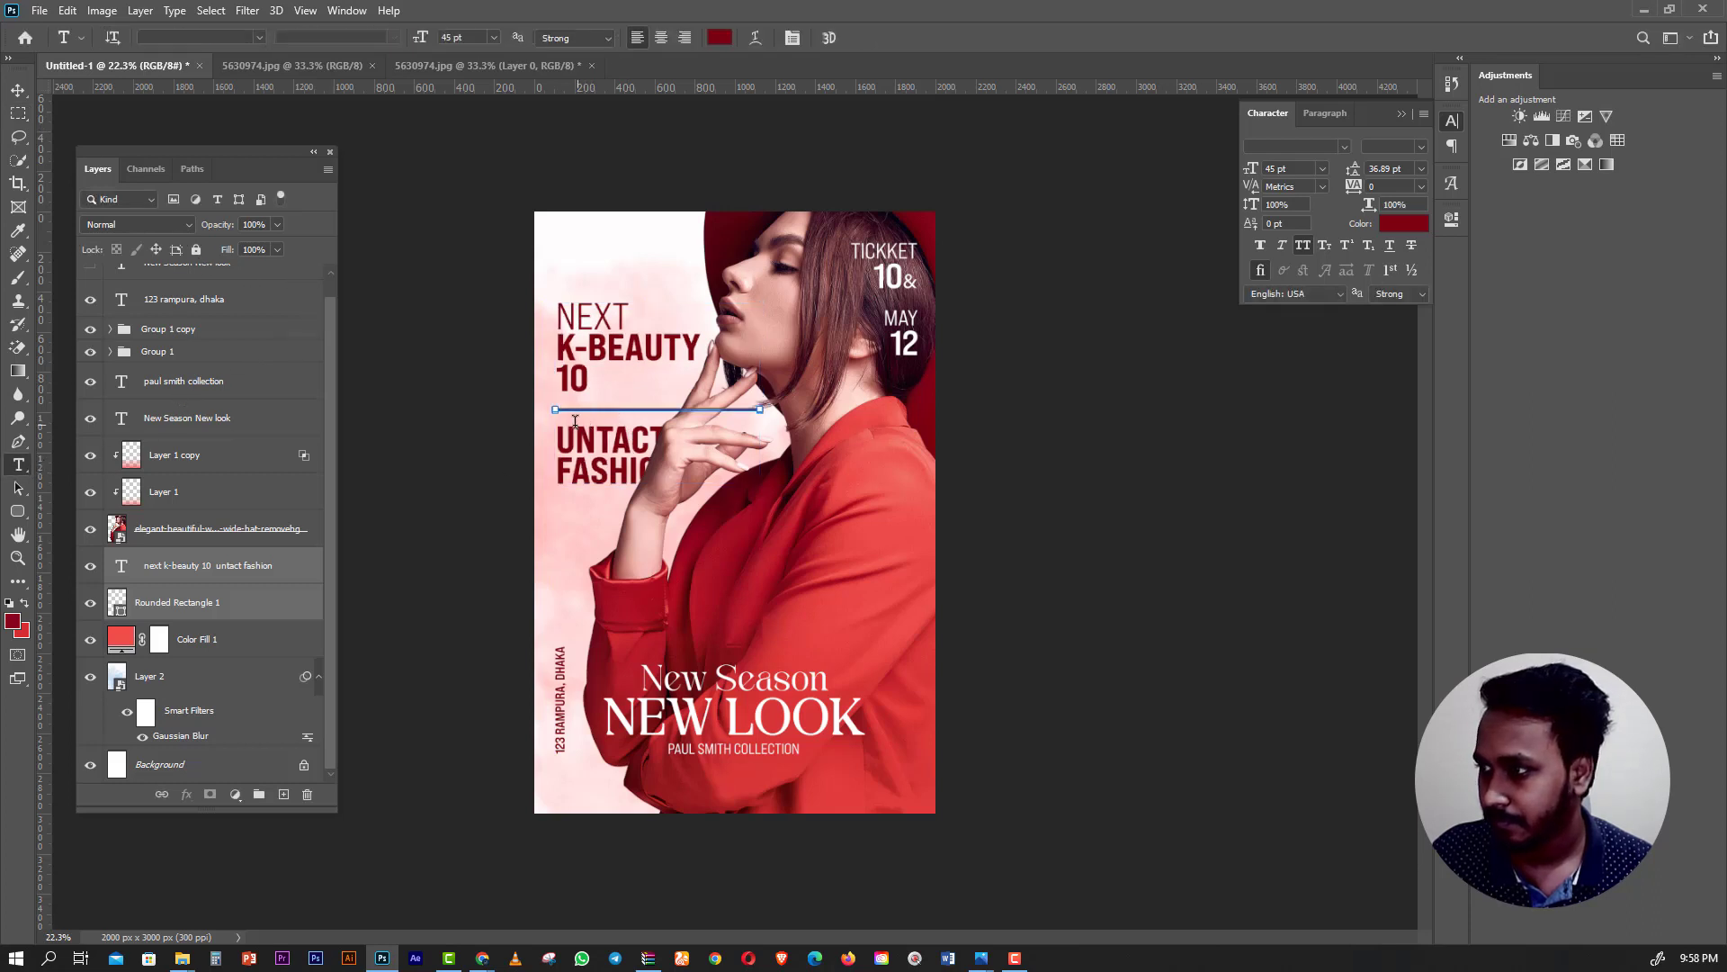
left_click_drag(560, 432, 677, 477)
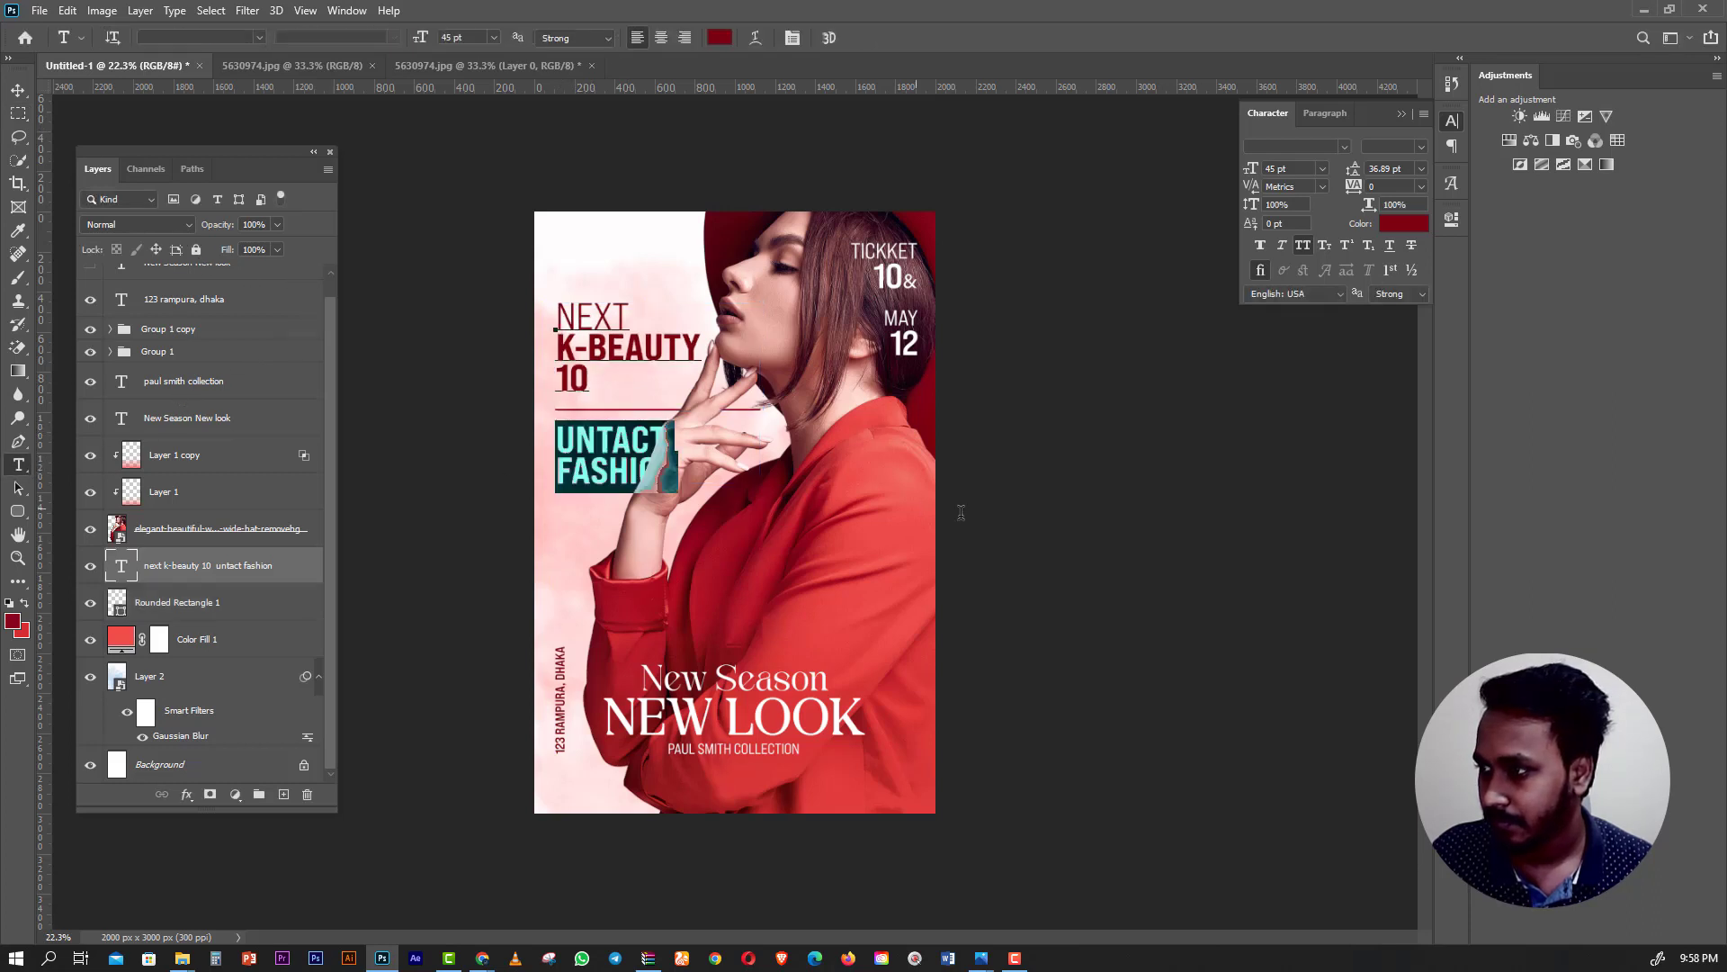
left_click(1422, 169)
left_click(1422, 147)
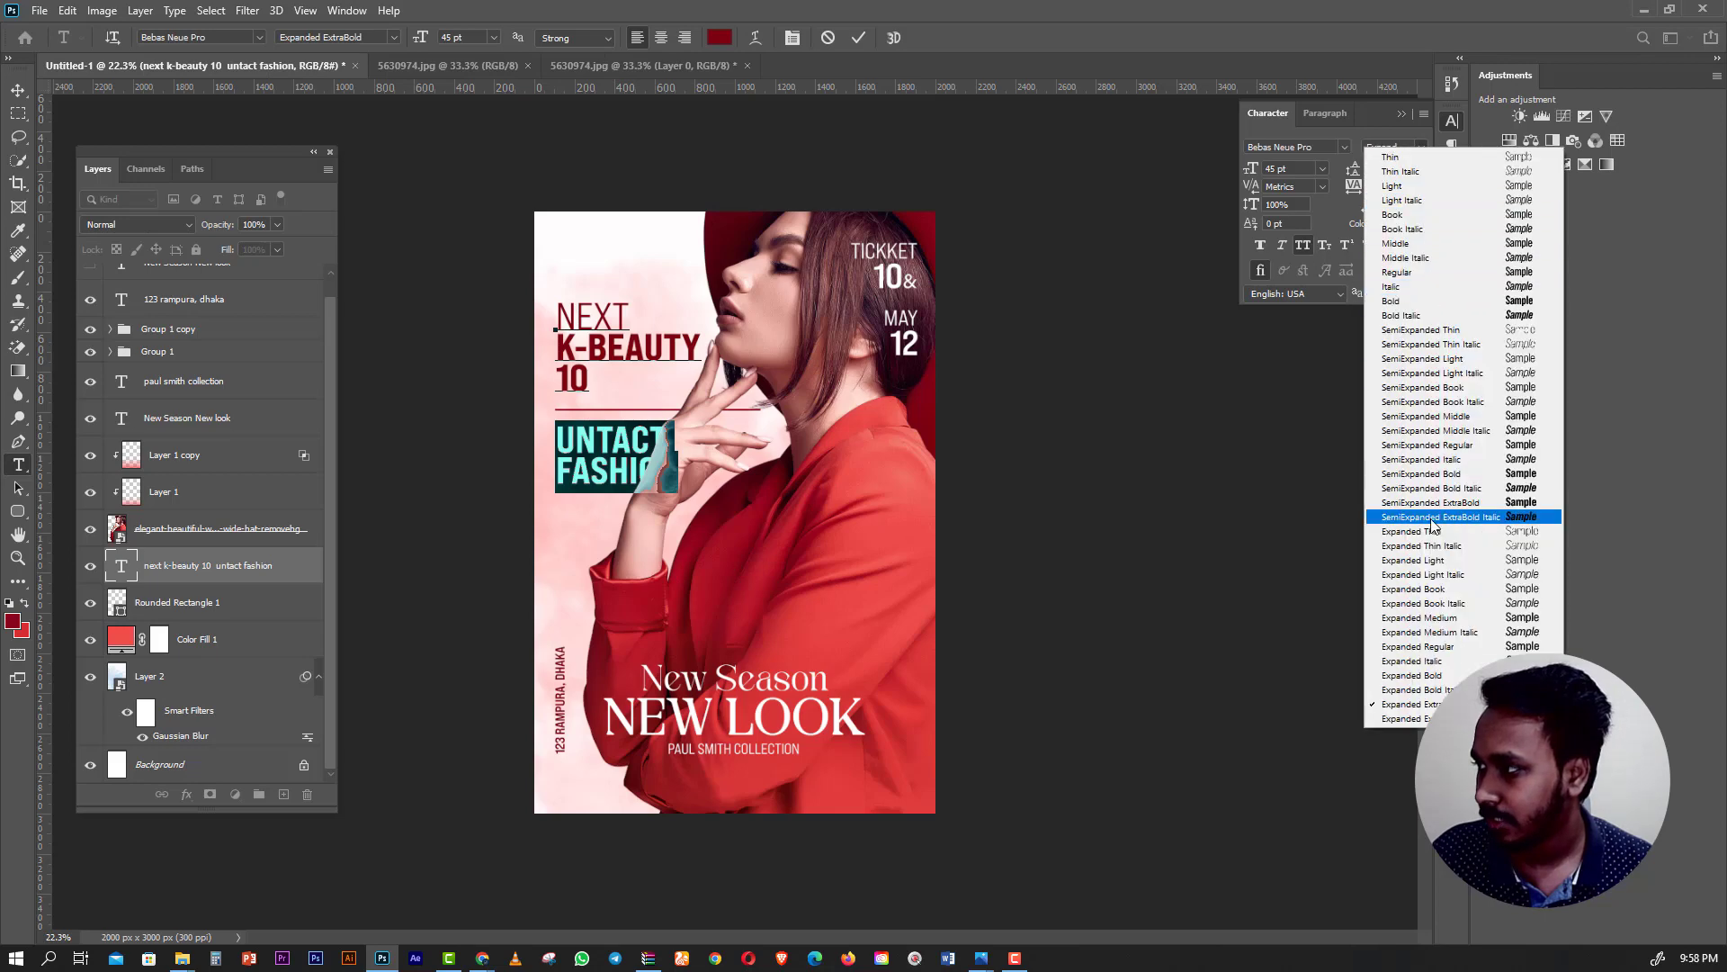
left_click(1428, 558)
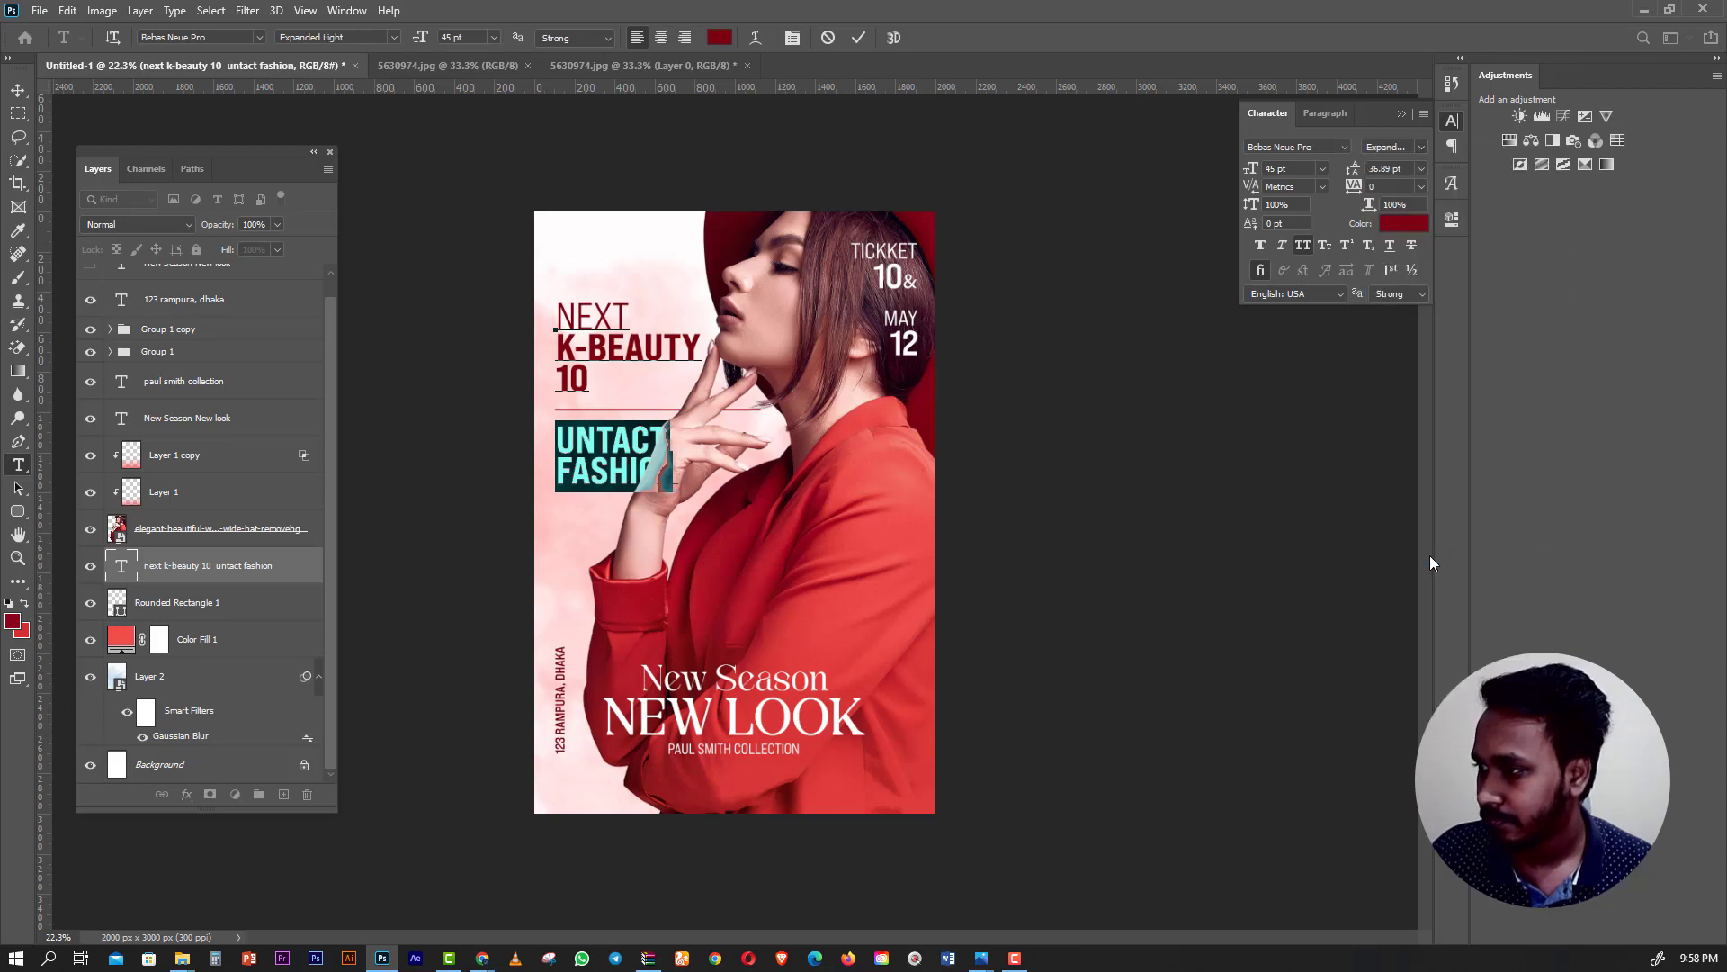
left_click(20, 114)
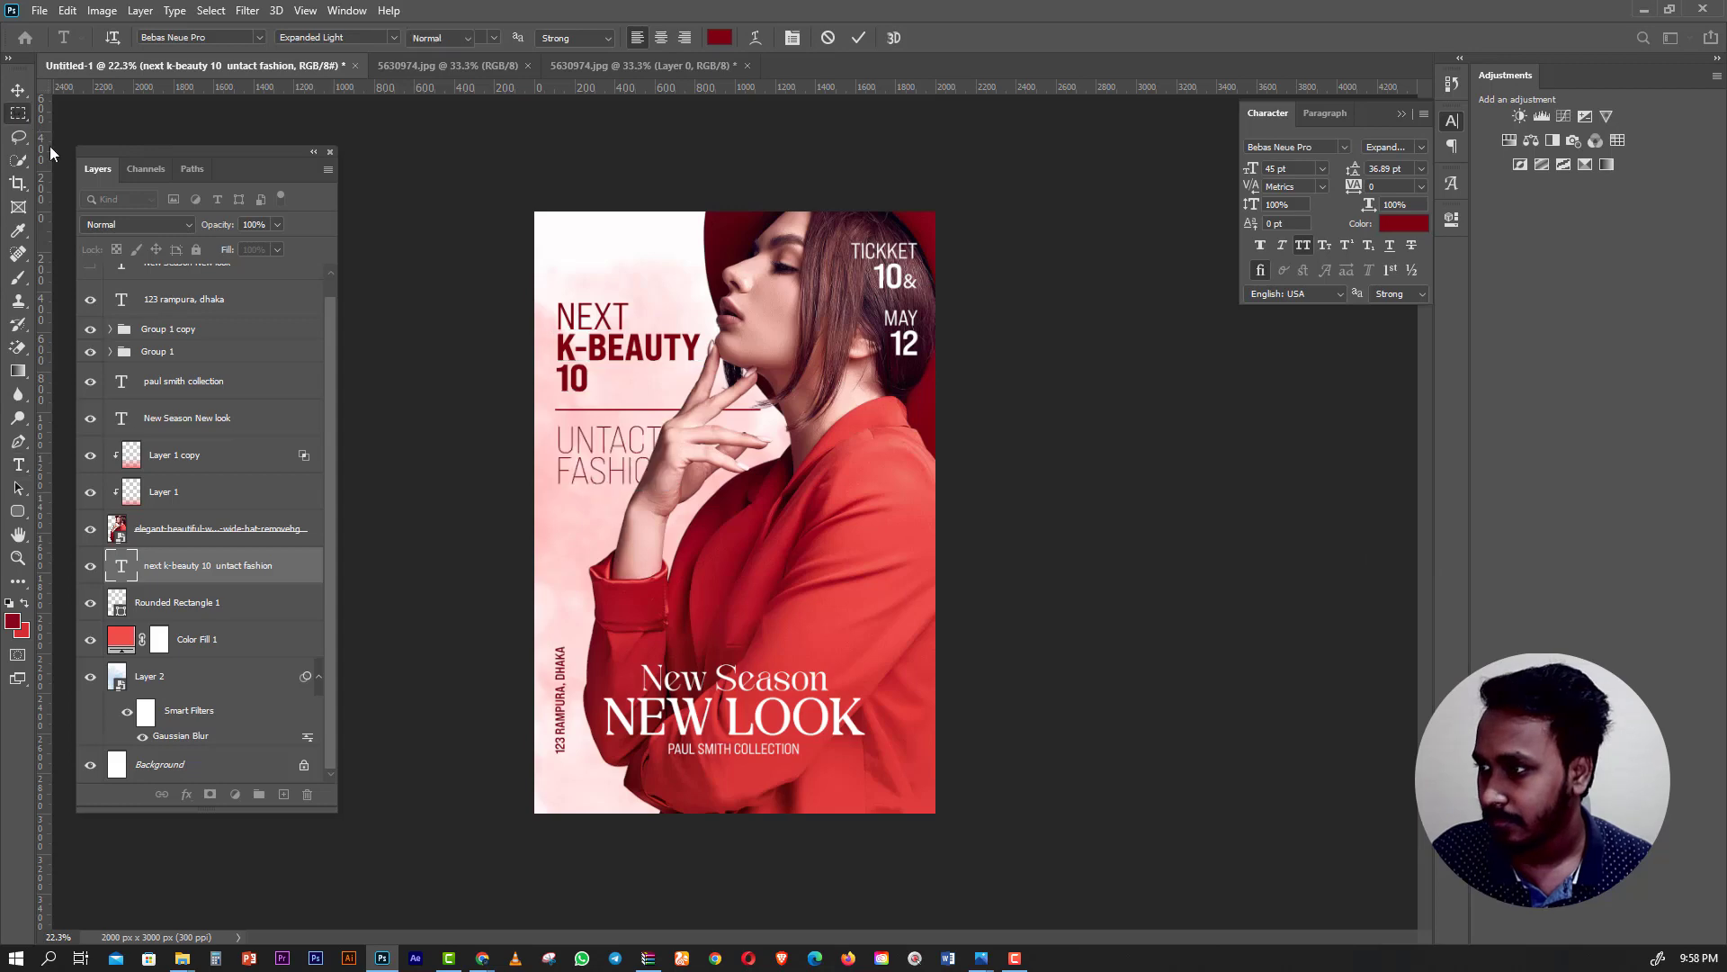
Set the word NEXT to Expanded Light as well.
mouse_move(727, 451)
left_mouse_down()
mouse_move(699, 490)
mouse_move(666, 486)
left_mouse_up()
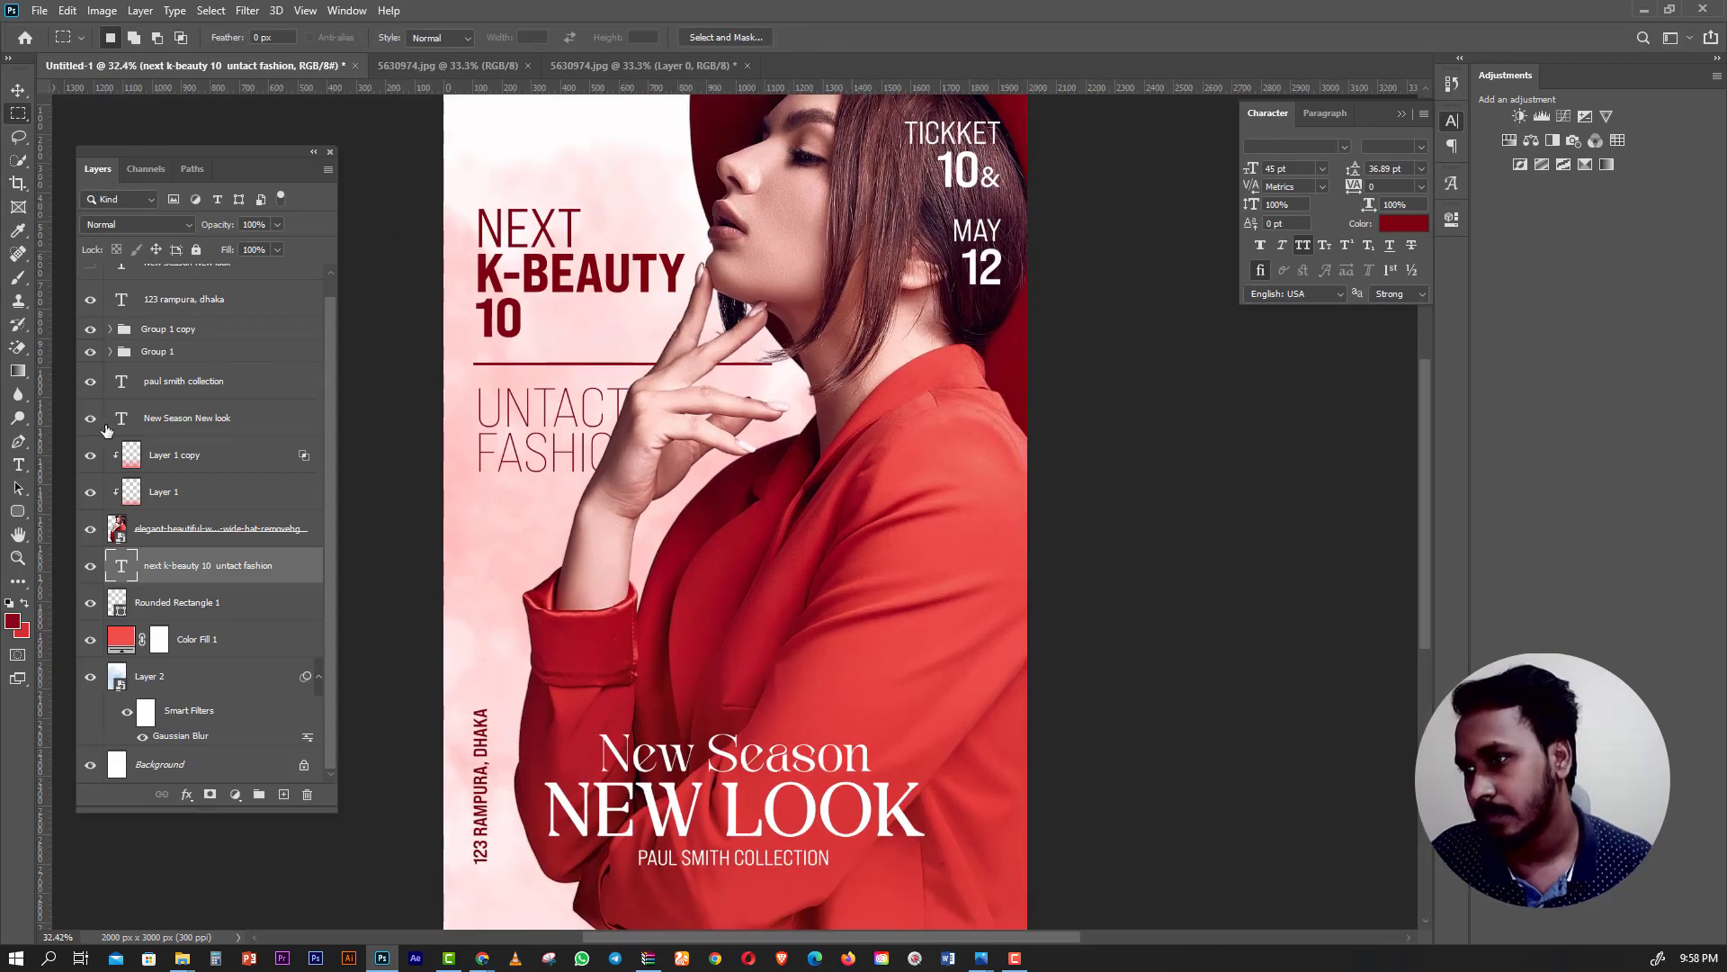
left_click(19, 444)
key("t")
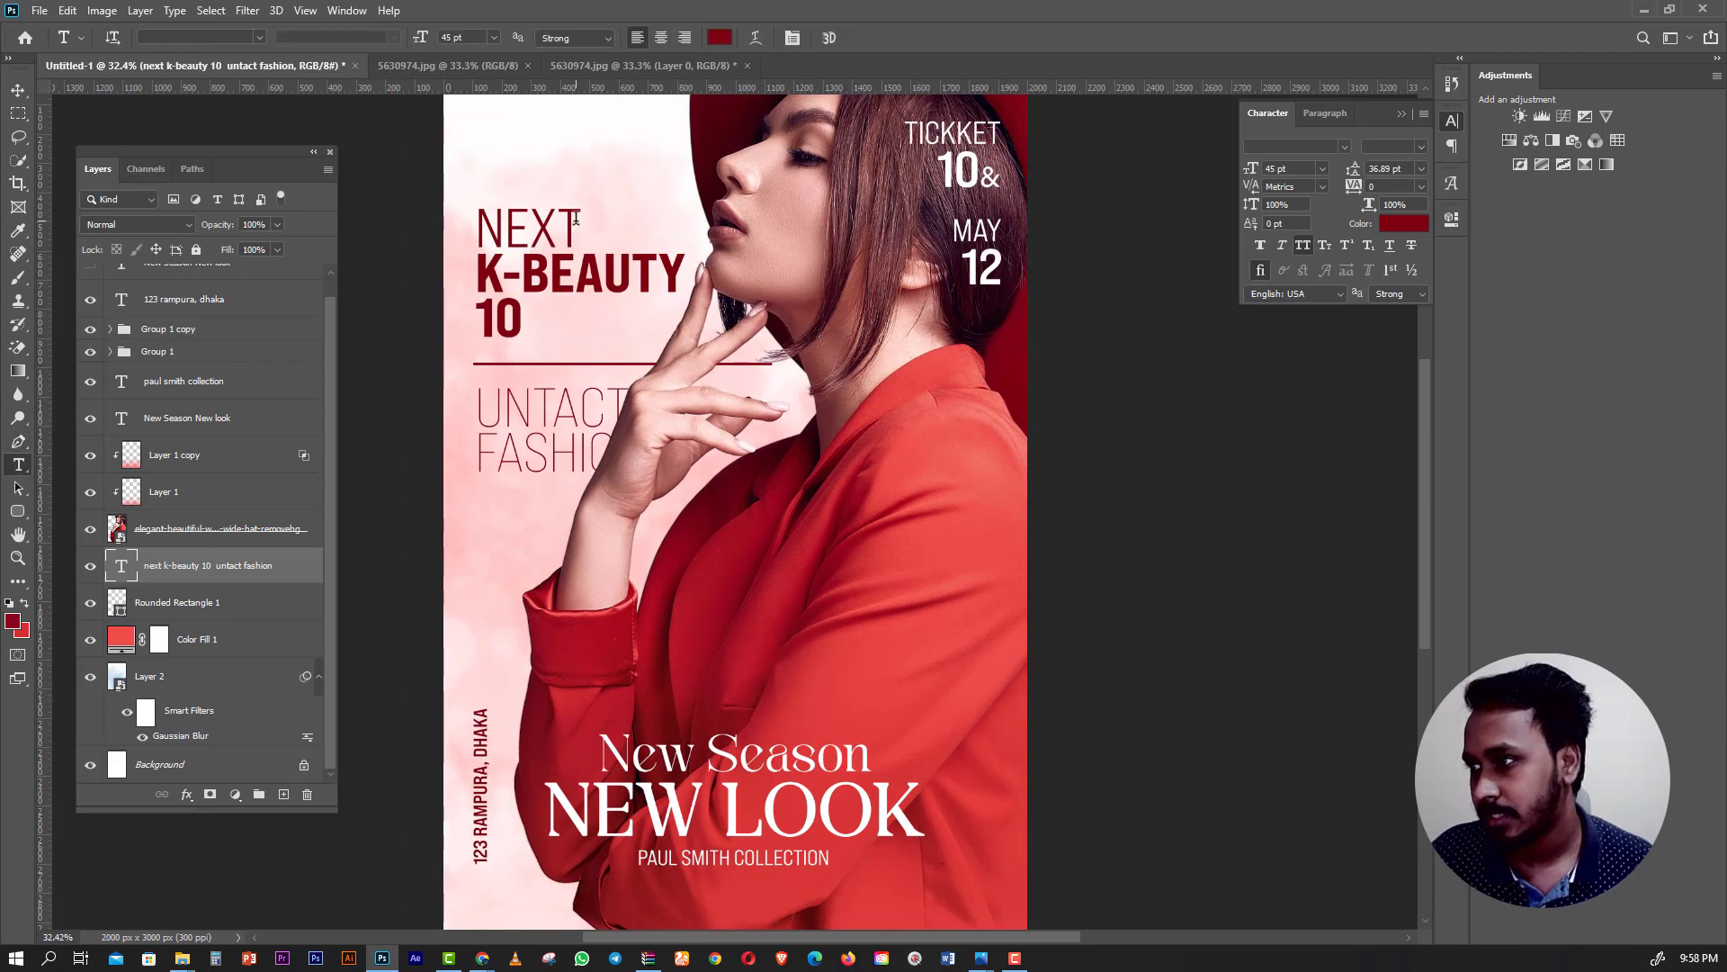
double_click(552, 232)
left_click(1422, 147)
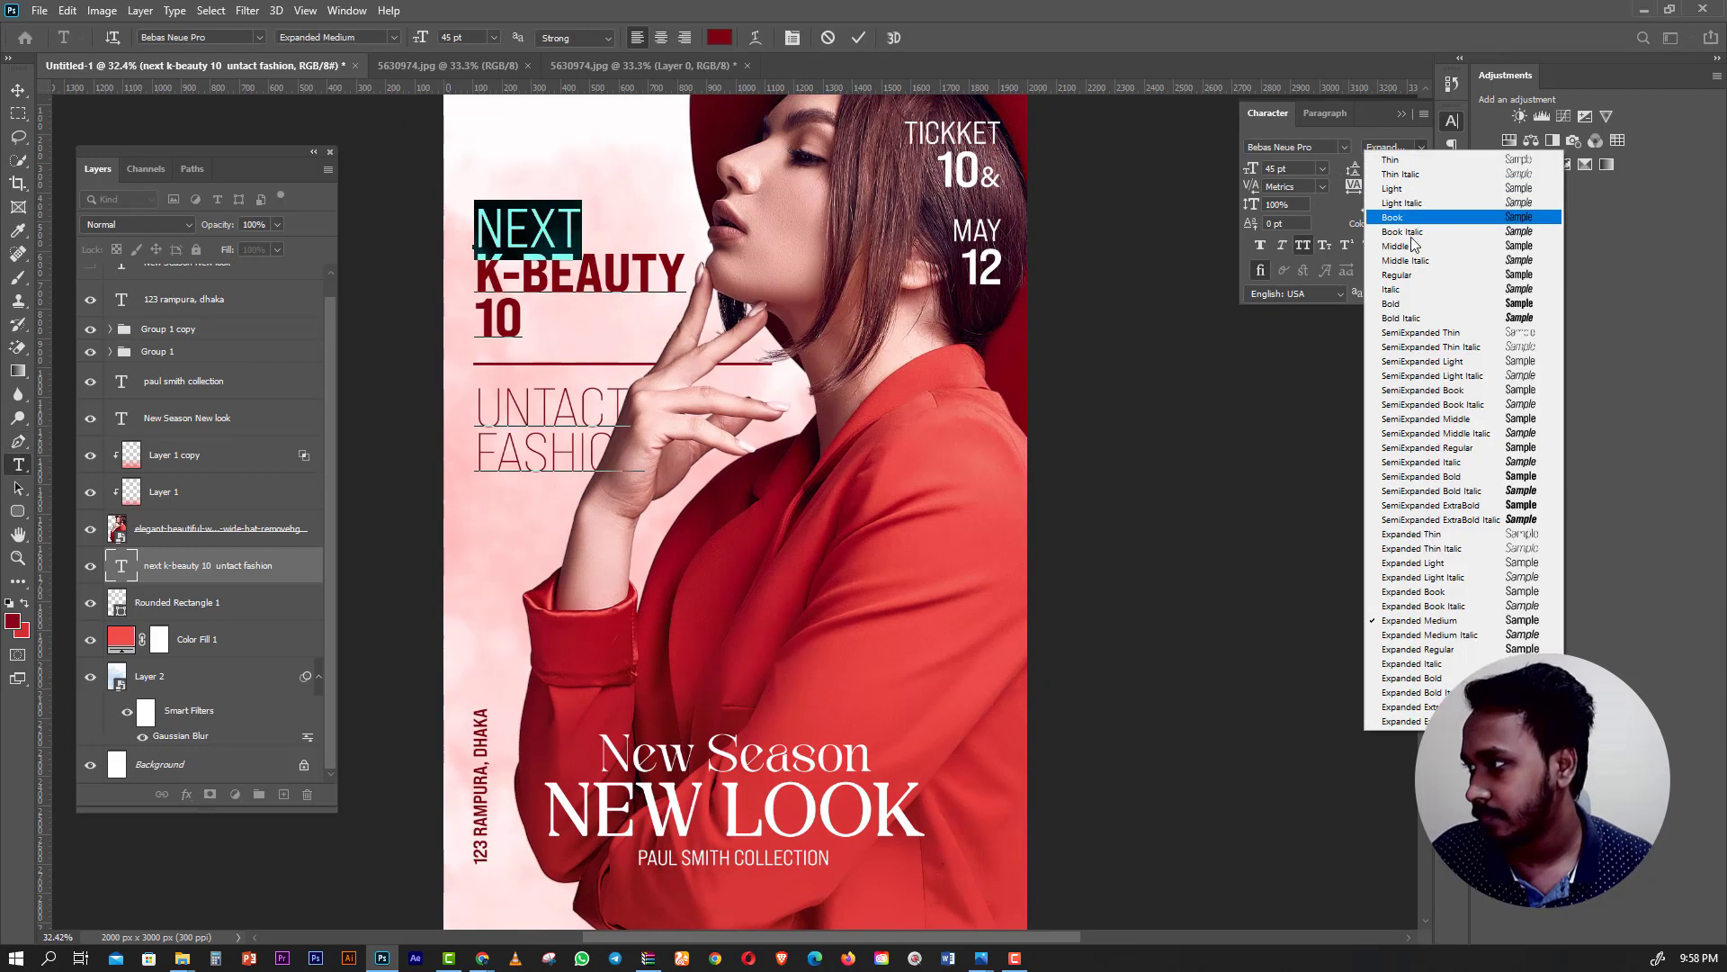
left_click(1390, 561)
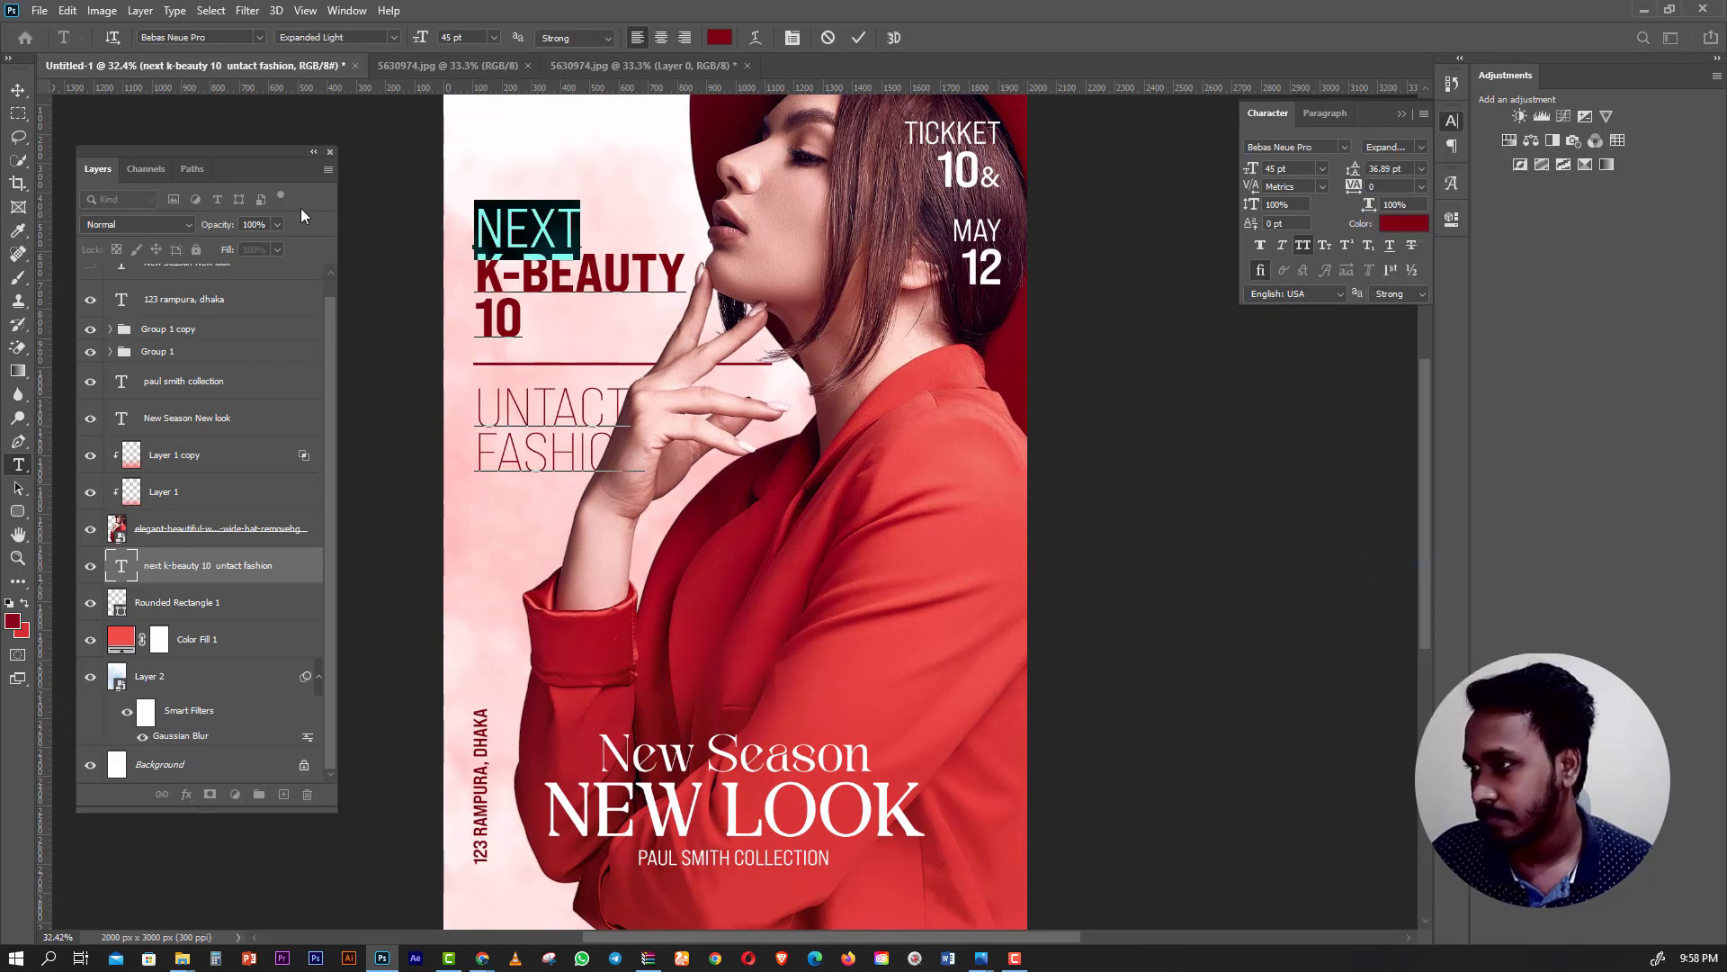
left_click(18, 113)
Select both ticket and date groups and try nudging them left.
scroll(530, 465, "down", 3)
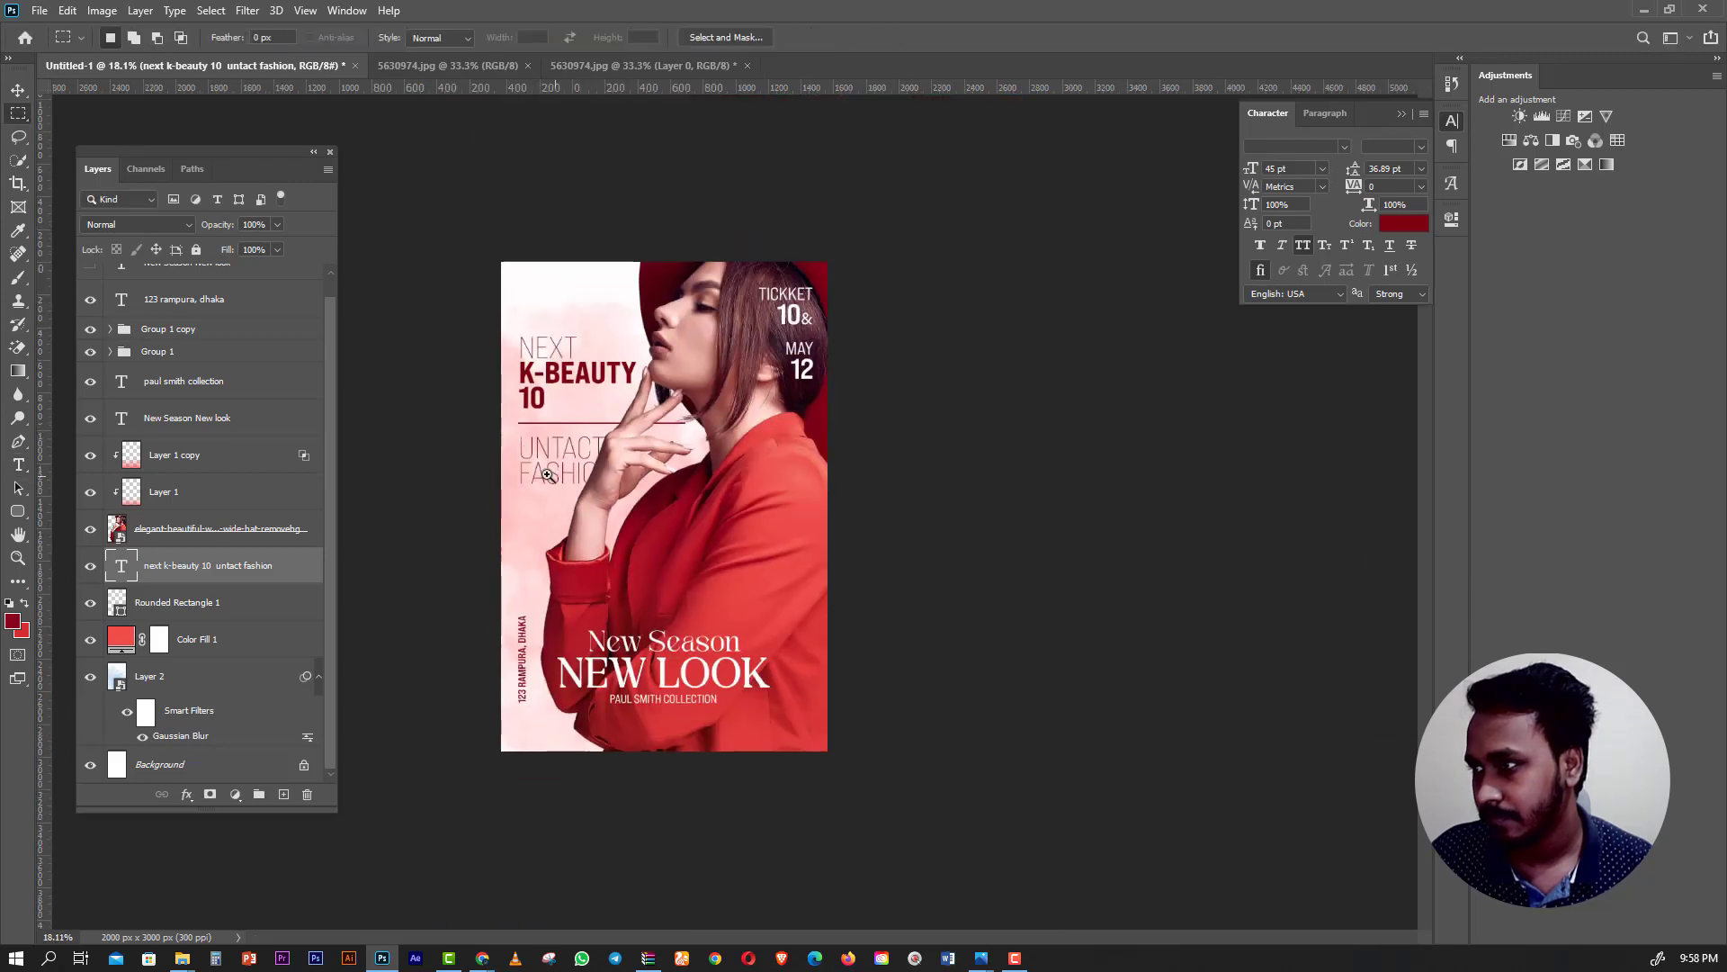
scroll(530, 465, "up", 2)
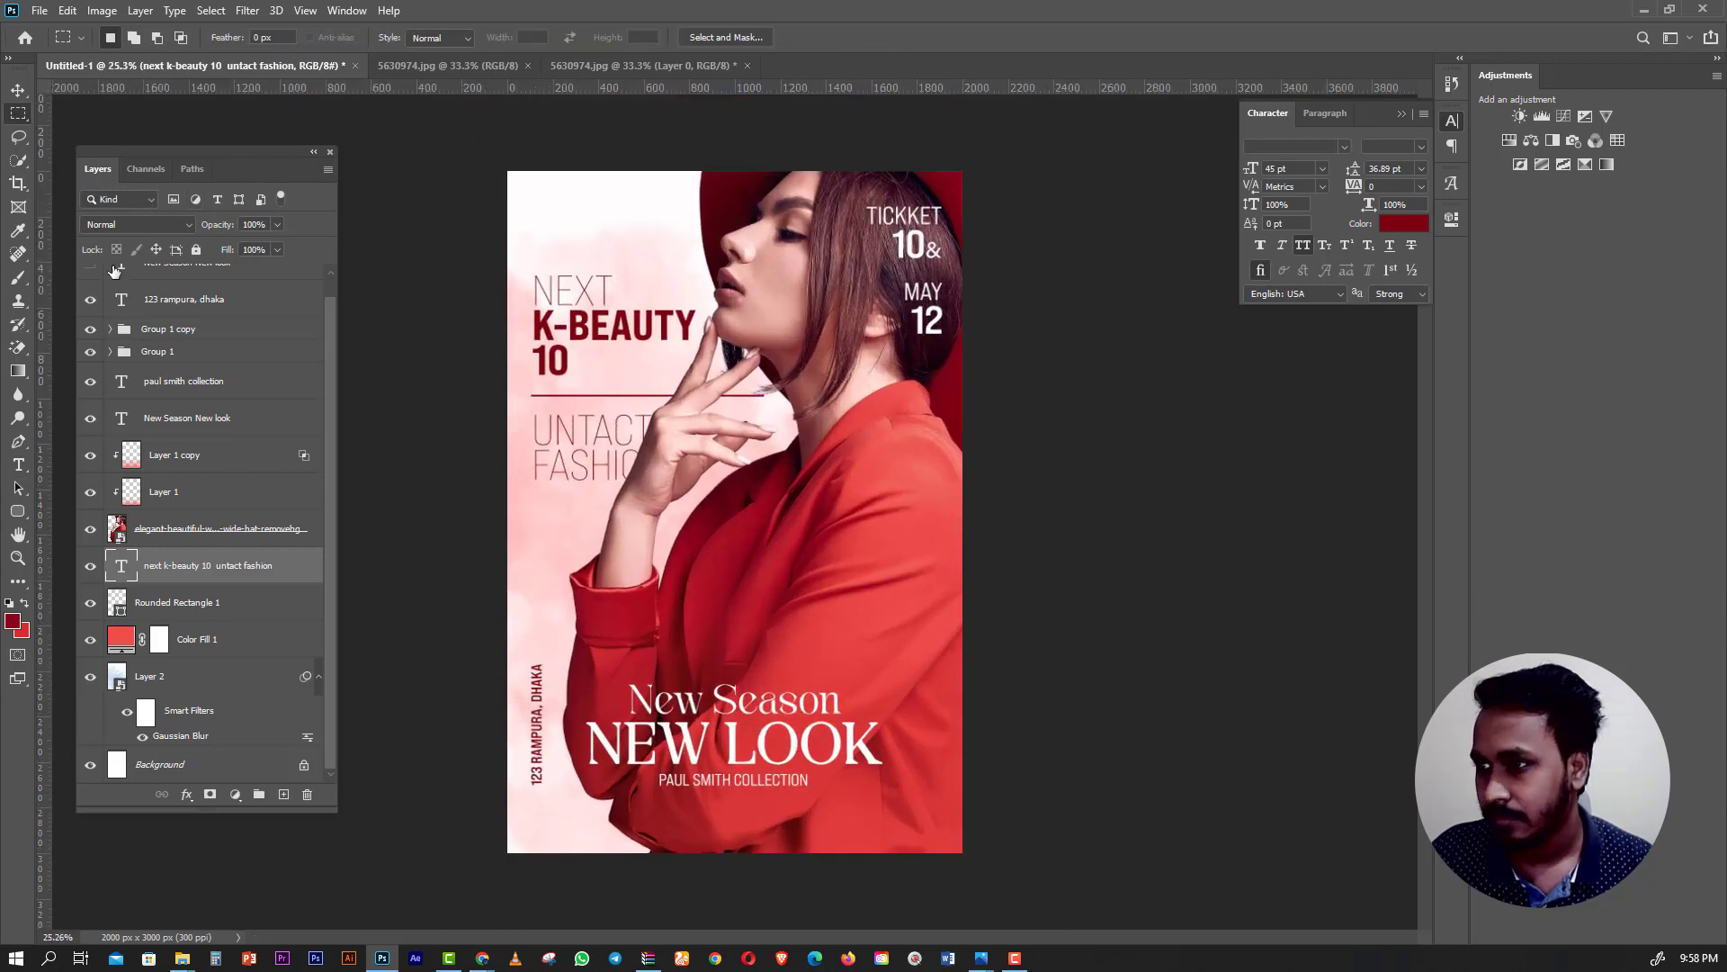
left_click(166, 299)
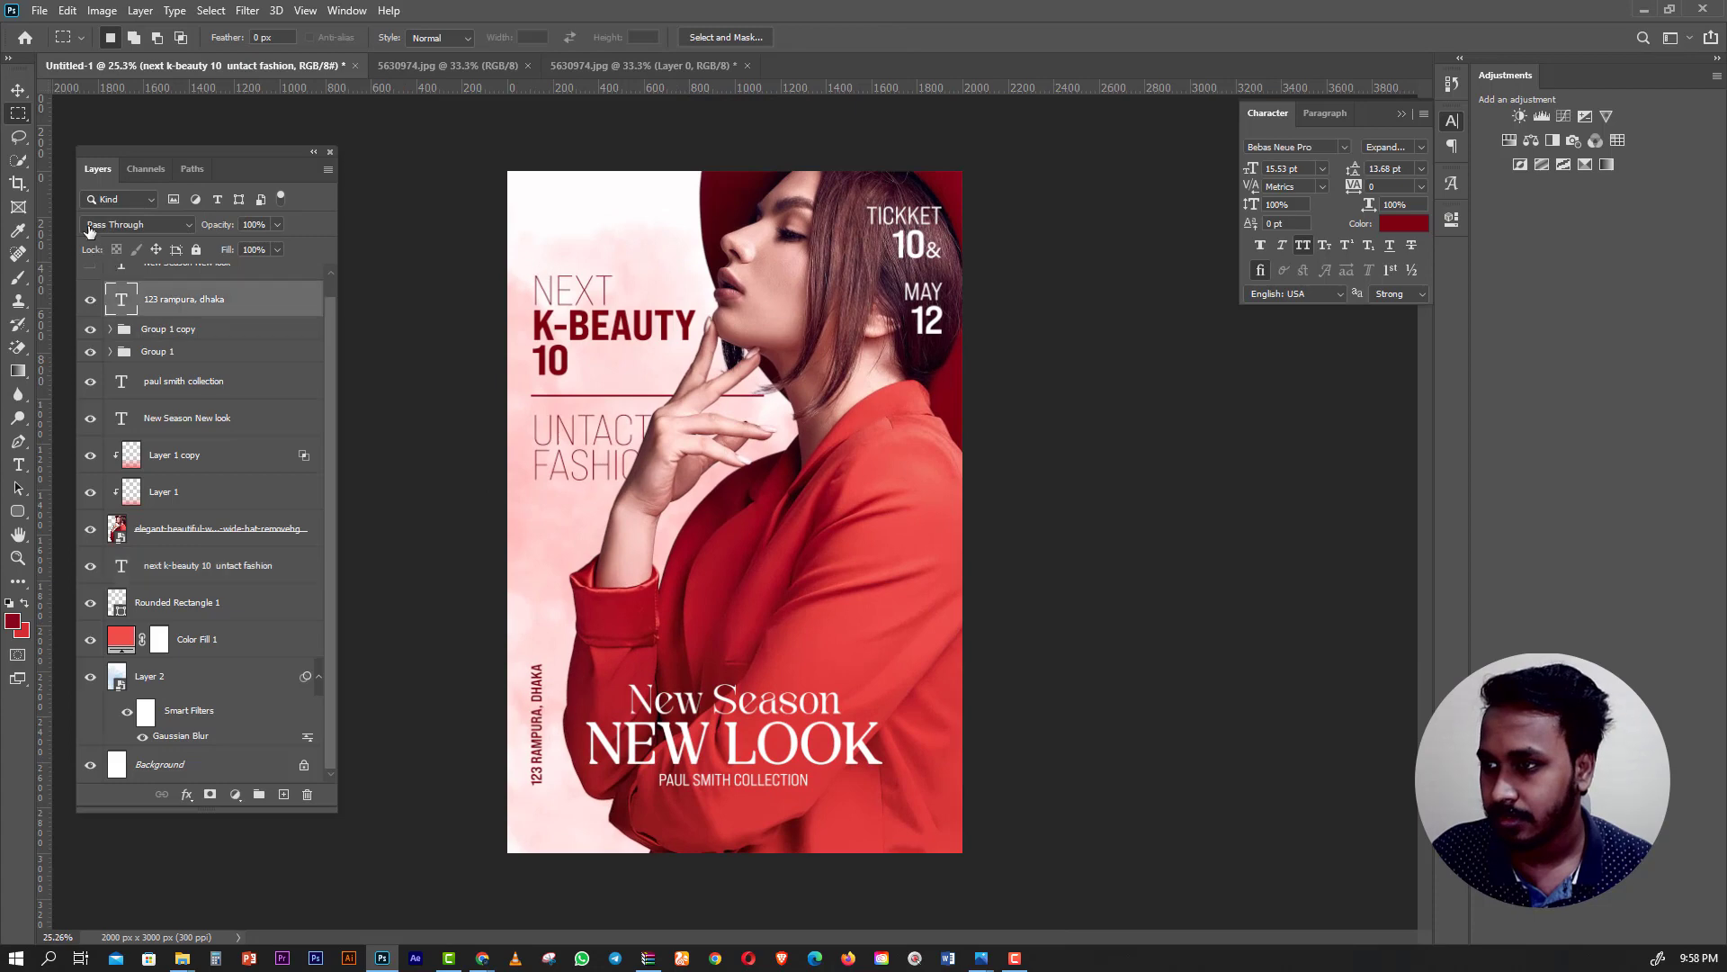
left_click(200, 346)
left_click(157, 351, "shift")
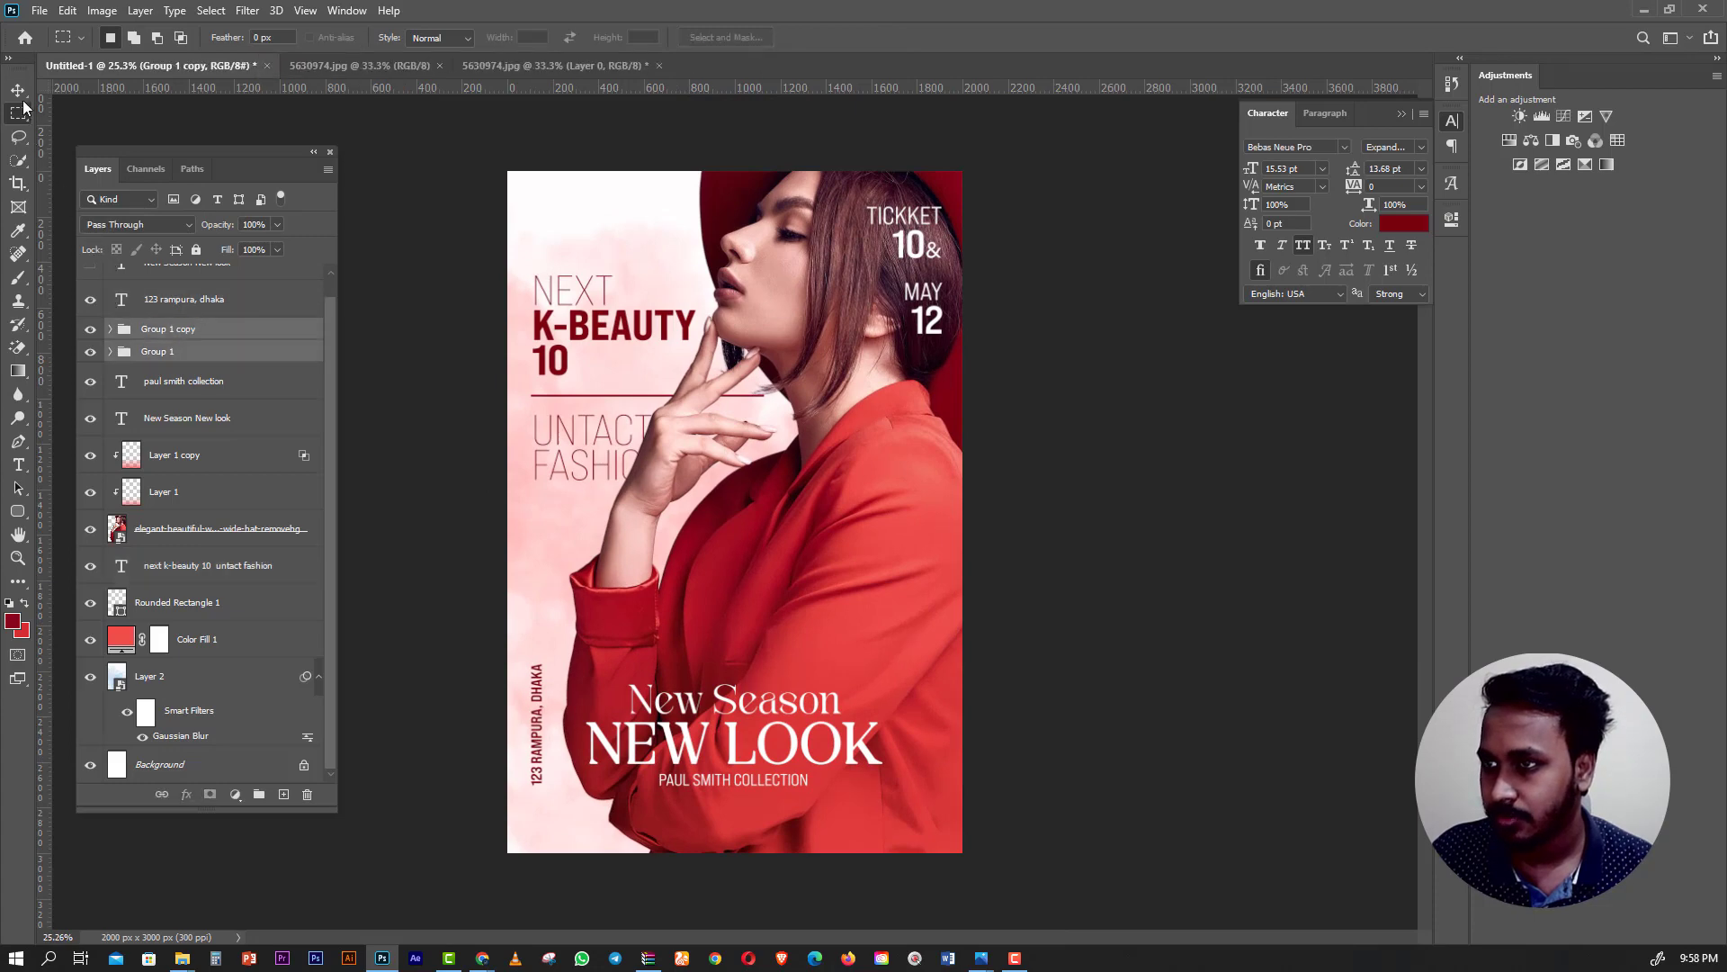
key("v")
mouse_move(906, 257)
left_mouse_down()
mouse_move(919, 365)
mouse_move(891, 256)
left_mouse_up()
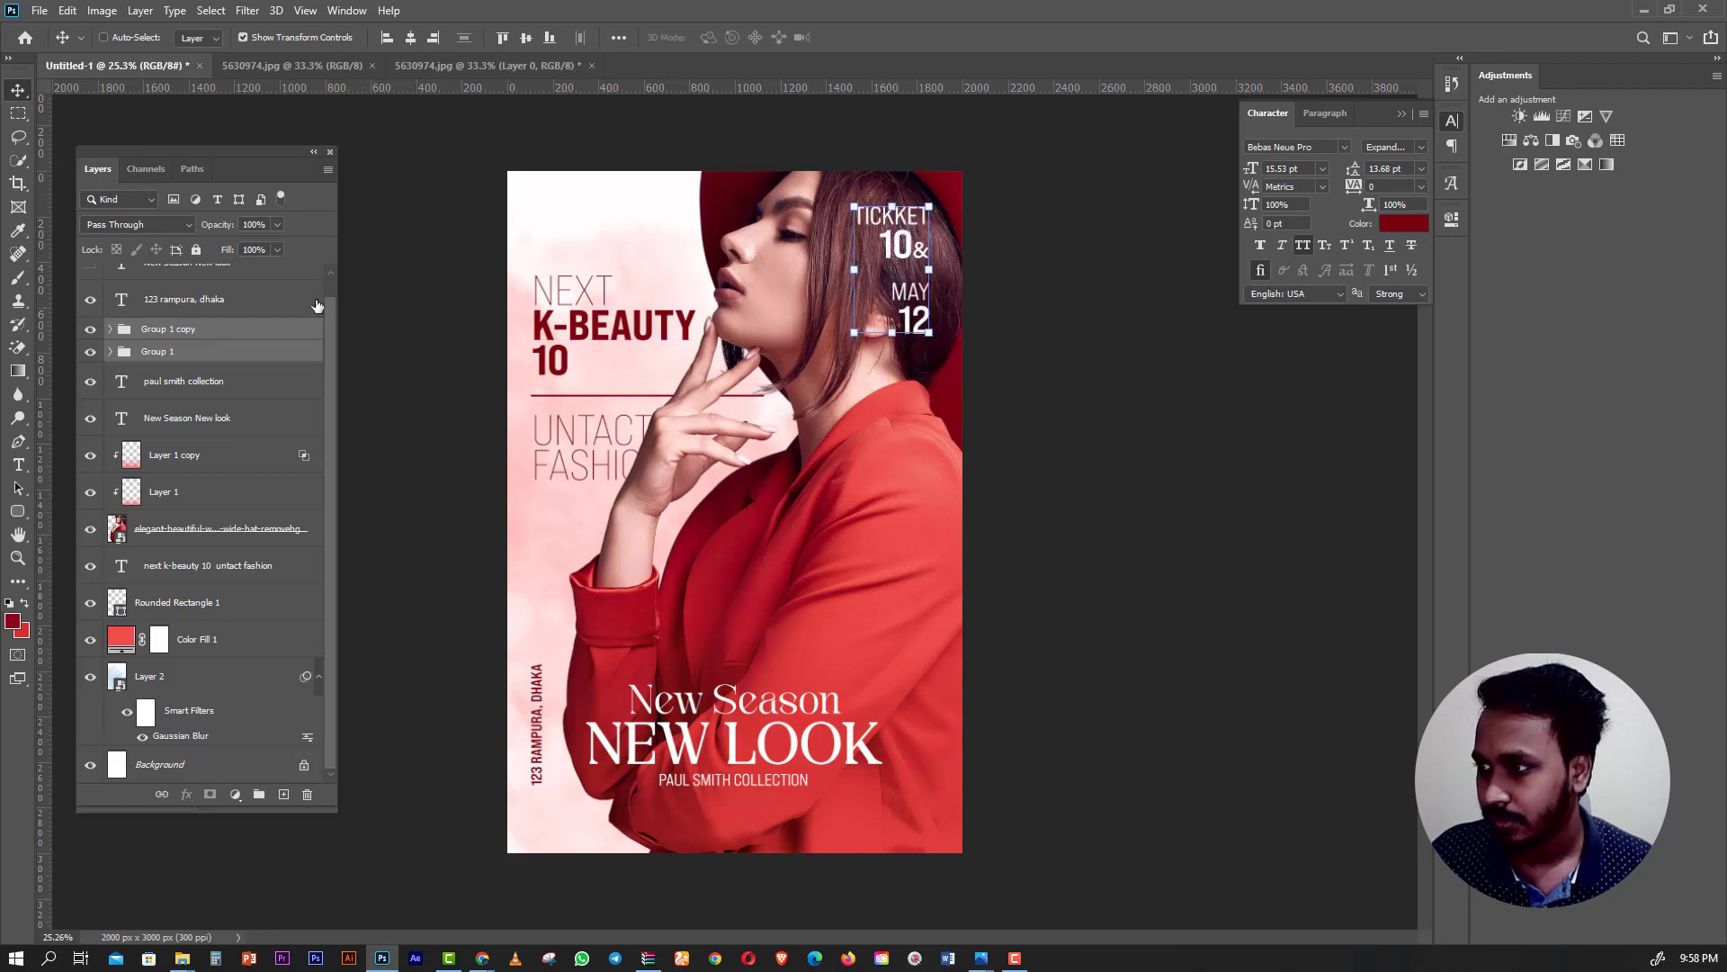
Increase the line spacing between UNTACT and FASHION and commit the text edit.
left_click(168, 432)
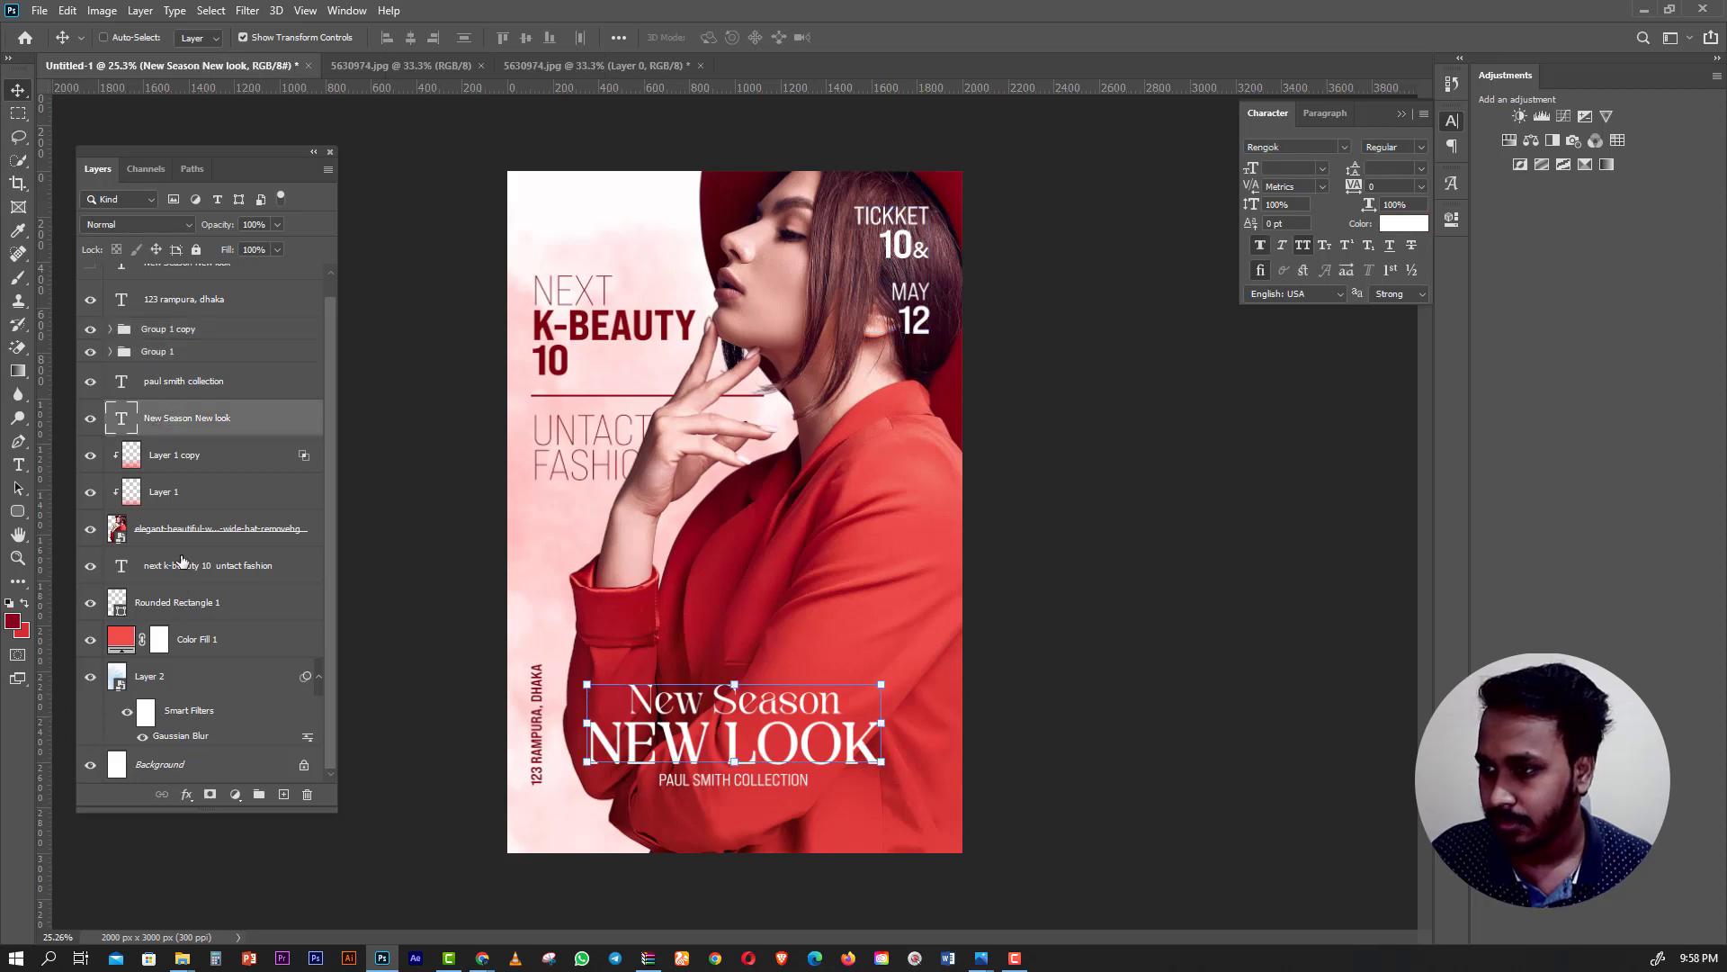
left_click(611, 324, "ctrl")
left_click(16, 466)
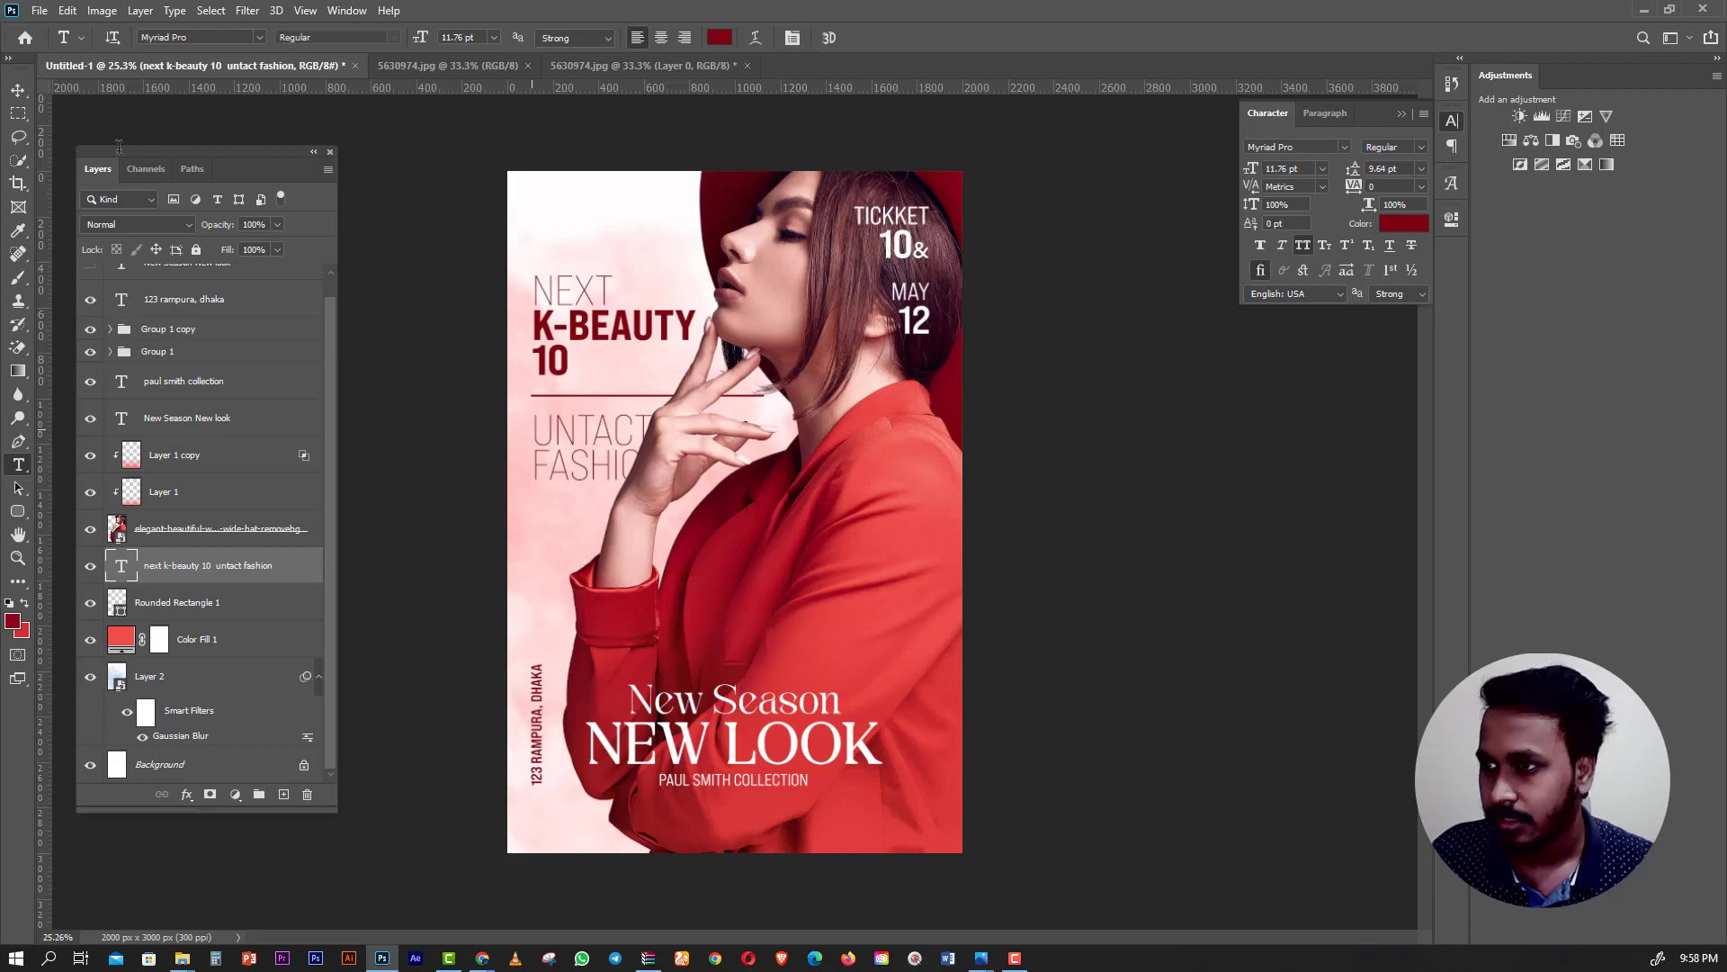
left_click(540, 425)
key("Escape")
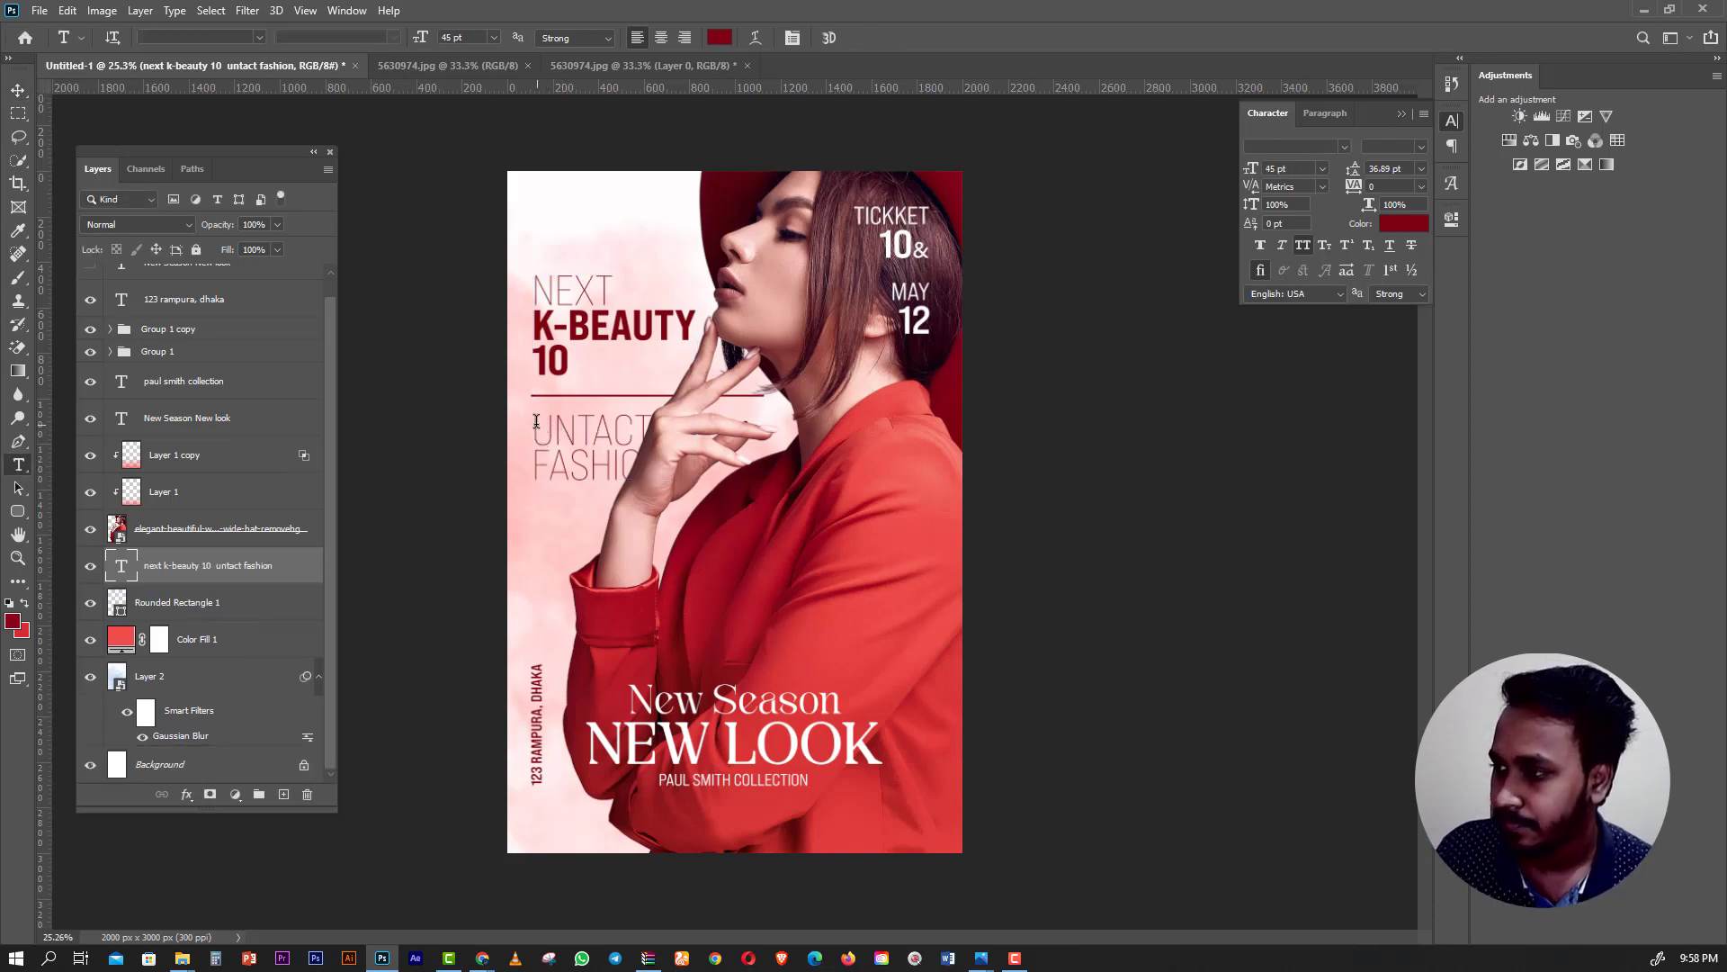
double_click(536, 421)
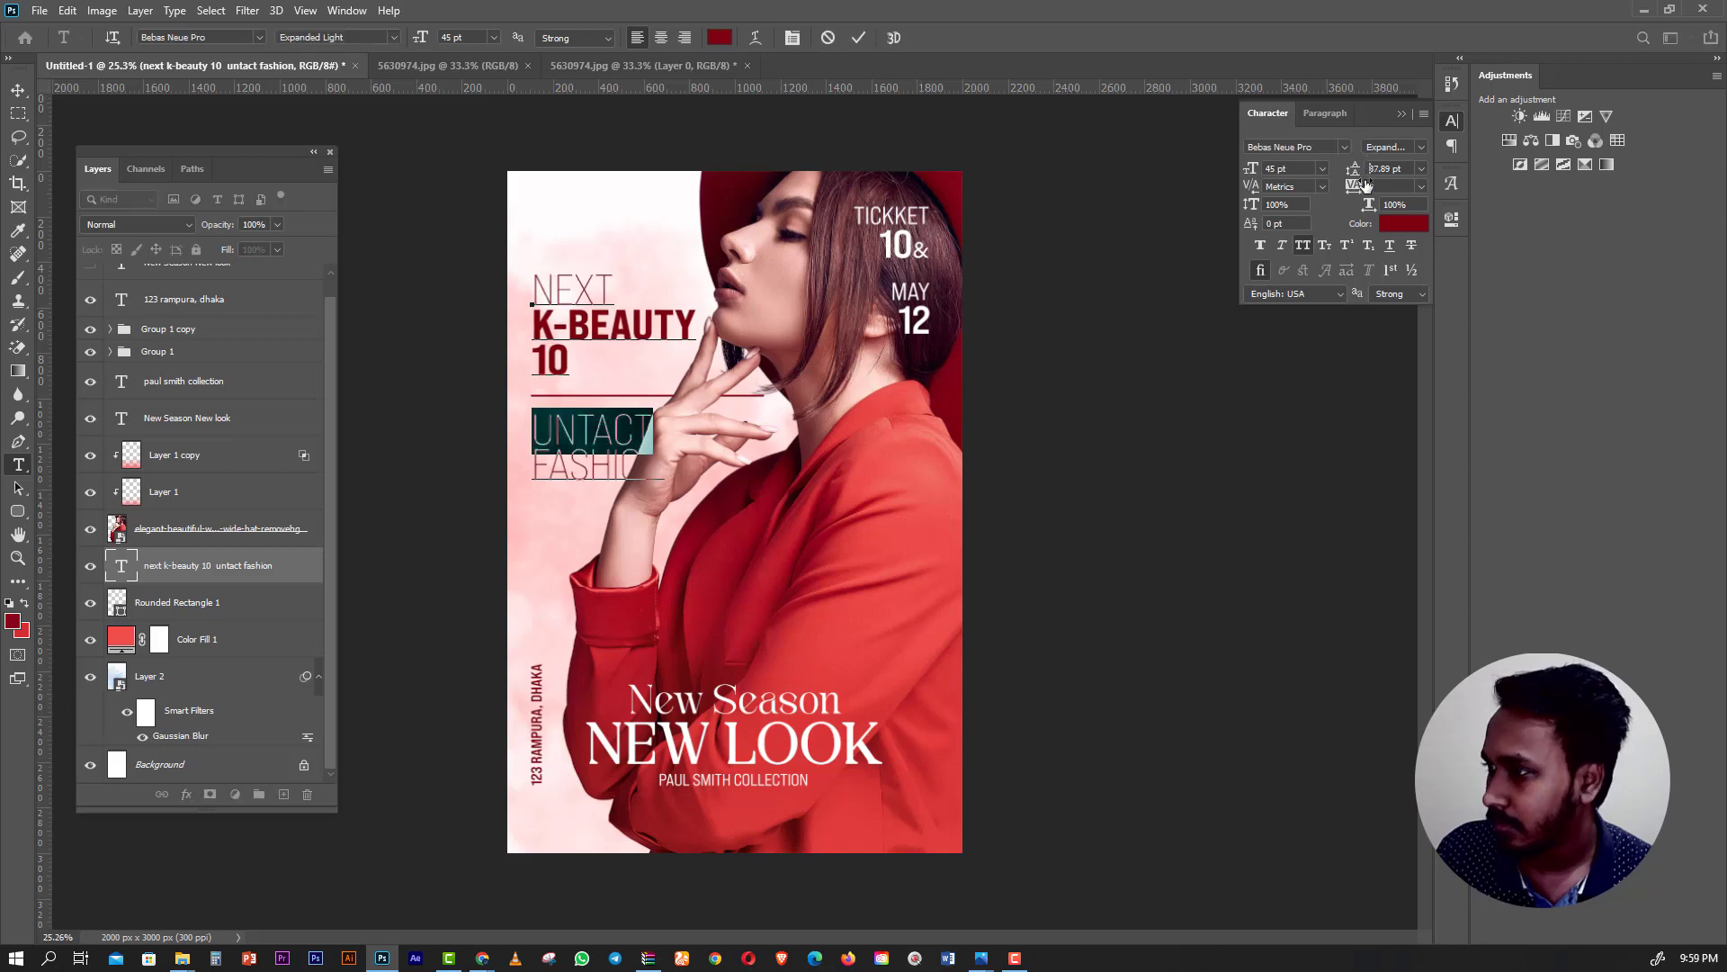
mouse_move(1363, 176)
left_mouse_down()
mouse_move(1383, 195)
mouse_move(1368, 176)
left_mouse_up()
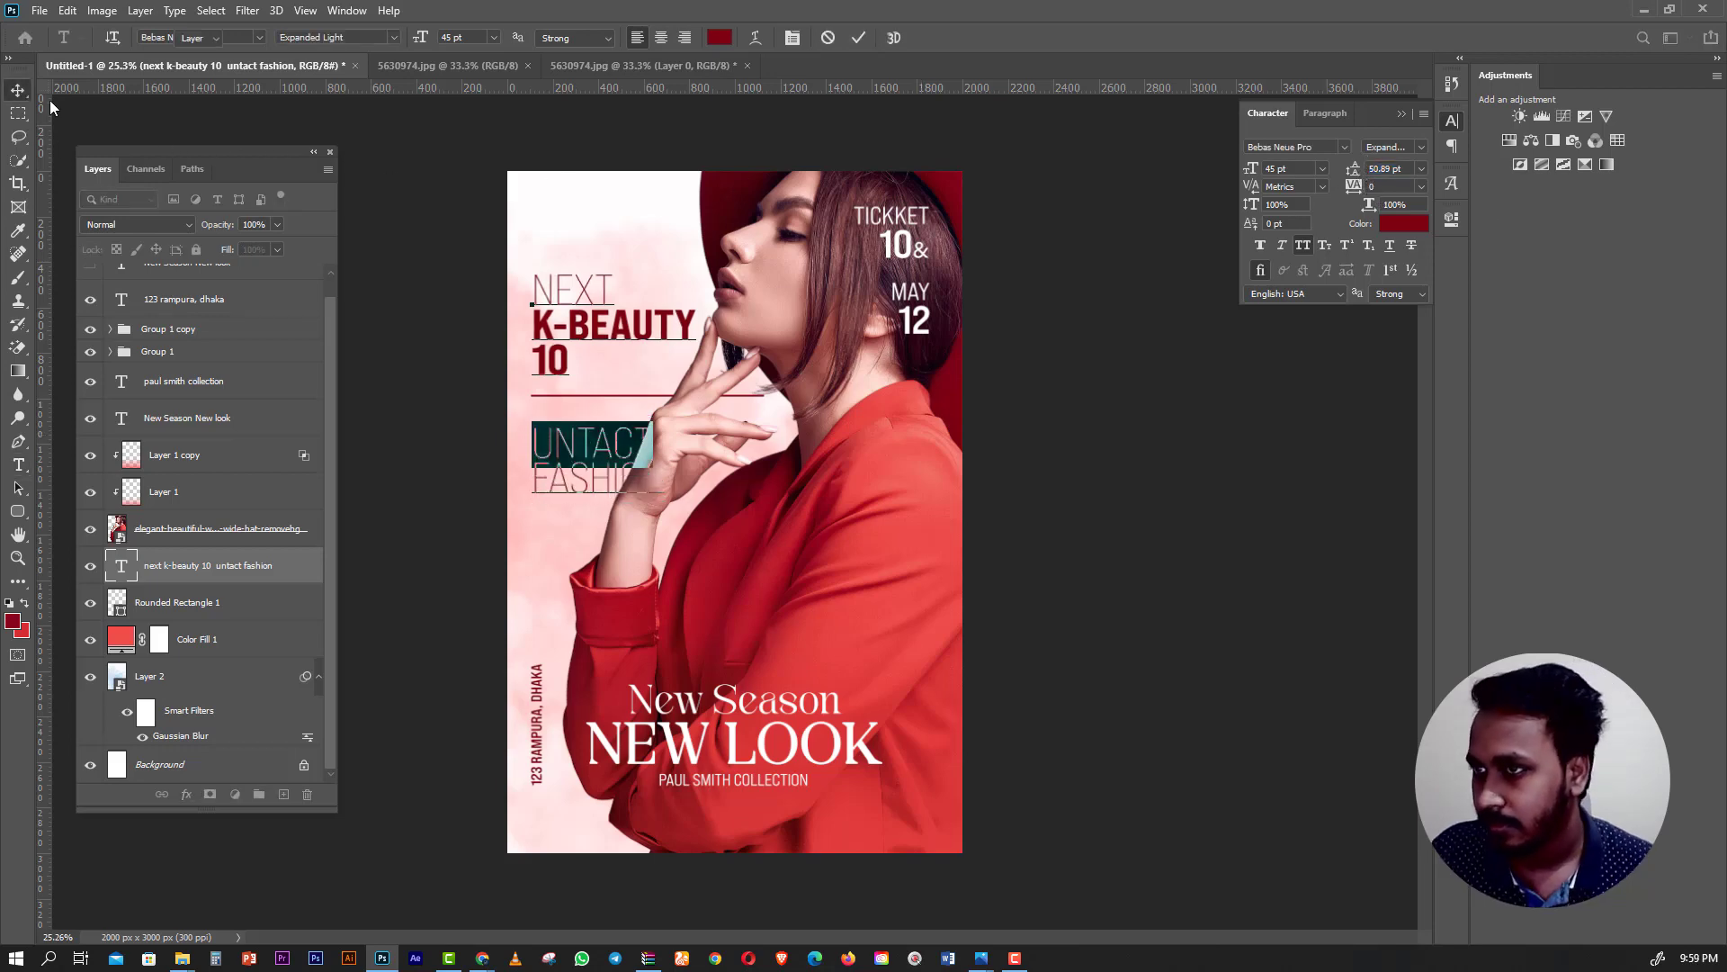
key("ctrl+Return")
Move the NEXT K-BEAUTY 10 text block higher on the poster.
key("v")
left_click_drag(606, 382, 607, 366)
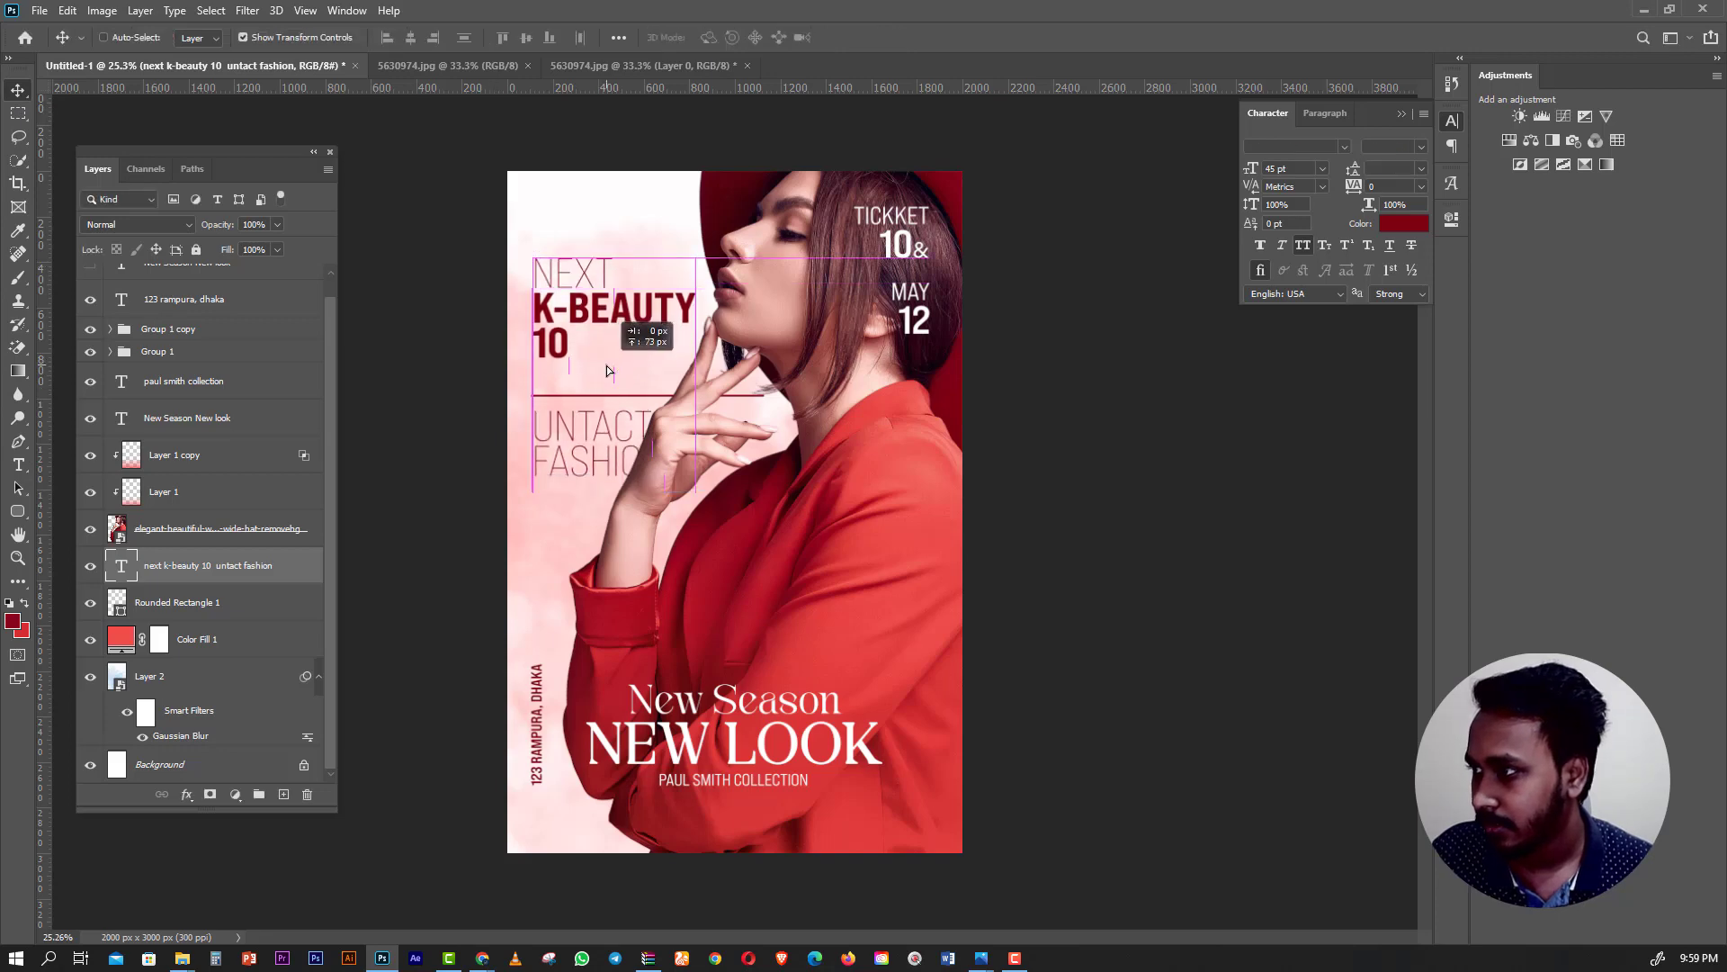
mouse_move(606, 366)
left_mouse_down()
mouse_move(612, 389)
mouse_move(612, 315)
left_mouse_up()
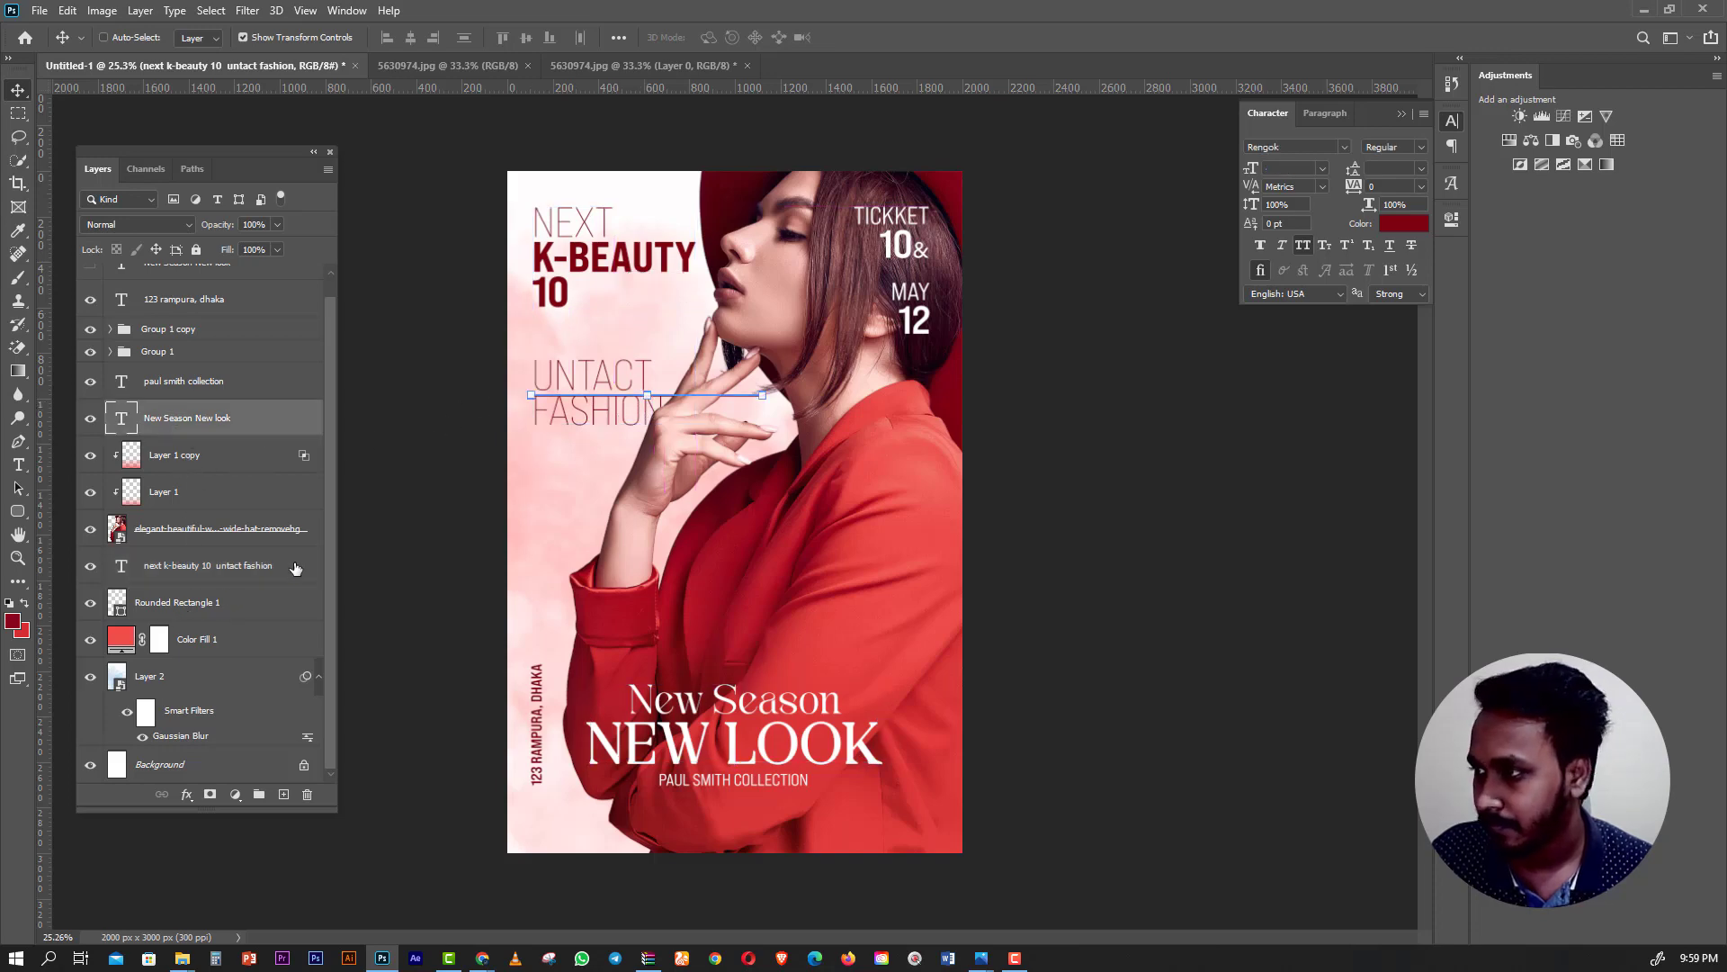
Move the Rounded Rectangle 1 divider up between 10 and UNTACT, shortening its right end.
left_click(180, 602)
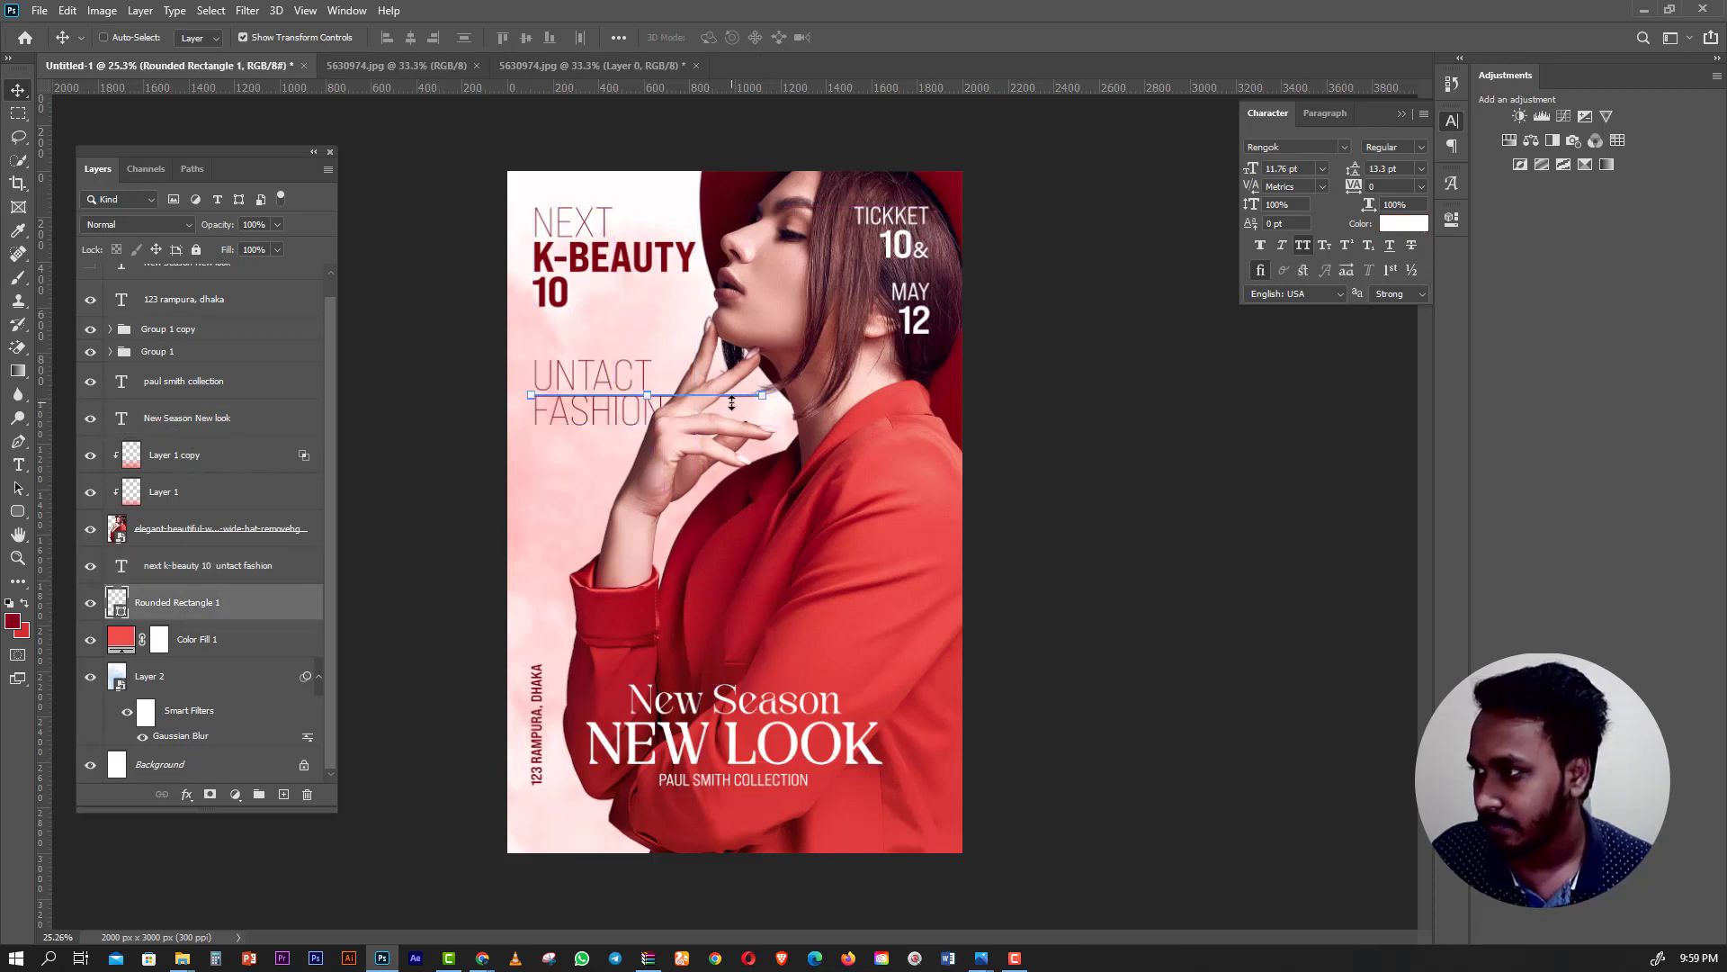
left_click_drag(730, 398, 730, 330)
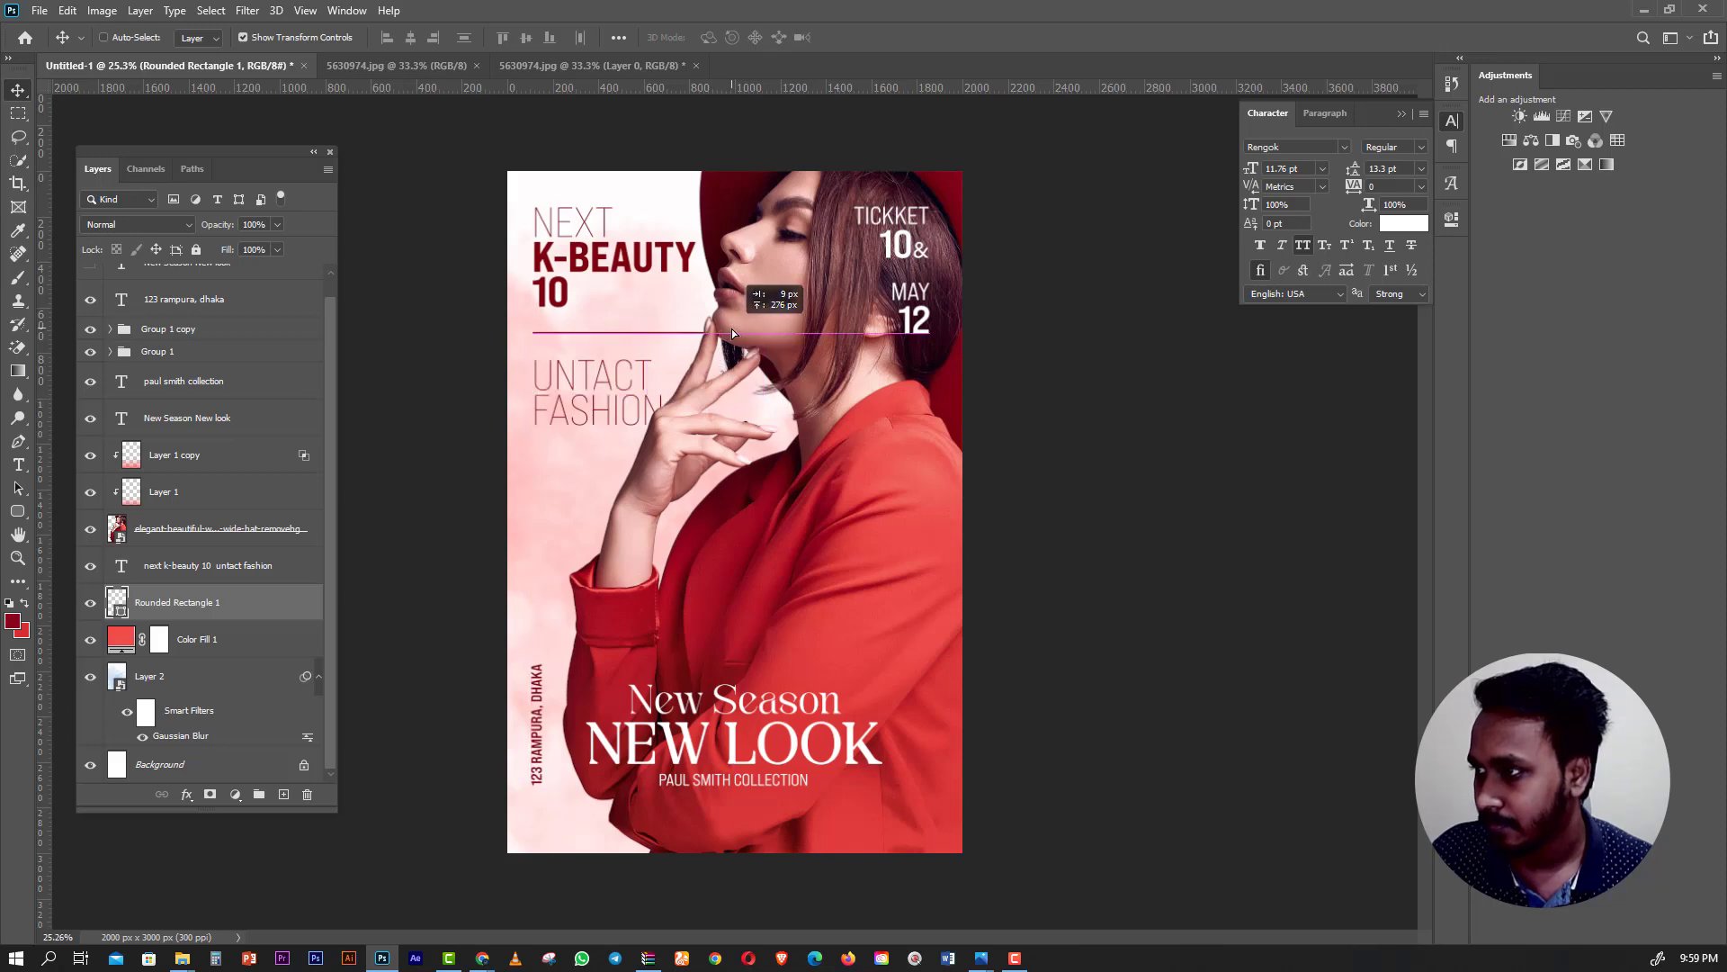
key("a")
scroll(730, 329, "up", 3)
scroll(810, 396, "up", 2)
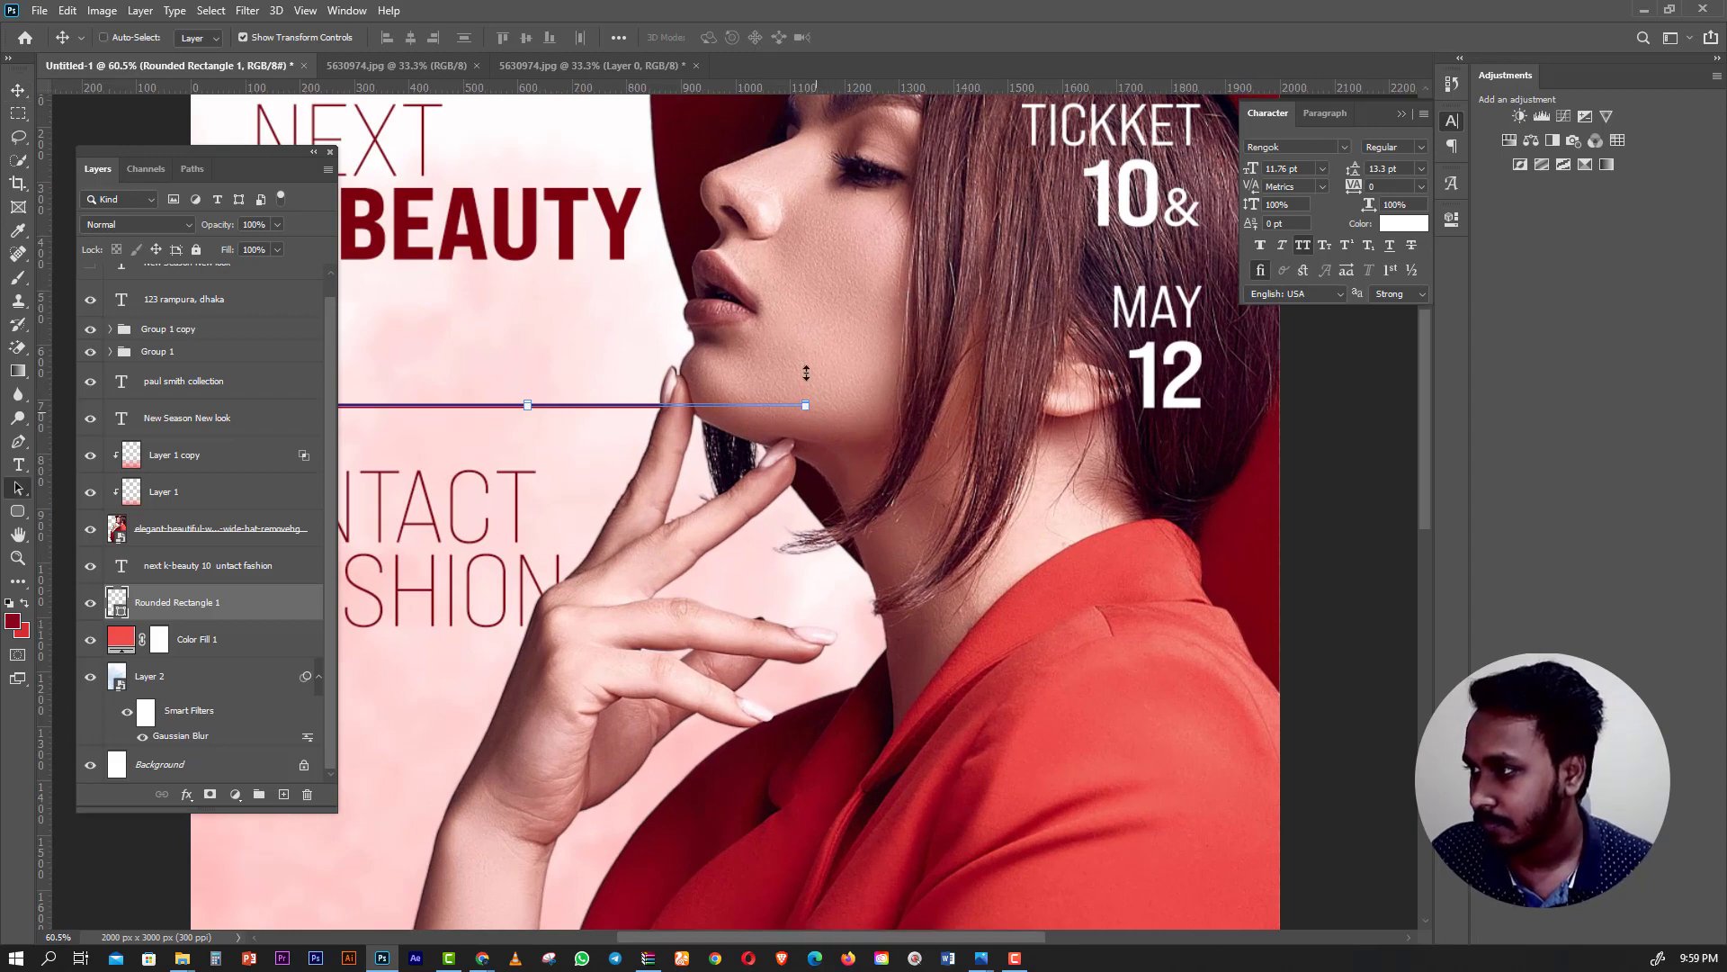
scroll(806, 373, "up", 1)
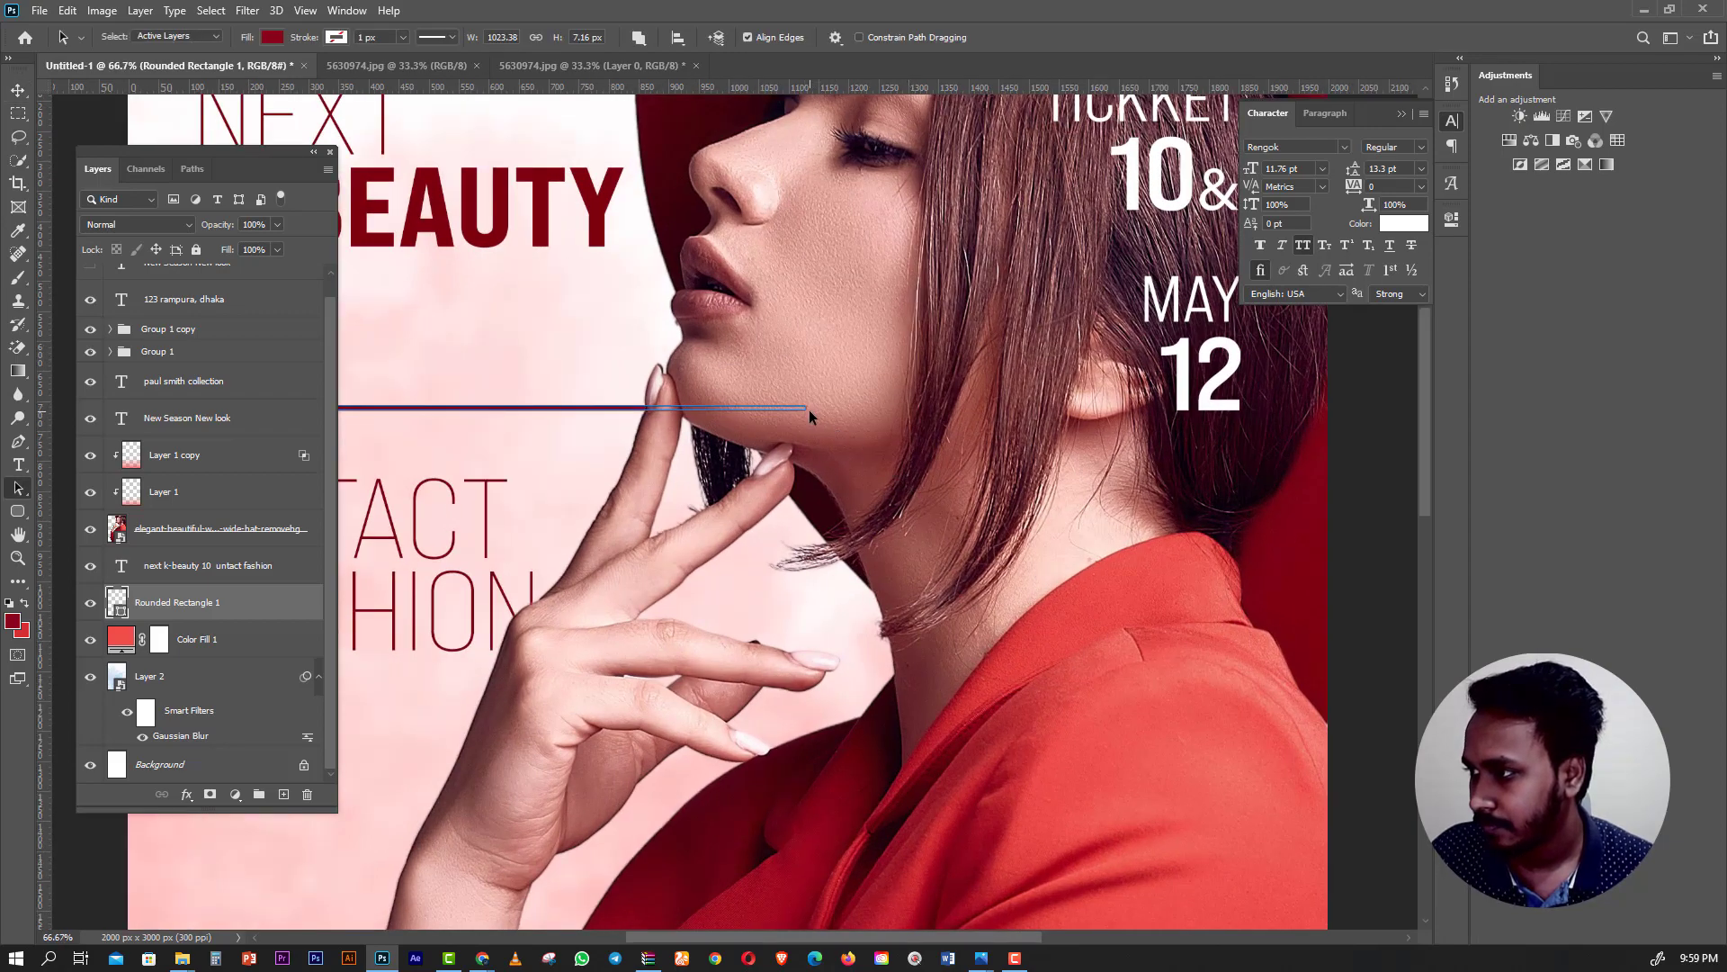
left_click_drag(791, 375, 881, 494)
key("shift+Left")
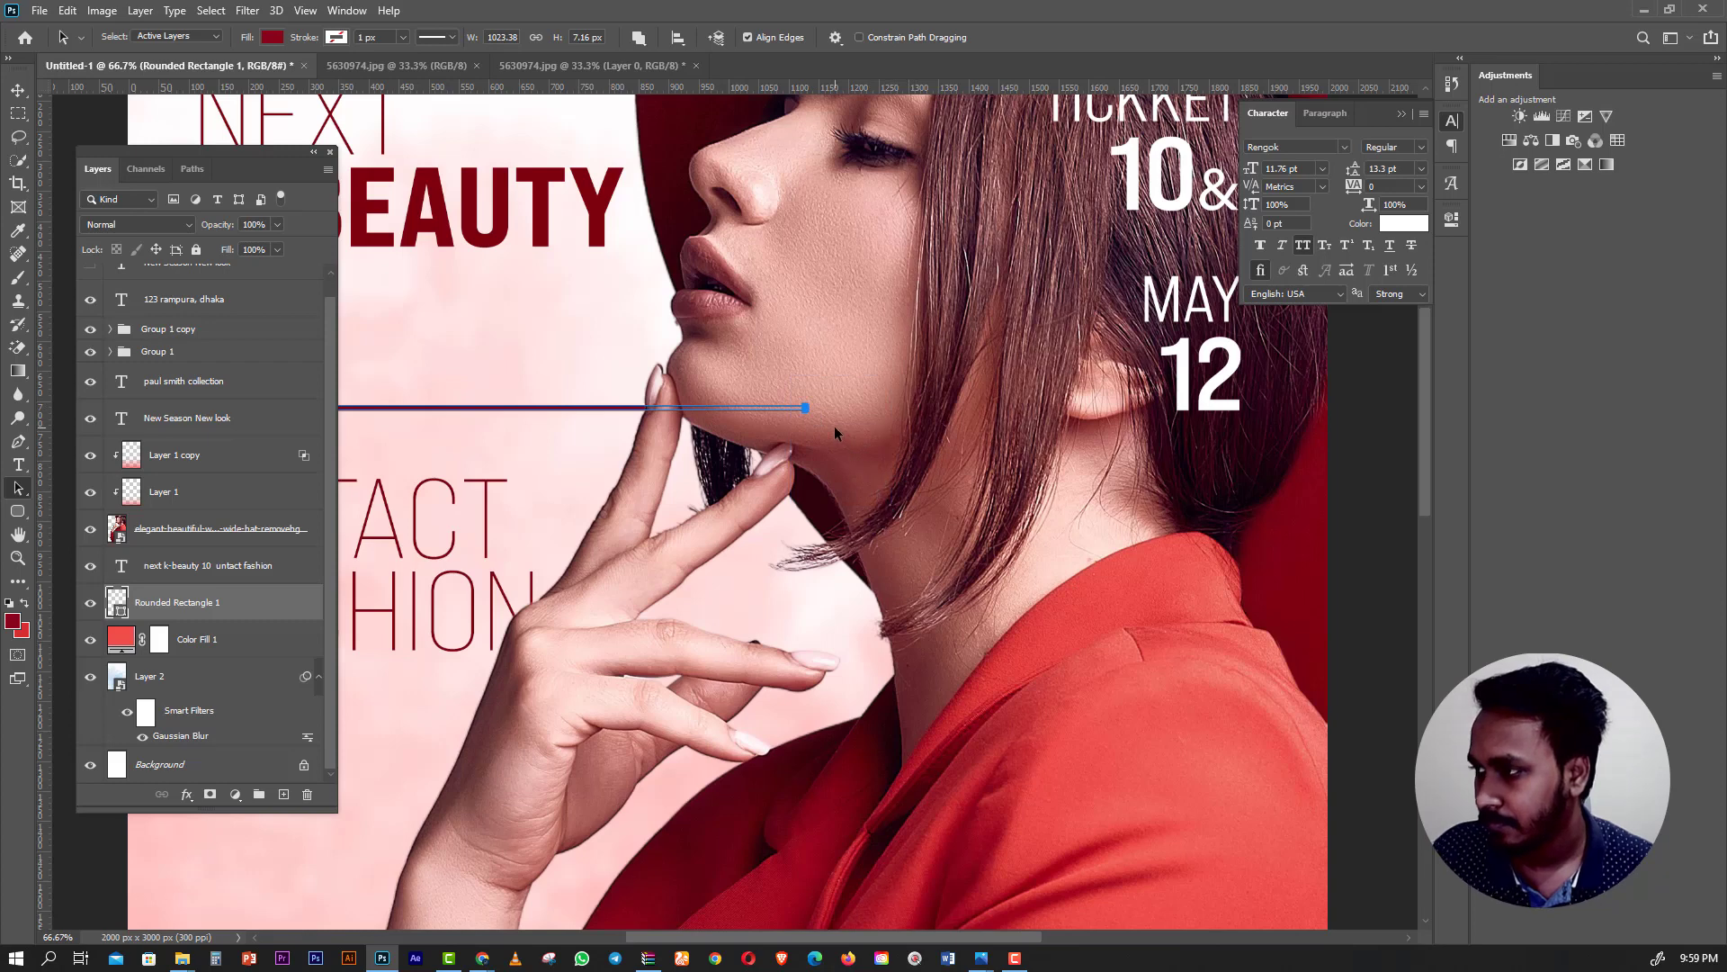
key("shift+Left")
key("shift+Left")
key("shift+Left")
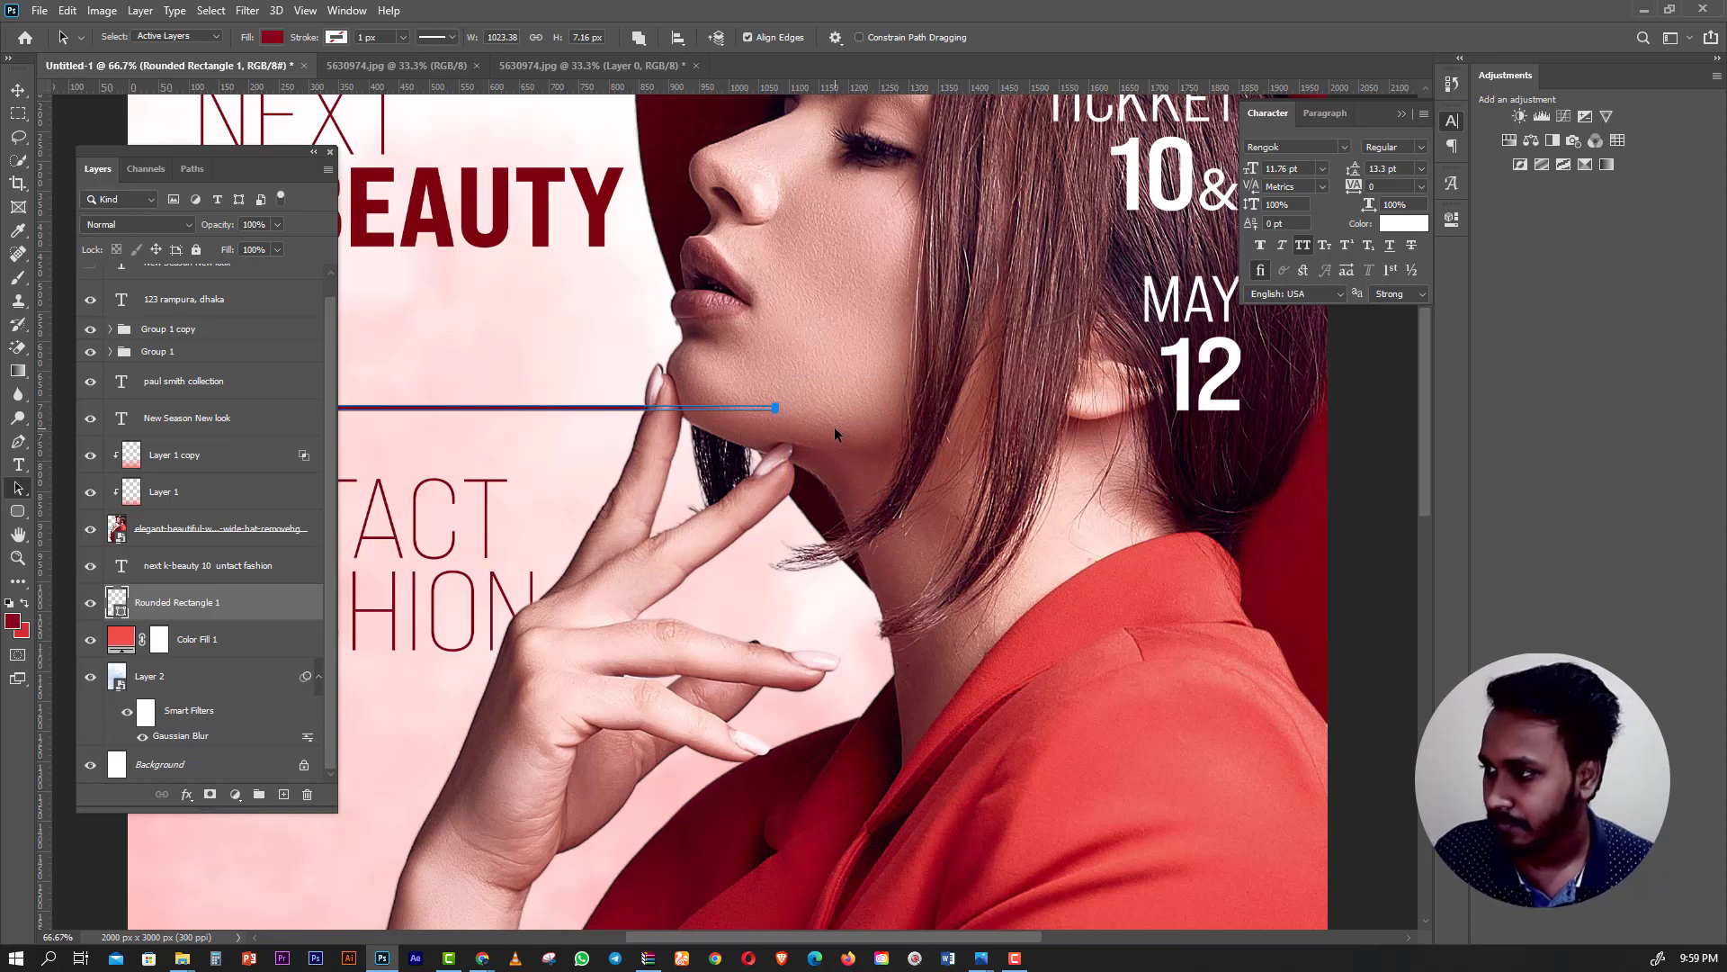
key("shift+Left")
key("shift+Left")
key("shift+Left")
key("shift+Left")
key("shift+Left")
key("shift+Left")
key("shift+Left")
key("shift+Left")
key("shift+Left")
key("shift+Left")
key("shift+Left")
key("shift+Left")
key("shift+Left")
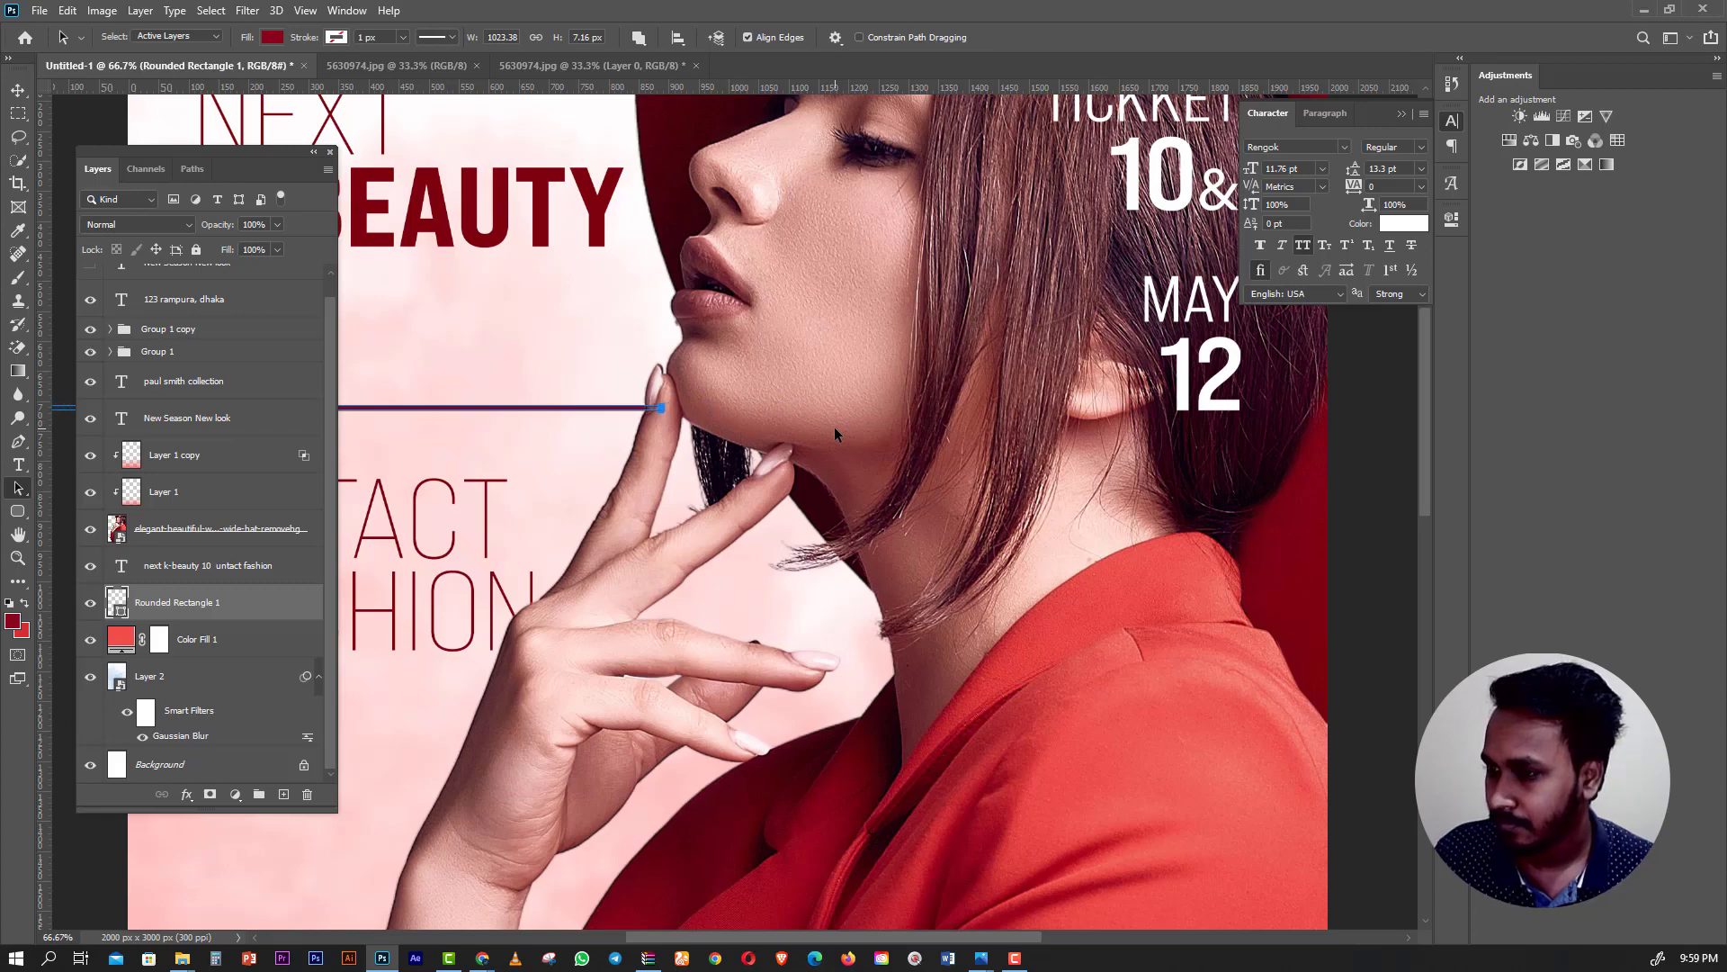
key("shift+Left")
key("shift+Left")
Delete the old divider layer and draw a new thin 495 × 4 px dark red bar.
scroll(597, 378, "down", 5)
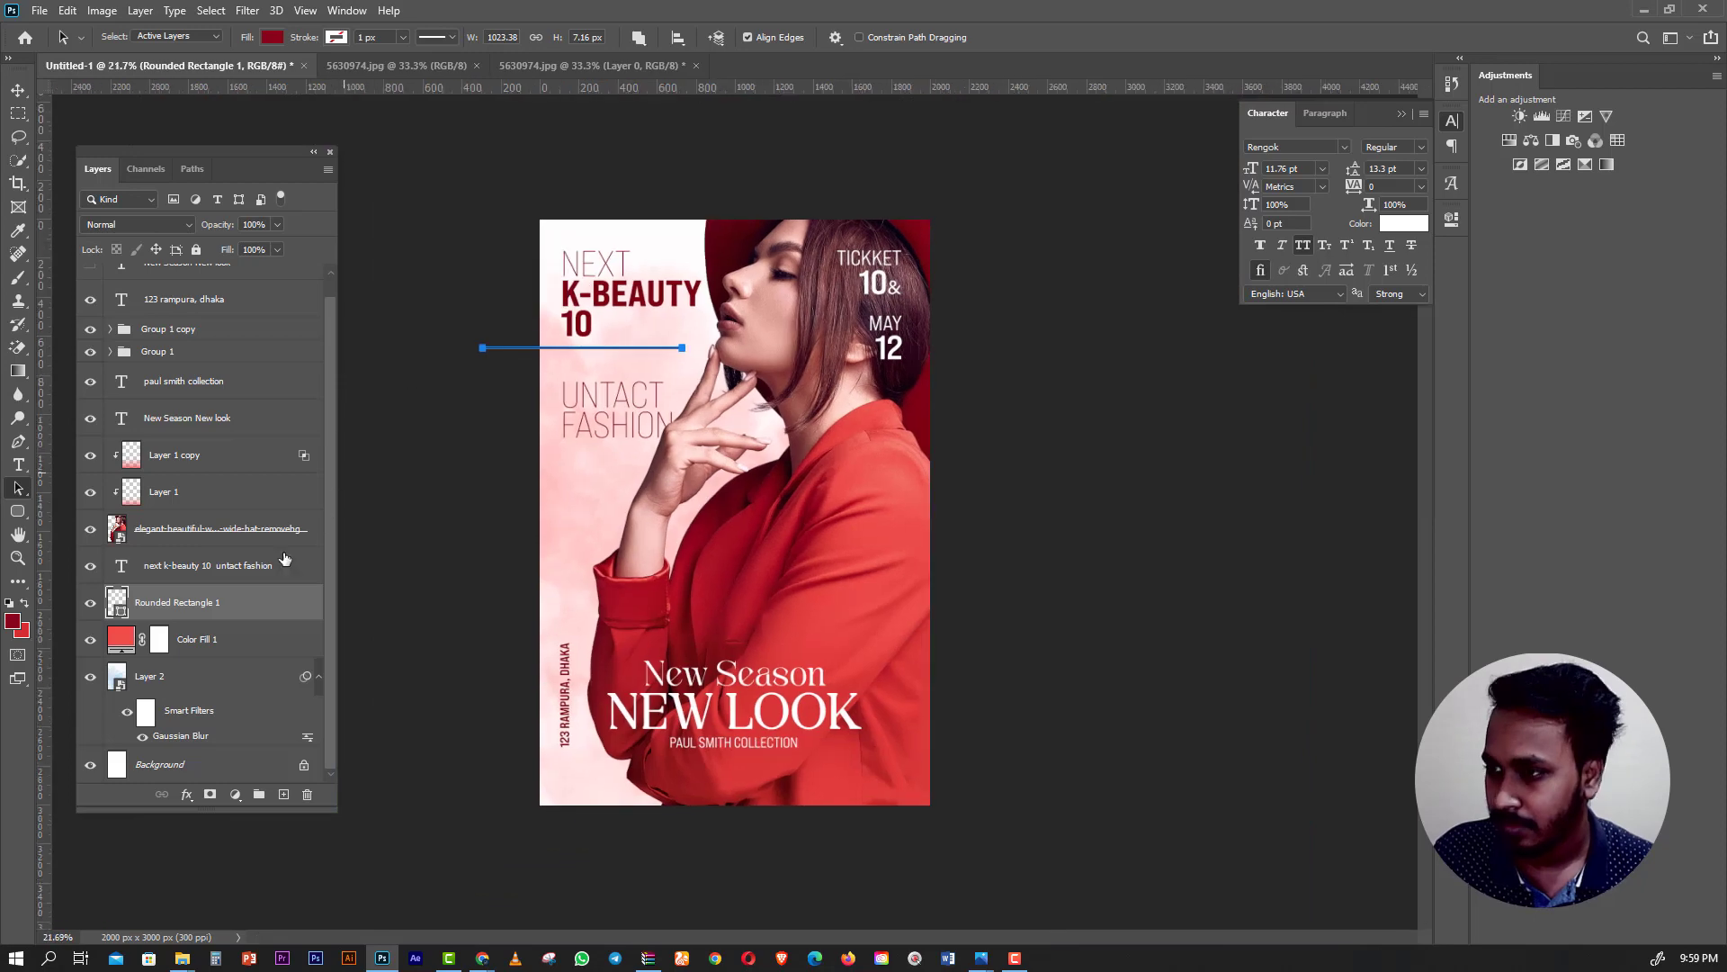
mouse_move(261, 607)
left_mouse_down()
mouse_move(261, 686)
mouse_move(306, 793)
left_mouse_up()
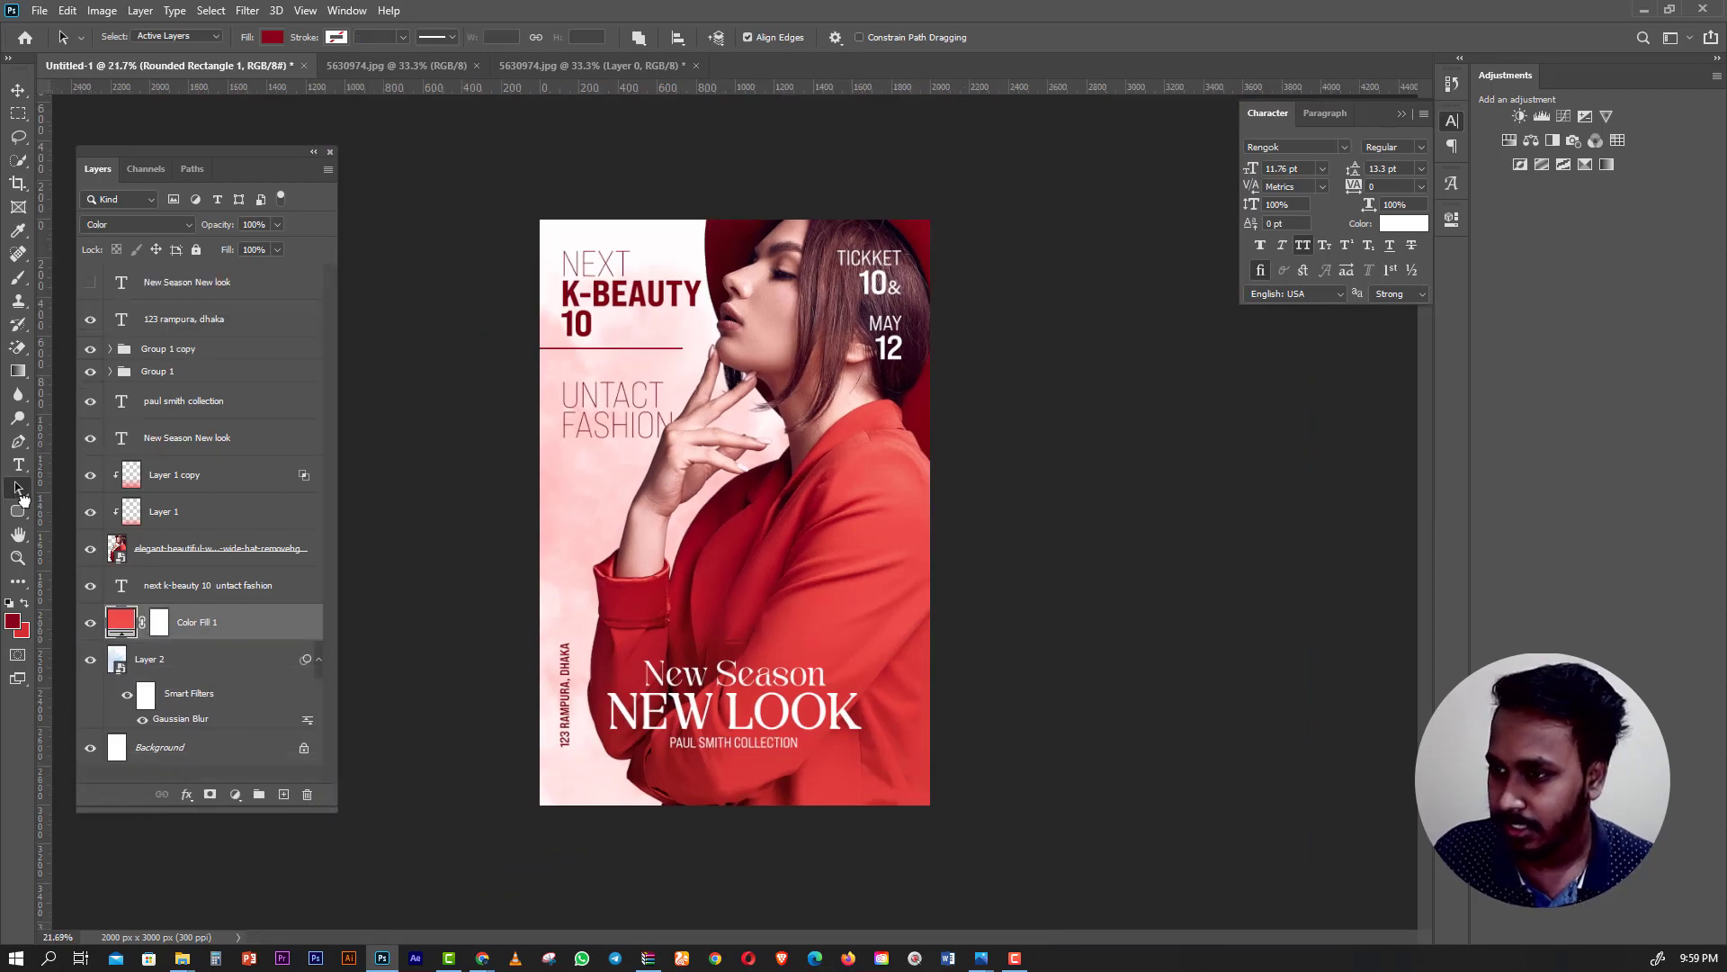
key("u")
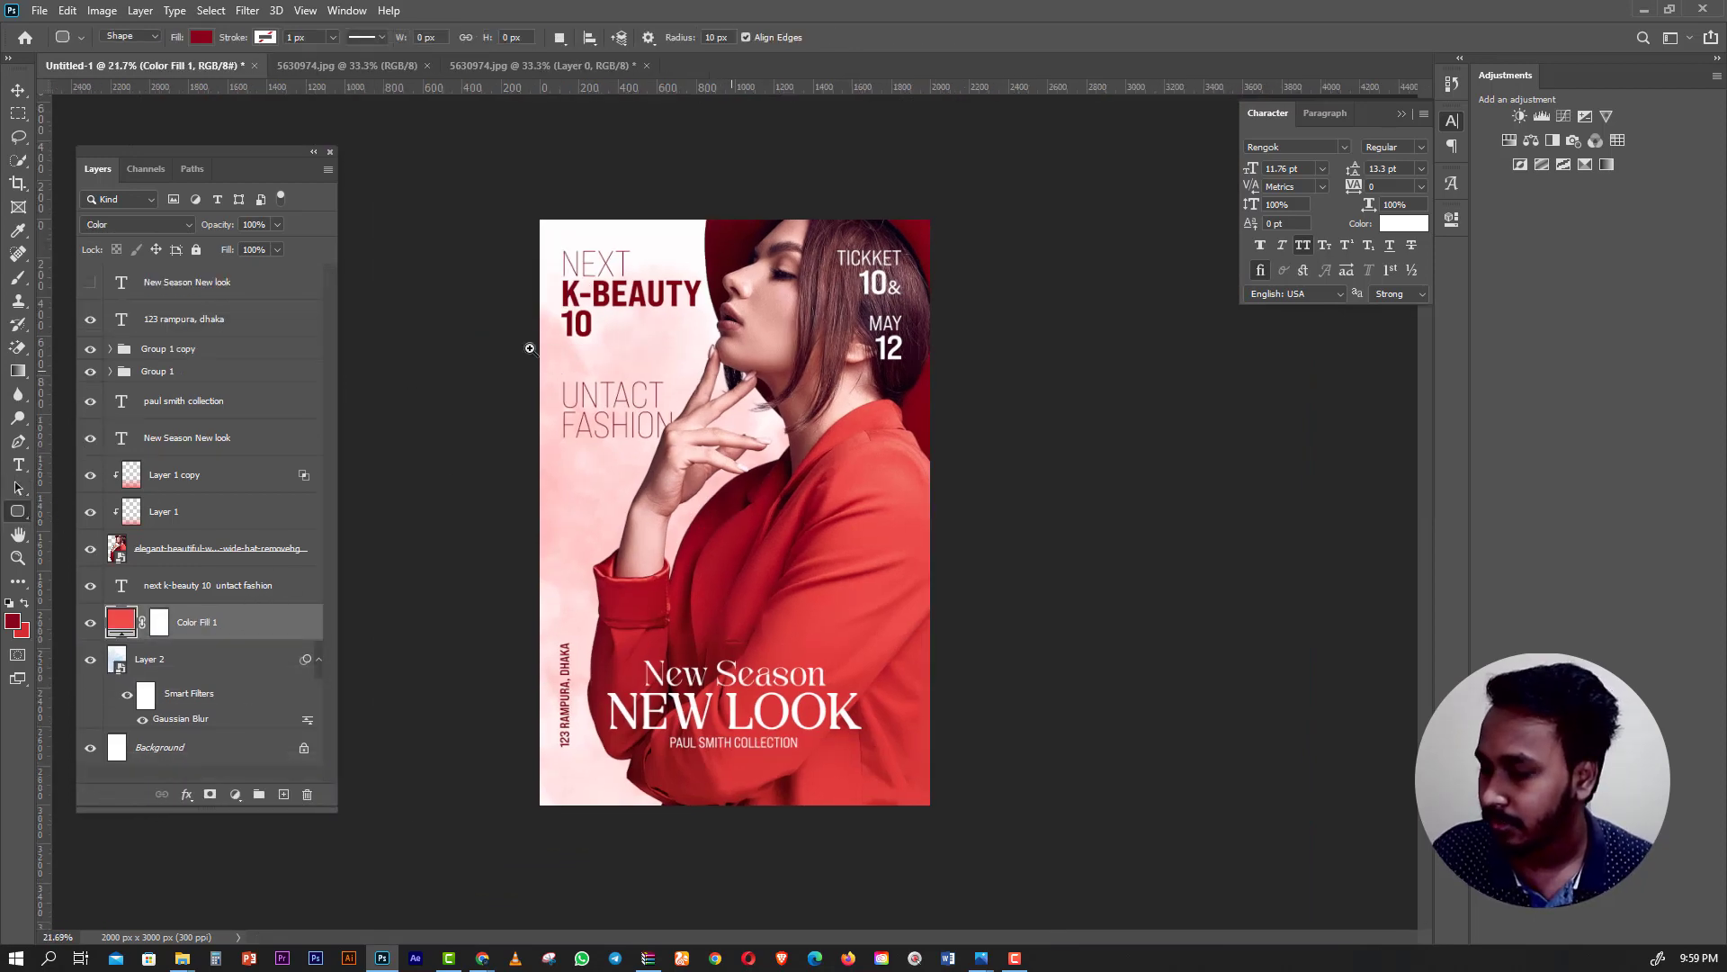
scroll(655, 371, "up", 4)
scroll(655, 370, "up", 3)
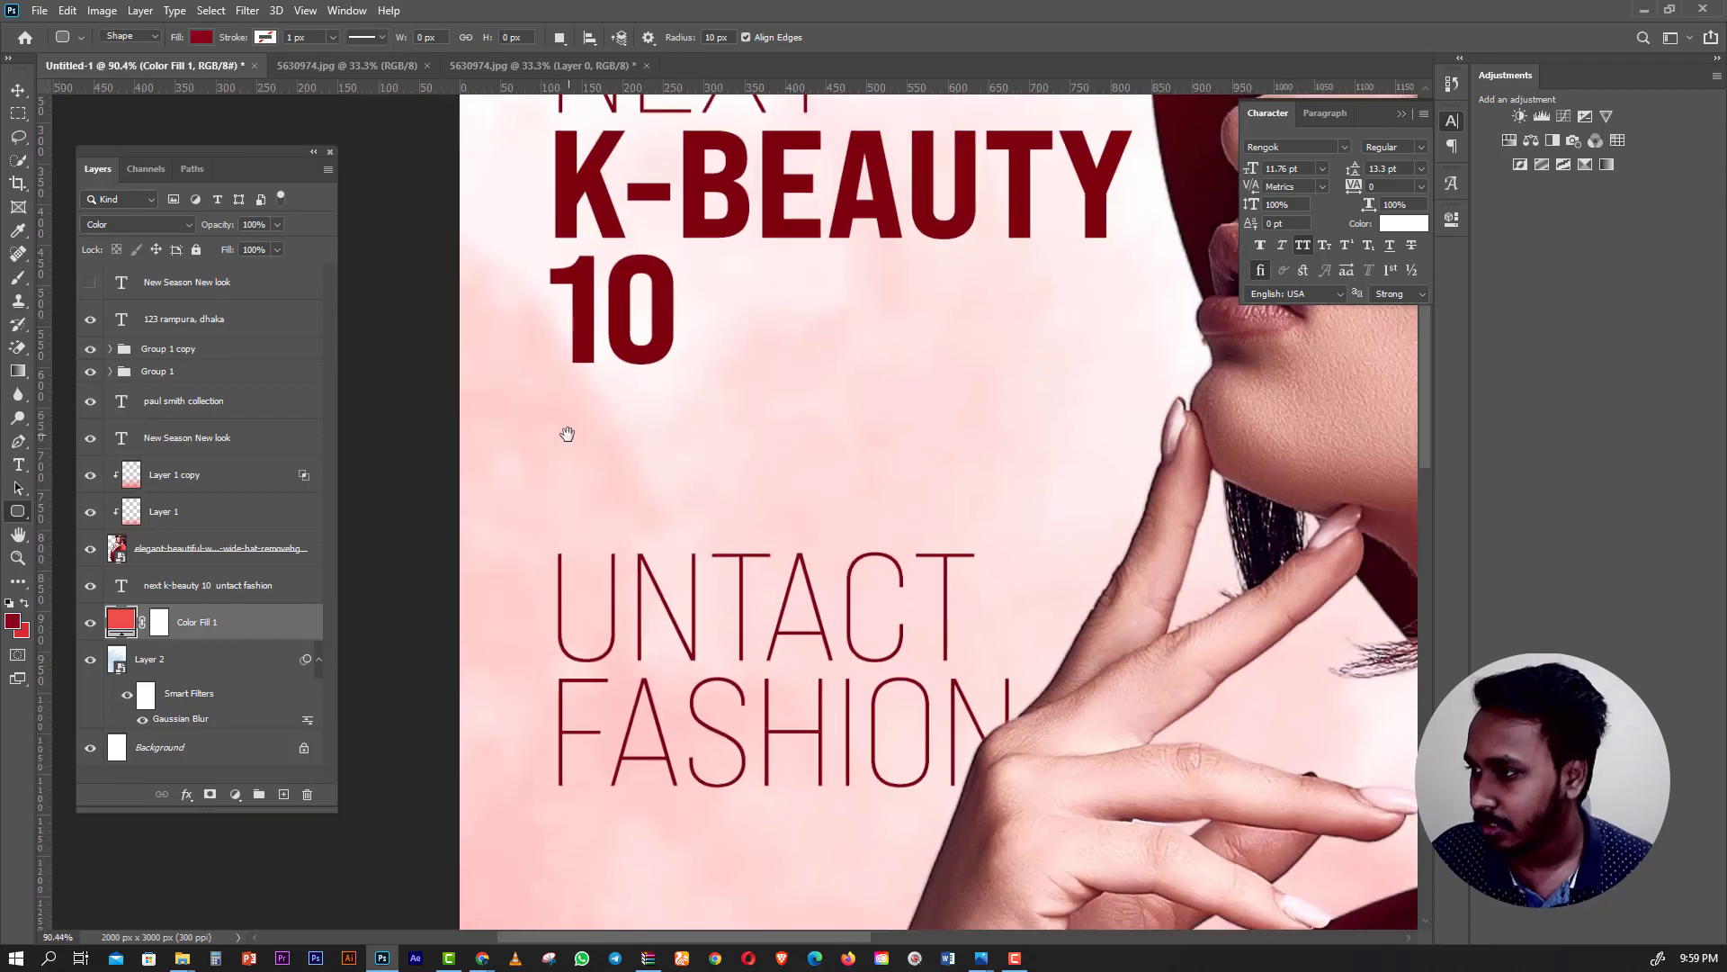
mouse_move(561, 431)
left_mouse_down()
mouse_move(1010, 430)
mouse_move(949, 432)
mouse_move(963, 434)
left_mouse_up()
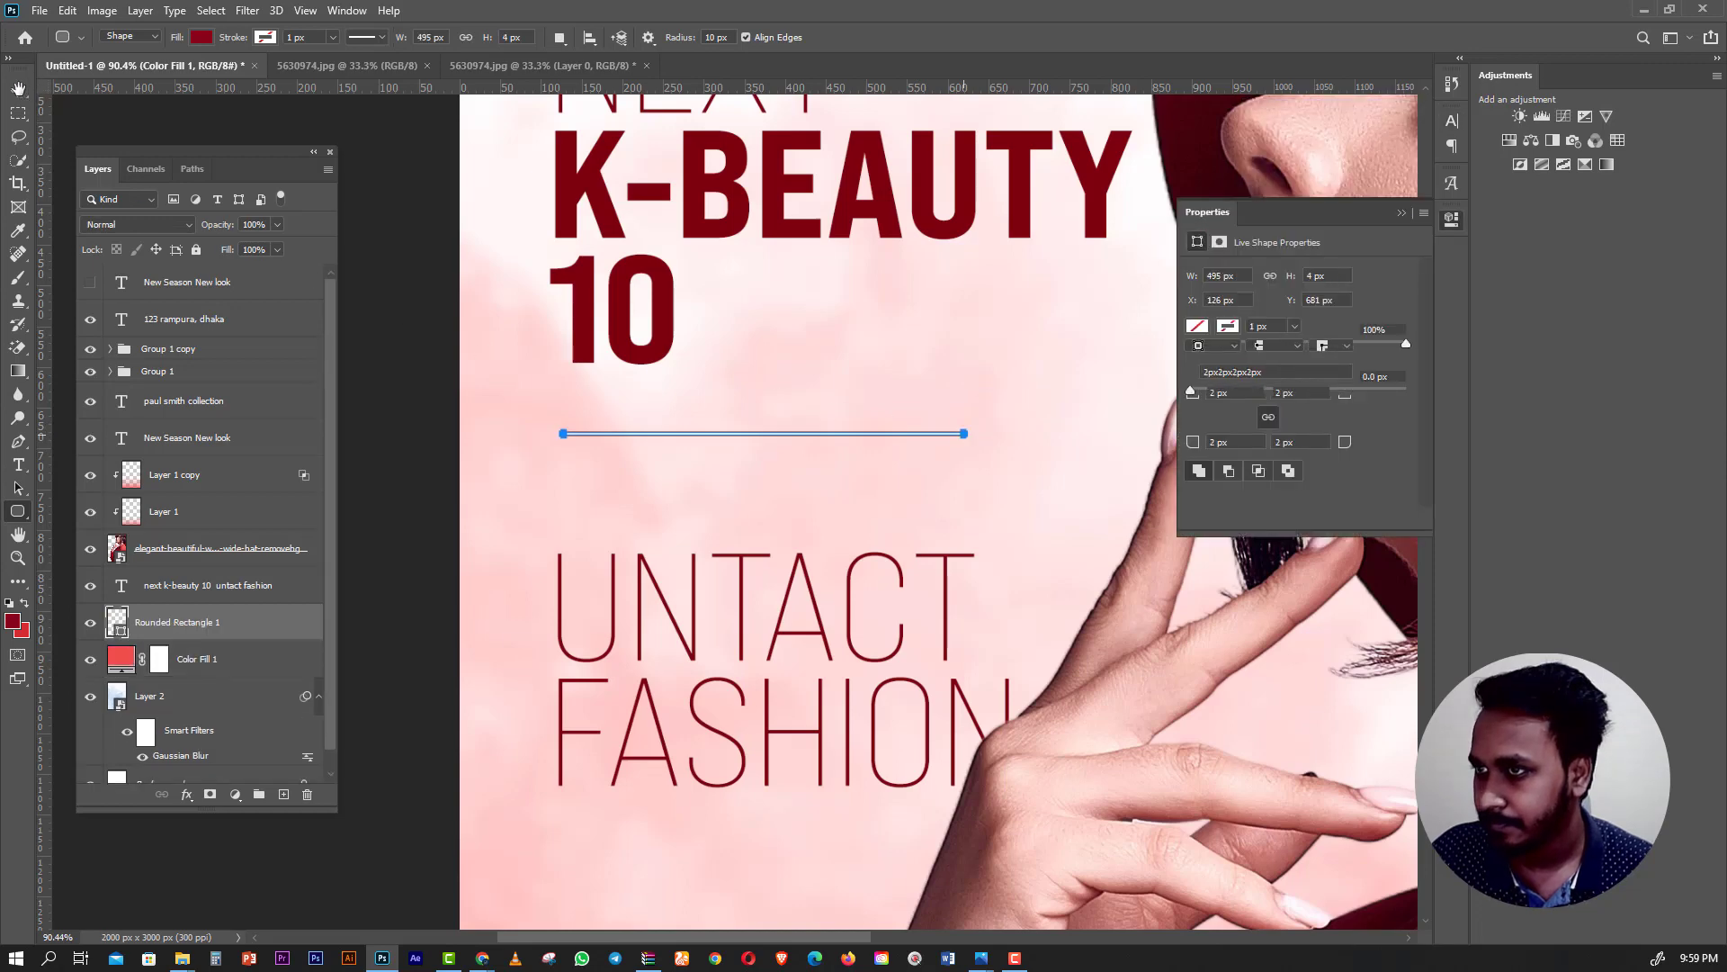
Shift the new divider line down into place between K-BEAUTY 10 and UNTACT FASHION.
key("v")
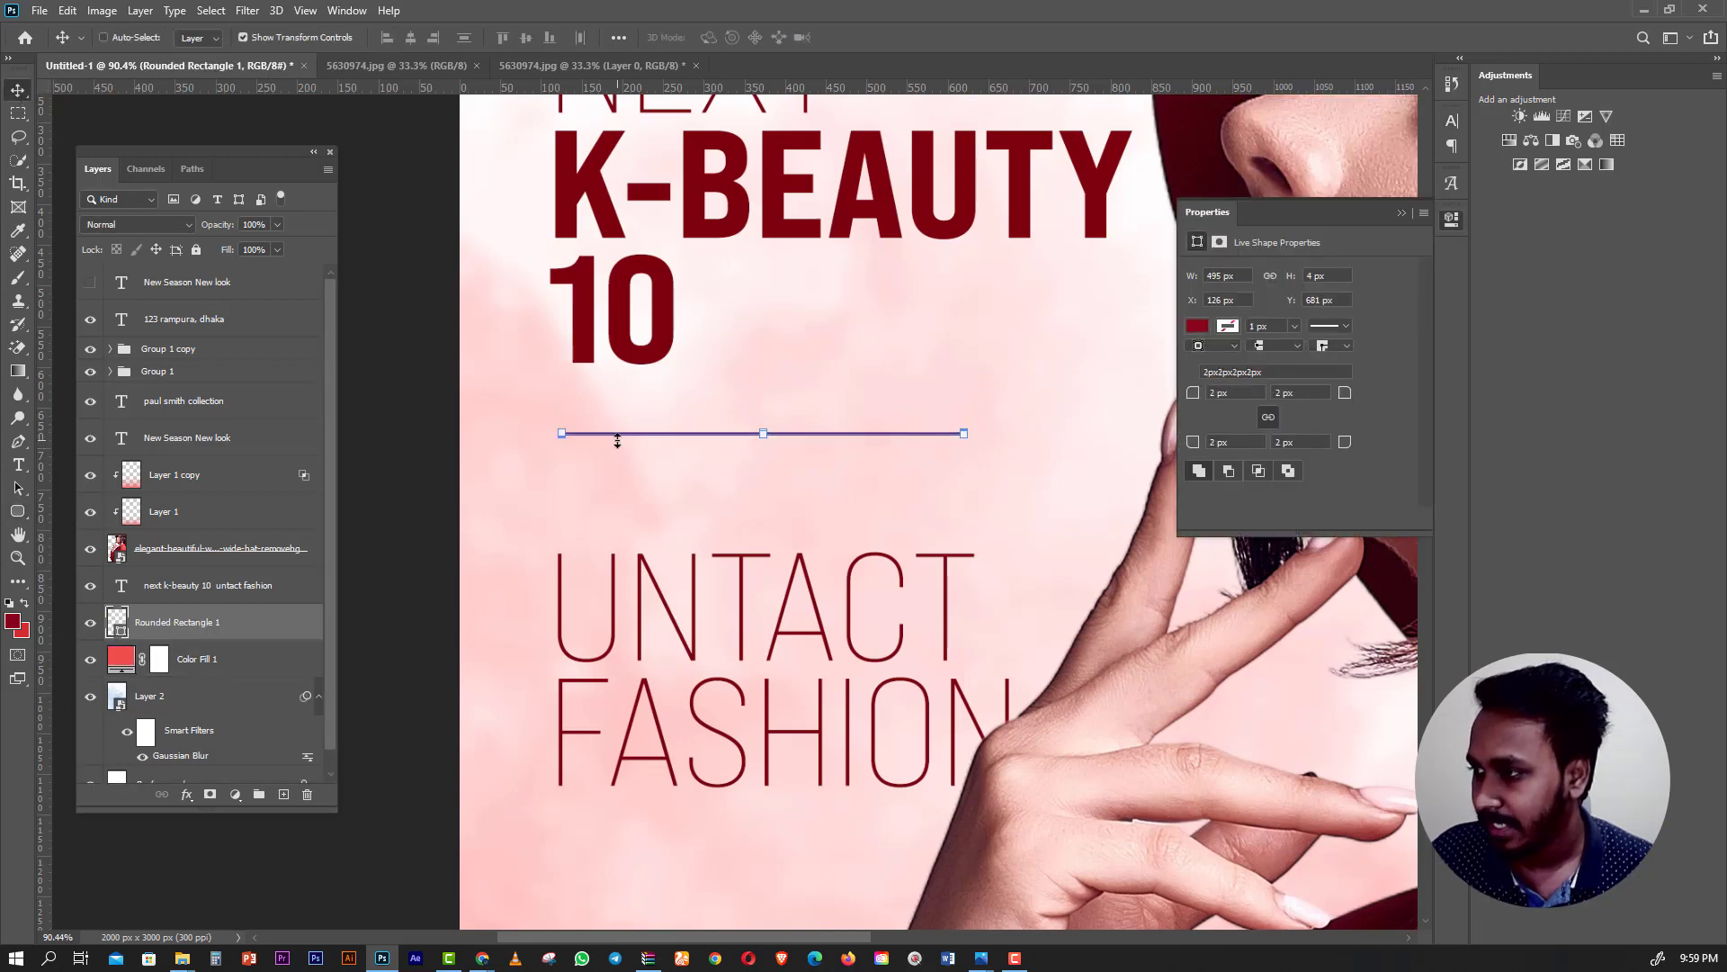
left_click_drag(619, 439, 611, 463)
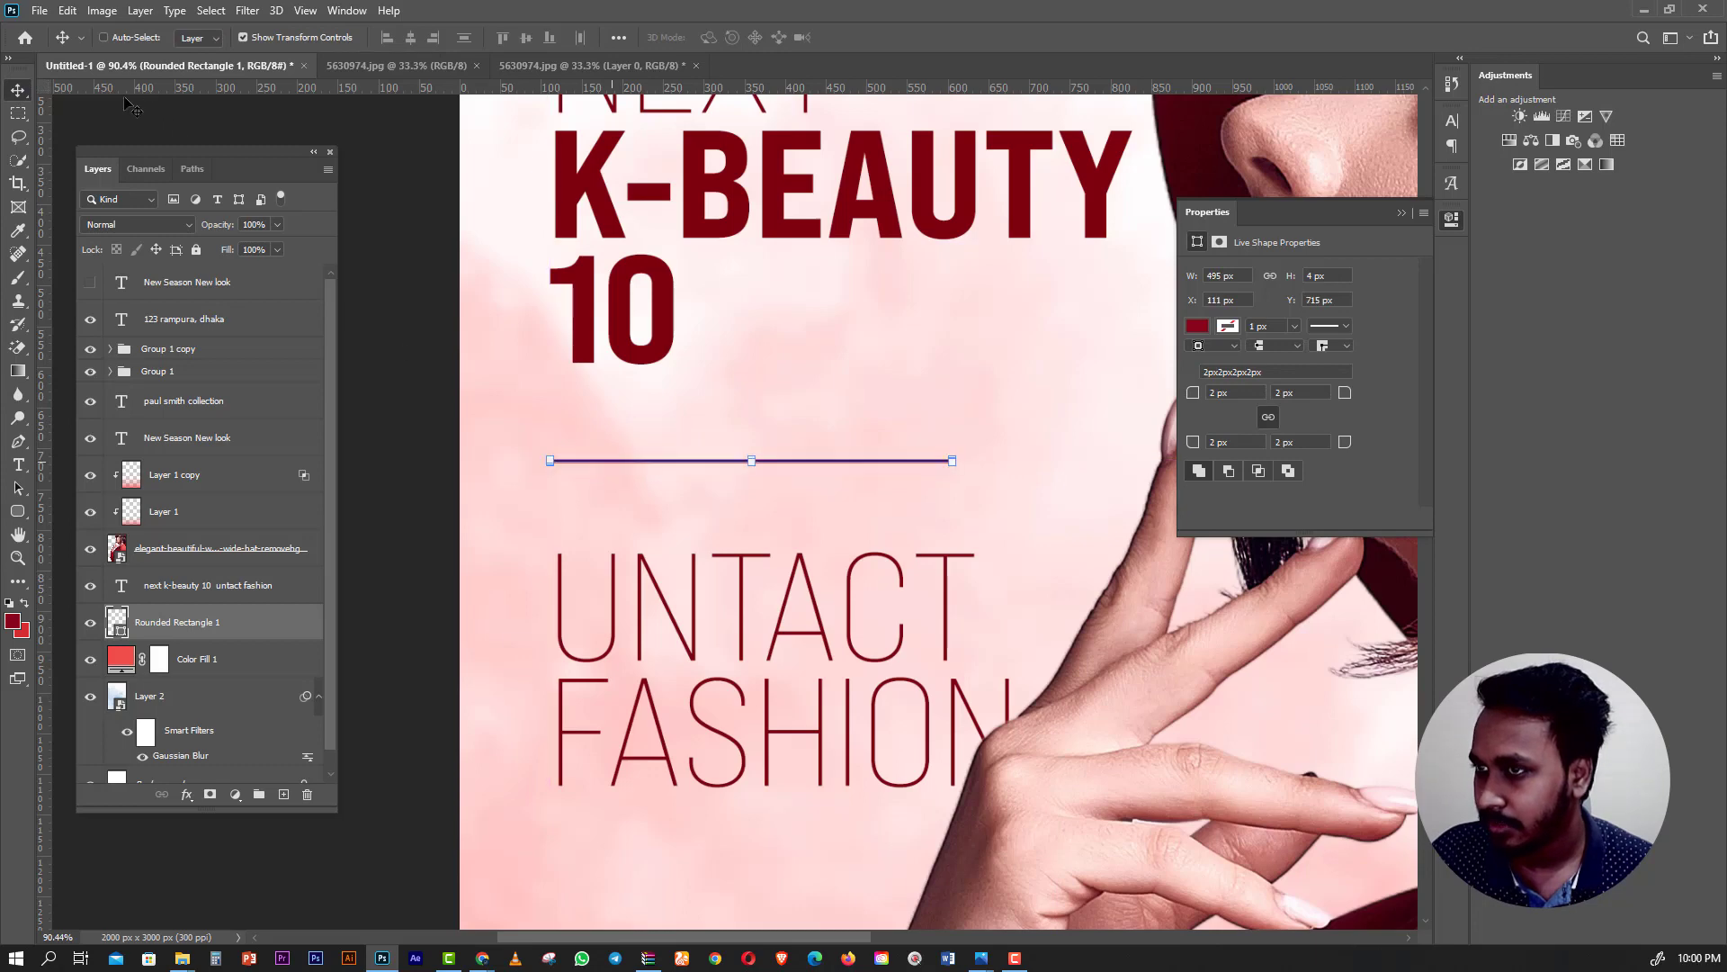
left_click(20, 117)
scroll(588, 567, "down", 5)
scroll(588, 567, "up", 2)
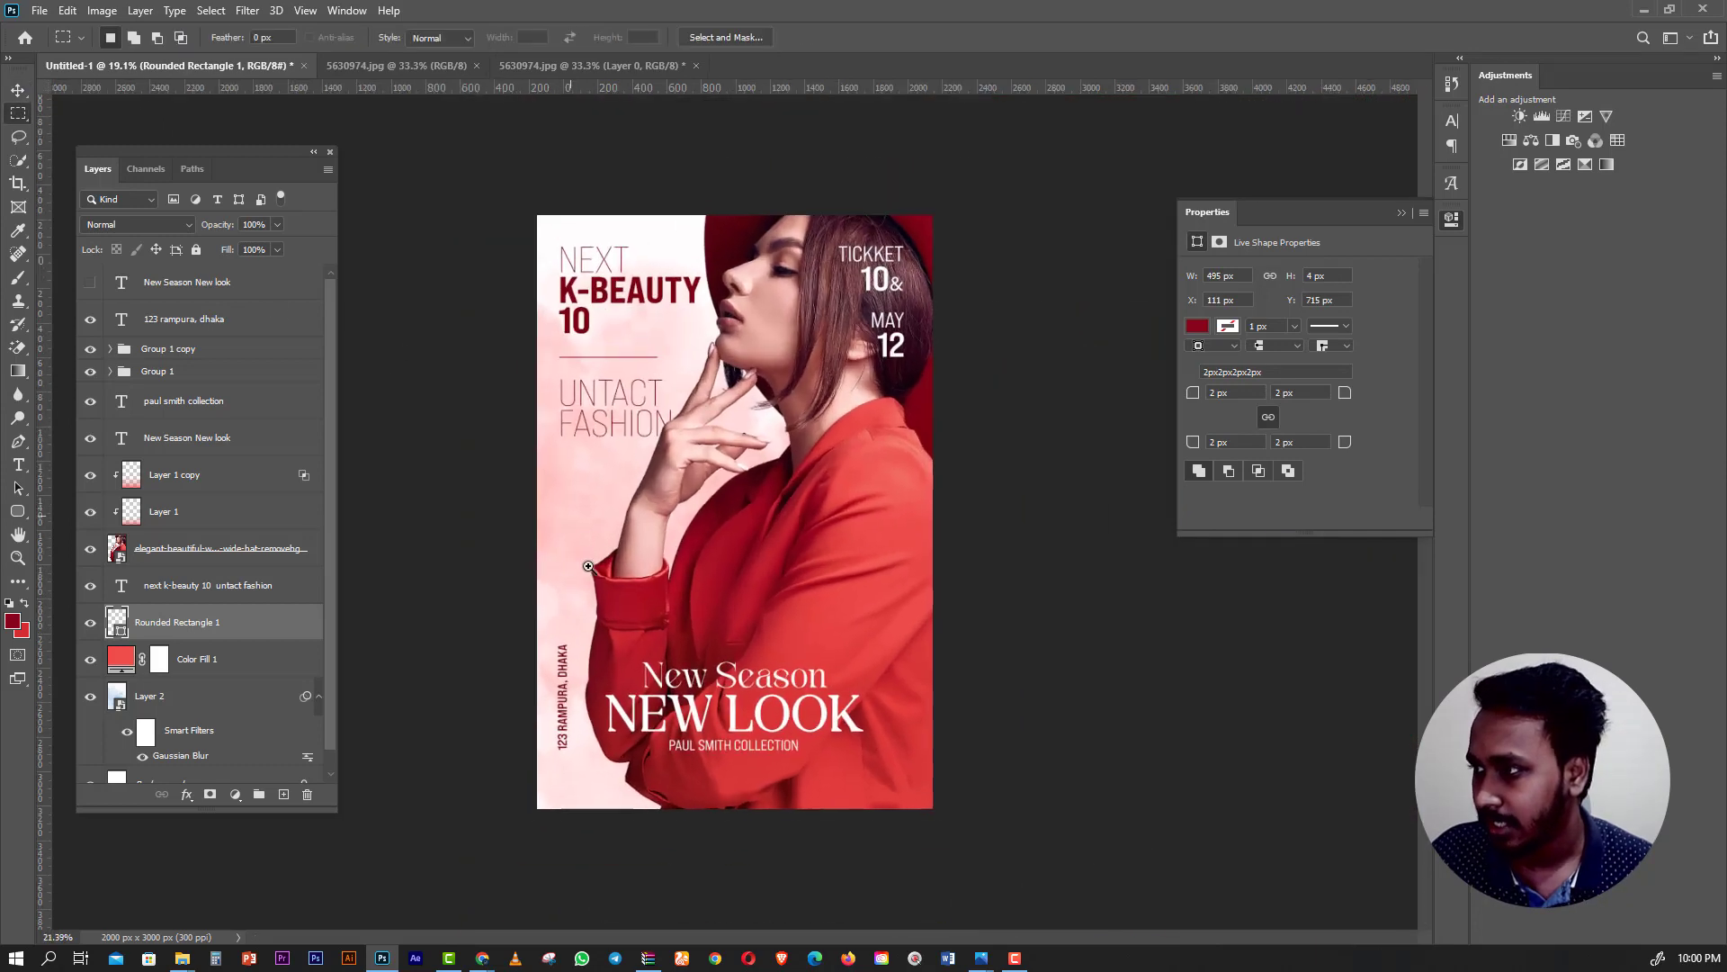
scroll(589, 566, "up", 1)
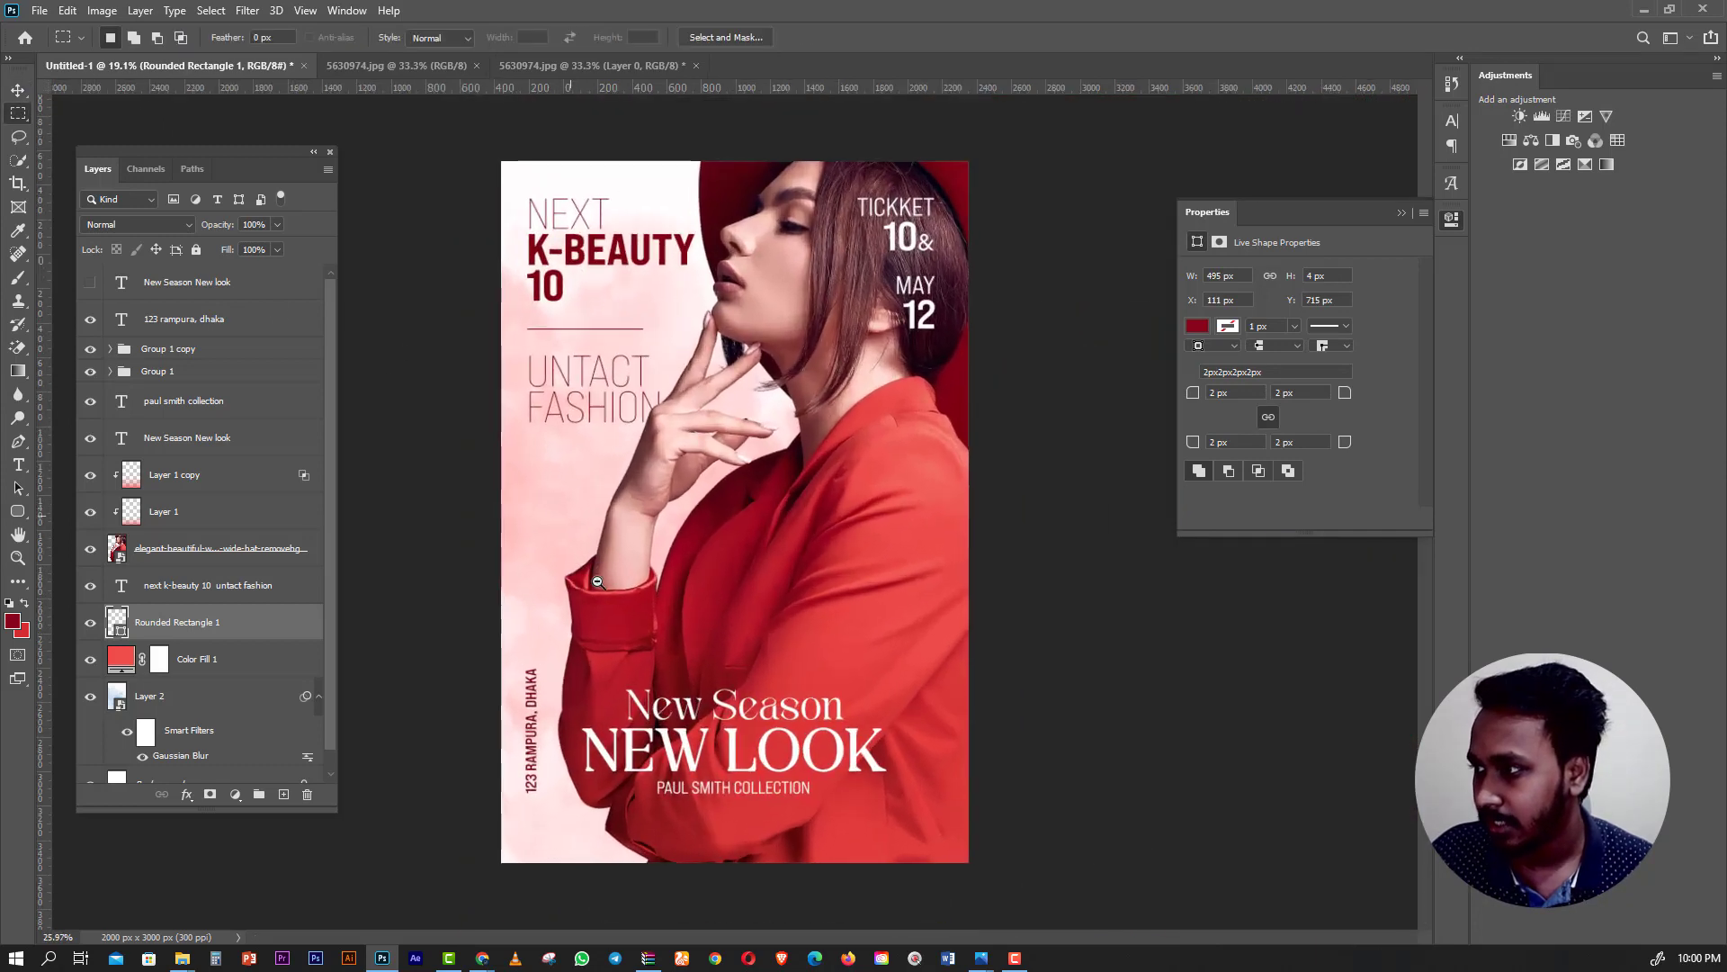
left_click(18, 138)
scroll(695, 634, "down", 1)
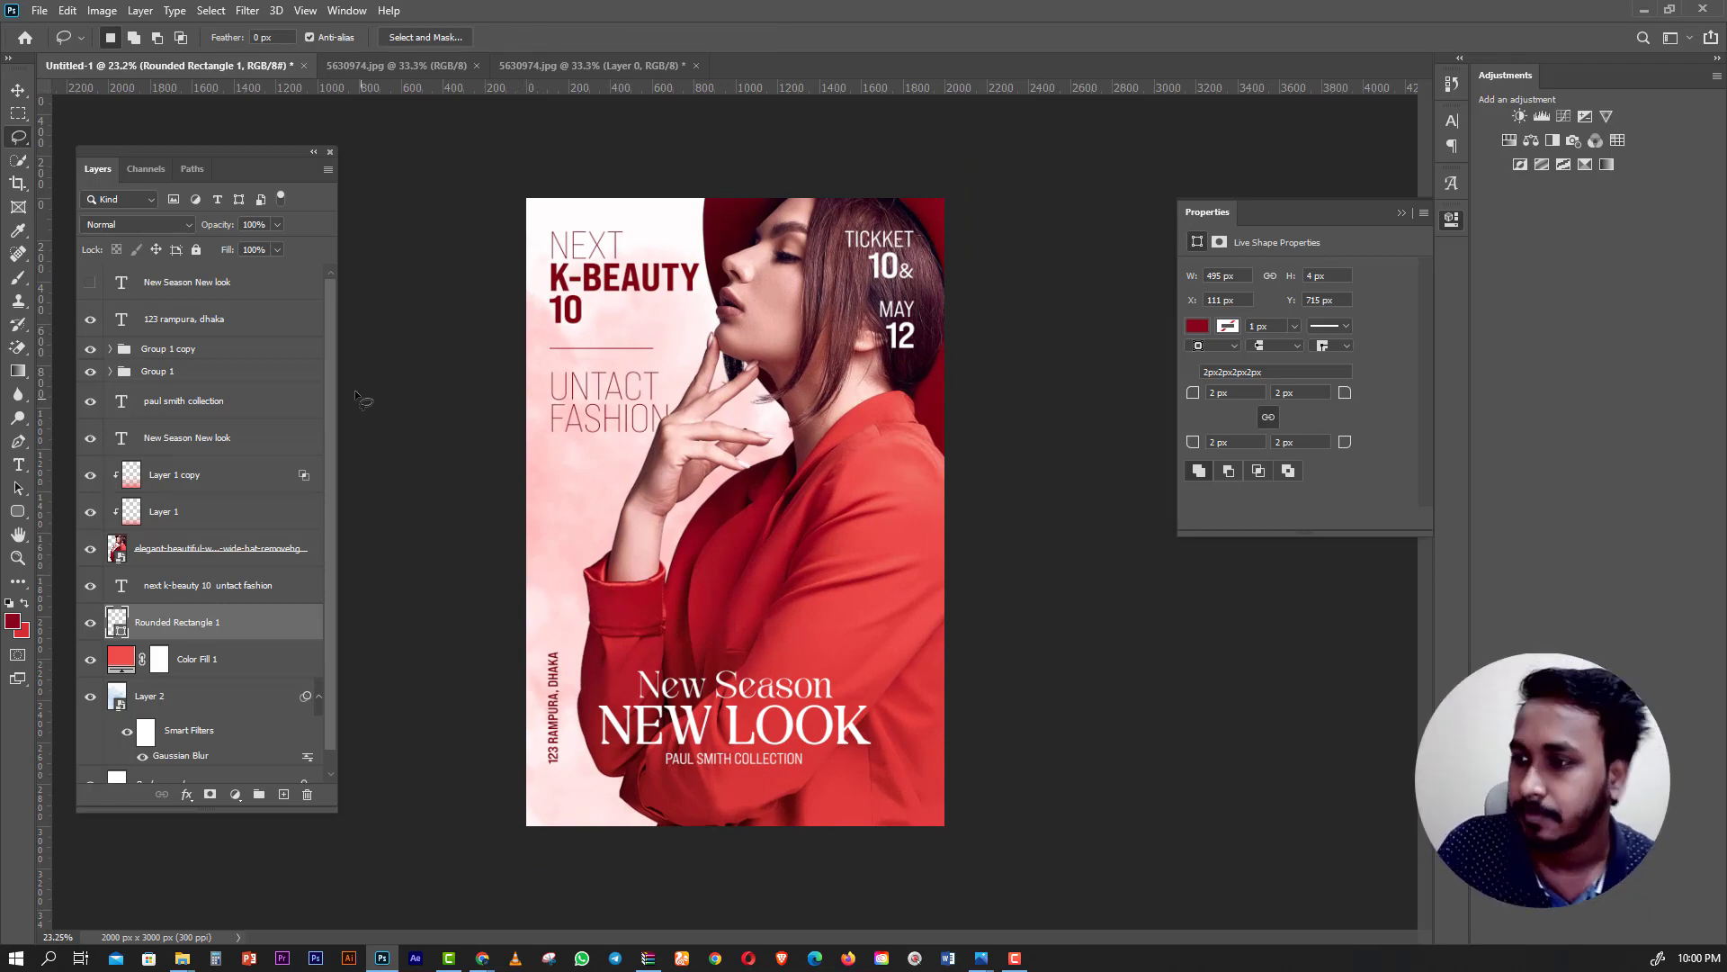
left_click(16, 114)
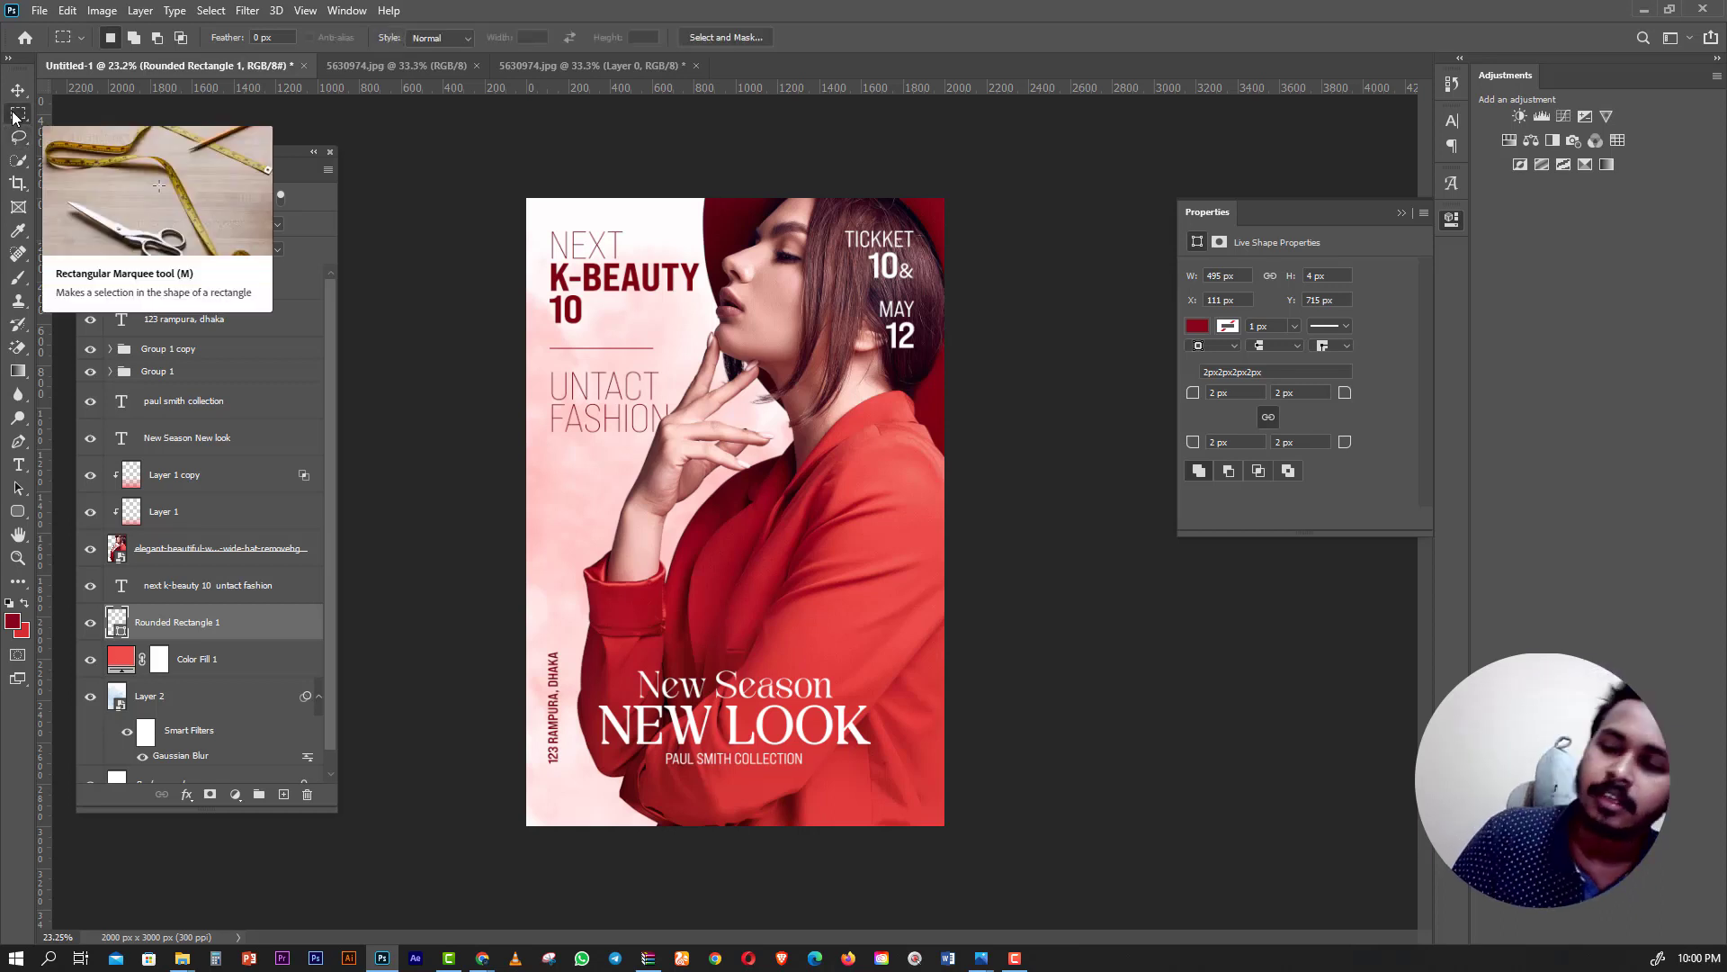